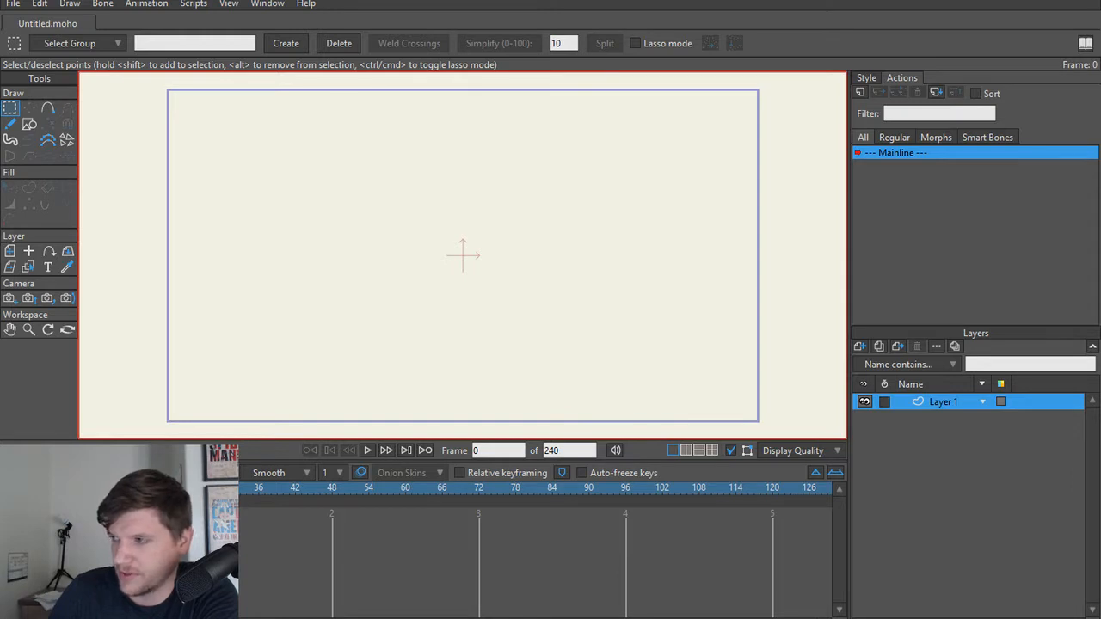
Step: Open the recent project Announcer_007.moho and look over the bird character at different sizes
{"action": "left_click", "coordinate": [14, 4]}
{"action": "mouse_move", "coordinate": [52, 80]}
{"action": "left_click", "coordinate": [401, 80]}
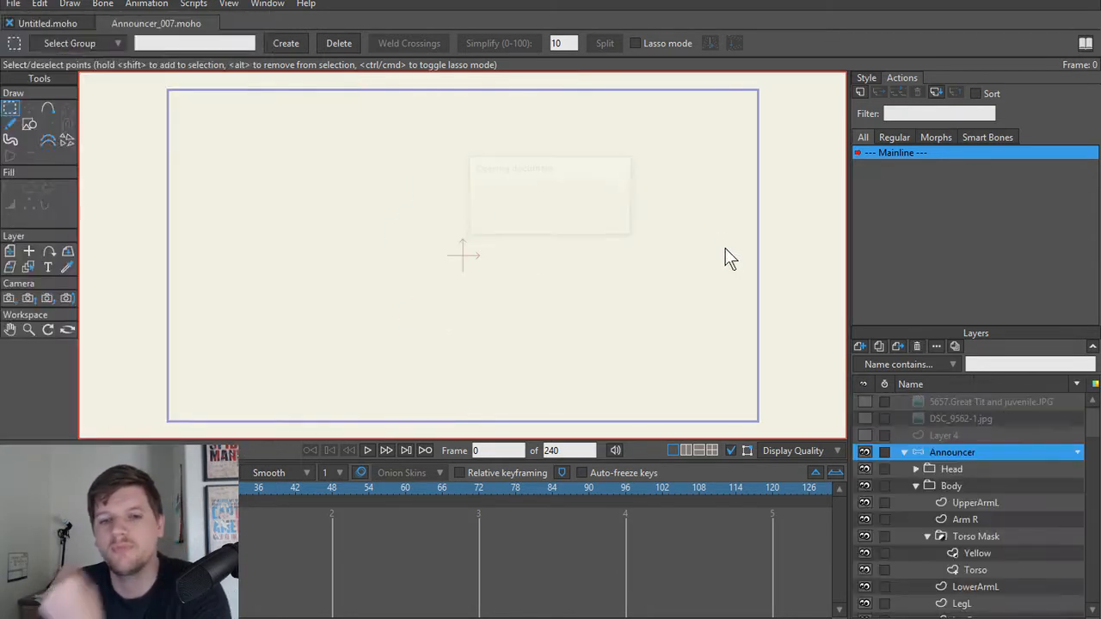
{"action": "left_click_drag", "start_coordinate": [461, 222], "coordinate": [506, 213]}
{"action": "scroll", "coordinate": [519, 224], "scroll_direction": "up", "scroll_amount": 3}
{"action": "scroll", "coordinate": [486, 226], "scroll_direction": "down", "scroll_amount": 4}
{"action": "scroll", "coordinate": [508, 213], "scroll_direction": "up", "scroll_amount": 1}
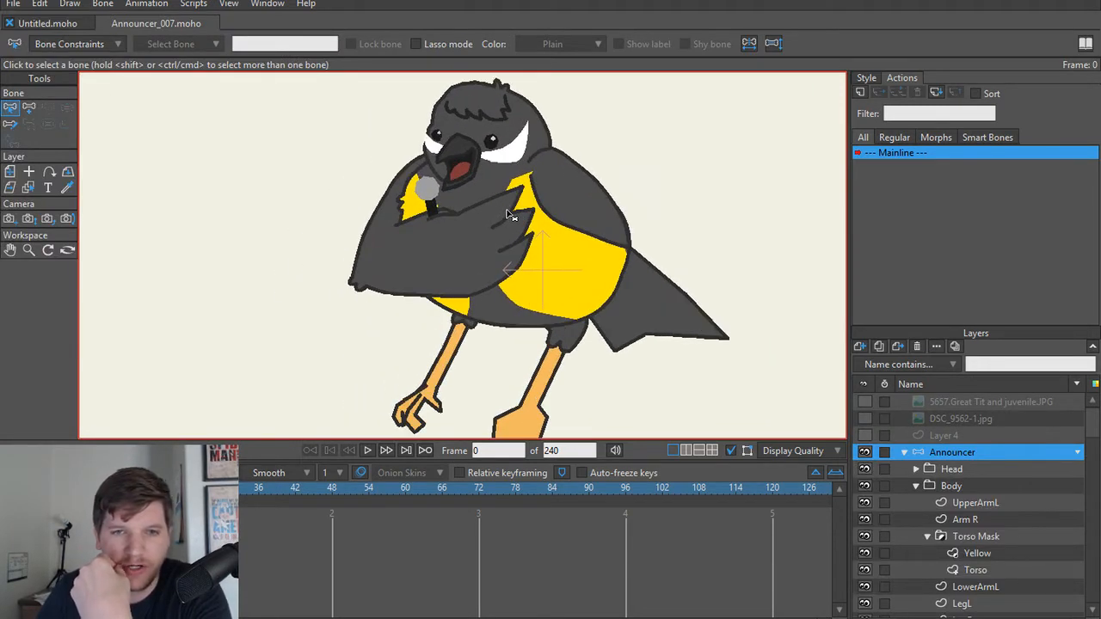
{"action": "scroll", "coordinate": [508, 213], "scroll_direction": "down", "scroll_amount": 1}
{"action": "scroll", "coordinate": [509, 215], "scroll_direction": "down", "scroll_amount": 1}
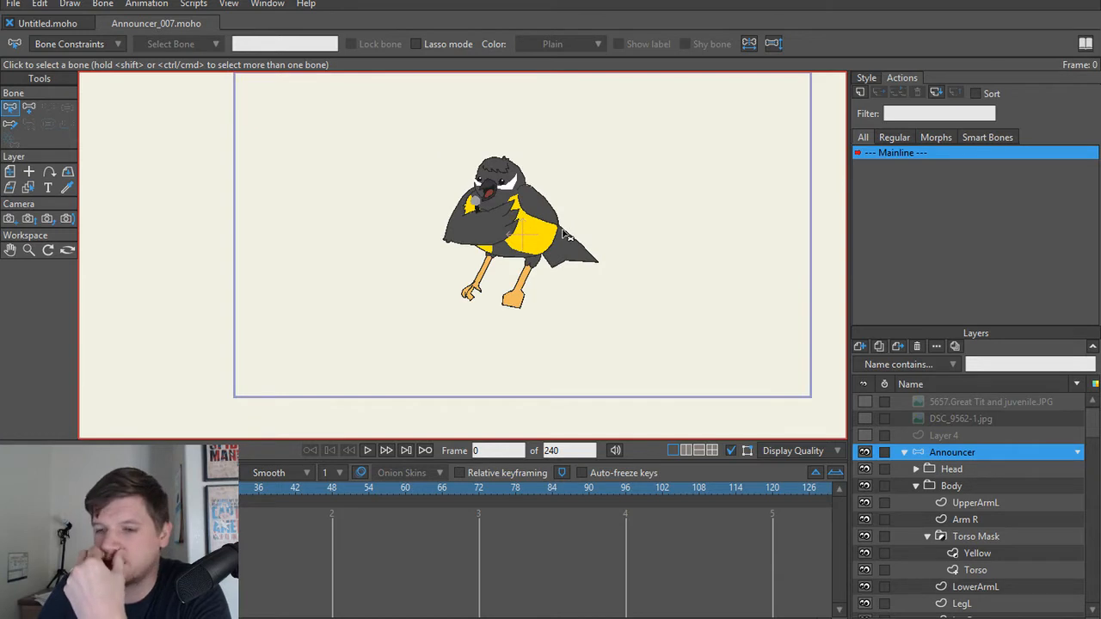
{"action": "scroll", "coordinate": [503, 253], "scroll_direction": "down", "scroll_amount": 2}
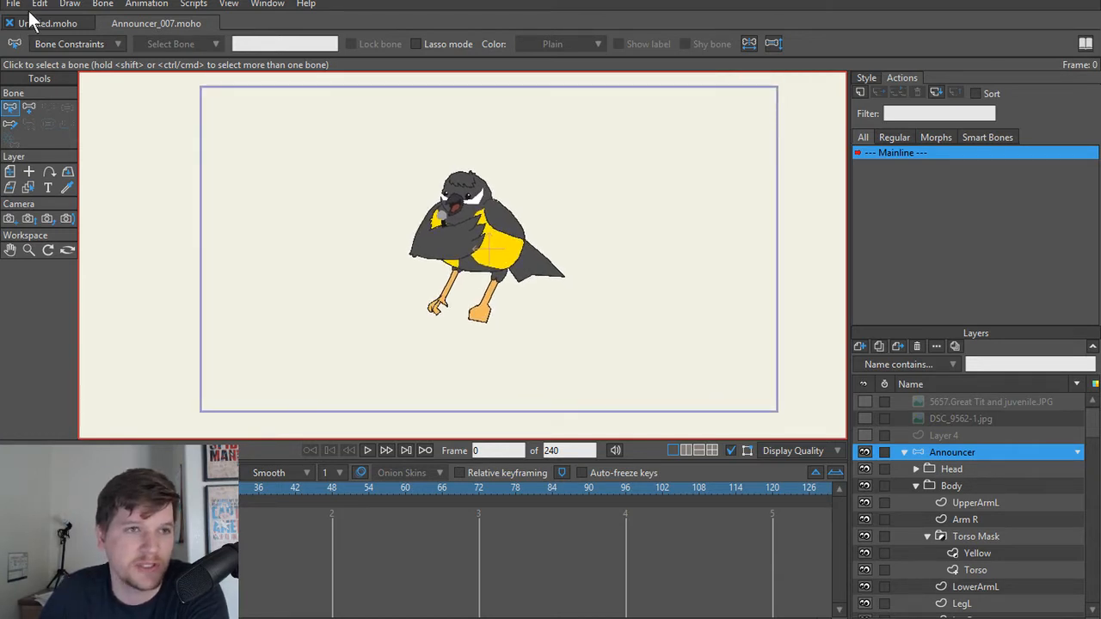
Step: Open the Bird3_030 project from the Assets folder alongside the projects already open
{"action": "left_click", "coordinate": [55, 24]}
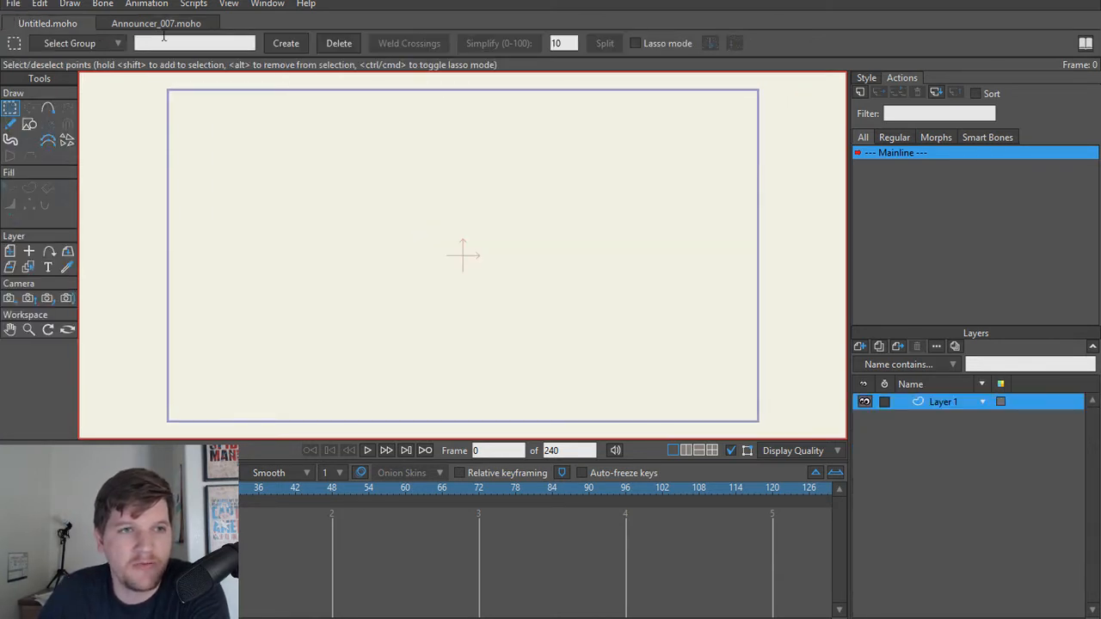
{"action": "left_click", "coordinate": [12, 3]}
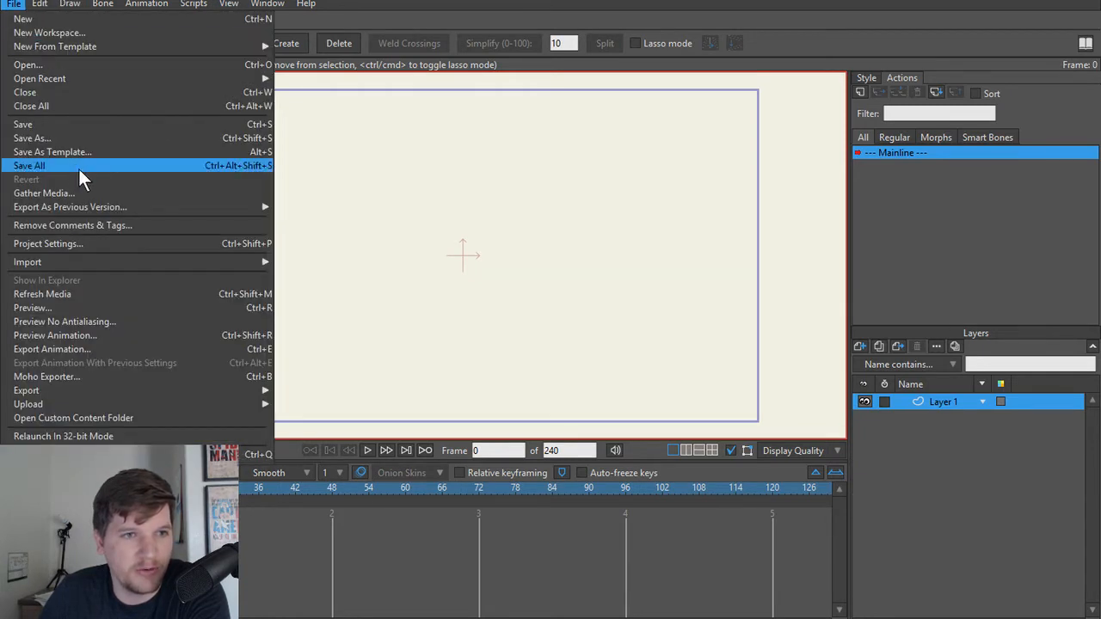
{"action": "mouse_move", "coordinate": [78, 76]}
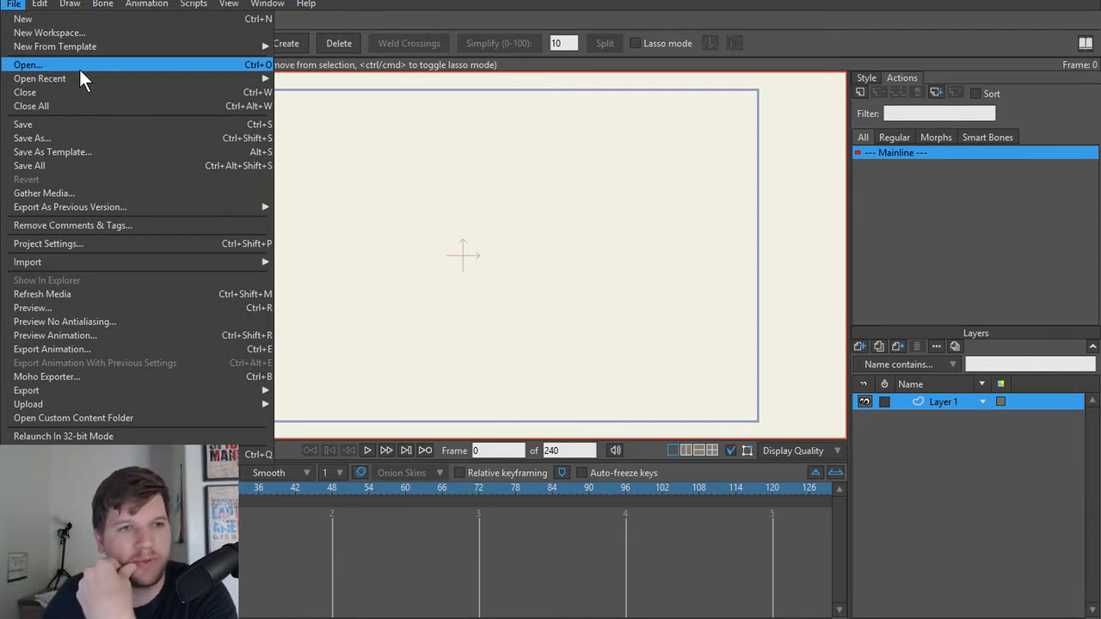
{"action": "left_click", "coordinate": [79, 67]}
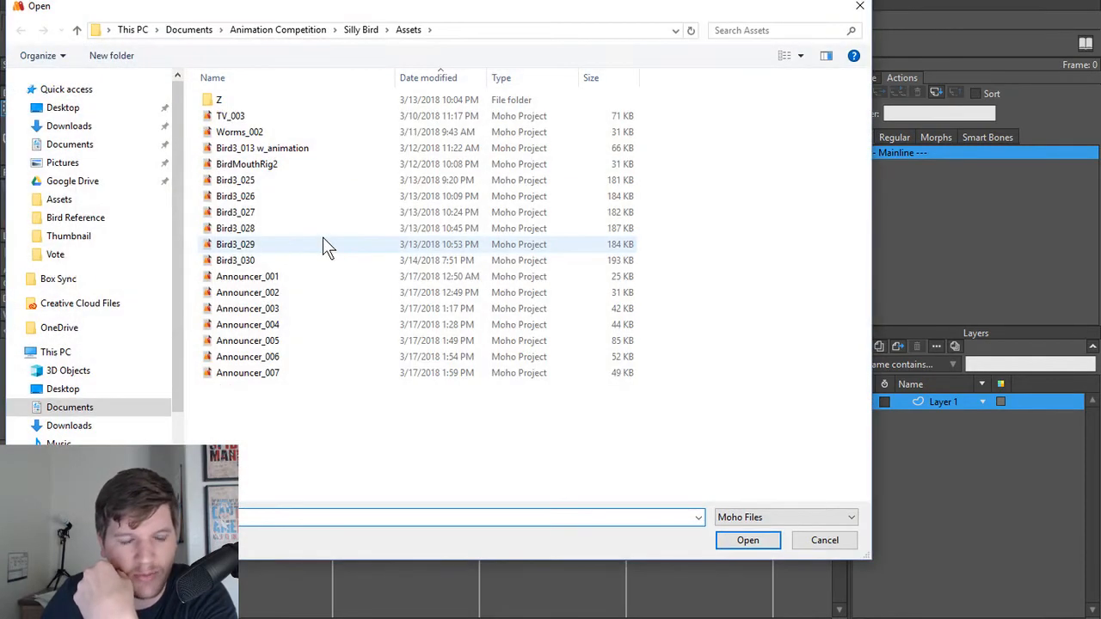
{"action": "double_click", "coordinate": [283, 260]}
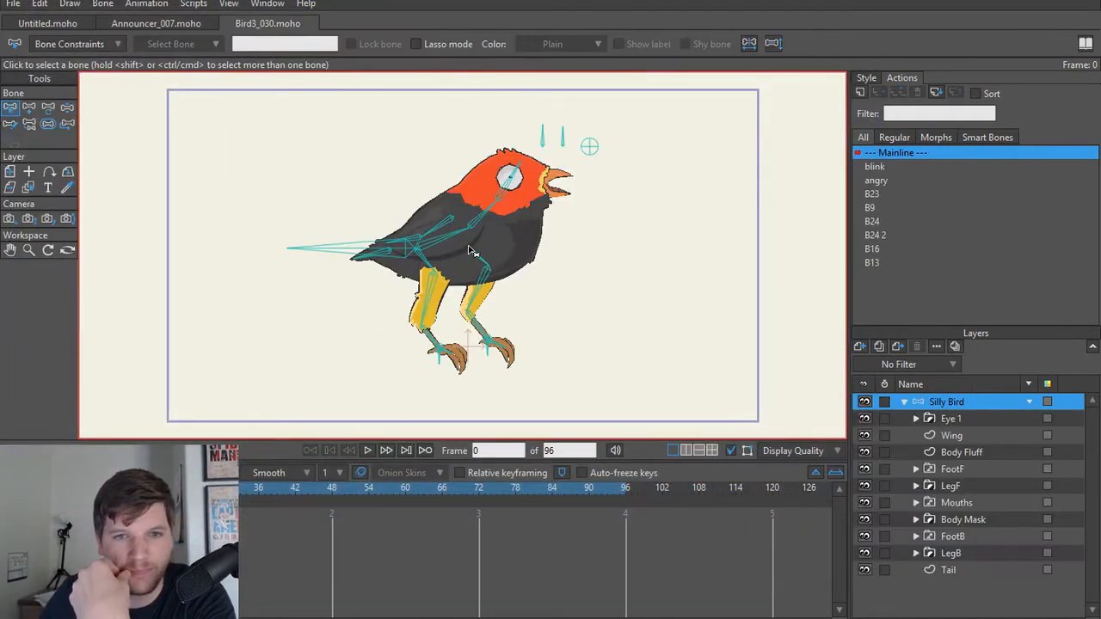
Step: Collapse and copy the Silly Bird layer, then paste it into the Announcer_007 project
{"action": "left_click", "coordinate": [904, 402]}
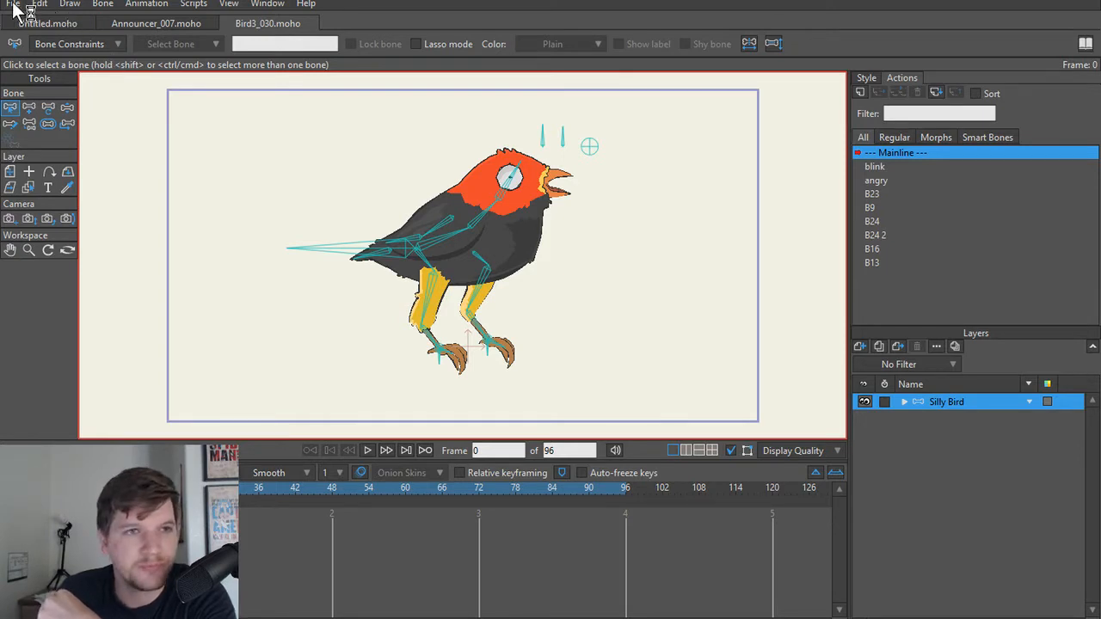
{"action": "left_click", "coordinate": [41, 5]}
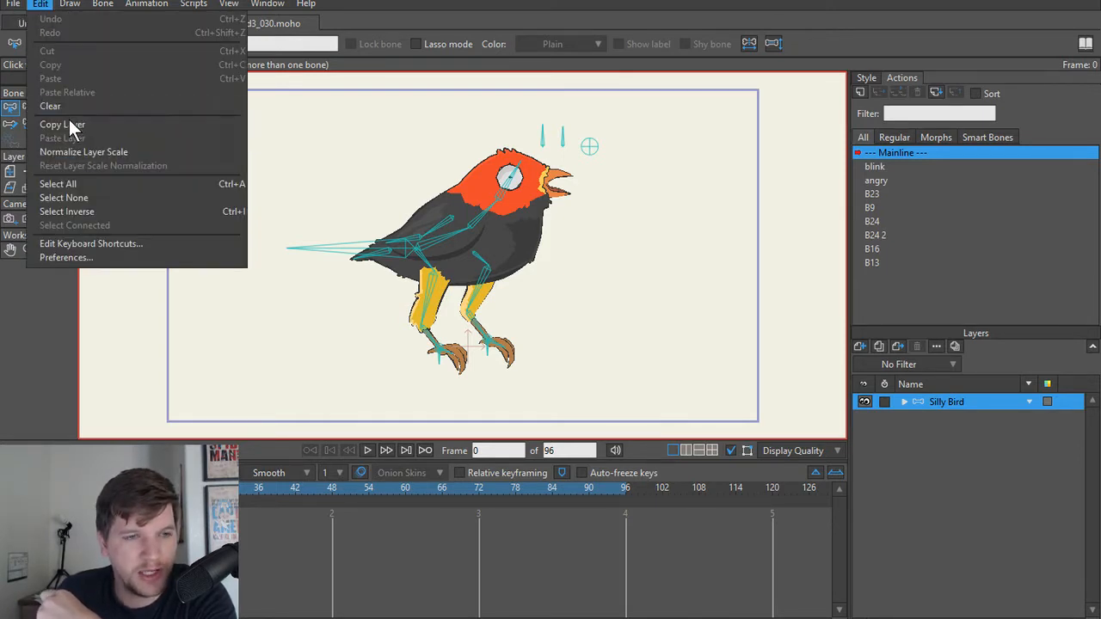
{"action": "left_click", "coordinate": [72, 124]}
{"action": "left_click", "coordinate": [119, 23]}
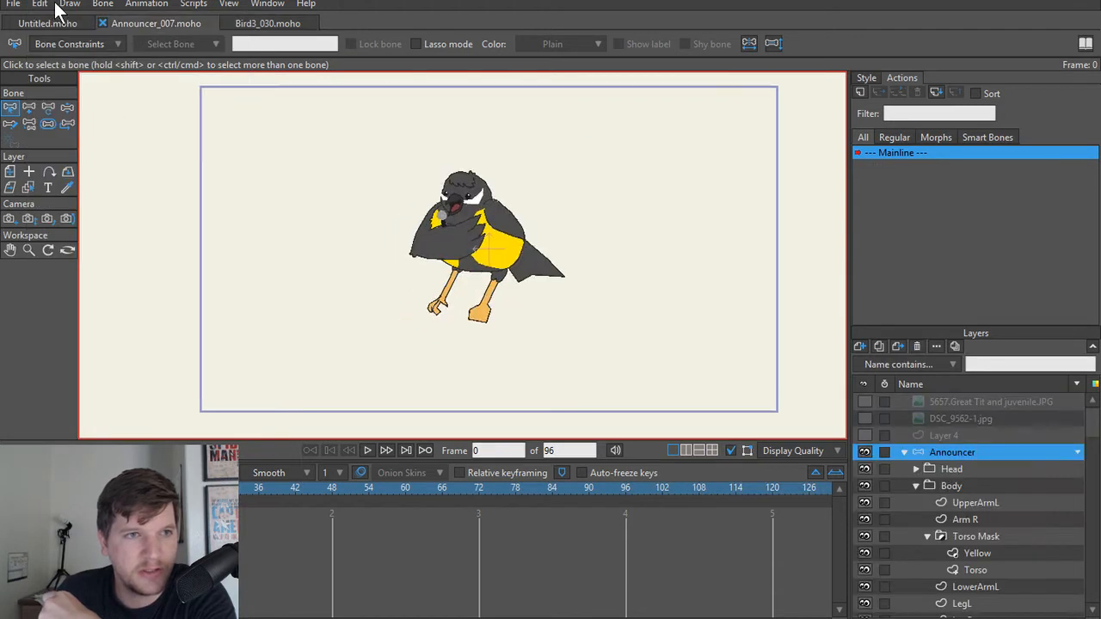
{"action": "left_click", "coordinate": [41, 4]}
{"action": "left_click", "coordinate": [79, 139]}
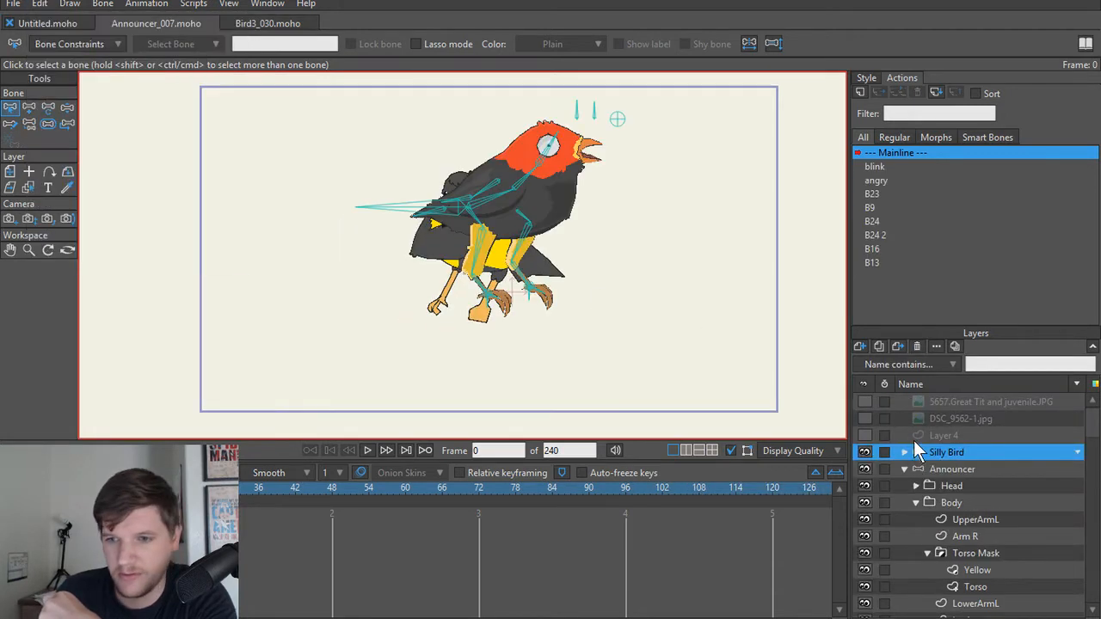
Step: Collapse the Announcer group and move the Silly Bird layer to the left of the announcer, at about X -0.84, Y 0.18
{"action": "left_click", "coordinate": [904, 468]}
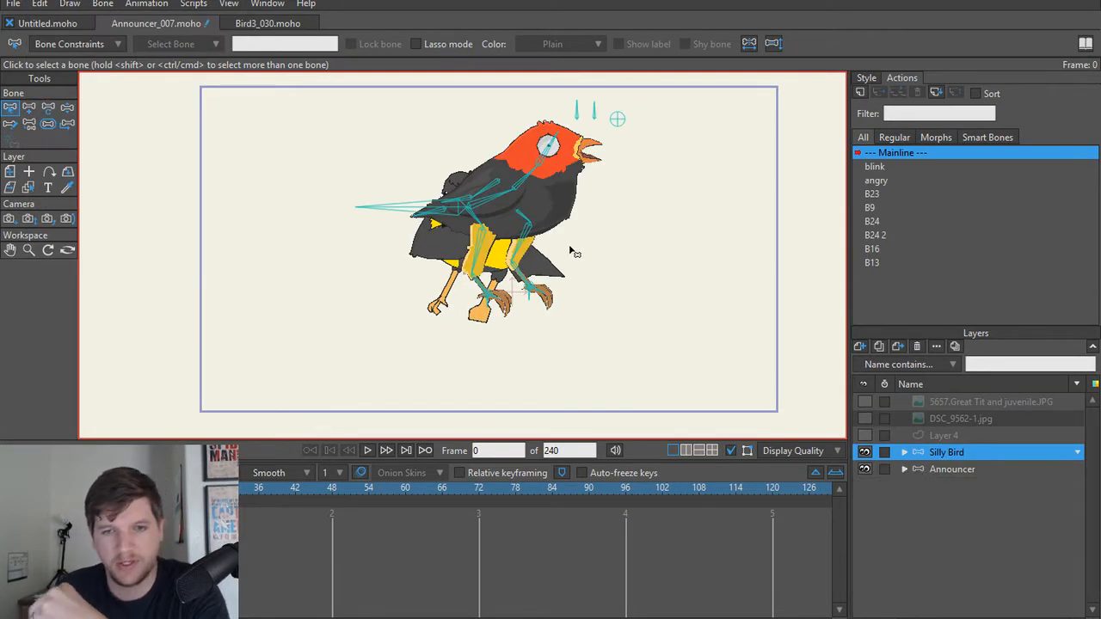
{"action": "left_click", "coordinate": [958, 469]}
{"action": "left_click", "coordinate": [919, 450]}
{"action": "key", "text": "m"}
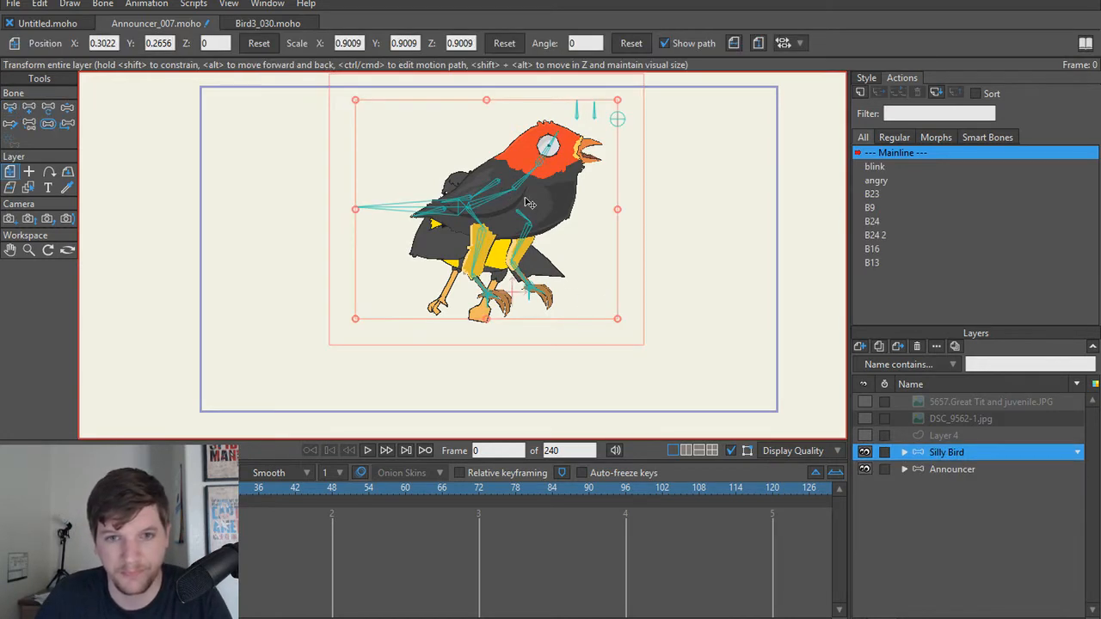
{"action": "left_click_drag", "start_coordinate": [529, 202], "coordinate": [343, 216]}
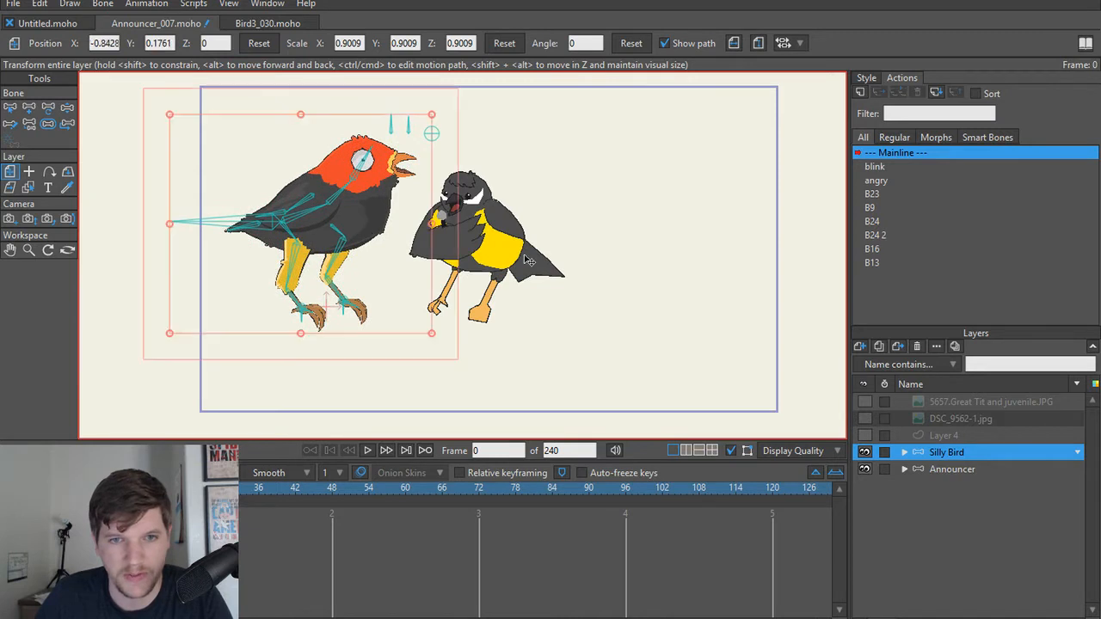
Step: Enlarge the Announcer layer to a scale of about 1.70 and place it beside the Silly Bird at about X 0.42, Y 0.21
{"action": "left_click", "coordinate": [951, 469]}
{"action": "scroll", "coordinate": [467, 242], "scroll_direction": "up", "scroll_amount": 1}
{"action": "left_click_drag", "start_coordinate": [457, 242], "coordinate": [493, 262]}
{"action": "scroll", "coordinate": [475, 250], "scroll_direction": "down", "scroll_amount": 1}
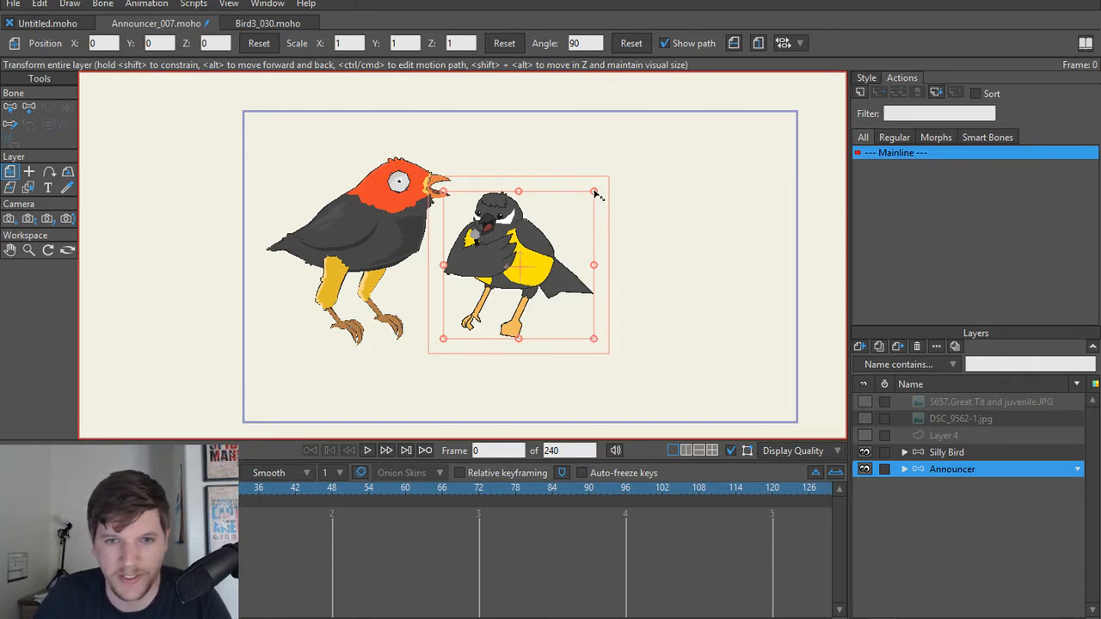
{"action": "left_click_drag", "start_coordinate": [594, 191], "coordinate": [727, 130]}
{"action": "key", "text": "ctrl+z"}
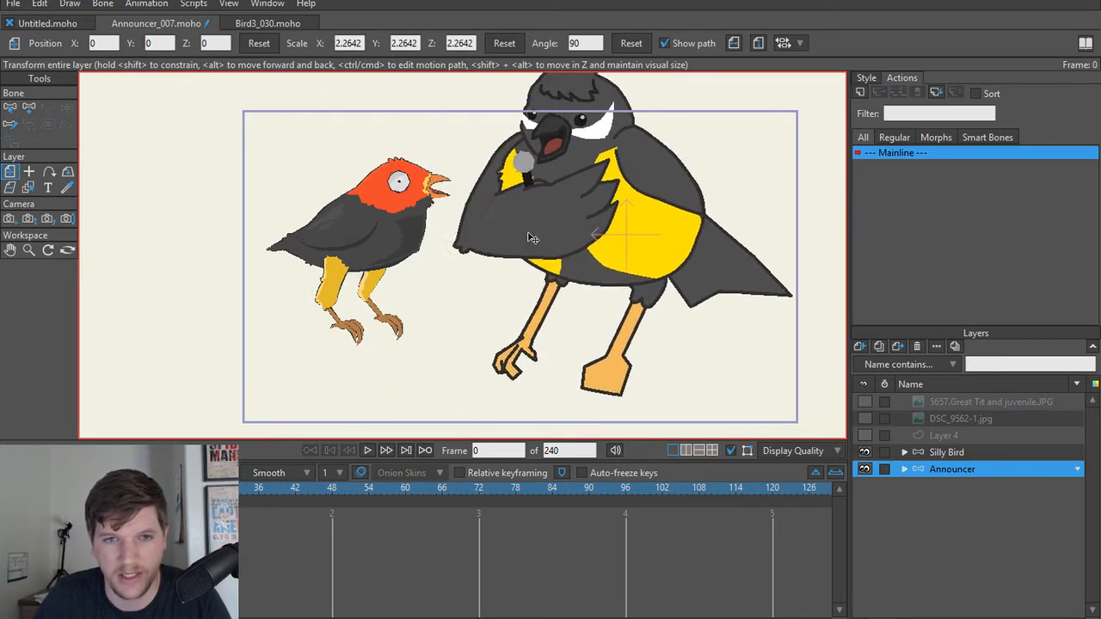
{"action": "left_click_drag", "start_coordinate": [532, 238], "coordinate": [516, 201]}
{"action": "scroll", "coordinate": [529, 335], "scroll_direction": "down", "scroll_amount": 2}
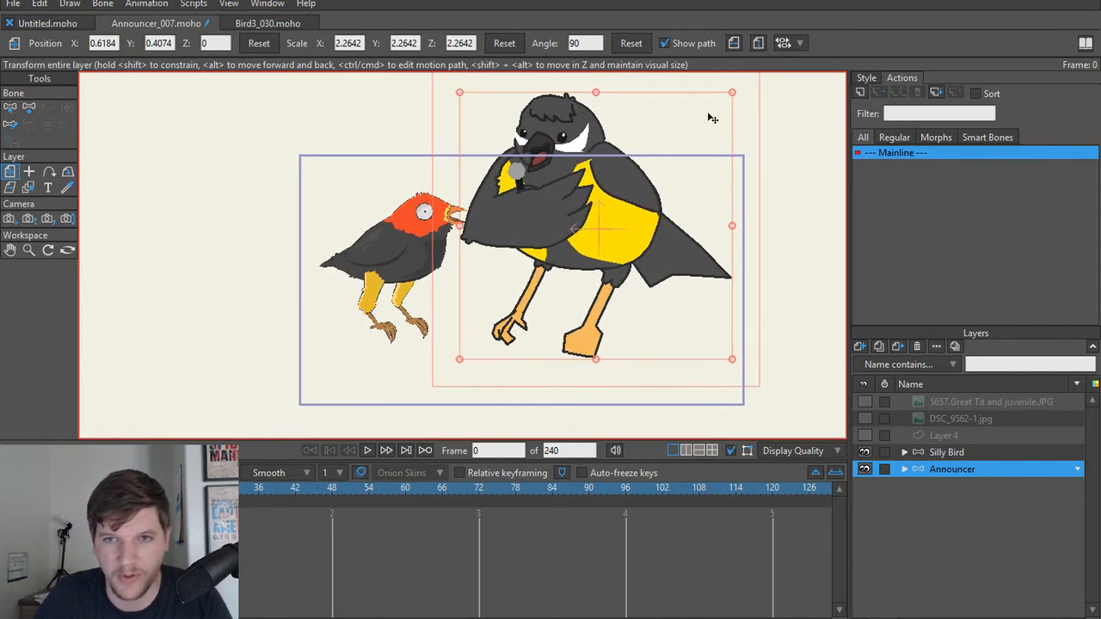
{"action": "left_click_drag", "start_coordinate": [732, 93], "coordinate": [693, 123]}
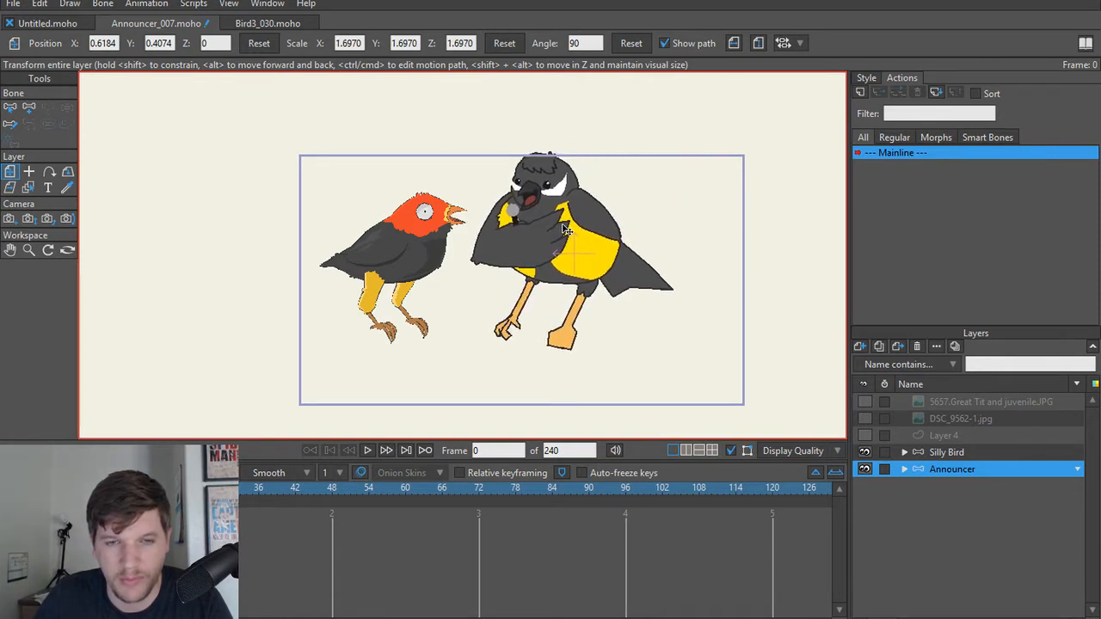
{"action": "left_click_drag", "start_coordinate": [563, 226], "coordinate": [563, 226]}
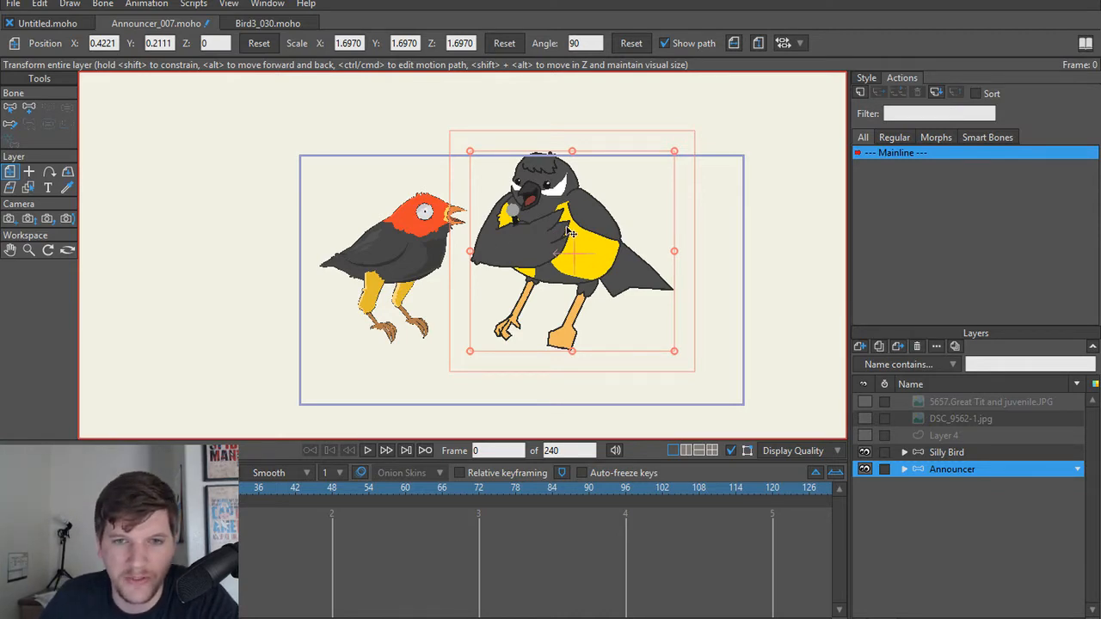
Step: Compare the outlines and colours of the two birds up close, and expand the Announcer group to examine its sublayers and microphone area
{"action": "scroll", "coordinate": [514, 250], "scroll_direction": "up", "scroll_amount": 4}
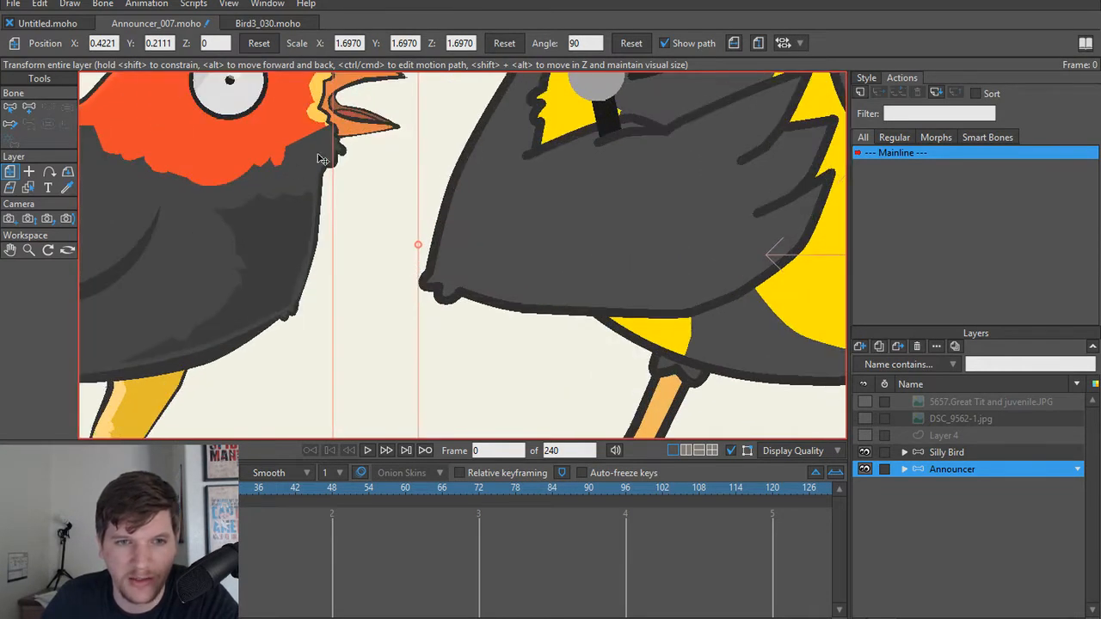
{"action": "scroll", "coordinate": [450, 182], "scroll_direction": "down", "scroll_amount": 4}
{"action": "scroll", "coordinate": [419, 178], "scroll_direction": "down", "scroll_amount": 1}
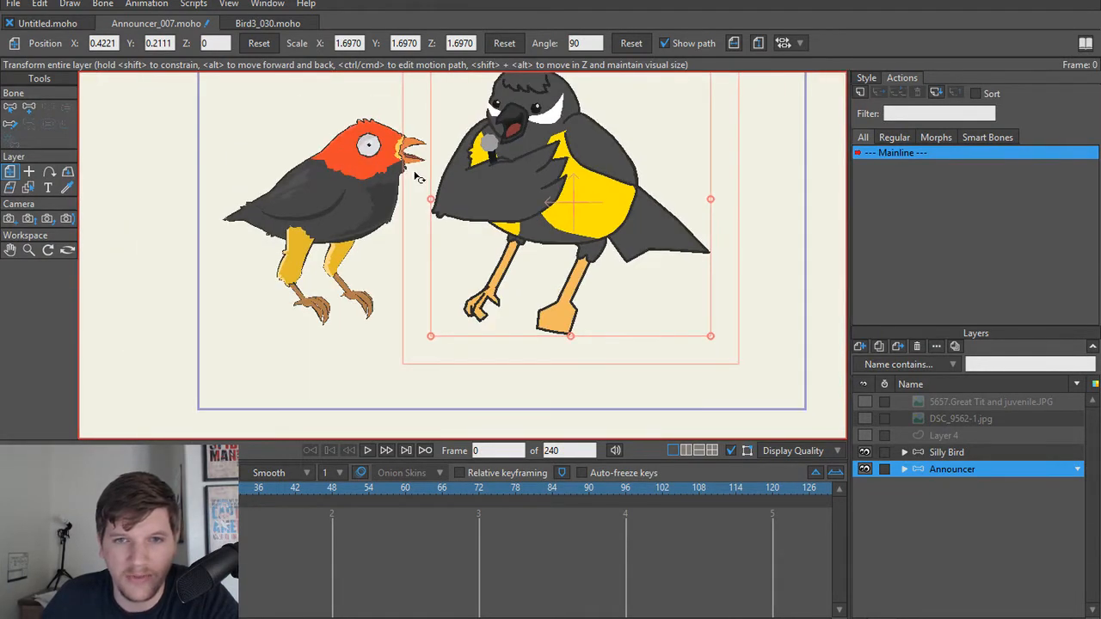
{"action": "left_click_drag", "start_coordinate": [414, 174], "coordinate": [405, 229]}
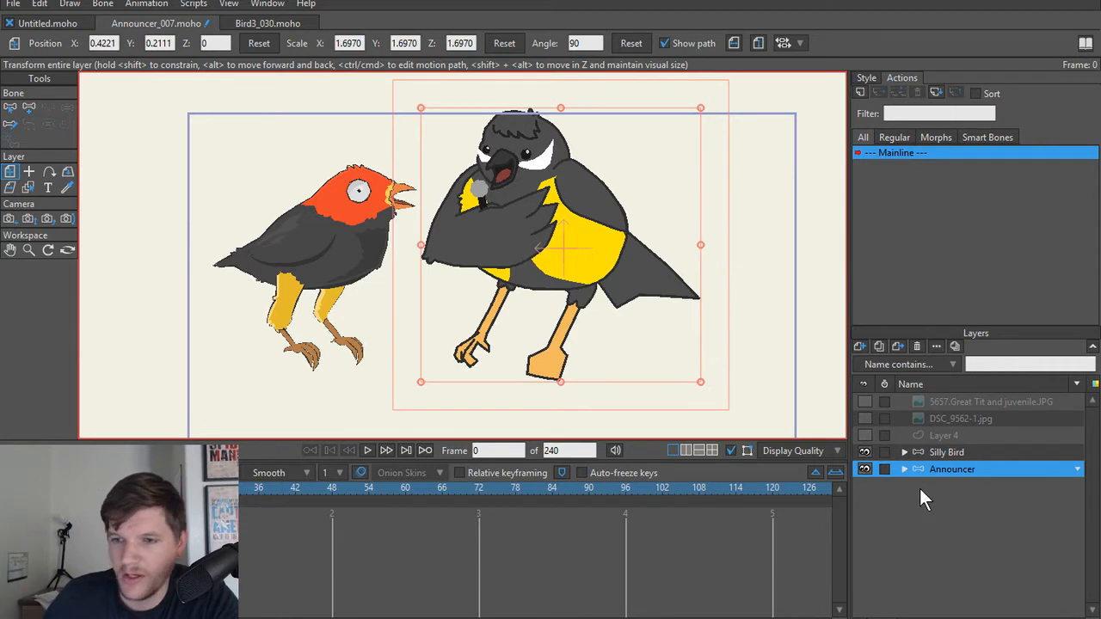
{"action": "left_click", "coordinate": [904, 469]}
{"action": "scroll", "coordinate": [989, 482], "scroll_direction": "down", "scroll_amount": 1}
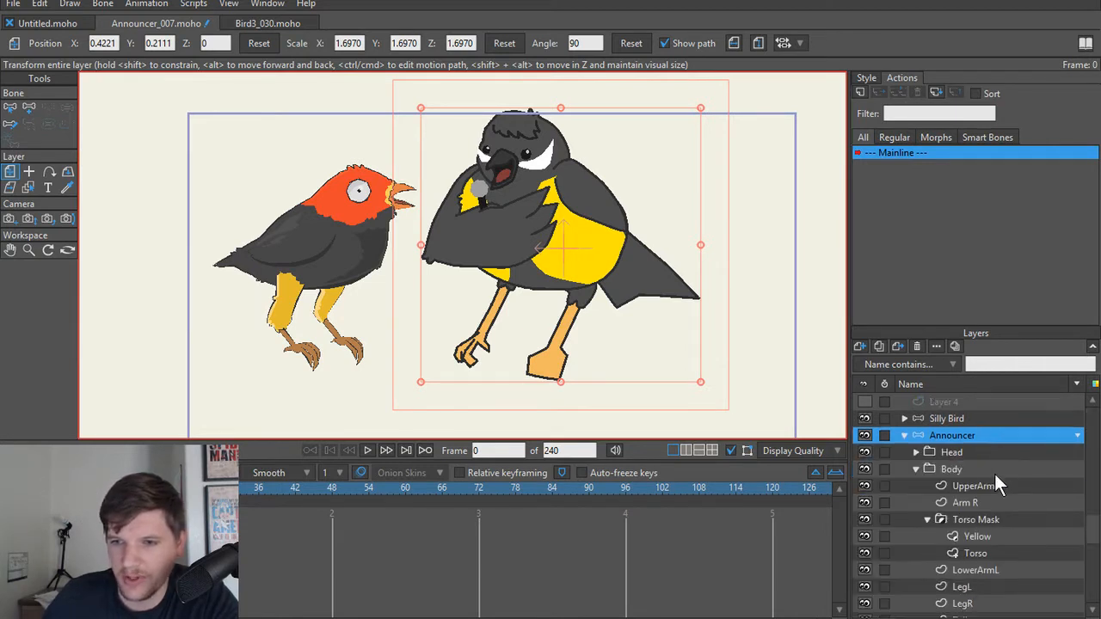
{"action": "left_click", "coordinate": [957, 453]}
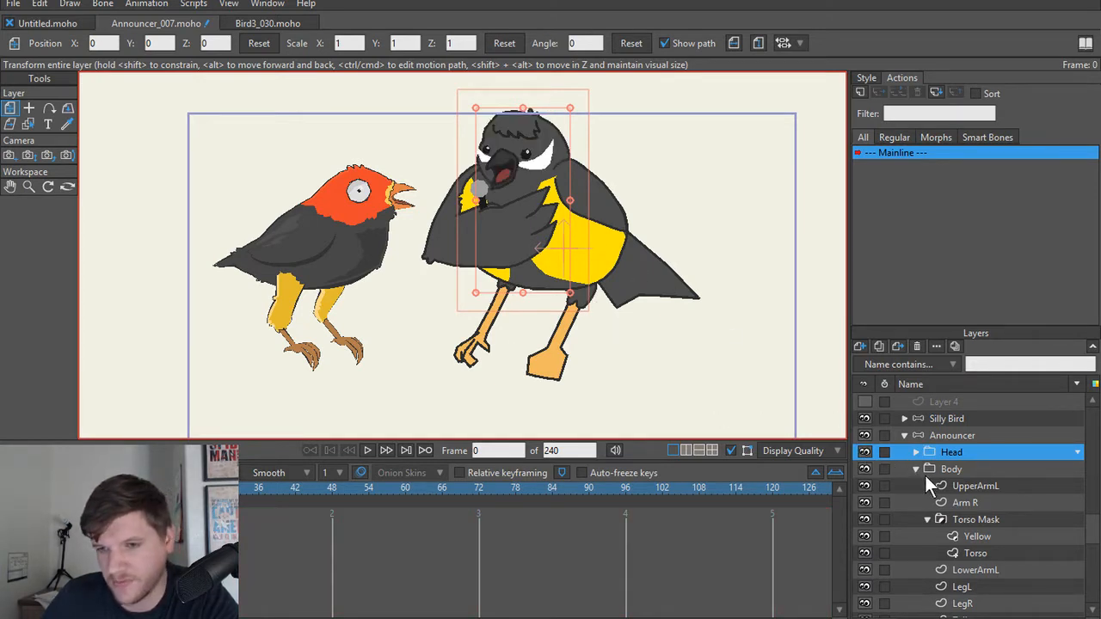
{"action": "scroll", "coordinate": [948, 470], "scroll_direction": "down", "scroll_amount": 1}
{"action": "scroll", "coordinate": [561, 317], "scroll_direction": "down", "scroll_amount": 2}
{"action": "scroll", "coordinate": [558, 316], "scroll_direction": "up", "scroll_amount": 4}
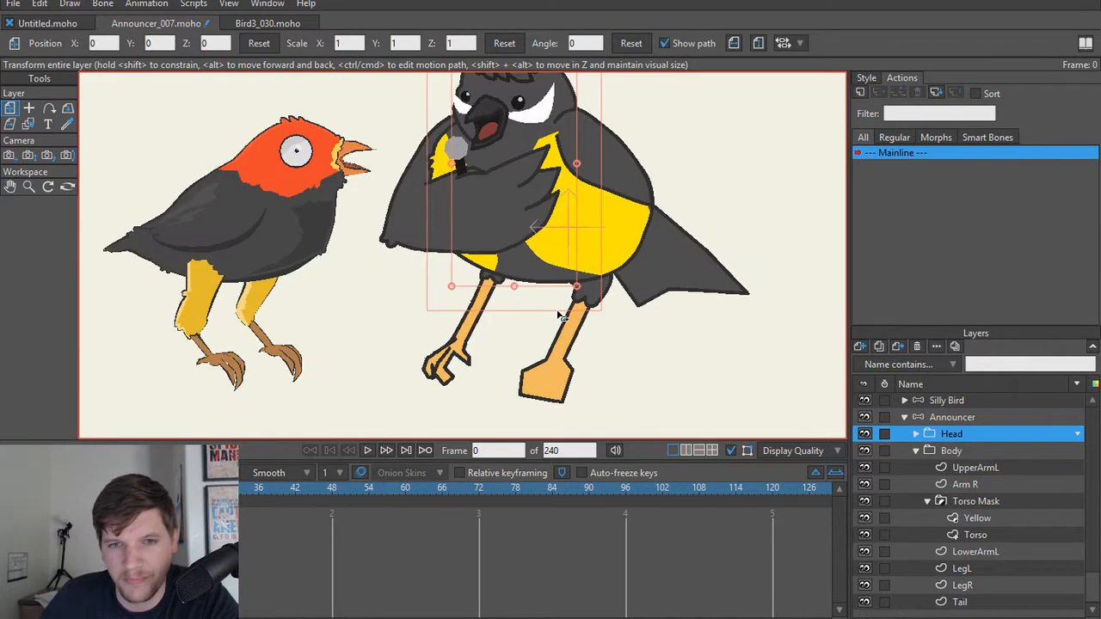
{"action": "scroll", "coordinate": [570, 294], "scroll_direction": "down", "scroll_amount": 1}
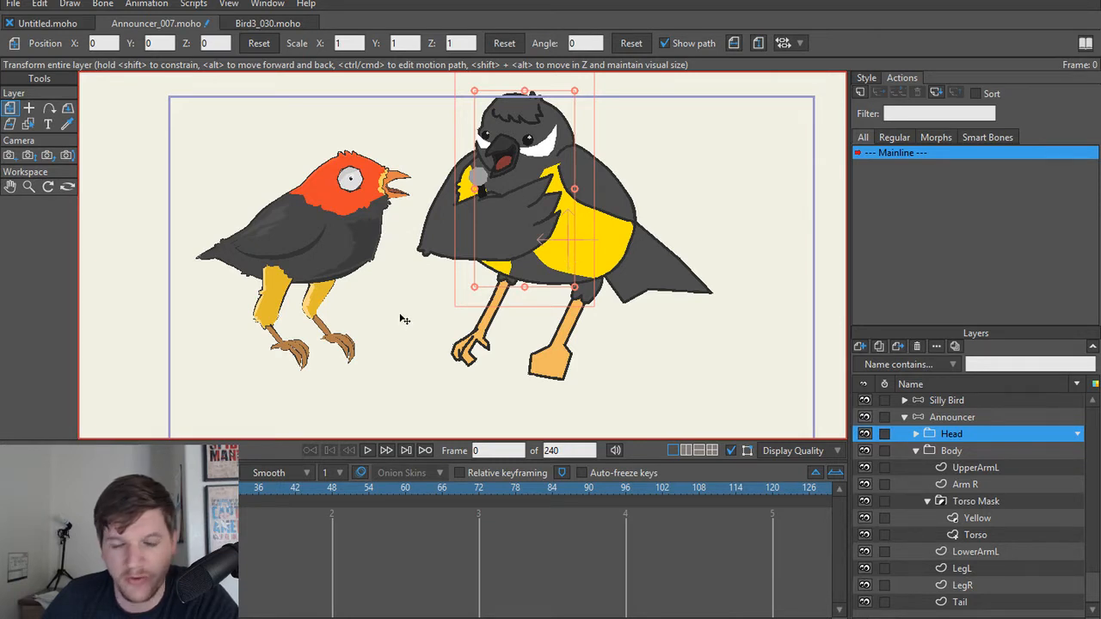
{"action": "scroll", "coordinate": [400, 320], "scroll_direction": "up", "scroll_amount": 6}
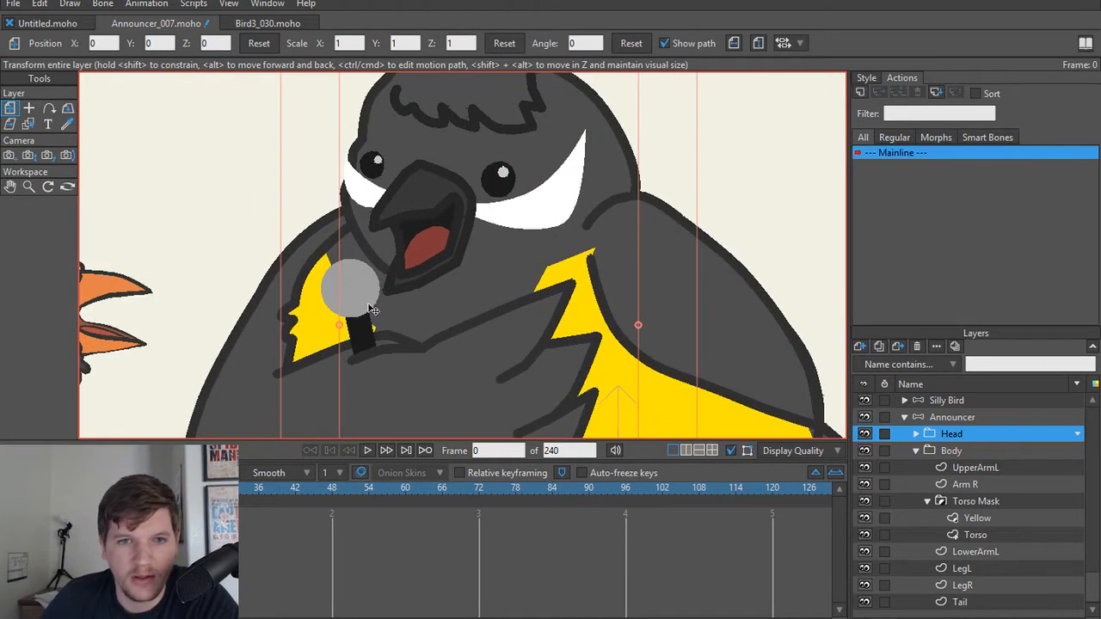
{"action": "scroll", "coordinate": [379, 338], "scroll_direction": "down", "scroll_amount": 5}
{"action": "scroll", "coordinate": [465, 284], "scroll_direction": "down", "scroll_amount": 1}
{"action": "scroll", "coordinate": [465, 284], "scroll_direction": "up", "scroll_amount": 5}
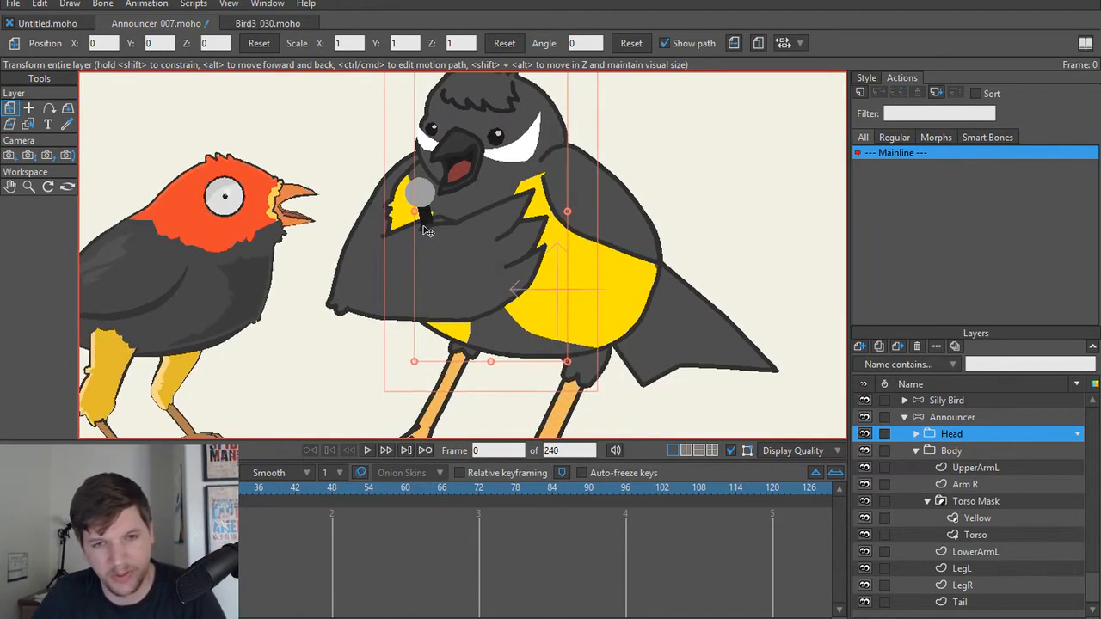
Step: Select the announcer's LowerArmL shape, show its style settings and sample the Silly Bird's dark grey body colour as its fill
{"action": "left_click", "coordinate": [408, 297], "text": "ctrl+alt"}
{"action": "key", "text": "q"}
{"action": "left_click", "coordinate": [407, 296]}
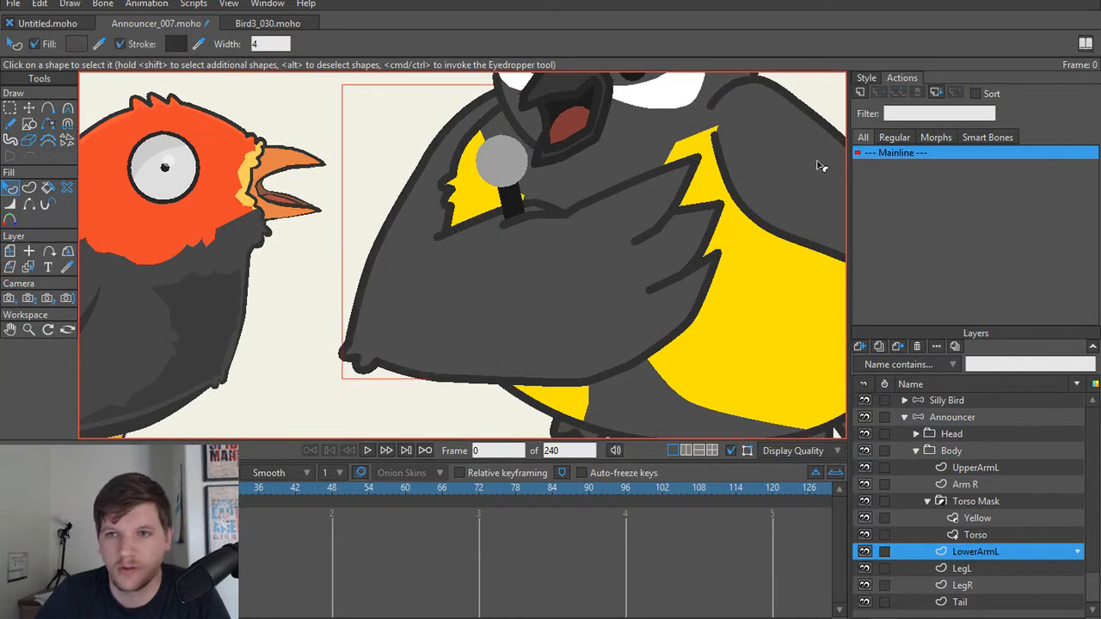
{"action": "left_click", "coordinate": [869, 79]}
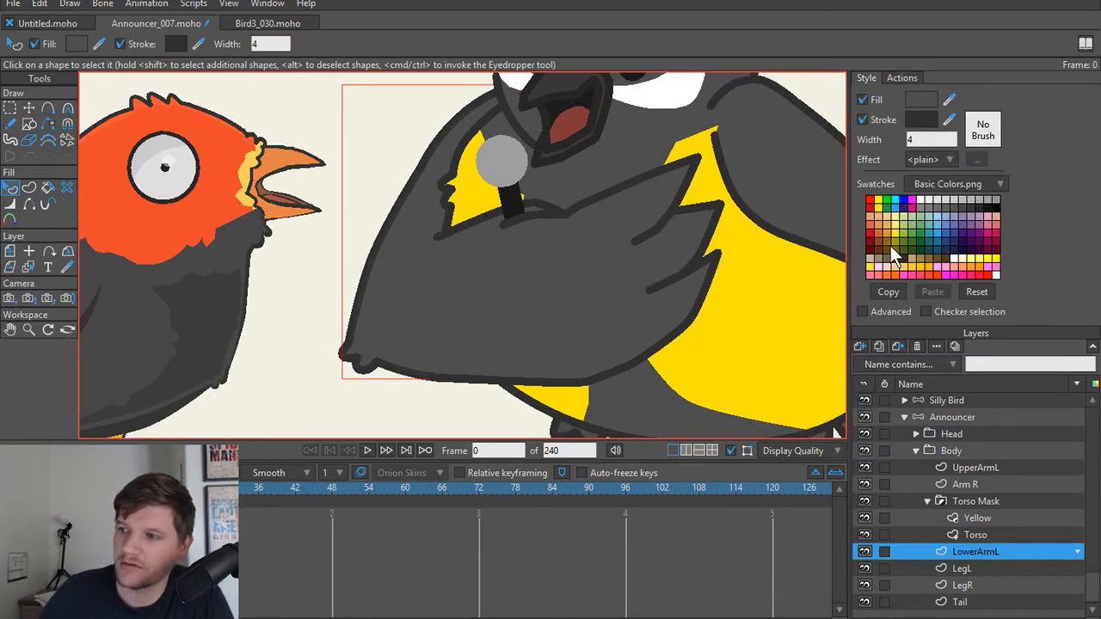
{"action": "scroll", "coordinate": [670, 258], "scroll_direction": "down", "scroll_amount": 5}
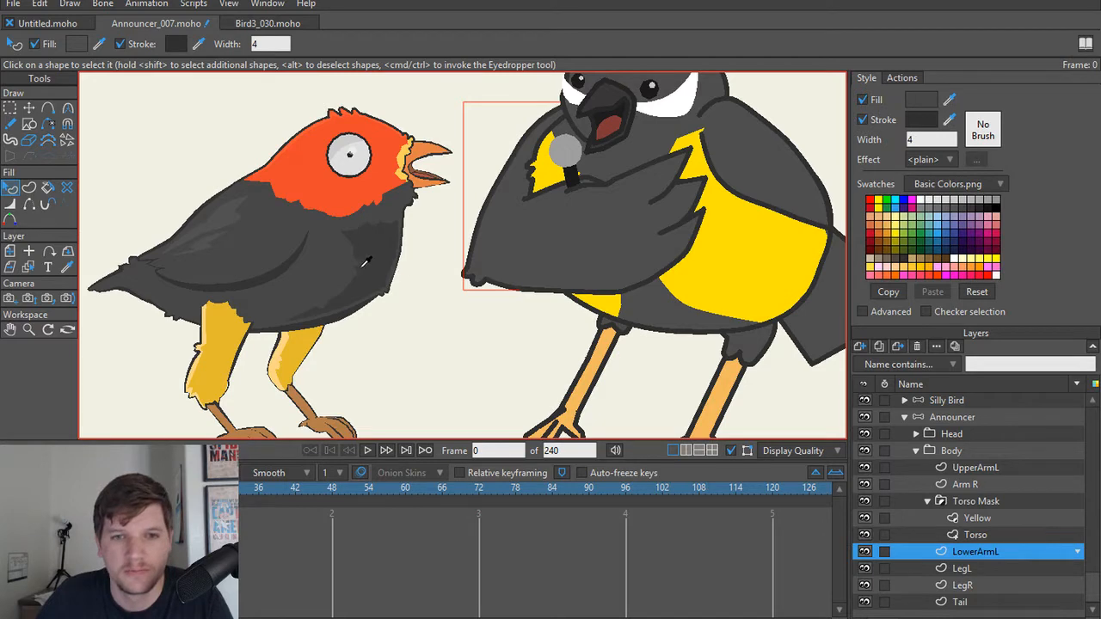
{"action": "left_click", "coordinate": [362, 265], "text": "ctrl"}
Step: Select the UpperArmL layer and sample the recoloured LowerArmL's dark grey as the fill of its wing shape
{"action": "scroll", "coordinate": [464, 318], "scroll_direction": "up", "scroll_amount": 2}
{"action": "right_click", "coordinate": [599, 252], "text": "alt"}
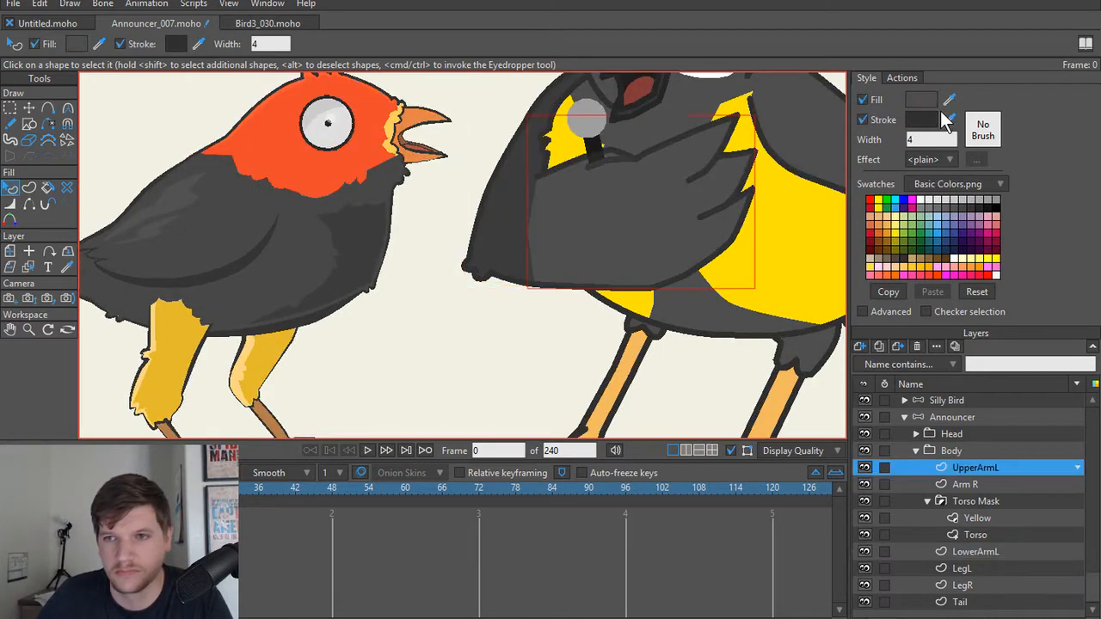
{"action": "left_click_drag", "start_coordinate": [948, 100], "coordinate": [507, 208]}
{"action": "scroll", "coordinate": [481, 304], "scroll_direction": "up", "scroll_amount": 2}
{"action": "left_click_drag", "start_coordinate": [493, 303], "coordinate": [398, 343]}
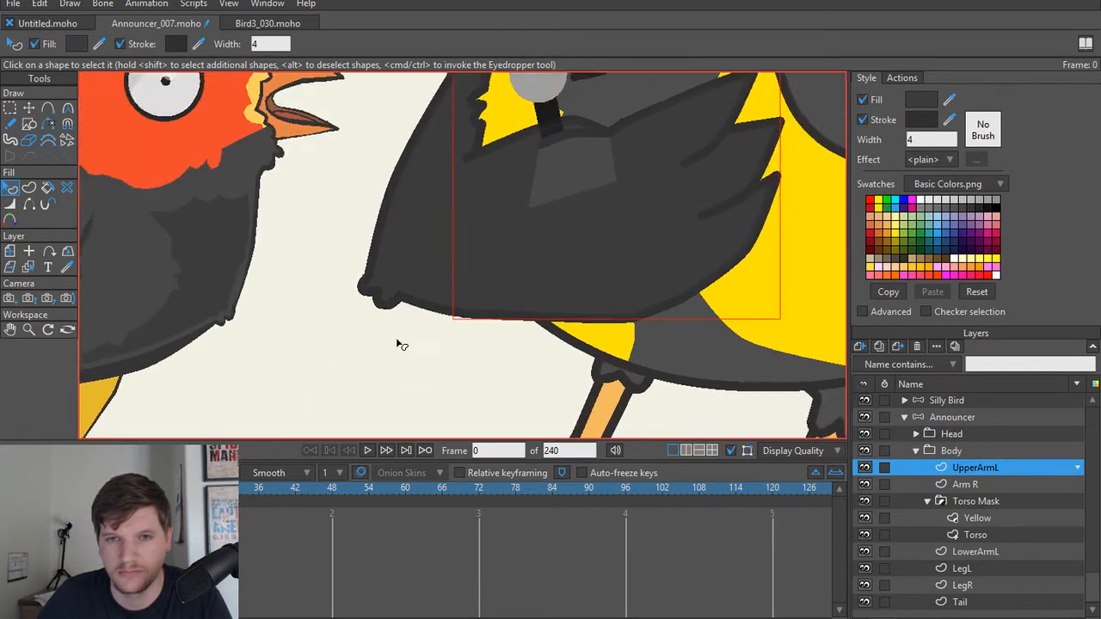
Step: Fill the small lighter patch on the announcer's UpperArmL wing with the dark grey sampled from the Silly Bird's body
{"action": "scroll", "coordinate": [397, 343], "scroll_direction": "down", "scroll_amount": 2}
{"action": "left_click", "coordinate": [546, 211]}
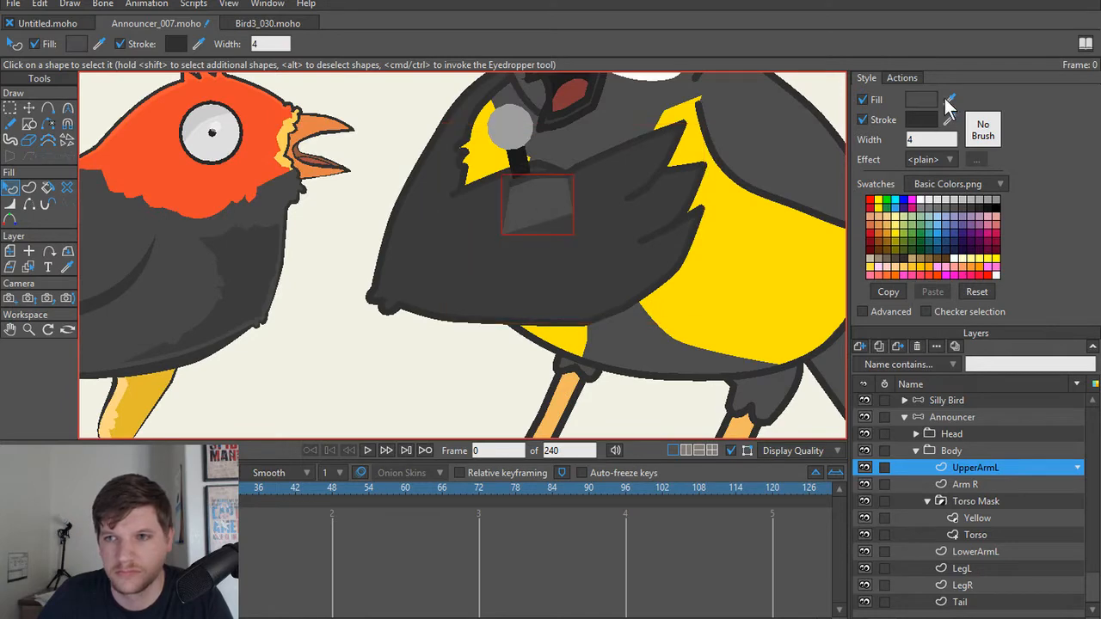
{"action": "left_click_drag", "start_coordinate": [949, 100], "coordinate": [246, 266]}
{"action": "left_click", "coordinate": [364, 363]}
{"action": "scroll", "coordinate": [479, 341], "scroll_direction": "down", "scroll_amount": 1}
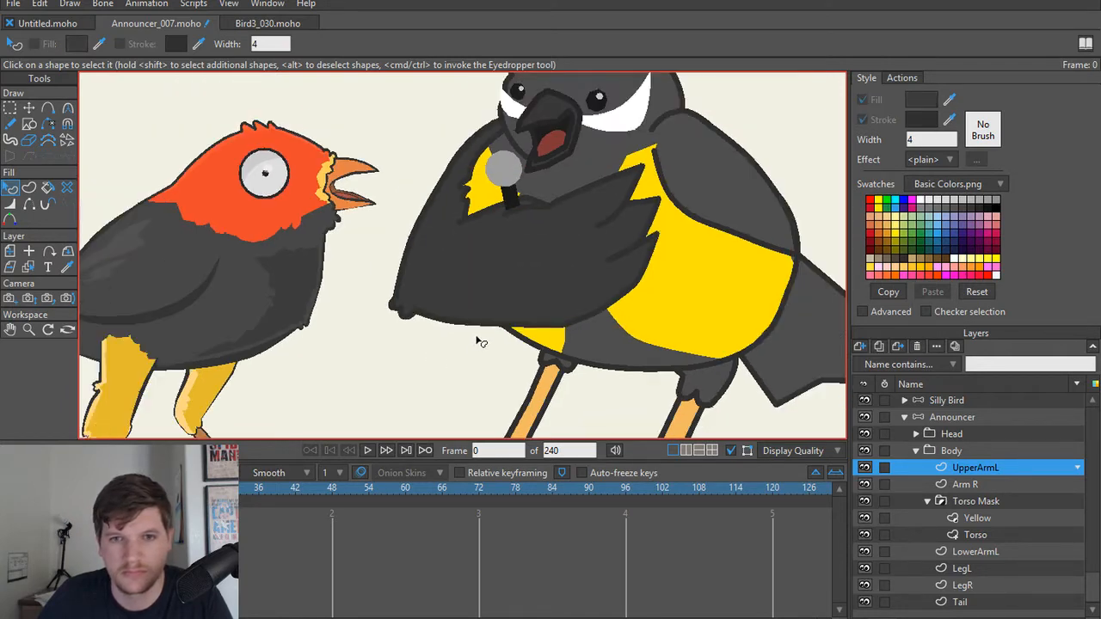
Step: Select the shape on the announcer's Torso layer and sample the recoloured wing's dark grey as its fill
{"action": "left_click_drag", "start_coordinate": [465, 333], "coordinate": [440, 375]}
{"action": "scroll", "coordinate": [442, 367], "scroll_direction": "up", "scroll_amount": 2}
{"action": "left_click_drag", "start_coordinate": [528, 222], "coordinate": [462, 338]}
{"action": "right_click", "coordinate": [529, 301], "text": "alt"}
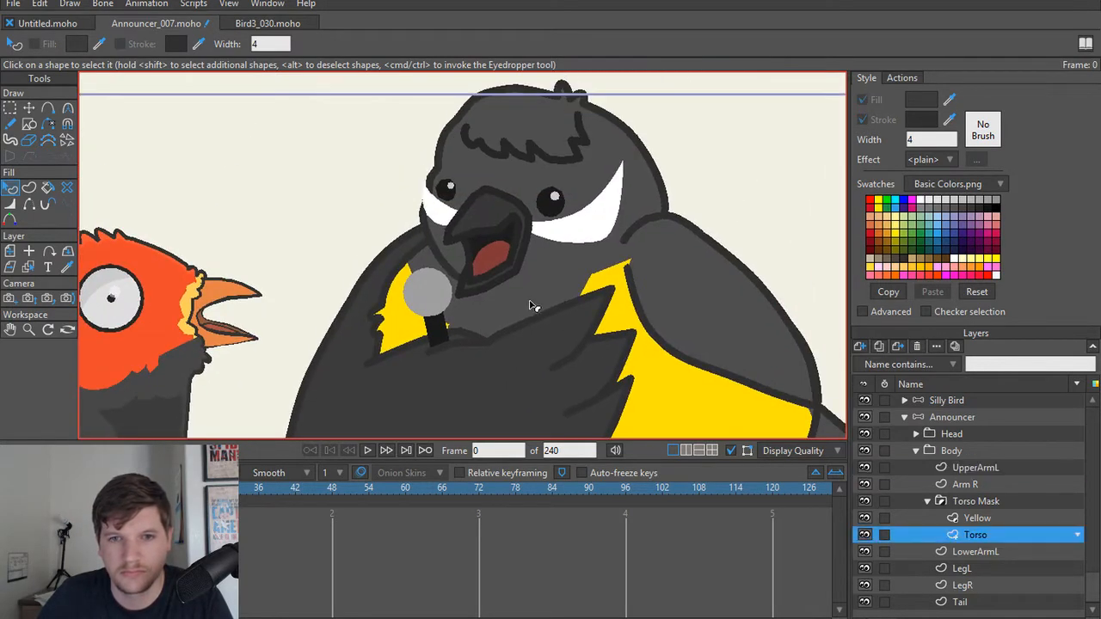
{"action": "left_click", "coordinate": [531, 302]}
{"action": "left_click_drag", "start_coordinate": [948, 100], "coordinate": [540, 346]}
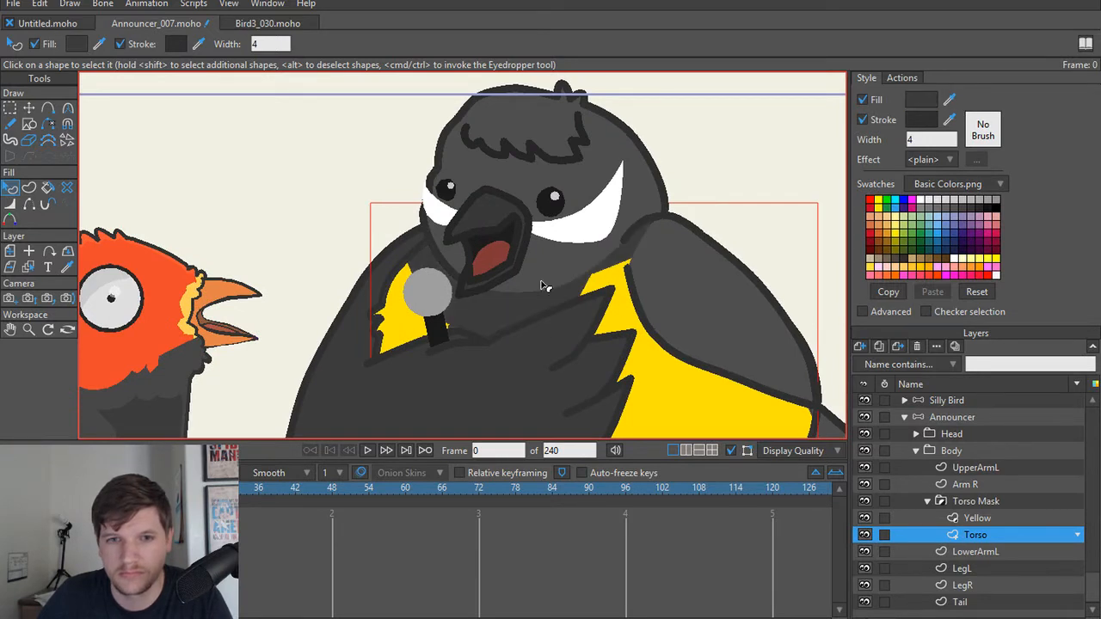
Step: Select the shape on the Head layer and sample the recoloured body's dark grey as its fill
{"action": "right_click", "coordinate": [551, 266], "text": "alt"}
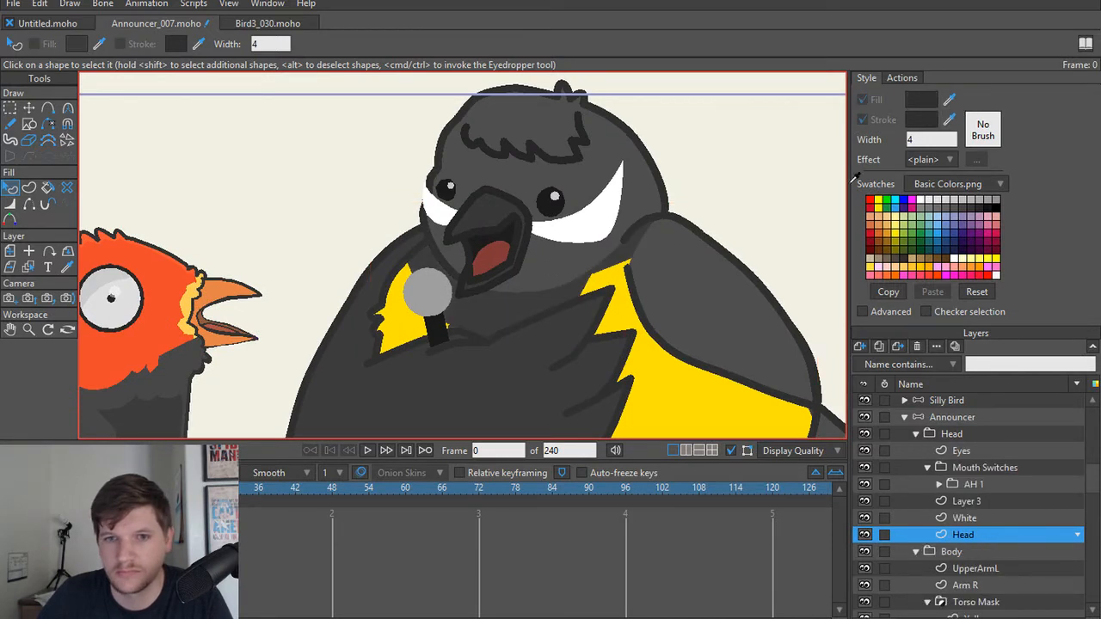
{"action": "left_click", "coordinate": [547, 264]}
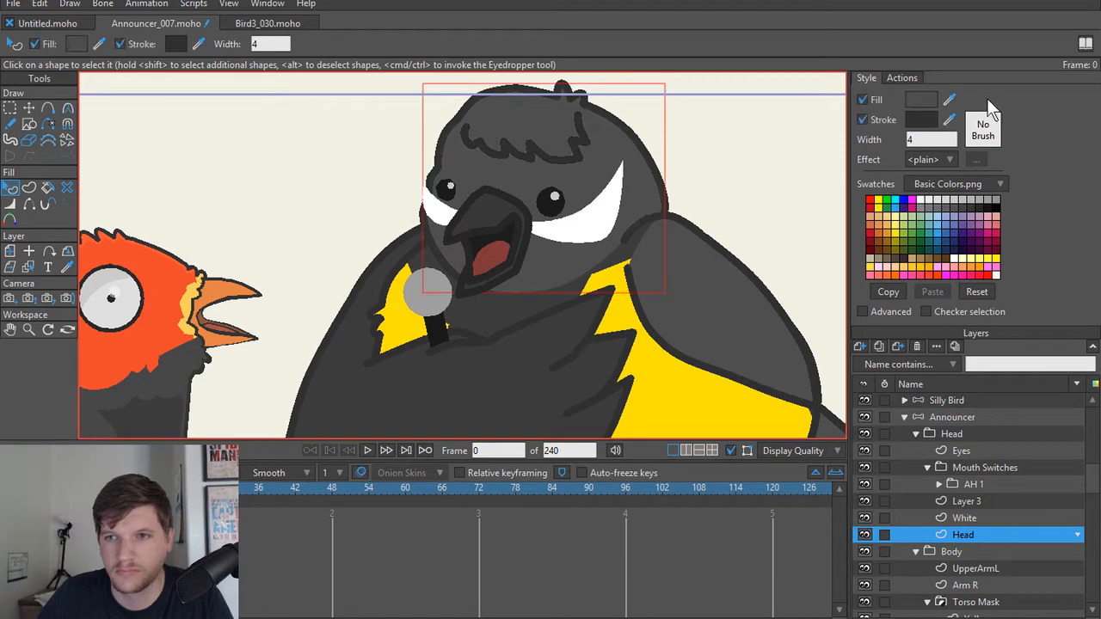
{"action": "mouse_move", "coordinate": [948, 100]}
{"action": "left_mouse_down"}
{"action": "mouse_move", "coordinate": [725, 234]}
{"action": "mouse_move", "coordinate": [482, 301]}
{"action": "left_mouse_up"}
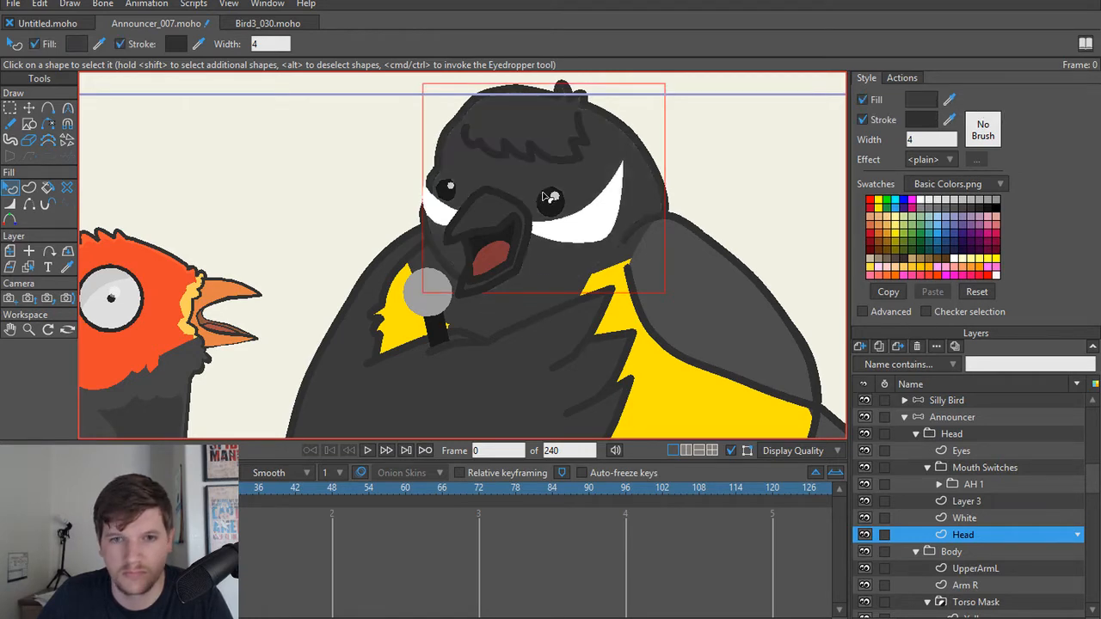
Step: Select the announcer's other wing, next to the tail, and sample the front wing's dark grey as its fill
{"action": "scroll", "coordinate": [524, 228], "scroll_direction": "down", "scroll_amount": 2}
{"action": "left_click_drag", "start_coordinate": [494, 216], "coordinate": [602, 150]}
{"action": "scroll", "coordinate": [594, 155], "scroll_direction": "down", "scroll_amount": 2}
{"action": "left_click_drag", "start_coordinate": [654, 239], "coordinate": [575, 220]}
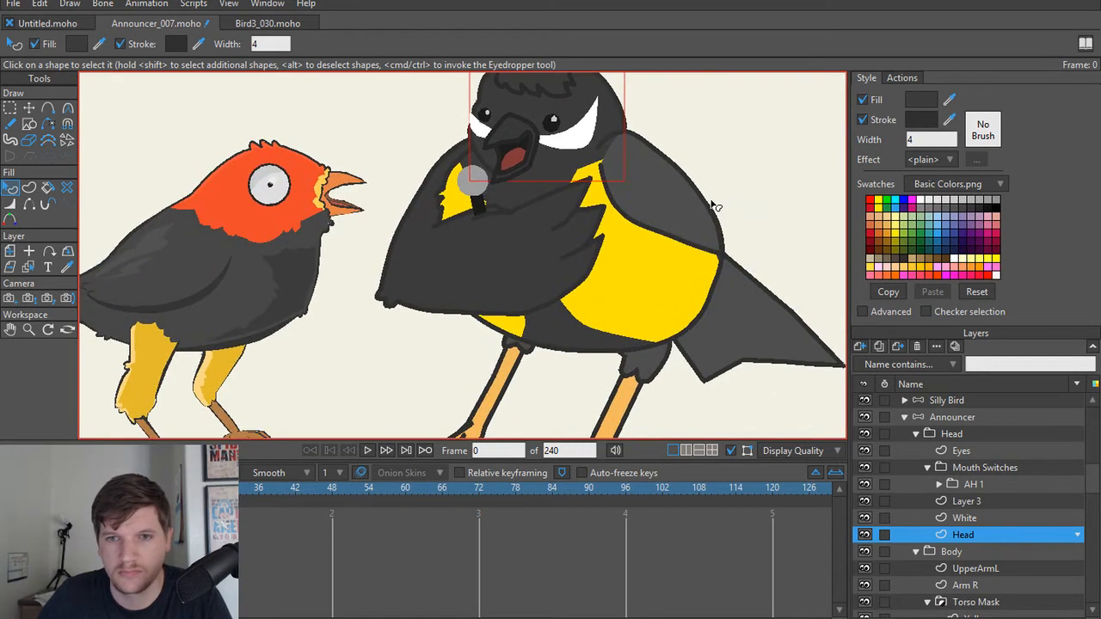
{"action": "right_click", "coordinate": [691, 206], "text": "alt"}
{"action": "left_click", "coordinate": [691, 205]}
{"action": "left_click_drag", "start_coordinate": [949, 101], "coordinate": [485, 246]}
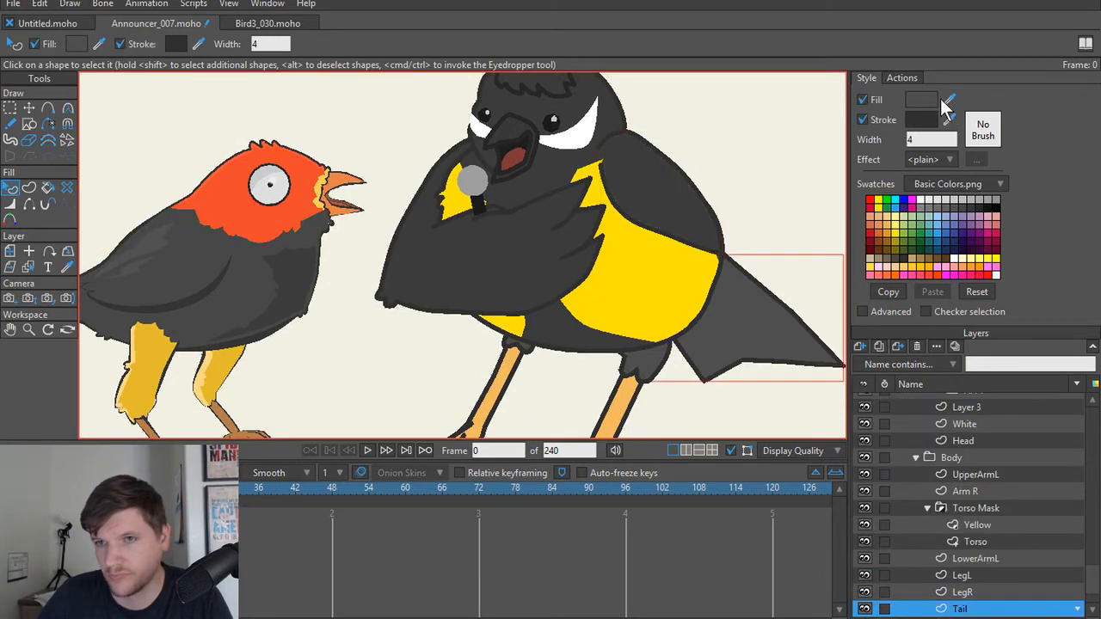
Step: Recolour the announcer's Tail shape with the dark grey sampled from the front wing
{"action": "left_click_drag", "start_coordinate": [742, 209], "coordinate": [482, 238]}
{"action": "scroll", "coordinate": [562, 368], "scroll_direction": "down", "scroll_amount": 5}
{"action": "scroll", "coordinate": [564, 365], "scroll_direction": "up", "scroll_amount": 4}
Step: Recolour the feather tufts at the top of LegR and LegL with the dark grey sampled from the body
{"action": "left_click_drag", "start_coordinate": [602, 368], "coordinate": [606, 311]}
{"action": "left_click", "coordinate": [625, 279]}
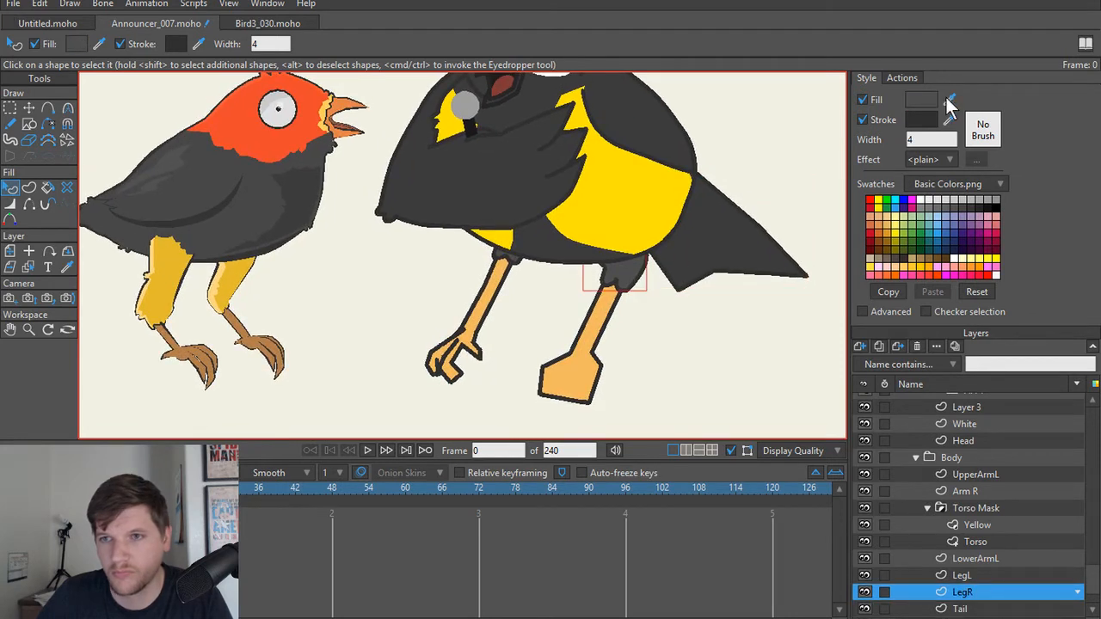
{"action": "left_click", "coordinate": [519, 262]}
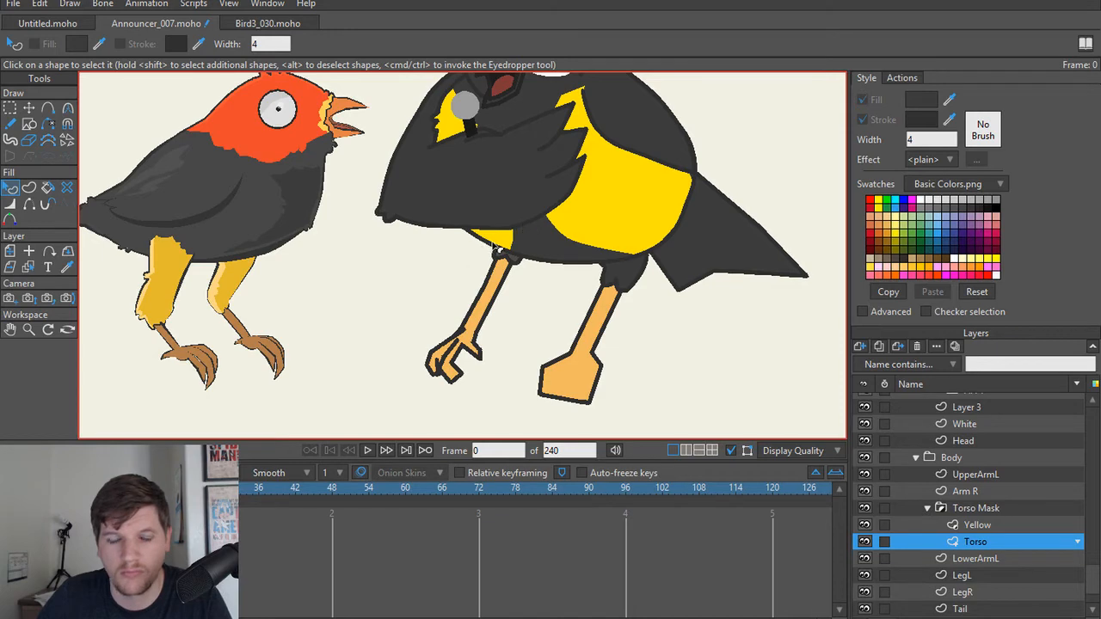
{"action": "left_click", "coordinate": [519, 265]}
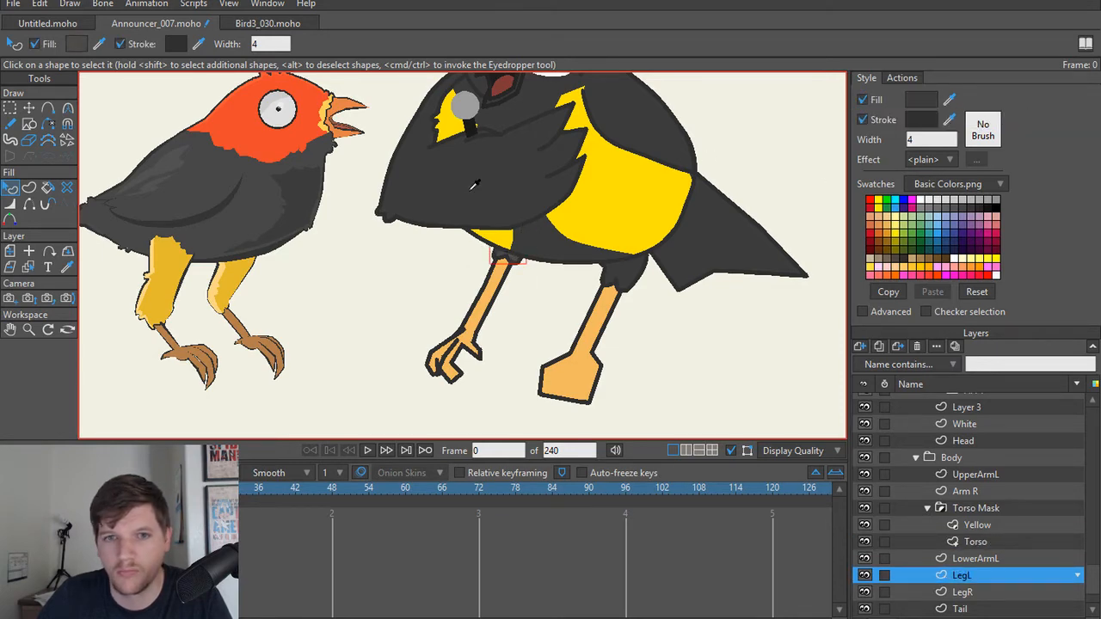
{"action": "scroll", "coordinate": [526, 283], "scroll_direction": "up", "scroll_amount": 2}
{"action": "scroll", "coordinate": [531, 279], "scroll_direction": "down", "scroll_amount": 2}
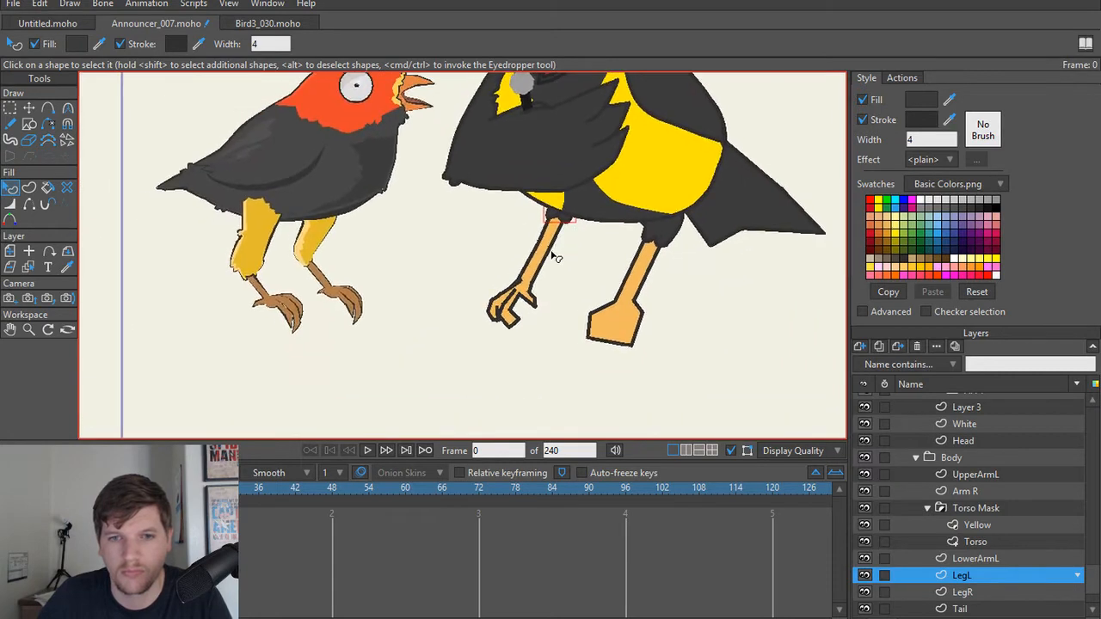
Step: Select the main leg shape of LegL and sample the brown of the Silly Bird's foot as its fill
{"action": "left_click", "coordinate": [545, 260]}
{"action": "left_click", "coordinate": [949, 100]}
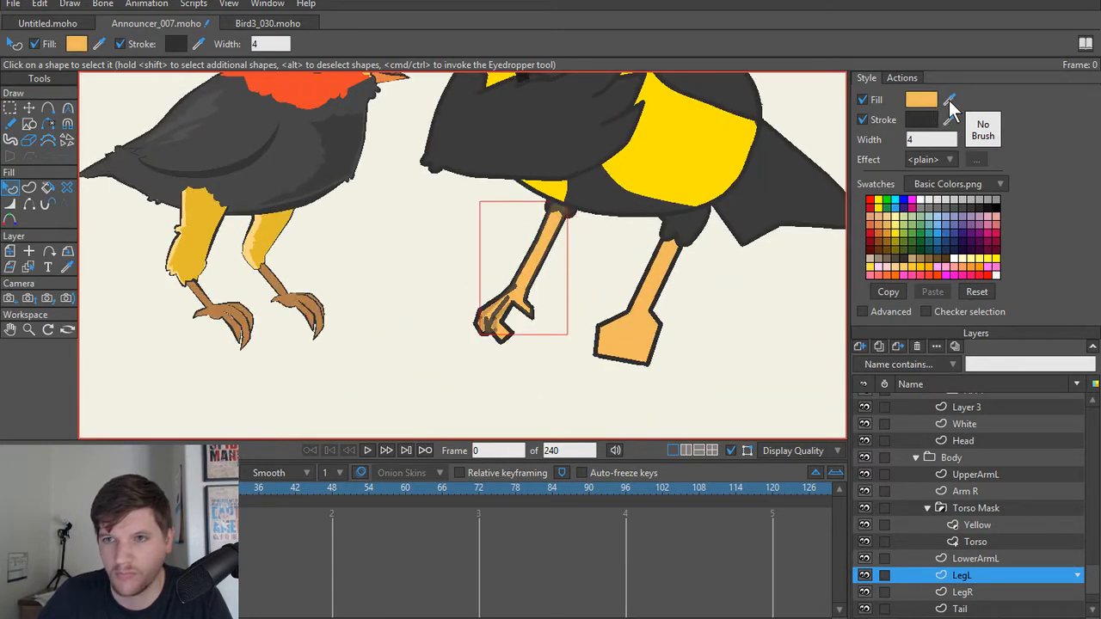
{"action": "left_click", "coordinate": [301, 286]}
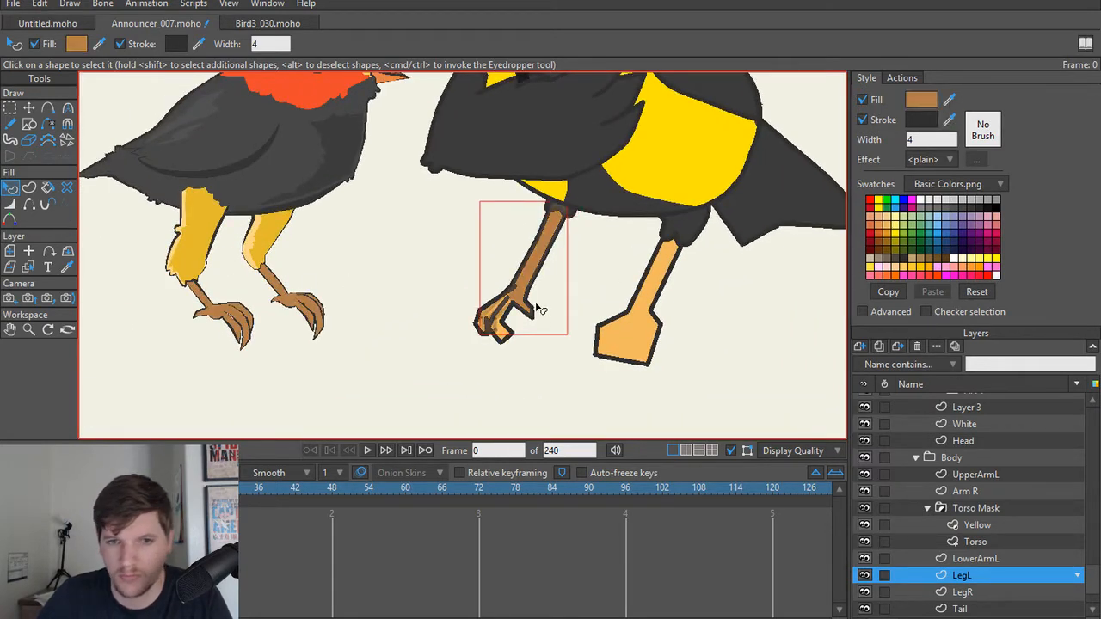
{"action": "left_click", "coordinate": [537, 370]}
Step: Fill the two remaining orange toe shapes on LegL with the brown sampled from the recoloured leg
{"action": "scroll", "coordinate": [524, 367], "scroll_direction": "up", "scroll_amount": 2}
{"action": "left_click", "coordinate": [516, 291]}
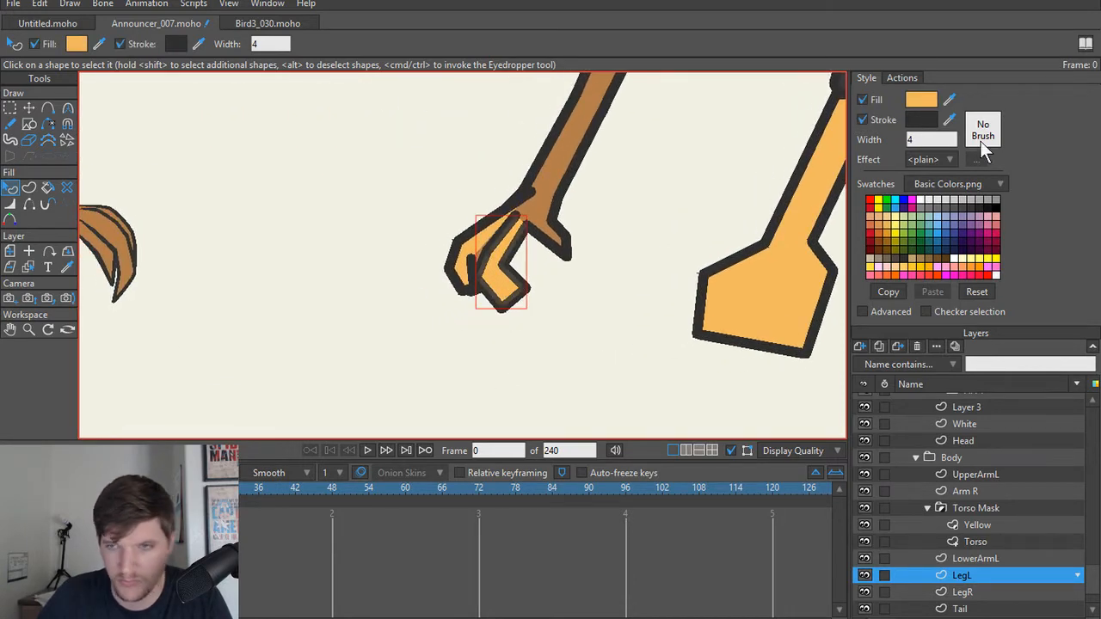
{"action": "scroll", "coordinate": [628, 252], "scroll_direction": "down", "scroll_amount": 3}
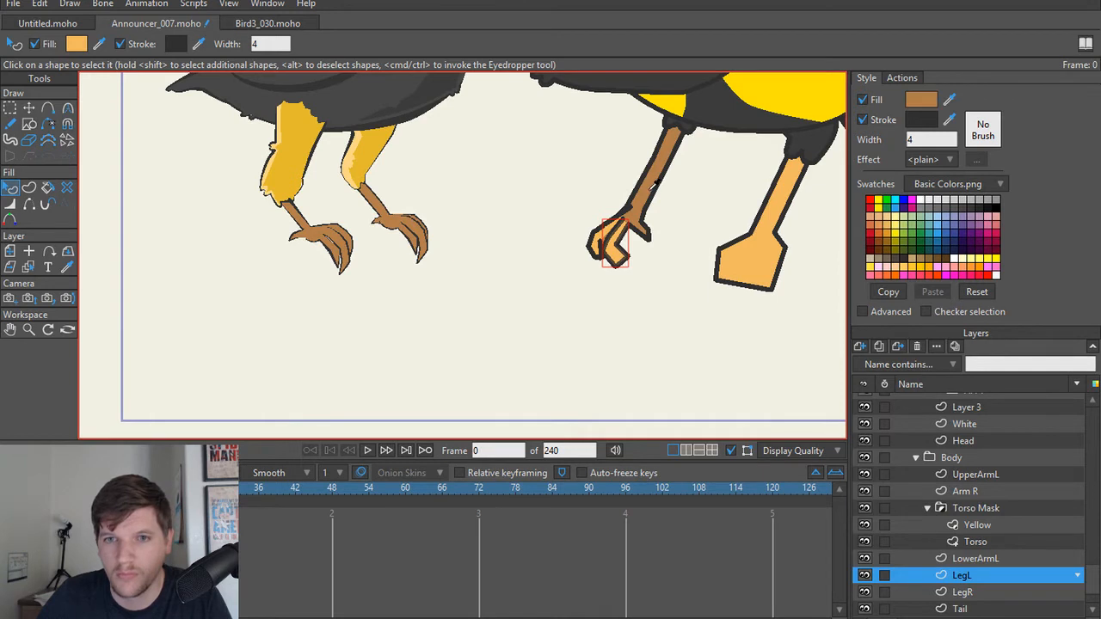
{"action": "left_click", "coordinate": [654, 185], "text": "ctrl"}
{"action": "scroll", "coordinate": [658, 197], "scroll_direction": "up", "scroll_amount": 2}
{"action": "left_click", "coordinate": [534, 267]}
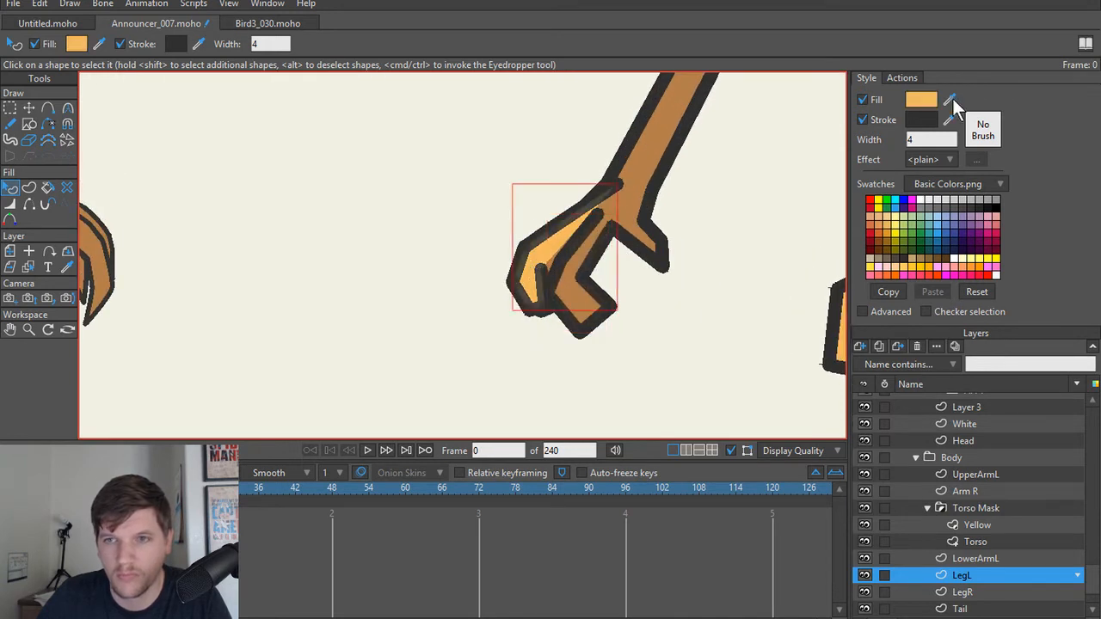
{"action": "left_click_drag", "start_coordinate": [951, 101], "coordinate": [657, 143]}
{"action": "left_click", "coordinate": [714, 209]}
Step: Select the leg and foot shape of LegR and fill it with the brown sampled from LegL
{"action": "left_click_drag", "start_coordinate": [737, 226], "coordinate": [514, 239]}
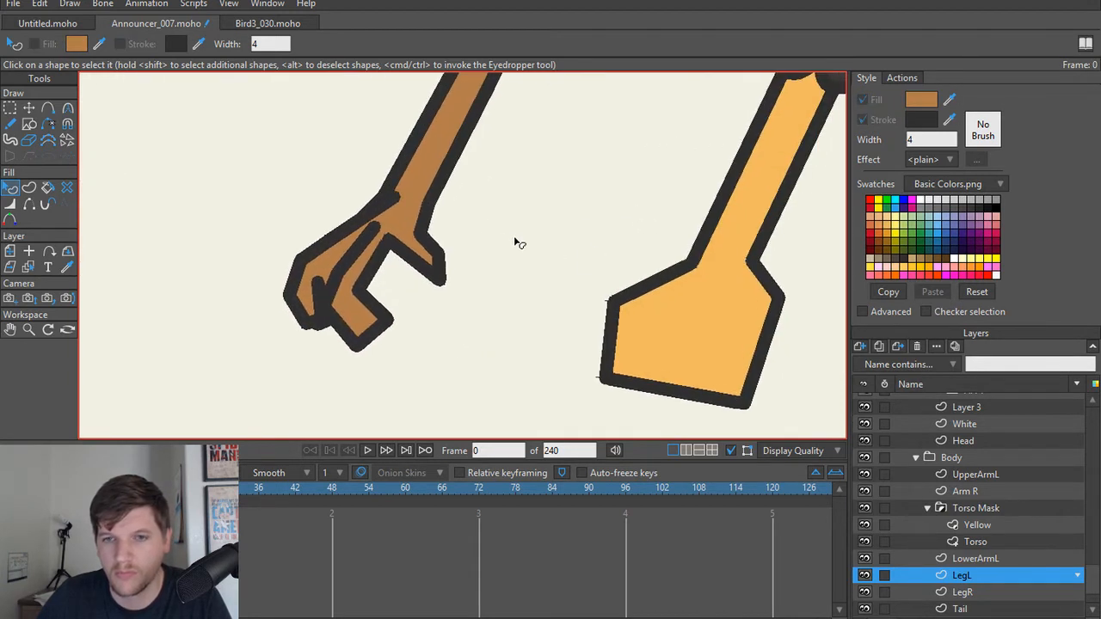
{"action": "left_click", "coordinate": [668, 310]}
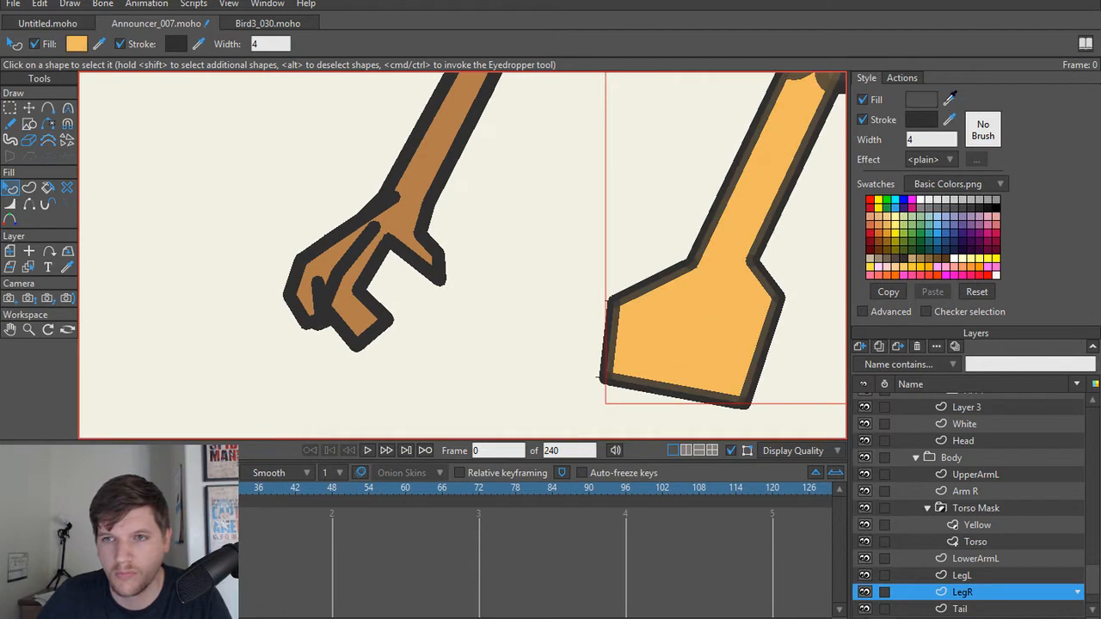
{"action": "left_click_drag", "start_coordinate": [950, 101], "coordinate": [435, 145]}
{"action": "left_click", "coordinate": [528, 178]}
{"action": "scroll", "coordinate": [541, 215], "scroll_direction": "down", "scroll_amount": 7}
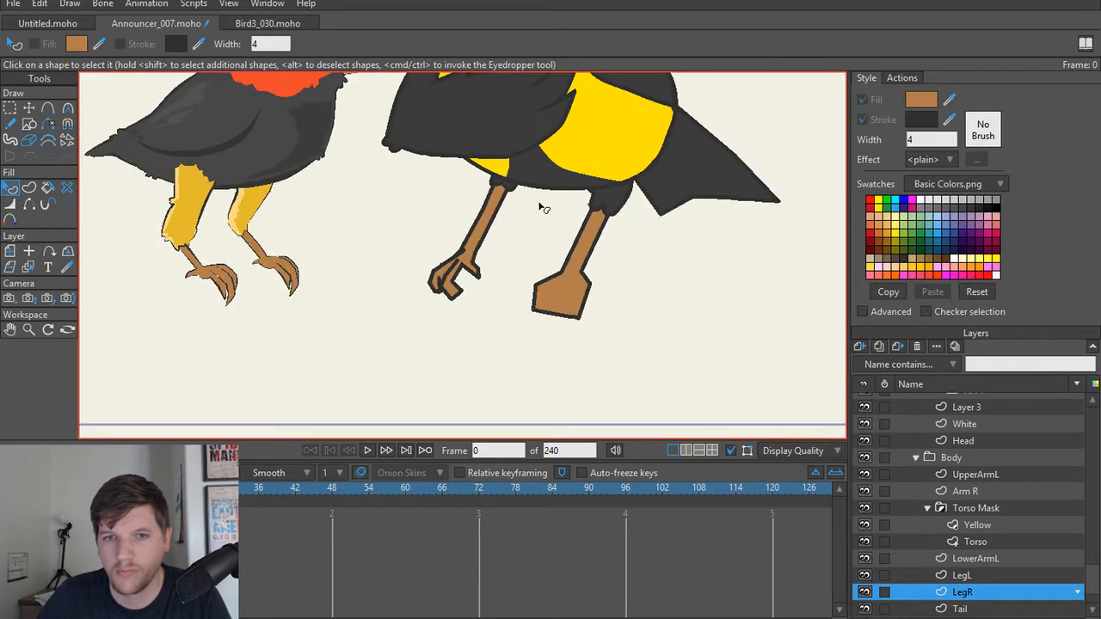
Step: Select the large belly shape on the Yellow layer and sample the golden yellow of the Silly Bird's leg as its fill
{"action": "left_click_drag", "start_coordinate": [542, 234], "coordinate": [539, 299]}
{"action": "scroll", "coordinate": [544, 292], "scroll_direction": "up", "scroll_amount": 3}
{"action": "scroll", "coordinate": [542, 301], "scroll_direction": "down", "scroll_amount": 2}
{"action": "scroll", "coordinate": [542, 309], "scroll_direction": "up", "scroll_amount": 3}
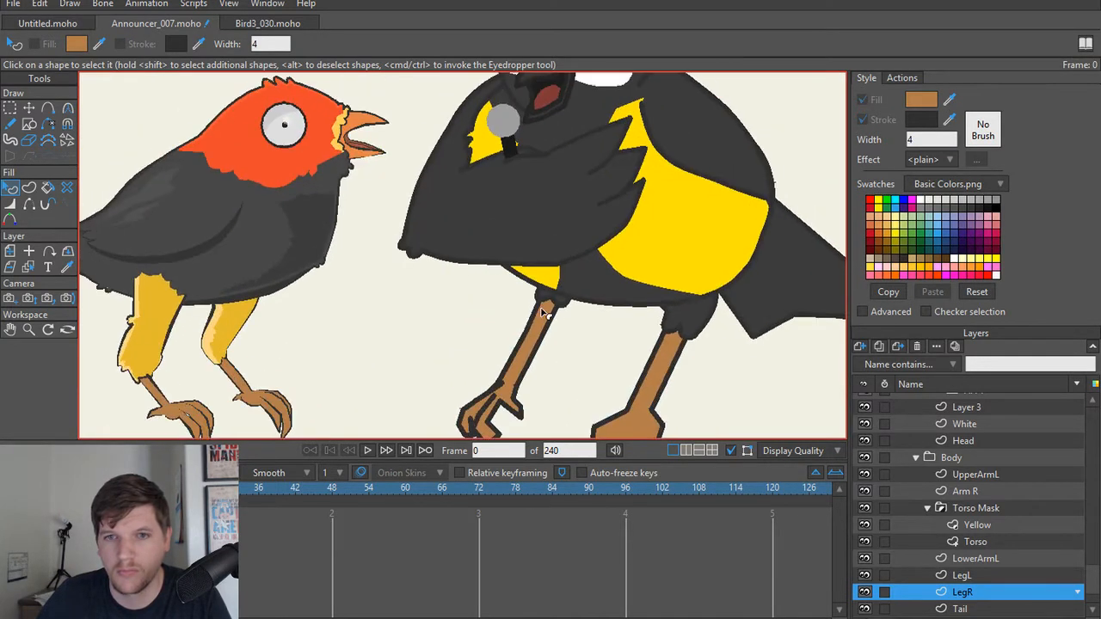
{"action": "left_click", "coordinate": [673, 241]}
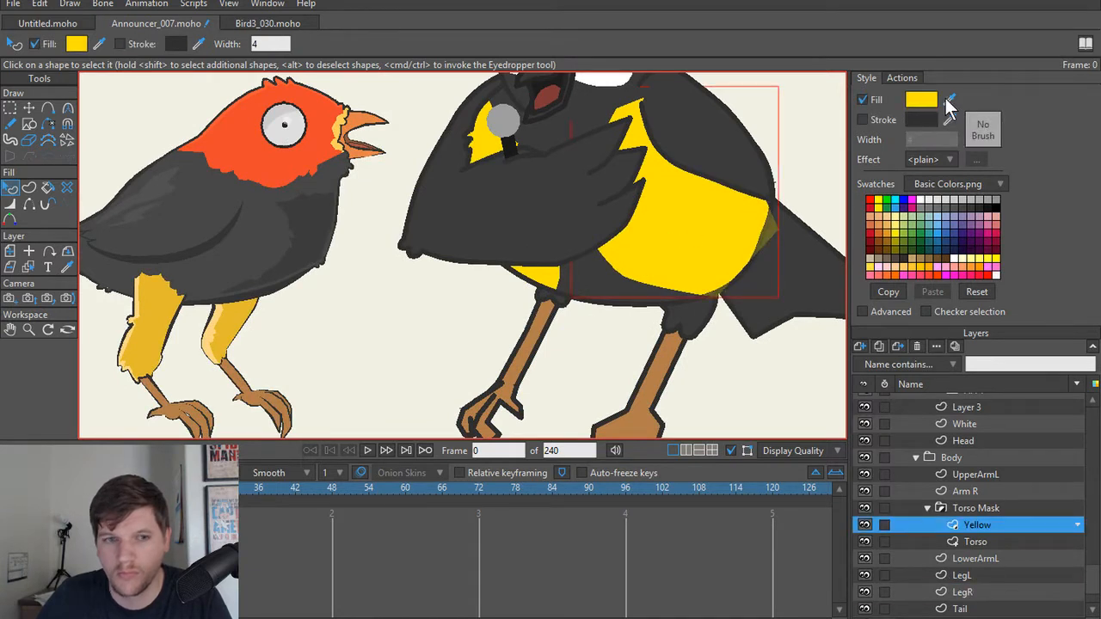
{"action": "left_click_drag", "start_coordinate": [949, 101], "coordinate": [235, 328]}
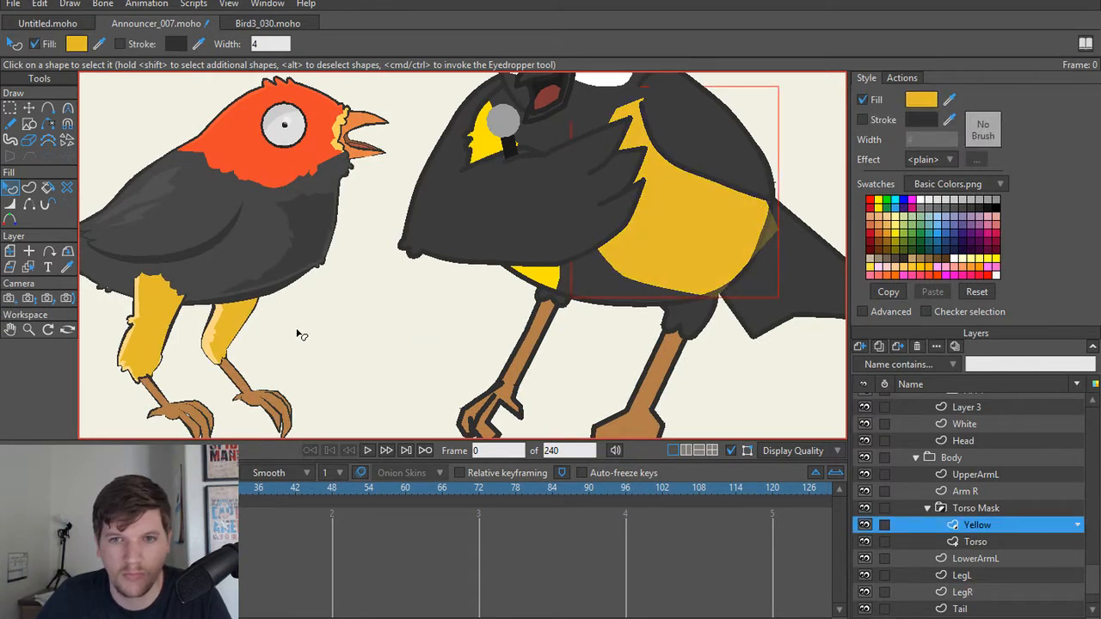
Step: Fill the second shape on the Yellow layer, behind the front wing, with the Silly Bird's golden leg colour
{"action": "left_click", "coordinate": [536, 279]}
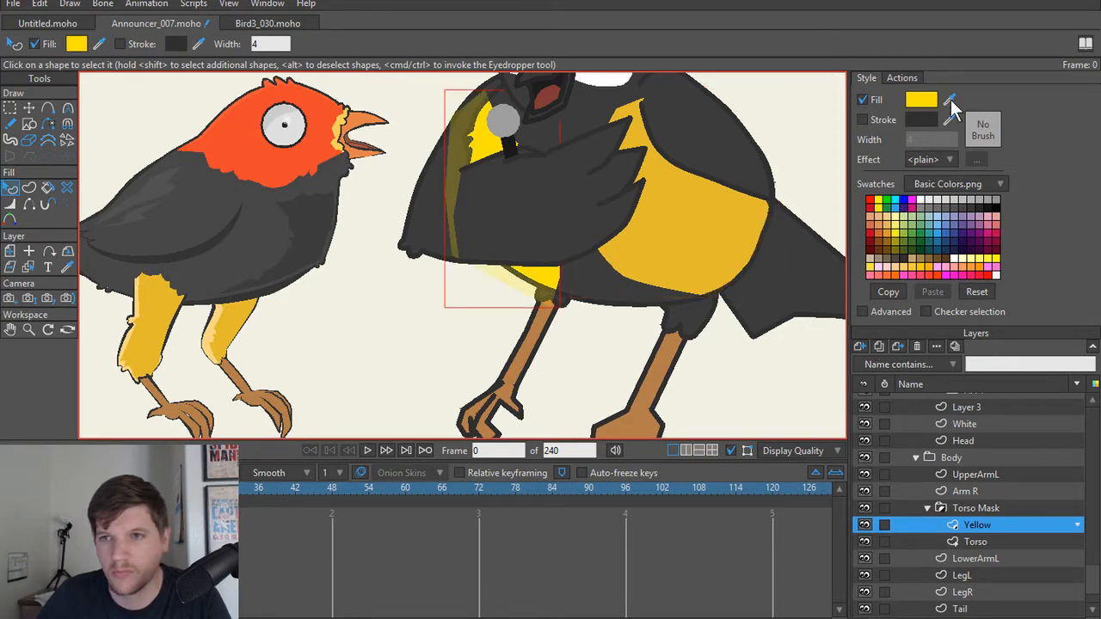
{"action": "left_click_drag", "start_coordinate": [949, 101], "coordinate": [252, 316]}
{"action": "left_click", "coordinate": [413, 332]}
{"action": "scroll", "coordinate": [415, 331], "scroll_direction": "down", "scroll_amount": 5}
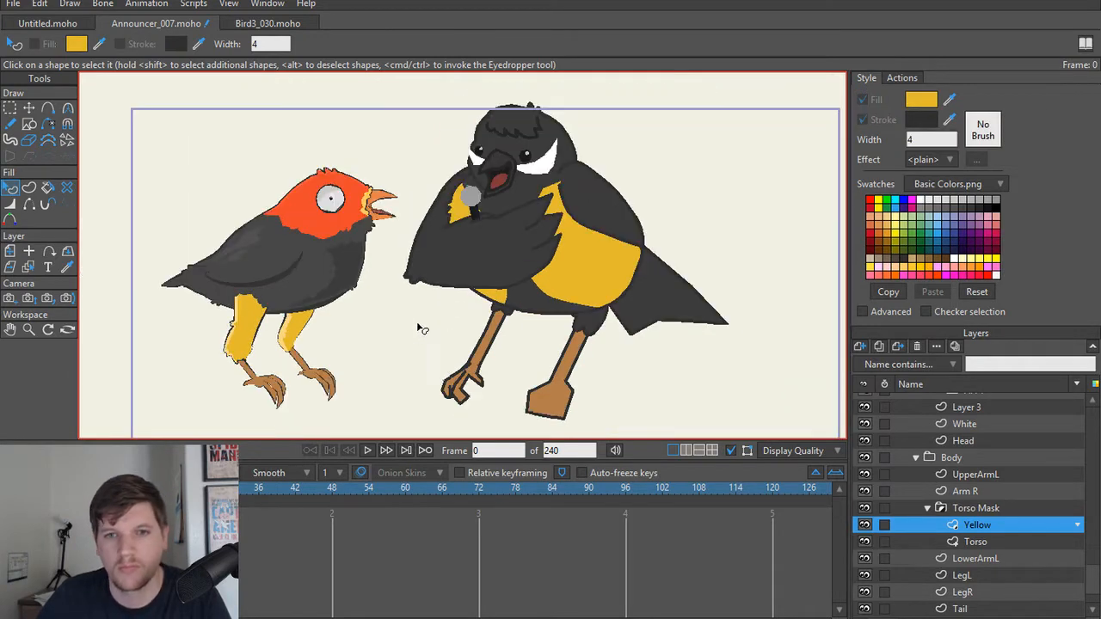
Step: Select the larger cheek patch on the White layer and set its fill colour to light grey D9D9D9
{"action": "scroll", "coordinate": [544, 207], "scroll_direction": "up", "scroll_amount": 5}
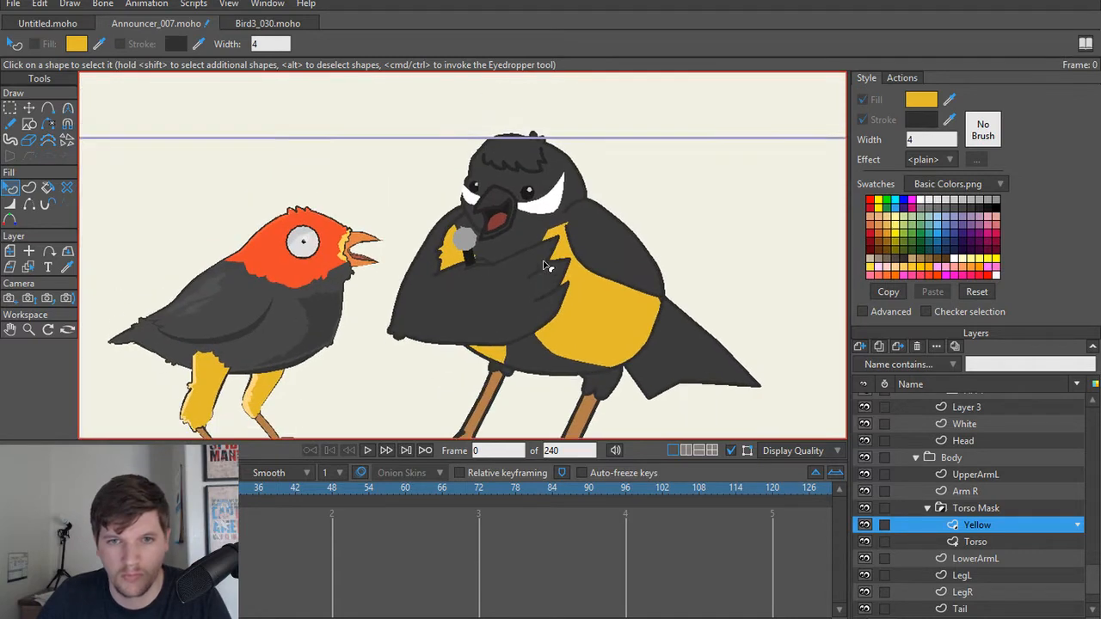
{"action": "left_click", "coordinate": [543, 206], "text": "ctrl+alt"}
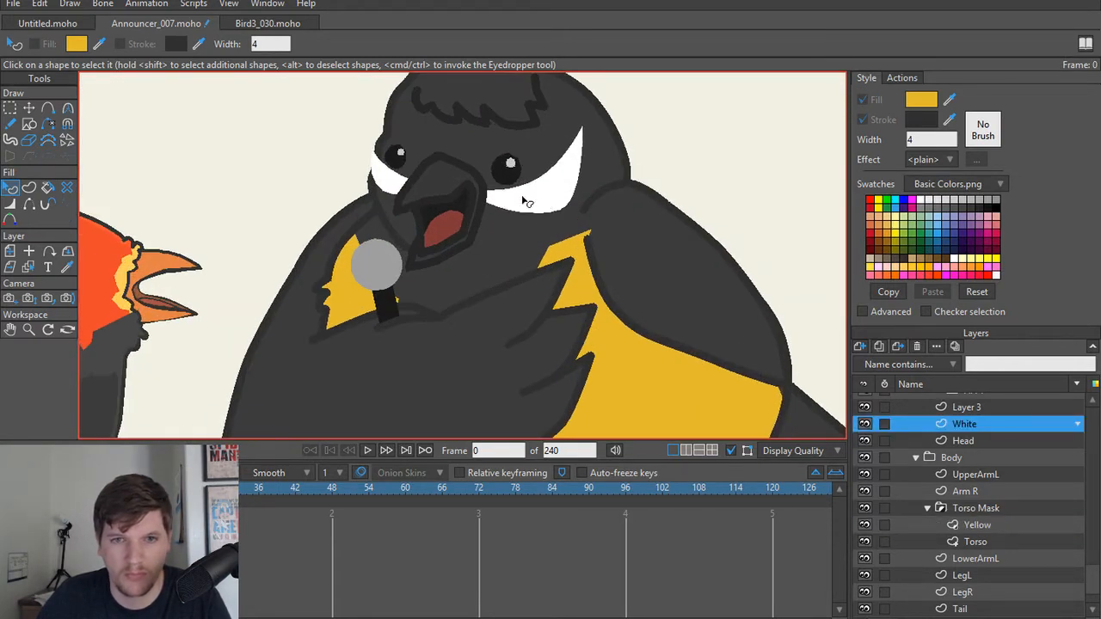
{"action": "left_click", "coordinate": [524, 201]}
{"action": "left_click", "coordinate": [920, 100]}
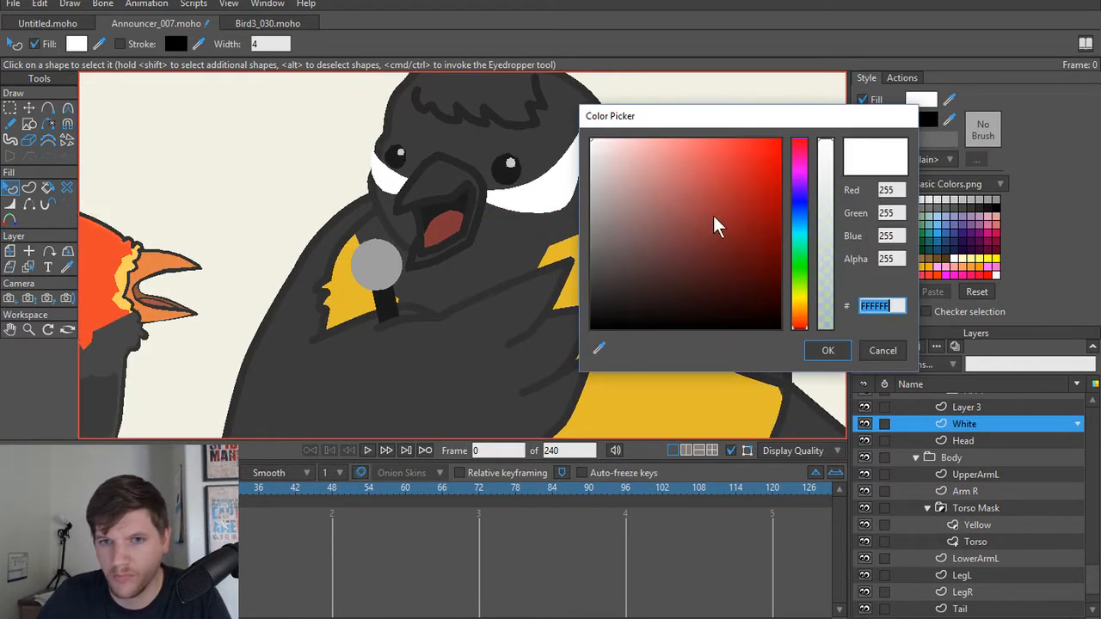
{"action": "mouse_move", "coordinate": [718, 225]}
{"action": "left_mouse_down"}
{"action": "mouse_move", "coordinate": [602, 160]}
{"action": "mouse_move", "coordinate": [544, 175]}
{"action": "left_mouse_up"}
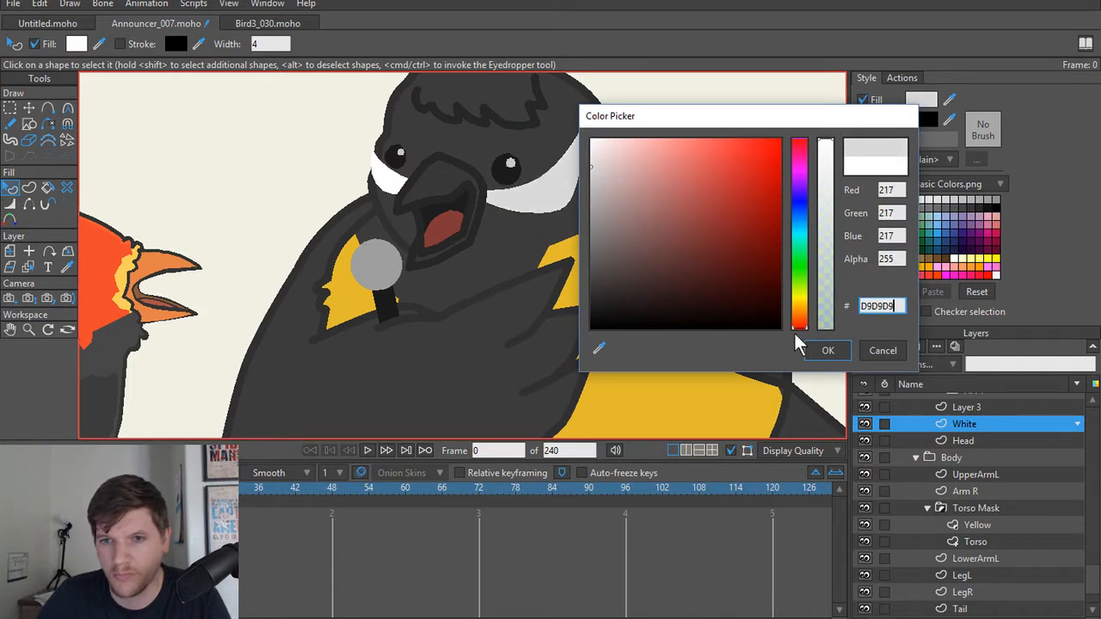
{"action": "left_click", "coordinate": [824, 350]}
Step: Select the smaller cheek patch on the White layer and set its fill colour to light grey E2E2E2
{"action": "left_click", "coordinate": [397, 183]}
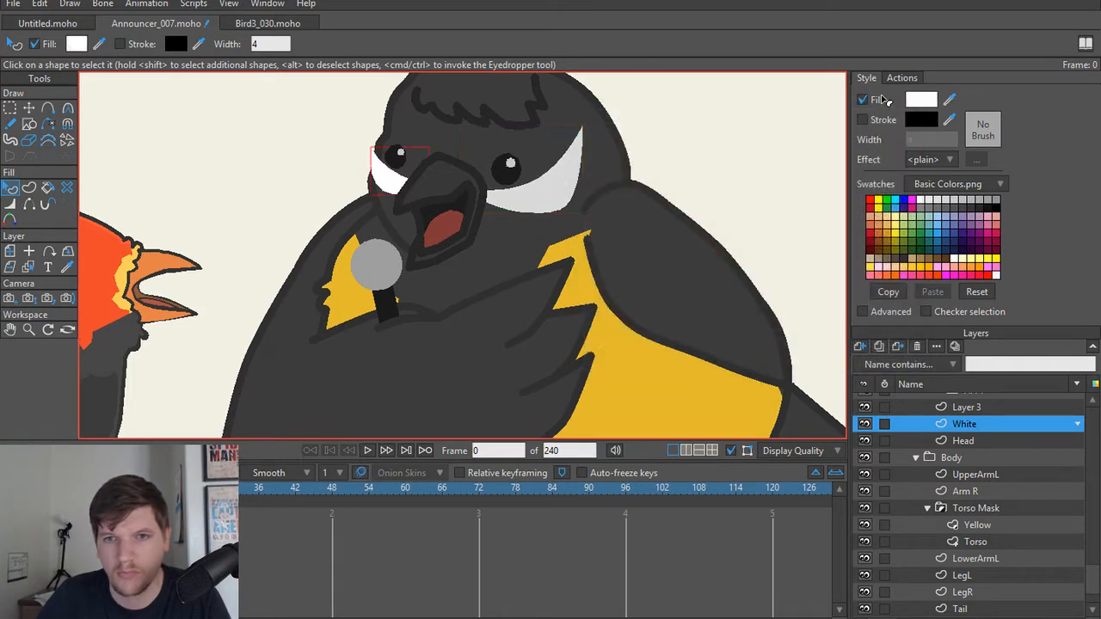
{"action": "left_click", "coordinate": [920, 100]}
{"action": "mouse_move", "coordinate": [585, 180]}
{"action": "left_mouse_down"}
{"action": "mouse_move", "coordinate": [528, 181]}
{"action": "mouse_move", "coordinate": [521, 165]}
{"action": "left_mouse_up"}
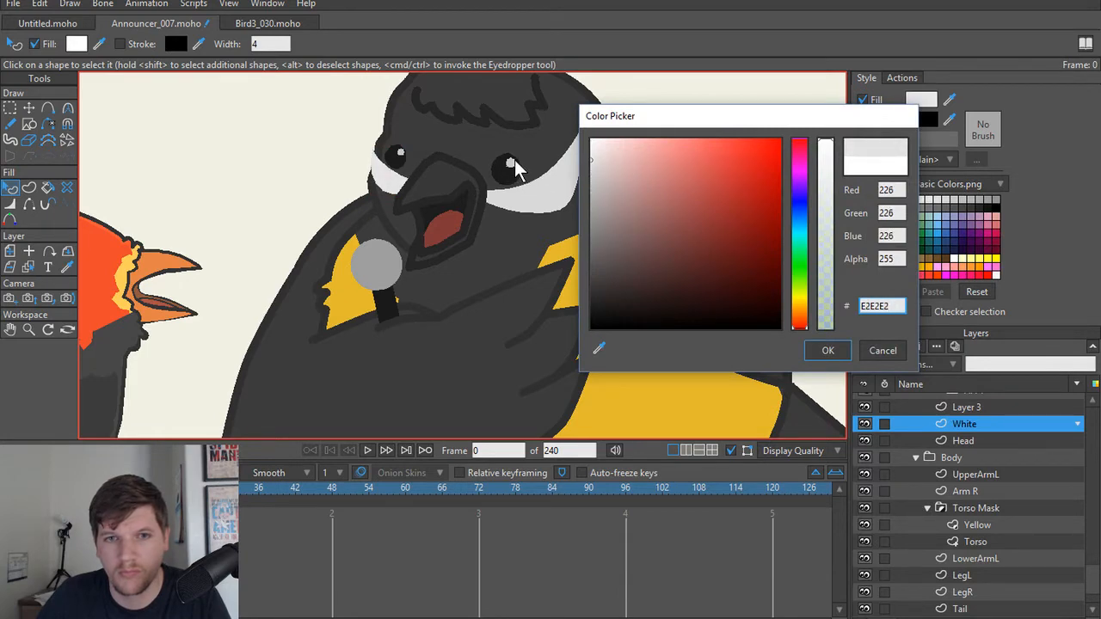
{"action": "left_click", "coordinate": [827, 350]}
Step: Compare the recoloured announcer with the Silly Bird and return to the Announcer group in the layer list
{"action": "scroll", "coordinate": [601, 249], "scroll_direction": "down", "scroll_amount": 5}
{"action": "scroll", "coordinate": [541, 258], "scroll_direction": "up", "scroll_amount": 1}
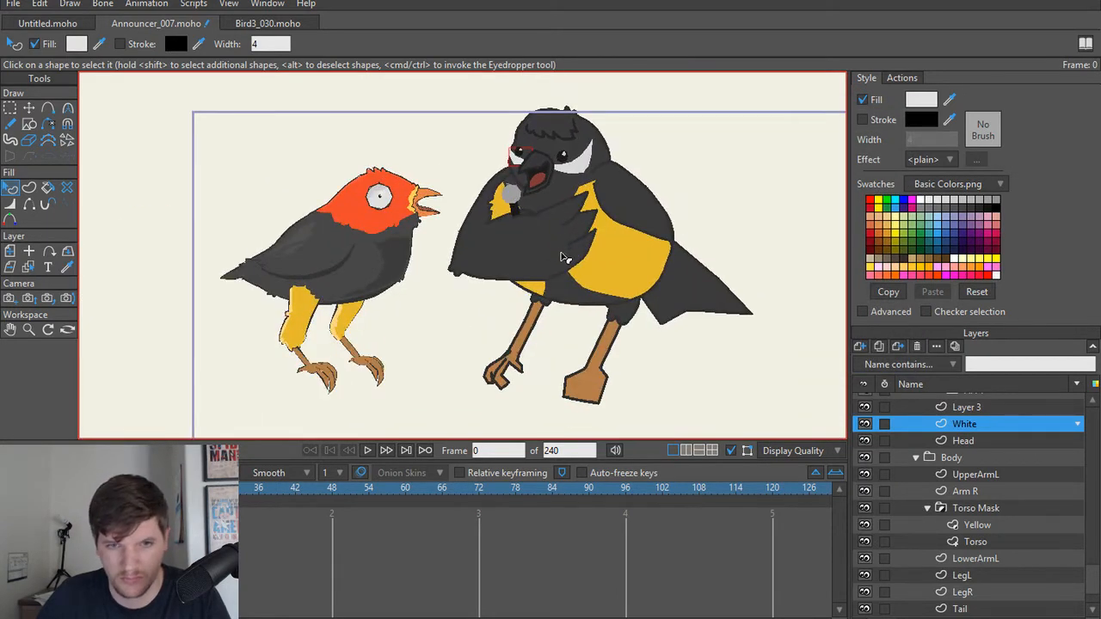
{"action": "scroll", "coordinate": [546, 263], "scroll_direction": "up", "scroll_amount": 3}
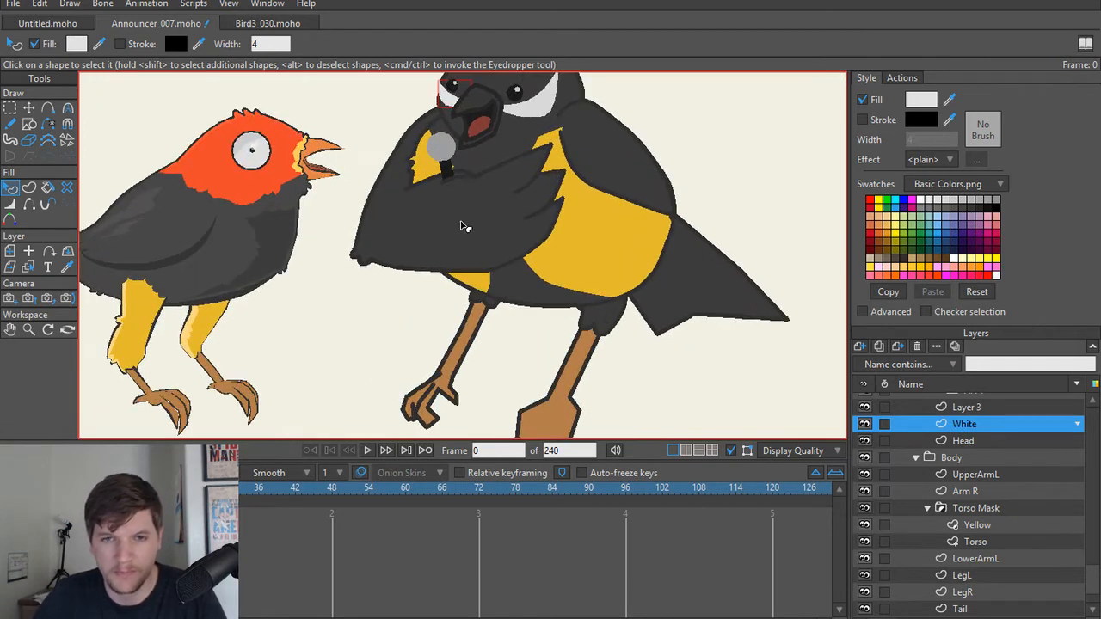
{"action": "scroll", "coordinate": [461, 226], "scroll_direction": "up", "scroll_amount": 1}
{"action": "scroll", "coordinate": [917, 452], "scroll_direction": "up", "scroll_amount": 3}
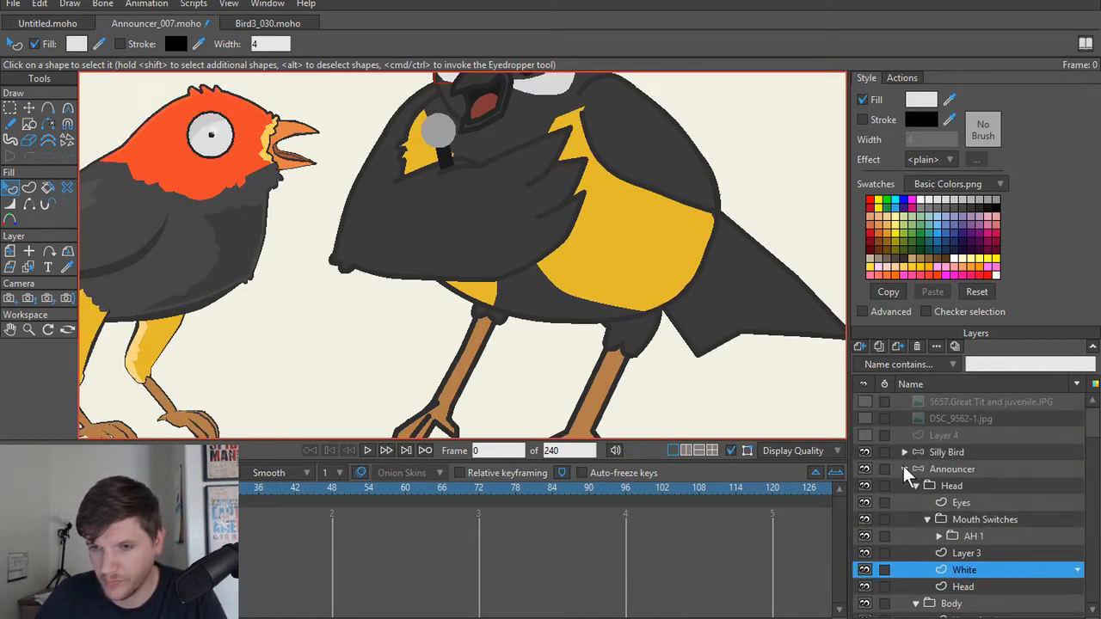
Step: Collapse the Mouth Switches group in the announcer's Head group and select Layer 3
{"action": "left_click", "coordinate": [904, 469]}
{"action": "left_click", "coordinate": [904, 469]}
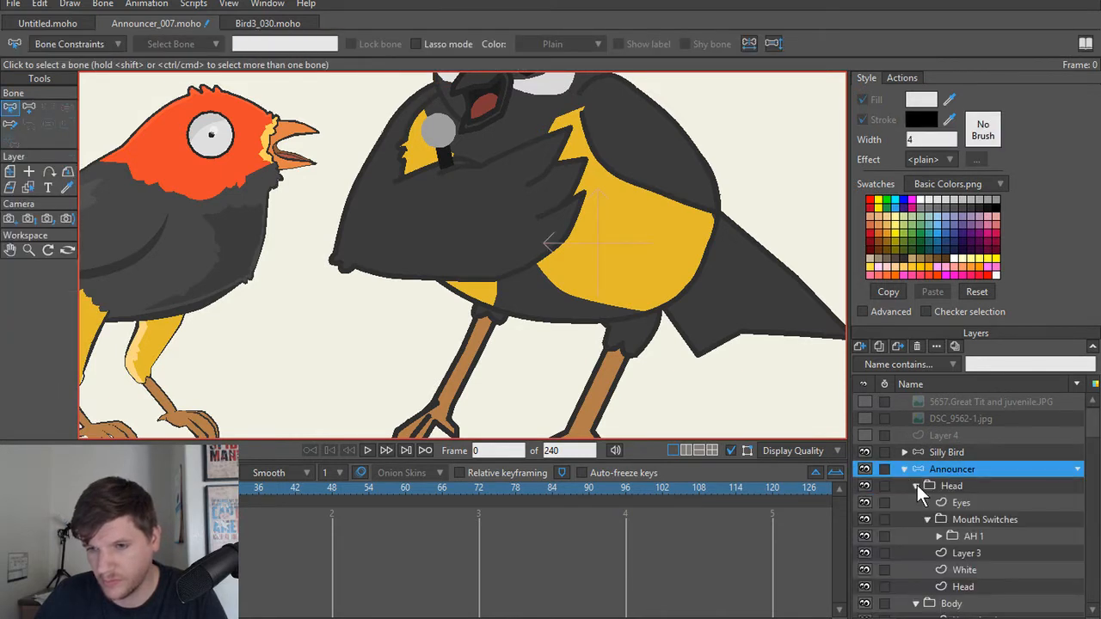
{"action": "left_click", "coordinate": [928, 519]}
{"action": "scroll", "coordinate": [909, 518], "scroll_direction": "down", "scroll_amount": 3}
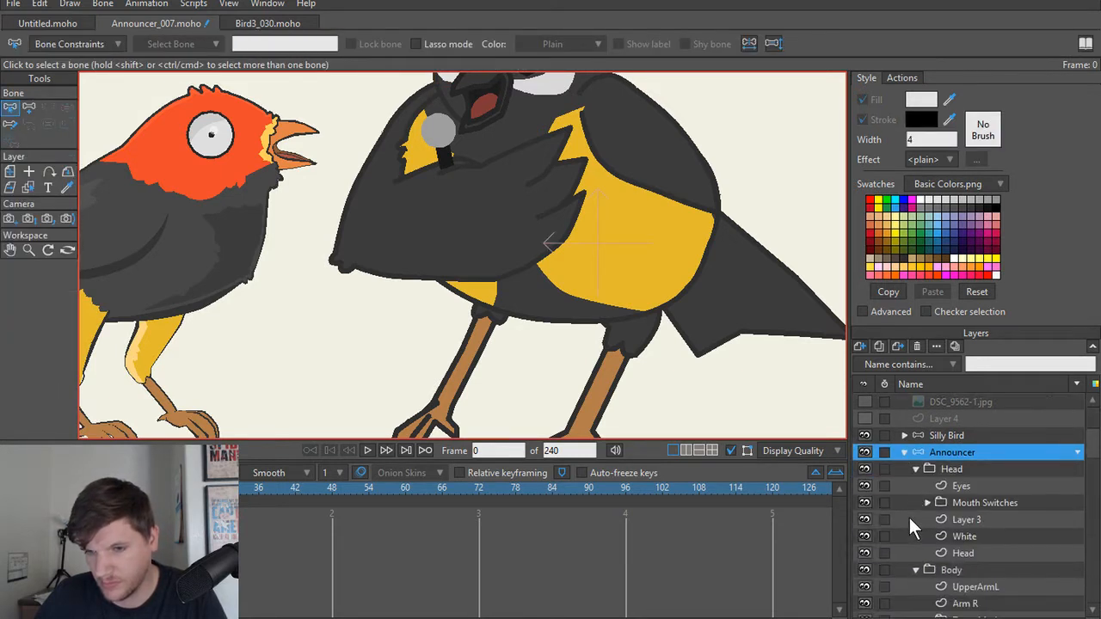
{"action": "scroll", "coordinate": [902, 493], "scroll_direction": "down", "scroll_amount": 1}
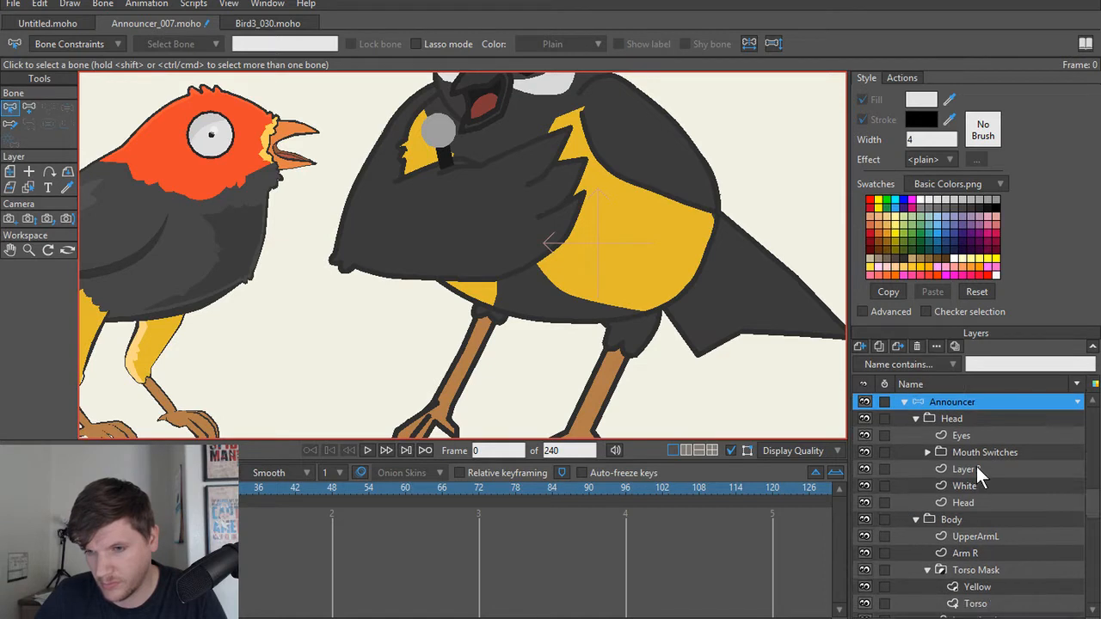
{"action": "left_click", "coordinate": [976, 467]}
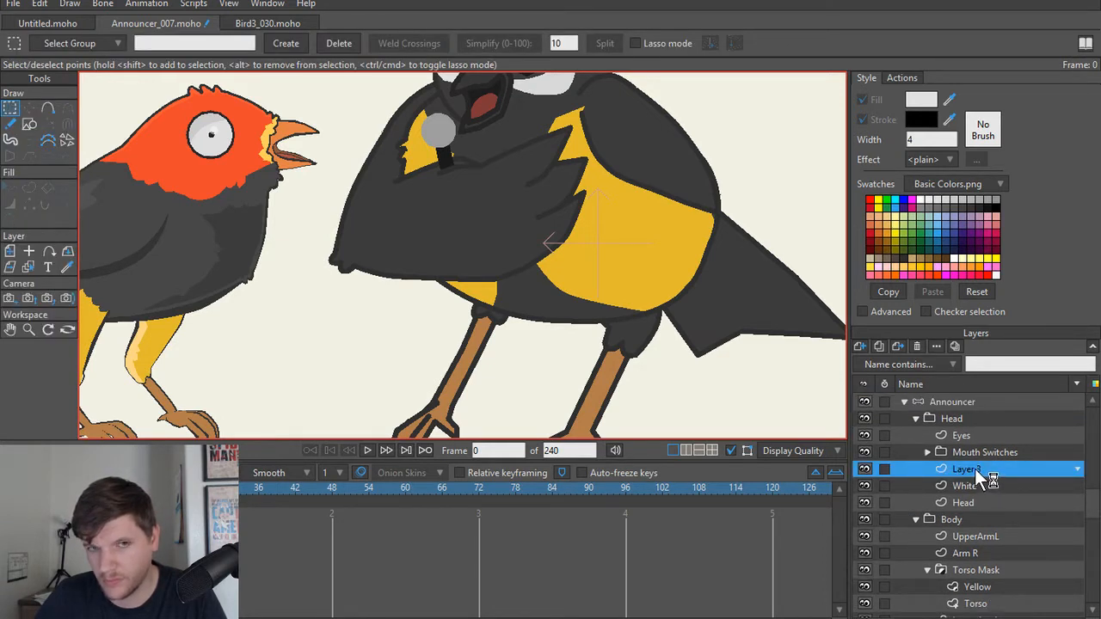
{"action": "scroll", "coordinate": [973, 469], "scroll_direction": "down", "scroll_amount": 4}
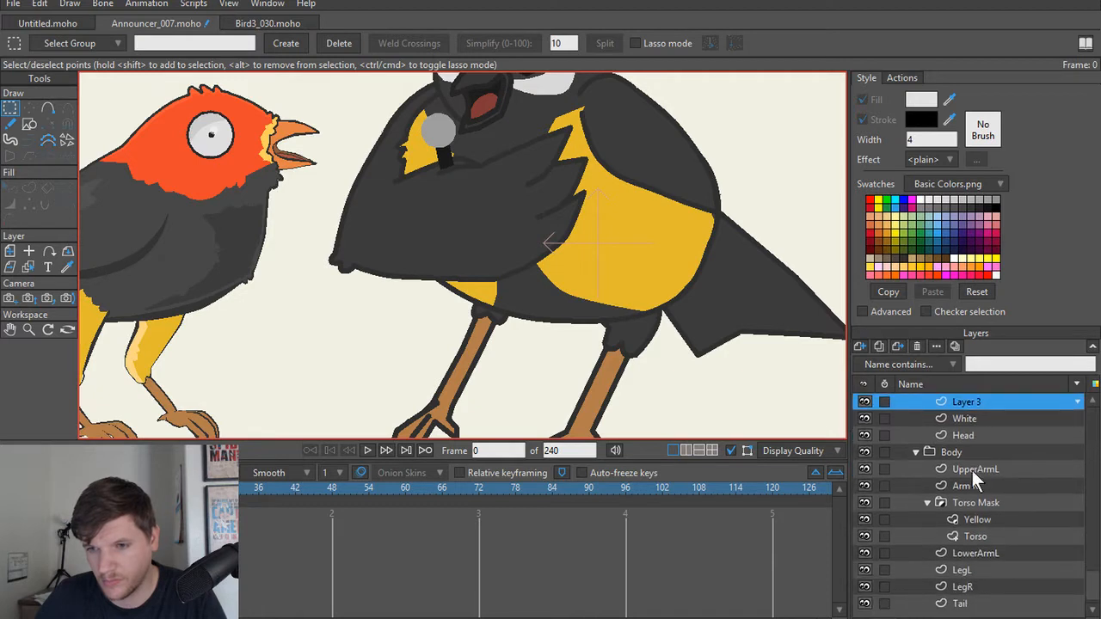
Step: Isolate the Torso Mask group by hiding the other Body layers and the Head group, and collapse the Head group
{"action": "left_click", "coordinate": [865, 500]}
{"action": "left_click", "coordinate": [865, 500]}
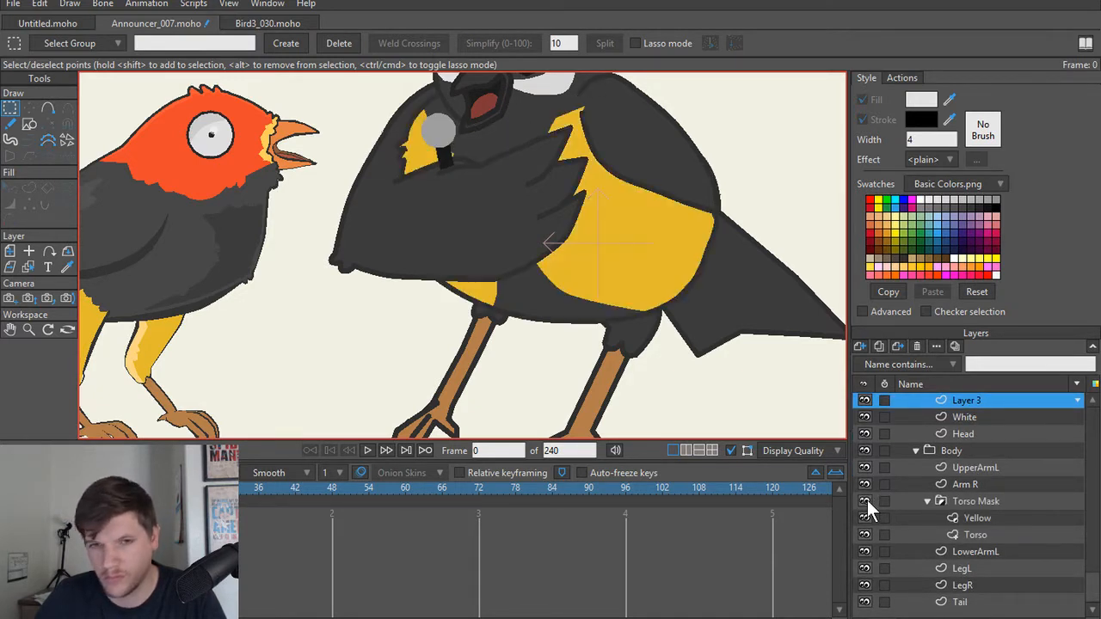
{"action": "left_click", "coordinate": [865, 501]}
{"action": "left_click", "coordinate": [865, 501]}
{"action": "left_click", "coordinate": [865, 500]}
{"action": "left_click", "coordinate": [865, 501]}
{"action": "left_click", "coordinate": [865, 501], "text": "alt"}
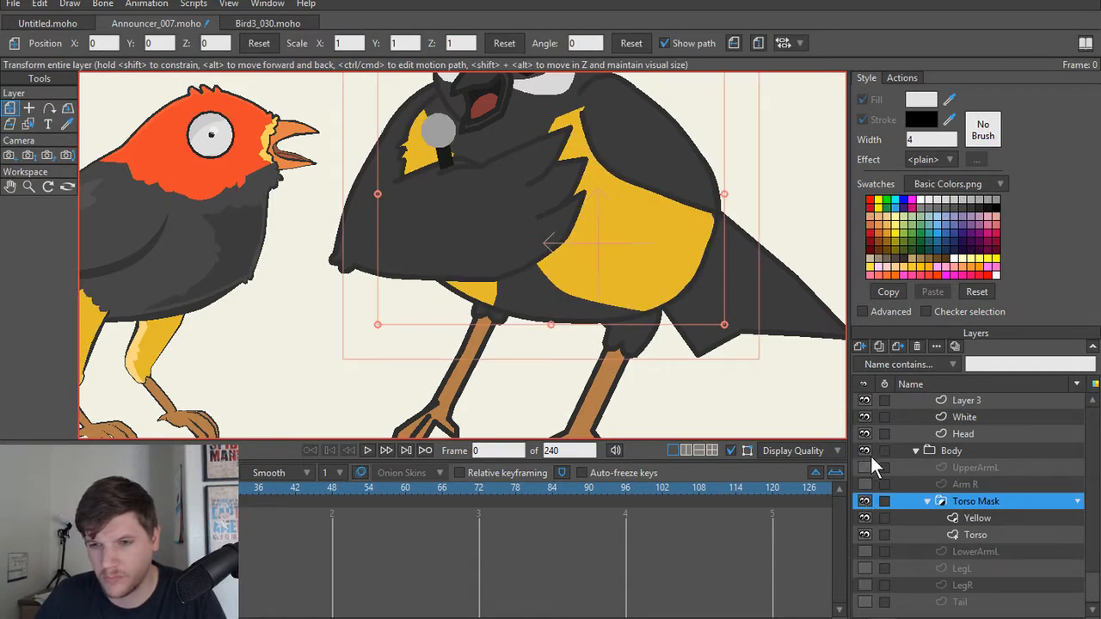
{"action": "scroll", "coordinate": [873, 434], "scroll_direction": "up", "scroll_amount": 3}
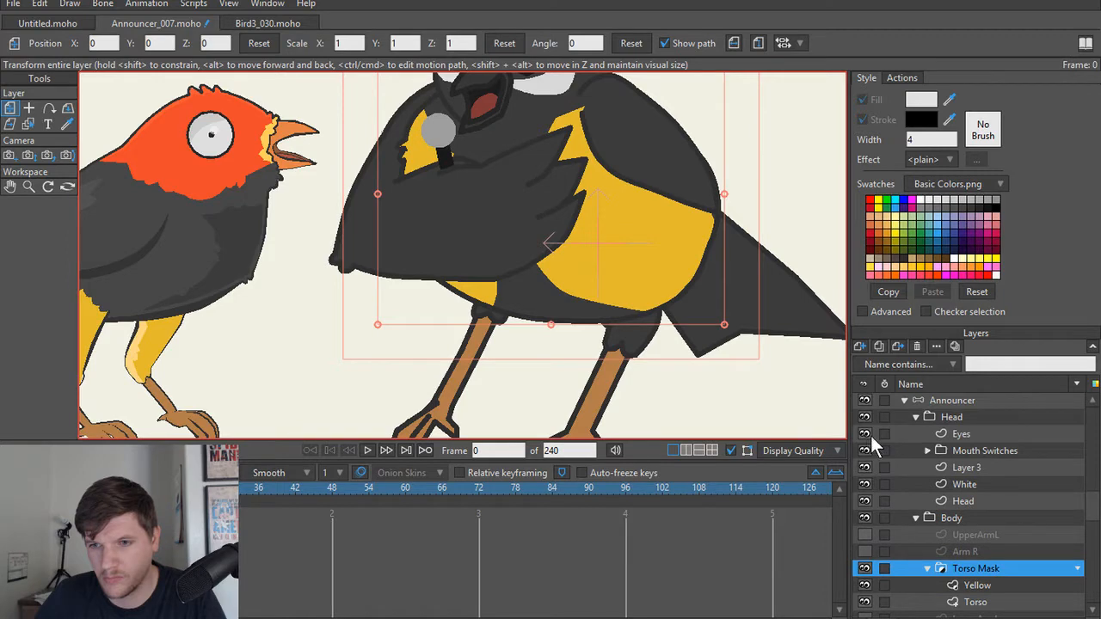
{"action": "left_click", "coordinate": [865, 417]}
{"action": "left_click", "coordinate": [916, 417]}
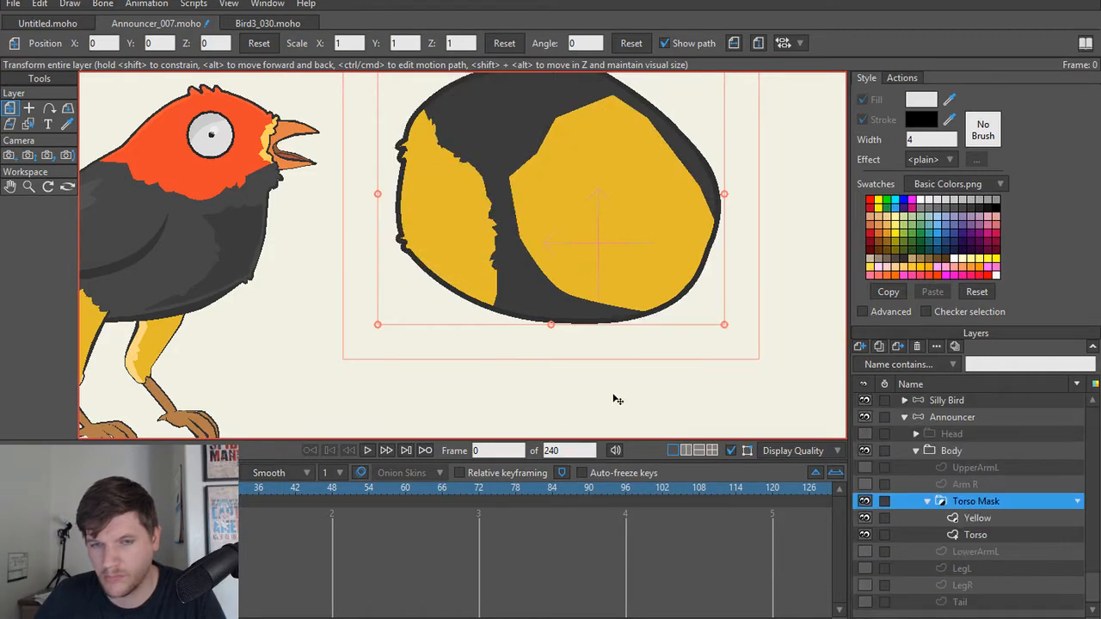
Step: On the Yellow layer, add points to the larger yellow patch's inner edge below its corner and pull out a small feather tuft
{"action": "scroll", "coordinate": [577, 393], "scroll_direction": "up", "scroll_amount": 5}
{"action": "scroll", "coordinate": [601, 344], "scroll_direction": "up", "scroll_amount": 3}
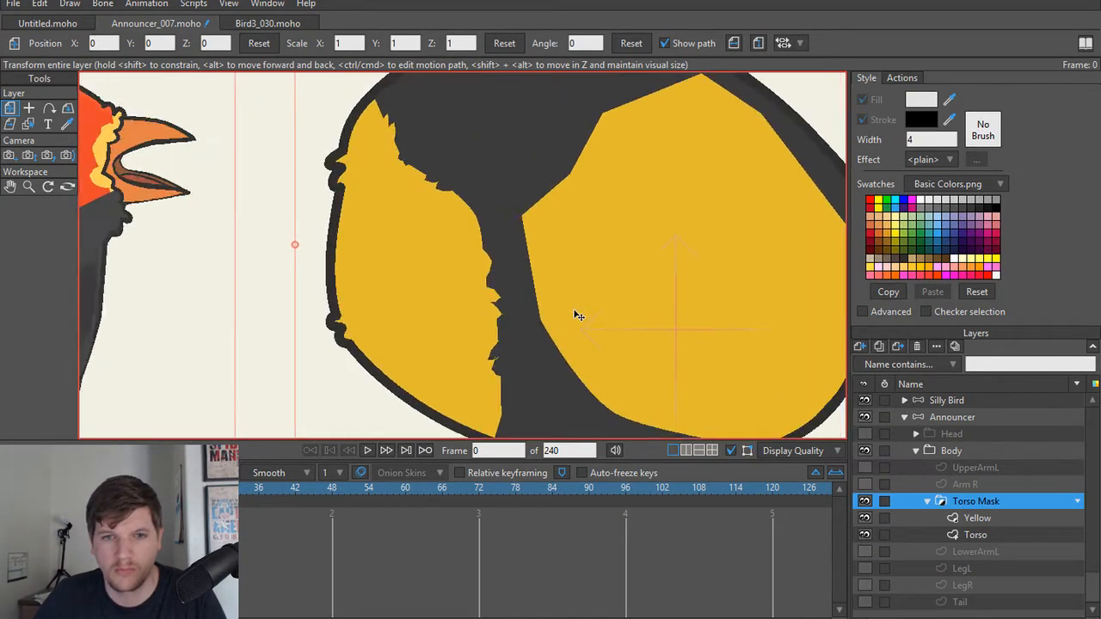
{"action": "right_click", "coordinate": [564, 259], "text": "alt"}
{"action": "key", "text": "a"}
{"action": "left_click", "coordinate": [525, 255]}
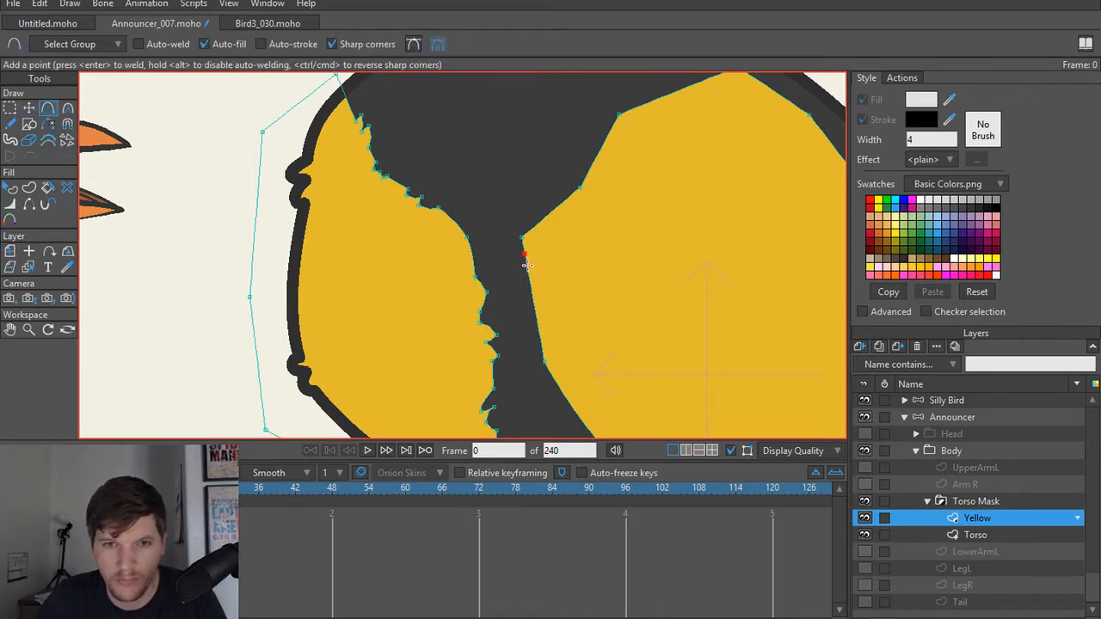
{"action": "left_click_drag", "start_coordinate": [526, 265], "coordinate": [527, 275]}
{"action": "scroll", "coordinate": [478, 301], "scroll_direction": "up", "scroll_amount": 3}
{"action": "key", "text": "t"}
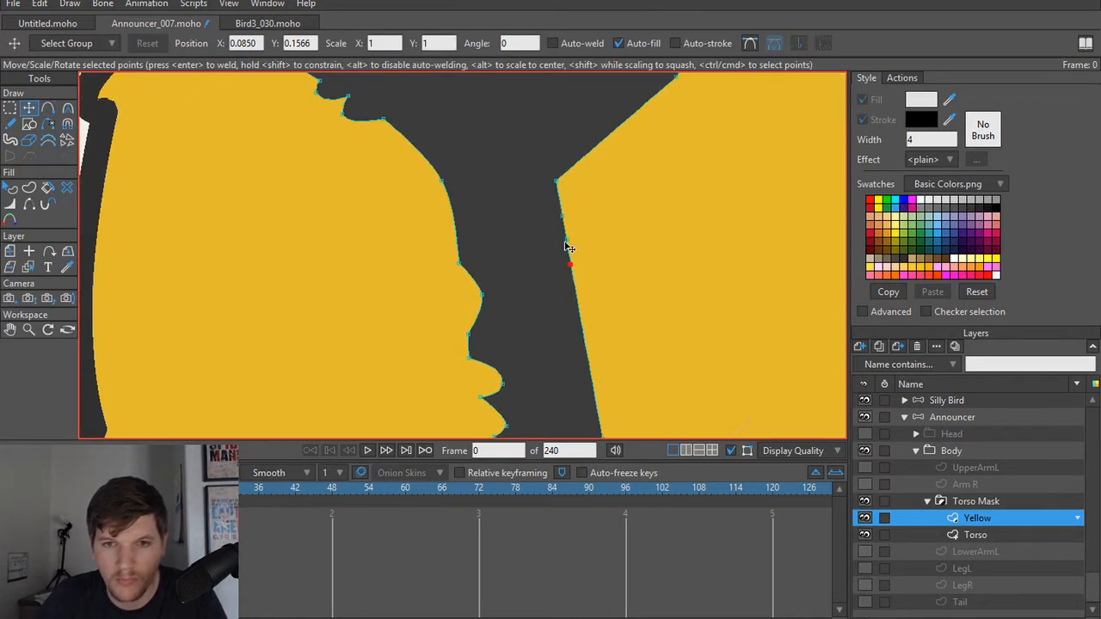
{"action": "key", "text": "c"}
{"action": "key", "text": "t"}
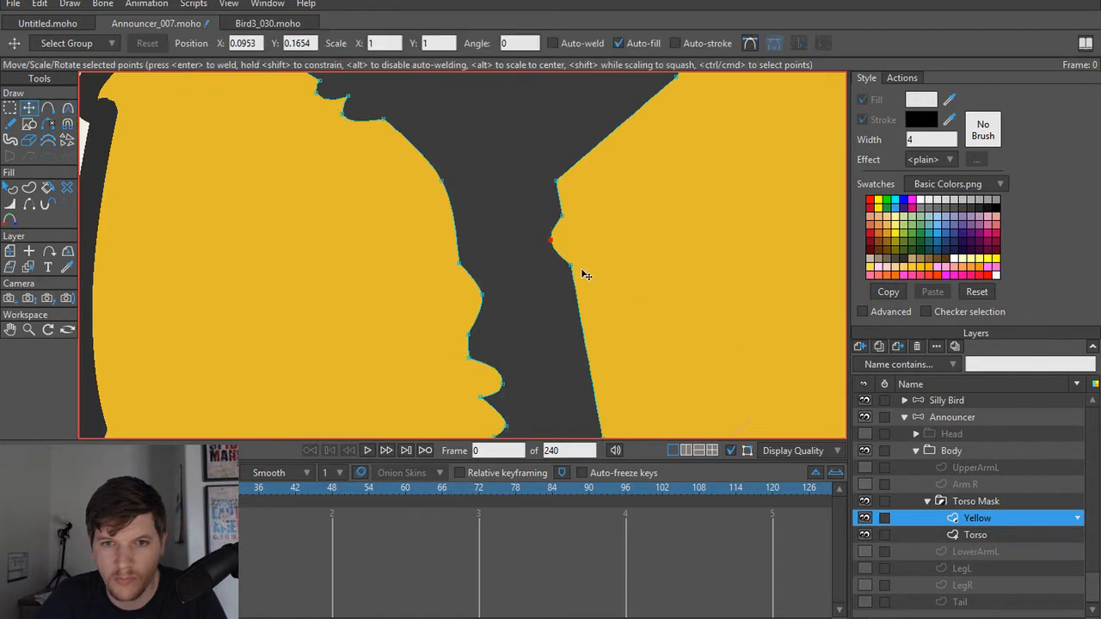
{"action": "mouse_move", "coordinate": [558, 248]}
{"action": "left_mouse_down"}
{"action": "mouse_move", "coordinate": [573, 253]}
{"action": "mouse_move", "coordinate": [570, 238]}
{"action": "left_mouse_up"}
Step: Add points below the first tuft on the larger patch's inner edge and shape a second feather tuft
{"action": "key", "text": "a"}
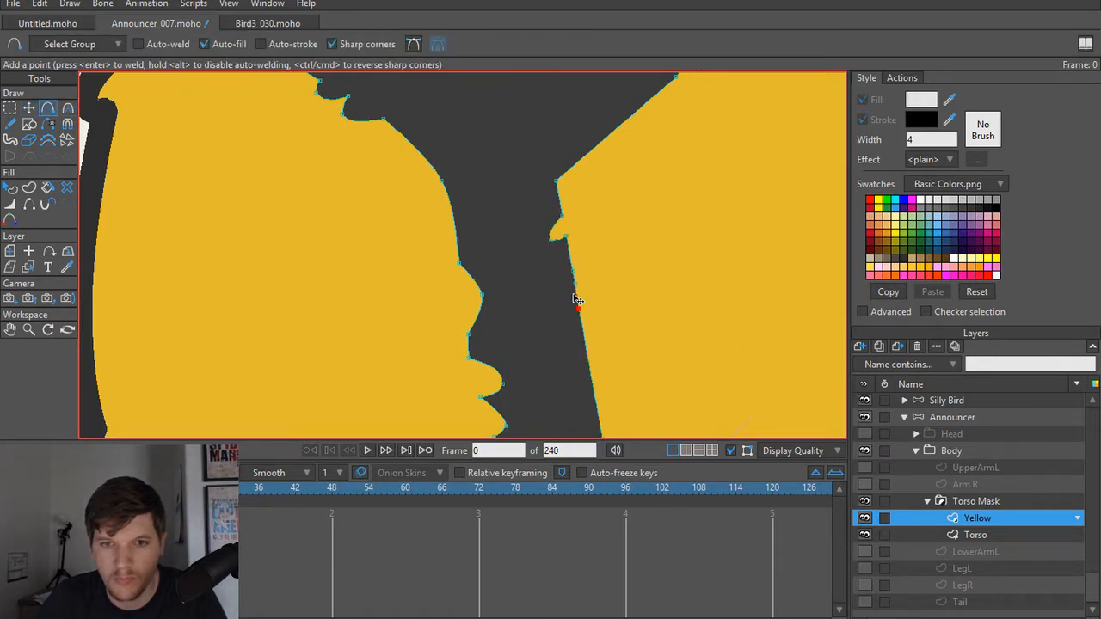
{"action": "key", "text": "t"}
{"action": "left_click", "coordinate": [571, 289]}
{"action": "mouse_move", "coordinate": [567, 301]}
{"action": "left_mouse_down"}
{"action": "mouse_move", "coordinate": [559, 291]}
{"action": "mouse_move", "coordinate": [579, 292]}
{"action": "left_mouse_up"}
{"action": "key", "text": "c"}
{"action": "key", "text": "t"}
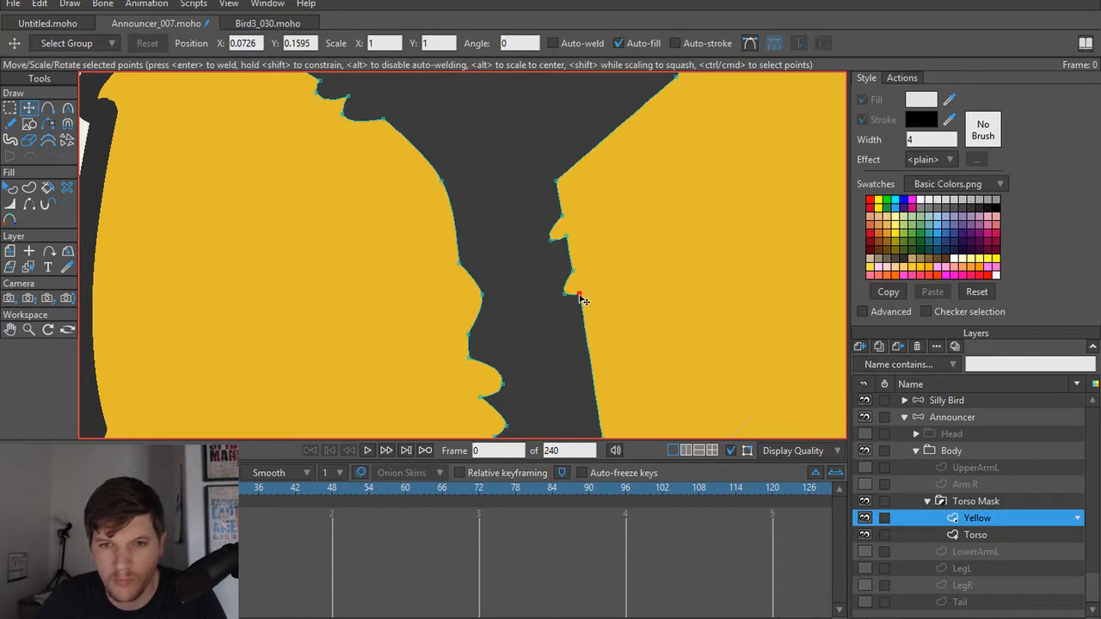
Step: Add a point between the two tufts, pull it outward and round it into a third feather tuft
{"action": "key", "text": "a"}
{"action": "key", "text": "t"}
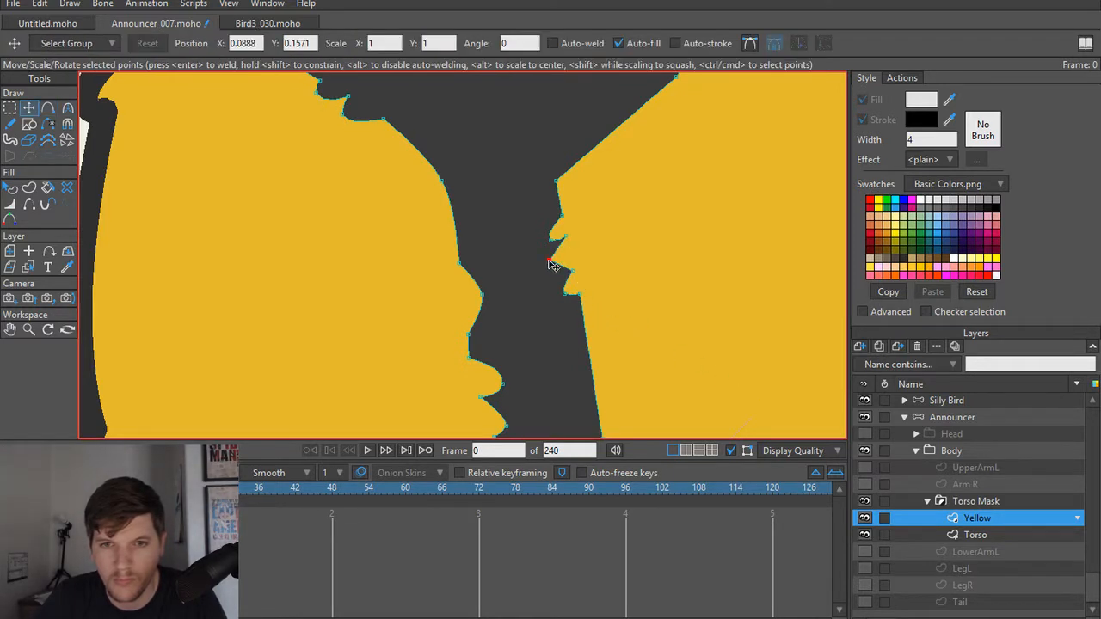
{"action": "key", "text": "c"}
{"action": "left_click_drag", "start_coordinate": [558, 263], "coordinate": [701, 377]}
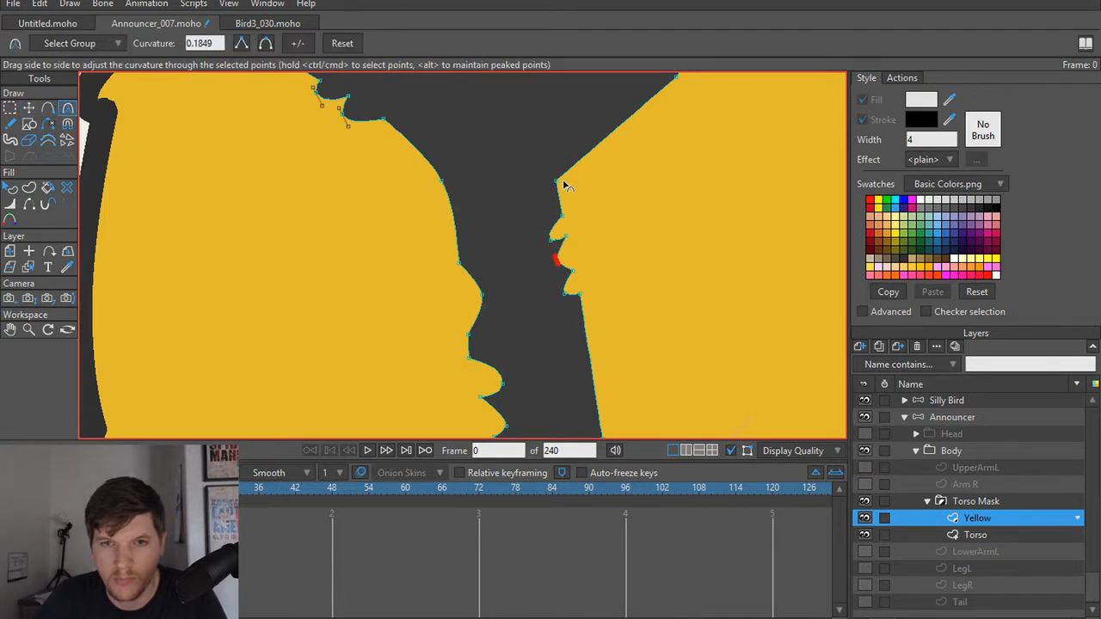
Step: Smooth the curvature of the larger yellow patch's corner points just above the feather tufts
{"action": "left_click_drag", "start_coordinate": [563, 183], "coordinate": [665, 92]}
{"action": "left_click_drag", "start_coordinate": [674, 190], "coordinate": [565, 321]}
{"action": "left_click_drag", "start_coordinate": [568, 254], "coordinate": [565, 296]}
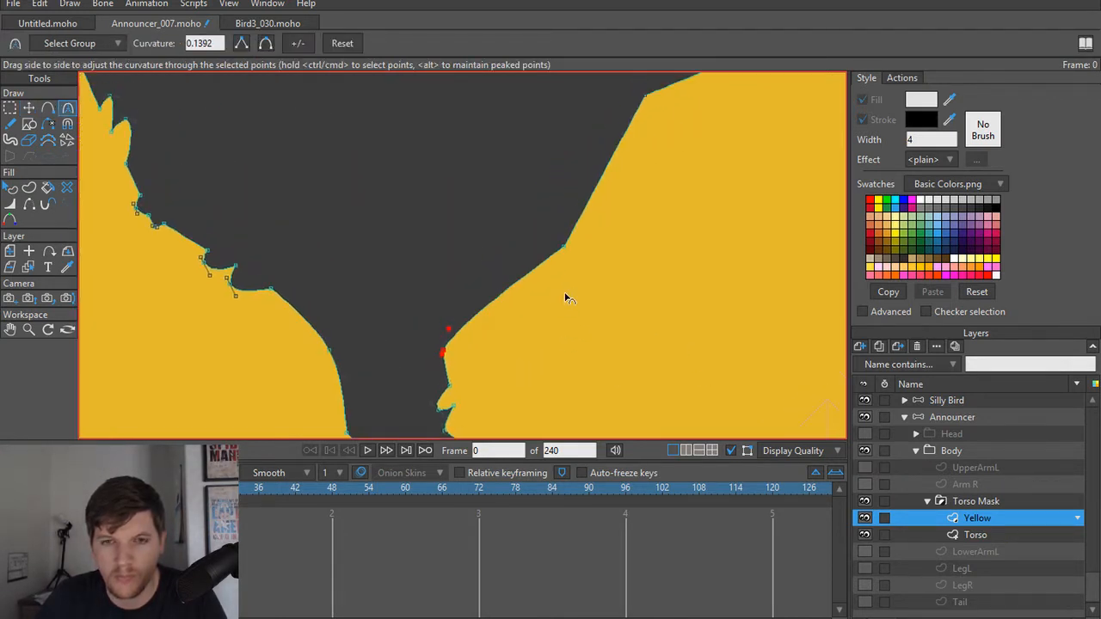
{"action": "left_click_drag", "start_coordinate": [582, 236], "coordinate": [528, 321]}
Step: Add points at the larger yellow patch's upper-left corner, pull out two feather tips and round them
{"action": "scroll", "coordinate": [545, 280], "scroll_direction": "up", "scroll_amount": 3}
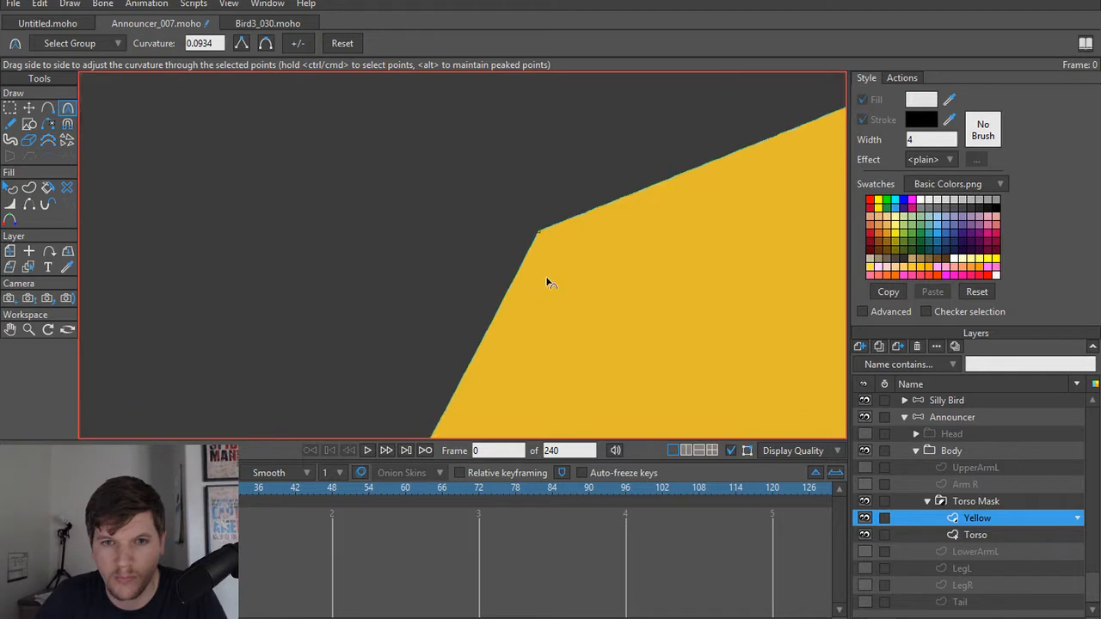
{"action": "left_click_drag", "start_coordinate": [546, 279], "coordinate": [514, 339]}
{"action": "key", "text": "a"}
{"action": "left_click_drag", "start_coordinate": [515, 292], "coordinate": [558, 272]}
{"action": "key", "text": "t"}
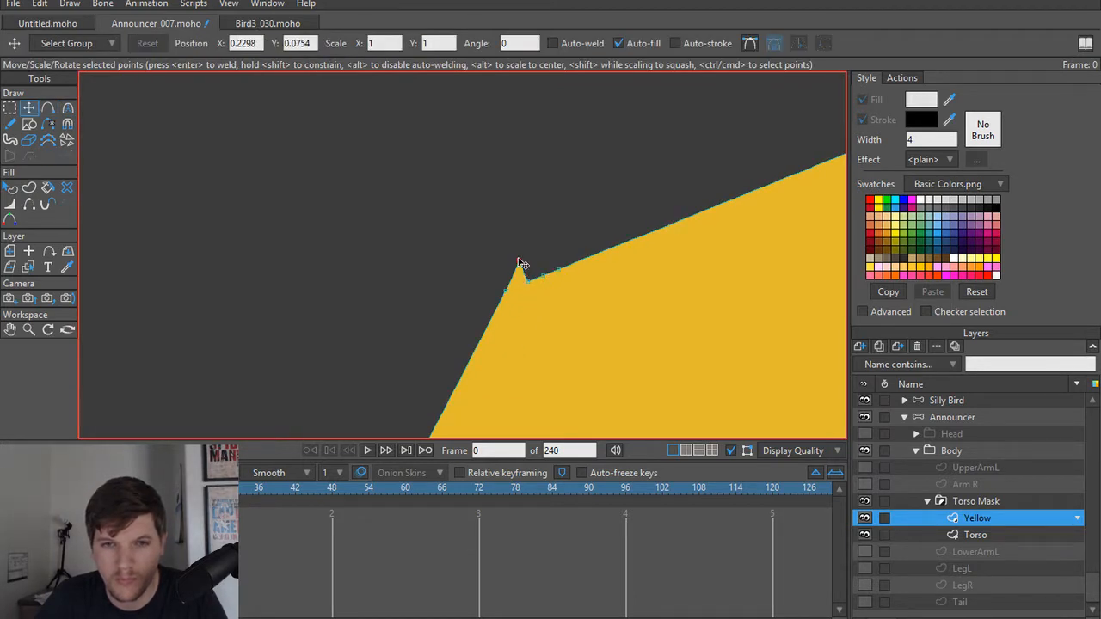
{"action": "left_click", "coordinate": [520, 262]}
{"action": "left_click_drag", "start_coordinate": [540, 271], "coordinate": [552, 248]}
{"action": "key", "text": "c"}
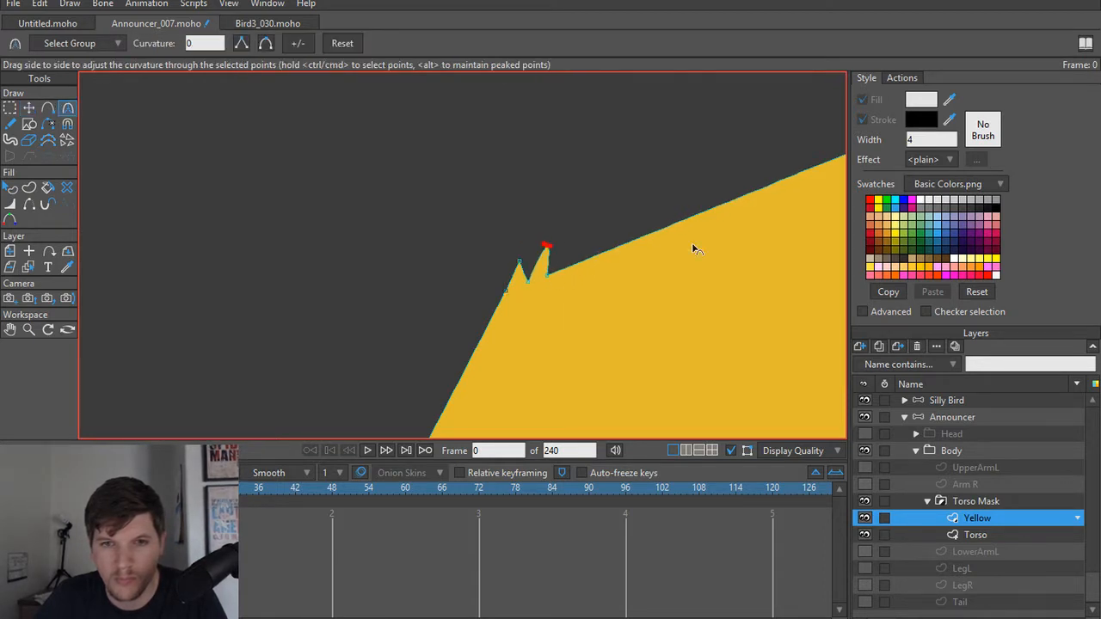
{"action": "left_click_drag", "start_coordinate": [696, 246], "coordinate": [710, 260]}
{"action": "left_click_drag", "start_coordinate": [514, 261], "coordinate": [764, 261]}
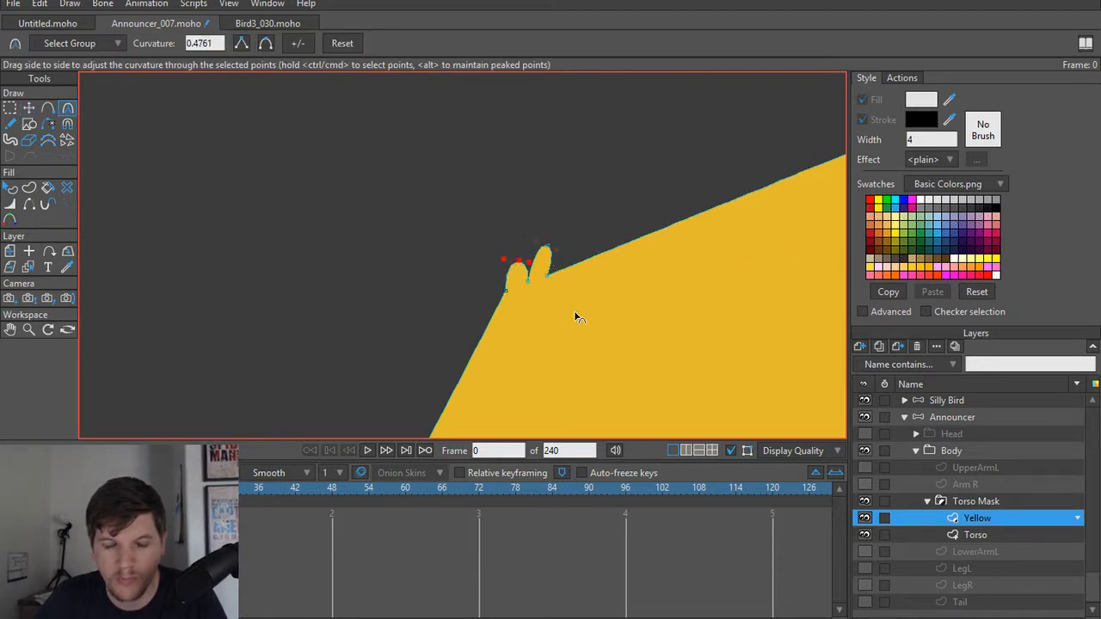
Step: Round the topmost corner of the larger yellow patch by increasing the point's curvature to about 0.31
{"action": "scroll", "coordinate": [575, 313], "scroll_direction": "down", "scroll_amount": 5}
{"action": "left_click_drag", "start_coordinate": [505, 330], "coordinate": [490, 331]}
{"action": "left_click_drag", "start_coordinate": [658, 286], "coordinate": [653, 309]}
{"action": "key", "text": "t"}
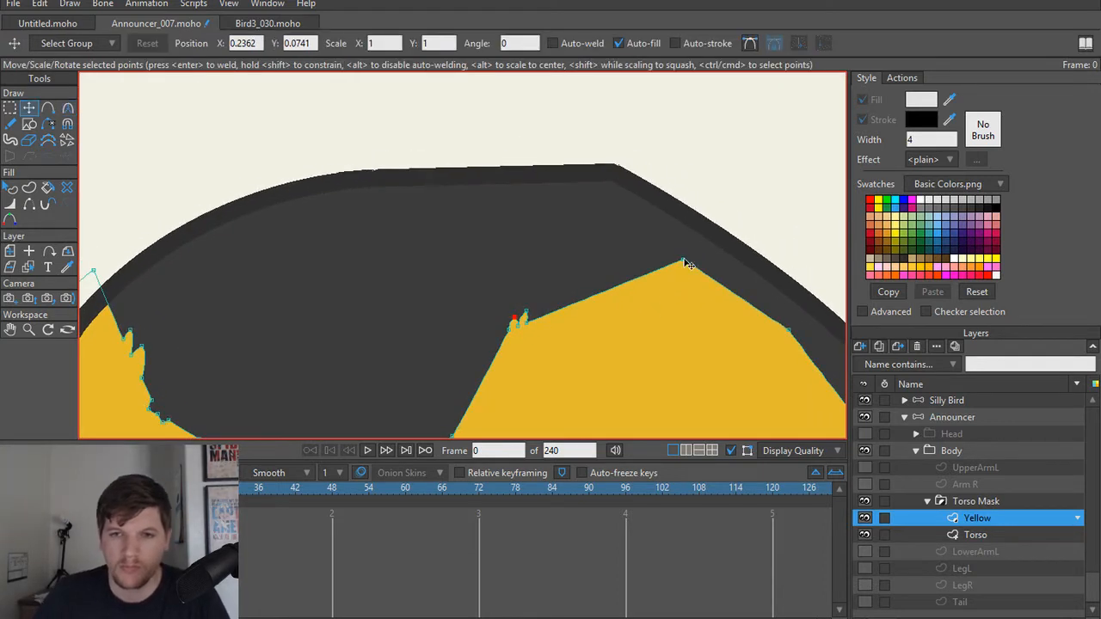
{"action": "left_click", "coordinate": [685, 263]}
{"action": "key", "text": "c"}
{"action": "key", "text": "t"}
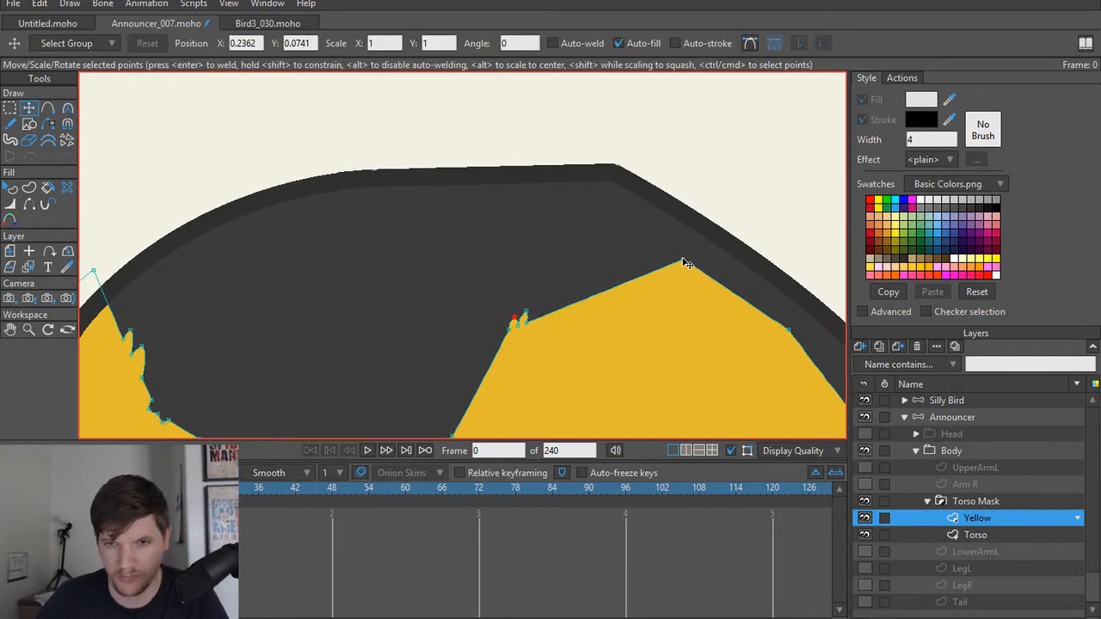
{"action": "key", "text": "c"}
{"action": "left_click_drag", "start_coordinate": [682, 262], "coordinate": [828, 278]}
Step: Smooth the curvature of the point midway down the larger yellow patch's inner edge
{"action": "scroll", "coordinate": [607, 310], "scroll_direction": "down", "scroll_amount": 5}
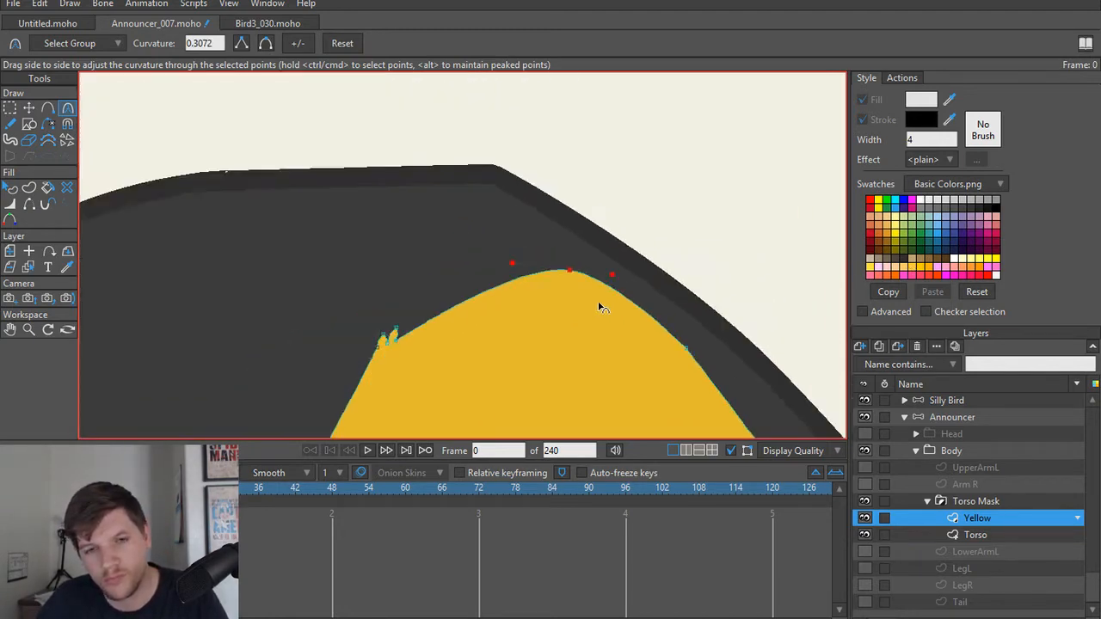
{"action": "scroll", "coordinate": [553, 258], "scroll_direction": "up", "scroll_amount": 5}
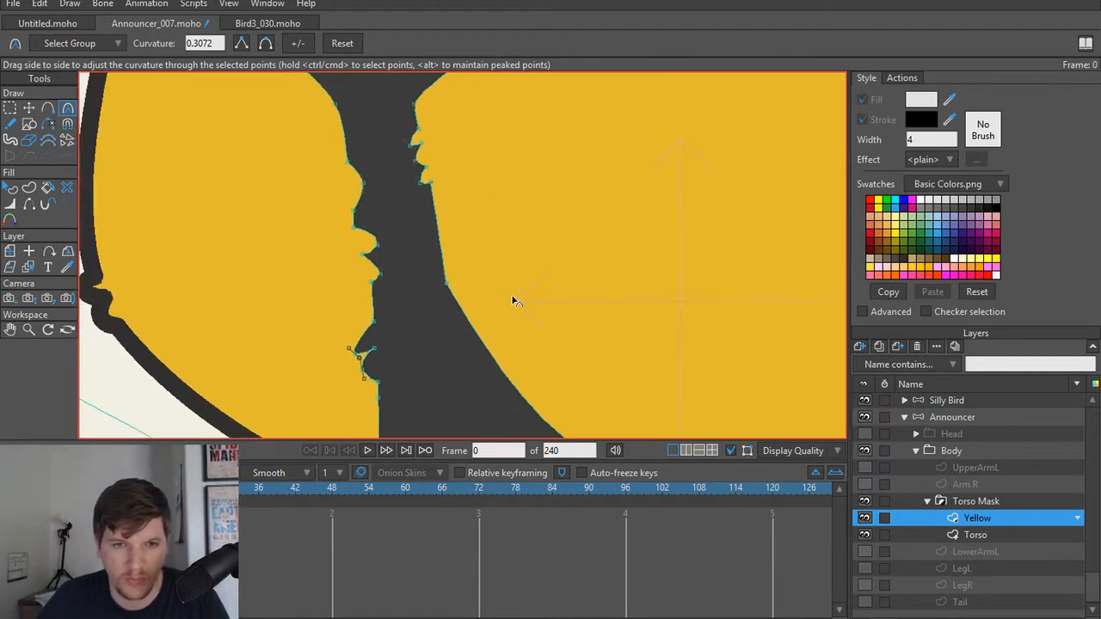
{"action": "key", "text": "t"}
{"action": "left_click", "coordinate": [447, 274]}
{"action": "key", "text": "c"}
{"action": "left_click_drag", "start_coordinate": [448, 276], "coordinate": [582, 323]}
Step: Add points below the smoothed bend on the larger patch's inner edge, pull out two feather tufts and round their tips
{"action": "key", "text": "a"}
{"action": "left_click", "coordinate": [468, 315]}
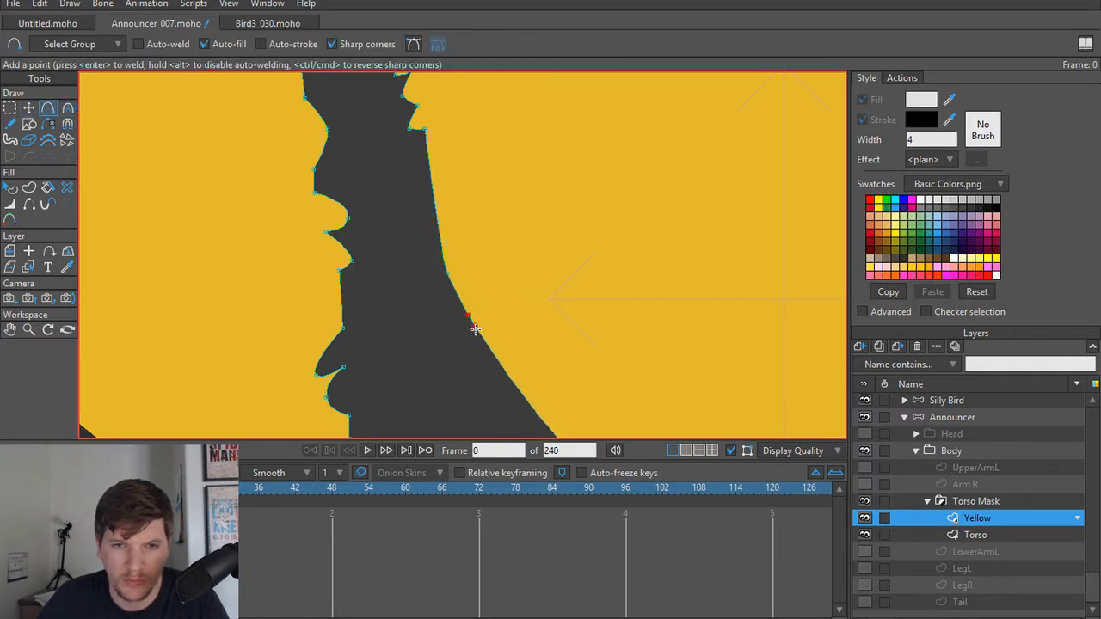
{"action": "left_click", "coordinate": [473, 324]}
{"action": "key", "text": "t"}
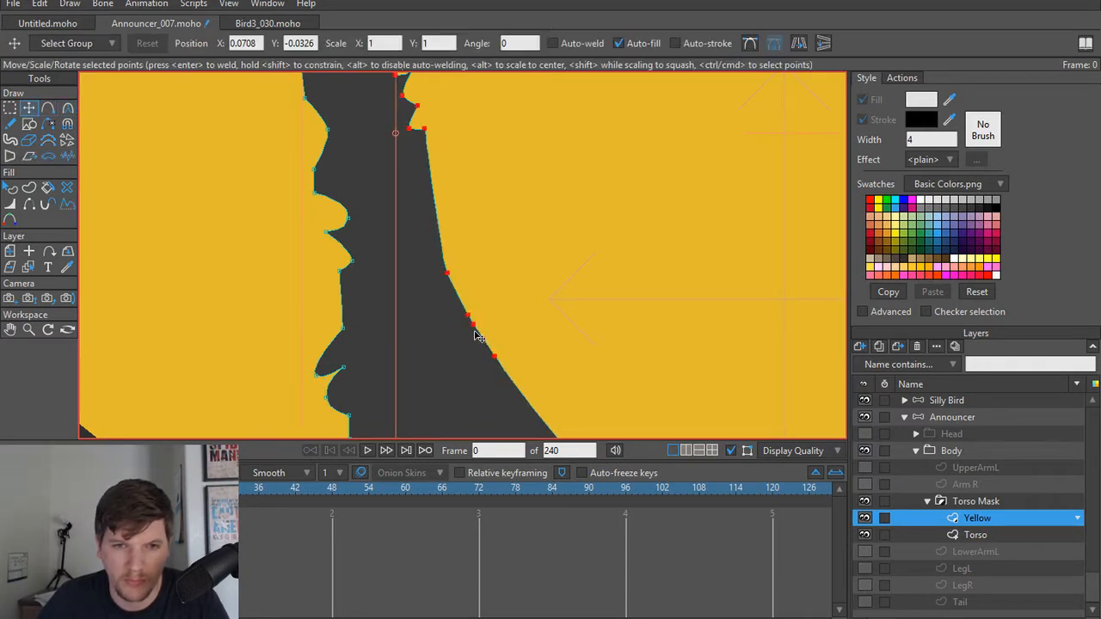
{"action": "left_click_drag", "start_coordinate": [474, 330], "coordinate": [473, 358]}
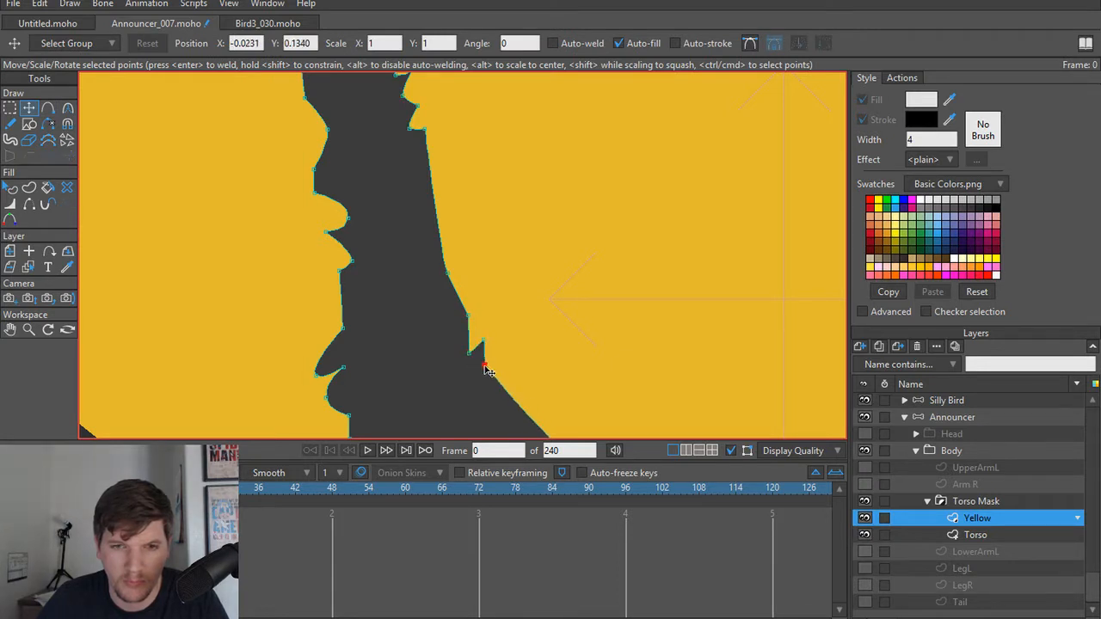
{"action": "key", "text": "a"}
{"action": "left_click", "coordinate": [484, 365]}
{"action": "key", "text": "c"}
{"action": "left_click_drag", "start_coordinate": [483, 367], "coordinate": [670, 402]}
{"action": "left_click_drag", "start_coordinate": [470, 357], "coordinate": [671, 368]}
Step: Add points near the lower end of the smaller yellow patch's inner edge and shape a rounded feather tuft there
{"action": "scroll", "coordinate": [598, 291], "scroll_direction": "down", "scroll_amount": 4}
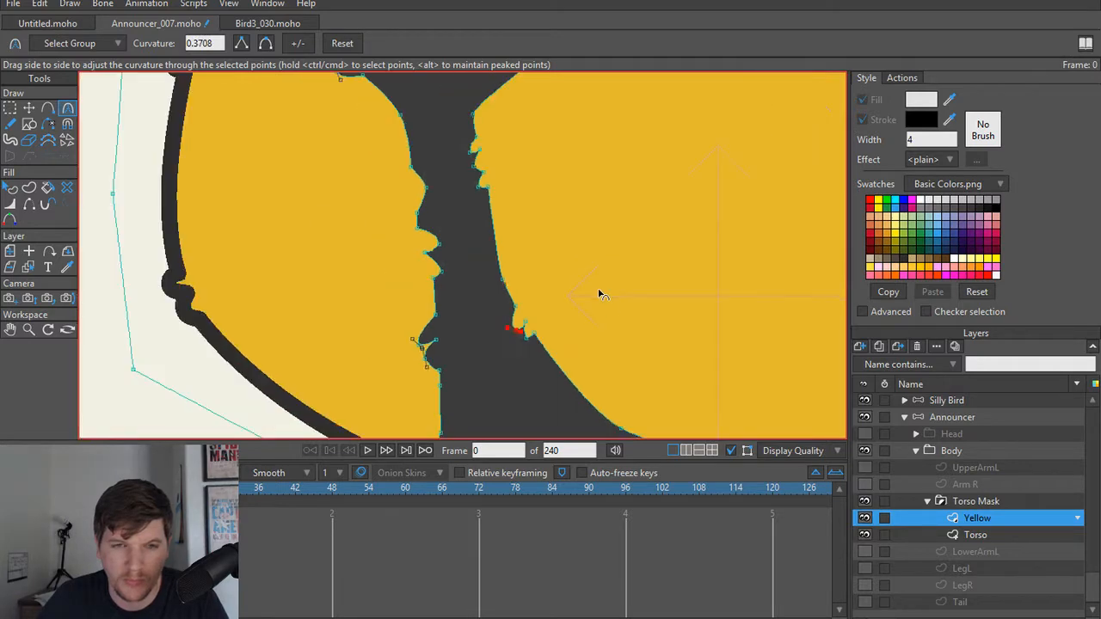
{"action": "key", "text": "t"}
{"action": "left_click", "coordinate": [538, 296]}
{"action": "scroll", "coordinate": [539, 295], "scroll_direction": "down", "scroll_amount": 3}
{"action": "scroll", "coordinate": [485, 289], "scroll_direction": "down", "scroll_amount": 1}
{"action": "left_click_drag", "start_coordinate": [540, 296], "coordinate": [480, 214]}
{"action": "scroll", "coordinate": [488, 285], "scroll_direction": "up", "scroll_amount": 4}
{"action": "scroll", "coordinate": [473, 248], "scroll_direction": "up", "scroll_amount": 2}
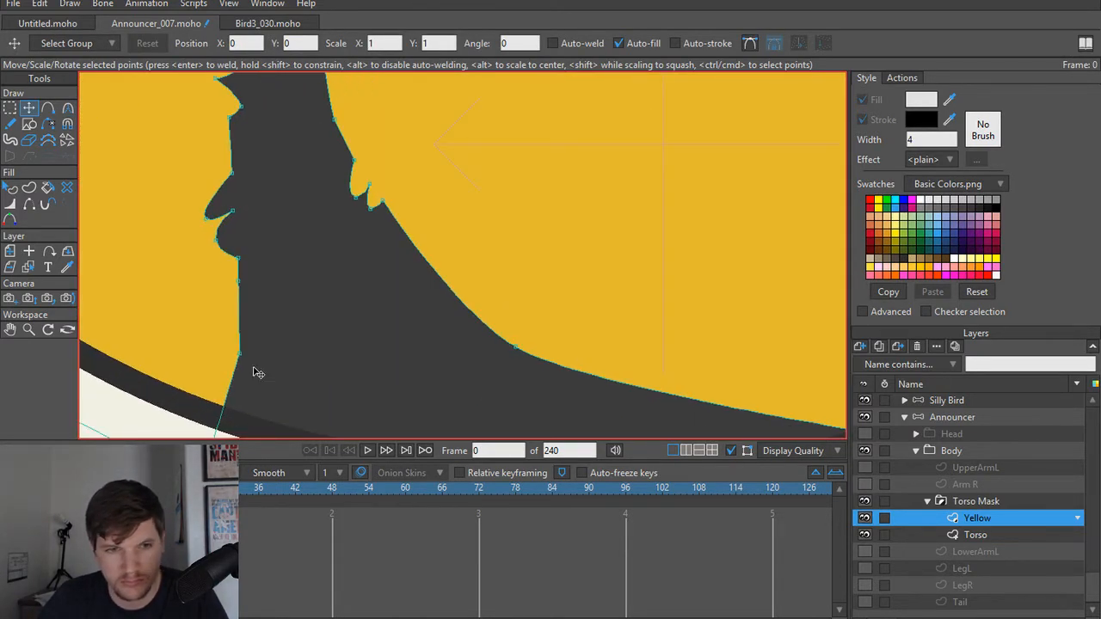
{"action": "key", "text": "a"}
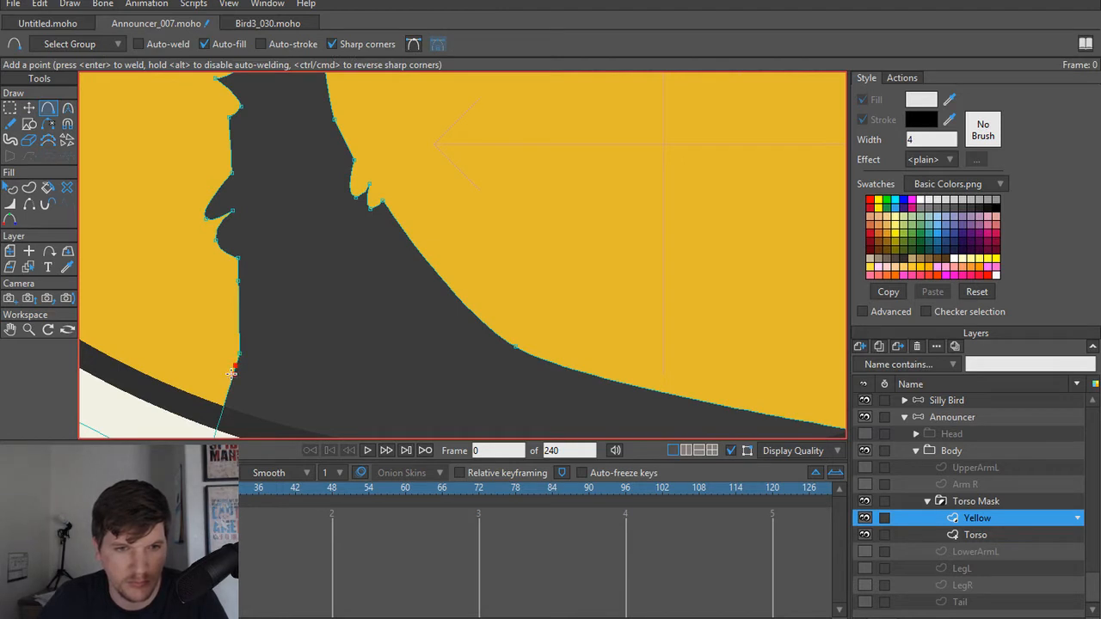
{"action": "left_click", "coordinate": [226, 390]}
{"action": "key", "text": "t"}
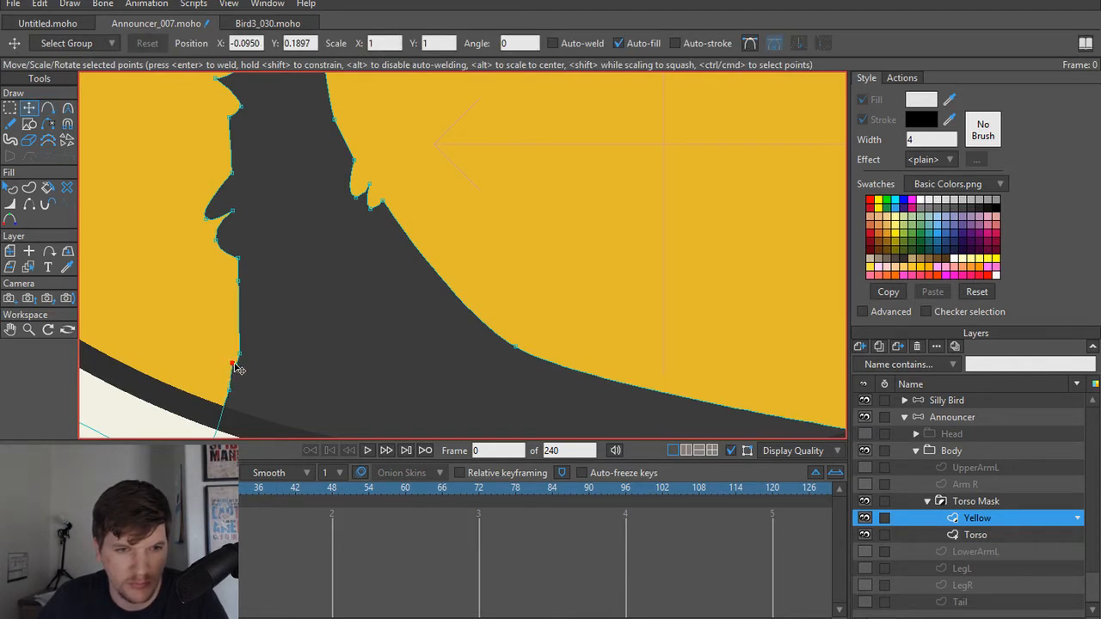
{"action": "key", "text": "ctrl+a"}
{"action": "left_click_drag", "start_coordinate": [245, 362], "coordinate": [346, 359]}
{"action": "key", "text": "c"}
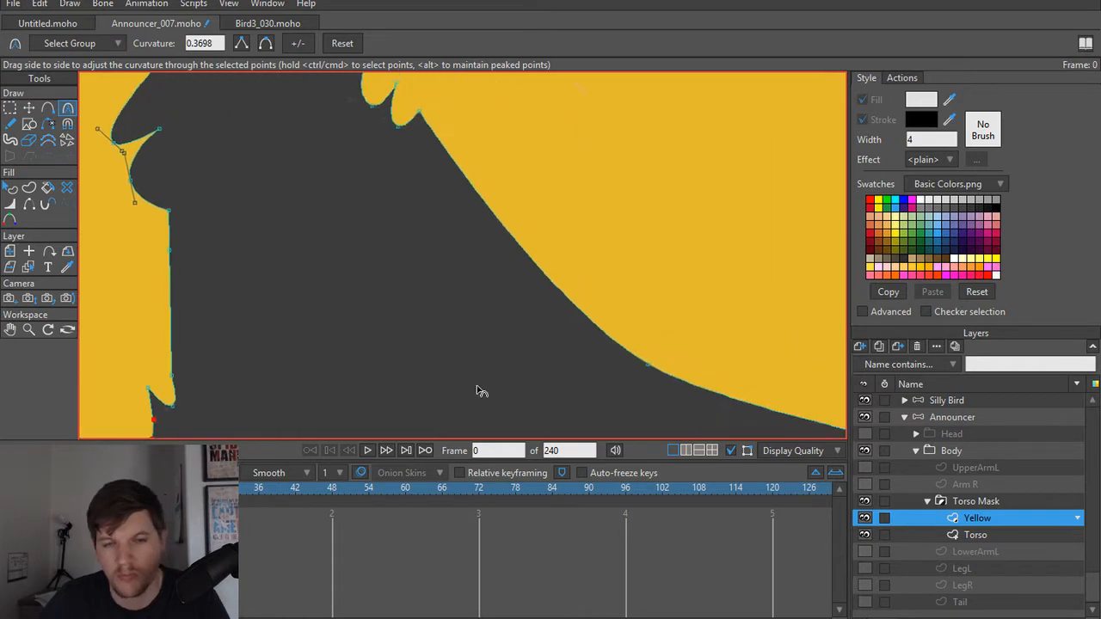
Step: Add points low on the larger patch's inner edge, move the upper one outward and smooth it to a curvature of about 0.42
{"action": "left_click_drag", "start_coordinate": [661, 332], "coordinate": [479, 390]}
{"action": "key", "text": "a"}
{"action": "left_click_drag", "start_coordinate": [562, 344], "coordinate": [493, 329]}
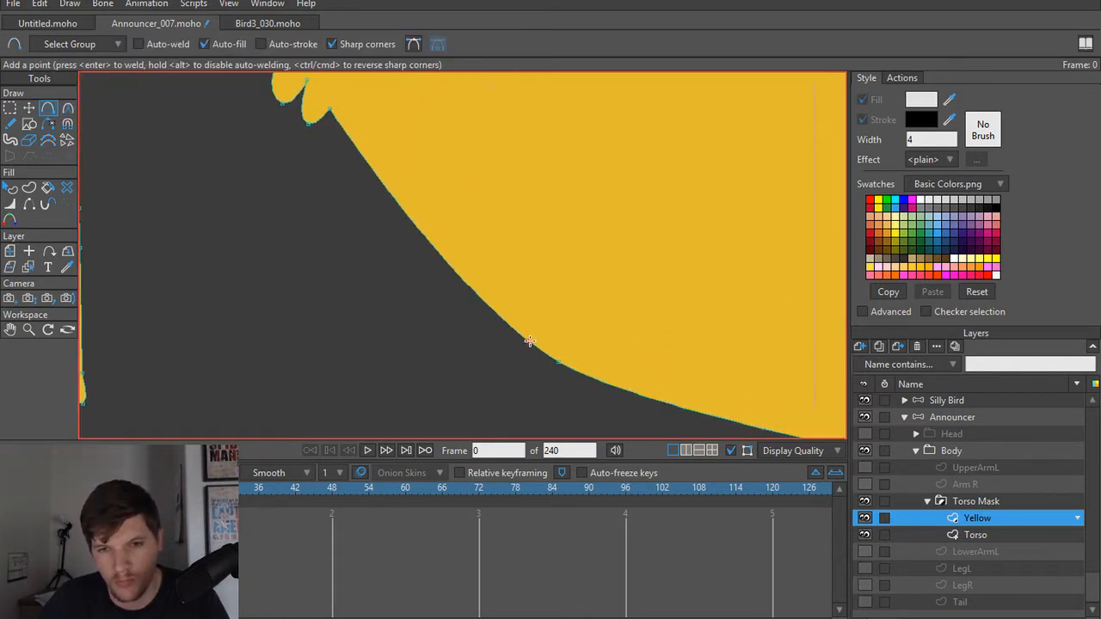
{"action": "left_click", "coordinate": [572, 368]}
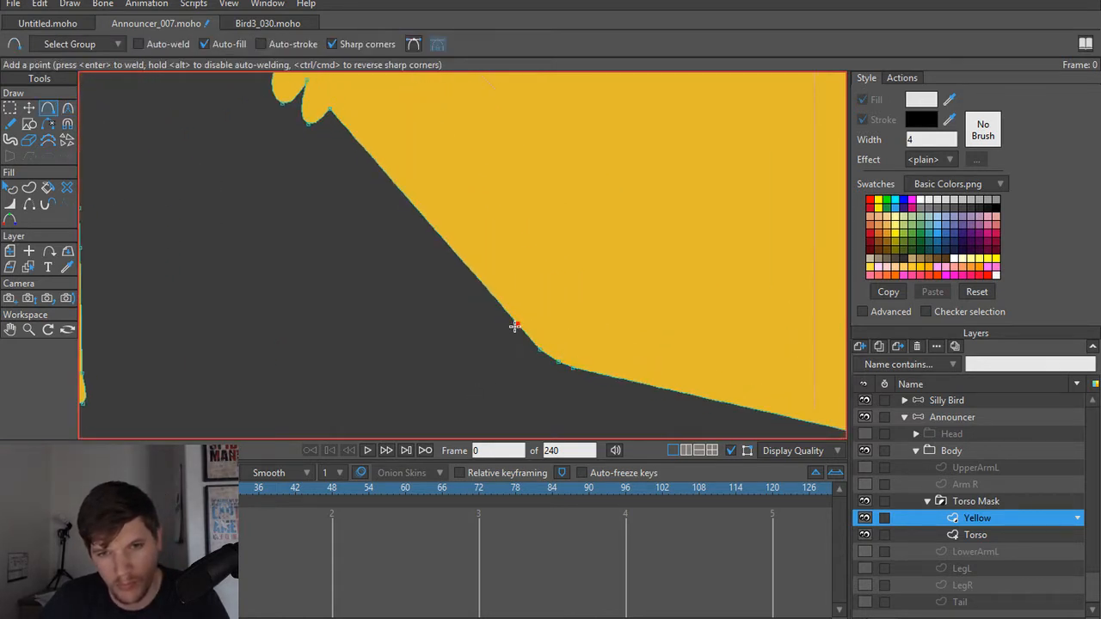
{"action": "key", "text": "t"}
{"action": "left_click_drag", "start_coordinate": [516, 327], "coordinate": [433, 274]}
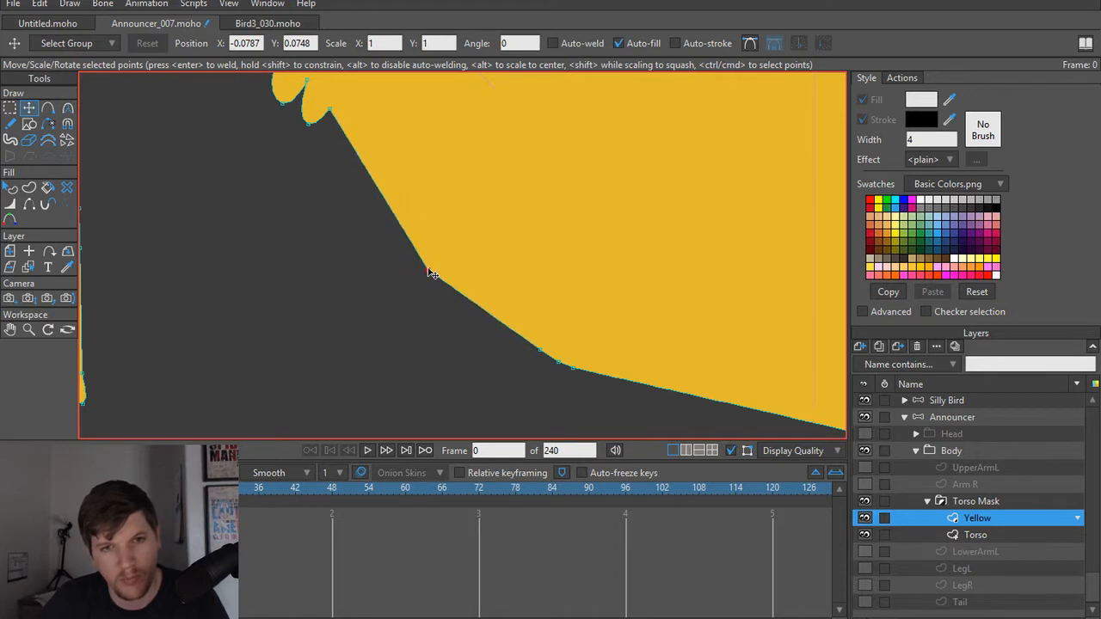
{"action": "key", "text": "c"}
{"action": "left_click_drag", "start_coordinate": [504, 332], "coordinate": [529, 401]}
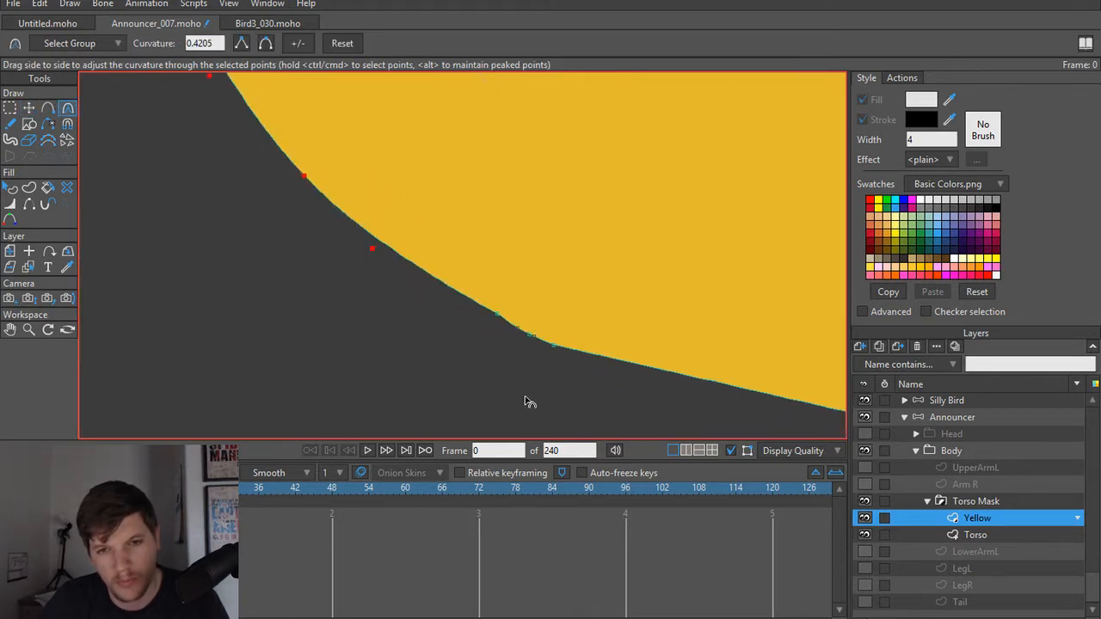
Step: Add points at the lower bend of the larger patch, pull out two small feather tufts and round their tips to about 0.41 curvature
{"action": "key", "text": "t"}
{"action": "left_click", "coordinate": [506, 325]}
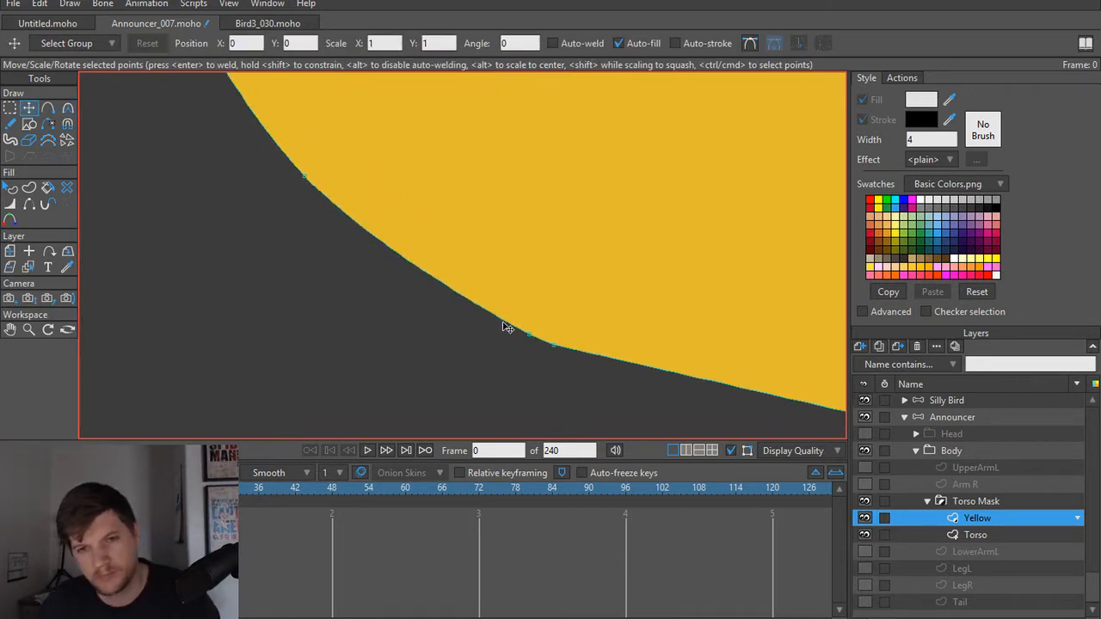
{"action": "key", "text": "a"}
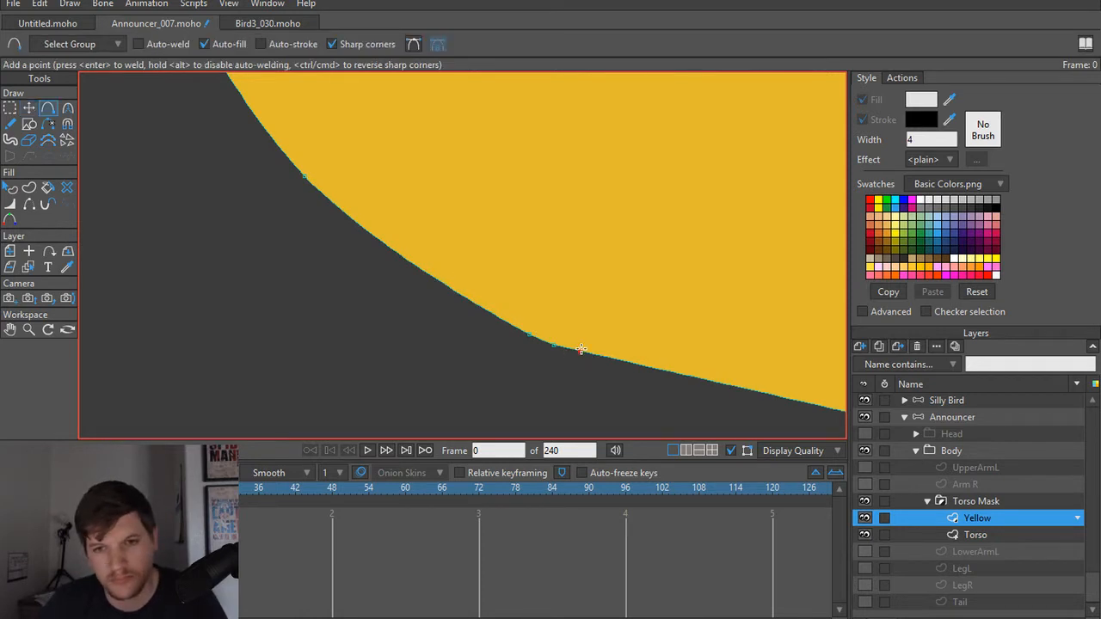
{"action": "left_click", "coordinate": [554, 346]}
{"action": "key", "text": "t"}
{"action": "left_click_drag", "start_coordinate": [555, 346], "coordinate": [587, 370]}
{"action": "key", "text": "c"}
{"action": "key", "text": "t"}
{"action": "left_click", "coordinate": [581, 353]}
{"action": "key", "text": "a"}
{"action": "key", "text": "t"}
{"action": "key", "text": "c"}
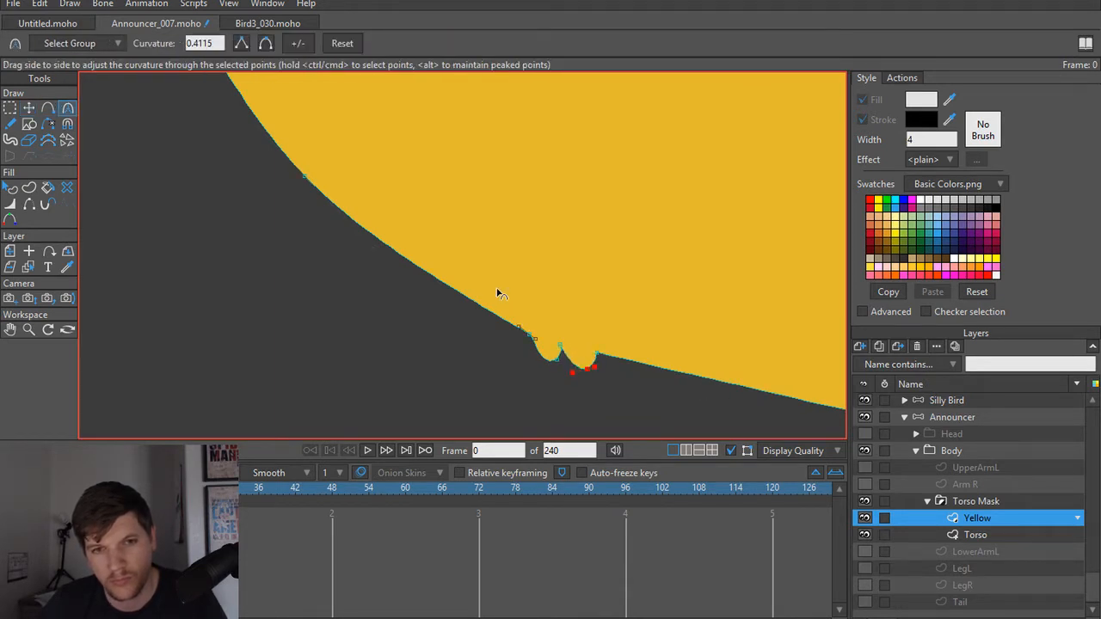
Step: Add points near the outer end of the larger patch's bottom edge and pull one up into the yellow to cut a pointed notch
{"action": "scroll", "coordinate": [503, 294], "scroll_direction": "down", "scroll_amount": 3}
{"action": "scroll", "coordinate": [512, 327], "scroll_direction": "up", "scroll_amount": 5}
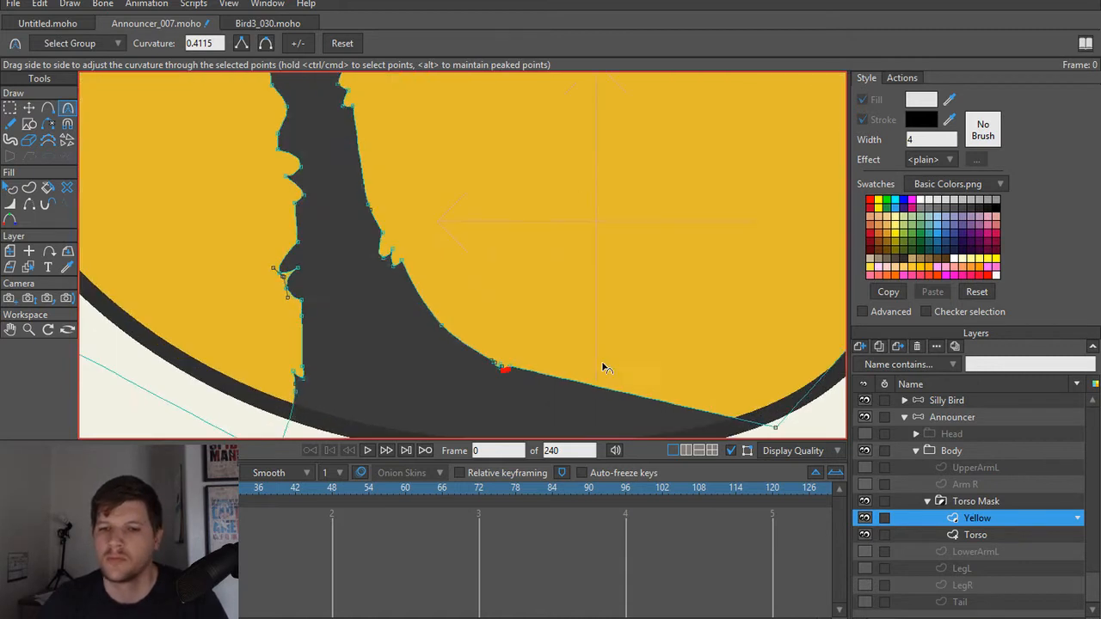
{"action": "scroll", "coordinate": [604, 368], "scroll_direction": "up", "scroll_amount": 3}
{"action": "key", "text": "a"}
{"action": "left_click", "coordinate": [616, 380]}
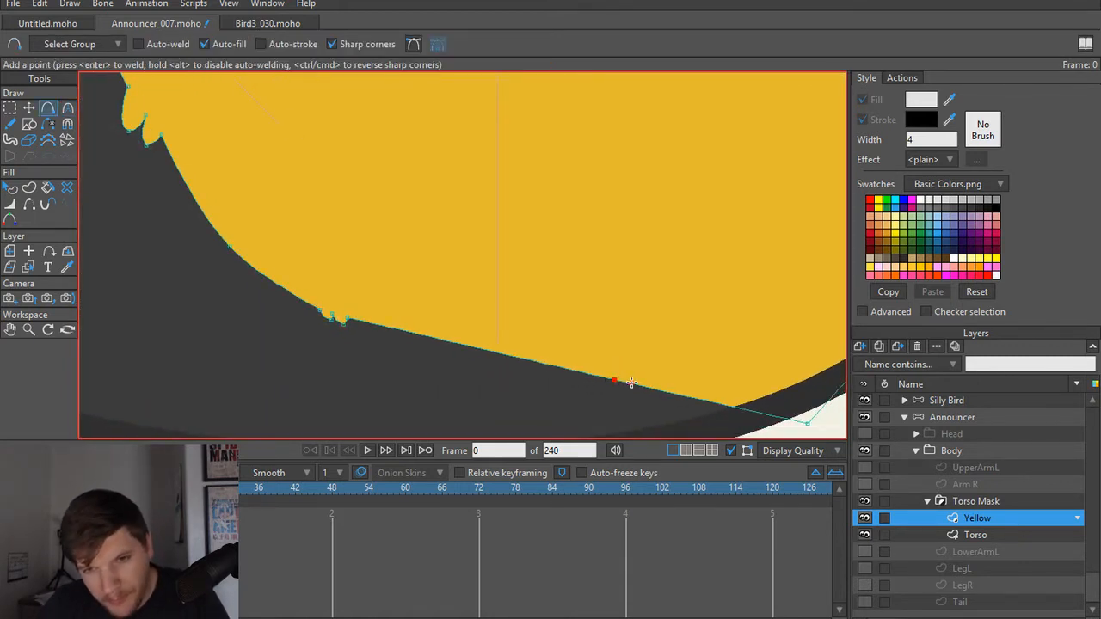
{"action": "key", "text": "t"}
{"action": "left_click_drag", "start_coordinate": [632, 386], "coordinate": [591, 359]}
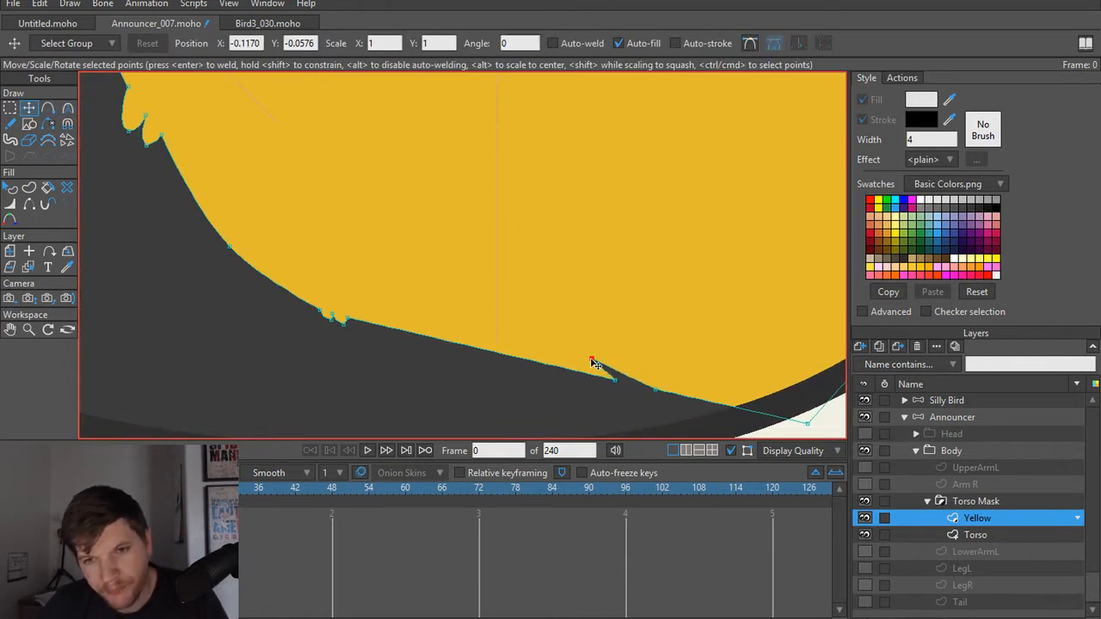
Step: Add more points beside the notch on the larger patch's bottom edge and shape them into small rounded feather tufts
{"action": "key", "text": "a"}
{"action": "left_click_drag", "start_coordinate": [680, 393], "coordinate": [755, 404]}
{"action": "key", "text": "c"}
{"action": "key", "text": "t"}
{"action": "mouse_move", "coordinate": [635, 370]}
{"action": "left_mouse_down"}
{"action": "mouse_move", "coordinate": [661, 376]}
{"action": "mouse_move", "coordinate": [649, 376]}
{"action": "left_mouse_up"}
{"action": "key", "text": "c"}
{"action": "left_click_drag", "start_coordinate": [670, 391], "coordinate": [686, 394]}
{"action": "key", "text": "t"}
{"action": "scroll", "coordinate": [537, 372], "scroll_direction": "down", "scroll_amount": 7}
{"action": "left_click", "coordinate": [290, 400]}
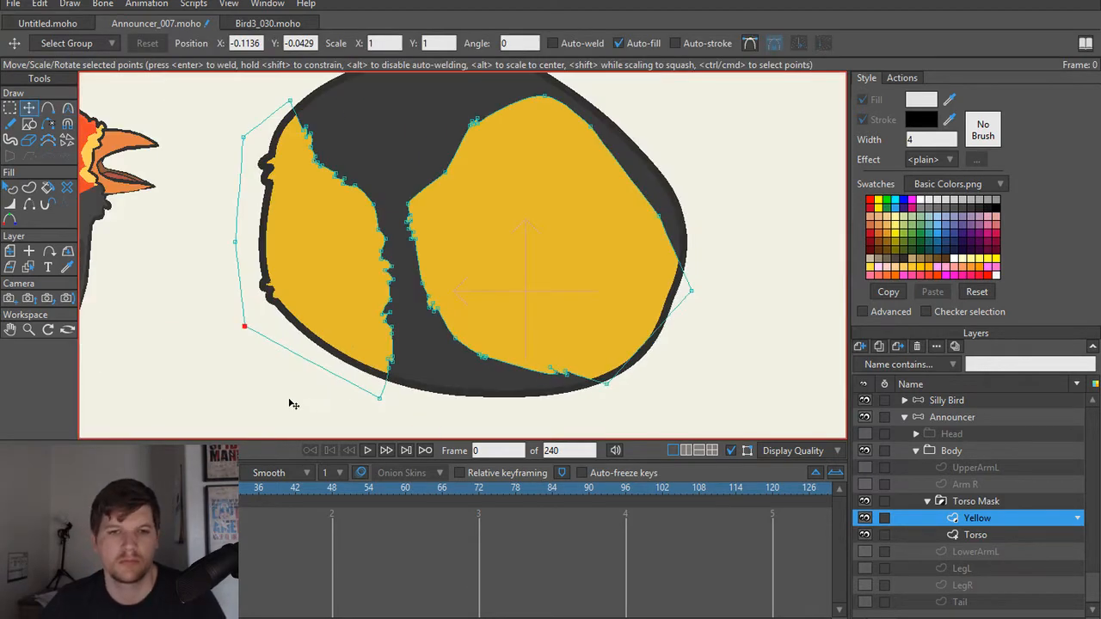
{"action": "left_click_drag", "start_coordinate": [311, 368], "coordinate": [387, 407]}
Step: Select the Torso layer and shift the point at the base of the upper outer feather tufts slightly upward
{"action": "scroll", "coordinate": [350, 338], "scroll_direction": "down", "scroll_amount": 2}
{"action": "scroll", "coordinate": [387, 247], "scroll_direction": "up", "scroll_amount": 6}
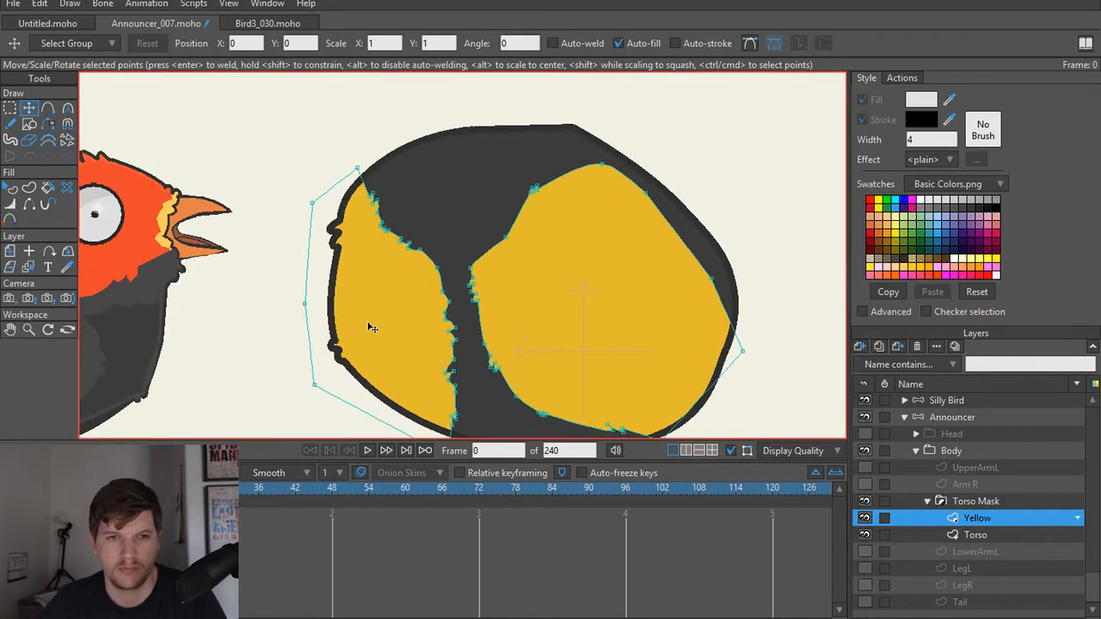
{"action": "scroll", "coordinate": [336, 197], "scroll_direction": "up", "scroll_amount": 2}
{"action": "left_click_drag", "start_coordinate": [344, 198], "coordinate": [353, 333]}
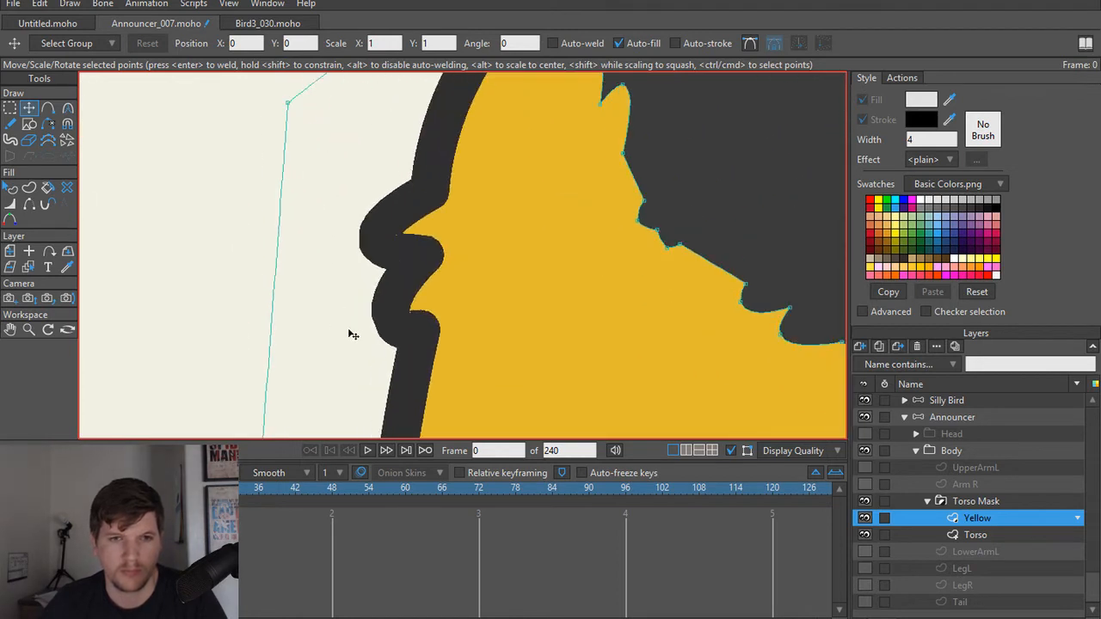
{"action": "right_click", "coordinate": [748, 201], "text": "alt"}
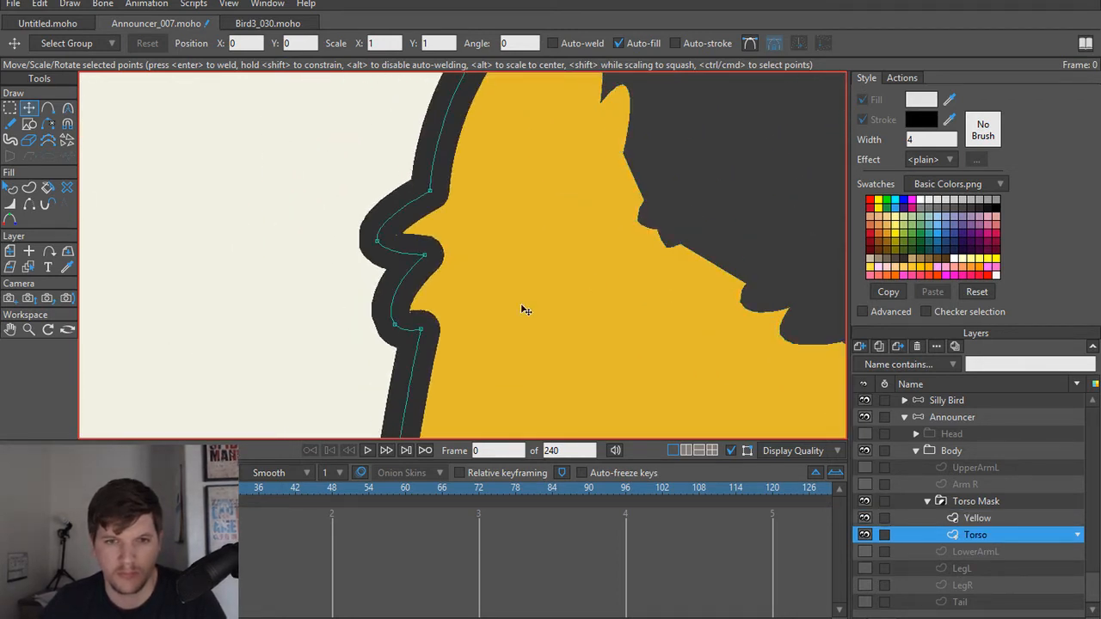
{"action": "left_click_drag", "start_coordinate": [420, 330], "coordinate": [424, 315]}
Step: Inspect the reshaped torso beside the Silly Bird and make the announcer's Head group visible
{"action": "scroll", "coordinate": [423, 316], "scroll_direction": "down", "scroll_amount": 5}
{"action": "left_click_drag", "start_coordinate": [490, 322], "coordinate": [471, 175]}
{"action": "scroll", "coordinate": [469, 288], "scroll_direction": "down", "scroll_amount": 3}
{"action": "left_click_drag", "start_coordinate": [535, 346], "coordinate": [466, 246]}
{"action": "left_click_drag", "start_coordinate": [626, 282], "coordinate": [453, 334]}
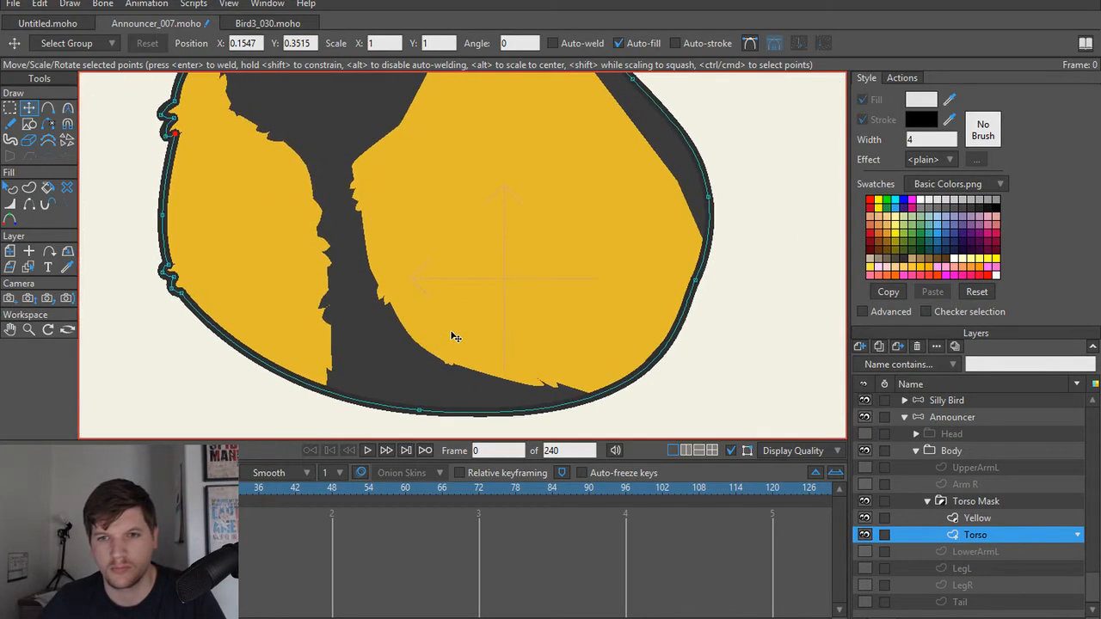
{"action": "left_click_drag", "start_coordinate": [537, 269], "coordinate": [640, 371]}
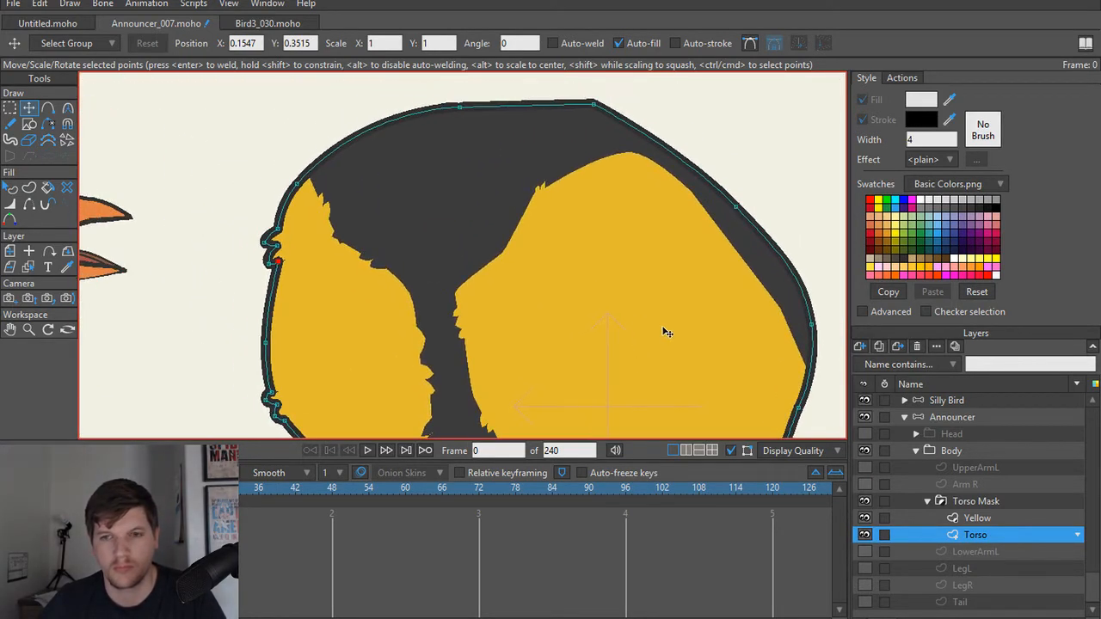
{"action": "scroll", "coordinate": [667, 332], "scroll_direction": "down", "scroll_amount": 5}
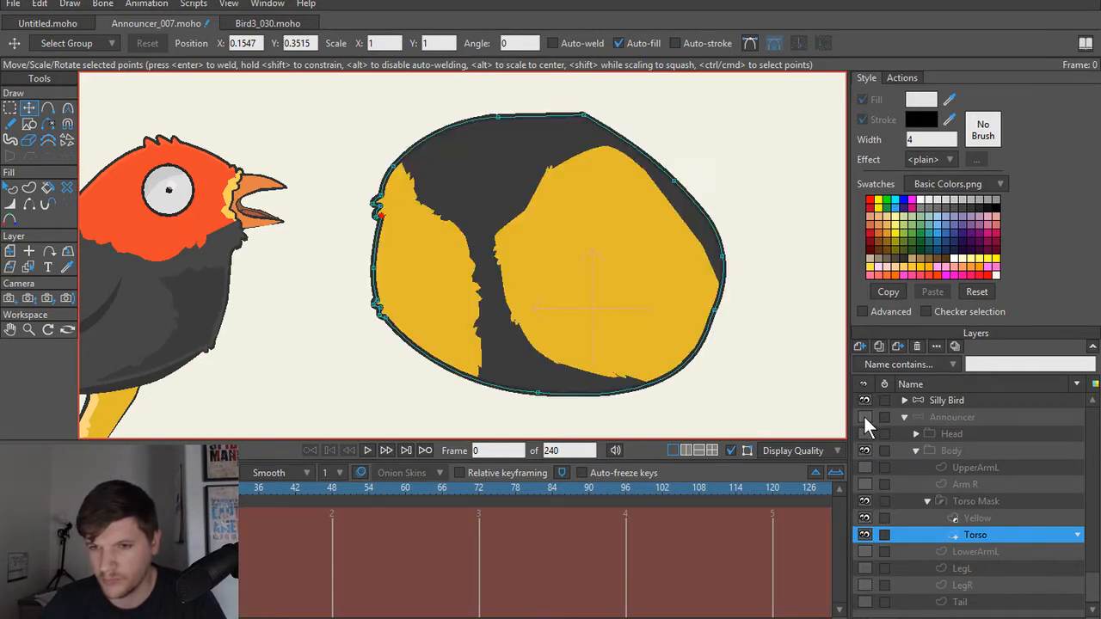
{"action": "scroll", "coordinate": [865, 417], "scroll_direction": "up", "scroll_amount": 3}
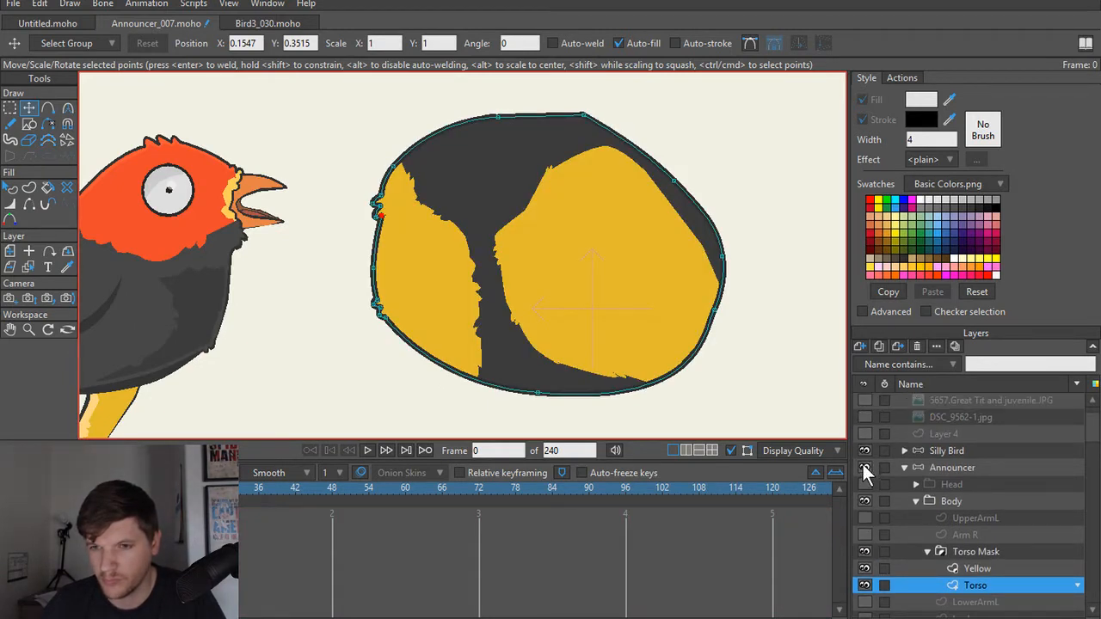
{"action": "left_click", "coordinate": [865, 485]}
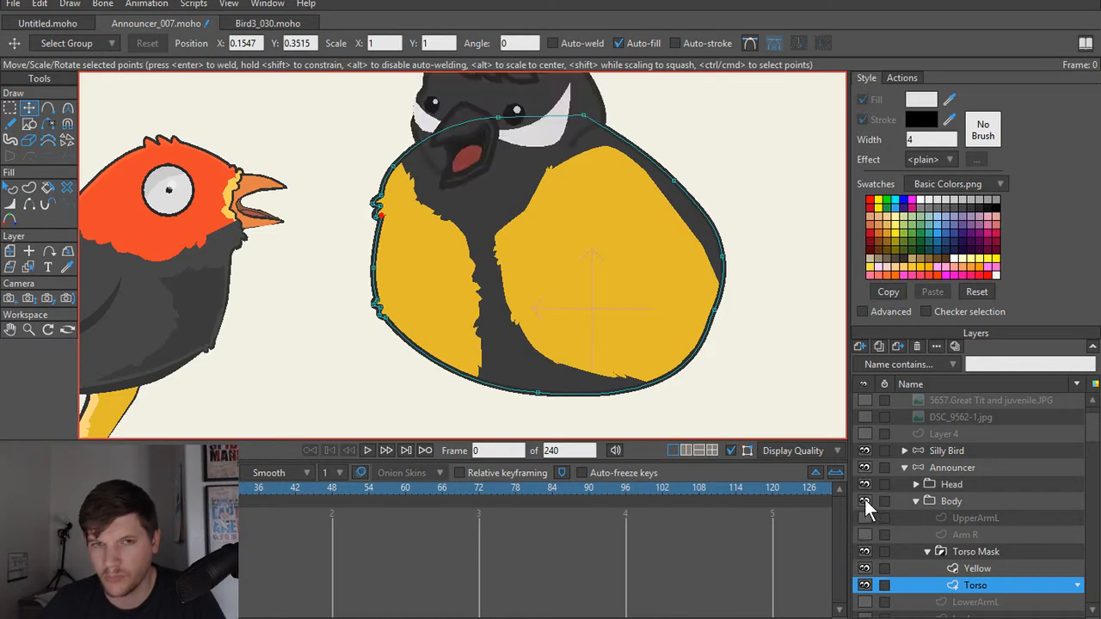
{"action": "scroll", "coordinate": [617, 321], "scroll_direction": "down", "scroll_amount": 2}
Step: Select the announcer's Beak shape and fill it with the orange sampled from the Silly Bird's beak
{"action": "left_click_drag", "start_coordinate": [485, 241], "coordinate": [538, 326]}
{"action": "scroll", "coordinate": [538, 325], "scroll_direction": "up", "scroll_amount": 3}
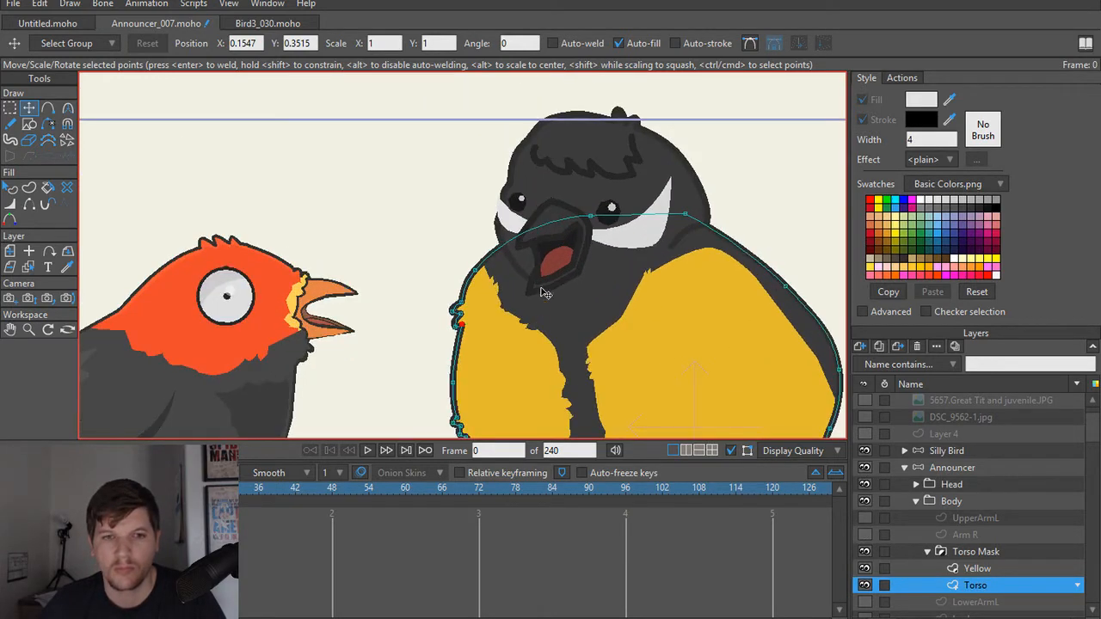
{"action": "scroll", "coordinate": [555, 263], "scroll_direction": "up", "scroll_amount": 2}
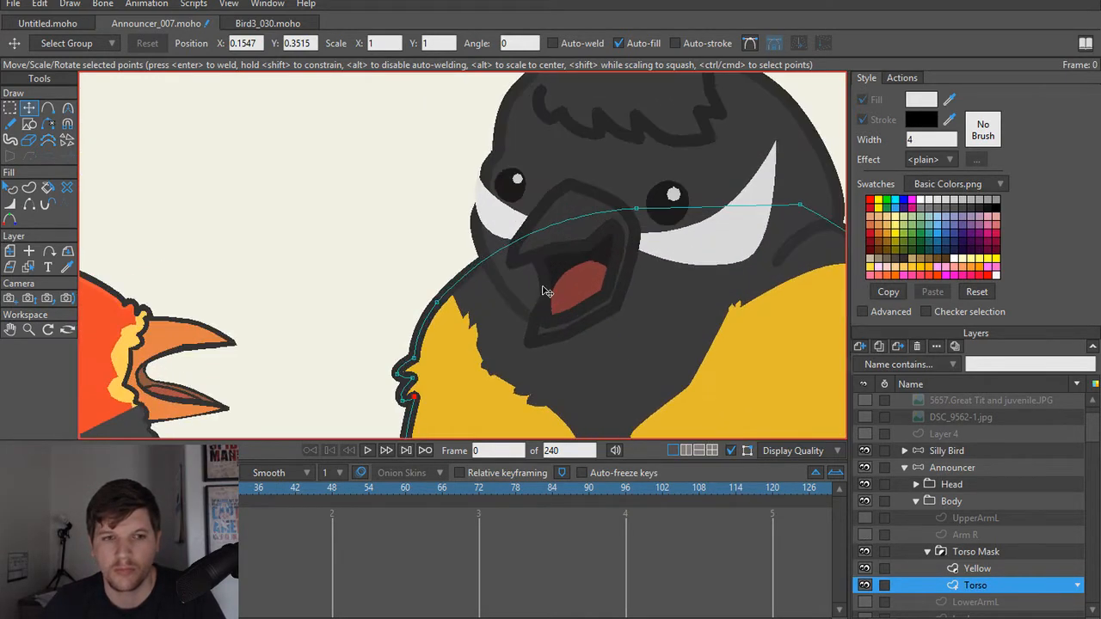
{"action": "scroll", "coordinate": [543, 291], "scroll_direction": "up", "scroll_amount": 2}
{"action": "scroll", "coordinate": [551, 286], "scroll_direction": "down", "scroll_amount": 1}
{"action": "right_click", "coordinate": [578, 199], "text": "alt"}
{"action": "key", "text": "q"}
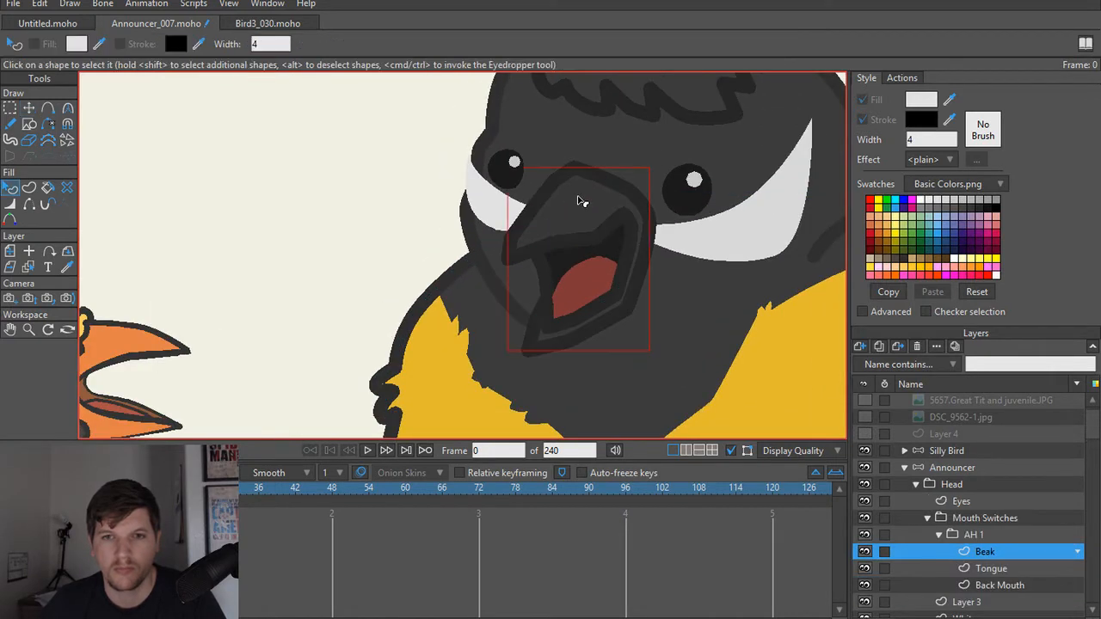
{"action": "left_click", "coordinate": [579, 197]}
{"action": "left_click_drag", "start_coordinate": [950, 102], "coordinate": [159, 335]}
{"action": "scroll", "coordinate": [336, 334], "scroll_direction": "down", "scroll_amount": 3}
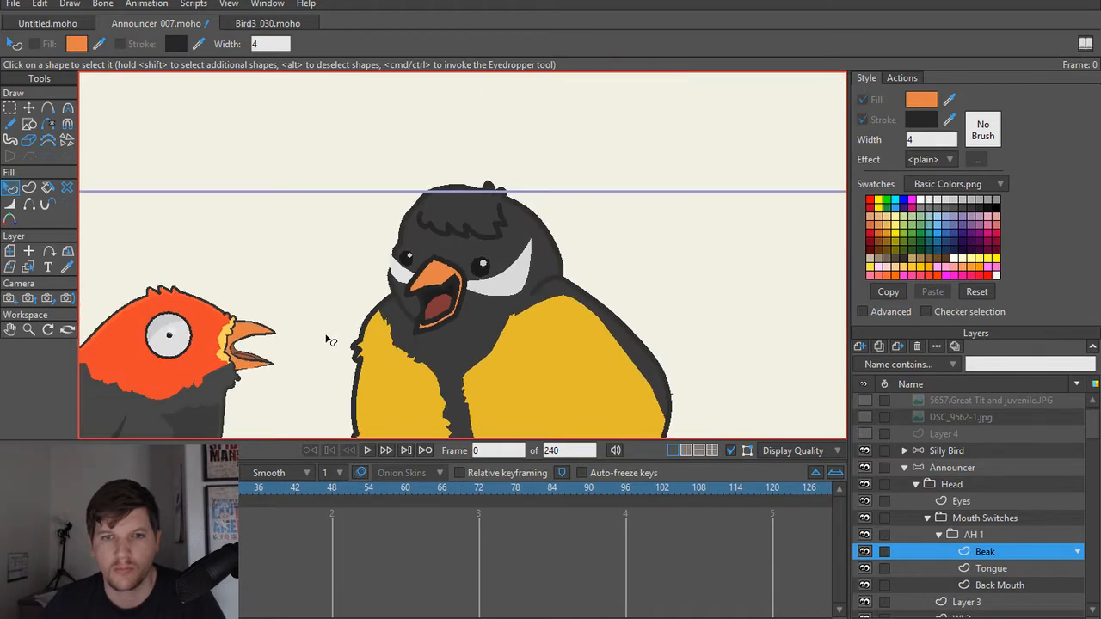
Step: Compare the announcer's beak colour, head and yellow torso patches with the Silly Bird reference
{"action": "scroll", "coordinate": [393, 253], "scroll_direction": "down", "scroll_amount": 2}
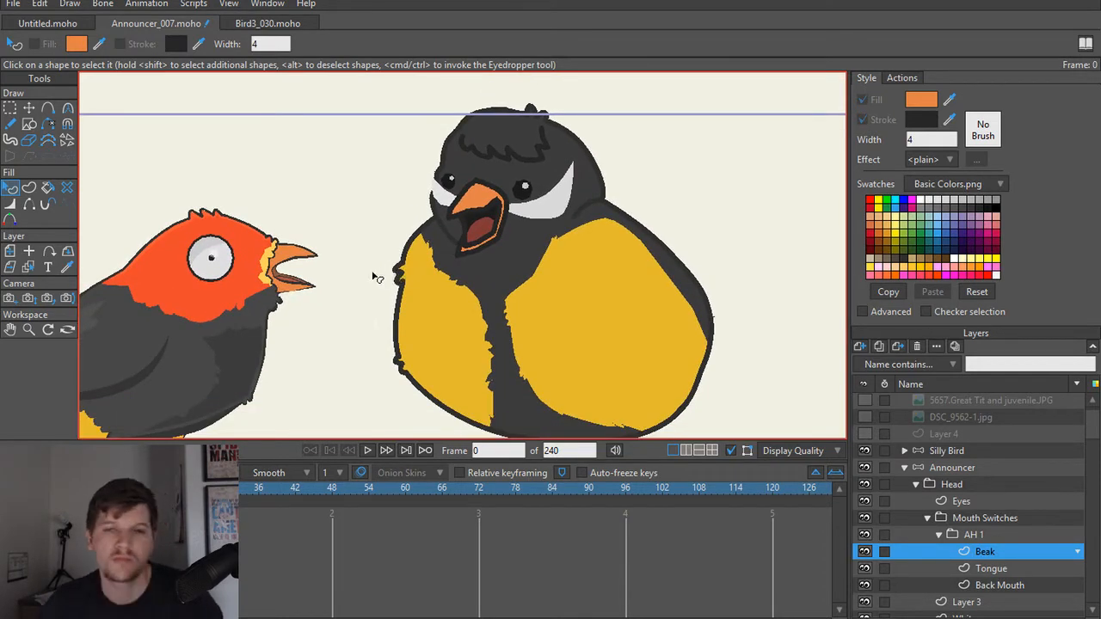
{"action": "left_click_drag", "start_coordinate": [364, 269], "coordinate": [437, 276]}
{"action": "scroll", "coordinate": [437, 276], "scroll_direction": "down", "scroll_amount": 1}
{"action": "scroll", "coordinate": [437, 277], "scroll_direction": "up", "scroll_amount": 4}
{"action": "scroll", "coordinate": [561, 245], "scroll_direction": "up", "scroll_amount": 2}
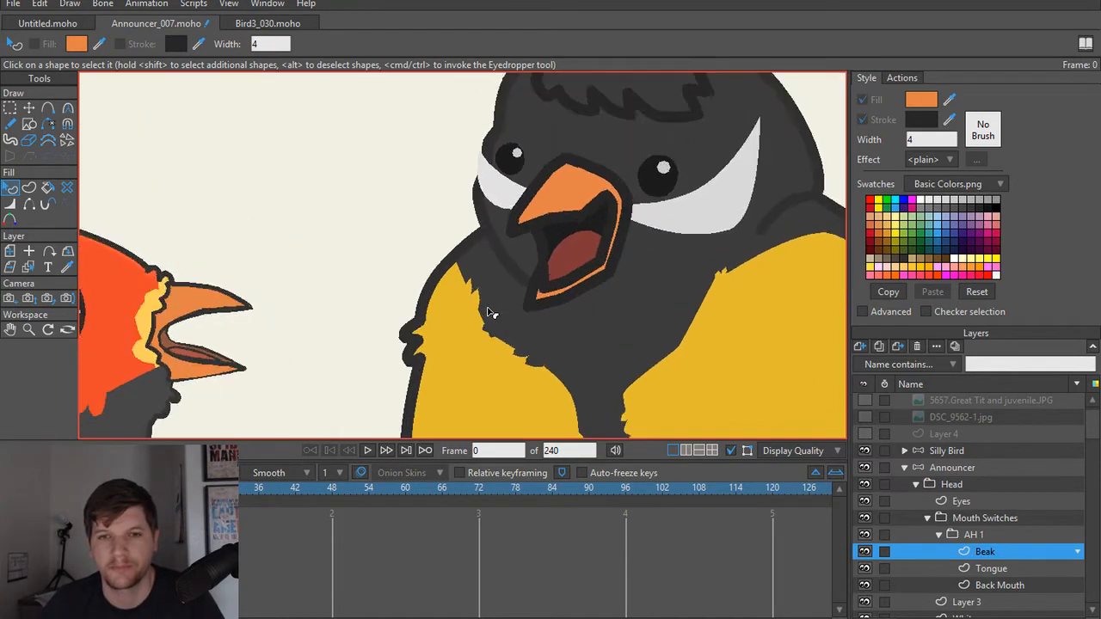
{"action": "scroll", "coordinate": [574, 259], "scroll_direction": "up", "scroll_amount": 1}
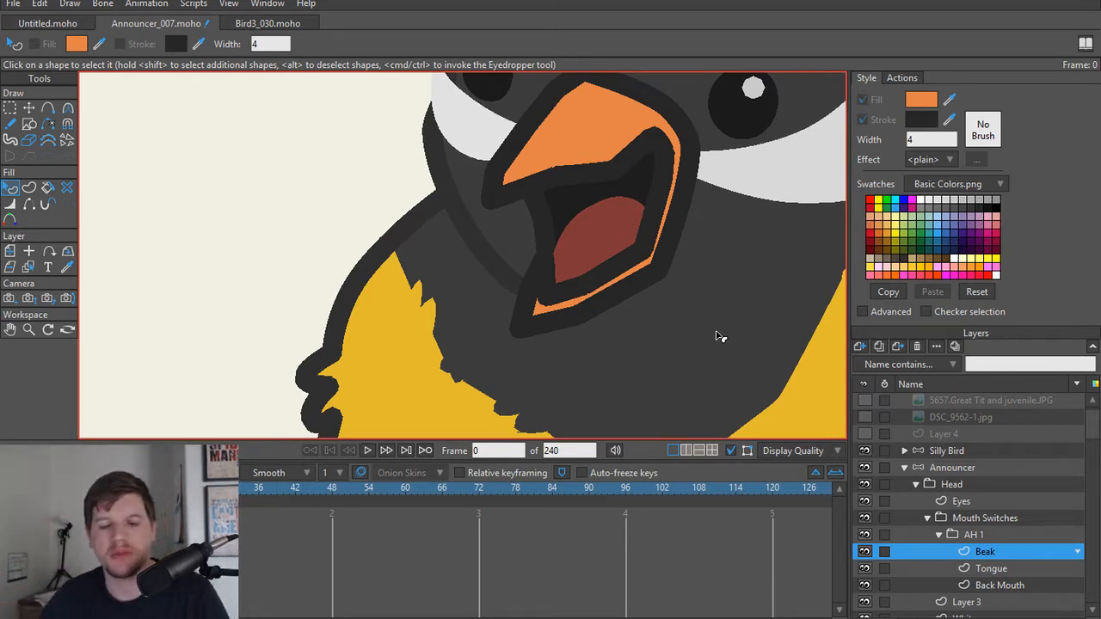
{"action": "scroll", "coordinate": [720, 337], "scroll_direction": "down", "scroll_amount": 5}
{"action": "left_click_drag", "start_coordinate": [720, 361], "coordinate": [564, 253]}
{"action": "scroll", "coordinate": [564, 253], "scroll_direction": "down", "scroll_amount": 3}
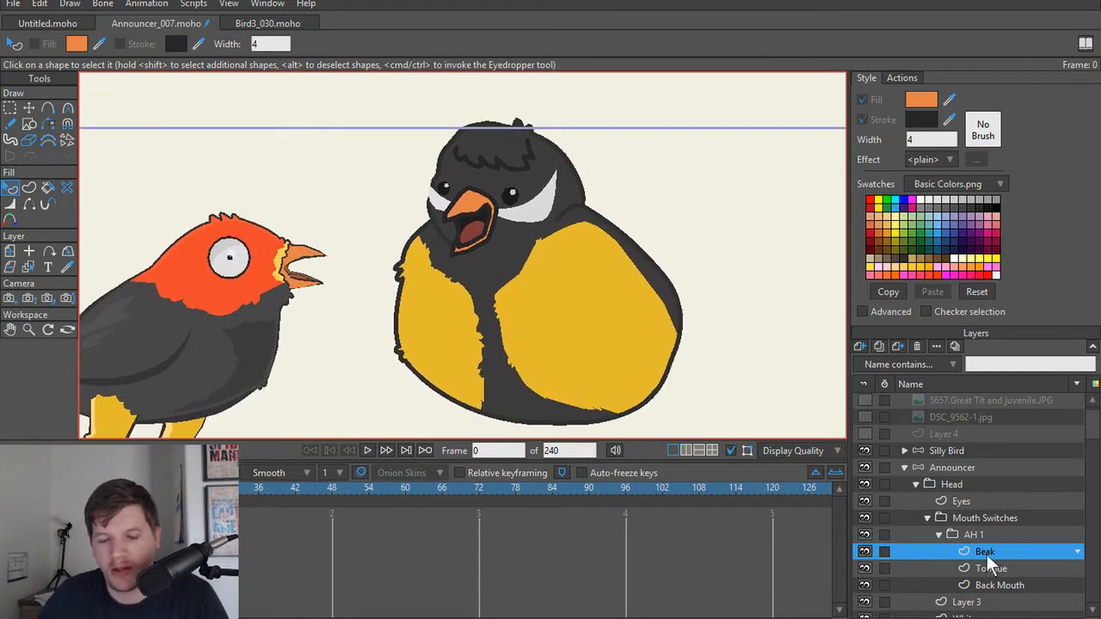
{"action": "scroll", "coordinate": [430, 298], "scroll_direction": "up", "scroll_amount": 4}
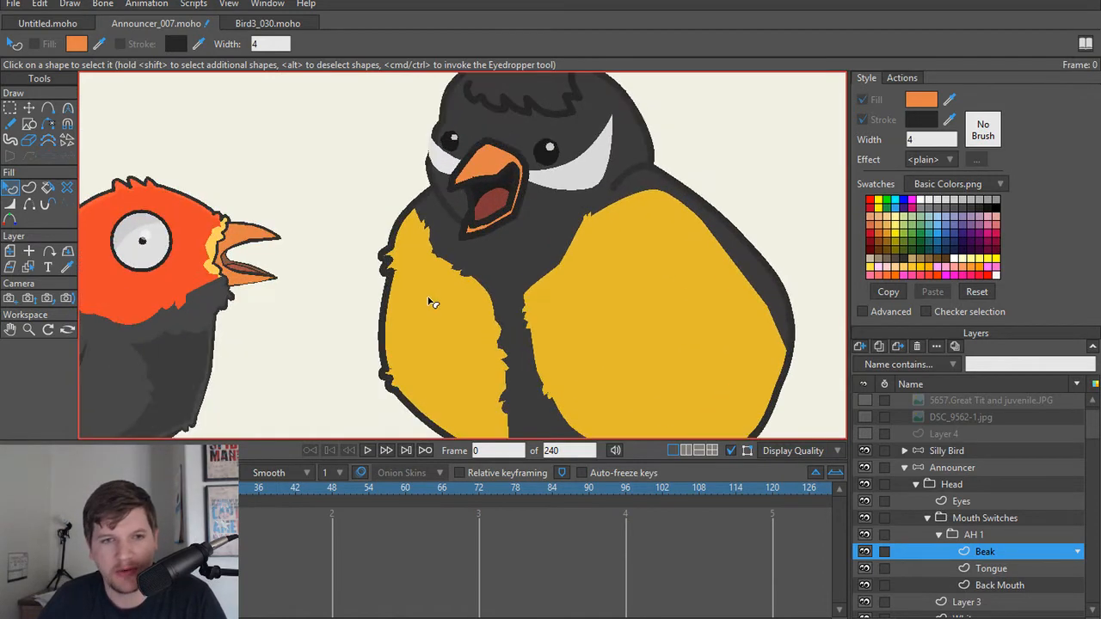
{"action": "scroll", "coordinate": [430, 298], "scroll_direction": "down", "scroll_amount": 5}
{"action": "scroll", "coordinate": [870, 418], "scroll_direction": "up", "scroll_amount": 1}
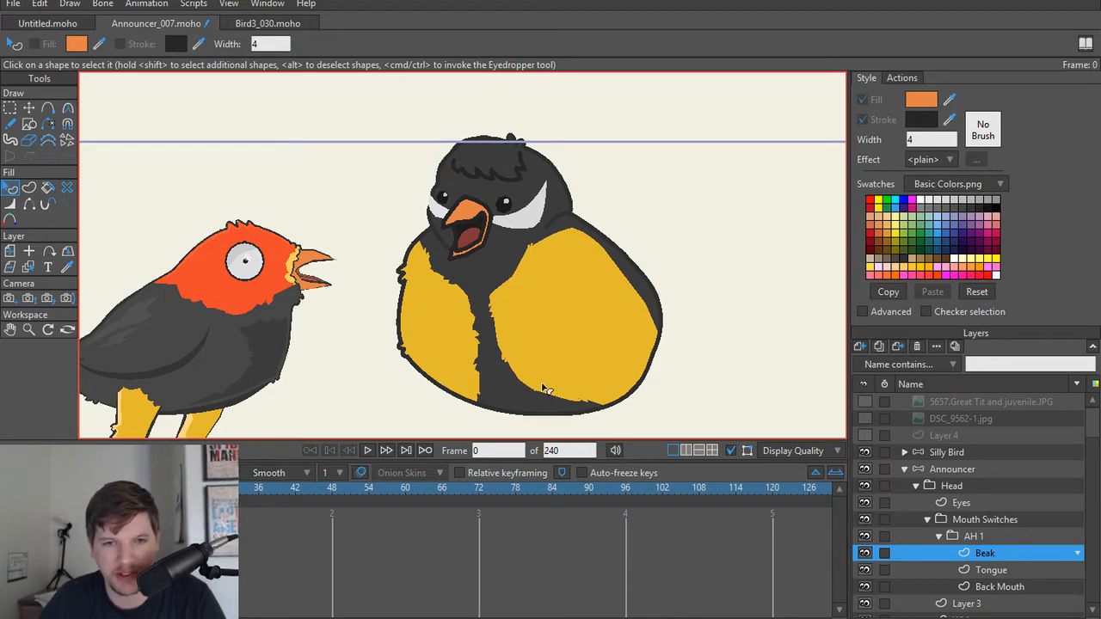
{"action": "scroll", "coordinate": [560, 404], "scroll_direction": "up", "scroll_amount": 3}
{"action": "scroll", "coordinate": [529, 368], "scroll_direction": "down", "scroll_amount": 4}
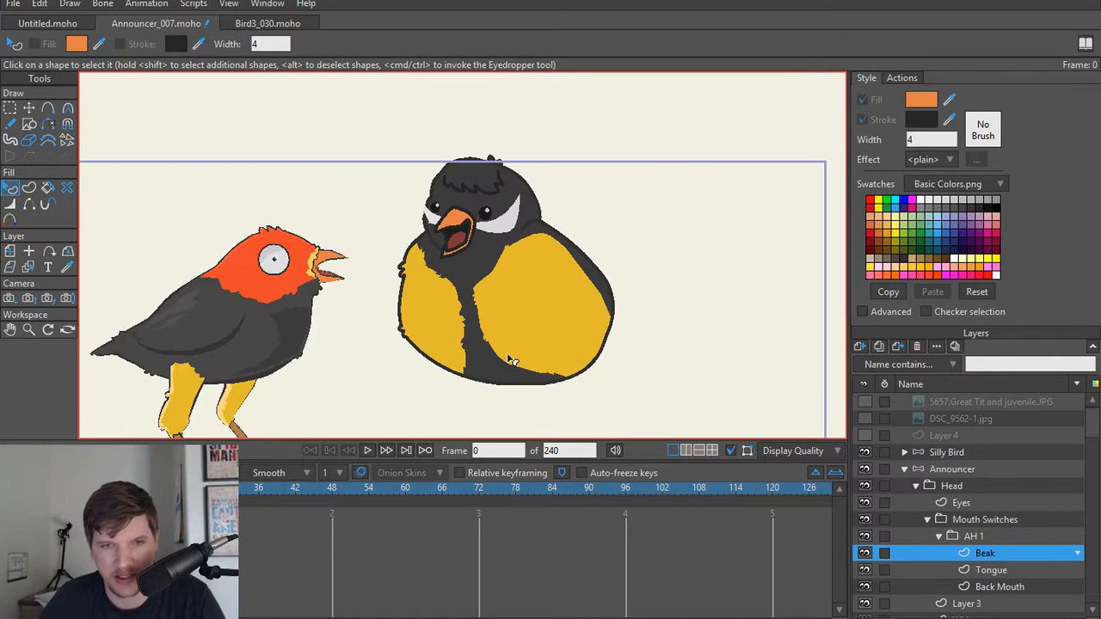
{"action": "scroll", "coordinate": [510, 359], "scroll_direction": "up", "scroll_amount": 1}
Step: On the Torso layer, reposition the outline points of the upper outer feather tufts to refine their shape
{"action": "scroll", "coordinate": [365, 270], "scroll_direction": "up", "scroll_amount": 4}
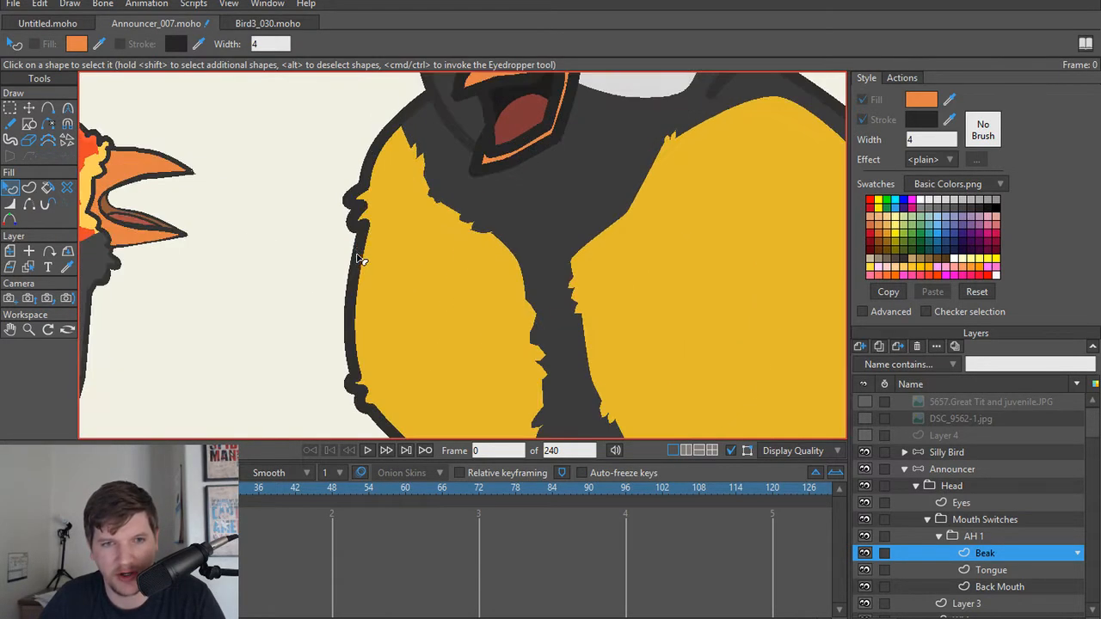
{"action": "left_click_drag", "start_coordinate": [357, 229], "coordinate": [518, 334]}
{"action": "scroll", "coordinate": [518, 329], "scroll_direction": "up", "scroll_amount": 4}
{"action": "right_click", "coordinate": [504, 271], "text": "alt"}
{"action": "scroll", "coordinate": [493, 274], "scroll_direction": "up", "scroll_amount": 1}
{"action": "scroll", "coordinate": [495, 277], "scroll_direction": "up", "scroll_amount": 1}
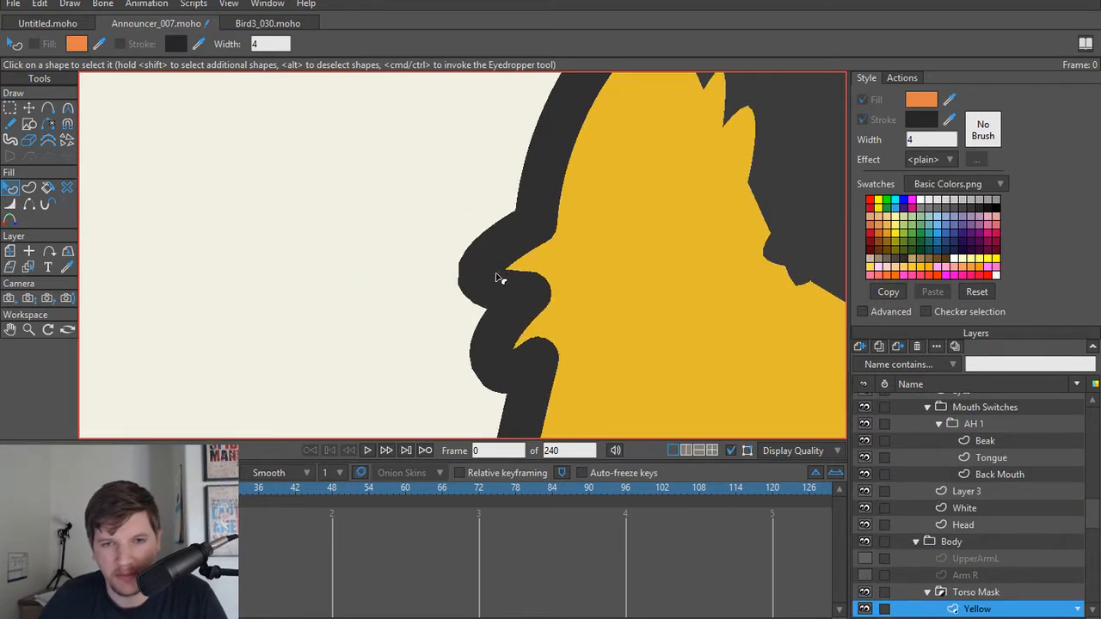
{"action": "key", "text": "t"}
{"action": "right_click", "coordinate": [819, 236], "text": "alt"}
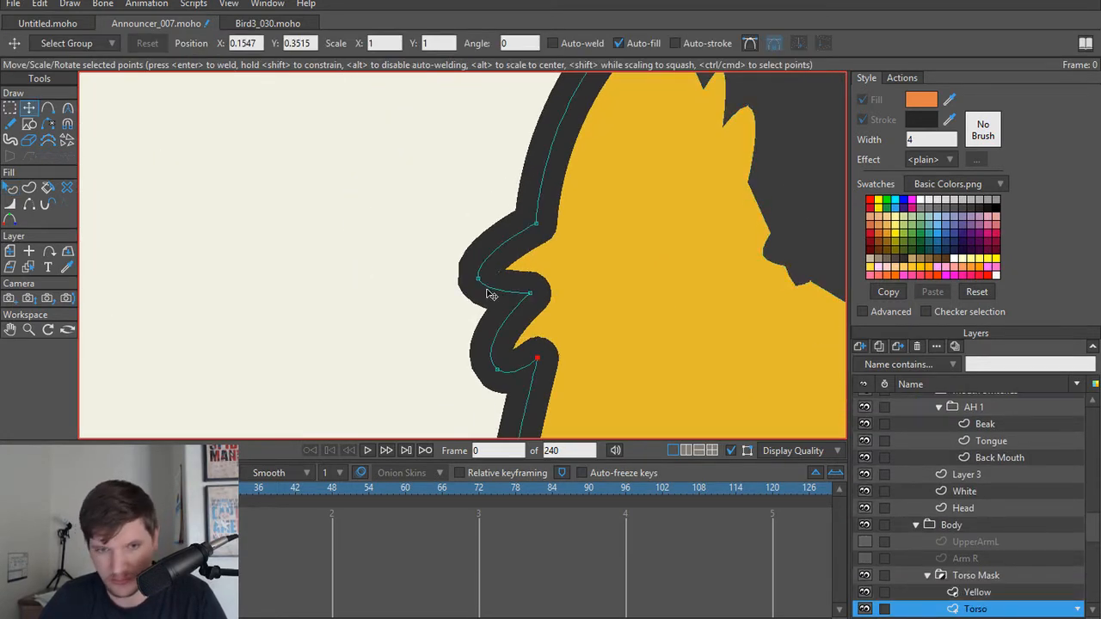
{"action": "left_click_drag", "start_coordinate": [478, 285], "coordinate": [528, 293]}
{"action": "left_click_drag", "start_coordinate": [478, 376], "coordinate": [487, 350]}
{"action": "left_click_drag", "start_coordinate": [486, 277], "coordinate": [488, 283]}
{"action": "scroll", "coordinate": [584, 272], "scroll_direction": "down", "scroll_amount": 6}
{"action": "scroll", "coordinate": [630, 338], "scroll_direction": "down", "scroll_amount": 3}
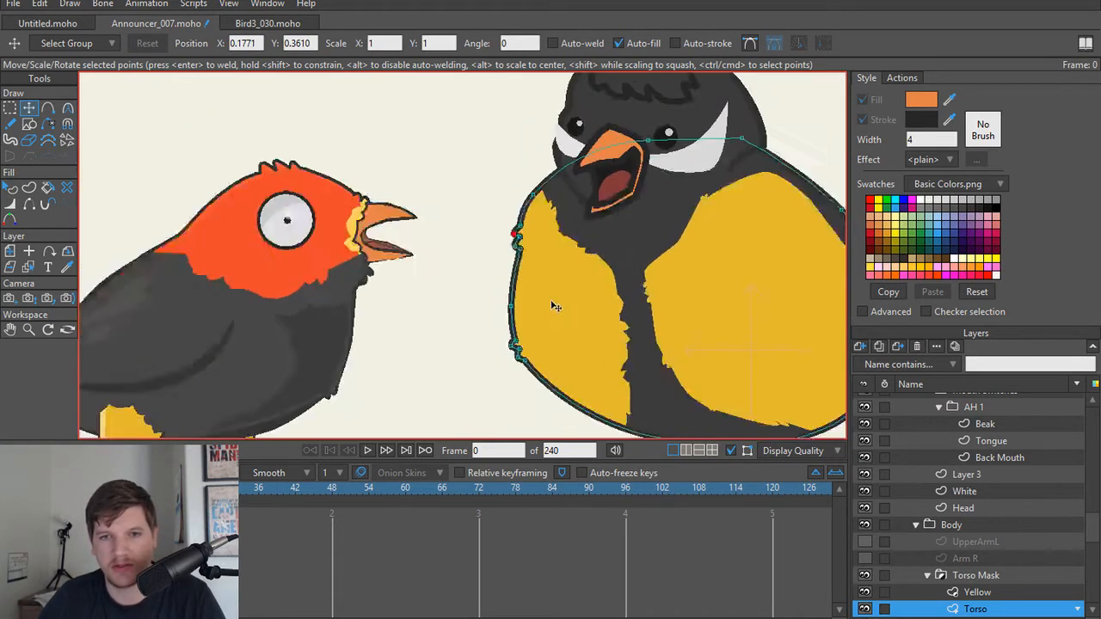
{"action": "scroll", "coordinate": [593, 338], "scroll_direction": "down", "scroll_amount": 2}
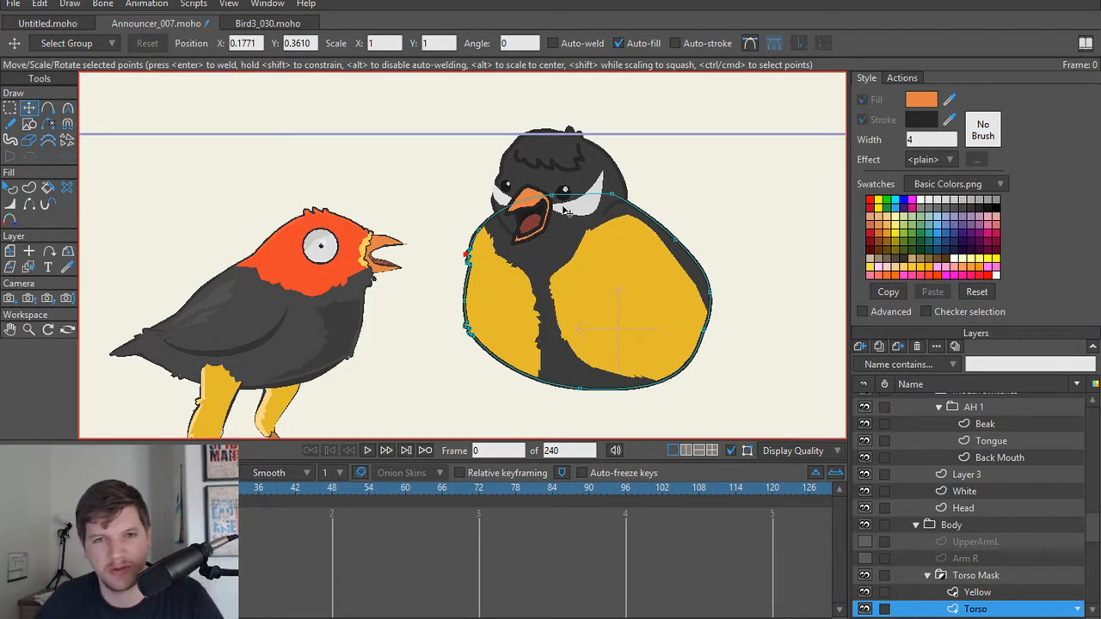
Step: On the announcer's Head layer, delete the surplus outline points along the forehead and crown while keeping the rest of the head shape
{"action": "scroll", "coordinate": [507, 187], "scroll_direction": "up", "scroll_amount": 5}
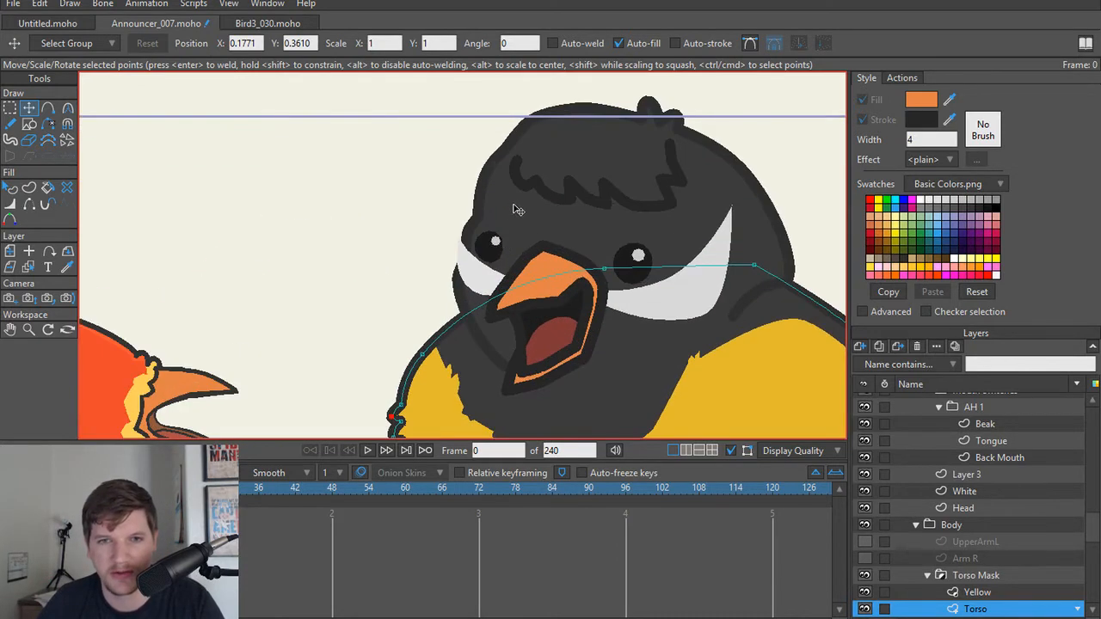
{"action": "left_click", "coordinate": [517, 196], "text": "ctrl+alt"}
{"action": "left_click", "coordinate": [509, 153]}
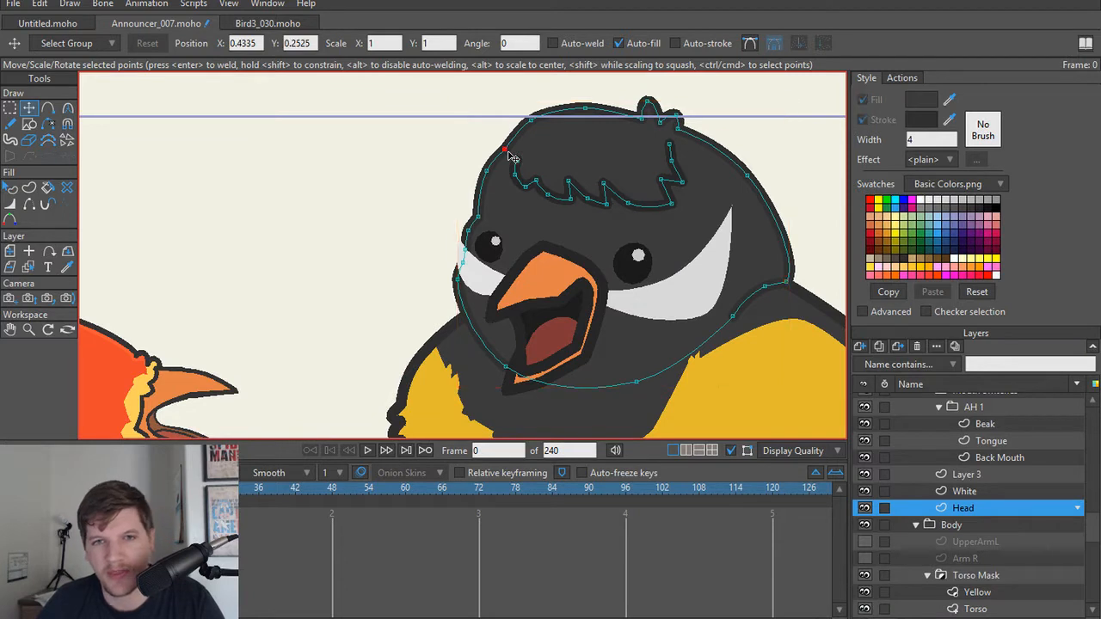
{"action": "key", "text": "Delete"}
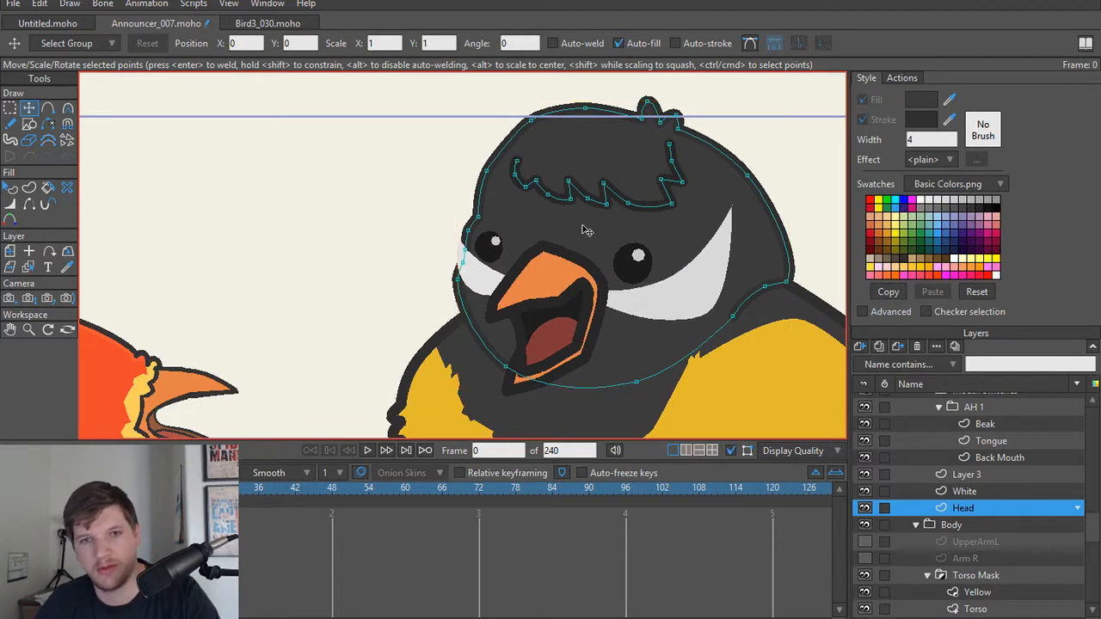
{"action": "left_click", "coordinate": [536, 126]}
{"action": "key", "text": "Delete"}
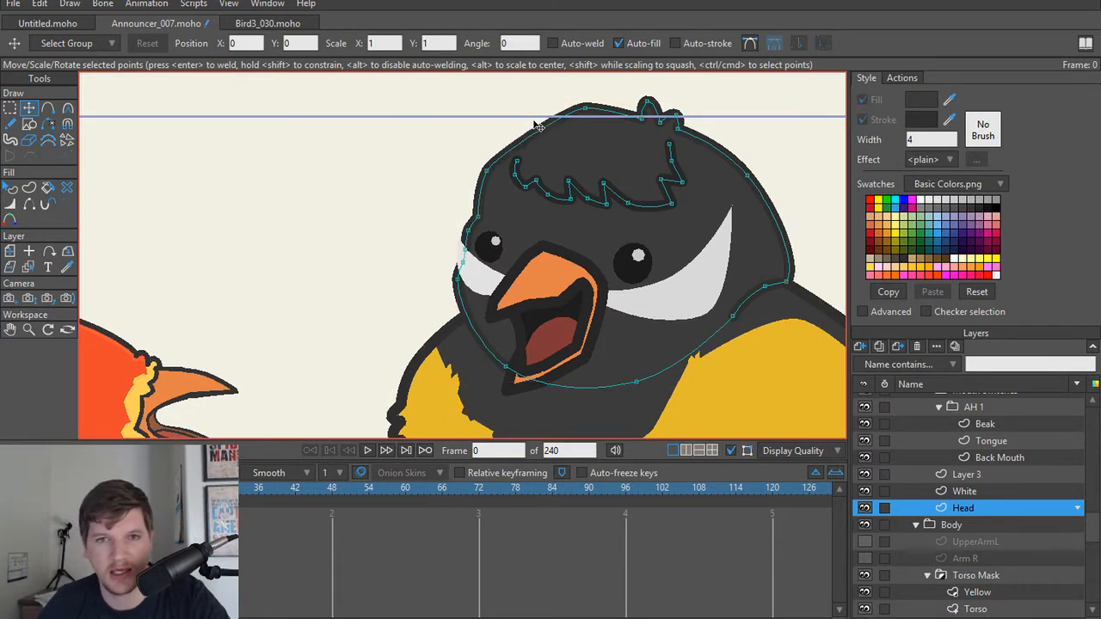
{"action": "key", "text": "Delete"}
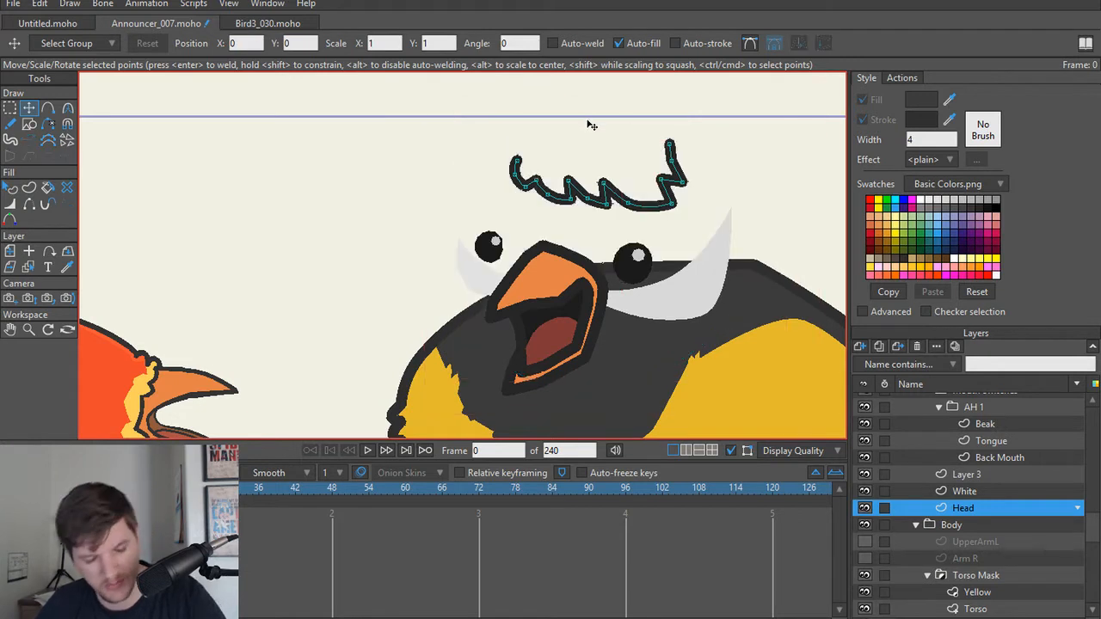
{"action": "key", "text": "ctrl+z"}
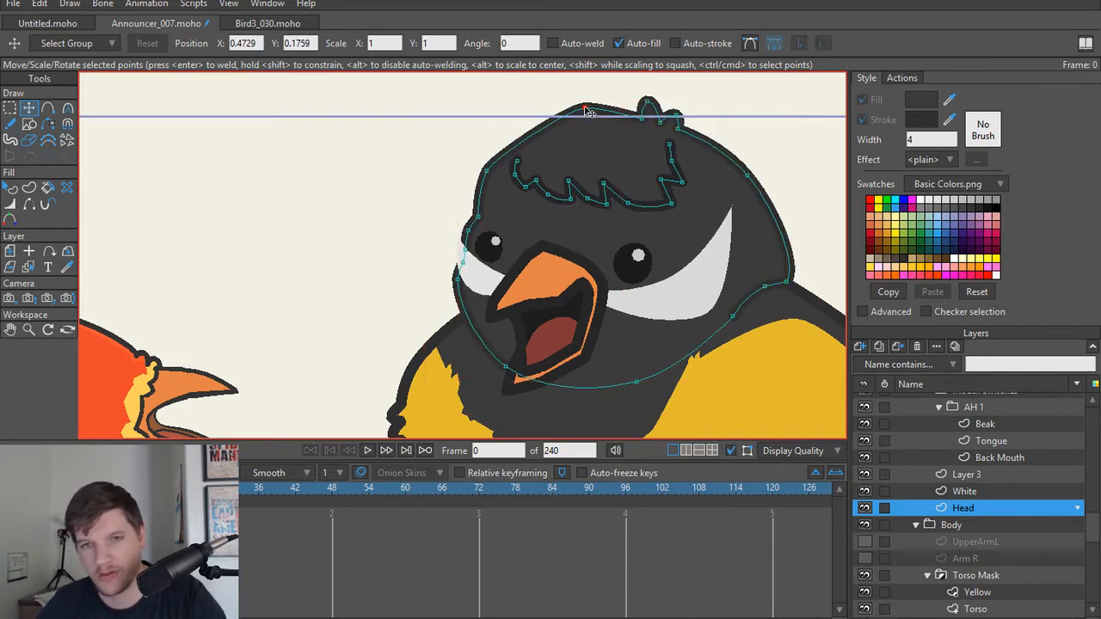
{"action": "key", "text": "Delete"}
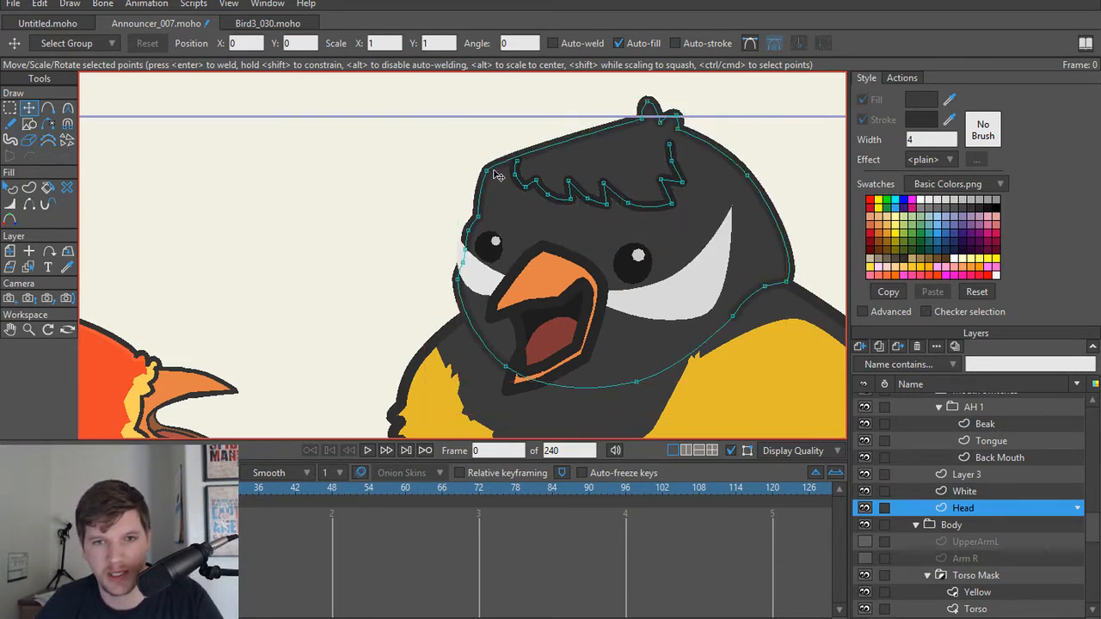
Step: Adjust the curvature handles of the remaining forehead point to round the head outline up toward the crest
{"action": "left_click", "coordinate": [491, 162]}
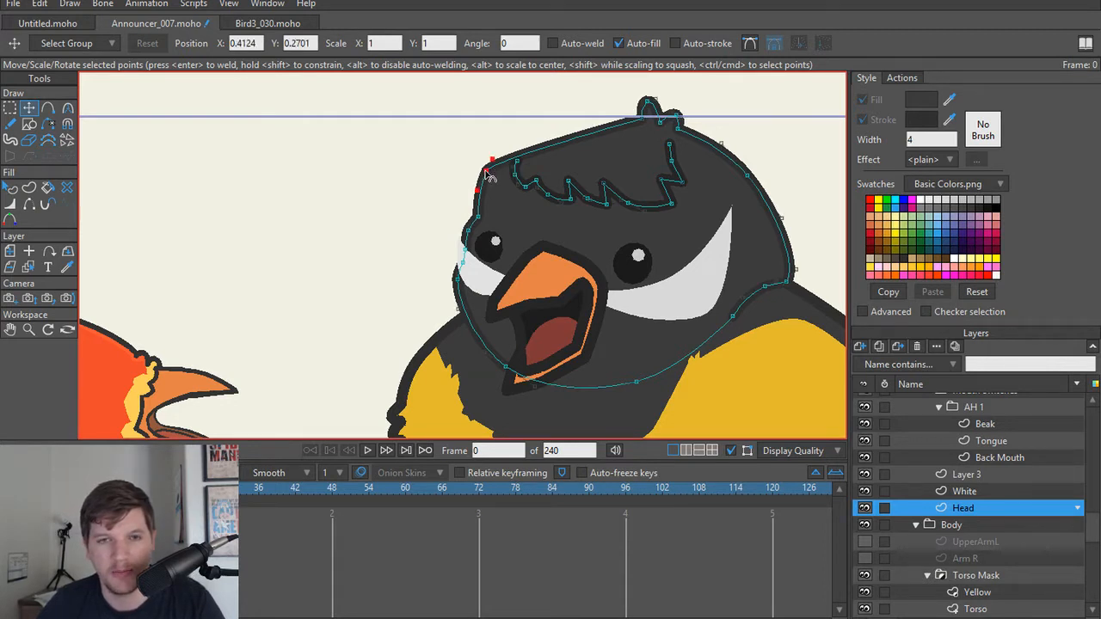
{"action": "key", "text": "c"}
{"action": "left_click_drag", "start_coordinate": [494, 161], "coordinate": [546, 113]}
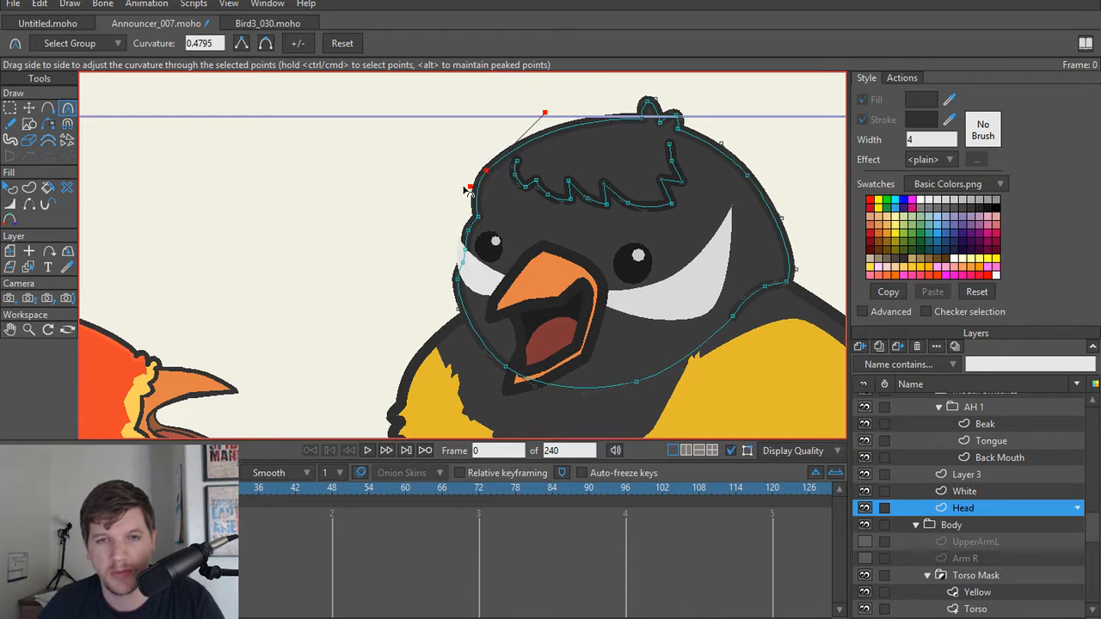
{"action": "left_click_drag", "start_coordinate": [465, 189], "coordinate": [474, 182]}
{"action": "left_click_drag", "start_coordinate": [545, 109], "coordinate": [526, 136]}
{"action": "left_click", "coordinate": [415, 205]}
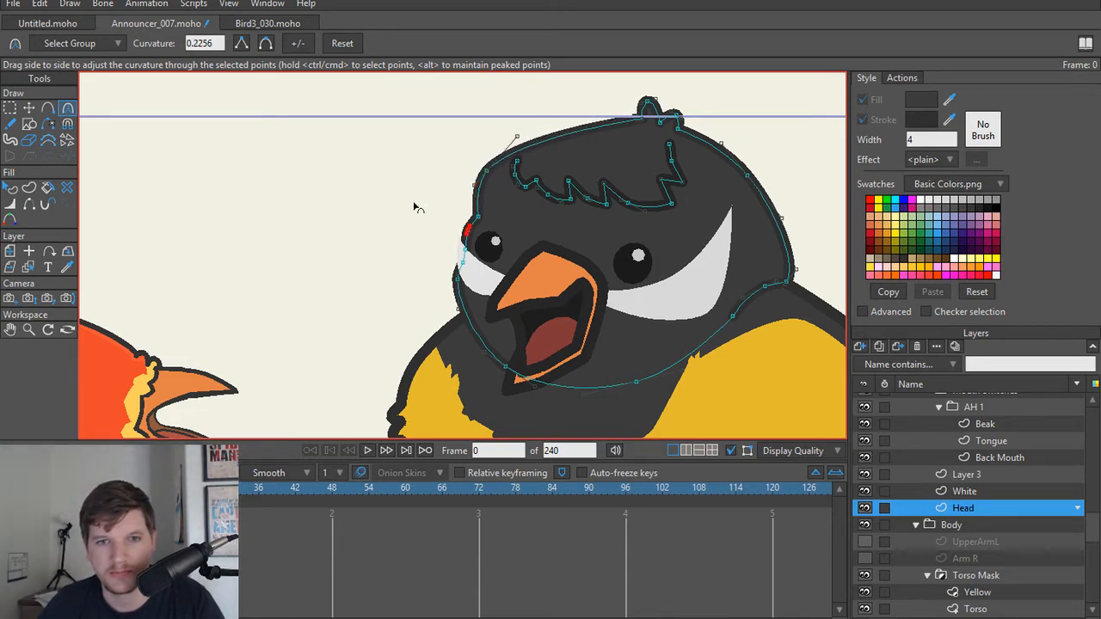
Step: Reposition the Head outline point beside the smaller eye to refine the brow contour
{"action": "scroll", "coordinate": [422, 211], "scroll_direction": "up", "scroll_amount": 4}
{"action": "key", "text": "t"}
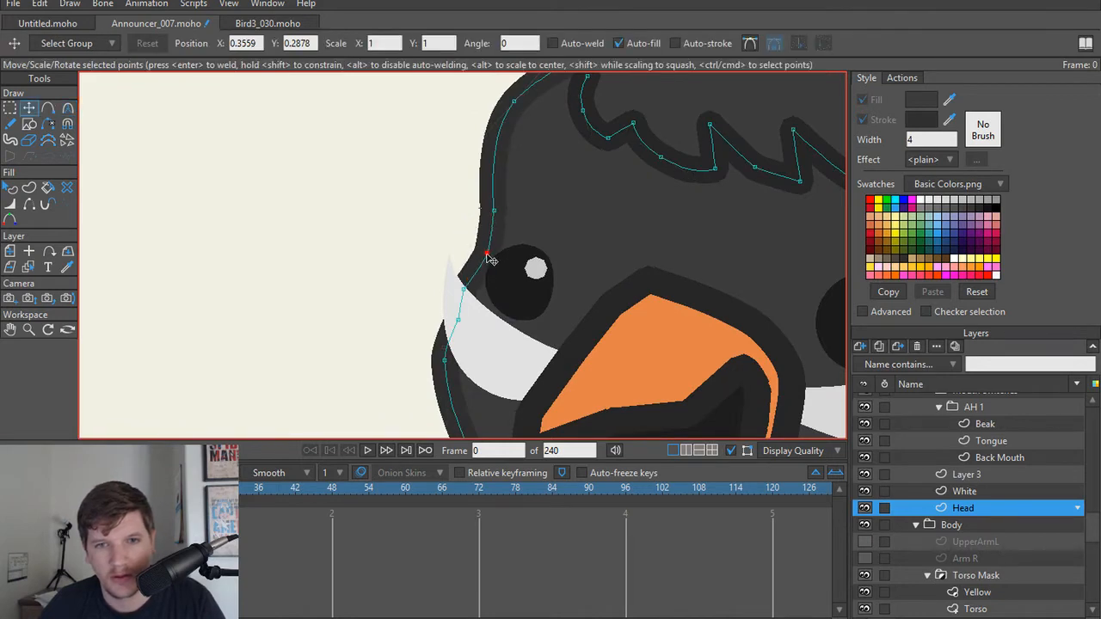
{"action": "left_click_drag", "start_coordinate": [490, 260], "coordinate": [435, 229]}
{"action": "scroll", "coordinate": [465, 260], "scroll_direction": "down", "scroll_amount": 5}
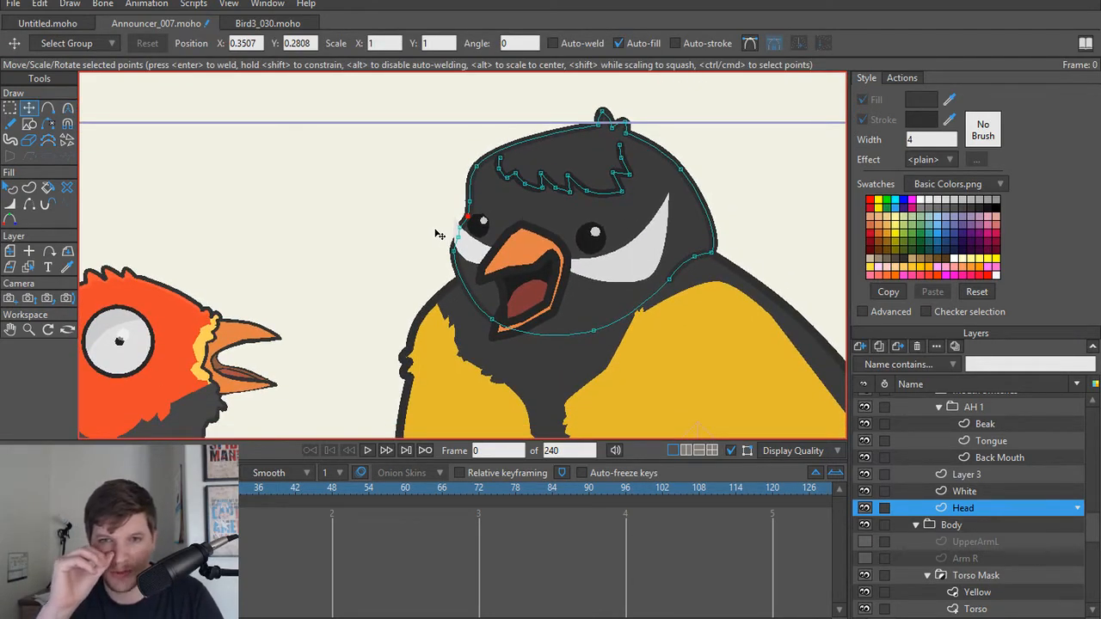
Step: Try removing the jagged fringe line from the head, preview the frame as a render, and undo the deletion
{"action": "scroll", "coordinate": [437, 233], "scroll_direction": "up", "scroll_amount": 4}
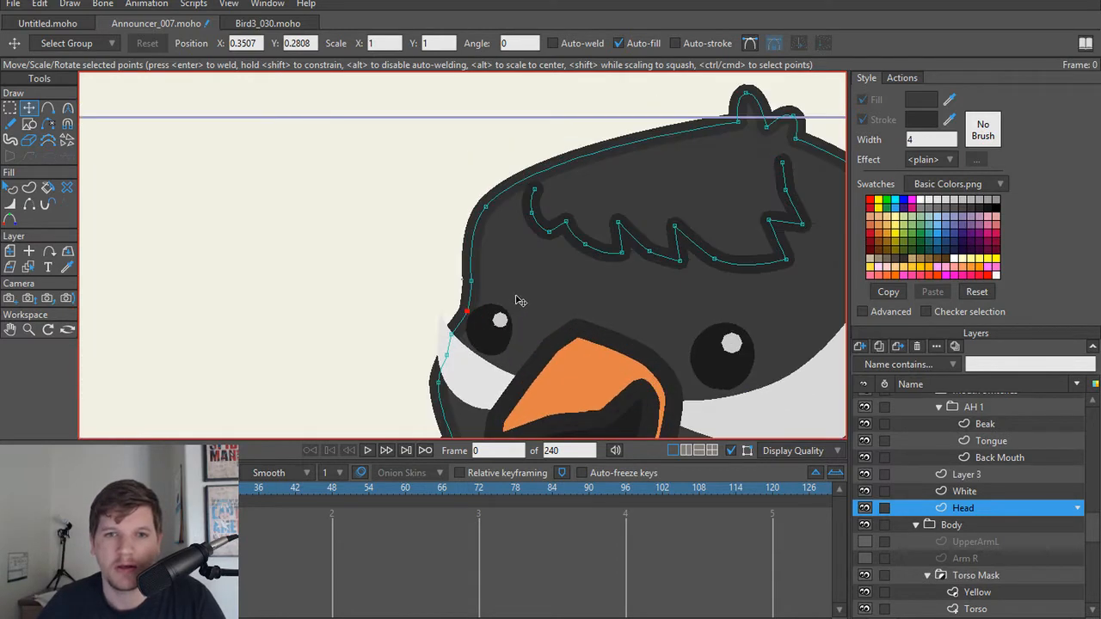
{"action": "double_click", "coordinate": [558, 229]}
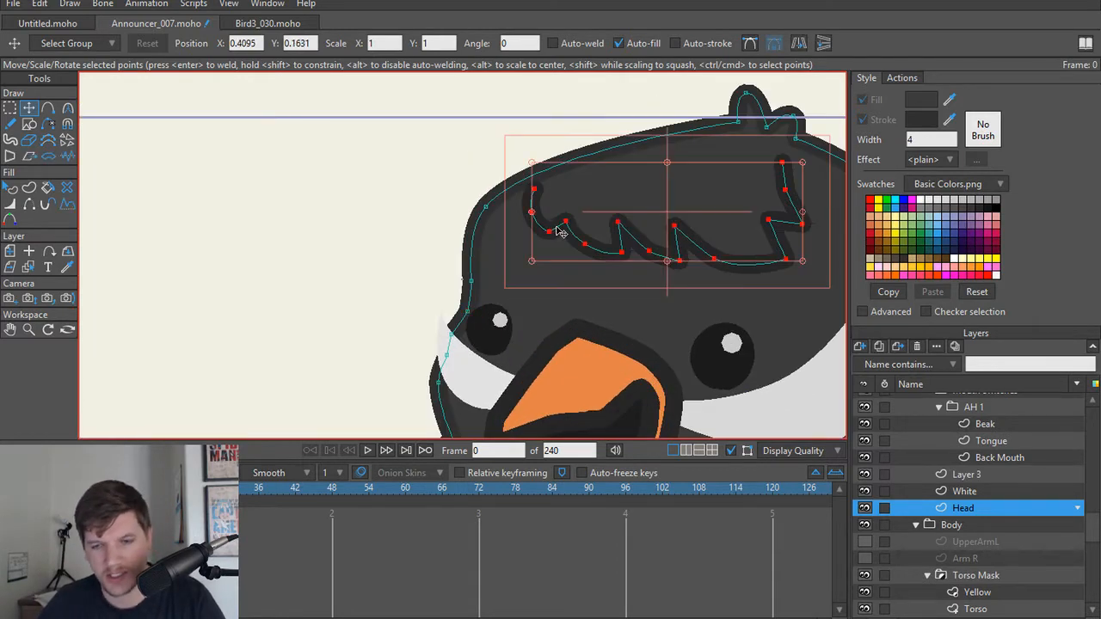
{"action": "scroll", "coordinate": [558, 229], "scroll_direction": "down", "scroll_amount": 1}
{"action": "key", "text": "Delete"}
{"action": "scroll", "coordinate": [688, 313], "scroll_direction": "down", "scroll_amount": 4}
{"action": "left_click_drag", "start_coordinate": [688, 313], "coordinate": [600, 242]}
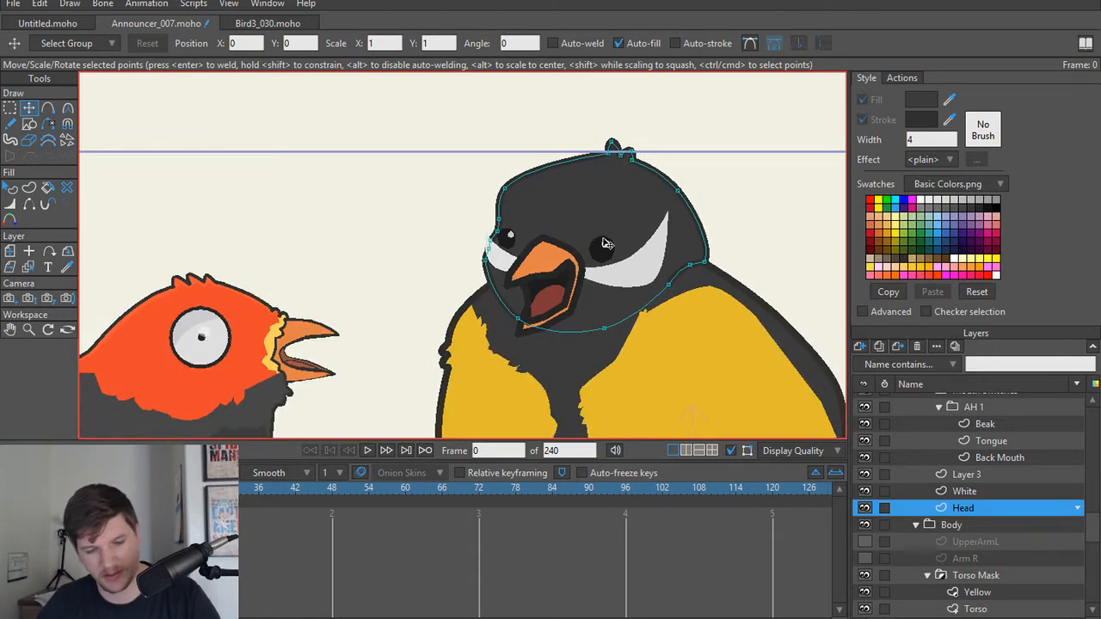
{"action": "key", "text": "ctrl+r"}
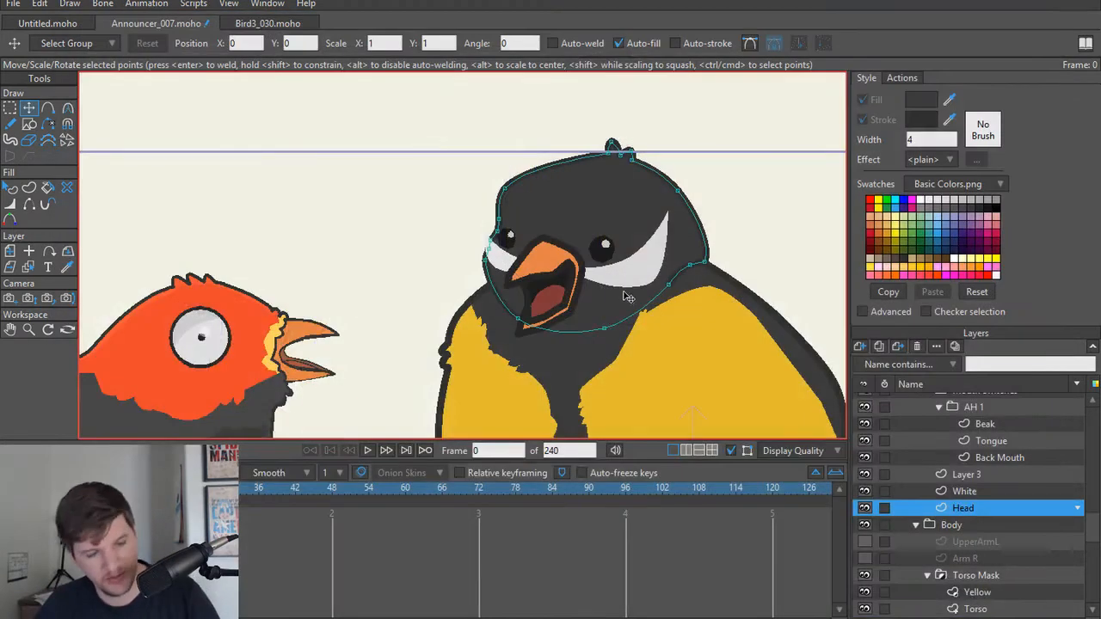
{"action": "key", "text": "ctrl+z"}
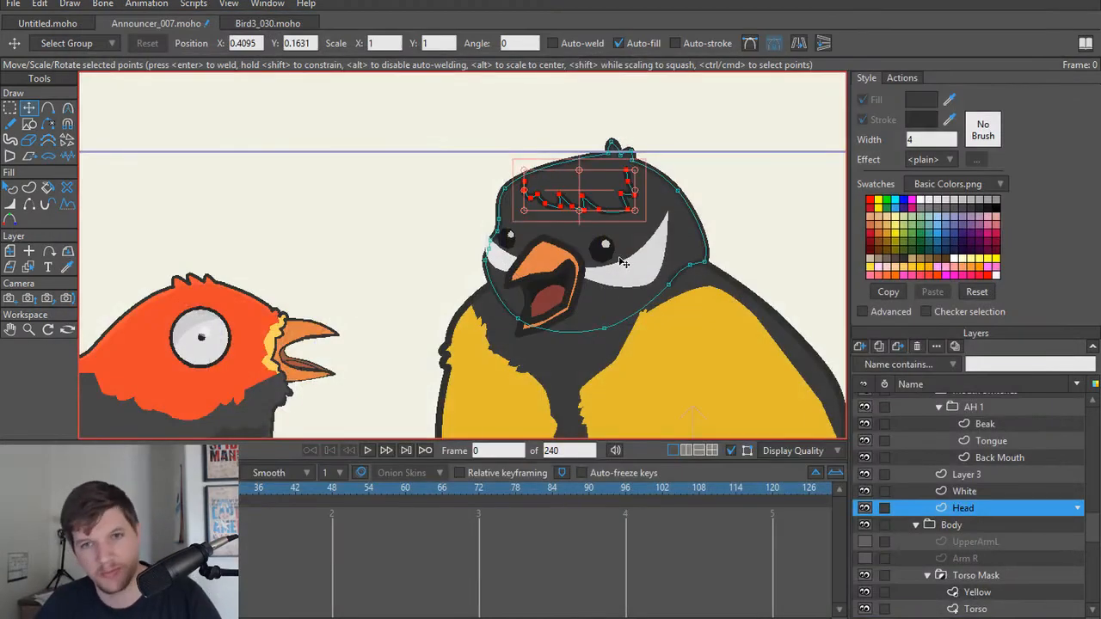
{"action": "left_click", "coordinate": [421, 222]}
Step: Make the announcer's UpperArmL and Arm R layers visible, toggling Arm R to compare the body with and without it
{"action": "scroll", "coordinate": [436, 301], "scroll_direction": "down", "scroll_amount": 3}
{"action": "left_click_drag", "start_coordinate": [437, 319], "coordinate": [445, 209]}
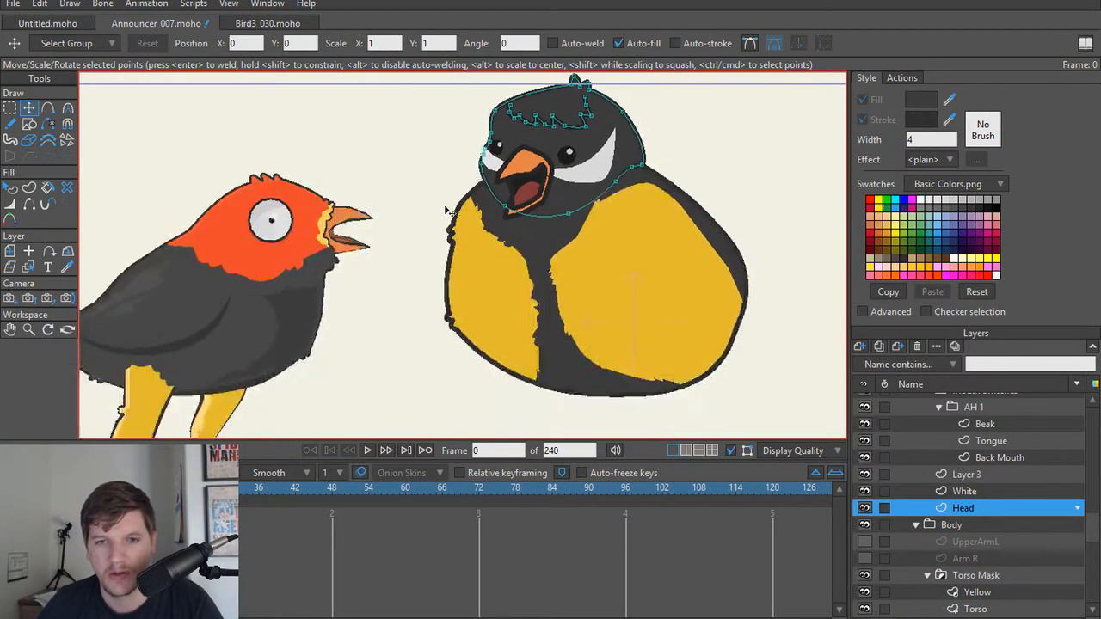
{"action": "scroll", "coordinate": [445, 209], "scroll_direction": "up", "scroll_amount": 2}
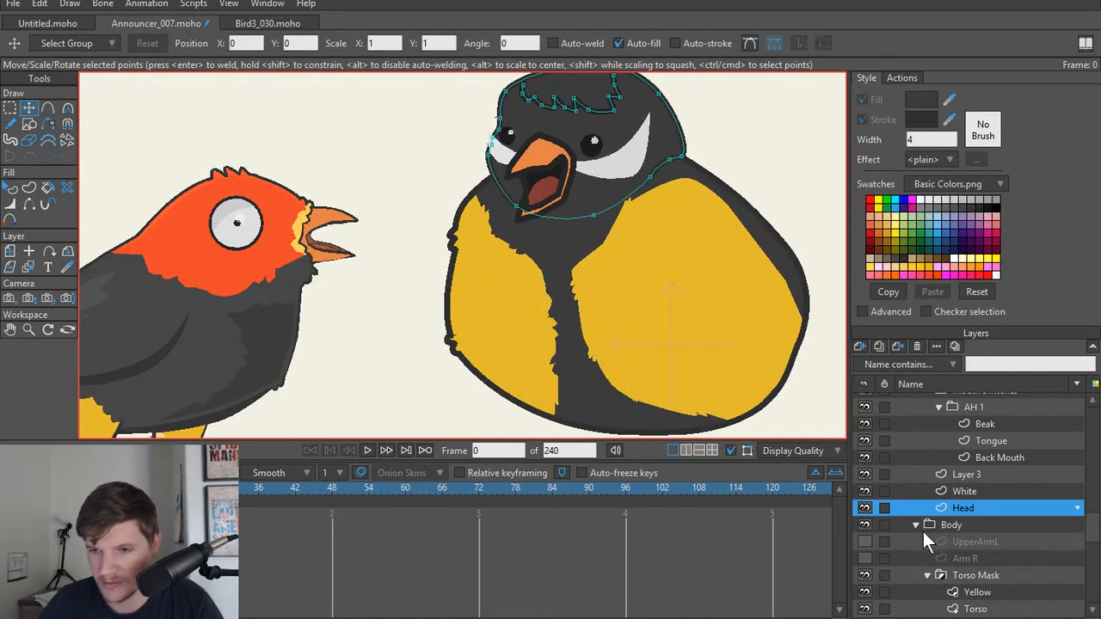
{"action": "scroll", "coordinate": [911, 529], "scroll_direction": "down", "scroll_amount": 1}
{"action": "left_click", "coordinate": [865, 525]}
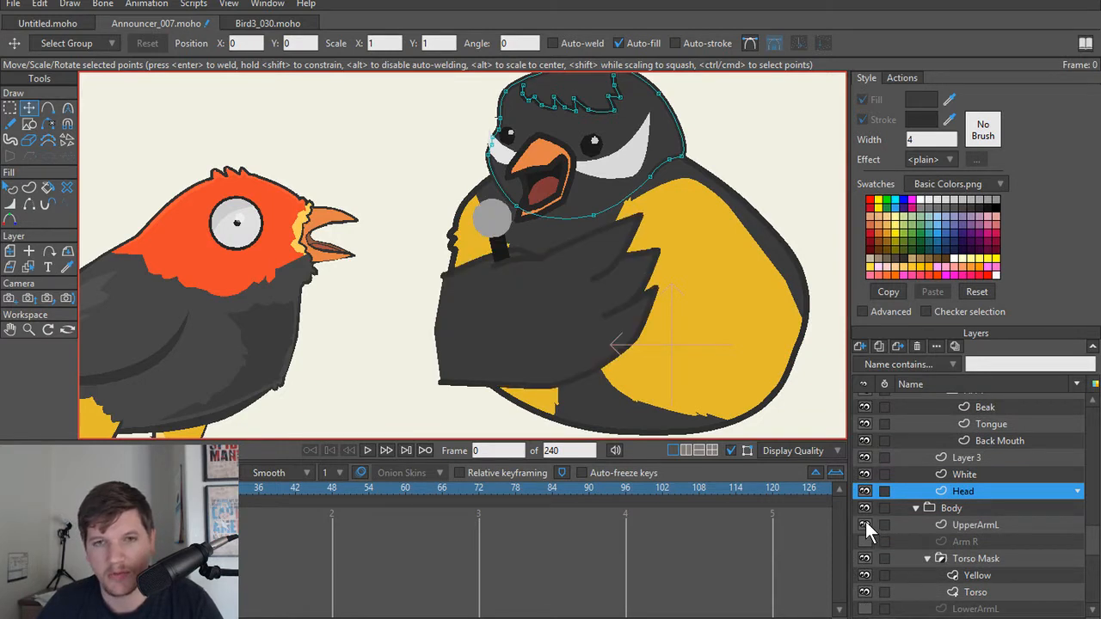
{"action": "left_click", "coordinate": [864, 542]}
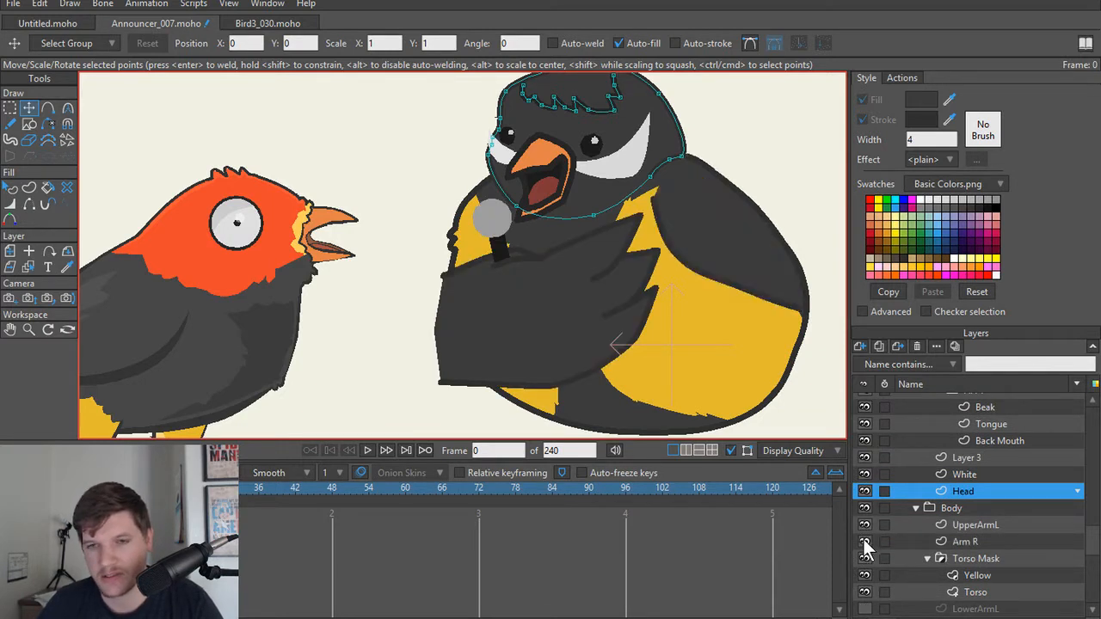
{"action": "left_click", "coordinate": [864, 542]}
{"action": "left_click", "coordinate": [864, 541]}
{"action": "left_click", "coordinate": [865, 542]}
{"action": "left_click", "coordinate": [865, 542]}
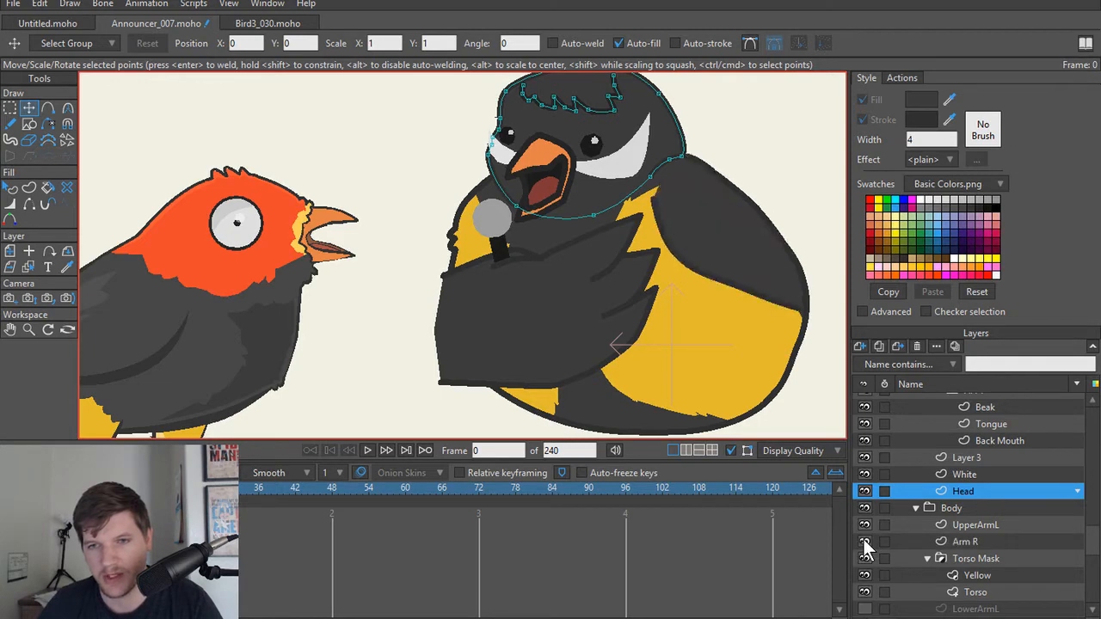
{"action": "left_click", "coordinate": [865, 542]}
{"action": "left_click", "coordinate": [865, 542]}
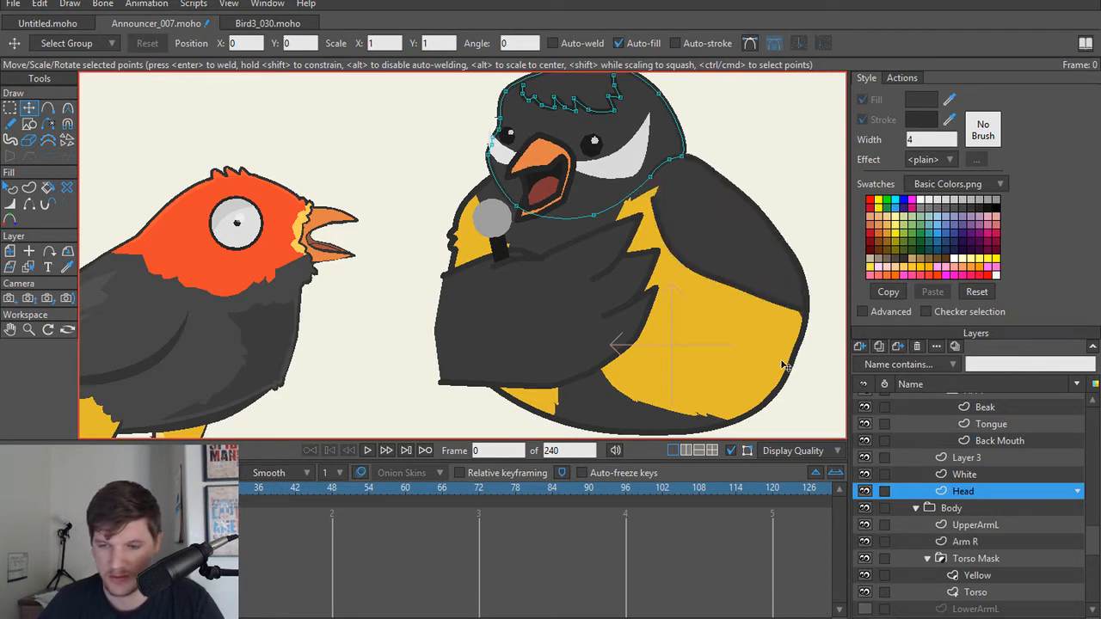
Step: On the Arm R layer, add three points along the wing's lower edge and pull the middle one outward into a feather tuft
{"action": "left_click_drag", "start_coordinate": [772, 325], "coordinate": [686, 362]}
{"action": "scroll", "coordinate": [685, 359], "scroll_direction": "up", "scroll_amount": 3}
{"action": "scroll", "coordinate": [616, 301], "scroll_direction": "up", "scroll_amount": 4}
{"action": "key", "text": "a"}
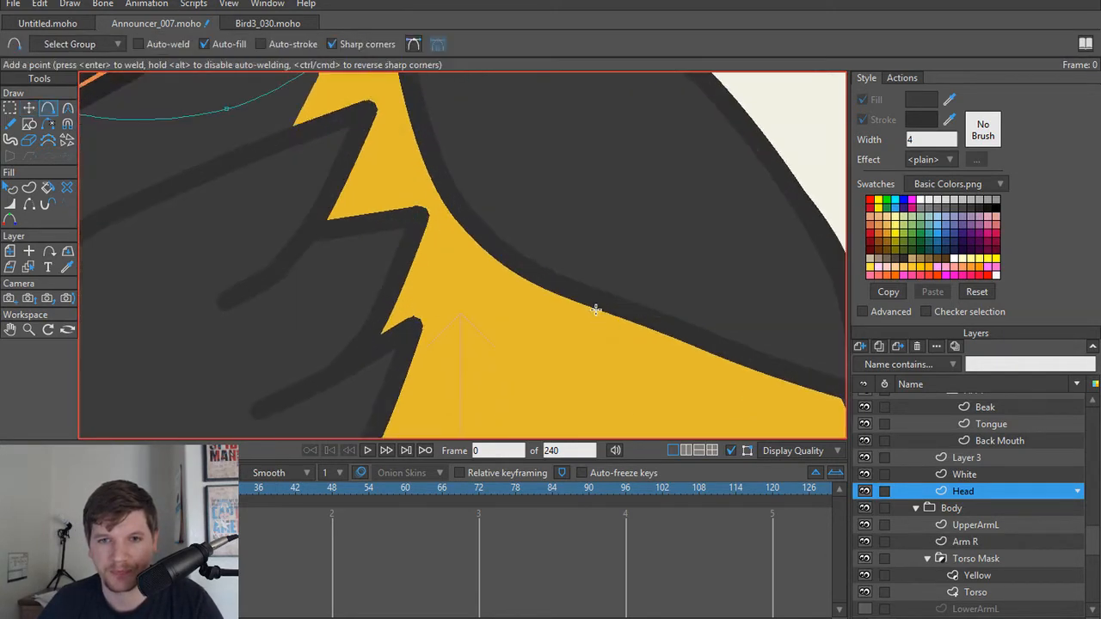
{"action": "right_click", "coordinate": [627, 229], "text": "alt"}
{"action": "key", "text": "t"}
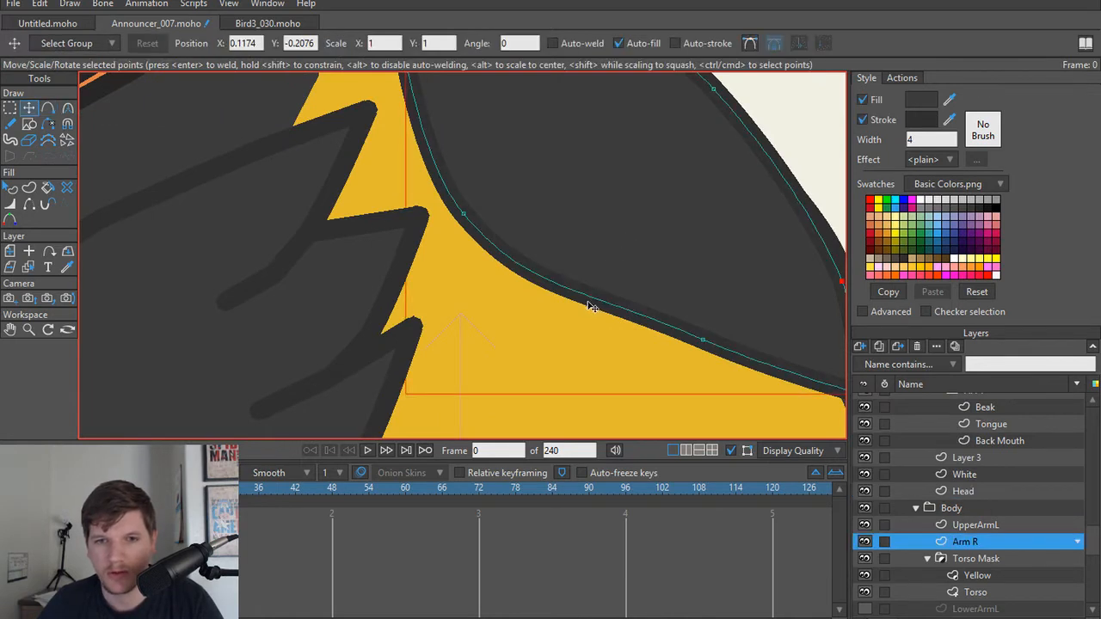
{"action": "key", "text": "a"}
{"action": "left_click", "coordinate": [559, 288]}
{"action": "left_click", "coordinate": [584, 297]}
{"action": "left_click", "coordinate": [607, 304]}
{"action": "key", "text": "t"}
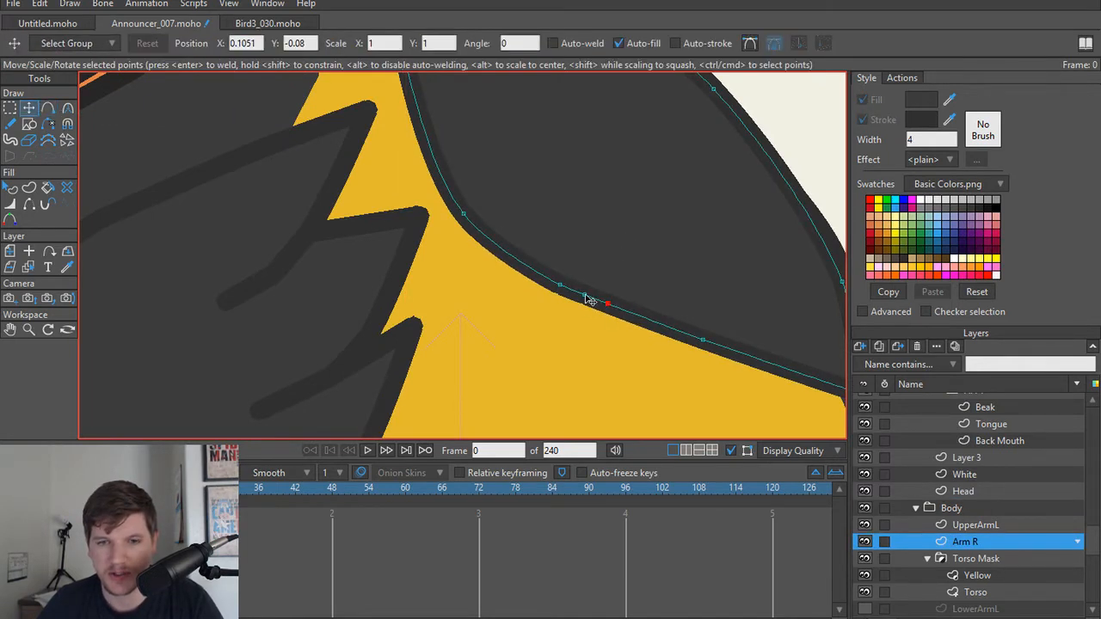
{"action": "left_click_drag", "start_coordinate": [584, 296], "coordinate": [554, 284]}
Step: Add another point beside the Arm R tuft, pull out a second tuft and round both with the Curvature tool
{"action": "key", "text": "a"}
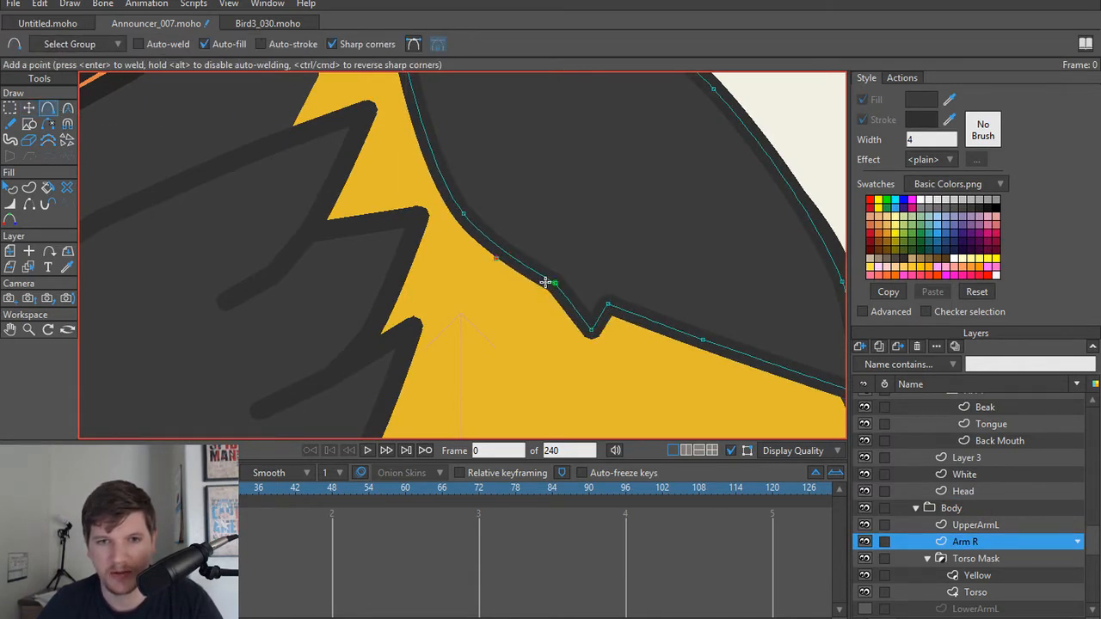
{"action": "key", "text": "ctrl+a"}
{"action": "key", "text": "t"}
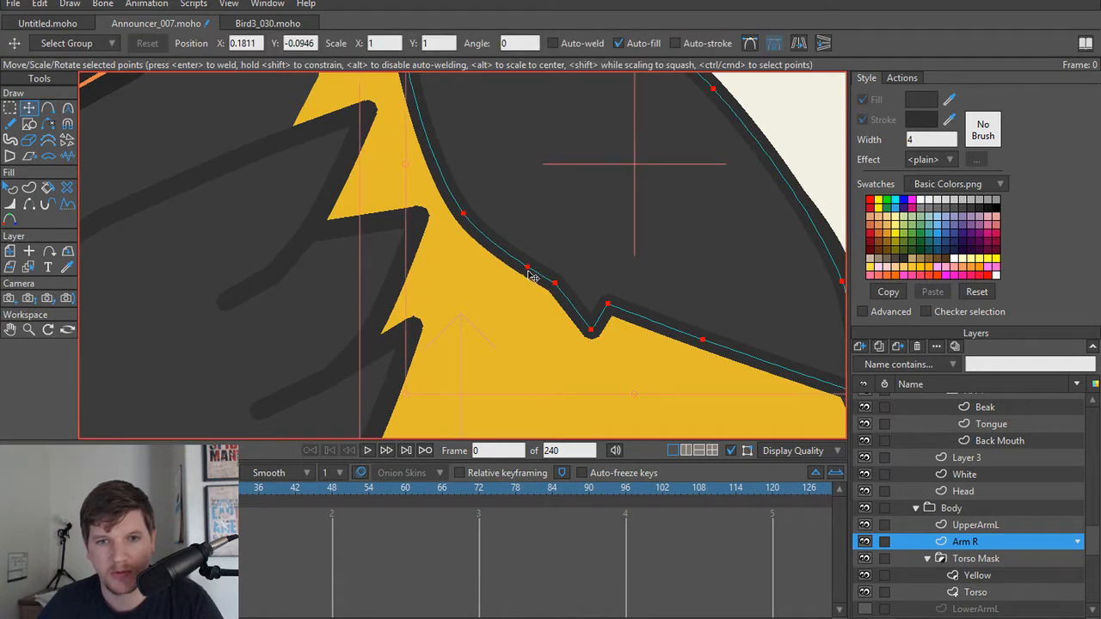
{"action": "left_click_drag", "start_coordinate": [531, 277], "coordinate": [878, 371]}
{"action": "key", "text": "c"}
{"action": "key", "text": "t"}
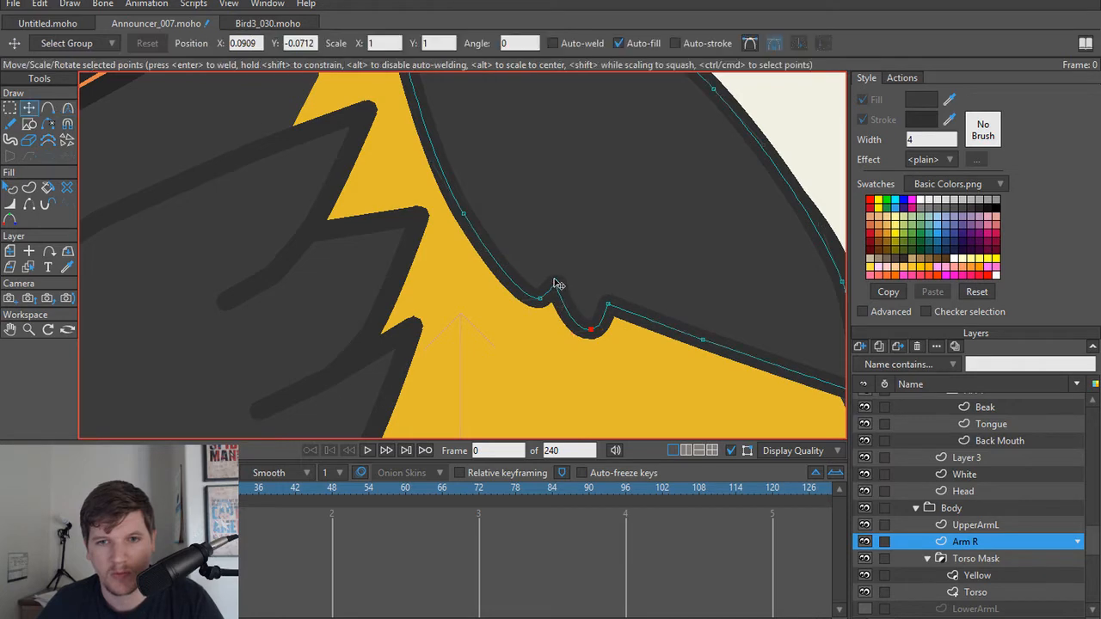
Step: Reposition the notch and tip points of the two Arm R feather tufts to soften their shape
{"action": "left_click_drag", "start_coordinate": [555, 280], "coordinate": [543, 282]}
{"action": "left_click_drag", "start_coordinate": [605, 306], "coordinate": [587, 329]}
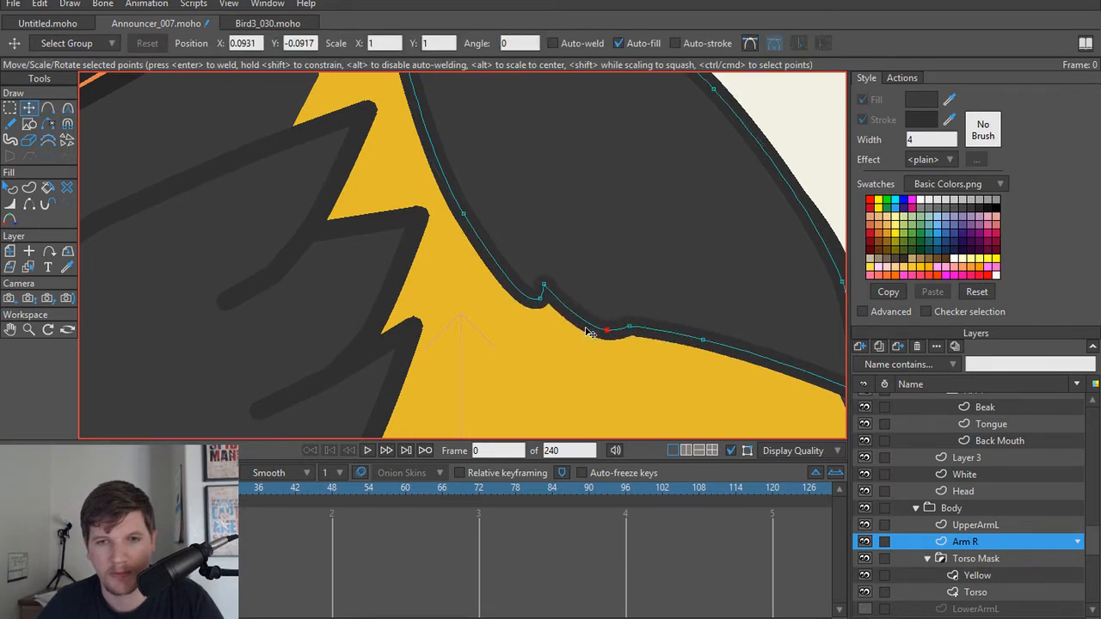
{"action": "left_click_drag", "start_coordinate": [535, 301], "coordinate": [536, 296]}
{"action": "scroll", "coordinate": [575, 255], "scroll_direction": "down", "scroll_amount": 5}
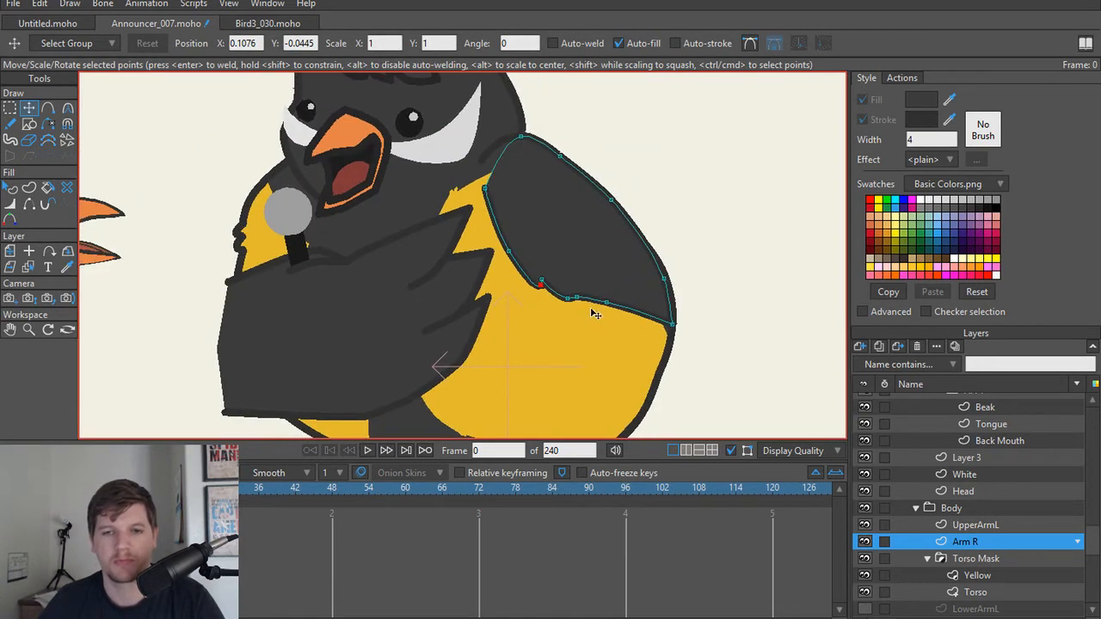
Step: Move the outline points along Arm R's lower edge, wing tip and outer shoulder to give the wing a fuller curve
{"action": "scroll", "coordinate": [595, 315], "scroll_direction": "up", "scroll_amount": 3}
{"action": "scroll", "coordinate": [596, 317], "scroll_direction": "down", "scroll_amount": 2}
{"action": "left_click_drag", "start_coordinate": [616, 302], "coordinate": [632, 325]}
{"action": "left_click_drag", "start_coordinate": [707, 331], "coordinate": [715, 333]}
{"action": "left_click_drag", "start_coordinate": [696, 268], "coordinate": [704, 258]}
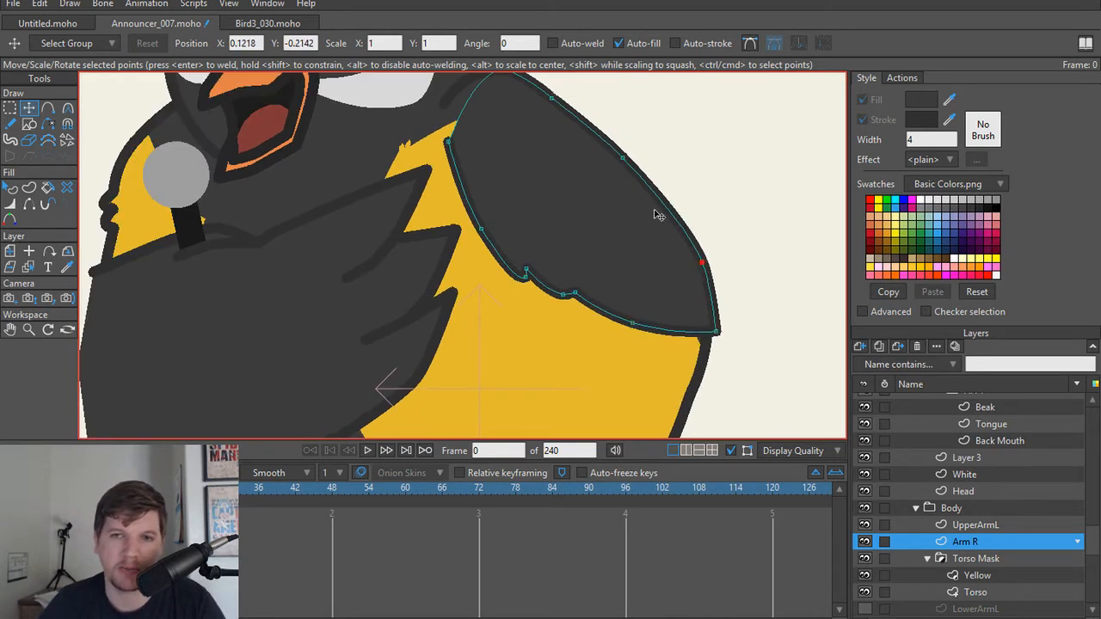
{"action": "left_click_drag", "start_coordinate": [624, 159], "coordinate": [624, 153]}
{"action": "left_click_drag", "start_coordinate": [602, 171], "coordinate": [621, 263]}
{"action": "left_click_drag", "start_coordinate": [570, 188], "coordinate": [570, 184]}
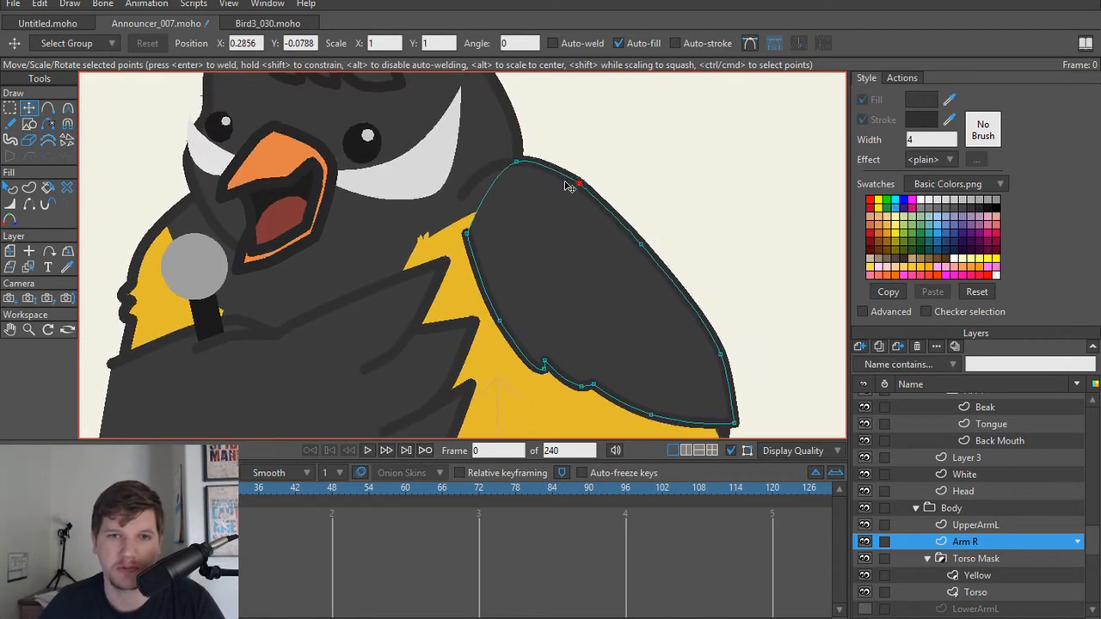
Step: Render a preview of the frame to compare the announcer's reshaped head and wing with the Silly Bird, and close it
{"action": "scroll", "coordinate": [539, 200], "scroll_direction": "down", "scroll_amount": 2}
{"action": "key", "text": "ctrl+r"}
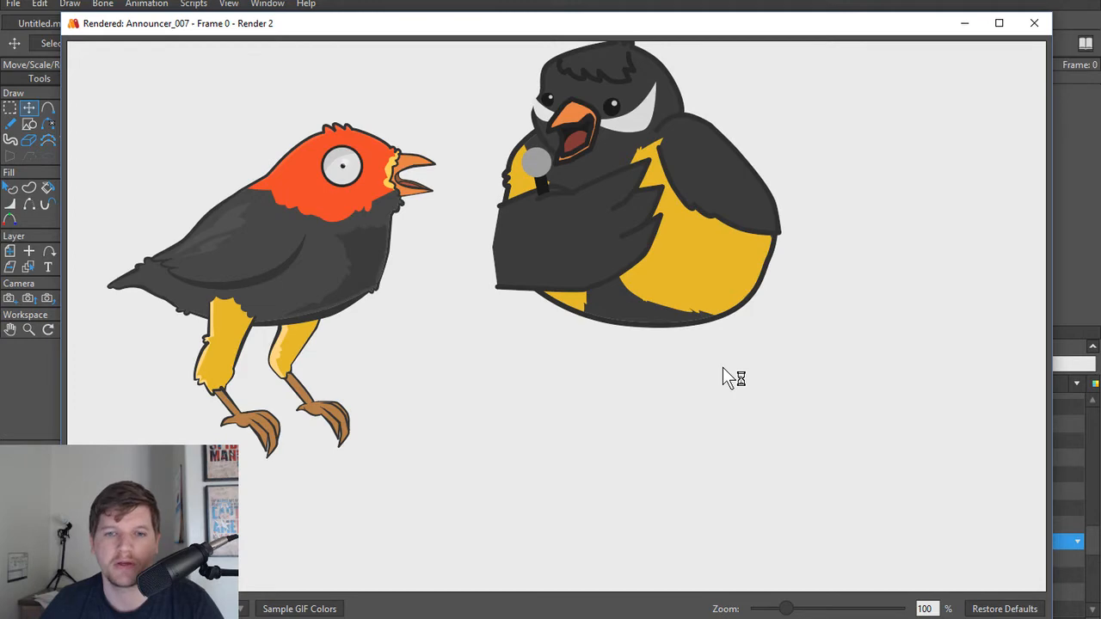
{"action": "left_click", "coordinate": [1033, 24]}
{"action": "scroll", "coordinate": [630, 316], "scroll_direction": "down", "scroll_amount": 3}
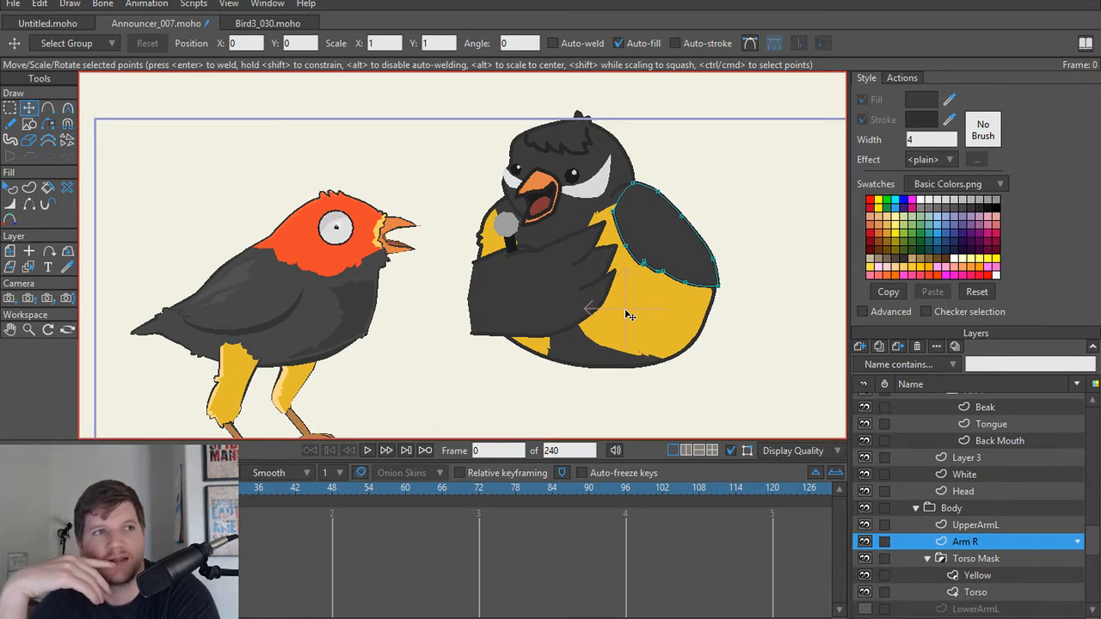
Step: Show the announcer's hidden LowerArmL layer
{"action": "scroll", "coordinate": [988, 531], "scroll_direction": "down", "scroll_amount": 3}
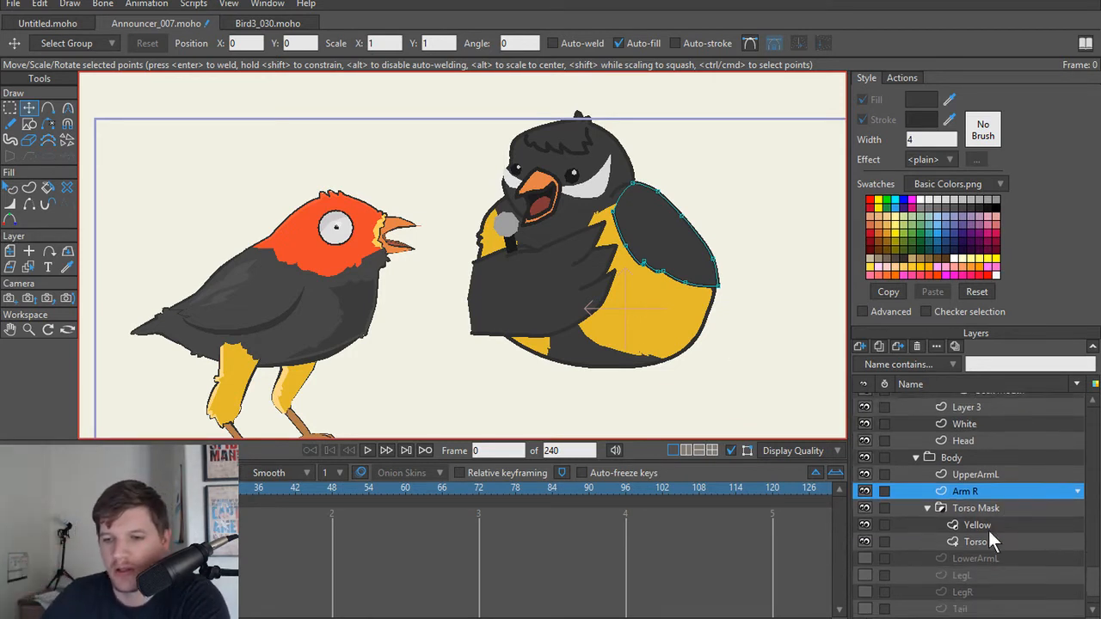
{"action": "left_click", "coordinate": [871, 548]}
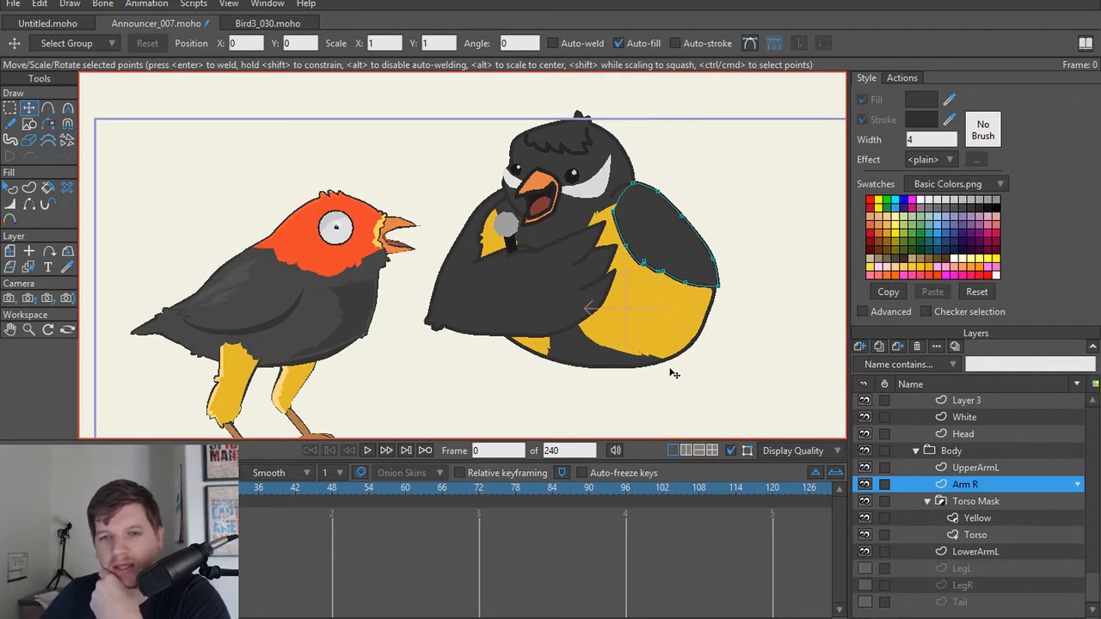
Step: Select the lower outer points of Arm R, including its wing tip and a feather tuft, and delete them
{"action": "scroll", "coordinate": [675, 297], "scroll_direction": "up", "scroll_amount": 3}
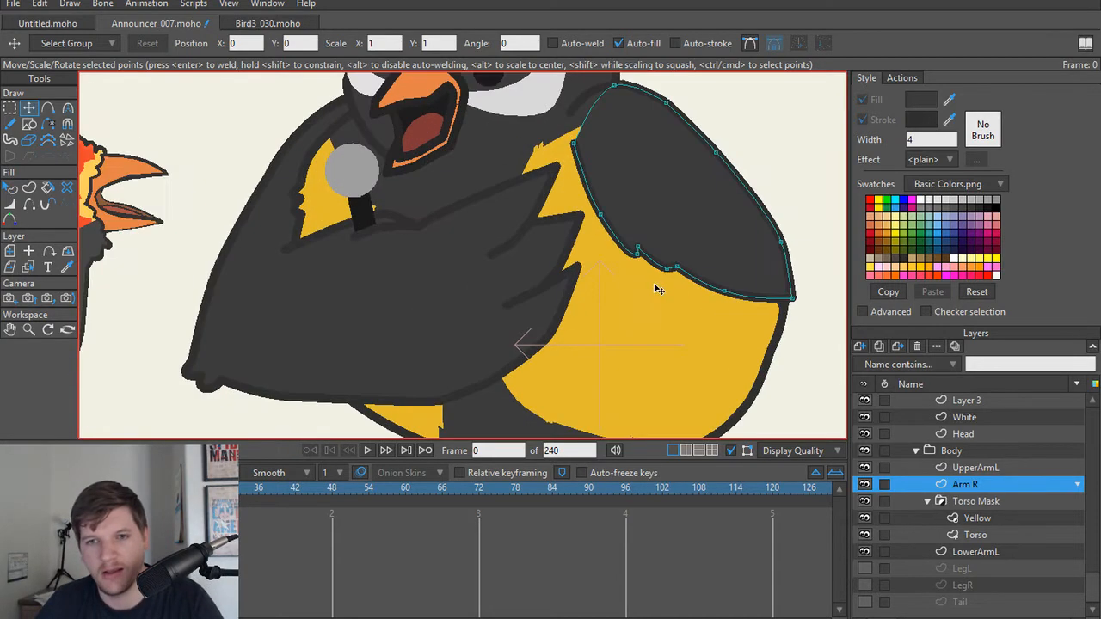
{"action": "left_click_drag", "start_coordinate": [668, 248], "coordinate": [818, 364]}
{"action": "key", "text": "ctrl+z"}
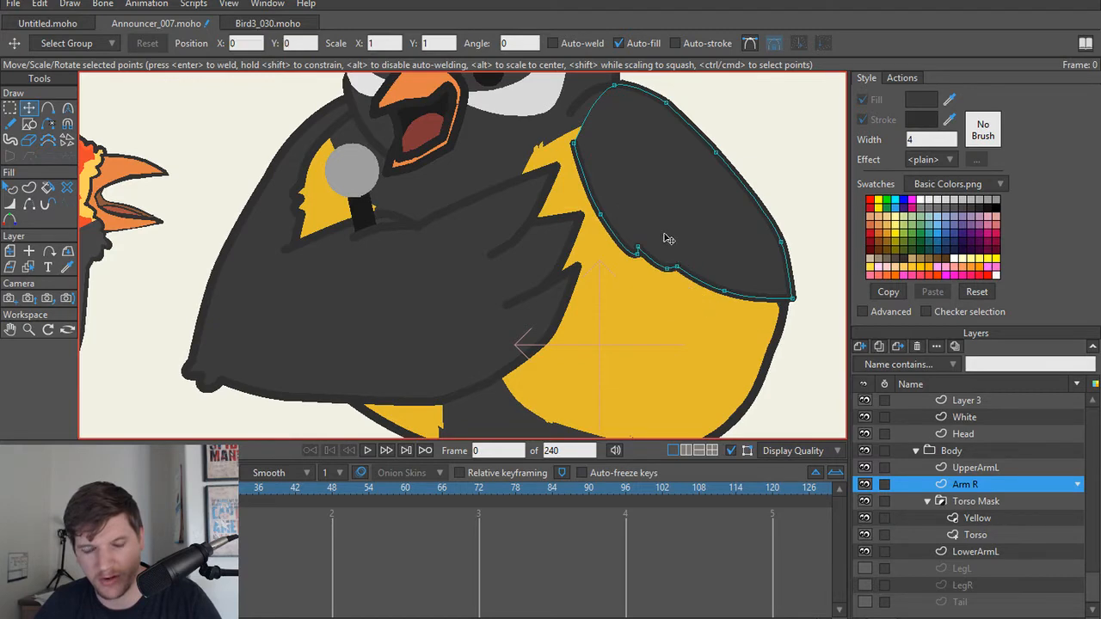
{"action": "key", "text": "g"}
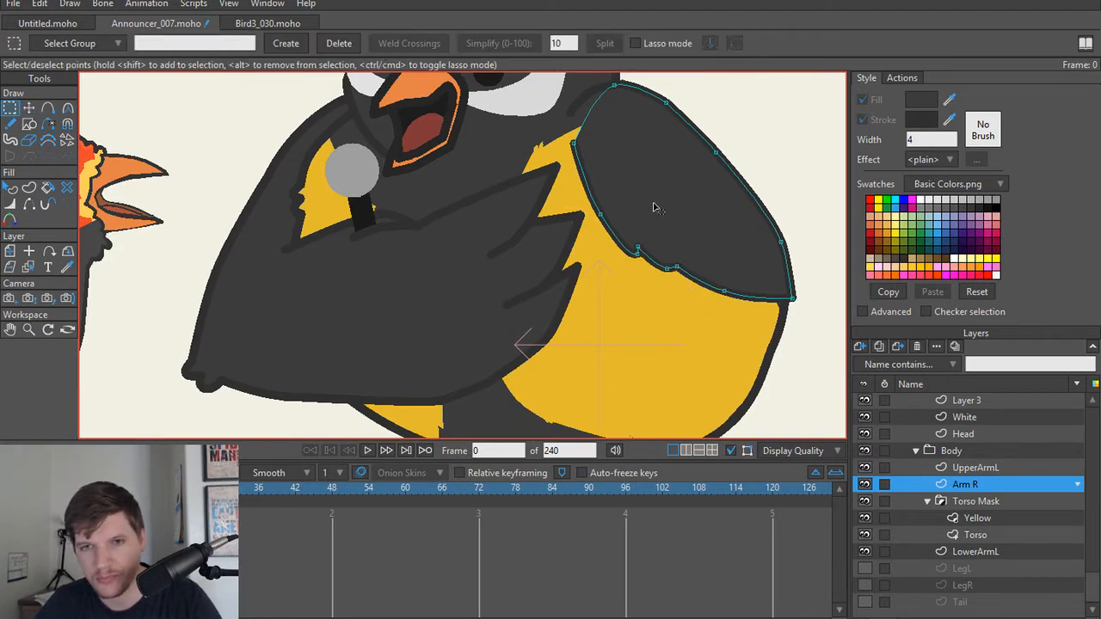
{"action": "left_click_drag", "start_coordinate": [654, 203], "coordinate": [864, 368]}
{"action": "key", "text": "Delete"}
{"action": "scroll", "coordinate": [762, 303], "scroll_direction": "down", "scroll_amount": 3}
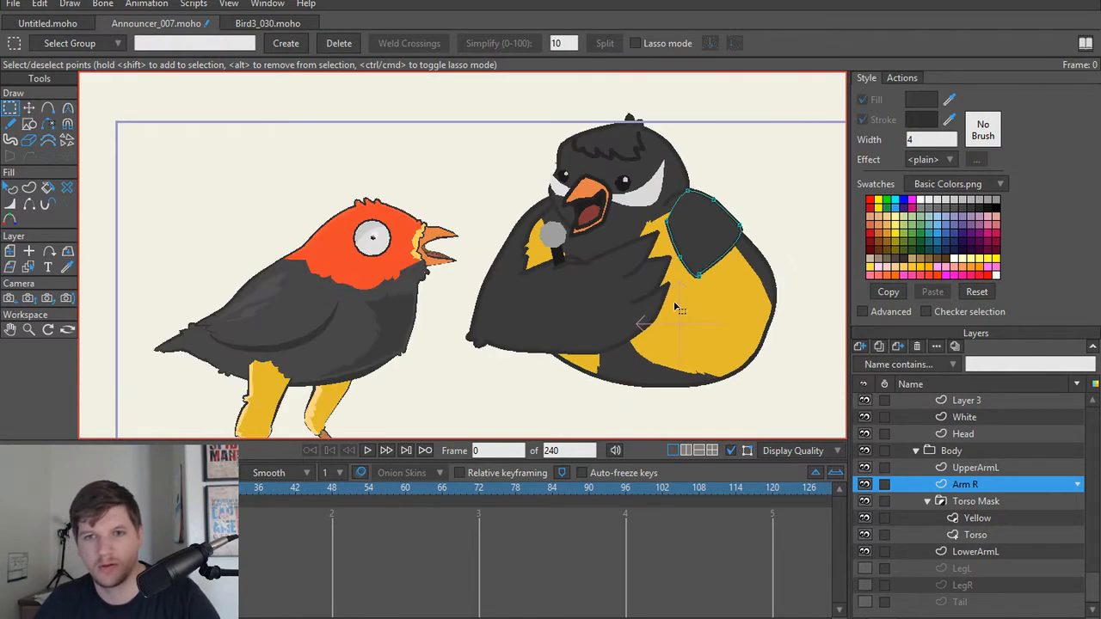
Step: Add a point on Arm R's cut lower edge and pull it down below the body to lengthen the wing
{"action": "scroll", "coordinate": [688, 326], "scroll_direction": "up", "scroll_amount": 4}
{"action": "key", "text": "a"}
{"action": "left_click", "coordinate": [711, 240]}
{"action": "key", "text": "t"}
{"action": "left_click_drag", "start_coordinate": [712, 247], "coordinate": [733, 370]}
{"action": "scroll", "coordinate": [748, 258], "scroll_direction": "down", "scroll_amount": 3}
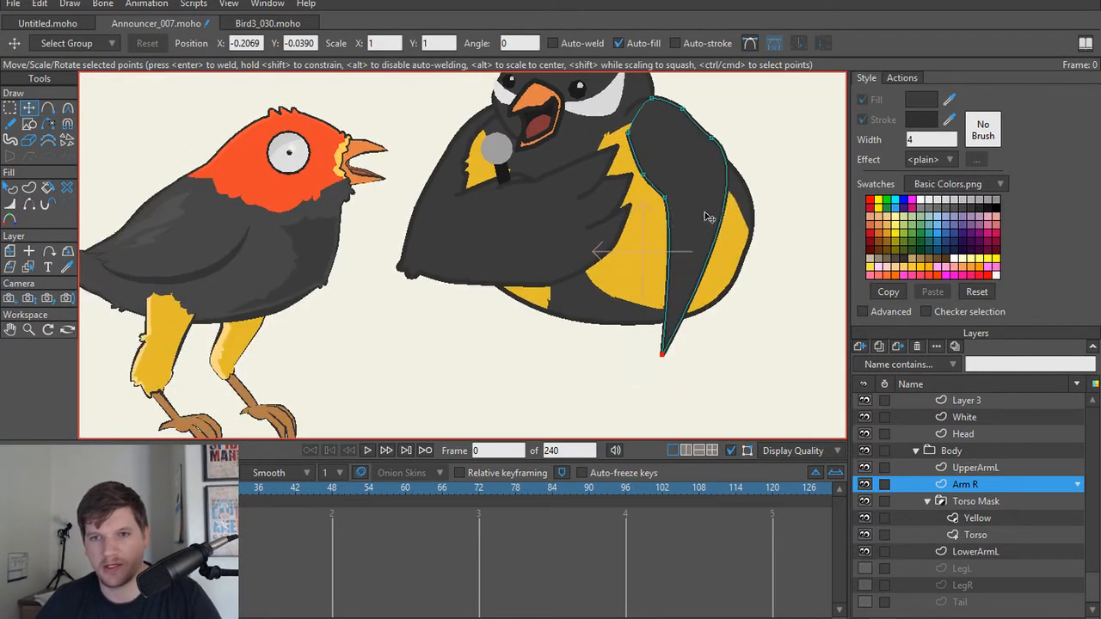
Step: Add a point on Arm R's outer edge, pull it down to widen the lower wing, and adjust the shoulder outline
{"action": "key", "text": "a"}
{"action": "left_click", "coordinate": [726, 189]}
{"action": "key", "text": "t"}
{"action": "left_click_drag", "start_coordinate": [735, 220], "coordinate": [776, 401]}
{"action": "mouse_move", "coordinate": [713, 140]}
{"action": "left_mouse_down"}
{"action": "mouse_move", "coordinate": [680, 120]}
{"action": "mouse_move", "coordinate": [704, 133]}
{"action": "left_mouse_up"}
{"action": "left_click_drag", "start_coordinate": [763, 263], "coordinate": [746, 215]}
Step: Add points along Arm R's bottom edge and move them to form a tapered, pointed wing tip
{"action": "key", "text": "a"}
{"action": "left_click_drag", "start_coordinate": [675, 310], "coordinate": [754, 360]}
{"action": "left_click", "coordinate": [694, 350]}
{"action": "key", "text": "t"}
{"action": "left_click_drag", "start_coordinate": [691, 349], "coordinate": [664, 327]}
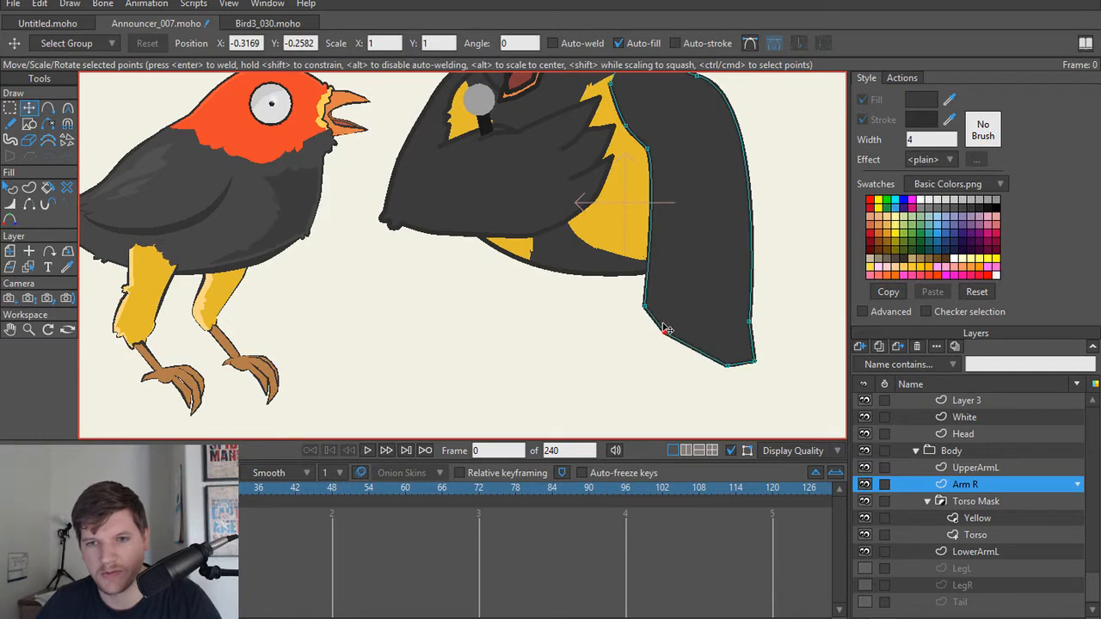
{"action": "mouse_move", "coordinate": [727, 365]}
{"action": "left_mouse_down"}
{"action": "mouse_move", "coordinate": [686, 381]}
{"action": "mouse_move", "coordinate": [732, 354]}
{"action": "left_mouse_up"}
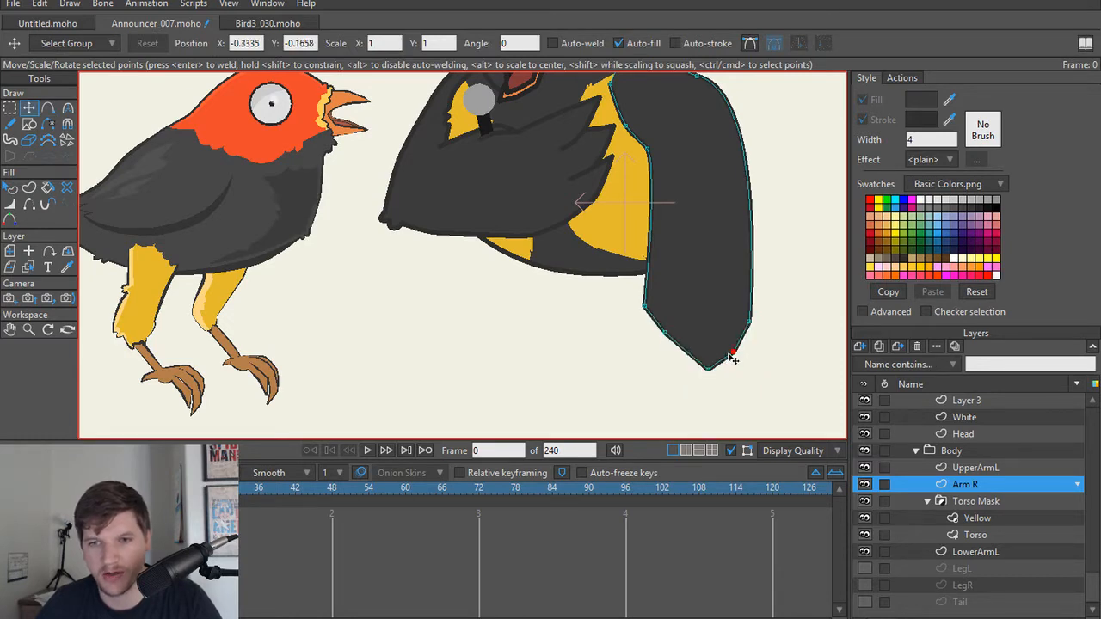
Step: Remove the surplus outline point on Arm R's upper shoulder
{"action": "scroll", "coordinate": [661, 249], "scroll_direction": "down", "scroll_amount": 3}
{"action": "left_click_drag", "start_coordinate": [629, 277], "coordinate": [653, 390]}
{"action": "scroll", "coordinate": [649, 379], "scroll_direction": "up", "scroll_amount": 5}
{"action": "left_click_drag", "start_coordinate": [695, 260], "coordinate": [662, 284]}
{"action": "scroll", "coordinate": [662, 284], "scroll_direction": "up", "scroll_amount": 2}
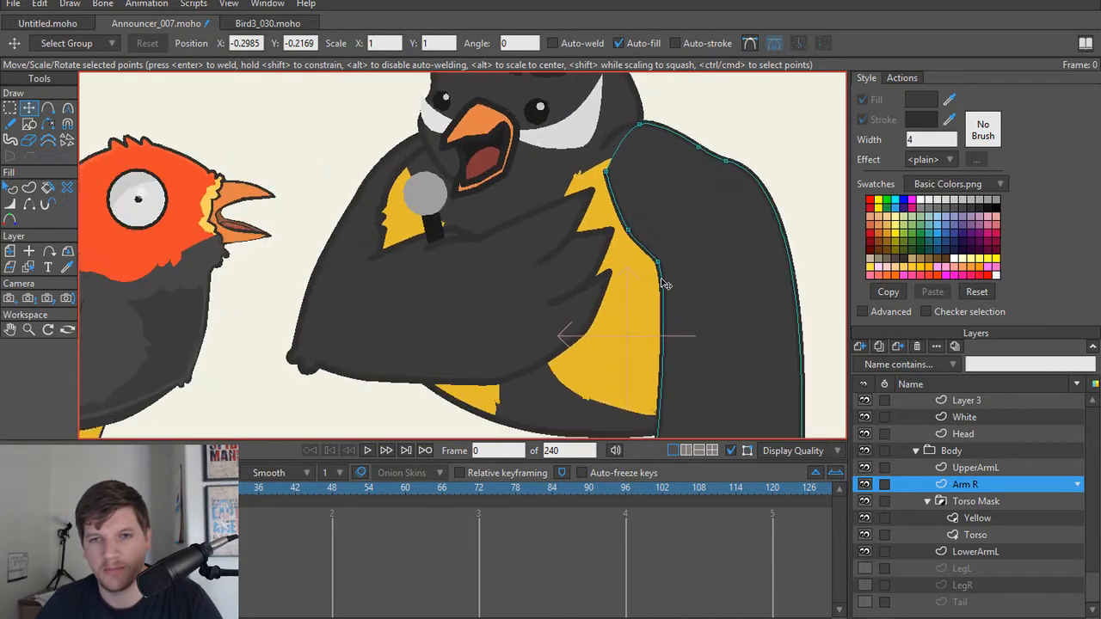
{"action": "left_click", "coordinate": [726, 163]}
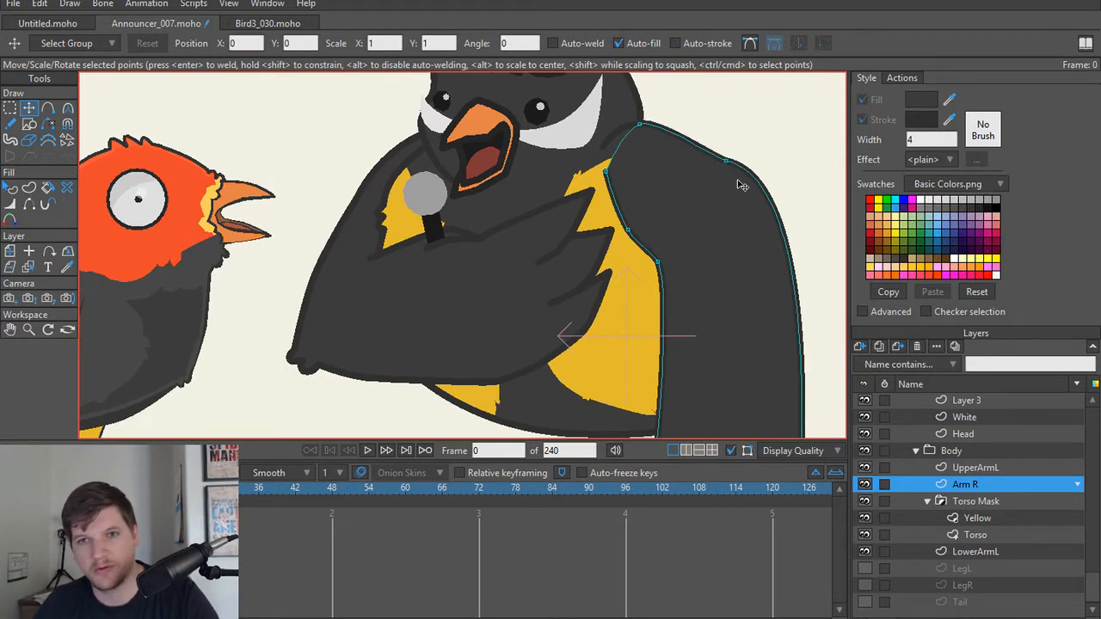
Step: Round Arm R's outer shoulder by adjusting the Curvature handles of its shoulder point
{"action": "key", "text": "ctrl+a"}
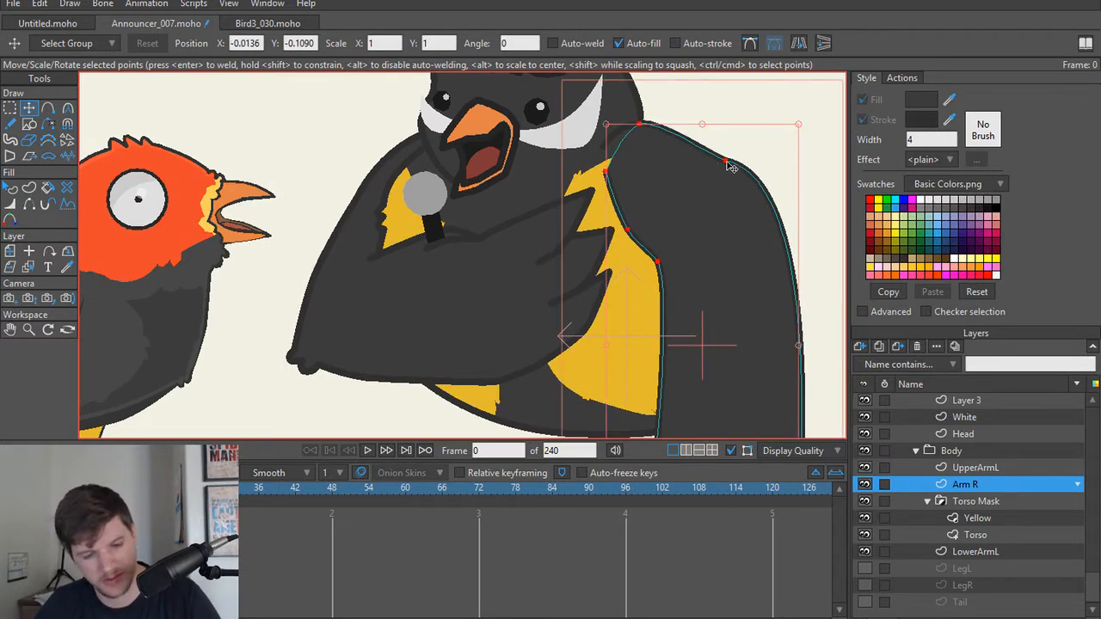
{"action": "key", "text": "c"}
{"action": "key", "text": "g"}
{"action": "left_click_drag", "start_coordinate": [695, 141], "coordinate": [784, 208]}
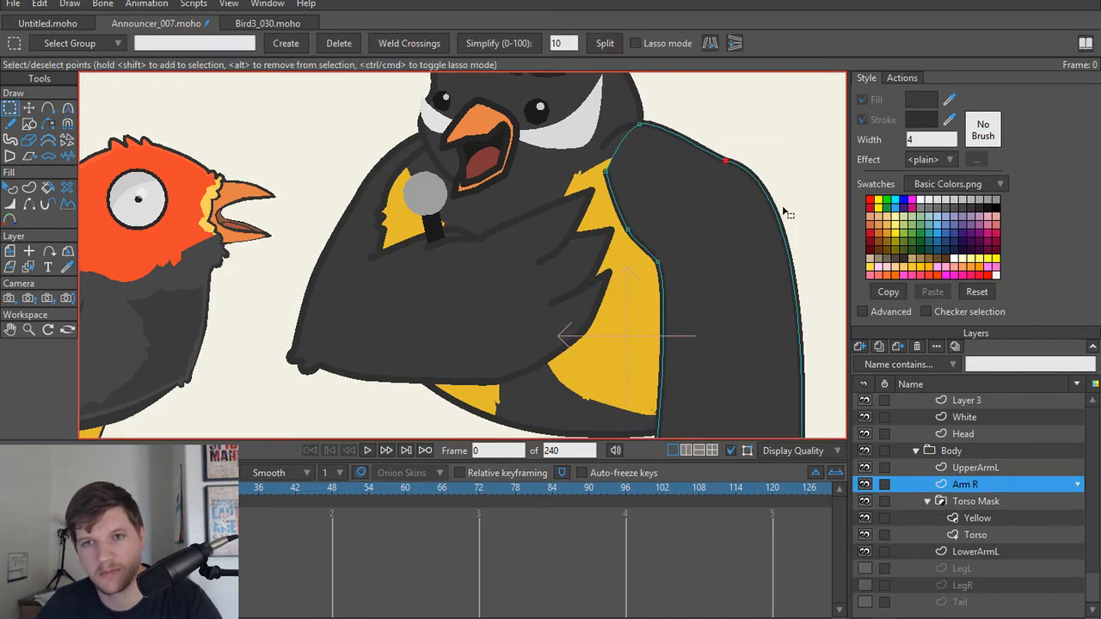
{"action": "key", "text": "t"}
{"action": "key", "text": "c"}
{"action": "left_click_drag", "start_coordinate": [827, 179], "coordinate": [796, 225]}
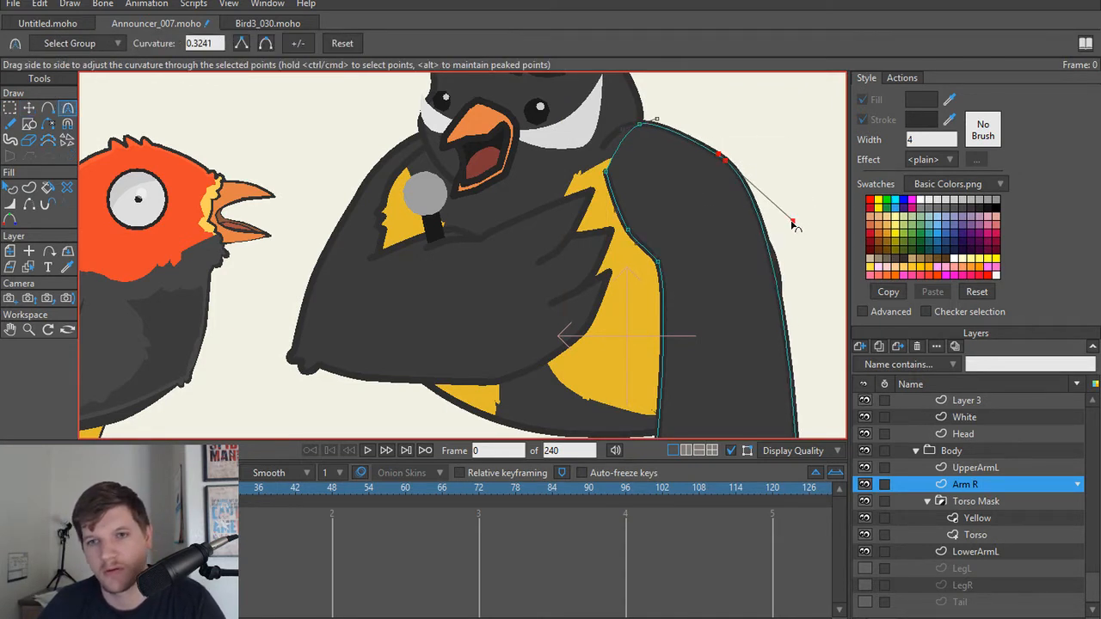
{"action": "left_click_drag", "start_coordinate": [718, 155], "coordinate": [694, 145]}
{"action": "scroll", "coordinate": [799, 205], "scroll_direction": "down", "scroll_amount": 2}
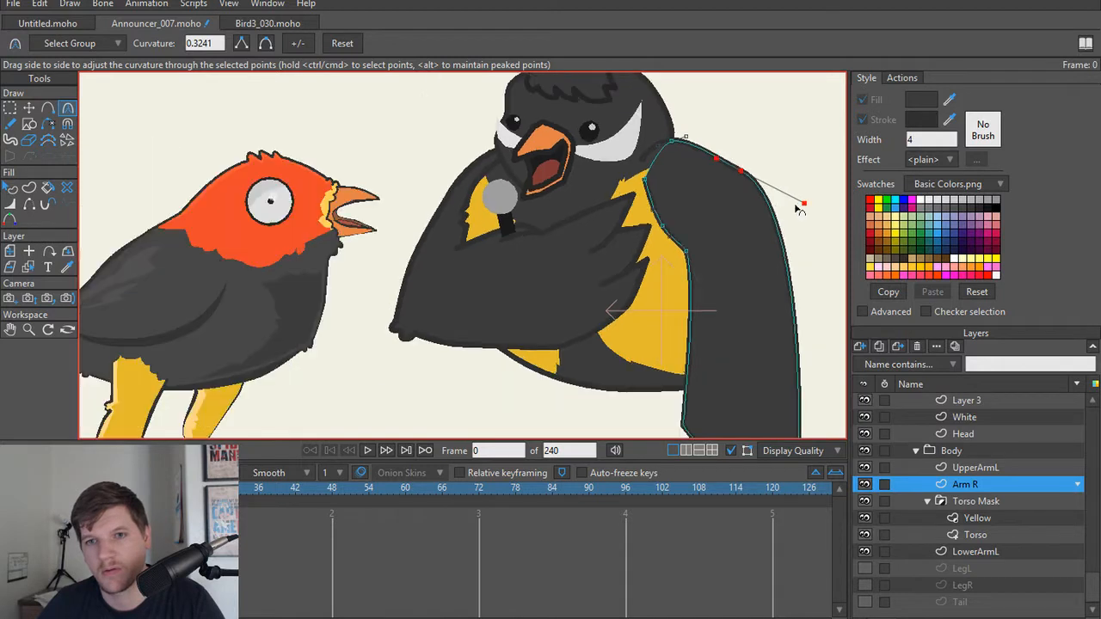
{"action": "left_click_drag", "start_coordinate": [739, 206], "coordinate": [724, 186]}
{"action": "left_click_drag", "start_coordinate": [708, 141], "coordinate": [708, 133]}
{"action": "left_click_drag", "start_coordinate": [787, 196], "coordinate": [829, 226]}
Step: Add a point midway along Arm R's outer edge and deselect the outline points
{"action": "key", "text": "a"}
{"action": "left_click", "coordinate": [788, 283]}
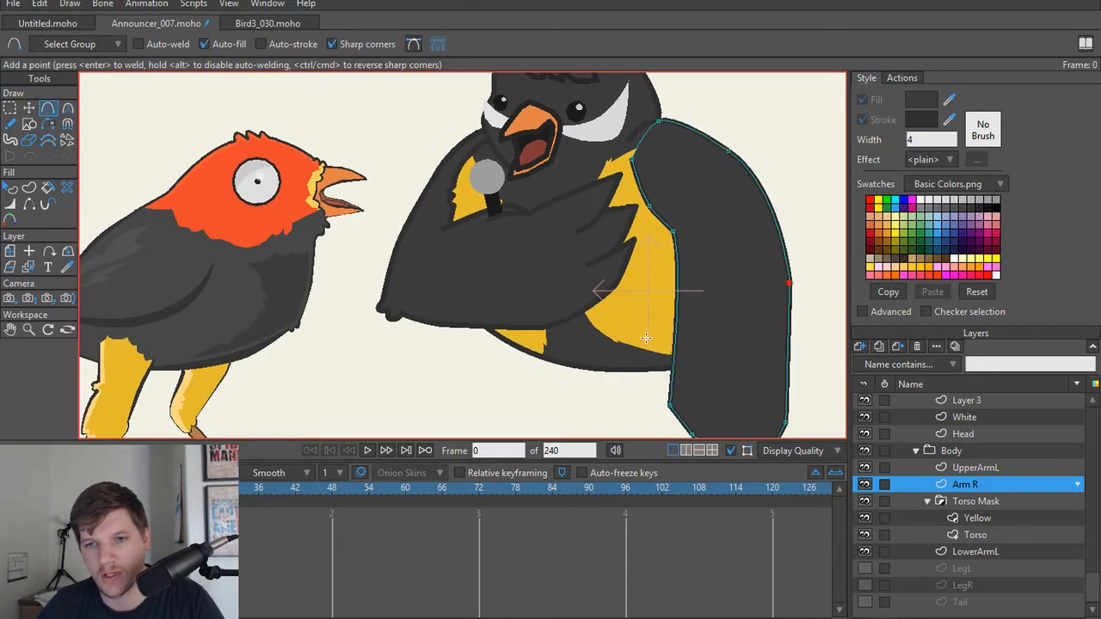
{"action": "scroll", "coordinate": [565, 307], "scroll_direction": "down", "scroll_amount": 2}
{"action": "key", "text": "ctrl+a"}
{"action": "key", "text": "t"}
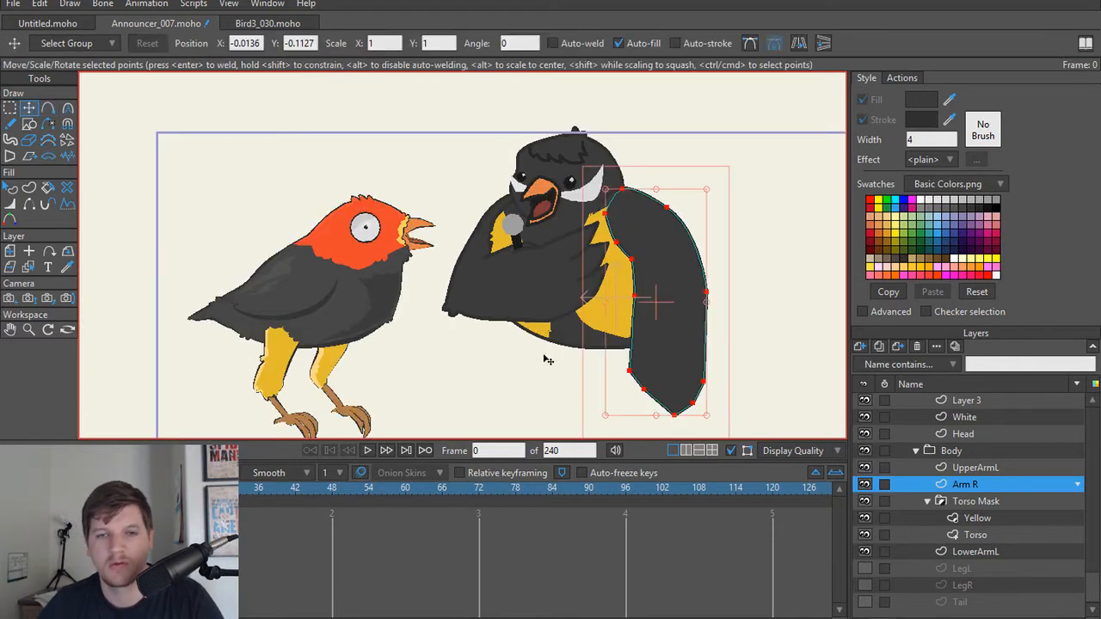
{"action": "key", "text": "Return"}
Step: Show the announcer's hidden LegL and LegR layers
{"action": "scroll", "coordinate": [540, 362], "scroll_direction": "down", "scroll_amount": 2}
{"action": "left_click_drag", "start_coordinate": [539, 362], "coordinate": [542, 326]}
{"action": "scroll", "coordinate": [544, 327], "scroll_direction": "up", "scroll_amount": 2}
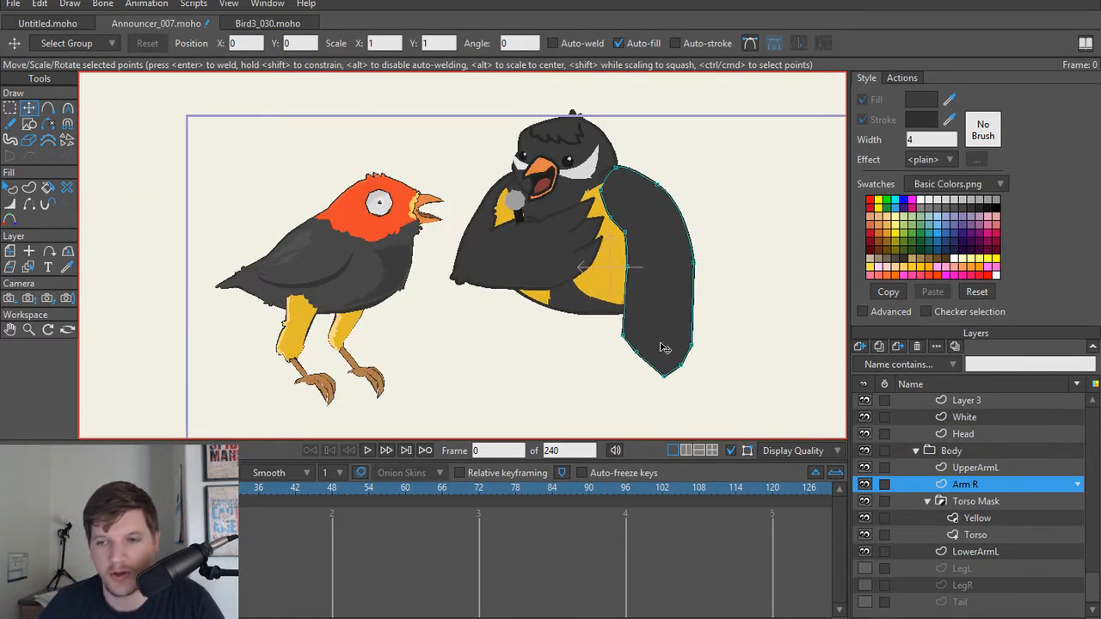
{"action": "scroll", "coordinate": [525, 302], "scroll_direction": "up", "scroll_amount": 2}
{"action": "scroll", "coordinate": [723, 347], "scroll_direction": "down", "scroll_amount": 1}
{"action": "left_click_drag", "start_coordinate": [770, 379], "coordinate": [716, 372]}
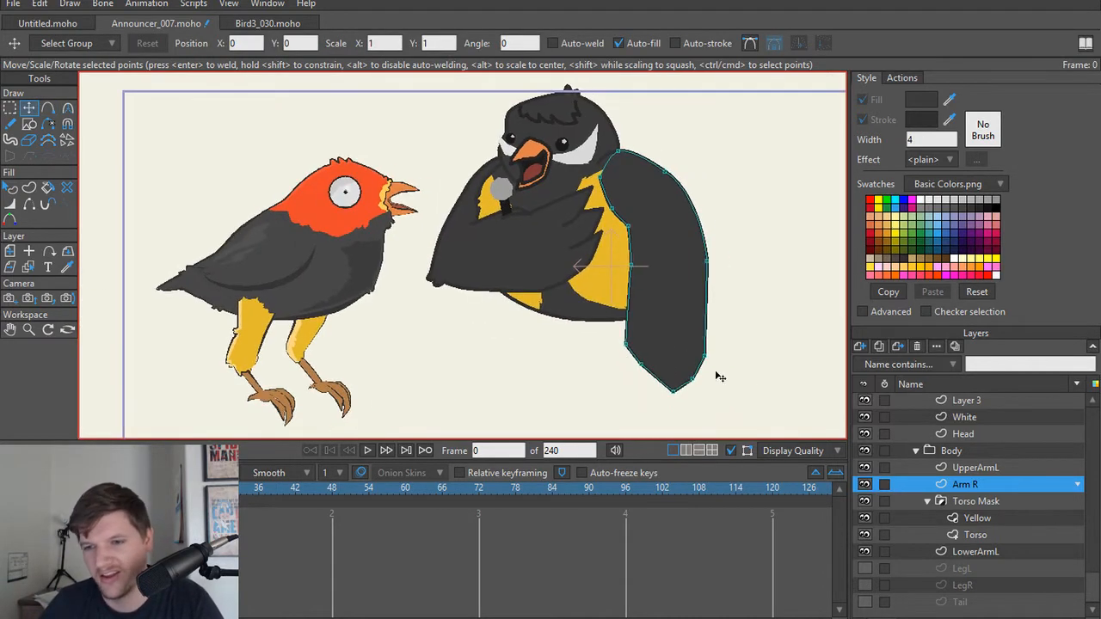
{"action": "left_click", "coordinate": [865, 568]}
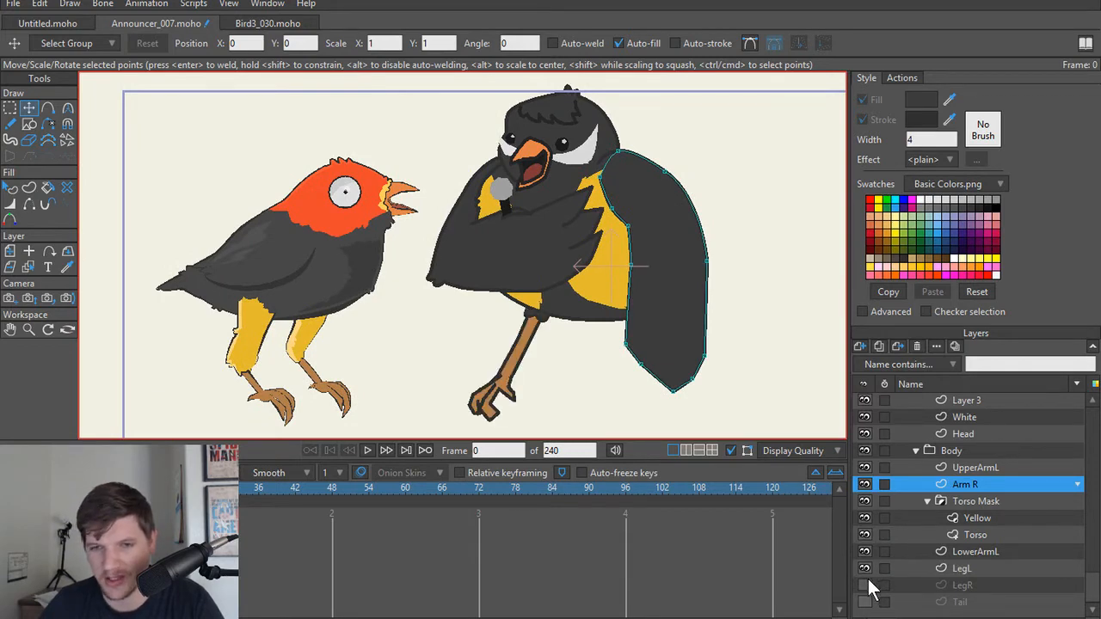
{"action": "left_click", "coordinate": [865, 585]}
Step: Examine the announcer's lengthened wing and legs against the Silly Bird from near and far
{"action": "scroll", "coordinate": [571, 309], "scroll_direction": "down", "scroll_amount": 2}
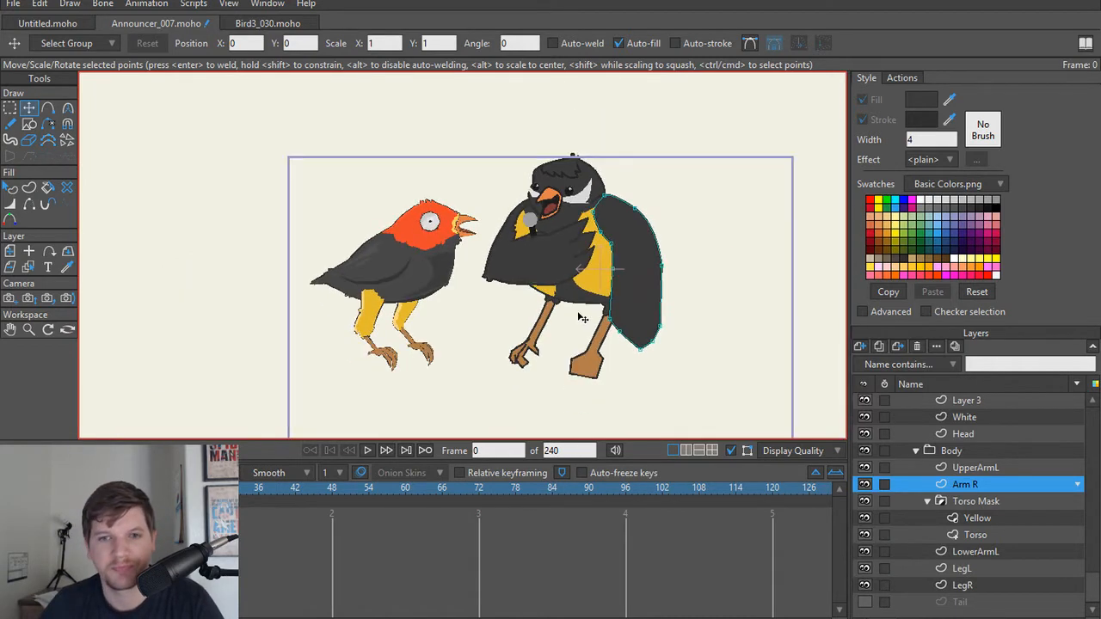
{"action": "scroll", "coordinate": [574, 314], "scroll_direction": "up", "scroll_amount": 3}
{"action": "scroll", "coordinate": [568, 332], "scroll_direction": "up", "scroll_amount": 1}
{"action": "scroll", "coordinate": [569, 335], "scroll_direction": "down", "scroll_amount": 3}
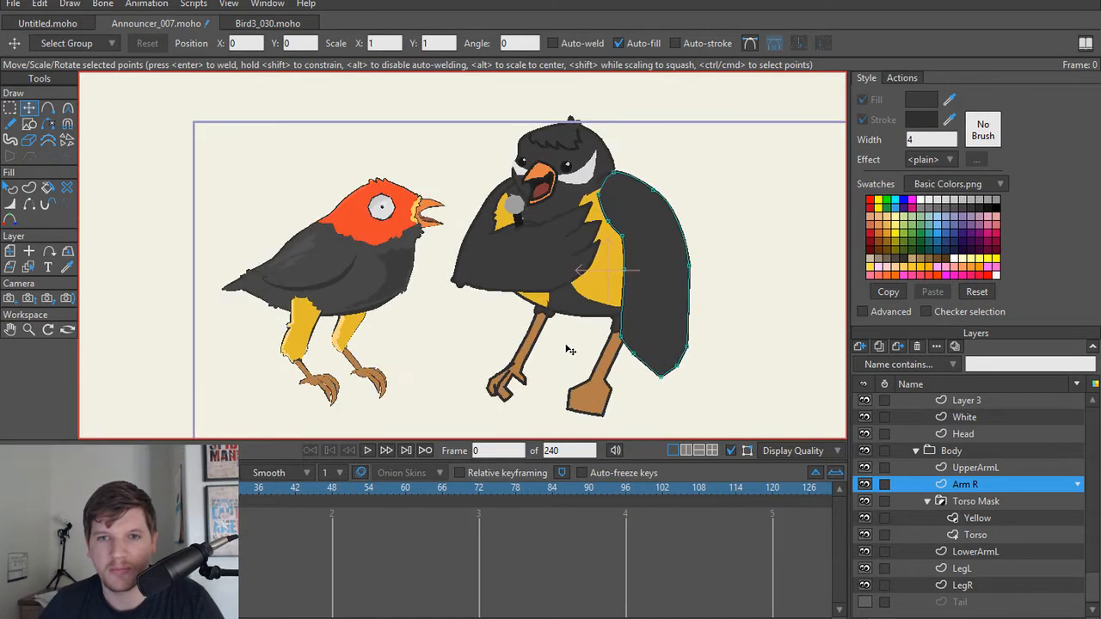
{"action": "scroll", "coordinate": [576, 344], "scroll_direction": "up", "scroll_amount": 3}
{"action": "scroll", "coordinate": [584, 351], "scroll_direction": "up", "scroll_amount": 2}
{"action": "scroll", "coordinate": [590, 353], "scroll_direction": "down", "scroll_amount": 1}
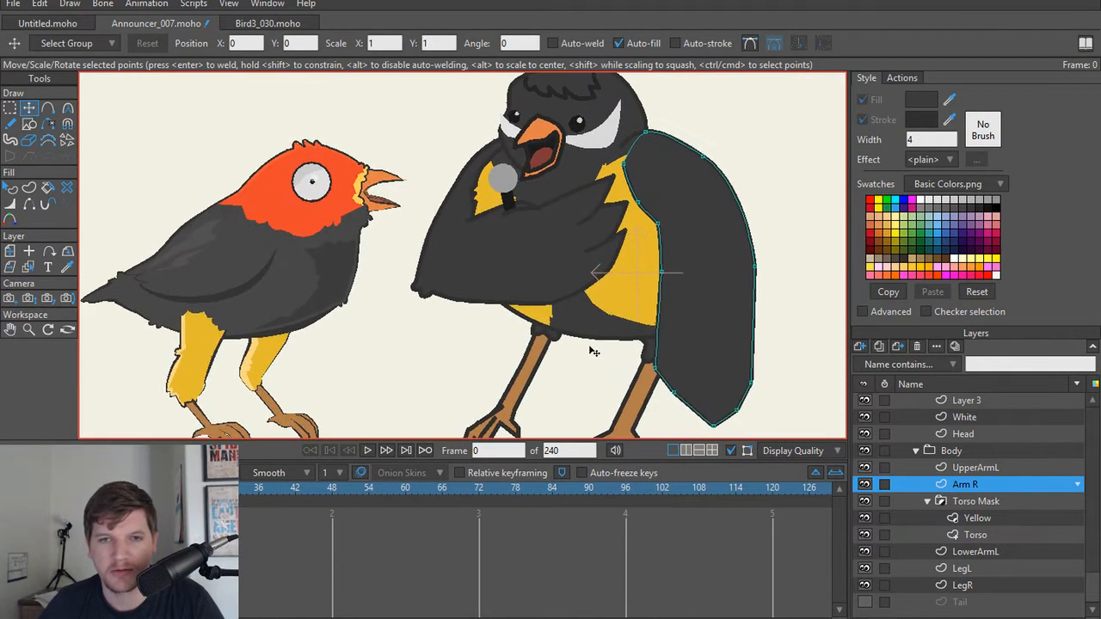
{"action": "scroll", "coordinate": [592, 351], "scroll_direction": "down", "scroll_amount": 2}
{"action": "scroll", "coordinate": [592, 348], "scroll_direction": "up", "scroll_amount": 3}
{"action": "left_click_drag", "start_coordinate": [589, 337], "coordinate": [594, 376]}
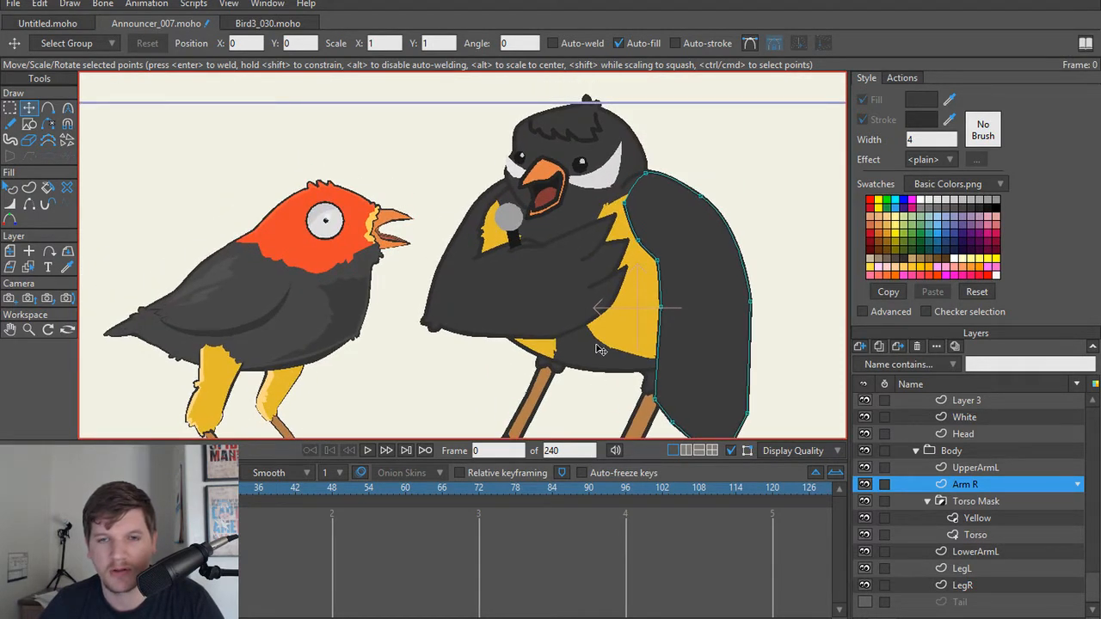
Step: Add closely spaced points on Arm R's outer edge and pull one outward into a small feather tuft
{"action": "scroll", "coordinate": [607, 353], "scroll_direction": "up", "scroll_amount": 2}
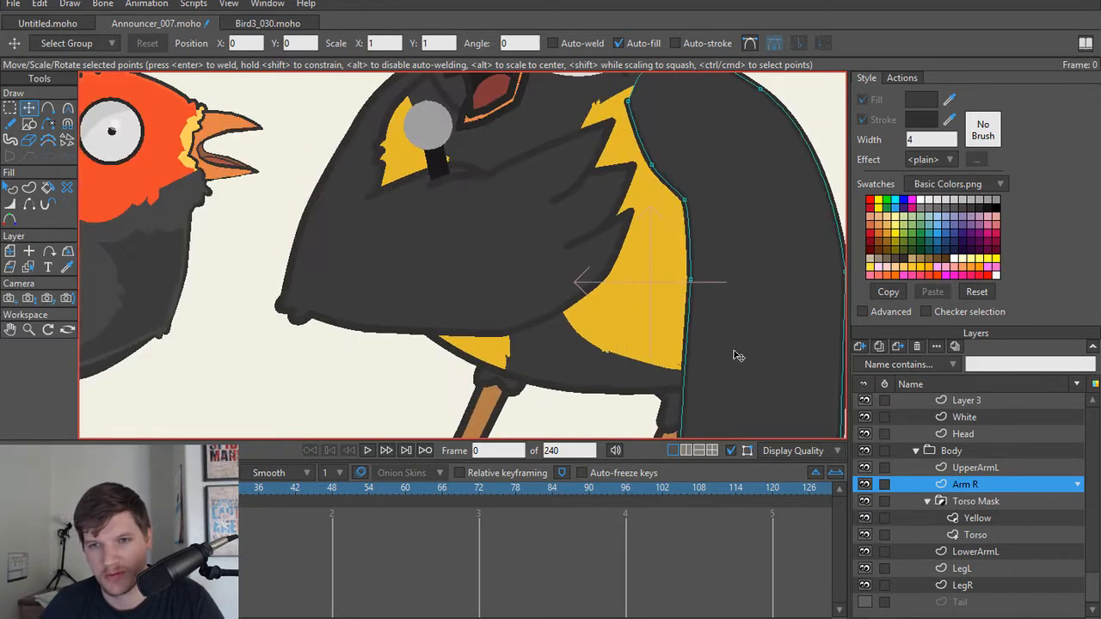
{"action": "scroll", "coordinate": [734, 356], "scroll_direction": "up", "scroll_amount": 2}
{"action": "scroll", "coordinate": [688, 357], "scroll_direction": "up", "scroll_amount": 2}
{"action": "key", "text": "a"}
{"action": "left_click", "coordinate": [607, 255]}
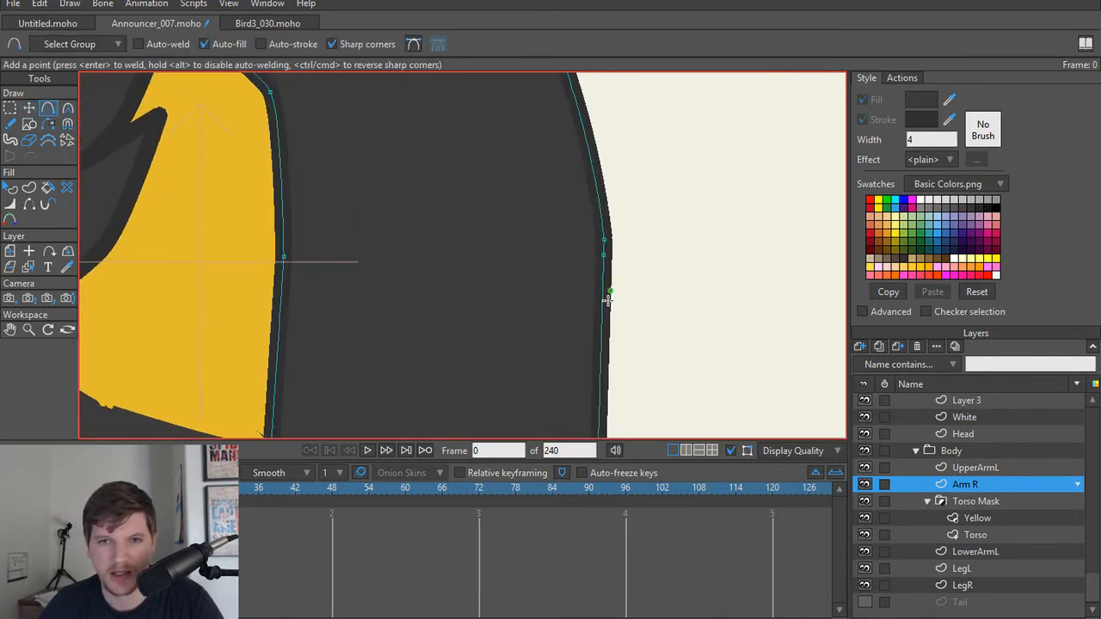
{"action": "left_click", "coordinate": [602, 273]}
{"action": "key", "text": "t"}
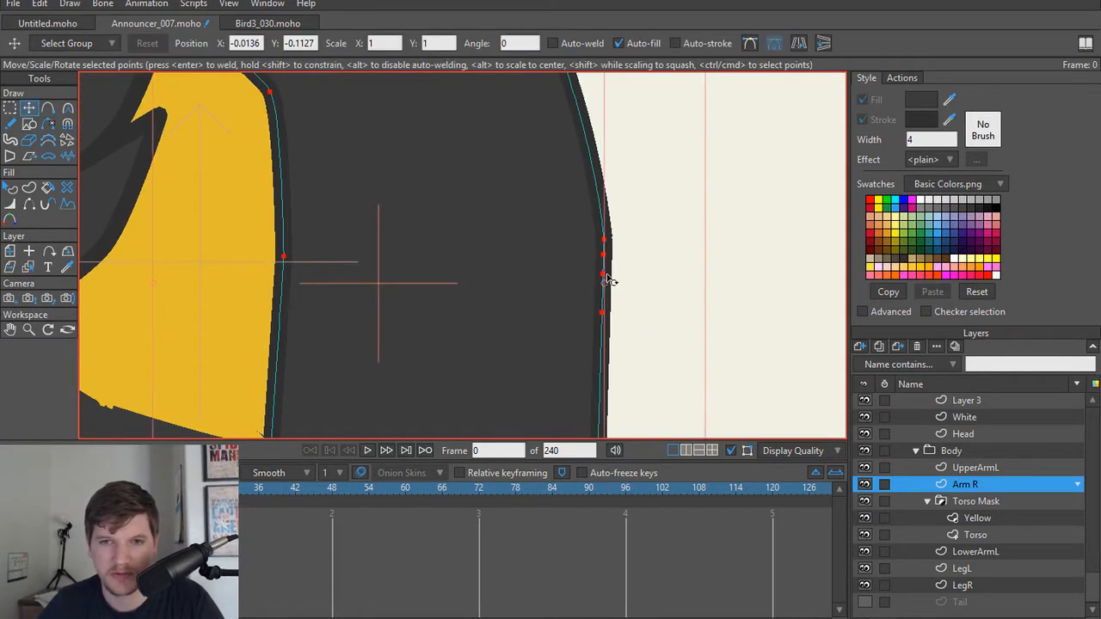
{"action": "left_click_drag", "start_coordinate": [605, 278], "coordinate": [750, 198]}
Step: Add another point below the tuft to form a second one, and round both tufts with the Curvature tool
{"action": "key", "text": "a"}
{"action": "left_click", "coordinate": [605, 300]}
{"action": "key", "text": "t"}
{"action": "key", "text": "c"}
{"action": "left_click_drag", "start_coordinate": [627, 275], "coordinate": [774, 163]}
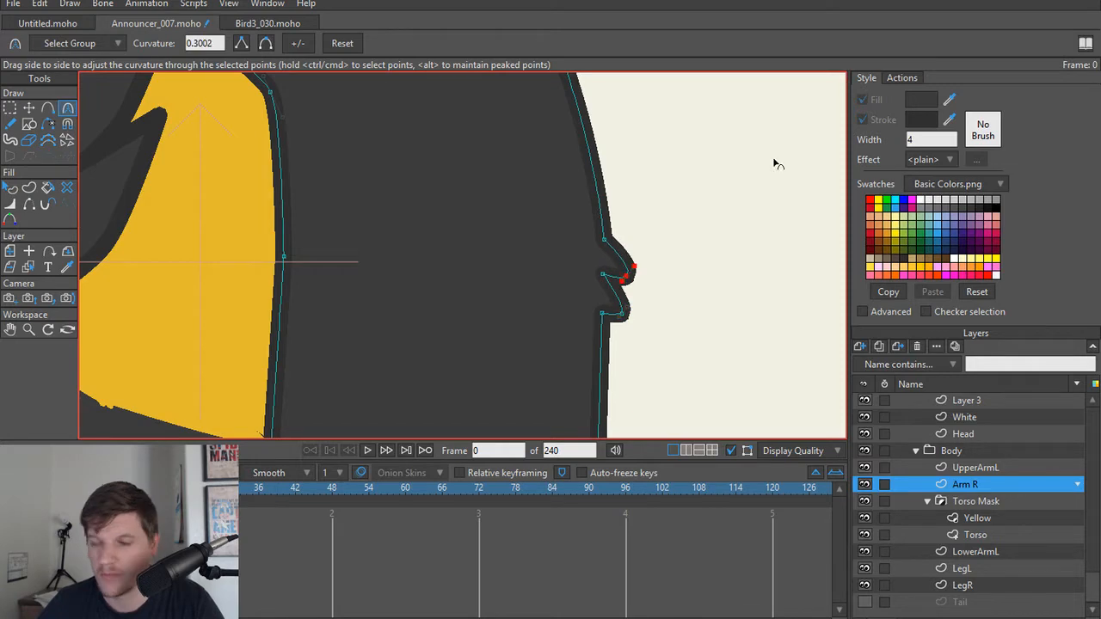
{"action": "key", "text": "t"}
{"action": "left_click", "coordinate": [684, 215]}
{"action": "scroll", "coordinate": [616, 212], "scroll_direction": "down", "scroll_amount": 6}
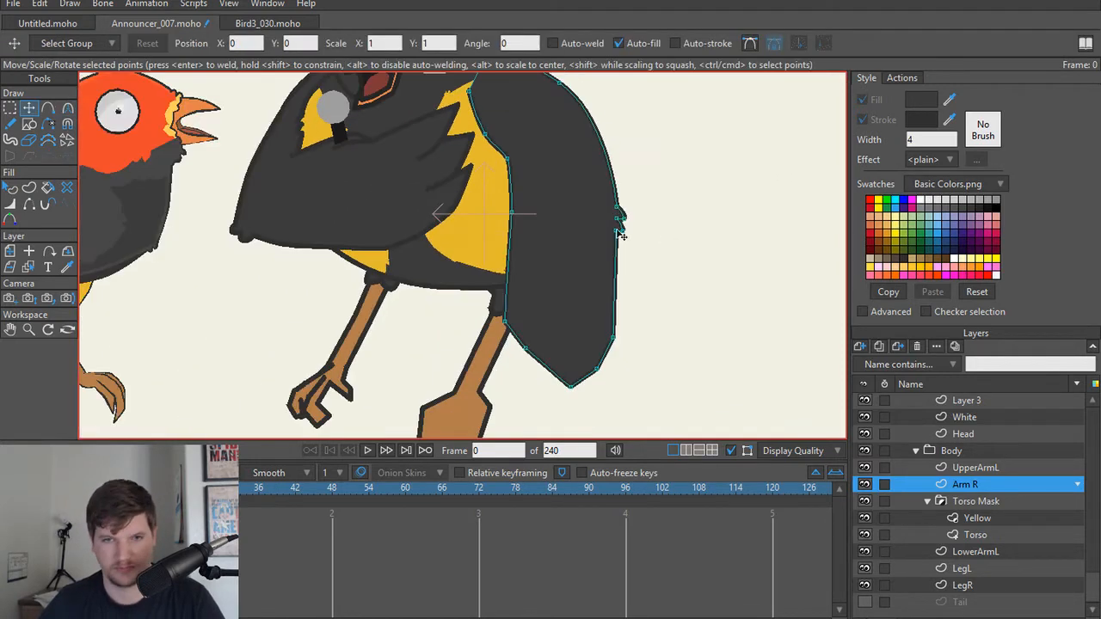
Step: Reposition an inner-edge point of Arm R to smooth the contour beside the yellow belly
{"action": "scroll", "coordinate": [568, 258], "scroll_direction": "up", "scroll_amount": 3}
{"action": "scroll", "coordinate": [496, 275], "scroll_direction": "down", "scroll_amount": 2}
{"action": "left_click_drag", "start_coordinate": [431, 223], "coordinate": [475, 260]}
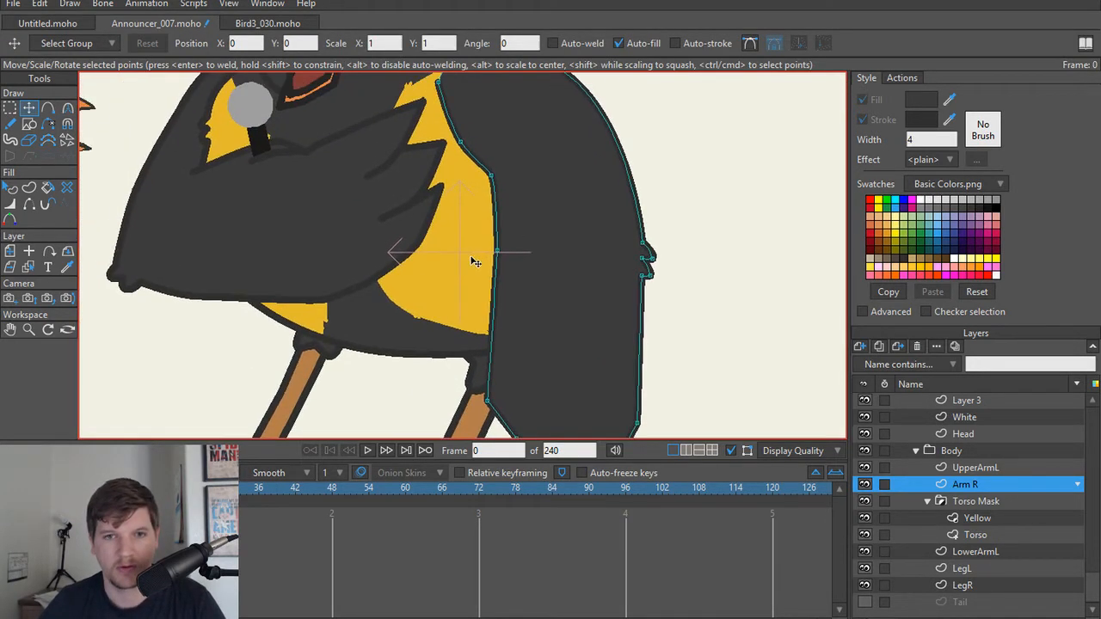
{"action": "scroll", "coordinate": [476, 261], "scroll_direction": "up", "scroll_amount": 2}
{"action": "scroll", "coordinate": [476, 261], "scroll_direction": "down", "scroll_amount": 2}
{"action": "scroll", "coordinate": [477, 262], "scroll_direction": "up", "scroll_amount": 2}
{"action": "scroll", "coordinate": [481, 196], "scroll_direction": "down", "scroll_amount": 4}
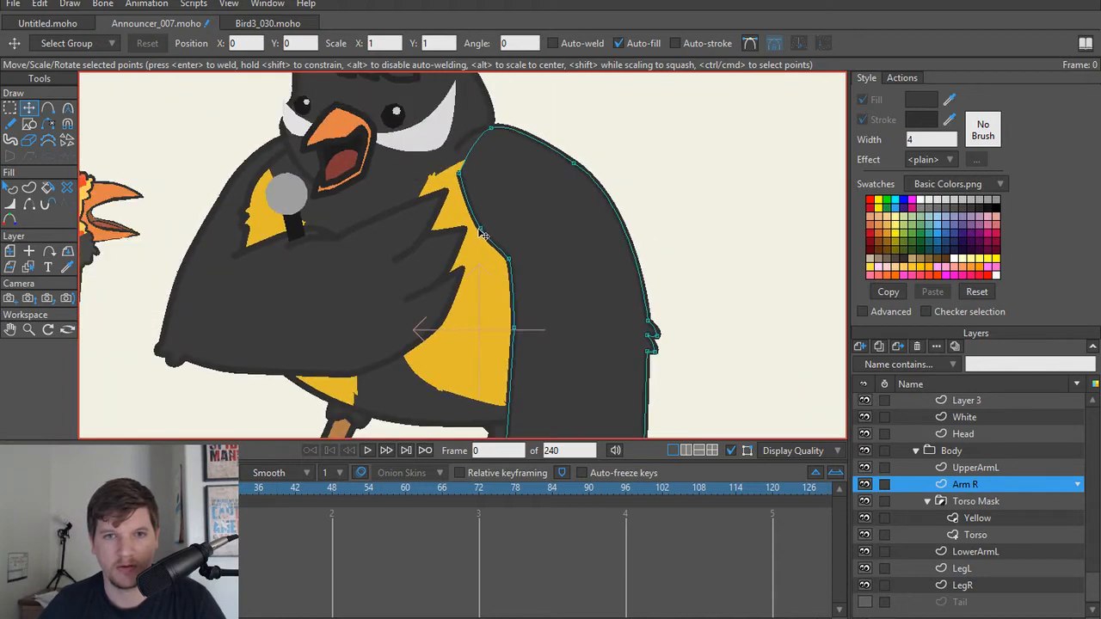
{"action": "left_click_drag", "start_coordinate": [496, 226], "coordinate": [511, 283]}
{"action": "scroll", "coordinate": [499, 279], "scroll_direction": "down", "scroll_amount": 3}
{"action": "left_click_drag", "start_coordinate": [429, 266], "coordinate": [473, 286]}
{"action": "scroll", "coordinate": [469, 258], "scroll_direction": "down", "scroll_amount": 2}
{"action": "scroll", "coordinate": [469, 260], "scroll_direction": "down", "scroll_amount": 2}
{"action": "scroll", "coordinate": [473, 287], "scroll_direction": "up", "scroll_amount": 3}
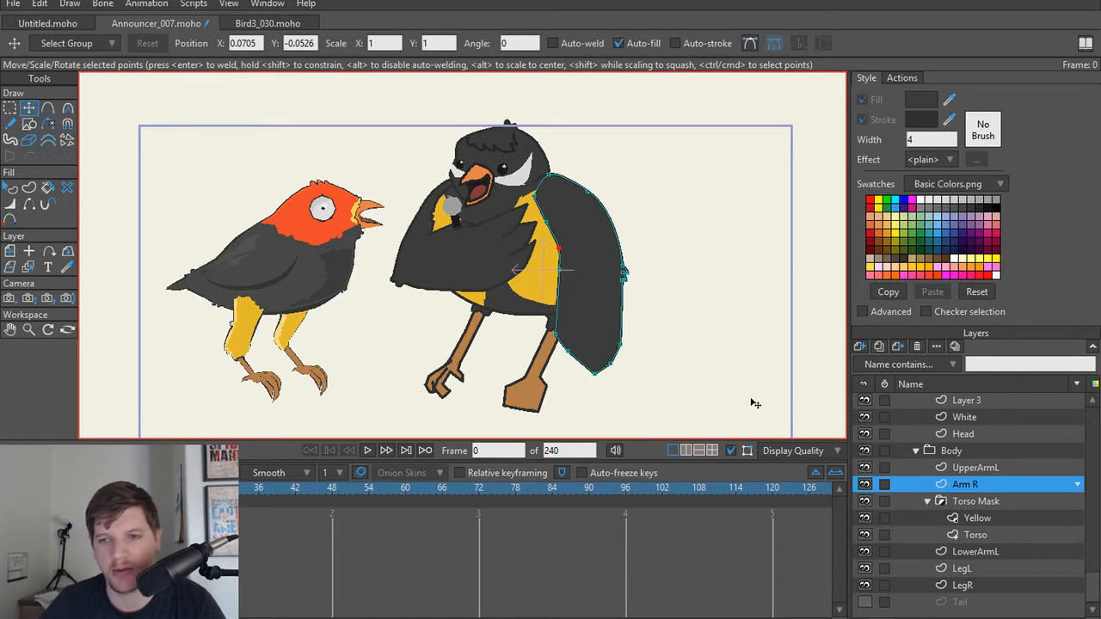
Step: Collapse the Mouth Switches group and show the hidden Layer 4
{"action": "scroll", "coordinate": [938, 402], "scroll_direction": "up", "scroll_amount": 5}
{"action": "left_click", "coordinate": [926, 485]}
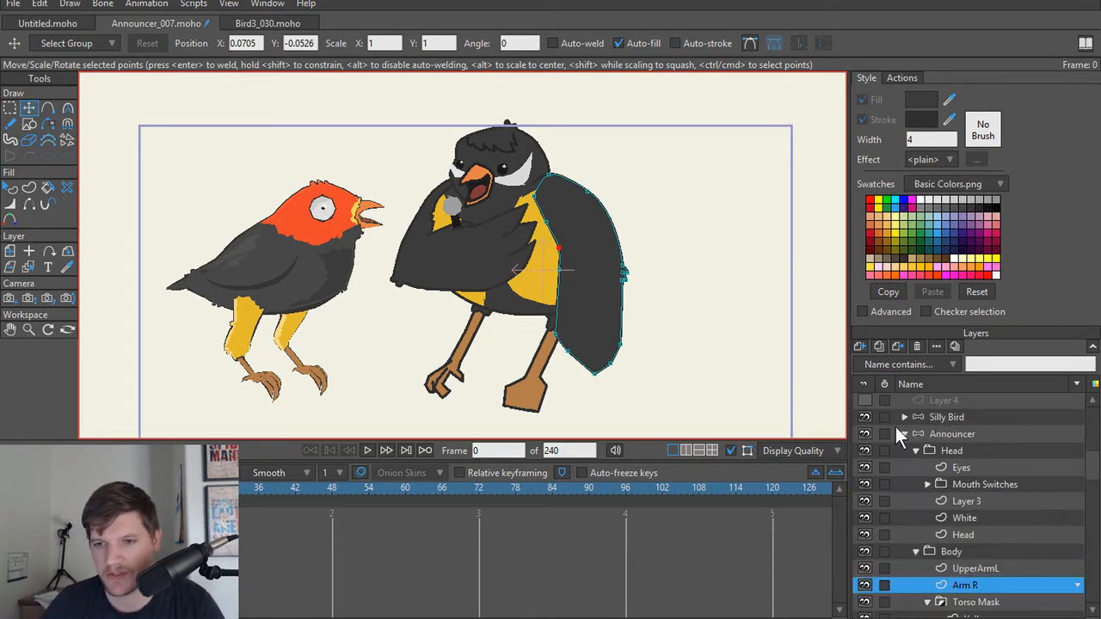
{"action": "left_click", "coordinate": [864, 400]}
{"action": "scroll", "coordinate": [540, 226], "scroll_direction": "down", "scroll_amount": 4}
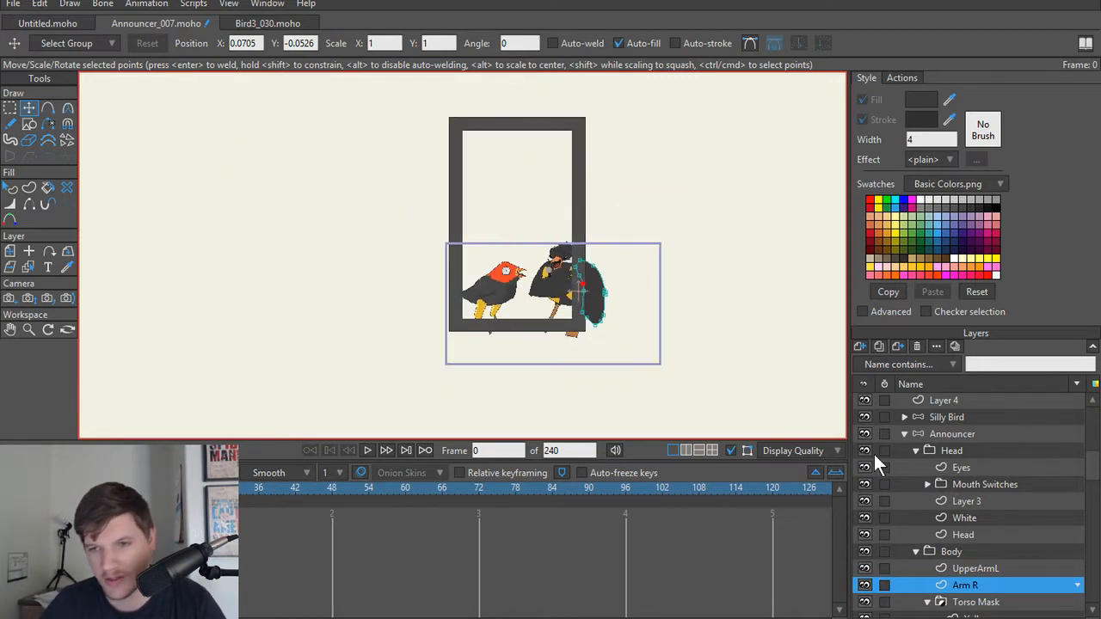
{"action": "scroll", "coordinate": [967, 410], "scroll_direction": "up", "scroll_amount": 2}
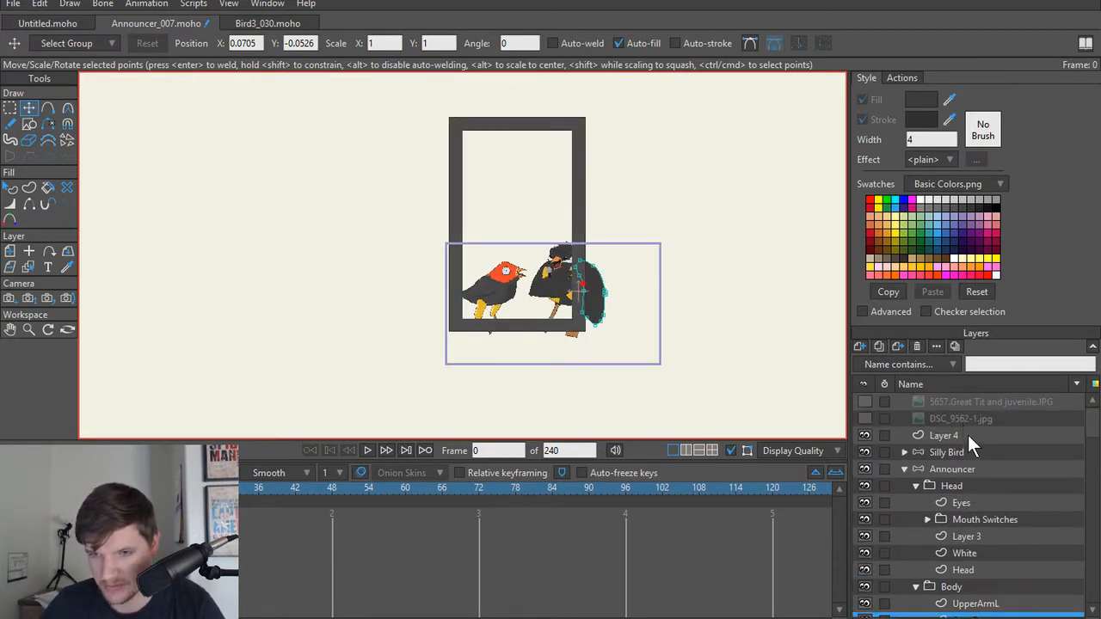
Step: Widen and shorten the border frame on Layer 4 into a landscape rectangle, and reposition it around both birds
{"action": "left_click", "coordinate": [970, 438]}
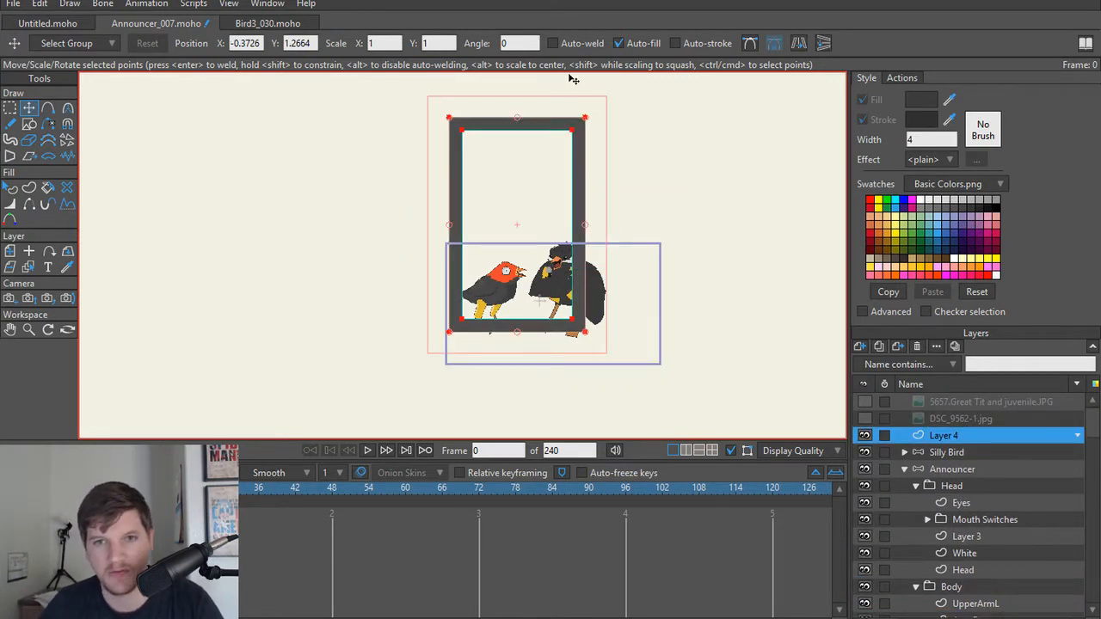
{"action": "left_click_drag", "start_coordinate": [592, 111], "coordinate": [700, 365]}
{"action": "left_click_drag", "start_coordinate": [593, 239], "coordinate": [576, 296]}
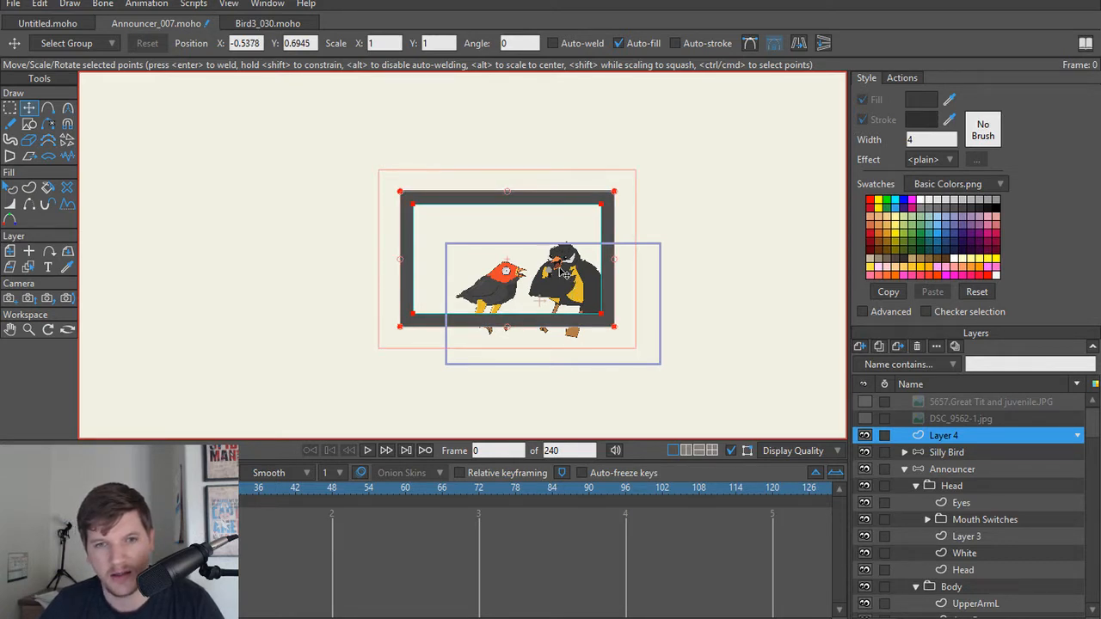
Step: Track the camera to X -0.9658, Y 0.8387 to frame both birds, and render frame 0 to check the composition
{"action": "left_click", "coordinate": [10, 298]}
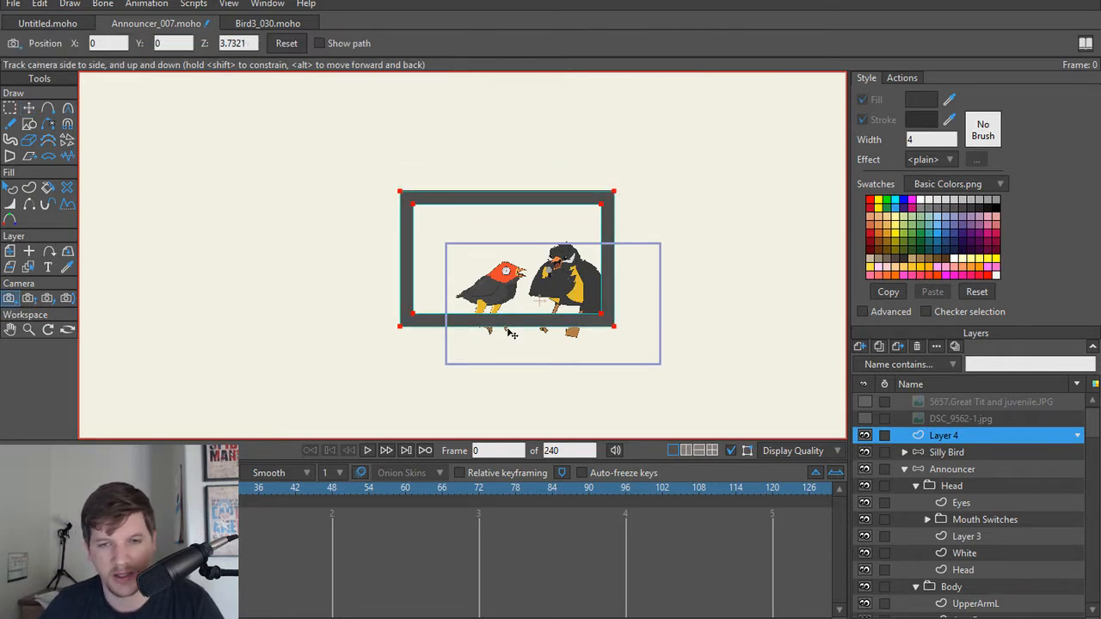
{"action": "left_click_drag", "start_coordinate": [510, 333], "coordinate": [568, 383]}
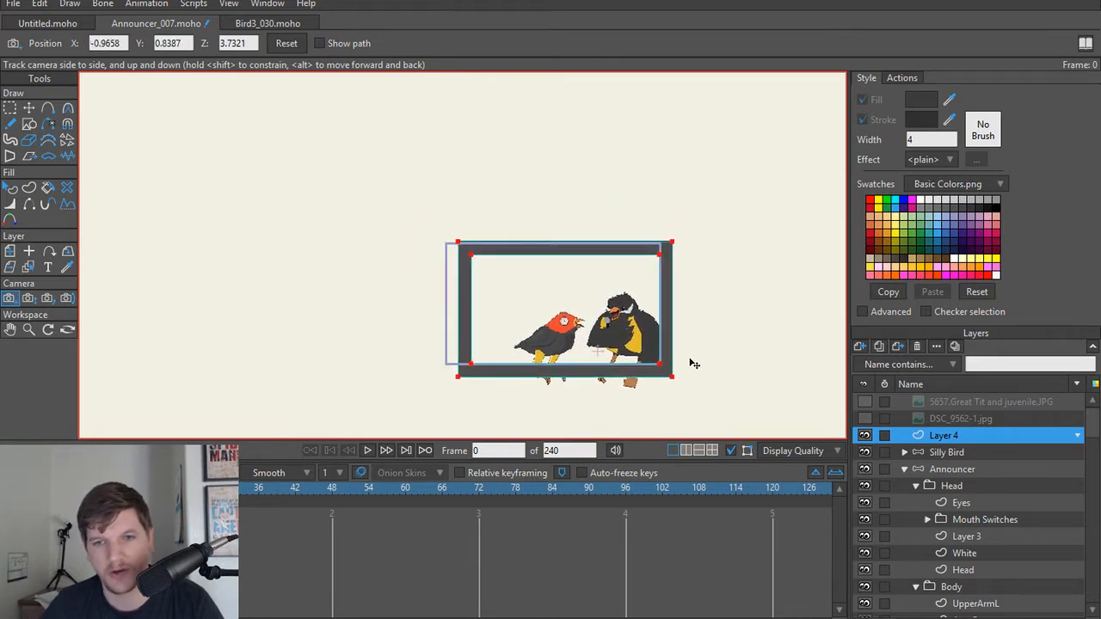
{"action": "key", "text": "ctrl+r"}
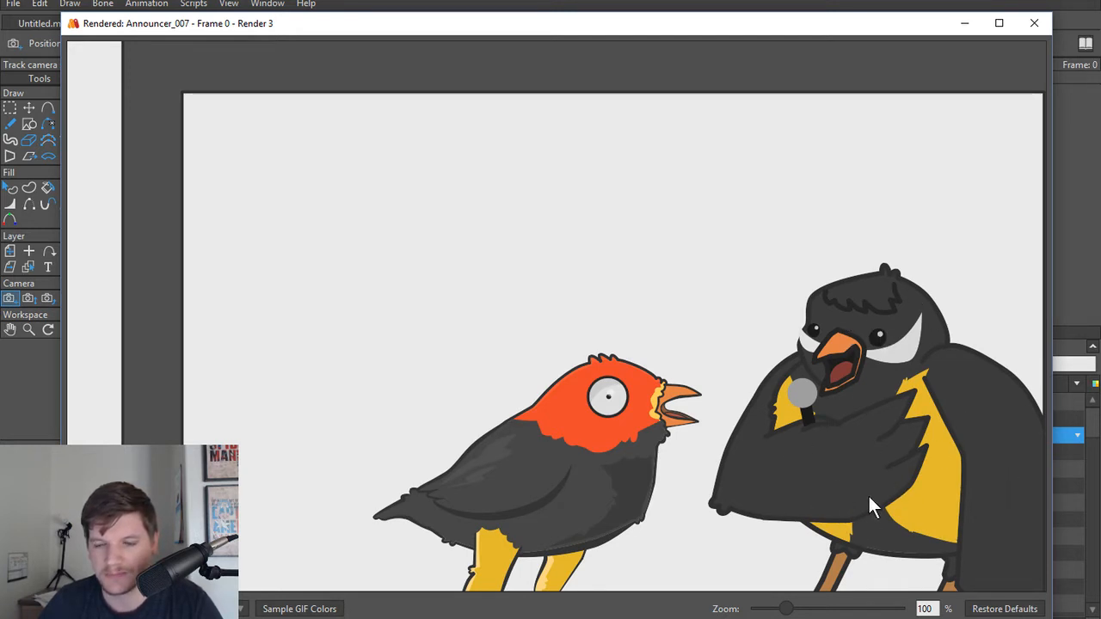
{"action": "left_click", "coordinate": [1024, 27]}
Step: Lasso-select the feathered hand-end points of the announcer's folded wing on the UpperArmL layer
{"action": "scroll", "coordinate": [675, 279], "scroll_direction": "up", "scroll_amount": 3}
{"action": "left_click_drag", "start_coordinate": [552, 329], "coordinate": [526, 142]}
{"action": "scroll", "coordinate": [526, 142], "scroll_direction": "up", "scroll_amount": 10}
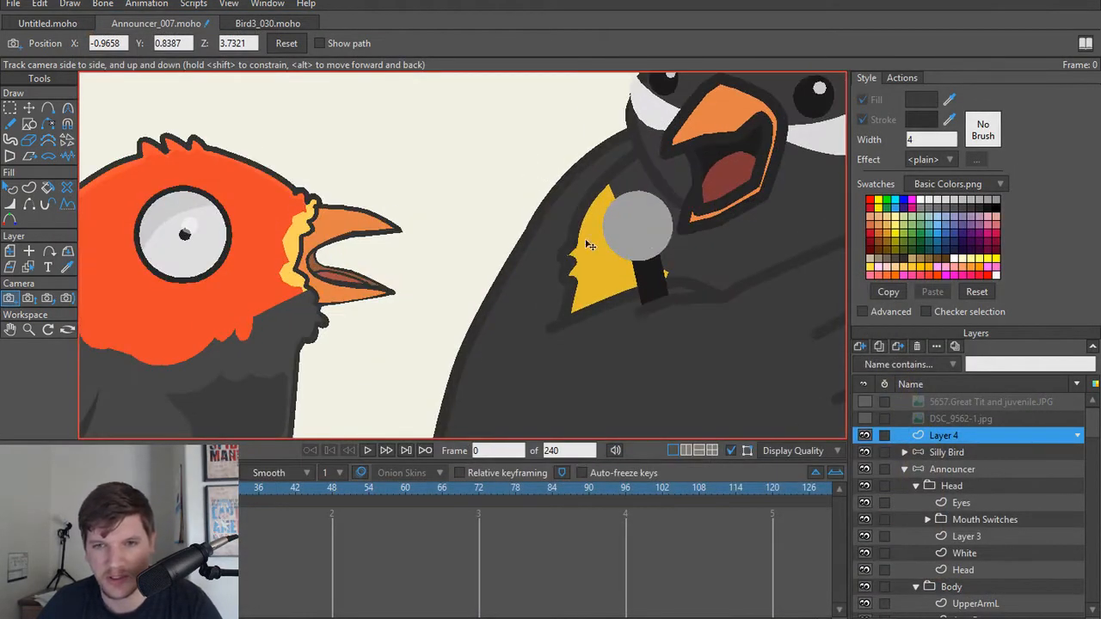
{"action": "scroll", "coordinate": [587, 245], "scroll_direction": "up", "scroll_amount": 2}
{"action": "left_click_drag", "start_coordinate": [750, 311], "coordinate": [594, 305]}
{"action": "right_click", "coordinate": [625, 324], "text": "alt"}
{"action": "key", "text": "t"}
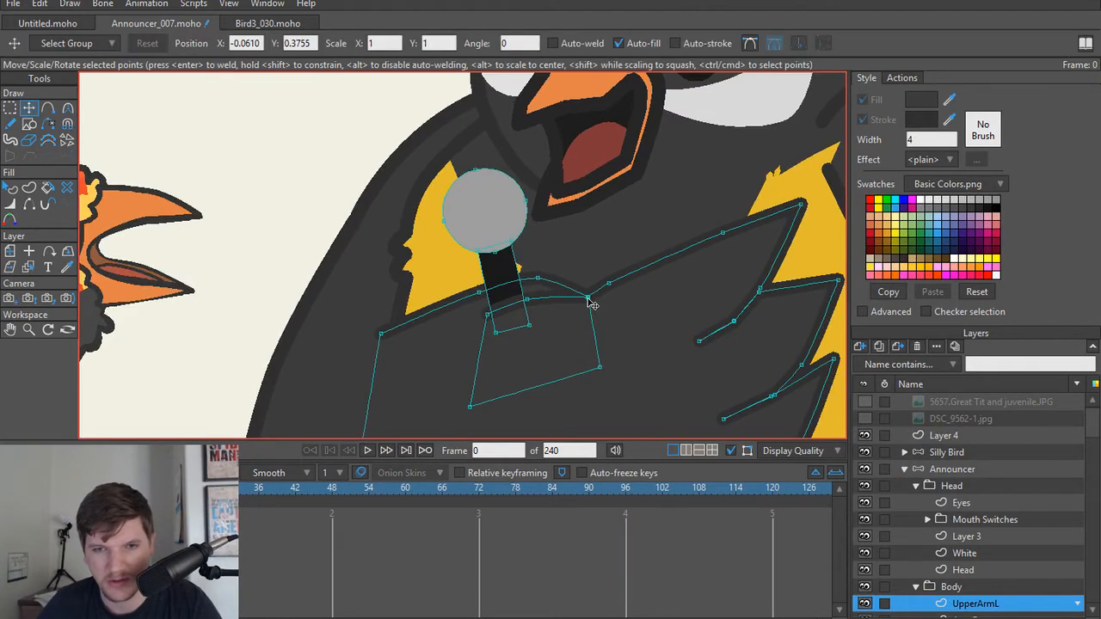
{"action": "scroll", "coordinate": [615, 289], "scroll_direction": "down", "scroll_amount": 5}
{"action": "key", "text": "g"}
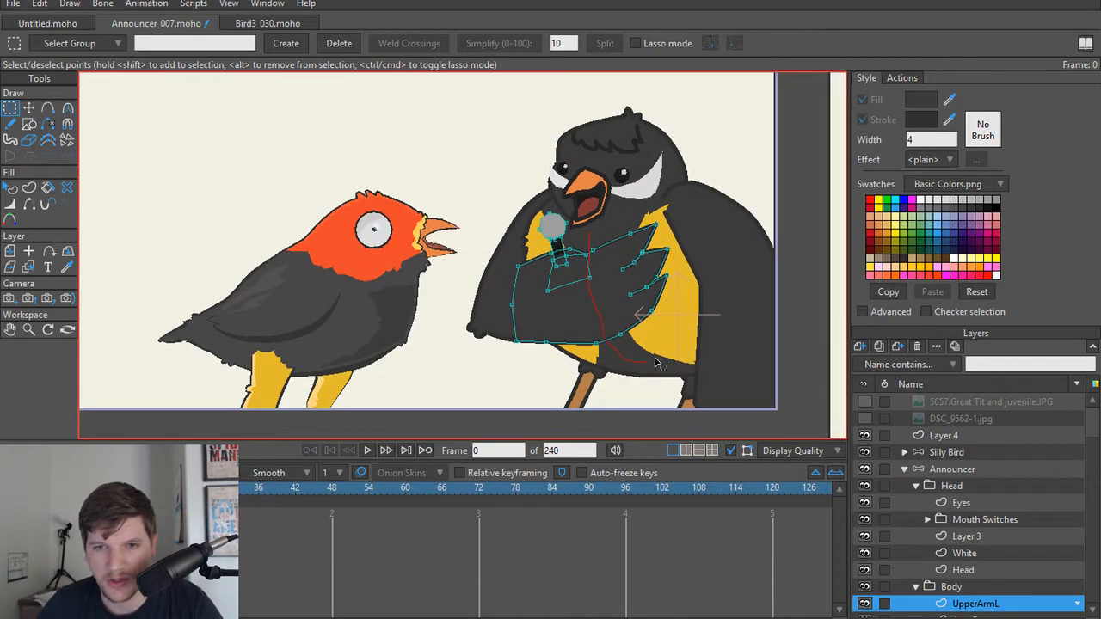
{"action": "mouse_move", "coordinate": [656, 362]}
{"action": "left_mouse_down"}
{"action": "mouse_move", "coordinate": [691, 298]}
{"action": "mouse_move", "coordinate": [672, 218]}
{"action": "left_mouse_up"}
{"action": "left_click_drag", "start_coordinate": [597, 234], "coordinate": [600, 241]}
{"action": "scroll", "coordinate": [627, 262], "scroll_direction": "up", "scroll_amount": 3}
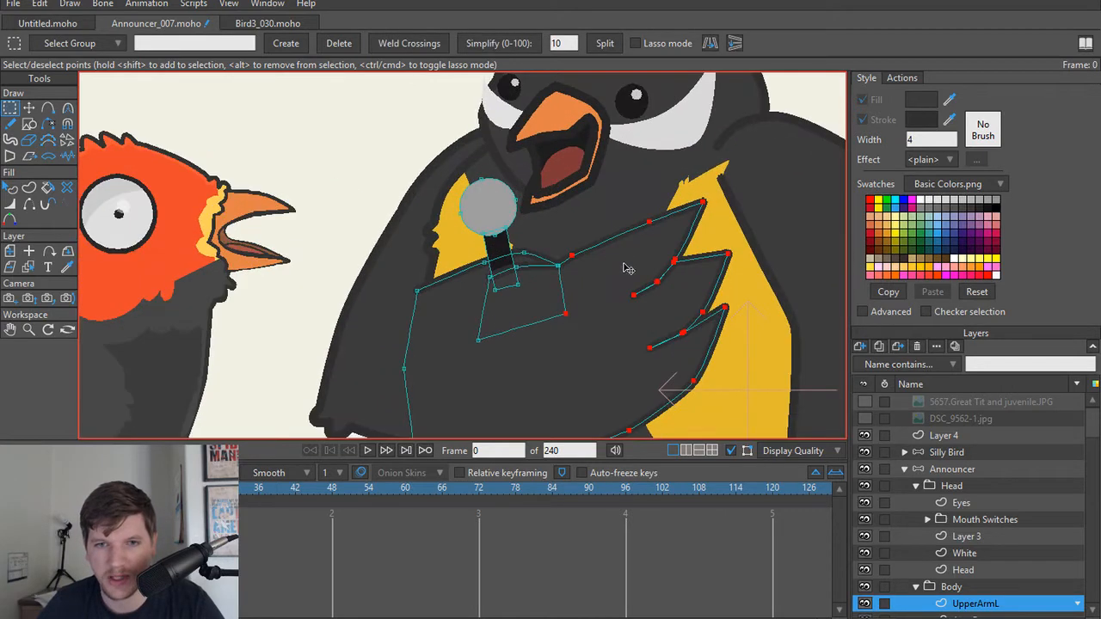
{"action": "key", "text": "t"}
{"action": "left_click_drag", "start_coordinate": [619, 282], "coordinate": [613, 285]}
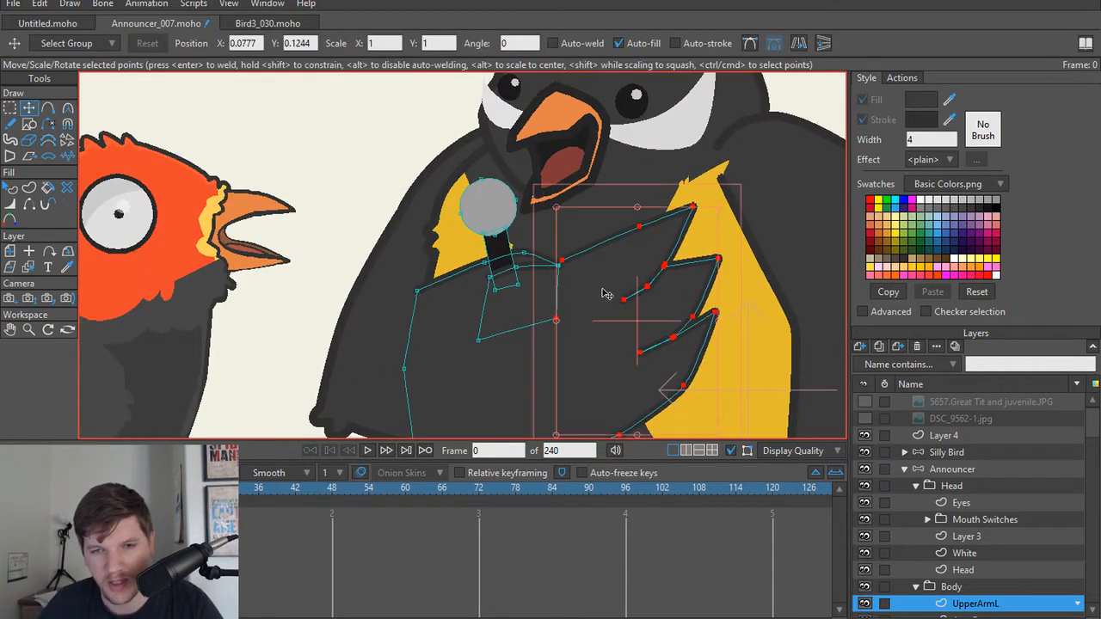
{"action": "key", "text": "ctrl+z"}
Step: Move the selected feather points of UpperArmL slightly inward, away from the yellow belly's outer side
{"action": "key", "text": "g"}
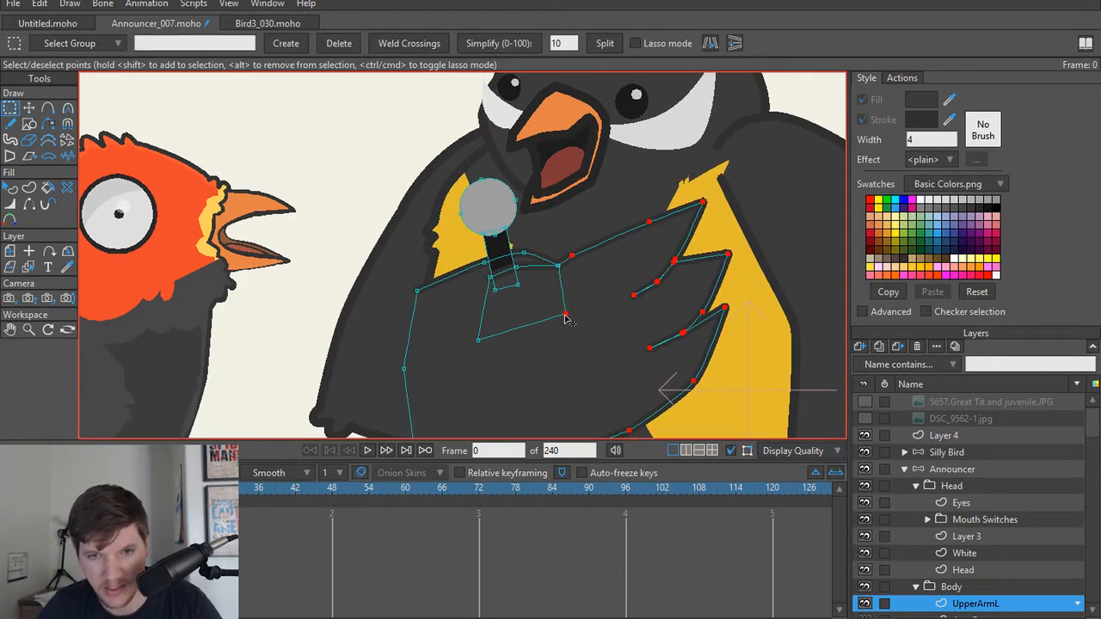
{"action": "key", "text": "t"}
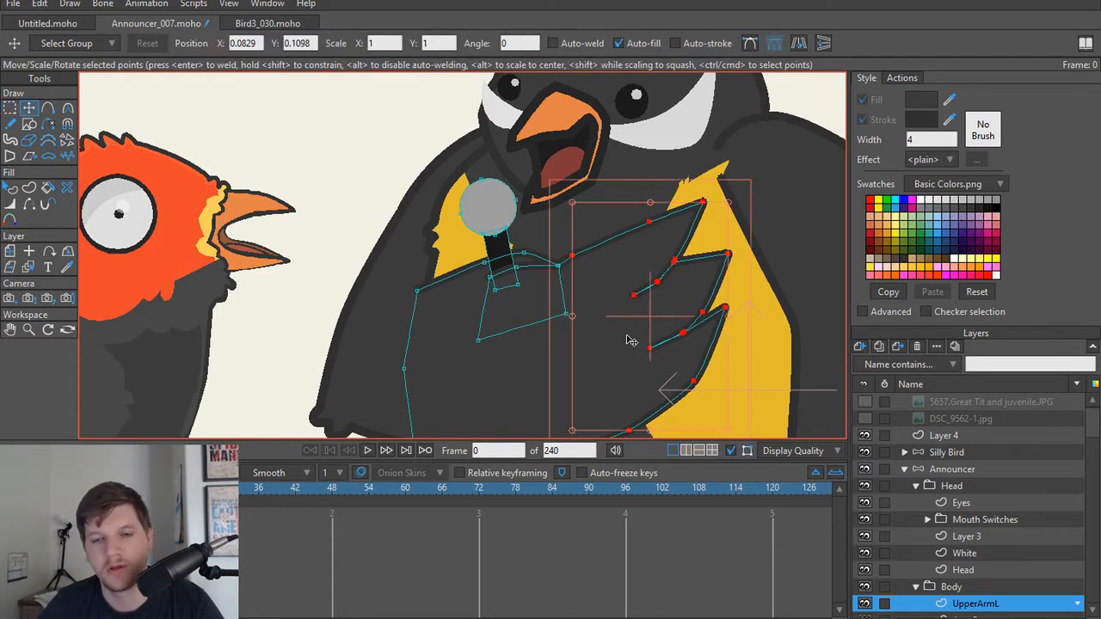
{"action": "mouse_move", "coordinate": [660, 323]}
{"action": "left_mouse_down"}
{"action": "mouse_move", "coordinate": [625, 342]}
{"action": "mouse_move", "coordinate": [649, 333]}
{"action": "left_mouse_up"}
Step: Render frame 0 to examine the adjusted wing beside the Silly Bird, and close the render
{"action": "scroll", "coordinate": [513, 274], "scroll_direction": "down", "scroll_amount": 5}
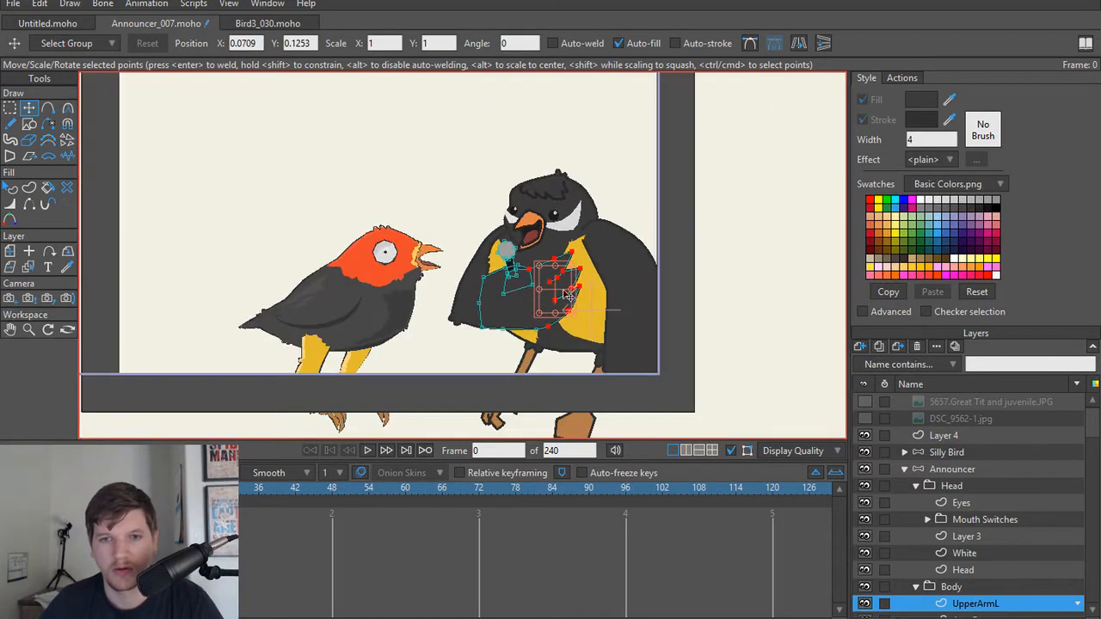
{"action": "key", "text": "ctrl+r"}
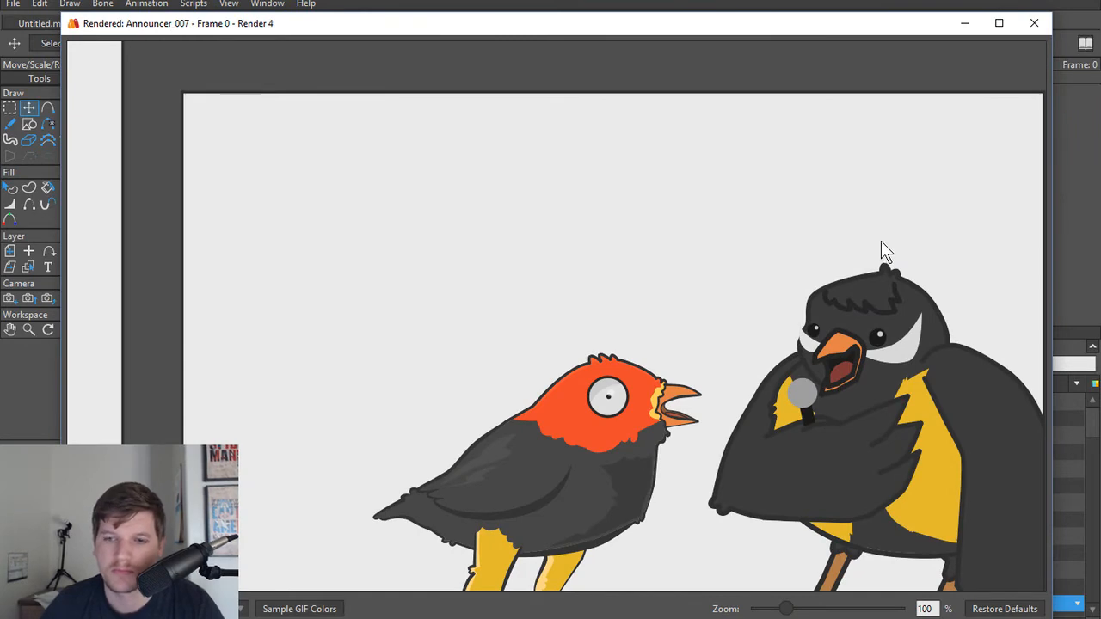
{"action": "left_click", "coordinate": [1033, 24]}
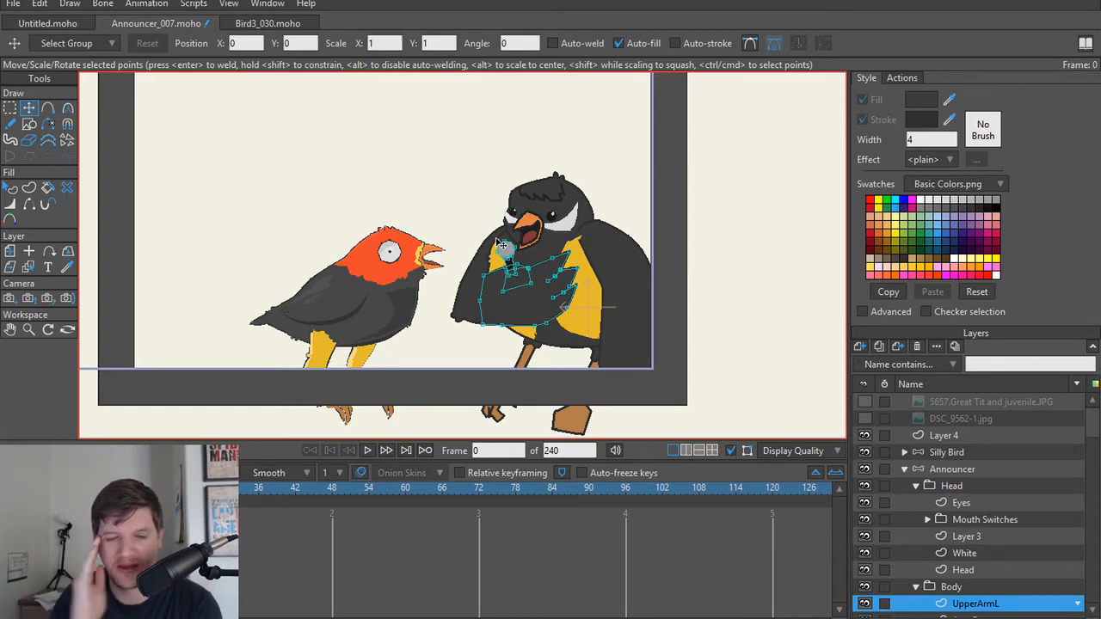
{"action": "scroll", "coordinate": [502, 245], "scroll_direction": "down", "scroll_amount": 4}
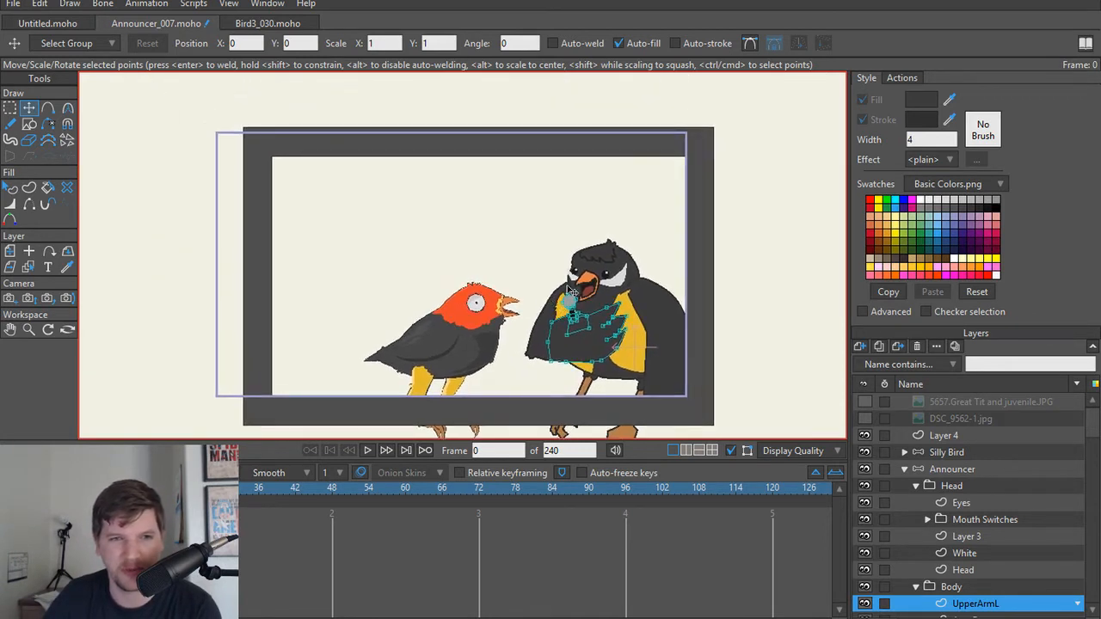
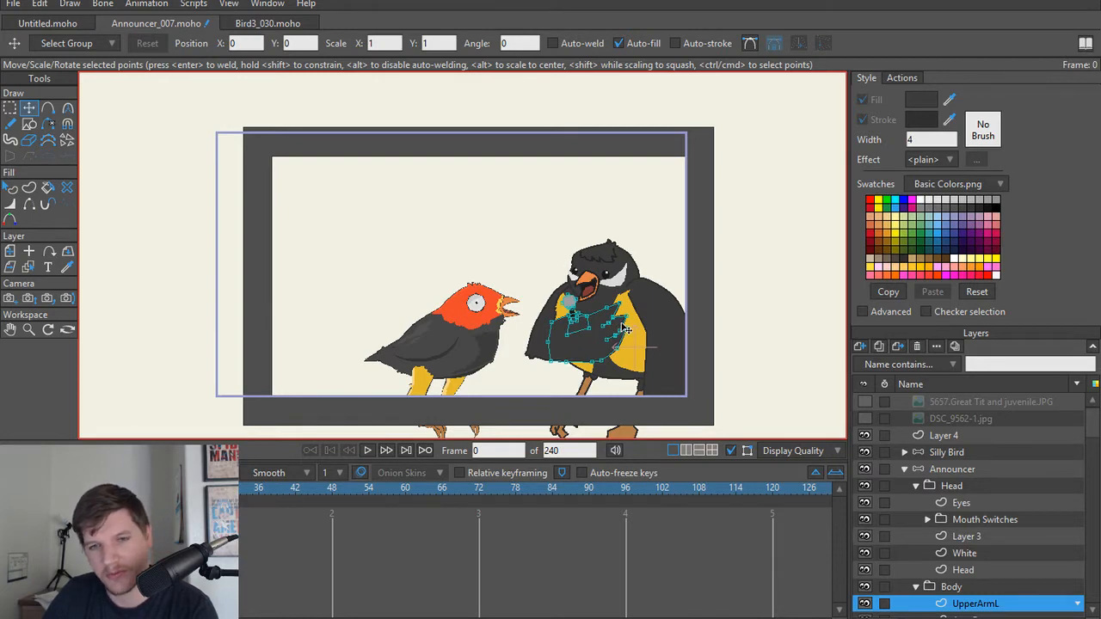
Step: Move the lower neck point of the announcer's Head layer slightly outward along the shoulder, to about X 0.2966, Y 0.0132
{"action": "scroll", "coordinate": [626, 330], "scroll_direction": "up", "scroll_amount": 5}
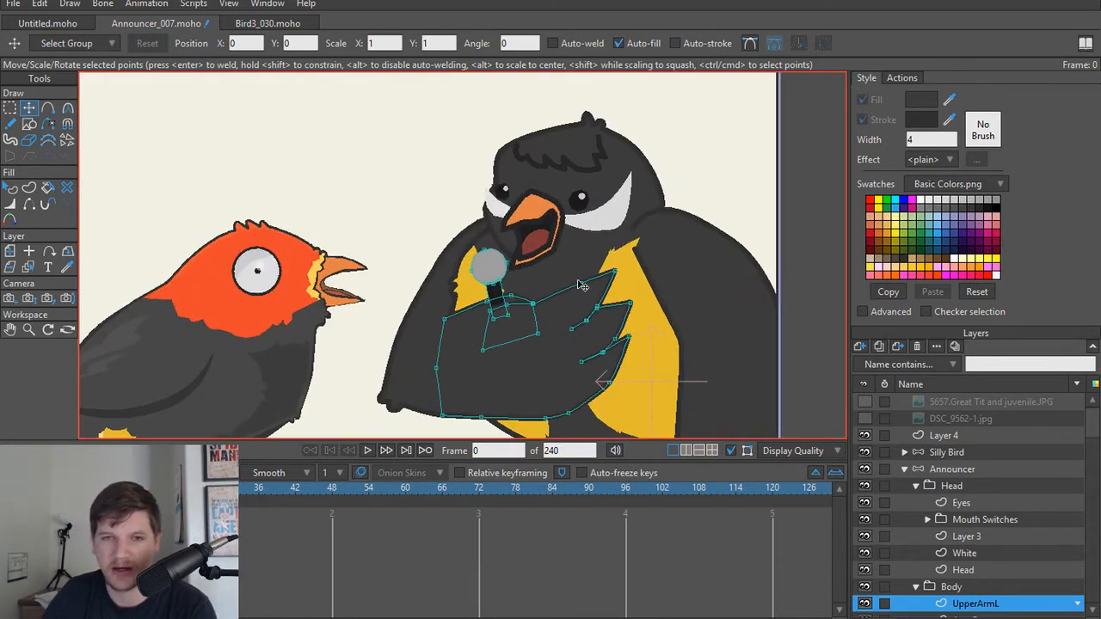
{"action": "scroll", "coordinate": [574, 254], "scroll_direction": "up", "scroll_amount": 3}
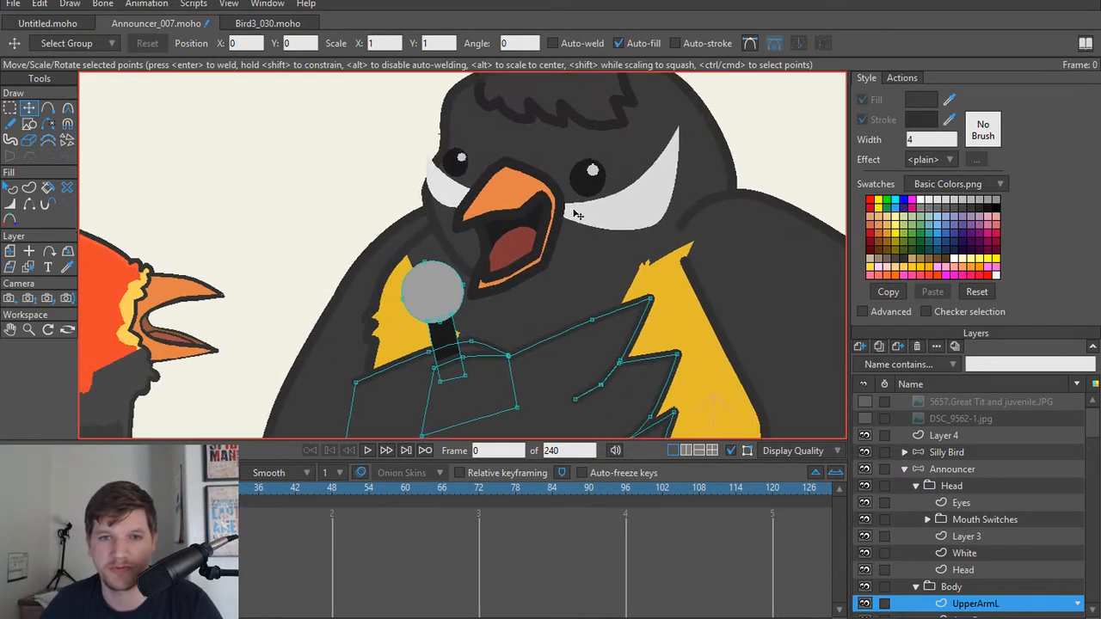
{"action": "scroll", "coordinate": [581, 263], "scroll_direction": "down", "scroll_amount": 5}
{"action": "scroll", "coordinate": [585, 274], "scroll_direction": "down", "scroll_amount": 3}
{"action": "scroll", "coordinate": [597, 288], "scroll_direction": "up", "scroll_amount": 5}
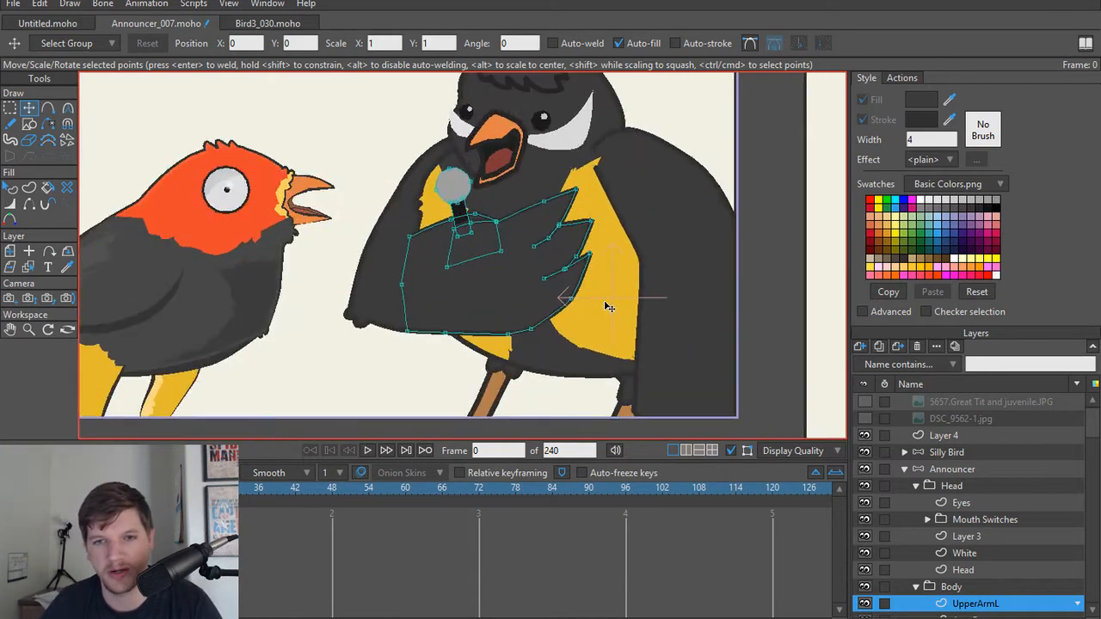
{"action": "scroll", "coordinate": [612, 260], "scroll_direction": "up", "scroll_amount": 5}
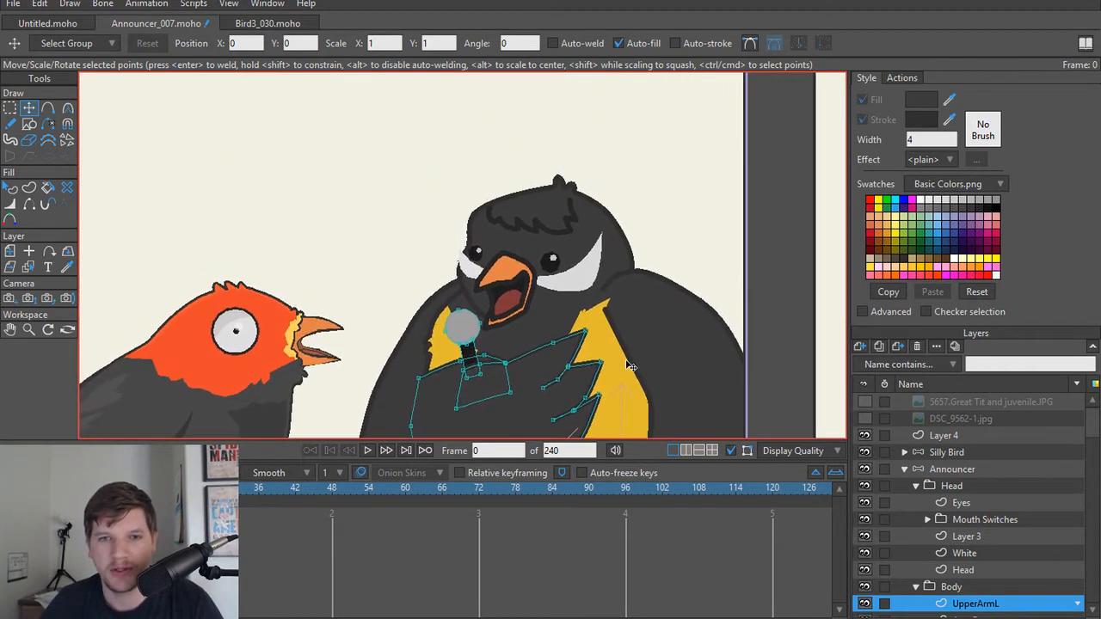
{"action": "left_click", "coordinate": [575, 222], "text": "ctrl+alt"}
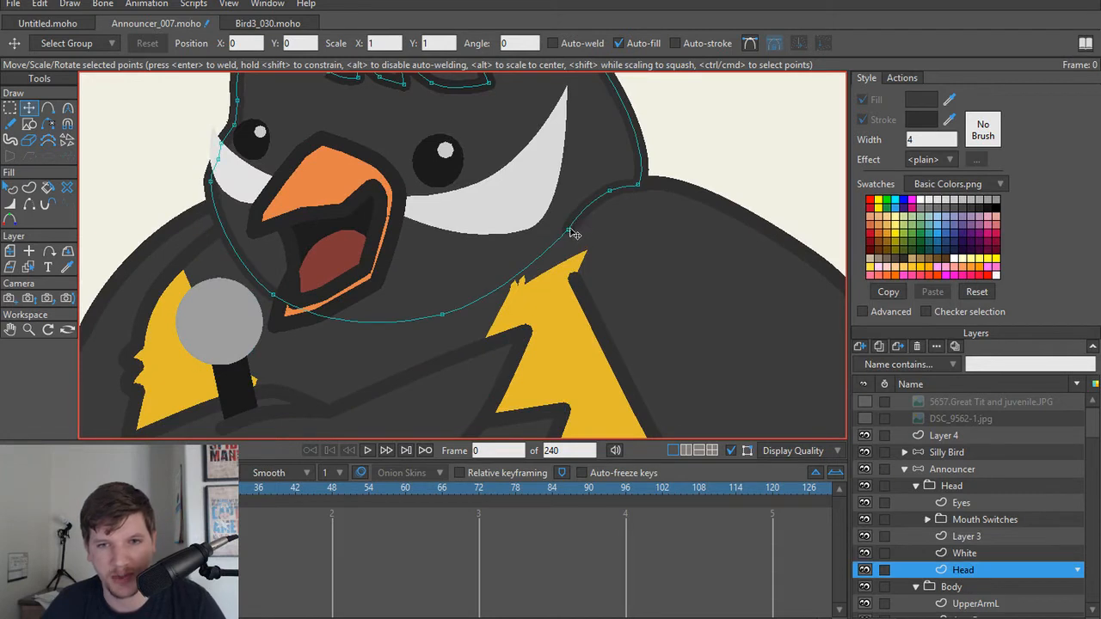
{"action": "left_click_drag", "start_coordinate": [570, 228], "coordinate": [600, 214]}
{"action": "scroll", "coordinate": [652, 277], "scroll_direction": "down", "scroll_amount": 3}
{"action": "scroll", "coordinate": [547, 333], "scroll_direction": "down", "scroll_amount": 2}
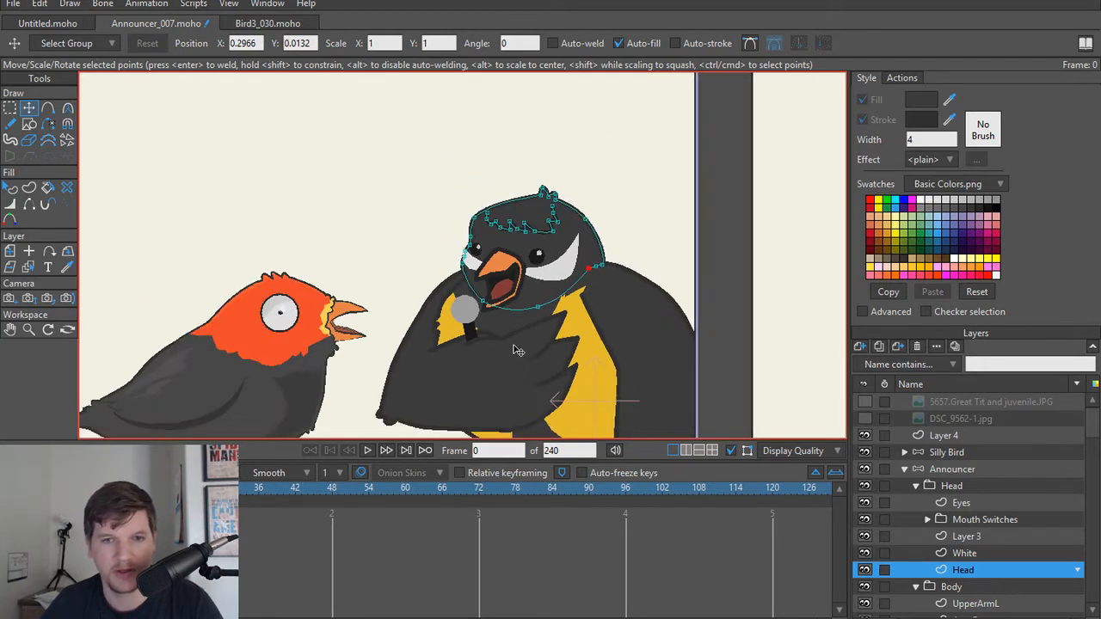
{"action": "left_click_drag", "start_coordinate": [517, 351], "coordinate": [524, 227]}
{"action": "scroll", "coordinate": [524, 227], "scroll_direction": "down", "scroll_amount": 1}
{"action": "scroll", "coordinate": [524, 269], "scroll_direction": "up", "scroll_amount": 1}
{"action": "left_click_drag", "start_coordinate": [519, 275], "coordinate": [580, 339]}
{"action": "scroll", "coordinate": [507, 319], "scroll_direction": "up", "scroll_amount": 1}
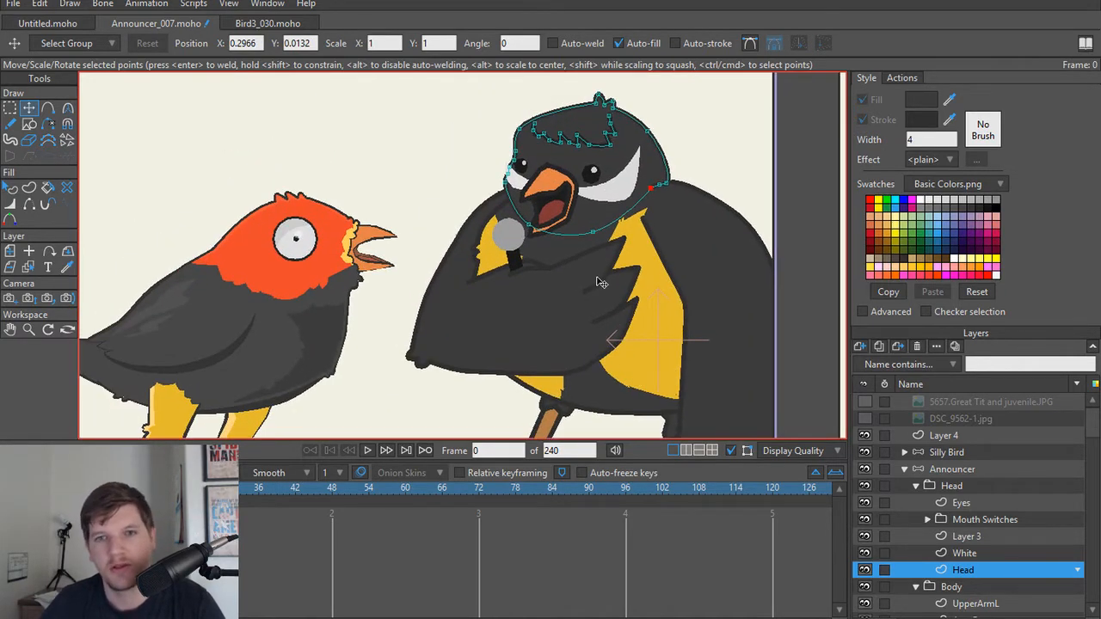
{"action": "scroll", "coordinate": [594, 297], "scroll_direction": "down", "scroll_amount": 1}
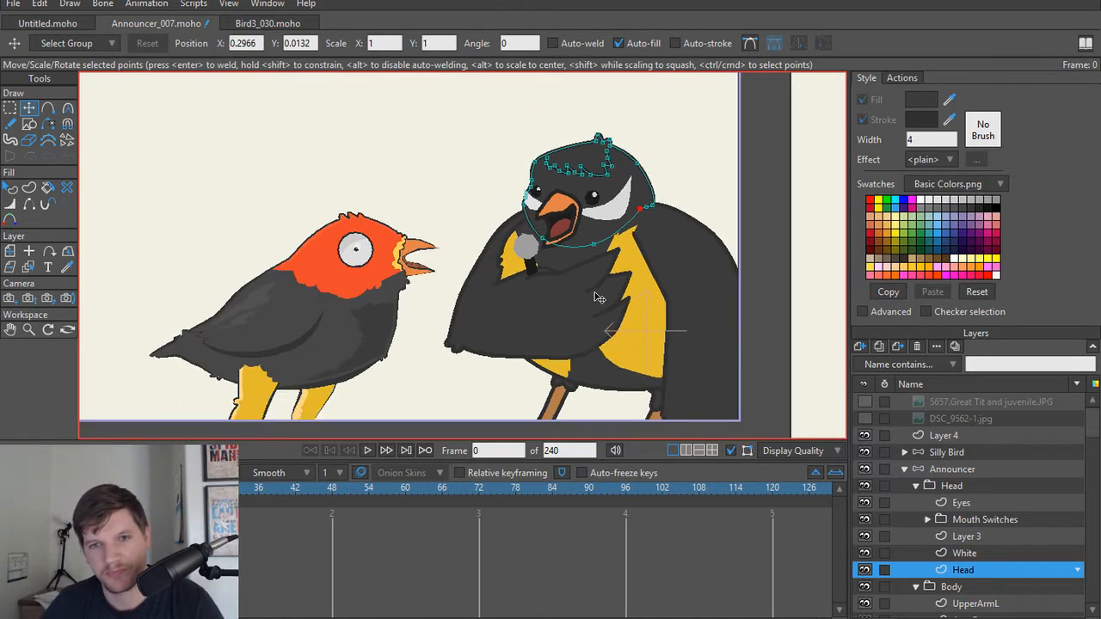
Step: Move the UpperArmL upper-edge point beside the microphone outward to about X 0.1502, Y 0.2005, and render frame 0 to check it
{"action": "scroll", "coordinate": [523, 292], "scroll_direction": "up", "scroll_amount": 3}
{"action": "scroll", "coordinate": [550, 322], "scroll_direction": "up", "scroll_amount": 1}
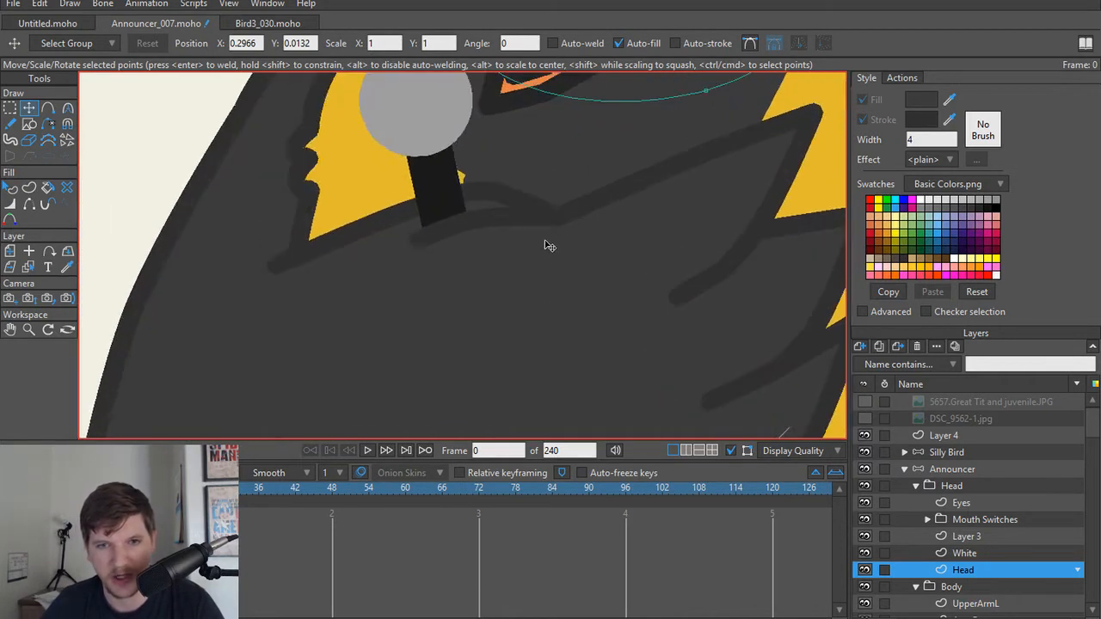
{"action": "left_click", "coordinate": [569, 220], "text": "ctrl+alt"}
{"action": "left_click", "coordinate": [555, 219]}
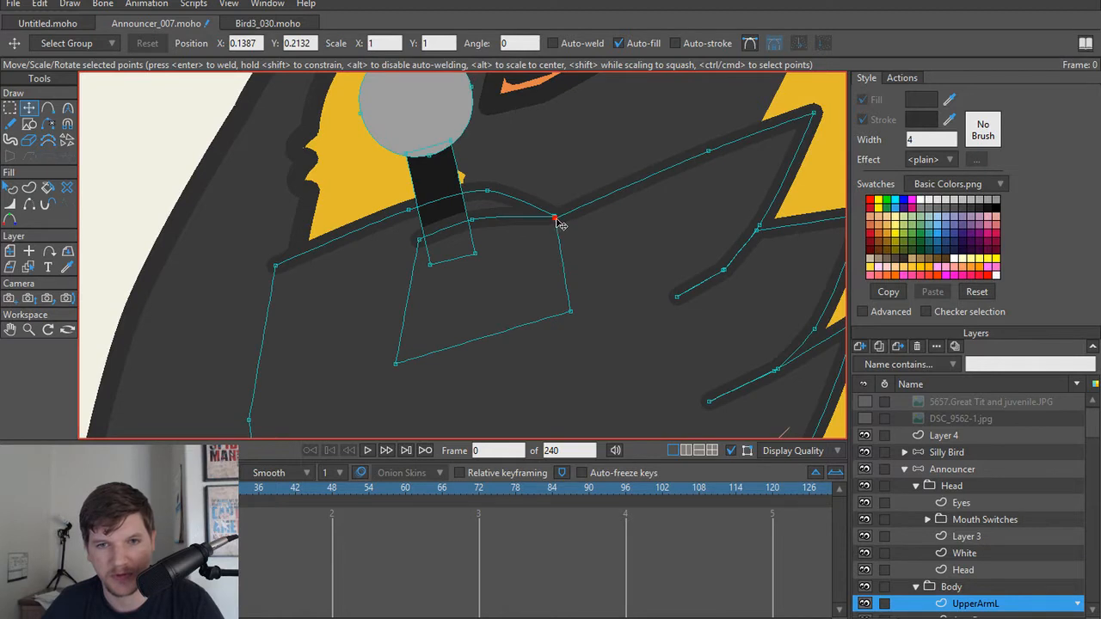
{"action": "left_click_drag", "start_coordinate": [559, 224], "coordinate": [582, 208]}
{"action": "scroll", "coordinate": [583, 224], "scroll_direction": "down", "scroll_amount": 3}
{"action": "scroll", "coordinate": [582, 249], "scroll_direction": "up", "scroll_amount": 3}
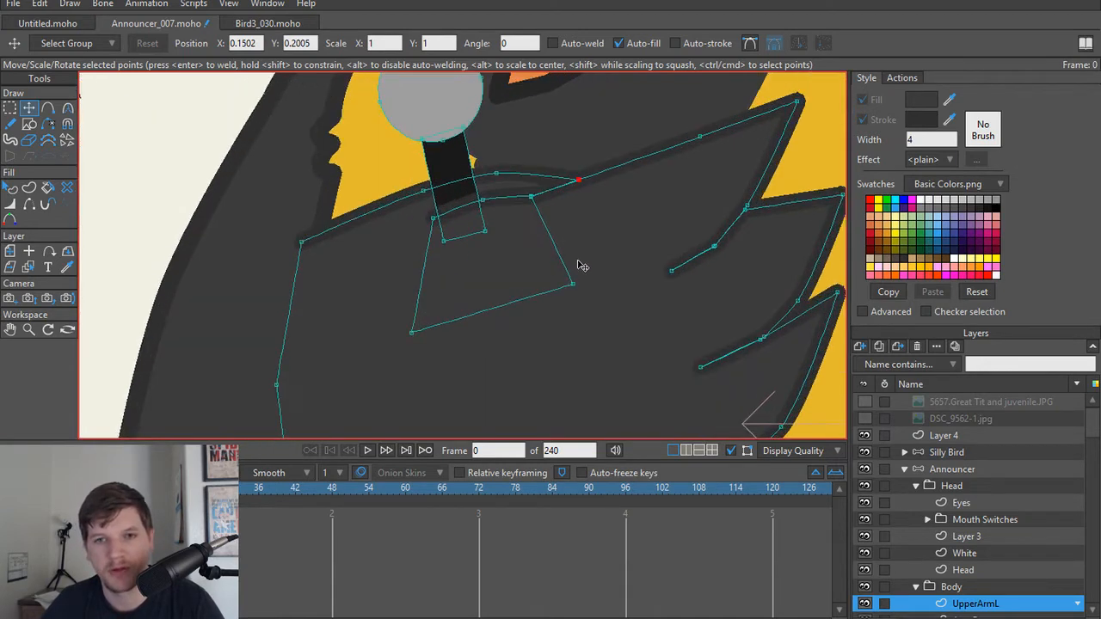
{"action": "scroll", "coordinate": [583, 264], "scroll_direction": "down", "scroll_amount": 8}
{"action": "key", "text": "ctrl+r"}
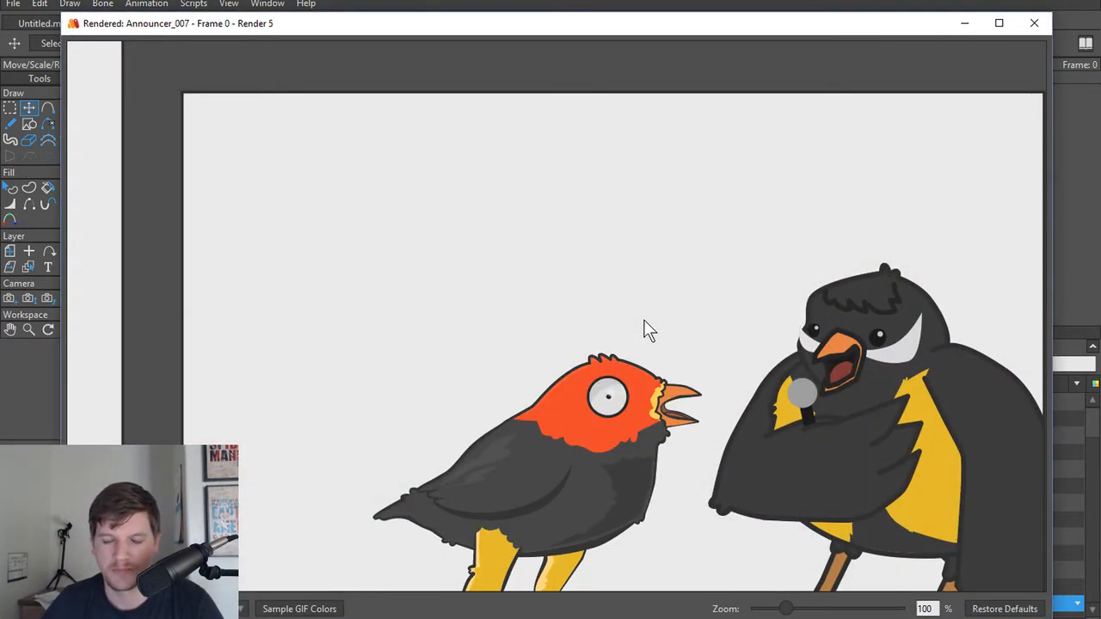
{"action": "left_click", "coordinate": [1036, 24]}
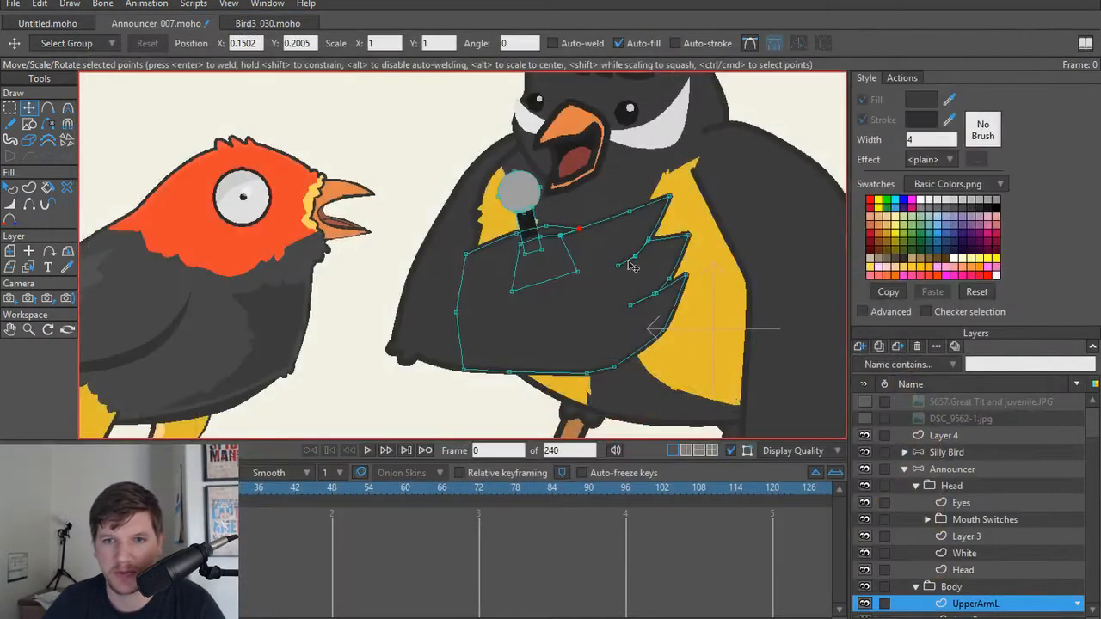
Step: Round the three feather tips of UpperArmL with curvatures of about 0.09, 0.12 and 0.09, and render frame 0 to check them
{"action": "scroll", "coordinate": [623, 267], "scroll_direction": "up", "scroll_amount": 5}
{"action": "scroll", "coordinate": [602, 258], "scroll_direction": "up", "scroll_amount": 3}
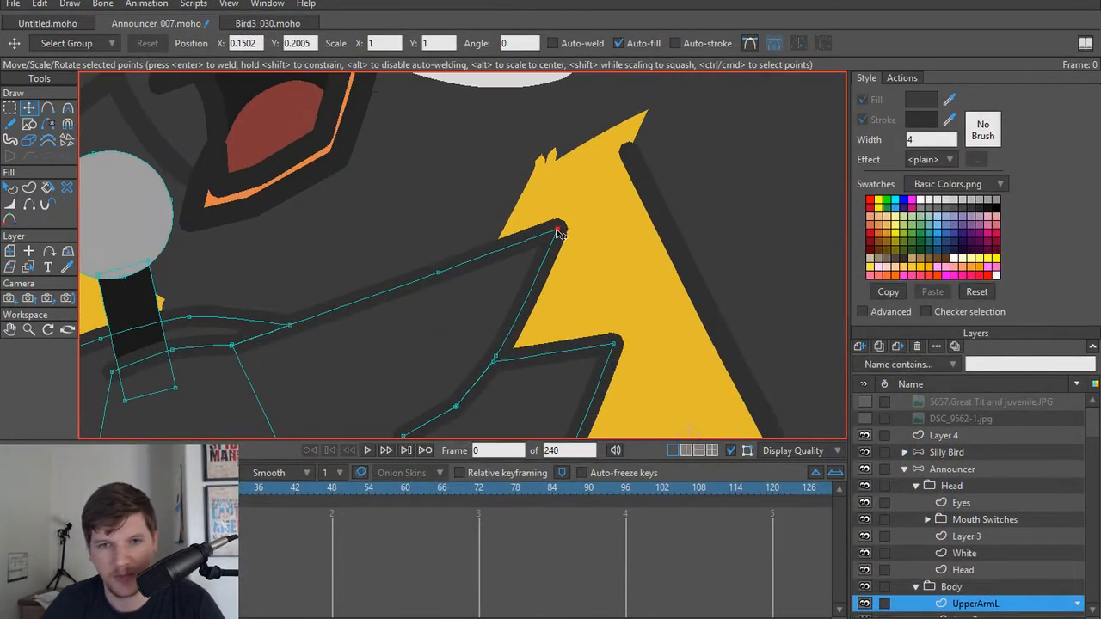
{"action": "key", "text": "c"}
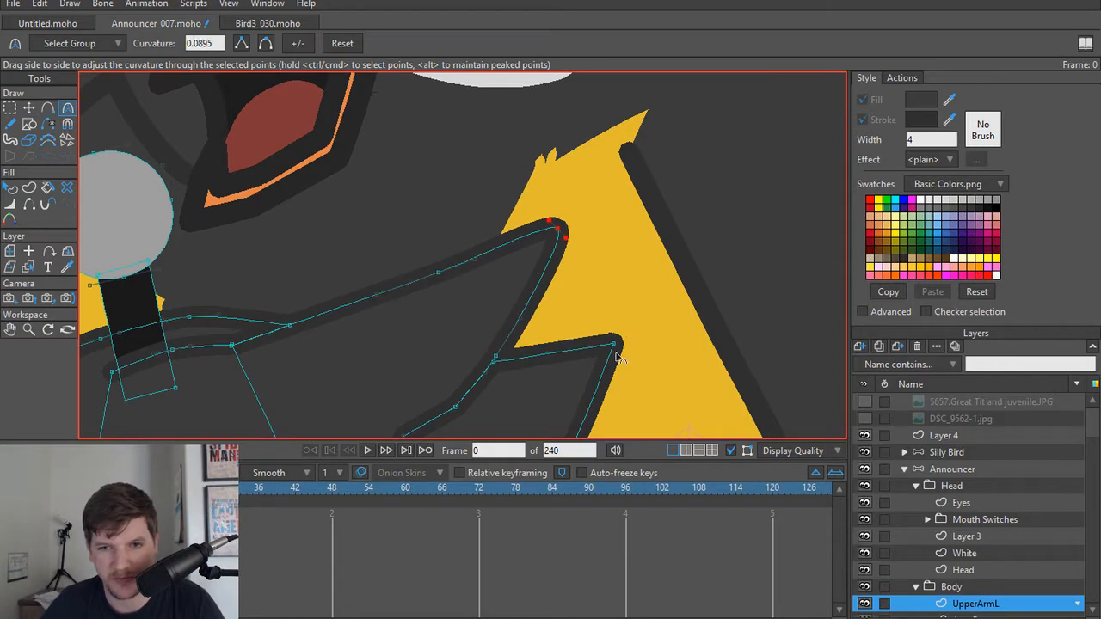
{"action": "left_click_drag", "start_coordinate": [614, 346], "coordinate": [680, 378]}
{"action": "left_click_drag", "start_coordinate": [677, 343], "coordinate": [649, 84]}
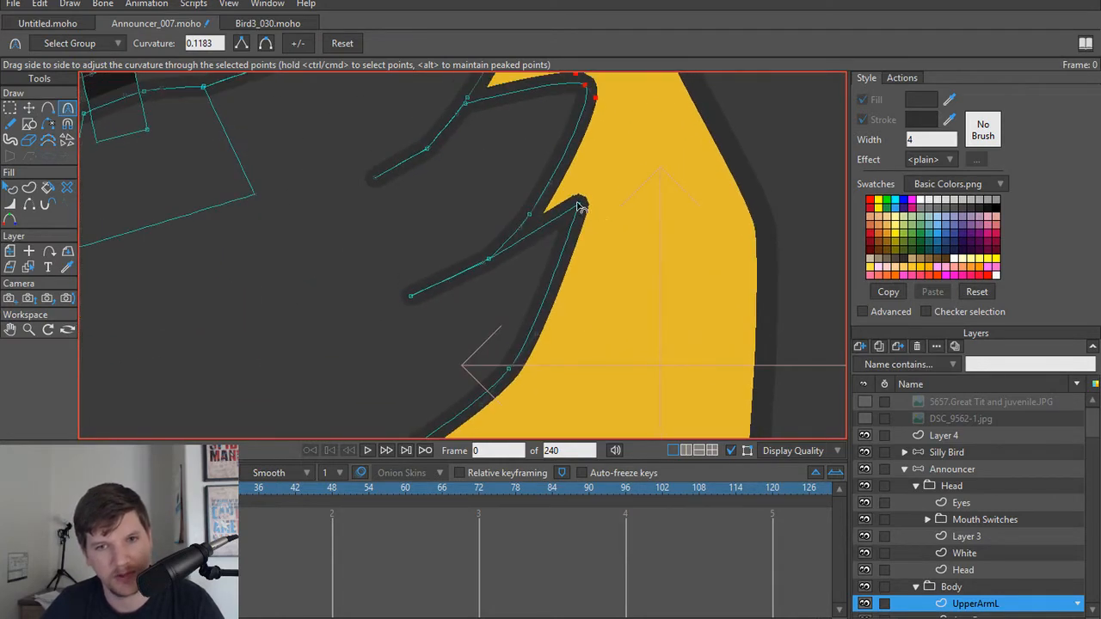
{"action": "left_click_drag", "start_coordinate": [577, 206], "coordinate": [634, 265]}
{"action": "scroll", "coordinate": [541, 200], "scroll_direction": "down", "scroll_amount": 6}
{"action": "left_click_drag", "start_coordinate": [480, 205], "coordinate": [525, 302]}
{"action": "key", "text": "ctrl+r"}
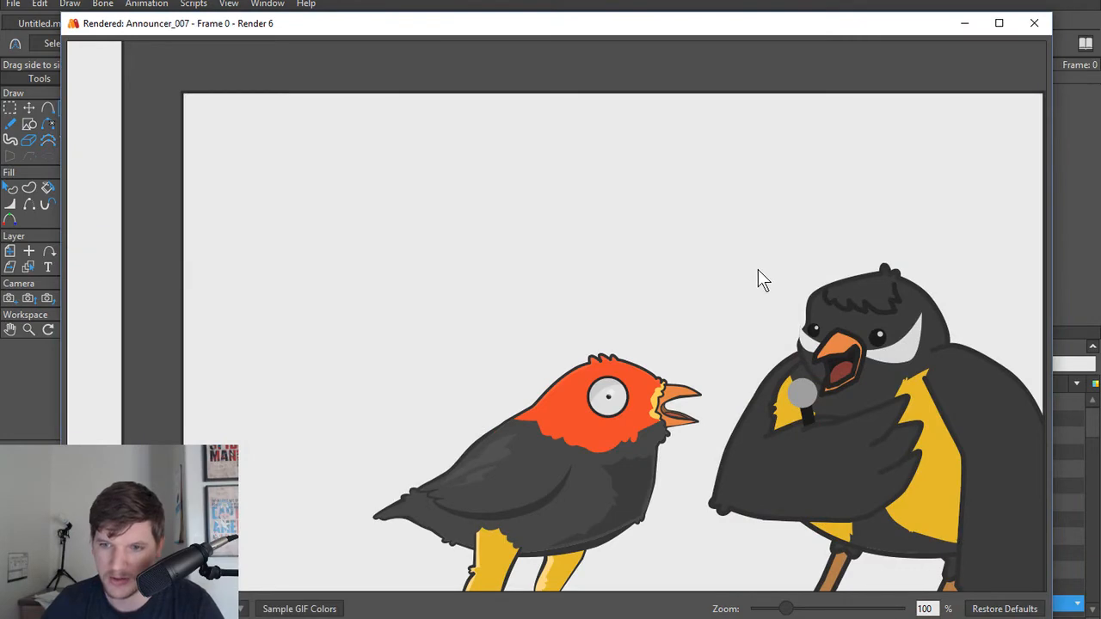
{"action": "left_click", "coordinate": [1033, 24]}
Step: Nudge the UpperArmL point at the base of the lowest feather to about X 0.0527, Y 0.0897, and render frame 0 to check it
{"action": "scroll", "coordinate": [573, 321], "scroll_direction": "up", "scroll_amount": 5}
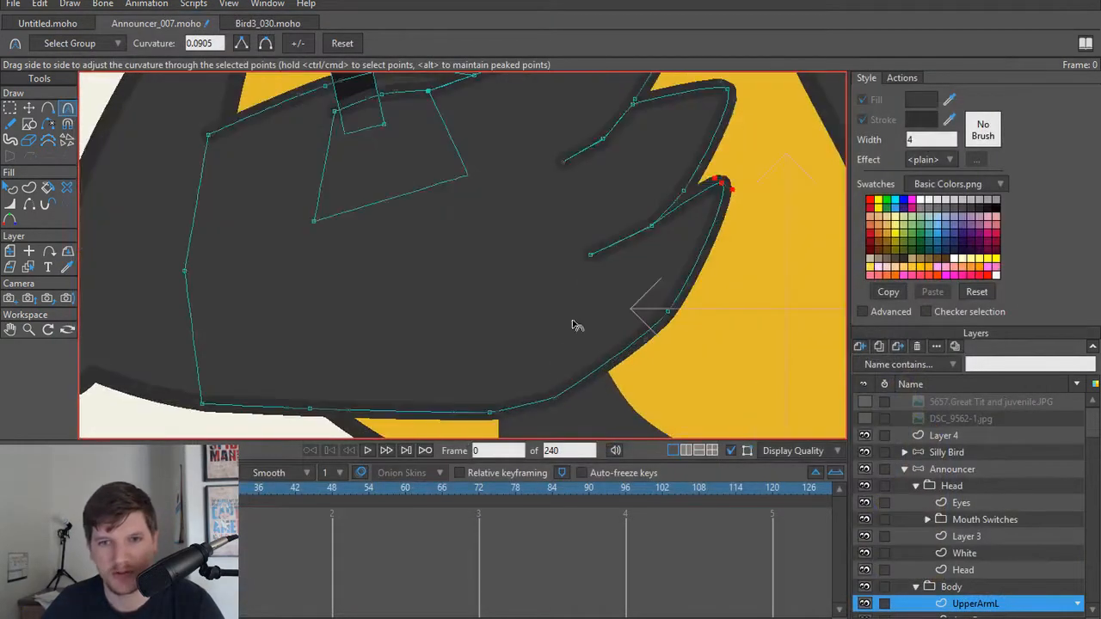
{"action": "key", "text": "t"}
{"action": "scroll", "coordinate": [641, 305], "scroll_direction": "up", "scroll_amount": 3}
{"action": "mouse_move", "coordinate": [637, 287]}
{"action": "left_mouse_down"}
{"action": "mouse_move", "coordinate": [640, 278]}
{"action": "mouse_move", "coordinate": [630, 285]}
{"action": "left_mouse_up"}
{"action": "scroll", "coordinate": [459, 337], "scroll_direction": "down", "scroll_amount": 6}
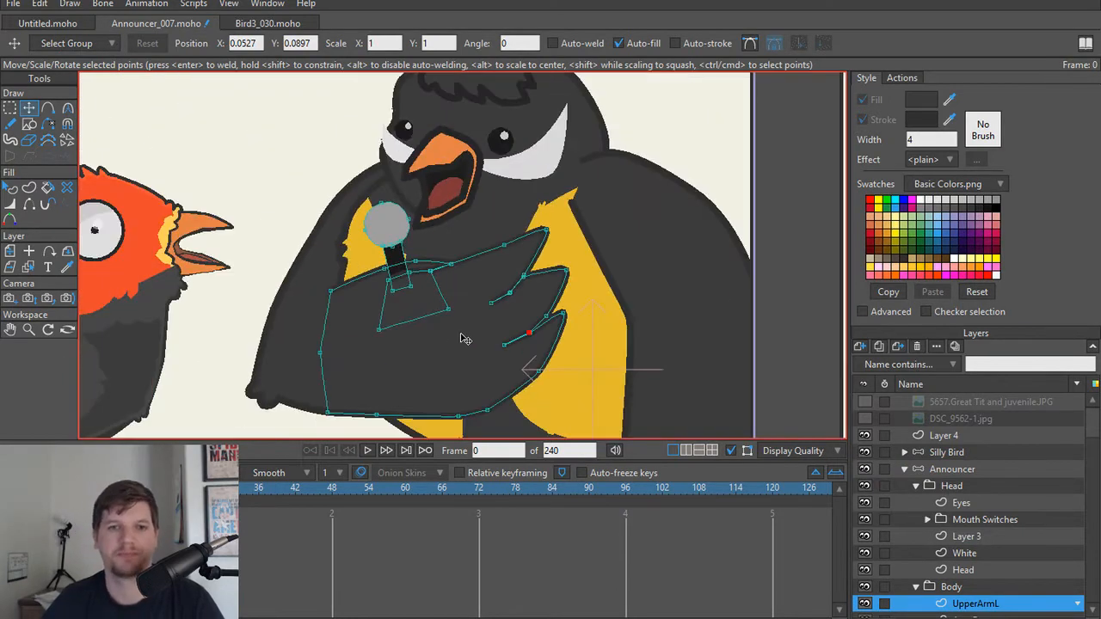
{"action": "key", "text": "ctrl+r"}
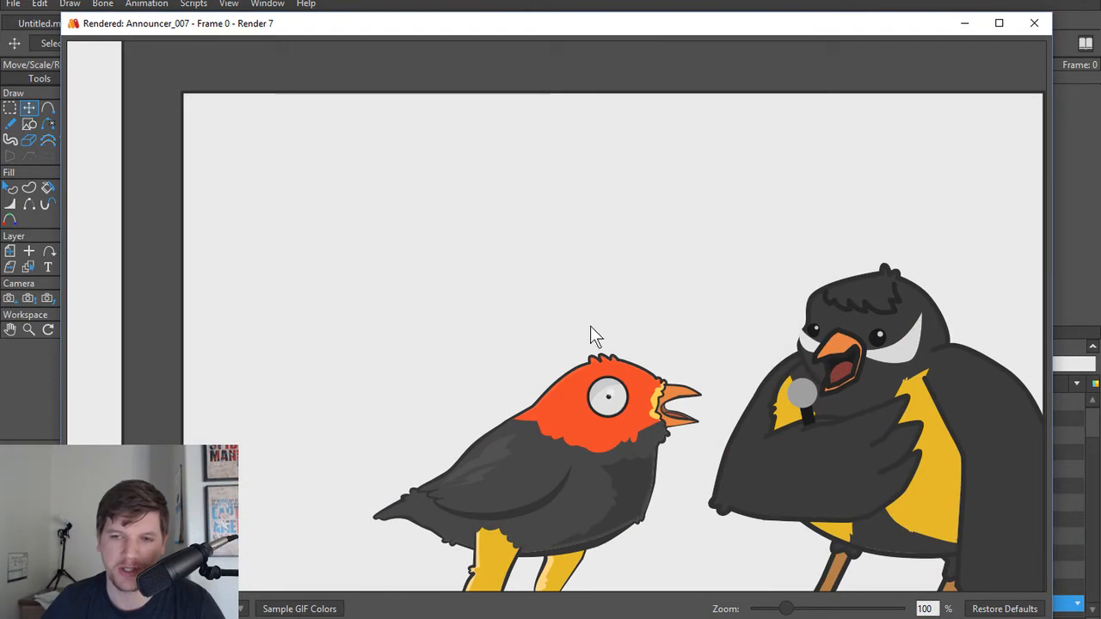
{"action": "left_click", "coordinate": [1033, 23]}
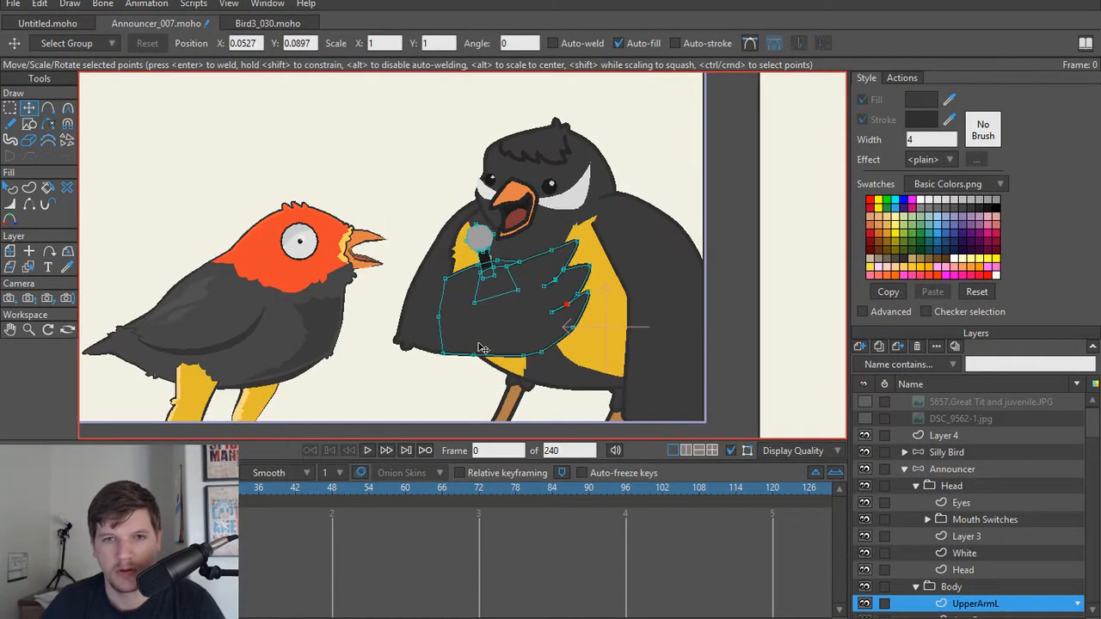
Step: Make the announcer's hidden Tail layer visible in the Body group
{"action": "scroll", "coordinate": [512, 342], "scroll_direction": "down", "scroll_amount": 1}
{"action": "scroll", "coordinate": [513, 342], "scroll_direction": "up", "scroll_amount": 1}
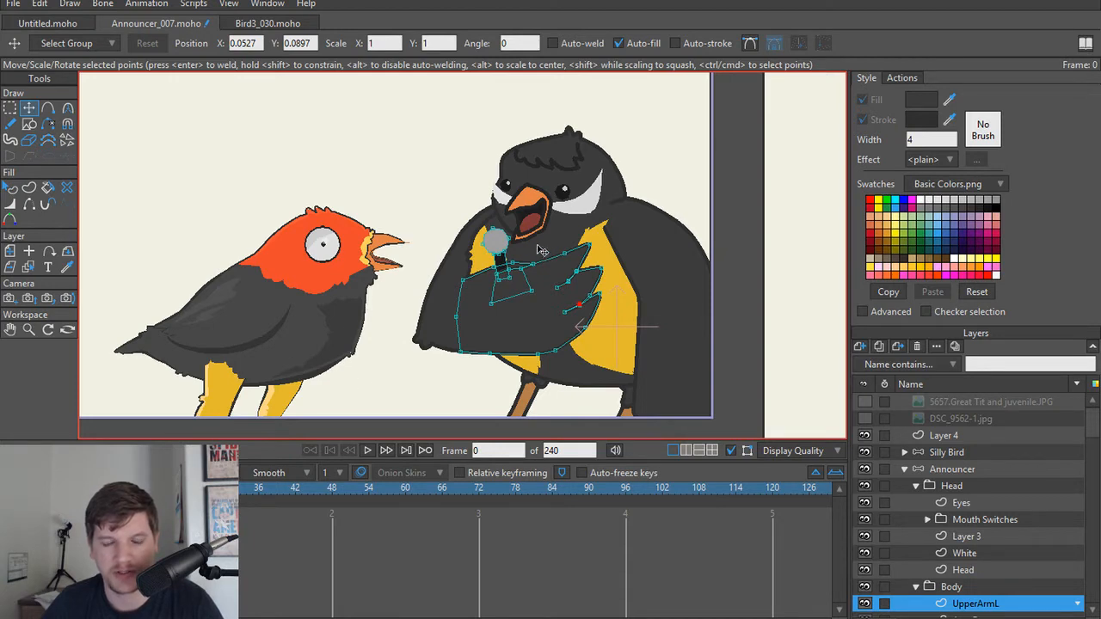
{"action": "scroll", "coordinate": [542, 252], "scroll_direction": "up", "scroll_amount": 6}
{"action": "scroll", "coordinate": [530, 333], "scroll_direction": "up", "scroll_amount": 2}
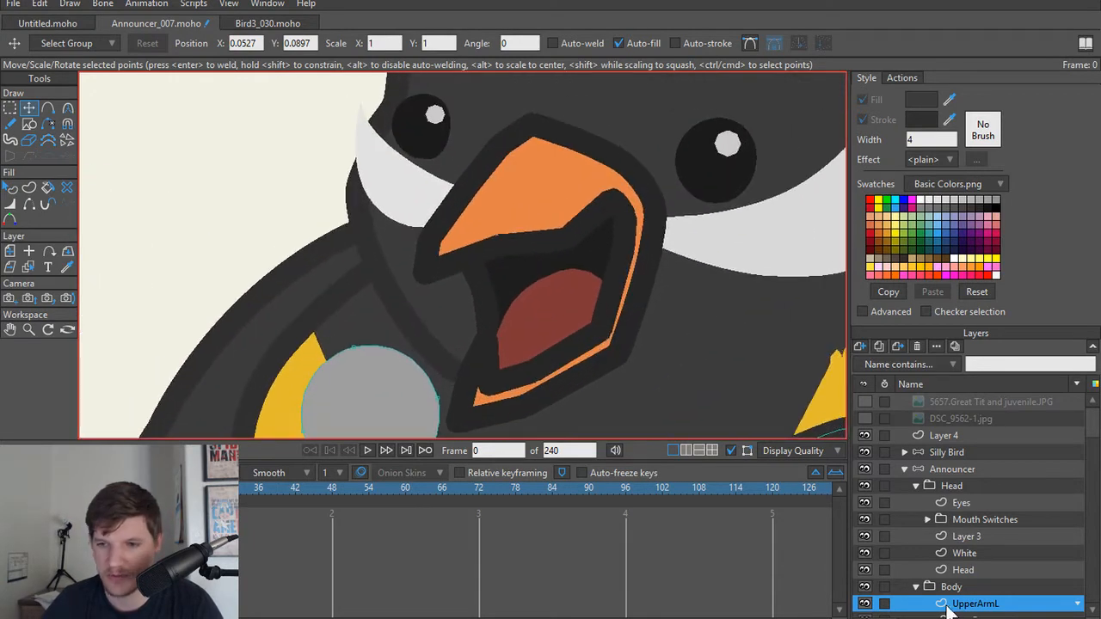
{"action": "scroll", "coordinate": [955, 551], "scroll_direction": "down", "scroll_amount": 3}
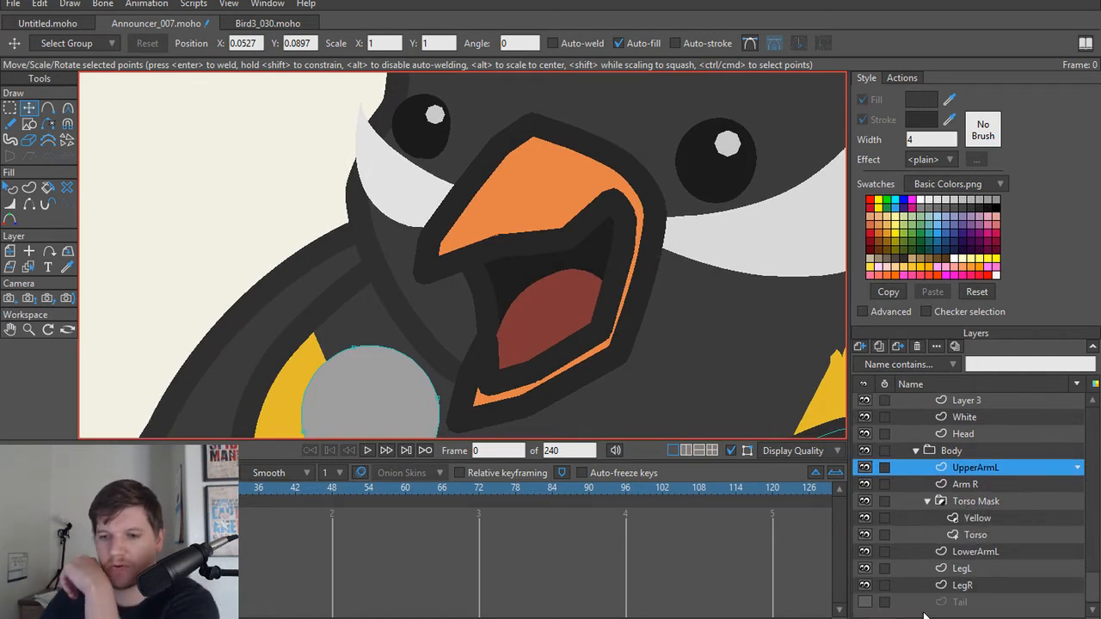
{"action": "left_click", "coordinate": [864, 602]}
{"action": "scroll", "coordinate": [695, 344], "scroll_direction": "down", "scroll_amount": 7}
{"action": "scroll", "coordinate": [695, 344], "scroll_direction": "down", "scroll_amount": 2}
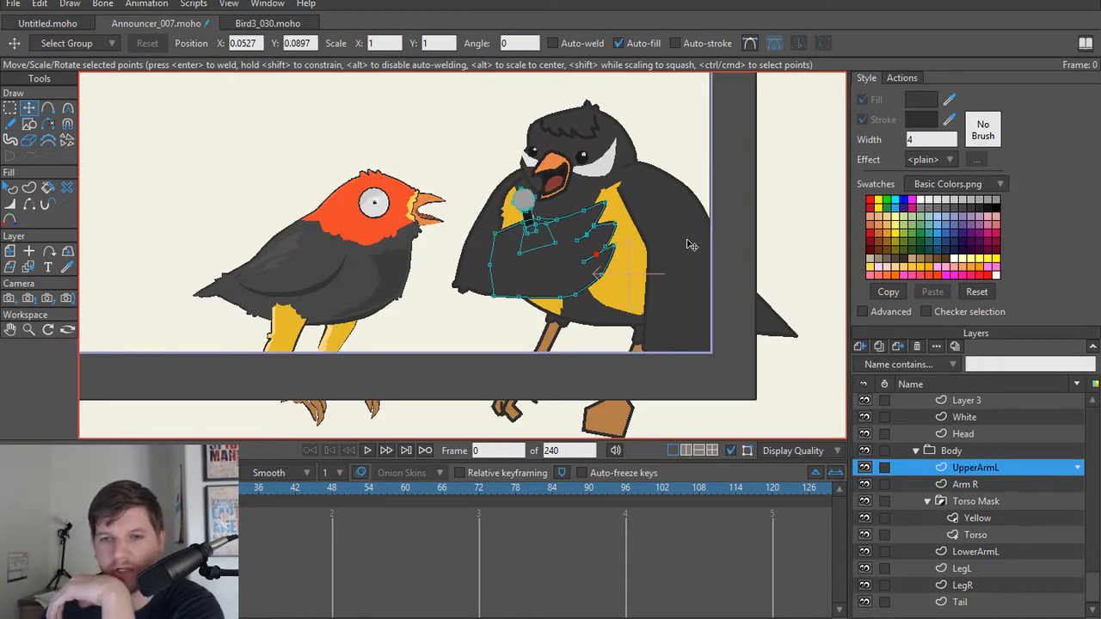
Step: Inspect the announcer's leg, Yellow and Torso Mask layers, toggle the mask's visibility, and collapse the Torso Mask and Body groups
{"action": "left_click", "coordinate": [907, 582]}
{"action": "left_click", "coordinate": [907, 567]}
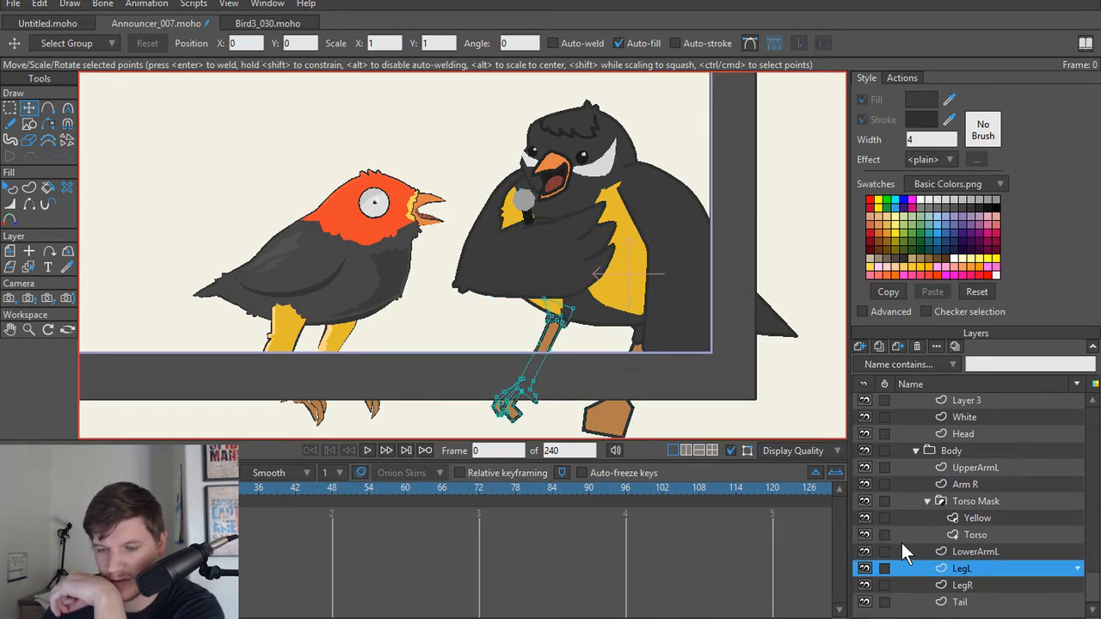
{"action": "left_click", "coordinate": [901, 544]}
{"action": "left_click", "coordinate": [901, 524]}
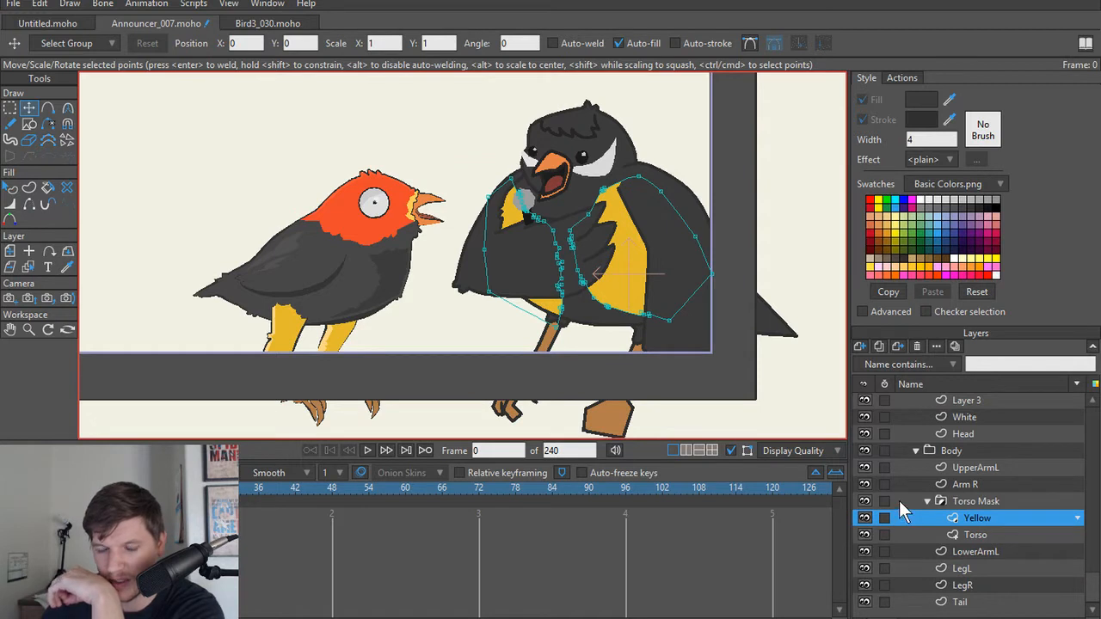
{"action": "left_click", "coordinate": [899, 501]}
{"action": "left_click", "coordinate": [926, 500]}
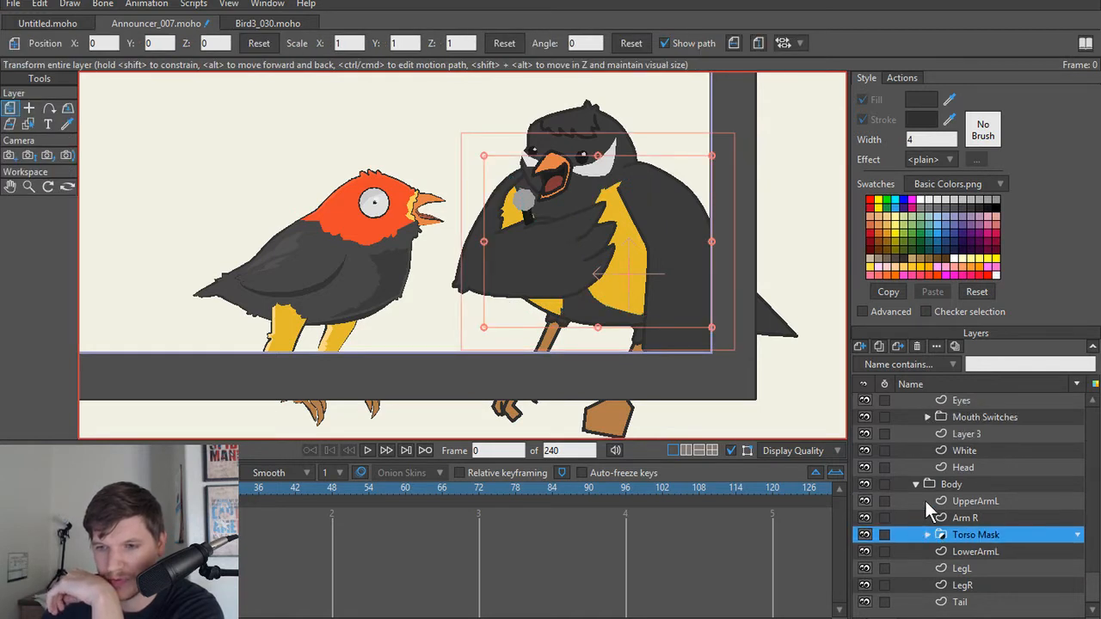
{"action": "left_click", "coordinate": [863, 535]}
{"action": "left_click", "coordinate": [863, 535]}
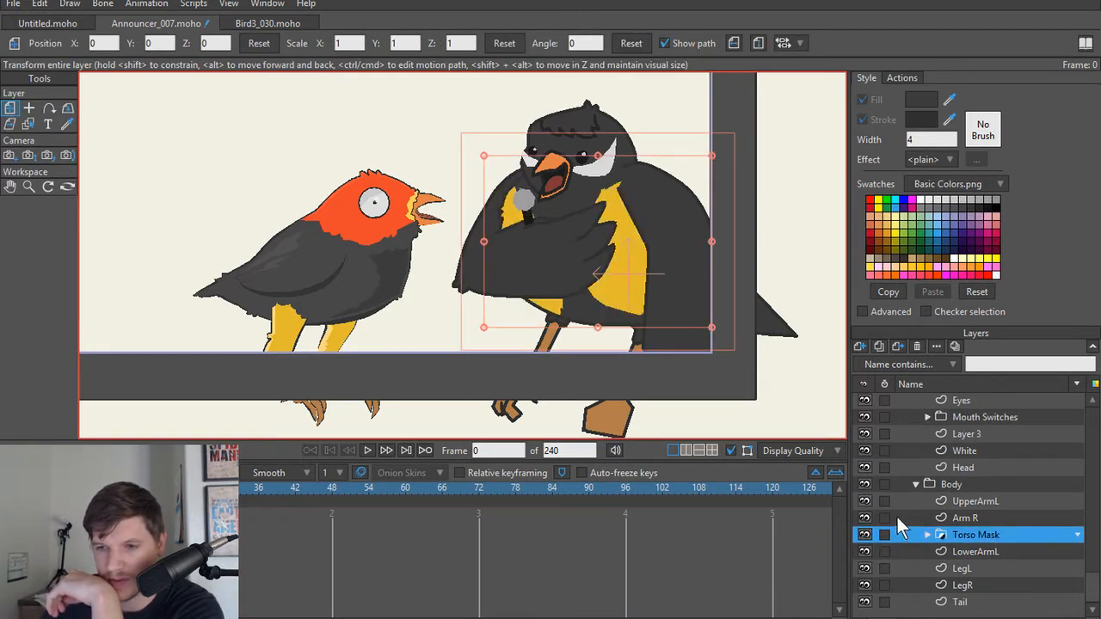
{"action": "left_click", "coordinate": [916, 485]}
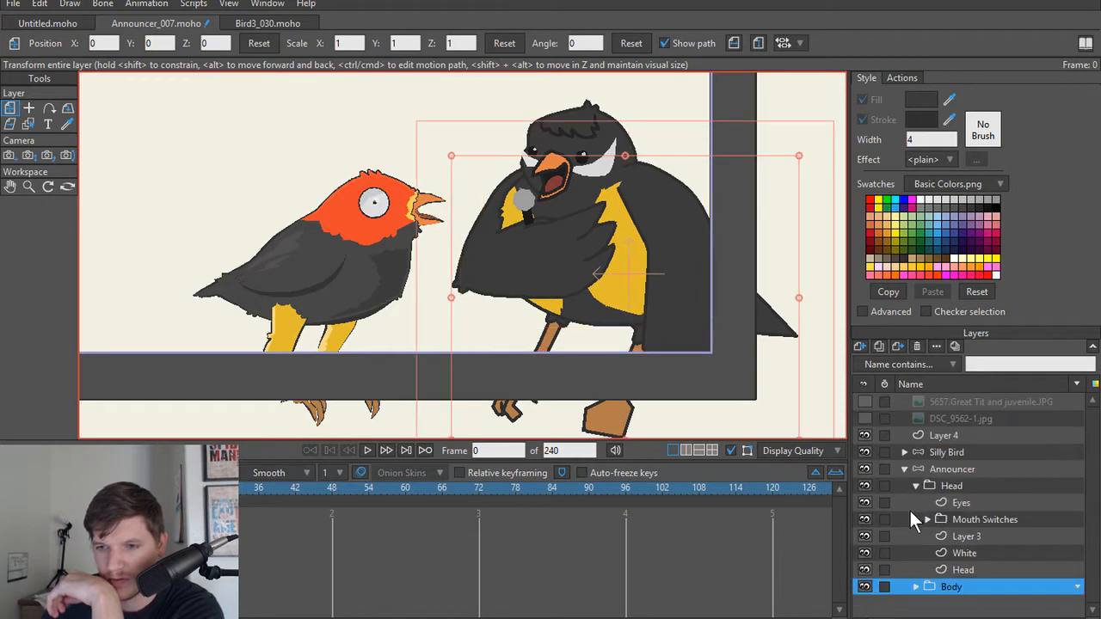
Step: Compare Layer 3 with the White layer in the announcer's Head group, and delete Layer 3
{"action": "left_click", "coordinate": [961, 555]}
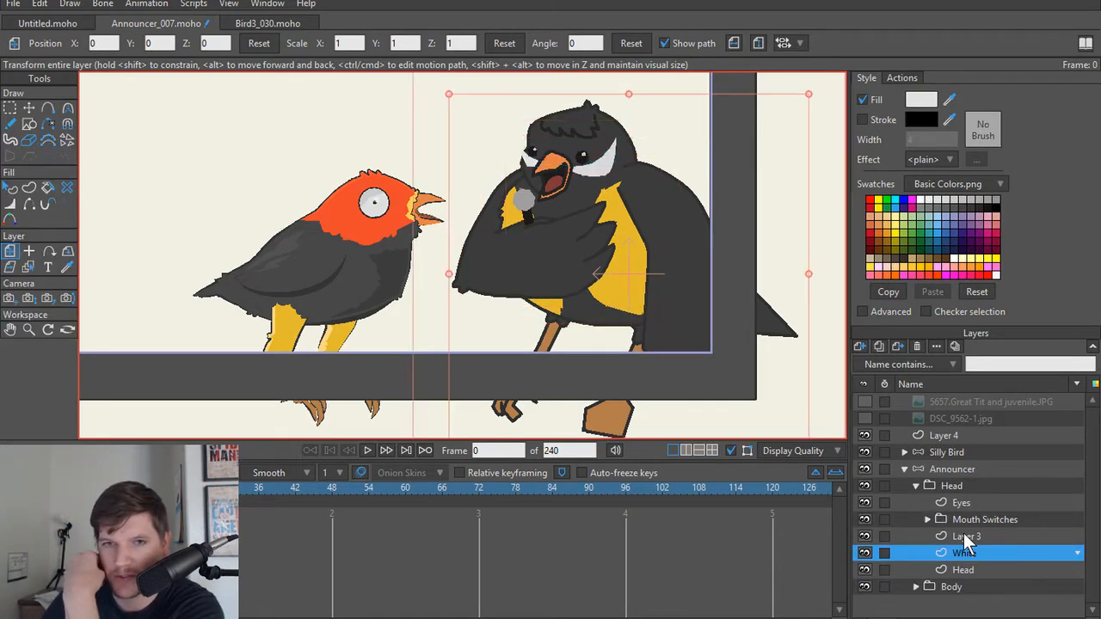
{"action": "left_click", "coordinate": [964, 537]}
{"action": "scroll", "coordinate": [545, 282], "scroll_direction": "up", "scroll_amount": 6}
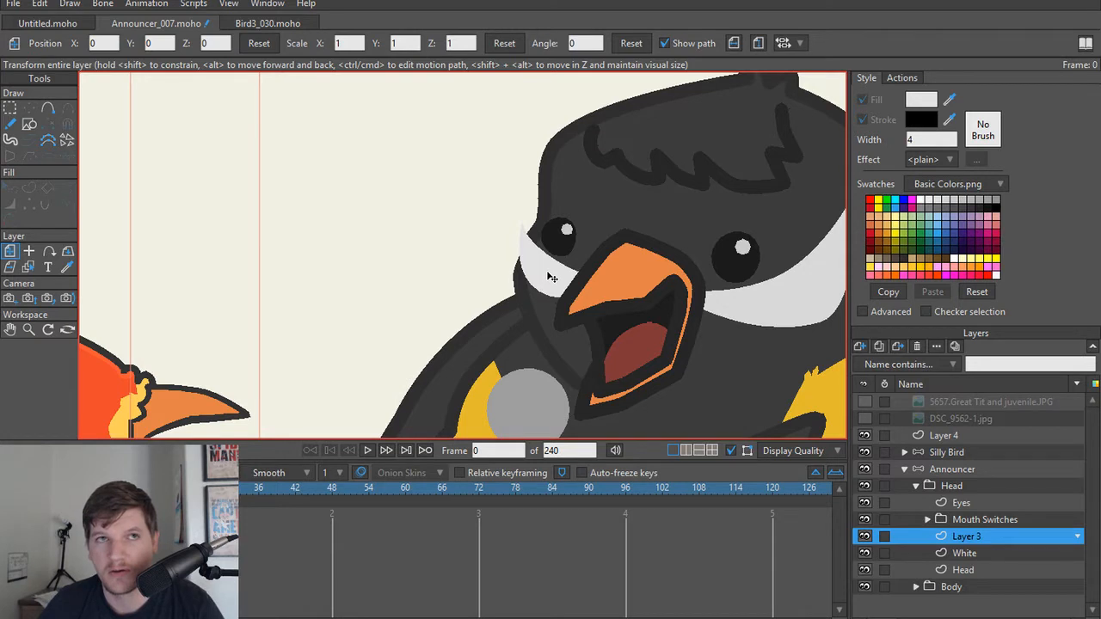
{"action": "left_click", "coordinate": [986, 552]}
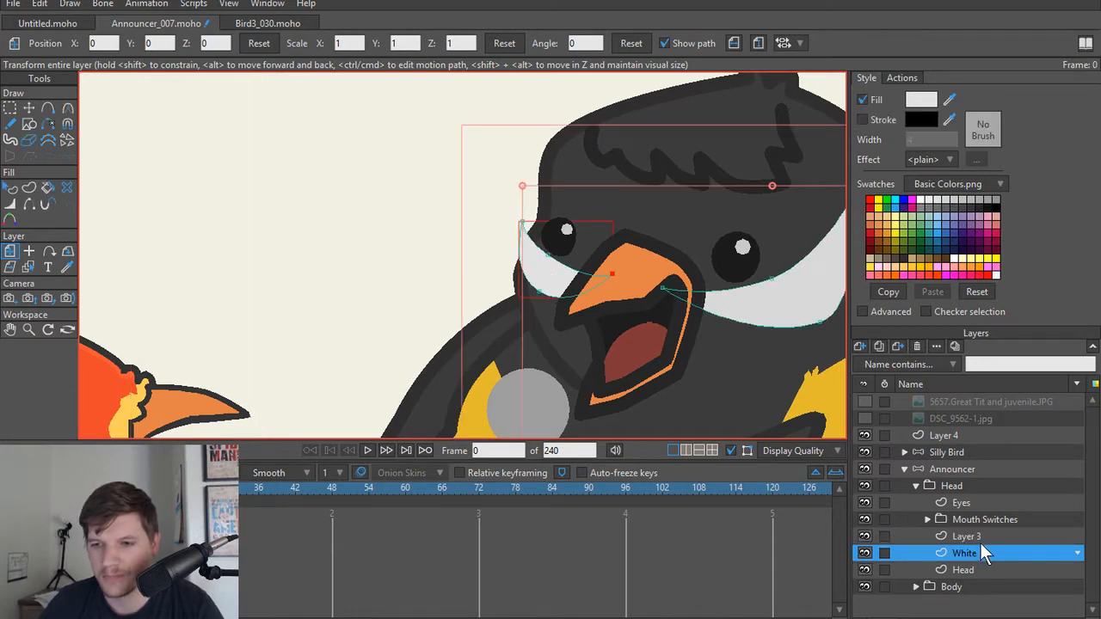
{"action": "left_click", "coordinate": [980, 540]}
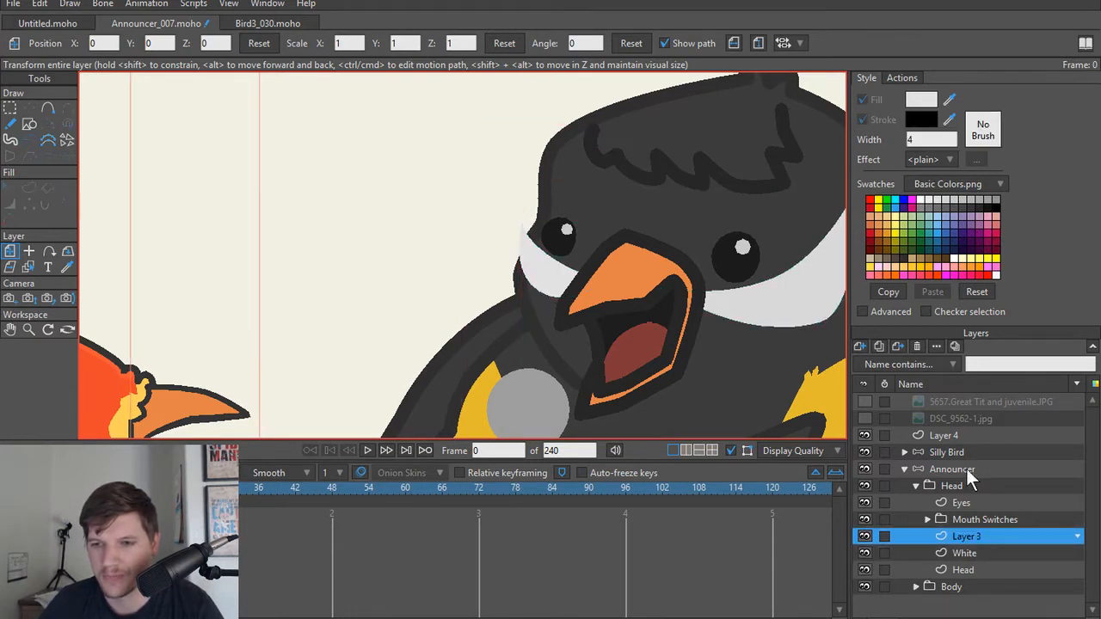
{"action": "left_click", "coordinate": [918, 347]}
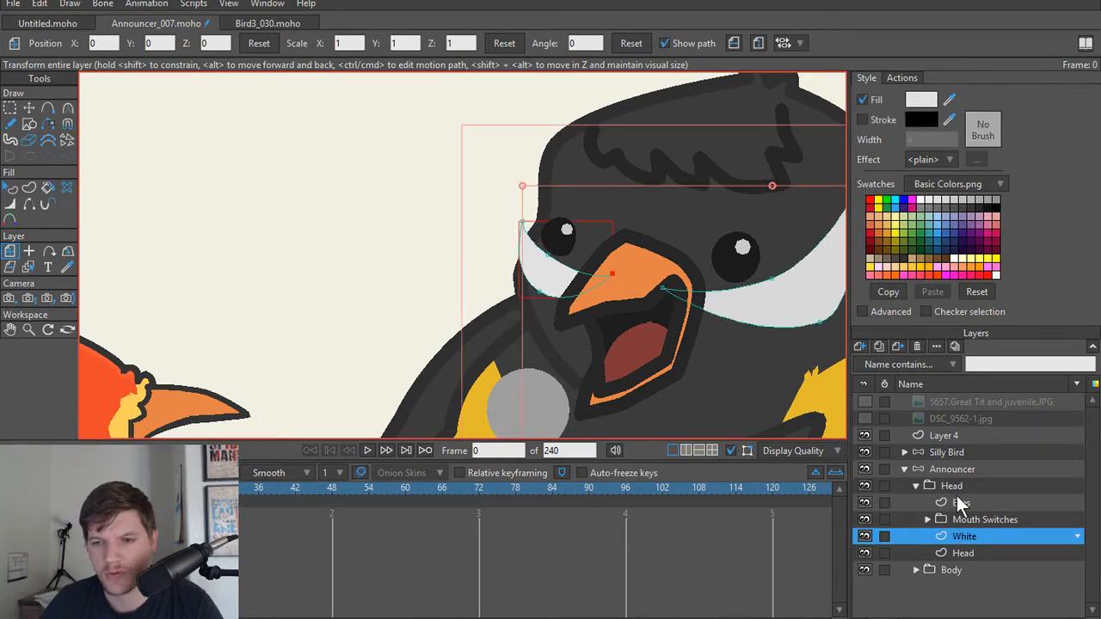
Step: Add a vector layer above Eyes in the announcer's Head group and name it Eyebrows
{"action": "left_click", "coordinate": [970, 500]}
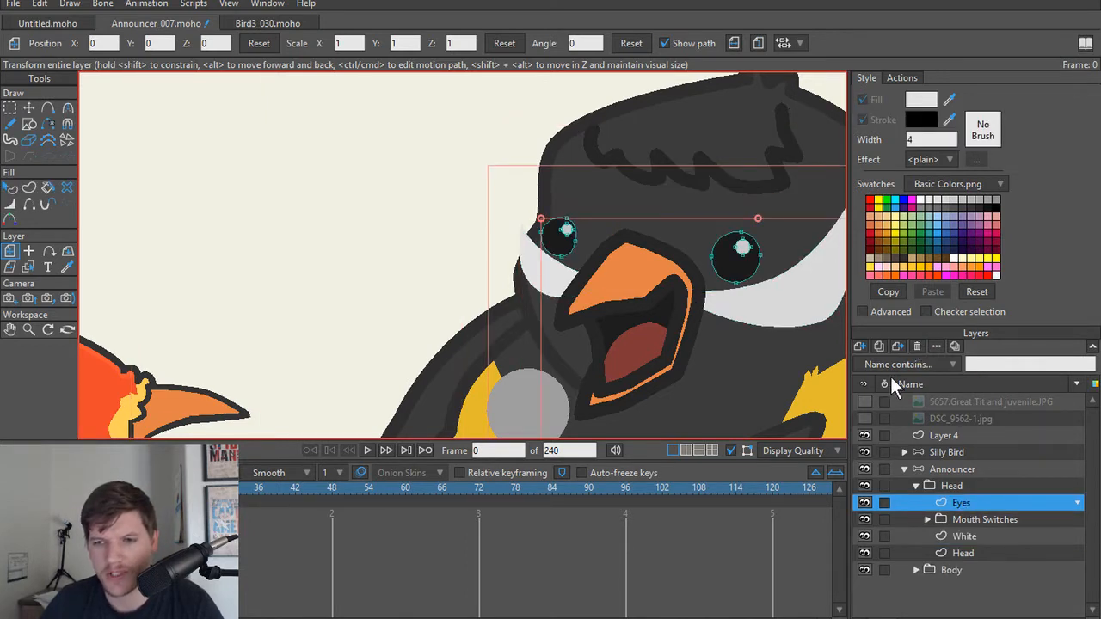
{"action": "left_click", "coordinate": [862, 348]}
{"action": "left_click", "coordinate": [869, 362]}
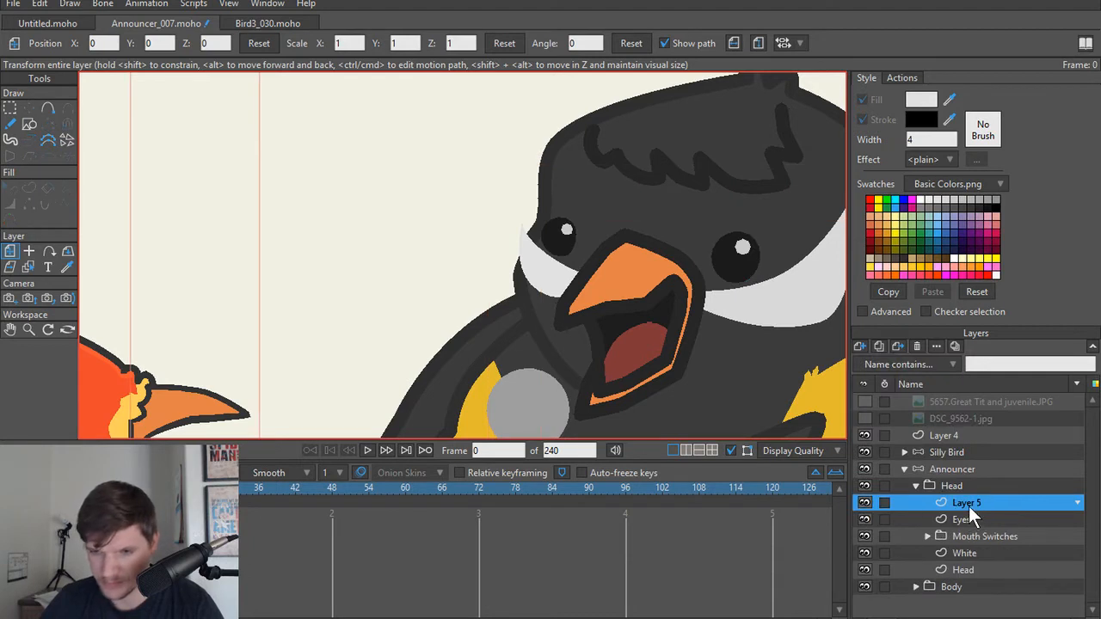
{"action": "double_click", "coordinate": [969, 504]}
{"action": "type", "text": "Eye"}
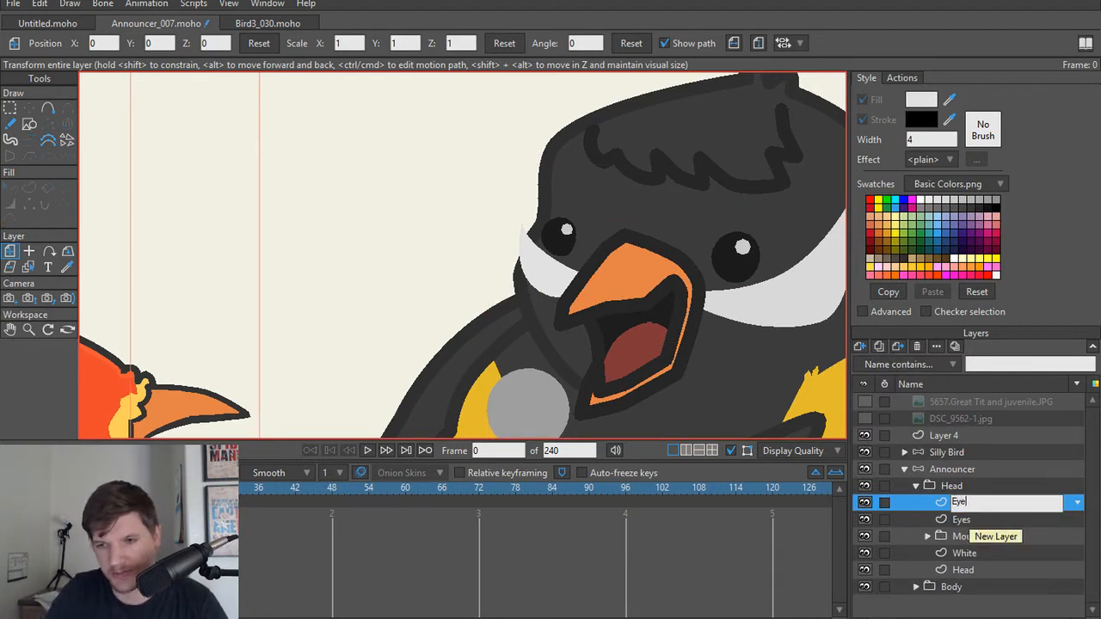
{"action": "type", "text": "brows"}
{"action": "key", "text": "Return"}
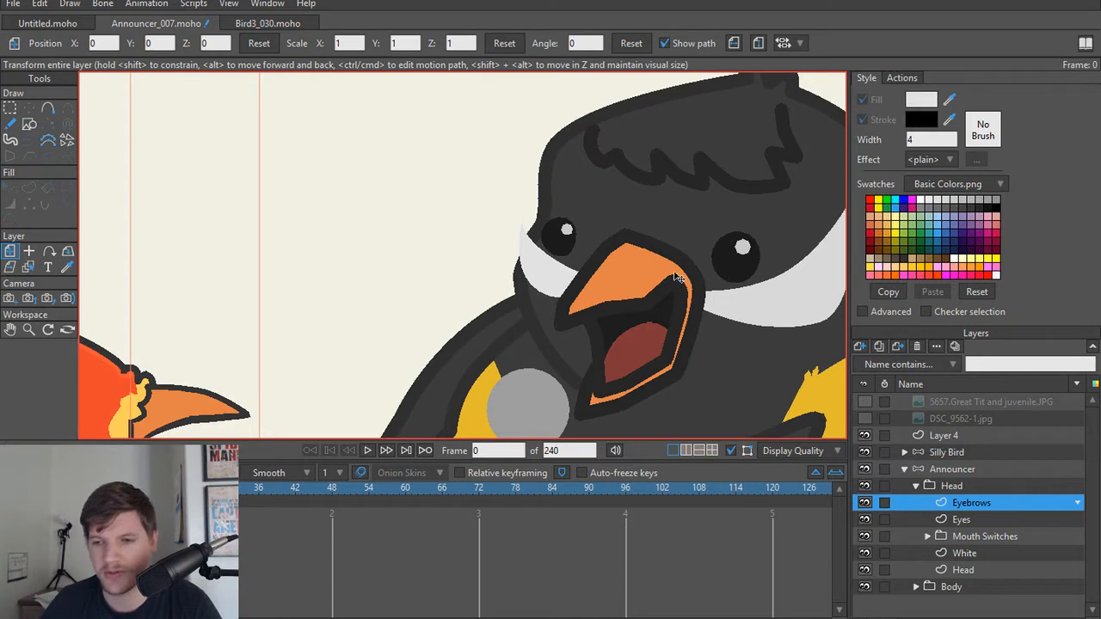
Step: Rename the Eyebrows layer to Eyebrow
{"action": "double_click", "coordinate": [1000, 500]}
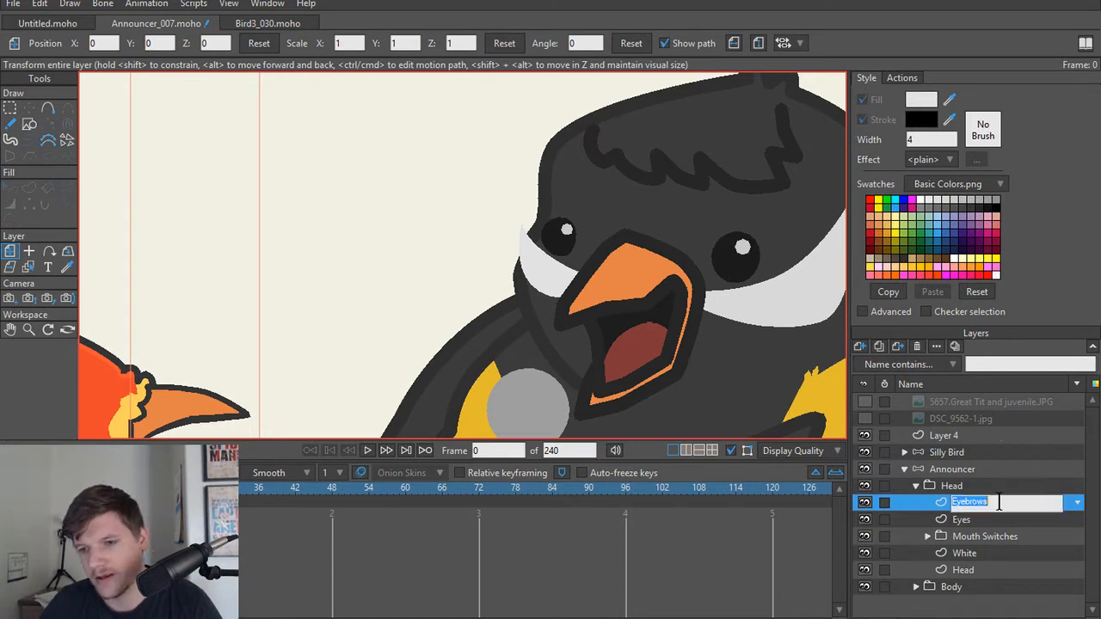
{"action": "left_click", "coordinate": [993, 501]}
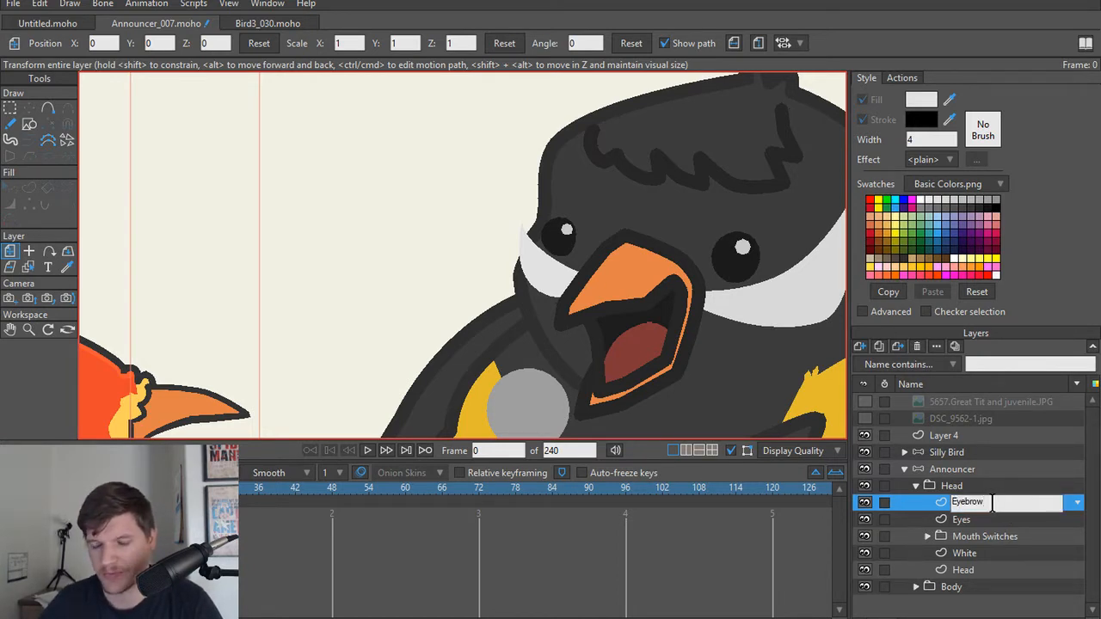
{"action": "key", "text": "Return"}
Step: Draw a closed six-point eyebrow shape with sharp corners just above the announcer's eye farthest from the body, overlapping the head's edge
{"action": "scroll", "coordinate": [487, 214], "scroll_direction": "up", "scroll_amount": 3}
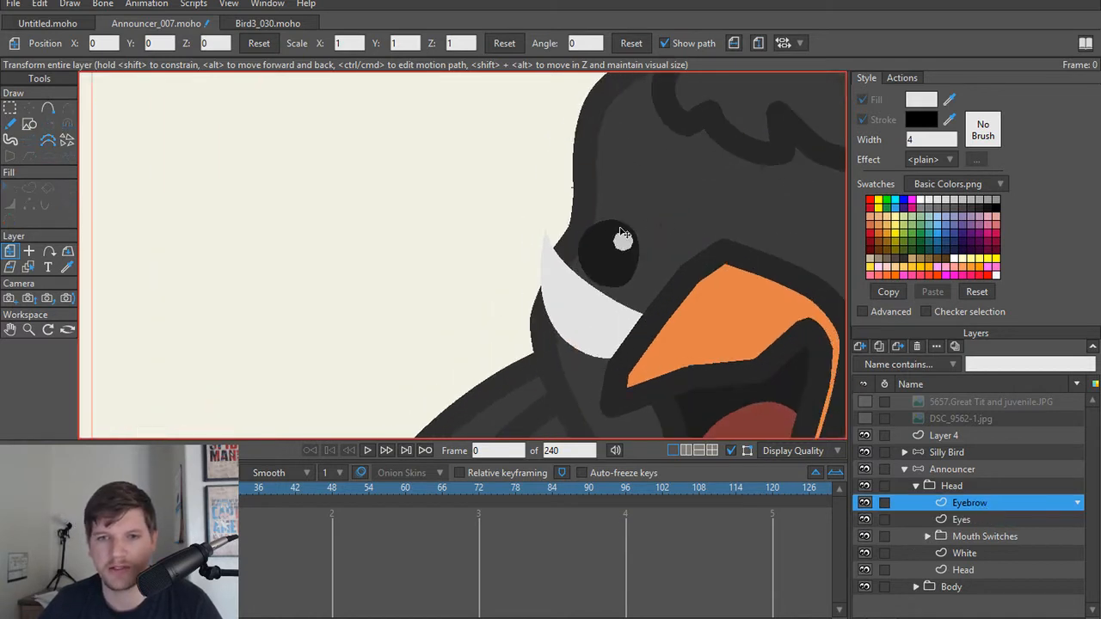
{"action": "key", "text": "a"}
{"action": "left_click_drag", "start_coordinate": [645, 232], "coordinate": [584, 232]}
{"action": "left_click_drag", "start_coordinate": [584, 232], "coordinate": [530, 223]}
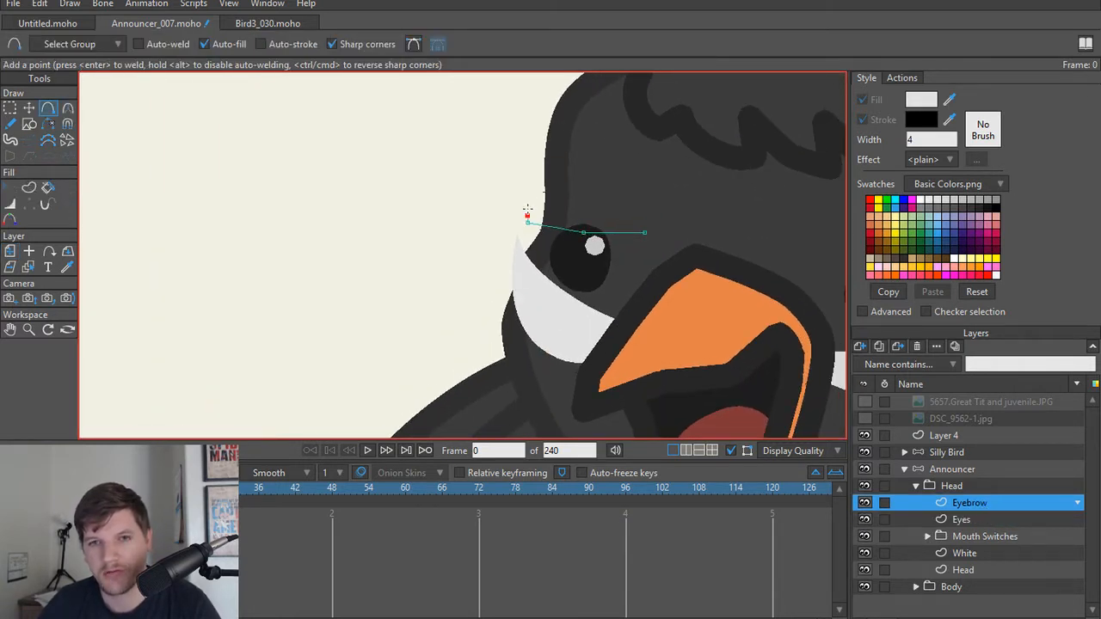
{"action": "left_click_drag", "start_coordinate": [532, 156], "coordinate": [645, 232]}
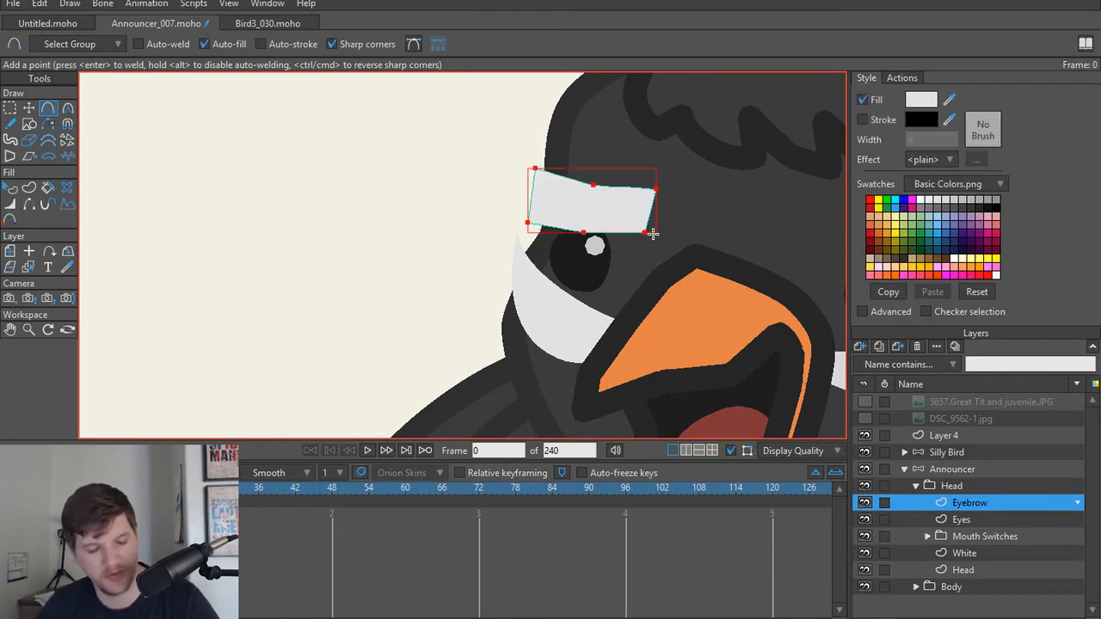
Step: Fill the eyebrow shape with the dark grey sampled from the announcer's head
{"action": "key", "text": "q"}
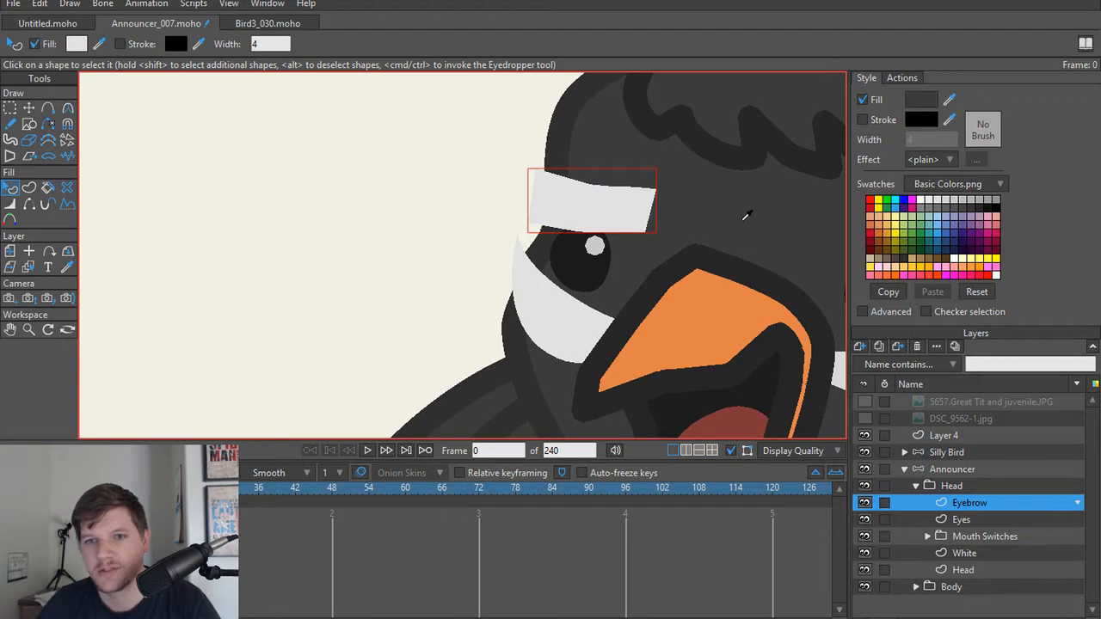
{"action": "left_click", "coordinate": [730, 227], "text": "ctrl"}
{"action": "scroll", "coordinate": [609, 244], "scroll_direction": "up", "scroll_amount": 1}
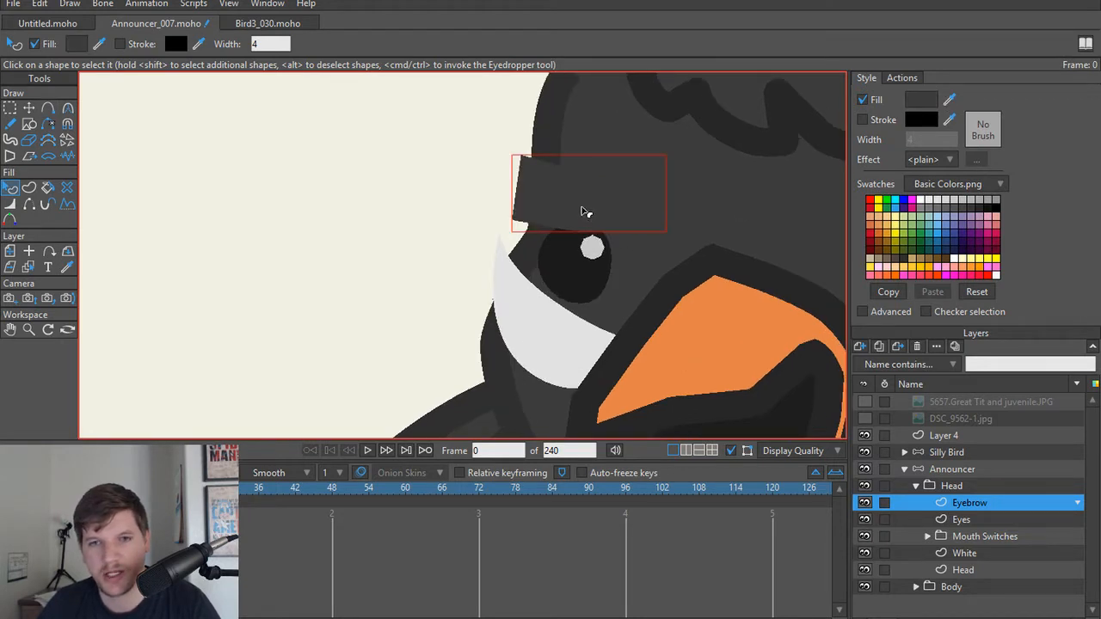
{"action": "scroll", "coordinate": [593, 204], "scroll_direction": "down", "scroll_amount": 1}
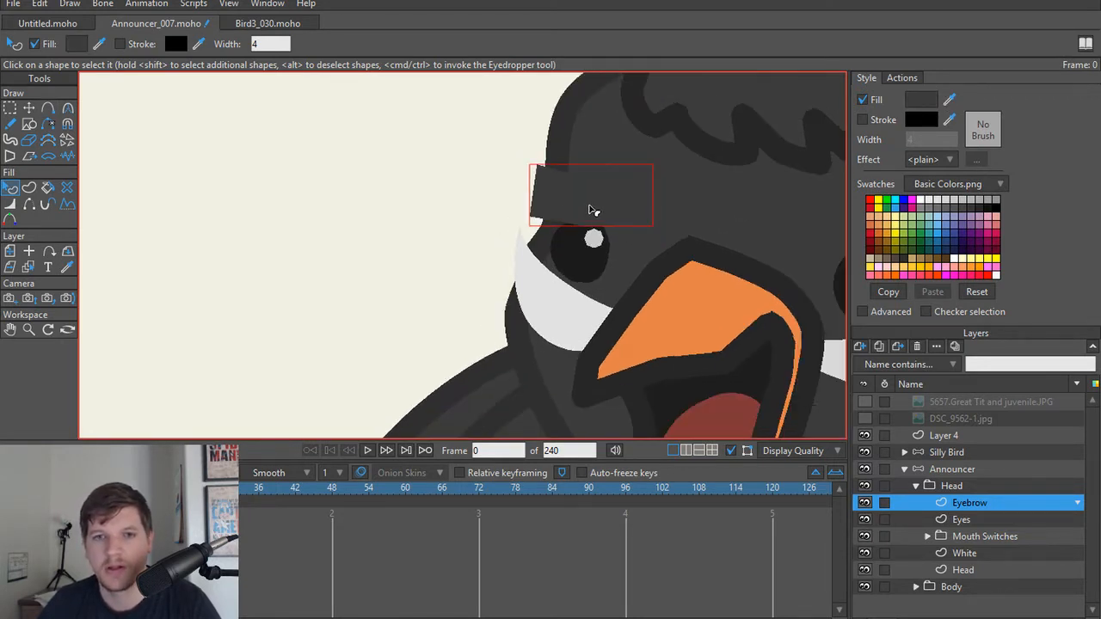
{"action": "scroll", "coordinate": [590, 209], "scroll_direction": "up", "scroll_amount": 1}
{"action": "scroll", "coordinate": [554, 206], "scroll_direction": "down", "scroll_amount": 1}
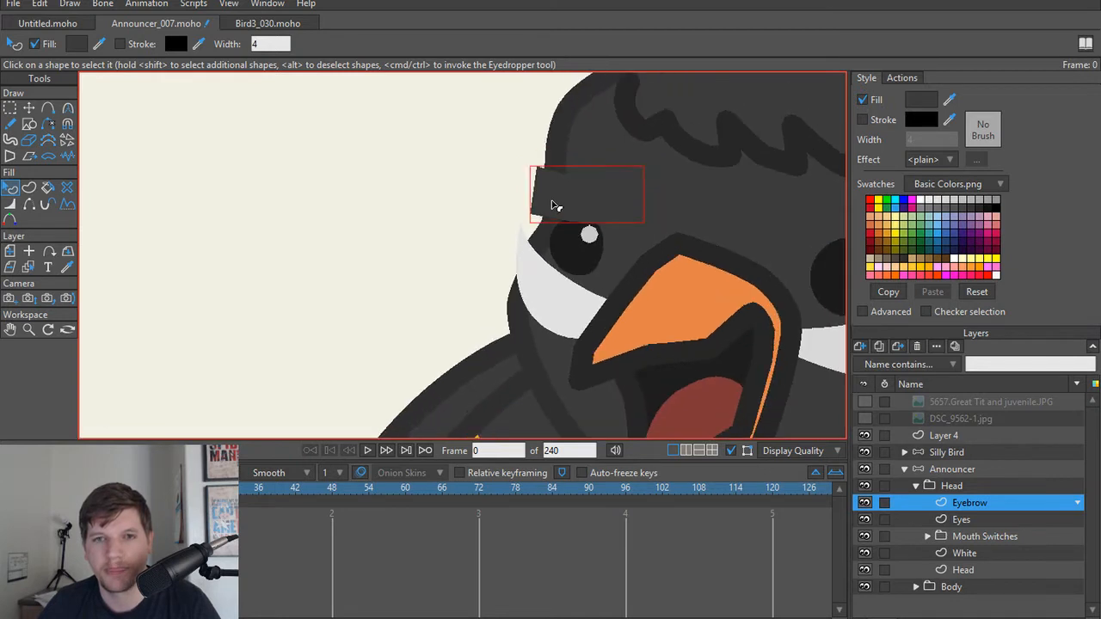
{"action": "scroll", "coordinate": [554, 205], "scroll_direction": "up", "scroll_amount": 1}
{"action": "scroll", "coordinate": [554, 206], "scroll_direction": "up", "scroll_amount": 1}
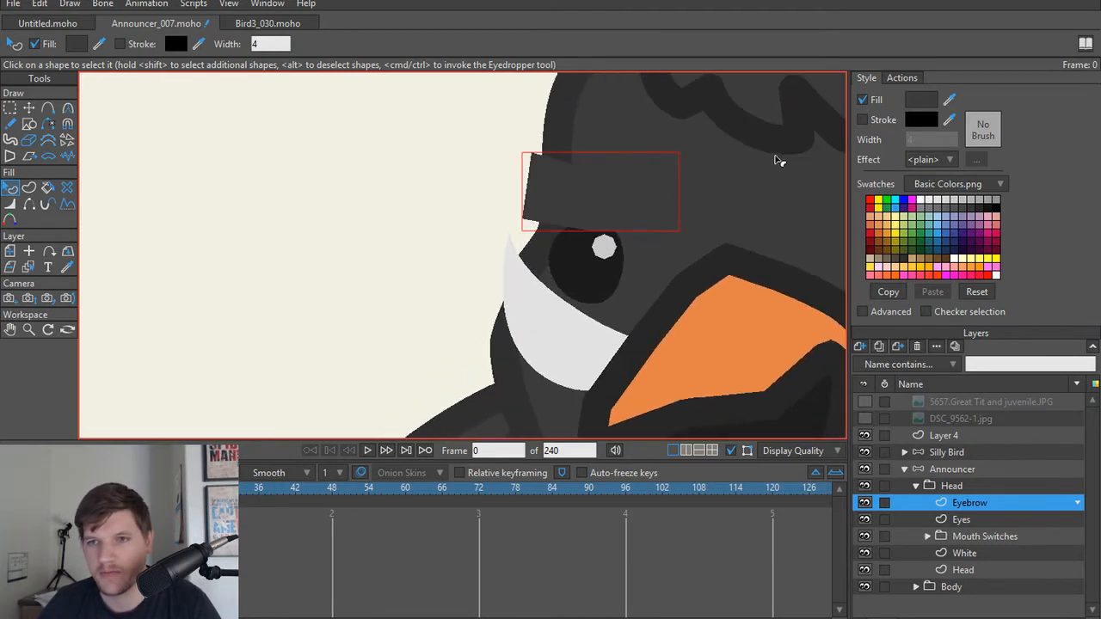
Step: Turn on the eyebrow's stroke and colour it with the darker grey sampled from the head's outline
{"action": "left_click", "coordinate": [863, 120]}
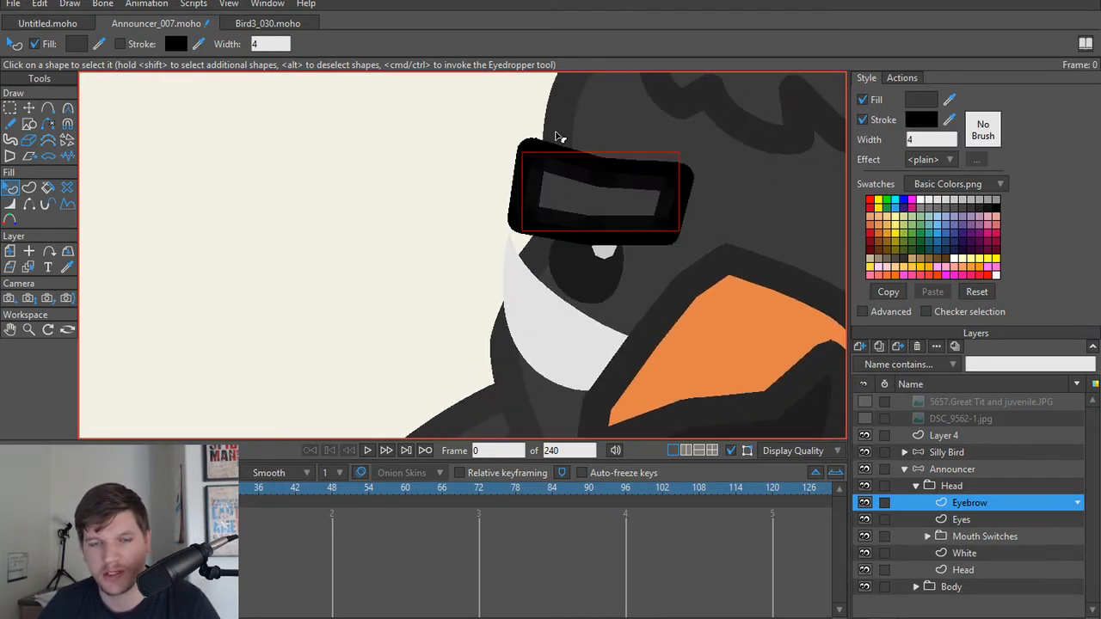
{"action": "left_click", "coordinate": [556, 132], "text": "ctrl+alt"}
{"action": "scroll", "coordinate": [621, 201], "scroll_direction": "down", "scroll_amount": 1}
Step: Hide the eyebrow's inner upper edge, add a point on its outer upper edge, and hide the segment between that point and the middle
{"action": "key", "text": "t"}
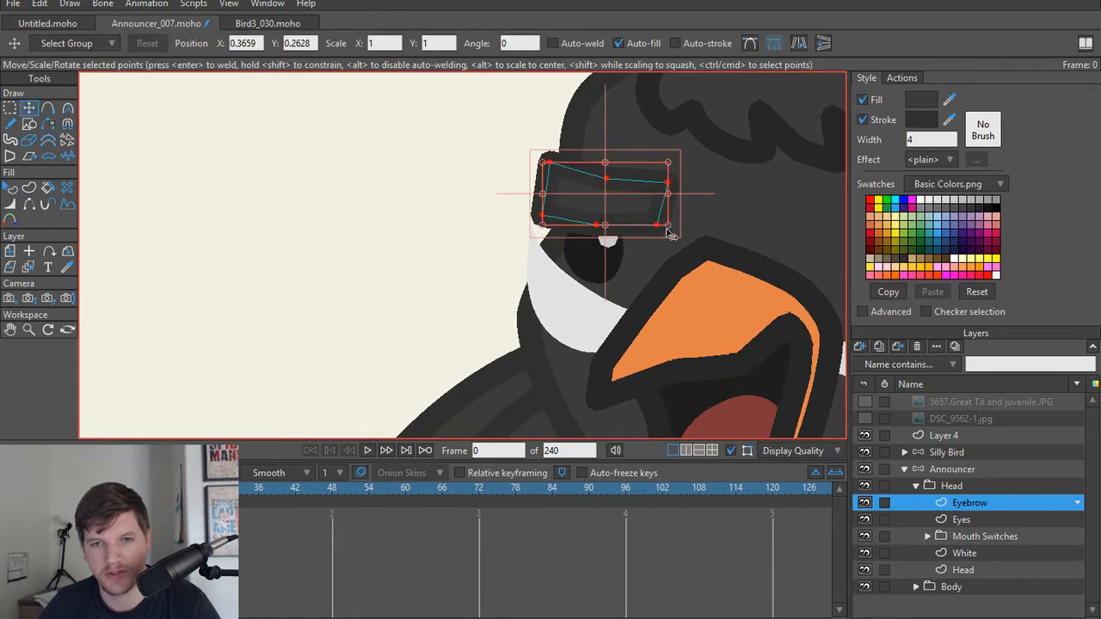
{"action": "left_click", "coordinate": [697, 226]}
{"action": "scroll", "coordinate": [655, 194], "scroll_direction": "up", "scroll_amount": 1}
{"action": "key", "text": "h"}
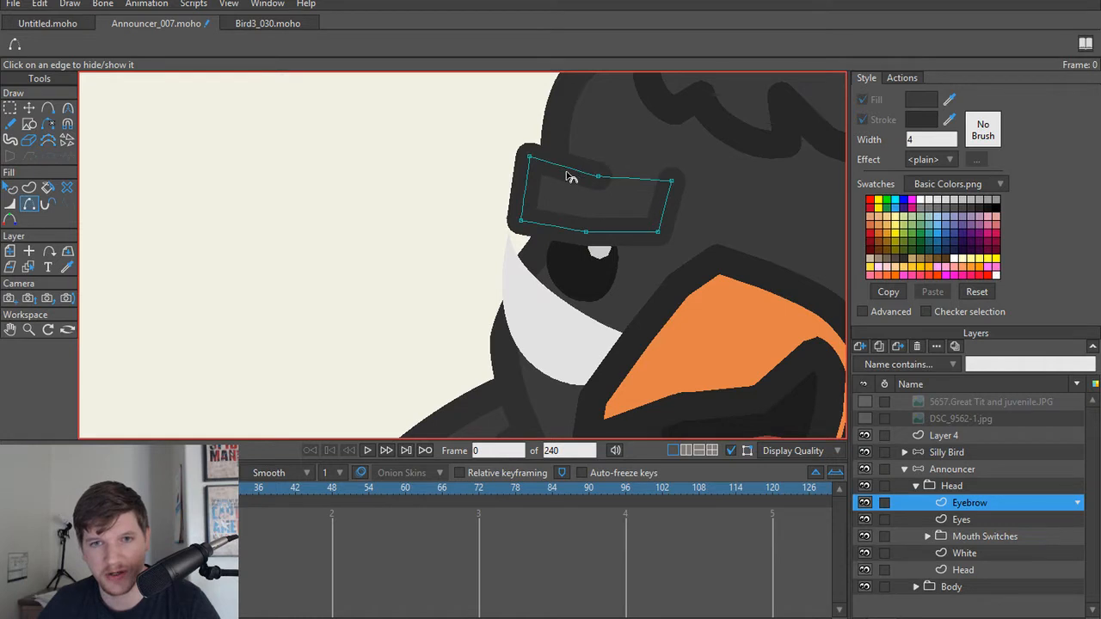
{"action": "key", "text": "a"}
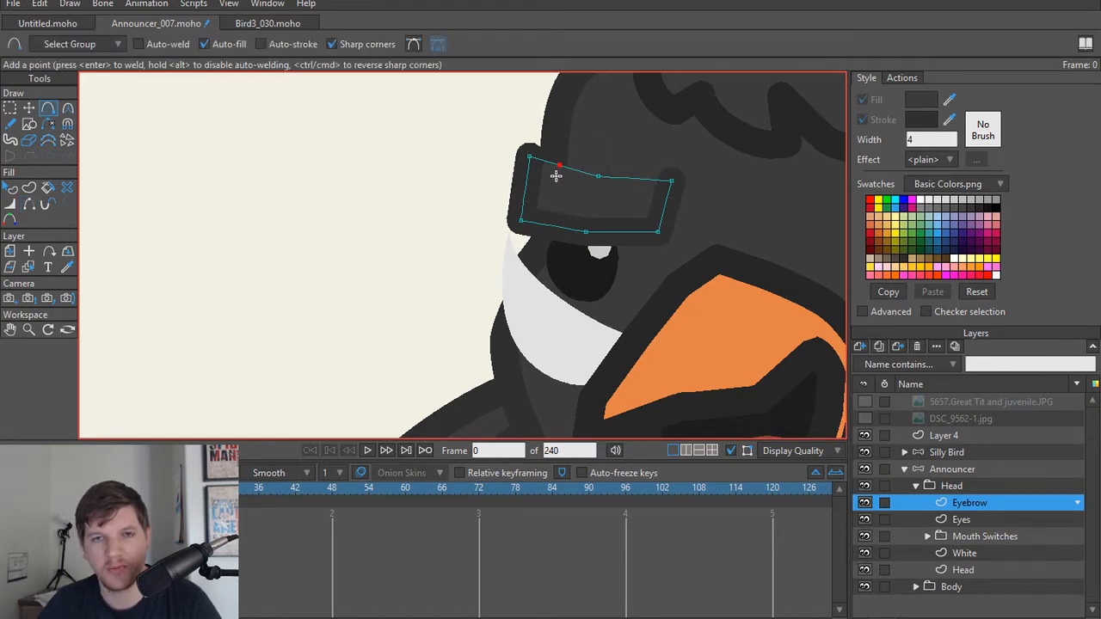
{"action": "key", "text": "h"}
Step: Add a point on the eyebrow's outer side and reposition the outer-end points to fit the end against the head's contour
{"action": "key", "text": "t"}
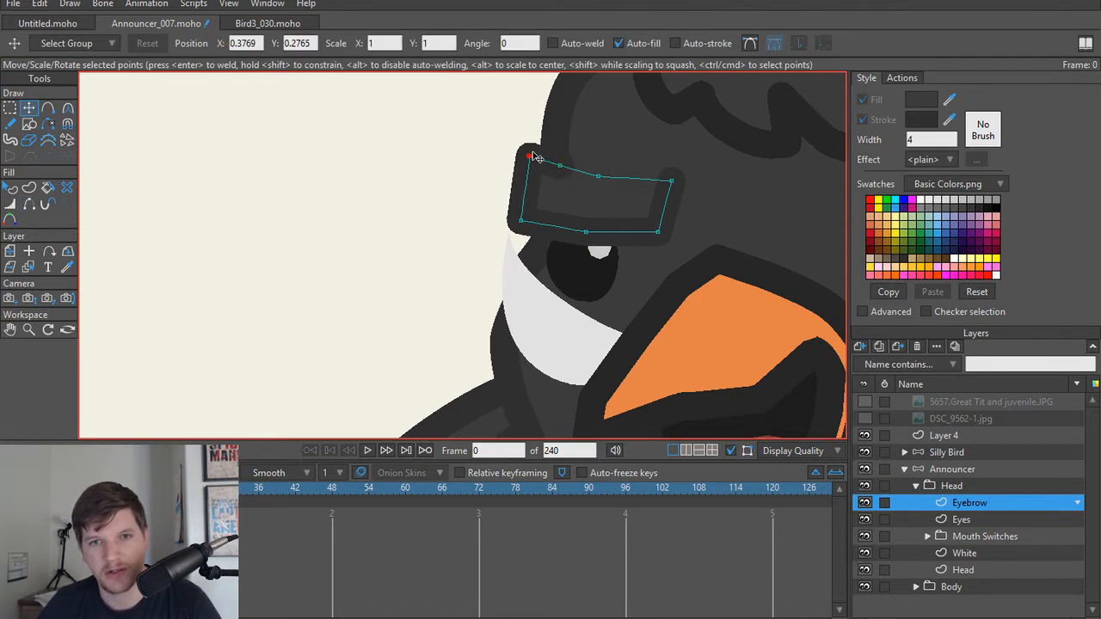
{"action": "scroll", "coordinate": [553, 256], "scroll_direction": "down", "scroll_amount": 1}
{"action": "scroll", "coordinate": [553, 257], "scroll_direction": "up", "scroll_amount": 2}
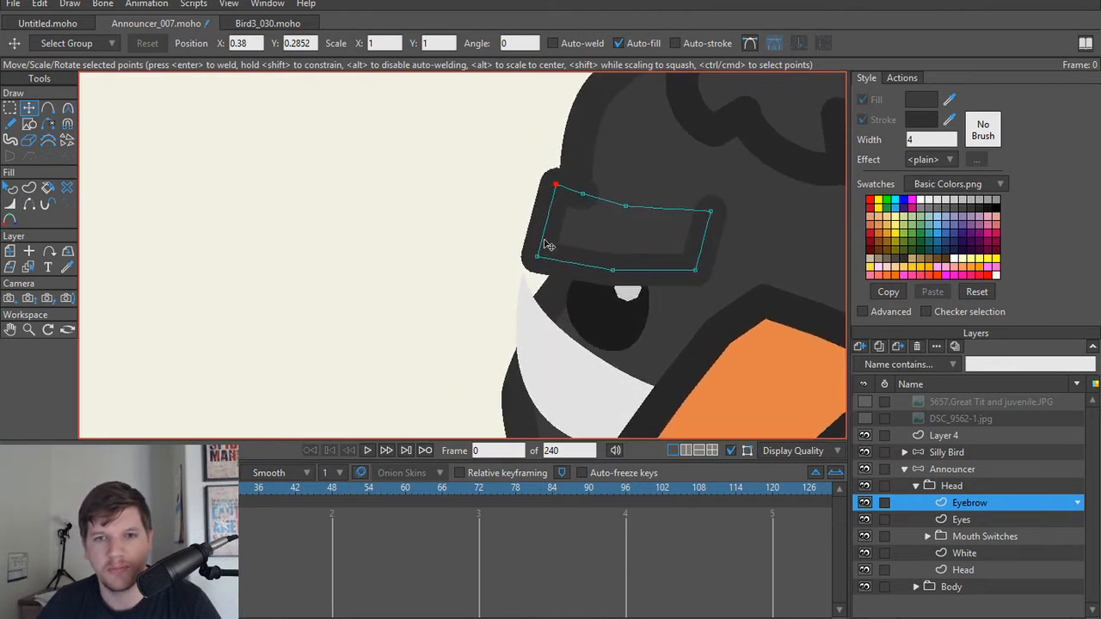
{"action": "key", "text": "a"}
{"action": "key", "text": "t"}
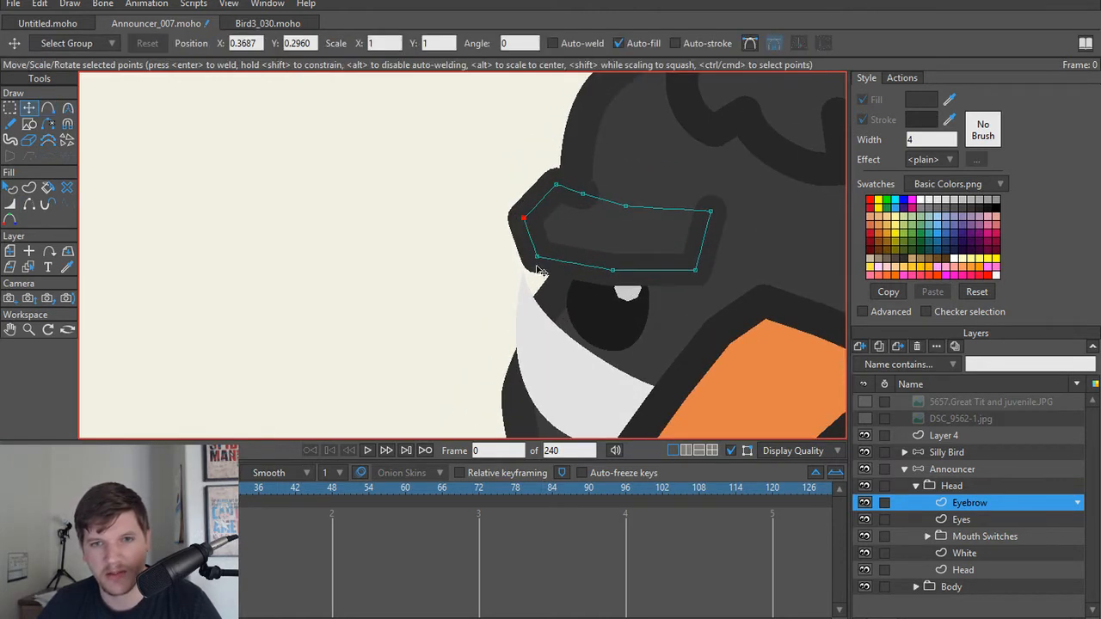
{"action": "left_click_drag", "start_coordinate": [538, 258], "coordinate": [618, 272]}
{"action": "mouse_move", "coordinate": [529, 226]}
{"action": "left_mouse_down"}
{"action": "mouse_move", "coordinate": [556, 240]}
{"action": "mouse_move", "coordinate": [544, 229]}
{"action": "left_mouse_up"}
{"action": "left_click_drag", "start_coordinate": [565, 188], "coordinate": [578, 195]}
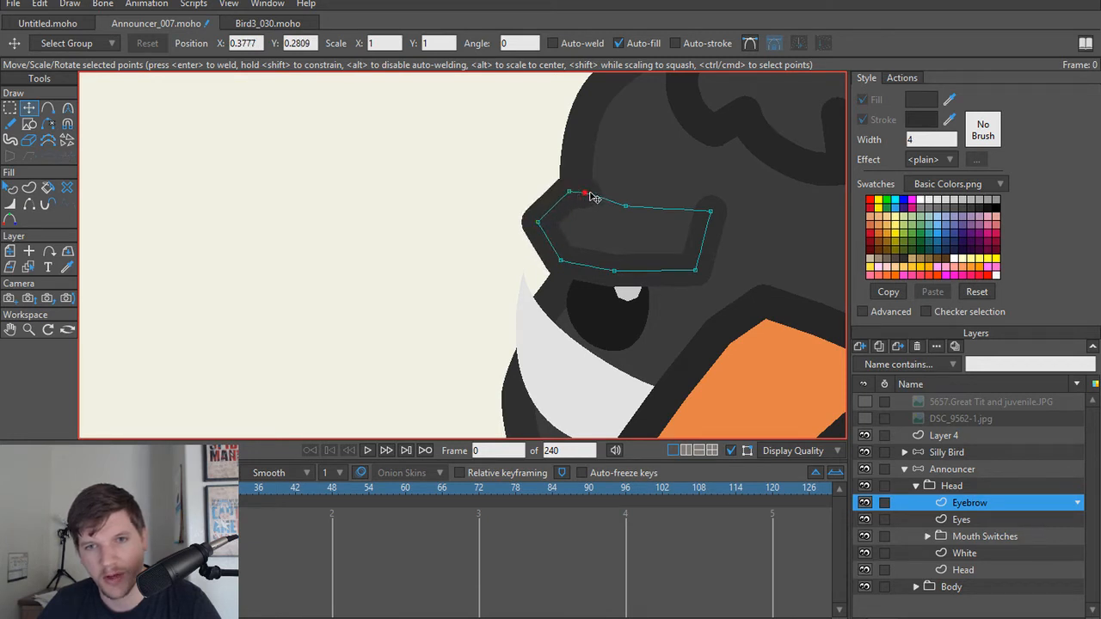
Step: Delete the extra point on the eyebrow's outer upper edge and hide the rejoined edge up to the middle point
{"action": "left_click", "coordinate": [582, 196]}
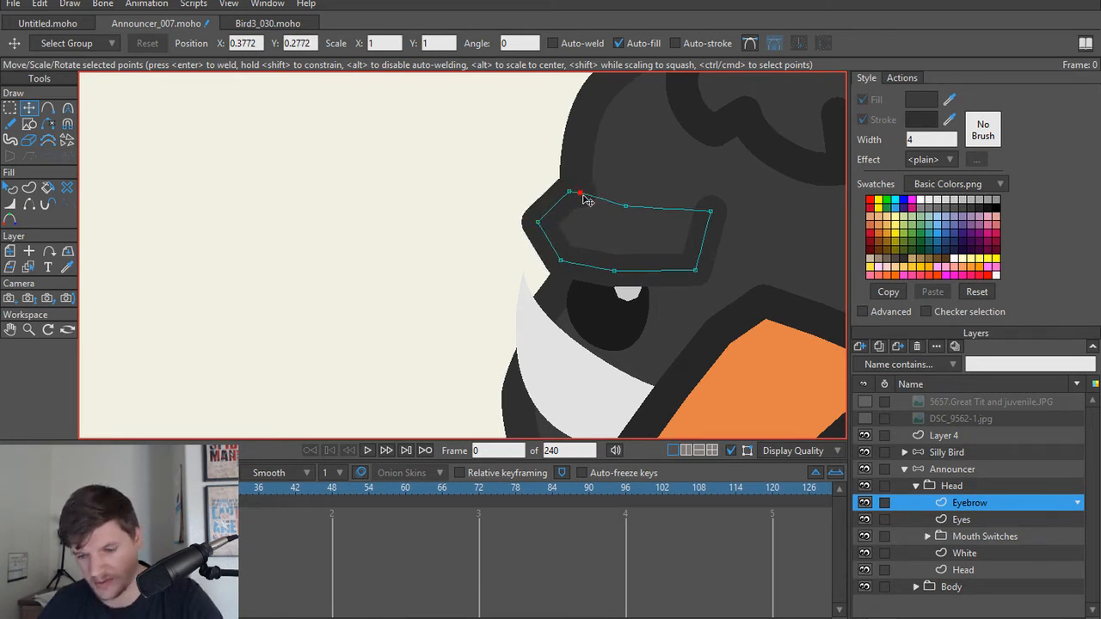
{"action": "key", "text": "Delete"}
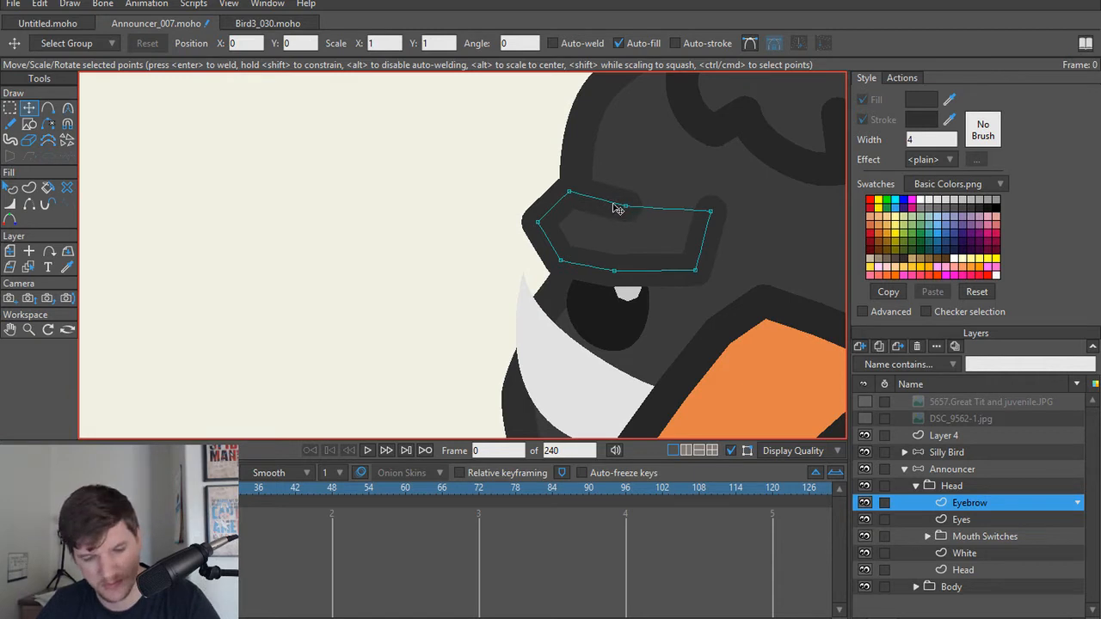
{"action": "key", "text": "h"}
Step: Adjust the eyebrow's outer-end points, curve the outer middle point to about 0.56, and round the lower inner corner
{"action": "key", "text": "t"}
{"action": "mouse_move", "coordinate": [569, 191]}
{"action": "left_mouse_down"}
{"action": "mouse_move", "coordinate": [586, 191]}
{"action": "mouse_move", "coordinate": [575, 190]}
{"action": "left_mouse_up"}
{"action": "left_click_drag", "start_coordinate": [539, 222], "coordinate": [966, 517]}
{"action": "key", "text": "c"}
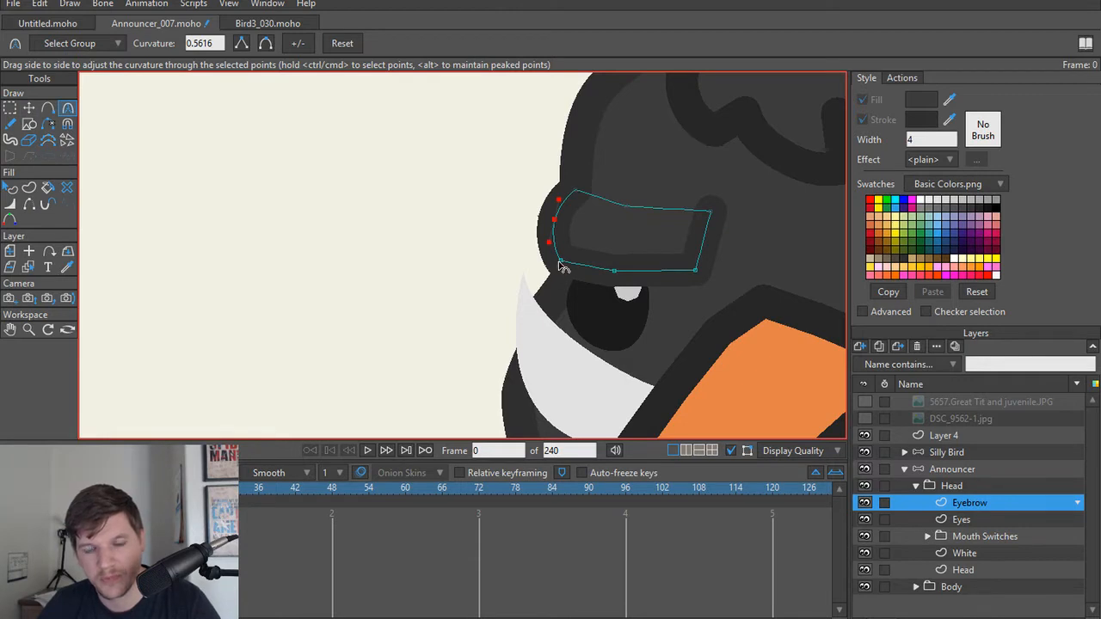
{"action": "left_click", "coordinate": [561, 259]}
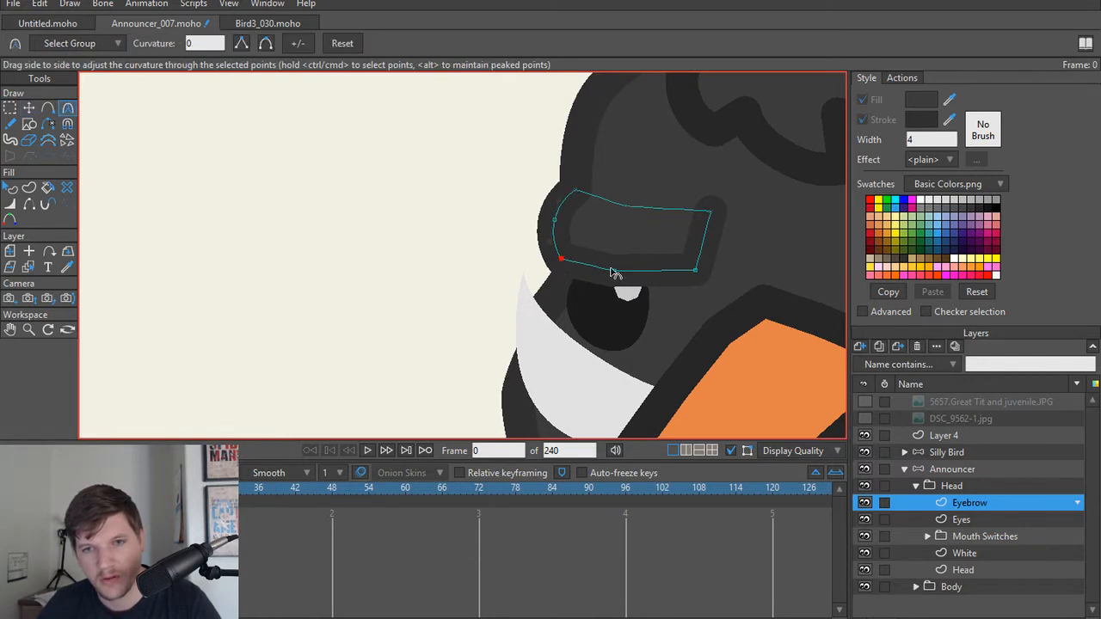
Step: Extend the eyebrow's inner end toward the beak by moving its two corner points, placing the upper tip at about X 0.3587, Y 0.2195
{"action": "key", "text": "t"}
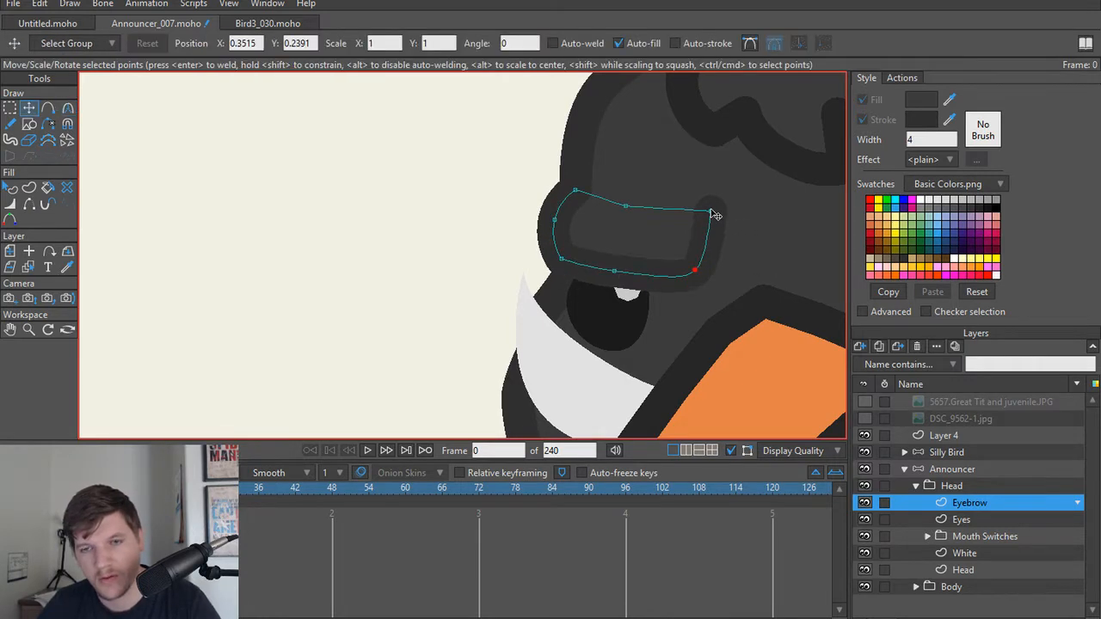
{"action": "left_click_drag", "start_coordinate": [710, 211], "coordinate": [767, 225]}
{"action": "left_click_drag", "start_coordinate": [694, 272], "coordinate": [571, 289]}
{"action": "scroll", "coordinate": [761, 253], "scroll_direction": "down", "scroll_amount": 2}
{"action": "scroll", "coordinate": [559, 261], "scroll_direction": "up", "scroll_amount": 1}
{"action": "left_click_drag", "start_coordinate": [573, 202], "coordinate": [567, 210]}
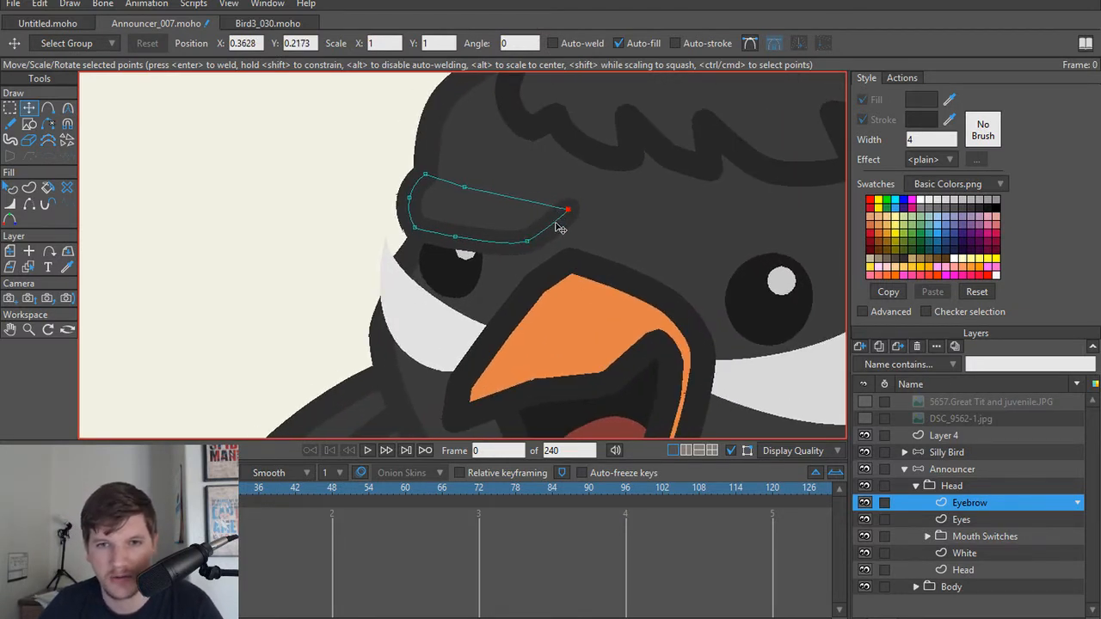
{"action": "left_click_drag", "start_coordinate": [526, 242], "coordinate": [536, 246]}
{"action": "left_click", "coordinate": [569, 209]}
{"action": "left_click_drag", "start_coordinate": [570, 209], "coordinate": [576, 210]}
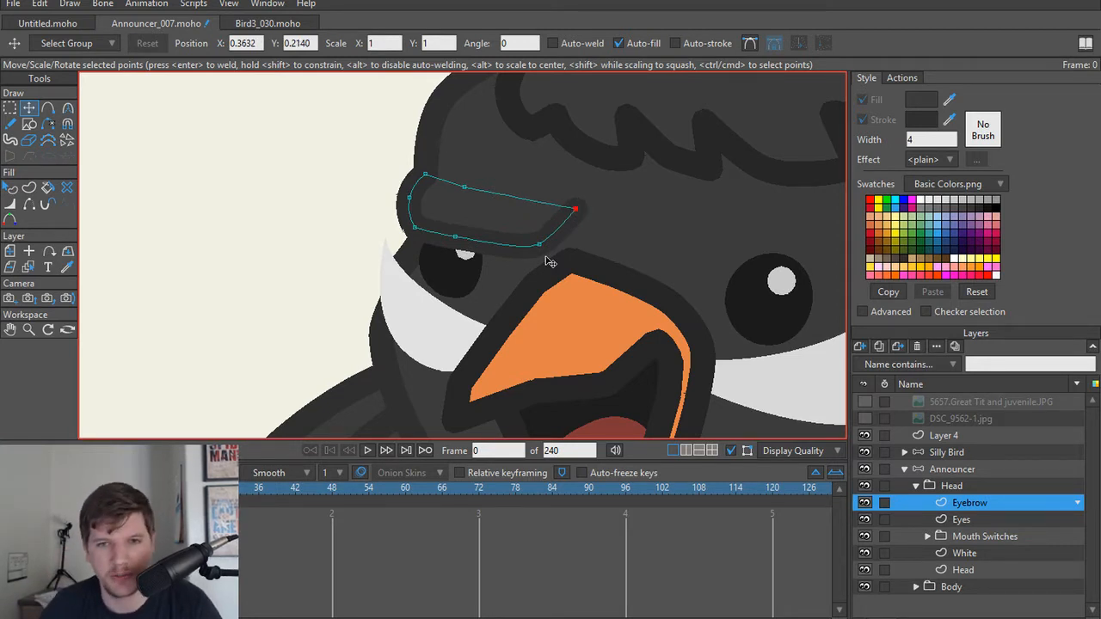
{"action": "scroll", "coordinate": [545, 253], "scroll_direction": "down", "scroll_amount": 1}
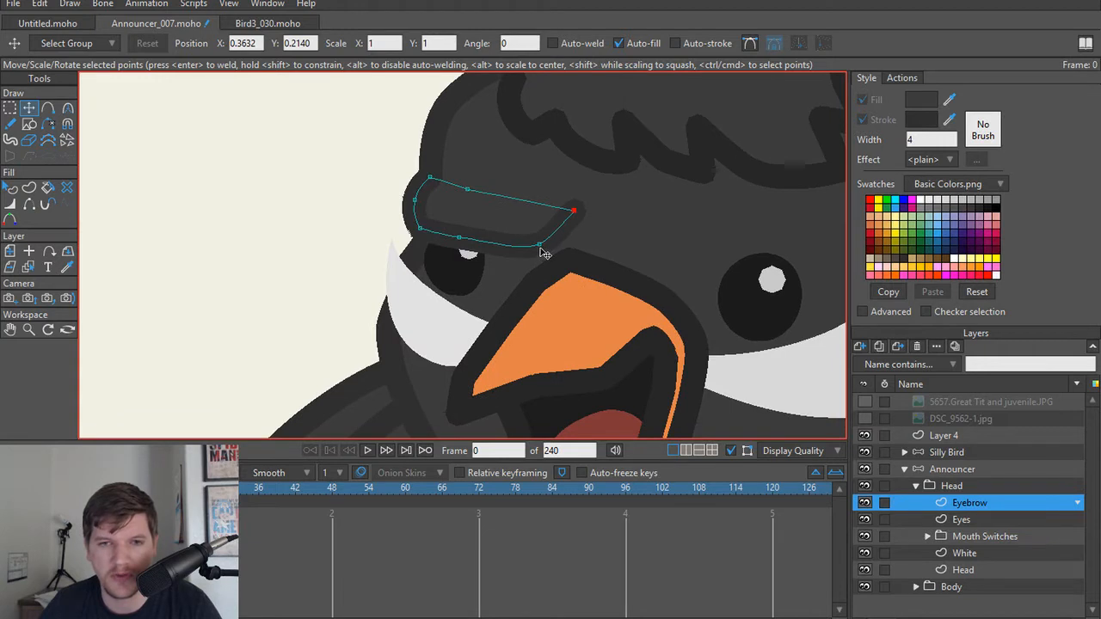
{"action": "mouse_move", "coordinate": [574, 212]}
{"action": "left_mouse_down"}
{"action": "mouse_move", "coordinate": [535, 247]}
{"action": "mouse_move", "coordinate": [566, 221]}
{"action": "left_mouse_up"}
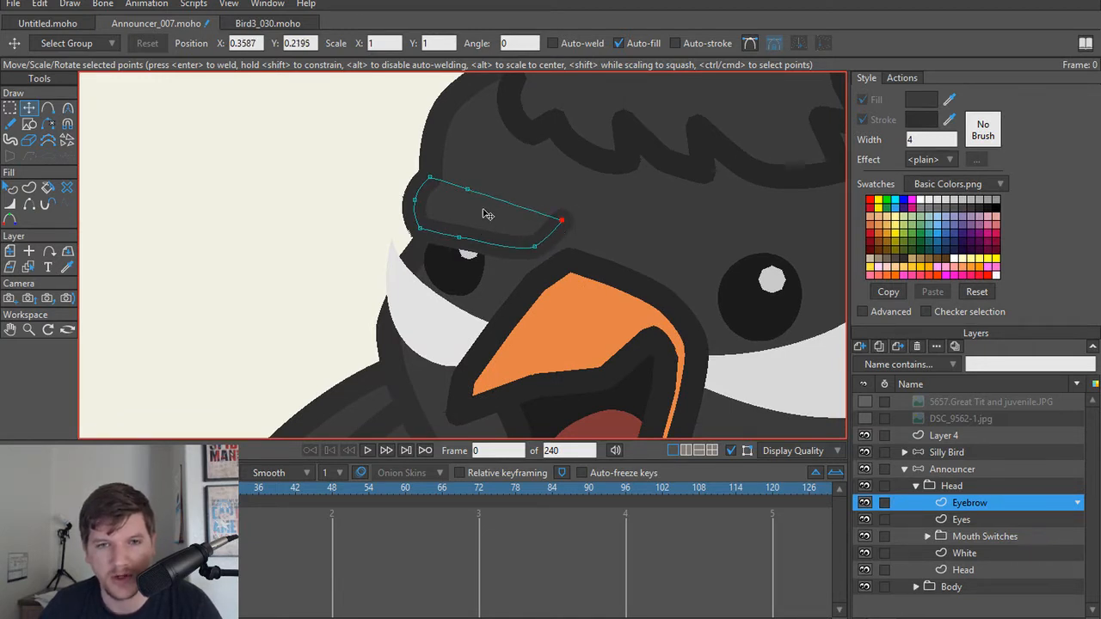
Step: Render frame 0 to check the announcer's eyebrow alongside the Silly Bird, and close the render
{"action": "scroll", "coordinate": [488, 216], "scroll_direction": "down", "scroll_amount": 1}
{"action": "scroll", "coordinate": [479, 224], "scroll_direction": "down", "scroll_amount": 1}
{"action": "scroll", "coordinate": [619, 292], "scroll_direction": "down", "scroll_amount": 1}
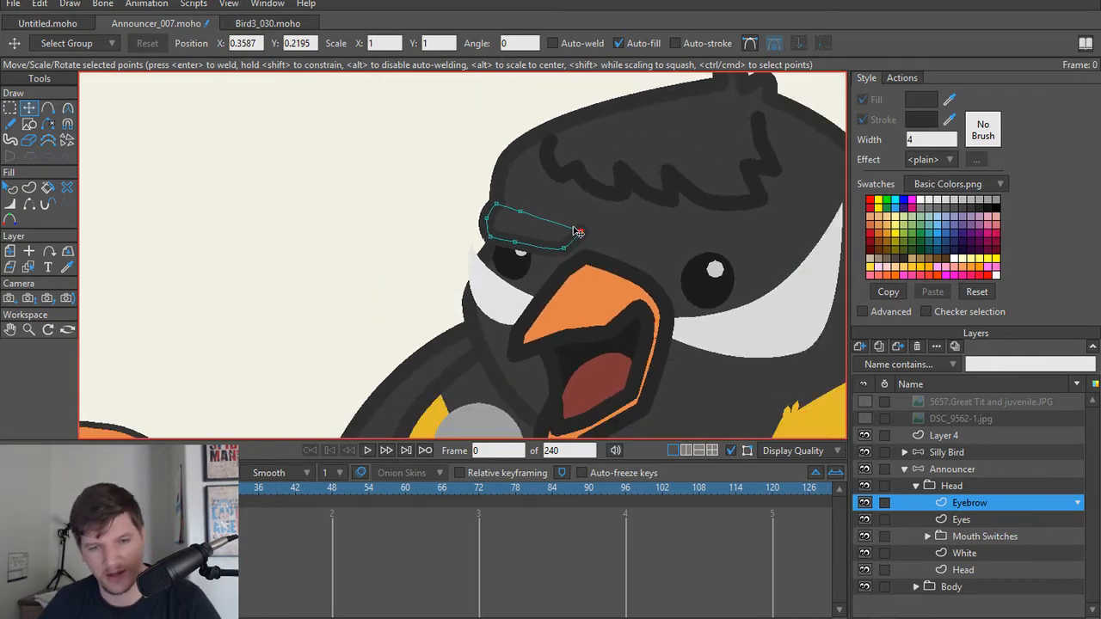
{"action": "key", "text": "ctrl+r"}
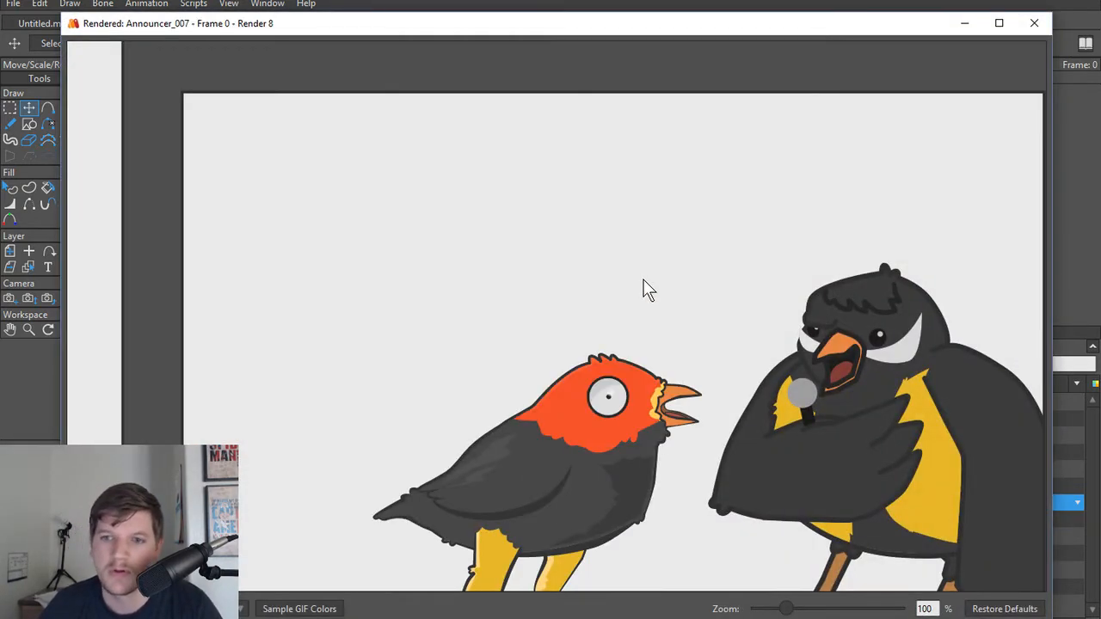
{"action": "left_click", "coordinate": [1034, 23]}
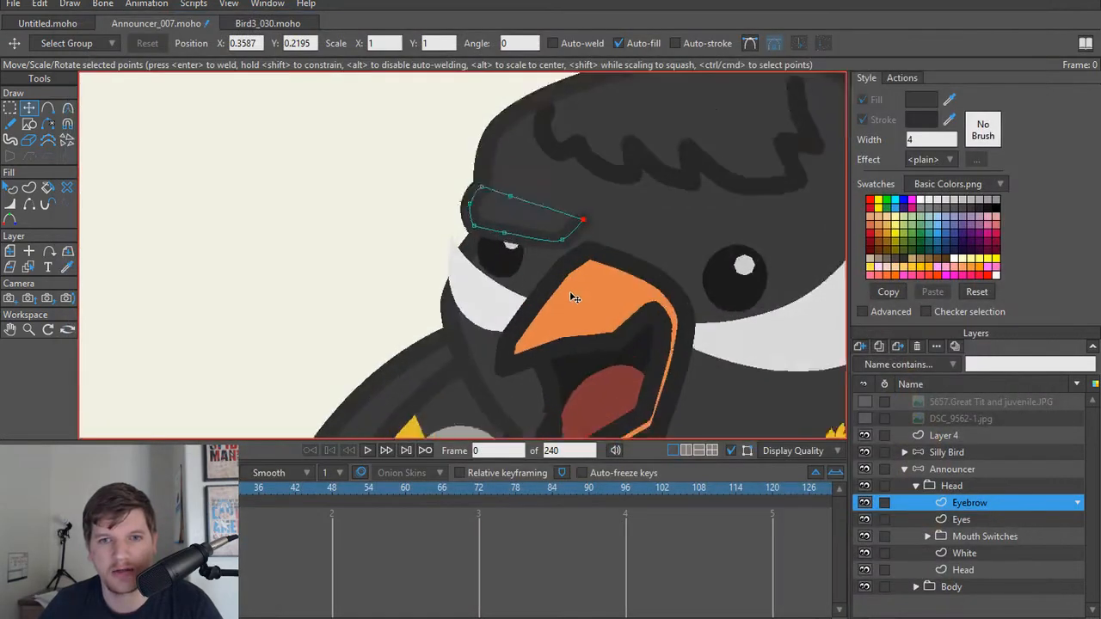
{"action": "scroll", "coordinate": [553, 258], "scroll_direction": "up", "scroll_amount": 2}
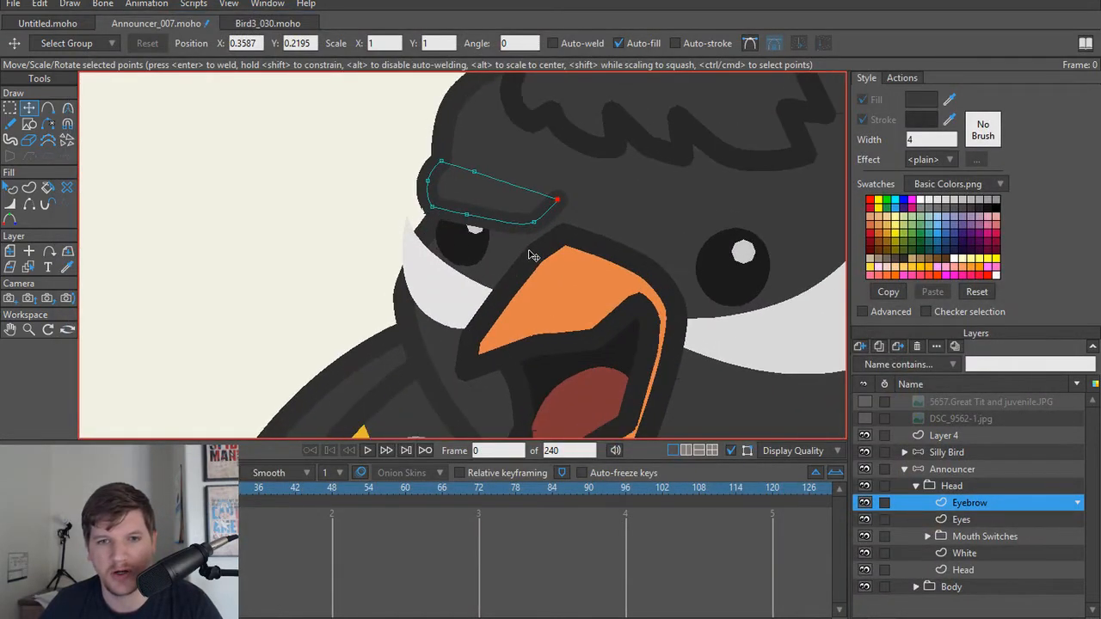
{"action": "left_click_drag", "start_coordinate": [466, 265], "coordinate": [531, 253]}
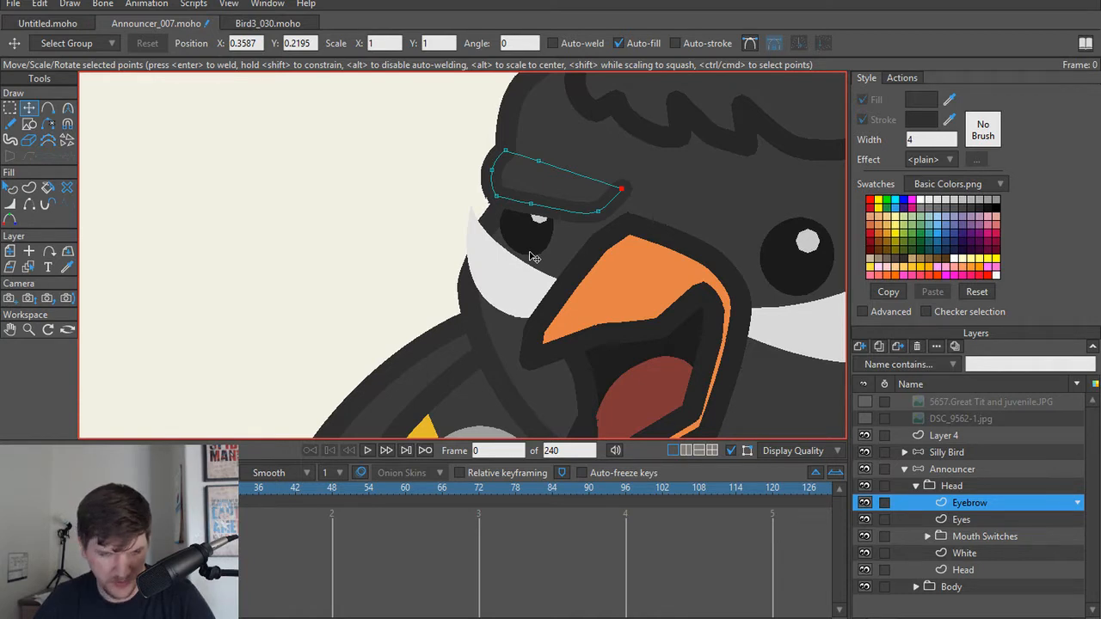
{"action": "scroll", "coordinate": [532, 258], "scroll_direction": "down", "scroll_amount": 5}
{"action": "scroll", "coordinate": [585, 282], "scroll_direction": "up", "scroll_amount": 4}
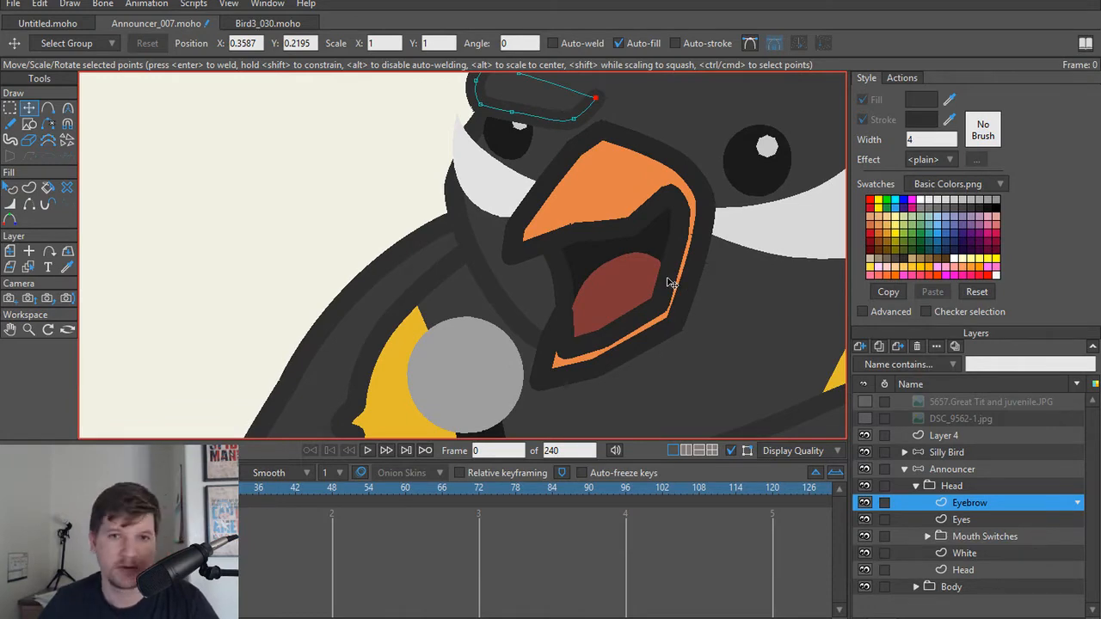
{"action": "scroll", "coordinate": [634, 284], "scroll_direction": "down", "scroll_amount": 3}
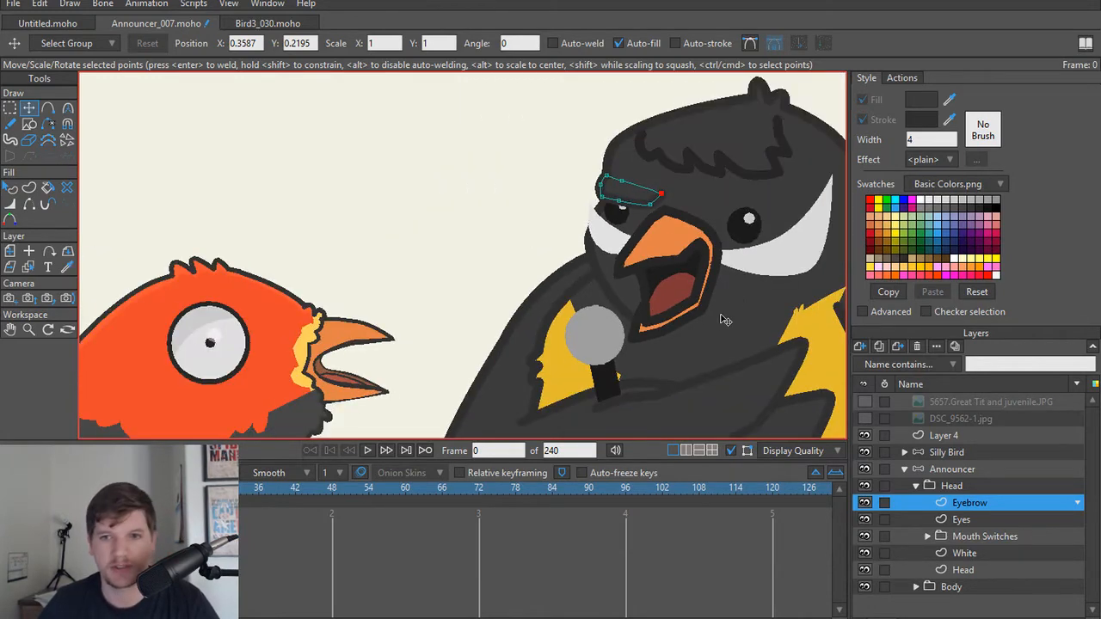
{"action": "scroll", "coordinate": [720, 319], "scroll_direction": "up", "scroll_amount": 2}
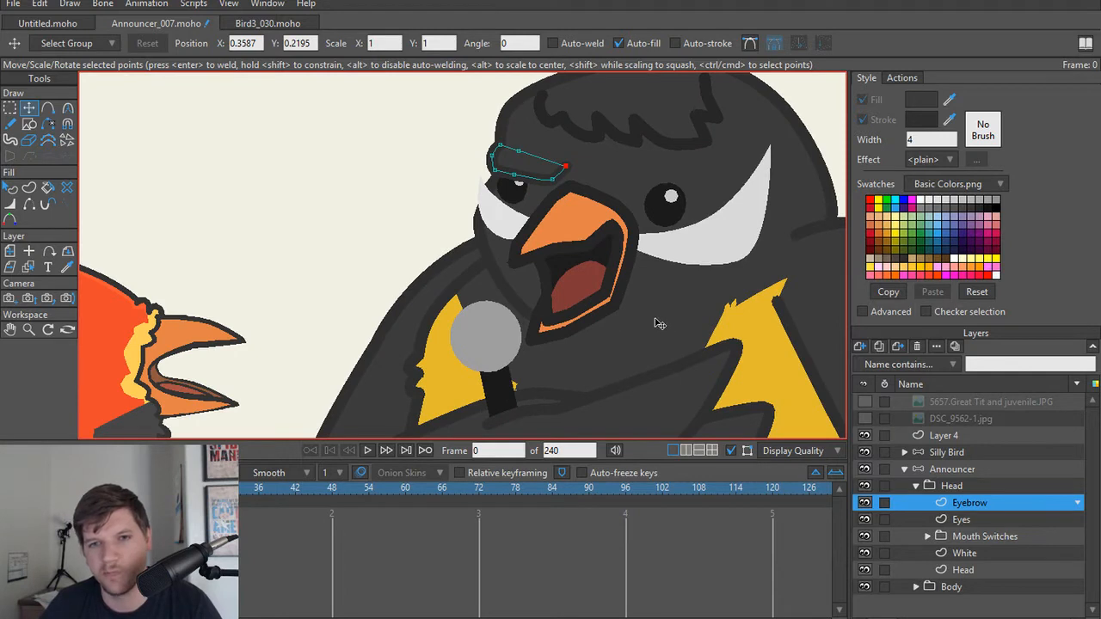
{"action": "left_click_drag", "start_coordinate": [653, 305], "coordinate": [627, 341]}
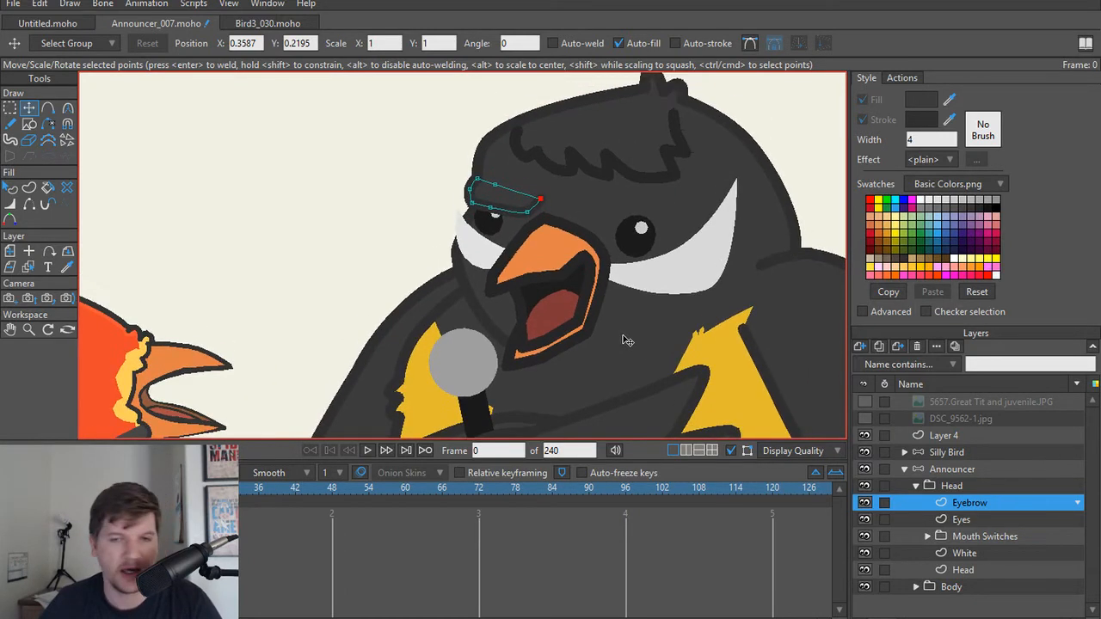
Step: Duplicate the announcer's Eyebrow layer with all its points selected, and make the copy the active layer
{"action": "scroll", "coordinate": [627, 341], "scroll_direction": "up", "scroll_amount": 2}
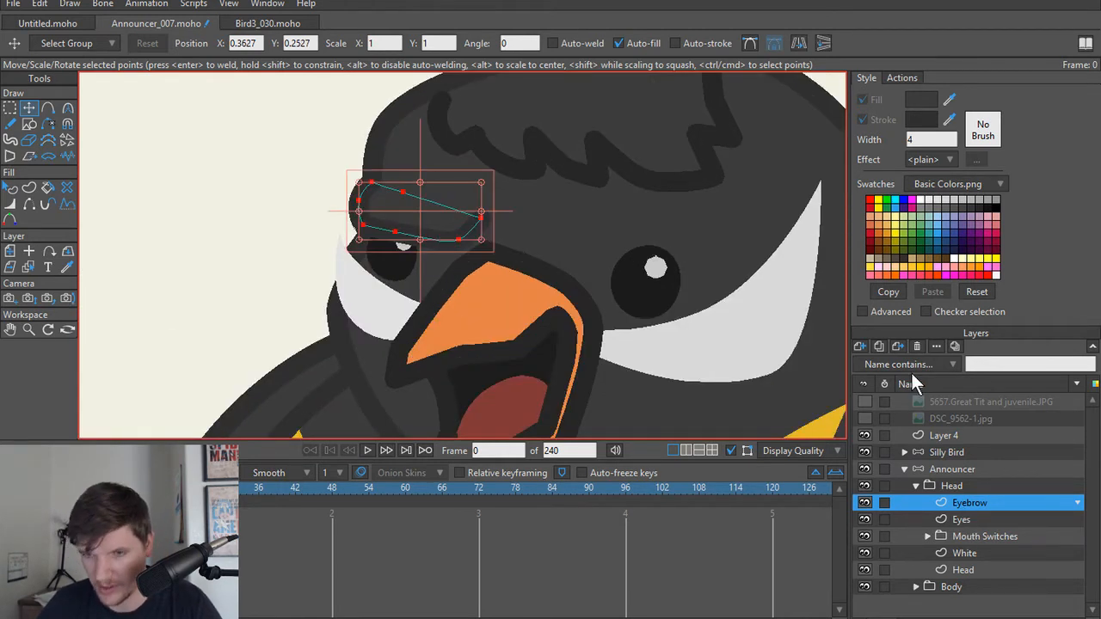
{"action": "left_click", "coordinate": [871, 342]}
{"action": "left_click", "coordinate": [967, 517]}
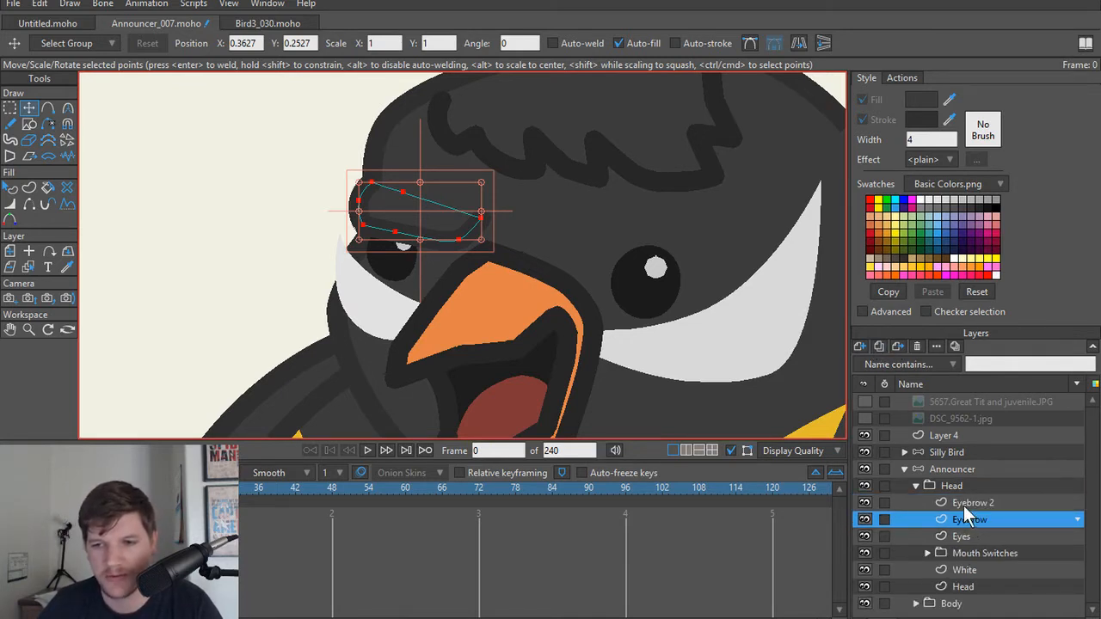
{"action": "left_click", "coordinate": [963, 504]}
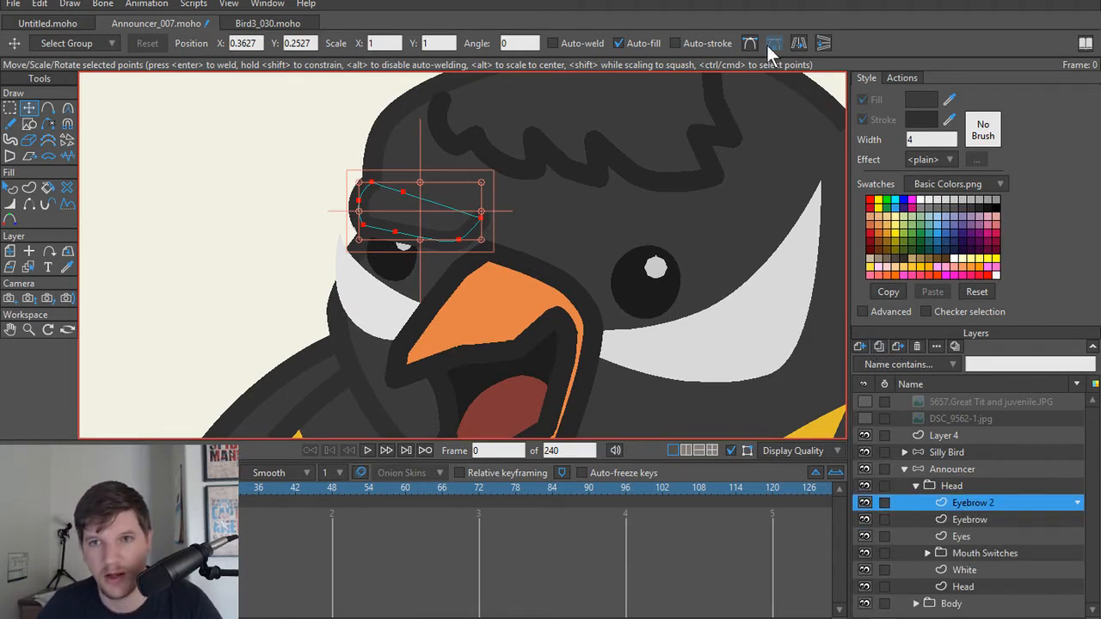
Step: Flip the copied eyebrow horizontally and place it above the bird's larger, nearer eye
{"action": "left_click", "coordinate": [821, 43]}
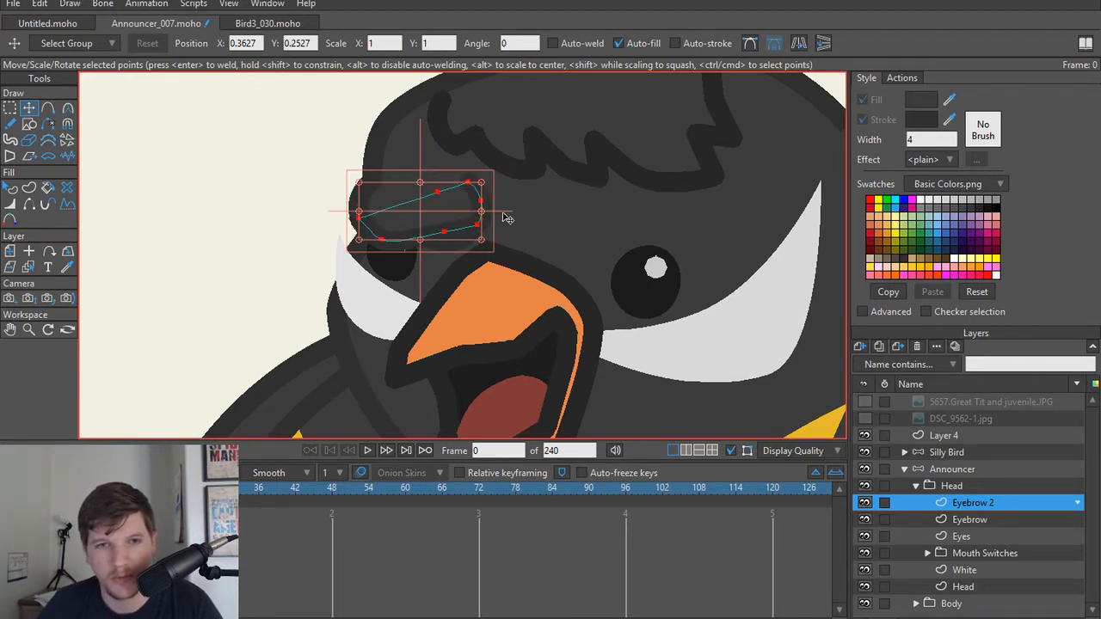
{"action": "left_click_drag", "start_coordinate": [457, 221], "coordinate": [669, 236]}
{"action": "left_click", "coordinate": [740, 243]}
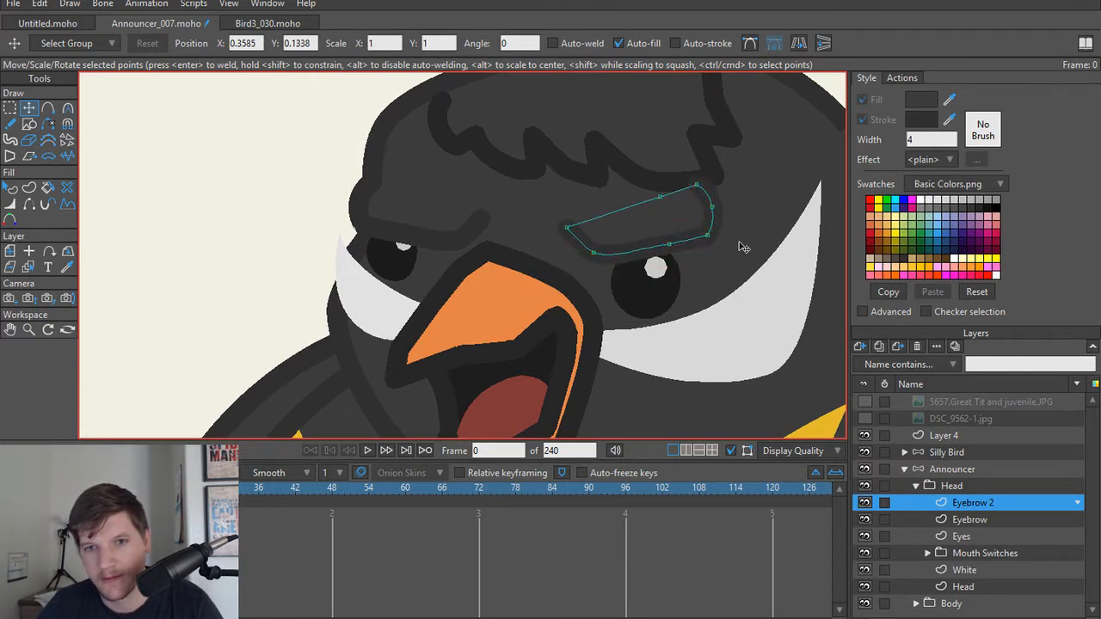
Step: Flatten the second eyebrow's upper outer edge and stretch its two inner-end points toward the beak
{"action": "left_click", "coordinate": [713, 207]}
{"action": "left_click_drag", "start_coordinate": [714, 208], "coordinate": [716, 221]}
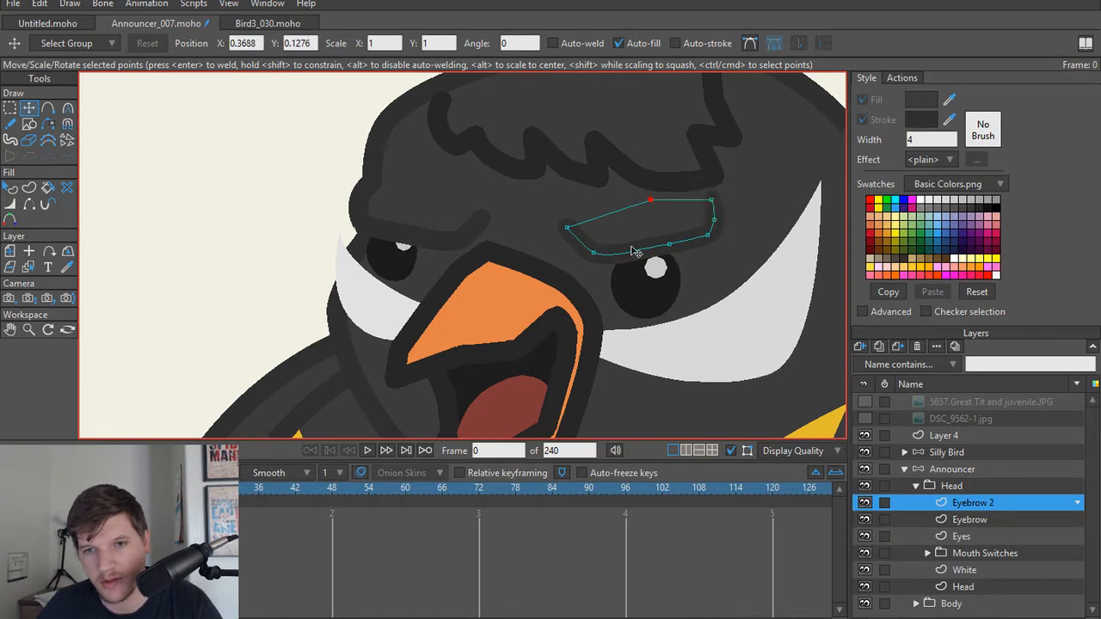
{"action": "left_click_drag", "start_coordinate": [567, 227], "coordinate": [544, 247]}
{"action": "left_click_drag", "start_coordinate": [518, 221], "coordinate": [512, 217]}
{"action": "left_click_drag", "start_coordinate": [560, 247], "coordinate": [513, 220]}
Step: Round the second eyebrow's outer end, placing its upper corner at about X 0.3679, Y 0.0903, and render frame 0 to check it
{"action": "left_click", "coordinate": [670, 245]}
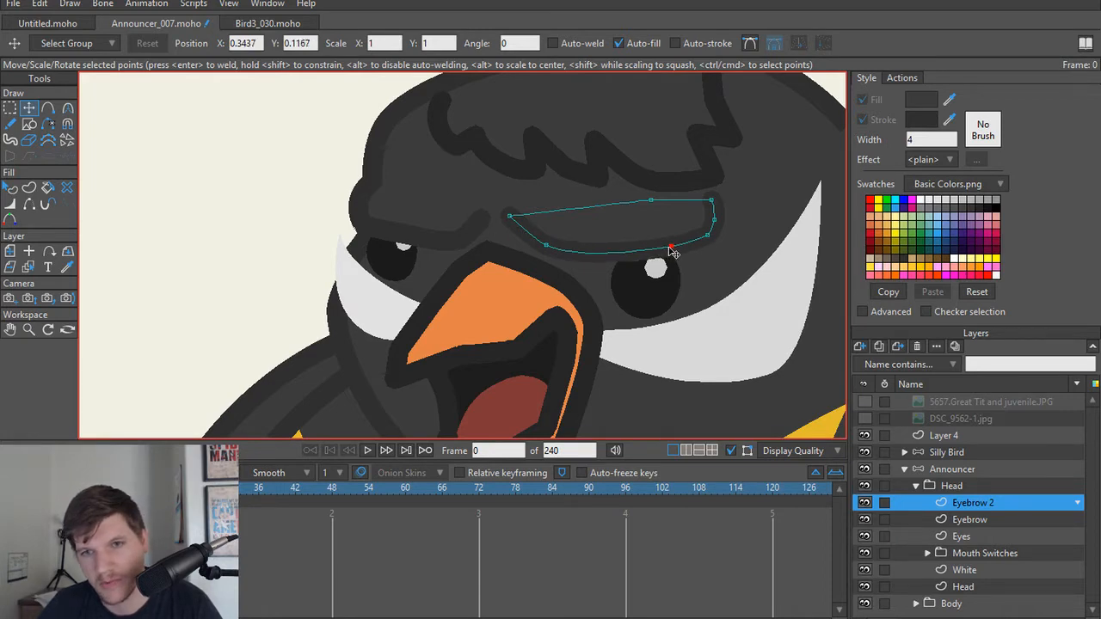
{"action": "left_click_drag", "start_coordinate": [714, 219], "coordinate": [719, 219]}
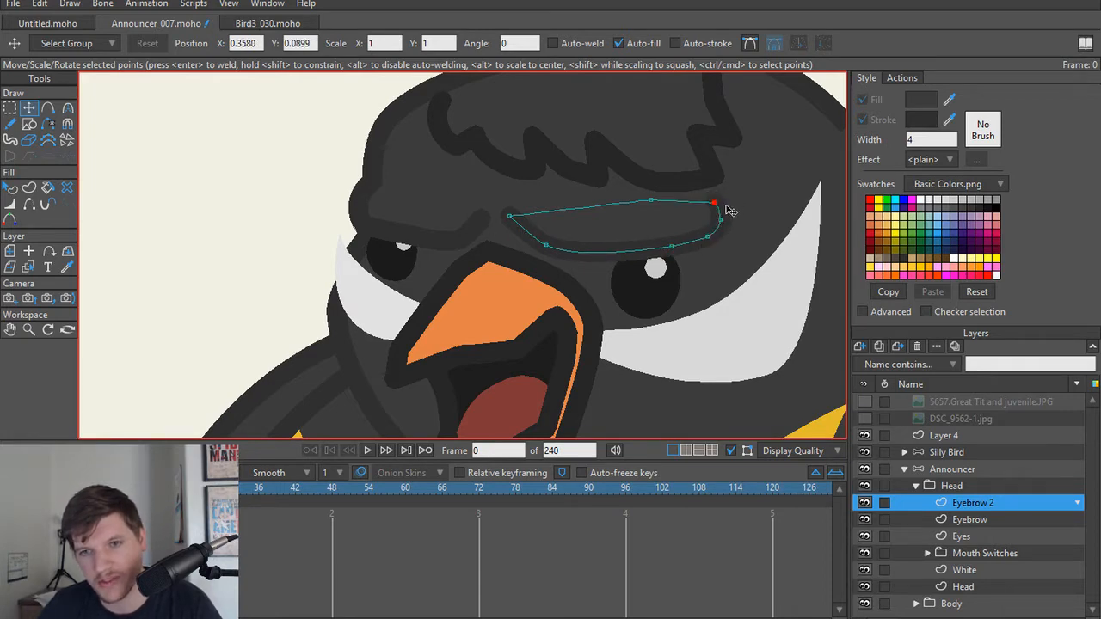
{"action": "key", "text": "ctrl+r"}
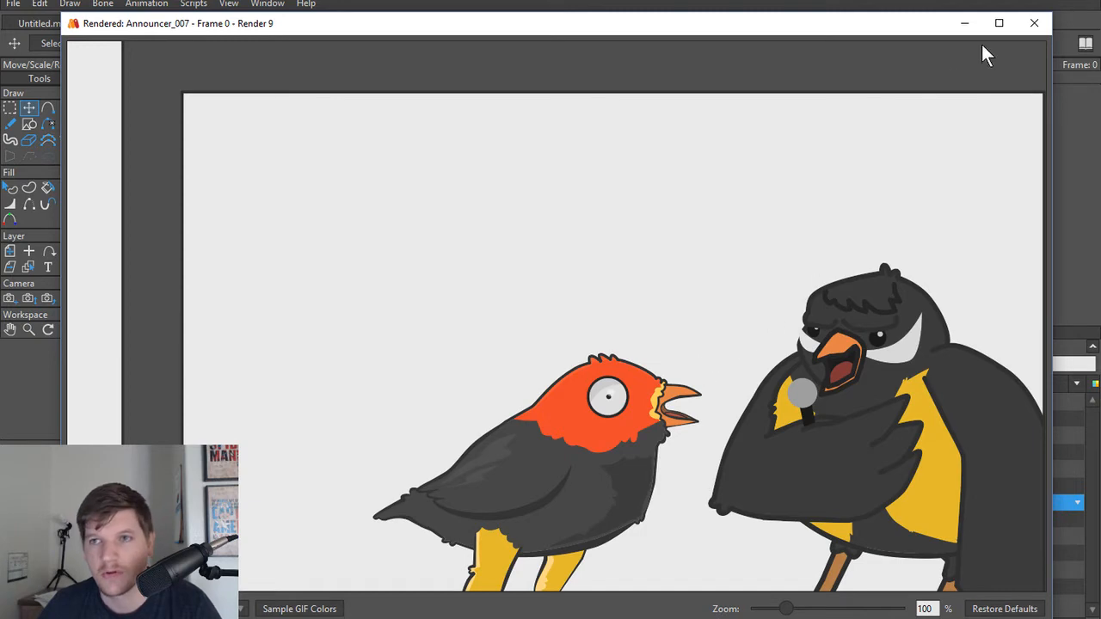
{"action": "left_click", "coordinate": [1033, 23]}
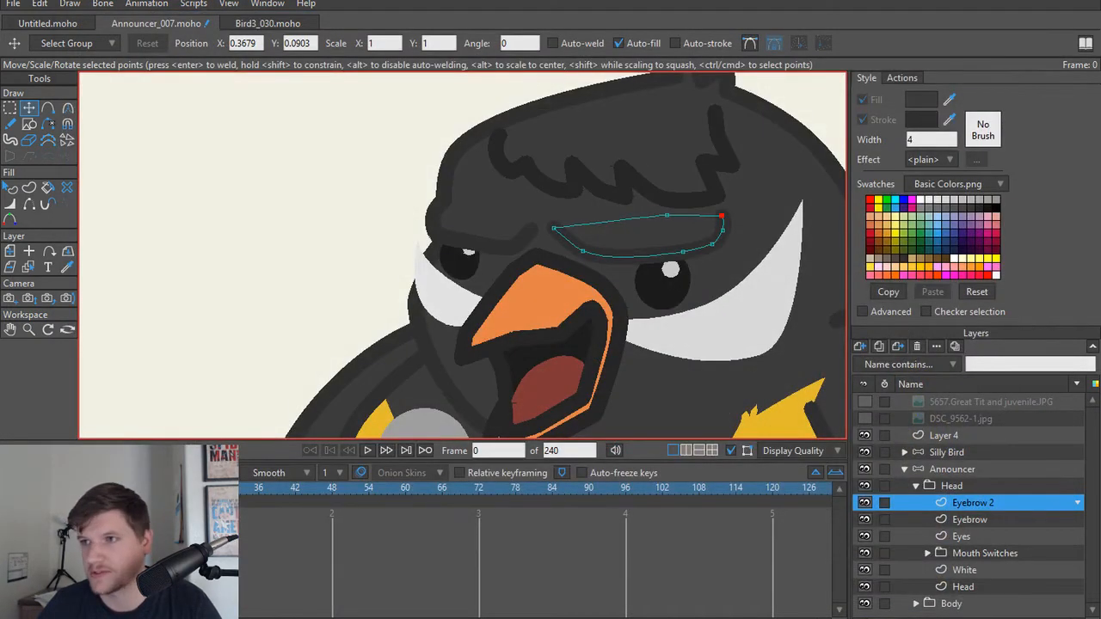
Step: Switch to the Chrome browser and search Google Images for "cartoon eyebrows"
{"action": "left_click_drag", "start_coordinate": [1100, 223], "coordinate": [384, 2]}
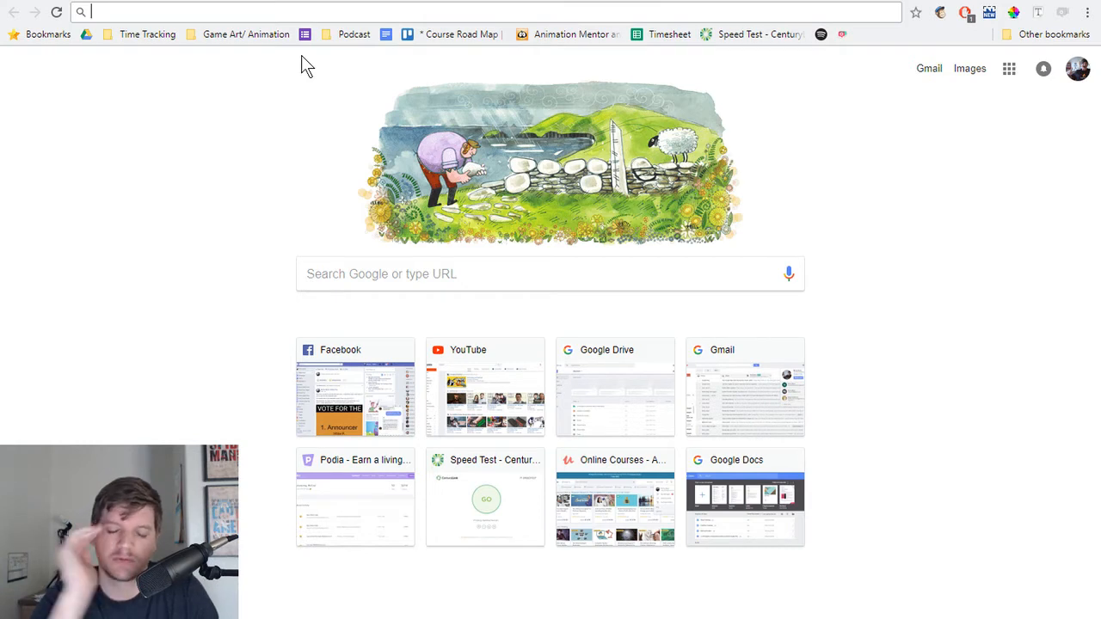
{"action": "type", "text": "cartoon eyebrow"}
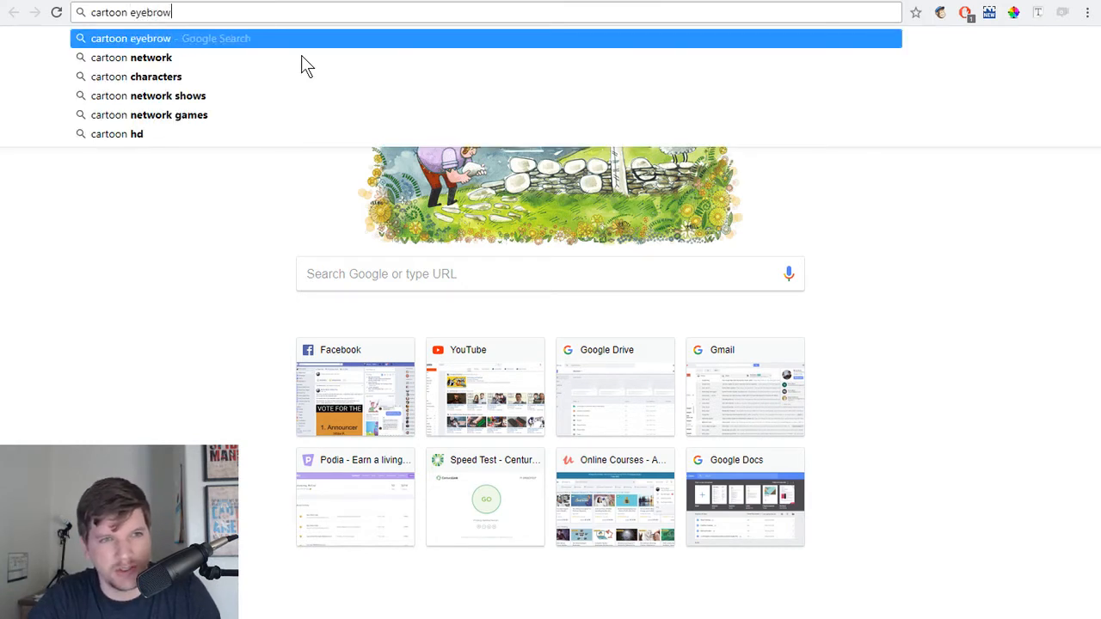
{"action": "type", "text": "s"}
{"action": "key", "text": "Return"}
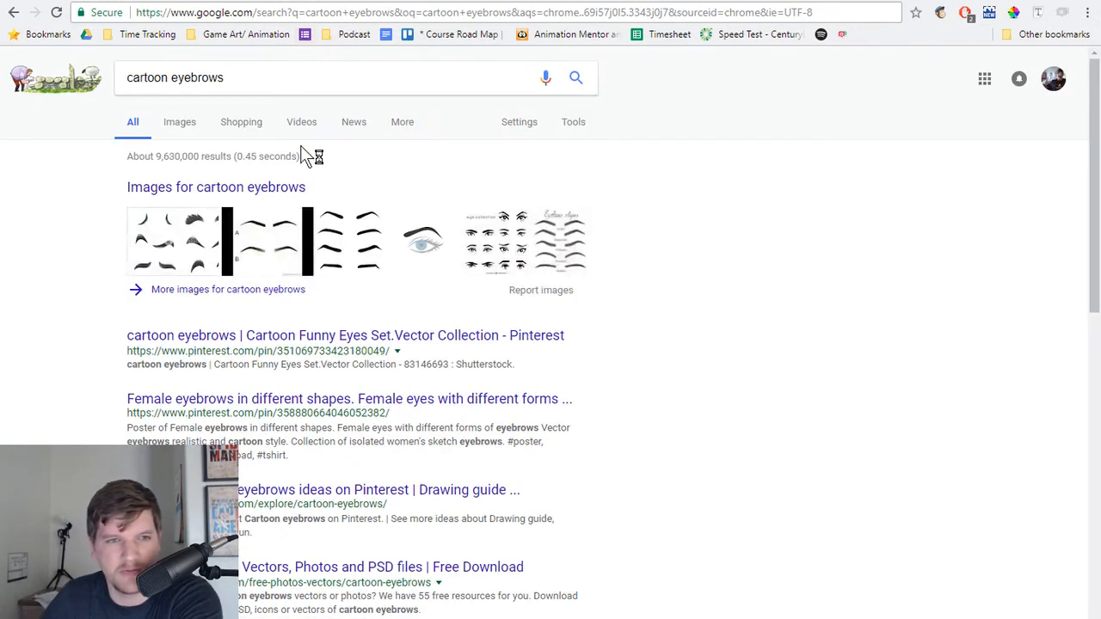
{"action": "left_click", "coordinate": [181, 123]}
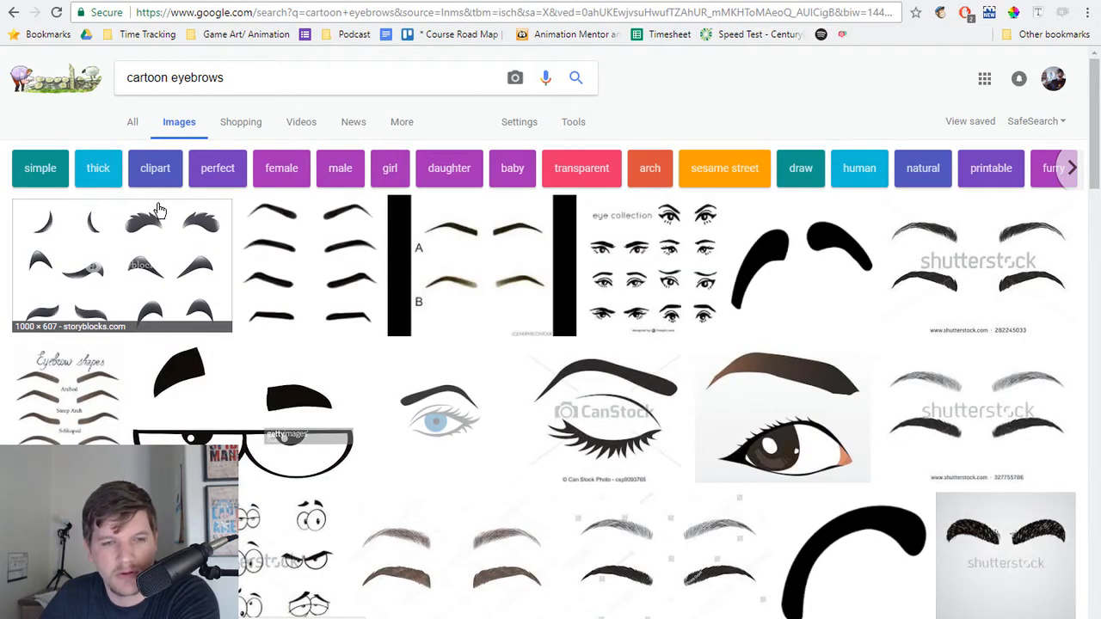
Step: Examine the cartoon eyebrow images for reference shapes and expressions, and return to the Moho project
{"action": "scroll", "coordinate": [159, 211], "scroll_direction": "down", "scroll_amount": 1}
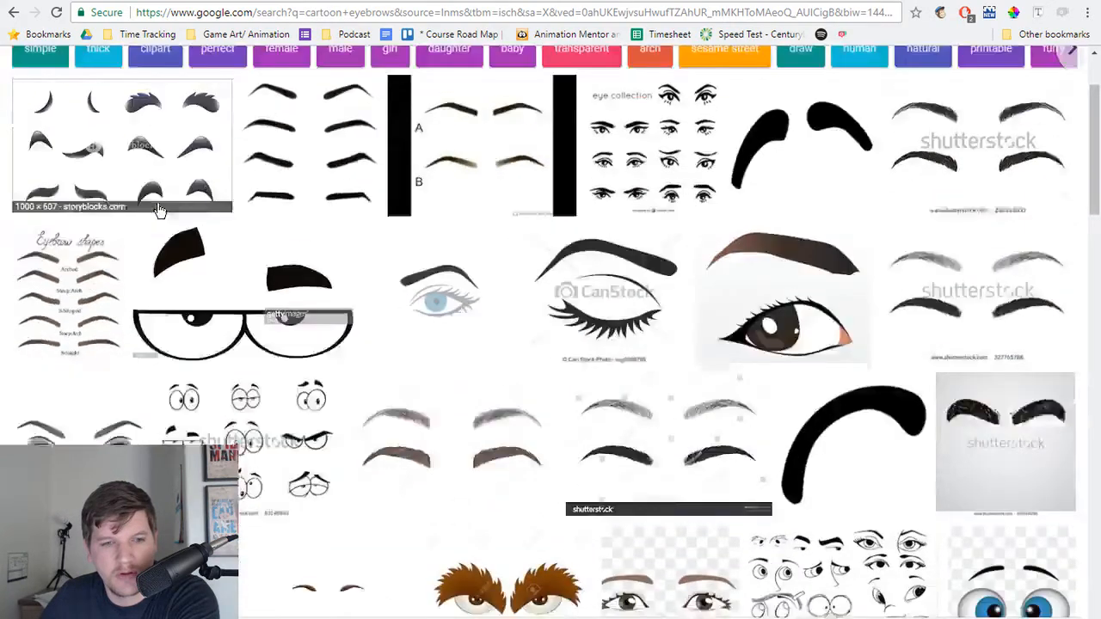
{"action": "scroll", "coordinate": [318, 340], "scroll_direction": "down", "scroll_amount": 1}
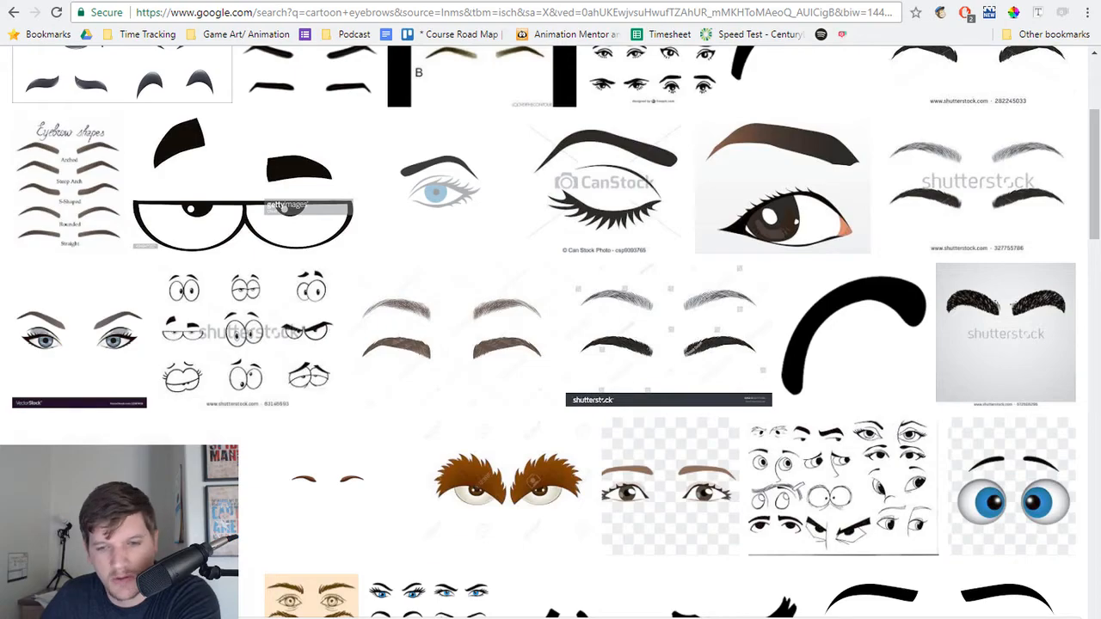
{"action": "scroll", "coordinate": [505, 389], "scroll_direction": "down", "scroll_amount": 3}
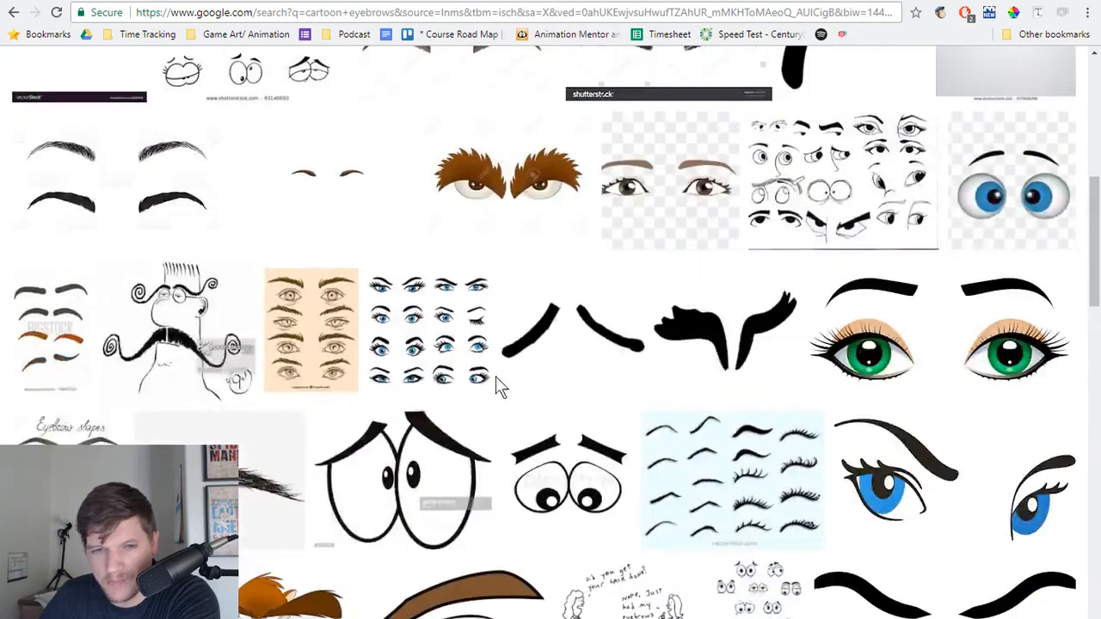
{"action": "scroll", "coordinate": [496, 375], "scroll_direction": "down", "scroll_amount": 1}
{"action": "scroll", "coordinate": [495, 384], "scroll_direction": "up", "scroll_amount": 7}
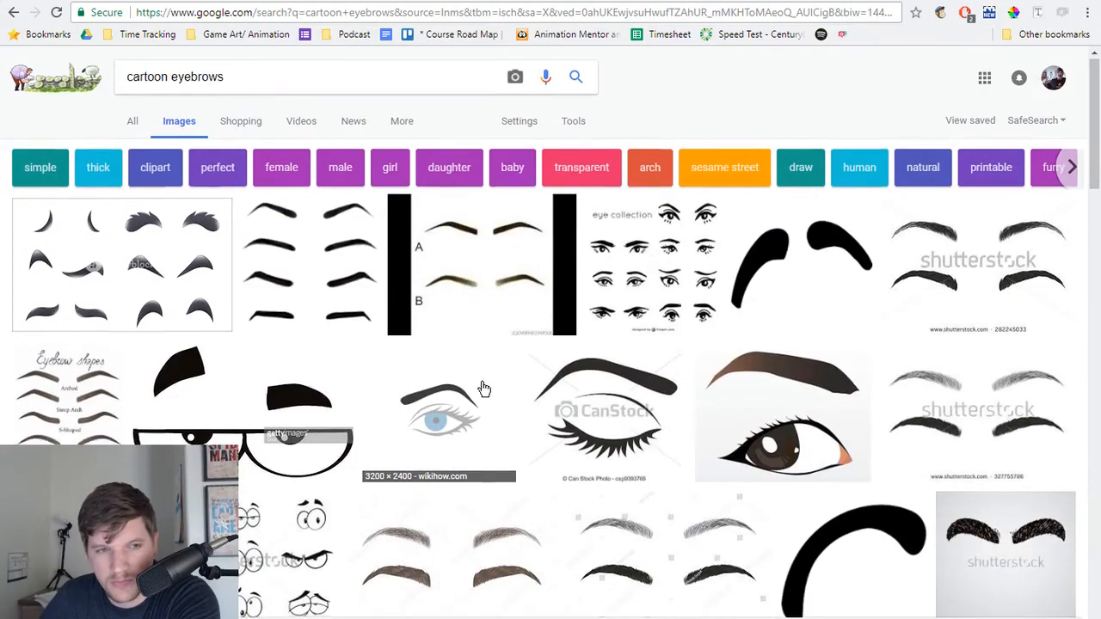
{"action": "scroll", "coordinate": [484, 387], "scroll_direction": "down", "scroll_amount": 10}
{"action": "scroll", "coordinate": [482, 385], "scroll_direction": "down", "scroll_amount": 2}
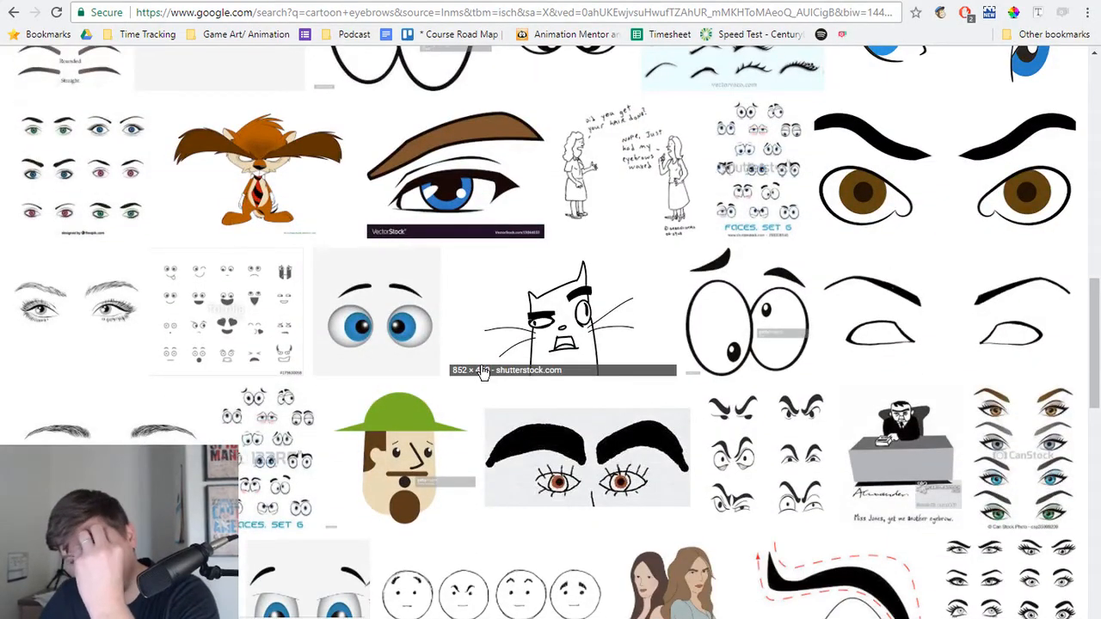
{"action": "scroll", "coordinate": [478, 372], "scroll_direction": "down", "scroll_amount": 2}
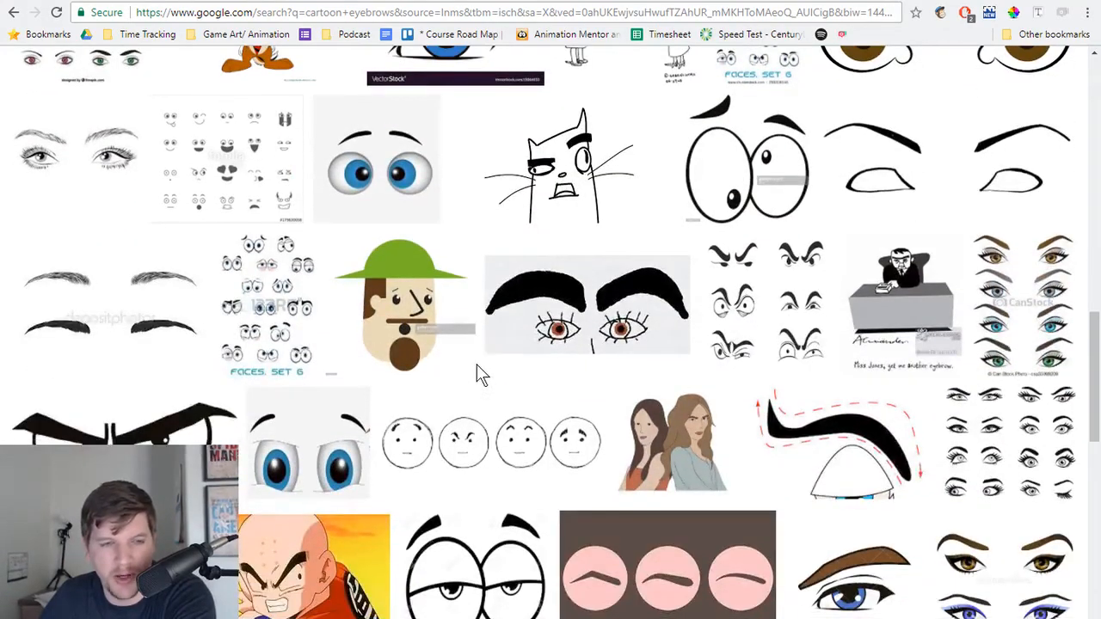
{"action": "scroll", "coordinate": [478, 373], "scroll_direction": "down", "scroll_amount": 2}
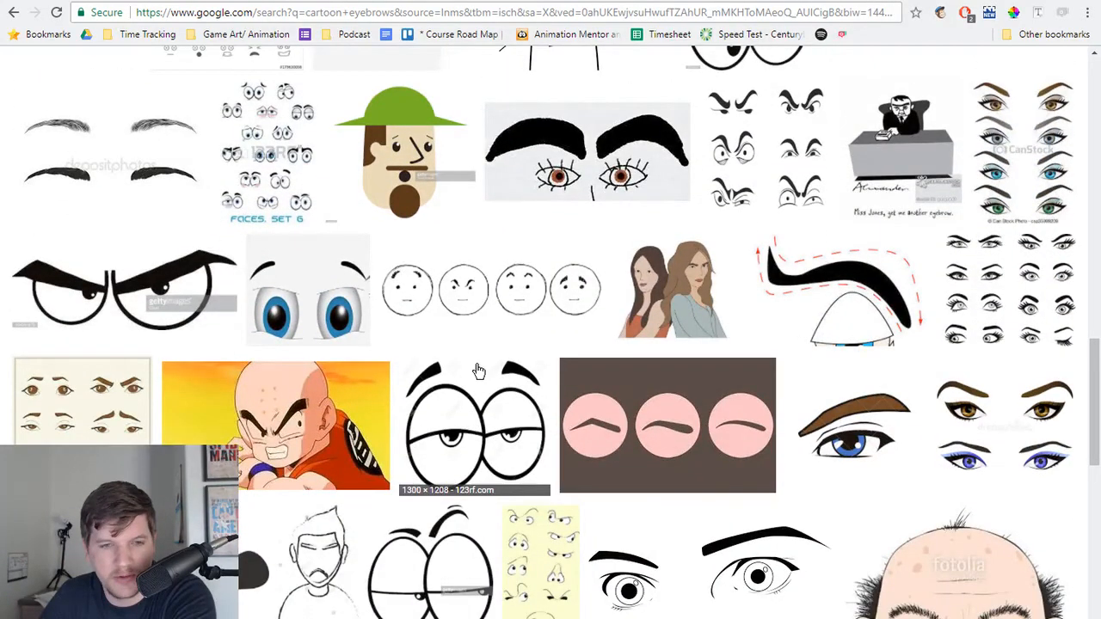
{"action": "key", "text": "alt+Tab"}
{"action": "key", "text": "alt+Tab"}
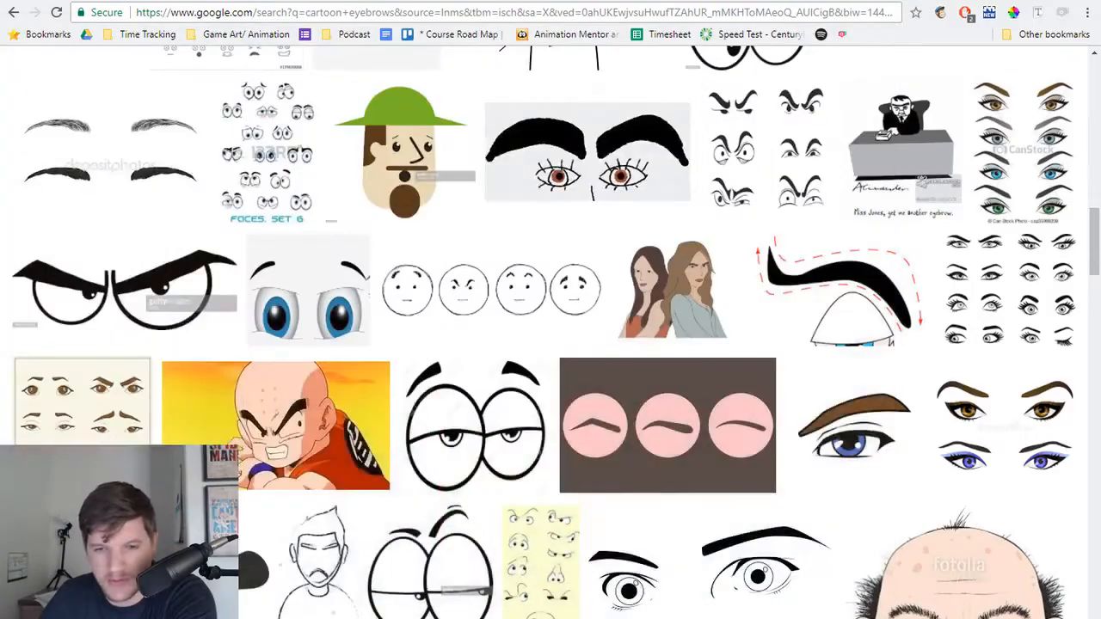
{"action": "key", "text": "alt+Tab"}
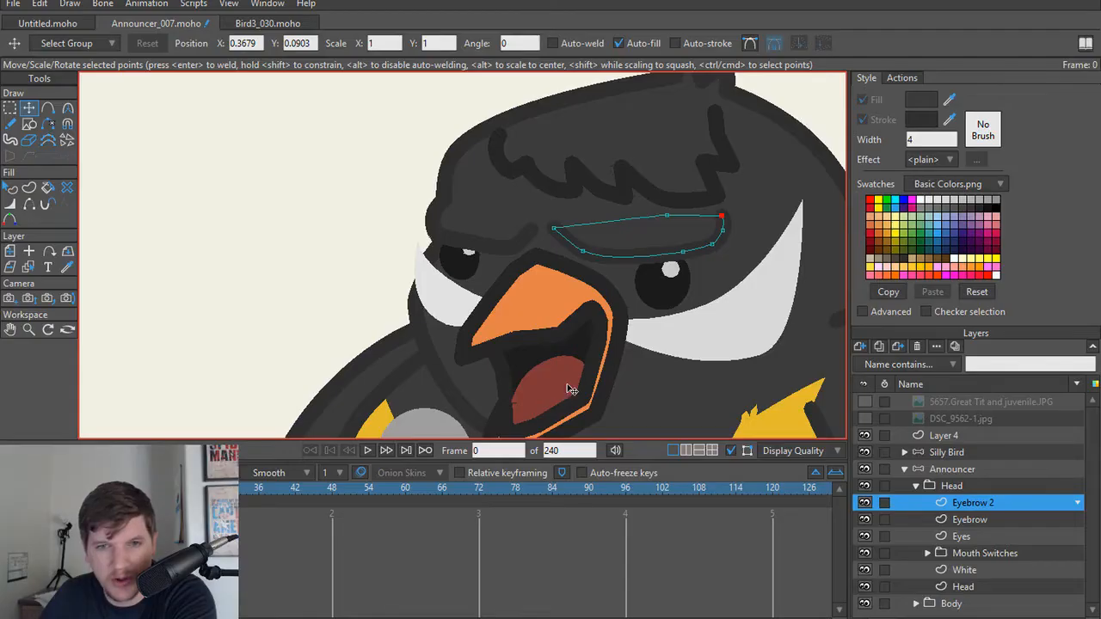
Step: Move the far eye with its highlight toward the beak, to about X 0.3360, Y 0.2578, and render frame 0
{"action": "left_click_drag", "start_coordinate": [582, 313], "coordinate": [548, 312]}
{"action": "scroll", "coordinate": [548, 312], "scroll_direction": "up", "scroll_amount": 2}
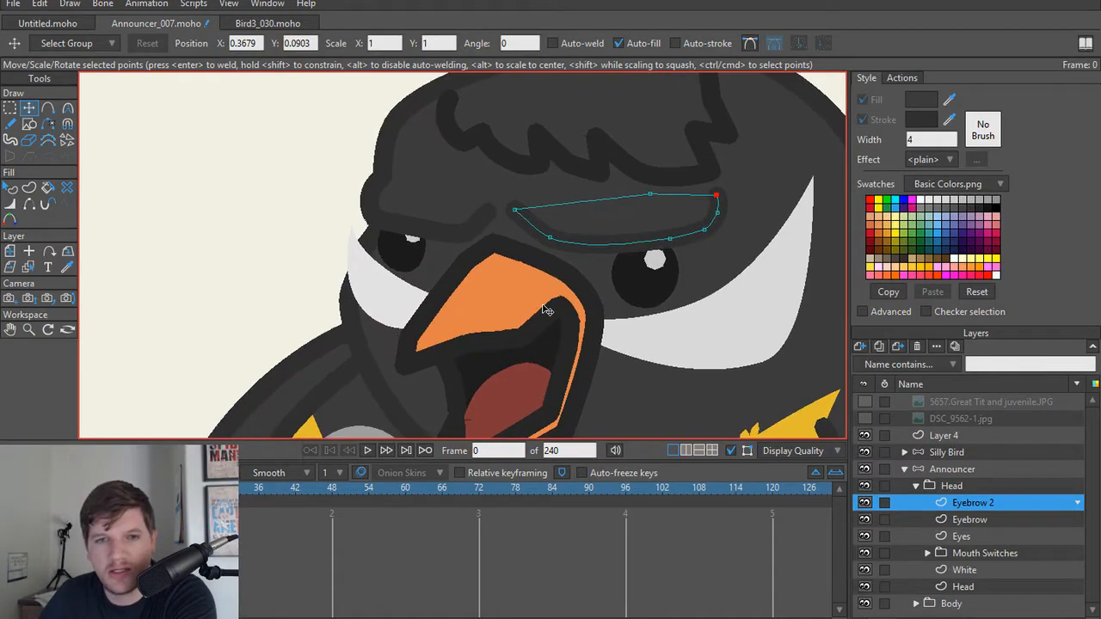
{"action": "left_click", "coordinate": [413, 265], "text": "ctrl+alt"}
{"action": "double_click", "coordinate": [413, 258]}
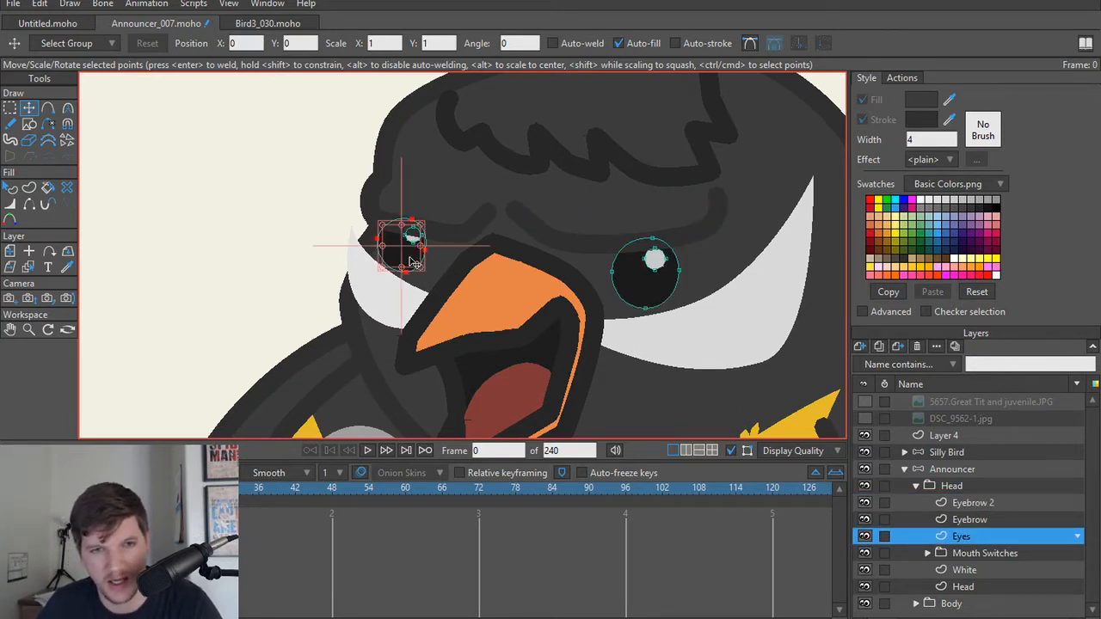
{"action": "left_click", "coordinate": [410, 236], "text": "ctrl+shift"}
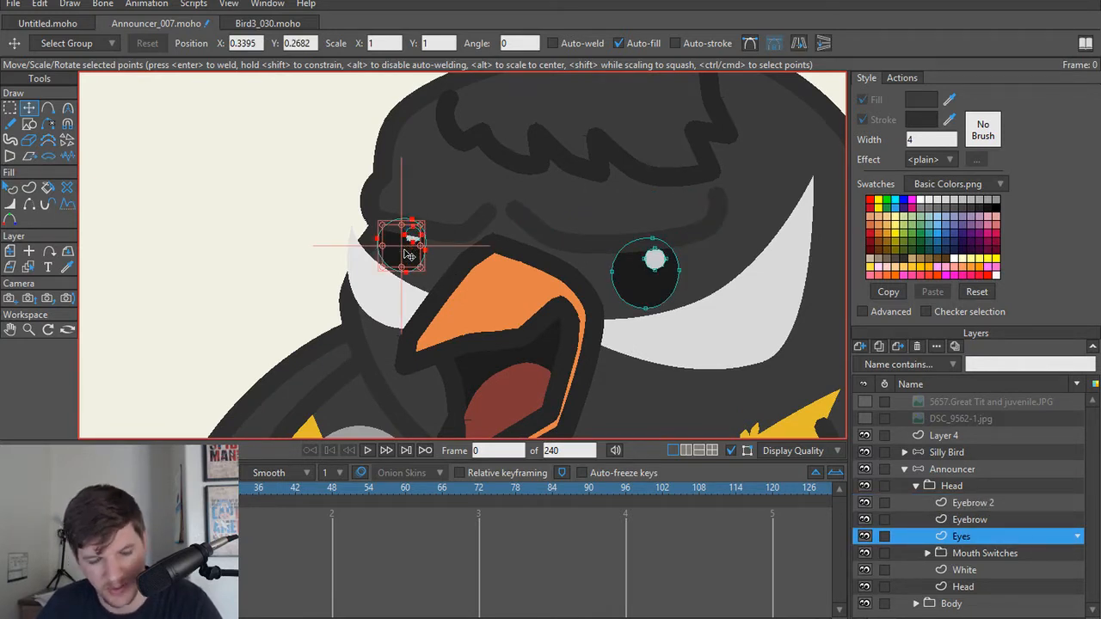
{"action": "left_click_drag", "start_coordinate": [407, 258], "coordinate": [422, 265]}
{"action": "key", "text": "ctrl+r"}
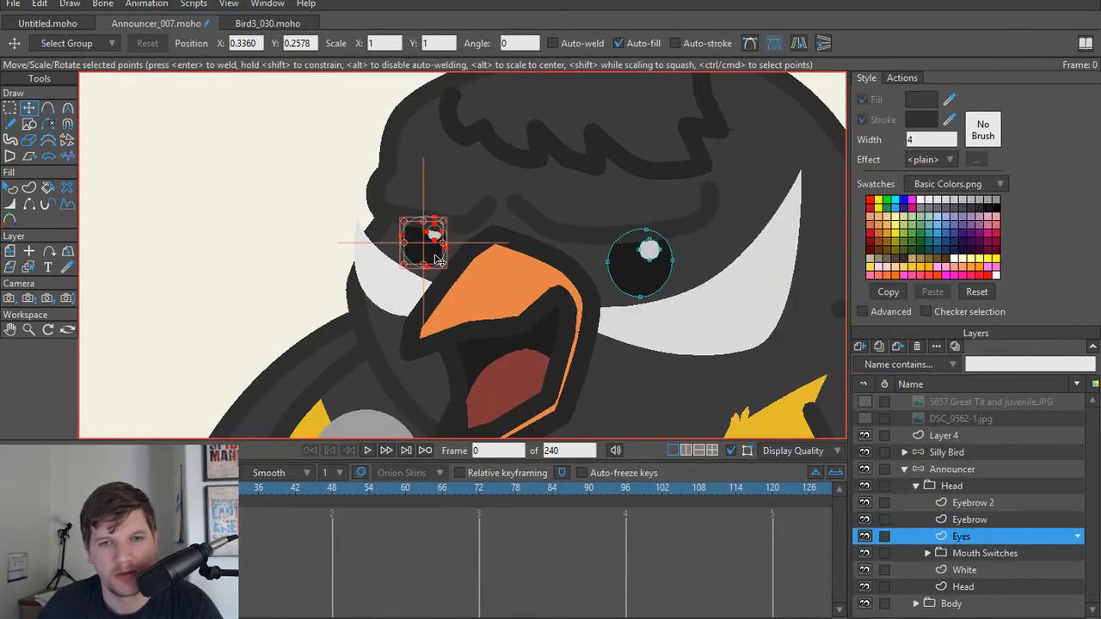
Step: Shift the far eye slightly back outward to about X 0.3356, Y 0.2628, and check it in a render of frame 0
{"action": "left_click_drag", "start_coordinate": [434, 256], "coordinate": [421, 258]}
{"action": "key", "text": "ctrl+r"}
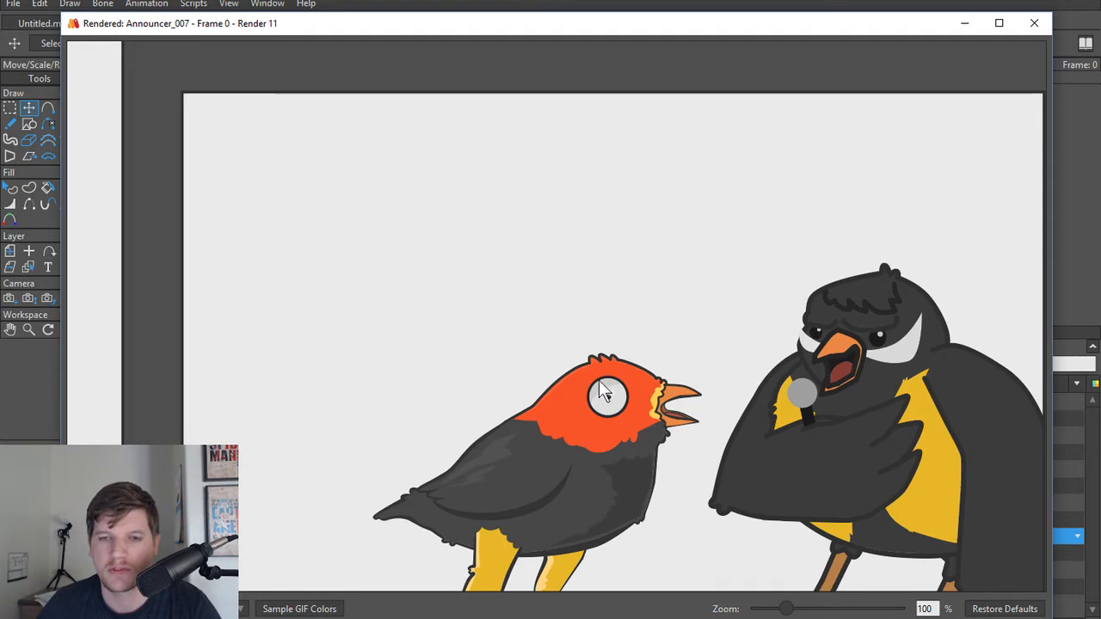
{"action": "left_click", "coordinate": [1035, 24]}
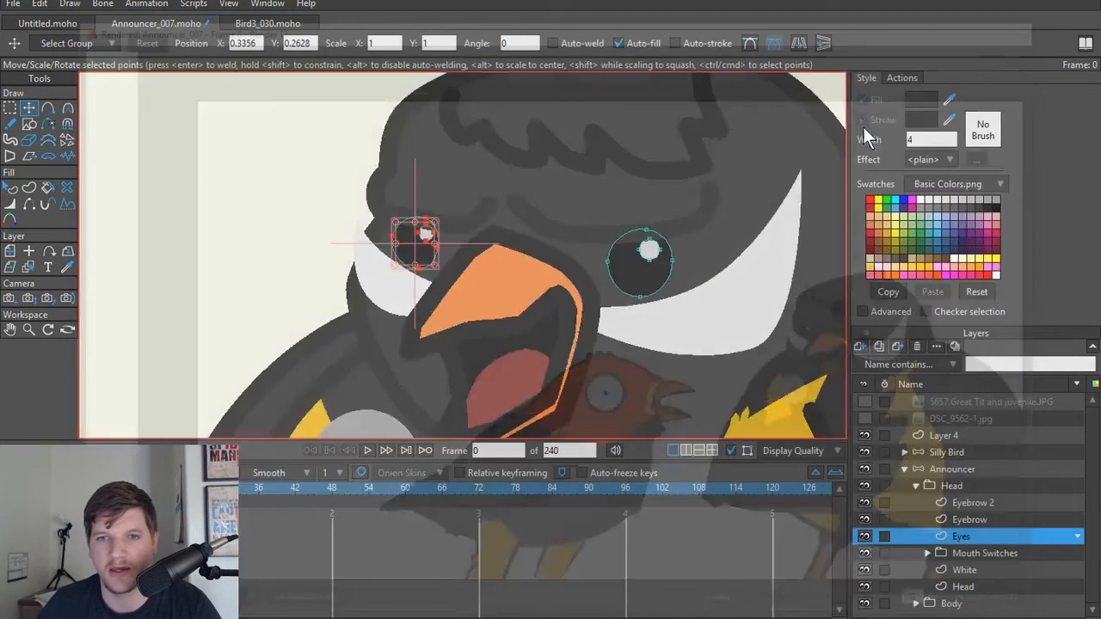
{"action": "scroll", "coordinate": [558, 272], "scroll_direction": "up", "scroll_amount": 1}
{"action": "left_click_drag", "start_coordinate": [491, 247], "coordinate": [517, 268]}
{"action": "scroll", "coordinate": [449, 213], "scroll_direction": "up", "scroll_amount": 1}
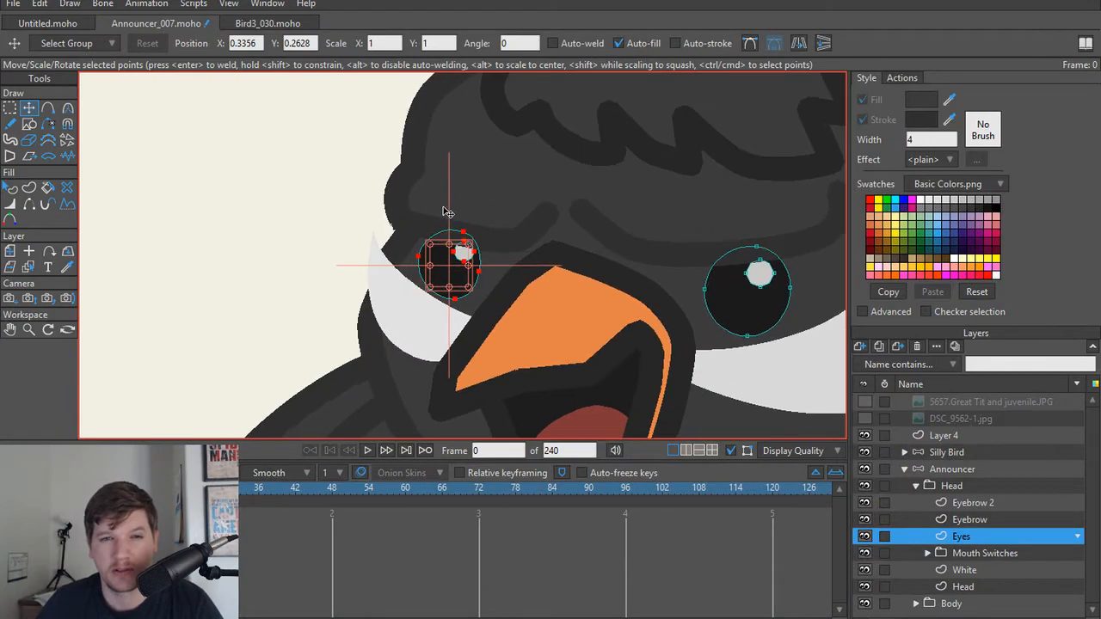
Step: Reshape the Head outline by adjusting both curve handles of the forehead point above the far eye, lengthening the handle toward the crown
{"action": "left_click_drag", "start_coordinate": [432, 184], "coordinate": [453, 268]}
{"action": "scroll", "coordinate": [454, 267], "scroll_direction": "up", "scroll_amount": 1}
{"action": "scroll", "coordinate": [504, 269], "scroll_direction": "down", "scroll_amount": 2}
{"action": "scroll", "coordinate": [501, 265], "scroll_direction": "up", "scroll_amount": 2}
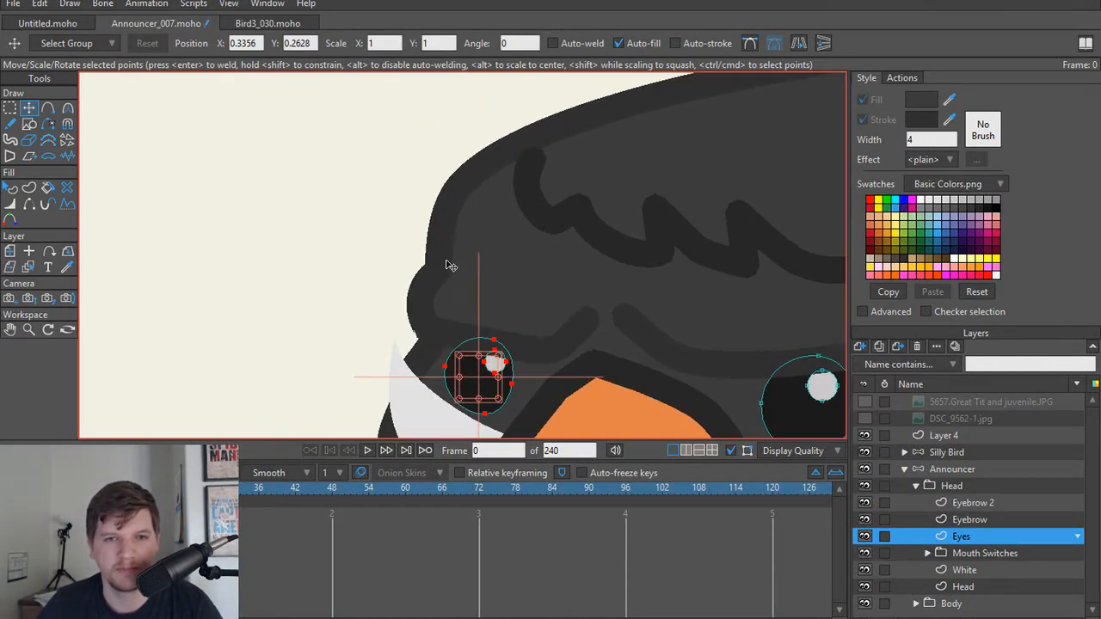
{"action": "right_click", "coordinate": [446, 261], "text": "alt"}
{"action": "left_click", "coordinate": [438, 271]}
{"action": "right_click", "coordinate": [446, 260], "text": "alt"}
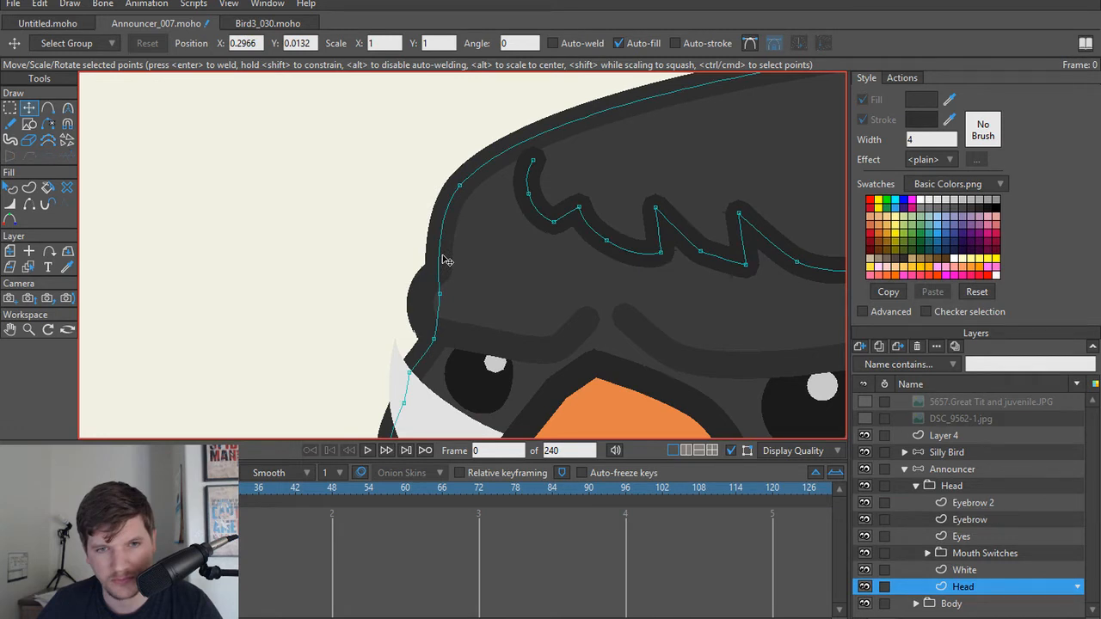
{"action": "left_click", "coordinate": [463, 188]}
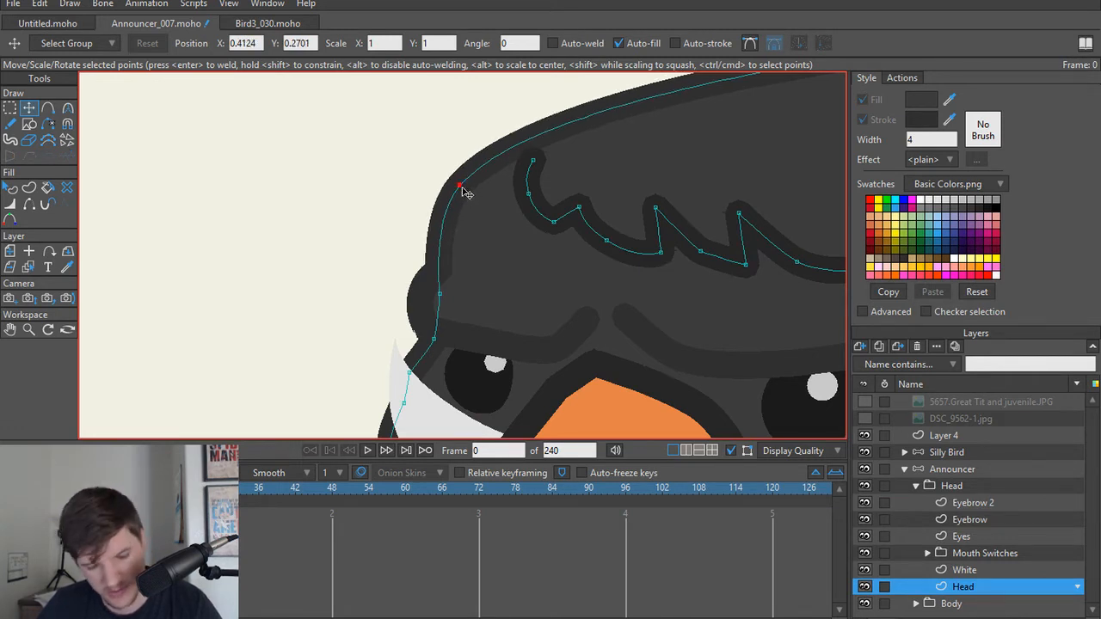
{"action": "key", "text": "c"}
{"action": "left_click_drag", "start_coordinate": [446, 240], "coordinate": [435, 238]}
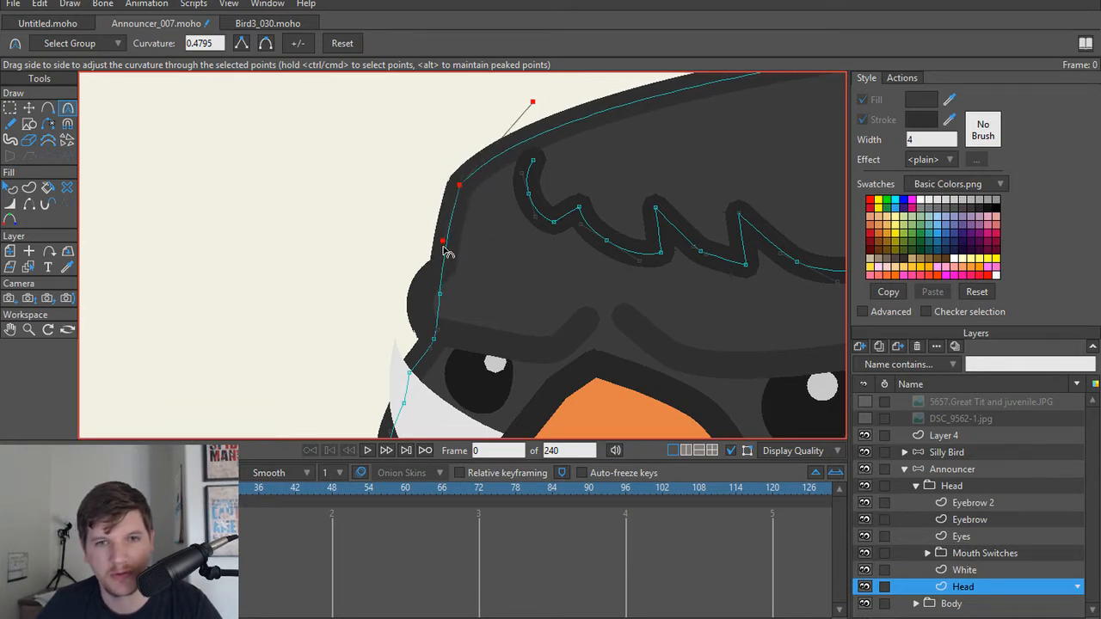
{"action": "left_click_drag", "start_coordinate": [532, 101], "coordinate": [551, 59]}
Step: Render frame 0 to check the reshaped head, and close the render
{"action": "scroll", "coordinate": [591, 163], "scroll_direction": "down", "scroll_amount": 5}
{"action": "key", "text": "ctrl+r"}
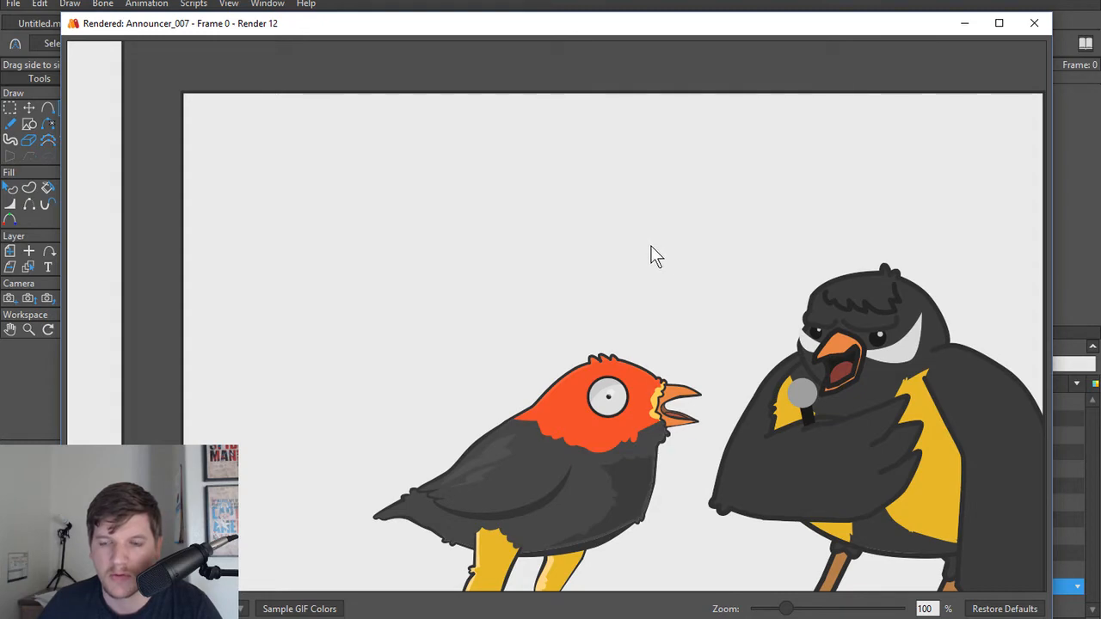
{"action": "left_click", "coordinate": [1034, 23]}
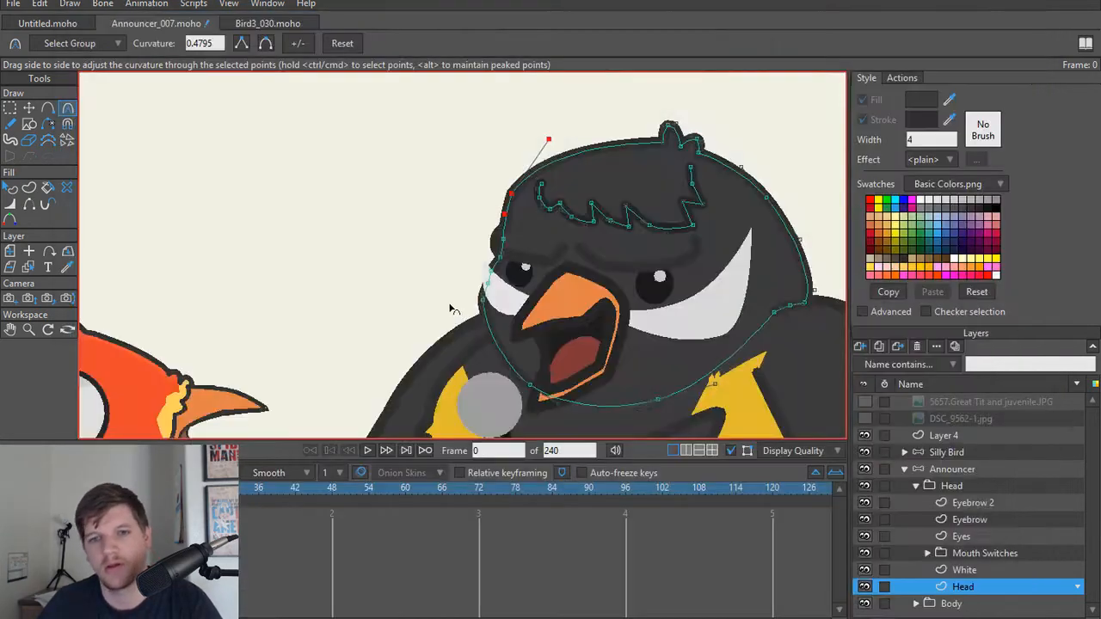
Step: Hide the Eyebrow and Eyebrow 2 layers and inspect the announcer's face without them
{"action": "scroll", "coordinate": [454, 310], "scroll_direction": "up", "scroll_amount": 3}
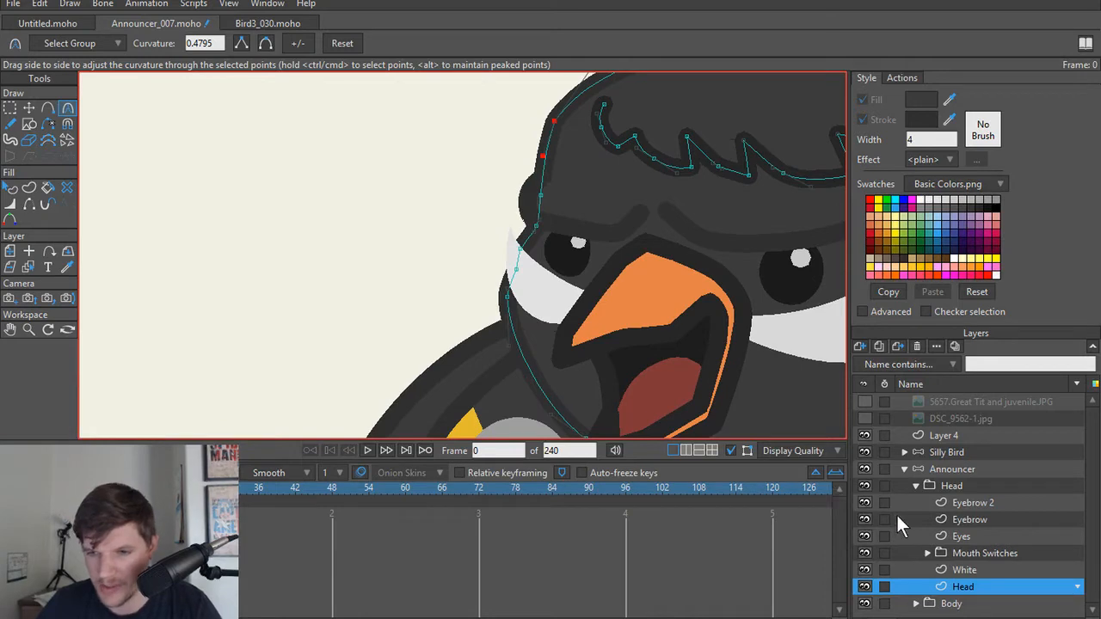
{"action": "left_click", "coordinate": [864, 519]}
{"action": "left_click", "coordinate": [865, 502]}
{"action": "scroll", "coordinate": [588, 326], "scroll_direction": "down", "scroll_amount": 2}
{"action": "left_click_drag", "start_coordinate": [588, 326], "coordinate": [518, 332]}
{"action": "scroll", "coordinate": [533, 344], "scroll_direction": "up", "scroll_amount": 1}
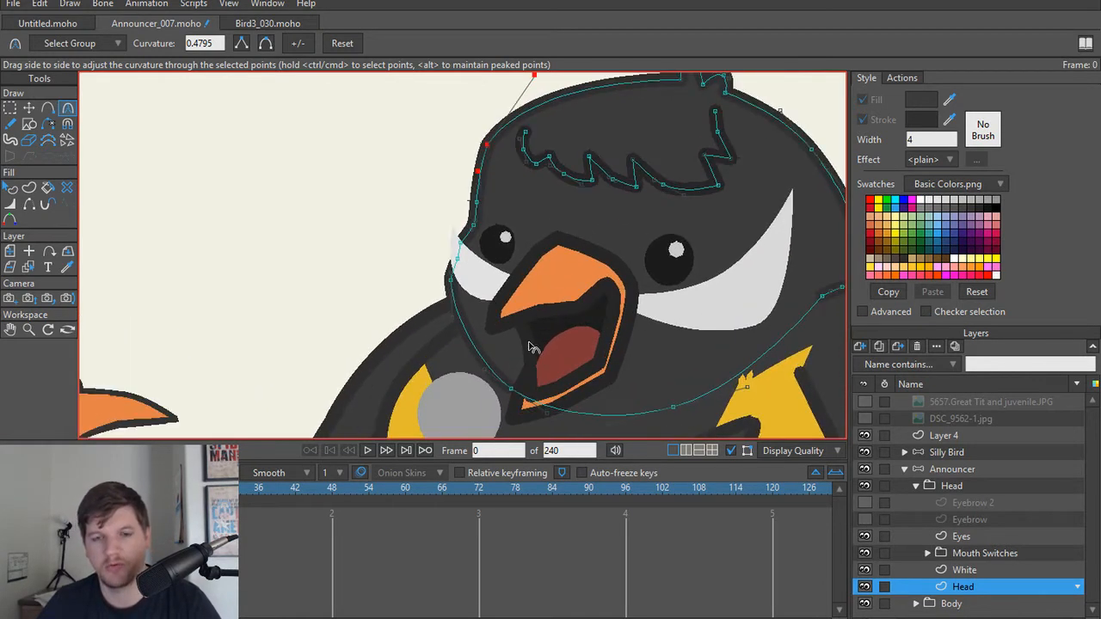
{"action": "scroll", "coordinate": [542, 345], "scroll_direction": "down", "scroll_amount": 1}
{"action": "scroll", "coordinate": [530, 353], "scroll_direction": "up", "scroll_amount": 1}
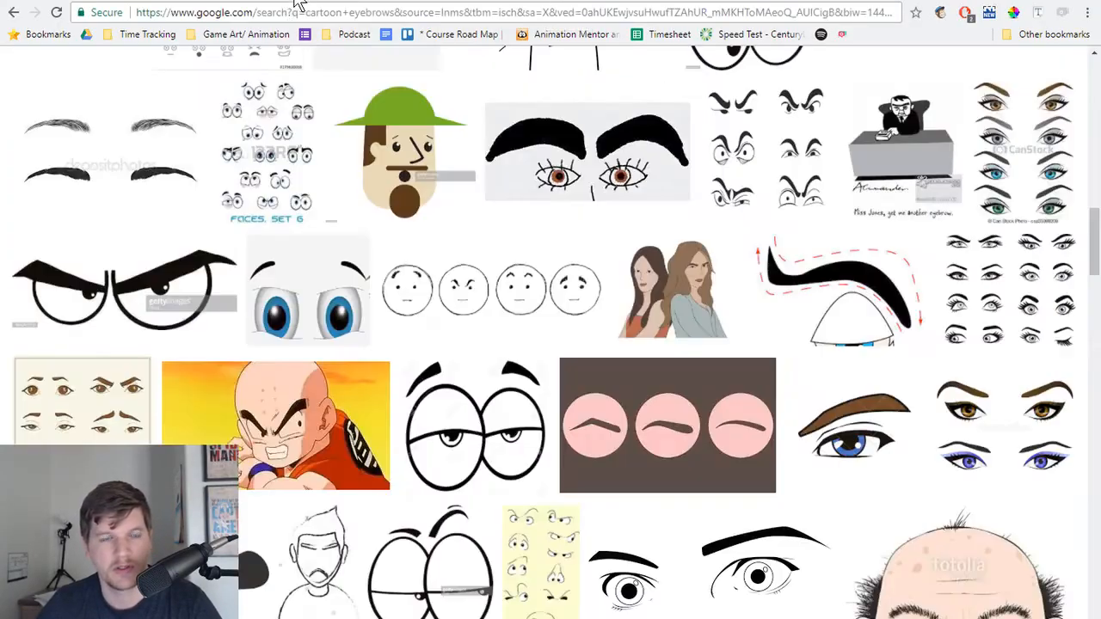
Step: Switch to Chrome and search Google Images for "pixar bird"
{"action": "left_click", "coordinate": [282, 10]}
{"action": "type", "text": "pix"}
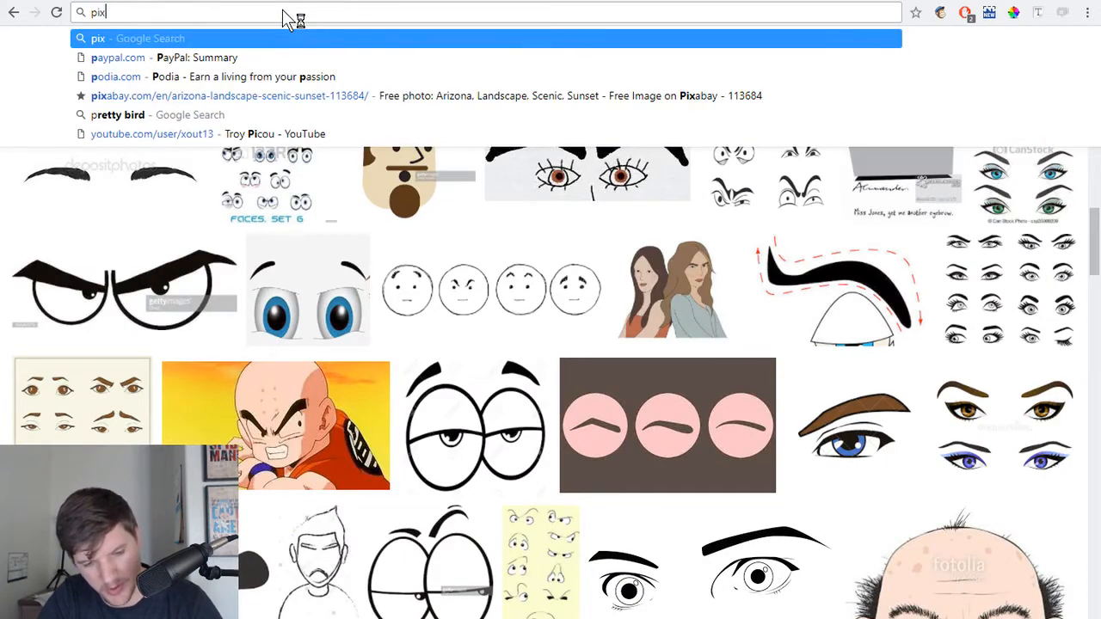
{"action": "type", "text": "ar bird"}
{"action": "key", "text": "Return"}
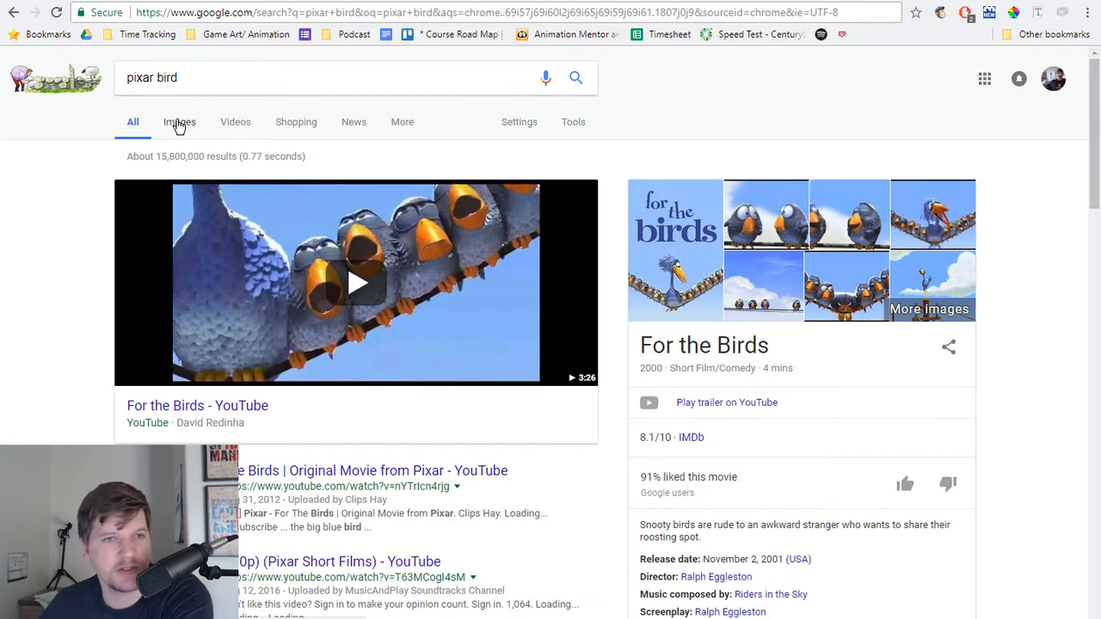
{"action": "left_click", "coordinate": [179, 122]}
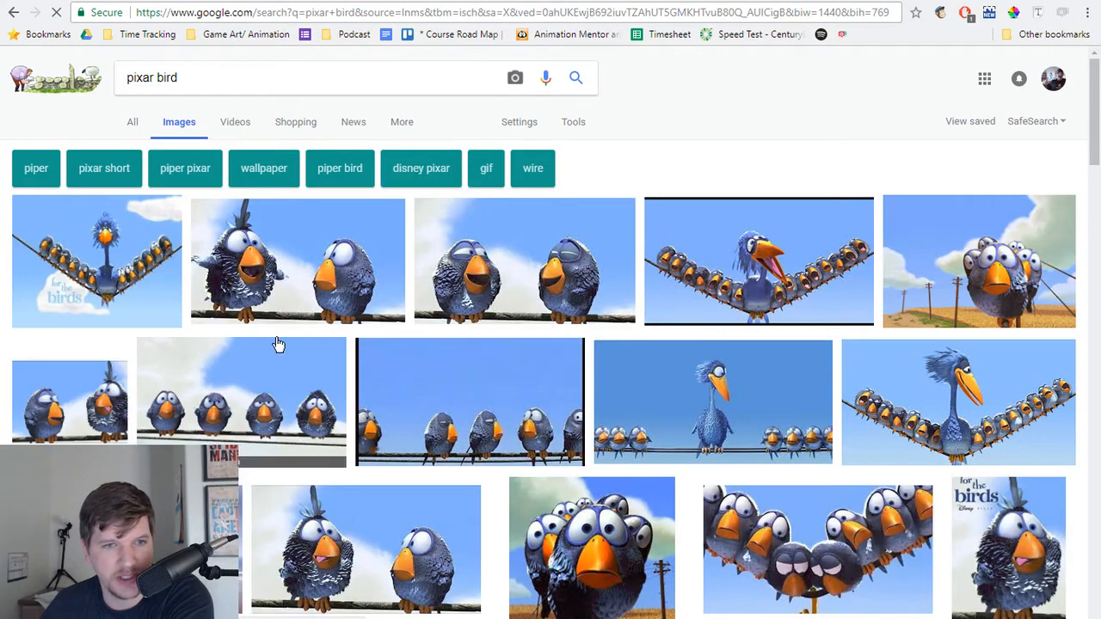
Step: Select the Yellowbird flock picture among the image results and open its Rotoscopers review page
{"action": "scroll", "coordinate": [326, 311], "scroll_direction": "down", "scroll_amount": 6}
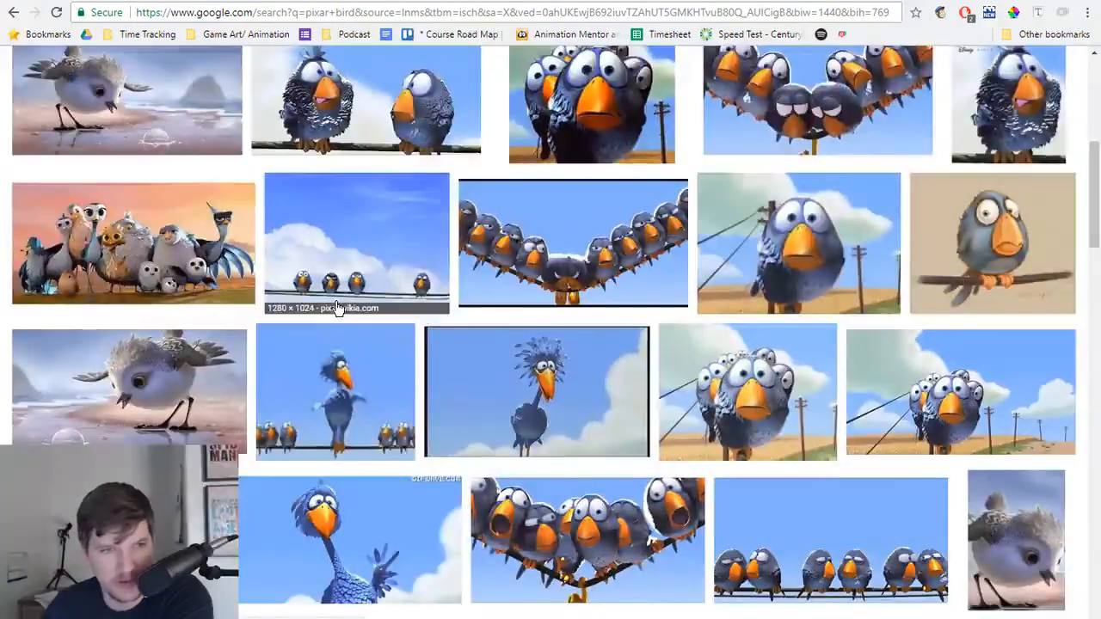
{"action": "left_click", "coordinate": [108, 260]}
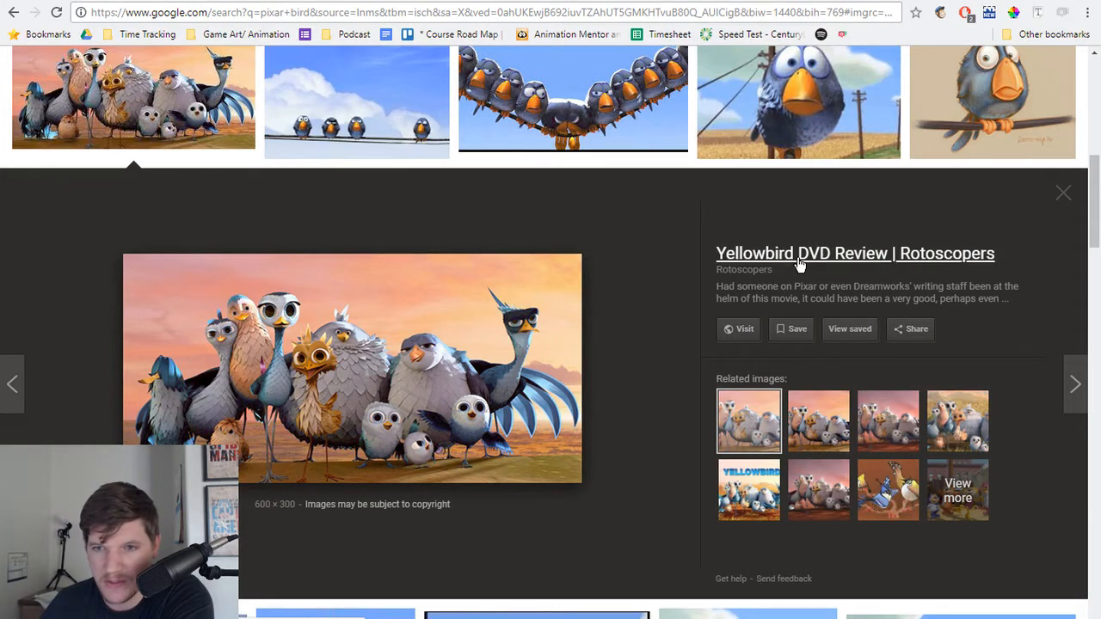
{"action": "left_click", "coordinate": [424, 389]}
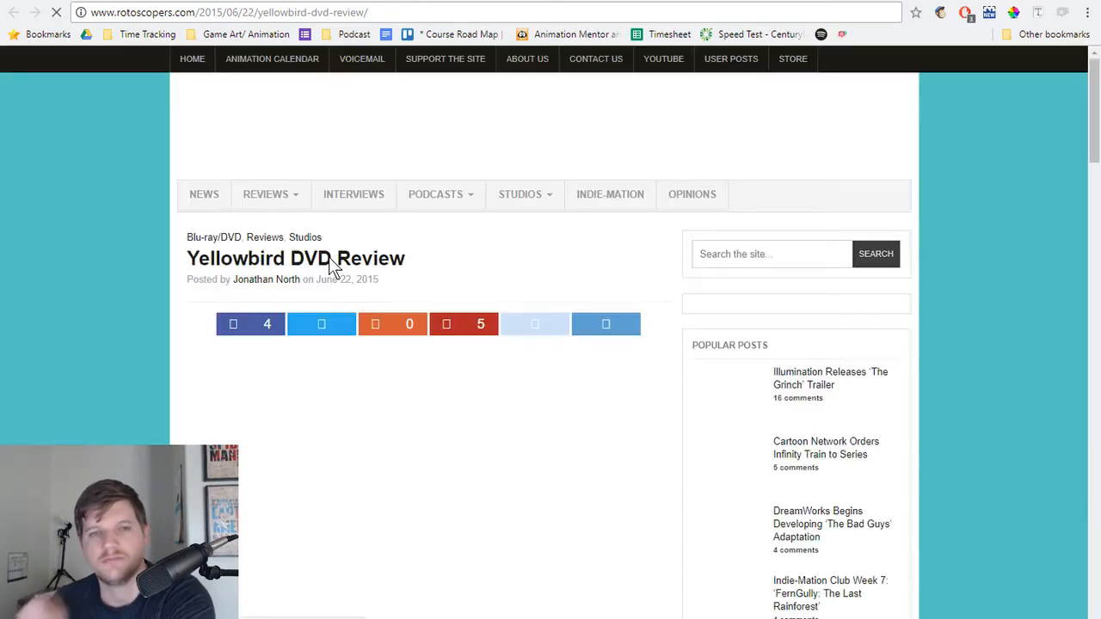
Step: Examine the bird designs and their brows in the Yellowbird review pictures, comparing them with the announcer in the Moho project
{"action": "scroll", "coordinate": [198, 320], "scroll_direction": "down", "scroll_amount": 6}
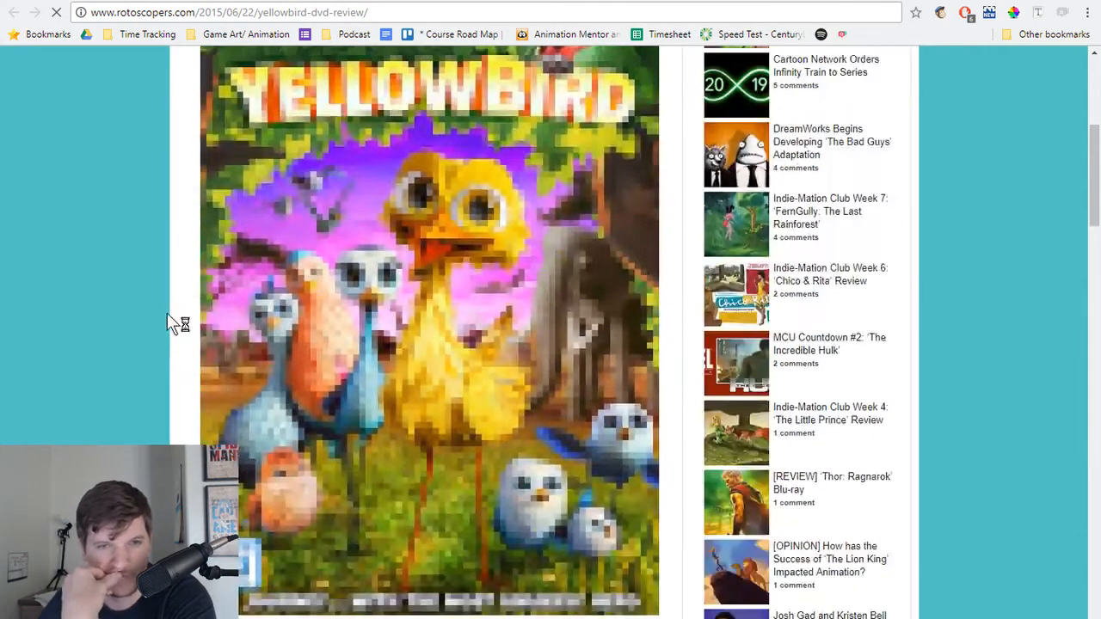
{"action": "scroll", "coordinate": [167, 313], "scroll_direction": "down", "scroll_amount": 12}
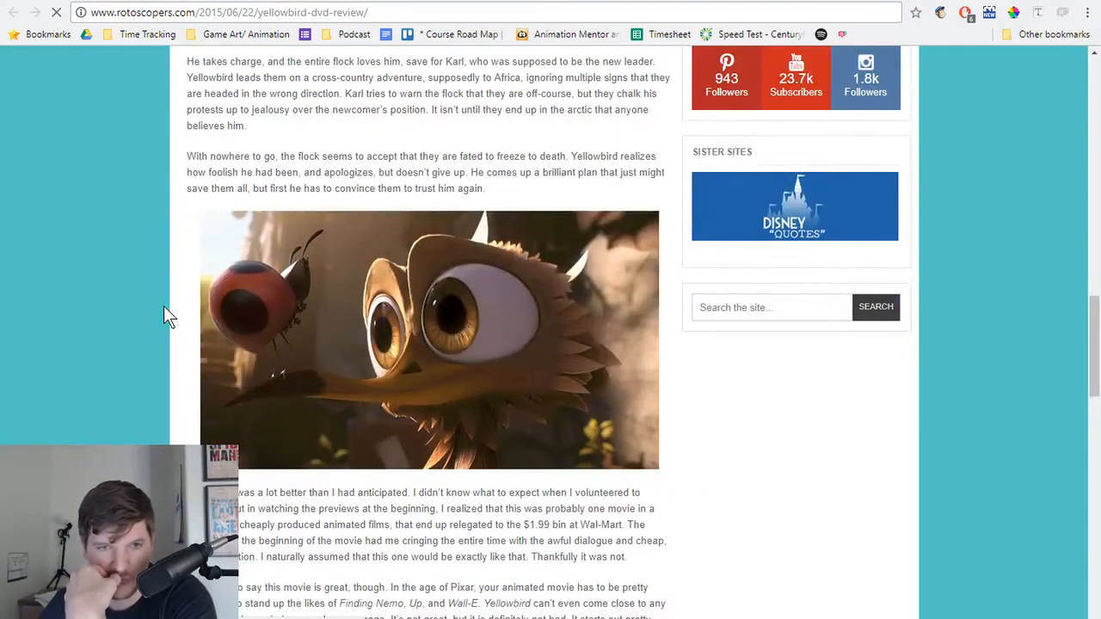
{"action": "scroll", "coordinate": [165, 315], "scroll_direction": "down", "scroll_amount": 7}
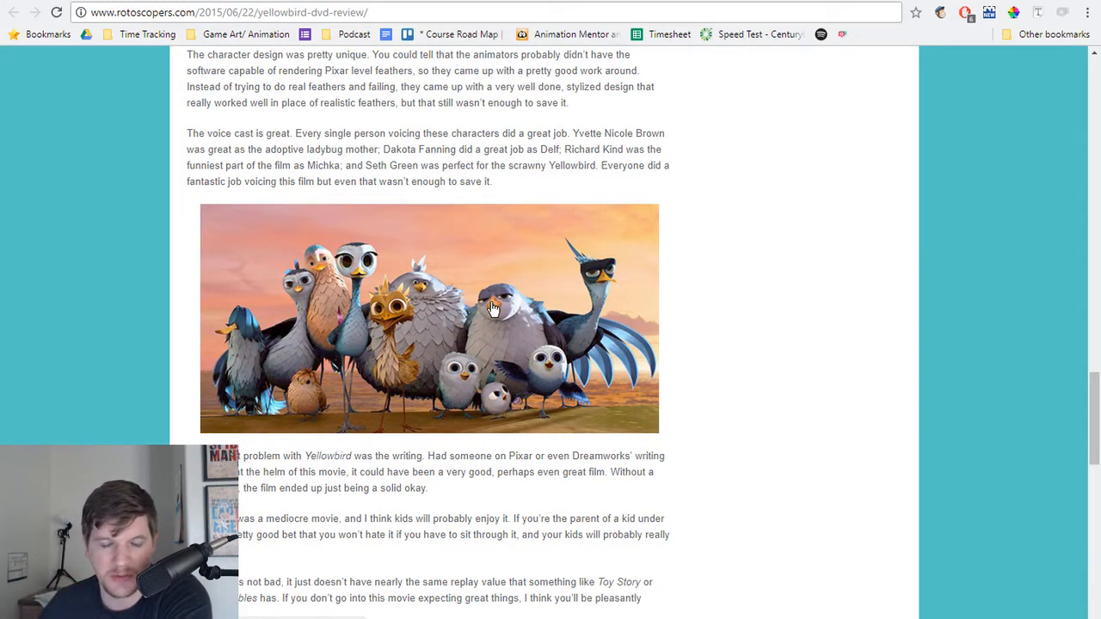
{"action": "mouse_move", "coordinate": [470, 618]}
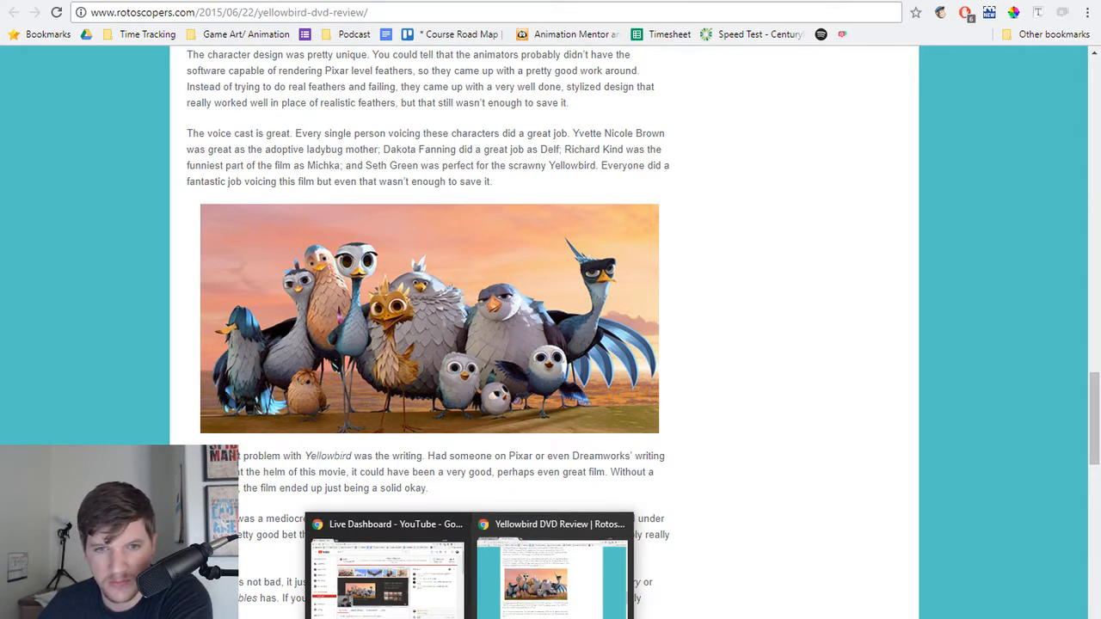
{"action": "left_click", "coordinate": [619, 618]}
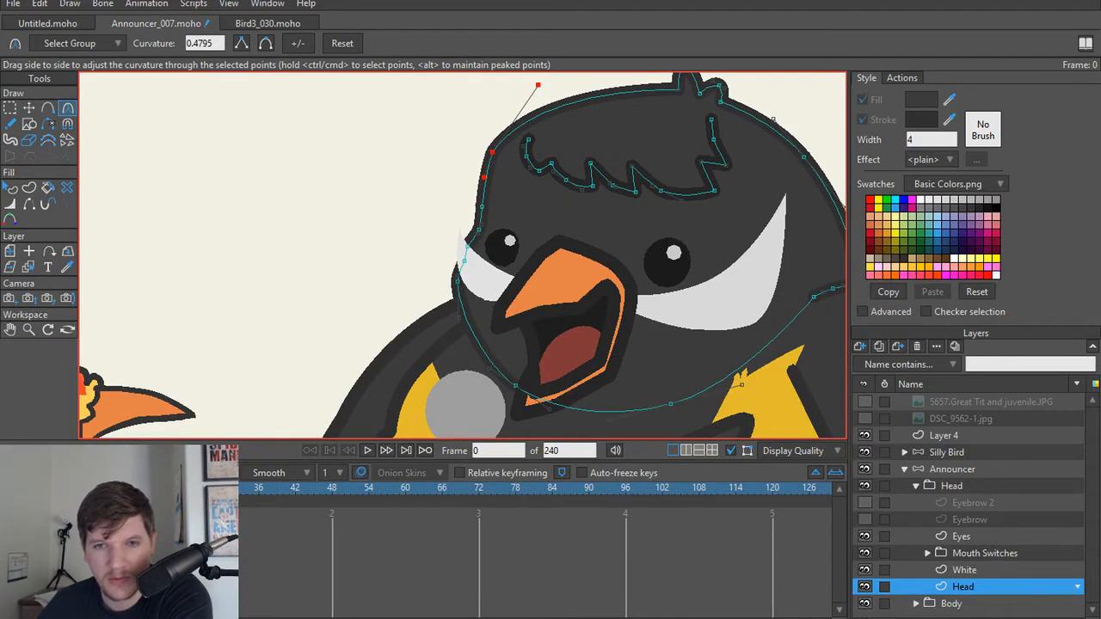
{"action": "left_click", "coordinate": [619, 618]}
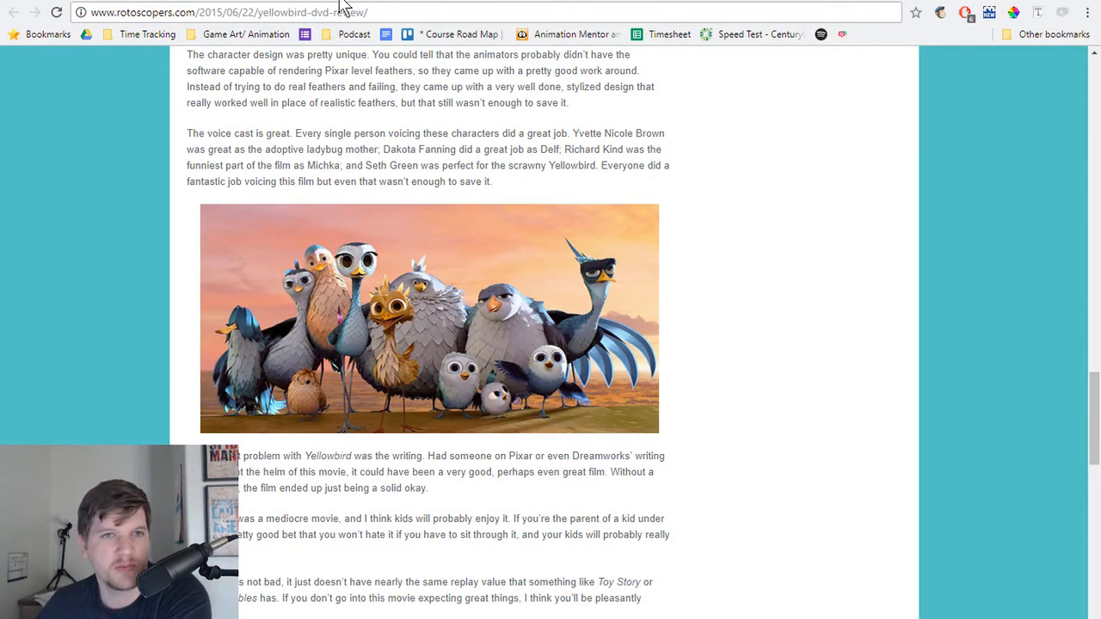
Step: Return to the image search results and search Google Images for "angry bird"
{"action": "left_click", "coordinate": [295, 1]}
{"action": "scroll", "coordinate": [300, 184], "scroll_direction": "up", "scroll_amount": 2}
{"action": "left_click_drag", "start_coordinate": [309, 75], "coordinate": [1, 62]}
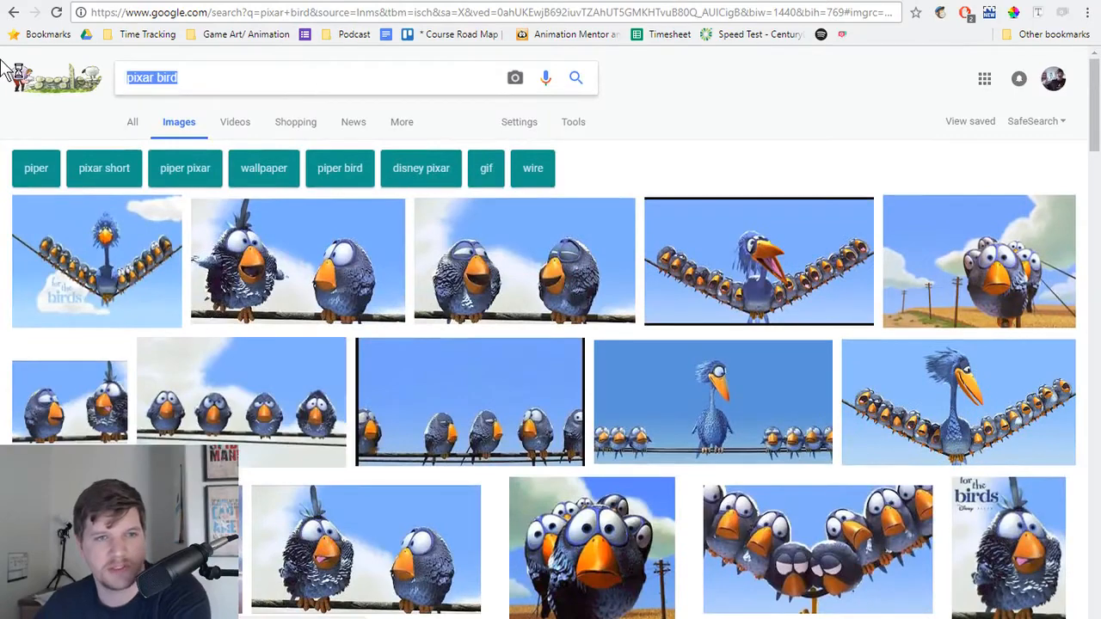
{"action": "type", "text": "angry bir"}
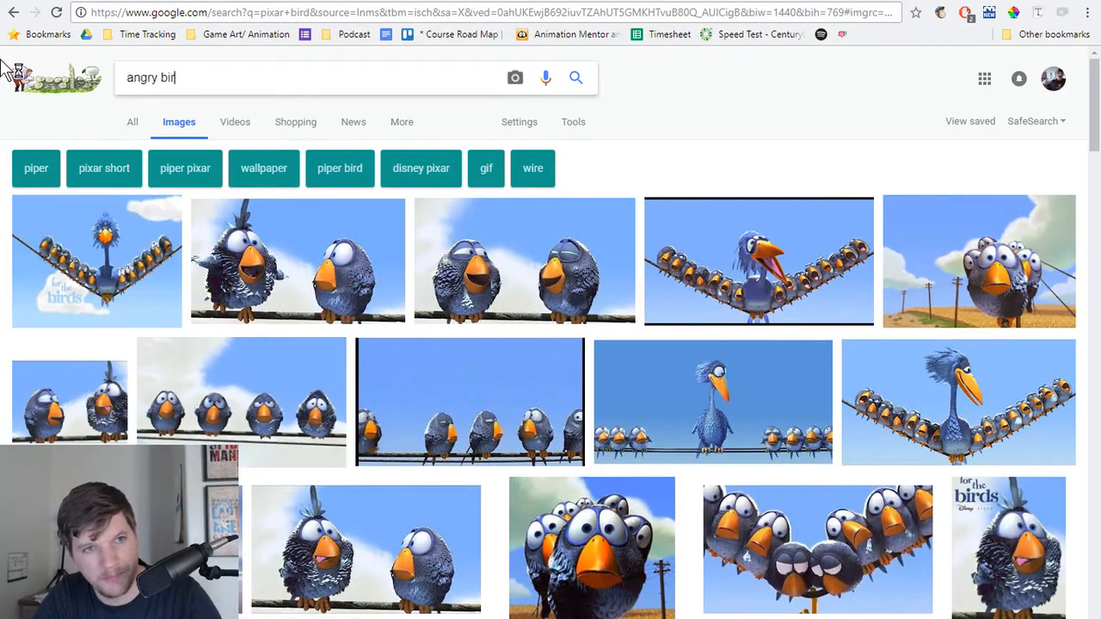
{"action": "type", "text": "d"}
{"action": "key", "text": "Return"}
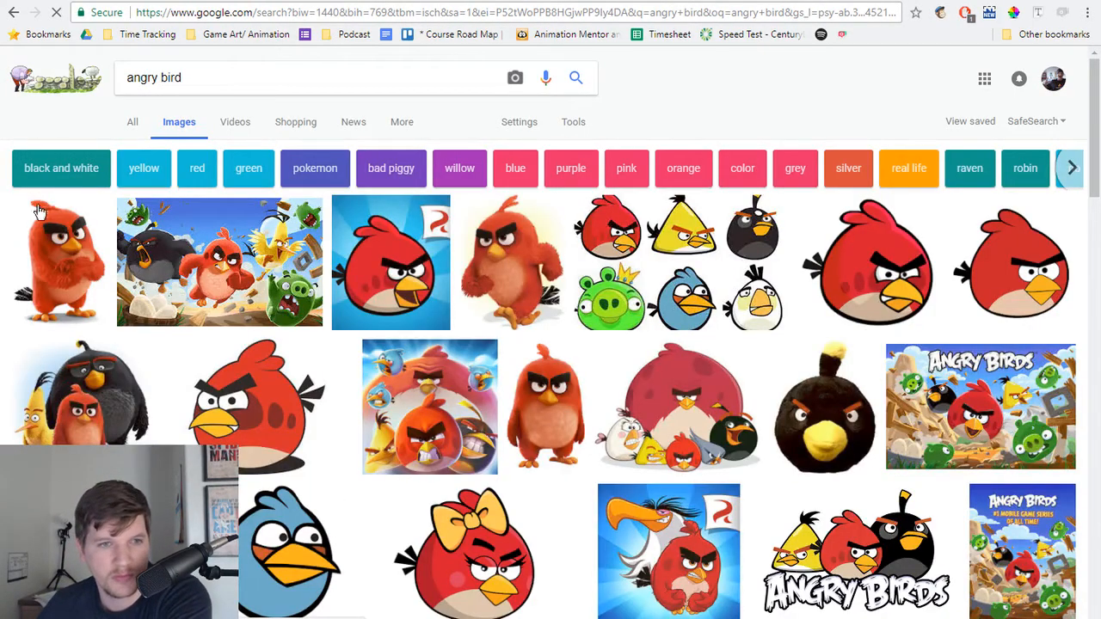
Step: Enlarge the Angry Birds group picture, examine the birds' eyebrow shapes among the results, and return to the Moho project
{"action": "left_click", "coordinate": [172, 311]}
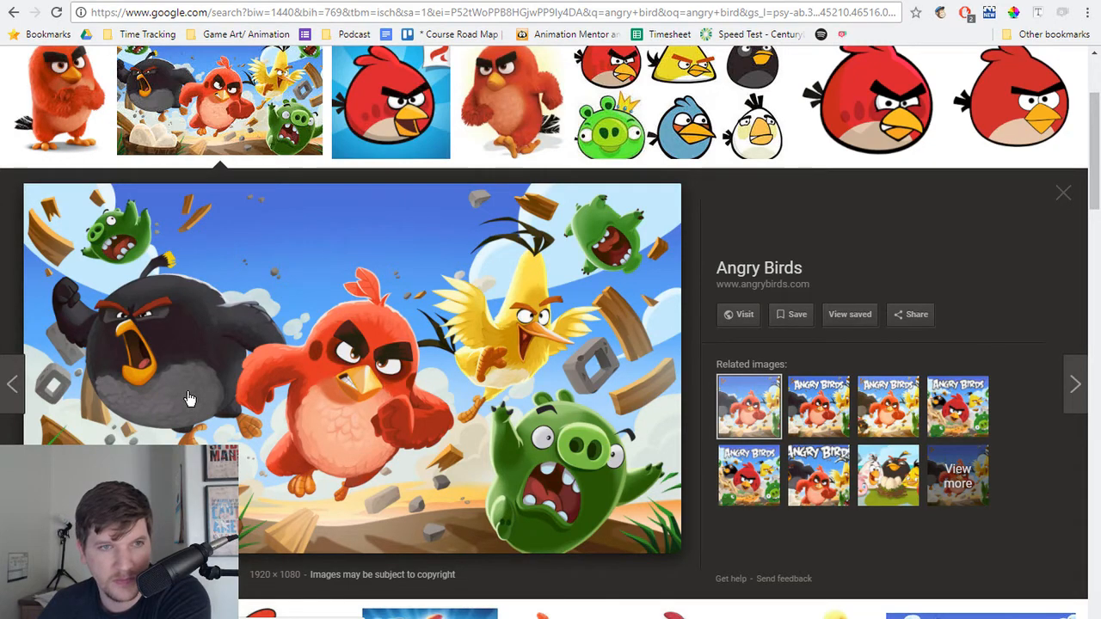
{"action": "scroll", "coordinate": [189, 398], "scroll_direction": "up", "scroll_amount": 2}
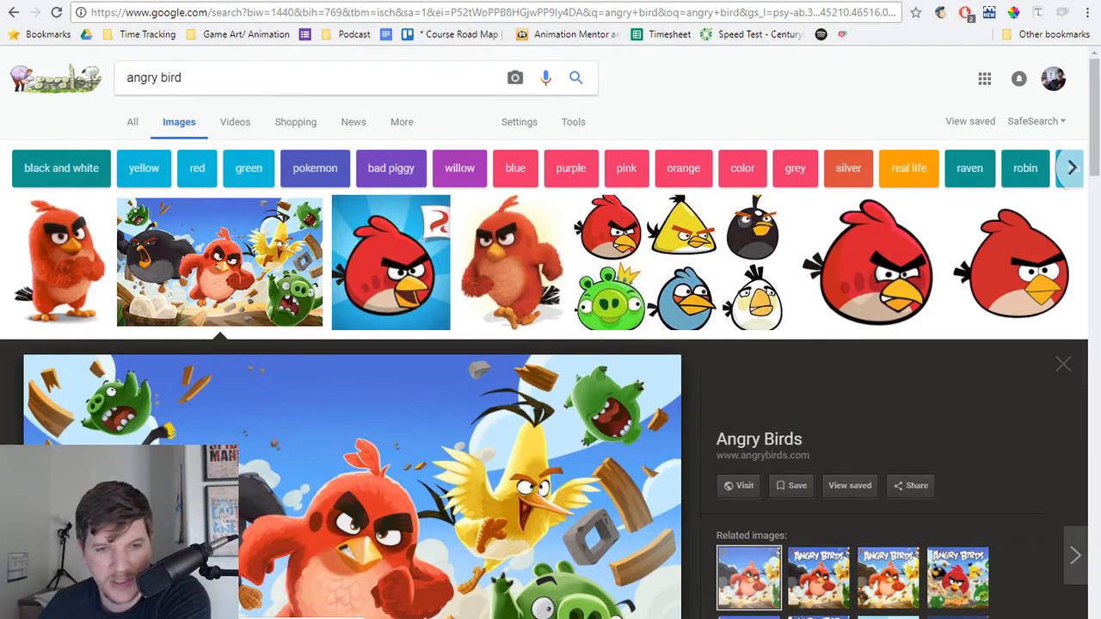
{"action": "scroll", "coordinate": [550, 344], "scroll_direction": "down", "scroll_amount": 3}
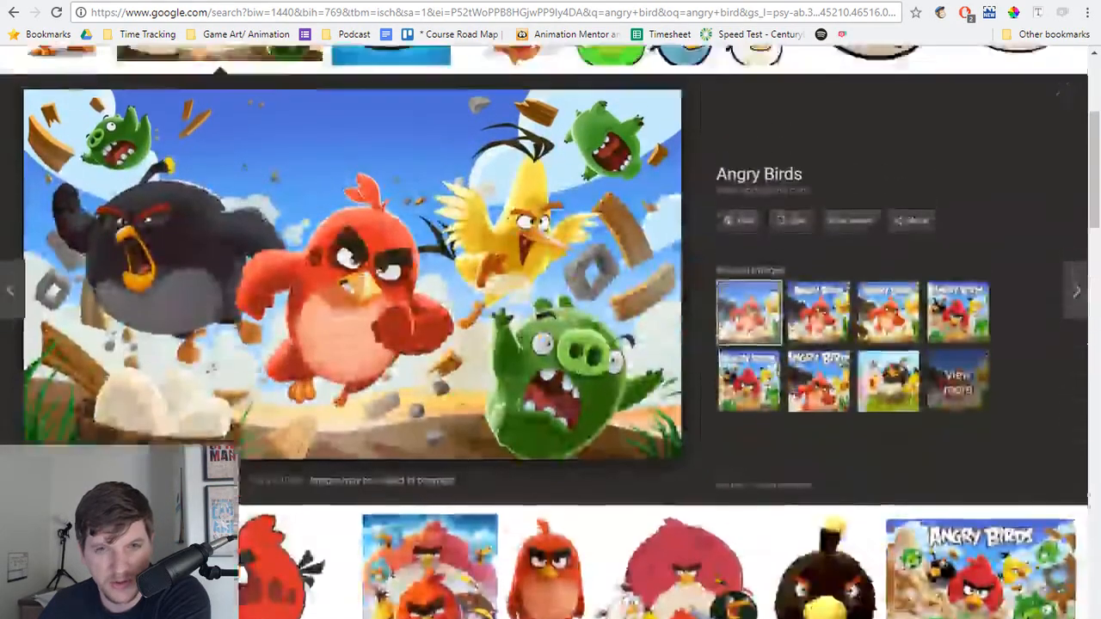
{"action": "scroll", "coordinate": [551, 344], "scroll_direction": "up", "scroll_amount": 2}
{"action": "scroll", "coordinate": [551, 344], "scroll_direction": "down", "scroll_amount": 5}
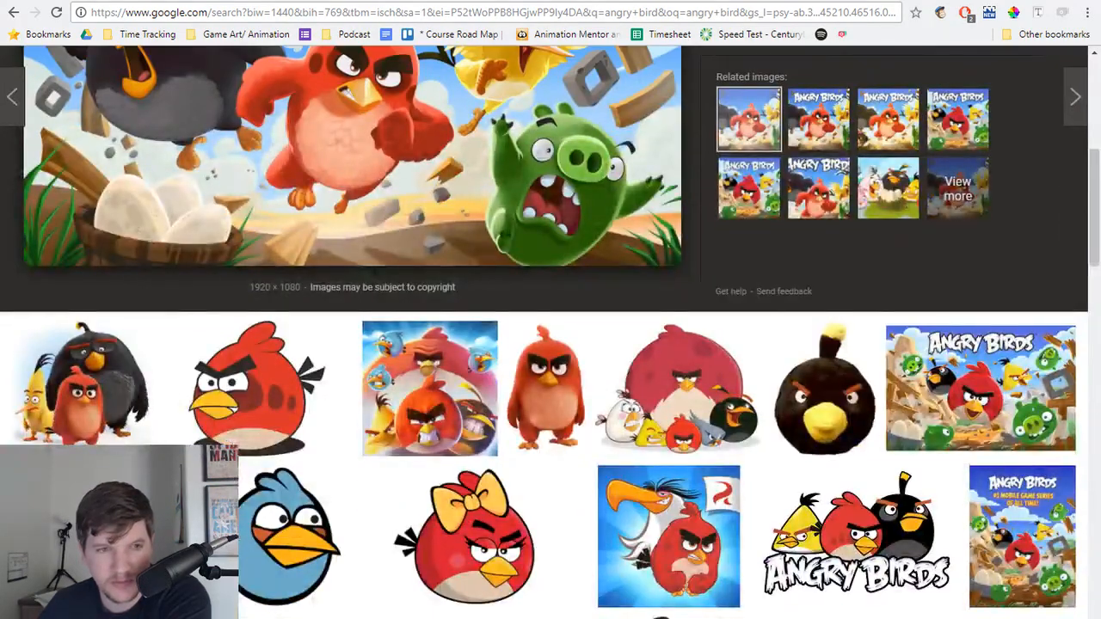
{"action": "scroll", "coordinate": [550, 344], "scroll_direction": "up", "scroll_amount": 4}
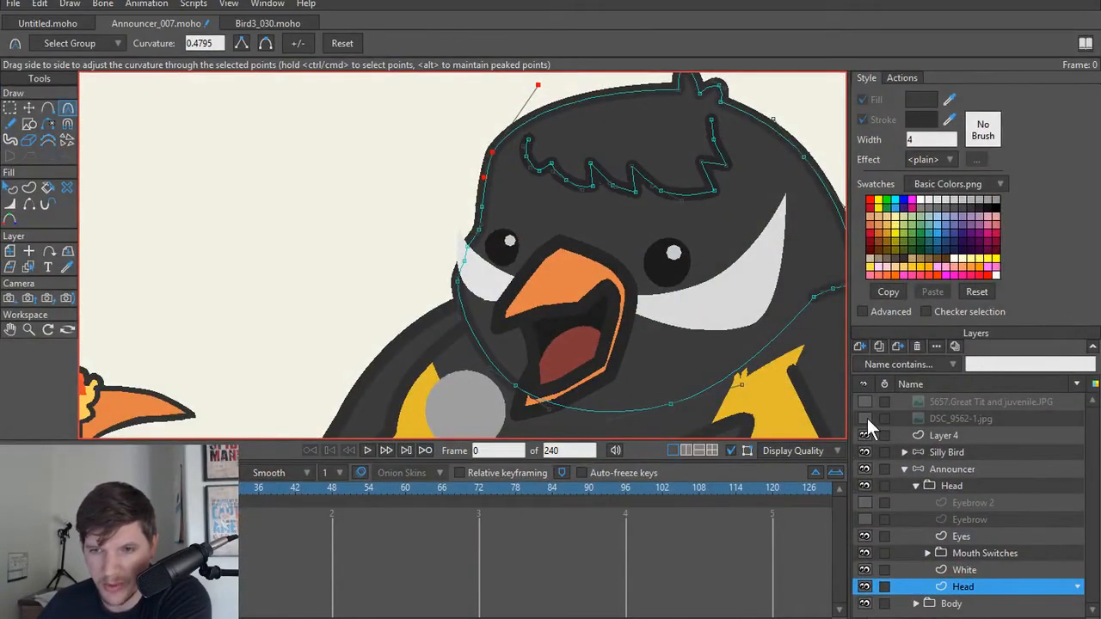
Step: Show the two reference photo layers and examine the open-beaked great tit's head, eye and brow area
{"action": "left_click", "coordinate": [866, 419]}
{"action": "left_click", "coordinate": [863, 403]}
{"action": "scroll", "coordinate": [482, 310], "scroll_direction": "down", "scroll_amount": 5}
{"action": "left_click_drag", "start_coordinate": [289, 287], "coordinate": [614, 405]}
{"action": "left_click_drag", "start_coordinate": [302, 246], "coordinate": [434, 404]}
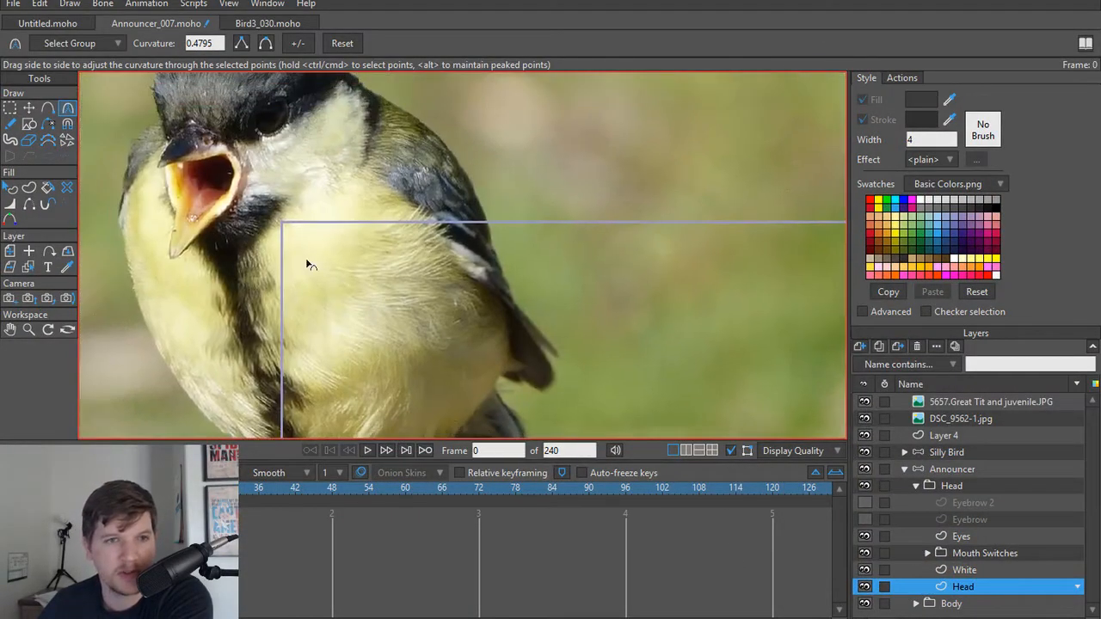
{"action": "left_click_drag", "start_coordinate": [308, 265], "coordinate": [427, 379]}
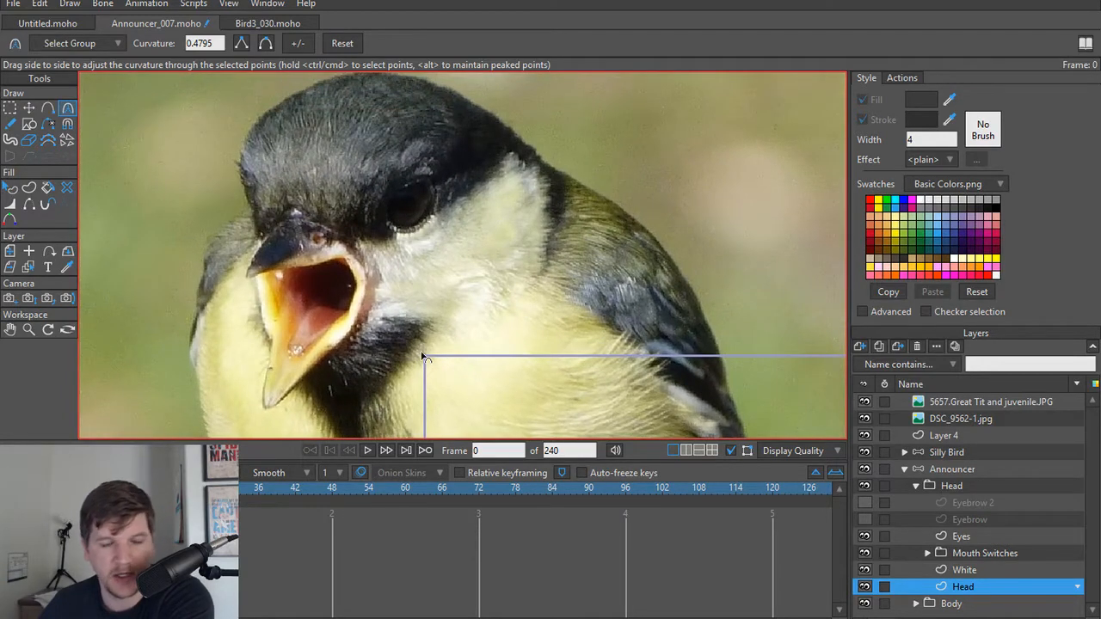
Step: Hide the 5657.Great Tit and juvenile.JPG layer, show DSC_9562-1.jpg, and examine the adult bird's eye and head markings
{"action": "left_click", "coordinate": [864, 402]}
{"action": "left_click", "coordinate": [862, 404]}
{"action": "left_click", "coordinate": [862, 418]}
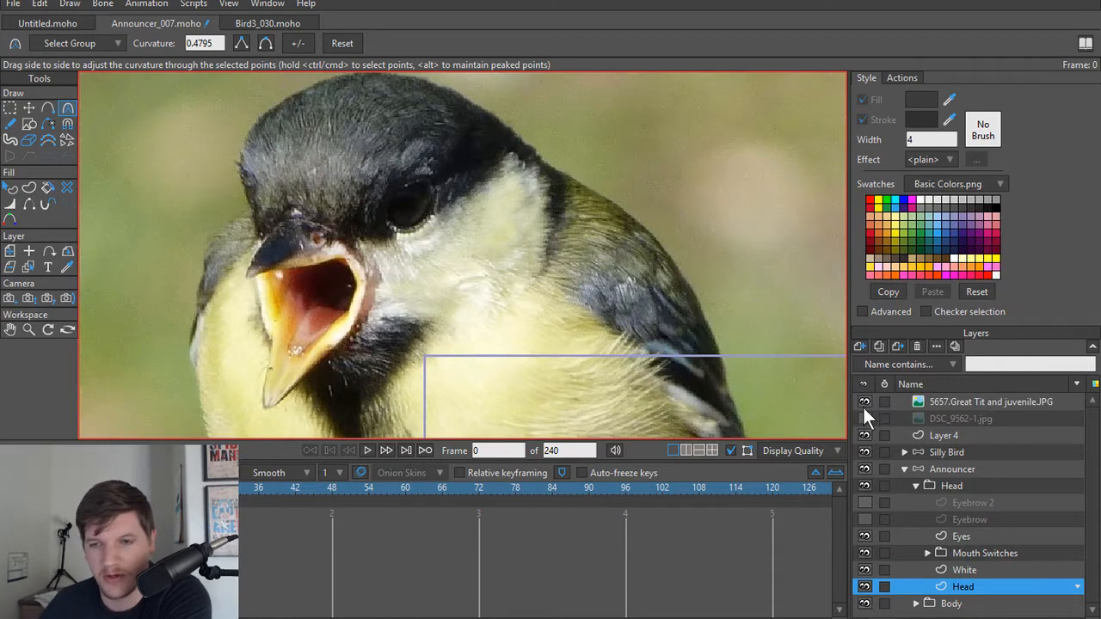
{"action": "left_click", "coordinate": [864, 405]}
{"action": "left_click", "coordinate": [863, 416]}
{"action": "scroll", "coordinate": [507, 318], "scroll_direction": "down", "scroll_amount": 5}
{"action": "left_click_drag", "start_coordinate": [483, 393], "coordinate": [437, 308]}
{"action": "scroll", "coordinate": [437, 308], "scroll_direction": "up", "scroll_amount": 4}
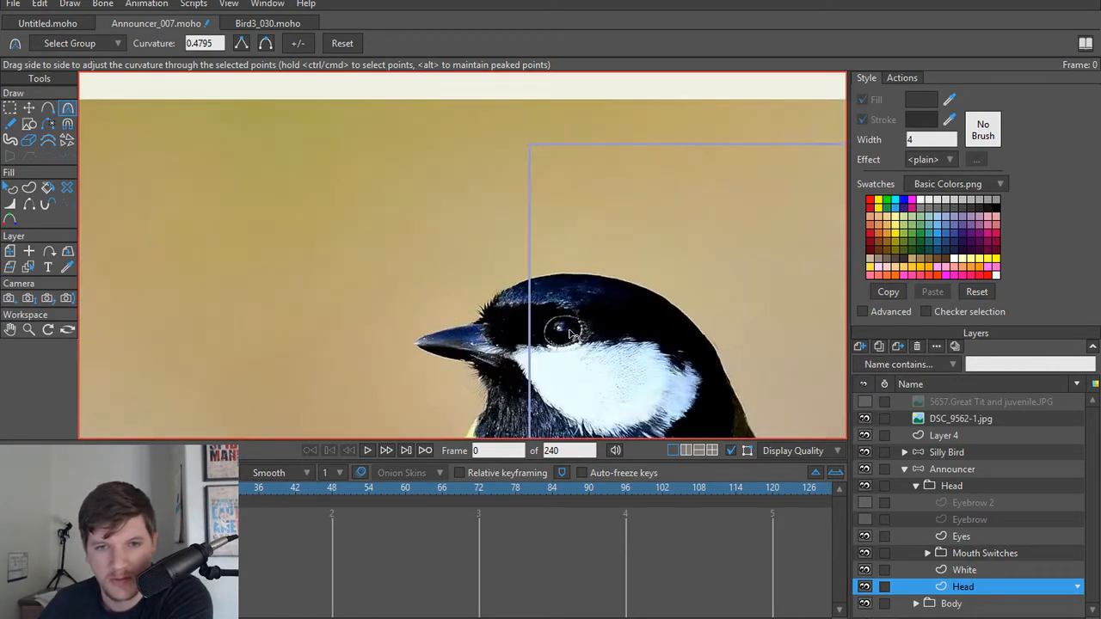
{"action": "scroll", "coordinate": [569, 334], "scroll_direction": "down", "scroll_amount": 5}
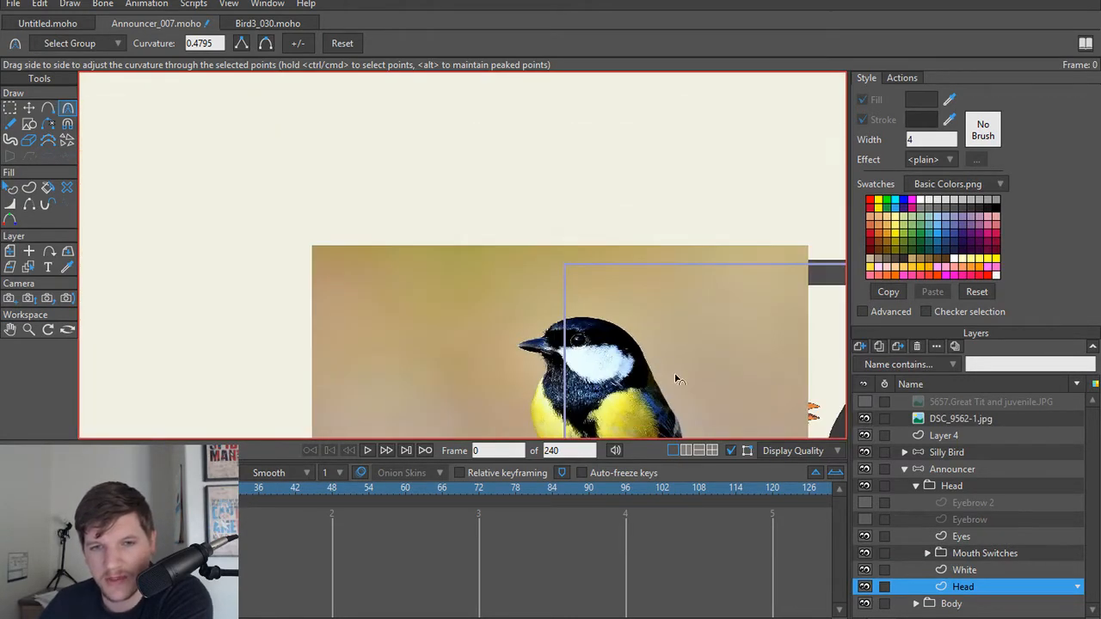
{"action": "left_click_drag", "start_coordinate": [633, 368], "coordinate": [614, 344]}
{"action": "scroll", "coordinate": [422, 318], "scroll_direction": "up", "scroll_amount": 5}
{"action": "scroll", "coordinate": [380, 291], "scroll_direction": "down", "scroll_amount": 2}
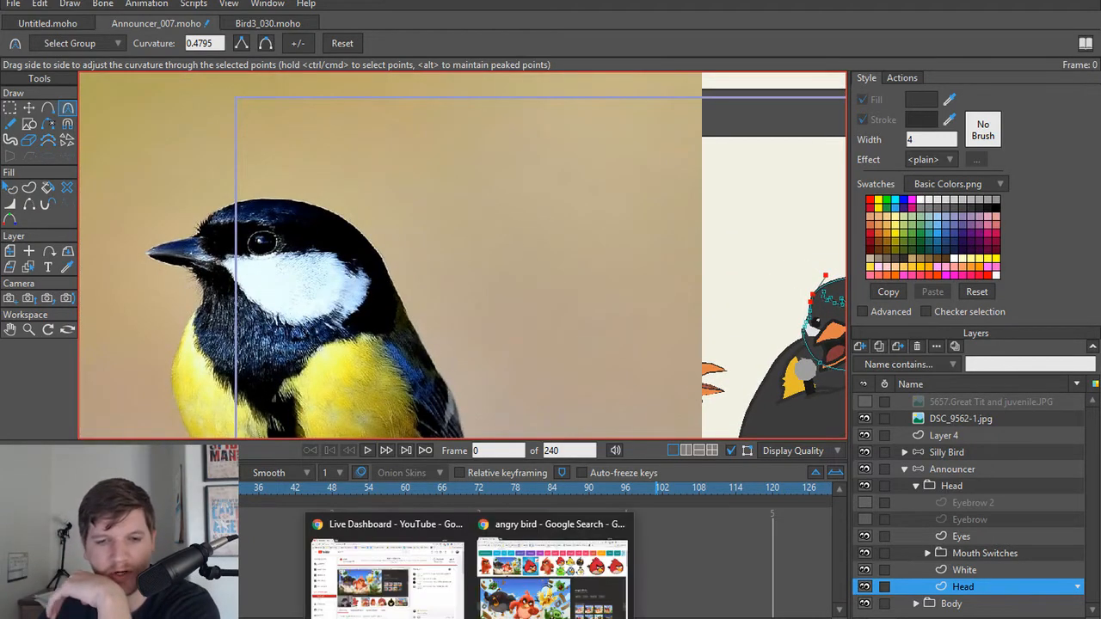
Step: Switch to the browser, browse the angry bird image results, and enlarge and close the Angry Birds Movie review picture
{"action": "left_click", "coordinate": [550, 559]}
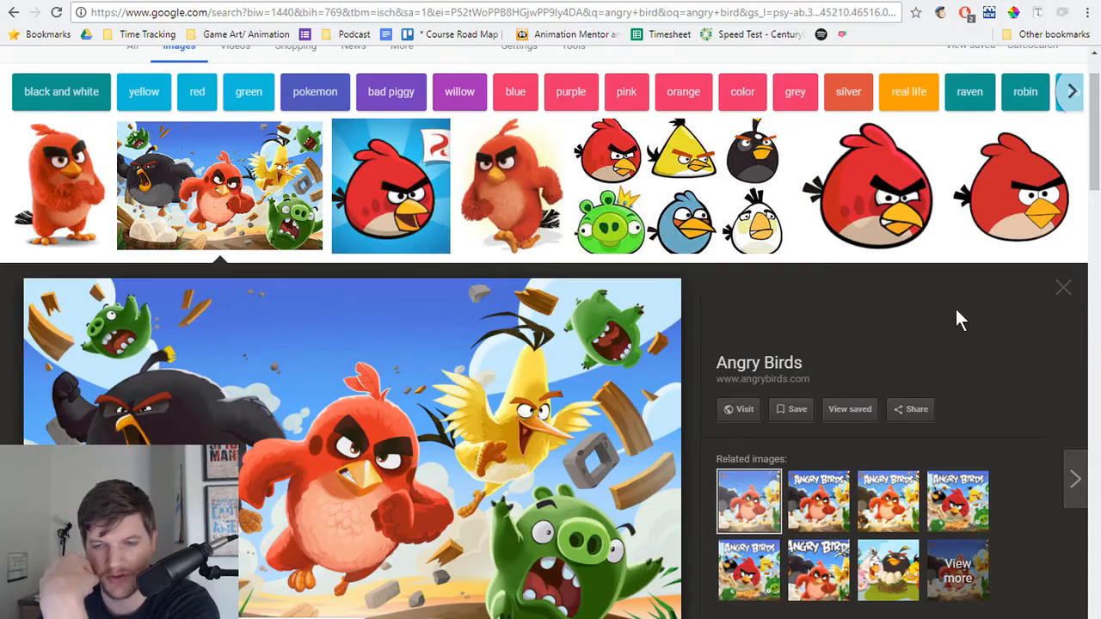
{"action": "left_click", "coordinate": [1064, 289]}
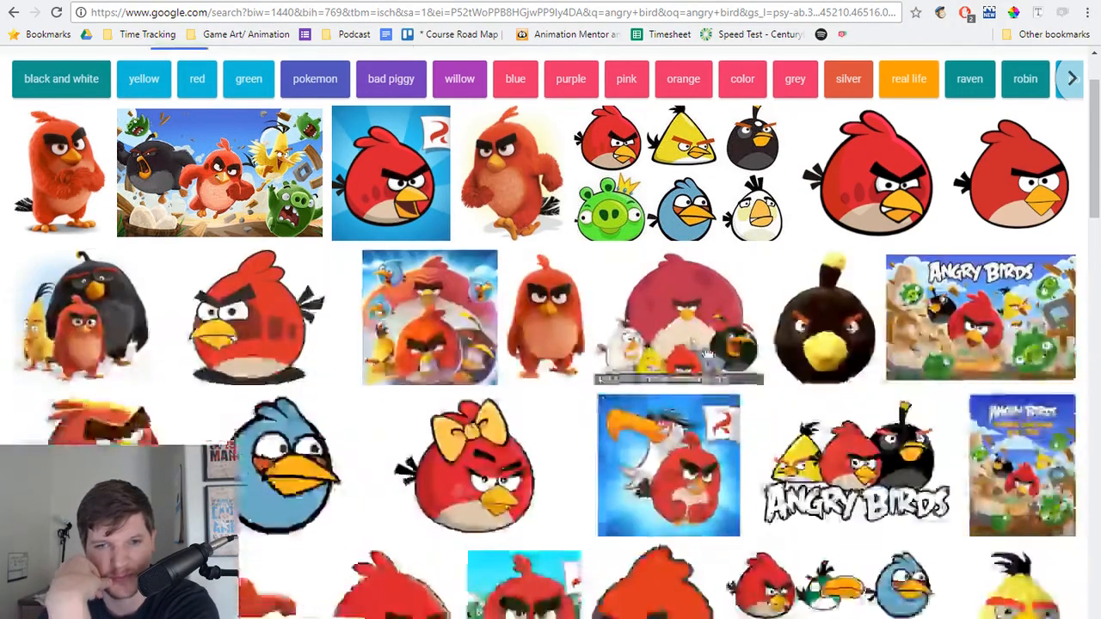
{"action": "scroll", "coordinate": [557, 357], "scroll_direction": "down", "scroll_amount": 8}
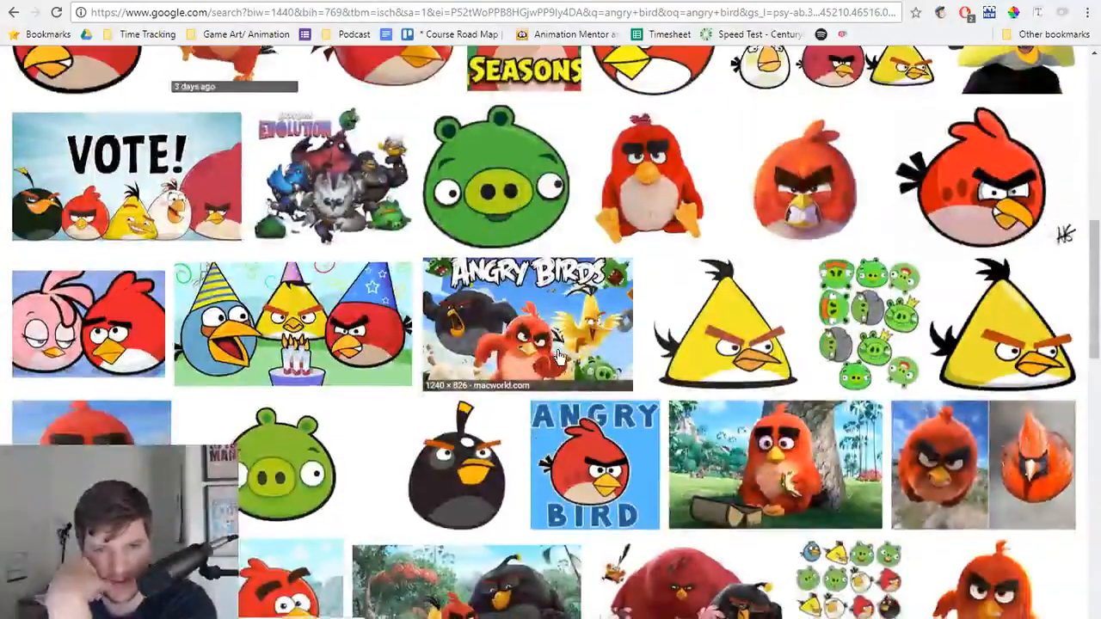
{"action": "scroll", "coordinate": [559, 356], "scroll_direction": "down", "scroll_amount": 3}
{"action": "left_click", "coordinate": [555, 363]}
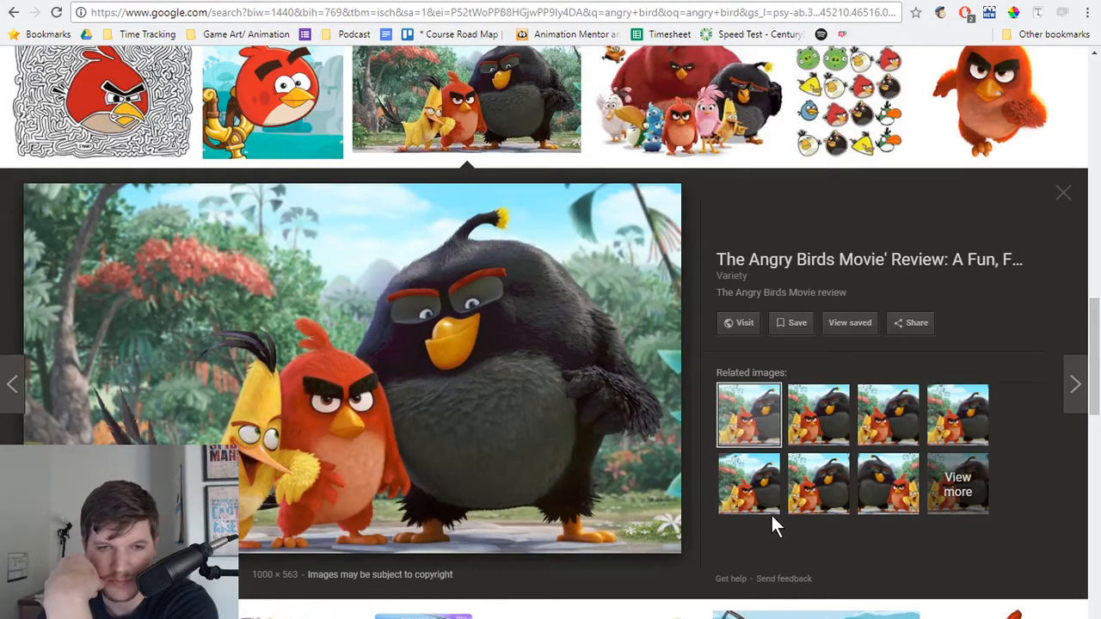
{"action": "left_click", "coordinate": [1059, 203]}
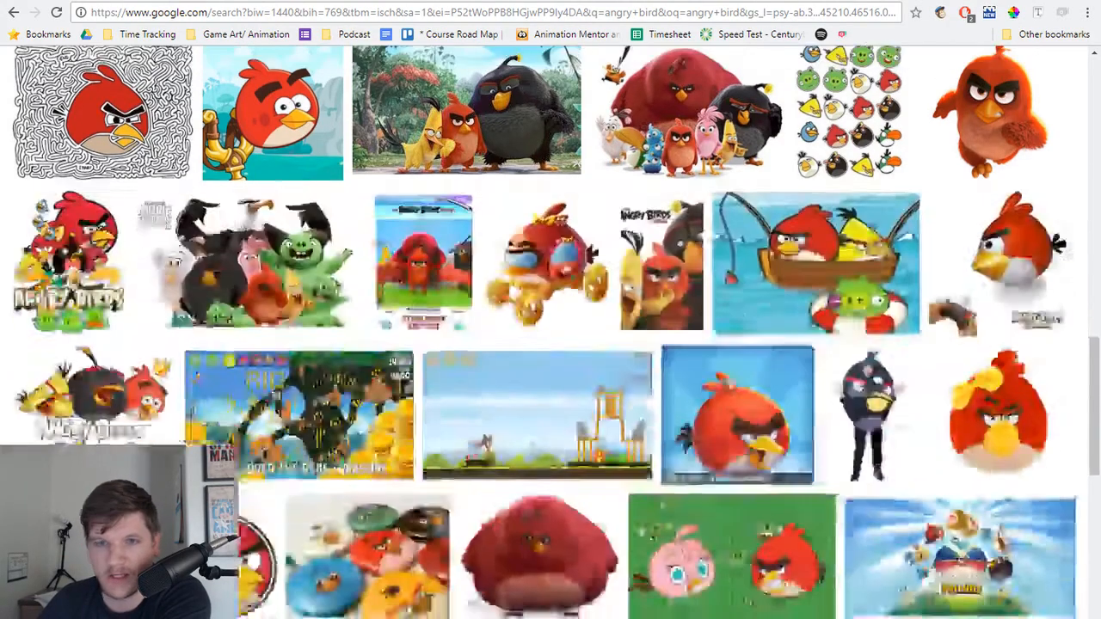
Step: Look through the remaining angry bird images for eye and eyebrow shapes, then close the browser window to return to Moho
{"action": "scroll", "coordinate": [722, 430], "scroll_direction": "down", "scroll_amount": 5}
{"action": "scroll", "coordinate": [722, 429], "scroll_direction": "down", "scroll_amount": 5}
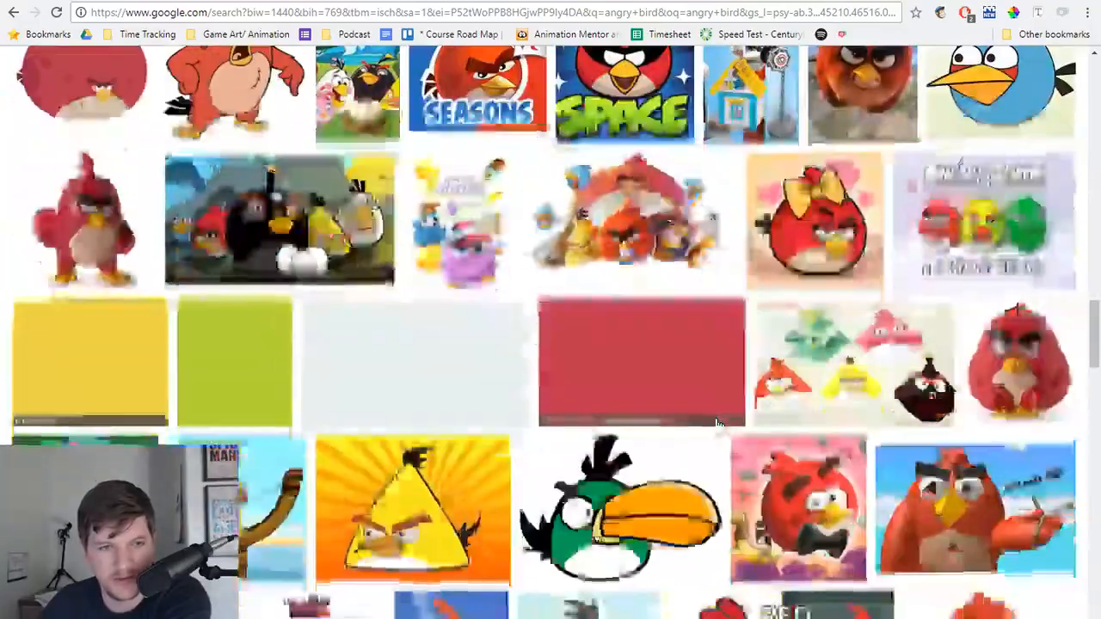
{"action": "scroll", "coordinate": [709, 425], "scroll_direction": "down", "scroll_amount": 5}
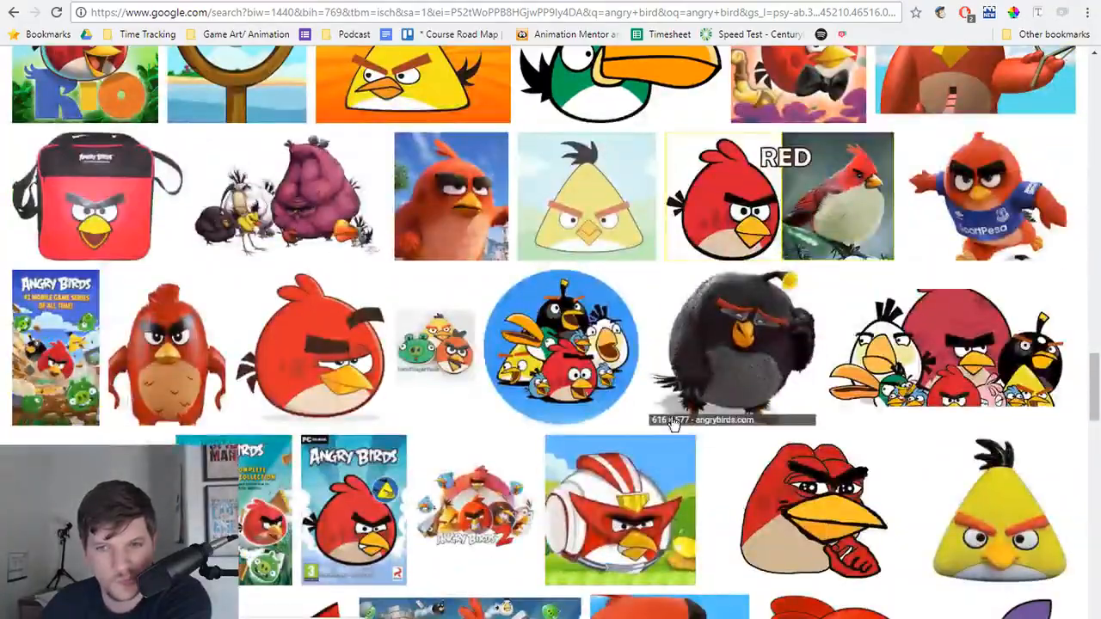
{"action": "scroll", "coordinate": [710, 425], "scroll_direction": "down", "scroll_amount": 7}
{"action": "scroll", "coordinate": [671, 420], "scroll_direction": "down", "scroll_amount": 3}
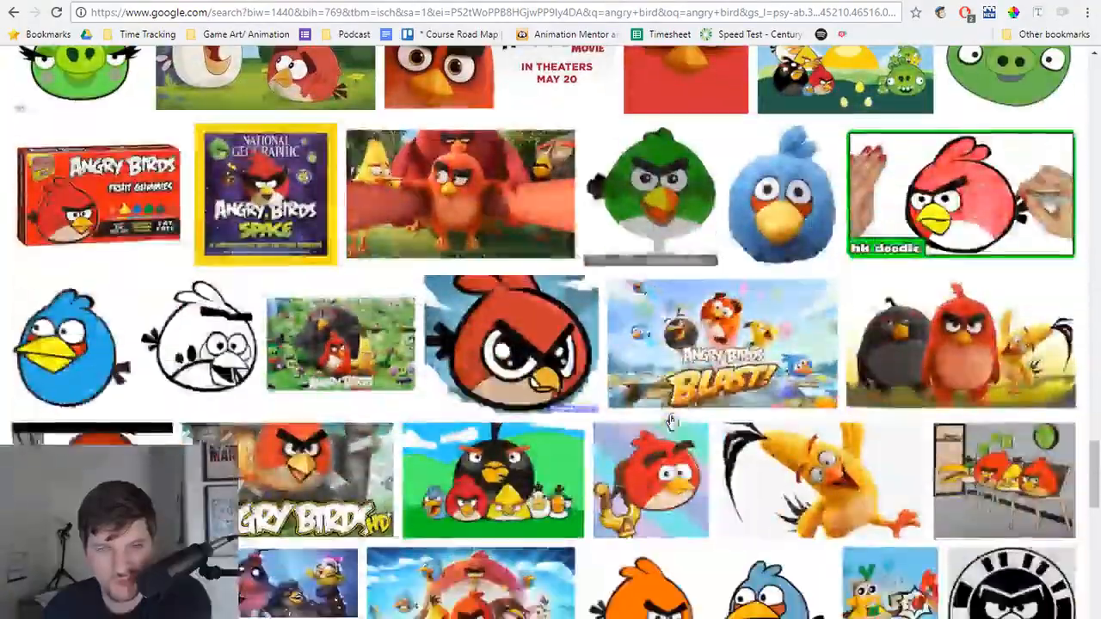
{"action": "scroll", "coordinate": [671, 421], "scroll_direction": "down", "scroll_amount": 5}
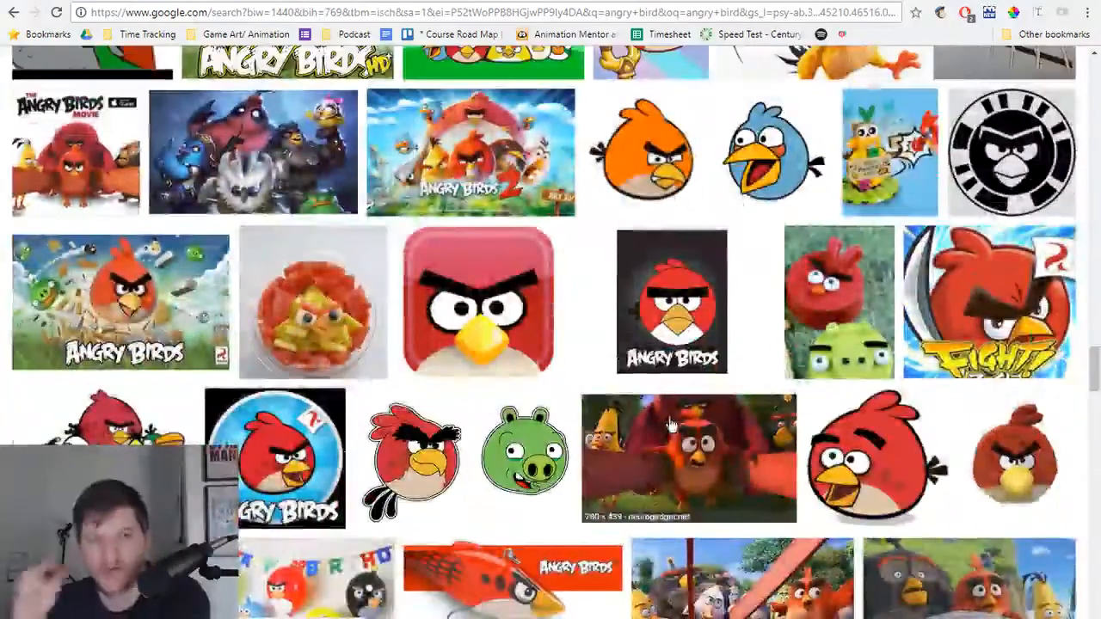
{"action": "left_click", "coordinate": [1088, 2]}
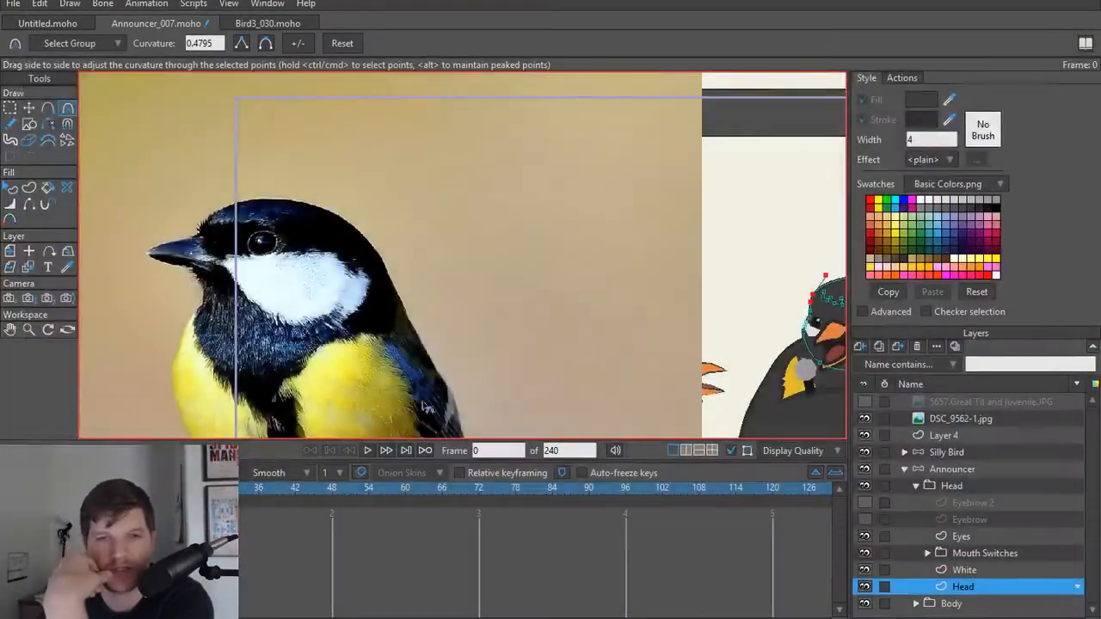
Step: Hide the DSC_9562-1.jpg photo layer covering the announcer bird
{"action": "left_click", "coordinate": [864, 418]}
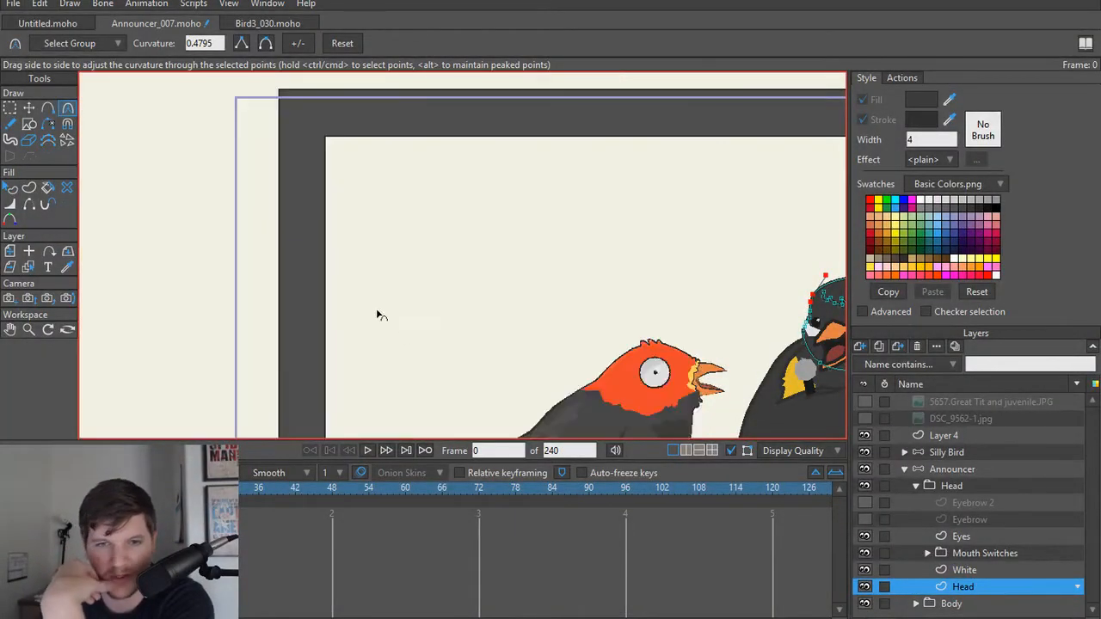
{"action": "scroll", "coordinate": [376, 312], "scroll_direction": "down", "scroll_amount": 5}
{"action": "scroll", "coordinate": [504, 371], "scroll_direction": "up", "scroll_amount": 6}
{"action": "scroll", "coordinate": [516, 284], "scroll_direction": "up", "scroll_amount": 5}
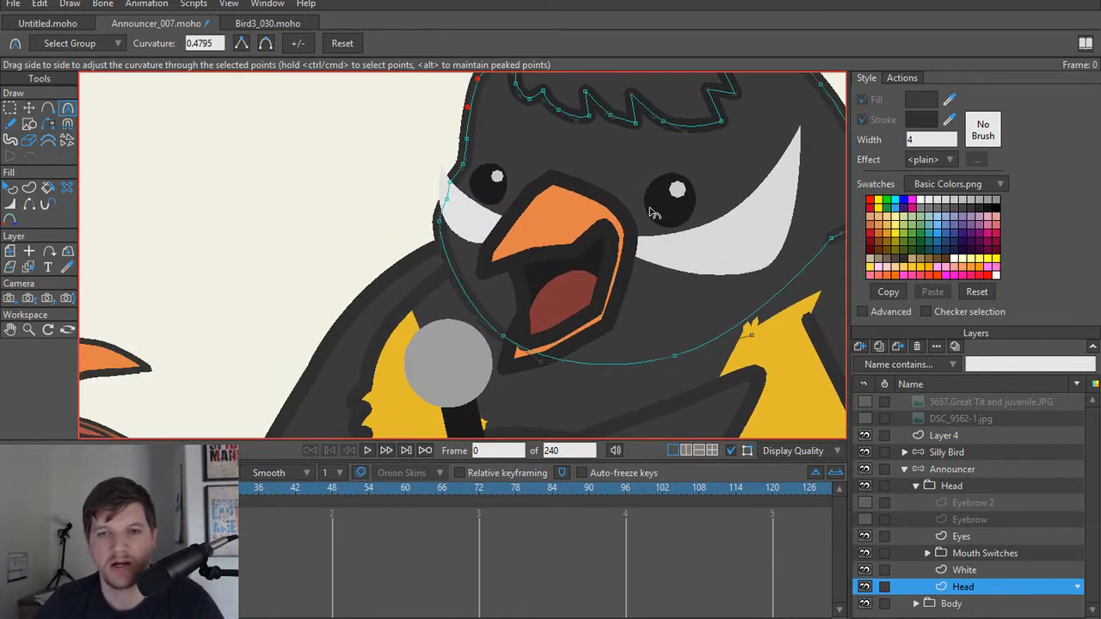
Step: Move the announcer's smaller far eye on the Eyes layer closer to the beak and render the frame as a check
{"action": "left_click", "coordinate": [497, 195], "text": "ctrl+alt"}
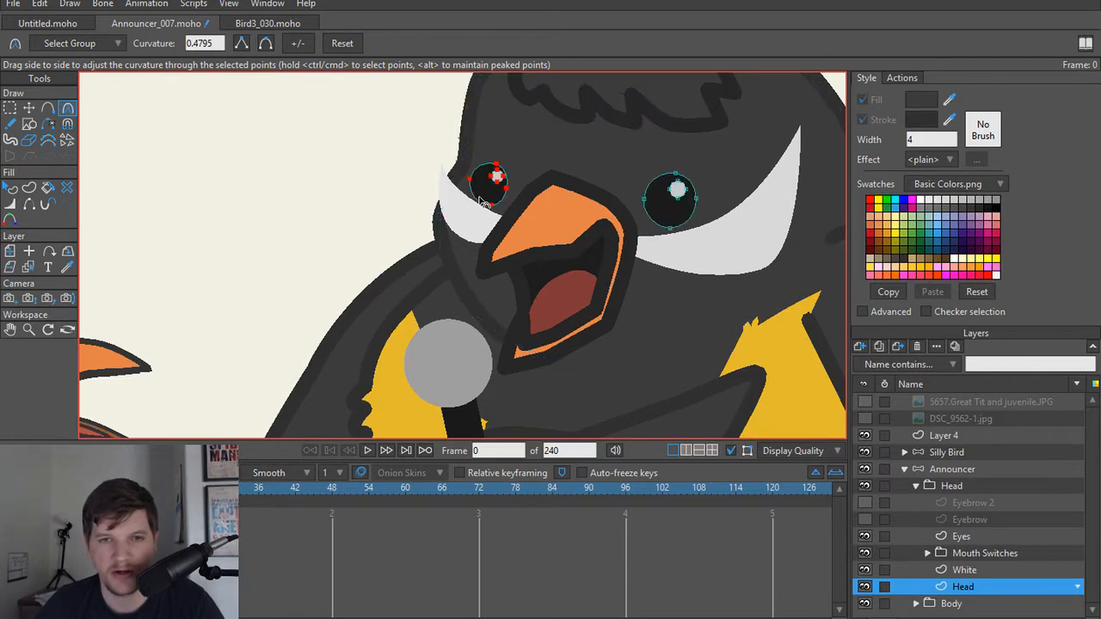
{"action": "scroll", "coordinate": [498, 196], "scroll_direction": "up", "scroll_amount": 2}
{"action": "key", "text": "t"}
{"action": "left_click_drag", "start_coordinate": [497, 199], "coordinate": [524, 196]}
{"action": "key", "text": "ctrl+r"}
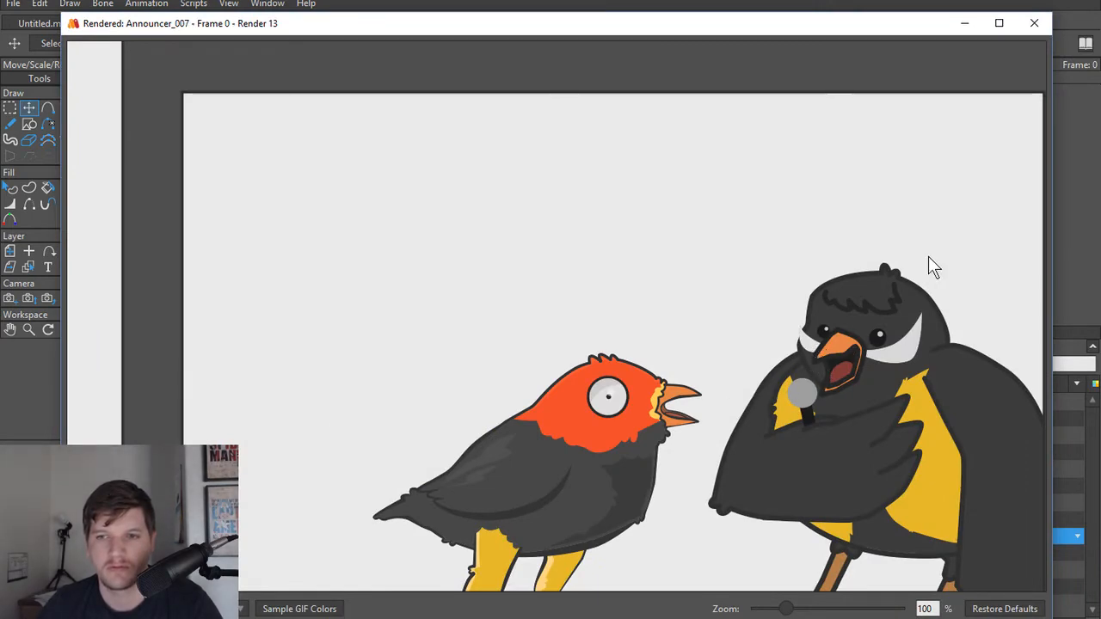
{"action": "left_click", "coordinate": [1034, 23]}
Step: Move the announcer's larger near eye up and away from the beak, including its highlight, and render the frame
{"action": "scroll", "coordinate": [483, 262], "scroll_direction": "up", "scroll_amount": 2}
{"action": "scroll", "coordinate": [585, 273], "scroll_direction": "down", "scroll_amount": 2}
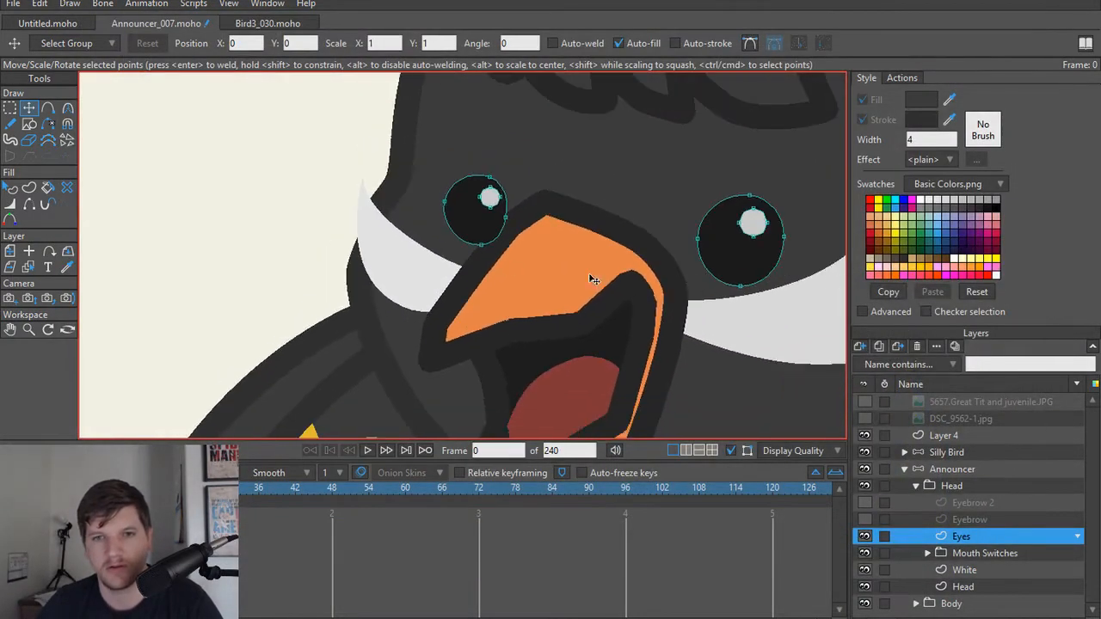
{"action": "scroll", "coordinate": [632, 288], "scroll_direction": "down", "scroll_amount": 1}
{"action": "double_click", "coordinate": [686, 258]}
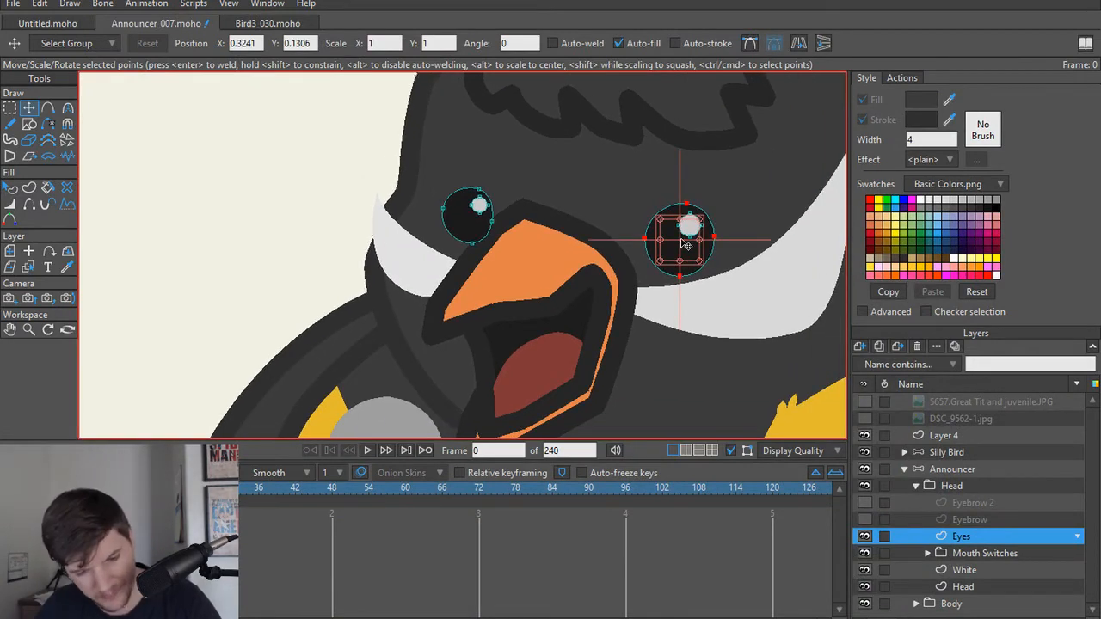
{"action": "key", "text": "g"}
{"action": "key", "text": "t"}
{"action": "left_click_drag", "start_coordinate": [674, 252], "coordinate": [693, 234]}
{"action": "key", "text": "ctrl+r"}
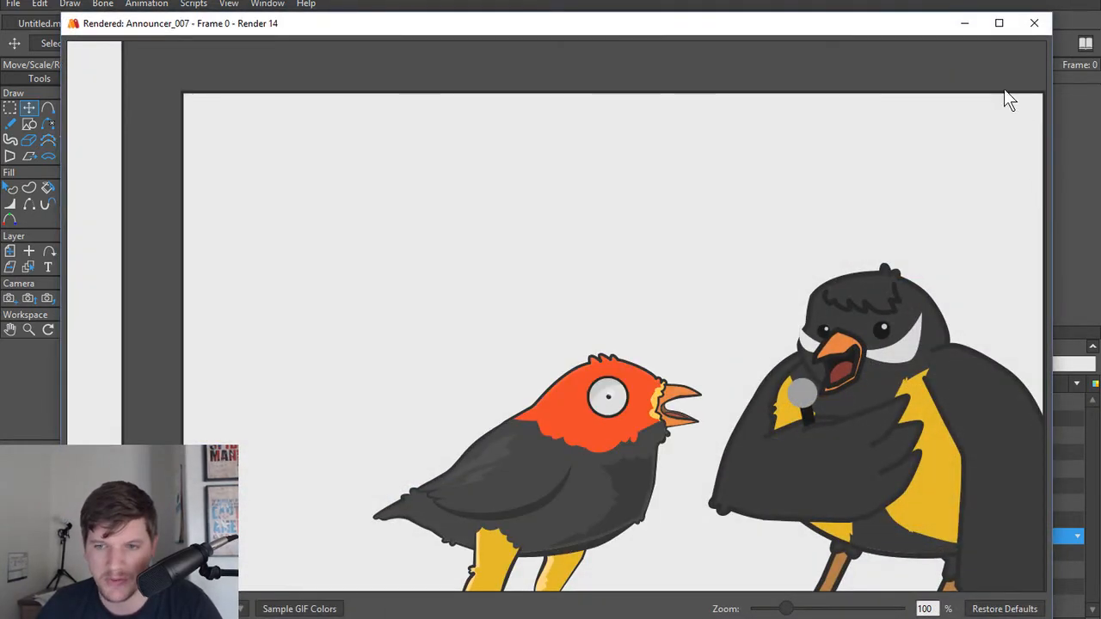
{"action": "left_click", "coordinate": [1033, 26]}
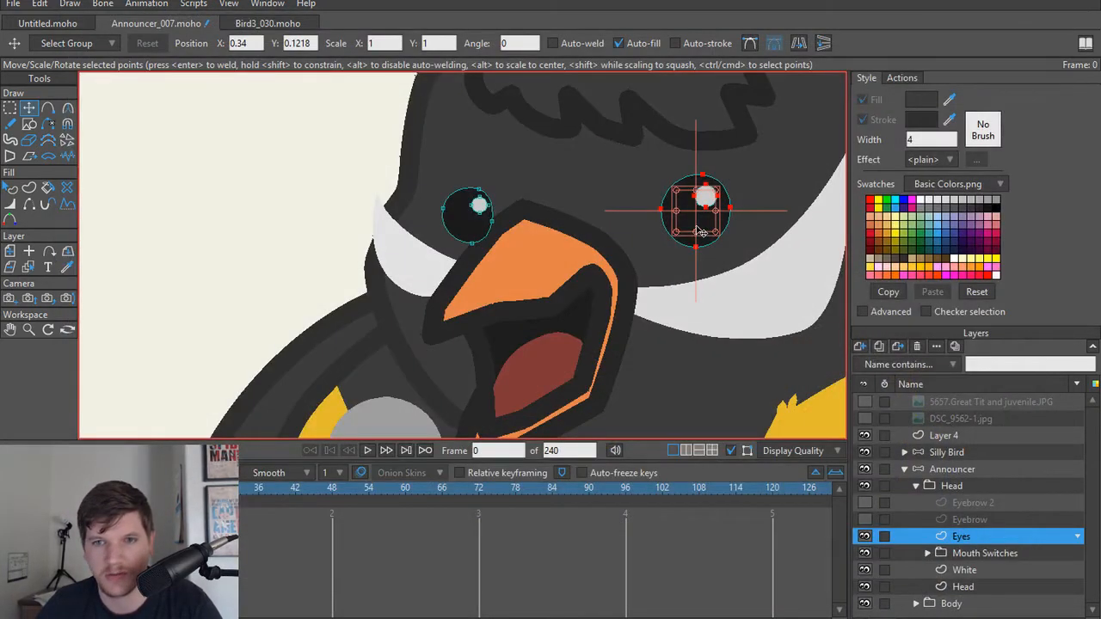
Step: Shift the larger eye back toward the beak, raise the smaller eye slightly outward, and render the frame
{"action": "left_click_drag", "start_coordinate": [701, 232], "coordinate": [662, 241]}
{"action": "left_click", "coordinate": [467, 229]}
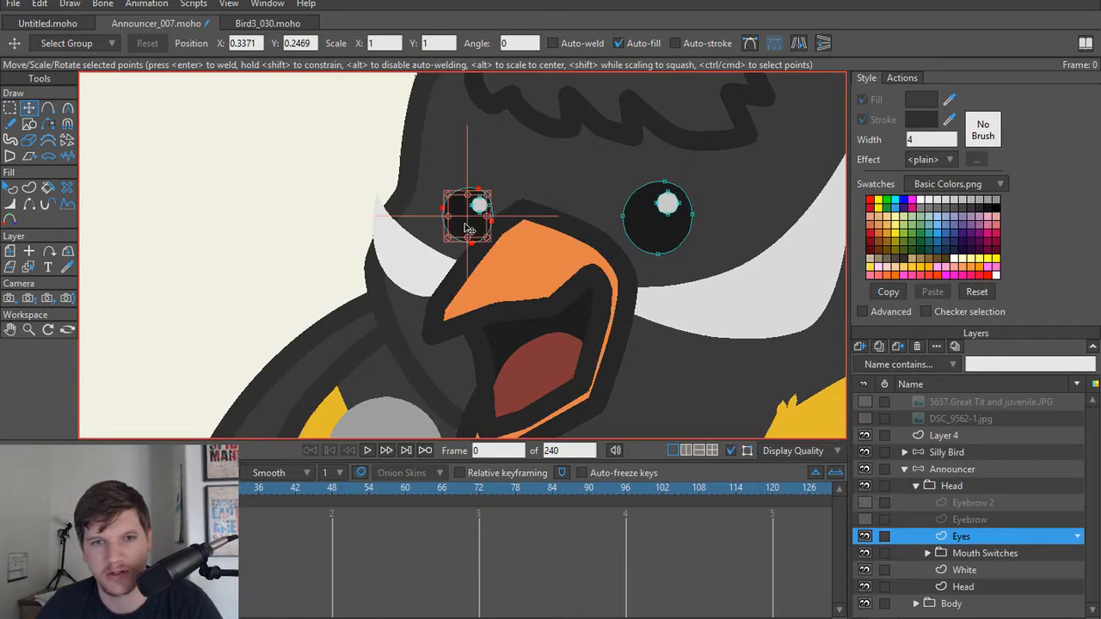
{"action": "left_click_drag", "start_coordinate": [473, 223], "coordinate": [464, 205]}
{"action": "key", "text": "ctrl+r"}
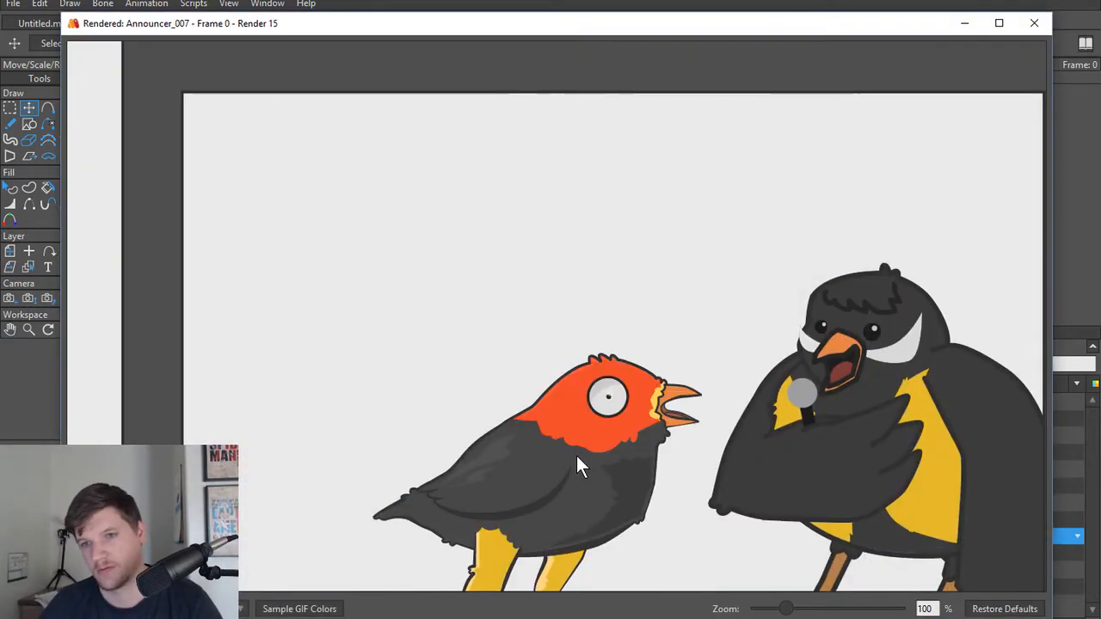
{"action": "left_click", "coordinate": [1034, 24]}
Step: Show the Eyebrow and Eyebrow 2 layers and render the frame to check the expression
{"action": "left_click", "coordinate": [864, 519]}
{"action": "left_click", "coordinate": [864, 502]}
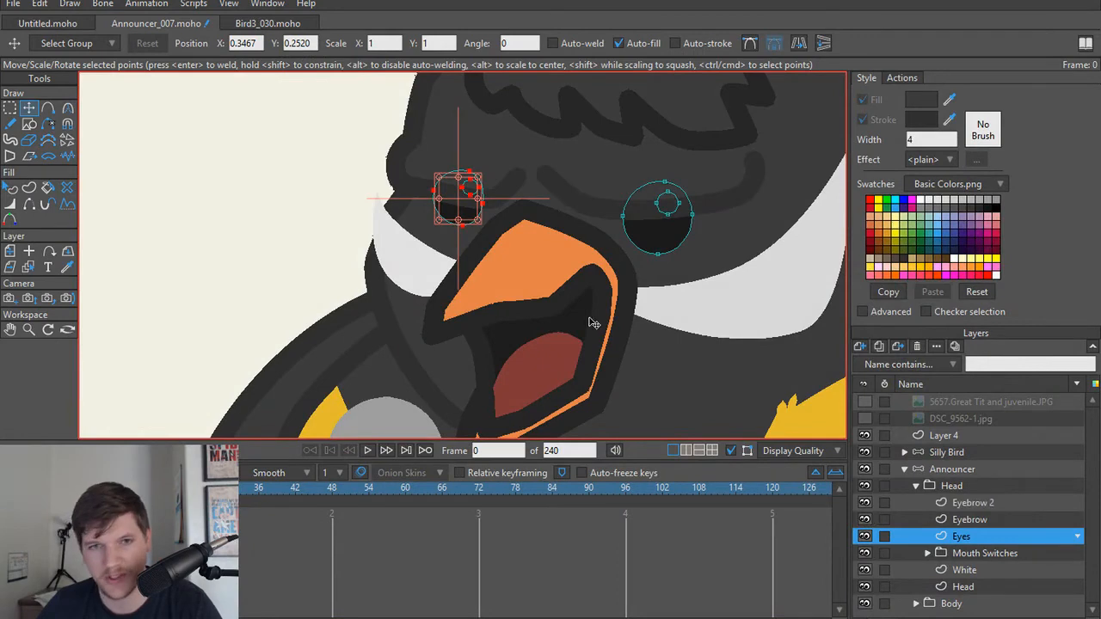
{"action": "key", "text": "ctrl+r"}
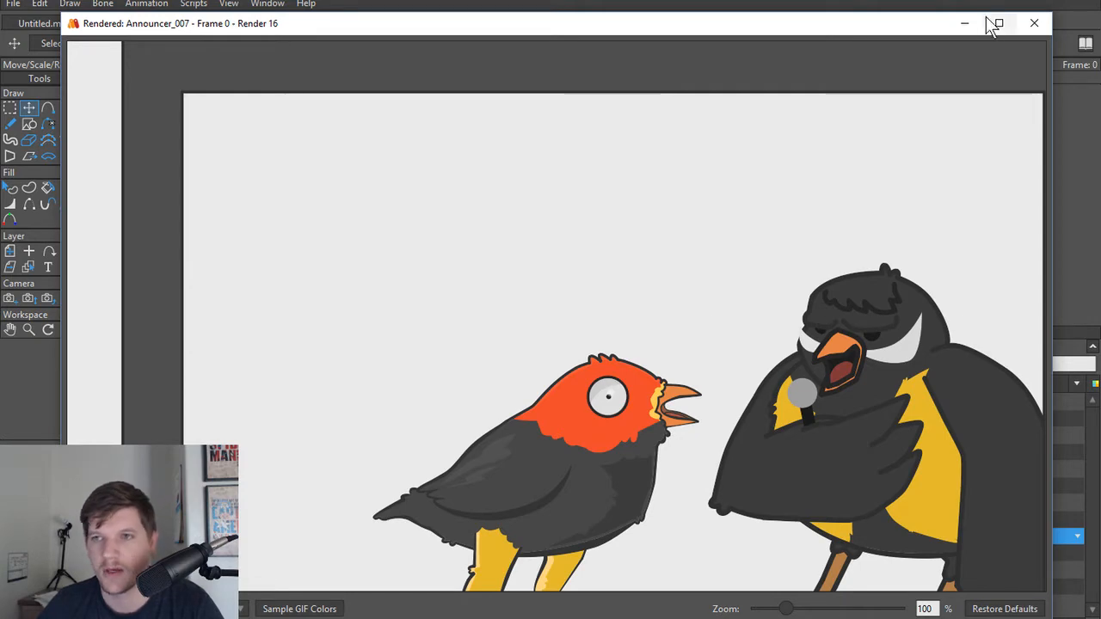
{"action": "left_click", "coordinate": [1034, 26]}
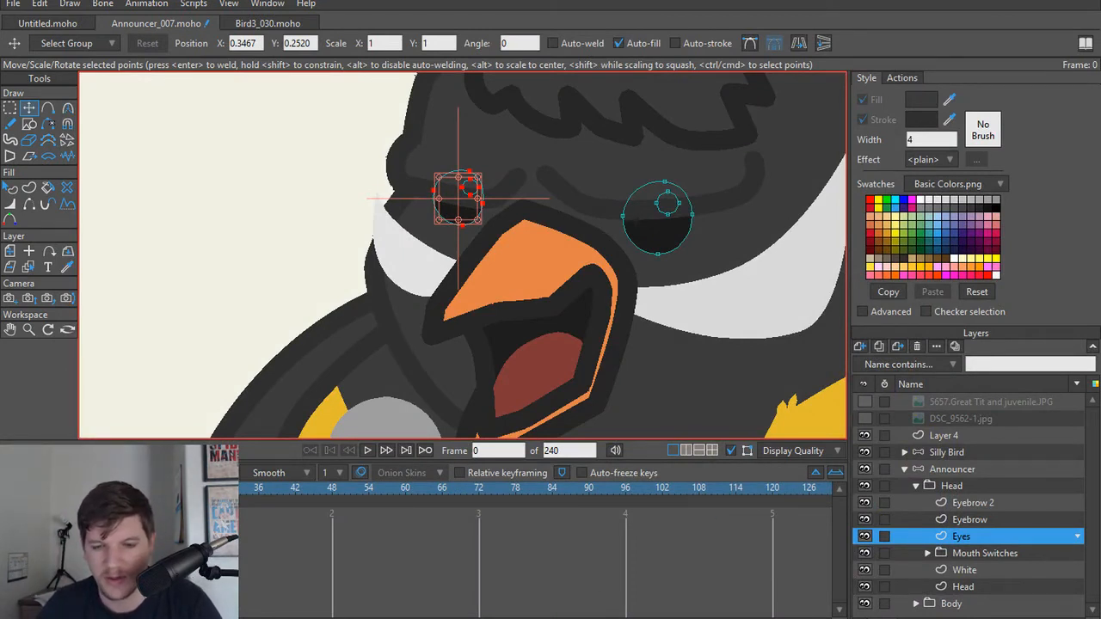
Step: Open a new browser window and search Google for "human face"
{"action": "mouse_move", "coordinate": [470, 618]}
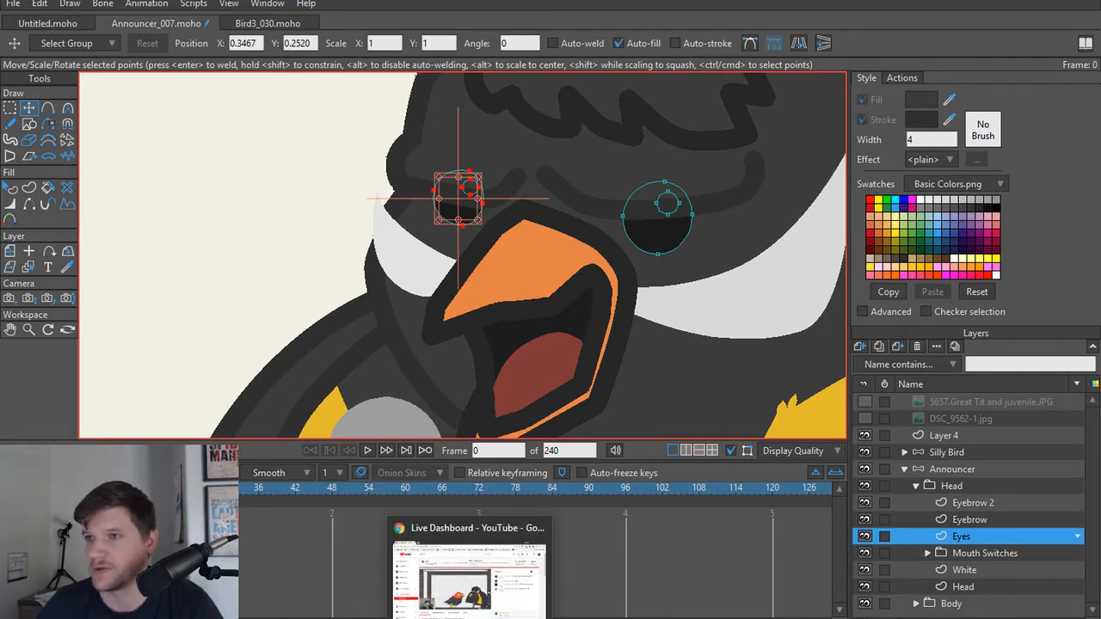
{"action": "middle_click", "coordinate": [470, 617]}
{"action": "double_click", "coordinate": [216, 2]}
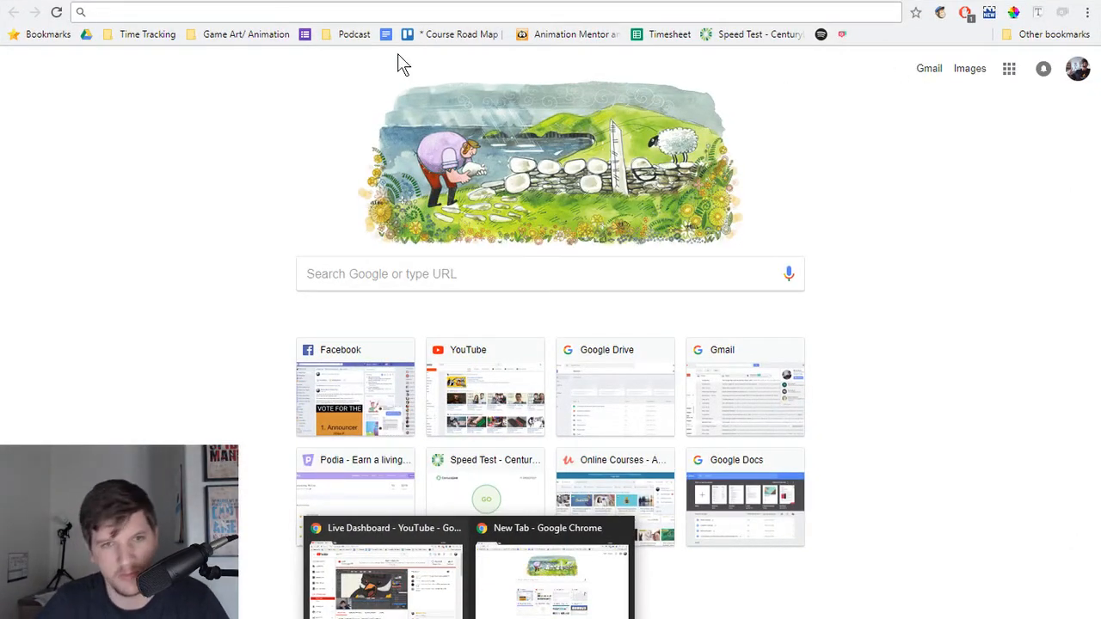
{"action": "left_click", "coordinate": [361, 274]}
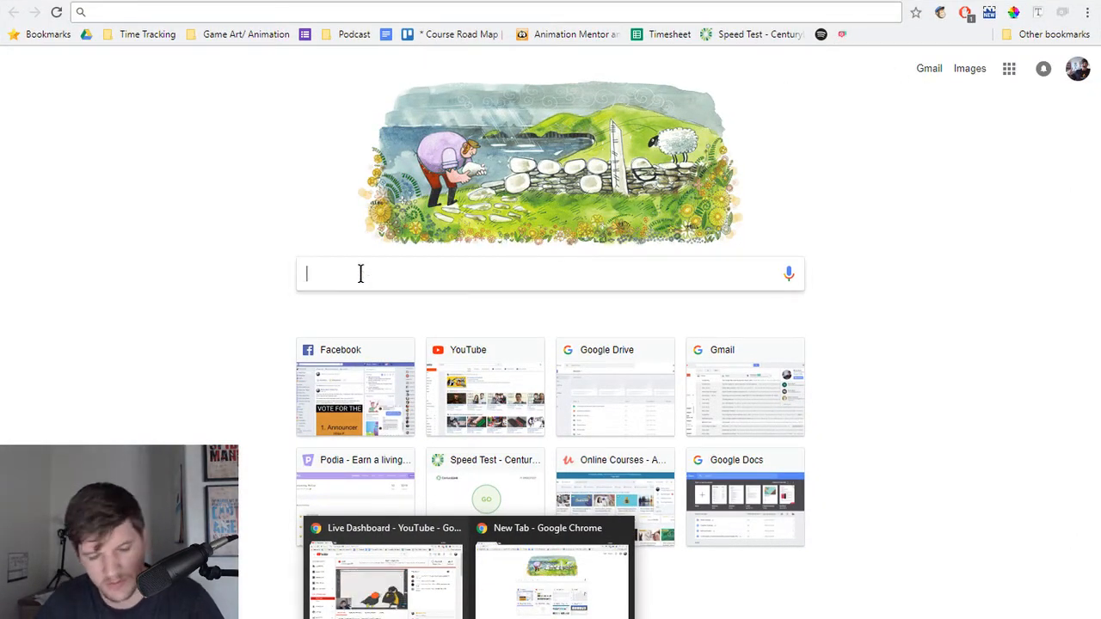
{"action": "type", "text": "human face"}
{"action": "key", "text": "Return"}
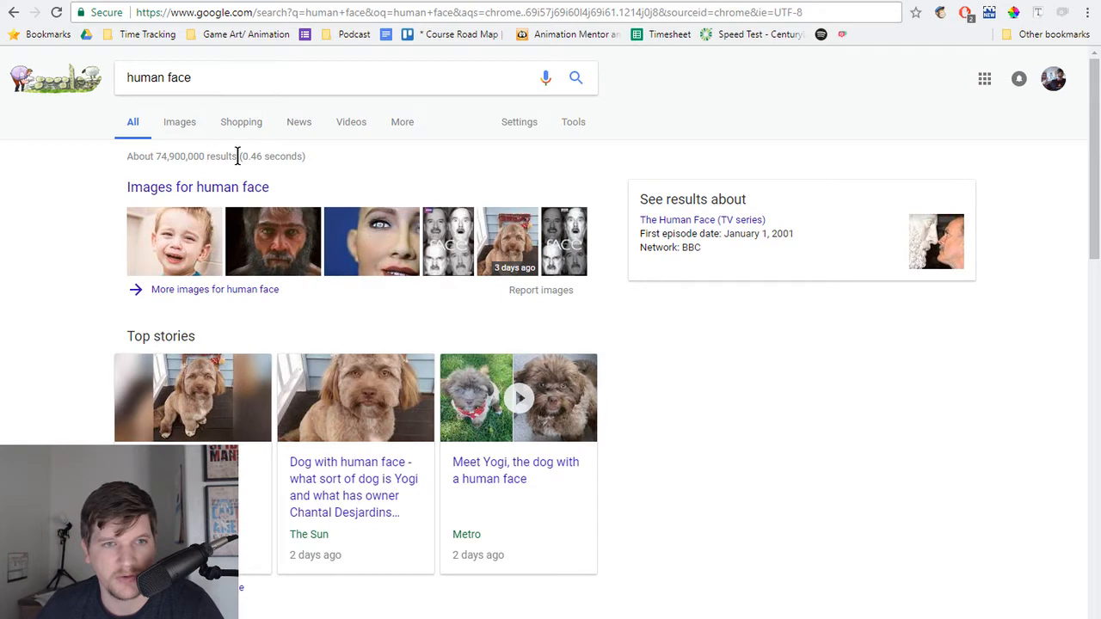
Step: Turn on SafeSearch for the human face search and show the image results
{"action": "left_click", "coordinate": [567, 122]}
{"action": "left_click", "coordinate": [505, 123]}
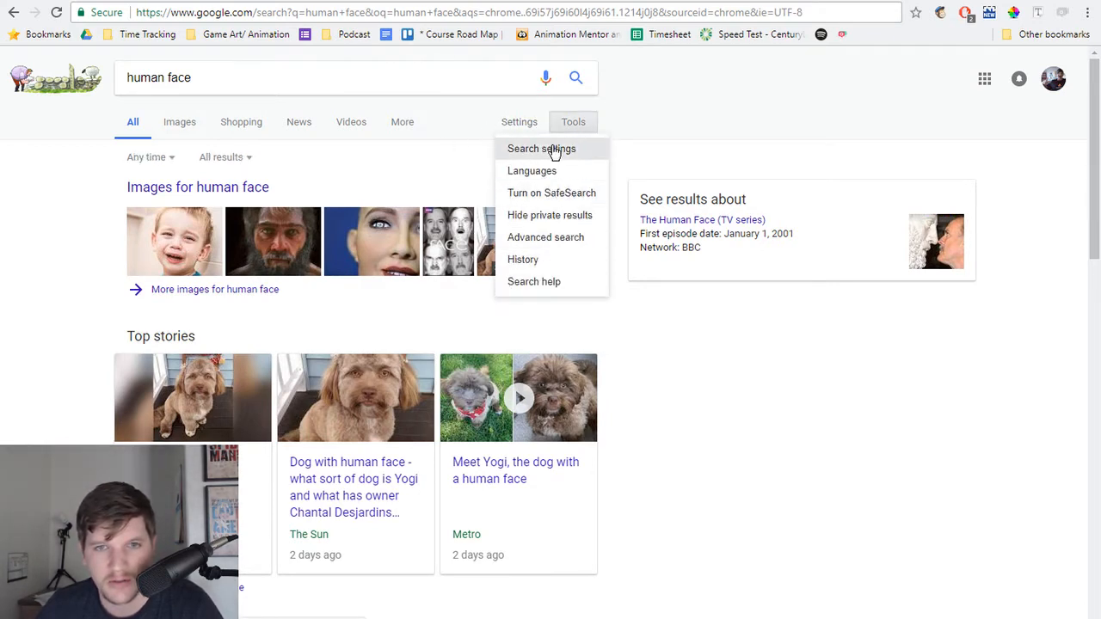
{"action": "left_click", "coordinate": [566, 201]}
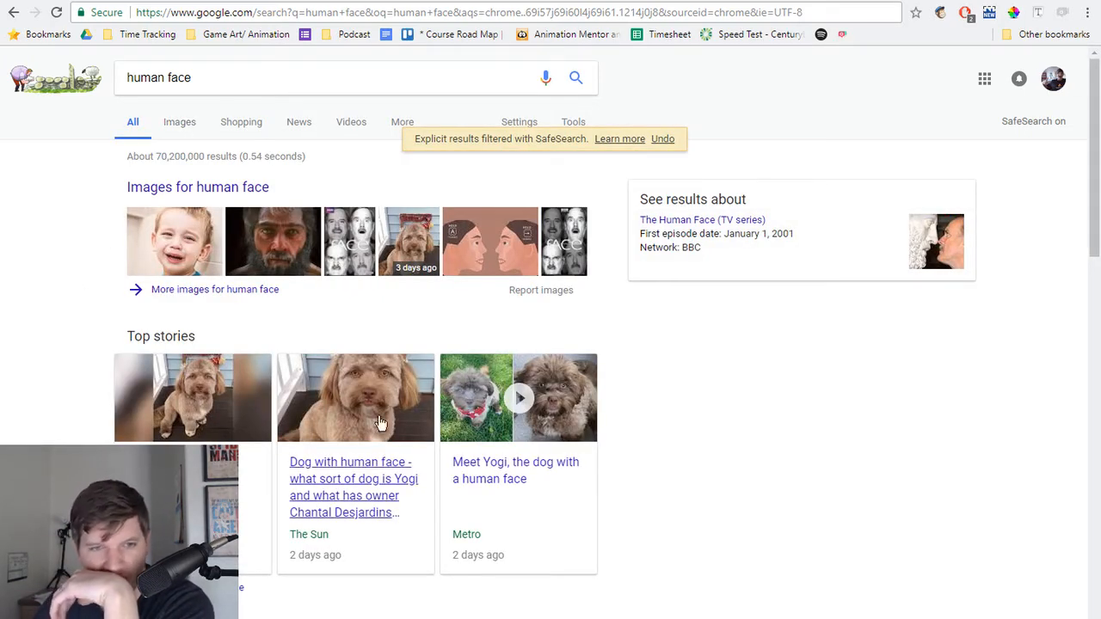
{"action": "left_click", "coordinate": [179, 121]}
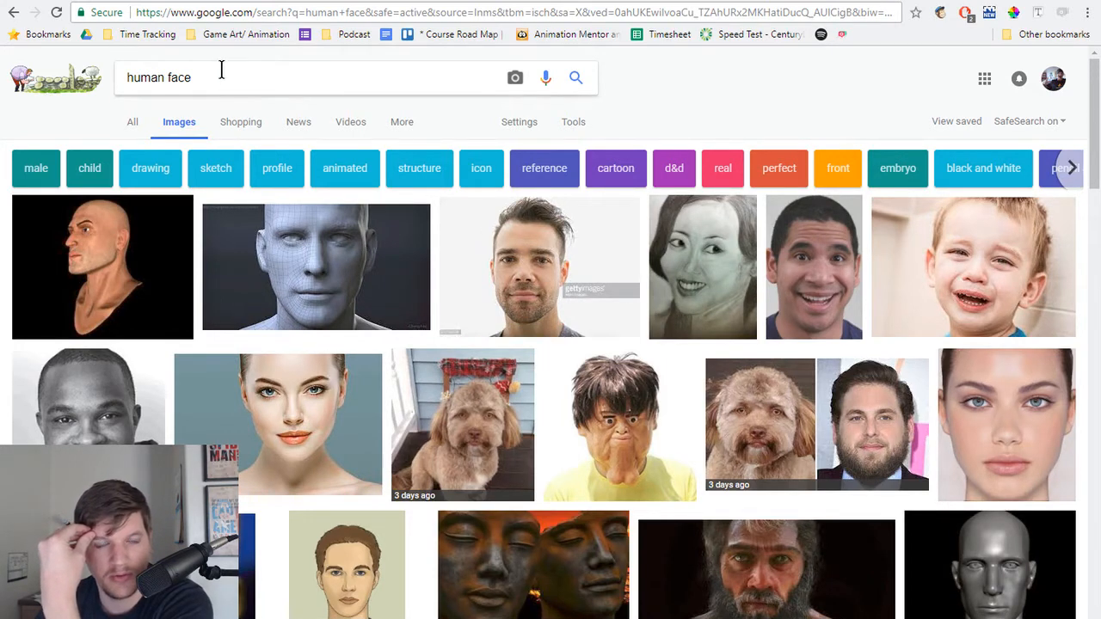
Step: Refine the image search to "human face 3/4" and look through the three-quarter view faces
{"action": "mouse_move", "coordinate": [228, 80]}
{"action": "left_mouse_down"}
{"action": "mouse_move", "coordinate": [137, 79]}
{"action": "mouse_move", "coordinate": [233, 77]}
{"action": "left_mouse_up"}
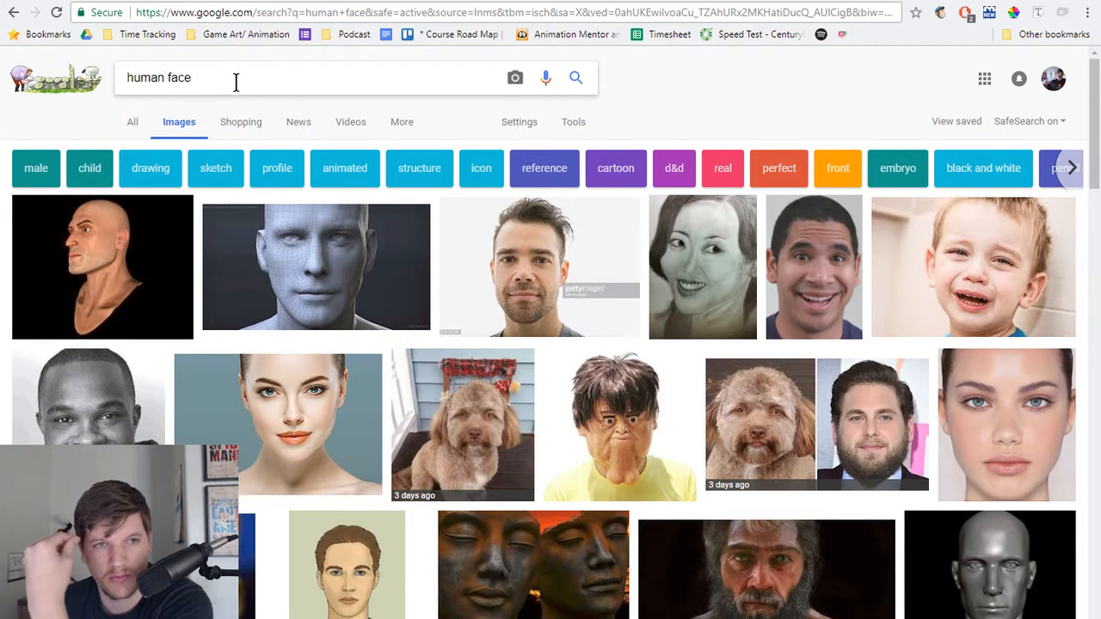
{"action": "type", "text": "3/4"}
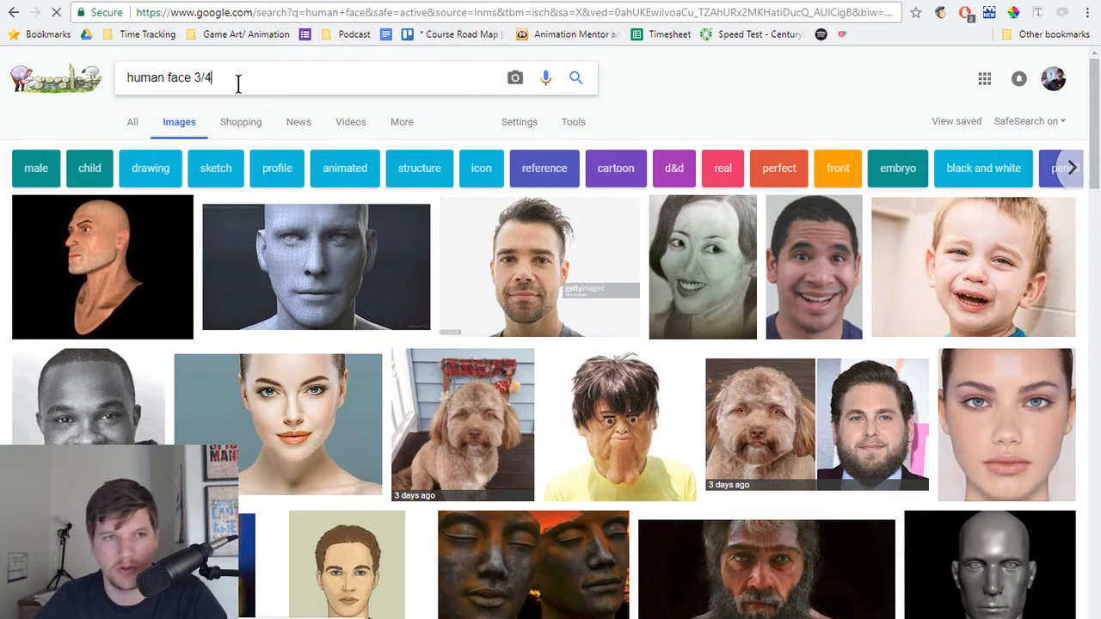
{"action": "key", "text": "Return"}
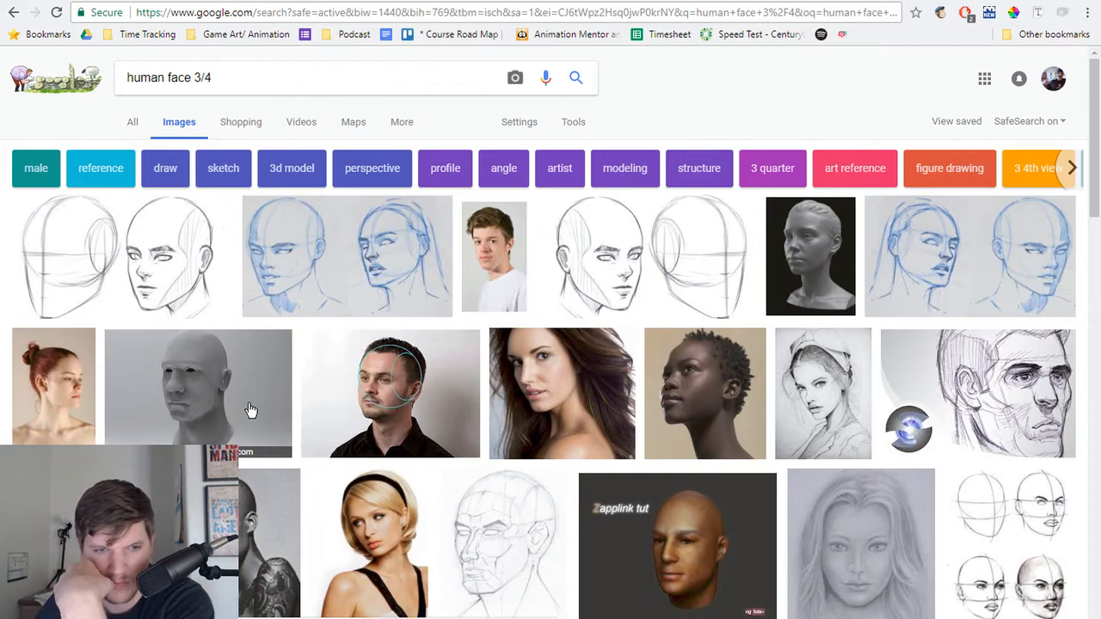
{"action": "scroll", "coordinate": [251, 413], "scroll_direction": "down", "scroll_amount": 2}
{"action": "scroll", "coordinate": [251, 410], "scroll_direction": "down", "scroll_amount": 4}
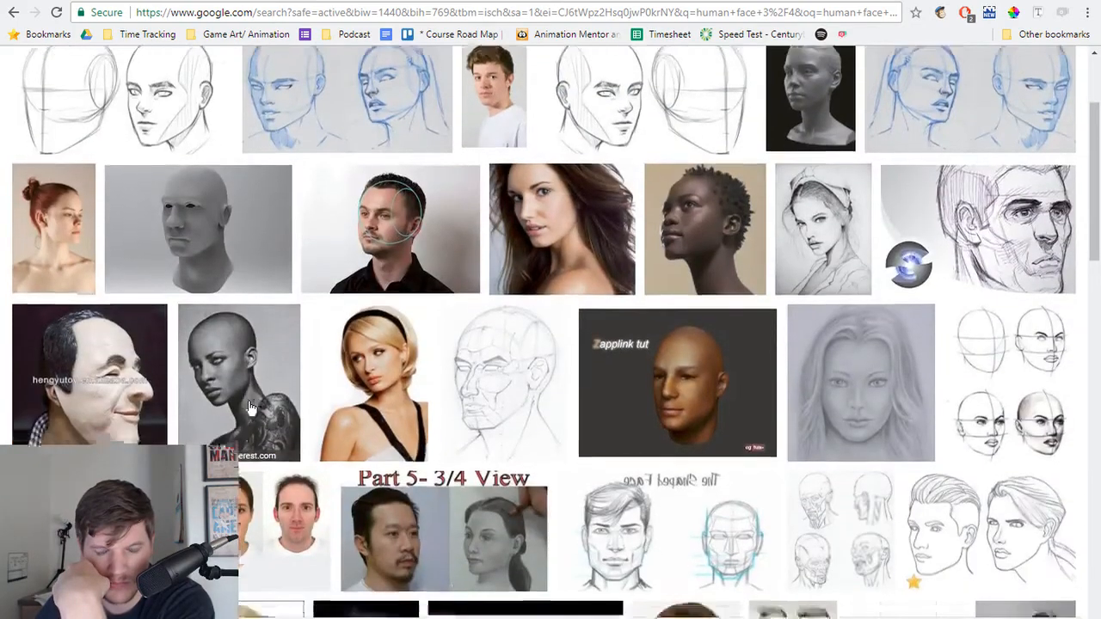
{"action": "scroll", "coordinate": [270, 70], "scroll_direction": "up", "scroll_amount": 6}
Step: Replace the image search with "character designs"
{"action": "triple_click", "coordinate": [270, 70]}
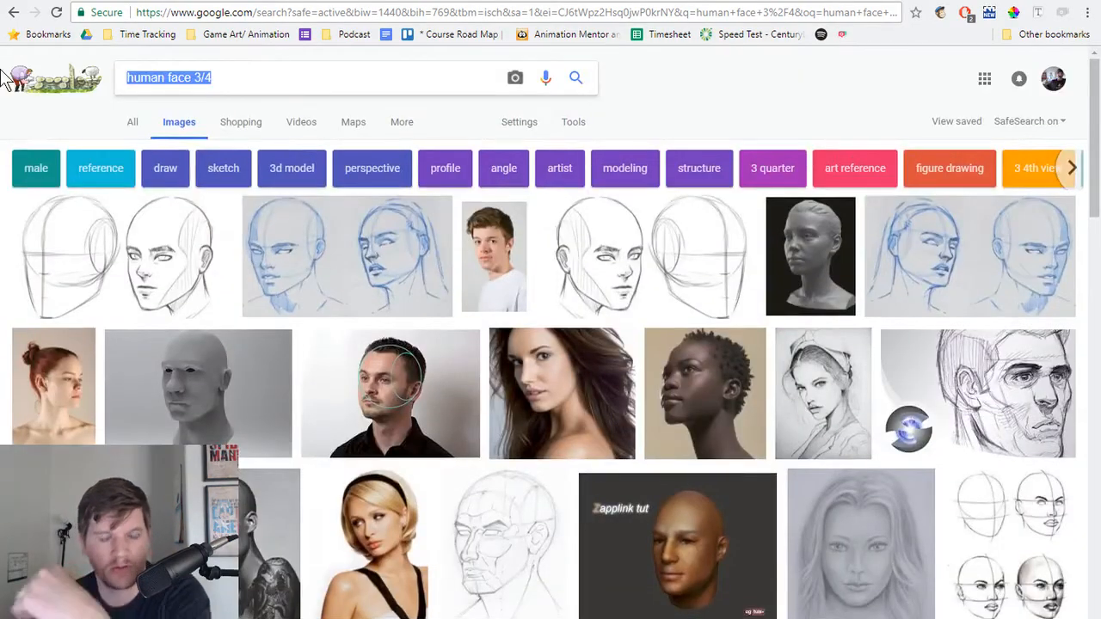
{"action": "type", "text": "character de"}
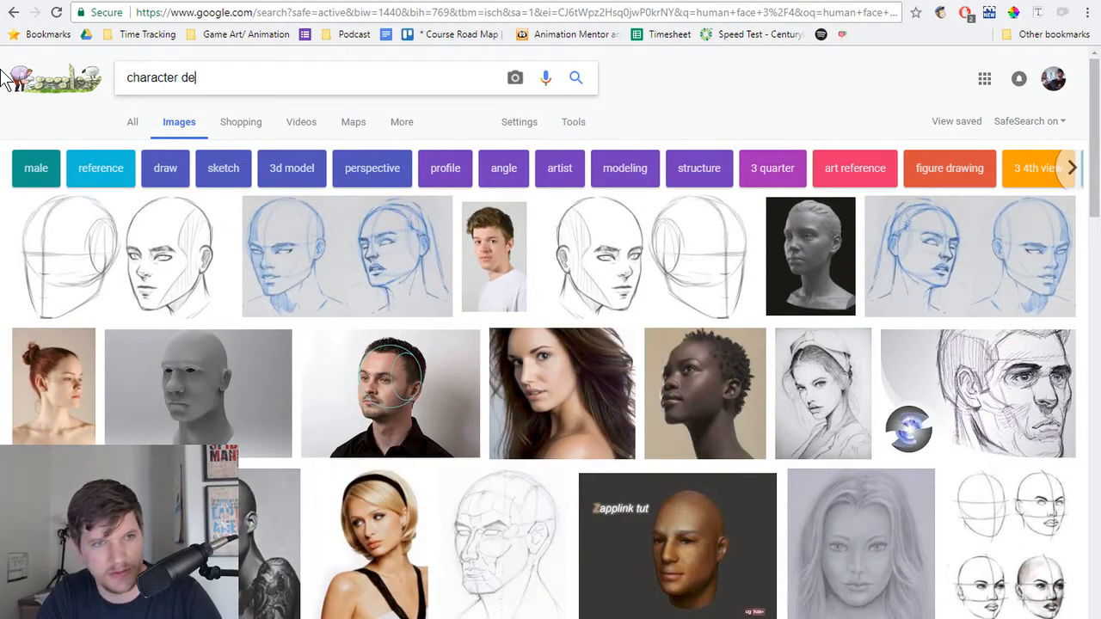
{"action": "type", "text": "signs"}
{"action": "key", "text": "Return"}
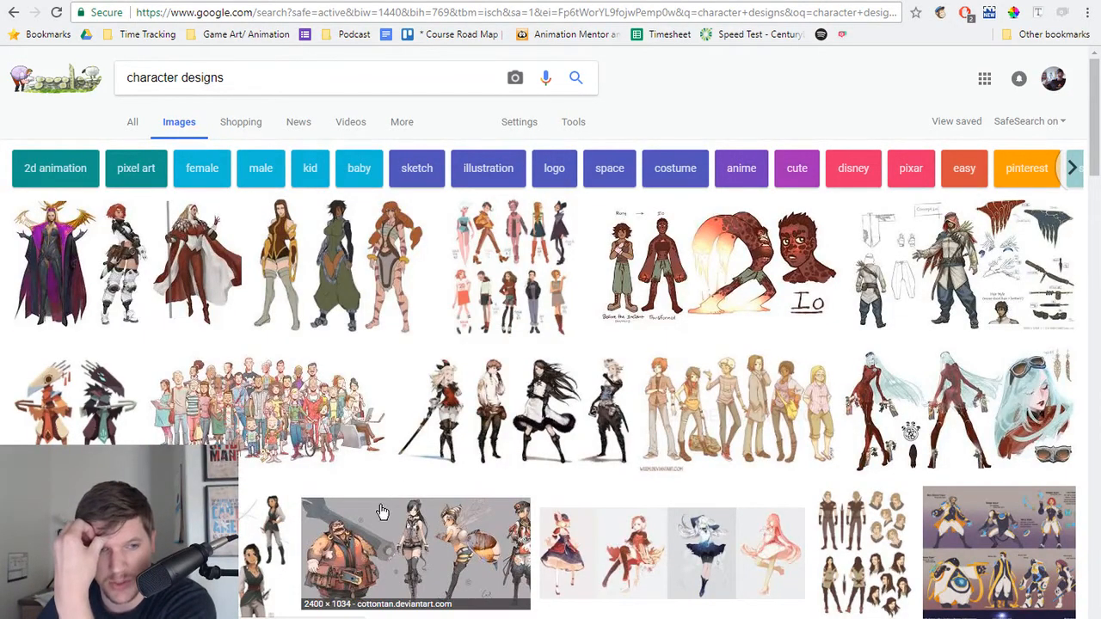
Step: Preview the grey lineup with the burly wrench-carrying figure, close it, and browse more character design results
{"action": "left_click", "coordinate": [380, 555]}
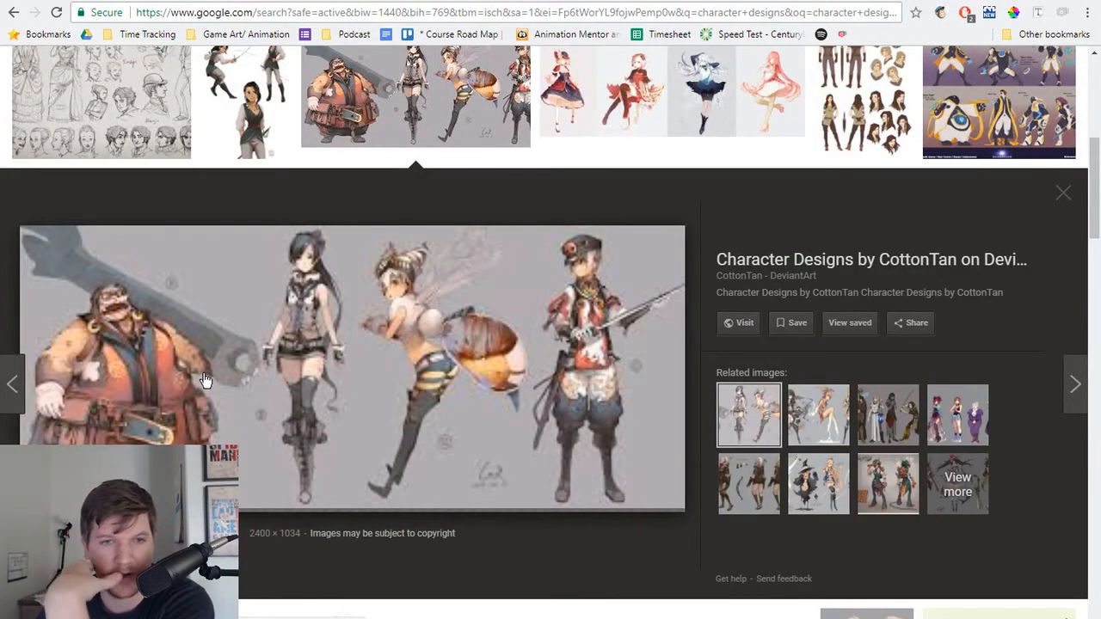
{"action": "left_click", "coordinate": [1062, 192]}
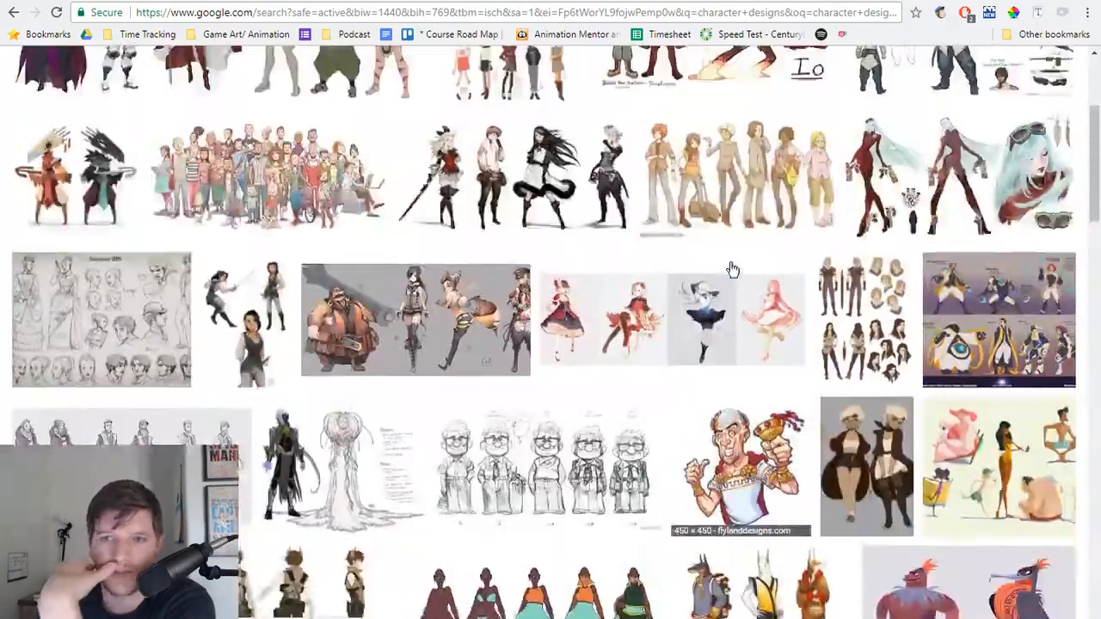
{"action": "scroll", "coordinate": [608, 267], "scroll_direction": "down", "scroll_amount": 3}
{"action": "scroll", "coordinate": [582, 263], "scroll_direction": "down", "scroll_amount": 3}
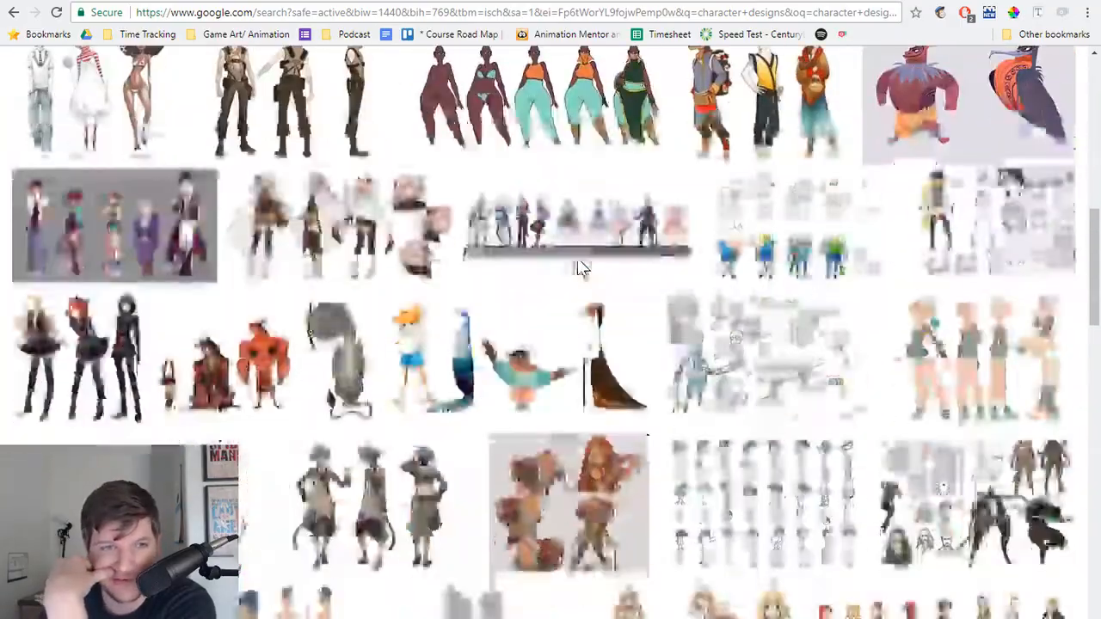
{"action": "scroll", "coordinate": [582, 261], "scroll_direction": "down", "scroll_amount": 4}
{"action": "scroll", "coordinate": [583, 260], "scroll_direction": "down", "scroll_amount": 1}
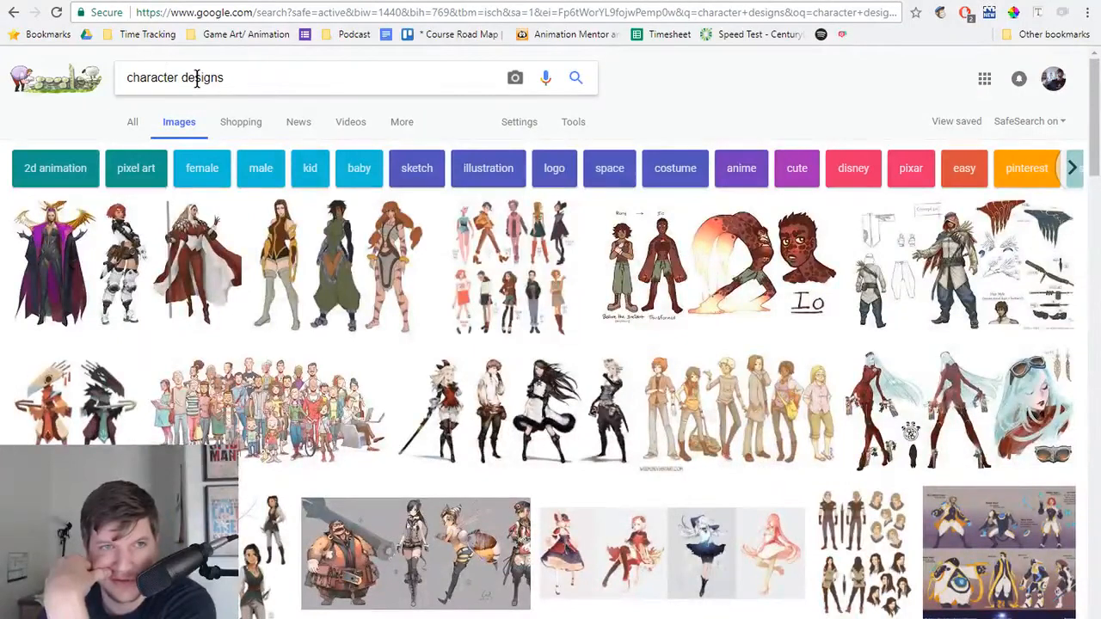
Step: Refine the image search to "face character designs"
{"action": "double_click", "coordinate": [127, 78]}
{"action": "left_click", "coordinate": [127, 78]}
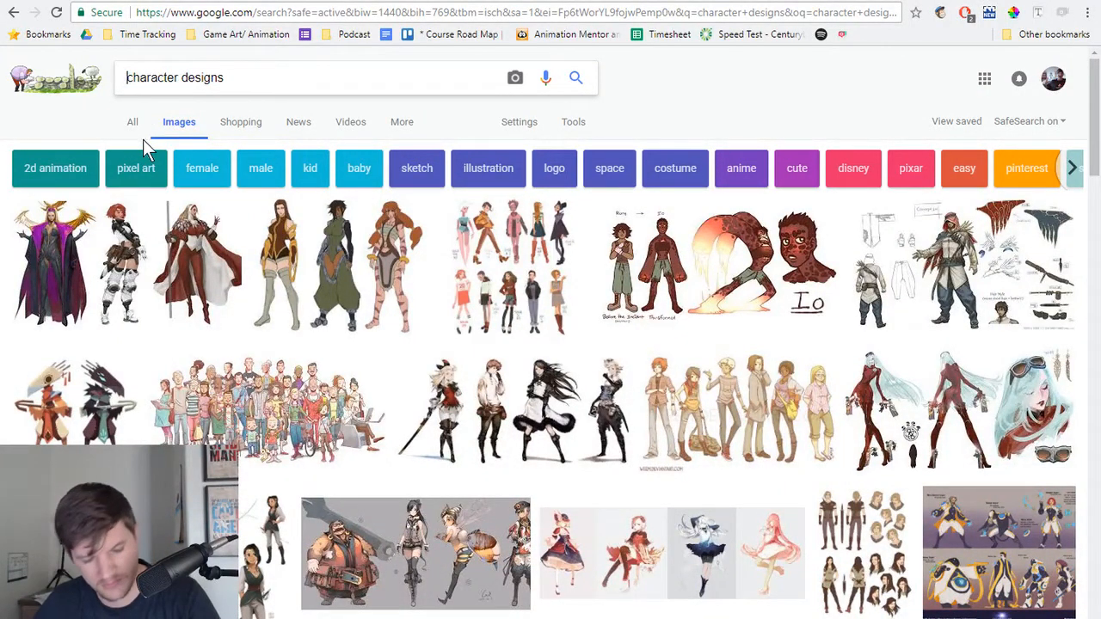
{"action": "type", "text": "face"}
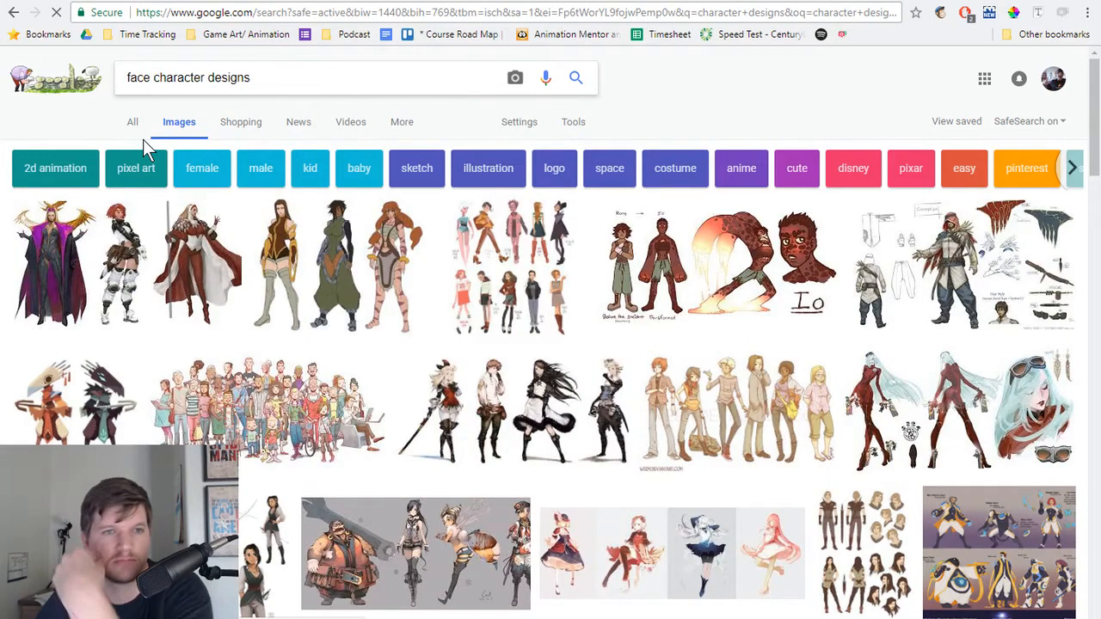
{"action": "key", "text": "Return"}
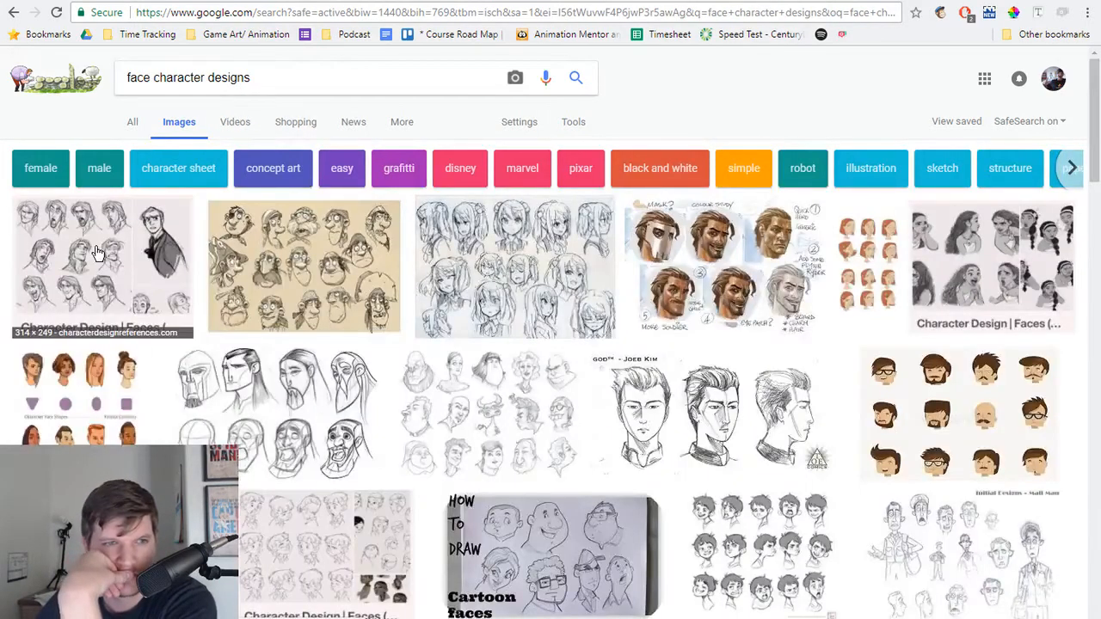
Step: Preview the first face sheet and its related boy expression and anime head sheets, then close the preview
{"action": "left_click", "coordinate": [146, 258]}
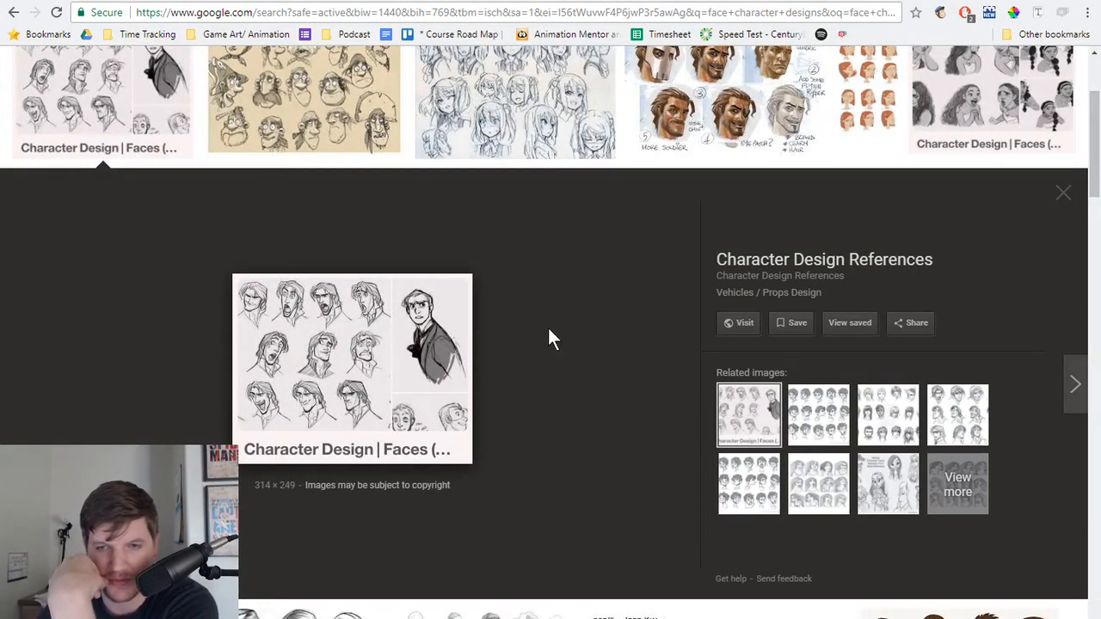
{"action": "left_click", "coordinate": [817, 413]}
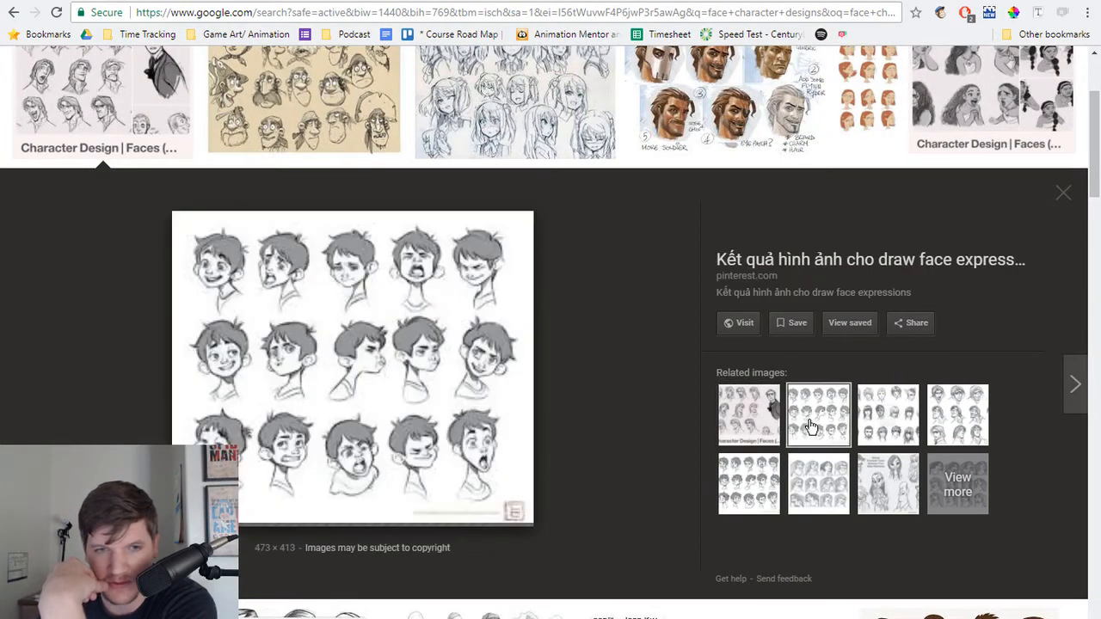
{"action": "left_click", "coordinate": [879, 417]}
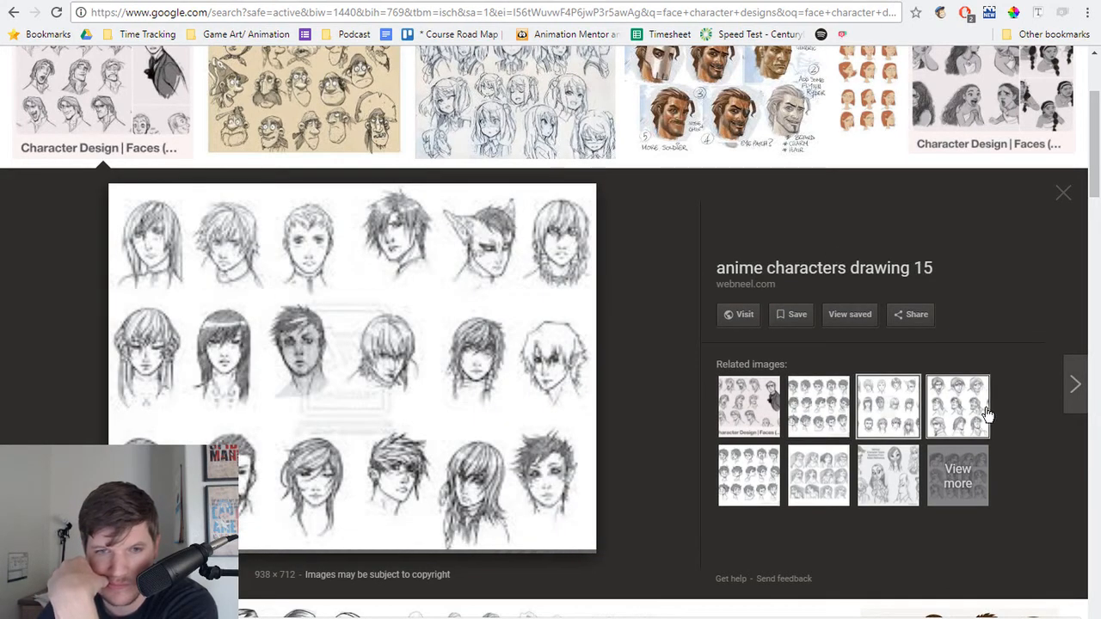
{"action": "left_click", "coordinate": [748, 473]}
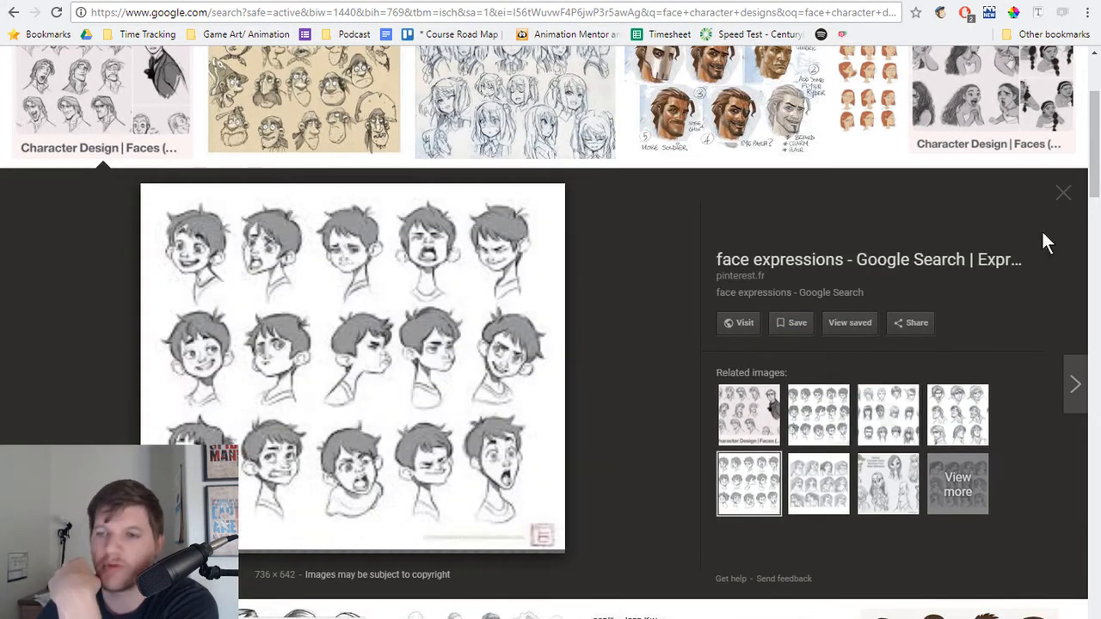
{"action": "left_click", "coordinate": [1063, 193]}
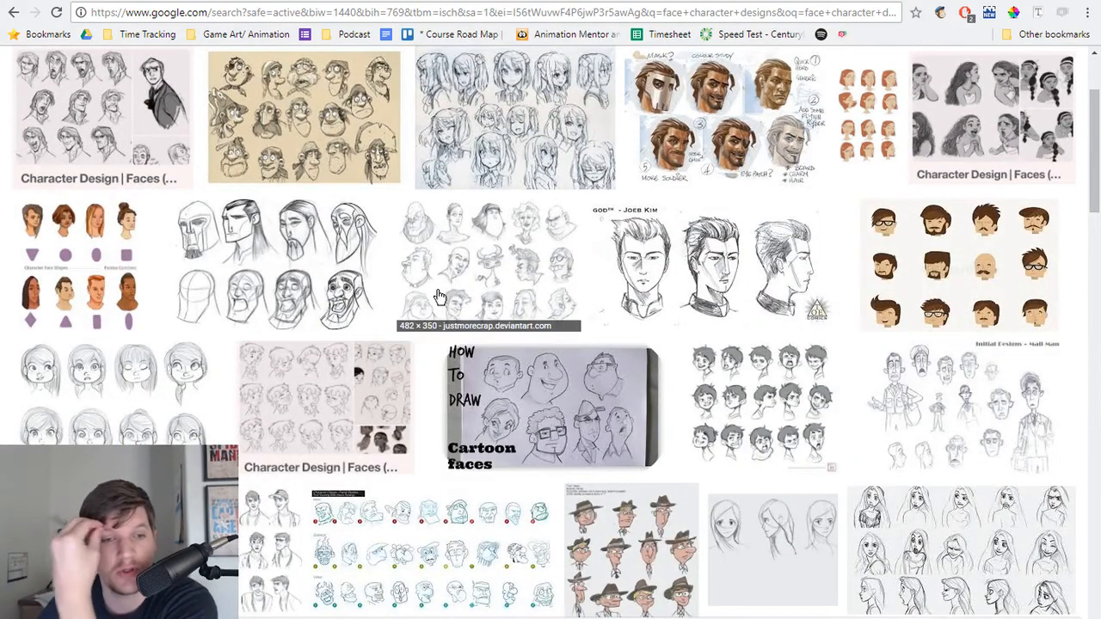
Step: Browse further face design results and preview the grey sheet of exaggerated caricature heads, closing it when done
{"action": "scroll", "coordinate": [322, 303], "scroll_direction": "down", "scroll_amount": 2}
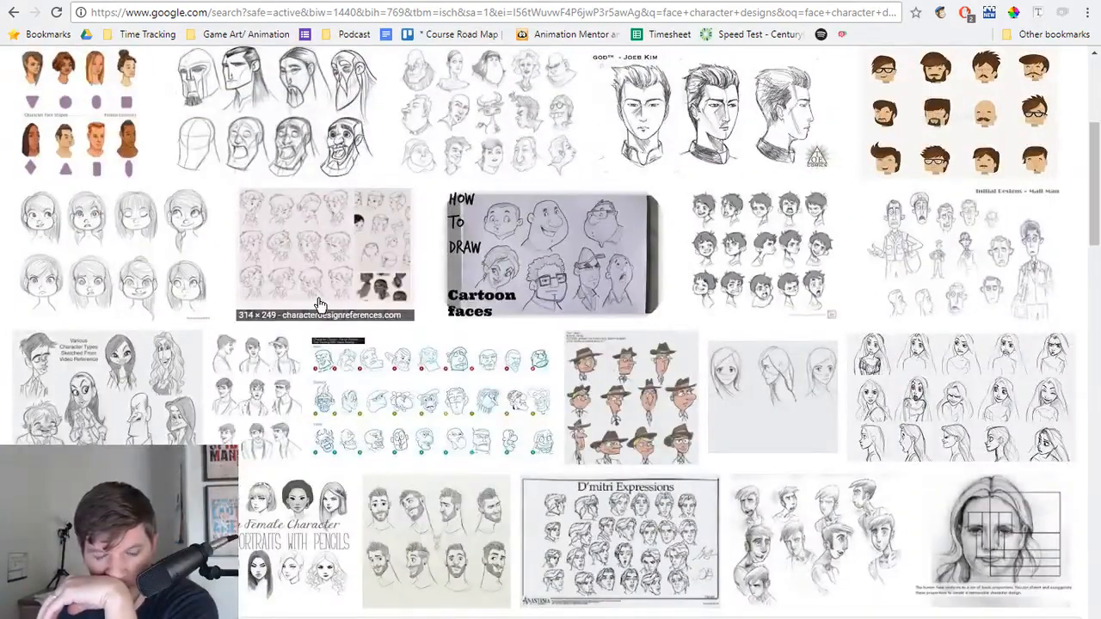
{"action": "scroll", "coordinate": [314, 305], "scroll_direction": "down", "scroll_amount": 3}
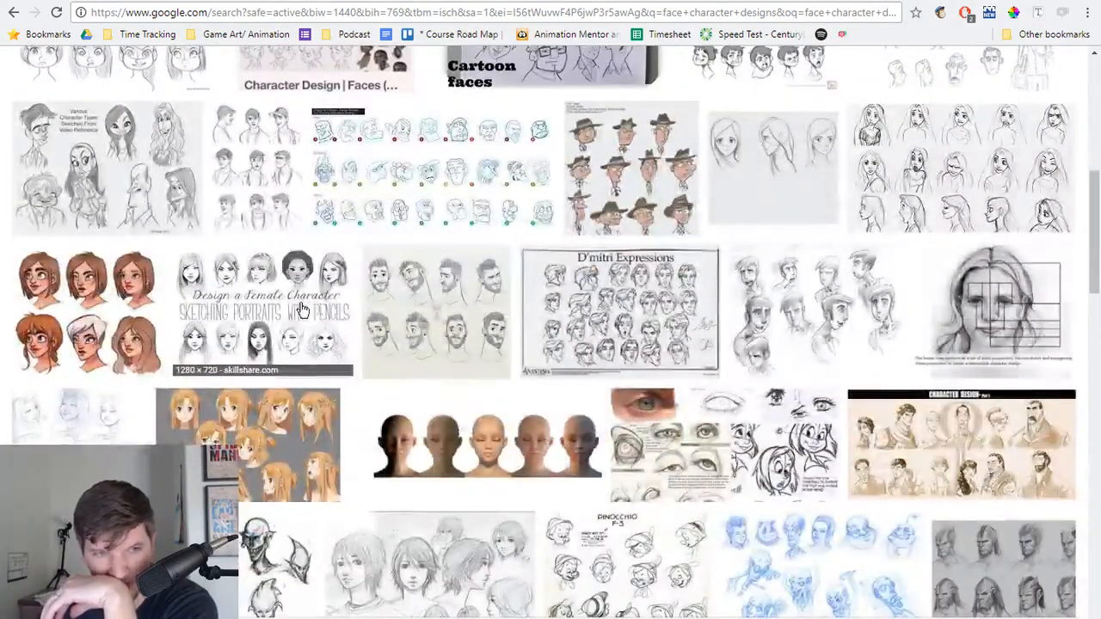
{"action": "scroll", "coordinate": [292, 311], "scroll_direction": "down", "scroll_amount": 4}
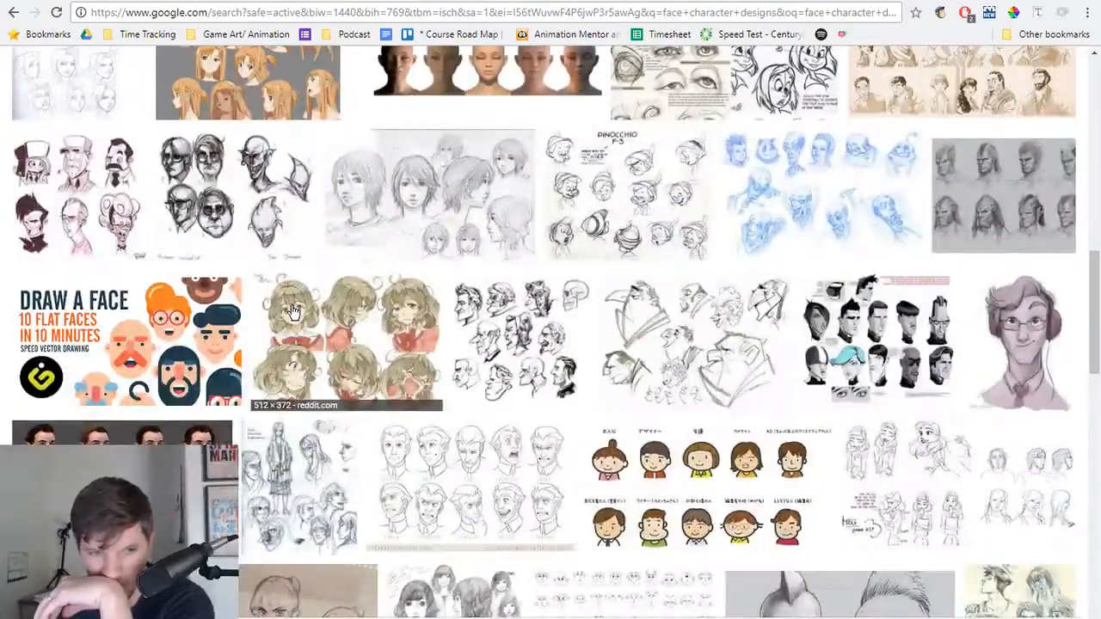
{"action": "scroll", "coordinate": [293, 311], "scroll_direction": "down", "scroll_amount": 4}
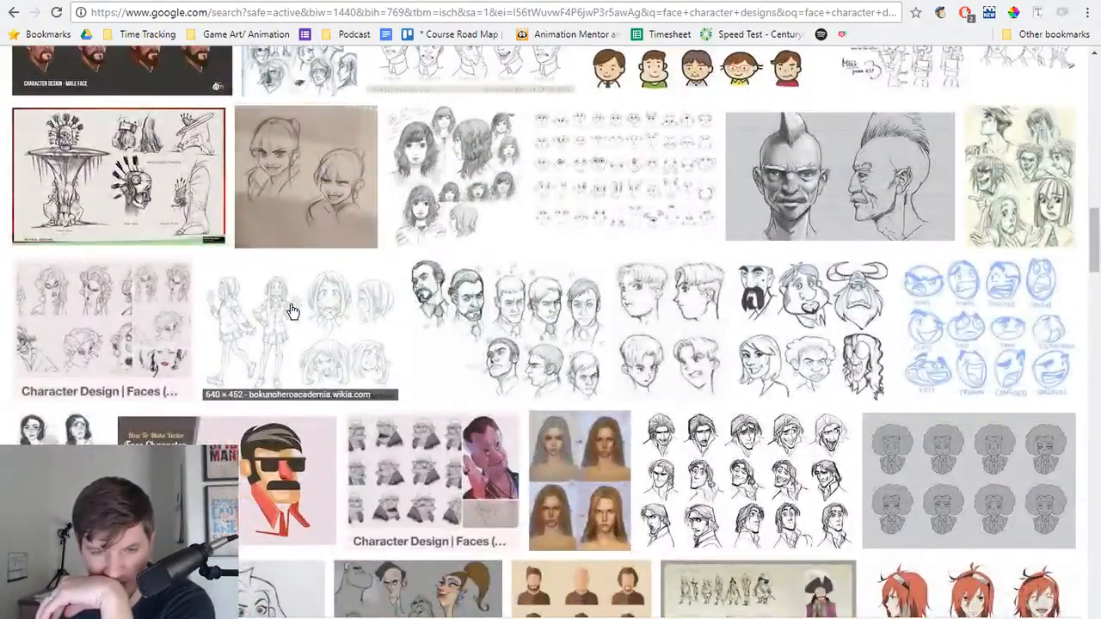
{"action": "scroll", "coordinate": [293, 312], "scroll_direction": "down", "scroll_amount": 5}
{"action": "scroll", "coordinate": [288, 320], "scroll_direction": "down", "scroll_amount": 3}
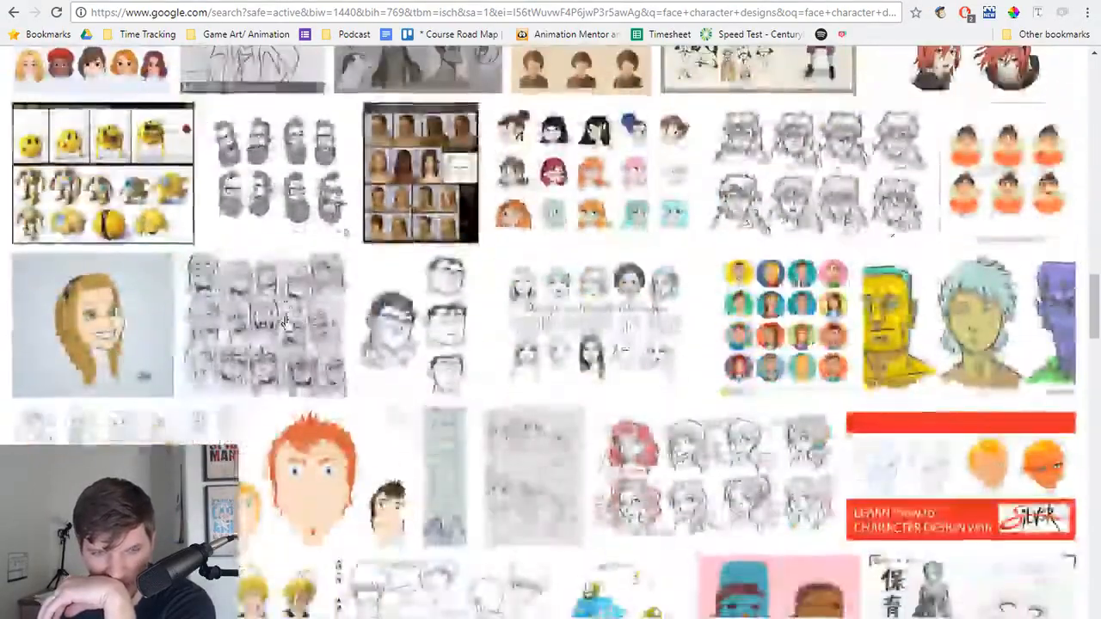
{"action": "scroll", "coordinate": [286, 323], "scroll_direction": "up", "scroll_amount": 4}
{"action": "left_click", "coordinate": [421, 344]}
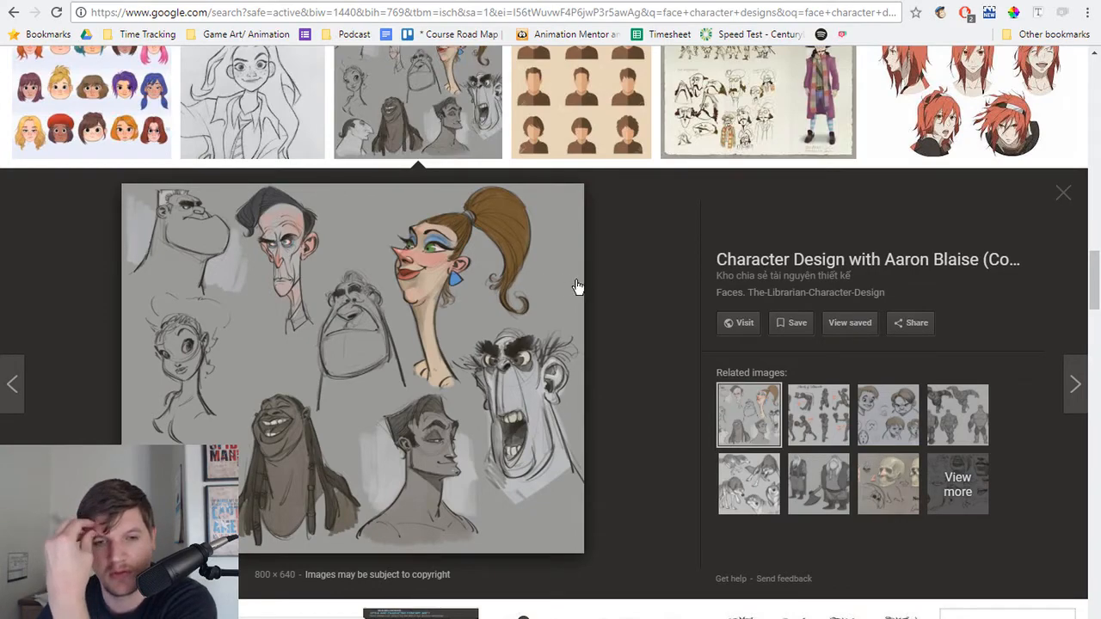
{"action": "left_click", "coordinate": [1064, 193]}
Step: Examine the remaining face character design results for how eyes and eyebrows are drawn on turned heads
{"action": "scroll", "coordinate": [425, 317], "scroll_direction": "down", "scroll_amount": 5}
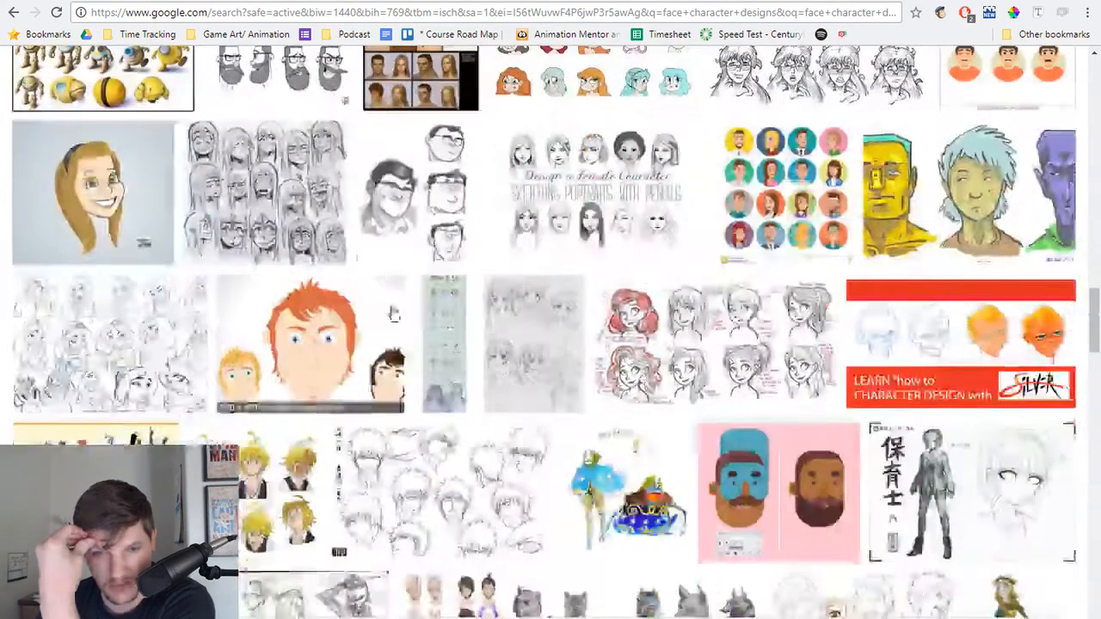
{"action": "scroll", "coordinate": [443, 310], "scroll_direction": "down", "scroll_amount": 6}
{"action": "scroll", "coordinate": [436, 306], "scroll_direction": "up", "scroll_amount": 16}
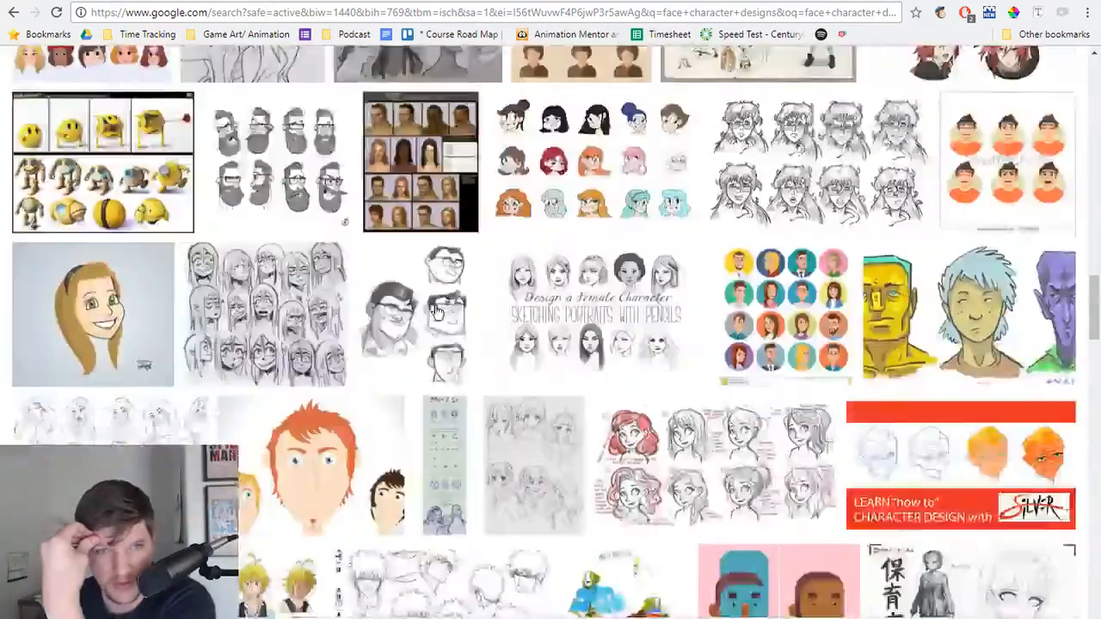
{"action": "scroll", "coordinate": [434, 305], "scroll_direction": "up", "scroll_amount": 10}
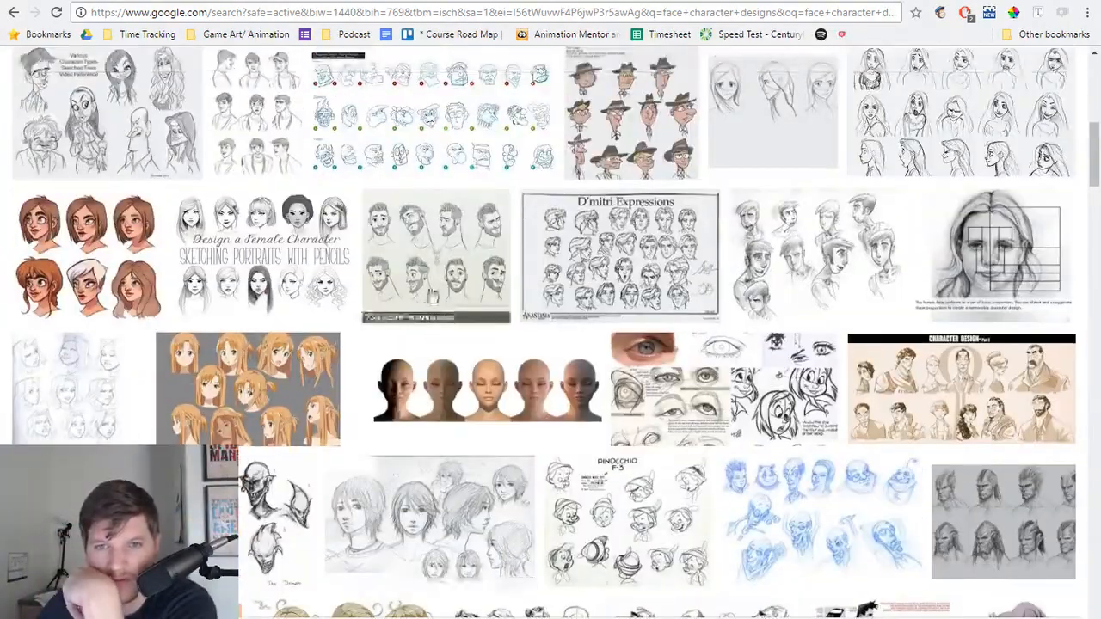
{"action": "scroll", "coordinate": [429, 302], "scroll_direction": "up", "scroll_amount": 2}
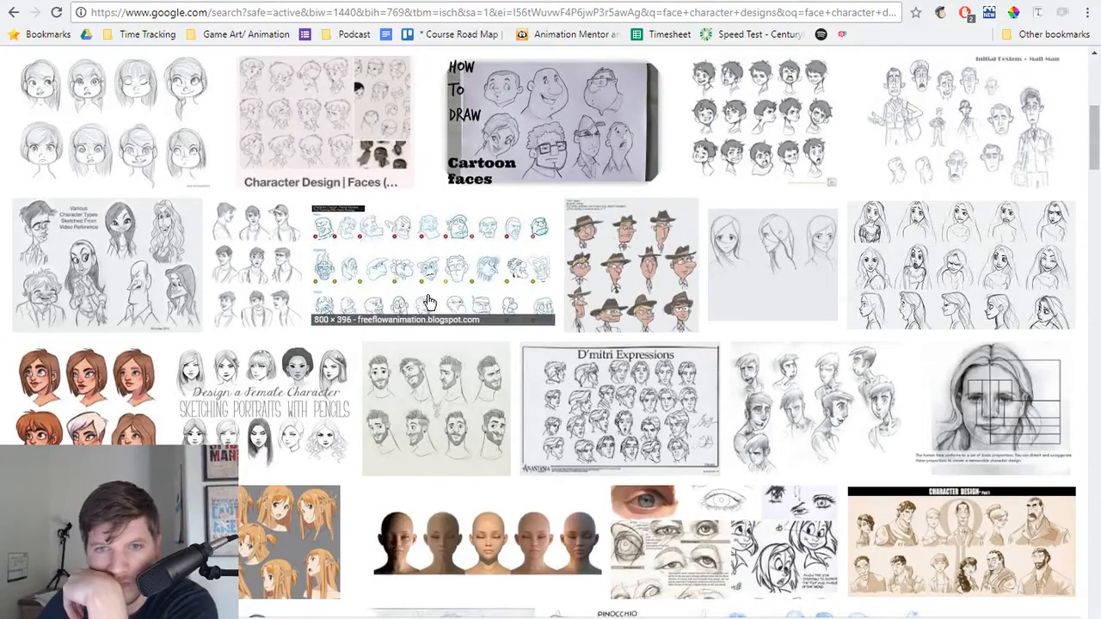
{"action": "scroll", "coordinate": [429, 302], "scroll_direction": "up", "scroll_amount": 2}
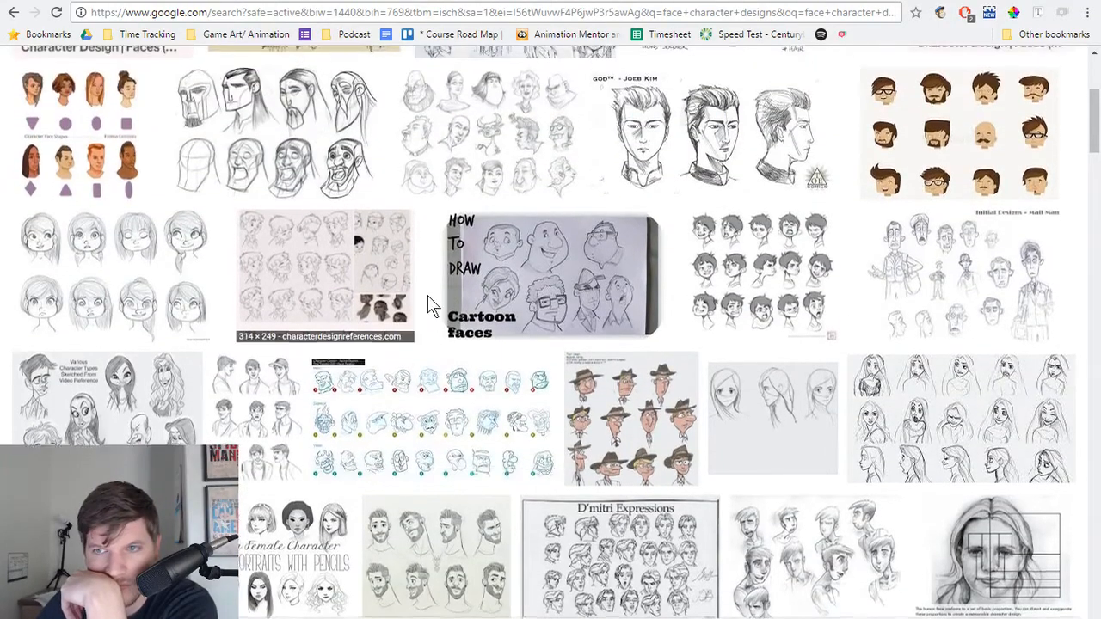
{"action": "scroll", "coordinate": [427, 295], "scroll_direction": "up", "scroll_amount": 3}
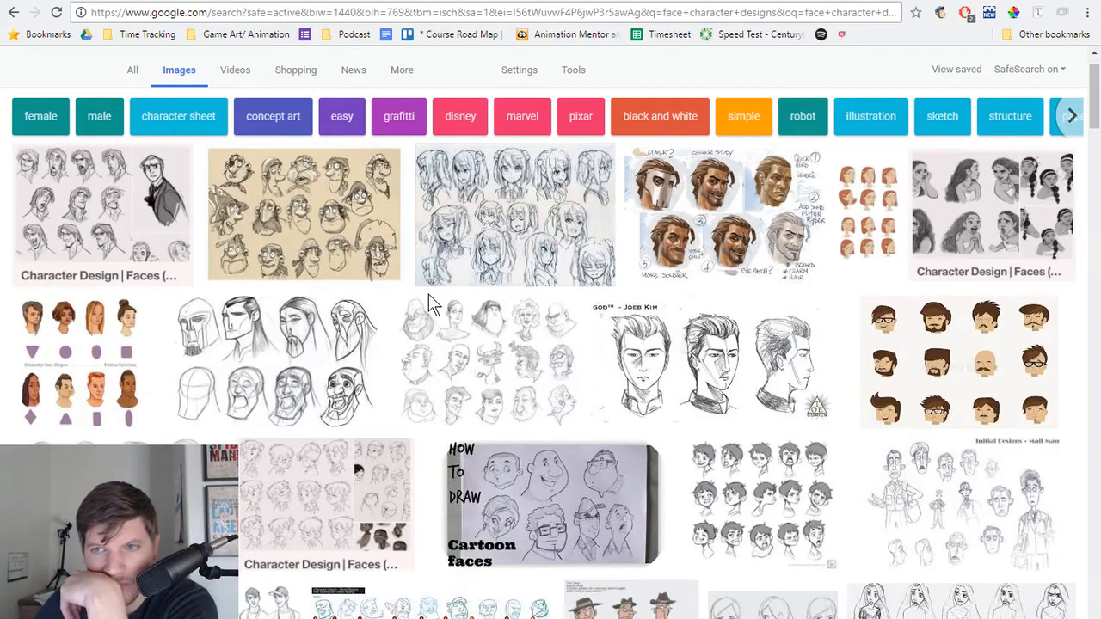
{"action": "scroll", "coordinate": [413, 339], "scroll_direction": "down", "scroll_amount": 2}
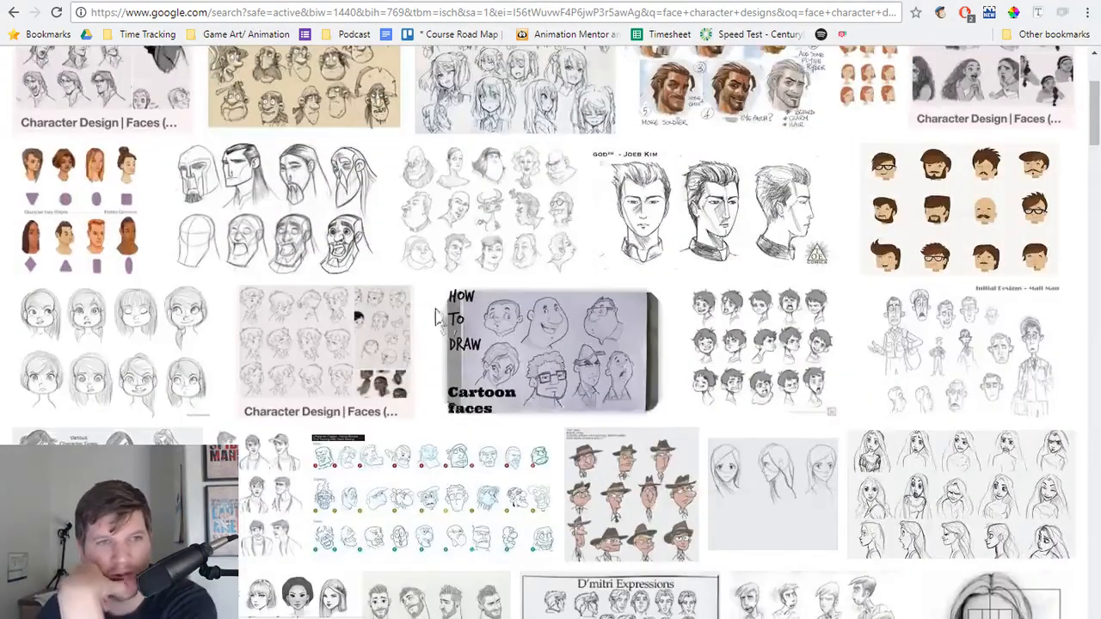
{"action": "scroll", "coordinate": [425, 313], "scroll_direction": "down", "scroll_amount": 4}
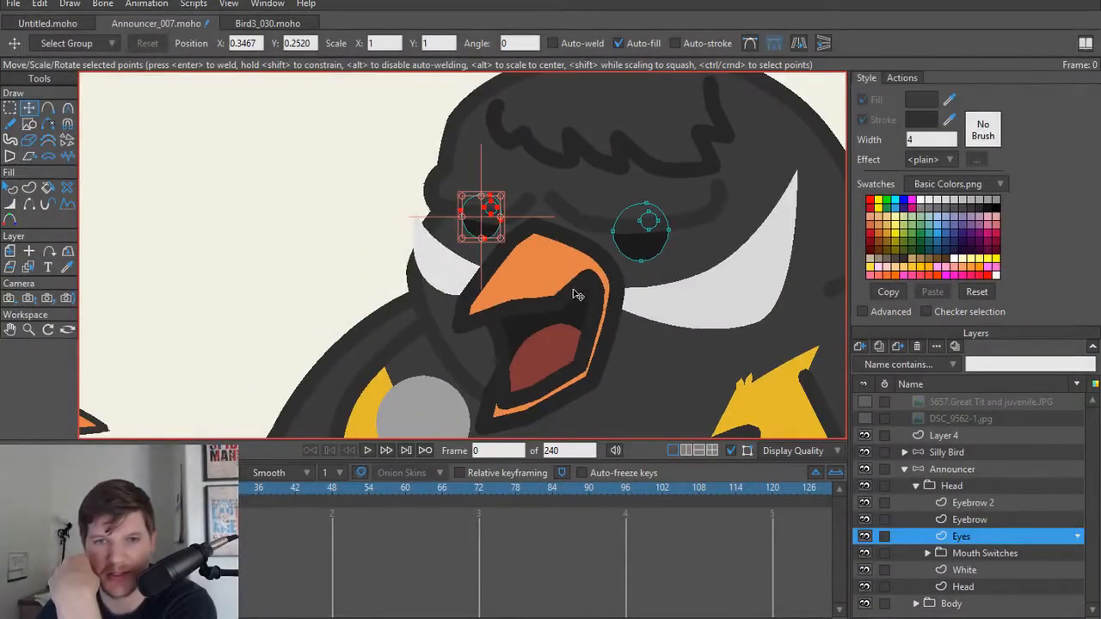
Step: Switch back to Moho and examine the announcer bird's eyes and eyebrows both up close and beside the red-headed bird
{"action": "left_click_drag", "start_coordinate": [550, 286], "coordinate": [548, 328]}
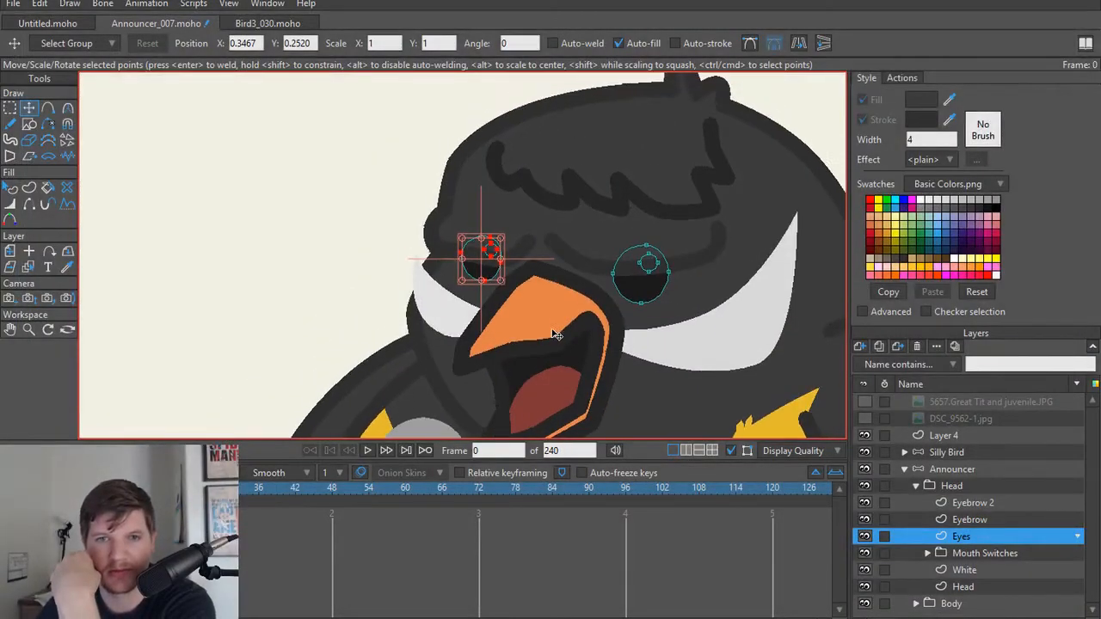
{"action": "scroll", "coordinate": [548, 331], "scroll_direction": "up", "scroll_amount": 2}
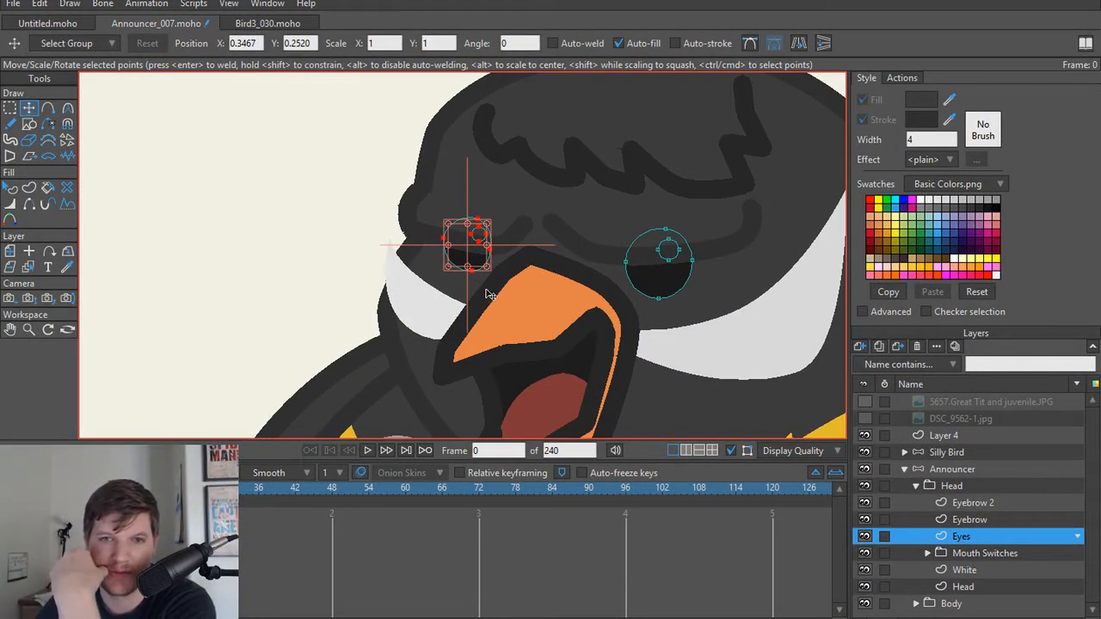
{"action": "scroll", "coordinate": [494, 286], "scroll_direction": "down", "scroll_amount": 3}
{"action": "scroll", "coordinate": [725, 248], "scroll_direction": "up", "scroll_amount": 4}
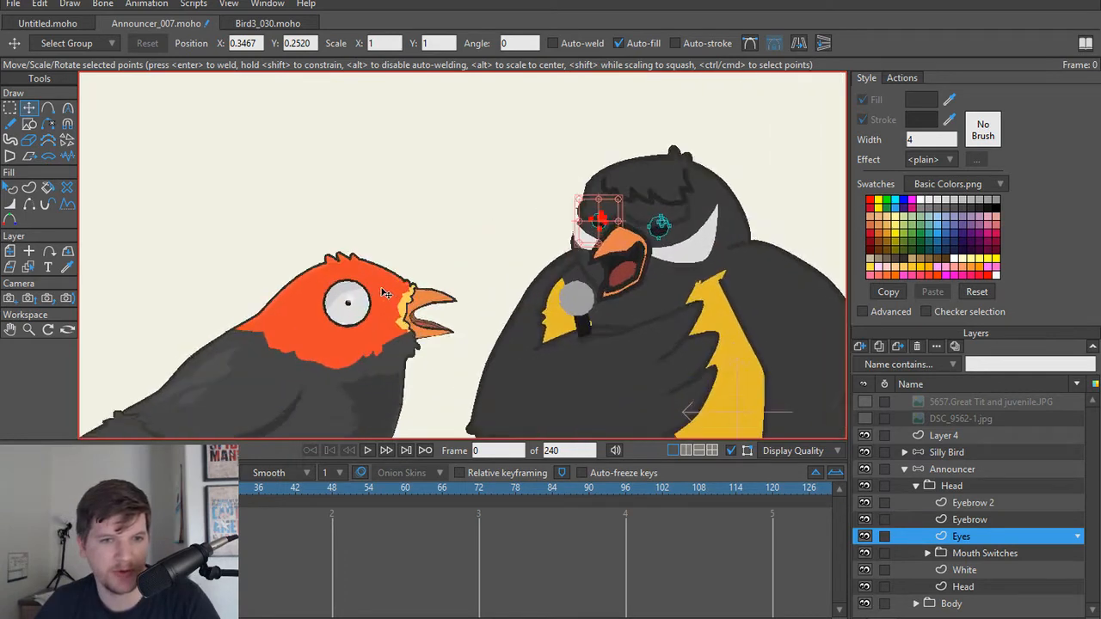
{"action": "left_click_drag", "start_coordinate": [682, 268], "coordinate": [482, 352]}
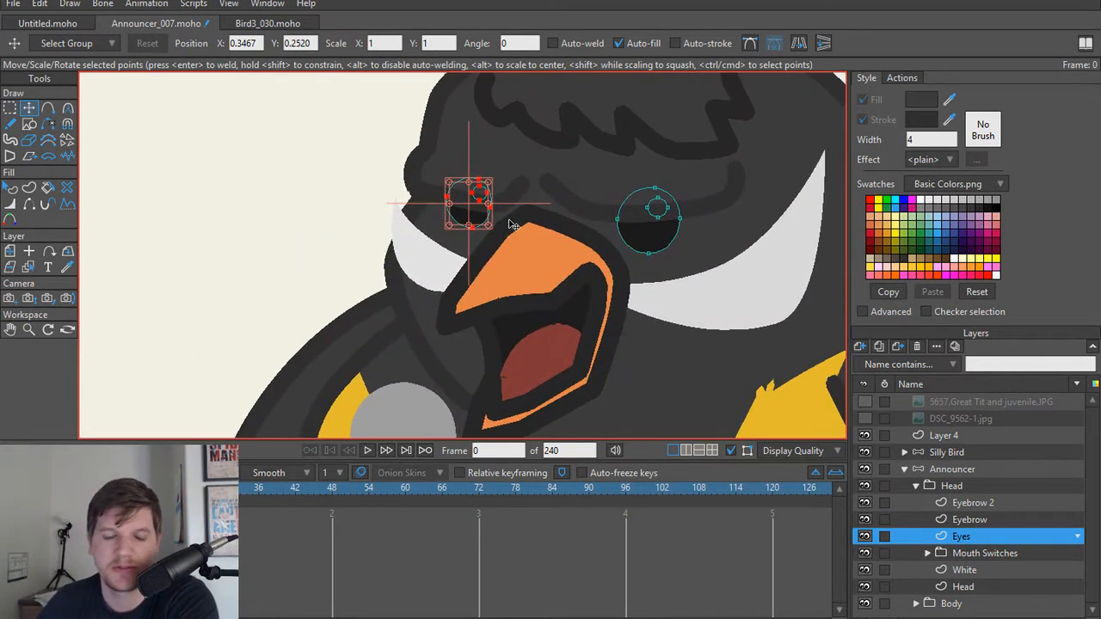
{"action": "left_click_drag", "start_coordinate": [512, 225], "coordinate": [508, 246]}
{"action": "scroll", "coordinate": [393, 270], "scroll_direction": "down", "scroll_amount": 3}
{"action": "scroll", "coordinate": [349, 270], "scroll_direction": "up", "scroll_amount": 5}
{"action": "left_click_drag", "start_coordinate": [348, 267], "coordinate": [419, 261]}
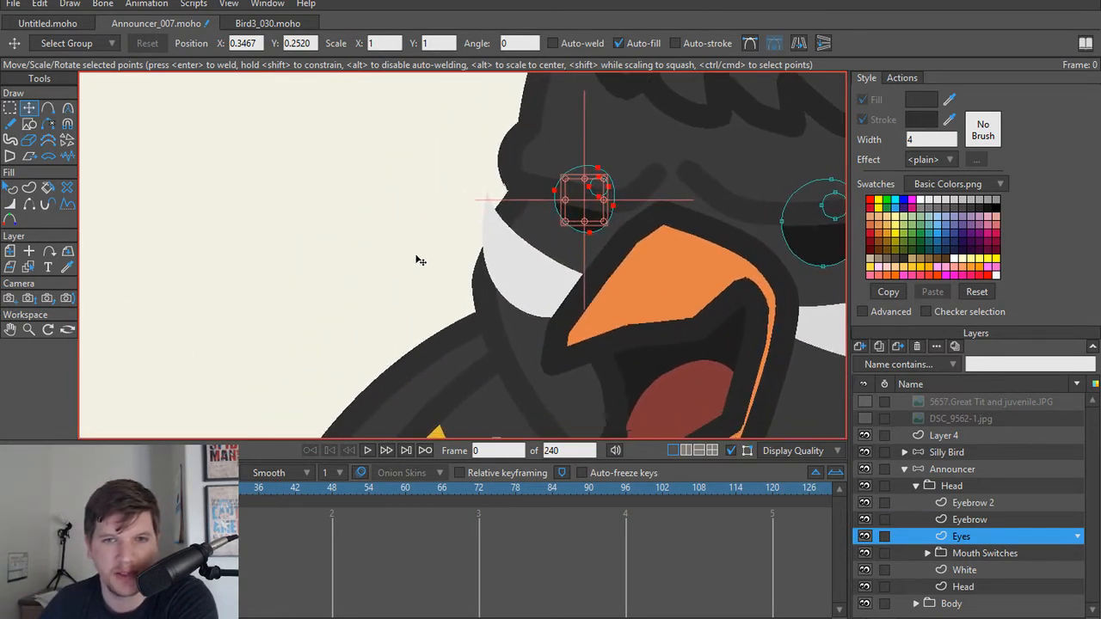
{"action": "scroll", "coordinate": [417, 258], "scroll_direction": "down", "scroll_amount": 2}
{"action": "left_click_drag", "start_coordinate": [526, 238], "coordinate": [417, 256]}
{"action": "scroll", "coordinate": [417, 257], "scroll_direction": "up", "scroll_amount": 2}
{"action": "scroll", "coordinate": [417, 257], "scroll_direction": "down", "scroll_amount": 2}
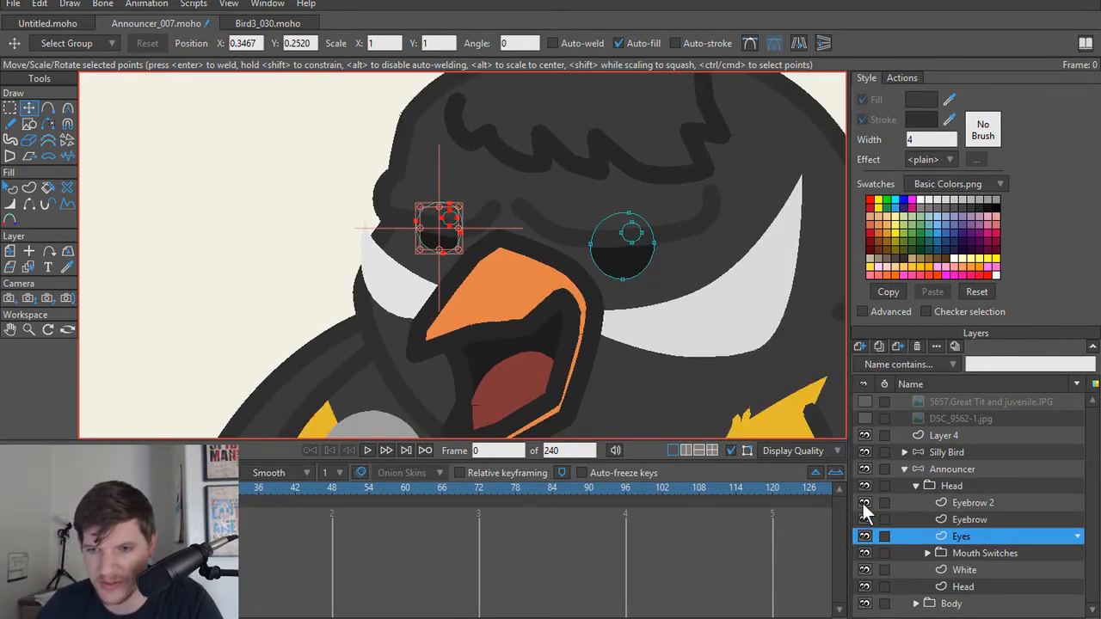
Step: Hide both announcer eyebrow layers and add a point on the upper outer edge of the smaller eye
{"action": "left_click", "coordinate": [864, 502]}
{"action": "scroll", "coordinate": [479, 333], "scroll_direction": "up", "scroll_amount": 4}
{"action": "scroll", "coordinate": [479, 333], "scroll_direction": "up", "scroll_amount": 3}
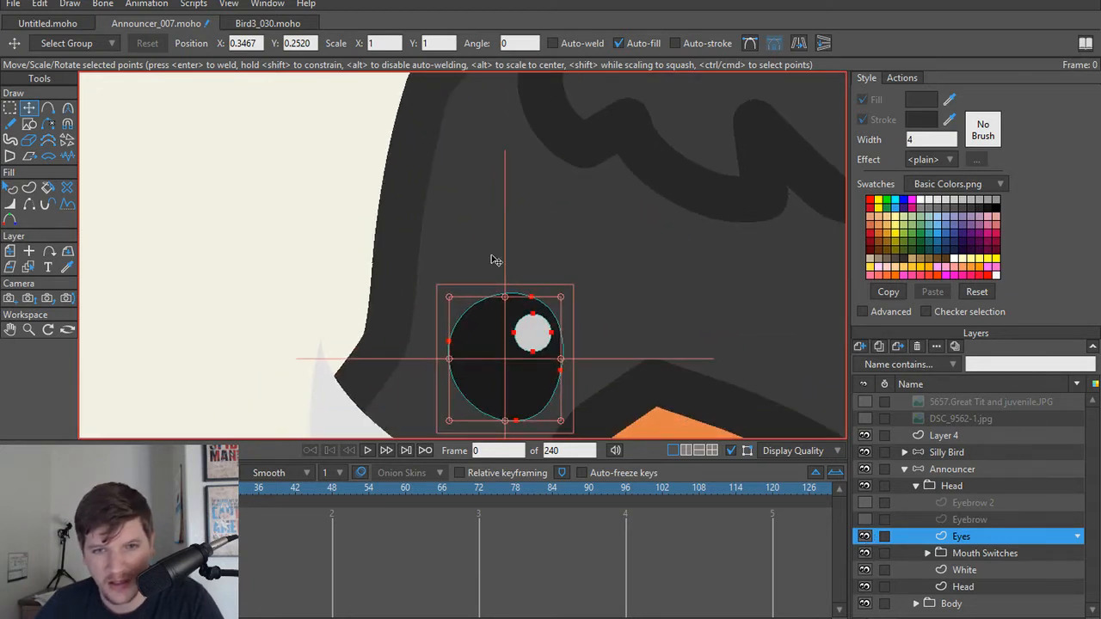
{"action": "key", "text": "a"}
{"action": "key", "text": "t"}
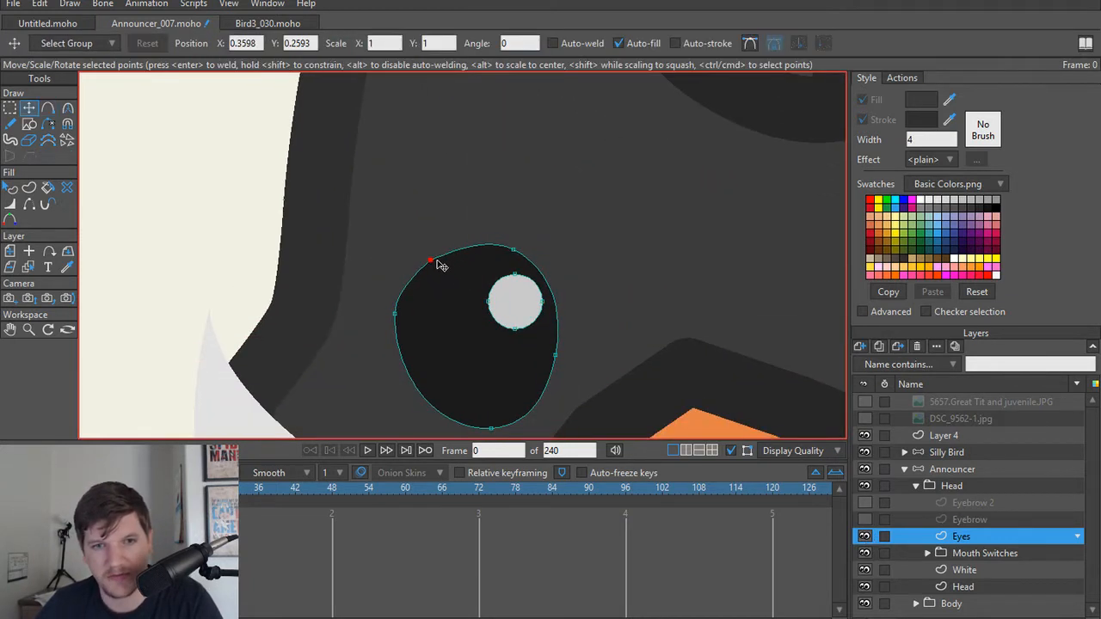
Step: Try reshaping the smaller eye with peaked points and a flat slanted top, and render the frame to check it
{"action": "left_click_drag", "start_coordinate": [437, 263], "coordinate": [28, 292]}
{"action": "key", "text": "c"}
{"action": "left_click", "coordinate": [436, 290]}
{"action": "left_click_drag", "start_coordinate": [378, 316], "coordinate": [6, 307]}
{"action": "scroll", "coordinate": [364, 290], "scroll_direction": "down", "scroll_amount": 2}
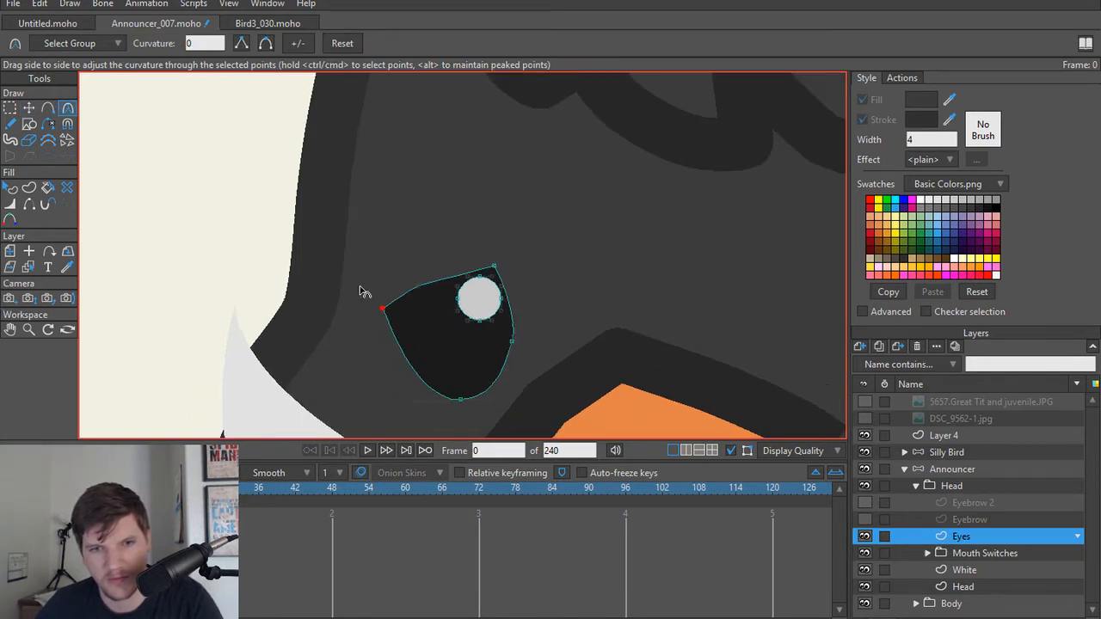
{"action": "key", "text": "t"}
{"action": "left_click", "coordinate": [430, 287]}
{"action": "left_click_drag", "start_coordinate": [460, 399], "coordinate": [403, 378]}
{"action": "key", "text": "ctrl+r"}
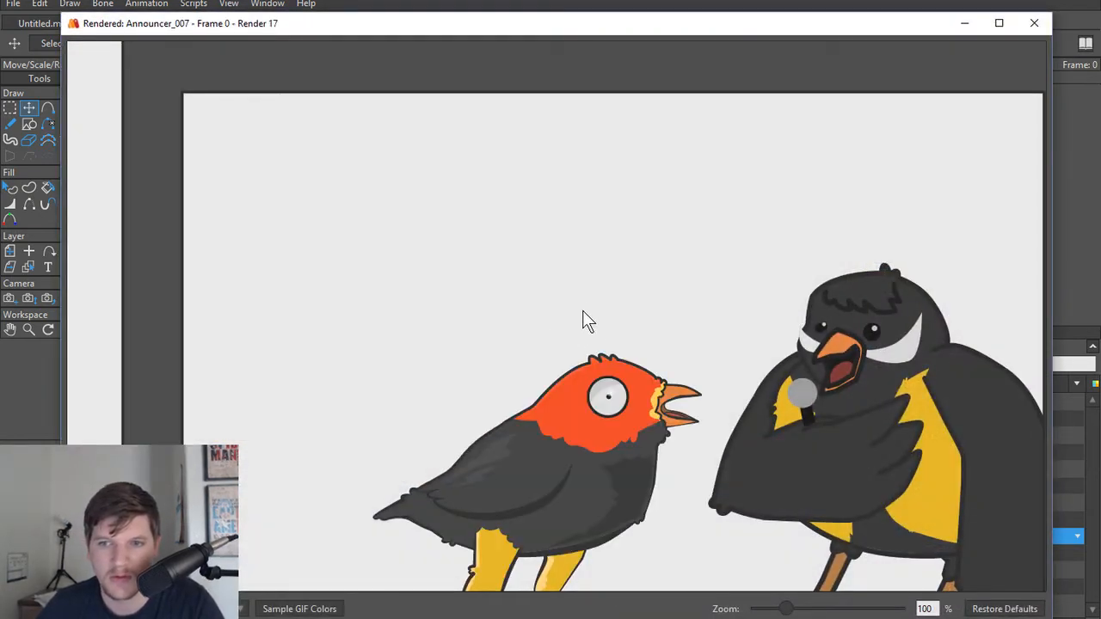
{"action": "left_click", "coordinate": [1034, 24]}
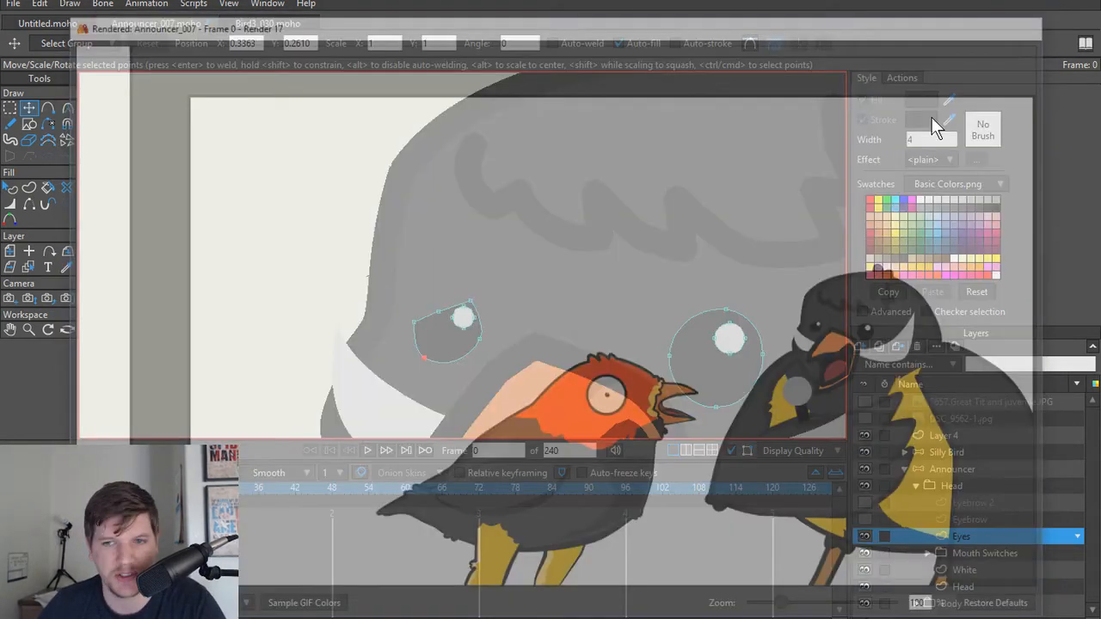
Step: Undo the smaller eye's reshaping and show both eyebrow layers again
{"action": "key", "text": "ctrl+z"}
{"action": "key", "text": "ctrl+z"}
{"action": "key", "text": "ctrl+z"}
{"action": "key", "text": "ctrl+z"}
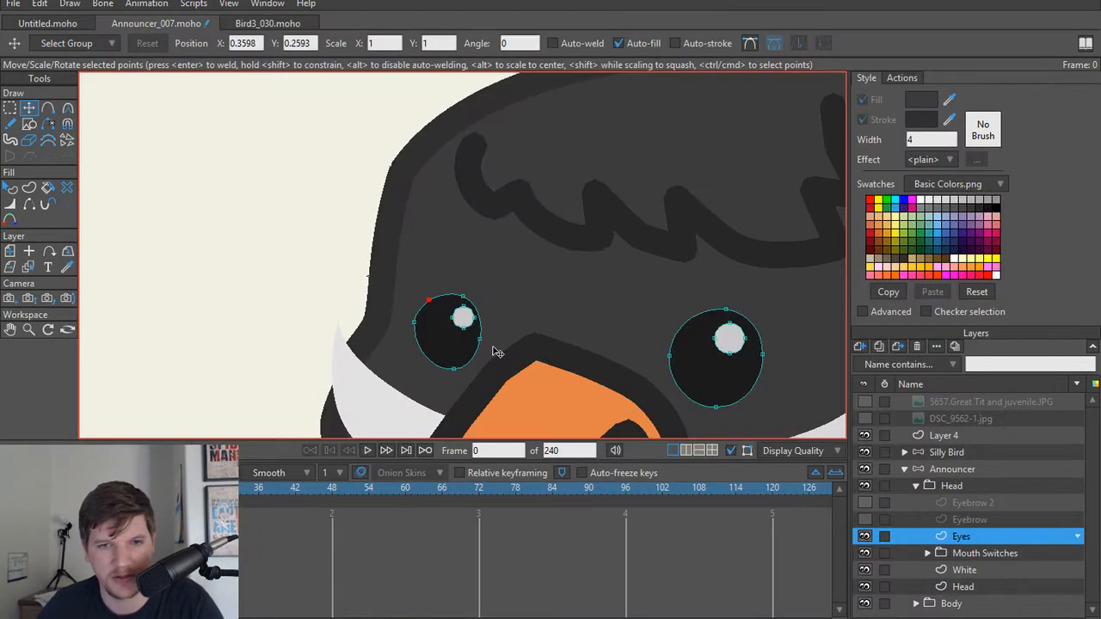
{"action": "scroll", "coordinate": [494, 308], "scroll_direction": "down", "scroll_amount": 2}
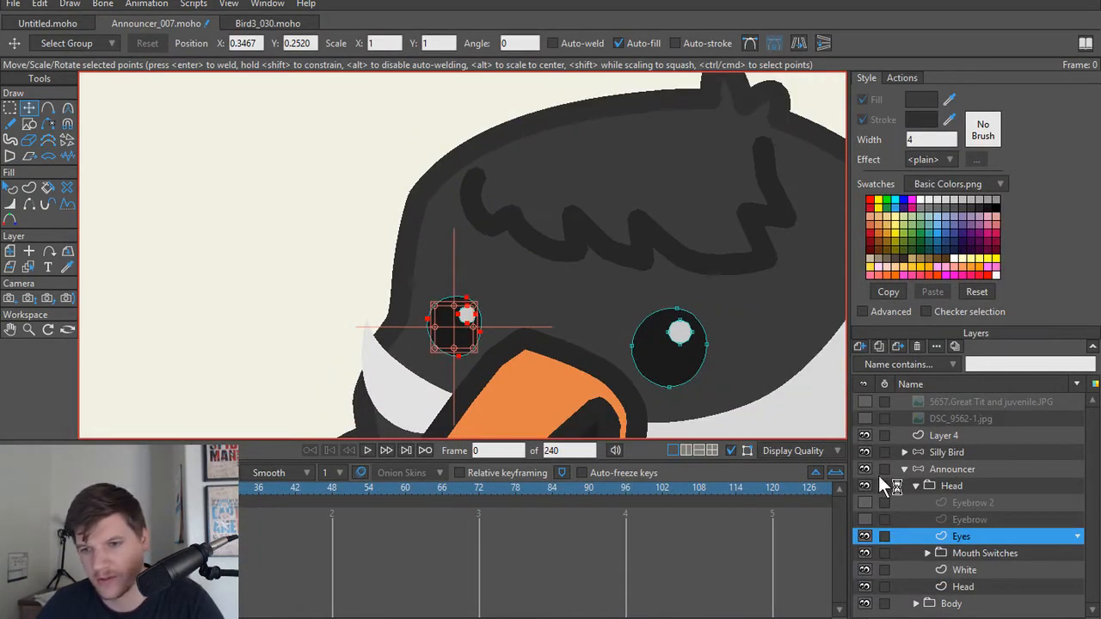
{"action": "left_click", "coordinate": [862, 504]}
{"action": "left_click", "coordinate": [862, 504]}
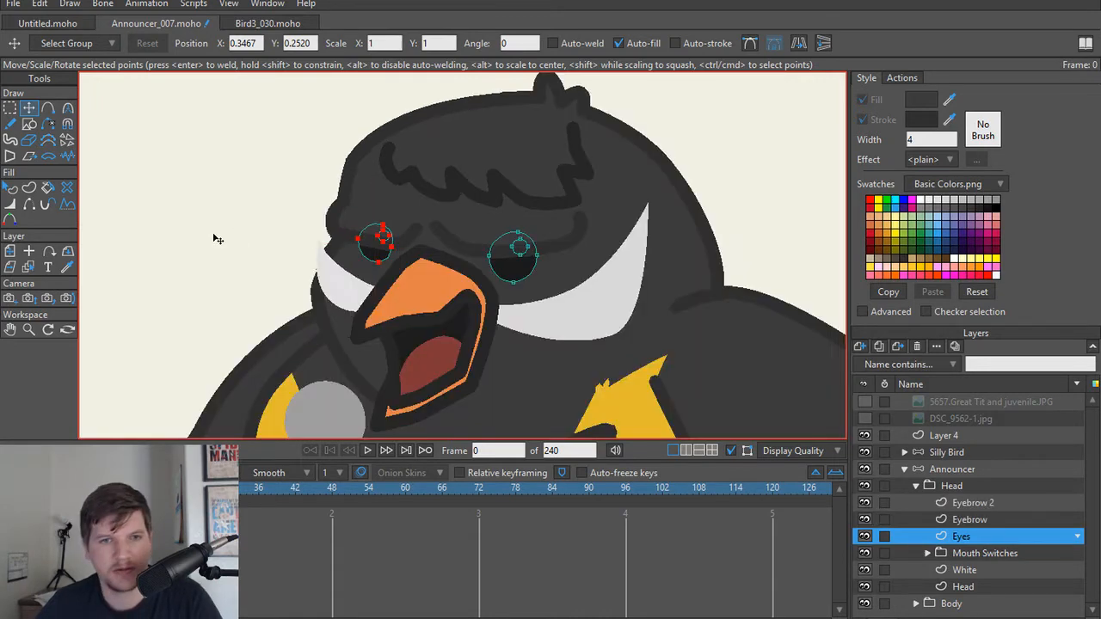
Step: Select the Eyebrow 2 layer and nudge the lower curve point near its inner end slightly upward
{"action": "left_click", "coordinate": [216, 238]}
{"action": "scroll", "coordinate": [221, 245], "scroll_direction": "up", "scroll_amount": 5}
{"action": "scroll", "coordinate": [384, 212], "scroll_direction": "up", "scroll_amount": 2}
{"action": "left_click_drag", "start_coordinate": [521, 241], "coordinate": [405, 228]}
{"action": "scroll", "coordinate": [405, 229], "scroll_direction": "down", "scroll_amount": 2}
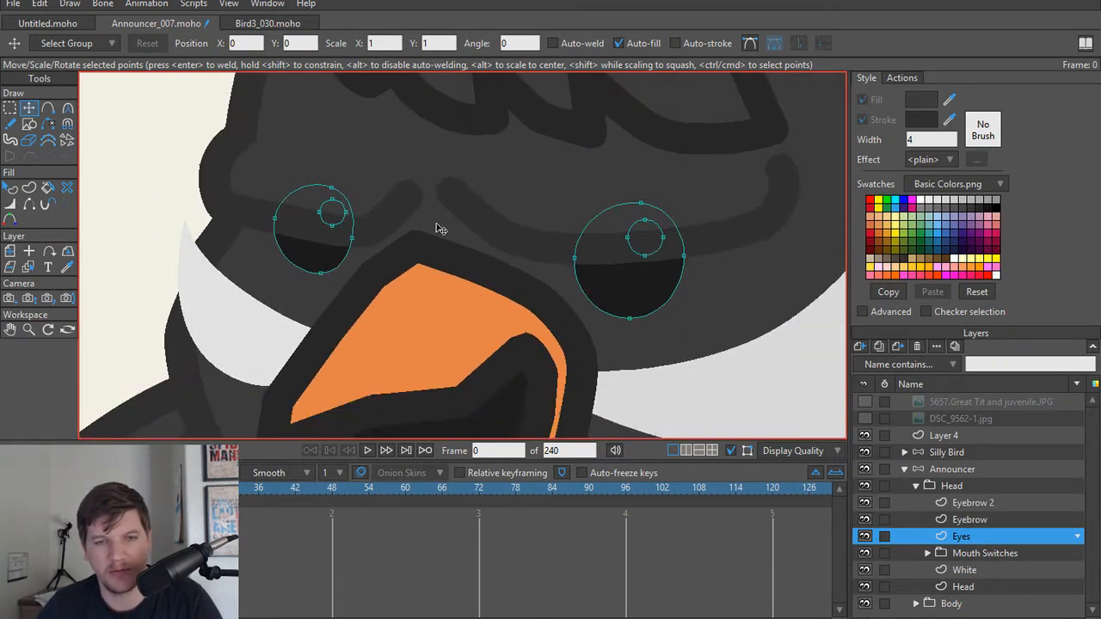
{"action": "right_click", "coordinate": [487, 221], "text": "alt"}
{"action": "scroll", "coordinate": [782, 205], "scroll_direction": "up", "scroll_amount": 2}
{"action": "scroll", "coordinate": [780, 202], "scroll_direction": "down", "scroll_amount": 1}
{"action": "left_click_drag", "start_coordinate": [707, 255], "coordinate": [646, 254]}
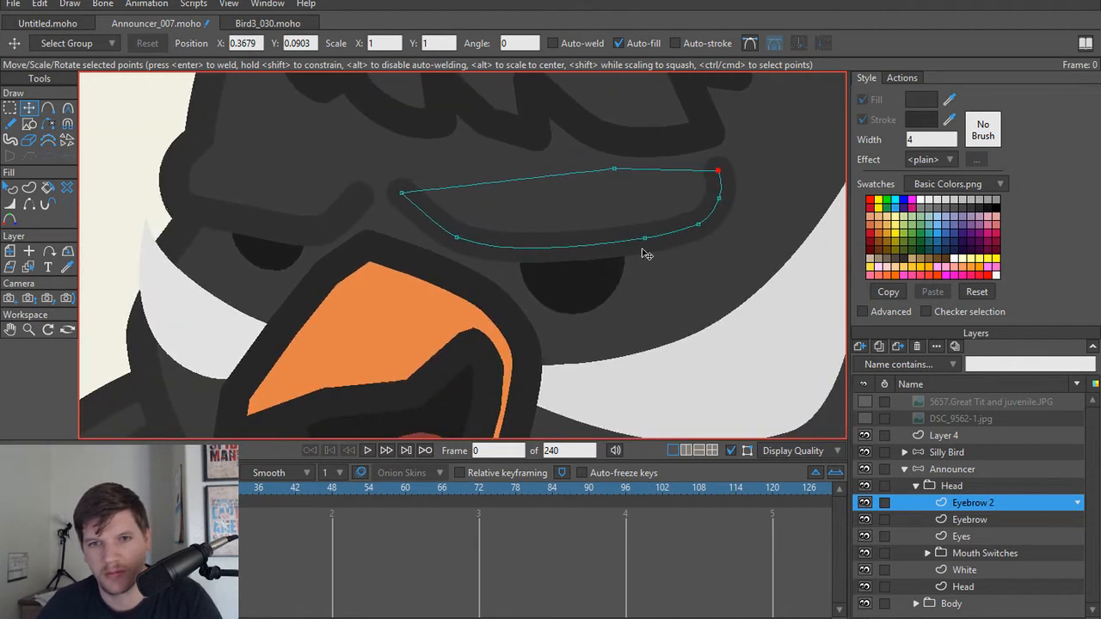
{"action": "scroll", "coordinate": [646, 255], "scroll_direction": "up", "scroll_amount": 1}
{"action": "left_click_drag", "start_coordinate": [421, 239], "coordinate": [422, 236]}
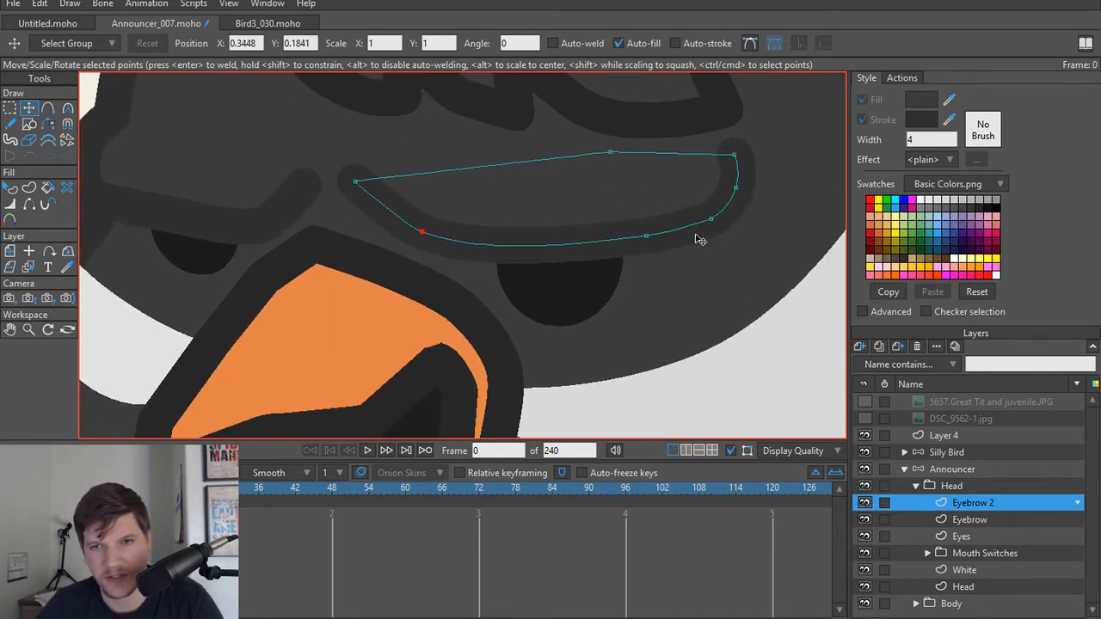
Step: Fine-tune the points at the outer end of the larger eyebrow
{"action": "mouse_move", "coordinate": [741, 156]}
{"action": "left_mouse_down"}
{"action": "mouse_move", "coordinate": [764, 155]}
{"action": "mouse_move", "coordinate": [744, 154]}
{"action": "left_mouse_up"}
{"action": "left_click", "coordinate": [738, 175]}
{"action": "left_click", "coordinate": [734, 190]}
{"action": "left_click", "coordinate": [736, 155]}
{"action": "scroll", "coordinate": [734, 199], "scroll_direction": "down", "scroll_amount": 2}
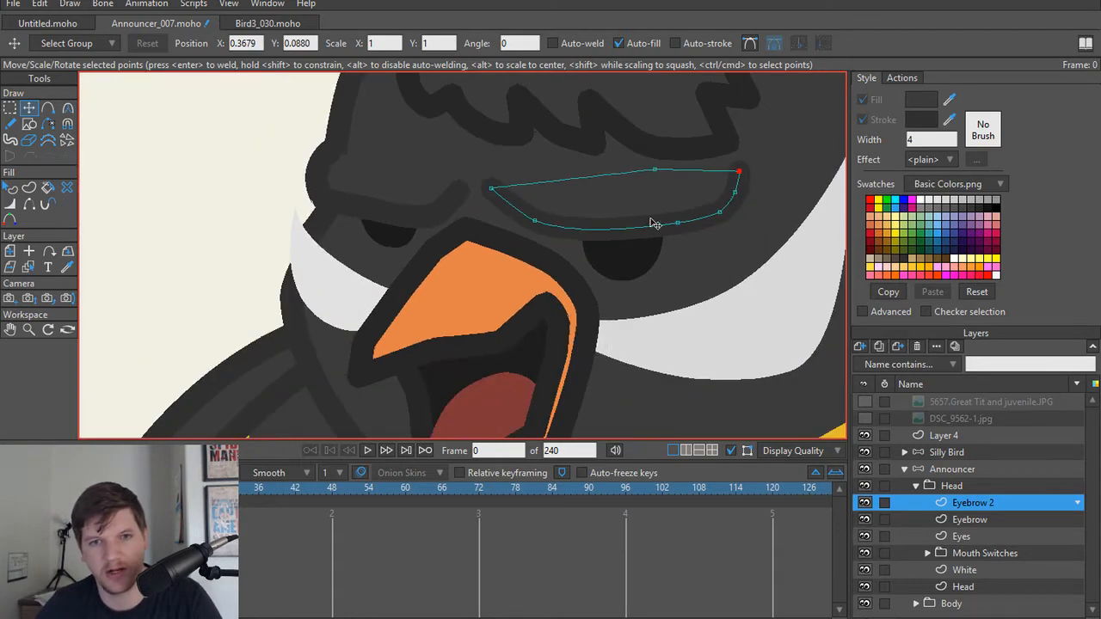
{"action": "scroll", "coordinate": [211, 244], "scroll_direction": "down", "scroll_amount": 2}
{"action": "left_click", "coordinate": [187, 230]}
{"action": "left_click_drag", "start_coordinate": [140, 221], "coordinate": [155, 221]}
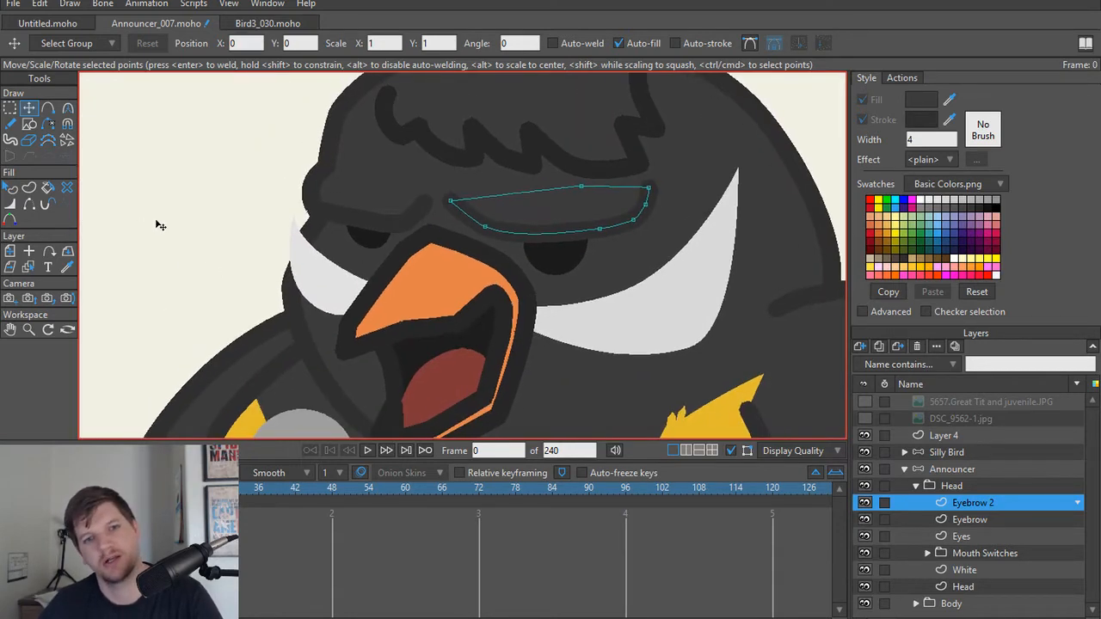
{"action": "scroll", "coordinate": [163, 201], "scroll_direction": "up", "scroll_amount": 2}
{"action": "left_click_drag", "start_coordinate": [581, 247], "coordinate": [287, 244]}
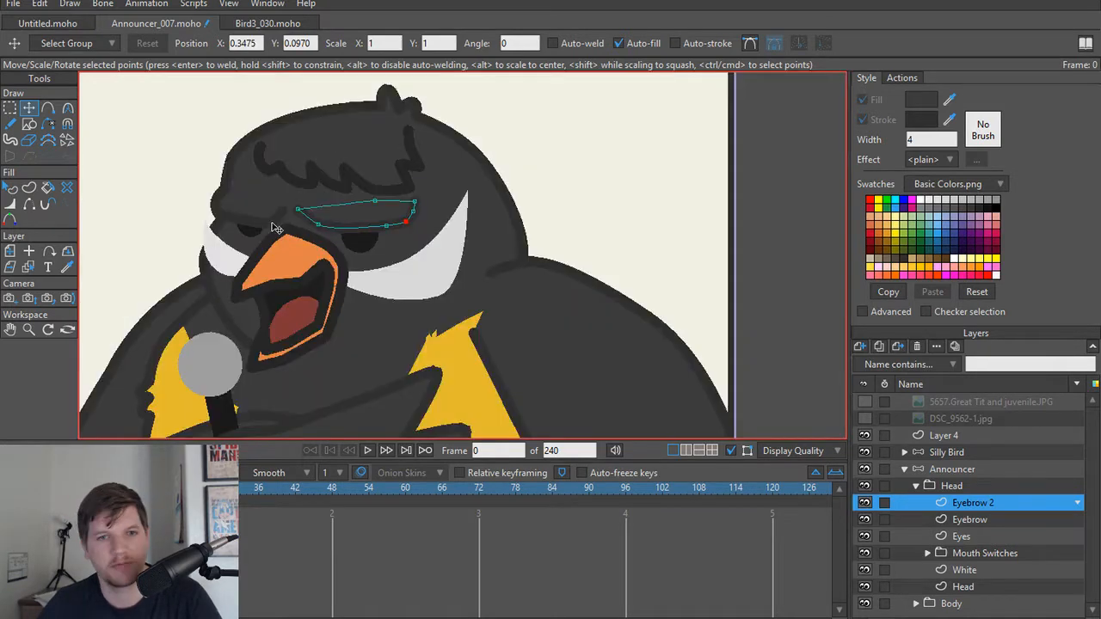
Step: Select the AH 1 Beak layer and smooth the sharp bend on the underside of the upper beak
{"action": "scroll", "coordinate": [274, 228], "scroll_direction": "up", "scroll_amount": 4}
{"action": "left_click_drag", "start_coordinate": [337, 365], "coordinate": [462, 226]}
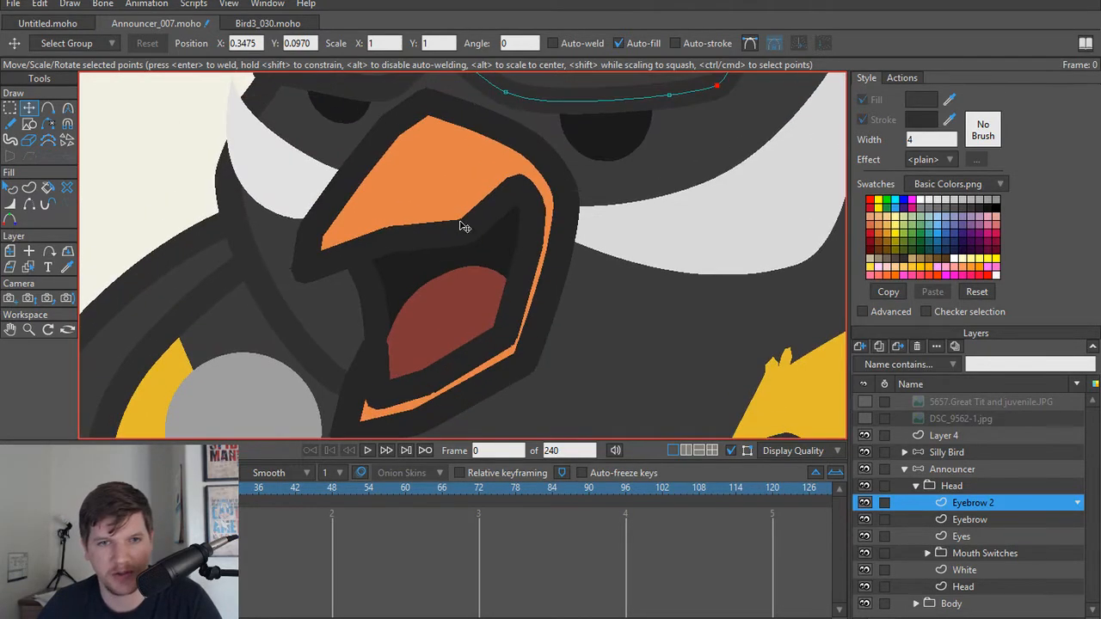
{"action": "right_click", "coordinate": [429, 206], "text": "alt"}
{"action": "scroll", "coordinate": [996, 562], "scroll_direction": "down", "scroll_amount": 4}
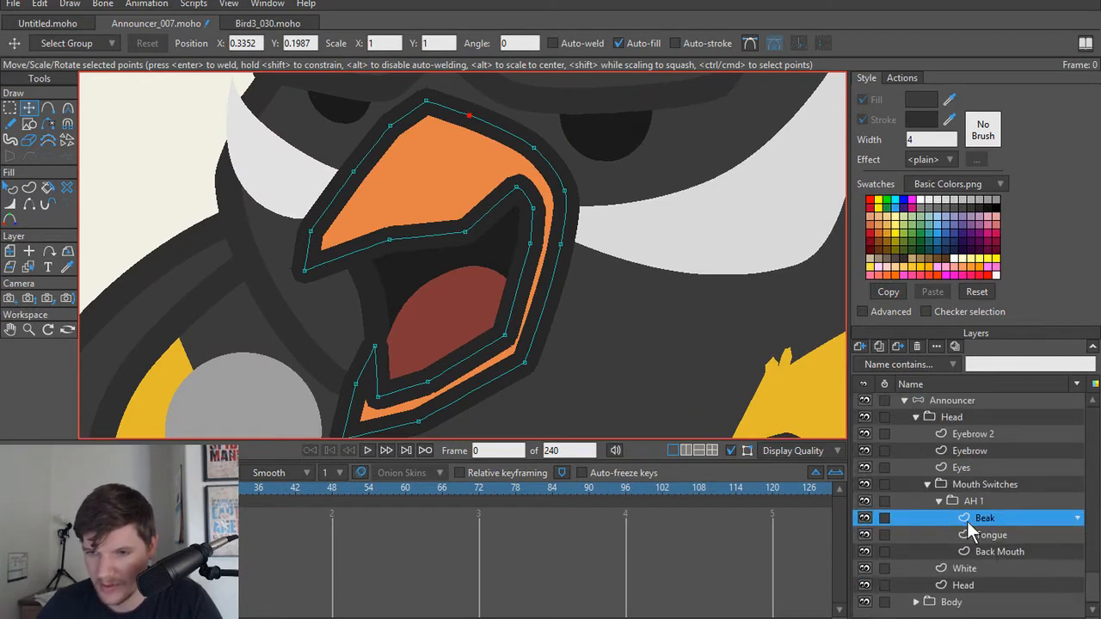
{"action": "scroll", "coordinate": [422, 245], "scroll_direction": "up", "scroll_amount": 3}
{"action": "left_click", "coordinate": [513, 253]}
{"action": "key", "text": "c"}
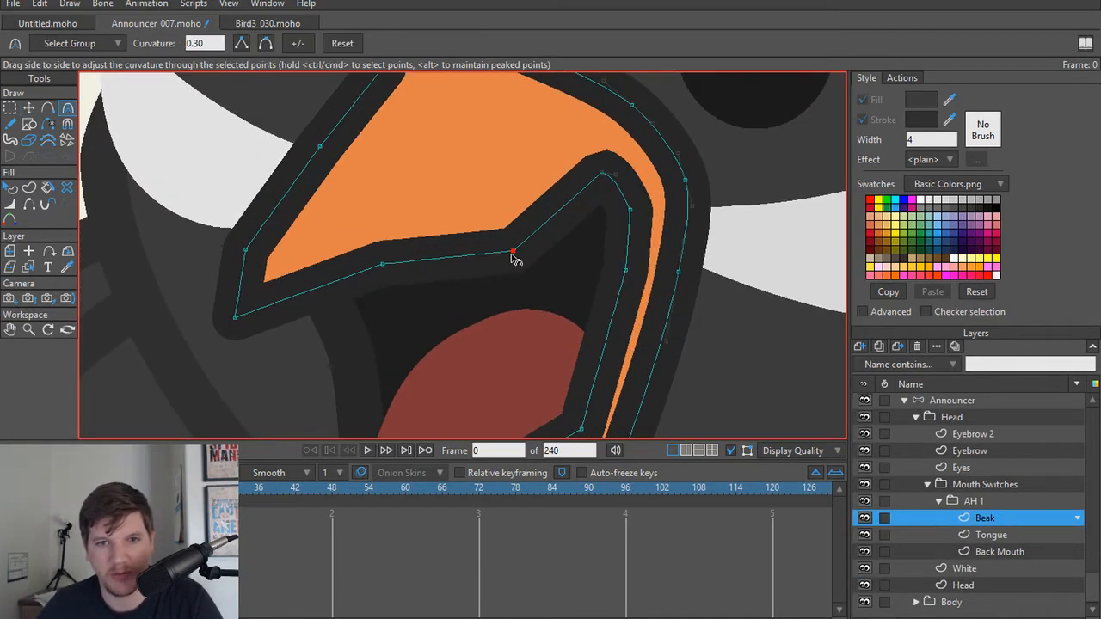
{"action": "left_click", "coordinate": [526, 232], "text": "ctrl"}
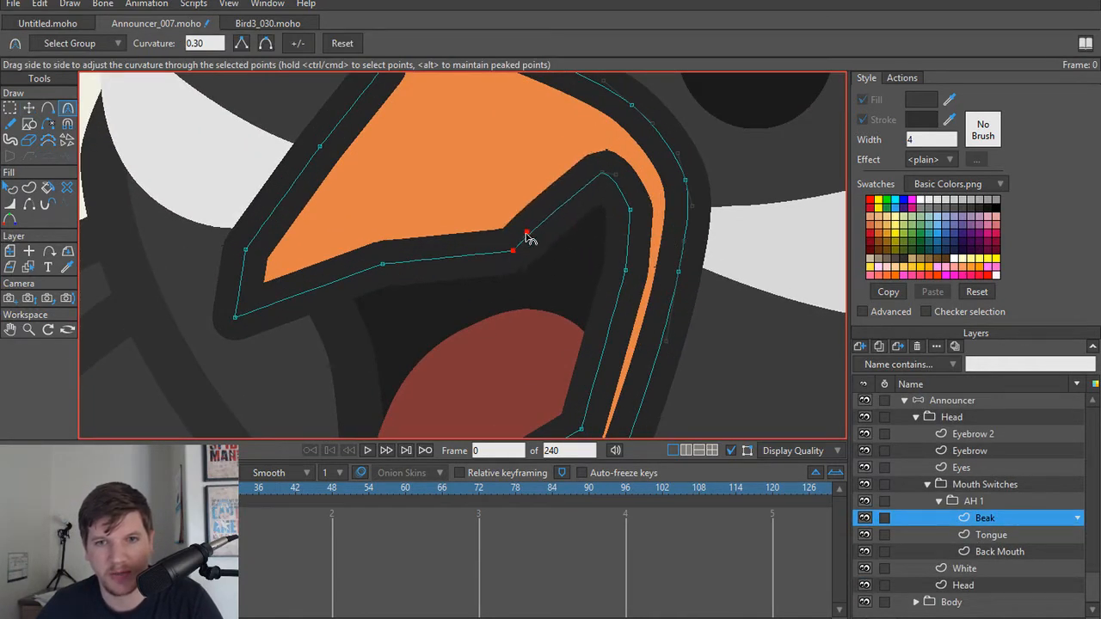
{"action": "left_click", "coordinate": [263, 43]}
{"action": "scroll", "coordinate": [404, 270], "scroll_direction": "down", "scroll_amount": 3}
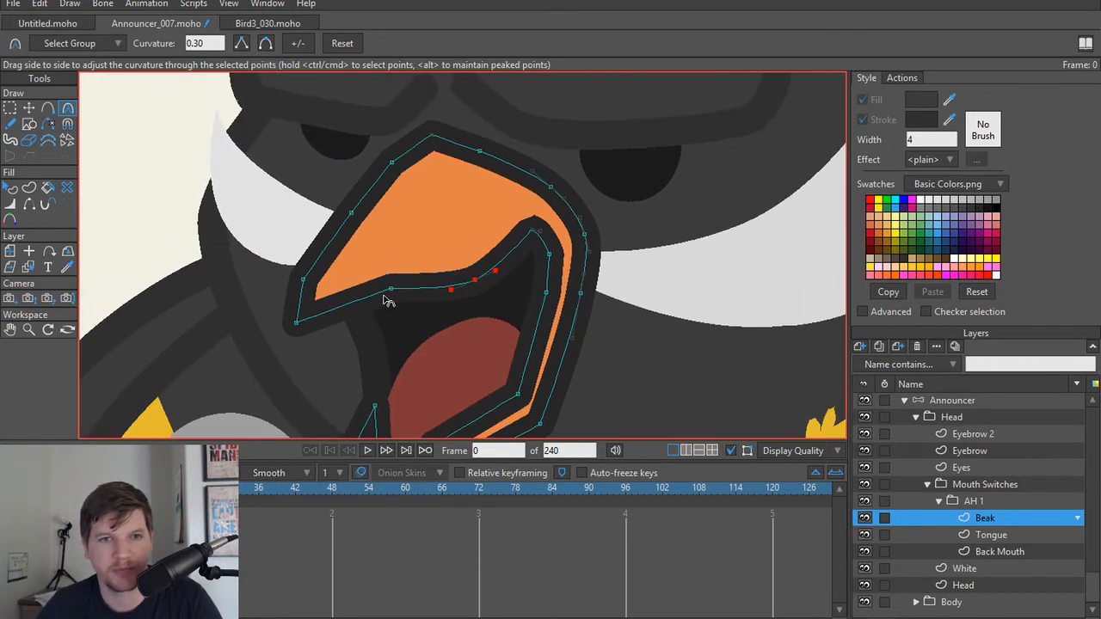
Step: Smooth the Beak points near the upper tip, along the front slope and at the top peak
{"action": "key", "text": "t"}
{"action": "left_click", "coordinate": [302, 280]}
{"action": "key", "text": "c"}
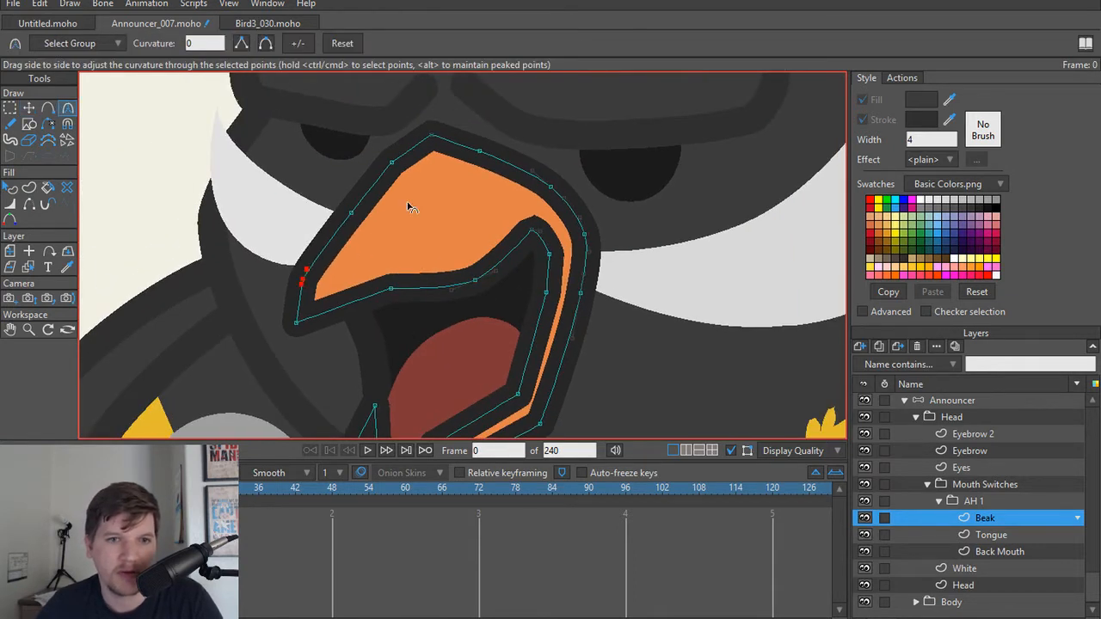
{"action": "left_click", "coordinate": [392, 163]}
{"action": "mouse_move", "coordinate": [423, 158]}
{"action": "left_mouse_down"}
{"action": "mouse_move", "coordinate": [430, 140]}
{"action": "mouse_move", "coordinate": [525, 153]}
{"action": "mouse_move", "coordinate": [428, 138]}
{"action": "left_mouse_up"}
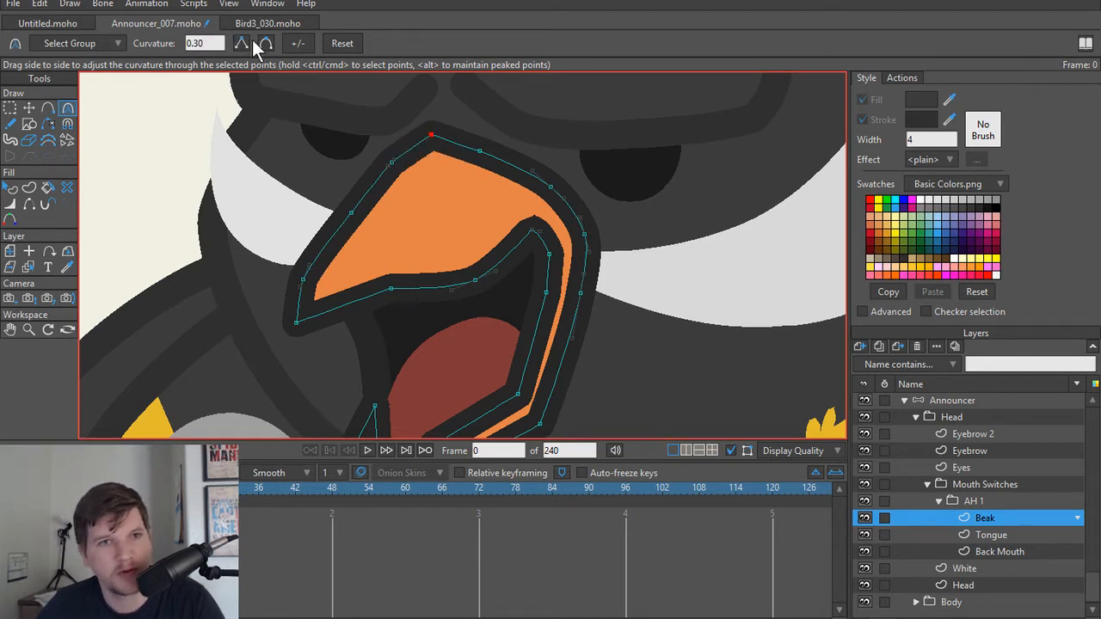
{"action": "left_click", "coordinate": [263, 43]}
Step: Lower the beak's rounded top point slightly to flatten the peak between the eyes
{"action": "scroll", "coordinate": [458, 188], "scroll_direction": "up", "scroll_amount": 2}
{"action": "left_click_drag", "start_coordinate": [457, 184], "coordinate": [469, 219]}
{"action": "key", "text": "t"}
{"action": "left_click_drag", "start_coordinate": [417, 141], "coordinate": [417, 156]}
{"action": "left_click_drag", "start_coordinate": [637, 275], "coordinate": [558, 235]}
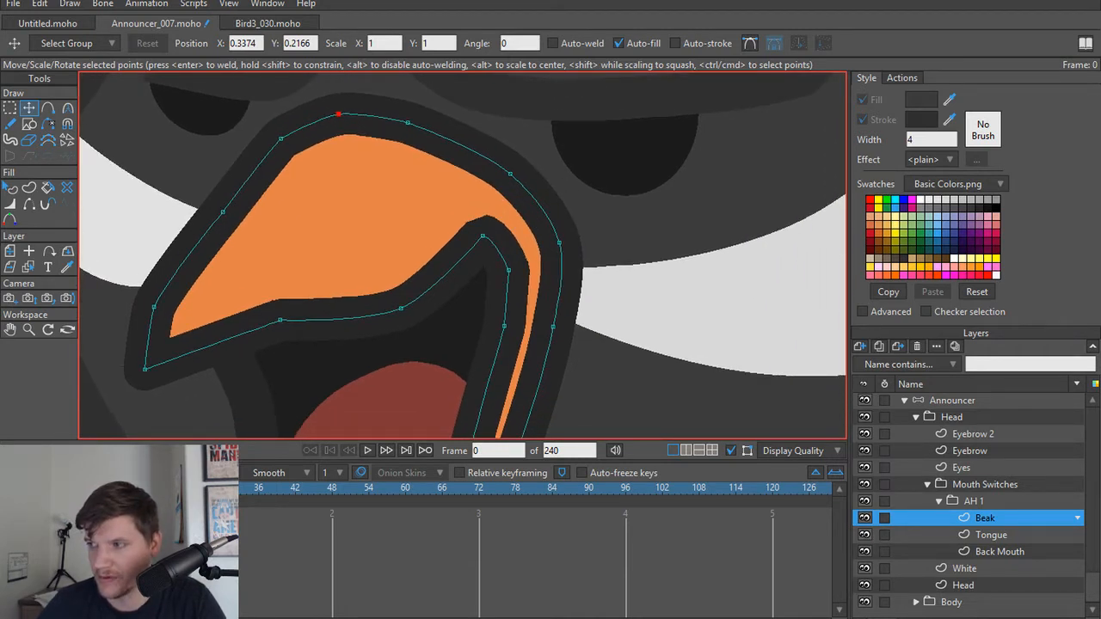
{"action": "scroll", "coordinate": [569, 197], "scroll_direction": "down", "scroll_amount": 2}
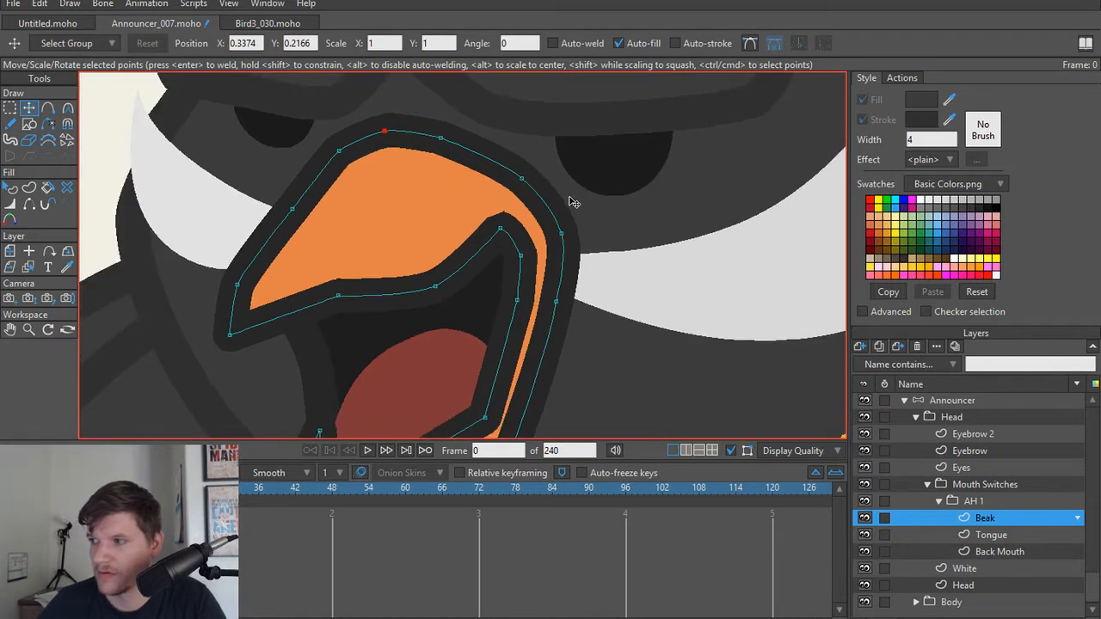
{"action": "left_click_drag", "start_coordinate": [612, 208], "coordinate": [564, 199]}
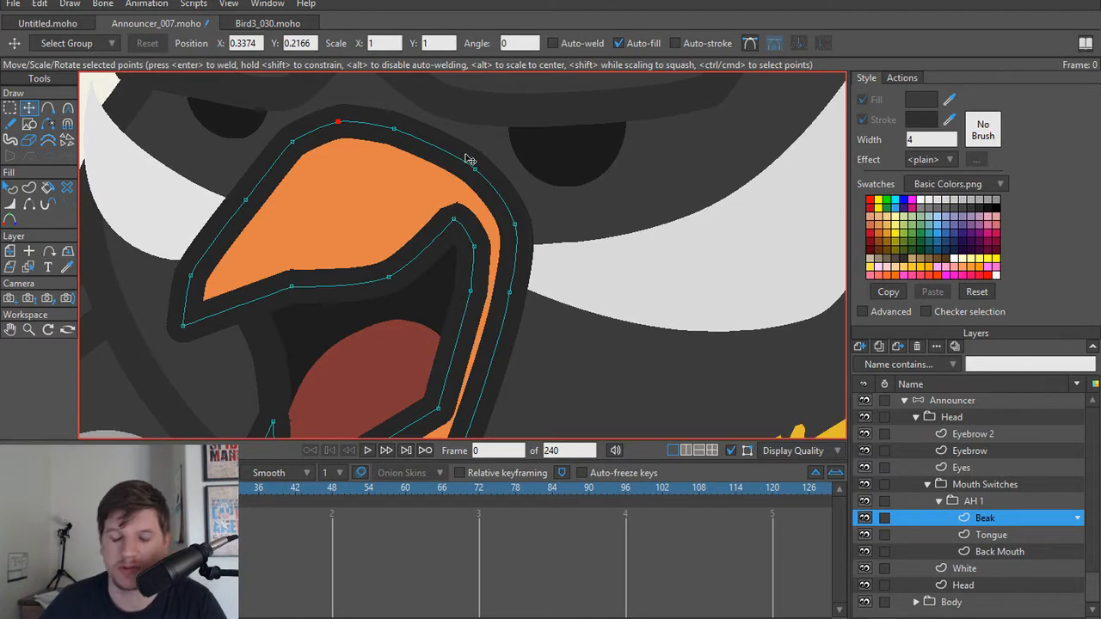
{"action": "scroll", "coordinate": [454, 214], "scroll_direction": "up", "scroll_amount": 3}
{"action": "scroll", "coordinate": [464, 220], "scroll_direction": "down", "scroll_amount": 4}
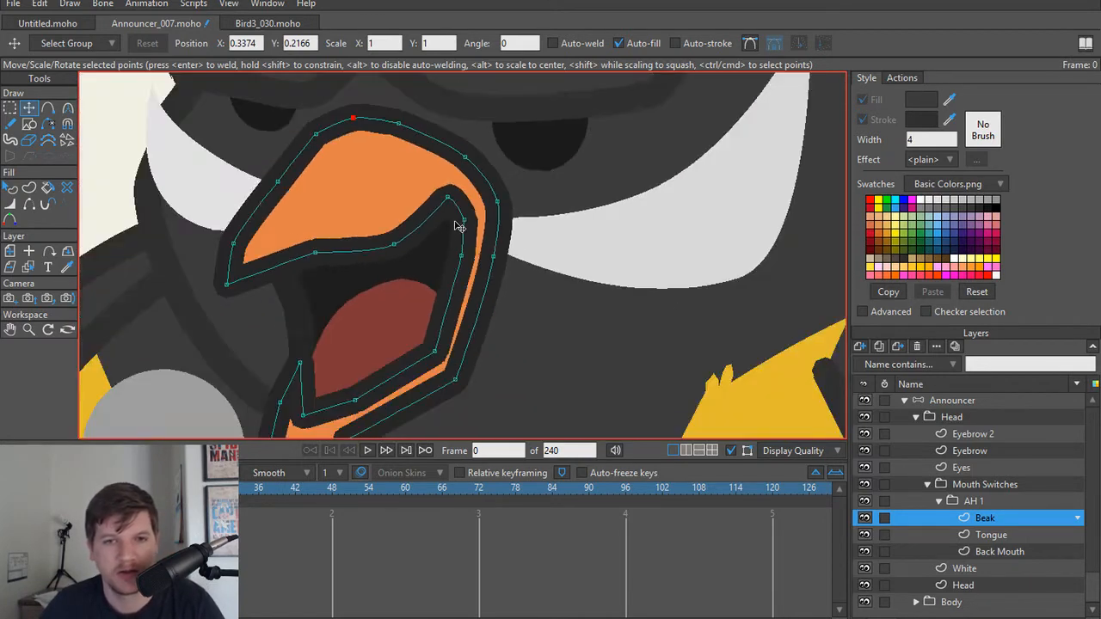
Step: Curve the lower beak's front edge to a curvature of 0.3887 and round its pointed tip slightly
{"action": "left_click_drag", "start_coordinate": [413, 256], "coordinate": [442, 193]}
{"action": "scroll", "coordinate": [442, 194], "scroll_direction": "up", "scroll_amount": 3}
{"action": "left_click_drag", "start_coordinate": [428, 313], "coordinate": [445, 270]}
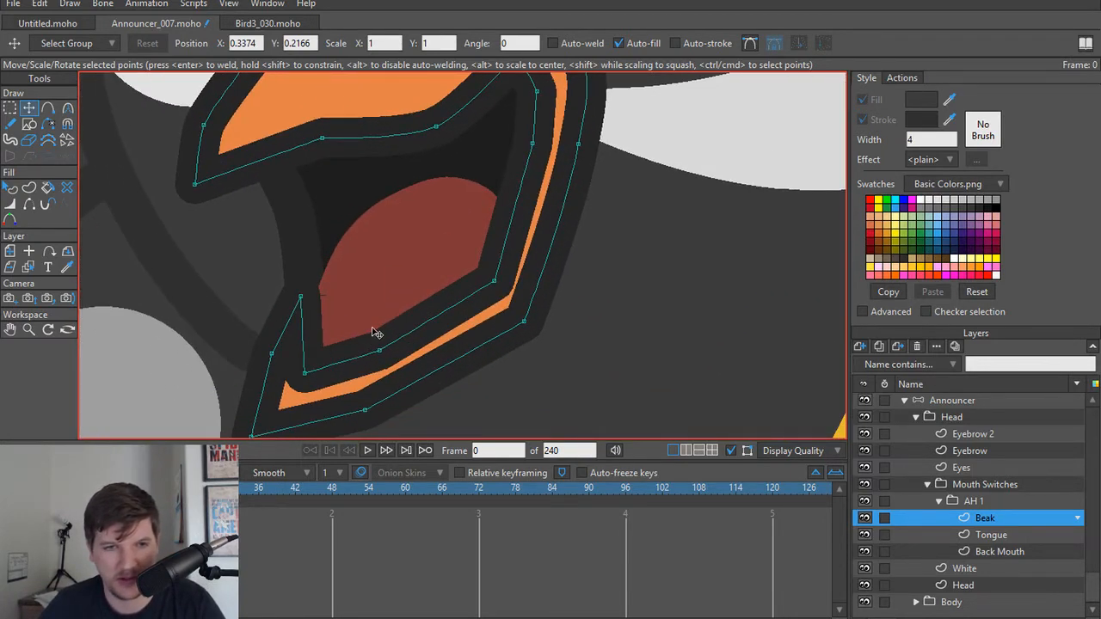
{"action": "scroll", "coordinate": [332, 307], "scroll_direction": "up", "scroll_amount": 3}
{"action": "scroll", "coordinate": [373, 302], "scroll_direction": "down", "scroll_amount": 4}
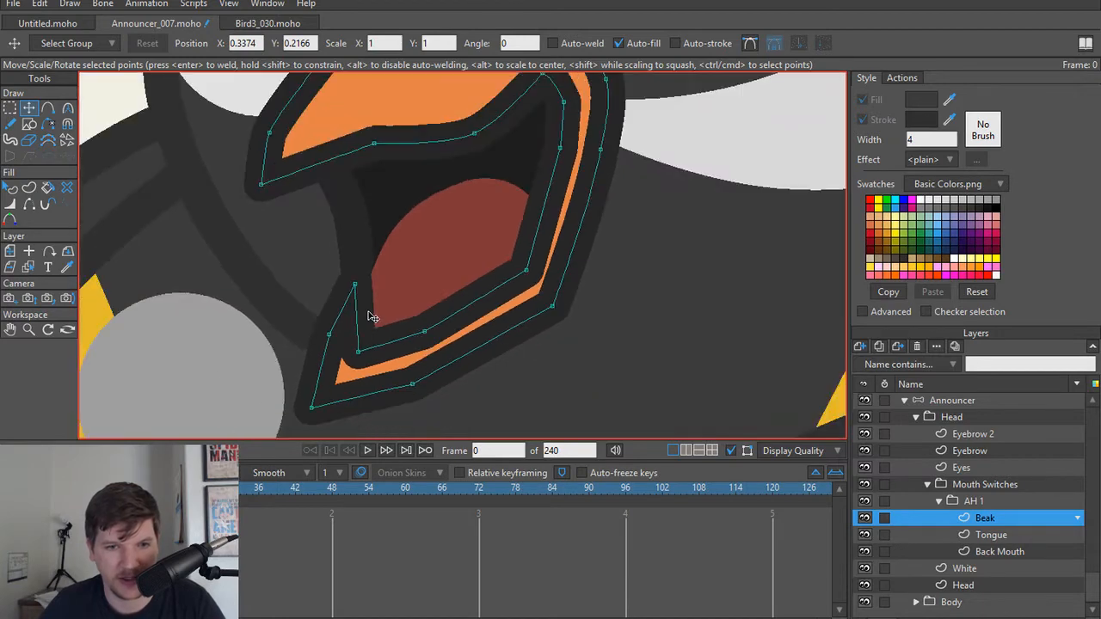
{"action": "left_click_drag", "start_coordinate": [369, 313], "coordinate": [387, 299]}
{"action": "scroll", "coordinate": [387, 301], "scroll_direction": "up", "scroll_amount": 3}
{"action": "scroll", "coordinate": [388, 307], "scroll_direction": "down", "scroll_amount": 2}
{"action": "scroll", "coordinate": [344, 334], "scroll_direction": "up", "scroll_amount": 2}
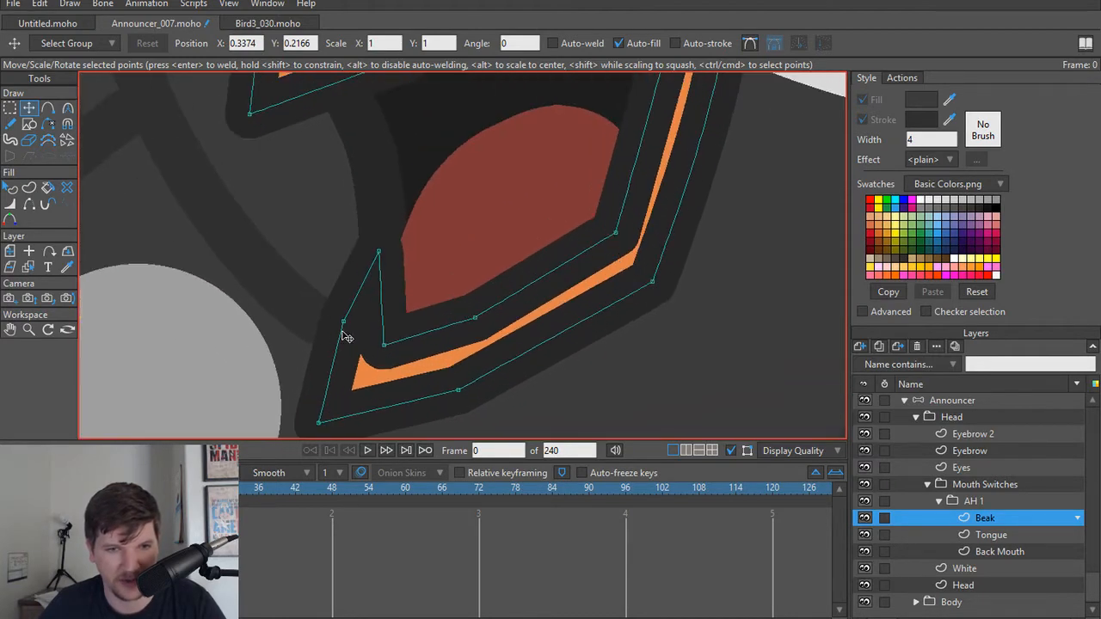
{"action": "key", "text": "c"}
{"action": "left_click", "coordinate": [343, 322]}
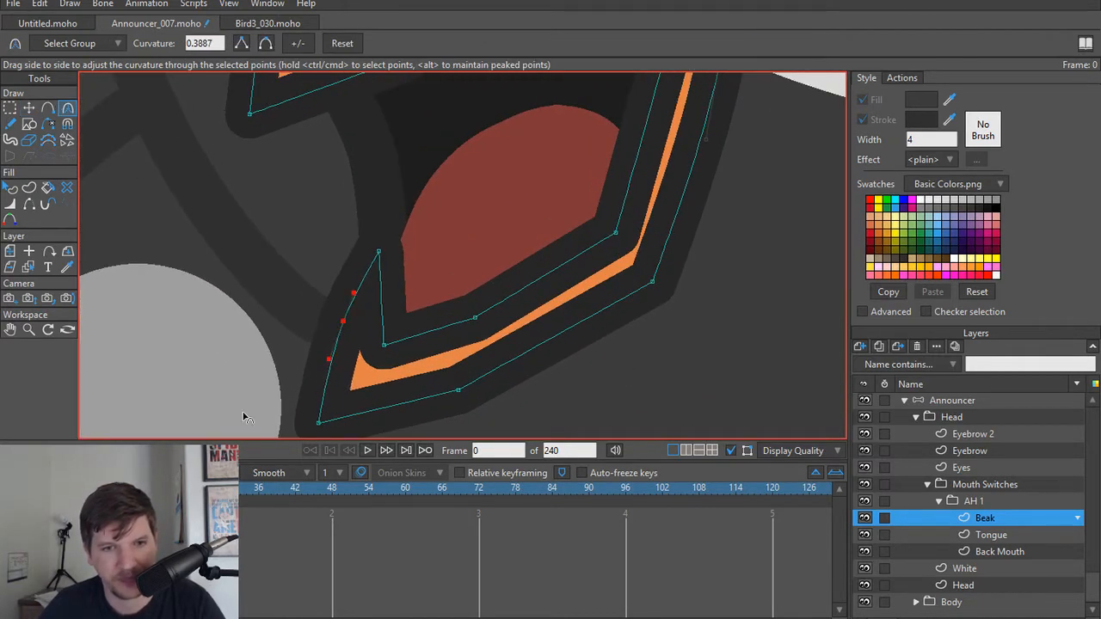
{"action": "left_click_drag", "start_coordinate": [316, 420], "coordinate": [374, 423]}
Step: Round the beak's outer underside with curvatures of 0.2346 mid-edge and 0.2386 at the lower corner, and smooth the back edge above
{"action": "left_click_drag", "start_coordinate": [461, 393], "coordinate": [624, 370]}
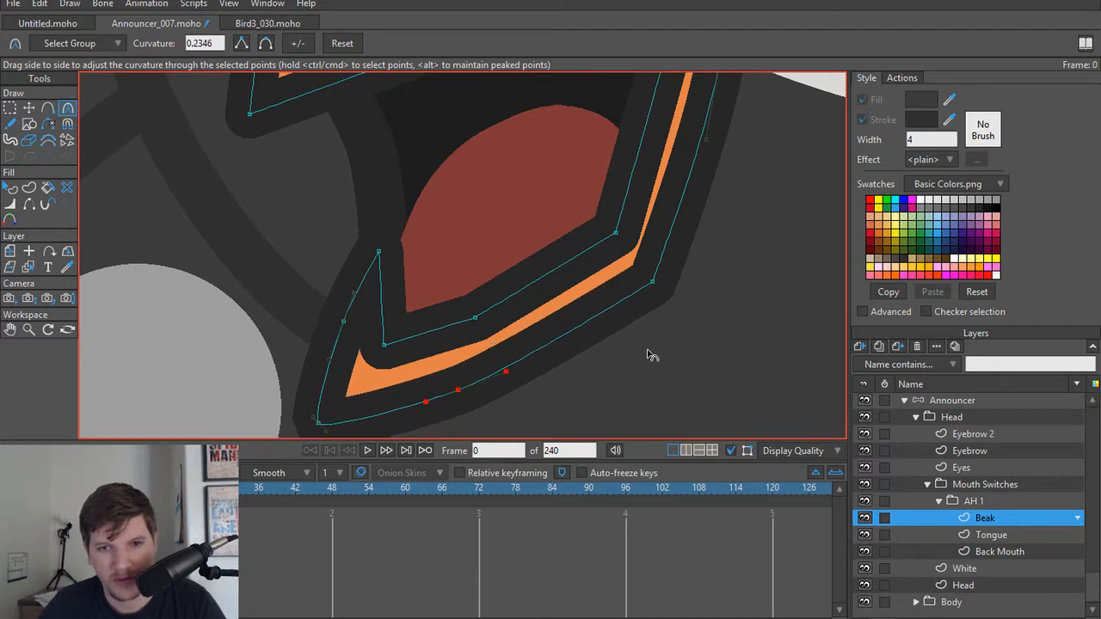
{"action": "left_click_drag", "start_coordinate": [656, 283], "coordinate": [855, 266]}
{"action": "left_click_drag", "start_coordinate": [749, 272], "coordinate": [638, 390]}
{"action": "left_click_drag", "start_coordinate": [633, 222], "coordinate": [629, 289]}
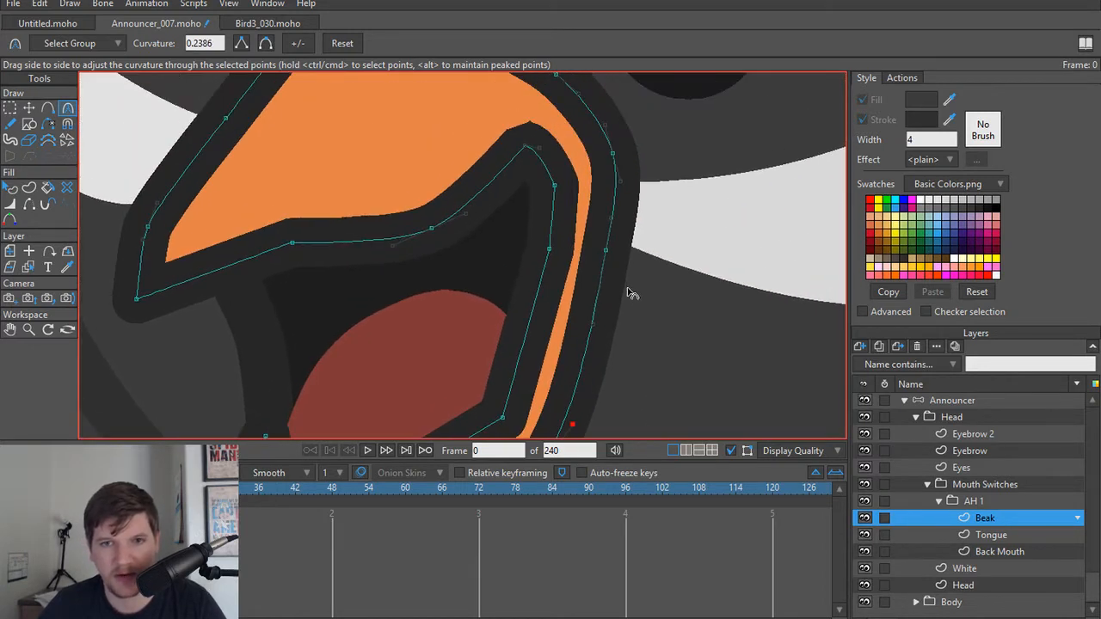
{"action": "left_click_drag", "start_coordinate": [607, 250], "coordinate": [662, 204]}
{"action": "left_click_drag", "start_coordinate": [616, 155], "coordinate": [661, 220]}
Step: Fine-tune the curvature along the upper beak's mouth edge, undoing the last adjustment at the inner mouth corner
{"action": "left_click_drag", "start_coordinate": [469, 126], "coordinate": [533, 194]}
{"action": "left_click_drag", "start_coordinate": [435, 345], "coordinate": [452, 206]}
{"action": "left_click_drag", "start_coordinate": [350, 289], "coordinate": [372, 287]}
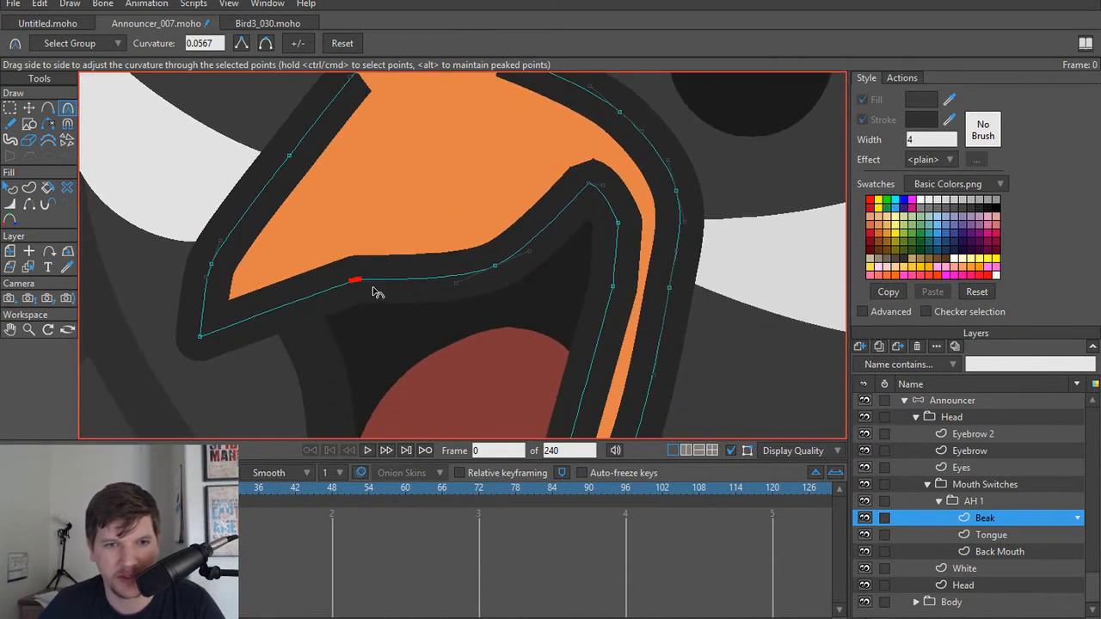
{"action": "left_click_drag", "start_coordinate": [492, 268], "coordinate": [536, 275]}
{"action": "left_click_drag", "start_coordinate": [586, 188], "coordinate": [606, 221]}
{"action": "key", "text": "ctrl+z"}
{"action": "scroll", "coordinate": [354, 220], "scroll_direction": "down", "scroll_amount": 3}
{"action": "left_click_drag", "start_coordinate": [355, 220], "coordinate": [438, 211]}
{"action": "scroll", "coordinate": [437, 319], "scroll_direction": "down", "scroll_amount": 4}
{"action": "scroll", "coordinate": [332, 215], "scroll_direction": "down", "scroll_amount": 1}
{"action": "left_click_drag", "start_coordinate": [352, 230], "coordinate": [395, 245]}
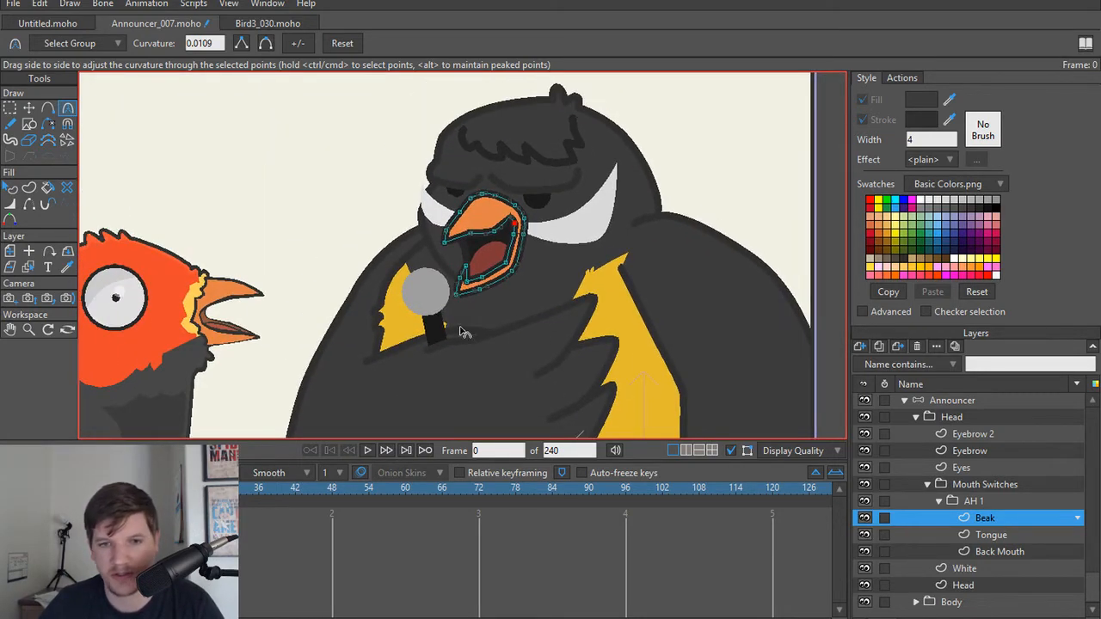
Step: Split the workspace into two side-by-side views and frame the red-headed bird's beak beside the announcer's beak for comparison
{"action": "left_click", "coordinate": [686, 453]}
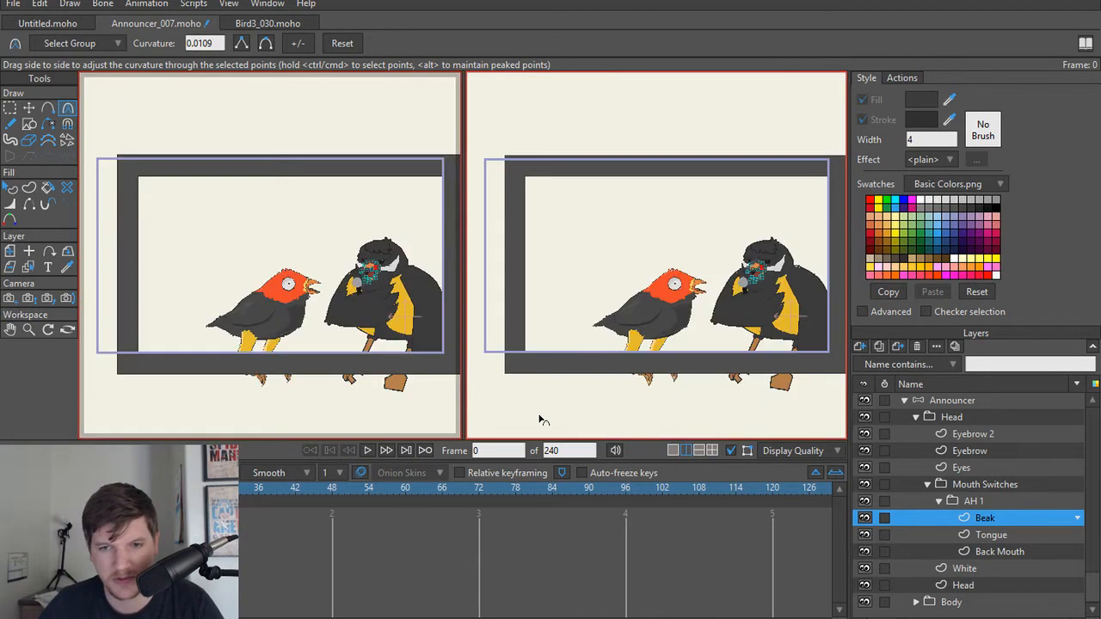
{"action": "scroll", "coordinate": [307, 287], "scroll_direction": "up", "scroll_amount": 8}
{"action": "left_click_drag", "start_coordinate": [306, 286], "coordinate": [155, 301]}
{"action": "scroll", "coordinate": [176, 289], "scroll_direction": "up", "scroll_amount": 1}
{"action": "scroll", "coordinate": [689, 302], "scroll_direction": "up", "scroll_amount": 4}
{"action": "left_click_drag", "start_coordinate": [689, 303], "coordinate": [653, 308]}
{"action": "scroll", "coordinate": [653, 308], "scroll_direction": "up", "scroll_amount": 10}
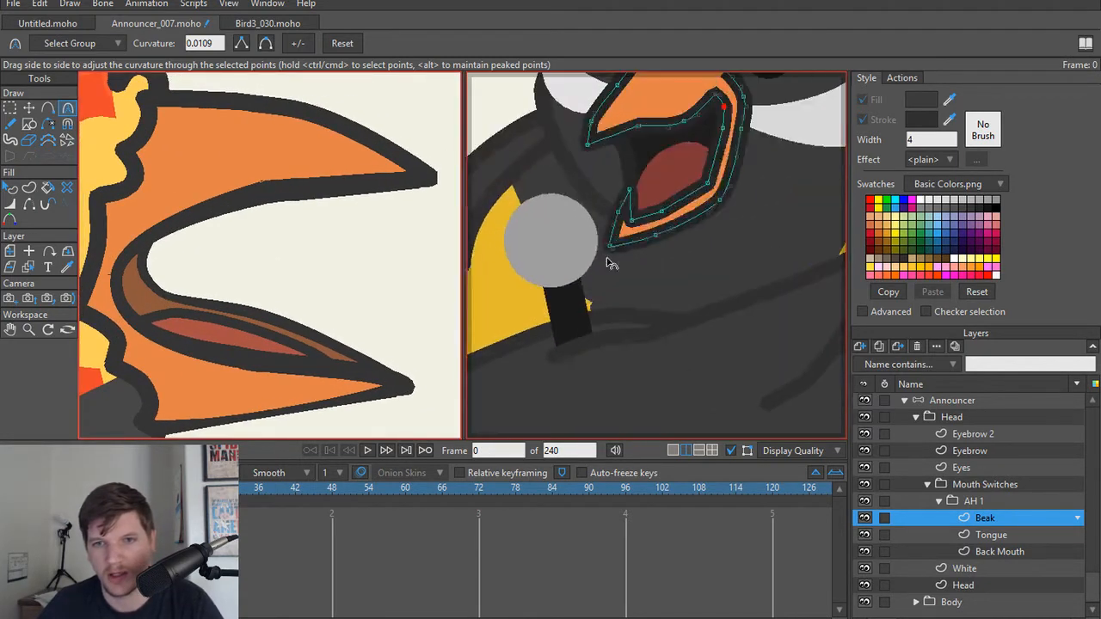
Step: Delete the two extra points on either side of the topmost point of the upper beak's outer edge
{"action": "left_click_drag", "start_coordinate": [593, 243], "coordinate": [644, 424]}
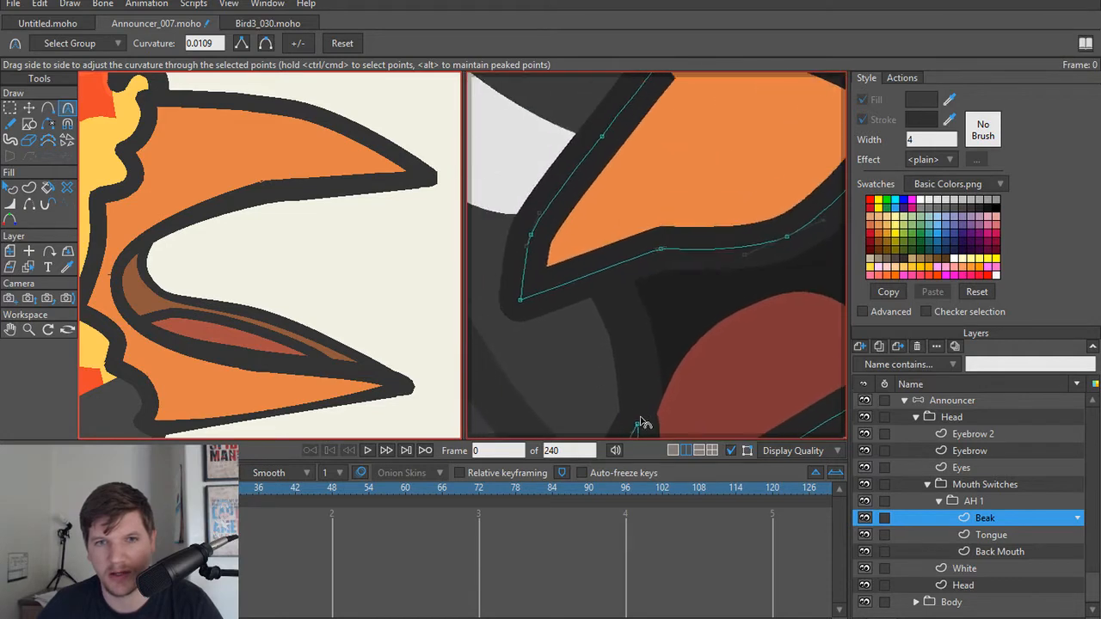
{"action": "scroll", "coordinate": [642, 422], "scroll_direction": "down", "scroll_amount": 1}
{"action": "left_click_drag", "start_coordinate": [612, 269], "coordinate": [560, 304]}
{"action": "scroll", "coordinate": [560, 304], "scroll_direction": "down", "scroll_amount": 1}
{"action": "scroll", "coordinate": [560, 305], "scroll_direction": "up", "scroll_amount": 1}
{"action": "scroll", "coordinate": [628, 165], "scroll_direction": "down", "scroll_amount": 1}
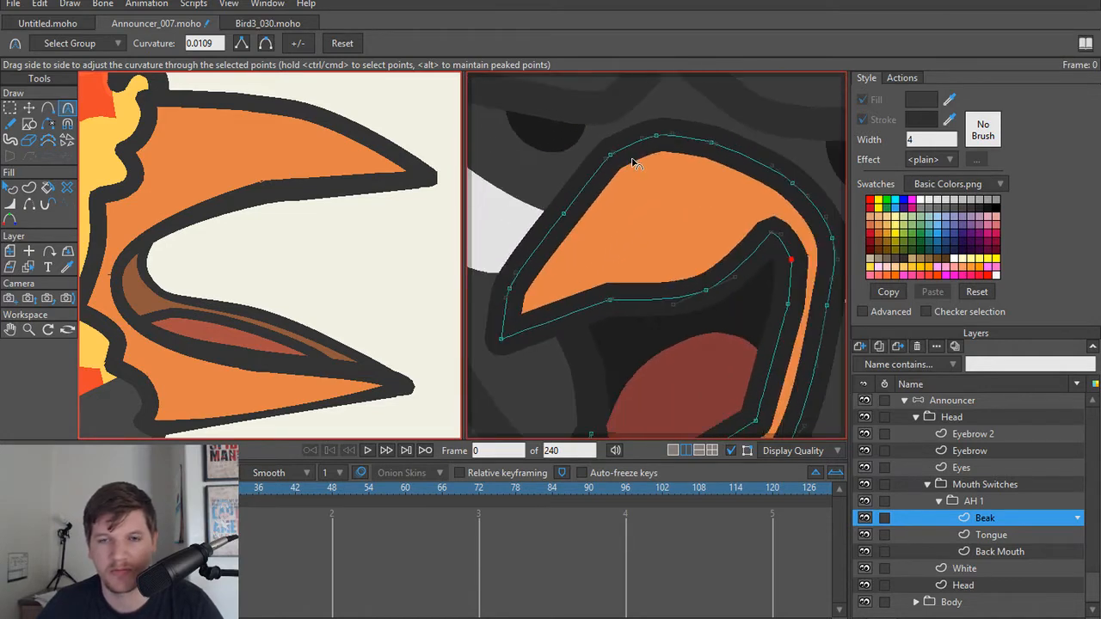
{"action": "key", "text": "t"}
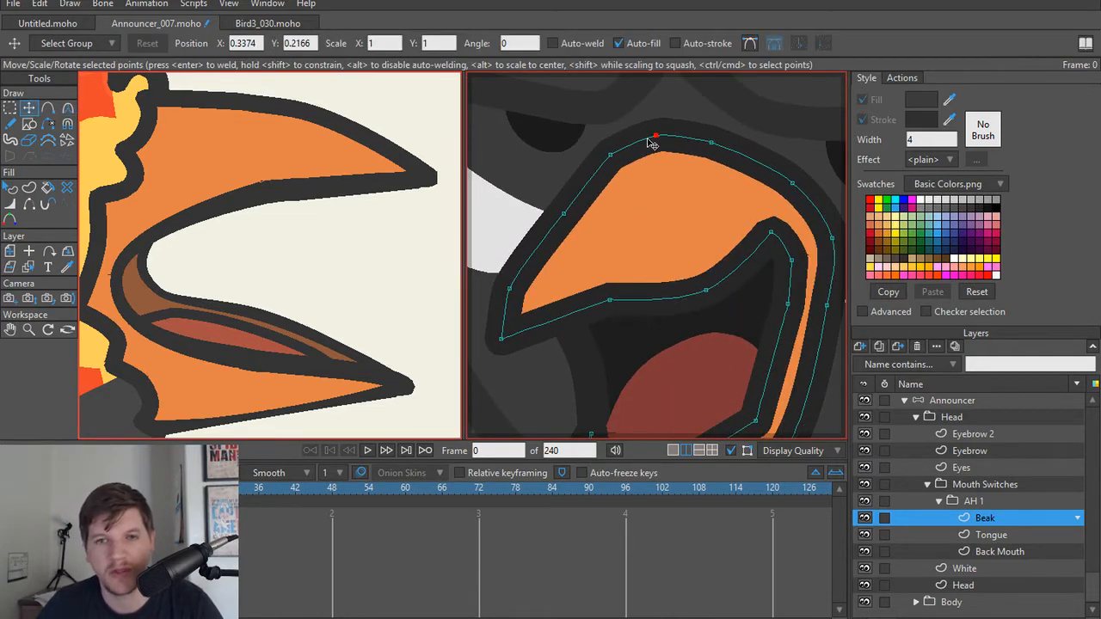
{"action": "left_click", "coordinate": [609, 160]}
{"action": "left_click", "coordinate": [612, 159]}
{"action": "key", "text": "Delete"}
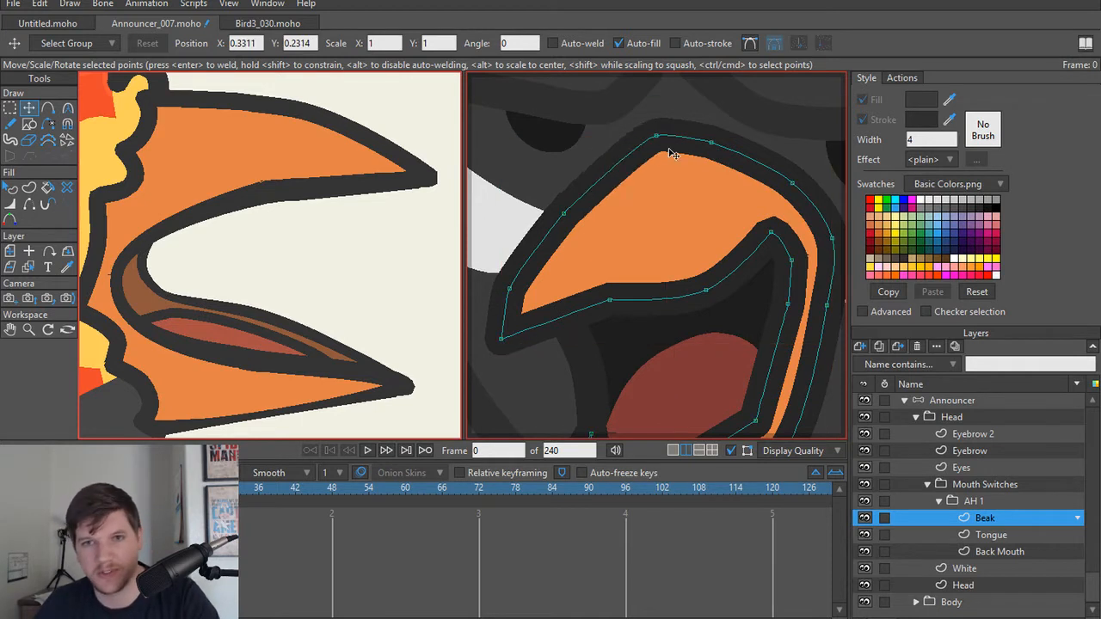
{"action": "left_click", "coordinate": [710, 144]}
{"action": "key", "text": "Delete"}
Step: Round the upper beak's topmost point by lengthening and angling its curve handles into a smooth arch
{"action": "left_click", "coordinate": [653, 138]}
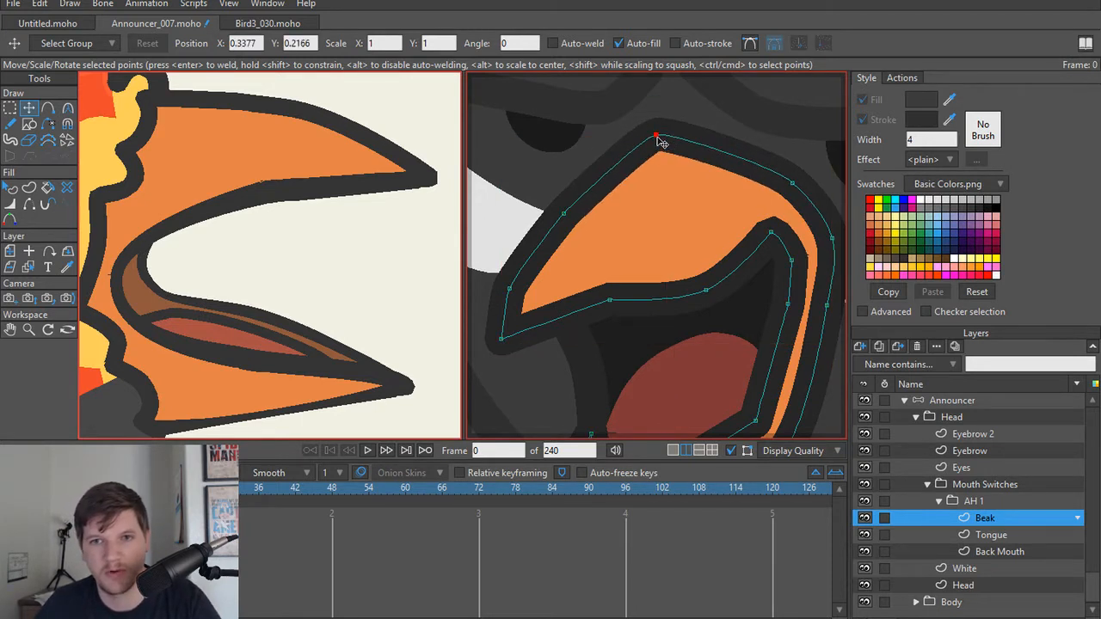
{"action": "key", "text": "c"}
{"action": "left_click_drag", "start_coordinate": [678, 138], "coordinate": [745, 142]}
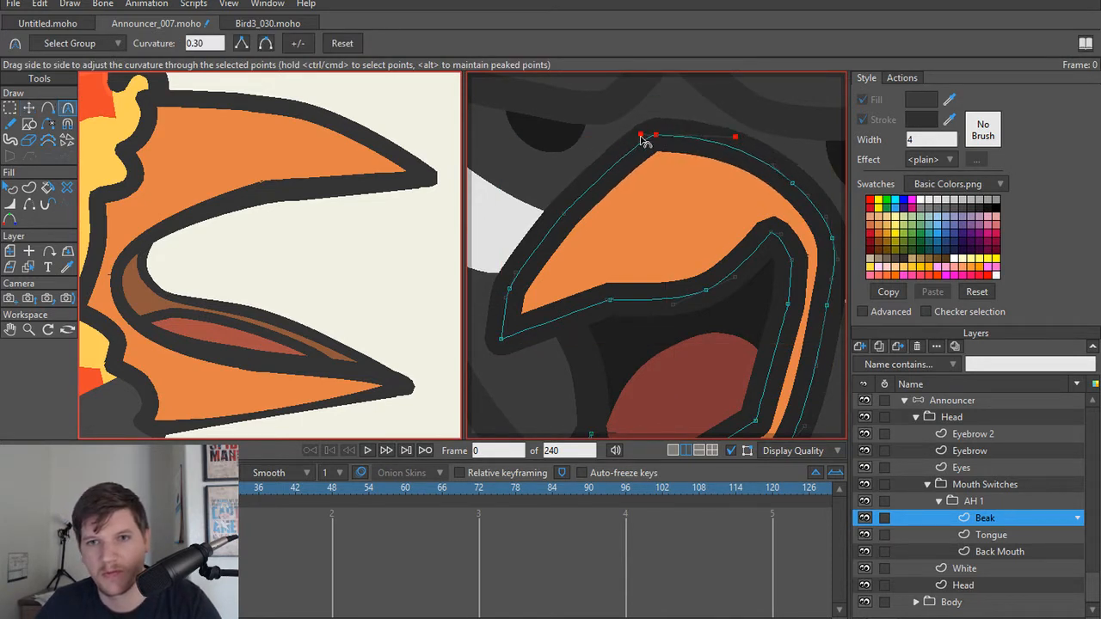
{"action": "left_click_drag", "start_coordinate": [645, 142], "coordinate": [605, 148]}
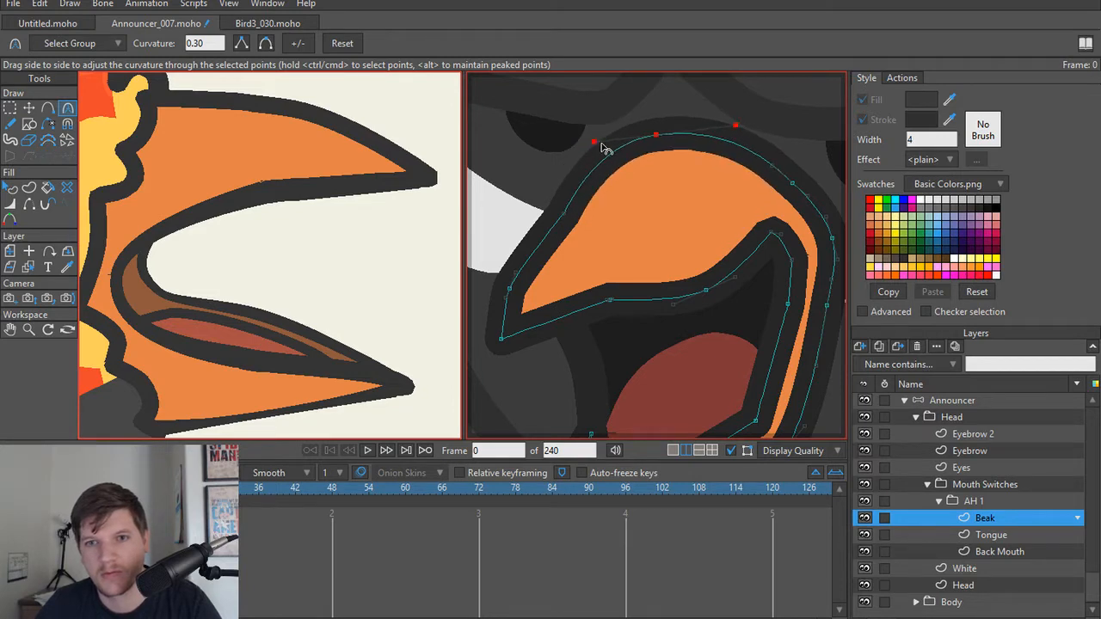
{"action": "left_click_drag", "start_coordinate": [733, 131], "coordinate": [730, 144]}
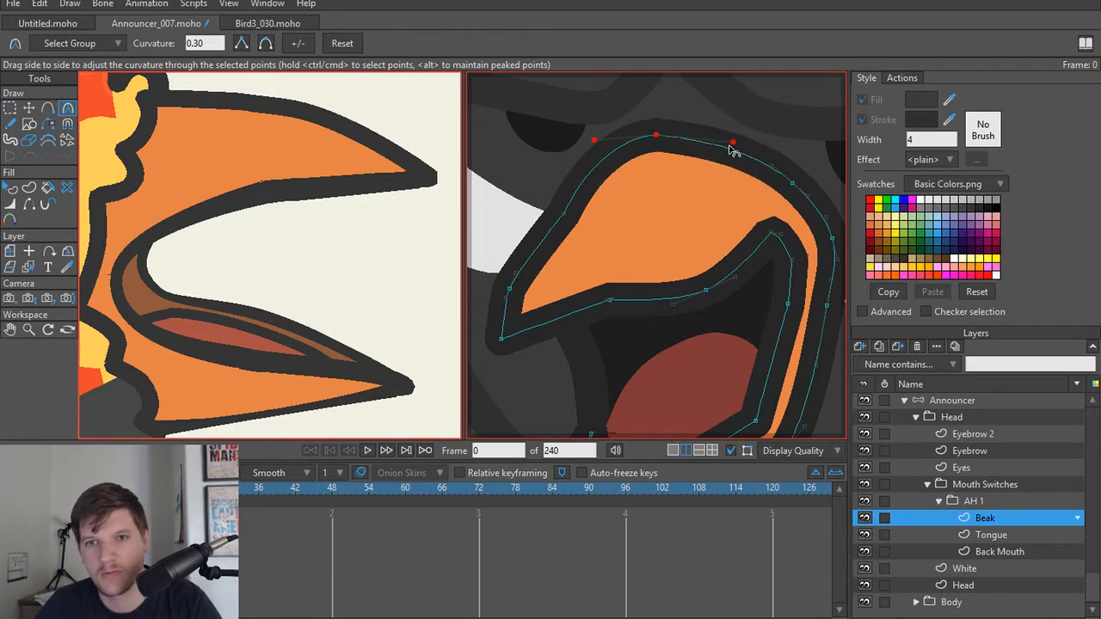
{"action": "scroll", "coordinate": [672, 183], "scroll_direction": "down", "scroll_amount": 4}
{"action": "scroll", "coordinate": [672, 190], "scroll_direction": "up", "scroll_amount": 5}
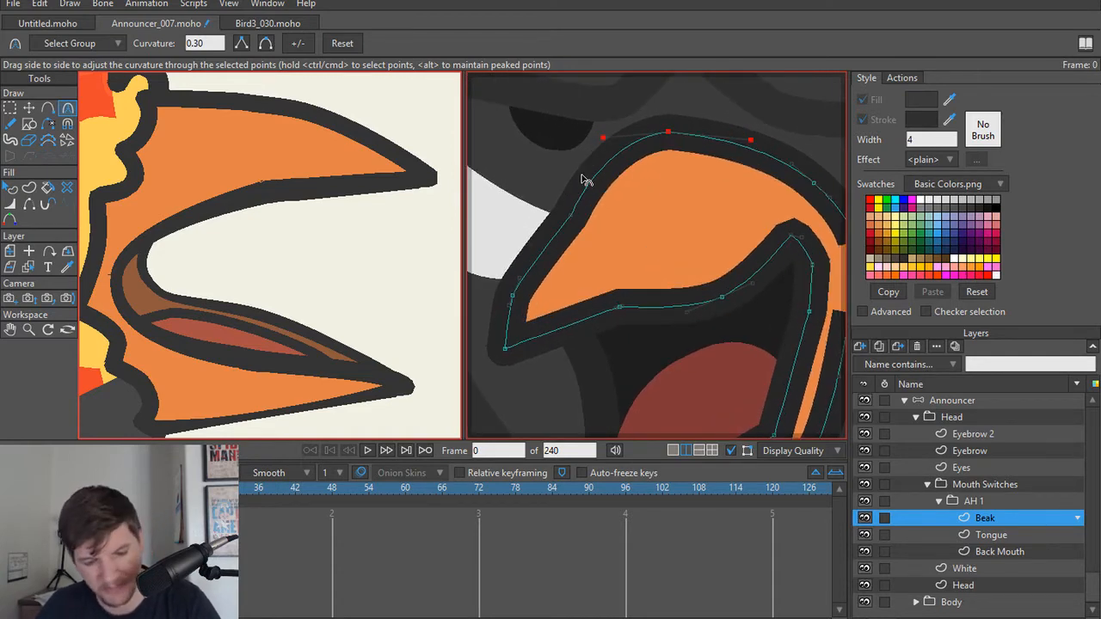
Step: Thin the outline at the upper beak's topmost point and set the line width on its front slope to 38%
{"action": "scroll", "coordinate": [619, 176], "scroll_direction": "down", "scroll_amount": 3}
{"action": "scroll", "coordinate": [666, 159], "scroll_direction": "up", "scroll_amount": 4}
{"action": "key", "text": "t"}
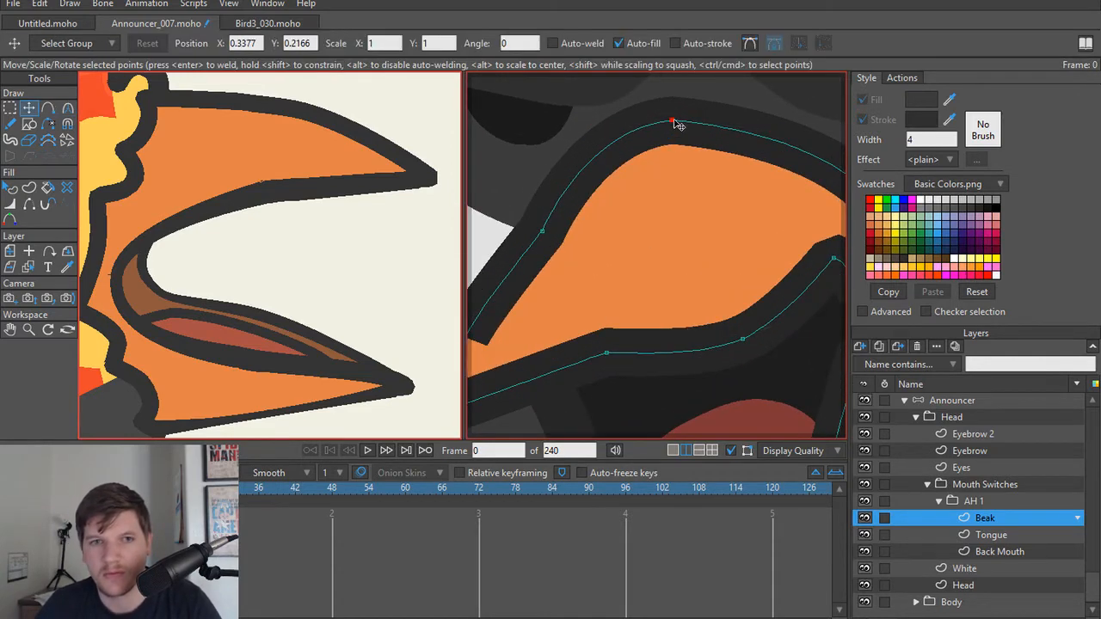
{"action": "key", "text": "w"}
{"action": "left_click_drag", "start_coordinate": [667, 123], "coordinate": [642, 123]}
{"action": "left_click_drag", "start_coordinate": [549, 240], "coordinate": [524, 241]}
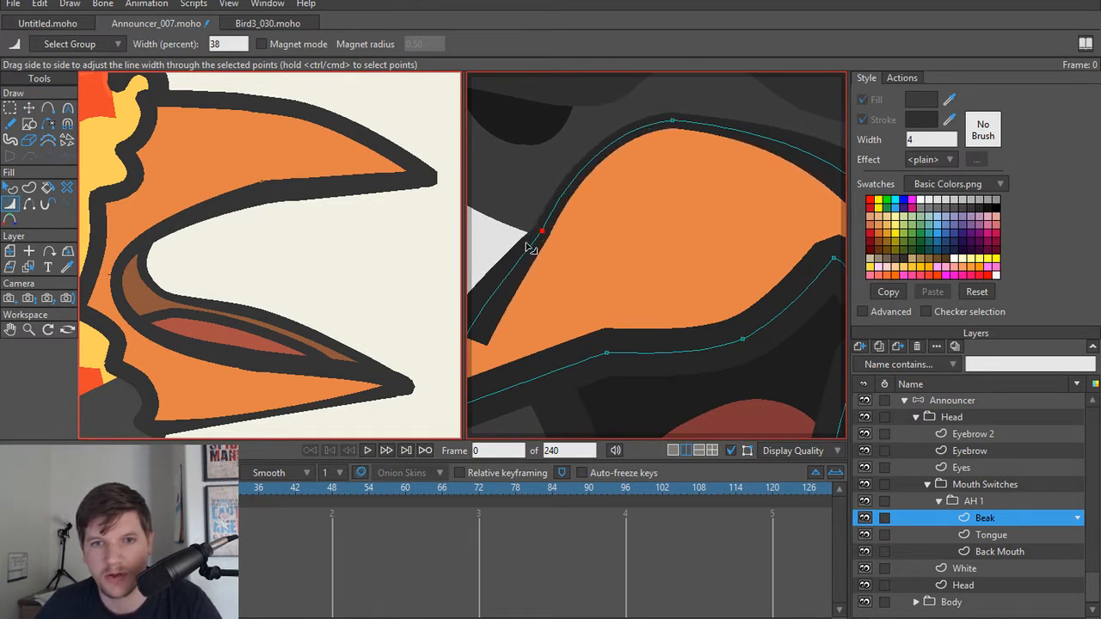
Step: Set the line width to 66% at the upper beak's tip and the point above it, and thin the mouth edge nearby
{"action": "left_click_drag", "start_coordinate": [614, 254], "coordinate": [688, 201]}
{"action": "mouse_move", "coordinate": [541, 292]}
{"action": "left_mouse_down"}
{"action": "mouse_move", "coordinate": [516, 291]}
{"action": "mouse_move", "coordinate": [527, 291]}
{"action": "left_mouse_up"}
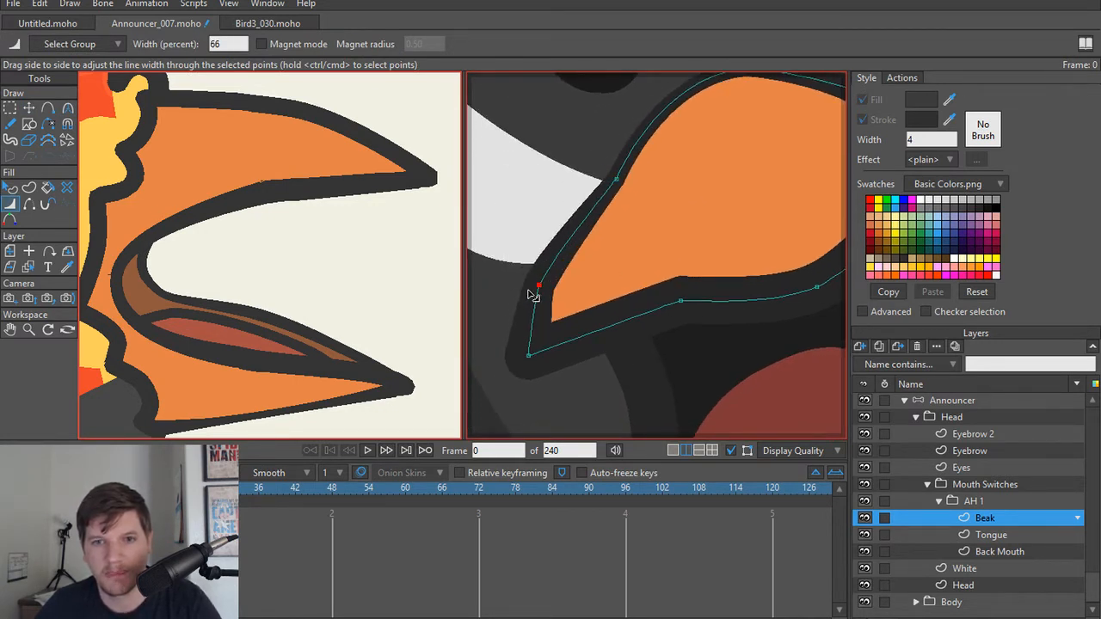
{"action": "mouse_move", "coordinate": [531, 357]}
{"action": "left_mouse_down"}
{"action": "mouse_move", "coordinate": [516, 357]}
{"action": "mouse_move", "coordinate": [526, 359]}
{"action": "left_mouse_up"}
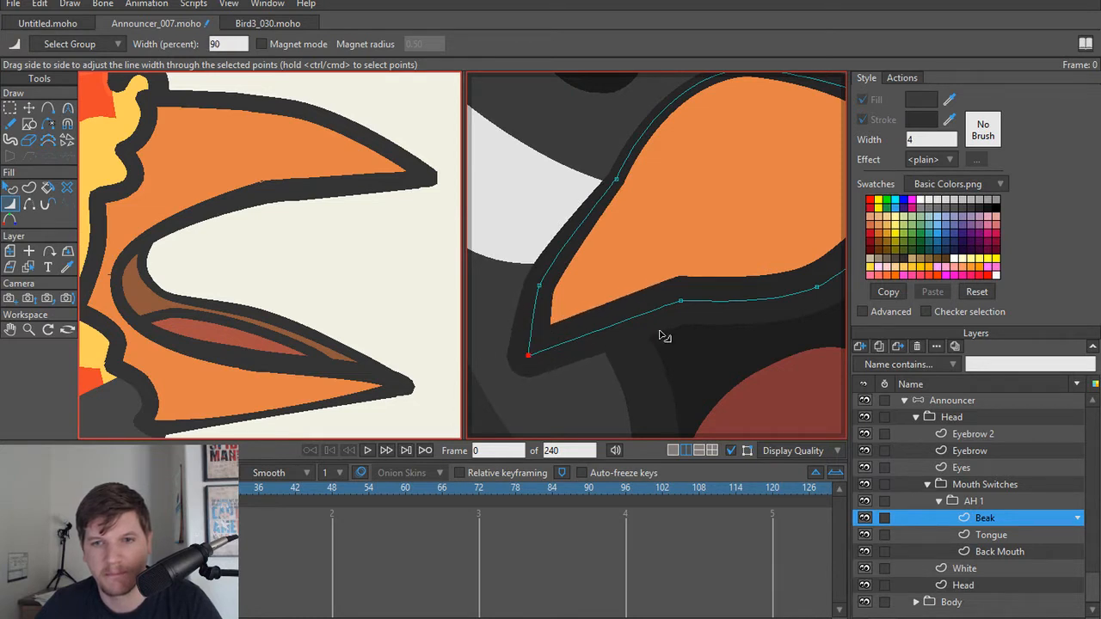
{"action": "left_click_drag", "start_coordinate": [663, 325], "coordinate": [653, 324]}
{"action": "left_click_drag", "start_coordinate": [719, 284], "coordinate": [566, 297]}
{"action": "left_click_drag", "start_coordinate": [649, 310], "coordinate": [677, 256]}
{"action": "left_click_drag", "start_coordinate": [555, 315], "coordinate": [543, 315]}
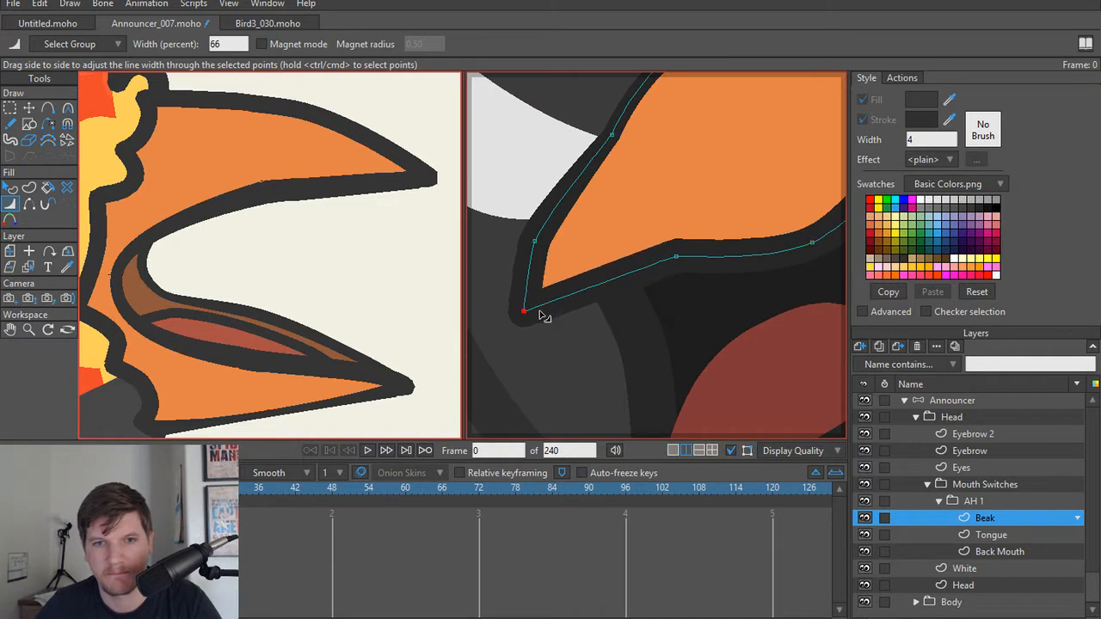
Step: Adjust the line width along the upper beak's mouth edge and thin the outline at the inner mouth corner
{"action": "mouse_move", "coordinate": [731, 260]}
{"action": "left_mouse_down"}
{"action": "mouse_move", "coordinate": [632, 265]}
{"action": "mouse_move", "coordinate": [750, 260]}
{"action": "left_mouse_up"}
{"action": "left_click", "coordinate": [734, 252]}
{"action": "left_click_drag", "start_coordinate": [739, 243], "coordinate": [641, 264]}
{"action": "left_click_drag", "start_coordinate": [725, 196], "coordinate": [700, 206]}
Step: Delete the extra point just below the inner mouth corner and set the remaining back-edge point's line width to 28%
{"action": "key", "text": "t"}
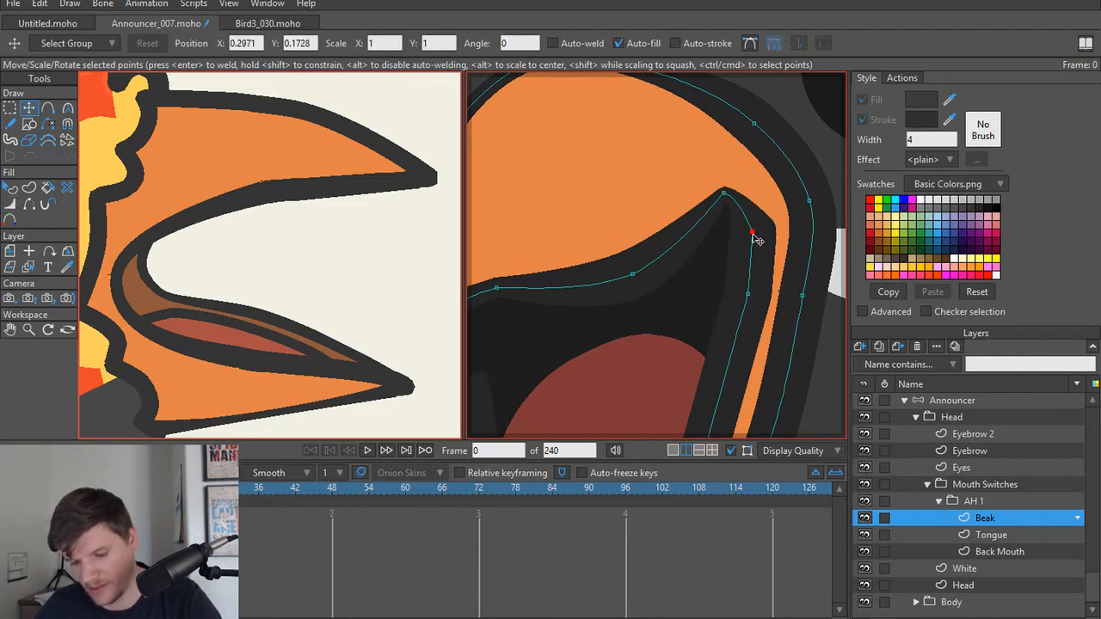
{"action": "scroll", "coordinate": [730, 295], "scroll_direction": "down", "scroll_amount": 3}
{"action": "scroll", "coordinate": [737, 266], "scroll_direction": "up", "scroll_amount": 4}
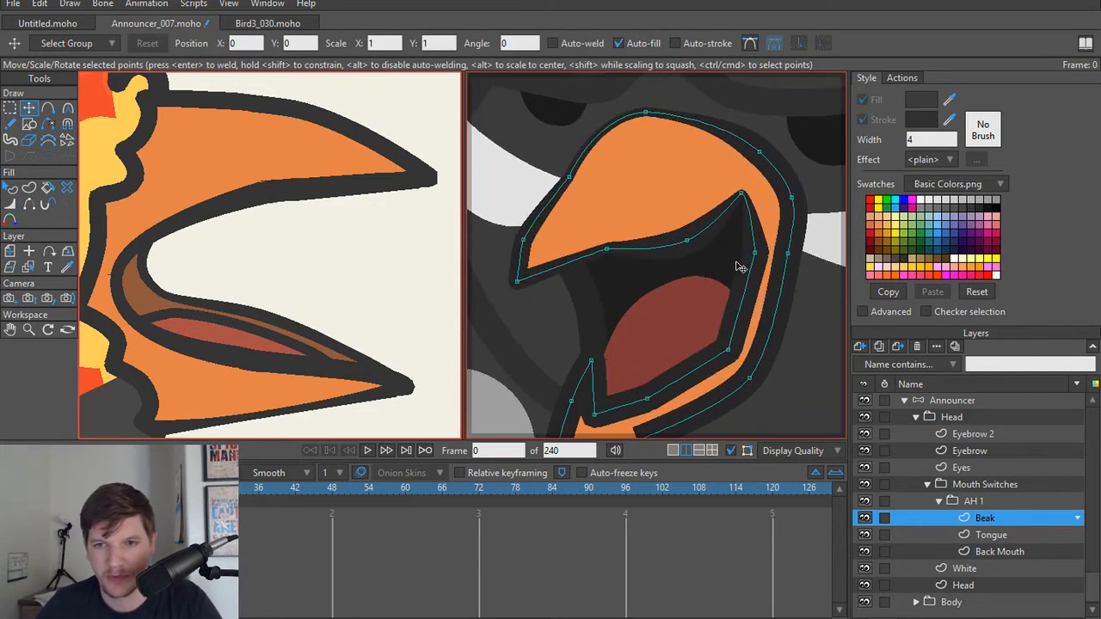
{"action": "key", "text": "w"}
{"action": "left_click_drag", "start_coordinate": [747, 249], "coordinate": [723, 255]}
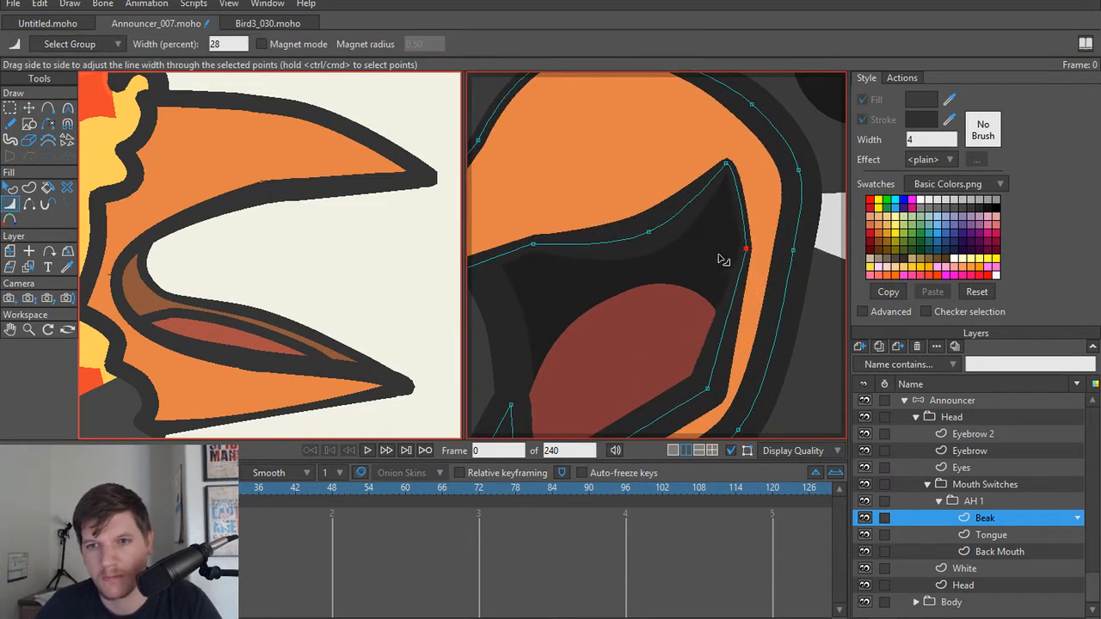
{"action": "scroll", "coordinate": [719, 295], "scroll_direction": "down", "scroll_amount": 2}
{"action": "mouse_move", "coordinate": [712, 320]}
{"action": "left_mouse_down"}
{"action": "mouse_move", "coordinate": [689, 326]}
{"action": "mouse_move", "coordinate": [794, 267]}
{"action": "left_mouse_up"}
Step: Smooth the curve along the mouth's inner back edge and shift its upper point slightly into the mouth
{"action": "key", "text": "c"}
{"action": "mouse_move", "coordinate": [752, 183]}
{"action": "left_mouse_down"}
{"action": "mouse_move", "coordinate": [773, 182]}
{"action": "mouse_move", "coordinate": [755, 192]}
{"action": "left_mouse_up"}
{"action": "key", "text": "t"}
{"action": "key", "text": "c"}
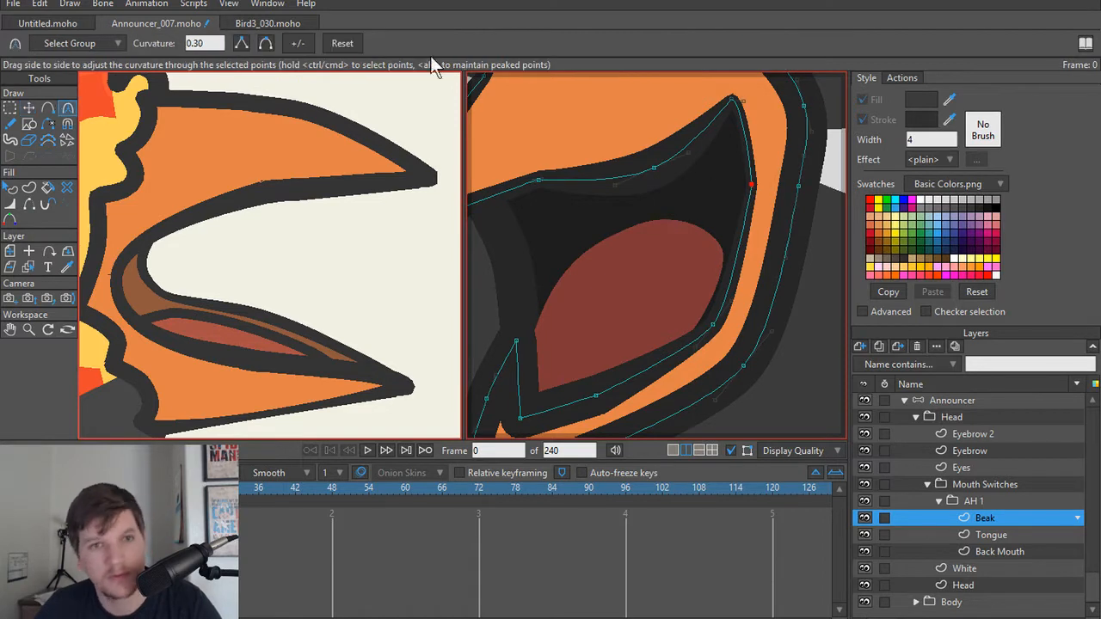
{"action": "left_click", "coordinate": [266, 43]}
{"action": "key", "text": "t"}
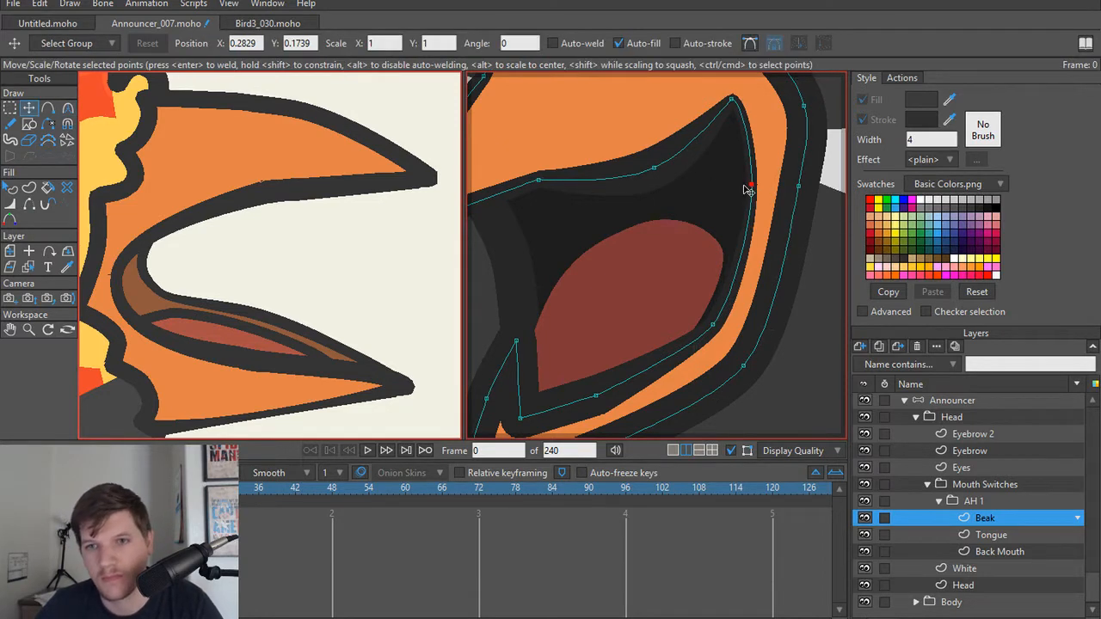
{"action": "left_click_drag", "start_coordinate": [750, 191], "coordinate": [737, 193]}
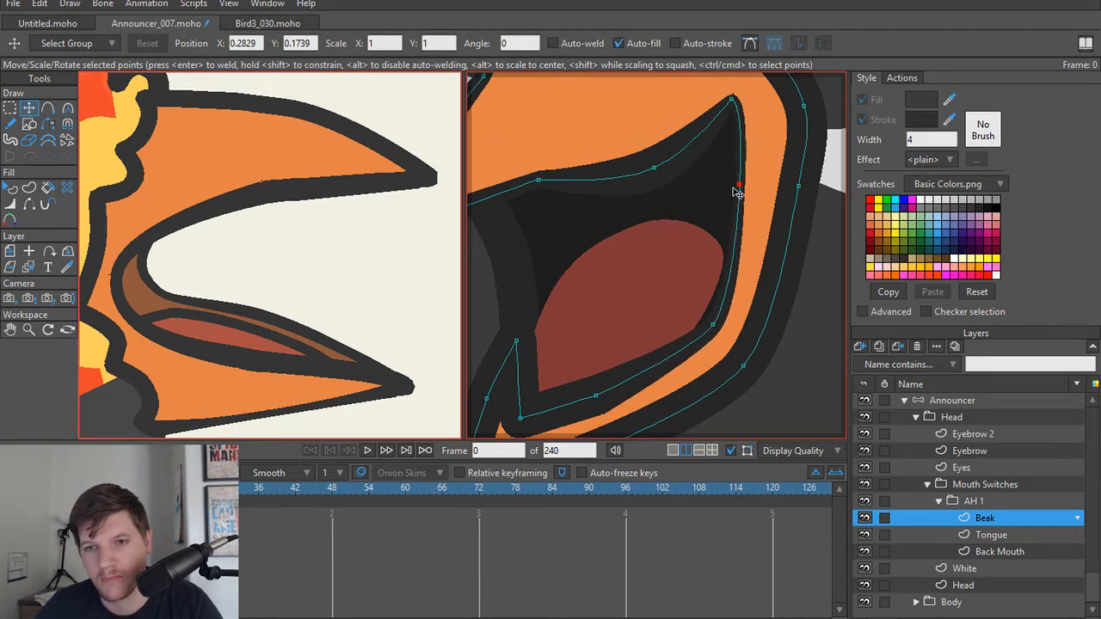
Step: Change the fill of the Back Mouth shape to a very dark reddish brown
{"action": "left_click", "coordinate": [710, 211], "text": "ctrl+alt"}
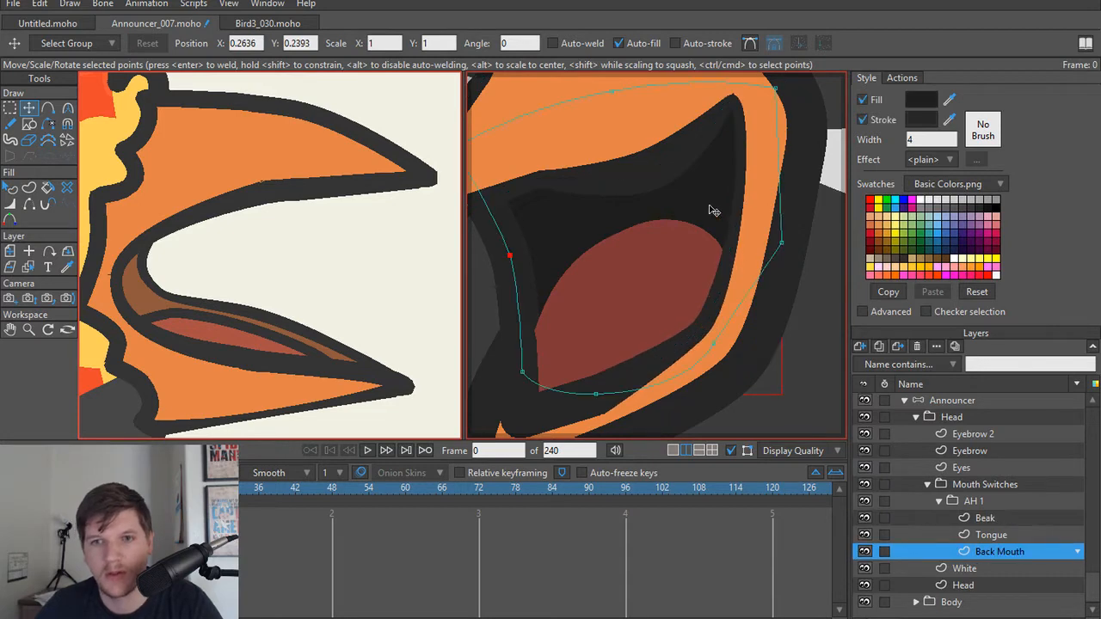
{"action": "key", "text": "q"}
{"action": "left_click", "coordinate": [920, 101]}
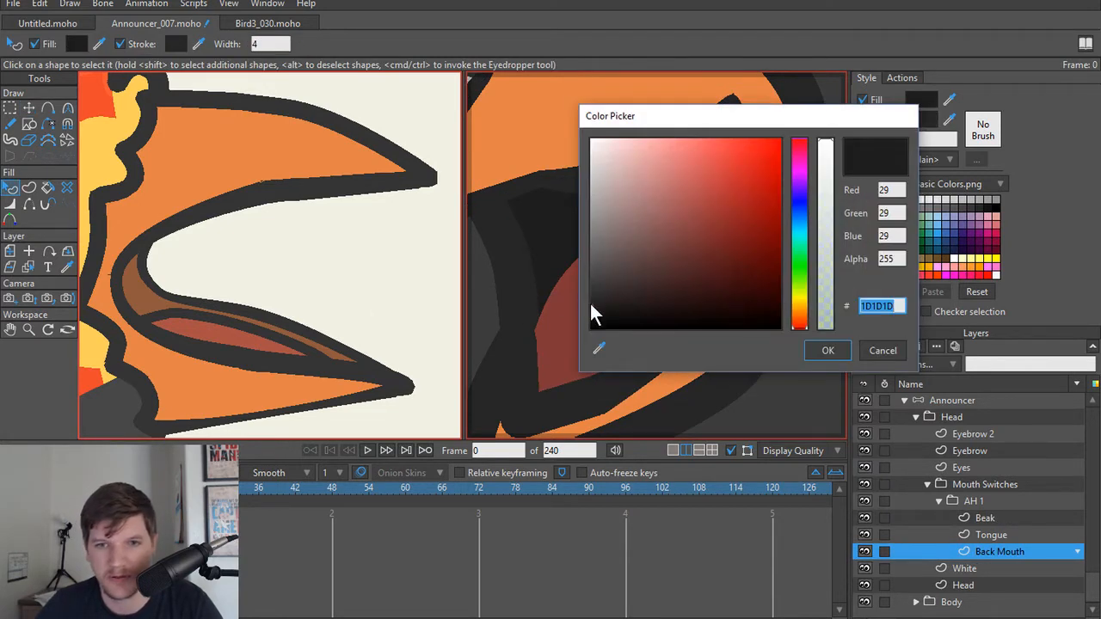
{"action": "mouse_move", "coordinate": [590, 306]}
{"action": "left_mouse_down"}
{"action": "mouse_move", "coordinate": [581, 314]}
{"action": "mouse_move", "coordinate": [699, 291]}
{"action": "mouse_move", "coordinate": [646, 298]}
{"action": "left_mouse_up"}
{"action": "left_click", "coordinate": [825, 352]}
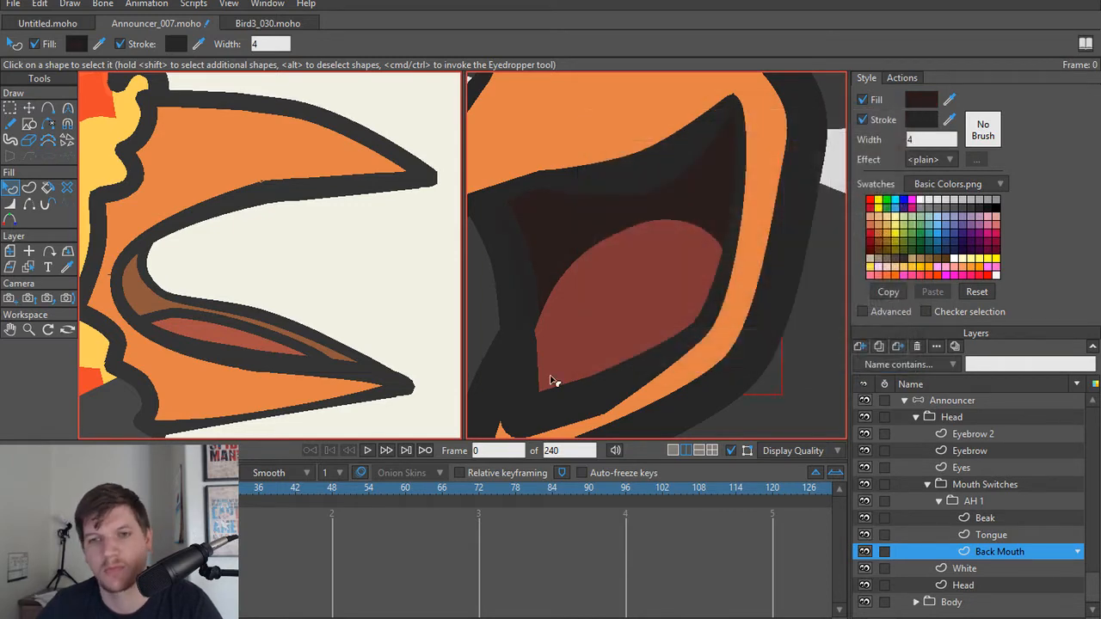
Step: On the Beak layer, set the lower mouth edge's line width to 54% and thin its front corner and pointed tip
{"action": "scroll", "coordinate": [658, 245], "scroll_direction": "down", "scroll_amount": 5}
{"action": "scroll", "coordinate": [659, 256], "scroll_direction": "up", "scroll_amount": 6}
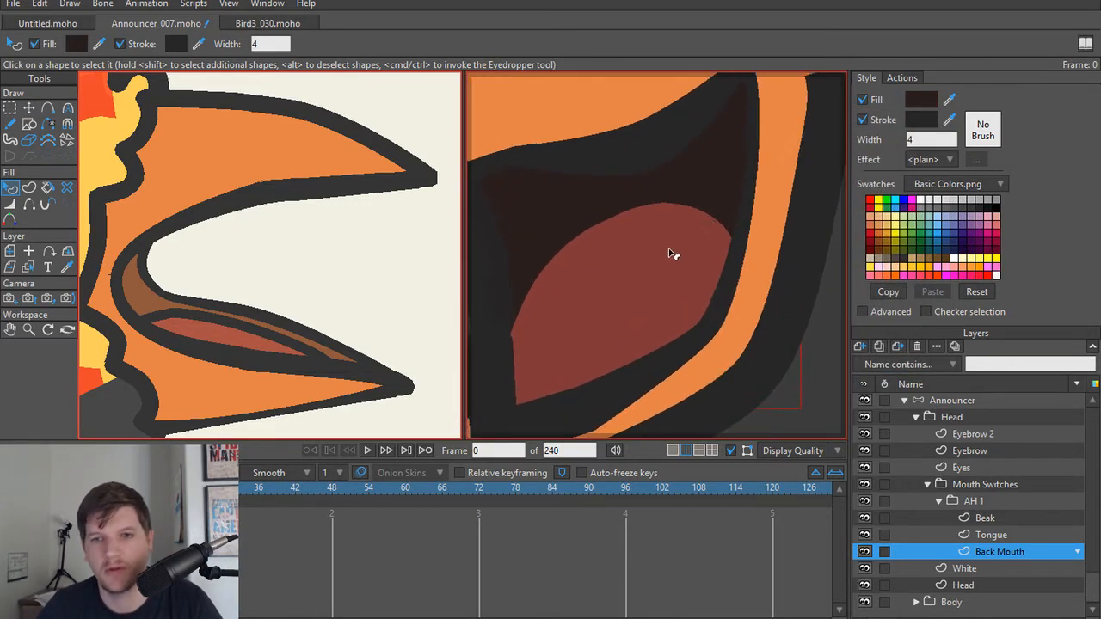
{"action": "scroll", "coordinate": [672, 261], "scroll_direction": "down", "scroll_amount": 1}
{"action": "left_click_drag", "start_coordinate": [706, 268], "coordinate": [675, 260]}
{"action": "scroll", "coordinate": [676, 284], "scroll_direction": "up", "scroll_amount": 1}
{"action": "left_click_drag", "start_coordinate": [662, 327], "coordinate": [700, 233]}
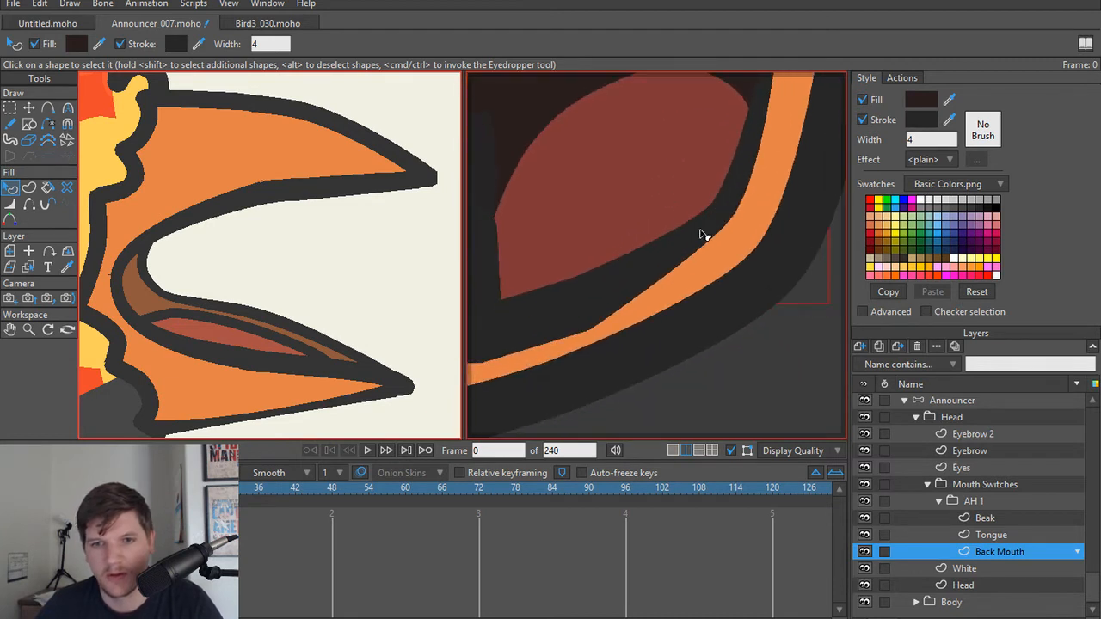
{"action": "scroll", "coordinate": [698, 234], "scroll_direction": "down", "scroll_amount": 2}
{"action": "mouse_move", "coordinate": [616, 262]}
{"action": "left_mouse_down"}
{"action": "mouse_move", "coordinate": [651, 264]}
{"action": "mouse_move", "coordinate": [634, 293]}
{"action": "mouse_move", "coordinate": [620, 291]}
{"action": "mouse_move", "coordinate": [635, 254]}
{"action": "left_mouse_up"}
{"action": "right_click", "coordinate": [641, 284], "text": "alt"}
{"action": "scroll", "coordinate": [638, 285], "scroll_direction": "up", "scroll_amount": 3}
{"action": "key", "text": "t"}
{"action": "key", "text": "w"}
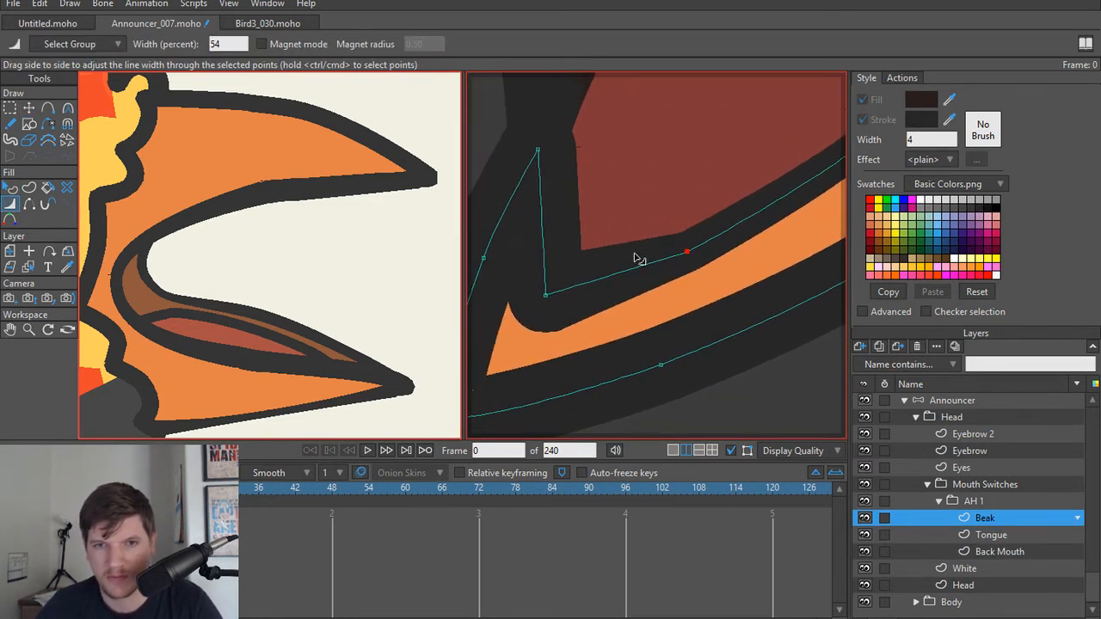
{"action": "left_click_drag", "start_coordinate": [559, 285], "coordinate": [552, 284]}
{"action": "left_click_drag", "start_coordinate": [546, 234], "coordinate": [578, 268]}
{"action": "left_click_drag", "start_coordinate": [574, 184], "coordinate": [556, 184]}
Step: Add a point midway along the lower beak's short inner front edge and thin the outline there
{"action": "key", "text": "a"}
{"action": "left_click", "coordinate": [574, 255]}
{"action": "key", "text": "t"}
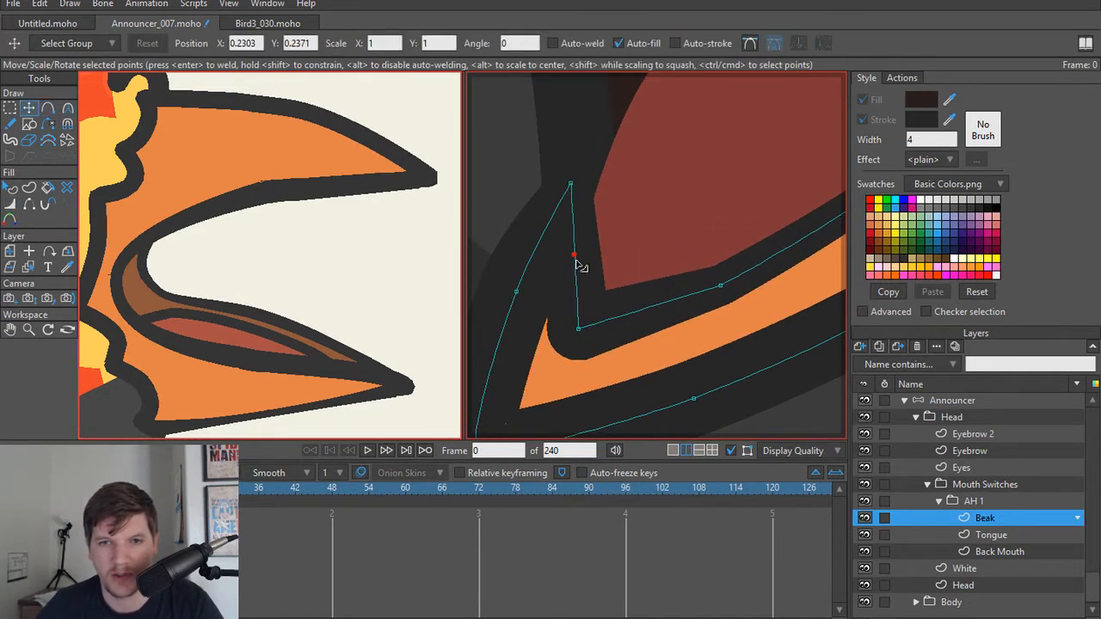
{"action": "key", "text": "w"}
{"action": "left_click_drag", "start_coordinate": [574, 258], "coordinate": [528, 240]}
{"action": "left_click_drag", "start_coordinate": [573, 313], "coordinate": [559, 268]}
Step: Set the lower beak's outer underside line width to 34%, thin its bottom front corner, and thicken the lower back corner
{"action": "left_click_drag", "start_coordinate": [689, 312], "coordinate": [662, 310]}
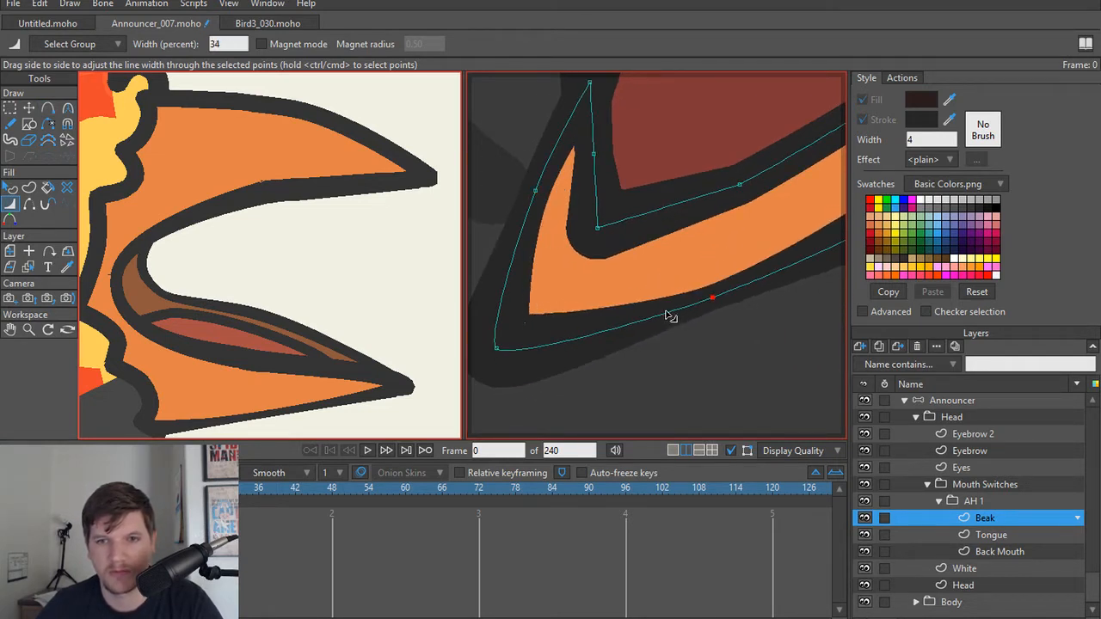
{"action": "left_click_drag", "start_coordinate": [499, 347], "coordinate": [481, 349]}
{"action": "left_click_drag", "start_coordinate": [695, 325], "coordinate": [740, 315]}
{"action": "left_click_drag", "start_coordinate": [677, 286], "coordinate": [652, 304]}
{"action": "scroll", "coordinate": [577, 314], "scroll_direction": "down", "scroll_amount": 5}
{"action": "left_click_drag", "start_coordinate": [707, 276], "coordinate": [714, 276]}
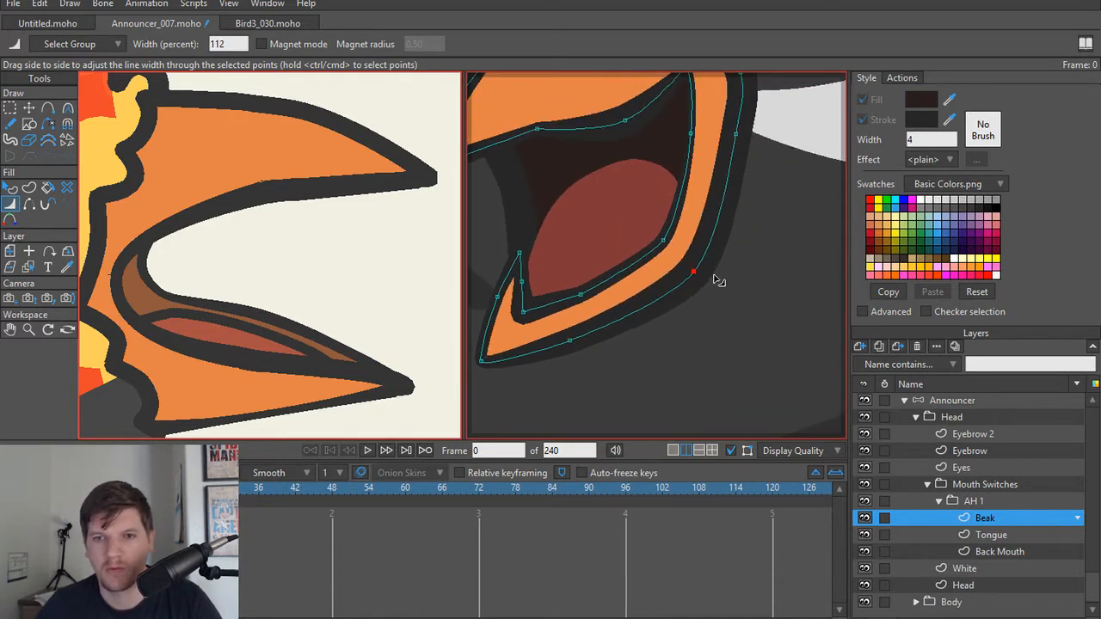
Step: Set the beak's outer back outline widths to 58% mid-edge, 42% at the upper bend and 72% at the lower corner
{"action": "left_click_drag", "start_coordinate": [735, 135], "coordinate": [719, 148]}
{"action": "left_click_drag", "start_coordinate": [718, 218], "coordinate": [714, 323]}
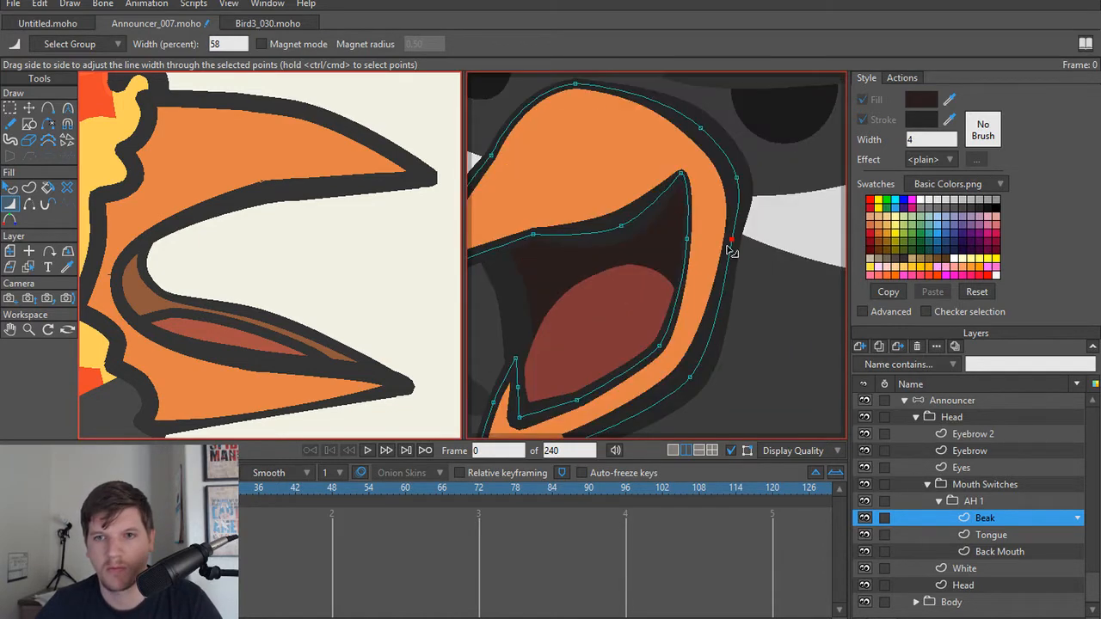
{"action": "left_click_drag", "start_coordinate": [736, 177], "coordinate": [719, 184]}
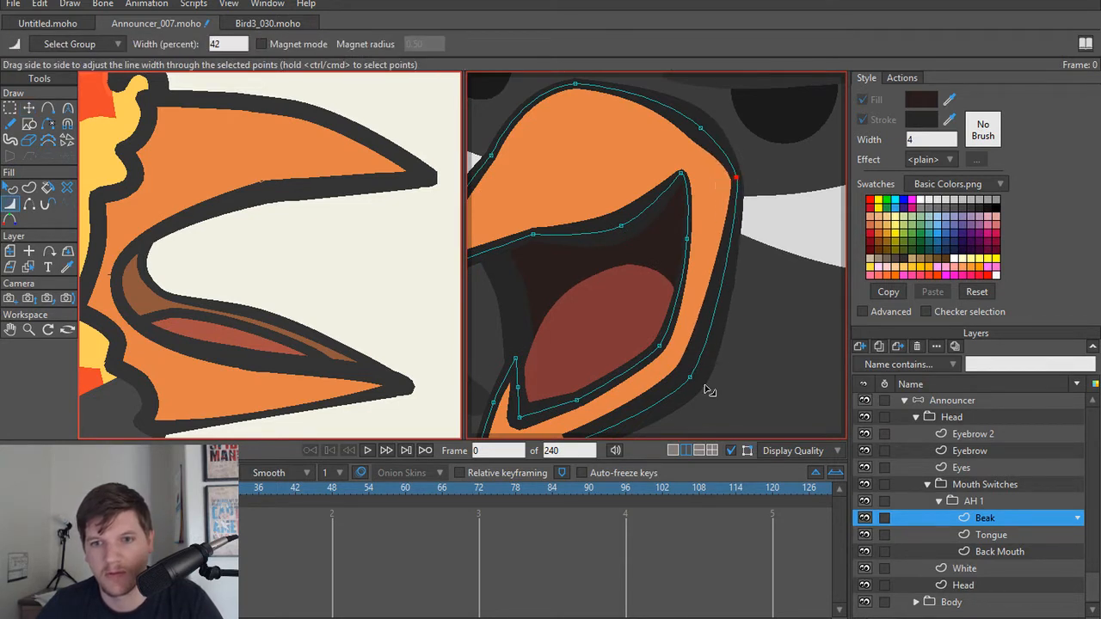
{"action": "left_click_drag", "start_coordinate": [690, 378], "coordinate": [679, 387]}
Step: Hide the Back Mouth outline edge that protrudes behind the beak's outer back edge
{"action": "scroll", "coordinate": [727, 275], "scroll_direction": "down", "scroll_amount": 2}
{"action": "scroll", "coordinate": [725, 297], "scroll_direction": "up", "scroll_amount": 5}
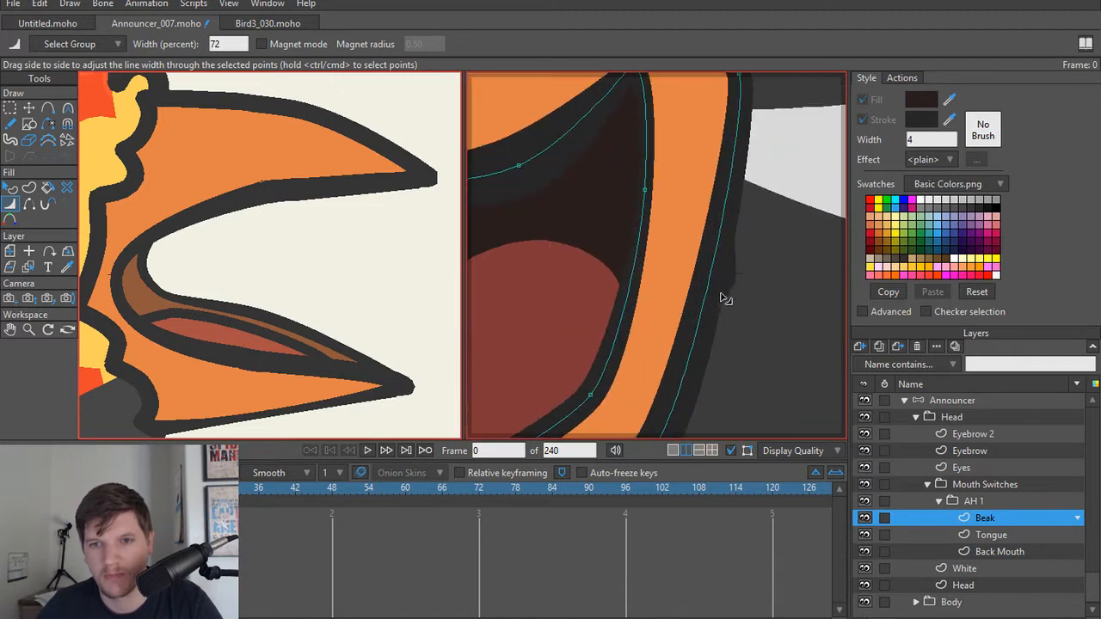
{"action": "right_click", "coordinate": [732, 281], "text": "alt"}
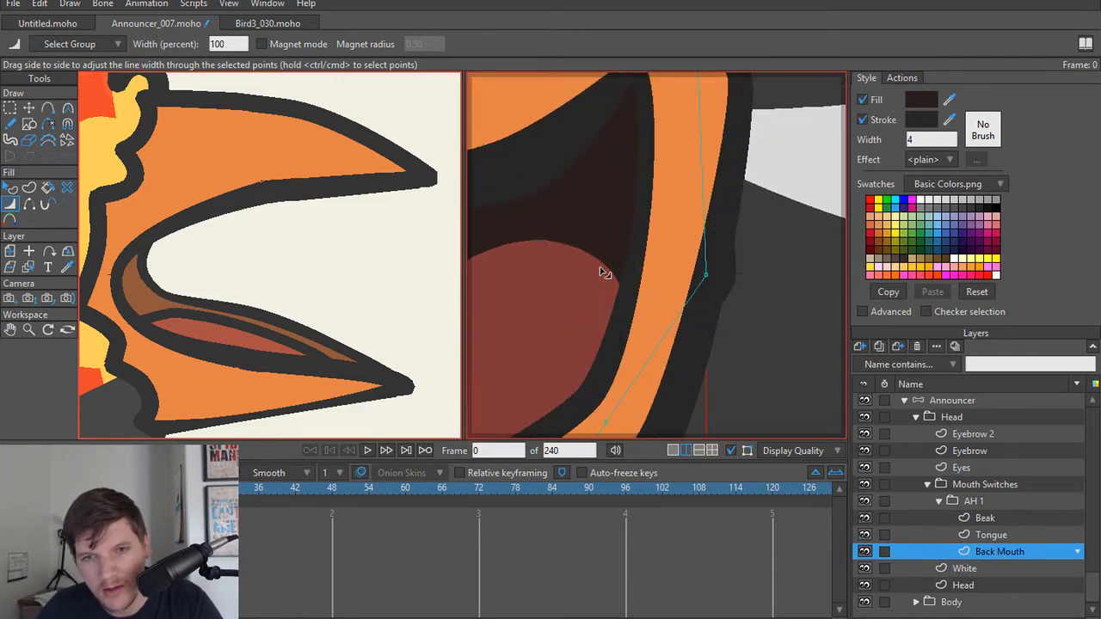
{"action": "key", "text": "t"}
{"action": "left_click_drag", "start_coordinate": [705, 275], "coordinate": [707, 276]}
{"action": "key", "text": "h"}
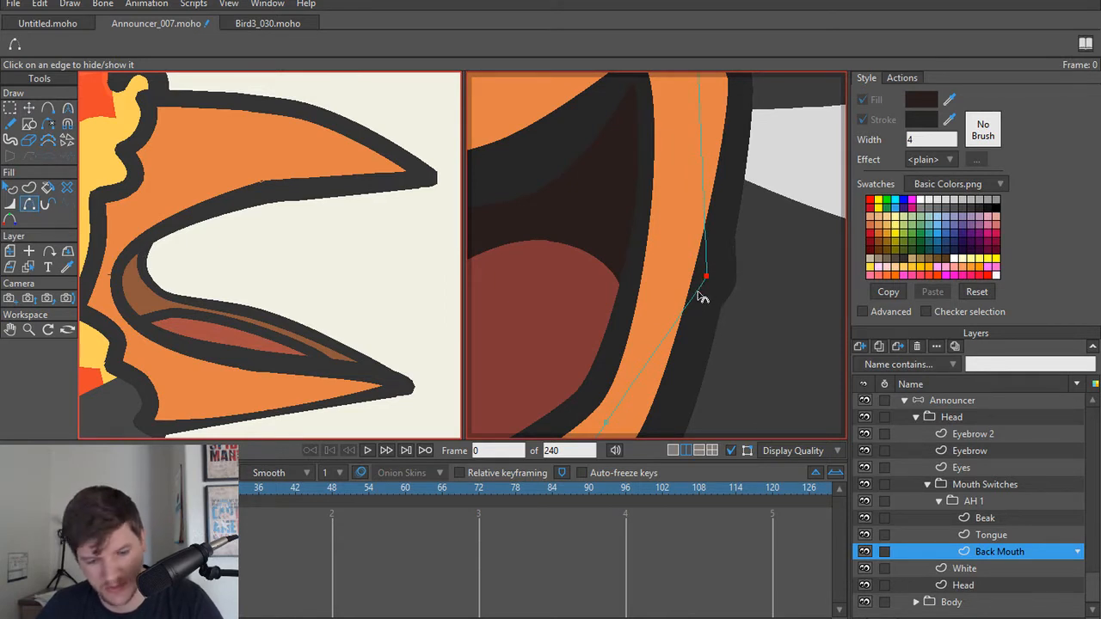
{"action": "key", "text": "t"}
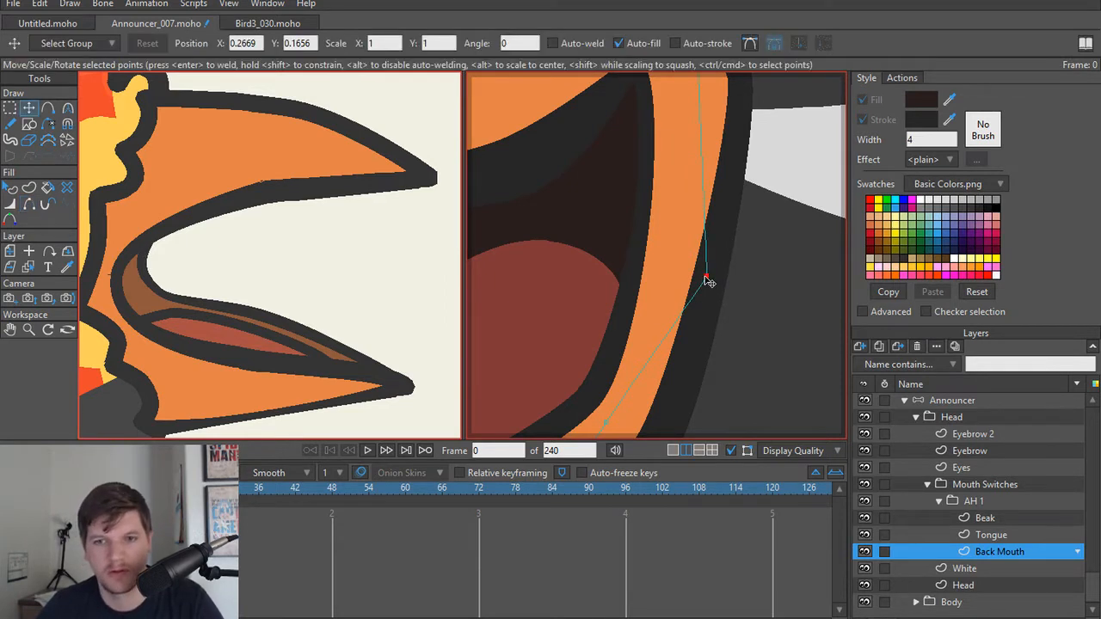
Step: Move the Back Mouth shape's outer back point slightly inward, away from the beak's back outline
{"action": "left_click_drag", "start_coordinate": [707, 280], "coordinate": [694, 279]}
{"action": "left_click", "coordinate": [787, 181]}
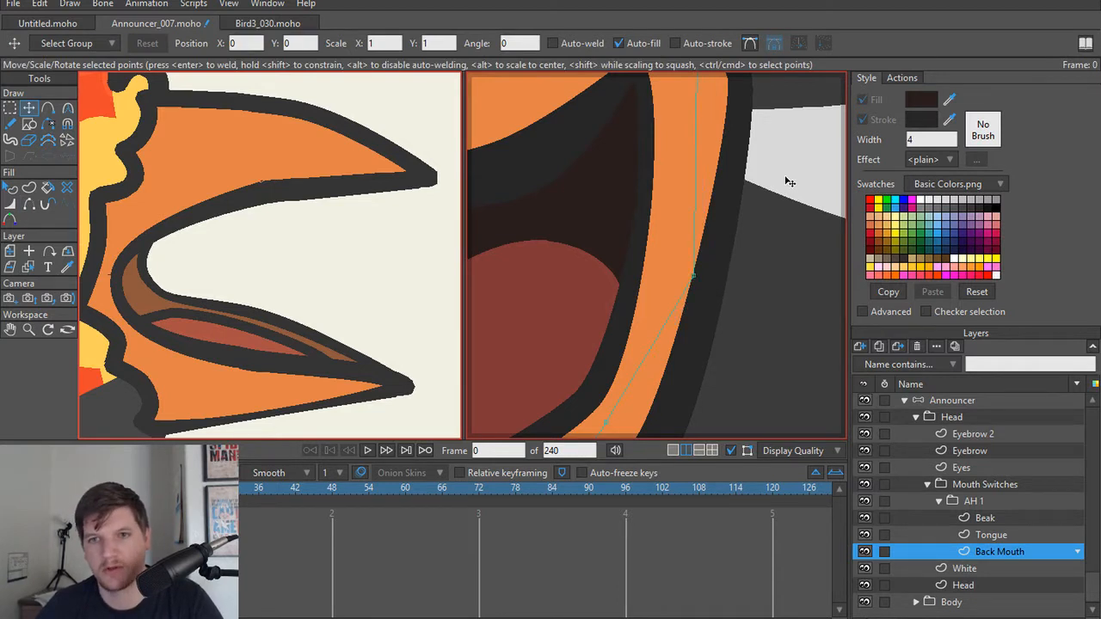
Step: Set the upper beak's outline width to 30% at the rear upper curve and 68% at the topmost point
{"action": "scroll", "coordinate": [786, 179], "scroll_direction": "down", "scroll_amount": 2}
{"action": "left_click_drag", "start_coordinate": [753, 185], "coordinate": [699, 347]}
{"action": "scroll", "coordinate": [697, 344], "scroll_direction": "down", "scroll_amount": 5}
{"action": "scroll", "coordinate": [638, 250], "scroll_direction": "up", "scroll_amount": 5}
{"action": "left_click_drag", "start_coordinate": [618, 253], "coordinate": [639, 307]}
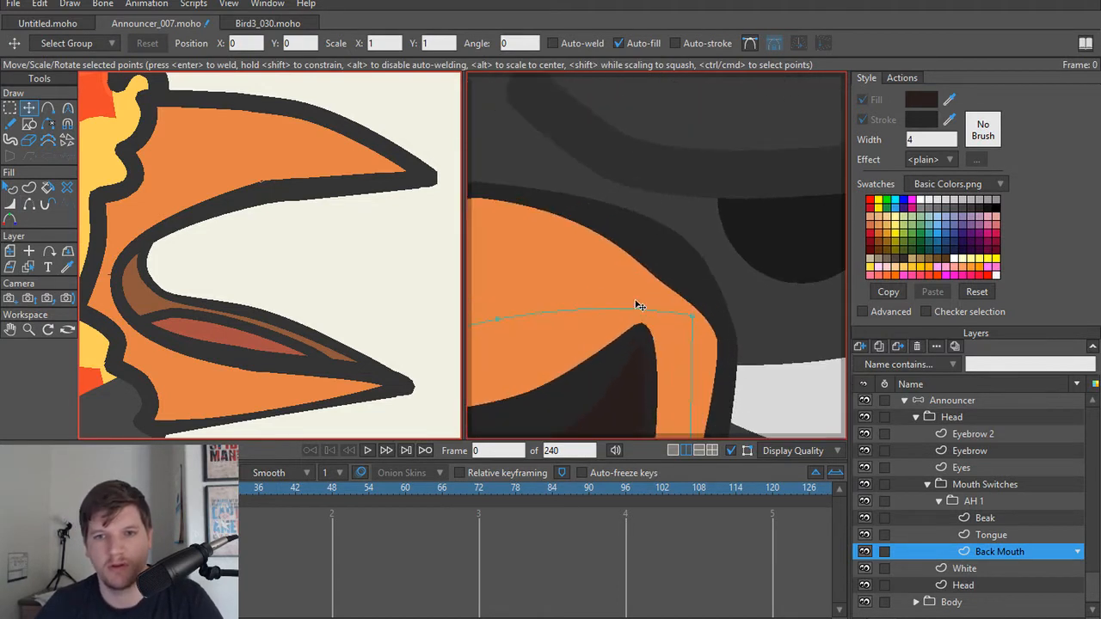
{"action": "right_click", "coordinate": [659, 270], "text": "alt"}
{"action": "key", "text": "w"}
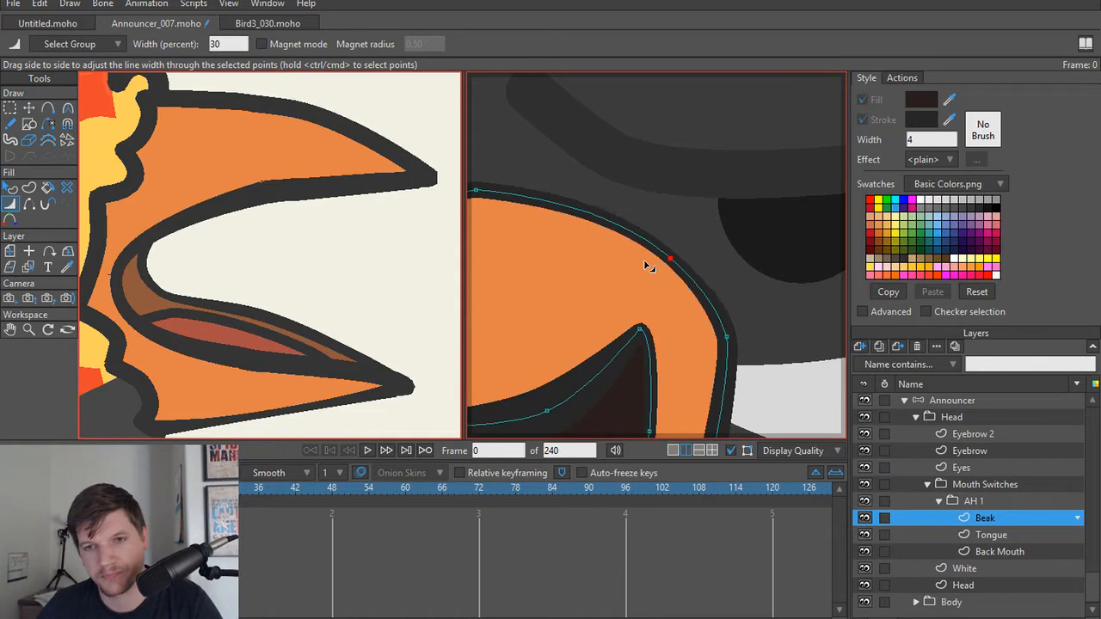
{"action": "scroll", "coordinate": [646, 263], "scroll_direction": "down", "scroll_amount": 3}
{"action": "scroll", "coordinate": [651, 246], "scroll_direction": "up", "scroll_amount": 4}
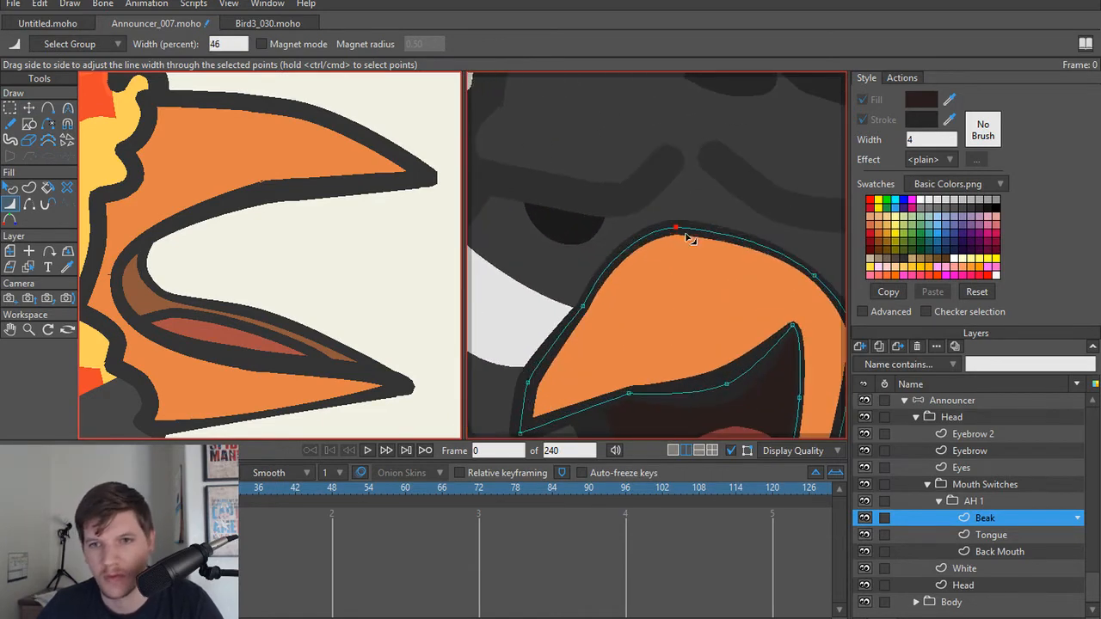
{"action": "scroll", "coordinate": [695, 255], "scroll_direction": "down", "scroll_amount": 3}
{"action": "scroll", "coordinate": [680, 292], "scroll_direction": "up", "scroll_amount": 2}
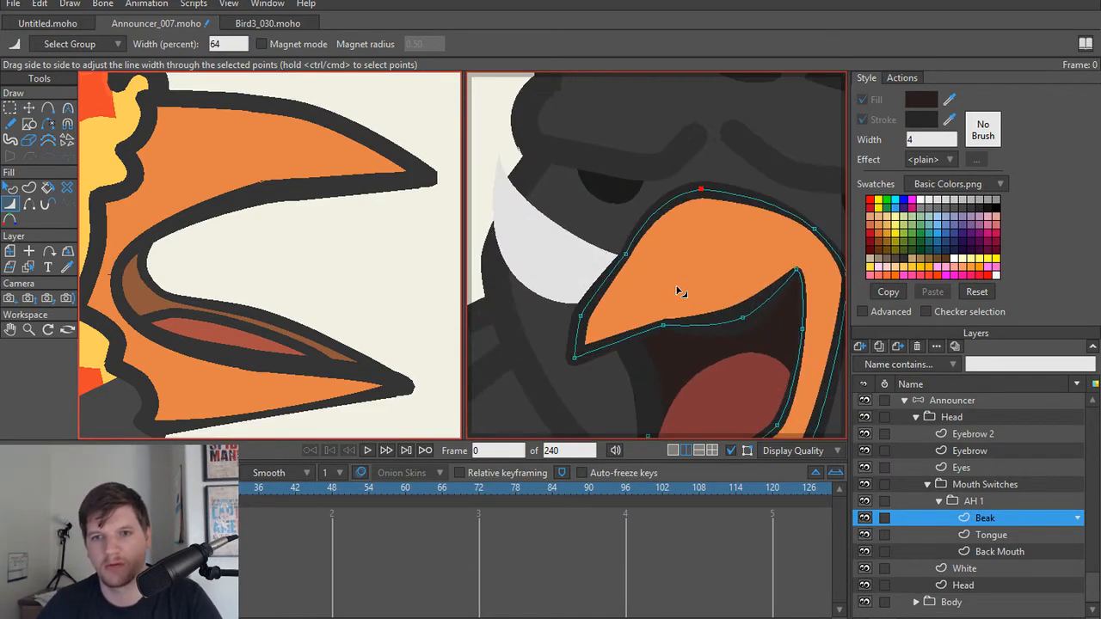
Step: Render the current frame to check the announcer's beak alongside the red-headed bird
{"action": "scroll", "coordinate": [703, 200], "scroll_direction": "down", "scroll_amount": 4}
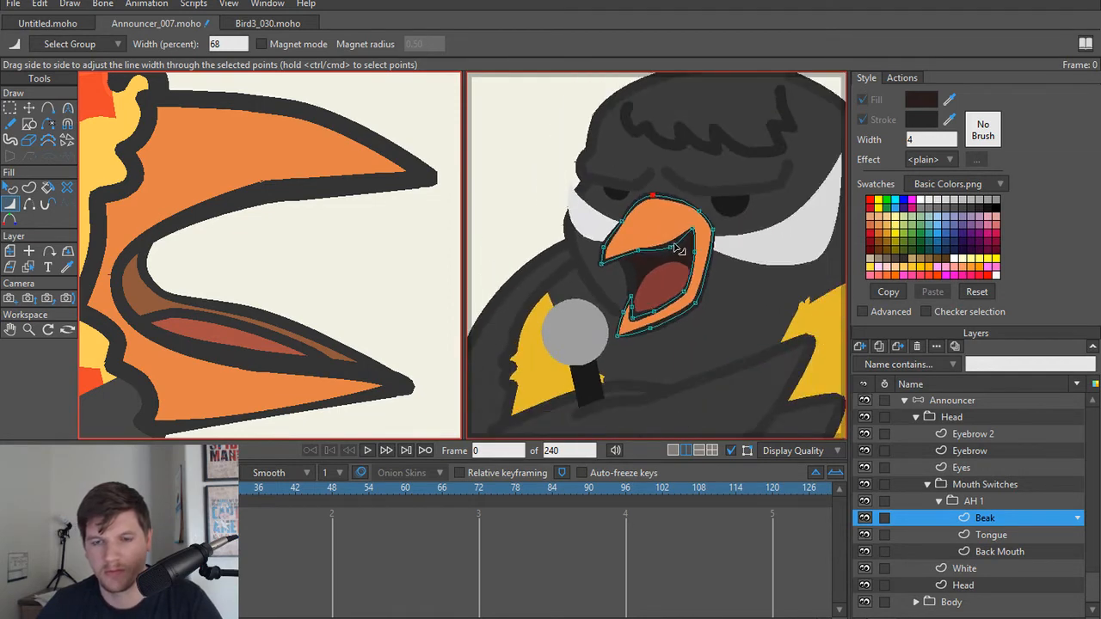
{"action": "key", "text": "ctrl+r"}
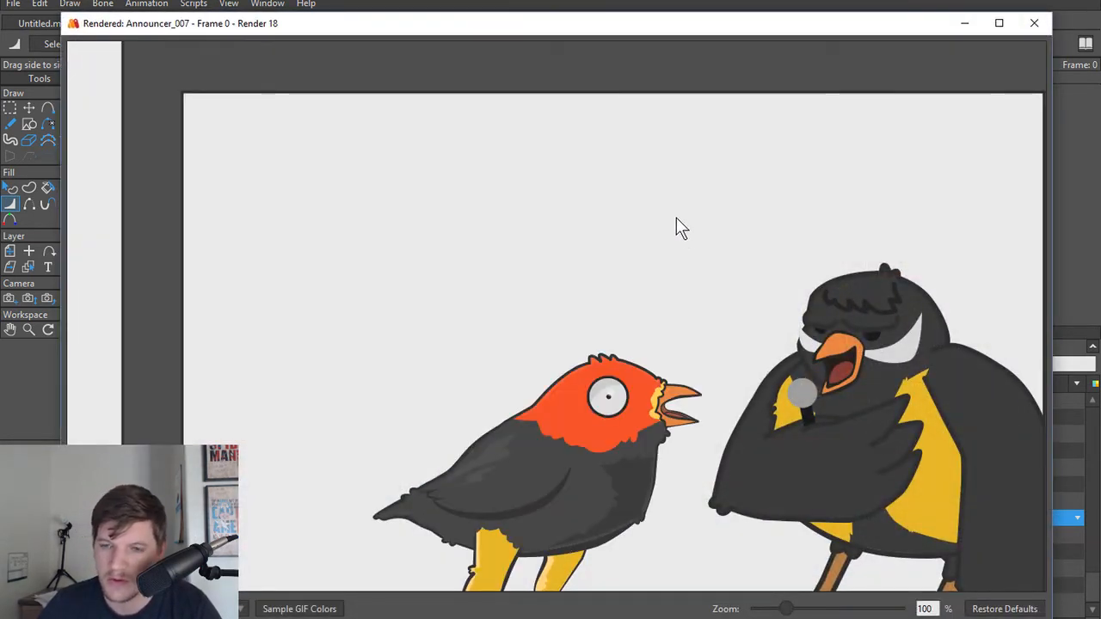
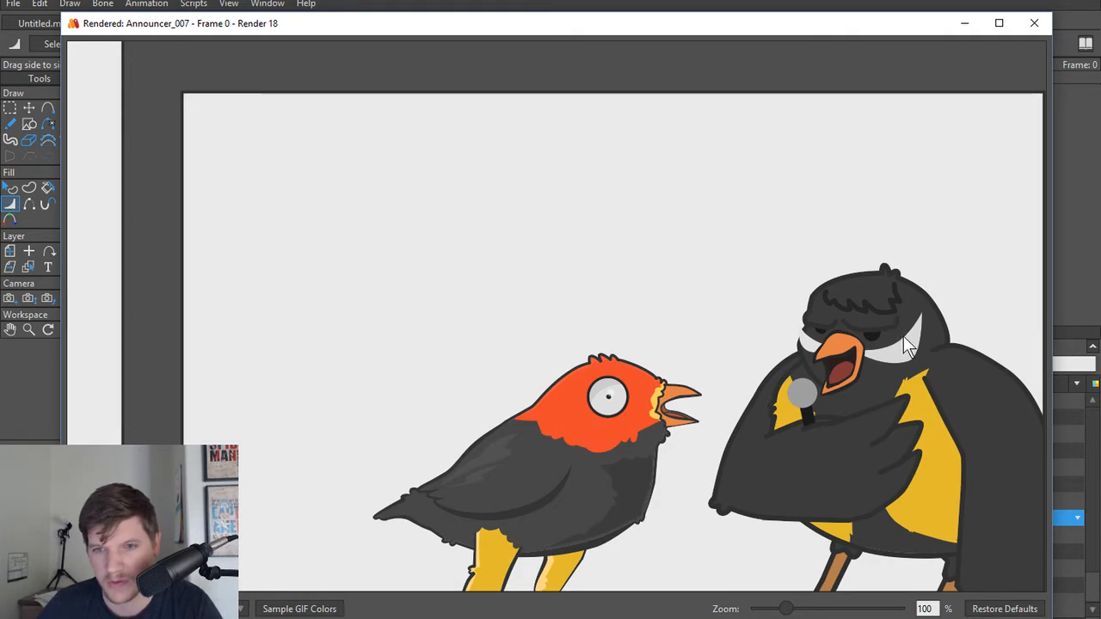
Step: Set the Back Mouth shape's fill to the brown sampled from the inside of the red-headed bird's beak
{"action": "left_click", "coordinate": [1034, 23]}
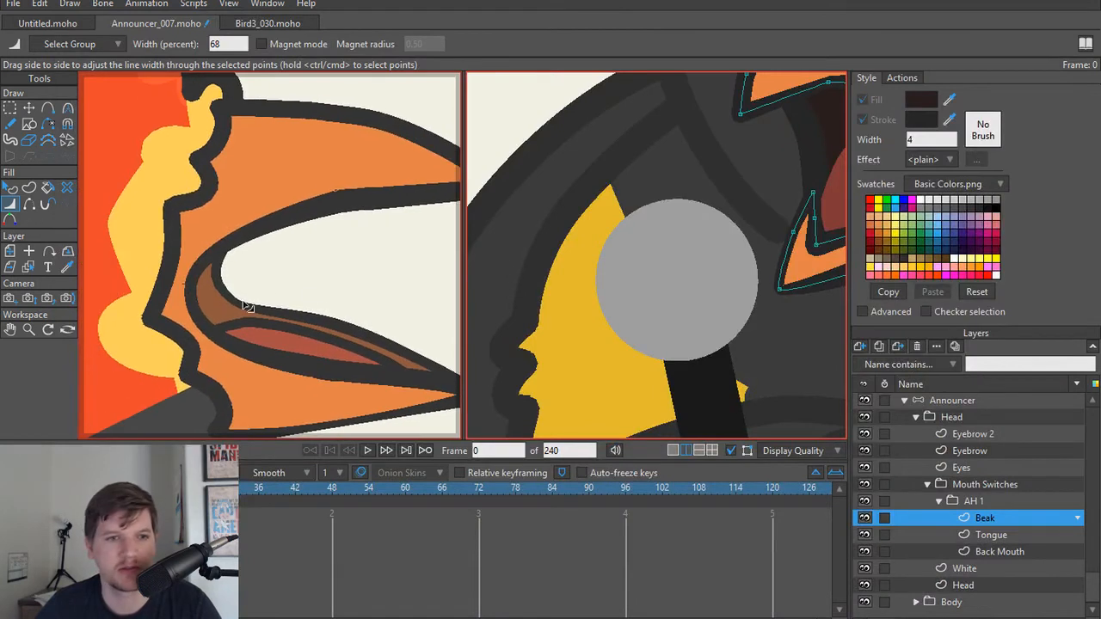
{"action": "right_click", "coordinate": [222, 304], "text": "alt"}
{"action": "key", "text": "q"}
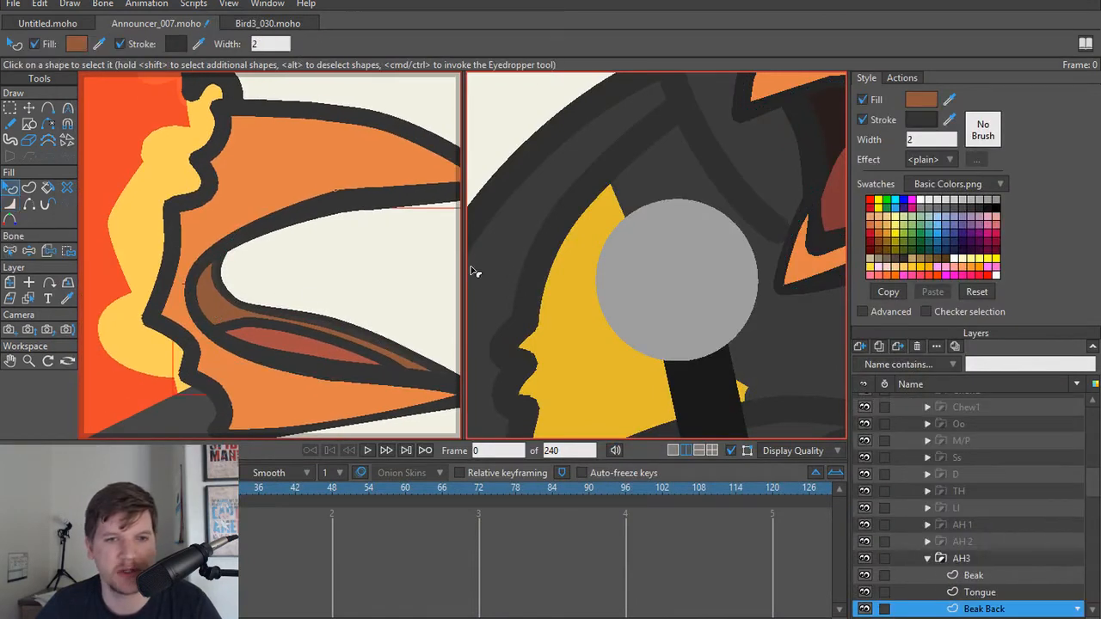
{"action": "right_click", "coordinate": [832, 122], "text": "alt"}
{"action": "left_click", "coordinate": [833, 121]}
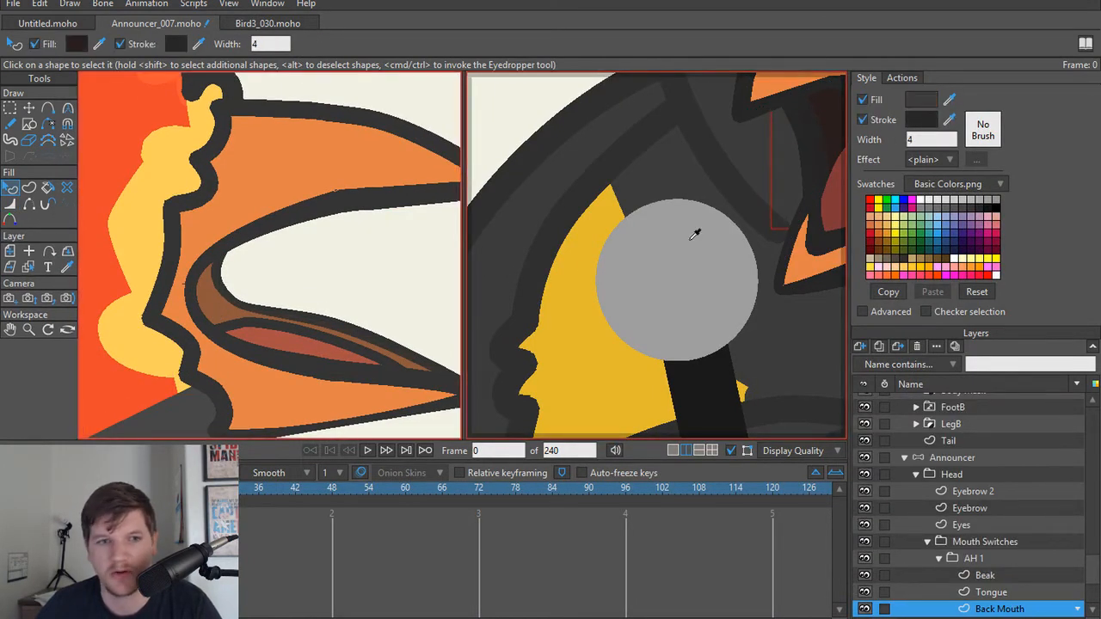
{"action": "left_click", "coordinate": [246, 305], "text": "ctrl"}
{"action": "scroll", "coordinate": [593, 305], "scroll_direction": "down", "scroll_amount": 3}
{"action": "scroll", "coordinate": [710, 255], "scroll_direction": "up", "scroll_amount": 5}
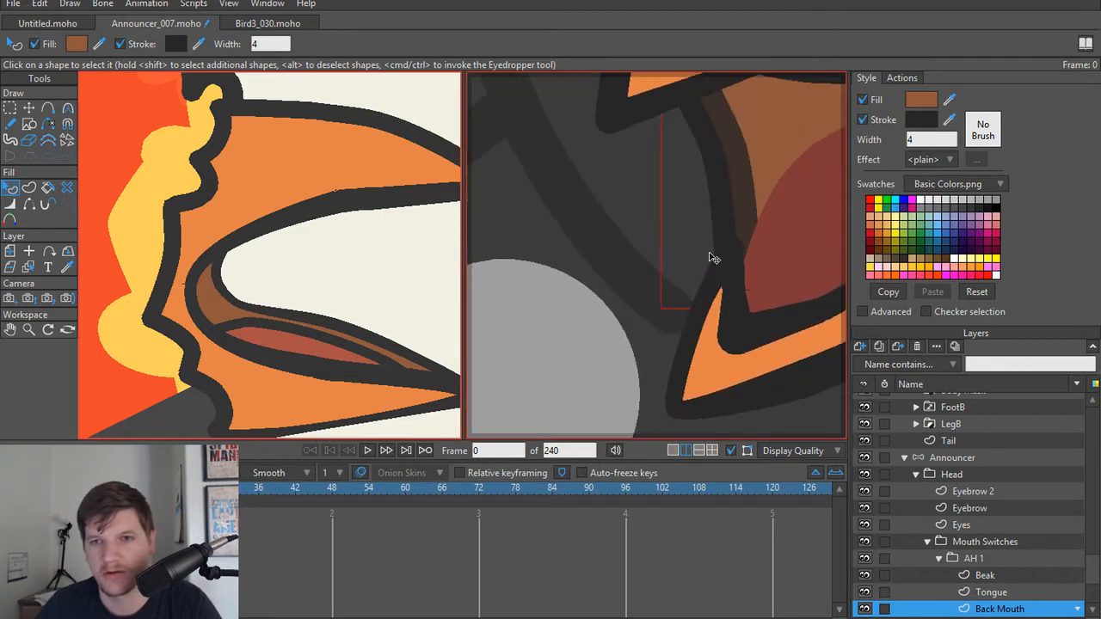
Step: Narrow the Back Mouth outline along the mouth's open side, setting its lower point to 76%
{"action": "key", "text": "g"}
{"action": "scroll", "coordinate": [710, 256], "scroll_direction": "down", "scroll_amount": 2}
{"action": "key", "text": "w"}
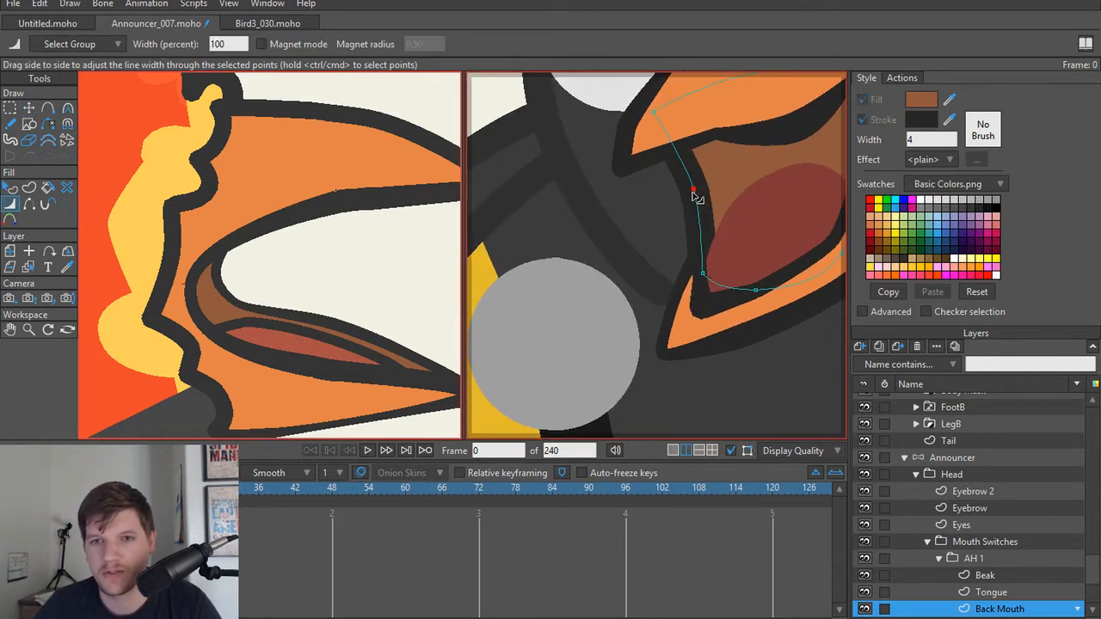
{"action": "mouse_move", "coordinate": [693, 192]}
{"action": "left_mouse_down"}
{"action": "mouse_move", "coordinate": [662, 195]}
{"action": "mouse_move", "coordinate": [706, 191]}
{"action": "left_mouse_up"}
{"action": "left_click", "coordinate": [698, 276]}
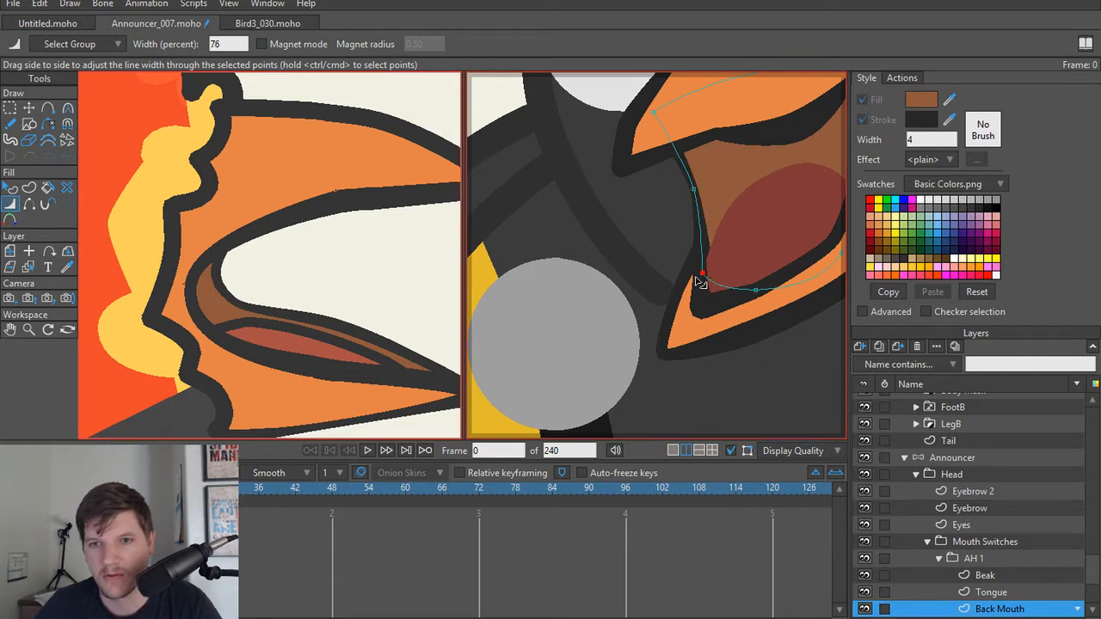
Step: Try a different position for the Back Mouth's lower point on the mouth's open side
{"action": "key", "text": "t"}
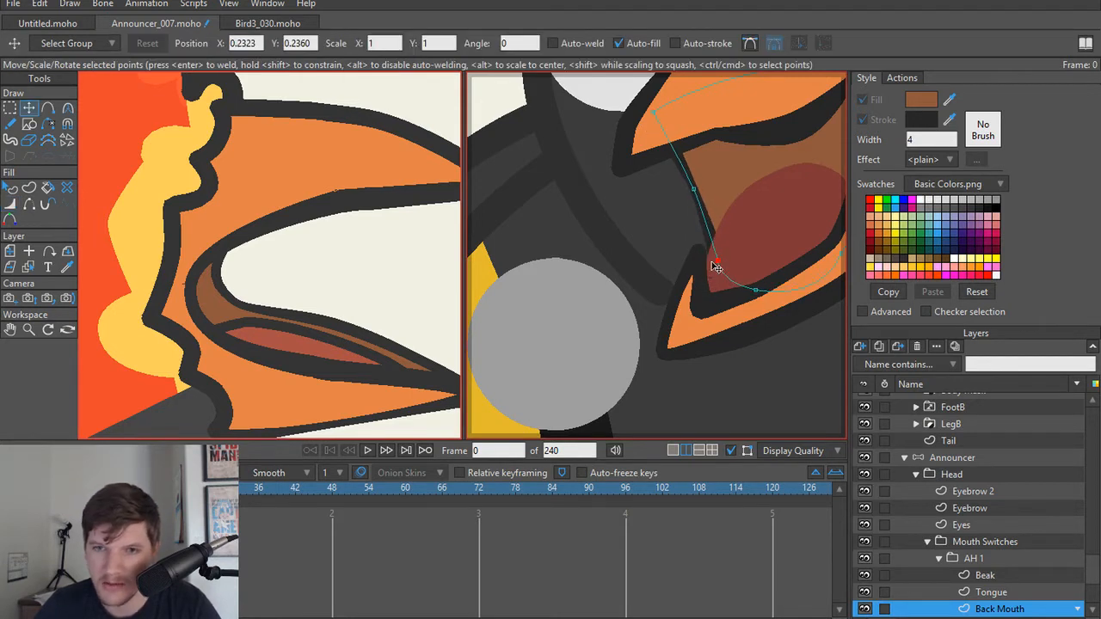
{"action": "left_click_drag", "start_coordinate": [738, 235], "coordinate": [718, 315]}
{"action": "scroll", "coordinate": [690, 316], "scroll_direction": "up", "scroll_amount": 3}
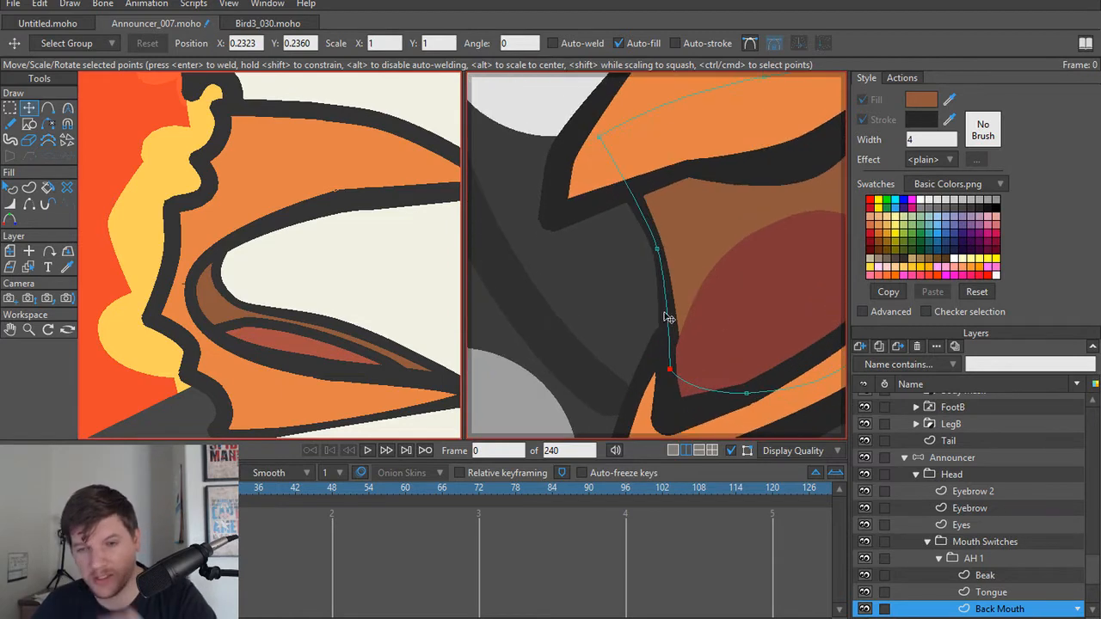
{"action": "scroll", "coordinate": [661, 334], "scroll_direction": "down", "scroll_amount": 1}
{"action": "scroll", "coordinate": [665, 339], "scroll_direction": "up", "scroll_amount": 2}
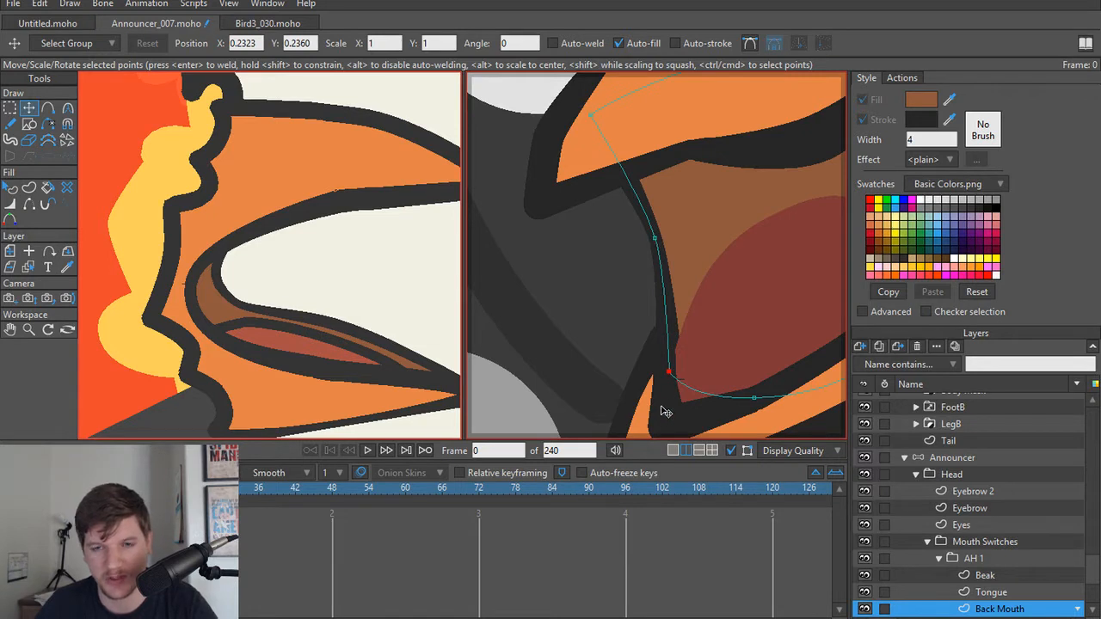
Step: Reposition the Beak's inner corner point and the point above it at the open end of the lower beak
{"action": "scroll", "coordinate": [661, 352], "scroll_direction": "up", "scroll_amount": 1}
{"action": "right_click", "coordinate": [660, 352], "text": "alt"}
{"action": "left_click_drag", "start_coordinate": [666, 336], "coordinate": [676, 308]}
{"action": "key", "text": "ctrl+z"}
{"action": "scroll", "coordinate": [684, 387], "scroll_direction": "down", "scroll_amount": 2}
{"action": "left_click_drag", "start_coordinate": [682, 395], "coordinate": [678, 353]}
{"action": "scroll", "coordinate": [698, 307], "scroll_direction": "up", "scroll_amount": 1}
{"action": "left_click_drag", "start_coordinate": [671, 307], "coordinate": [673, 312]}
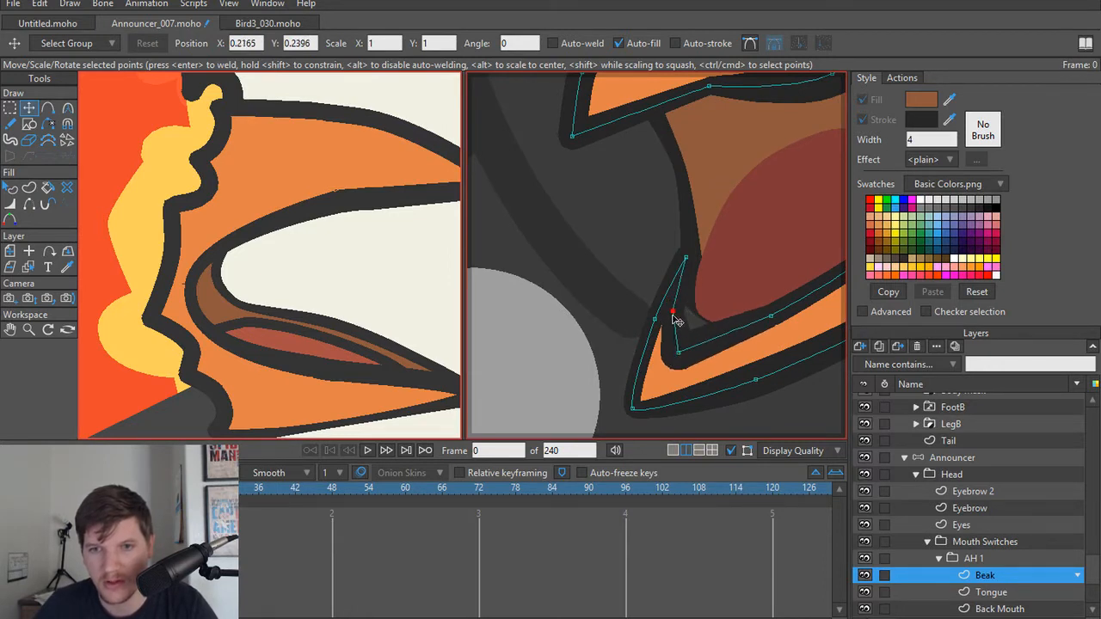
{"action": "left_click_drag", "start_coordinate": [689, 257], "coordinate": [682, 257]}
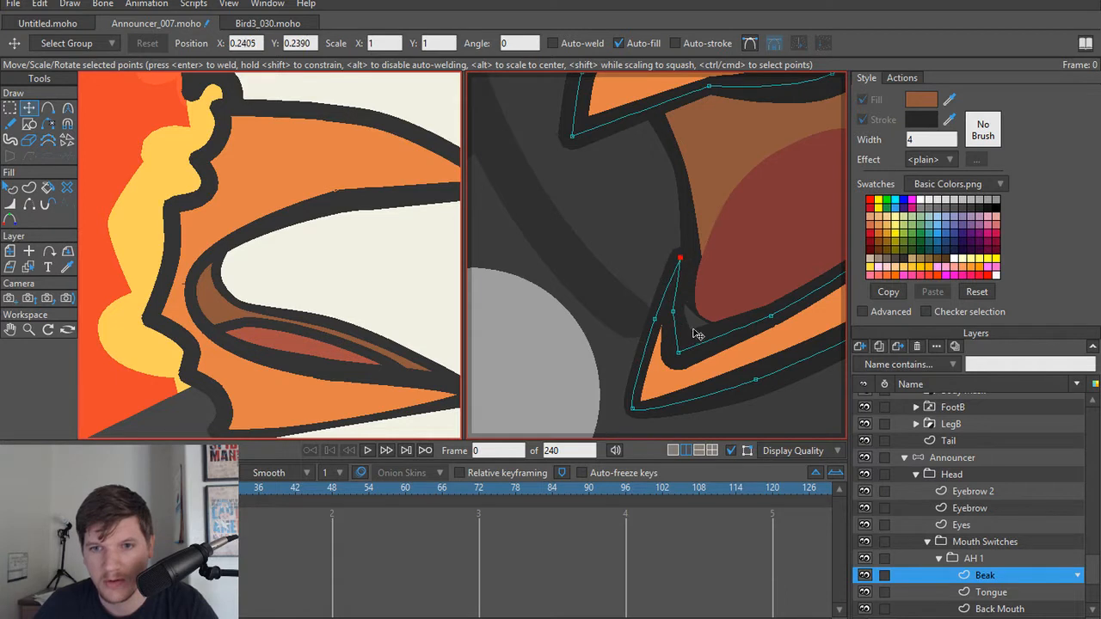
{"action": "key", "text": "ctrl+z"}
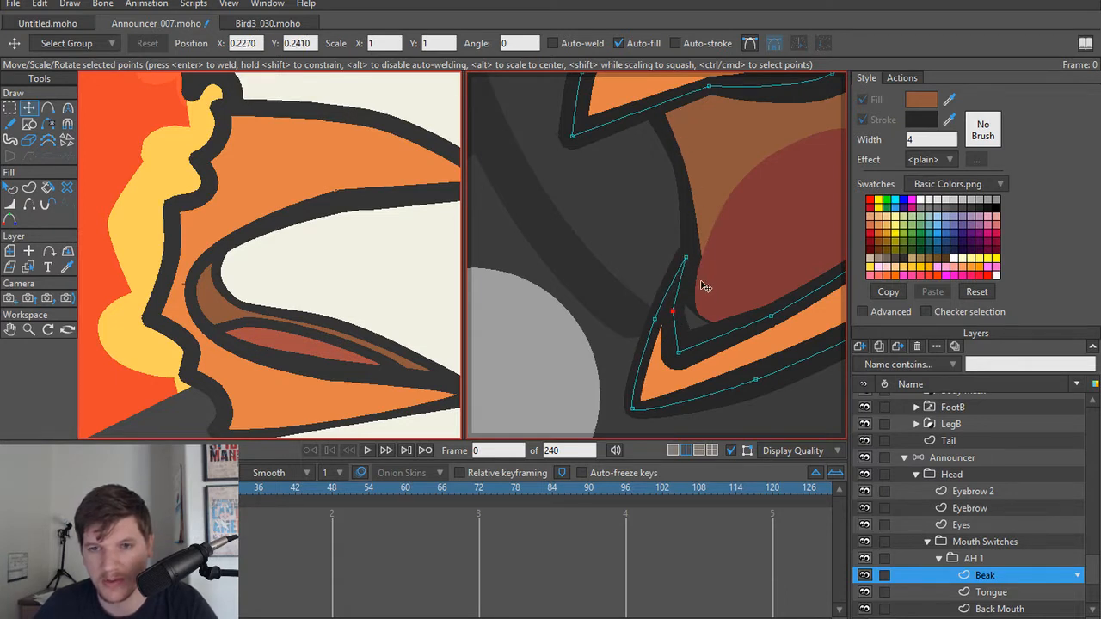
Step: Extend the Back Mouth and Tongue shapes into the lower beak's inner corner to close the gap there
{"action": "scroll", "coordinate": [702, 284], "scroll_direction": "up", "scroll_amount": 2}
{"action": "right_click", "coordinate": [713, 177], "text": "alt"}
{"action": "left_click_drag", "start_coordinate": [691, 300], "coordinate": [673, 337]}
{"action": "right_click", "coordinate": [760, 334], "text": "alt"}
{"action": "mouse_move", "coordinate": [694, 270]}
{"action": "left_mouse_down"}
{"action": "mouse_move", "coordinate": [684, 266]}
{"action": "mouse_move", "coordinate": [695, 287]}
{"action": "left_mouse_up"}
{"action": "scroll", "coordinate": [684, 265], "scroll_direction": "down", "scroll_amount": 6}
{"action": "scroll", "coordinate": [707, 273], "scroll_direction": "up", "scroll_amount": 3}
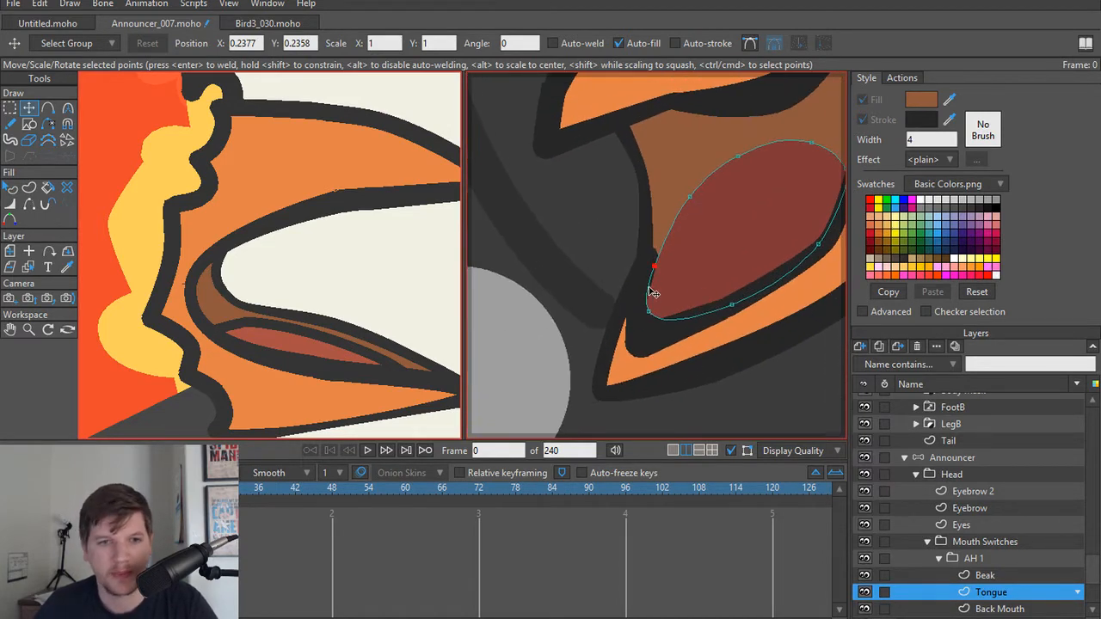
Step: Turn on the stroke of the Tongue shape with a width of 4
{"action": "key", "text": "q"}
{"action": "left_click", "coordinate": [834, 176]}
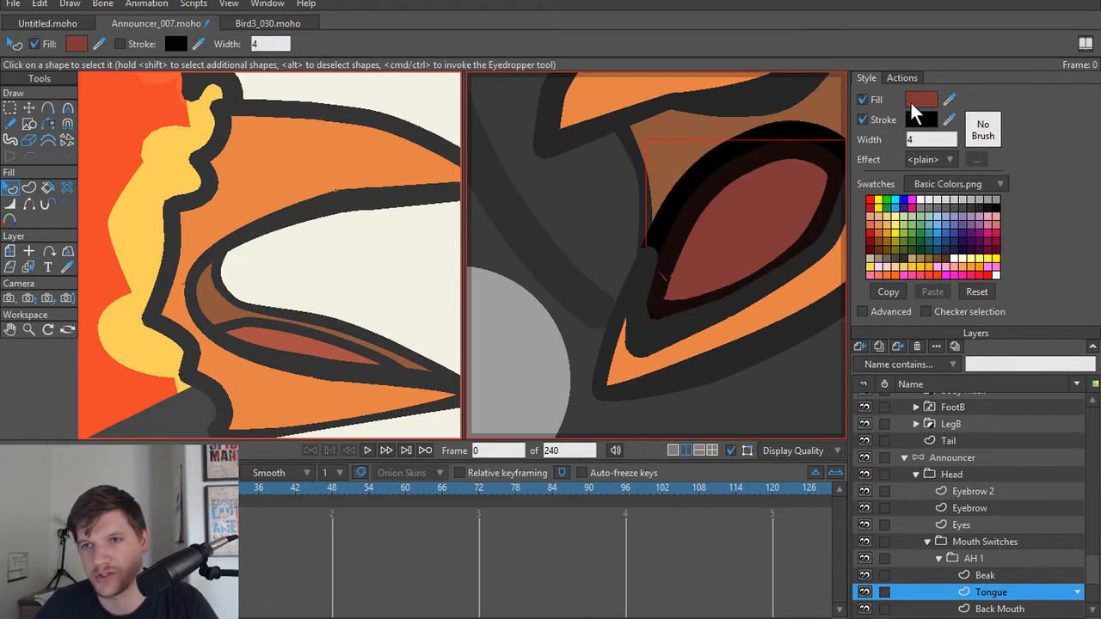
{"action": "left_click", "coordinate": [951, 102]}
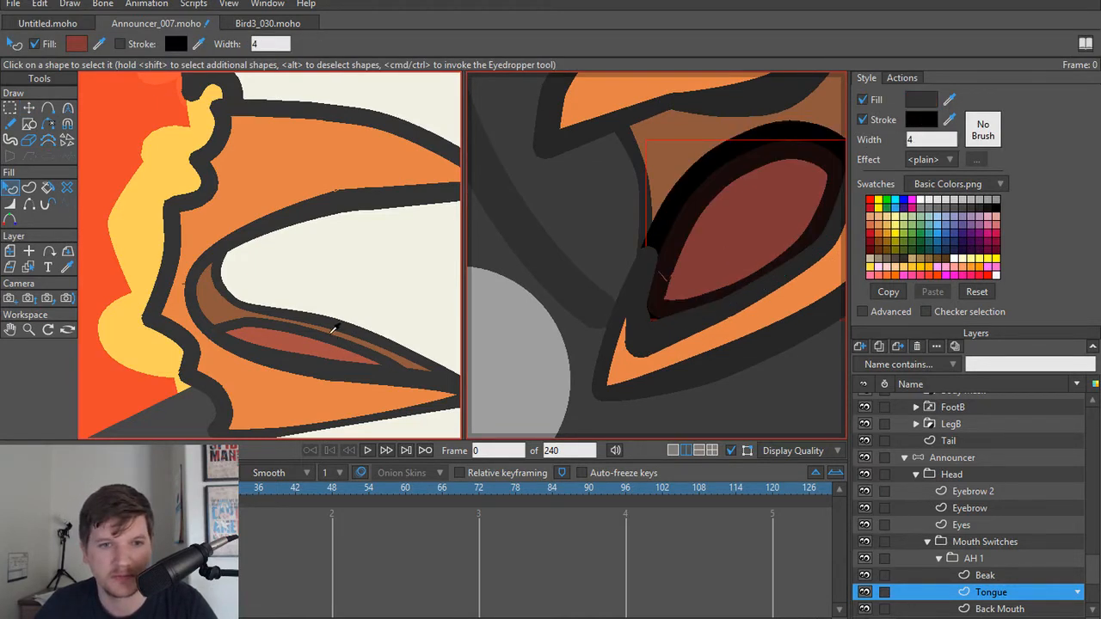
{"action": "left_click", "coordinate": [327, 336], "text": "ctrl"}
{"action": "left_click_drag", "start_coordinate": [725, 241], "coordinate": [664, 306]}
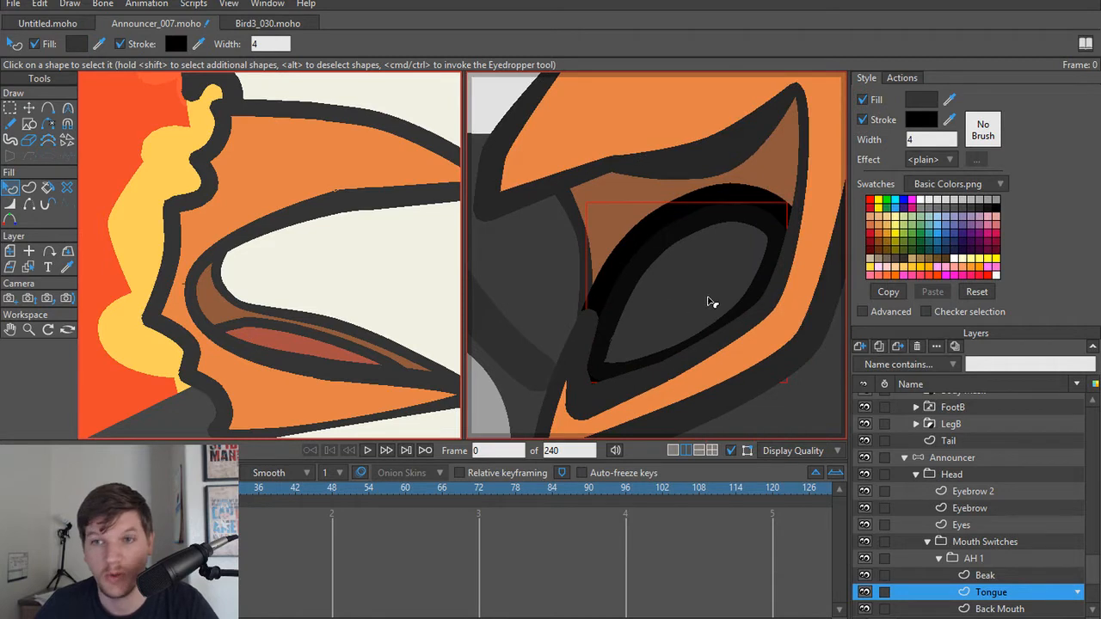
{"action": "key", "text": "ctrl+z"}
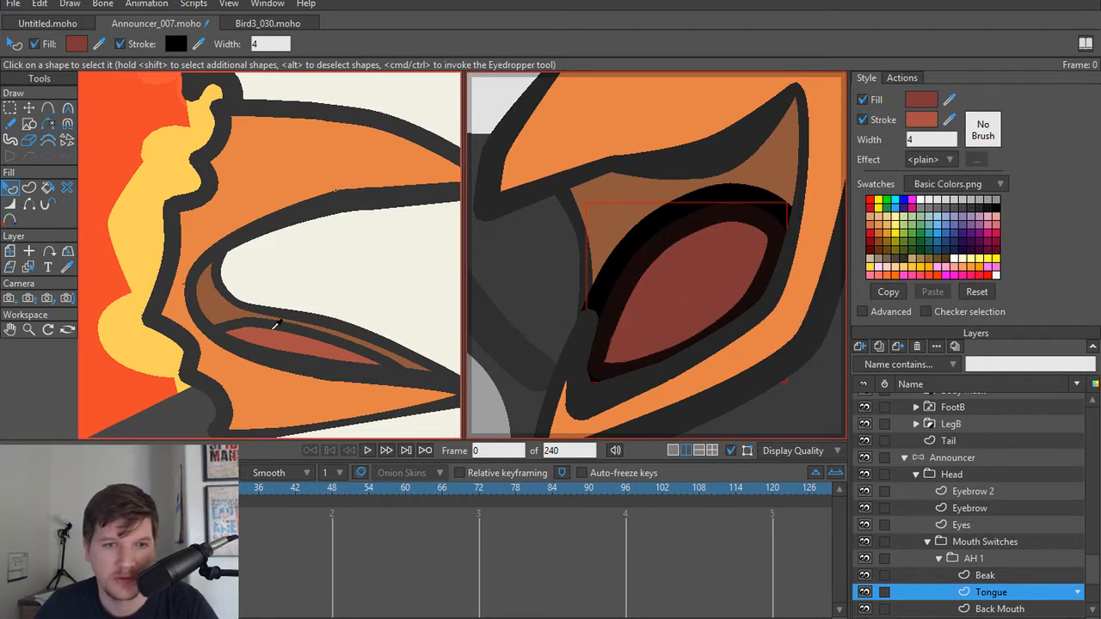
Step: Match the Tongue's stroke to the red-headed bird's dark outline colour and thin its upper edge, with end points at 32% and 28%
{"action": "left_click", "coordinate": [275, 325], "text": "ctrl"}
{"action": "key", "text": "w"}
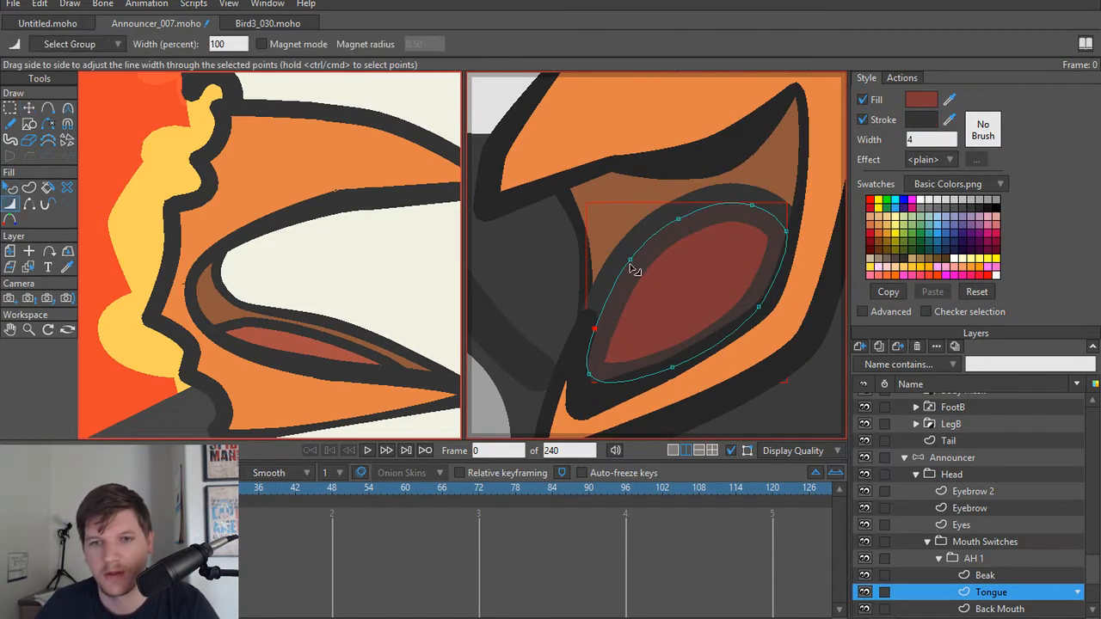
{"action": "left_click_drag", "start_coordinate": [632, 265], "coordinate": [571, 341]}
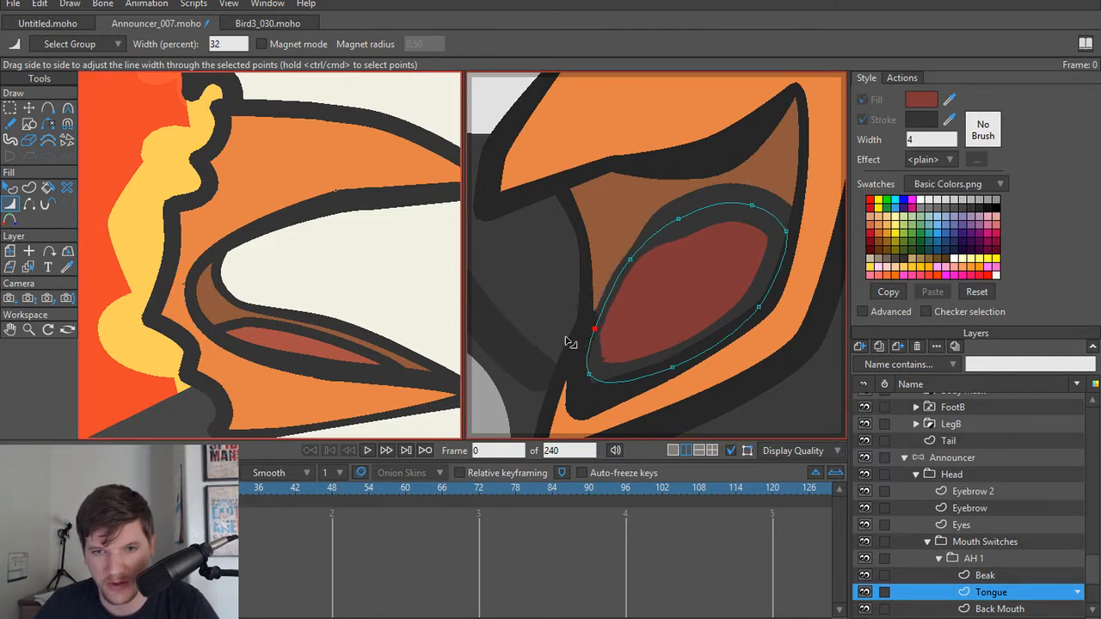
{"action": "left_click_drag", "start_coordinate": [738, 224], "coordinate": [721, 221]}
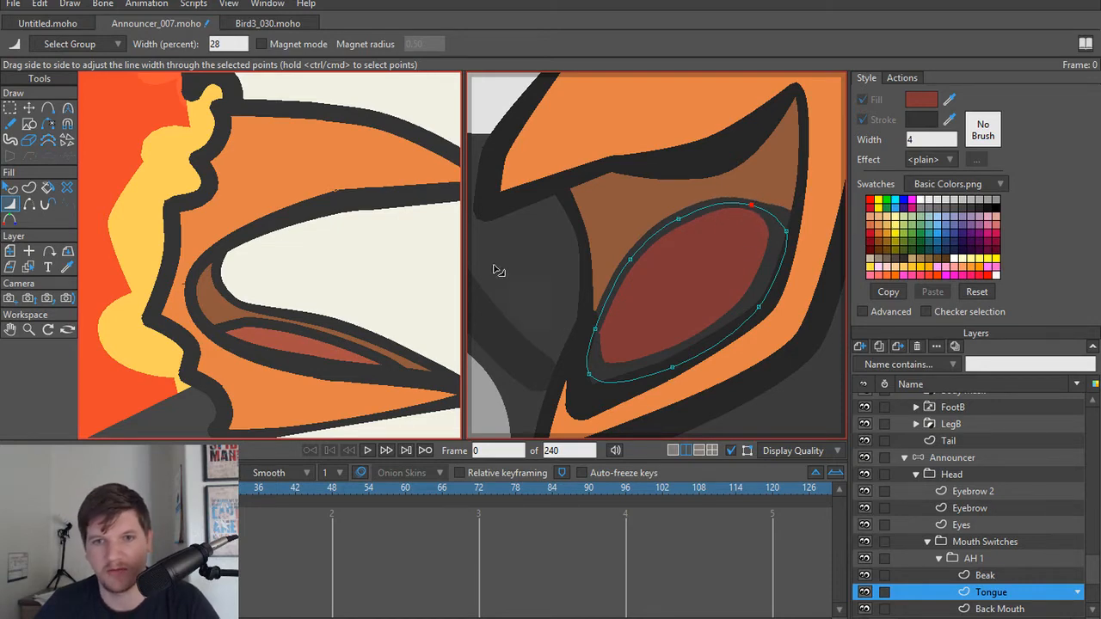
Step: Render the current frame to check the announcer's brown mouth interior and outlined tongue beside the red-headed bird
{"action": "scroll", "coordinate": [516, 254], "scroll_direction": "down", "scroll_amount": 3}
{"action": "key", "text": "t"}
{"action": "scroll", "coordinate": [509, 310], "scroll_direction": "down", "scroll_amount": 2}
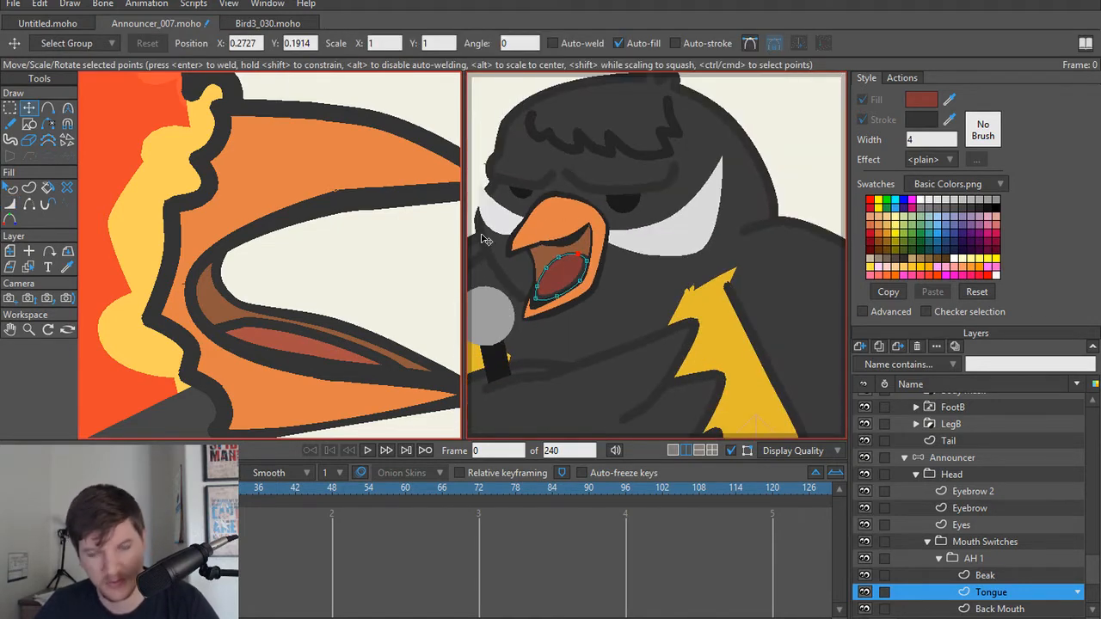
{"action": "scroll", "coordinate": [537, 303], "scroll_direction": "down", "scroll_amount": 3}
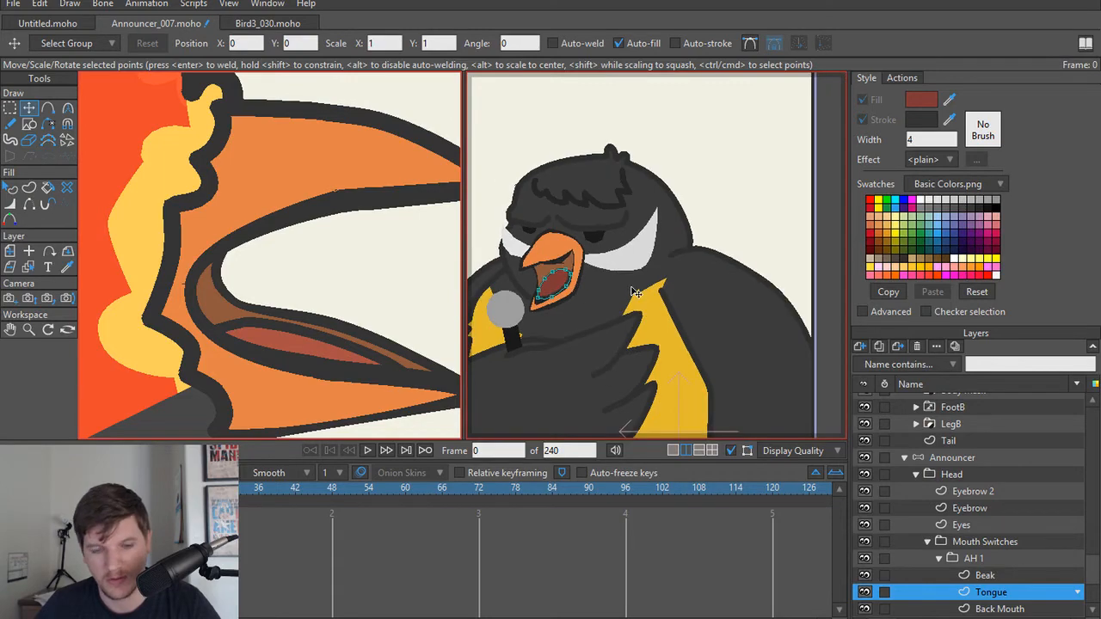
{"action": "key", "text": "ctrl+r"}
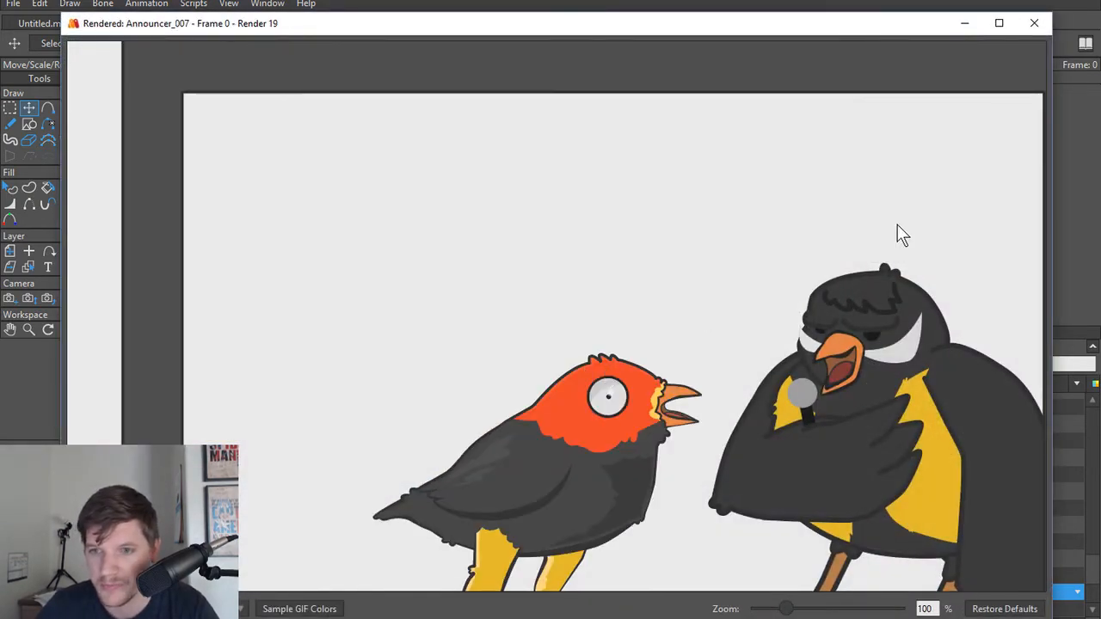
{"action": "left_click", "coordinate": [1034, 23]}
Step: Thin the Tongue's outline along its lower edge and set the point nearest the mouth corner to 46%
{"action": "scroll", "coordinate": [582, 238], "scroll_direction": "up", "scroll_amount": 8}
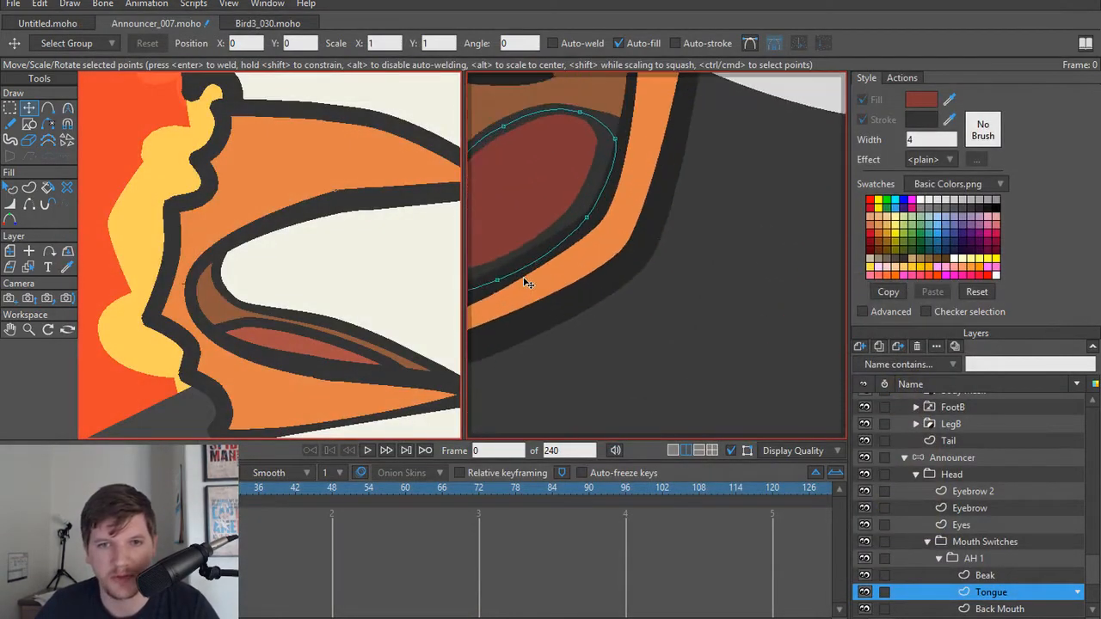
{"action": "scroll", "coordinate": [655, 332], "scroll_direction": "up", "scroll_amount": 2}
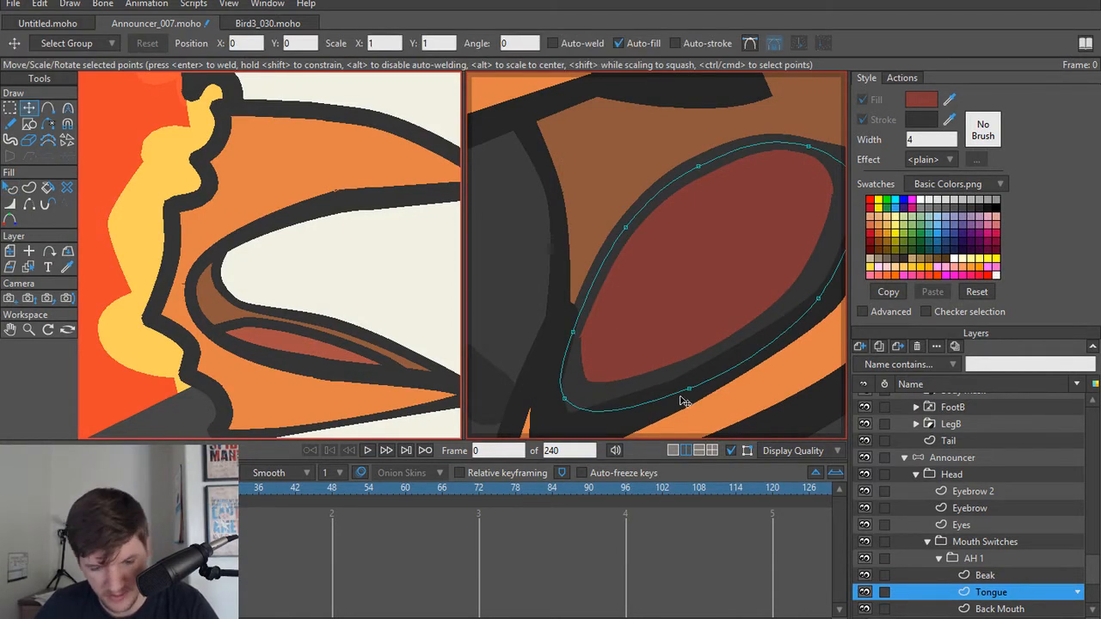
{"action": "key", "text": "h"}
{"action": "key", "text": "w"}
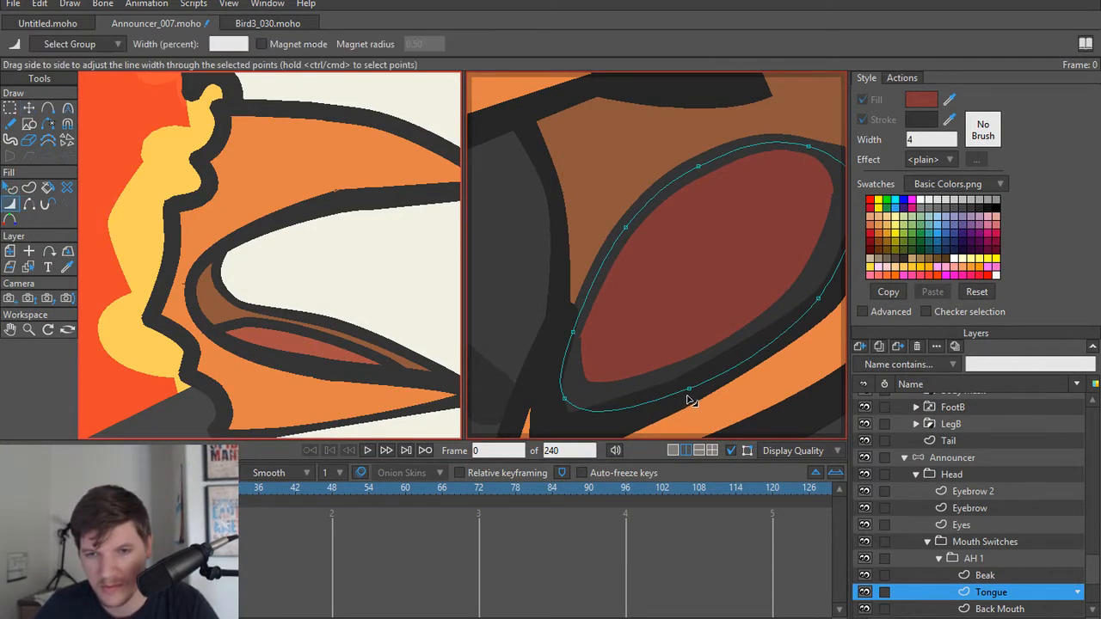
{"action": "left_click_drag", "start_coordinate": [571, 399], "coordinate": [546, 402]}
{"action": "left_click_drag", "start_coordinate": [816, 303], "coordinate": [645, 335]}
{"action": "left_click_drag", "start_coordinate": [711, 233], "coordinate": [690, 236]}
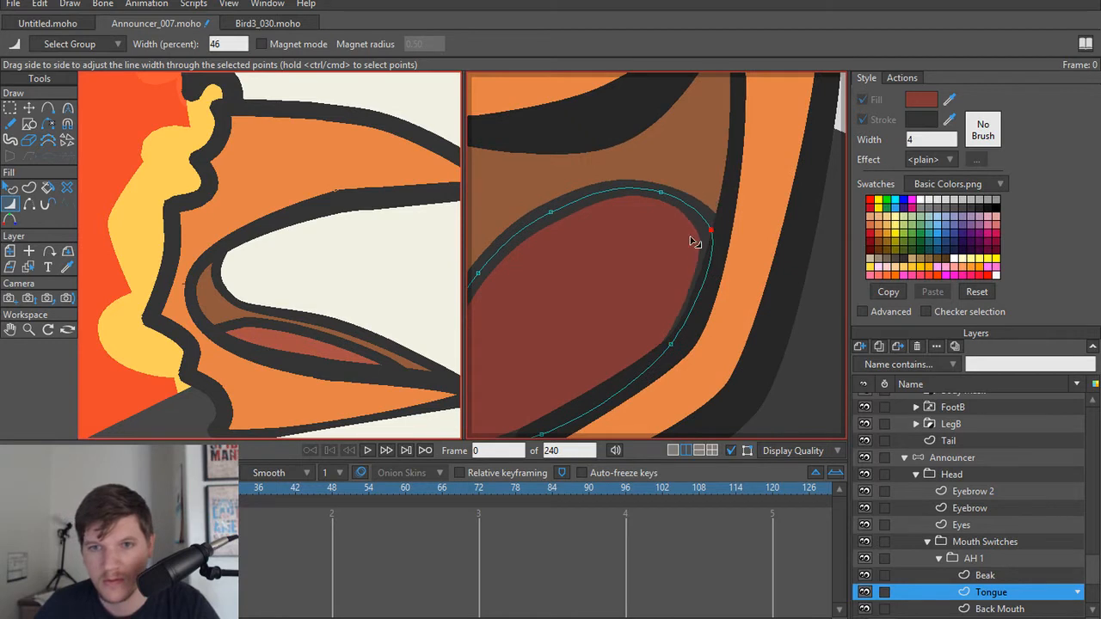
{"action": "scroll", "coordinate": [585, 244], "scroll_direction": "down", "scroll_amount": 4}
{"action": "left_click_drag", "start_coordinate": [576, 277], "coordinate": [671, 287]}
{"action": "scroll", "coordinate": [671, 287], "scroll_direction": "up", "scroll_amount": 2}
Step: Set the Beak's stroke to the dark outline colour sampled from the red-headed bird's beak, and deselect its points
{"action": "key", "text": "q"}
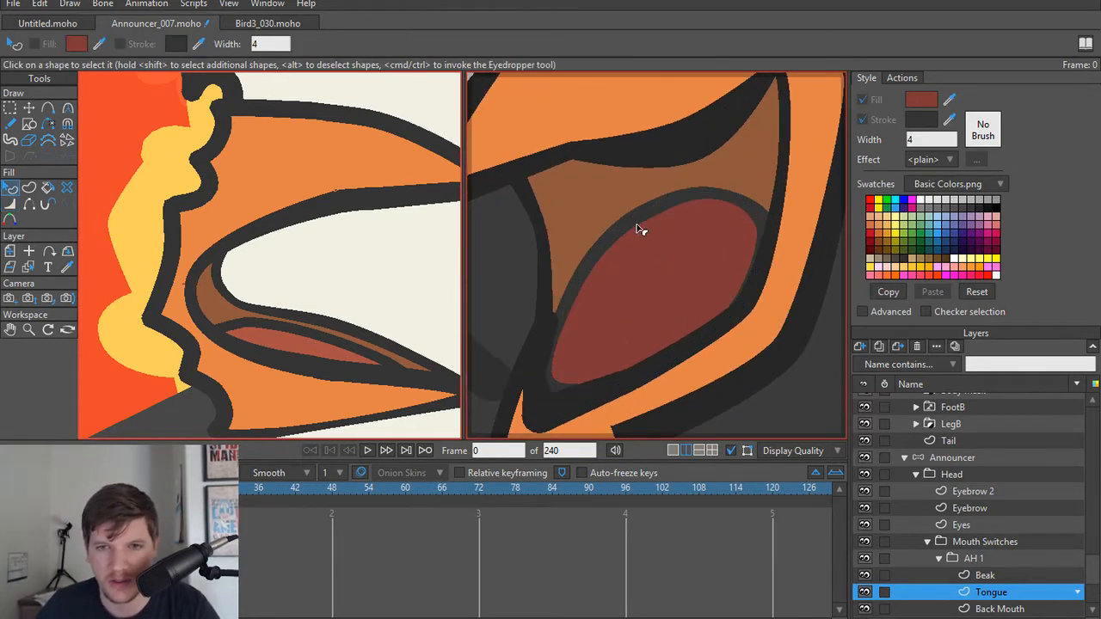
{"action": "right_click", "coordinate": [651, 147], "text": "alt"}
{"action": "left_click", "coordinate": [651, 147]}
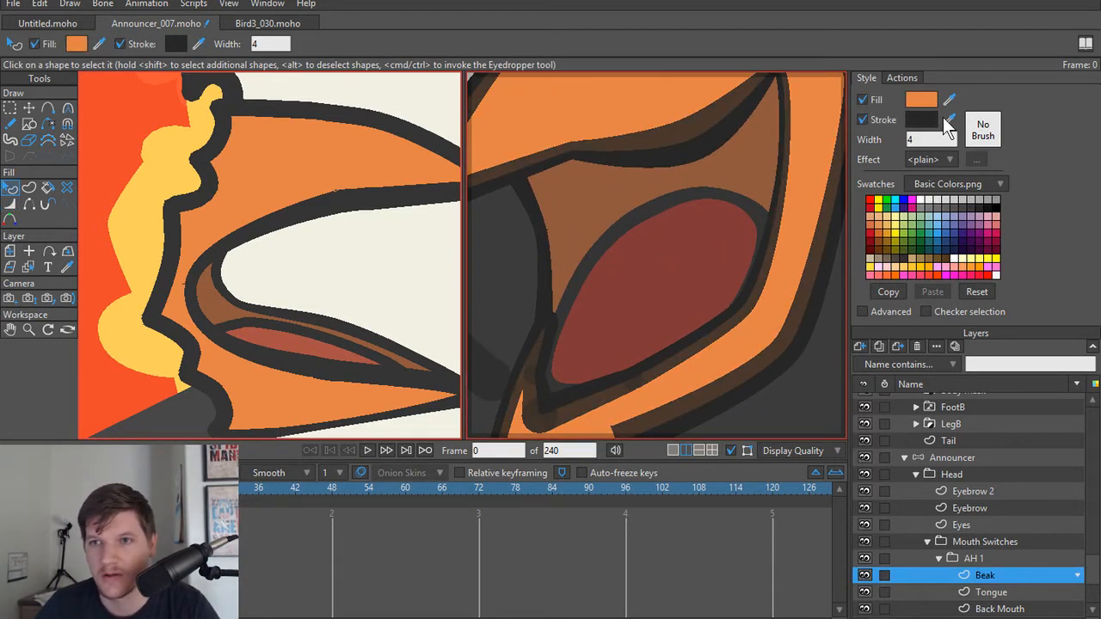
{"action": "left_click_drag", "start_coordinate": [948, 119], "coordinate": [361, 192]}
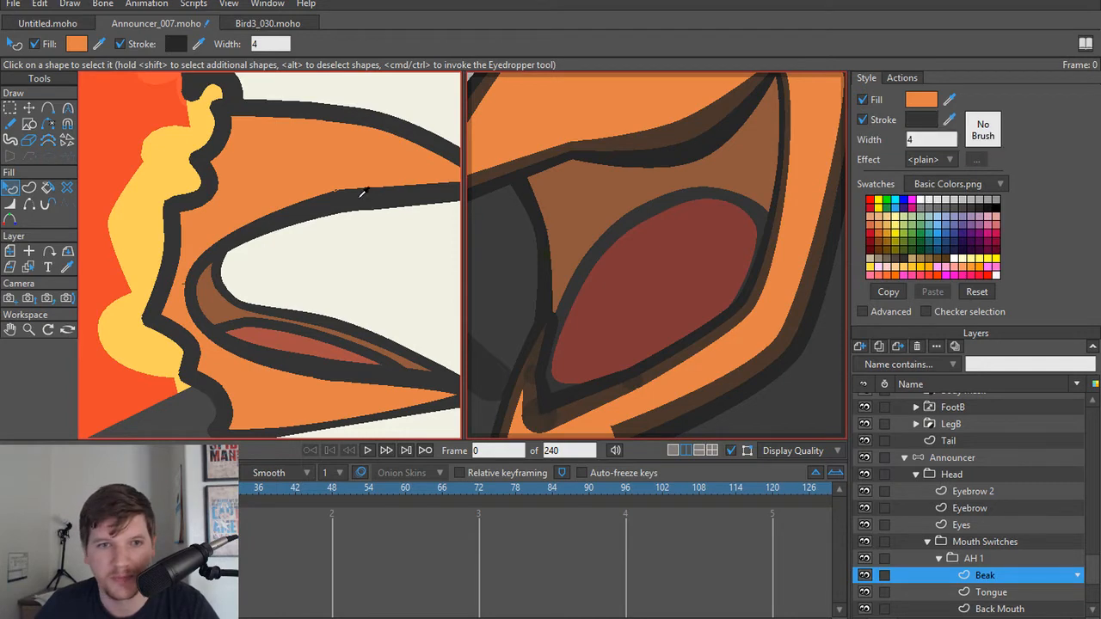
{"action": "key", "text": "t"}
{"action": "scroll", "coordinate": [596, 223], "scroll_direction": "down", "scroll_amount": 5}
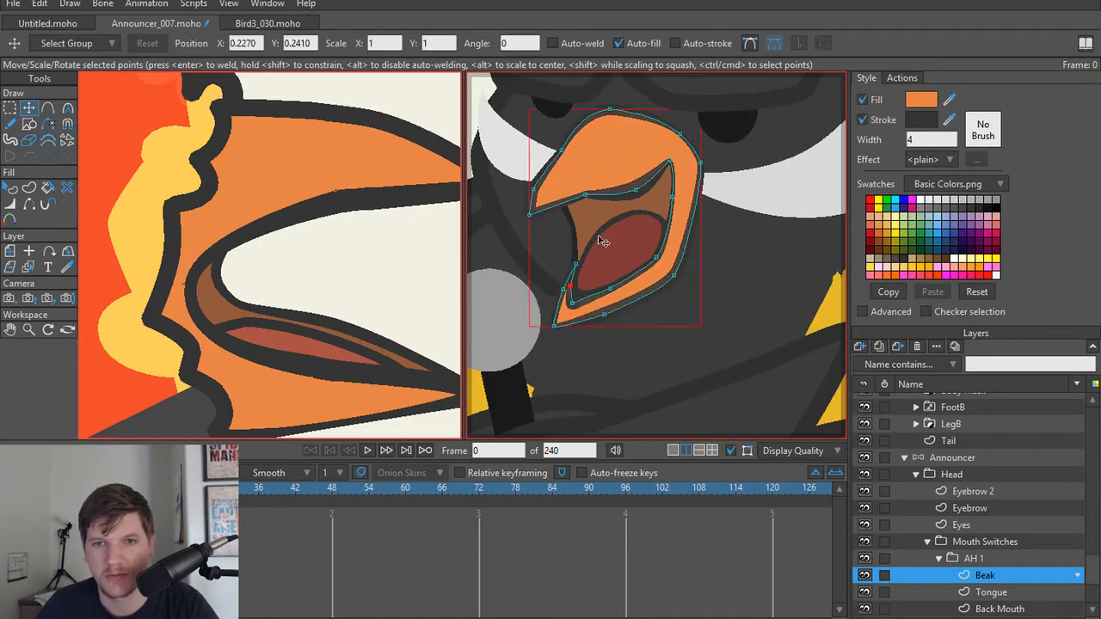
{"action": "scroll", "coordinate": [603, 241], "scroll_direction": "up", "scroll_amount": 5}
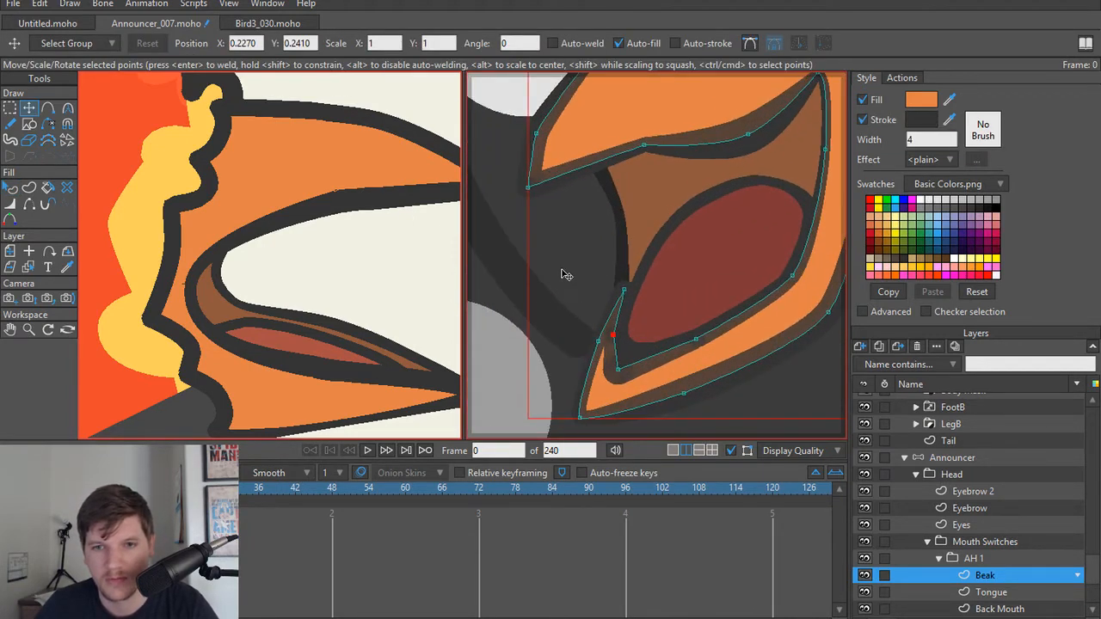
{"action": "left_click", "coordinate": [568, 295]}
{"action": "scroll", "coordinate": [576, 279], "scroll_direction": "down", "scroll_amount": 4}
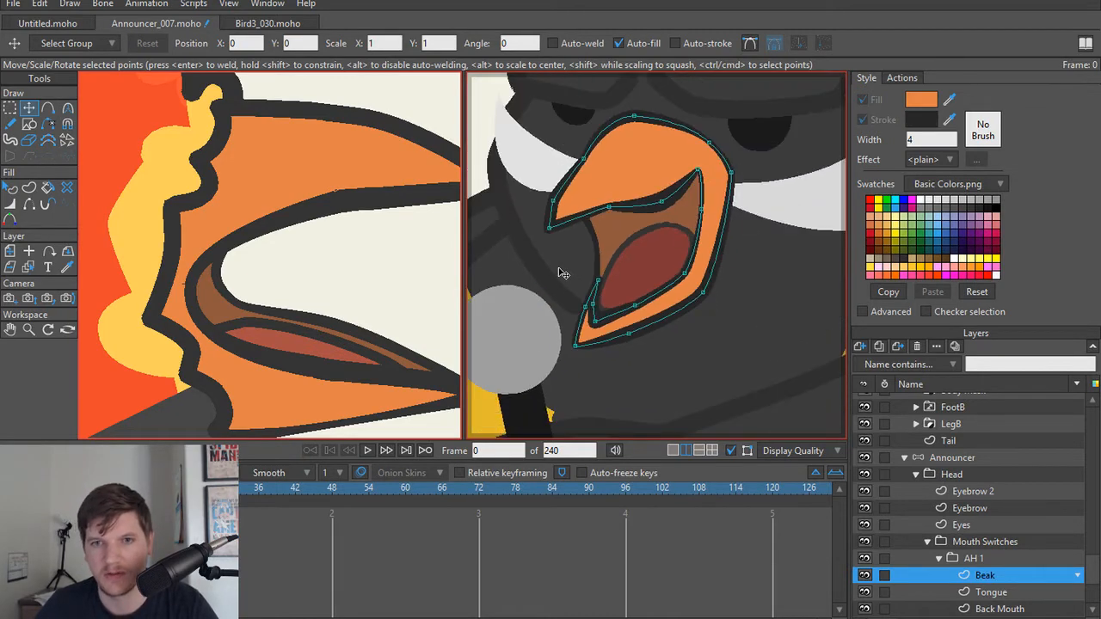
Step: Thin the thick inner outline of the upper beak to 62% at the point before the mouth corner
{"action": "scroll", "coordinate": [561, 273], "scroll_direction": "up", "scroll_amount": 4}
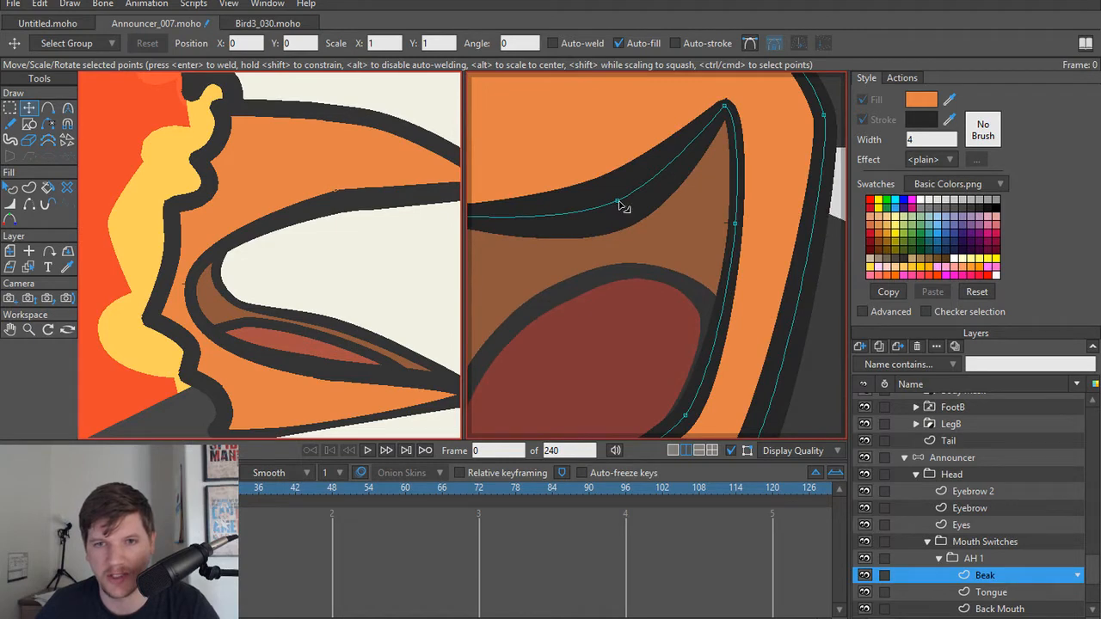
{"action": "key", "text": "w"}
{"action": "mouse_move", "coordinate": [618, 203]}
{"action": "left_mouse_down"}
{"action": "mouse_move", "coordinate": [594, 201]}
{"action": "mouse_move", "coordinate": [603, 203]}
{"action": "left_mouse_up"}
{"action": "scroll", "coordinate": [611, 219], "scroll_direction": "down", "scroll_amount": 3}
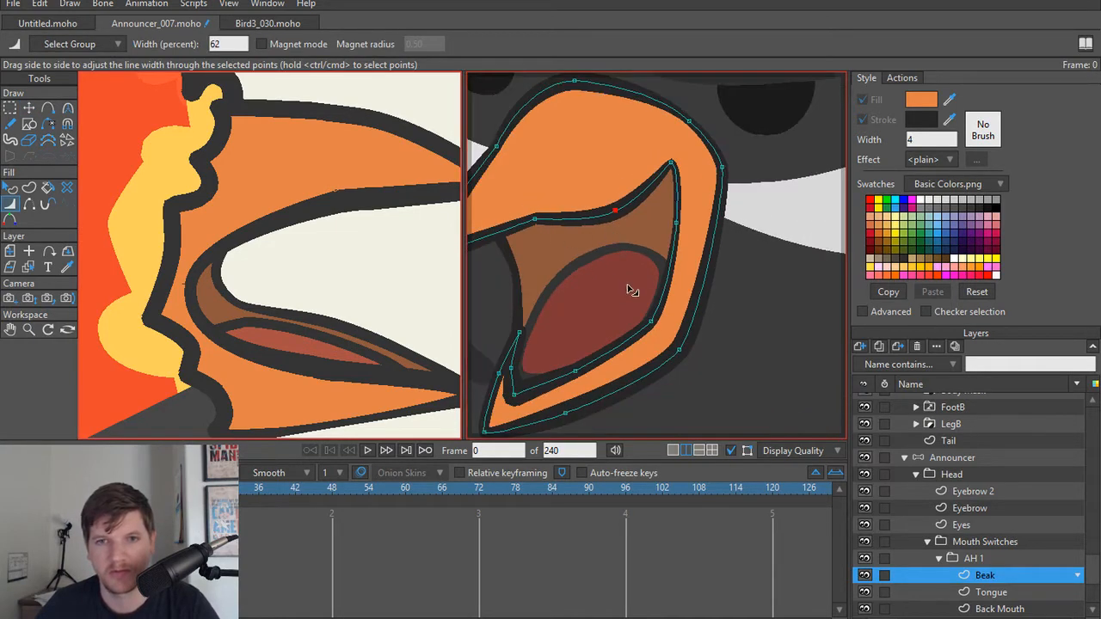
Step: Lower the upper beak's inner edge point nearer the tip, and set line widths of 72% before the mouth corner and 70% at the lower inner bend
{"action": "key", "text": "t"}
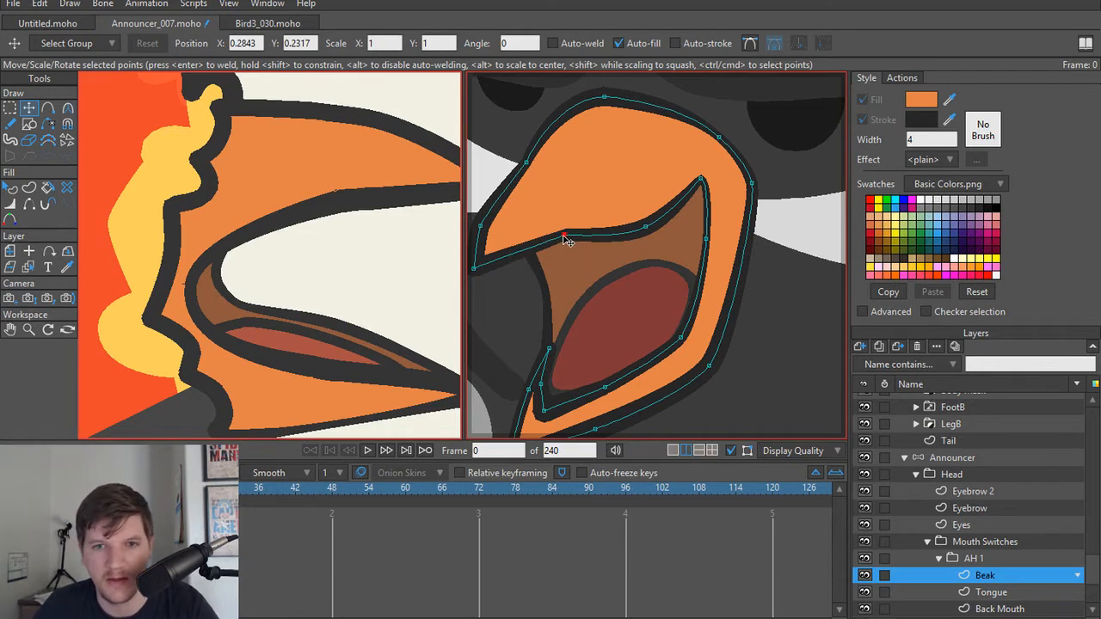
{"action": "left_click_drag", "start_coordinate": [566, 241], "coordinate": [568, 251]}
{"action": "key", "text": "w"}
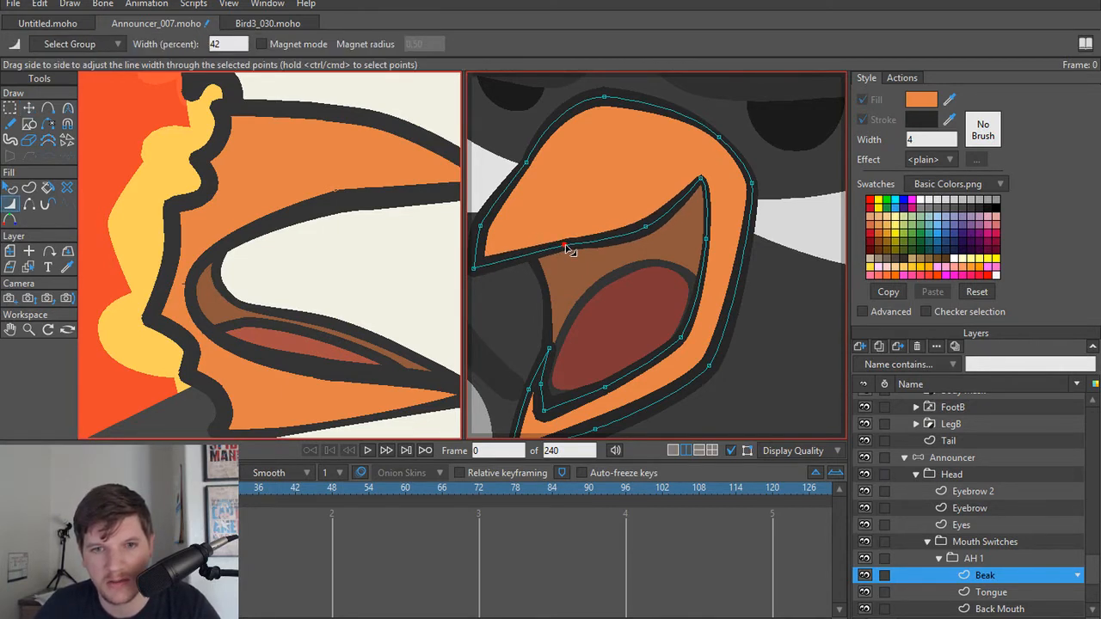
{"action": "left_click_drag", "start_coordinate": [648, 229], "coordinate": [669, 223]}
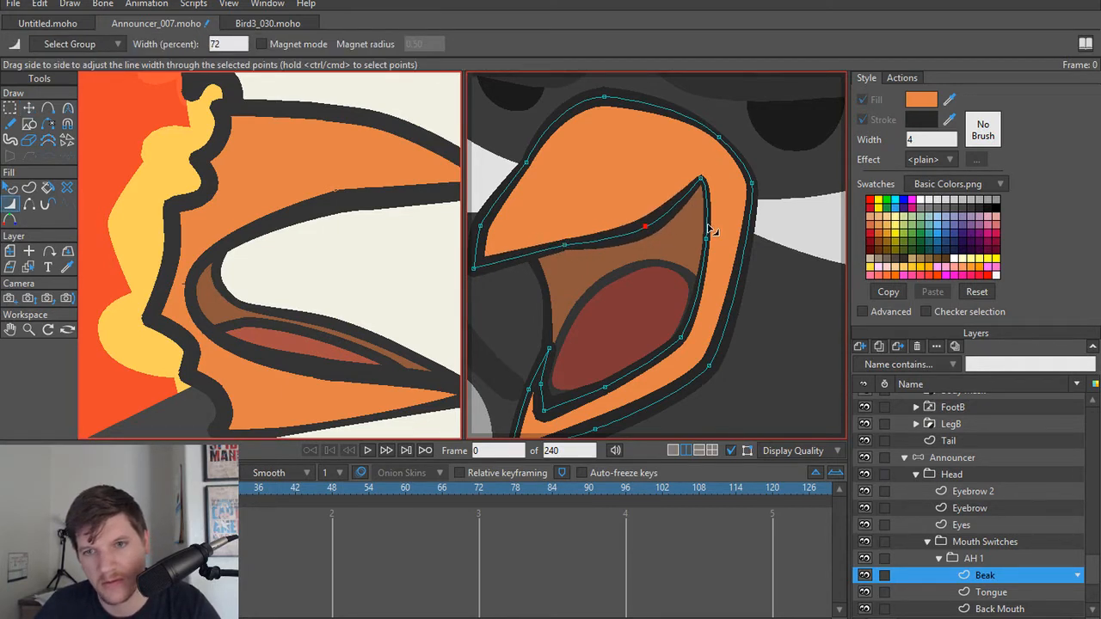
{"action": "left_click_drag", "start_coordinate": [693, 344], "coordinate": [699, 349]}
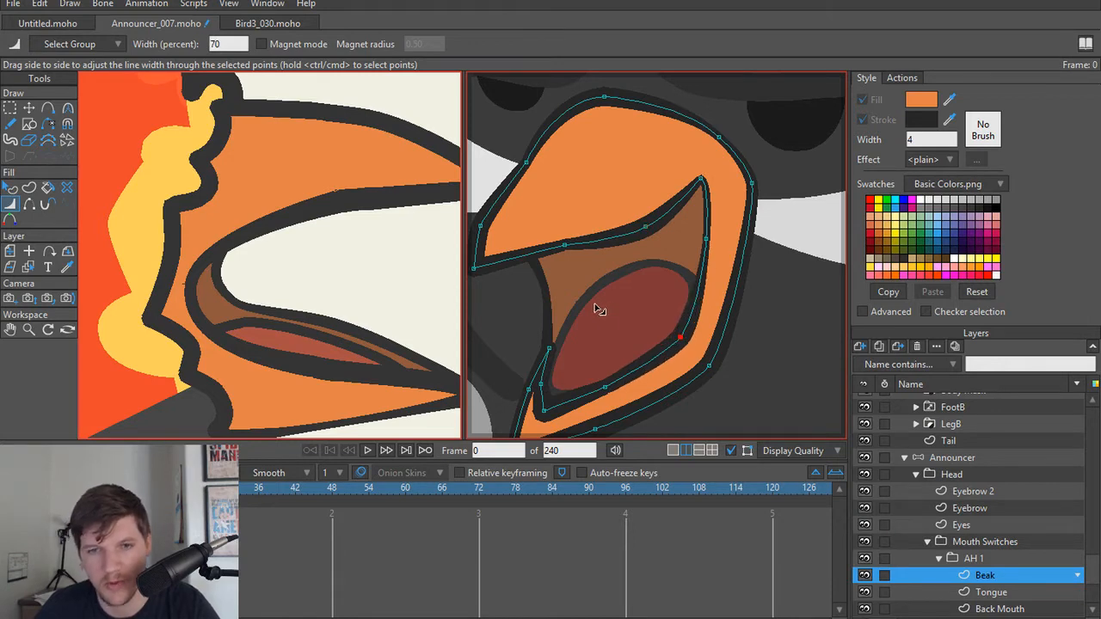
{"action": "scroll", "coordinate": [599, 310], "scroll_direction": "up", "scroll_amount": 2}
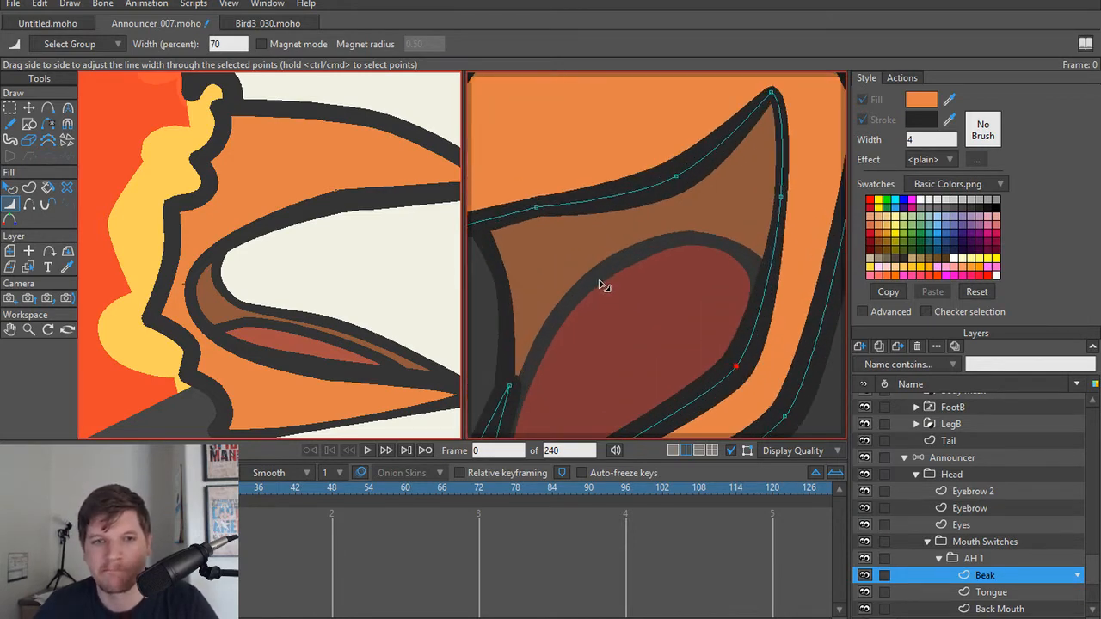
Step: Select the Tongue shape and set its stroke to the same dark outline colour as the Beak
{"action": "right_click", "coordinate": [604, 286], "text": "alt"}
{"action": "key", "text": "q"}
{"action": "left_click", "coordinate": [678, 248]}
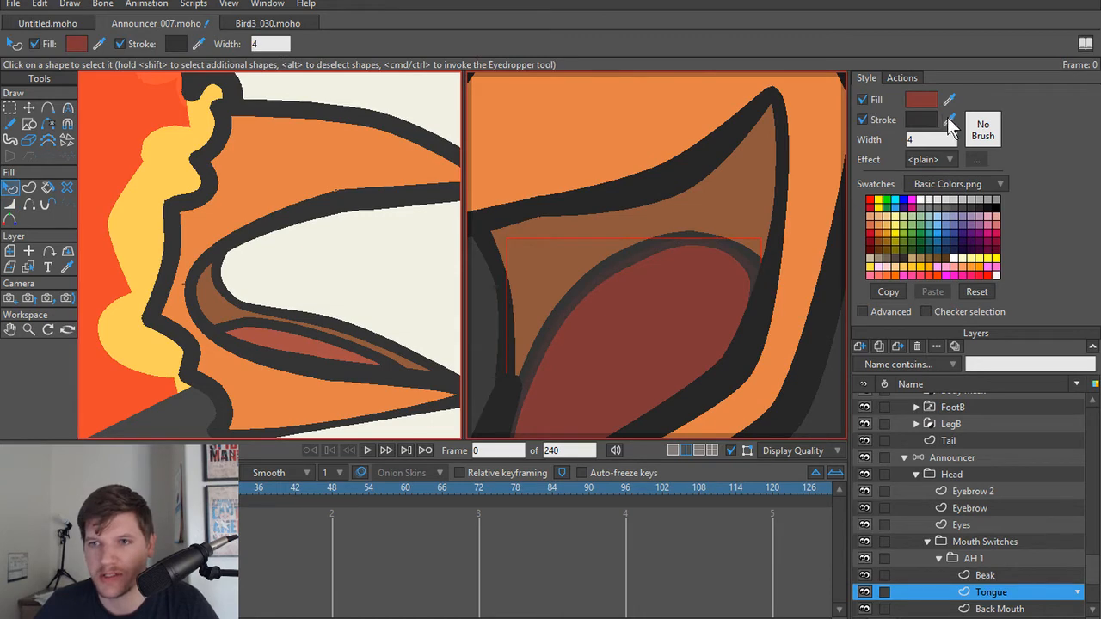
{"action": "key", "text": "t"}
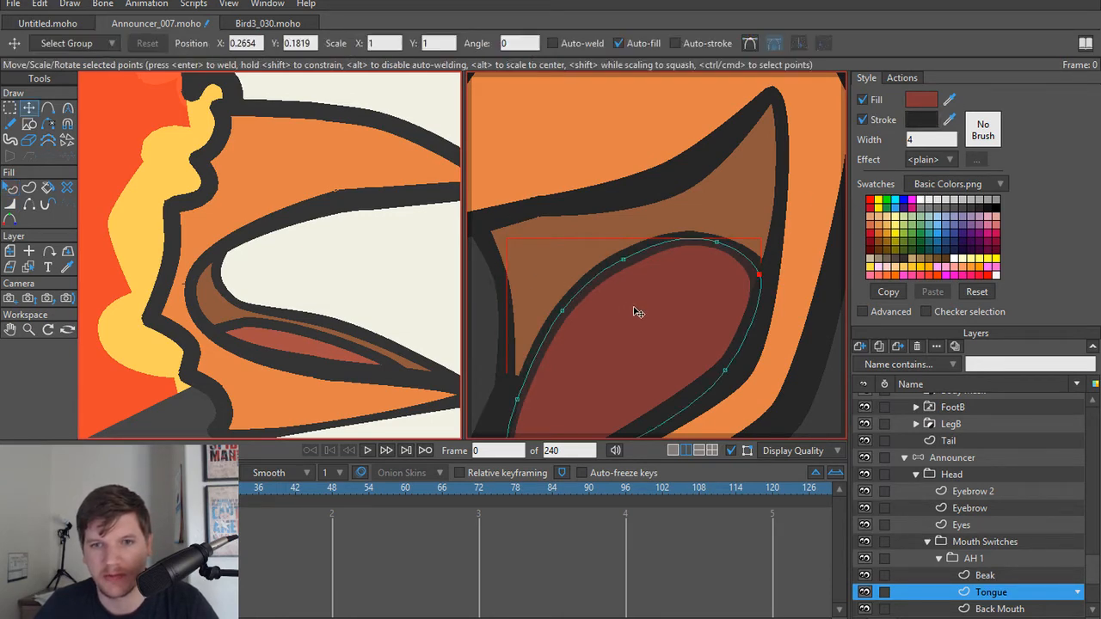
Step: Try to form a sharp notch in the Tongue's upper edge by pulling one point down into the tongue and setting its curvature to 0
{"action": "key", "text": "ctrl+a"}
{"action": "scroll", "coordinate": [614, 316], "scroll_direction": "down", "scroll_amount": 2}
{"action": "scroll", "coordinate": [614, 316], "scroll_direction": "up", "scroll_amount": 2}
{"action": "key", "text": "a"}
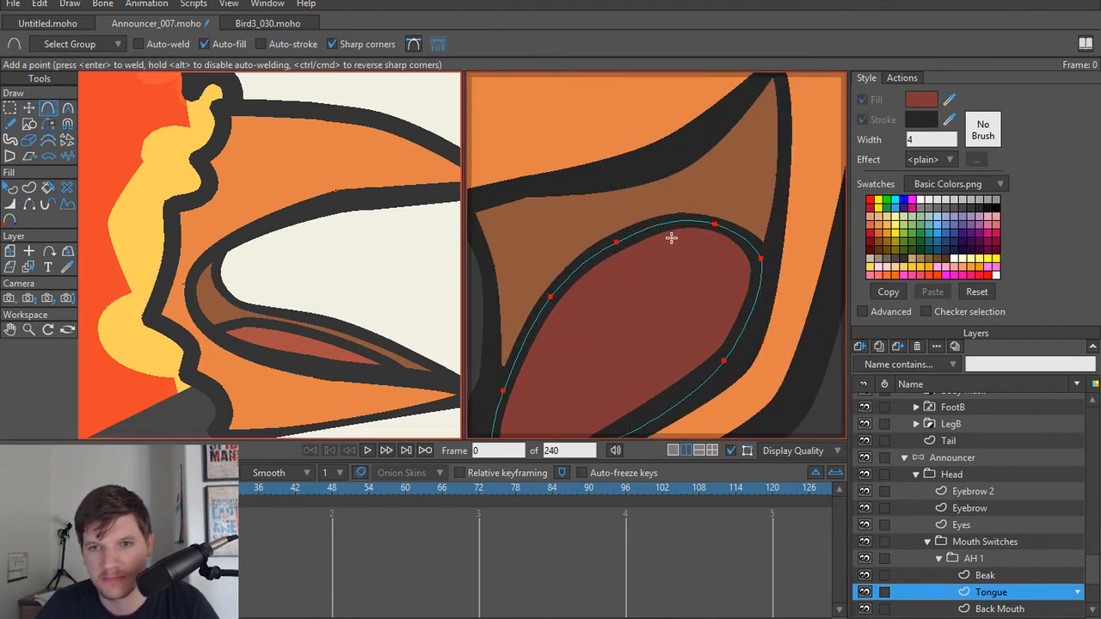
{"action": "key", "text": "t"}
{"action": "key", "text": "a"}
{"action": "key", "text": "t"}
{"action": "left_click", "coordinate": [713, 227]}
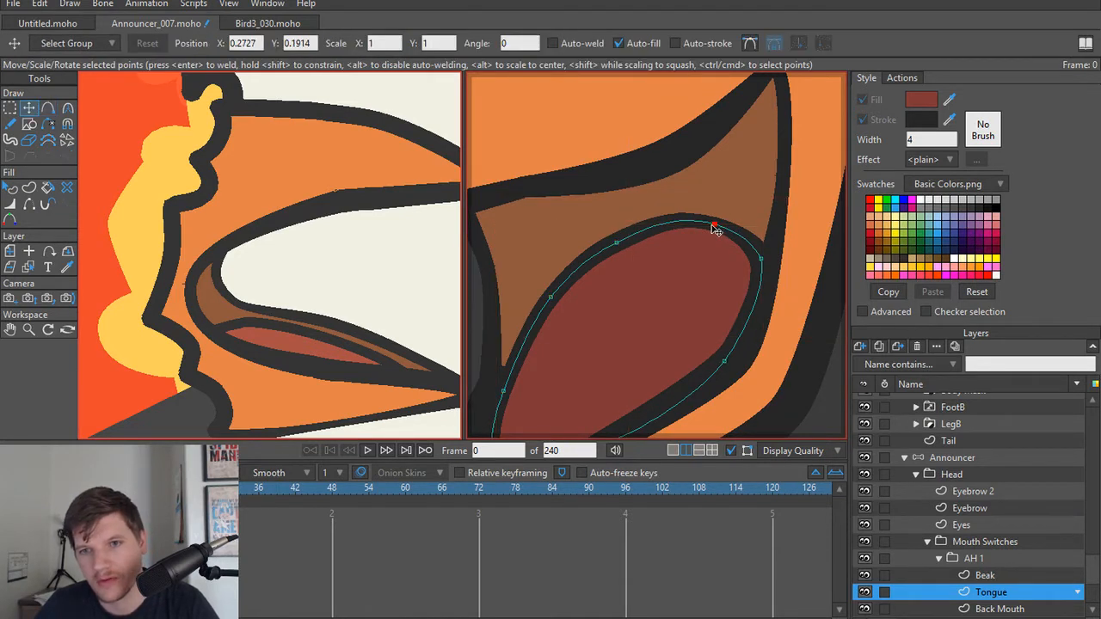
{"action": "left_click_drag", "start_coordinate": [713, 226], "coordinate": [435, 272]}
{"action": "key", "text": "c"}
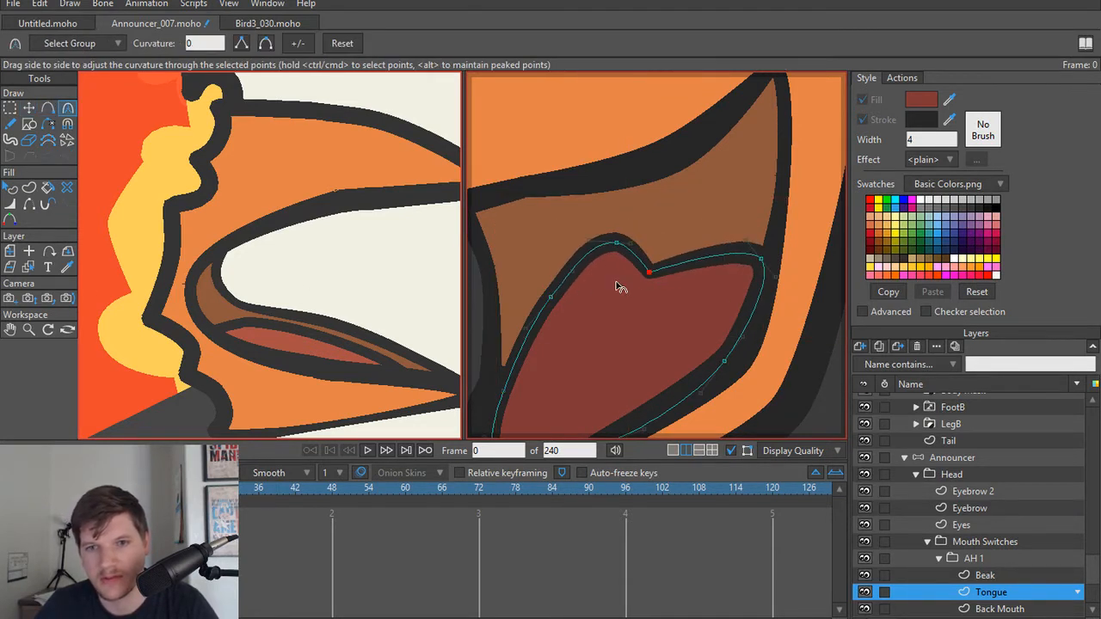
Step: Try a shallower notch by raising its point slightly, and round the adjoining tongue edge with a curvature of 0.3201
{"action": "key", "text": "t"}
{"action": "left_click_drag", "start_coordinate": [651, 274], "coordinate": [654, 260]}
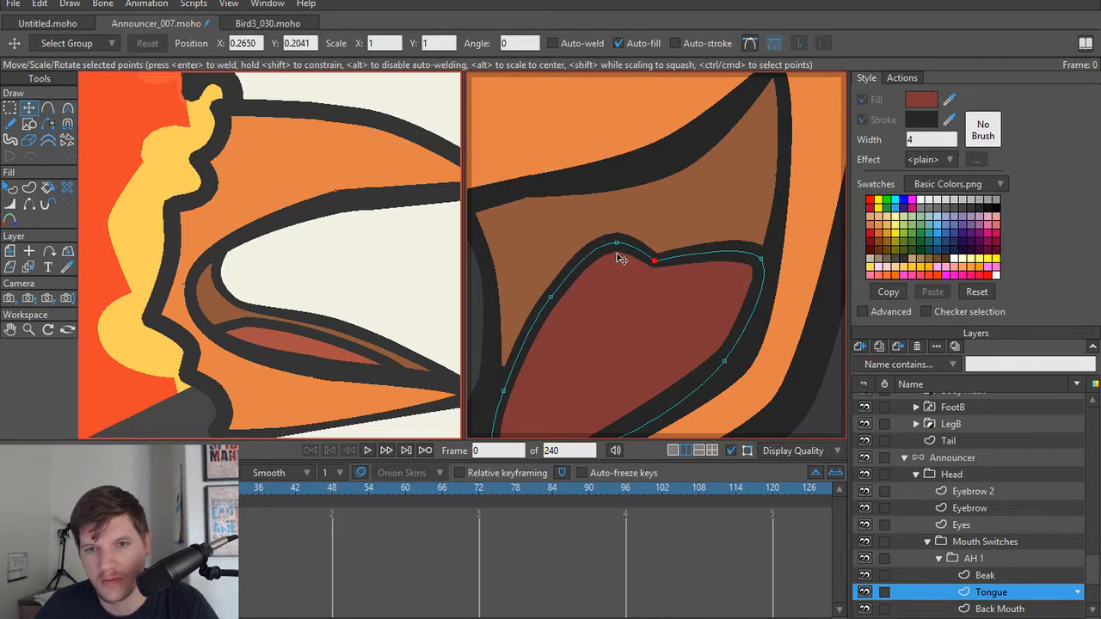
{"action": "key", "text": "c"}
{"action": "left_click_drag", "start_coordinate": [738, 251], "coordinate": [655, 236]}
{"action": "left_click", "coordinate": [639, 241]}
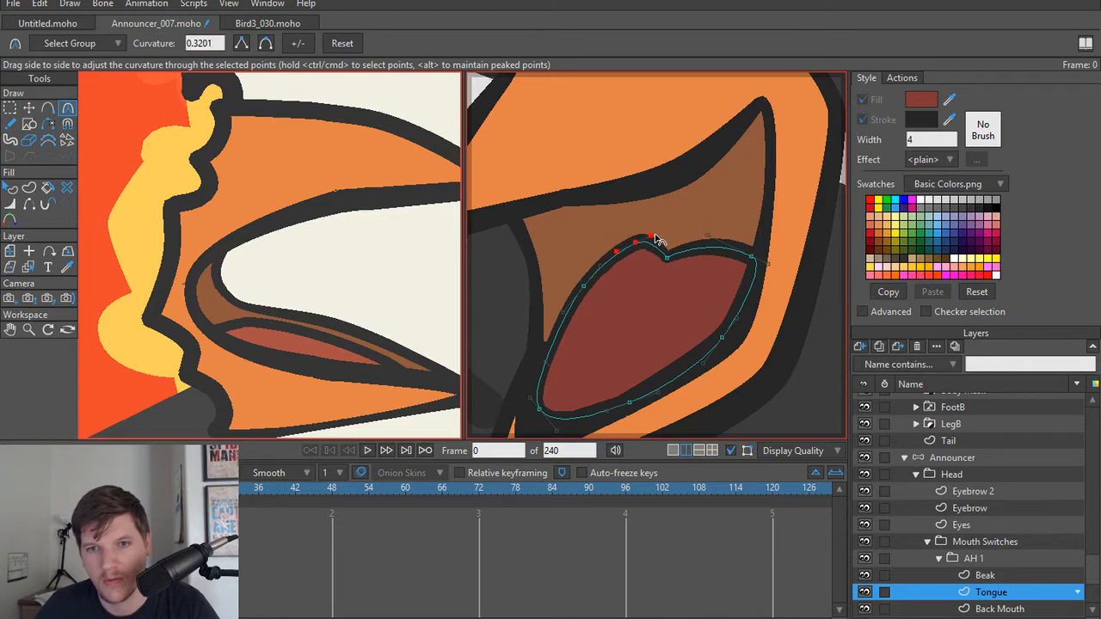
Step: Render the current frame to check the notched tongue at full-scene scale
{"action": "scroll", "coordinate": [661, 295], "scroll_direction": "down", "scroll_amount": 6}
{"action": "key", "text": "ctrl+r"}
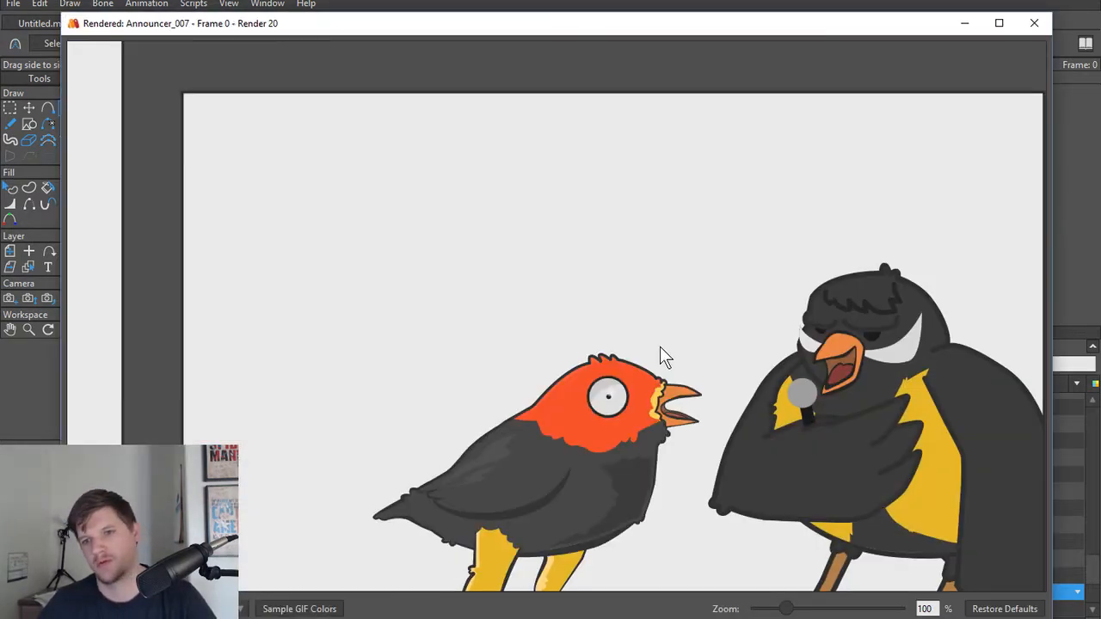
{"action": "left_click", "coordinate": [1033, 23]}
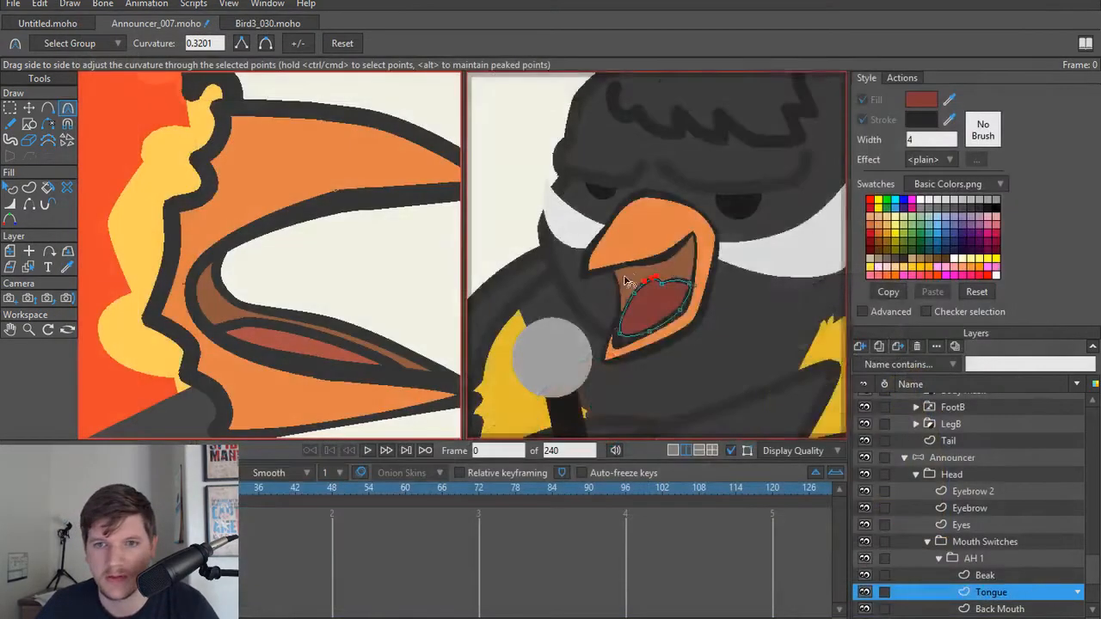
Step: Move the Tongue's notch point back up and smooth the three upper-edge points into a rounded top
{"action": "scroll", "coordinate": [655, 303], "scroll_direction": "up", "scroll_amount": 8}
{"action": "key", "text": "t"}
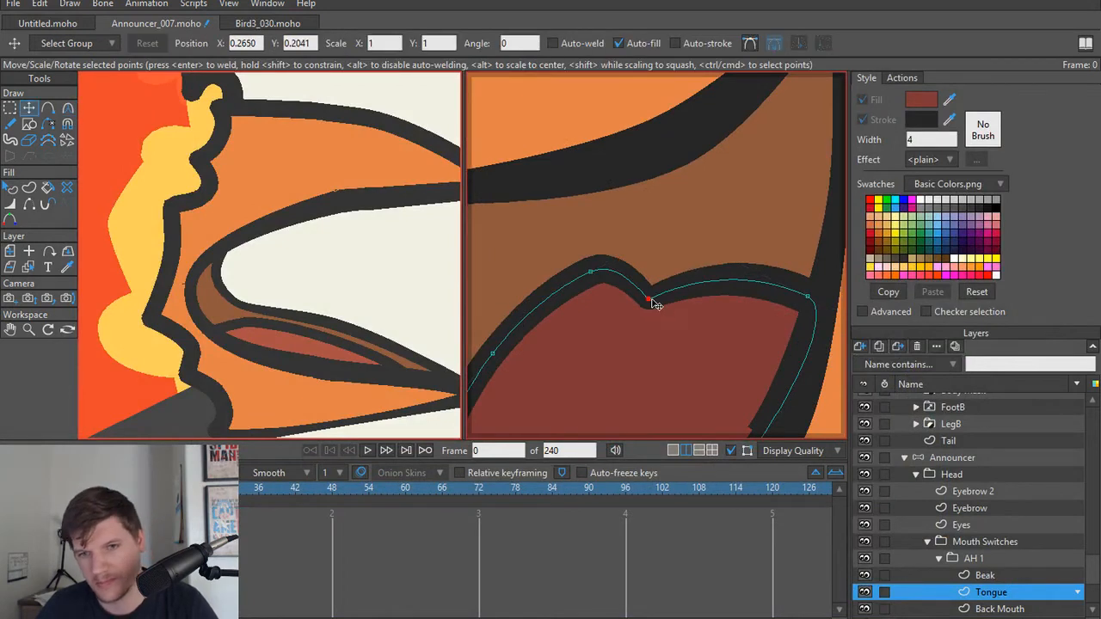
{"action": "left_click_drag", "start_coordinate": [656, 303], "coordinate": [692, 247]}
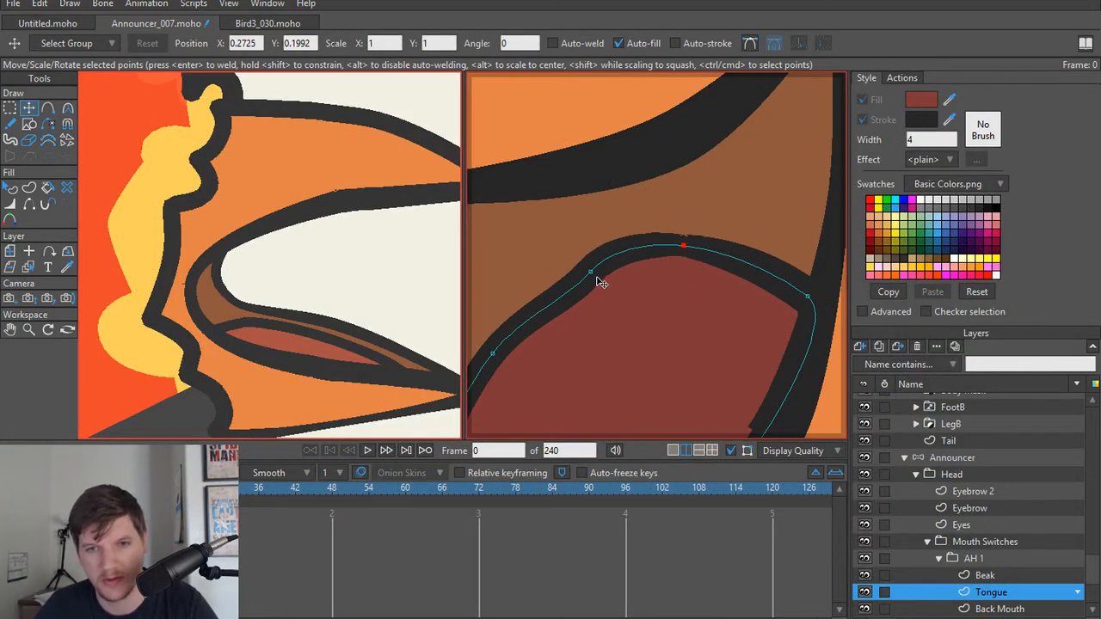
{"action": "key", "text": "g"}
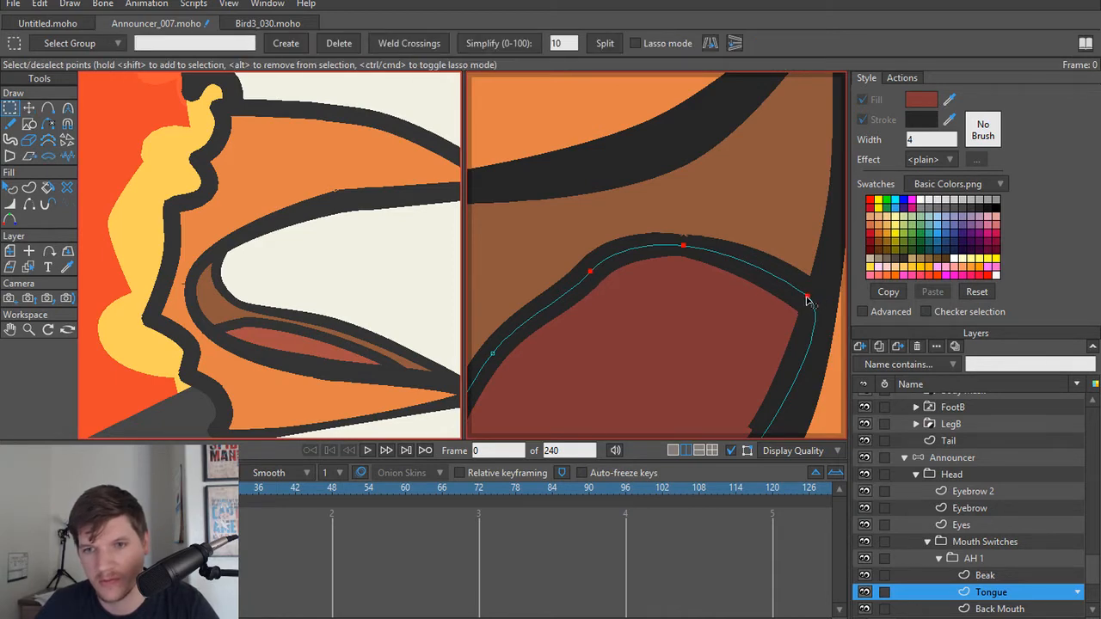
{"action": "key", "text": "c"}
{"action": "left_click", "coordinate": [266, 44]}
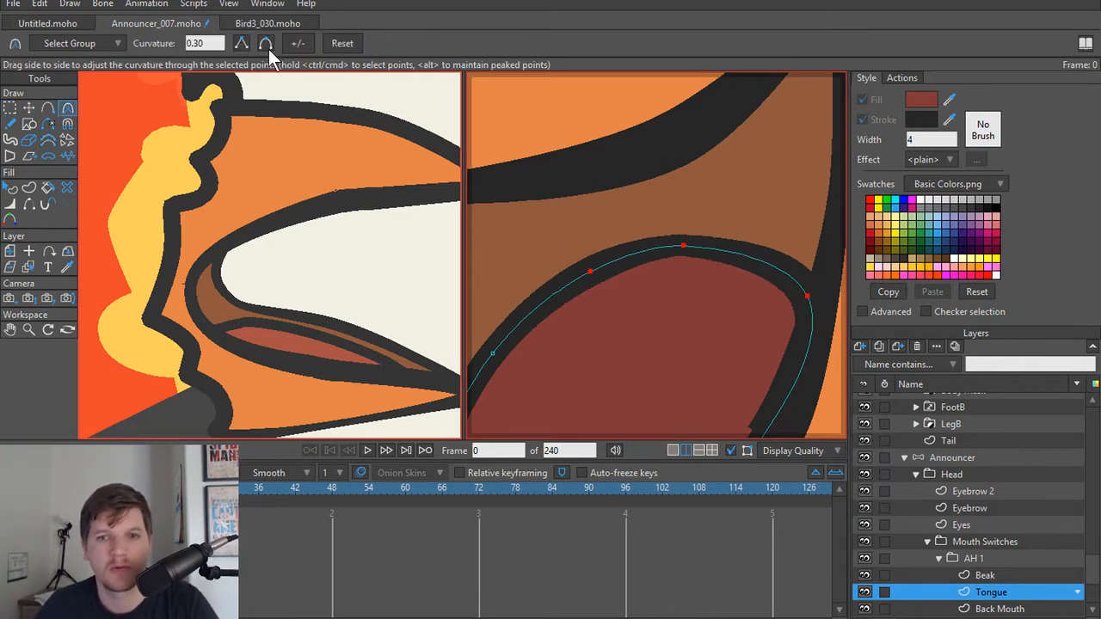
Step: Render the current frame to check the rounded tongue inside the announcer's beak
{"action": "scroll", "coordinate": [640, 299], "scroll_direction": "down", "scroll_amount": 5}
{"action": "key", "text": "t"}
{"action": "key", "text": "ctrl+r"}
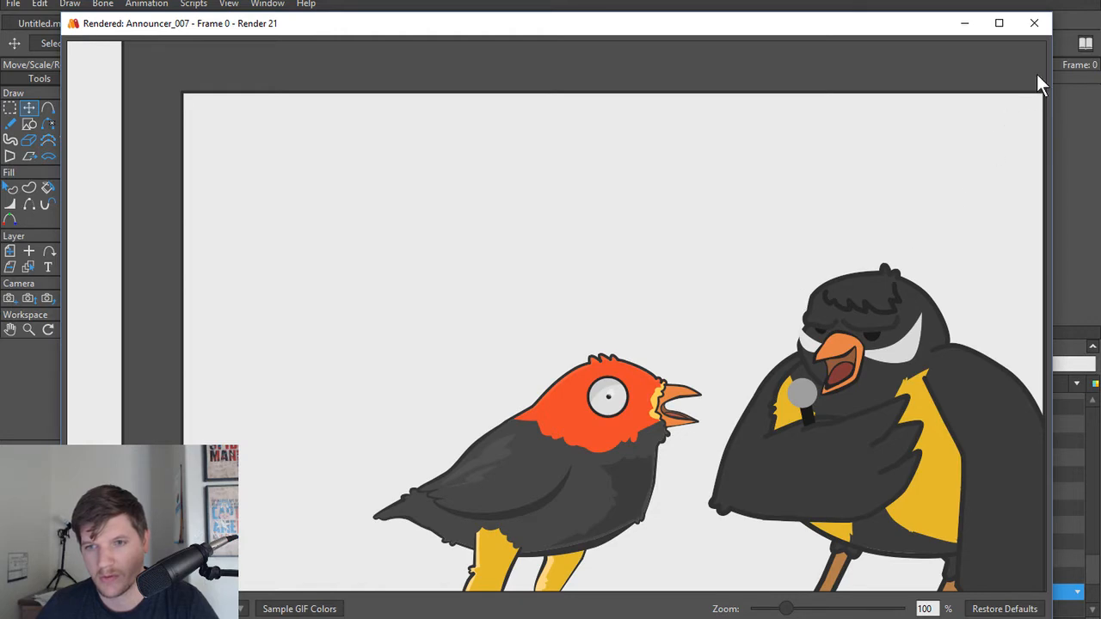
{"action": "left_click", "coordinate": [1039, 23]}
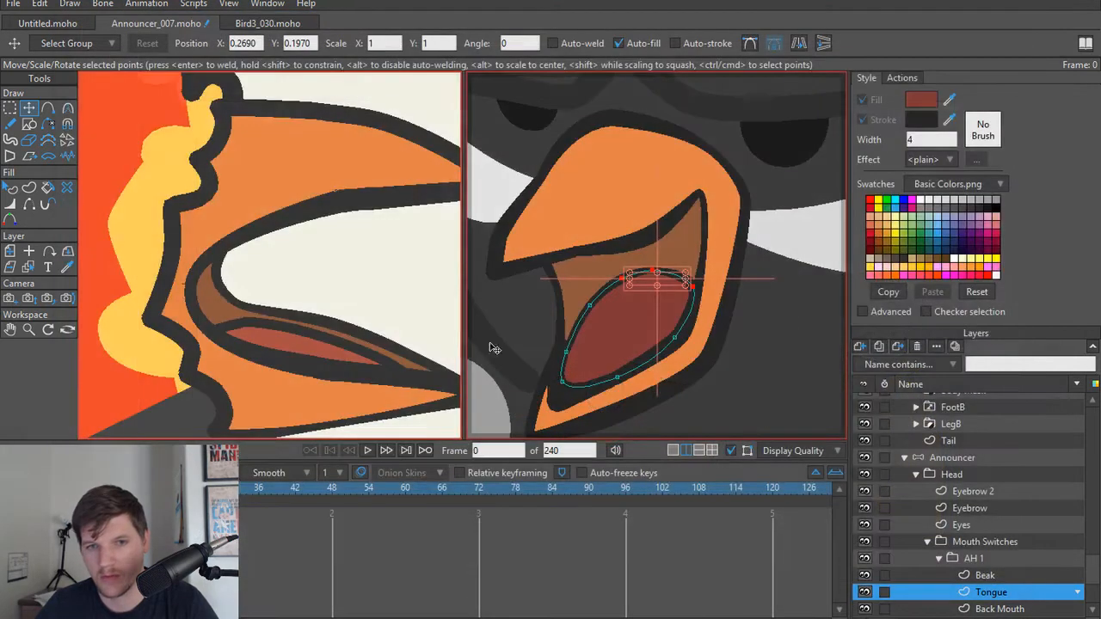
Step: Pull the Back Mouth's front edge points inward between the beak halves to deepen its curve, and check it in a frame render
{"action": "scroll", "coordinate": [569, 315], "scroll_direction": "up", "scroll_amount": 3}
{"action": "left_click_drag", "start_coordinate": [587, 326], "coordinate": [590, 362]}
{"action": "right_click", "coordinate": [578, 322], "text": "alt"}
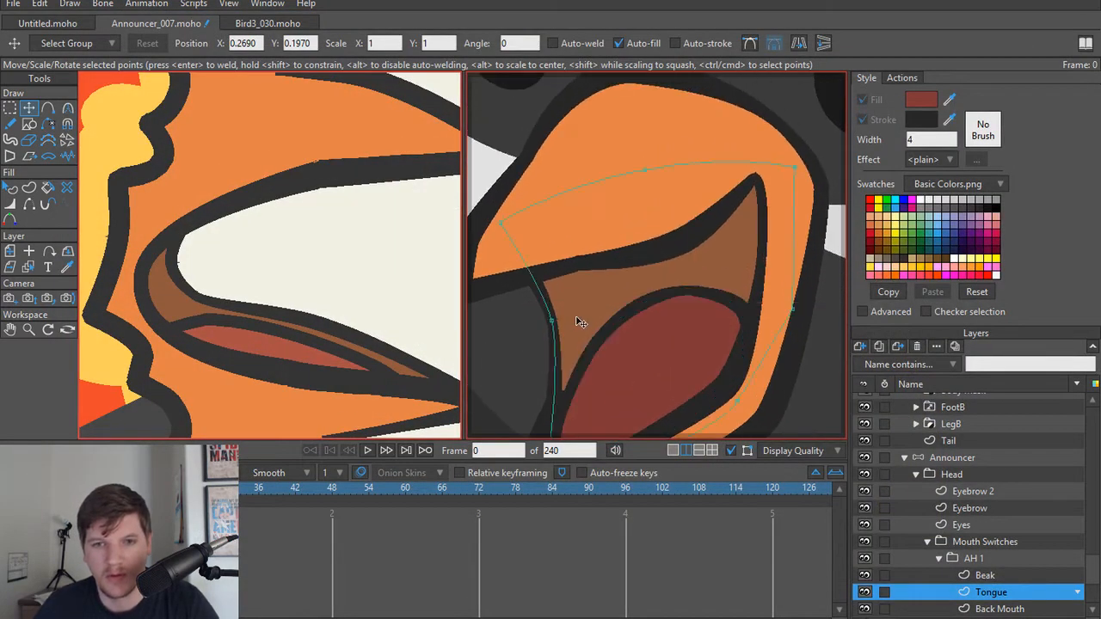
{"action": "left_click", "coordinate": [576, 323]}
{"action": "left_click_drag", "start_coordinate": [556, 326], "coordinate": [588, 311]}
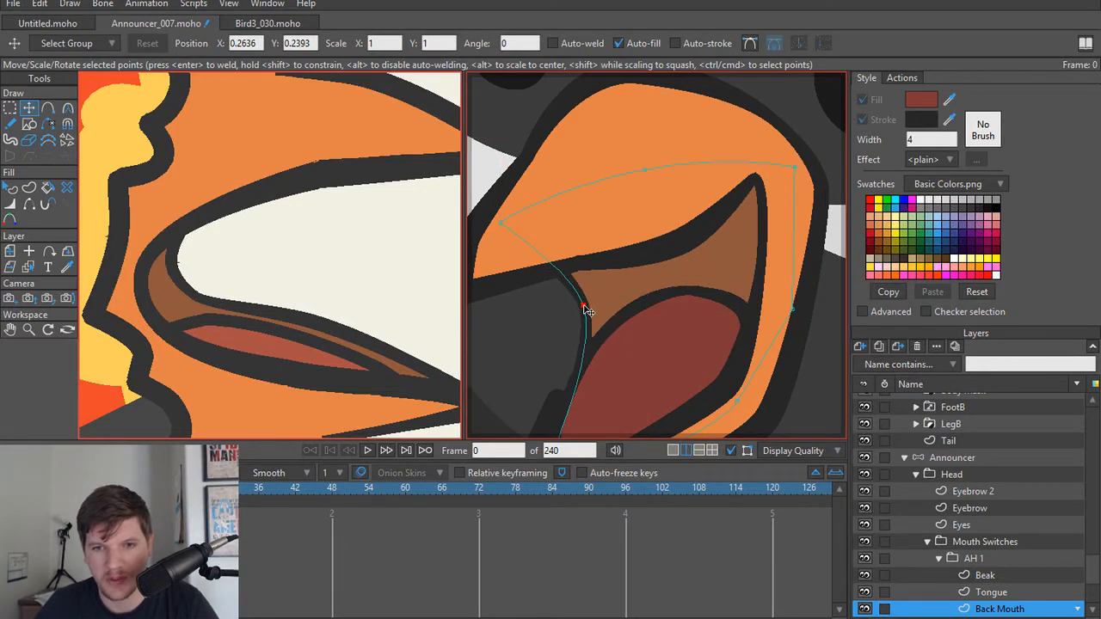
{"action": "left_click_drag", "start_coordinate": [504, 230], "coordinate": [543, 219]}
{"action": "scroll", "coordinate": [600, 303], "scroll_direction": "down", "scroll_amount": 4}
{"action": "left_click_drag", "start_coordinate": [580, 393], "coordinate": [582, 321]}
{"action": "scroll", "coordinate": [582, 357], "scroll_direction": "up", "scroll_amount": 2}
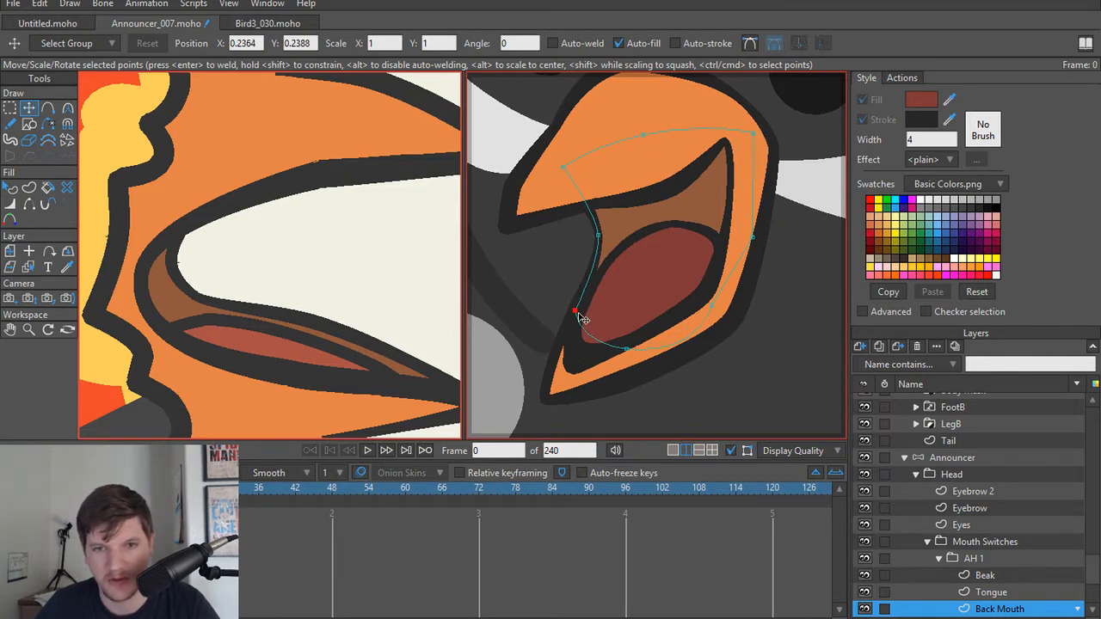
{"action": "key", "text": "ctrl+r"}
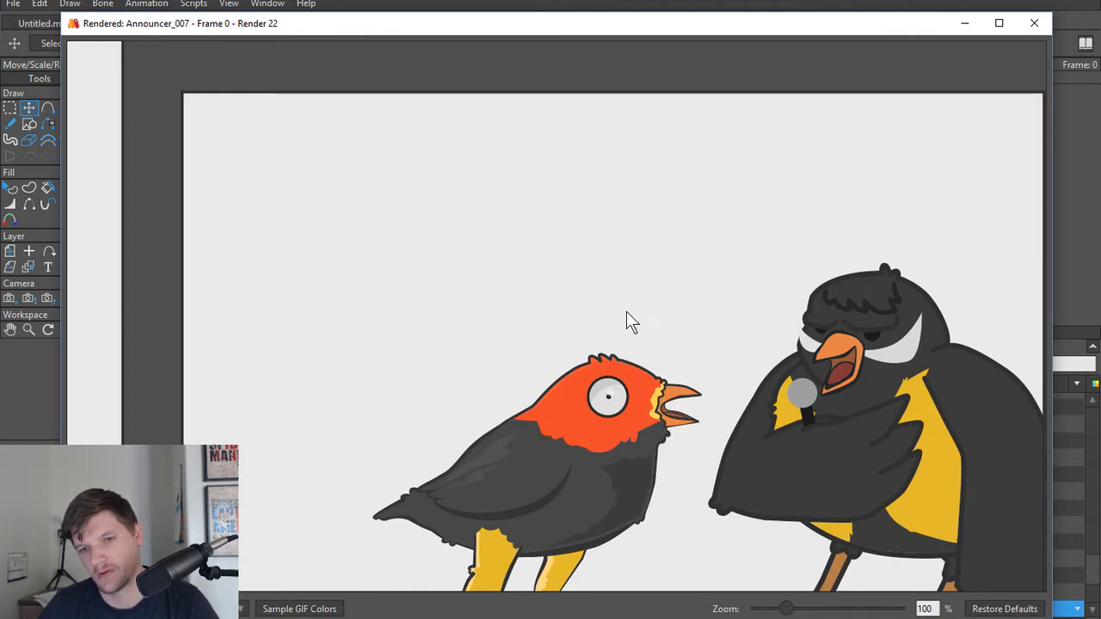
{"action": "left_click", "coordinate": [1040, 29]}
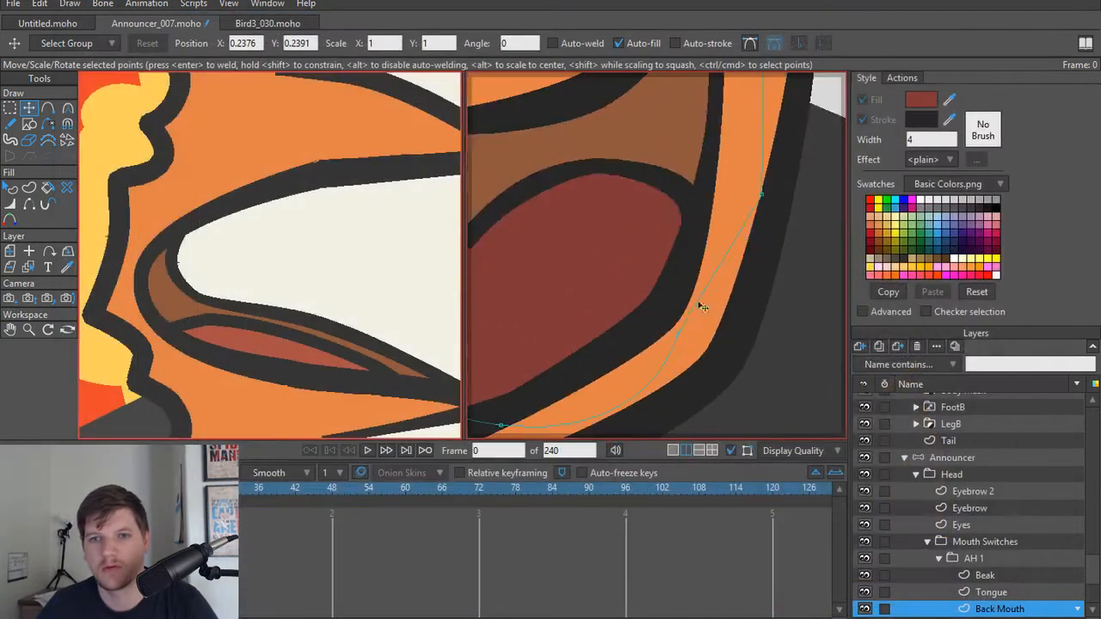
Step: Set the Beak's line width to 34% at the upper inner point before the mouth corner and 88% at the top point
{"action": "left_click_drag", "start_coordinate": [600, 236], "coordinate": [651, 387]}
{"action": "key", "text": "w"}
{"action": "right_click", "coordinate": [636, 248], "text": "alt"}
{"action": "key", "text": "t"}
{"action": "left_click", "coordinate": [637, 245]}
{"action": "key", "text": "w"}
{"action": "left_click_drag", "start_coordinate": [639, 243], "coordinate": [629, 241]}
{"action": "scroll", "coordinate": [633, 258], "scroll_direction": "down", "scroll_amount": 5}
{"action": "scroll", "coordinate": [616, 303], "scroll_direction": "up", "scroll_amount": 3}
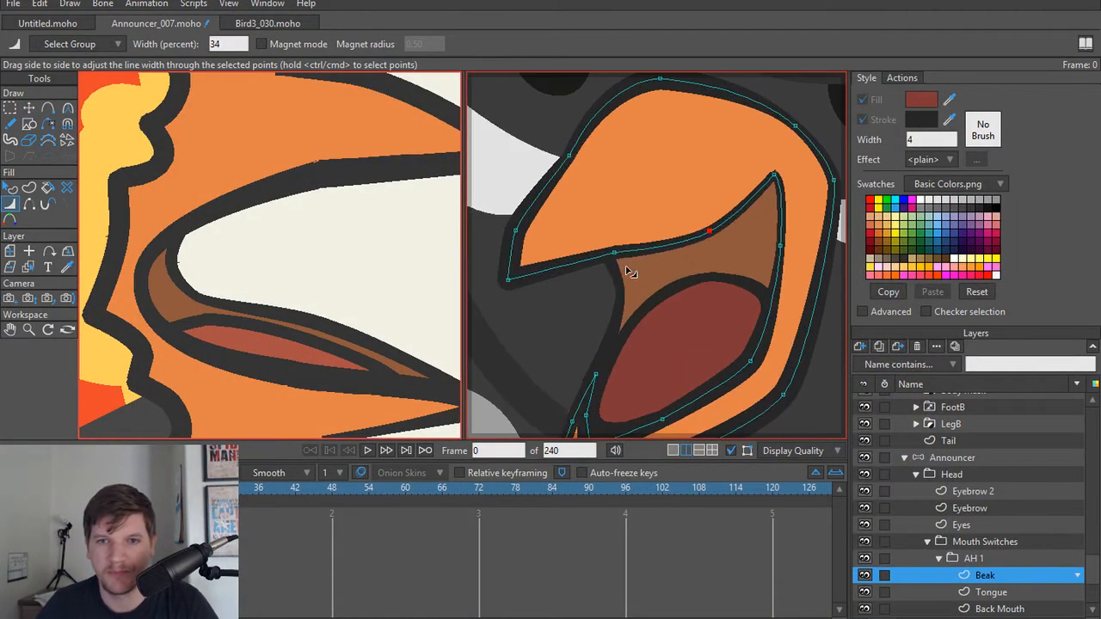
{"action": "mouse_move", "coordinate": [650, 113]}
{"action": "left_mouse_down"}
{"action": "mouse_move", "coordinate": [676, 115]}
{"action": "mouse_move", "coordinate": [667, 123]}
{"action": "left_mouse_up"}
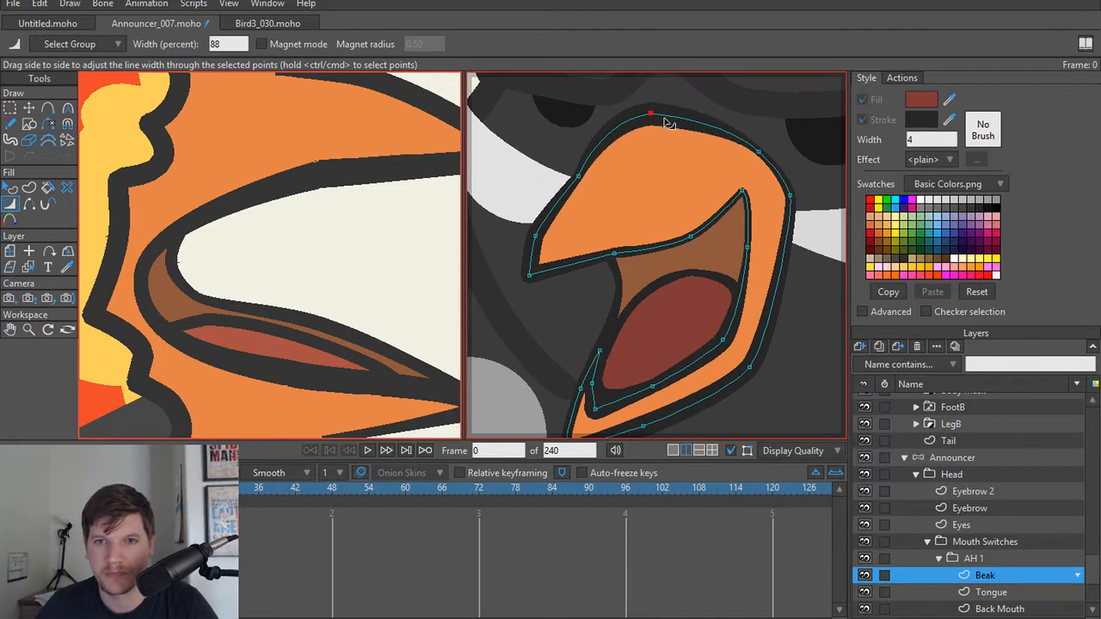
Step: Render the current frame to check the beak's adjusted outline widths
{"action": "scroll", "coordinate": [630, 301], "scroll_direction": "up", "scroll_amount": 1}
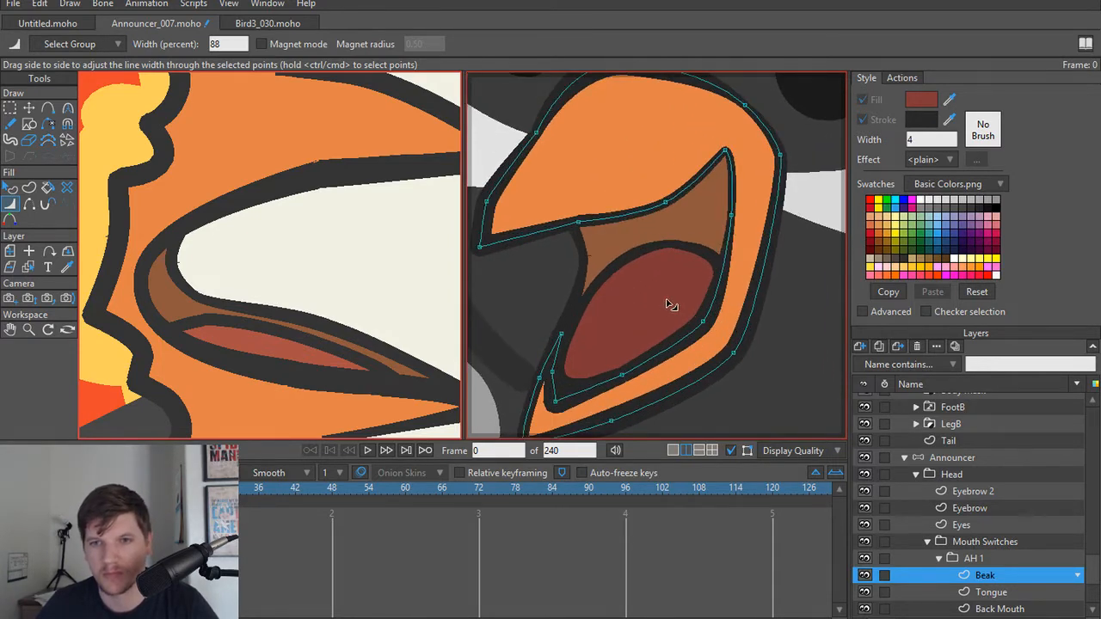
{"action": "key", "text": "ctrl+r"}
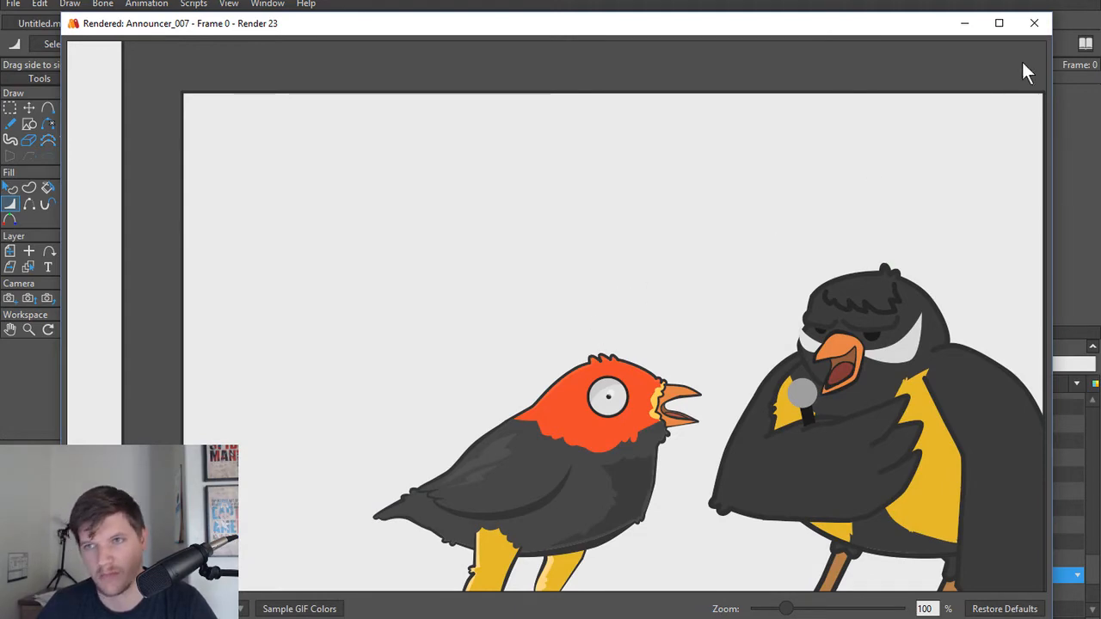
{"action": "left_click", "coordinate": [1034, 23]}
{"action": "scroll", "coordinate": [627, 341], "scroll_direction": "down", "scroll_amount": 1}
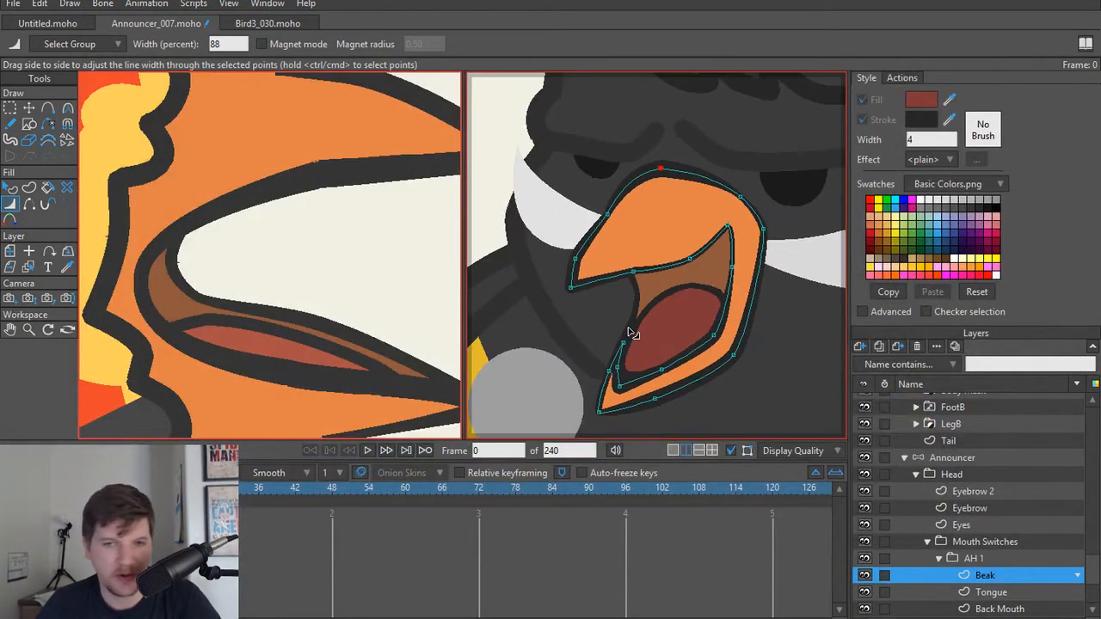
Step: Rename the AH 1 mouth group inside Mouth Switches as AH 3
{"action": "scroll", "coordinate": [996, 529], "scroll_direction": "down", "scroll_amount": 1}
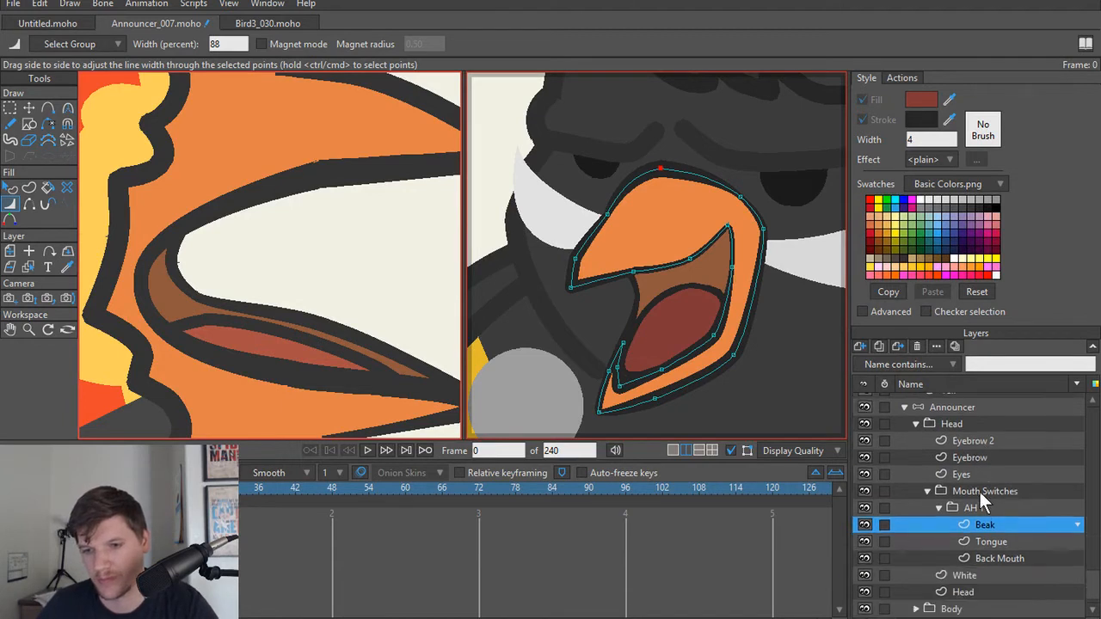
{"action": "left_click", "coordinate": [979, 534]}
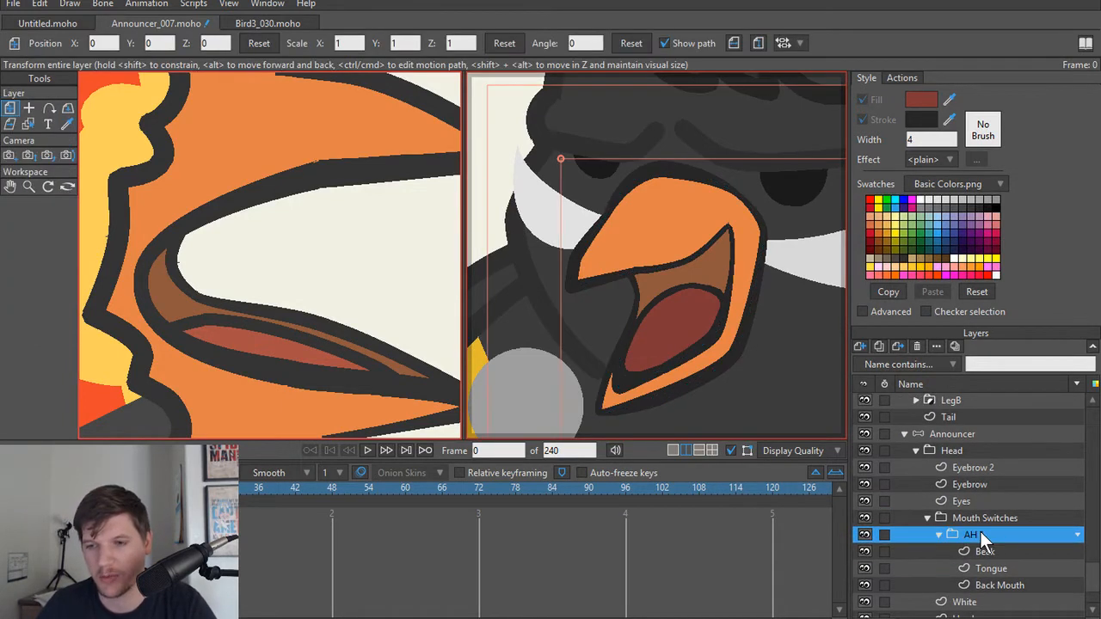
{"action": "double_click", "coordinate": [980, 531]}
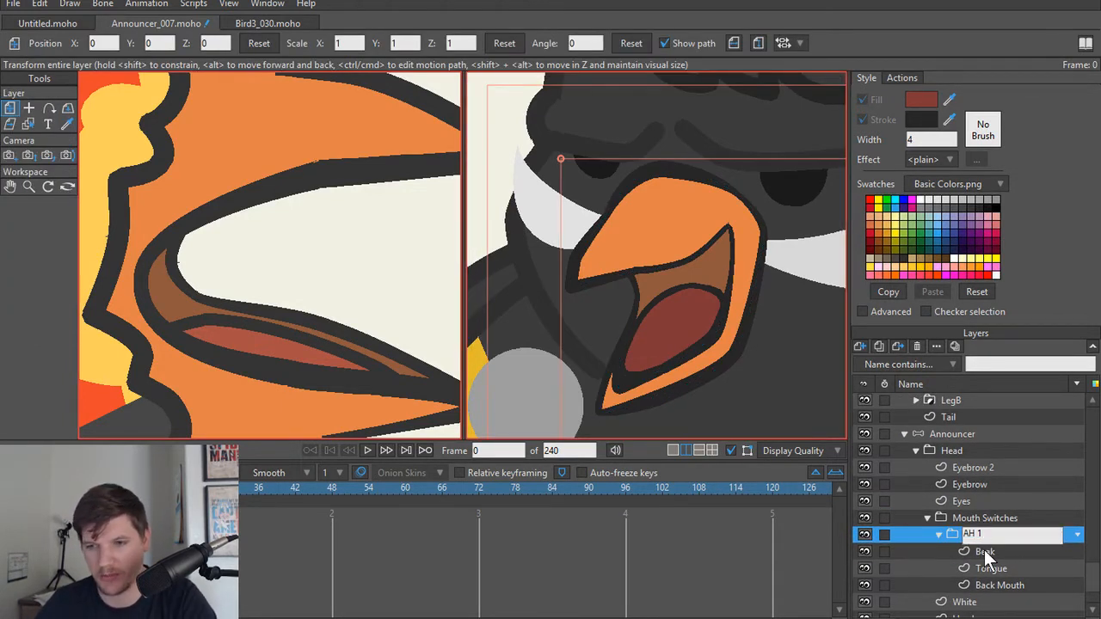
{"action": "type", "text": "3"}
{"action": "key", "text": "Return"}
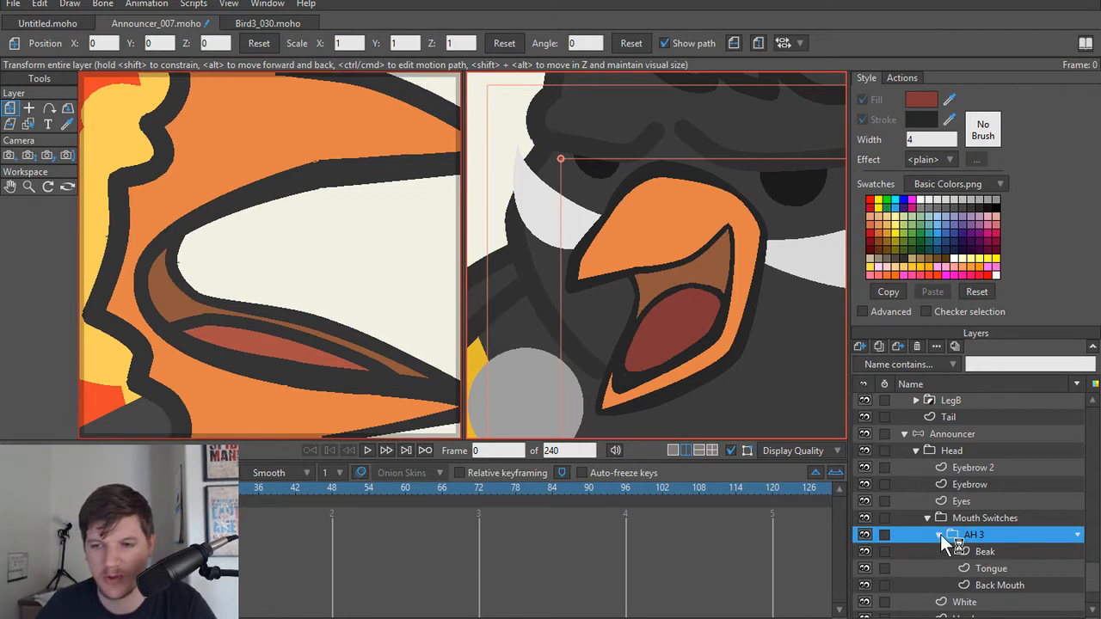
Step: Reshape the Beak's top edge by lowering its uppermost point slightly, adjust the line width, and check the result in a frame render
{"action": "scroll", "coordinate": [677, 242], "scroll_direction": "up", "scroll_amount": 4}
{"action": "scroll", "coordinate": [676, 261], "scroll_direction": "down", "scroll_amount": 3}
{"action": "scroll", "coordinate": [665, 283], "scroll_direction": "down", "scroll_amount": 2}
{"action": "left_click_drag", "start_coordinate": [663, 297], "coordinate": [677, 361]}
{"action": "scroll", "coordinate": [671, 345], "scroll_direction": "up", "scroll_amount": 3}
{"action": "left_click_drag", "start_coordinate": [613, 250], "coordinate": [616, 265]}
{"action": "right_click", "coordinate": [599, 246], "text": "alt"}
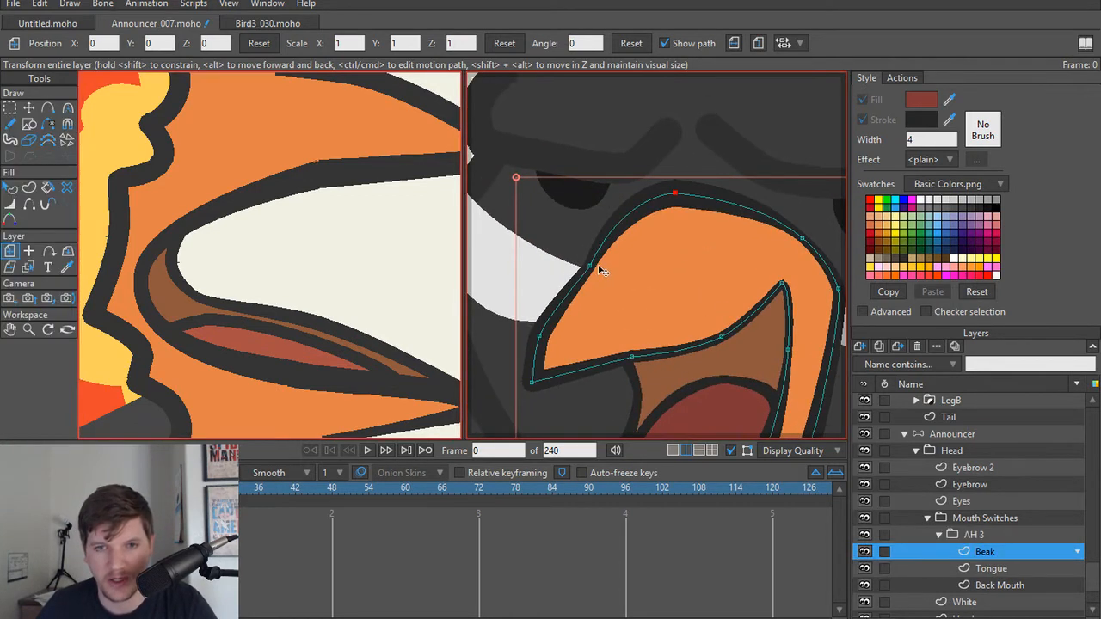
{"action": "key", "text": "t"}
{"action": "left_click_drag", "start_coordinate": [676, 197], "coordinate": [668, 221]}
{"action": "key", "text": "w"}
{"action": "key", "text": "ctrl+r"}
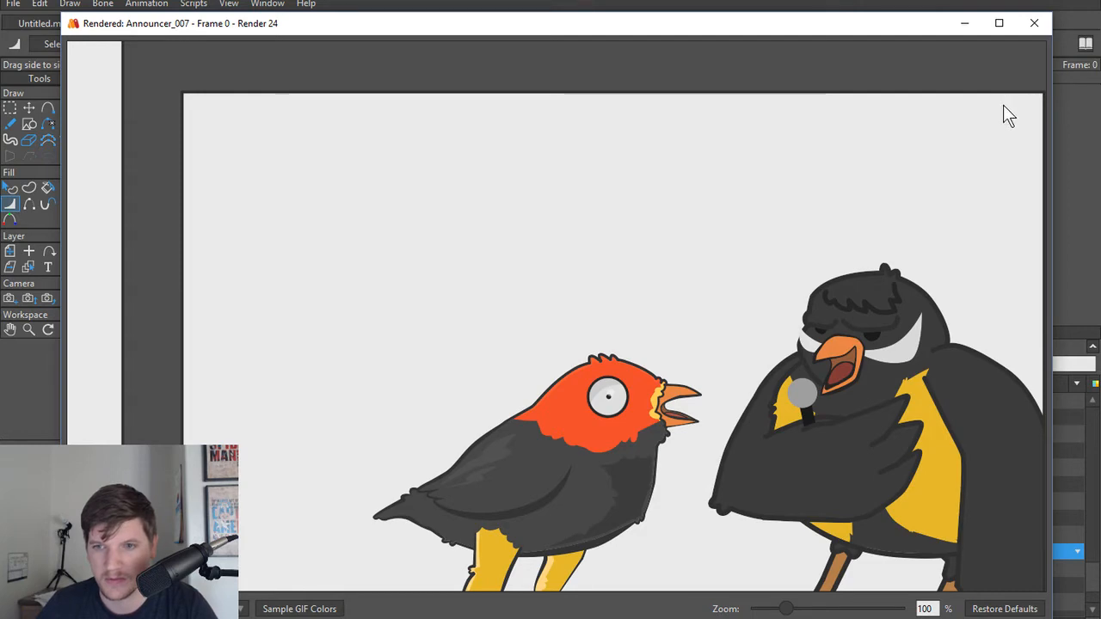
{"action": "left_click", "coordinate": [1033, 23]}
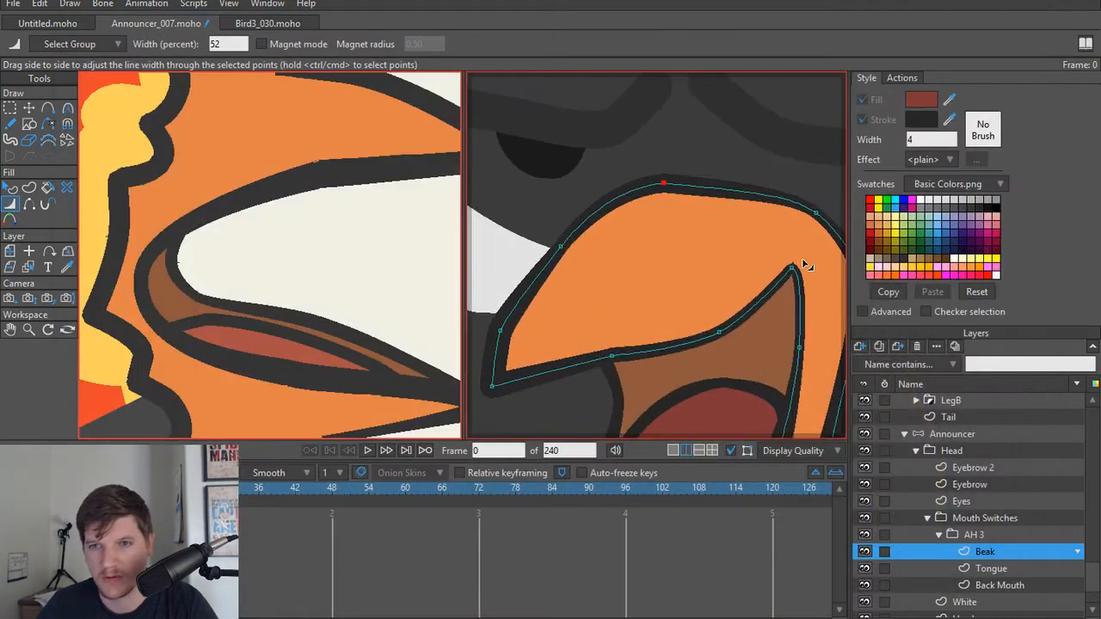
Step: Lower the Beak's inner mouth corner point and smooth it into a rounded corner with a curvature of 0.30
{"action": "key", "text": "t"}
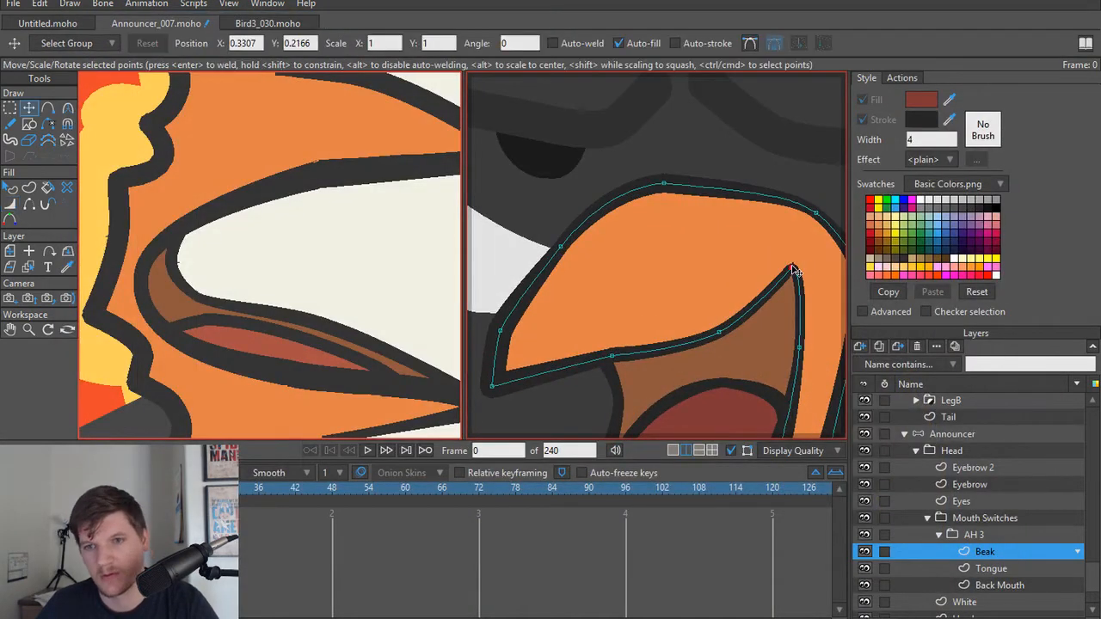
{"action": "left_click_drag", "start_coordinate": [793, 268], "coordinate": [776, 361]}
{"action": "key", "text": "c"}
{"action": "left_click", "coordinate": [264, 44]}
{"action": "scroll", "coordinate": [808, 351], "scroll_direction": "down", "scroll_amount": 2}
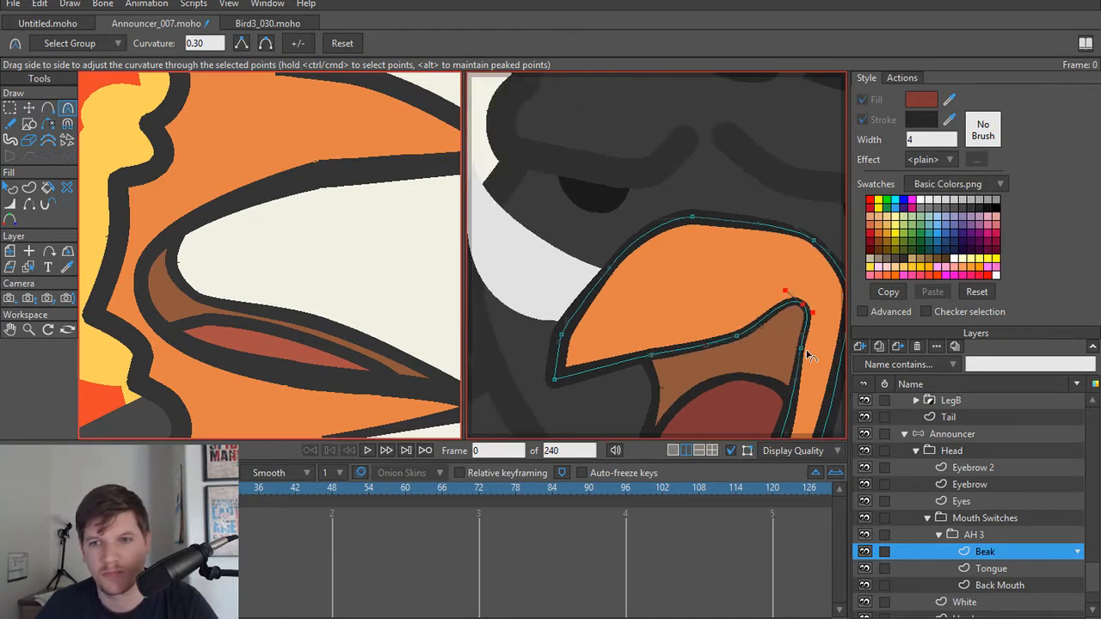
{"action": "left_click_drag", "start_coordinate": [721, 340], "coordinate": [582, 319]}
Step: Delete the Beak point just below the inner mouth corner, reshape the corner into a sharp peak with a curved lower side, and render the frame
{"action": "scroll", "coordinate": [583, 319], "scroll_direction": "up", "scroll_amount": 2}
{"action": "key", "text": "t"}
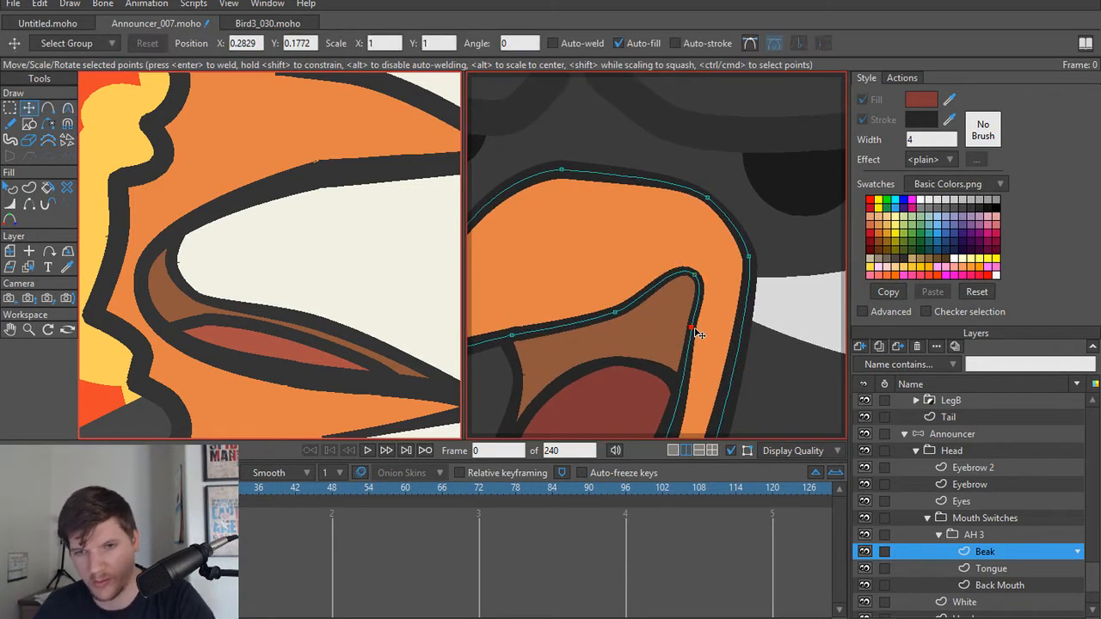
{"action": "key", "text": "Delete"}
{"action": "scroll", "coordinate": [694, 293], "scroll_direction": "down", "scroll_amount": 1}
{"action": "scroll", "coordinate": [697, 257], "scroll_direction": "up", "scroll_amount": 1}
{"action": "left_click_drag", "start_coordinate": [698, 303], "coordinate": [660, 228]}
{"action": "left_click", "coordinate": [695, 230]}
{"action": "key", "text": "c"}
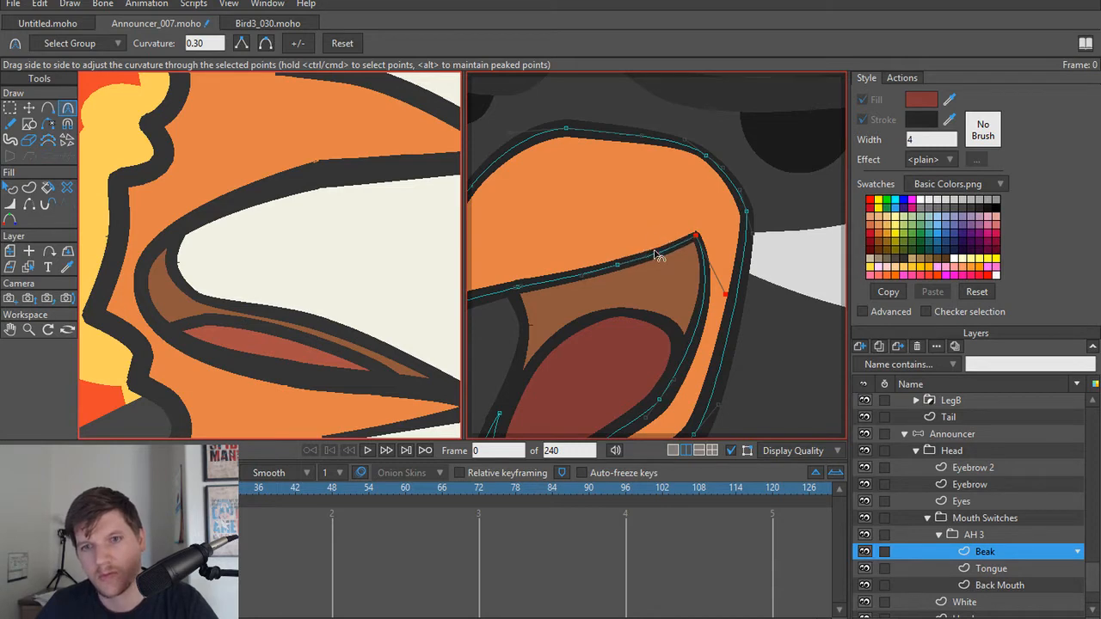
{"action": "key", "text": "ctrl+r"}
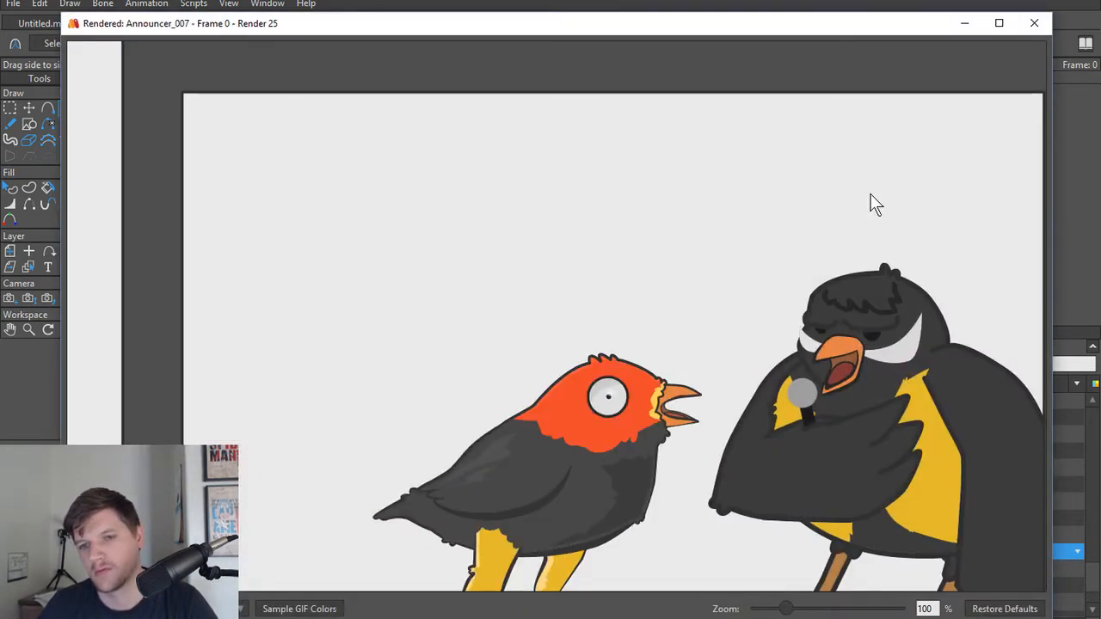
{"action": "left_click", "coordinate": [1034, 23]}
Step: Lower the Beak's inner upper edge point before the mouth corner so the edge curves downward, and check it in a frame render
{"action": "scroll", "coordinate": [543, 339], "scroll_direction": "down", "scroll_amount": 6}
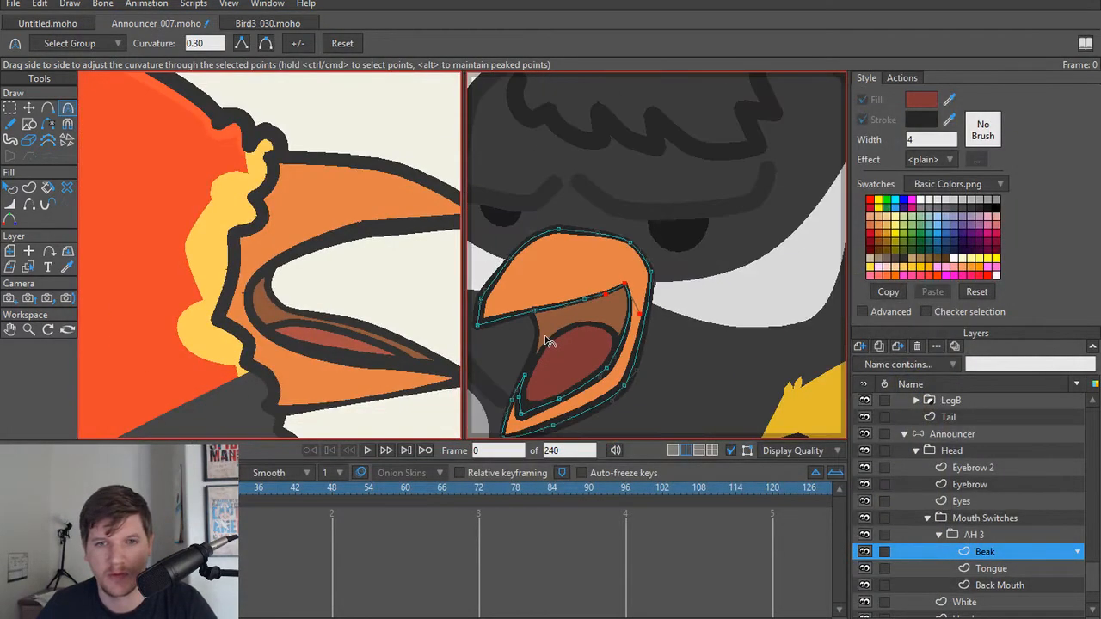
{"action": "scroll", "coordinate": [543, 340], "scroll_direction": "up", "scroll_amount": 7}
{"action": "left_click_drag", "start_coordinate": [543, 339], "coordinate": [562, 352]}
{"action": "scroll", "coordinate": [593, 357], "scroll_direction": "up", "scroll_amount": 1}
{"action": "key", "text": "t"}
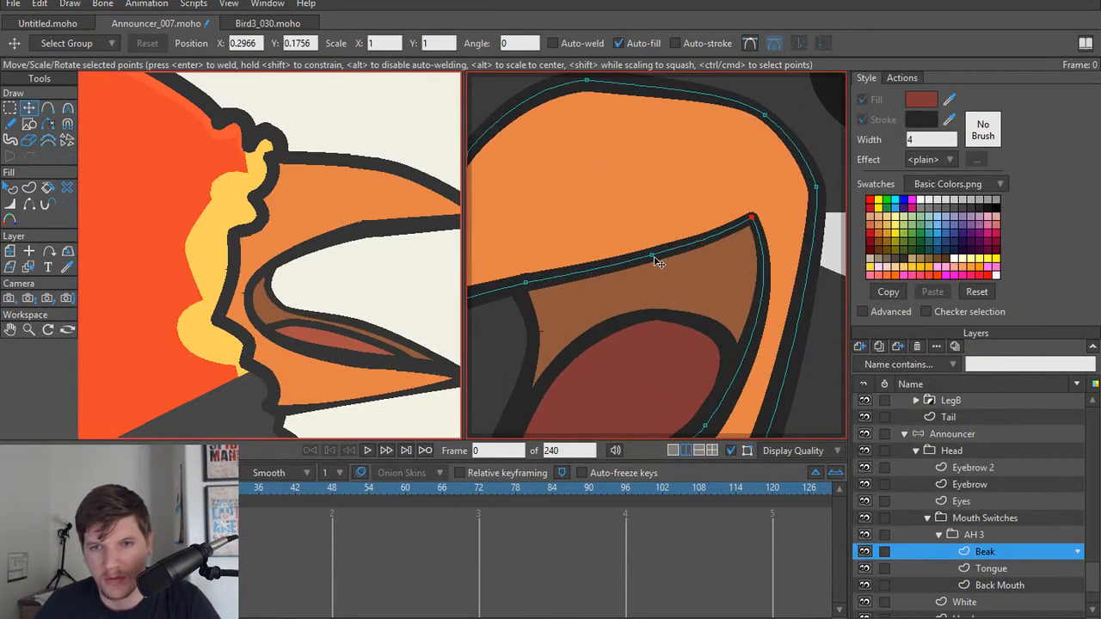
{"action": "left_click", "coordinate": [655, 257]}
{"action": "scroll", "coordinate": [662, 292], "scroll_direction": "down", "scroll_amount": 2}
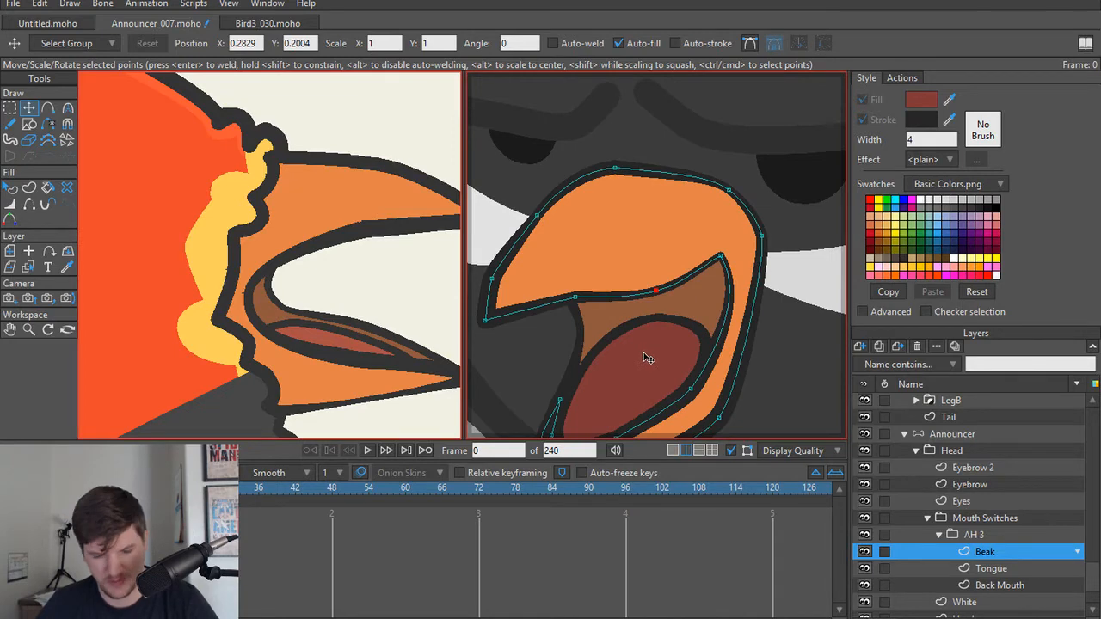
{"action": "key", "text": "ctrl+r"}
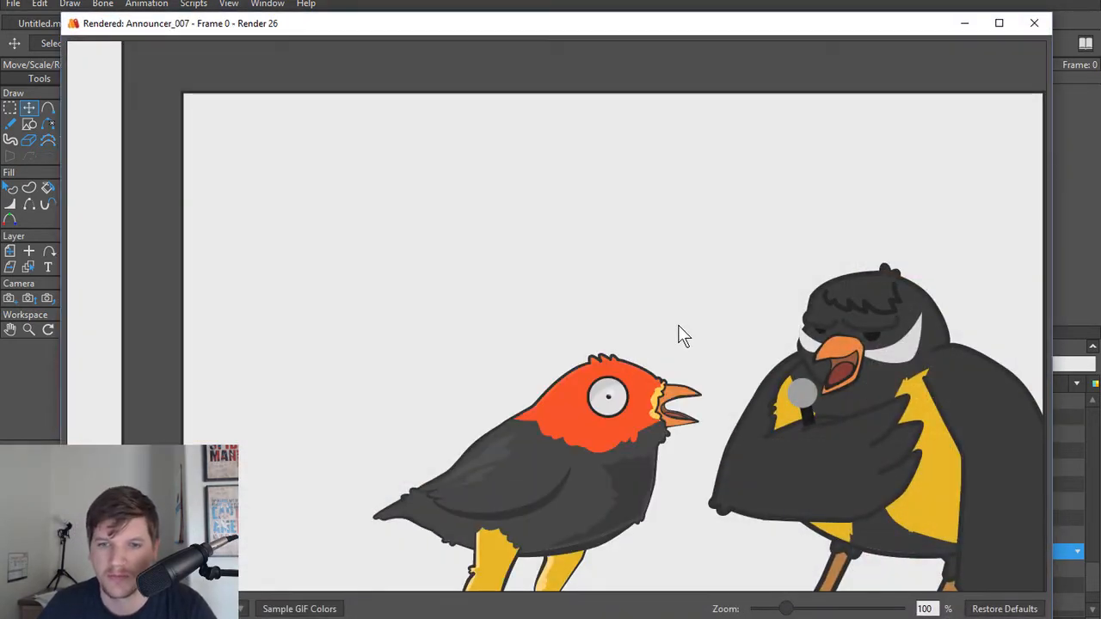
{"action": "left_click", "coordinate": [1035, 27]}
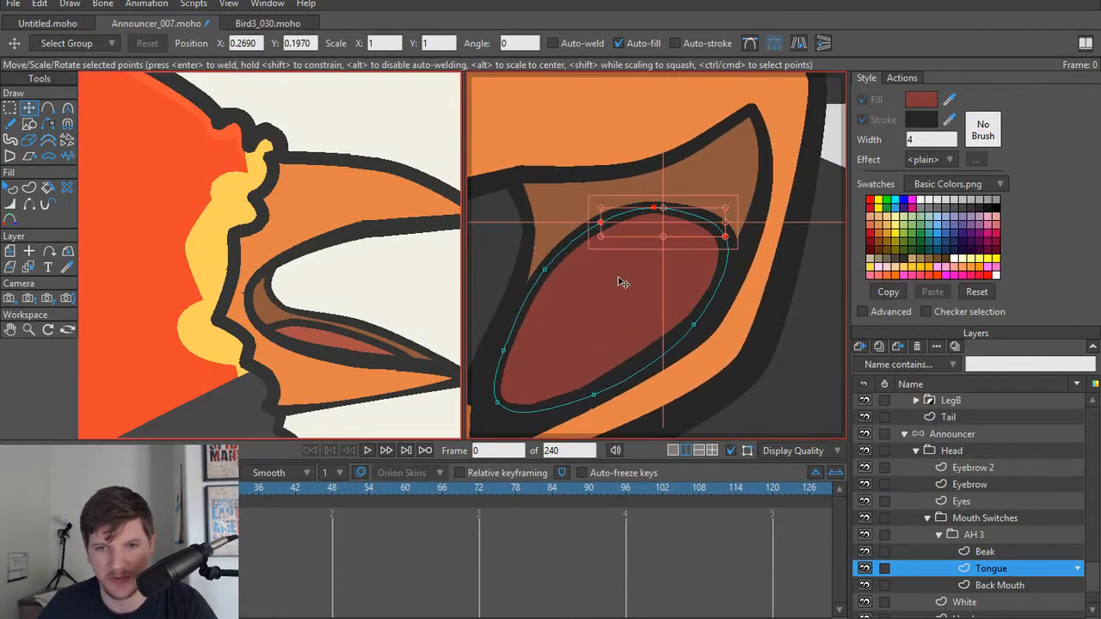
Step: Move the entire Tongue shape lower into the bottom half of the beak and render the frame
{"action": "key", "text": "ctrl+a"}
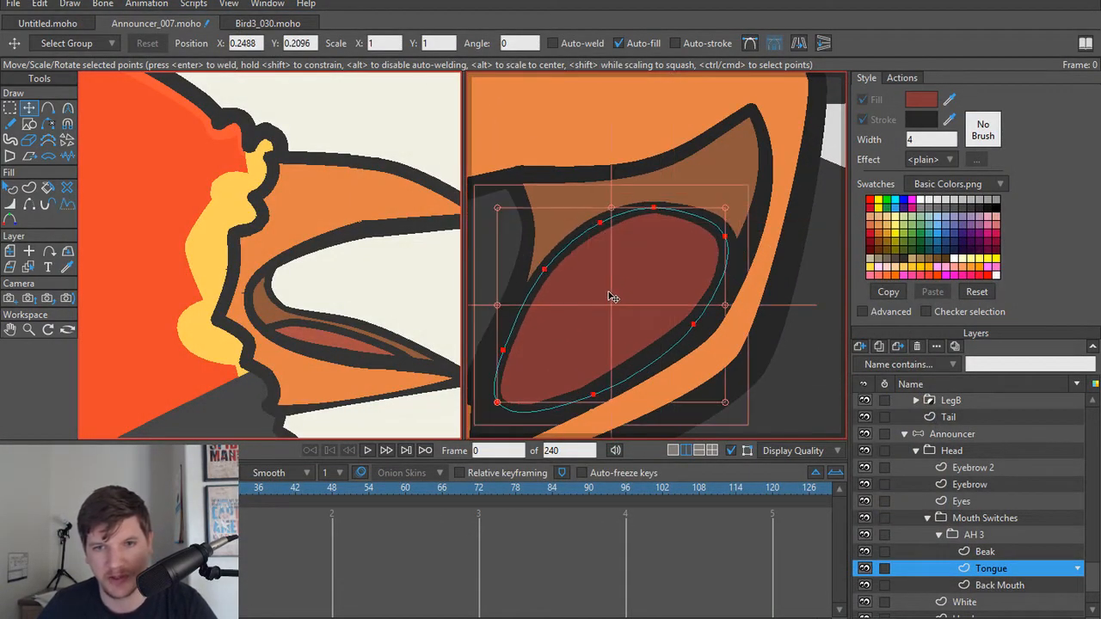
{"action": "left_click_drag", "start_coordinate": [608, 297], "coordinate": [620, 327]}
{"action": "scroll", "coordinate": [623, 302], "scroll_direction": "down", "scroll_amount": 2}
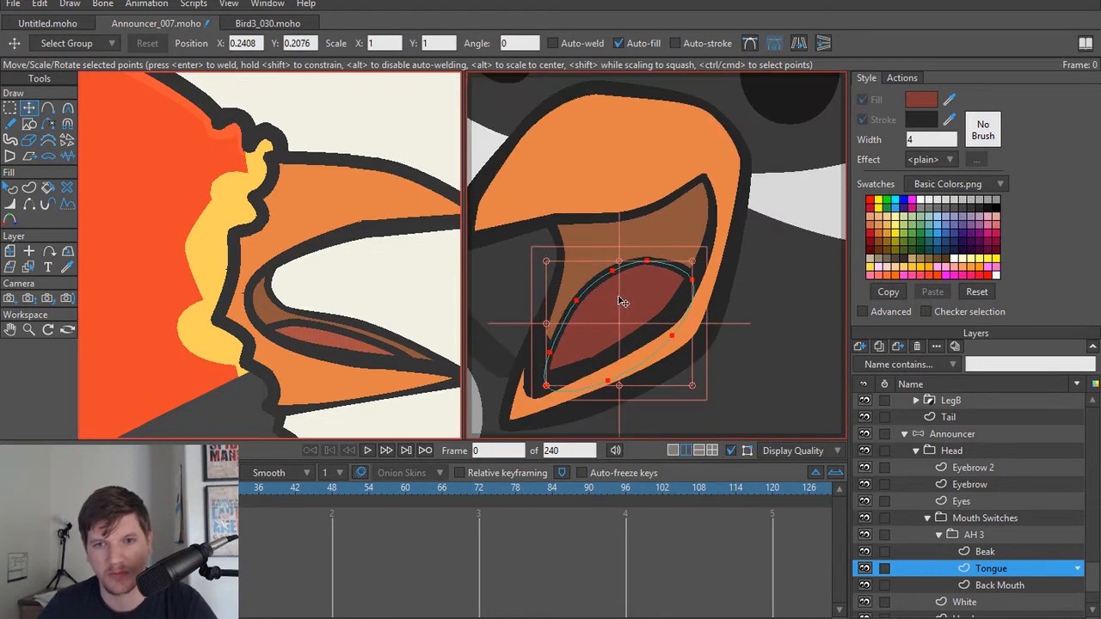
{"action": "key", "text": "ctrl+r"}
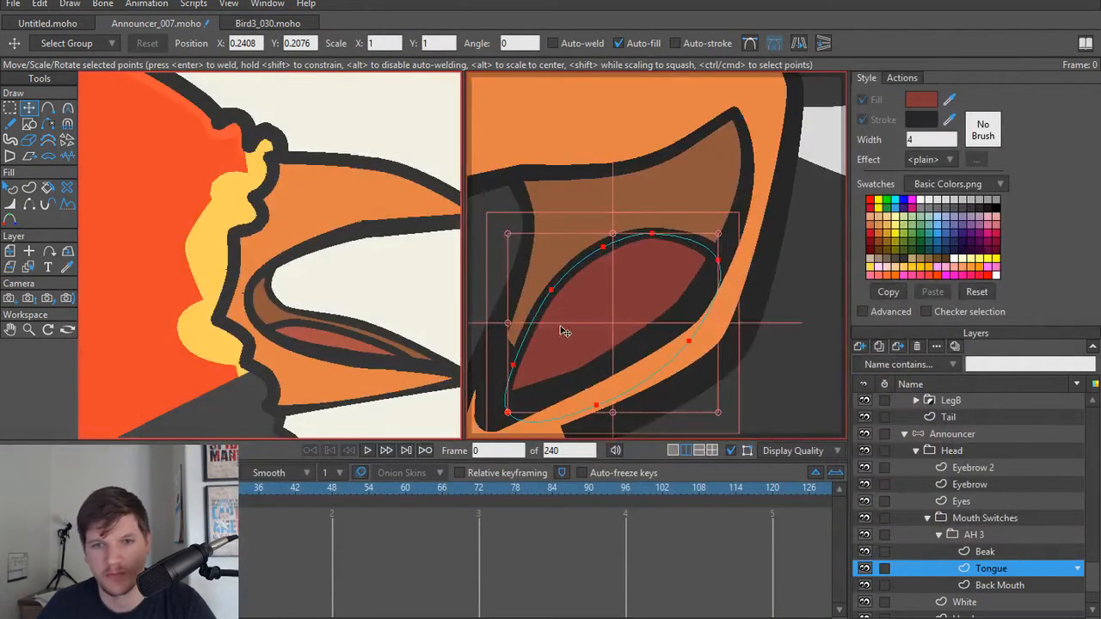
Step: Lower the Tongue's upper edge points and back corner point to make the tongue flatter inside the lower beak
{"action": "key", "text": "g"}
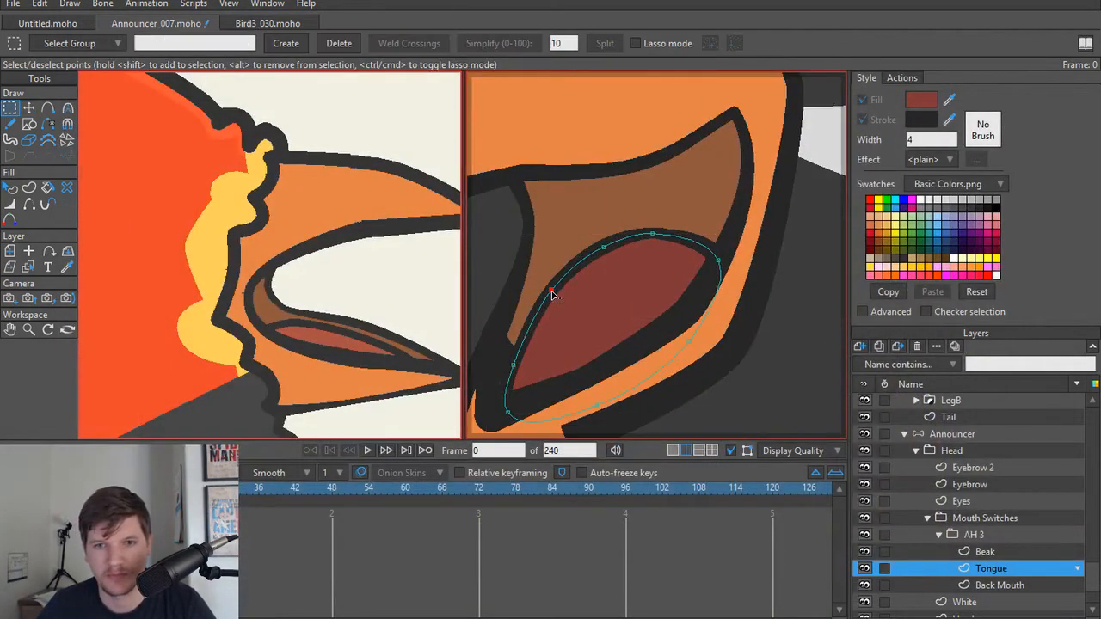
{"action": "key", "text": "t"}
{"action": "left_click_drag", "start_coordinate": [553, 296], "coordinate": [723, 283]}
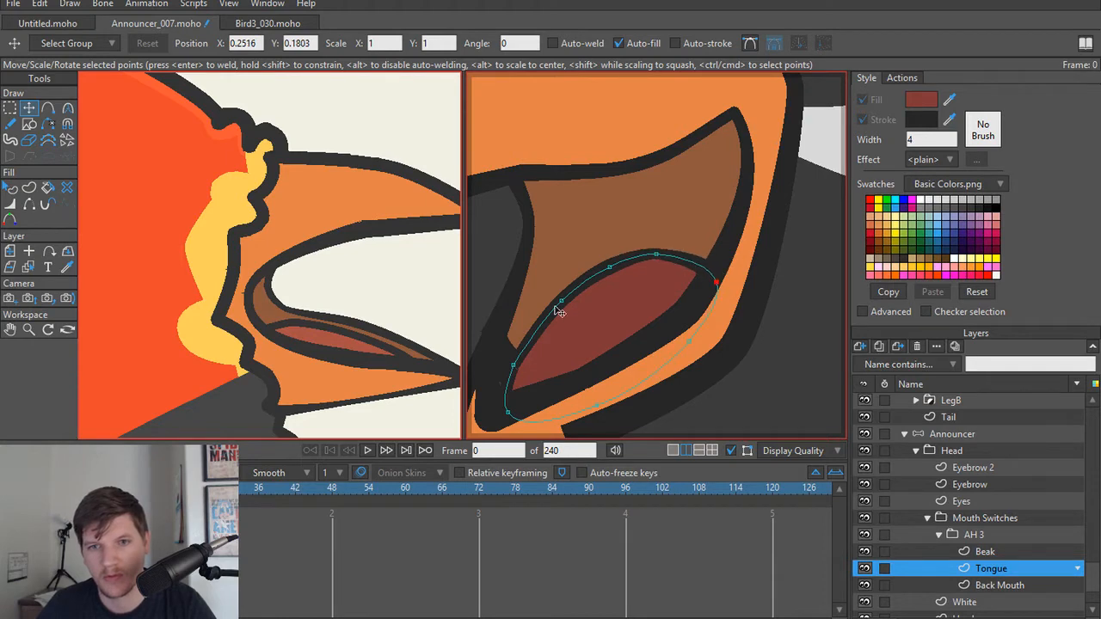
{"action": "scroll", "coordinate": [555, 310], "scroll_direction": "down", "scroll_amount": 2}
{"action": "left_click_drag", "start_coordinate": [564, 311], "coordinate": [617, 298]}
Step: Hide the Back Mouth's outline segment beside the tongue's front tip and move its lower front point outward behind the beak outline
{"action": "right_click", "coordinate": [572, 341], "text": "alt"}
{"action": "scroll", "coordinate": [574, 341], "scroll_direction": "up", "scroll_amount": 4}
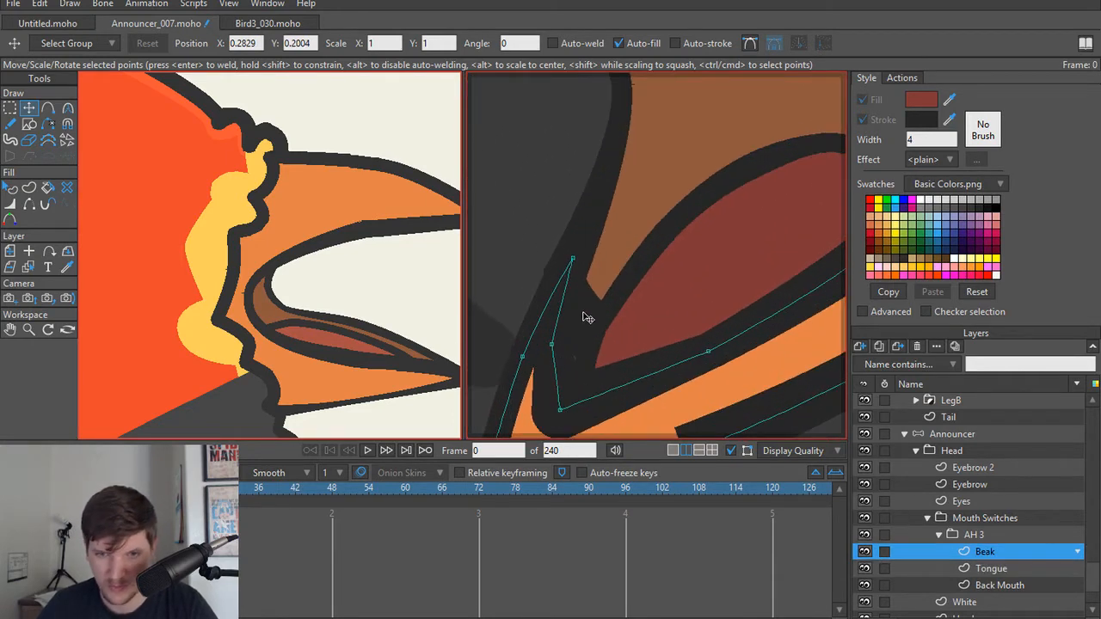
{"action": "right_click", "coordinate": [583, 317], "text": "alt"}
{"action": "key", "text": "q"}
{"action": "key", "text": "t"}
{"action": "scroll", "coordinate": [584, 316], "scroll_direction": "down", "scroll_amount": 1}
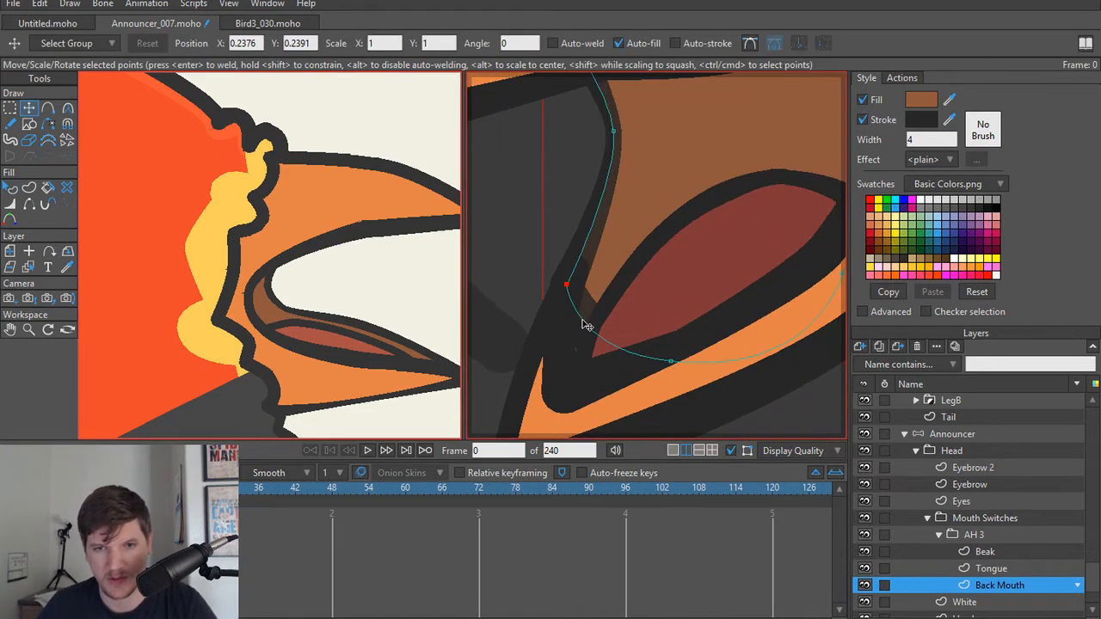
{"action": "key", "text": "h"}
{"action": "key", "text": "t"}
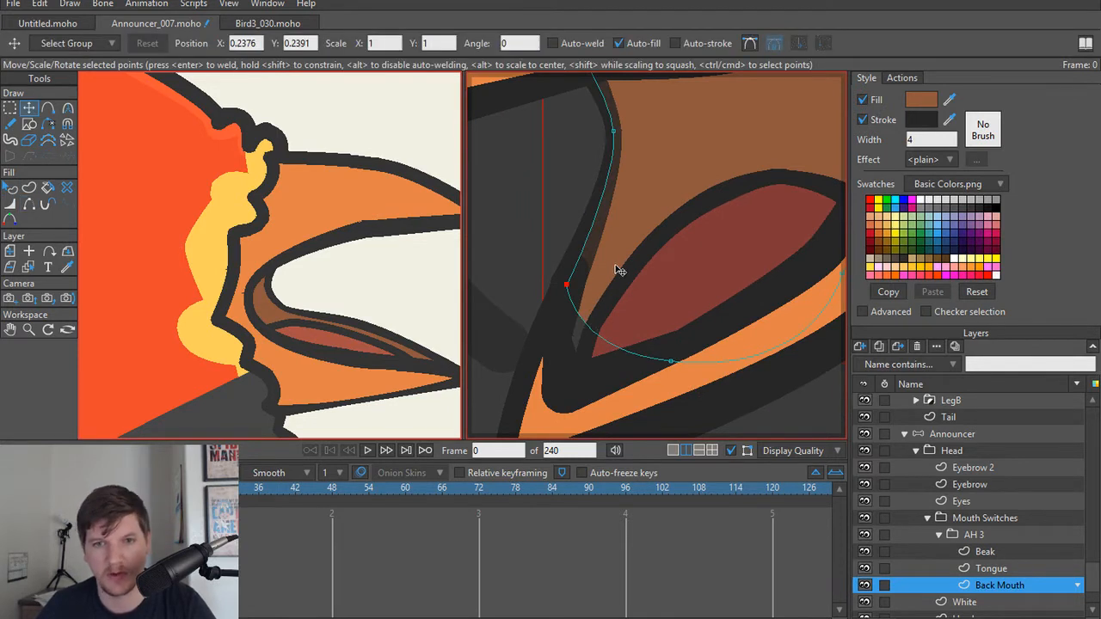
{"action": "mouse_move", "coordinate": [578, 301]}
{"action": "left_mouse_down"}
{"action": "mouse_move", "coordinate": [559, 333]}
{"action": "mouse_move", "coordinate": [562, 306]}
{"action": "left_mouse_up"}
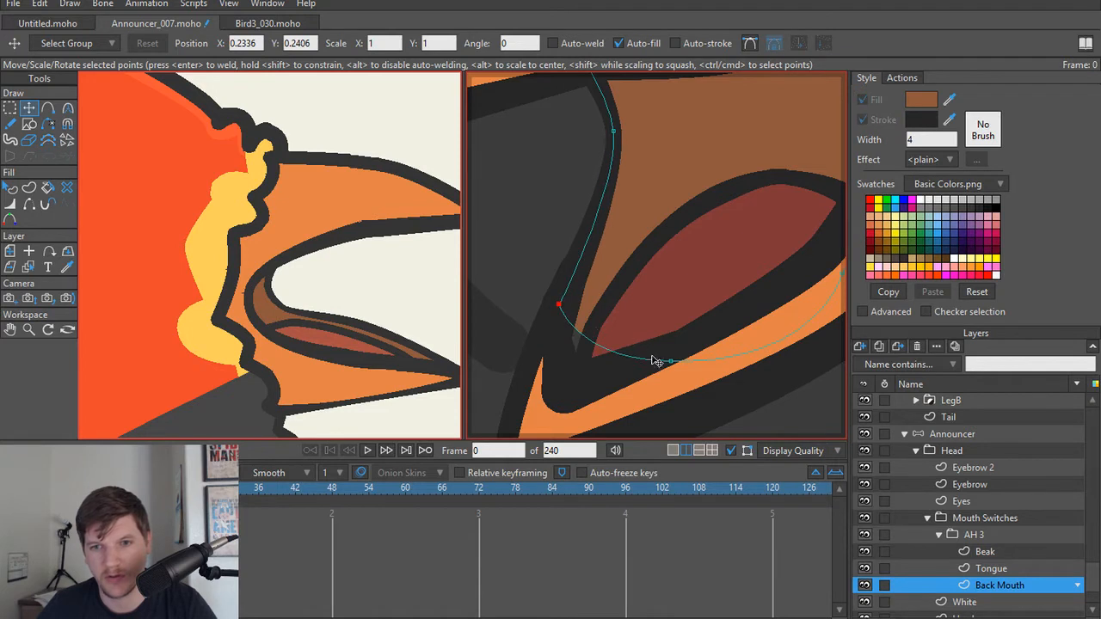
Step: Move the Back Mouth's bottom point to the inner tip of the lower beak and angle its curve handle along the beak edge
{"action": "left_click_drag", "start_coordinate": [666, 357], "coordinate": [574, 382]}
{"action": "key", "text": "ctrl+z"}
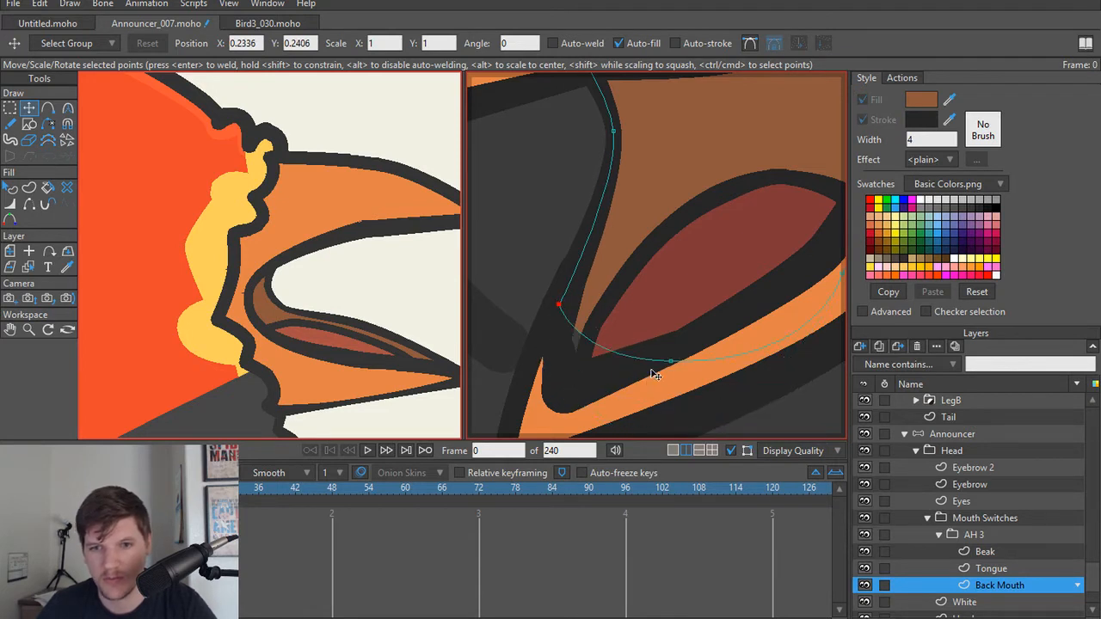
{"action": "key", "text": "c"}
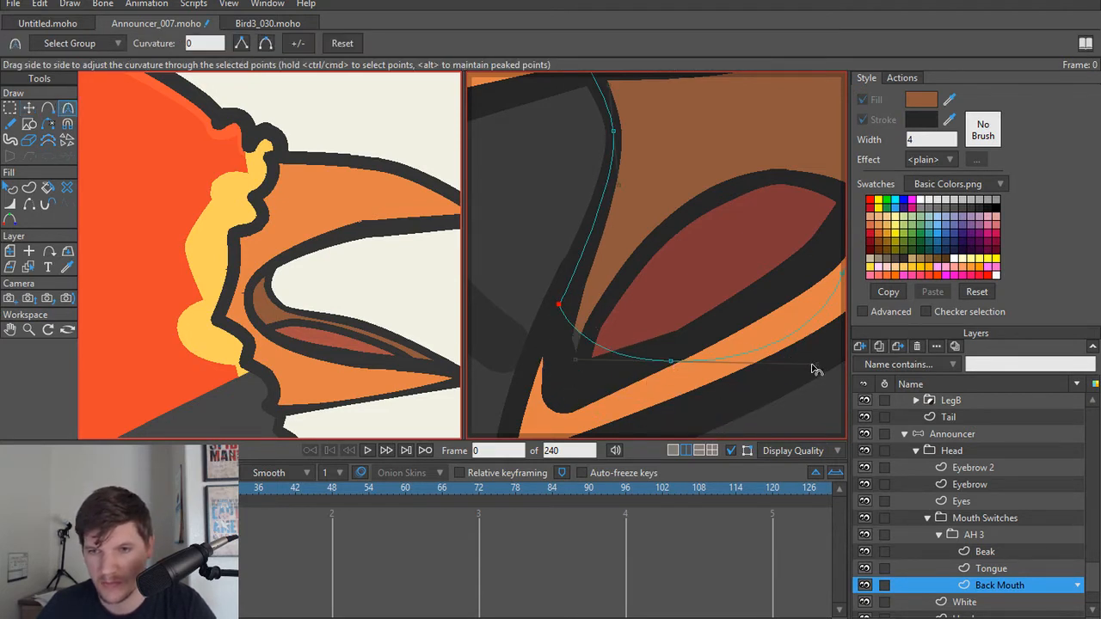
{"action": "left_click_drag", "start_coordinate": [813, 365], "coordinate": [801, 317]}
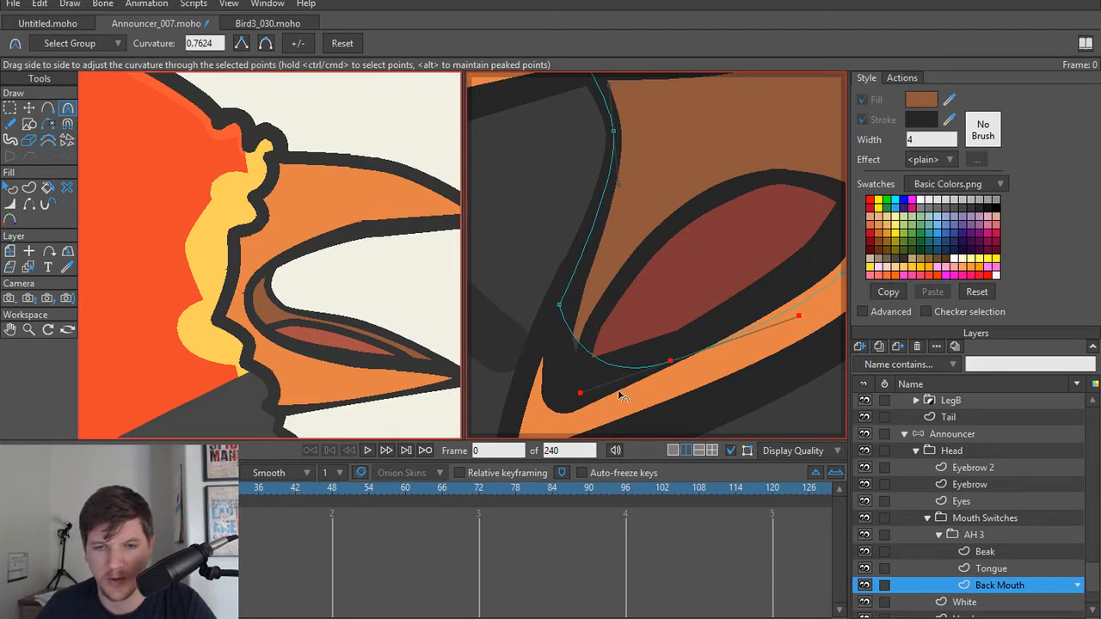
{"action": "key", "text": "t"}
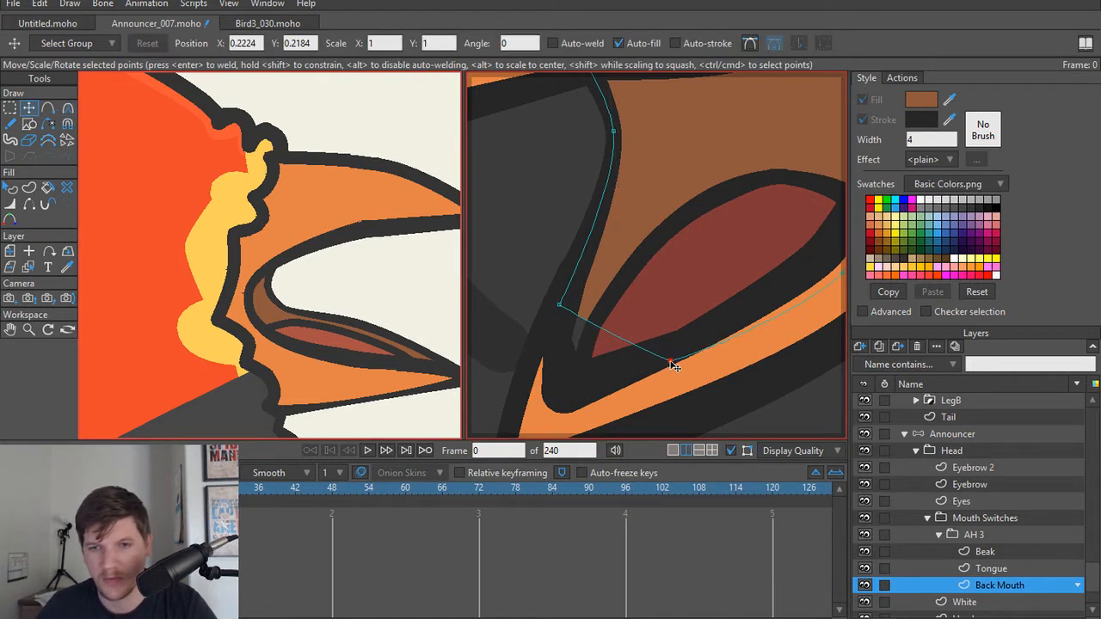
{"action": "left_click_drag", "start_coordinate": [673, 362], "coordinate": [565, 386]}
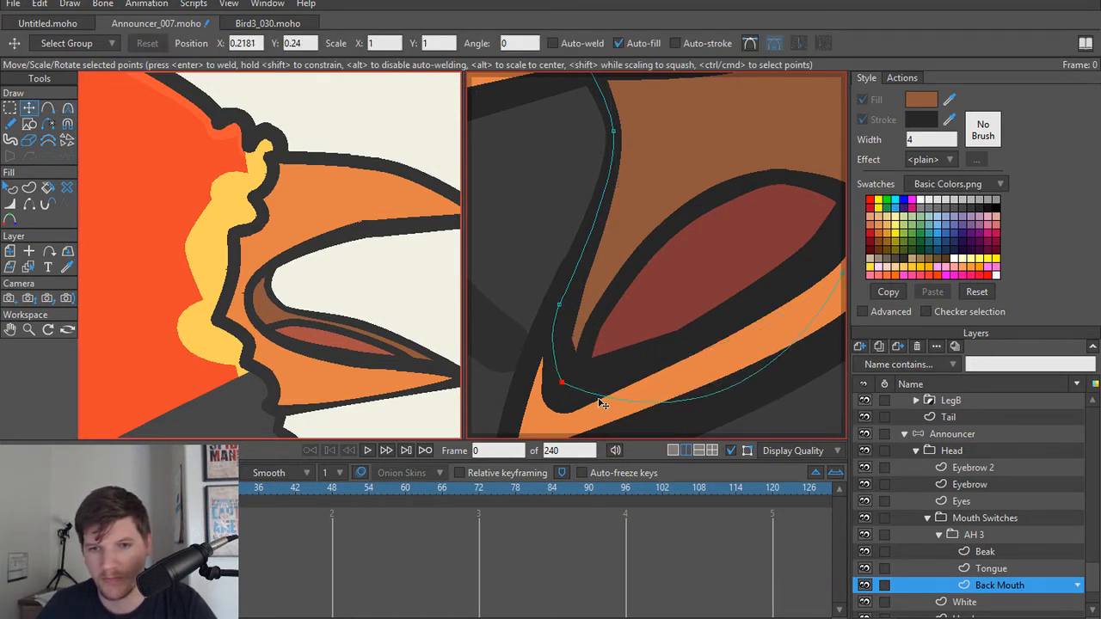
{"action": "key", "text": "c"}
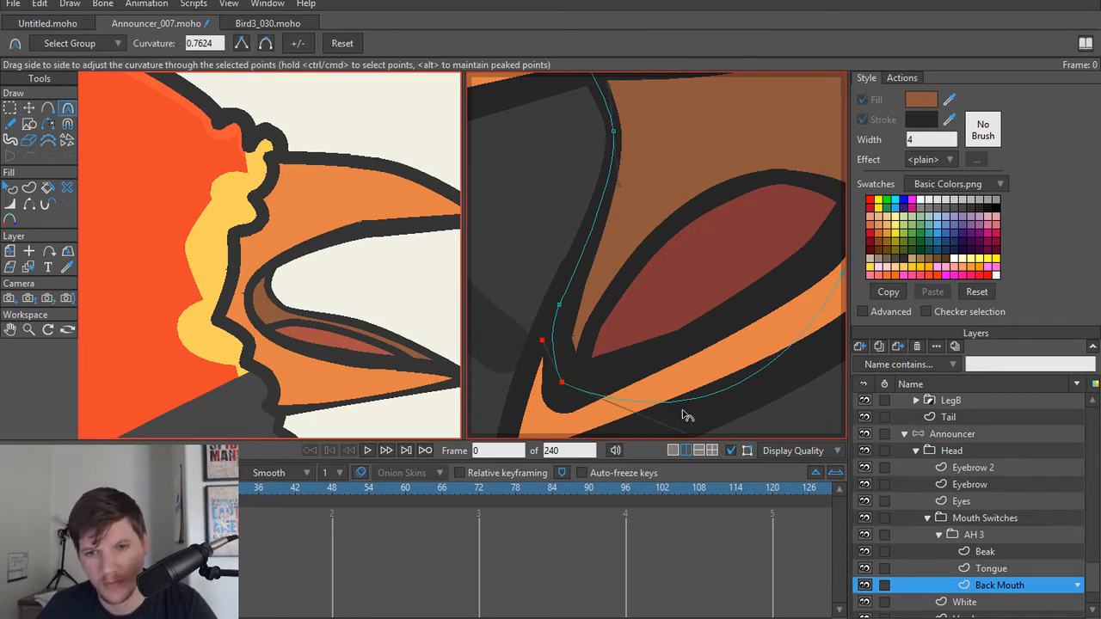
{"action": "scroll", "coordinate": [720, 382], "scroll_direction": "down", "scroll_amount": 2}
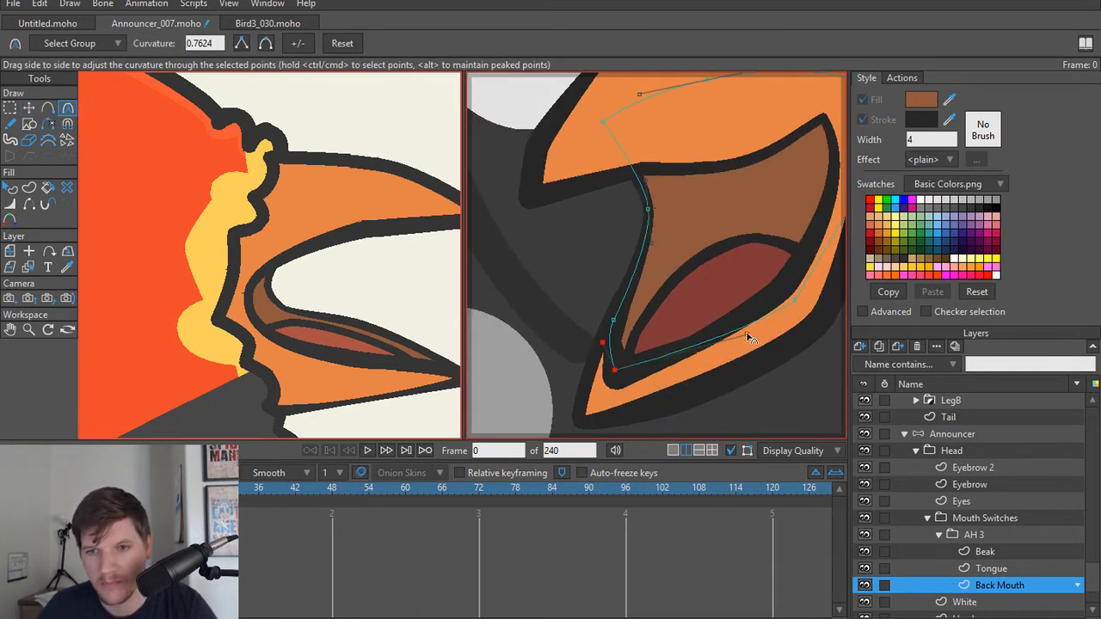
Step: Render the current frame to check the reshaped Back Mouth and Tongue
{"action": "scroll", "coordinate": [714, 314], "scroll_direction": "down", "scroll_amount": 3}
{"action": "scroll", "coordinate": [628, 364], "scroll_direction": "down", "scroll_amount": 2}
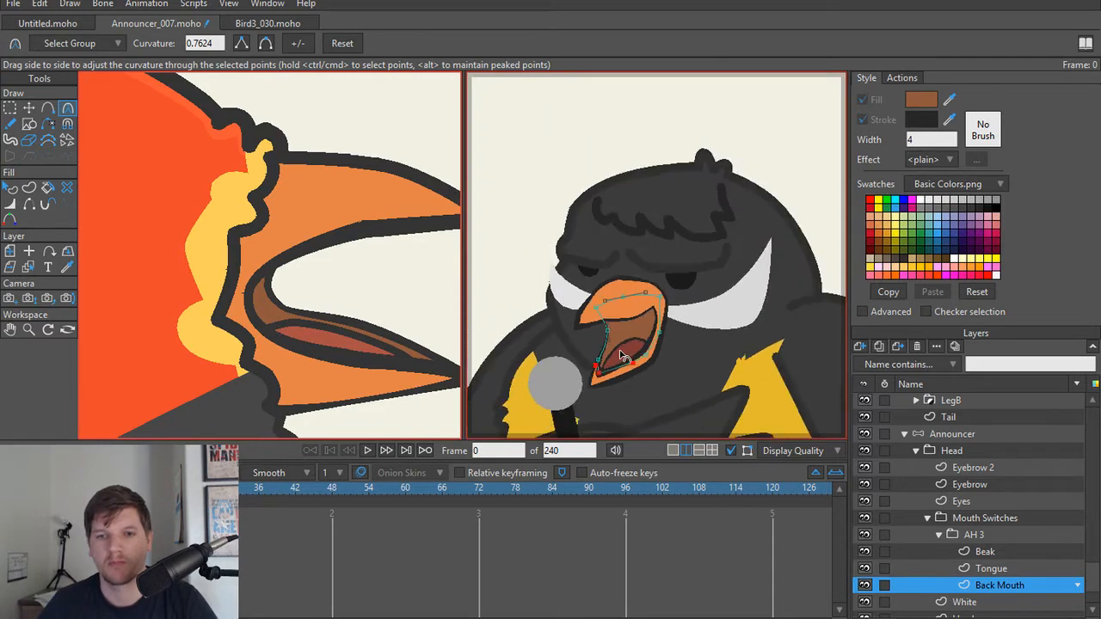
{"action": "scroll", "coordinate": [627, 351], "scroll_direction": "down", "scroll_amount": 3}
{"action": "key", "text": "ctrl+r"}
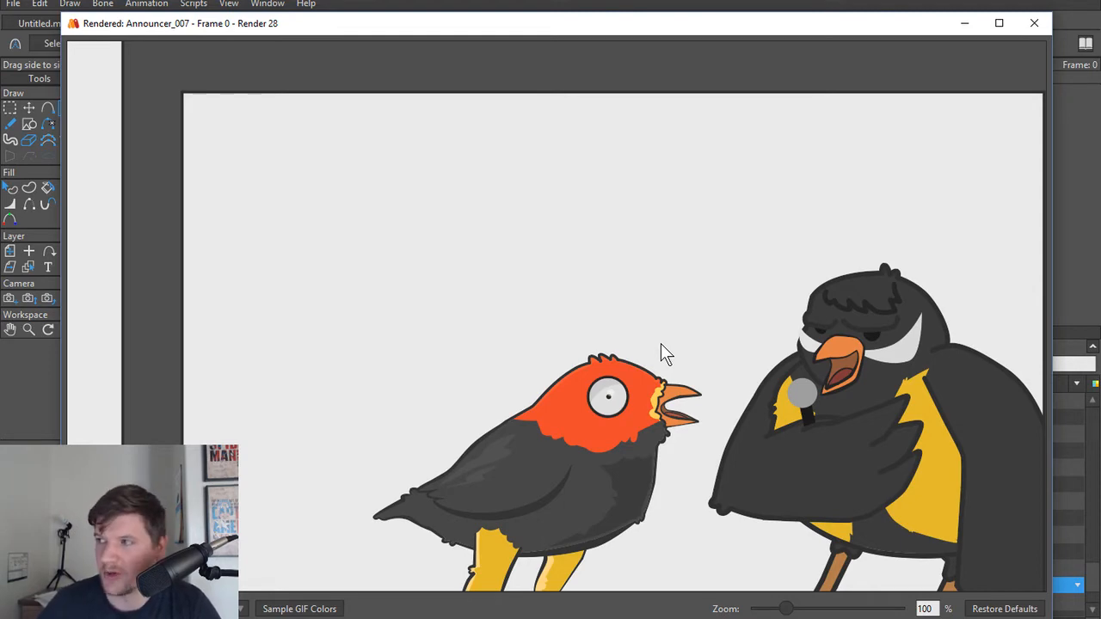
{"action": "left_click", "coordinate": [1035, 28]}
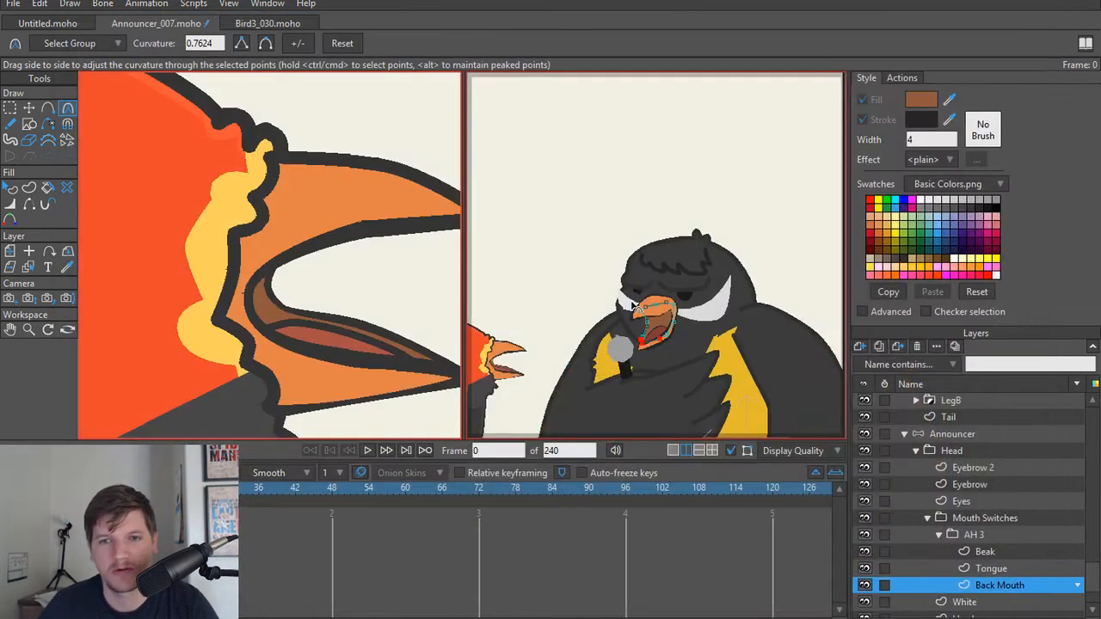
Step: Examine the announcer bird's open mouth shape up close and in relation to the whole head
{"action": "scroll", "coordinate": [651, 307], "scroll_direction": "up", "scroll_amount": 5}
{"action": "left_click_drag", "start_coordinate": [651, 306], "coordinate": [676, 300]}
{"action": "scroll", "coordinate": [507, 293], "scroll_direction": "down", "scroll_amount": 1}
{"action": "scroll", "coordinate": [670, 308], "scroll_direction": "down", "scroll_amount": 2}
{"action": "scroll", "coordinate": [662, 323], "scroll_direction": "down", "scroll_amount": 5}
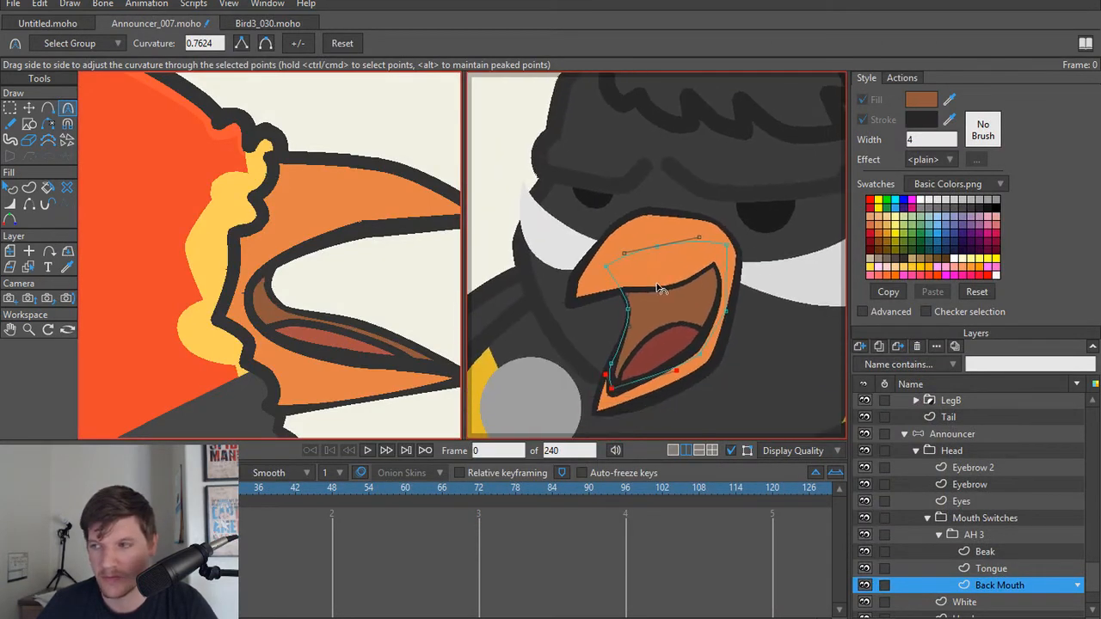
{"action": "scroll", "coordinate": [646, 301], "scroll_direction": "down", "scroll_amount": 4}
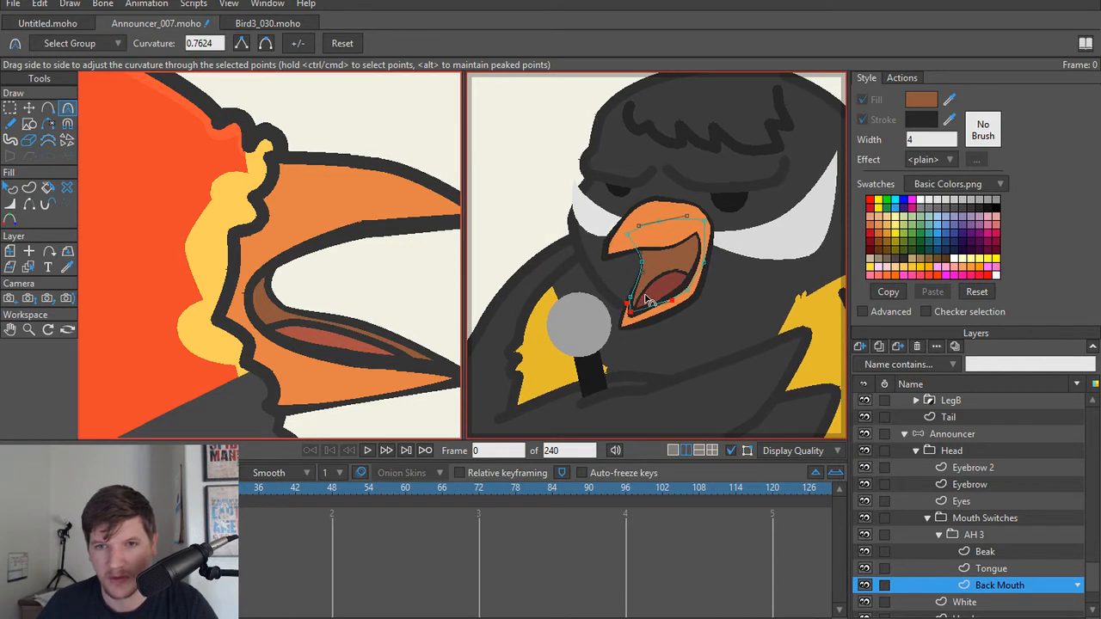
{"action": "scroll", "coordinate": [638, 326], "scroll_direction": "up", "scroll_amount": 3}
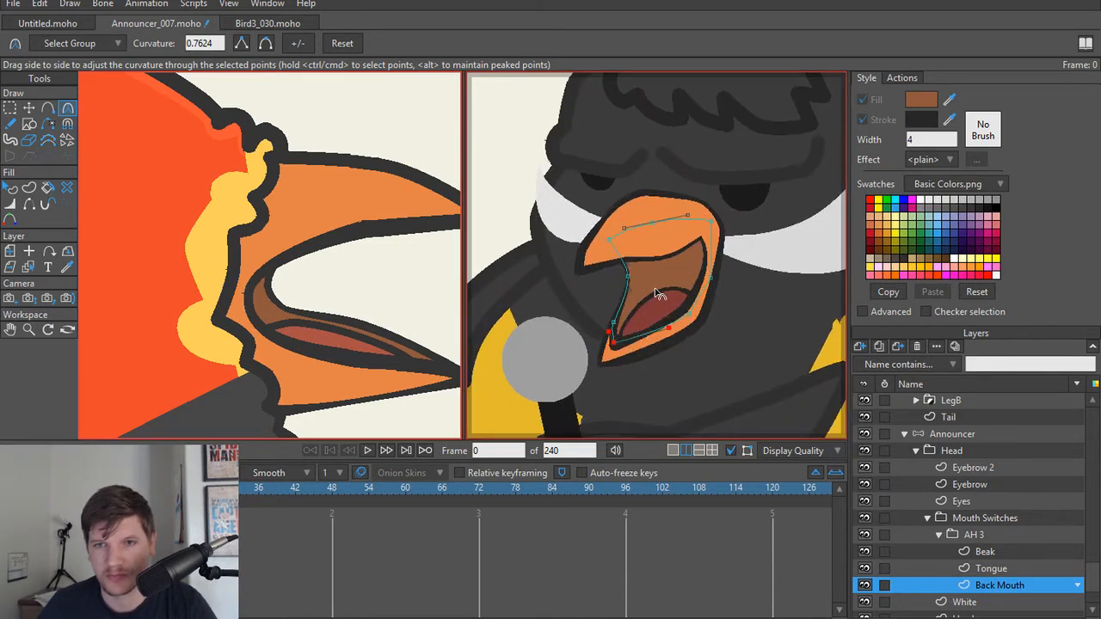
{"action": "scroll", "coordinate": [647, 283], "scroll_direction": "down", "scroll_amount": 3}
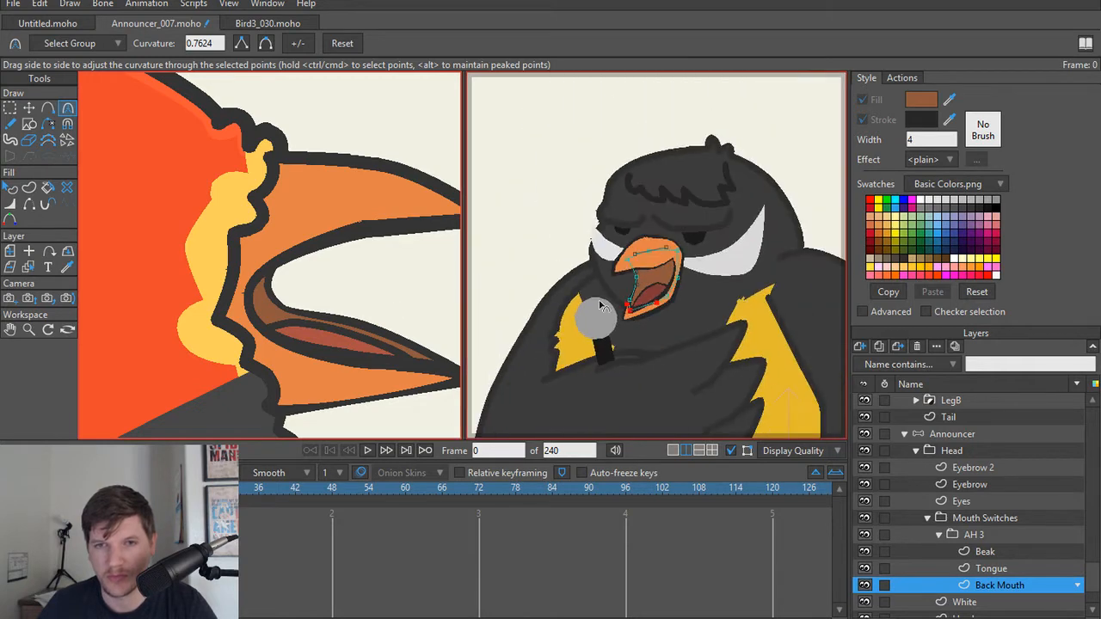
Step: Check the announcer bird's mouth beside the red bird's and switch the workspace back to a single viewport
{"action": "scroll", "coordinate": [311, 303], "scroll_direction": "down", "scroll_amount": 4}
{"action": "scroll", "coordinate": [662, 296], "scroll_direction": "down", "scroll_amount": 2}
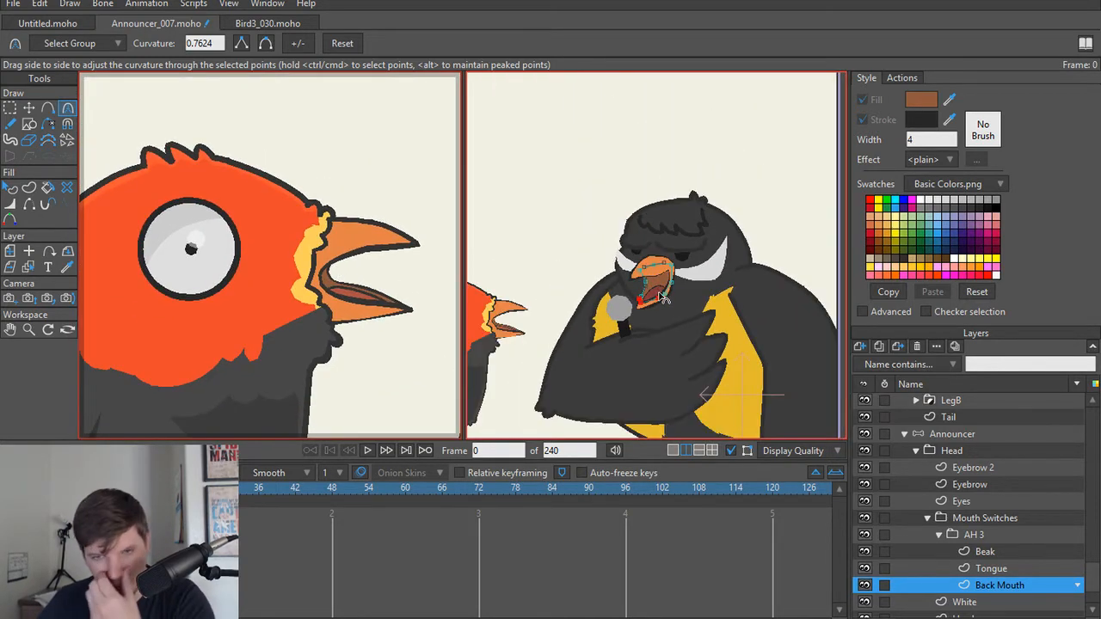
{"action": "scroll", "coordinate": [651, 299], "scroll_direction": "up", "scroll_amount": 6}
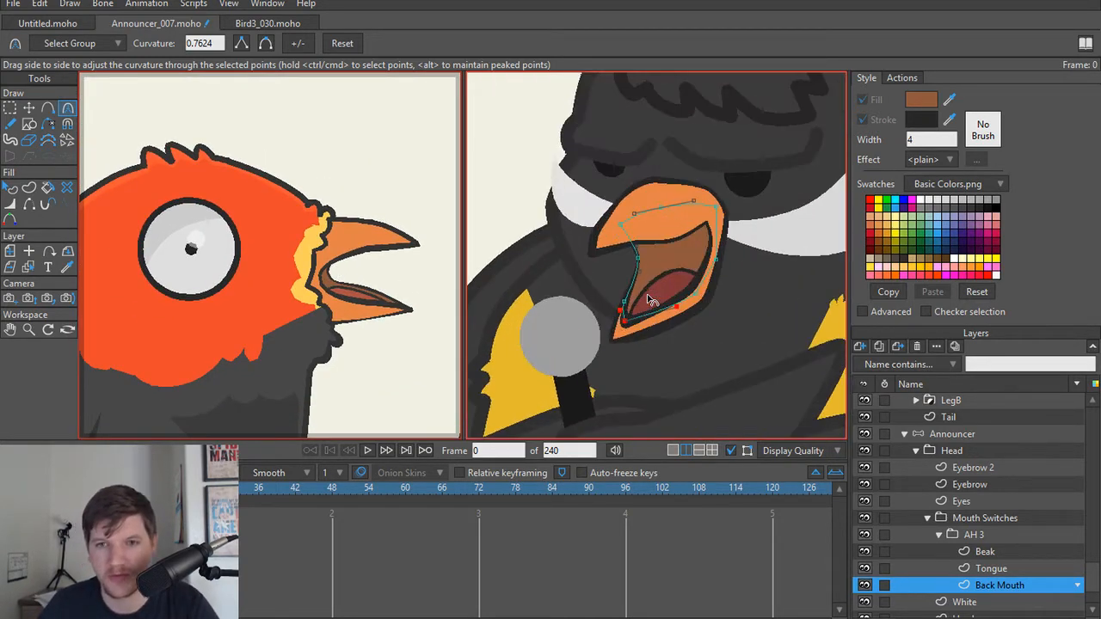
{"action": "scroll", "coordinate": [626, 312], "scroll_direction": "down", "scroll_amount": 2}
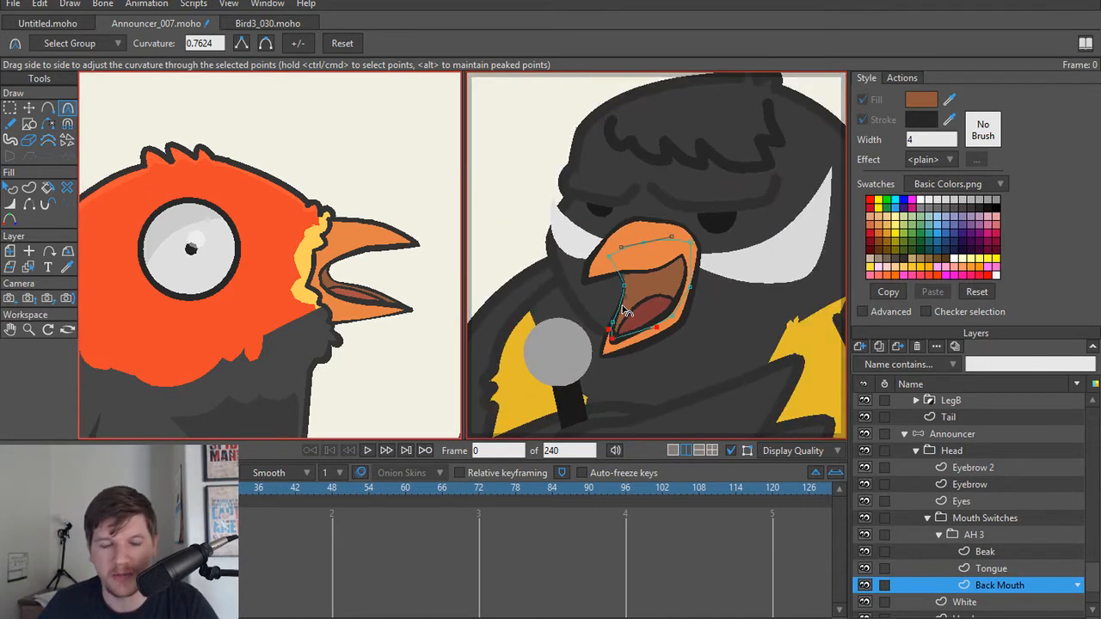
{"action": "left_click", "coordinate": [673, 449]}
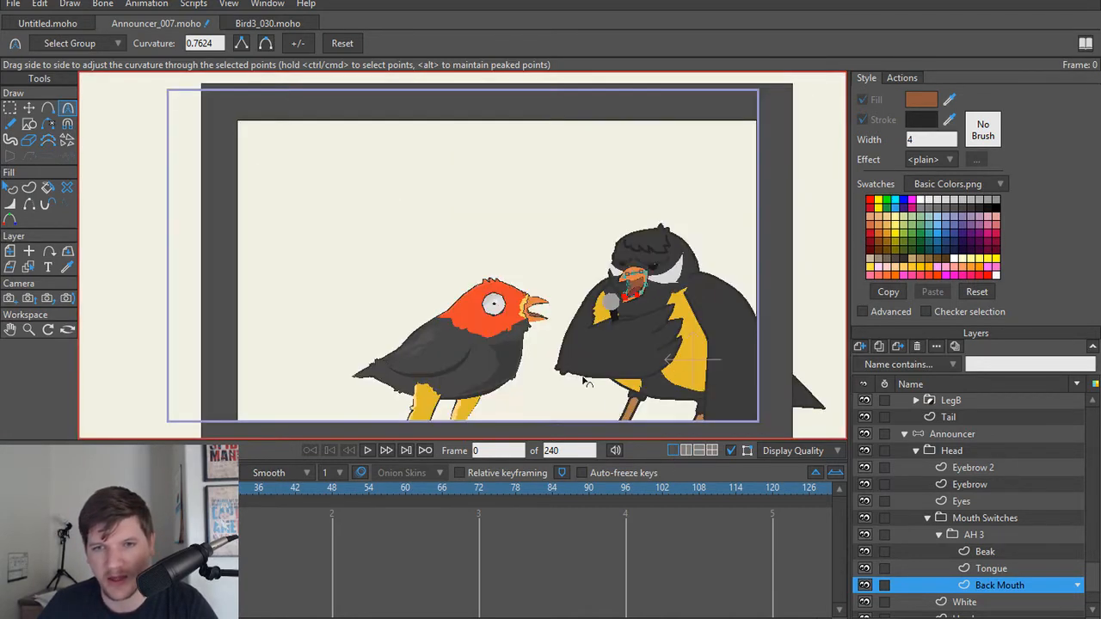
{"action": "scroll", "coordinate": [688, 286], "scroll_direction": "up", "scroll_amount": 5}
{"action": "scroll", "coordinate": [570, 348], "scroll_direction": "up", "scroll_amount": 5}
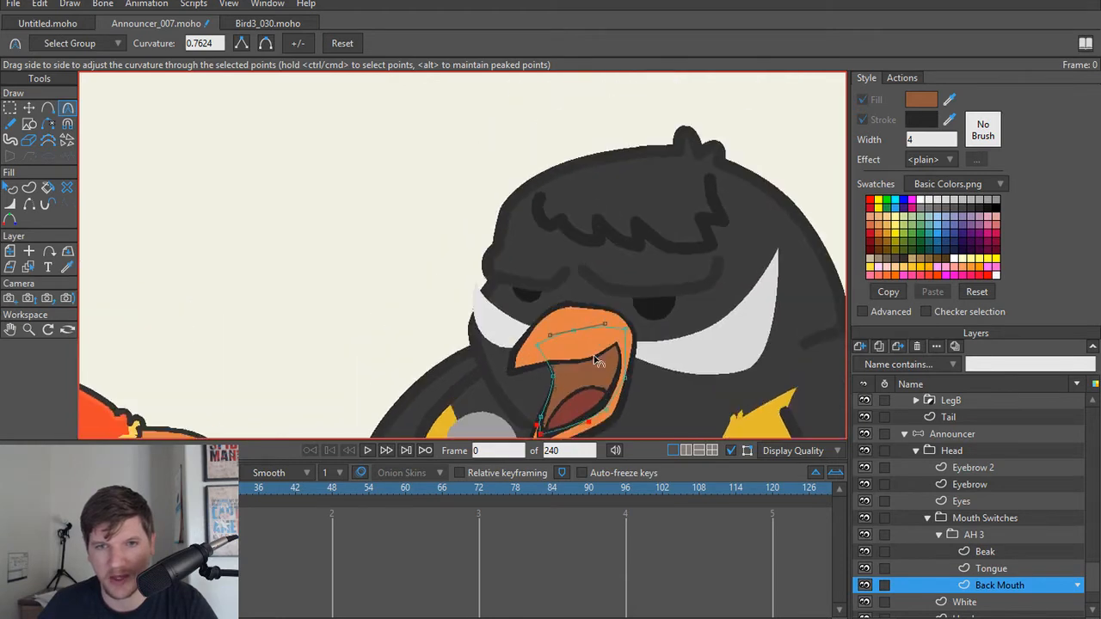
Step: Vary the Head outline's line width: 146 percent at the front cheek point, 118 percent above the white patch and 40 percent at the forehead corner
{"action": "right_click", "coordinate": [593, 316], "text": "alt"}
{"action": "scroll", "coordinate": [589, 356], "scroll_direction": "down", "scroll_amount": 2}
{"action": "scroll", "coordinate": [590, 356], "scroll_direction": "up", "scroll_amount": 3}
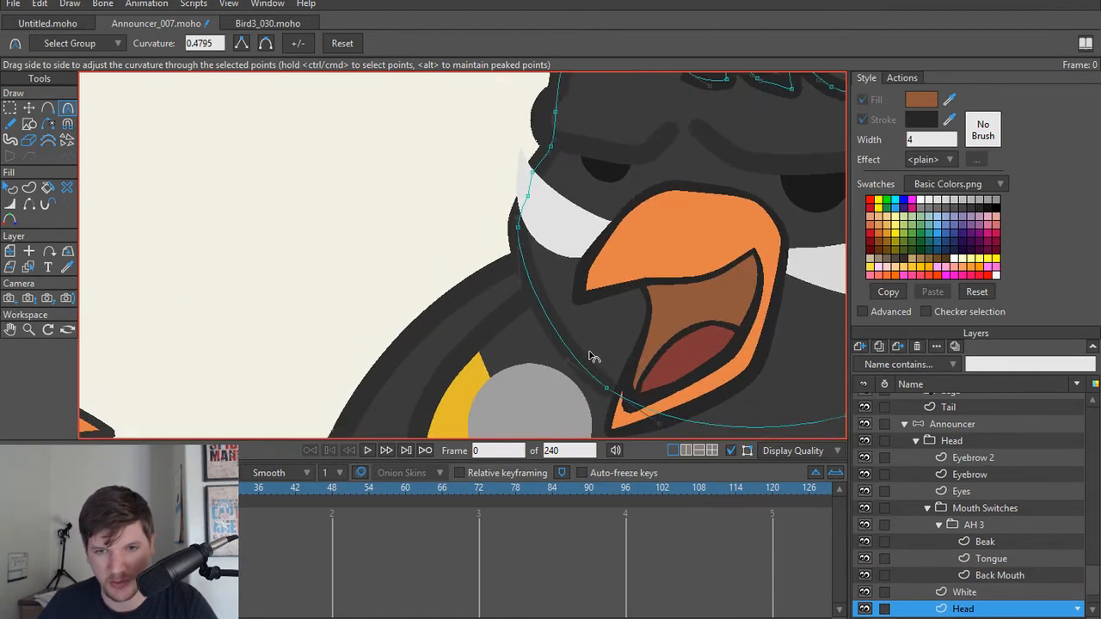
{"action": "key", "text": "w"}
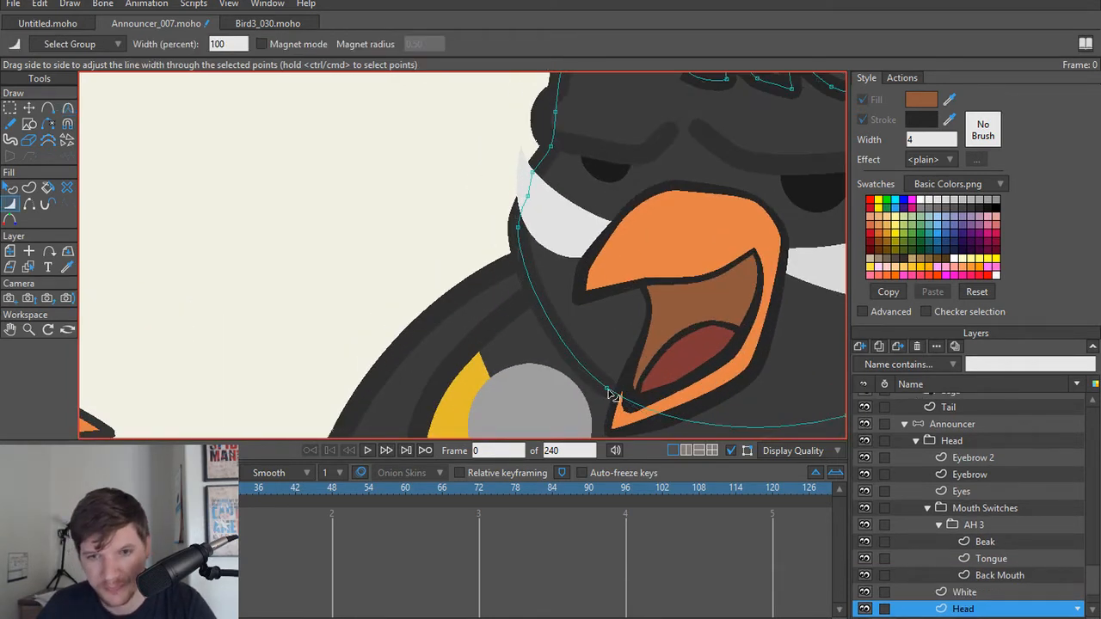
{"action": "left_click_drag", "start_coordinate": [517, 227], "coordinate": [535, 236]}
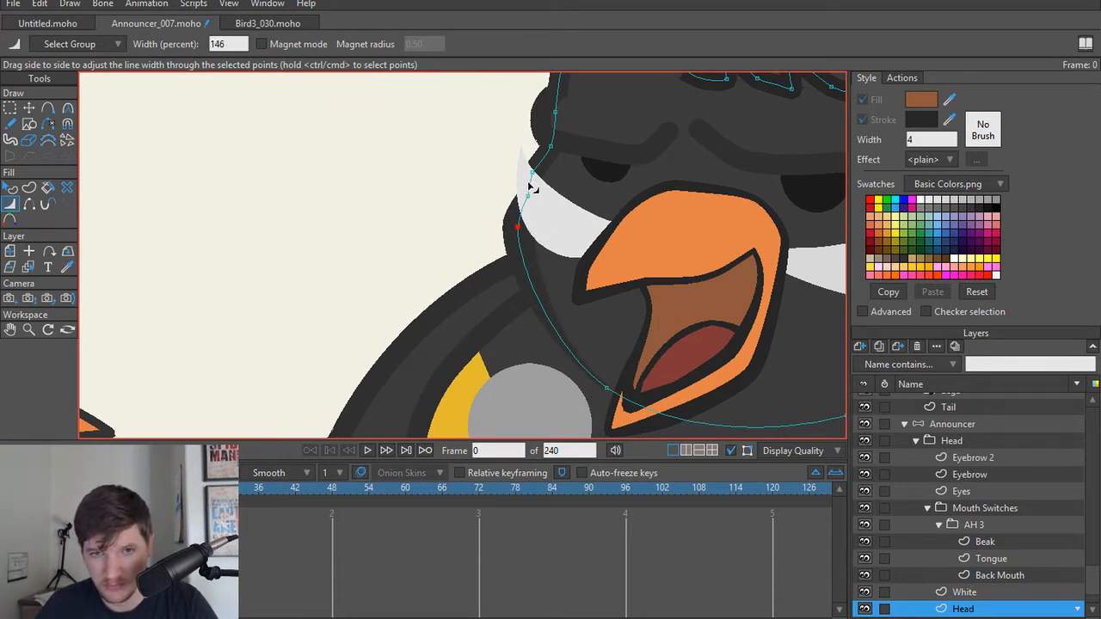
{"action": "scroll", "coordinate": [534, 178], "scroll_direction": "up", "scroll_amount": 5}
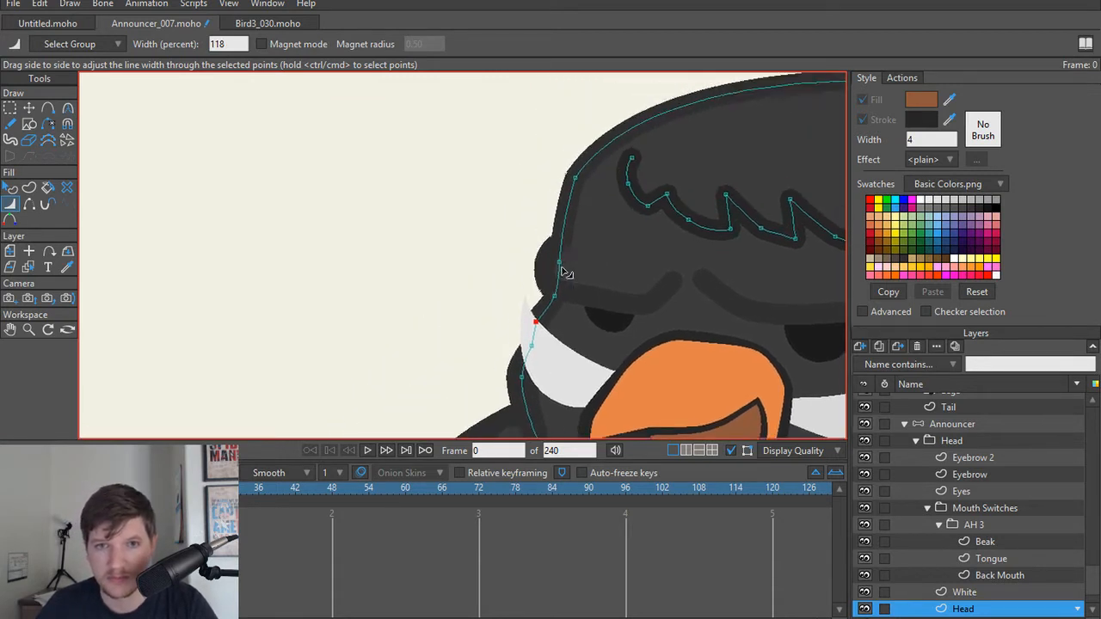
{"action": "left_click_drag", "start_coordinate": [568, 222], "coordinate": [546, 222]}
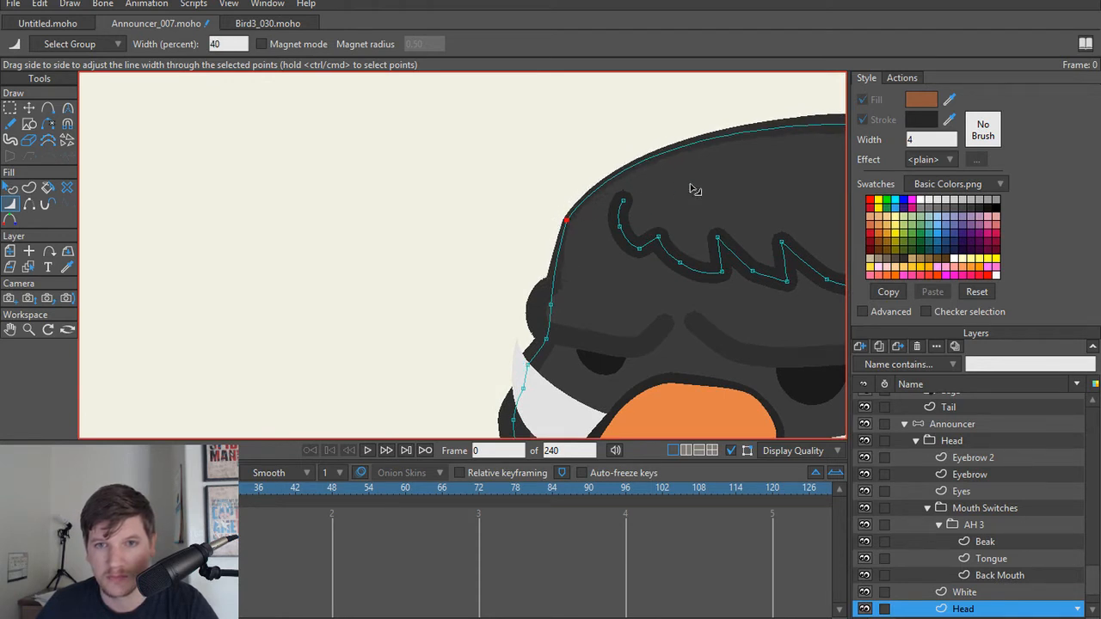
Step: Set the Head outline's line width to 100 percent at the front base of the crown tuft and 110 percent at its rear base
{"action": "scroll", "coordinate": [695, 189], "scroll_direction": "right", "scroll_amount": 4}
{"action": "scroll", "coordinate": [740, 157], "scroll_direction": "up", "scroll_amount": 1}
{"action": "left_click_drag", "start_coordinate": [711, 152], "coordinate": [707, 153]}
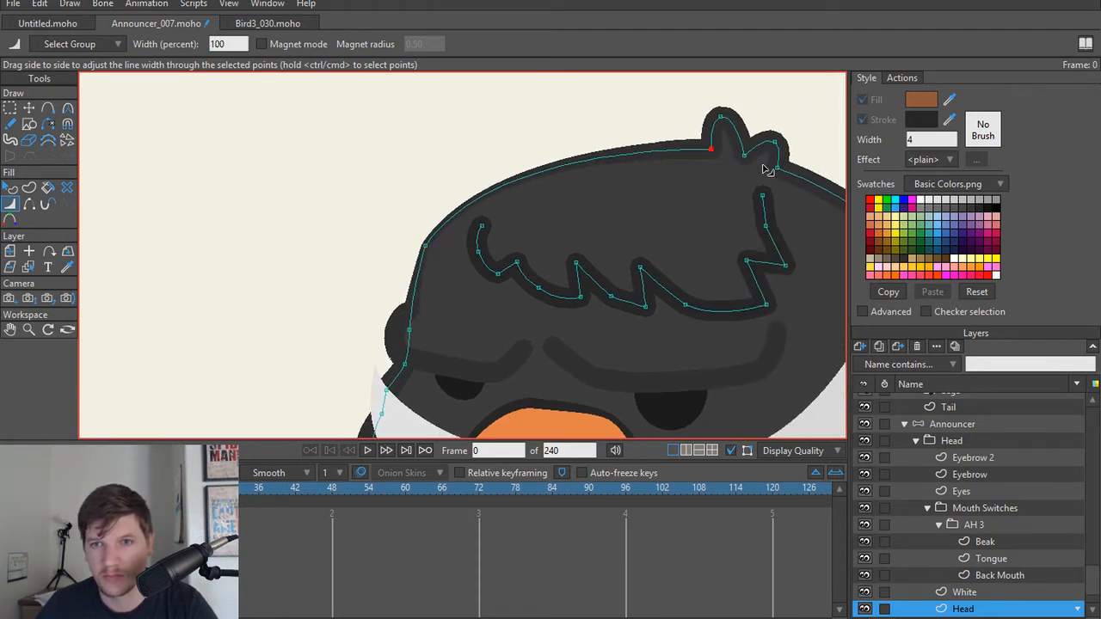
{"action": "mouse_move", "coordinate": [774, 168]}
{"action": "left_mouse_down"}
{"action": "mouse_move", "coordinate": [798, 176]}
{"action": "mouse_move", "coordinate": [778, 170]}
{"action": "left_mouse_up"}
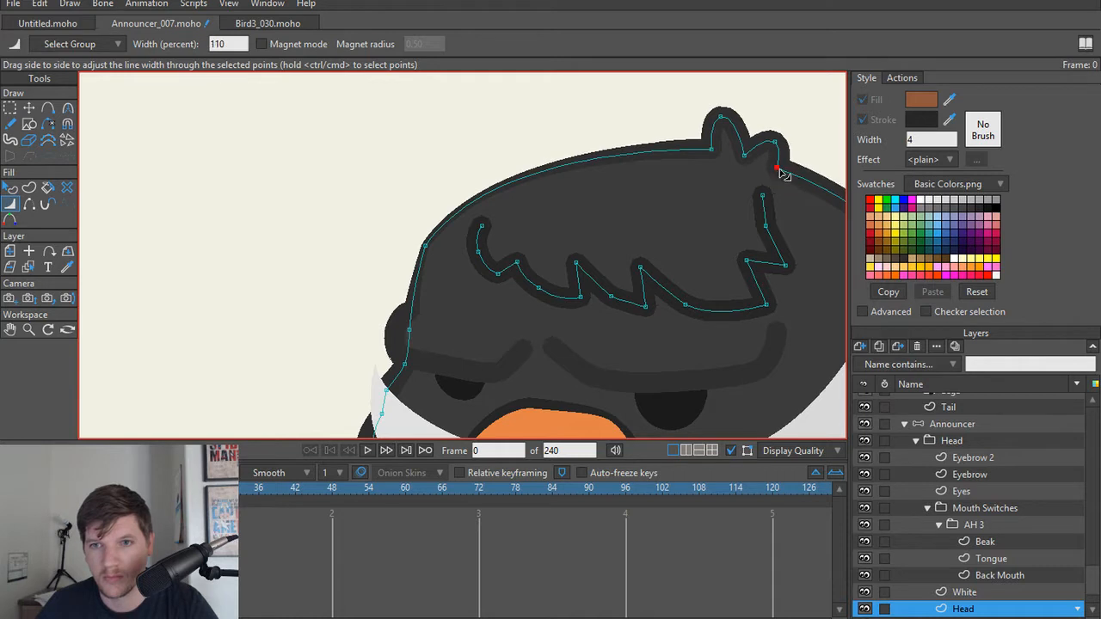
Step: Taper the Head outline's neck crease above the shoulder, with 52 percent line width at its inner end and 86 percent at the middle point
{"action": "mouse_move", "coordinate": [744, 216]}
{"action": "left_mouse_down"}
{"action": "mouse_move", "coordinate": [555, 151]}
{"action": "mouse_move", "coordinate": [506, 148]}
{"action": "left_mouse_up"}
{"action": "left_click_drag", "start_coordinate": [644, 247], "coordinate": [583, 173]}
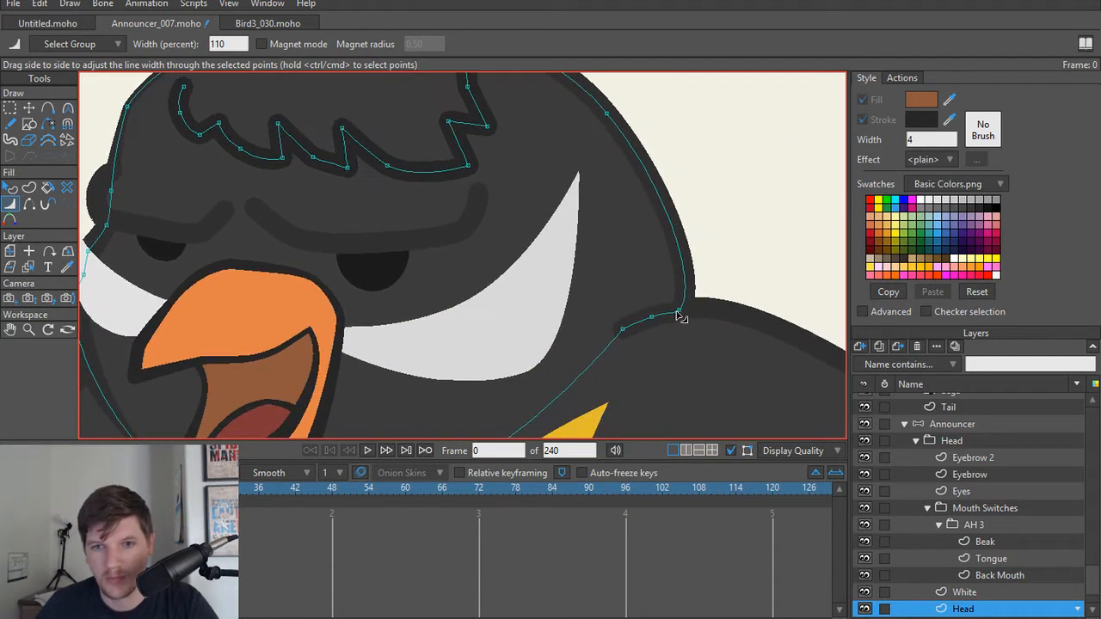
{"action": "left_click_drag", "start_coordinate": [680, 315], "coordinate": [606, 330]}
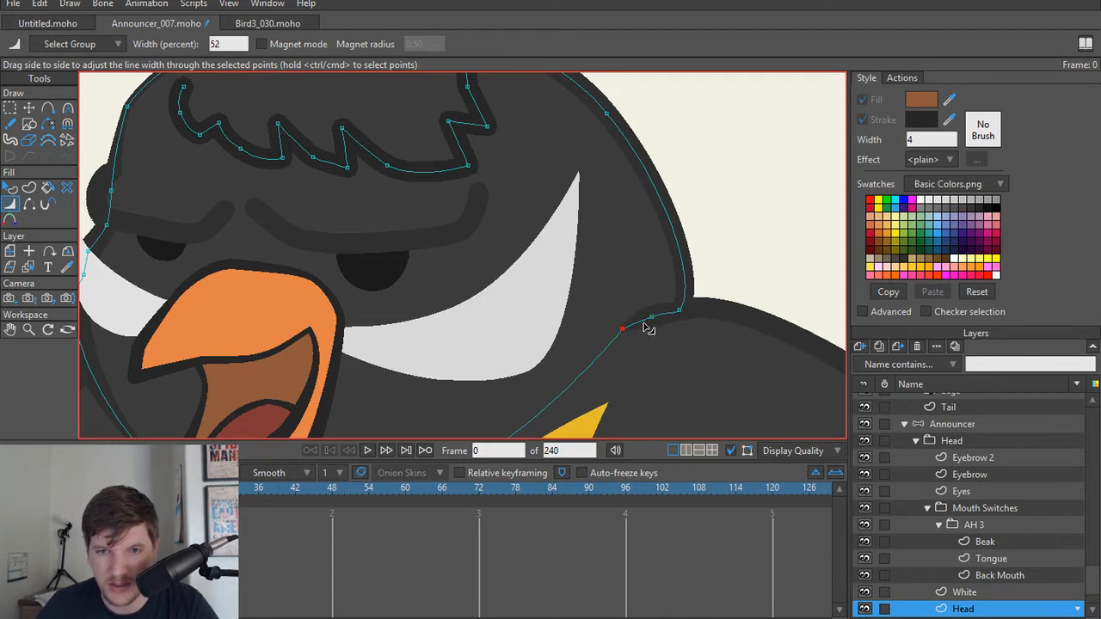
{"action": "mouse_move", "coordinate": [646, 327]}
{"action": "left_mouse_down"}
{"action": "mouse_move", "coordinate": [626, 327]}
{"action": "mouse_move", "coordinate": [635, 245]}
{"action": "left_mouse_up"}
{"action": "scroll", "coordinate": [634, 351], "scroll_direction": "down", "scroll_amount": 3}
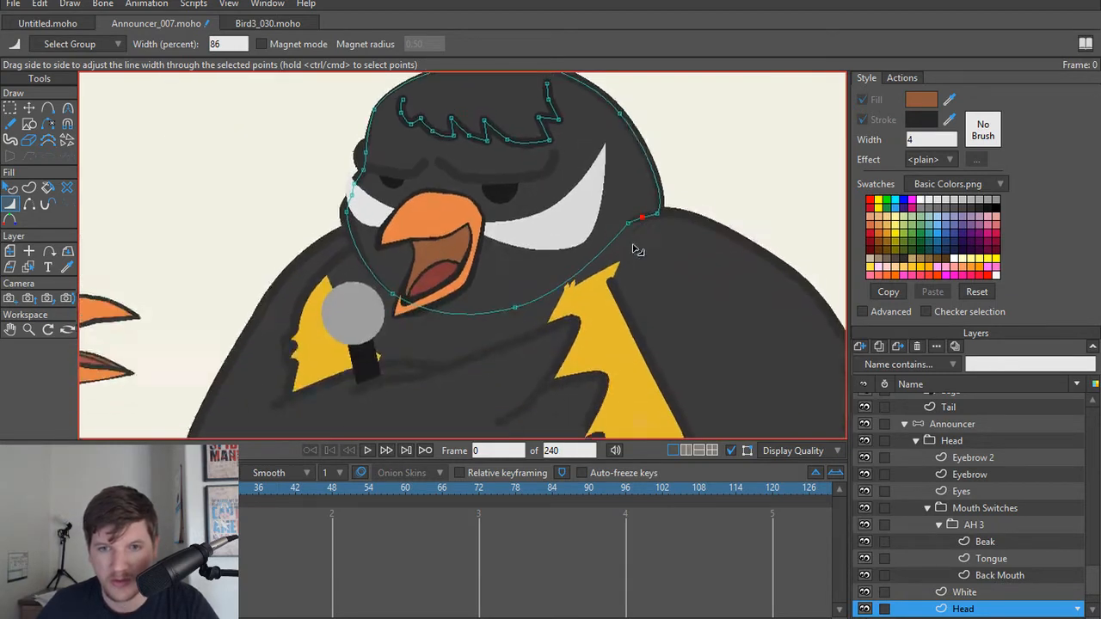
Step: Select the Arm R shape and thin its outline at the upper front point beside the yellow chest
{"action": "scroll", "coordinate": [636, 258], "scroll_direction": "down", "scroll_amount": 1}
{"action": "scroll", "coordinate": [639, 285], "scroll_direction": "up", "scroll_amount": 4}
{"action": "right_click", "coordinate": [600, 301], "text": "alt"}
{"action": "scroll", "coordinate": [594, 284], "scroll_direction": "up", "scroll_amount": 3}
{"action": "key", "text": "t"}
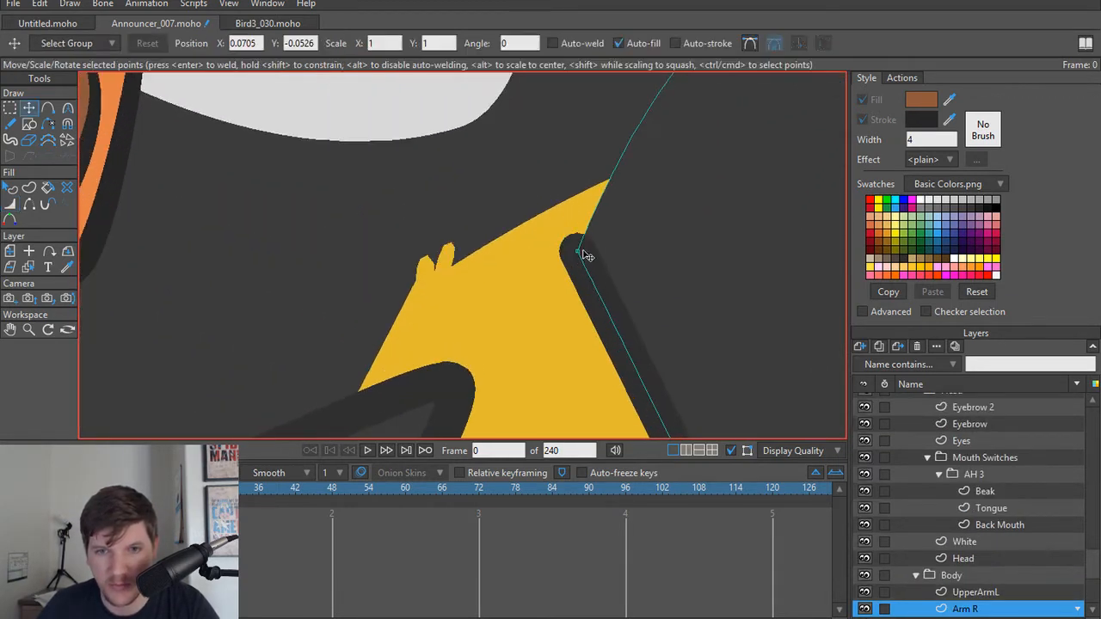
{"action": "left_click", "coordinate": [580, 251]}
{"action": "key", "text": "w"}
{"action": "left_click_drag", "start_coordinate": [580, 254], "coordinate": [561, 260]}
Step: Move Arm R's upper front point up to the tip of the yellow chest, at X 0.2519 and Y 0.0487
{"action": "key", "text": "t"}
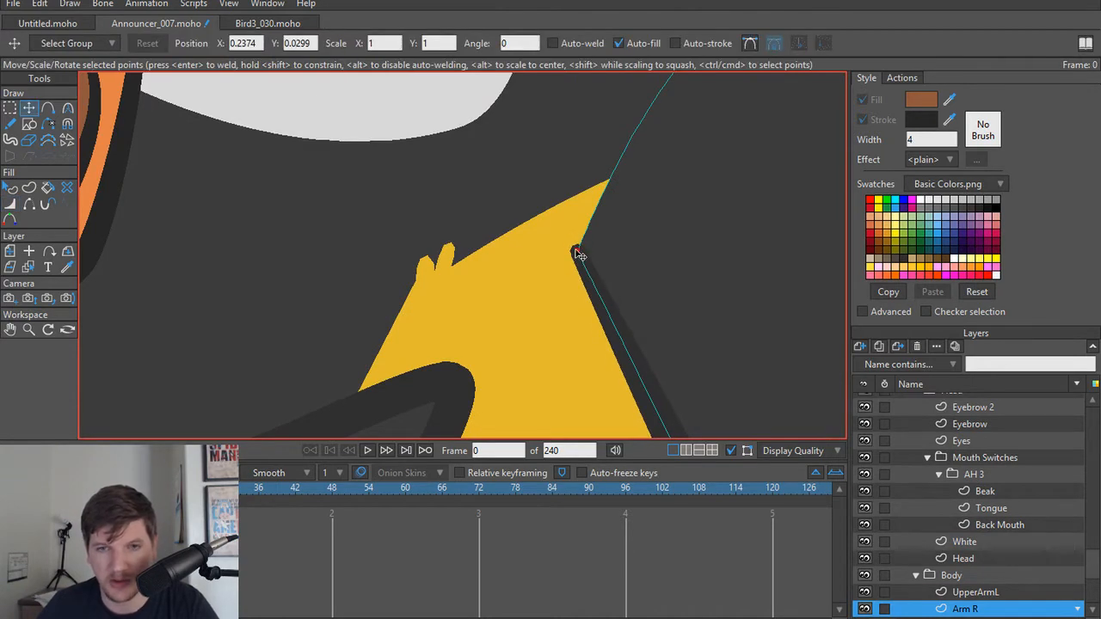
{"action": "scroll", "coordinate": [580, 256], "scroll_direction": "down", "scroll_amount": 3}
{"action": "key", "text": "c"}
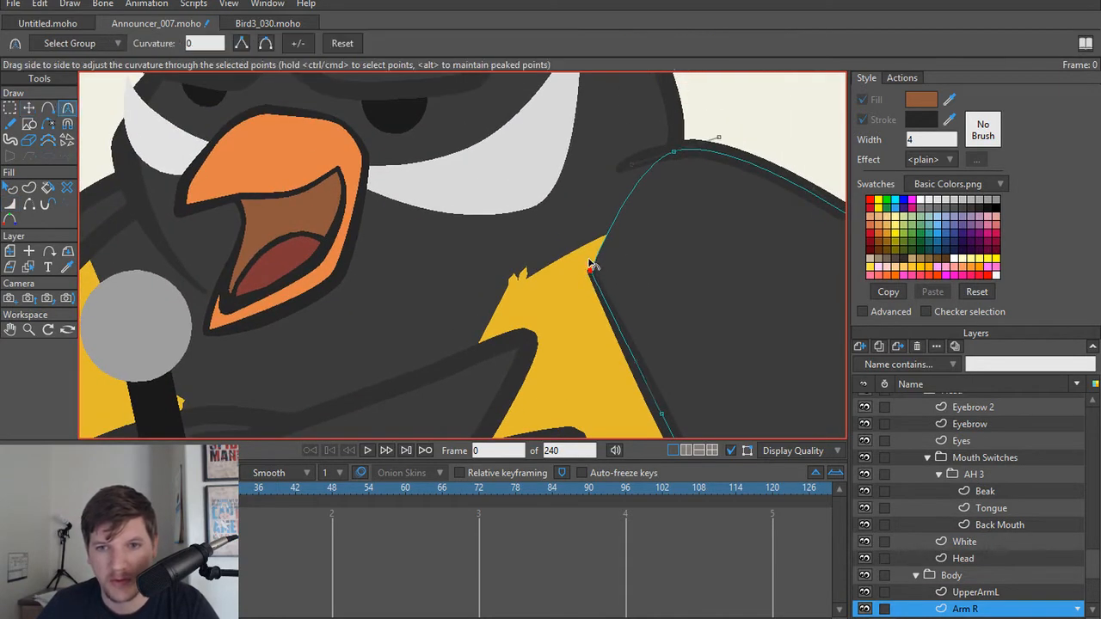
{"action": "key", "text": "t"}
{"action": "mouse_move", "coordinate": [593, 266]}
{"action": "left_mouse_down"}
{"action": "mouse_move", "coordinate": [590, 234]}
{"action": "mouse_move", "coordinate": [570, 246]}
{"action": "mouse_move", "coordinate": [589, 246]}
{"action": "left_mouse_up"}
{"action": "scroll", "coordinate": [632, 244], "scroll_direction": "down", "scroll_amount": 3}
{"action": "scroll", "coordinate": [597, 278], "scroll_direction": "down", "scroll_amount": 3}
{"action": "scroll", "coordinate": [715, 273], "scroll_direction": "up", "scroll_amount": 5}
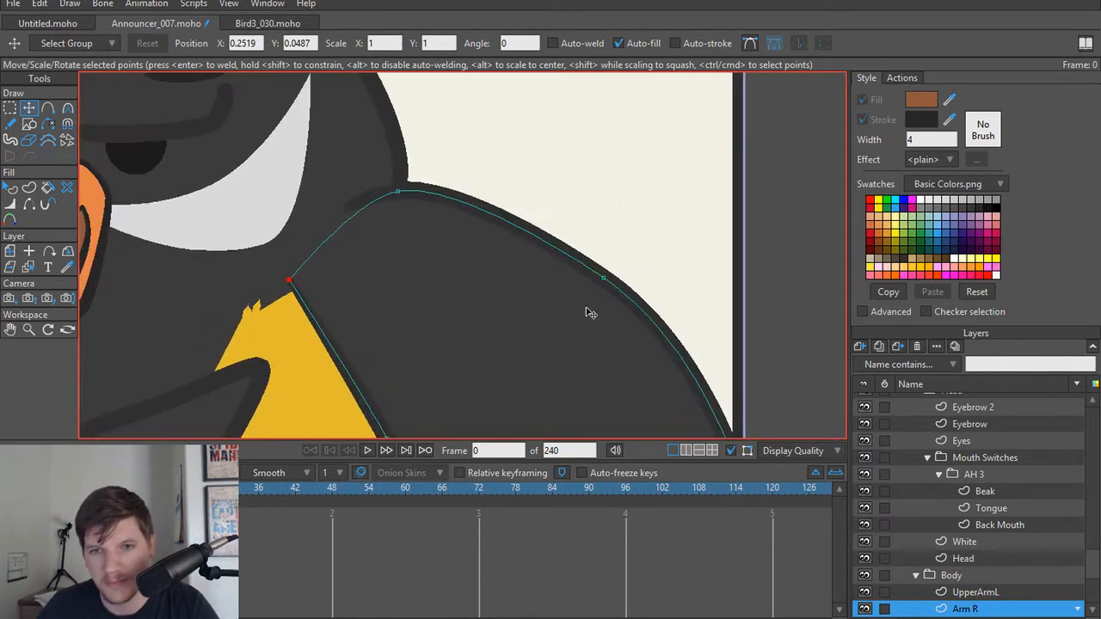
Step: Hide Layer 4 near the start of the layer list
{"action": "scroll", "coordinate": [590, 312], "scroll_direction": "down", "scroll_amount": 2}
{"action": "scroll", "coordinate": [667, 251], "scroll_direction": "down", "scroll_amount": 4}
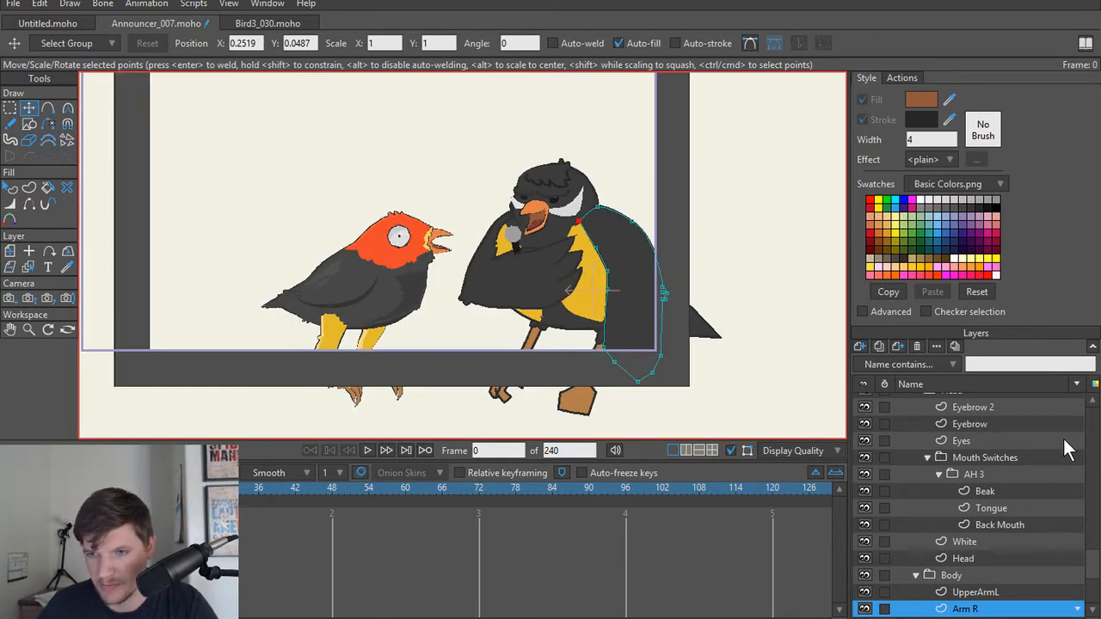
{"action": "left_click_drag", "start_coordinate": [1093, 570], "coordinate": [1085, 428]}
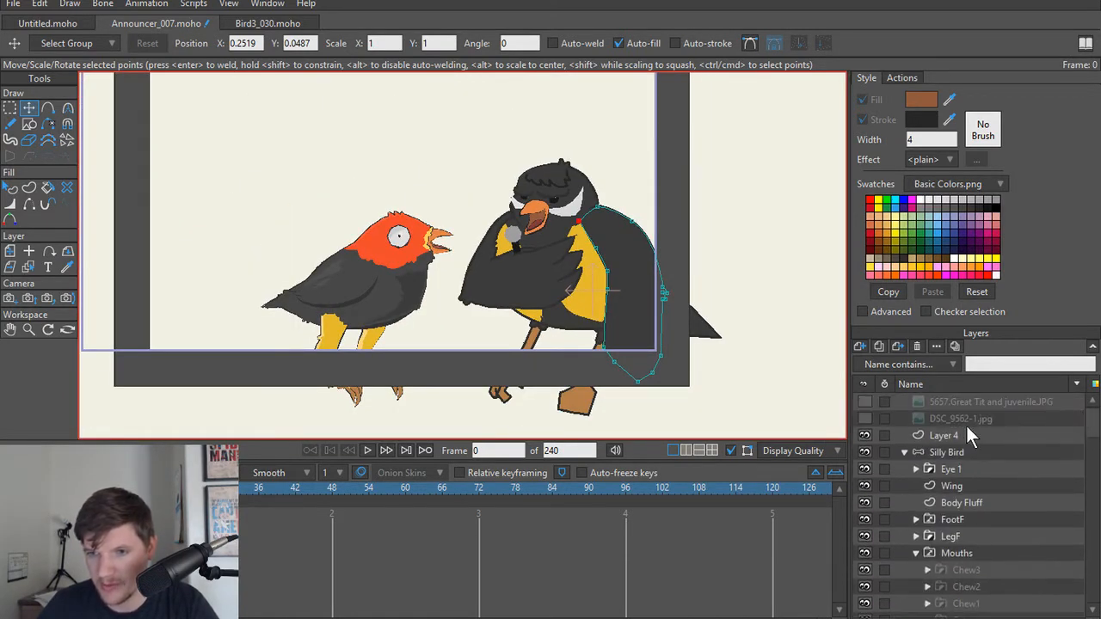
{"action": "left_click", "coordinate": [864, 436]}
Step: Delete two extra points from Arm R's inner edge along the yellow chest, one above and one below the bend
{"action": "scroll", "coordinate": [584, 250], "scroll_direction": "up", "scroll_amount": 6}
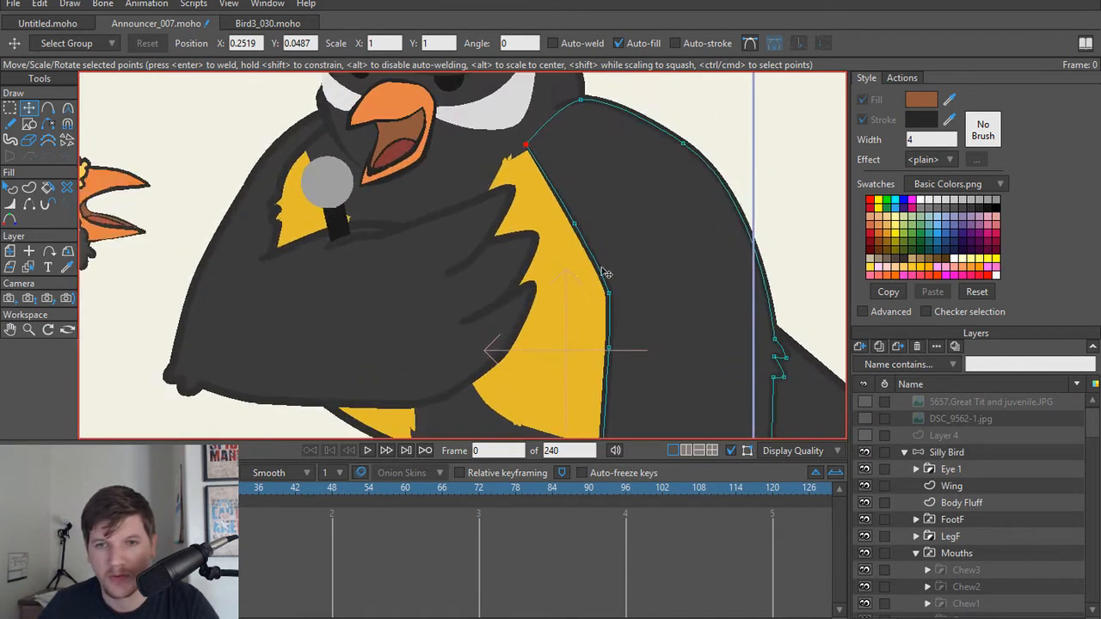
{"action": "scroll", "coordinate": [582, 239], "scroll_direction": "down", "scroll_amount": 4}
{"action": "scroll", "coordinate": [562, 198], "scroll_direction": "up", "scroll_amount": 4}
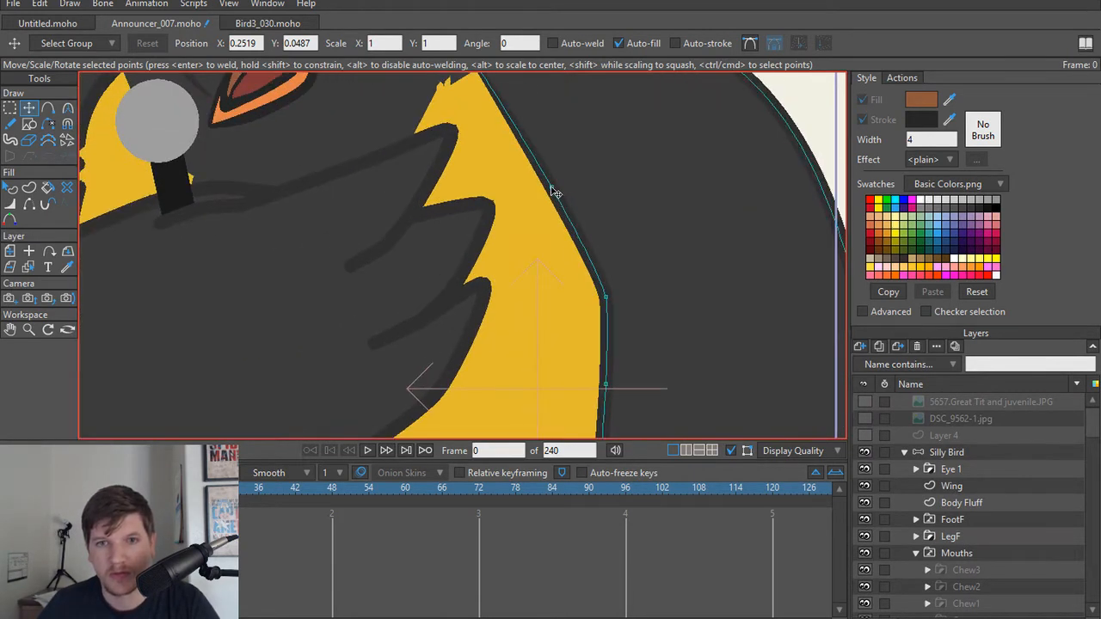
{"action": "key", "text": "Delete"}
{"action": "scroll", "coordinate": [617, 318], "scroll_direction": "down", "scroll_amount": 4}
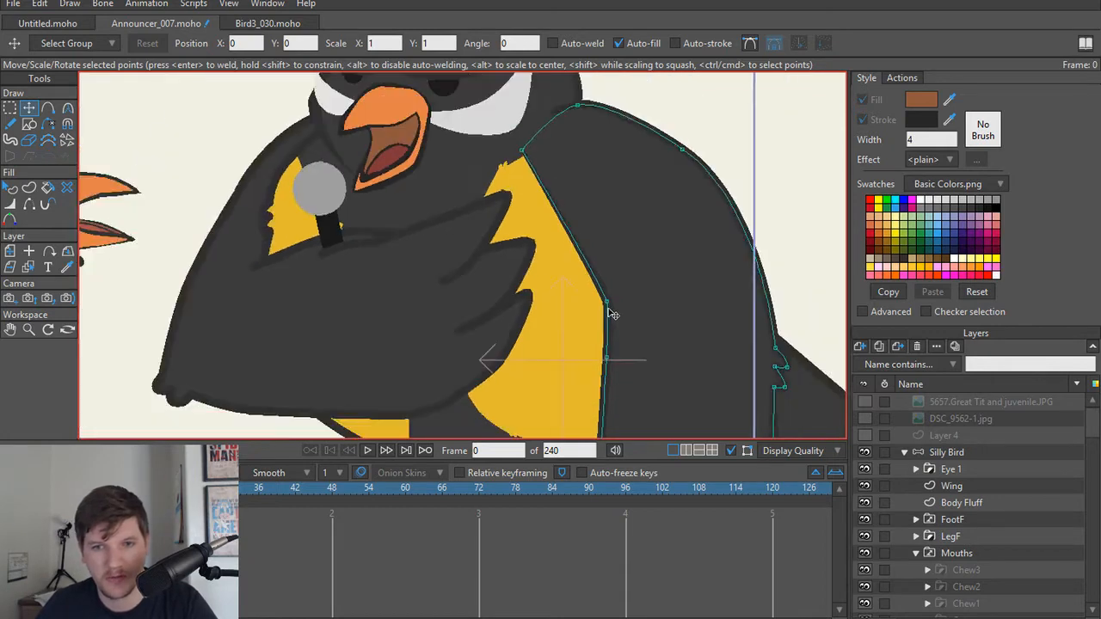
{"action": "scroll", "coordinate": [616, 258], "scroll_direction": "up", "scroll_amount": 4}
{"action": "left_click", "coordinate": [610, 252]}
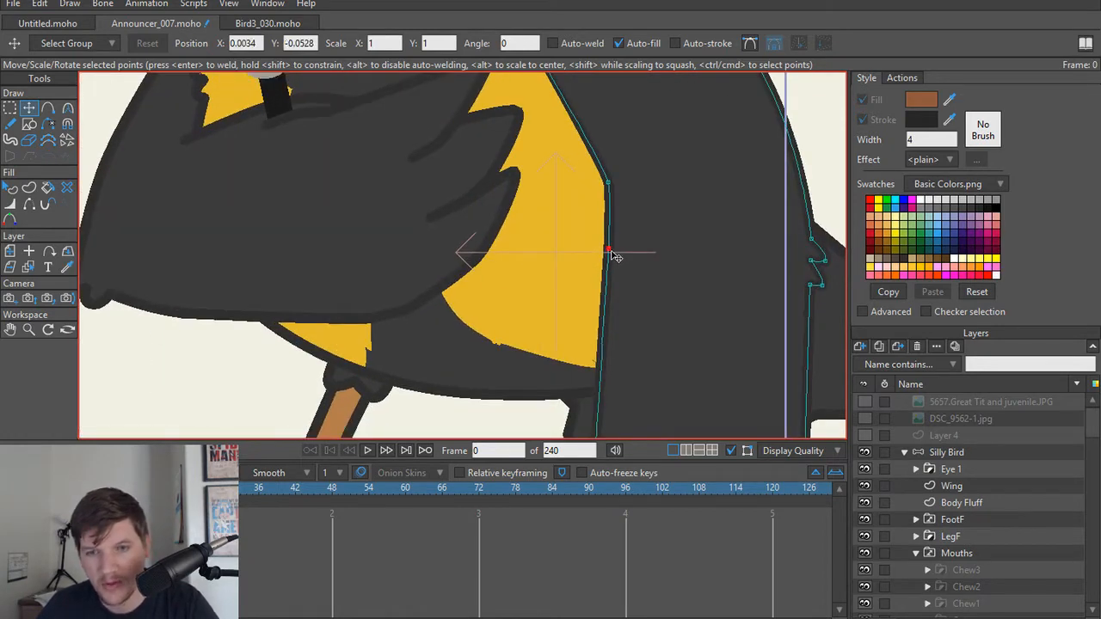
{"action": "key", "text": "Delete"}
Step: Vary the line width at points around Arm R's inner, lower and rear edges, using 140 percent at the last one
{"action": "scroll", "coordinate": [619, 257], "scroll_direction": "down", "scroll_amount": 4}
{"action": "scroll", "coordinate": [612, 377], "scroll_direction": "up", "scroll_amount": 2}
{"action": "key", "text": "w"}
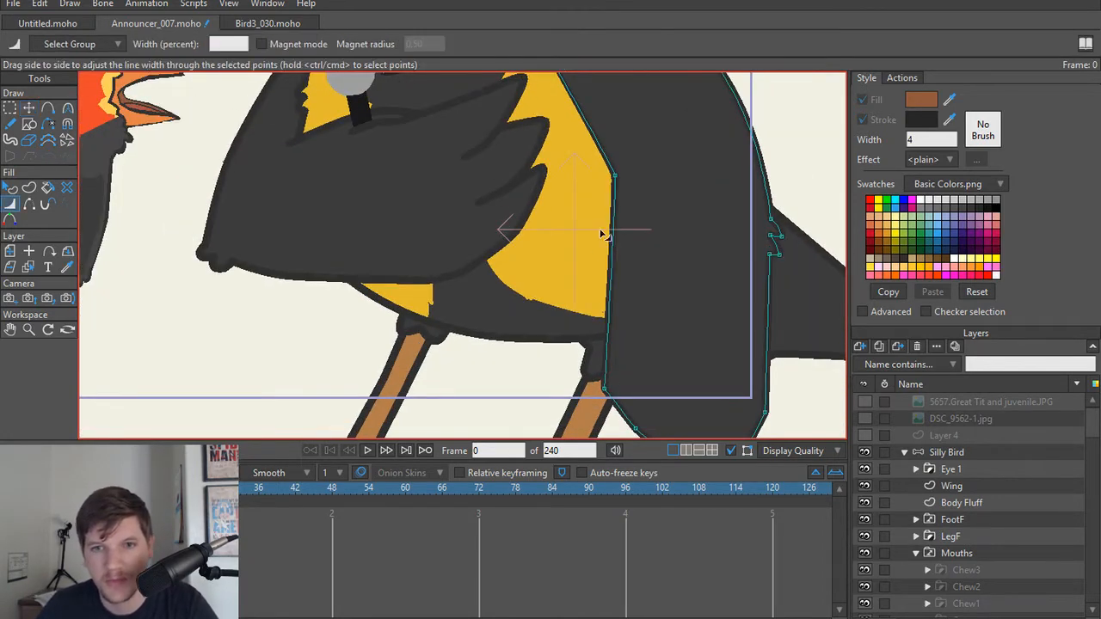
{"action": "left_click_drag", "start_coordinate": [614, 176], "coordinate": [641, 197]}
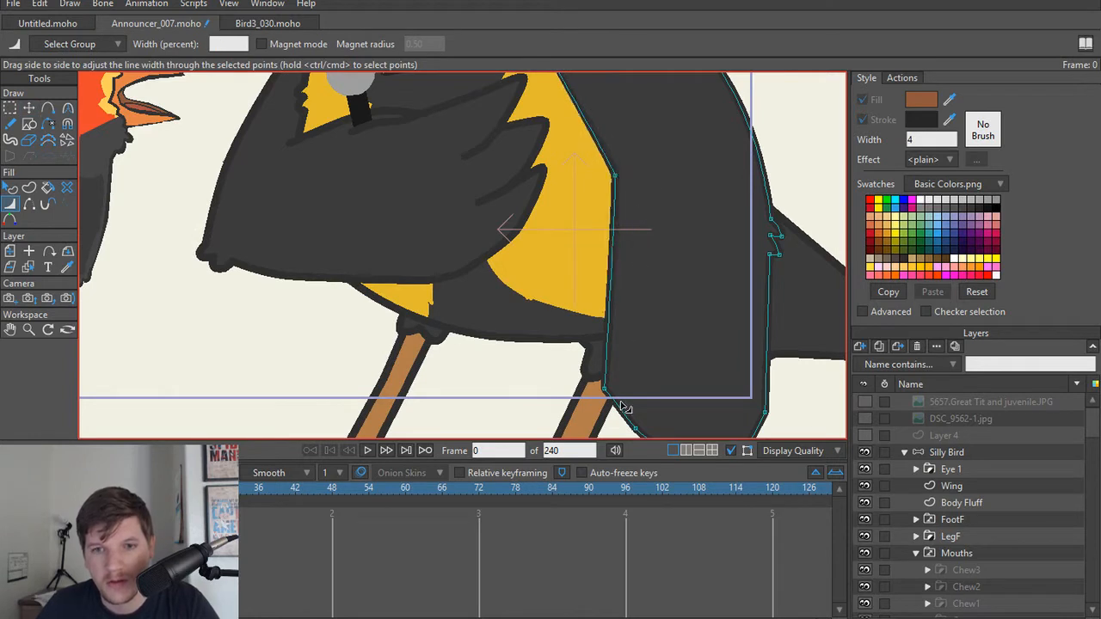
{"action": "mouse_move", "coordinate": [613, 392]}
{"action": "left_mouse_down"}
{"action": "mouse_move", "coordinate": [648, 398]}
{"action": "mouse_move", "coordinate": [633, 256]}
{"action": "mouse_move", "coordinate": [663, 288]}
{"action": "mouse_move", "coordinate": [693, 352]}
{"action": "left_mouse_up"}
{"action": "left_click_drag", "start_coordinate": [614, 292], "coordinate": [595, 295]}
{"action": "left_click_drag", "start_coordinate": [682, 340], "coordinate": [740, 320]}
{"action": "left_click_drag", "start_coordinate": [747, 269], "coordinate": [755, 261]}
{"action": "left_click_drag", "start_coordinate": [757, 250], "coordinate": [709, 335]}
{"action": "left_click_drag", "start_coordinate": [714, 195], "coordinate": [714, 278]}
Step: Examine the outlines of the announcer bird's arm, chest and beak area against the red bird
{"action": "scroll", "coordinate": [714, 278], "scroll_direction": "up", "scroll_amount": 1}
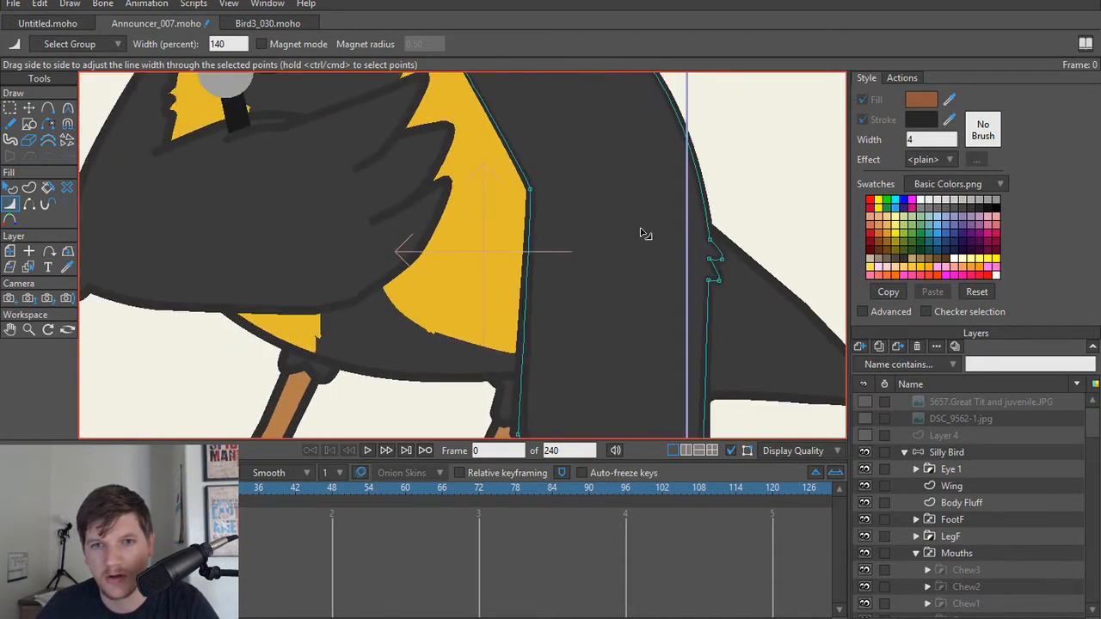
{"action": "left_click_drag", "start_coordinate": [420, 278], "coordinate": [624, 358]}
{"action": "left_click_drag", "start_coordinate": [484, 279], "coordinate": [586, 328]}
{"action": "scroll", "coordinate": [582, 284], "scroll_direction": "down", "scroll_amount": 1}
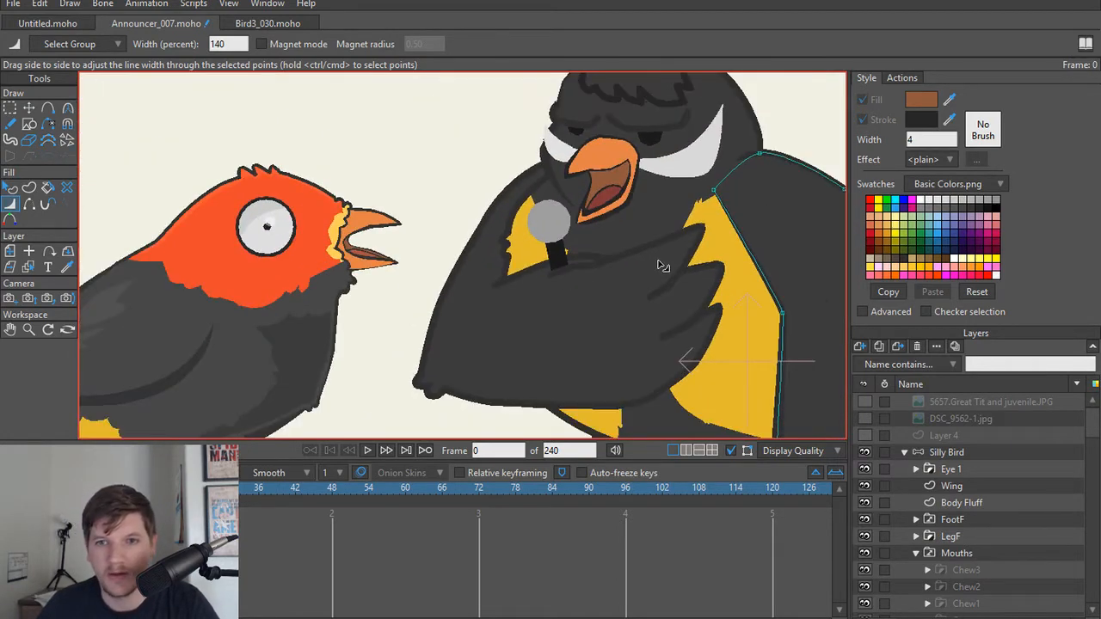
{"action": "left_click_drag", "start_coordinate": [659, 262], "coordinate": [704, 292]}
{"action": "scroll", "coordinate": [705, 291], "scroll_direction": "up", "scroll_amount": 2}
{"action": "left_click_drag", "start_coordinate": [571, 212], "coordinate": [643, 280]}
{"action": "scroll", "coordinate": [642, 279], "scroll_direction": "up", "scroll_amount": 2}
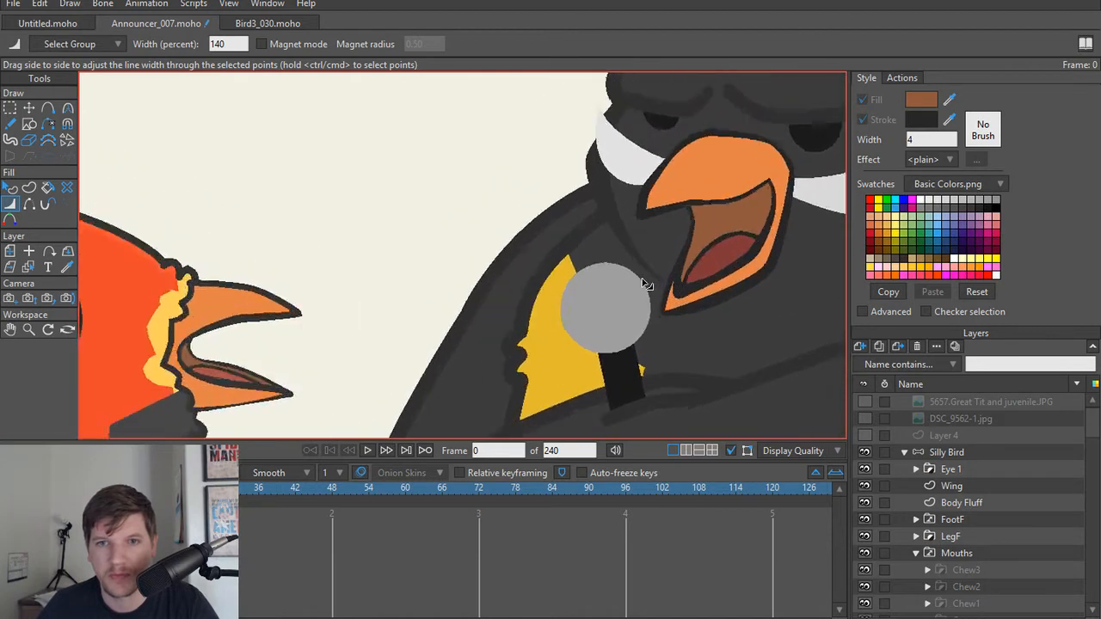
Step: Select the Torso shape and set its line width to 44 percent at the upper front chest point
{"action": "scroll", "coordinate": [647, 284], "scroll_direction": "up", "scroll_amount": 1}
{"action": "left_click_drag", "start_coordinate": [550, 256], "coordinate": [595, 208]}
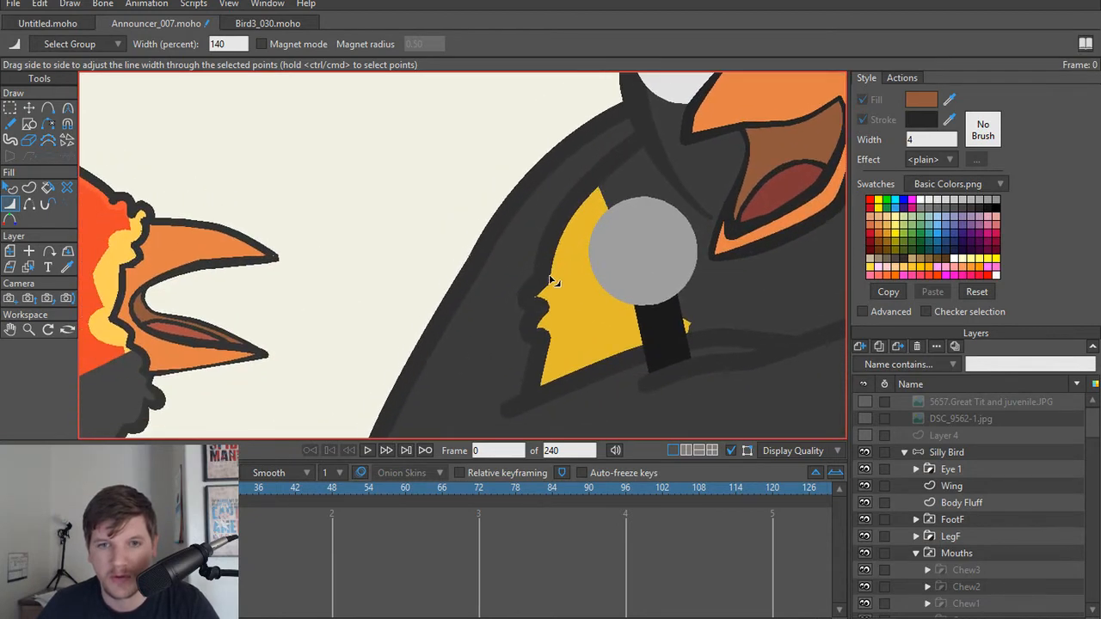
{"action": "left_click", "coordinate": [551, 247]}
{"action": "scroll", "coordinate": [551, 246], "scroll_direction": "up", "scroll_amount": 2}
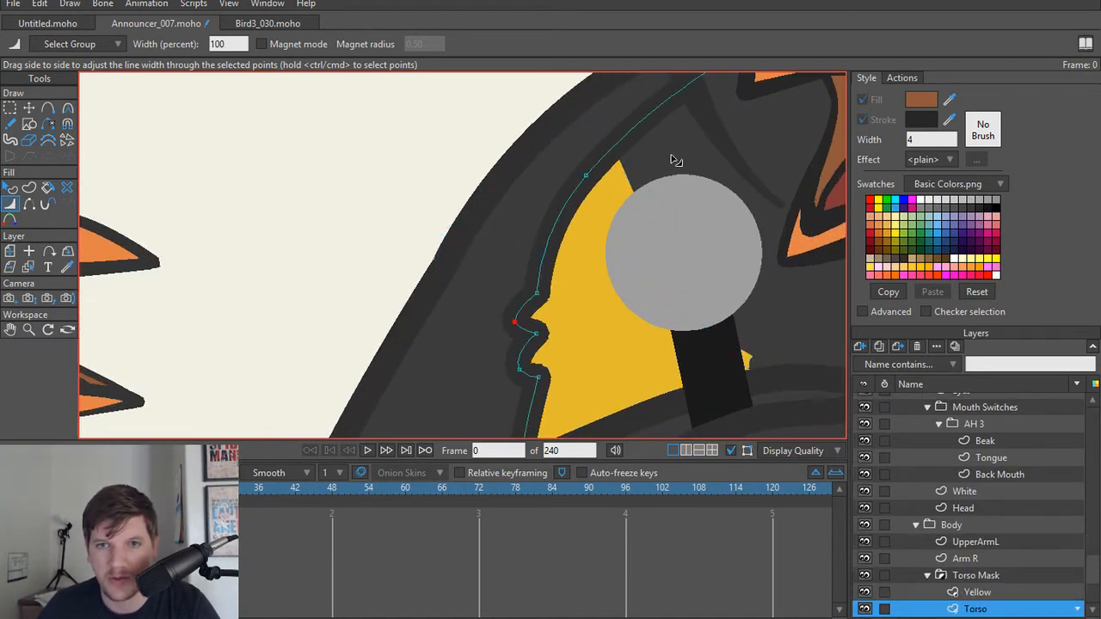
{"action": "left_click", "coordinate": [588, 177], "text": "ctrl"}
{"action": "left_click_drag", "start_coordinate": [587, 177], "coordinate": [564, 315]}
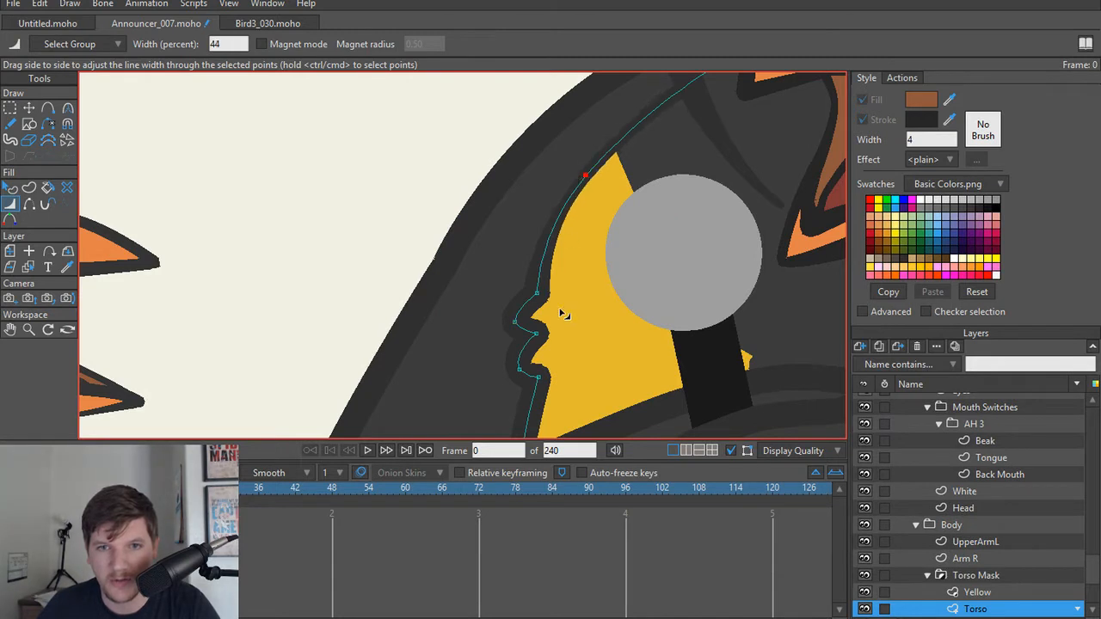
Step: Thin the Torso outline at the points above and below the front chest feather tufts, using 46 percent at the lower one
{"action": "left_click", "coordinate": [536, 293], "text": "ctrl"}
{"action": "mouse_move", "coordinate": [504, 328]}
{"action": "left_mouse_down"}
{"action": "mouse_move", "coordinate": [522, 338]}
{"action": "mouse_move", "coordinate": [511, 340]}
{"action": "mouse_move", "coordinate": [516, 369]}
{"action": "mouse_move", "coordinate": [534, 376]}
{"action": "mouse_move", "coordinate": [518, 379]}
{"action": "left_mouse_up"}
{"action": "left_click_drag", "start_coordinate": [552, 330], "coordinate": [575, 160]}
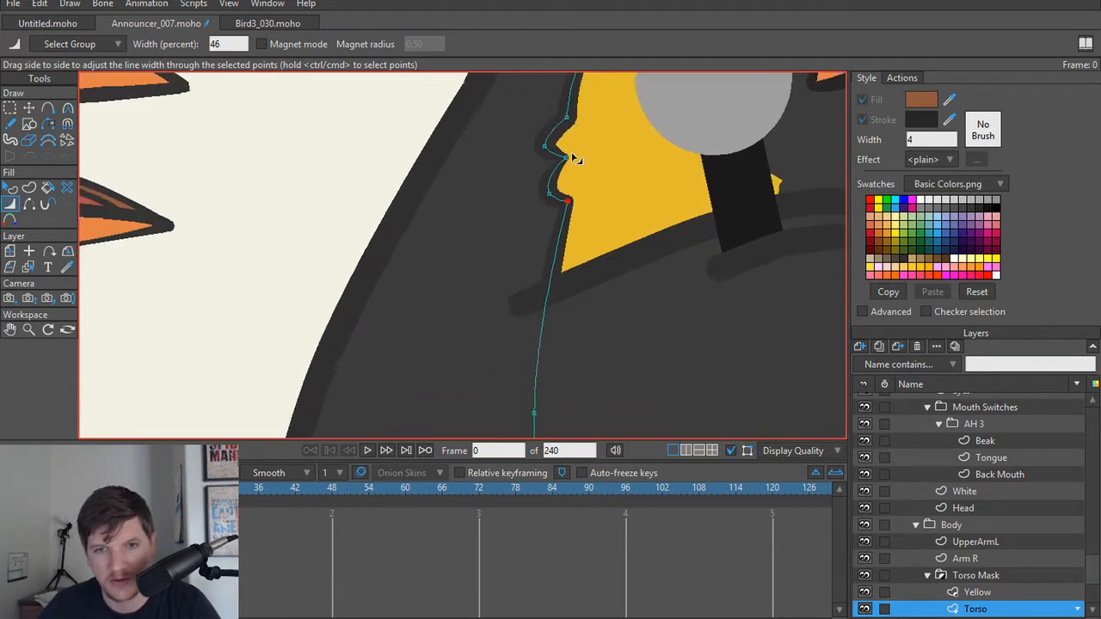
{"action": "scroll", "coordinate": [575, 258], "scroll_direction": "down", "scroll_amount": 2}
{"action": "left_click_drag", "start_coordinate": [565, 346], "coordinate": [568, 150]}
{"action": "scroll", "coordinate": [567, 275], "scroll_direction": "down", "scroll_amount": 3}
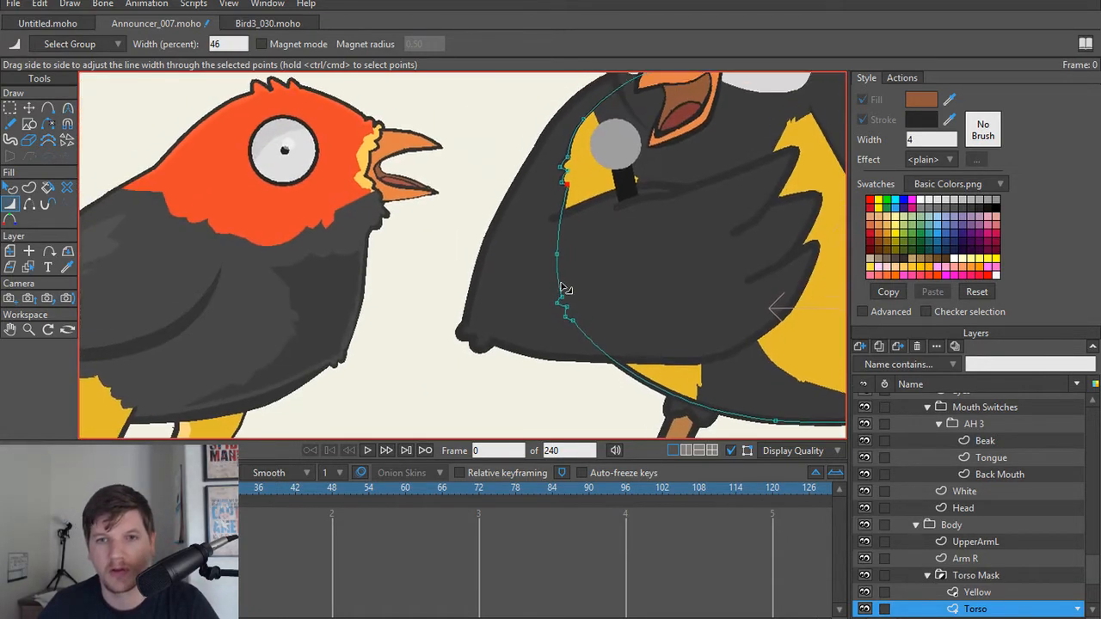
Step: Collapse the Silly Bird group in the layer list and hide the UpperArmL layer to expose the Torso's front edge
{"action": "scroll", "coordinate": [934, 542], "scroll_direction": "up", "scroll_amount": 1}
{"action": "scroll", "coordinate": [917, 520], "scroll_direction": "up", "scroll_amount": 8}
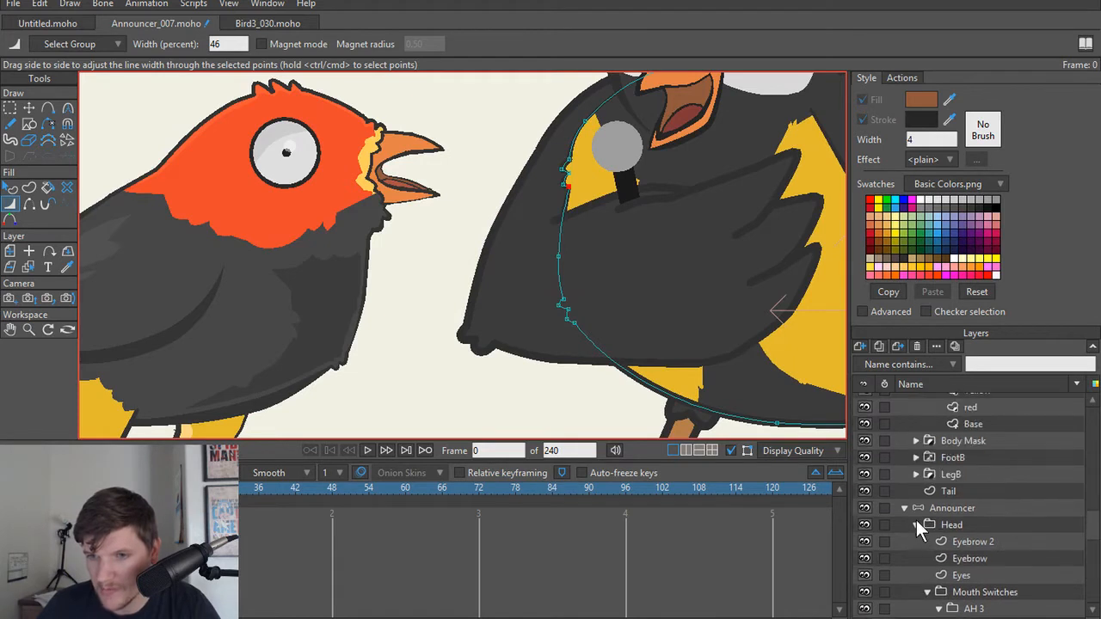
{"action": "scroll", "coordinate": [910, 515], "scroll_direction": "up", "scroll_amount": 6}
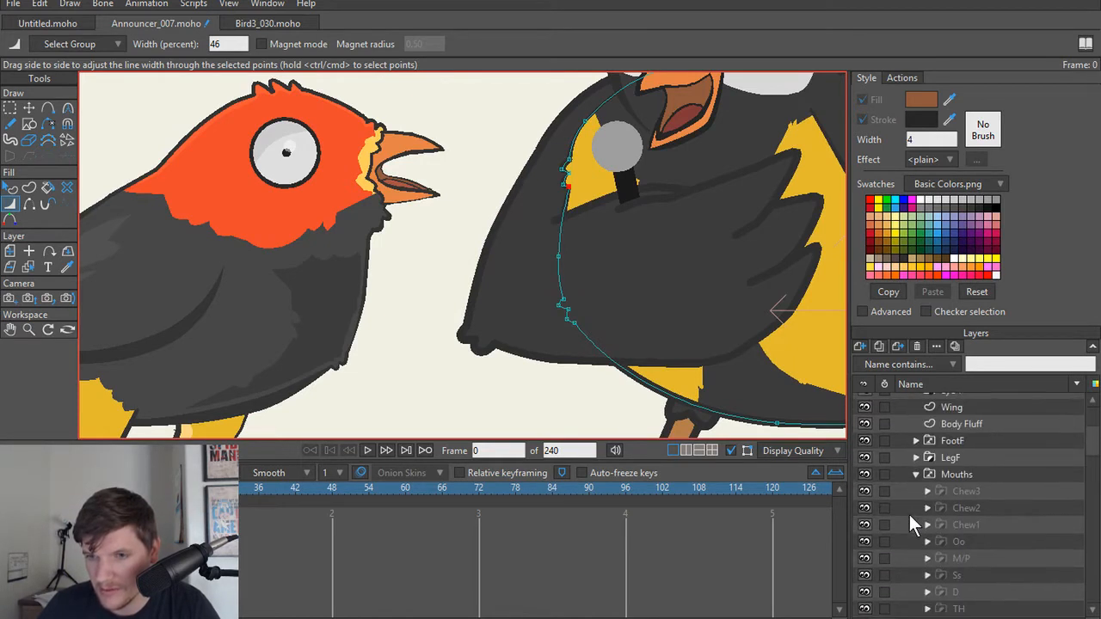
{"action": "left_click", "coordinate": [914, 541]}
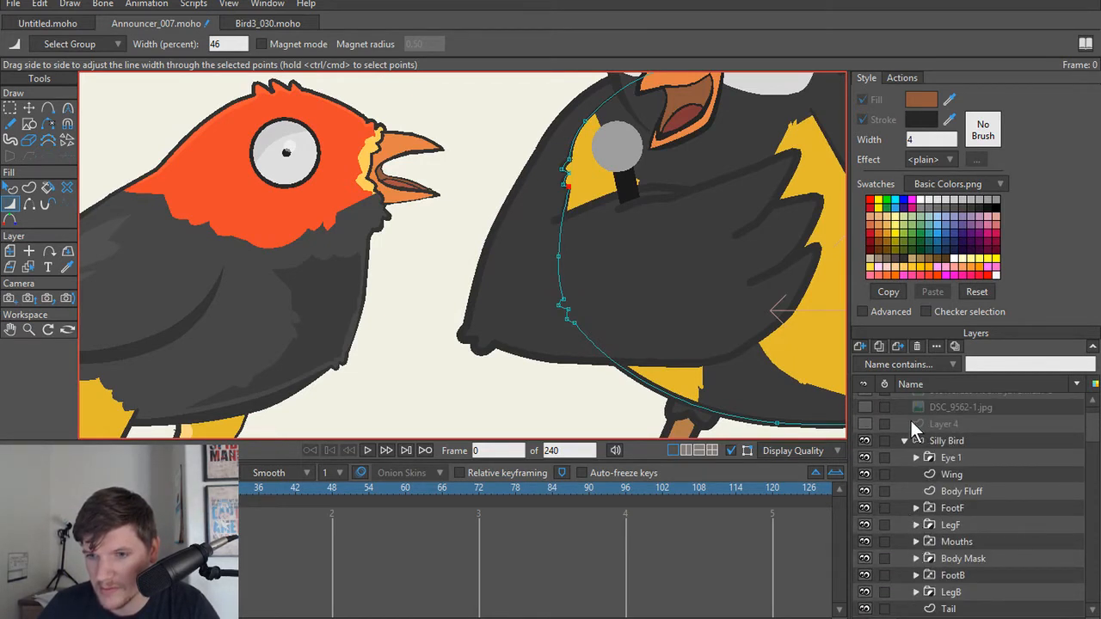
{"action": "left_click", "coordinate": [904, 440]}
{"action": "scroll", "coordinate": [911, 488], "scroll_direction": "down", "scroll_amount": 2}
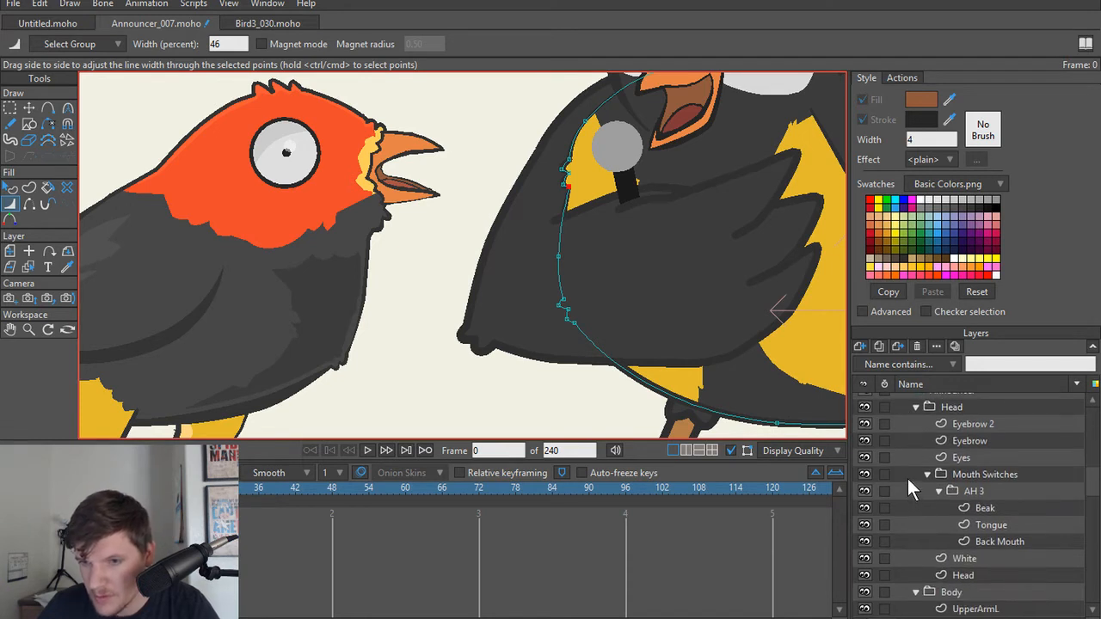
{"action": "scroll", "coordinate": [905, 478], "scroll_direction": "down", "scroll_amount": 3}
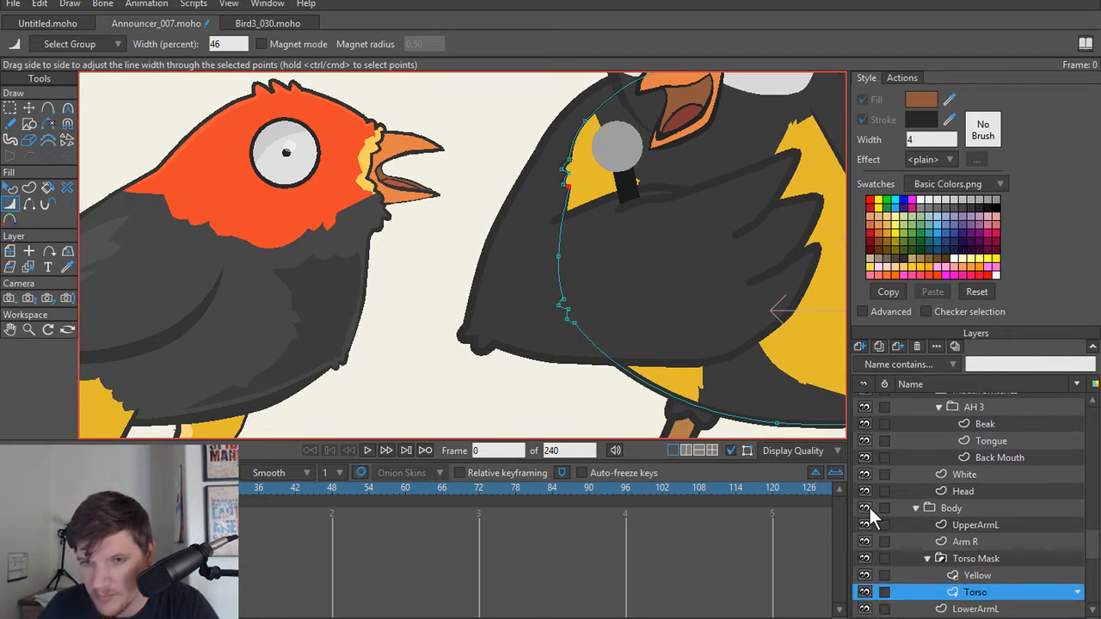
{"action": "left_click", "coordinate": [864, 525]}
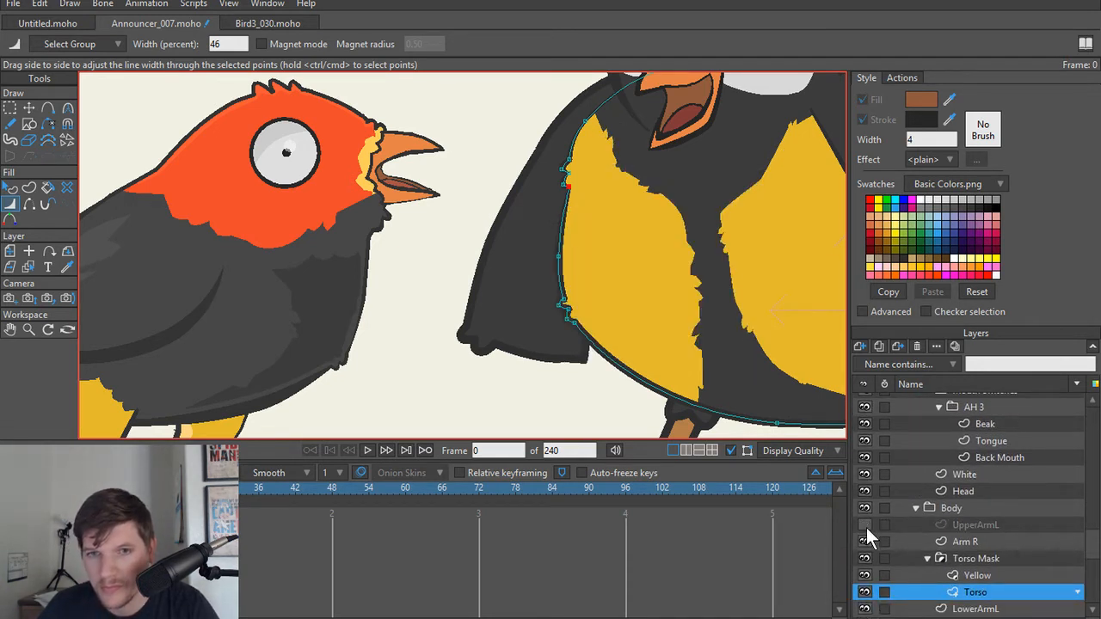
Step: Thicken the Torso outline to 202 percent at the bottom belly point between the two legs
{"action": "scroll", "coordinate": [644, 289], "scroll_direction": "up", "scroll_amount": 5}
{"action": "left_click_drag", "start_coordinate": [582, 314], "coordinate": [568, 216]}
{"action": "scroll", "coordinate": [571, 258], "scroll_direction": "down", "scroll_amount": 2}
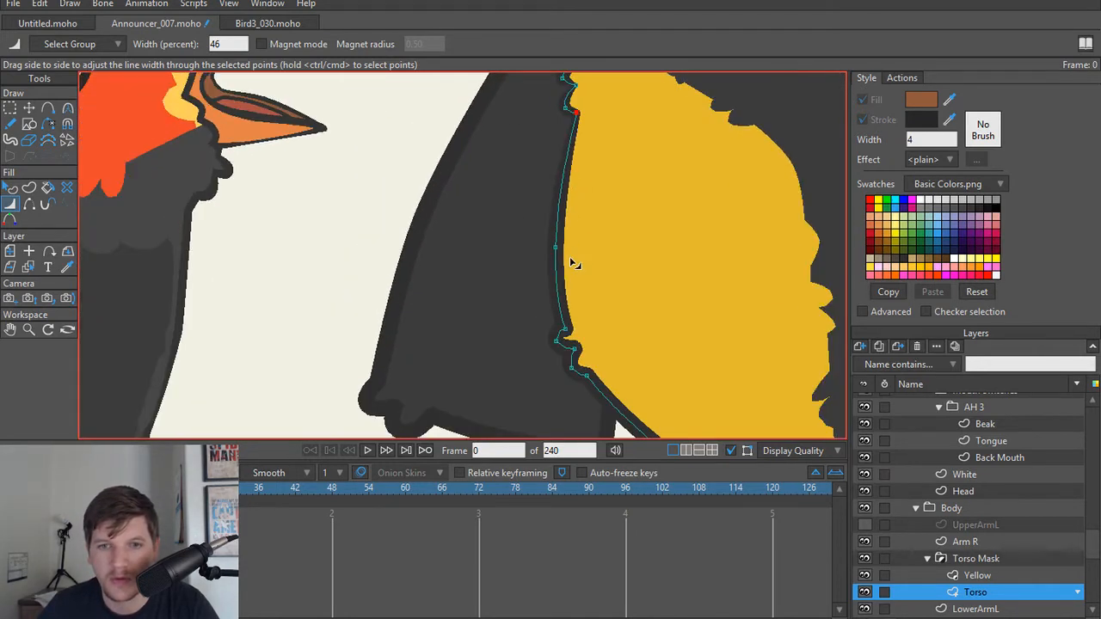
{"action": "scroll", "coordinate": [571, 263], "scroll_direction": "up", "scroll_amount": 3}
{"action": "scroll", "coordinate": [571, 263], "scroll_direction": "down", "scroll_amount": 2}
{"action": "left_click_drag", "start_coordinate": [571, 263], "coordinate": [525, 123]}
{"action": "scroll", "coordinate": [526, 128], "scroll_direction": "down", "scroll_amount": 2}
{"action": "left_click_drag", "start_coordinate": [644, 240], "coordinate": [523, 240]}
{"action": "scroll", "coordinate": [523, 240], "scroll_direction": "down", "scroll_amount": 2}
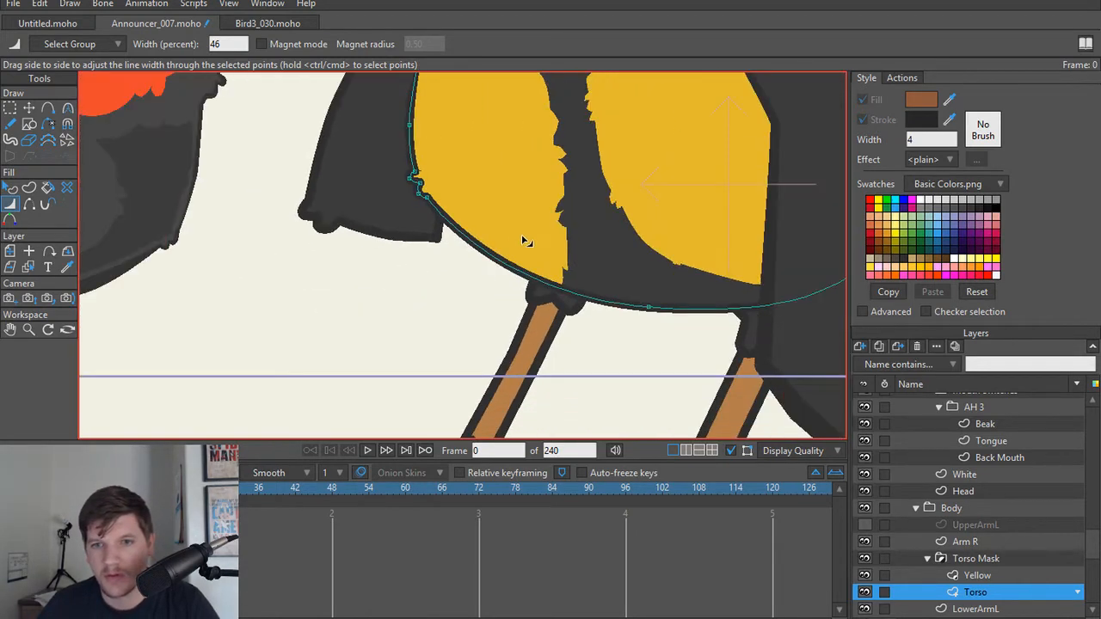
{"action": "left_click_drag", "start_coordinate": [650, 310], "coordinate": [628, 327]}
Step: Set the Torso line width to 72 percent at the point just above the lower front feather tuft
{"action": "left_click_drag", "start_coordinate": [491, 305], "coordinate": [647, 324]}
{"action": "scroll", "coordinate": [409, 263], "scroll_direction": "up", "scroll_amount": 4}
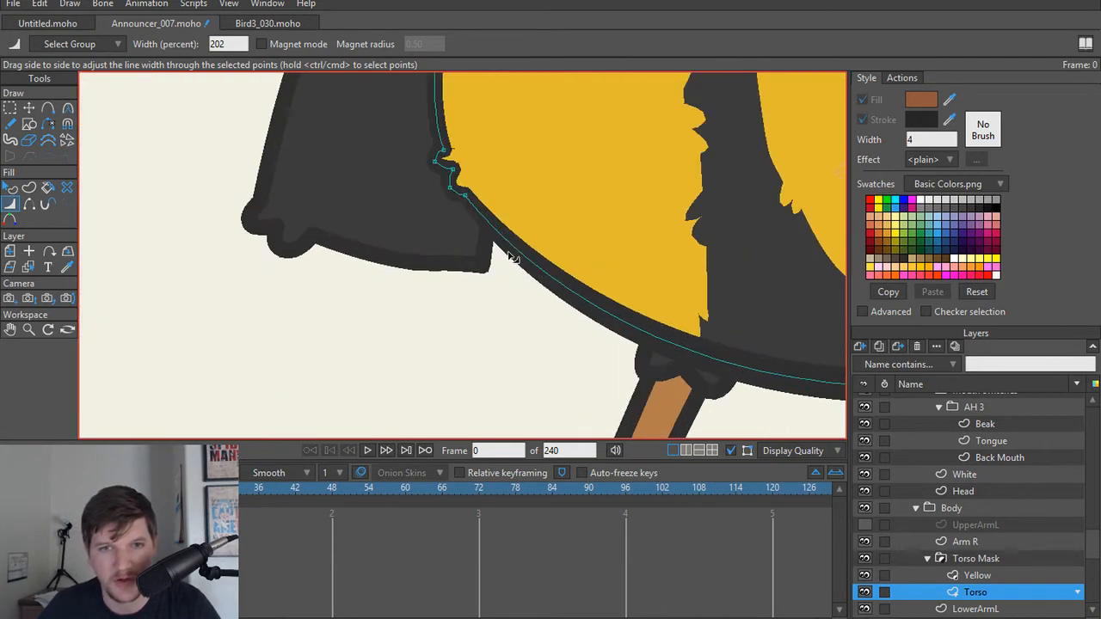
{"action": "left_click_drag", "start_coordinate": [495, 232], "coordinate": [568, 334]}
{"action": "scroll", "coordinate": [568, 335], "scroll_direction": "up", "scroll_amount": 1}
{"action": "left_click_drag", "start_coordinate": [512, 224], "coordinate": [505, 223]}
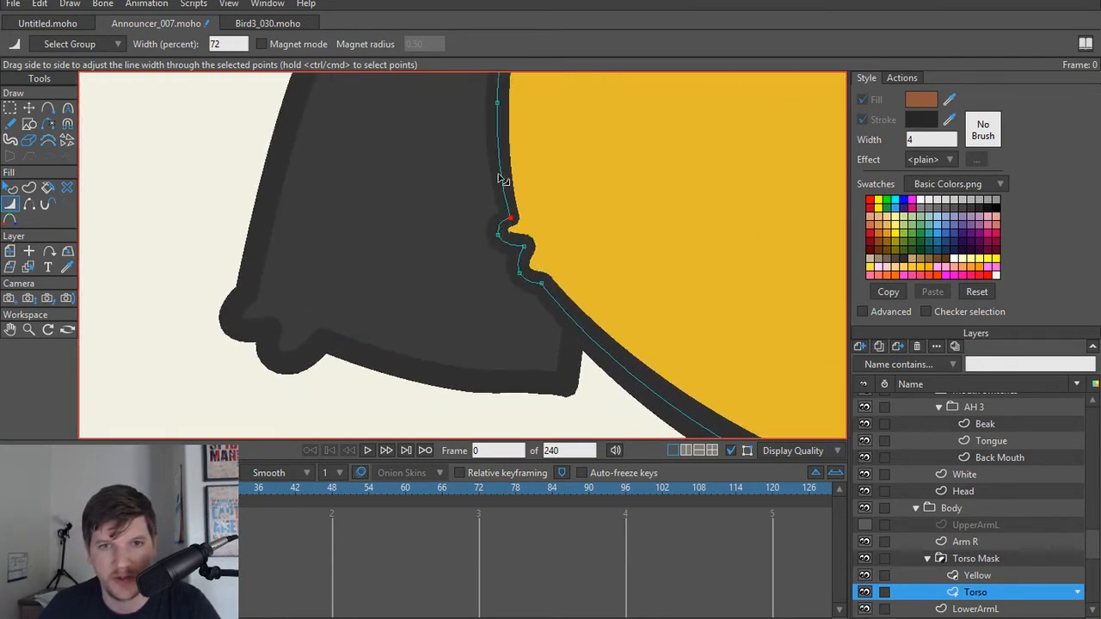
Step: Try removing the Torso point midway between the two front feather tufts, and undo the deletion
{"action": "left_click_drag", "start_coordinate": [496, 129], "coordinate": [559, 310]}
{"action": "key", "text": "t"}
{"action": "left_click", "coordinate": [562, 284]}
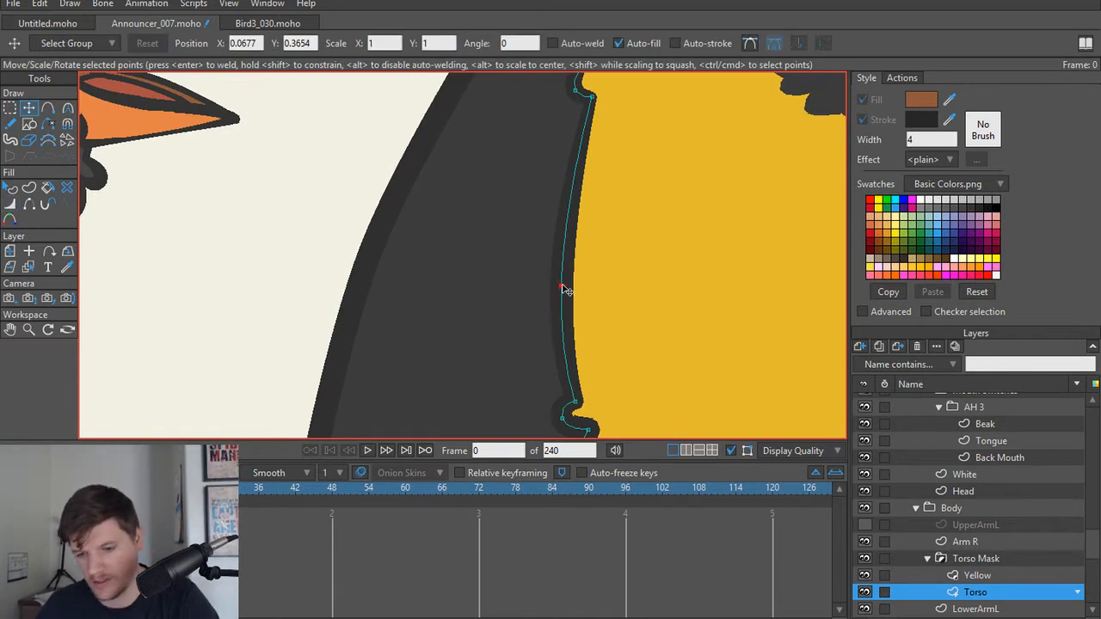
{"action": "key", "text": "Delete"}
{"action": "key", "text": "ctrl+z"}
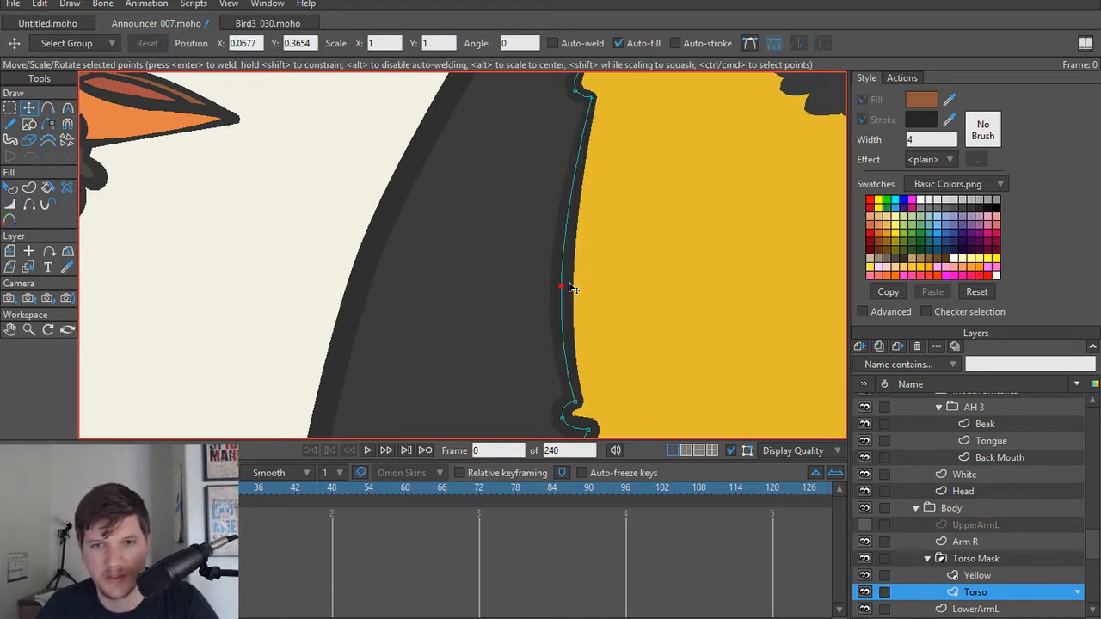
Step: Set the Torso line width to 76 percent midway between the front tufts and 50 percent at the lower tuft
{"action": "key", "text": "w"}
{"action": "left_click_drag", "start_coordinate": [563, 288], "coordinate": [557, 291]}
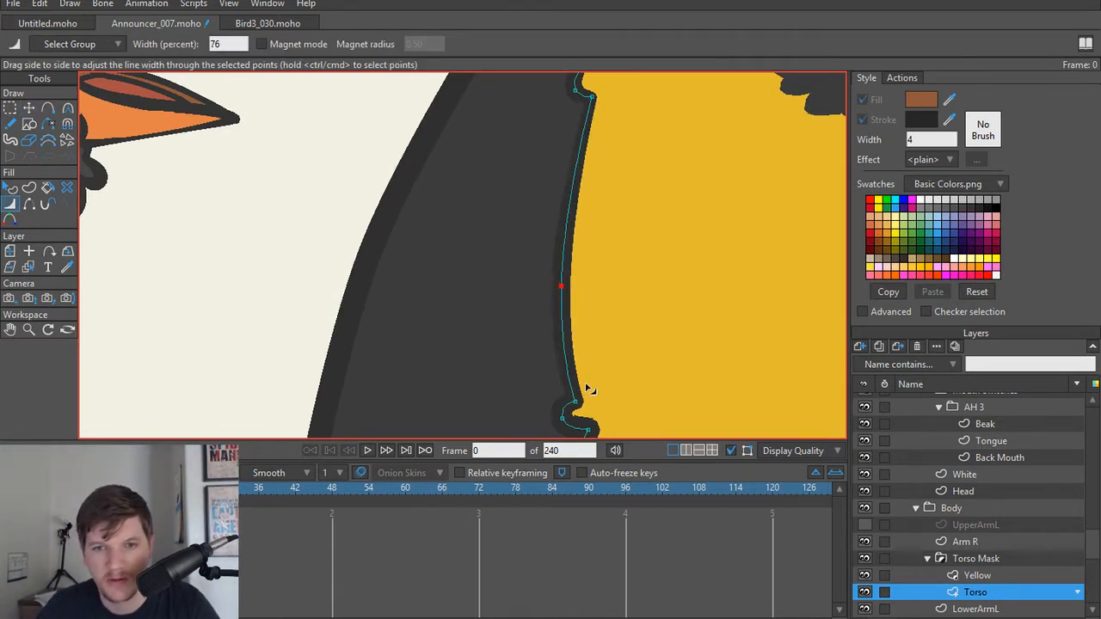
{"action": "left_click_drag", "start_coordinate": [586, 383], "coordinate": [544, 313]}
{"action": "left_click_drag", "start_coordinate": [586, 357], "coordinate": [561, 348]}
{"action": "scroll", "coordinate": [658, 224], "scroll_direction": "down", "scroll_amount": 5}
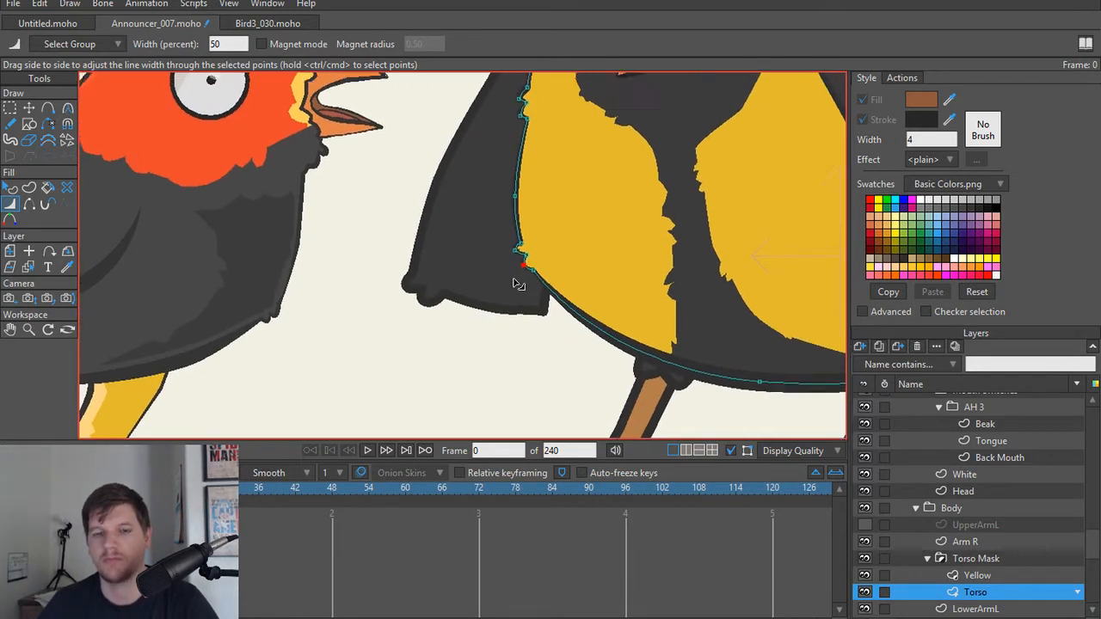
Step: Select the LowerArmL shape and reduce its line width to 0 percent at the upper end point beneath the beak
{"action": "left_click_drag", "start_coordinate": [479, 146], "coordinate": [543, 250]}
{"action": "left_click_drag", "start_coordinate": [595, 223], "coordinate": [588, 263]}
{"action": "scroll", "coordinate": [587, 264], "scroll_direction": "up", "scroll_amount": 5}
{"action": "right_click", "coordinate": [565, 177], "text": "alt"}
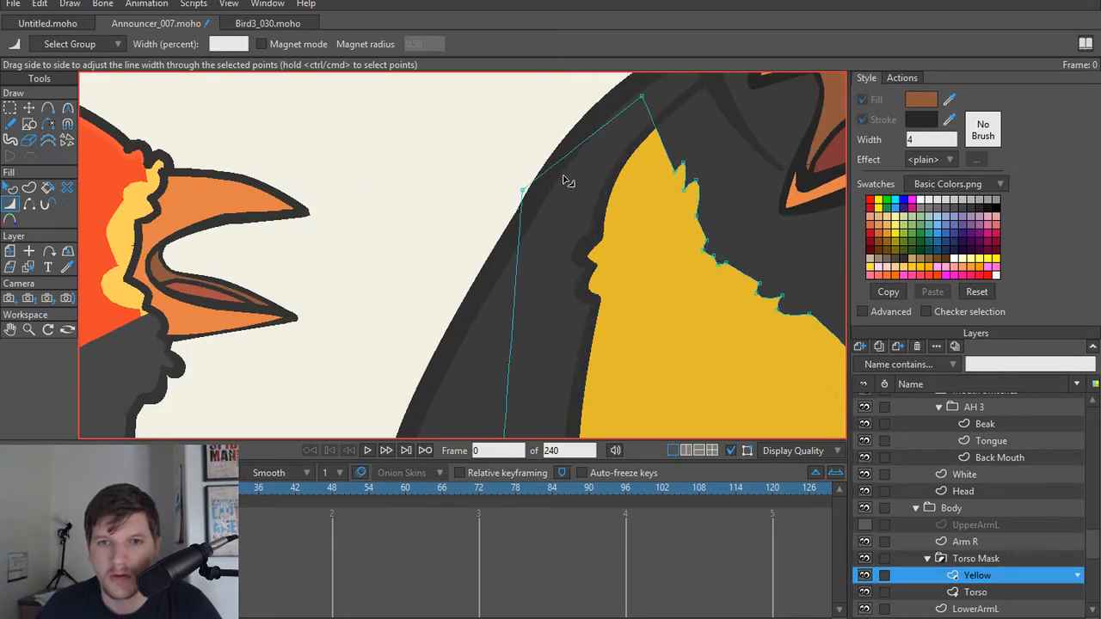
{"action": "left_click_drag", "start_coordinate": [635, 127], "coordinate": [545, 299]}
{"action": "right_click", "coordinate": [600, 256], "text": "alt"}
{"action": "scroll", "coordinate": [600, 233], "scroll_direction": "up", "scroll_amount": 2}
{"action": "right_click", "coordinate": [599, 231], "text": "alt"}
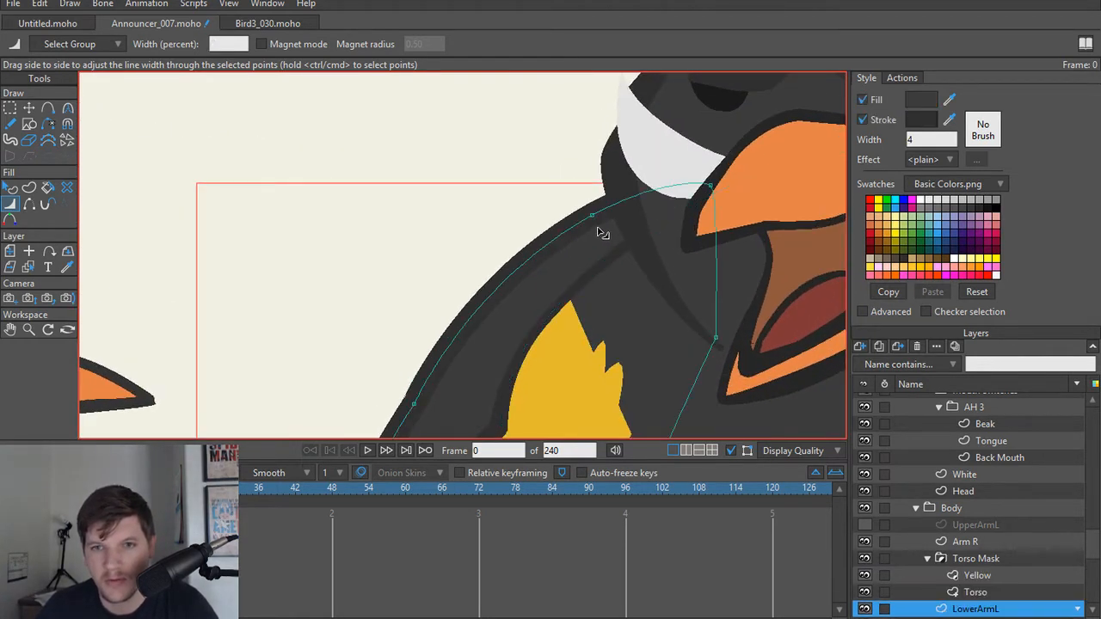
{"action": "left_click", "coordinate": [707, 186]}
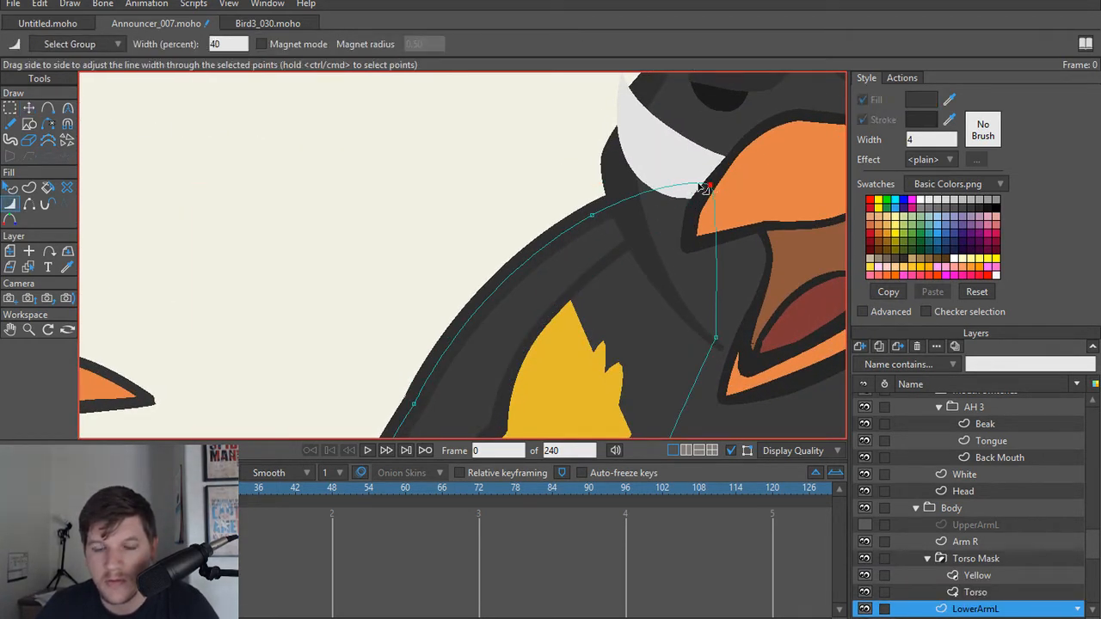
{"action": "left_click_drag", "start_coordinate": [709, 188], "coordinate": [662, 182]}
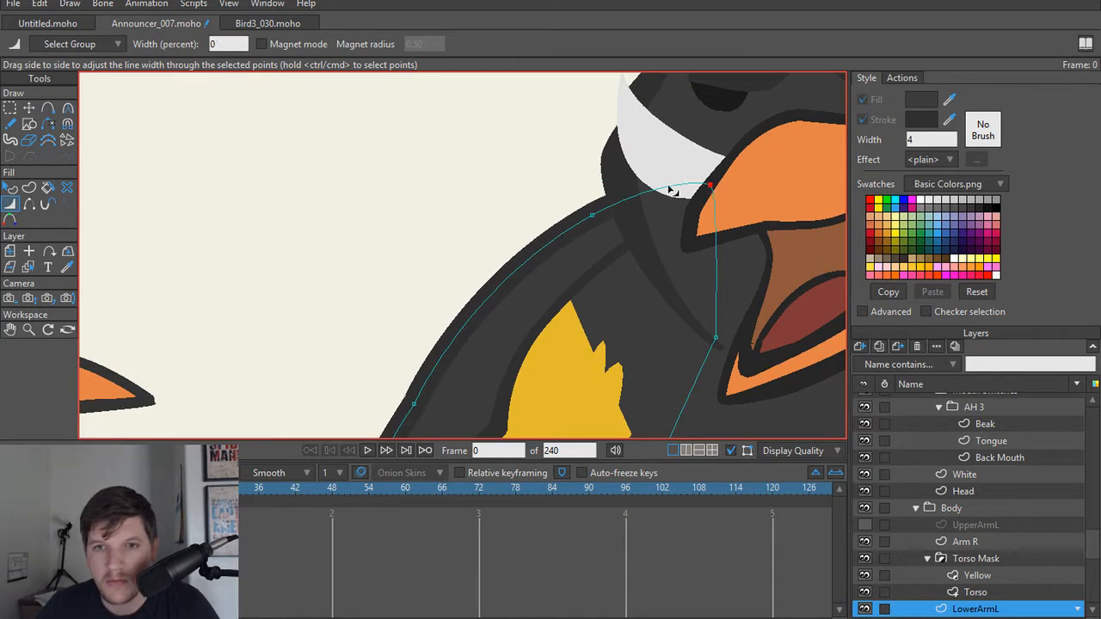
Step: Hide the announcer's Head group and set LowerArmL's line width to 24 percent at its upper end point
{"action": "scroll", "coordinate": [641, 183], "scroll_direction": "down", "scroll_amount": 1}
{"action": "scroll", "coordinate": [935, 478], "scroll_direction": "up", "scroll_amount": 4}
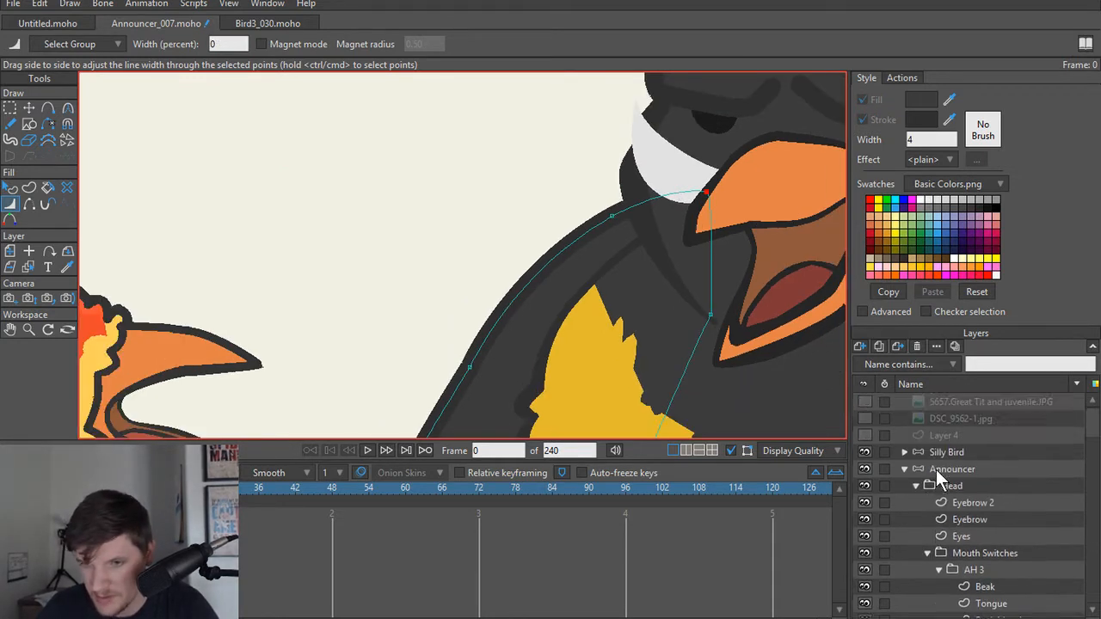
{"action": "left_click", "coordinate": [865, 485]}
{"action": "scroll", "coordinate": [736, 293], "scroll_direction": "up", "scroll_amount": 4}
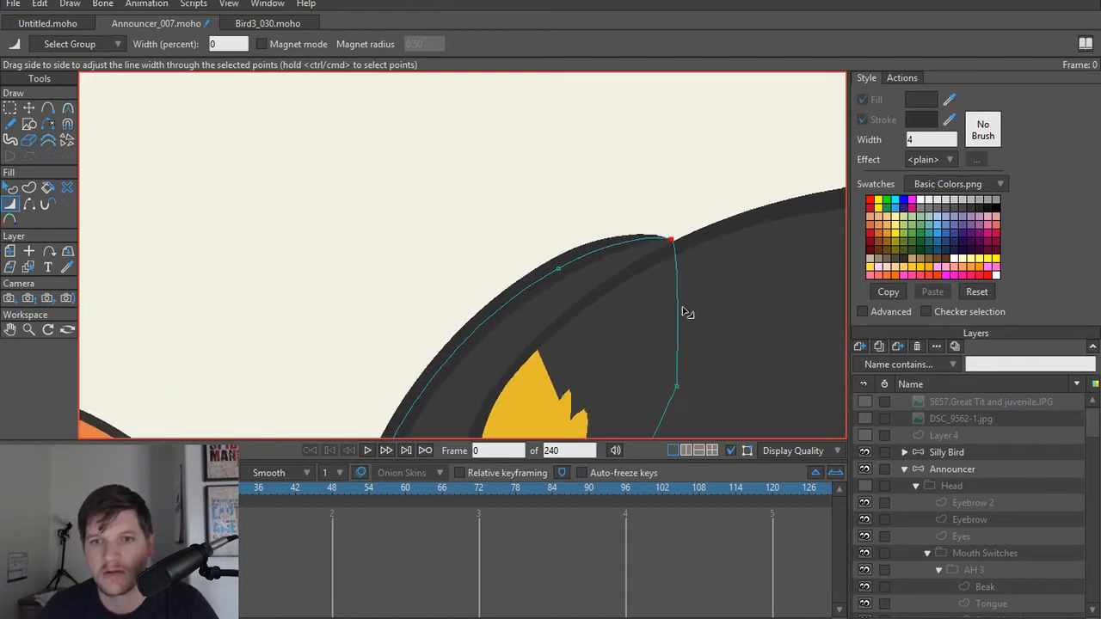
{"action": "left_click_drag", "start_coordinate": [676, 216], "coordinate": [680, 222]}
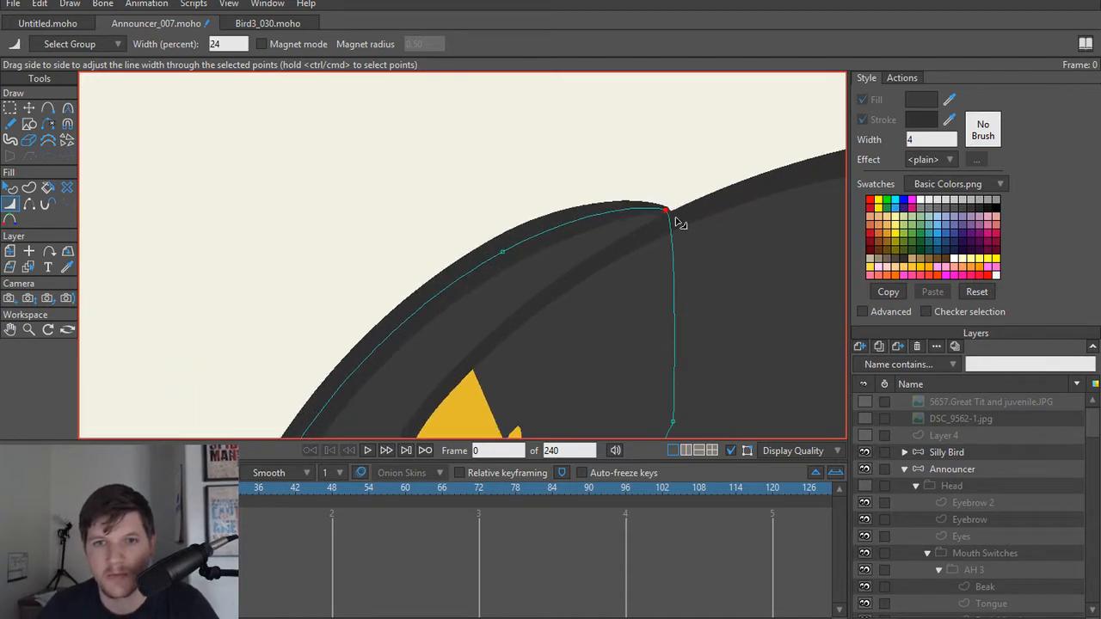
Step: Delete the LowerArmL shoulder point next to the upper end point on the outer edge
{"action": "key", "text": "t"}
{"action": "left_click", "coordinate": [505, 258]}
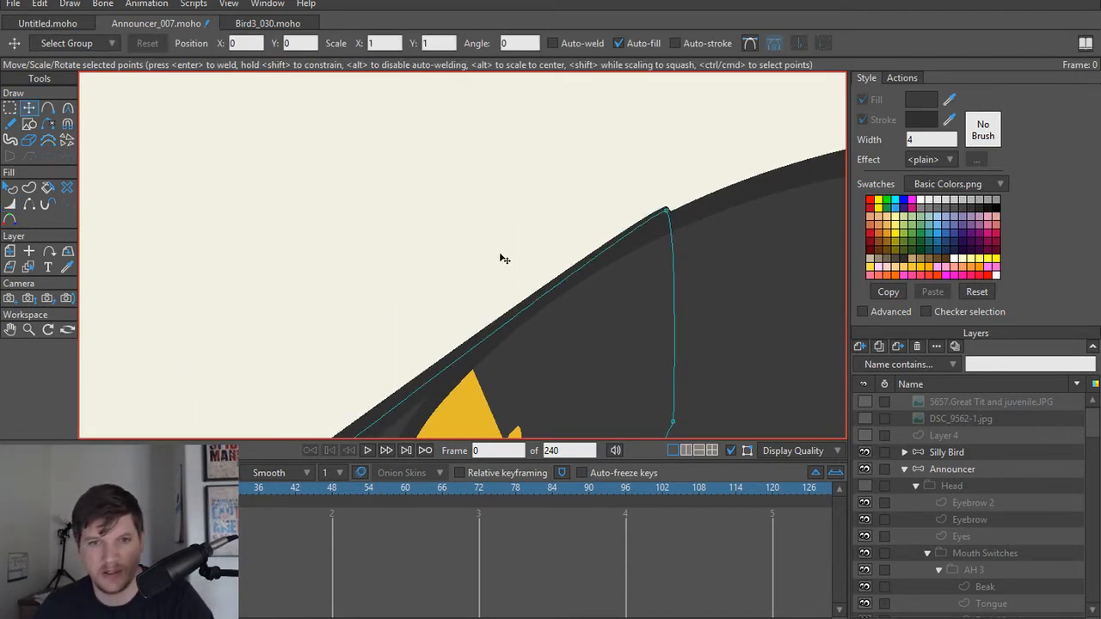
{"action": "scroll", "coordinate": [528, 249], "scroll_direction": "down", "scroll_amount": 3}
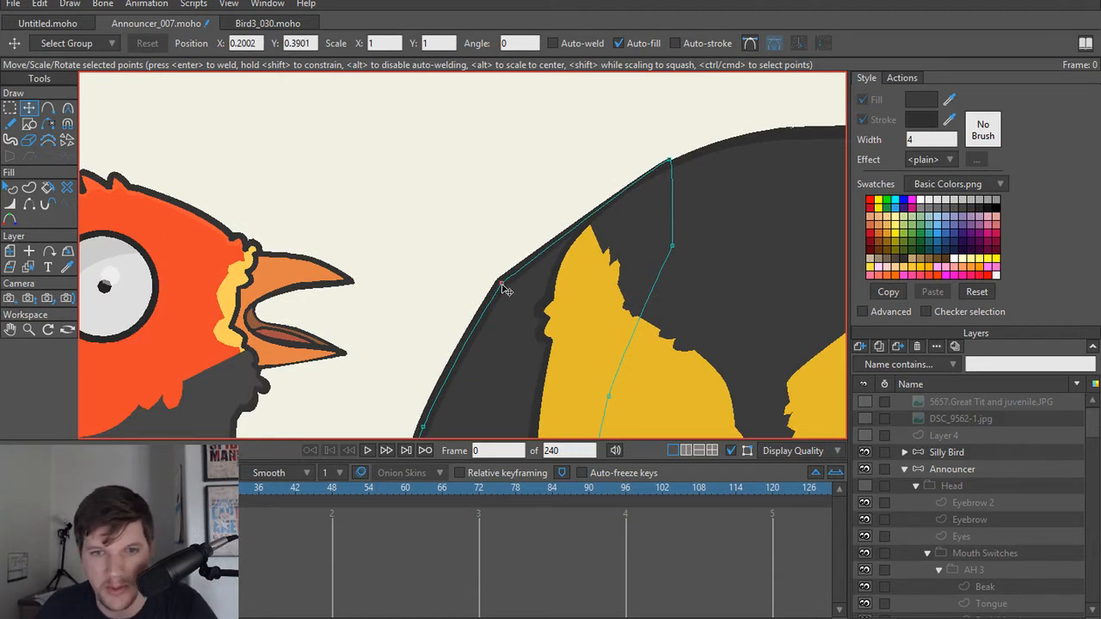
Step: Bow out the upper outer edge of LowerArmL with the curve handle of the remaining shoulder point
{"action": "key", "text": "c"}
{"action": "left_click", "coordinate": [504, 281]}
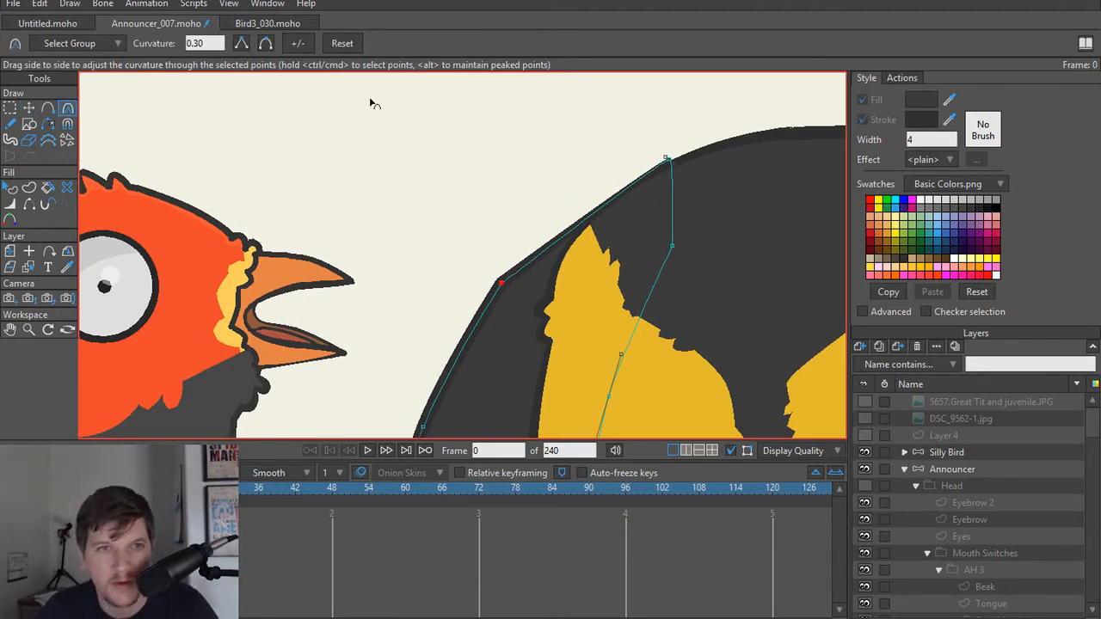
{"action": "key", "text": "t"}
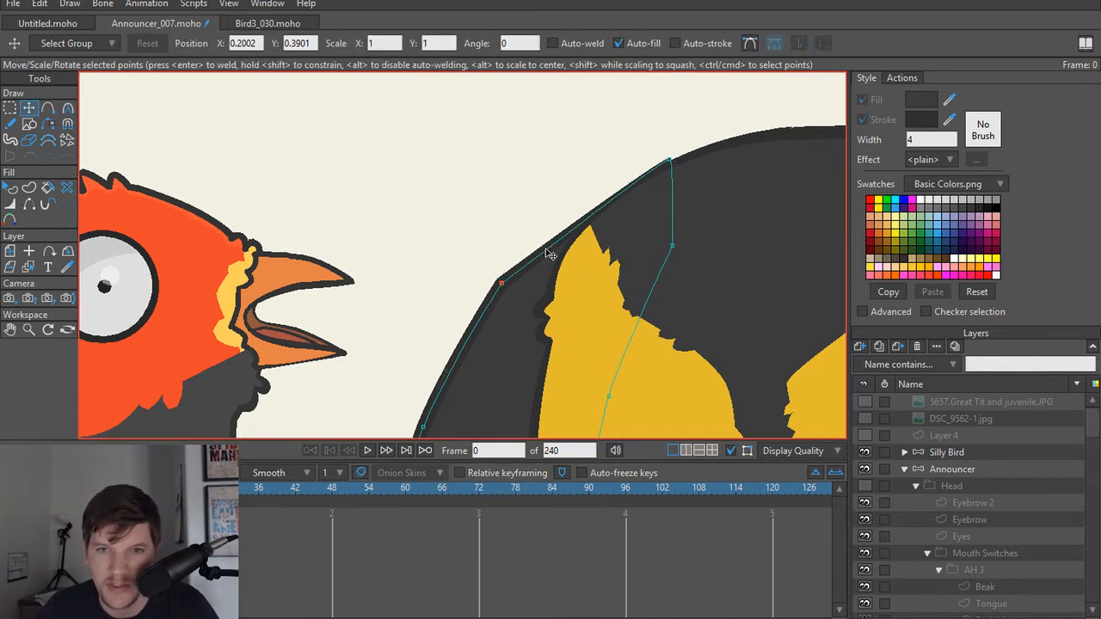
{"action": "key", "text": "c"}
{"action": "left_click_drag", "start_coordinate": [550, 247], "coordinate": [556, 211]}
{"action": "scroll", "coordinate": [563, 229], "scroll_direction": "down", "scroll_amount": 2}
{"action": "scroll", "coordinate": [566, 248], "scroll_direction": "up", "scroll_amount": 4}
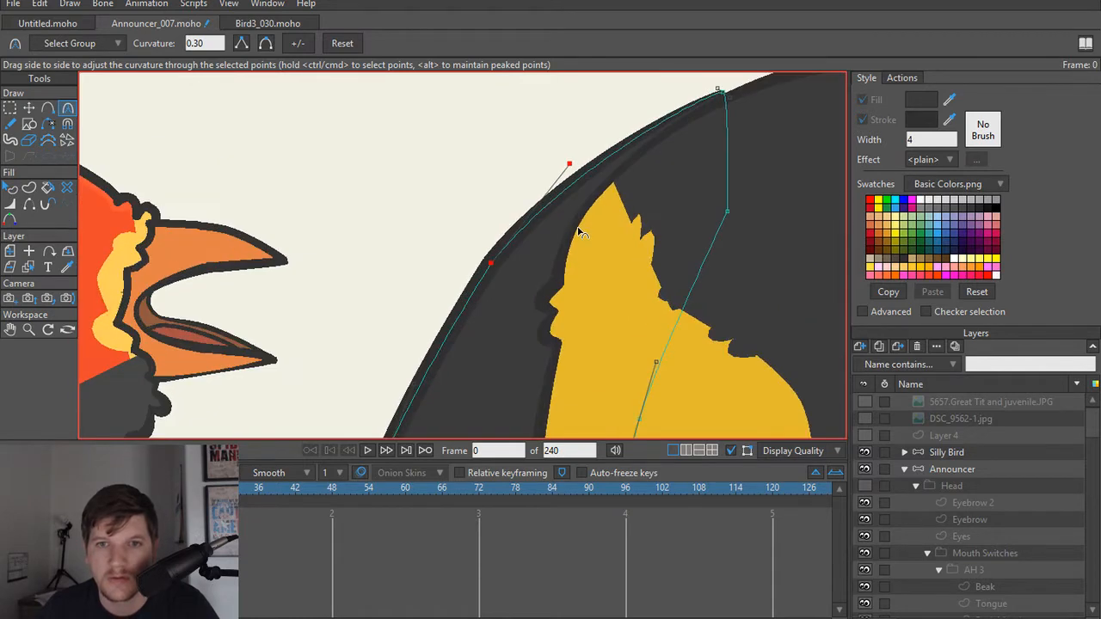
Step: Thin the LowerArmL outline along its feathered lower end, using 52 percent at the notch, 64 percent at the outer tip and 68 percent at the lower inner corner
{"action": "scroll", "coordinate": [557, 237], "scroll_direction": "down", "scroll_amount": 2}
{"action": "left_click_drag", "start_coordinate": [501, 254], "coordinate": [539, 84]}
{"action": "scroll", "coordinate": [491, 288], "scroll_direction": "up", "scroll_amount": 3}
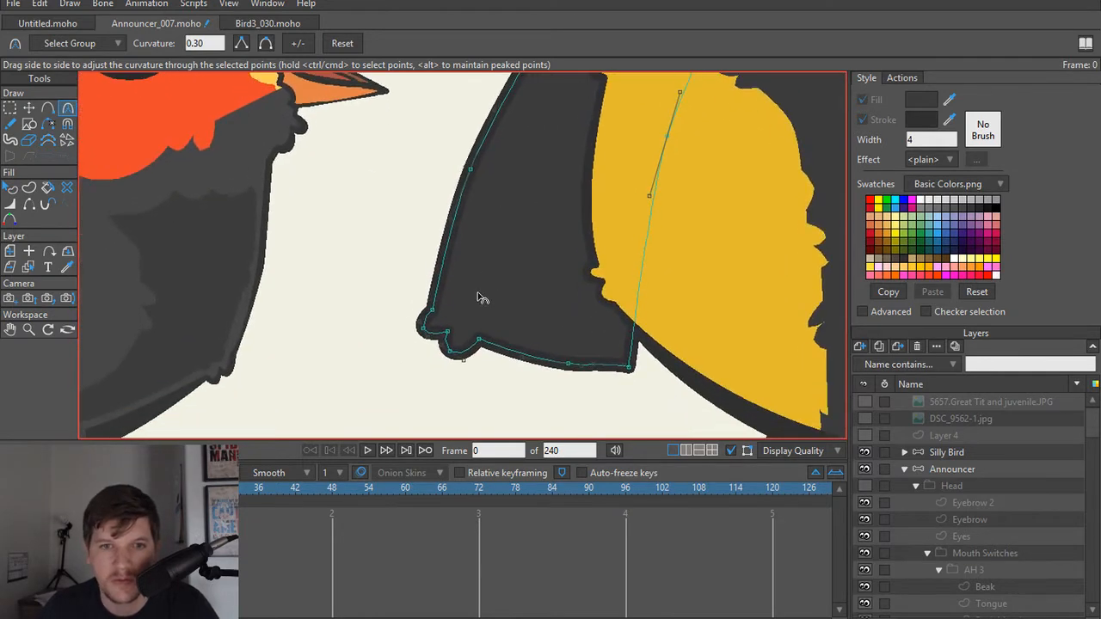
{"action": "key", "text": "w"}
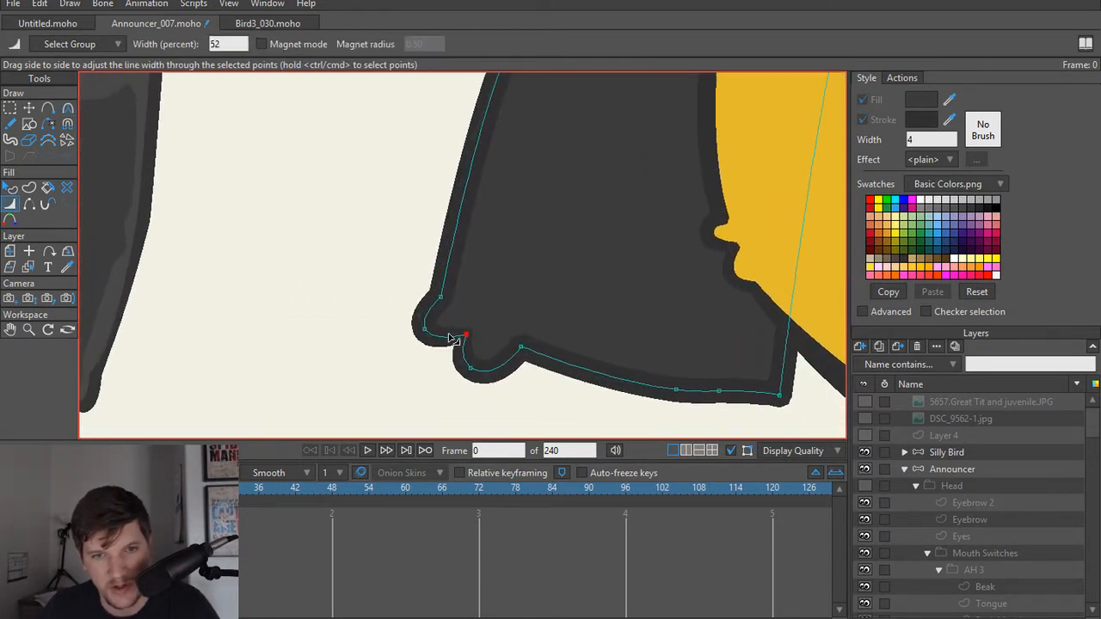
{"action": "mouse_move", "coordinate": [523, 348]}
{"action": "left_mouse_down"}
{"action": "mouse_move", "coordinate": [449, 362]}
{"action": "mouse_move", "coordinate": [557, 391]}
{"action": "left_mouse_up"}
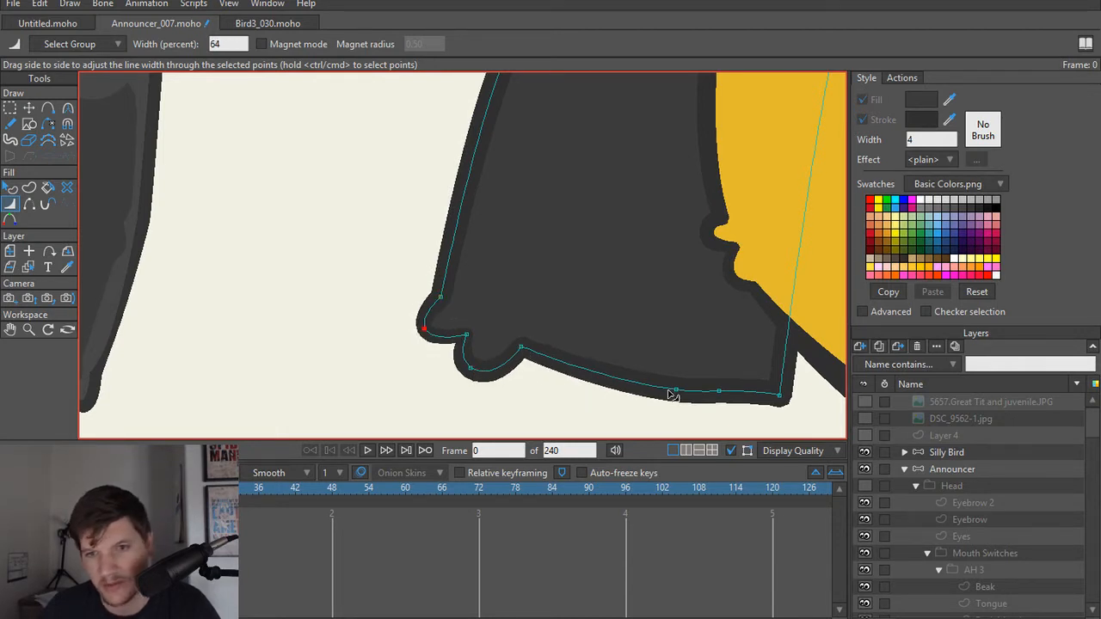
{"action": "mouse_move", "coordinate": [679, 393]}
{"action": "left_mouse_down"}
{"action": "mouse_move", "coordinate": [715, 393]}
{"action": "mouse_move", "coordinate": [700, 393]}
{"action": "left_mouse_up"}
{"action": "left_click_drag", "start_coordinate": [777, 394], "coordinate": [763, 393]}
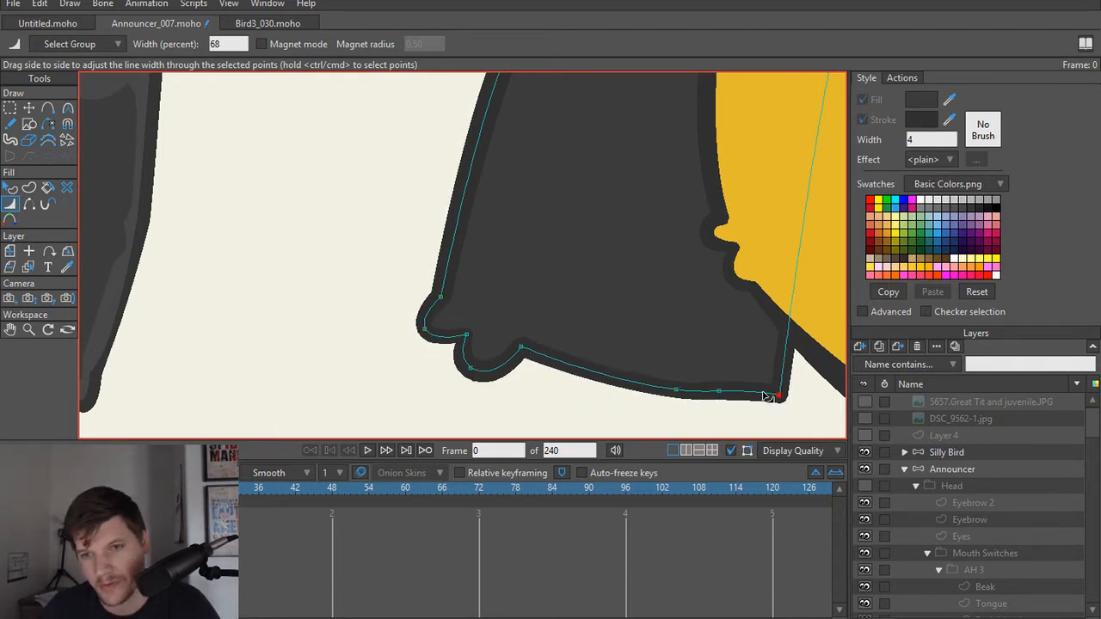
Step: Hide the stroke on LowerArmL's inner edge where it rises from the lower corner over the torso
{"action": "key", "text": "h"}
{"action": "left_click", "coordinate": [788, 354]}
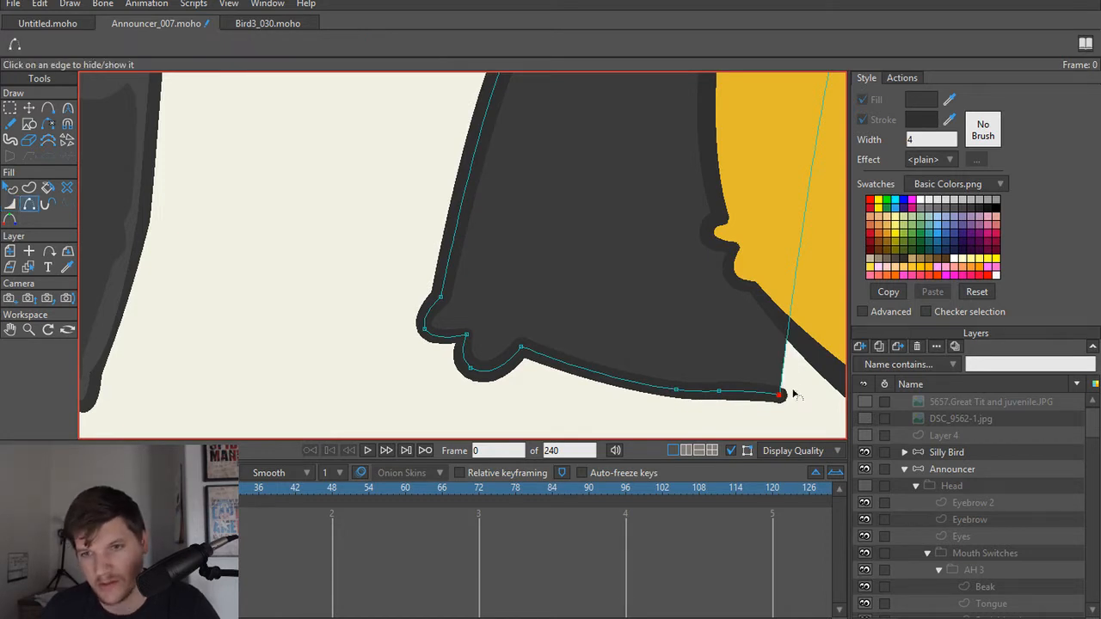
{"action": "key", "text": "t"}
{"action": "left_click", "coordinate": [811, 397]}
{"action": "scroll", "coordinate": [807, 379], "scroll_direction": "down", "scroll_amount": 2}
{"action": "scroll", "coordinate": [799, 373], "scroll_direction": "up", "scroll_amount": 4}
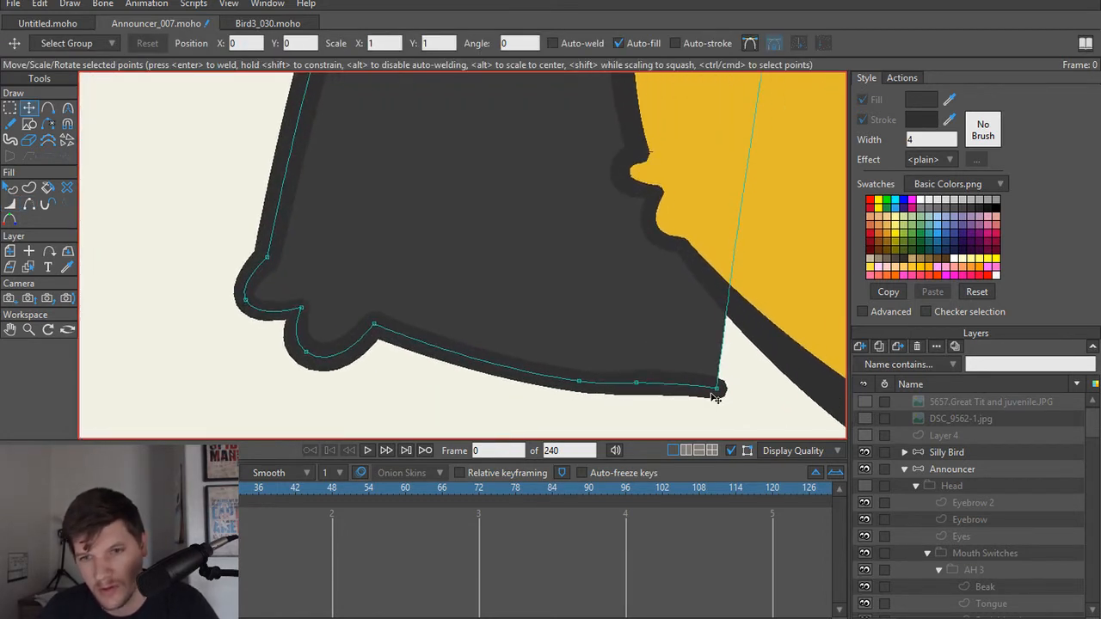
Step: Compare smooth and peaked curvature on LowerArmL's lower inner corner point, and leave it peaked
{"action": "key", "text": "c"}
{"action": "left_click", "coordinate": [717, 388]}
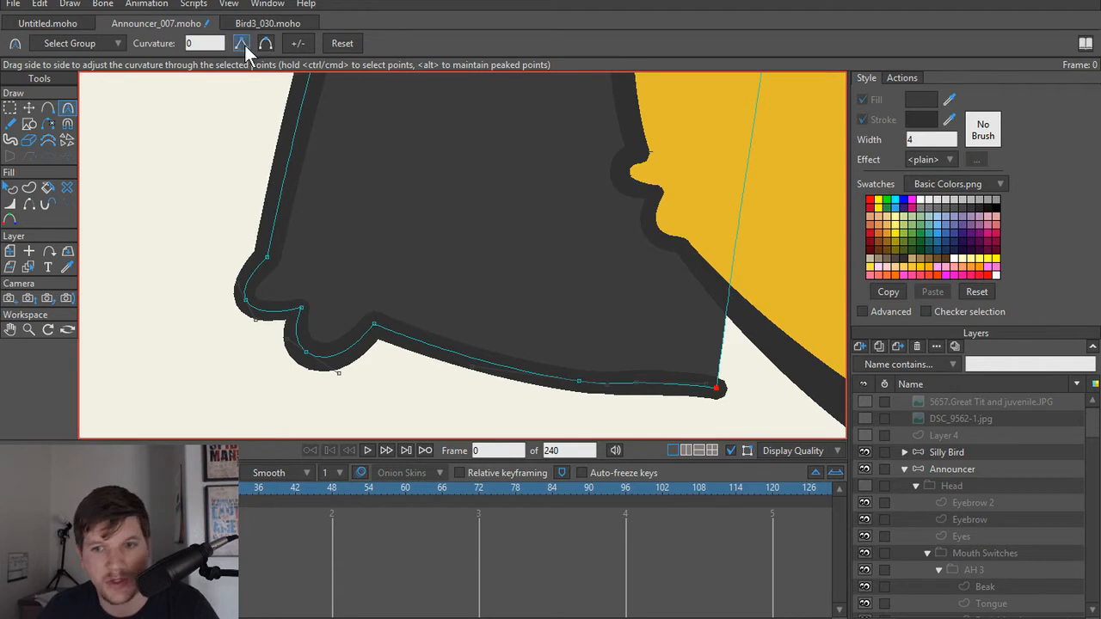
{"action": "left_click", "coordinate": [266, 44]}
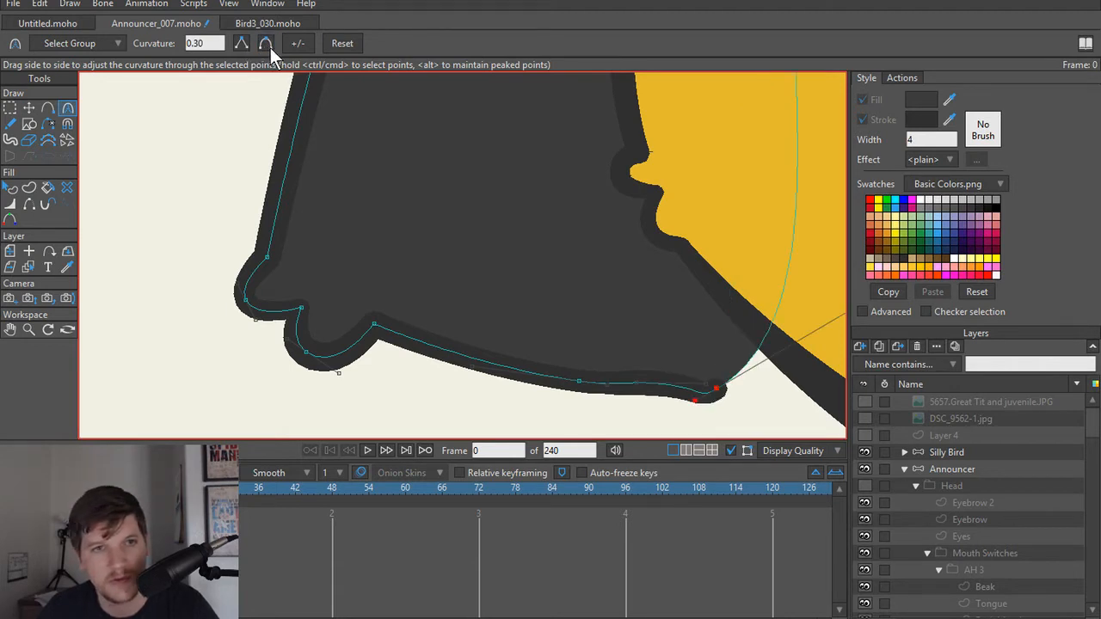
{"action": "left_click", "coordinate": [245, 43]}
{"action": "scroll", "coordinate": [757, 382], "scroll_direction": "down", "scroll_amount": 1}
{"action": "left_click_drag", "start_coordinate": [756, 380], "coordinate": [688, 370]}
{"action": "key", "text": "t"}
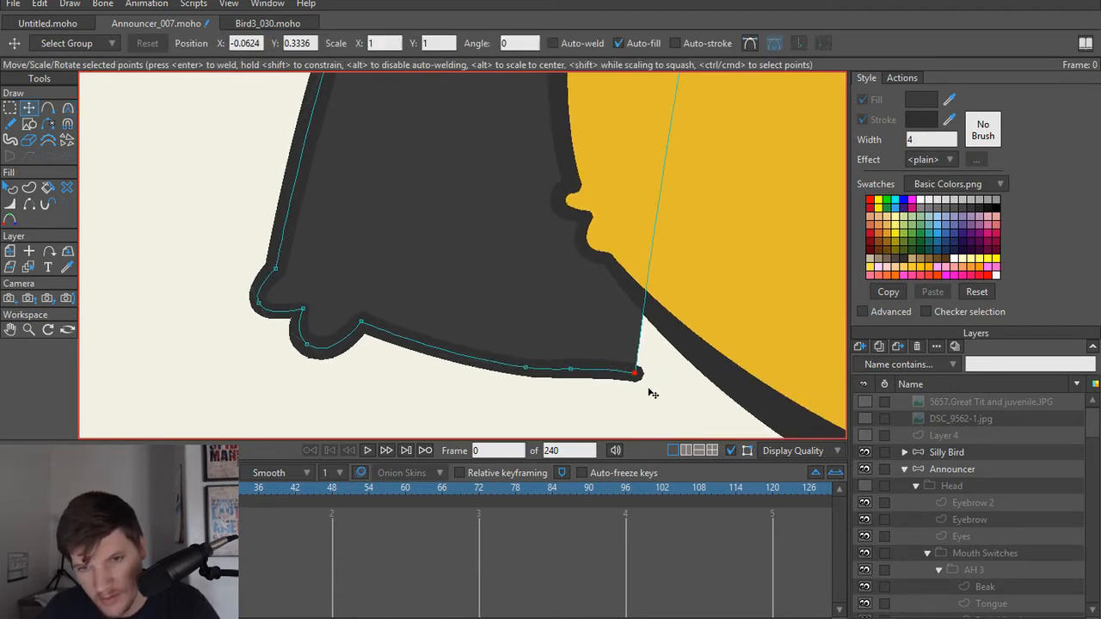
Step: Smooth LowerArmL's lower inner corner point and adjust its curve handles so the inner edge bows outward
{"action": "scroll", "coordinate": [645, 383], "scroll_direction": "up", "scroll_amount": 3}
{"action": "key", "text": "c"}
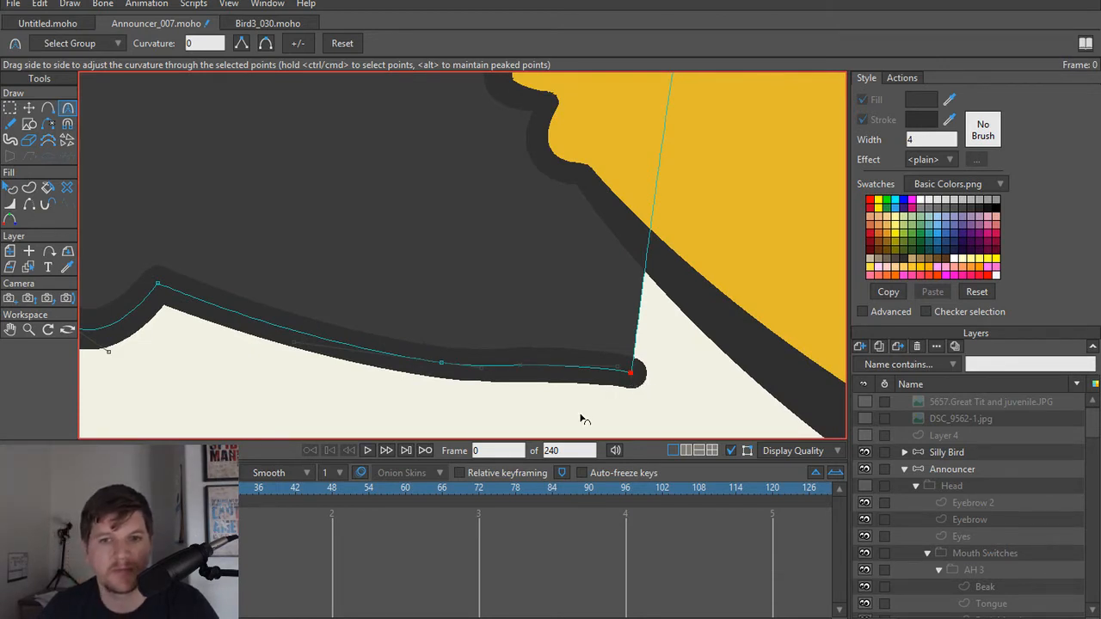
{"action": "left_click", "coordinate": [266, 44]}
{"action": "left_click_drag", "start_coordinate": [826, 258], "coordinate": [698, 221]}
{"action": "mouse_move", "coordinate": [600, 384]}
{"action": "left_mouse_down"}
{"action": "mouse_move", "coordinate": [583, 378]}
{"action": "mouse_move", "coordinate": [617, 374]}
{"action": "left_mouse_up"}
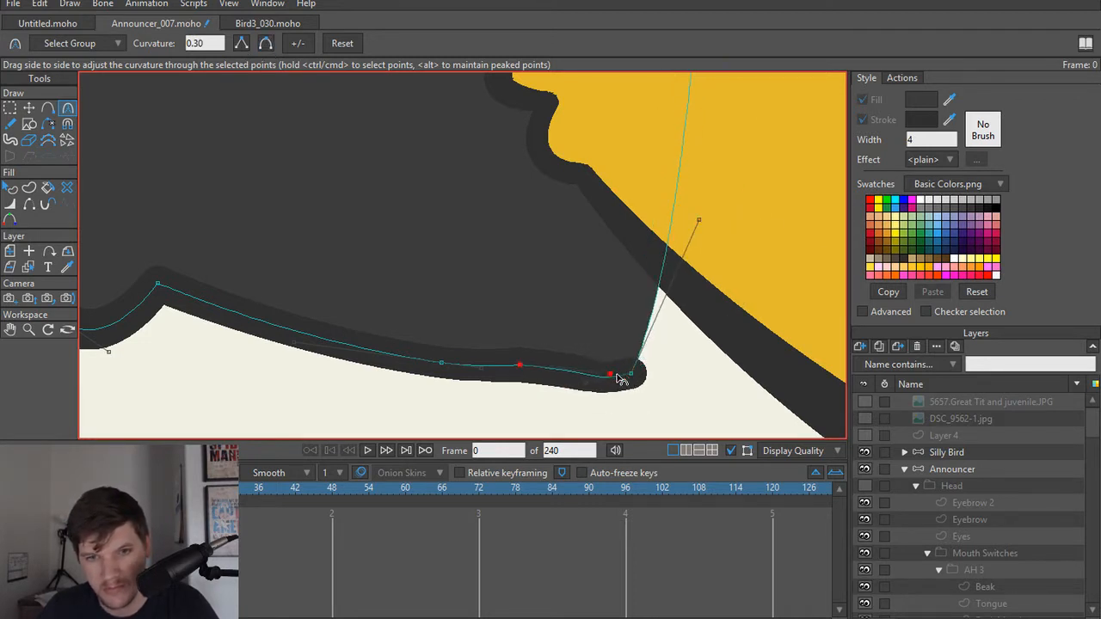
Step: Delete the extra point on LowerArmL's bottom edge just before the inner corner
{"action": "key", "text": "t"}
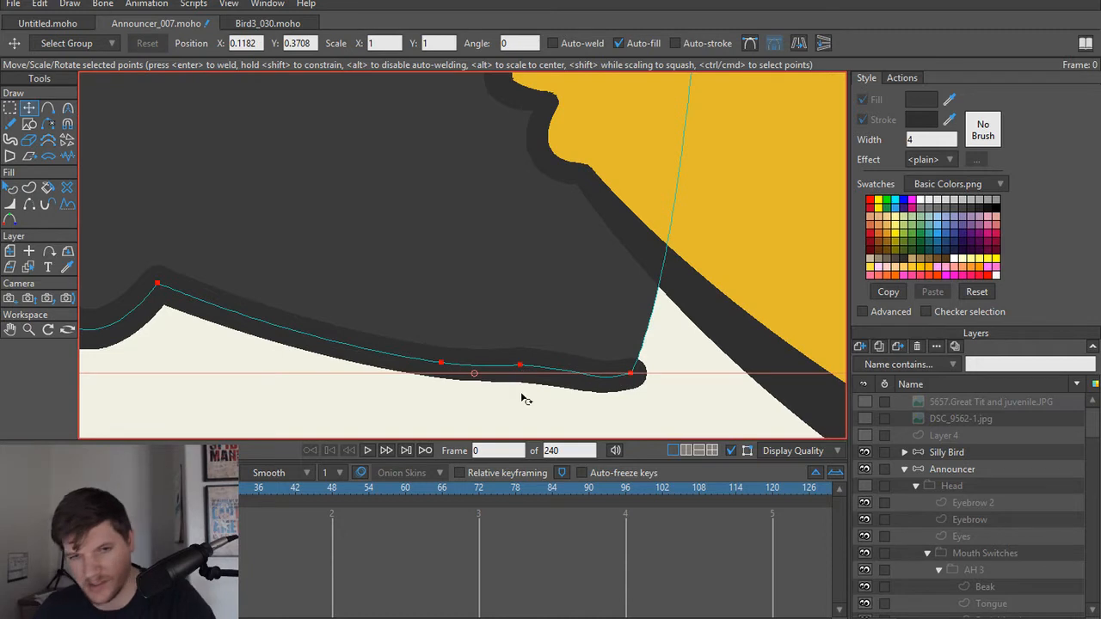
{"action": "left_click", "coordinate": [519, 367]}
{"action": "key", "text": "Delete"}
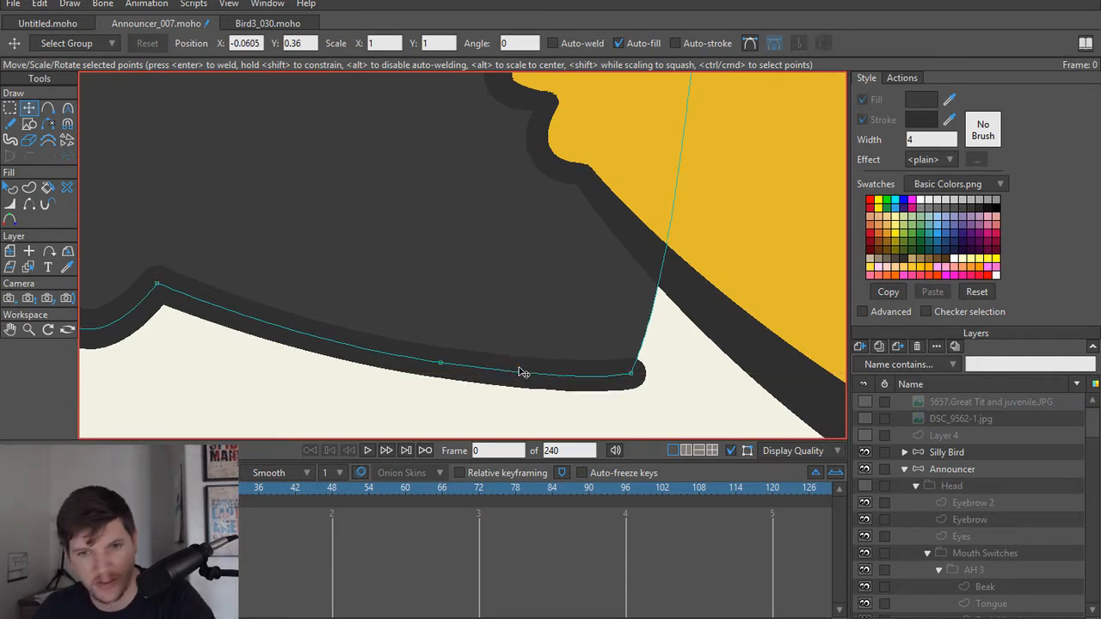
Step: Make the hidden UpperArmL layer visible again
{"action": "scroll", "coordinate": [633, 373], "scroll_direction": "down", "scroll_amount": 3}
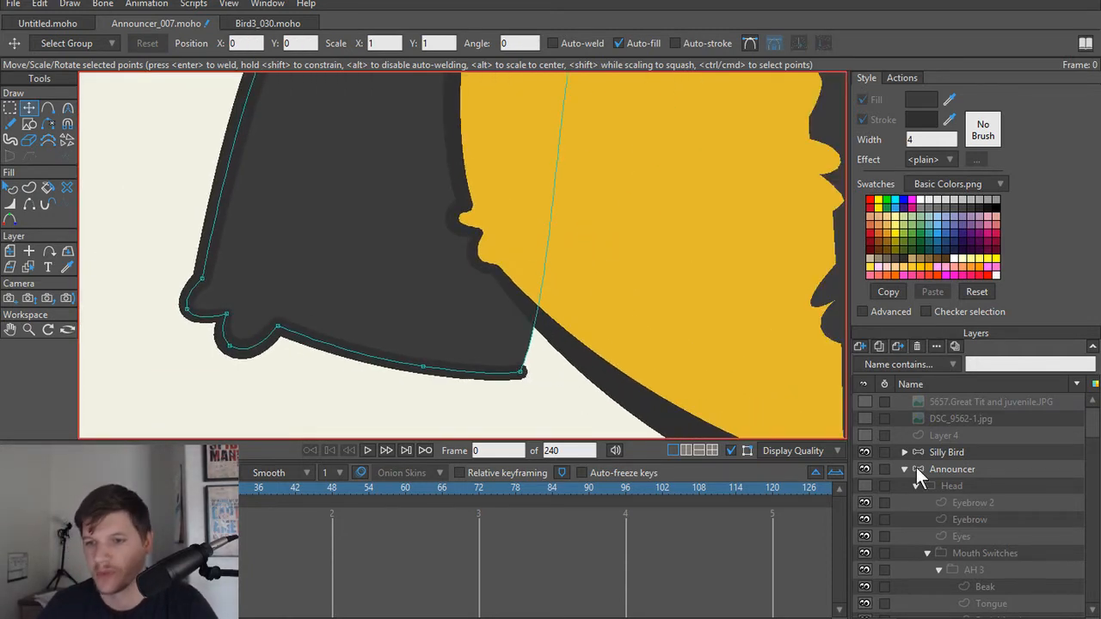
{"action": "scroll", "coordinate": [560, 239], "scroll_direction": "down", "scroll_amount": 5}
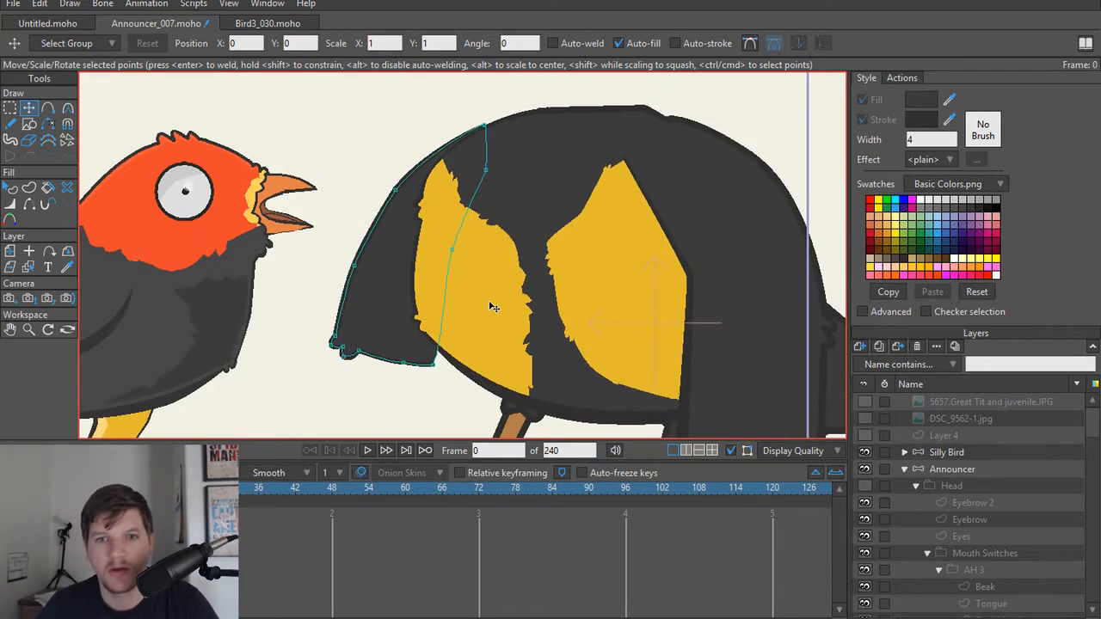
{"action": "scroll", "coordinate": [492, 305], "scroll_direction": "down", "scroll_amount": 4}
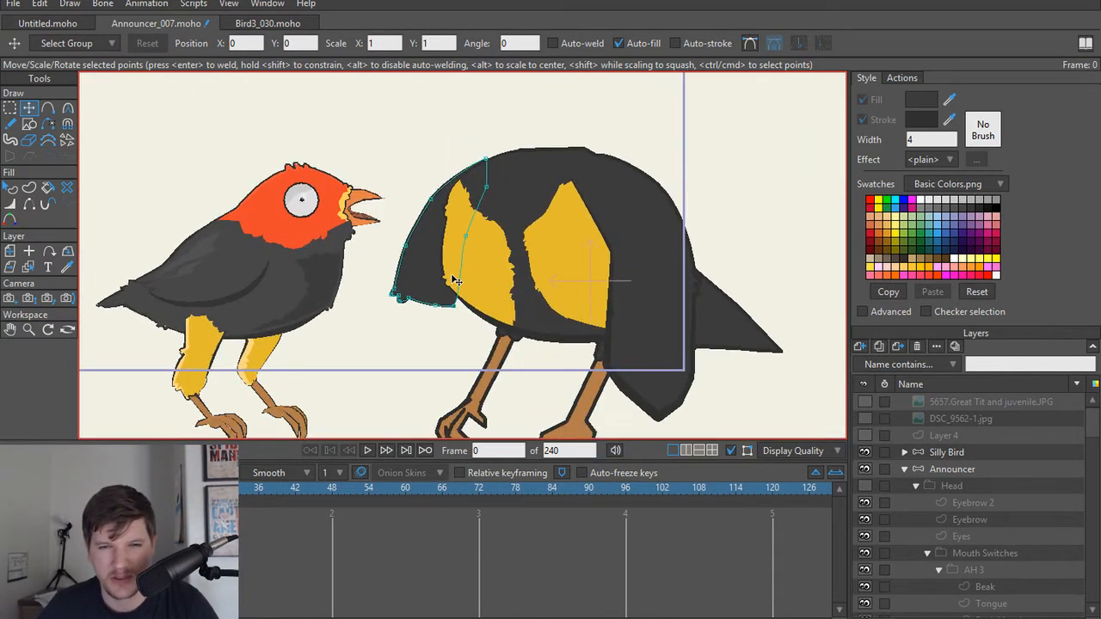
{"action": "scroll", "coordinate": [456, 280], "scroll_direction": "up", "scroll_amount": 5}
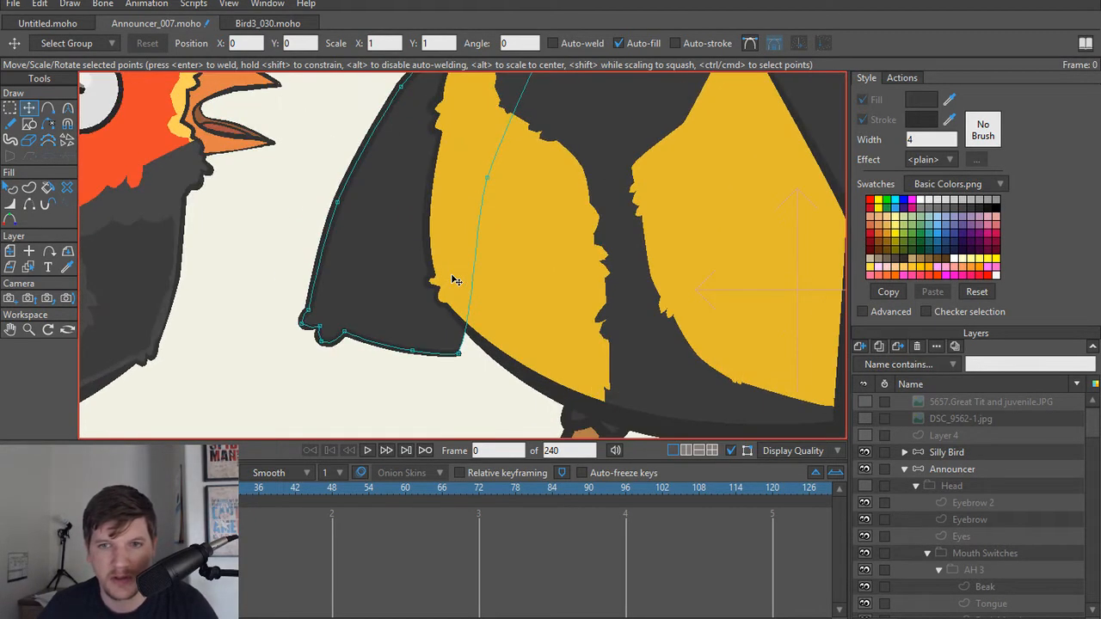
{"action": "scroll", "coordinate": [455, 281], "scroll_direction": "down", "scroll_amount": 4}
{"action": "scroll", "coordinate": [516, 277], "scroll_direction": "up", "scroll_amount": 5}
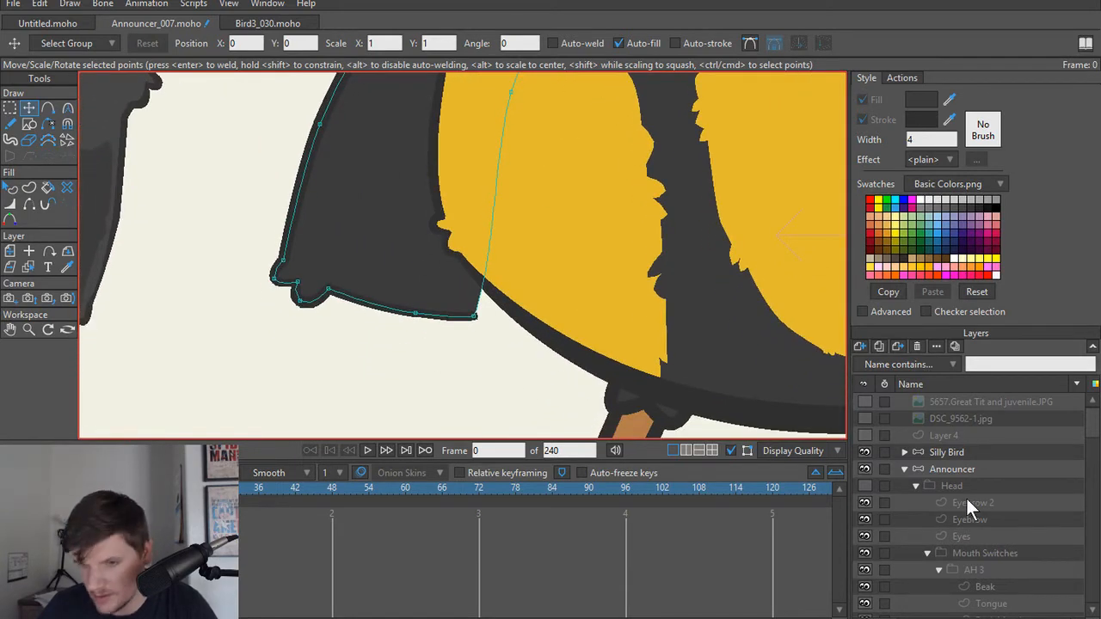
{"action": "scroll", "coordinate": [970, 501], "scroll_direction": "down", "scroll_amount": 4}
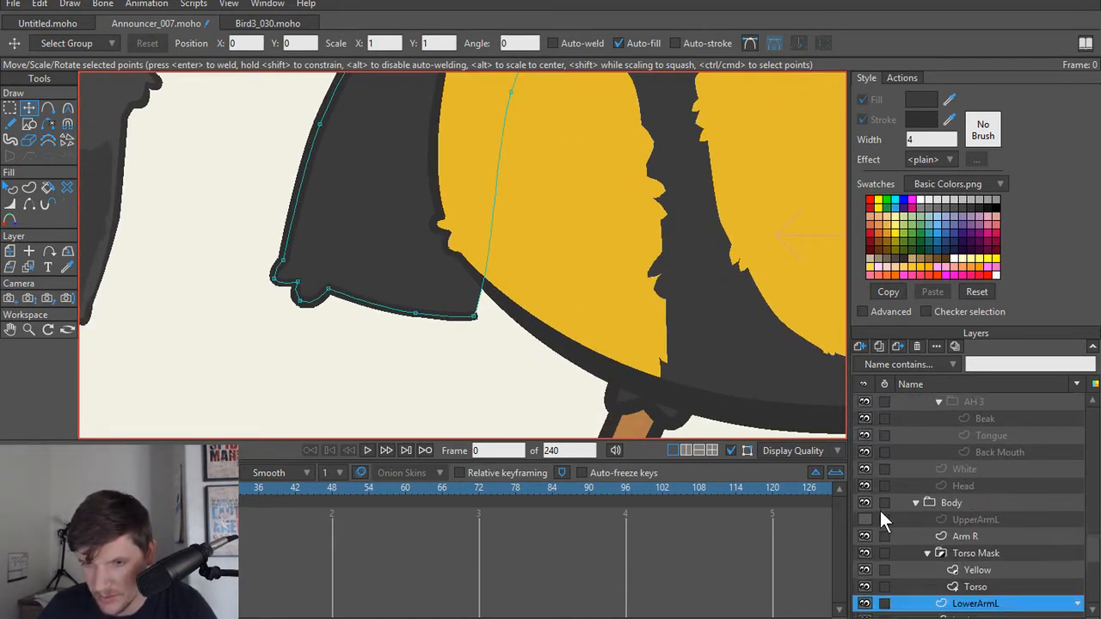
{"action": "left_click", "coordinate": [864, 520]}
Step: Thin UpperArmL's outline to 56 percent at its lower outer corner, where it overlaps LowerArmL's bottom edge
{"action": "scroll", "coordinate": [514, 305], "scroll_direction": "up", "scroll_amount": 3}
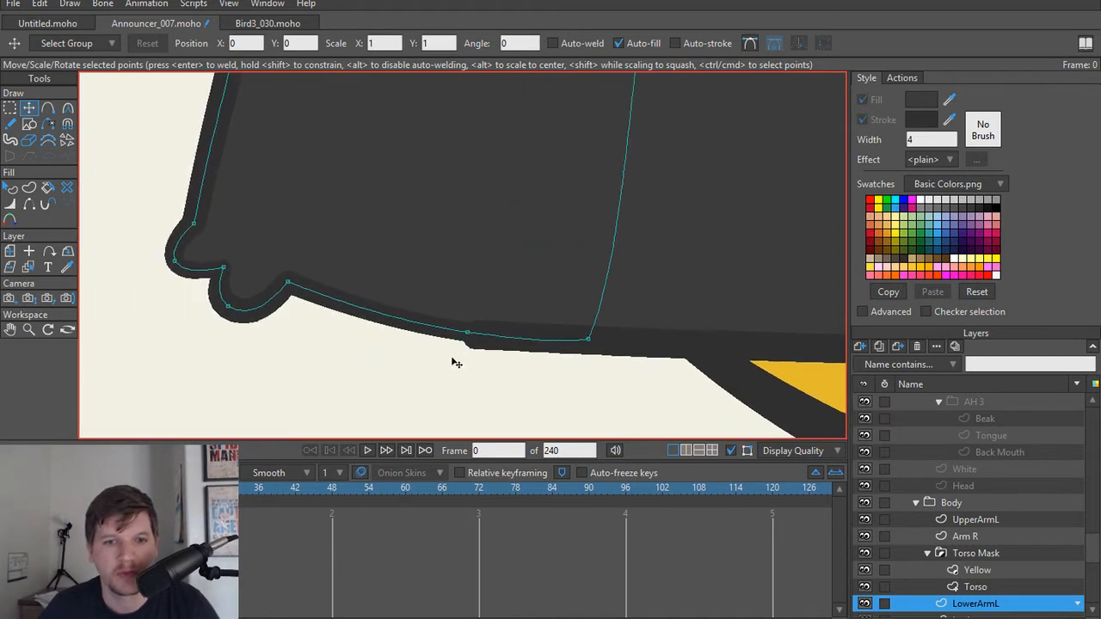
{"action": "right_click", "coordinate": [484, 346], "text": "alt"}
{"action": "scroll", "coordinate": [496, 345], "scroll_direction": "up", "scroll_amount": 3}
{"action": "key", "text": "w"}
{"action": "mouse_move", "coordinate": [454, 321]}
{"action": "left_mouse_down"}
{"action": "mouse_move", "coordinate": [436, 316]}
{"action": "mouse_move", "coordinate": [464, 317]}
{"action": "mouse_move", "coordinate": [452, 312]}
{"action": "left_mouse_up"}
{"action": "key", "text": "t"}
{"action": "key", "text": "w"}
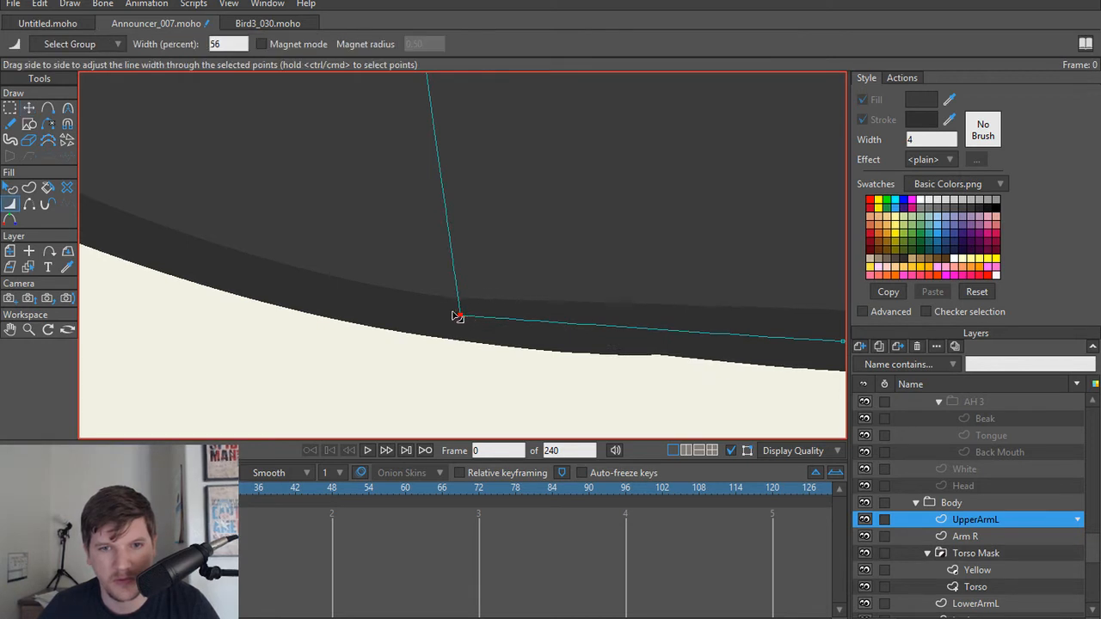
Step: Delete the middle point on UpperArmL's nearly straight bottom edge, next to the lower outer corner
{"action": "left_click_drag", "start_coordinate": [789, 366], "coordinate": [587, 364]}
{"action": "left_click_drag", "start_coordinate": [673, 354], "coordinate": [618, 351]}
{"action": "scroll", "coordinate": [633, 347], "scroll_direction": "down", "scroll_amount": 2}
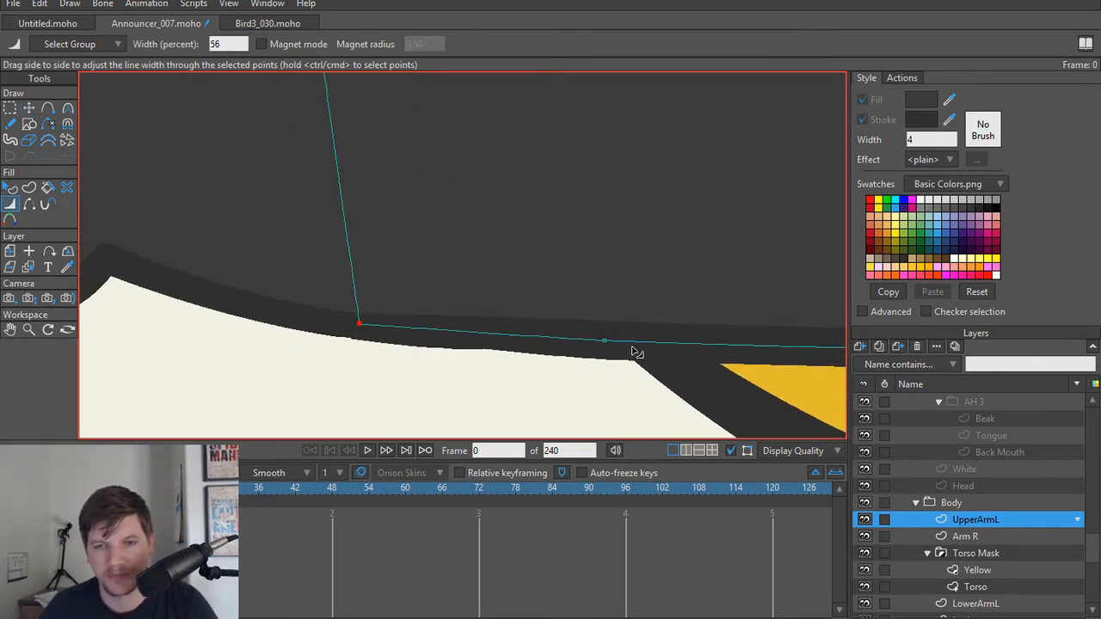
{"action": "scroll", "coordinate": [807, 362], "scroll_direction": "down", "scroll_amount": 3}
{"action": "left_click_drag", "start_coordinate": [790, 369], "coordinate": [613, 361]}
{"action": "left_click_drag", "start_coordinate": [797, 349], "coordinate": [729, 351]}
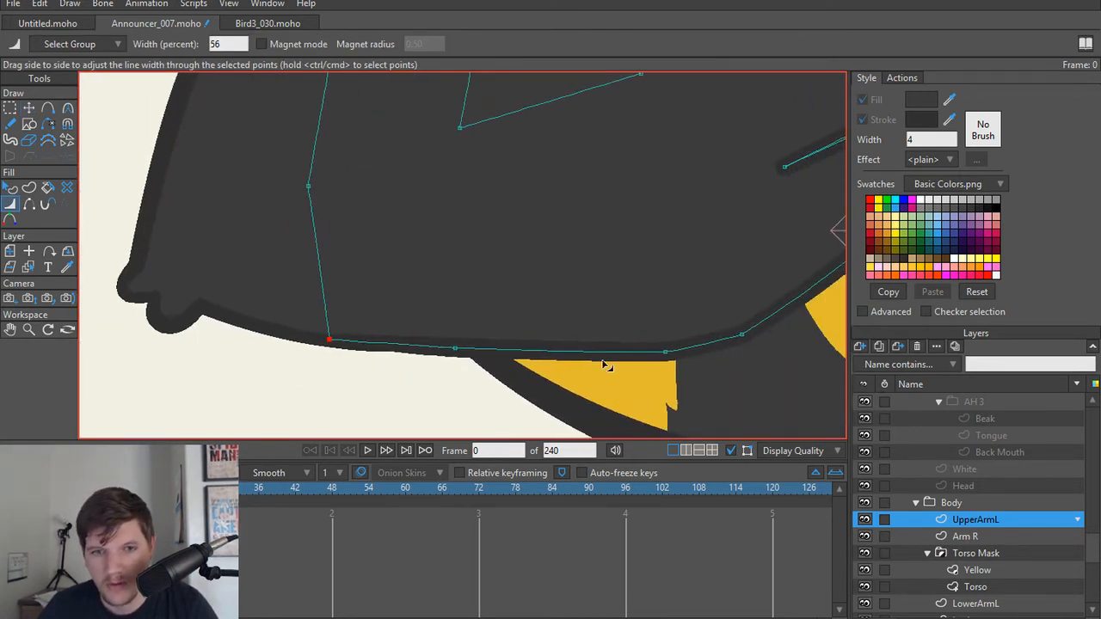
{"action": "key", "text": "t"}
{"action": "key", "text": "Delete"}
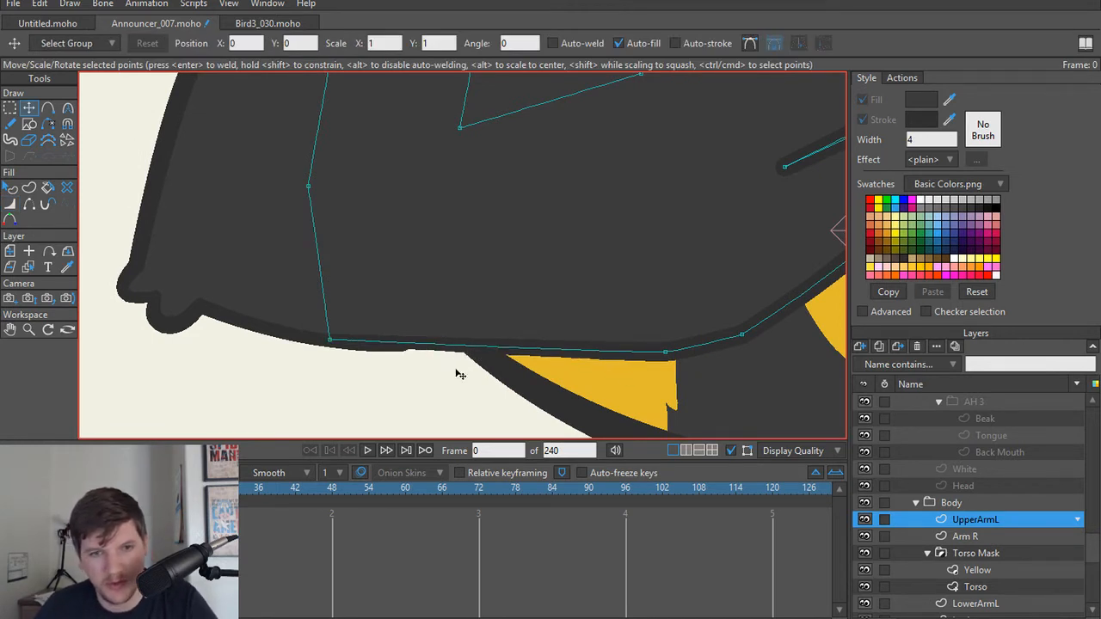
Step: Set UpperArmL's line width to 114 percent at the far end of its straight bottom edge
{"action": "key", "text": "w"}
{"action": "left_click_drag", "start_coordinate": [663, 353], "coordinate": [667, 358]}
{"action": "scroll", "coordinate": [387, 352], "scroll_direction": "up", "scroll_amount": 3}
Step: Enable antialiasing in the canvas display quality settings
{"action": "left_click", "coordinate": [784, 451]}
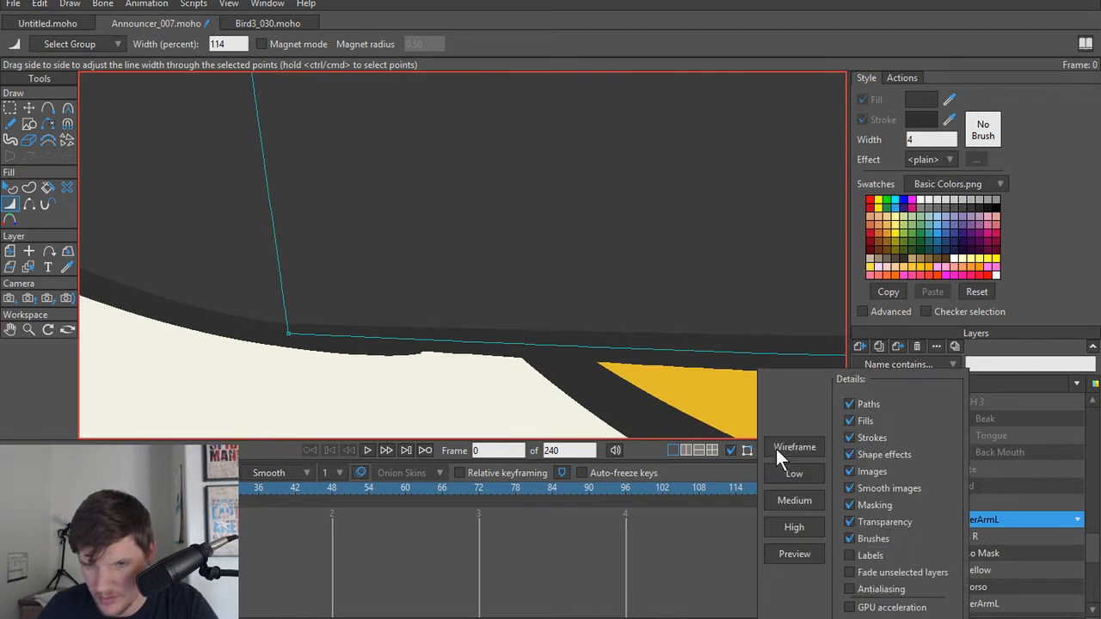
{"action": "left_click", "coordinate": [849, 589]}
{"action": "left_click", "coordinate": [692, 464]}
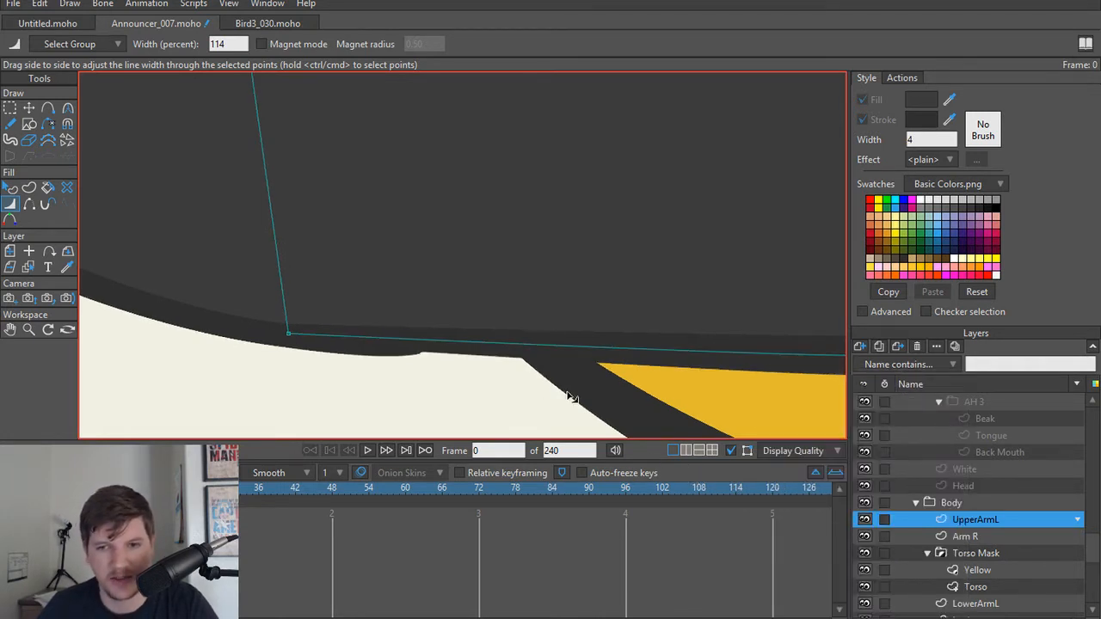
Step: Compare the arm outline with antialiasing off and on, leaving antialiasing enabled
{"action": "left_click", "coordinate": [805, 451]}
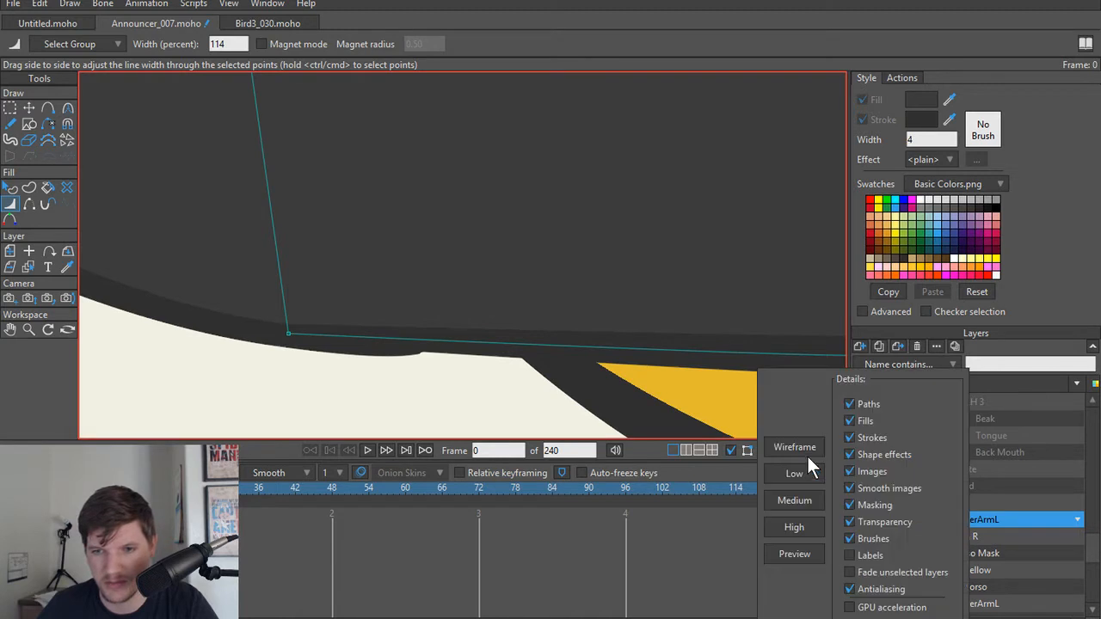
{"action": "left_click", "coordinate": [850, 590]}
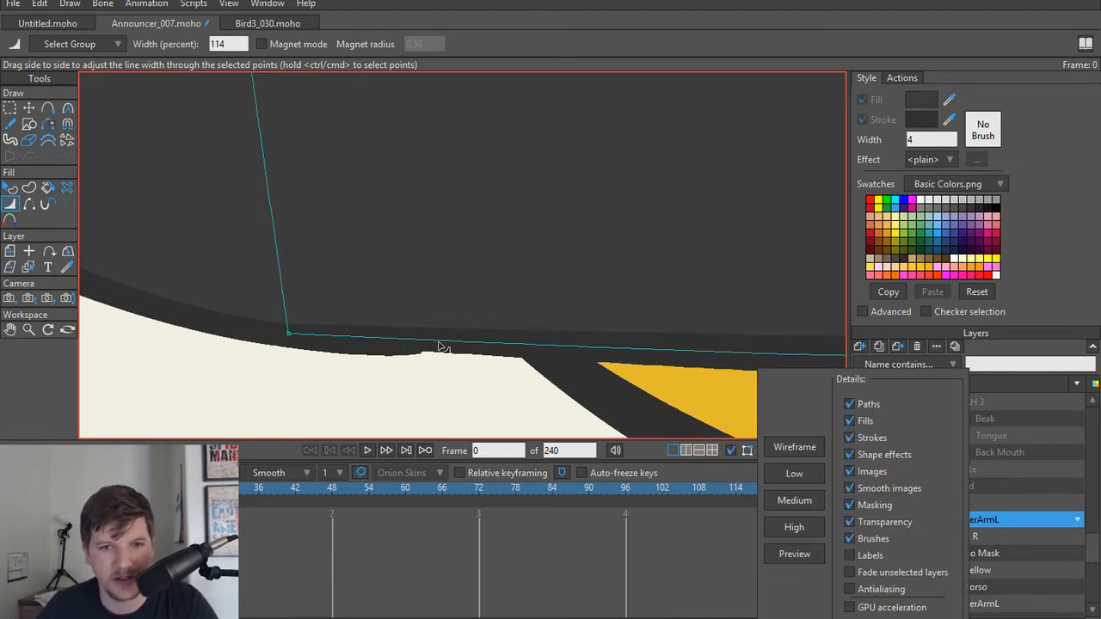
{"action": "left_click", "coordinate": [848, 590]}
{"action": "left_click", "coordinate": [698, 470]}
Step: Select LowerArmL, taper its outline to 0 percent at the lower inner corner and adjust the line width at the neighbouring bottom point
{"action": "scroll", "coordinate": [467, 373], "scroll_direction": "up", "scroll_amount": 3}
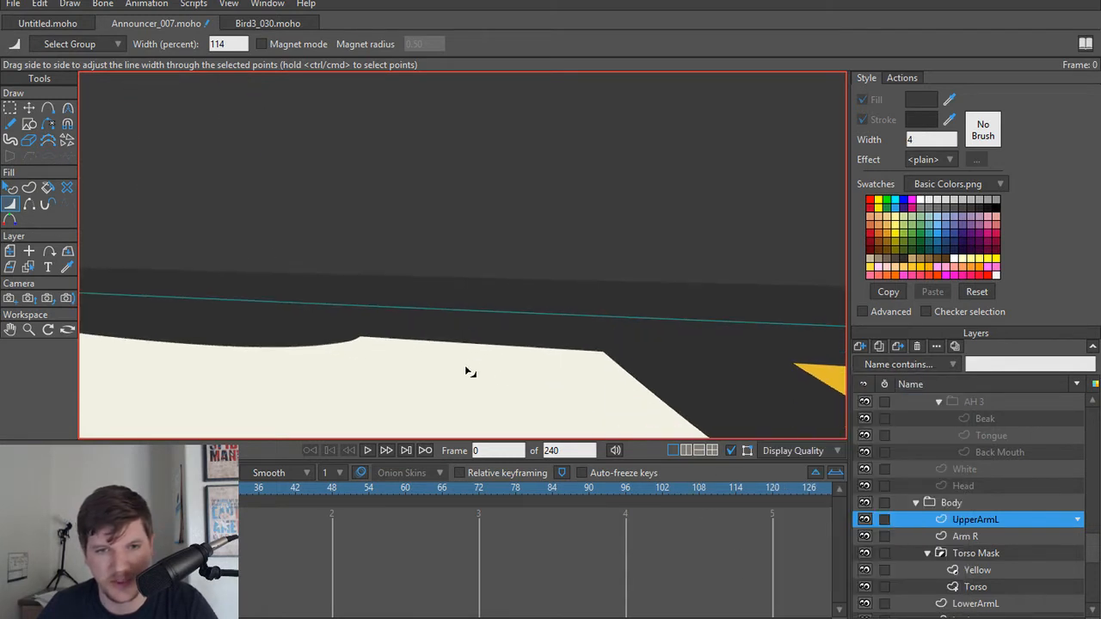
{"action": "right_click", "coordinate": [368, 355], "text": "alt"}
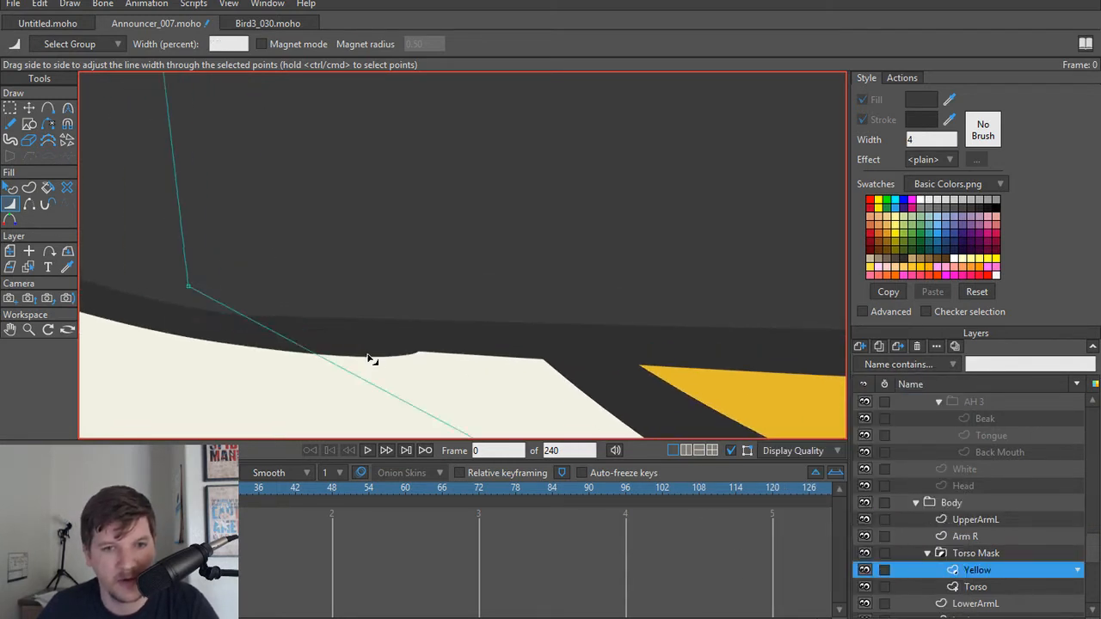
{"action": "scroll", "coordinate": [369, 356], "scroll_direction": "up", "scroll_amount": 3}
{"action": "right_click", "coordinate": [191, 333], "text": "alt"}
{"action": "key", "text": "t"}
{"action": "scroll", "coordinate": [153, 332], "scroll_direction": "down", "scroll_amount": 2}
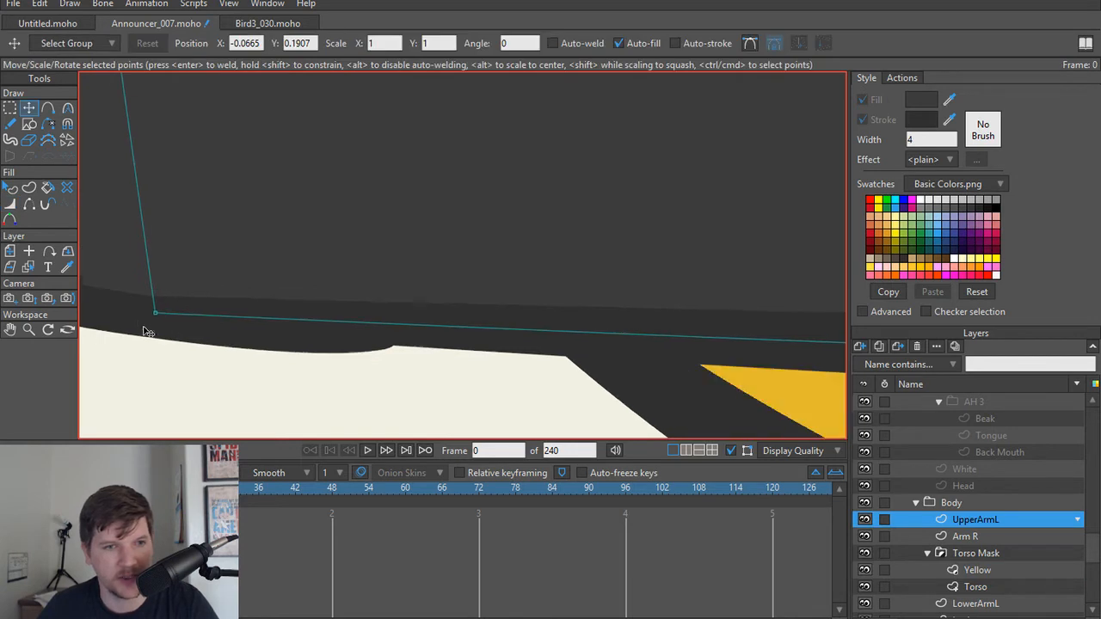
{"action": "left_click_drag", "start_coordinate": [155, 329], "coordinate": [459, 338]}
{"action": "right_click", "coordinate": [324, 321], "text": "alt"}
{"action": "scroll", "coordinate": [696, 358], "scroll_direction": "up", "scroll_amount": 1}
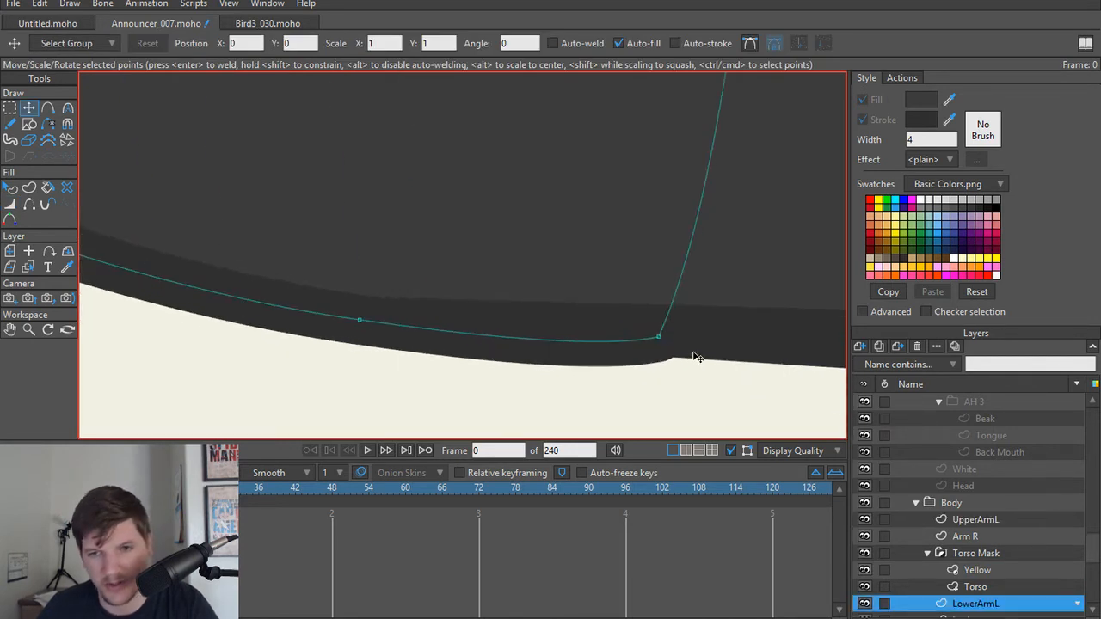
{"action": "key", "text": "w"}
{"action": "left_click_drag", "start_coordinate": [663, 341], "coordinate": [638, 336]}
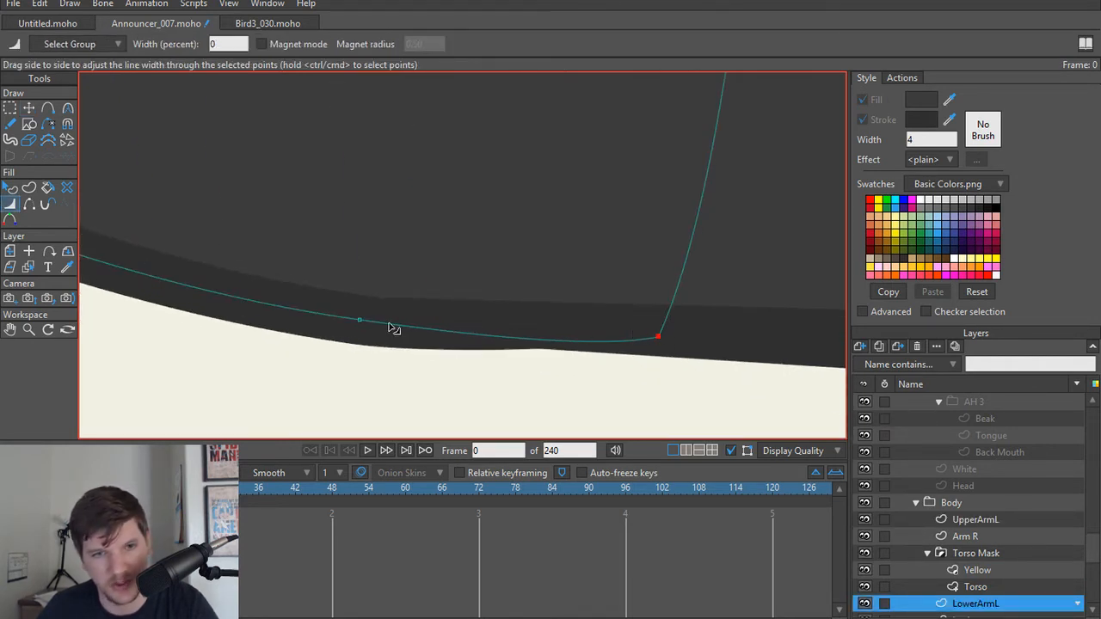
{"action": "mouse_move", "coordinate": [360, 320]}
{"action": "left_mouse_down"}
{"action": "mouse_move", "coordinate": [339, 319]}
{"action": "mouse_move", "coordinate": [360, 318]}
{"action": "left_mouse_up"}
Step: Round the angular points along UpperArmL's bottom edge where it rises toward the lowest feather, using curvature 0.30
{"action": "key", "text": "t"}
{"action": "scroll", "coordinate": [487, 318], "scroll_direction": "down", "scroll_amount": 2}
{"action": "left_click_drag", "start_coordinate": [552, 346], "coordinate": [264, 361]}
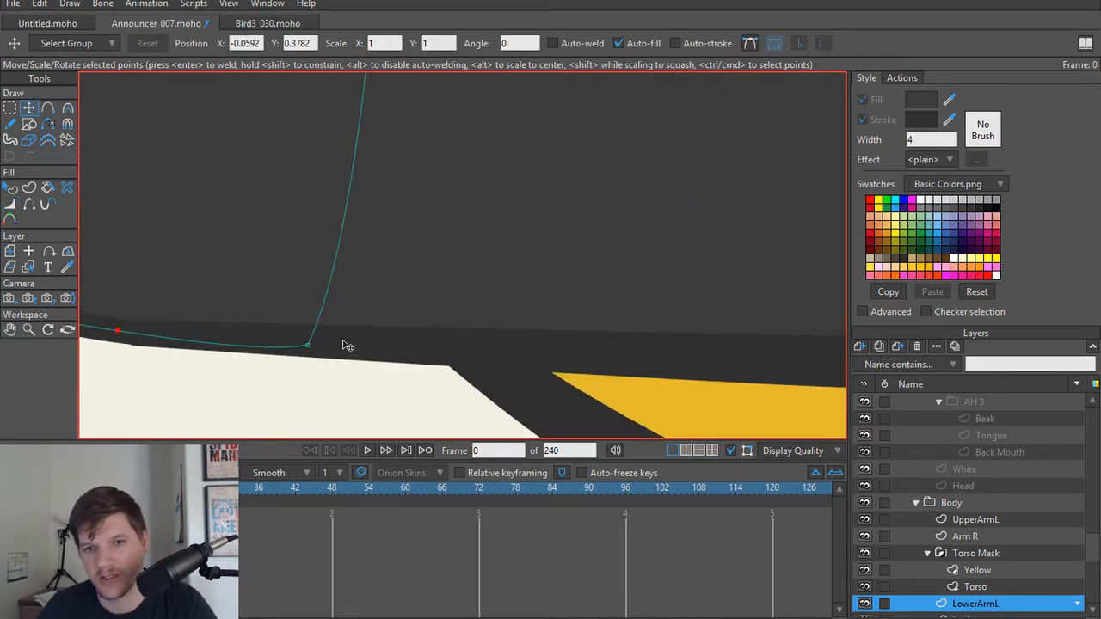
{"action": "left_click_drag", "start_coordinate": [790, 353], "coordinate": [308, 329]}
{"action": "scroll", "coordinate": [466, 332], "scroll_direction": "down", "scroll_amount": 2}
{"action": "right_click", "coordinate": [467, 329], "text": "alt"}
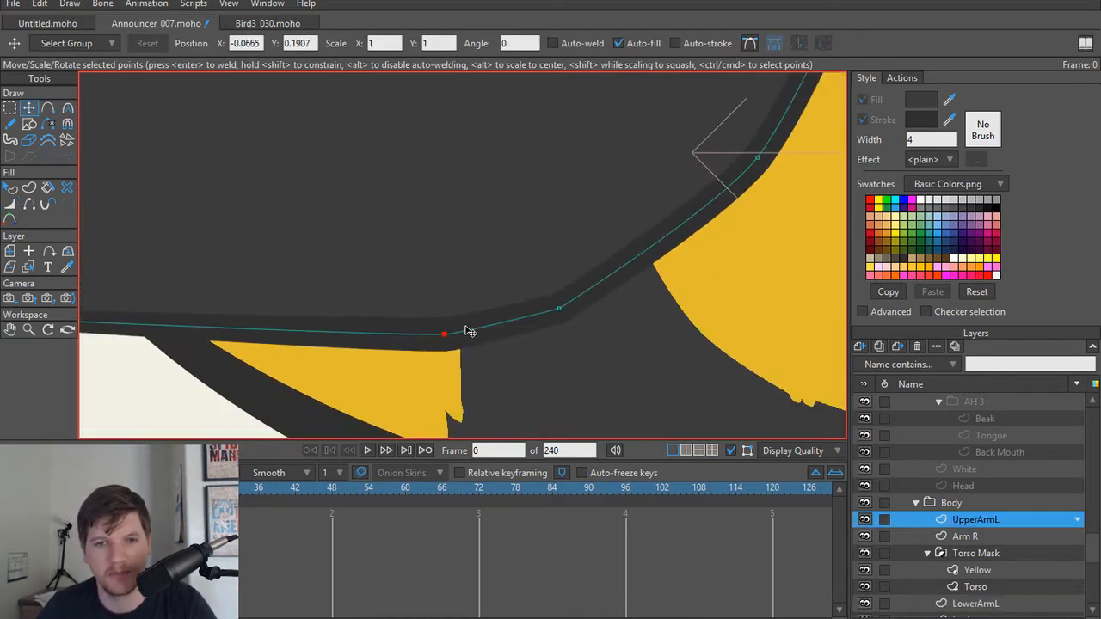
{"action": "scroll", "coordinate": [453, 338], "scroll_direction": "down", "scroll_amount": 2}
{"action": "scroll", "coordinate": [482, 331], "scroll_direction": "up", "scroll_amount": 3}
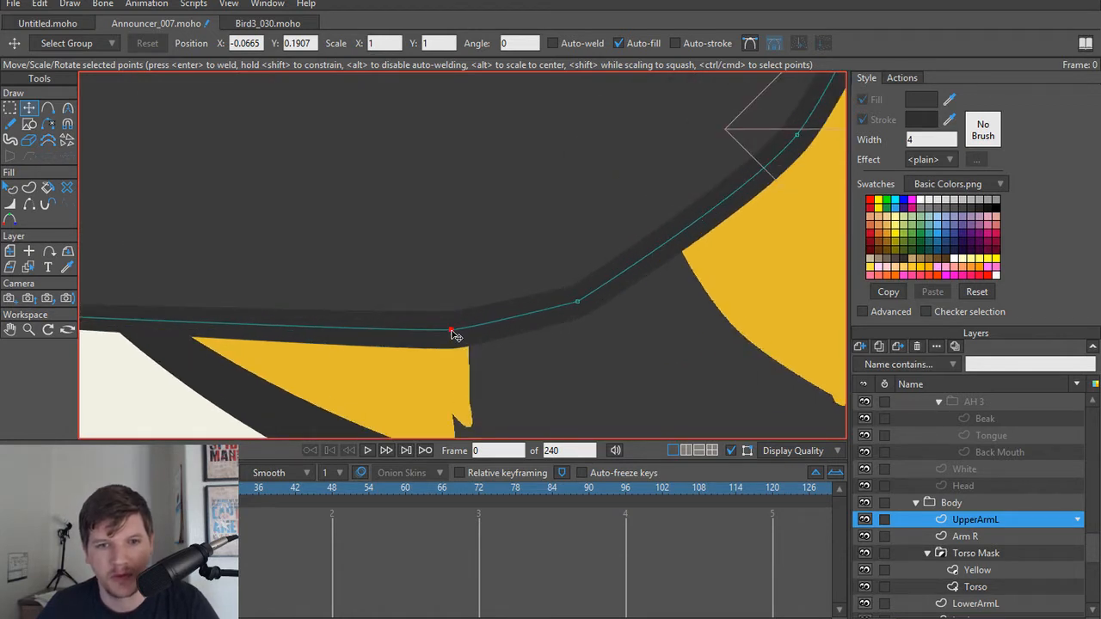
{"action": "key", "text": "c"}
{"action": "left_click_drag", "start_coordinate": [452, 331], "coordinate": [490, 383]}
{"action": "left_click_drag", "start_coordinate": [649, 191], "coordinate": [550, 269]}
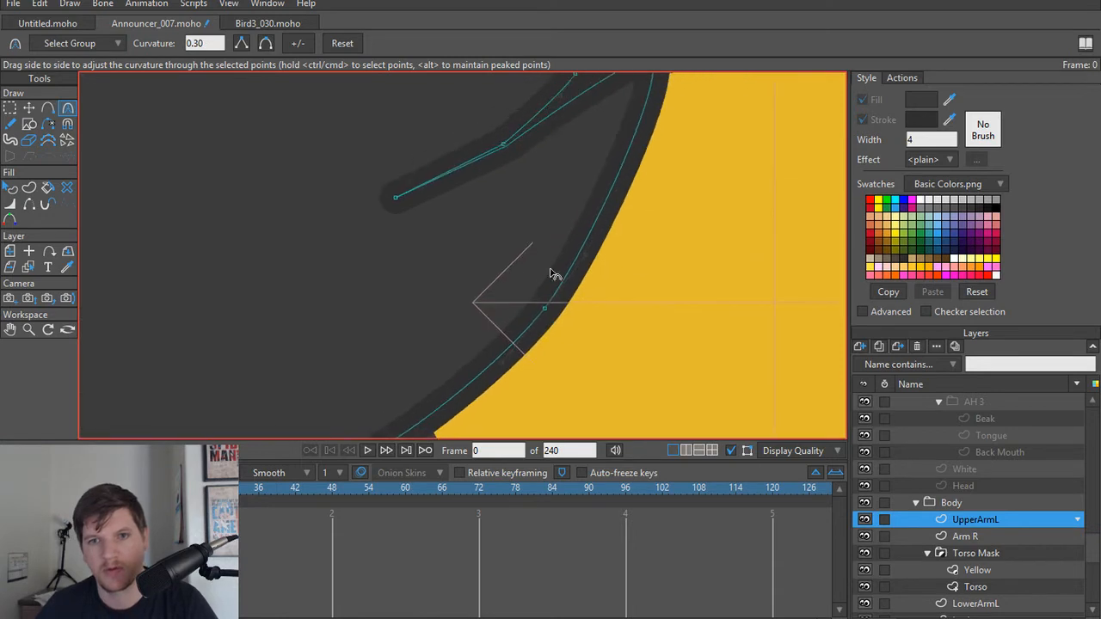
{"action": "left_click_drag", "start_coordinate": [612, 186], "coordinate": [558, 292]}
{"action": "scroll", "coordinate": [558, 292], "scroll_direction": "down", "scroll_amount": 1}
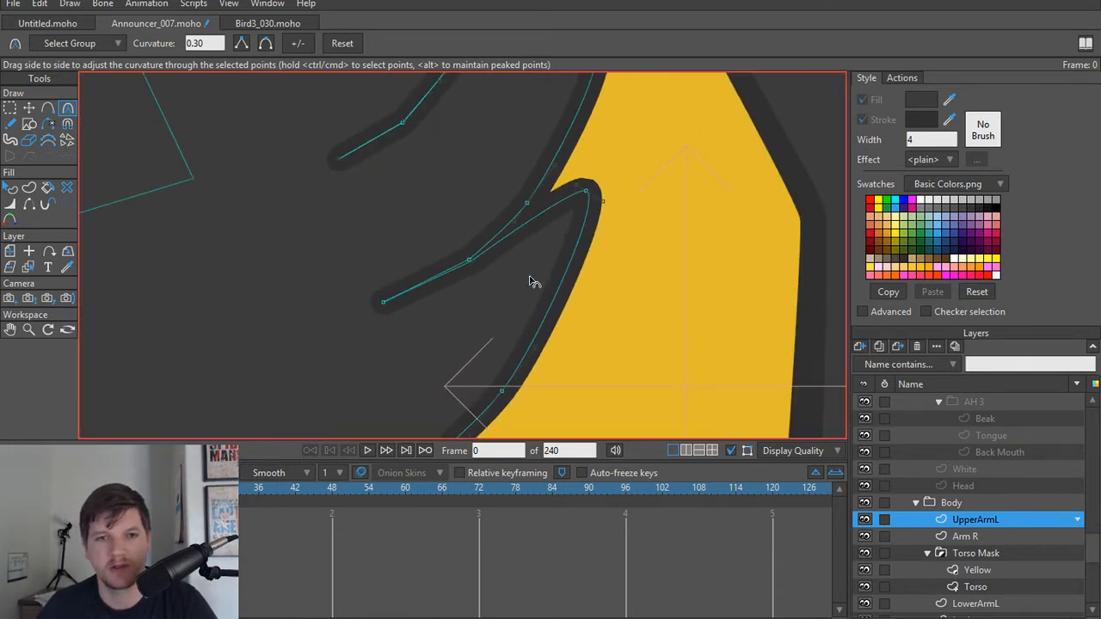
Step: Vary UpperArmL's line width along the lowest feather crease, using 58 percent at the inner end and 94 and 28 percent at the paired bend points
{"action": "scroll", "coordinate": [530, 277], "scroll_direction": "down", "scroll_amount": 1}
{"action": "left_click_drag", "start_coordinate": [387, 285], "coordinate": [574, 334]}
{"action": "scroll", "coordinate": [542, 308], "scroll_direction": "up", "scroll_amount": 3}
{"action": "key", "text": "w"}
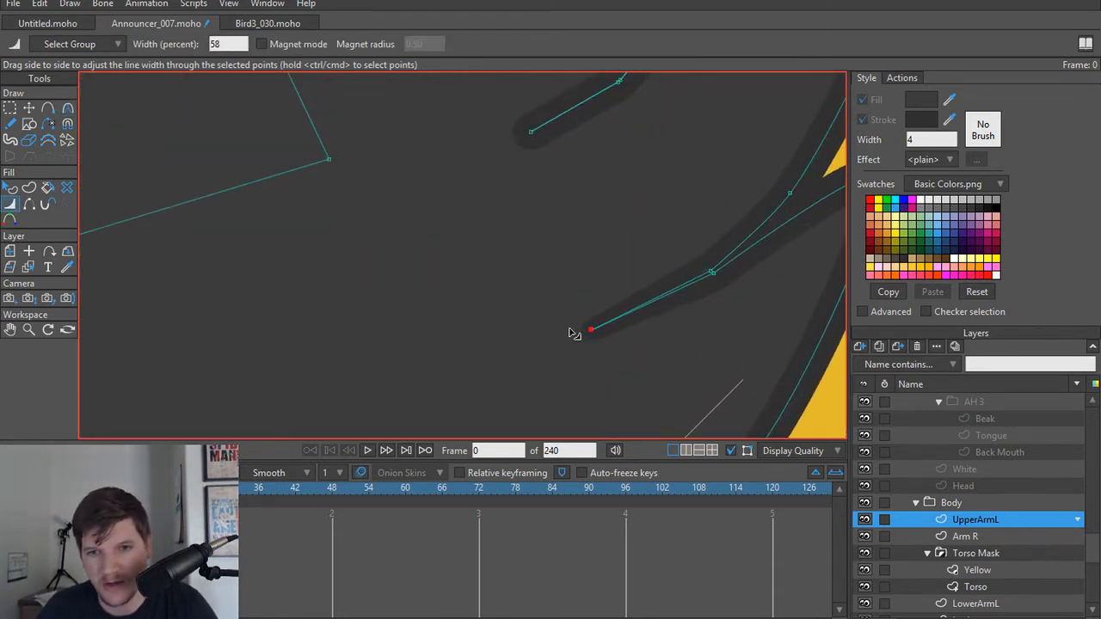
{"action": "left_click", "coordinate": [710, 273]}
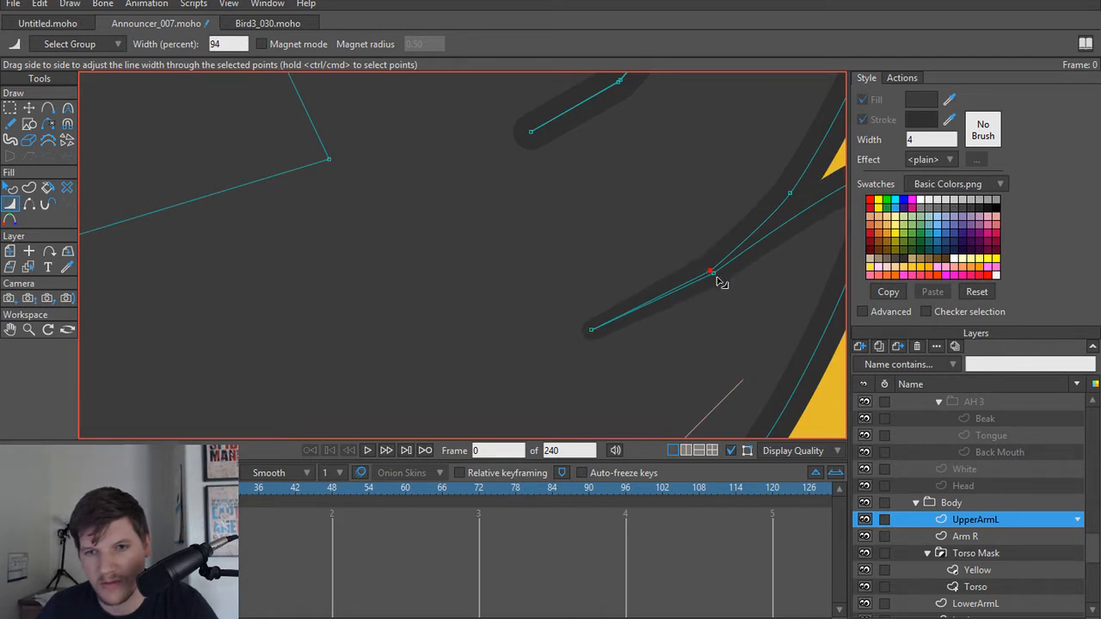
{"action": "mouse_move", "coordinate": [722, 283]}
{"action": "left_mouse_down"}
{"action": "mouse_move", "coordinate": [660, 275]}
{"action": "mouse_move", "coordinate": [612, 336]}
{"action": "mouse_move", "coordinate": [648, 359]}
{"action": "mouse_move", "coordinate": [571, 321]}
{"action": "mouse_move", "coordinate": [629, 340]}
{"action": "mouse_move", "coordinate": [598, 335]}
{"action": "left_mouse_up"}
{"action": "mouse_move", "coordinate": [755, 233]}
{"action": "left_mouse_down"}
{"action": "mouse_move", "coordinate": [720, 238]}
{"action": "mouse_move", "coordinate": [734, 241]}
{"action": "left_mouse_up"}
{"action": "left_click_drag", "start_coordinate": [596, 331], "coordinate": [609, 333]}
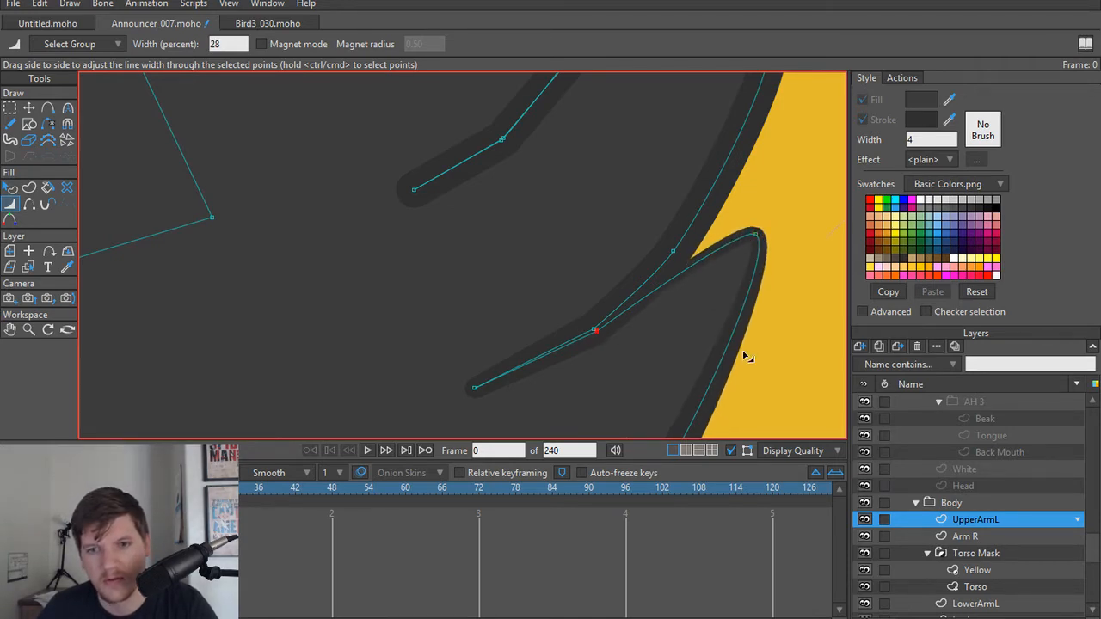
Step: Set UpperArmL's line width to 114 percent on the lowest feather's outer curve and 70 percent at the crease's upper bend point
{"action": "scroll", "coordinate": [696, 320], "scroll_direction": "down", "scroll_amount": 6}
{"action": "scroll", "coordinate": [661, 325], "scroll_direction": "up", "scroll_amount": 1}
{"action": "scroll", "coordinate": [661, 327], "scroll_direction": "up", "scroll_amount": 1}
{"action": "left_click_drag", "start_coordinate": [683, 318], "coordinate": [688, 317]}
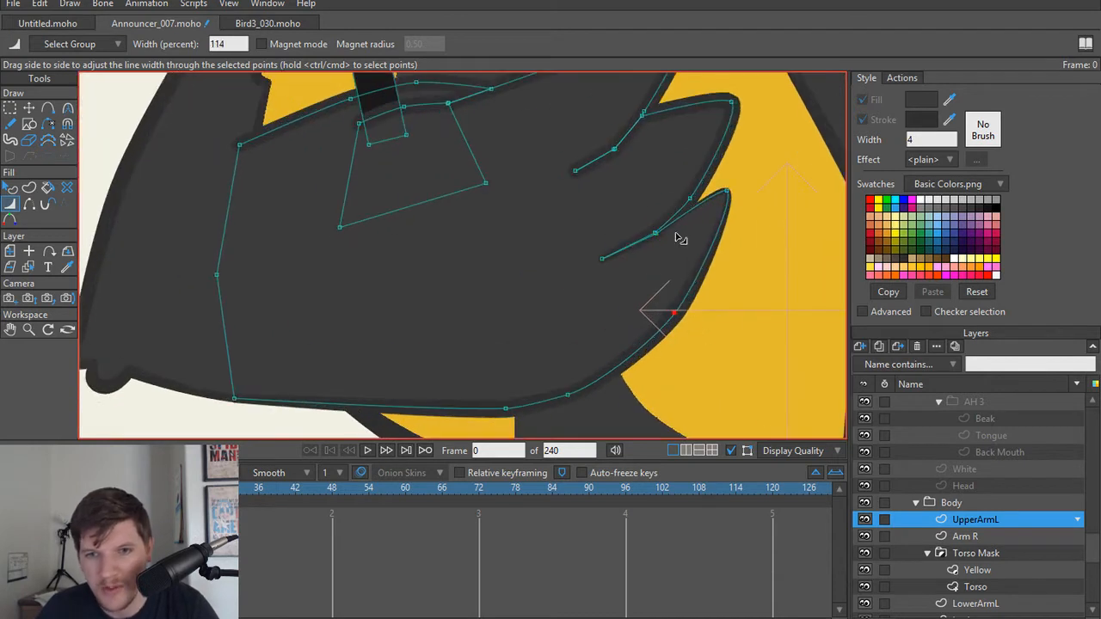
{"action": "scroll", "coordinate": [685, 215], "scroll_direction": "up", "scroll_amount": 6}
{"action": "mouse_move", "coordinate": [585, 323]}
{"action": "left_mouse_down"}
{"action": "mouse_move", "coordinate": [597, 317]}
{"action": "mouse_move", "coordinate": [567, 334]}
{"action": "left_mouse_up"}
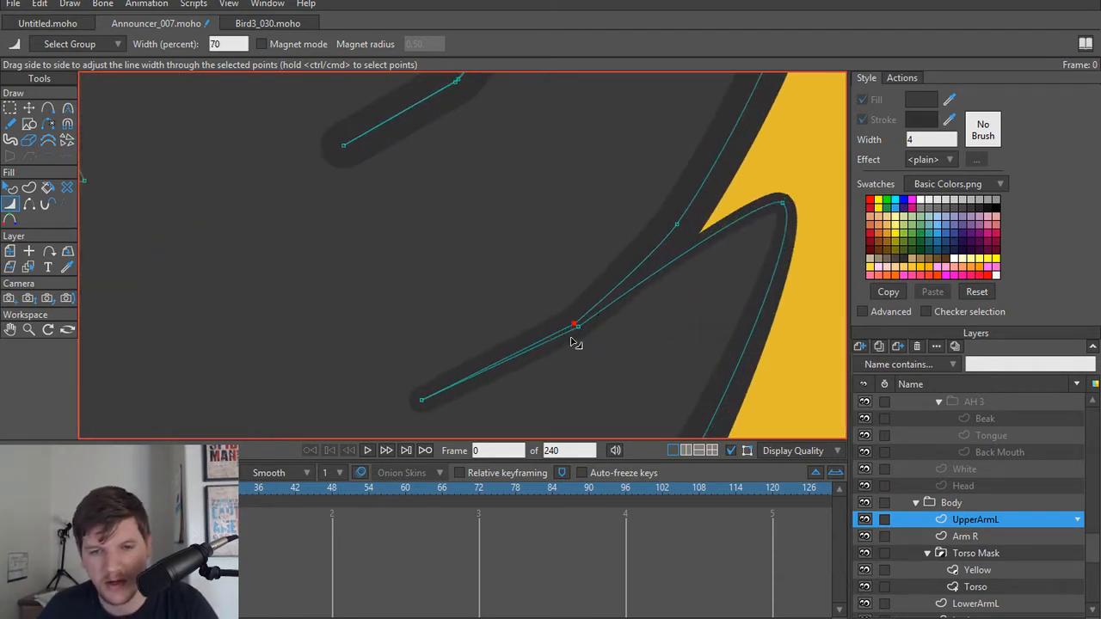
Step: Open the lowest feather crease on UpperArmL by moving its inner end, upper bend and adjoining upper-feather point away from the lower edge
{"action": "key", "text": "t"}
{"action": "left_click_drag", "start_coordinate": [422, 400], "coordinate": [469, 372]}
{"action": "left_click_drag", "start_coordinate": [575, 327], "coordinate": [534, 297]}
{"action": "left_click_drag", "start_coordinate": [677, 223], "coordinate": [650, 182]}
{"action": "key", "text": "w"}
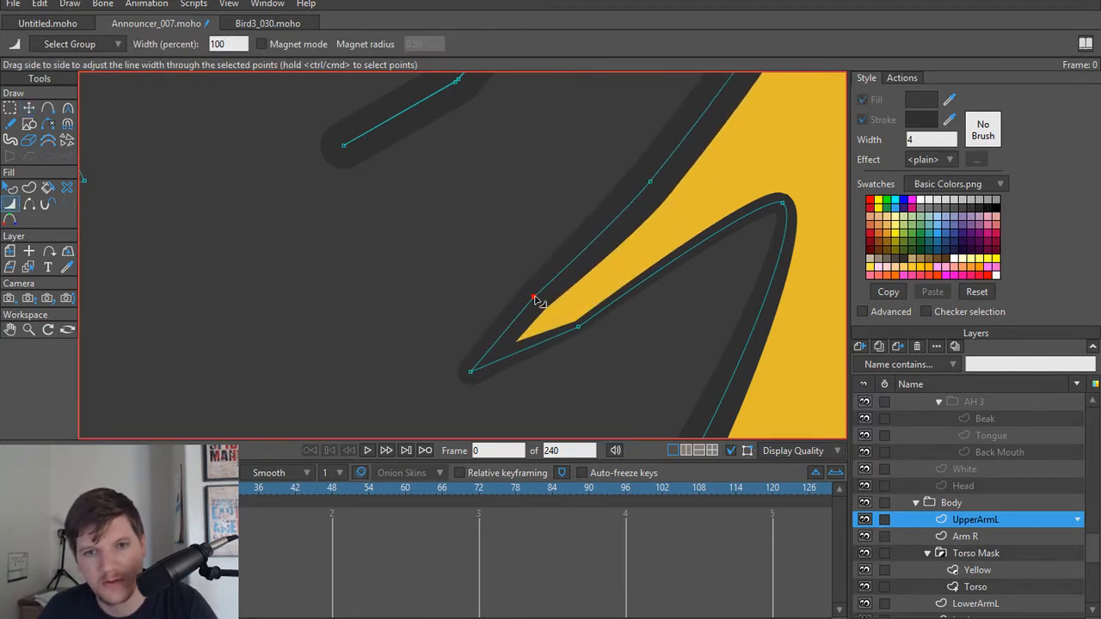
Step: Narrow UpperArmL's lowest feather crease by moving its upper bend and the adjoining upper-feather point toward the crease's lower edge
{"action": "mouse_move", "coordinate": [534, 299]}
{"action": "left_mouse_down"}
{"action": "mouse_move", "coordinate": [562, 310]}
{"action": "mouse_move", "coordinate": [531, 302]}
{"action": "left_mouse_up"}
{"action": "key", "text": "t"}
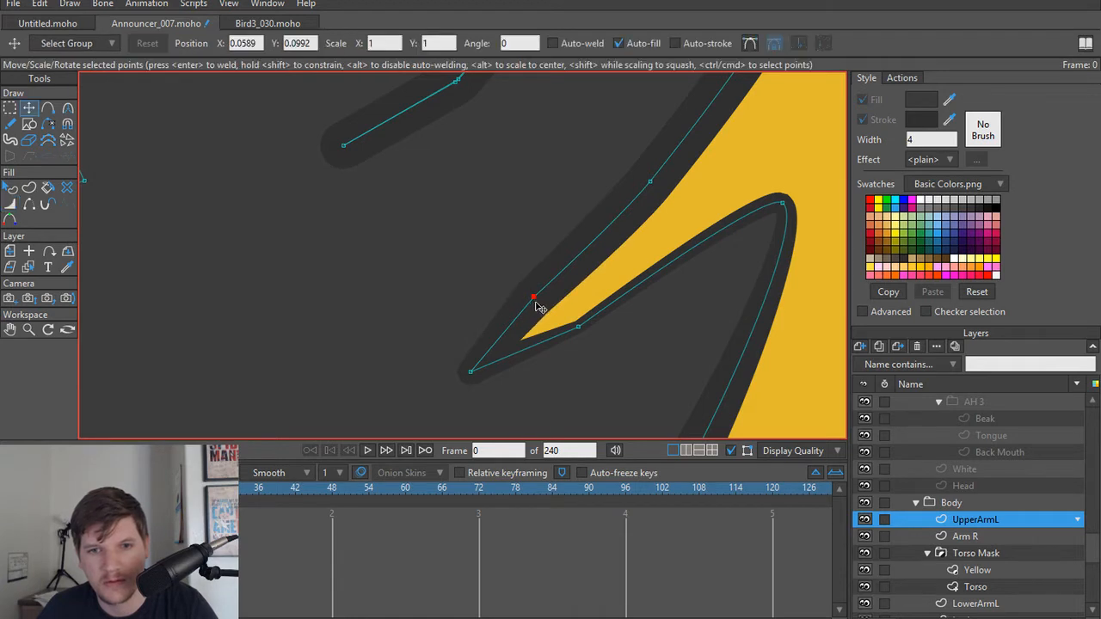
{"action": "left_click_drag", "start_coordinate": [536, 301], "coordinate": [553, 319]}
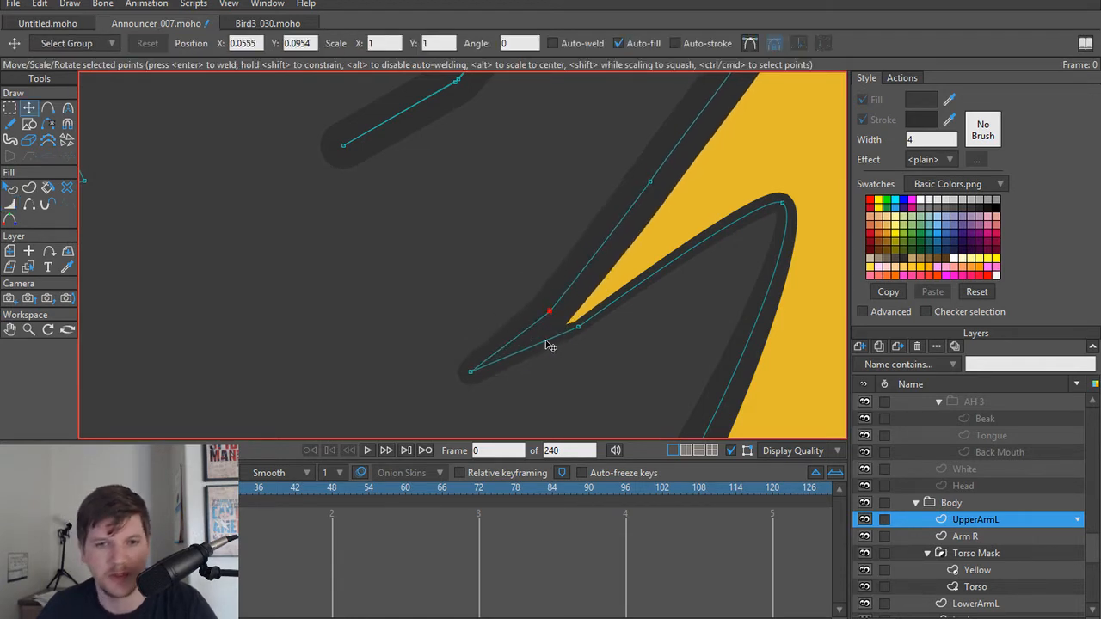
{"action": "scroll", "coordinate": [652, 293], "scroll_direction": "down", "scroll_amount": 3}
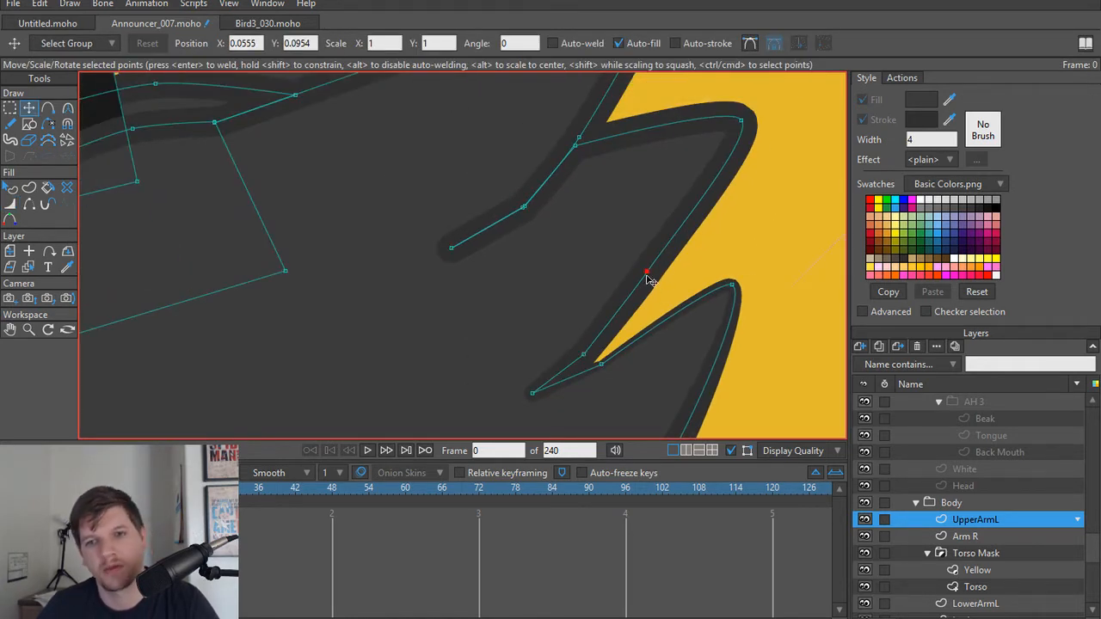
{"action": "left_click_drag", "start_coordinate": [650, 279], "coordinate": [664, 305]}
{"action": "left_click_drag", "start_coordinate": [601, 348], "coordinate": [582, 359]}
{"action": "key", "text": "ctrl+z"}
Step: Nudge the upper-feather point beside UpperArmL's lowest crease downward, the lowest feather's tip inward, and the crease's inner end slightly outward
{"action": "scroll", "coordinate": [601, 367], "scroll_direction": "up", "scroll_amount": 2}
{"action": "scroll", "coordinate": [601, 365], "scroll_direction": "up", "scroll_amount": 2}
{"action": "left_click_drag", "start_coordinate": [707, 248], "coordinate": [713, 259]}
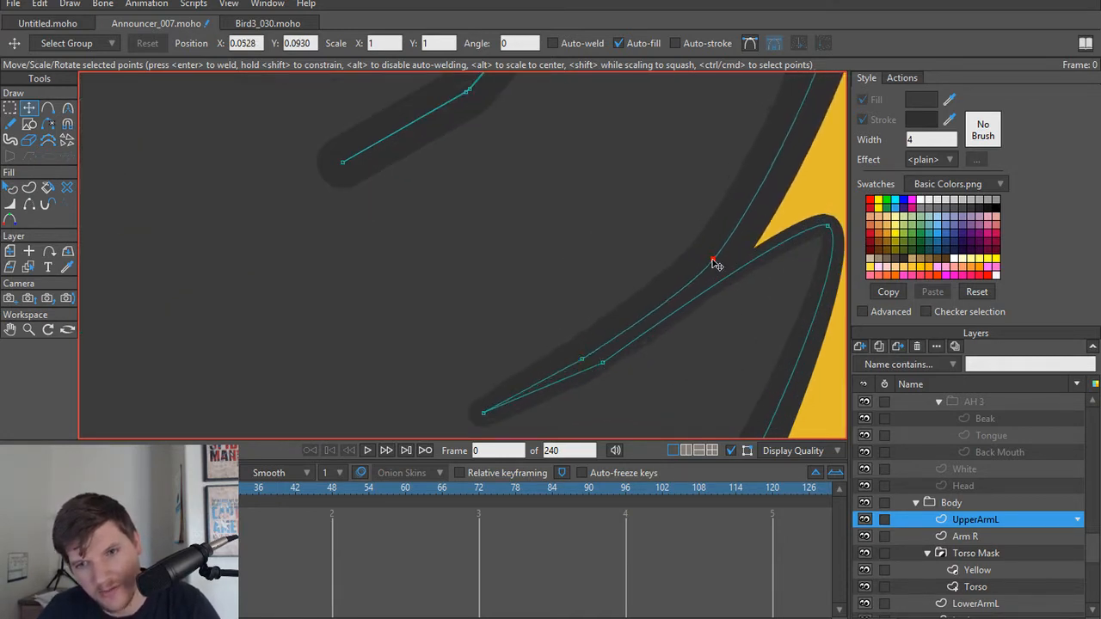
{"action": "left_click_drag", "start_coordinate": [828, 228], "coordinate": [817, 222]}
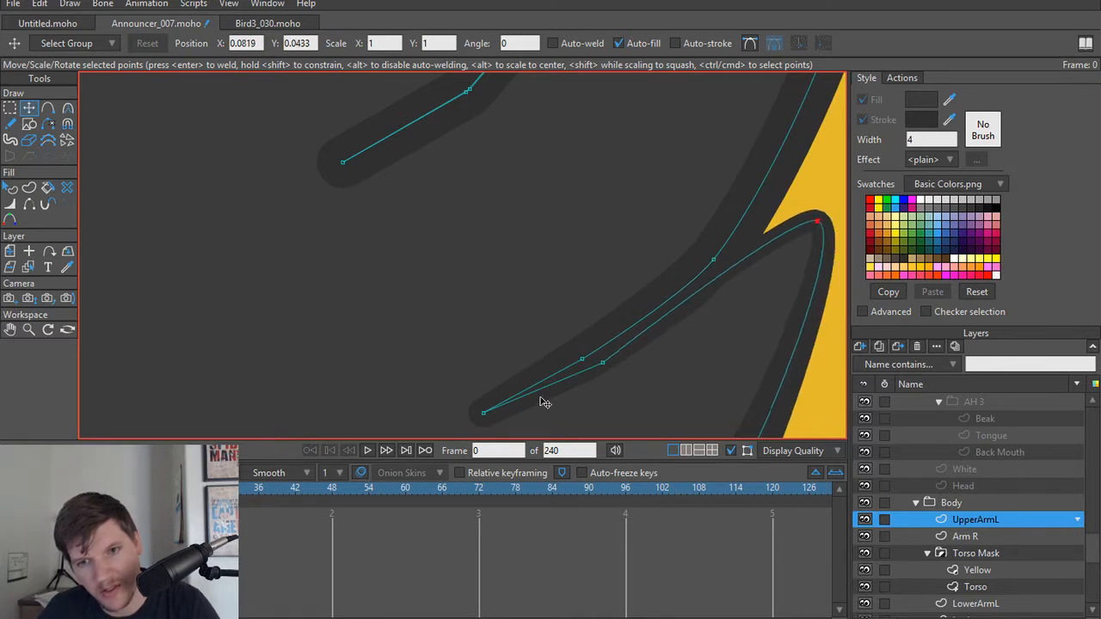
{"action": "left_click_drag", "start_coordinate": [485, 418], "coordinate": [489, 421]}
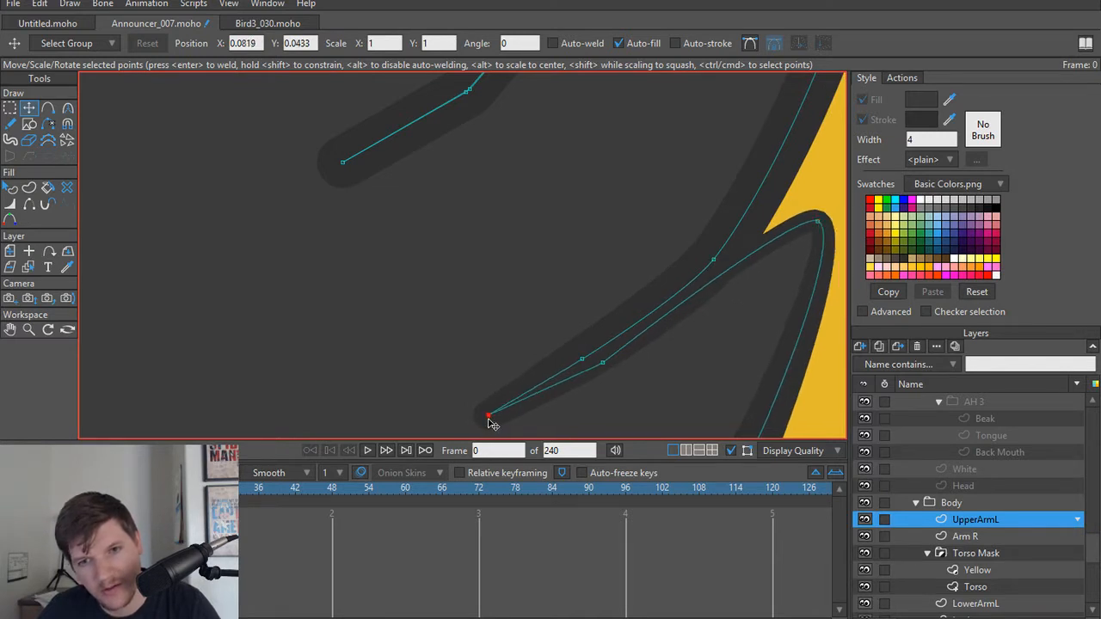
Step: Round the lower bend point of UpperArmL's lowest feather crease, using curvature 0.30
{"action": "left_click", "coordinate": [602, 362]}
{"action": "key", "text": "c"}
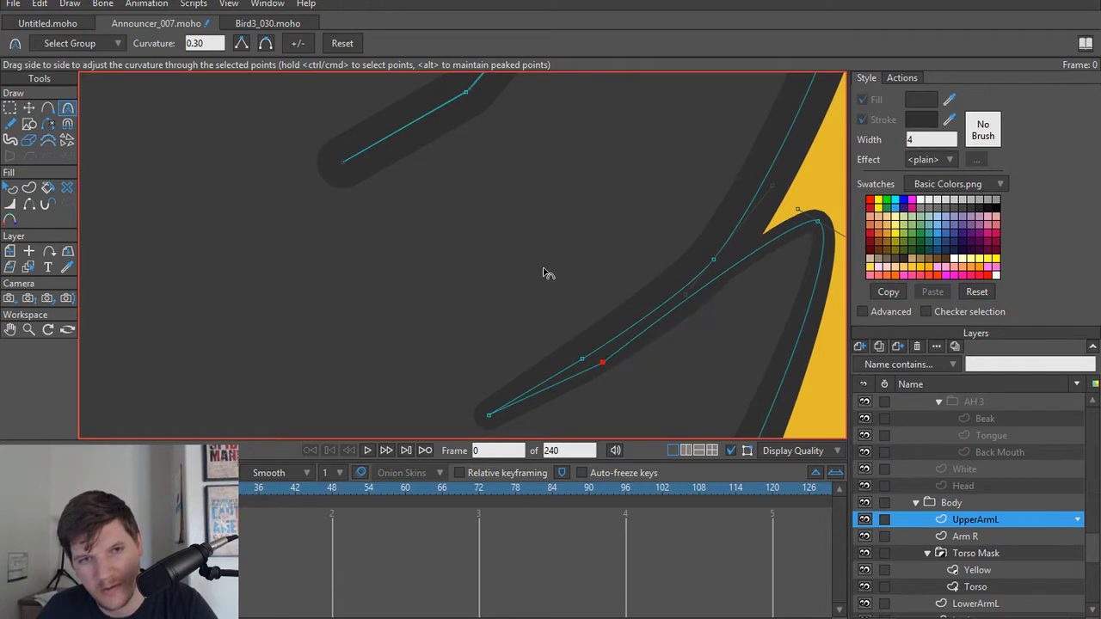
{"action": "key", "text": "t"}
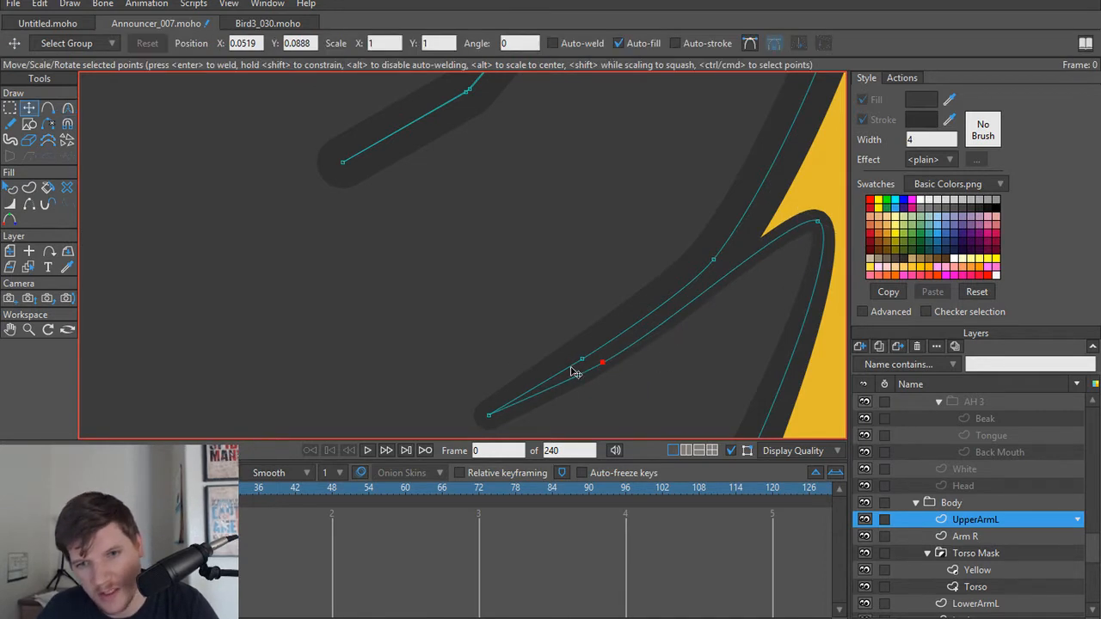
{"action": "key", "text": "c"}
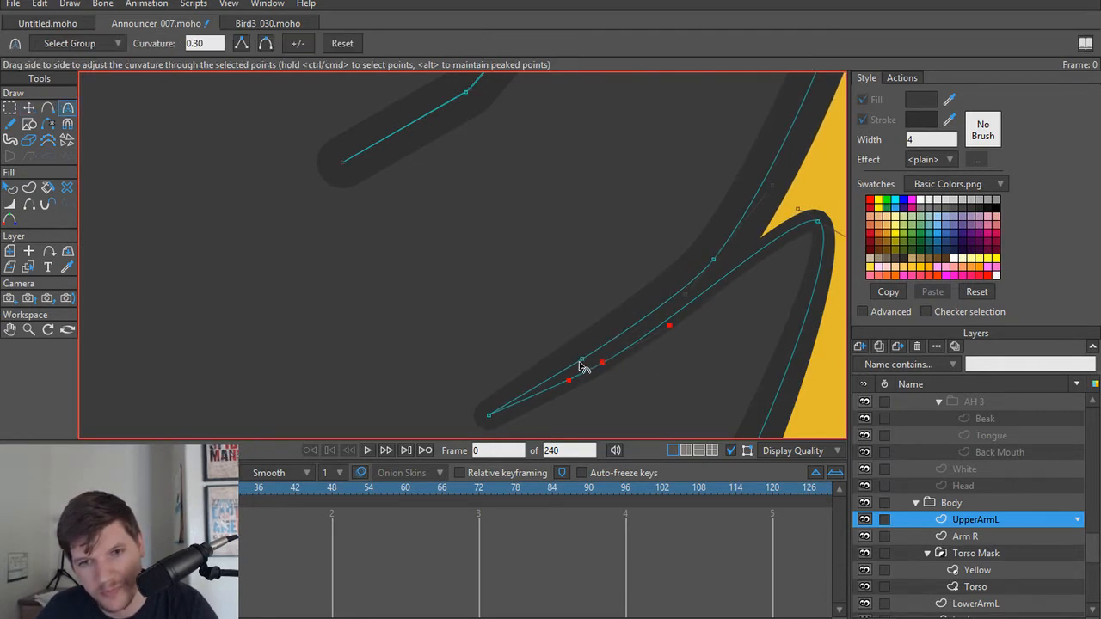
{"action": "left_click_drag", "start_coordinate": [718, 267], "coordinate": [656, 392]}
Step: Raise the tip point of UpperArmL's middle feather so its upper edge slopes more steeply
{"action": "key", "text": "t"}
{"action": "scroll", "coordinate": [742, 245], "scroll_direction": "down", "scroll_amount": 3}
{"action": "scroll", "coordinate": [670, 283], "scroll_direction": "up", "scroll_amount": 2}
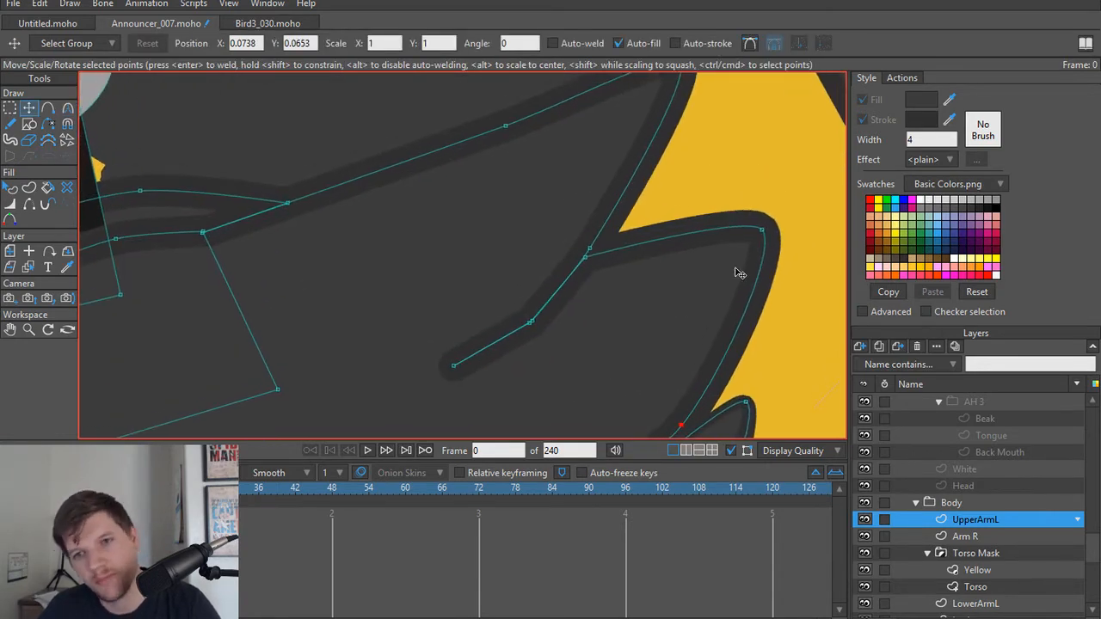
{"action": "key", "text": "w"}
{"action": "key", "text": "t"}
{"action": "left_click_drag", "start_coordinate": [762, 231], "coordinate": [762, 172]}
{"action": "scroll", "coordinate": [754, 227], "scroll_direction": "down", "scroll_amount": 2}
Step: Thin UpperArmL's line along the middle feather crease, using 38 percent at its outer lower point and narrowing the inner end
{"action": "key", "text": "w"}
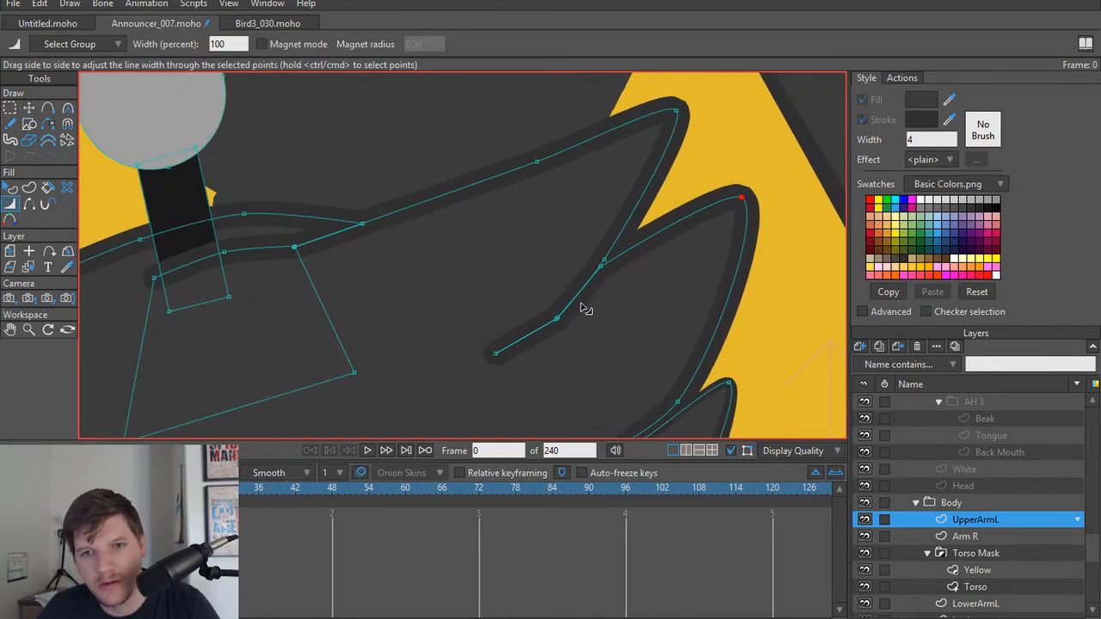
{"action": "scroll", "coordinate": [611, 288], "scroll_direction": "up", "scroll_amount": 4}
{"action": "left_click_drag", "start_coordinate": [594, 266], "coordinate": [573, 263]}
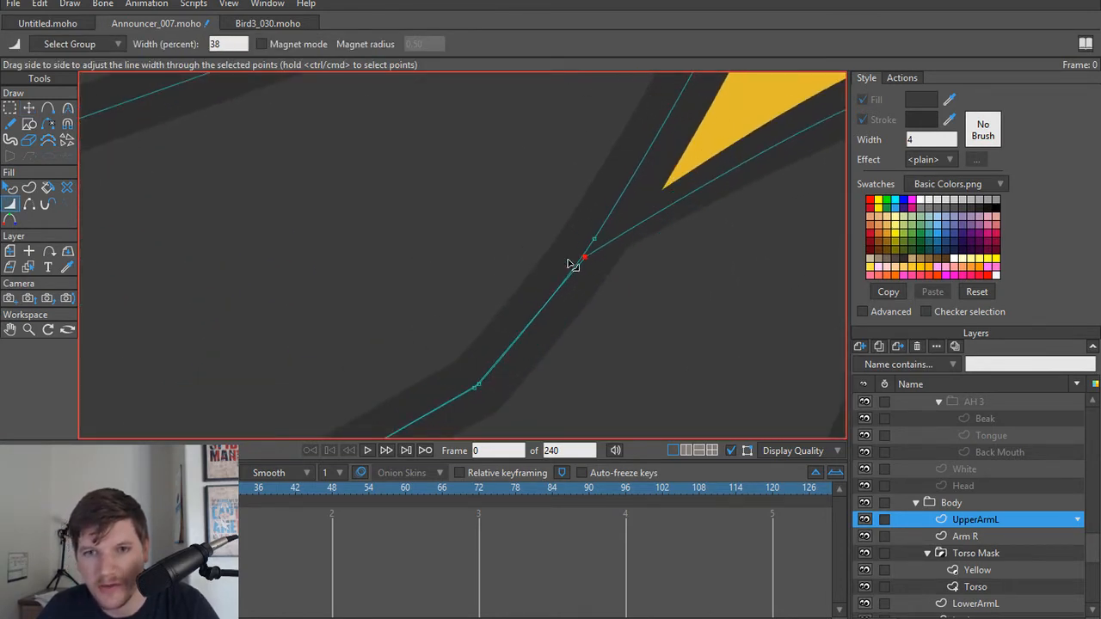
{"action": "scroll", "coordinate": [788, 238], "scroll_direction": "down", "scroll_amount": 2}
{"action": "scroll", "coordinate": [788, 238], "scroll_direction": "down", "scroll_amount": 3}
{"action": "scroll", "coordinate": [608, 307], "scroll_direction": "up", "scroll_amount": 3}
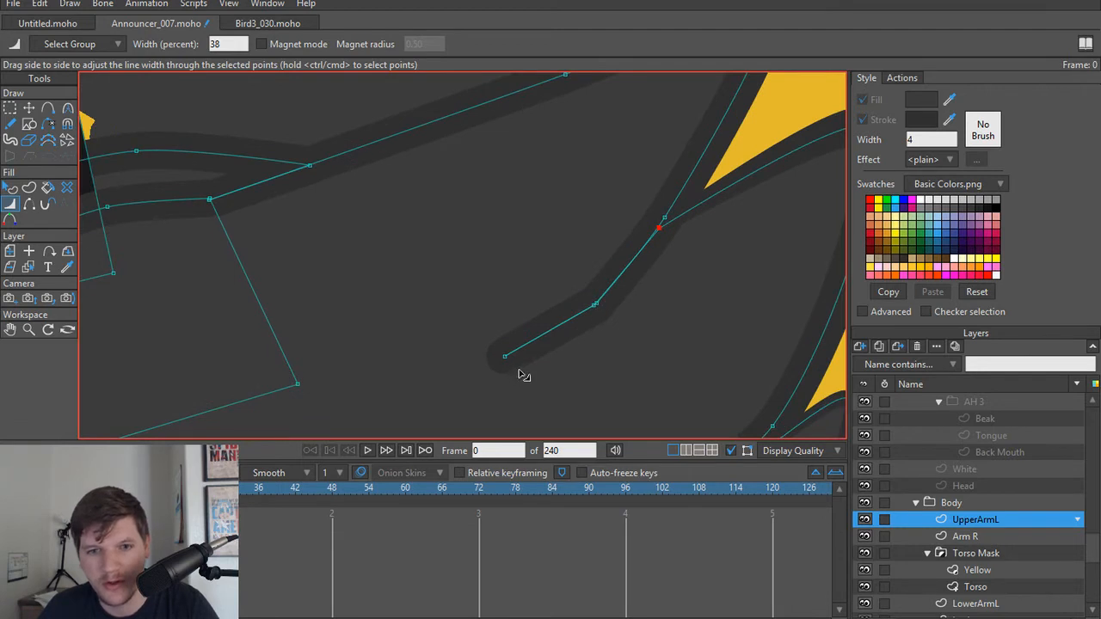
{"action": "left_click_drag", "start_coordinate": [506, 358], "coordinate": [492, 364]}
Step: Round the paired bend points of UpperArmL's middle feather crease, using curvature 0.30
{"action": "key", "text": "c"}
{"action": "left_click_drag", "start_coordinate": [595, 310], "coordinate": [740, 265]}
{"action": "scroll", "coordinate": [640, 345], "scroll_direction": "up", "scroll_amount": 5}
{"action": "left_click_drag", "start_coordinate": [513, 267], "coordinate": [571, 373]}
{"action": "mouse_move", "coordinate": [611, 297]}
{"action": "left_mouse_down"}
{"action": "mouse_move", "coordinate": [628, 313]}
{"action": "mouse_move", "coordinate": [719, 263]}
{"action": "left_mouse_up"}
{"action": "key", "text": "ctrl+z"}
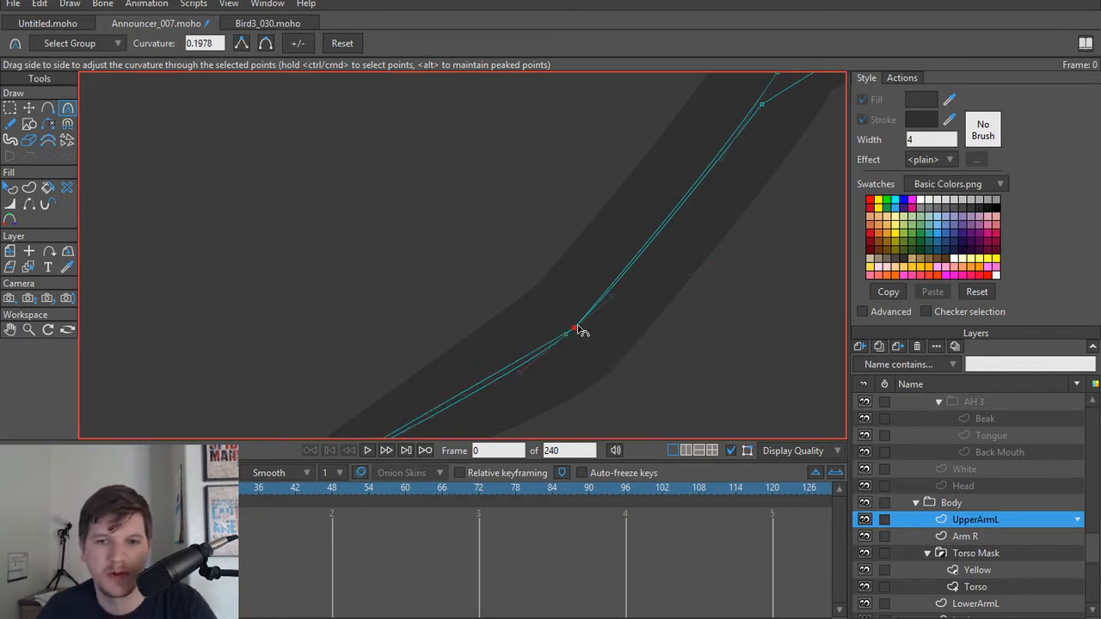
{"action": "left_click", "coordinate": [577, 329]}
{"action": "left_click", "coordinate": [267, 46]}
{"action": "scroll", "coordinate": [627, 291], "scroll_direction": "down", "scroll_amount": 5}
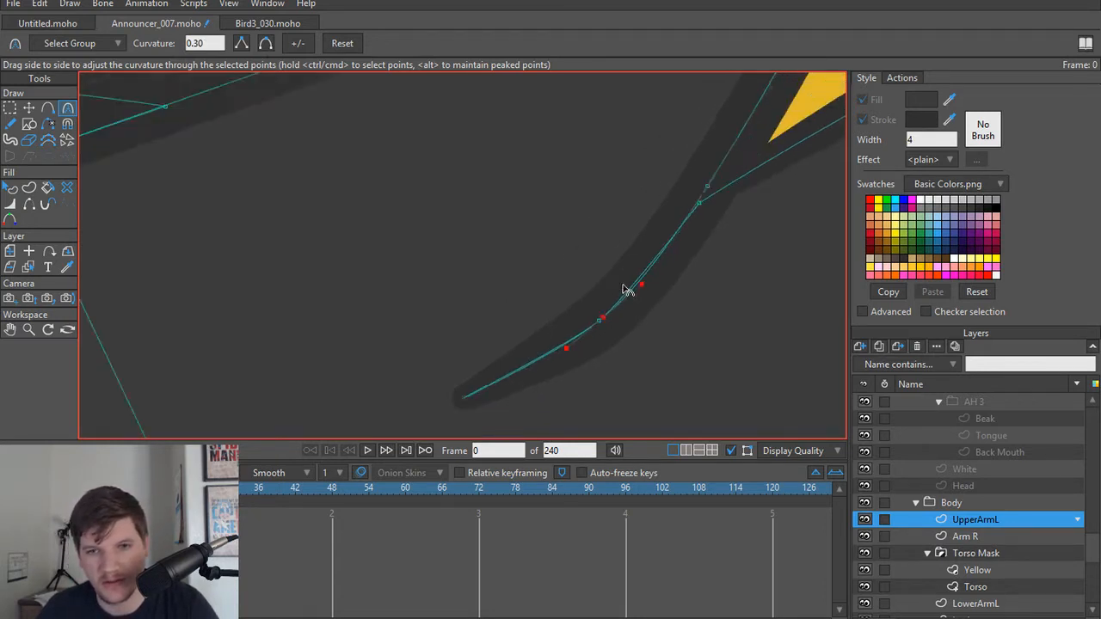
Step: Try to delete the upper-edge point where UpperArmL's top feather meets the middle feather crease
{"action": "left_click_drag", "start_coordinate": [631, 251], "coordinate": [576, 354]}
{"action": "scroll", "coordinate": [628, 319], "scroll_direction": "up", "scroll_amount": 2}
{"action": "scroll", "coordinate": [626, 322], "scroll_direction": "up", "scroll_amount": 1}
{"action": "key", "text": "t"}
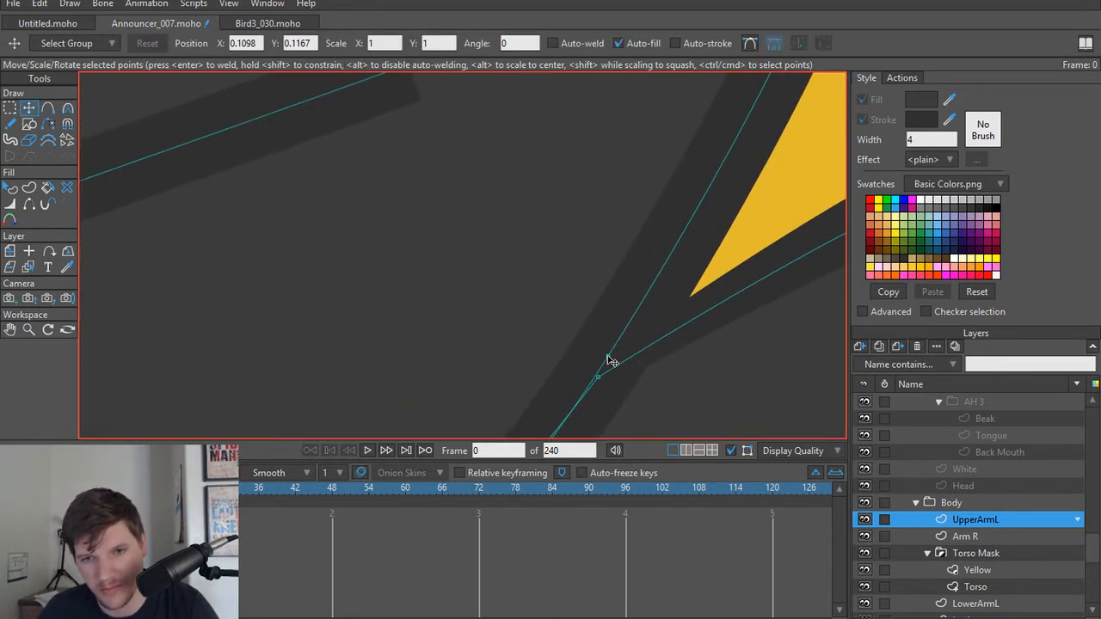
{"action": "key", "text": "Delete"}
{"action": "scroll", "coordinate": [658, 244], "scroll_direction": "down", "scroll_amount": 5}
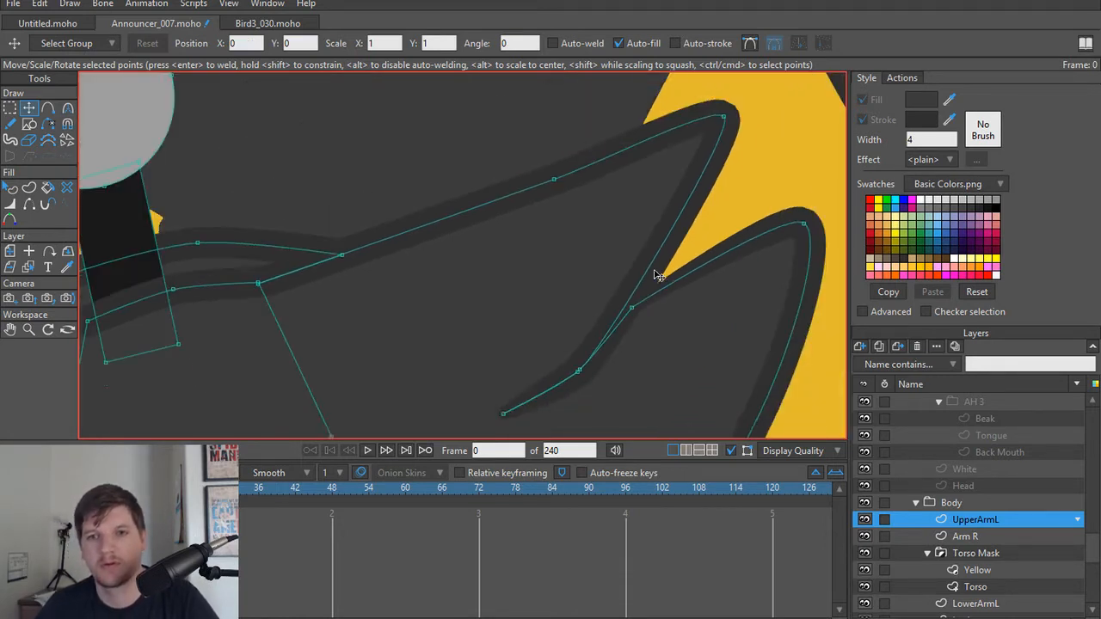
{"action": "left_click_drag", "start_coordinate": [656, 283], "coordinate": [649, 329]}
{"action": "scroll", "coordinate": [664, 327], "scroll_direction": "up", "scroll_amount": 1}
{"action": "key", "text": "ctrl+z"}
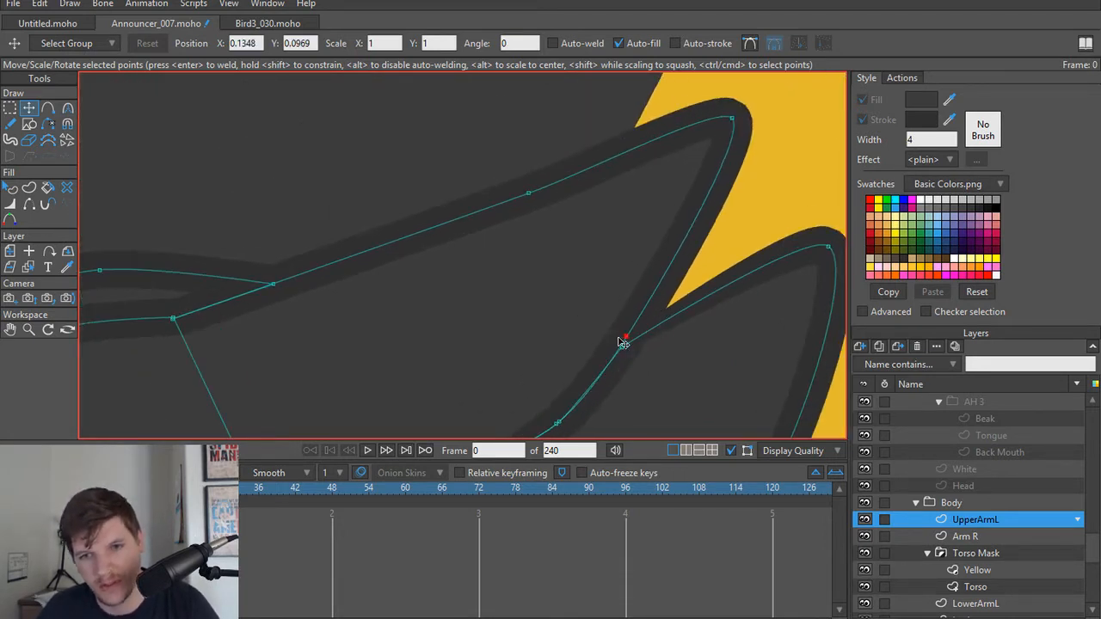
Step: Move the upper-edge point of UpperArmL's middle feather crease outward along the top feather's underside
{"action": "left_click_drag", "start_coordinate": [626, 339], "coordinate": [662, 289]}
{"action": "scroll", "coordinate": [650, 286], "scroll_direction": "up", "scroll_amount": 2}
{"action": "scroll", "coordinate": [602, 293], "scroll_direction": "down", "scroll_amount": 3}
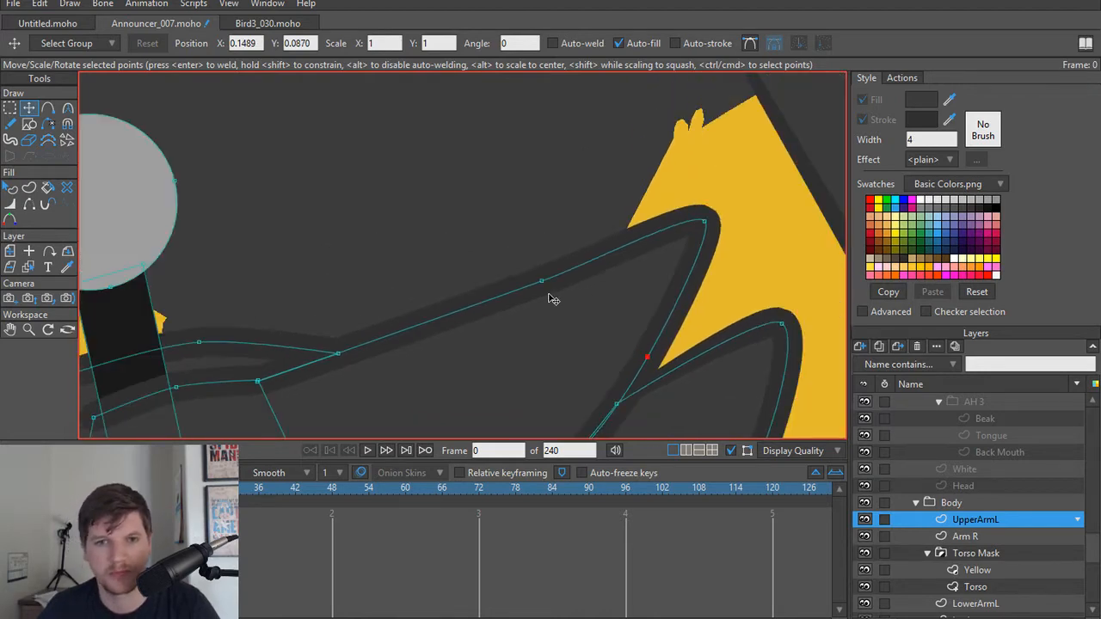
Step: Taper UpperArmL's lower hand line toward its inner end, using 56 percent width at the point beside the microphone handle
{"action": "scroll", "coordinate": [550, 318], "scroll_direction": "up", "scroll_amount": 4}
{"action": "scroll", "coordinate": [370, 319], "scroll_direction": "down", "scroll_amount": 3}
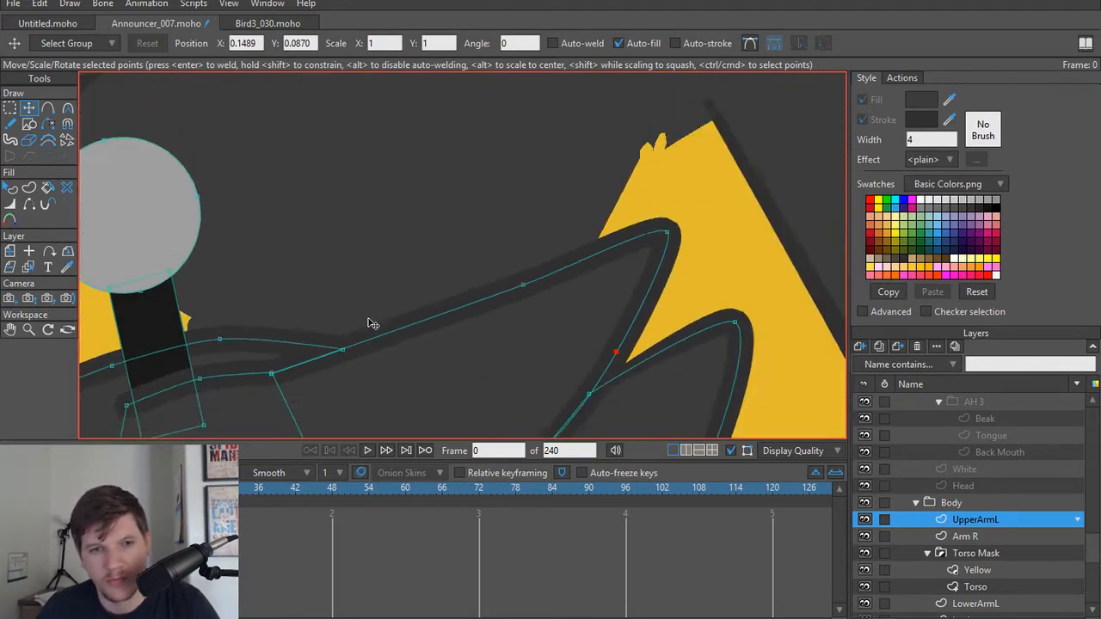
{"action": "scroll", "coordinate": [550, 319], "scroll_direction": "up", "scroll_amount": 4}
{"action": "scroll", "coordinate": [645, 308], "scroll_direction": "up", "scroll_amount": 2}
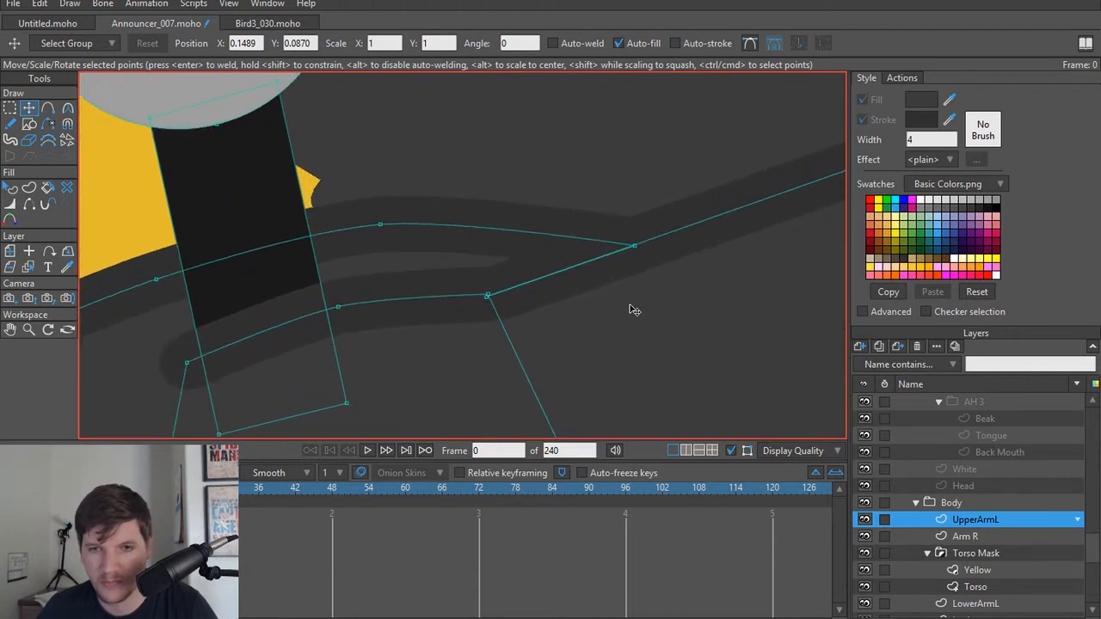
{"action": "scroll", "coordinate": [607, 303], "scroll_direction": "up", "scroll_amount": 2}
{"action": "left_click_drag", "start_coordinate": [484, 290], "coordinate": [649, 261]}
{"action": "scroll", "coordinate": [290, 310], "scroll_direction": "down", "scroll_amount": 2}
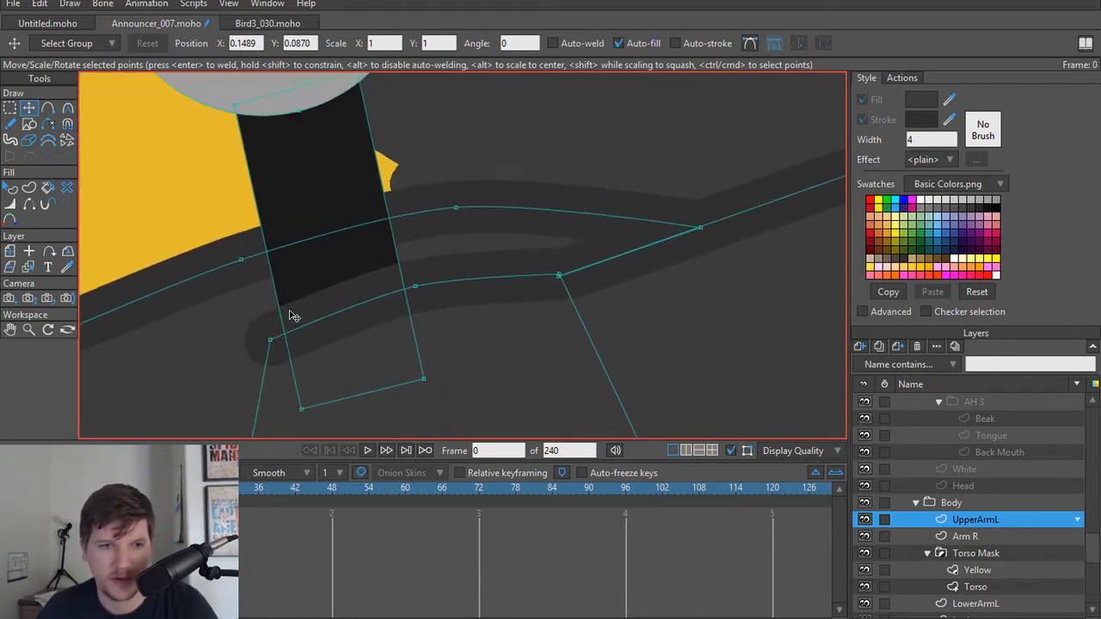
{"action": "mouse_move", "coordinate": [267, 341]}
{"action": "left_mouse_down"}
{"action": "mouse_move", "coordinate": [349, 299]}
{"action": "mouse_move", "coordinate": [320, 302]}
{"action": "mouse_move", "coordinate": [337, 302]}
{"action": "left_mouse_up"}
{"action": "key", "text": "w"}
{"action": "left_click_drag", "start_coordinate": [497, 245], "coordinate": [497, 256]}
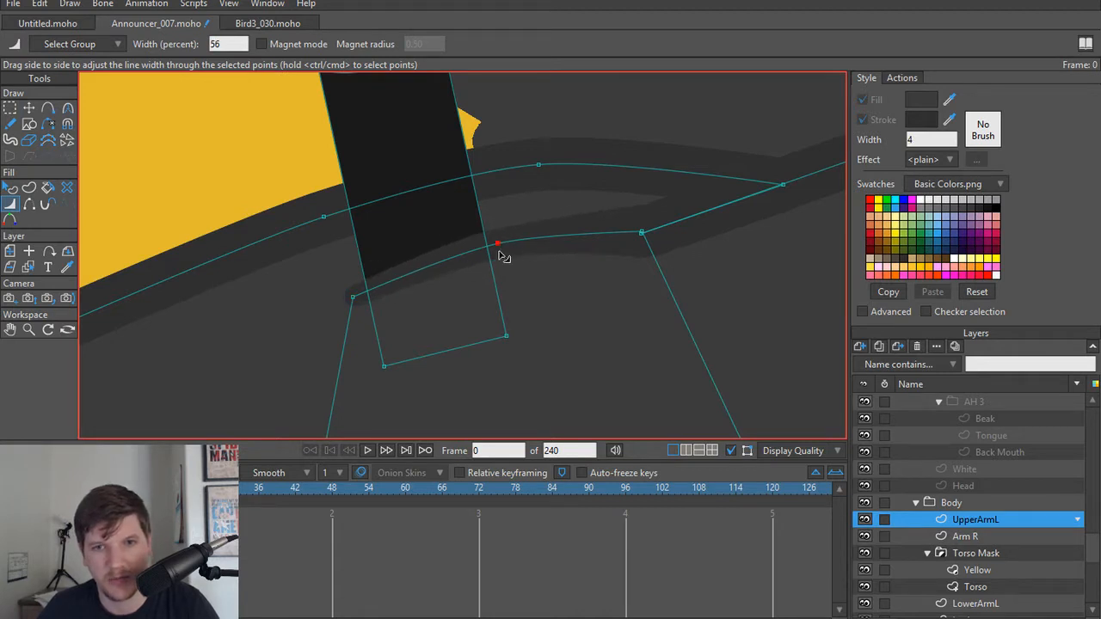
Step: Vary UpperArmL's upper edge width, using 66 percent beyond the microphone handle, 130 percent just before it, and 54 percent at the inner end
{"action": "left_click_drag", "start_coordinate": [567, 170], "coordinate": [585, 248]}
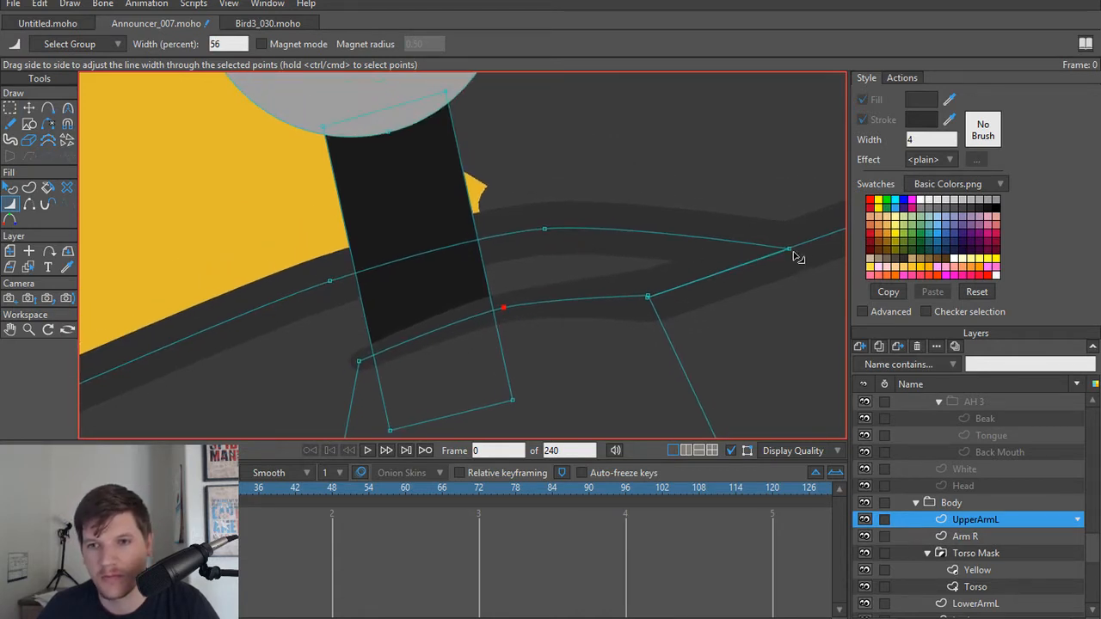
{"action": "left_click", "coordinate": [545, 228]}
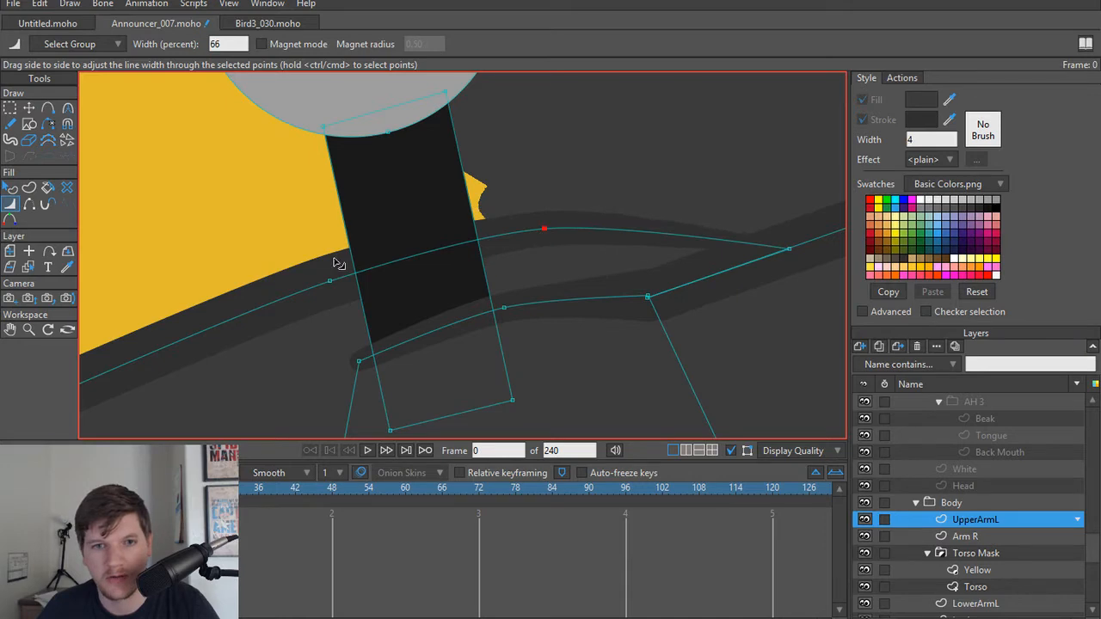
{"action": "left_click_drag", "start_coordinate": [329, 265], "coordinate": [339, 262]}
{"action": "left_click_drag", "start_coordinate": [260, 286], "coordinate": [416, 221]}
{"action": "left_click_drag", "start_coordinate": [345, 277], "coordinate": [463, 231]}
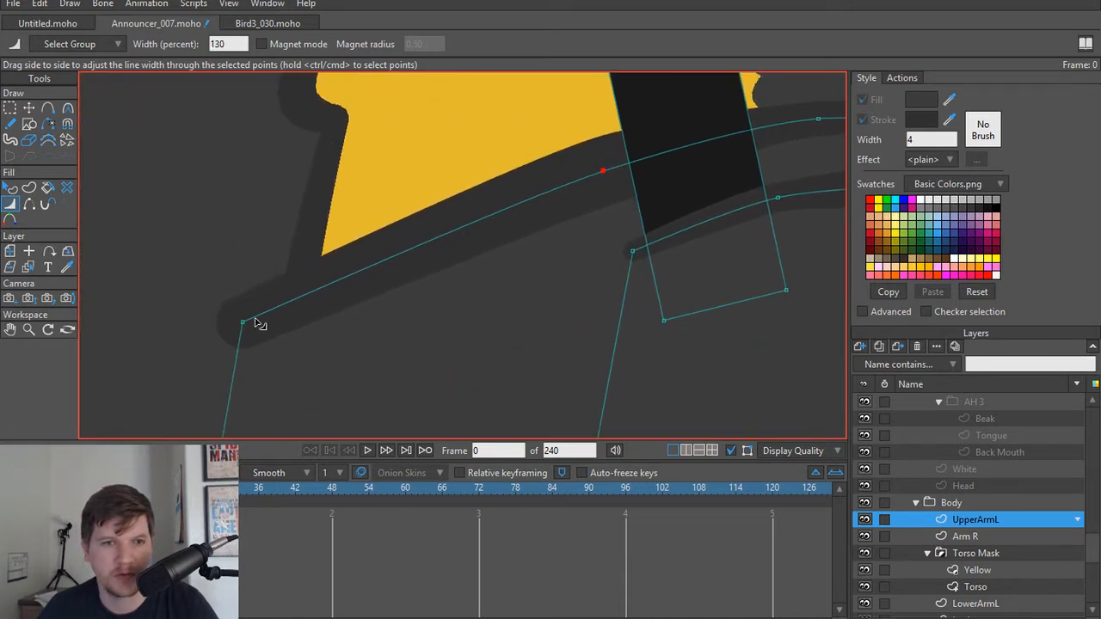
{"action": "left_click_drag", "start_coordinate": [242, 324], "coordinate": [229, 329]}
Step: Render frame 0 to review the announcer bird's revised wing outlines
{"action": "scroll", "coordinate": [405, 351], "scroll_direction": "down", "scroll_amount": 5}
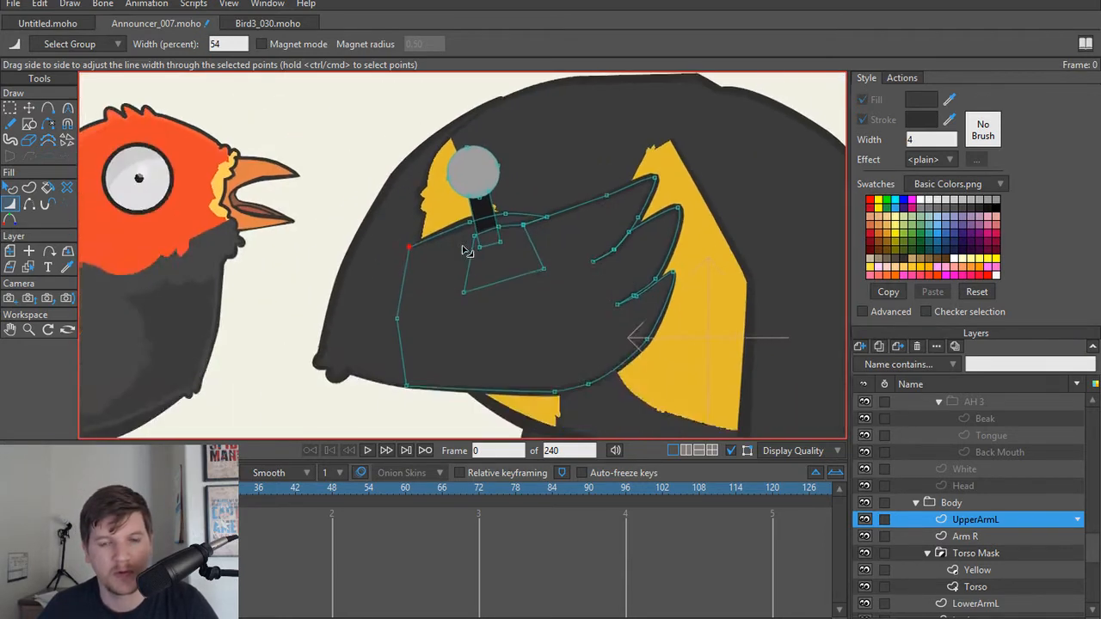
{"action": "scroll", "coordinate": [482, 271], "scroll_direction": "down", "scroll_amount": 3}
{"action": "key", "text": "ctrl+r"}
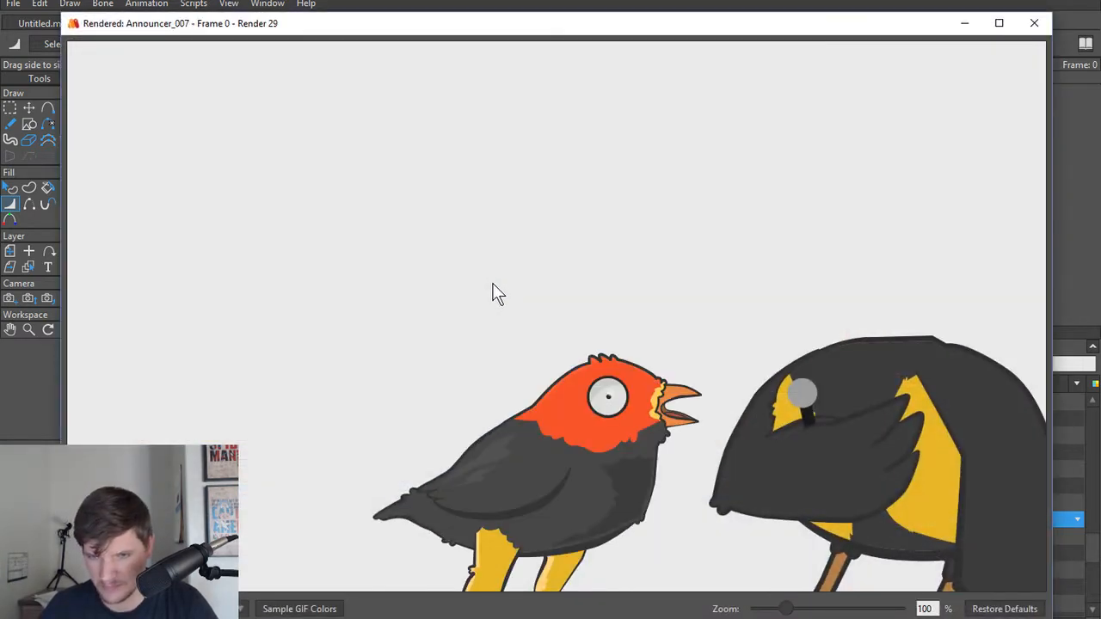
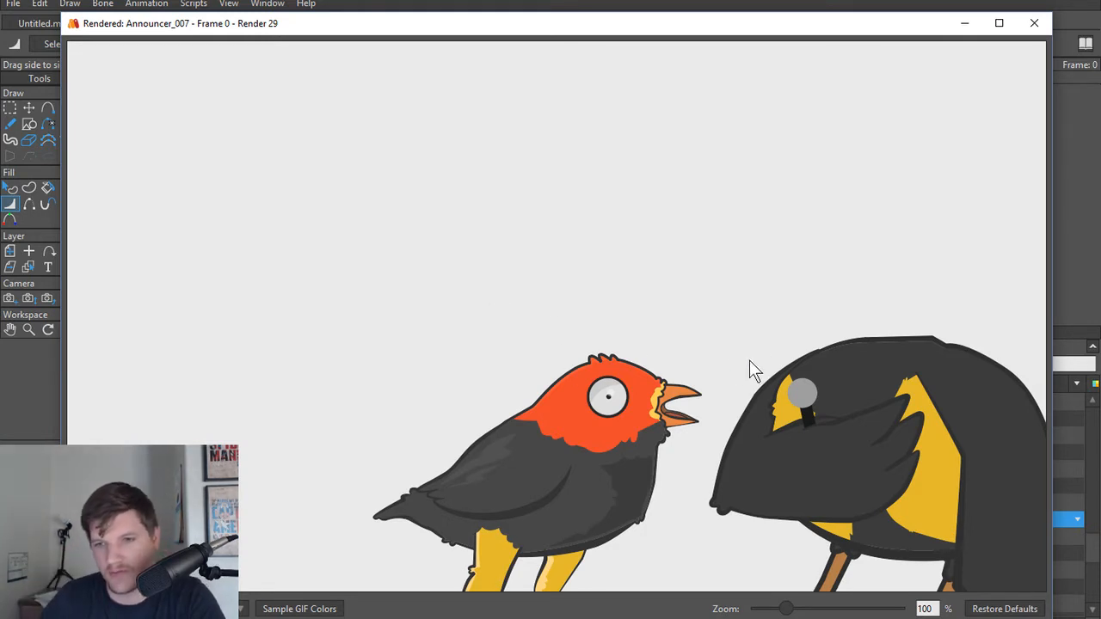
Step: Taper LegL's thigh outline where it meets the belly, using 64 percent width at its front upper point and 12 percent at its rear upper point
{"action": "left_click", "coordinate": [1033, 24]}
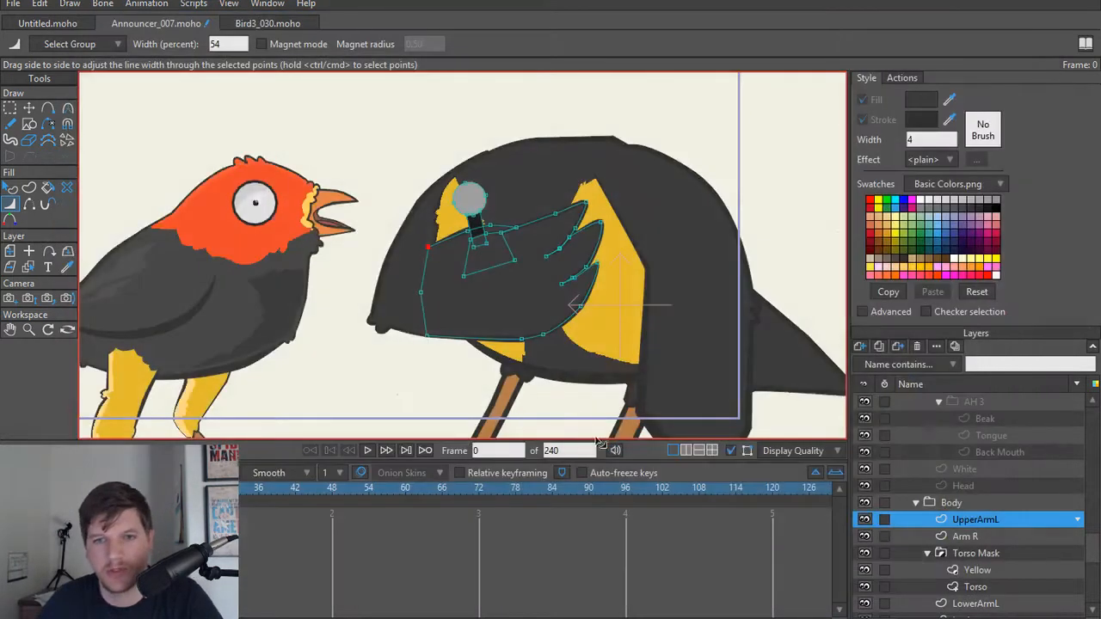
{"action": "scroll", "coordinate": [577, 400], "scroll_direction": "up", "scroll_amount": 5}
{"action": "scroll", "coordinate": [503, 349], "scroll_direction": "up", "scroll_amount": 3}
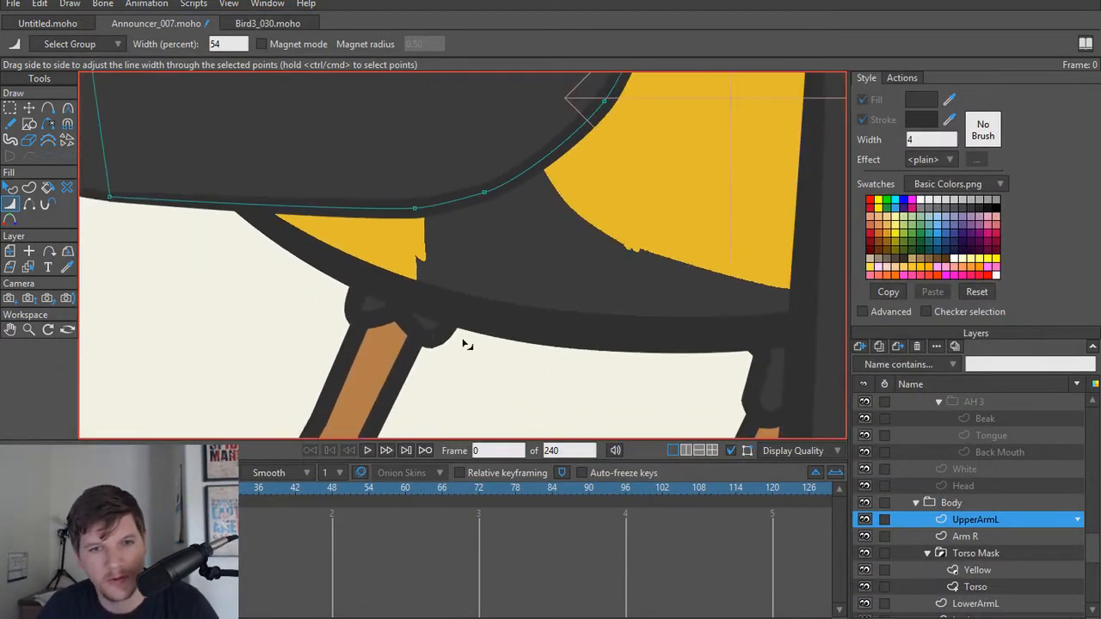
{"action": "right_click", "coordinate": [481, 339], "text": "alt"}
{"action": "scroll", "coordinate": [496, 341], "scroll_direction": "up", "scroll_amount": 2}
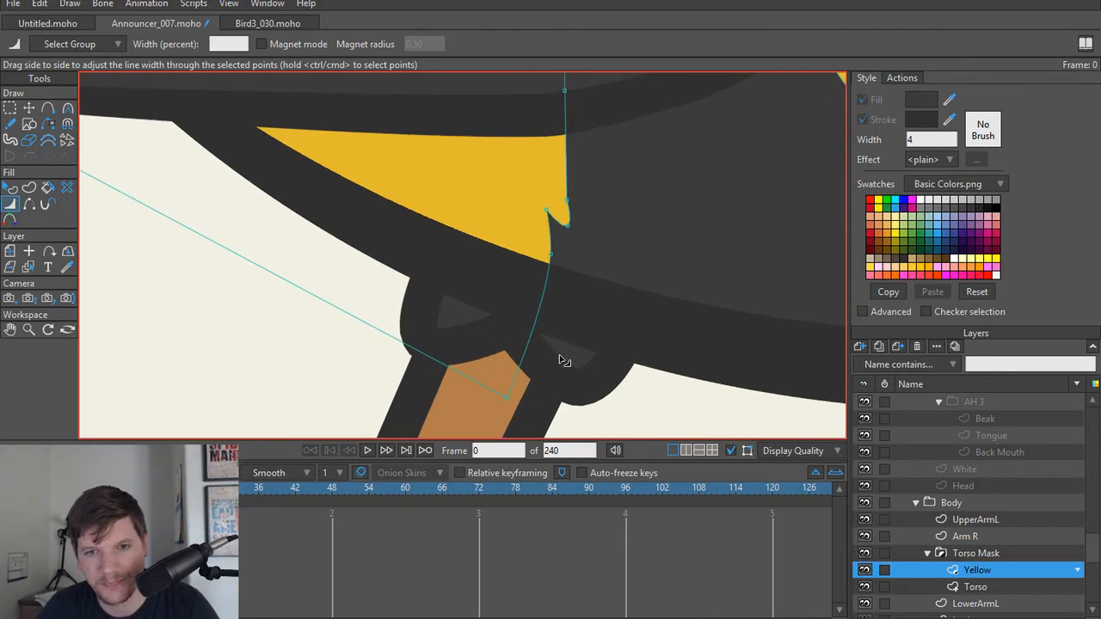
{"action": "right_click", "coordinate": [557, 355], "text": "alt"}
{"action": "scroll", "coordinate": [553, 355], "scroll_direction": "up", "scroll_amount": 2}
{"action": "key", "text": "t"}
{"action": "key", "text": "w"}
{"action": "mouse_move", "coordinate": [491, 318]}
{"action": "left_mouse_down"}
{"action": "mouse_move", "coordinate": [454, 324]}
{"action": "mouse_move", "coordinate": [388, 218]}
{"action": "mouse_move", "coordinate": [440, 248]}
{"action": "left_mouse_up"}
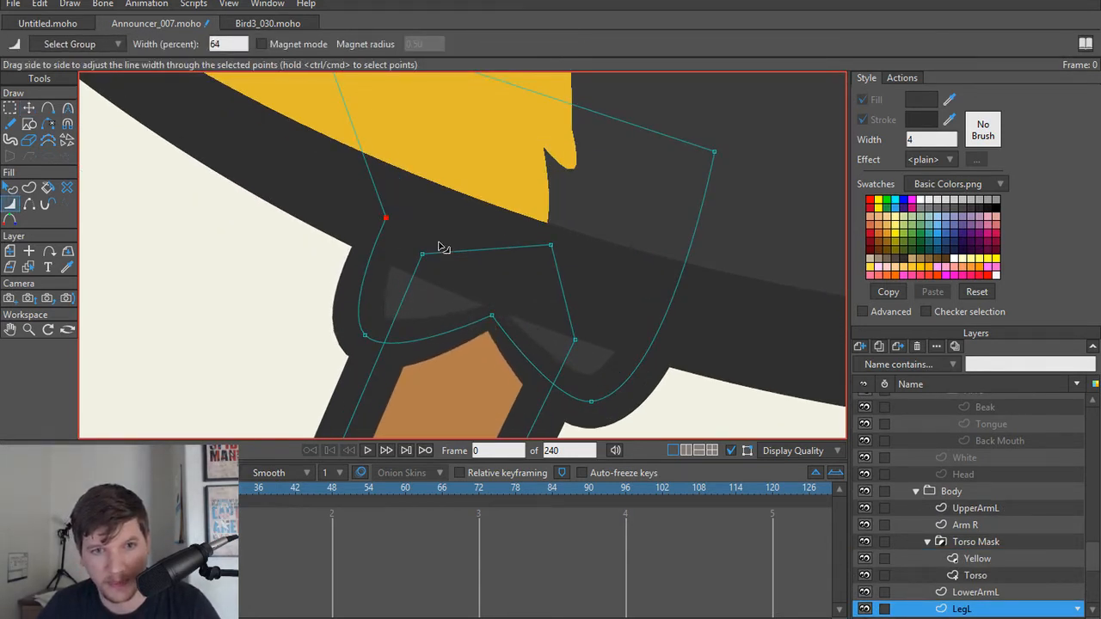
{"action": "left_click_drag", "start_coordinate": [713, 158], "coordinate": [683, 163]}
{"action": "scroll", "coordinate": [737, 315], "scroll_direction": "up", "scroll_amount": 5}
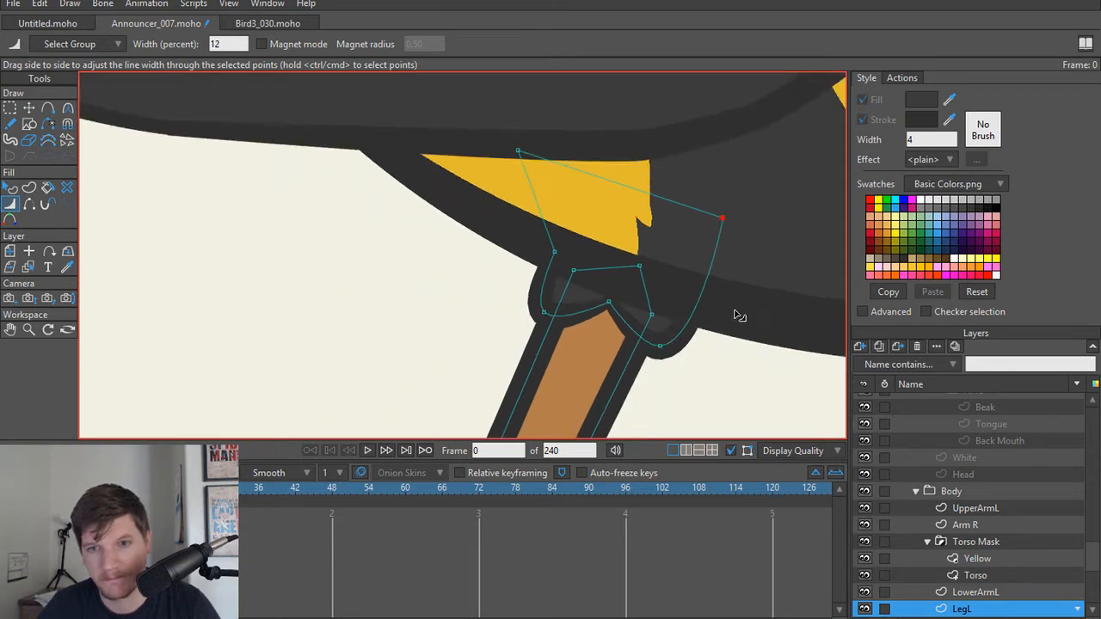
Step: Vary the line width around LegR's thigh outline, using 16 percent at the notch between its lower feather lobes
{"action": "scroll", "coordinate": [553, 319], "scroll_direction": "down", "scroll_amount": 4}
{"action": "scroll", "coordinate": [562, 318], "scroll_direction": "up", "scroll_amount": 5}
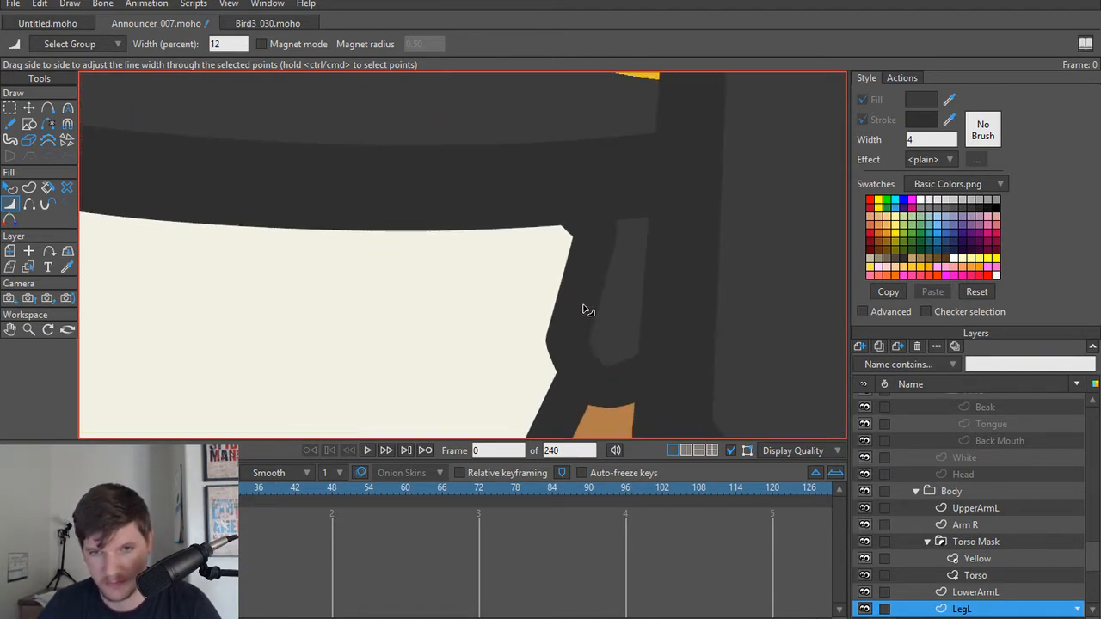
{"action": "right_click", "coordinate": [586, 306], "text": "alt"}
{"action": "key", "text": "t"}
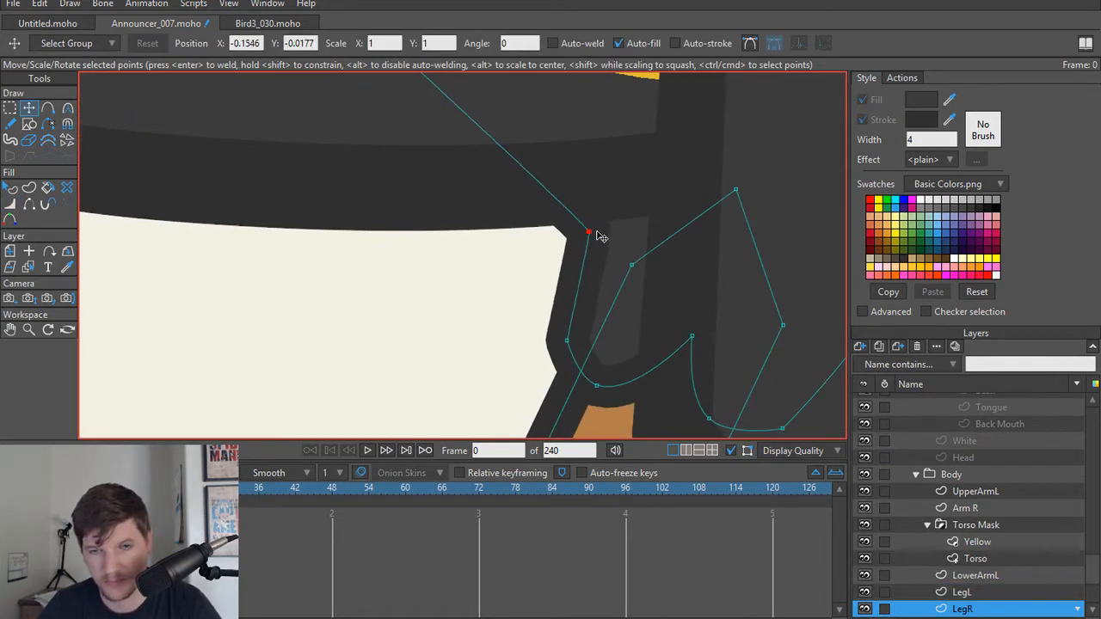
{"action": "key", "text": "w"}
{"action": "left_click_drag", "start_coordinate": [599, 235], "coordinate": [639, 336]}
{"action": "left_click", "coordinate": [567, 339]}
{"action": "key", "text": "t"}
{"action": "key", "text": "c"}
{"action": "key", "text": "w"}
{"action": "scroll", "coordinate": [528, 339], "scroll_direction": "down", "scroll_amount": 5}
{"action": "scroll", "coordinate": [477, 343], "scroll_direction": "up", "scroll_amount": 2}
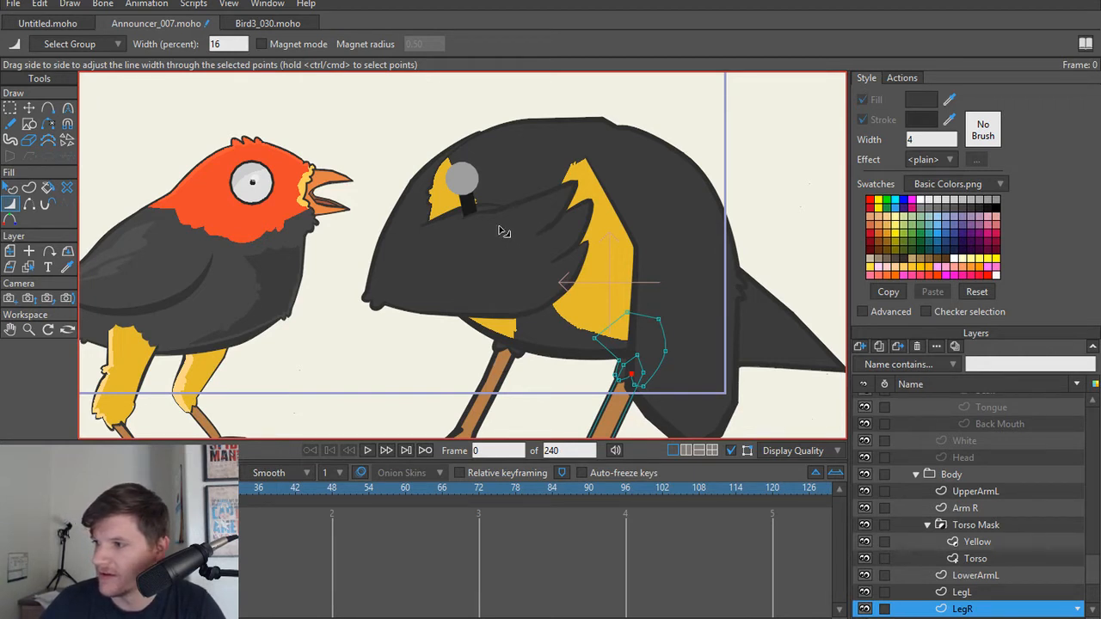
Step: Make the announcer's Head group visible again
{"action": "left_click_drag", "start_coordinate": [515, 232], "coordinate": [531, 264]}
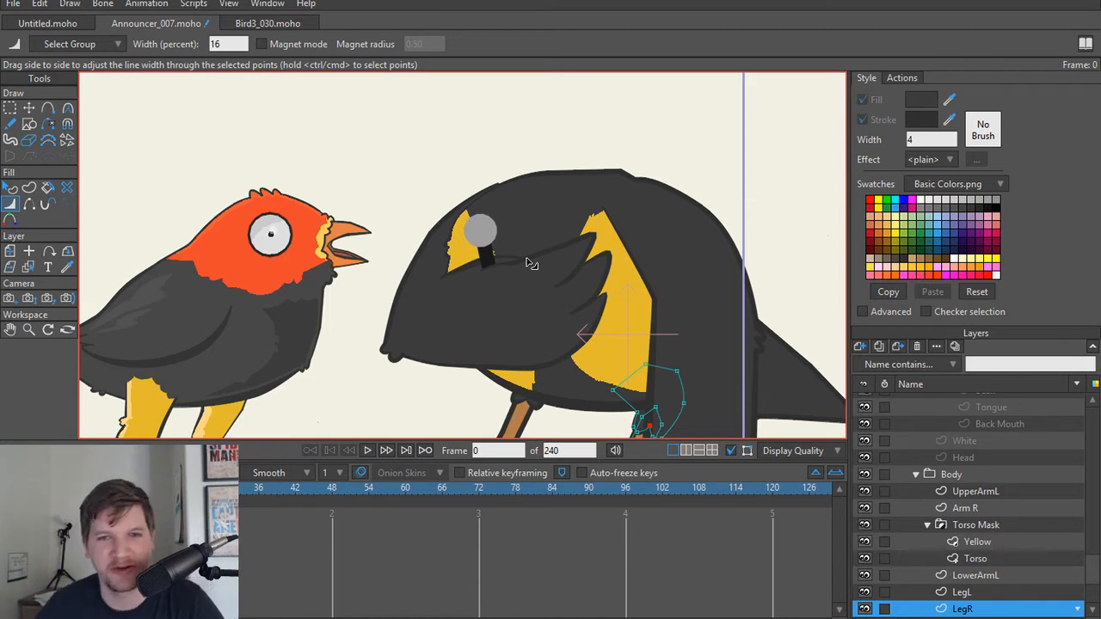
{"action": "scroll", "coordinate": [903, 454], "scroll_direction": "up", "scroll_amount": 3}
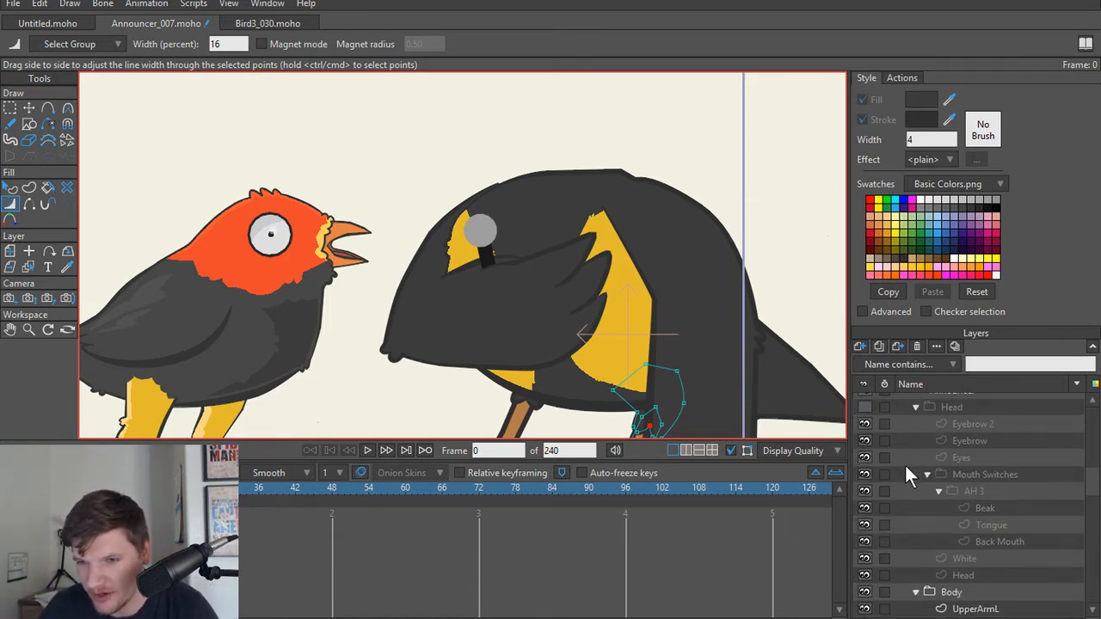
{"action": "scroll", "coordinate": [881, 469], "scroll_direction": "up", "scroll_amount": 1}
{"action": "left_click", "coordinate": [864, 441]}
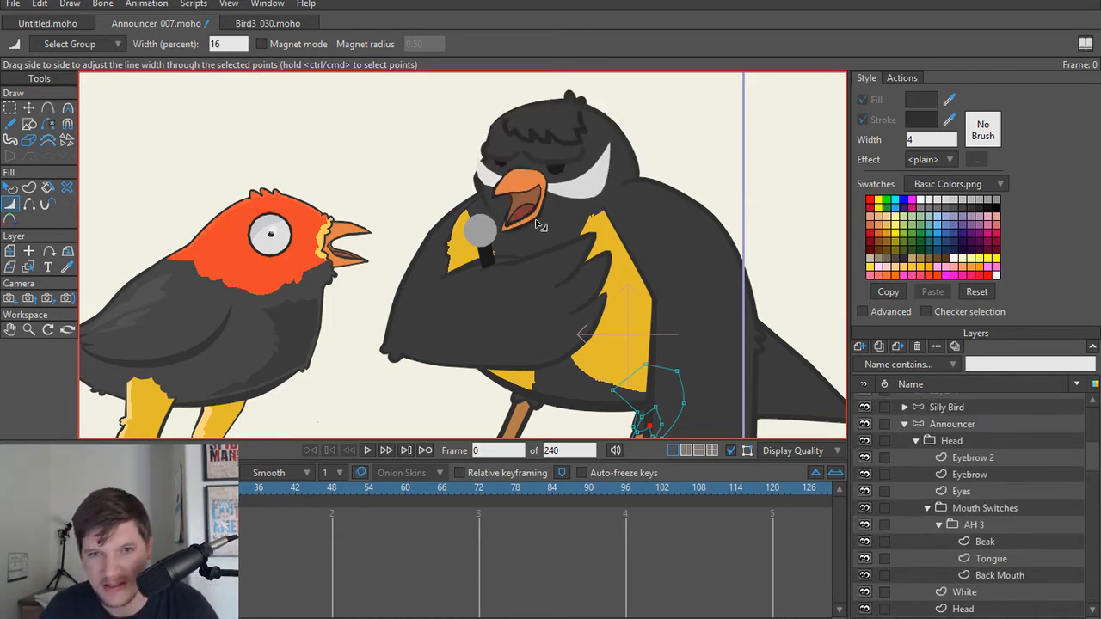
Step: Taper Eyebrow 2's line toward its inner and outer ends, keeping 100 percent width at the lower-edge point above the eye
{"action": "scroll", "coordinate": [561, 383], "scroll_direction": "down", "scroll_amount": 1}
{"action": "scroll", "coordinate": [560, 383], "scroll_direction": "up", "scroll_amount": 5}
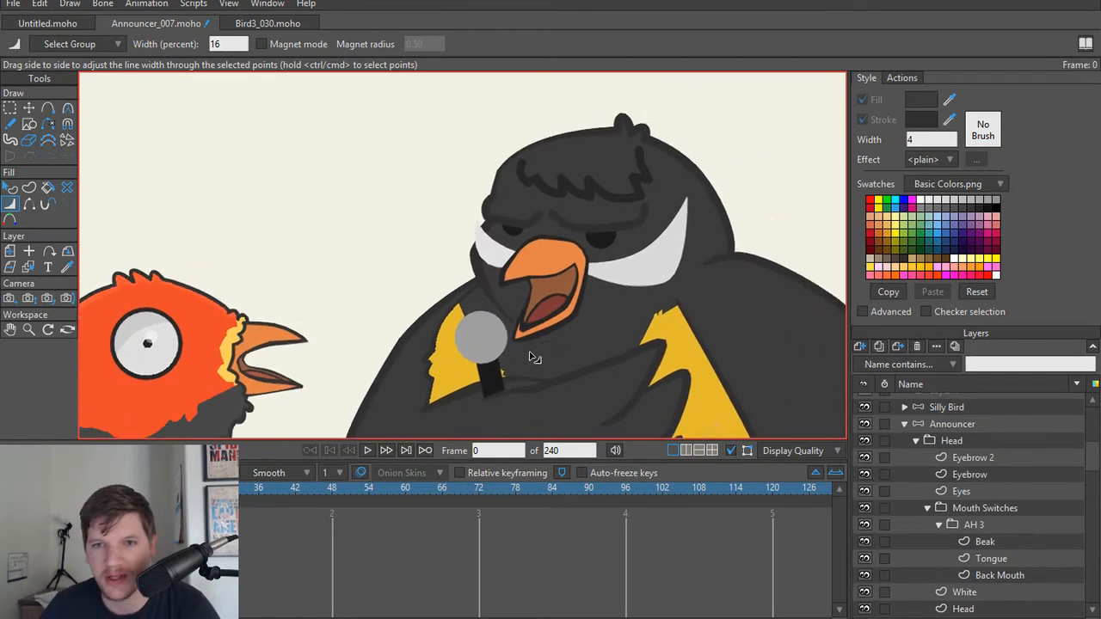
{"action": "scroll", "coordinate": [614, 214], "scroll_direction": "up", "scroll_amount": 3}
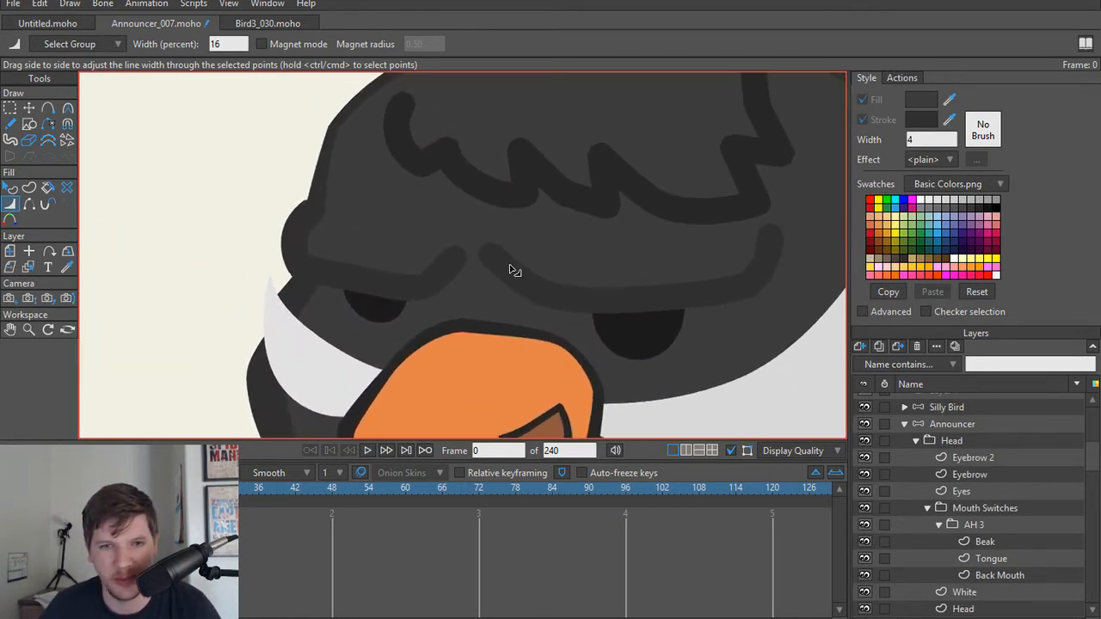
{"action": "right_click", "coordinate": [514, 282], "text": "alt"}
{"action": "left_click_drag", "start_coordinate": [493, 255], "coordinate": [474, 260]}
{"action": "left_click", "coordinate": [538, 294]}
{"action": "left_click", "coordinate": [701, 294]}
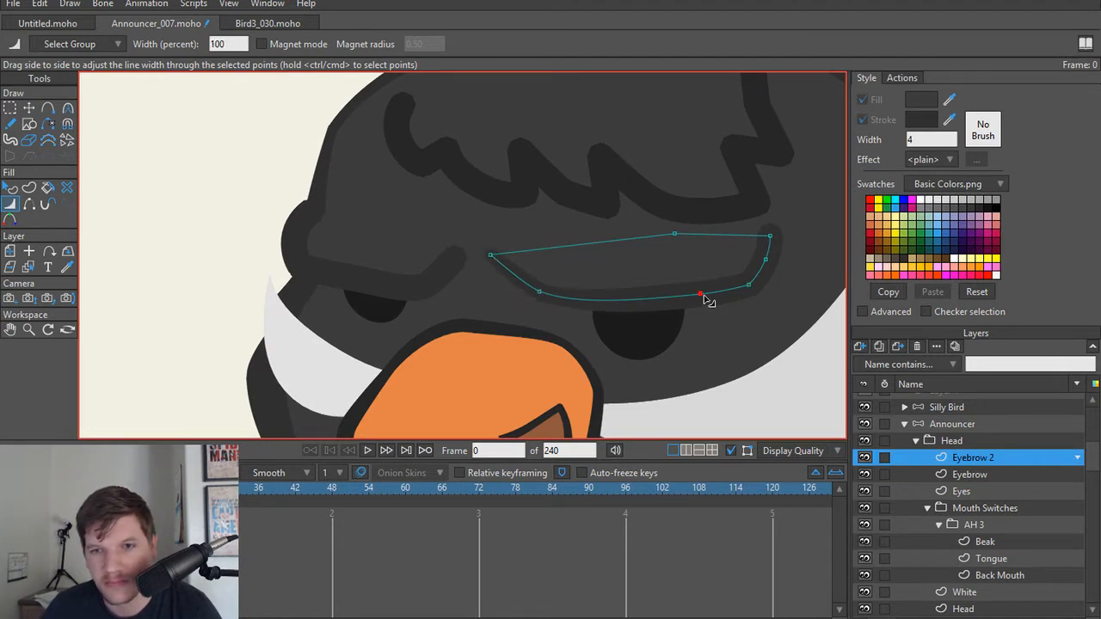
{"action": "left_click_drag", "start_coordinate": [748, 285], "coordinate": [370, 290]}
Step: Vary Eyebrow's line width, thinning the inner tip and using 130 percent at the lower outer corner and 76 percent at the upper outer corner
{"action": "right_click", "coordinate": [444, 270], "text": "alt"}
{"action": "key", "text": "t"}
{"action": "left_click", "coordinate": [451, 258]}
{"action": "key", "text": "w"}
{"action": "left_click", "coordinate": [297, 268]}
{"action": "left_click", "coordinate": [293, 237]}
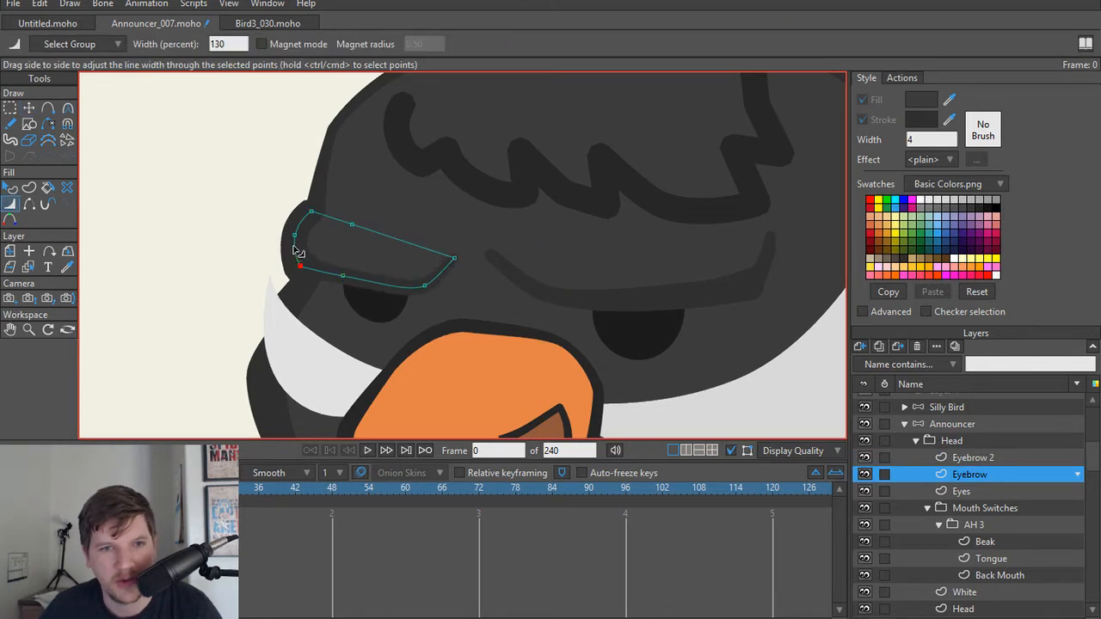
{"action": "left_click_drag", "start_coordinate": [311, 212], "coordinate": [302, 215]}
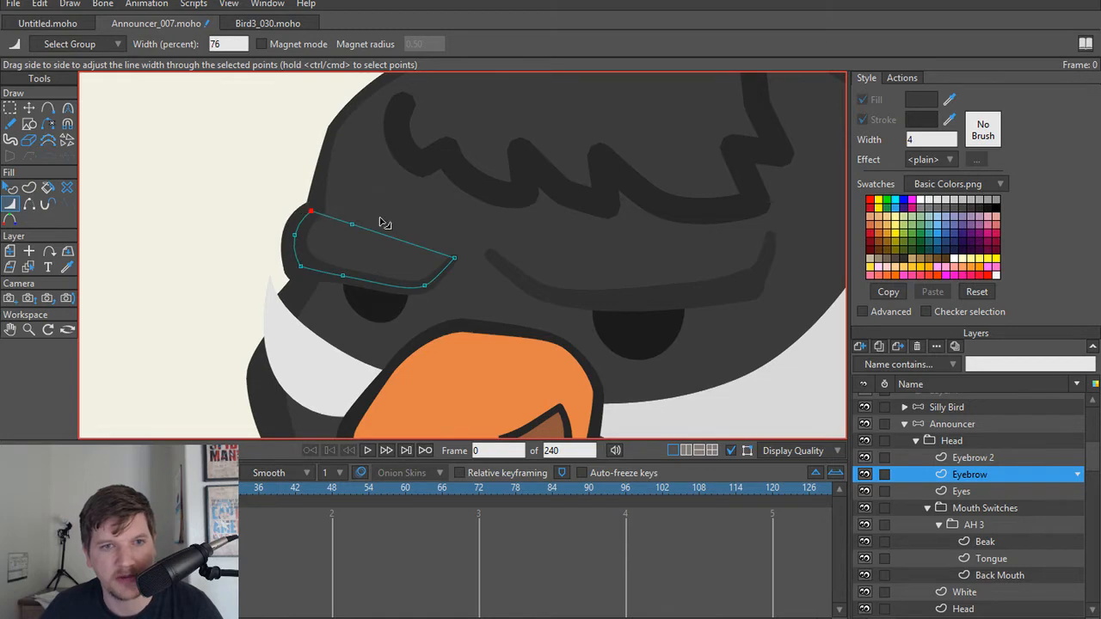
Step: Render frame 0 to review the announcer's tapered eyebrows, and close the preview
{"action": "scroll", "coordinate": [383, 222], "scroll_direction": "down", "scroll_amount": 2}
{"action": "key", "text": "ctrl+r"}
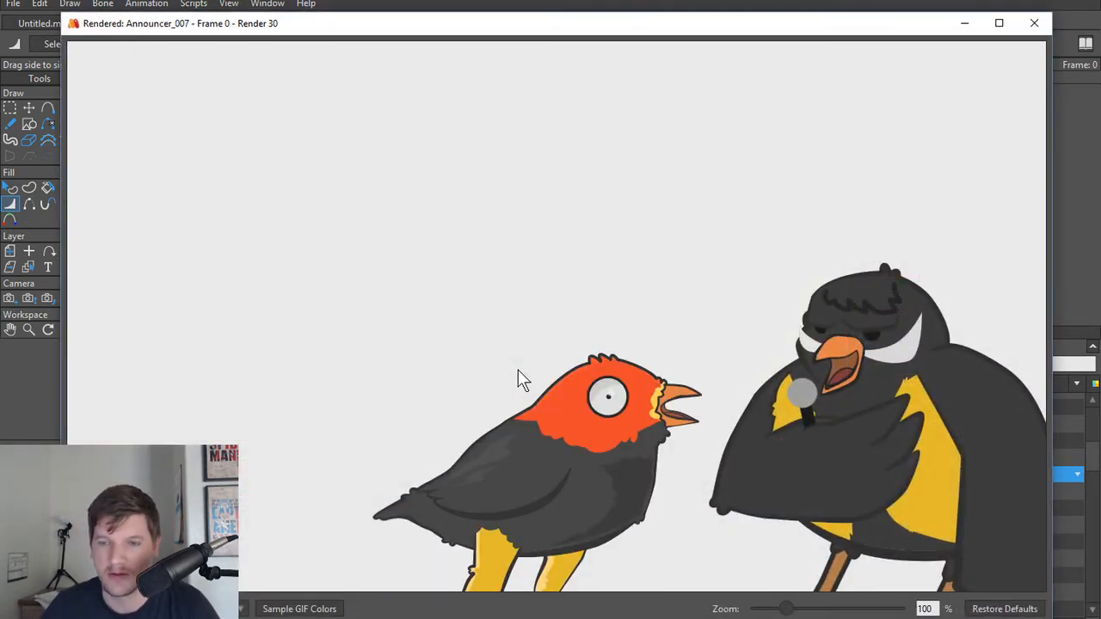
{"action": "left_click", "coordinate": [1033, 24]}
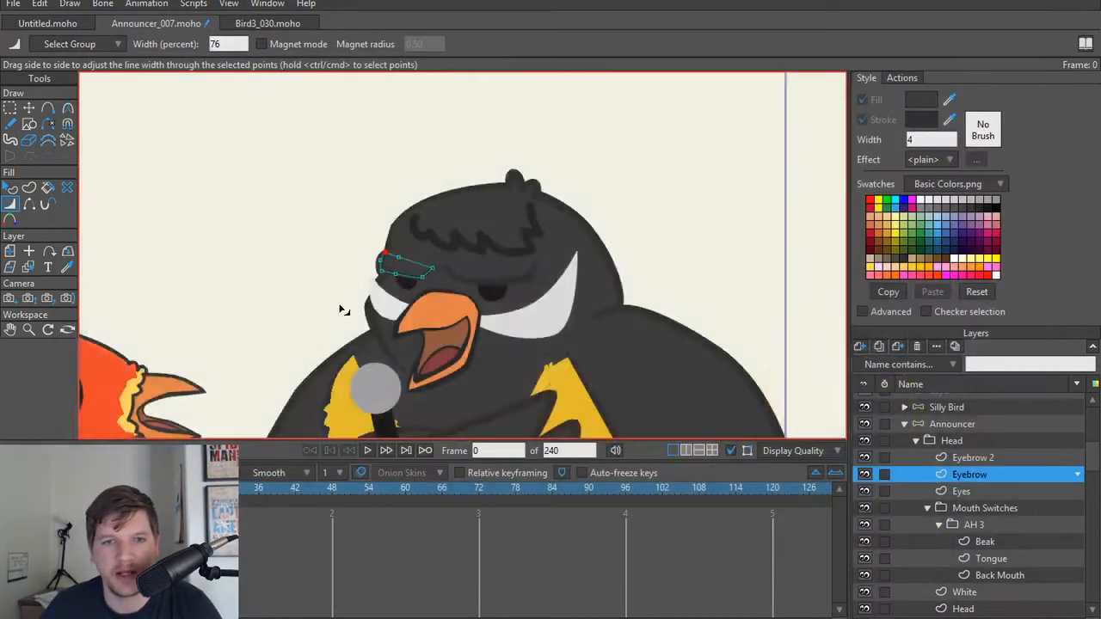
Step: Reshape Eyebrow by raising its inner tip slightly and shifting its outer edge and lower outer corner inward toward the face
{"action": "scroll", "coordinate": [482, 258], "scroll_direction": "up", "scroll_amount": 2}
{"action": "key", "text": "t"}
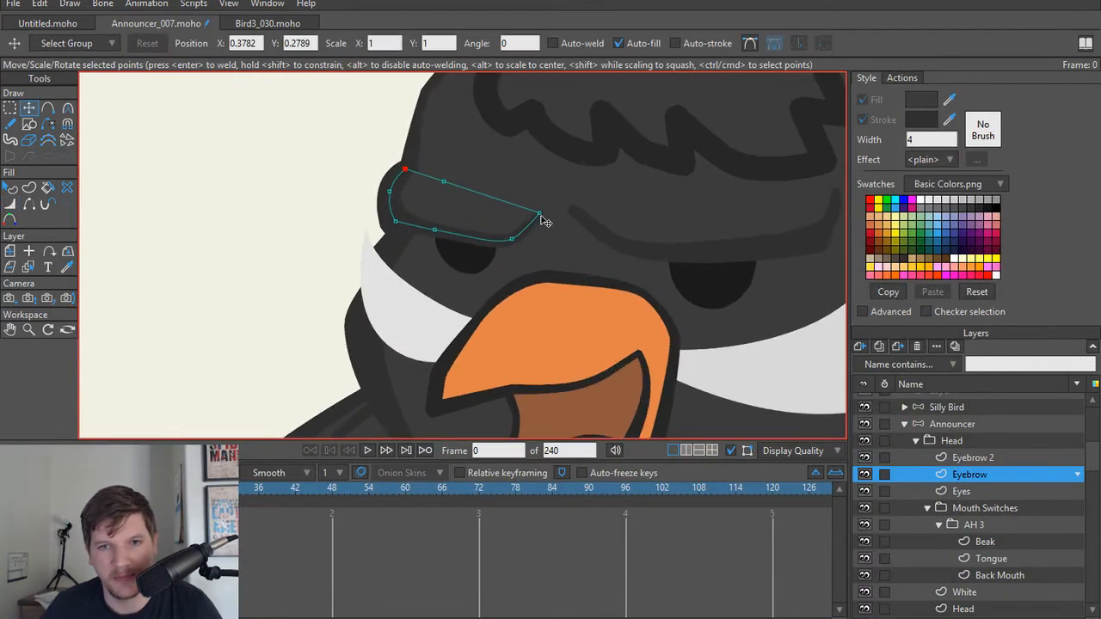
{"action": "left_click_drag", "start_coordinate": [540, 213], "coordinate": [541, 208]}
{"action": "left_click_drag", "start_coordinate": [394, 221], "coordinate": [400, 186]}
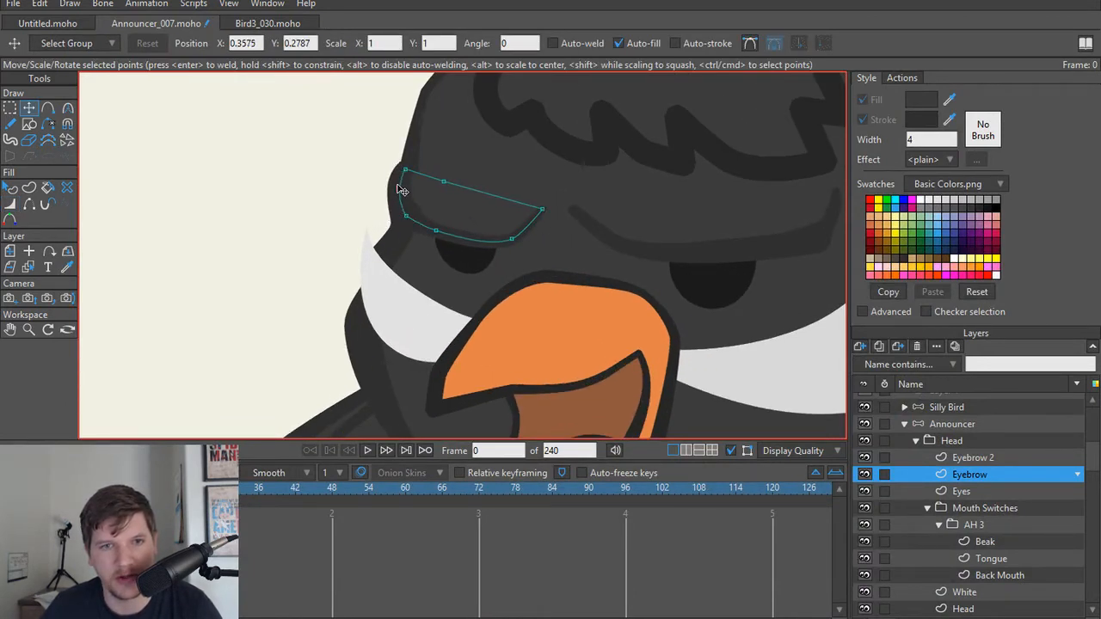
Step: Reduce Eyebrow's line width to 86 percent at its lower outer corner
{"action": "scroll", "coordinate": [432, 225], "scroll_direction": "up", "scroll_amount": 2}
{"action": "key", "text": "w"}
{"action": "left_click", "coordinate": [393, 213]}
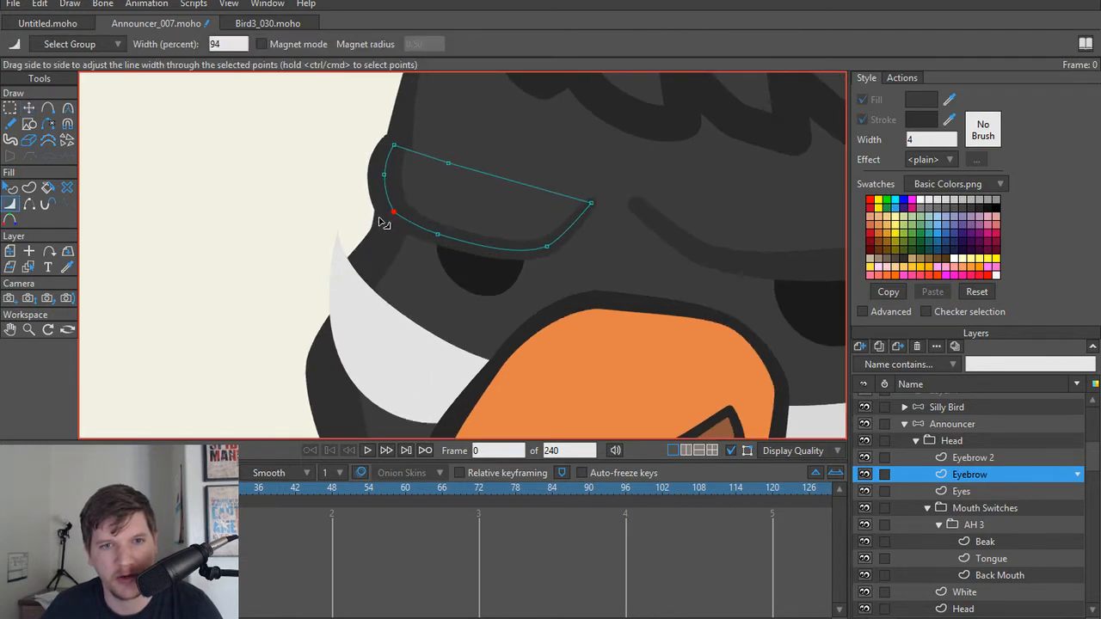
Step: Adjust the line width and position of the Head outline point beside Eyebrow's outer end, and clear the point selection
{"action": "right_click", "coordinate": [407, 131], "text": "alt"}
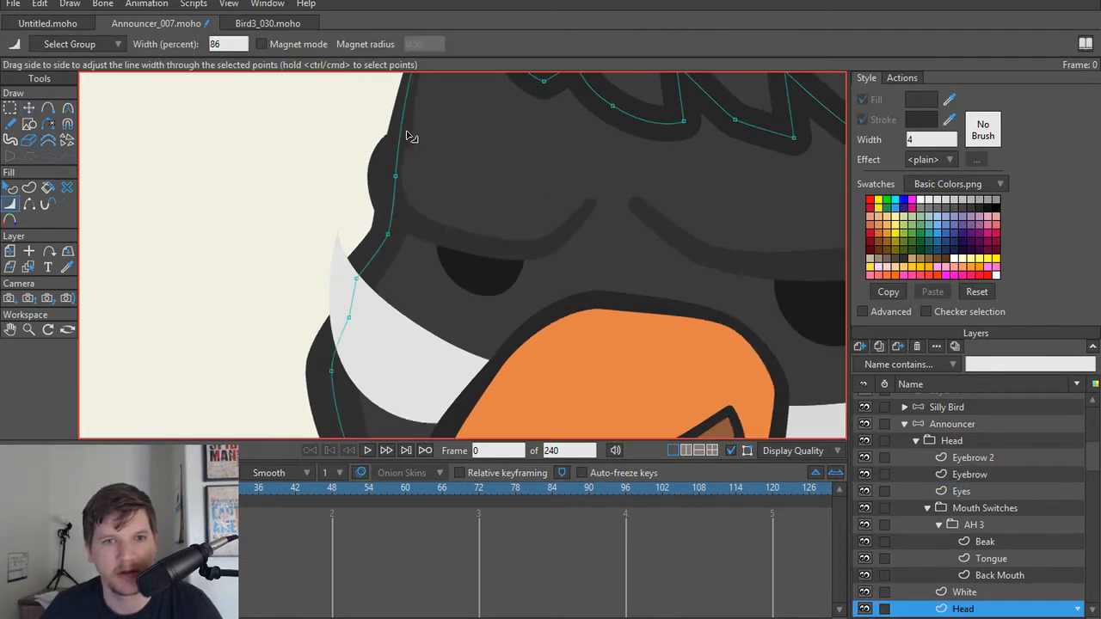
{"action": "left_click_drag", "start_coordinate": [398, 176], "coordinate": [394, 173]}
{"action": "key", "text": "t"}
{"action": "scroll", "coordinate": [461, 163], "scroll_direction": "down", "scroll_amount": 5}
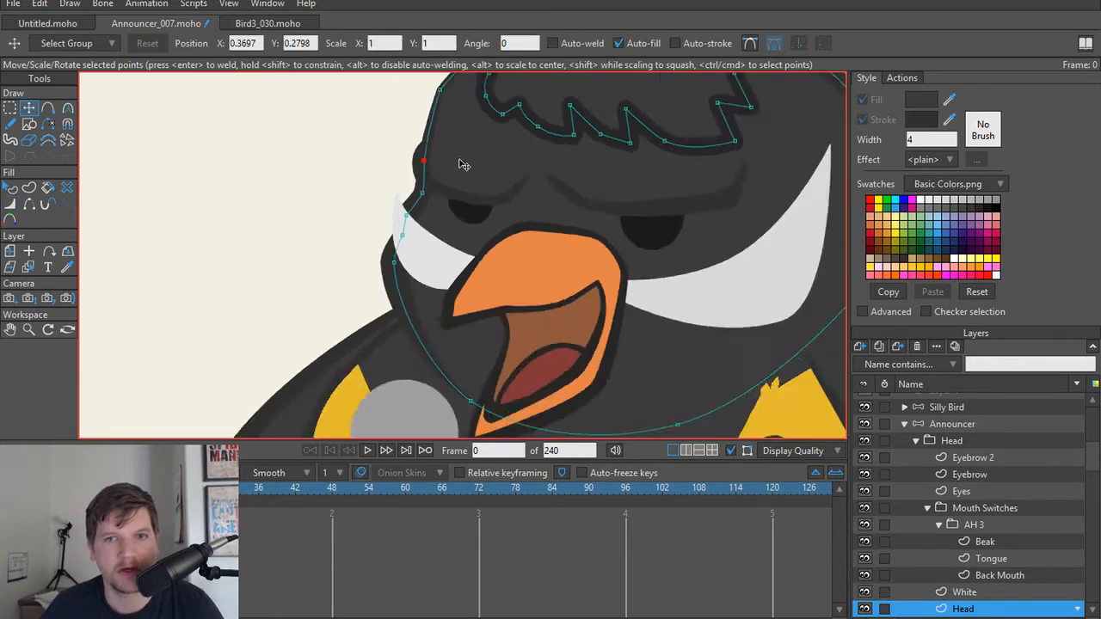
{"action": "left_click", "coordinate": [261, 246]}
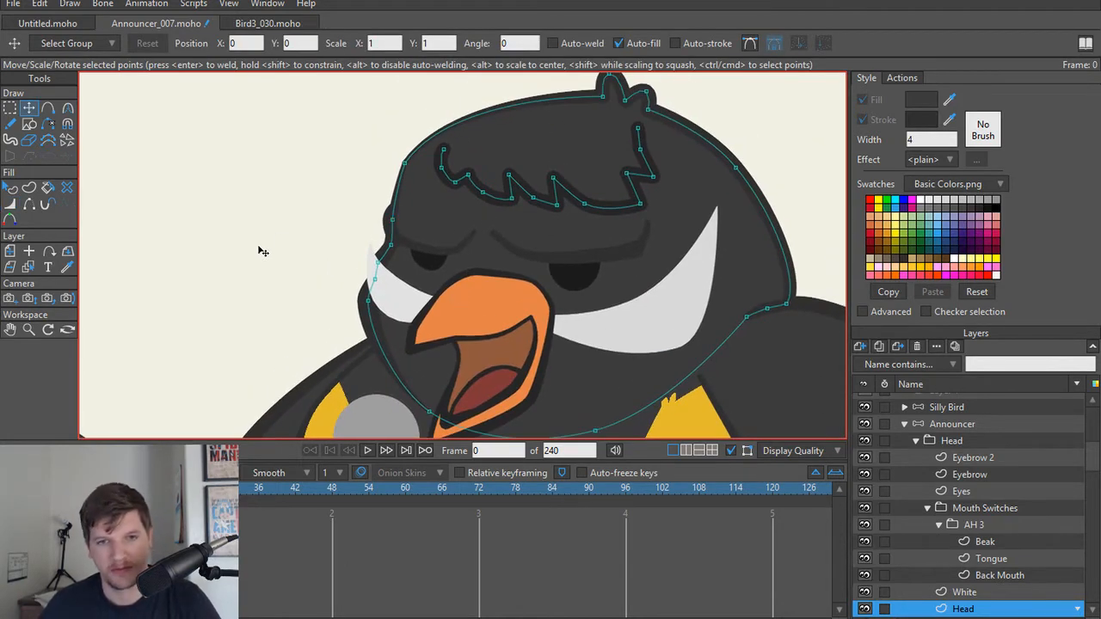
Step: Refine Eyebrow's inner taper, using 30 percent width at the inner tip and 122 percent at the neighbouring lower bend
{"action": "scroll", "coordinate": [284, 250], "scroll_direction": "up", "scroll_amount": 4}
{"action": "left_click_drag", "start_coordinate": [655, 251], "coordinate": [490, 248]}
{"action": "scroll", "coordinate": [489, 249], "scroll_direction": "up", "scroll_amount": 4}
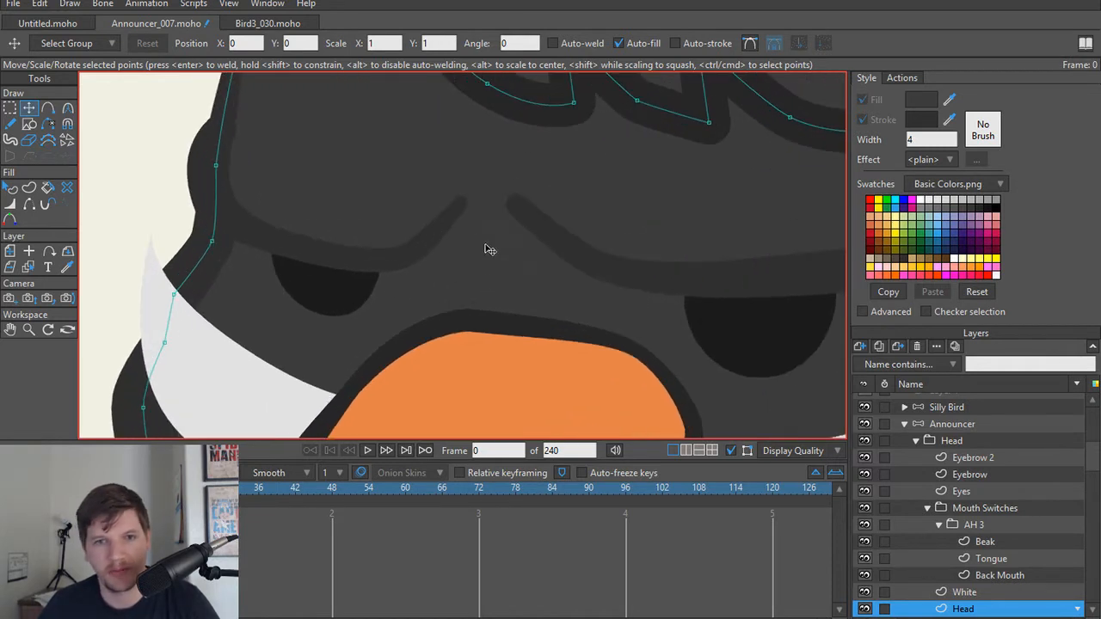
{"action": "right_click", "coordinate": [447, 215], "text": "alt"}
{"action": "key", "text": "w"}
{"action": "left_click_drag", "start_coordinate": [467, 207], "coordinate": [473, 208]}
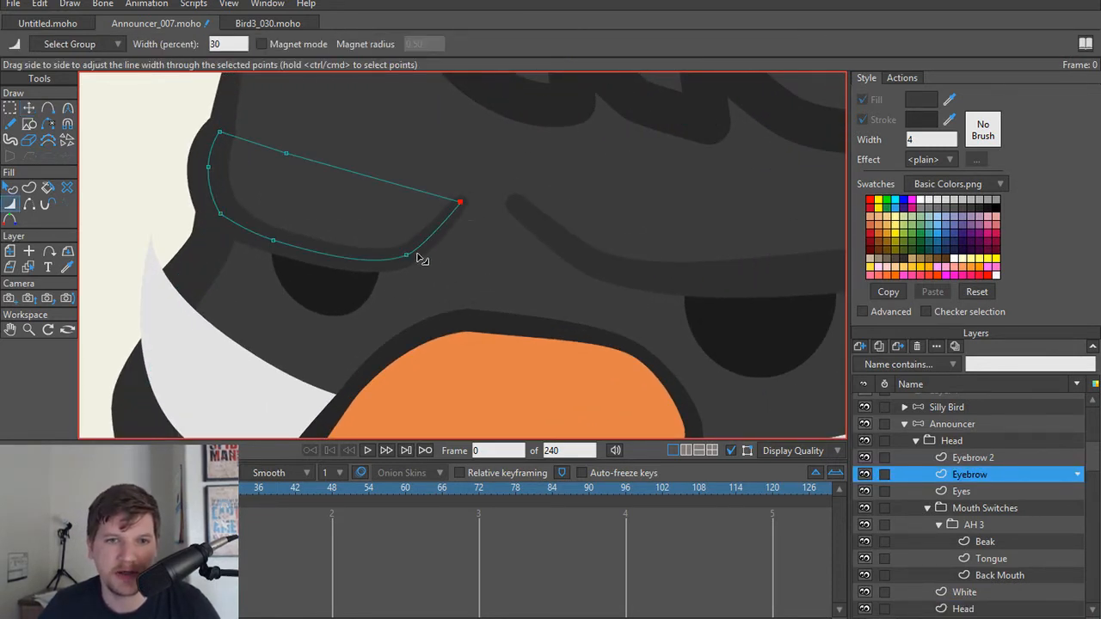
{"action": "mouse_move", "coordinate": [421, 255]}
{"action": "left_mouse_down"}
{"action": "mouse_move", "coordinate": [436, 246]}
{"action": "mouse_move", "coordinate": [418, 251]}
{"action": "left_mouse_up"}
Step: Refine Eyebrow 2's inner taper by adjusting the inner tip and using 64 percent width at the neighbouring lower bend
{"action": "right_click", "coordinate": [530, 227], "text": "alt"}
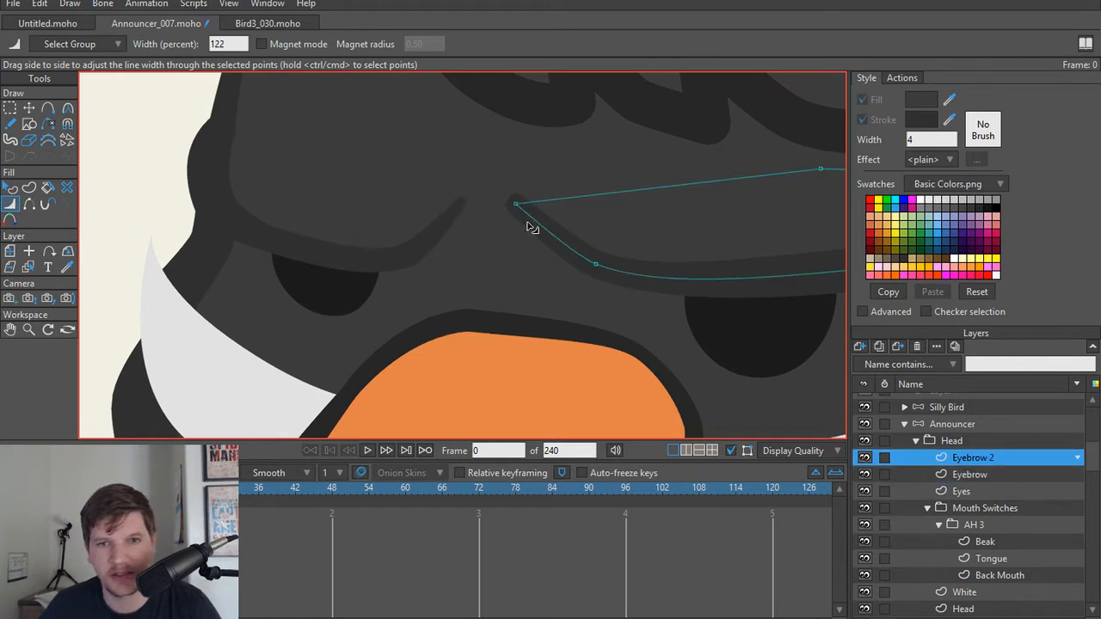
{"action": "left_click", "coordinate": [516, 205]}
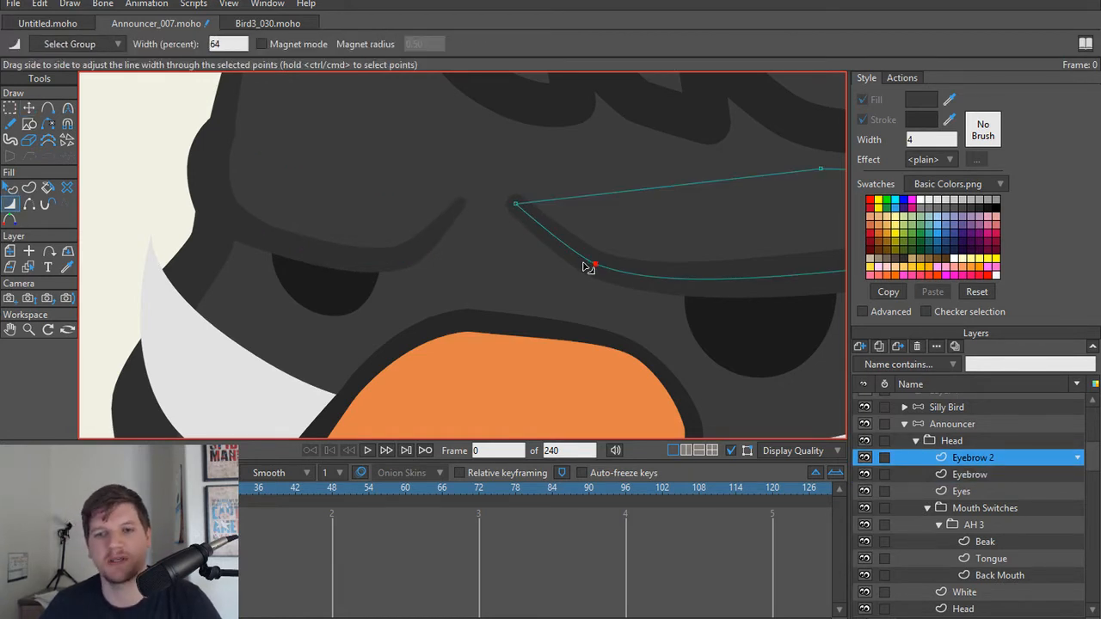
{"action": "scroll", "coordinate": [587, 267], "scroll_direction": "down", "scroll_amount": 4}
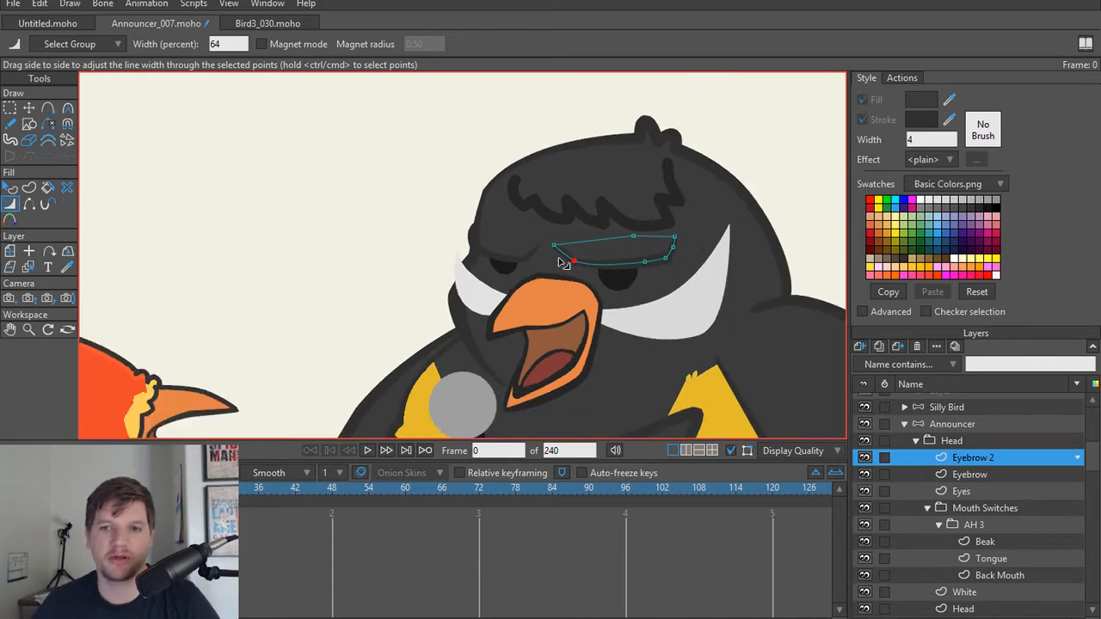
Step: Render frame 0 to check the refined eyebrow tapers on the announcer bird, and close the preview
{"action": "scroll", "coordinate": [564, 262], "scroll_direction": "down", "scroll_amount": 5}
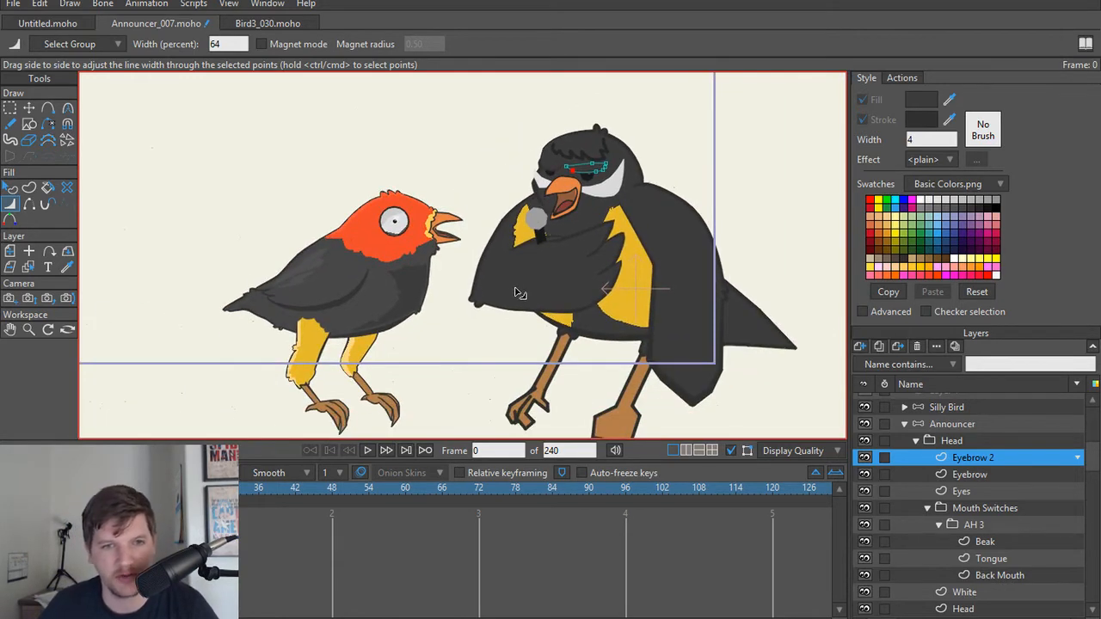
{"action": "key", "text": "ctrl+r"}
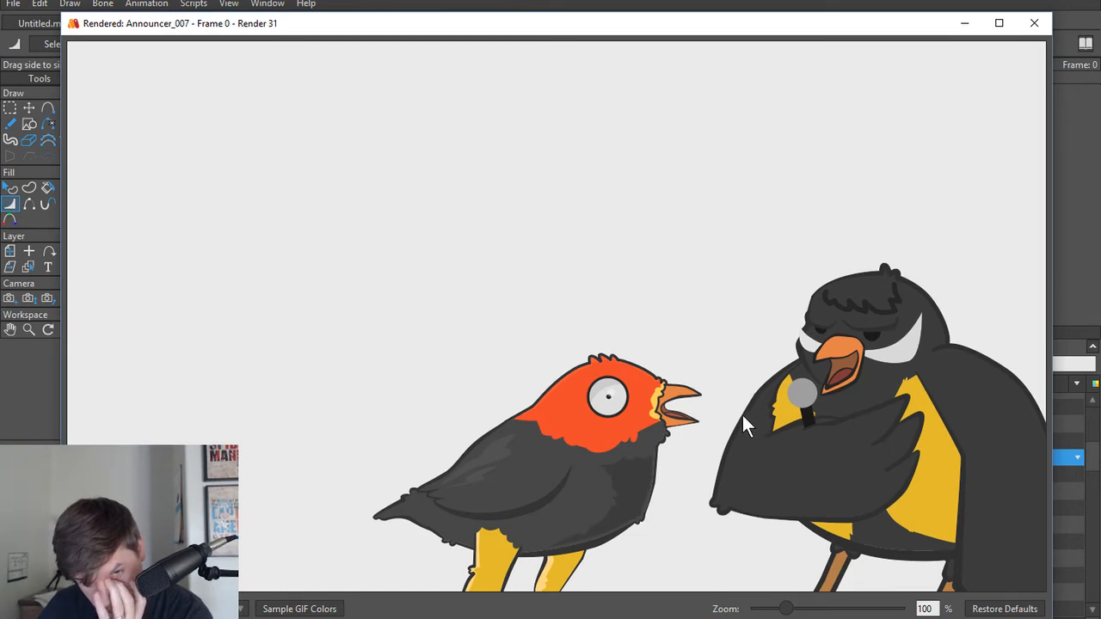
{"action": "left_click", "coordinate": [1035, 24]}
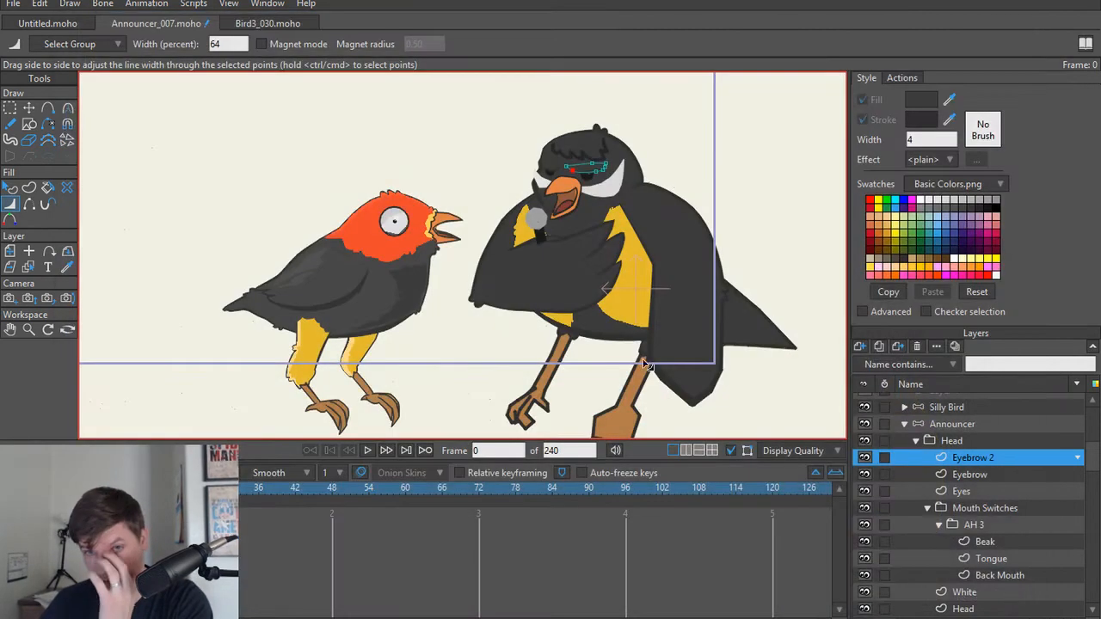
Step: Duplicate the AH 3 mouth group inside Mouth Switches as AH 2
{"action": "scroll", "coordinate": [563, 378], "scroll_direction": "up", "scroll_amount": 6}
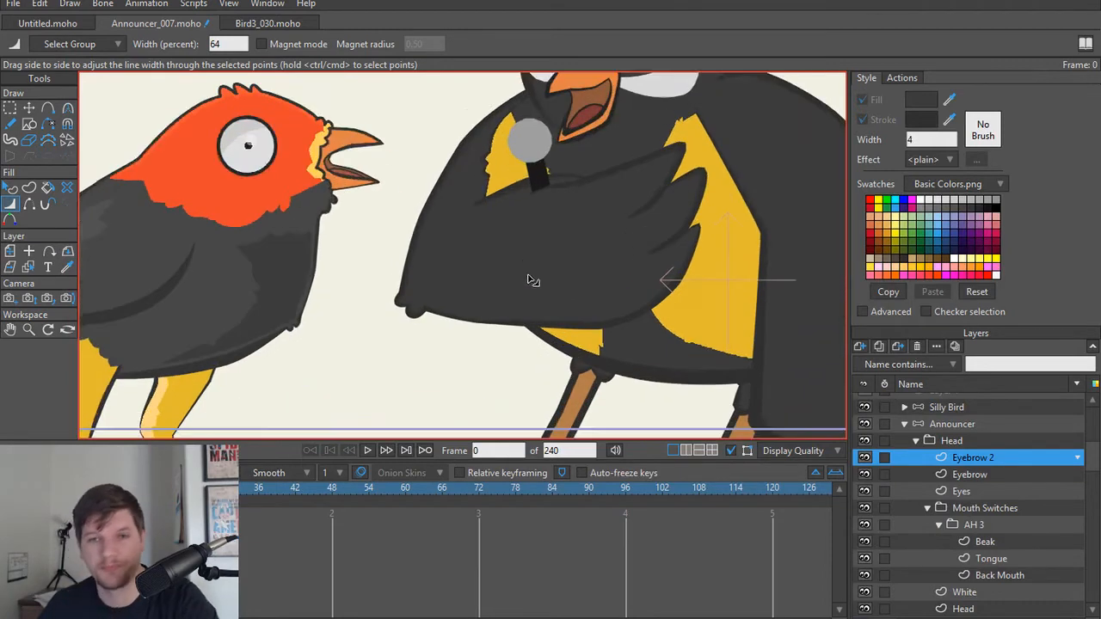
{"action": "scroll", "coordinate": [564, 391], "scroll_direction": "up", "scroll_amount": 5}
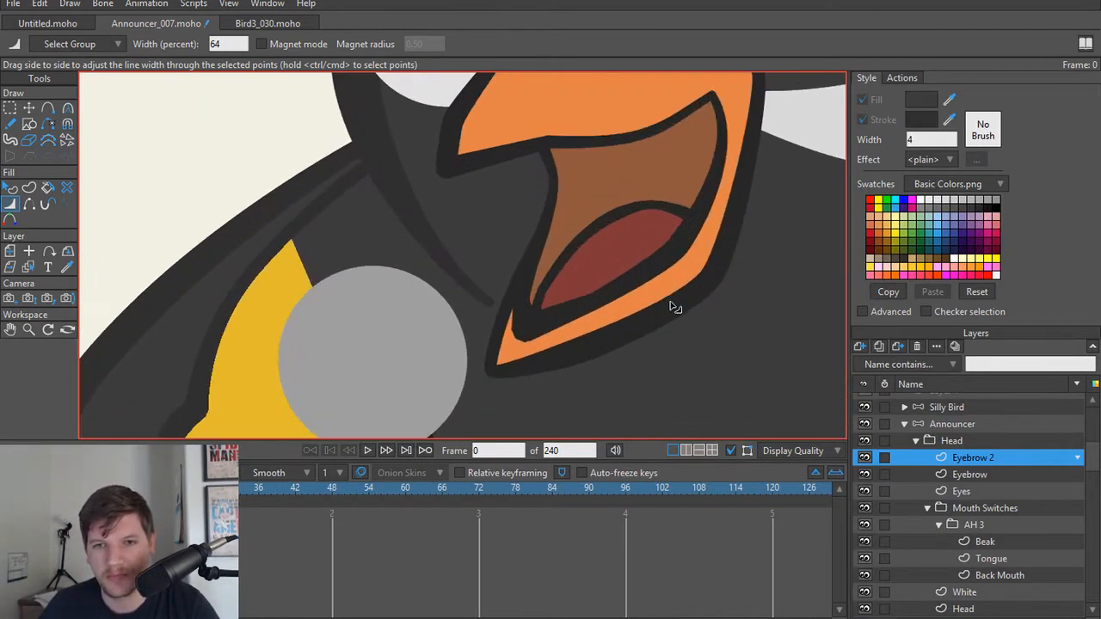
{"action": "right_click", "coordinate": [623, 181], "text": "alt"}
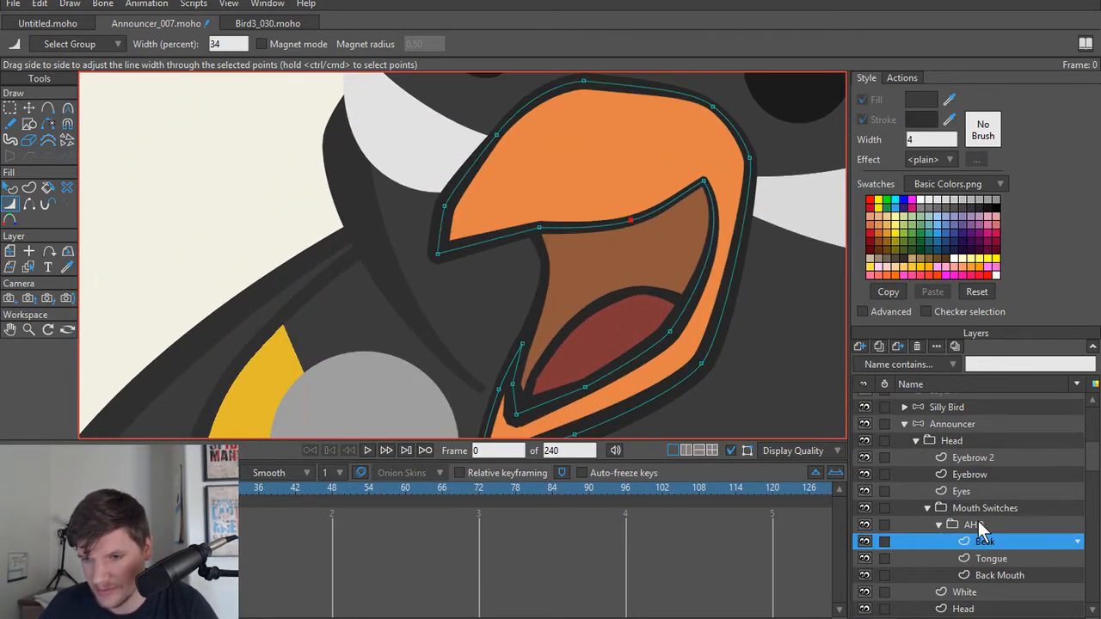
{"action": "left_click", "coordinate": [974, 525]}
{"action": "left_click", "coordinate": [939, 524]}
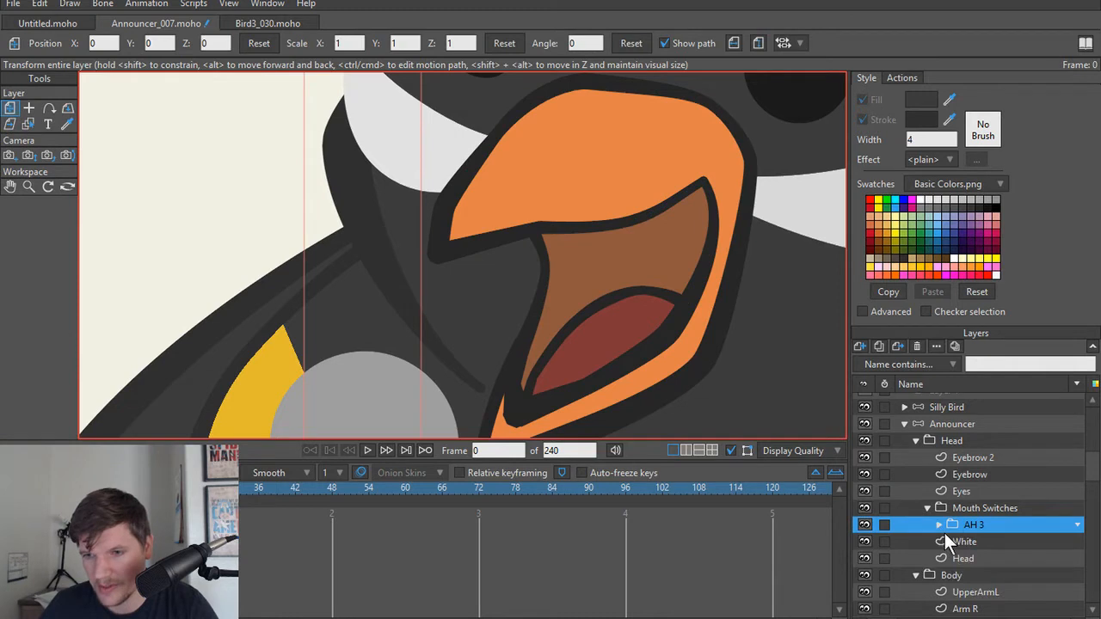
{"action": "left_click", "coordinate": [883, 344]}
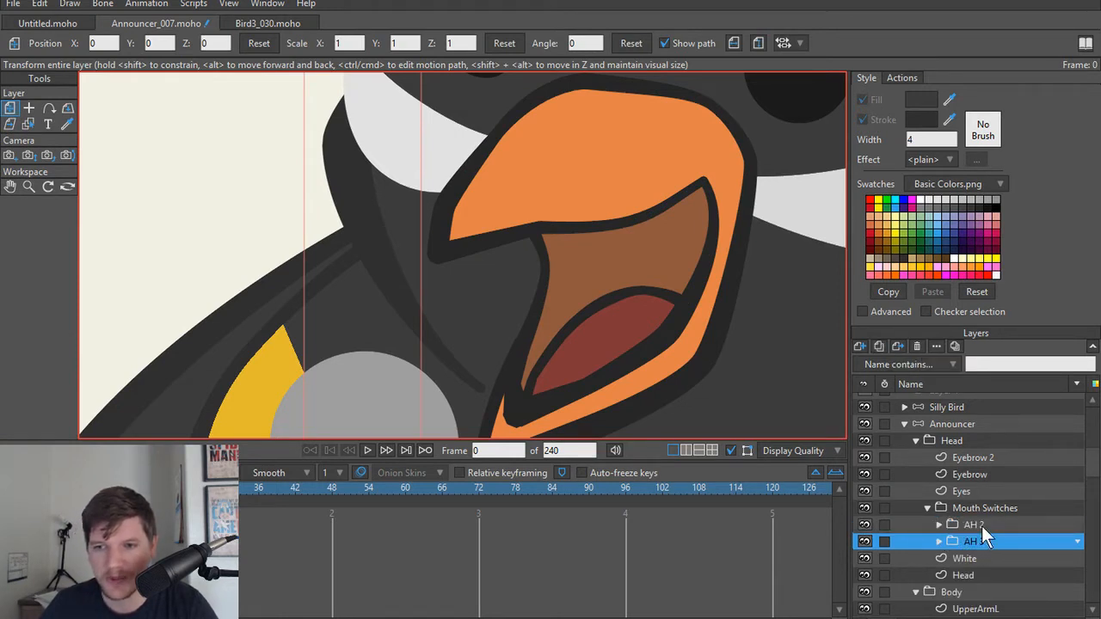
{"action": "key", "text": "Return"}
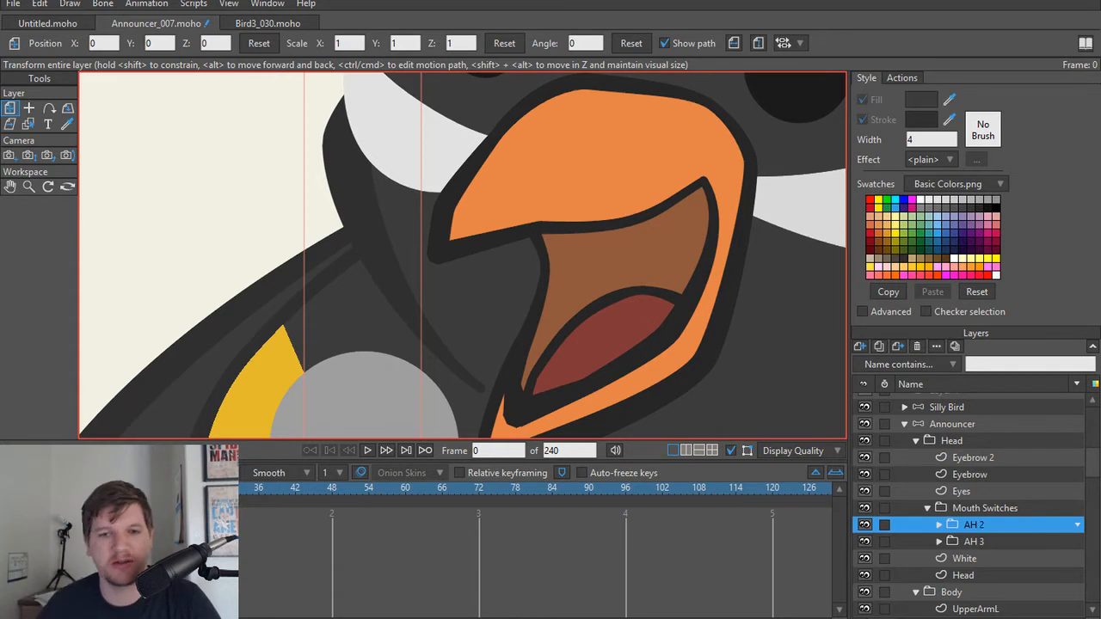
Step: Raise all the lower-beak points of AH 2's Beak layer to narrow the mouth opening, and hide AH 3
{"action": "scroll", "coordinate": [608, 219], "scroll_direction": "down", "scroll_amount": 4}
{"action": "scroll", "coordinate": [587, 216], "scroll_direction": "up", "scroll_amount": 1}
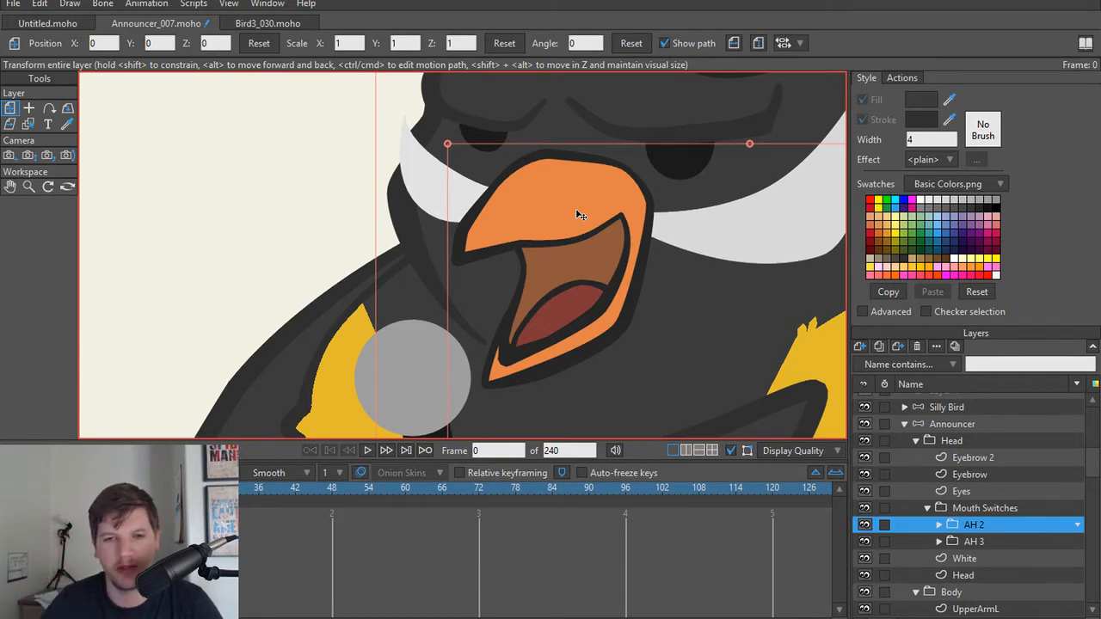
{"action": "scroll", "coordinate": [581, 226], "scroll_direction": "up", "scroll_amount": 2}
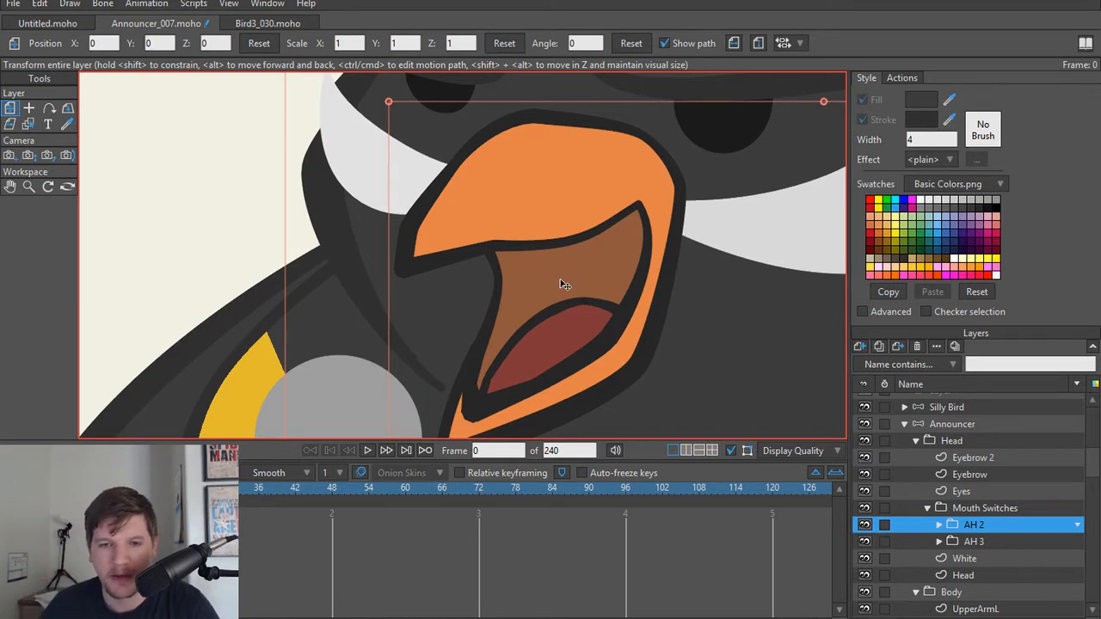
{"action": "scroll", "coordinate": [564, 285], "scroll_direction": "down", "scroll_amount": 1}
{"action": "right_click", "coordinate": [588, 370], "text": "alt"}
{"action": "scroll", "coordinate": [582, 362], "scroll_direction": "up", "scroll_amount": 1}
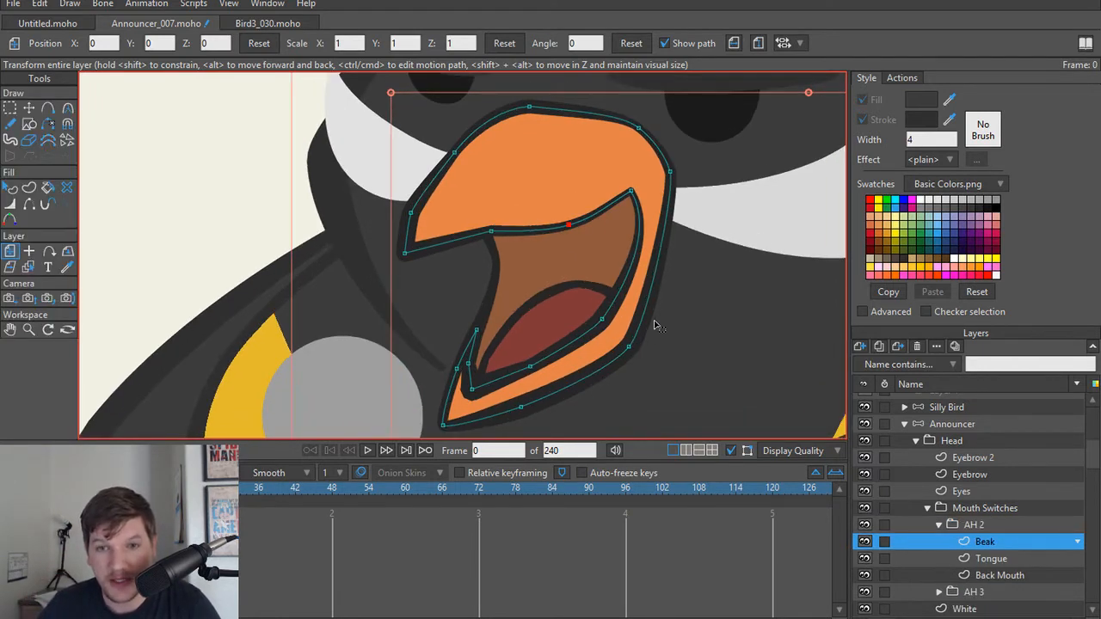
{"action": "key", "text": "g"}
{"action": "left_click_drag", "start_coordinate": [717, 259], "coordinate": [440, 437]}
{"action": "key", "text": "t"}
{"action": "left_click_drag", "start_coordinate": [520, 393], "coordinate": [520, 352]}
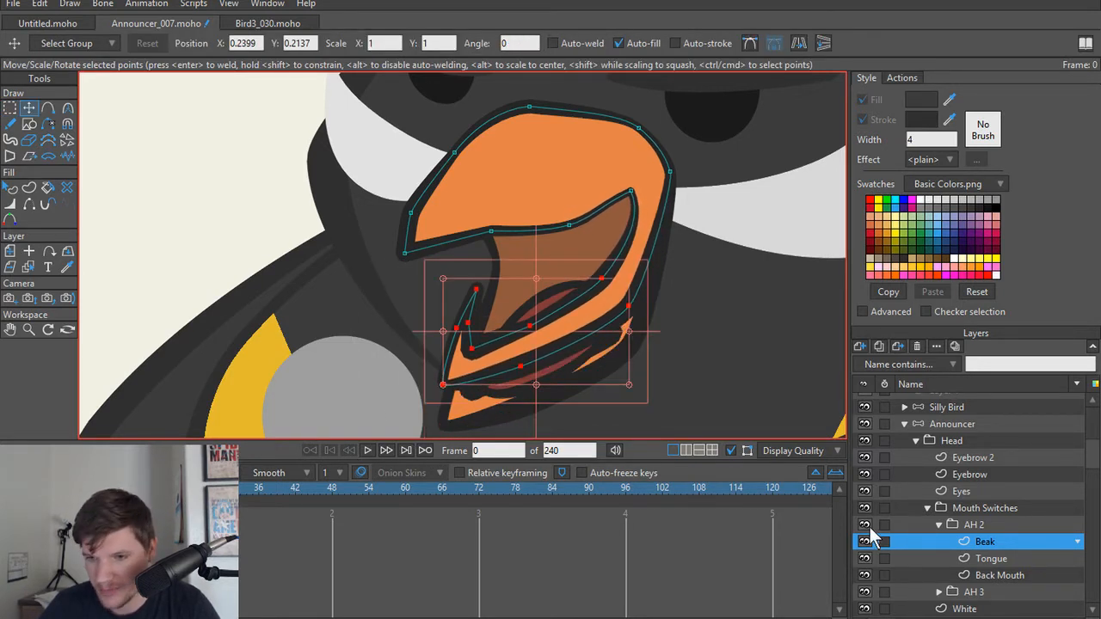
{"action": "left_click", "coordinate": [864, 592]}
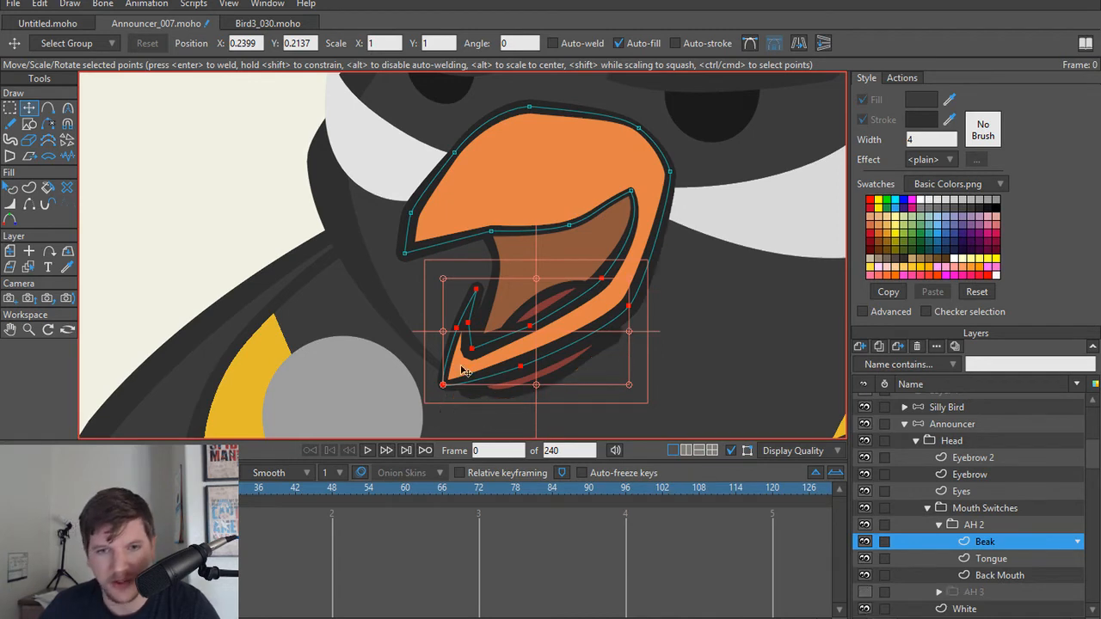
Step: Reposition the lower tip, underside and inner corner points of AH 2's Beak to reshape the raised lower beak
{"action": "scroll", "coordinate": [464, 372], "scroll_direction": "up", "scroll_amount": 4}
{"action": "key", "text": "Page_Down"}
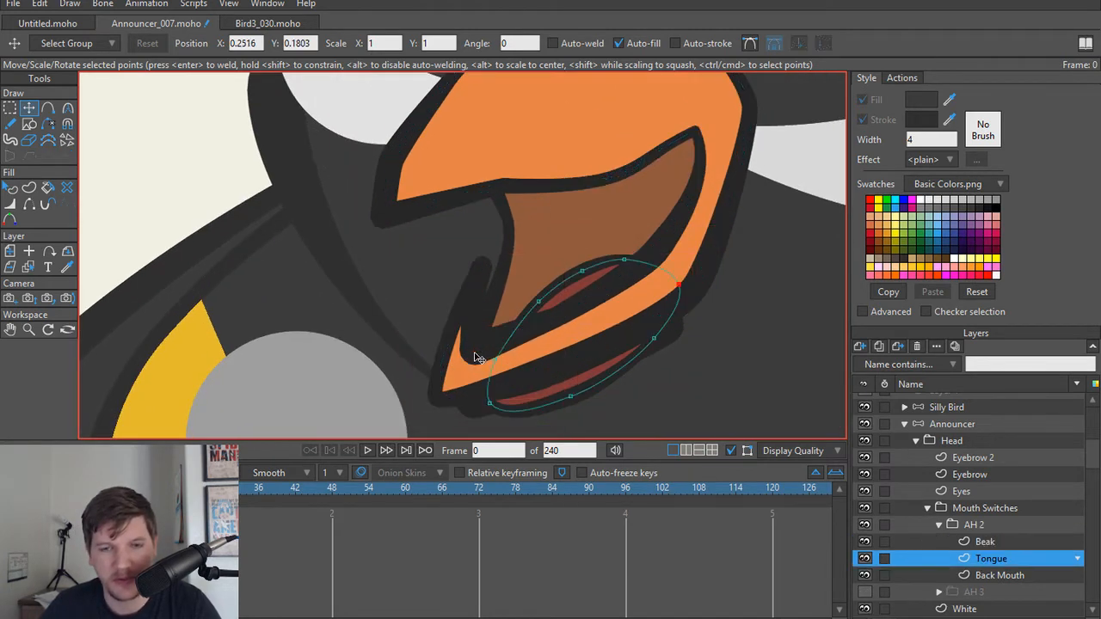
{"action": "key", "text": "Page_Up"}
{"action": "left_click_drag", "start_coordinate": [475, 351], "coordinate": [490, 345]}
{"action": "key", "text": "ctrl+z"}
{"action": "left_click", "coordinate": [476, 351]}
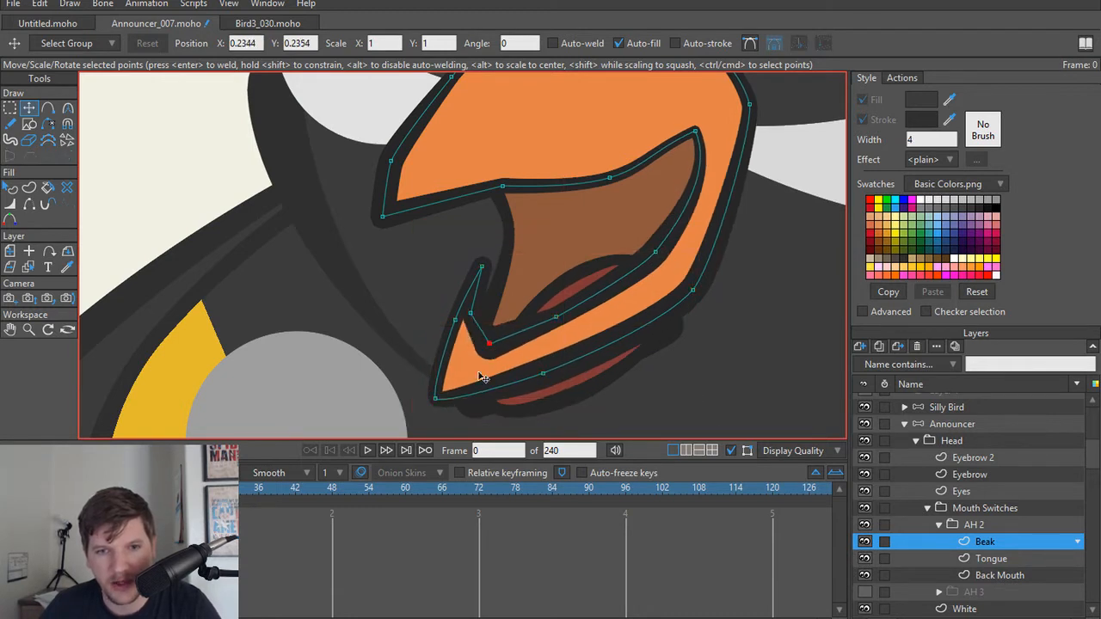
{"action": "left_click_drag", "start_coordinate": [441, 395], "coordinate": [435, 382]}
{"action": "left_click_drag", "start_coordinate": [544, 379], "coordinate": [540, 379]}
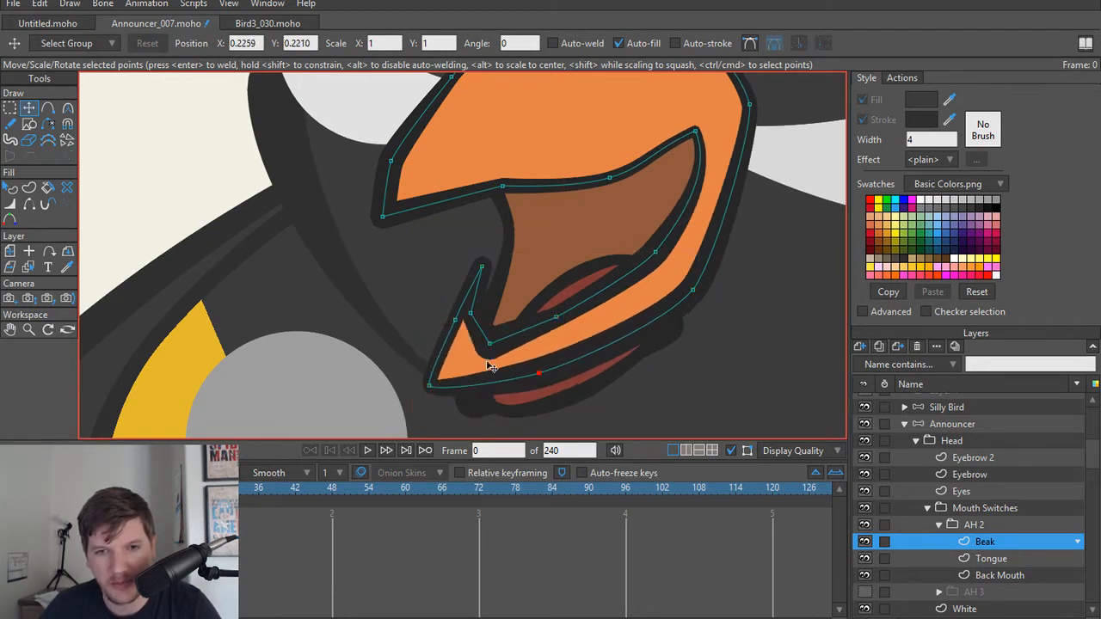
{"action": "left_click_drag", "start_coordinate": [485, 352], "coordinate": [476, 342]}
Step: Adjust the curvature at the Beak's lower inner corner and nudge the neighbouring inner point
{"action": "key", "text": "c"}
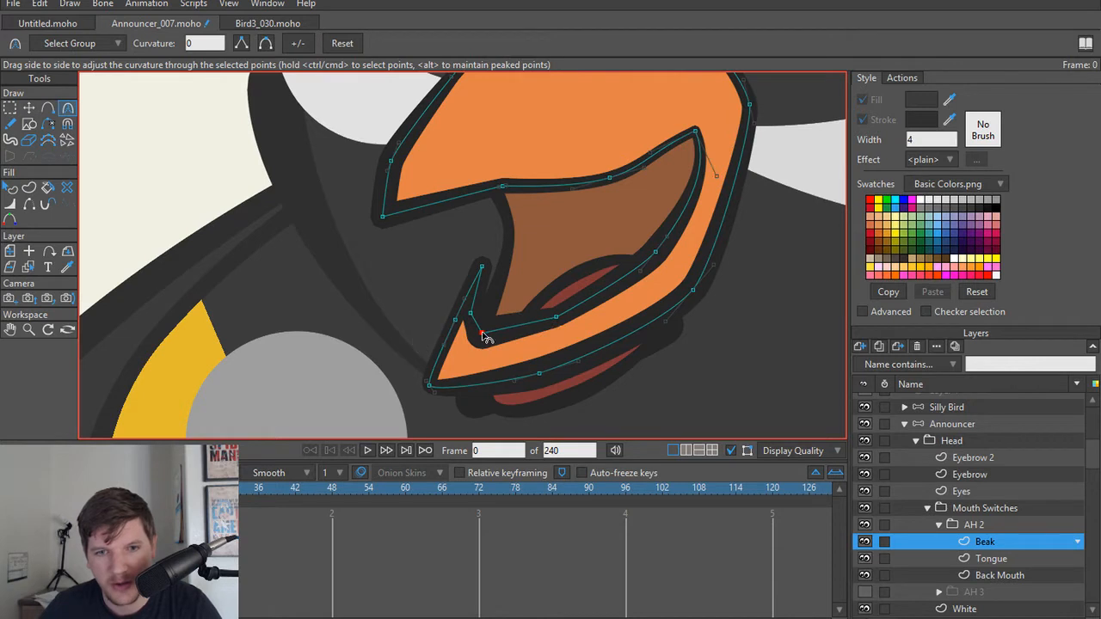
{"action": "left_click_drag", "start_coordinate": [483, 340], "coordinate": [19, 307]}
{"action": "key", "text": "t"}
{"action": "left_click_drag", "start_coordinate": [471, 315], "coordinate": [474, 313]}
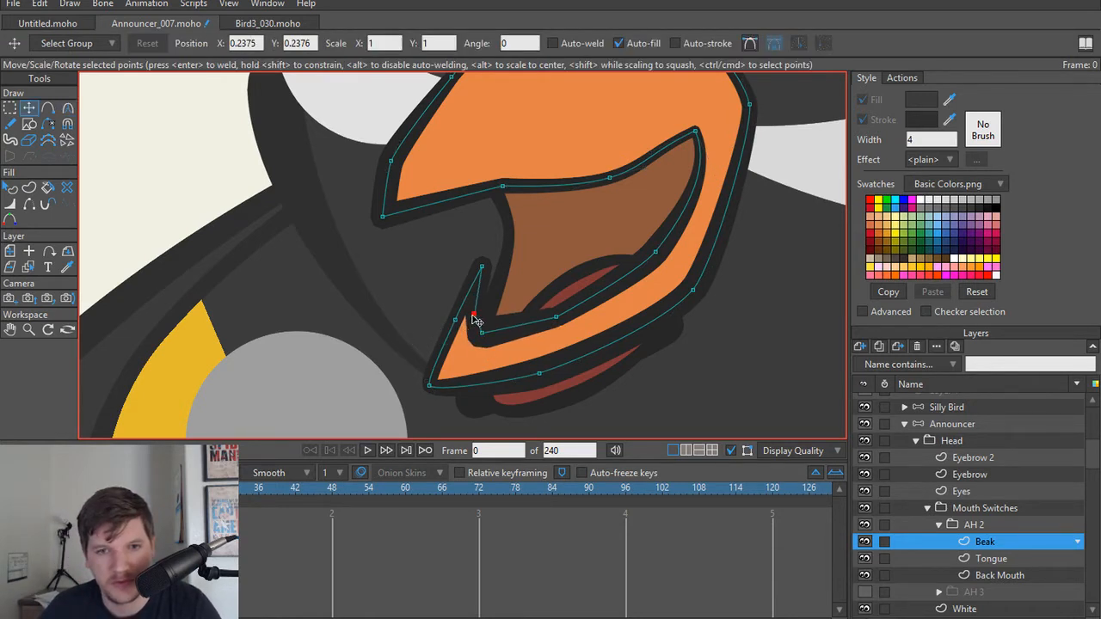
Step: Reshape AH 2's Back Mouth by raising its lower front points and shifting the front edge point toward the beak tip
{"action": "right_click", "coordinate": [522, 277], "text": "alt"}
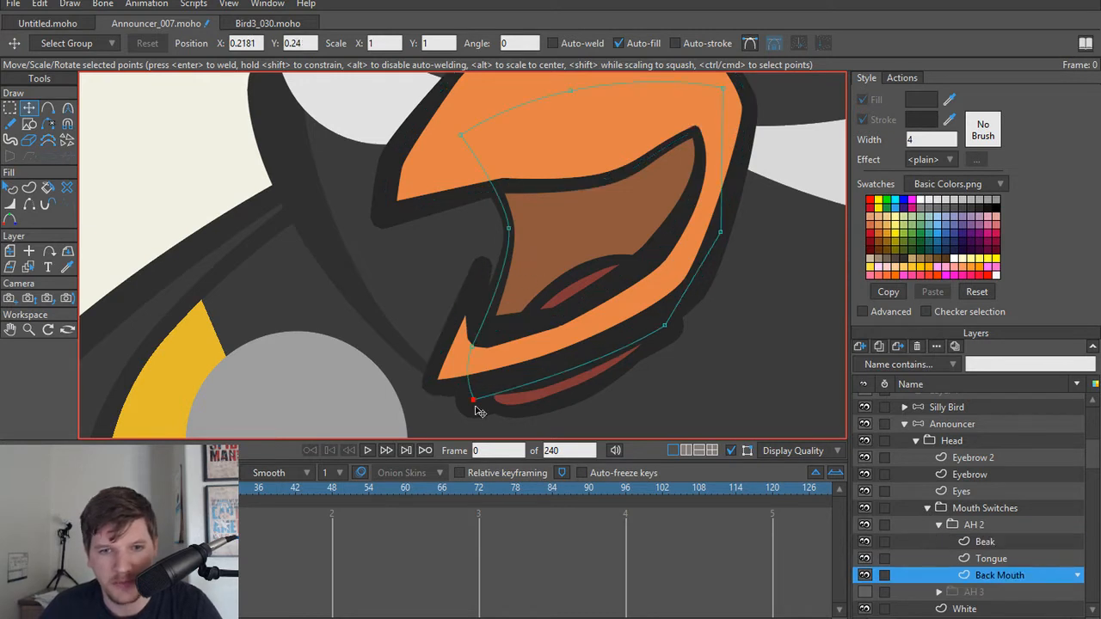
{"action": "left_click_drag", "start_coordinate": [474, 401], "coordinate": [472, 345]}
{"action": "key", "text": "ctrl+z"}
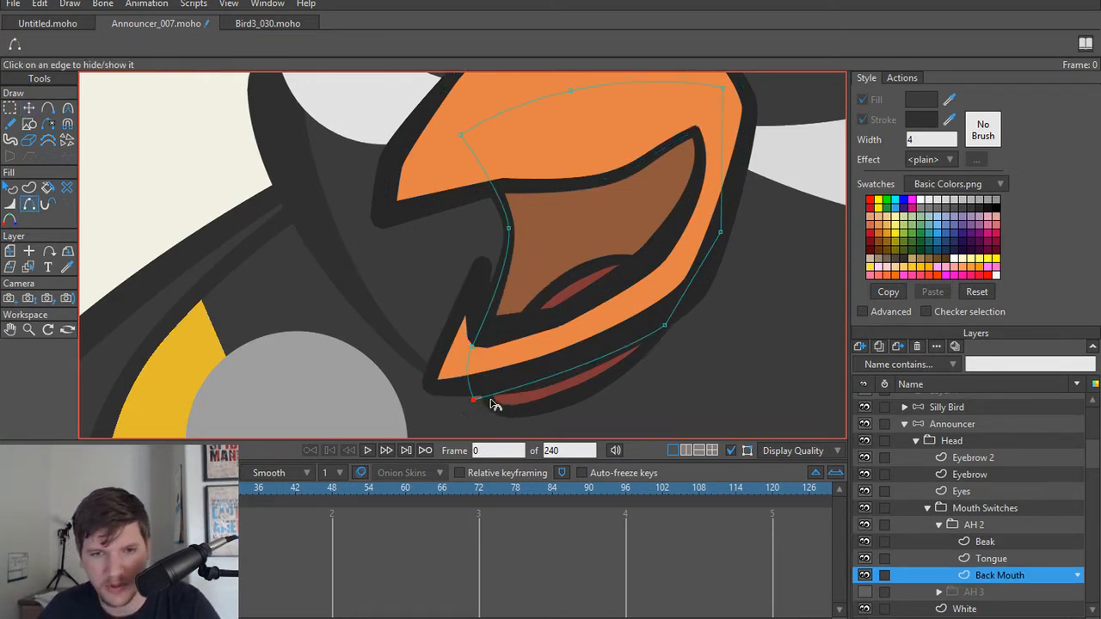
{"action": "left_click_drag", "start_coordinate": [473, 400], "coordinate": [463, 310]}
{"action": "left_click_drag", "start_coordinate": [504, 232], "coordinate": [490, 228]}
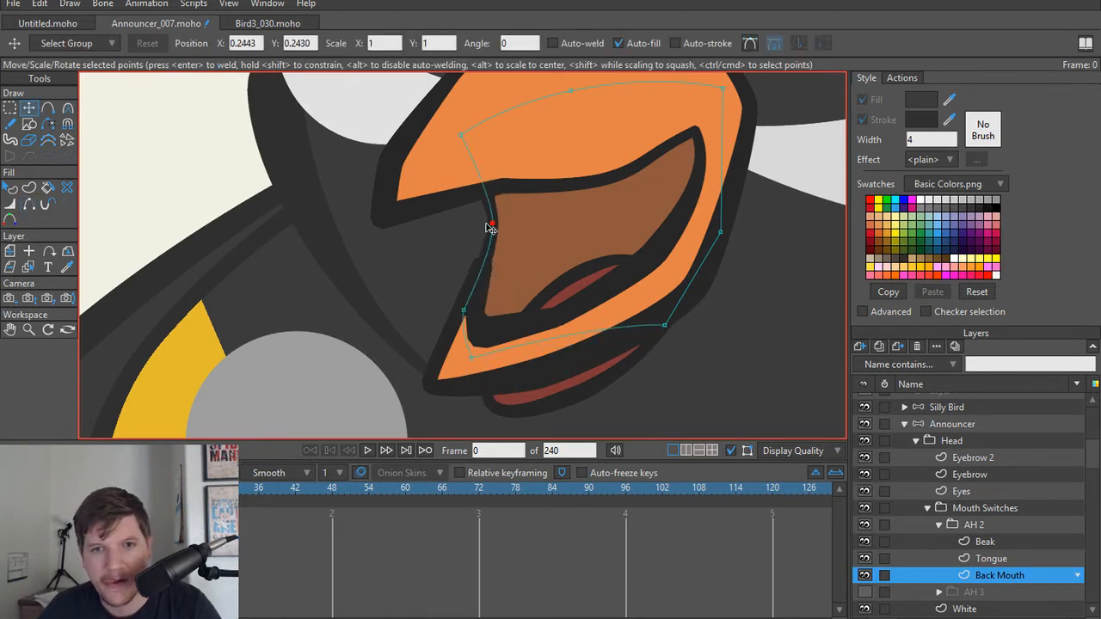
{"action": "scroll", "coordinate": [524, 286], "scroll_direction": "up", "scroll_amount": 2}
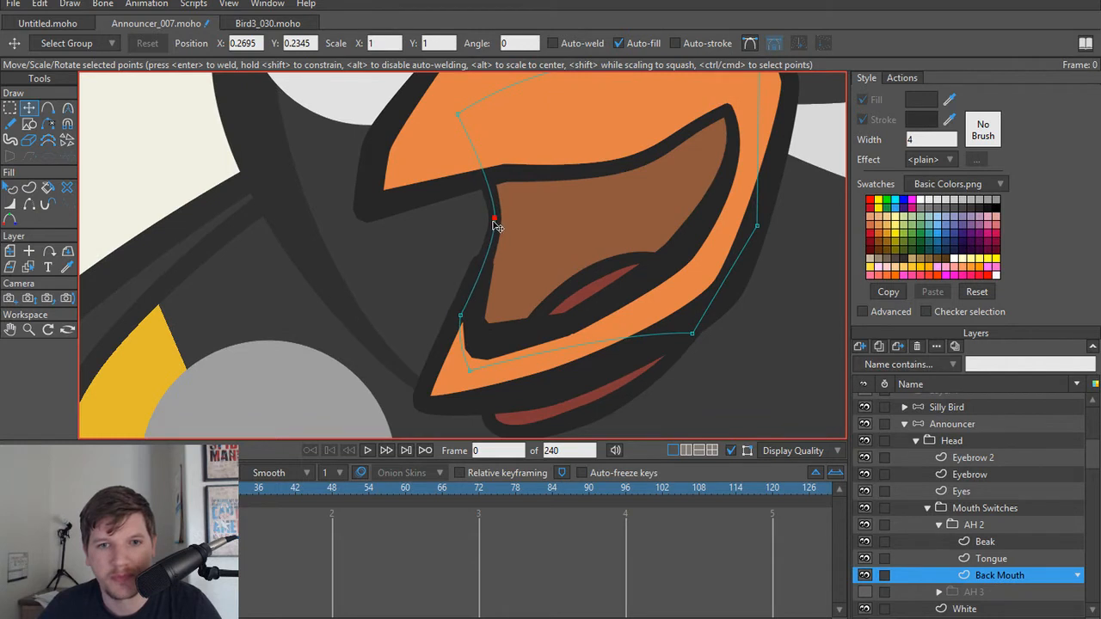
{"action": "key", "text": "w"}
{"action": "key", "text": "t"}
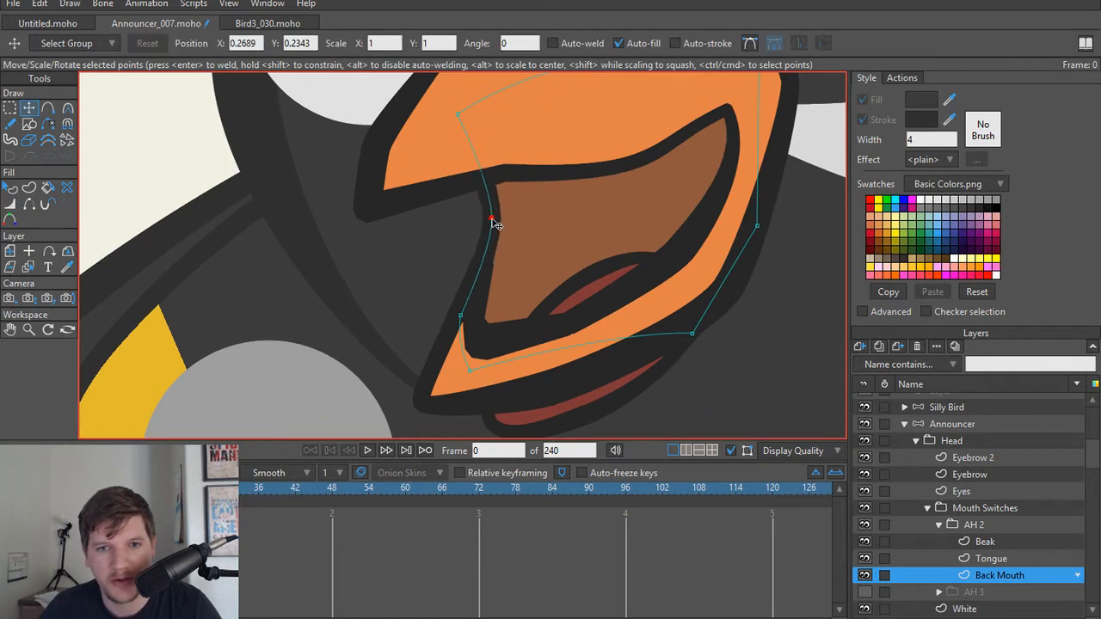
{"action": "scroll", "coordinate": [522, 311], "scroll_direction": "down", "scroll_amount": 2}
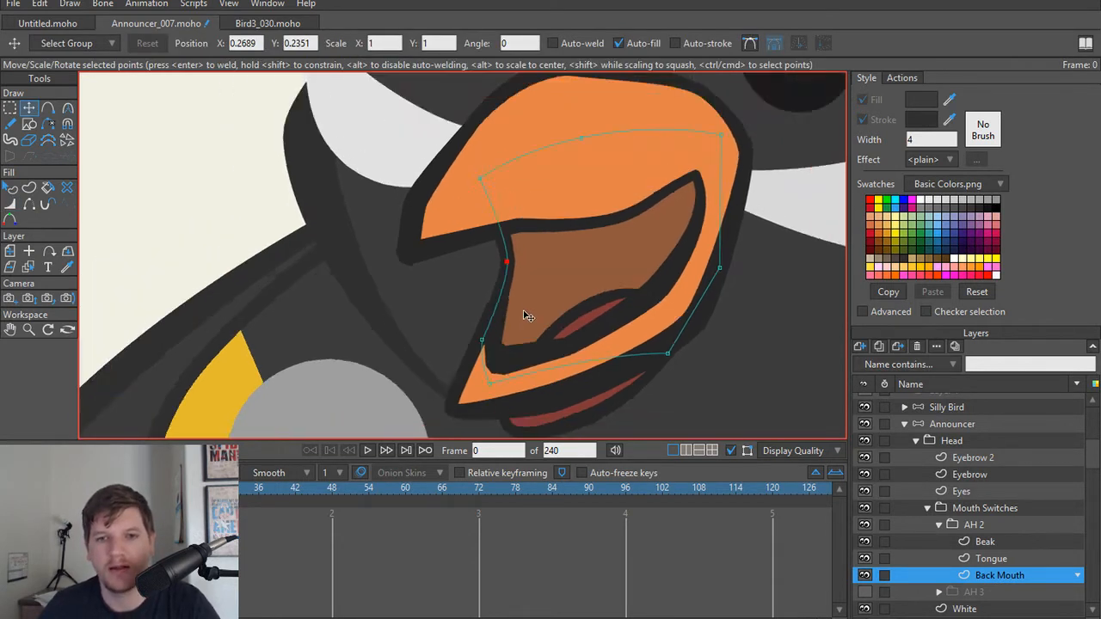
Step: Round the lower inner corner of AH 2's Beak by making its point smooth
{"action": "scroll", "coordinate": [524, 316], "scroll_direction": "up", "scroll_amount": 3}
{"action": "right_click", "coordinate": [505, 381], "text": "alt"}
{"action": "scroll", "coordinate": [507, 385], "scroll_direction": "up", "scroll_amount": 1}
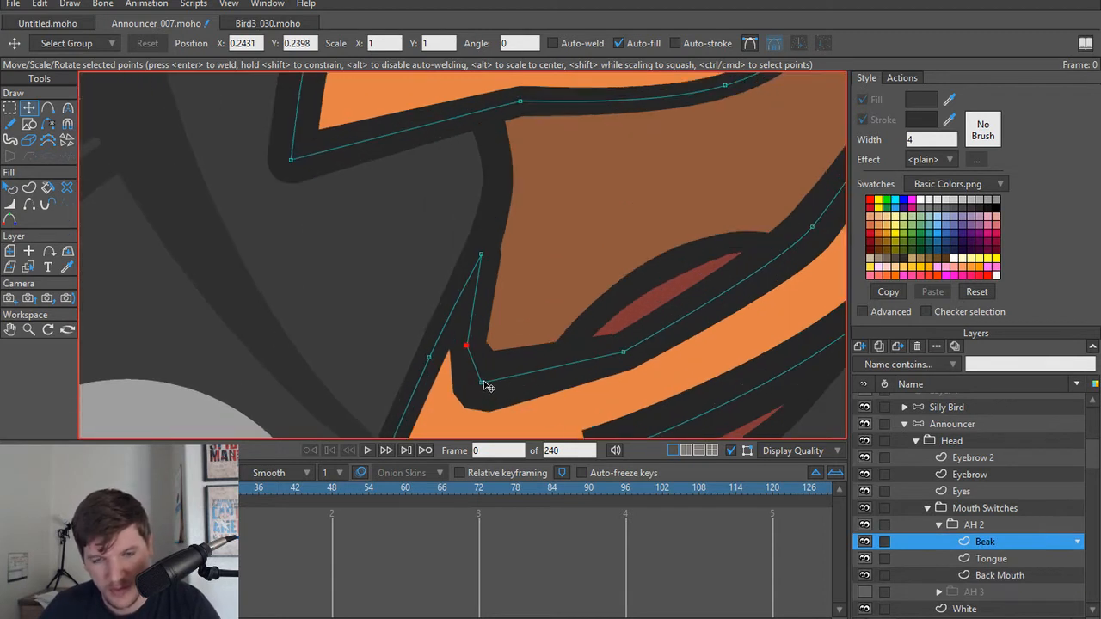
{"action": "key", "text": "w"}
{"action": "mouse_move", "coordinate": [485, 386]}
{"action": "left_mouse_down"}
{"action": "mouse_move", "coordinate": [474, 387]}
{"action": "mouse_move", "coordinate": [590, 393]}
{"action": "mouse_move", "coordinate": [490, 396]}
{"action": "left_mouse_up"}
{"action": "key", "text": "ctrl+z"}
{"action": "key", "text": "c"}
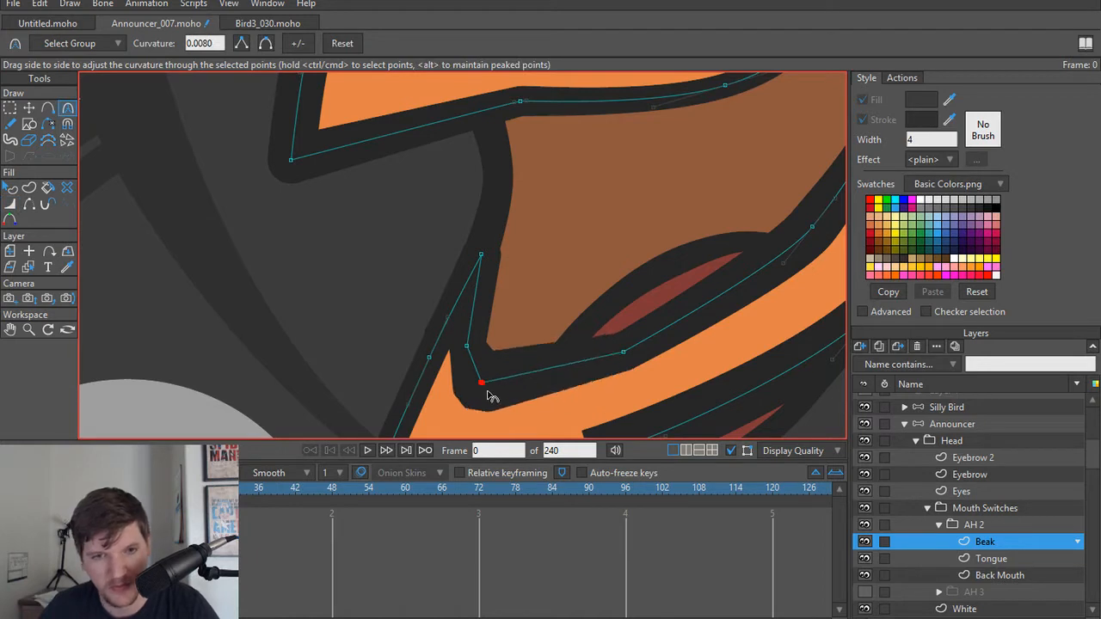
{"action": "left_click", "coordinate": [267, 43]}
{"action": "scroll", "coordinate": [508, 397], "scroll_direction": "down", "scroll_amount": 1}
{"action": "scroll", "coordinate": [509, 397], "scroll_direction": "up", "scroll_amount": 1}
{"action": "key", "text": "t"}
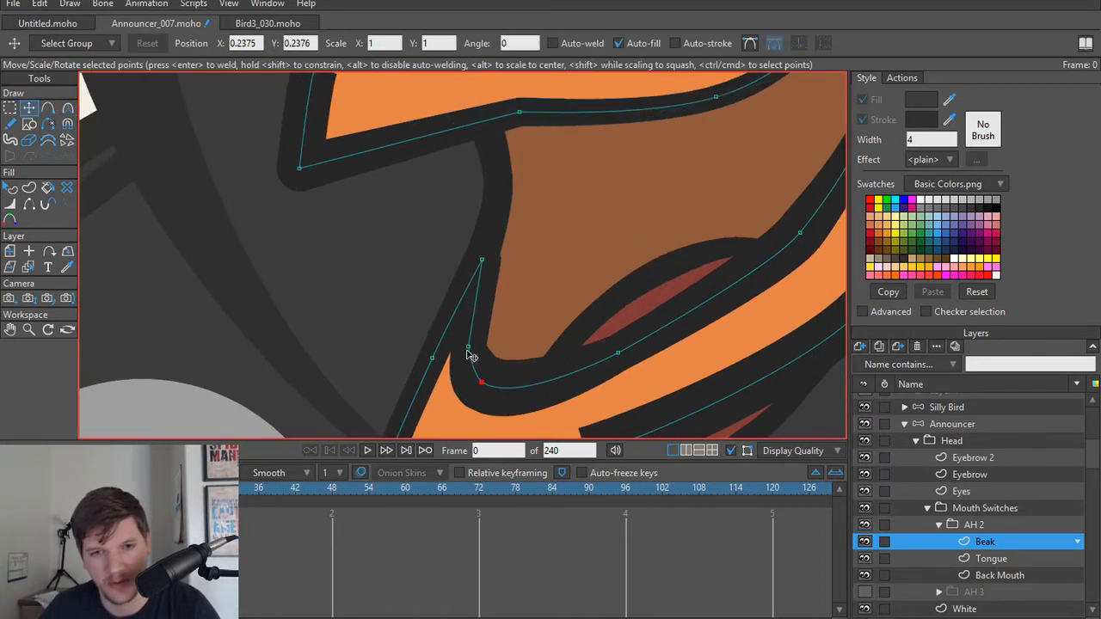
Step: Thin the Beak outline around the rounded inner corner, using about 47 percent width at the neighbouring upper point
{"action": "key", "text": "w"}
{"action": "left_click_drag", "start_coordinate": [468, 347], "coordinate": [464, 346]}
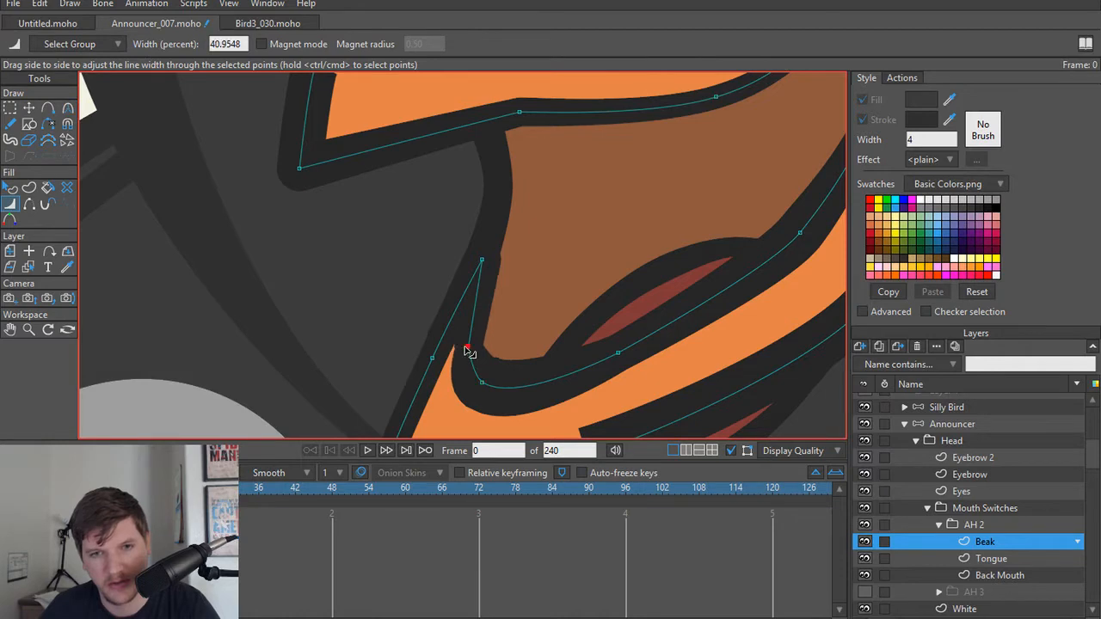
{"action": "left_click_drag", "start_coordinate": [483, 384], "coordinate": [474, 385]}
{"action": "left_click_drag", "start_coordinate": [468, 348], "coordinate": [475, 350]}
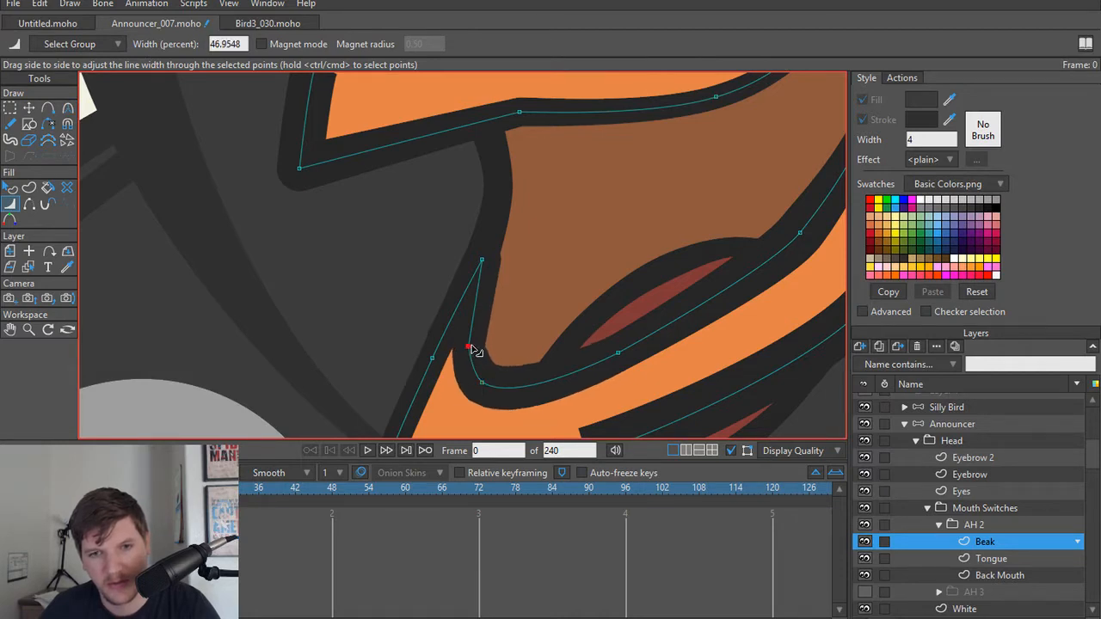
{"action": "scroll", "coordinate": [659, 309], "scroll_direction": "down", "scroll_amount": 1}
Step: Compare the AH 2 and AH 3 mouths, and move AH 2's entire Tongue shape up inside the narrowed mouth
{"action": "left_click", "coordinate": [654, 309], "text": "ctrl+alt"}
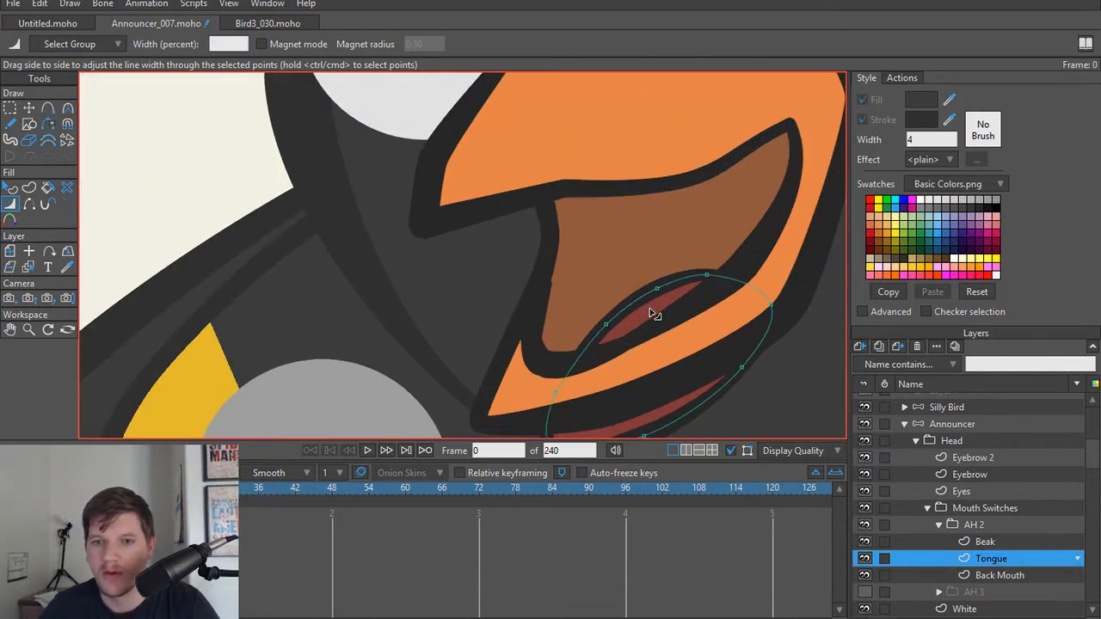
{"action": "scroll", "coordinate": [651, 318], "scroll_direction": "up", "scroll_amount": 1}
{"action": "key", "text": "t"}
{"action": "key", "text": "ctrl+a"}
{"action": "scroll", "coordinate": [954, 553], "scroll_direction": "down", "scroll_amount": 1}
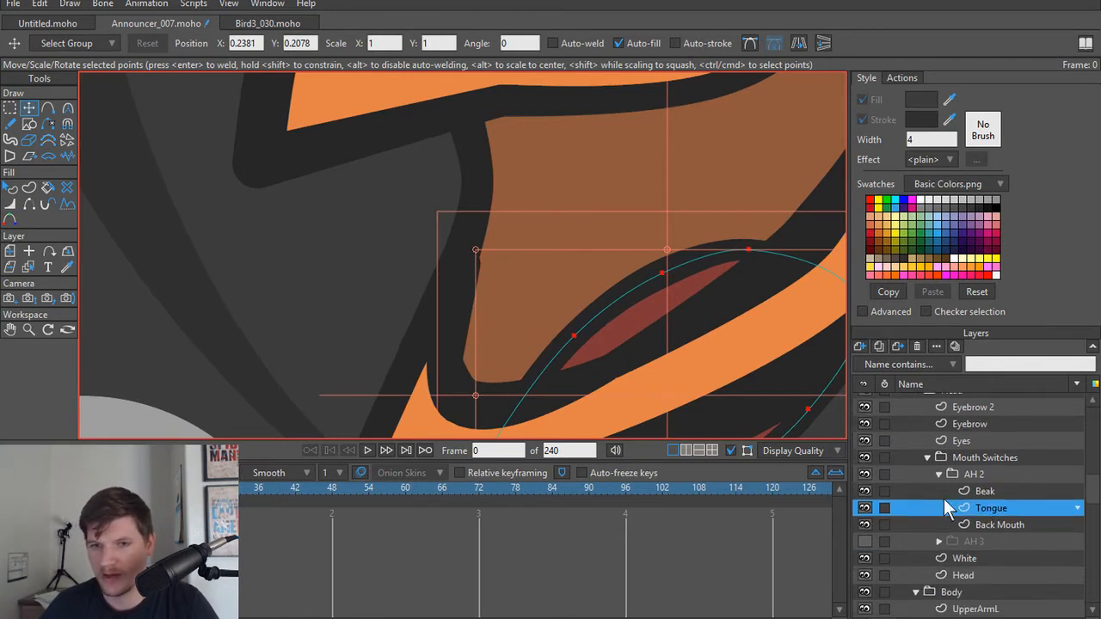
{"action": "scroll", "coordinate": [604, 332], "scroll_direction": "down", "scroll_amount": 5}
{"action": "left_click_drag", "start_coordinate": [604, 332], "coordinate": [547, 310]}
{"action": "scroll", "coordinate": [547, 312], "scroll_direction": "up", "scroll_amount": 2}
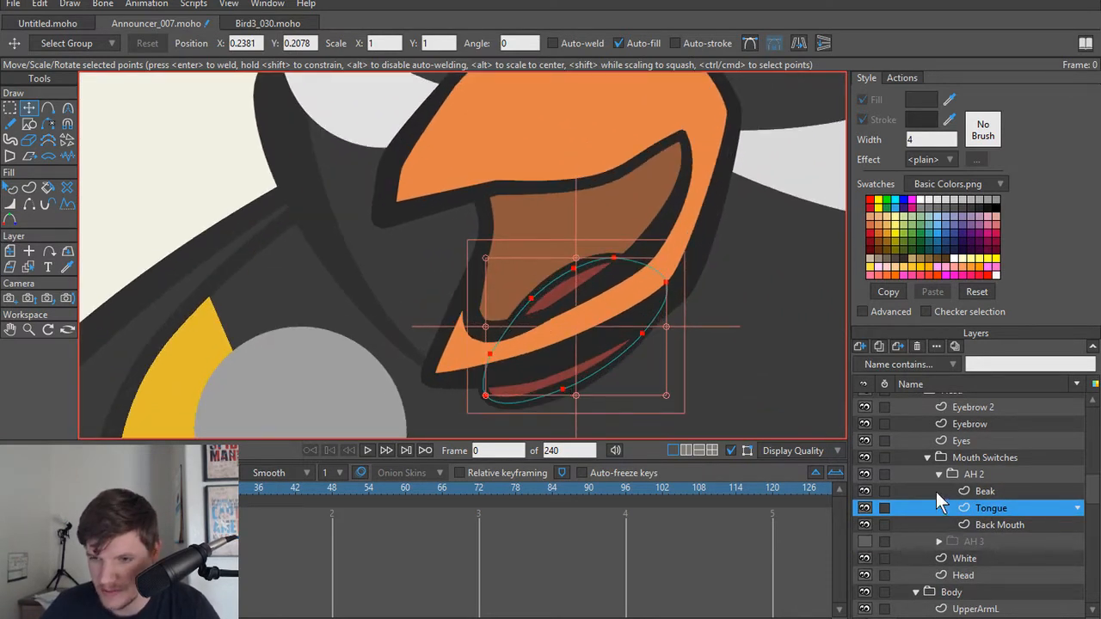
{"action": "left_click", "coordinate": [865, 474]}
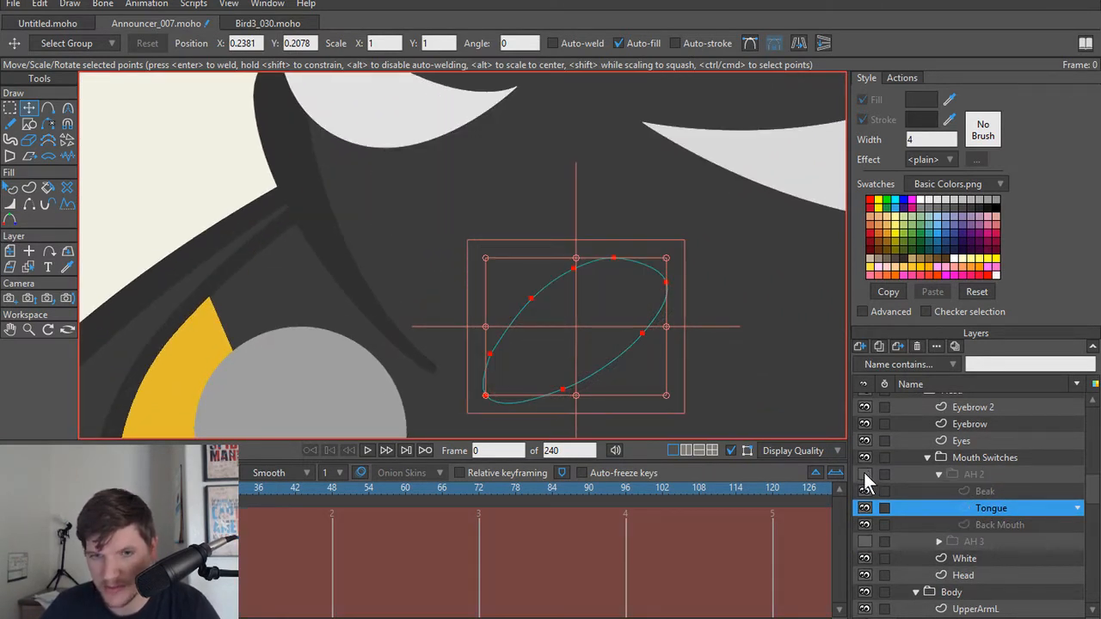
{"action": "left_click", "coordinate": [865, 541]}
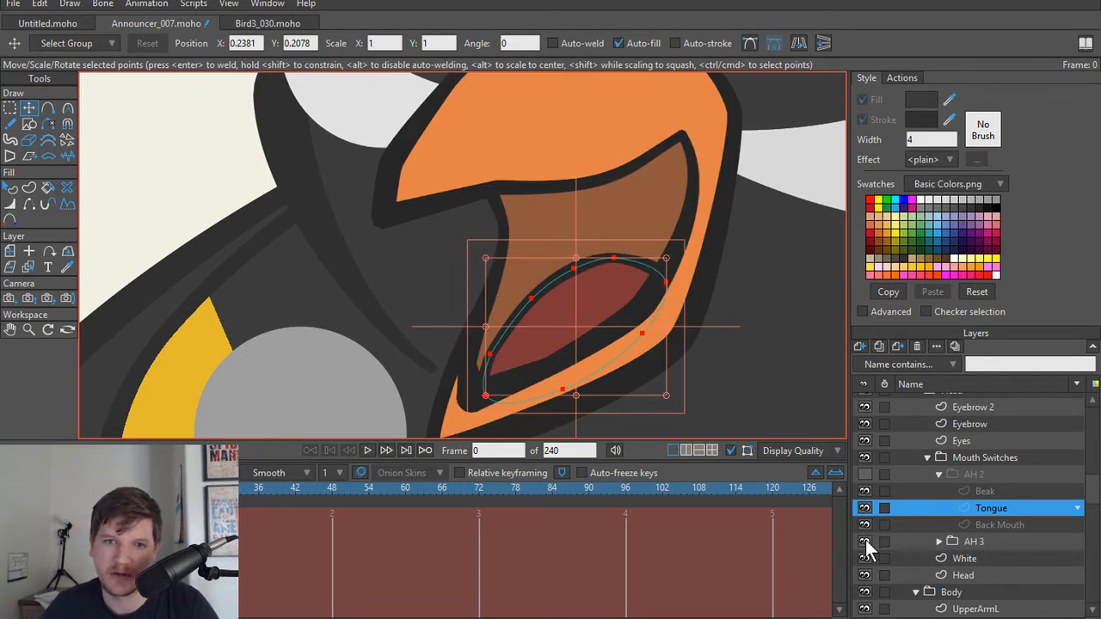
{"action": "left_click", "coordinate": [865, 541]}
{"action": "left_click", "coordinate": [864, 473]}
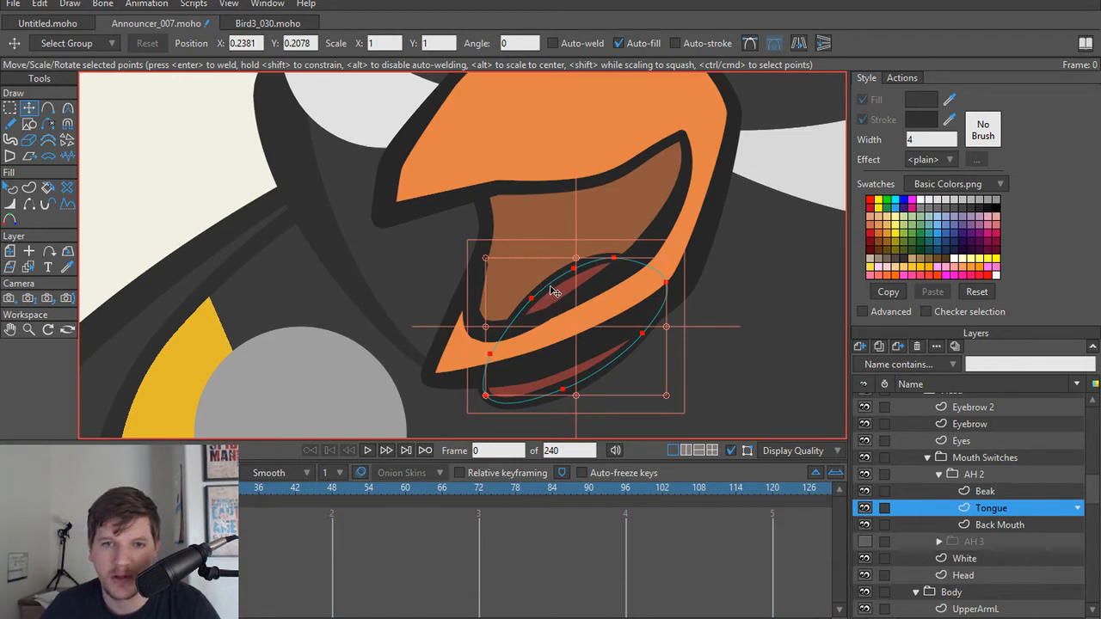
{"action": "left_click_drag", "start_coordinate": [554, 293], "coordinate": [550, 269]}
Step: Collapse the AH 2 group and switch visibility from AH 2 to AH 3 to compare both mouth shapes
{"action": "left_click", "coordinate": [939, 475]}
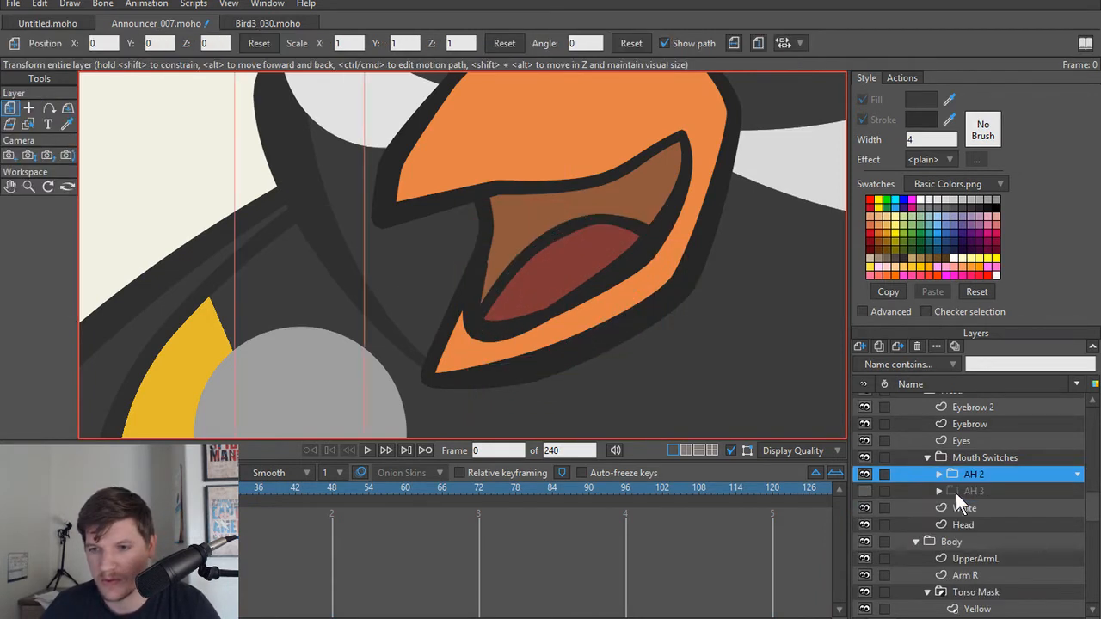
{"action": "left_click", "coordinate": [863, 491]}
{"action": "left_click", "coordinate": [863, 475]}
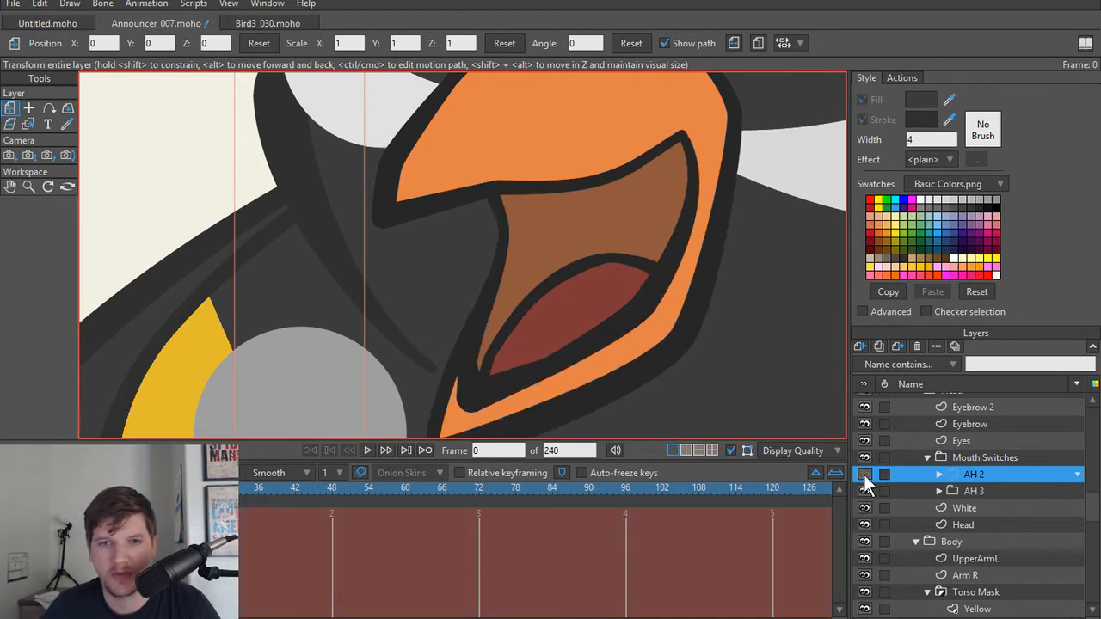
Step: Toggle AH 2's visibility on and off over AH 3 to compare how far the two mouths open
{"action": "left_click", "coordinate": [863, 475]}
{"action": "left_click", "coordinate": [863, 474]}
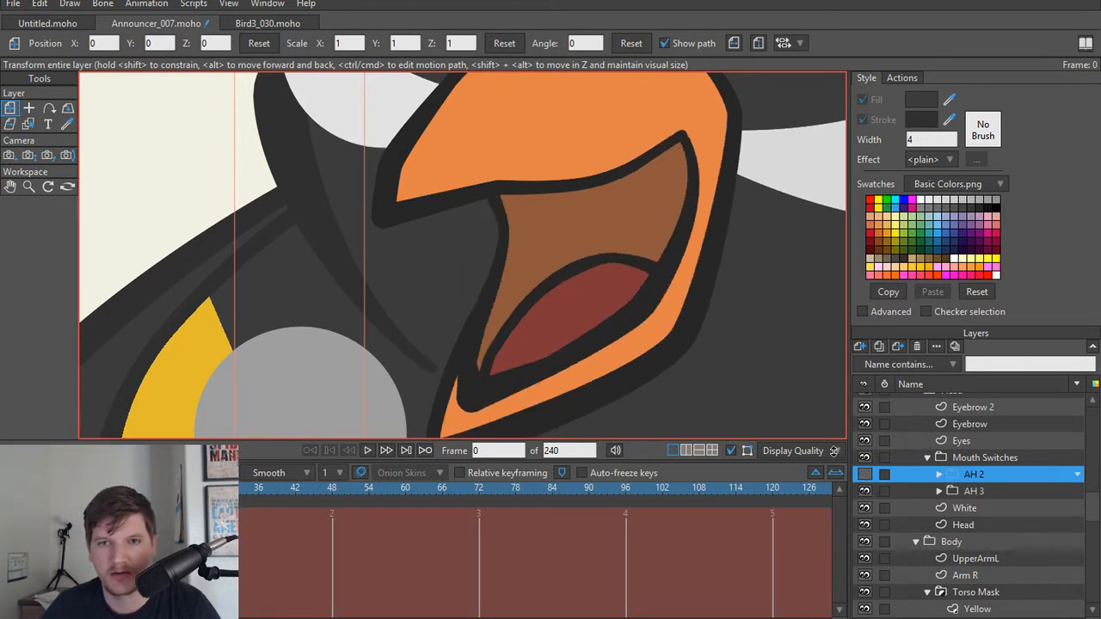
{"action": "scroll", "coordinate": [531, 359], "scroll_direction": "down", "scroll_amount": 2}
{"action": "left_click_drag", "start_coordinate": [528, 355], "coordinate": [530, 386]}
{"action": "left_click_drag", "start_coordinate": [650, 402], "coordinate": [638, 362]}
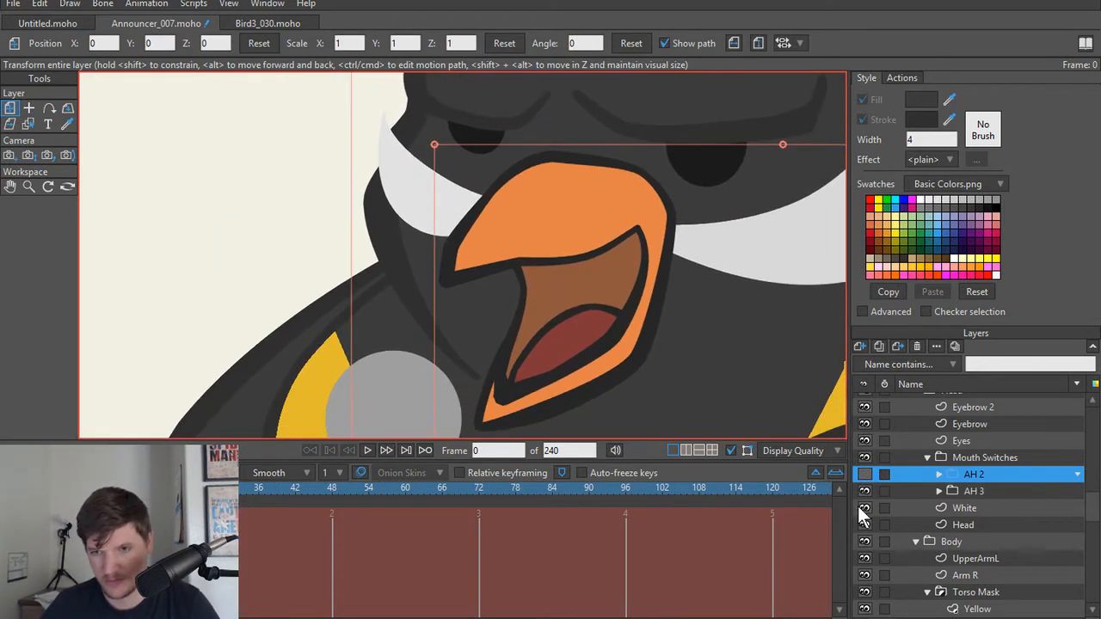
{"action": "left_click", "coordinate": [864, 475]}
{"action": "left_click", "coordinate": [865, 475]}
{"action": "left_click", "coordinate": [864, 474]}
{"action": "left_click", "coordinate": [865, 475]}
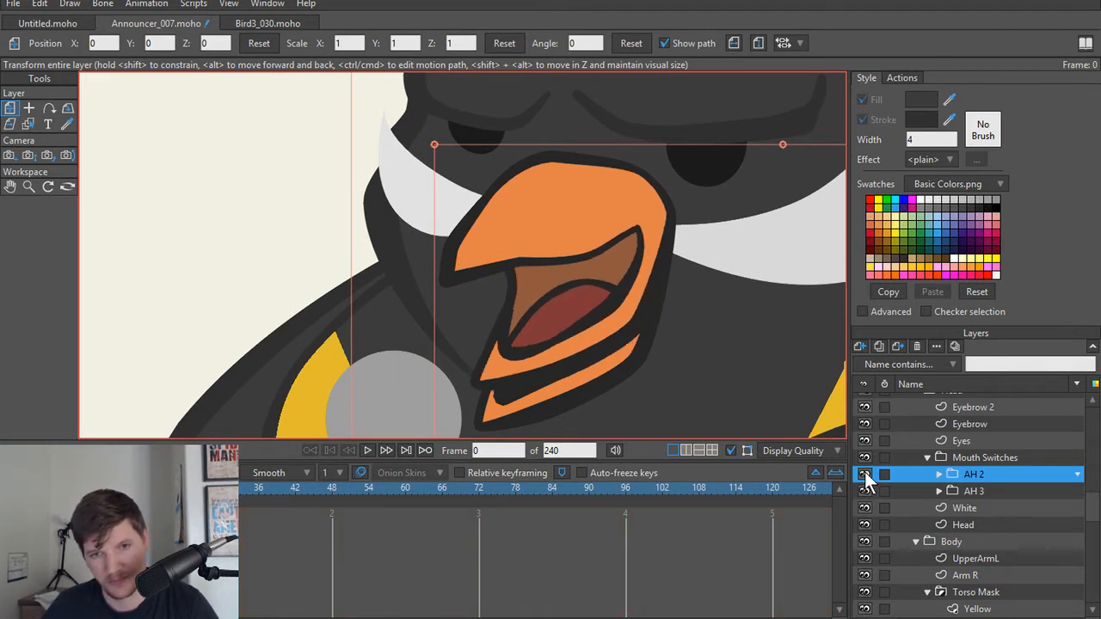
{"action": "left_click", "coordinate": [864, 475]}
{"action": "left_click", "coordinate": [865, 475]}
{"action": "left_click", "coordinate": [864, 475]}
{"action": "left_click", "coordinate": [864, 475]}
{"action": "left_click", "coordinate": [864, 474]}
{"action": "left_click", "coordinate": [864, 474]}
{"action": "left_click", "coordinate": [864, 475]}
{"action": "left_click", "coordinate": [864, 475]}
{"action": "left_click", "coordinate": [864, 475]}
{"action": "left_click", "coordinate": [865, 475]}
{"action": "left_click", "coordinate": [864, 475]}
{"action": "left_click", "coordinate": [865, 475]}
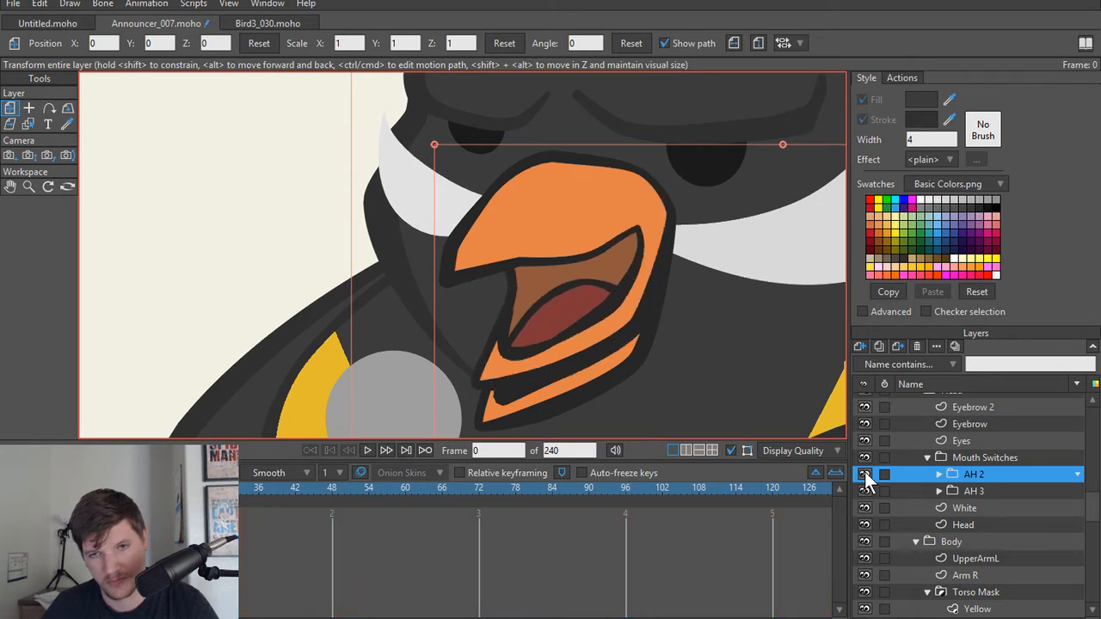
{"action": "left_click", "coordinate": [864, 474]}
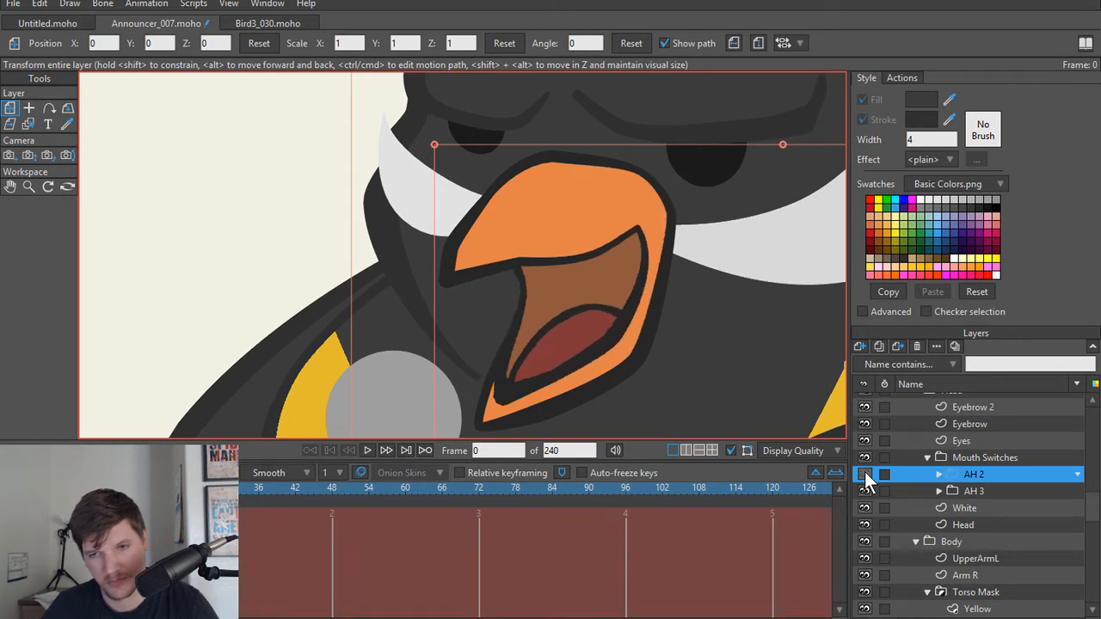
Step: Make AH 2 the active group, show it and hide the AH 3 group
{"action": "left_click", "coordinate": [989, 487]}
{"action": "left_click", "coordinate": [990, 476]}
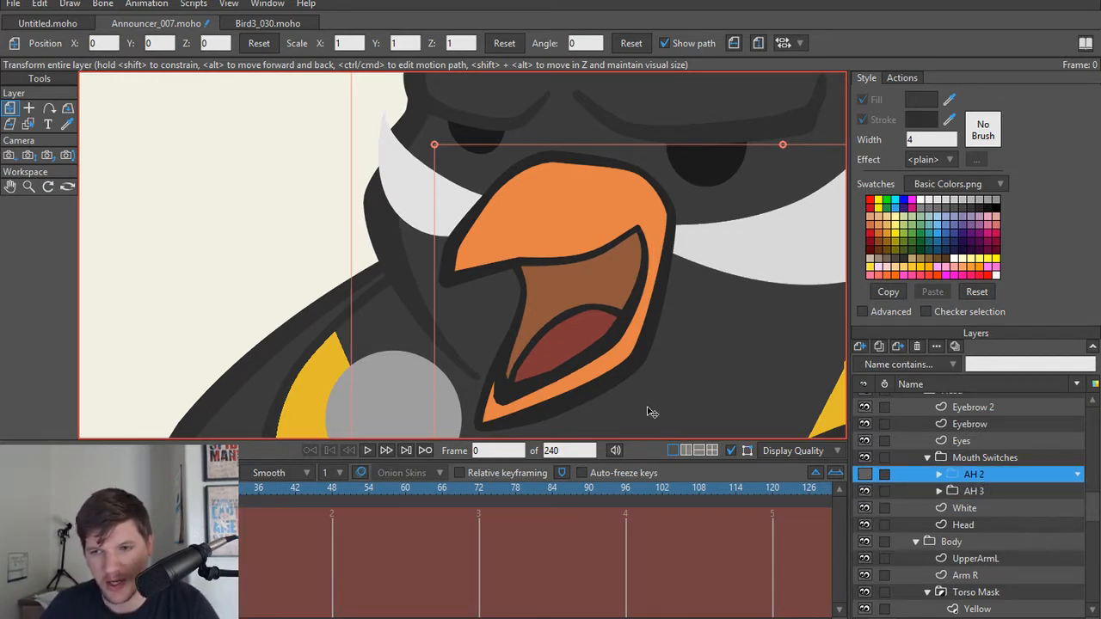
{"action": "left_click", "coordinate": [865, 475]}
{"action": "left_click", "coordinate": [866, 493]}
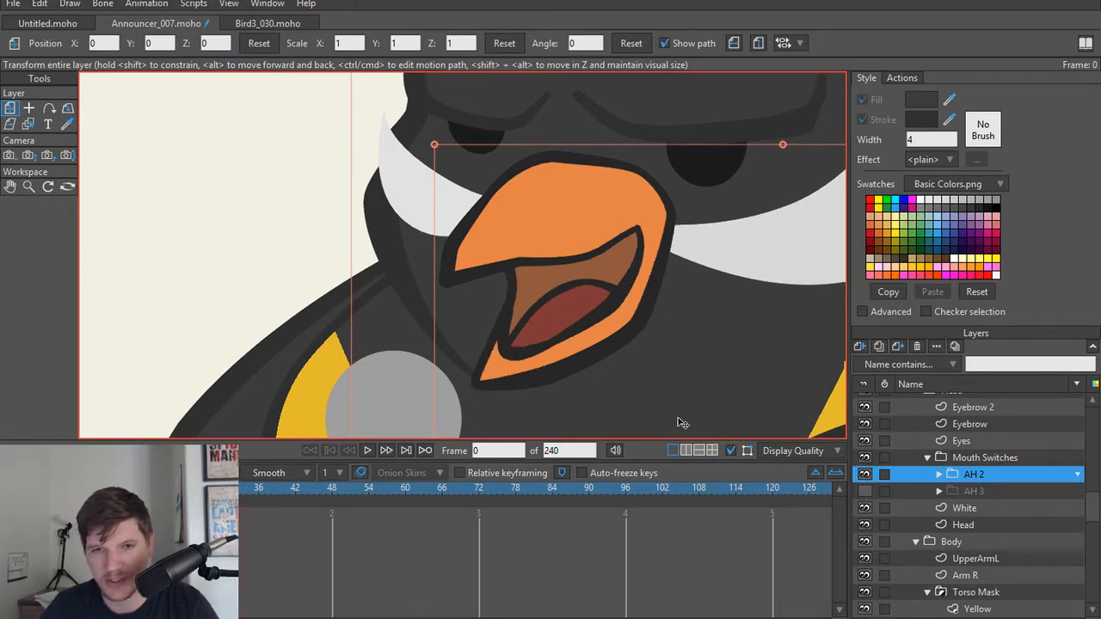
Step: Select all lower-jaw points of AH 2's Beak and move them up to make the mouth opening narrower
{"action": "scroll", "coordinate": [449, 327], "scroll_direction": "up", "scroll_amount": 3}
{"action": "scroll", "coordinate": [606, 350], "scroll_direction": "down", "scroll_amount": 1}
{"action": "right_click", "coordinate": [591, 381], "text": "alt"}
{"action": "scroll", "coordinate": [594, 373], "scroll_direction": "up", "scroll_amount": 1}
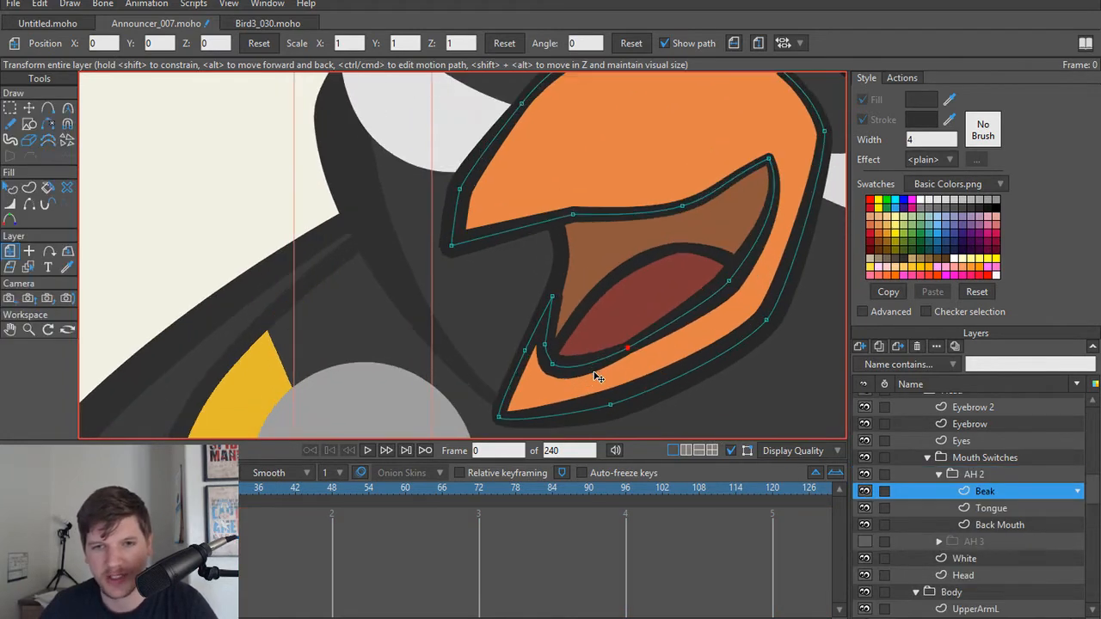
{"action": "key", "text": "g"}
{"action": "scroll", "coordinate": [454, 280], "scroll_direction": "down", "scroll_amount": 1}
{"action": "left_click_drag", "start_coordinate": [456, 277], "coordinate": [825, 404]}
{"action": "key", "text": "t"}
{"action": "left_click_drag", "start_coordinate": [539, 344], "coordinate": [532, 315]}
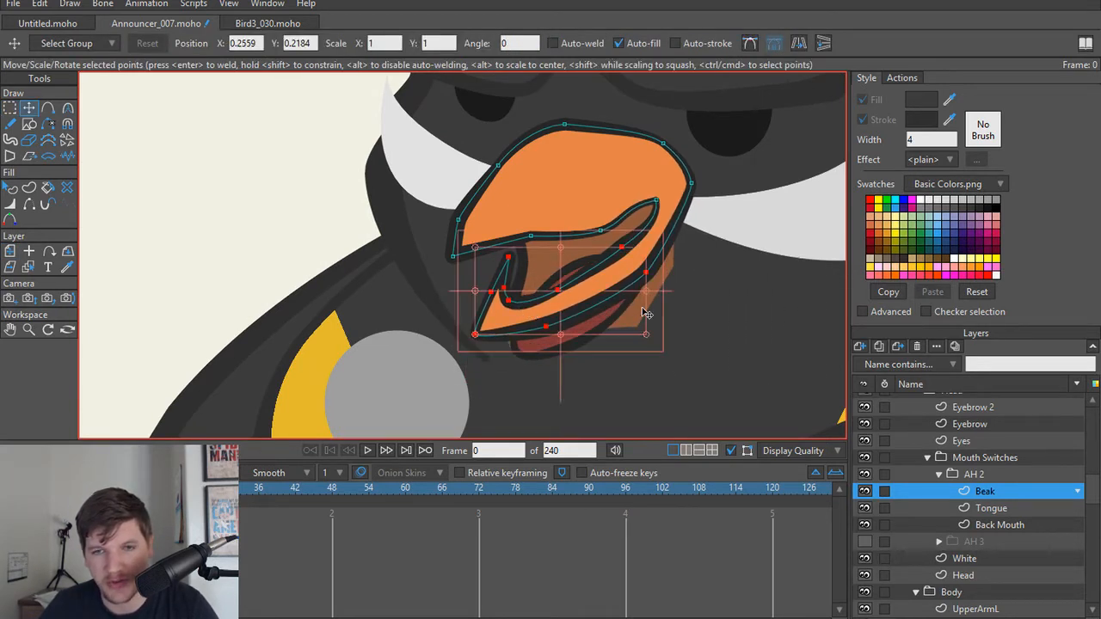
Step: Reposition the inner and outer points at the rear of AH 2's lower jaw to even out its thickness
{"action": "left_click", "coordinate": [623, 250]}
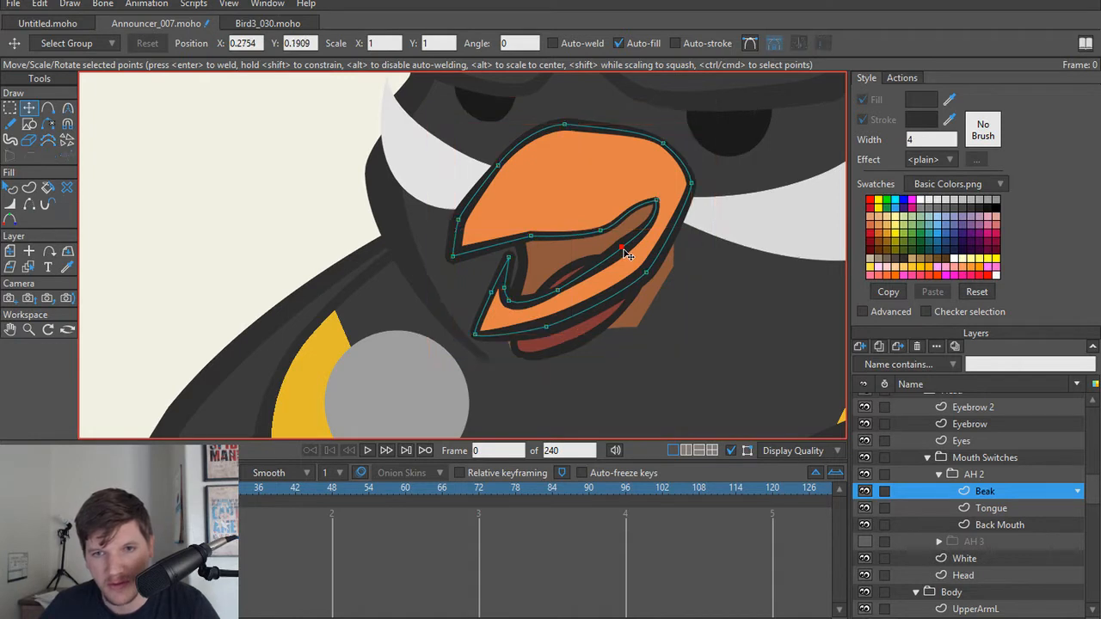
{"action": "key", "text": "w"}
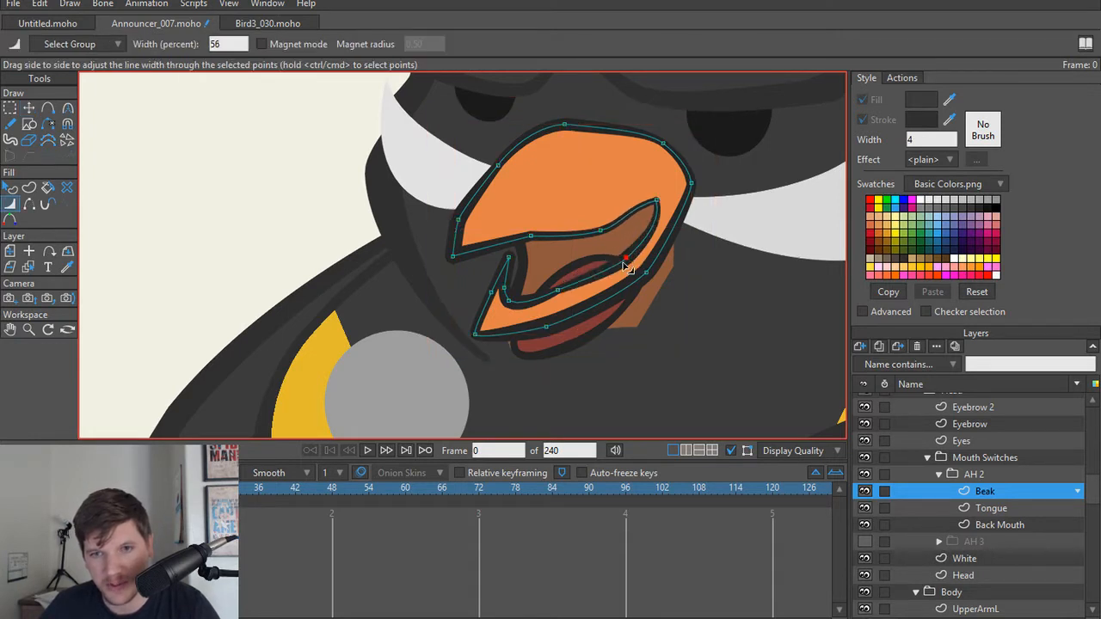
{"action": "key", "text": "t"}
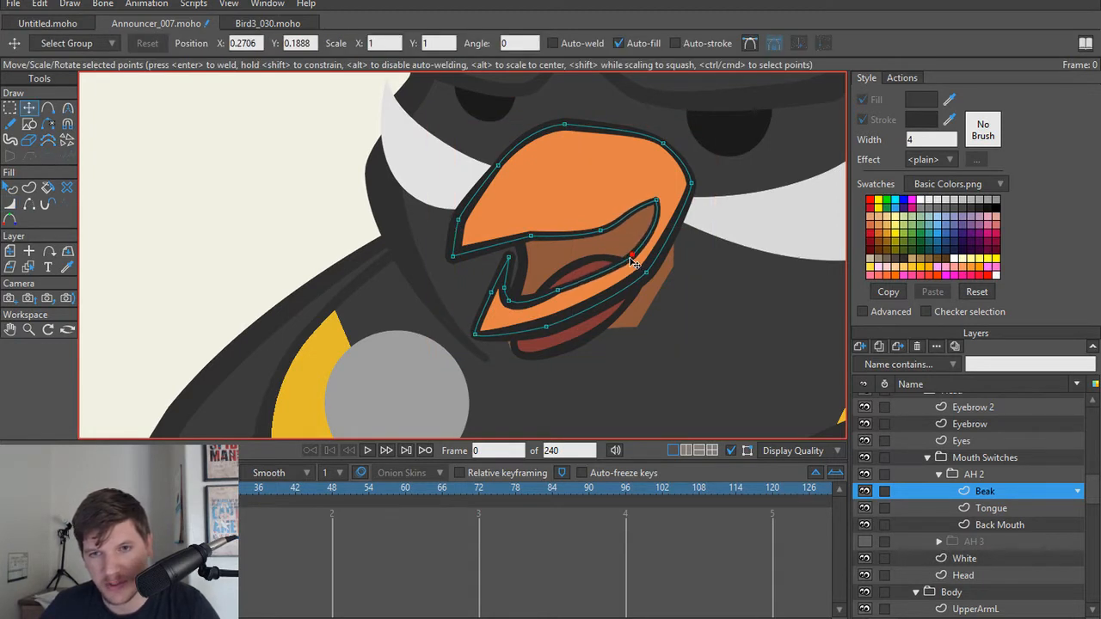
{"action": "left_click_drag", "start_coordinate": [633, 262], "coordinate": [649, 278]}
{"action": "scroll", "coordinate": [602, 331], "scroll_direction": "up", "scroll_amount": 2}
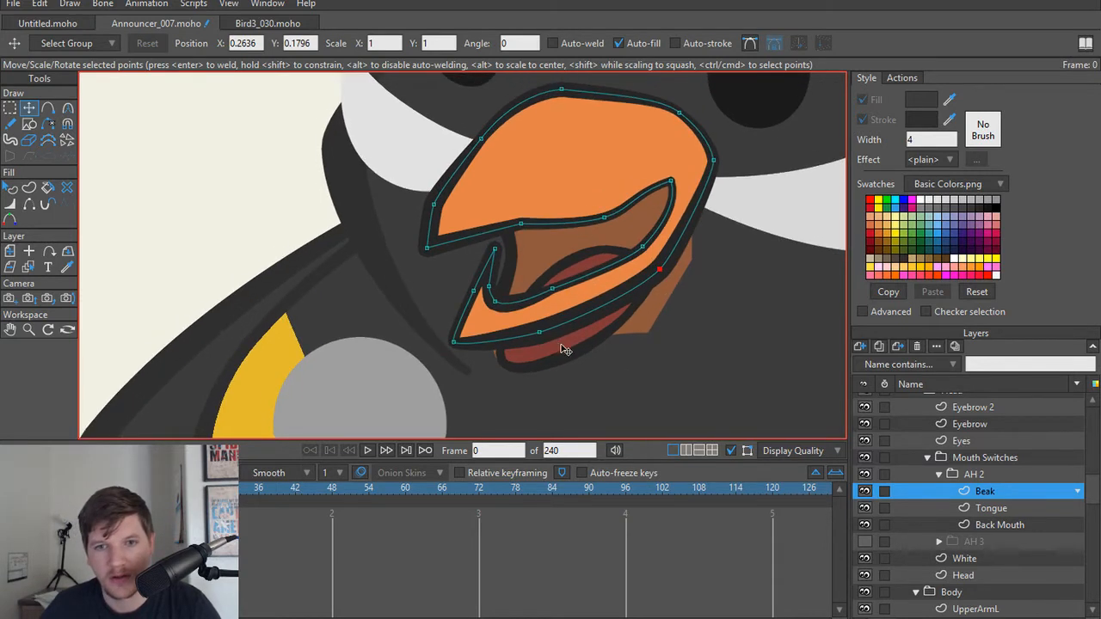
Step: Move AH 2's entire Tongue shape up inside the raised lower jaw
{"action": "right_click", "coordinate": [563, 347], "text": "alt"}
{"action": "left_click", "coordinate": [568, 351]}
{"action": "left_click_drag", "start_coordinate": [568, 350], "coordinate": [581, 295]}
{"action": "left_click_drag", "start_coordinate": [574, 253], "coordinate": [579, 257]}
Step: Move the lower and side points of AH 2's Back Mouth up so the fill stays within the Beak outline
{"action": "right_click", "coordinate": [626, 319], "text": "alt"}
{"action": "left_click_drag", "start_coordinate": [691, 259], "coordinate": [676, 231]}
{"action": "left_click_drag", "start_coordinate": [647, 330], "coordinate": [636, 276]}
{"action": "left_click_drag", "start_coordinate": [492, 358], "coordinate": [509, 235]}
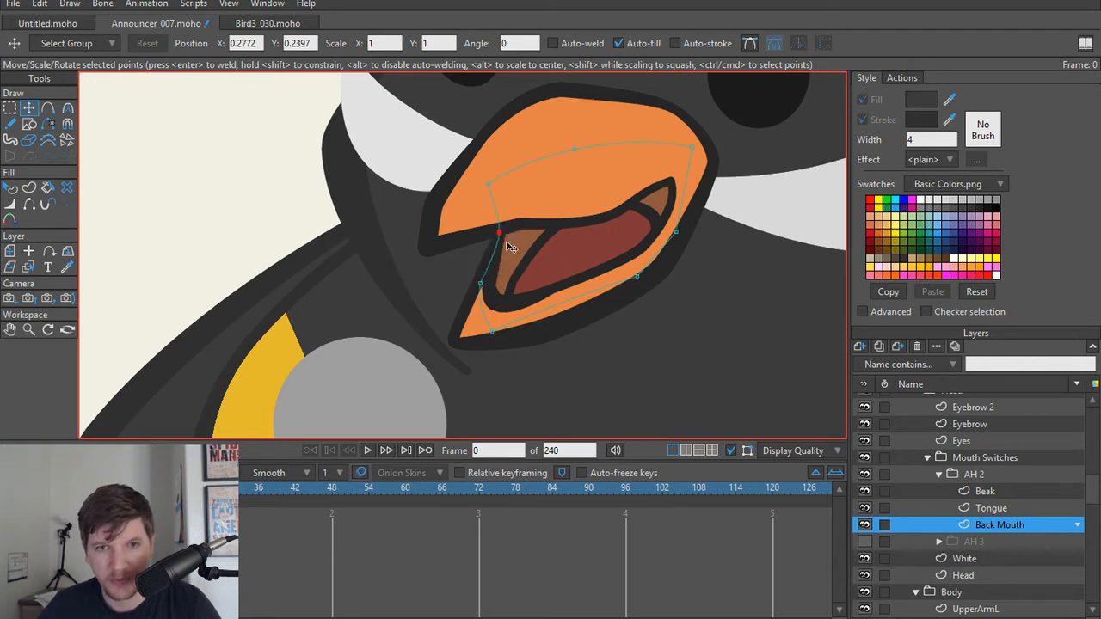
{"action": "left_click_drag", "start_coordinate": [482, 285], "coordinate": [484, 274]}
{"action": "left_click_drag", "start_coordinate": [494, 339], "coordinate": [499, 325]}
{"action": "scroll", "coordinate": [525, 319], "scroll_direction": "down", "scroll_amount": 6}
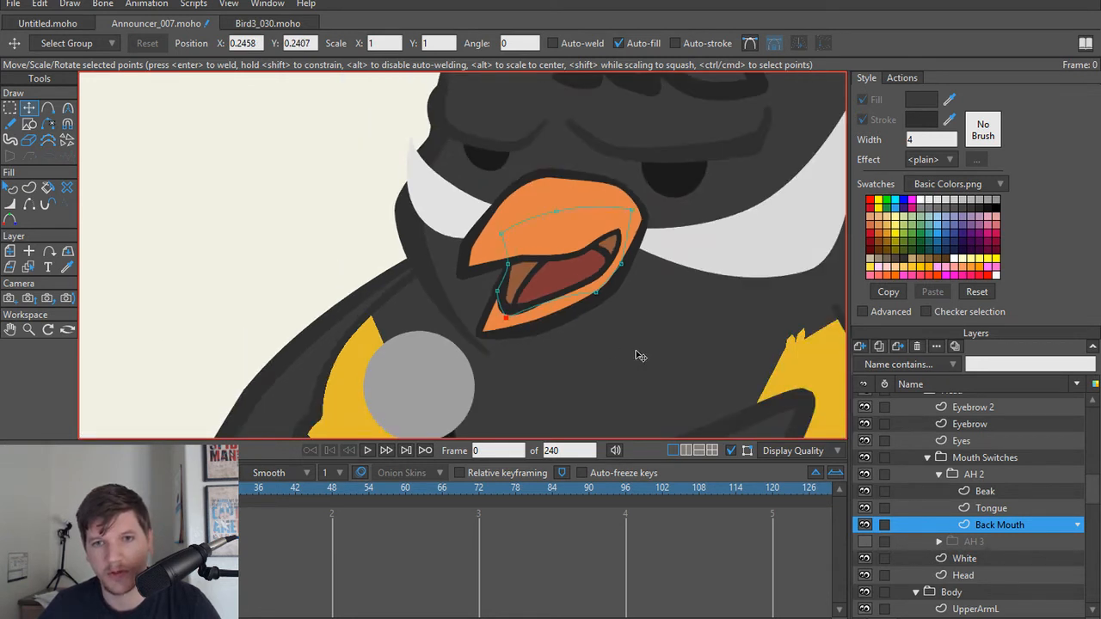
{"action": "scroll", "coordinate": [596, 350], "scroll_direction": "up", "scroll_amount": 1}
{"action": "scroll", "coordinate": [595, 351], "scroll_direction": "up", "scroll_amount": 2}
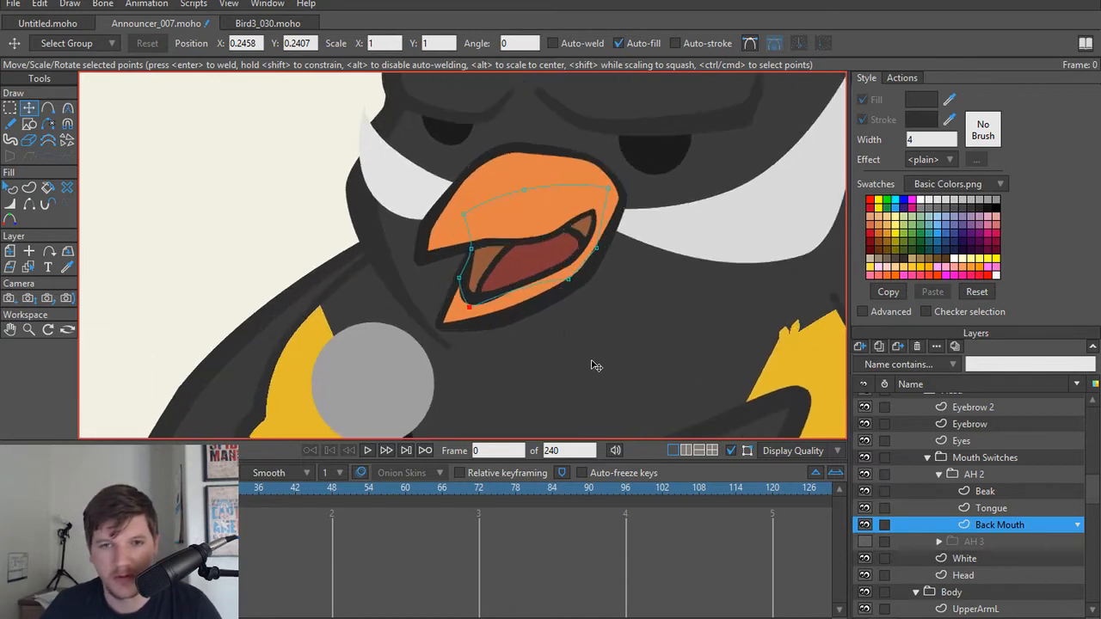
Step: Lower the points along the Tongue's upper edge to leave a gap below the upper beak
{"action": "right_click", "coordinate": [546, 295], "text": "alt"}
{"action": "scroll", "coordinate": [540, 279], "scroll_direction": "up", "scroll_amount": 5}
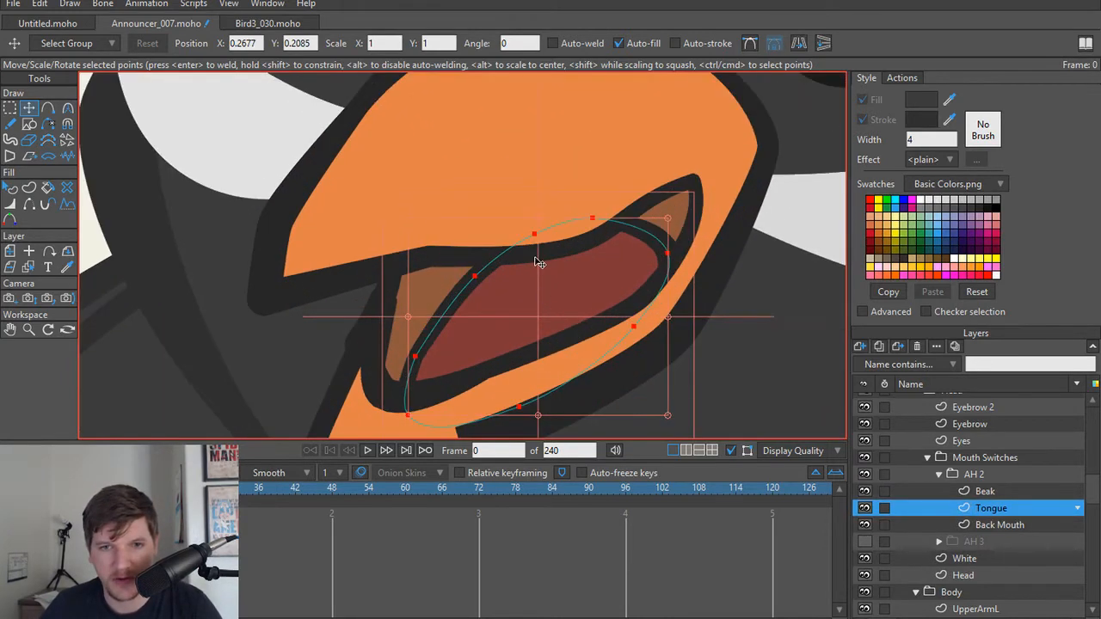
{"action": "left_click", "coordinate": [475, 277]}
{"action": "left_click_drag", "start_coordinate": [477, 278], "coordinate": [480, 295]}
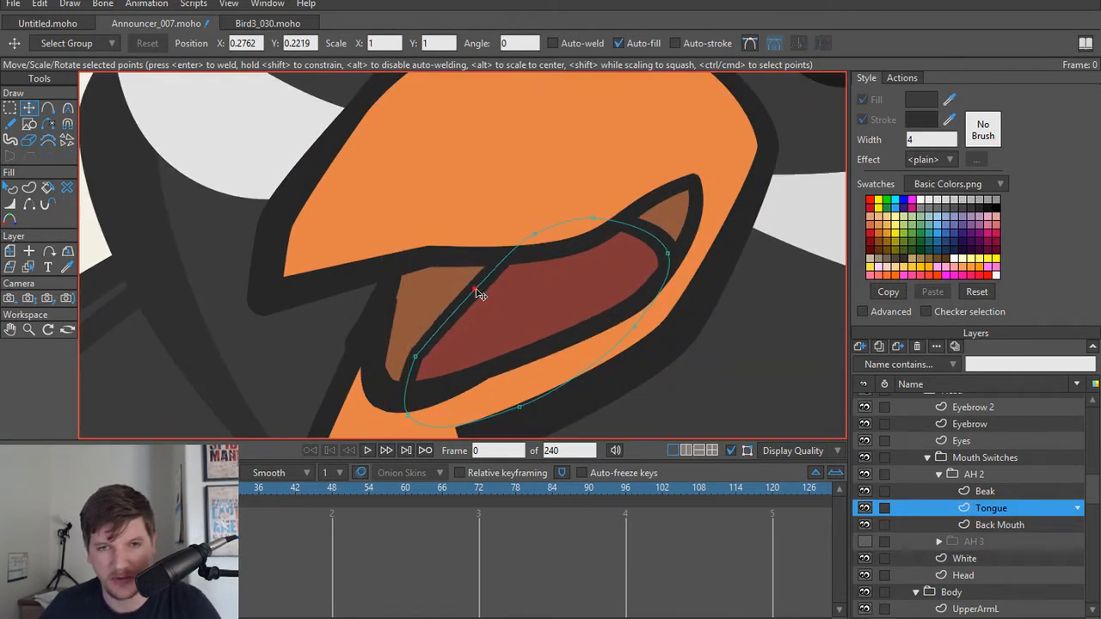
{"action": "left_click_drag", "start_coordinate": [534, 233], "coordinate": [534, 255]}
{"action": "left_click_drag", "start_coordinate": [592, 218], "coordinate": [656, 272]}
{"action": "left_click_drag", "start_coordinate": [589, 244], "coordinate": [539, 265]}
{"action": "left_click_drag", "start_coordinate": [469, 295], "coordinate": [469, 306]}
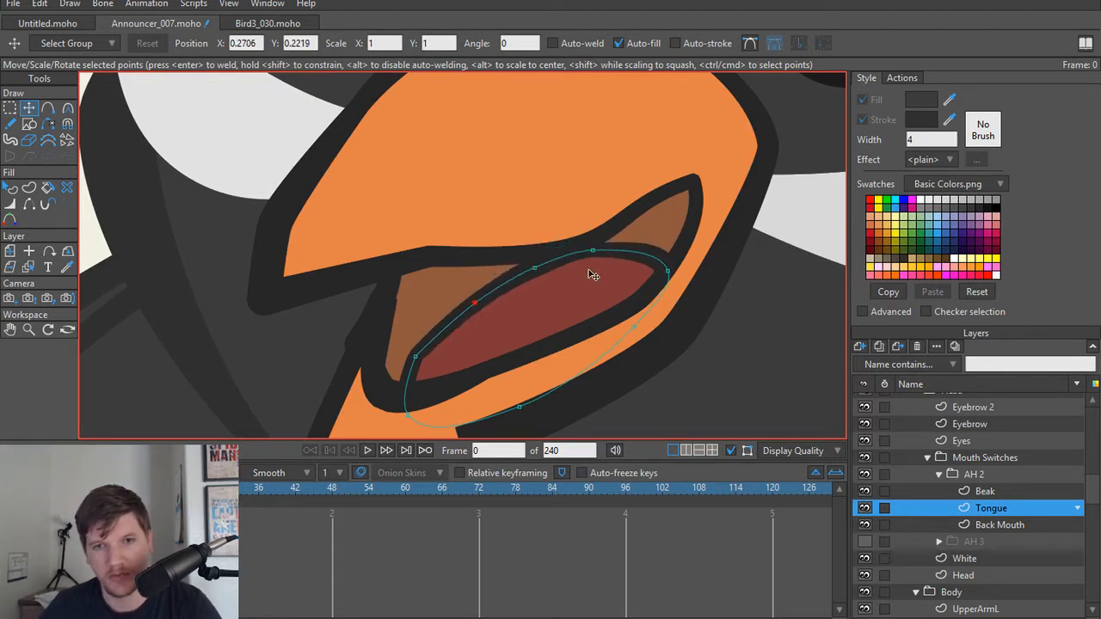
Step: Flatten the Tongue's upper curve further by lowering its top, front and rear points
{"action": "mouse_move", "coordinate": [588, 259]}
{"action": "left_mouse_down"}
{"action": "mouse_move", "coordinate": [545, 282]}
{"action": "mouse_move", "coordinate": [588, 273]}
{"action": "left_mouse_up"}
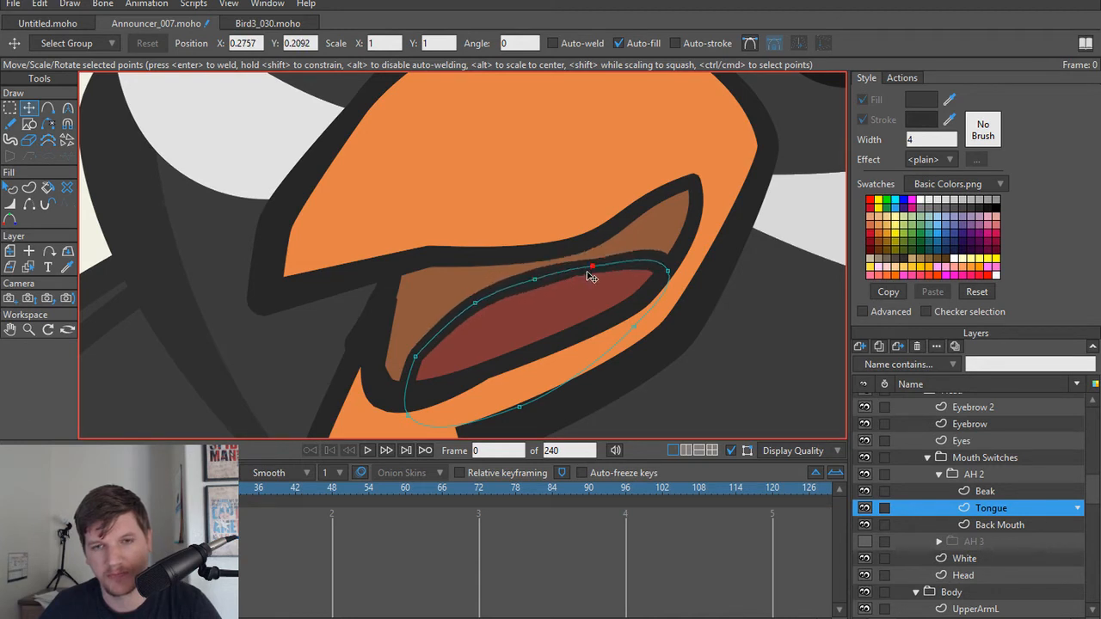
{"action": "left_click_drag", "start_coordinate": [475, 301], "coordinate": [477, 308]}
{"action": "left_click_drag", "start_coordinate": [410, 355], "coordinate": [418, 369]}
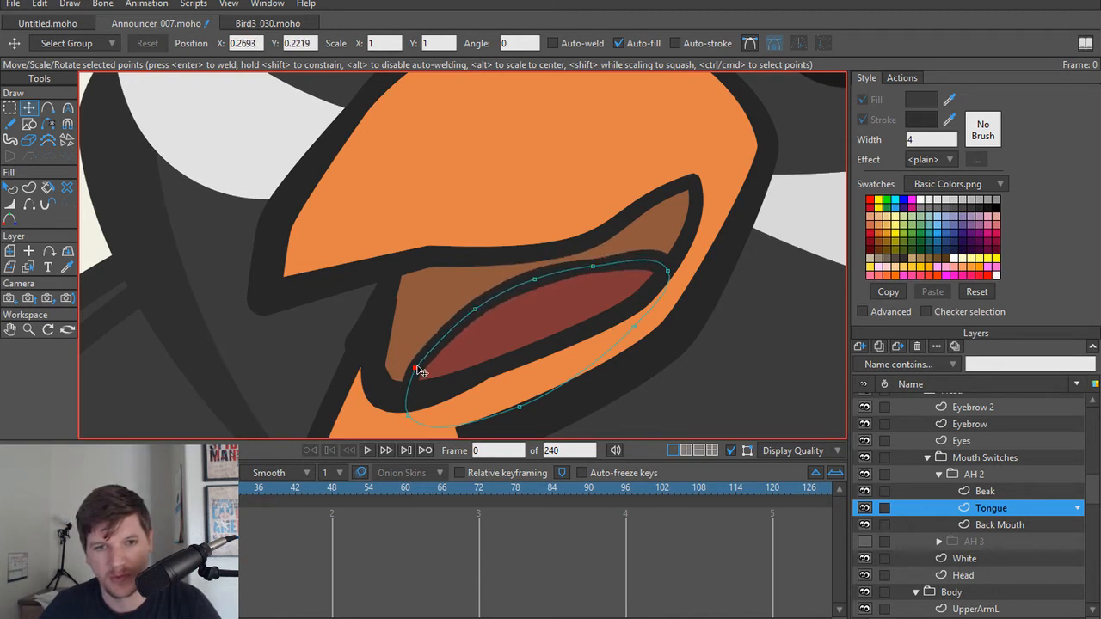
{"action": "left_click_drag", "start_coordinate": [602, 271], "coordinate": [668, 300]}
{"action": "left_click", "coordinate": [632, 328]}
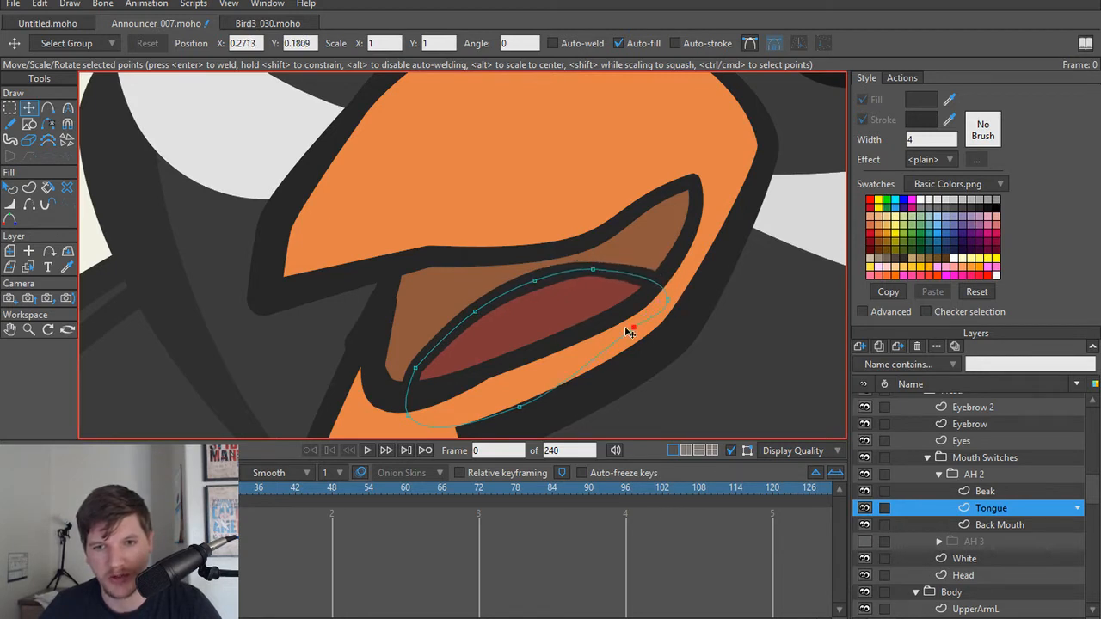
Step: Adjust the Tongue outline's width along its upper edge, using about 26 percent at the middle point
{"action": "key", "text": "w"}
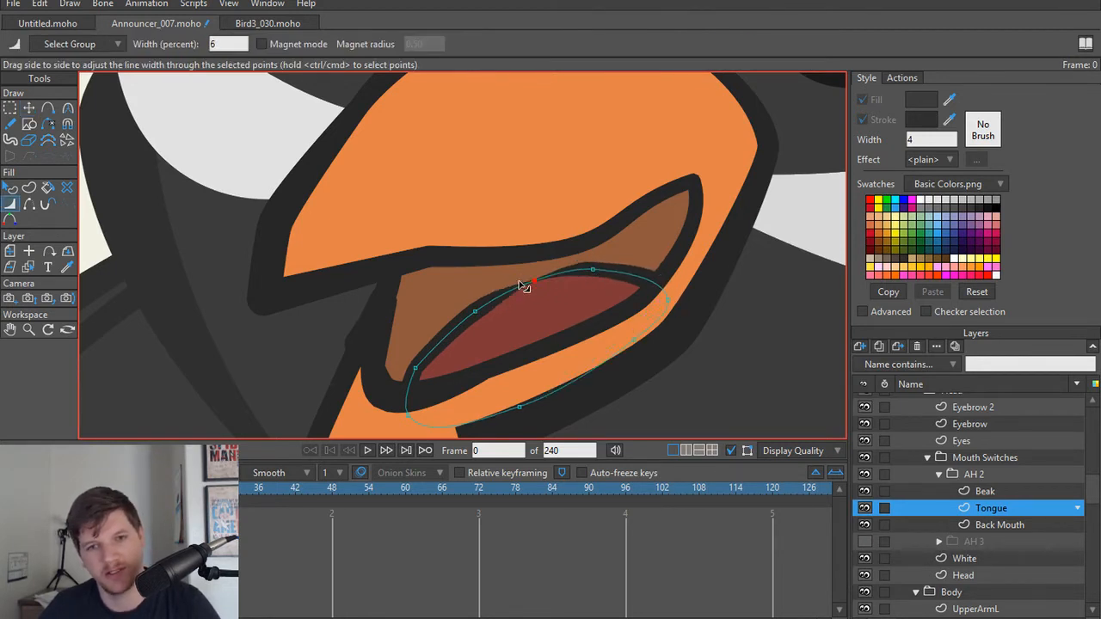
{"action": "left_click_drag", "start_coordinate": [518, 281], "coordinate": [477, 308]}
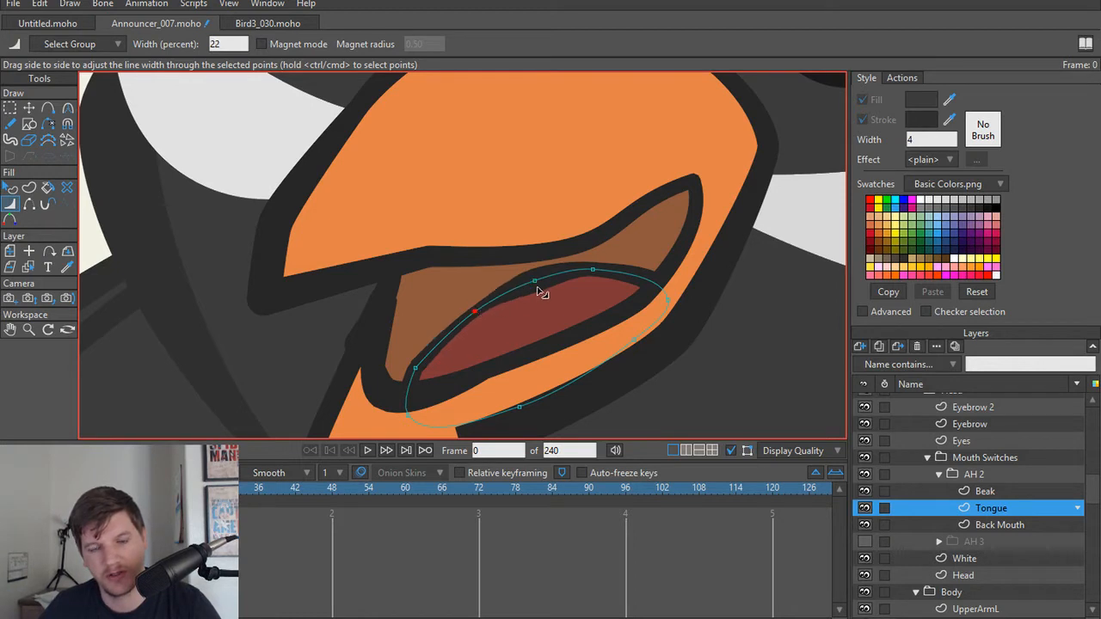
{"action": "mouse_move", "coordinate": [537, 293]}
{"action": "left_mouse_down"}
{"action": "mouse_move", "coordinate": [523, 294]}
{"action": "mouse_move", "coordinate": [535, 297]}
{"action": "left_mouse_up"}
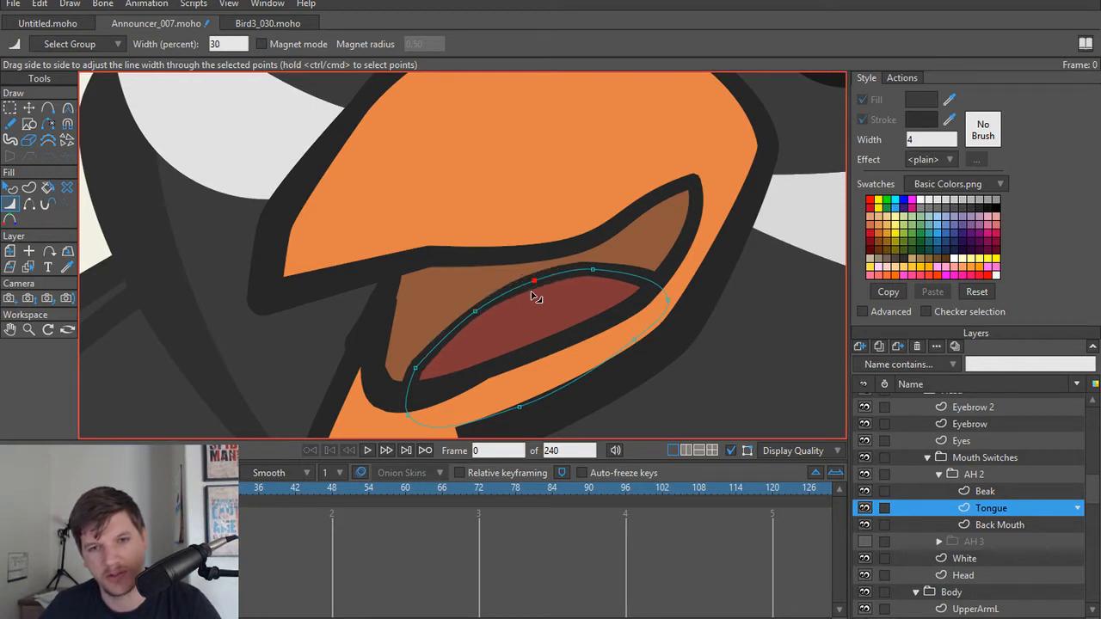
{"action": "left_click", "coordinate": [594, 279]}
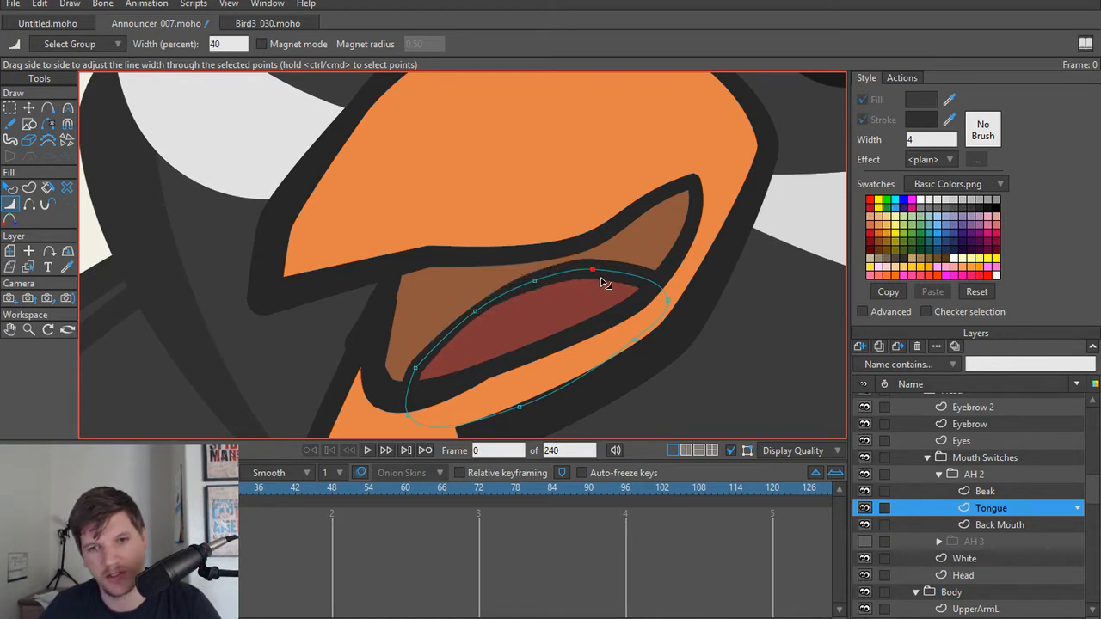
Step: Delete the middle point on the Tongue's upper edge to simplify its curve
{"action": "key", "text": "t"}
{"action": "left_click", "coordinate": [527, 304]}
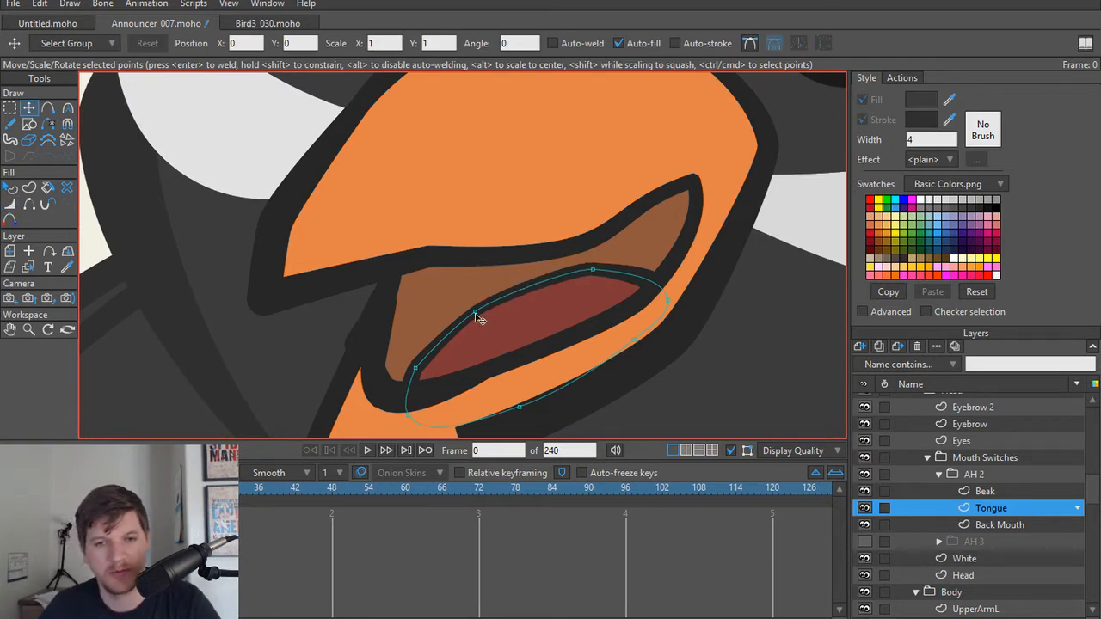
{"action": "key", "text": "e"}
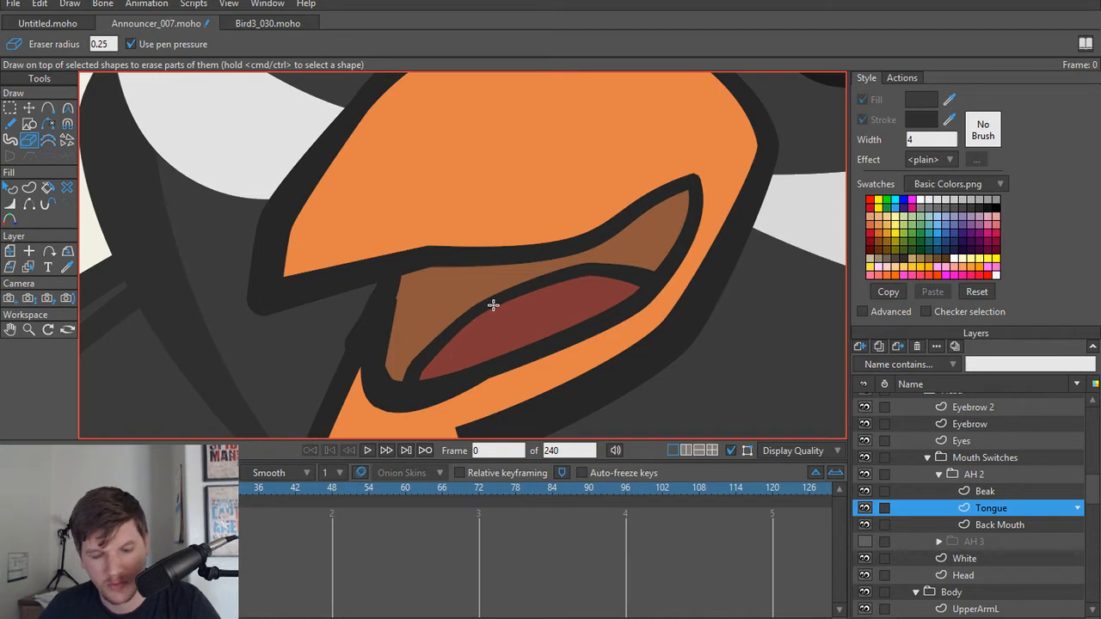
Step: Move the Back Mouth's front side point inward behind the Beak outline
{"action": "left_click", "coordinate": [1039, 492]}
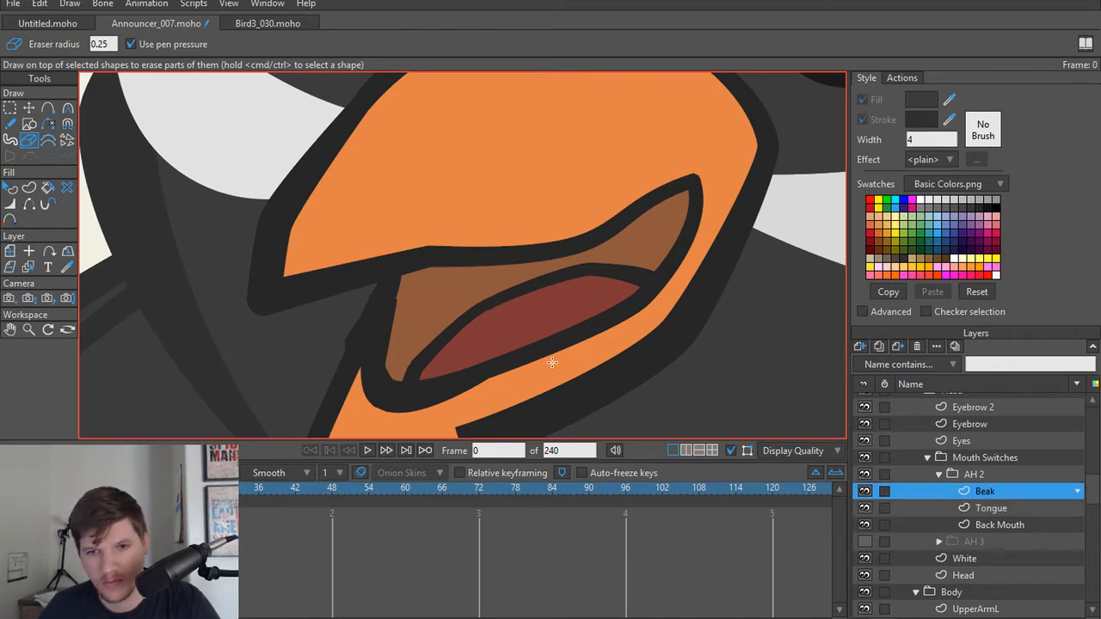
{"action": "left_click", "coordinate": [28, 108]}
{"action": "scroll", "coordinate": [443, 301], "scroll_direction": "up", "scroll_amount": 2}
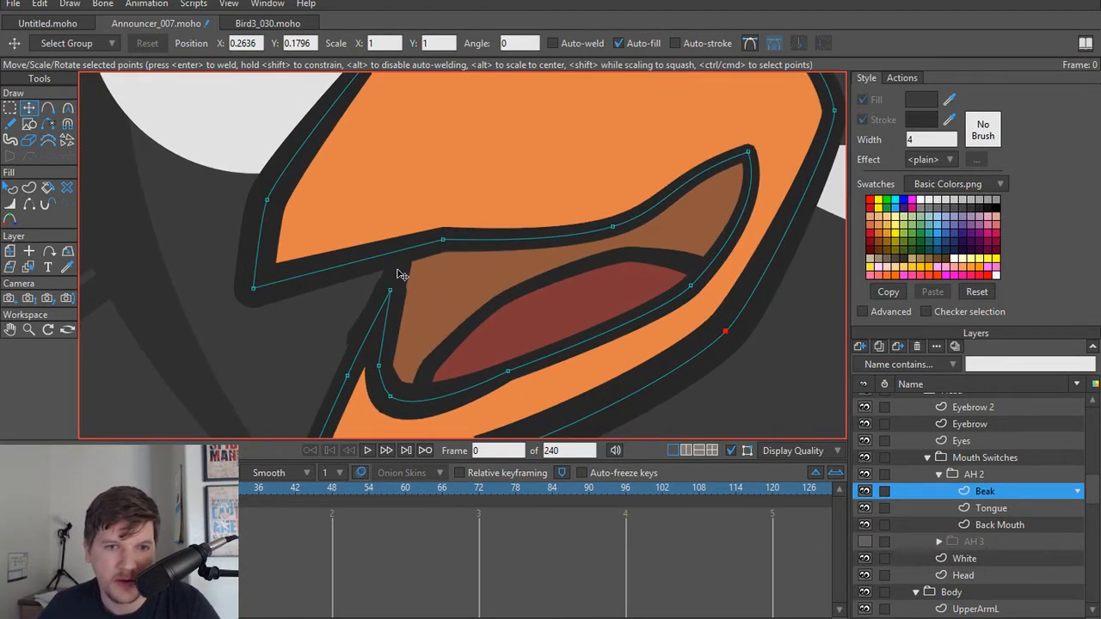
{"action": "right_click", "coordinate": [425, 285], "text": "alt"}
{"action": "mouse_move", "coordinate": [366, 344]}
{"action": "left_mouse_down"}
{"action": "mouse_move", "coordinate": [376, 346]}
{"action": "mouse_move", "coordinate": [381, 307]}
{"action": "mouse_move", "coordinate": [388, 337]}
{"action": "mouse_move", "coordinate": [368, 349]}
{"action": "mouse_move", "coordinate": [216, 266]}
{"action": "mouse_move", "coordinate": [290, 125]}
{"action": "mouse_move", "coordinate": [381, 300]}
{"action": "mouse_move", "coordinate": [391, 345]}
{"action": "mouse_move", "coordinate": [377, 346]}
{"action": "left_mouse_up"}
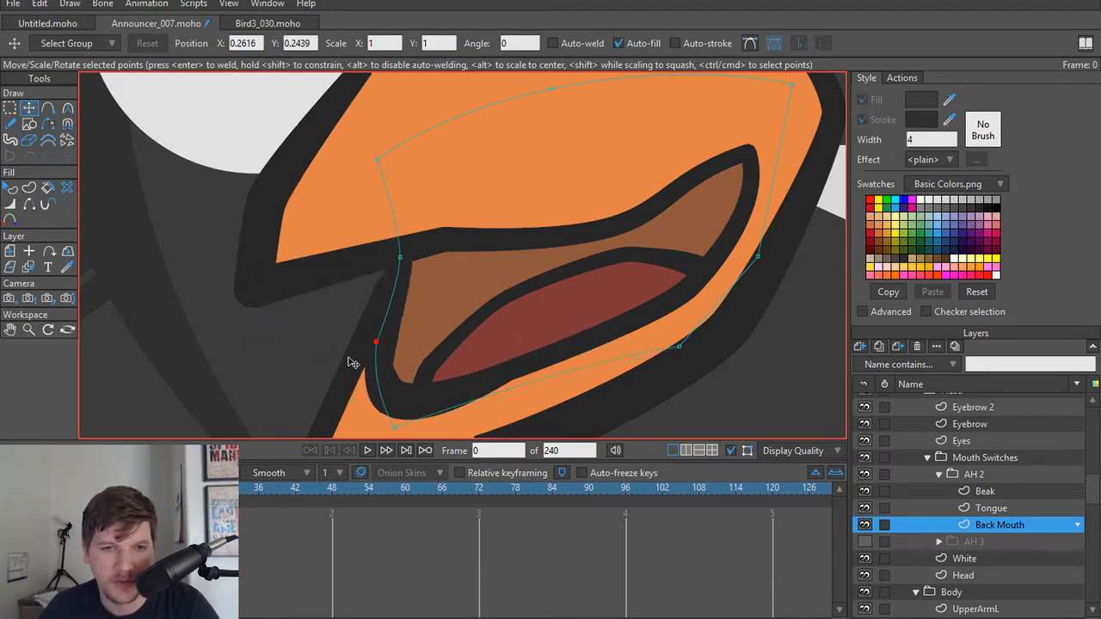
Step: Adjust the Beak outline at the lower jaw's upper inner tip, using about 20 percent line width
{"action": "right_click", "coordinate": [349, 358], "text": "alt"}
{"action": "scroll", "coordinate": [352, 353], "scroll_direction": "up", "scroll_amount": 2}
{"action": "left_click", "coordinate": [398, 281]}
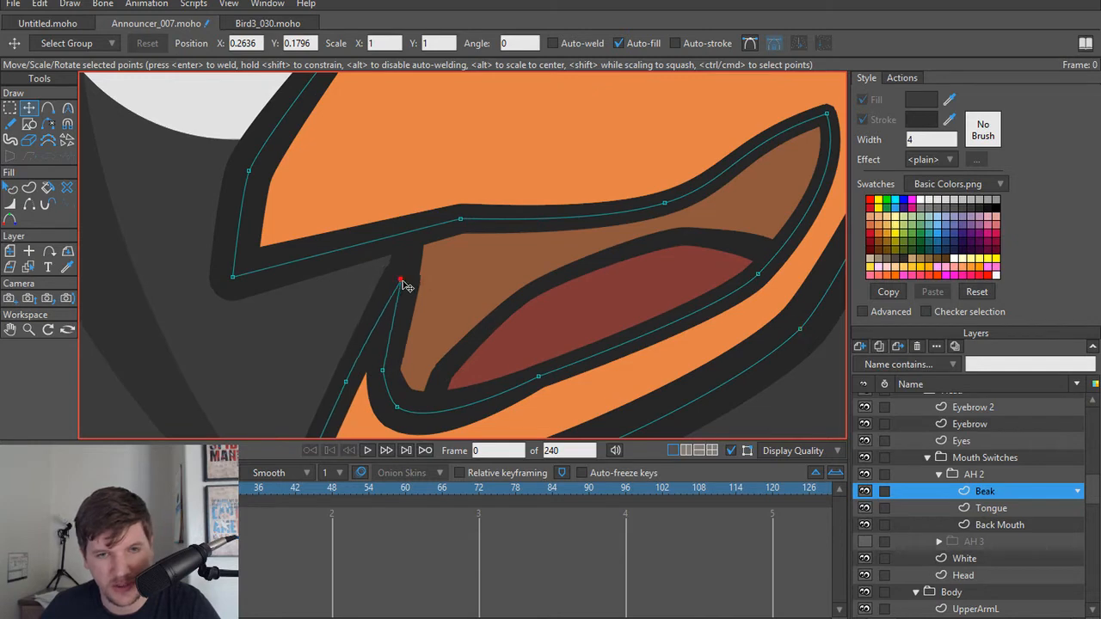
{"action": "key", "text": "w"}
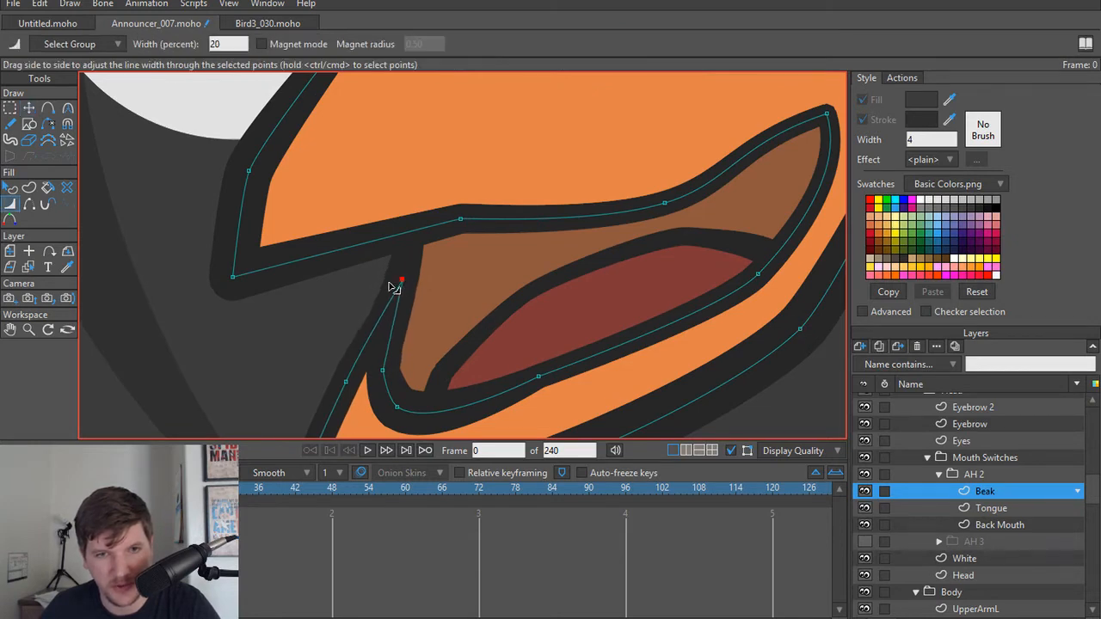
{"action": "key", "text": "t"}
Step: Raise the Beak point midway along the mouth's upper edge to straighten that curve slightly
{"action": "scroll", "coordinate": [478, 287], "scroll_direction": "down", "scroll_amount": 3}
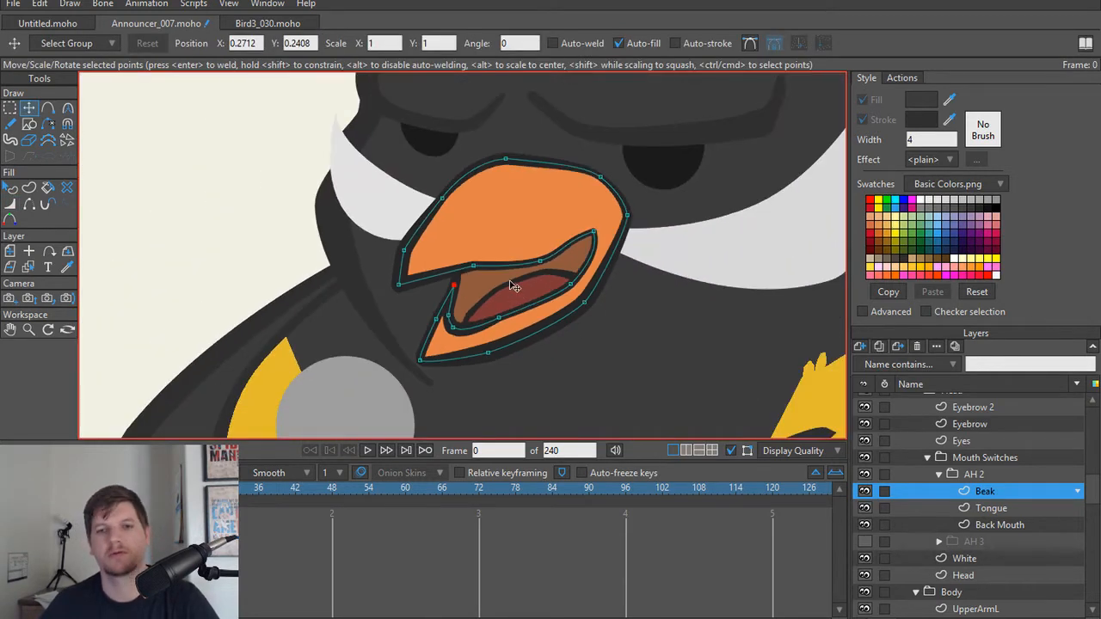
{"action": "scroll", "coordinate": [511, 286], "scroll_direction": "up", "scroll_amount": 3}
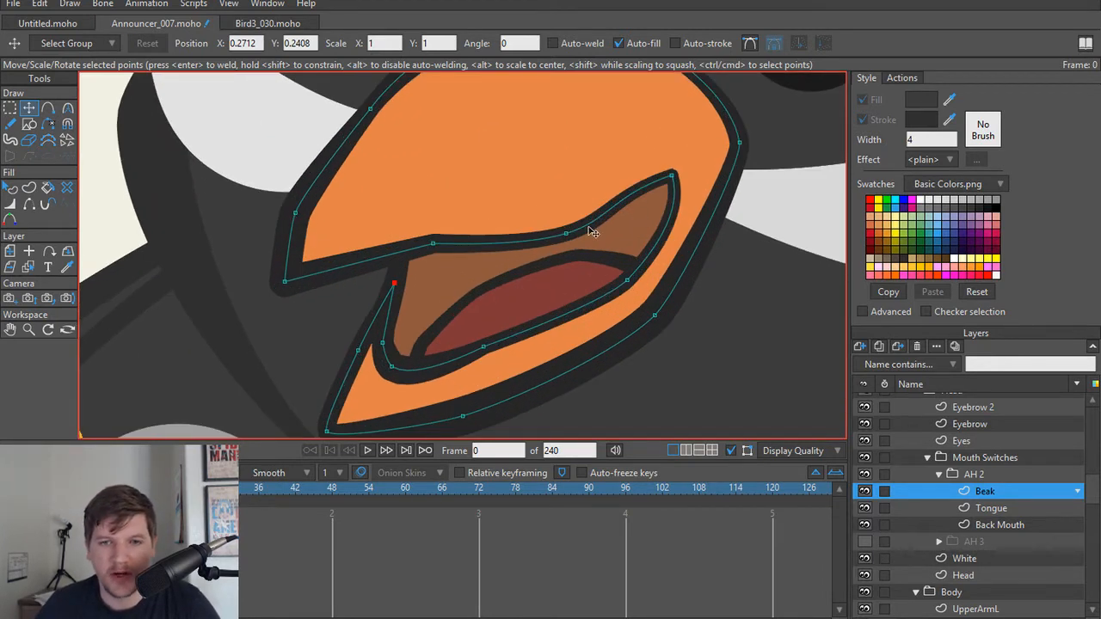
{"action": "left_click_drag", "start_coordinate": [565, 233], "coordinate": [565, 223]}
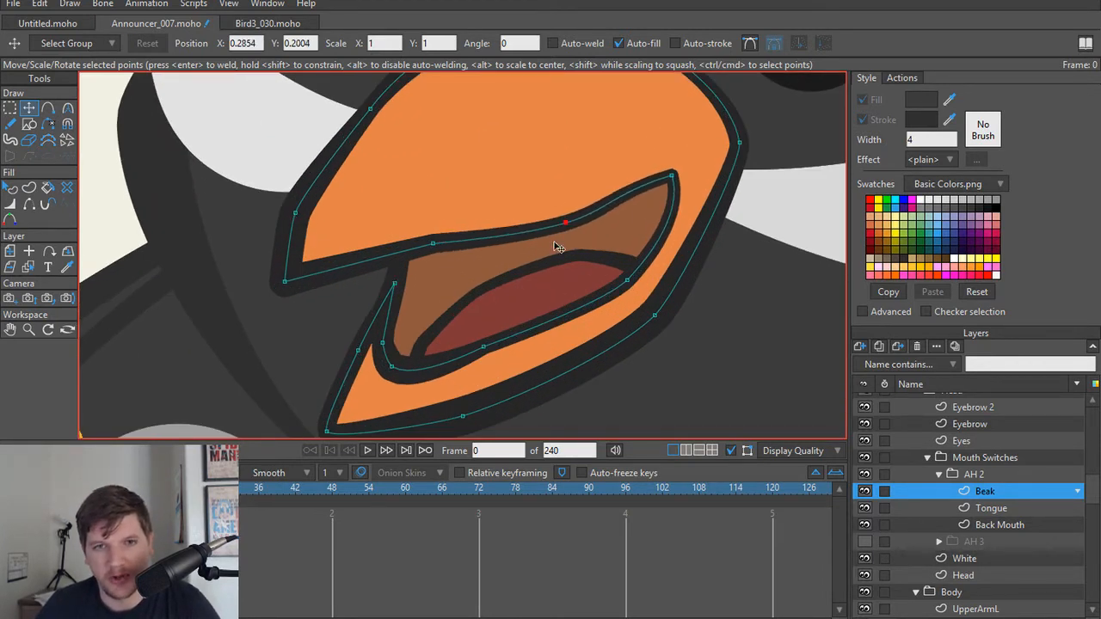
Step: Undo the last Beak point move and lower the upper curve handle of the mouth's inner corner to straighten its edge
{"action": "key", "text": "ctrl+z"}
{"action": "left_click", "coordinate": [672, 176]}
{"action": "key", "text": "c"}
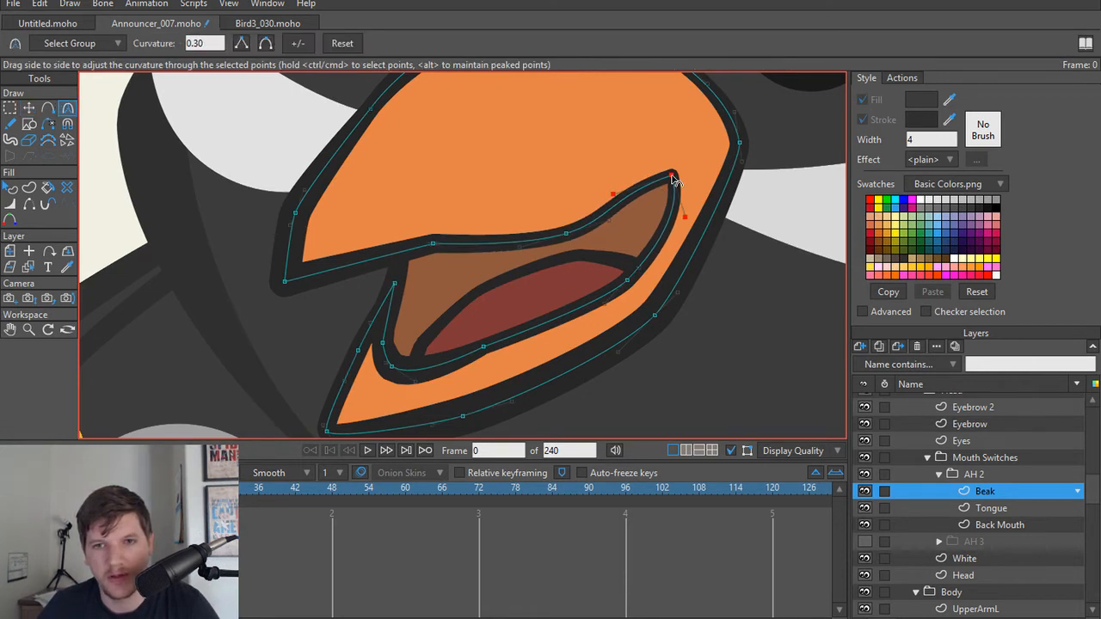
{"action": "left_click_drag", "start_coordinate": [616, 202], "coordinate": [625, 218]}
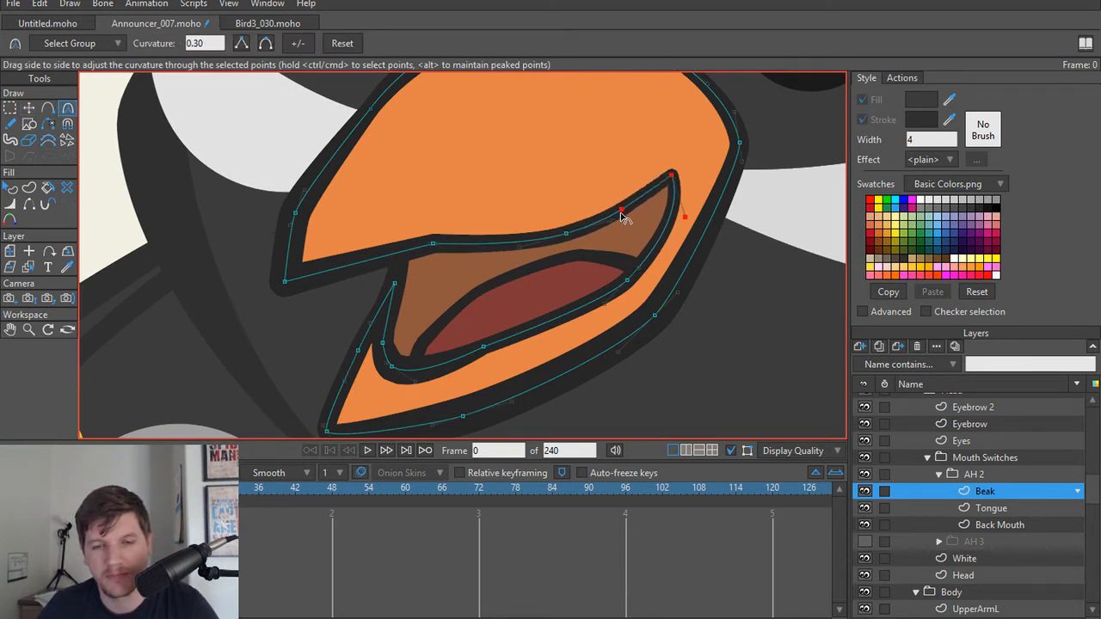
{"action": "scroll", "coordinate": [625, 218], "scroll_direction": "down", "scroll_amount": 5}
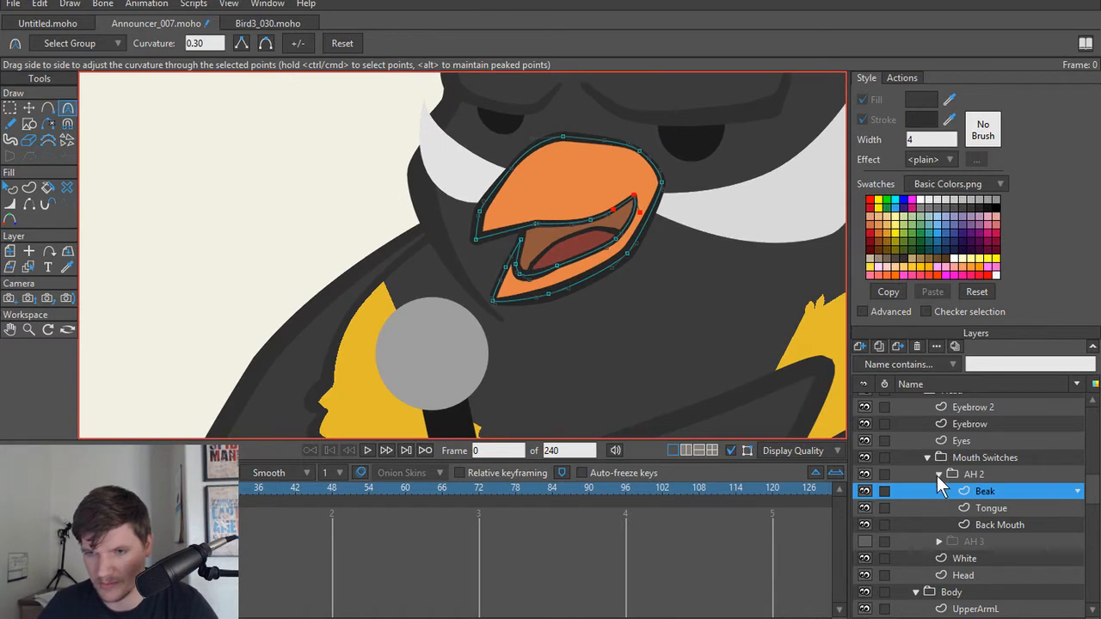
Step: Compare the AH 2 and AH 3 mouth shapes by alternating the visibility of the two groups
{"action": "left_click", "coordinate": [936, 475]}
{"action": "left_click", "coordinate": [866, 474]}
{"action": "left_click", "coordinate": [867, 492]}
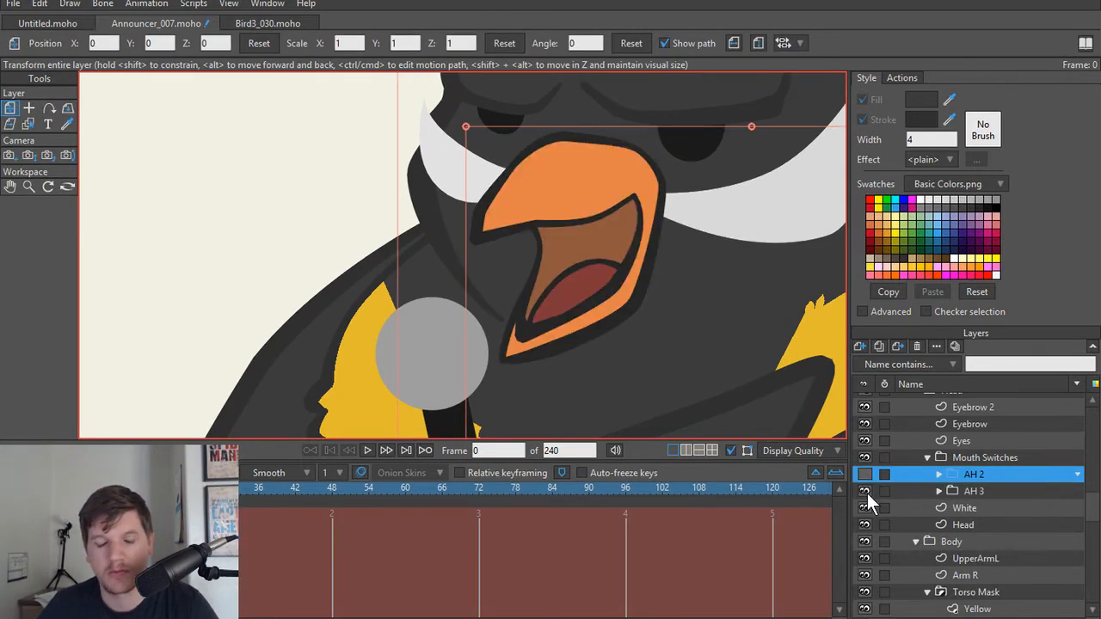
{"action": "left_click", "coordinate": [865, 492]}
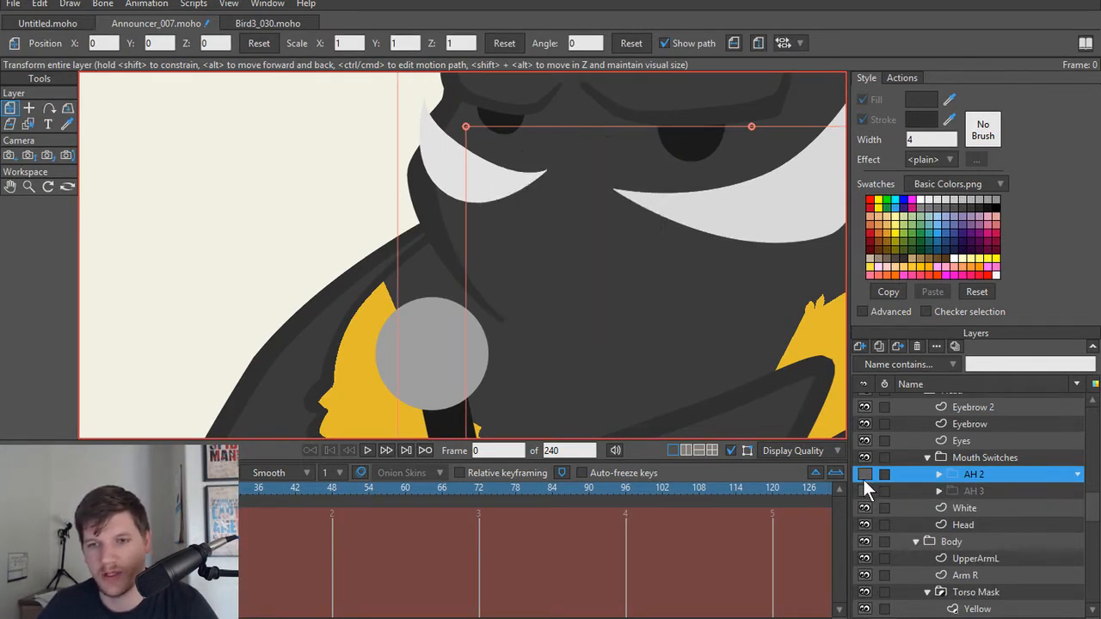
{"action": "left_click", "coordinate": [864, 475]}
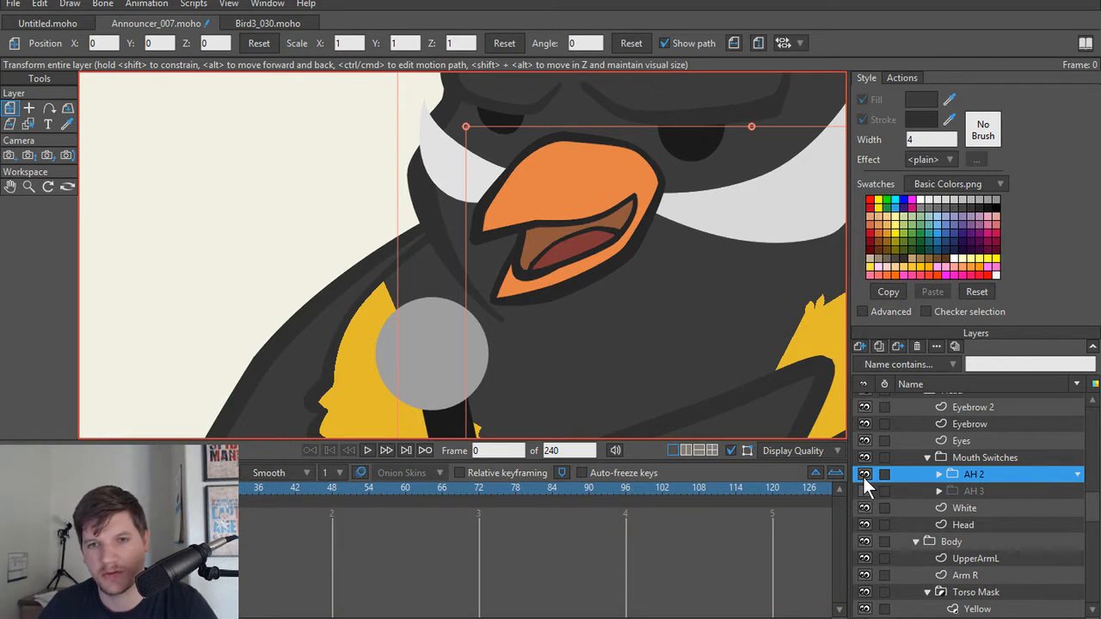
{"action": "scroll", "coordinate": [610, 272], "scroll_direction": "down", "scroll_amount": 4}
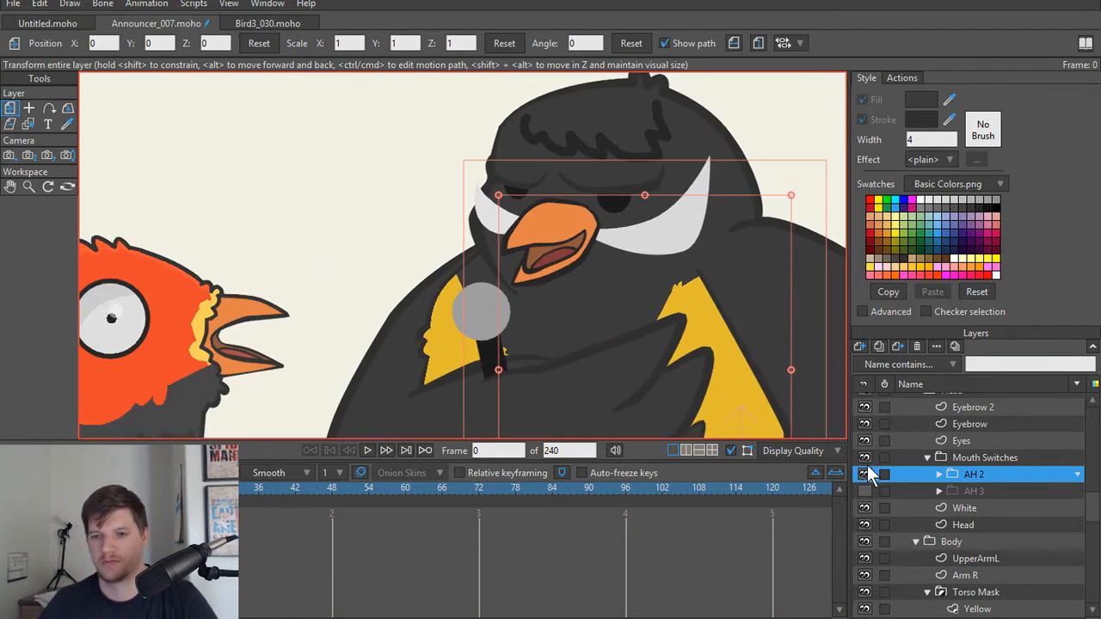
{"action": "left_click", "coordinate": [864, 474]}
{"action": "left_click", "coordinate": [865, 491]}
{"action": "left_click", "coordinate": [864, 491]}
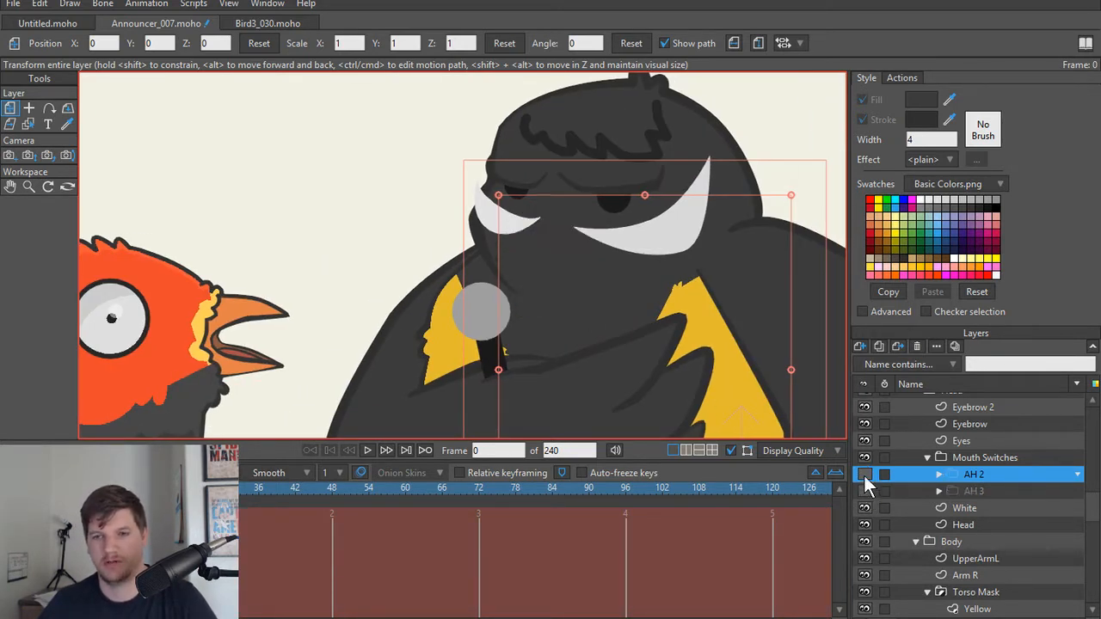
{"action": "left_click", "coordinate": [863, 476]}
{"action": "left_click", "coordinate": [864, 475]}
{"action": "left_click", "coordinate": [864, 491]}
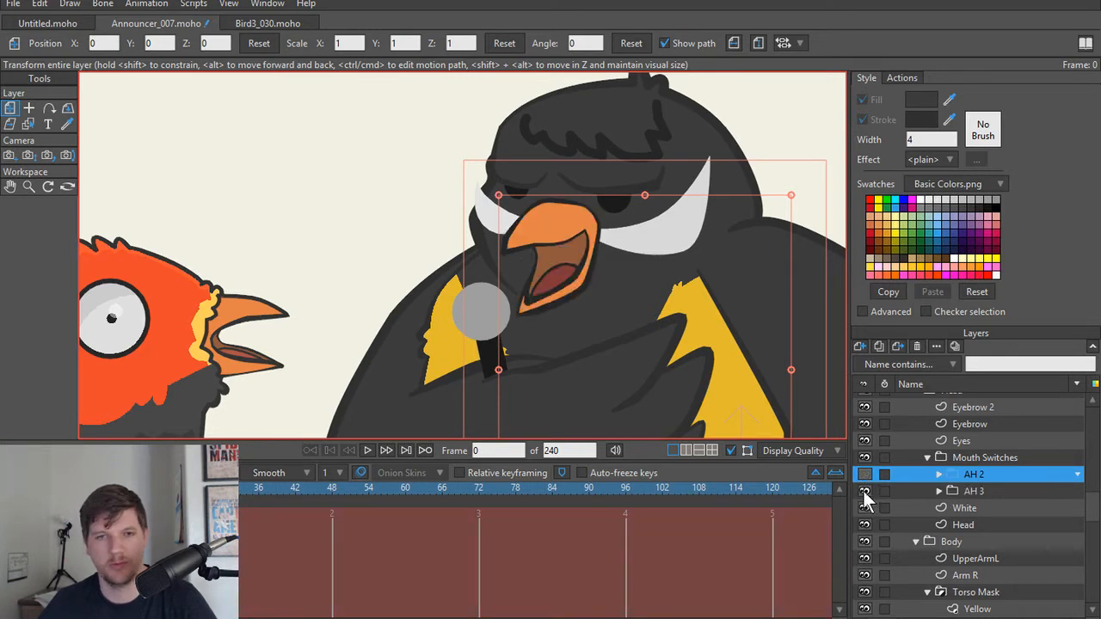
{"action": "left_click", "coordinate": [864, 491]}
{"action": "left_click", "coordinate": [863, 475]}
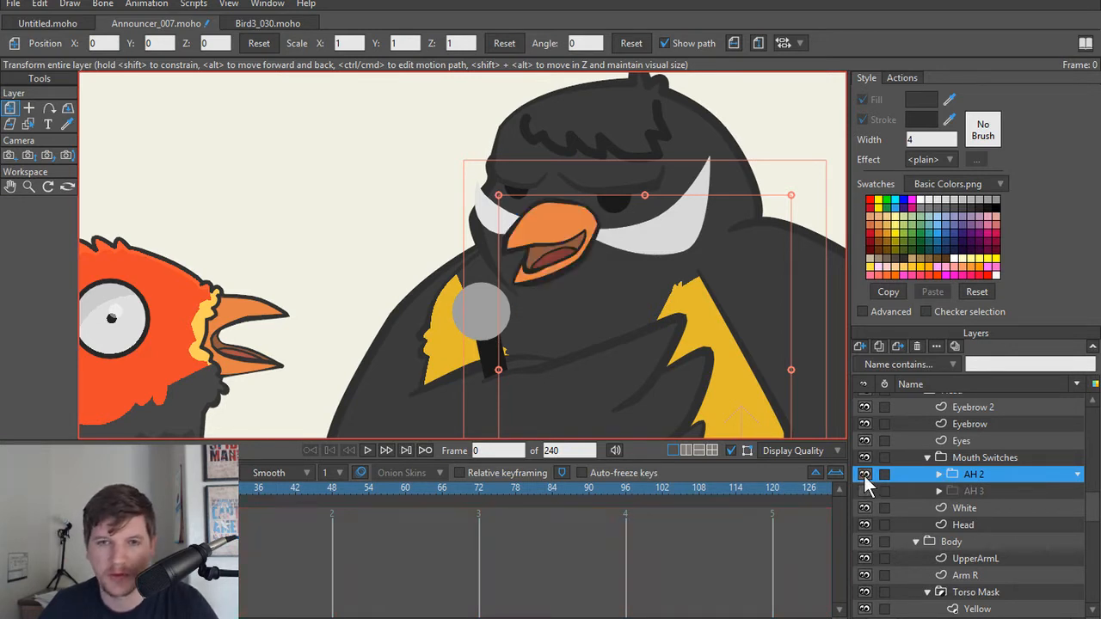
{"action": "left_click", "coordinate": [864, 476]}
{"action": "left_click", "coordinate": [866, 490]}
{"action": "left_click", "coordinate": [864, 491]}
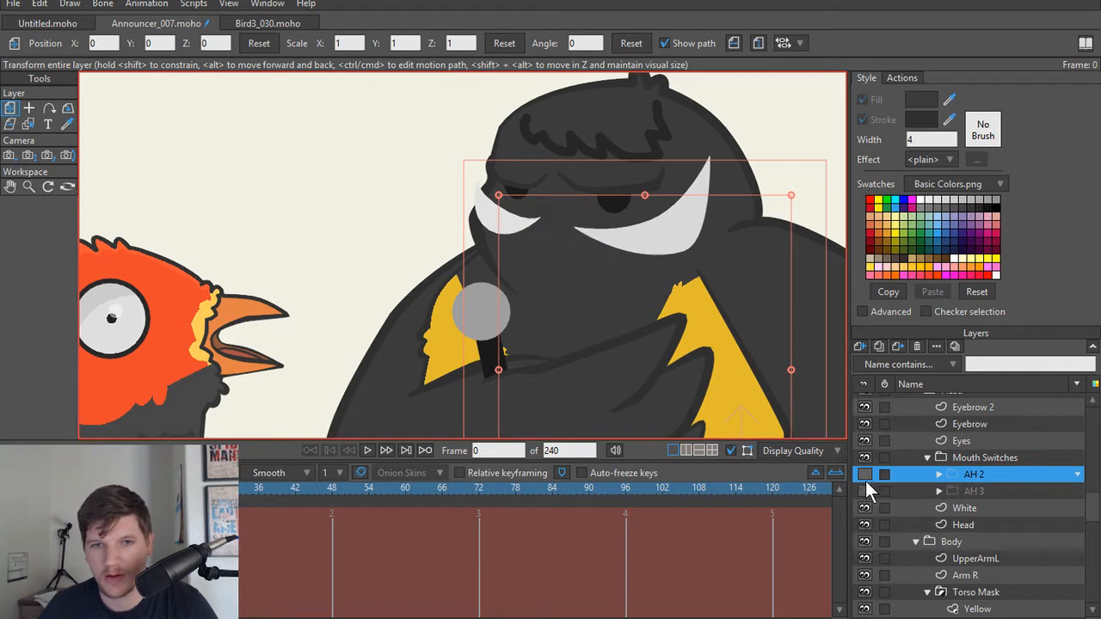
{"action": "left_click", "coordinate": [863, 475]}
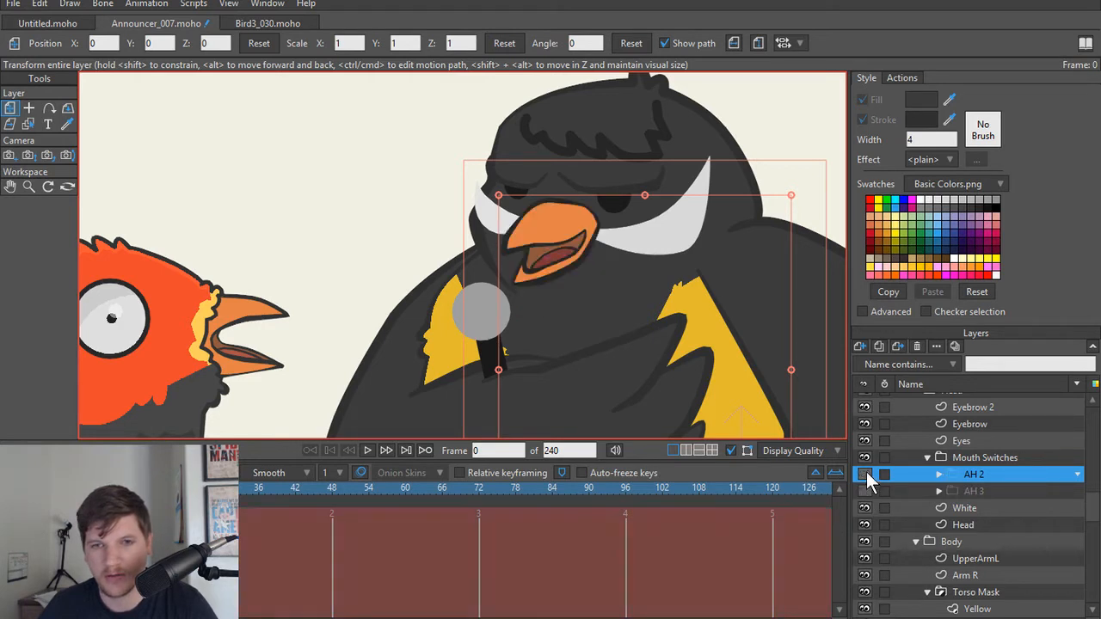
{"action": "left_click", "coordinate": [867, 492]}
{"action": "left_click", "coordinate": [867, 492]}
{"action": "left_click", "coordinate": [865, 475]}
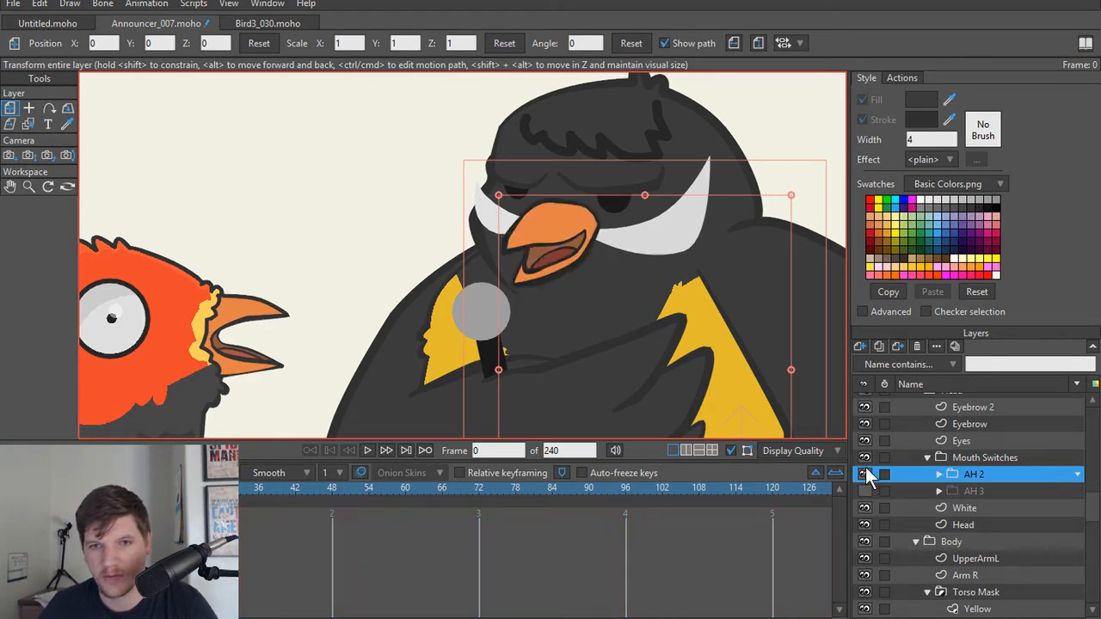
Step: Thin the Beak outline along the lower jaw's underside and set its rear point to about 58 percent line width
{"action": "scroll", "coordinate": [543, 312], "scroll_direction": "up", "scroll_amount": 6}
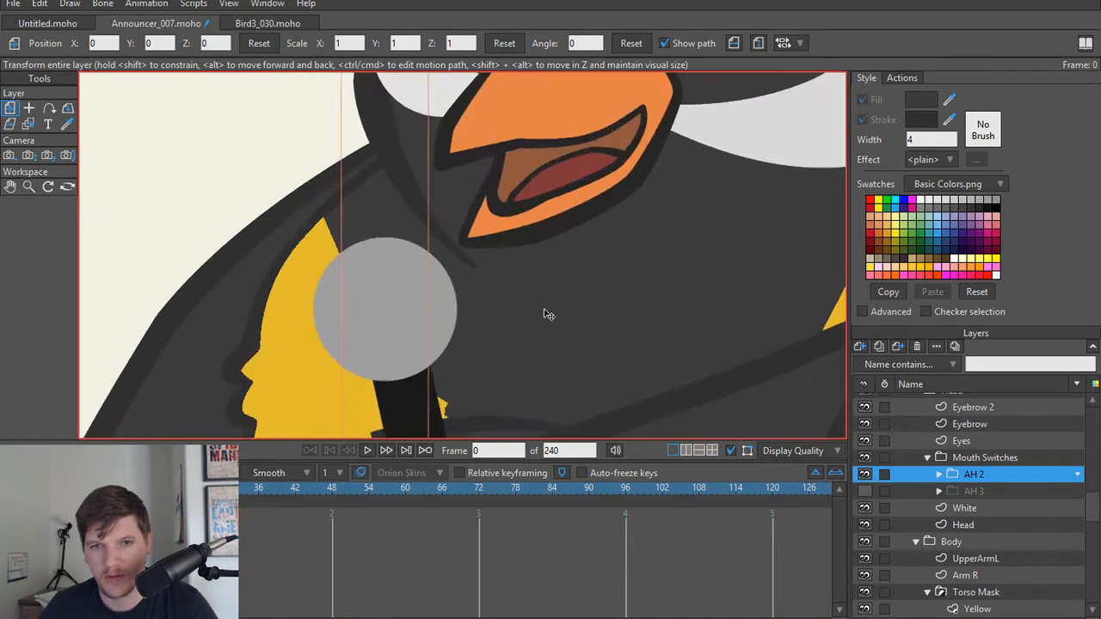
{"action": "left_click", "coordinate": [543, 260], "text": "ctrl+alt"}
{"action": "key", "text": "w"}
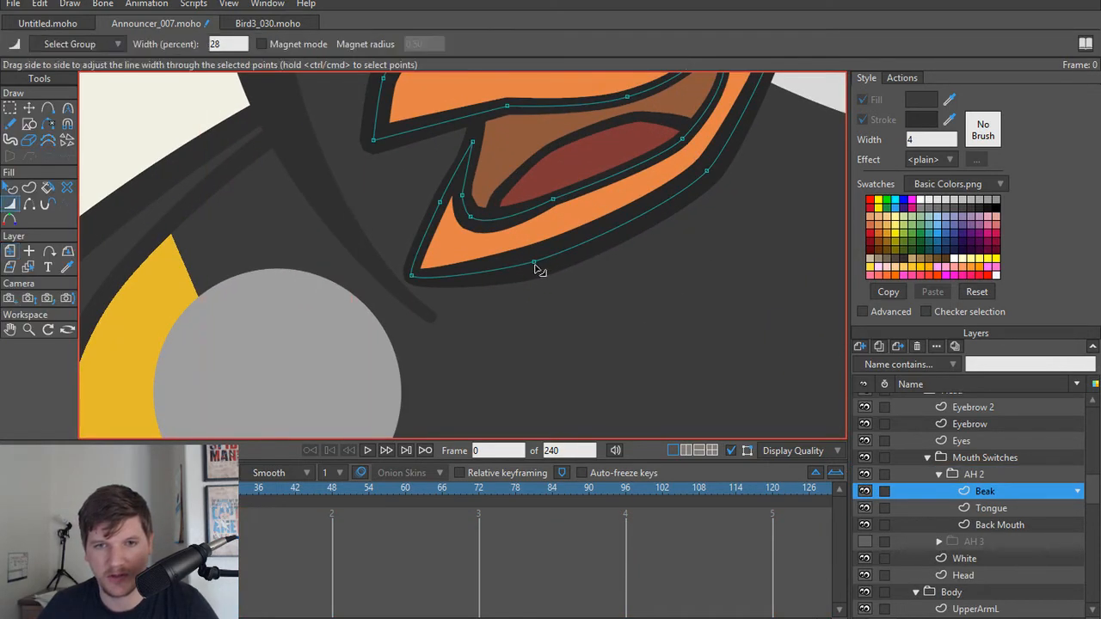
{"action": "mouse_move", "coordinate": [536, 263]}
{"action": "left_mouse_down"}
{"action": "mouse_move", "coordinate": [508, 267]}
{"action": "mouse_move", "coordinate": [519, 267]}
{"action": "left_mouse_up"}
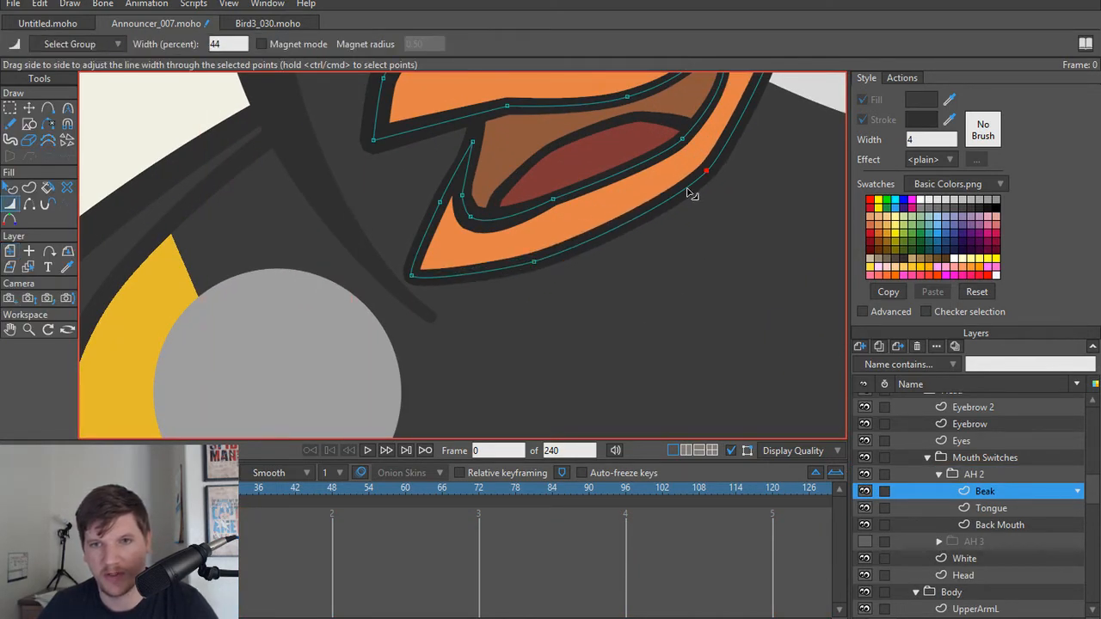
{"action": "scroll", "coordinate": [705, 202], "scroll_direction": "down", "scroll_amount": 5}
{"action": "left_click_drag", "start_coordinate": [719, 205], "coordinate": [732, 209]}
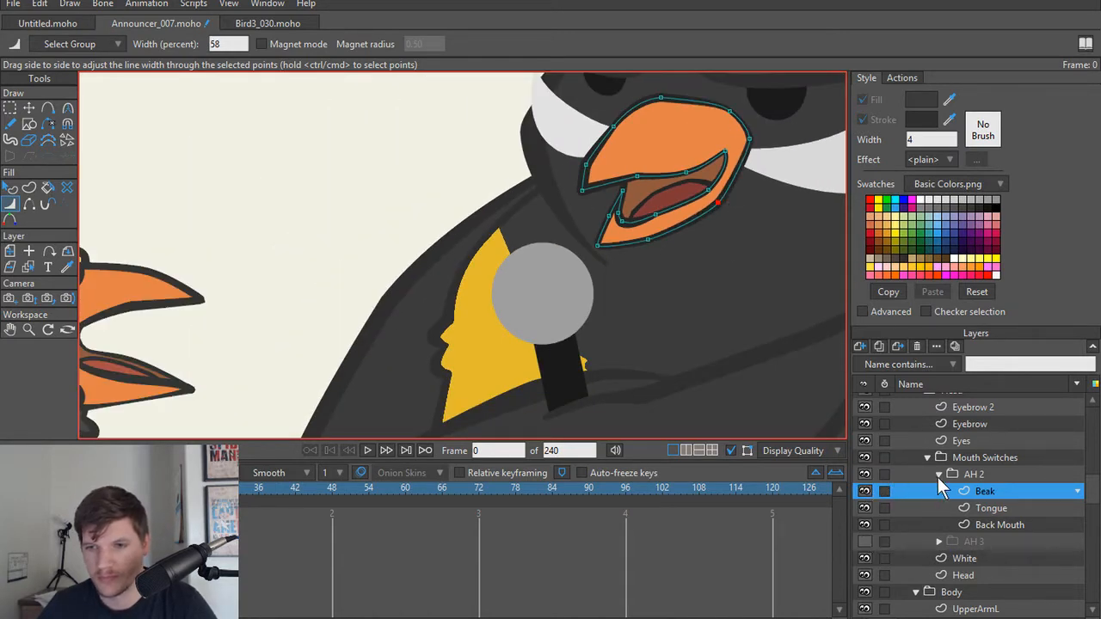
Step: Check the adjusted AH 2 beak outline against AH 3 by swapping their visibility, ending with AH 2 shown
{"action": "left_click", "coordinate": [939, 476]}
{"action": "left_click", "coordinate": [866, 474]}
{"action": "left_click", "coordinate": [867, 491]}
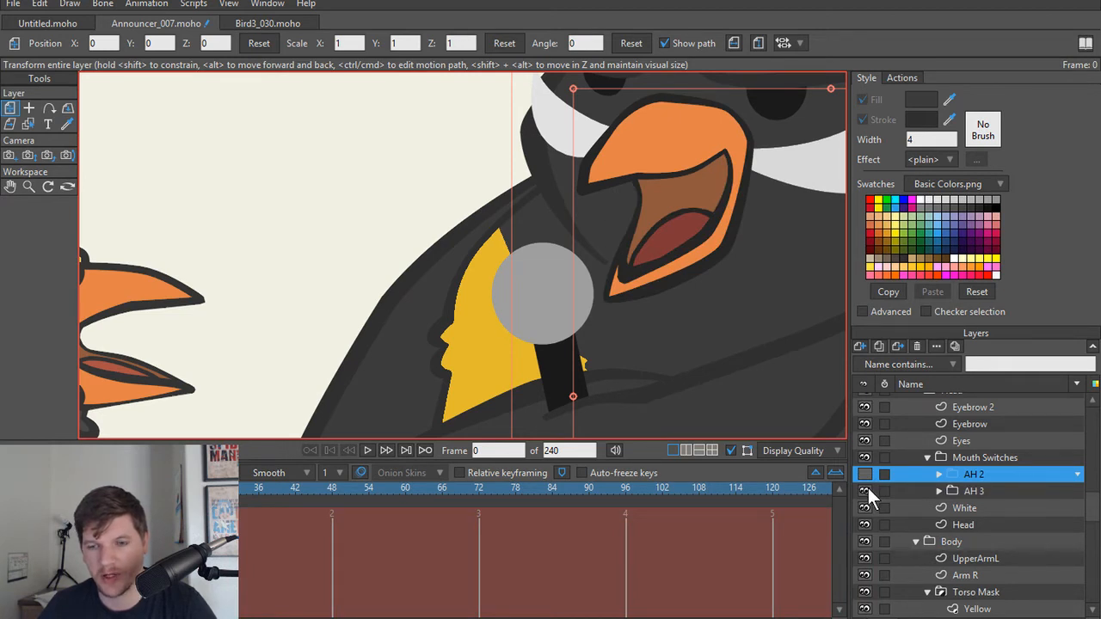
{"action": "left_click", "coordinate": [866, 489]}
{"action": "left_click", "coordinate": [866, 475]}
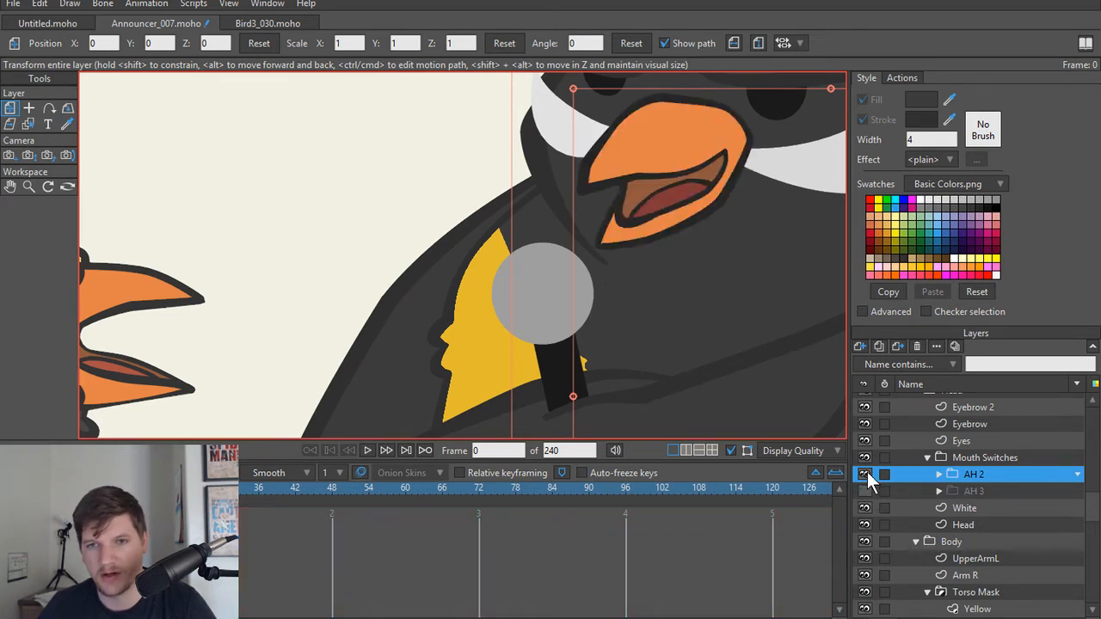
Step: Delete the middle Beak point on the mouth's lower edge, below the tongue, to simplify the curve
{"action": "scroll", "coordinate": [593, 169], "scroll_direction": "up", "scroll_amount": 3}
{"action": "scroll", "coordinate": [569, 291], "scroll_direction": "up", "scroll_amount": 2}
{"action": "right_click", "coordinate": [567, 272], "text": "alt"}
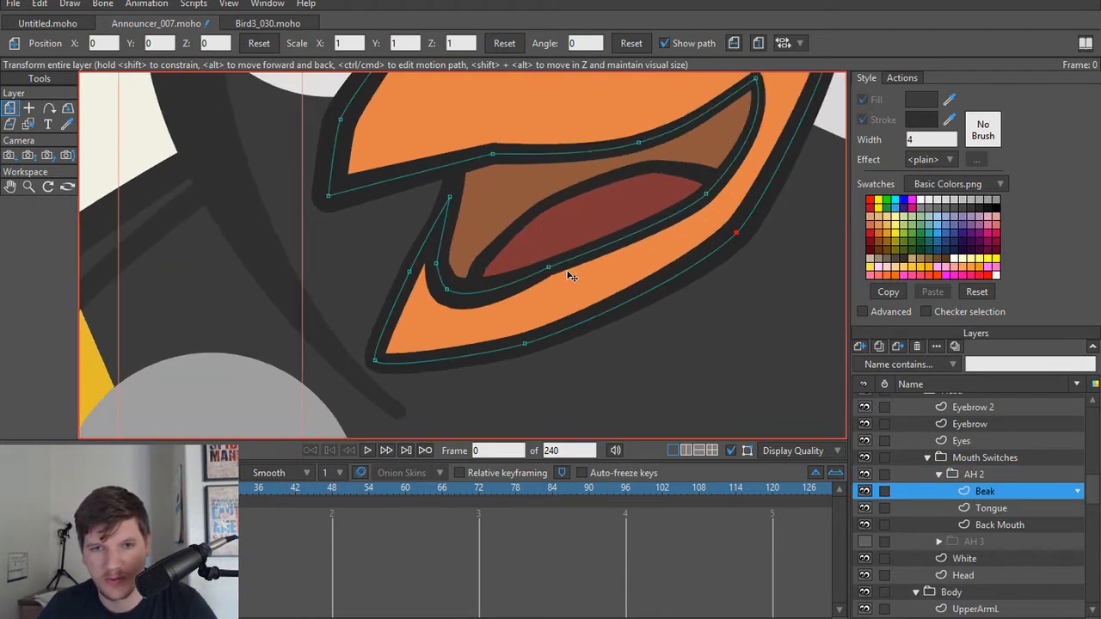
{"action": "scroll", "coordinate": [572, 276], "scroll_direction": "up", "scroll_amount": 2}
{"action": "key", "text": "t"}
{"action": "left_click", "coordinate": [529, 264]}
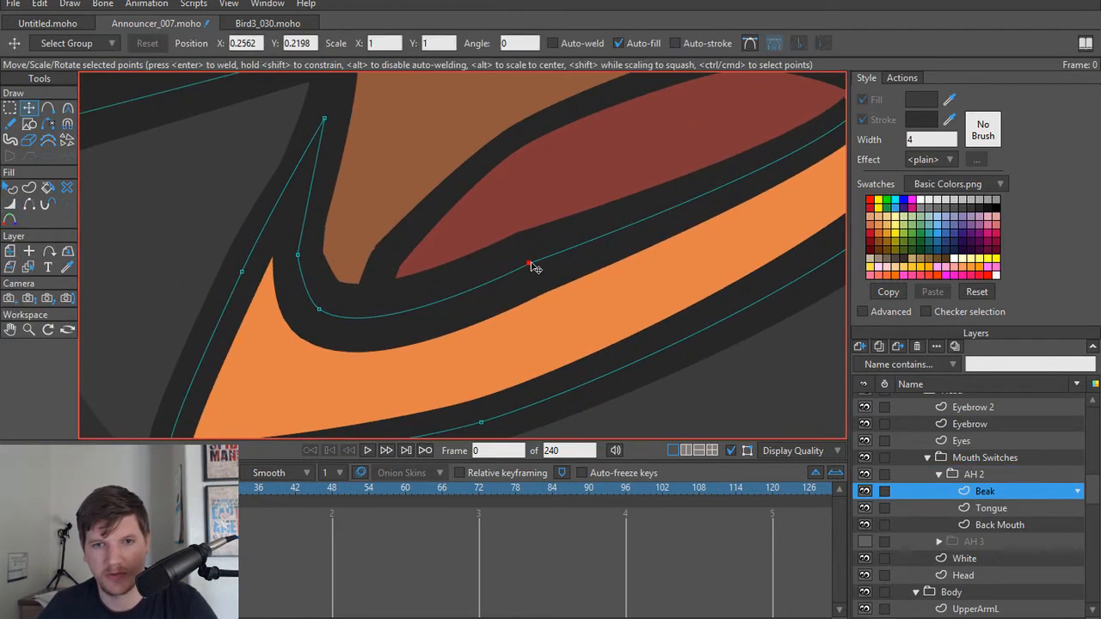
{"action": "scroll", "coordinate": [555, 254], "scroll_direction": "down", "scroll_amount": 4}
{"action": "key", "text": "Delete"}
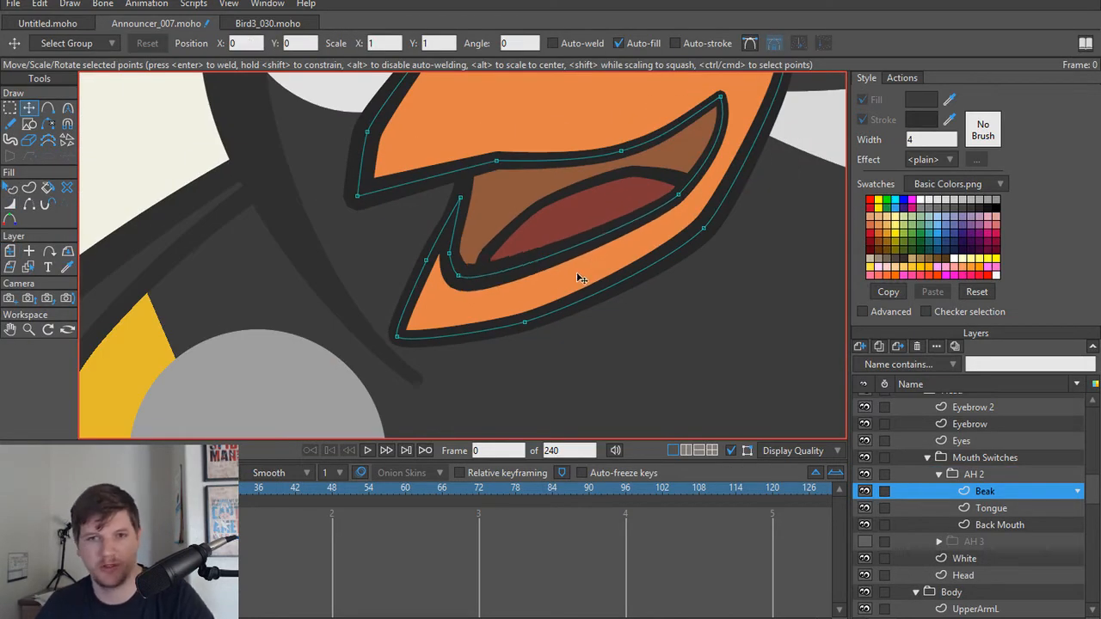
{"action": "scroll", "coordinate": [559, 275], "scroll_direction": "down", "scroll_amount": 5}
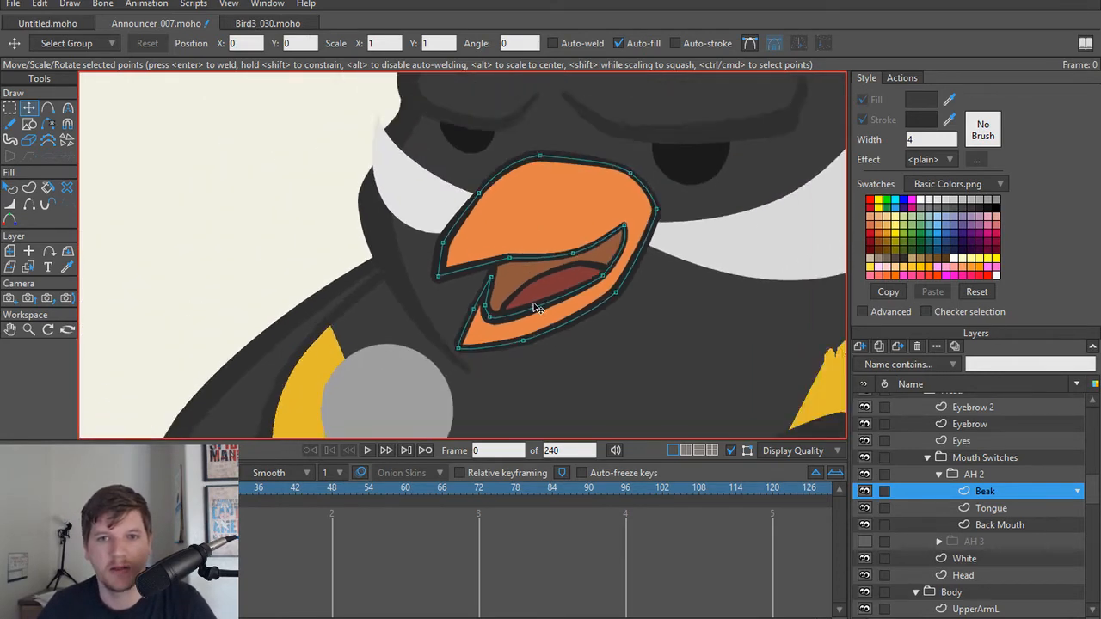
{"action": "scroll", "coordinate": [559, 291], "scroll_direction": "down", "scroll_amount": 6}
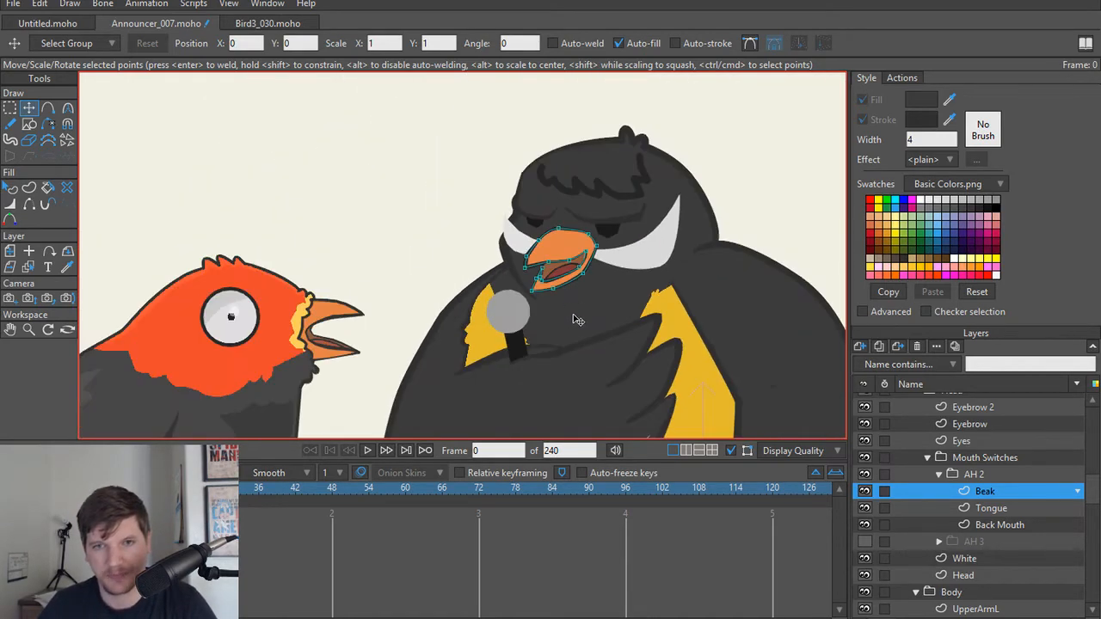
{"action": "scroll", "coordinate": [559, 316], "scroll_direction": "up", "scroll_amount": 1}
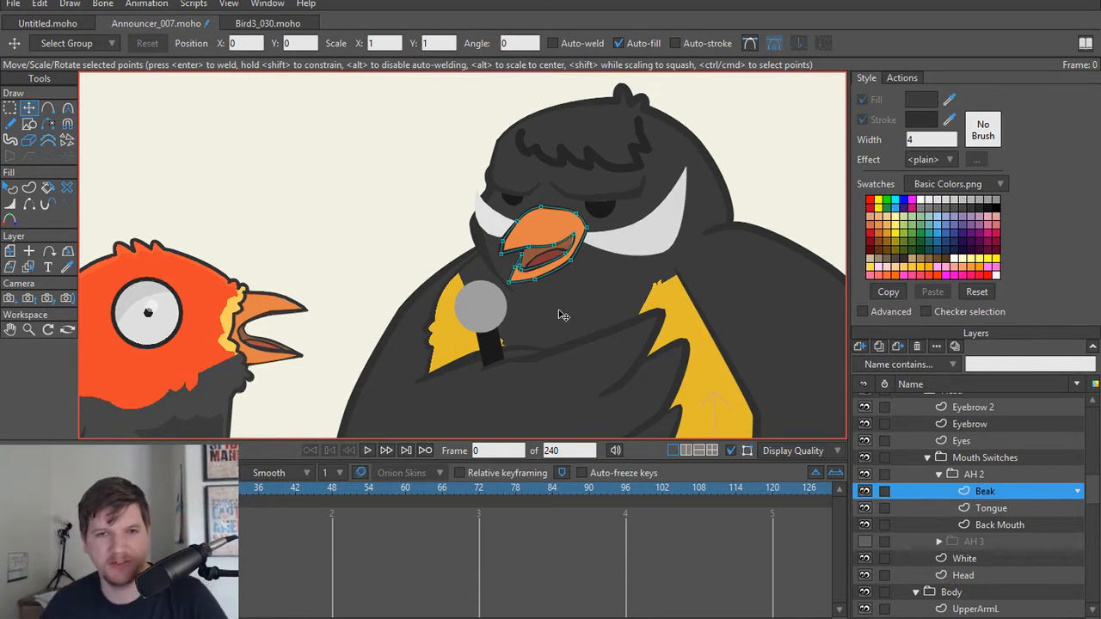
{"action": "scroll", "coordinate": [558, 316], "scroll_direction": "down", "scroll_amount": 5}
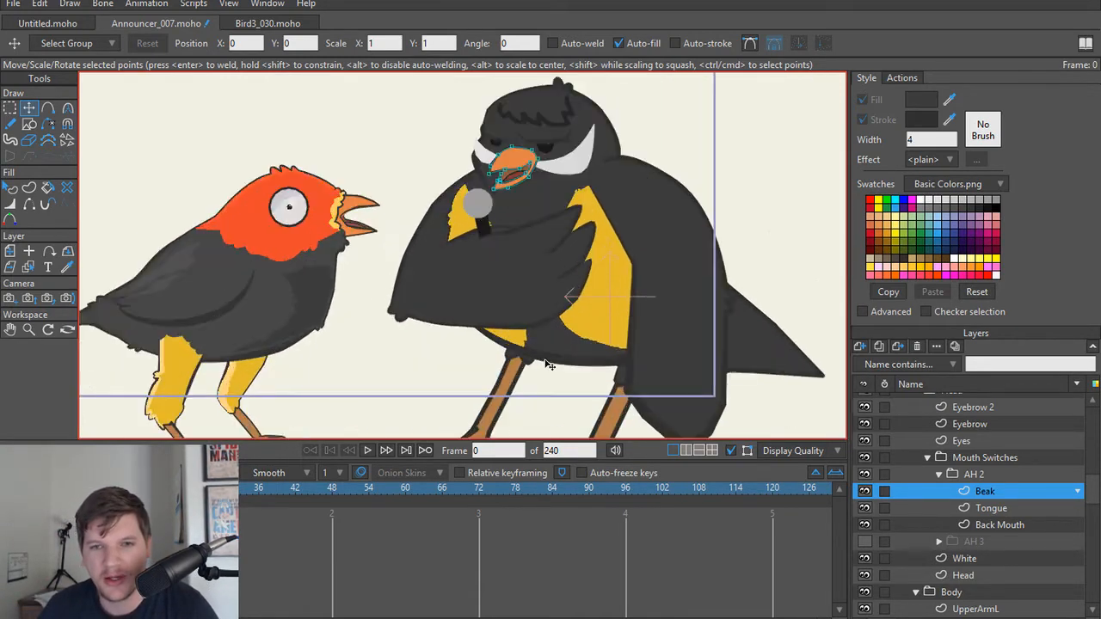
{"action": "scroll", "coordinate": [555, 292], "scroll_direction": "up", "scroll_amount": 5}
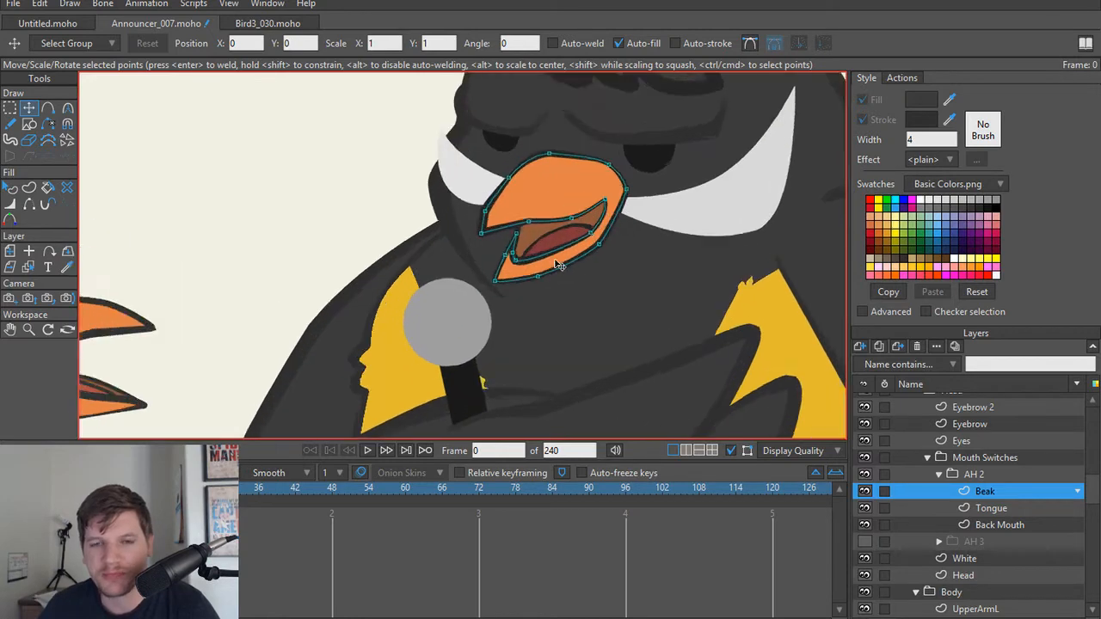
Step: Adjust the curve handles of the Beak point just above the upper beak's tip, using a curvature of about 0.25
{"action": "scroll", "coordinate": [558, 265], "scroll_direction": "up", "scroll_amount": 5}
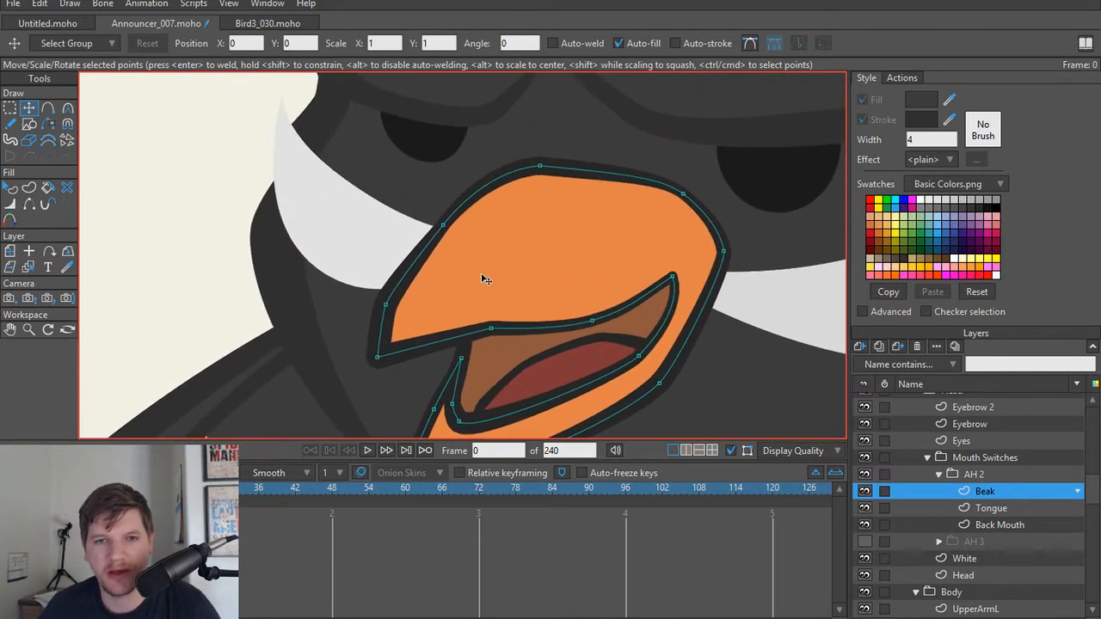
{"action": "scroll", "coordinate": [447, 249], "scroll_direction": "down", "scroll_amount": 2}
{"action": "scroll", "coordinate": [426, 293], "scroll_direction": "up", "scroll_amount": 3}
{"action": "left_click", "coordinate": [397, 281]}
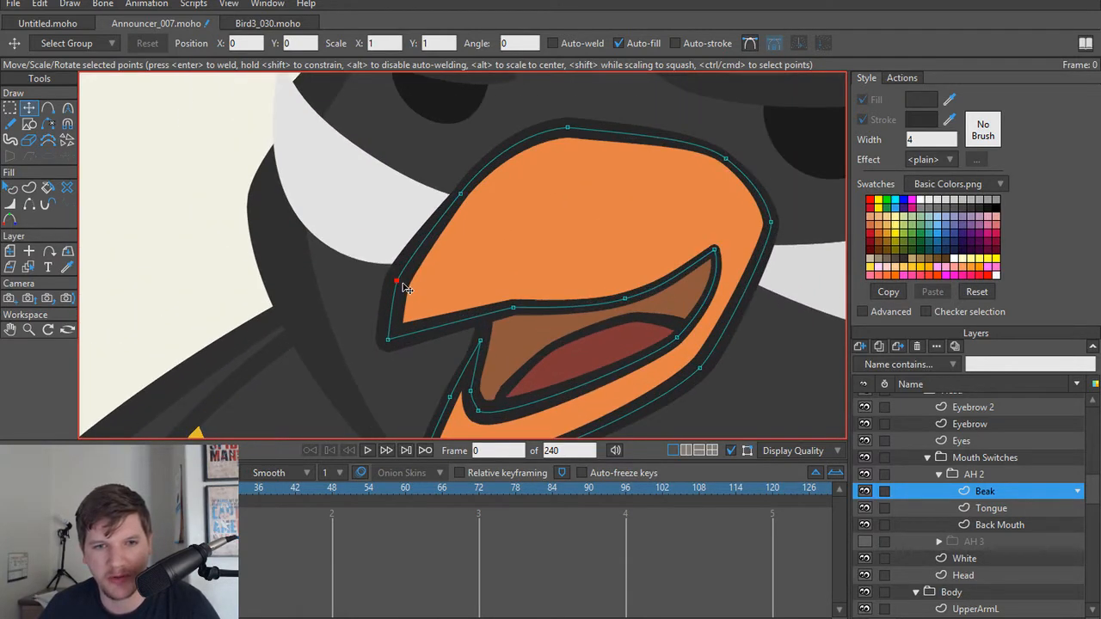
{"action": "key", "text": "ctrl+a"}
{"action": "key", "text": "c"}
{"action": "key", "text": "g"}
{"action": "left_click", "coordinate": [420, 286]}
{"action": "left_click", "coordinate": [398, 282]}
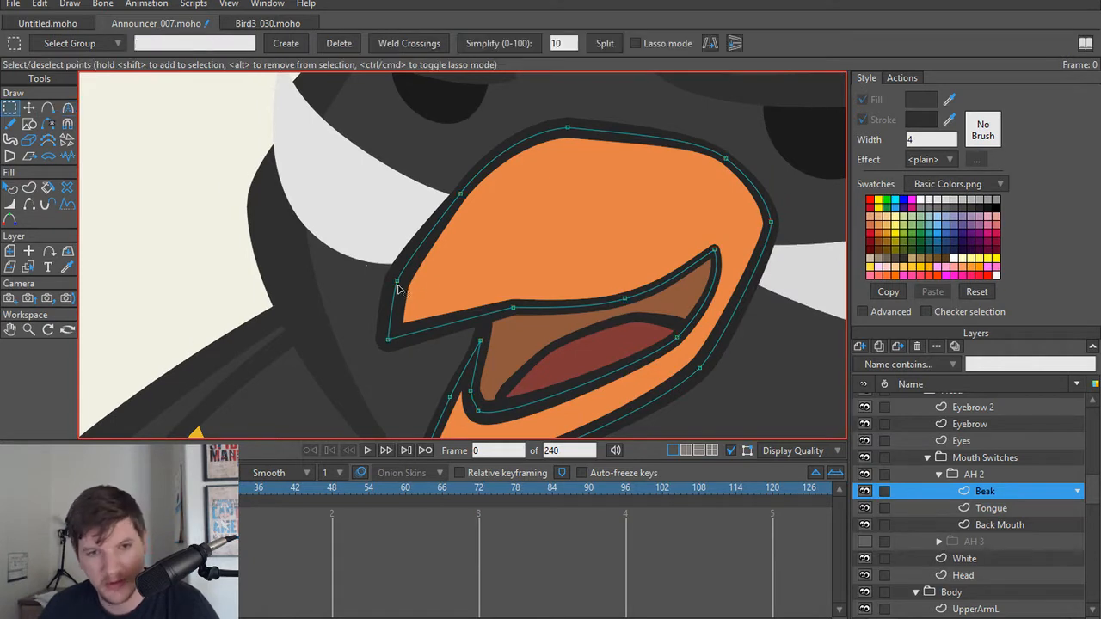
{"action": "key", "text": "t"}
{"action": "key", "text": "c"}
{"action": "left_click_drag", "start_coordinate": [398, 284], "coordinate": [449, 264]}
{"action": "scroll", "coordinate": [452, 263], "scroll_direction": "down", "scroll_amount": 2}
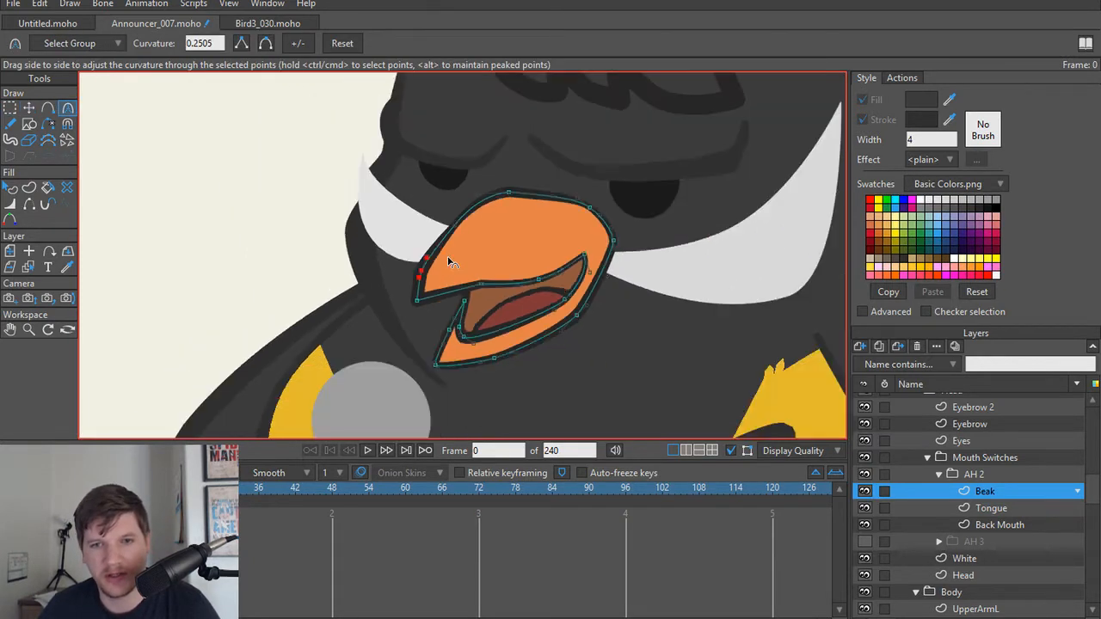
{"action": "left_click_drag", "start_coordinate": [543, 251], "coordinate": [583, 262]}
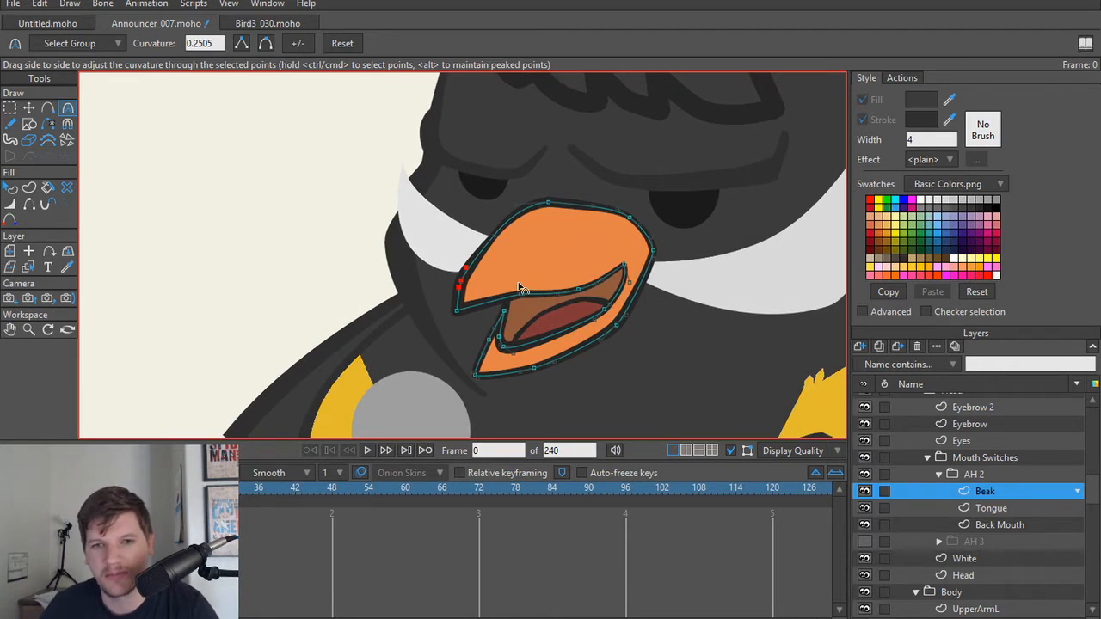
Step: Collapse the AH 2 group and consult the mouth switch list in Notepad before returning to Moho
{"action": "left_click", "coordinate": [938, 475]}
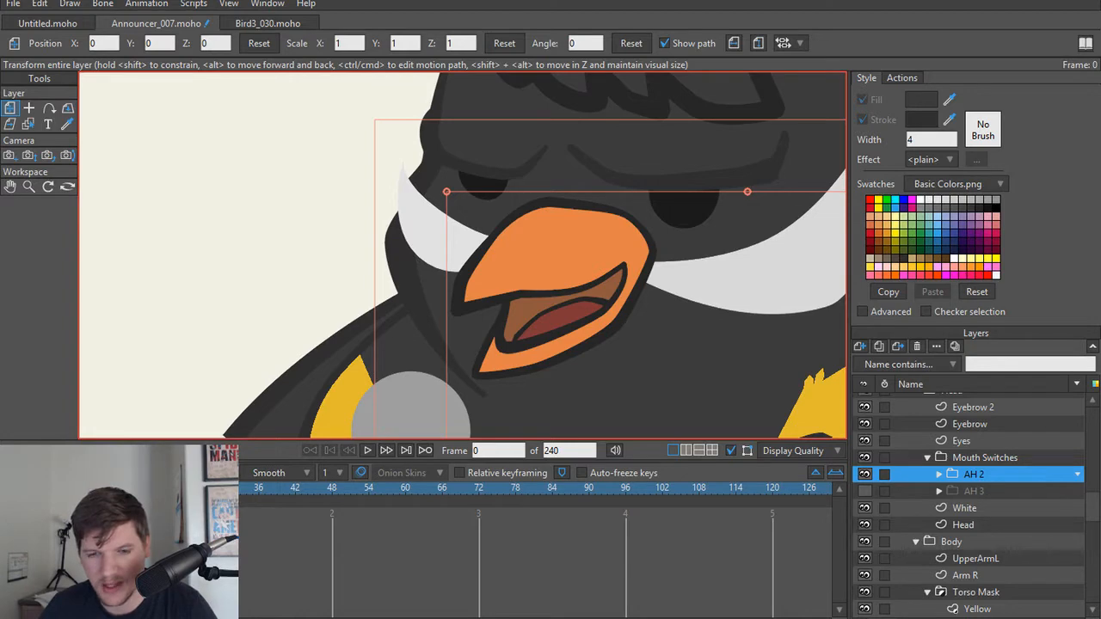
{"action": "key", "text": "alt+Tab"}
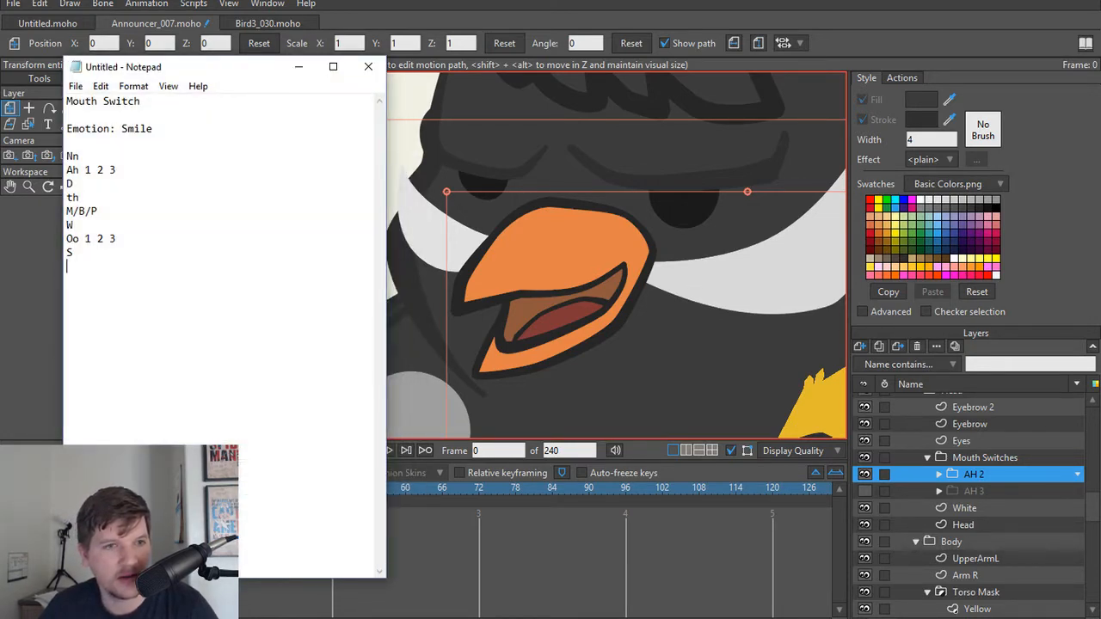
{"action": "key", "text": "alt+Tab"}
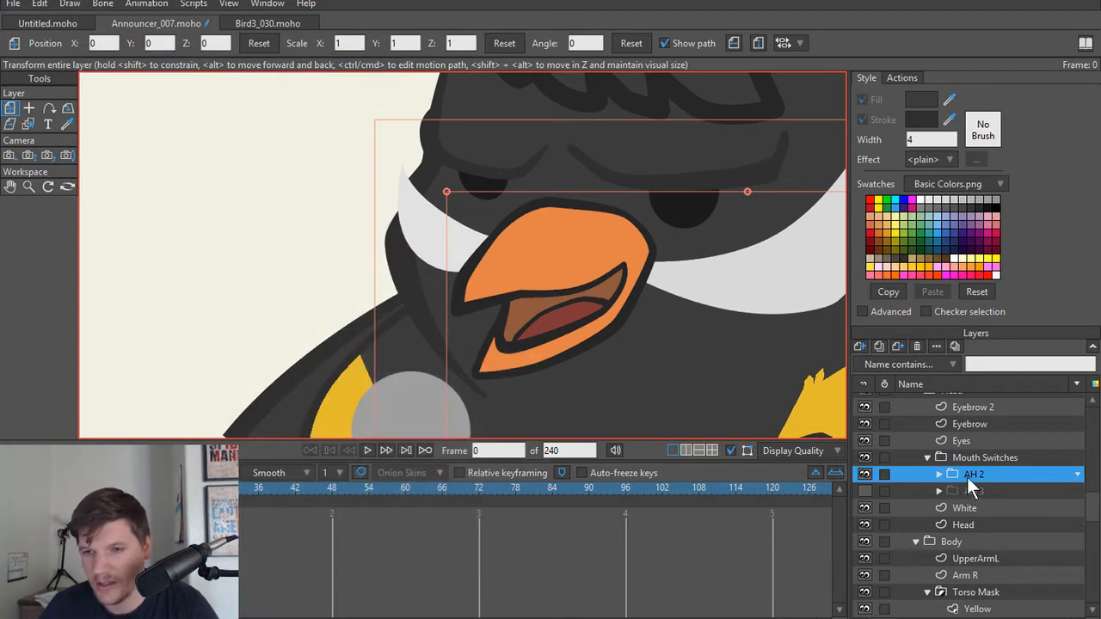
Step: Duplicate the AH 2 mouth group and rename the copy M/B/P
{"action": "left_click", "coordinate": [878, 346]}
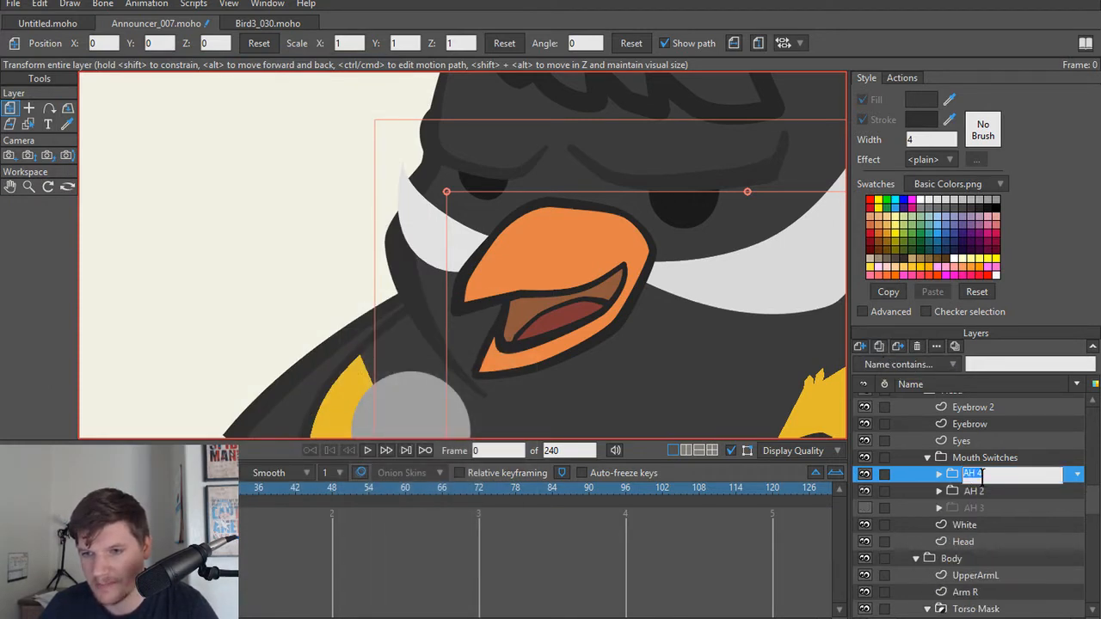
{"action": "type", "text": "M"}
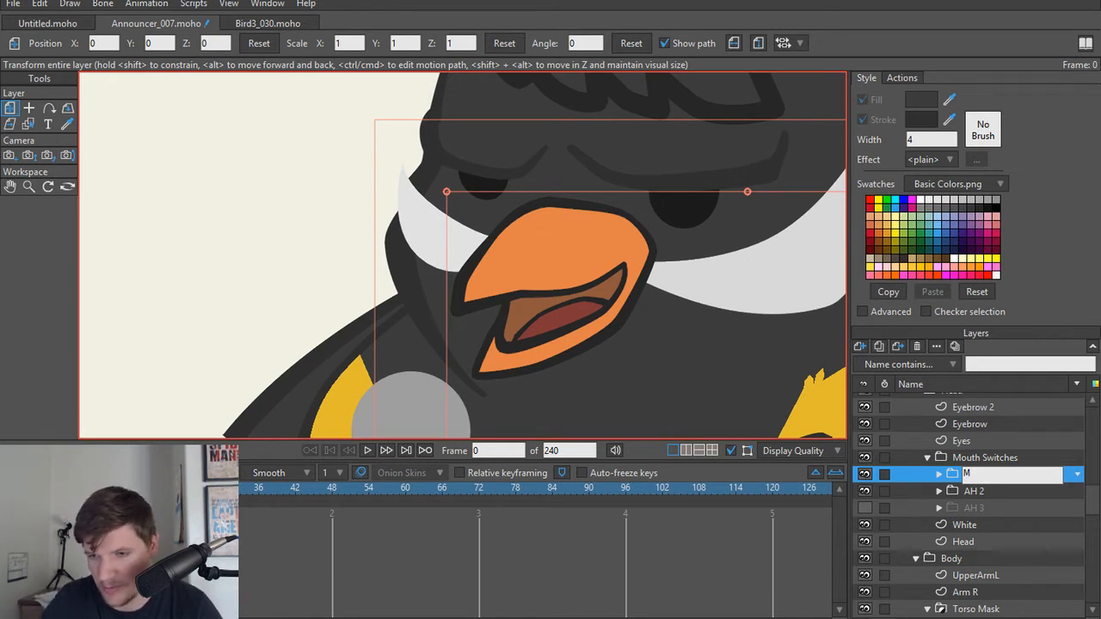
{"action": "key", "text": "Return"}
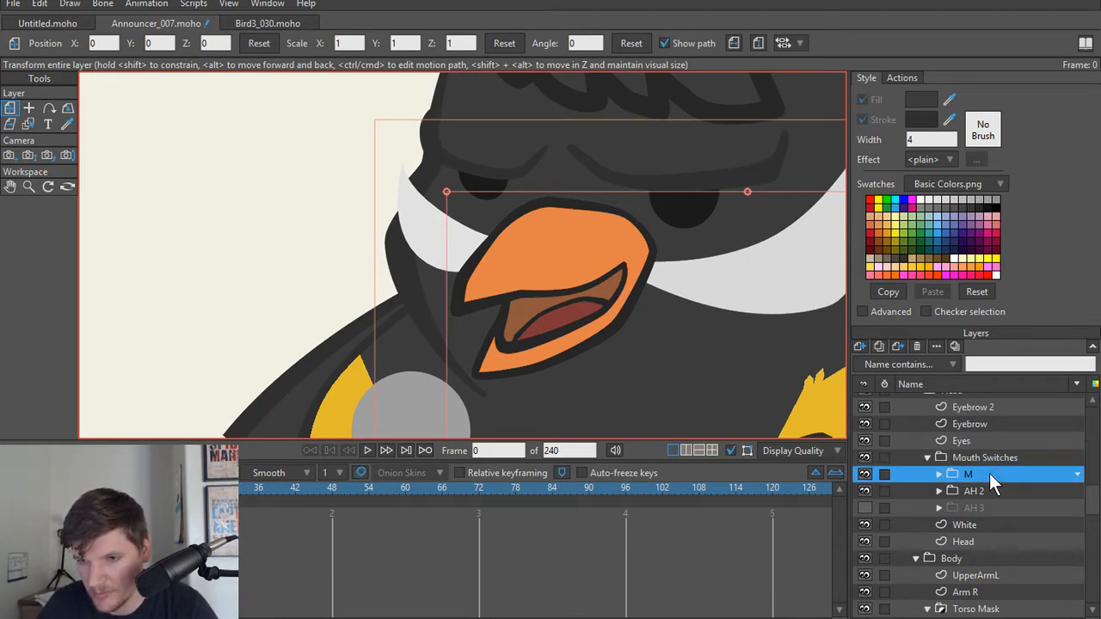
{"action": "double_click", "coordinate": [989, 473]}
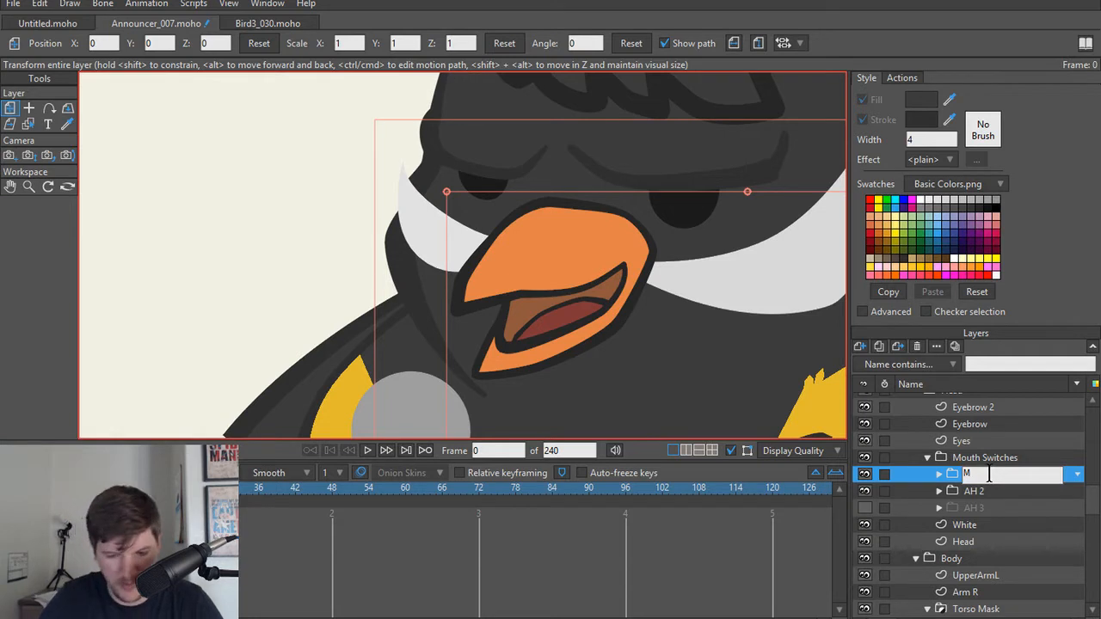
{"action": "type", "text": "/B/P"}
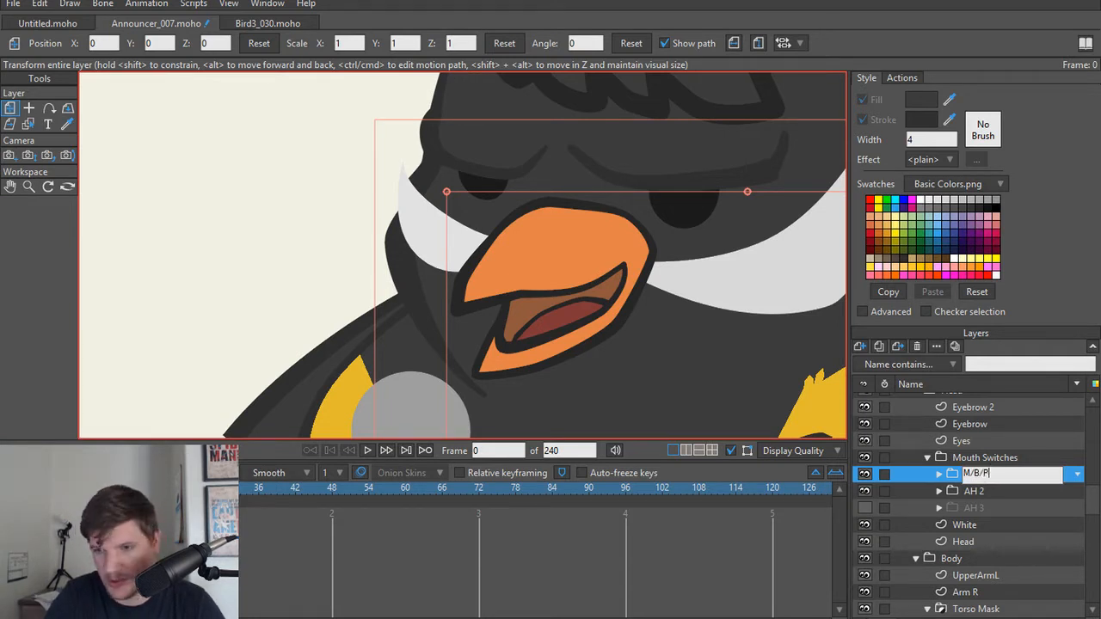
{"action": "key", "text": "Return"}
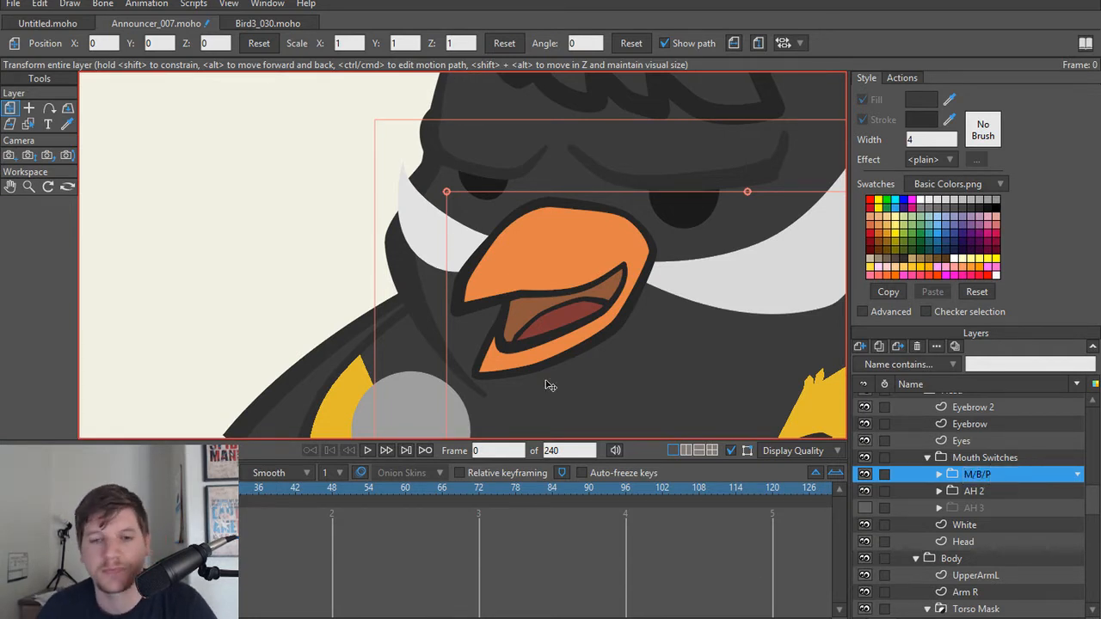
Step: In the M/B/P group's Beak layer, move the lower beak's inner front point up against the upper beak's edge
{"action": "scroll", "coordinate": [566, 354], "scroll_direction": "up", "scroll_amount": 2}
{"action": "right_click", "coordinate": [521, 367], "text": "alt"}
{"action": "scroll", "coordinate": [517, 368], "scroll_direction": "up", "scroll_amount": 2}
{"action": "scroll", "coordinate": [518, 368], "scroll_direction": "down", "scroll_amount": 1}
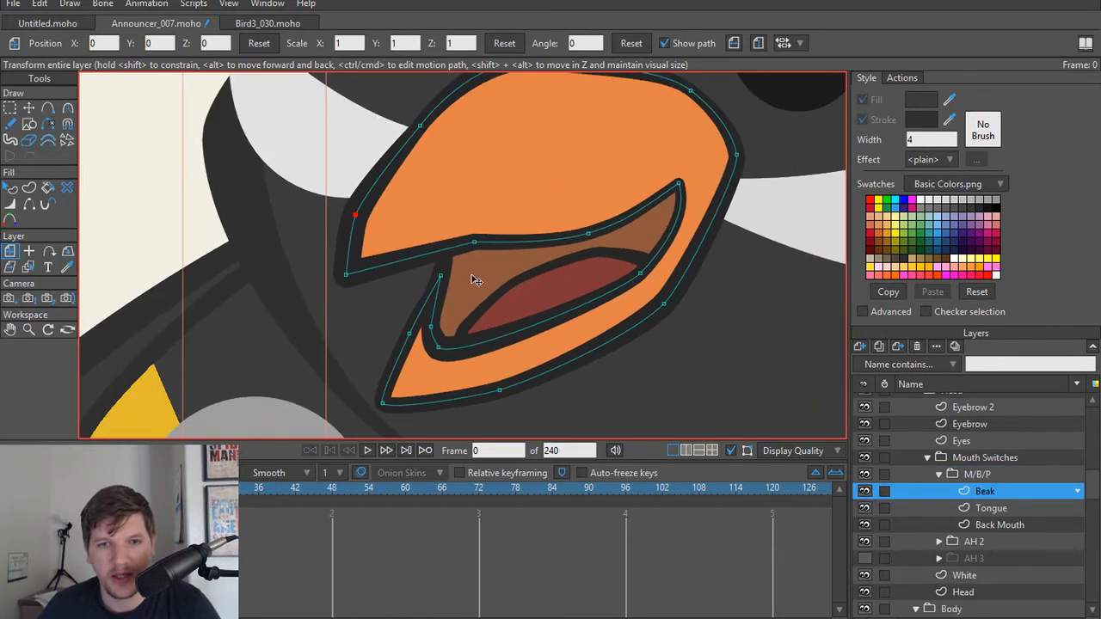
{"action": "key", "text": "t"}
{"action": "left_click", "coordinate": [439, 277]}
{"action": "left_click_drag", "start_coordinate": [439, 277], "coordinate": [451, 255]}
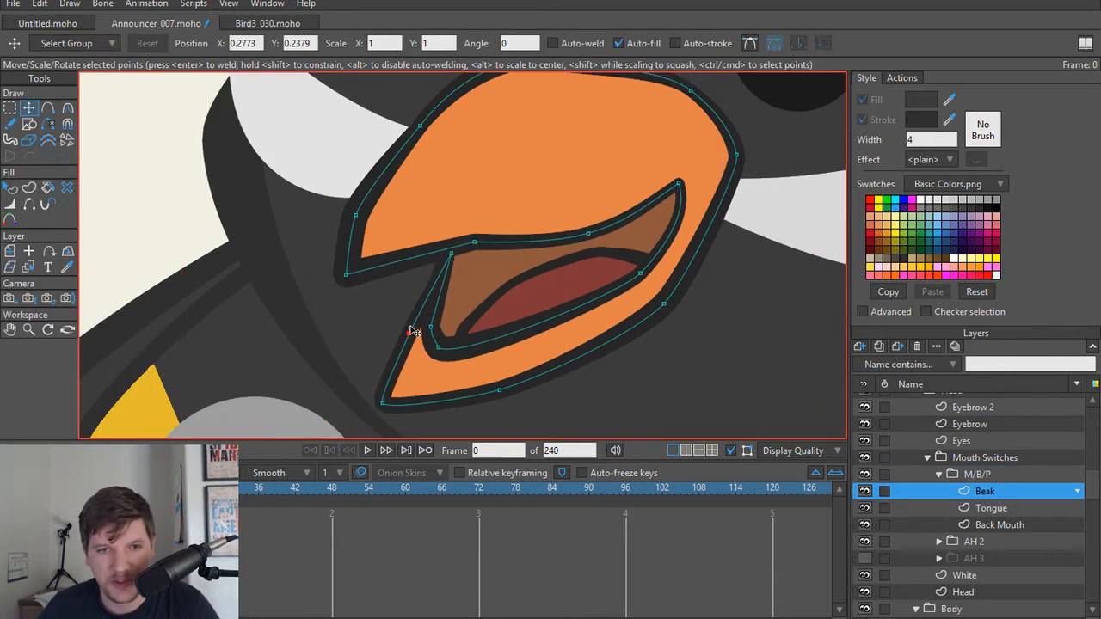
Step: Try raising the lower beak's tip and front edge to meet the upper beak, and hide the AH 2 group
{"action": "left_click_drag", "start_coordinate": [410, 333], "coordinate": [410, 266]}
{"action": "left_click_drag", "start_coordinate": [383, 403], "coordinate": [364, 275]}
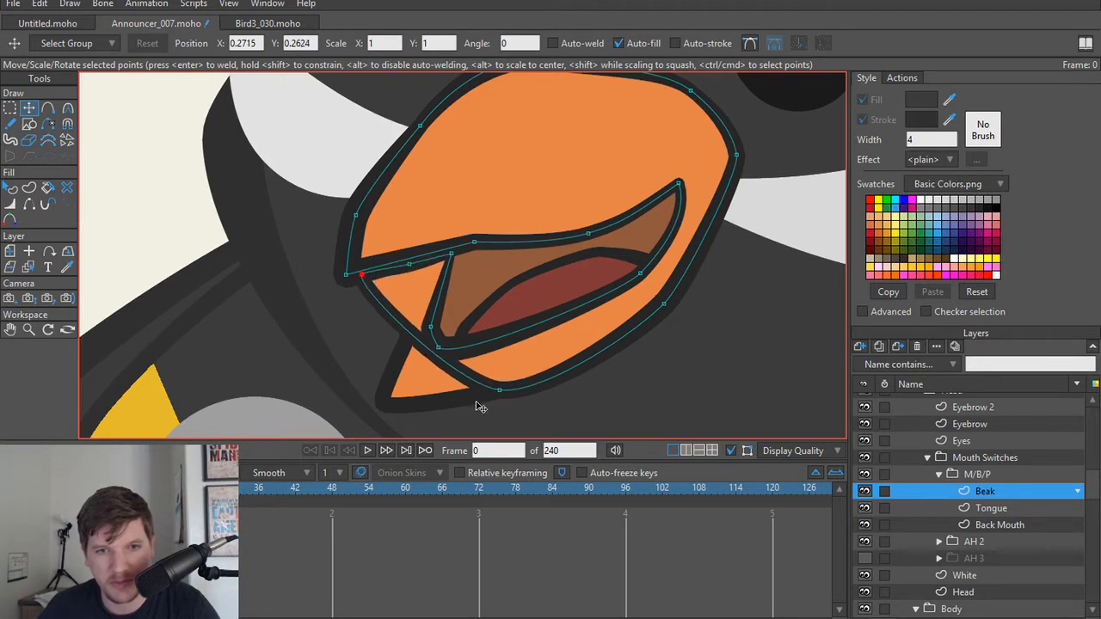
{"action": "left_click", "coordinate": [867, 541]}
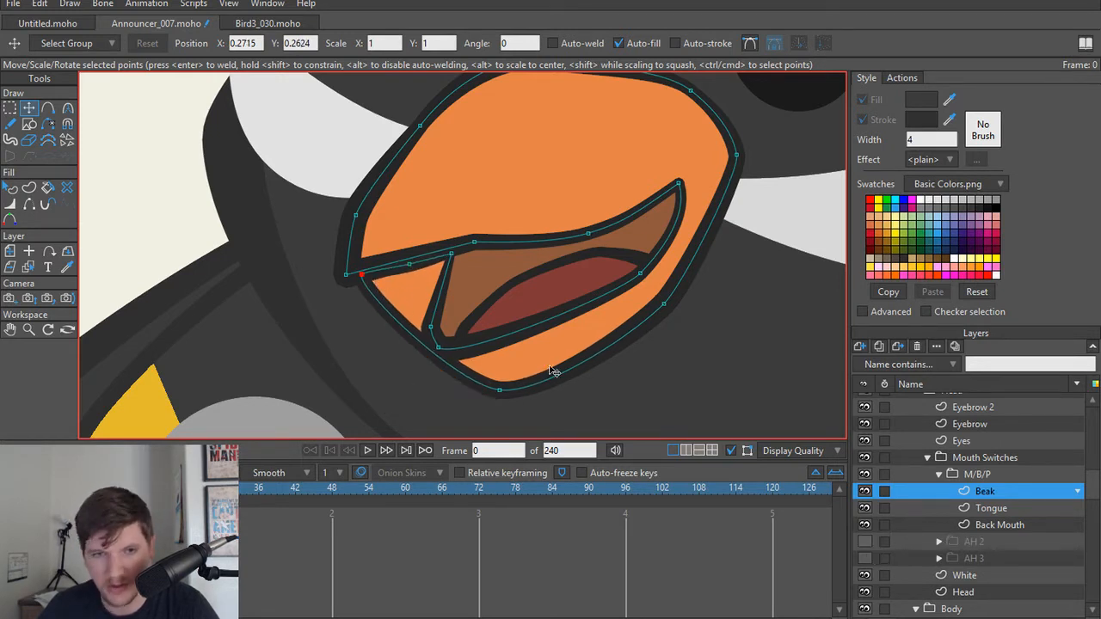
Step: Try raising the mouth opening's lower front points, and undo the moves back to the raised inner front point
{"action": "left_click_drag", "start_coordinate": [433, 331], "coordinate": [464, 250]}
{"action": "left_click_drag", "start_coordinate": [440, 348], "coordinate": [490, 247]}
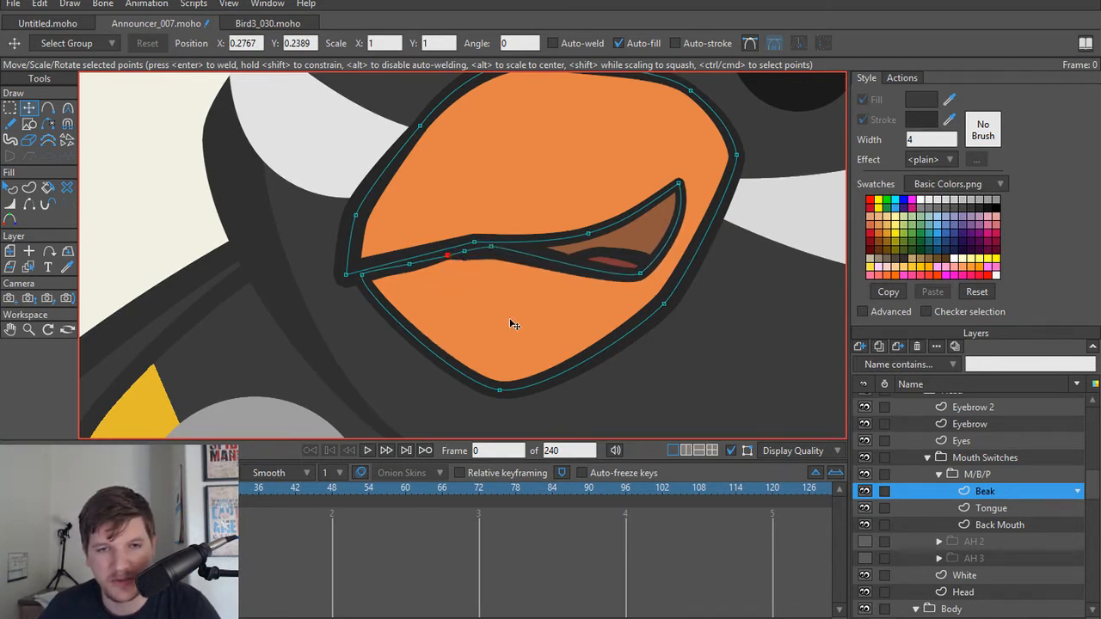
{"action": "key", "text": "ctrl+z"}
{"action": "key", "text": "ctrl+z"}
{"action": "key", "text": "ctrl+z"}
{"action": "key", "text": "ctrl+z"}
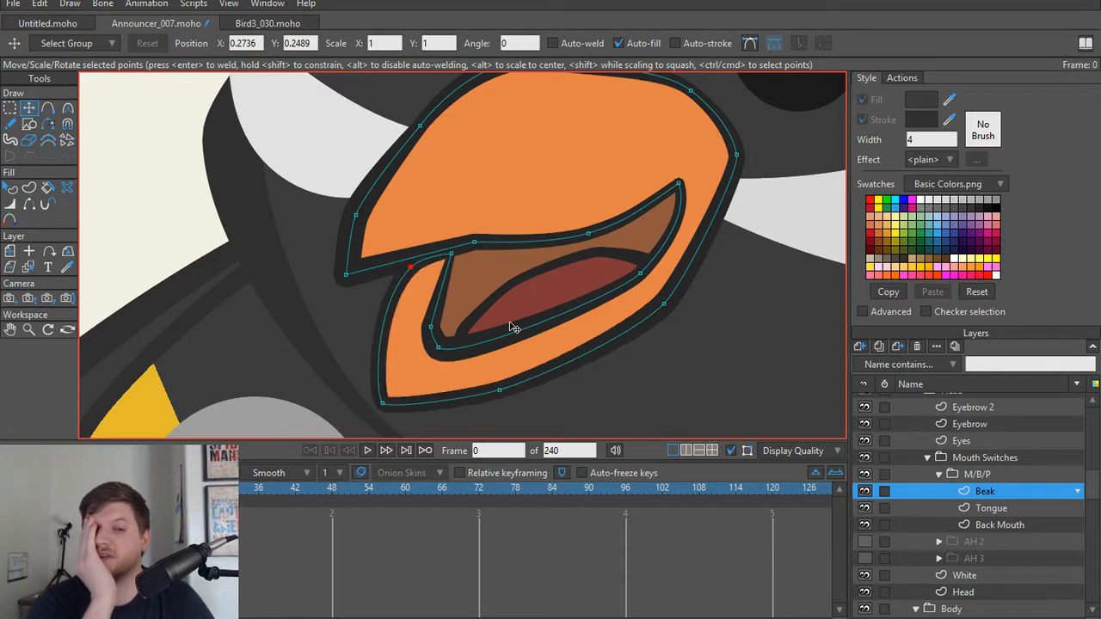
{"action": "key", "text": "ctrl+z"}
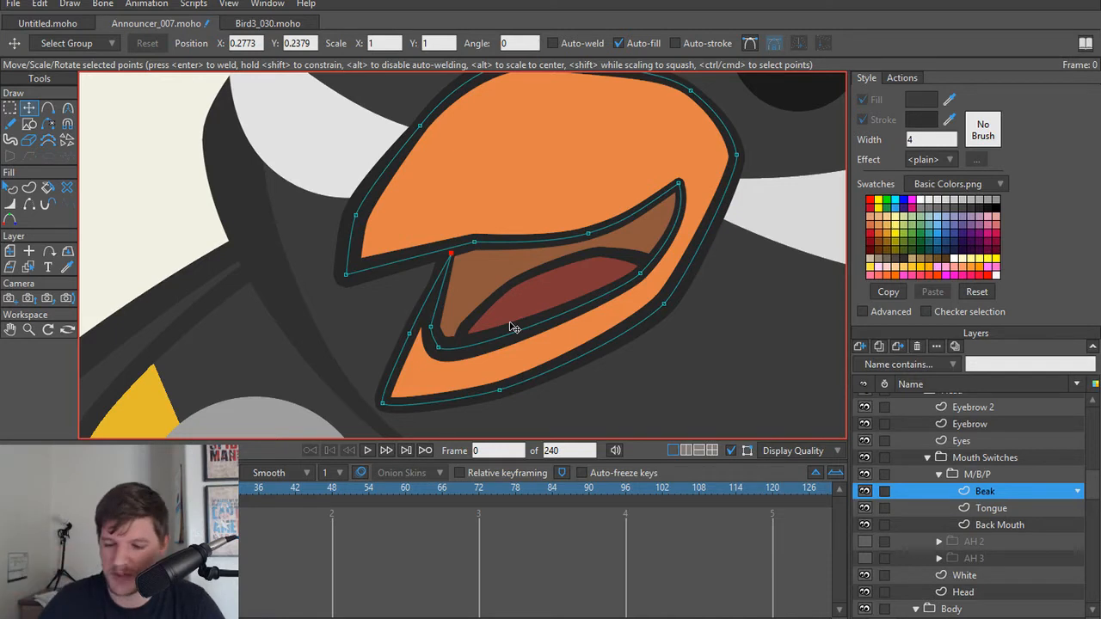
Step: Move the lower beak's tip, front-edge point and the mouth opening's lower front points up along the upper beak's edge
{"action": "scroll", "coordinate": [500, 333], "scroll_direction": "up", "scroll_amount": 2}
{"action": "scroll", "coordinate": [286, 324], "scroll_direction": "down", "scroll_amount": 1}
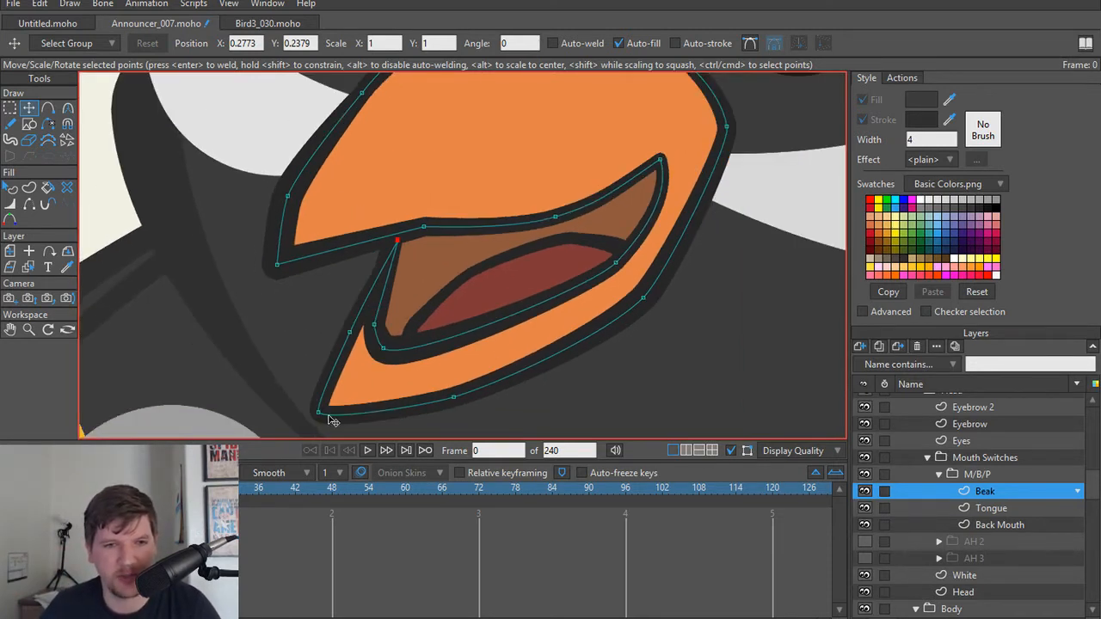
{"action": "left_click_drag", "start_coordinate": [318, 416], "coordinate": [290, 275]}
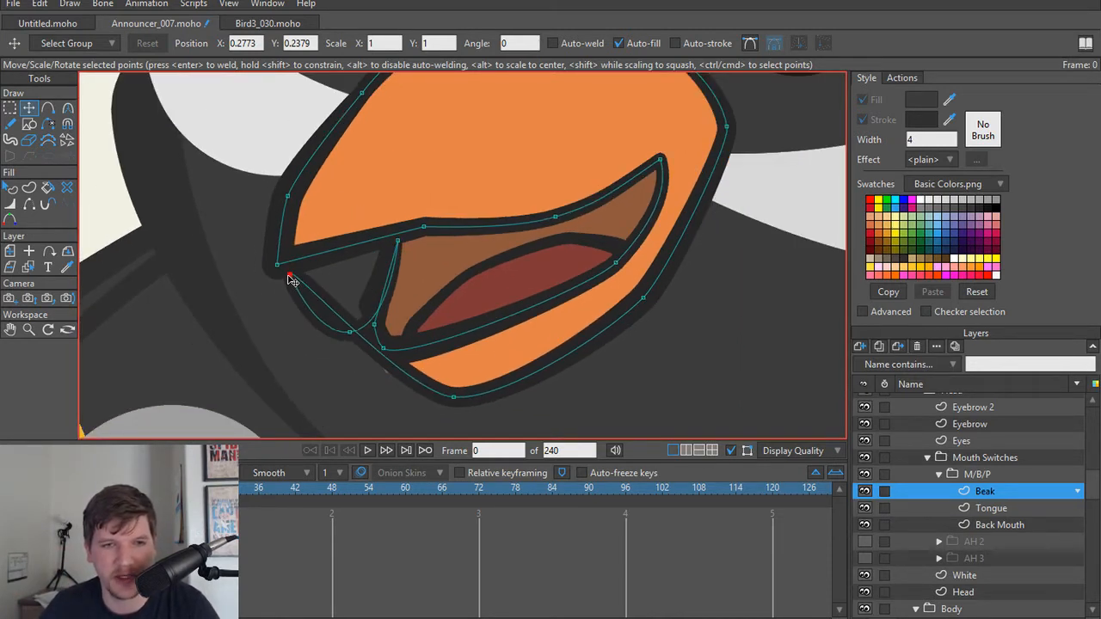
{"action": "left_click_drag", "start_coordinate": [353, 337], "coordinate": [342, 254]}
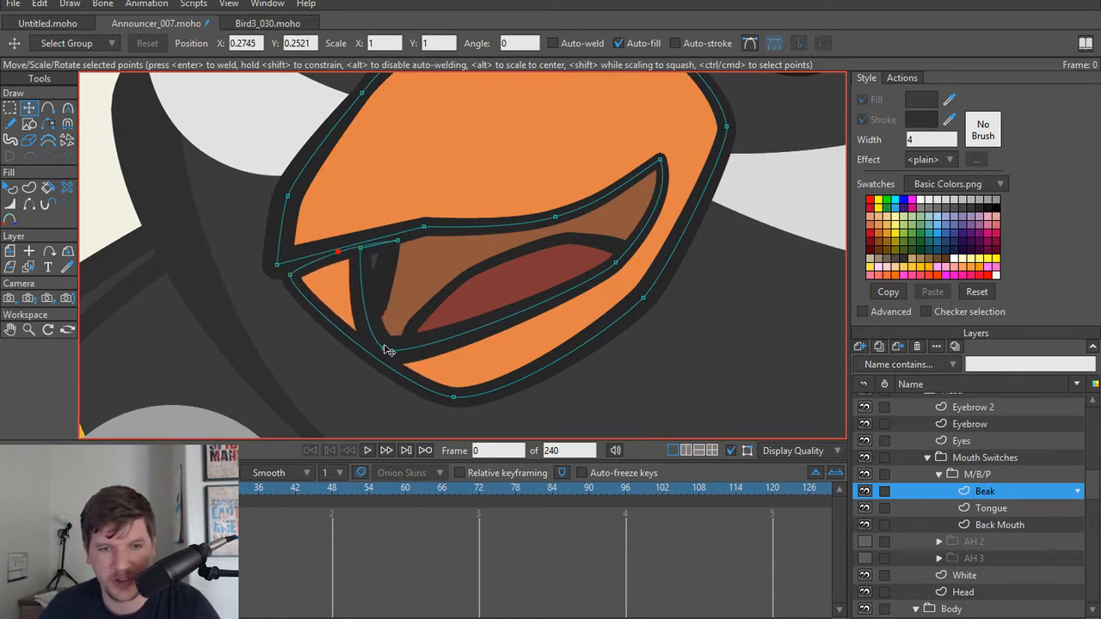
{"action": "left_click_drag", "start_coordinate": [387, 350], "coordinate": [325, 258]}
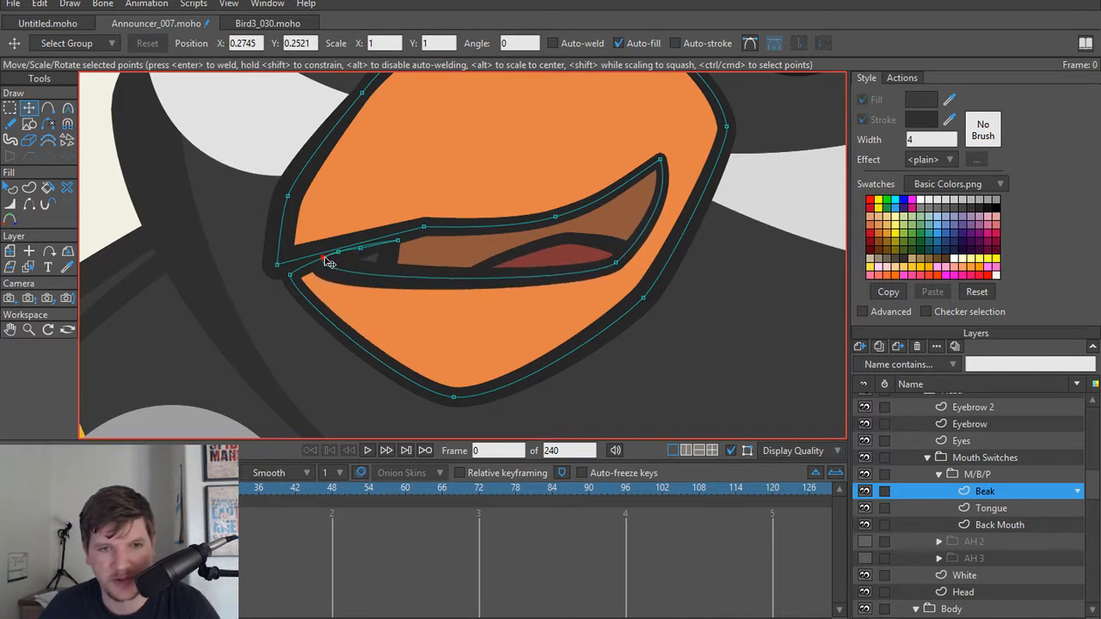
Step: Try raising the lower beak's underside and closing the mouth opening's rear and front points, and undo those moves
{"action": "left_click_drag", "start_coordinate": [456, 398], "coordinate": [442, 315]}
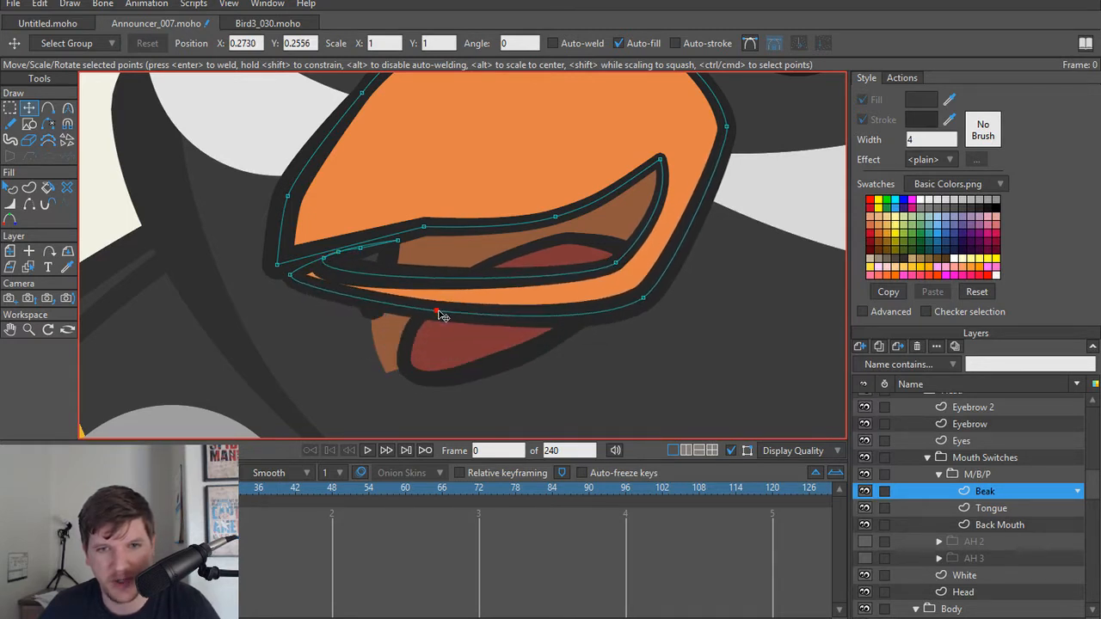
{"action": "left_click", "coordinate": [612, 261]}
{"action": "left_click_drag", "start_coordinate": [612, 261], "coordinate": [559, 221]}
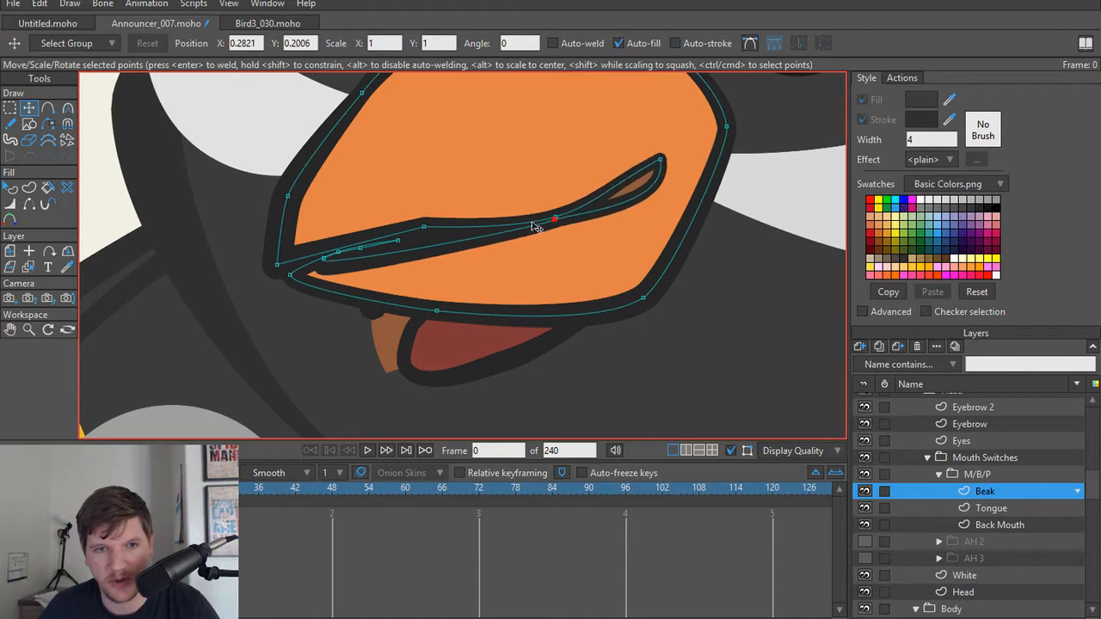
{"action": "left_click_drag", "start_coordinate": [324, 259], "coordinate": [387, 263]}
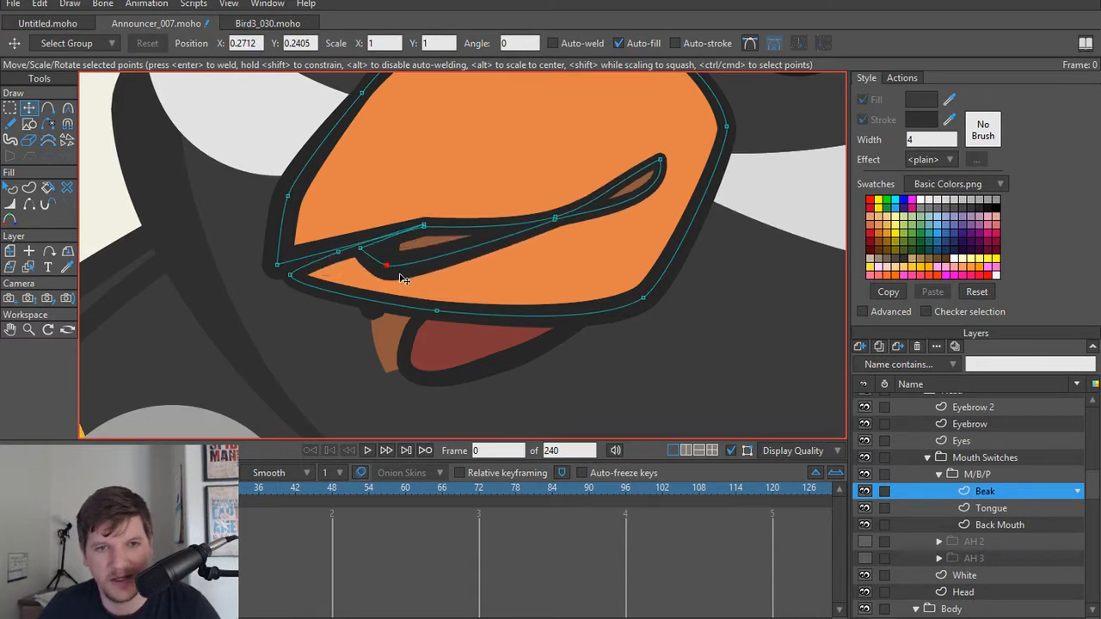
{"action": "key", "text": "ctrl+z"}
{"action": "key", "text": "ctrl+z"}
{"action": "key", "text": "ctrl+z"}
{"action": "key", "text": "ctrl+z"}
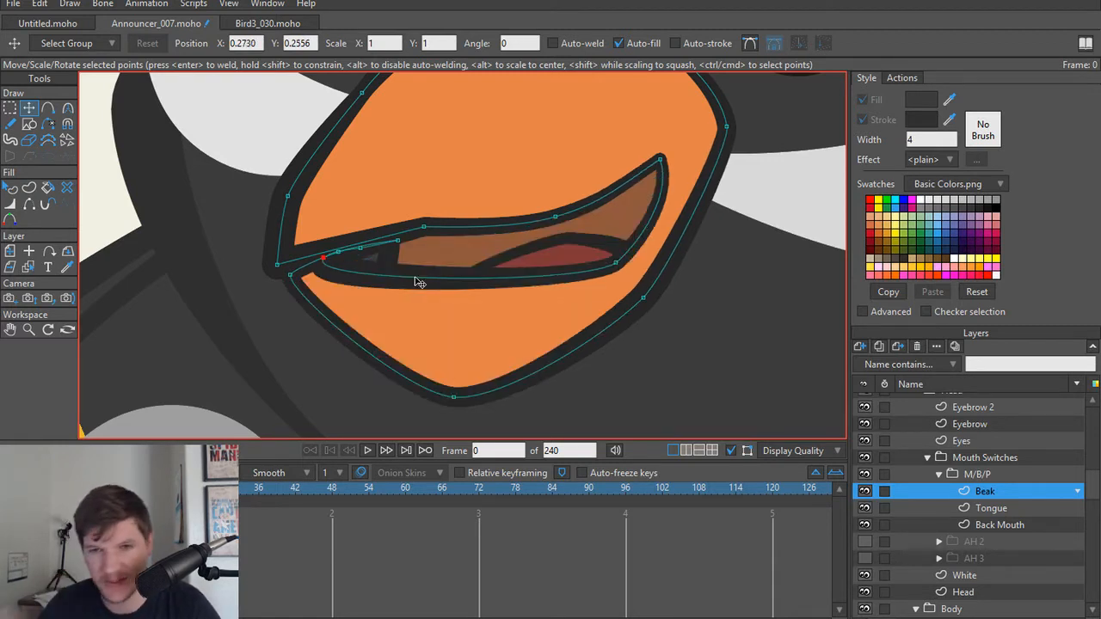
{"action": "left_click", "coordinate": [614, 260]}
{"action": "left_click_drag", "start_coordinate": [616, 259], "coordinate": [579, 230]}
{"action": "key", "text": "super+x"}
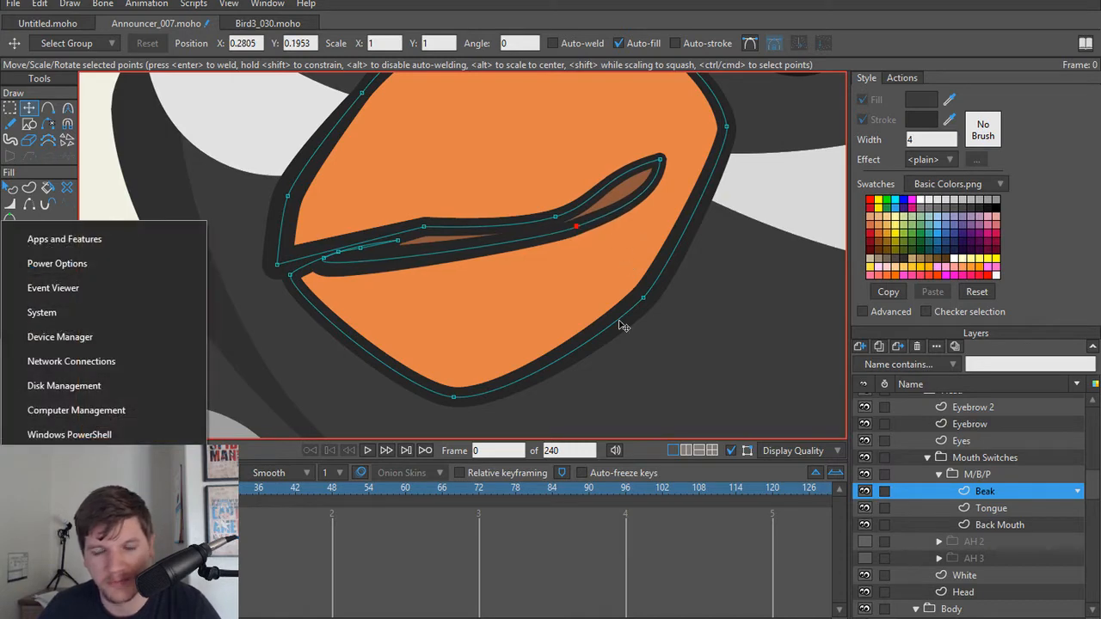
{"action": "left_click", "coordinate": [779, 197]}
{"action": "key", "text": "super"}
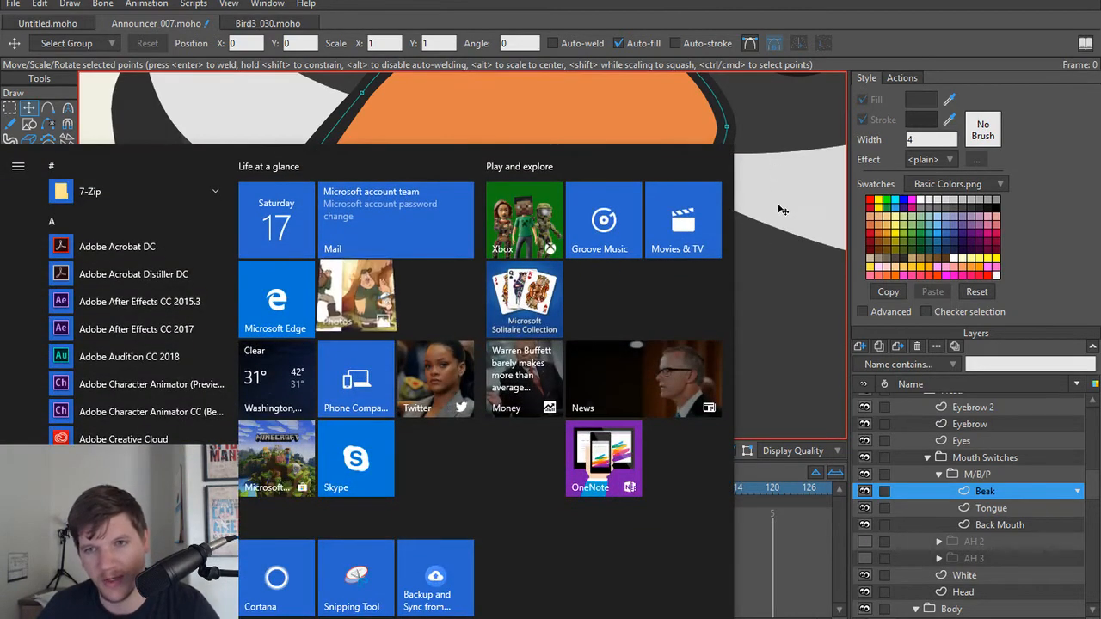
{"action": "left_click", "coordinate": [778, 209]}
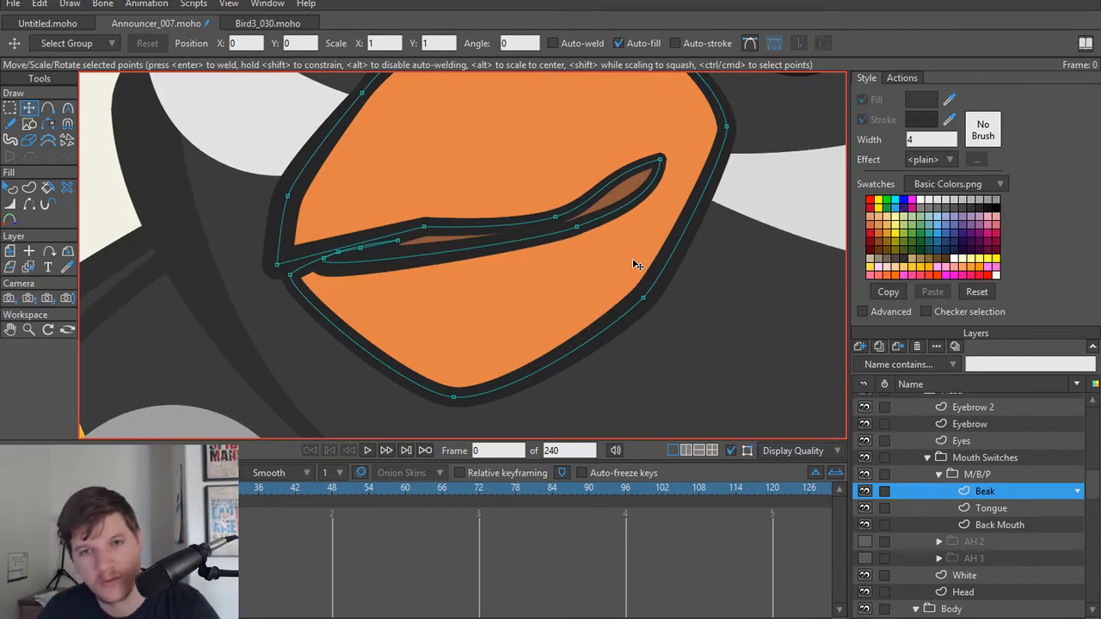
{"action": "key", "text": "ctrl+z"}
{"action": "key", "text": "ctrl+z"}
Step: Move the mouth opening's lower rear point against the upper beak line and adjust the mouth corner's curvature to about 0.30
{"action": "left_click_drag", "start_coordinate": [616, 261], "coordinate": [583, 212]}
{"action": "key", "text": "c"}
{"action": "left_click_drag", "start_coordinate": [600, 149], "coordinate": [599, 213]}
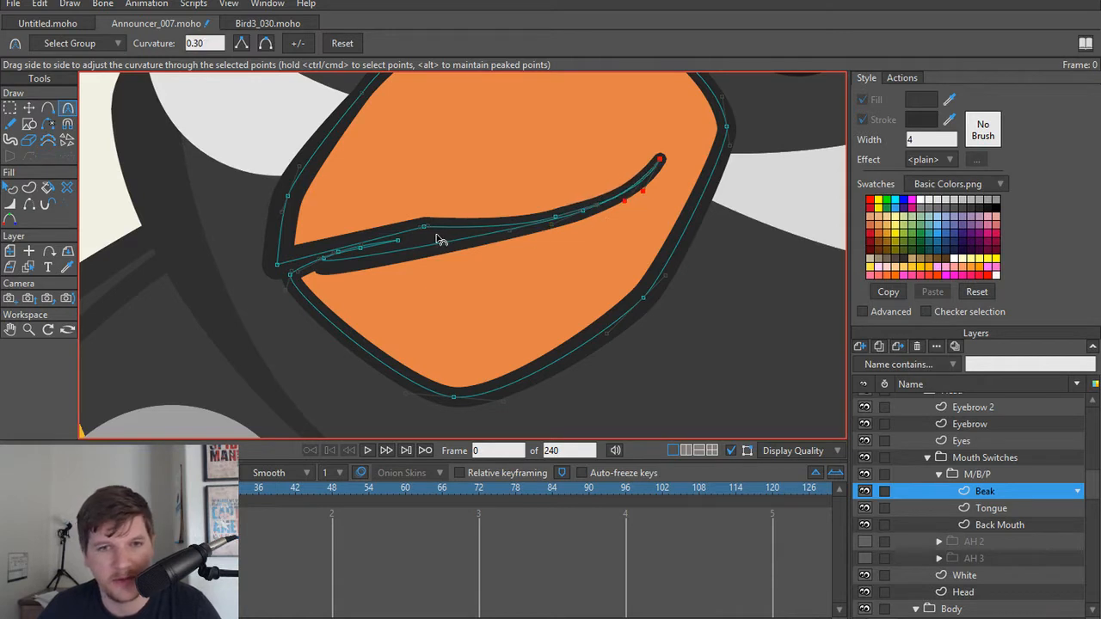
Step: Raise the lower beak's underside points, shift the mouth's rear corner slightly inward, and collapse the M/B/P group
{"action": "key", "text": "t"}
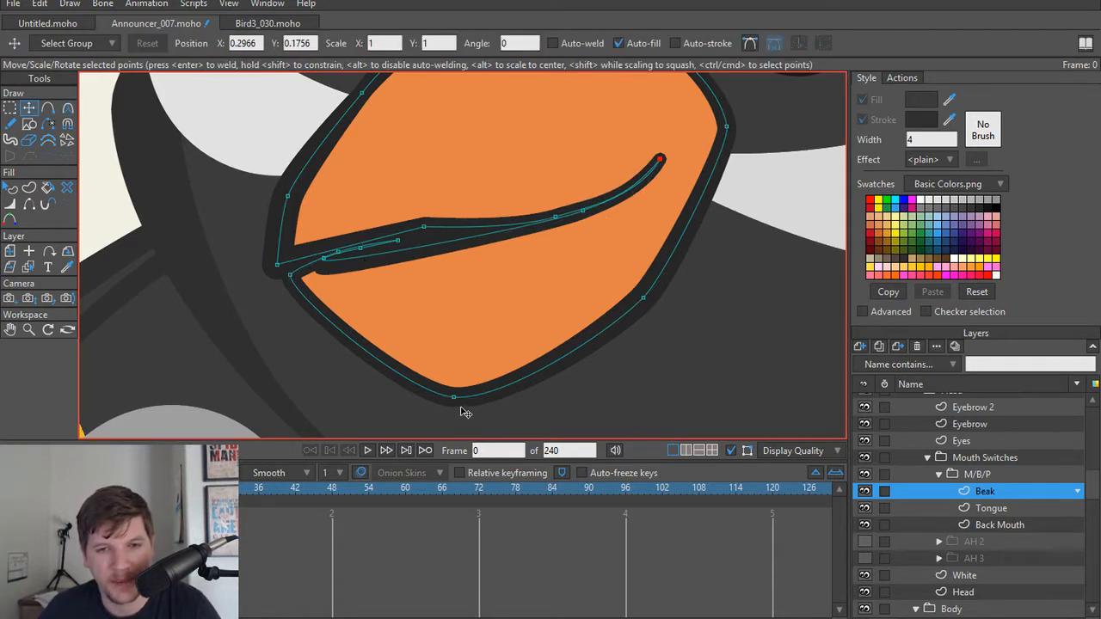
{"action": "left_click_drag", "start_coordinate": [458, 403], "coordinate": [510, 346]}
{"action": "scroll", "coordinate": [508, 314], "scroll_direction": "down", "scroll_amount": 3}
{"action": "scroll", "coordinate": [550, 354], "scroll_direction": "up", "scroll_amount": 2}
{"action": "left_click_drag", "start_coordinate": [576, 313], "coordinate": [575, 305]}
{"action": "left_click_drag", "start_coordinate": [585, 209], "coordinate": [588, 216]}
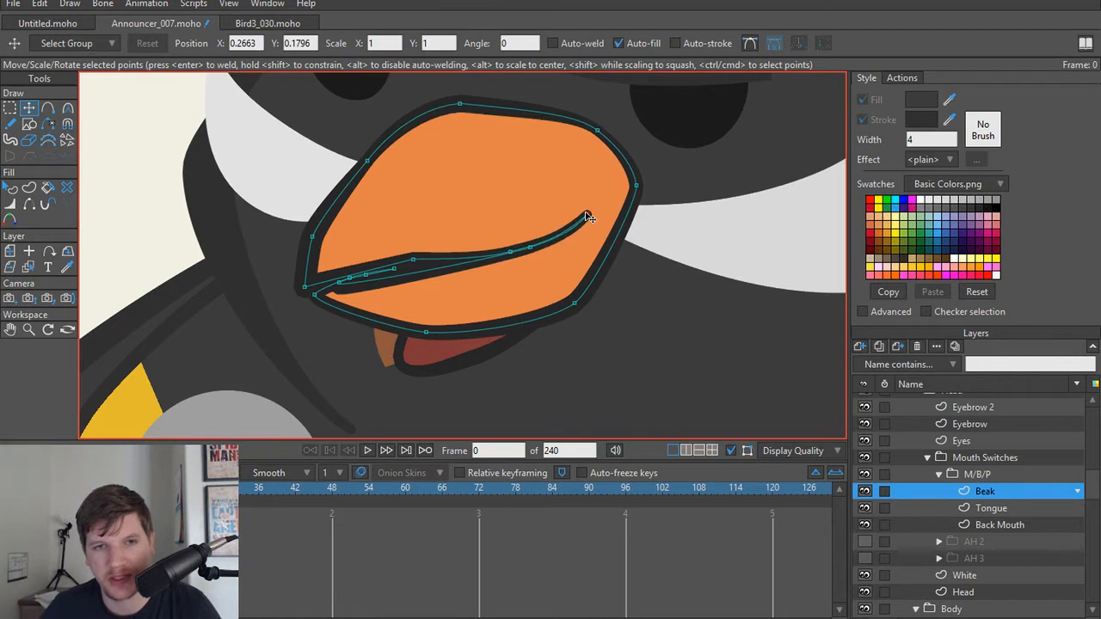
{"action": "scroll", "coordinate": [584, 234], "scroll_direction": "down", "scroll_amount": 2}
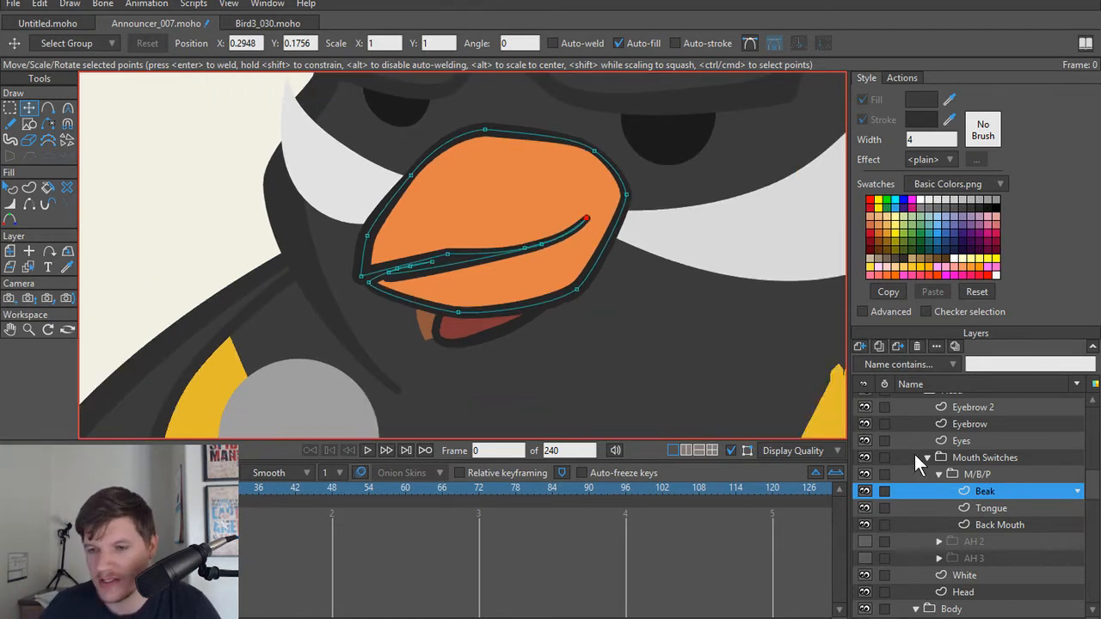
{"action": "left_click", "coordinate": [935, 473]}
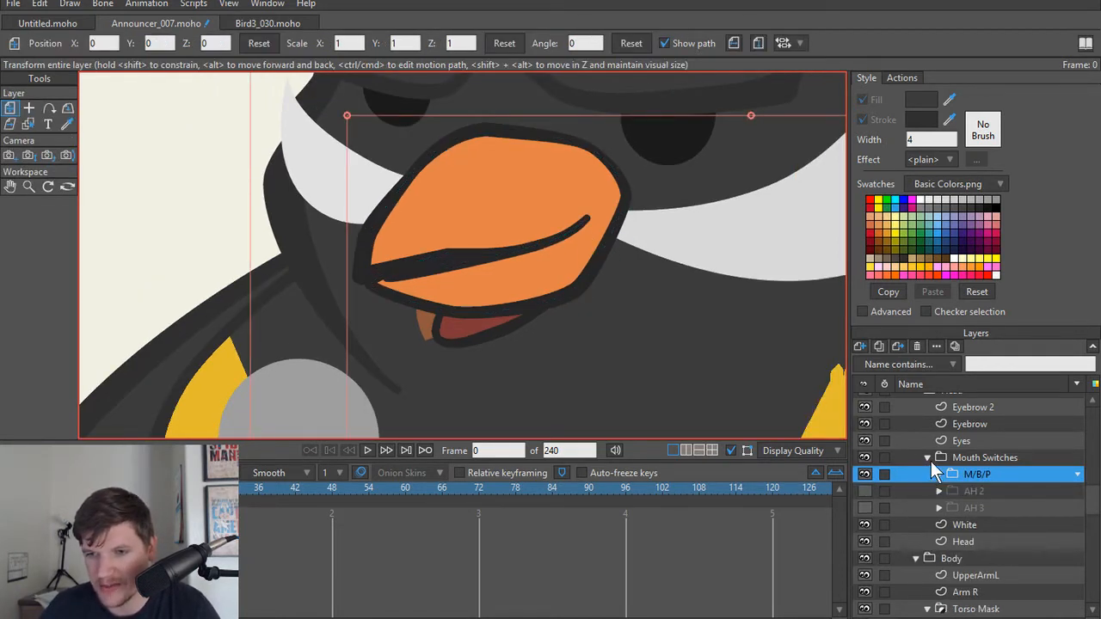
{"action": "scroll", "coordinate": [531, 294], "scroll_direction": "down", "scroll_amount": 2}
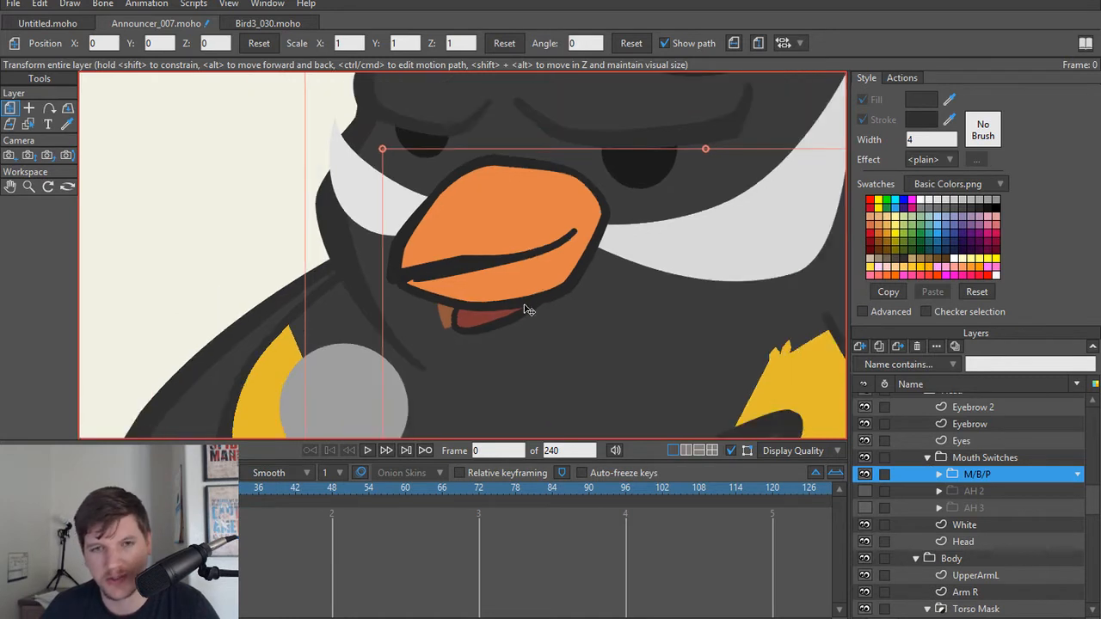
Step: Convert the Mouth Switches group to a switch layer and advance to frame 1
{"action": "left_click", "coordinate": [981, 457]}
{"action": "right_click", "coordinate": [981, 456]}
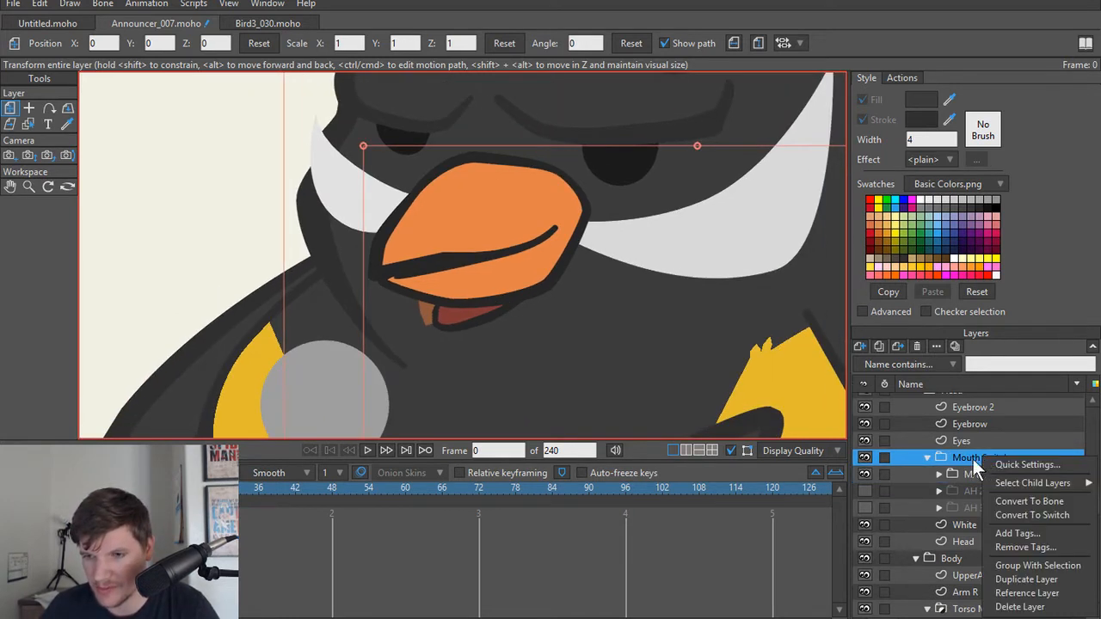
{"action": "key", "text": "Escape"}
{"action": "right_click", "coordinate": [973, 459]}
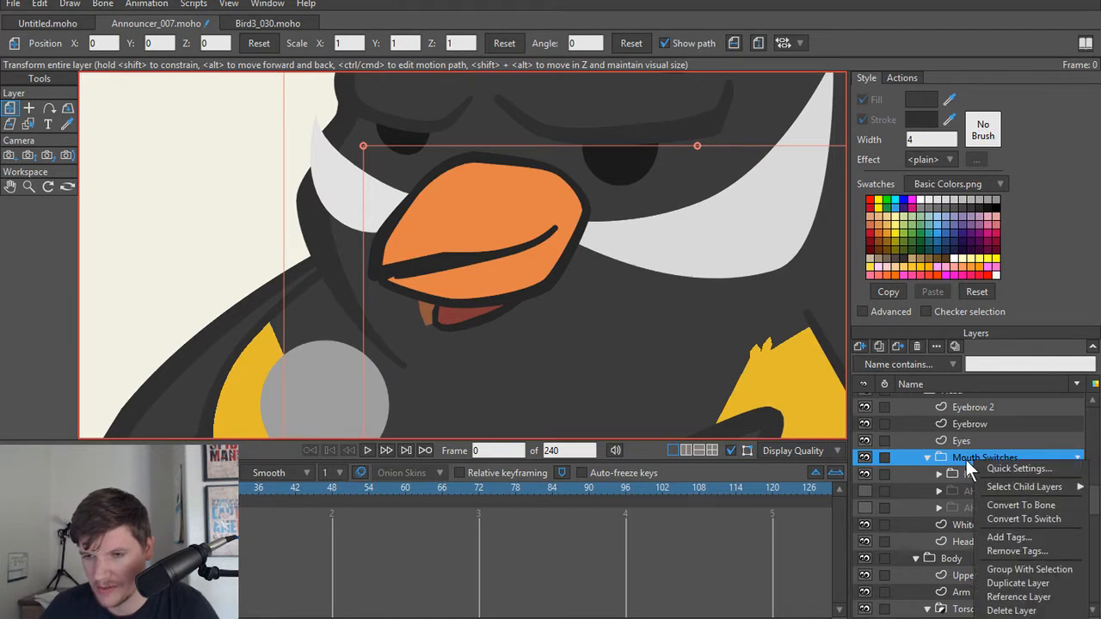
{"action": "key", "text": "Escape"}
{"action": "right_click", "coordinate": [958, 458]}
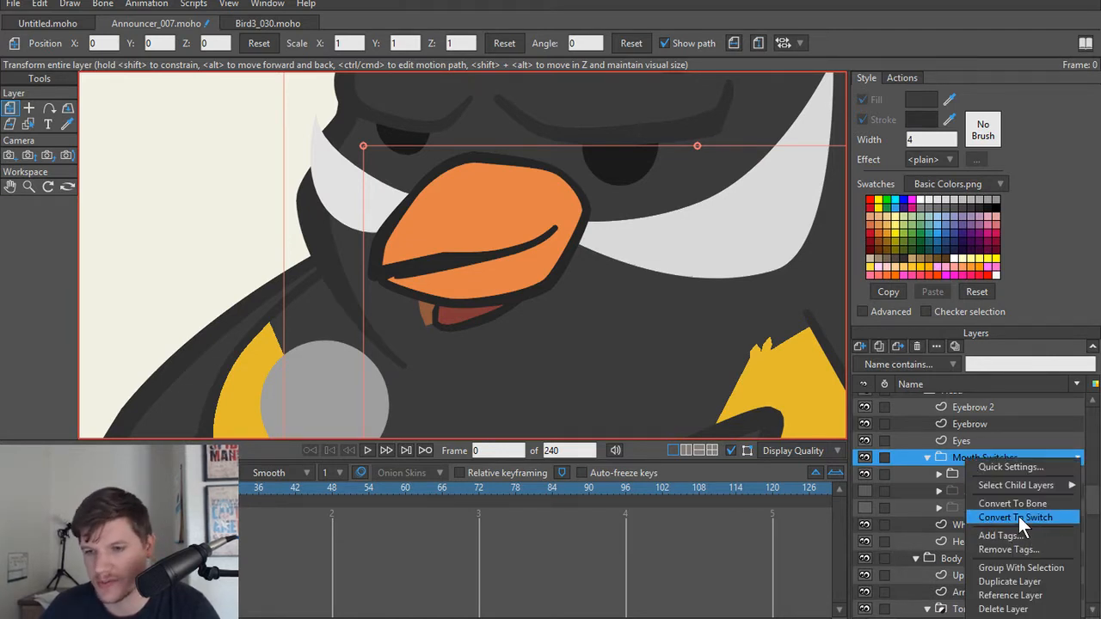
{"action": "left_click", "coordinate": [998, 517]}
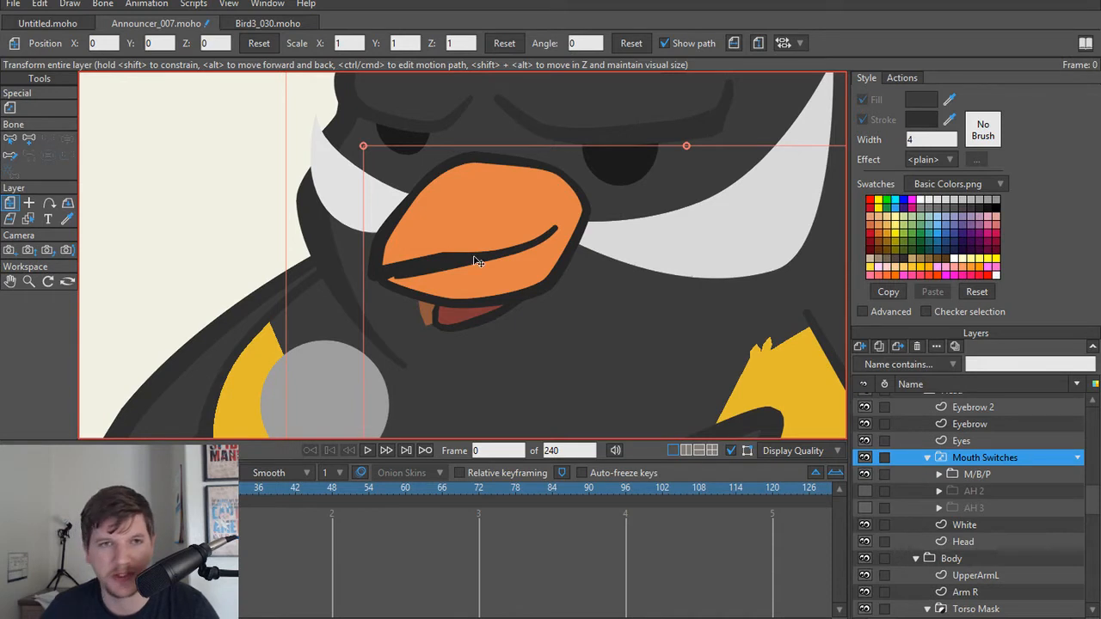
{"action": "key", "text": "Right"}
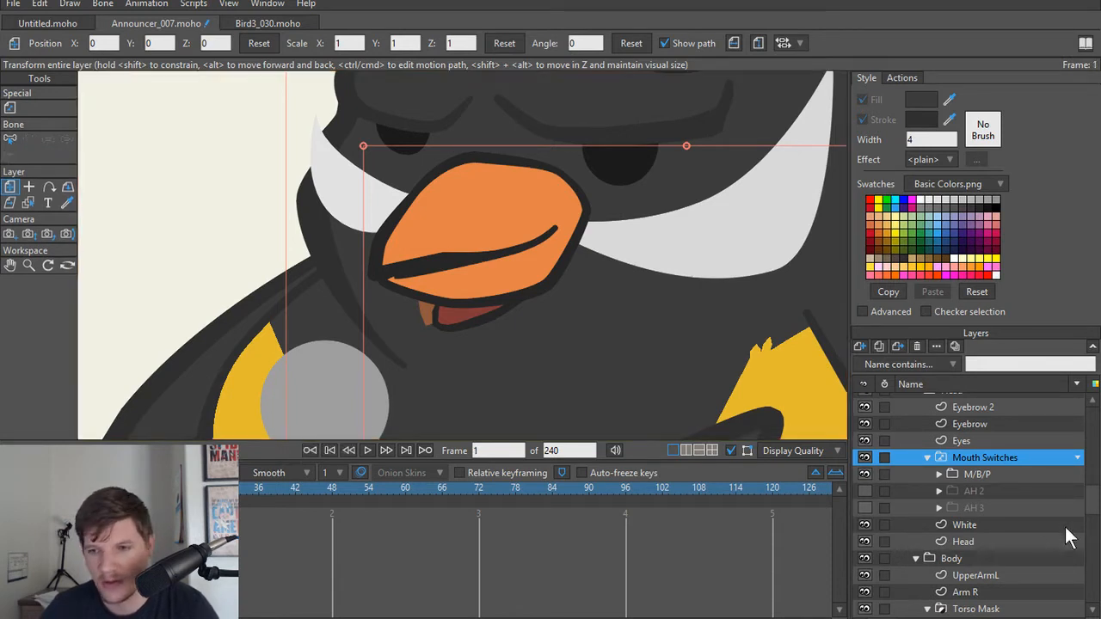
Step: Open the switch selection for Mouth Switches and enable Interpolate sub-layers in the layer's switch settings
{"action": "left_click", "coordinate": [268, 5]}
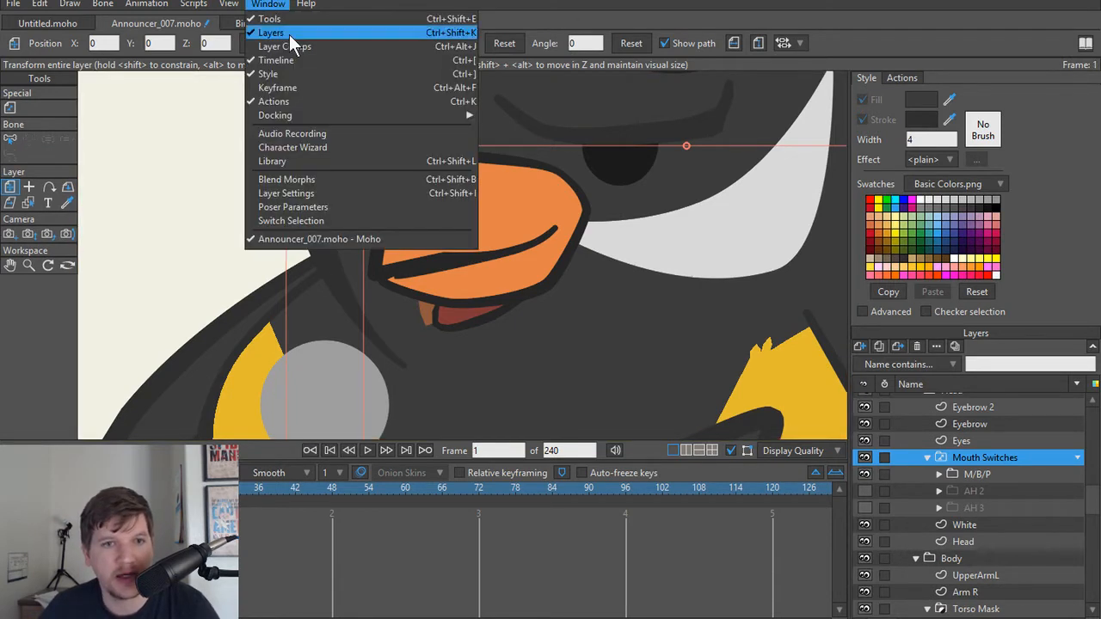
{"action": "left_click", "coordinate": [312, 222]}
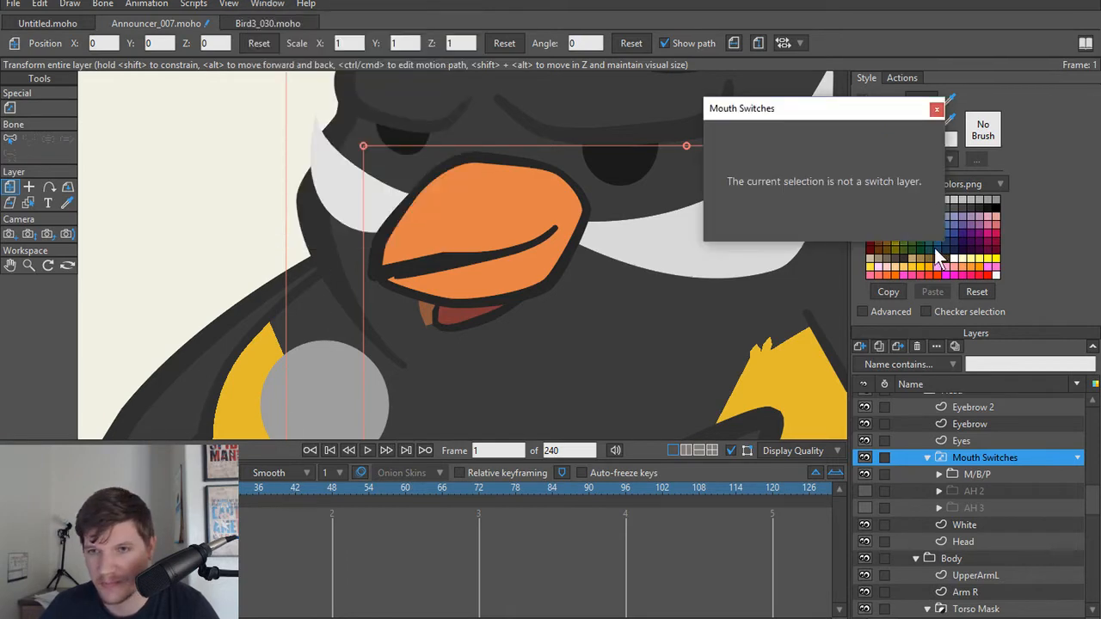
{"action": "double_click", "coordinate": [975, 460]}
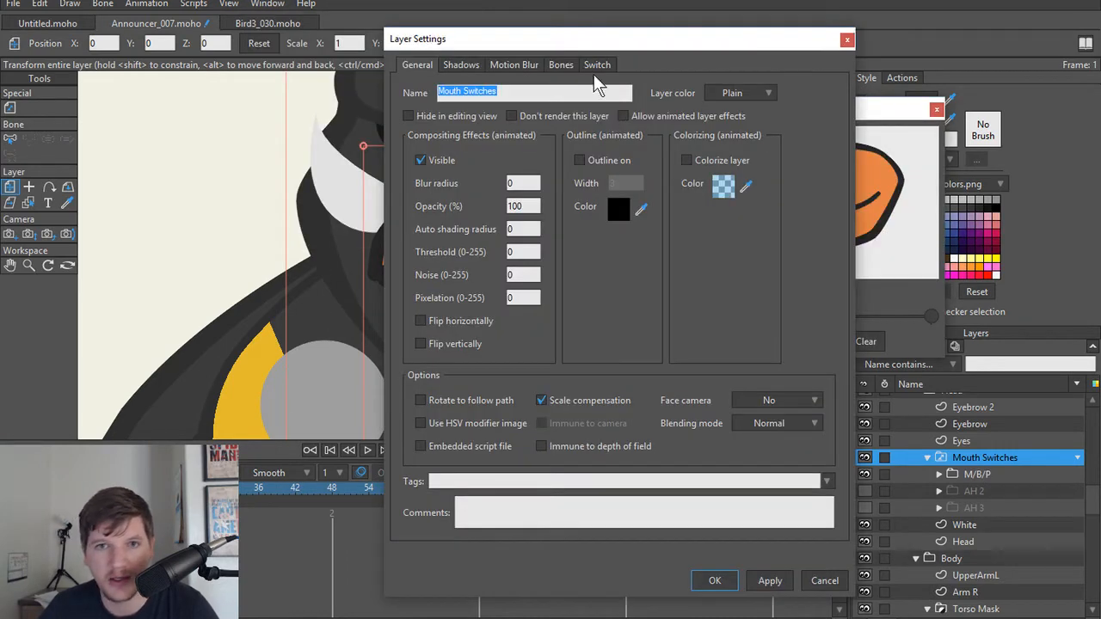
{"action": "left_click", "coordinate": [597, 66]}
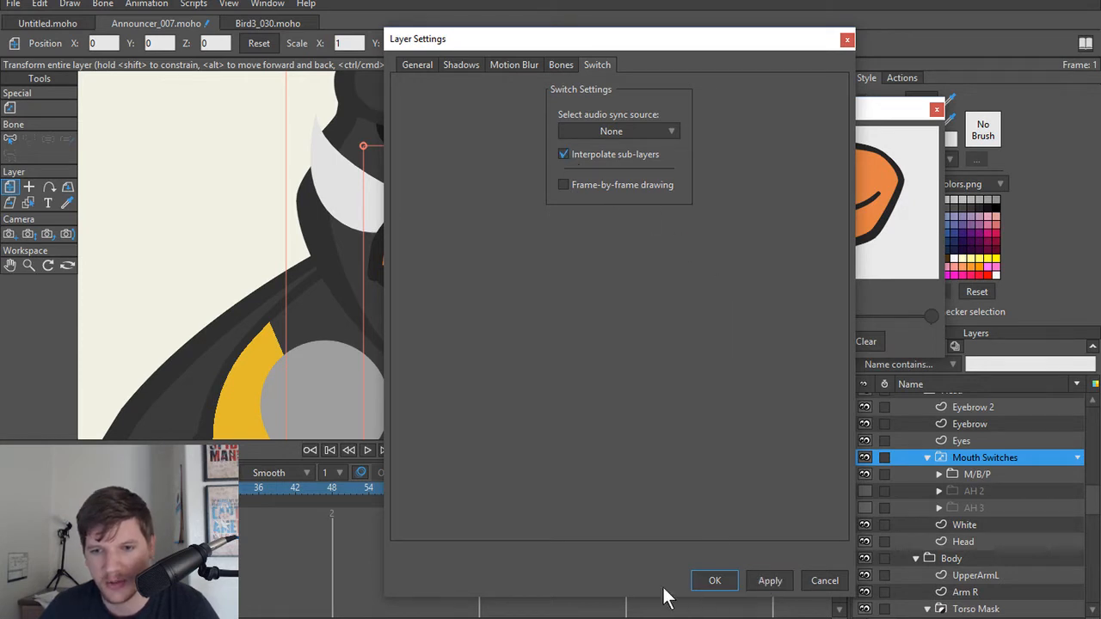
{"action": "left_click", "coordinate": [695, 590]}
Step: Switch the mouth to AH 3 at frame 1, make the AH 3 group visible, and reopen the switch selection
{"action": "left_click", "coordinate": [973, 523]}
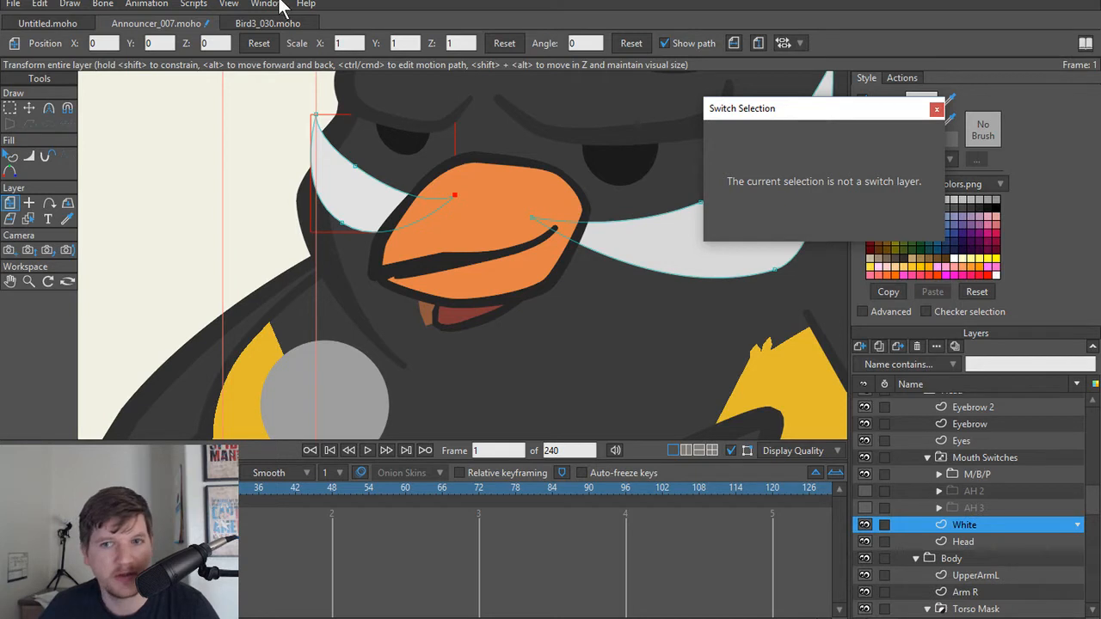
{"action": "left_click", "coordinate": [973, 455]}
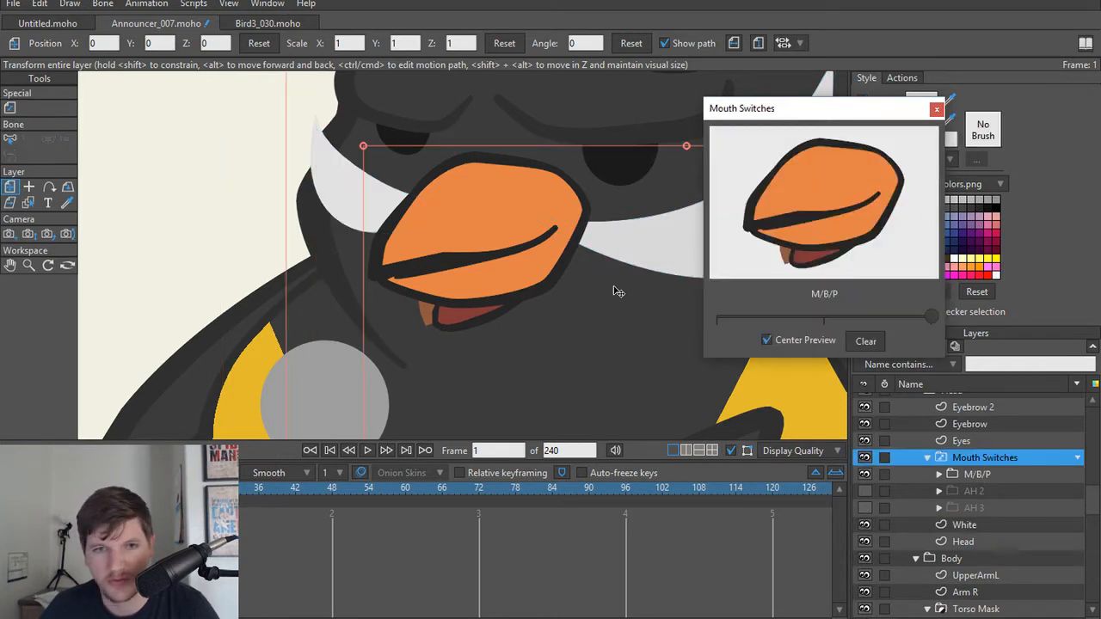
{"action": "left_click_drag", "start_coordinate": [929, 318], "coordinate": [648, 320]}
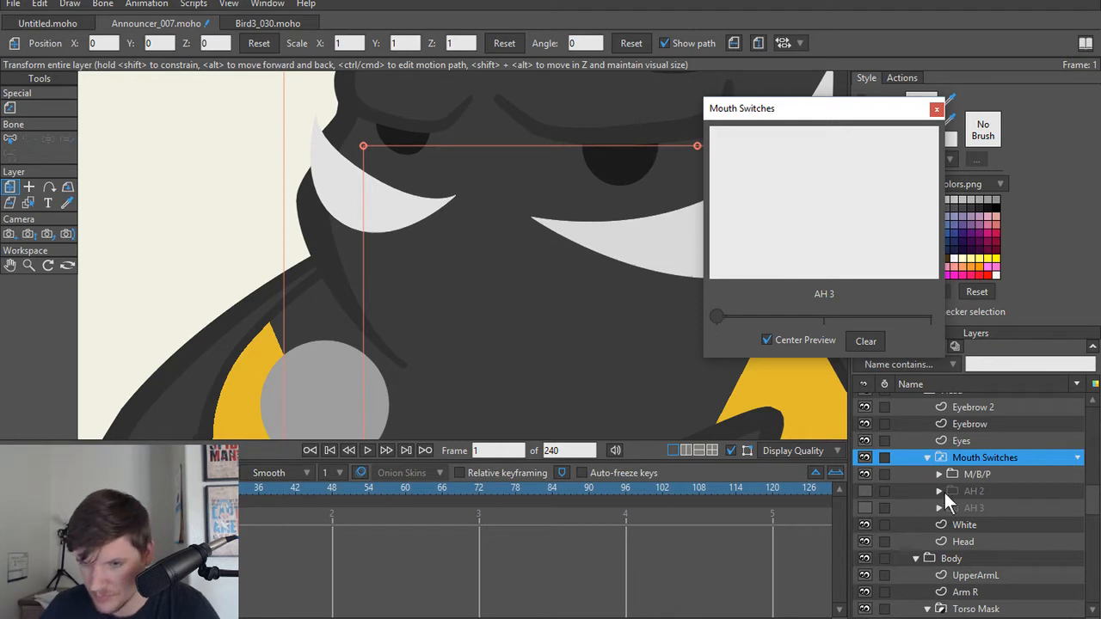
{"action": "left_click", "coordinate": [864, 508]}
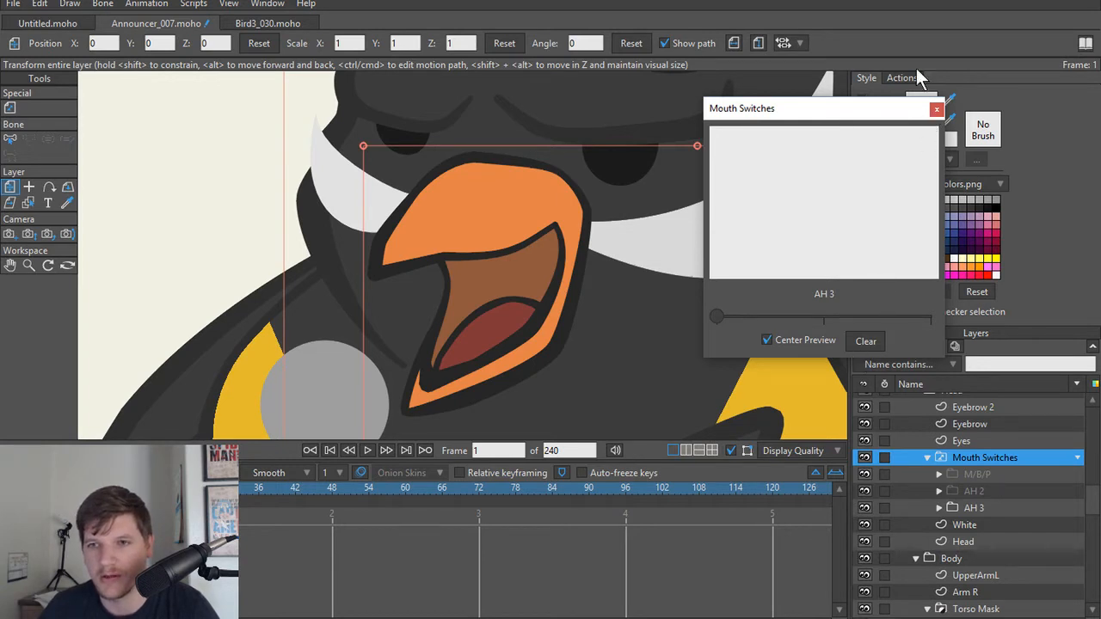
{"action": "left_click", "coordinate": [935, 109]}
{"action": "left_click", "coordinate": [277, 5]}
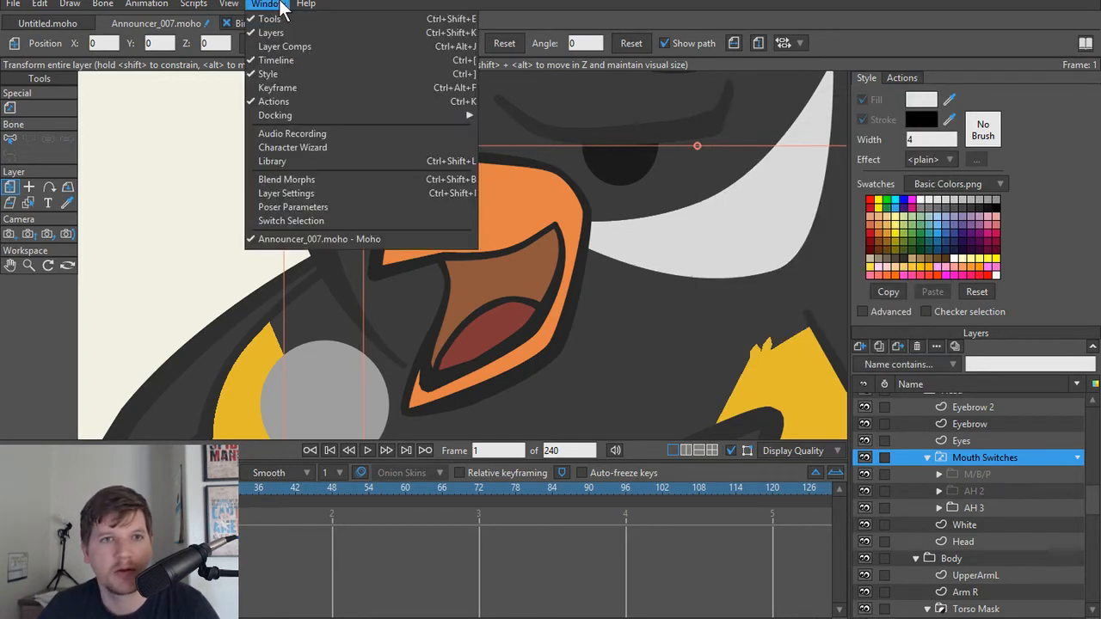
{"action": "left_click", "coordinate": [303, 223]}
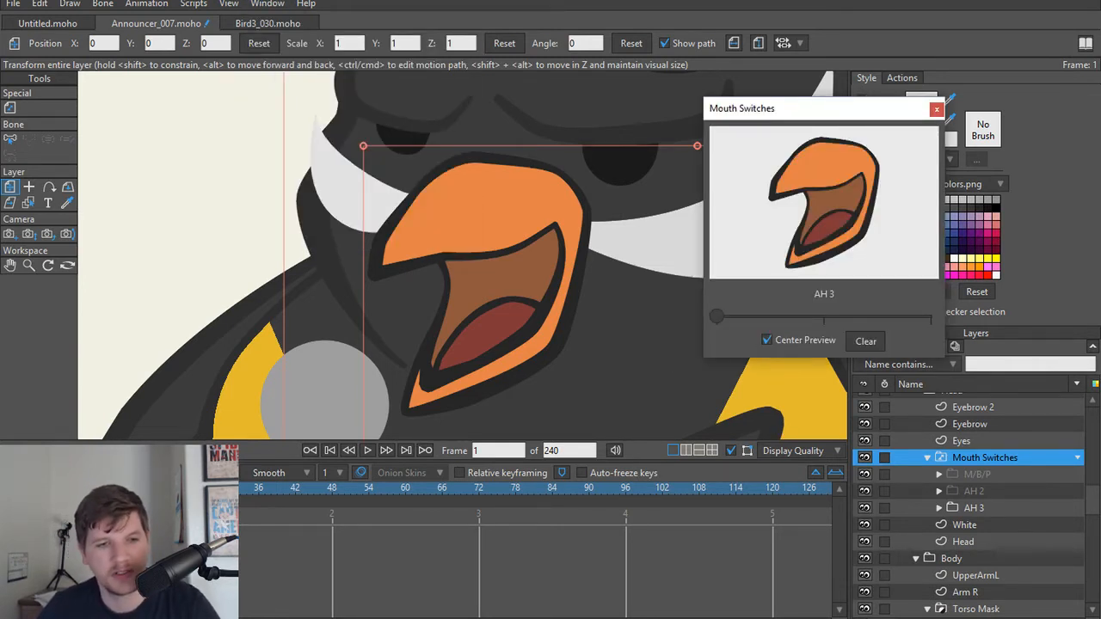
Step: Key the mouth to AH 2 at frame 24 and to M/B/P at frame 48, and close the switch selection
{"action": "left_click", "coordinate": [142, 488]}
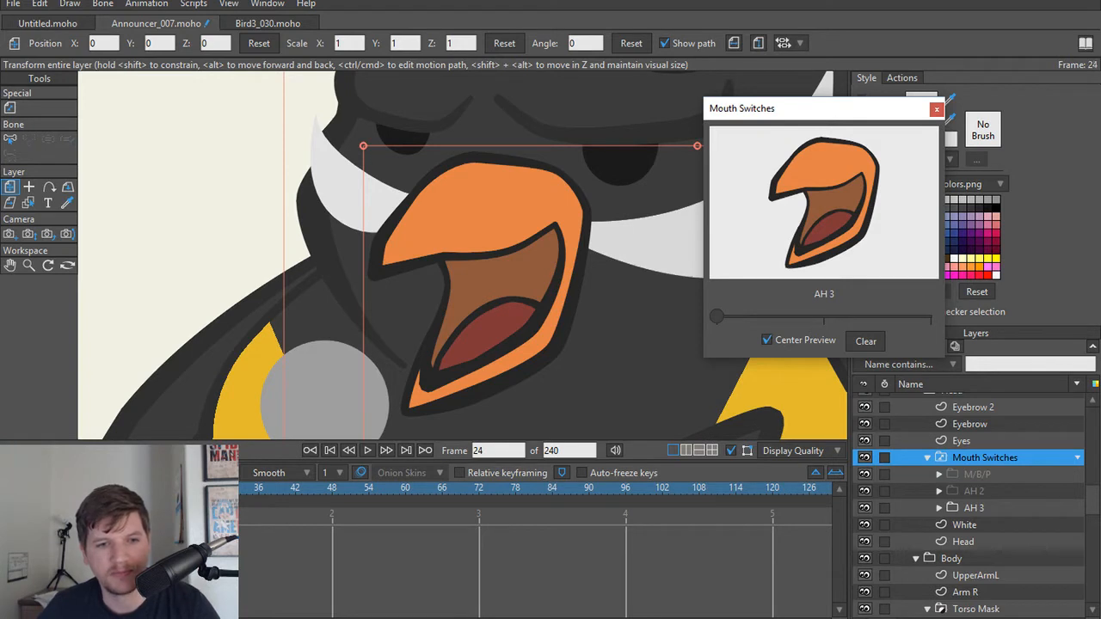
{"action": "left_click_drag", "start_coordinate": [721, 316], "coordinate": [811, 316]}
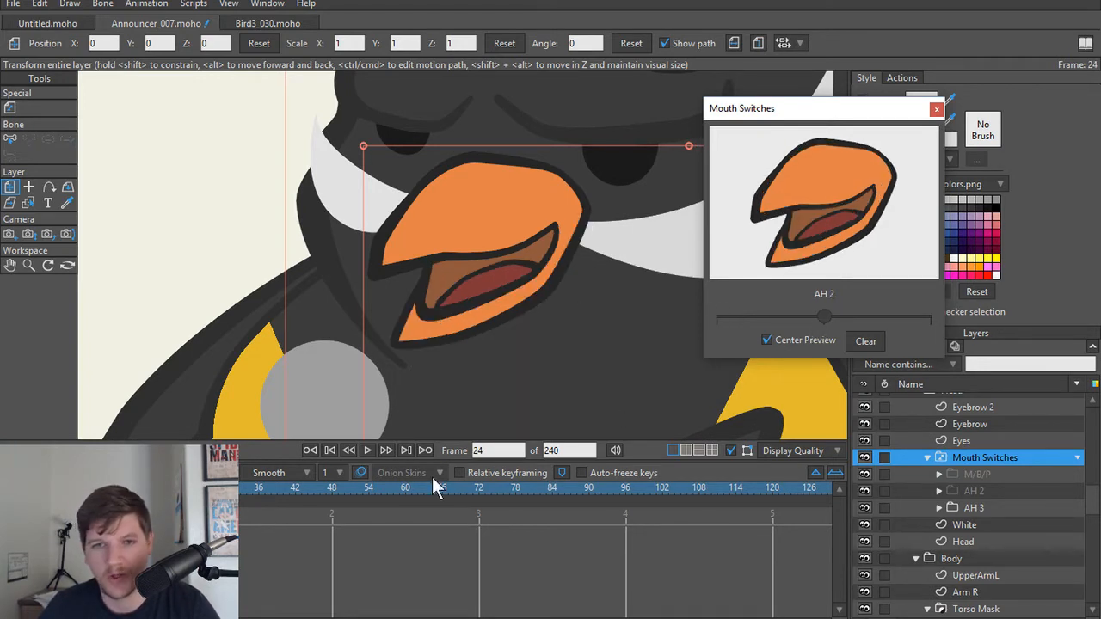
{"action": "left_click_drag", "start_coordinate": [184, 488], "coordinate": [334, 492]}
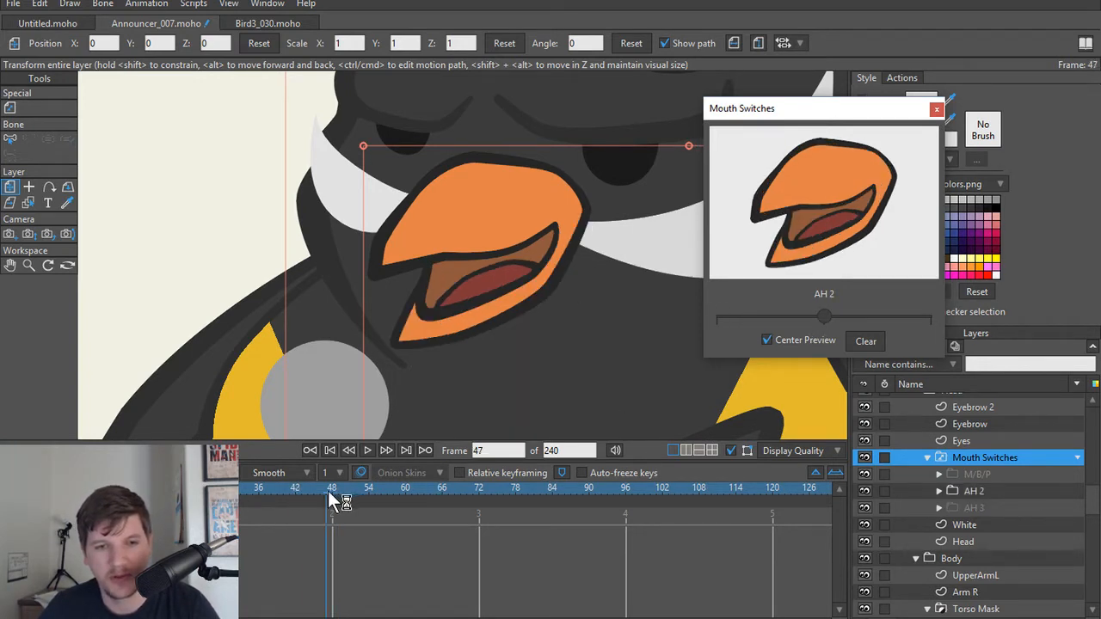
{"action": "left_click", "coordinate": [849, 318]}
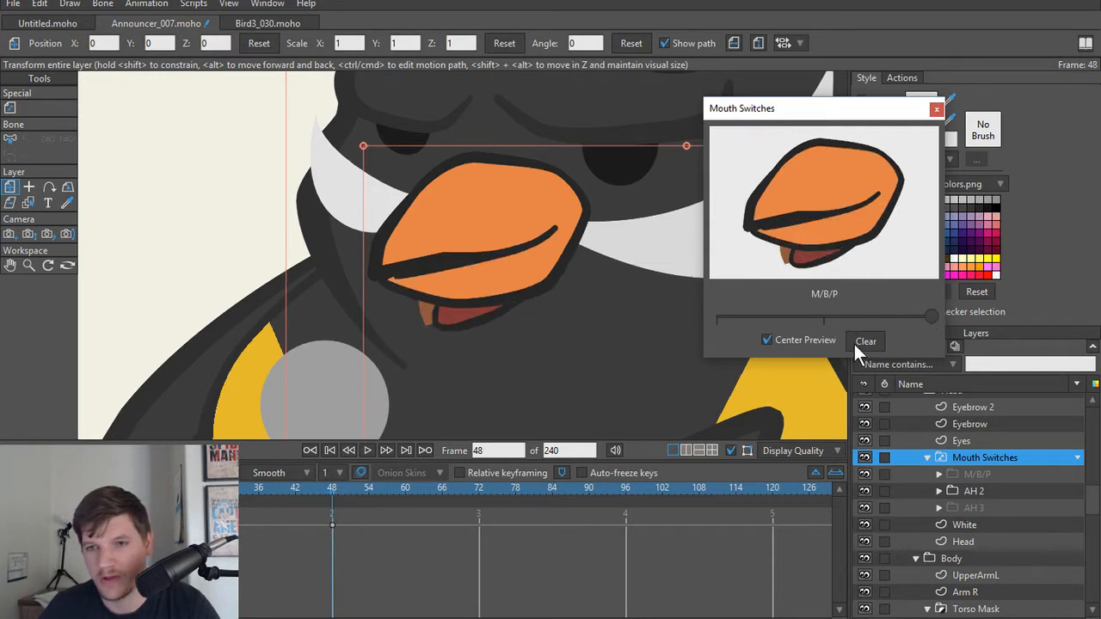
{"action": "left_click", "coordinate": [935, 109]}
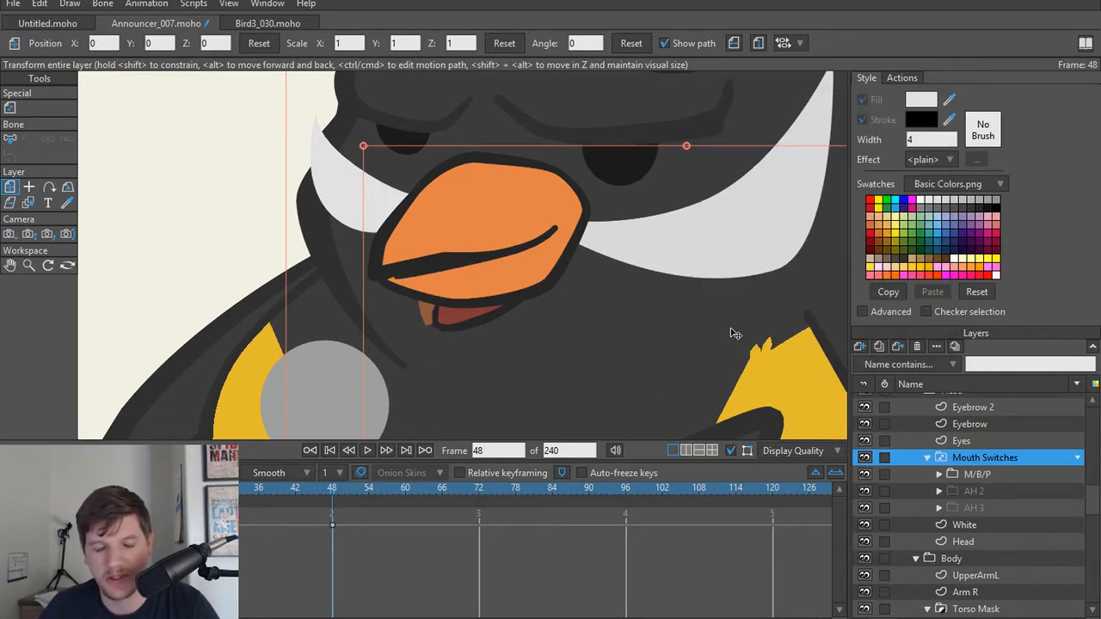
Step: Scrub back to frame 17 to check the mouth interpolation and delete the Mouth Switches keyframes
{"action": "left_click_drag", "start_coordinate": [295, 489], "coordinate": [142, 464]}
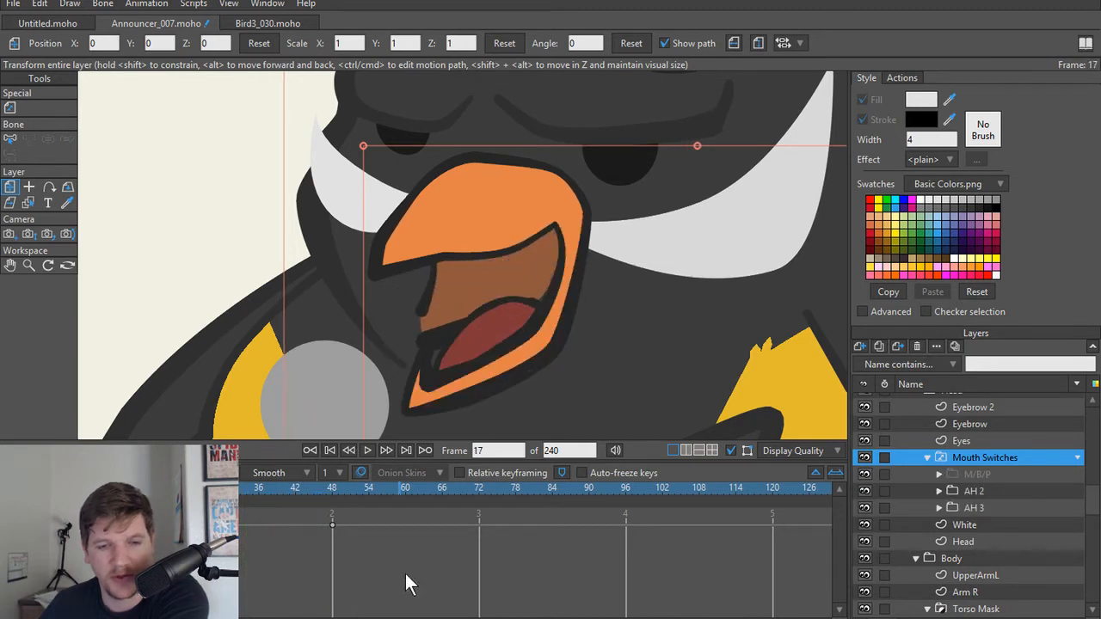
{"action": "left_click", "coordinate": [333, 525]}
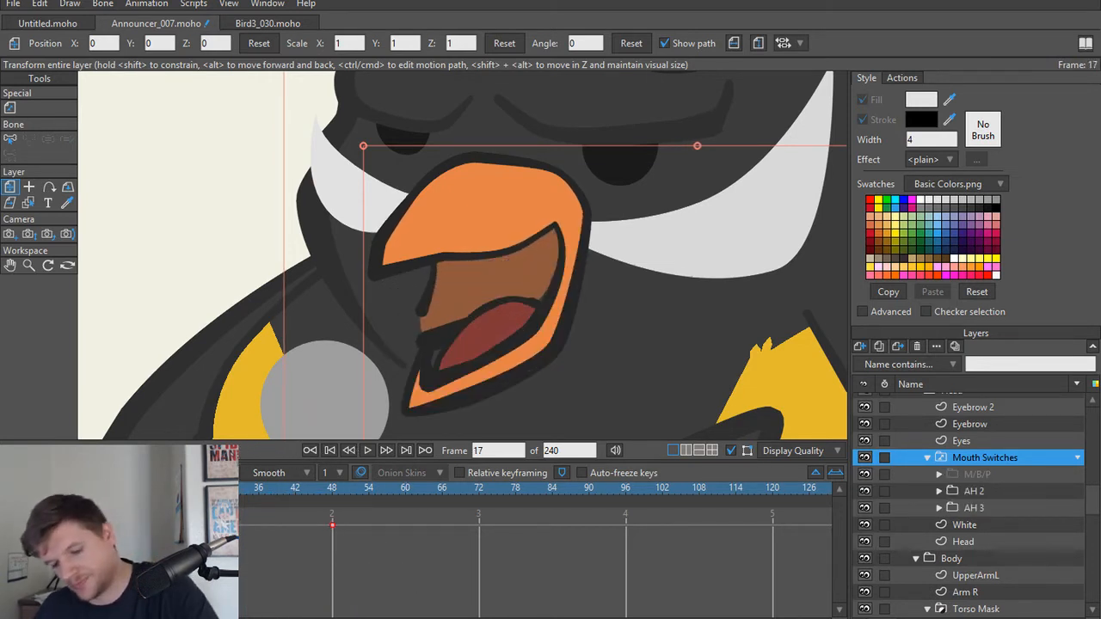
{"action": "key", "text": "Delete"}
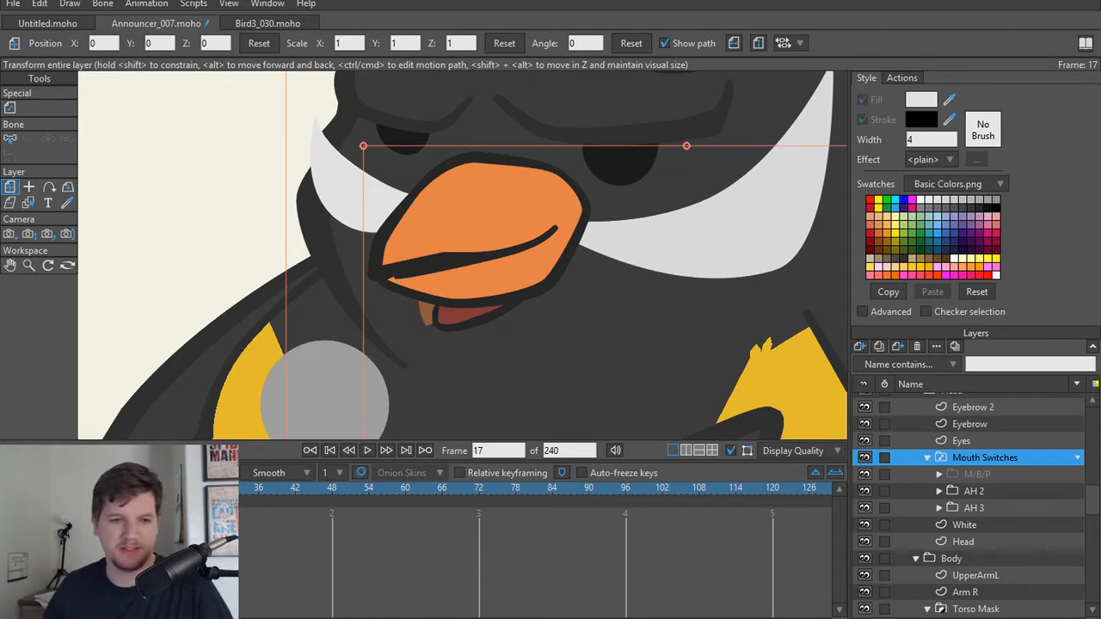
Step: Preview the M/B/P, AH 2 and AH 3 mouth groups in turn, return to frame 1, and reselect Mouth Switches
{"action": "left_click", "coordinate": [991, 474]}
{"action": "left_click", "coordinate": [976, 508]}
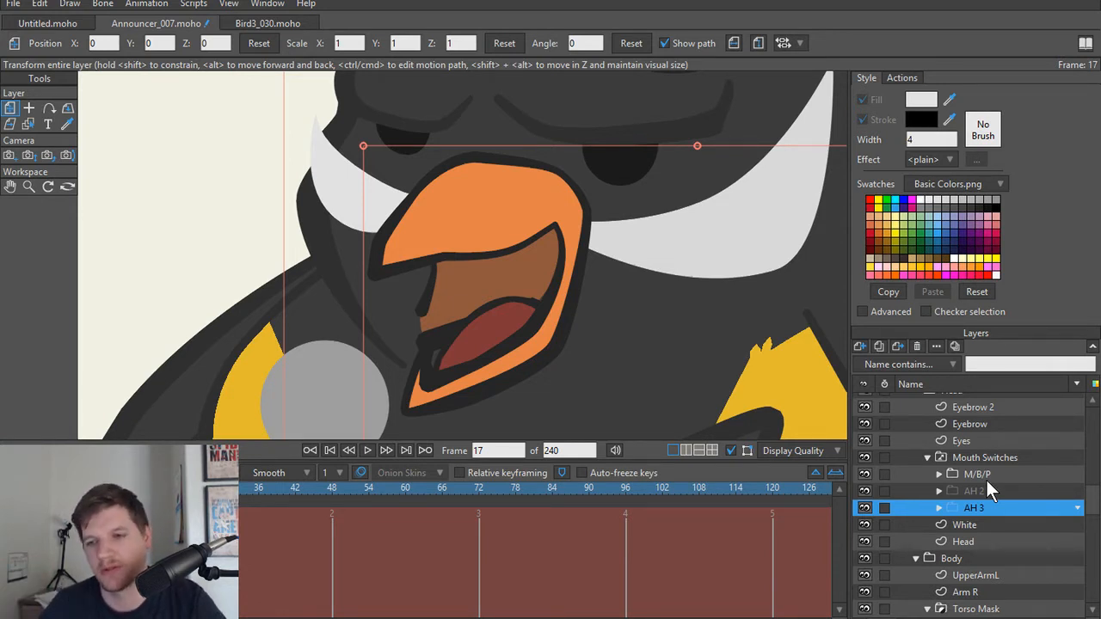
{"action": "left_click", "coordinate": [989, 475]}
{"action": "left_click", "coordinate": [900, 461]}
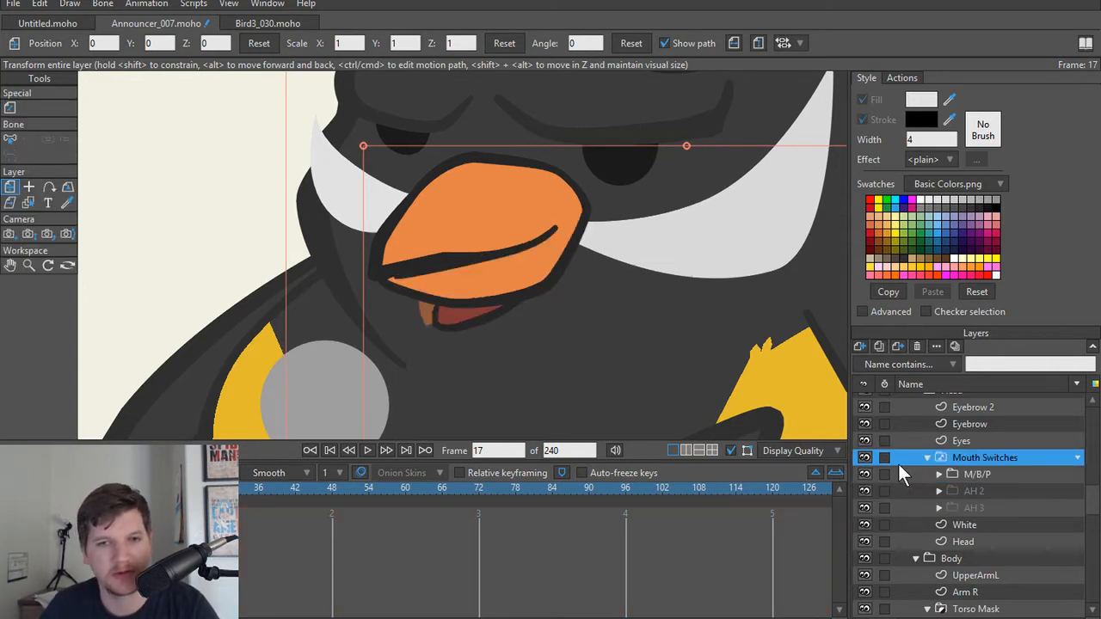
{"action": "left_click_drag", "start_coordinate": [142, 488], "coordinate": [50, 488]}
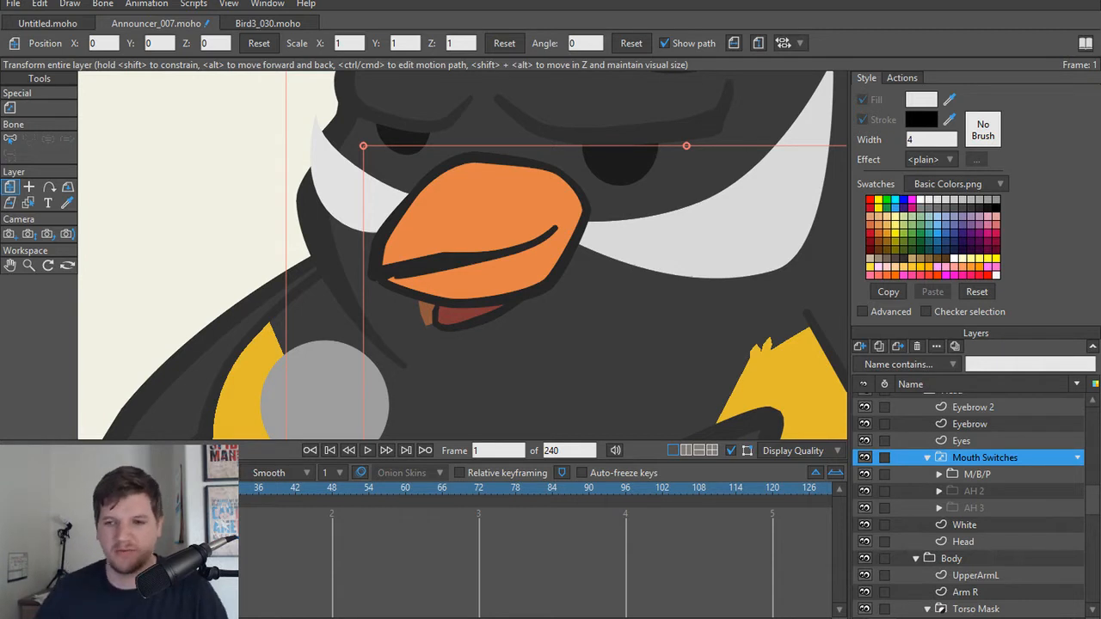
{"action": "left_click", "coordinate": [1004, 473]}
{"action": "left_click", "coordinate": [999, 490]}
{"action": "left_click", "coordinate": [995, 502]}
{"action": "left_click", "coordinate": [995, 489]}
{"action": "left_click", "coordinate": [999, 462]}
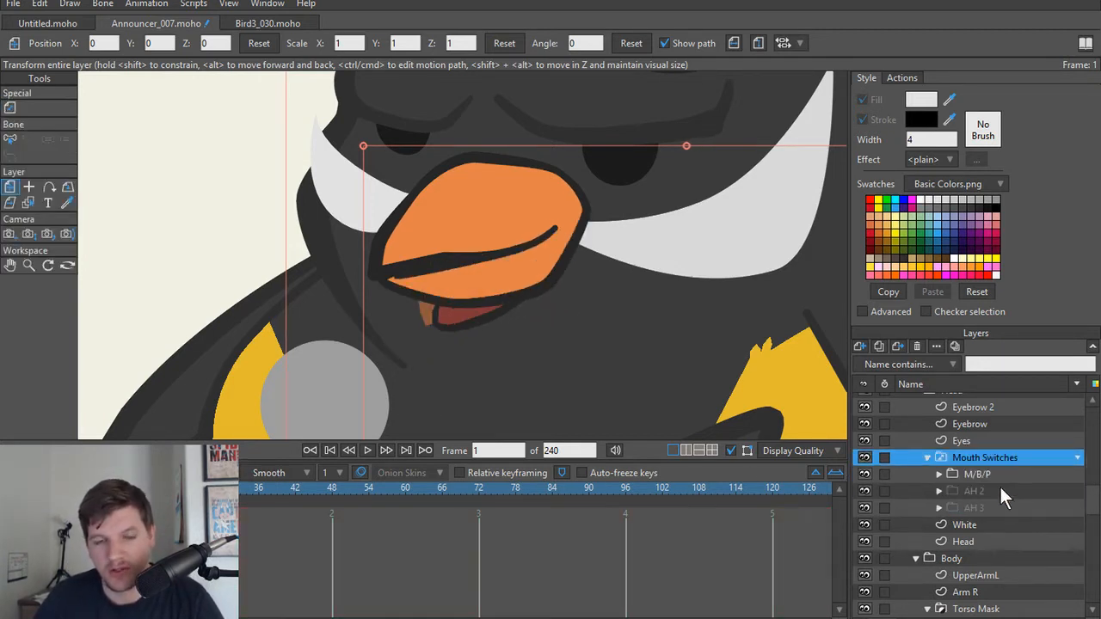
Step: Examine the points of the AH 3 beak, the AH 2 back mouth and the M/B/P tongue
{"action": "left_click", "coordinate": [991, 505]}
{"action": "left_click", "coordinate": [504, 380], "text": "ctrl+alt"}
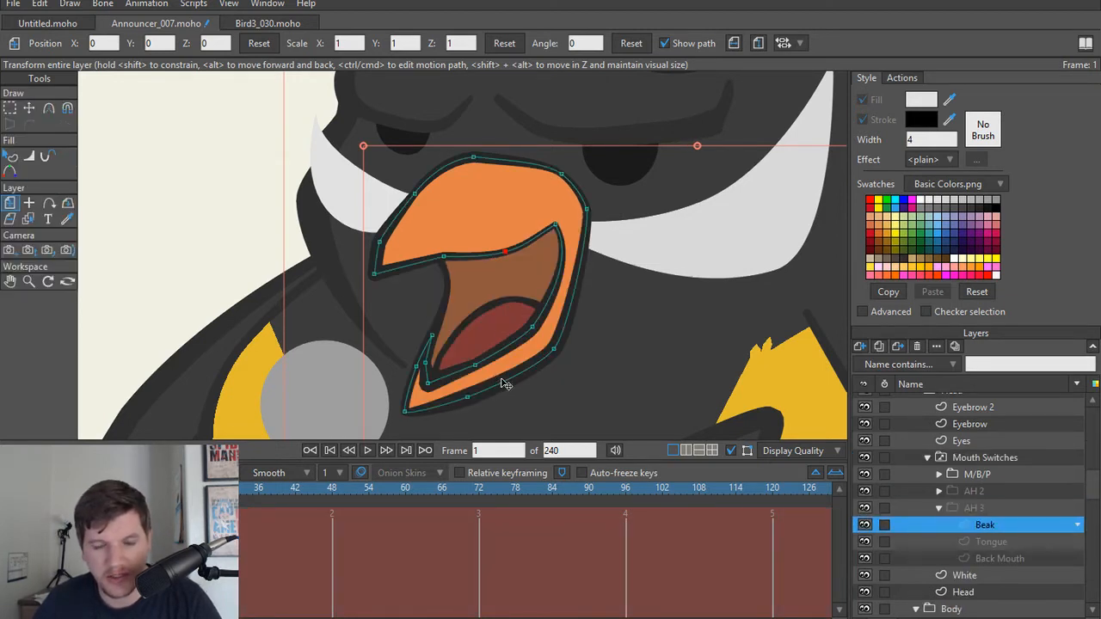
{"action": "key", "text": "t"}
{"action": "scroll", "coordinate": [511, 377], "scroll_direction": "up", "scroll_amount": 1}
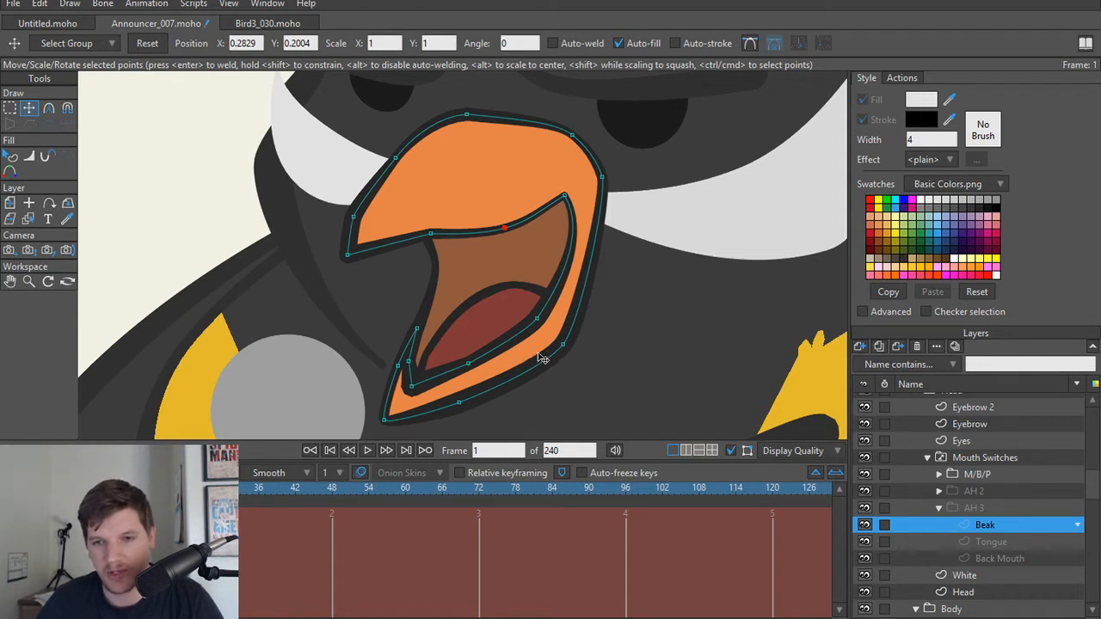
{"action": "left_click", "coordinate": [992, 491]}
{"action": "left_click", "coordinate": [938, 491]}
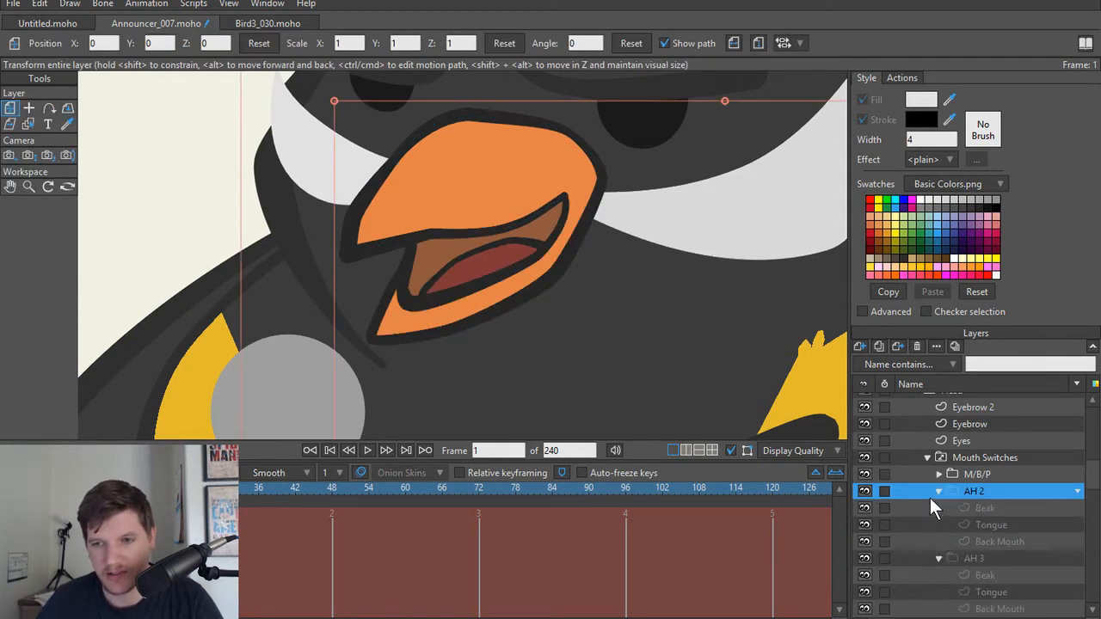
{"action": "left_click", "coordinate": [1006, 541]}
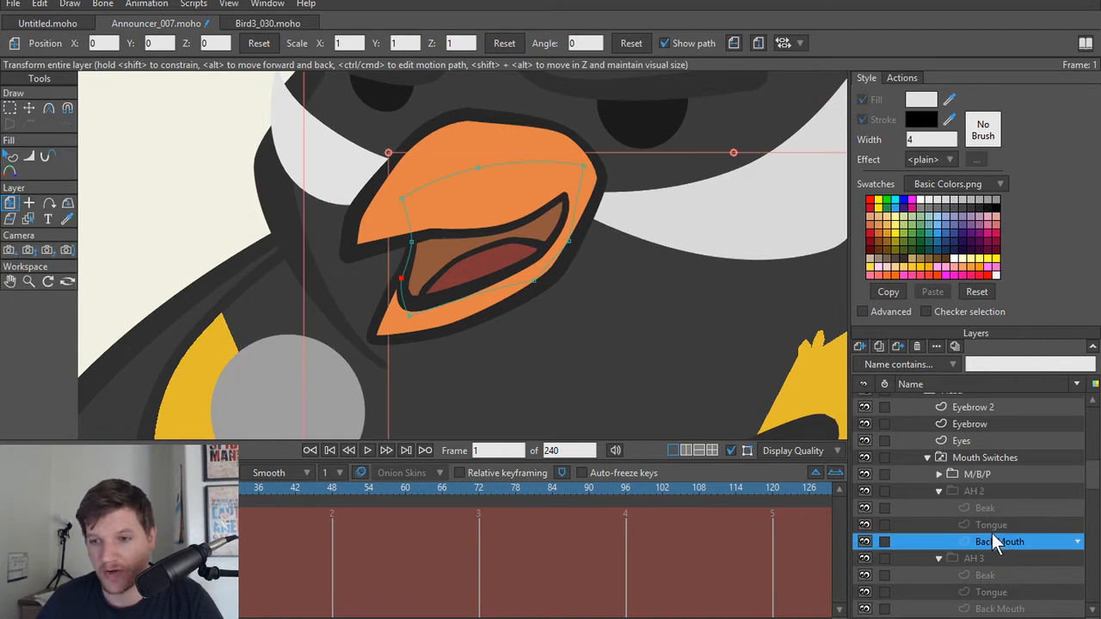
{"action": "left_click", "coordinate": [461, 318]}
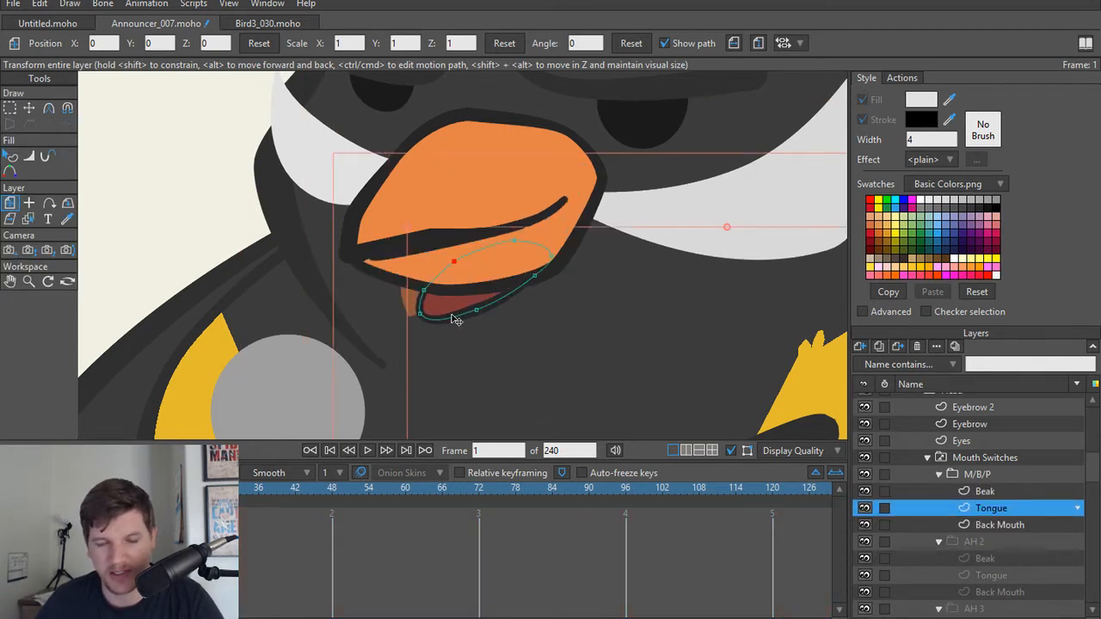
{"action": "left_click", "coordinate": [936, 475]}
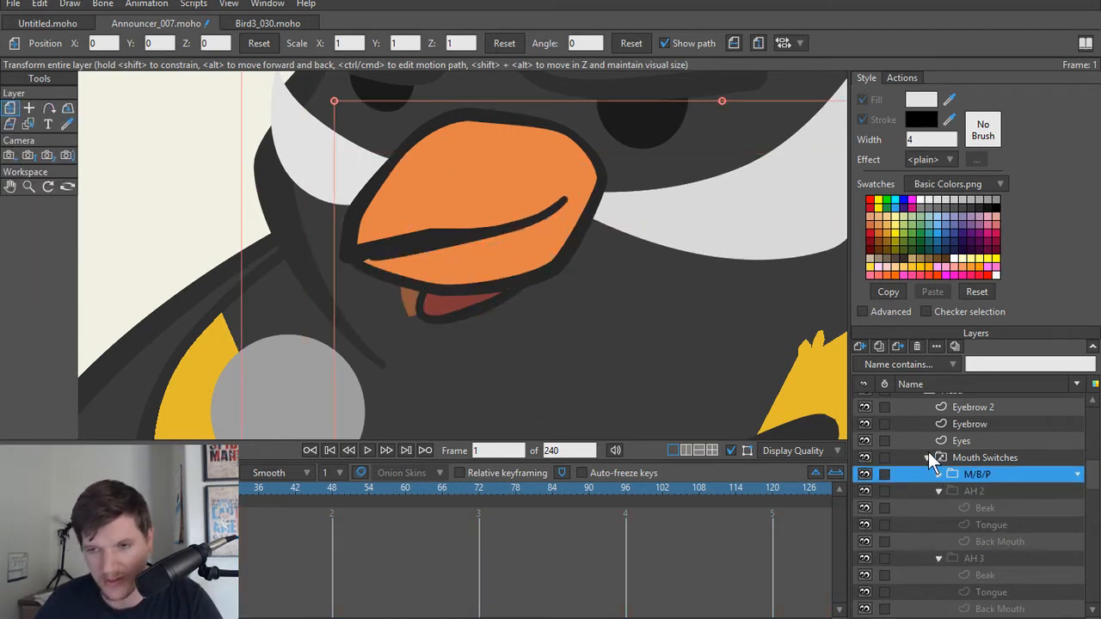
Step: Undo the switch keys and the switch layer conversion so that Mouth Switches is an ordinary group
{"action": "left_click", "coordinate": [927, 457]}
{"action": "key", "text": "ctrl+z"}
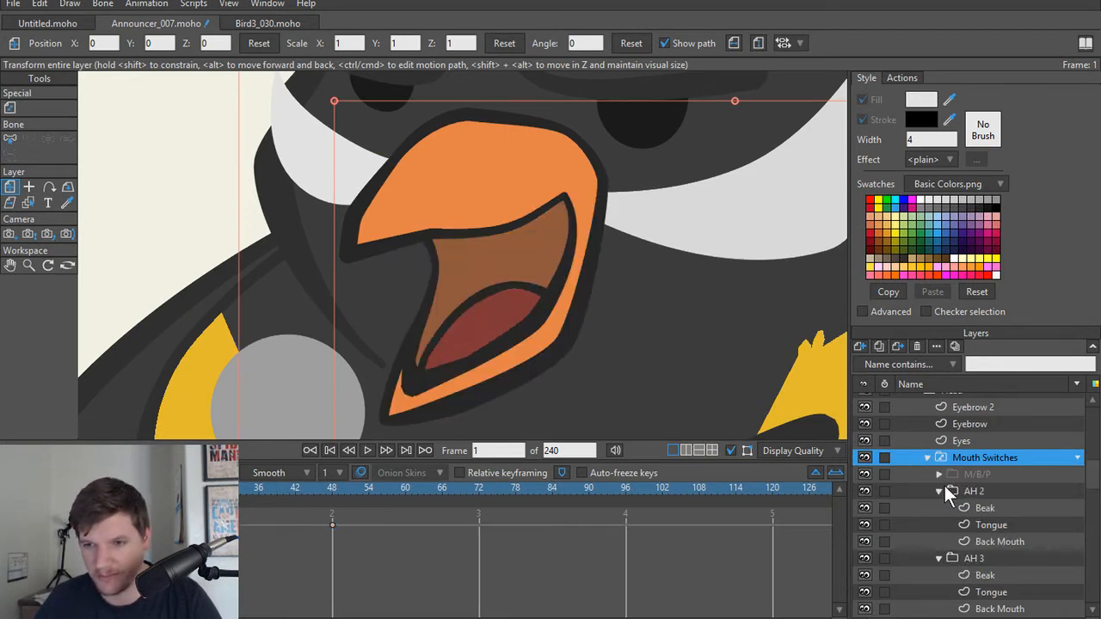
{"action": "key", "text": "ctrl+shift+z"}
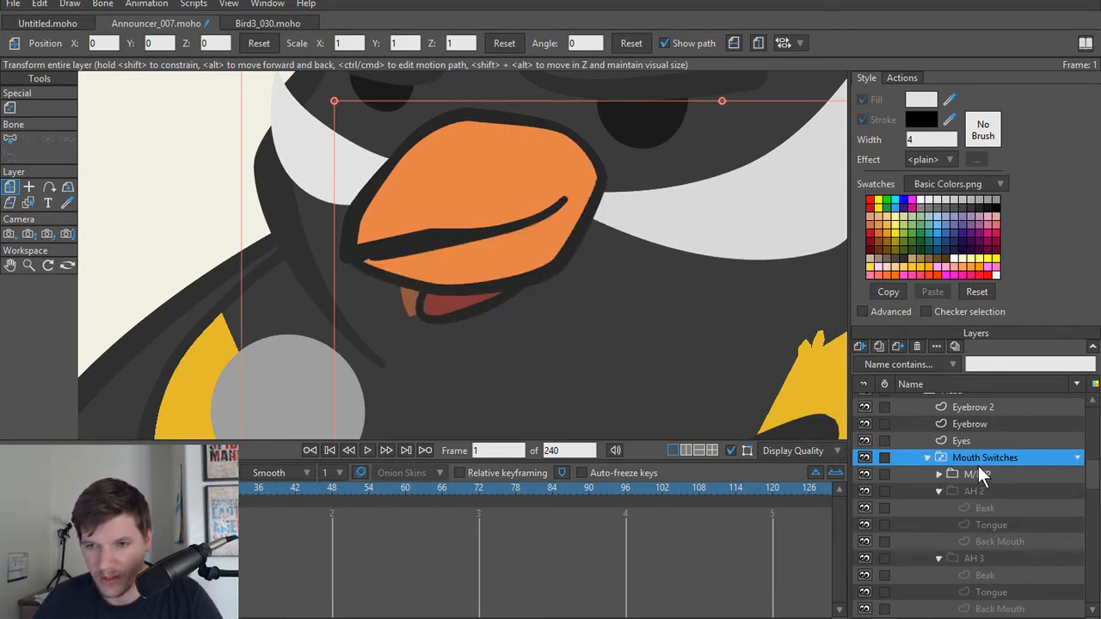
{"action": "key", "text": "ctrl+z"}
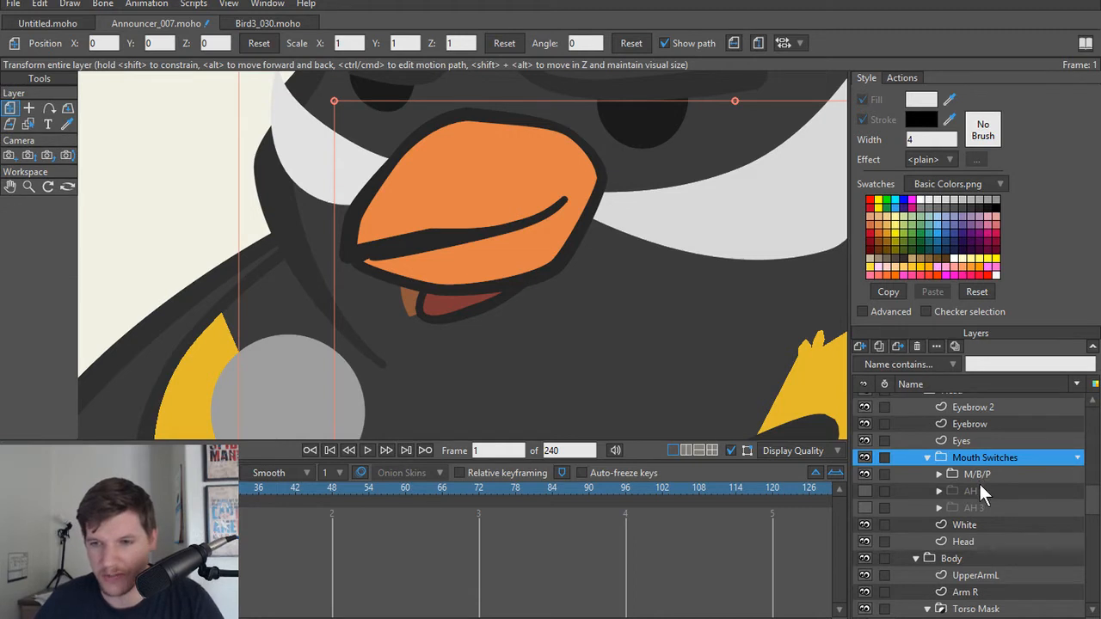
Step: Show the AH 2 and AH 3 groups together with M/B/P and select the AH 3 group's Beak layer
{"action": "left_click", "coordinate": [980, 490]}
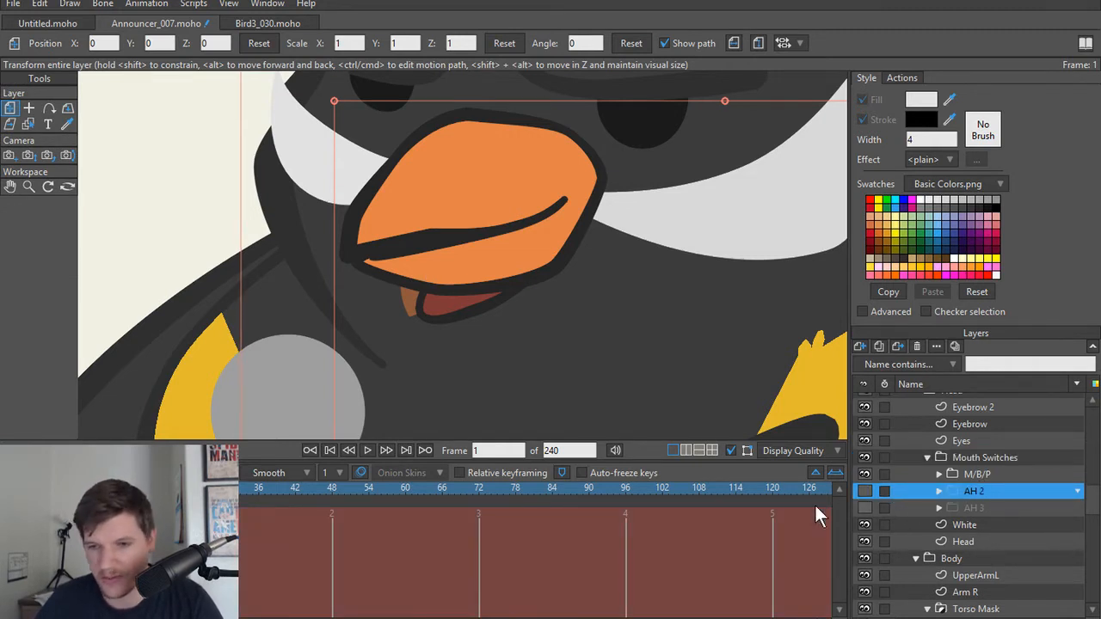
{"action": "left_click", "coordinate": [864, 507]}
{"action": "left_click", "coordinate": [865, 489]}
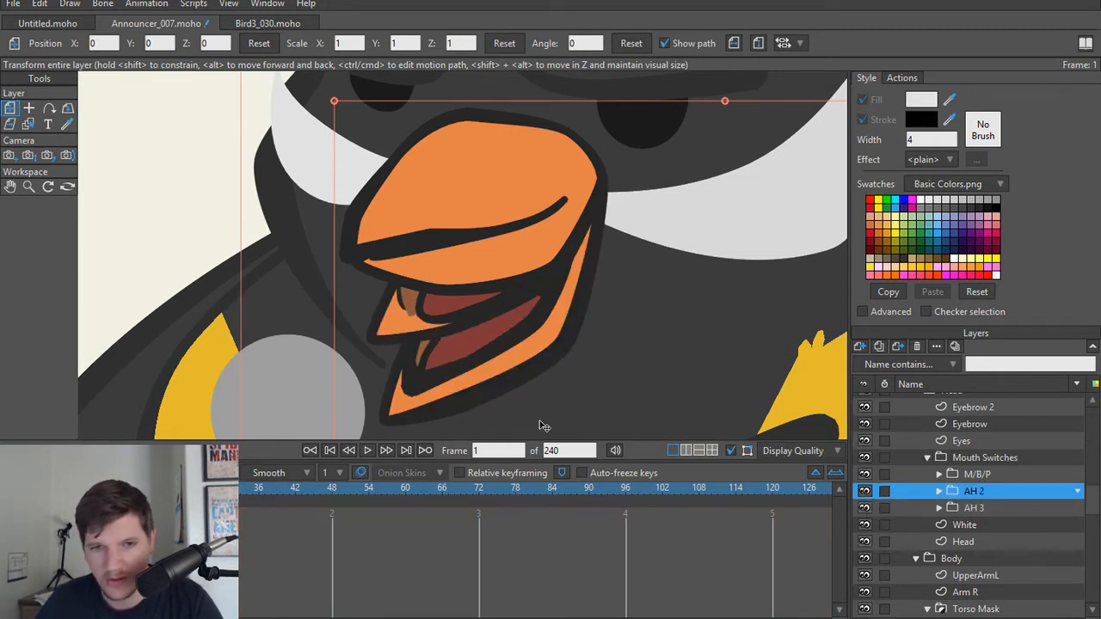
{"action": "left_click", "coordinate": [504, 380]}
{"action": "left_click", "coordinate": [420, 326]}
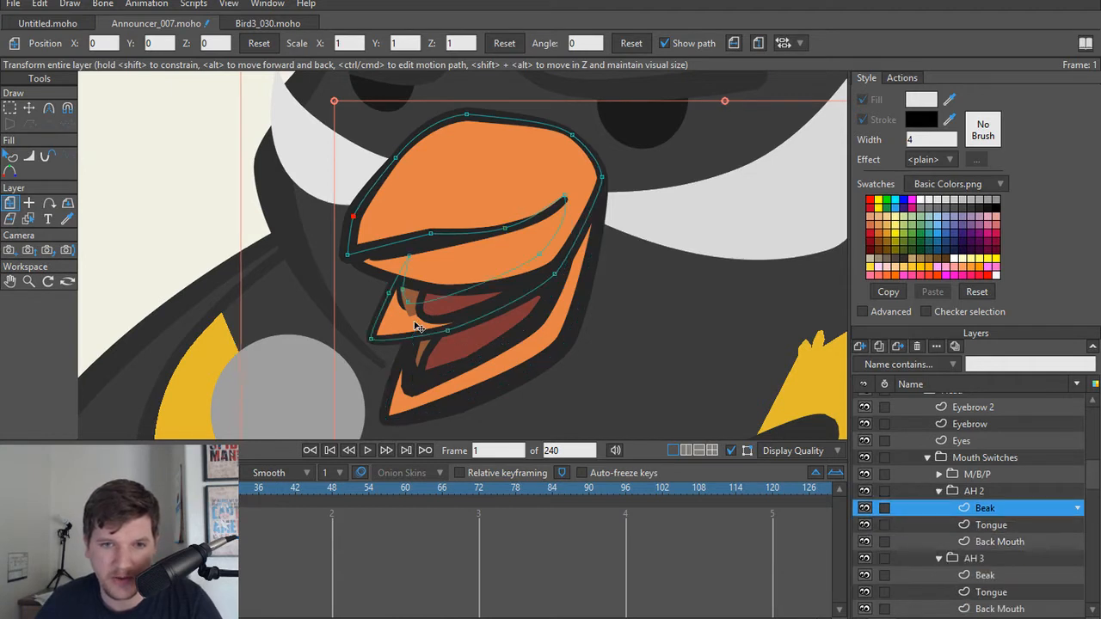
{"action": "left_click", "coordinate": [522, 365]}
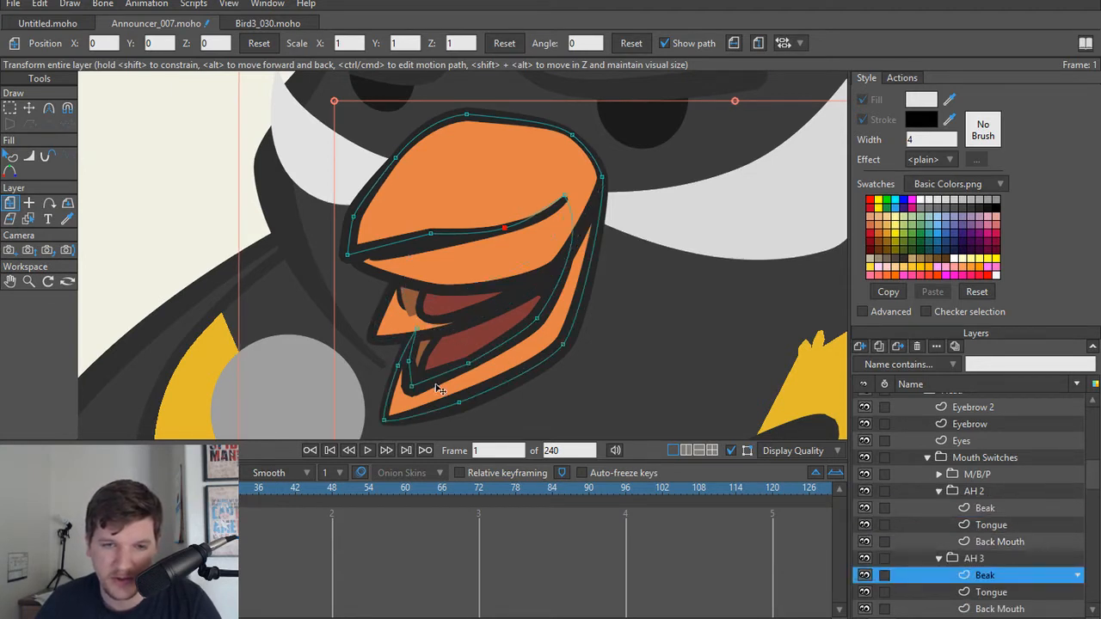
Step: At frame 0, add a point to the inner edge of the lower beak on the AH 2 Beak layer
{"action": "left_click", "coordinate": [423, 324]}
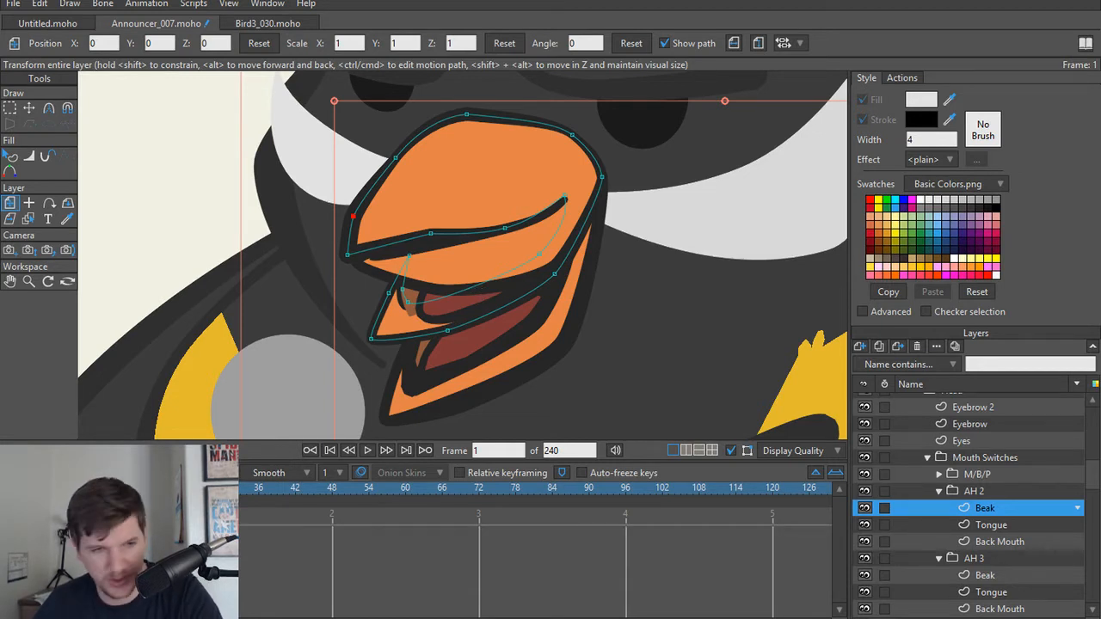
{"action": "key", "text": "ctrl+Left"}
{"action": "key", "text": "a"}
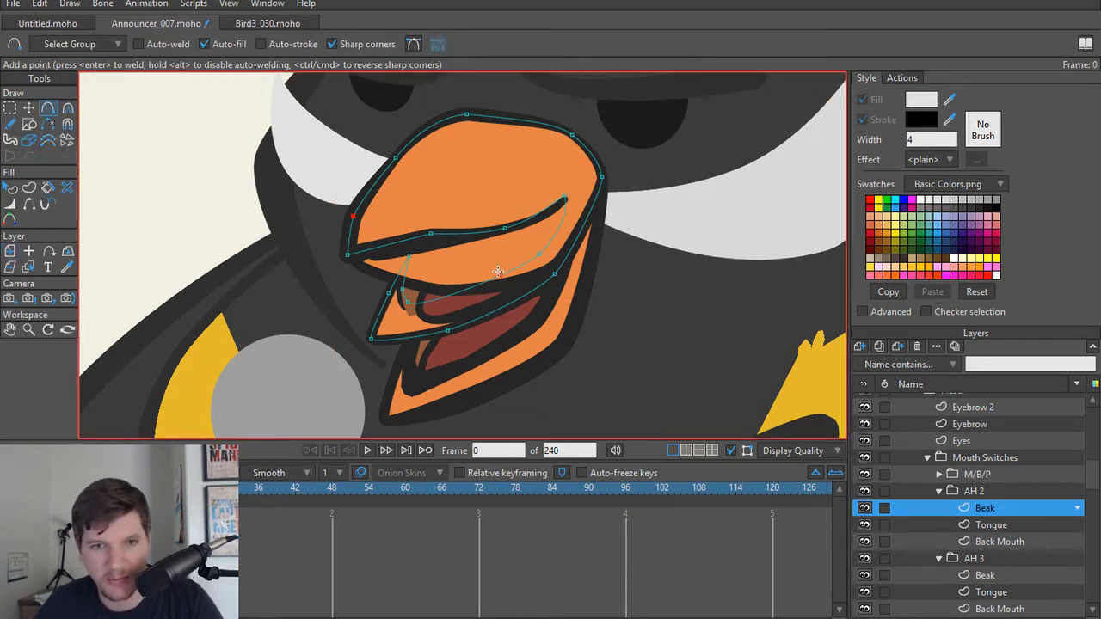
{"action": "left_click", "coordinate": [469, 287]}
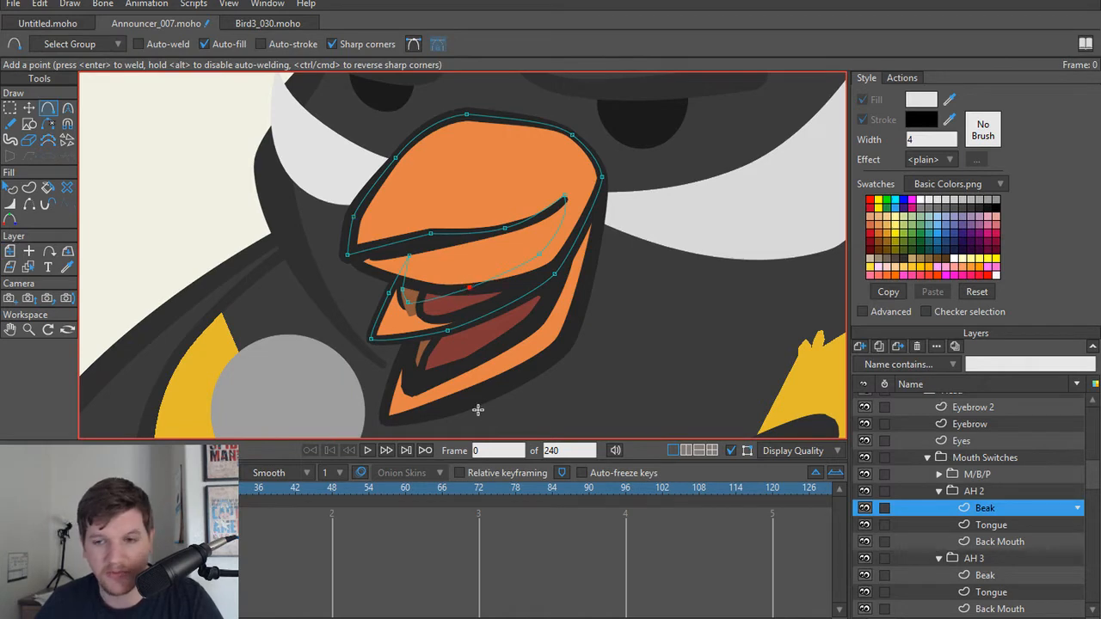
Step: Check the masking settings of the Mouth Switches group without changing them, and convert the group to a switch layer
{"action": "double_click", "coordinate": [997, 462]}
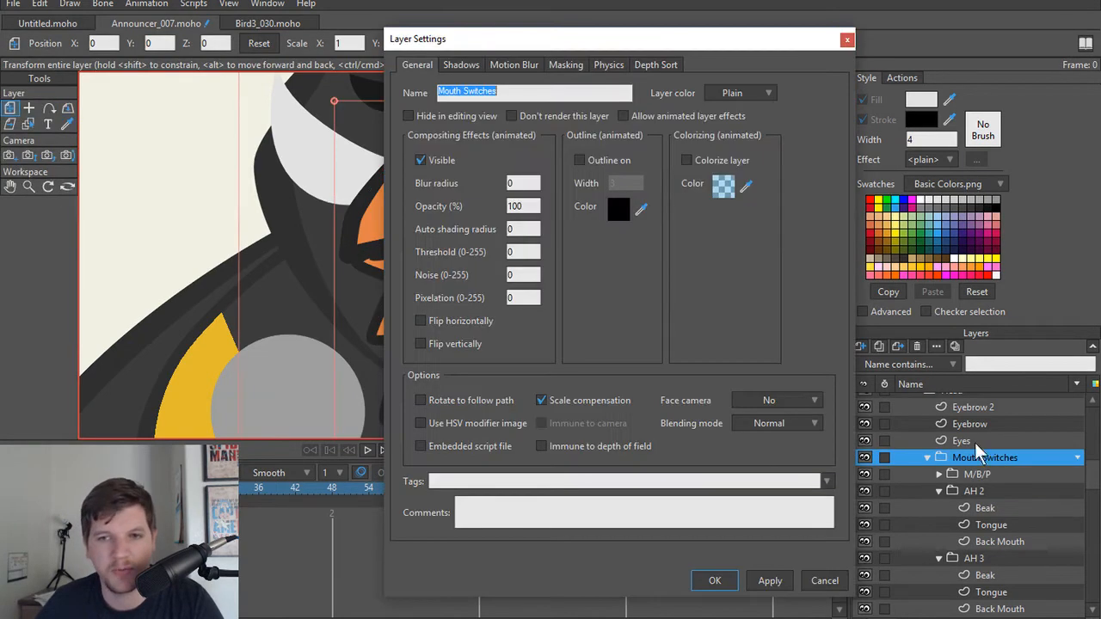
{"action": "left_click", "coordinate": [568, 69]}
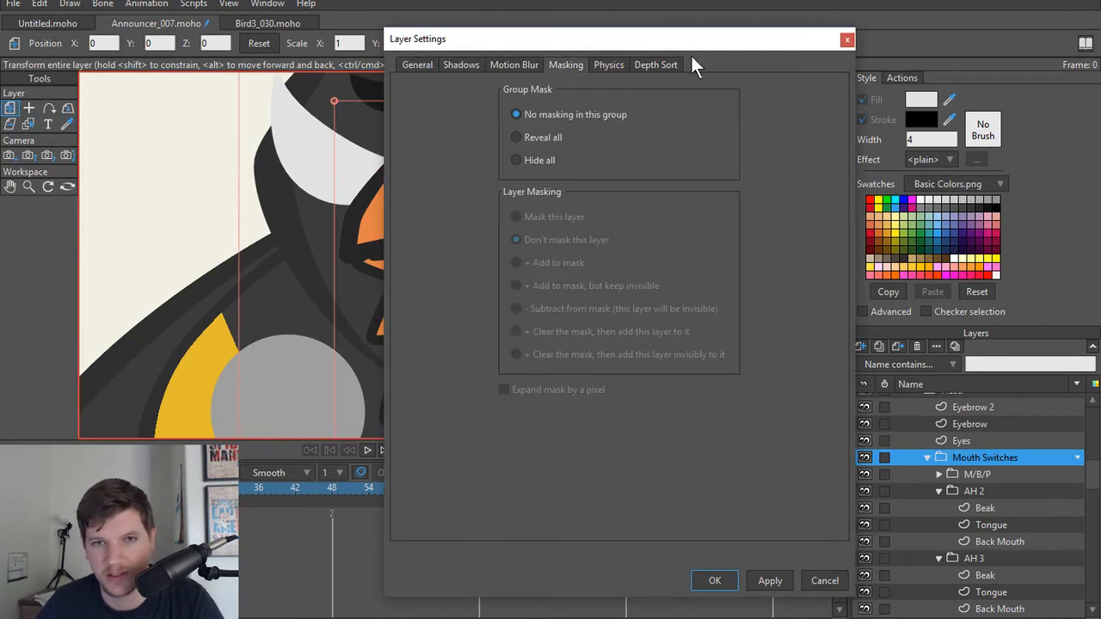
{"action": "left_click", "coordinate": [847, 41]}
{"action": "right_click", "coordinate": [959, 460]}
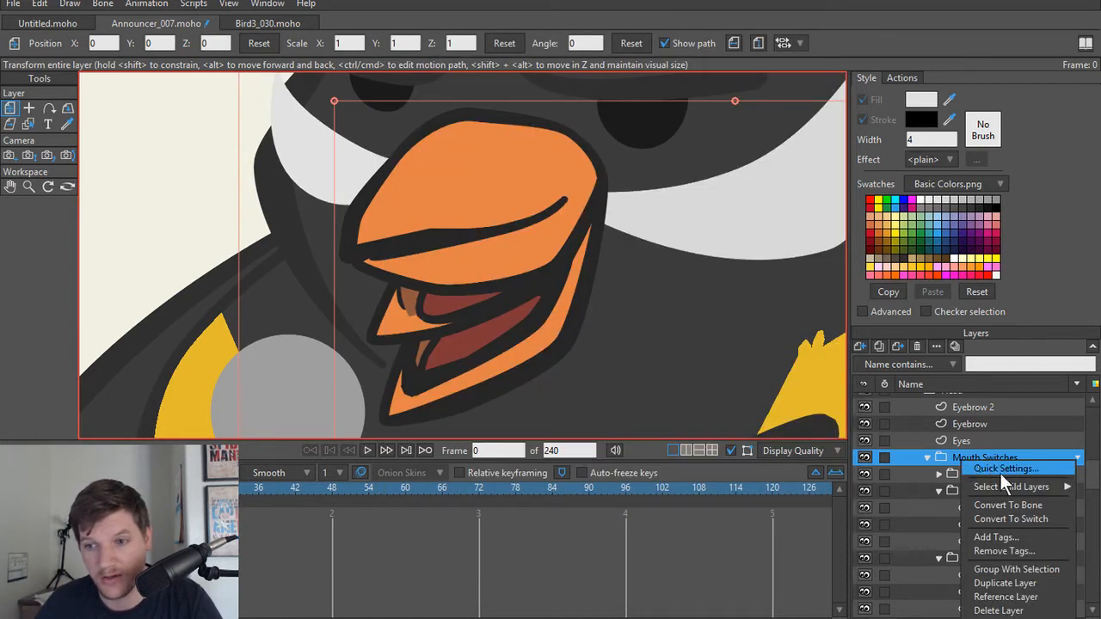
{"action": "left_click", "coordinate": [1008, 520]}
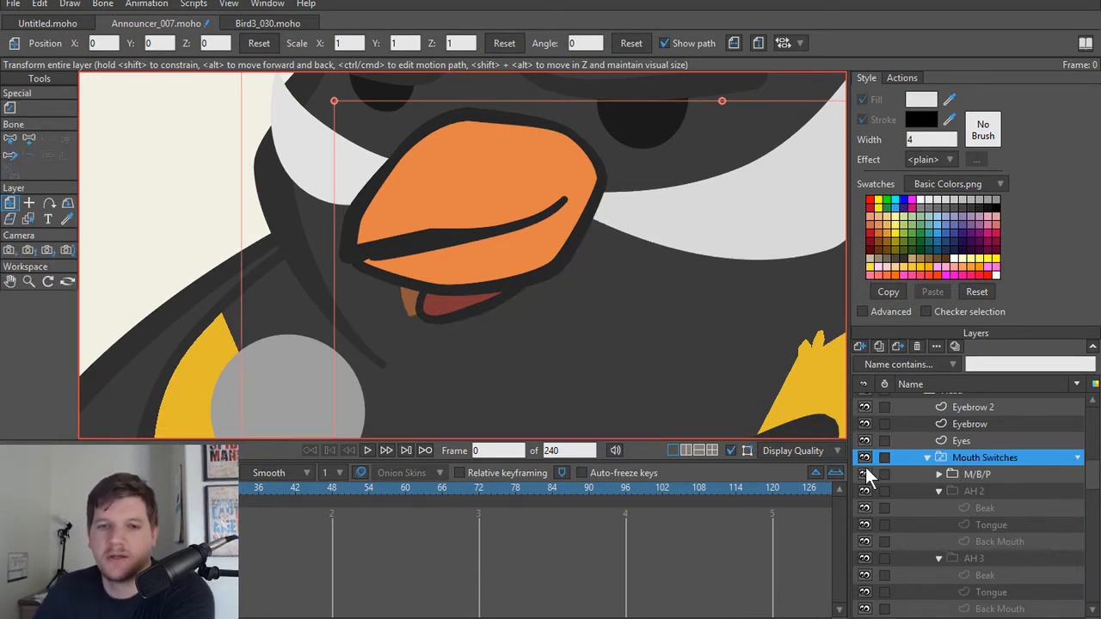
Step: At frame 1, open the Switch Selection window for Mouth Switches and set the mouth to AH 3
{"action": "key", "text": "Right"}
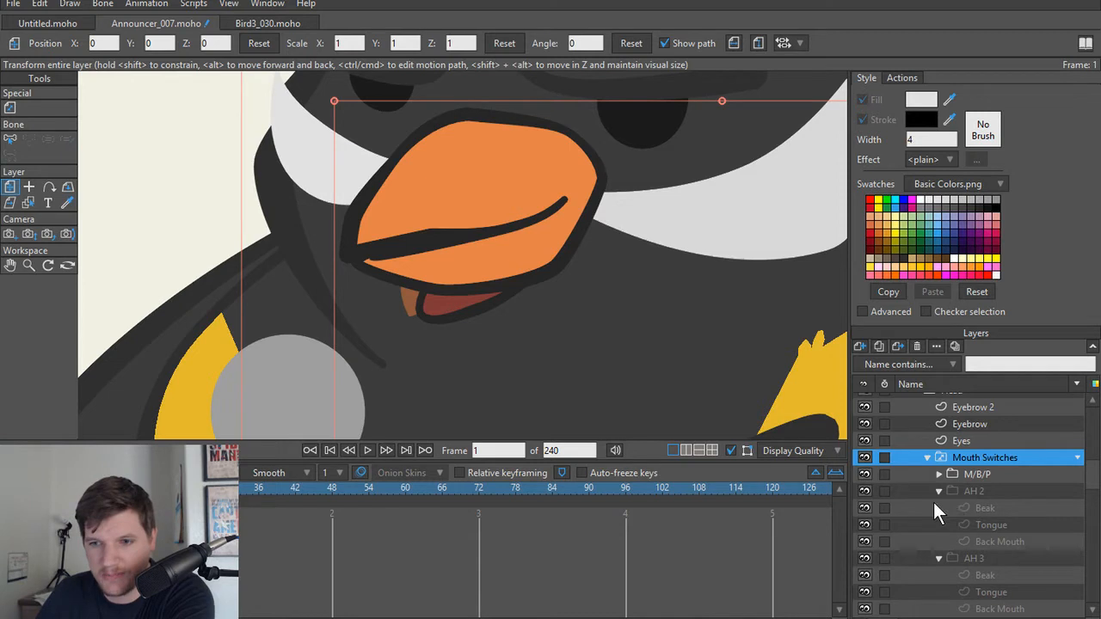
{"action": "left_click", "coordinate": [266, 5]}
{"action": "left_click", "coordinate": [288, 222]}
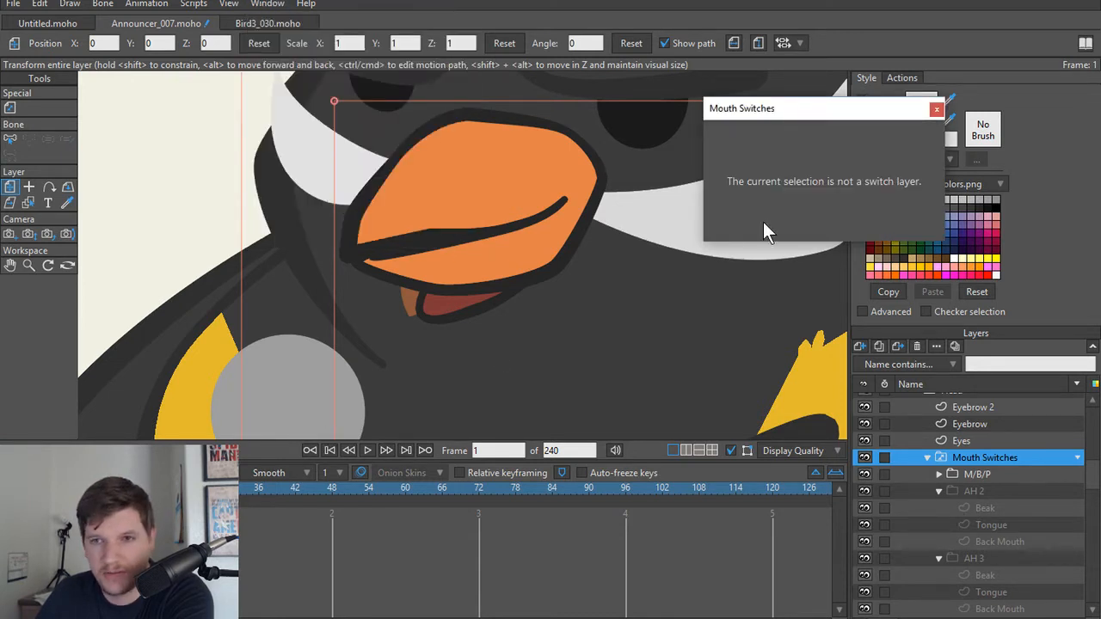
{"action": "left_click", "coordinate": [973, 458]}
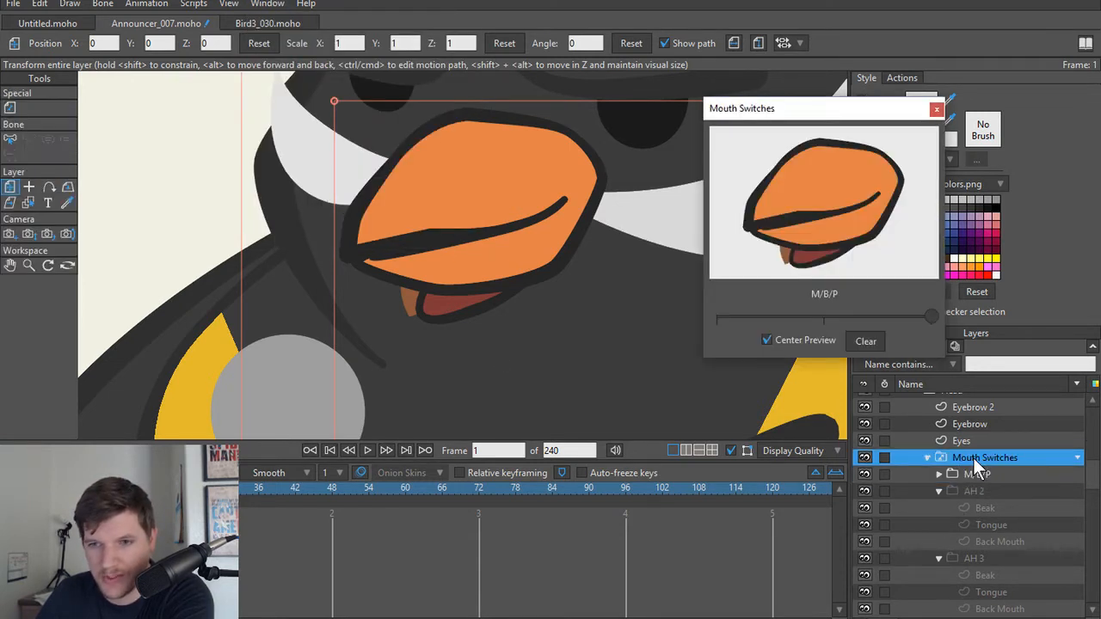
{"action": "left_click_drag", "start_coordinate": [932, 318], "coordinate": [666, 331]}
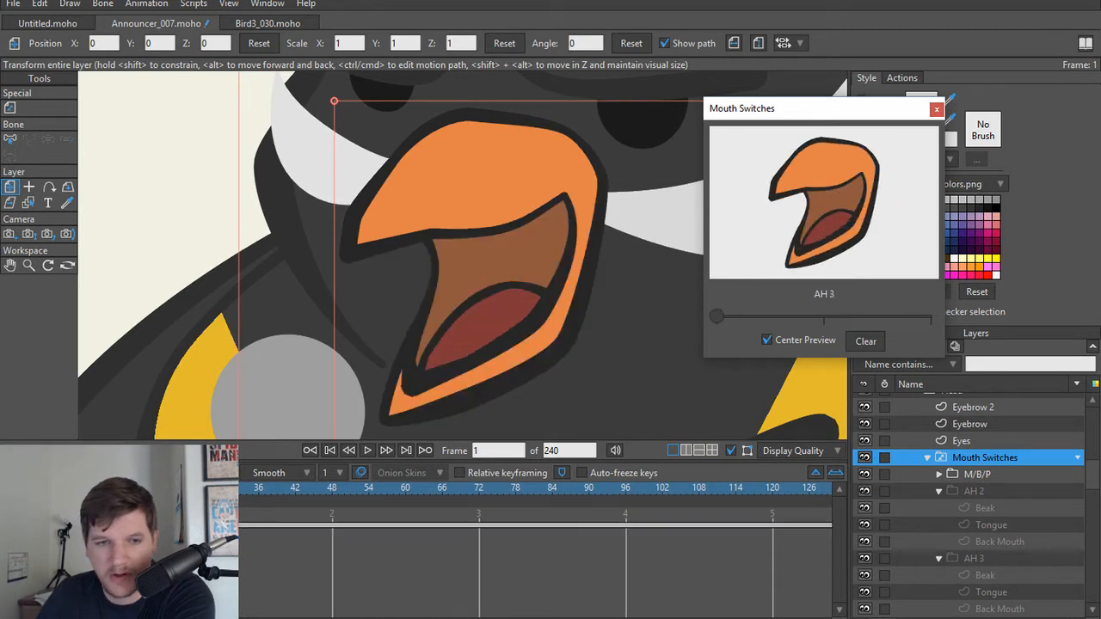
Step: Key Mouth Switches to AH 2 at frame 25 and M/B/P at frame 46, and return to the timeline's start
{"action": "left_click", "coordinate": [160, 488]}
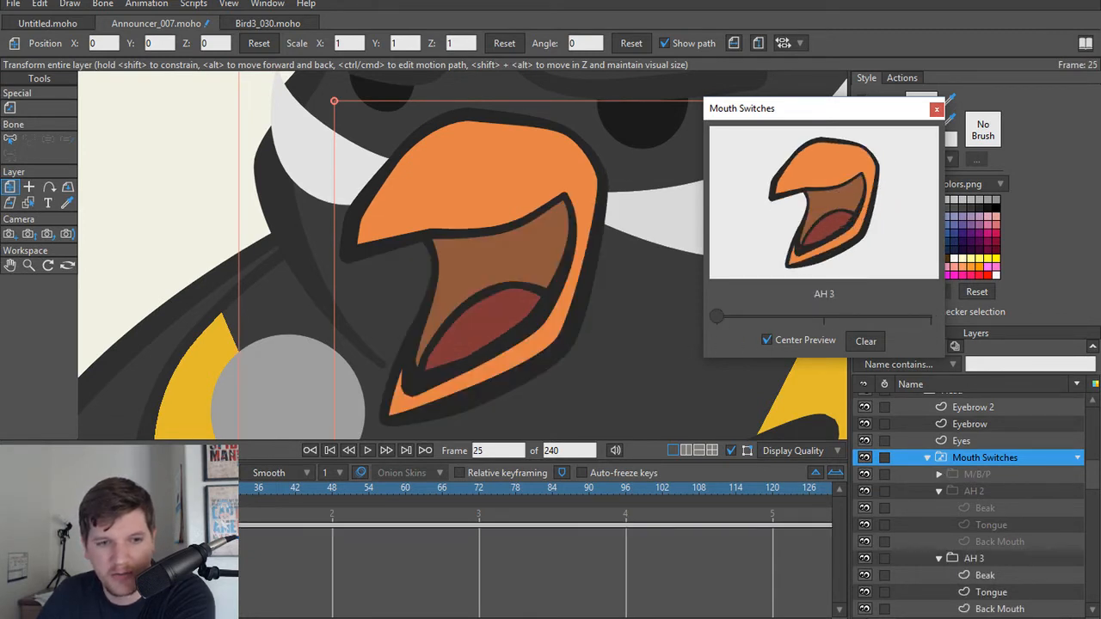
{"action": "left_click", "coordinate": [766, 316]}
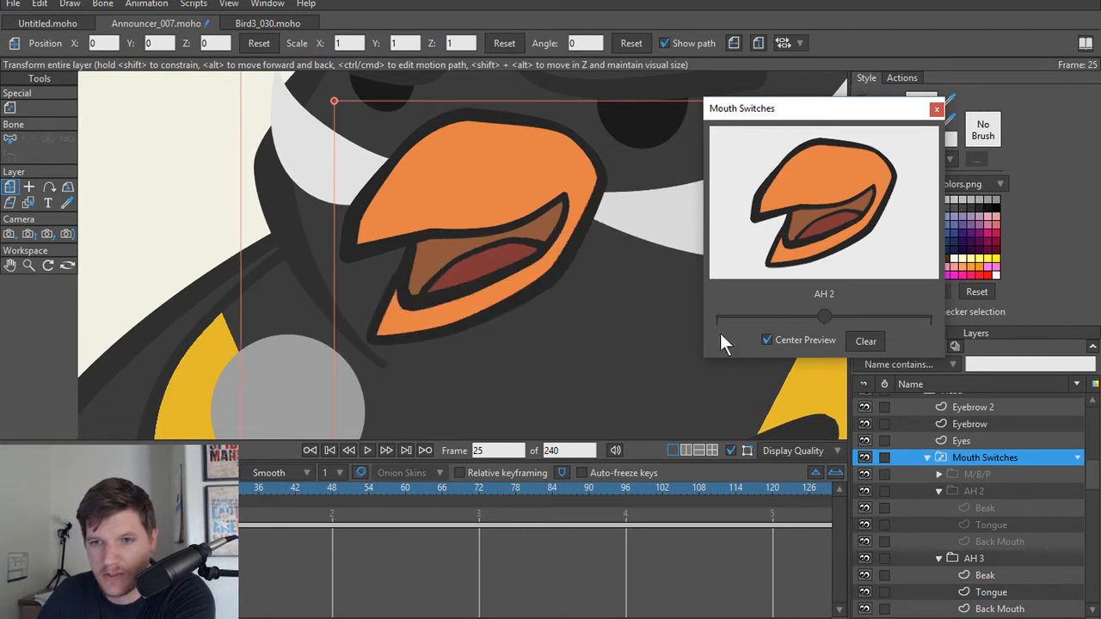
{"action": "left_click", "coordinate": [320, 487]}
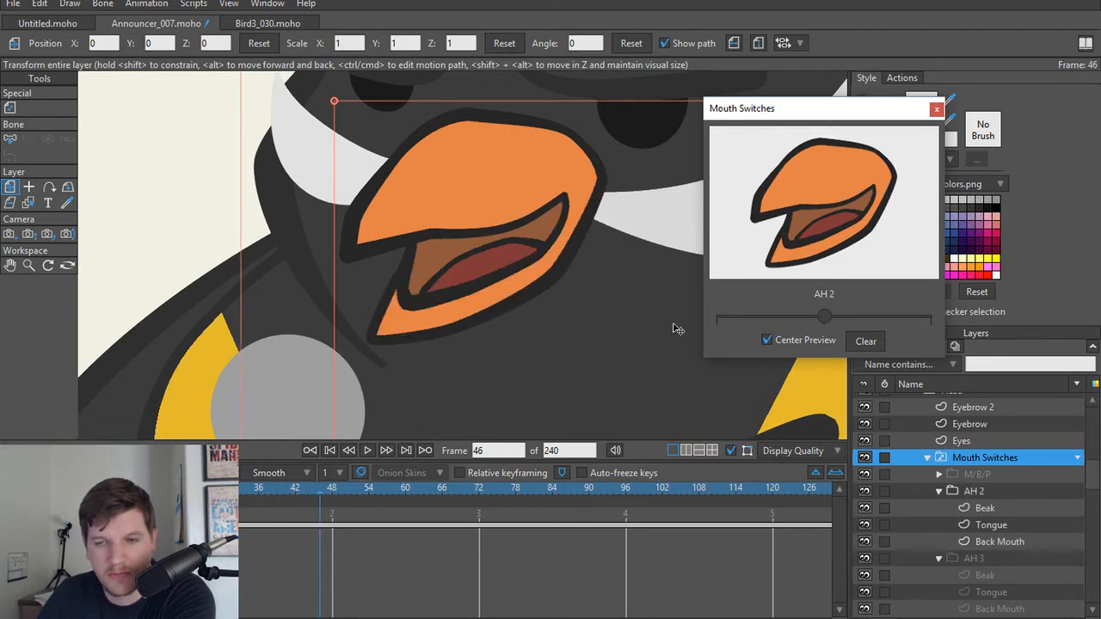
{"action": "left_click_drag", "start_coordinate": [820, 315], "coordinate": [919, 317]}
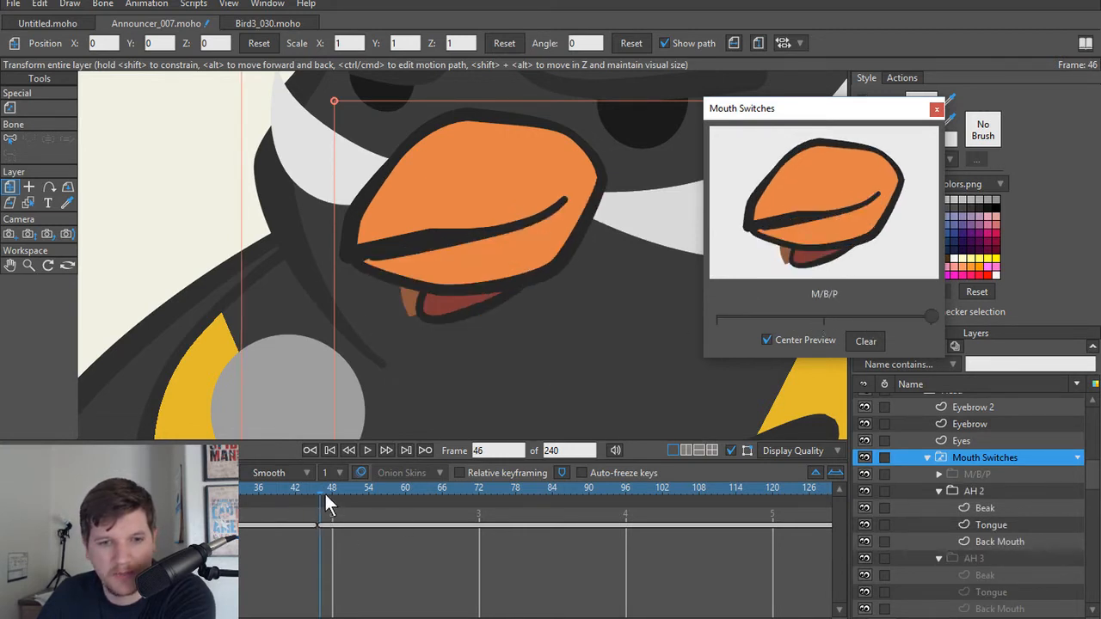
{"action": "left_click_drag", "start_coordinate": [322, 490], "coordinate": [38, 490]}
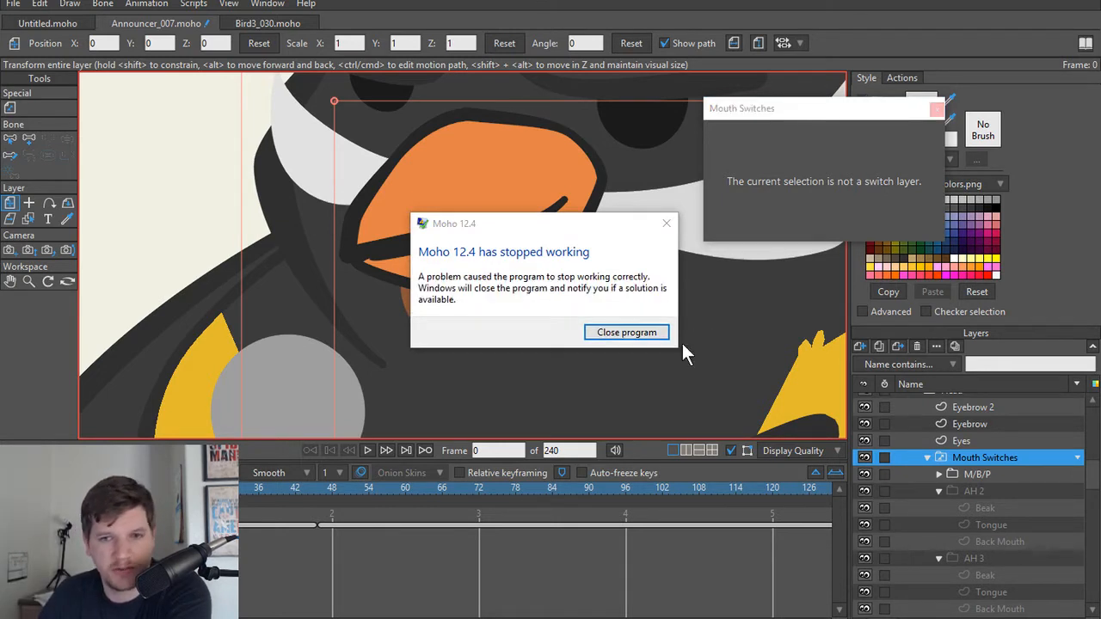
Step: Close the crashed program, recover the unsaved project and save it as Announcer_008 in the Assets folder
{"action": "left_click", "coordinate": [638, 334]}
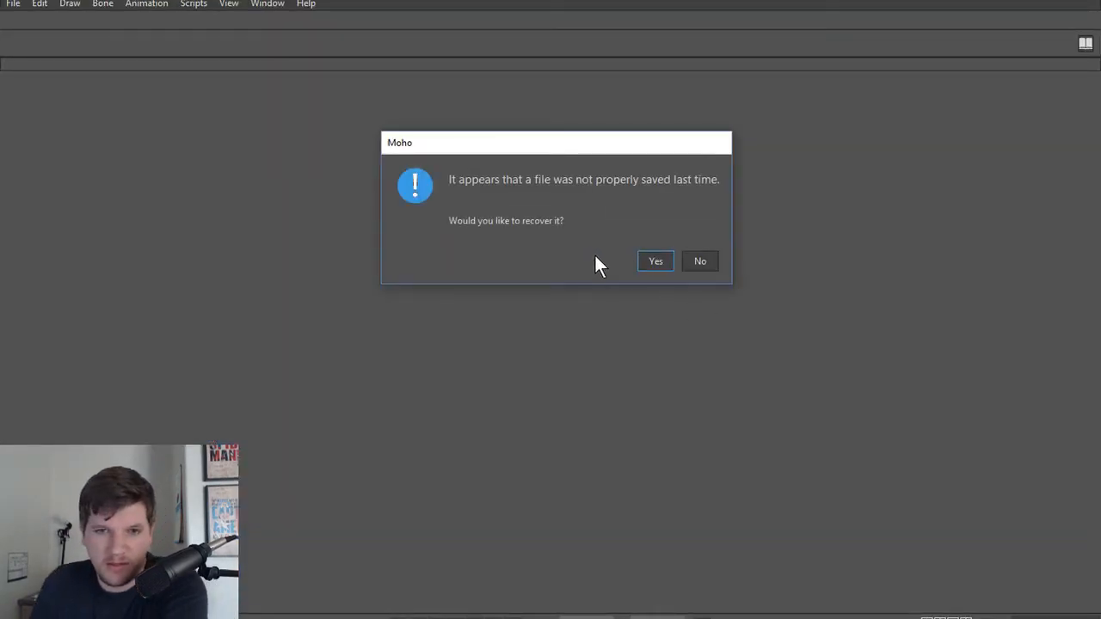
{"action": "left_click", "coordinate": [662, 261]}
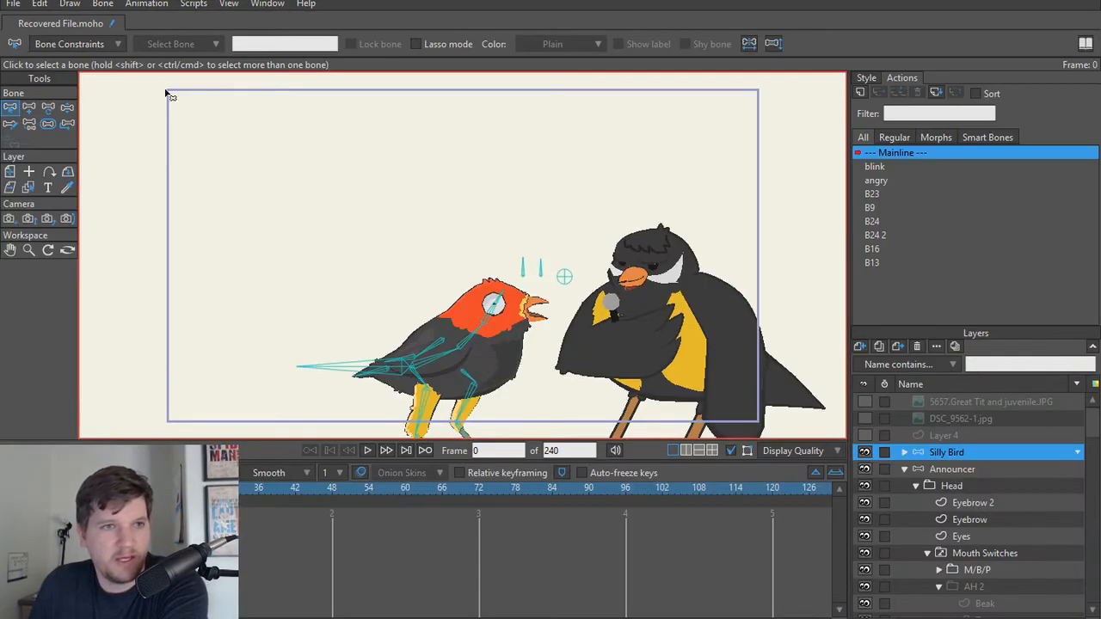
{"action": "key", "text": "ctrl+shift+s"}
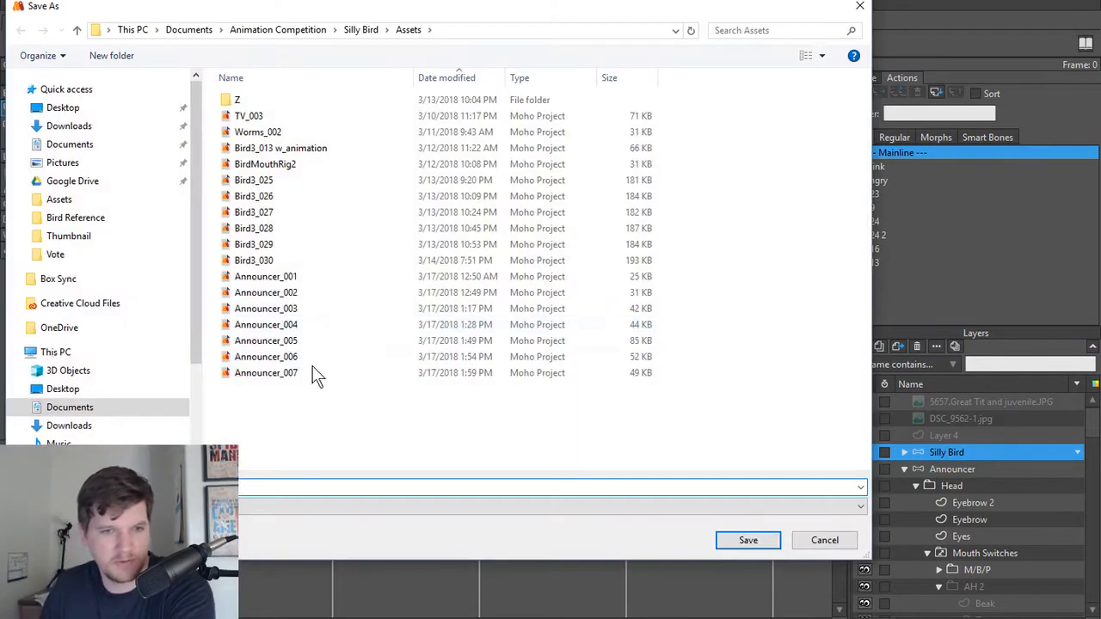
{"action": "left_click", "coordinate": [283, 373]}
{"action": "left_click", "coordinate": [232, 488]}
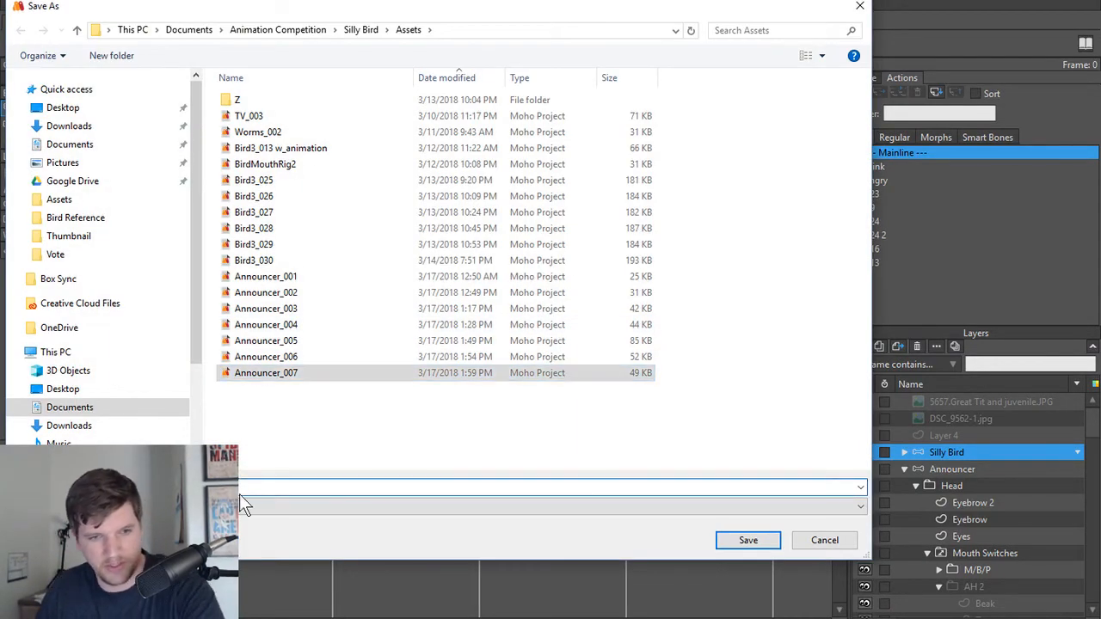
{"action": "key", "text": "Return"}
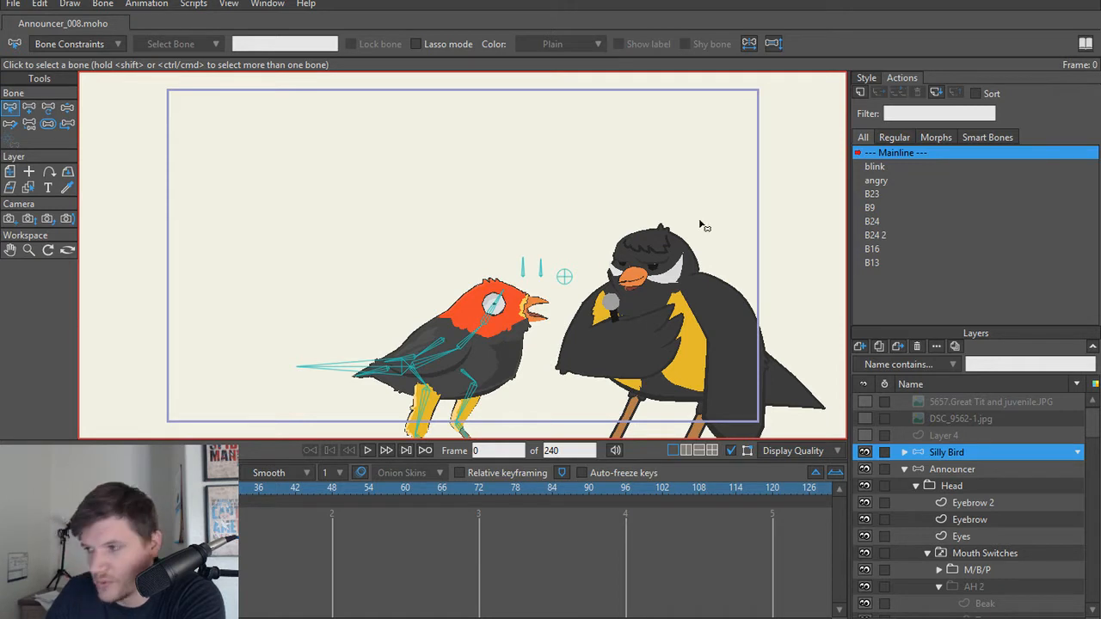
Step: Show Layer 4 over the scene and select the Announcer bone layer
{"action": "scroll", "coordinate": [299, 249], "scroll_direction": "down", "scroll_amount": 1}
{"action": "left_click_drag", "start_coordinate": [319, 259], "coordinate": [304, 260]}
{"action": "scroll", "coordinate": [303, 259], "scroll_direction": "up", "scroll_amount": 1}
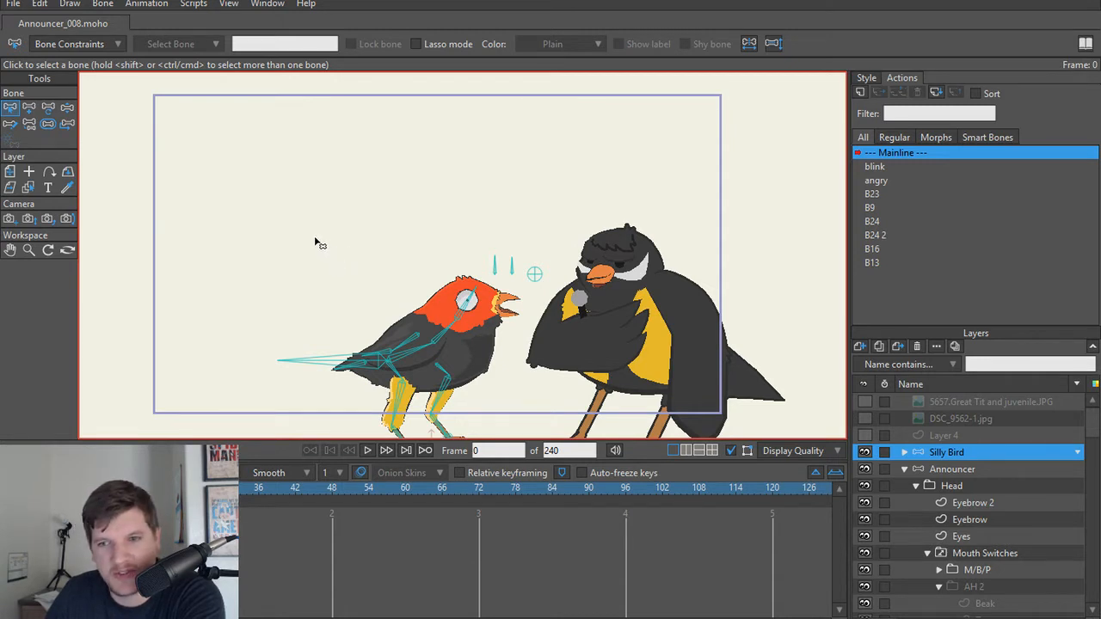
{"action": "left_click", "coordinate": [865, 435]}
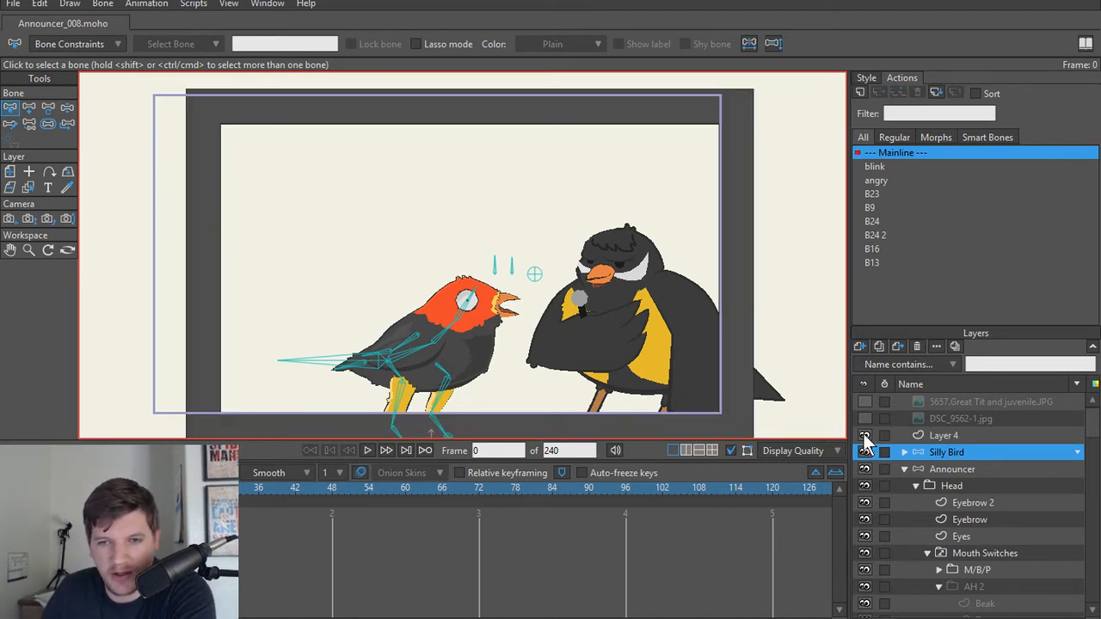
{"action": "left_click", "coordinate": [977, 466]}
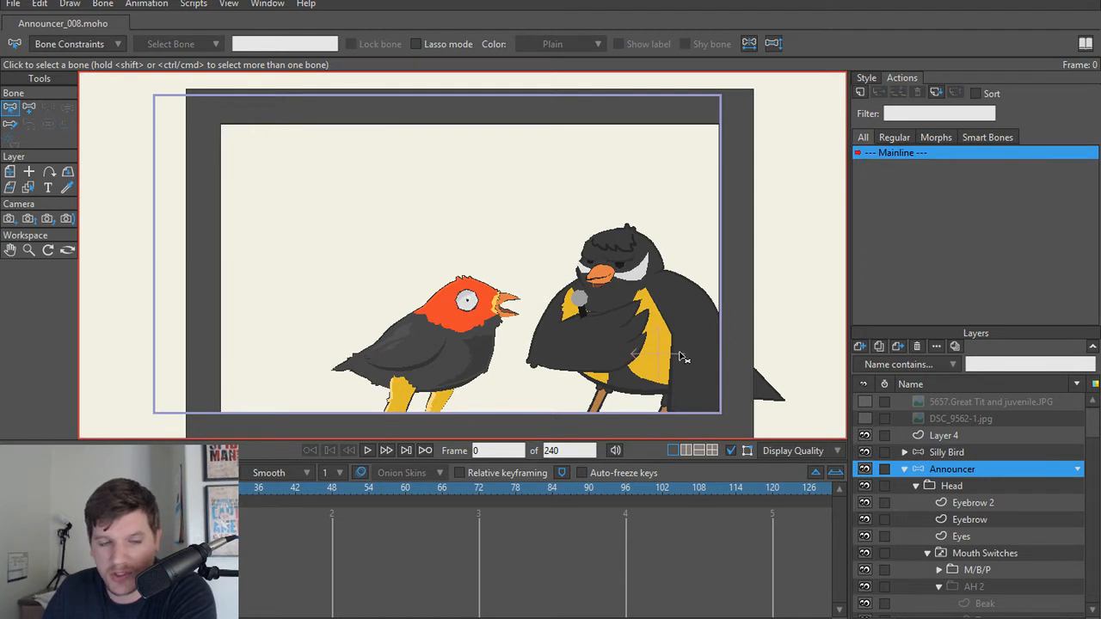
Step: Open the Switch Selection window for the Mouth Switches layer and scrub the timeline to test its mouth keys
{"action": "scroll", "coordinate": [684, 356], "scroll_direction": "up", "scroll_amount": 3}
{"action": "scroll", "coordinate": [989, 518], "scroll_direction": "down", "scroll_amount": 1}
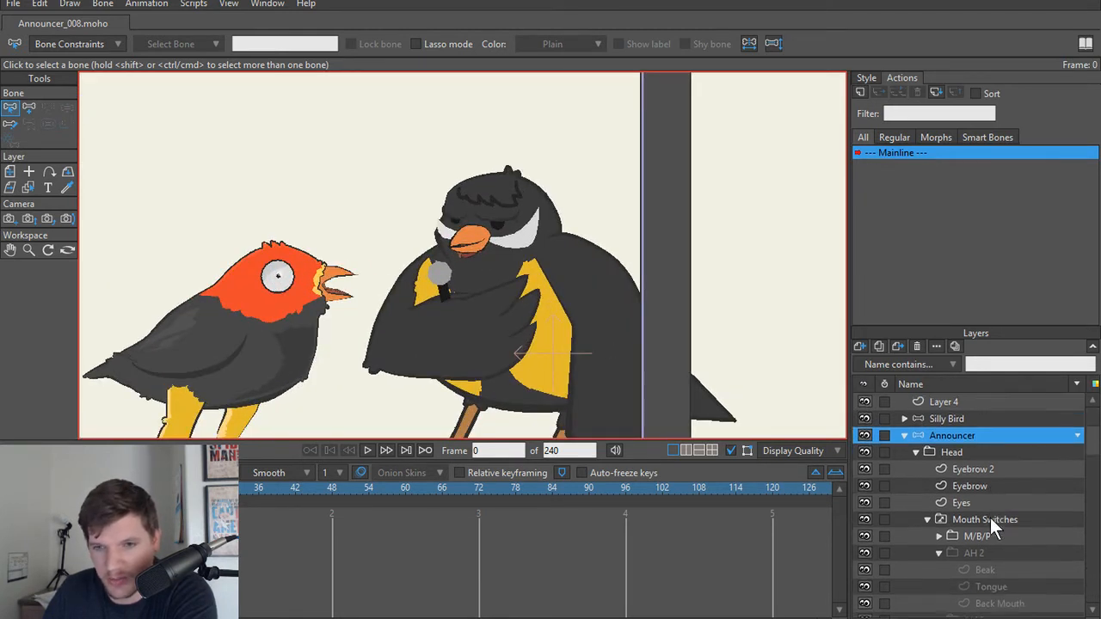
{"action": "scroll", "coordinate": [990, 518], "scroll_direction": "down", "scroll_amount": 1}
{"action": "left_click", "coordinate": [977, 504]}
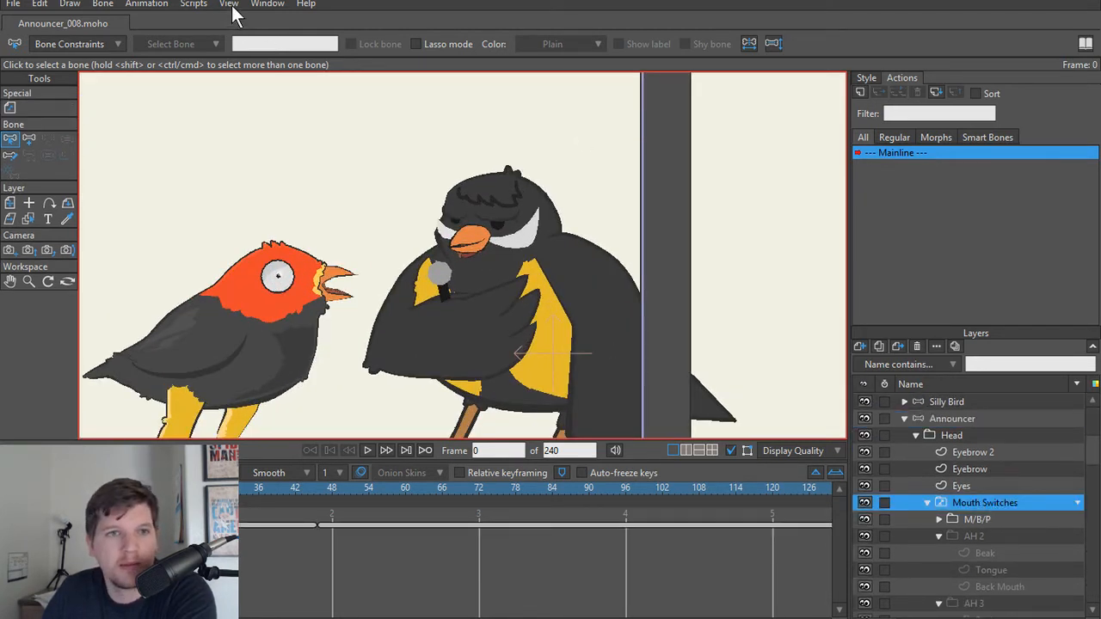
{"action": "left_click", "coordinate": [232, 5]}
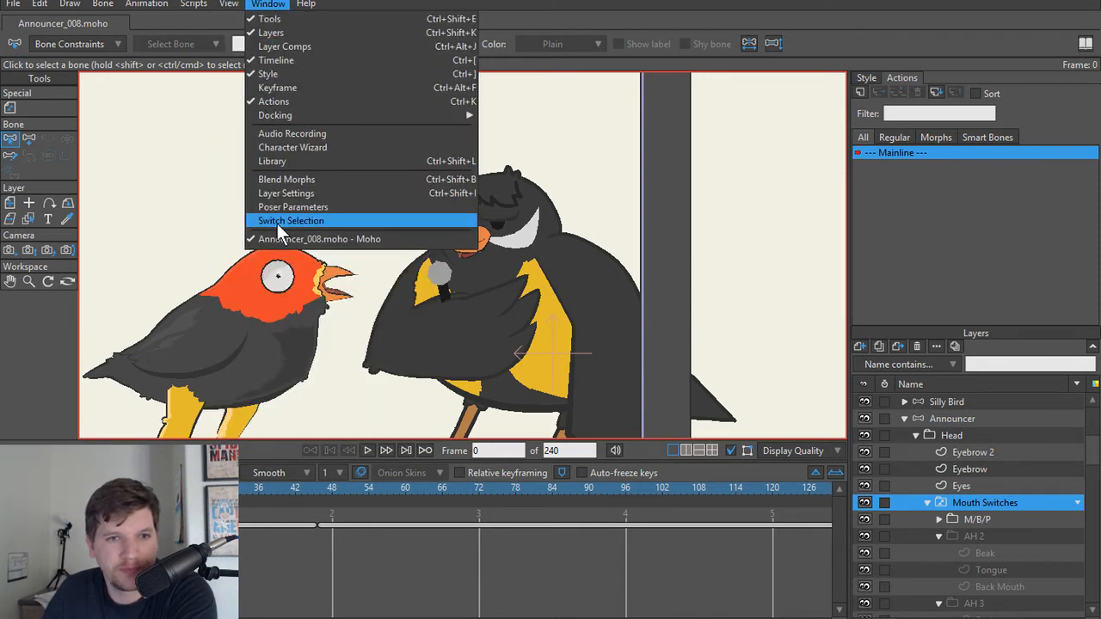
{"action": "left_click", "coordinate": [281, 222]}
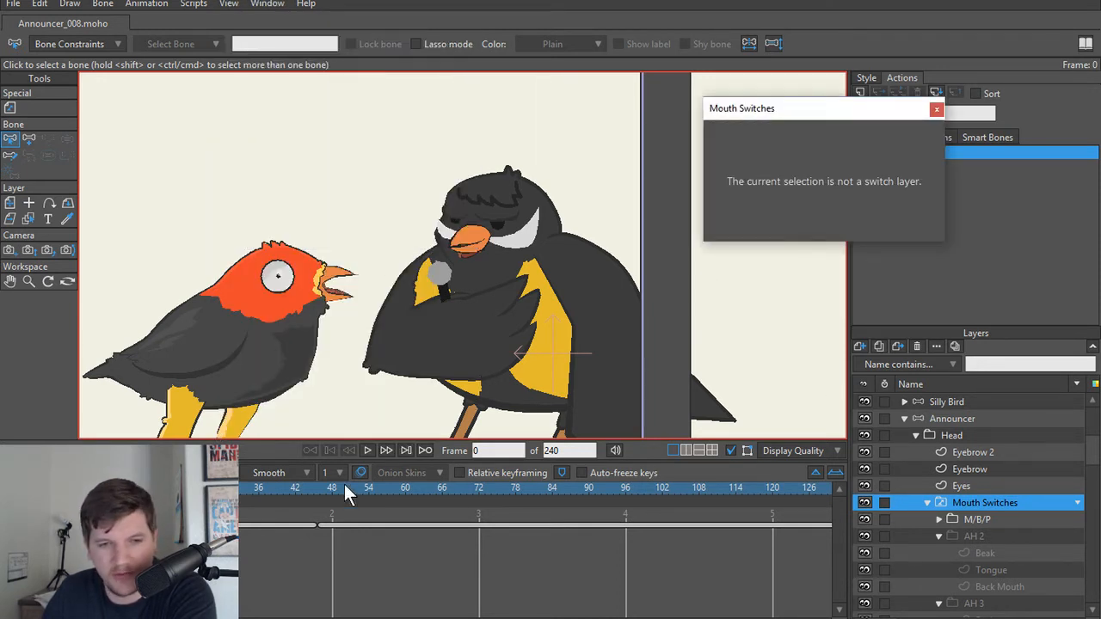
{"action": "left_click", "coordinate": [959, 511]}
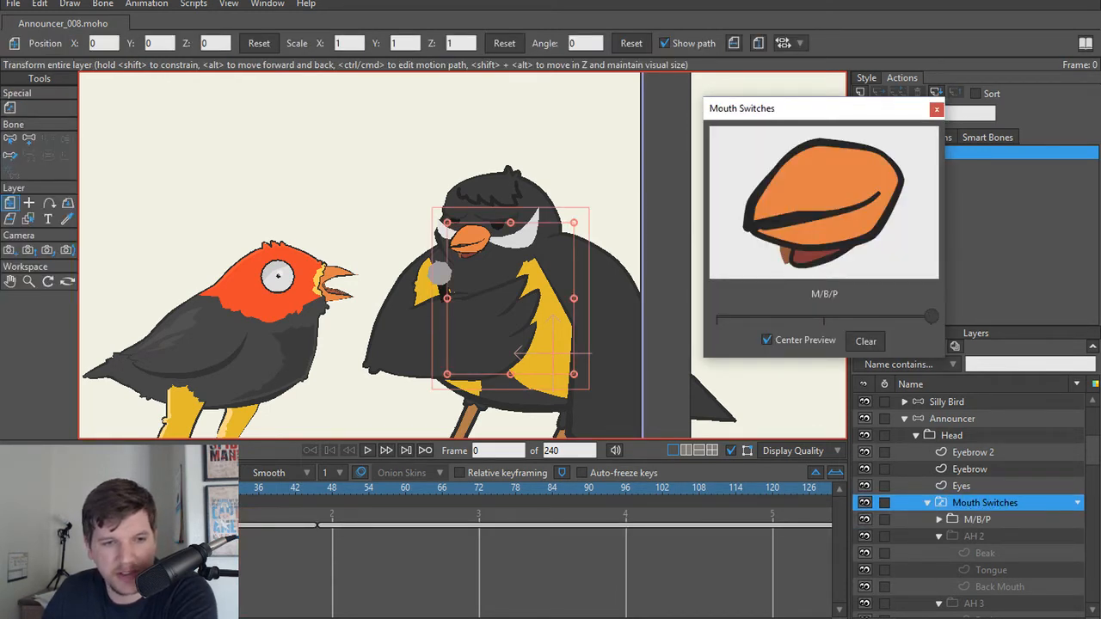
{"action": "left_click_drag", "start_coordinate": [53, 488], "coordinate": [428, 482]}
{"action": "key", "text": "shift+Left"}
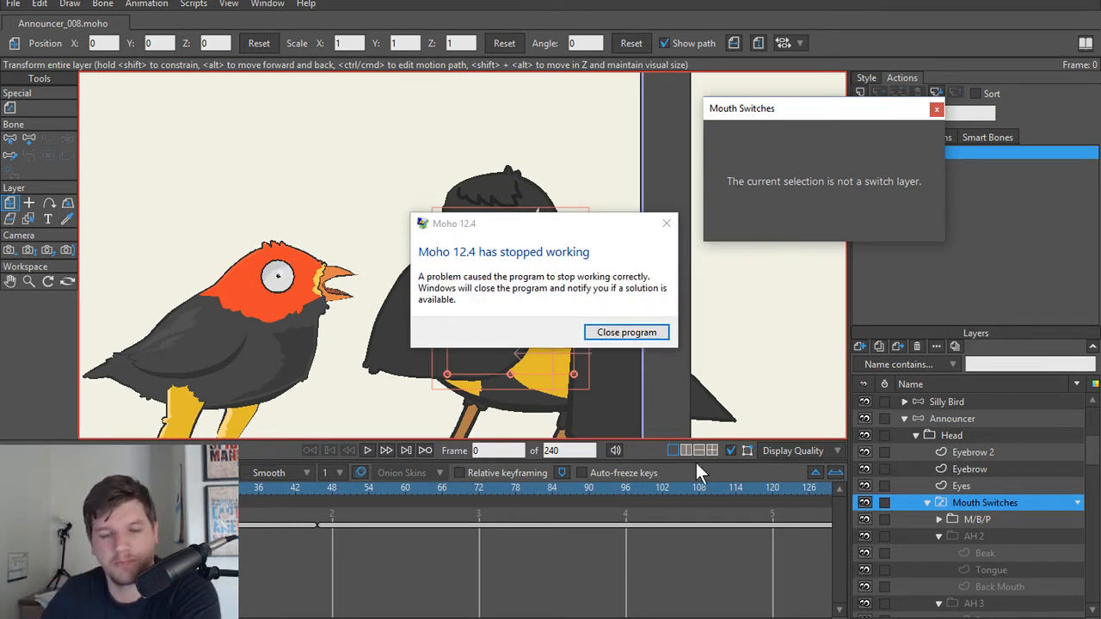
Step: Close the crashed program, restart Moho without recovering the unsaved file, and reopen Announcer_007.moho
{"action": "left_click", "coordinate": [647, 333]}
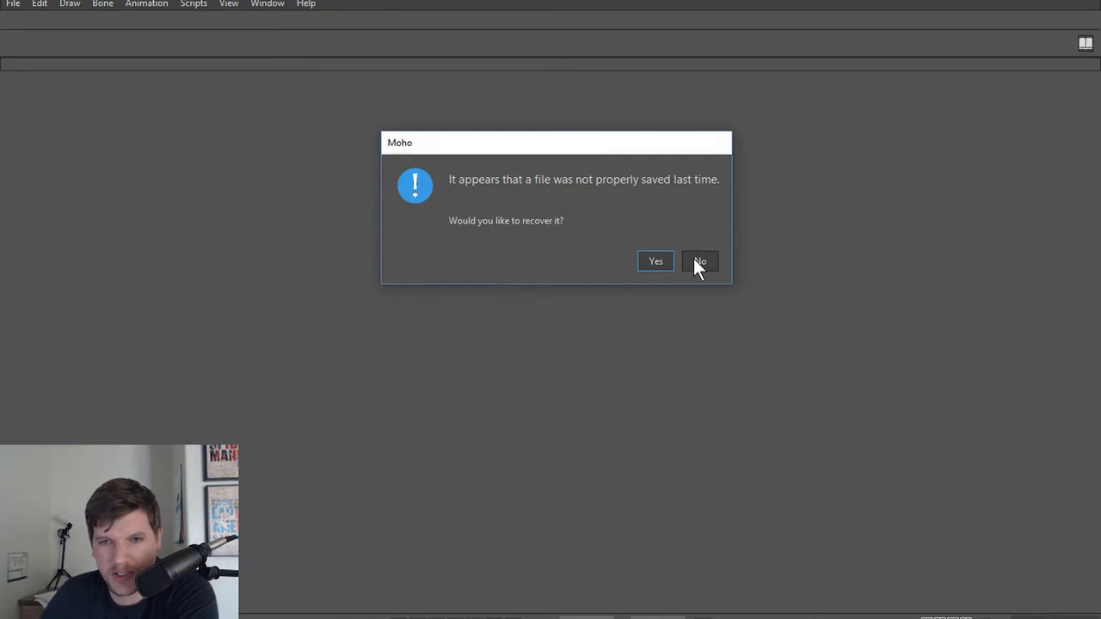
{"action": "left_click", "coordinate": [699, 261]}
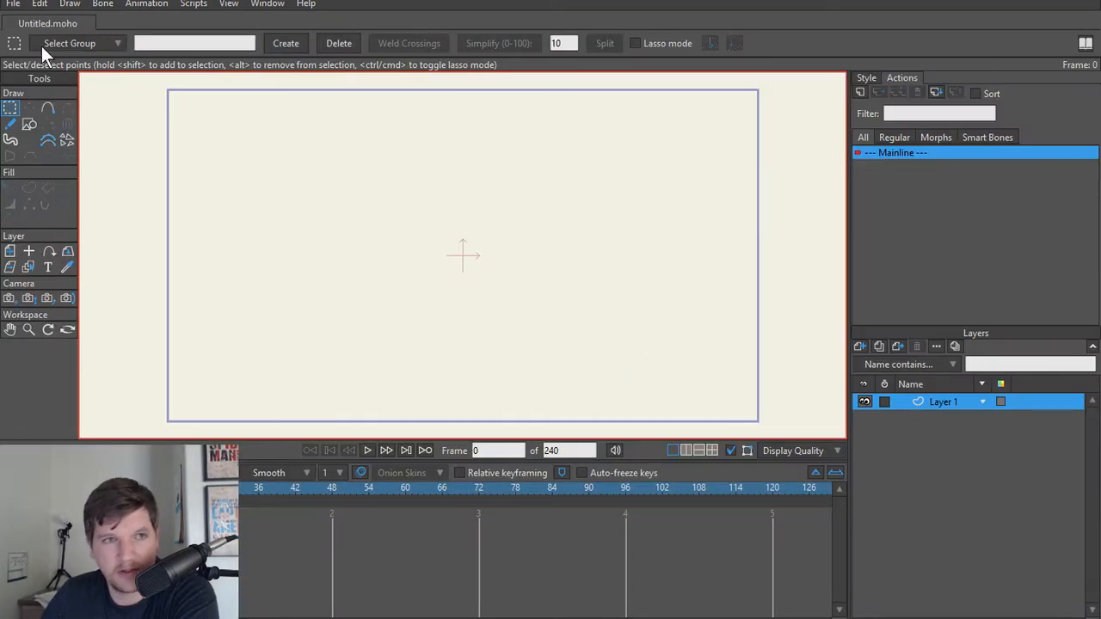
{"action": "left_click", "coordinate": [13, 3]}
{"action": "mouse_move", "coordinate": [237, 78]}
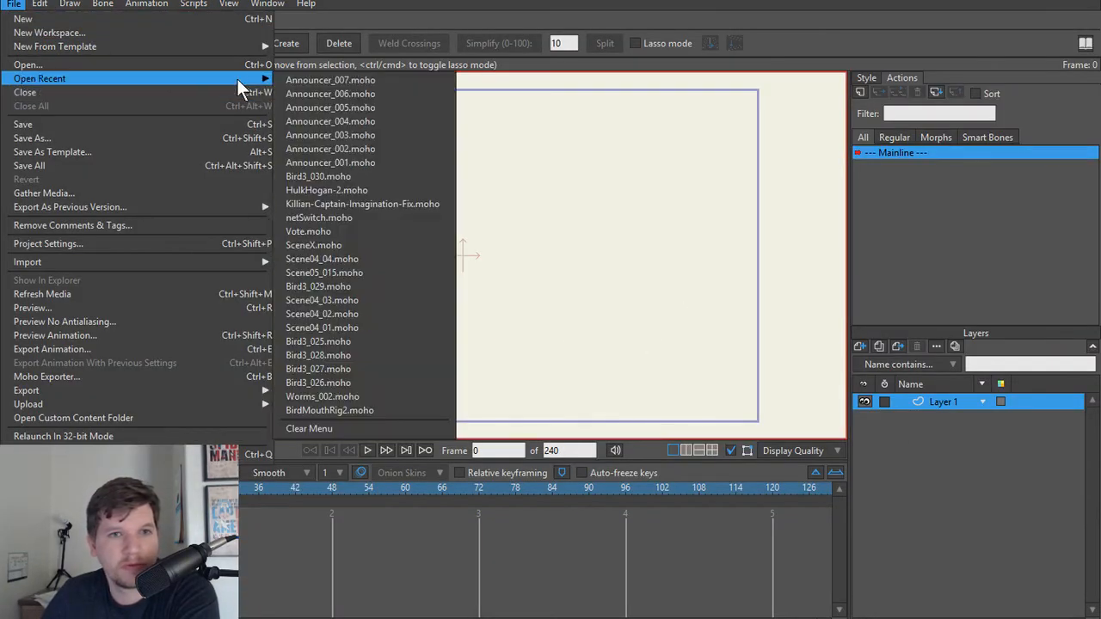
{"action": "left_click", "coordinate": [333, 80]}
Step: Collapse the Body group inside the Announcer layer
{"action": "scroll", "coordinate": [963, 503], "scroll_direction": "down", "scroll_amount": 1}
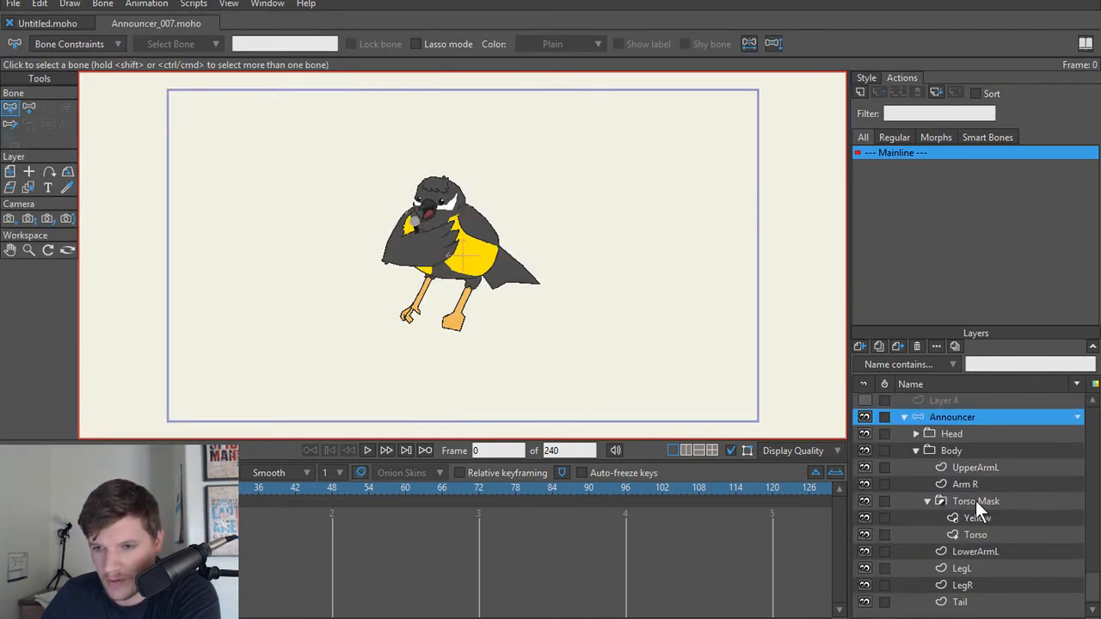
{"action": "scroll", "coordinate": [975, 508], "scroll_direction": "up", "scroll_amount": 1}
{"action": "left_click", "coordinate": [915, 486]}
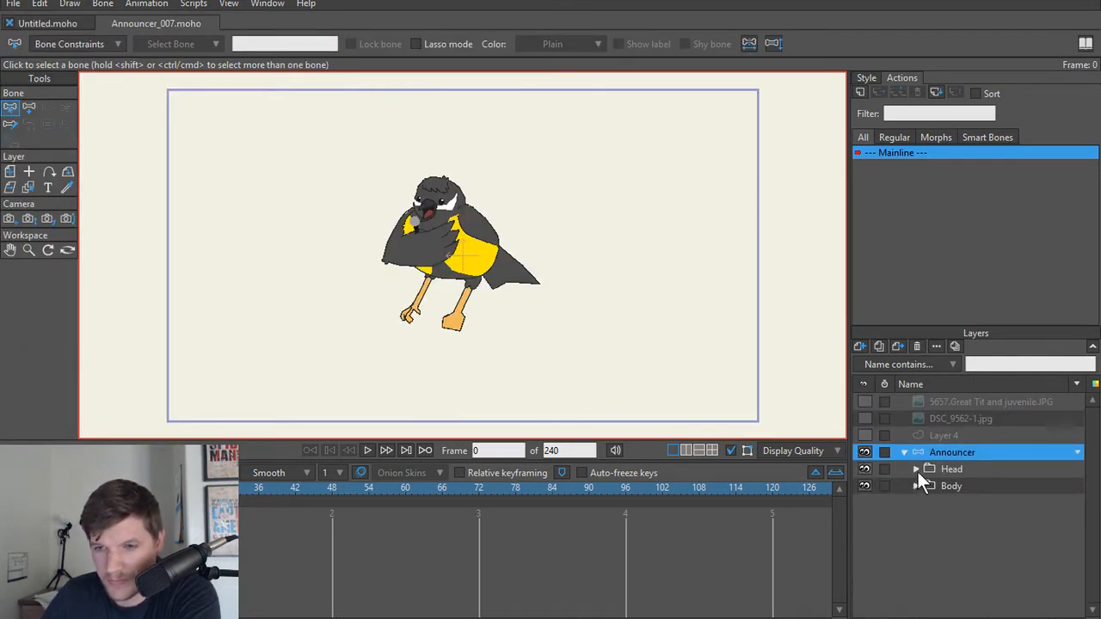
Step: Expand the announcer's Head group and inspect the Mouth Switches and AH 1 layers
{"action": "left_click", "coordinate": [916, 469]}
{"action": "left_click", "coordinate": [1003, 504]}
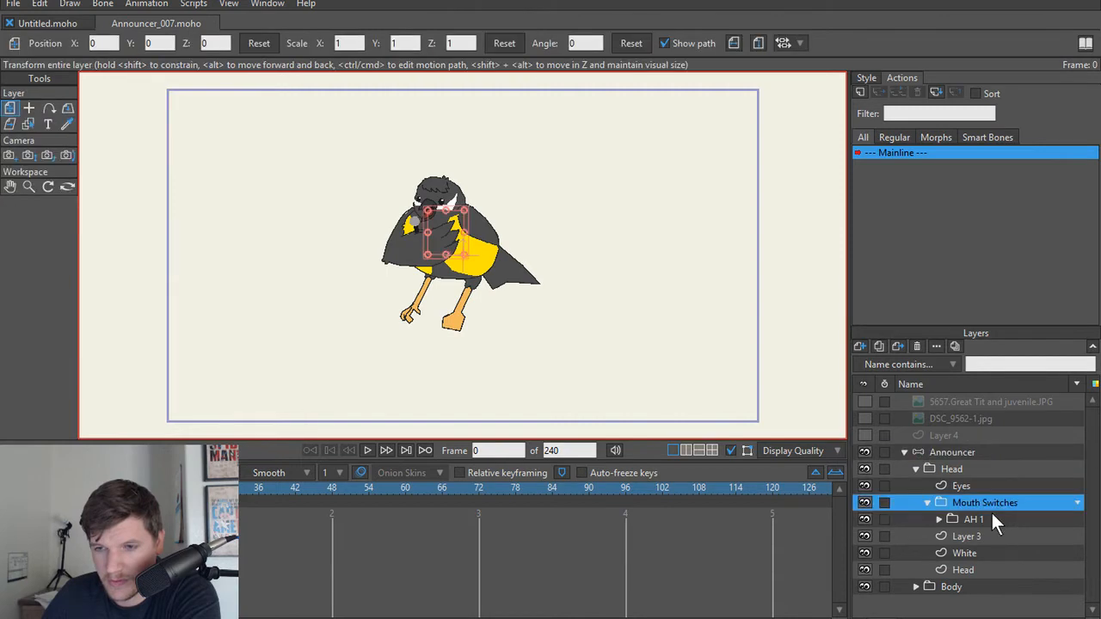
{"action": "left_click", "coordinate": [991, 518]}
Step: Open Announcer_008.moho and close the Untitled and Announcer_007 documents
{"action": "left_click", "coordinate": [14, 4]}
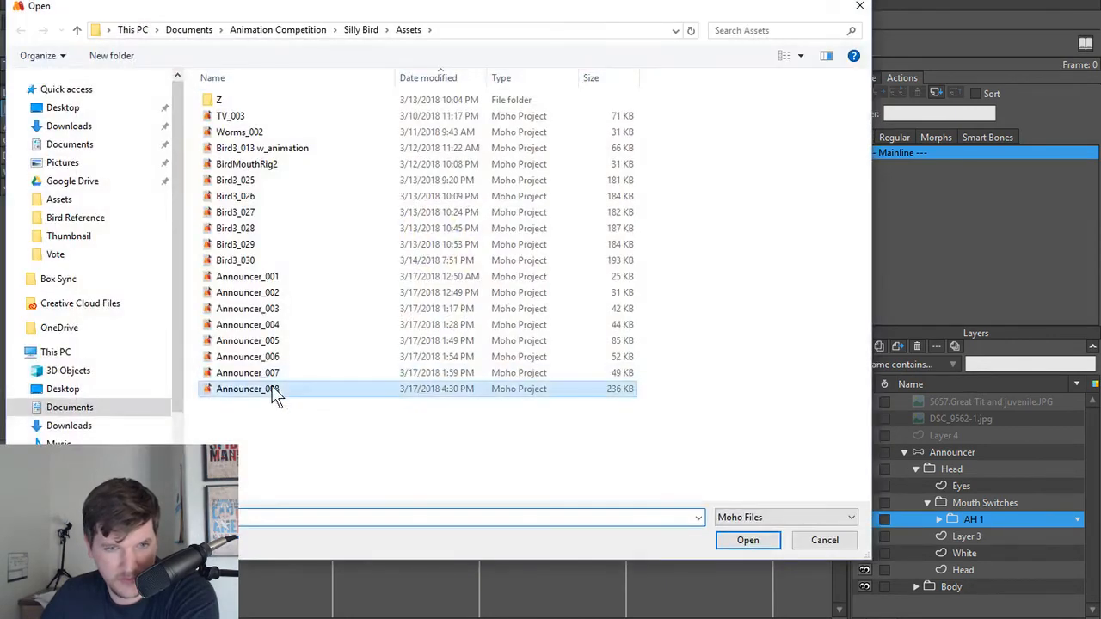
{"action": "double_click", "coordinate": [274, 392]}
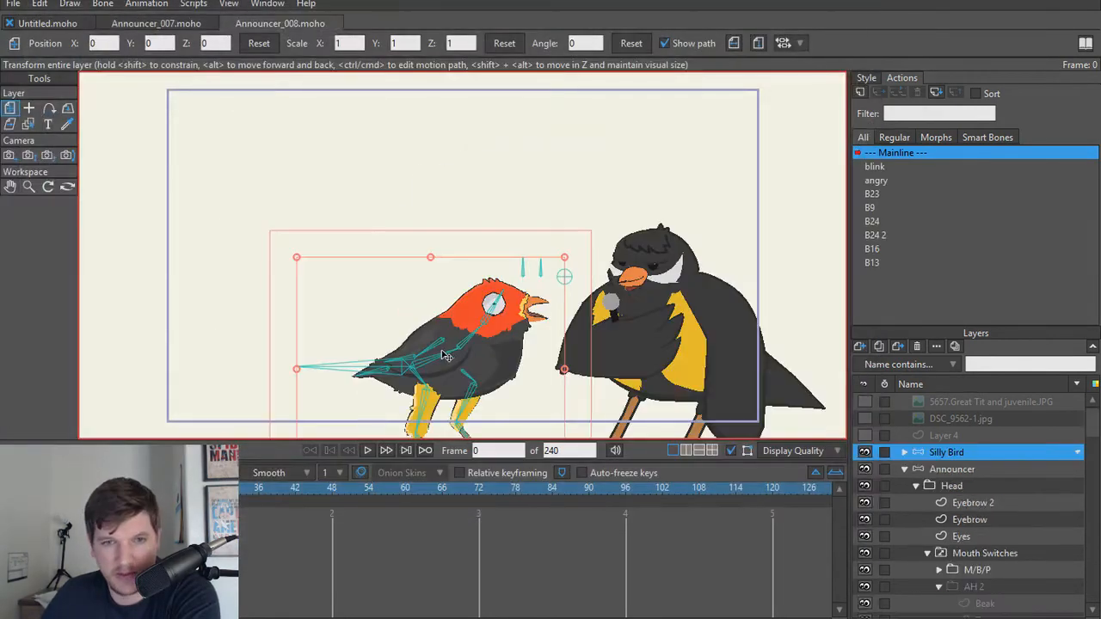
{"action": "left_click", "coordinate": [12, 23]}
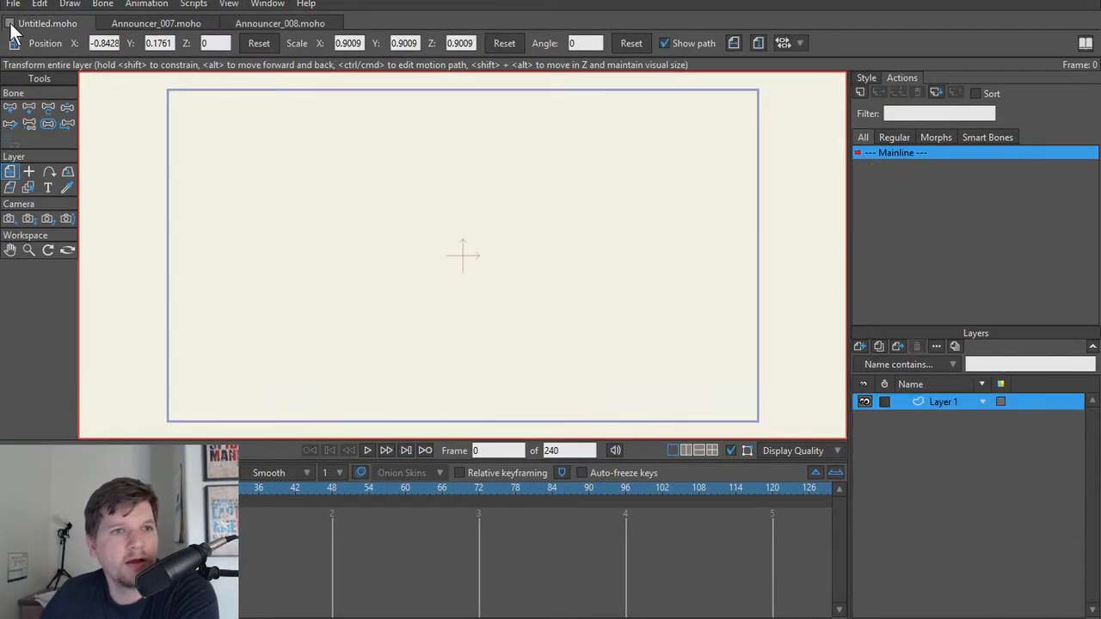
{"action": "left_click", "coordinate": [12, 24]}
Step: Collapse the AH 2 and AH 3 mouth groups inside the announcer's Mouth Switches layer
{"action": "scroll", "coordinate": [701, 316], "scroll_direction": "up", "scroll_amount": 3}
{"action": "scroll", "coordinate": [700, 315], "scroll_direction": "up", "scroll_amount": 3}
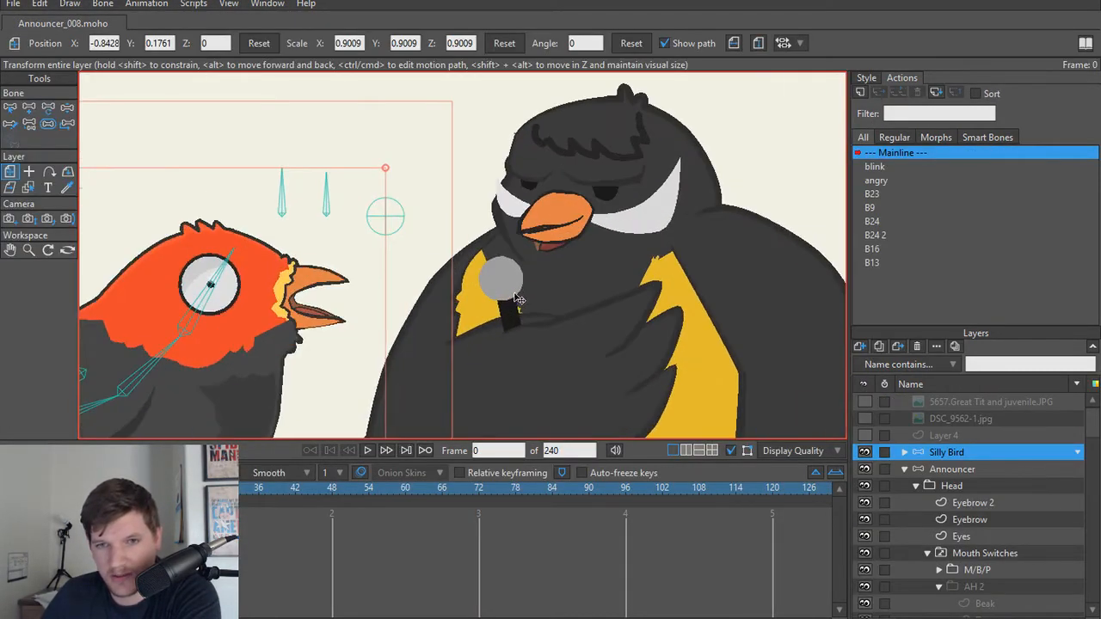
{"action": "scroll", "coordinate": [997, 516], "scroll_direction": "down", "scroll_amount": 2}
{"action": "left_click", "coordinate": [983, 504]}
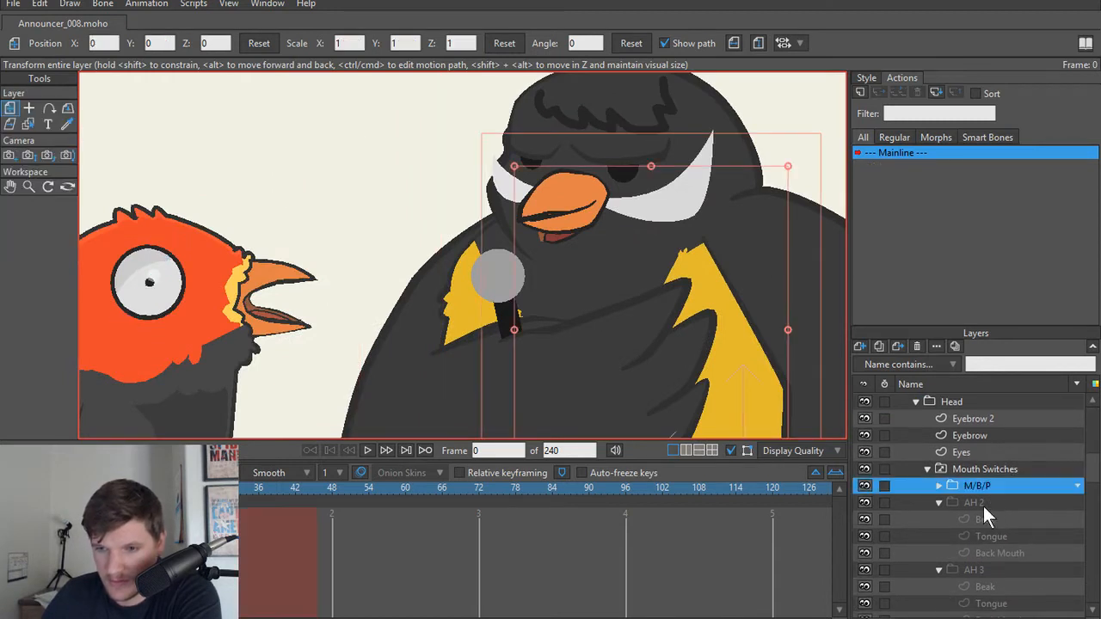
{"action": "left_click", "coordinate": [939, 502]}
{"action": "left_click", "coordinate": [938, 520]}
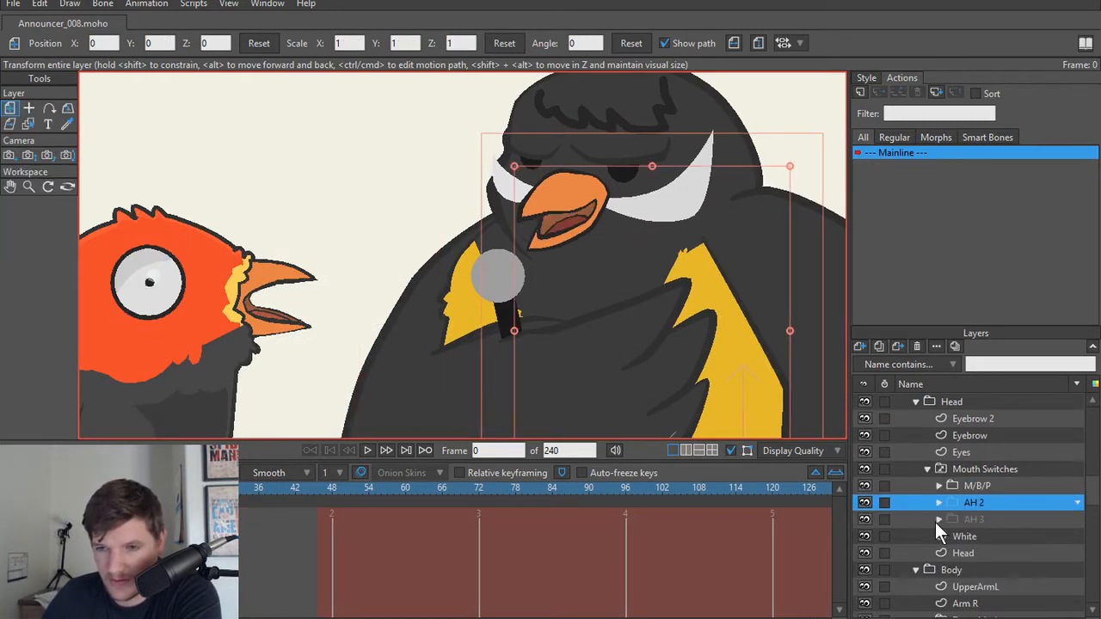
Step: Preview the M/B/P, AH 2 and AH 3 mouths by selecting each one within the Mouth Switches layer
{"action": "left_click", "coordinate": [989, 470]}
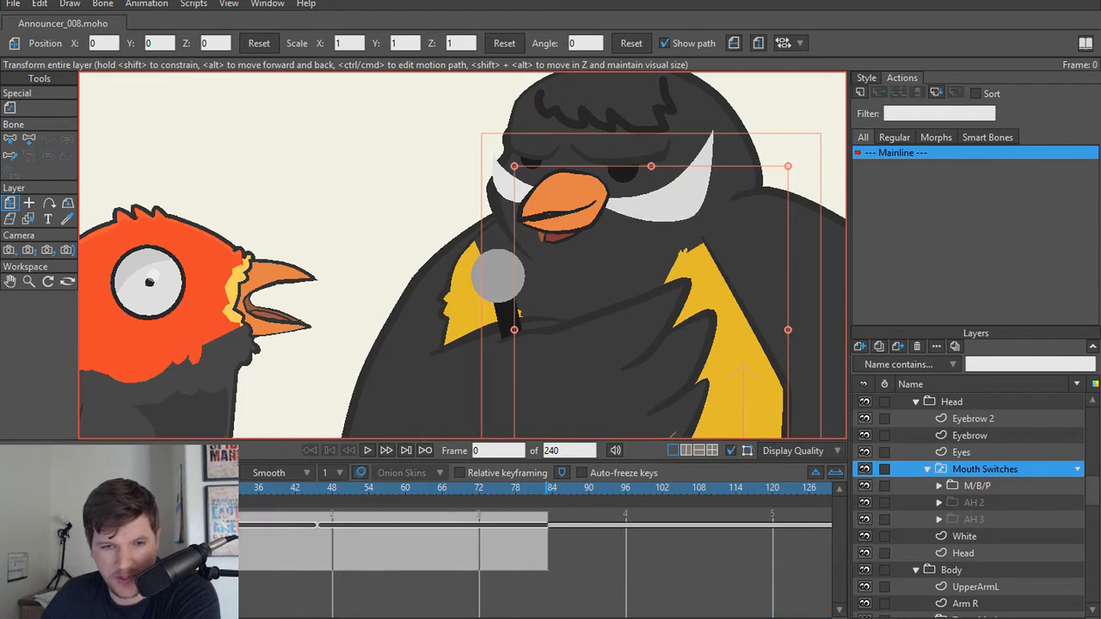
{"action": "left_click", "coordinate": [972, 487]}
{"action": "left_click", "coordinate": [975, 501]}
{"action": "left_click", "coordinate": [973, 519]}
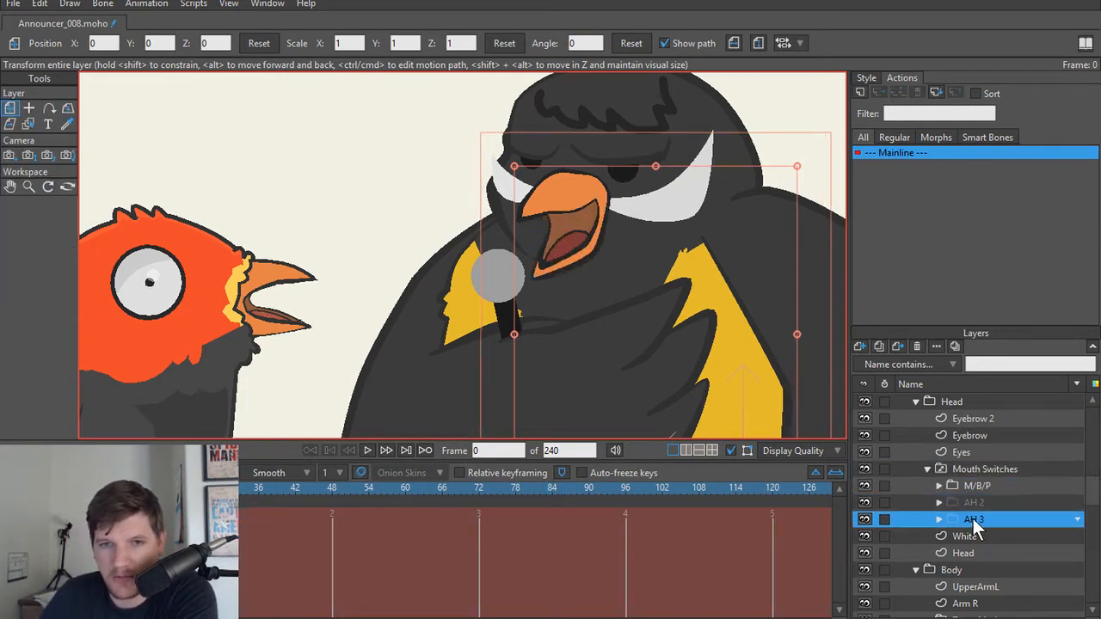
Step: Select the Mouth Switches layer and open its list of mouth choices with the announcer's beak in close view
{"action": "scroll", "coordinate": [987, 506], "scroll_direction": "up", "scroll_amount": 1}
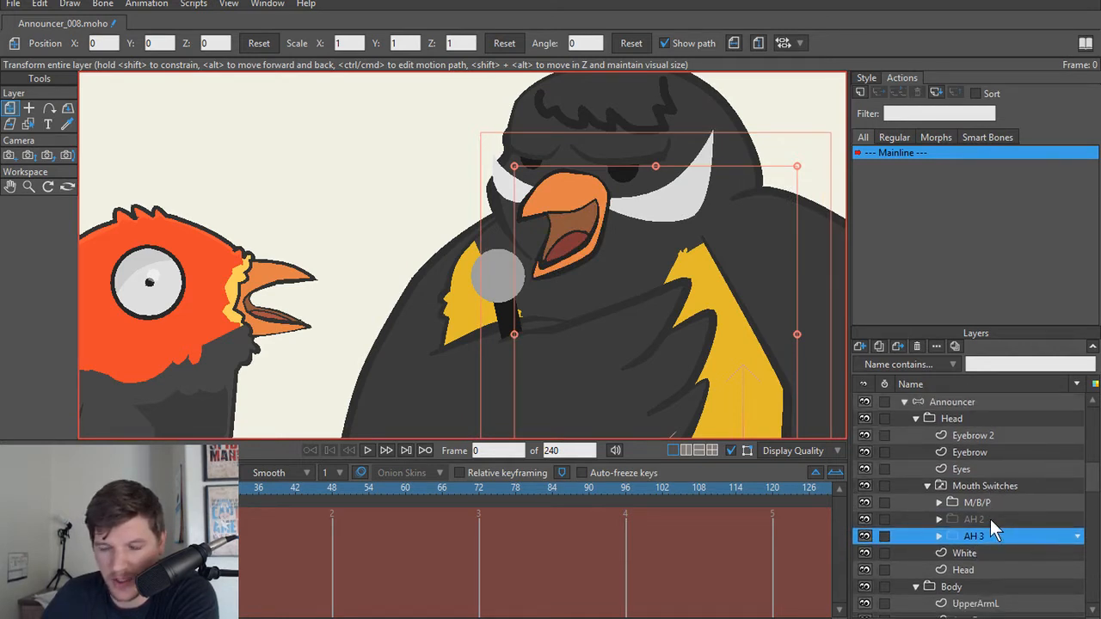
{"action": "scroll", "coordinate": [551, 280], "scroll_direction": "up", "scroll_amount": 3}
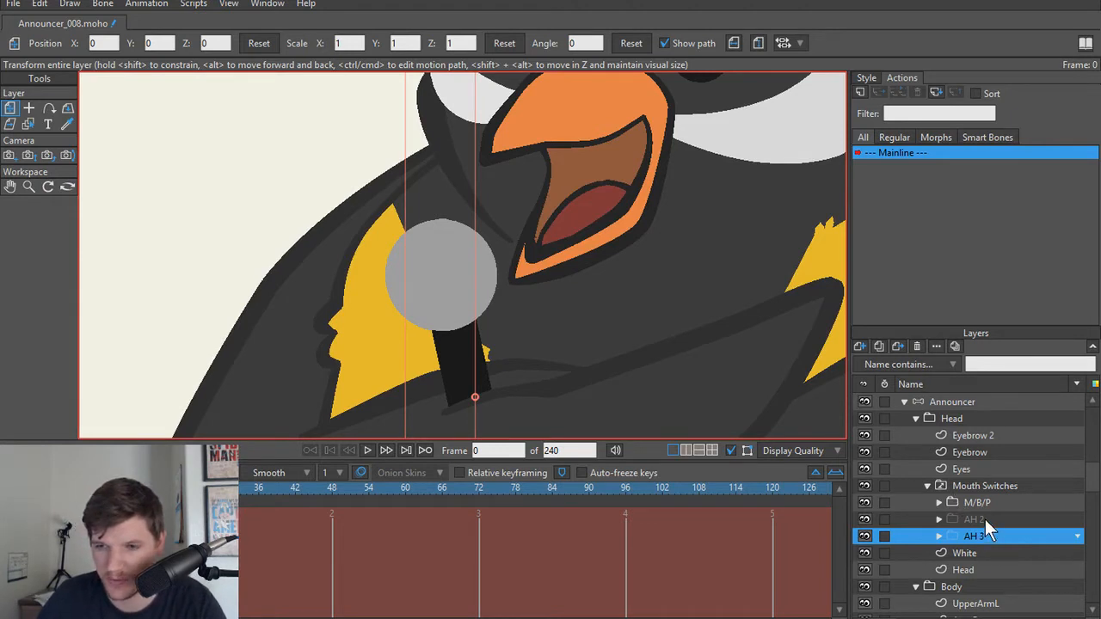
{"action": "left_click", "coordinate": [986, 484]}
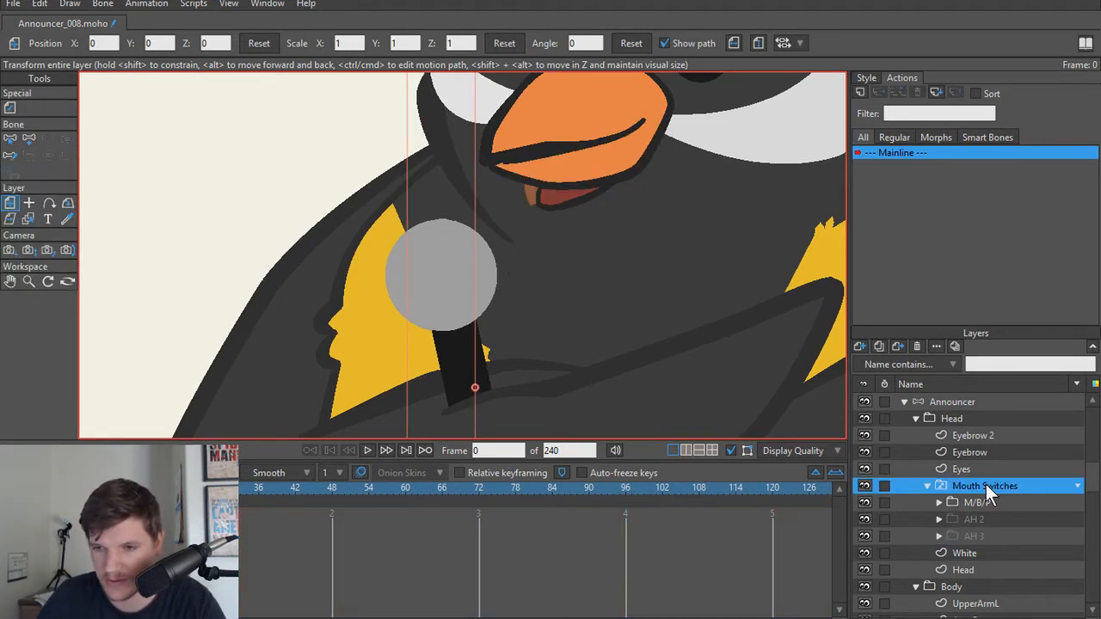
{"action": "right_click", "coordinate": [985, 484]}
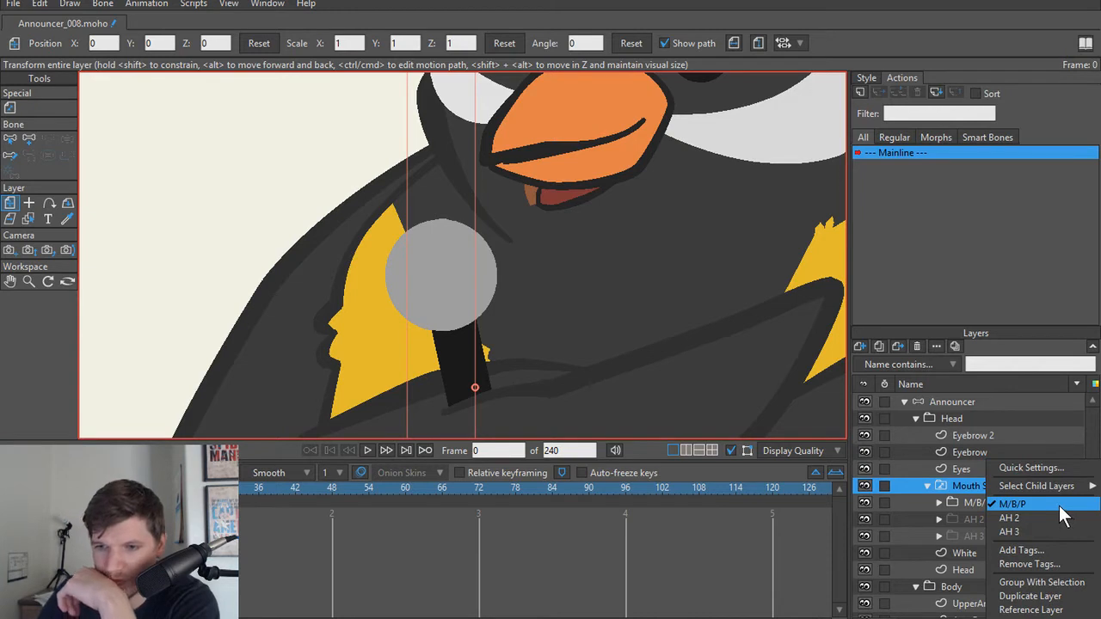
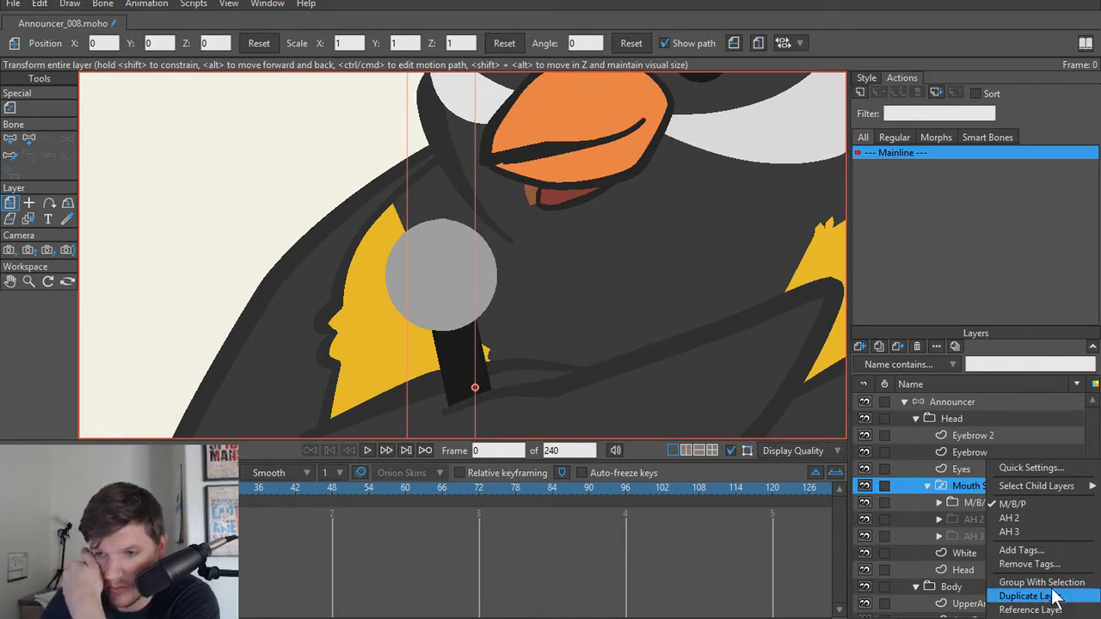
Step: Group the M/B/P, AH 2 and AH 3 mouth layers together inside the Mouth Switches layer
{"action": "left_click", "coordinate": [1018, 582]}
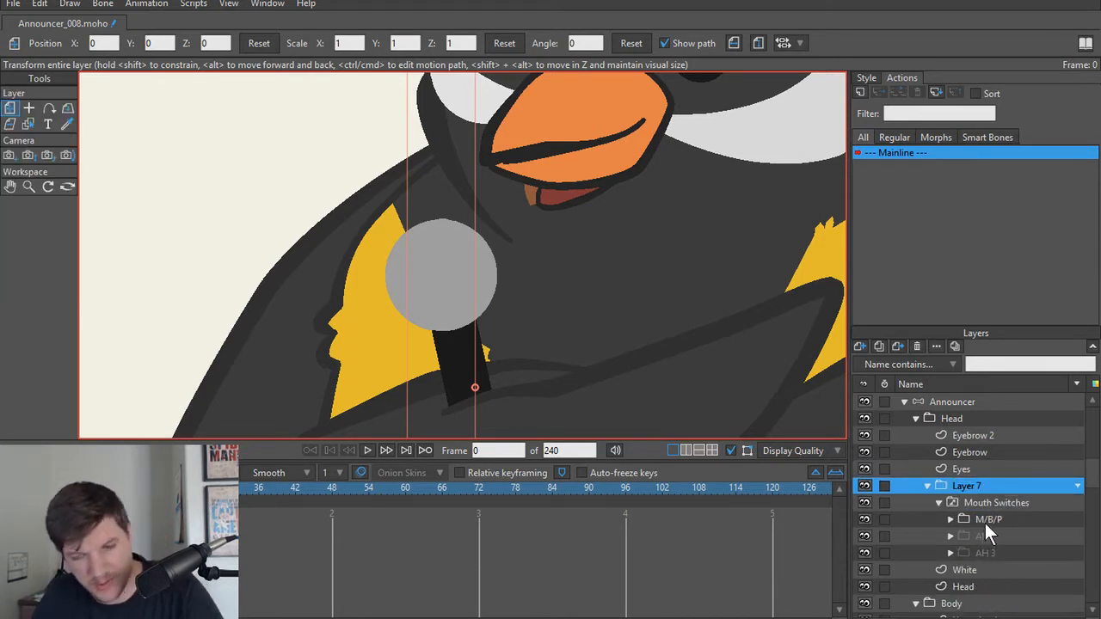
{"action": "key", "text": "ctrl+z"}
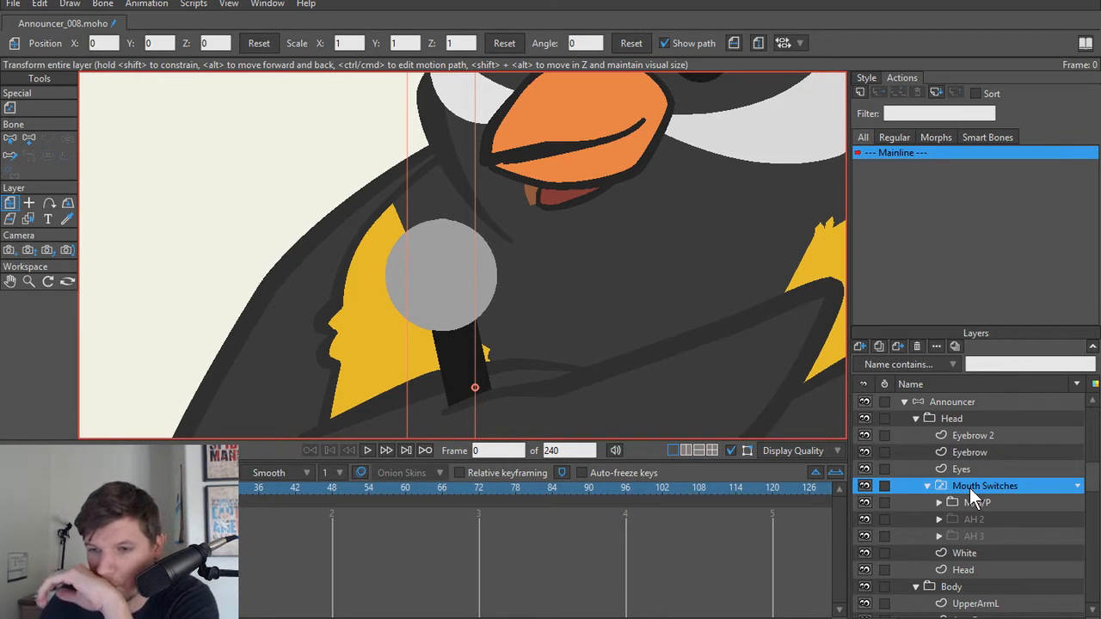
{"action": "left_click", "coordinate": [972, 504]}
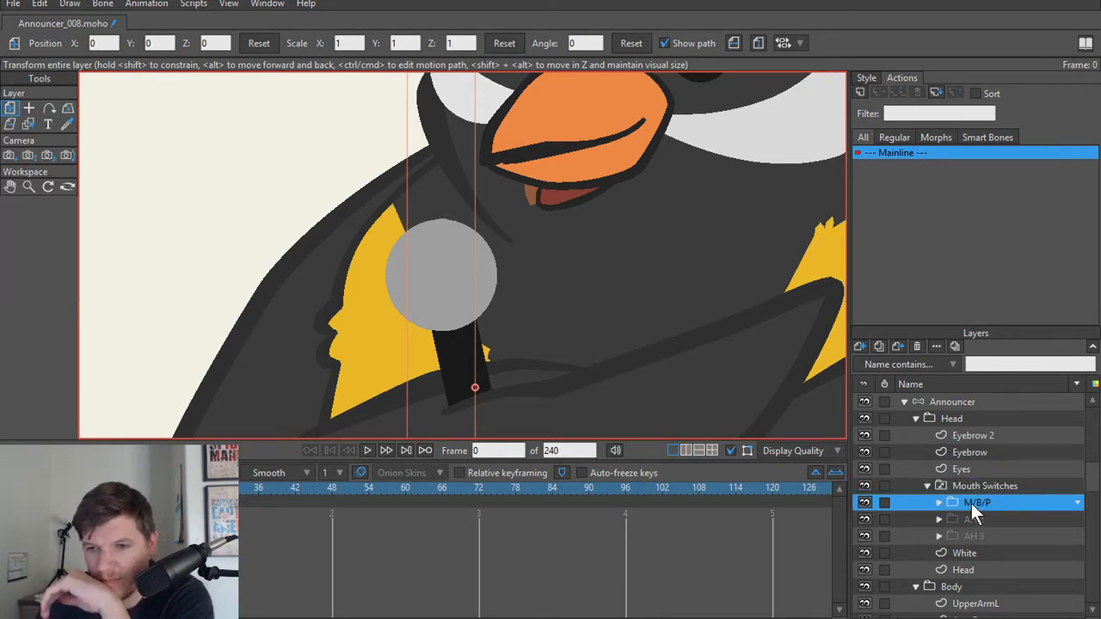
{"action": "left_click", "coordinate": [969, 534], "text": "shift"}
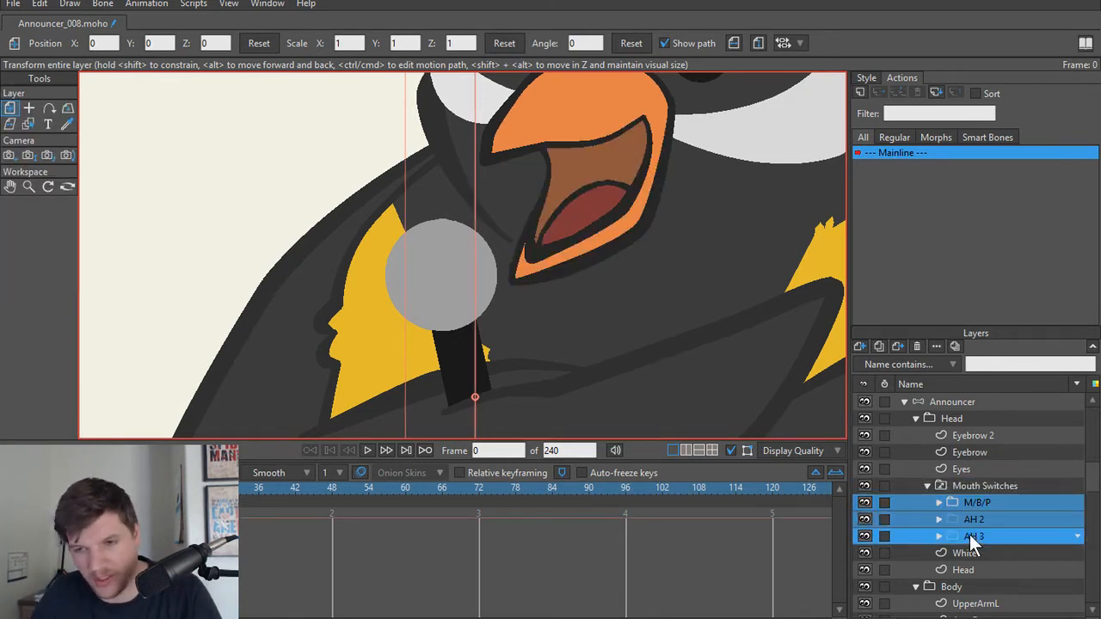
{"action": "left_click", "coordinate": [860, 346]}
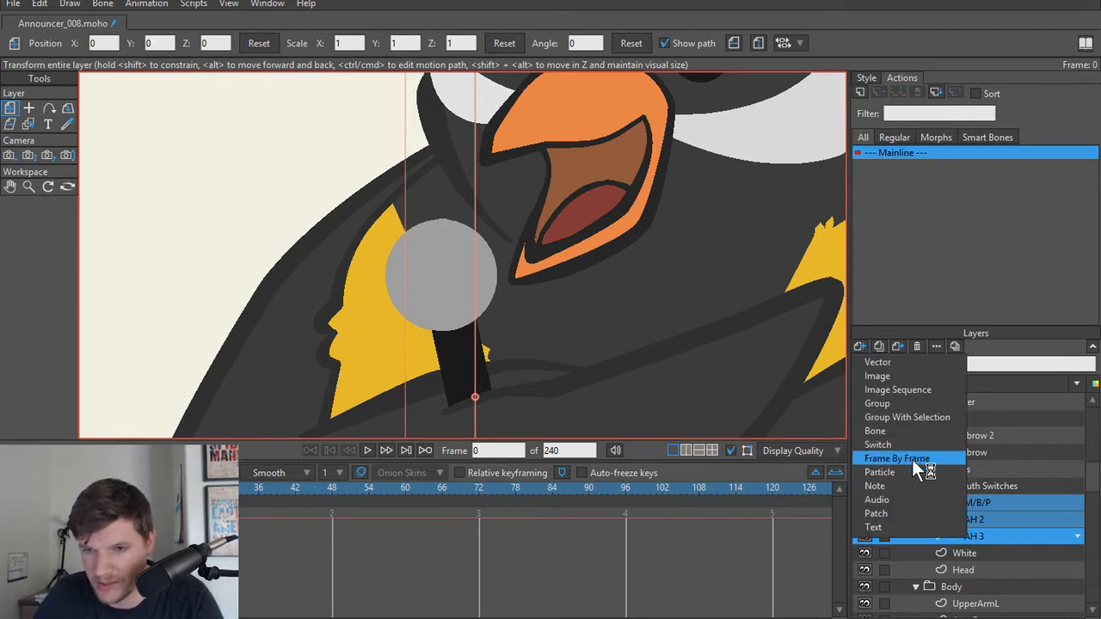
{"action": "left_click", "coordinate": [933, 417]}
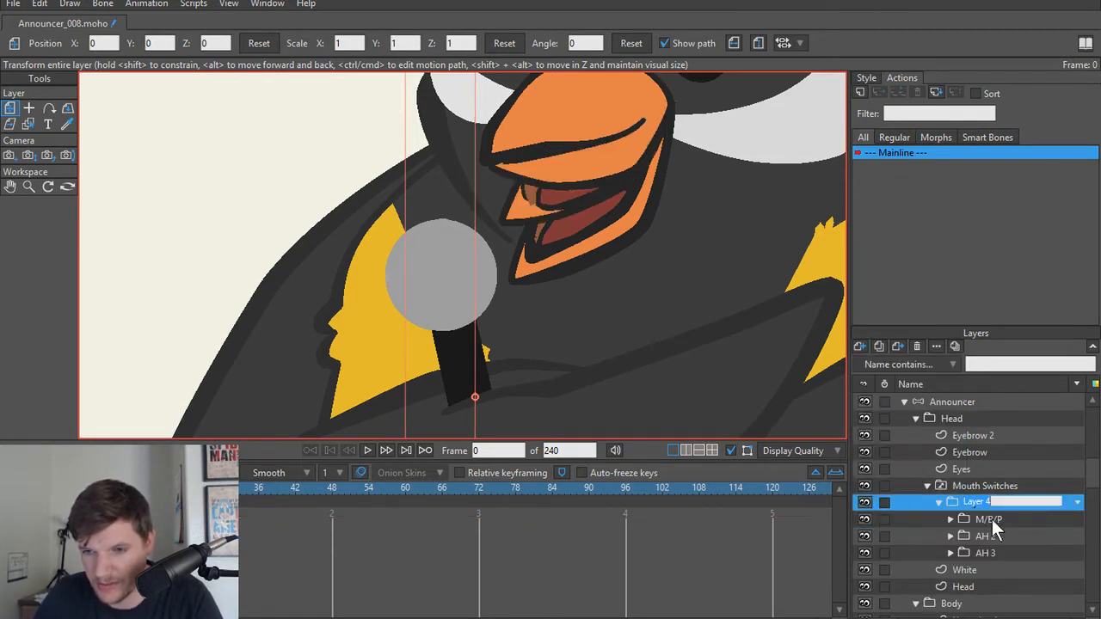
Step: Move the new mouth group out of Mouth Switches into the Head group and delete the emptied Mouth Switches layer
{"action": "left_click_drag", "start_coordinate": [965, 501], "coordinate": [988, 478]}
{"action": "left_click", "coordinate": [973, 553]}
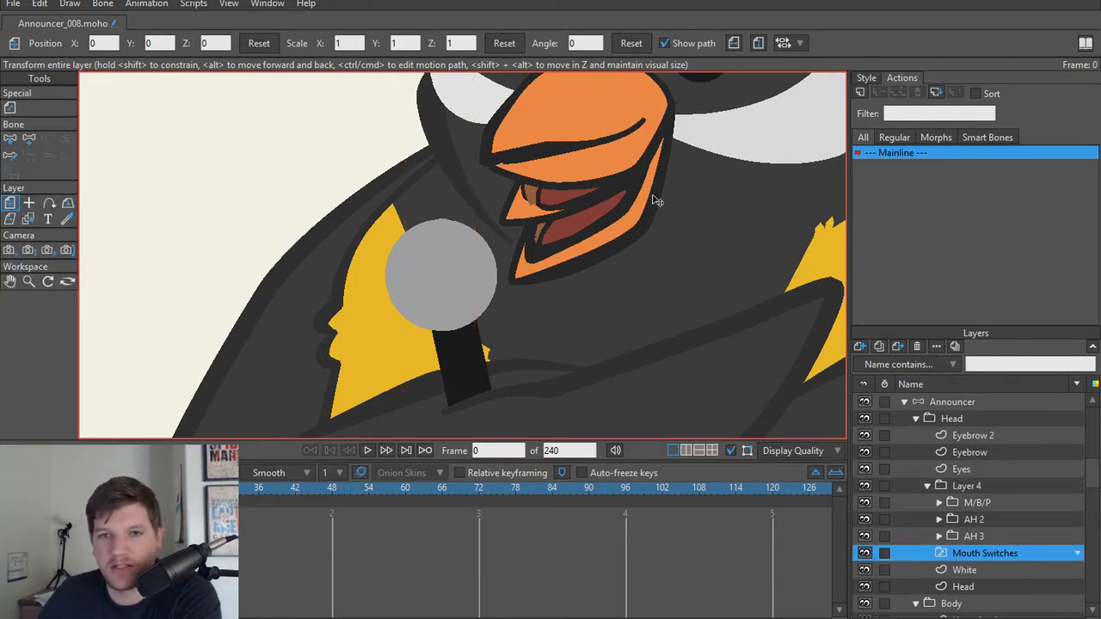
{"action": "left_click", "coordinate": [916, 347]}
{"action": "scroll", "coordinate": [569, 316], "scroll_direction": "down", "scroll_amount": 4}
{"action": "left_click_drag", "start_coordinate": [544, 311], "coordinate": [538, 370]}
{"action": "scroll", "coordinate": [538, 381], "scroll_direction": "up", "scroll_amount": 3}
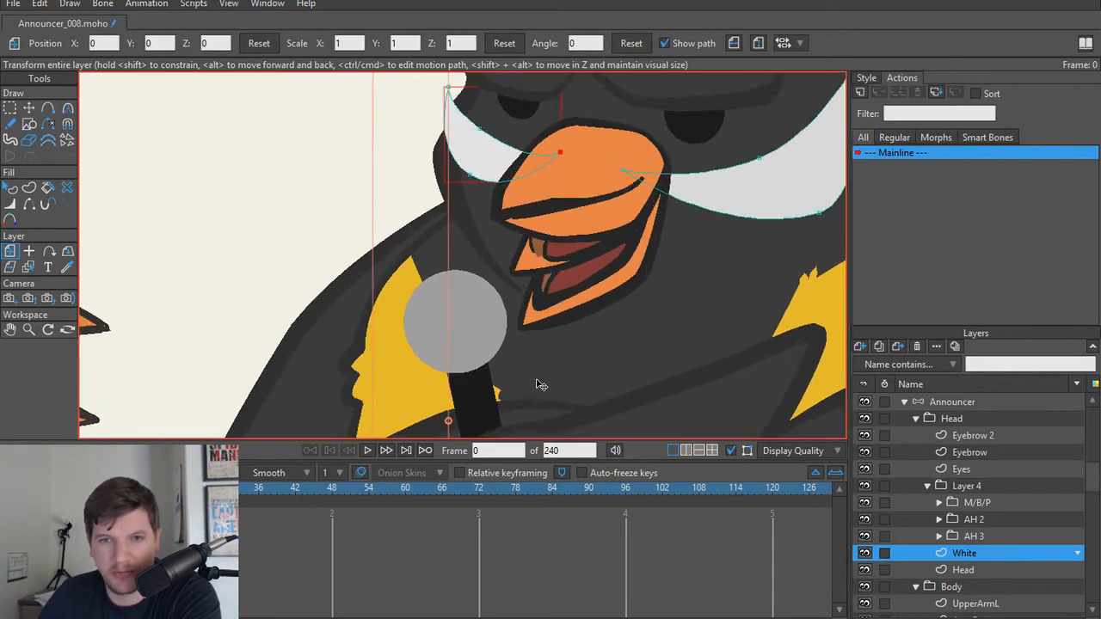
{"action": "scroll", "coordinate": [537, 385], "scroll_direction": "down", "scroll_amount": 2}
{"action": "scroll", "coordinate": [590, 353], "scroll_direction": "up", "scroll_amount": 5}
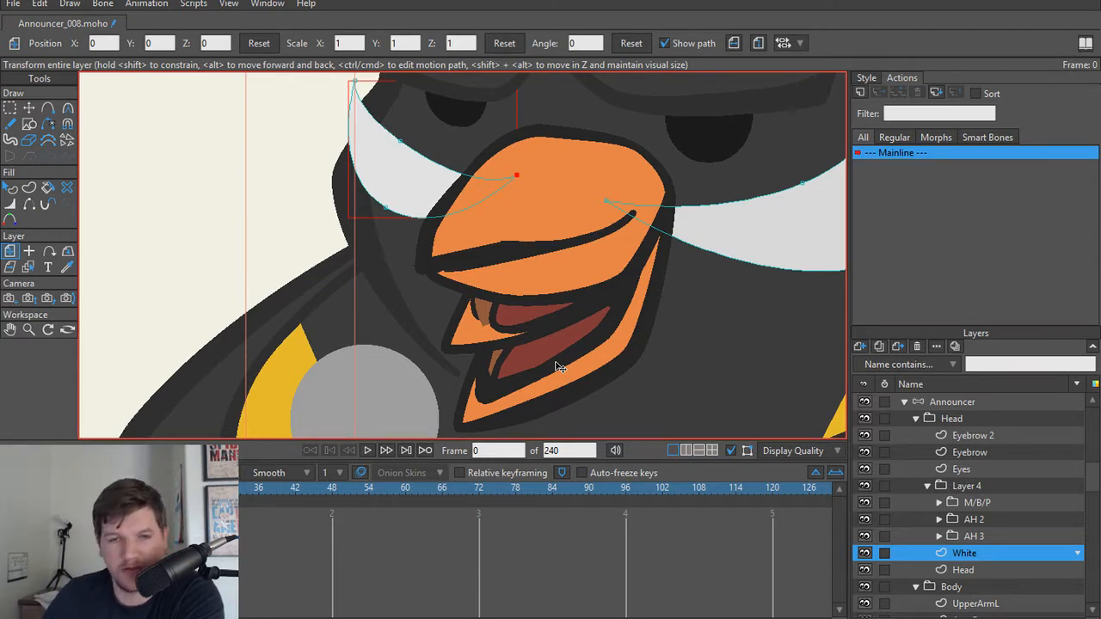
{"action": "scroll", "coordinate": [548, 357], "scroll_direction": "down", "scroll_amount": 1}
{"action": "scroll", "coordinate": [540, 347], "scroll_direction": "down", "scroll_amount": 1}
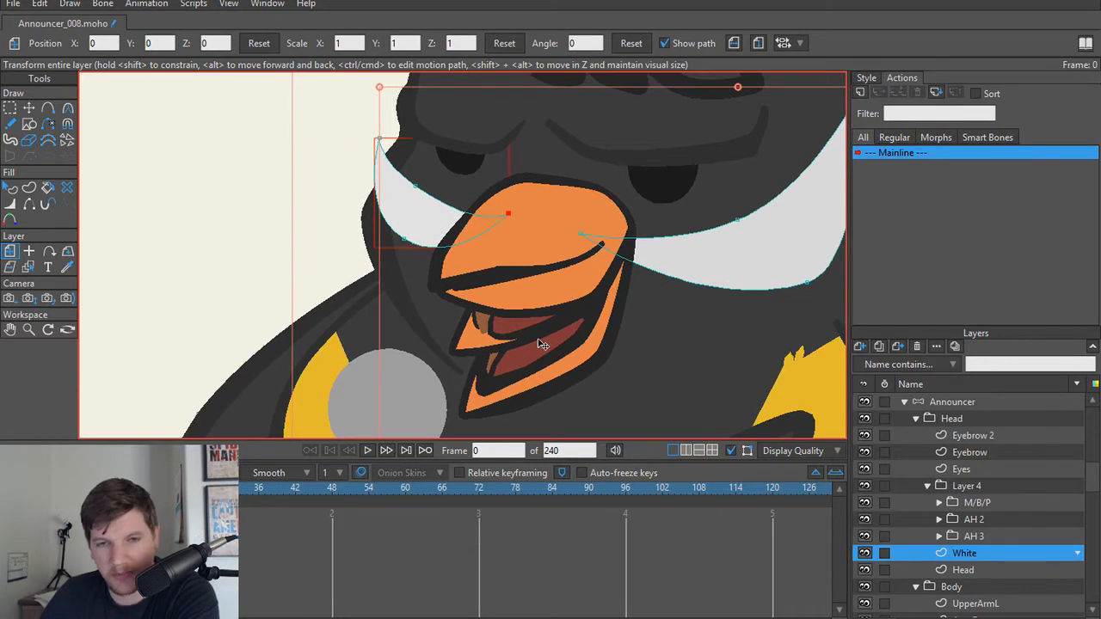
{"action": "scroll", "coordinate": [542, 344], "scroll_direction": "up", "scroll_amount": 2}
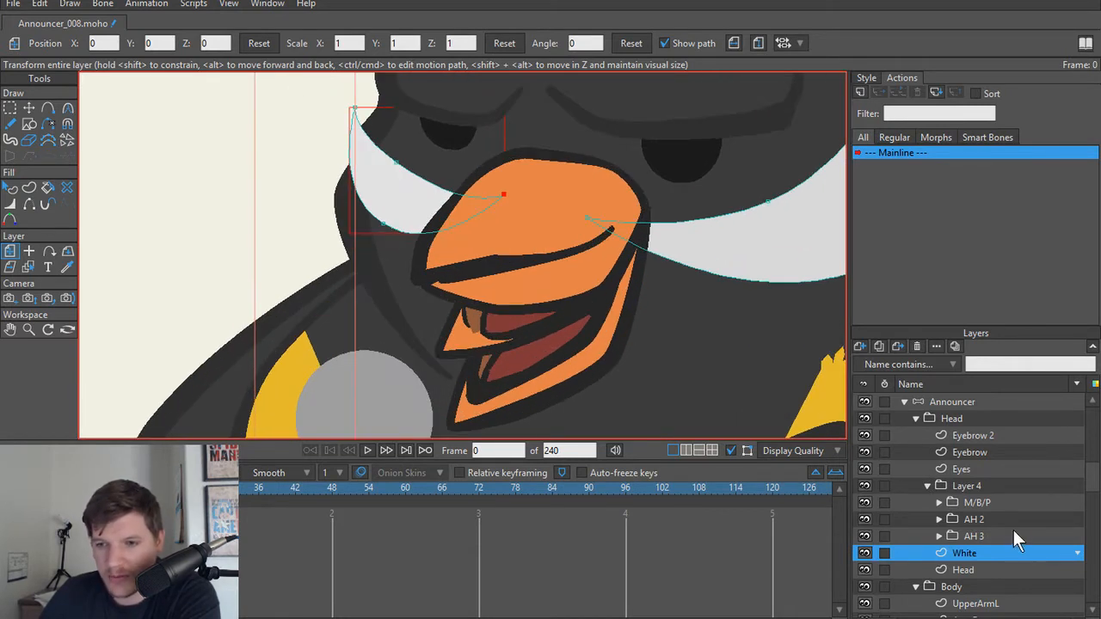
Step: Duplicate the AH 3 mouth group and rename the copy AH 2
{"action": "left_click", "coordinate": [976, 503]}
{"action": "left_click", "coordinate": [978, 519]}
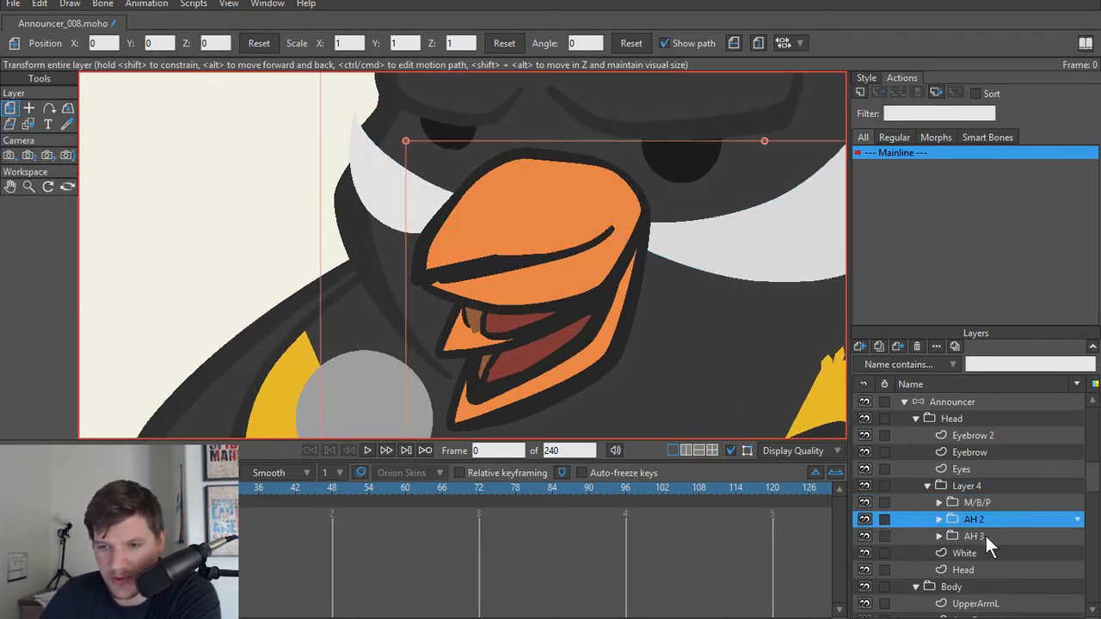
{"action": "left_click", "coordinate": [984, 535]}
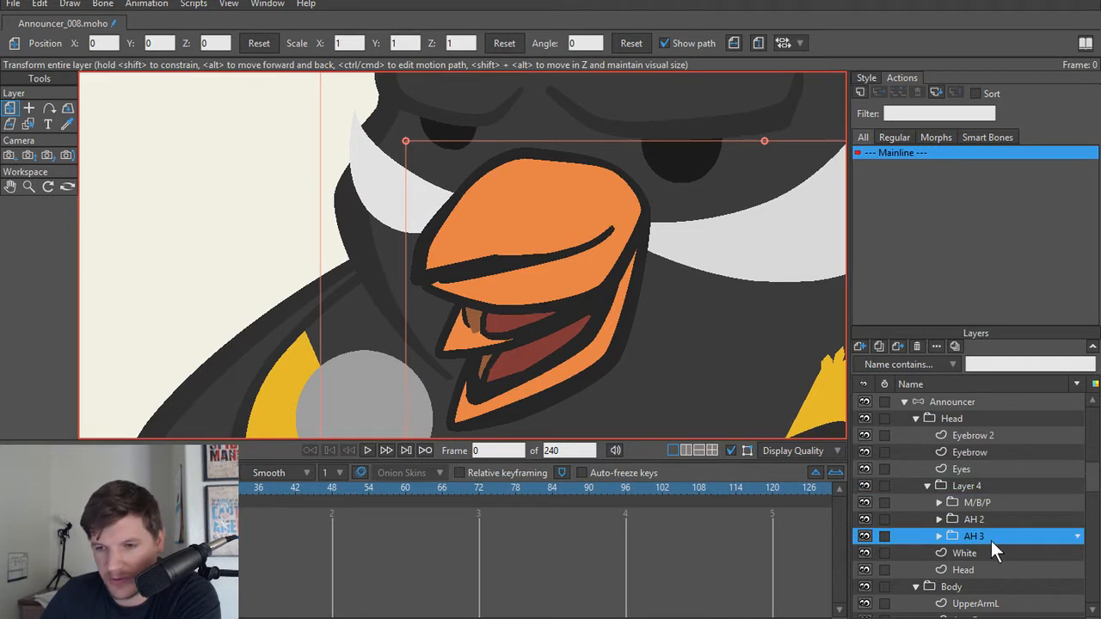
{"action": "left_click", "coordinate": [878, 345]}
{"action": "key", "text": "Return"}
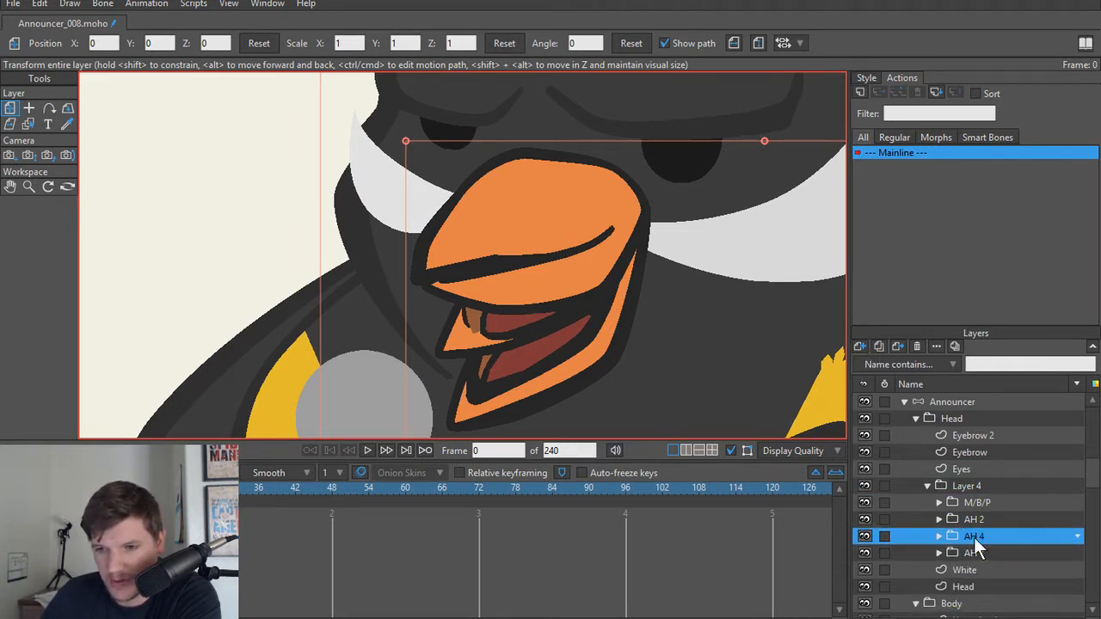
{"action": "double_click", "coordinate": [972, 535]}
{"action": "type", "text": "AH 2"}
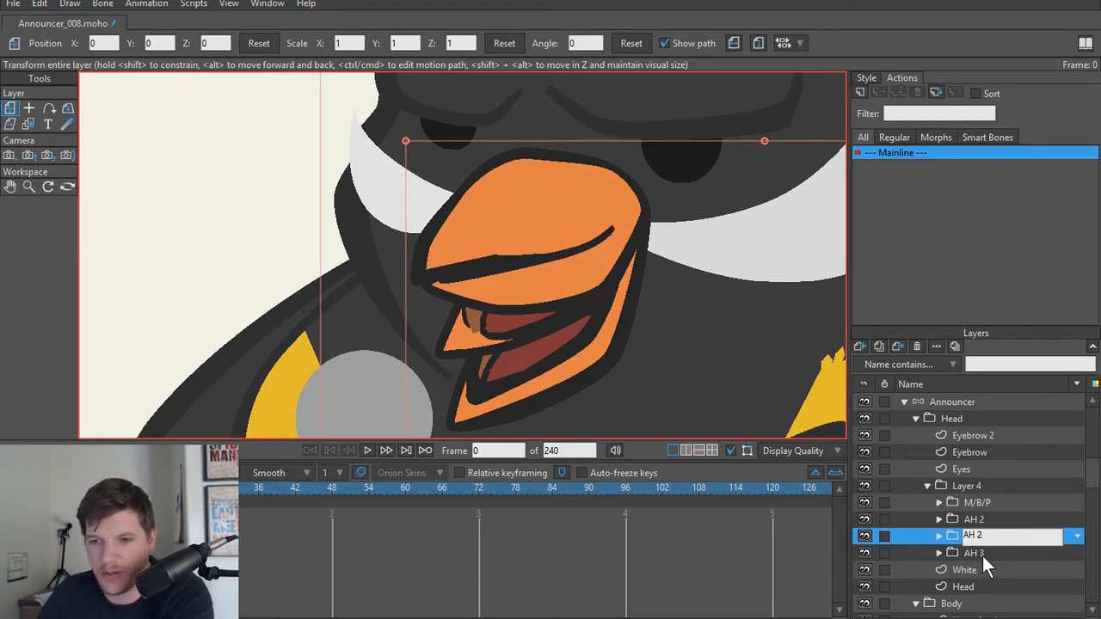
{"action": "key", "text": "Return"}
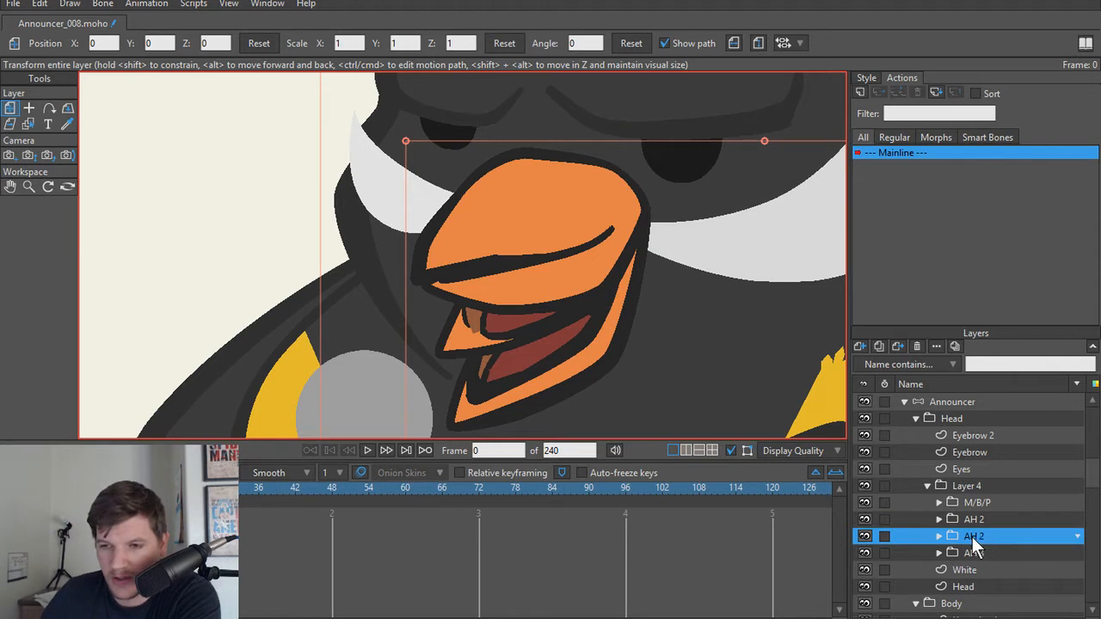
Step: Hide the AH 3 and M/B/P mouth groups
{"action": "left_click", "coordinate": [984, 551]}
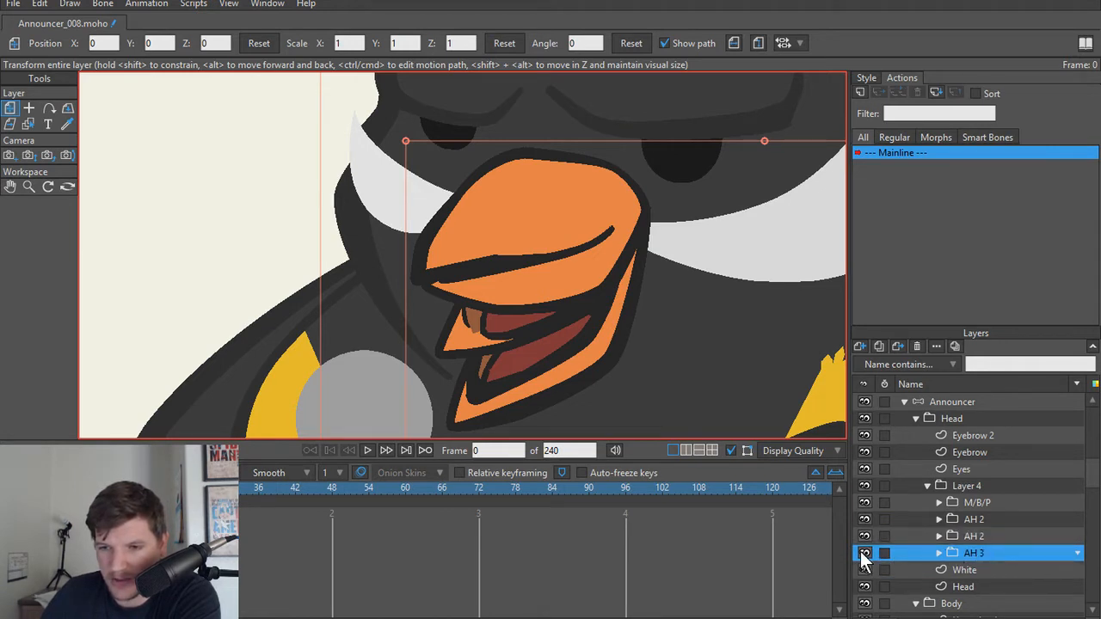
{"action": "left_click", "coordinate": [863, 552]}
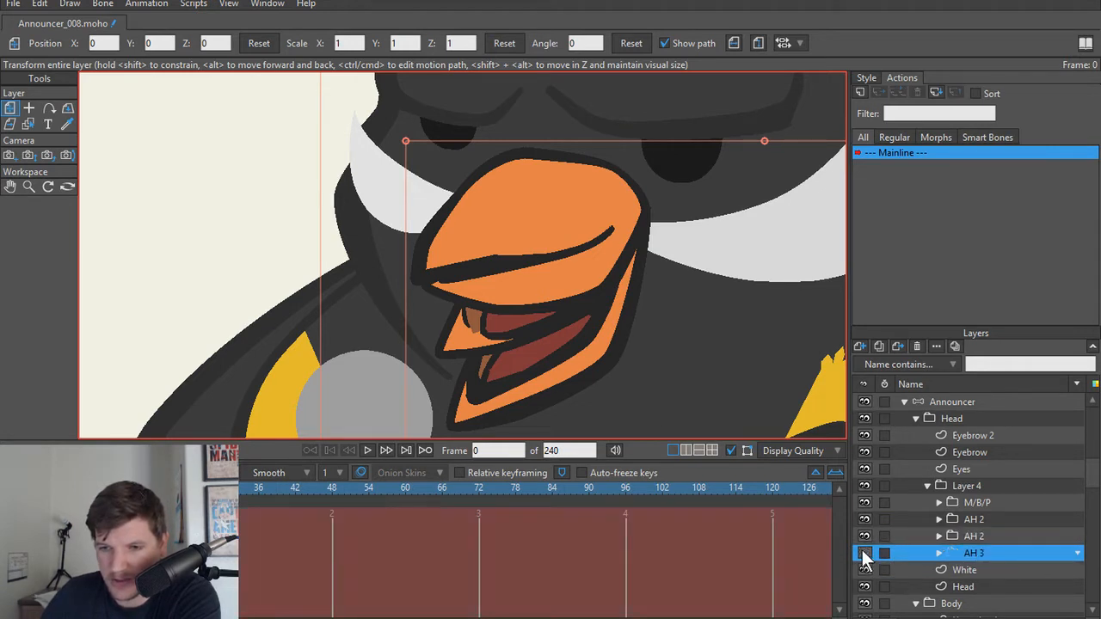
{"action": "left_click", "coordinate": [864, 503]}
Step: In the duplicated mouth's Beak layer, move the rear inner-edge point of the lower beak up to the half-open mouth's inner edge
{"action": "scroll", "coordinate": [547, 331], "scroll_direction": "up", "scroll_amount": 2}
{"action": "left_click_drag", "start_coordinate": [545, 327], "coordinate": [602, 301]}
{"action": "scroll", "coordinate": [609, 345], "scroll_direction": "down", "scroll_amount": 2}
{"action": "scroll", "coordinate": [607, 344], "scroll_direction": "up", "scroll_amount": 3}
{"action": "right_click", "coordinate": [600, 308], "text": "alt"}
{"action": "key", "text": "t"}
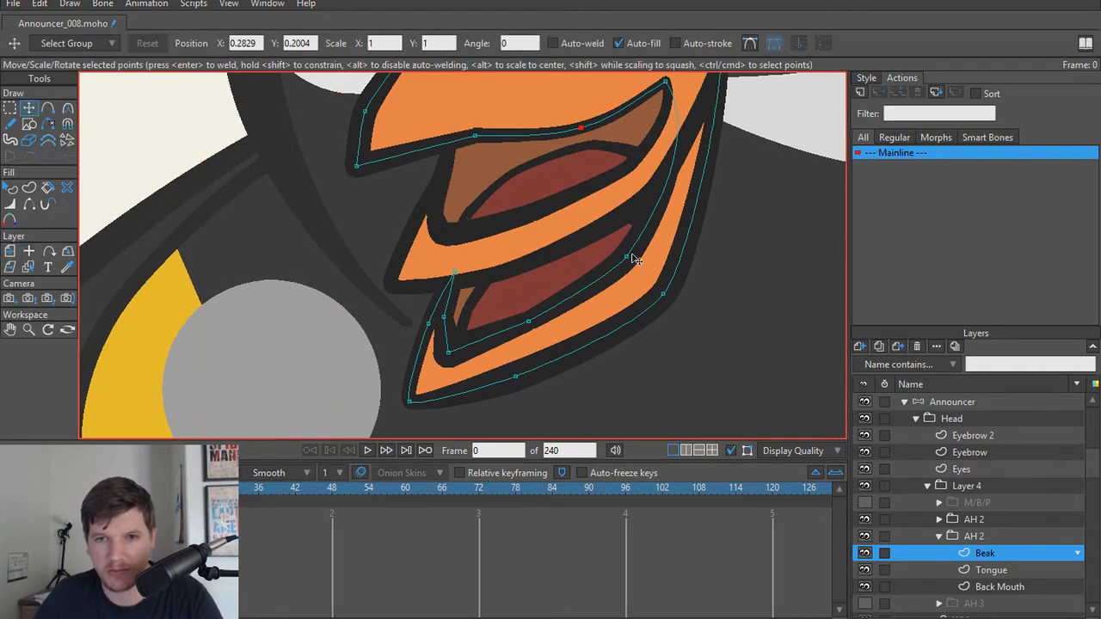
{"action": "left_click_drag", "start_coordinate": [627, 256], "coordinate": [608, 178]}
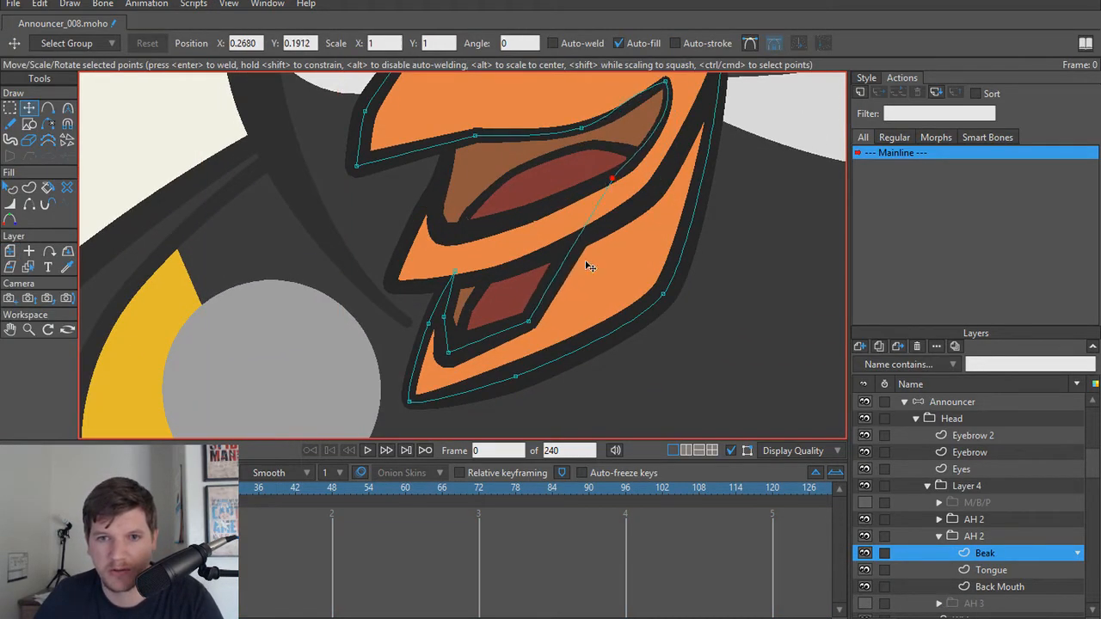
{"action": "left_click_drag", "start_coordinate": [534, 321], "coordinate": [516, 226]}
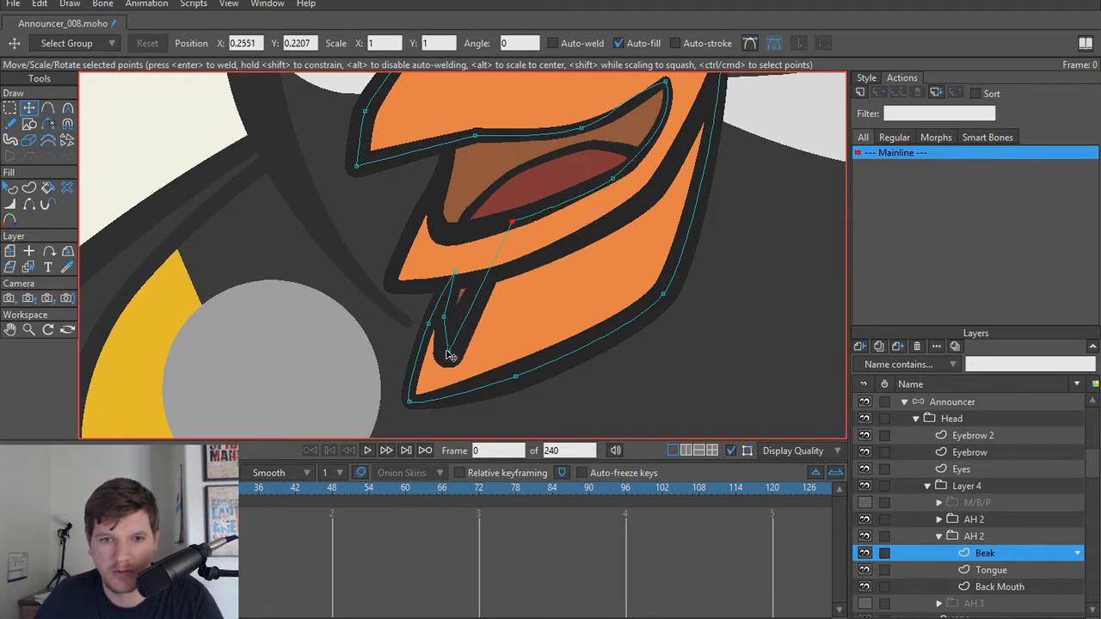
{"action": "left_click_drag", "start_coordinate": [450, 351], "coordinate": [438, 238]}
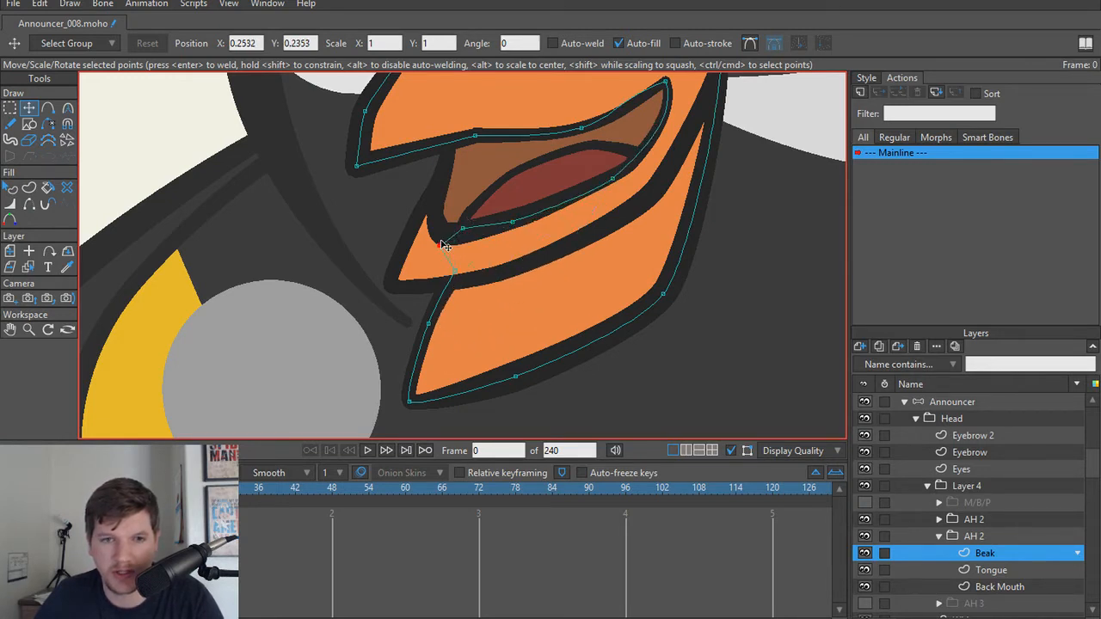
{"action": "left_click_drag", "start_coordinate": [460, 282], "coordinate": [437, 198]}
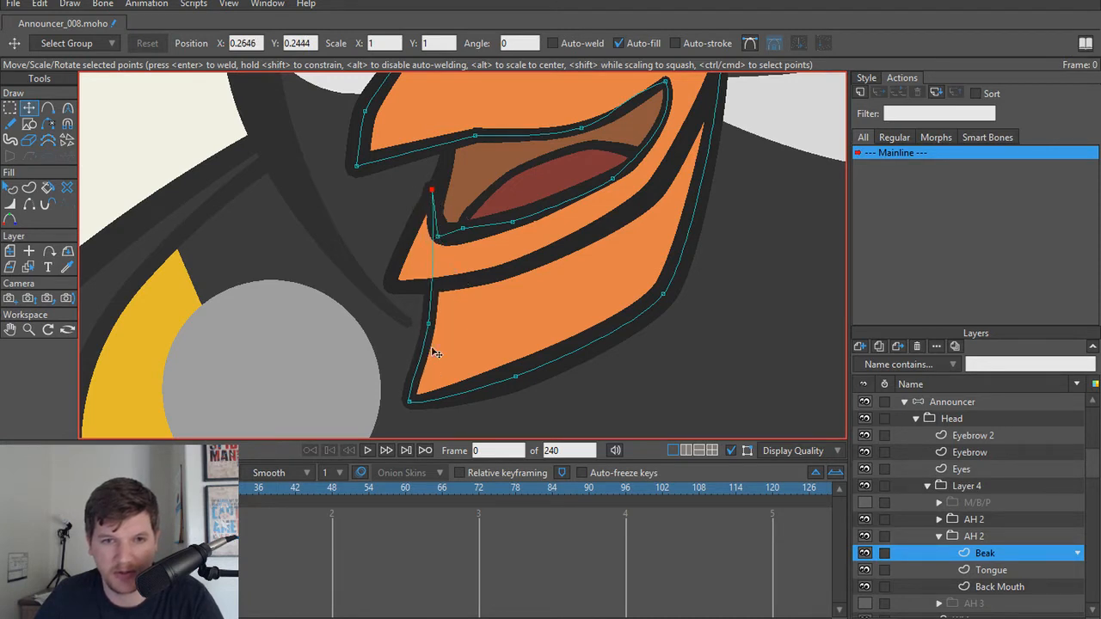
{"action": "left_click_drag", "start_coordinate": [430, 324], "coordinate": [397, 278]}
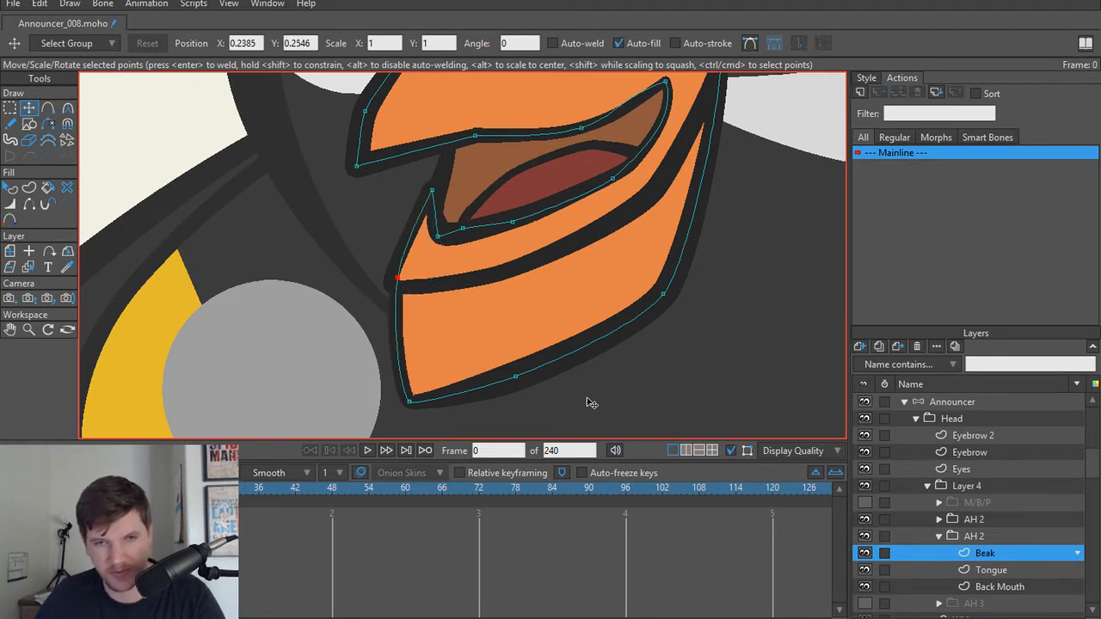
{"action": "key", "text": "ctrl+z"}
{"action": "key", "text": "ctrl+z"}
{"action": "key", "text": "ctrl+z"}
{"action": "key", "text": "ctrl+z"}
{"action": "key", "text": "ctrl+z"}
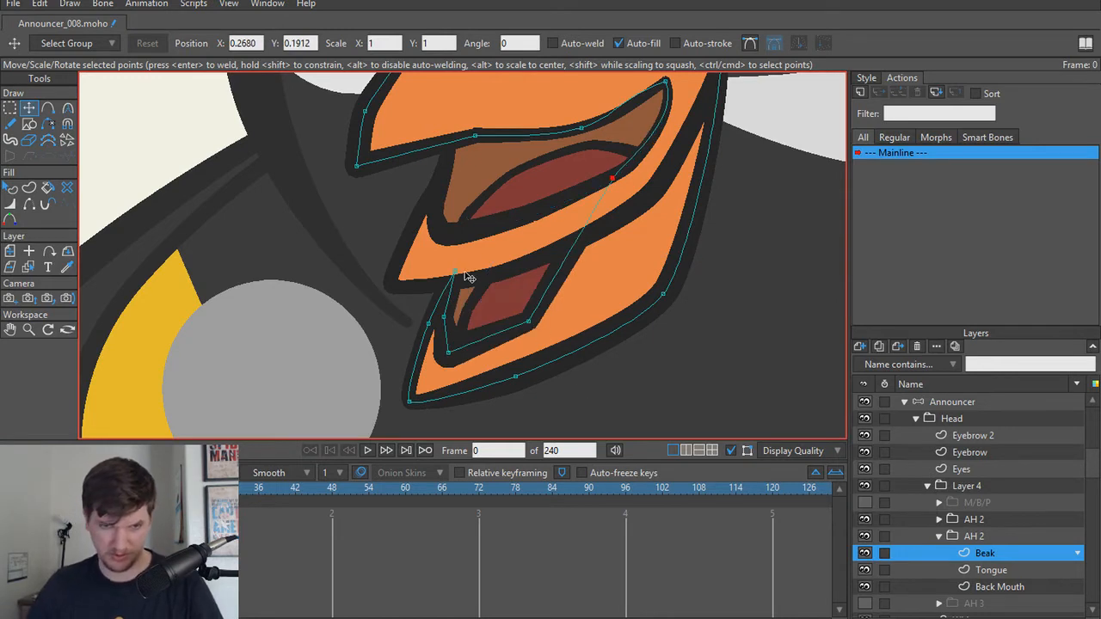
Step: Move the remaining inner-edge points of the duplicated lower beak up to match the half-open mouth's opening
{"action": "left_click_drag", "start_coordinate": [451, 271], "coordinate": [435, 191]}
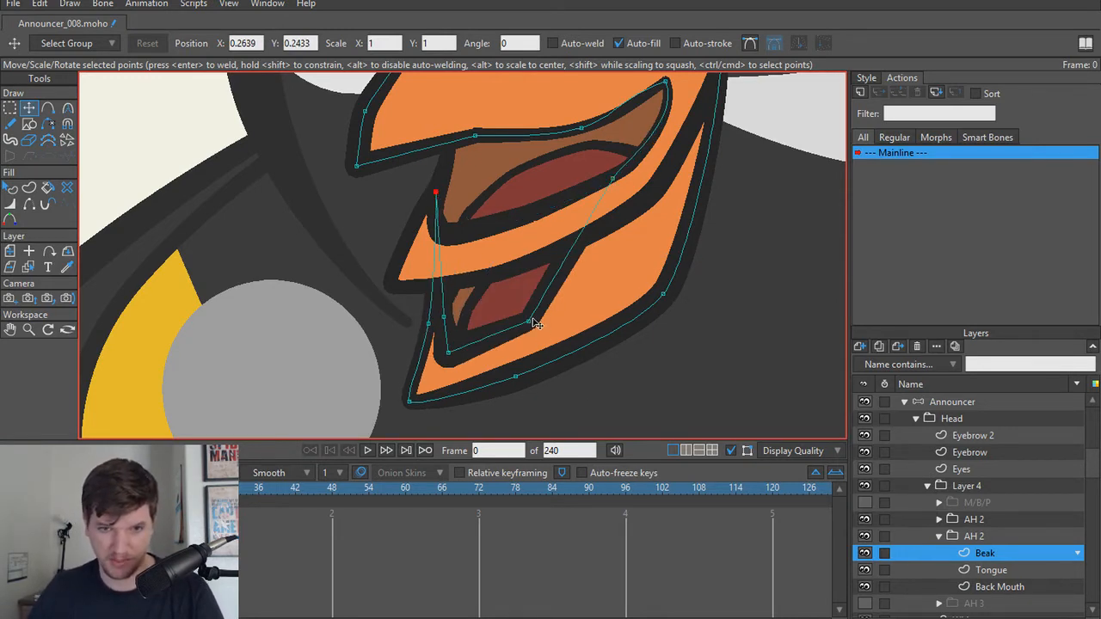
{"action": "left_click_drag", "start_coordinate": [534, 322], "coordinate": [519, 220]}
{"action": "left_click_drag", "start_coordinate": [453, 353], "coordinate": [448, 237]}
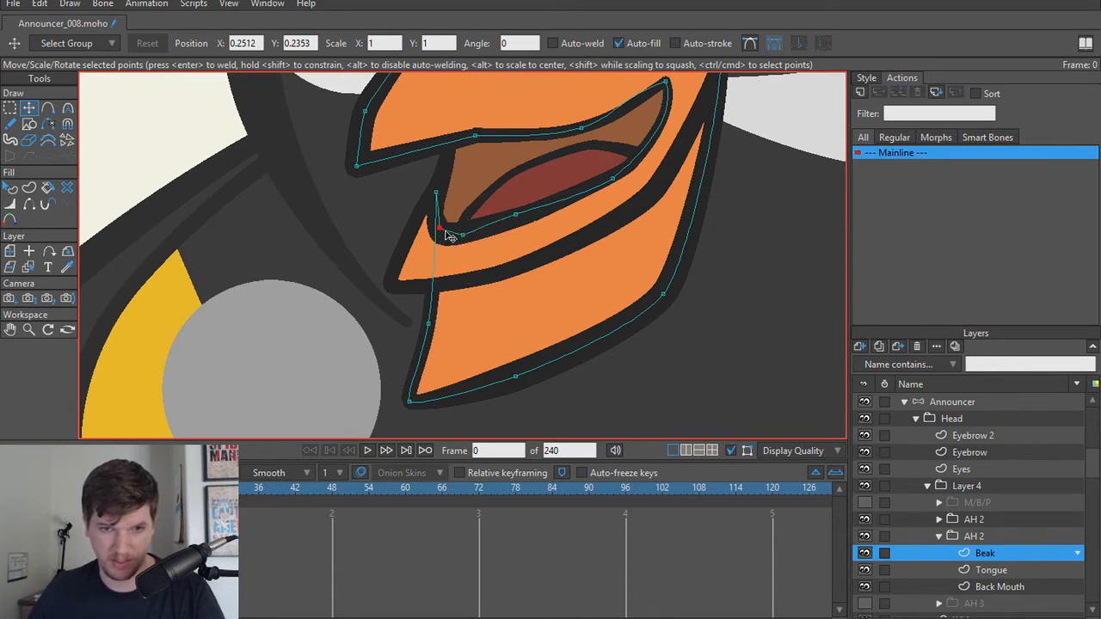
Step: Move the lower beak's tip and outer-edge points up to trace the half-open beak's bottom outline
{"action": "left_click_drag", "start_coordinate": [430, 323], "coordinate": [411, 247]}
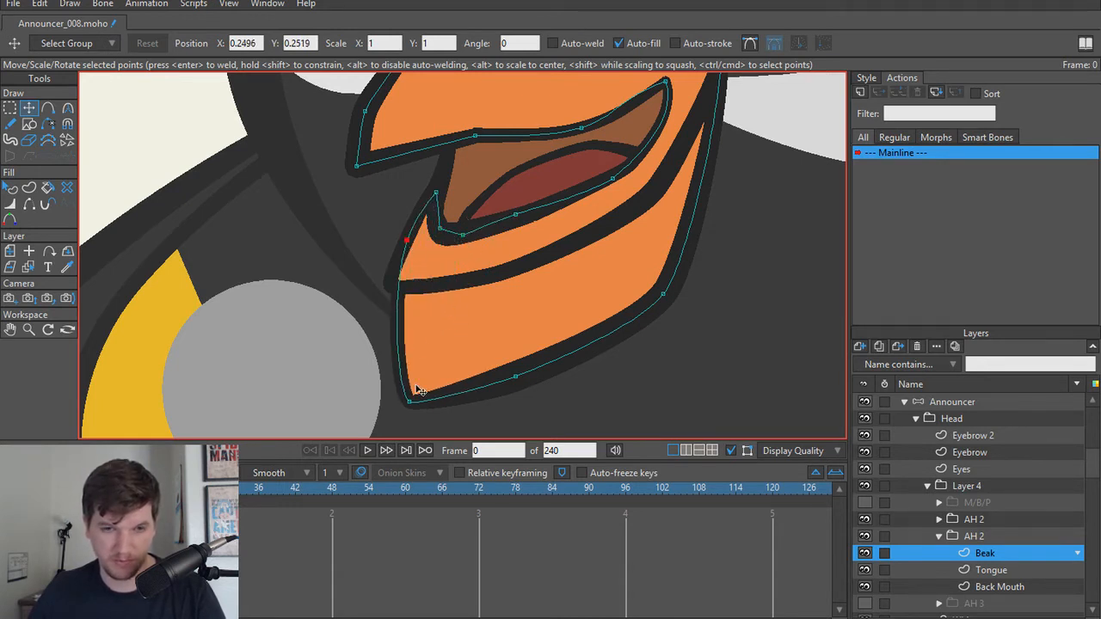
{"action": "left_click_drag", "start_coordinate": [419, 391], "coordinate": [396, 283]}
{"action": "left_click_drag", "start_coordinate": [518, 379], "coordinate": [527, 275]}
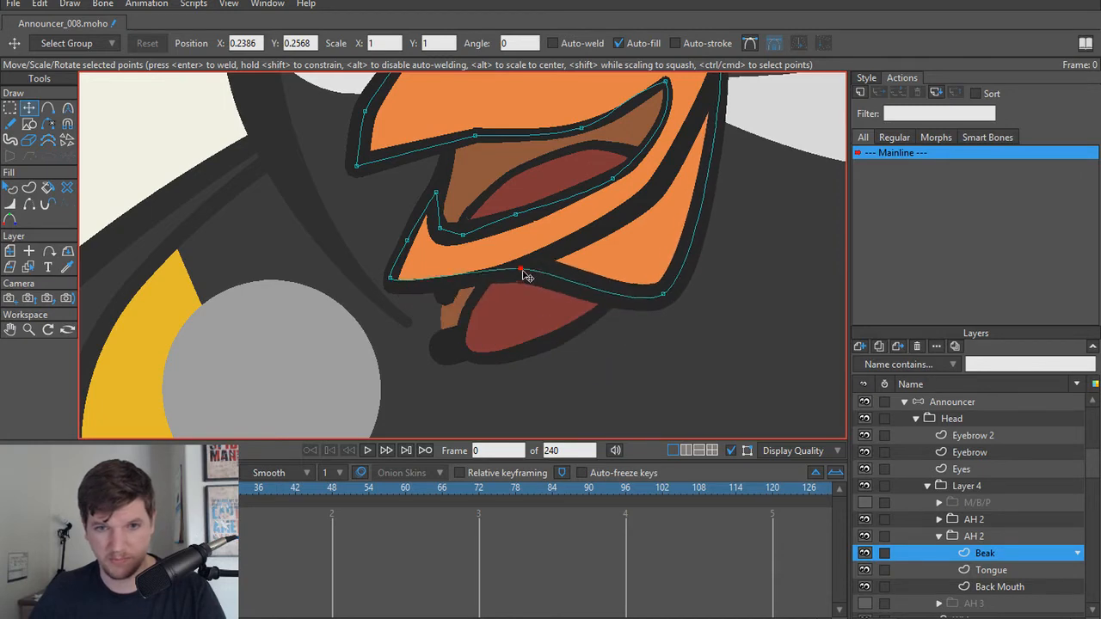
{"action": "left_click_drag", "start_coordinate": [688, 300], "coordinate": [678, 198]}
{"action": "left_click_drag", "start_coordinate": [677, 199], "coordinate": [594, 327]}
{"action": "scroll", "coordinate": [594, 326], "scroll_direction": "down", "scroll_amount": 1}
{"action": "scroll", "coordinate": [594, 326], "scroll_direction": "up", "scroll_amount": 1}
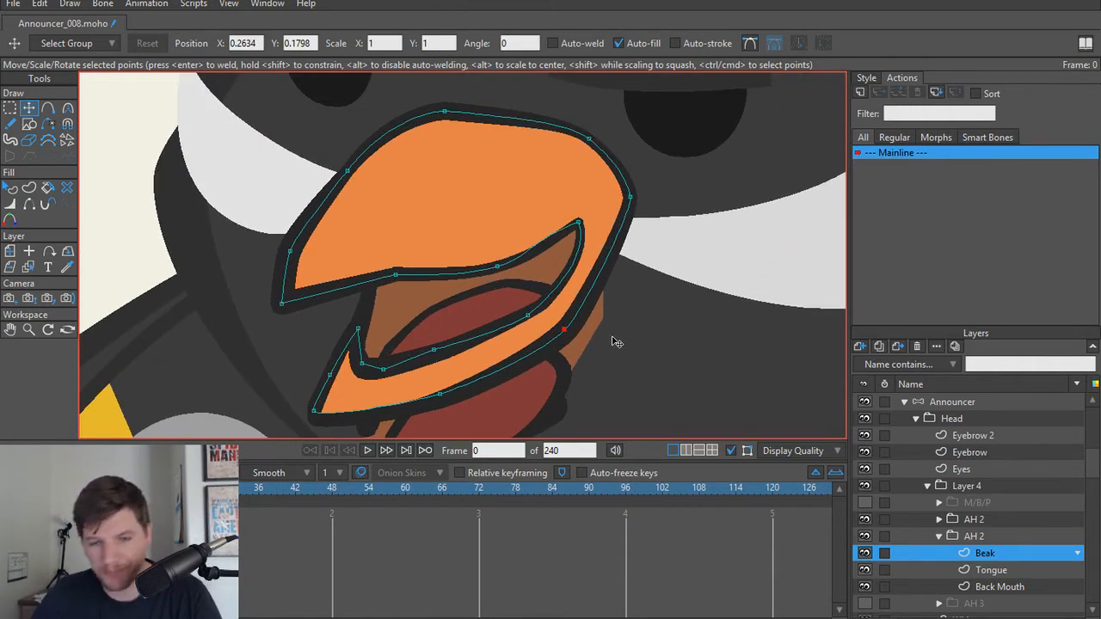
Step: Fine-tune the lower beak's inner-edge points near the tip, finishing on the collapsed duplicate AH 2 group
{"action": "scroll", "coordinate": [542, 352], "scroll_direction": "down", "scroll_amount": 1}
{"action": "scroll", "coordinate": [518, 350], "scroll_direction": "up", "scroll_amount": 1}
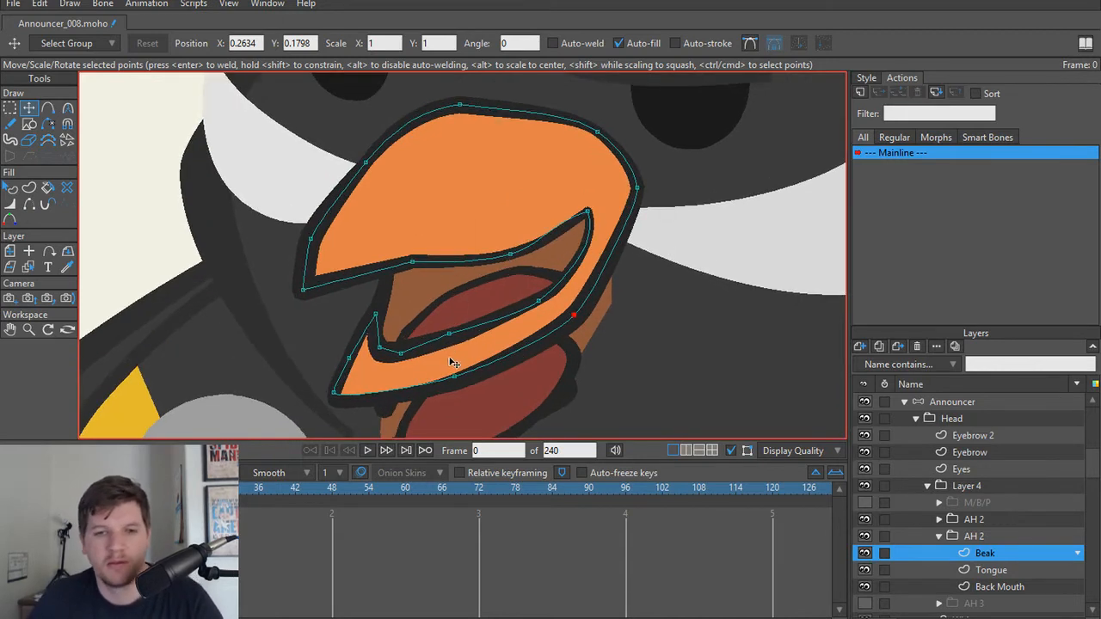
{"action": "left_click_drag", "start_coordinate": [449, 336], "coordinate": [450, 347]}
{"action": "left_click", "coordinate": [394, 354]}
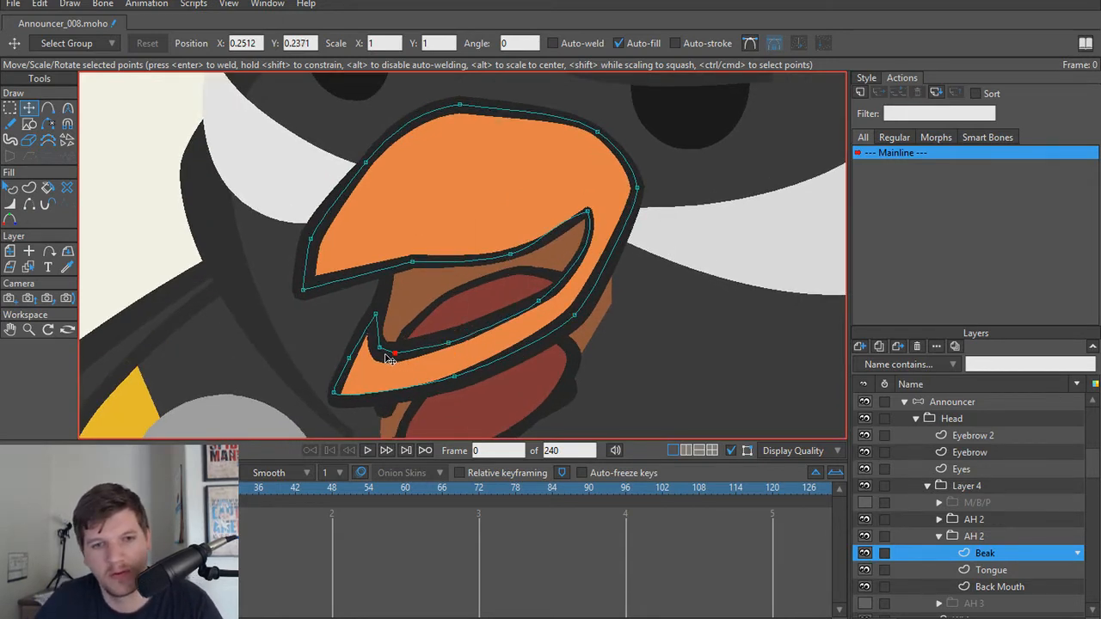
{"action": "left_click_drag", "start_coordinate": [380, 348], "coordinate": [397, 353]}
{"action": "left_click_drag", "start_coordinate": [380, 351], "coordinate": [381, 352]}
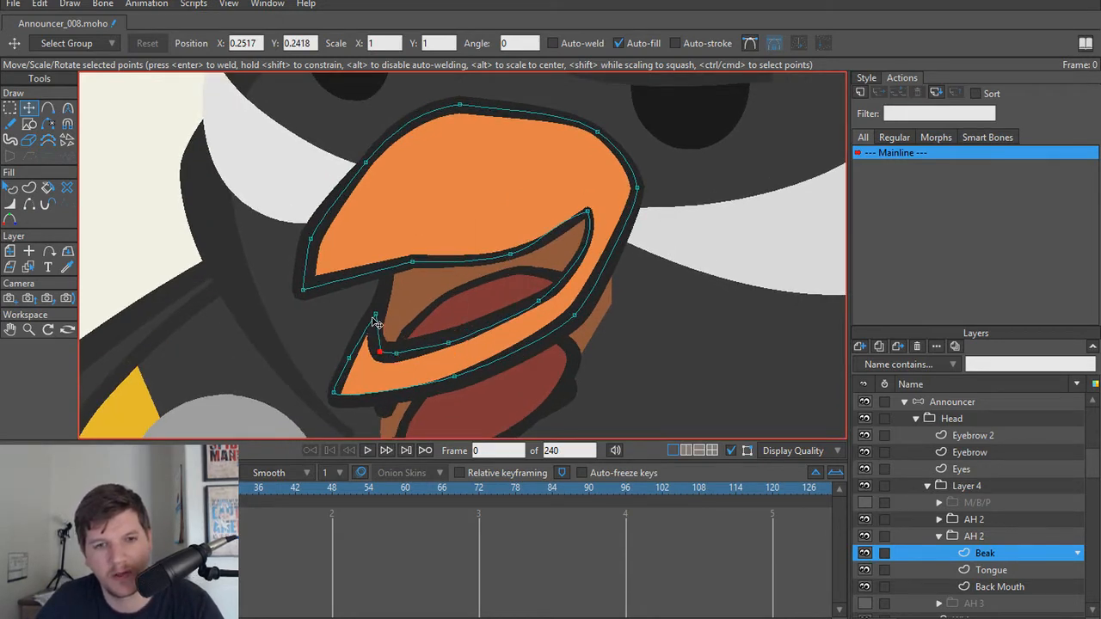
{"action": "left_click", "coordinate": [375, 314]}
{"action": "scroll", "coordinate": [390, 358], "scroll_direction": "down", "scroll_amount": 2}
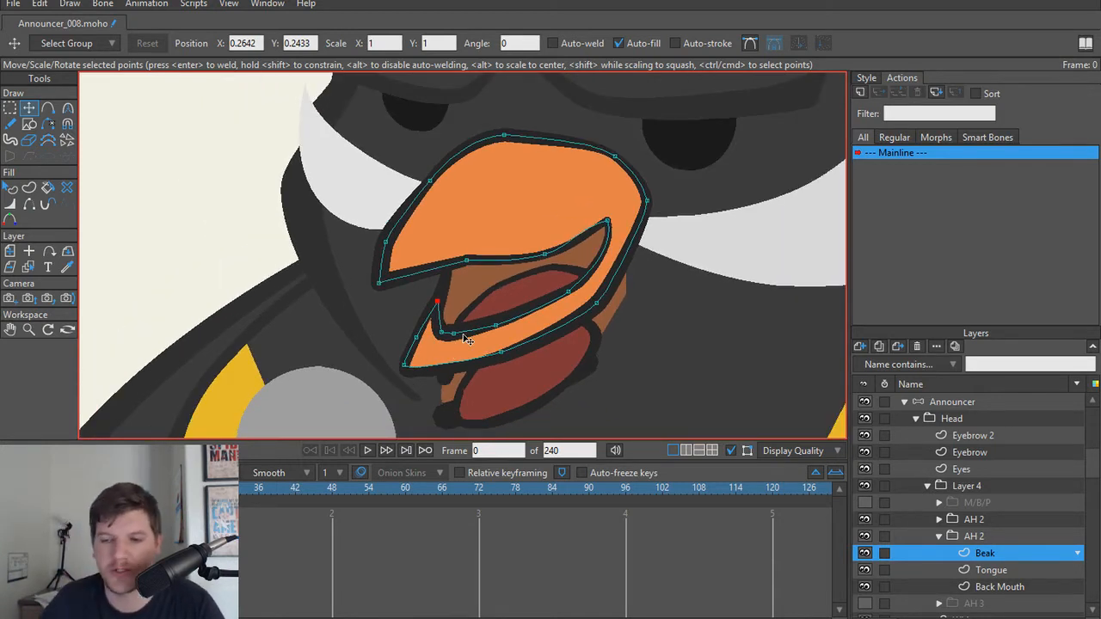
{"action": "left_click", "coordinate": [944, 534]}
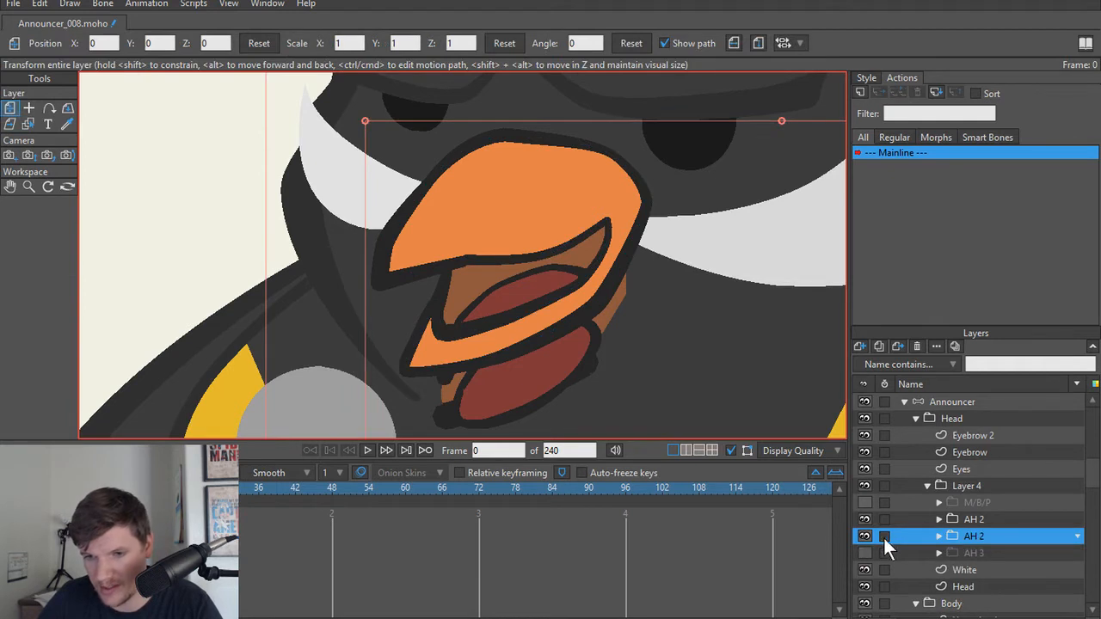
Step: Toggle both AH 2 groups to tell them apart and delete the original half-open one, keeping the reshaped duplicate
{"action": "left_click", "coordinate": [868, 536]}
{"action": "left_click", "coordinate": [868, 536]}
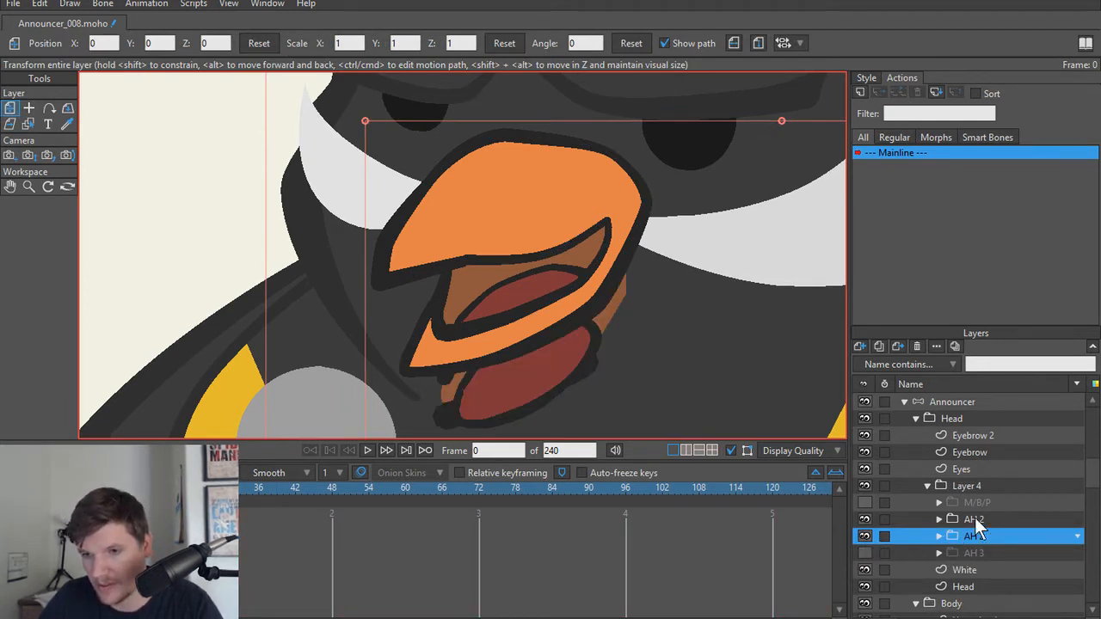
{"action": "left_click", "coordinate": [974, 518]}
{"action": "left_click", "coordinate": [866, 520]}
{"action": "left_click", "coordinate": [865, 521]}
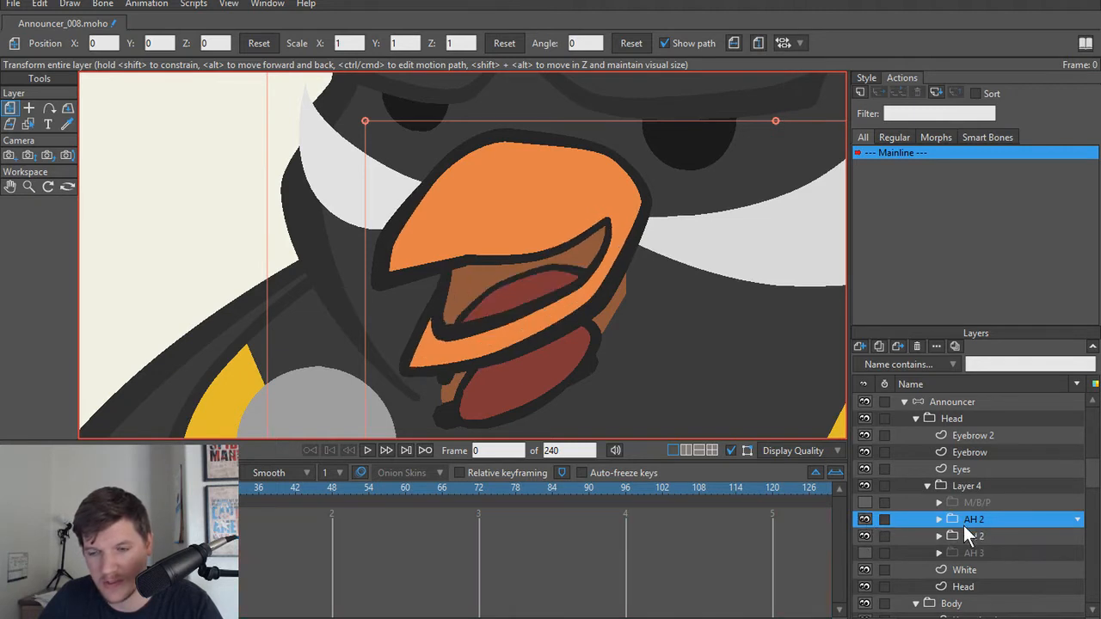
{"action": "left_click", "coordinate": [917, 346]}
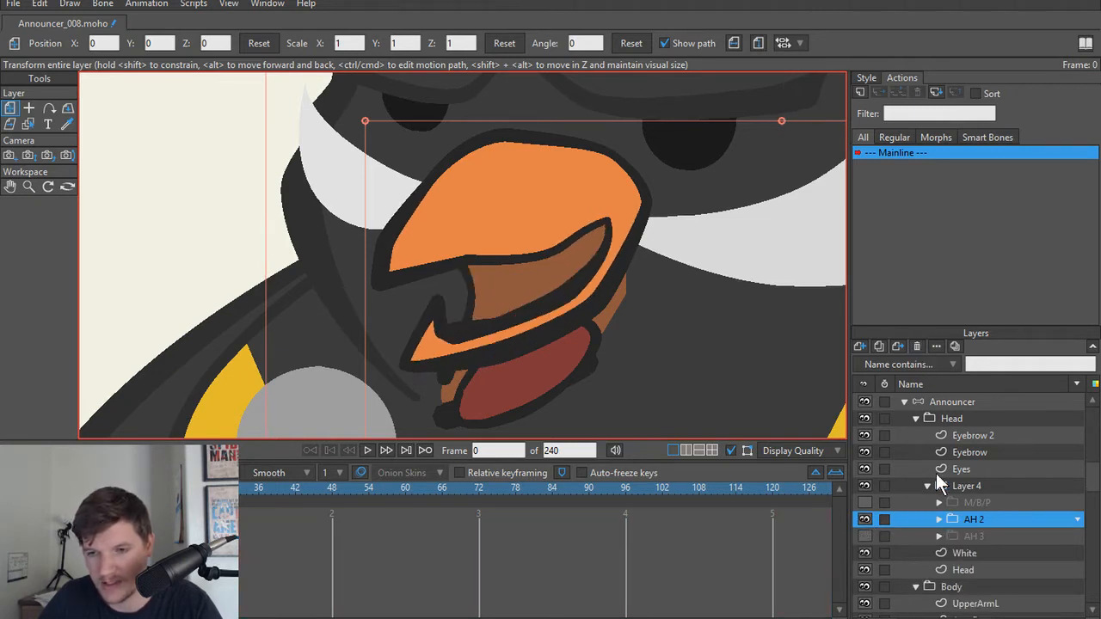
Step: Show AH 3 over the reshaped AH 2 mouth for comparison and hide it again
{"action": "left_click", "coordinate": [912, 533]}
{"action": "left_click", "coordinate": [865, 536]}
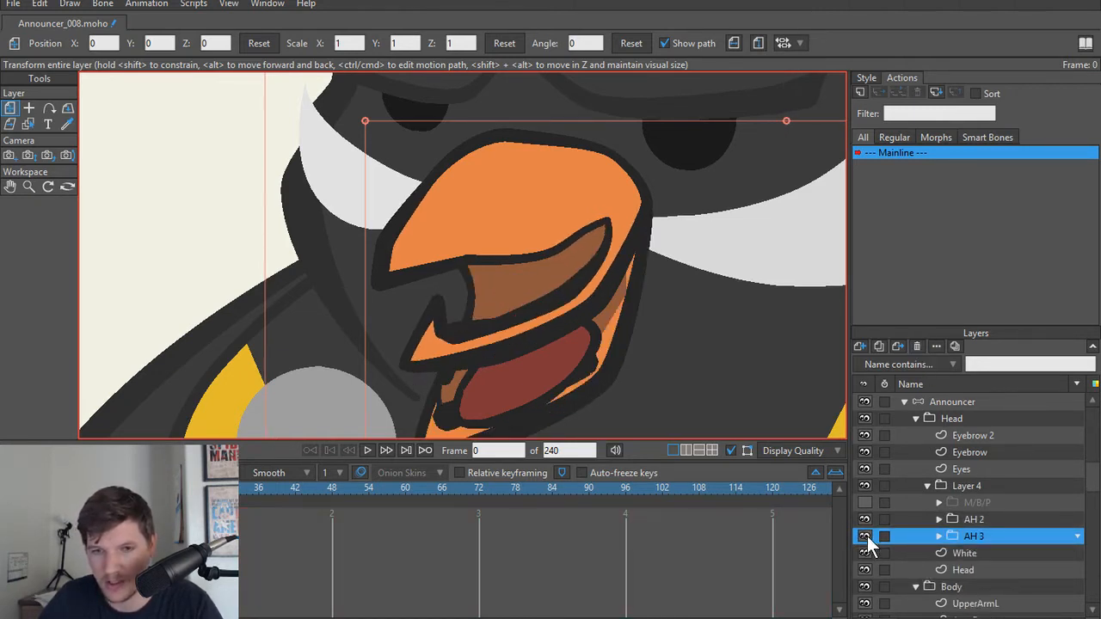
{"action": "left_click", "coordinate": [865, 535]}
{"action": "left_click", "coordinate": [864, 518]}
{"action": "left_click", "coordinate": [865, 518]}
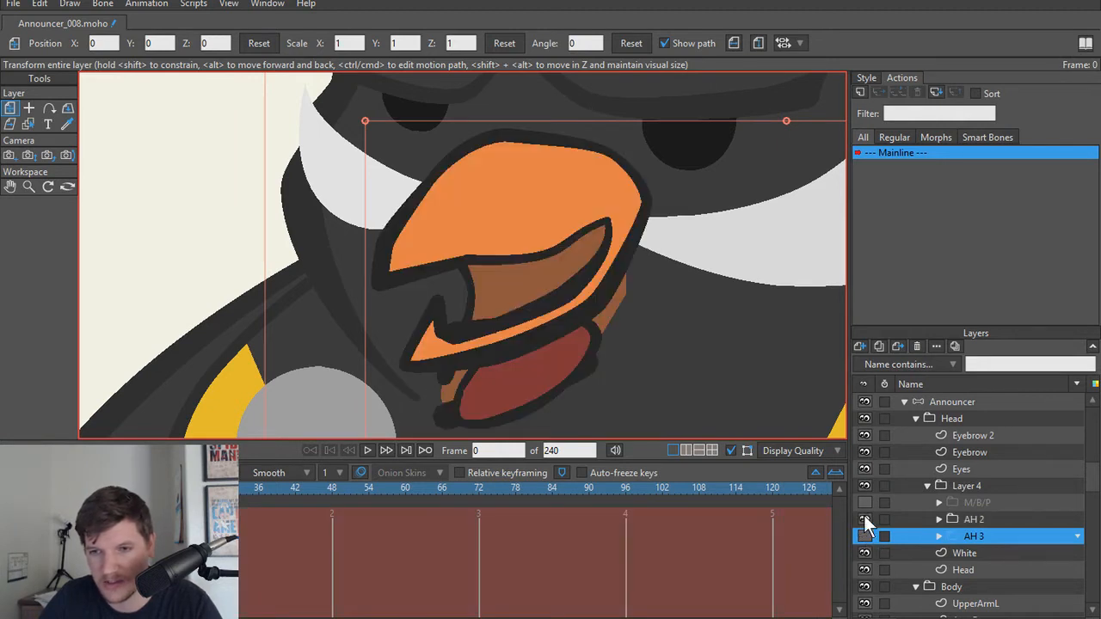
Step: Turn on the closed M/B/P mouth as a reference and duplicate AH 2, naming the copy M/B/P
{"action": "left_click", "coordinate": [909, 521]}
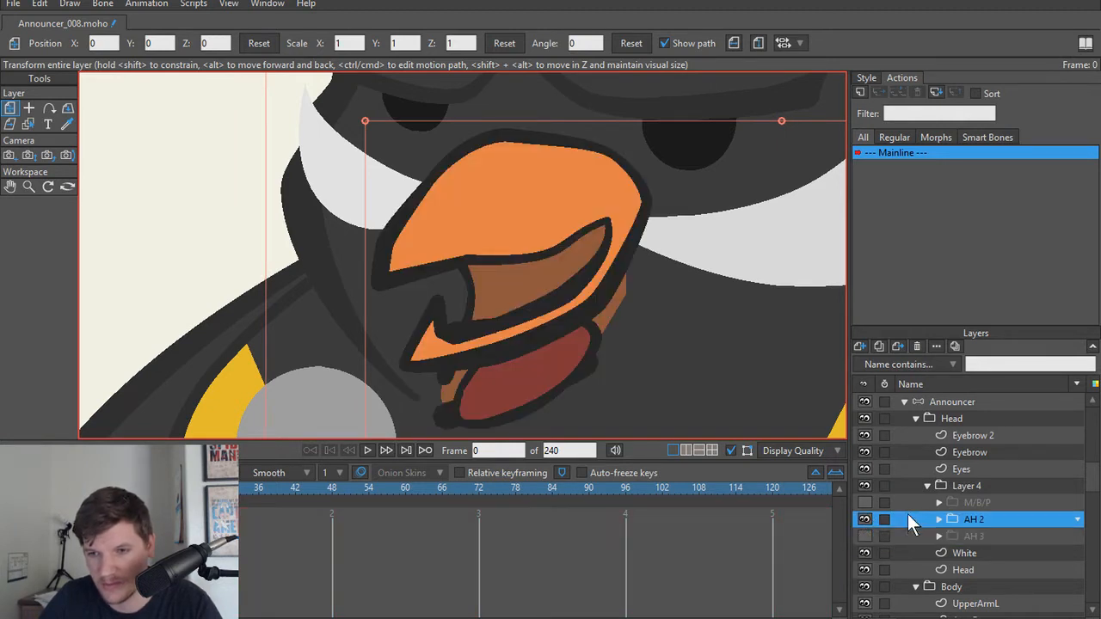
{"action": "left_click", "coordinate": [864, 502]}
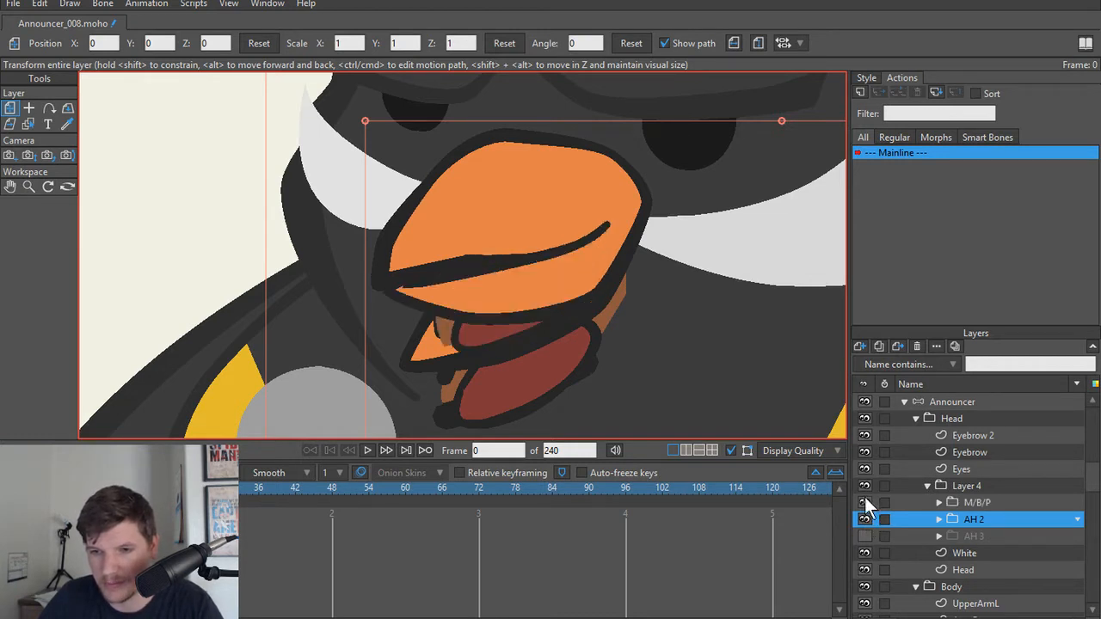
{"action": "left_click", "coordinate": [874, 347]}
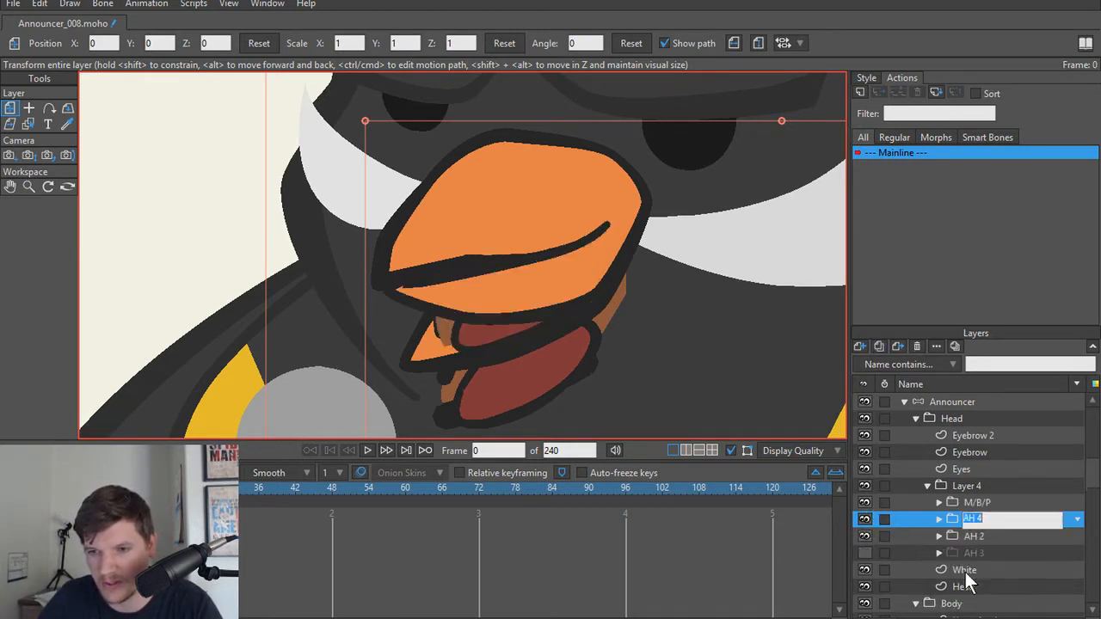
{"action": "type", "text": "M/B/P"}
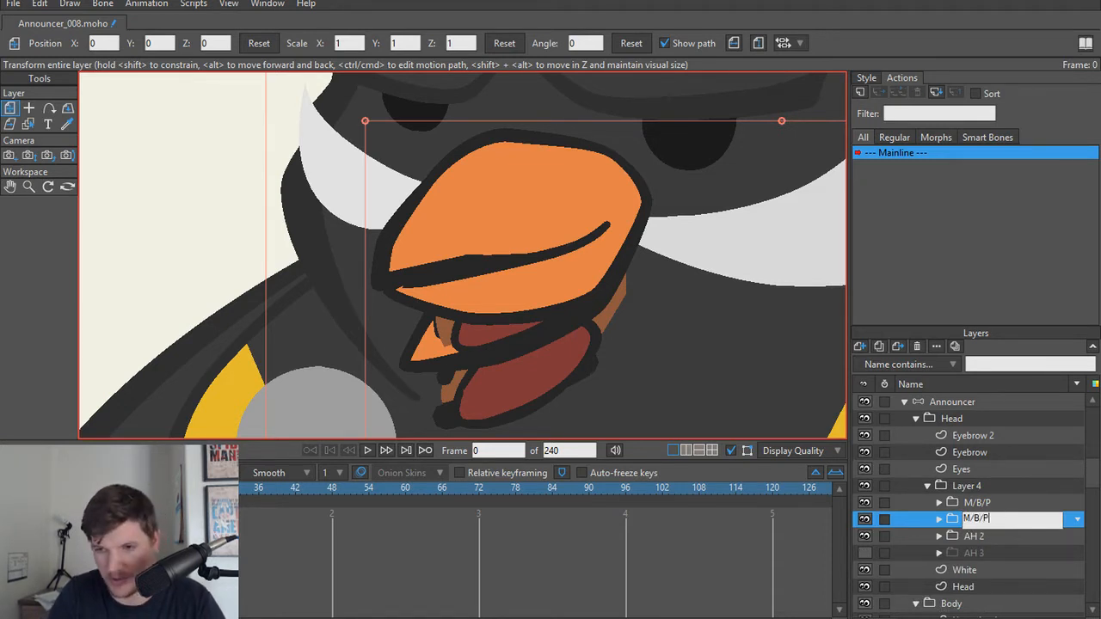
{"action": "left_click", "coordinate": [1003, 540]}
{"action": "left_click", "coordinate": [997, 520]}
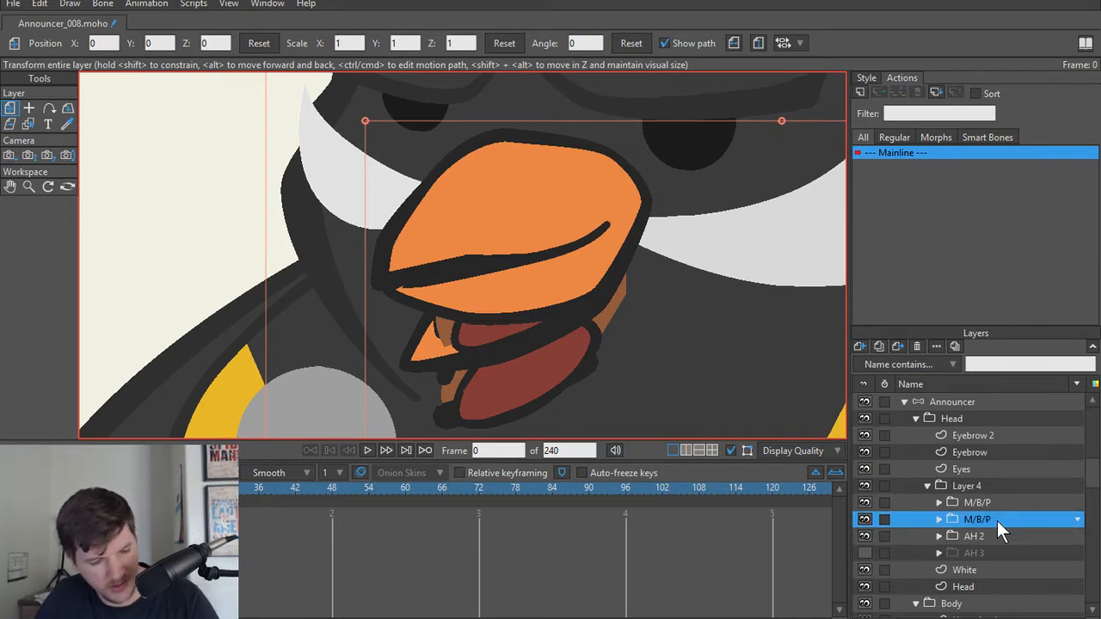
Step: Save the project as a new version named Announcer_009
{"action": "key", "text": "ctrl+shift+s"}
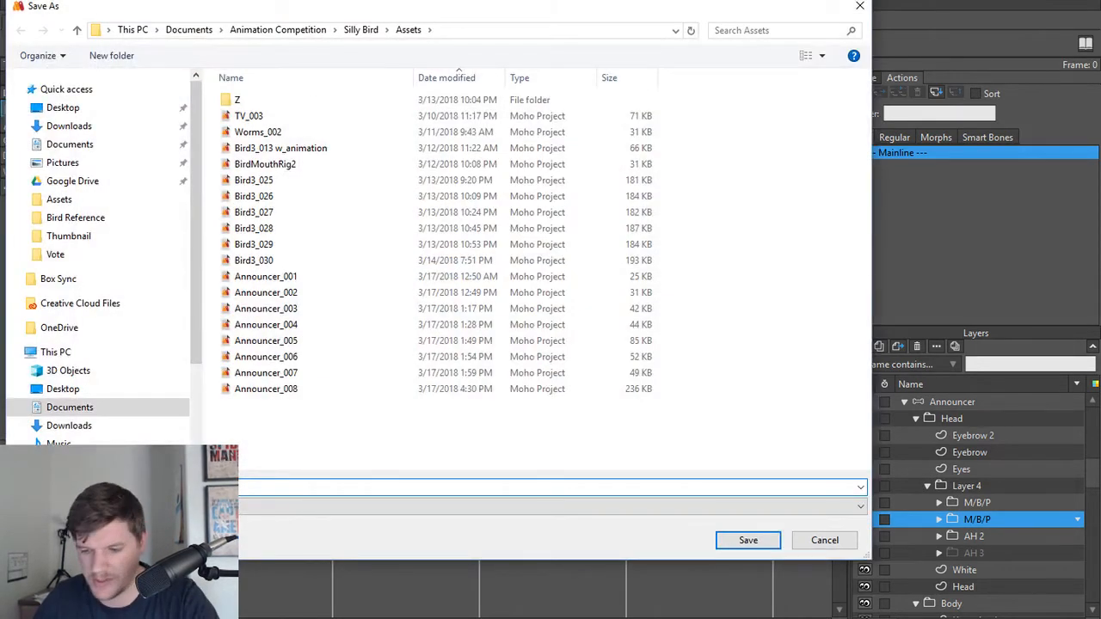
{"action": "key", "text": "Return"}
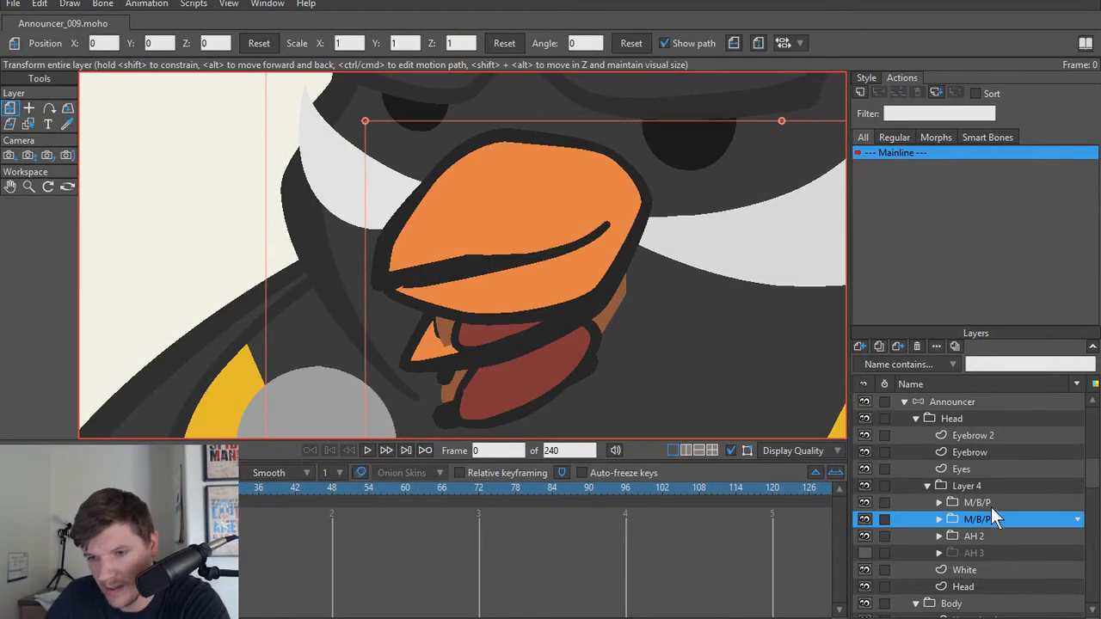
{"action": "left_click", "coordinate": [990, 503]}
{"action": "left_click", "coordinate": [975, 518]}
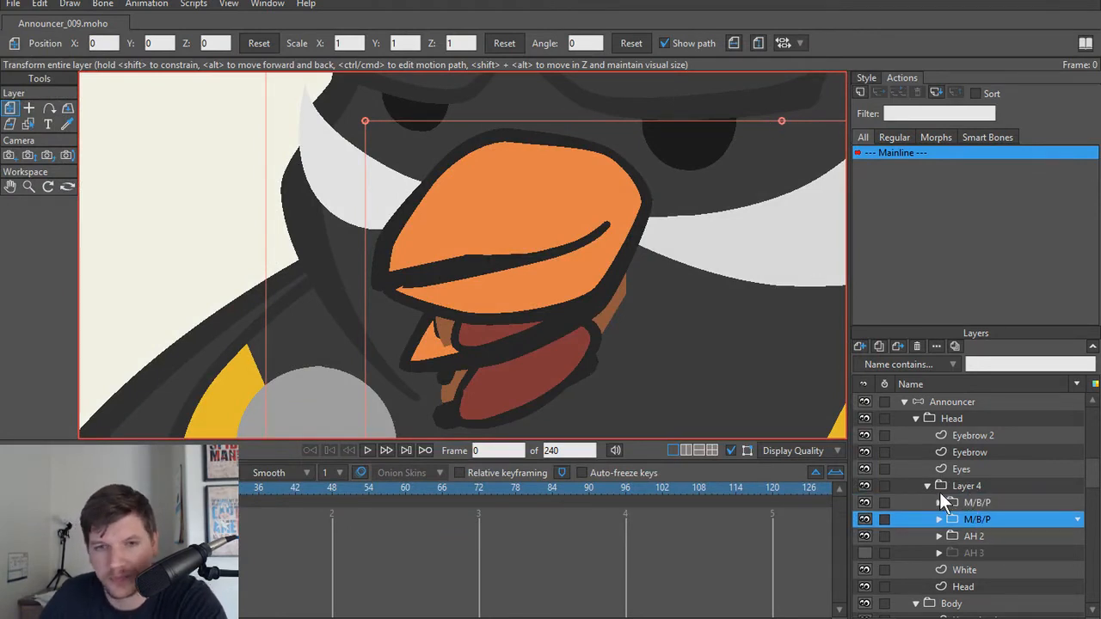
Step: In the new M/B/P group's Beak layer, move the lower beak's inner-edge points up onto the closed mouth line
{"action": "scroll", "coordinate": [826, 410], "scroll_direction": "up", "scroll_amount": 2}
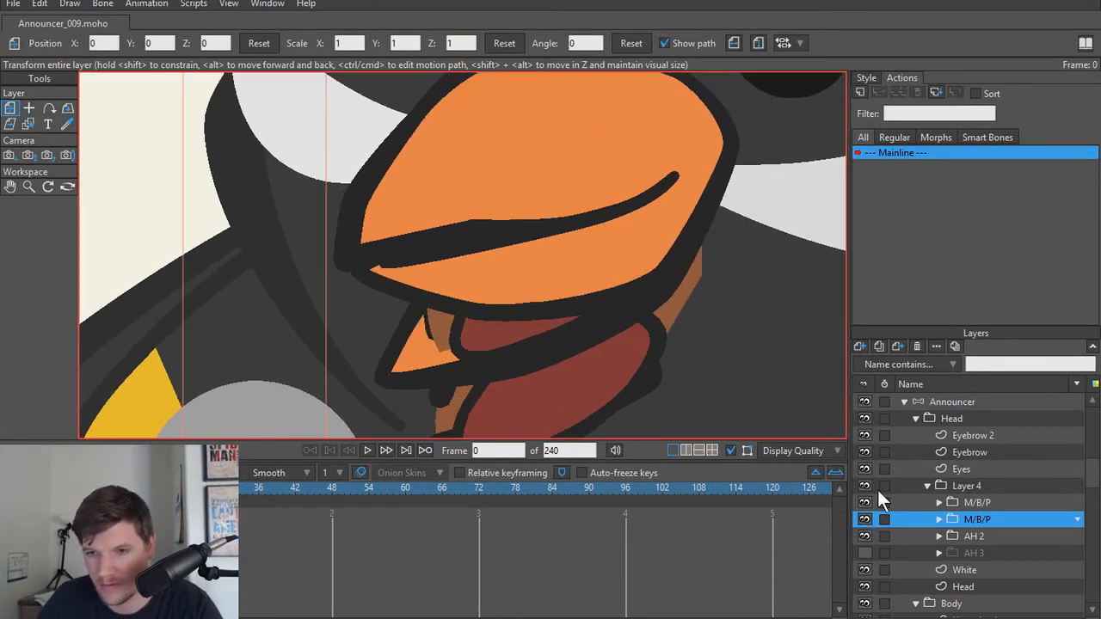
{"action": "right_click", "coordinate": [433, 367], "text": "alt"}
{"action": "scroll", "coordinate": [518, 379], "scroll_direction": "up", "scroll_amount": 2}
{"action": "scroll", "coordinate": [449, 315], "scroll_direction": "down", "scroll_amount": 1}
{"action": "left_click_drag", "start_coordinate": [408, 305], "coordinate": [410, 375]}
{"action": "scroll", "coordinate": [410, 375], "scroll_direction": "up", "scroll_amount": 1}
{"action": "scroll", "coordinate": [430, 276], "scroll_direction": "up", "scroll_amount": 1}
{"action": "scroll", "coordinate": [408, 332], "scroll_direction": "down", "scroll_amount": 2}
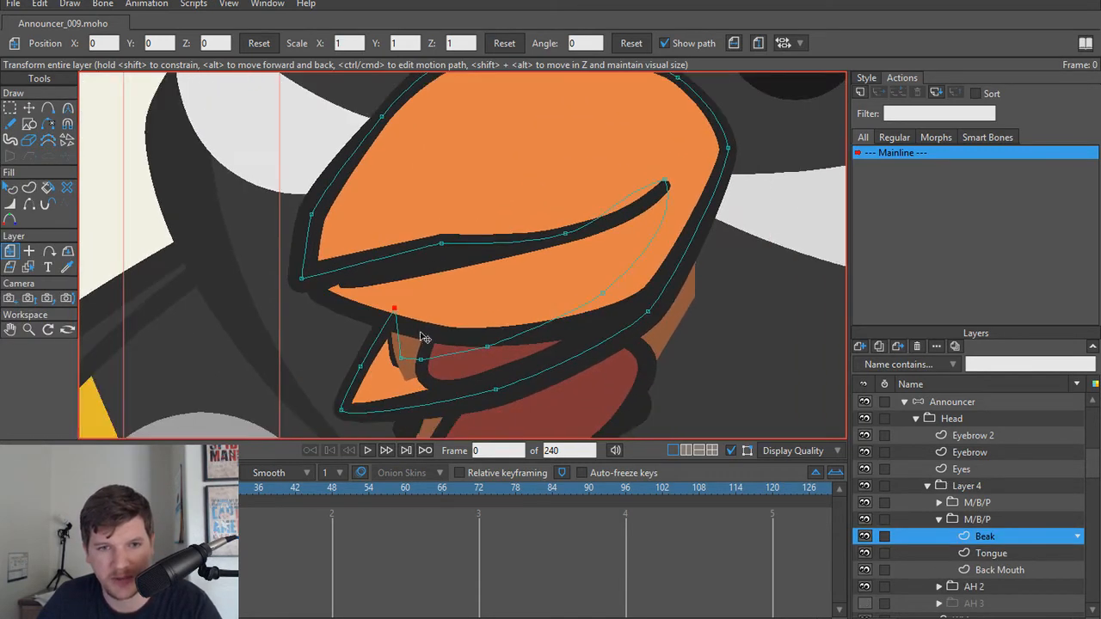
{"action": "key", "text": "t"}
{"action": "left_click_drag", "start_coordinate": [398, 322], "coordinate": [440, 246]}
{"action": "left_click_drag", "start_coordinate": [434, 368], "coordinate": [444, 259]}
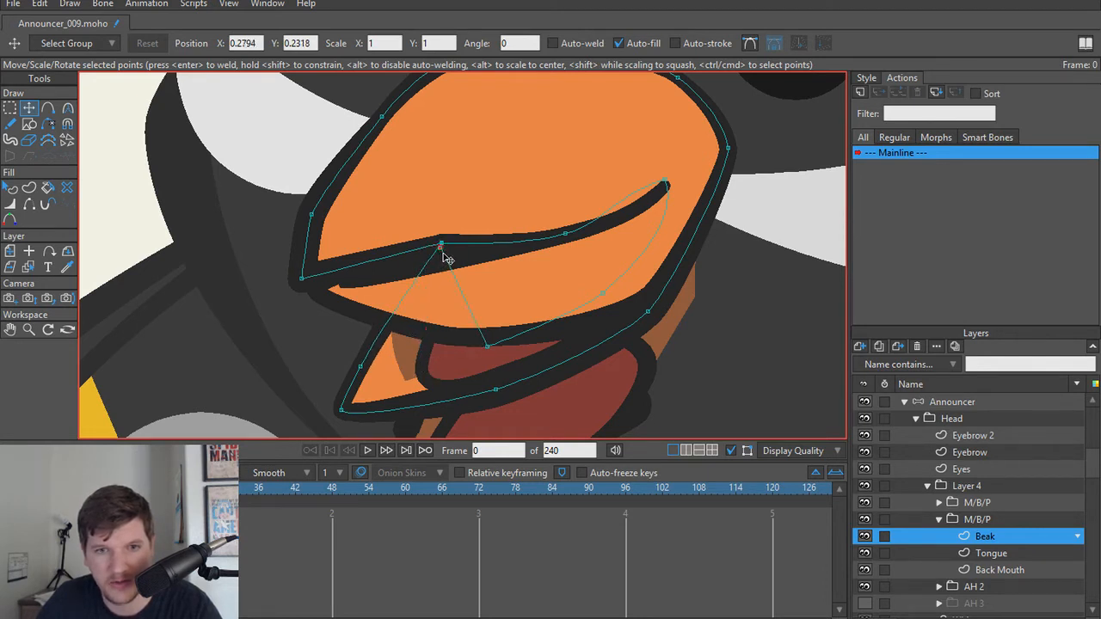
{"action": "left_click_drag", "start_coordinate": [486, 346], "coordinate": [443, 249]}
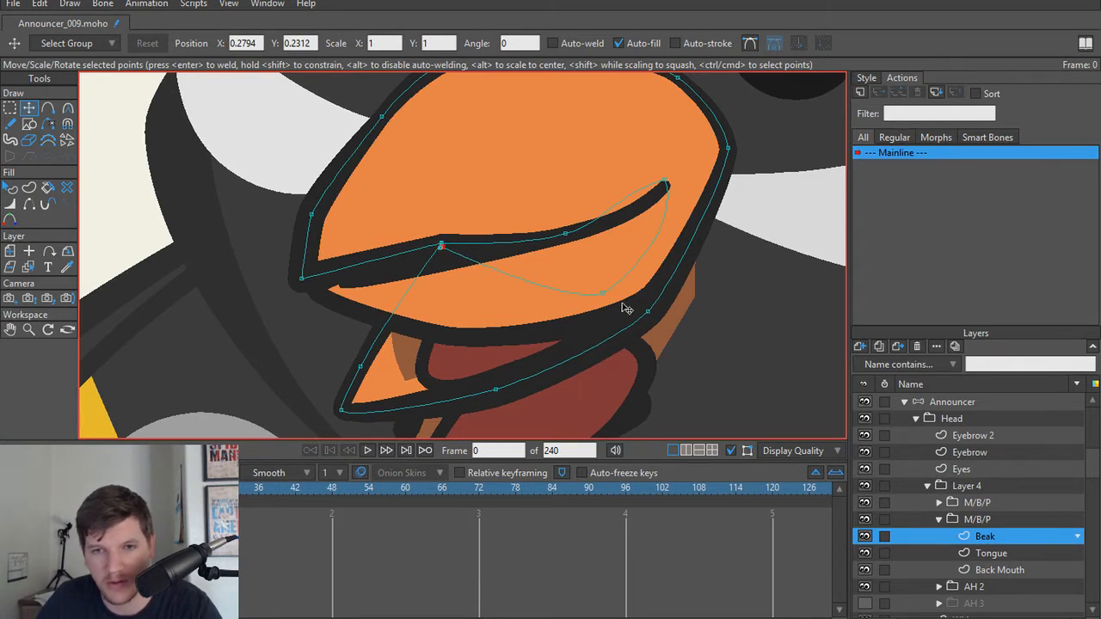
{"action": "left_click_drag", "start_coordinate": [604, 293], "coordinate": [567, 234]}
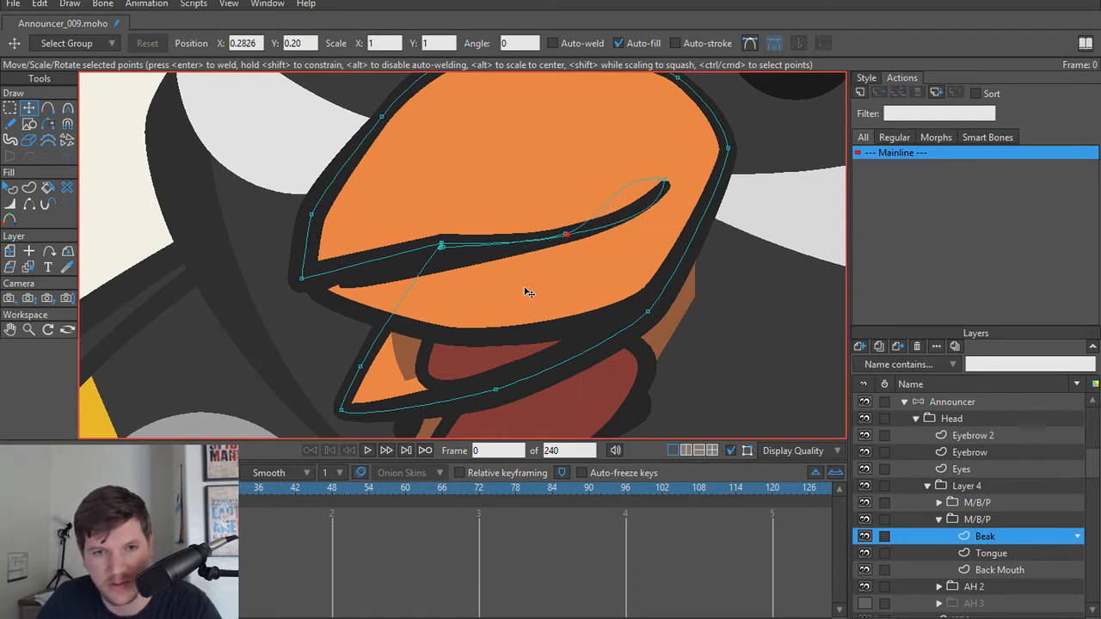
Step: Move the lower beak's tip and outer-edge points up to trace the closed beak's bottom outline
{"action": "left_click_drag", "start_coordinate": [360, 368], "coordinate": [402, 252]}
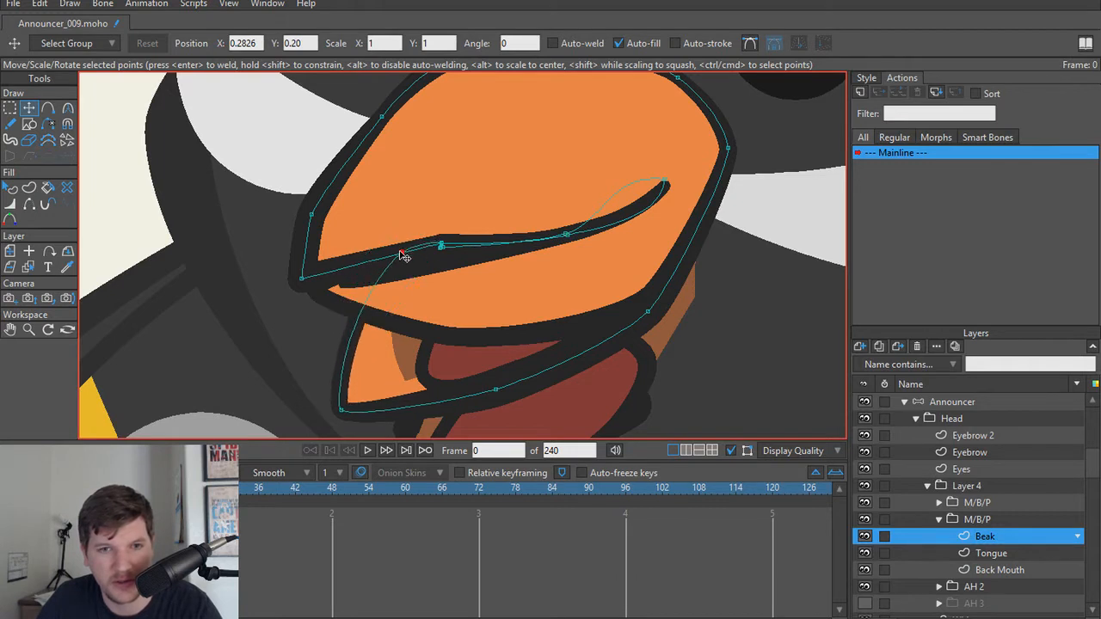
{"action": "left_click_drag", "start_coordinate": [349, 393], "coordinate": [306, 280]}
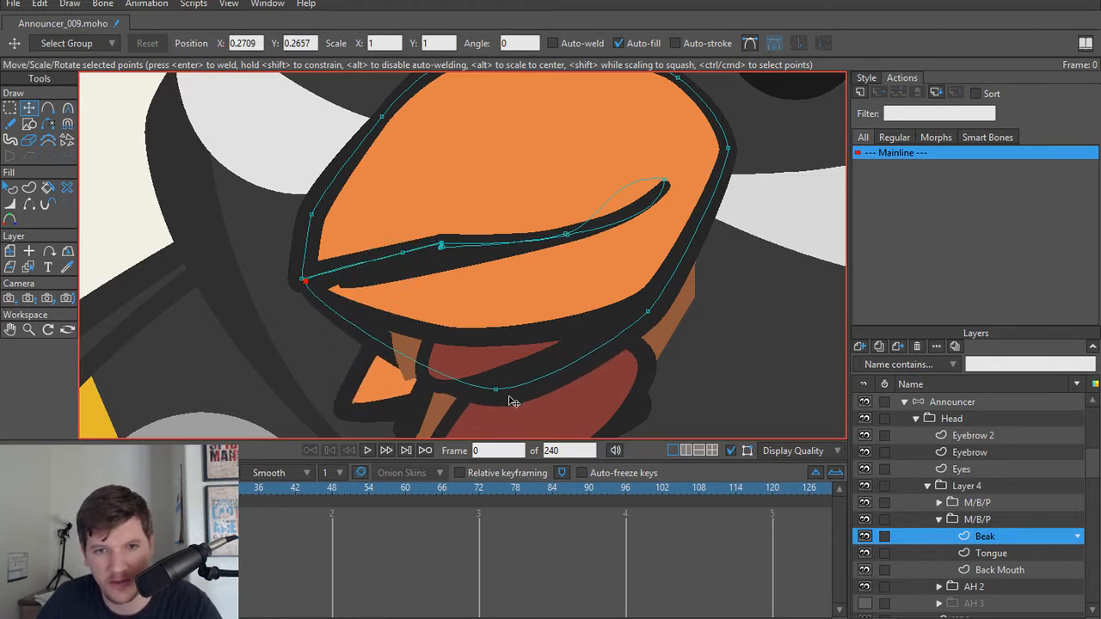
{"action": "left_click_drag", "start_coordinate": [511, 400], "coordinate": [450, 342]}
{"action": "left_click_drag", "start_coordinate": [644, 317], "coordinate": [636, 312]}
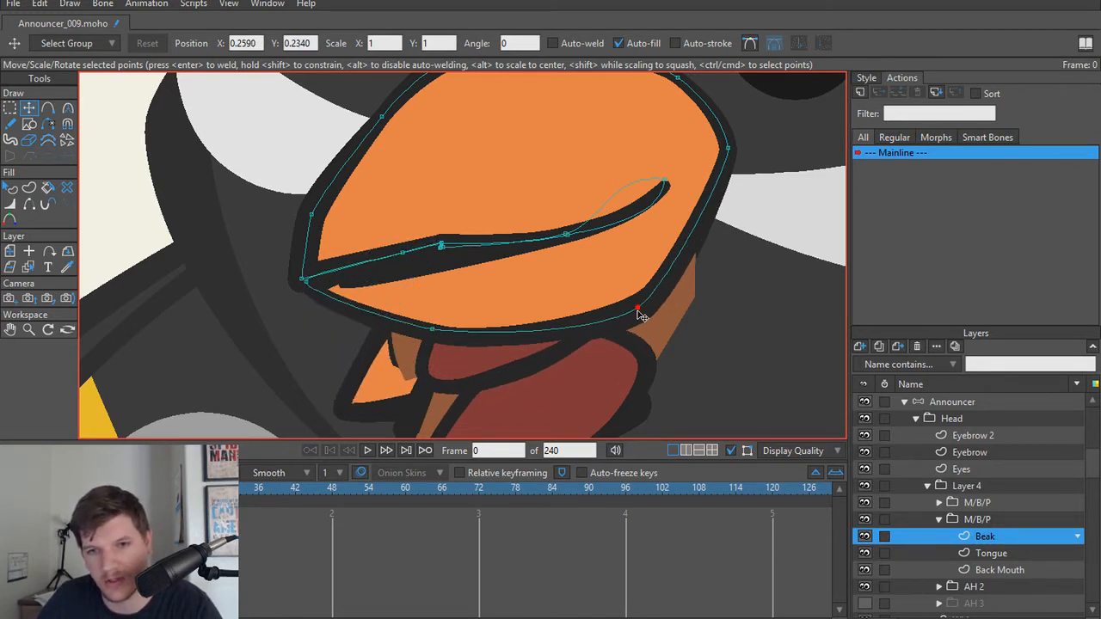
Step: Turn the point at the inner corner of the mouth into a peak and align it with the mouth line's end
{"action": "left_click", "coordinate": [666, 182]}
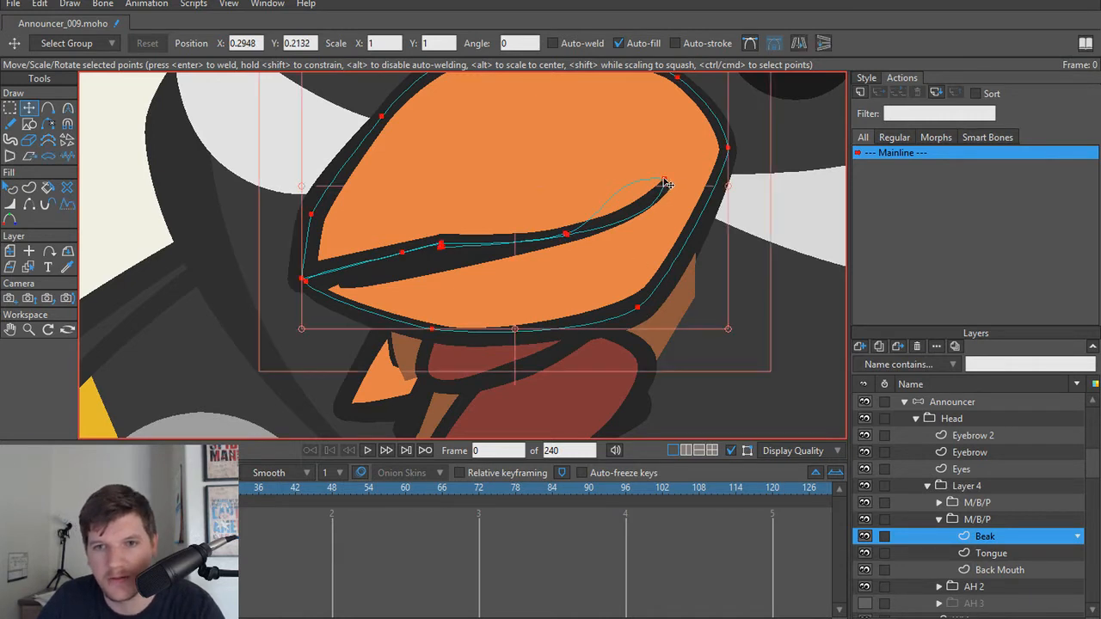
{"action": "key", "text": "c"}
{"action": "left_click", "coordinate": [234, 42]}
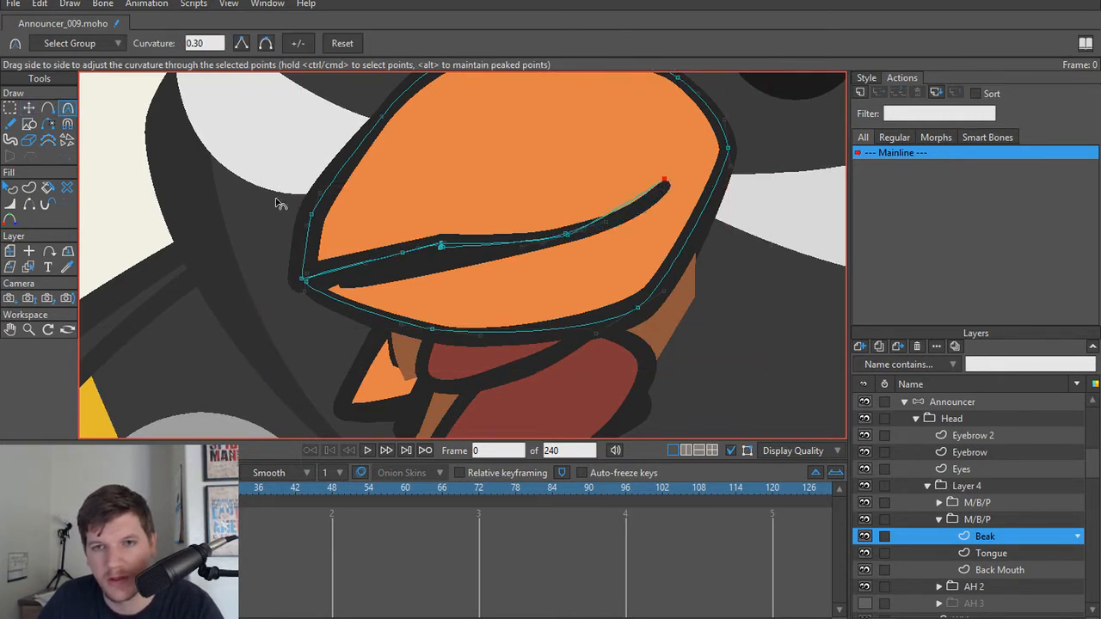
{"action": "key", "text": "t"}
{"action": "left_click_drag", "start_coordinate": [666, 181], "coordinate": [667, 186]}
Step: Adjust the curvature of the points midway along the closed mouth line to about 0.41
{"action": "scroll", "coordinate": [611, 225], "scroll_direction": "up", "scroll_amount": 4}
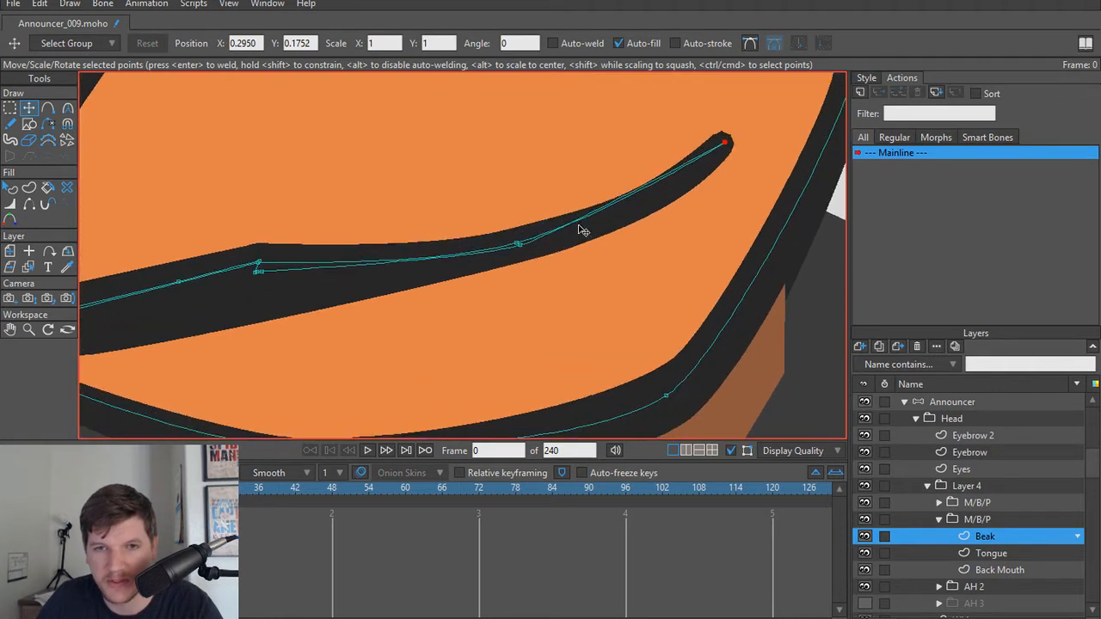
{"action": "left_click", "coordinate": [521, 248]}
{"action": "key", "text": "c"}
{"action": "mouse_move", "coordinate": [522, 248]}
{"action": "left_mouse_down"}
{"action": "mouse_move", "coordinate": [599, 244]}
{"action": "mouse_move", "coordinate": [534, 243]}
{"action": "left_mouse_up"}
{"action": "scroll", "coordinate": [430, 249], "scroll_direction": "down", "scroll_amount": 4}
{"action": "scroll", "coordinate": [459, 255], "scroll_direction": "up", "scroll_amount": 7}
{"action": "mouse_move", "coordinate": [407, 251]}
{"action": "left_mouse_down"}
{"action": "mouse_move", "coordinate": [459, 253]}
{"action": "mouse_move", "coordinate": [413, 259]}
{"action": "left_mouse_up"}
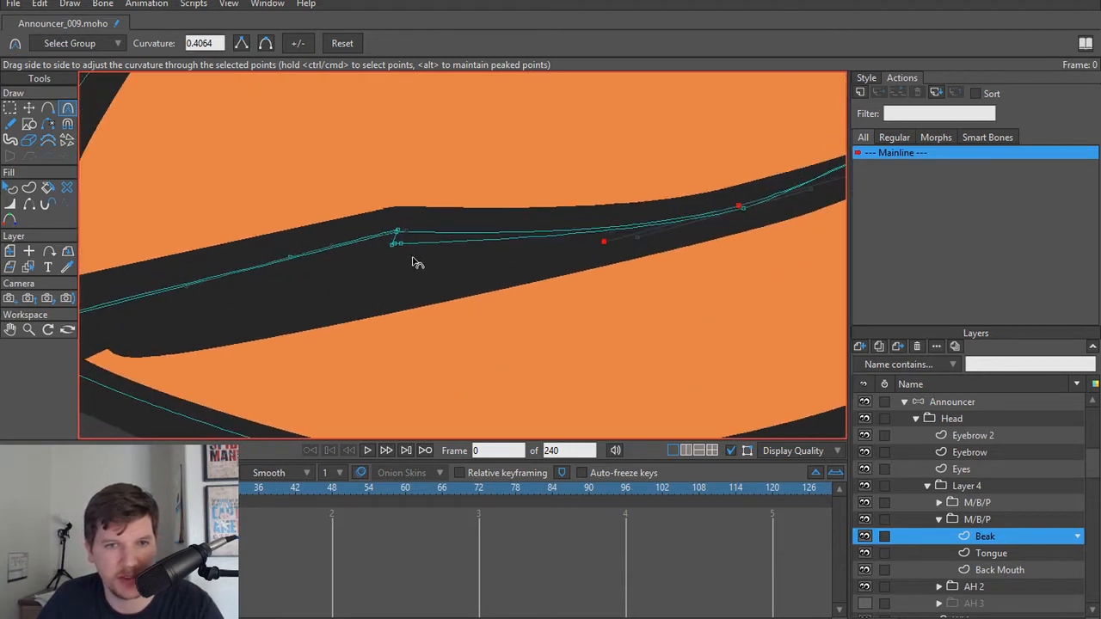
{"action": "scroll", "coordinate": [395, 267], "scroll_direction": "down", "scroll_amount": 6}
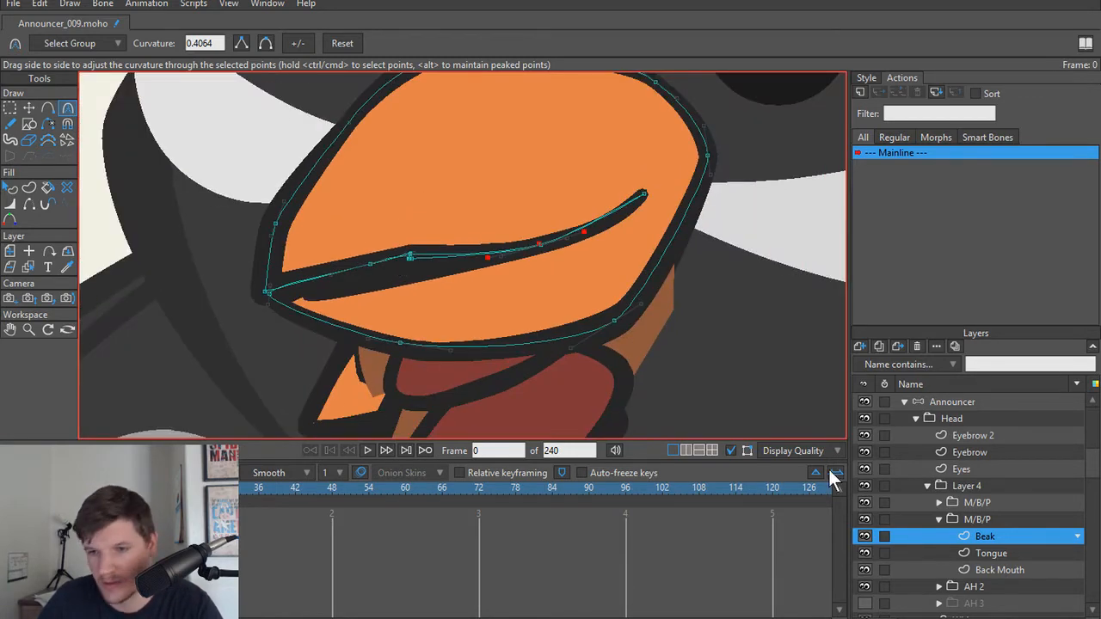
Step: Collapse the reshaped M/B/P group and delete the original M/B/P group above it
{"action": "scroll", "coordinate": [919, 538], "scroll_direction": "up", "scroll_amount": 1}
{"action": "left_click", "coordinate": [936, 535]}
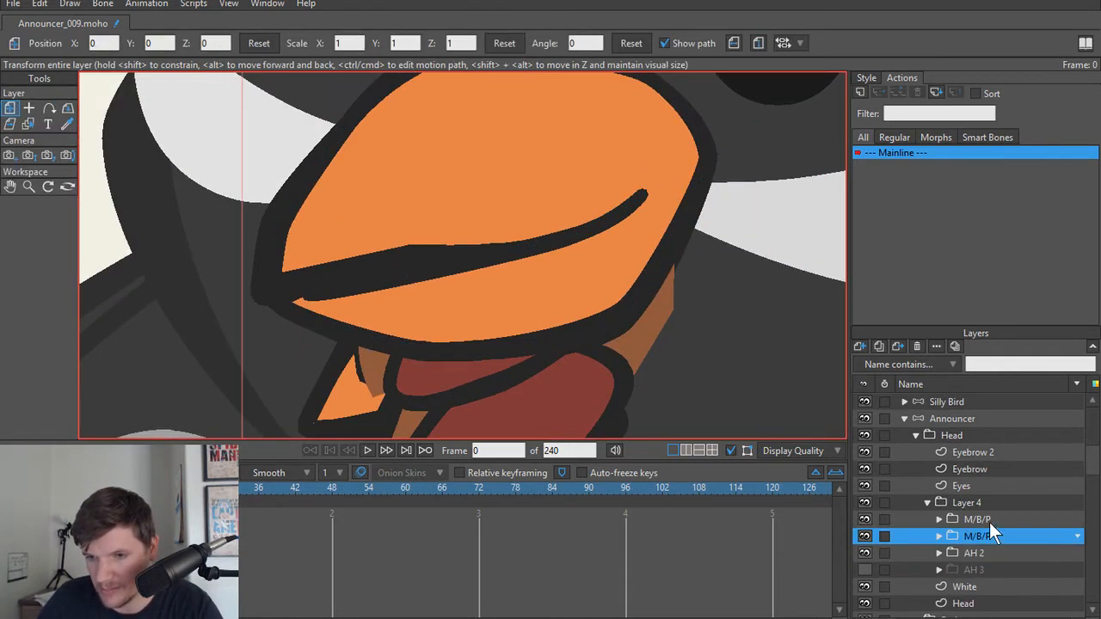
{"action": "left_click", "coordinate": [988, 520]}
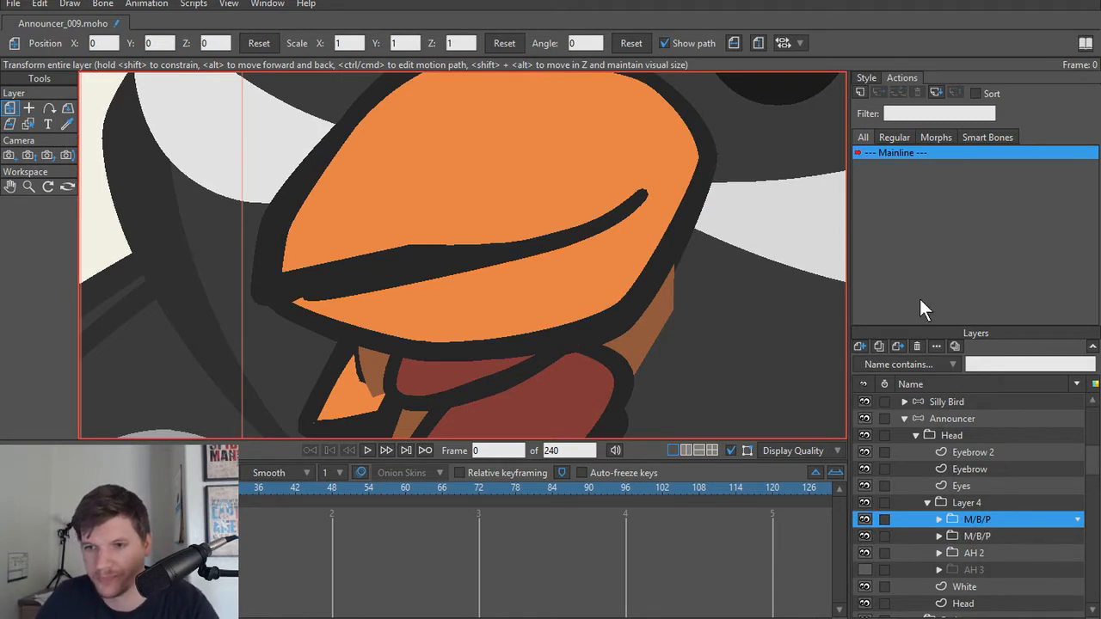
{"action": "left_click", "coordinate": [917, 344]}
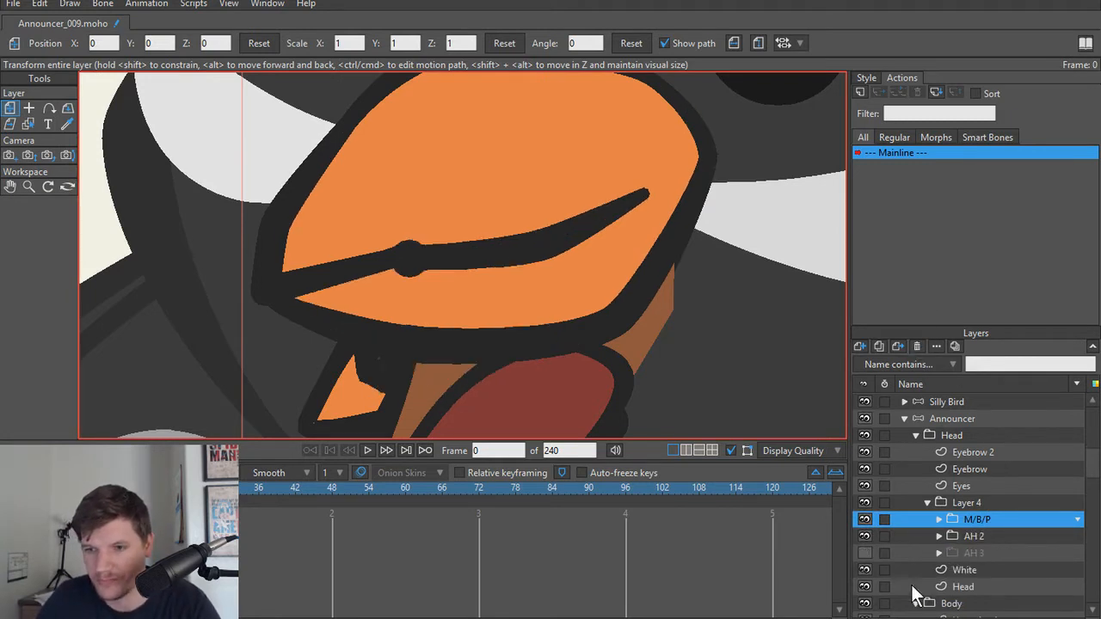
Step: Show the AH 3 mouth on its own with AH 2 and M/B/P hidden, and examine its tongue and mouth interior
{"action": "left_click", "coordinate": [865, 552]}
{"action": "scroll", "coordinate": [584, 297], "scroll_direction": "down", "scroll_amount": 4}
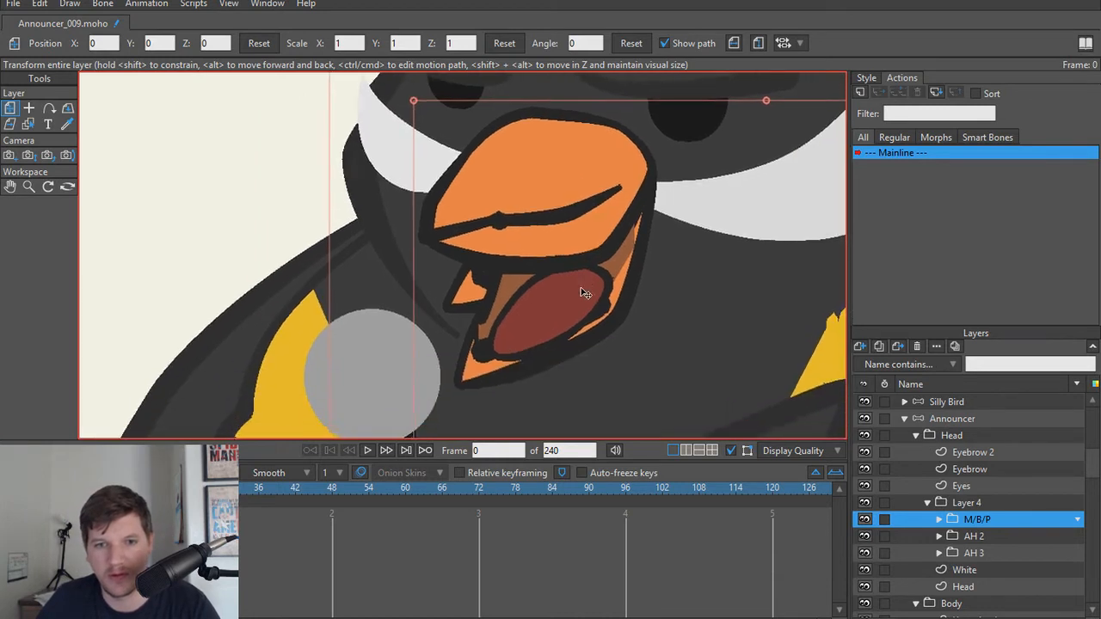
{"action": "scroll", "coordinate": [584, 294], "scroll_direction": "up", "scroll_amount": 3}
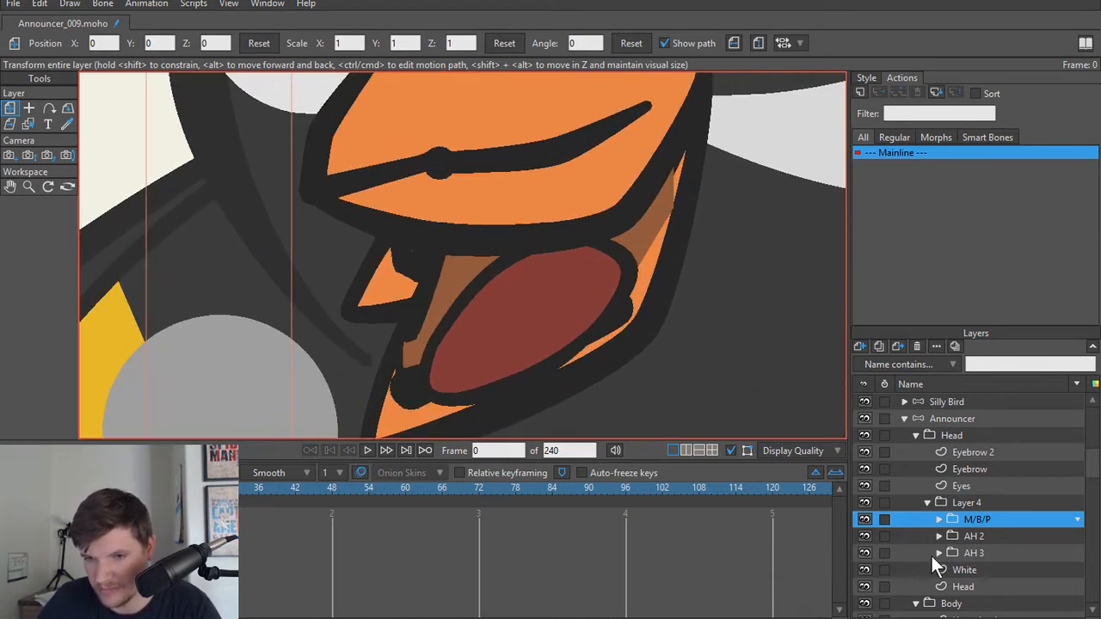
{"action": "left_click", "coordinate": [938, 553]}
{"action": "left_click", "coordinate": [865, 535]}
{"action": "left_click", "coordinate": [865, 519]}
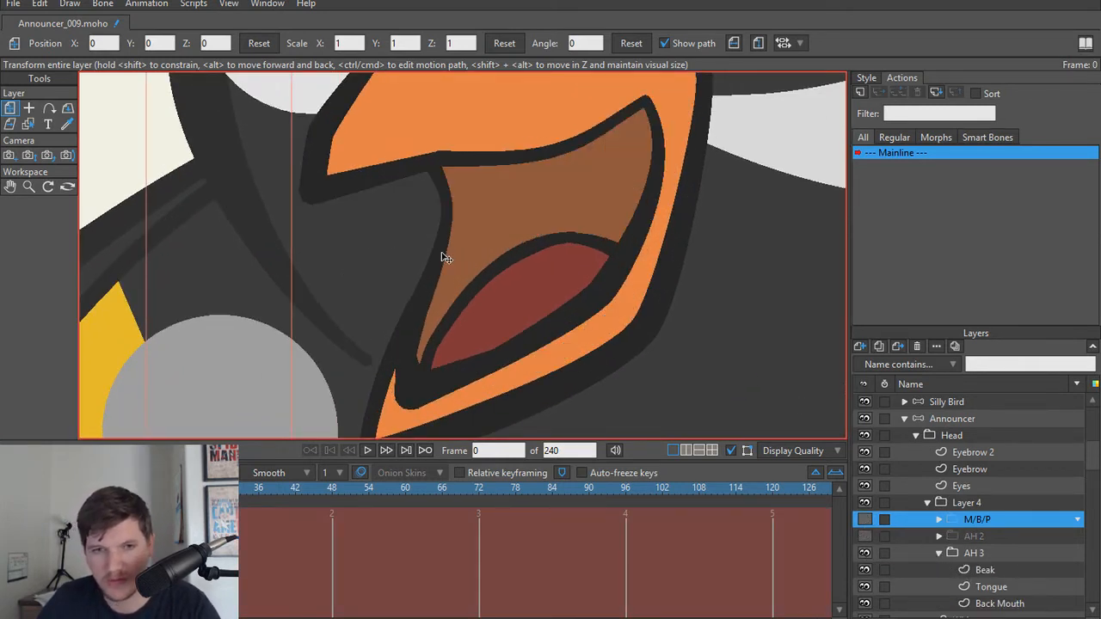
{"action": "scroll", "coordinate": [442, 255], "scroll_direction": "down", "scroll_amount": 2}
{"action": "left_click_drag", "start_coordinate": [511, 275], "coordinate": [521, 284]}
Step: Display AH 2 instead of AH 3 and move its whole Tongue shape up into the half-open beak
{"action": "left_click", "coordinate": [865, 553]}
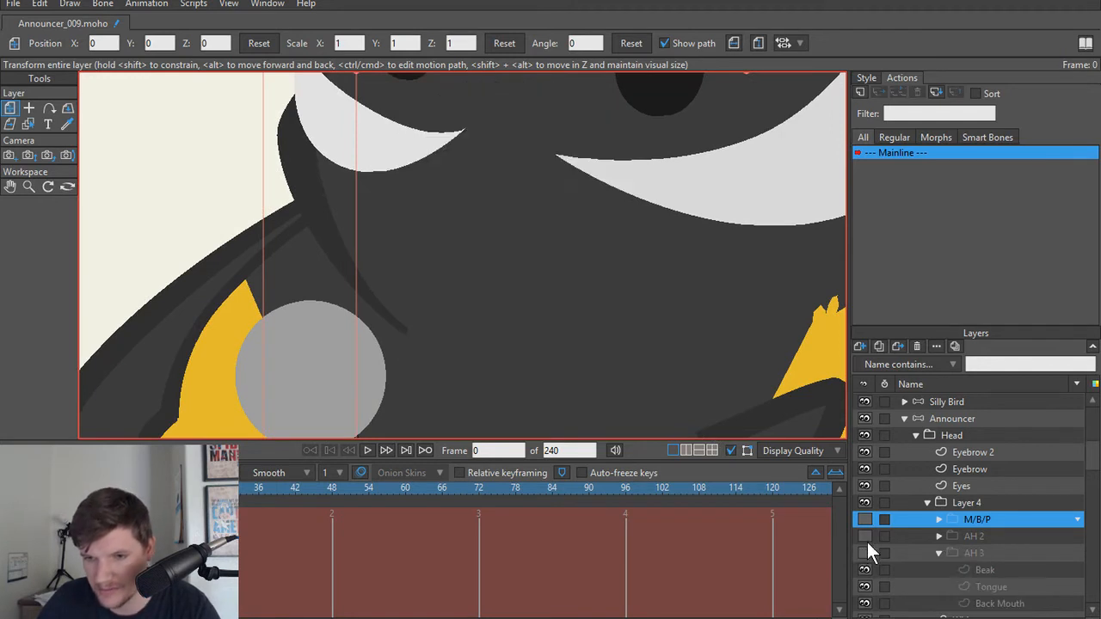
{"action": "left_click", "coordinate": [865, 536]}
{"action": "right_click", "coordinate": [493, 320], "text": "alt"}
{"action": "scroll", "coordinate": [494, 321], "scroll_direction": "up", "scroll_amount": 3}
{"action": "key", "text": "t"}
{"action": "key", "text": "ctrl+a"}
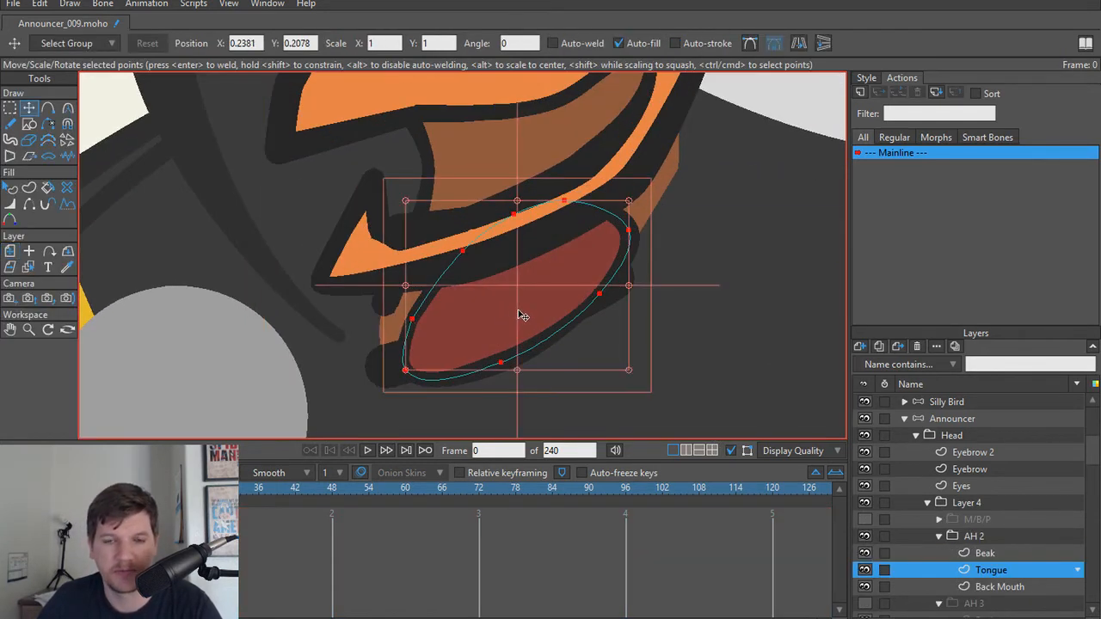
{"action": "left_click_drag", "start_coordinate": [521, 315], "coordinate": [491, 185]}
Step: Move the whole Back Mouth shape of AH 2 up into the half-open beak behind the tongue
{"action": "right_click", "coordinate": [509, 310], "text": "alt"}
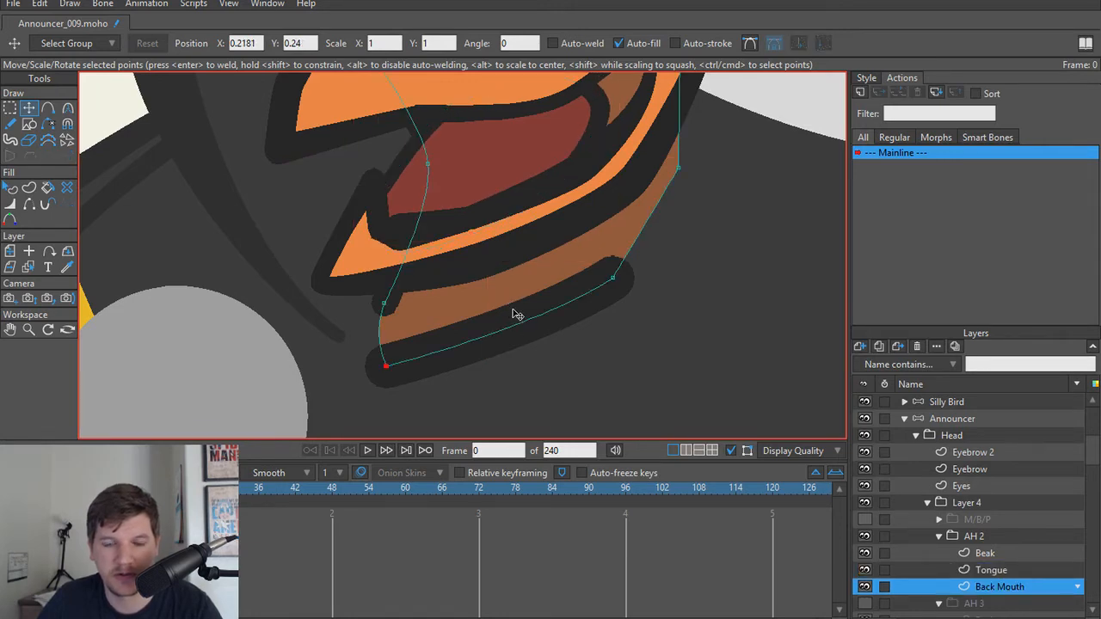
{"action": "key", "text": "ctrl+a"}
{"action": "left_click_drag", "start_coordinate": [518, 315], "coordinate": [518, 379]}
{"action": "scroll", "coordinate": [504, 210], "scroll_direction": "down", "scroll_amount": 2}
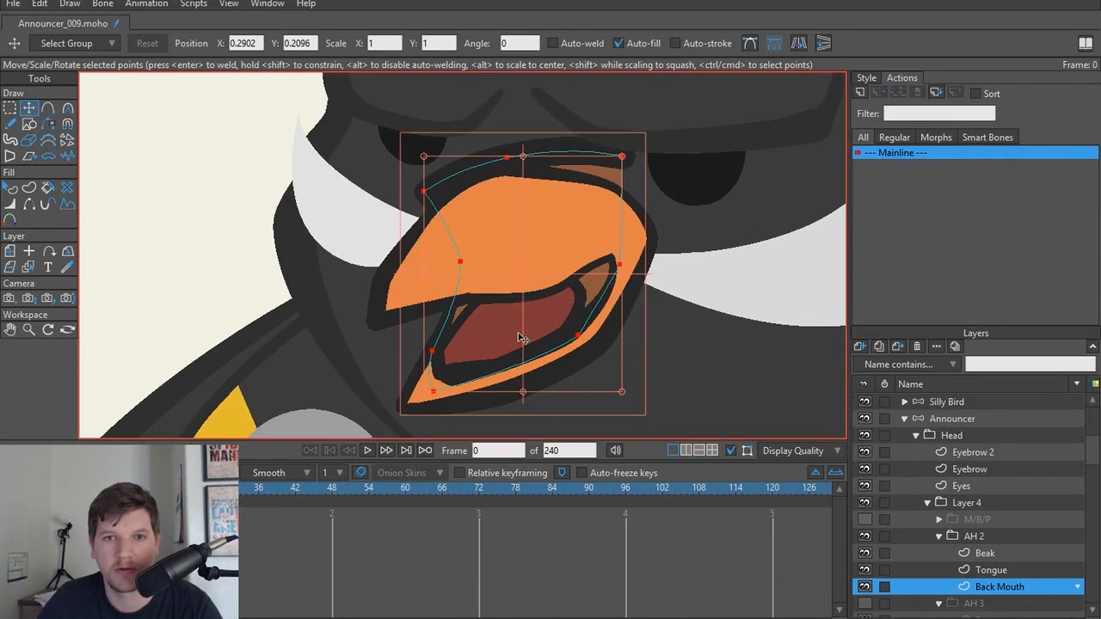
{"action": "scroll", "coordinate": [545, 307], "scroll_direction": "up", "scroll_amount": 2}
{"action": "scroll", "coordinate": [507, 227], "scroll_direction": "down", "scroll_amount": 1}
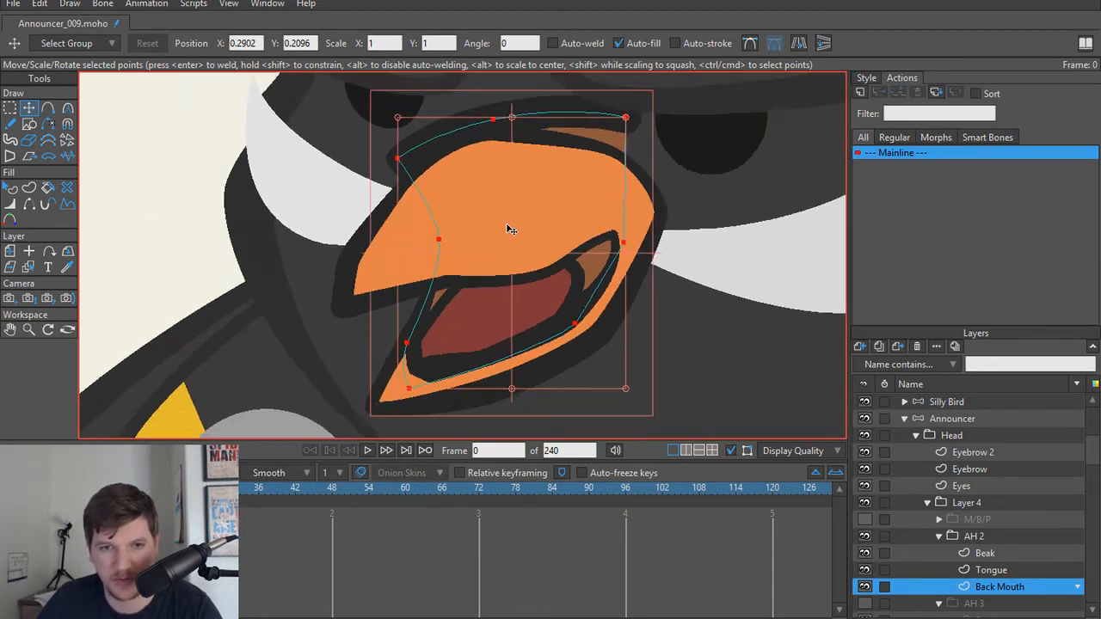
Step: Select the upper points of AH 2's Back Mouth and lower them so they sit inside the beak's outline
{"action": "key", "text": "g"}
{"action": "left_click_drag", "start_coordinate": [318, 86], "coordinate": [784, 237]}
{"action": "key", "text": "t"}
{"action": "left_click_drag", "start_coordinate": [505, 134], "coordinate": [505, 200]}
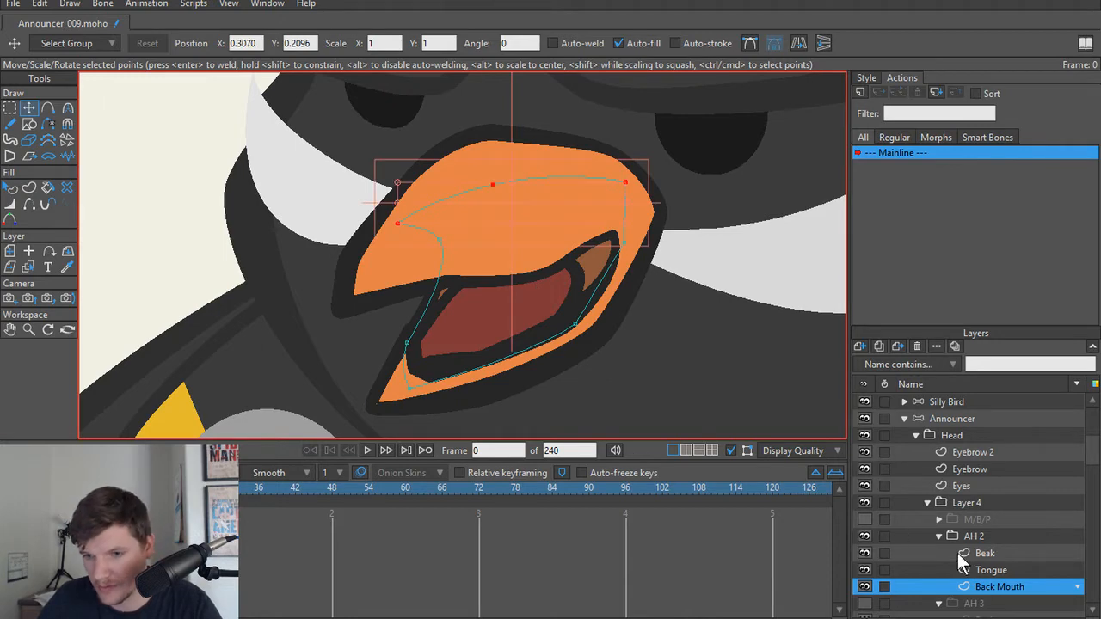
Step: Collapse the AH 2 group, show the M/B/P mouth and hide AH 2
{"action": "left_click", "coordinate": [938, 536]}
{"action": "left_click", "coordinate": [987, 520]}
{"action": "left_click", "coordinate": [864, 520]}
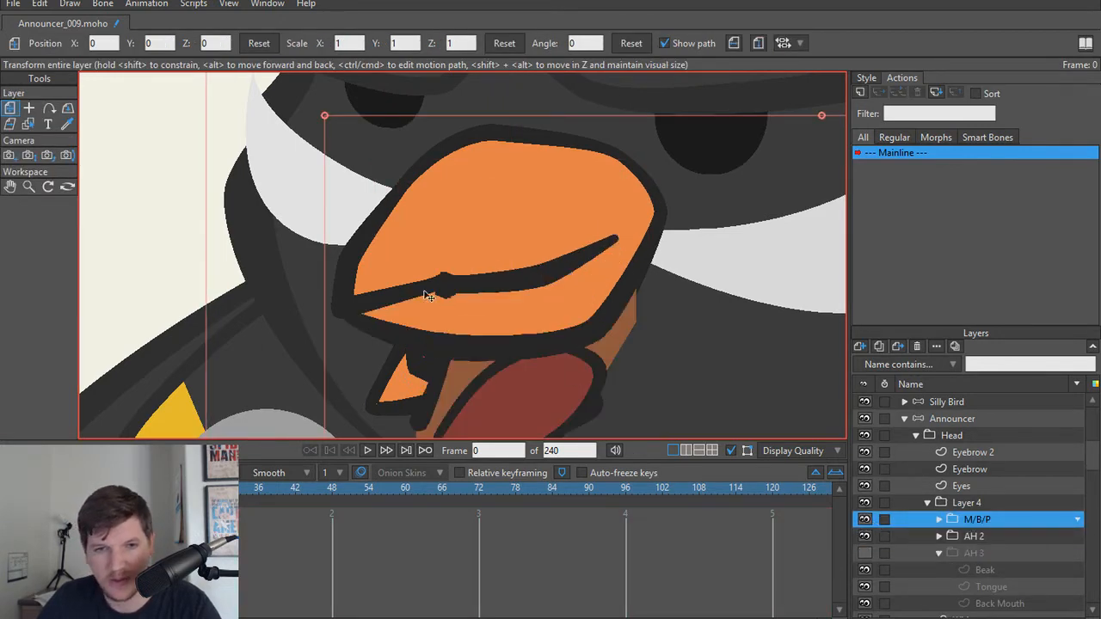
{"action": "scroll", "coordinate": [430, 297], "scroll_direction": "up", "scroll_amount": 2}
{"action": "scroll", "coordinate": [449, 306], "scroll_direction": "down", "scroll_amount": 4}
{"action": "scroll", "coordinate": [479, 341], "scroll_direction": "up", "scroll_amount": 3}
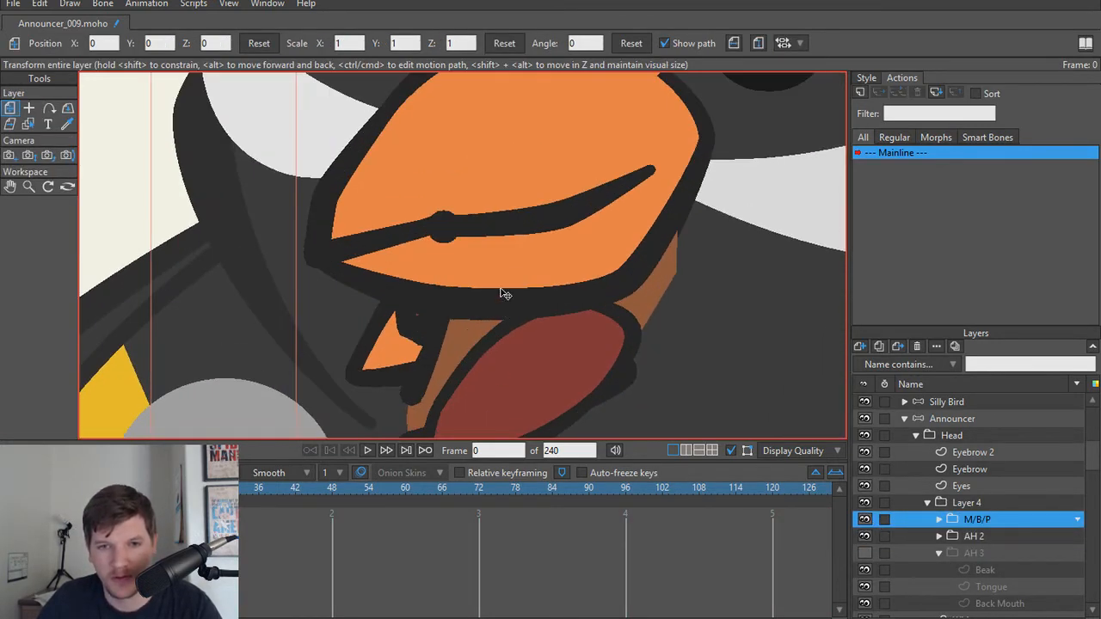
{"action": "scroll", "coordinate": [503, 294], "scroll_direction": "down", "scroll_amount": 1}
{"action": "scroll", "coordinate": [500, 297], "scroll_direction": "up", "scroll_amount": 1}
{"action": "scroll", "coordinate": [501, 288], "scroll_direction": "down", "scroll_amount": 1}
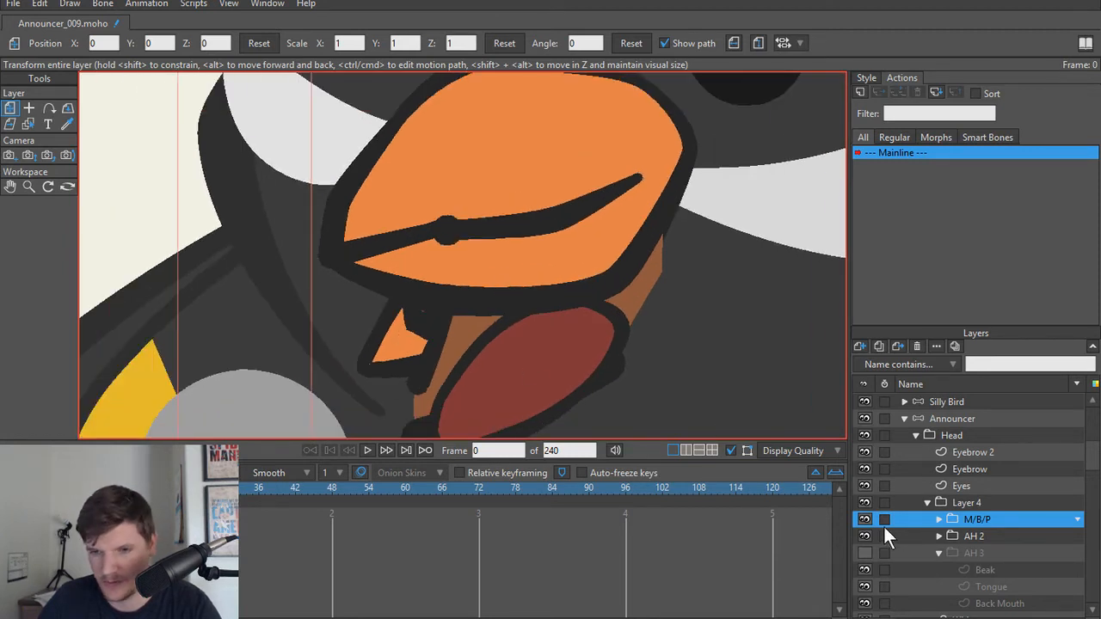
{"action": "left_click", "coordinate": [864, 519]}
{"action": "left_click", "coordinate": [864, 519]}
{"action": "scroll", "coordinate": [475, 356], "scroll_direction": "down", "scroll_amount": 1}
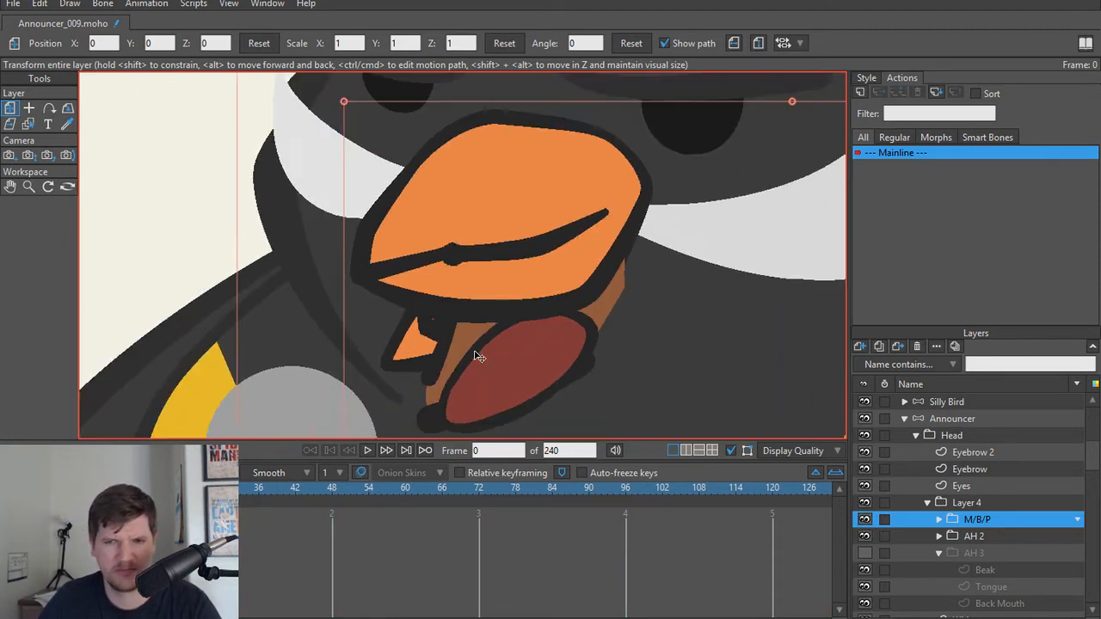
{"action": "left_click", "coordinate": [864, 536]}
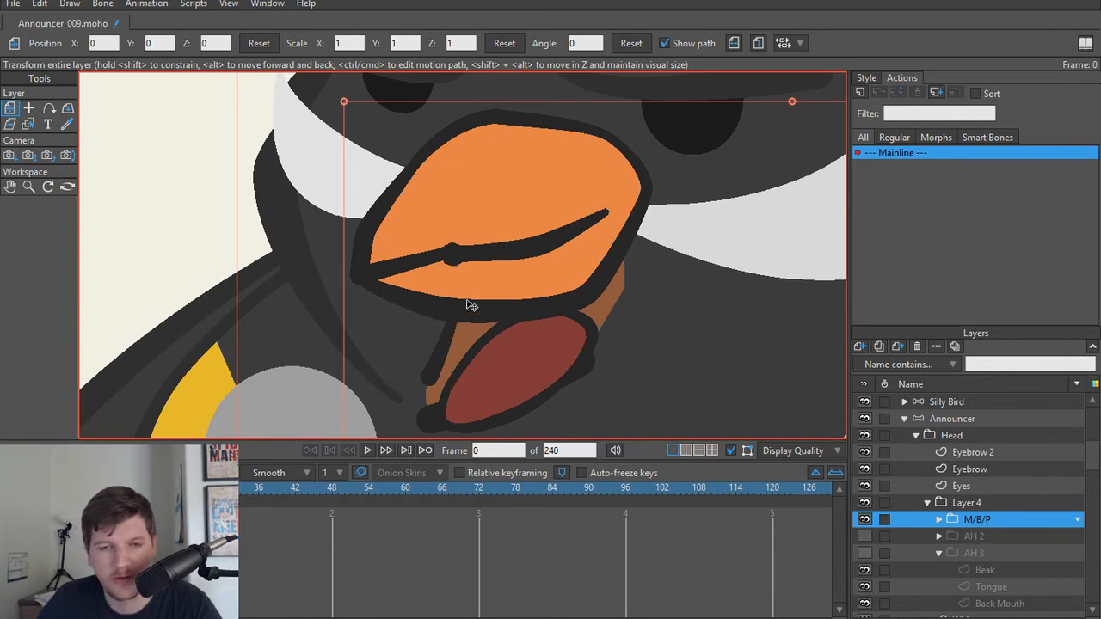
Step: Gather the clustered points at the bump in the M/B/P Beak's mouth line tightly together to smooth the line's thickness
{"action": "scroll", "coordinate": [467, 301], "scroll_direction": "up", "scroll_amount": 4}
{"action": "left_click_drag", "start_coordinate": [425, 249], "coordinate": [437, 312]}
{"action": "right_click", "coordinate": [445, 283], "text": "alt"}
{"action": "scroll", "coordinate": [447, 283], "scroll_direction": "up", "scroll_amount": 5}
{"action": "key", "text": "t"}
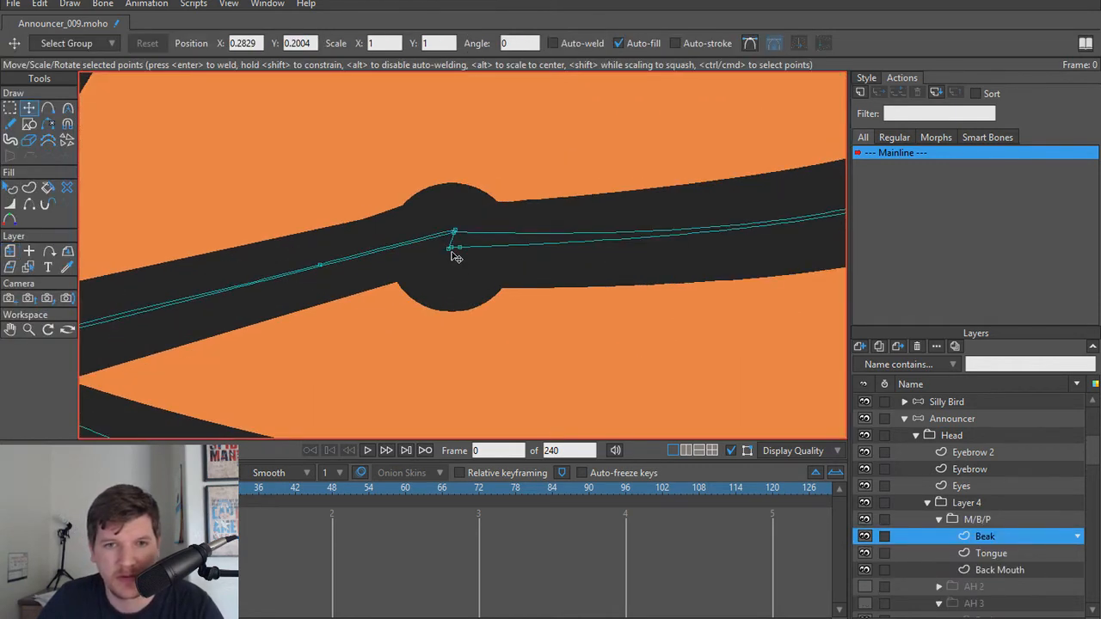
{"action": "scroll", "coordinate": [456, 257], "scroll_direction": "up", "scroll_amount": 1}
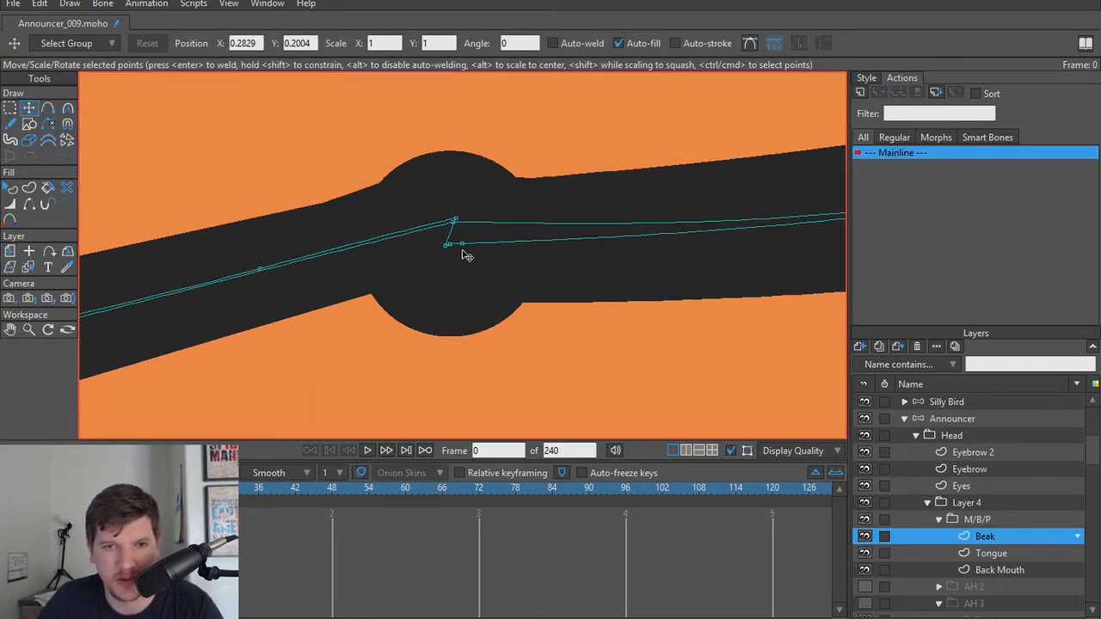
{"action": "scroll", "coordinate": [456, 248], "scroll_direction": "up", "scroll_amount": 2}
{"action": "left_click_drag", "start_coordinate": [464, 274], "coordinate": [475, 262]}
{"action": "key", "text": "ctrl+z"}
{"action": "key", "text": "w"}
{"action": "left_click_drag", "start_coordinate": [441, 295], "coordinate": [474, 254]}
{"action": "key", "text": "t"}
{"action": "left_click", "coordinate": [453, 249]}
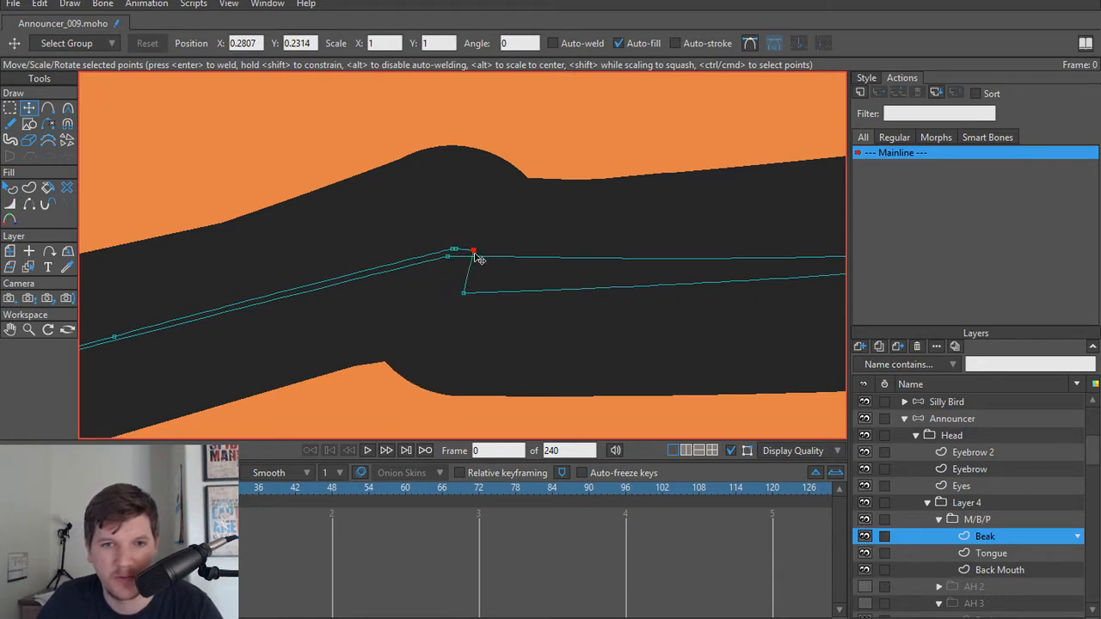
{"action": "left_click_drag", "start_coordinate": [473, 307], "coordinate": [473, 261]}
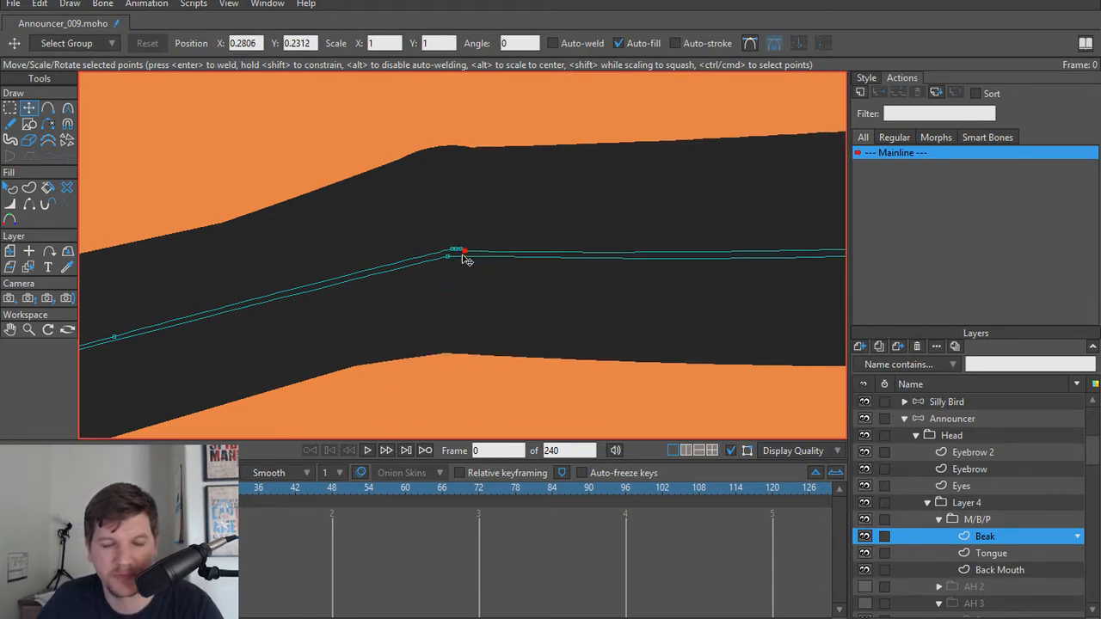
{"action": "scroll", "coordinate": [479, 393], "scroll_direction": "down", "scroll_amount": 5}
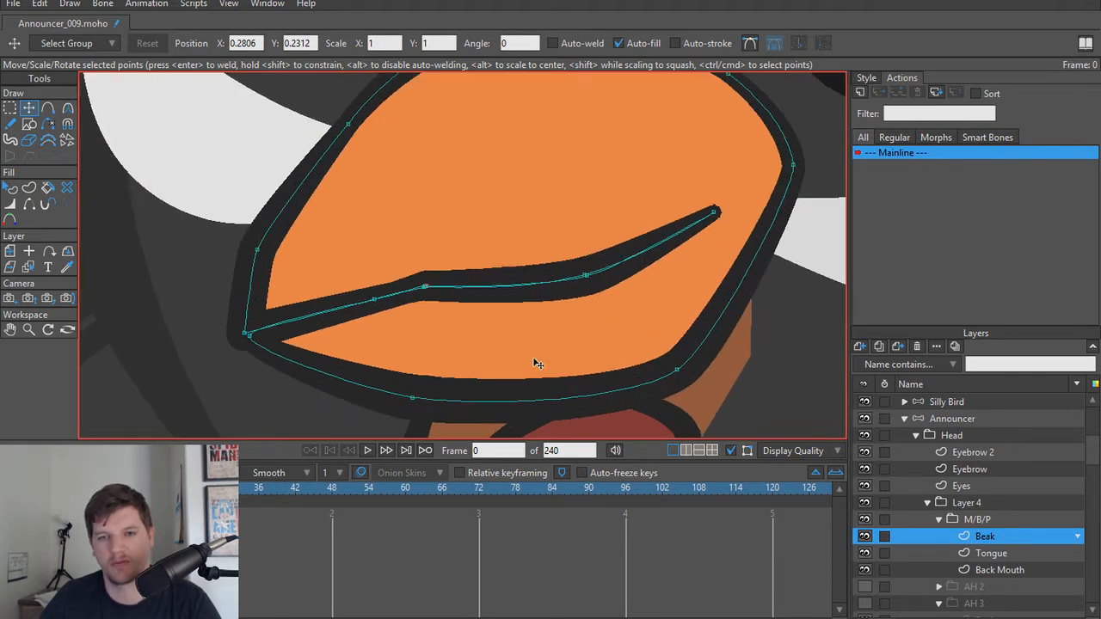
Step: Examine the closed M/B/P beak and its smoothed mouth line, toggling the group's visibility off and on
{"action": "scroll", "coordinate": [536, 364], "scroll_direction": "up", "scroll_amount": 2}
{"action": "scroll", "coordinate": [526, 346], "scroll_direction": "up", "scroll_amount": 1}
{"action": "scroll", "coordinate": [602, 357], "scroll_direction": "down", "scroll_amount": 2}
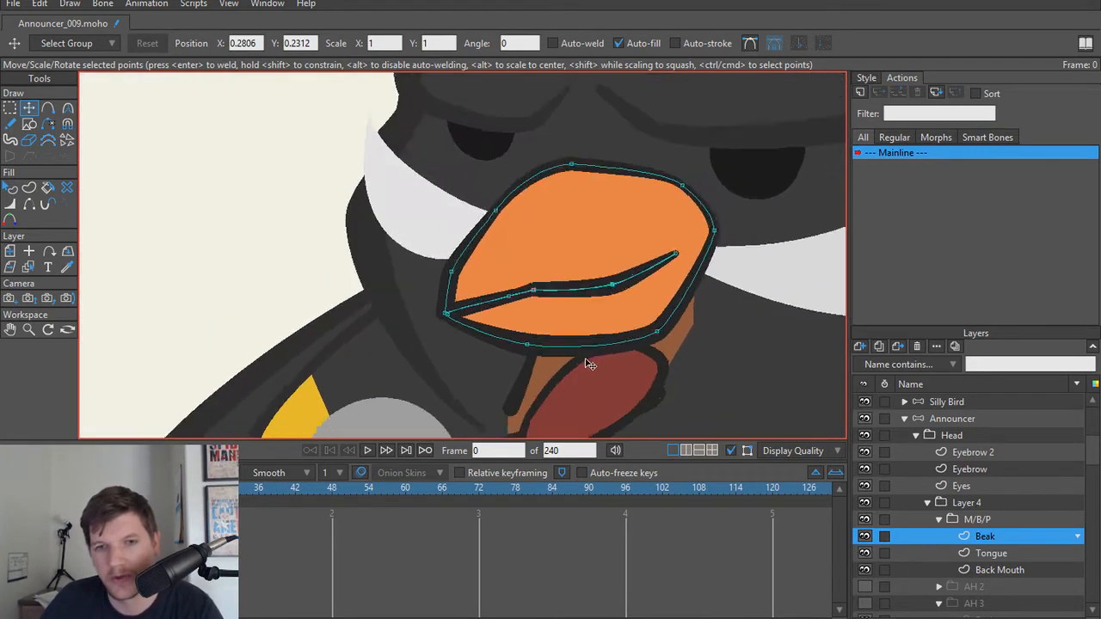
{"action": "scroll", "coordinate": [583, 362], "scroll_direction": "up", "scroll_amount": 1}
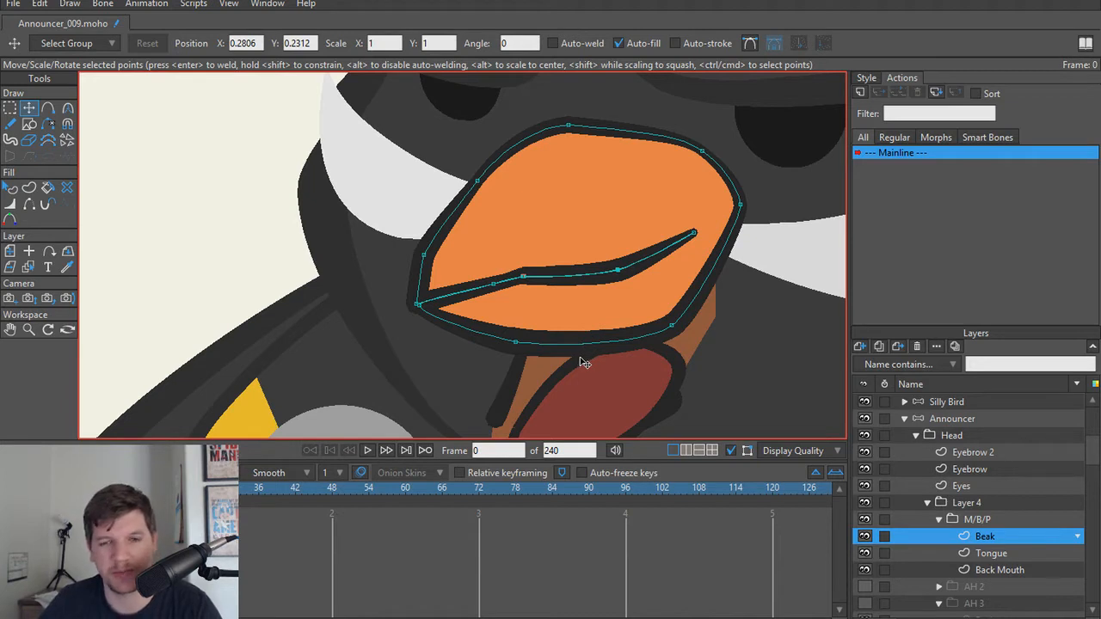
{"action": "scroll", "coordinate": [597, 367], "scroll_direction": "up", "scroll_amount": 1}
{"action": "scroll", "coordinate": [498, 310], "scroll_direction": "up", "scroll_amount": 1}
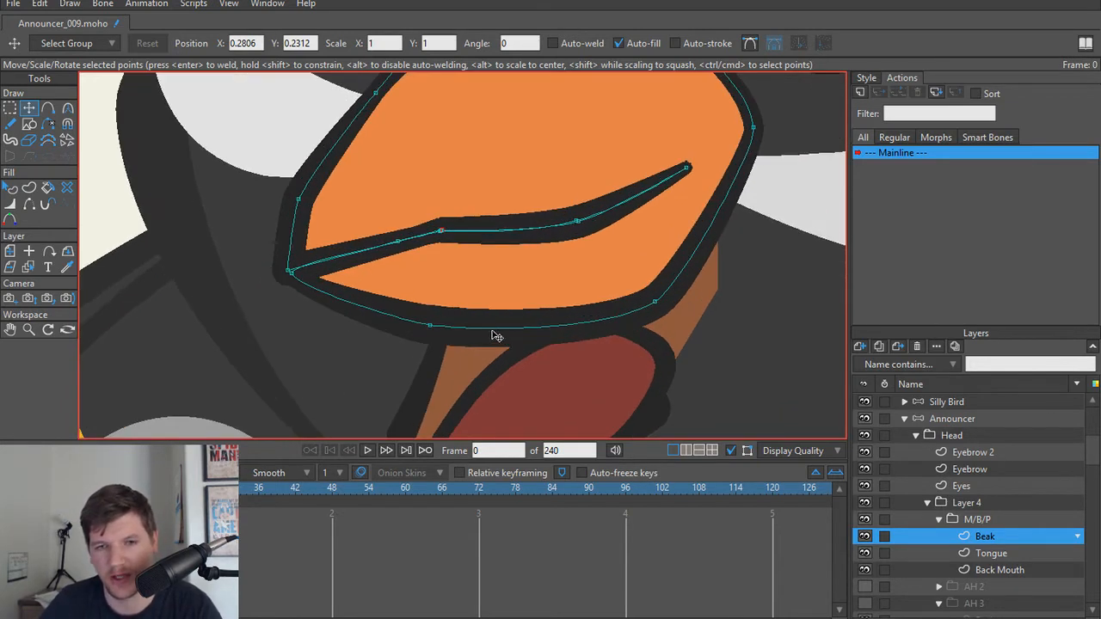
{"action": "left_click_drag", "start_coordinate": [491, 309], "coordinate": [648, 330]}
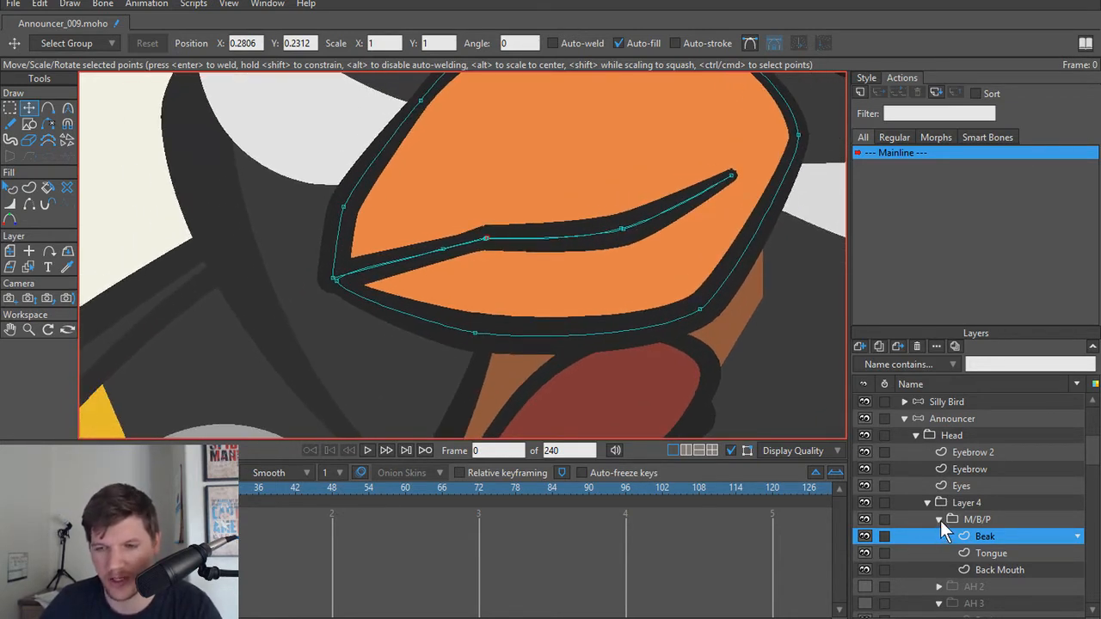
{"action": "left_click", "coordinate": [940, 520]}
{"action": "left_click", "coordinate": [862, 518]}
{"action": "left_click", "coordinate": [863, 518]}
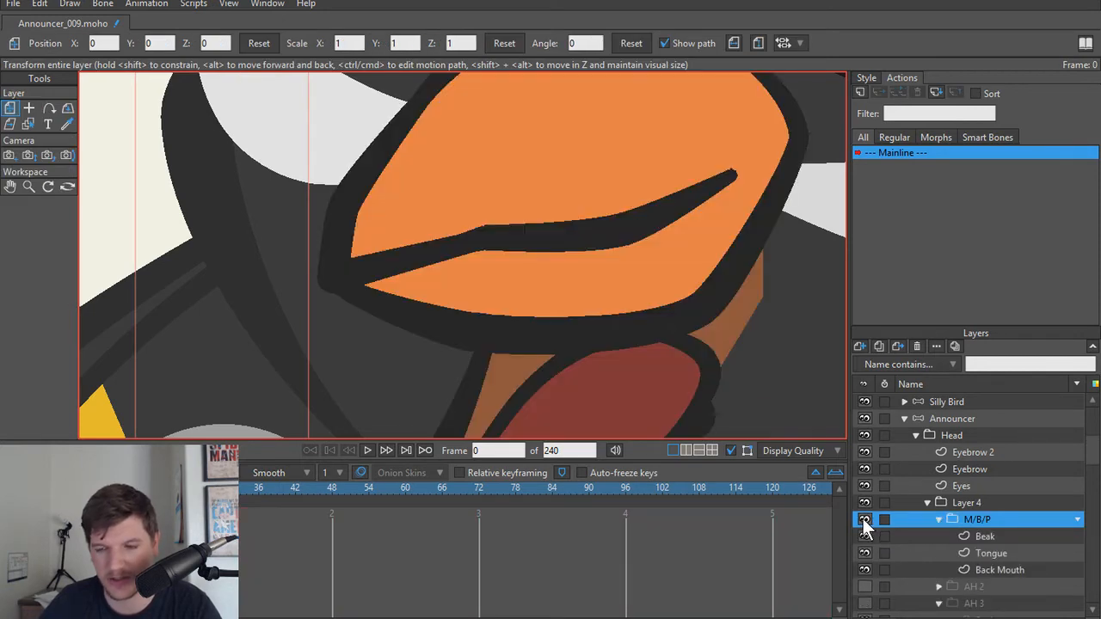
{"action": "scroll", "coordinate": [426, 305], "scroll_direction": "down", "scroll_amount": 2}
{"action": "mouse_move", "coordinate": [500, 280]}
{"action": "left_mouse_down"}
{"action": "mouse_move", "coordinate": [488, 246]}
{"action": "mouse_move", "coordinate": [499, 285]}
{"action": "left_mouse_up"}
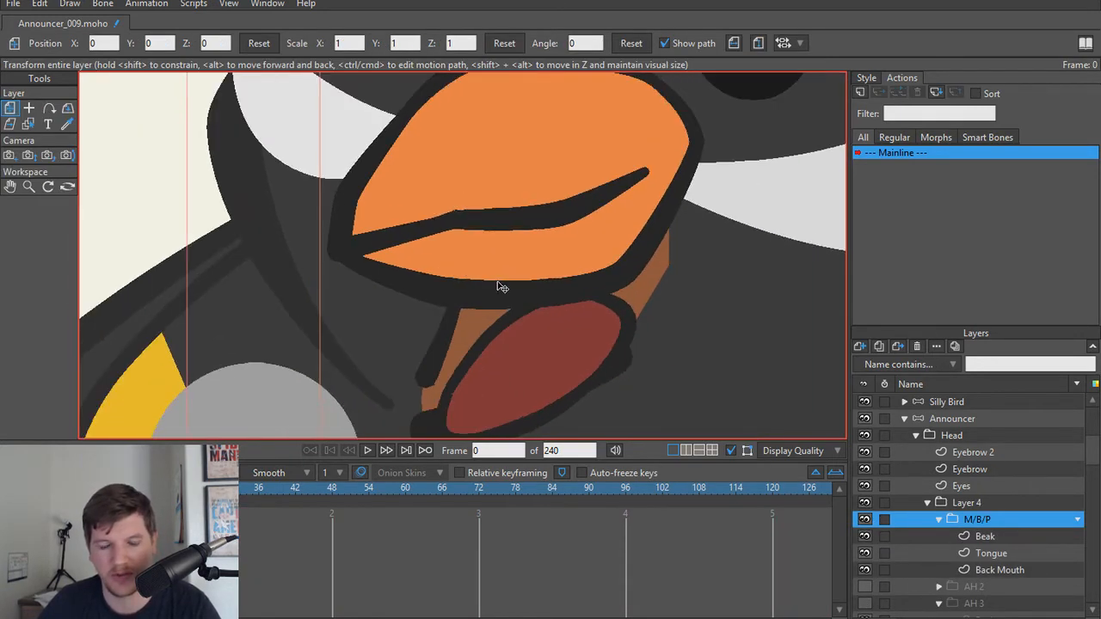
Step: Move the whole Tongue shape of M/B/P up so it is hidden behind the closed beak
{"action": "right_click", "coordinate": [526, 383], "text": "alt"}
{"action": "key", "text": "t"}
{"action": "left_click_drag", "start_coordinate": [526, 383], "coordinate": [547, 170]}
{"action": "key", "text": "ctrl+z"}
{"action": "key", "text": "ctrl+a"}
Step: Pull the lower and side points of M/B/P's Back Mouth inward so the shape fits entirely behind the closed beak
{"action": "right_click", "coordinate": [522, 356], "text": "alt"}
{"action": "left_click_drag", "start_coordinate": [522, 356], "coordinate": [516, 227]}
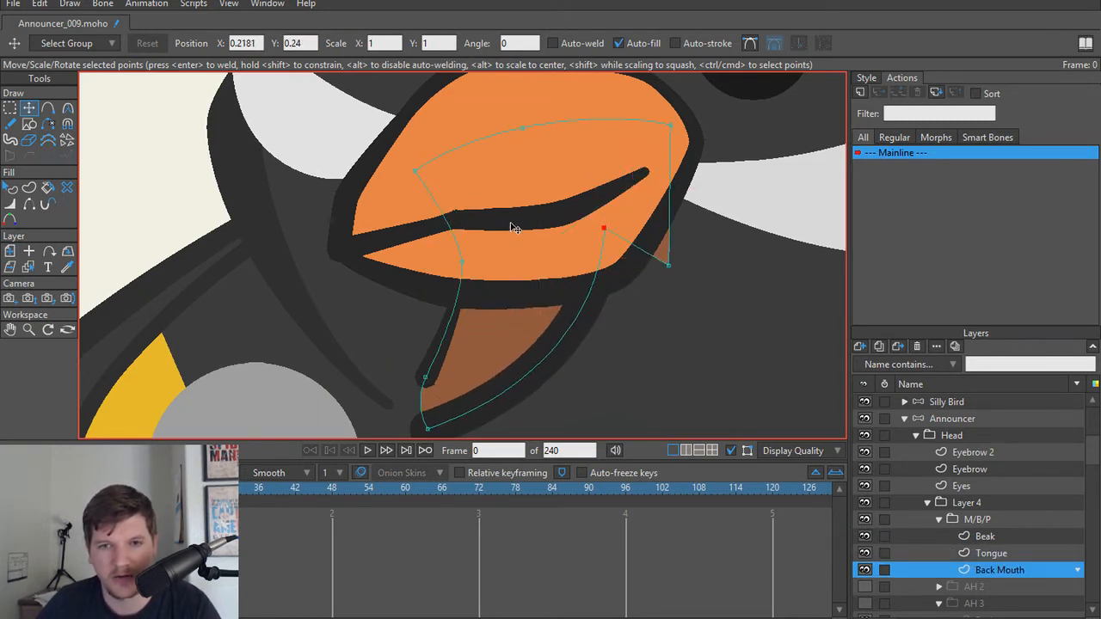
{"action": "left_click_drag", "start_coordinate": [672, 272], "coordinate": [636, 162]}
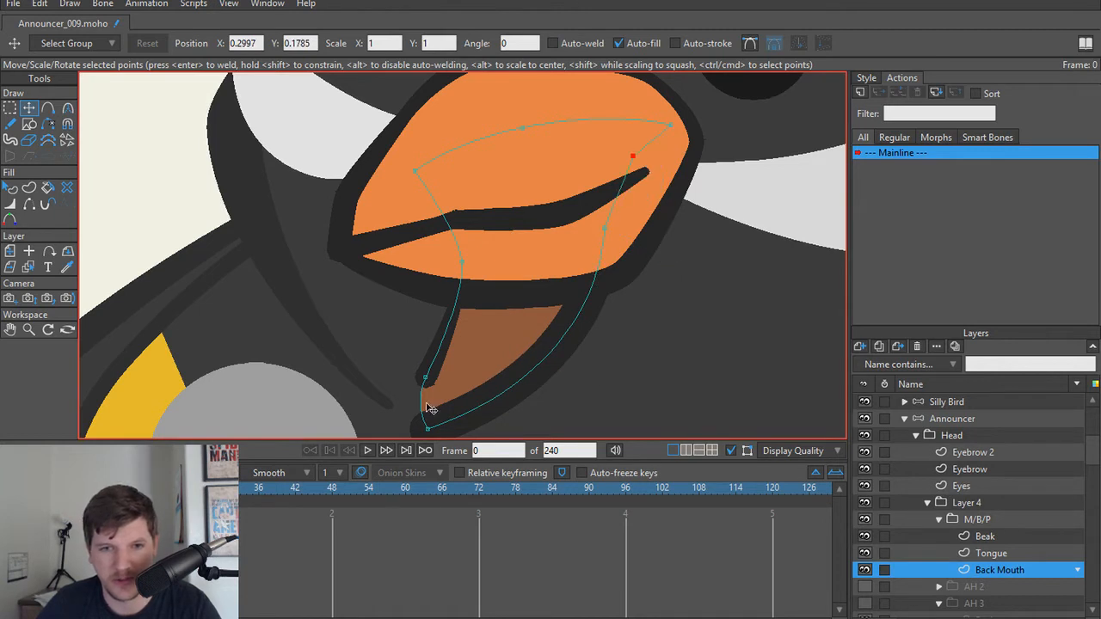
{"action": "left_click_drag", "start_coordinate": [427, 378], "coordinate": [428, 219]}
{"action": "left_click_drag", "start_coordinate": [438, 438], "coordinate": [414, 164]}
{"action": "left_click_drag", "start_coordinate": [431, 244], "coordinate": [429, 233]}
{"action": "left_click_drag", "start_coordinate": [436, 282], "coordinate": [427, 262]}
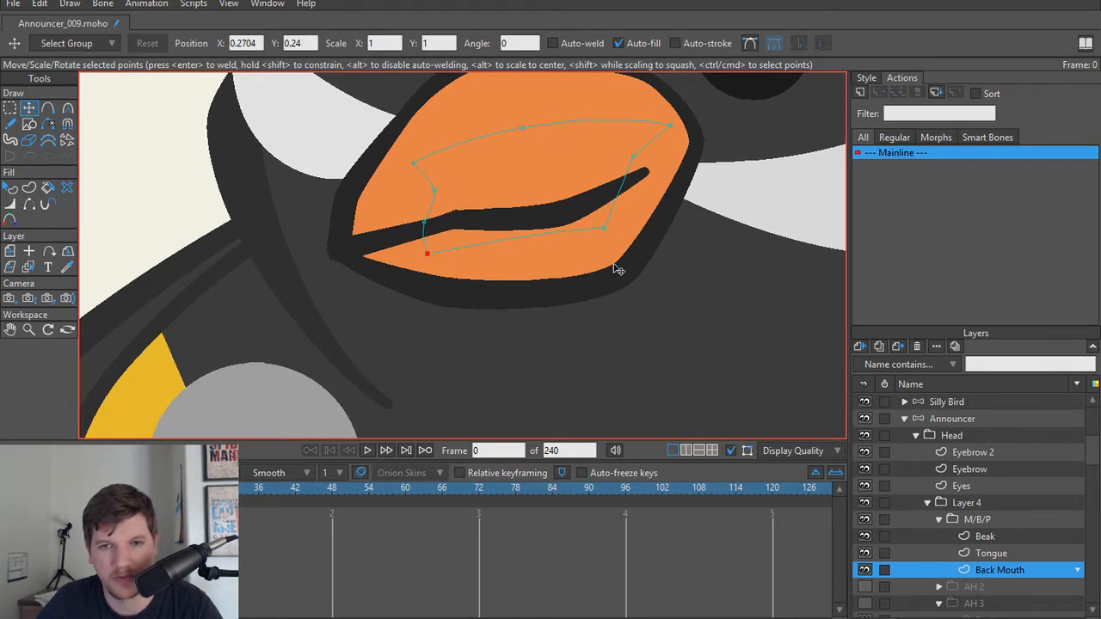
{"action": "left_click_drag", "start_coordinate": [603, 249], "coordinate": [600, 255]}
{"action": "scroll", "coordinate": [602, 258], "scroll_direction": "down", "scroll_amount": 3}
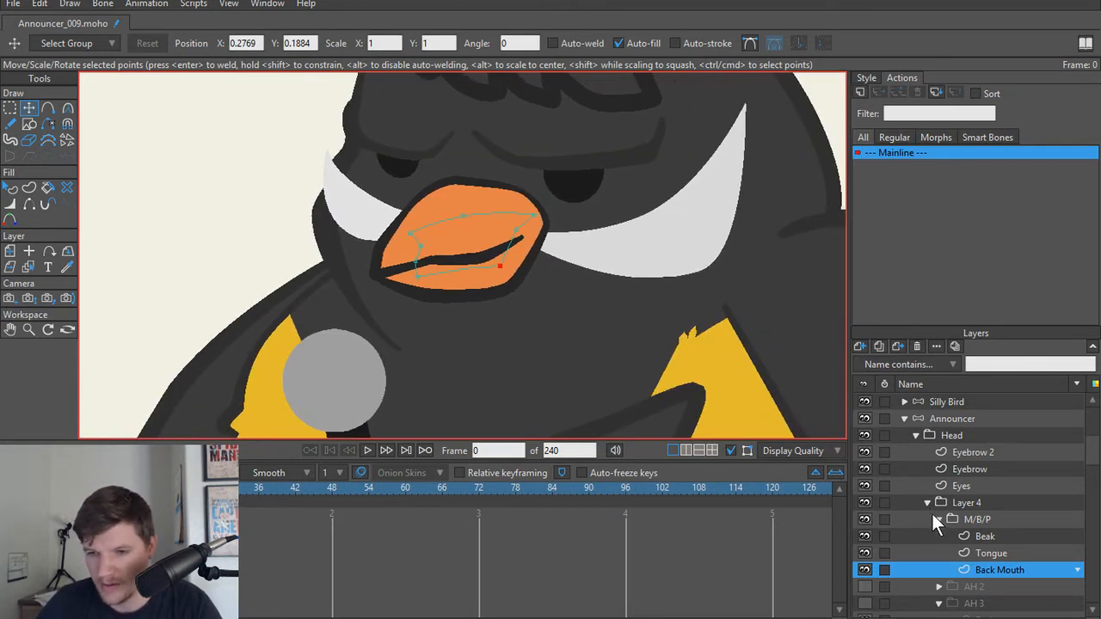
Step: Collapse the M/B/P and AH 3 groups and make AH 2 and AH 3 visible again
{"action": "left_click", "coordinate": [937, 520]}
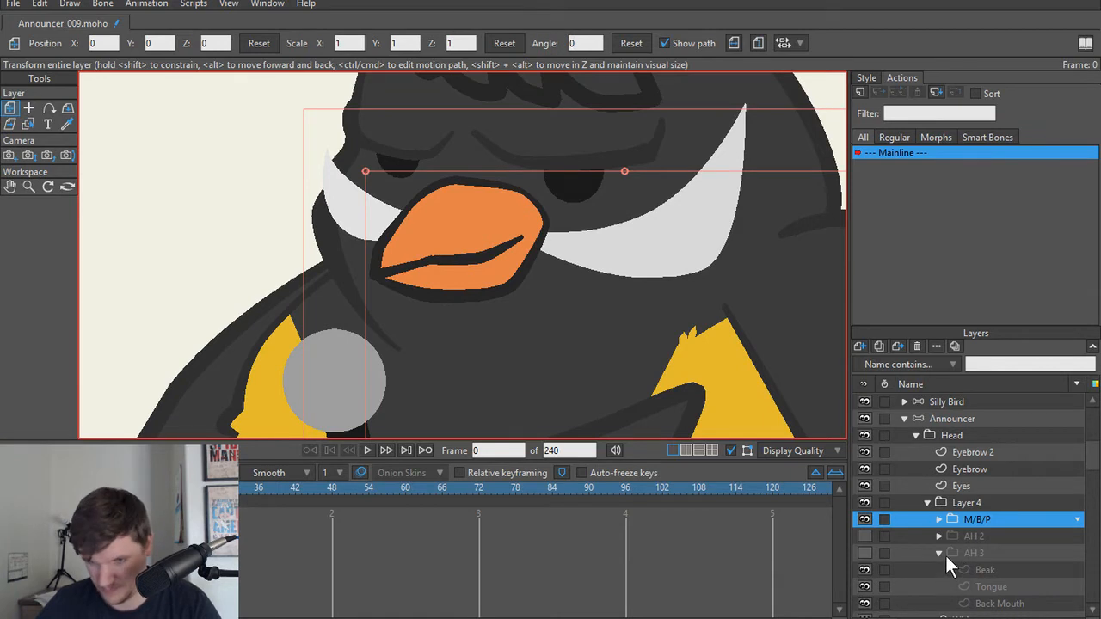
{"action": "left_click", "coordinate": [940, 553]}
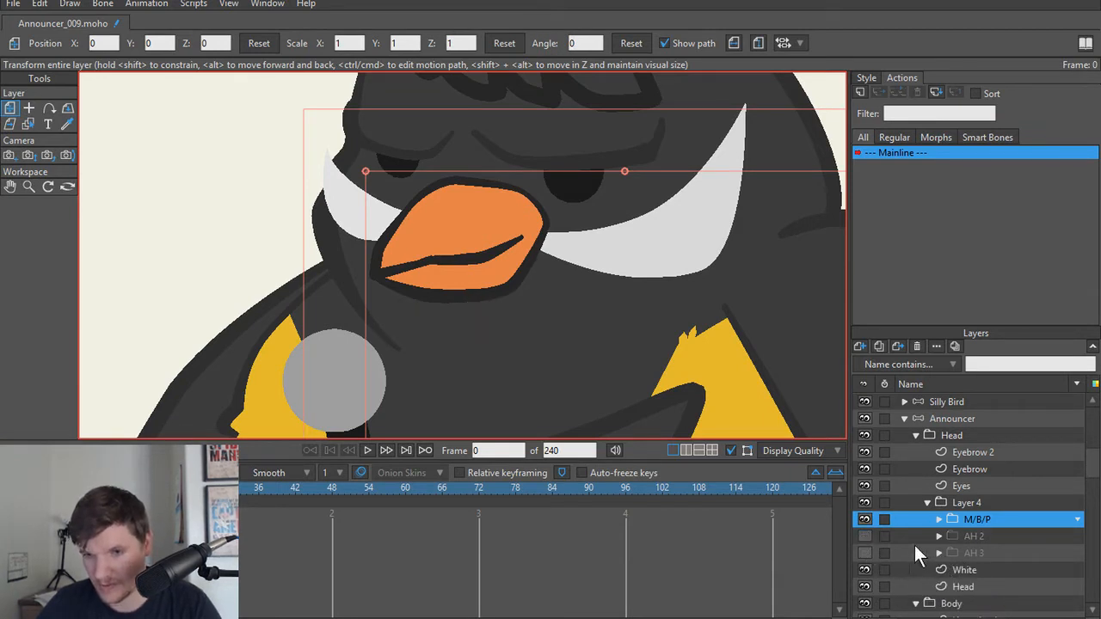
{"action": "left_click", "coordinate": [864, 536]}
{"action": "left_click", "coordinate": [864, 553]}
Step: Convert the Layer 4 group containing the mouth shapes to a switch layer and collapse it
{"action": "right_click", "coordinate": [971, 503]}
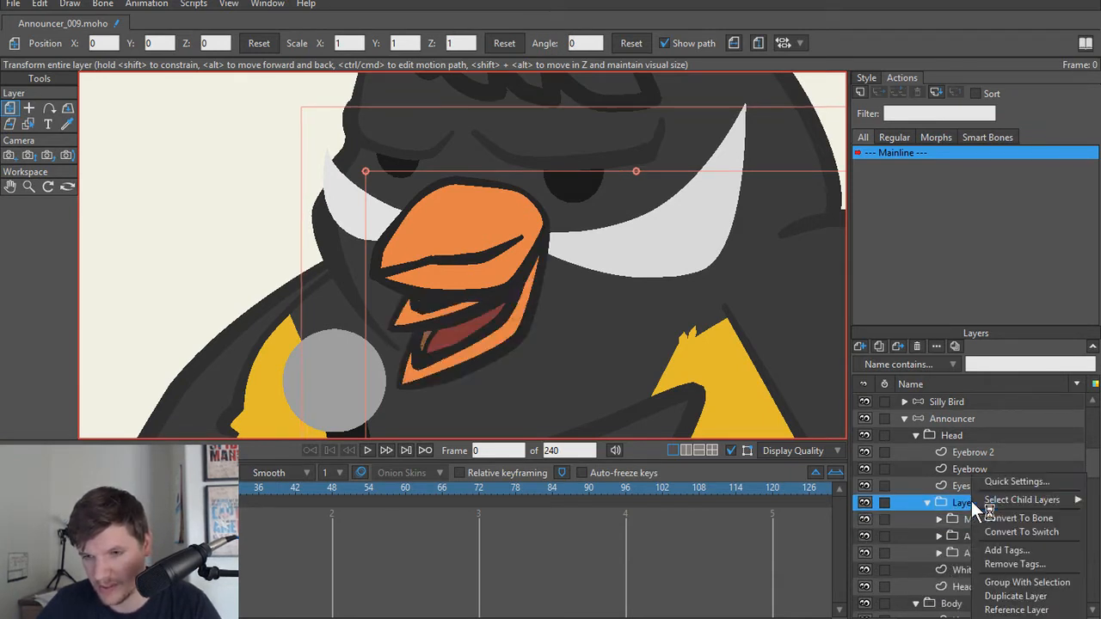
{"action": "left_click", "coordinate": [1029, 531]}
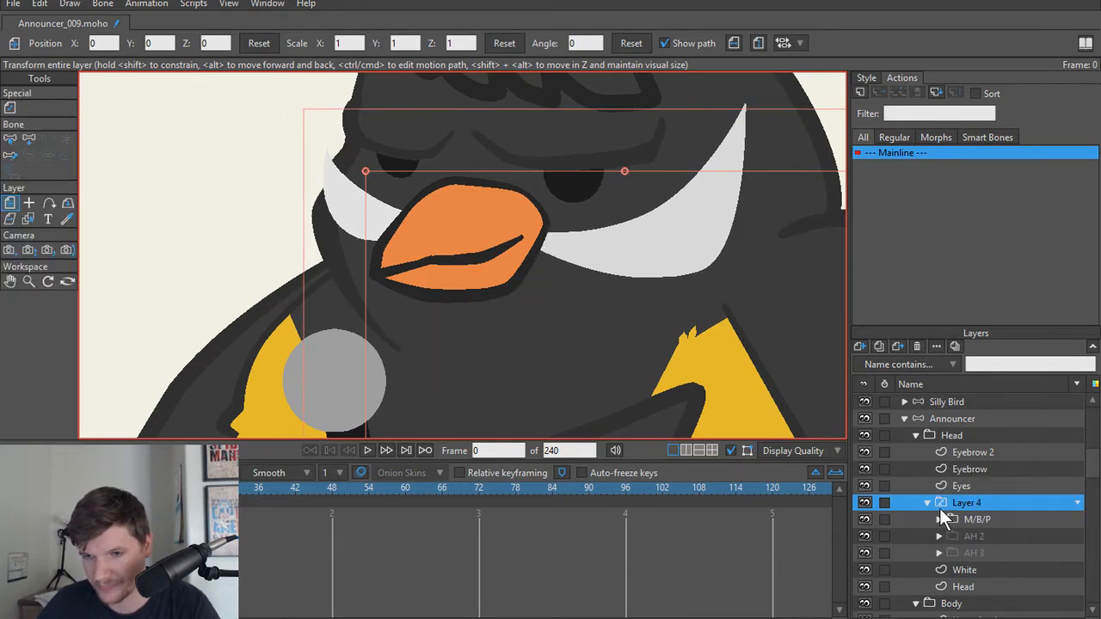
{"action": "left_click", "coordinate": [926, 502]}
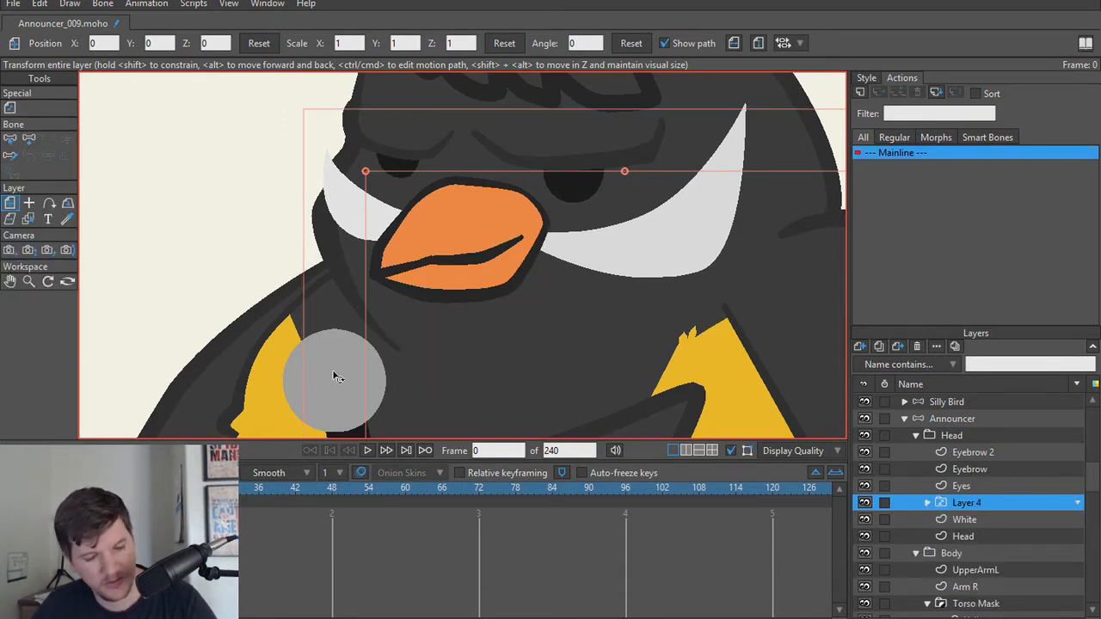
Step: Save the project as a new version named Announcer_010 in the Assets folder
{"action": "key", "text": "ctrl+shift+s"}
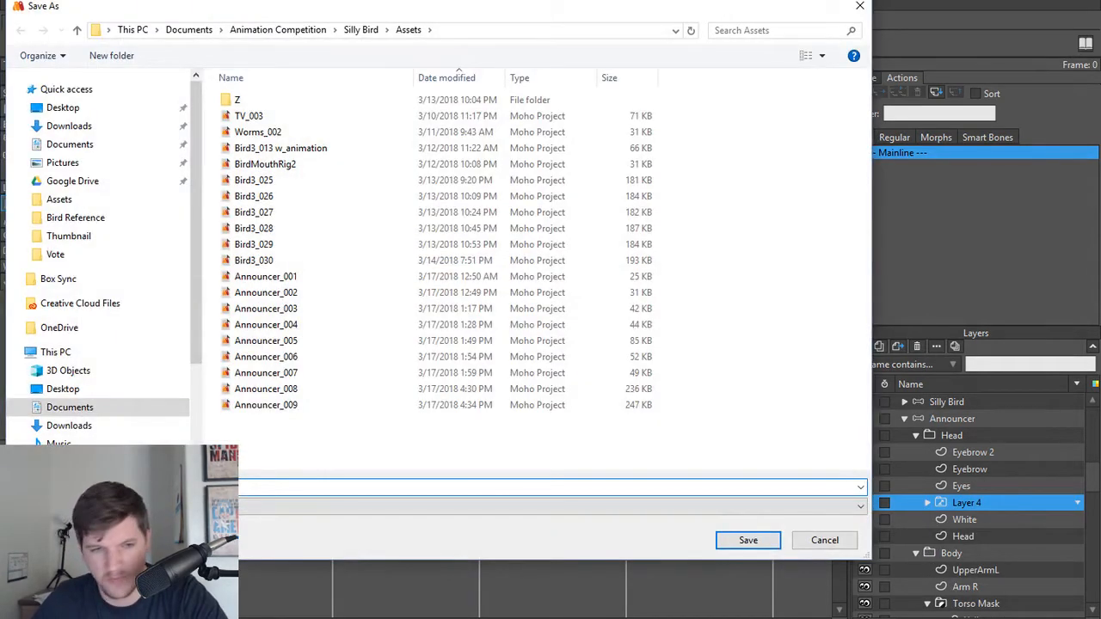
{"action": "key", "text": "Return"}
{"action": "scroll", "coordinate": [241, 258], "scroll_direction": "down", "scroll_amount": 3}
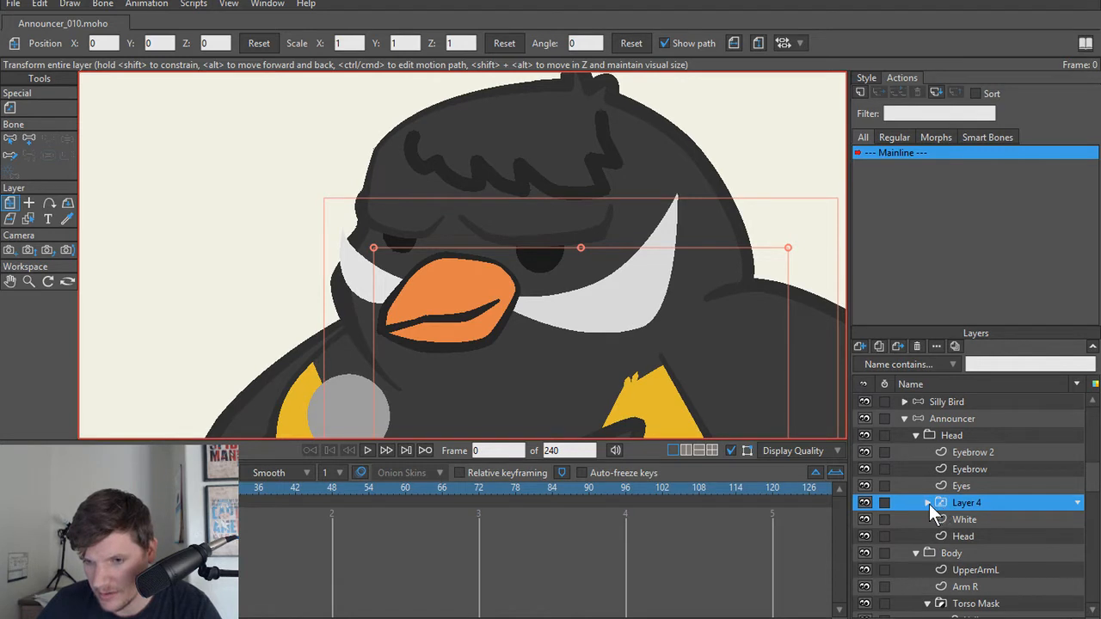
Step: Rename the Layer 4 switch layer as Mouth
{"action": "double_click", "coordinate": [987, 503]}
{"action": "type", "text": "Mouth"}
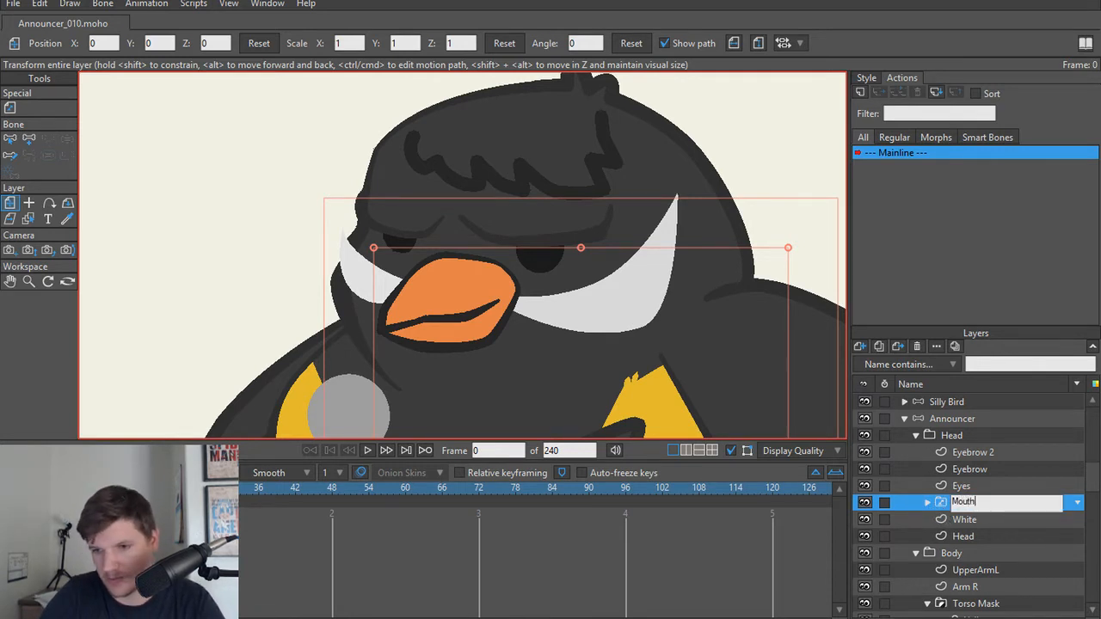
{"action": "key", "text": "Return"}
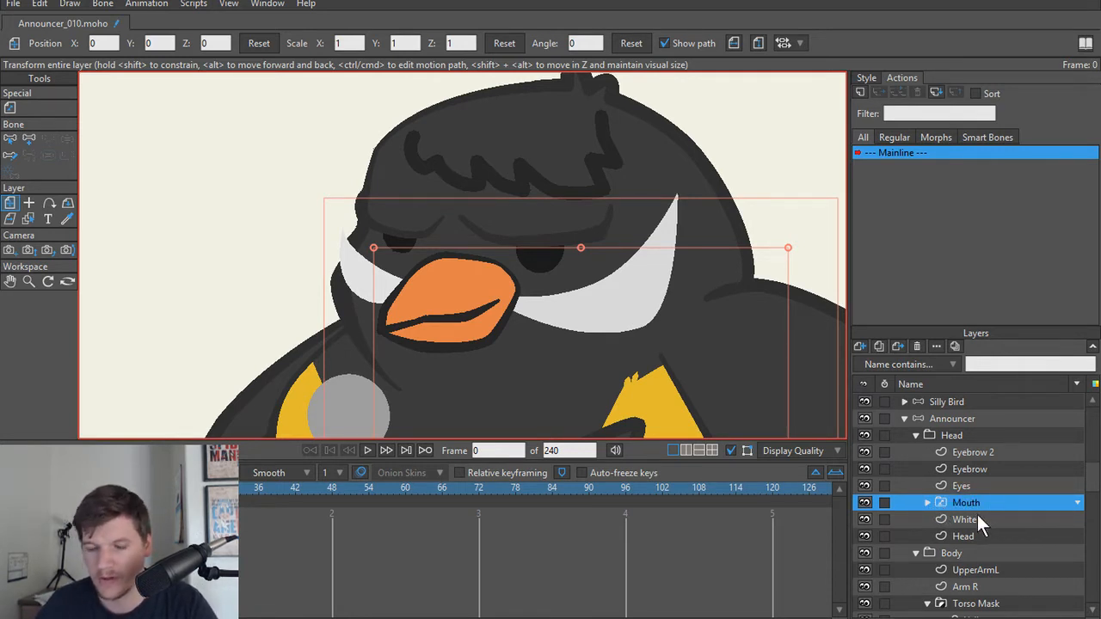
Step: Switch the Mouth layer to M/B/P at frame 1 and to AH 3 at frame 7
{"action": "left_click", "coordinate": [44, 488]}
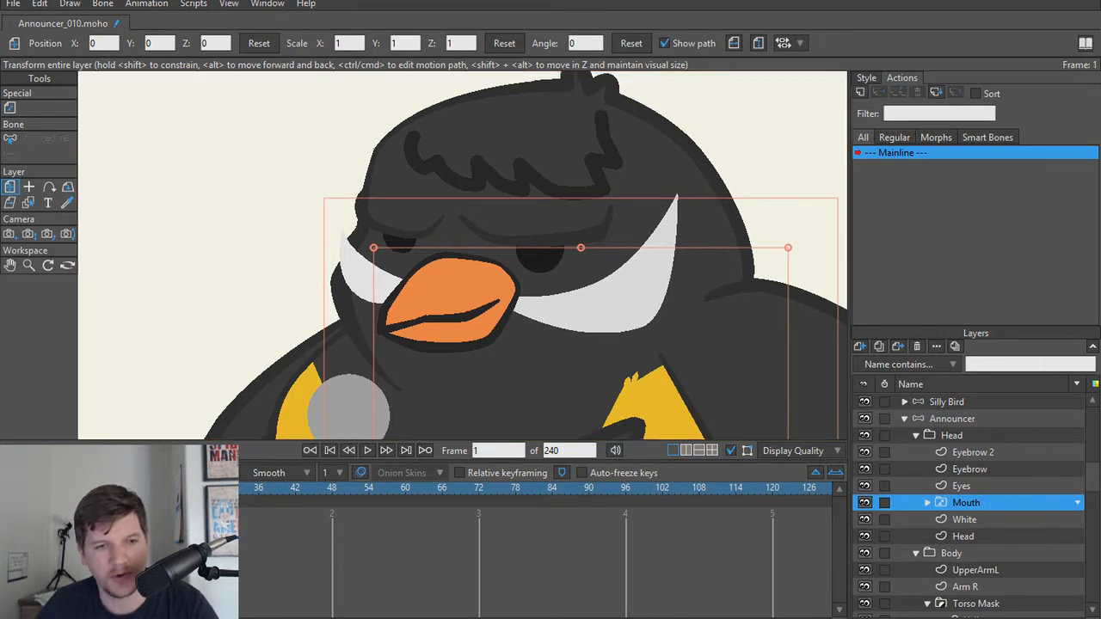
{"action": "right_click", "coordinate": [951, 504]}
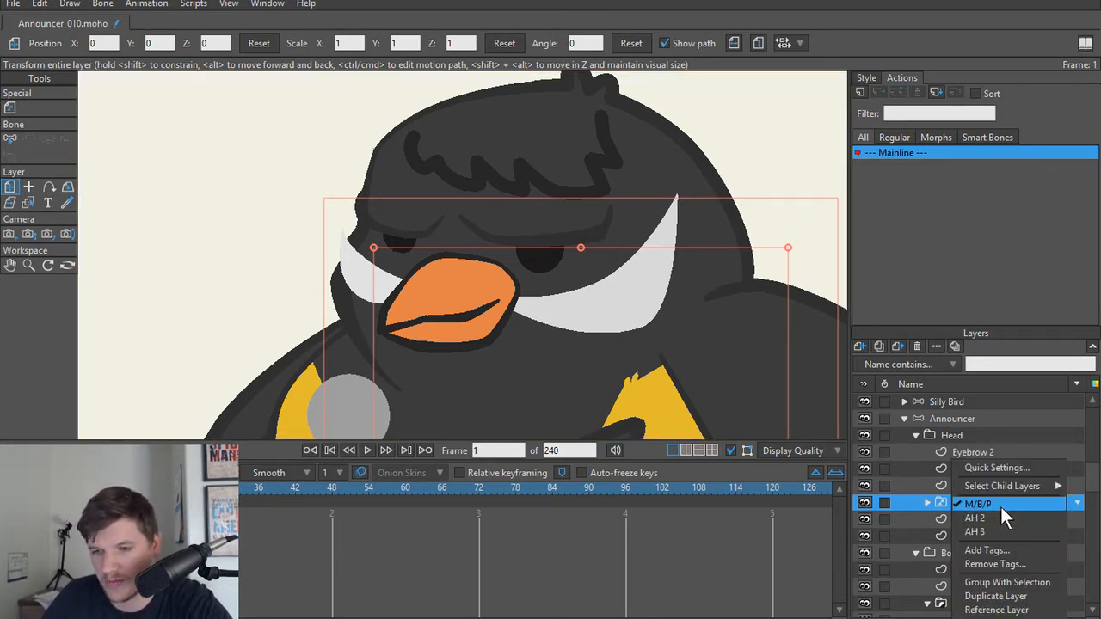
{"action": "left_click", "coordinate": [1000, 507]}
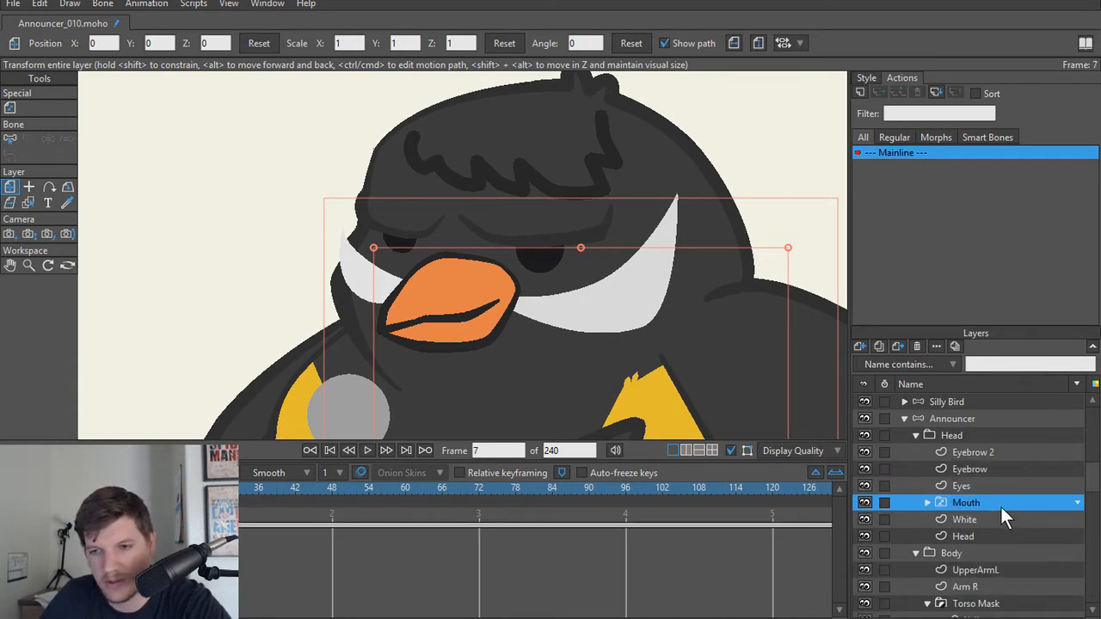
{"action": "right_click", "coordinate": [1000, 506]}
{"action": "left_click", "coordinate": [1013, 526]}
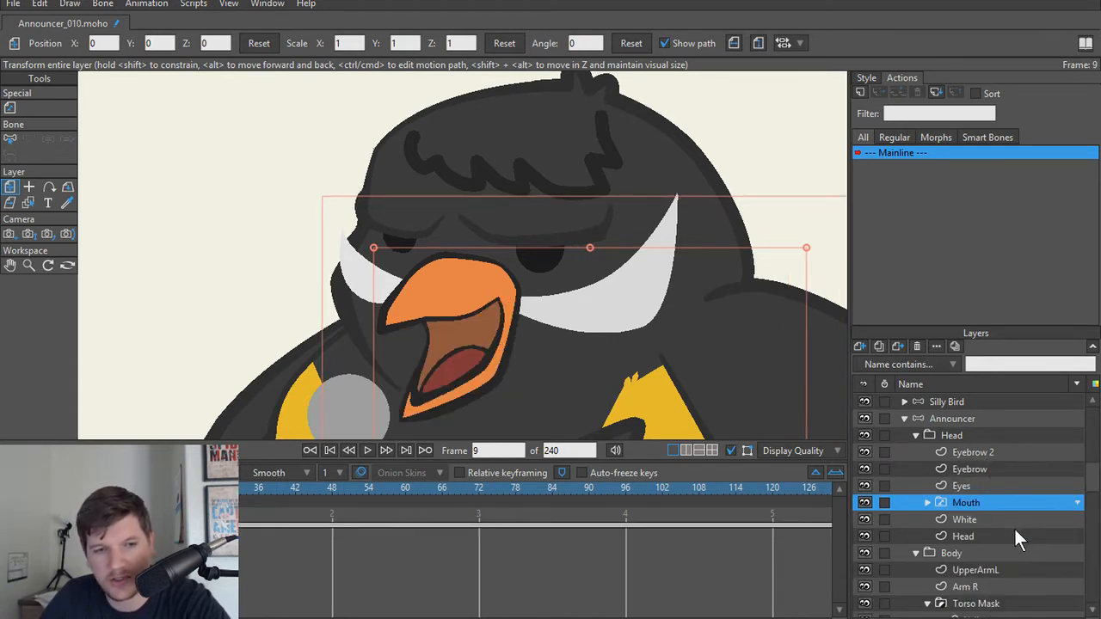
Step: Switch the Mouth layer to AH 2 at frame 15 and back to M/B/P at frame 21
{"action": "right_click", "coordinate": [1006, 504]}
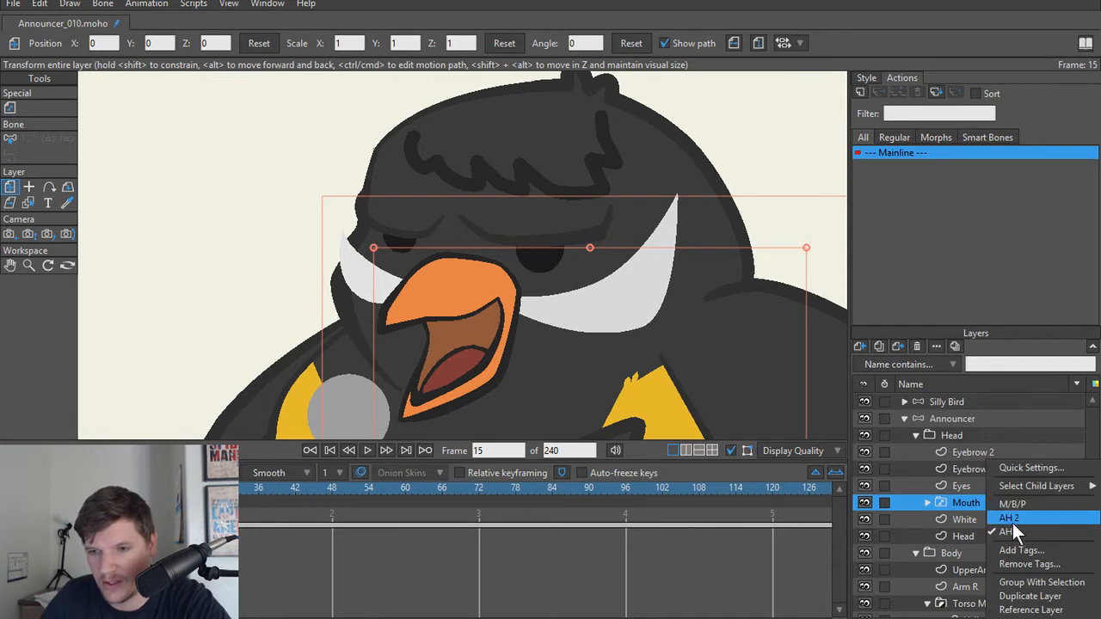
{"action": "left_click", "coordinate": [1013, 520]}
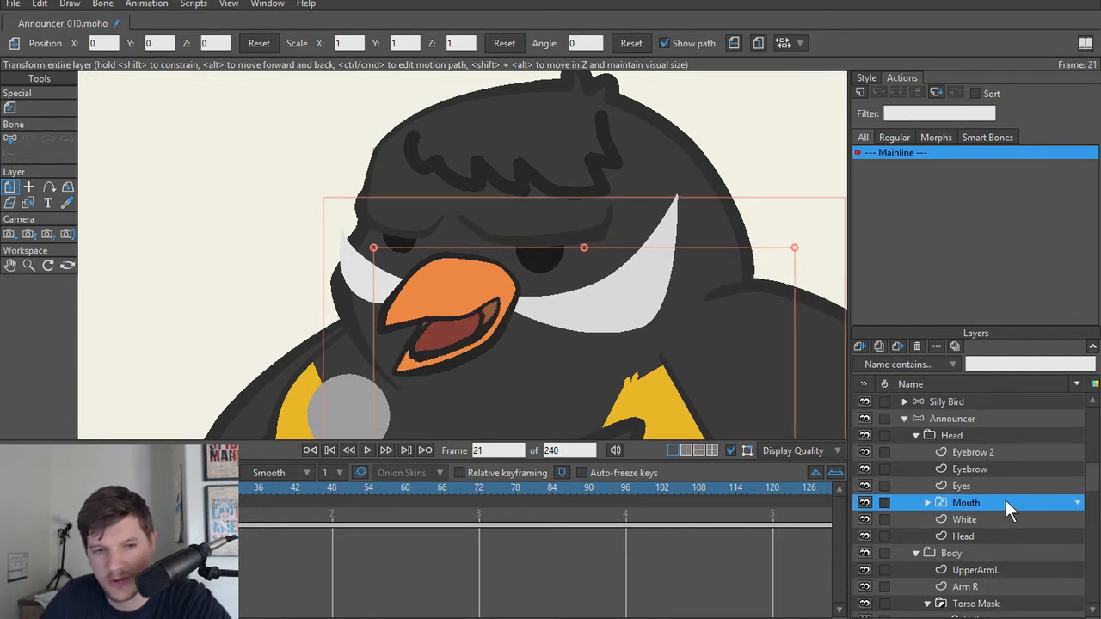
{"action": "right_click", "coordinate": [999, 500]}
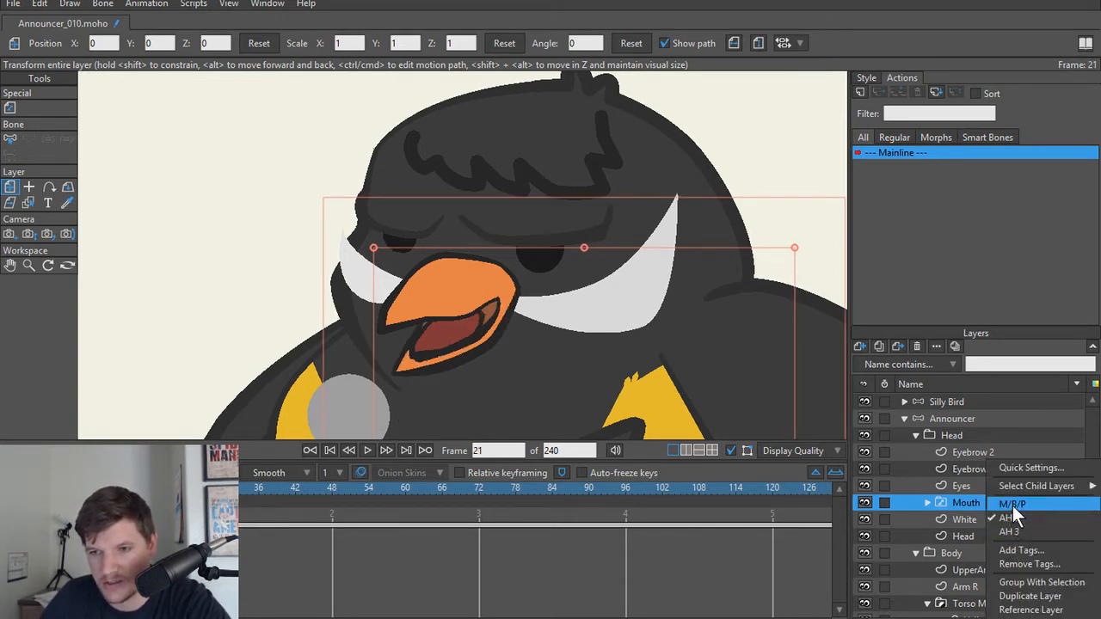
{"action": "left_click", "coordinate": [1013, 504]}
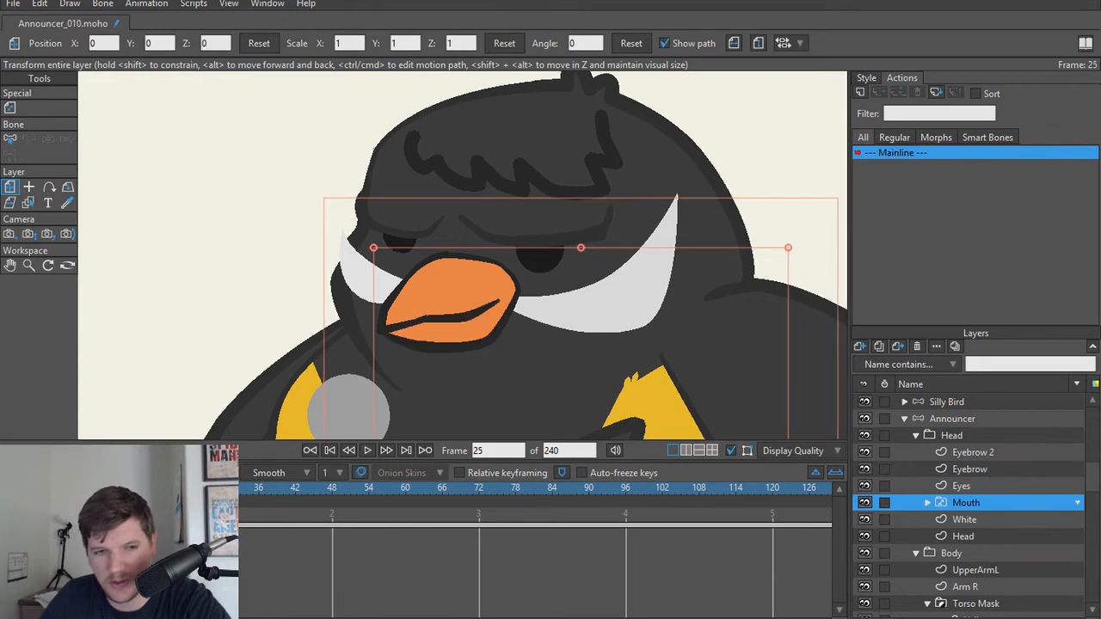
Step: Return to frame 0 and enable Interpolate sub-layers in the Mouth layer's switch settings
{"action": "left_click_drag", "start_coordinate": [191, 488], "coordinate": [38, 488]}
{"action": "double_click", "coordinate": [965, 508]}
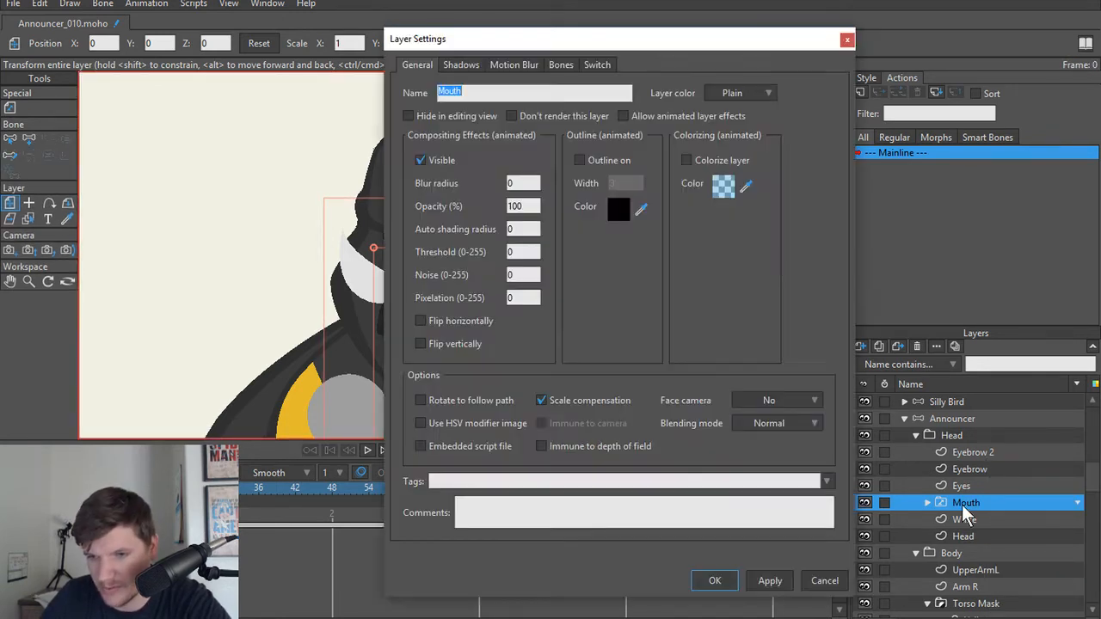
{"action": "left_click", "coordinate": [596, 66]}
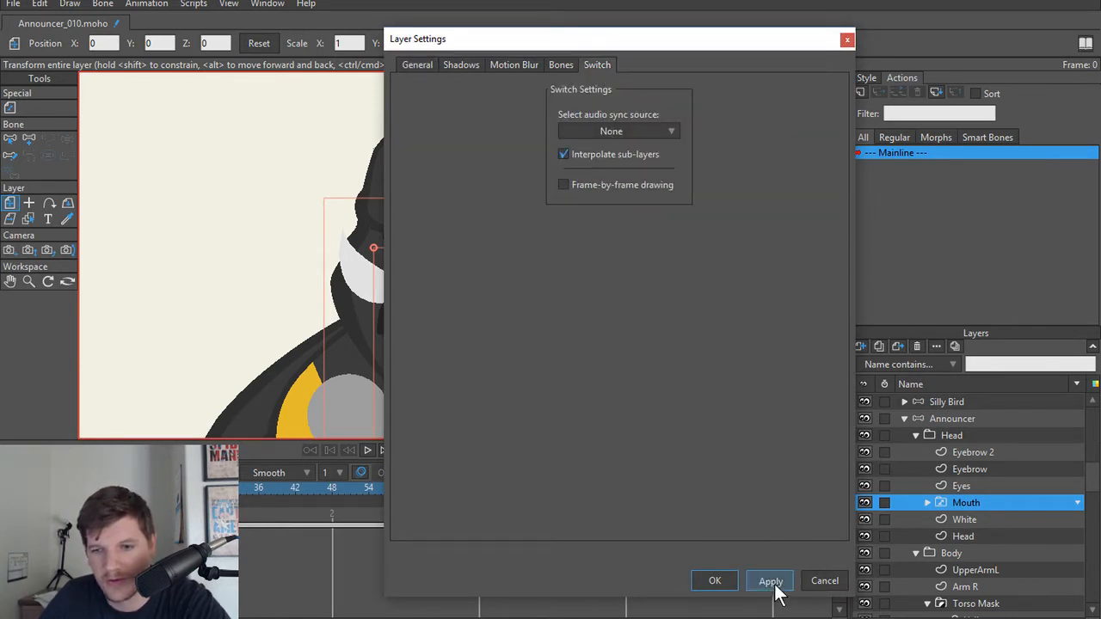
{"action": "left_click", "coordinate": [713, 584]}
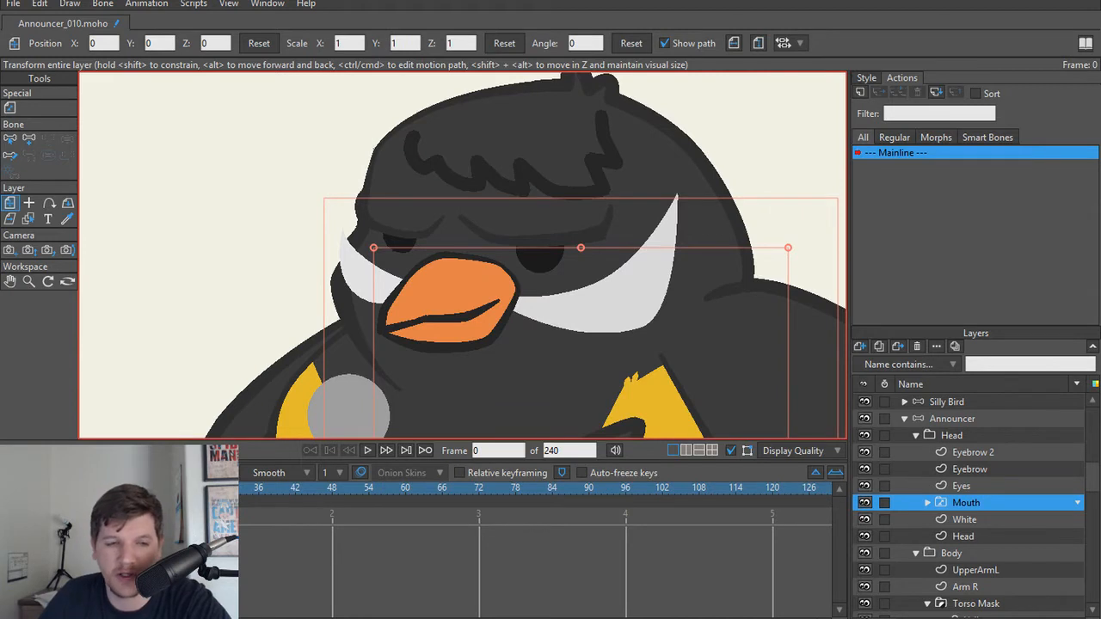
Step: Play the animation to check how the beak moves between the mouth shapes
{"action": "key", "text": "space"}
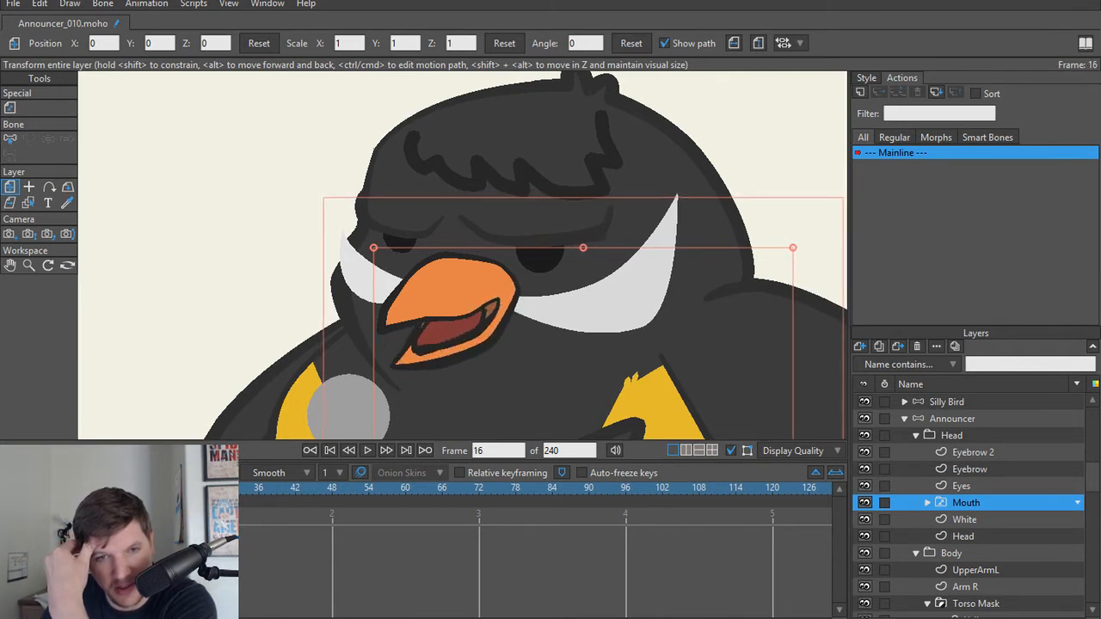
{"action": "key", "text": "space"}
{"action": "key", "text": "space"}
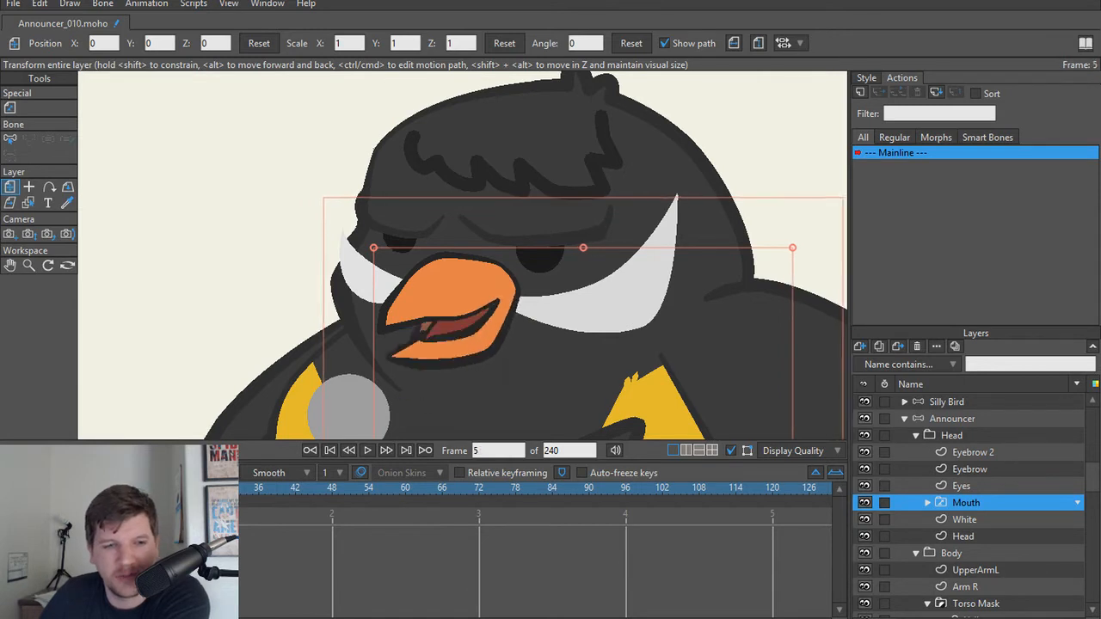
{"action": "key", "text": "space"}
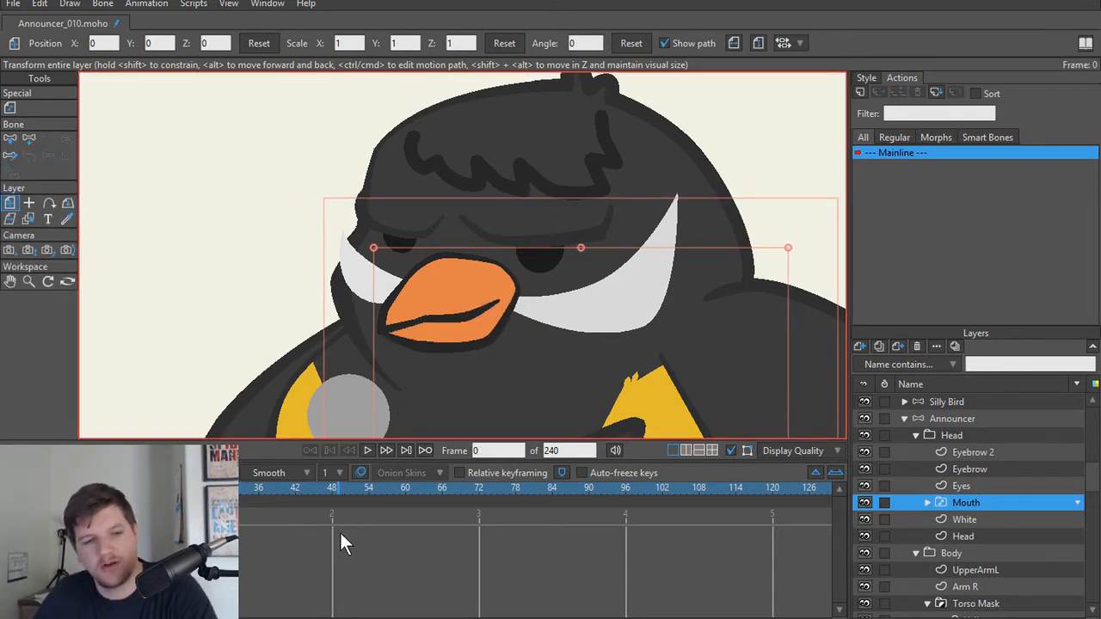
{"action": "scroll", "coordinate": [458, 337], "scroll_direction": "up", "scroll_amount": 2}
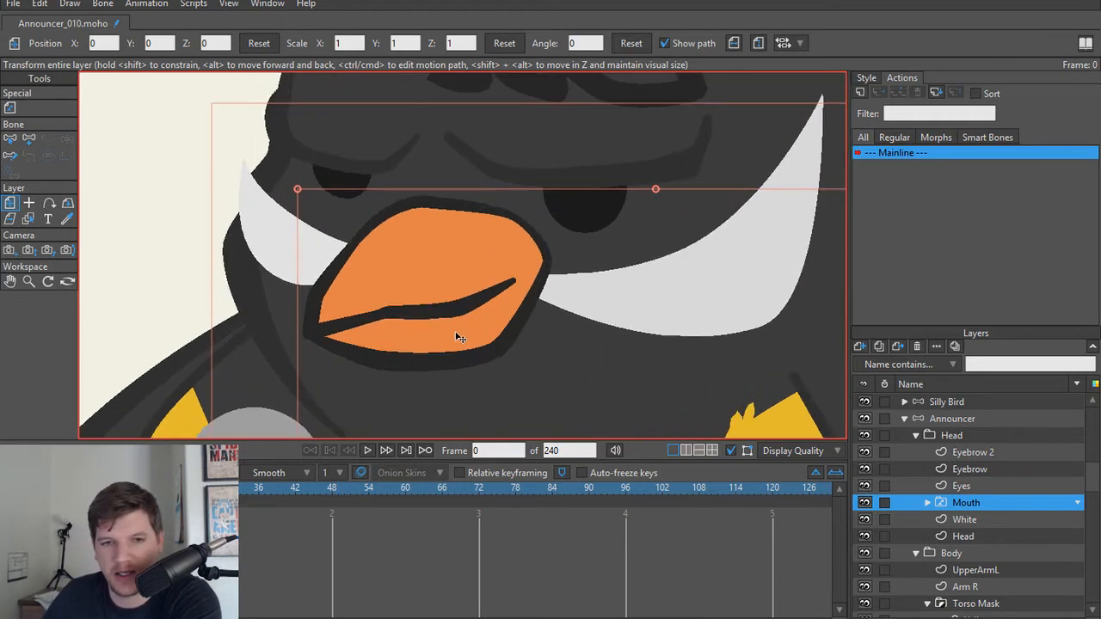
{"action": "scroll", "coordinate": [451, 340], "scroll_direction": "down", "scroll_amount": 2}
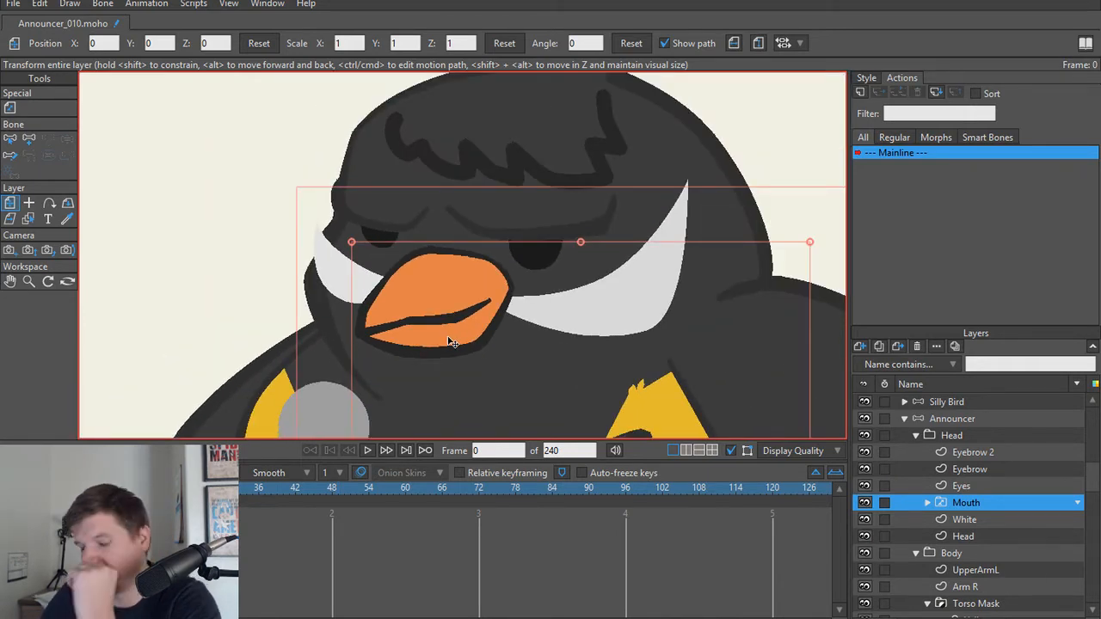
{"action": "scroll", "coordinate": [449, 341], "scroll_direction": "down", "scroll_amount": 3}
{"action": "scroll", "coordinate": [404, 335], "scroll_direction": "up", "scroll_amount": 1}
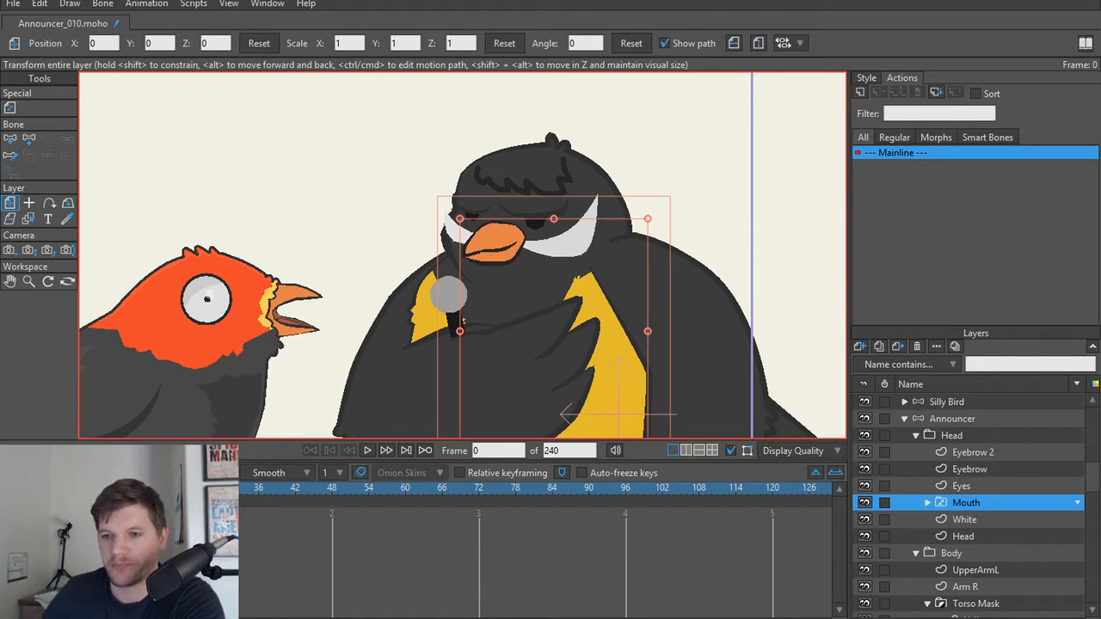
{"action": "scroll", "coordinate": [976, 493], "scroll_direction": "up", "scroll_amount": 1}
{"action": "scroll", "coordinate": [976, 493], "scroll_direction": "down", "scroll_amount": 1}
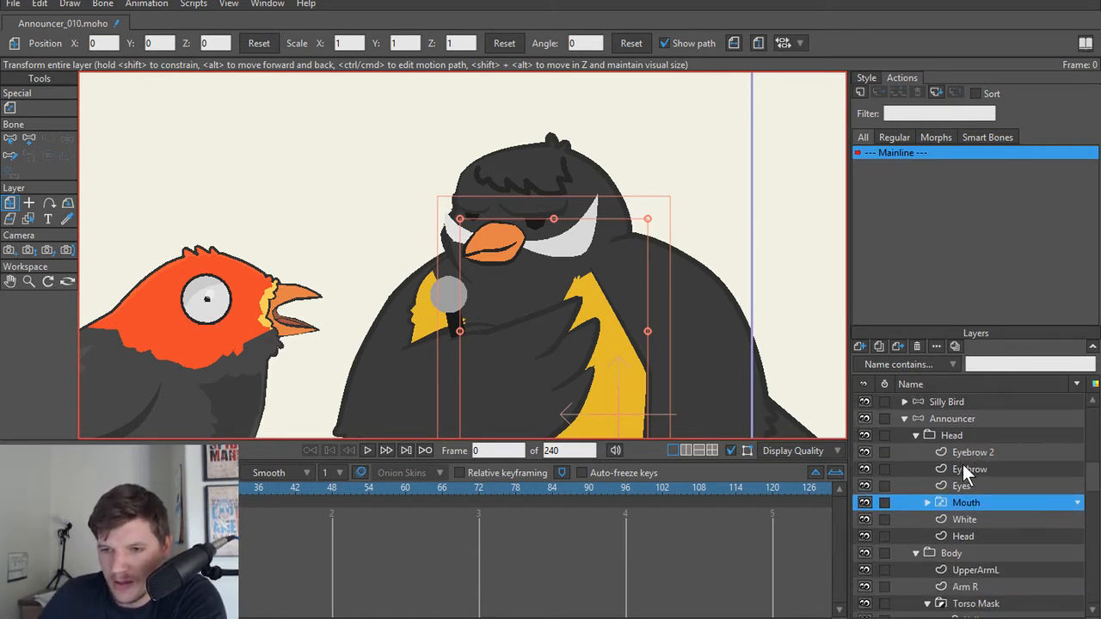
Step: Go through the layers of the Announcer's Head group one by one to check what each contains
{"action": "left_click", "coordinate": [966, 469]}
{"action": "left_click", "coordinate": [969, 455]}
{"action": "left_click", "coordinate": [969, 469]}
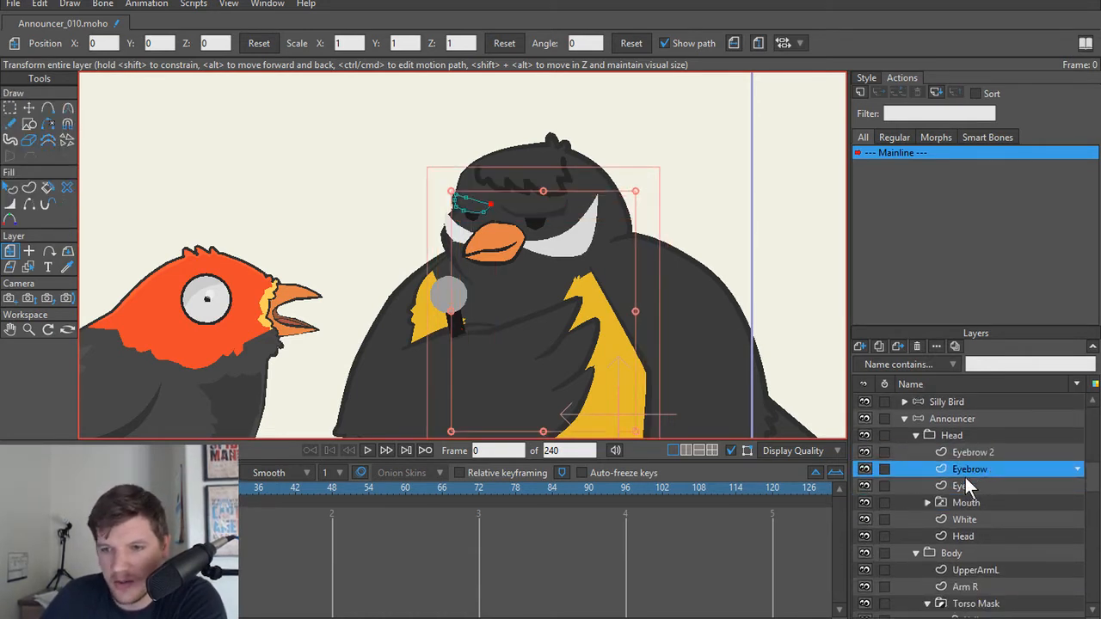
{"action": "left_click", "coordinate": [965, 483]}
{"action": "left_click", "coordinate": [964, 504]}
{"action": "left_click", "coordinate": [964, 520]}
{"action": "left_click", "coordinate": [964, 533]}
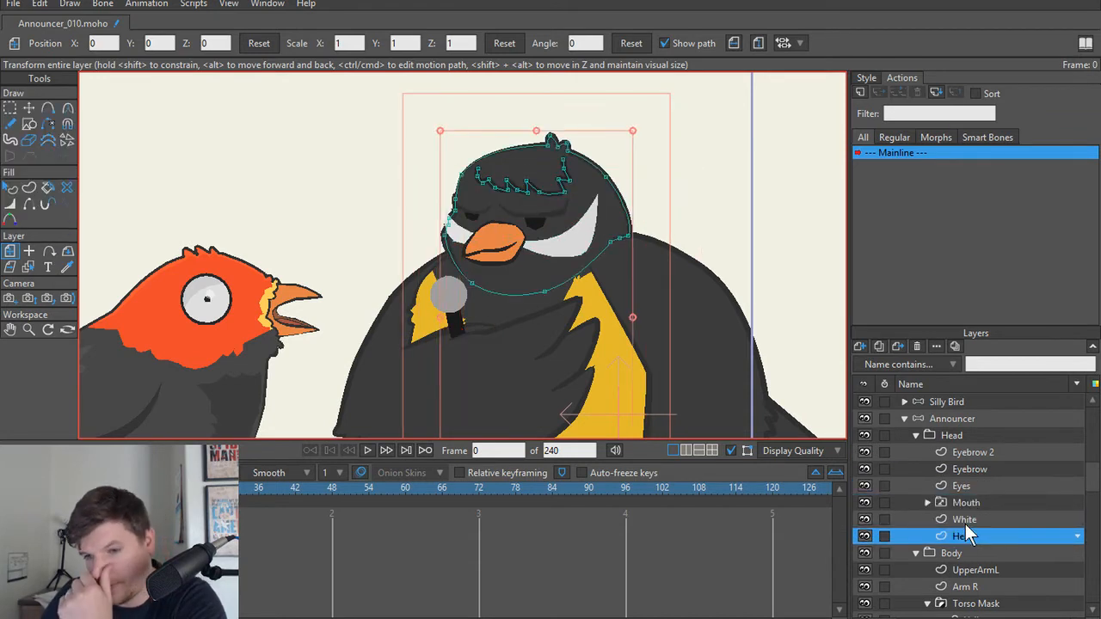
{"action": "left_click", "coordinate": [967, 437]}
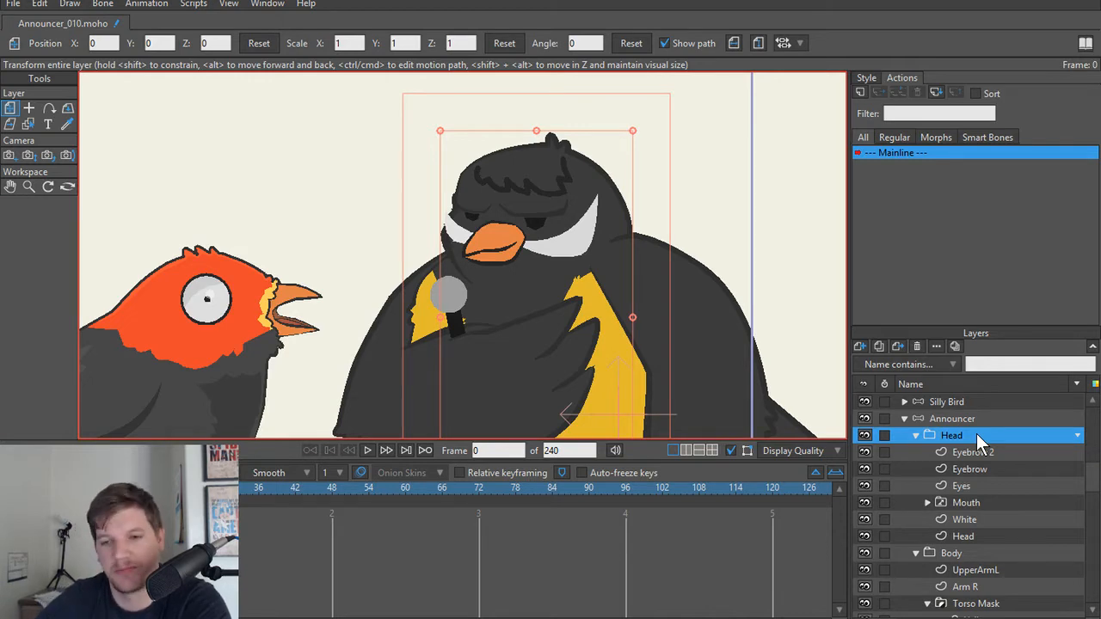
Step: Enable antialiasing in the canvas display quality options and check the bird's outlines with it
{"action": "scroll", "coordinate": [573, 252], "scroll_direction": "down", "scroll_amount": 1}
{"action": "scroll", "coordinate": [573, 251], "scroll_direction": "down", "scroll_amount": 3}
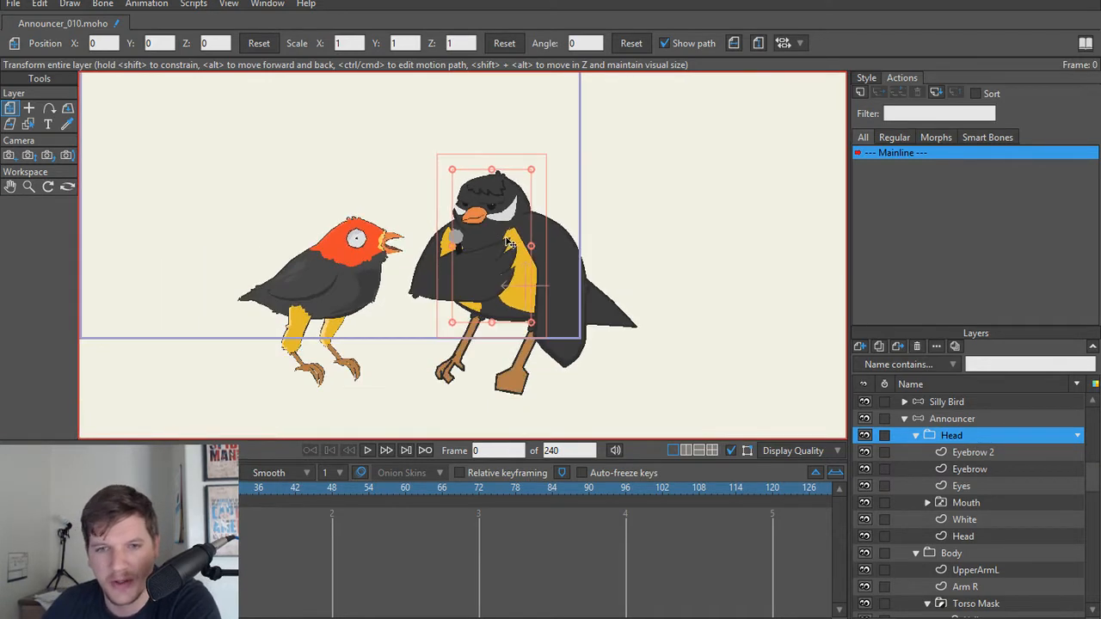
{"action": "scroll", "coordinate": [573, 258], "scroll_direction": "up", "scroll_amount": 4}
{"action": "scroll", "coordinate": [574, 267], "scroll_direction": "down", "scroll_amount": 2}
{"action": "scroll", "coordinate": [574, 269], "scroll_direction": "up", "scroll_amount": 2}
{"action": "scroll", "coordinate": [502, 257], "scroll_direction": "up", "scroll_amount": 1}
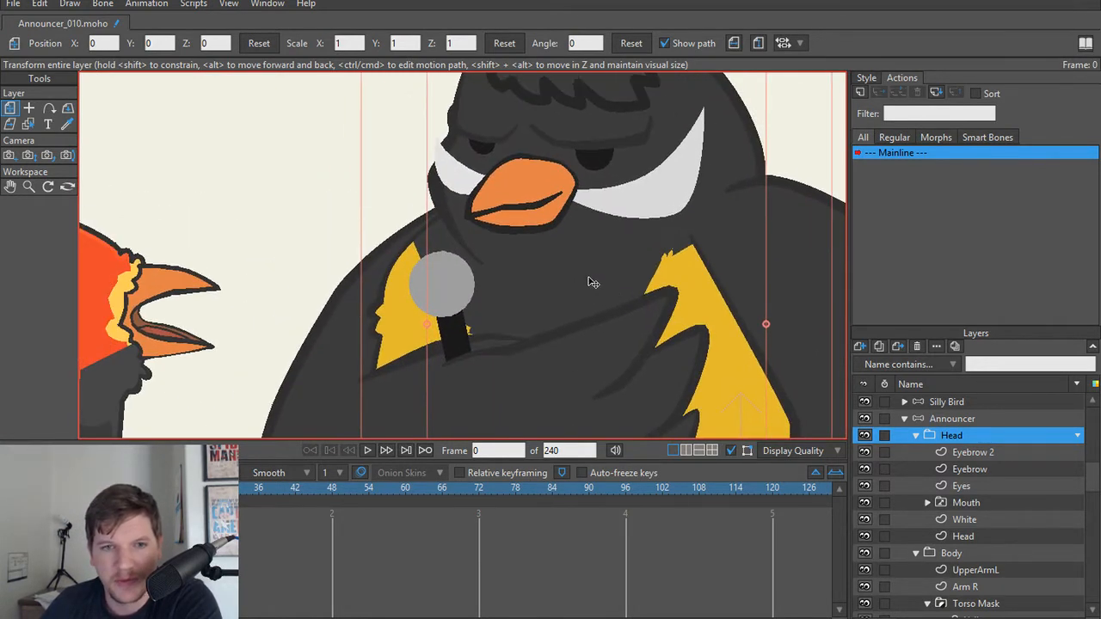
{"action": "scroll", "coordinate": [589, 256], "scroll_direction": "down", "scroll_amount": 1}
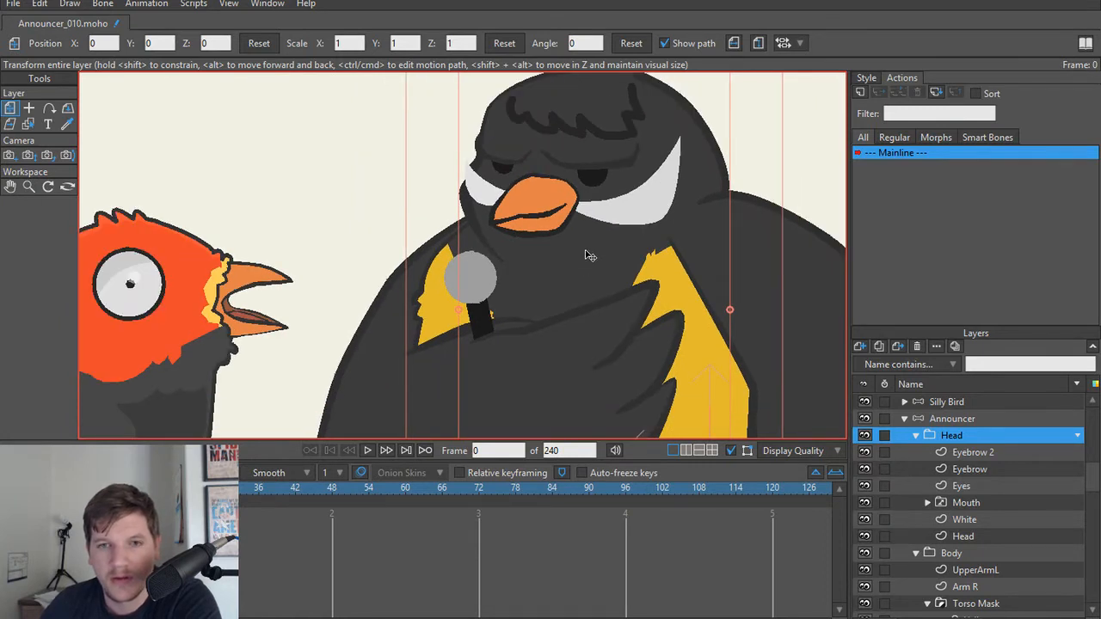
{"action": "left_click", "coordinate": [793, 450]}
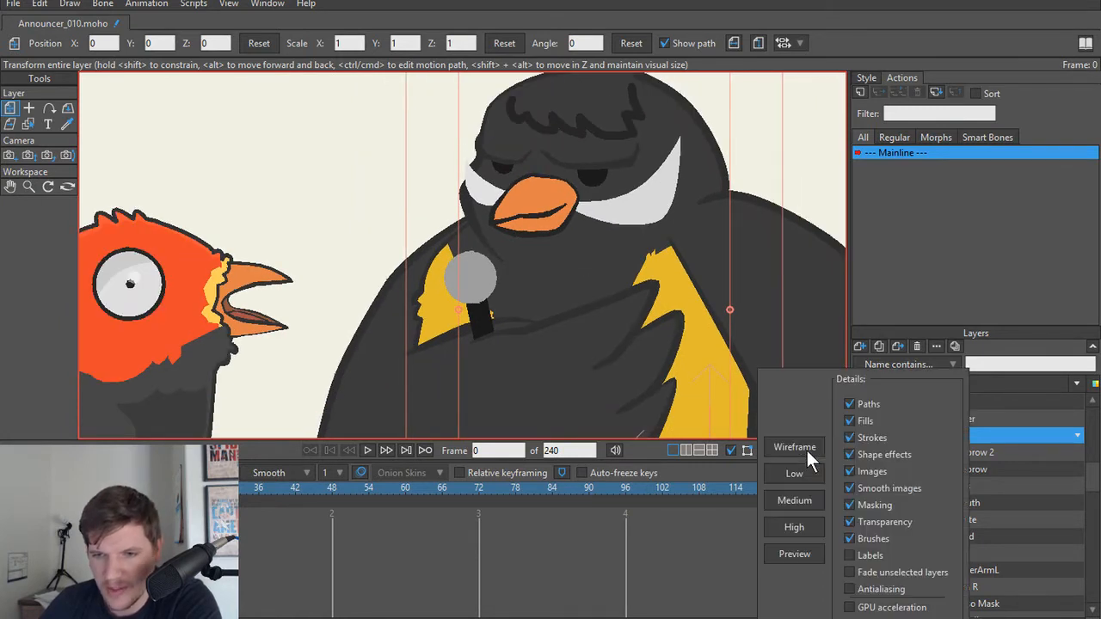
{"action": "left_click", "coordinate": [849, 589]}
{"action": "scroll", "coordinate": [609, 290], "scroll_direction": "down", "scroll_amount": 2}
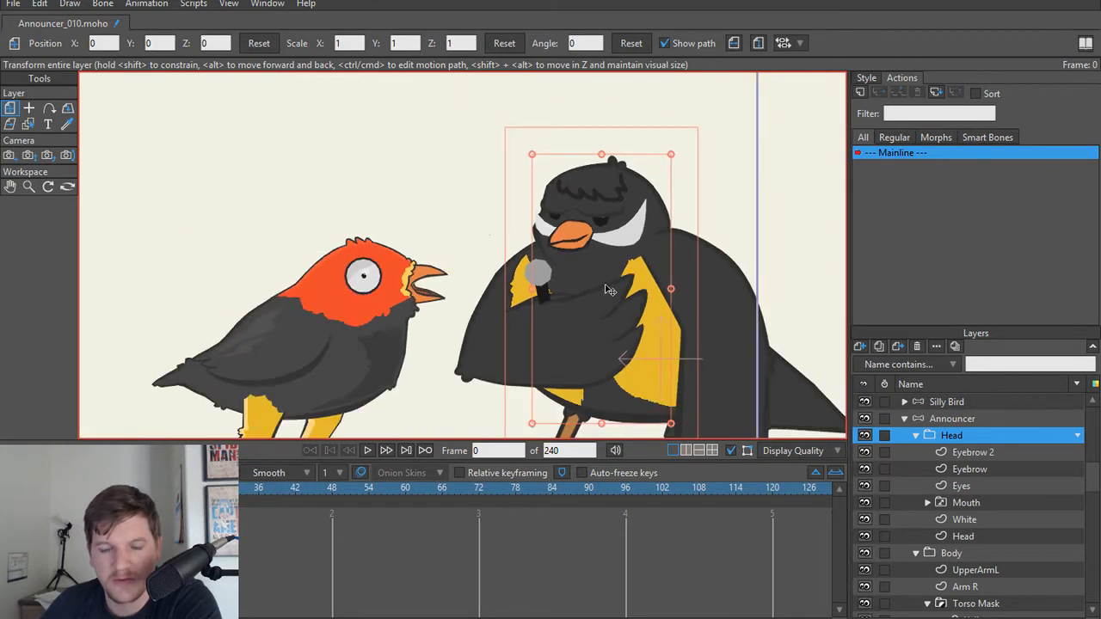
{"action": "scroll", "coordinate": [609, 289], "scroll_direction": "up", "scroll_amount": 5}
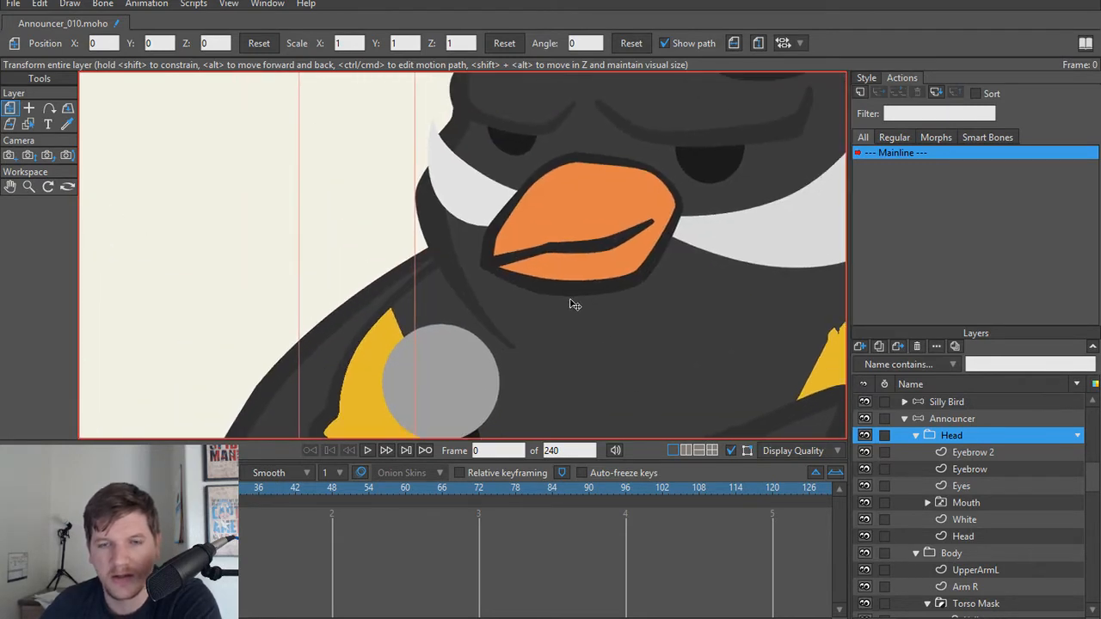
{"action": "scroll", "coordinate": [575, 304], "scroll_direction": "down", "scroll_amount": 4}
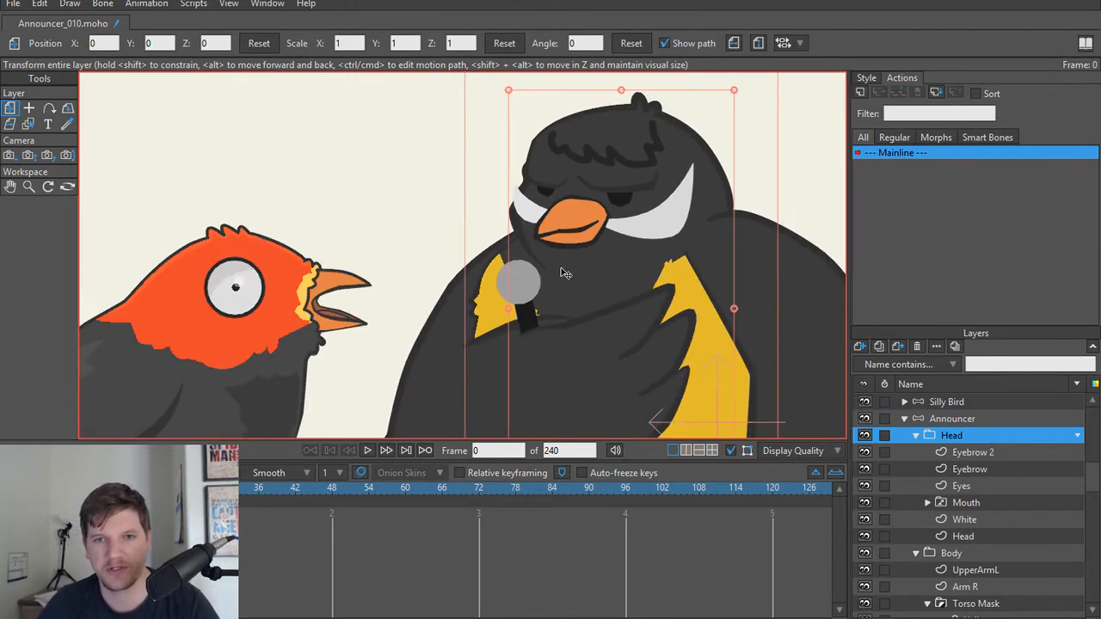
{"action": "scroll", "coordinate": [560, 272], "scroll_direction": "down", "scroll_amount": 1}
Step: Select the Beak layer of the M/B/P mouth and delete the point at the kink in the beak's closed mouth line
{"action": "scroll", "coordinate": [533, 268], "scroll_direction": "up", "scroll_amount": 5}
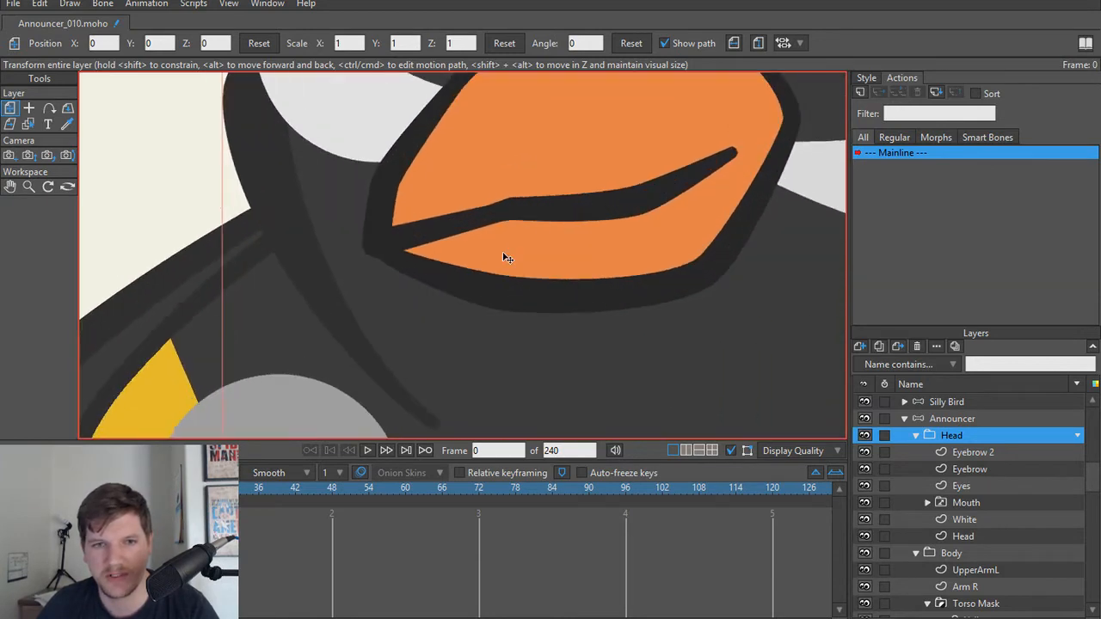
{"action": "left_click_drag", "start_coordinate": [504, 256], "coordinate": [479, 308]}
{"action": "right_click", "coordinate": [484, 271], "text": "alt"}
{"action": "key", "text": "t"}
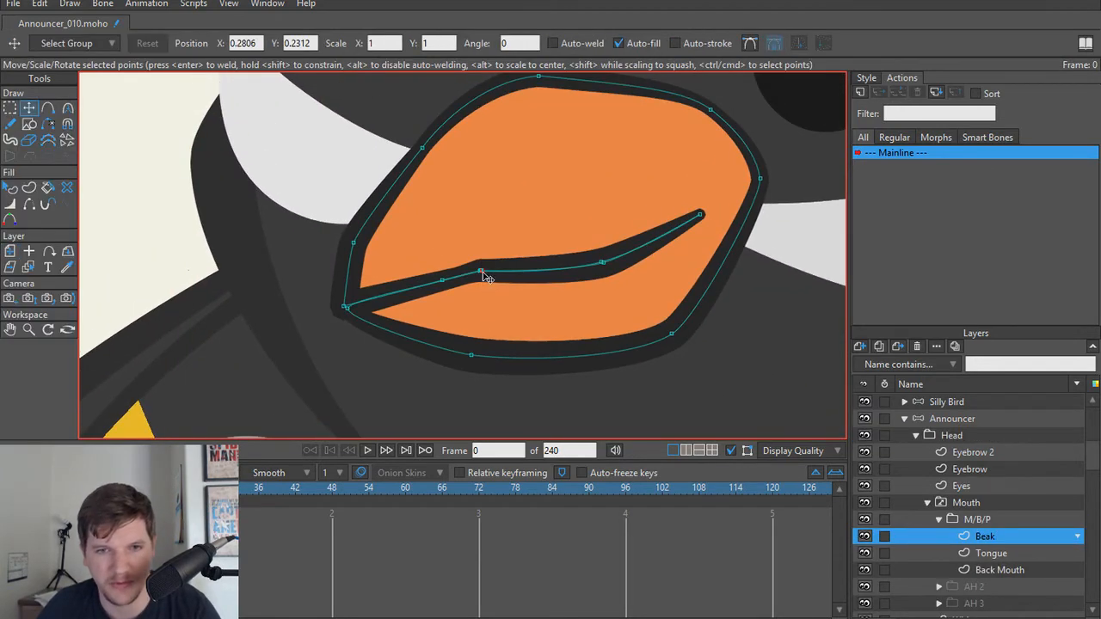
{"action": "scroll", "coordinate": [485, 275], "scroll_direction": "up", "scroll_amount": 5}
{"action": "key", "text": "g"}
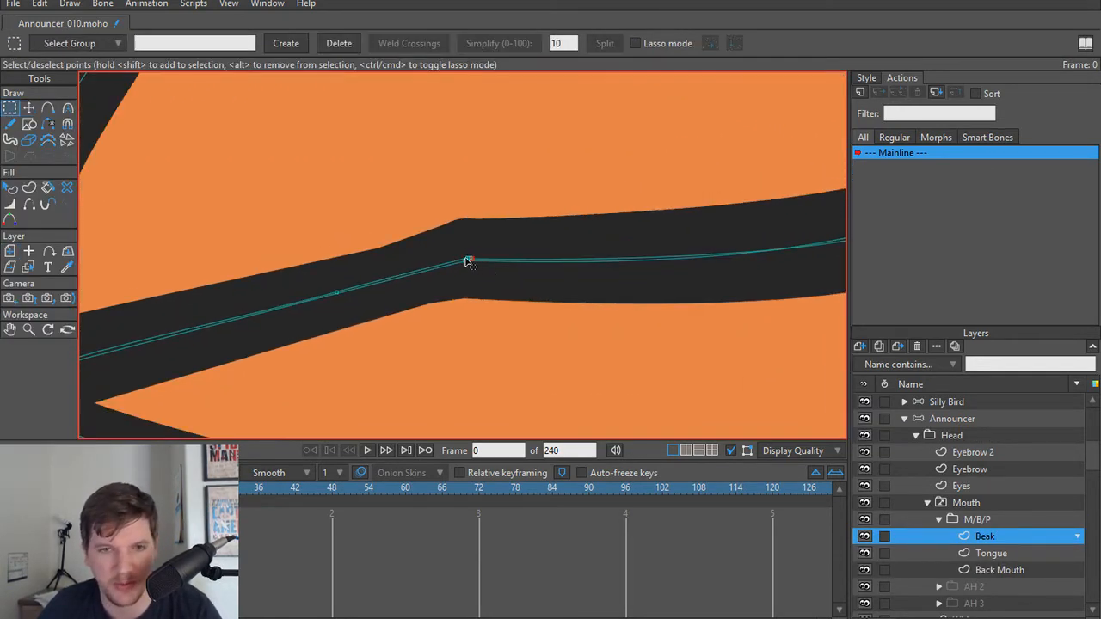
{"action": "scroll", "coordinate": [508, 292], "scroll_direction": "down", "scroll_amount": 4}
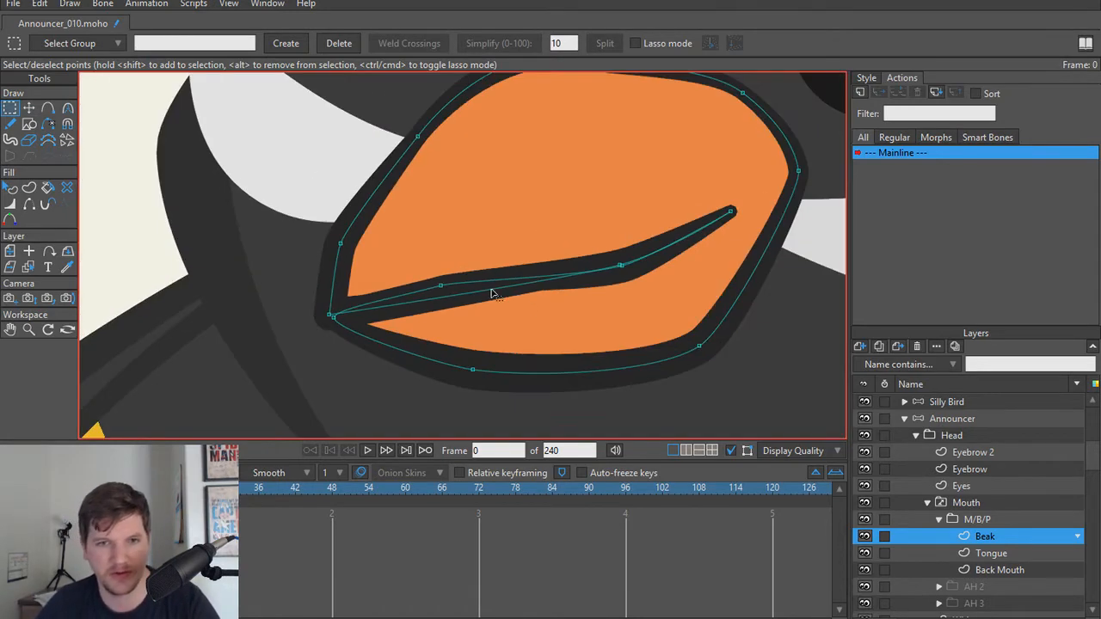
Step: Add a point on the lower curve of the beak's mouth line and move it onto the neighbouring upper-curve point
{"action": "scroll", "coordinate": [519, 310], "scroll_direction": "up", "scroll_amount": 3}
{"action": "key", "text": "a"}
{"action": "left_click", "coordinate": [452, 289]}
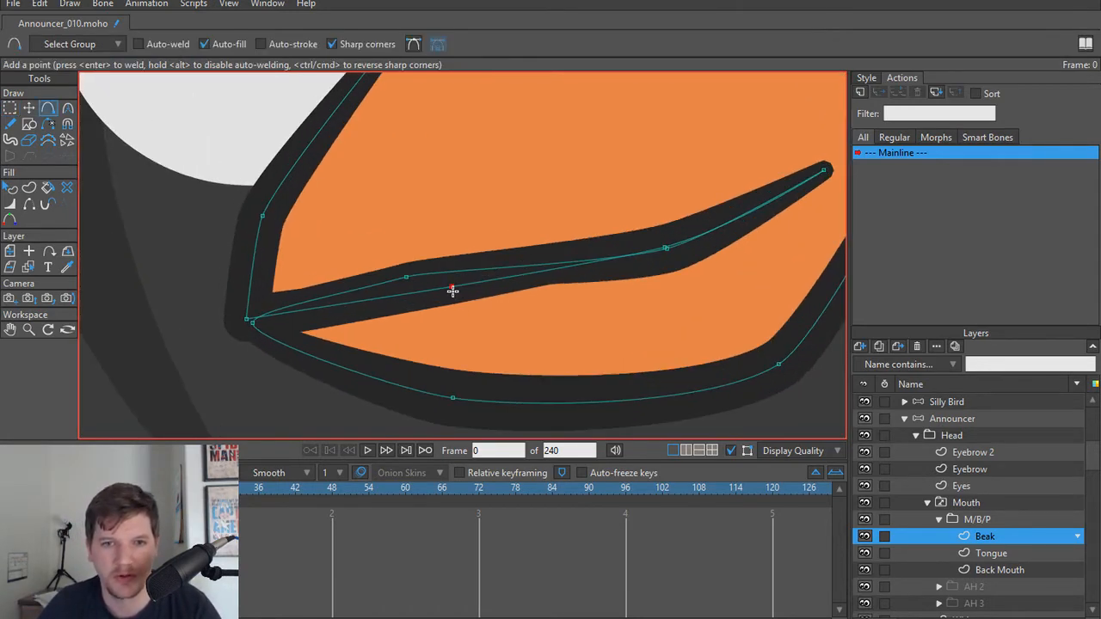
{"action": "key", "text": "t"}
{"action": "left_click_drag", "start_coordinate": [452, 289], "coordinate": [408, 279]}
{"action": "left_click", "coordinate": [665, 250]}
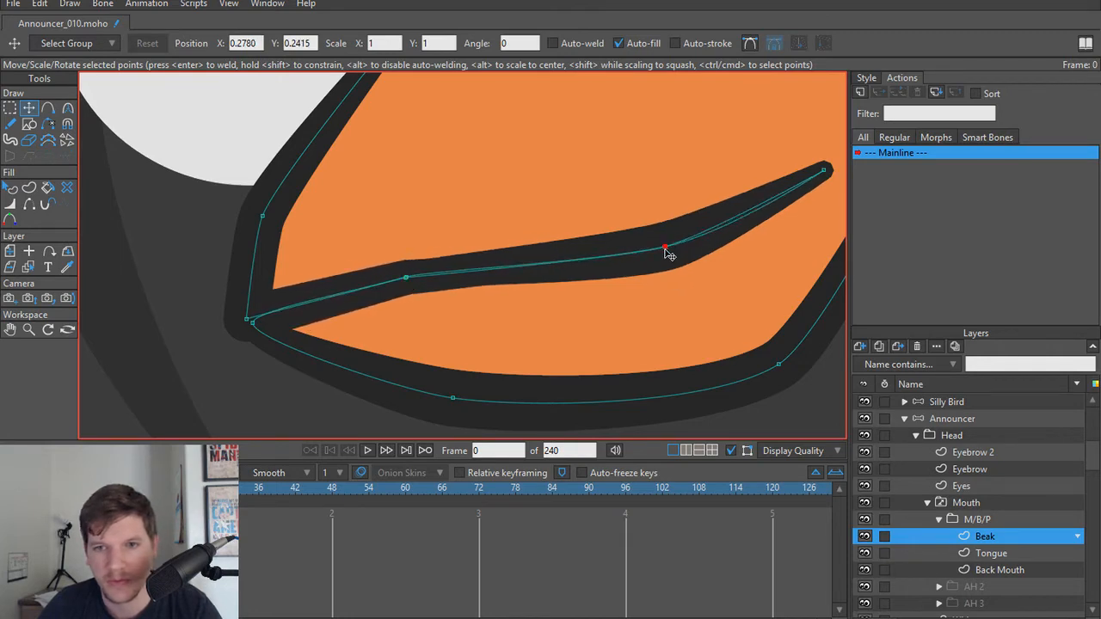
Step: Render frame 0 to preview both birds with the corrected beak
{"action": "scroll", "coordinate": [668, 253], "scroll_direction": "down", "scroll_amount": 5}
{"action": "key", "text": "ctrl+r"}
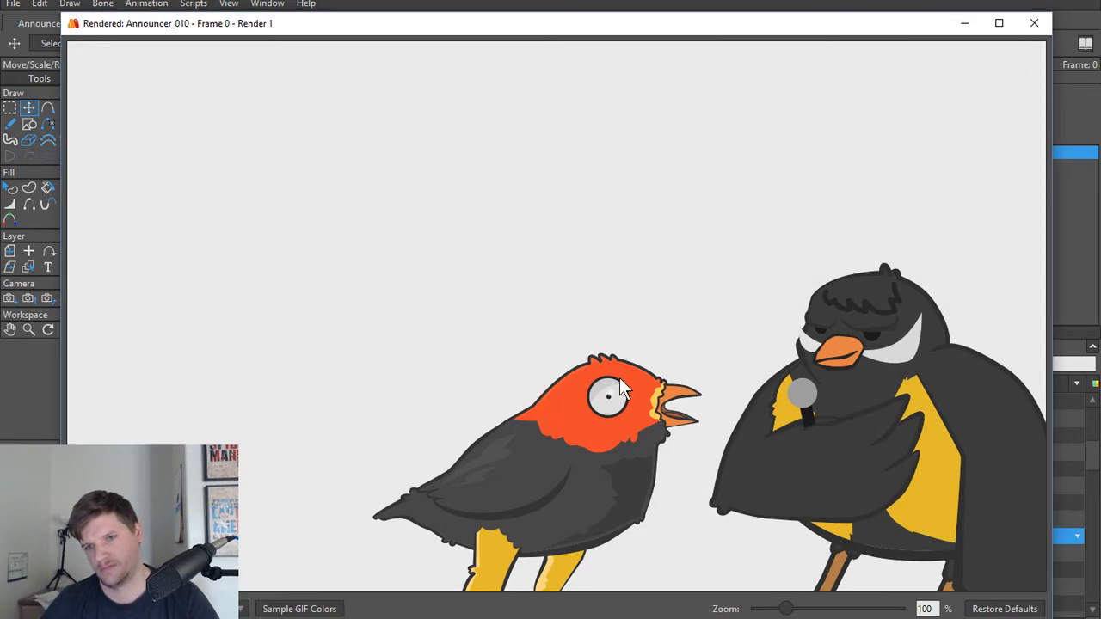
Step: Set the line width at the overlapping points on the bend of the M/B/P beak's mouth line to 50 percent and check it with a render
{"action": "left_click", "coordinate": [1031, 26]}
{"action": "scroll", "coordinate": [610, 261], "scroll_direction": "up", "scroll_amount": 3}
{"action": "key", "text": "w"}
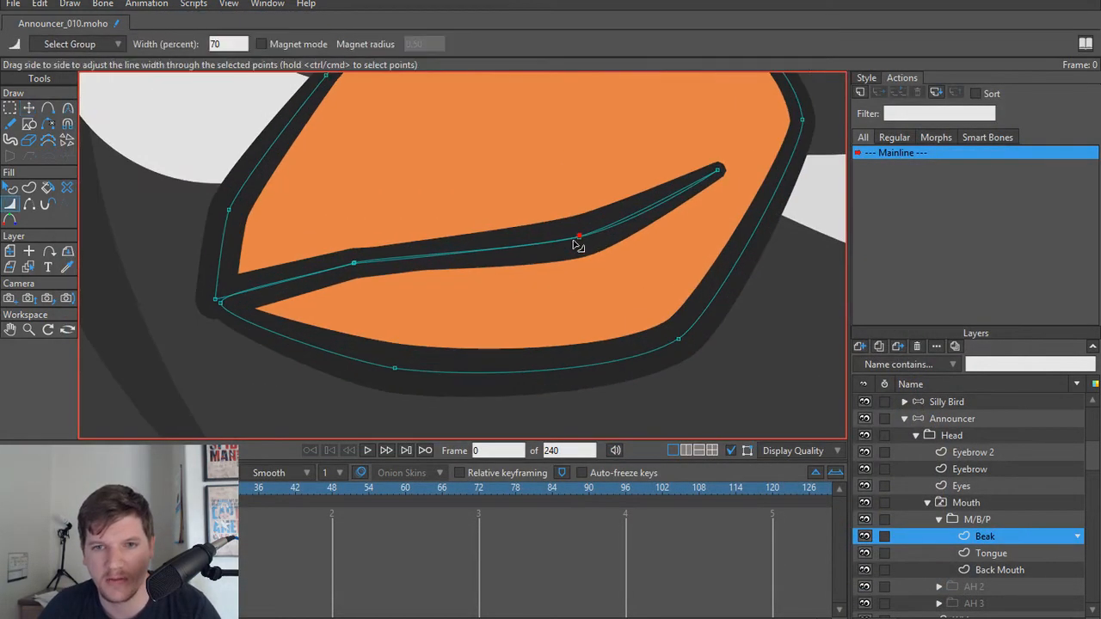
{"action": "left_click_drag", "start_coordinate": [579, 238], "coordinate": [563, 225]}
{"action": "key", "text": "ctrl+z"}
{"action": "scroll", "coordinate": [591, 265], "scroll_direction": "up", "scroll_amount": 5}
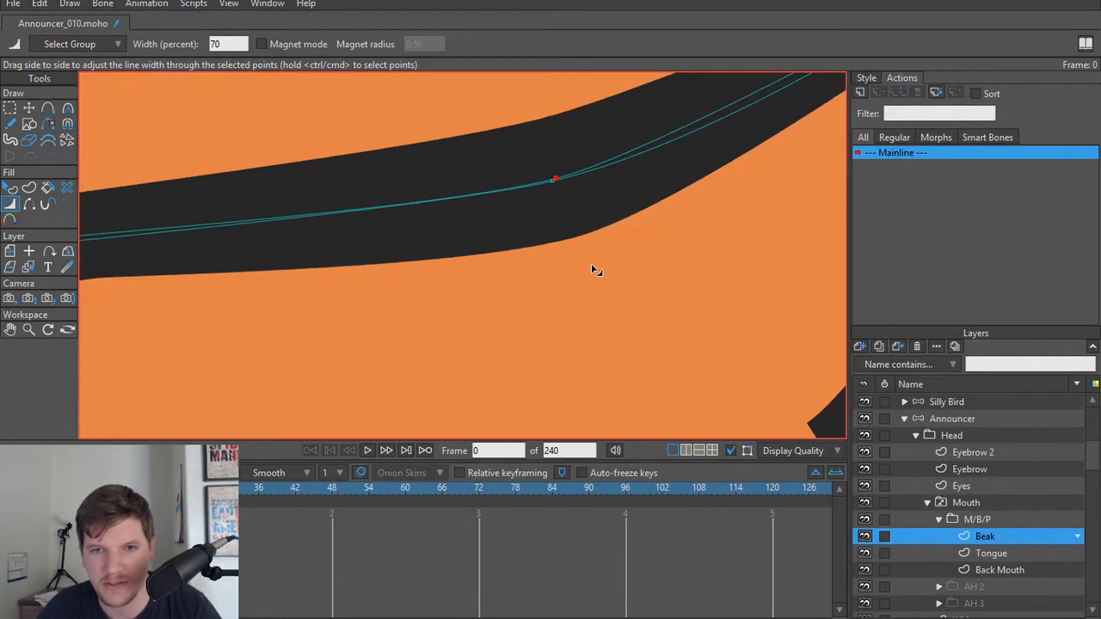
{"action": "key", "text": "t"}
{"action": "key", "text": "w"}
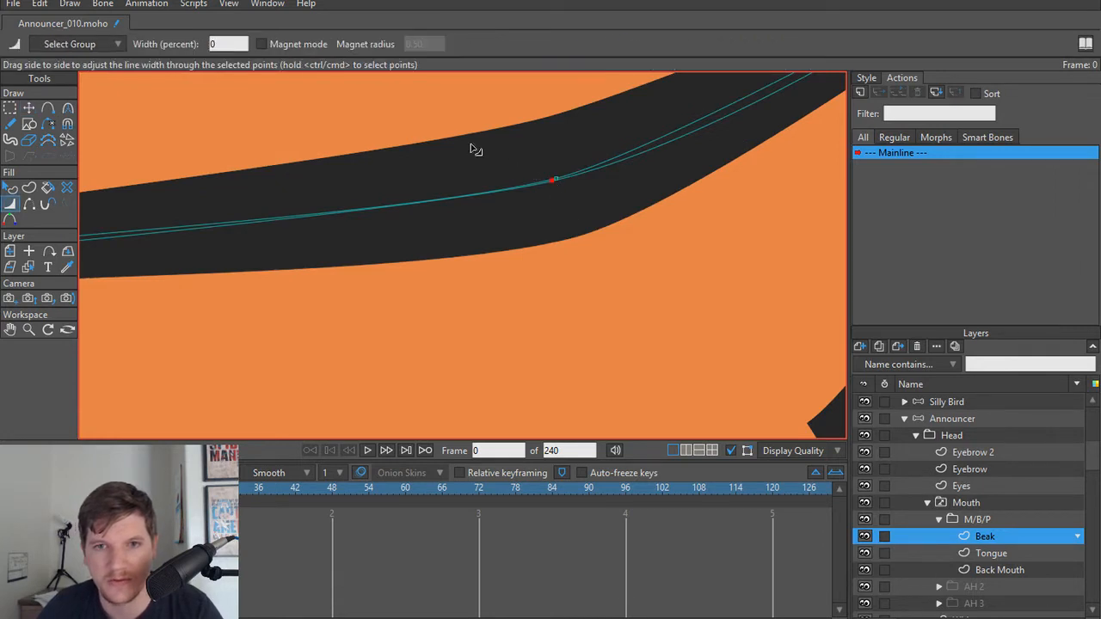
{"action": "mouse_move", "coordinate": [387, 124]}
{"action": "left_mouse_down"}
{"action": "mouse_move", "coordinate": [725, 327]}
{"action": "mouse_move", "coordinate": [400, 119]}
{"action": "left_mouse_up"}
{"action": "mouse_move", "coordinate": [560, 179]}
{"action": "left_mouse_down"}
{"action": "mouse_move", "coordinate": [533, 172]}
{"action": "mouse_move", "coordinate": [551, 180]}
{"action": "left_mouse_up"}
{"action": "scroll", "coordinate": [553, 180], "scroll_direction": "down", "scroll_amount": 5}
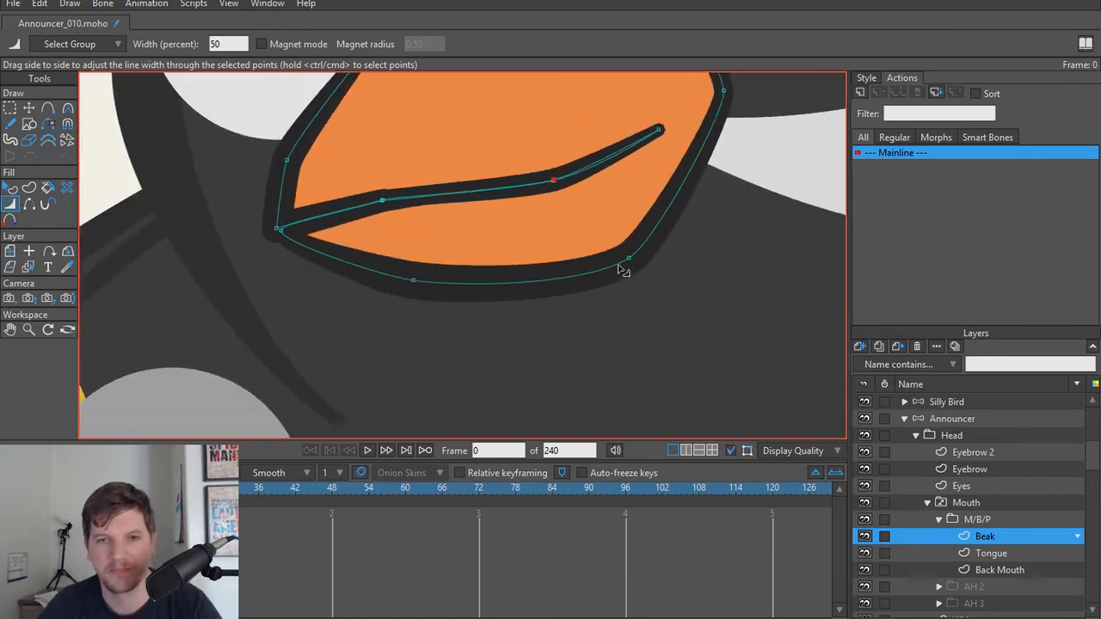
{"action": "key", "text": "ctrl+r"}
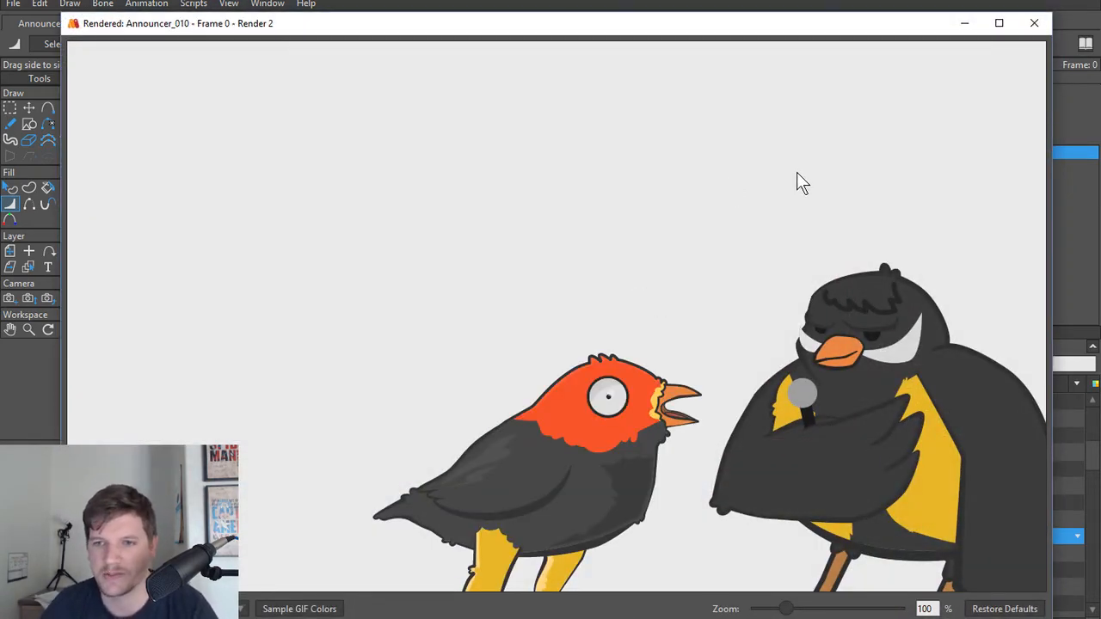
{"action": "left_click", "coordinate": [1034, 24]}
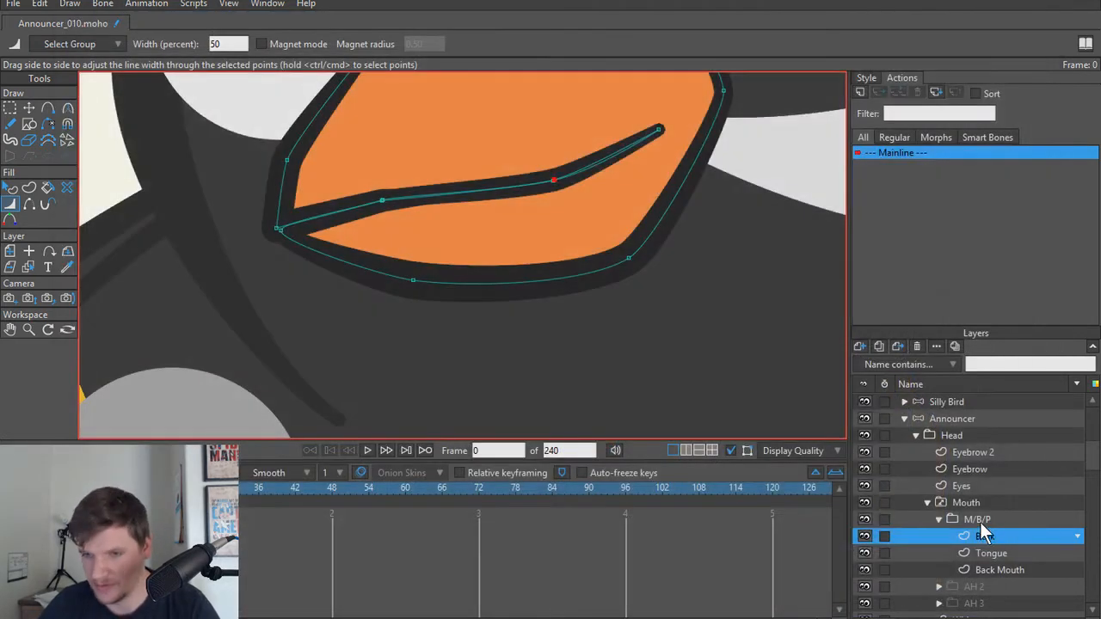
Step: Make AH 2 the active shape of the Announcer's Mouth switch layer
{"action": "left_click", "coordinate": [939, 519]}
{"action": "left_click", "coordinate": [978, 534]}
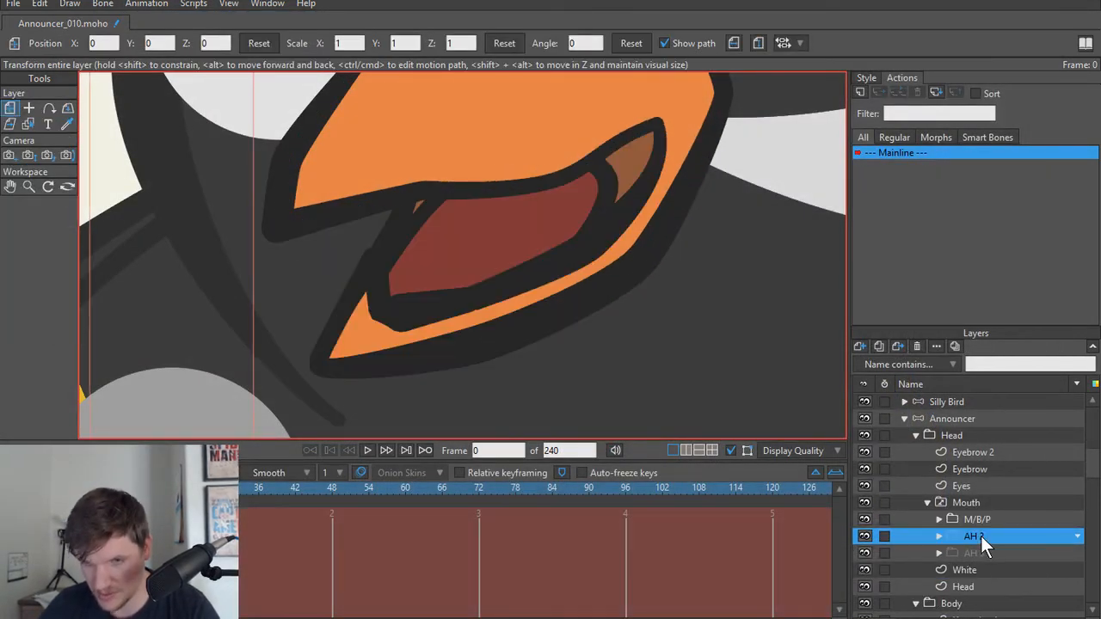
{"action": "scroll", "coordinate": [602, 216], "scroll_direction": "down", "scroll_amount": 4}
{"action": "scroll", "coordinate": [561, 263], "scroll_direction": "up", "scroll_amount": 3}
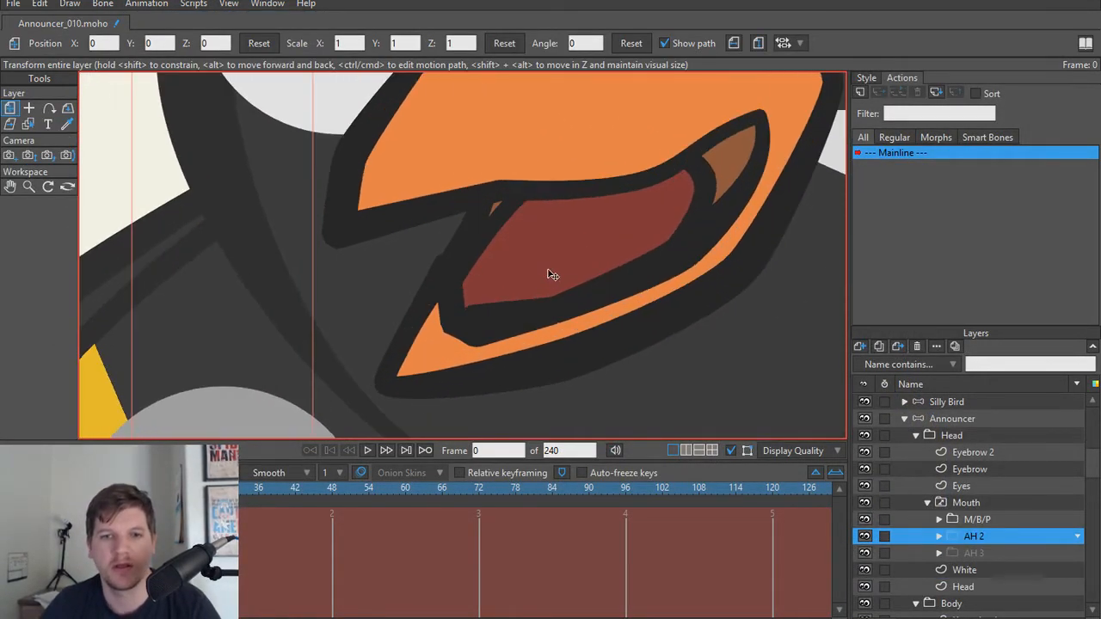
{"action": "right_click", "coordinate": [481, 320], "text": "alt"}
{"action": "scroll", "coordinate": [482, 322], "scroll_direction": "up", "scroll_amount": 4}
{"action": "key", "text": "t"}
{"action": "right_click", "coordinate": [504, 249], "text": "alt"}
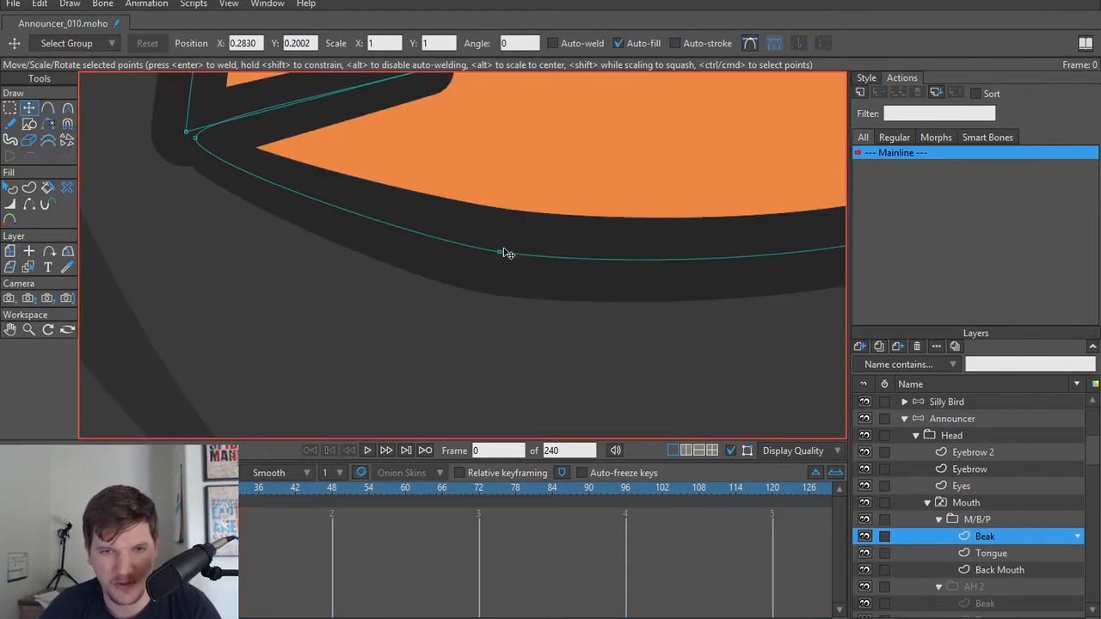
{"action": "scroll", "coordinate": [482, 288], "scroll_direction": "down", "scroll_amount": 2}
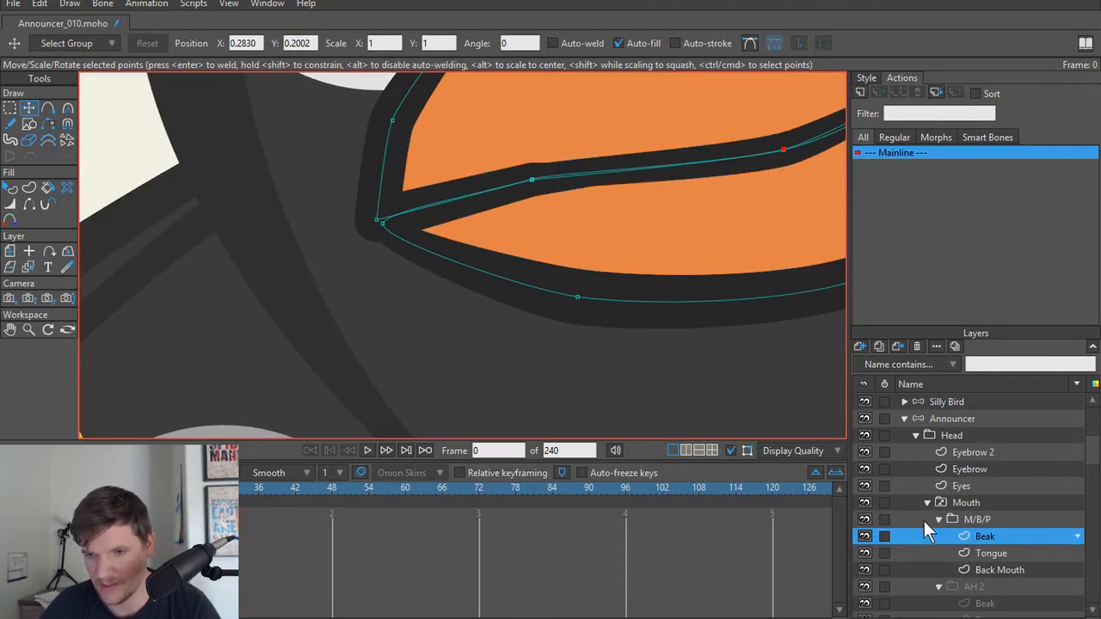
{"action": "right_click", "coordinate": [972, 502]}
{"action": "left_click", "coordinate": [1026, 518]}
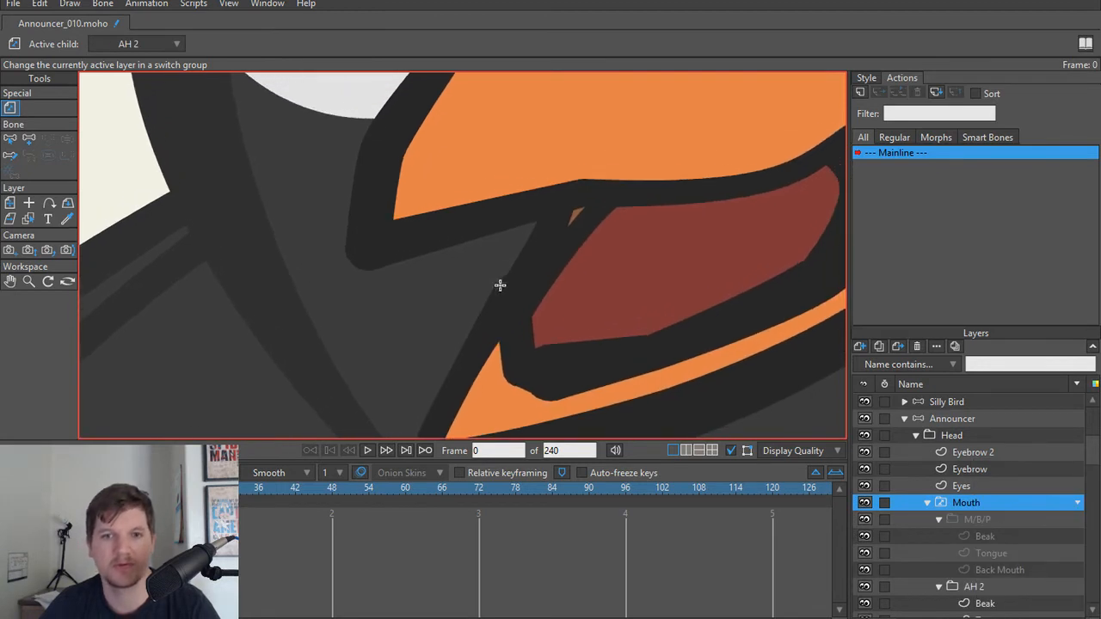
Step: Select the Beak layer of AH 2 and delete the extra point beside the lower jaw's inner front corner
{"action": "right_click", "coordinate": [588, 346], "text": "alt"}
{"action": "scroll", "coordinate": [583, 355], "scroll_direction": "up", "scroll_amount": 3}
{"action": "key", "text": "t"}
{"action": "left_click_drag", "start_coordinate": [521, 385], "coordinate": [613, 334]}
{"action": "key", "text": "ctrl+z"}
{"action": "left_click", "coordinate": [537, 325]}
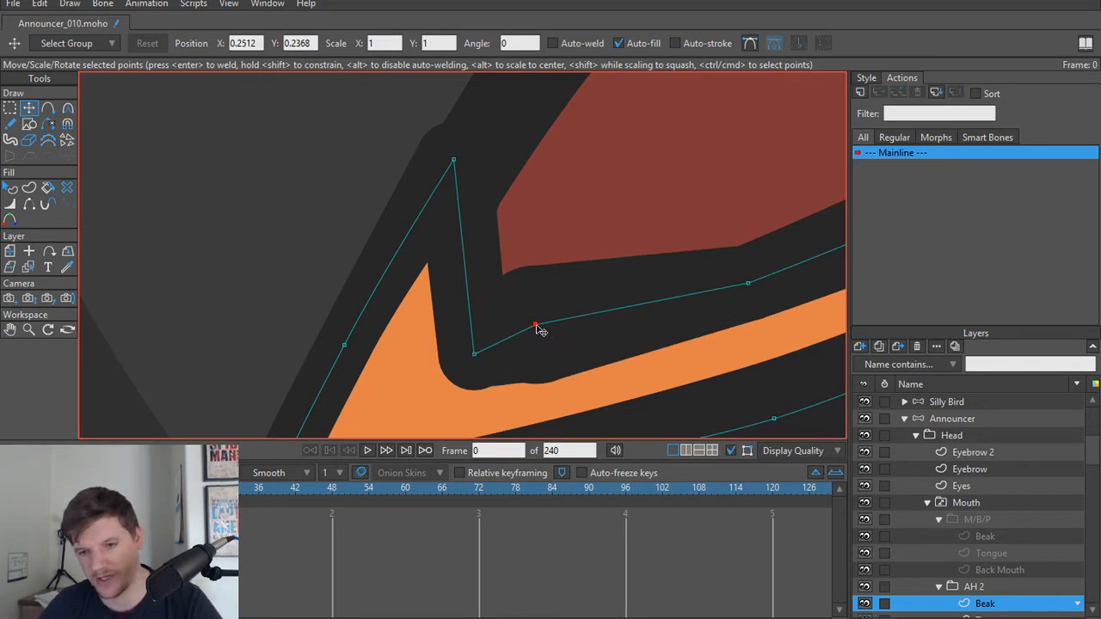
{"action": "key", "text": "Delete"}
Step: Smooth the point along the AH 2 lower jaw's inner edge to a curvature of 0.30 and round the inner front corner point
{"action": "scroll", "coordinate": [657, 319], "scroll_direction": "down", "scroll_amount": 3}
{"action": "left_click_drag", "start_coordinate": [709, 309], "coordinate": [888, 294]}
{"action": "scroll", "coordinate": [686, 327], "scroll_direction": "up", "scroll_amount": 3}
{"action": "left_click", "coordinate": [688, 303]}
{"action": "key", "text": "c"}
{"action": "left_click_drag", "start_coordinate": [686, 329], "coordinate": [632, 285]}
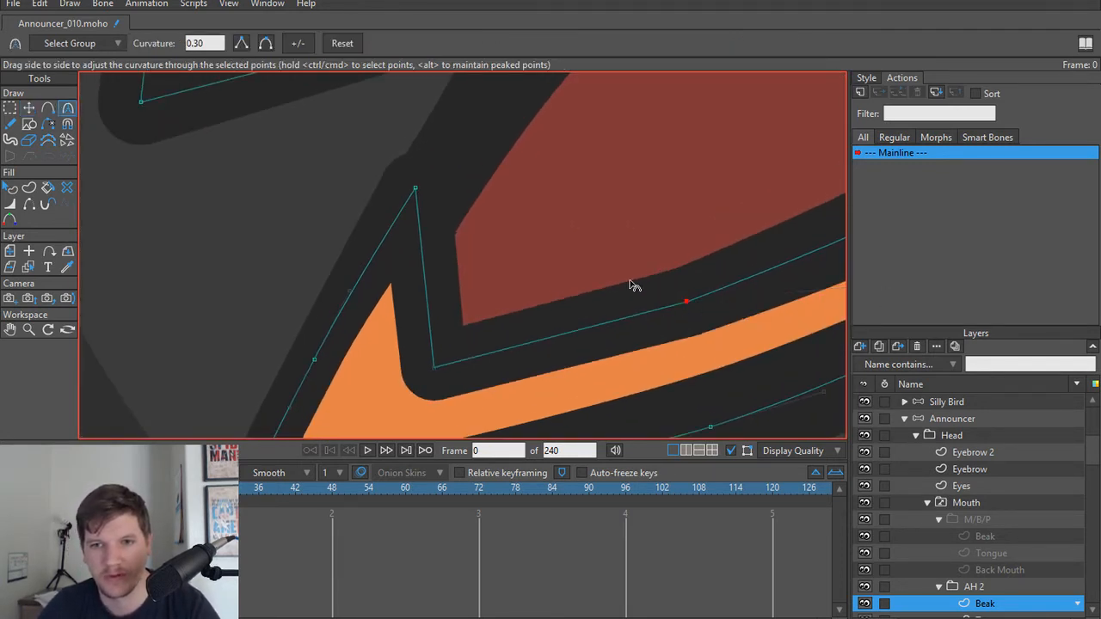
{"action": "left_click", "coordinate": [435, 370], "text": "ctrl"}
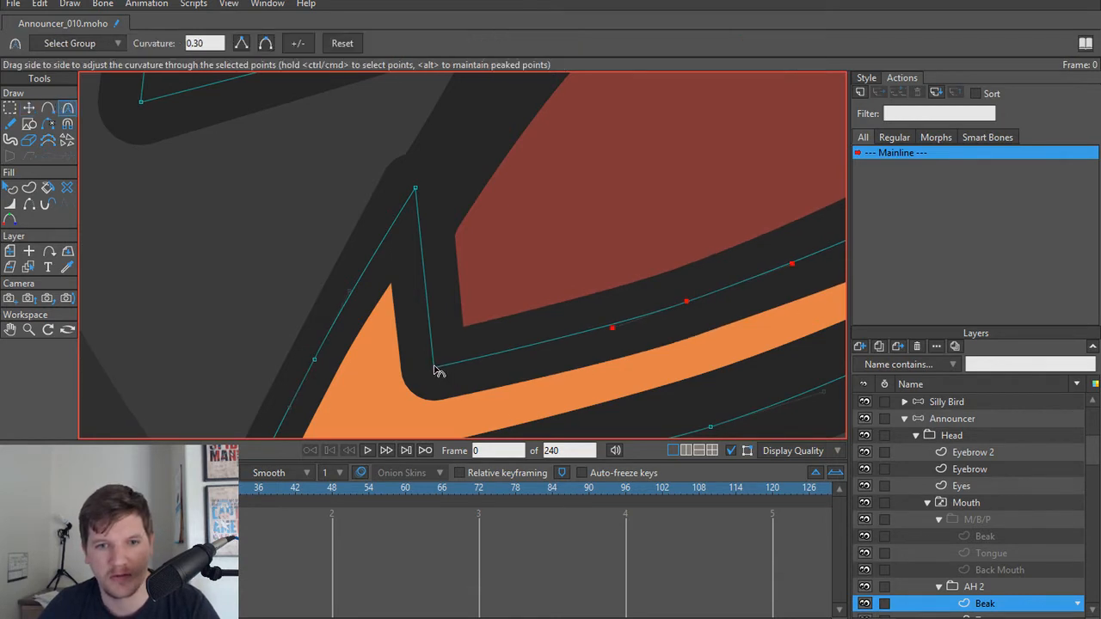
{"action": "mouse_move", "coordinate": [437, 373]}
{"action": "left_mouse_down"}
{"action": "mouse_move", "coordinate": [513, 381]}
{"action": "mouse_move", "coordinate": [455, 369]}
{"action": "mouse_move", "coordinate": [440, 384]}
{"action": "left_mouse_up"}
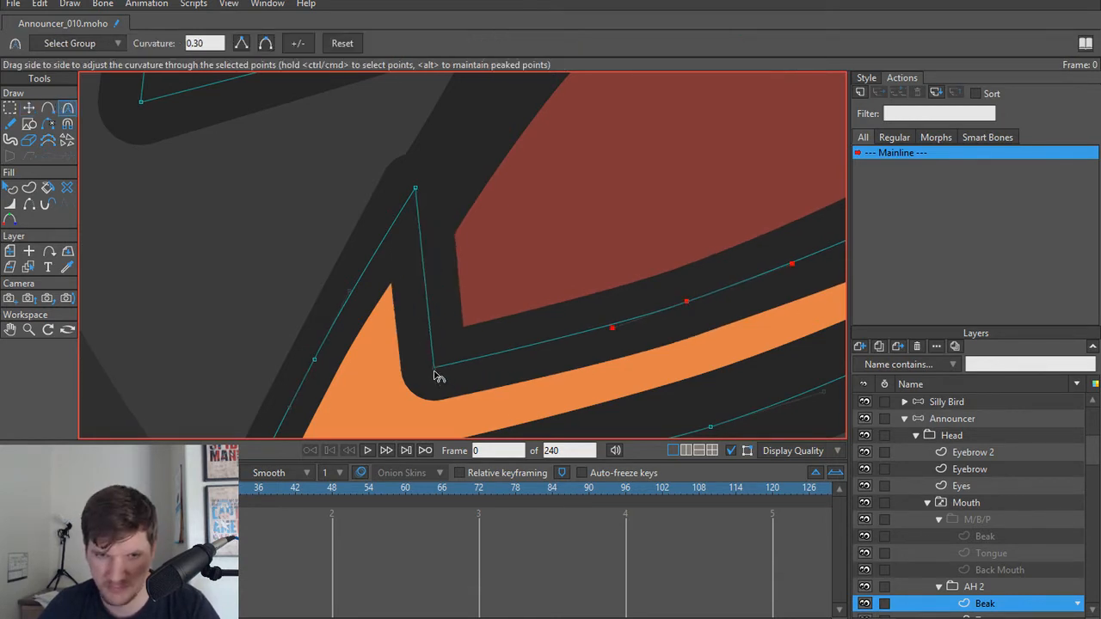
{"action": "left_click", "coordinate": [266, 44]}
Step: Reposition the upper and corner points at the front of the AH 2 lower jaw's inner edge and set the corner's curvature to 0.2264
{"action": "key", "text": "t"}
{"action": "left_click_drag", "start_coordinate": [417, 190], "coordinate": [430, 189]}
{"action": "scroll", "coordinate": [484, 256], "scroll_direction": "down", "scroll_amount": 2}
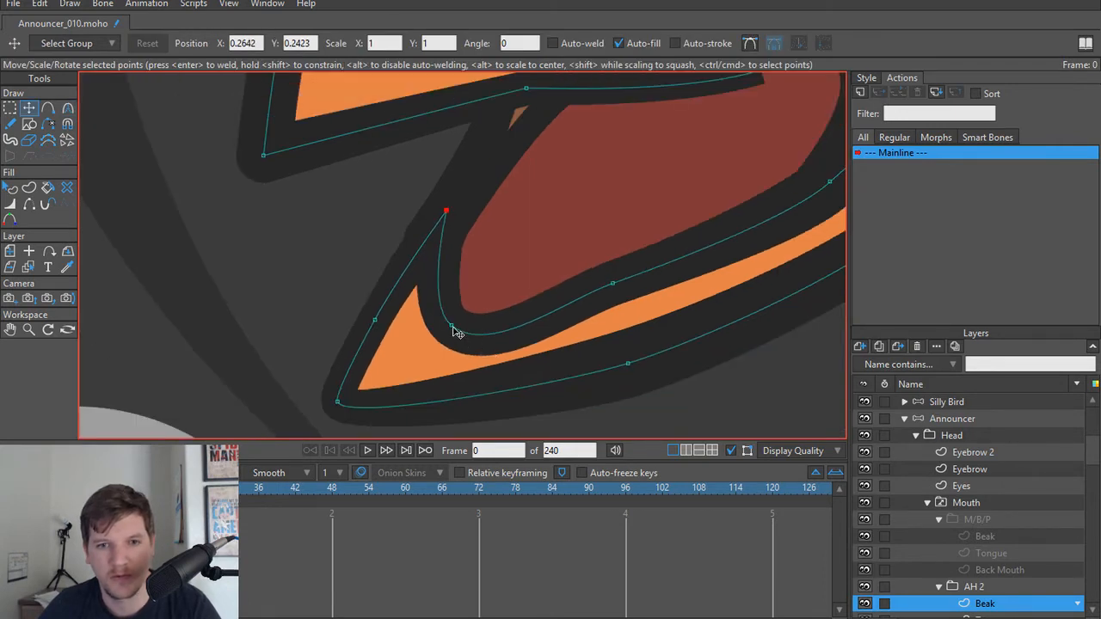
{"action": "left_click_drag", "start_coordinate": [453, 328], "coordinate": [386, 297]}
{"action": "key", "text": "c"}
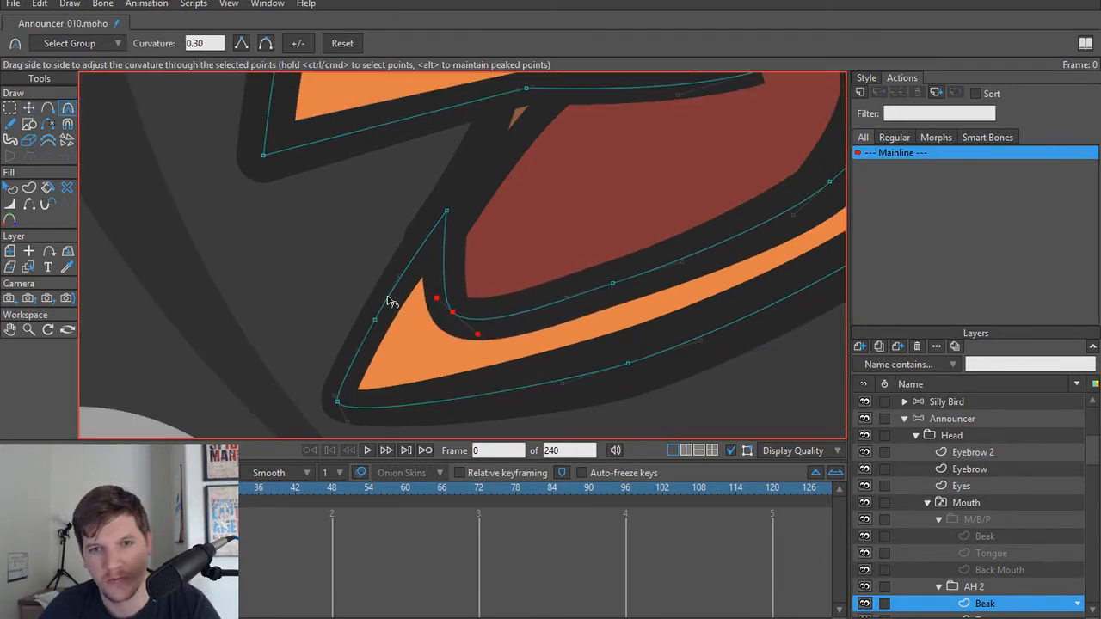
{"action": "scroll", "coordinate": [504, 246], "scroll_direction": "down", "scroll_amount": 5}
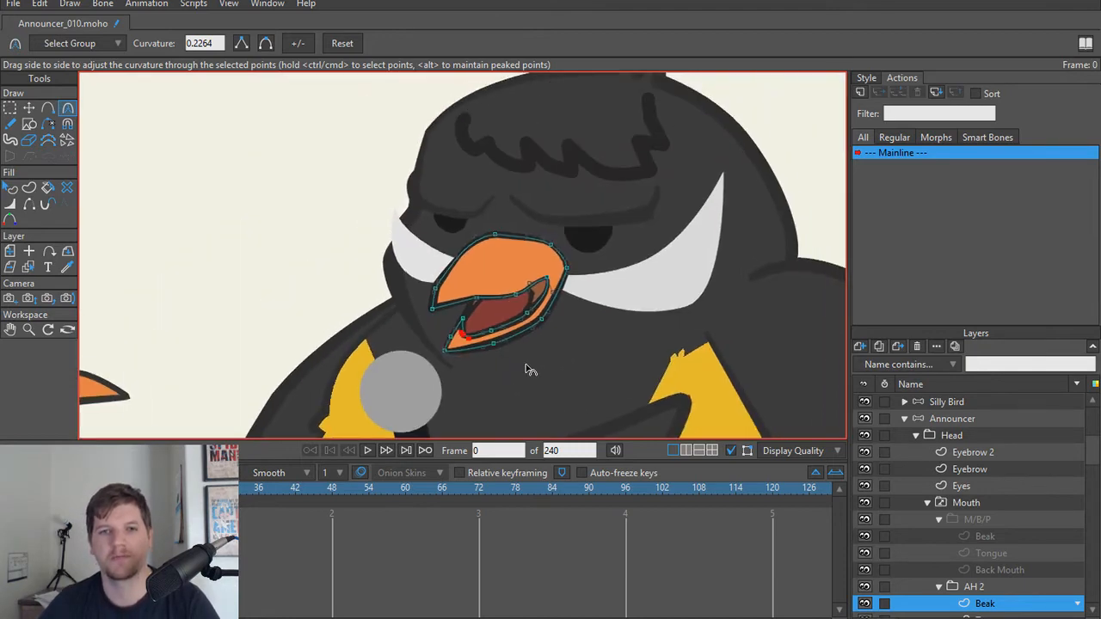
{"action": "scroll", "coordinate": [526, 365], "scroll_direction": "down", "scroll_amount": 2}
{"action": "scroll", "coordinate": [527, 363], "scroll_direction": "up", "scroll_amount": 7}
{"action": "scroll", "coordinate": [526, 358], "scroll_direction": "down", "scroll_amount": 8}
{"action": "left_click_drag", "start_coordinate": [520, 361], "coordinate": [483, 306]}
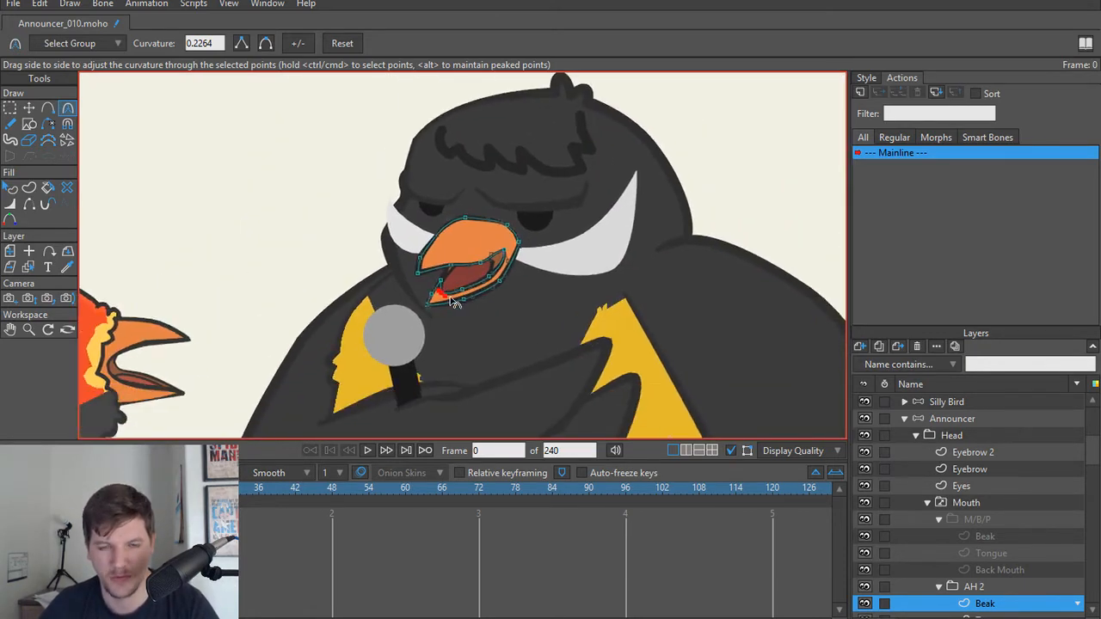
Step: Collapse the AH 2 and M/B/P groups inside the Mouth layer
{"action": "left_click", "coordinate": [954, 586]}
{"action": "left_click", "coordinate": [938, 586]}
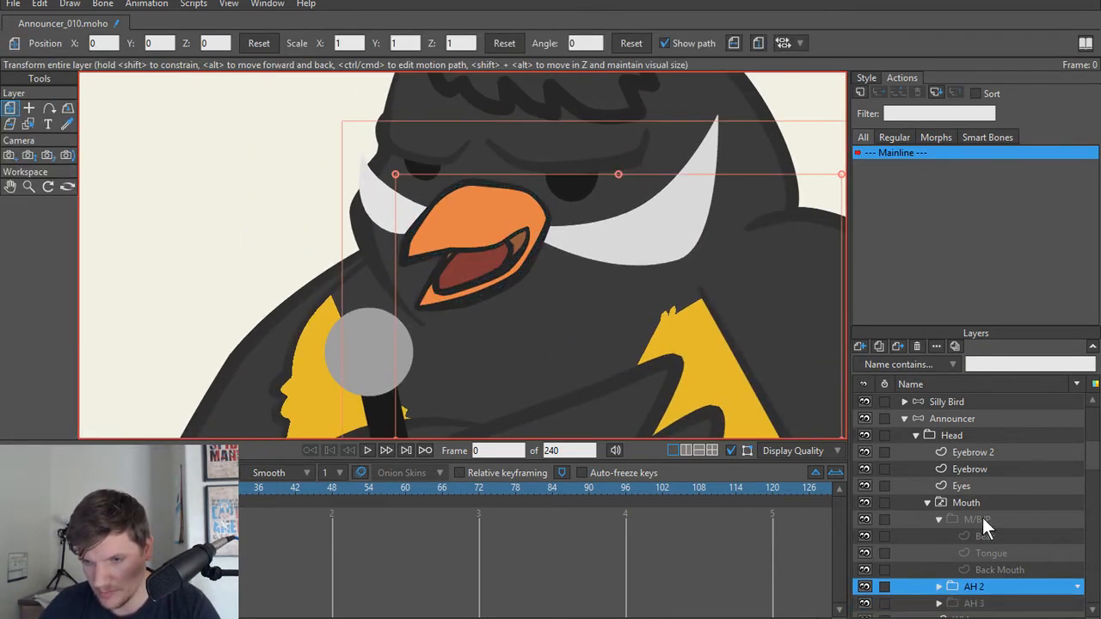
{"action": "scroll", "coordinate": [986, 519], "scroll_direction": "down", "scroll_amount": 4}
{"action": "scroll", "coordinate": [921, 456], "scroll_direction": "up", "scroll_amount": 1}
{"action": "left_click", "coordinate": [937, 469]}
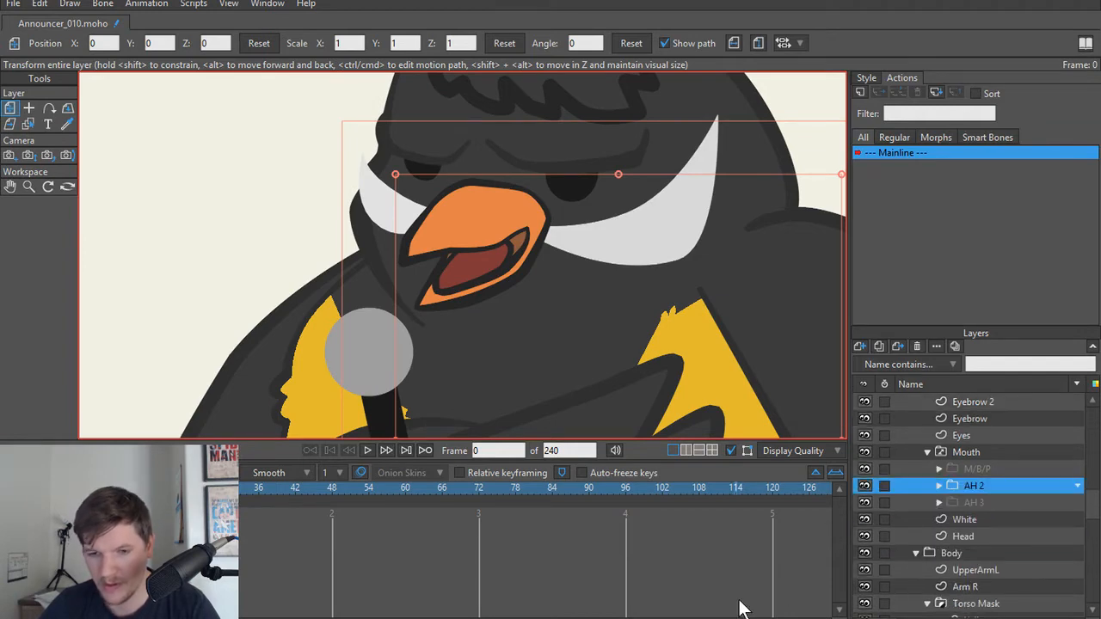
Step: Switch to the mouth list in Notepad, remove the M/B/P entry and combine D with the first sound as "Nn/ D"
{"action": "key", "text": "alt+Tab"}
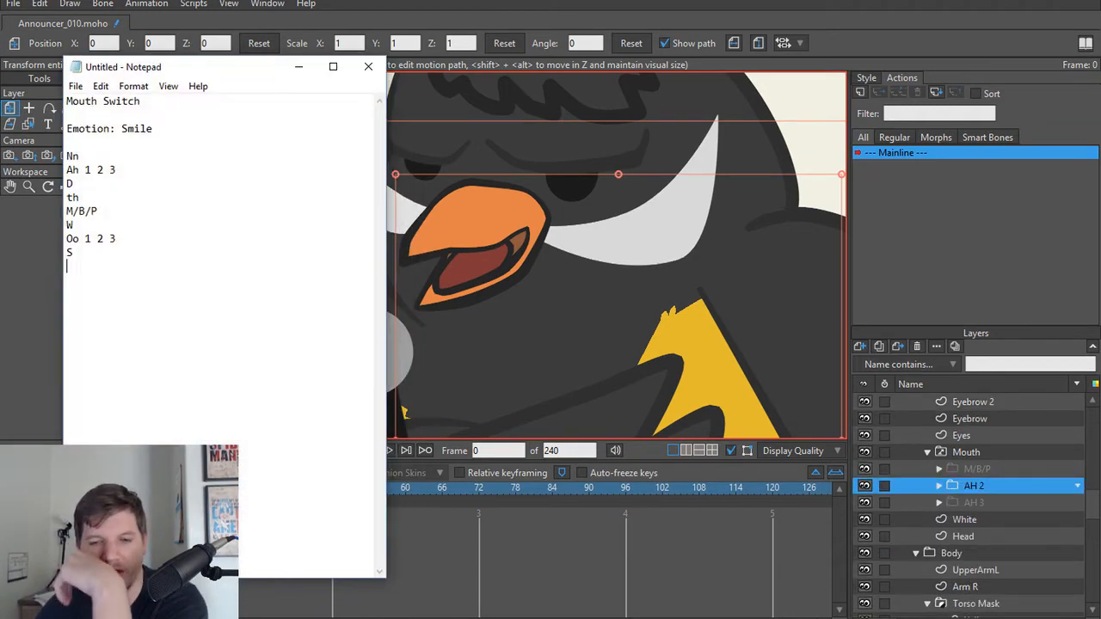
{"action": "left_click_drag", "start_coordinate": [145, 211], "coordinate": [36, 210]}
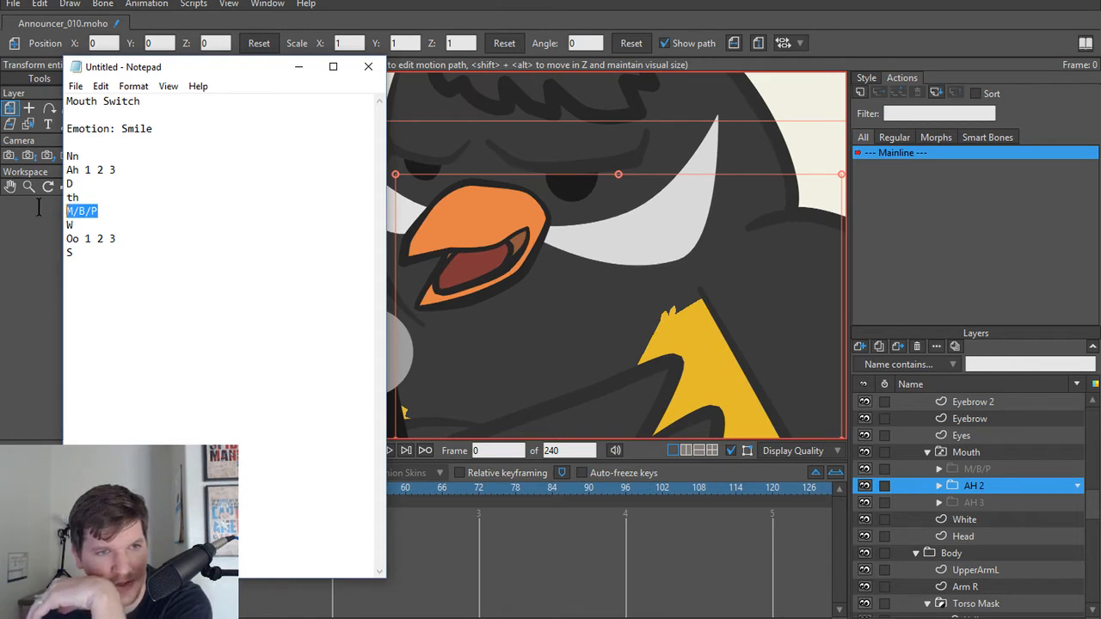
{"action": "key", "text": "BackSpace"}
{"action": "key", "text": "BackSpace"}
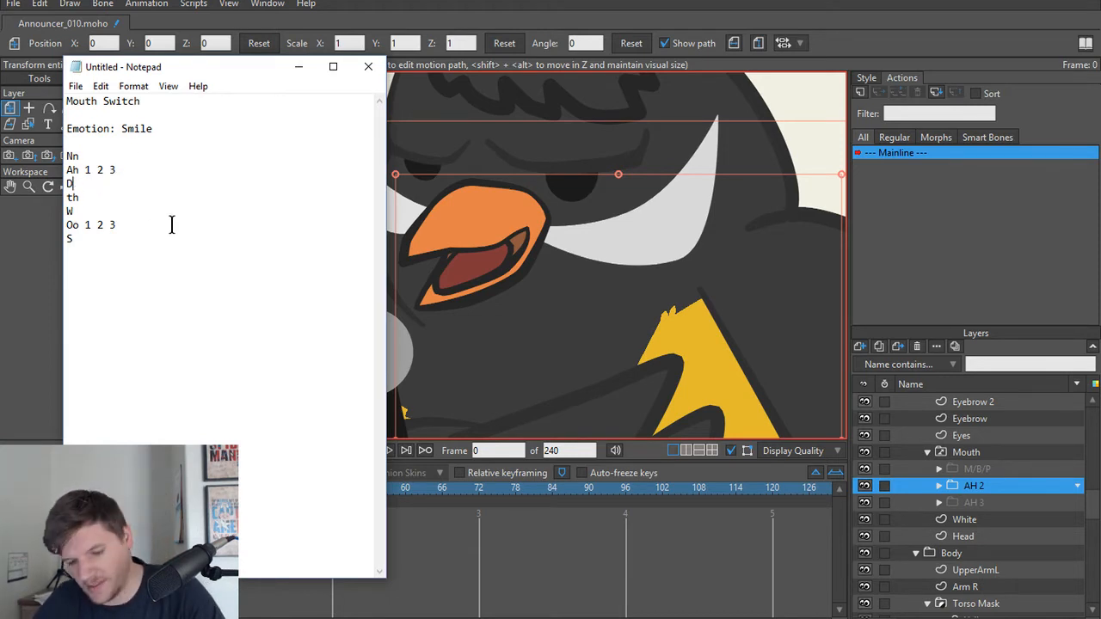
{"action": "key", "text": "BackSpace"}
{"action": "left_click", "coordinate": [89, 155]}
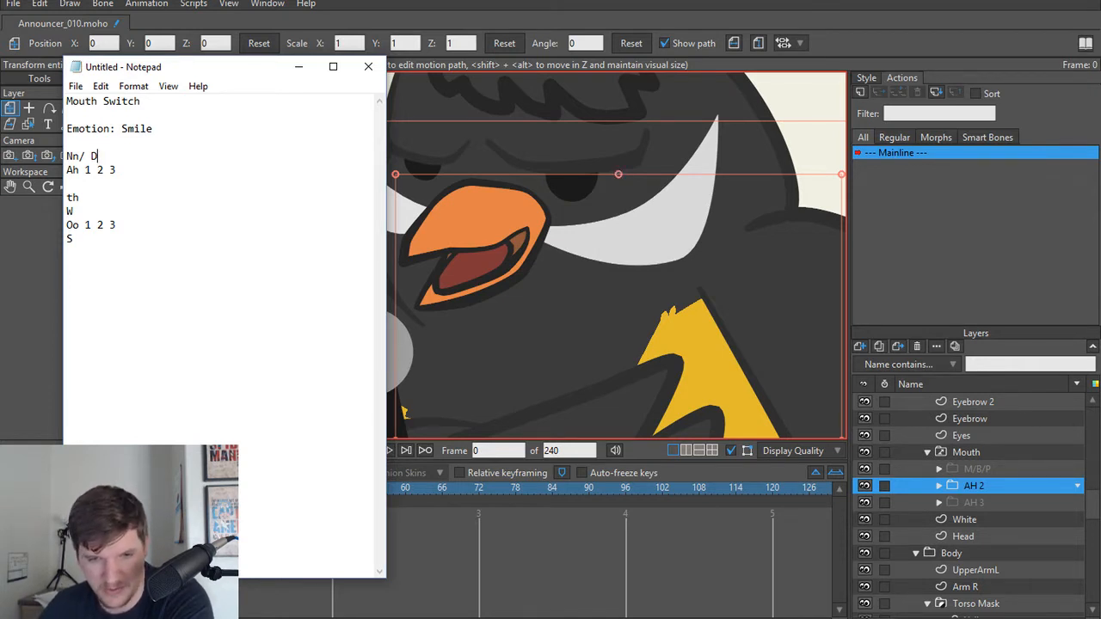
Step: Switch to the browser and open the Silly Bird Script from Animation Competition > Silly Bird > Script & VO in Google Drive to read the dialogue
{"action": "left_click", "coordinate": [479, 528]}
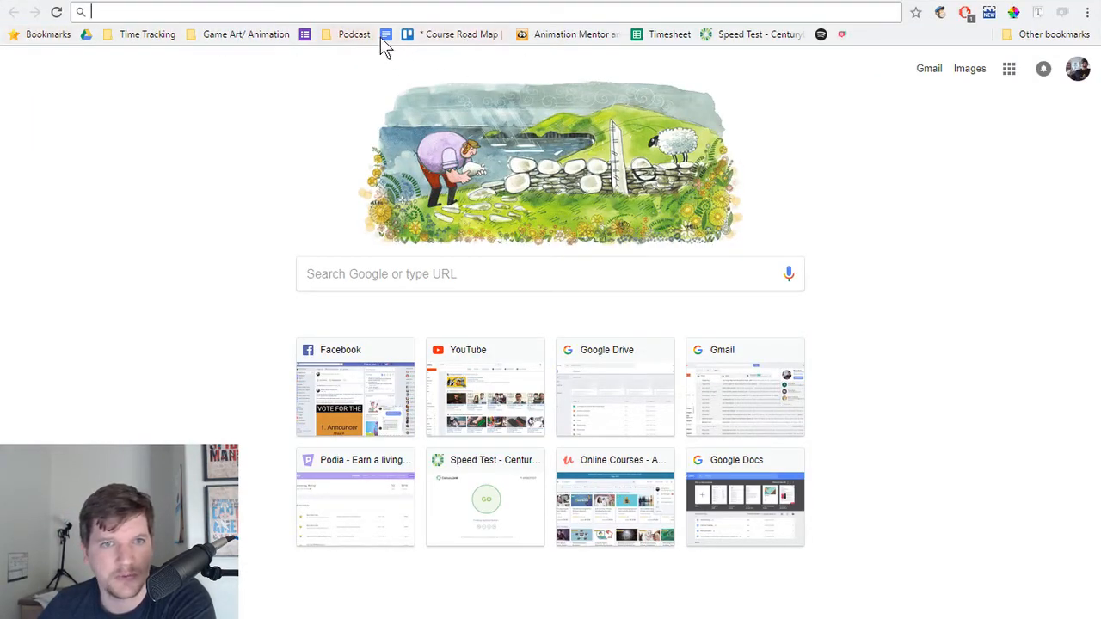
{"action": "left_click", "coordinate": [86, 34]}
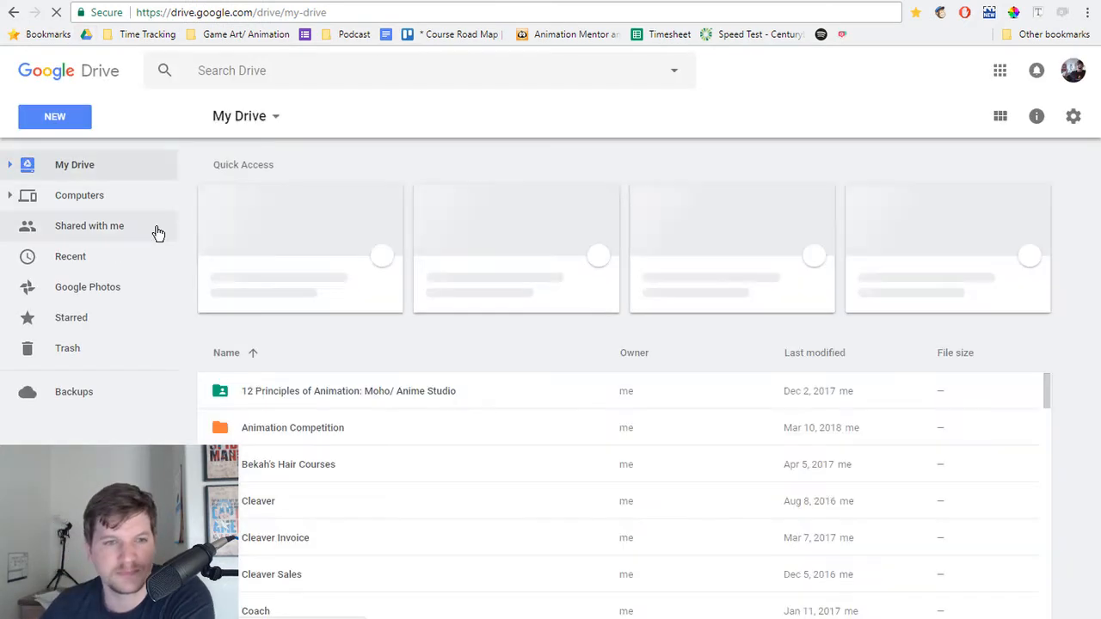
{"action": "left_click", "coordinate": [334, 430]}
{"action": "double_click", "coordinate": [332, 429]}
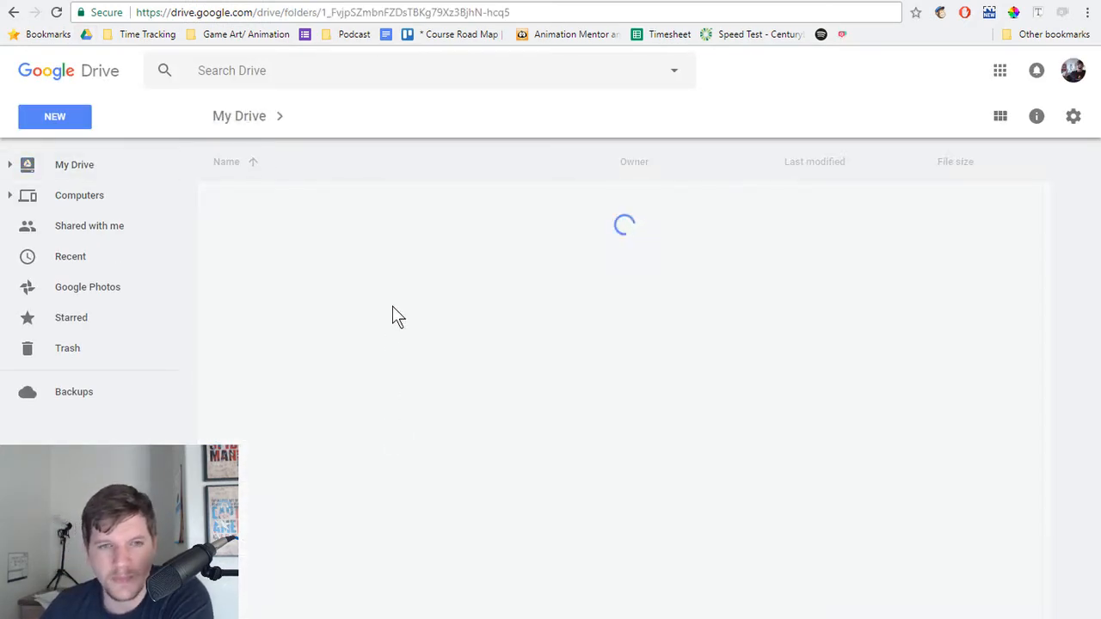
{"action": "double_click", "coordinate": [354, 212]}
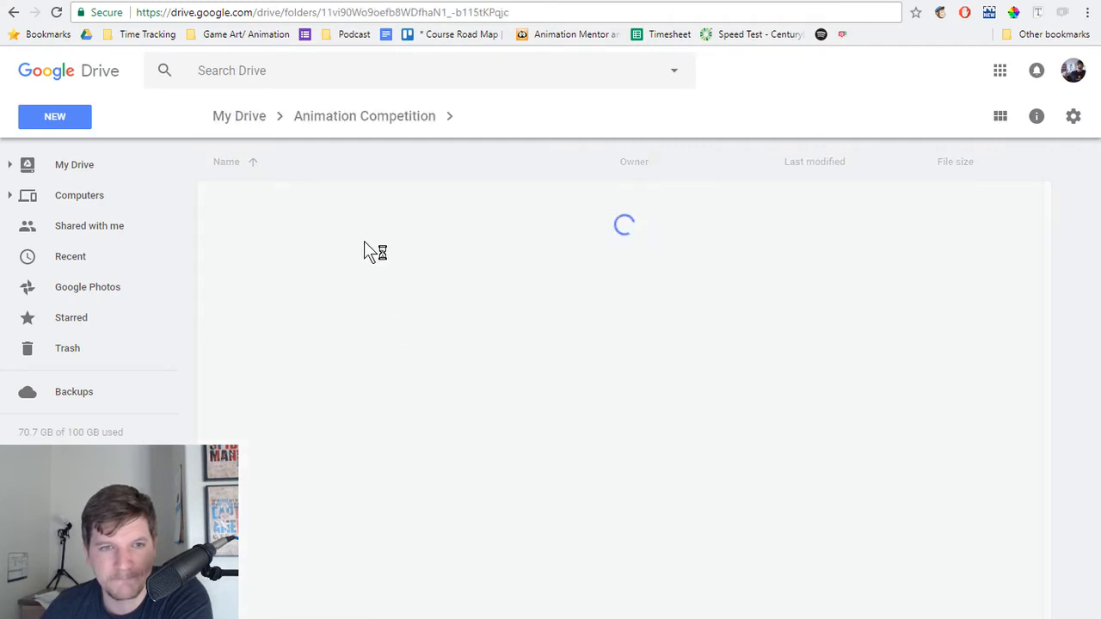
{"action": "double_click", "coordinate": [308, 277]}
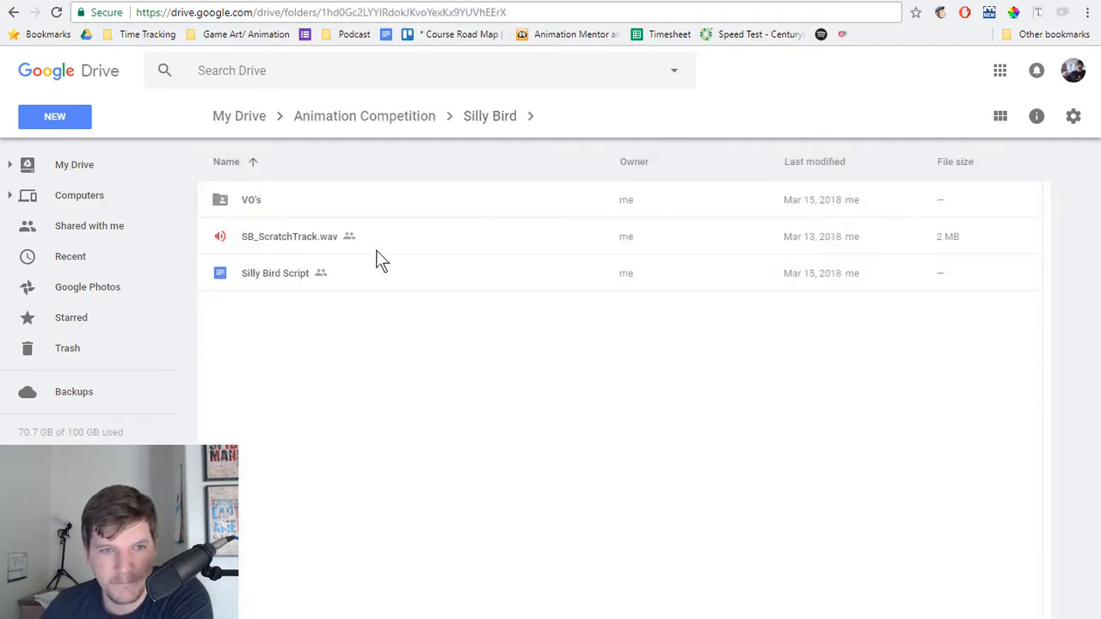
{"action": "double_click", "coordinate": [379, 206]}
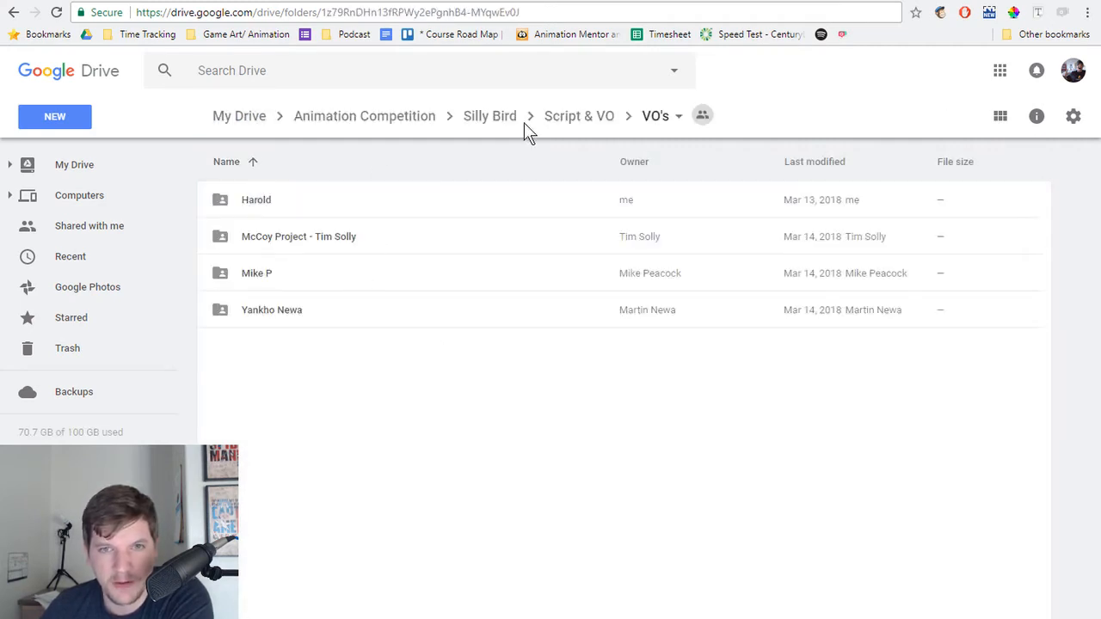
{"action": "left_click", "coordinate": [578, 117]}
{"action": "double_click", "coordinate": [354, 273]}
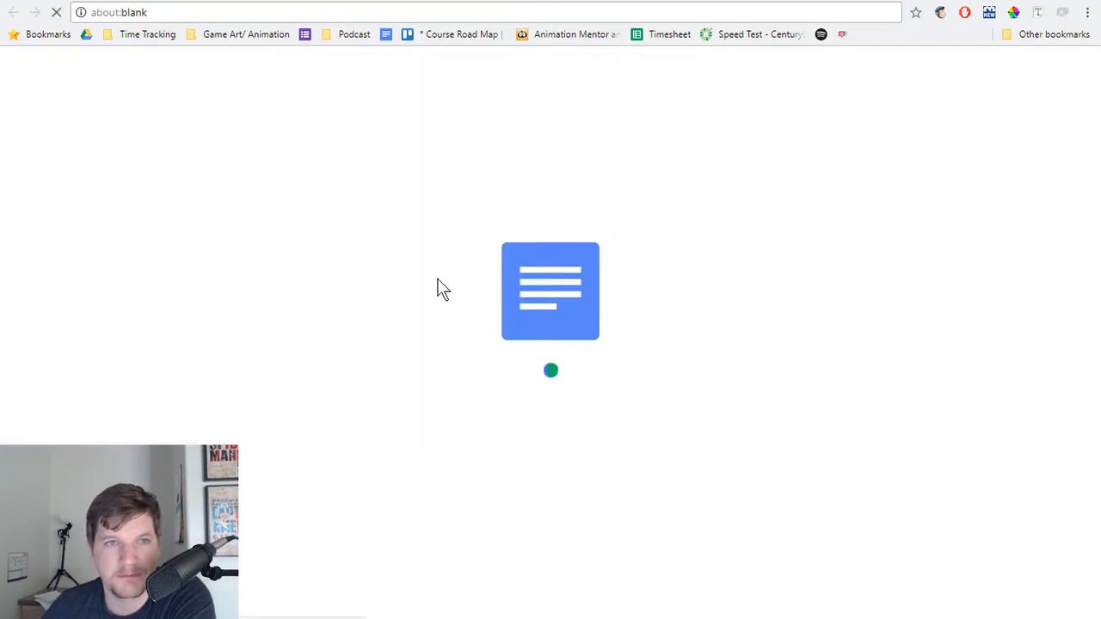
{"action": "scroll", "coordinate": [272, 287], "scroll_direction": "down", "scroll_amount": 3}
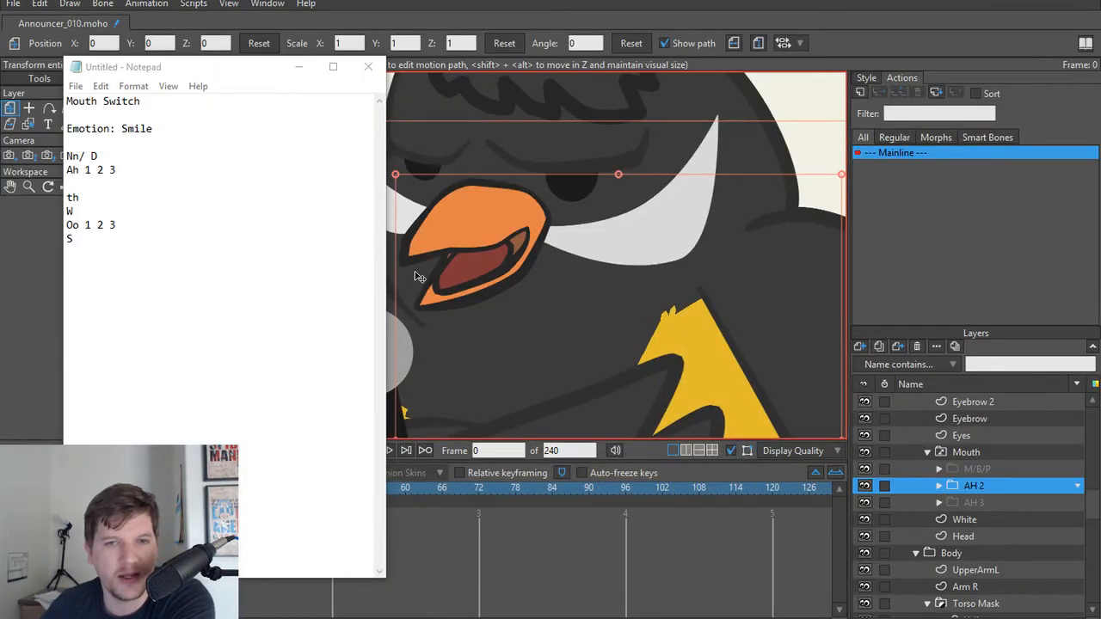
Step: Return to Moho, minimise the Notepad mouth list and select the AH 2 group in the Mouth layer
{"action": "scroll", "coordinate": [430, 282], "scroll_direction": "up", "scroll_amount": 2}
{"action": "left_click", "coordinate": [299, 67]}
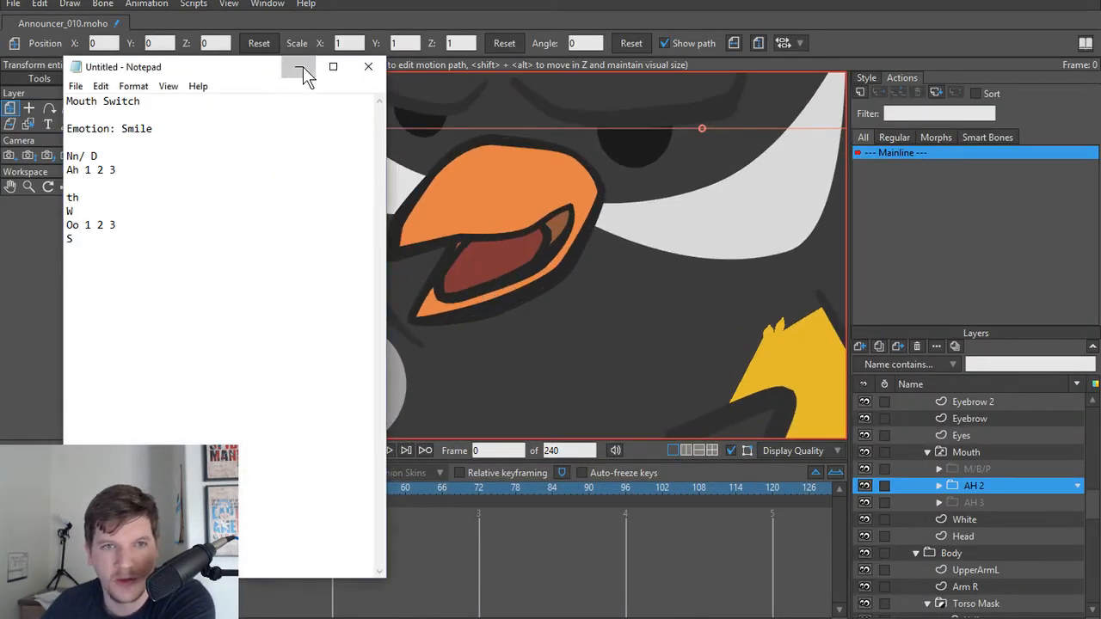
{"action": "left_click", "coordinate": [977, 469]}
{"action": "left_click", "coordinate": [979, 487]}
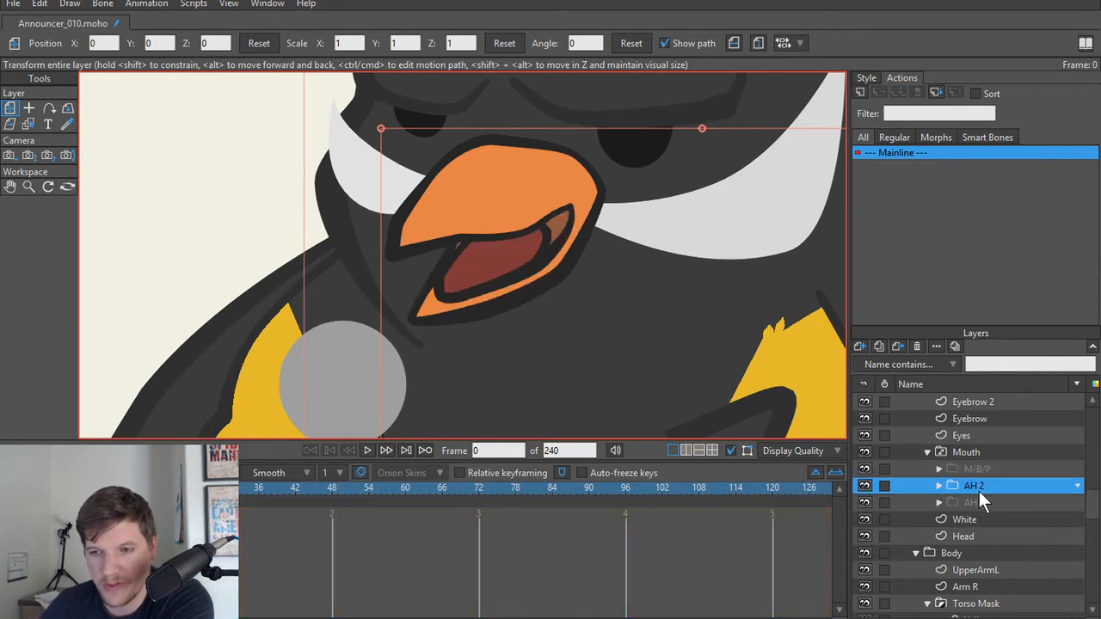
Step: Duplicate the AH 2 group inside the Mouth layer, compare it with the original and leave the copy selected
{"action": "left_click", "coordinate": [977, 502]}
{"action": "left_click", "coordinate": [976, 486]}
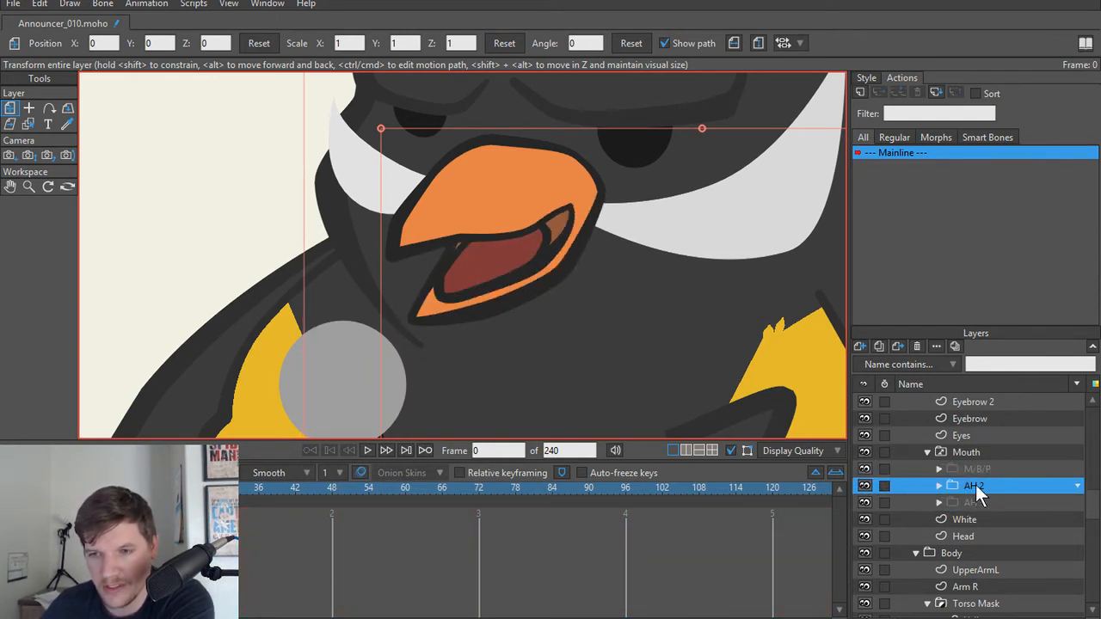
{"action": "left_click", "coordinate": [878, 346]}
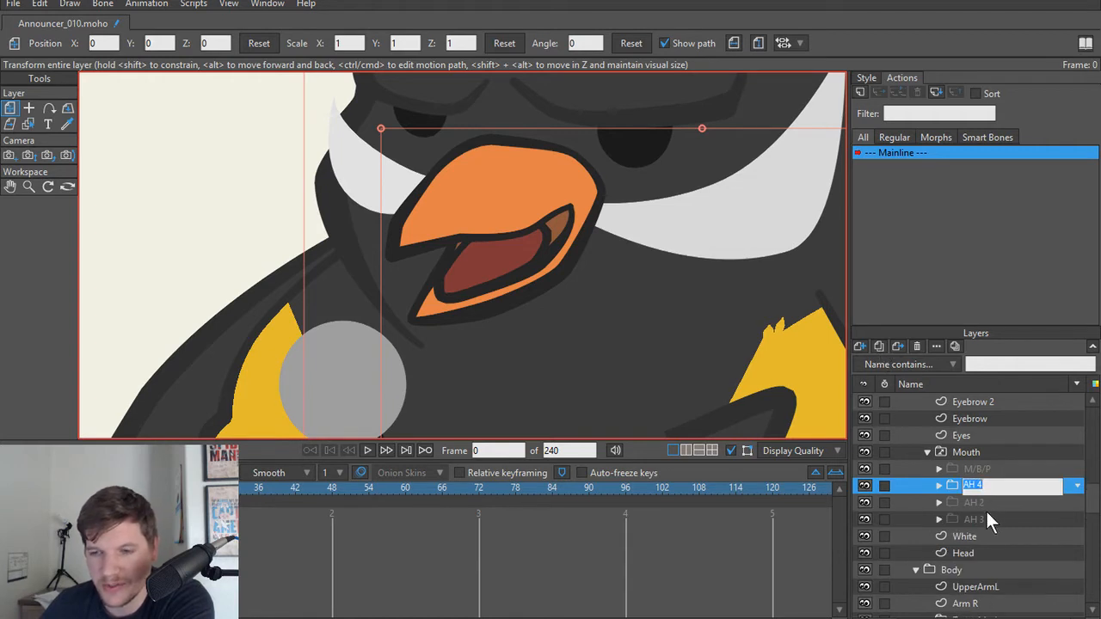
{"action": "key", "text": "Return"}
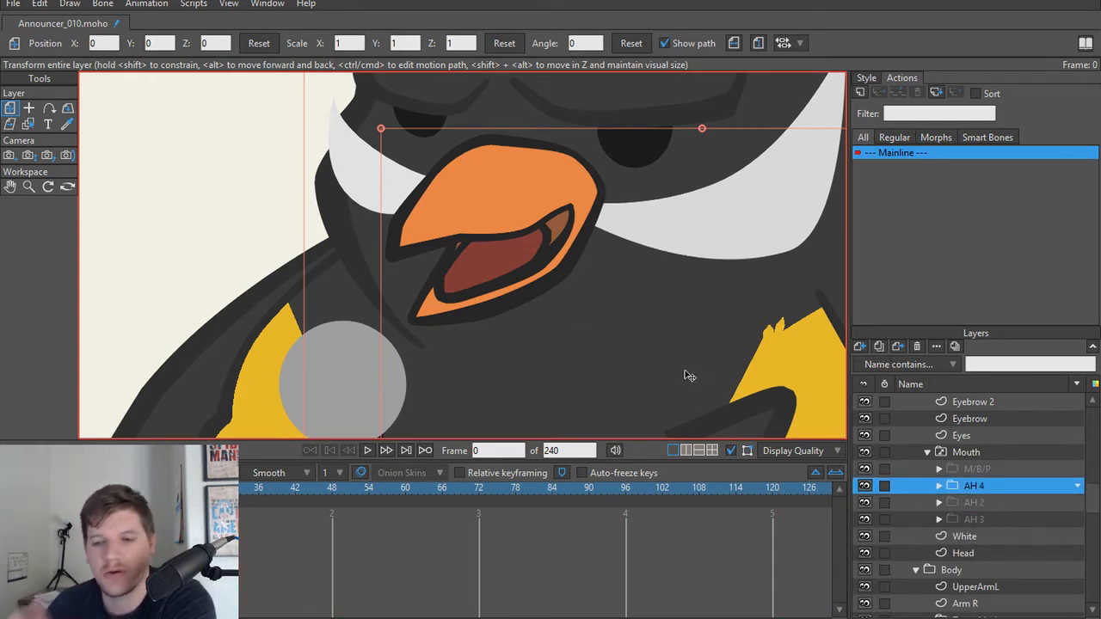
{"action": "left_click", "coordinate": [978, 503]}
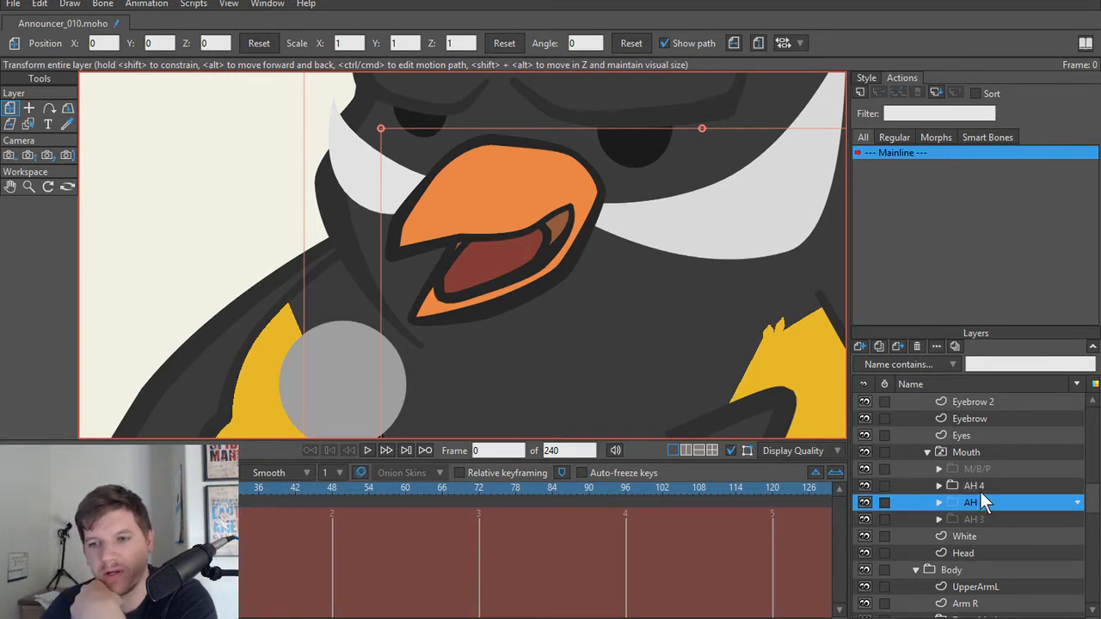
{"action": "left_click", "coordinate": [975, 487]}
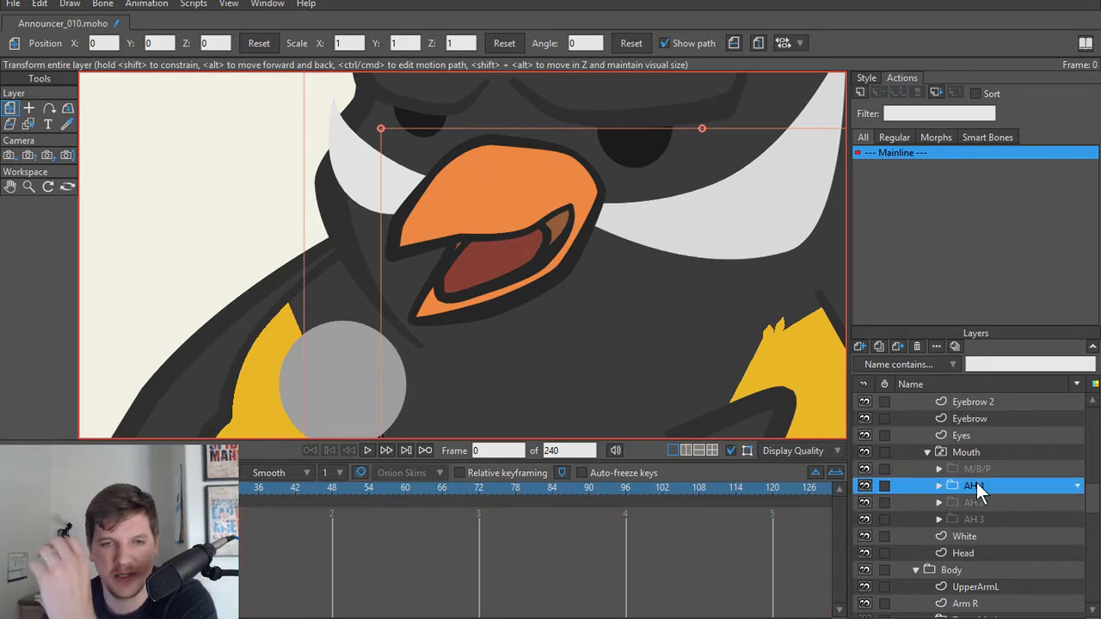
Step: Select the lower beak's points in the duplicated group's Beak layer and move them up slightly to narrow the mouth opening
{"action": "scroll", "coordinate": [456, 308], "scroll_direction": "up", "scroll_amount": 2}
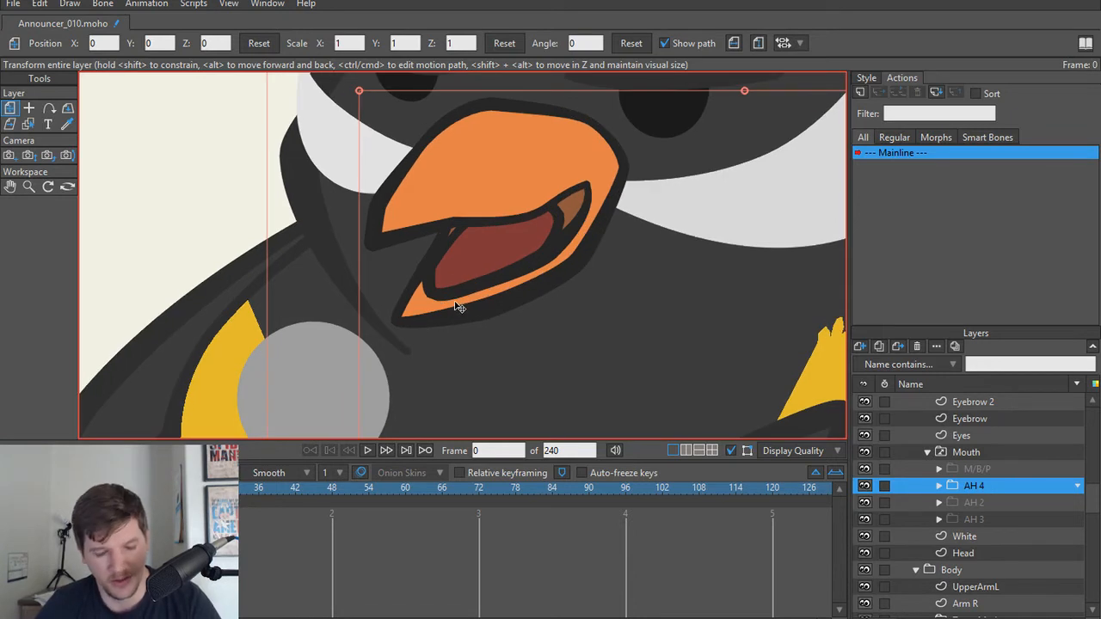
{"action": "left_click", "coordinate": [412, 319], "text": "ctrl+alt"}
{"action": "key", "text": "g"}
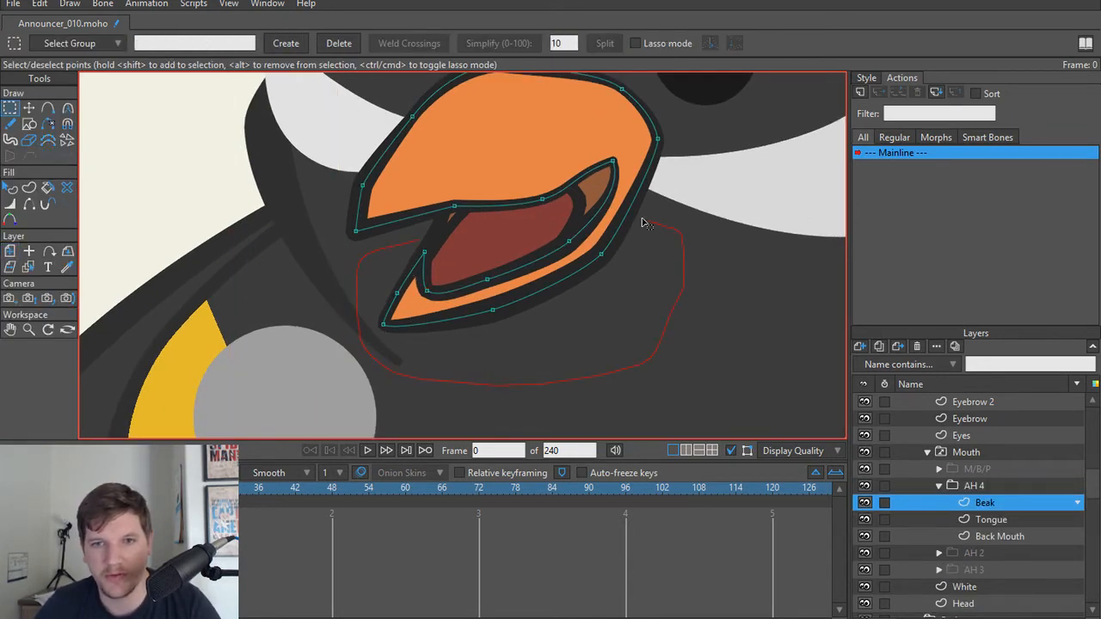
{"action": "left_click_drag", "start_coordinate": [365, 247], "coordinate": [366, 247]}
{"action": "key", "text": "t"}
{"action": "left_click_drag", "start_coordinate": [479, 266], "coordinate": [479, 250]}
Step: Reshape the front of the duplicated group's Tongue by pulling its front points up to the upper beak's edge
{"action": "left_click", "coordinate": [474, 241], "text": "ctrl+alt"}
{"action": "scroll", "coordinate": [474, 241], "scroll_direction": "up", "scroll_amount": 1}
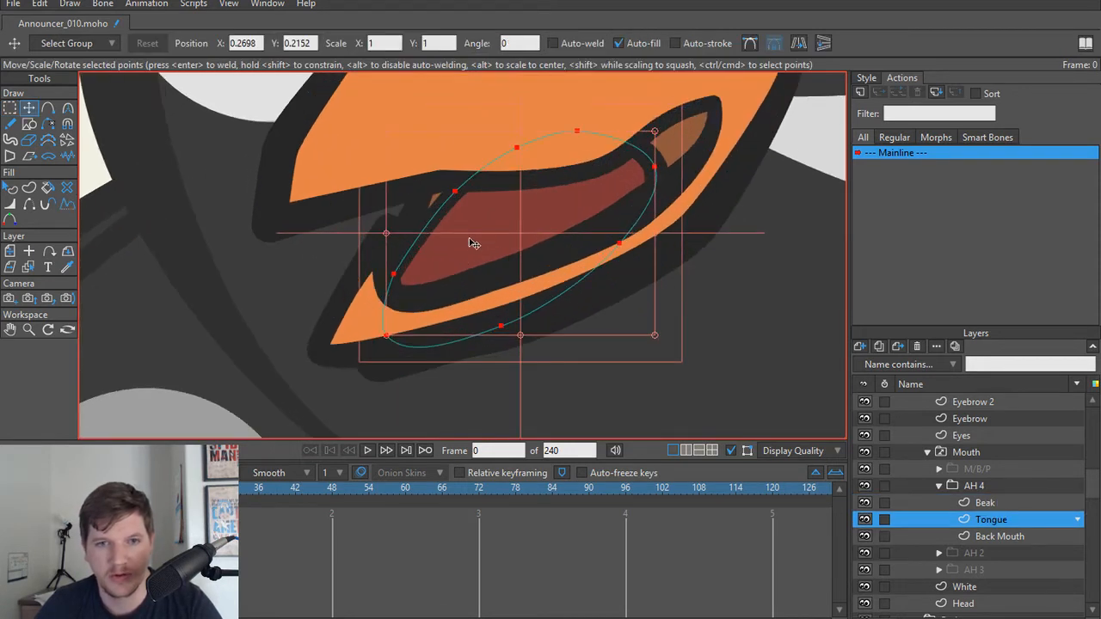
{"action": "left_click_drag", "start_coordinate": [399, 276], "coordinate": [491, 180]}
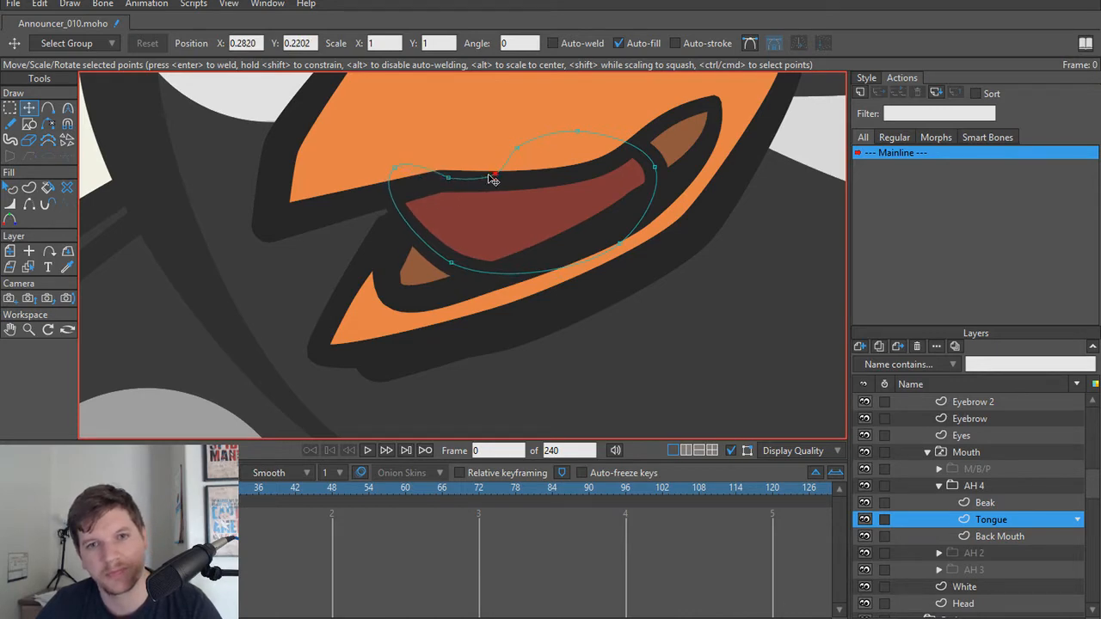
{"action": "scroll", "coordinate": [511, 327], "scroll_direction": "down", "scroll_amount": 3}
{"action": "scroll", "coordinate": [401, 312], "scroll_direction": "up", "scroll_amount": 4}
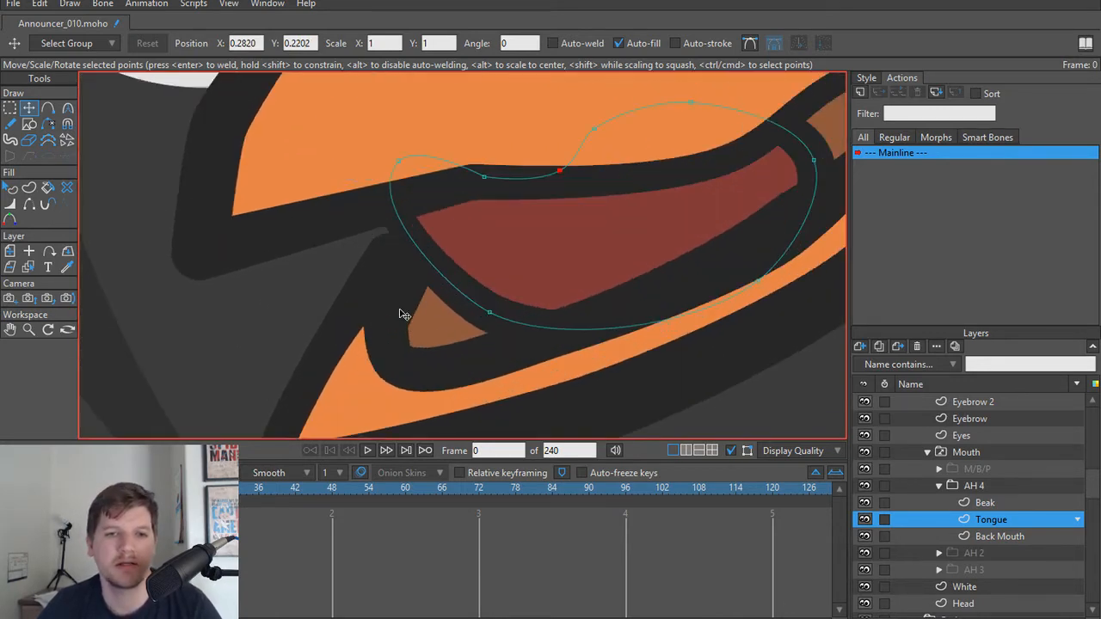
Step: Shift the point at the lower beak's front inner corner slightly inward on the Beak layer
{"action": "right_click", "coordinate": [375, 287], "text": "alt"}
{"action": "key", "text": "w"}
{"action": "mouse_move", "coordinate": [388, 258]}
{"action": "left_mouse_down"}
{"action": "mouse_move", "coordinate": [376, 255]}
{"action": "mouse_move", "coordinate": [399, 258]}
{"action": "left_mouse_up"}
{"action": "key", "text": "ctrl+z"}
{"action": "key", "text": "t"}
{"action": "key", "text": "g"}
{"action": "left_click", "coordinate": [389, 257]}
{"action": "key", "text": "t"}
{"action": "key", "text": "w"}
{"action": "key", "text": "t"}
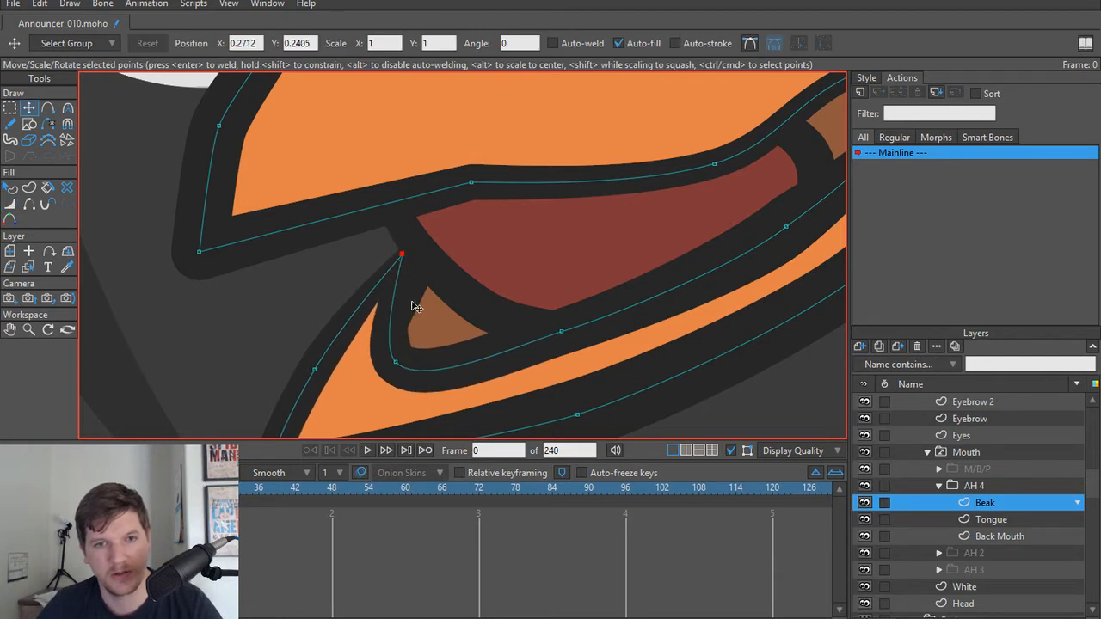
Step: Reduce the line width at the Back Mouth shape's front lower point to 2 percent
{"action": "left_click", "coordinate": [418, 308], "text": "ctrl+alt"}
{"action": "key", "text": "w"}
{"action": "left_click_drag", "start_coordinate": [362, 344], "coordinate": [375, 343]}
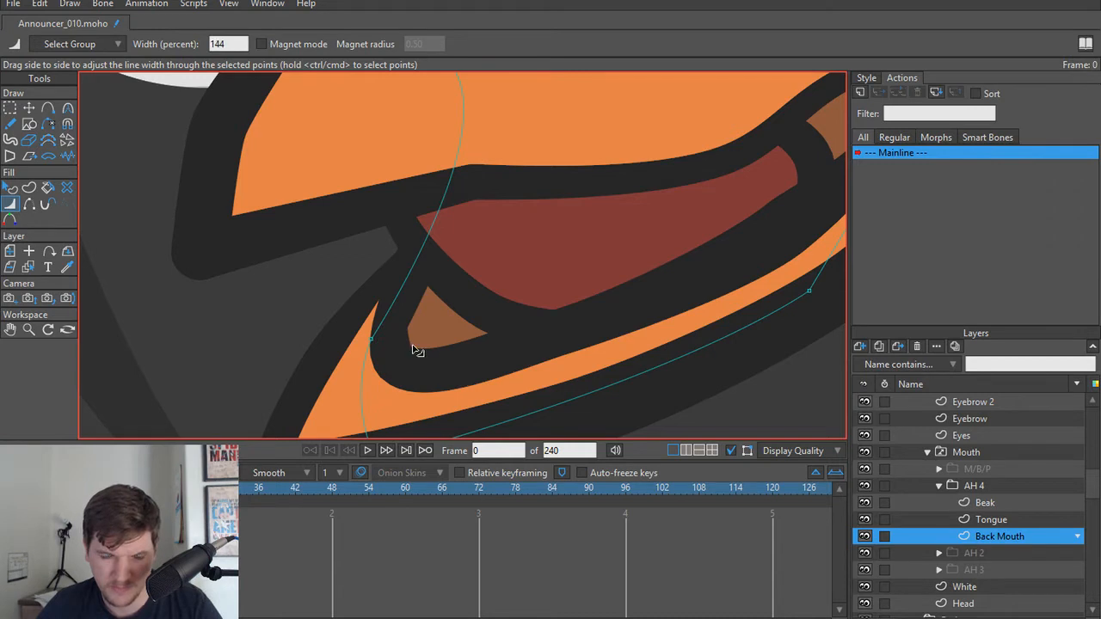
{"action": "key", "text": "t"}
{"action": "key", "text": "w"}
{"action": "left_click_drag", "start_coordinate": [374, 342], "coordinate": [349, 335]}
{"action": "scroll", "coordinate": [520, 239], "scroll_direction": "down", "scroll_amount": 4}
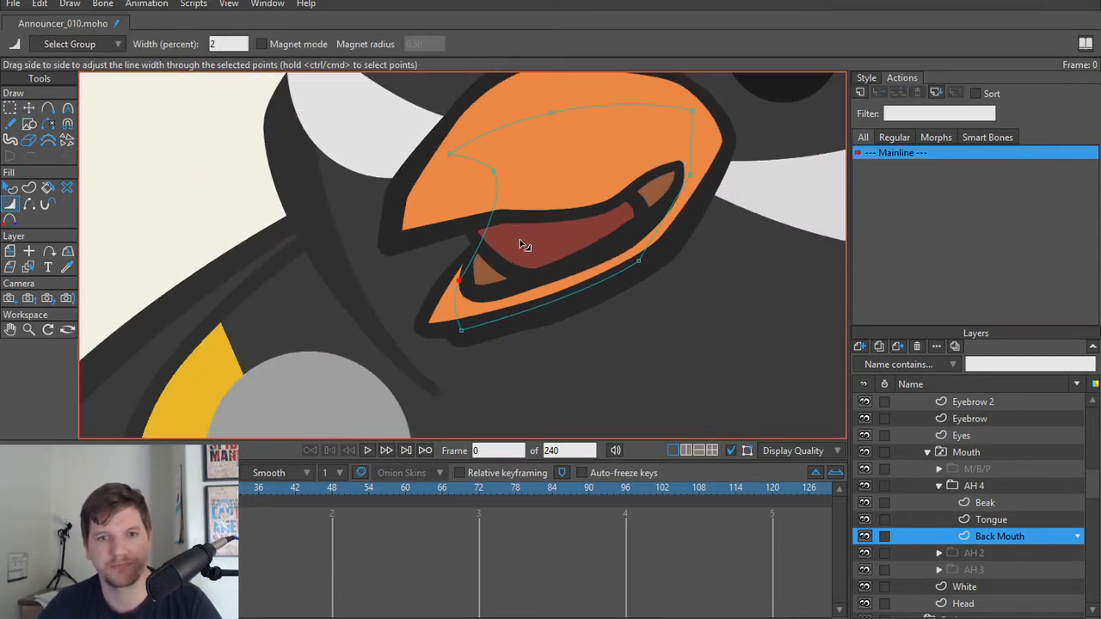
{"action": "left_click_drag", "start_coordinate": [504, 293], "coordinate": [472, 327]}
Step: Move the Tongue's upper and rear points down to form a dipped top edge inside the beak opening
{"action": "scroll", "coordinate": [477, 331], "scroll_direction": "up", "scroll_amount": 2}
{"action": "left_click", "coordinate": [590, 253], "text": "ctrl+alt"}
{"action": "scroll", "coordinate": [577, 241], "scroll_direction": "up", "scroll_amount": 1}
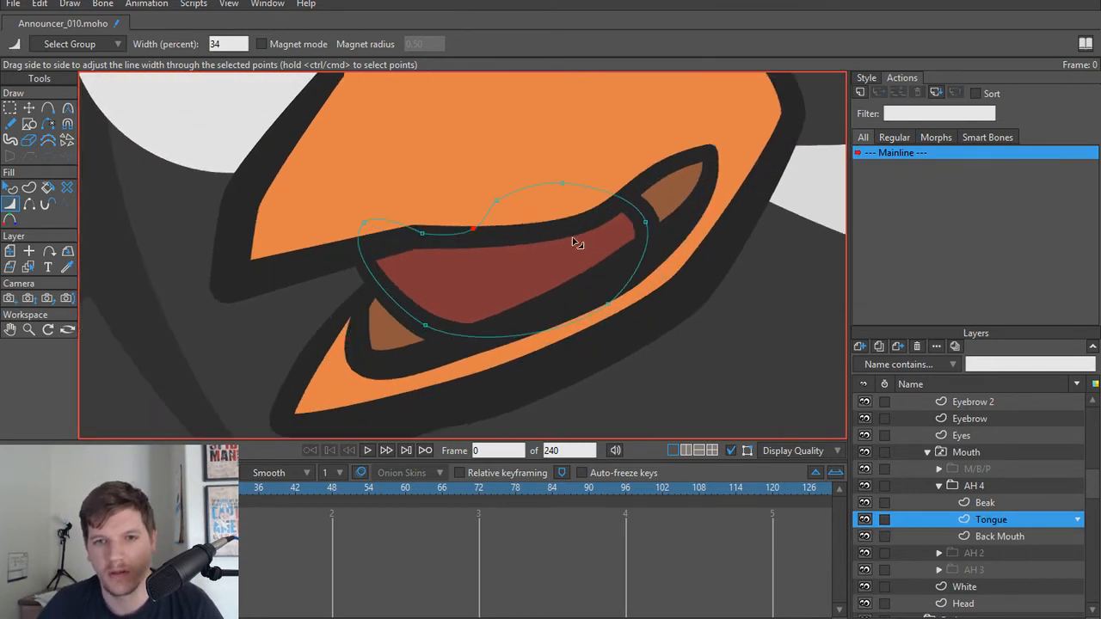
{"action": "key", "text": "t"}
{"action": "left_click_drag", "start_coordinate": [497, 201], "coordinate": [533, 234]}
{"action": "left_click_drag", "start_coordinate": [563, 183], "coordinate": [588, 224]}
{"action": "left_click_drag", "start_coordinate": [645, 222], "coordinate": [686, 238]}
{"action": "left_click_drag", "start_coordinate": [588, 223], "coordinate": [588, 230]}
{"action": "left_click_drag", "start_coordinate": [681, 241], "coordinate": [641, 260]}
{"action": "left_click_drag", "start_coordinate": [590, 236], "coordinate": [586, 230]}
{"action": "left_click_drag", "start_coordinate": [532, 235], "coordinate": [531, 247]}
{"action": "left_click_drag", "start_coordinate": [482, 233], "coordinate": [479, 252]}
{"action": "left_click", "coordinate": [533, 249]}
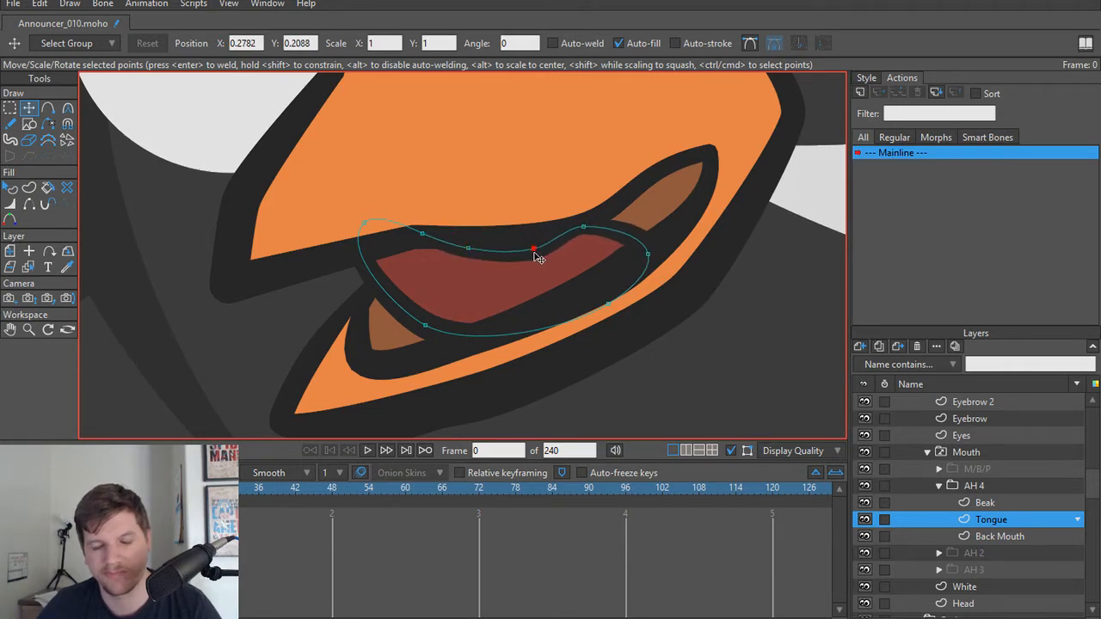
{"action": "left_click", "coordinate": [464, 251]}
{"action": "scroll", "coordinate": [436, 301], "scroll_direction": "down", "scroll_amount": 5}
{"action": "scroll", "coordinate": [438, 299], "scroll_direction": "up", "scroll_amount": 2}
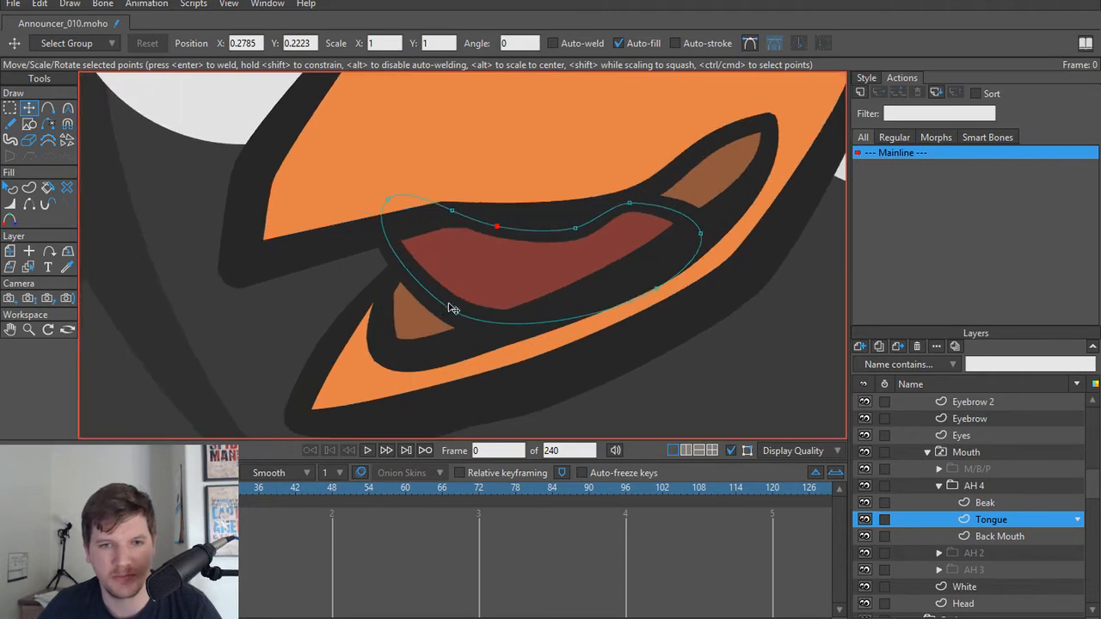
Step: Adjust the Tongue's lower front point and raise its two middle upper points to flatten the top edge
{"action": "left_click_drag", "start_coordinate": [463, 324], "coordinate": [467, 319]}
{"action": "right_click", "coordinate": [392, 357], "text": "alt"}
{"action": "scroll", "coordinate": [386, 359], "scroll_direction": "up", "scroll_amount": 2}
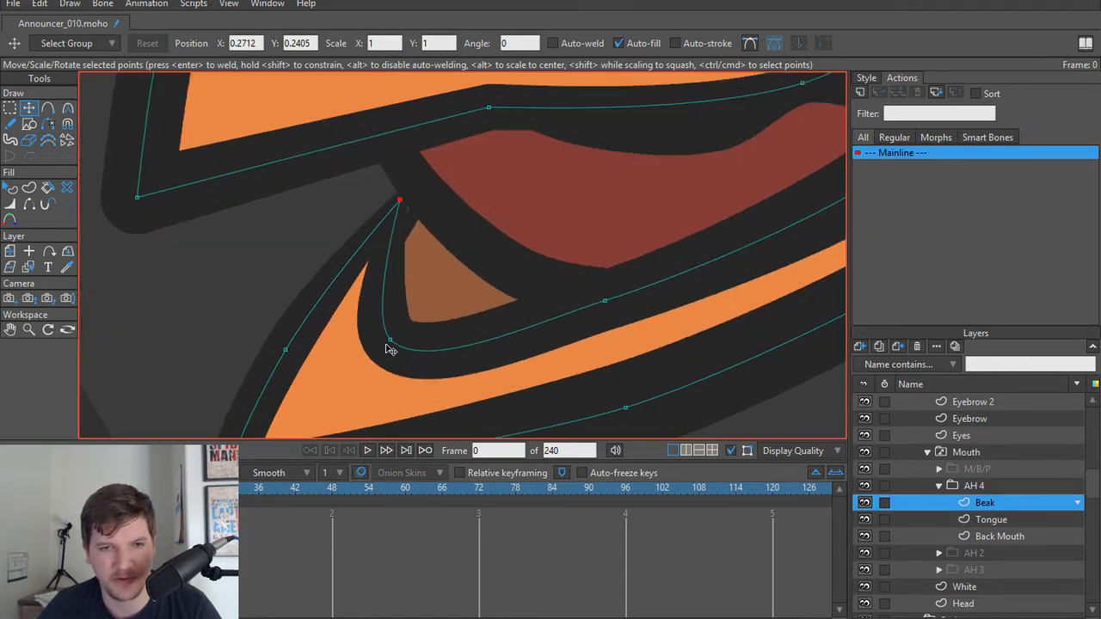
{"action": "scroll", "coordinate": [553, 290], "scroll_direction": "down", "scroll_amount": 3}
{"action": "scroll", "coordinate": [545, 276], "scroll_direction": "up", "scroll_amount": 4}
{"action": "right_click", "coordinate": [497, 302], "text": "alt"}
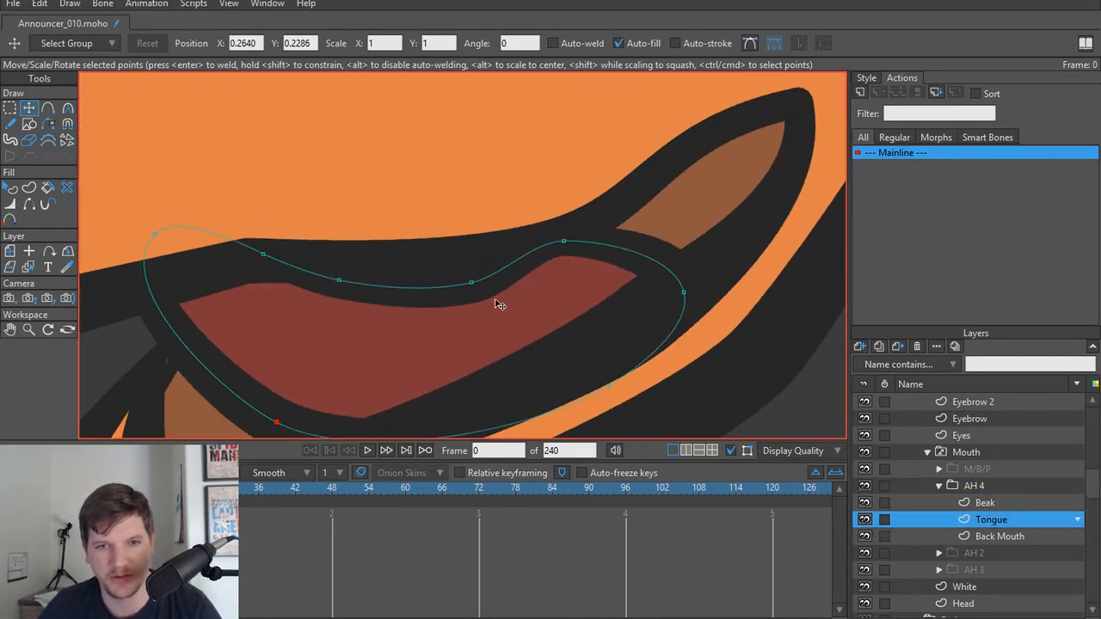
{"action": "left_click_drag", "start_coordinate": [468, 283], "coordinate": [468, 259]}
{"action": "left_click_drag", "start_coordinate": [336, 285], "coordinate": [339, 261]}
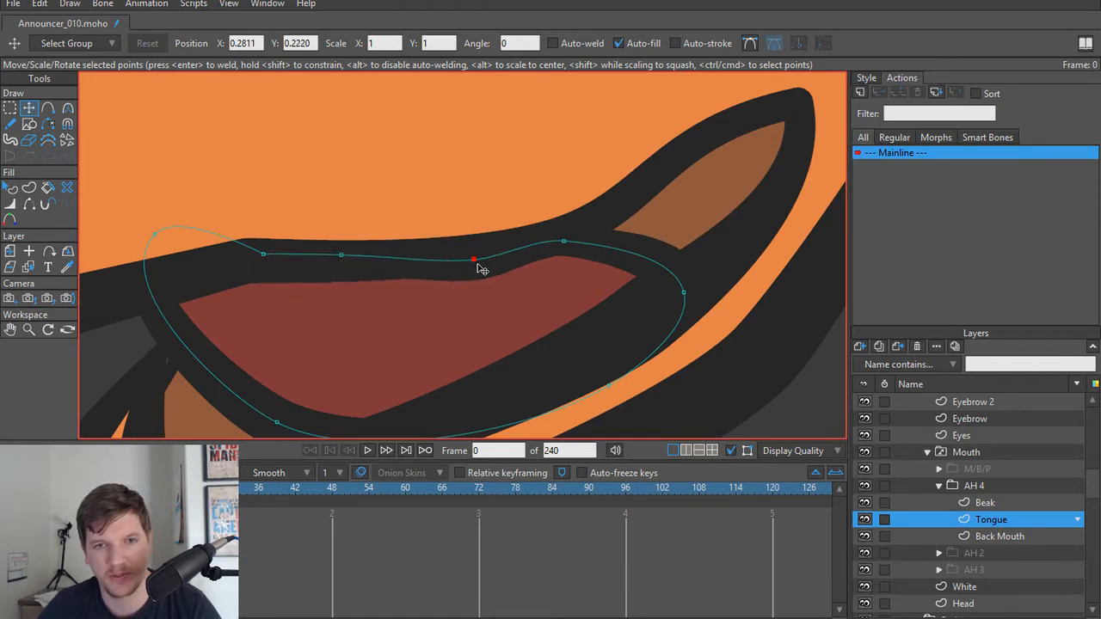
{"action": "left_click_drag", "start_coordinate": [470, 261], "coordinate": [469, 254]}
{"action": "scroll", "coordinate": [543, 264], "scroll_direction": "down", "scroll_amount": 1}
{"action": "scroll", "coordinate": [628, 281], "scroll_direction": "up", "scroll_amount": 2}
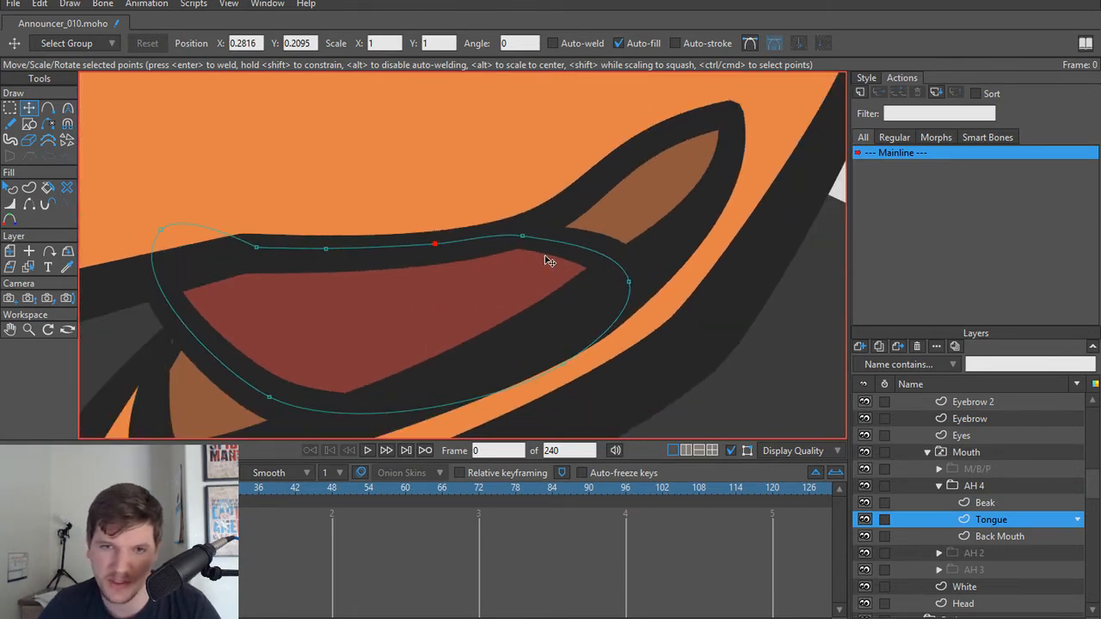
Step: Set the curvature of the Tongue's upper rear point to about 0.37 to smooth the bend
{"action": "scroll", "coordinate": [524, 237], "scroll_direction": "up", "scroll_amount": 1}
{"action": "key", "text": "c"}
{"action": "left_click_drag", "start_coordinate": [523, 236], "coordinate": [608, 243]}
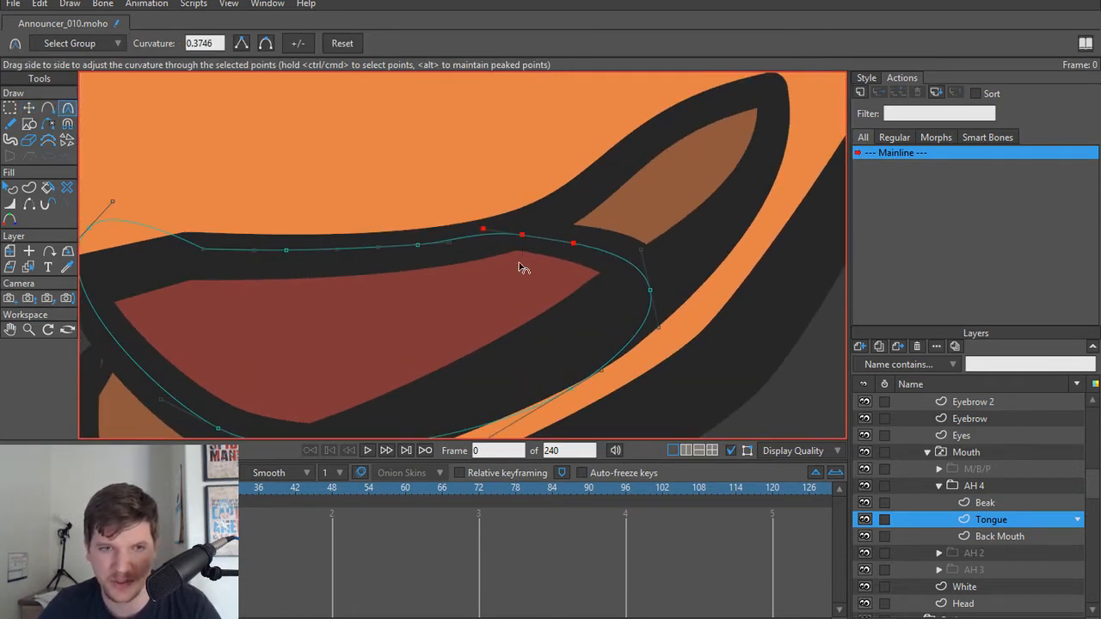
{"action": "scroll", "coordinate": [668, 278], "scroll_direction": "down", "scroll_amount": 3}
{"action": "scroll", "coordinate": [591, 295], "scroll_direction": "up", "scroll_amount": 2}
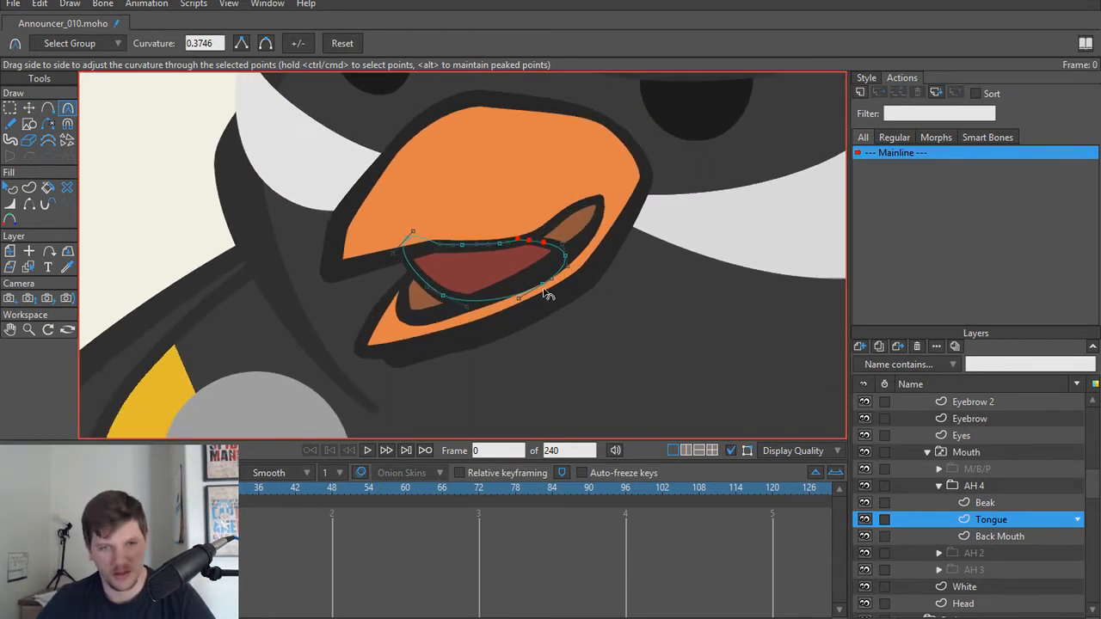
{"action": "scroll", "coordinate": [545, 295], "scroll_direction": "down", "scroll_amount": 2}
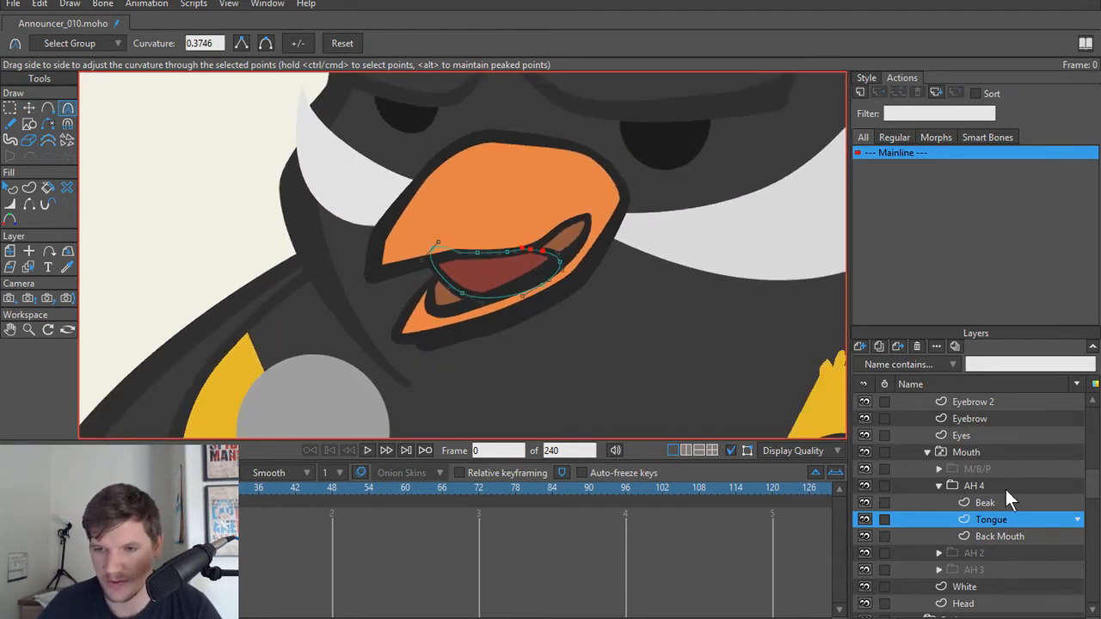
Step: Collapse the duplicated mouth group and rename it D/N
{"action": "left_click", "coordinate": [972, 486]}
{"action": "left_click", "coordinate": [938, 486]}
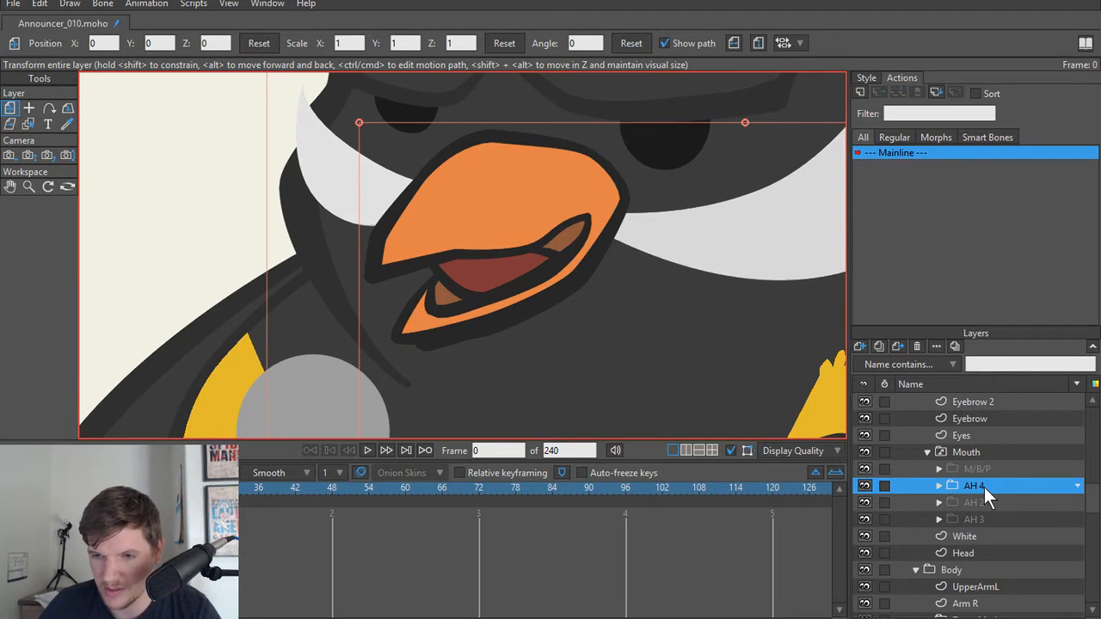
{"action": "double_click", "coordinate": [983, 487]}
{"action": "type", "text": "D/N"}
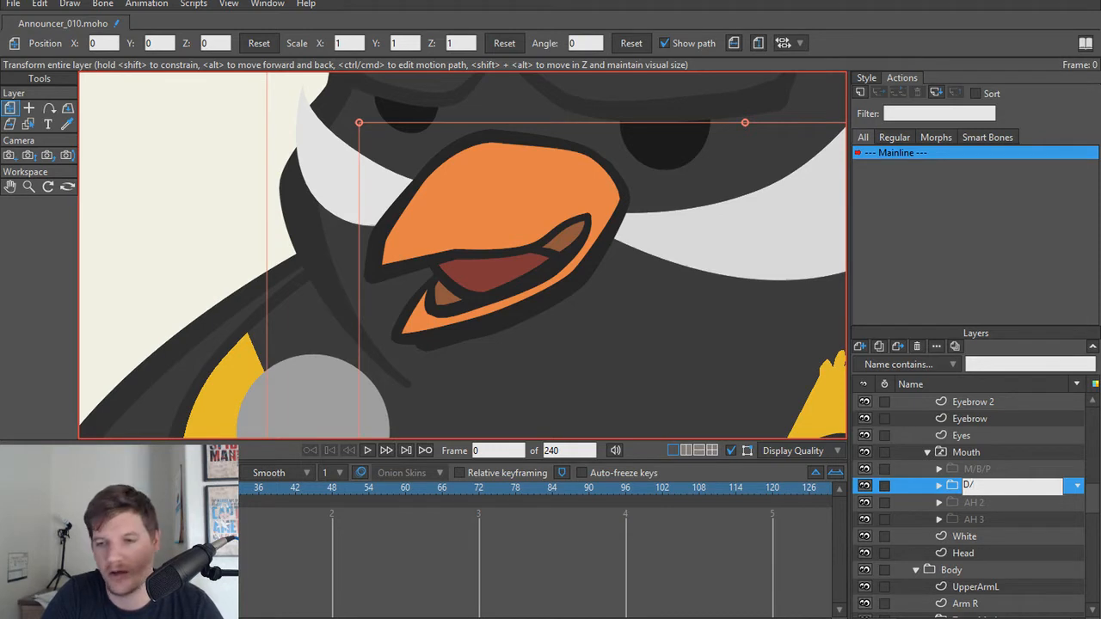
{"action": "left_click", "coordinate": [988, 500]}
Step: Switch back and forth between the M/B/P, D/N, AH 2 and AH 3 mouths to compare how the beak shapes flow together
{"action": "left_click", "coordinate": [1001, 484]}
{"action": "left_click", "coordinate": [1000, 467]}
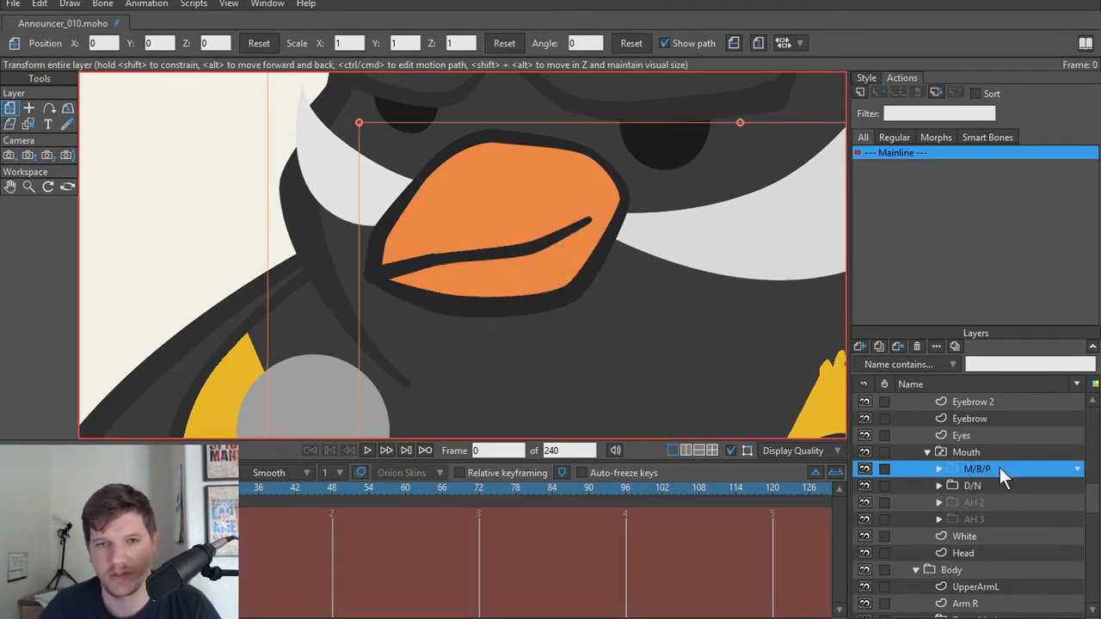
{"action": "left_click", "coordinate": [990, 486]}
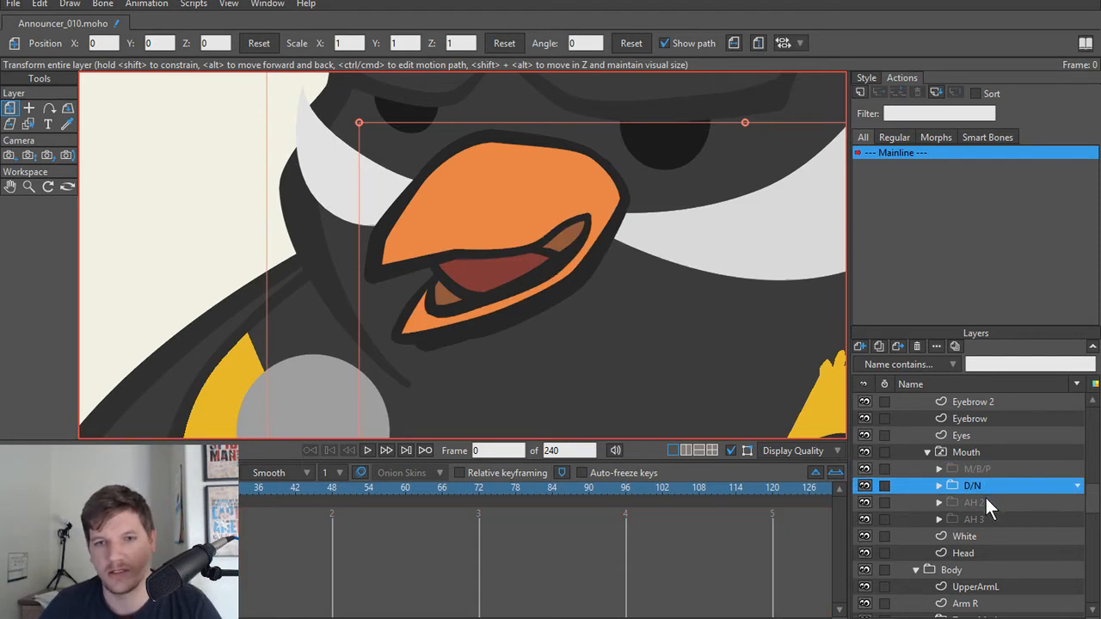
{"action": "left_click", "coordinate": [985, 497]}
{"action": "left_click", "coordinate": [988, 484]}
{"action": "left_click", "coordinate": [986, 497]}
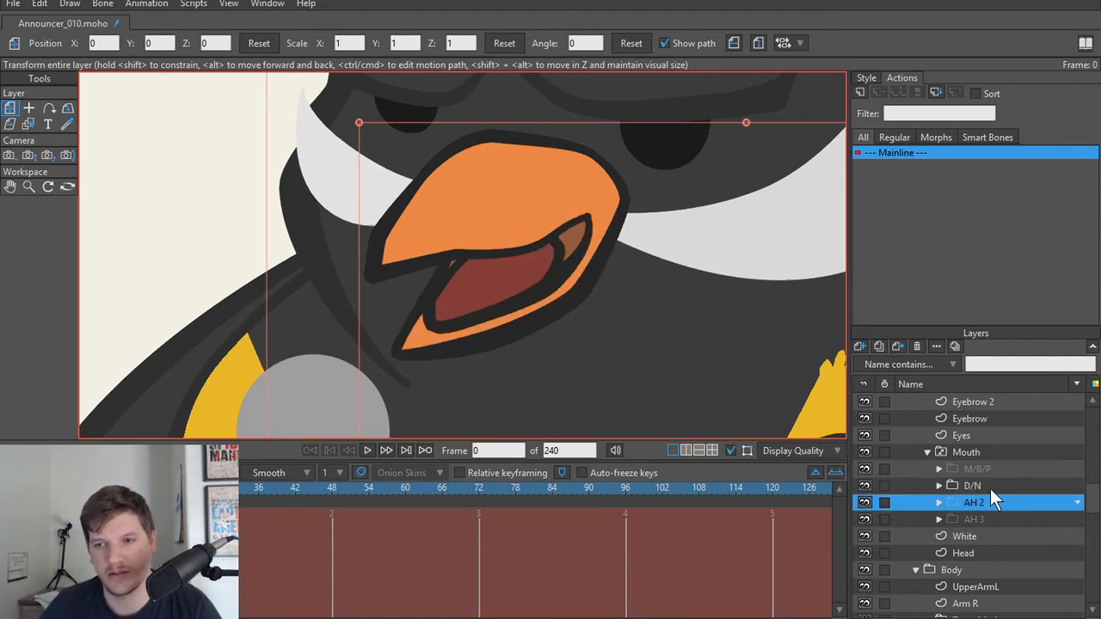
{"action": "left_click", "coordinate": [990, 488]}
{"action": "left_click", "coordinate": [993, 496]}
{"action": "left_click", "coordinate": [995, 486]}
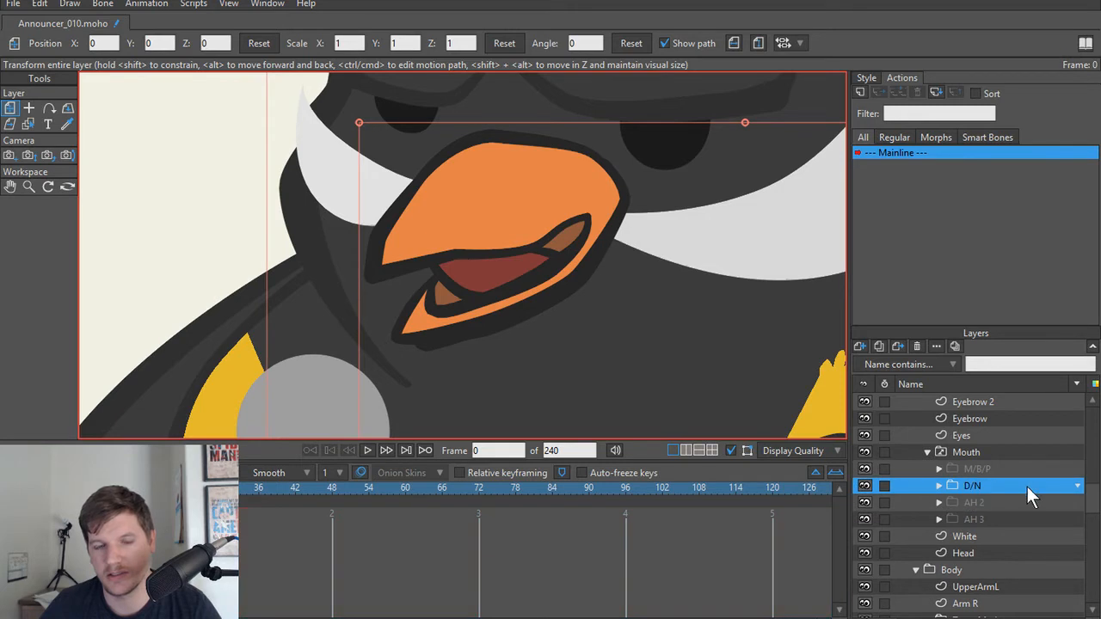
{"action": "left_click", "coordinate": [1000, 501]}
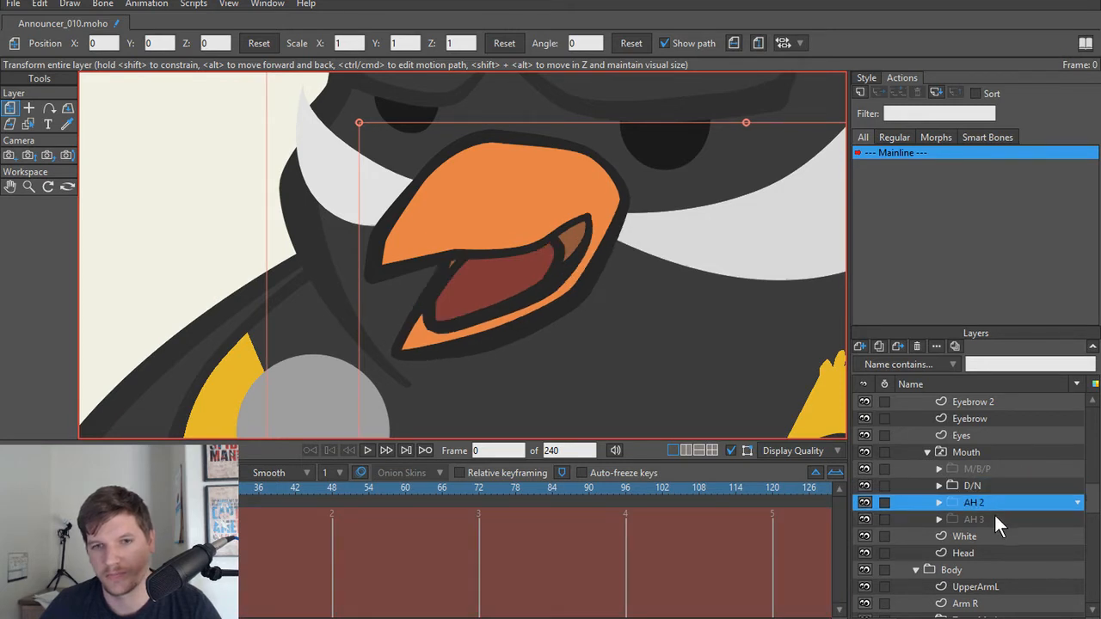
{"action": "left_click", "coordinate": [994, 516]}
{"action": "left_click", "coordinate": [993, 503]}
{"action": "left_click", "coordinate": [993, 486]}
{"action": "left_click", "coordinate": [992, 470]}
{"action": "left_click", "coordinate": [991, 485]}
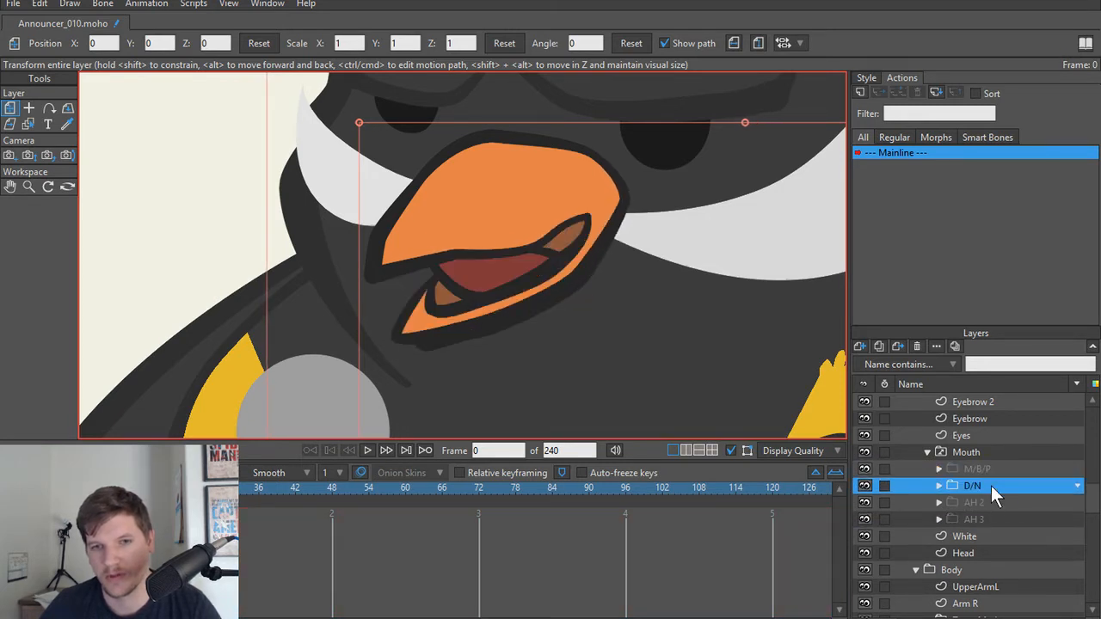
{"action": "left_click", "coordinate": [992, 502]}
{"action": "left_click", "coordinate": [992, 518]}
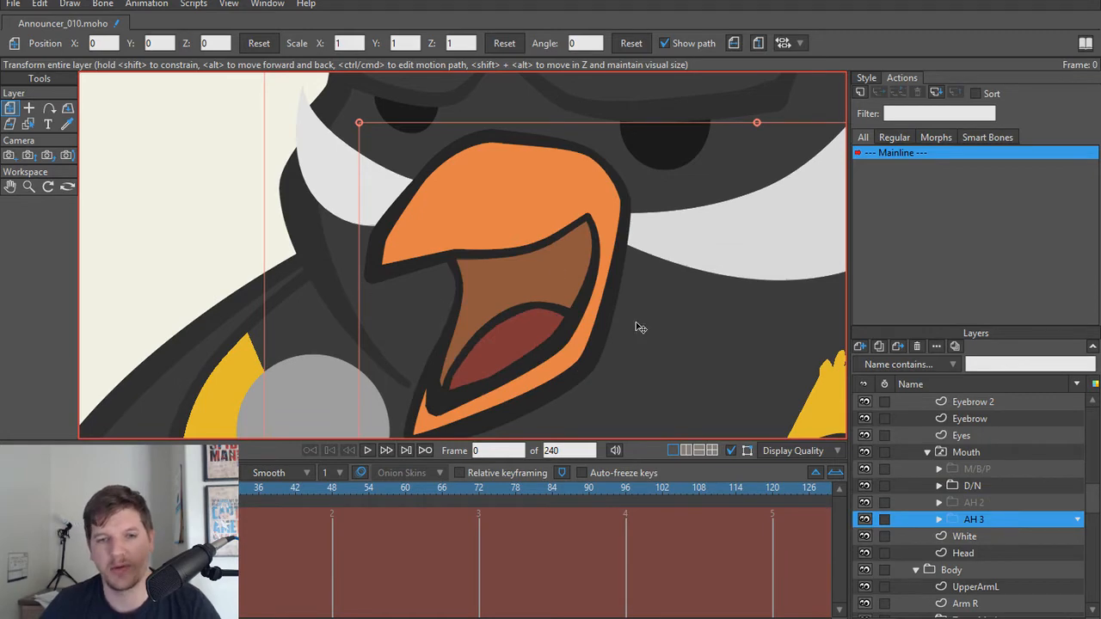
{"action": "scroll", "coordinate": [653, 353], "scroll_direction": "down", "scroll_amount": 7}
{"action": "scroll", "coordinate": [655, 359], "scroll_direction": "up", "scroll_amount": 6}
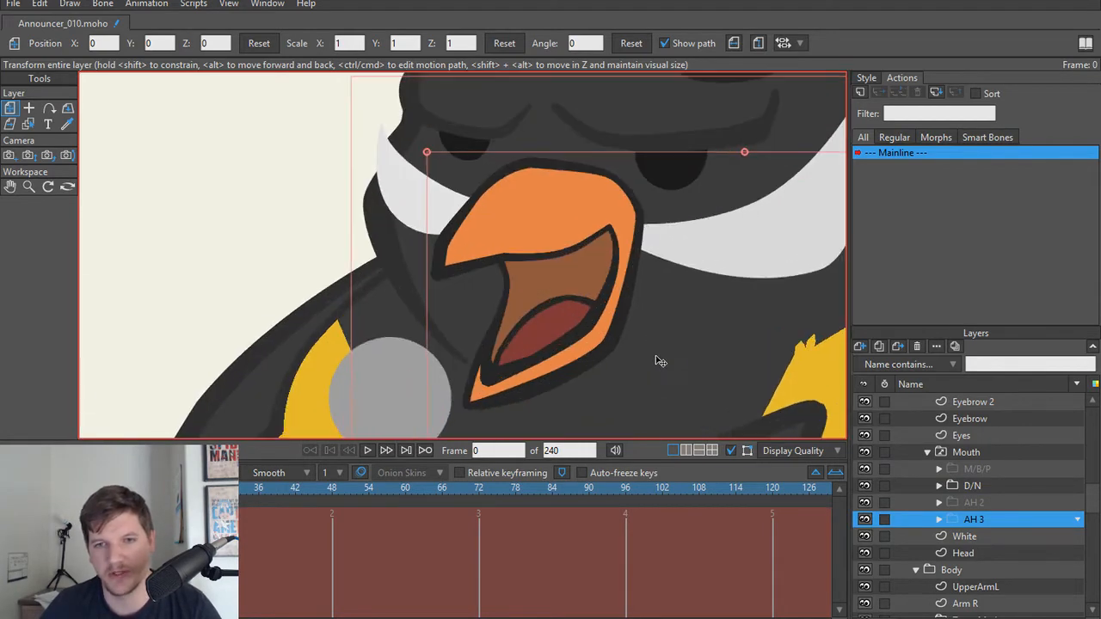
{"action": "left_click", "coordinate": [984, 469]}
{"action": "left_click", "coordinate": [984, 485]}
{"action": "left_click", "coordinate": [983, 503]}
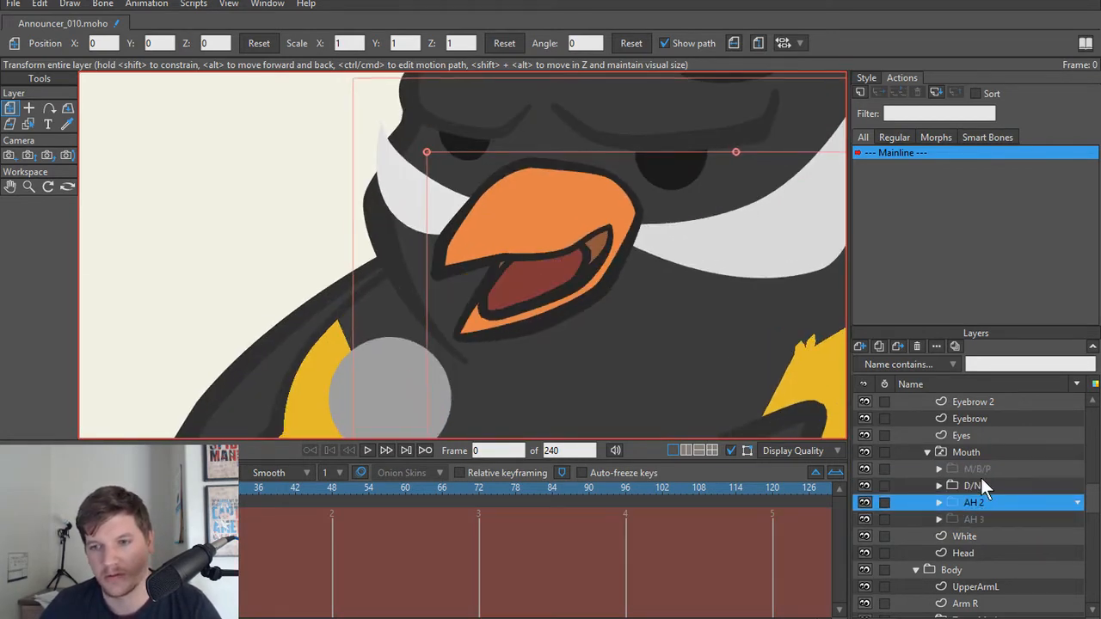
{"action": "left_click", "coordinate": [983, 486]}
{"action": "left_click", "coordinate": [983, 503]}
{"action": "left_click", "coordinate": [983, 484]}
{"action": "scroll", "coordinate": [448, 283], "scroll_direction": "up", "scroll_amount": 5}
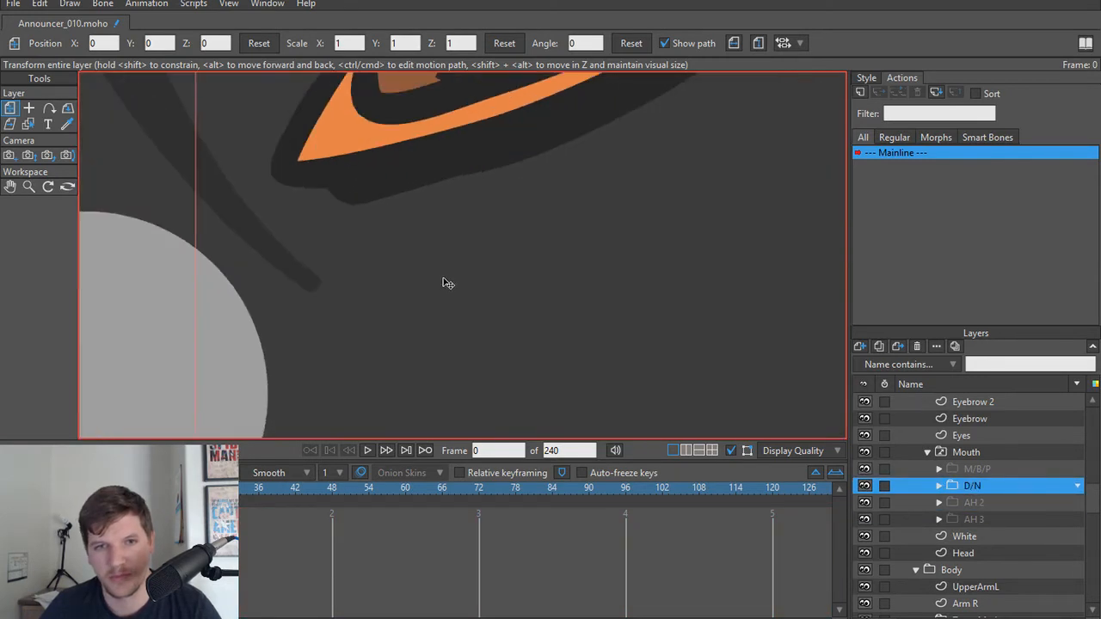
Step: Raise the lower front and lower rear points of the D/N Back Mouth so the shape stays hidden inside the lower beak
{"action": "left_click_drag", "start_coordinate": [447, 283], "coordinate": [514, 464]}
{"action": "right_click", "coordinate": [467, 376], "text": "alt"}
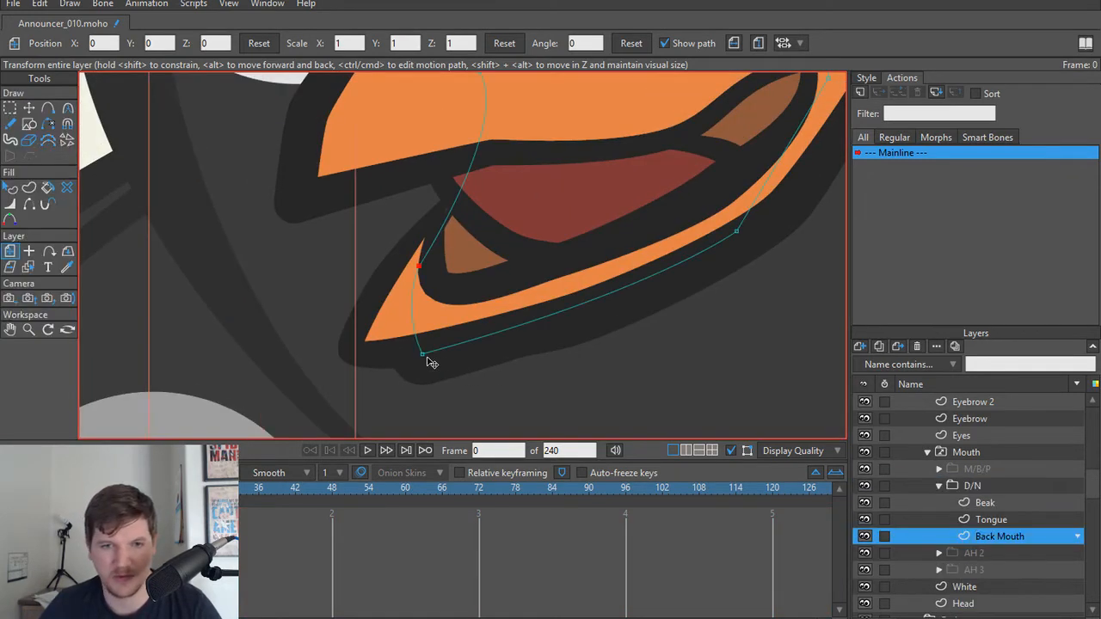
{"action": "key", "text": "t"}
{"action": "left_click_drag", "start_coordinate": [429, 358], "coordinate": [425, 314]}
{"action": "left_click_drag", "start_coordinate": [743, 236], "coordinate": [739, 219]}
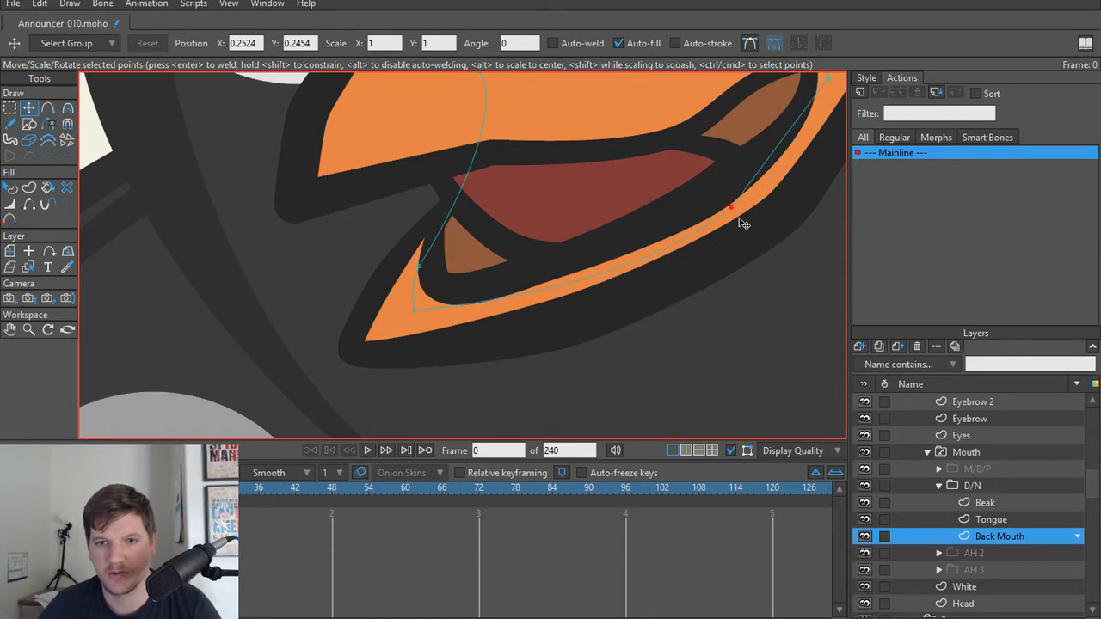
Step: Thin the D/N Beak's outline at the lower middle point to a width of about 28 percent
{"action": "right_click", "coordinate": [576, 322], "text": "alt"}
{"action": "key", "text": "w"}
{"action": "left_click_drag", "start_coordinate": [570, 324], "coordinate": [549, 327]}
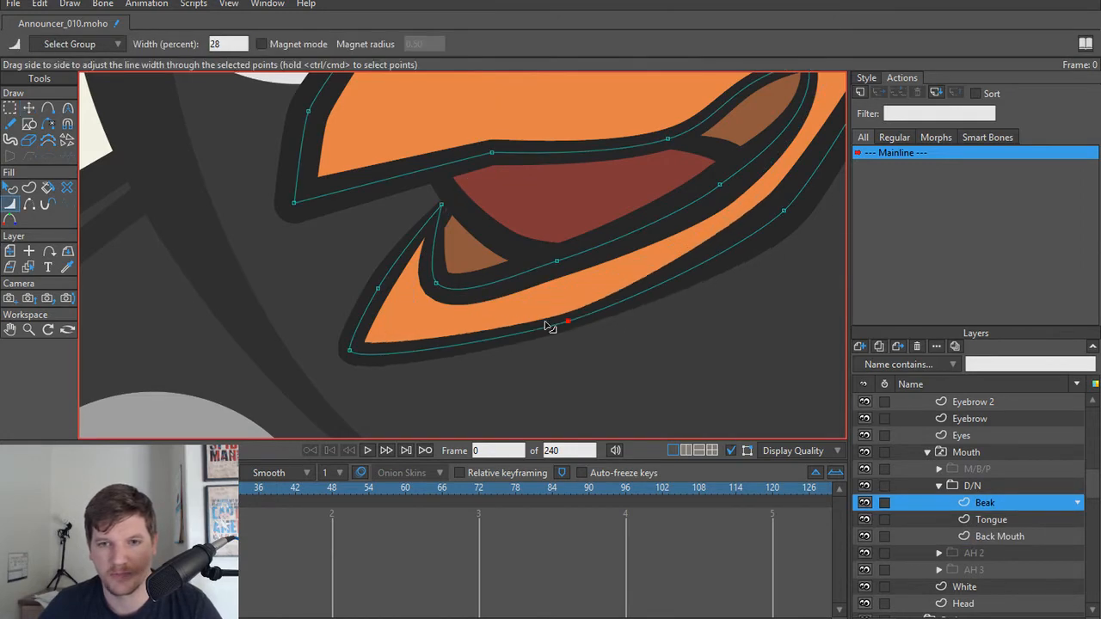
{"action": "scroll", "coordinate": [613, 300], "scroll_direction": "down", "scroll_amount": 4}
{"action": "left_click_drag", "start_coordinate": [632, 315], "coordinate": [593, 351]}
{"action": "scroll", "coordinate": [602, 344], "scroll_direction": "up", "scroll_amount": 2}
Step: Lower the D/N Beak's outer rear and lower middle points to fill out the jaw, thinning the outline at the rear point
{"action": "key", "text": "t"}
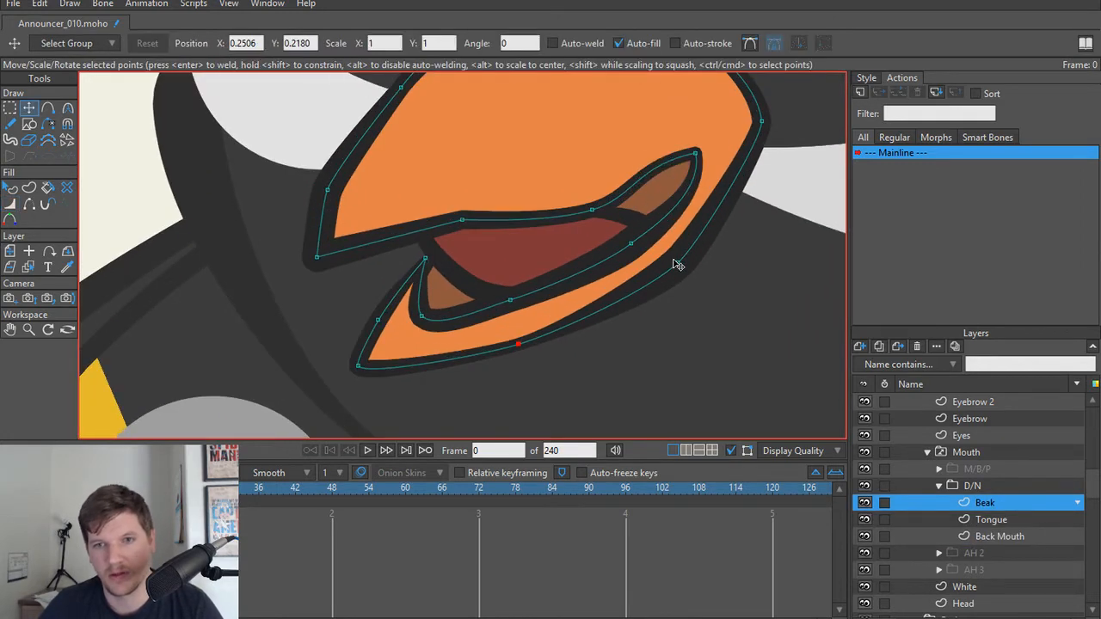
{"action": "left_click_drag", "start_coordinate": [680, 263], "coordinate": [637, 305]}
{"action": "key", "text": "w"}
{"action": "key", "text": "t"}
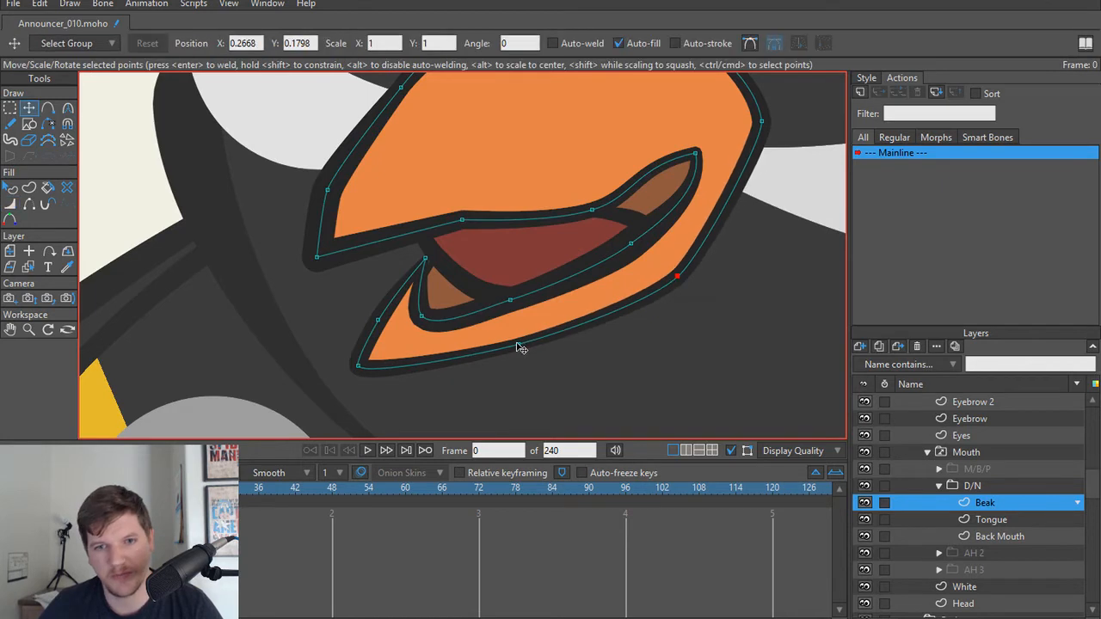
{"action": "left_click_drag", "start_coordinate": [519, 346], "coordinate": [526, 366]}
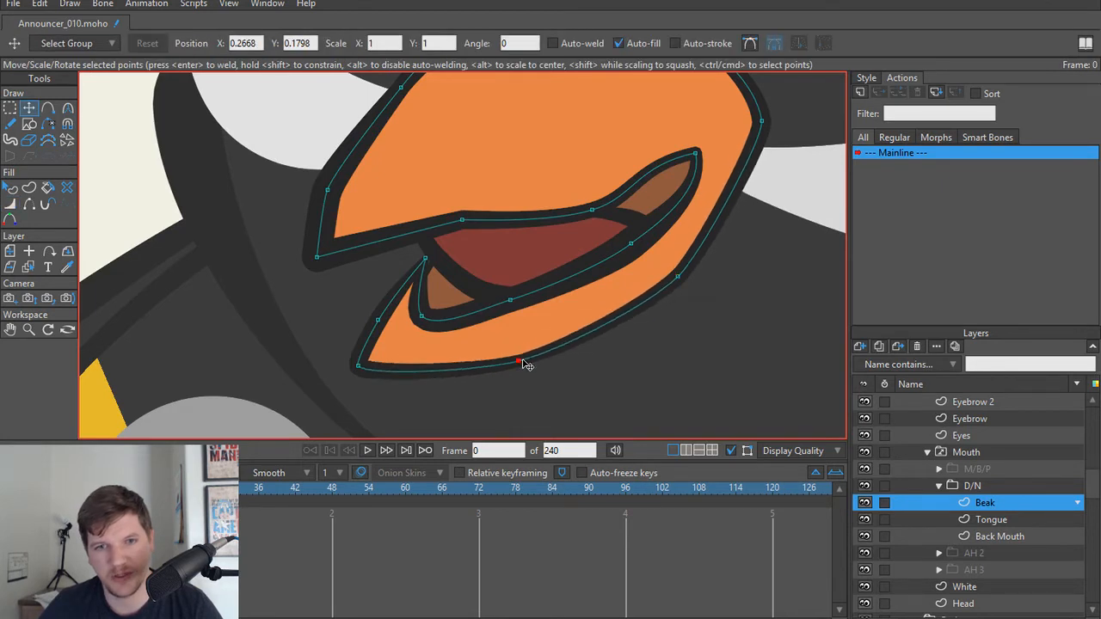
Step: Try deleting the lower middle point on the inner edge of the D/N Beak's mouth opening
{"action": "left_click", "coordinate": [510, 301]}
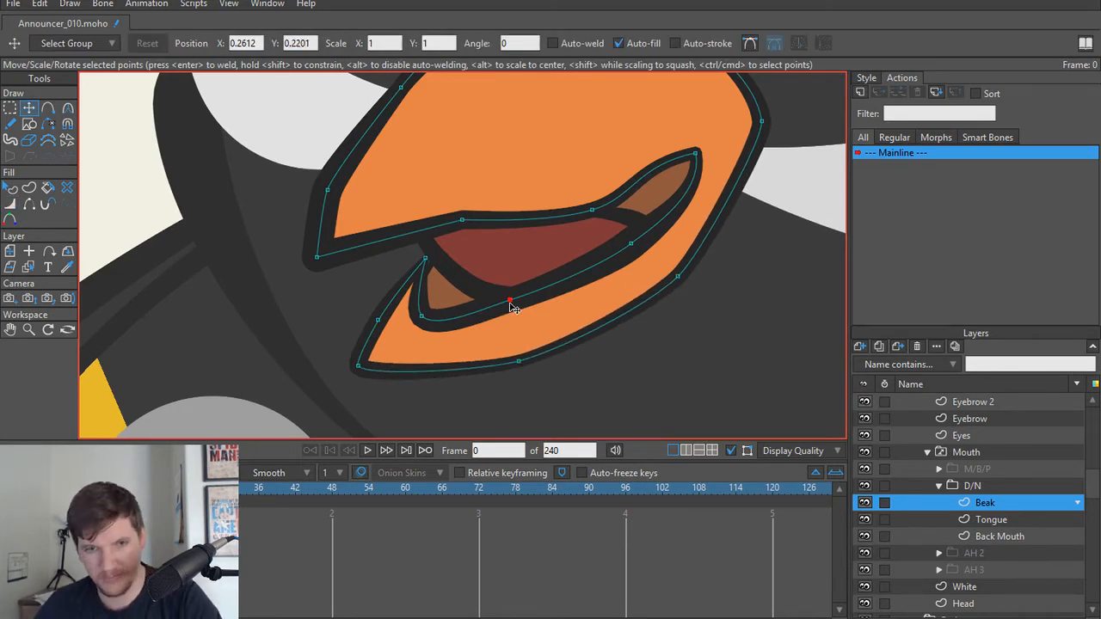
{"action": "key", "text": "Delete"}
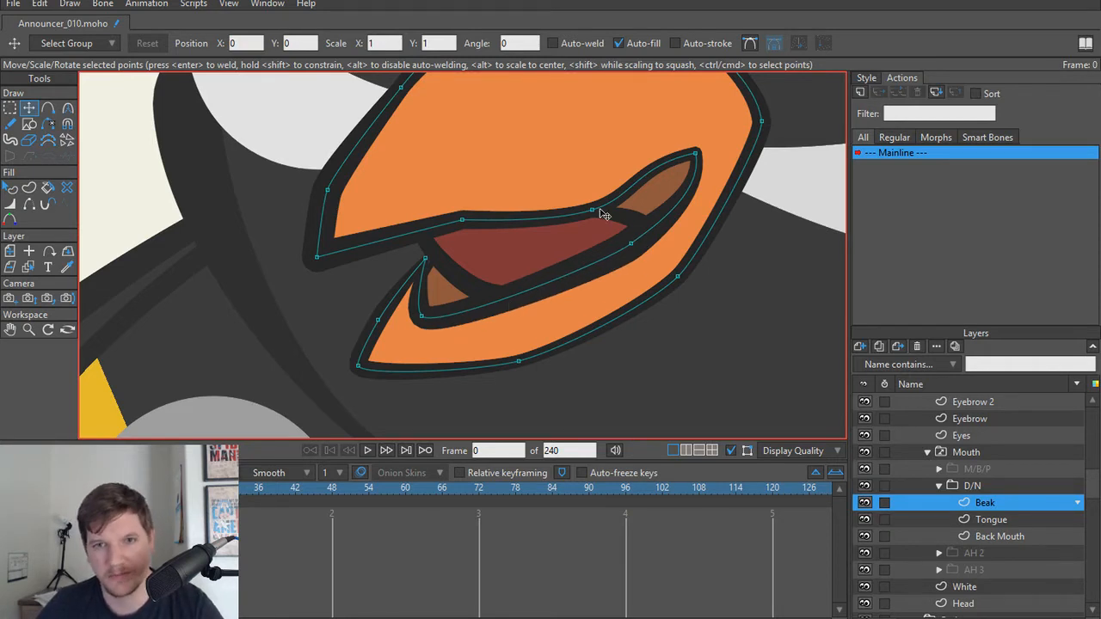
{"action": "key", "text": "ctrl+z"}
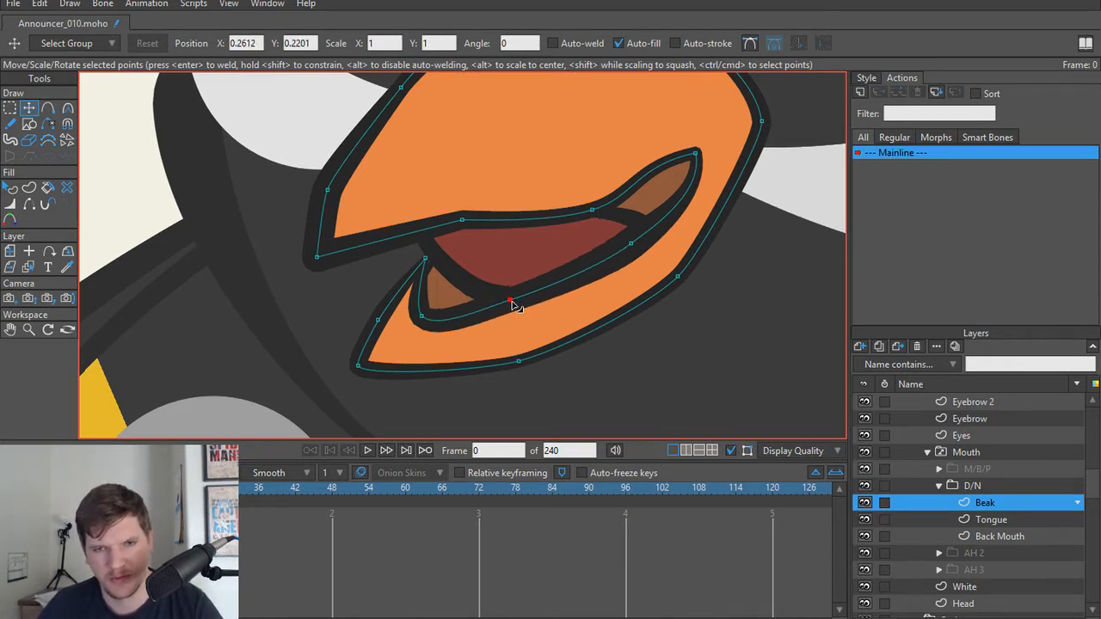
Step: Lower the D/N Beak's inner lower middle point, and lower the Back Mouth's front corner point to follow it
{"action": "left_click_drag", "start_coordinate": [513, 306], "coordinate": [517, 320]}
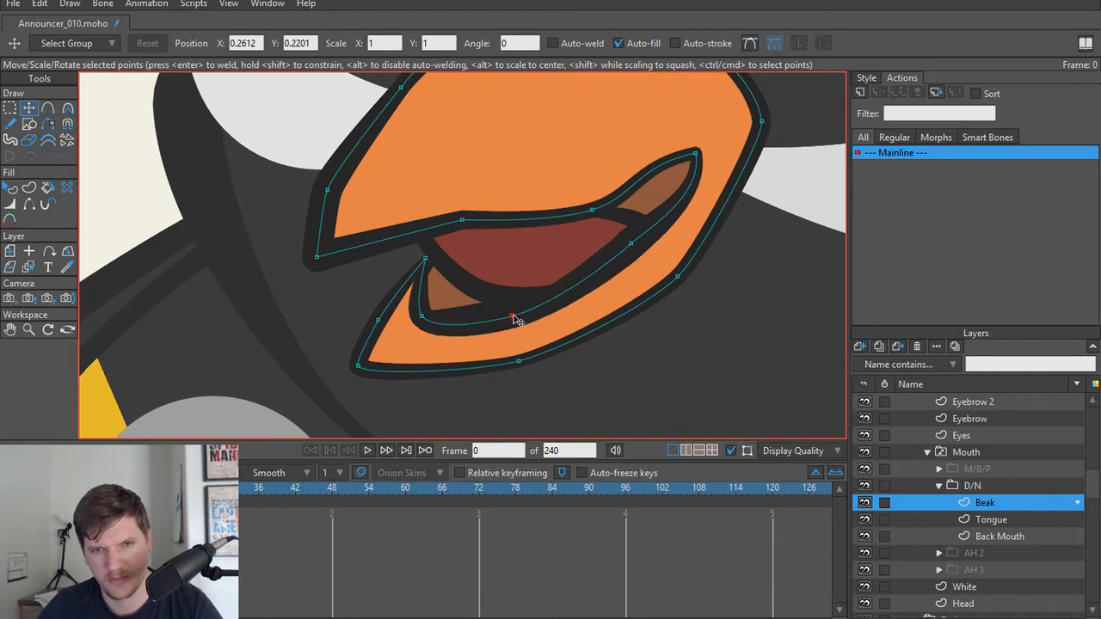
{"action": "right_click", "coordinate": [462, 310], "text": "alt"}
{"action": "key", "text": "r"}
{"action": "key", "text": "t"}
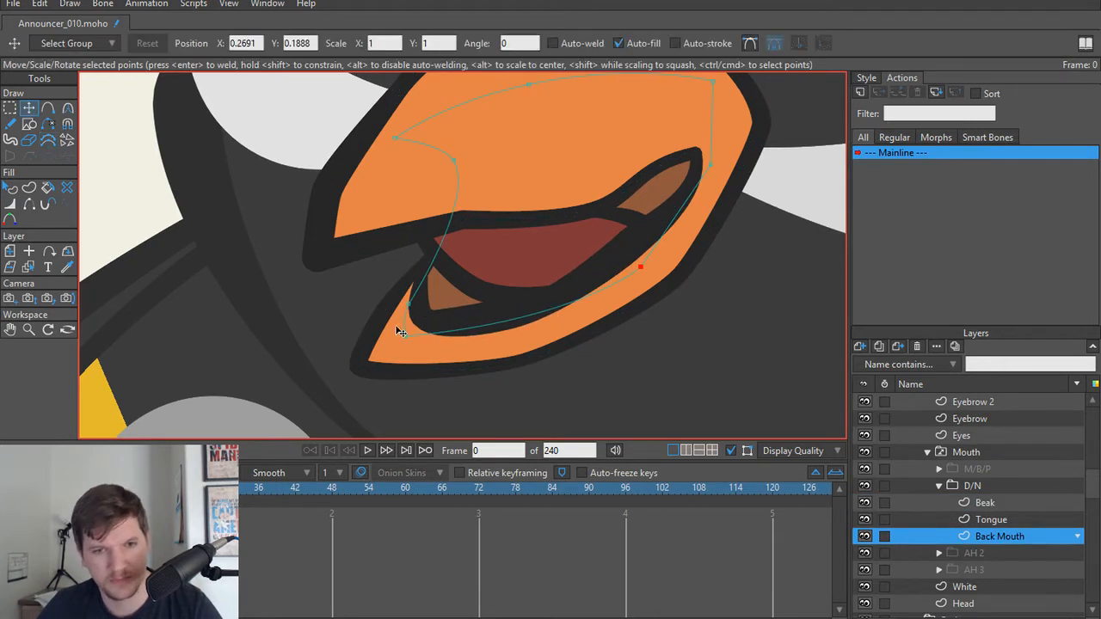
{"action": "left_click_drag", "start_coordinate": [403, 344], "coordinate": [408, 354]}
Step: Add a point midway along the Back Mouth's lower edge and pull it down to cover the gap behind the beak outline
{"action": "key", "text": "a"}
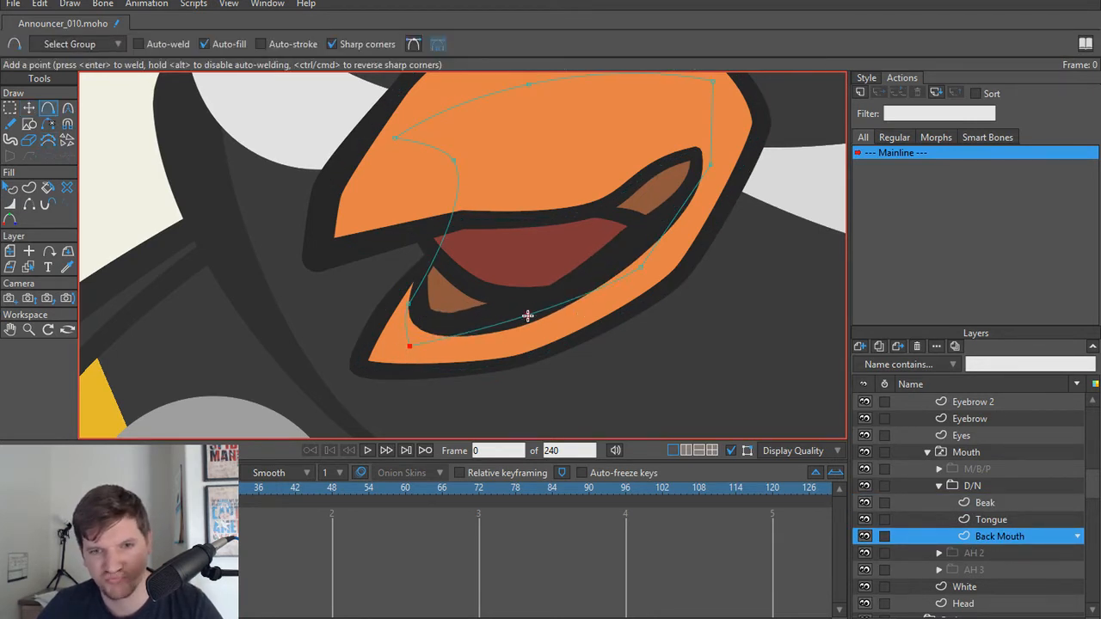
{"action": "left_click", "coordinate": [526, 314]}
{"action": "key", "text": "t"}
{"action": "mouse_move", "coordinate": [527, 314]}
{"action": "left_mouse_down"}
{"action": "mouse_move", "coordinate": [530, 339]}
{"action": "mouse_move", "coordinate": [528, 328]}
{"action": "left_mouse_up"}
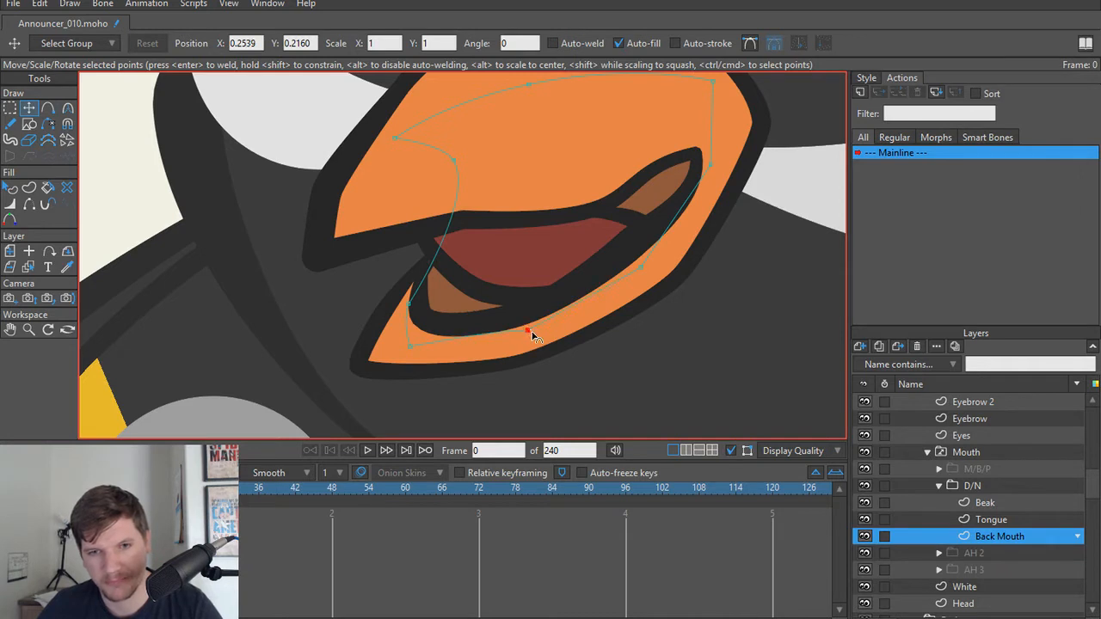
Step: Adjust the curve handle of the Back Mouth's lower front point so the bottom edge bows beneath the beak's inner outline
{"action": "key", "text": "c"}
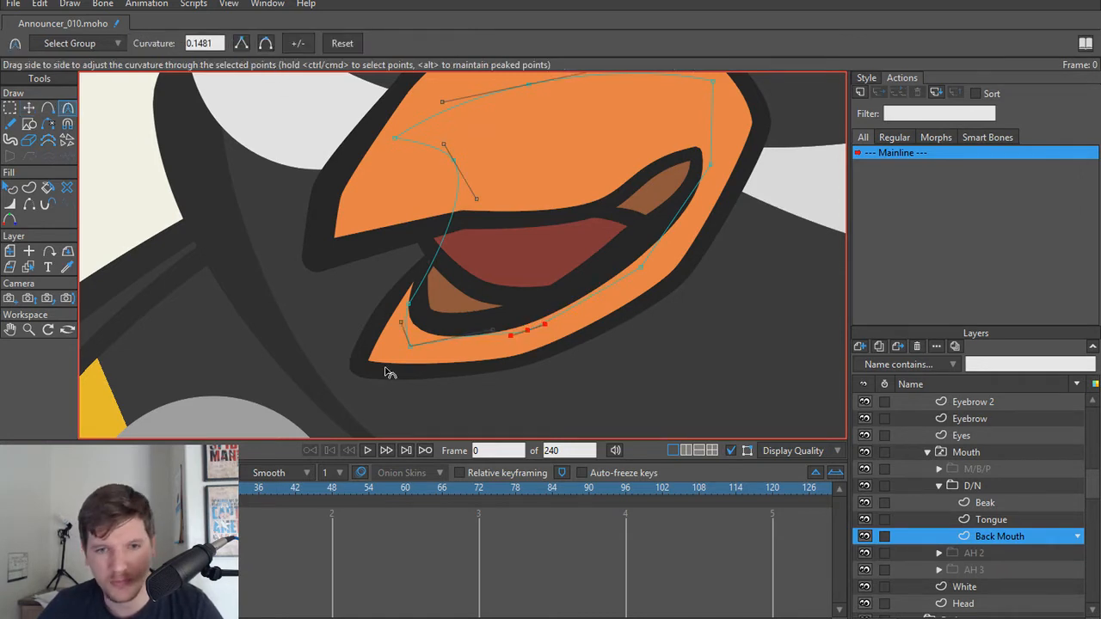
{"action": "key", "text": "t"}
{"action": "left_click", "coordinate": [410, 346]}
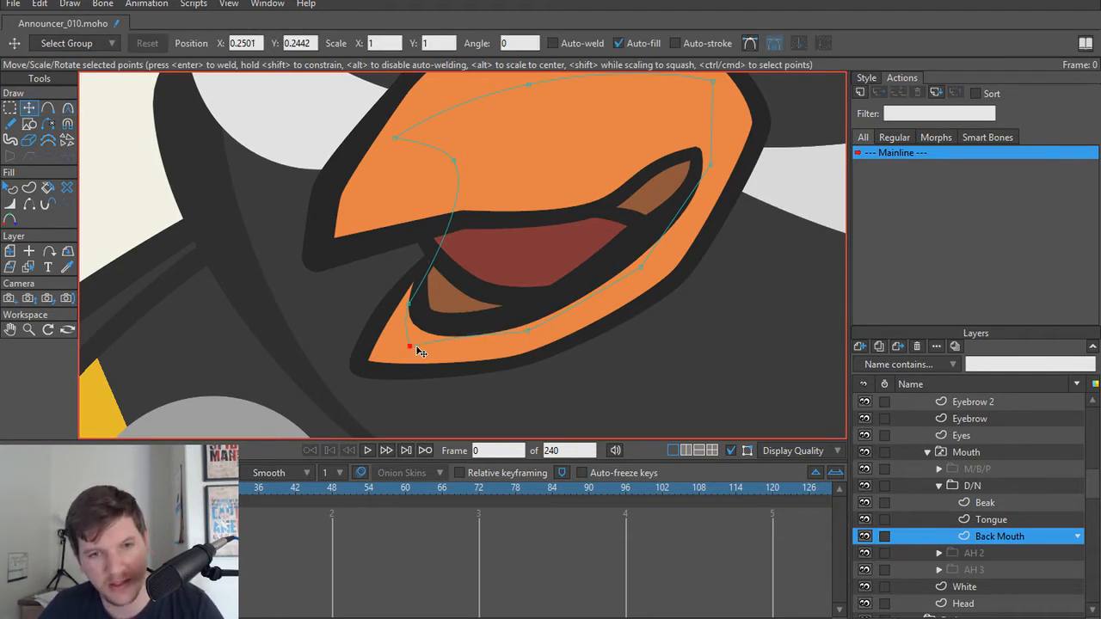
{"action": "key", "text": "c"}
{"action": "mouse_move", "coordinate": [496, 346]}
{"action": "left_mouse_down"}
{"action": "mouse_move", "coordinate": [493, 362]}
{"action": "mouse_move", "coordinate": [483, 348]}
{"action": "left_mouse_up"}
{"action": "left_click", "coordinate": [638, 267], "text": "ctrl"}
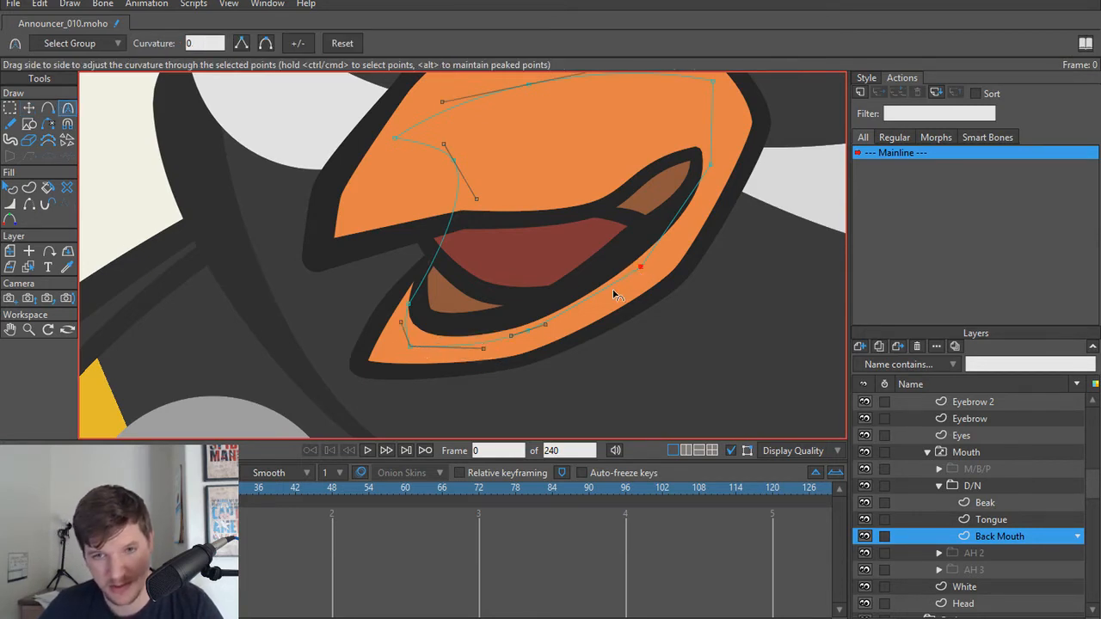
{"action": "scroll", "coordinate": [536, 307], "scroll_direction": "down", "scroll_amount": 3}
{"action": "key", "text": "t"}
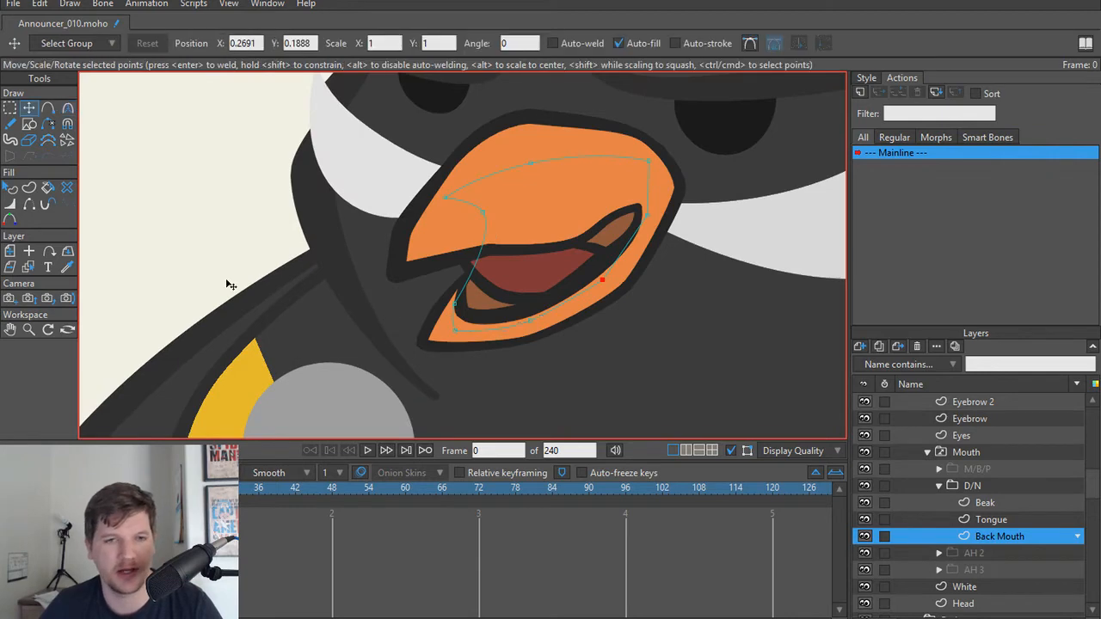
Step: Collapse the D/N group and switch between the M/B/P, D/N, AH 2 and AH 3 mouths to compare the reshaped jaw
{"action": "scroll", "coordinate": [428, 332], "scroll_direction": "down", "scroll_amount": 4}
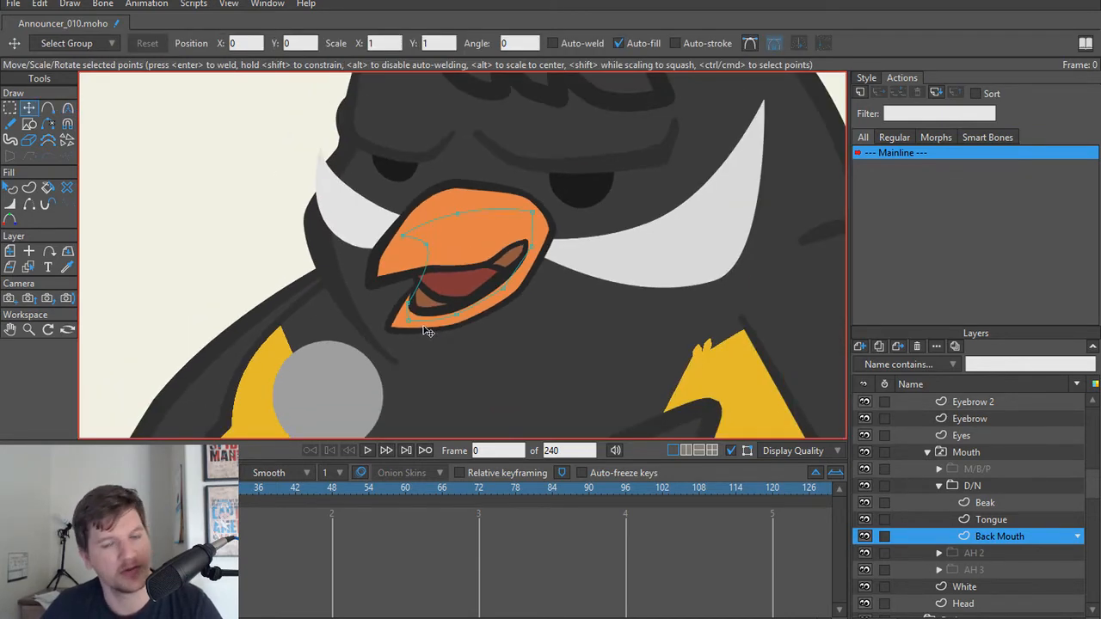
{"action": "scroll", "coordinate": [447, 339], "scroll_direction": "up", "scroll_amount": 2}
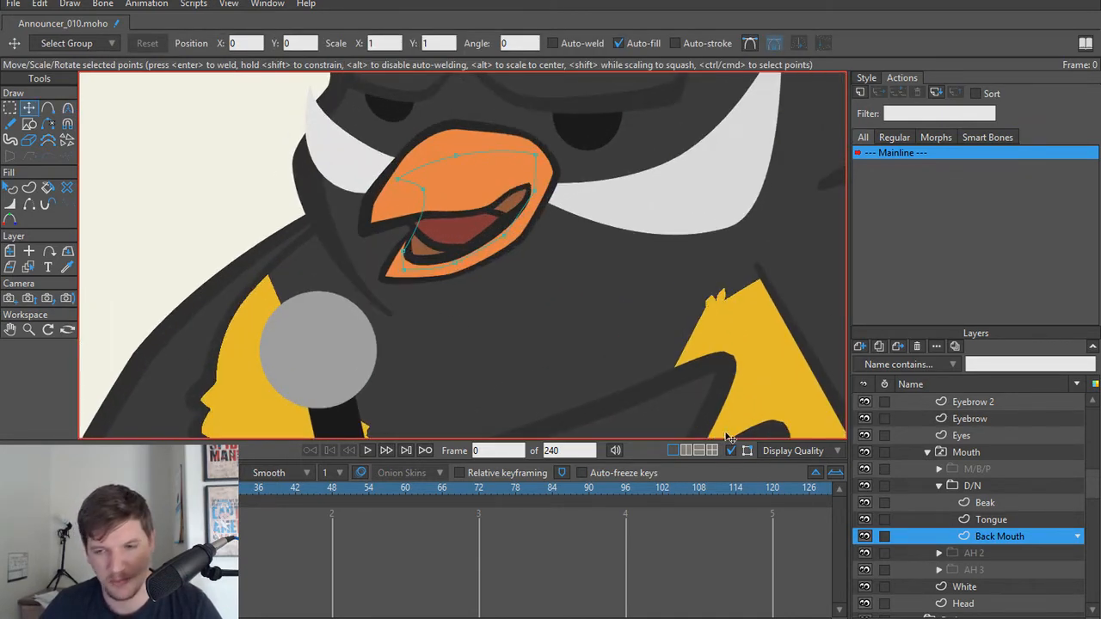
{"action": "left_click", "coordinate": [936, 487]}
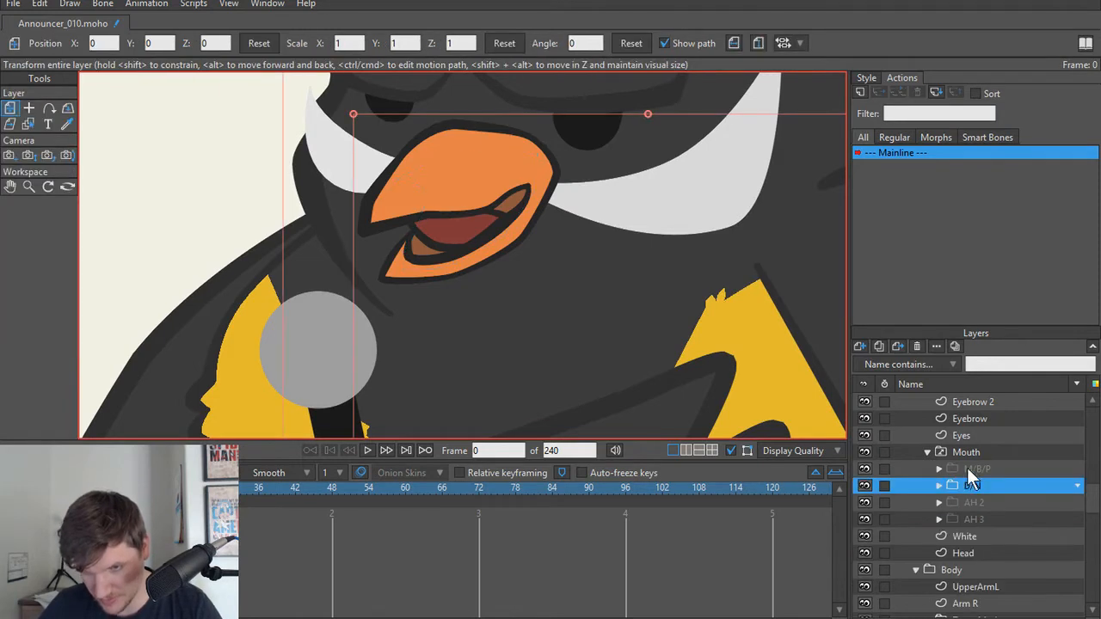
{"action": "left_click", "coordinate": [969, 469]}
{"action": "left_click", "coordinate": [972, 485]}
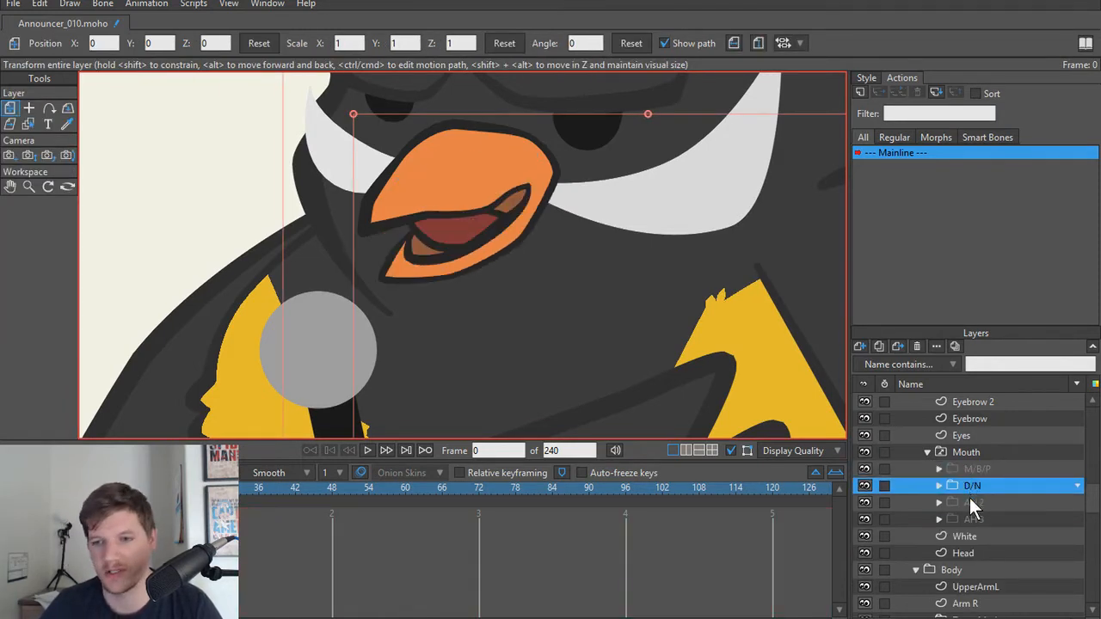
{"action": "left_click", "coordinate": [970, 501]}
{"action": "left_click", "coordinate": [972, 516]}
{"action": "left_click", "coordinate": [975, 503]}
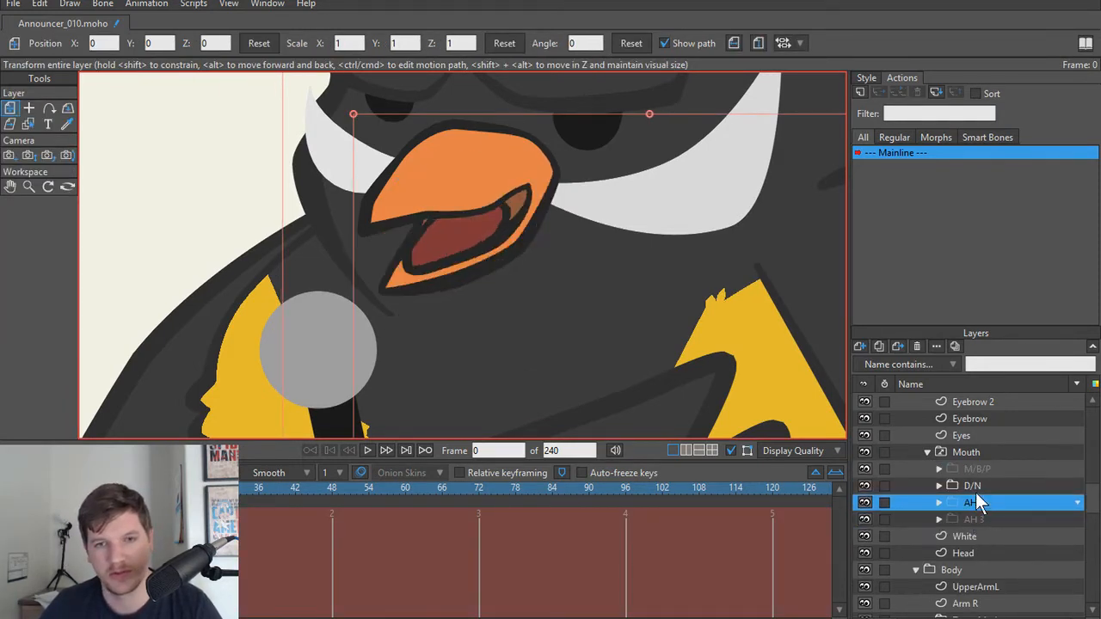
{"action": "left_click", "coordinate": [976, 483]}
{"action": "left_click", "coordinate": [977, 470]}
{"action": "left_click", "coordinate": [976, 485]}
{"action": "left_click", "coordinate": [977, 505]}
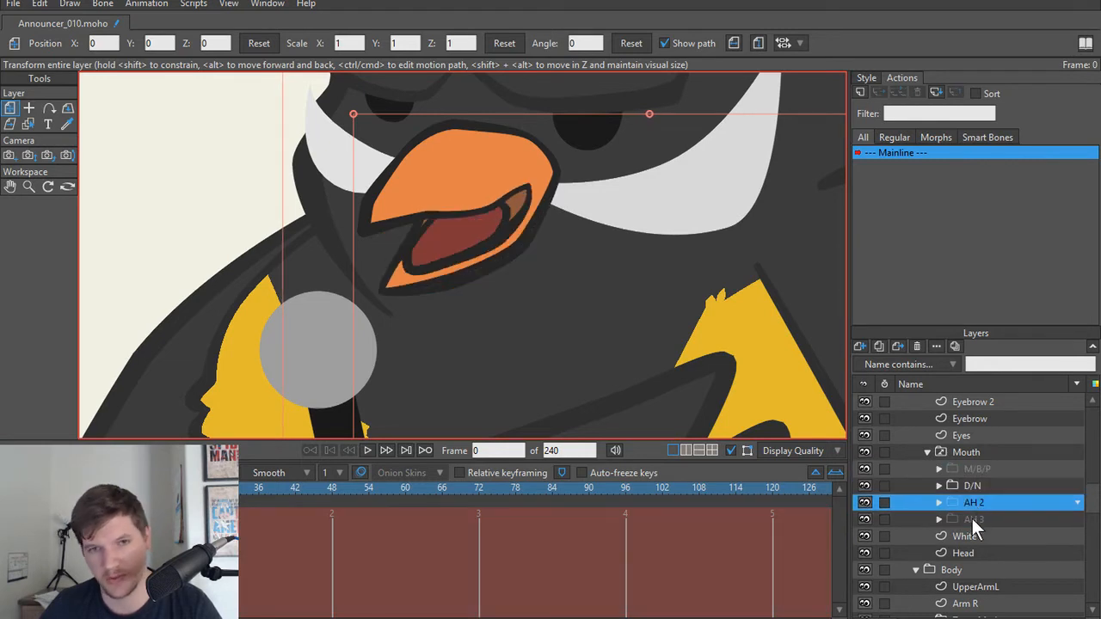
Step: Examine the mouths up close by stepping through M/B/P, D/N, AH 2 and AH 3 to check the tongue shapes
{"action": "scroll", "coordinate": [449, 219], "scroll_direction": "up", "scroll_amount": 4}
{"action": "right_click", "coordinate": [540, 226], "text": "alt"}
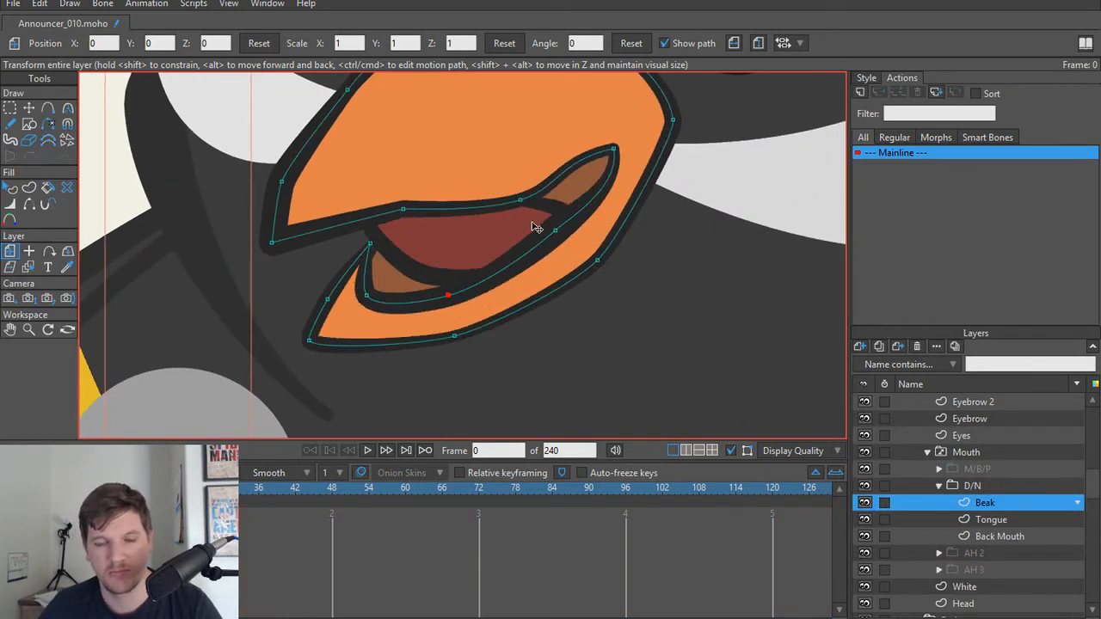
{"action": "left_click", "coordinate": [938, 487]}
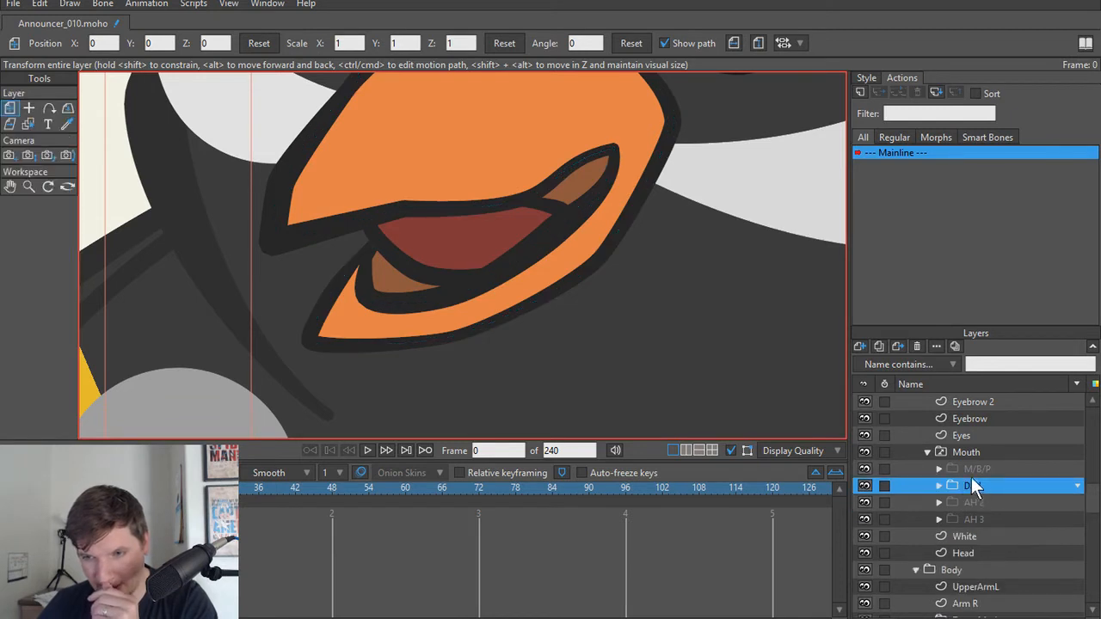
{"action": "left_click", "coordinate": [979, 471]}
{"action": "left_click", "coordinate": [979, 485]}
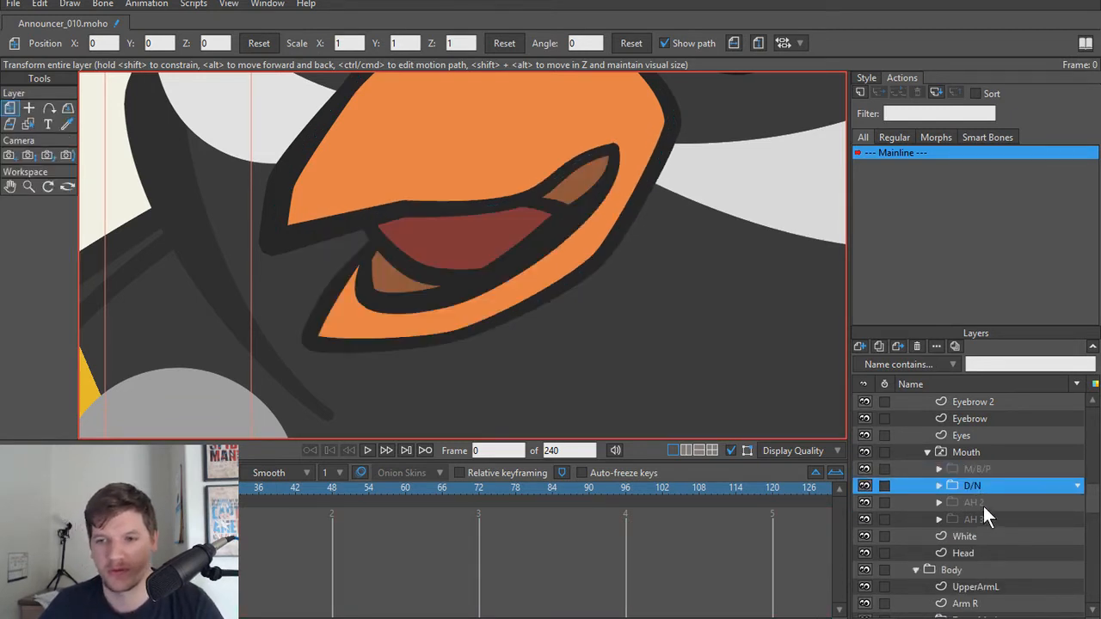
{"action": "left_click", "coordinate": [982, 505]}
{"action": "left_click", "coordinate": [981, 520]}
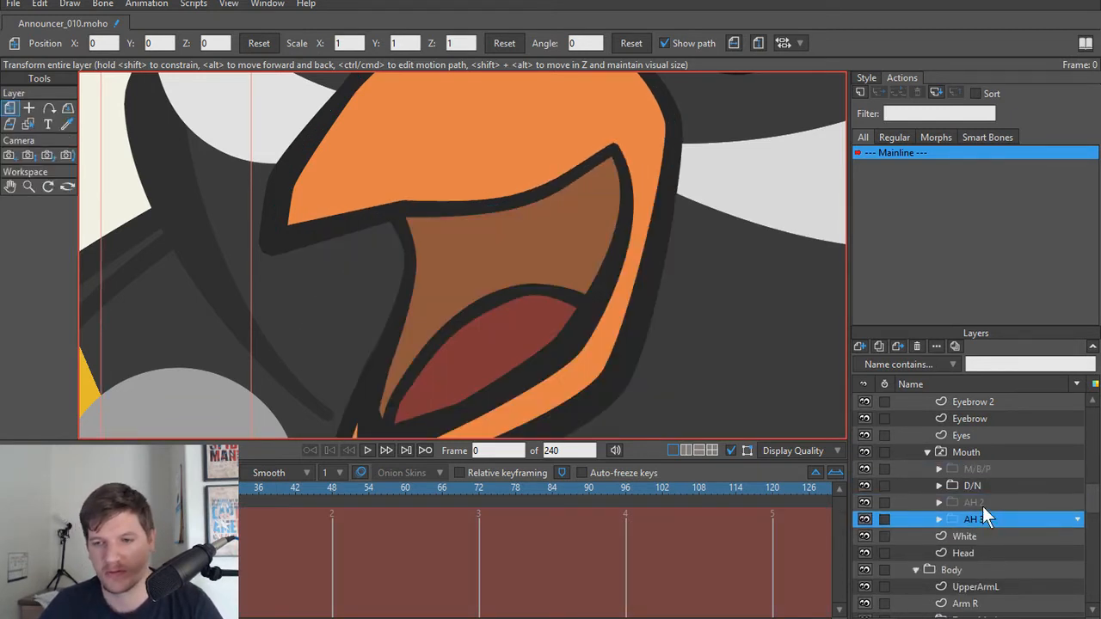
{"action": "left_click", "coordinate": [982, 505]}
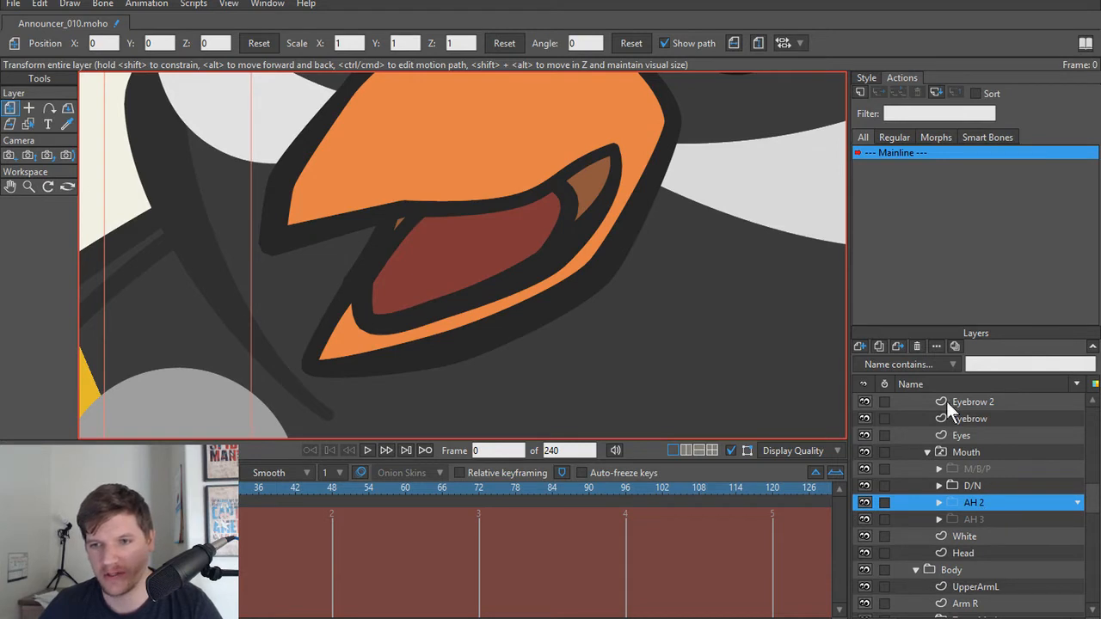
Step: Switch the Mouth layer to AH 2 and pull its Tongue's rear and upper points down and back
{"action": "right_click", "coordinate": [975, 454]}
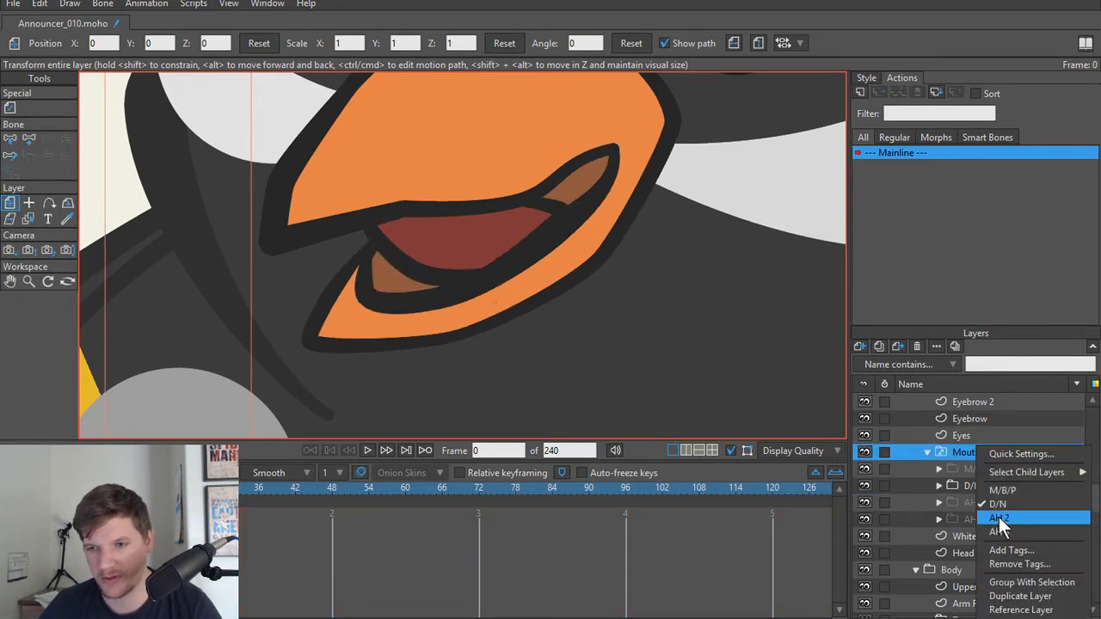
{"action": "left_click", "coordinate": [1003, 516]}
{"action": "right_click", "coordinate": [509, 276], "text": "alt"}
{"action": "scroll", "coordinate": [509, 275], "scroll_direction": "up", "scroll_amount": 1}
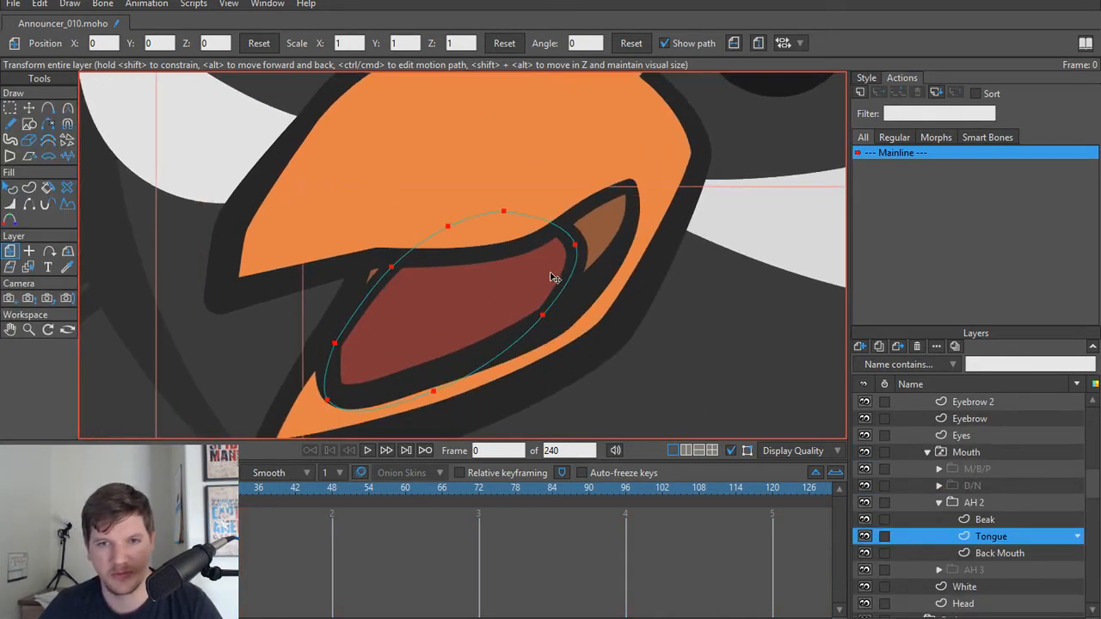
{"action": "key", "text": "g"}
{"action": "key", "text": "t"}
{"action": "left_click_drag", "start_coordinate": [543, 315], "coordinate": [551, 327]}
{"action": "left_click_drag", "start_coordinate": [576, 245], "coordinate": [599, 279]}
{"action": "left_click_drag", "start_coordinate": [491, 203], "coordinate": [518, 230]}
{"action": "left_click_drag", "start_coordinate": [439, 226], "coordinate": [467, 254]}
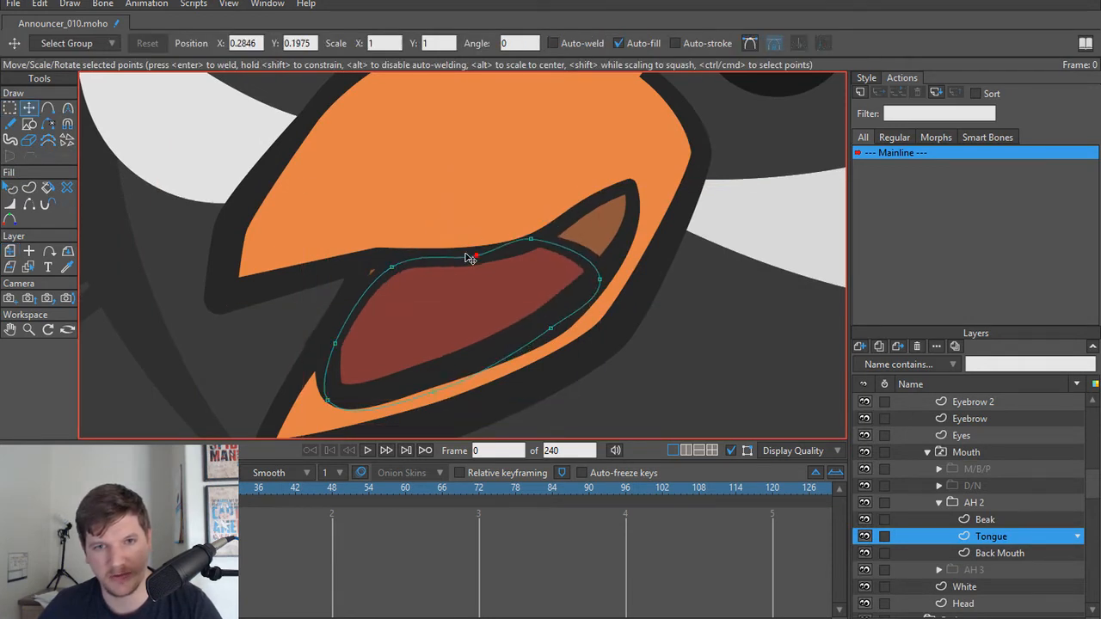
Step: Lower the AH 2 Tongue's front upper points to open a gap below the upper beak, and lower its upper rear point slightly
{"action": "left_click_drag", "start_coordinate": [386, 269], "coordinate": [397, 283]}
{"action": "left_click_drag", "start_coordinate": [346, 340], "coordinate": [352, 351]}
{"action": "left_click_drag", "start_coordinate": [405, 289], "coordinate": [409, 308]}
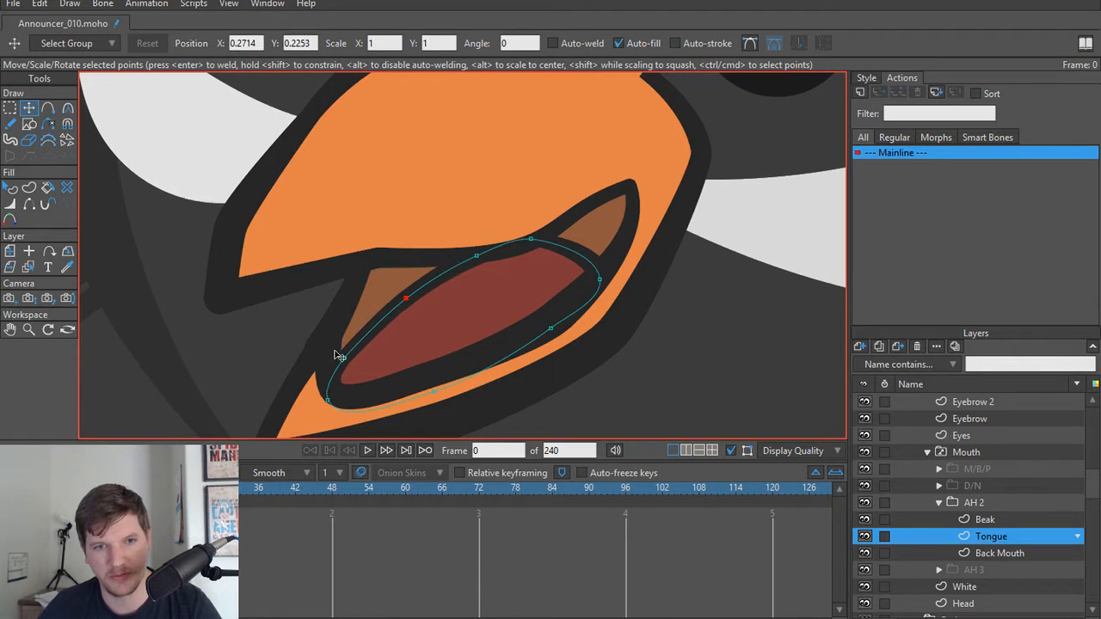
{"action": "left_click_drag", "start_coordinate": [337, 348], "coordinate": [346, 351]}
{"action": "left_click_drag", "start_coordinate": [485, 260], "coordinate": [489, 263]}
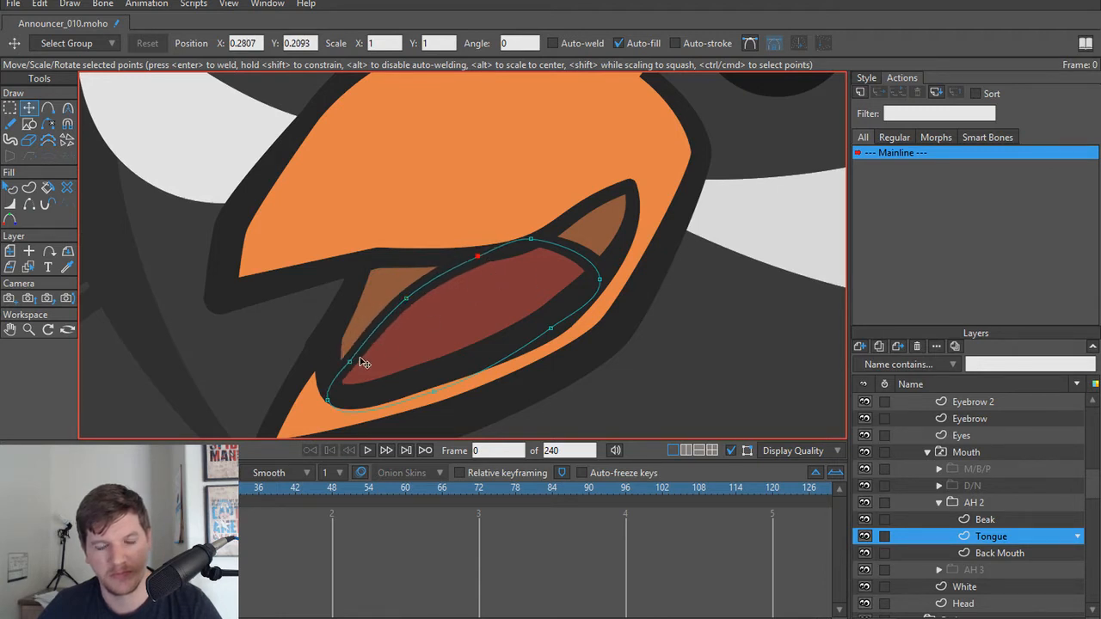
{"action": "left_click_drag", "start_coordinate": [354, 362], "coordinate": [348, 361]}
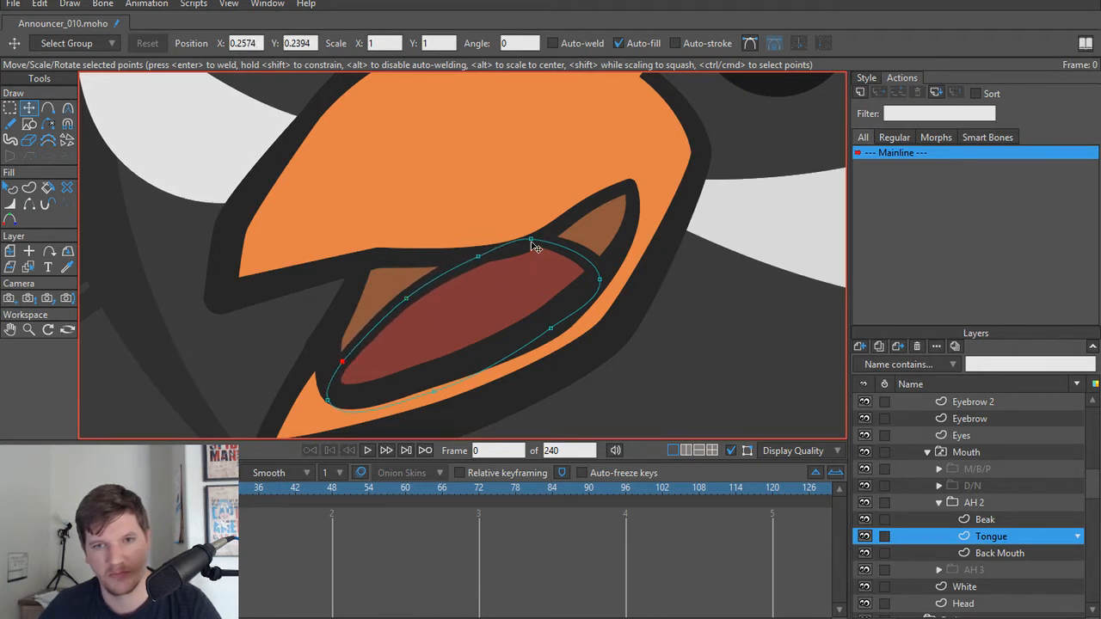
{"action": "scroll", "coordinate": [533, 244], "scroll_direction": "down", "scroll_amount": 1}
{"action": "left_click_drag", "start_coordinate": [533, 243], "coordinate": [532, 252]}
{"action": "scroll", "coordinate": [529, 291], "scroll_direction": "down", "scroll_amount": 4}
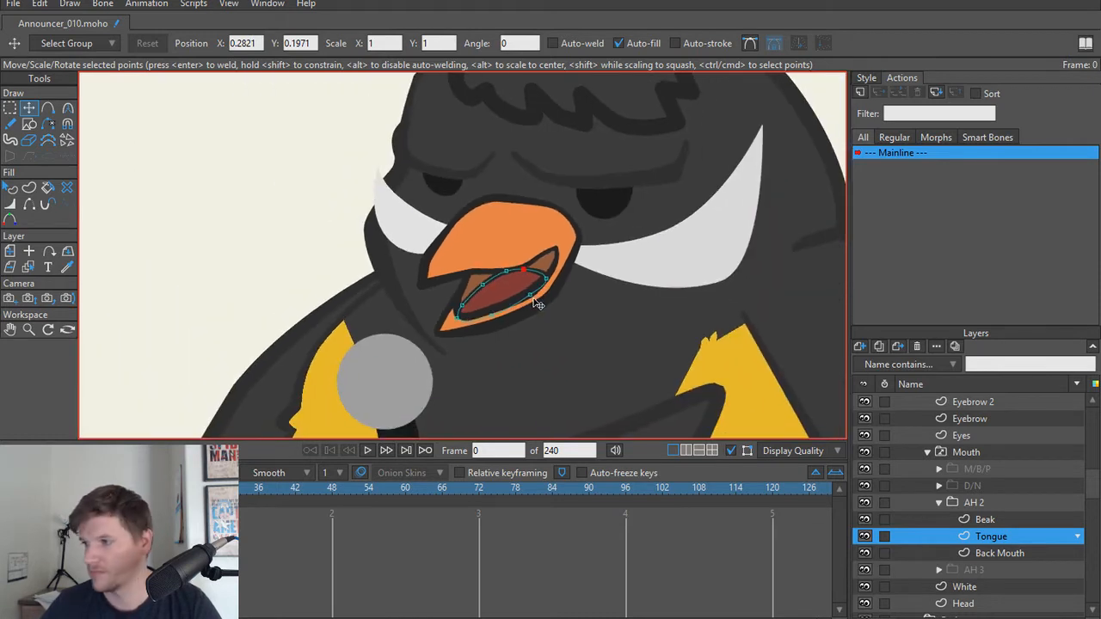
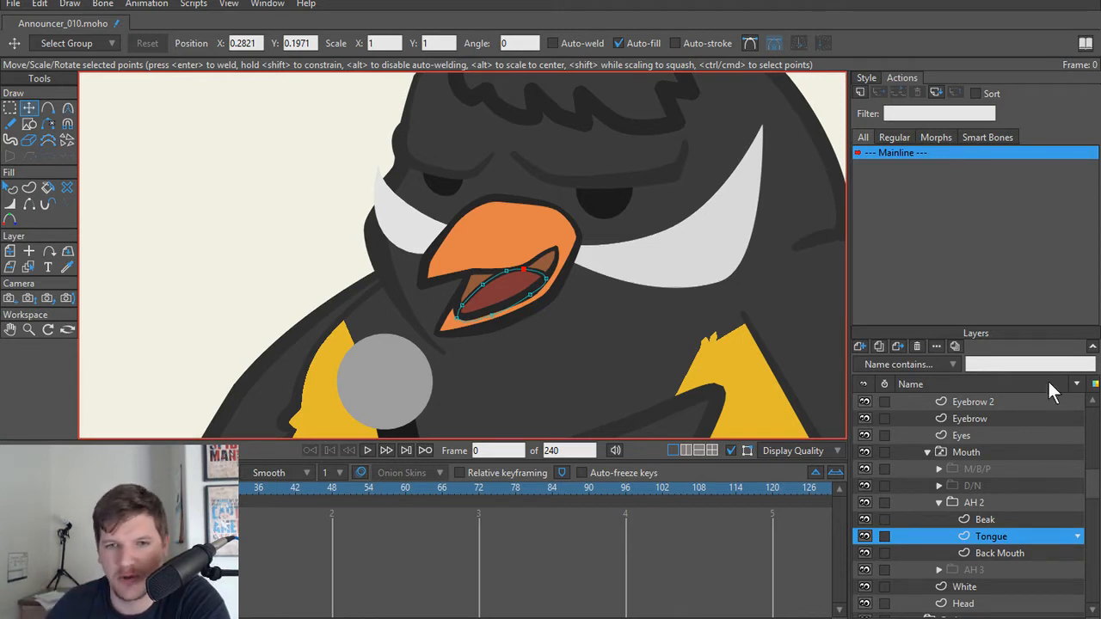
Step: Thin the outline along the AH 2 Beak's lower jaw, setting its bottom point's line width to 32 and its lower rear point's to 26
{"action": "scroll", "coordinate": [563, 349], "scroll_direction": "up", "scroll_amount": 2}
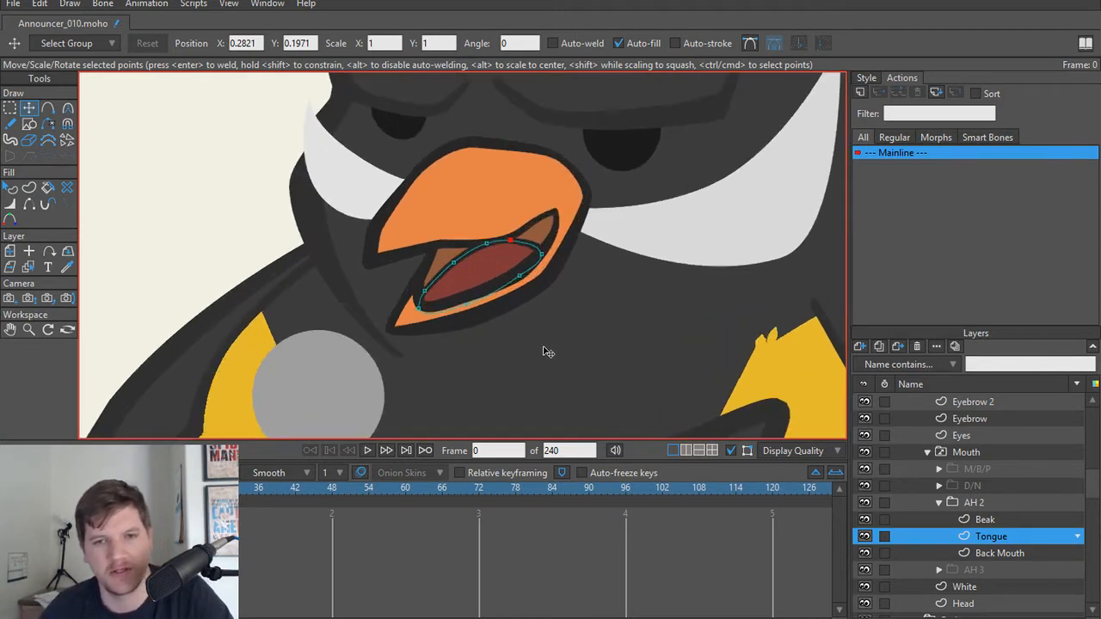
{"action": "scroll", "coordinate": [496, 314], "scroll_direction": "up", "scroll_amount": 1}
{"action": "right_click", "coordinate": [470, 318], "text": "alt"}
{"action": "scroll", "coordinate": [469, 320], "scroll_direction": "up", "scroll_amount": 2}
{"action": "key", "text": "w"}
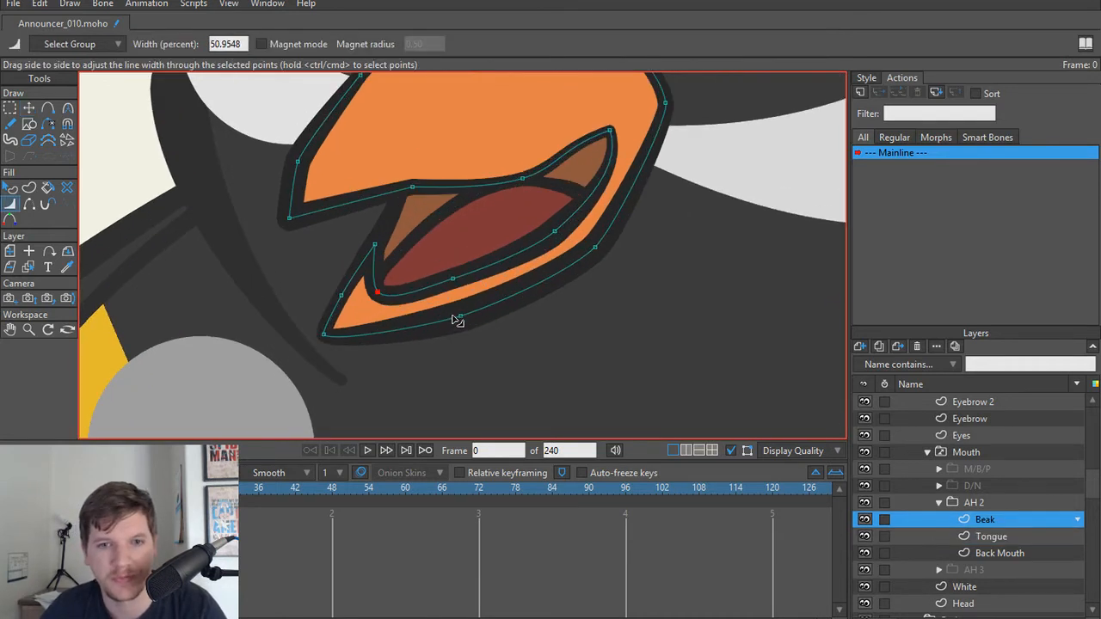
{"action": "left_click_drag", "start_coordinate": [457, 320], "coordinate": [432, 319]}
{"action": "left_click_drag", "start_coordinate": [591, 272], "coordinate": [607, 270]}
{"action": "left_click_drag", "start_coordinate": [498, 311], "coordinate": [488, 314]}
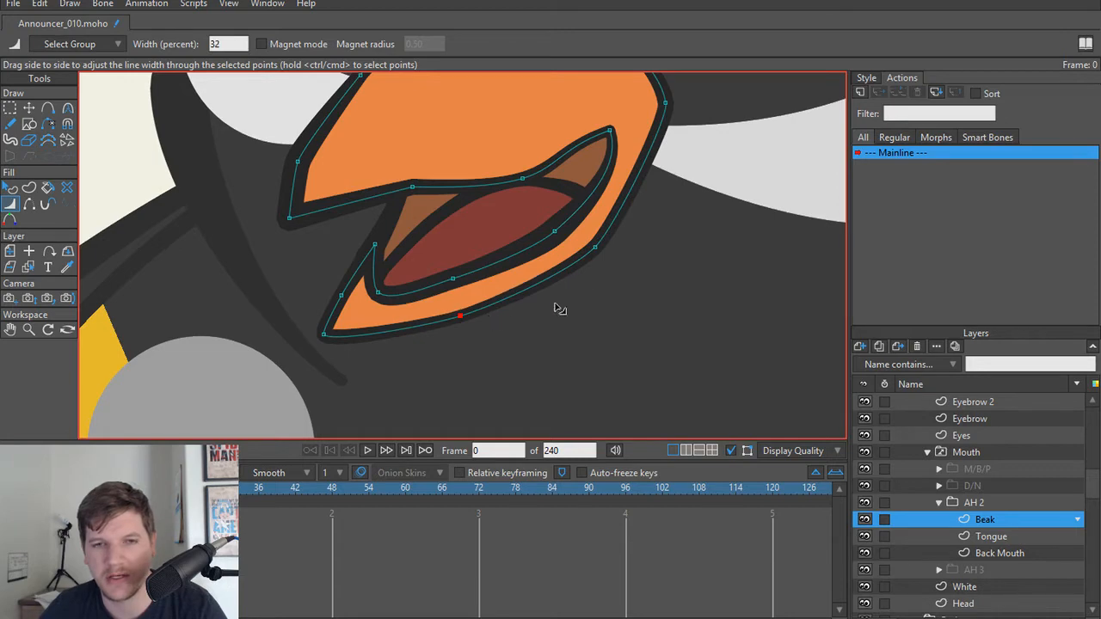
{"action": "left_click_drag", "start_coordinate": [593, 279], "coordinate": [592, 274]}
{"action": "scroll", "coordinate": [635, 295], "scroll_direction": "down", "scroll_amount": 3}
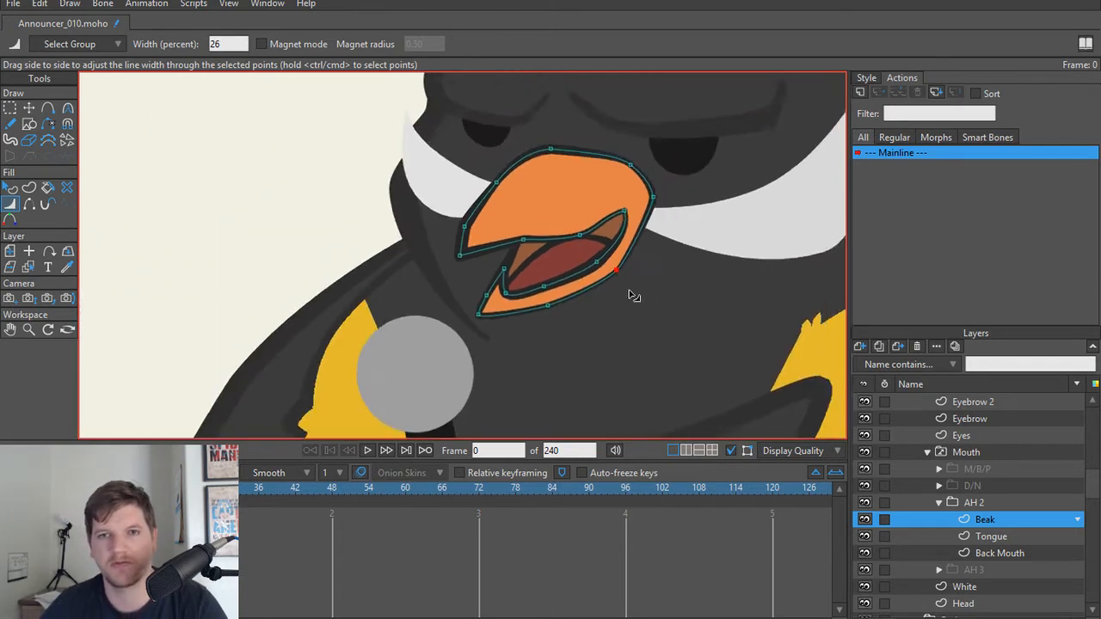
Step: Set the curvature of the AH 2 Beak's rearmost outline point to about 0.33 and nudge the point down slightly
{"action": "scroll", "coordinate": [641, 276], "scroll_direction": "up", "scroll_amount": 2}
{"action": "key", "text": "t"}
{"action": "left_click", "coordinate": [632, 212]}
{"action": "key", "text": "c"}
{"action": "left_click_drag", "start_coordinate": [634, 215], "coordinate": [724, 360]}
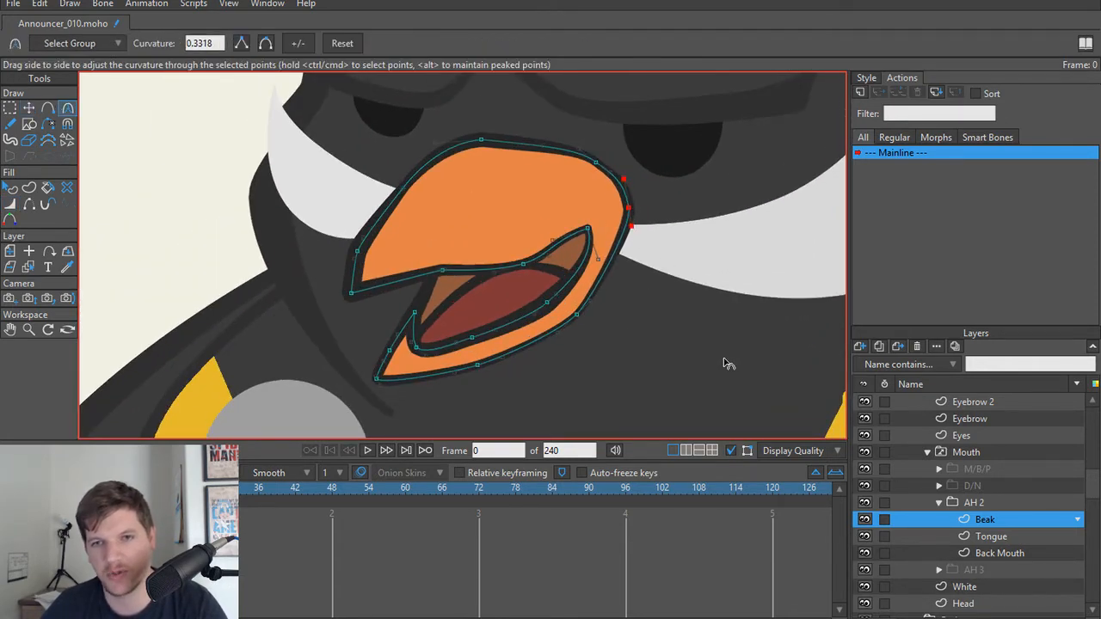
{"action": "key", "text": "t"}
{"action": "scroll", "coordinate": [671, 241], "scroll_direction": "down", "scroll_amount": 3}
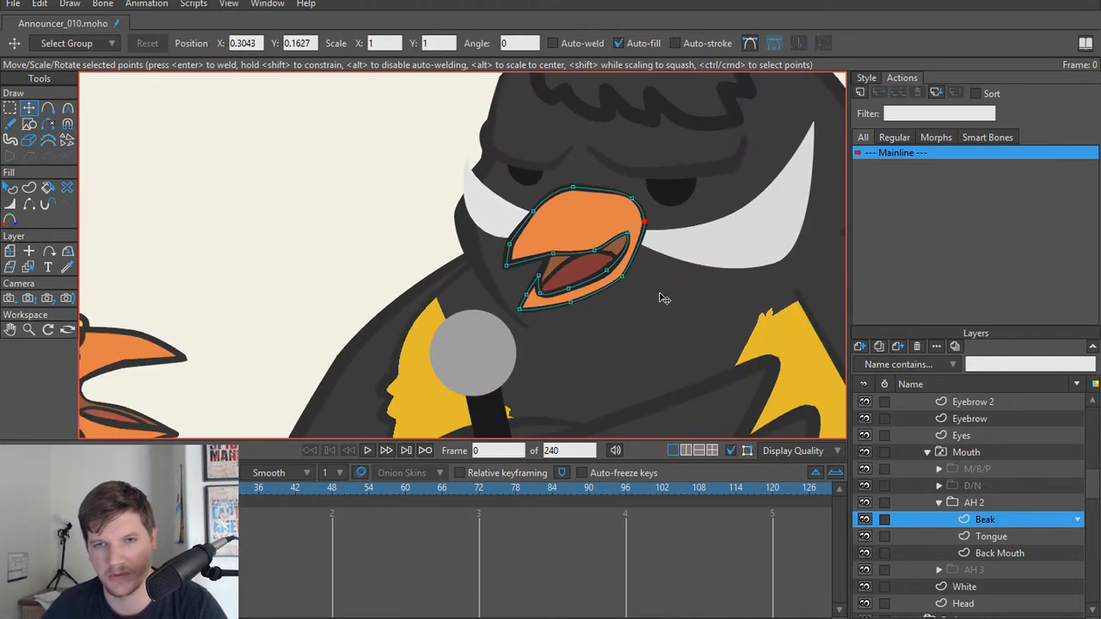
{"action": "key", "text": "ctrl+Down"}
Step: Examine the reshaped AH 2 beak from close up and at full-character distance, alongside the red bird's beak
{"action": "scroll", "coordinate": [661, 298], "scroll_direction": "down", "scroll_amount": 6}
{"action": "scroll", "coordinate": [641, 336], "scroll_direction": "up", "scroll_amount": 2}
{"action": "left_click_drag", "start_coordinate": [640, 339], "coordinate": [604, 306]}
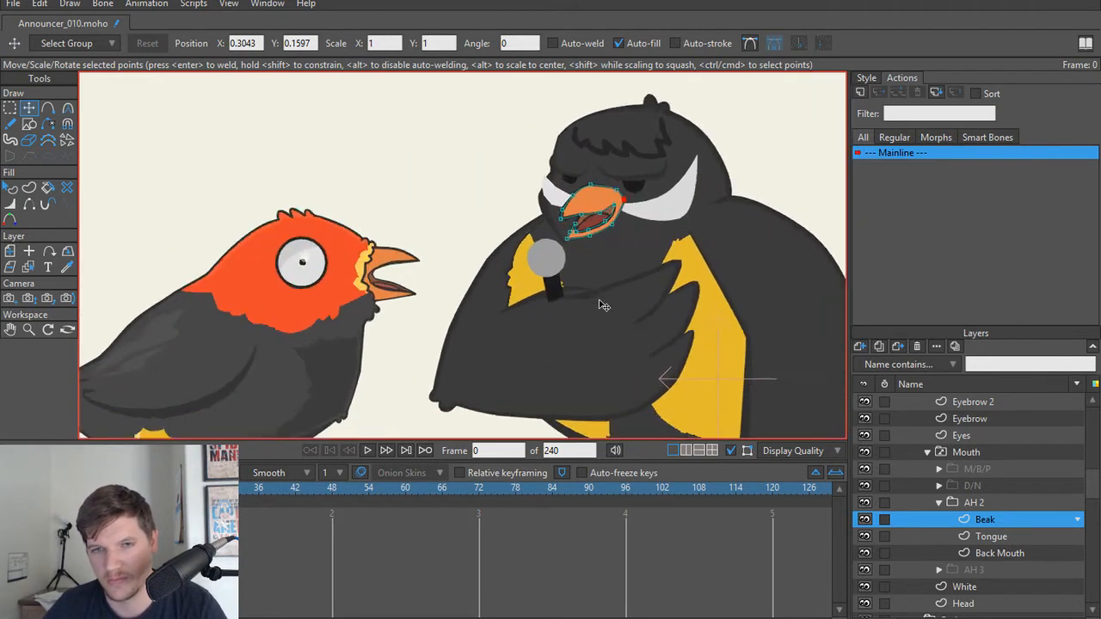
{"action": "scroll", "coordinate": [604, 306], "scroll_direction": "up", "scroll_amount": 2}
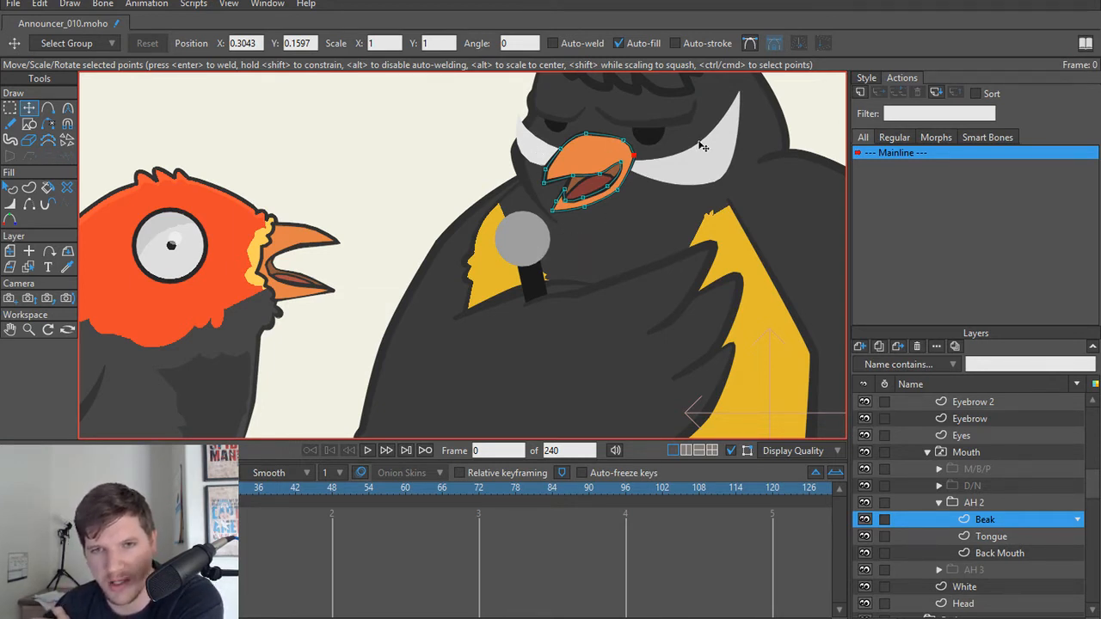
{"action": "scroll", "coordinate": [584, 230], "scroll_direction": "up", "scroll_amount": 3}
{"action": "left_click_drag", "start_coordinate": [577, 189], "coordinate": [572, 305]}
{"action": "scroll", "coordinate": [572, 305], "scroll_direction": "up", "scroll_amount": 1}
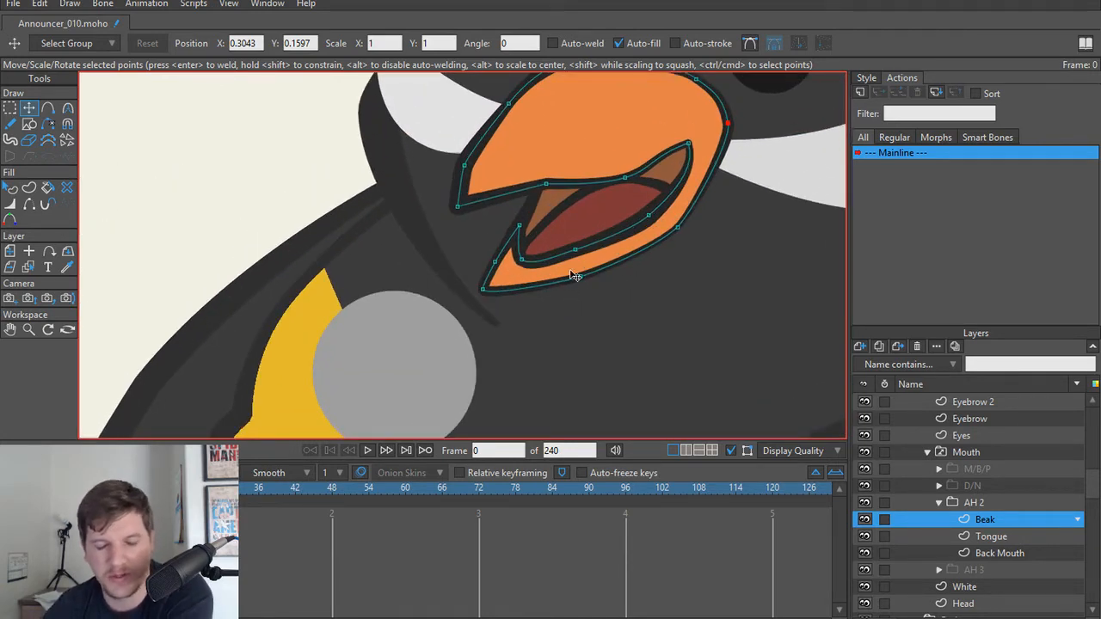
{"action": "scroll", "coordinate": [568, 266], "scroll_direction": "down", "scroll_amount": 3}
{"action": "scroll", "coordinate": [541, 265], "scroll_direction": "down", "scroll_amount": 2}
{"action": "left_click_drag", "start_coordinate": [540, 293], "coordinate": [552, 324]}
{"action": "scroll", "coordinate": [558, 318], "scroll_direction": "down", "scroll_amount": 1}
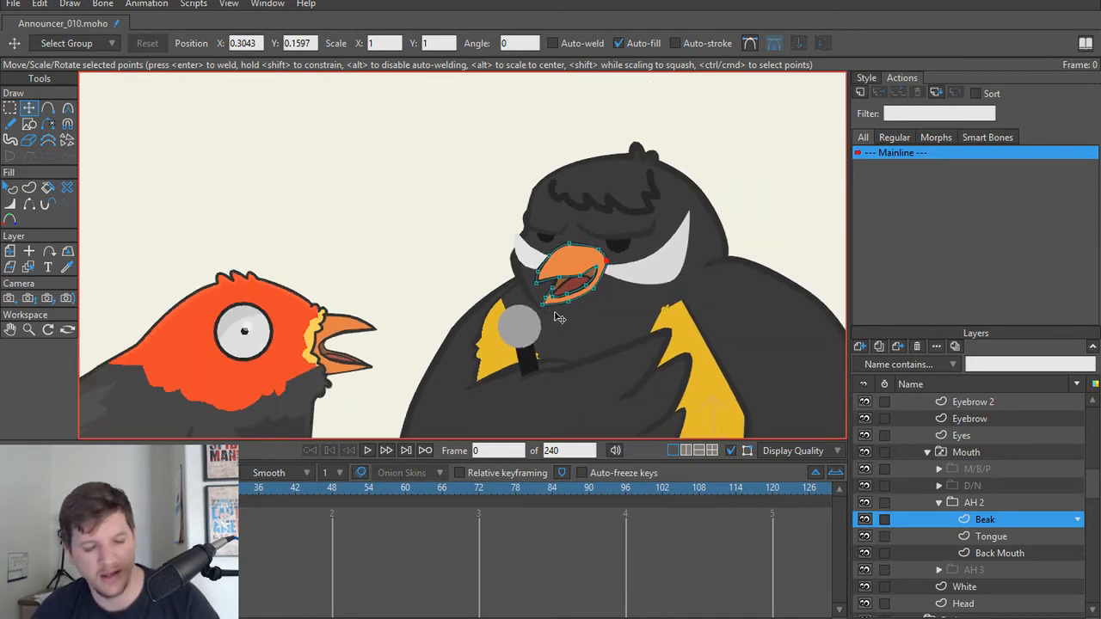
{"action": "scroll", "coordinate": [559, 318], "scroll_direction": "up", "scroll_amount": 4}
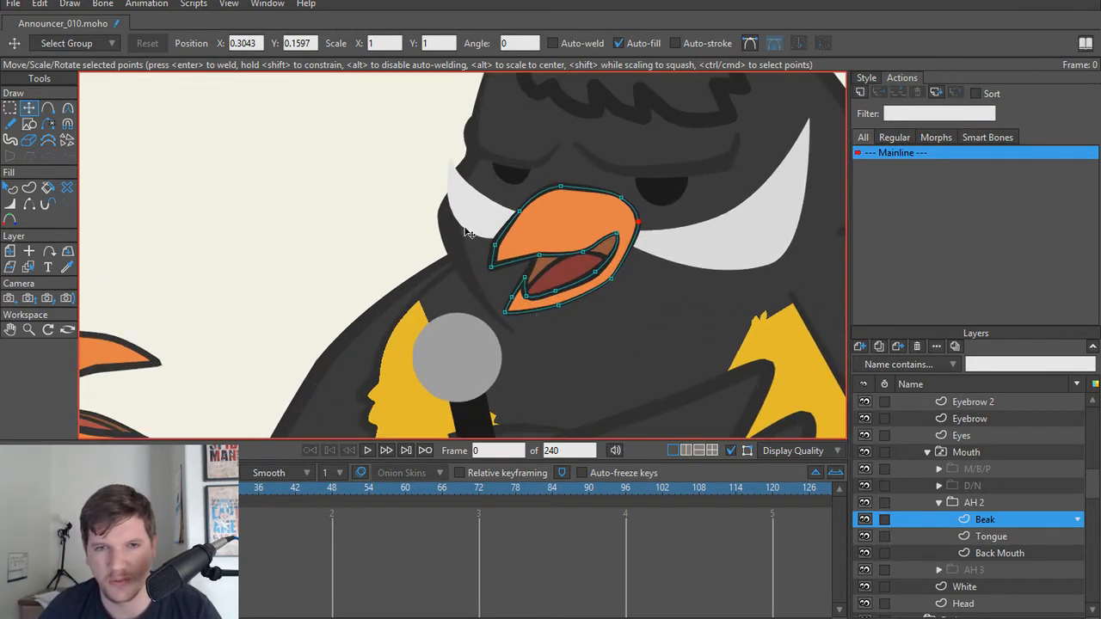
{"action": "scroll", "coordinate": [557, 258], "scroll_direction": "down", "scroll_amount": 6}
{"action": "left_click_drag", "start_coordinate": [538, 275], "coordinate": [549, 244]}
{"action": "scroll", "coordinate": [547, 245], "scroll_direction": "up", "scroll_amount": 2}
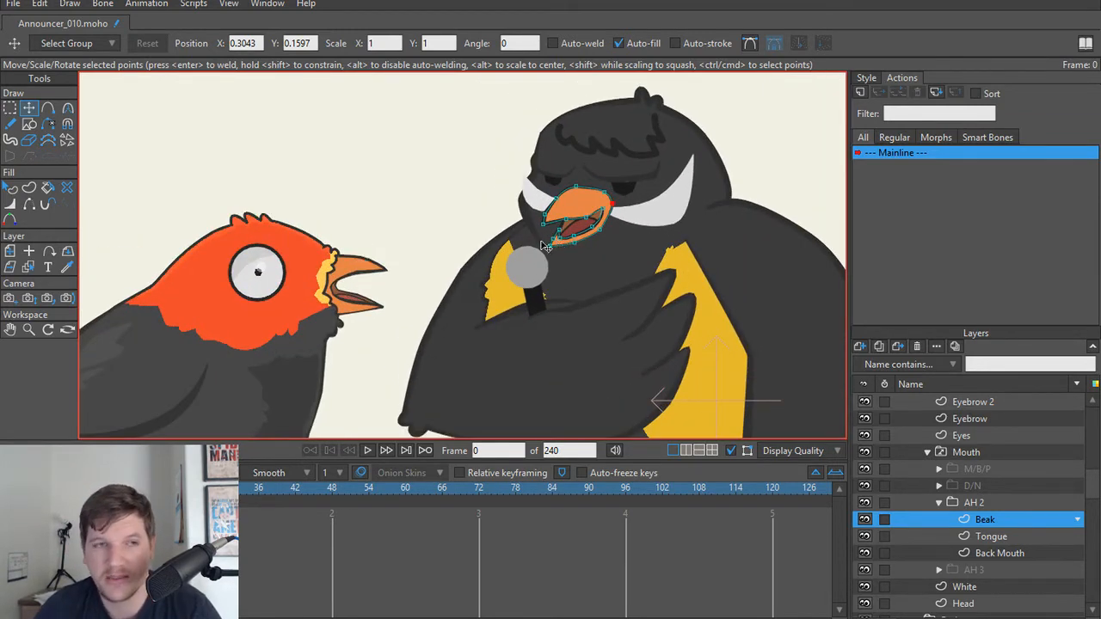
{"action": "scroll", "coordinate": [447, 283], "scroll_direction": "up", "scroll_amount": 5}
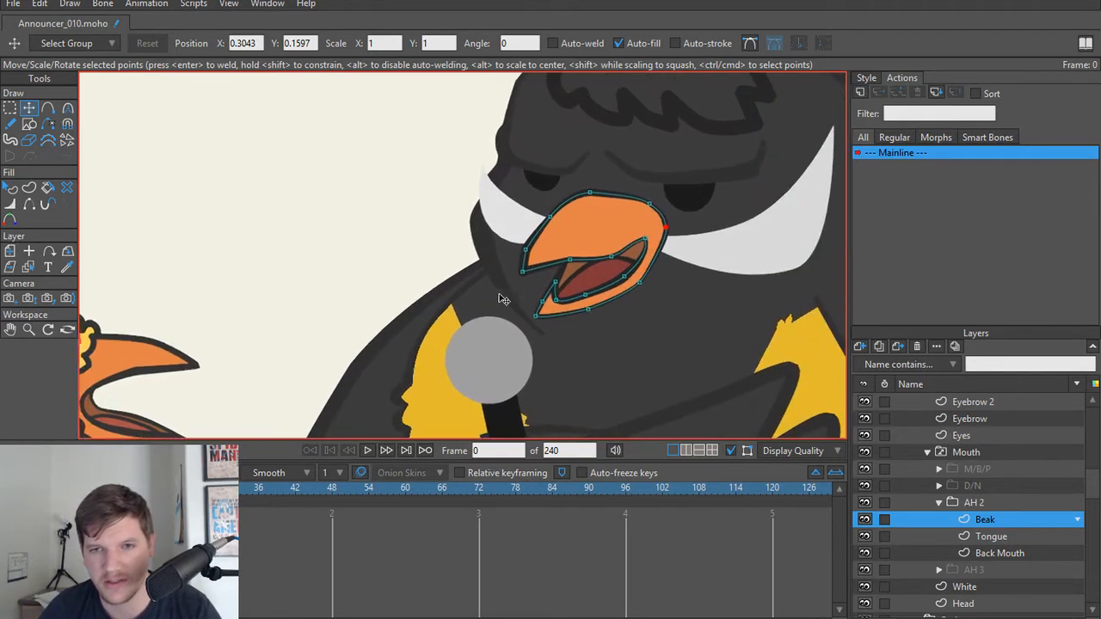
{"action": "scroll", "coordinate": [523, 301], "scroll_direction": "down", "scroll_amount": 1}
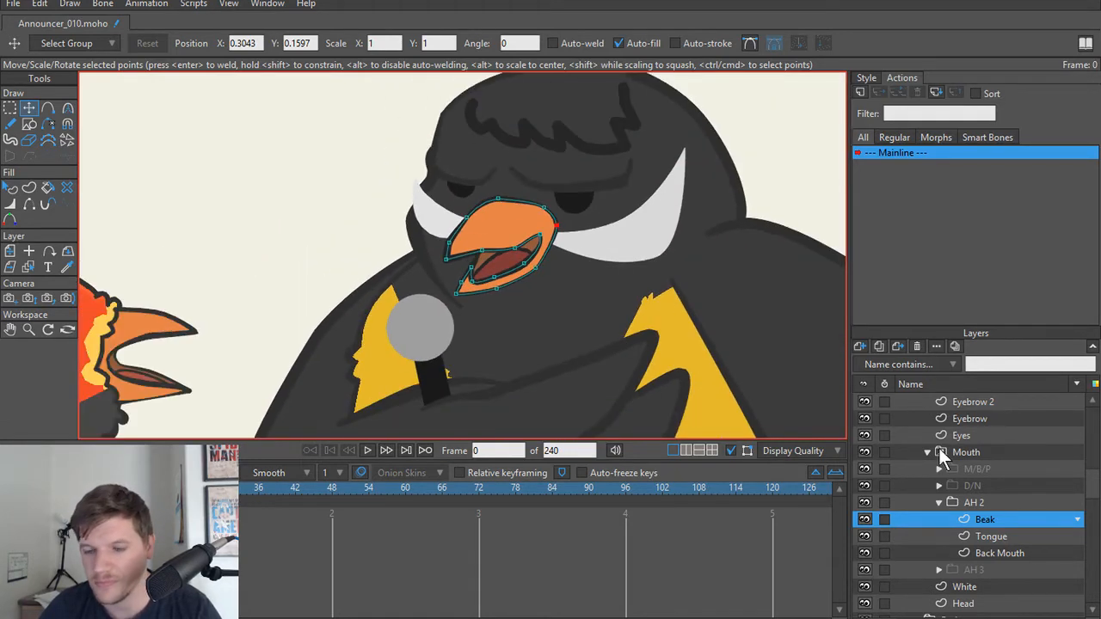
Step: Collapse the AH 2 group and step through the D/N, AH 2, AH 3 and M/B/P mouths to compare their jaw shapes
{"action": "left_click", "coordinate": [943, 504]}
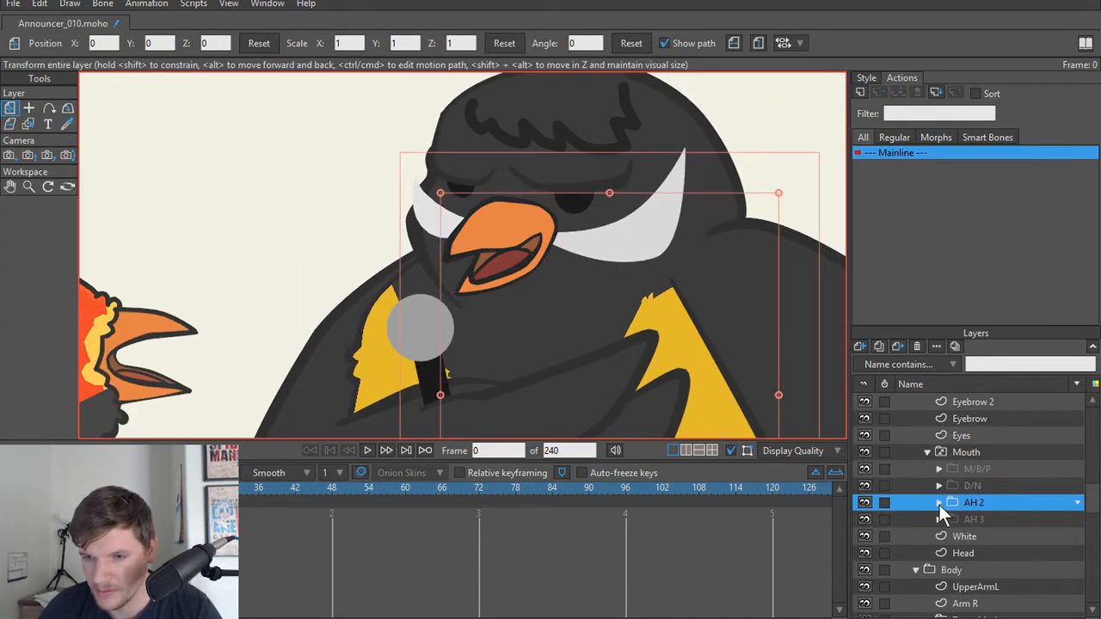
{"action": "left_click", "coordinate": [988, 482]}
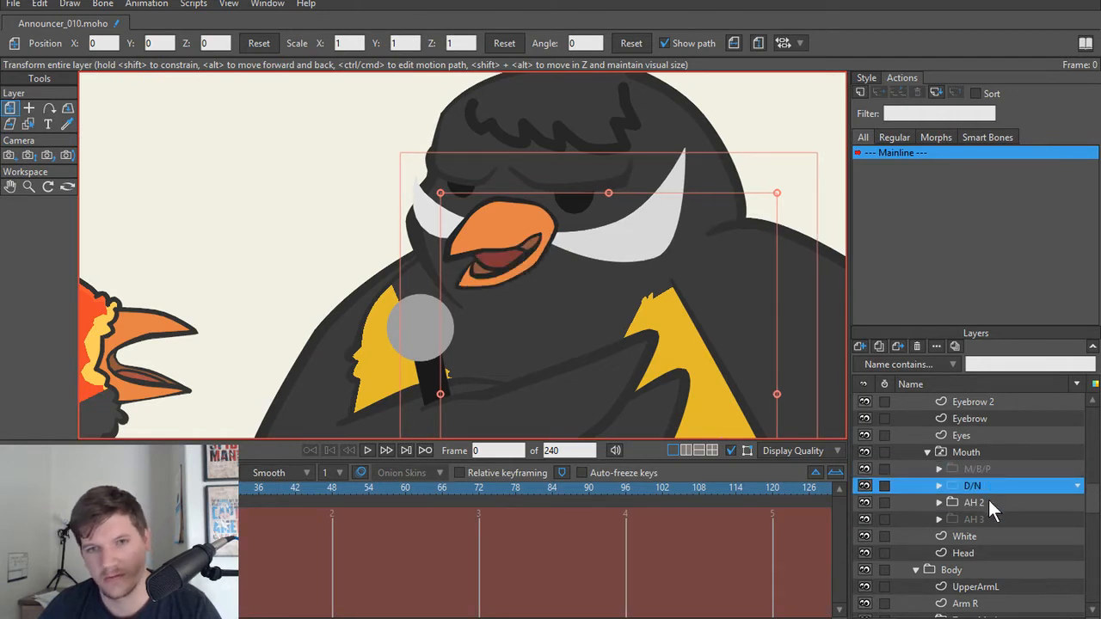
{"action": "left_click", "coordinate": [988, 502]}
{"action": "left_click", "coordinate": [987, 518]}
{"action": "left_click", "coordinate": [986, 505]}
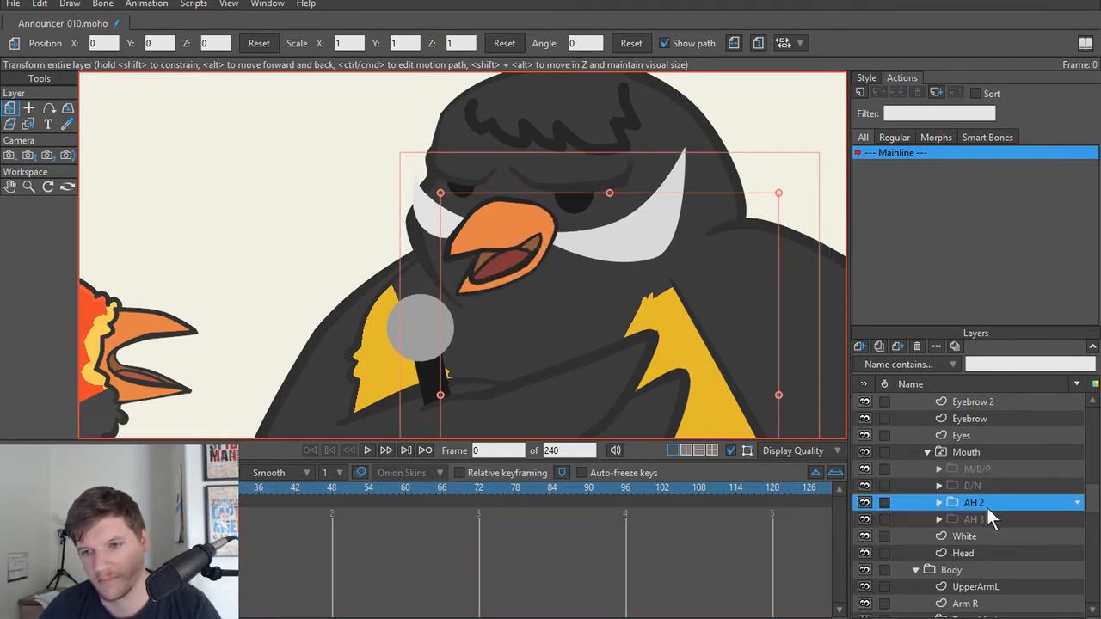
{"action": "left_click", "coordinate": [986, 482]}
{"action": "left_click", "coordinate": [985, 467]}
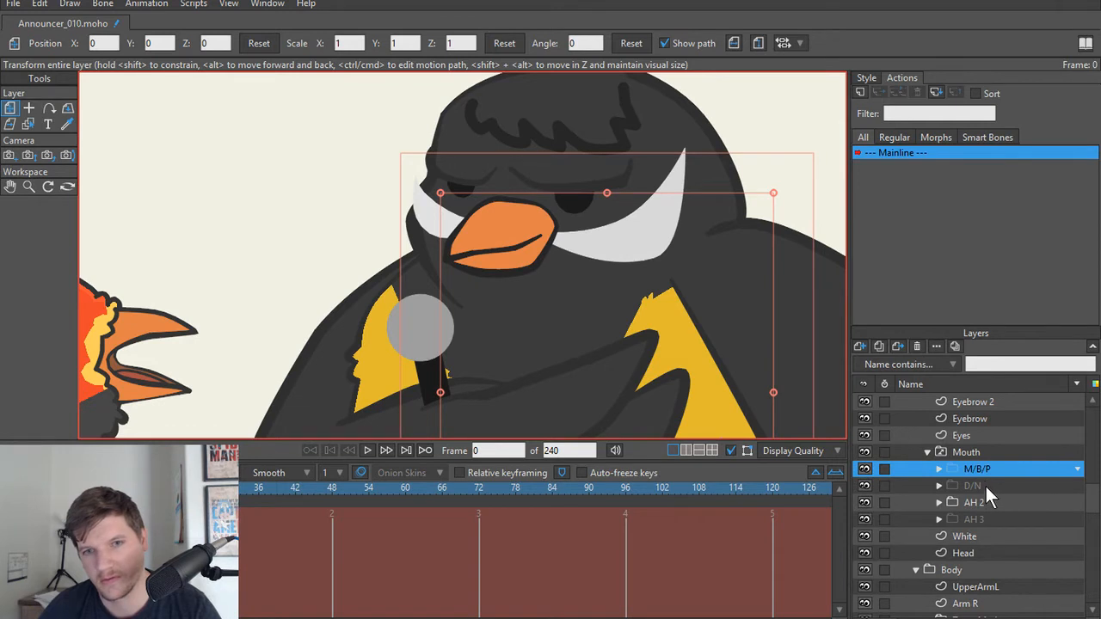
{"action": "scroll", "coordinate": [522, 323], "scroll_direction": "up", "scroll_amount": 2}
{"action": "left_click", "coordinate": [980, 482]}
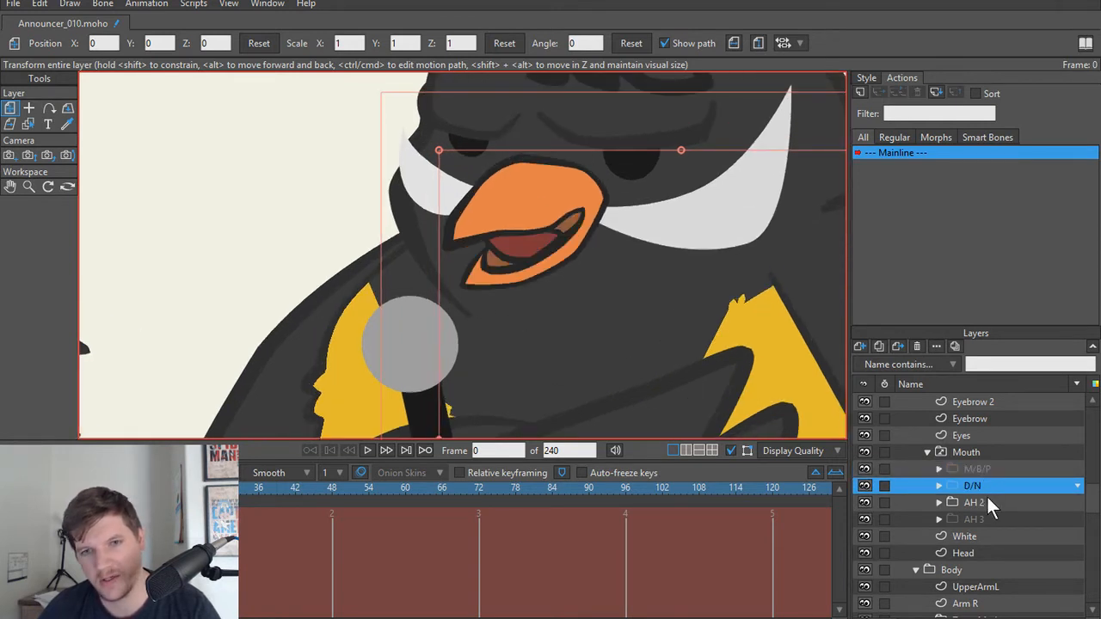
Step: Select the M/B/P Beak and move its lower rear jaw point slightly up and back
{"action": "left_click", "coordinate": [982, 467]}
{"action": "scroll", "coordinate": [640, 269], "scroll_direction": "up", "scroll_amount": 1}
{"action": "scroll", "coordinate": [640, 269], "scroll_direction": "up", "scroll_amount": 1}
{"action": "left_click_drag", "start_coordinate": [580, 291], "coordinate": [574, 339]}
{"action": "right_click", "coordinate": [538, 302], "text": "alt"}
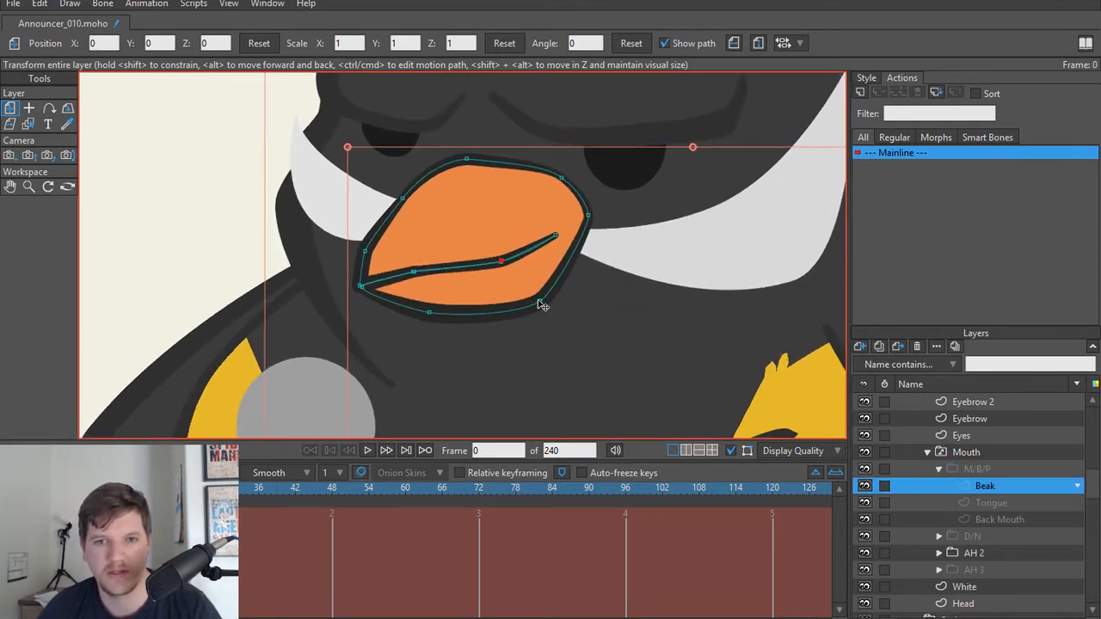
{"action": "key", "text": "t"}
{"action": "mouse_move", "coordinate": [540, 304]}
{"action": "left_mouse_down"}
{"action": "mouse_move", "coordinate": [567, 301]}
{"action": "mouse_move", "coordinate": [560, 282]}
{"action": "mouse_move", "coordinate": [559, 293]}
{"action": "mouse_move", "coordinate": [620, 310]}
{"action": "mouse_move", "coordinate": [644, 341]}
{"action": "mouse_move", "coordinate": [532, 283]}
{"action": "mouse_move", "coordinate": [553, 291]}
{"action": "left_mouse_up"}
{"action": "key", "text": "ctrl+z"}
{"action": "key", "text": "c"}
{"action": "key", "text": "t"}
{"action": "scroll", "coordinate": [557, 295], "scroll_direction": "down", "scroll_amount": 3}
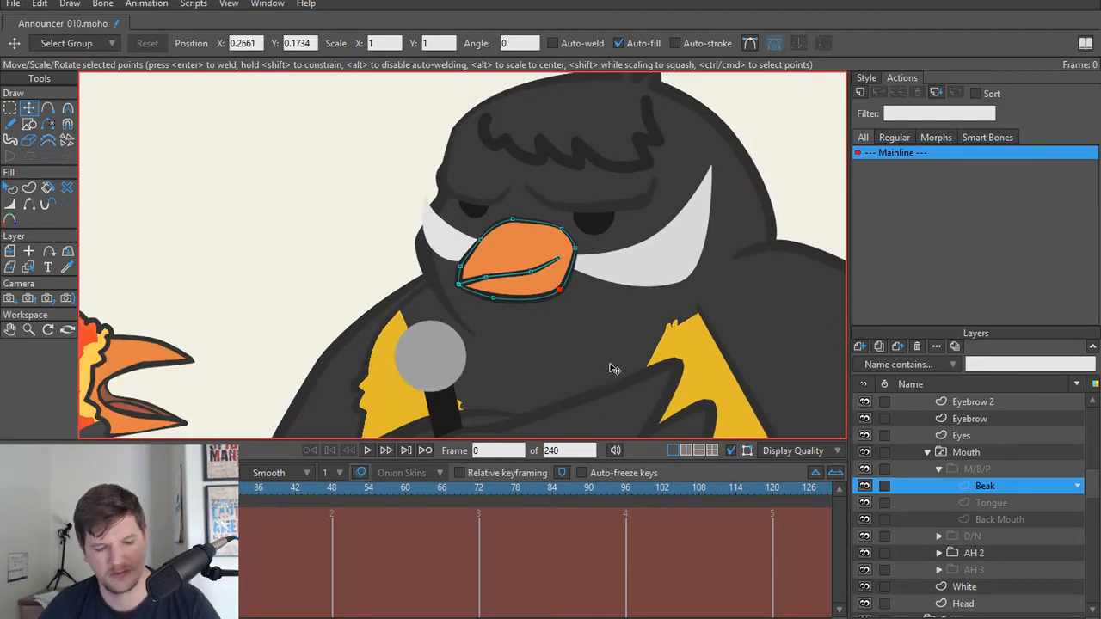
Step: Reshape the front tip of the M/B/P Beak by pulling its tip and front mouth-line points back toward the lower jaw
{"action": "scroll", "coordinate": [533, 298], "scroll_direction": "up", "scroll_amount": 3}
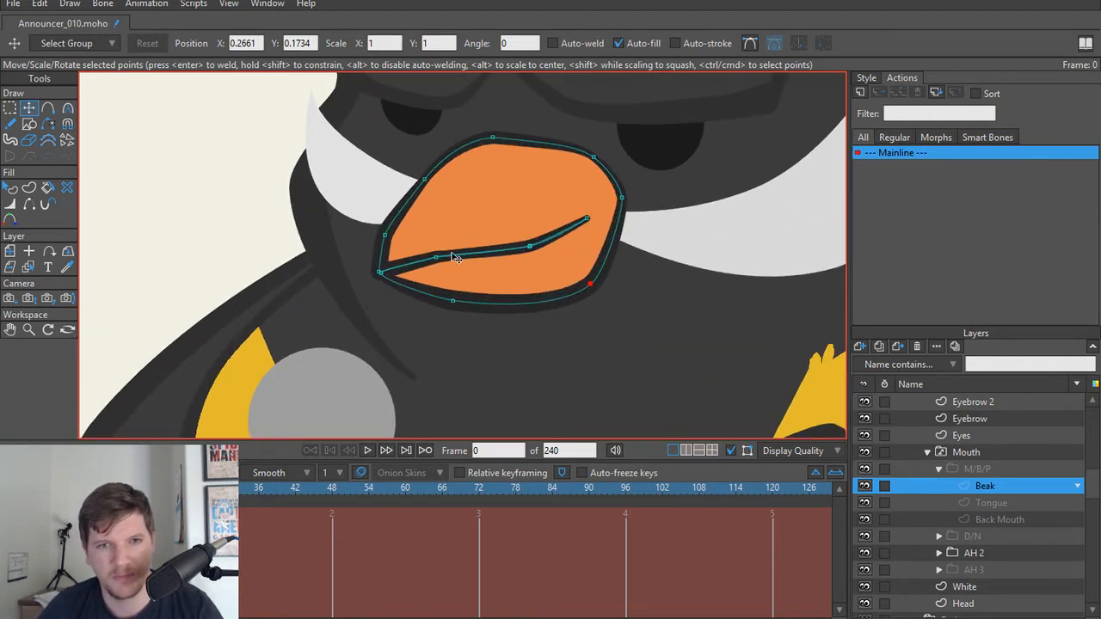
{"action": "scroll", "coordinate": [455, 258], "scroll_direction": "down", "scroll_amount": 3}
{"action": "scroll", "coordinate": [460, 294], "scroll_direction": "up", "scroll_amount": 3}
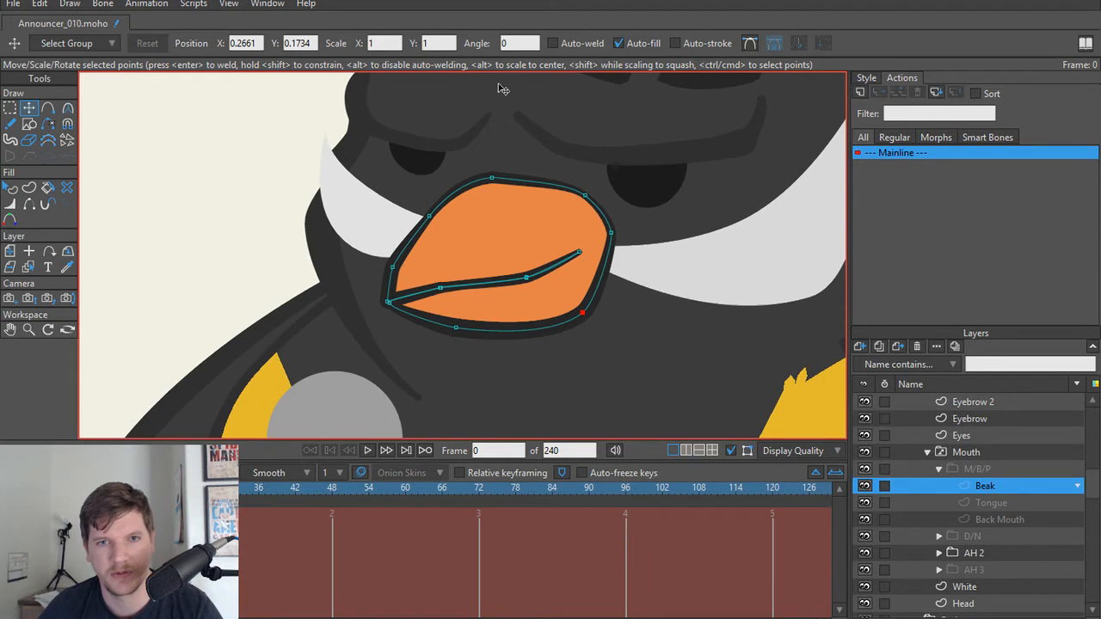
{"action": "mouse_move", "coordinate": [395, 312]}
{"action": "left_mouse_down"}
{"action": "mouse_move", "coordinate": [458, 293]}
{"action": "mouse_move", "coordinate": [444, 315]}
{"action": "mouse_move", "coordinate": [404, 305]}
{"action": "left_mouse_up"}
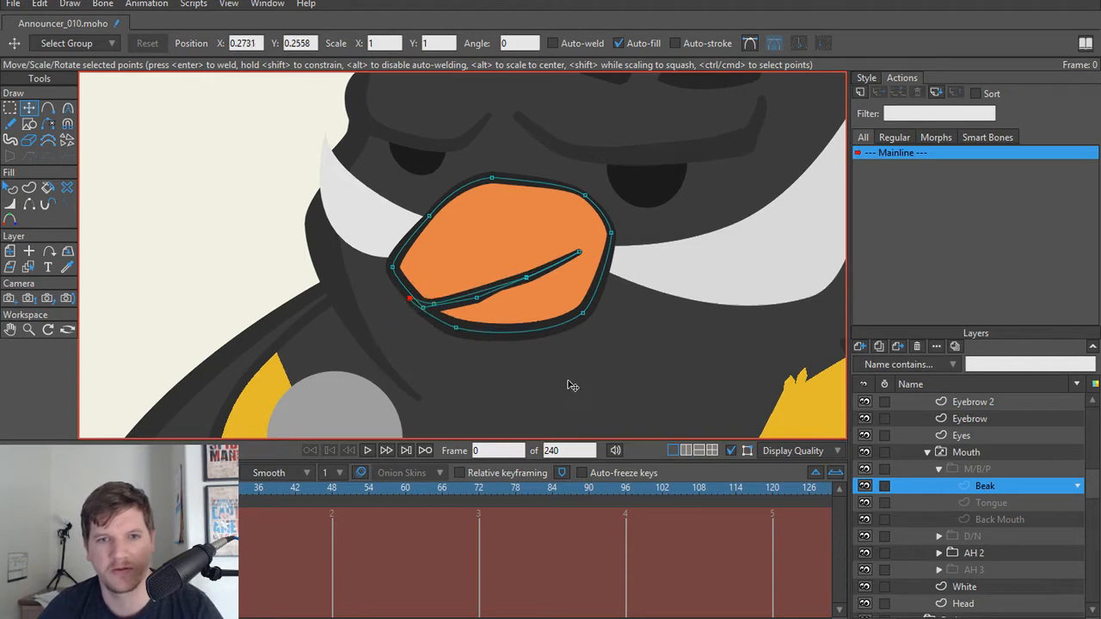
Step: Render frame 0 as a preview and switch the Mouth layer to M/B/P
{"action": "key", "text": "ctrl+r"}
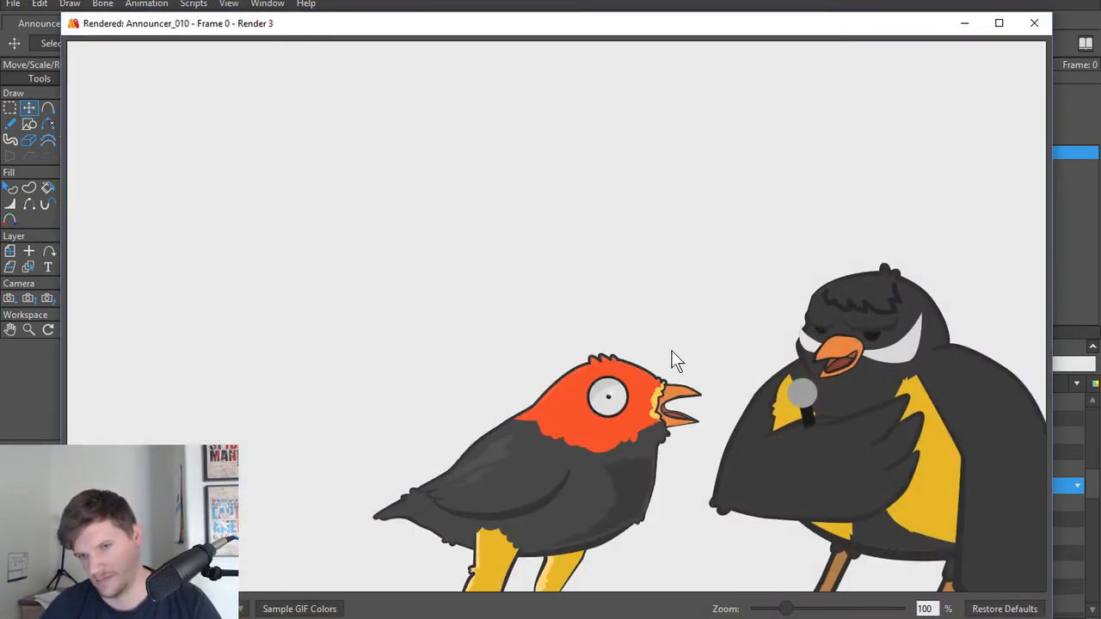
{"action": "left_click", "coordinate": [1038, 30]}
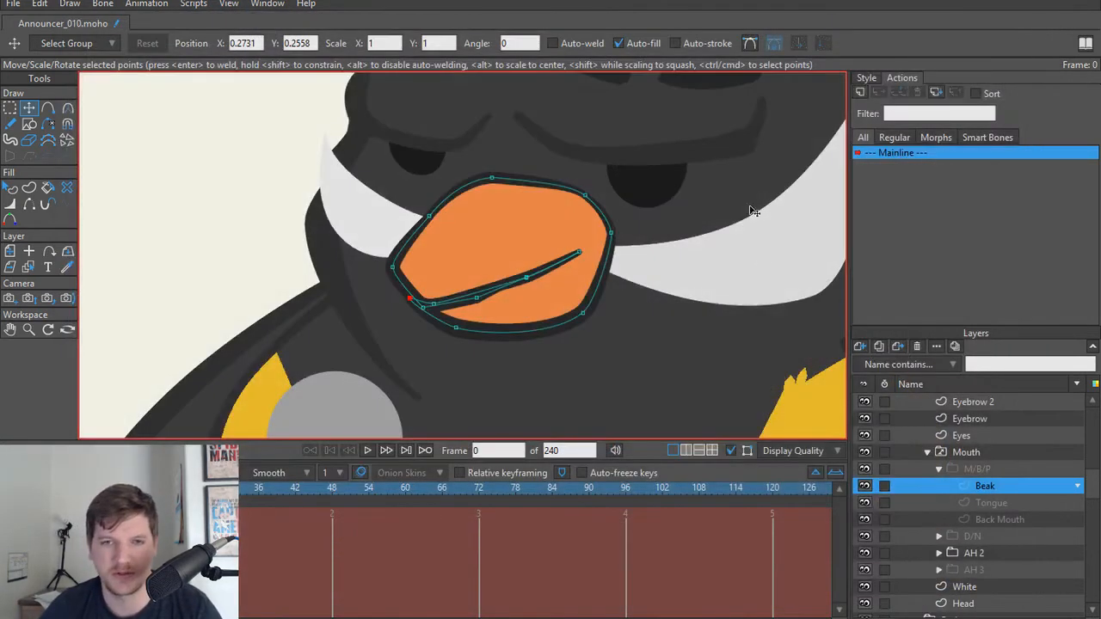
{"action": "right_click", "coordinate": [973, 453]}
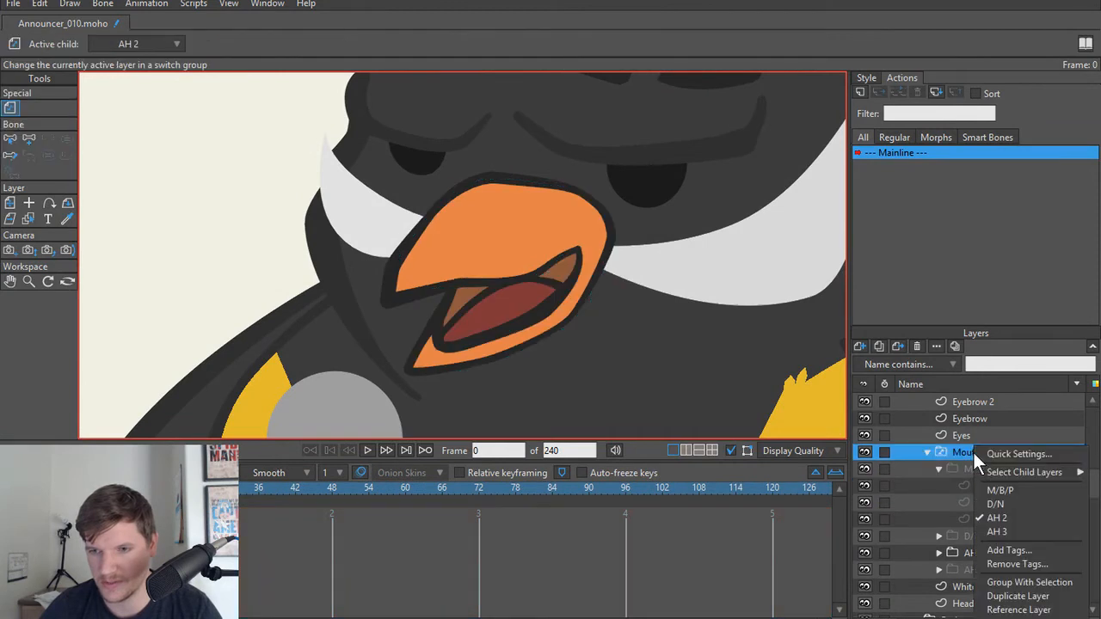
{"action": "left_click", "coordinate": [998, 490]}
Step: Adjust the M/B/P Beak's mouth-line points into a smoother downward bend and tidy its overlapping front tip points
{"action": "scroll", "coordinate": [469, 292], "scroll_direction": "up", "scroll_amount": 3}
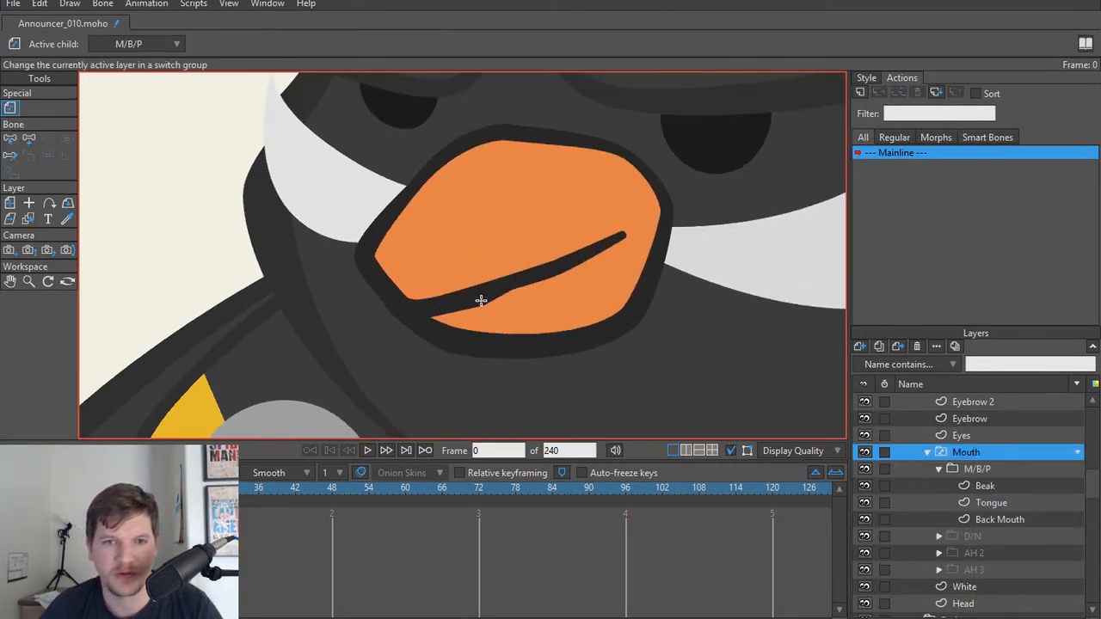
{"action": "right_click", "coordinate": [476, 310], "text": "alt"}
{"action": "left_click_drag", "start_coordinate": [482, 299], "coordinate": [494, 292]}
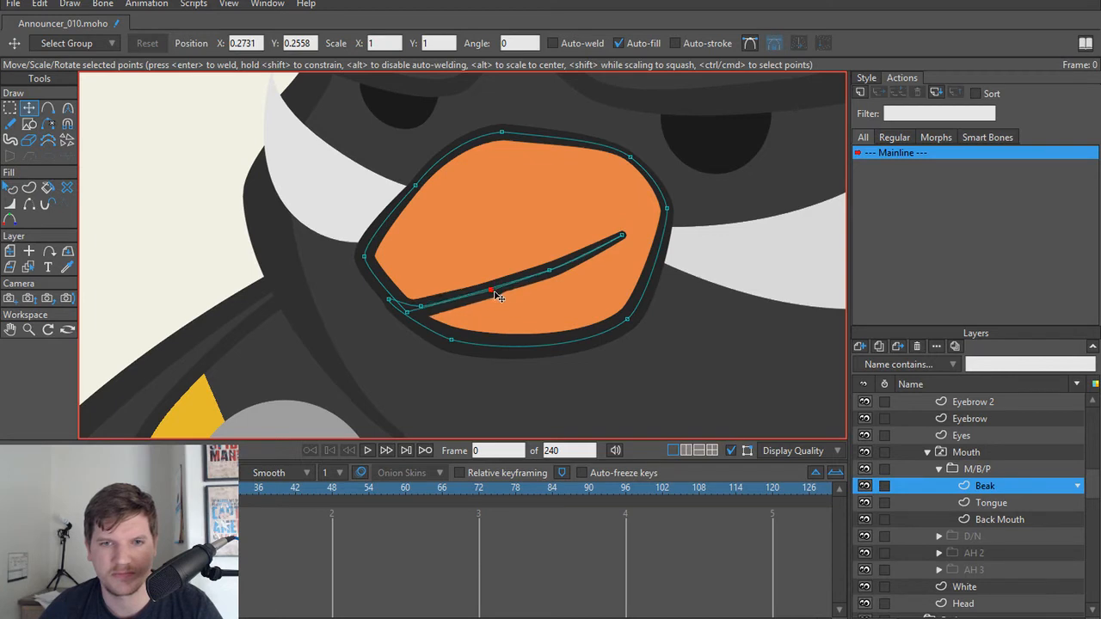
{"action": "left_click_drag", "start_coordinate": [558, 277], "coordinate": [565, 287]}
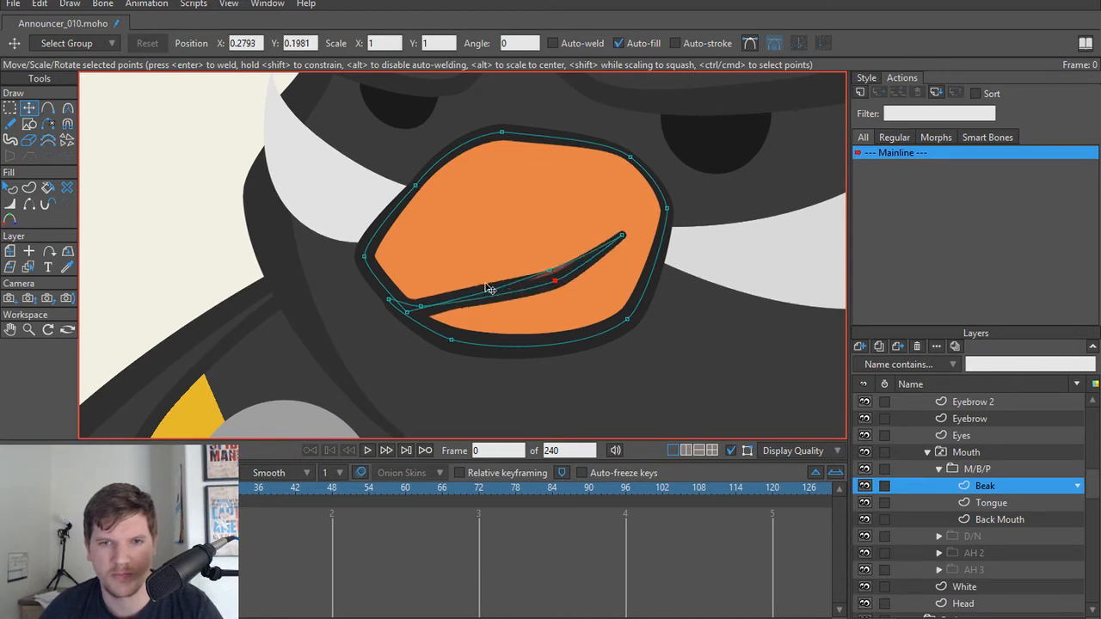
{"action": "mouse_move", "coordinate": [492, 296]}
{"action": "left_mouse_down"}
{"action": "mouse_move", "coordinate": [495, 305]}
{"action": "mouse_move", "coordinate": [492, 296]}
{"action": "left_mouse_up"}
{"action": "left_click_drag", "start_coordinate": [367, 256], "coordinate": [428, 313]}
Step: Render frame 0 to check the closed M/B/P beak, and inspect its shape from a distance and close up
{"action": "key", "text": "ctrl+r"}
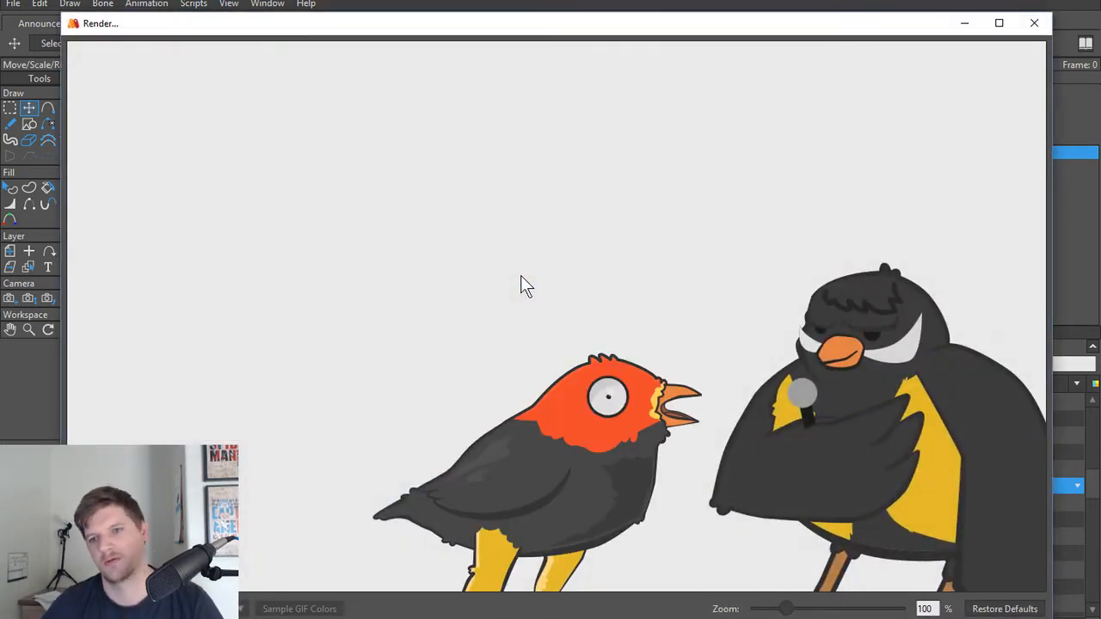
{"action": "left_click", "coordinate": [1032, 24]}
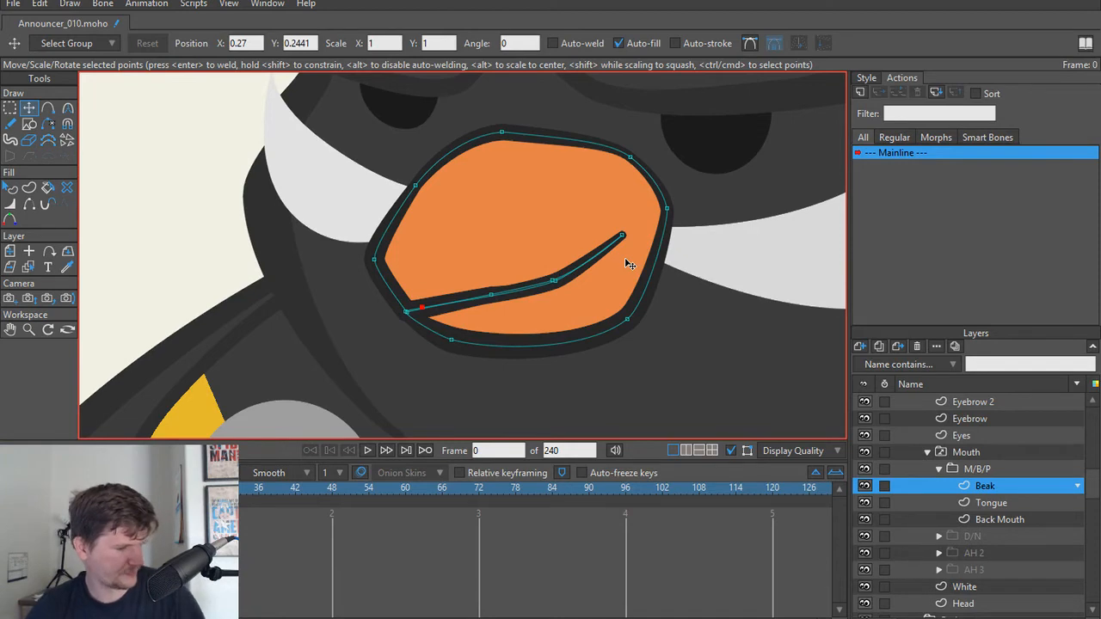
{"action": "scroll", "coordinate": [627, 263], "scroll_direction": "down", "scroll_amount": 5}
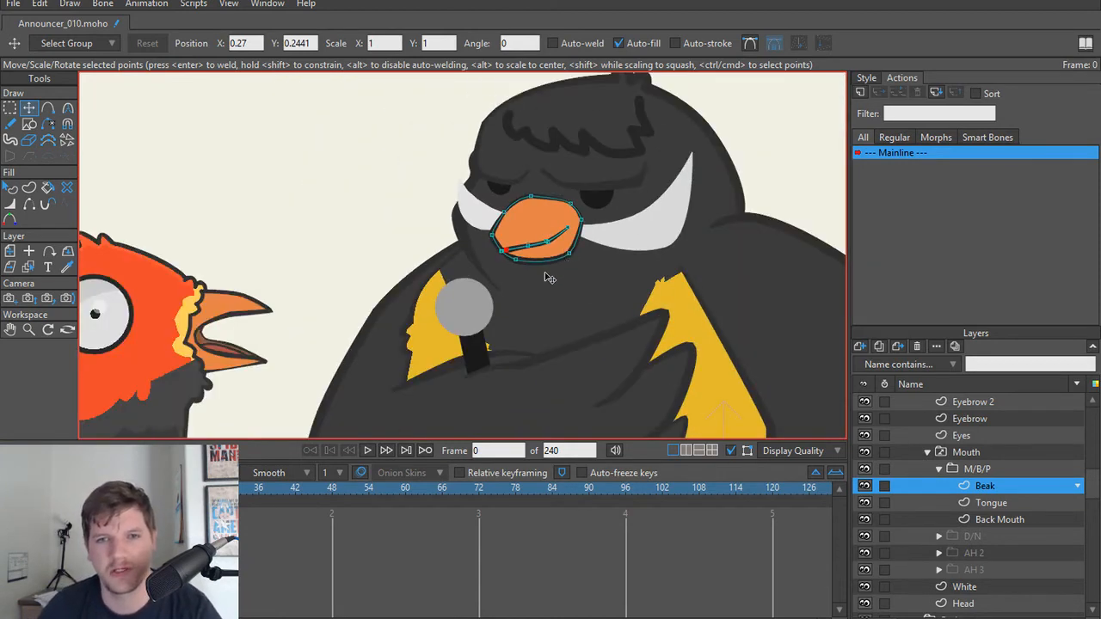
{"action": "scroll", "coordinate": [507, 267], "scroll_direction": "up", "scroll_amount": 5}
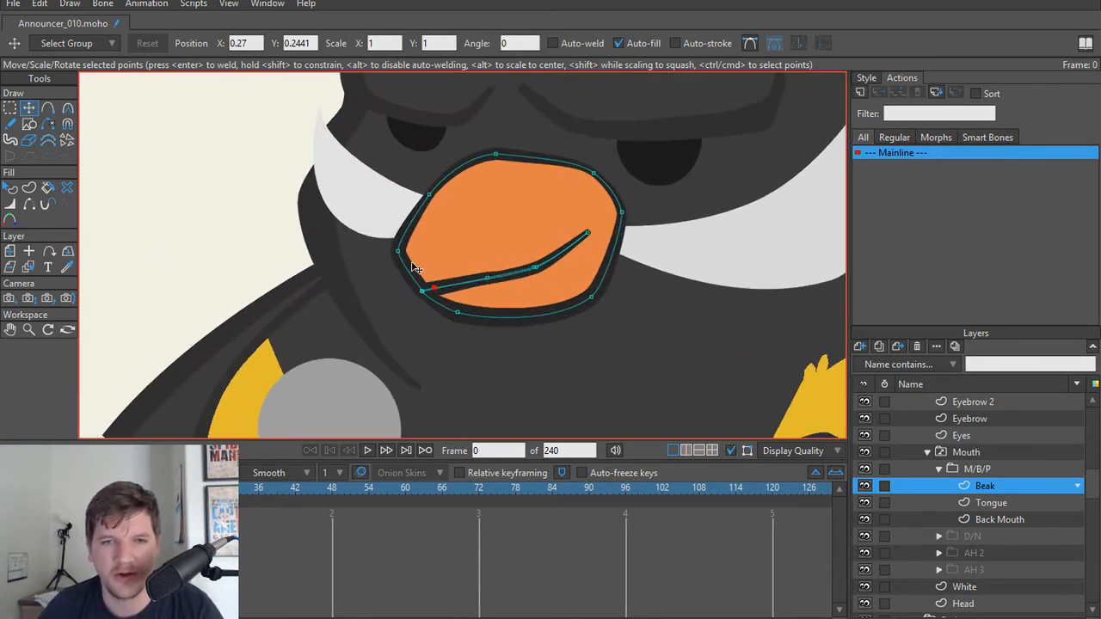
{"action": "scroll", "coordinate": [520, 285], "scroll_direction": "up", "scroll_amount": 2}
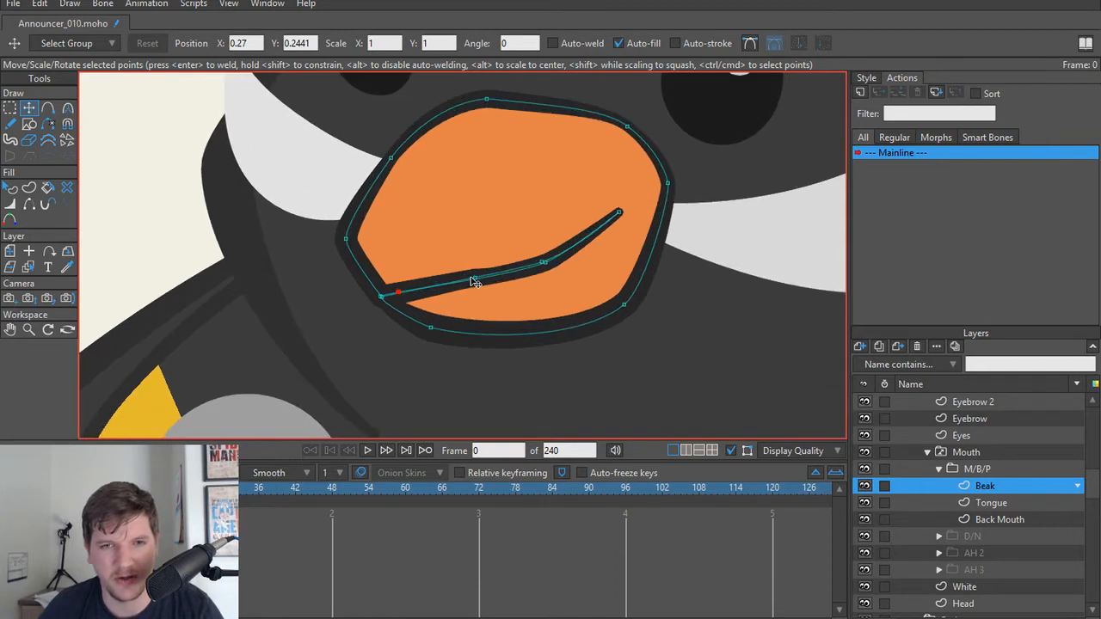
Step: Shift the M/B/P Beak's middle mouth-line points back toward the mouth corner and render frame 0 to check the bend
{"action": "left_click_drag", "start_coordinate": [474, 282], "coordinate": [554, 262]}
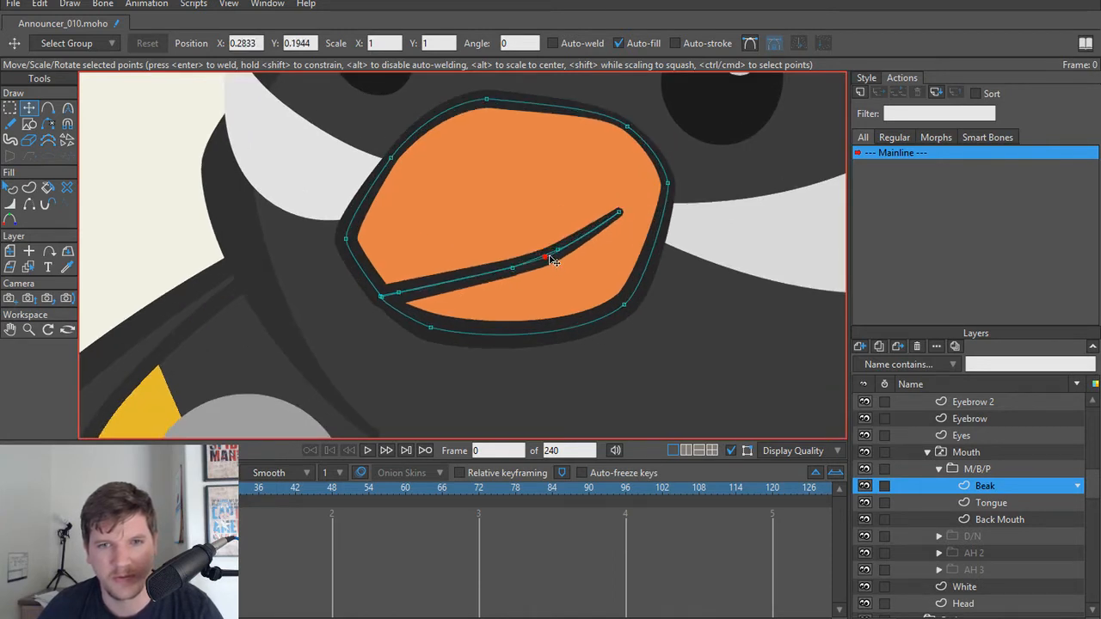
{"action": "key", "text": "ctrl+r"}
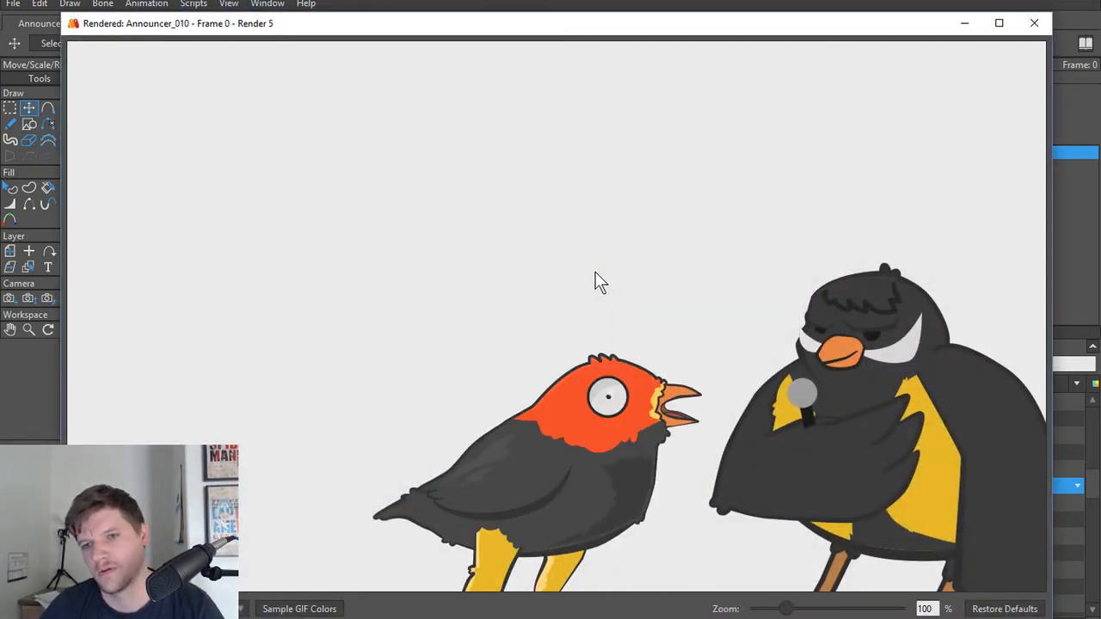
{"action": "left_click", "coordinate": [1035, 23]}
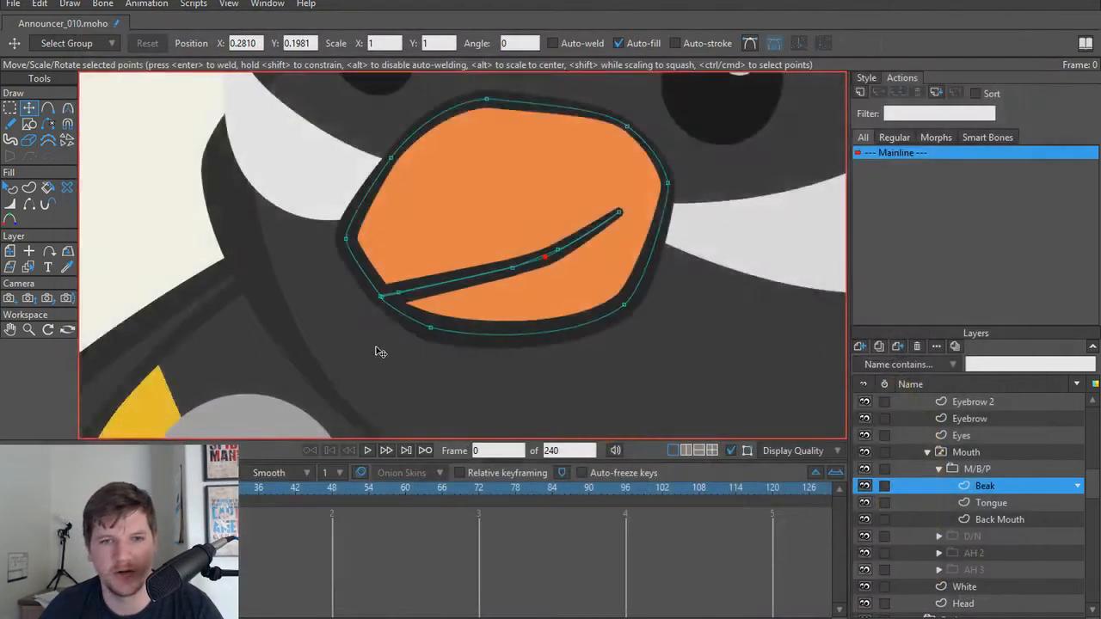
{"action": "scroll", "coordinate": [381, 351], "scroll_direction": "up", "scroll_amount": 2}
{"action": "left_click_drag", "start_coordinate": [407, 294], "coordinate": [448, 316]}
{"action": "key", "text": "ctrl+z"}
{"action": "key", "text": "ctrl+z"}
{"action": "key", "text": "ctrl+z"}
{"action": "scroll", "coordinate": [433, 272], "scroll_direction": "up", "scroll_amount": 5}
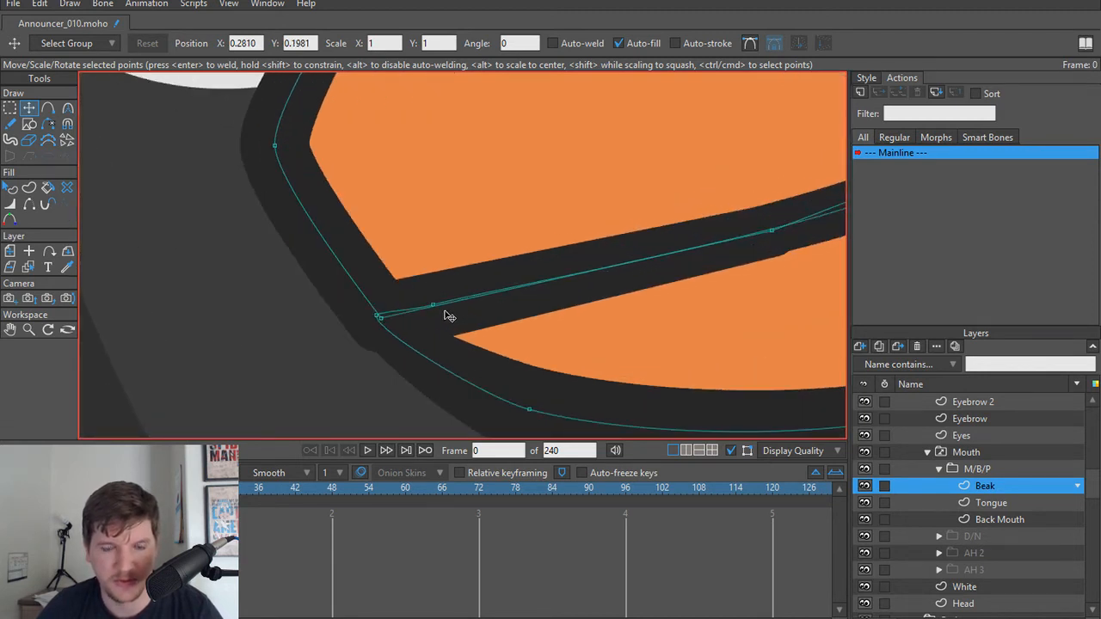
{"action": "left_click_drag", "start_coordinate": [376, 315], "coordinate": [389, 283]}
{"action": "key", "text": "ctrl+z"}
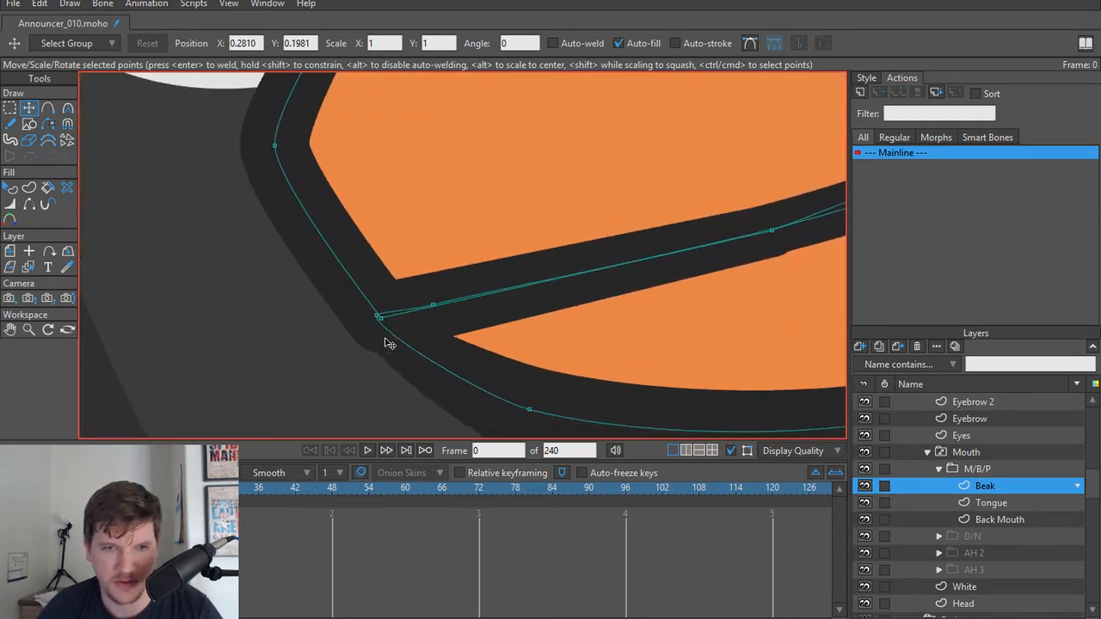
Step: Try separating the M/B/P Beak's overlapping front tip points and pulling the front mouth-line points down toward the lower jaw
{"action": "left_click_drag", "start_coordinate": [386, 327], "coordinate": [482, 226]}
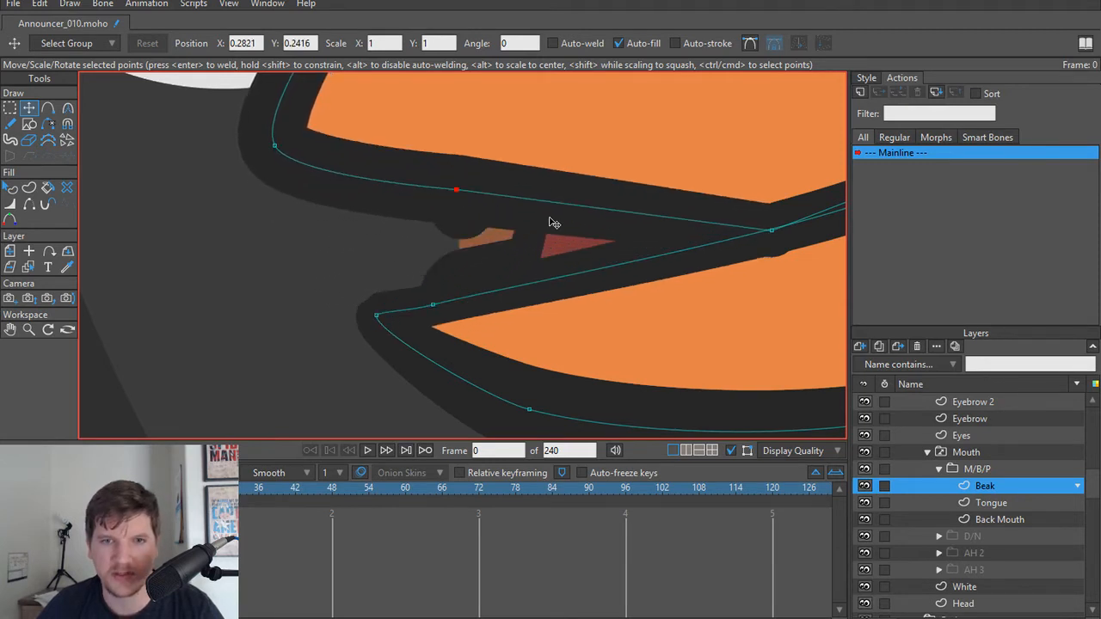
{"action": "scroll", "coordinate": [551, 316], "scroll_direction": "down", "scroll_amount": 5}
{"action": "scroll", "coordinate": [550, 316], "scroll_direction": "up", "scroll_amount": 2}
{"action": "left_click_drag", "start_coordinate": [482, 325], "coordinate": [415, 327]}
{"action": "key", "text": "ctrl+a"}
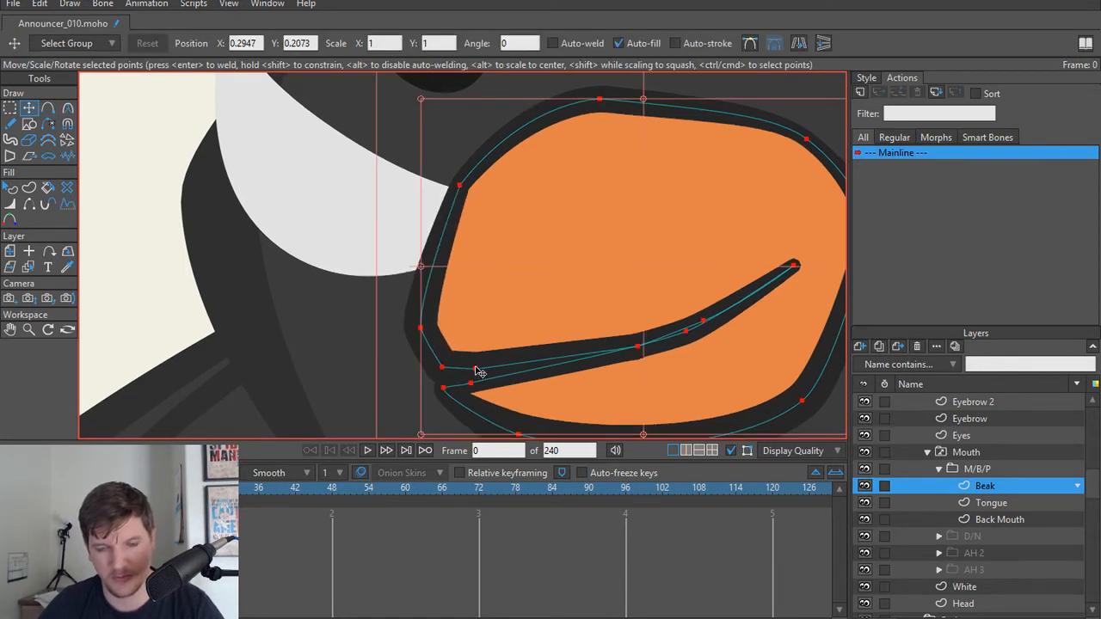
{"action": "left_click", "coordinate": [476, 370]}
{"action": "left_click_drag", "start_coordinate": [477, 371], "coordinate": [471, 389]}
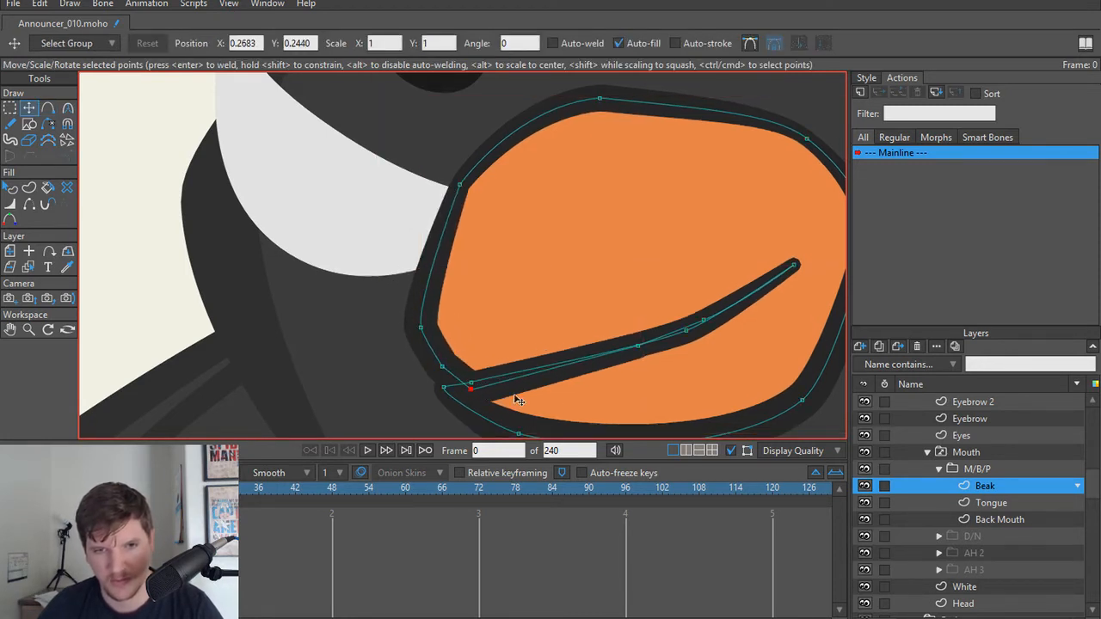
{"action": "scroll", "coordinate": [572, 362], "scroll_direction": "down", "scroll_amount": 3}
{"action": "scroll", "coordinate": [580, 367], "scroll_direction": "up", "scroll_amount": 5}
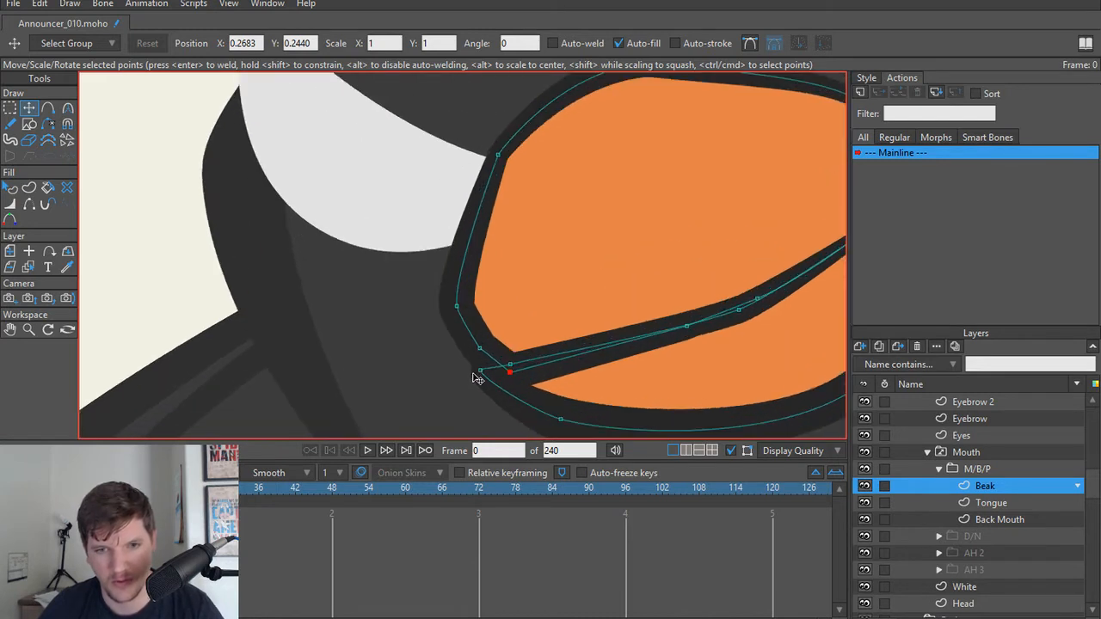
Step: Try rounding the upper beak's front tip points, set the tip point's line width to 36 percent, and render frame 0
{"action": "left_click_drag", "start_coordinate": [477, 370], "coordinate": [466, 349]}
{"action": "left_click_drag", "start_coordinate": [455, 305], "coordinate": [450, 304]}
{"action": "left_click", "coordinate": [468, 349]}
{"action": "key", "text": "w"}
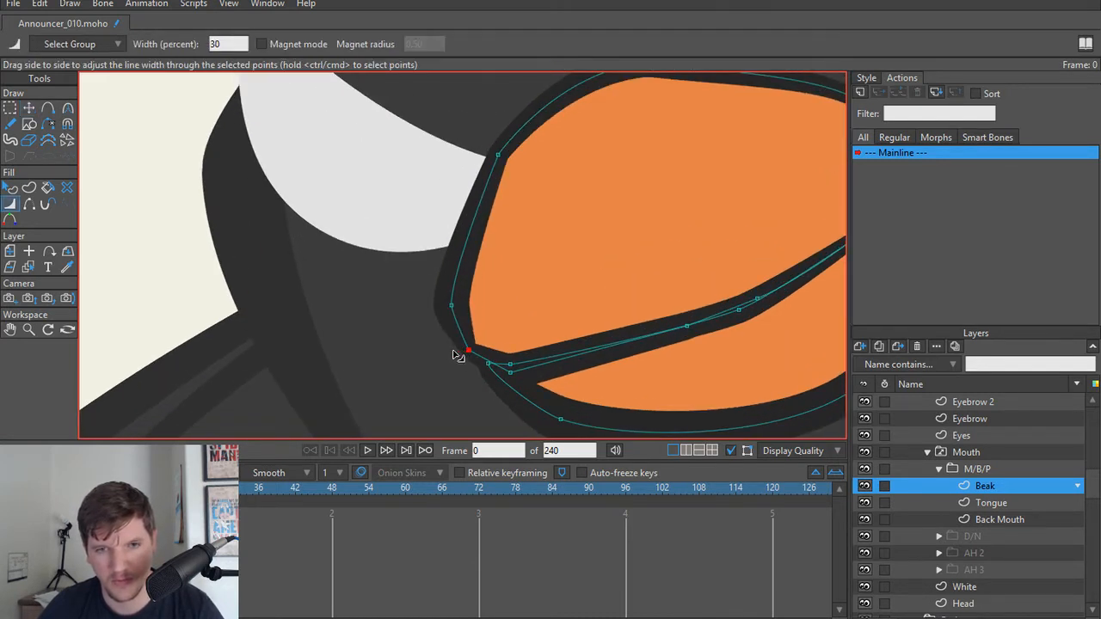
{"action": "mouse_move", "coordinate": [456, 355]}
{"action": "left_mouse_down"}
{"action": "mouse_move", "coordinate": [456, 315]}
{"action": "mouse_move", "coordinate": [463, 344]}
{"action": "left_mouse_up"}
{"action": "scroll", "coordinate": [560, 365], "scroll_direction": "down", "scroll_amount": 5}
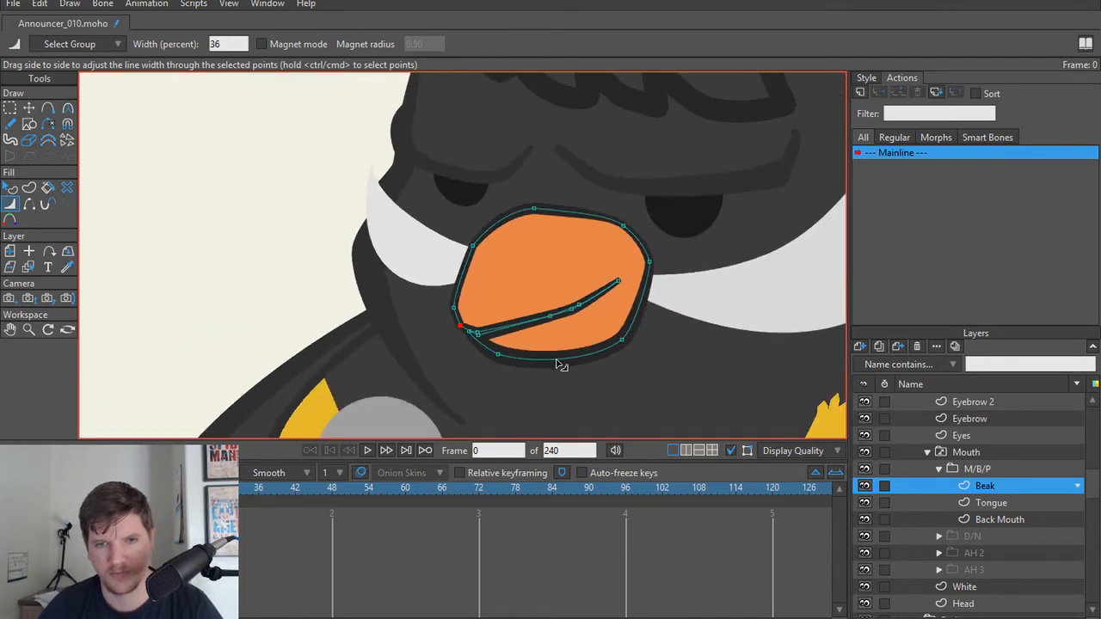
{"action": "key", "text": "ctrl+r"}
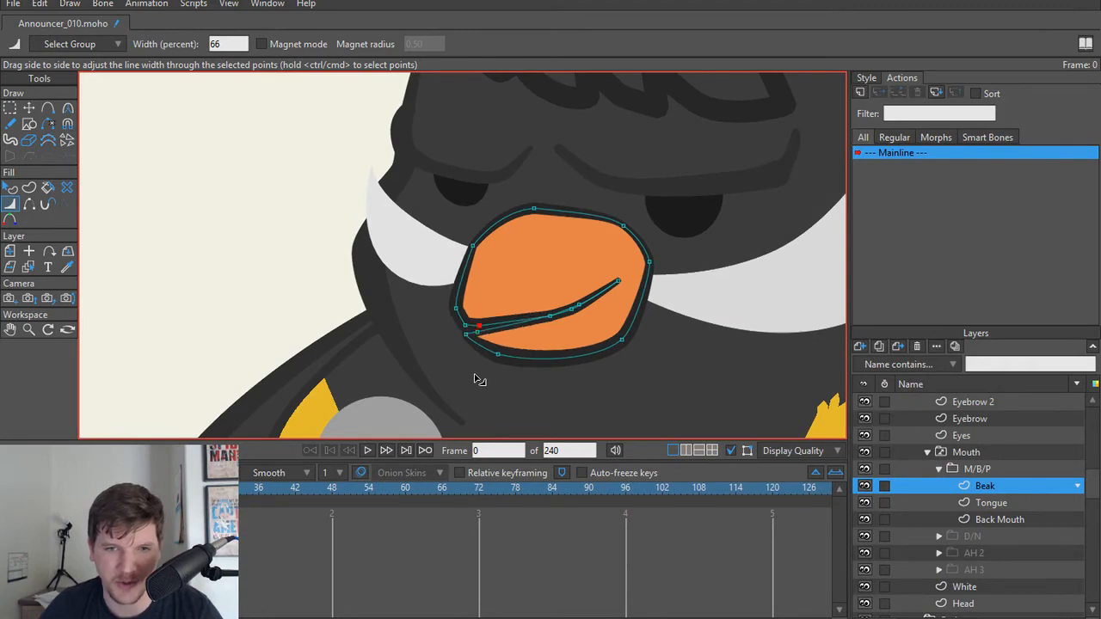
Step: Undo the recent front tip and line width edits on the M/B/P Beak and inspect the closed beak from several distances
{"action": "key", "text": "ctrl+z"}
{"action": "key", "text": "ctrl+z"}
{"action": "key", "text": "ctrl+z"}
{"action": "key", "text": "ctrl+z"}
{"action": "key", "text": "ctrl+z"}
{"action": "key", "text": "ctrl+z"}
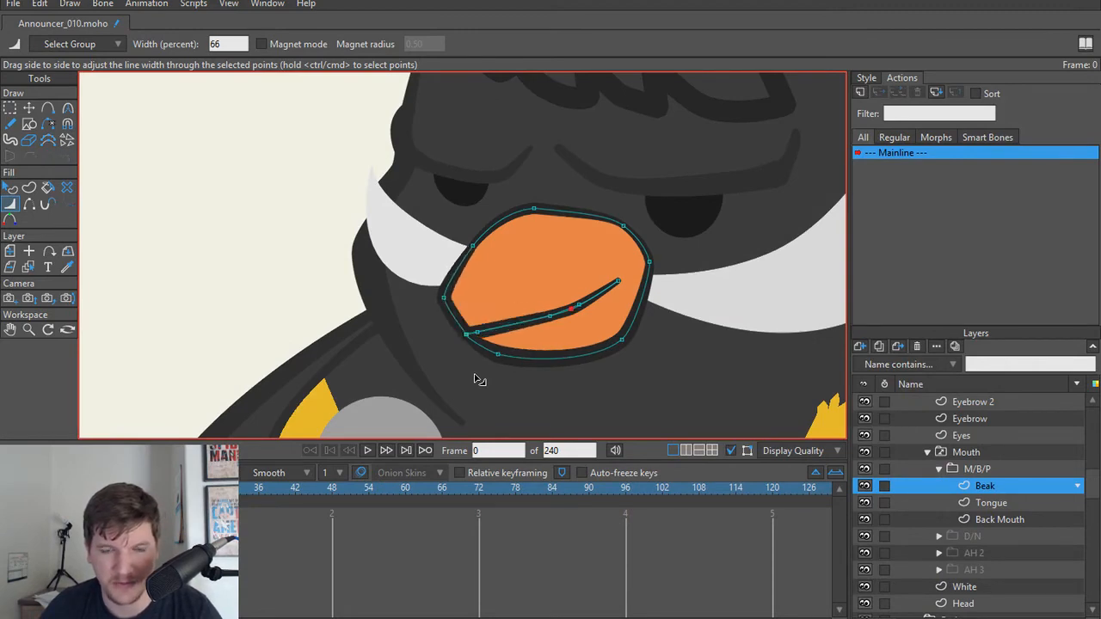
{"action": "scroll", "coordinate": [471, 379], "scroll_direction": "down", "scroll_amount": 5}
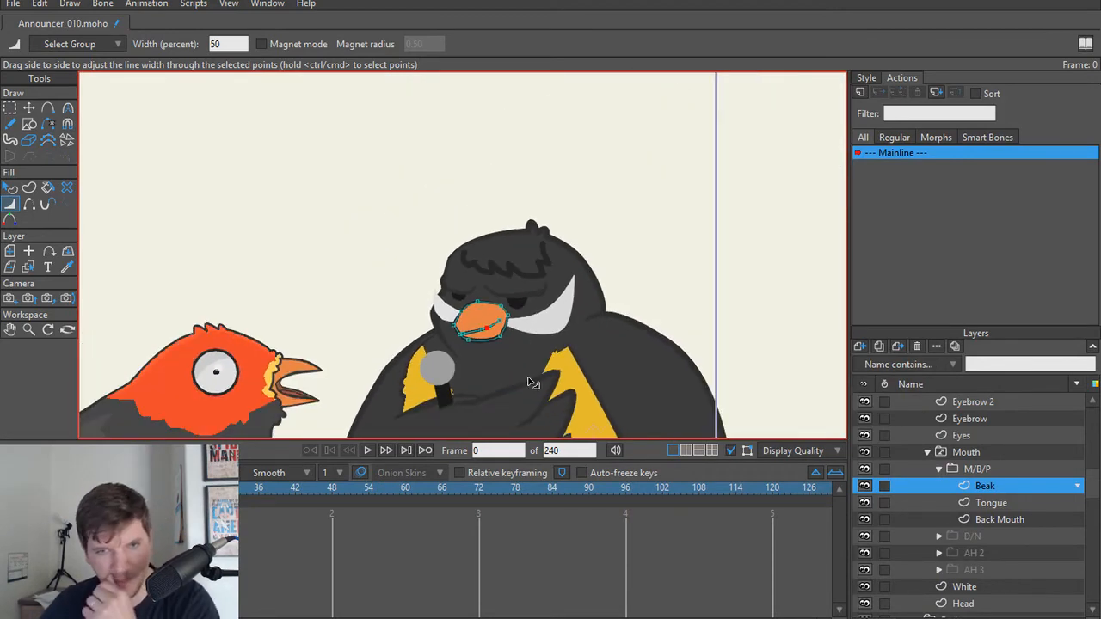
{"action": "scroll", "coordinate": [482, 361], "scroll_direction": "up", "scroll_amount": 3}
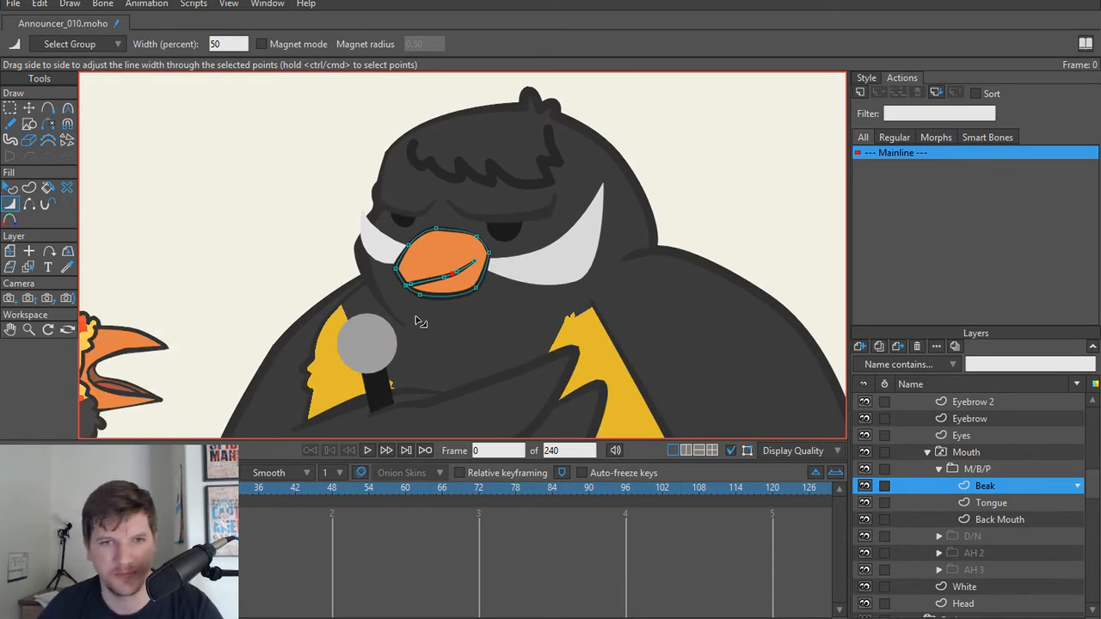
{"action": "scroll", "coordinate": [418, 319], "scroll_direction": "up", "scroll_amount": 2}
{"action": "scroll", "coordinate": [441, 325], "scroll_direction": "up", "scroll_amount": 1}
{"action": "scroll", "coordinate": [437, 323], "scroll_direction": "down", "scroll_amount": 3}
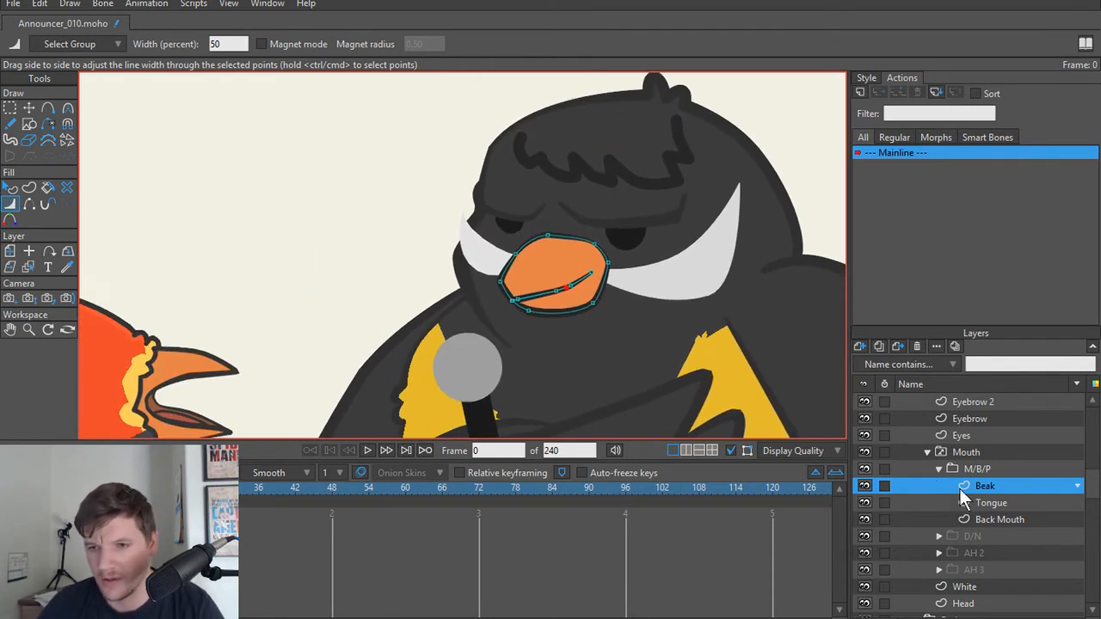
Step: Collapse the M/B/P group and compare its closed beak with the D/N, AH 2 and AH 3 mouth shapes
{"action": "left_click", "coordinate": [940, 469]}
{"action": "left_click", "coordinate": [969, 486]}
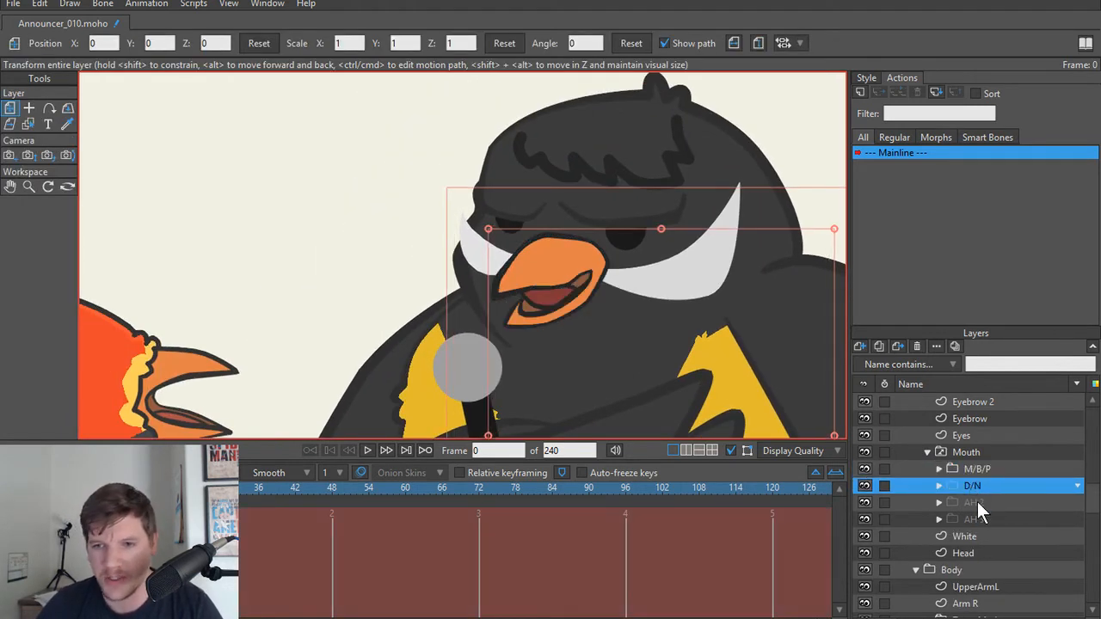
{"action": "left_click", "coordinate": [977, 504]}
{"action": "left_click", "coordinate": [974, 520]}
{"action": "left_click", "coordinate": [975, 503]}
{"action": "left_click", "coordinate": [977, 488]}
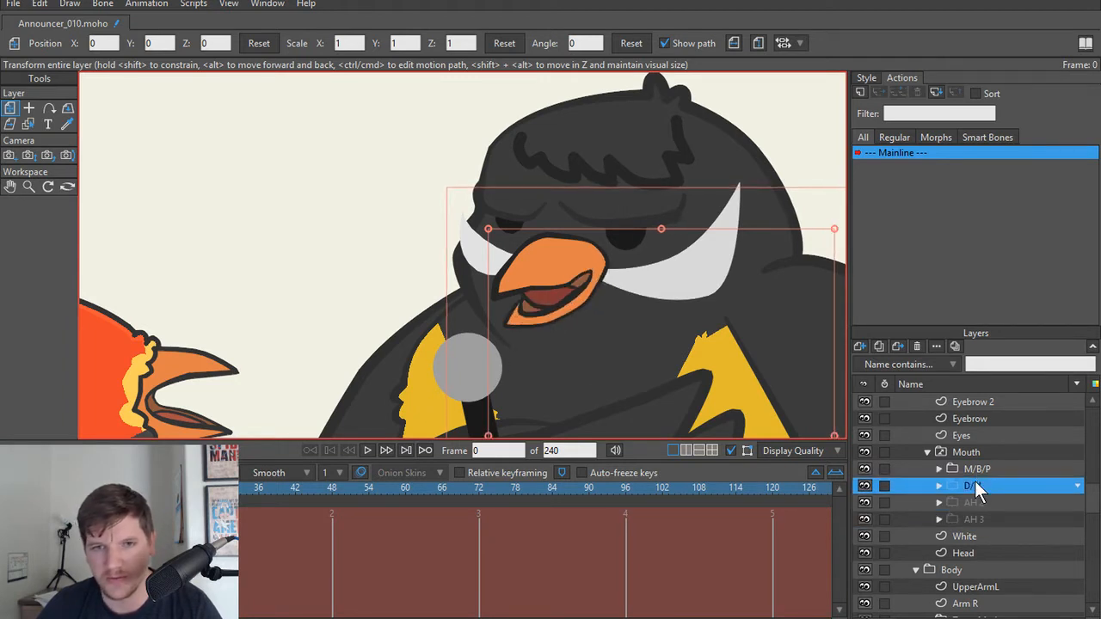
{"action": "left_click", "coordinate": [975, 470]}
{"action": "left_click", "coordinate": [974, 487]}
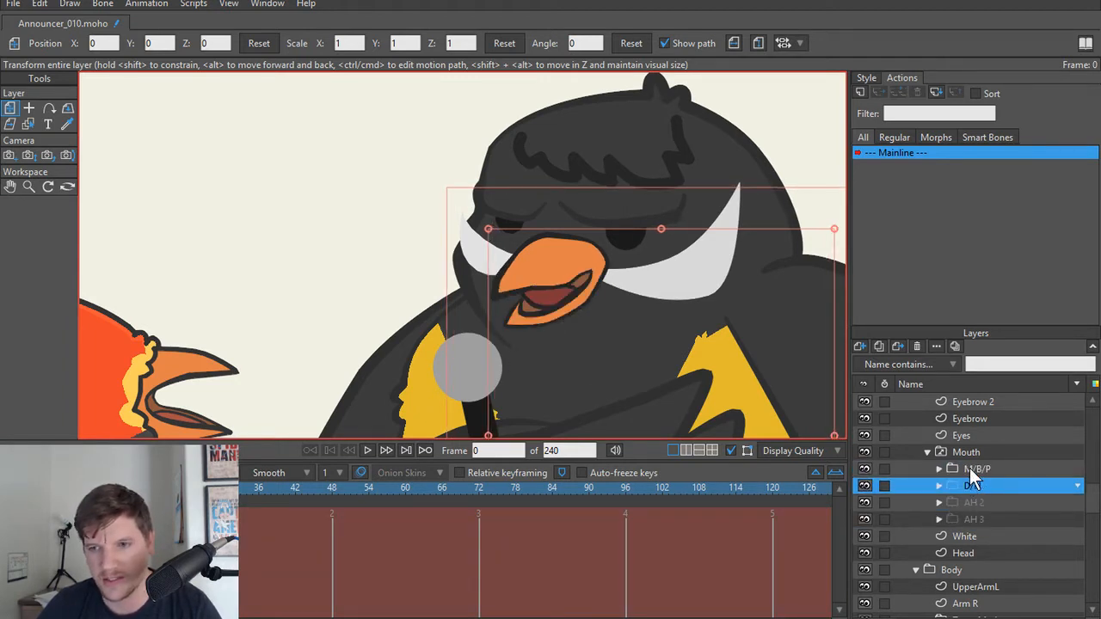
{"action": "left_click", "coordinate": [969, 469]}
{"action": "left_click", "coordinate": [969, 486]}
{"action": "left_click", "coordinate": [969, 470]}
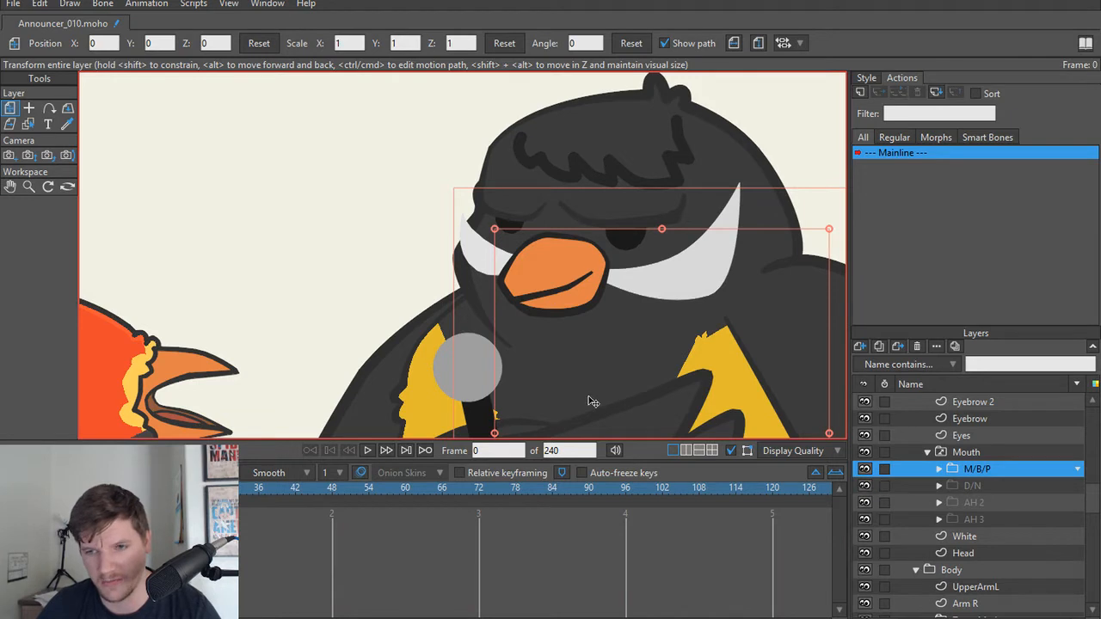
Step: Undo the M/B/P Beak's mouth-line and front tip edits to restore its earlier pointed shape
{"action": "right_click", "coordinate": [574, 278], "text": "alt"}
{"action": "key", "text": "ctrl+z"}
{"action": "key", "text": "ctrl+z"}
{"action": "key", "text": "ctrl+z"}
{"action": "key", "text": "ctrl+z"}
{"action": "key", "text": "ctrl+z"}
{"action": "key", "text": "ctrl+z"}
{"action": "key", "text": "ctrl+z"}
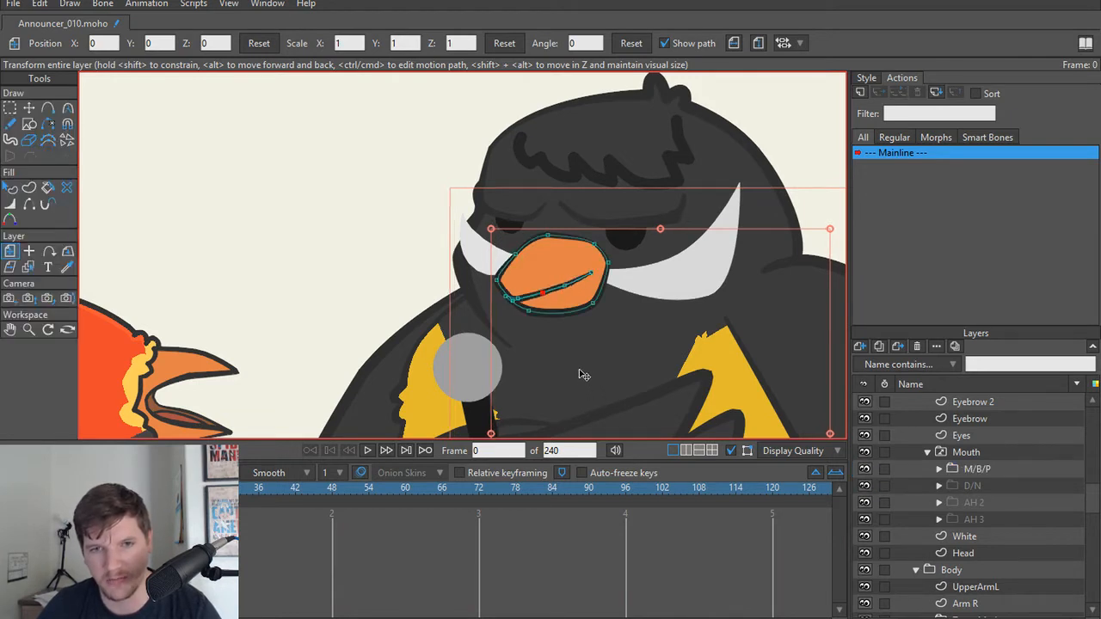
{"action": "key", "text": "ctrl+z"}
{"action": "key", "text": "ctrl+z"}
{"action": "key", "text": "ctrl+z"}
{"action": "key", "text": "ctrl+z"}
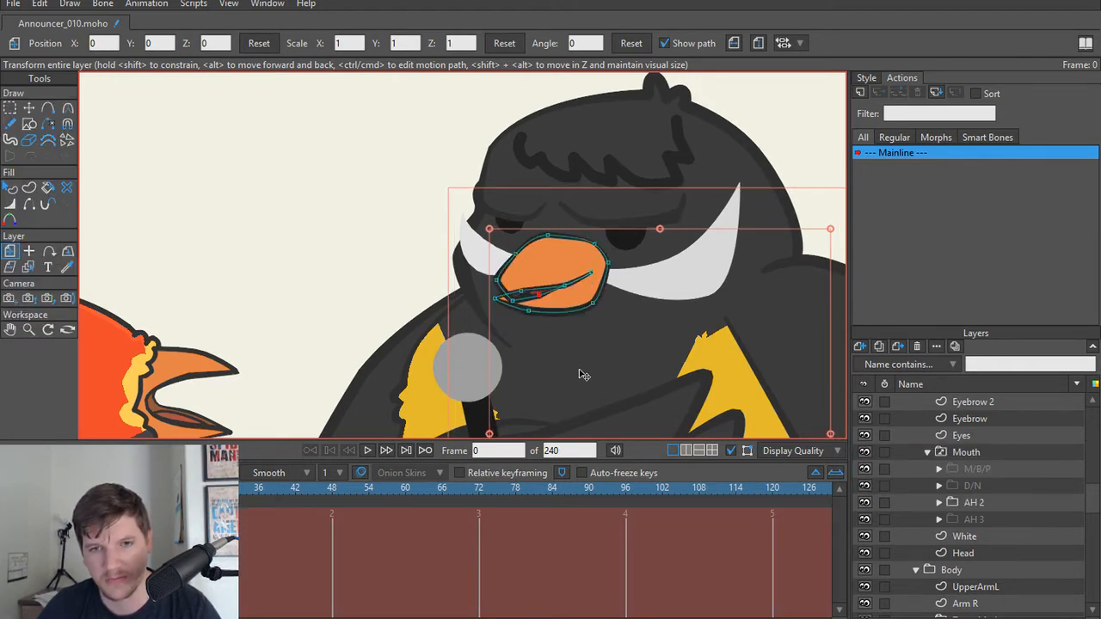
Step: Switch back and forth between the M/B/P and D/N mouth shapes to compare how the beak changes
{"action": "left_click", "coordinate": [1004, 469]}
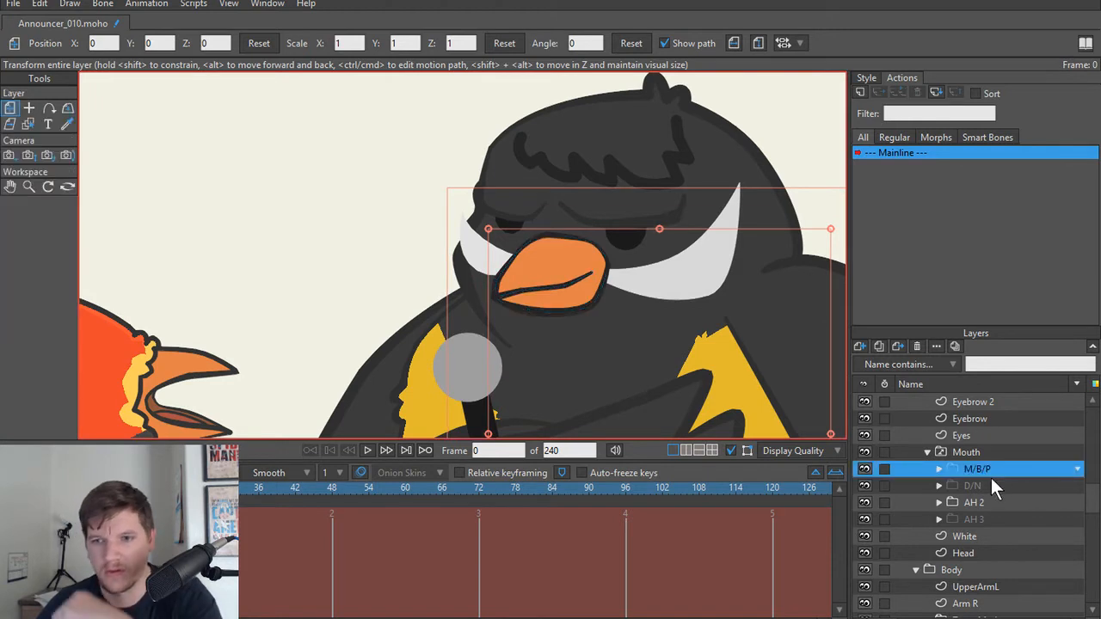
{"action": "left_click", "coordinate": [991, 482]}
{"action": "left_click", "coordinate": [991, 470]}
{"action": "left_click", "coordinate": [988, 487]}
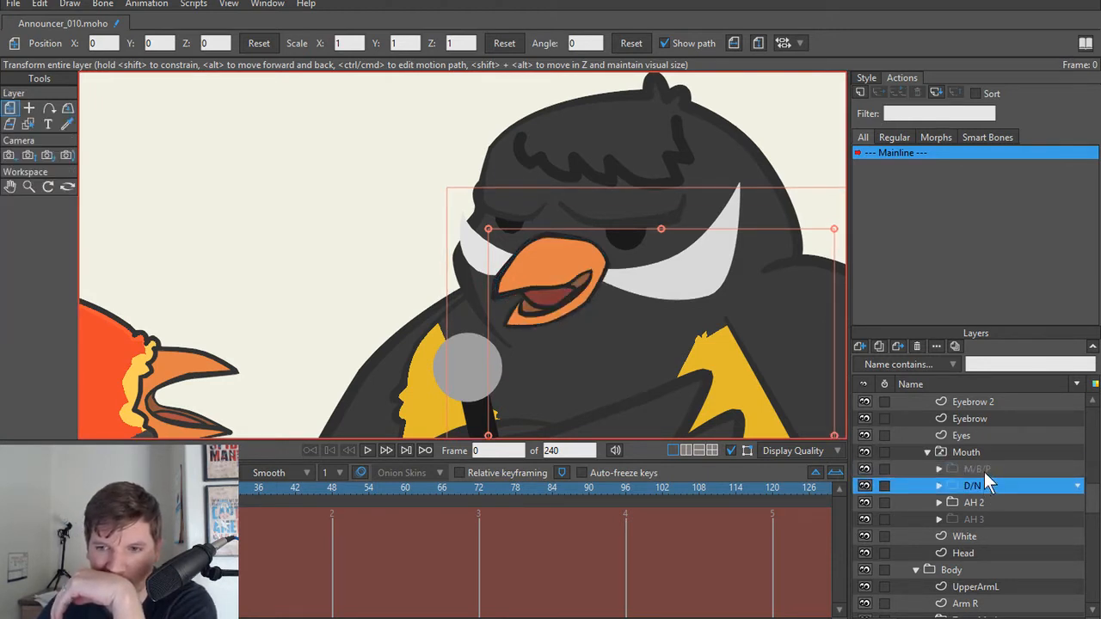
{"action": "left_click", "coordinate": [984, 471]}
{"action": "left_click", "coordinate": [980, 484]}
{"action": "left_click", "coordinate": [982, 471]}
{"action": "left_click", "coordinate": [980, 485]}
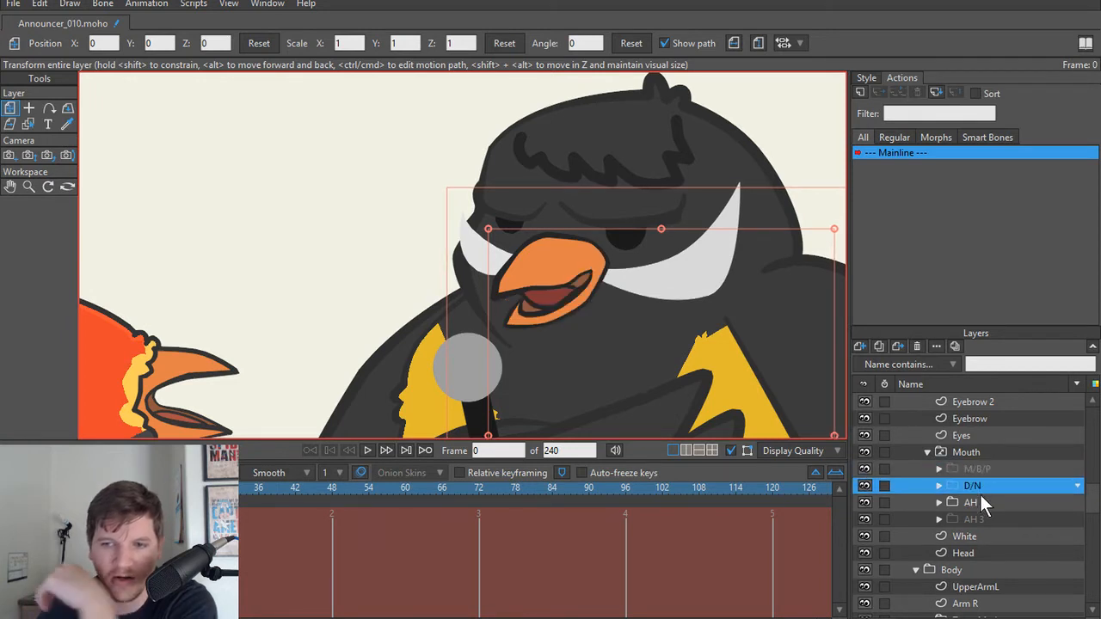
Step: Step through the AH 2, AH 3, D/N and M/B/P mouth shapes to examine the transitions between them
{"action": "left_click", "coordinate": [979, 503]}
{"action": "left_click", "coordinate": [970, 519]}
{"action": "left_click", "coordinate": [972, 503]}
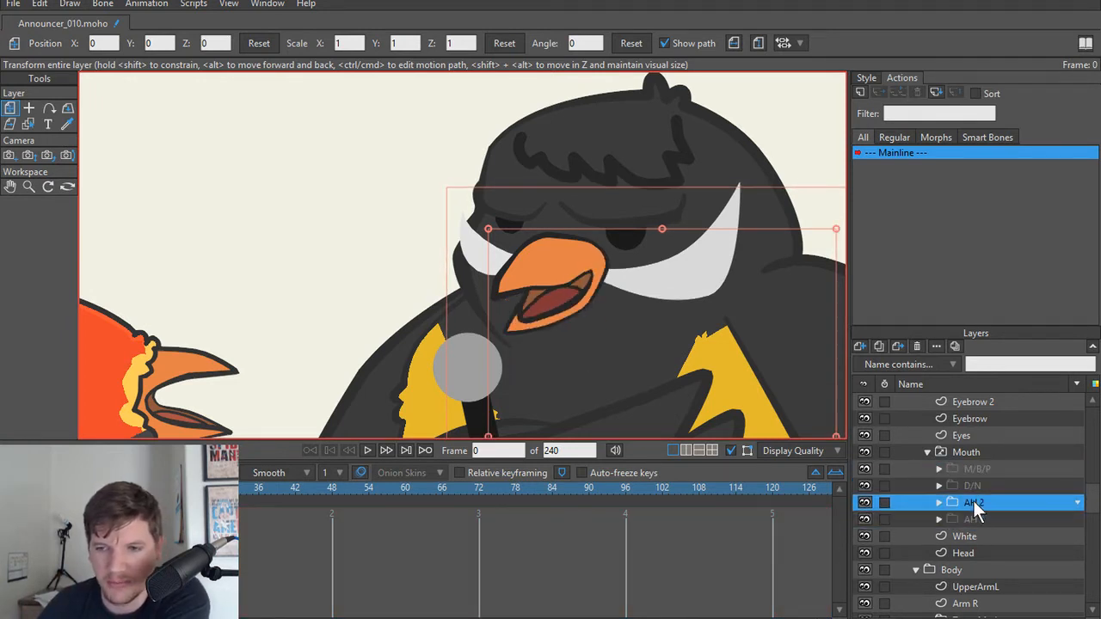
{"action": "left_click", "coordinate": [977, 485]}
{"action": "left_click", "coordinate": [977, 470]}
{"action": "left_click", "coordinate": [976, 486]}
{"action": "left_click", "coordinate": [974, 504]}
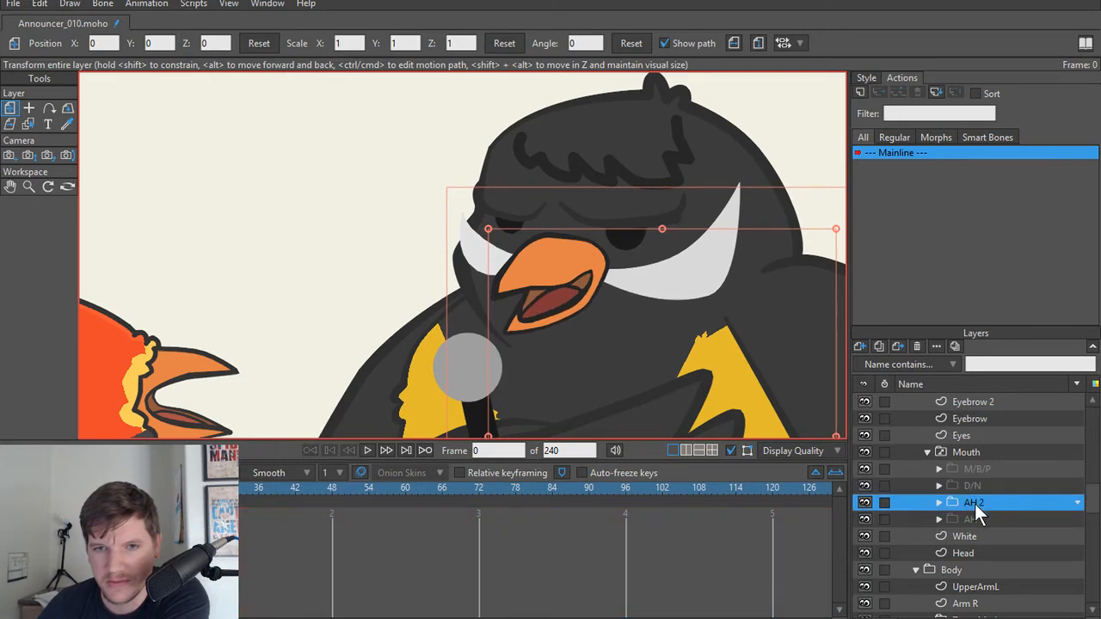
{"action": "double_click", "coordinate": [973, 503]}
{"action": "left_click", "coordinate": [977, 517]}
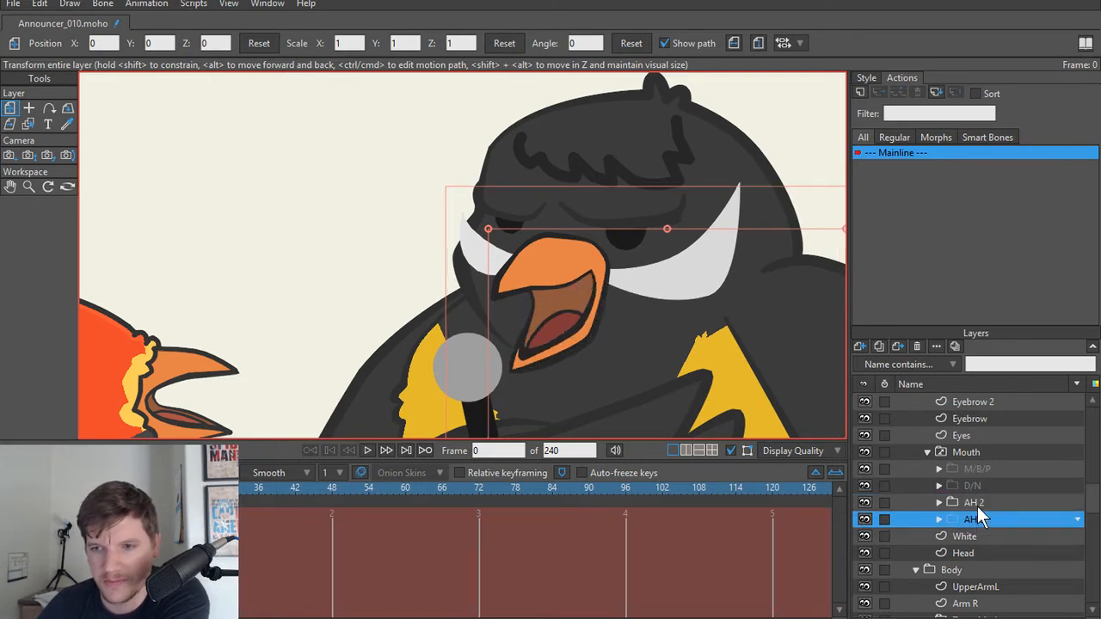
{"action": "left_click", "coordinate": [977, 506]}
{"action": "left_click", "coordinate": [976, 486]}
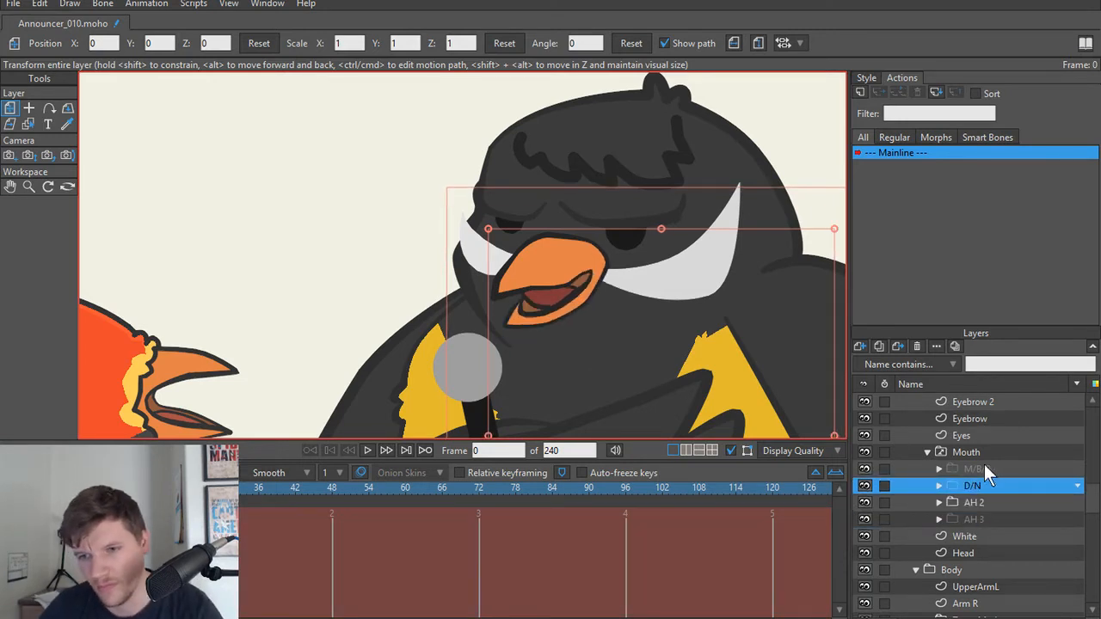
Step: Set the line width on the M/B/P Beak's lower edge to 40 percent at the front point and 84 percent at the back point
{"action": "left_click", "coordinate": [984, 468]}
{"action": "scroll", "coordinate": [664, 330], "scroll_direction": "up", "scroll_amount": 3}
{"action": "scroll", "coordinate": [498, 301], "scroll_direction": "down", "scroll_amount": 3}
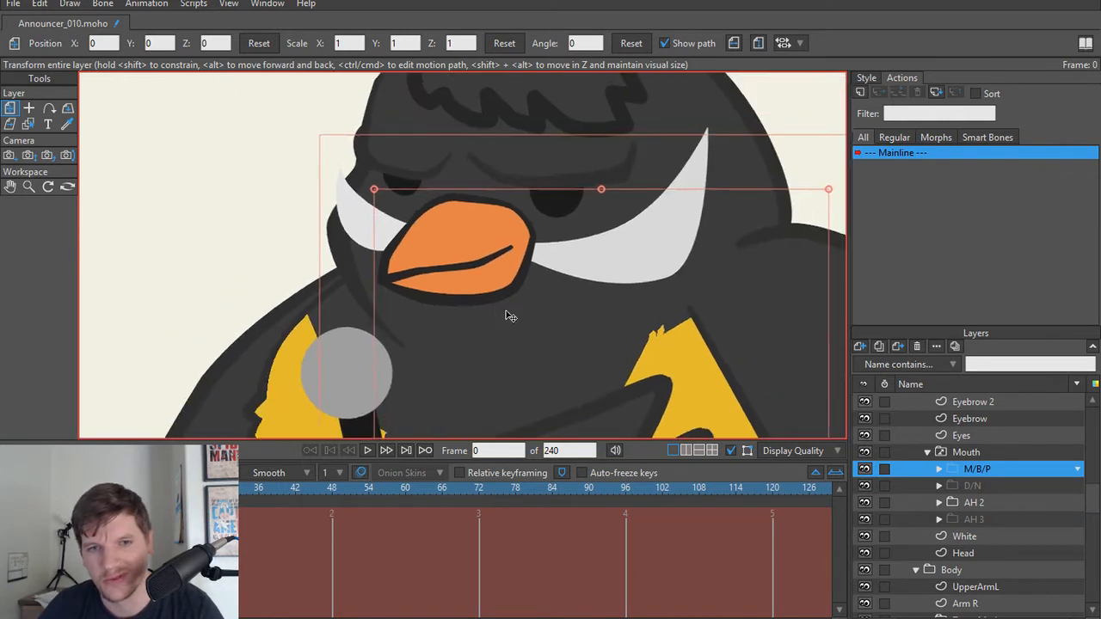
{"action": "scroll", "coordinate": [507, 318], "scroll_direction": "up", "scroll_amount": 4}
{"action": "right_click", "coordinate": [507, 315], "text": "alt"}
{"action": "key", "text": "t"}
{"action": "scroll", "coordinate": [487, 317], "scroll_direction": "up", "scroll_amount": 1}
{"action": "key", "text": "w"}
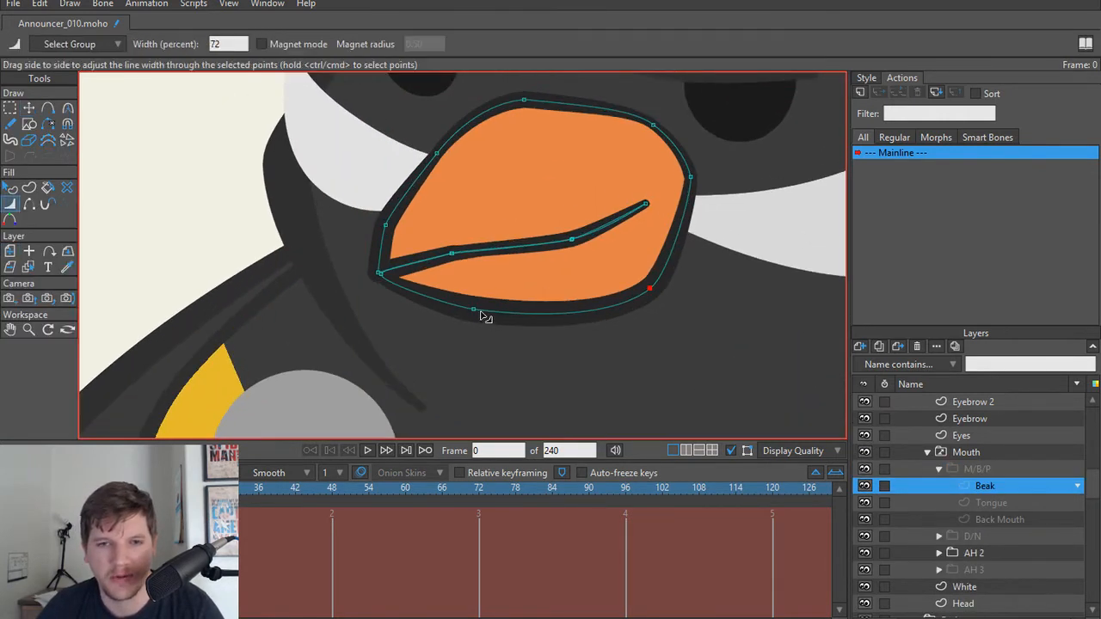
{"action": "left_click_drag", "start_coordinate": [478, 313], "coordinate": [487, 312]}
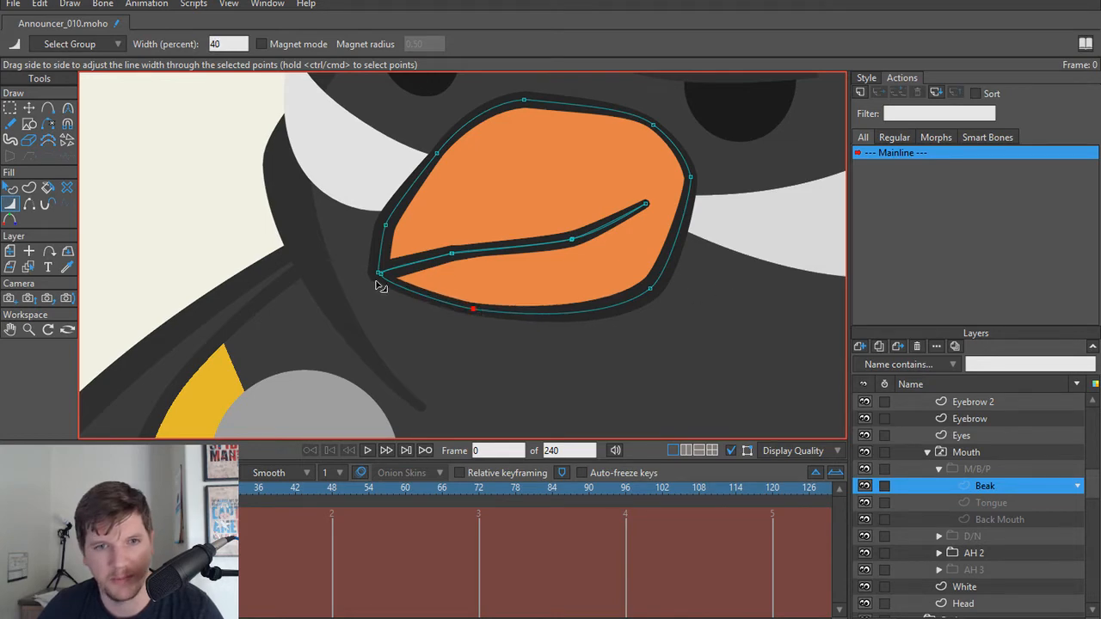
{"action": "left_click_drag", "start_coordinate": [381, 283], "coordinate": [646, 298]}
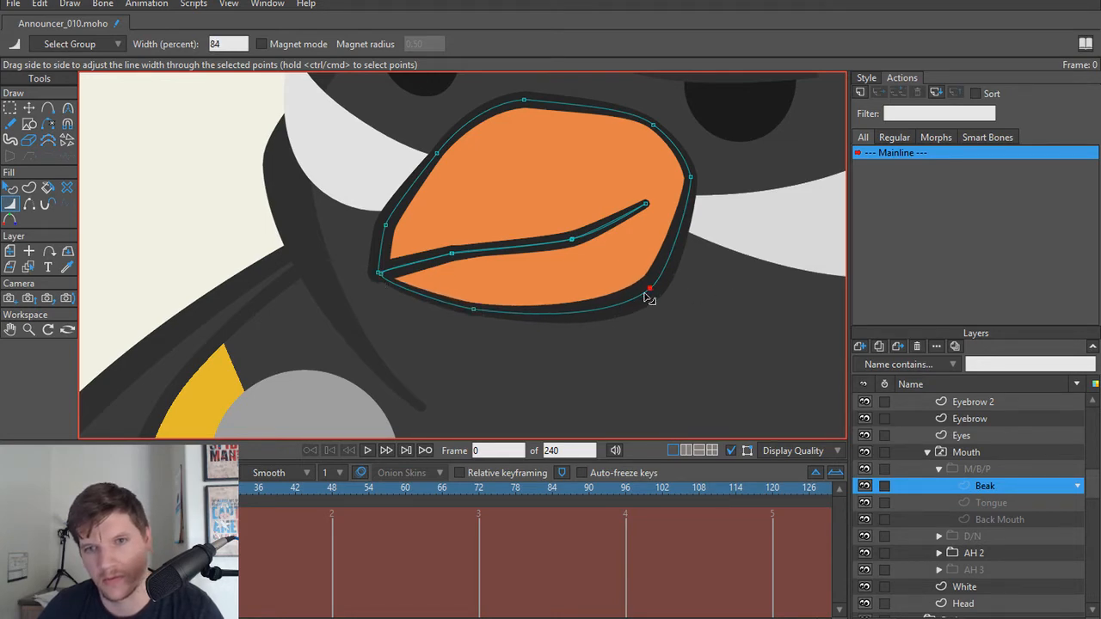
{"action": "scroll", "coordinate": [674, 362], "scroll_direction": "down", "scroll_amount": 3}
{"action": "scroll", "coordinate": [674, 362], "scroll_direction": "down", "scroll_amount": 5}
{"action": "left_click_drag", "start_coordinate": [674, 362], "coordinate": [613, 292]}
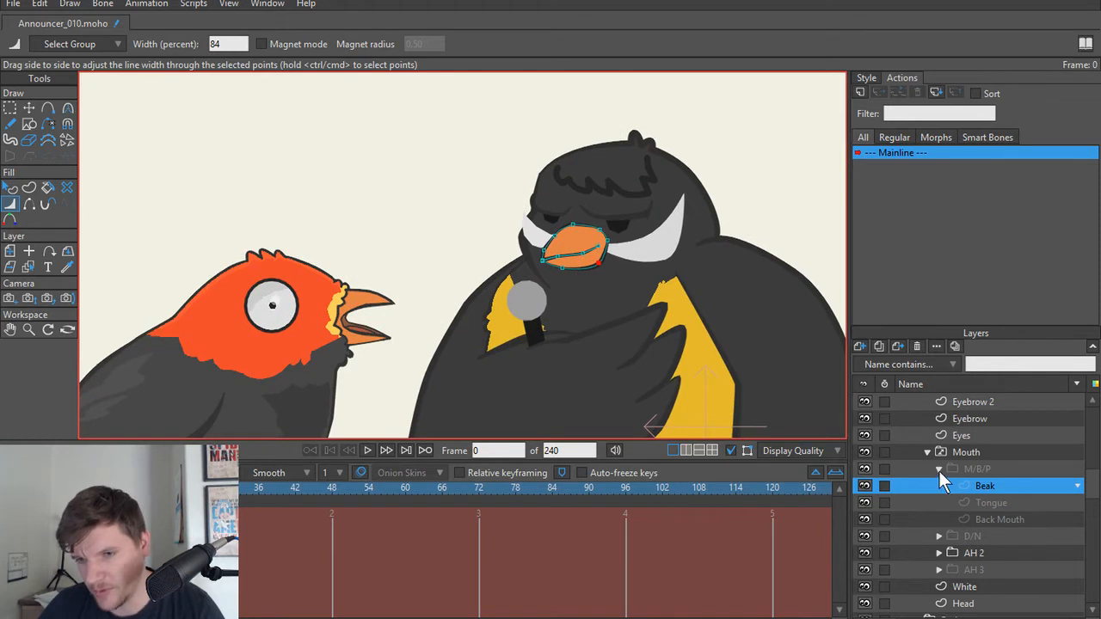
Step: Collapse the M/B/P group and step through the D/N, AH 2, AH 3 and M/B/P mouth shapes to examine the transitions
{"action": "left_click", "coordinate": [939, 470]}
{"action": "left_click", "coordinate": [985, 486]}
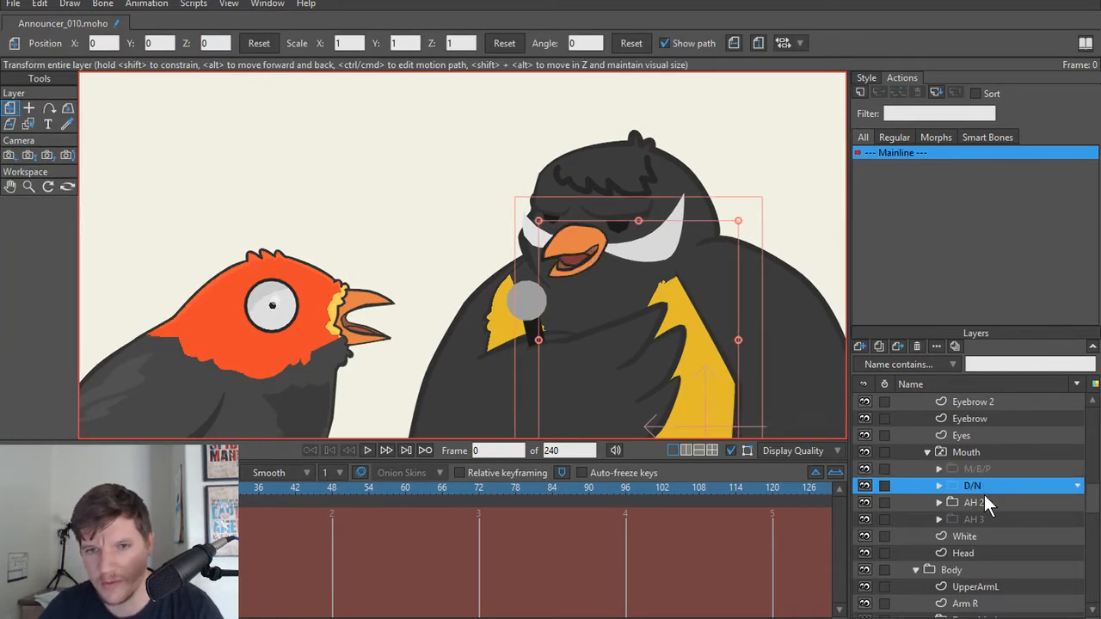
{"action": "left_click", "coordinate": [981, 502]}
{"action": "left_click", "coordinate": [992, 517]}
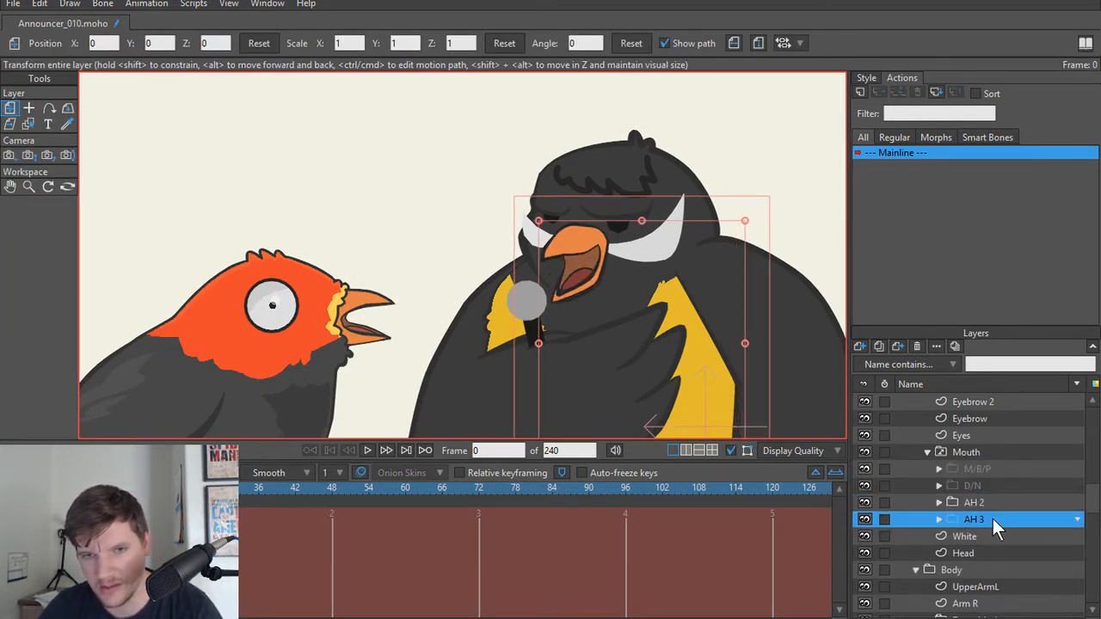
{"action": "left_click", "coordinate": [993, 502]}
{"action": "left_click", "coordinate": [993, 486]}
{"action": "left_click", "coordinate": [989, 469]}
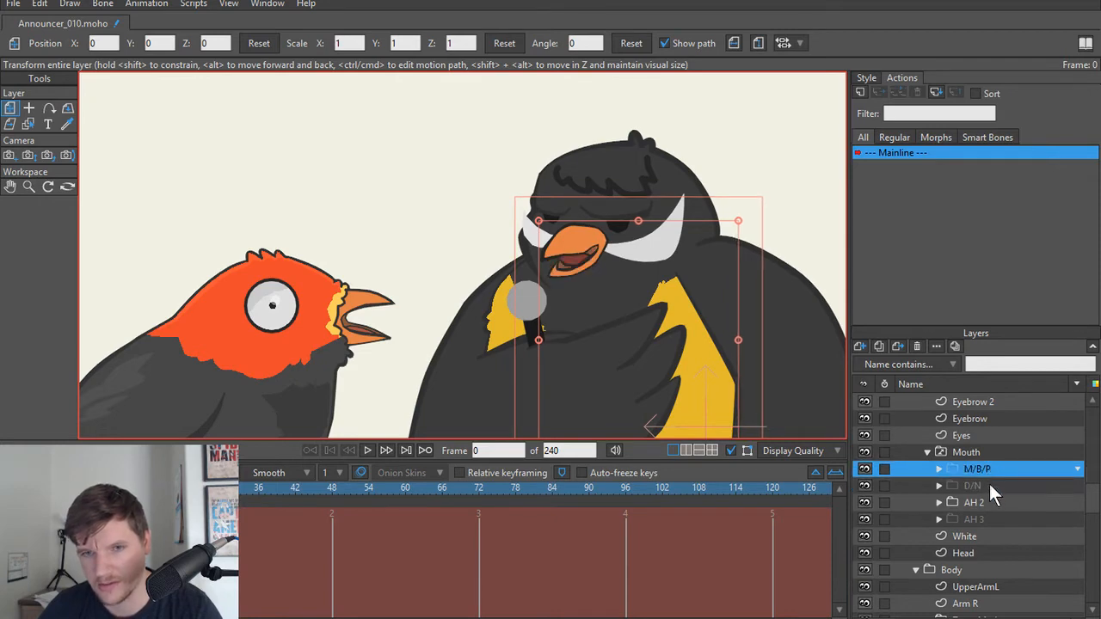
Step: Move the inner tip point of the D/N Beak's lower lip to about X 0.27, Y 0.24, closer to the upper mouth line
{"action": "left_click", "coordinate": [989, 486]}
{"action": "scroll", "coordinate": [590, 333], "scroll_direction": "up", "scroll_amount": 5}
{"action": "left_click_drag", "start_coordinate": [593, 238], "coordinate": [559, 411]}
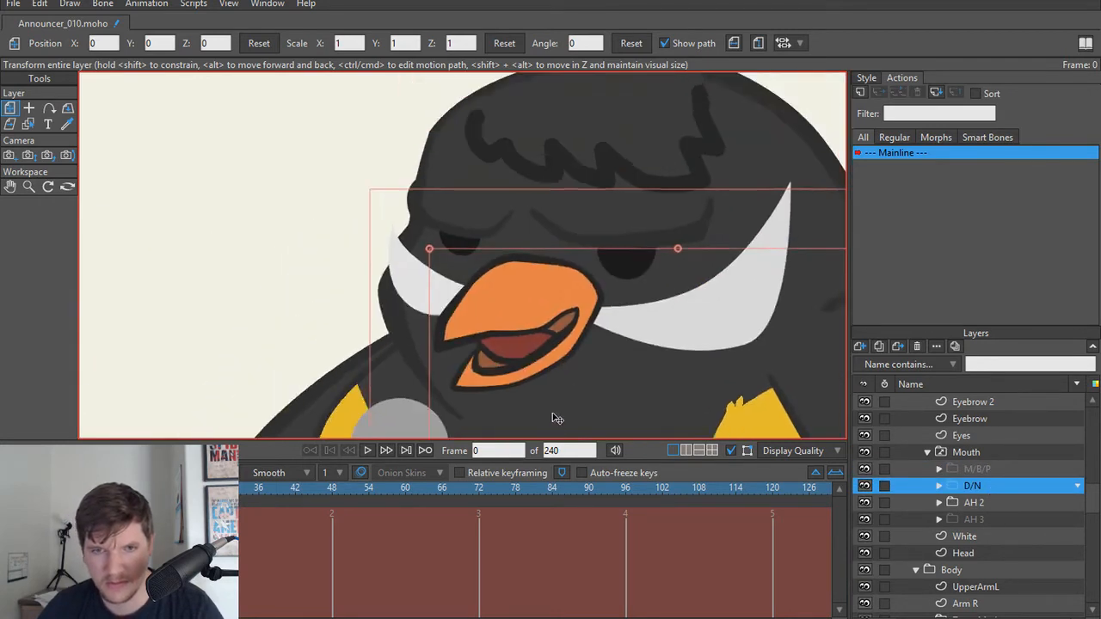
{"action": "scroll", "coordinate": [559, 410], "scroll_direction": "up", "scroll_amount": 5}
{"action": "scroll", "coordinate": [520, 310], "scroll_direction": "down", "scroll_amount": 2}
{"action": "left_click_drag", "start_coordinate": [402, 335], "coordinate": [494, 370]}
{"action": "scroll", "coordinate": [487, 370], "scroll_direction": "up", "scroll_amount": 5}
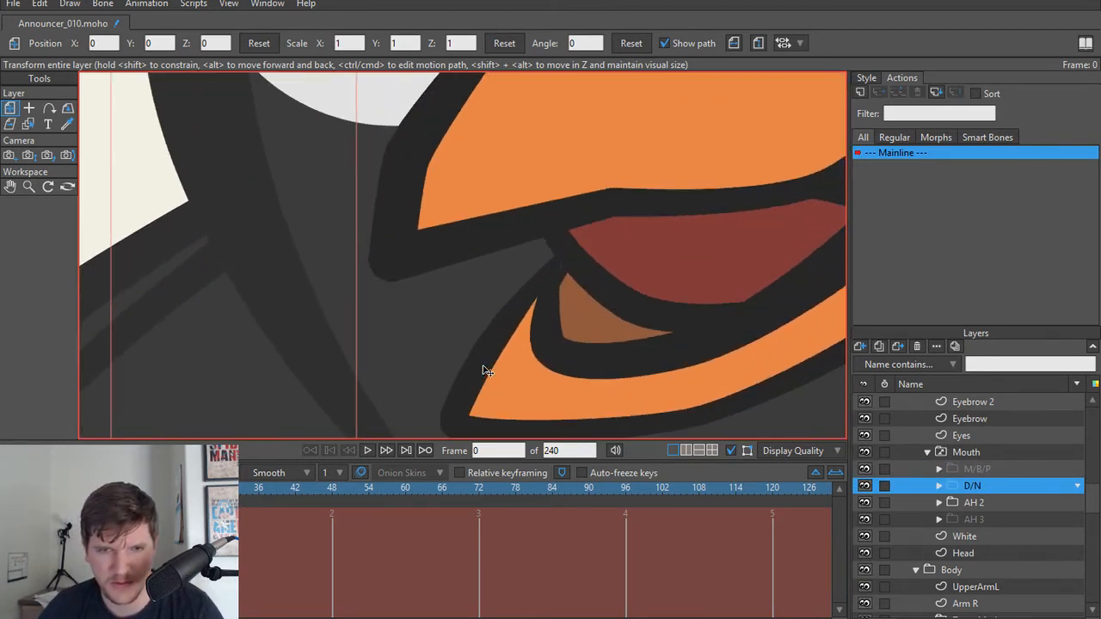
{"action": "right_click", "coordinate": [555, 276], "text": "alt"}
{"action": "key", "text": "t"}
{"action": "left_click_drag", "start_coordinate": [559, 267], "coordinate": [570, 253]}
{"action": "scroll", "coordinate": [570, 253], "scroll_direction": "down", "scroll_amount": 5}
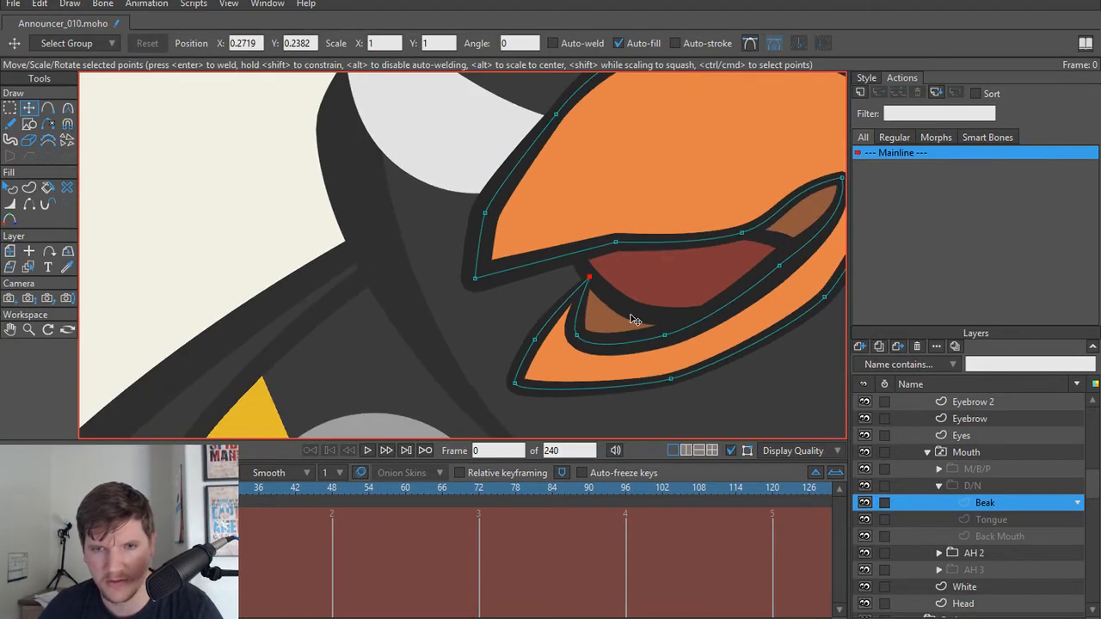
{"action": "left_click_drag", "start_coordinate": [624, 393], "coordinate": [582, 357]}
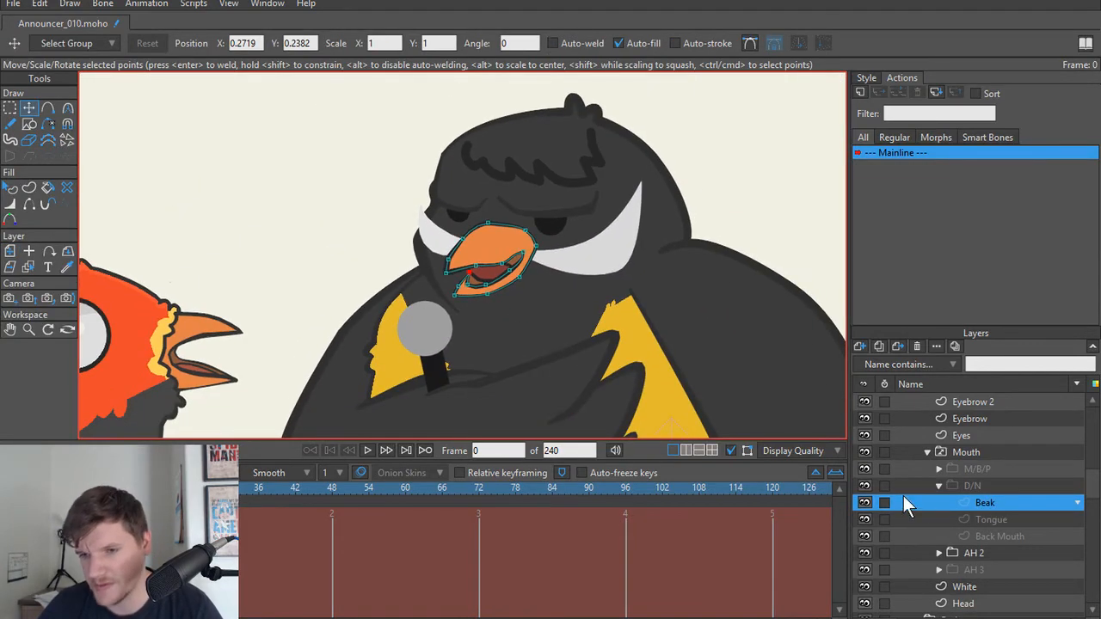
{"action": "left_click", "coordinate": [942, 485]}
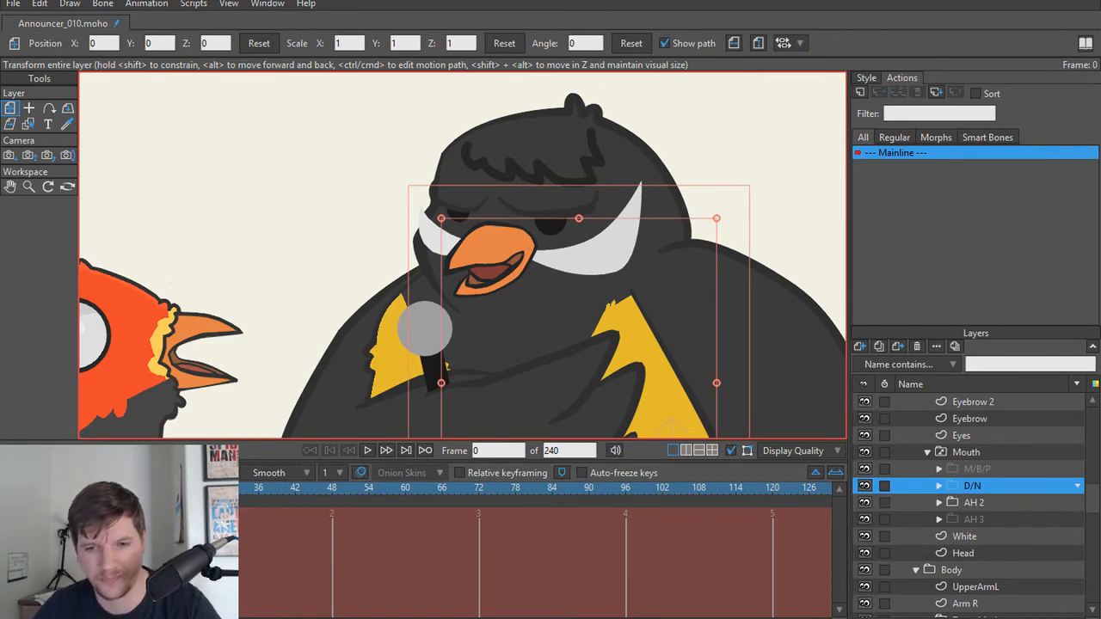
Step: Switch to the Notepad mouth list and delete the N/D line and the "Ah 1 2 3" line
{"action": "key", "text": "alt+Tab"}
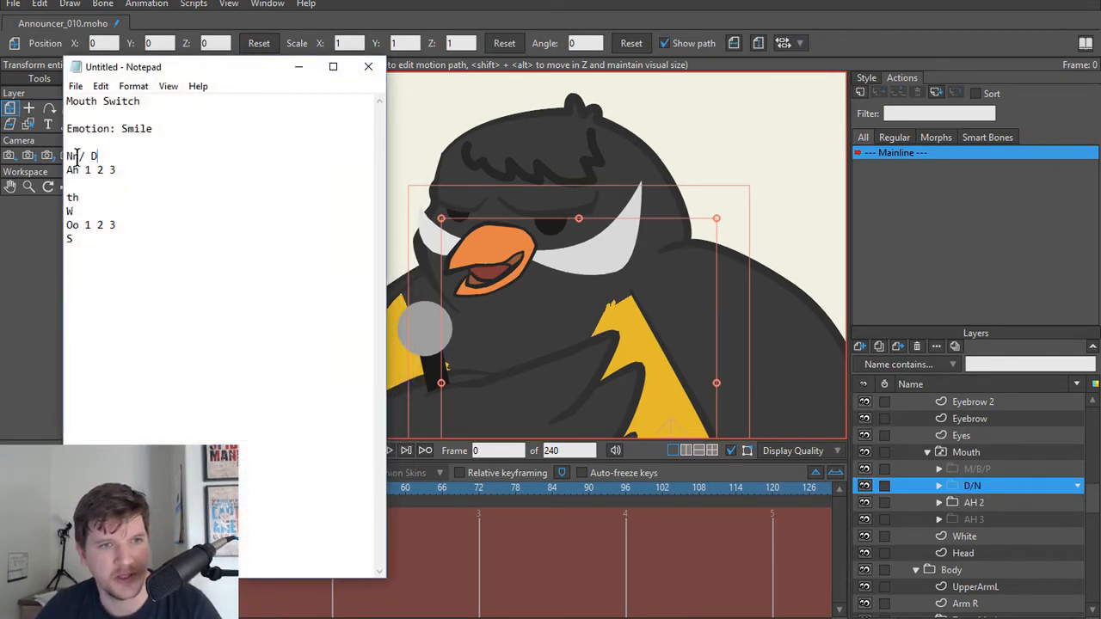
{"action": "left_click_drag", "start_coordinate": [67, 157], "coordinate": [143, 178]}
{"action": "key", "text": "BackSpace"}
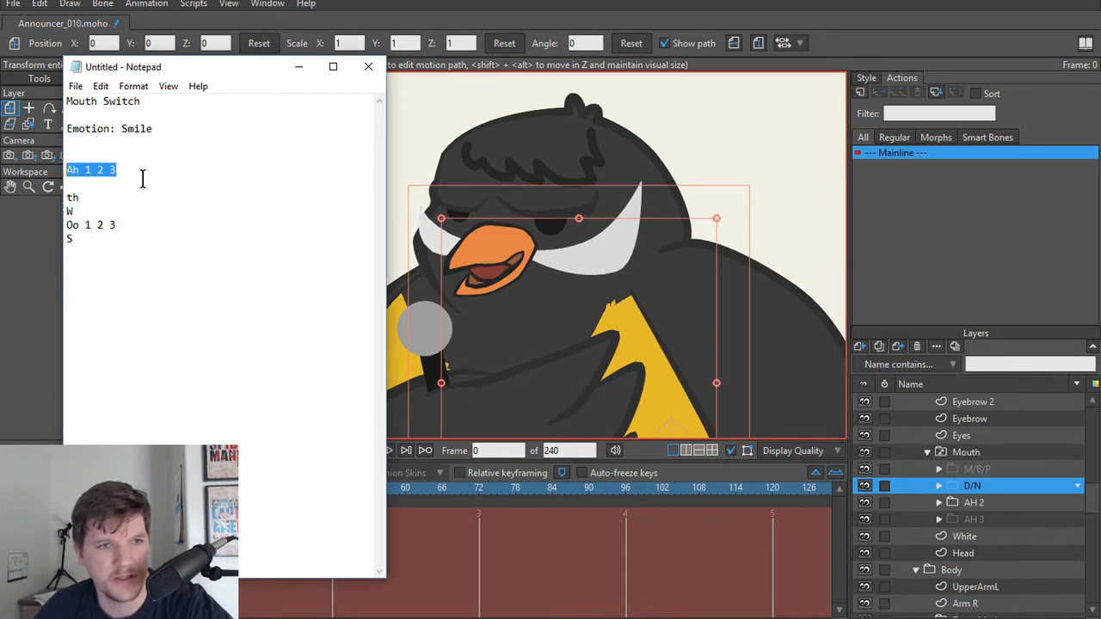
{"action": "key", "text": "BackSpace"}
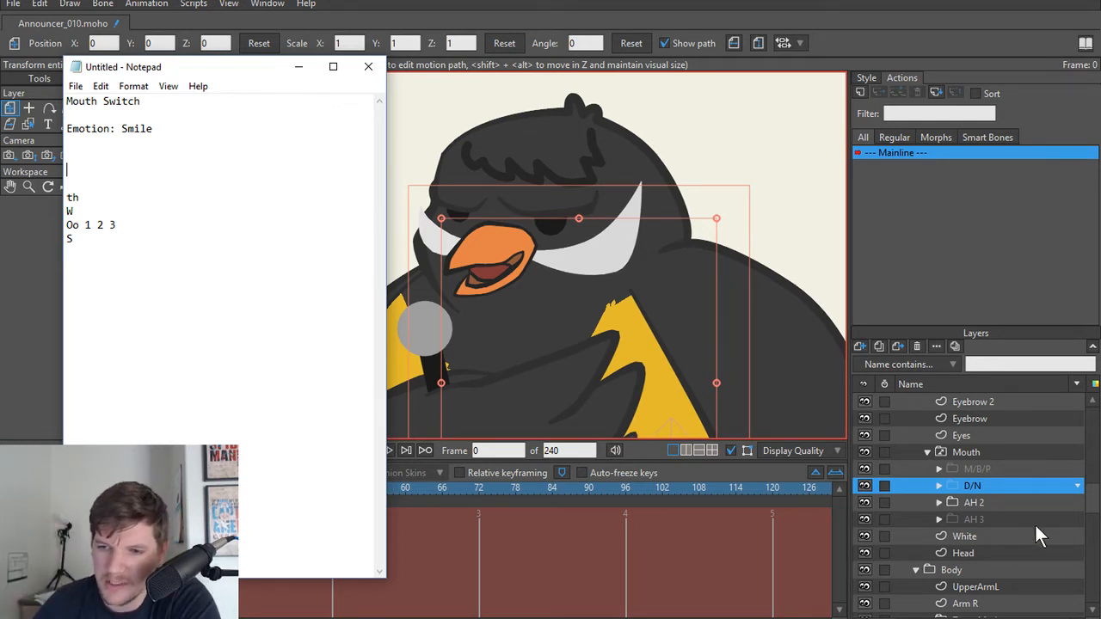
Step: Rename the D/N mouth group as D/N/Th
{"action": "left_click", "coordinate": [994, 482]}
{"action": "double_click", "coordinate": [990, 485]}
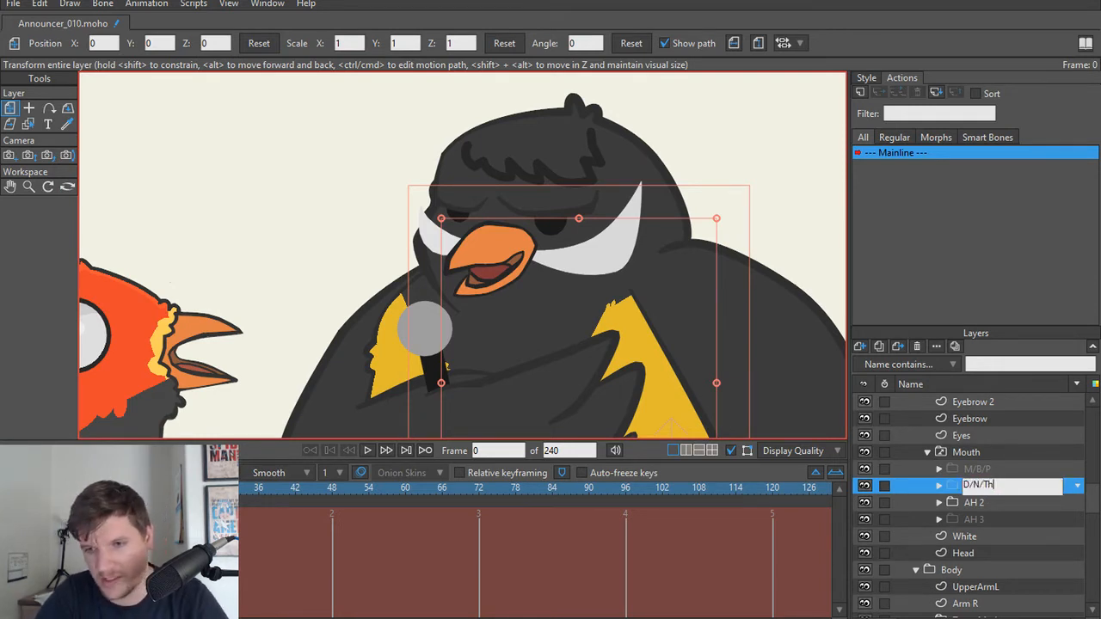
{"action": "type", "text": "/Th"}
{"action": "left_click", "coordinate": [985, 519]}
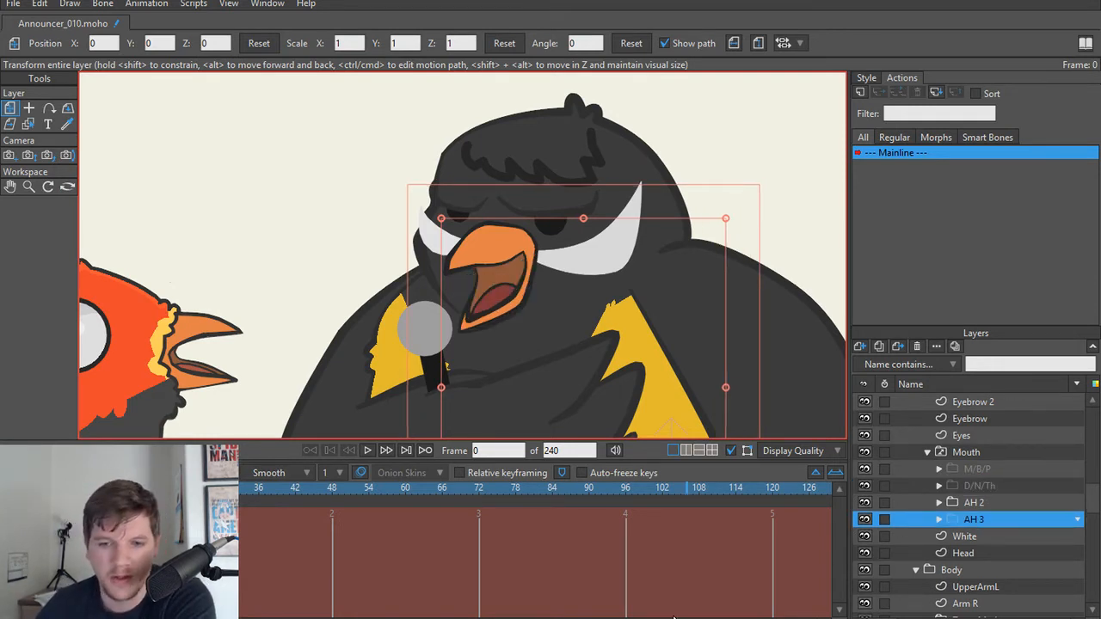
Step: Delete the "th" entry from the Notepad mouth list and put the list away
{"action": "key", "text": "alt+Tab"}
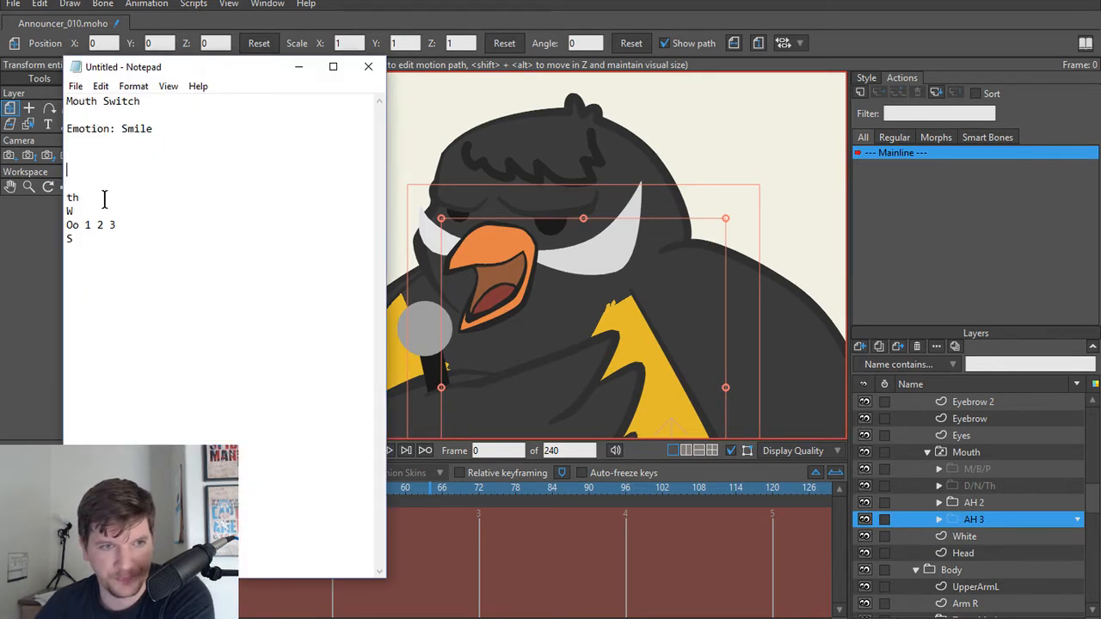
{"action": "left_click_drag", "start_coordinate": [103, 197], "coordinate": [67, 197]}
{"action": "key", "text": "BackSpace"}
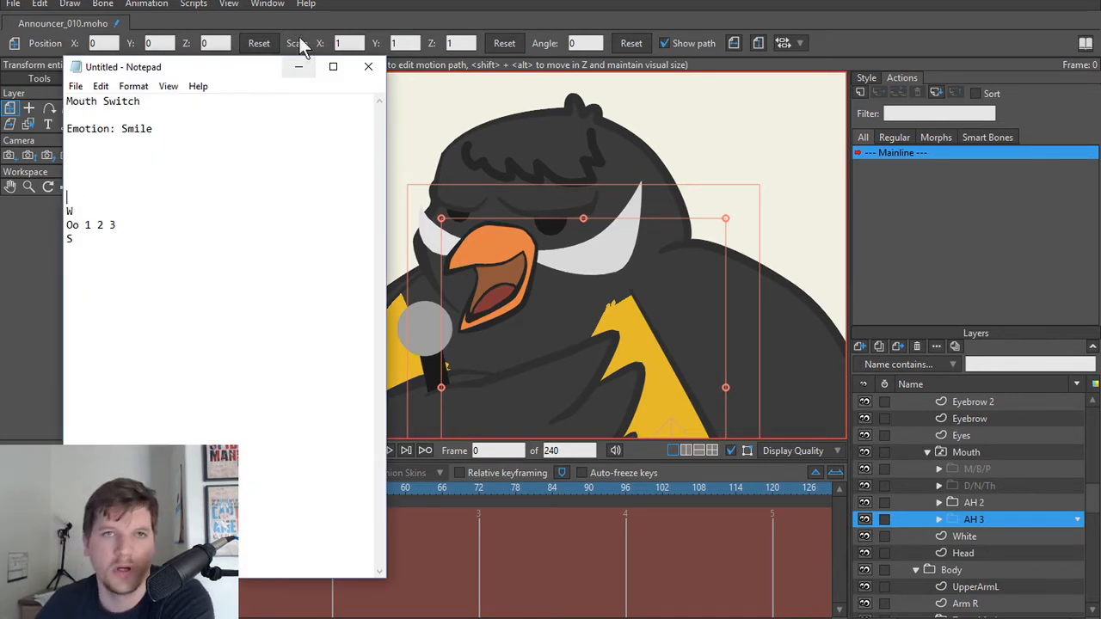
{"action": "left_click", "coordinate": [298, 67]}
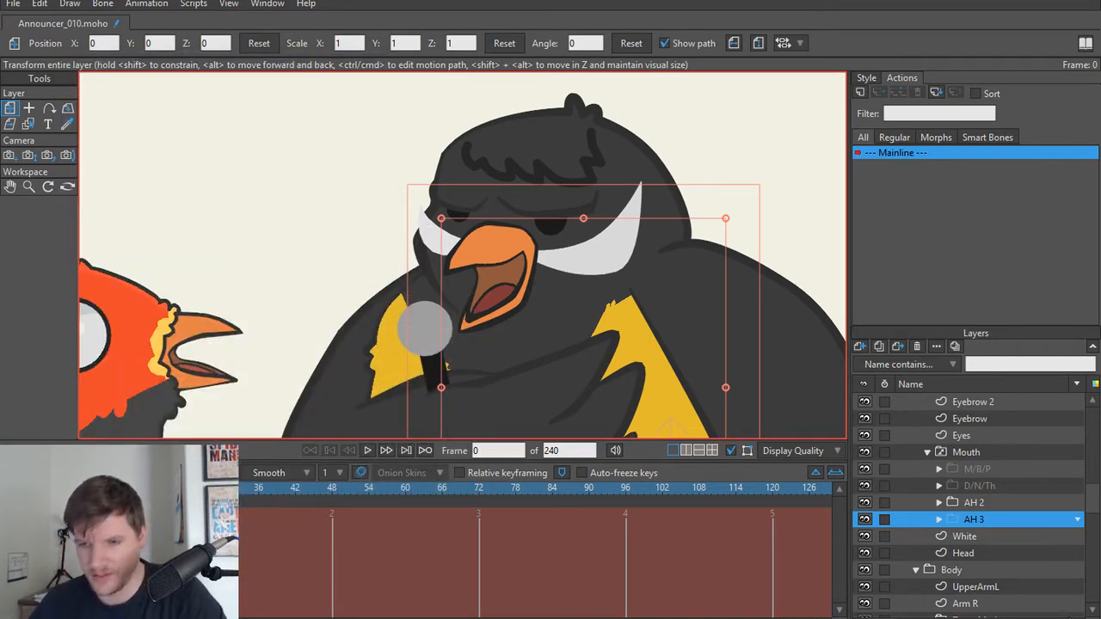
Step: Compare the D/N/Th mouth shape with the AH 2, AH 3 and M/B/P shapes
{"action": "left_click", "coordinate": [975, 499]}
{"action": "left_click", "coordinate": [975, 488]}
{"action": "left_click", "coordinate": [977, 504]}
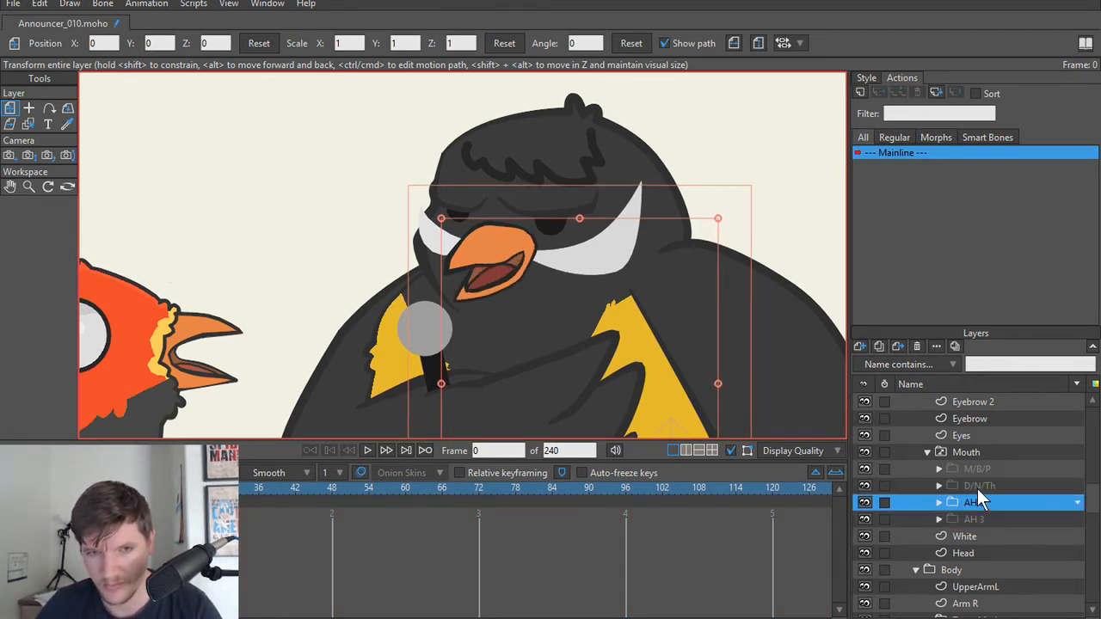
{"action": "left_click", "coordinate": [978, 515]}
{"action": "left_click", "coordinate": [980, 487]}
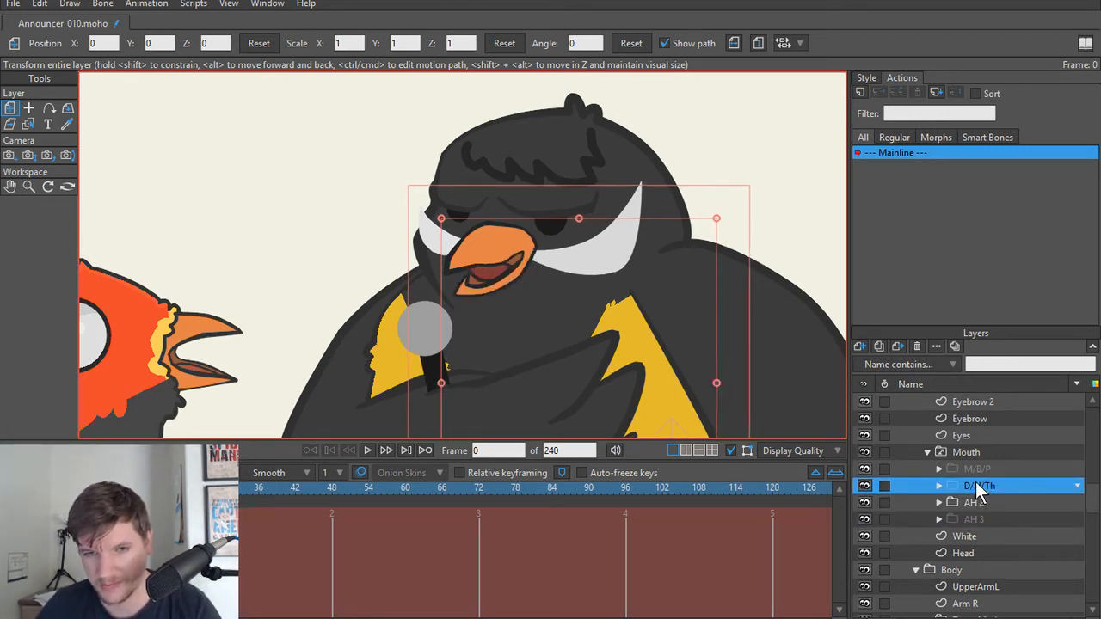
{"action": "left_click", "coordinate": [974, 471]}
{"action": "left_click", "coordinate": [973, 487]}
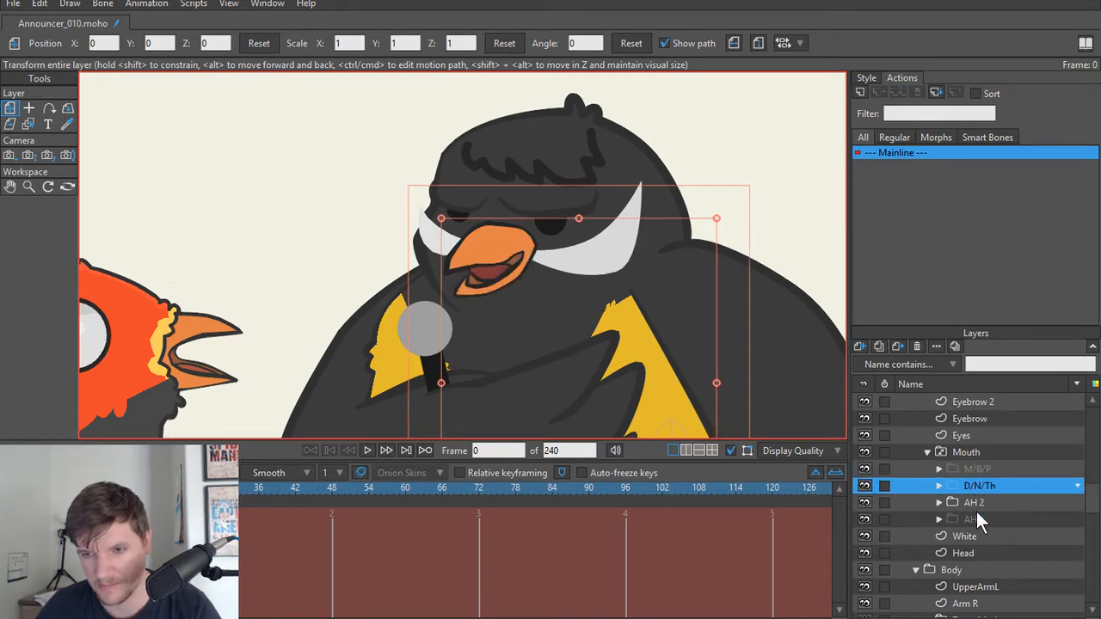
Step: Duplicate the AH 2 mouth group and keep the copy's name as AH 4
{"action": "left_click", "coordinate": [977, 504]}
{"action": "scroll", "coordinate": [907, 447], "scroll_direction": "up", "scroll_amount": 1}
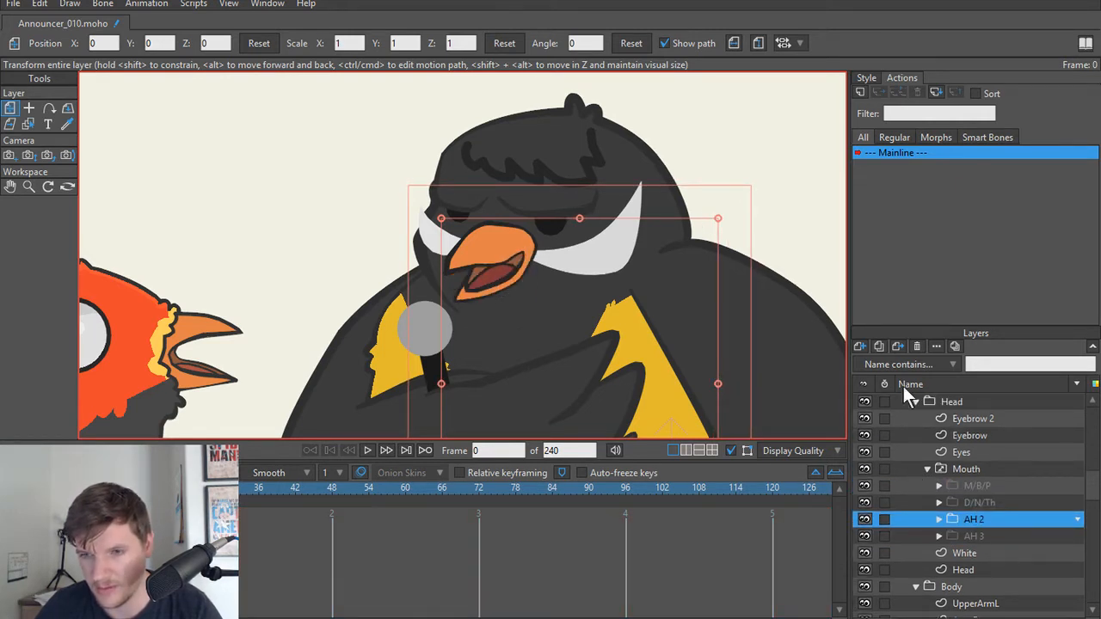
{"action": "left_click", "coordinate": [887, 344]}
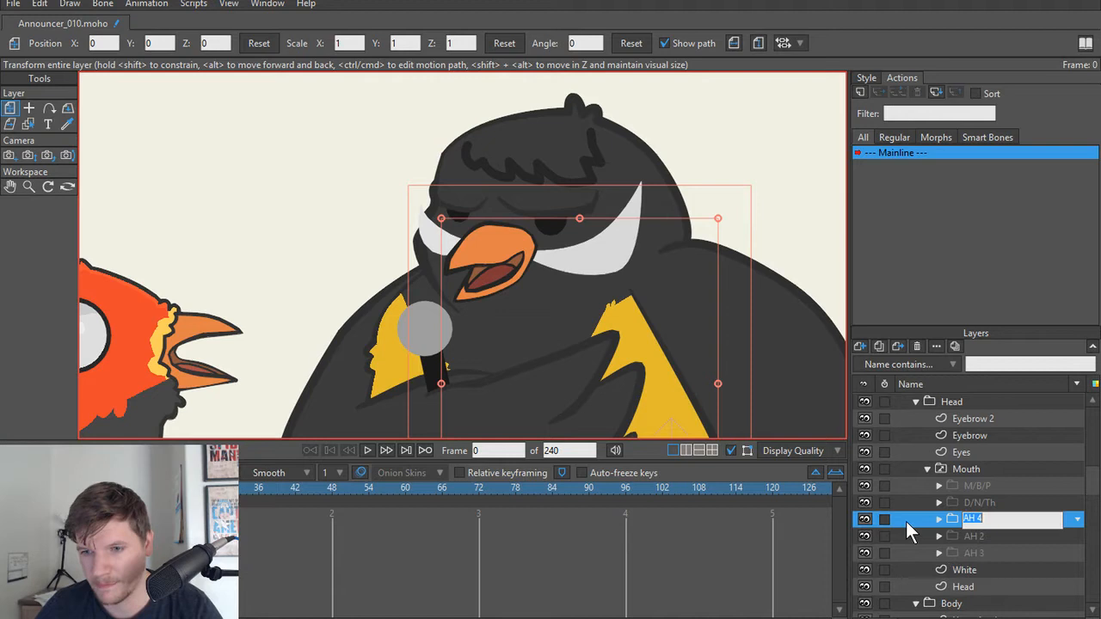
{"action": "left_click", "coordinate": [976, 521]}
Step: Delete the curve segments around the back of the mouth opening on the AH 4 Beak, from the upper mouth line to the lower lip
{"action": "scroll", "coordinate": [552, 295], "scroll_direction": "up", "scroll_amount": 5}
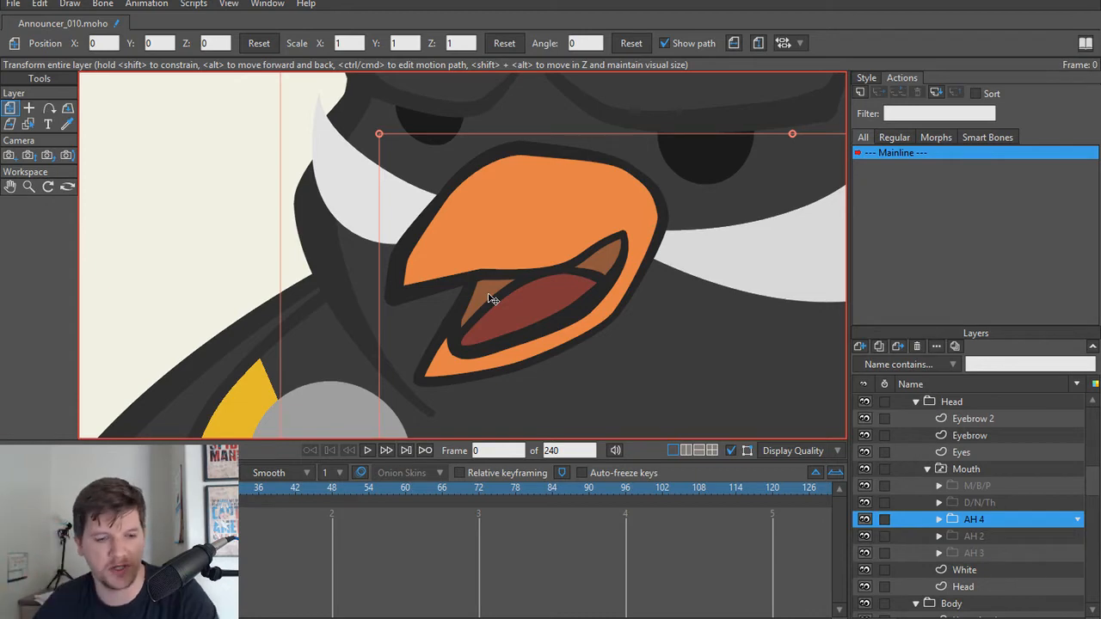
{"action": "scroll", "coordinate": [500, 309], "scroll_direction": "up", "scroll_amount": 2}
{"action": "scroll", "coordinate": [500, 303], "scroll_direction": "down", "scroll_amount": 1}
{"action": "left_click_drag", "start_coordinate": [483, 265], "coordinate": [481, 308]}
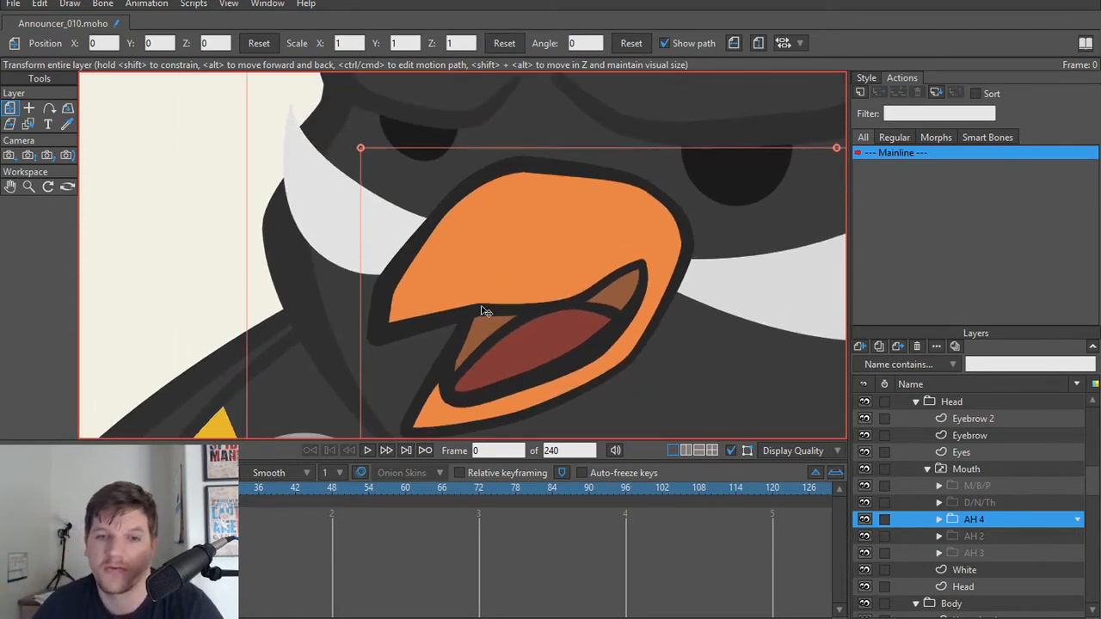
{"action": "right_click", "coordinate": [493, 292], "text": "alt"}
{"action": "scroll", "coordinate": [489, 309], "scroll_direction": "up", "scroll_amount": 2}
{"action": "scroll", "coordinate": [546, 319], "scroll_direction": "down", "scroll_amount": 1}
{"action": "scroll", "coordinate": [548, 318], "scroll_direction": "up", "scroll_amount": 1}
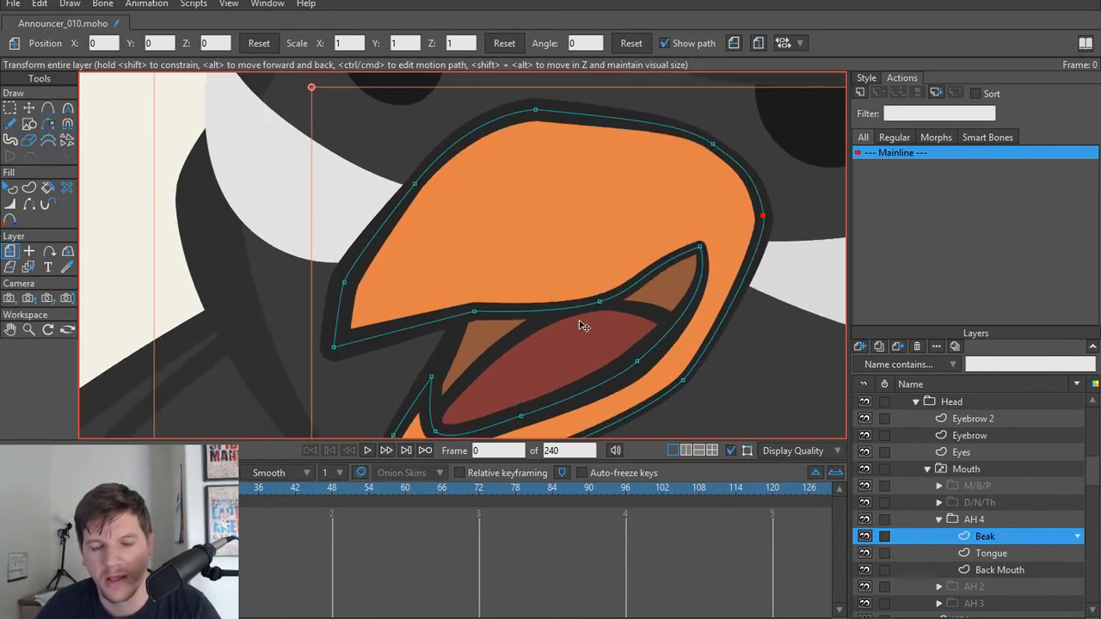
{"action": "scroll", "coordinate": [578, 322], "scroll_direction": "down", "scroll_amount": 1}
{"action": "left_click_drag", "start_coordinate": [577, 326], "coordinate": [570, 305]}
{"action": "scroll", "coordinate": [573, 308], "scroll_direction": "up", "scroll_amount": 2}
{"action": "scroll", "coordinate": [420, 327], "scroll_direction": "down", "scroll_amount": 1}
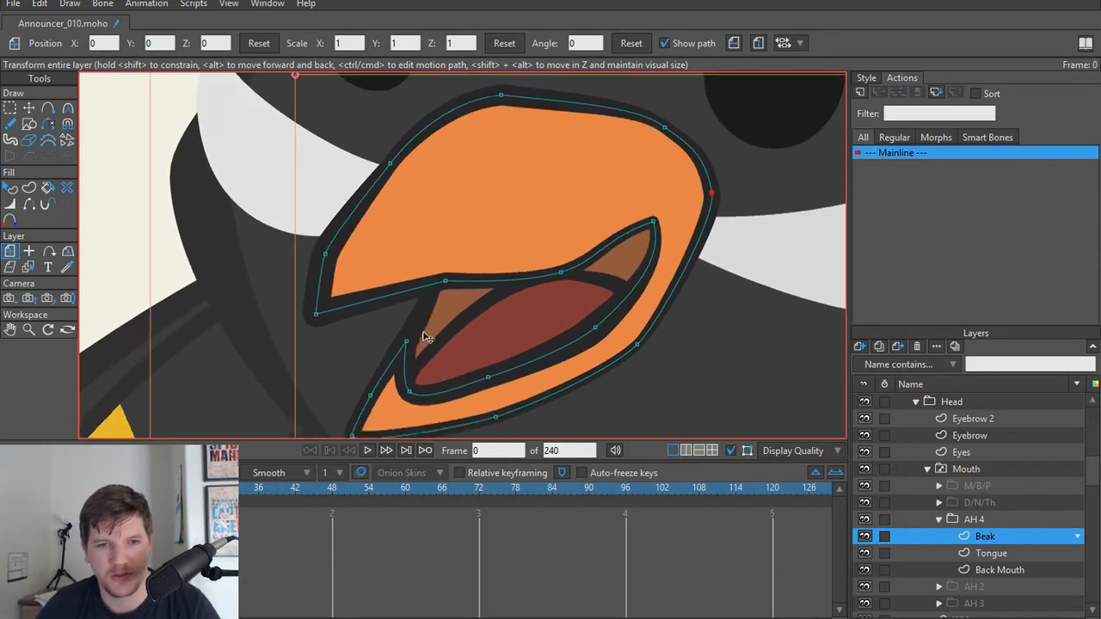
{"action": "scroll", "coordinate": [419, 319], "scroll_direction": "up", "scroll_amount": 1}
{"action": "key", "text": "t"}
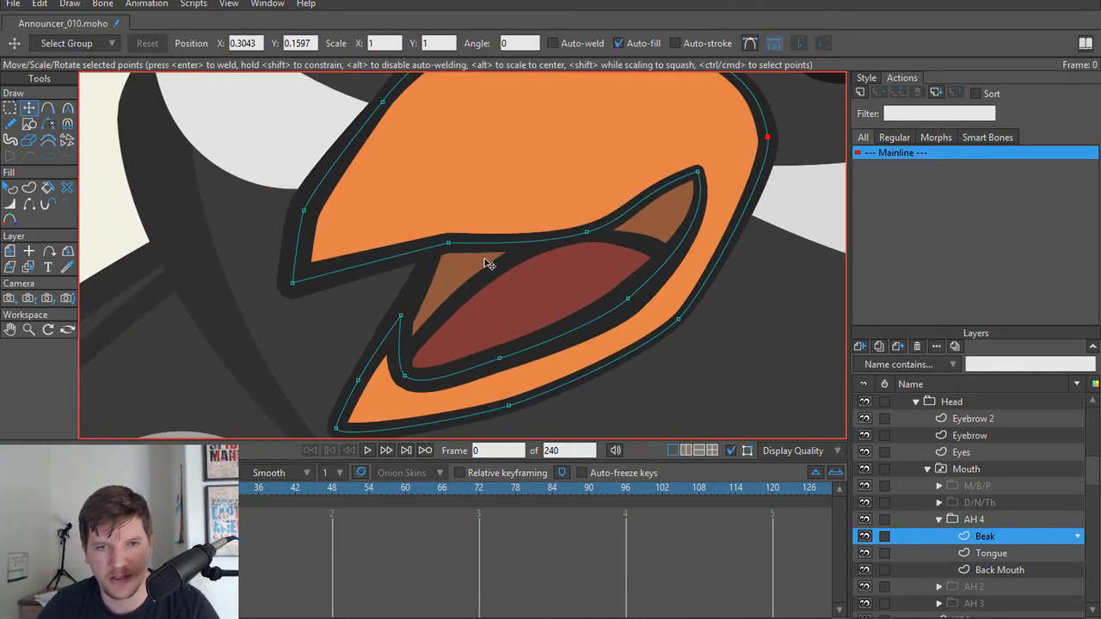
{"action": "key", "text": "d"}
{"action": "left_click", "coordinate": [606, 227]}
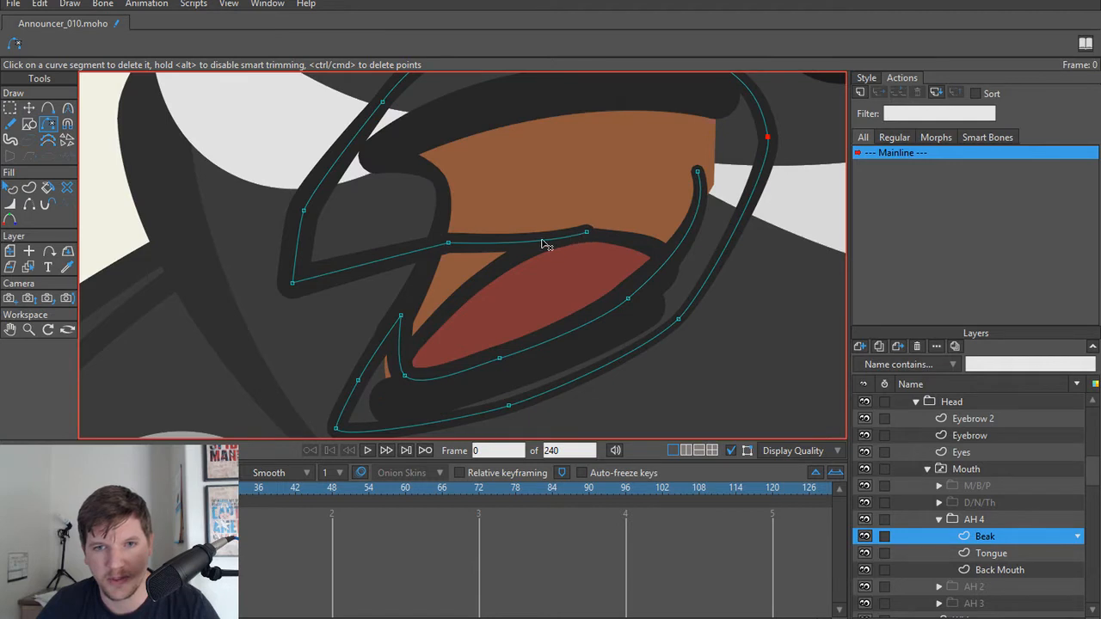
{"action": "left_click", "coordinate": [542, 240]}
{"action": "left_click", "coordinate": [657, 275]}
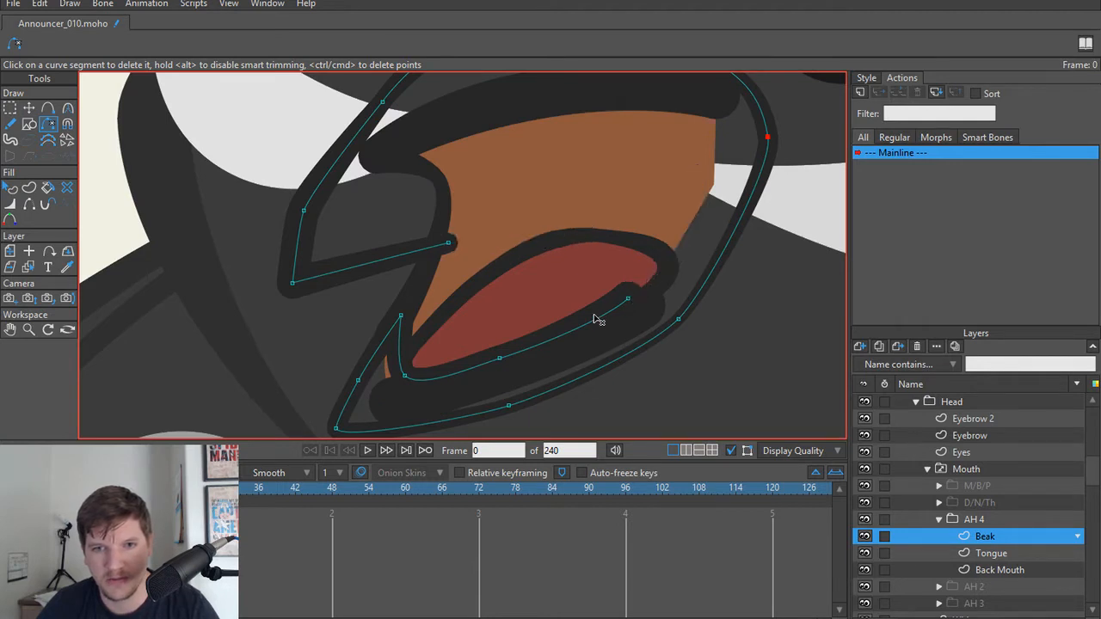
{"action": "left_click", "coordinate": [563, 336]}
Step: Join the open ends of the AH 4 Beak's upper mouth line and lower lip with a new welded curve segment
{"action": "key", "text": "a"}
{"action": "left_click_drag", "start_coordinate": [500, 357], "coordinate": [451, 245]}
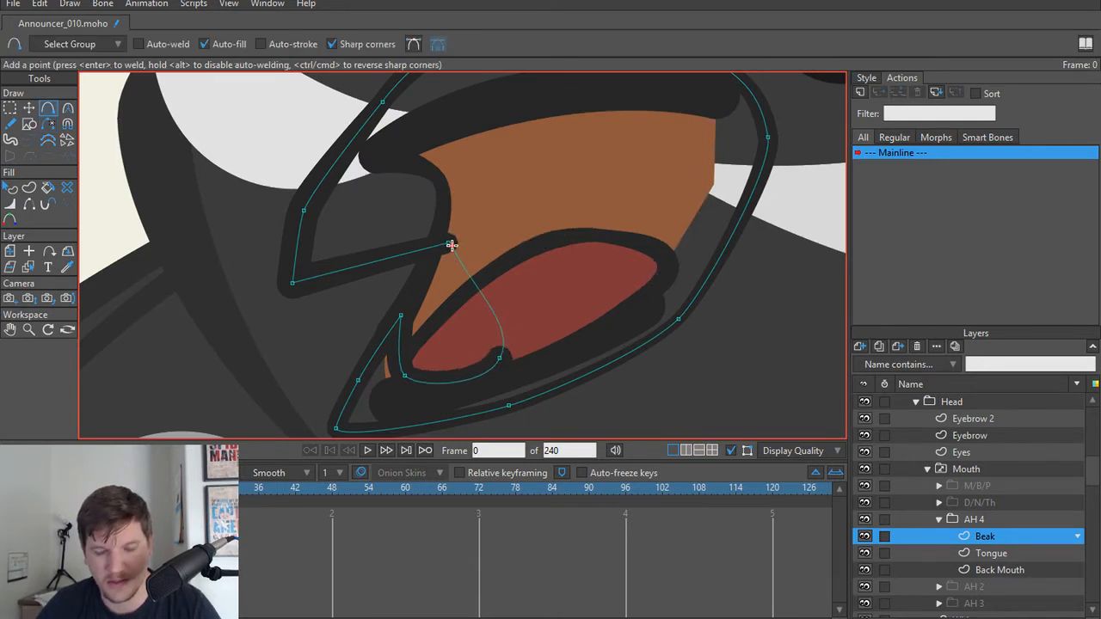
{"action": "key", "text": "Return"}
Step: Reshape the AH 4 Beak's mouth opening into a small notch, adding a point at its back and deleting the lower lip's inner tip point
{"action": "key", "text": "t"}
{"action": "left_click", "coordinate": [401, 322]}
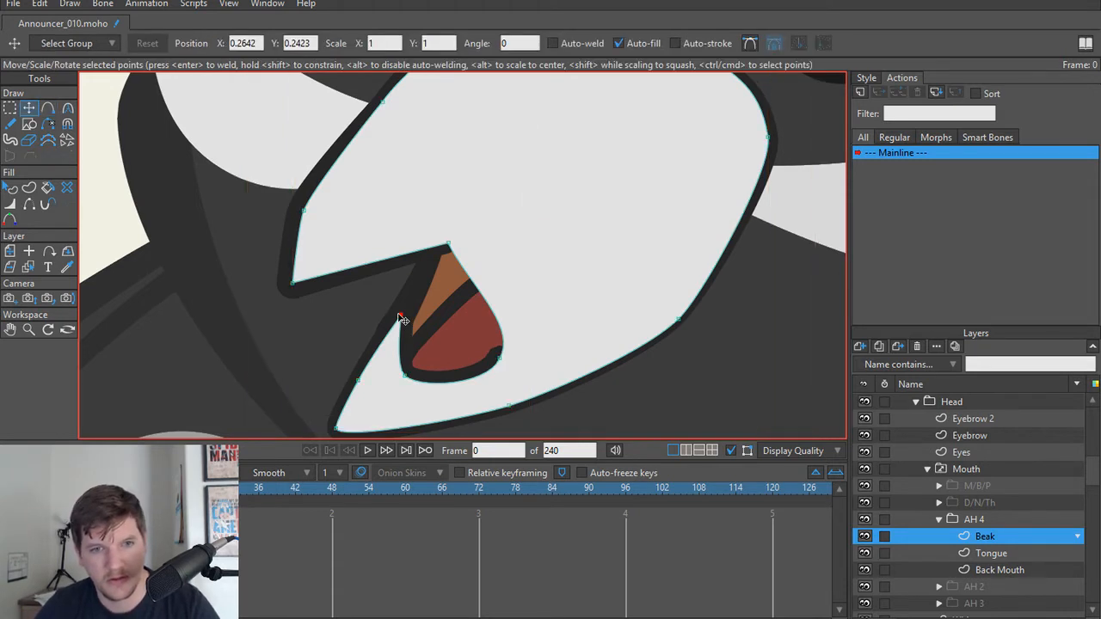
{"action": "left_click_drag", "start_coordinate": [401, 322], "coordinate": [373, 336]}
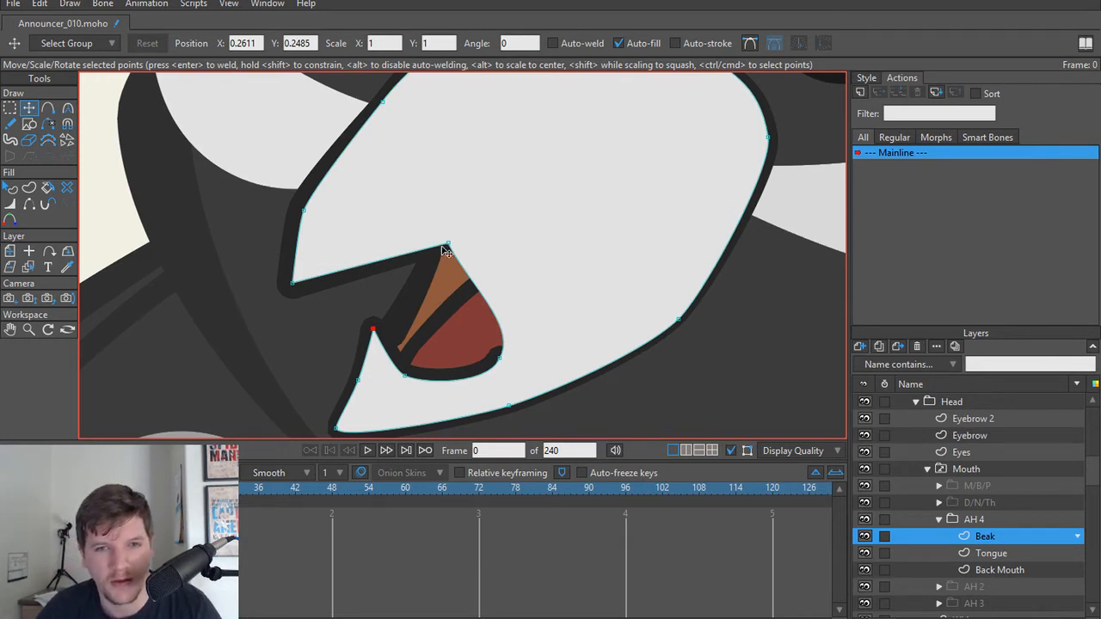
{"action": "left_click_drag", "start_coordinate": [446, 251], "coordinate": [412, 248]}
{"action": "key", "text": "a"}
{"action": "left_click_drag", "start_coordinate": [471, 297], "coordinate": [476, 279]}
{"action": "key", "text": "t"}
{"action": "left_click_drag", "start_coordinate": [501, 361], "coordinate": [422, 347]}
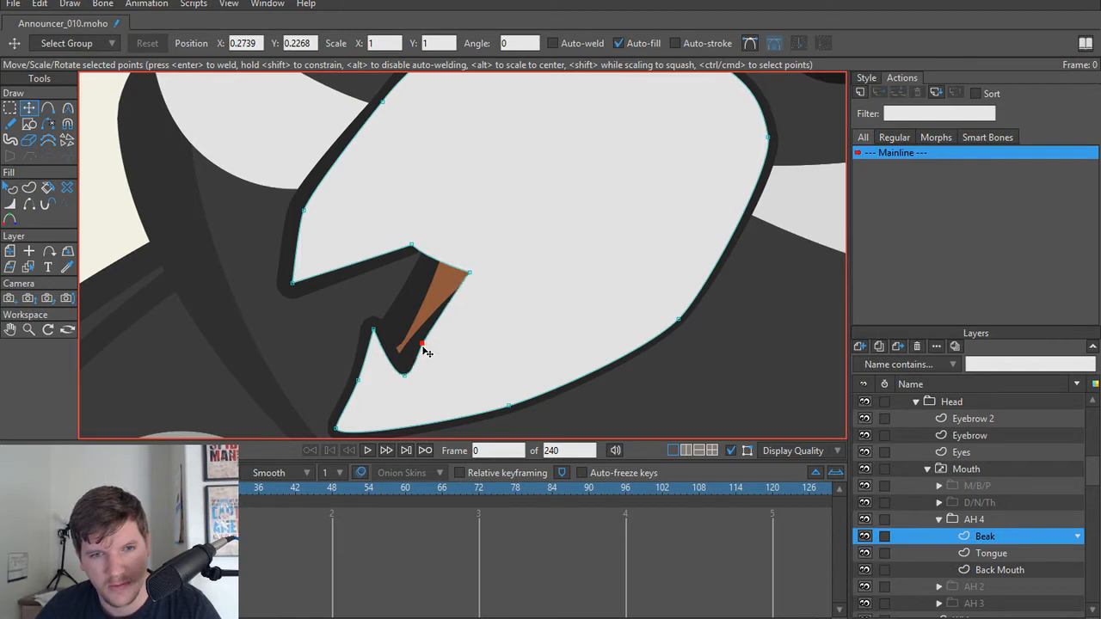
{"action": "left_click", "coordinate": [374, 332]}
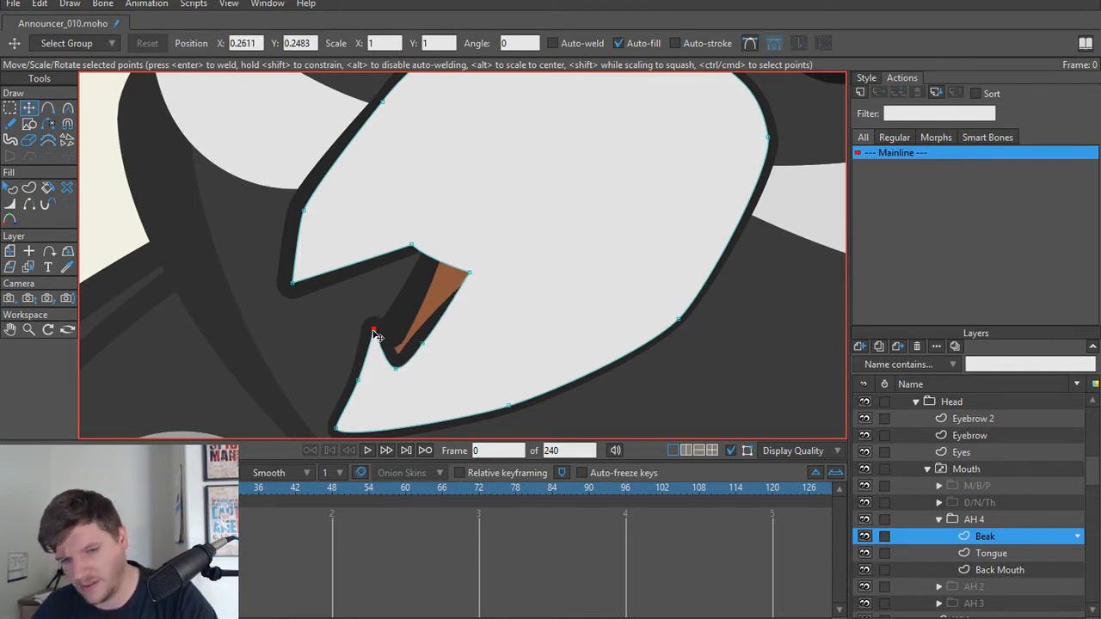
{"action": "key", "text": "Delete"}
Step: Fill the AH 4 Beak shape with the orange sampled from the reference beak artwork
{"action": "scroll", "coordinate": [498, 327], "scroll_direction": "down", "scroll_amount": 8}
{"action": "left_click_drag", "start_coordinate": [495, 329], "coordinate": [555, 309]}
{"action": "scroll", "coordinate": [556, 312], "scroll_direction": "up", "scroll_amount": 1}
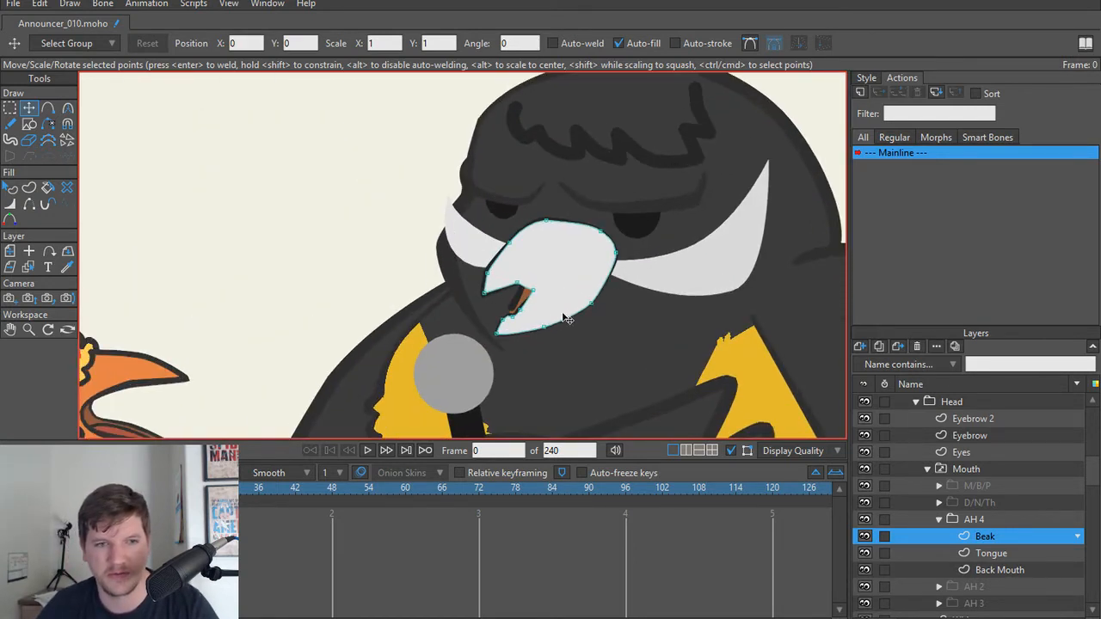
{"action": "key", "text": "q"}
{"action": "left_click", "coordinate": [575, 282]}
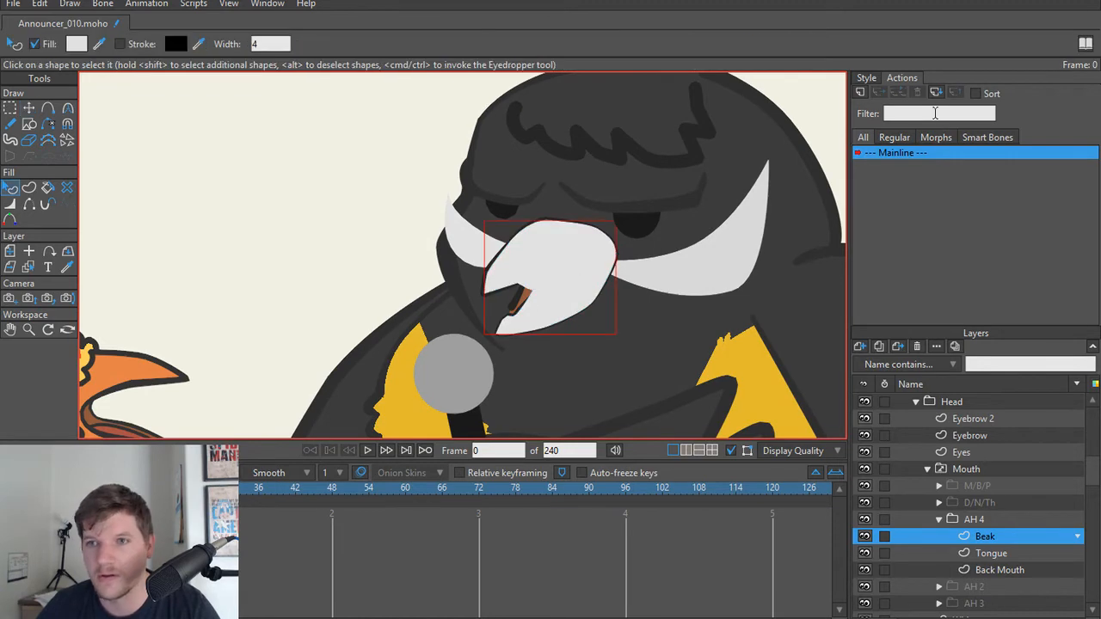
{"action": "left_click", "coordinate": [870, 78]}
{"action": "left_click", "coordinate": [164, 372], "text": "ctrl"}
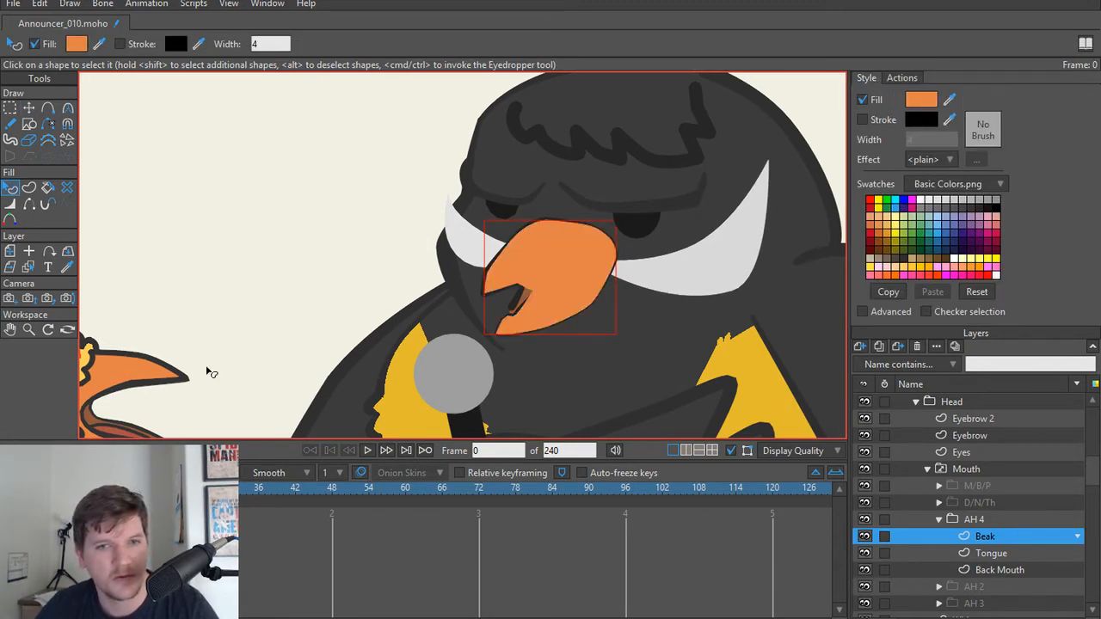
Step: Try to thicken the outline at the back point of the AH 4 Beak's mouth opening with the Line Width tool
{"action": "scroll", "coordinate": [533, 280], "scroll_direction": "up", "scroll_amount": 3}
{"action": "scroll", "coordinate": [533, 279], "scroll_direction": "up", "scroll_amount": 5}
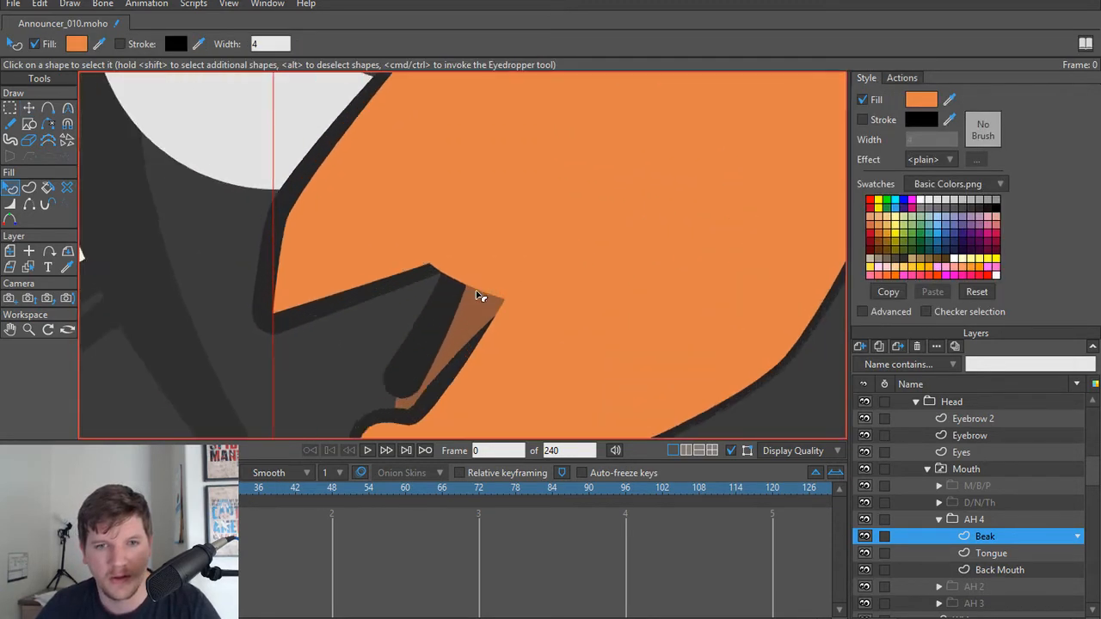
{"action": "key", "text": "t"}
{"action": "key", "text": "h"}
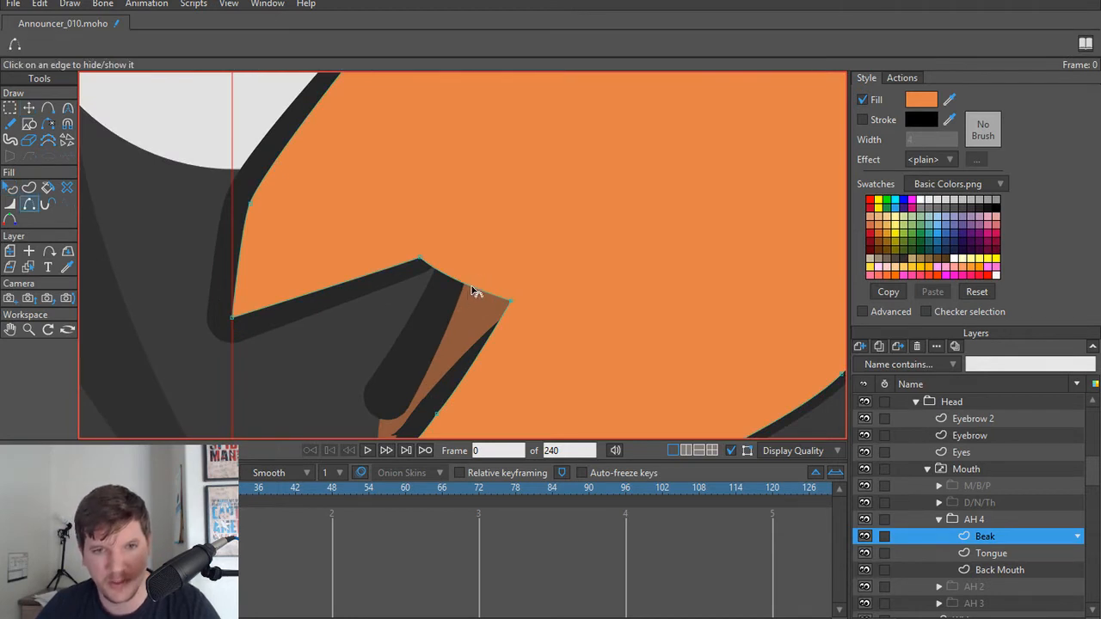
{"action": "key", "text": "w"}
{"action": "left_click_drag", "start_coordinate": [482, 295], "coordinate": [658, 292]}
{"action": "scroll", "coordinate": [508, 296], "scroll_direction": "down", "scroll_amount": 3}
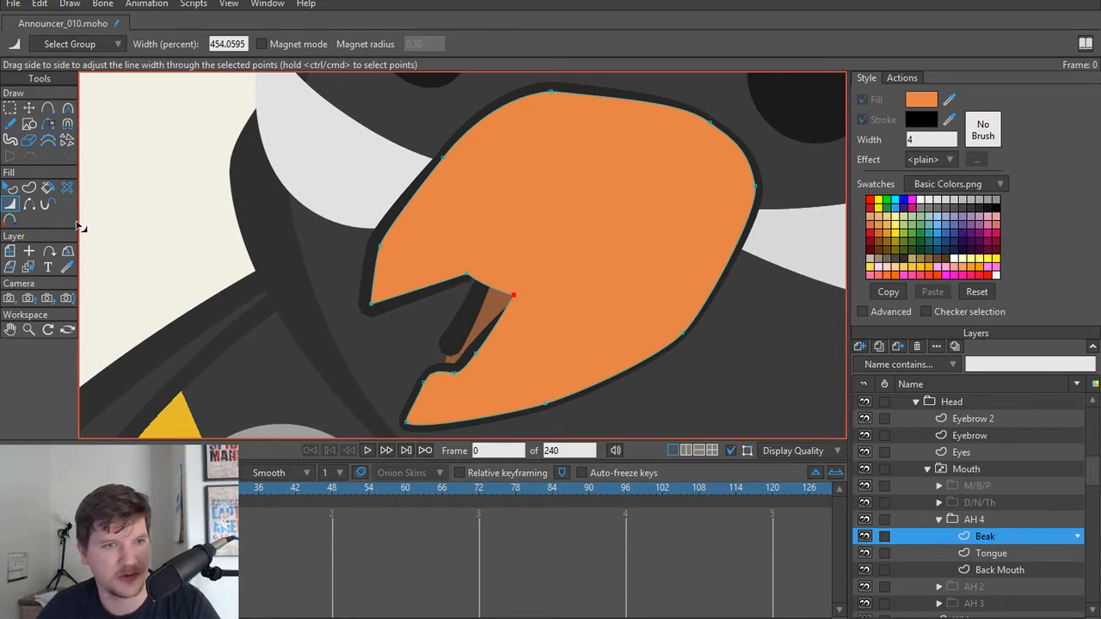
Step: Delete the AH 4 Beak's existing fill and outline shapes and recreate the beak as one shape with both fill and stroke
{"action": "left_click", "coordinate": [67, 188]}
{"action": "left_click", "coordinate": [486, 245]}
{"action": "key", "text": "g"}
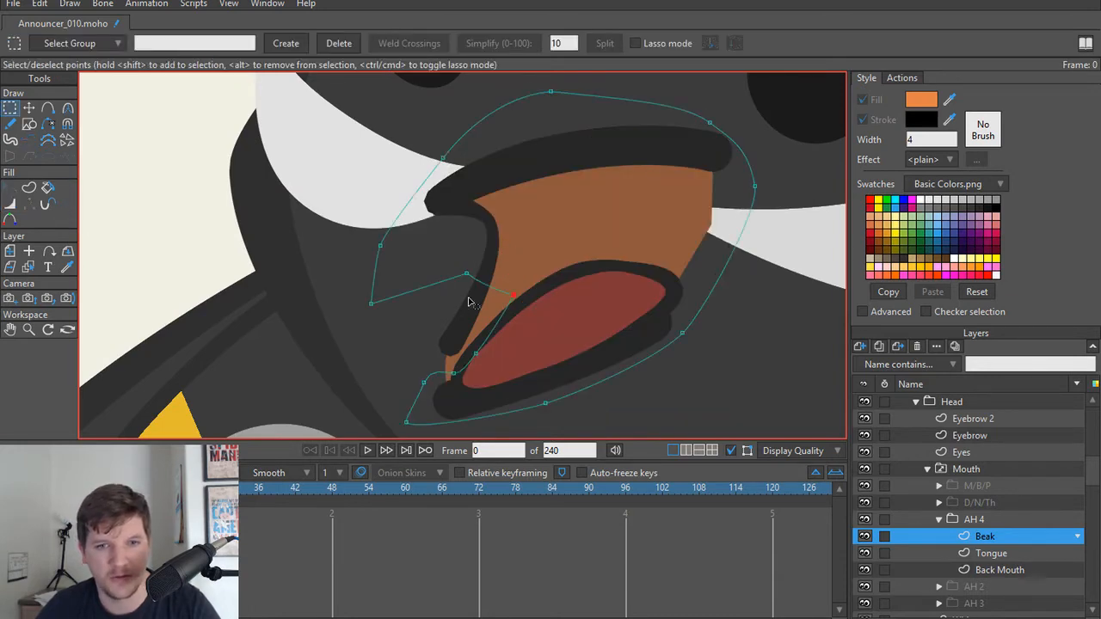
{"action": "key", "text": "u"}
{"action": "left_click", "coordinate": [412, 201]}
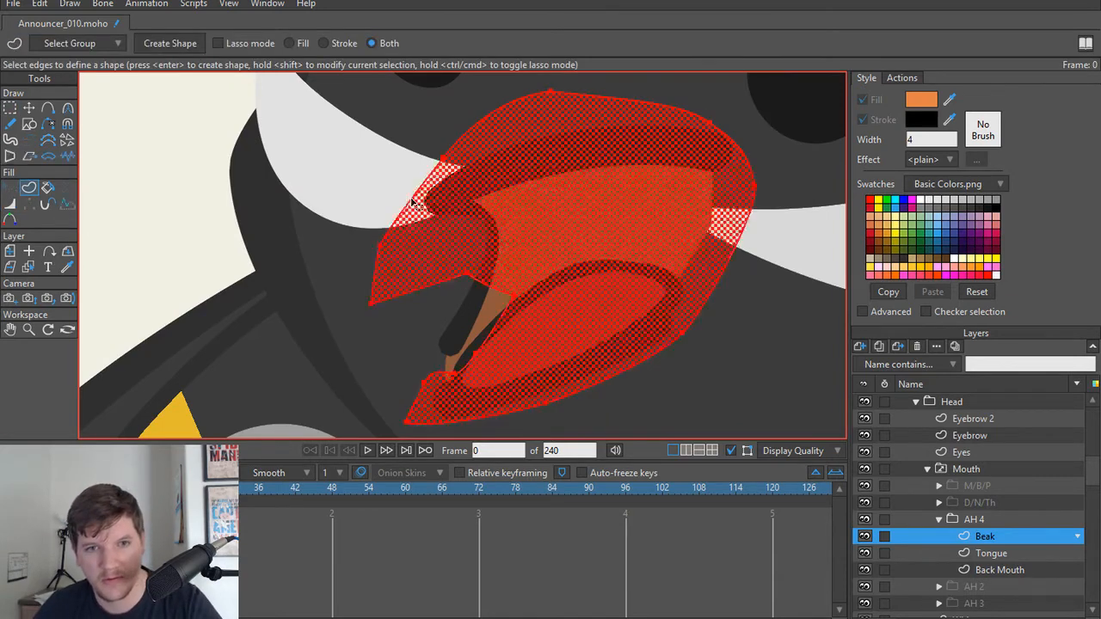
{"action": "key", "text": "Return"}
Step: Reduce the line width at the back point of the AH 4 Beak's mouth opening to about 22 percent
{"action": "key", "text": "w"}
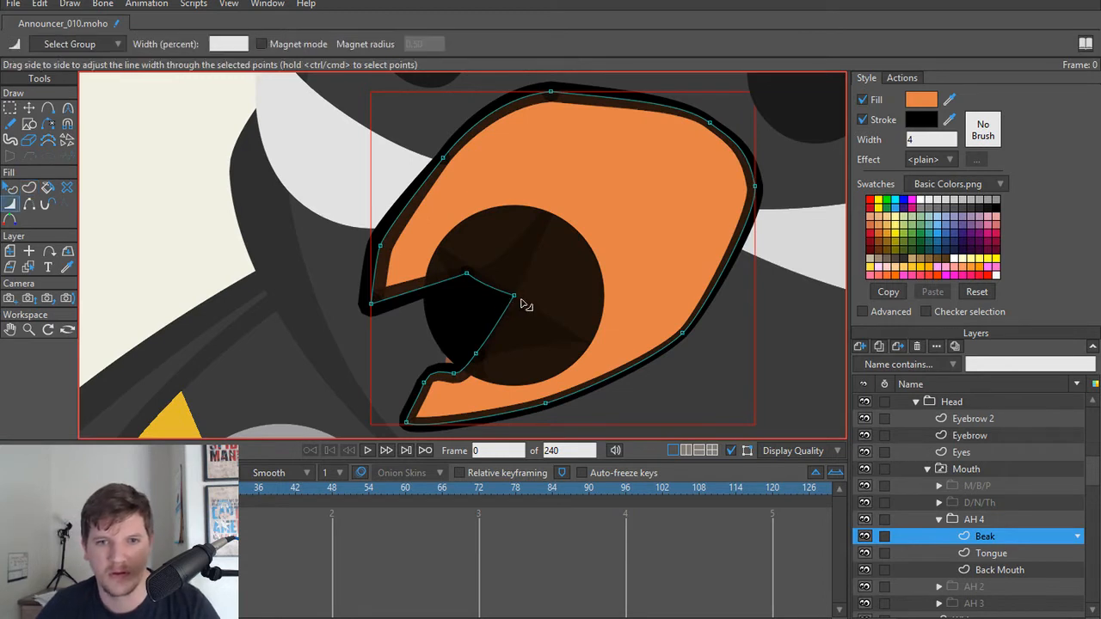
{"action": "left_click_drag", "start_coordinate": [514, 299], "coordinate": [352, 287]}
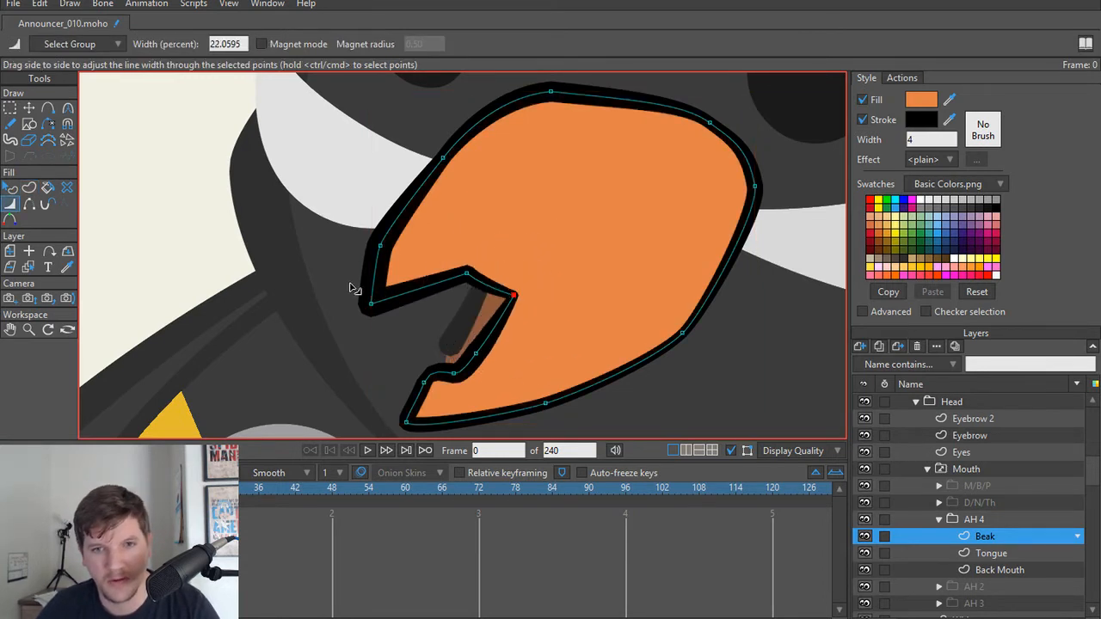
{"action": "scroll", "coordinate": [458, 292], "scroll_direction": "down", "scroll_amount": 3}
{"action": "scroll", "coordinate": [502, 311], "scroll_direction": "down", "scroll_amount": 2}
{"action": "left_click_drag", "start_coordinate": [462, 296], "coordinate": [506, 276]}
{"action": "scroll", "coordinate": [501, 312], "scroll_direction": "up", "scroll_amount": 2}
{"action": "scroll", "coordinate": [502, 311], "scroll_direction": "down", "scroll_amount": 1}
{"action": "scroll", "coordinate": [505, 315], "scroll_direction": "up", "scroll_amount": 2}
Step: Sharpen the upper corner point of the AH 4 Beak's mouth opening by setting its curvature to about 0.0012
{"action": "key", "text": "t"}
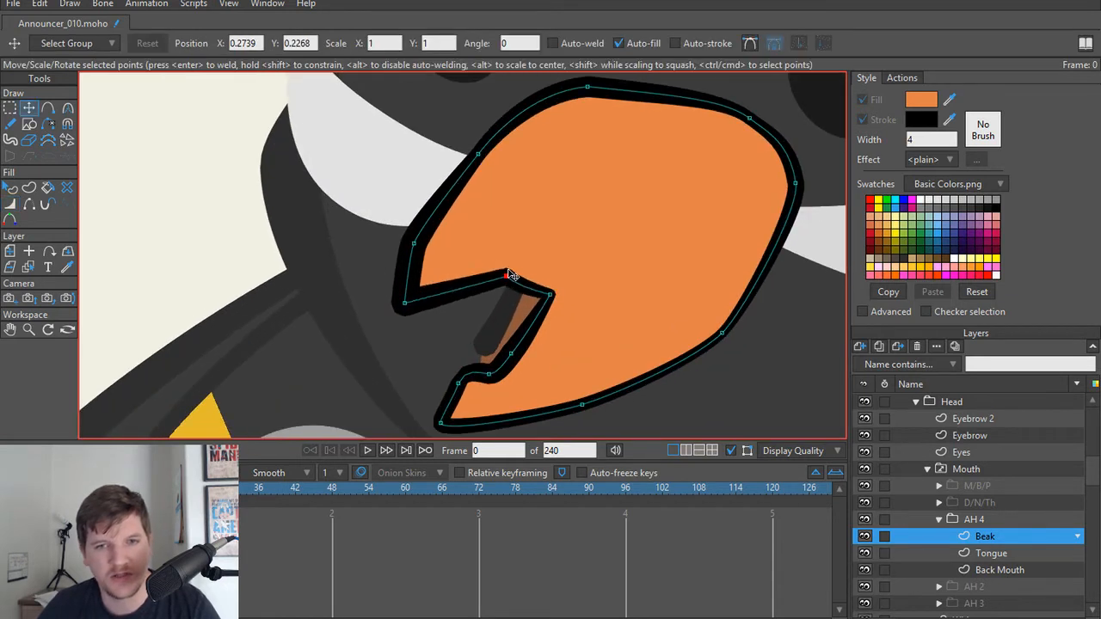
{"action": "key", "text": "c"}
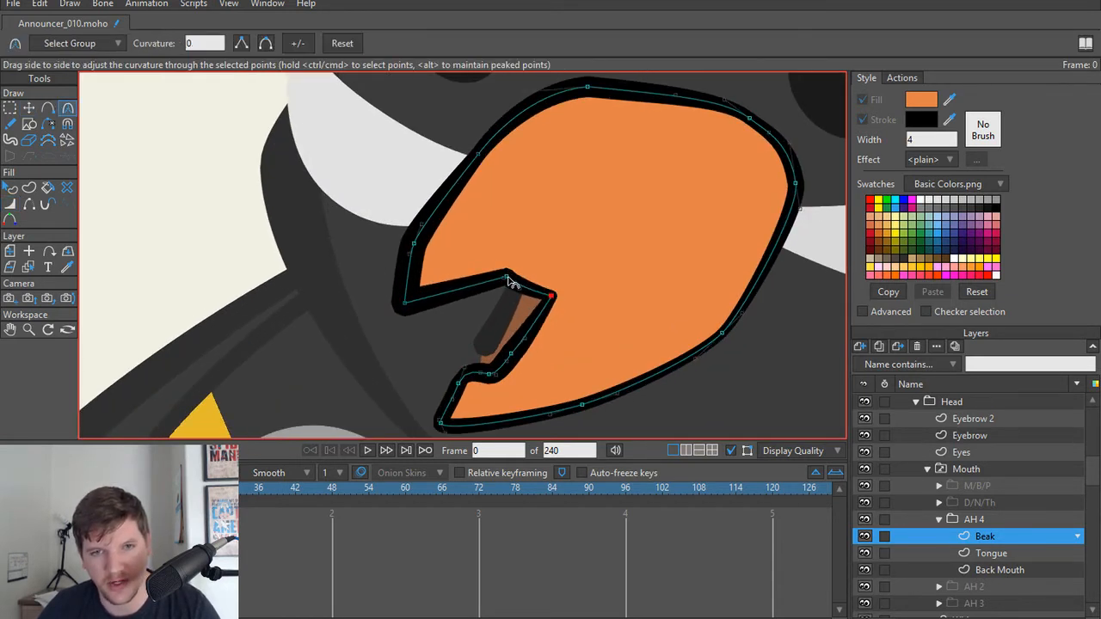
{"action": "left_click_drag", "start_coordinate": [510, 282], "coordinate": [221, 252]}
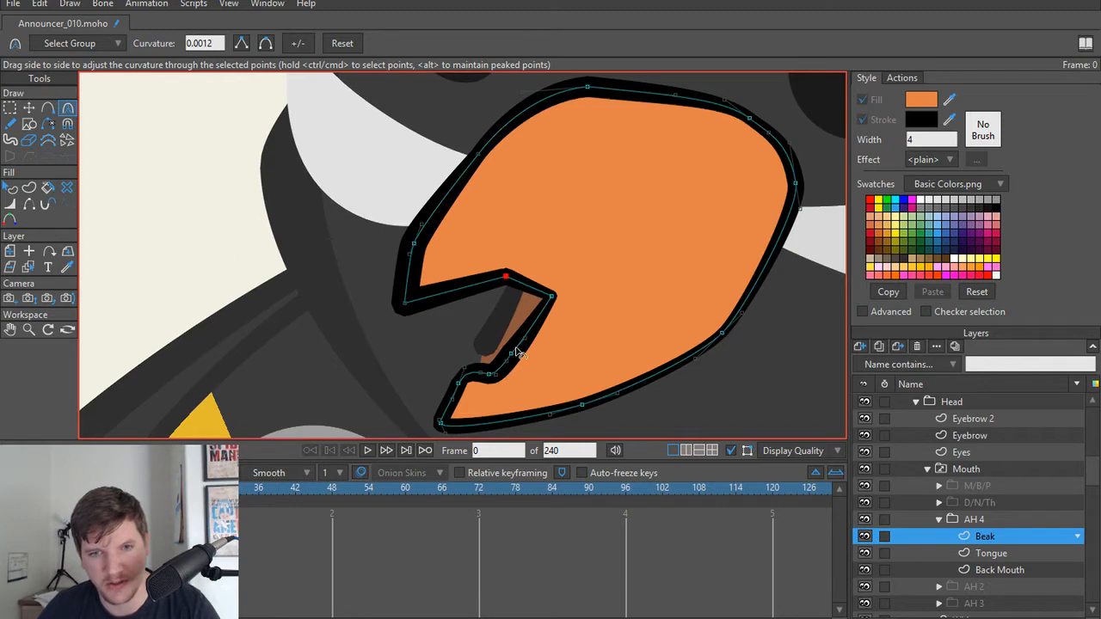
Step: Delete the extra point in the bend between the lower lip and the back of the AH 4 Beak's mouth opening
{"action": "mouse_move", "coordinate": [497, 377]}
{"action": "left_mouse_down"}
{"action": "mouse_move", "coordinate": [383, 370]}
{"action": "mouse_move", "coordinate": [495, 380]}
{"action": "left_mouse_up"}
{"action": "scroll", "coordinate": [495, 380], "scroll_direction": "up", "scroll_amount": 2}
{"action": "key", "text": "t"}
{"action": "left_click", "coordinate": [465, 376]}
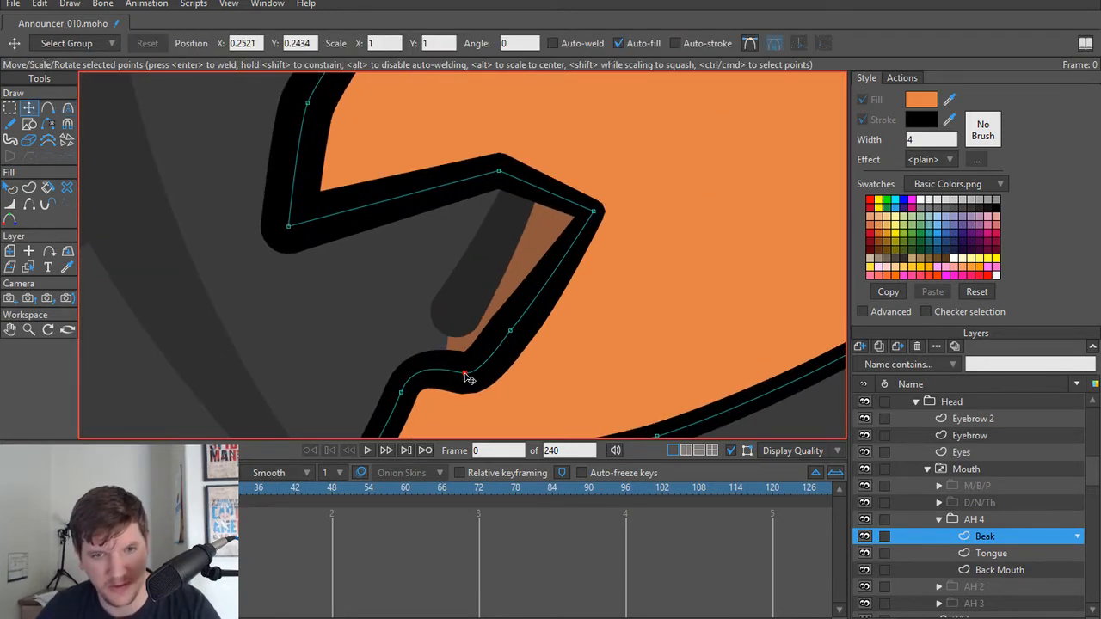
{"action": "scroll", "coordinate": [474, 376], "scroll_direction": "down", "scroll_amount": 4}
{"action": "scroll", "coordinate": [559, 345], "scroll_direction": "up", "scroll_amount": 3}
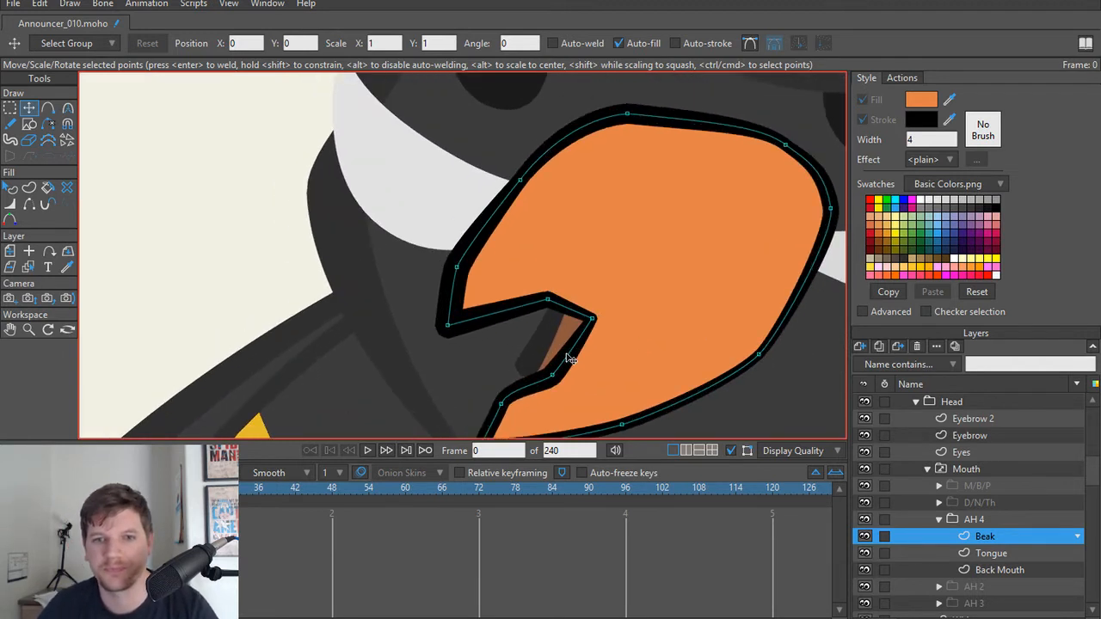
Step: Reshape the front edge of the AH 4 Back Mouth by moving its points to fit the small beak opening
{"action": "left_click", "coordinate": [562, 320], "text": "ctrl+alt"}
{"action": "left_click_drag", "start_coordinate": [525, 226], "coordinate": [530, 320]}
{"action": "key", "text": "ctrl+z"}
{"action": "left_click_drag", "start_coordinate": [509, 209], "coordinate": [476, 276]}
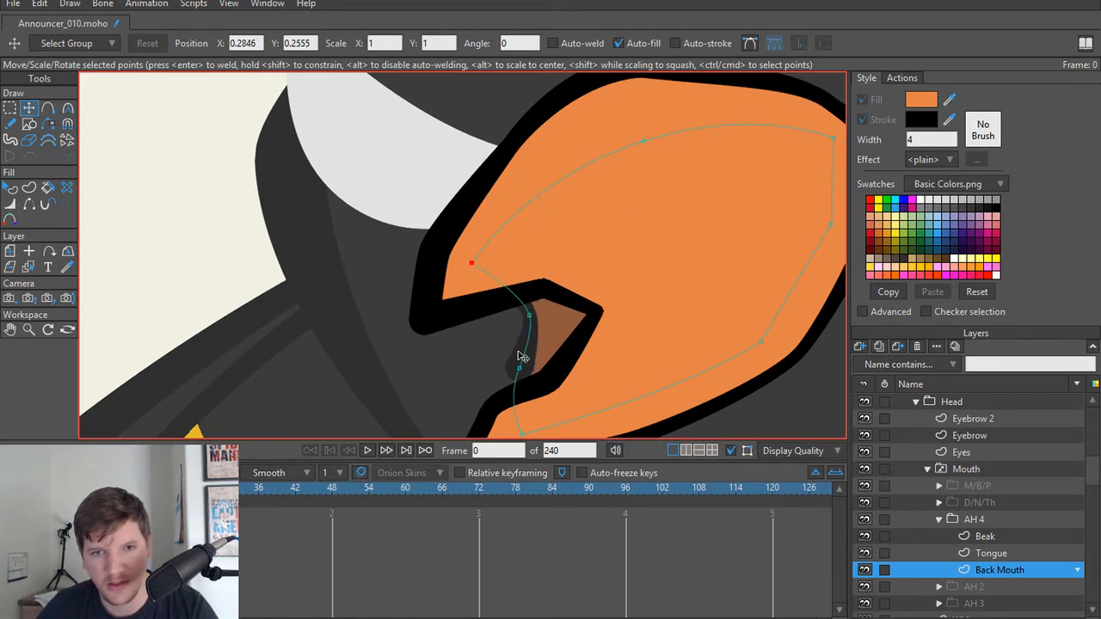
{"action": "left_click_drag", "start_coordinate": [531, 318], "coordinate": [516, 408]}
{"action": "scroll", "coordinate": [593, 319], "scroll_direction": "down", "scroll_amount": 2}
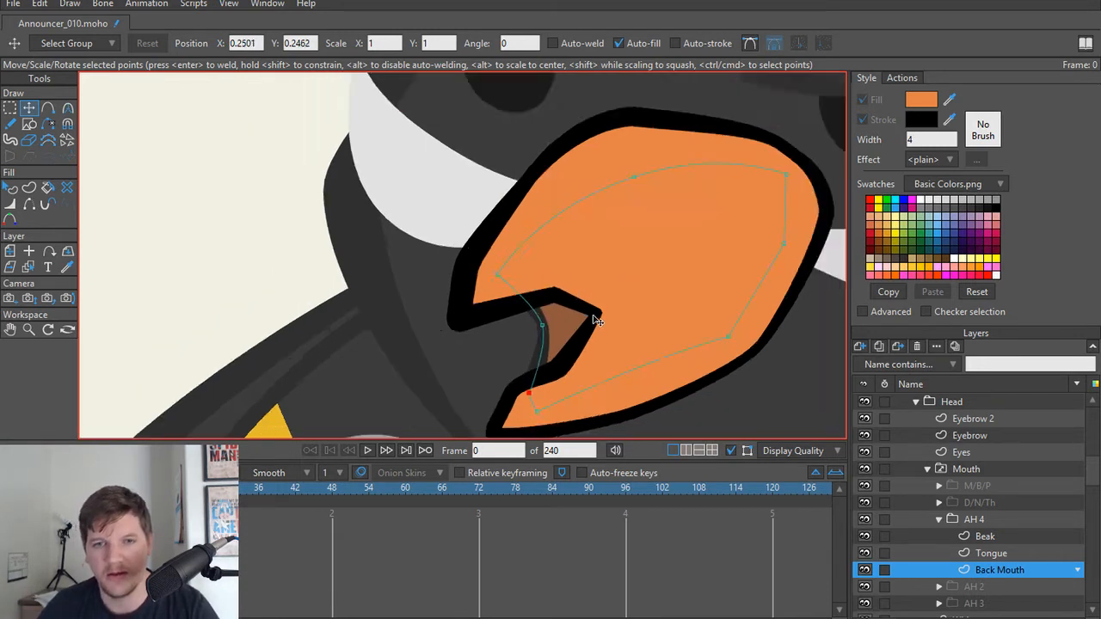
Step: Match the AH 4 Beak's stroke color to the dark grey outline of the Back Mouth by sampling it
{"action": "scroll", "coordinate": [576, 330], "scroll_direction": "up", "scroll_amount": 2}
{"action": "key", "text": "q"}
{"action": "left_click", "coordinate": [569, 340]}
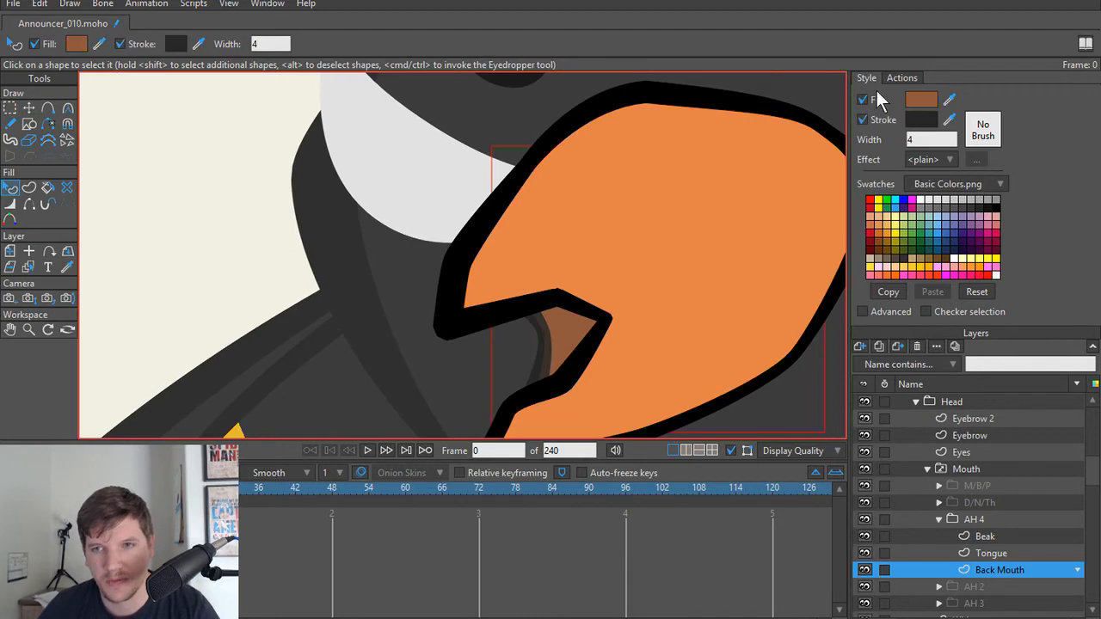
{"action": "left_click", "coordinate": [570, 236]}
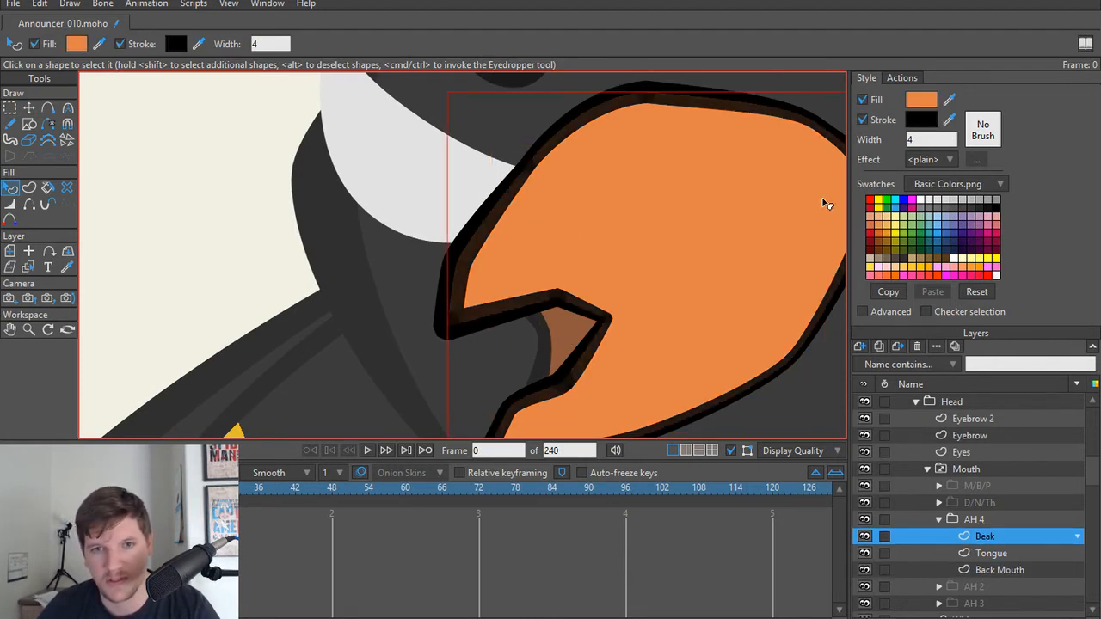
{"action": "mouse_move", "coordinate": [950, 120]}
{"action": "left_mouse_down"}
{"action": "mouse_move", "coordinate": [821, 247]}
{"action": "mouse_move", "coordinate": [532, 345]}
{"action": "mouse_move", "coordinate": [543, 344]}
{"action": "left_mouse_up"}
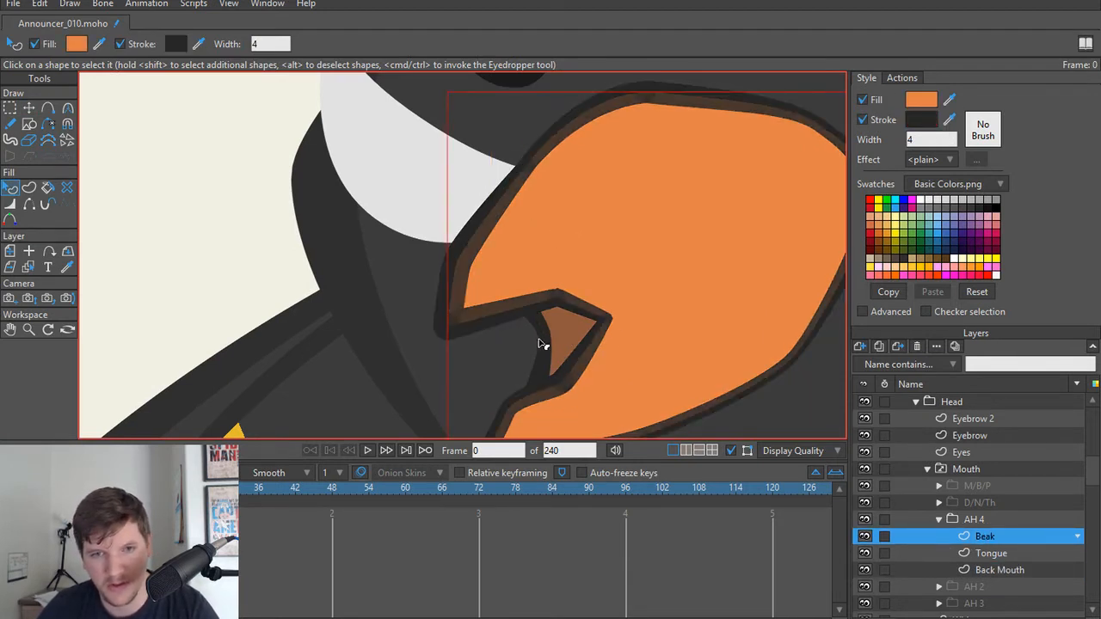
Step: Examine how the AH 4 Beak's recolored outline and small mouth opening read from near and far
{"action": "scroll", "coordinate": [532, 330], "scroll_direction": "down", "scroll_amount": 2}
{"action": "key", "text": "t"}
{"action": "left_click", "coordinate": [283, 224]}
{"action": "scroll", "coordinate": [287, 258], "scroll_direction": "down", "scroll_amount": 5}
{"action": "scroll", "coordinate": [287, 284], "scroll_direction": "up", "scroll_amount": 5}
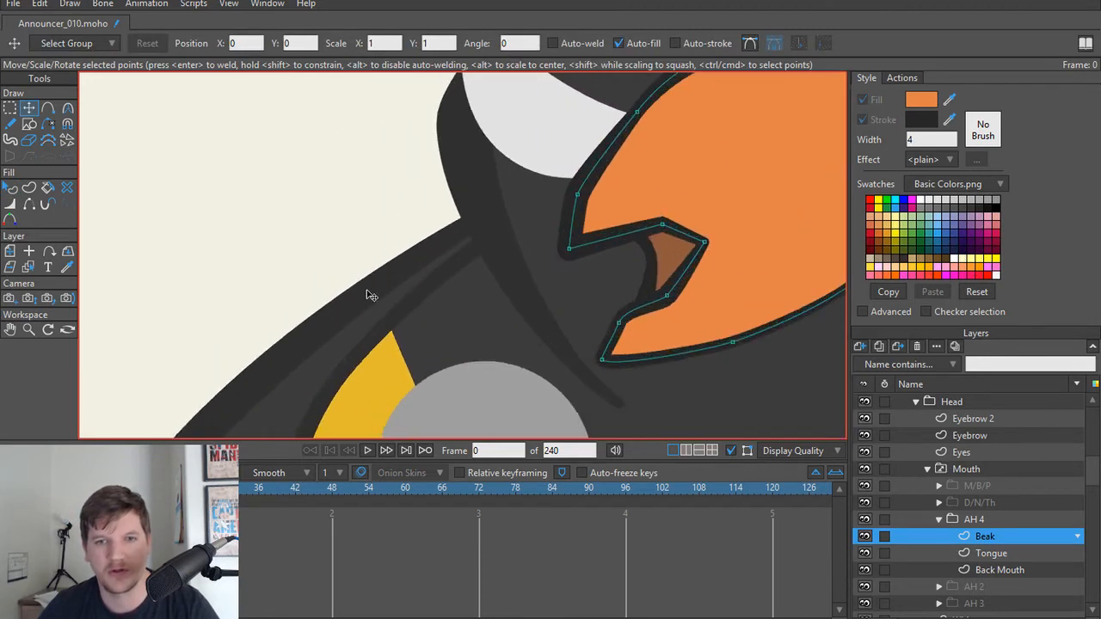
{"action": "left_click_drag", "start_coordinate": [645, 259], "coordinate": [469, 317]}
{"action": "scroll", "coordinate": [478, 265], "scroll_direction": "down", "scroll_amount": 5}
{"action": "scroll", "coordinate": [469, 317], "scroll_direction": "up", "scroll_amount": 4}
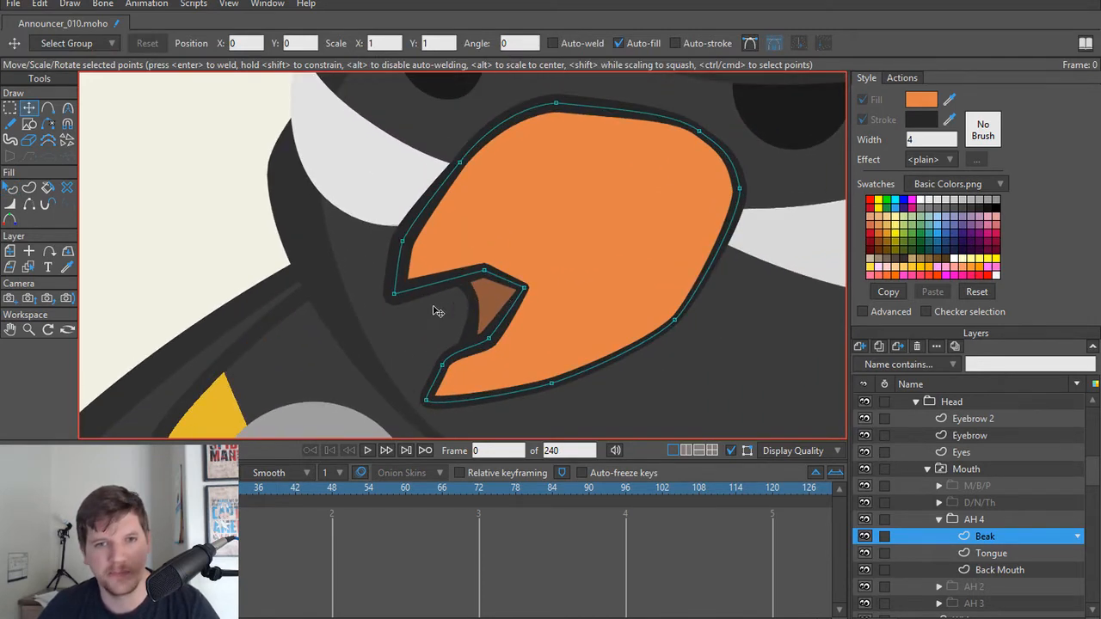
{"action": "scroll", "coordinate": [432, 294], "scroll_direction": "up", "scroll_amount": 1}
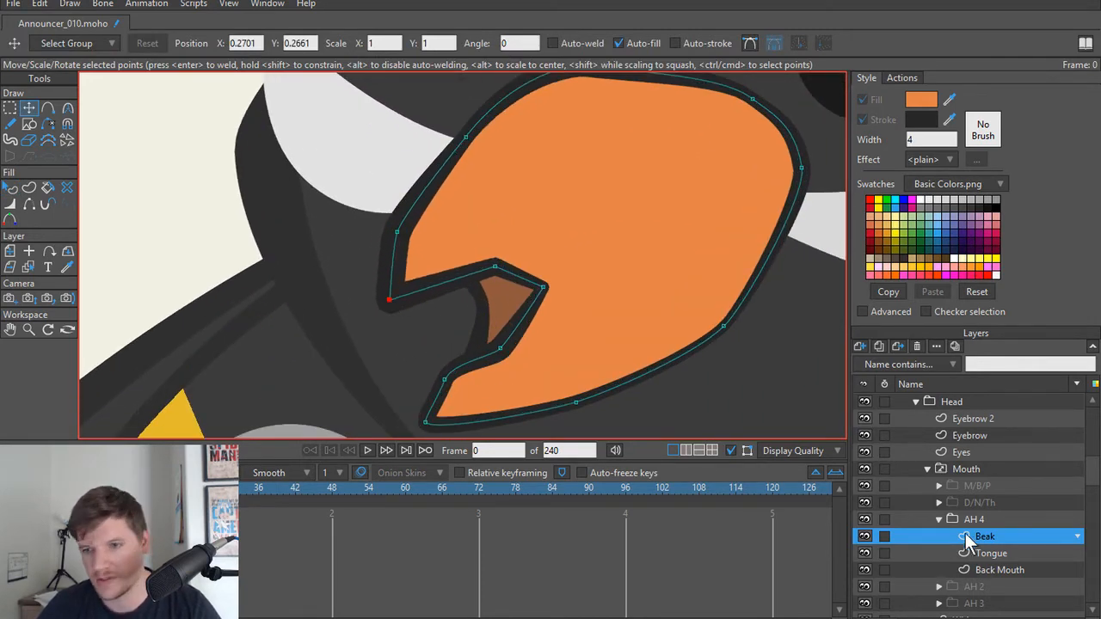
Step: Compare the AH 4 mouth with the AH 2 mouth by switching back and forth between the two groups
{"action": "left_click", "coordinate": [940, 519]}
{"action": "left_click", "coordinate": [978, 535]}
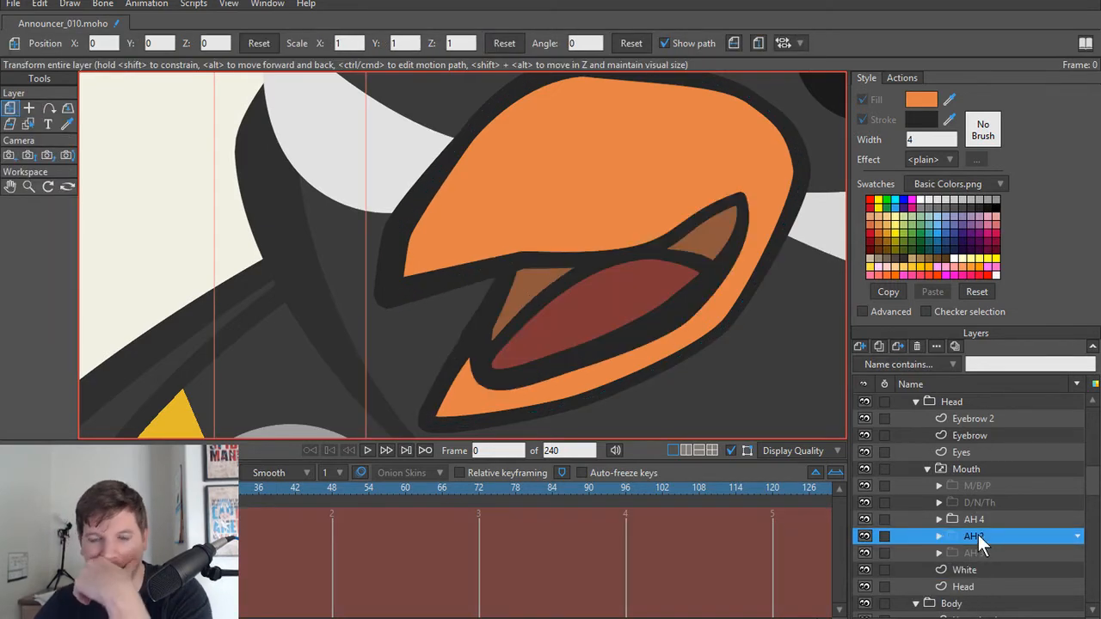
{"action": "left_click", "coordinate": [975, 522]}
{"action": "scroll", "coordinate": [602, 344], "scroll_direction": "down", "scroll_amount": 4}
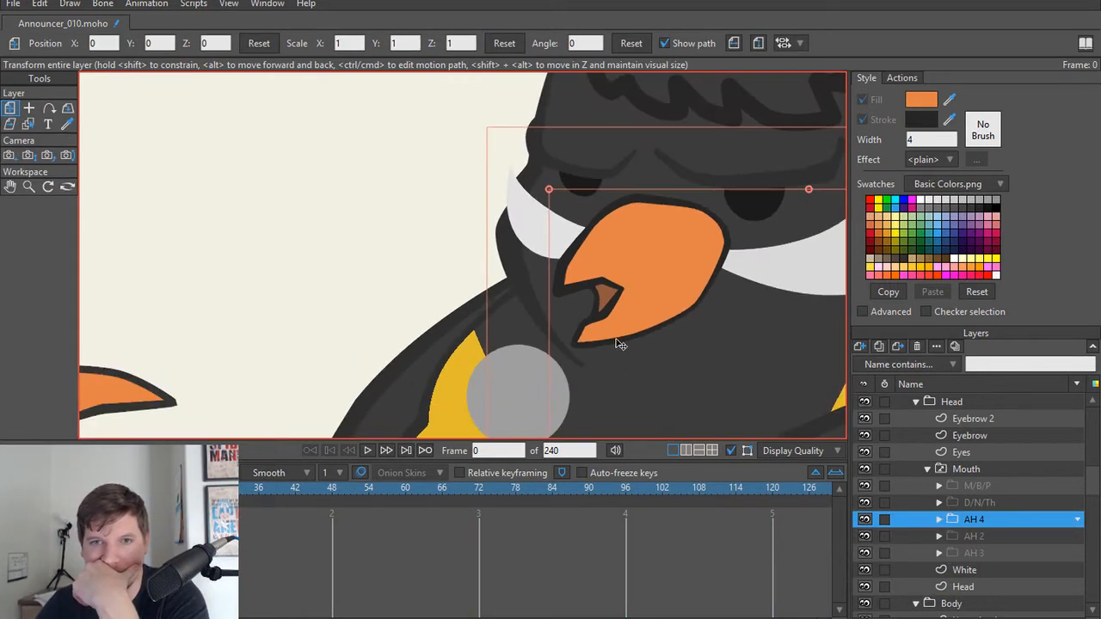
{"action": "scroll", "coordinate": [593, 337], "scroll_direction": "up", "scroll_amount": 3}
{"action": "scroll", "coordinate": [594, 338], "scroll_direction": "up", "scroll_amount": 1}
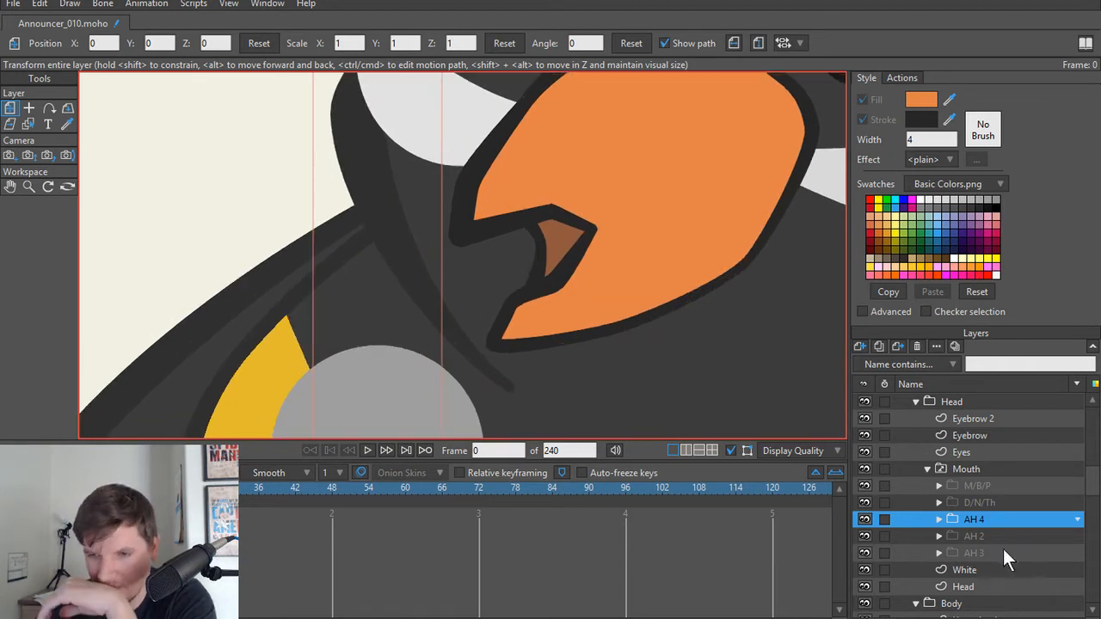
{"action": "left_click", "coordinate": [984, 533]}
{"action": "left_click", "coordinate": [983, 517]}
{"action": "left_click", "coordinate": [982, 534]}
{"action": "left_click", "coordinate": [979, 516]}
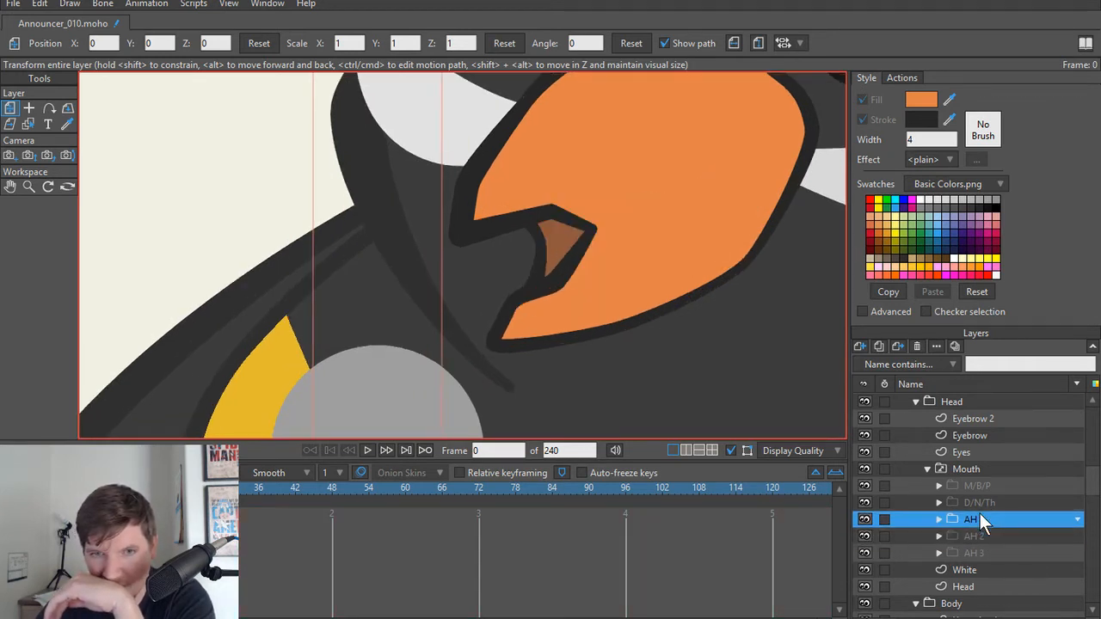
{"action": "left_click", "coordinate": [974, 533]}
{"action": "left_click", "coordinate": [969, 521]}
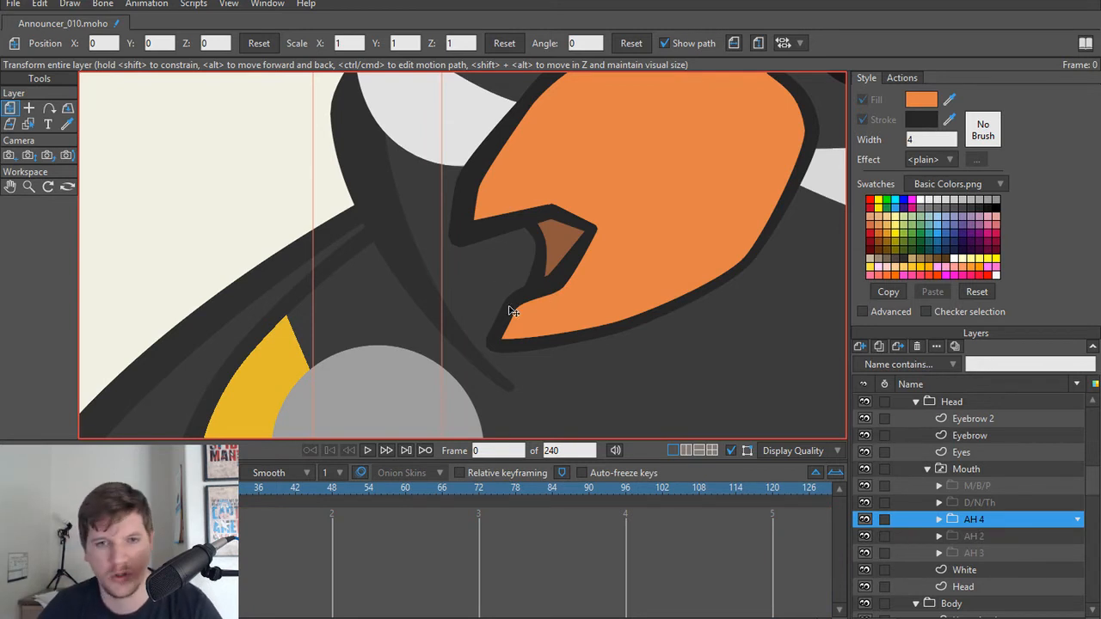
Step: Raise the lower-lip point and the lower beak tip of the AH 4 Beak to narrow the mouth opening
{"action": "right_click", "coordinate": [497, 347], "text": "alt"}
{"action": "key", "text": "t"}
{"action": "scroll", "coordinate": [495, 346], "scroll_direction": "up", "scroll_amount": 3}
{"action": "left_click_drag", "start_coordinate": [494, 344], "coordinate": [516, 258]}
{"action": "left_click_drag", "start_coordinate": [475, 303], "coordinate": [468, 295]}
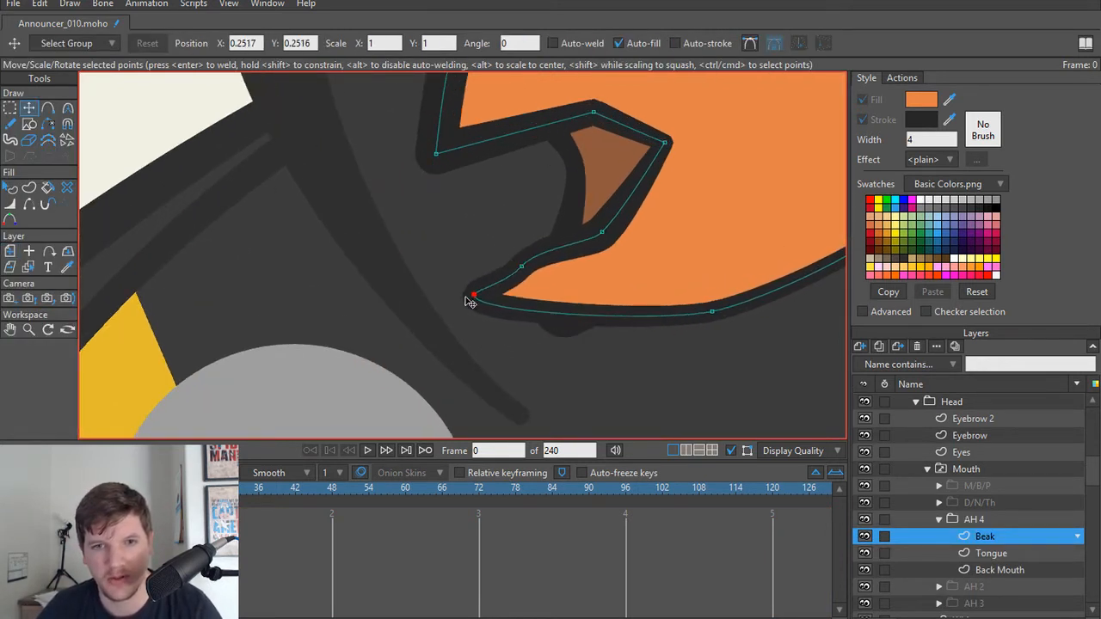
Step: Smooth the lower-lip point of the AH 4 Beak with a curvature of about 0.39 so the lip runs evenly to the tip
{"action": "key", "text": "ctrl+a"}
{"action": "key", "text": "c"}
{"action": "key", "text": "g"}
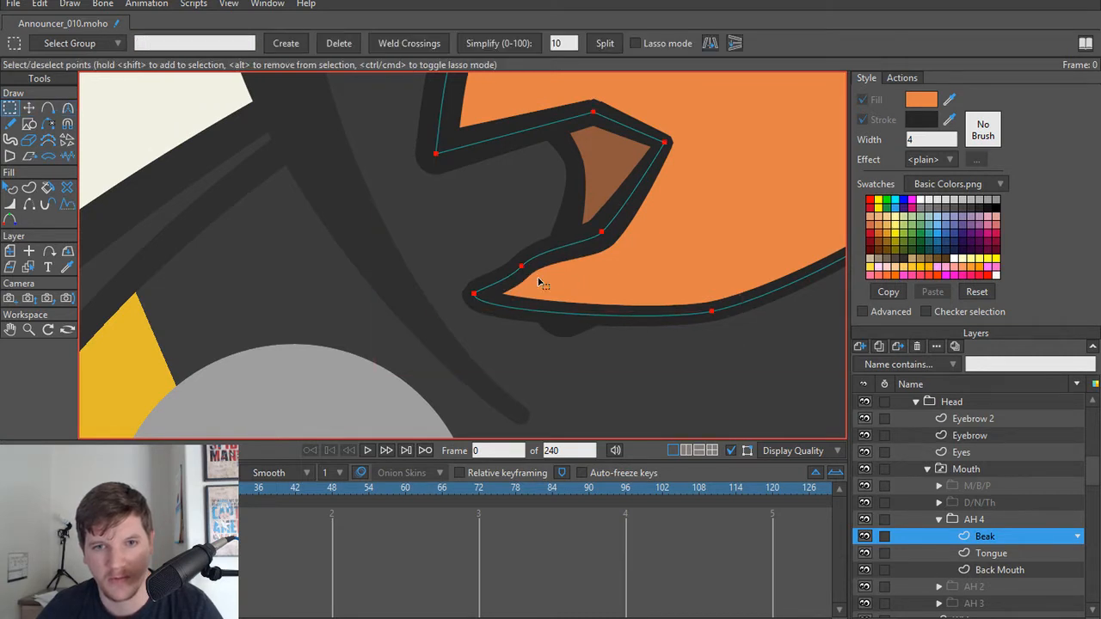
{"action": "left_click_drag", "start_coordinate": [510, 253], "coordinate": [548, 259]}
{"action": "key", "text": "t"}
{"action": "key", "text": "c"}
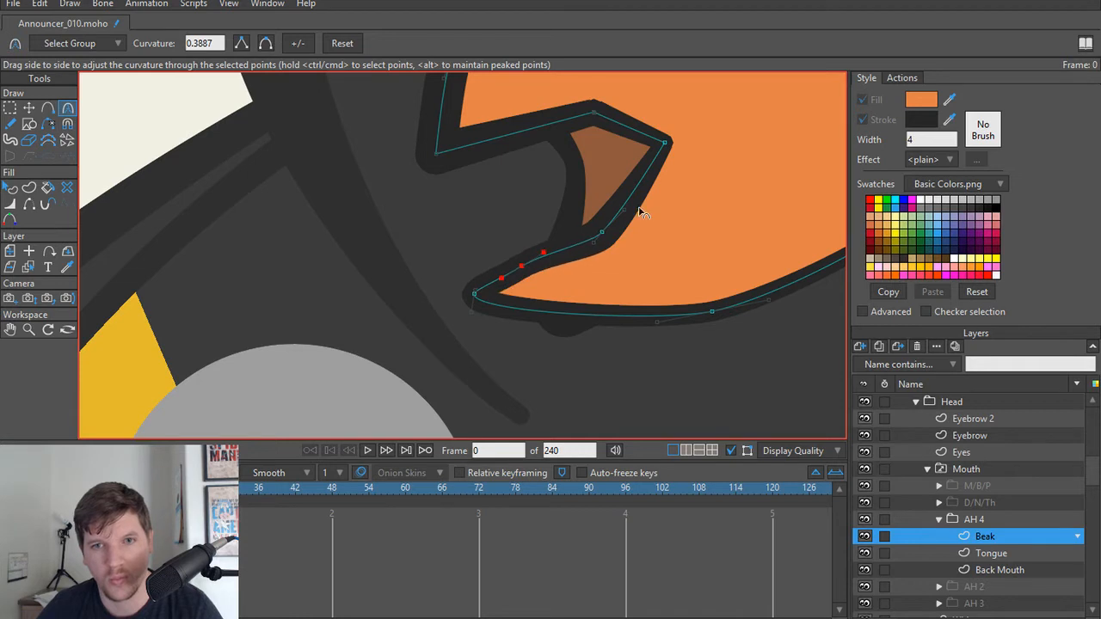
Step: Round off the back of the AH 4 Beak's mouth opening and move its upper corner and back point toward the beak tip
{"action": "left_click_drag", "start_coordinate": [664, 148], "coordinate": [604, 218]}
{"action": "key", "text": "t"}
{"action": "left_click", "coordinate": [639, 218]}
{"action": "left_click", "coordinate": [632, 218]}
{"action": "key", "text": "c"}
{"action": "key", "text": "t"}
{"action": "left_click_drag", "start_coordinate": [559, 189], "coordinate": [507, 193]}
{"action": "left_click_drag", "start_coordinate": [610, 225], "coordinate": [591, 225]}
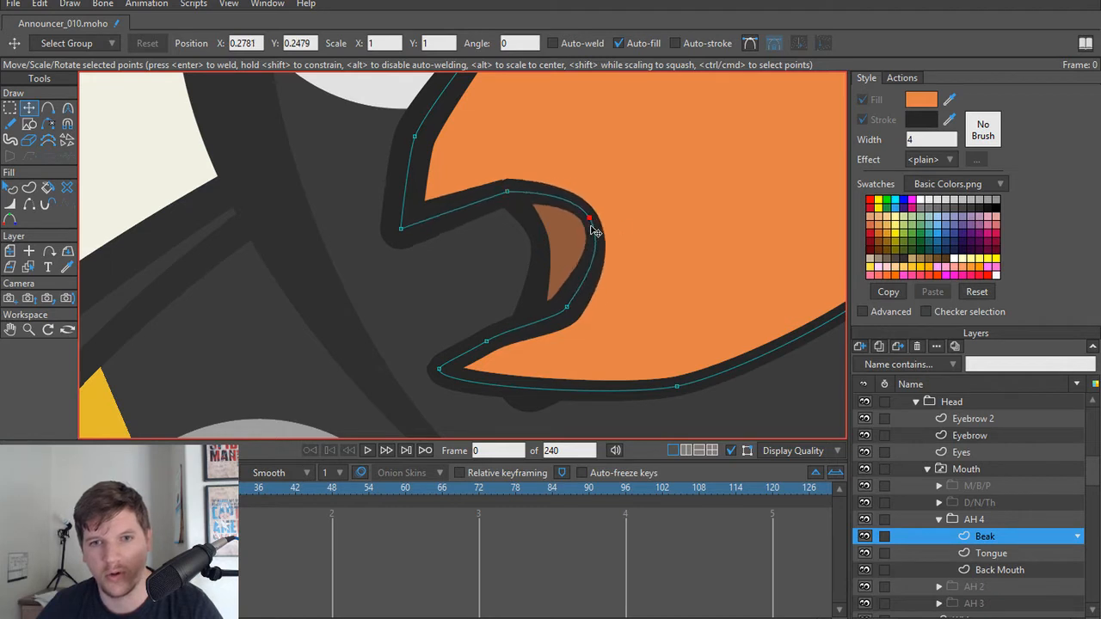
Step: Move the lower back point of the AH 4 Beak's mouth opening toward the lip and smooth it with a curvature of 0.4061
{"action": "left_click_drag", "start_coordinate": [565, 318], "coordinate": [533, 328]}
{"action": "key", "text": "c"}
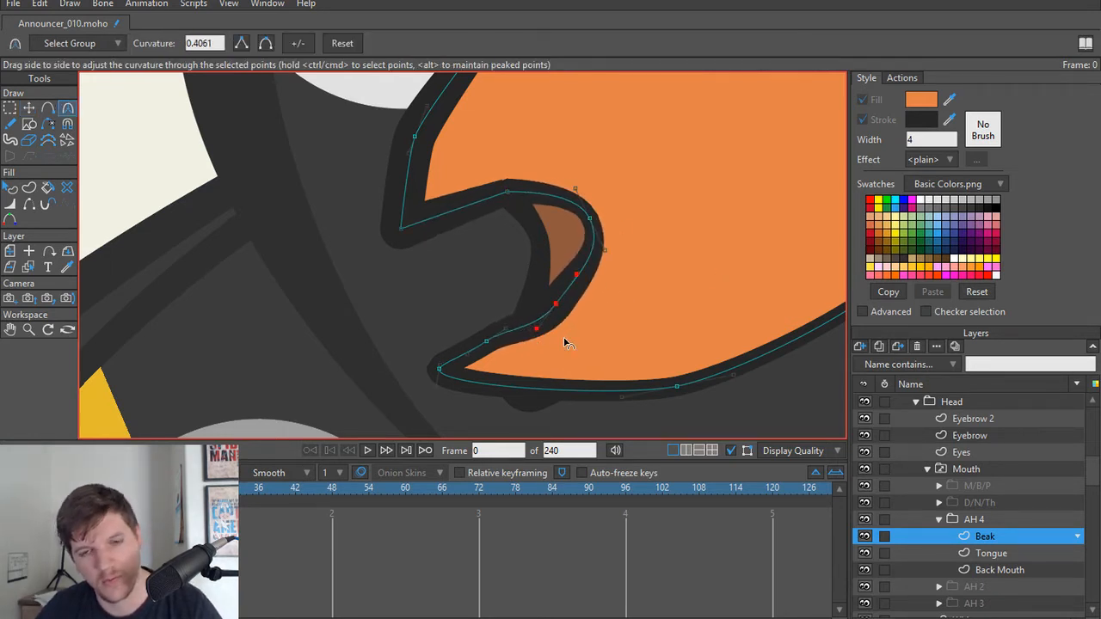
{"action": "left_click_drag", "start_coordinate": [553, 325], "coordinate": [532, 335]}
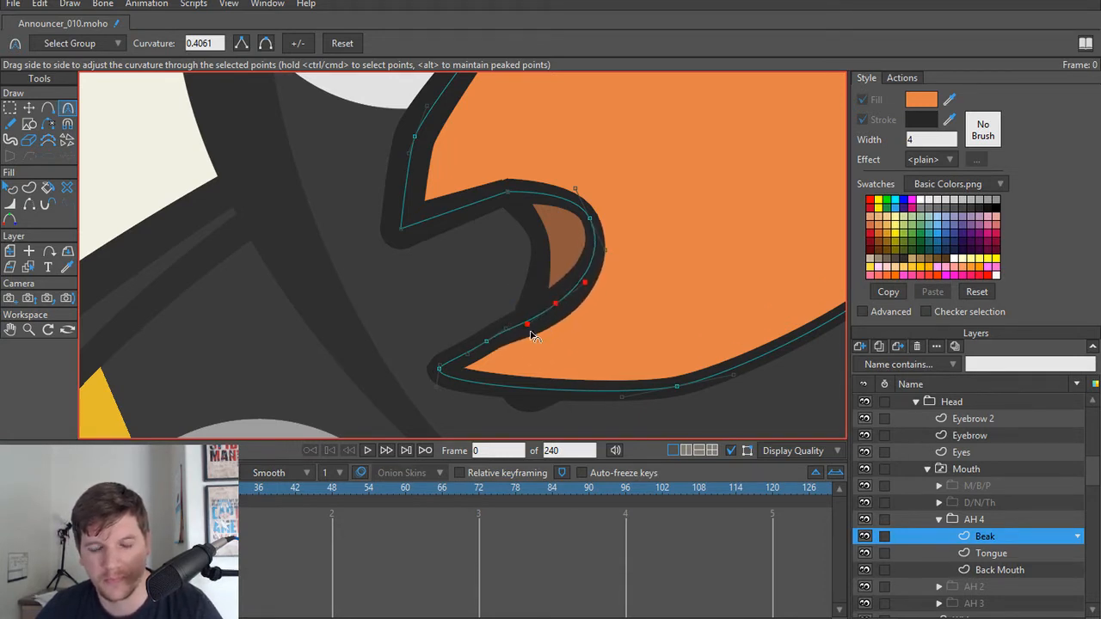
Step: Move the two lower points of the AH 4 Back Mouth up inside the lower beak and render the current frame
{"action": "scroll", "coordinate": [542, 292], "scroll_direction": "down", "scroll_amount": 5}
{"action": "scroll", "coordinate": [537, 316], "scroll_direction": "up", "scroll_amount": 3}
{"action": "right_click", "coordinate": [524, 319], "text": "alt"}
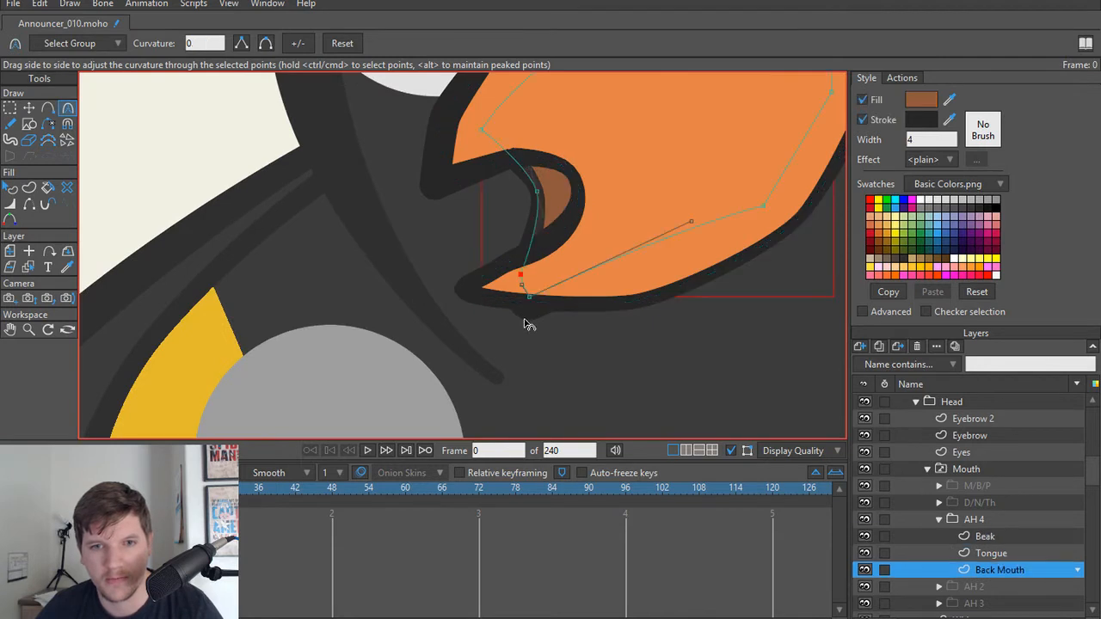
{"action": "key", "text": "t"}
{"action": "scroll", "coordinate": [525, 308], "scroll_direction": "up", "scroll_amount": 4}
{"action": "left_click_drag", "start_coordinate": [532, 292], "coordinate": [591, 262]}
{"action": "scroll", "coordinate": [530, 327], "scroll_direction": "down", "scroll_amount": 3}
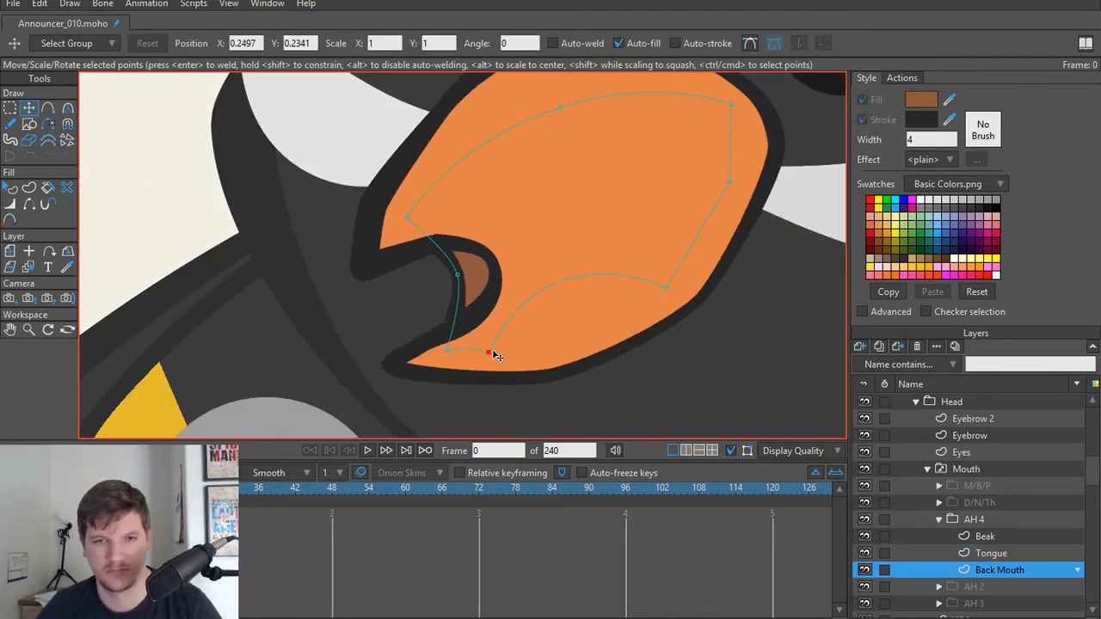
{"action": "left_click_drag", "start_coordinate": [497, 356], "coordinate": [549, 344]}
{"action": "scroll", "coordinate": [507, 349], "scroll_direction": "down", "scroll_amount": 5}
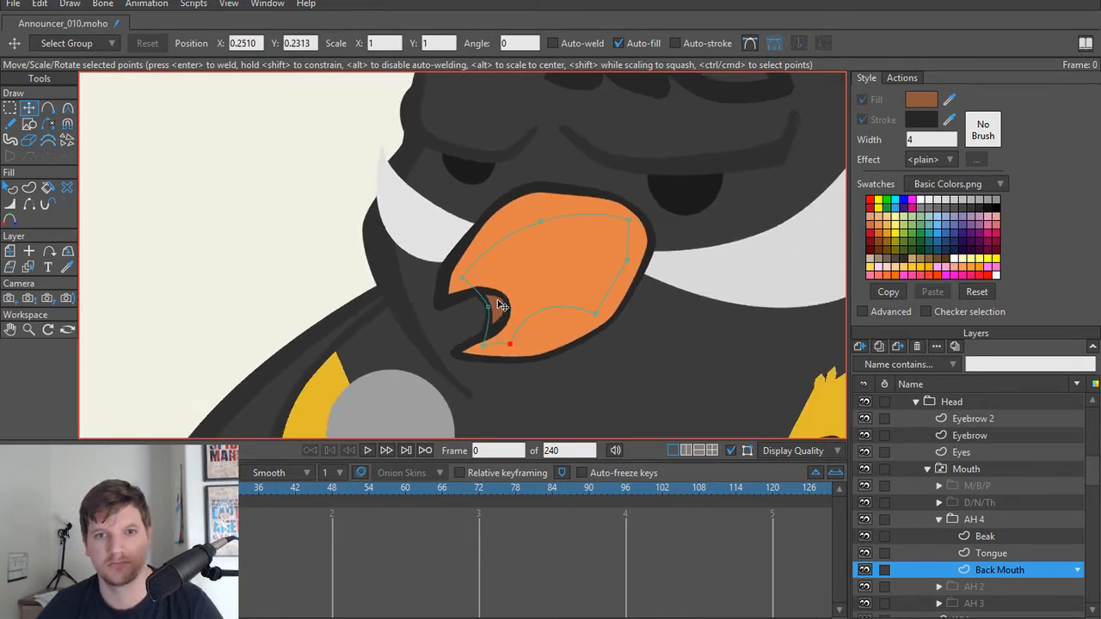
{"action": "key", "text": "ctrl+r"}
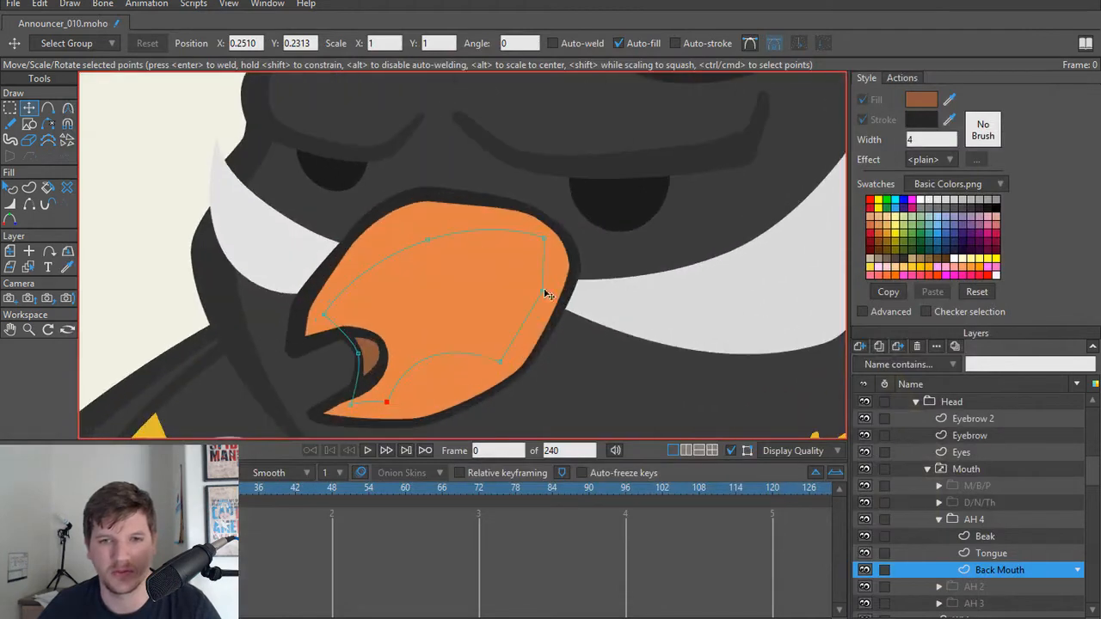
Step: Reshape the AH 4 Beak's mouth opening by raising the lower tip, shifting both back points down, and adjusting the upper corner
{"action": "scroll", "coordinate": [464, 301], "scroll_direction": "up", "scroll_amount": 3}
{"action": "left_click", "coordinate": [464, 303], "text": "ctrl+alt"}
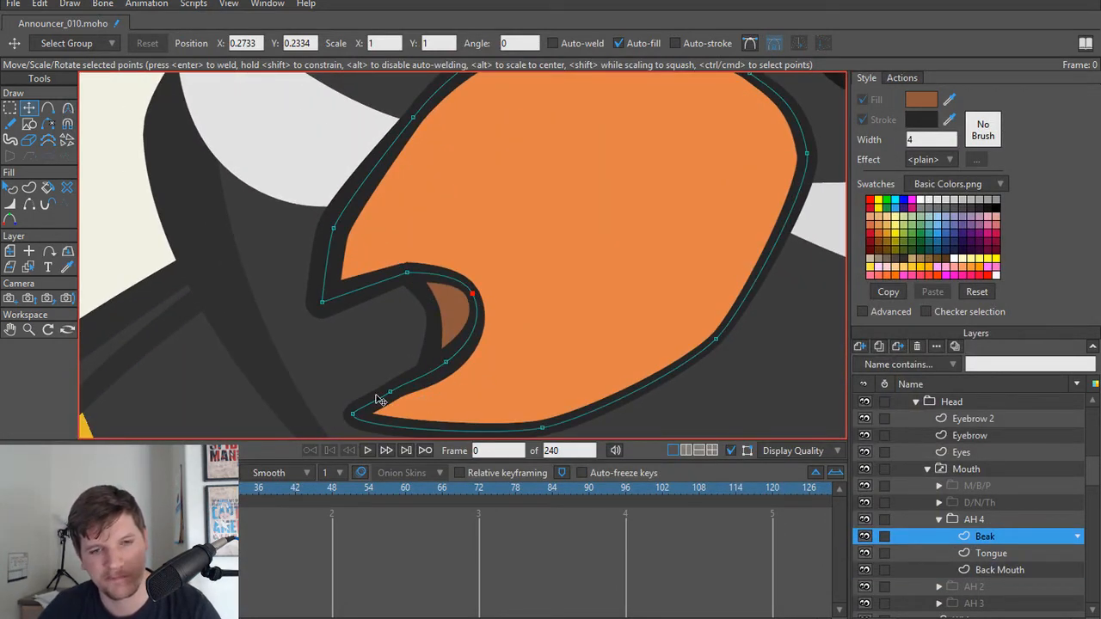
{"action": "left_click_drag", "start_coordinate": [352, 415], "coordinate": [387, 394]}
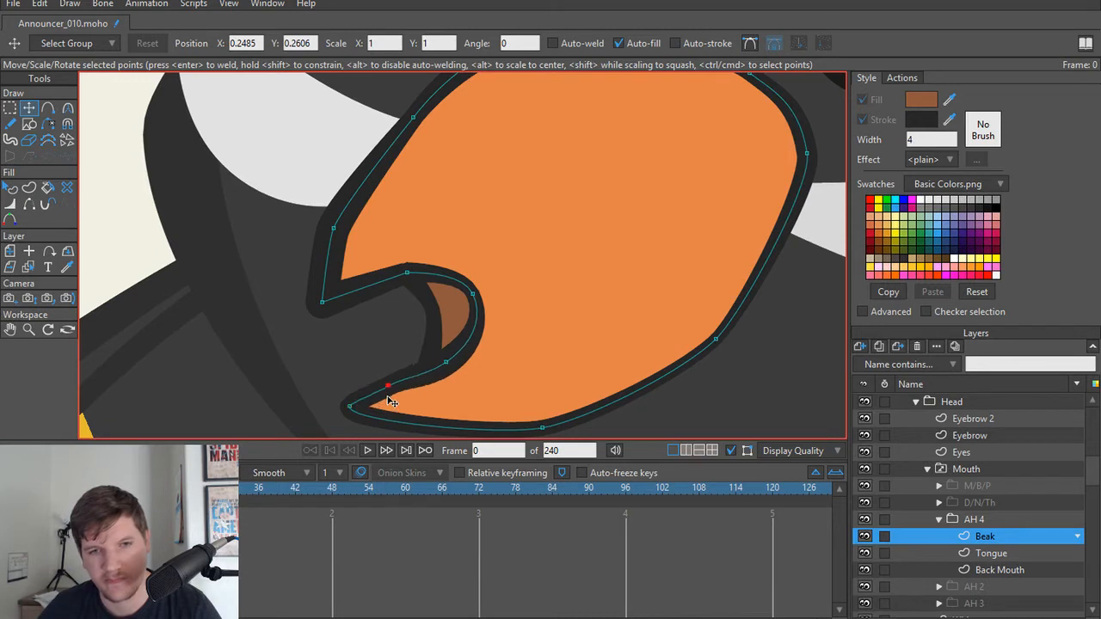
{"action": "left_click_drag", "start_coordinate": [454, 373], "coordinate": [460, 389]}
{"action": "left_click_drag", "start_coordinate": [466, 290], "coordinate": [477, 310]}
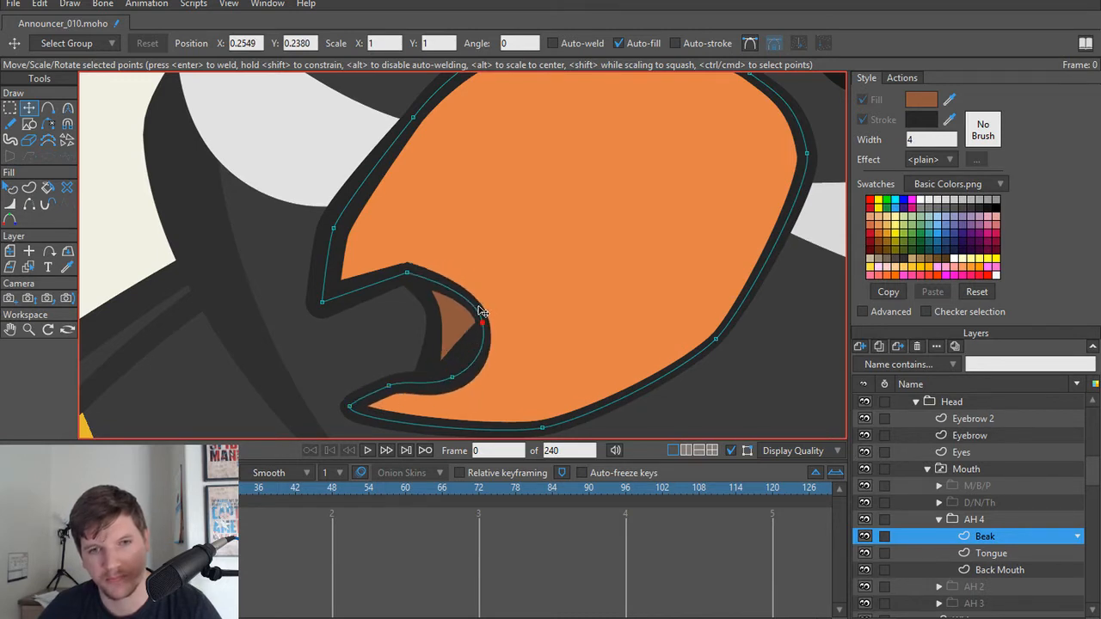
{"action": "key", "text": "ctrl+a"}
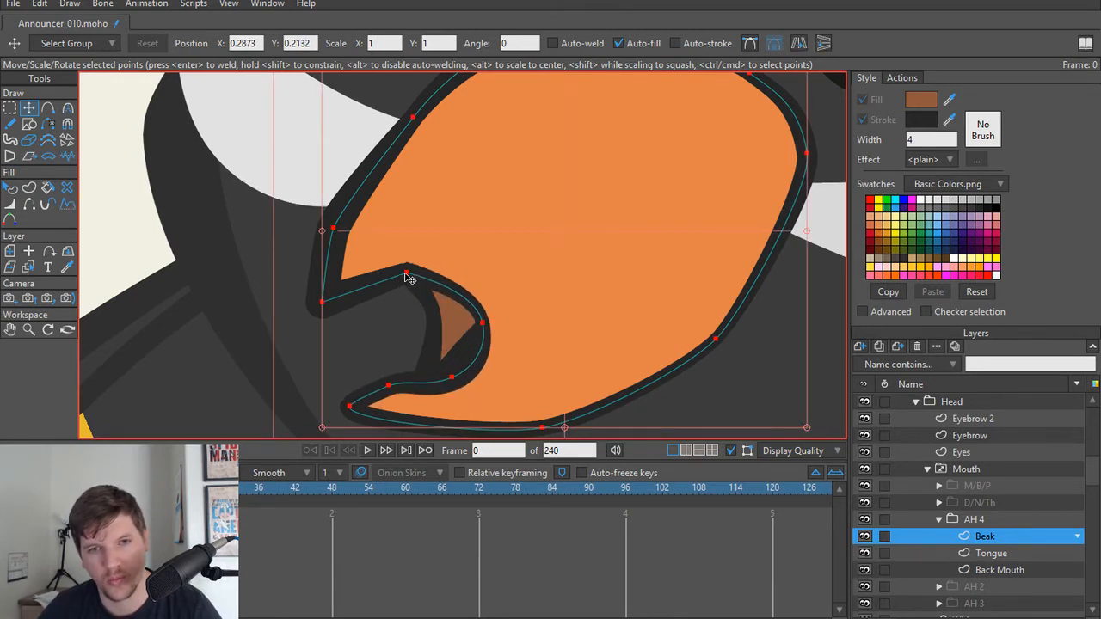
{"action": "left_click", "coordinate": [410, 280]}
{"action": "left_click_drag", "start_coordinate": [409, 275], "coordinate": [403, 315]}
Step: Extend the front edge of the AH 4 Back Mouth toward the beak tip, reposition its lower back point, and check a frame render
{"action": "right_click", "coordinate": [455, 326], "text": "alt"}
{"action": "key", "text": "ctrl+a"}
{"action": "left_click_drag", "start_coordinate": [385, 248], "coordinate": [363, 252]}
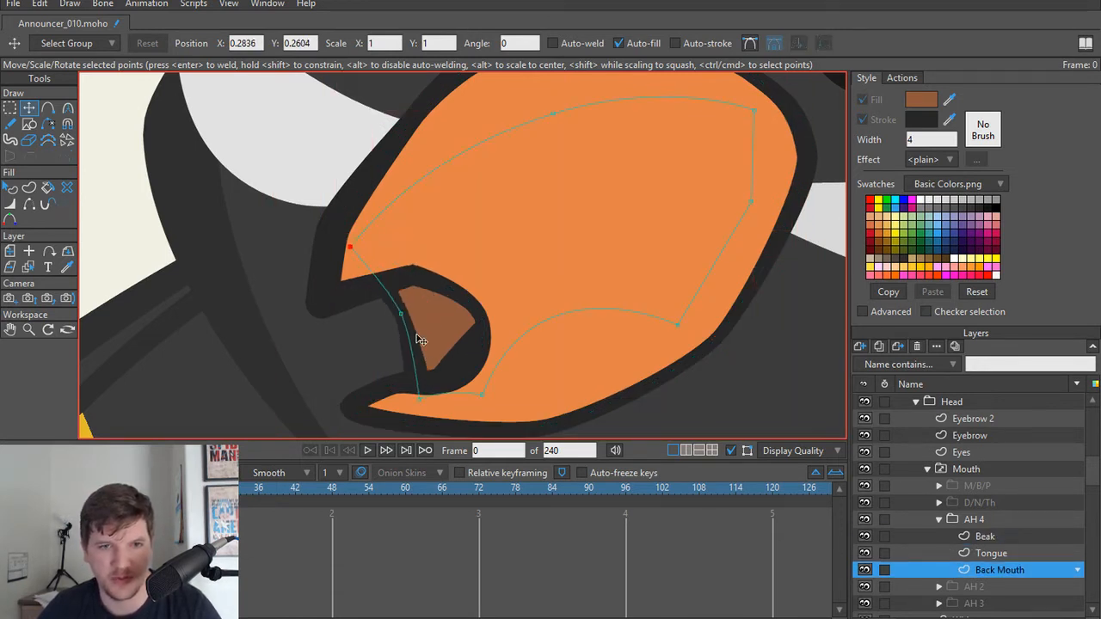
{"action": "left_click_drag", "start_coordinate": [401, 328], "coordinate": [394, 327]}
{"action": "left_click_drag", "start_coordinate": [407, 388], "coordinate": [377, 388]}
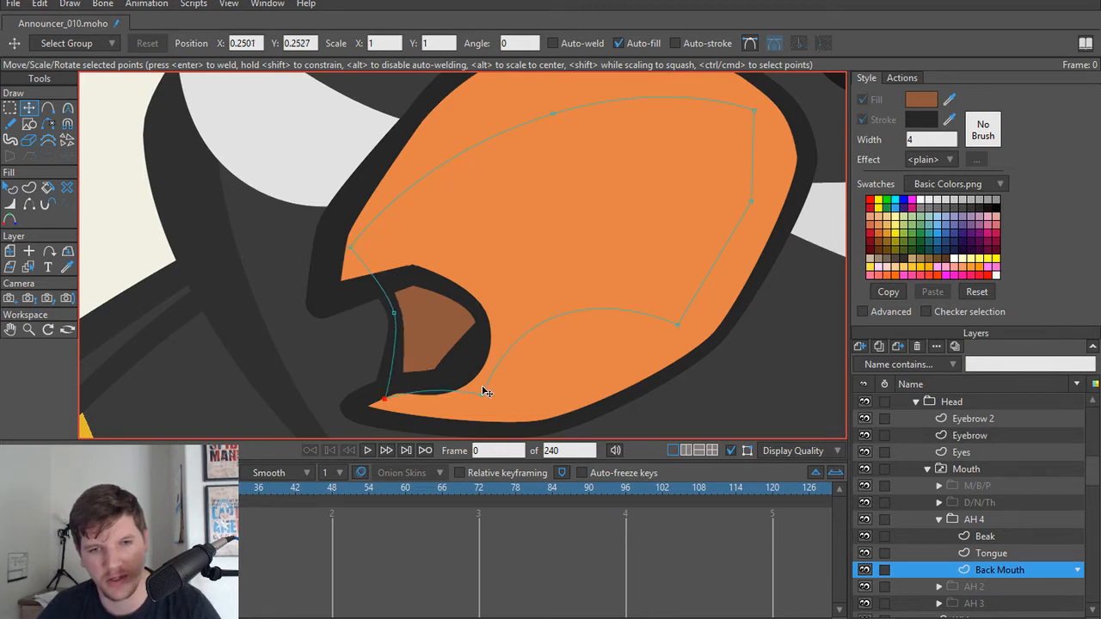
{"action": "left_click_drag", "start_coordinate": [482, 386], "coordinate": [461, 401]}
{"action": "scroll", "coordinate": [462, 327], "scroll_direction": "down", "scroll_amount": 3}
{"action": "scroll", "coordinate": [524, 318], "scroll_direction": "down", "scroll_amount": 2}
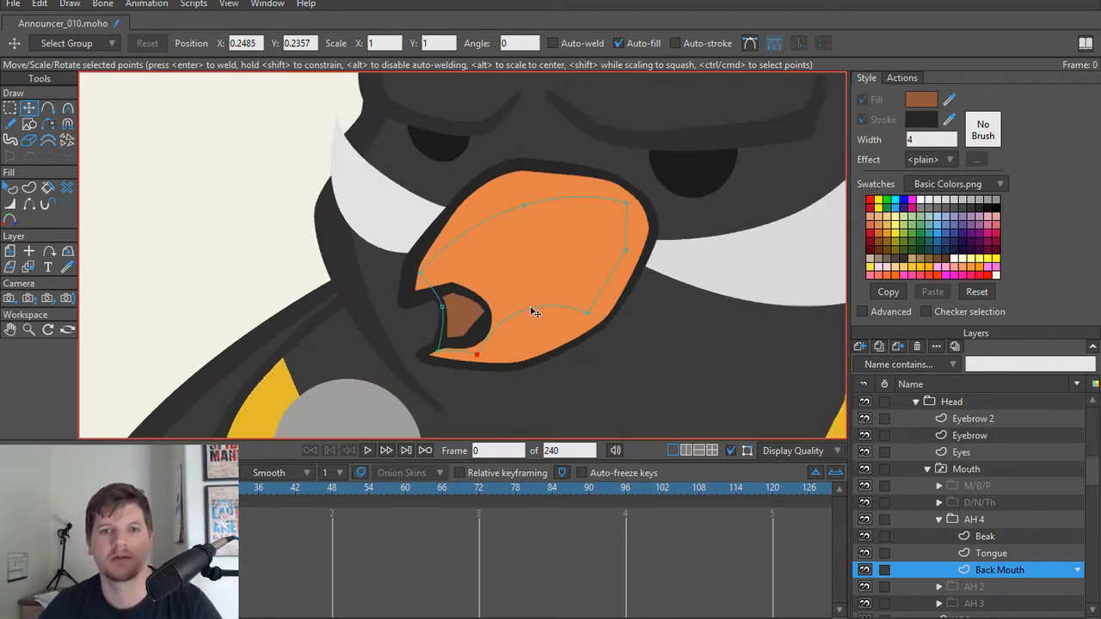
{"action": "key", "text": "ctrl+r"}
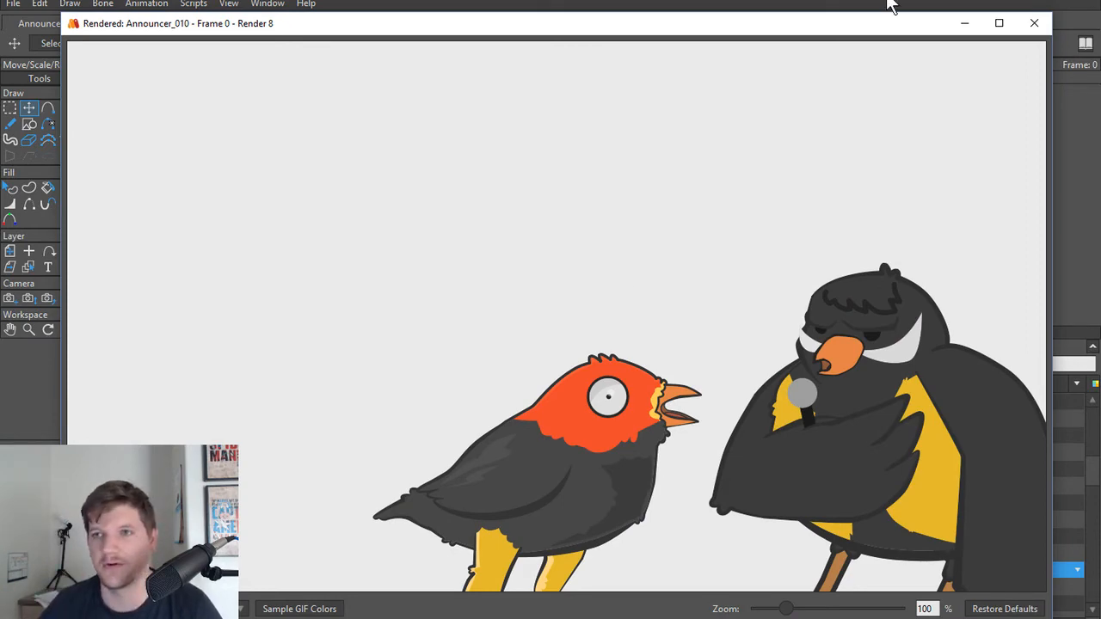
{"action": "left_click", "coordinate": [1034, 23]}
Step: Smooth the upper corner of the AH 4 Beak's mouth opening with a curvature of 0.30
{"action": "scroll", "coordinate": [700, 283], "scroll_direction": "up", "scroll_amount": 3}
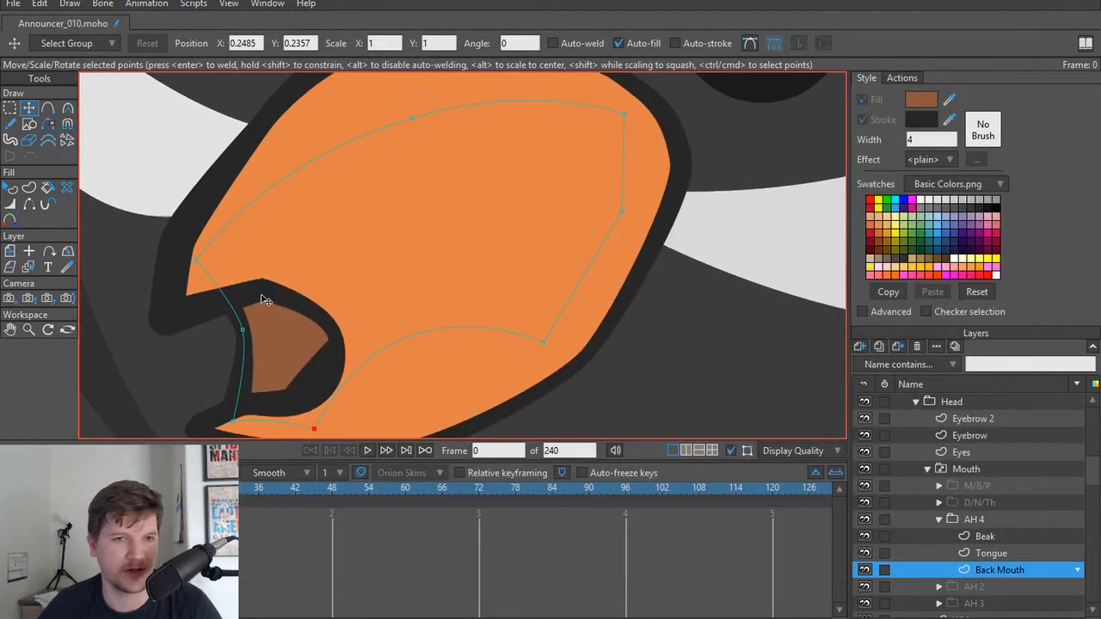
{"action": "left_click", "coordinate": [265, 300], "text": "ctrl+alt"}
{"action": "key", "text": "w"}
{"action": "mouse_move", "coordinate": [261, 293]}
{"action": "left_mouse_down"}
{"action": "mouse_move", "coordinate": [236, 294]}
{"action": "mouse_move", "coordinate": [261, 293]}
{"action": "left_mouse_up"}
{"action": "left_click_drag", "start_coordinate": [261, 290], "coordinate": [301, 312]}
{"action": "key", "text": "ctrl+z"}
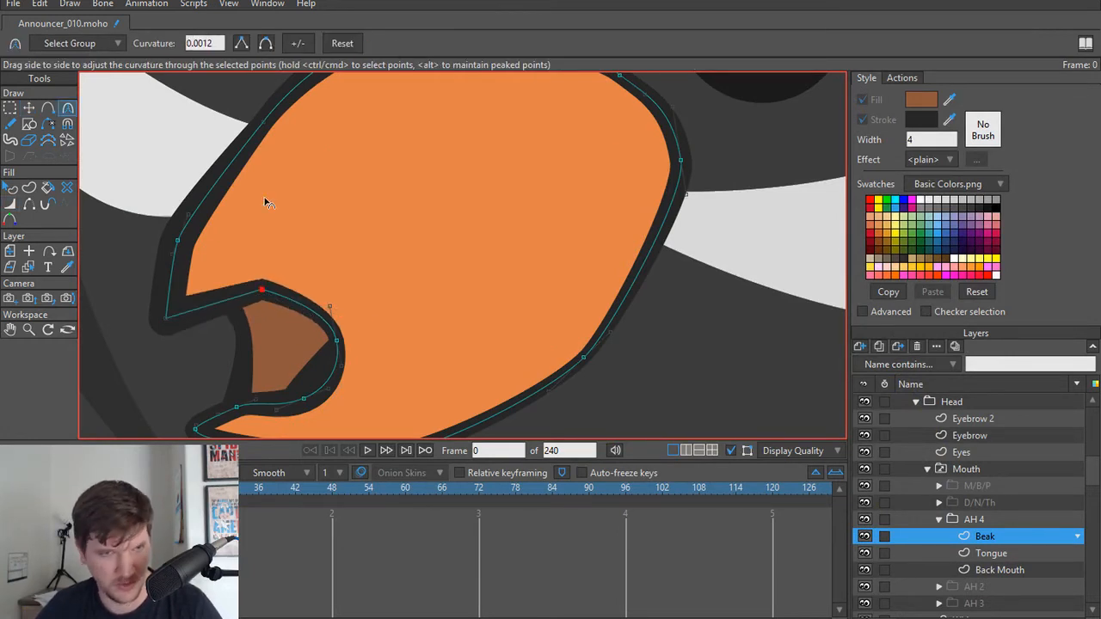
{"action": "left_click", "coordinate": [264, 43]}
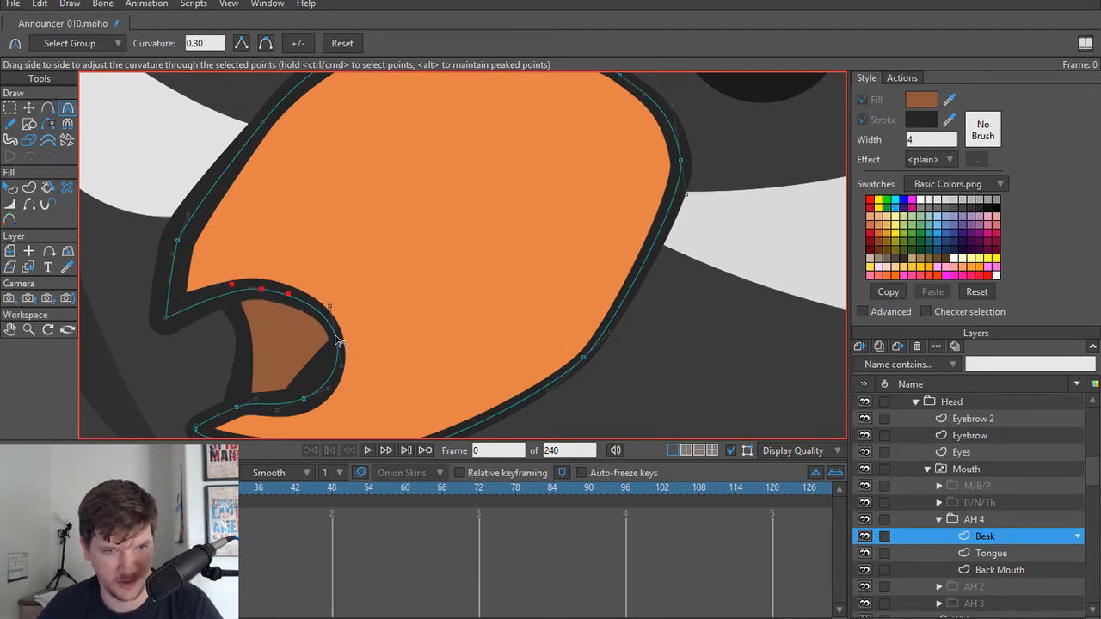
{"action": "scroll", "coordinate": [361, 306], "scroll_direction": "down", "scroll_amount": 3}
{"action": "scroll", "coordinate": [361, 306], "scroll_direction": "down", "scroll_amount": 6}
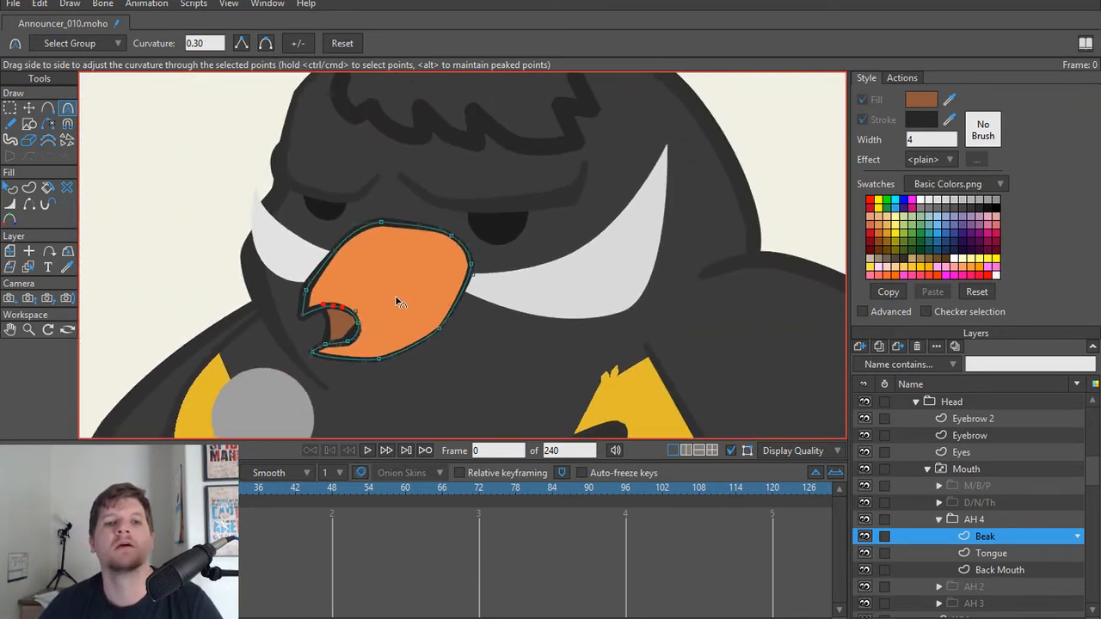
{"action": "scroll", "coordinate": [420, 171], "scroll_direction": "down", "scroll_amount": 2}
{"action": "scroll", "coordinate": [460, 329], "scroll_direction": "up", "scroll_amount": 6}
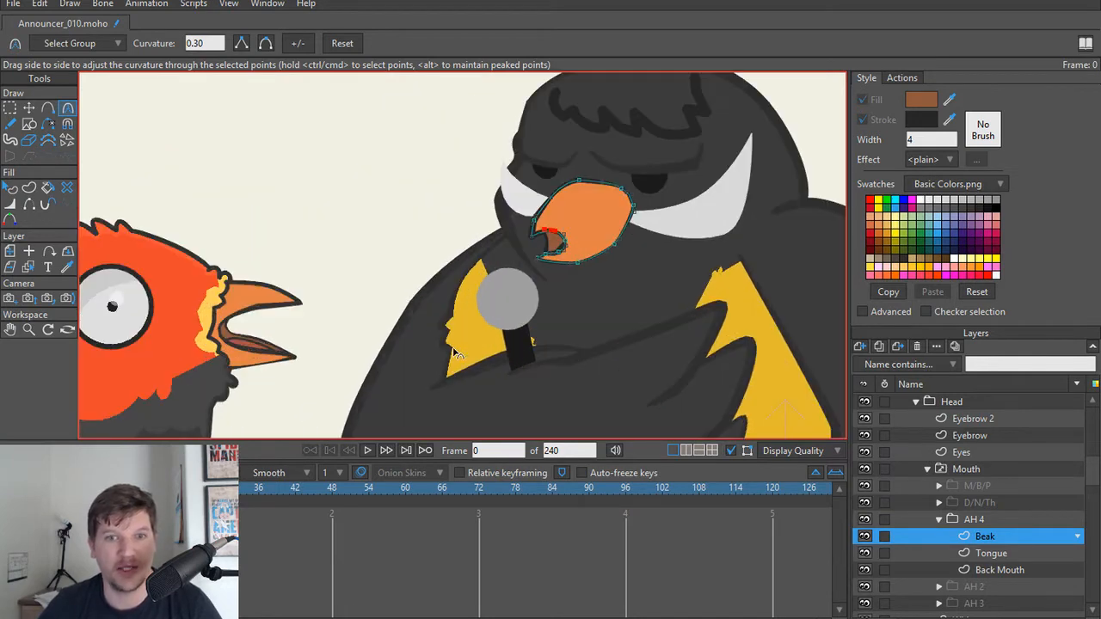
{"action": "left_click_drag", "start_coordinate": [527, 290], "coordinate": [448, 311]}
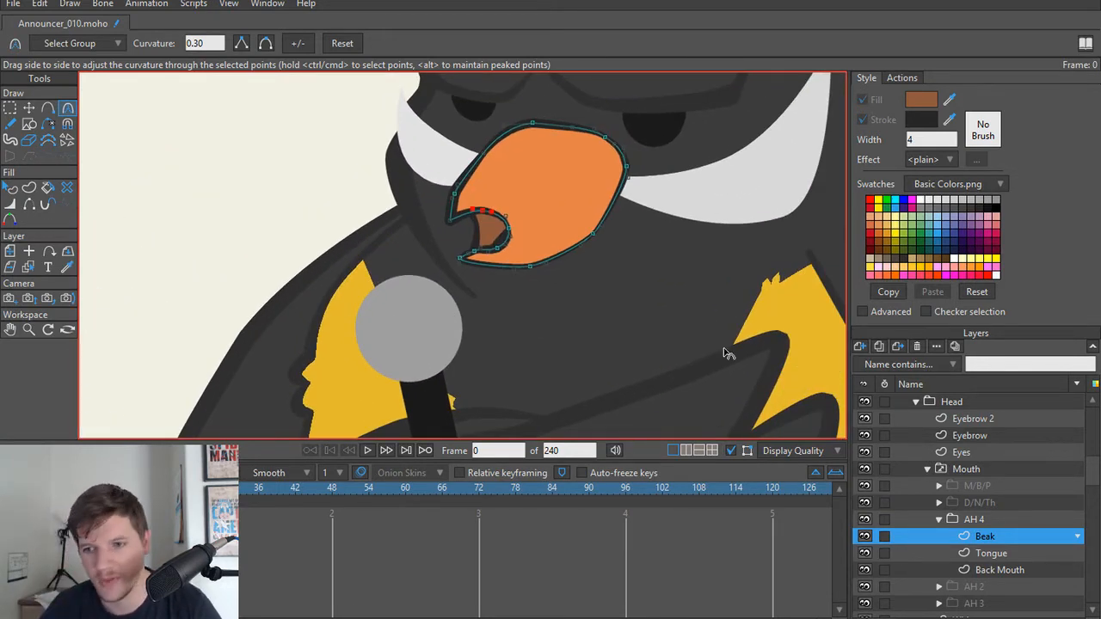
Step: Collapse the AH 4 group and rename it Oh 1
{"action": "left_click", "coordinate": [939, 519]}
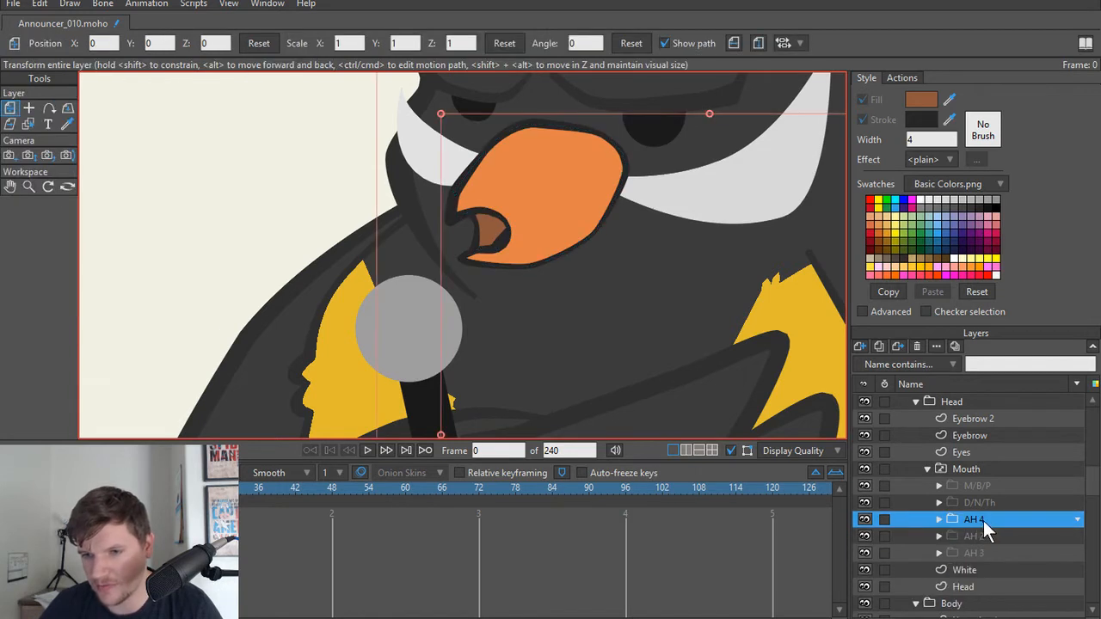
{"action": "double_click", "coordinate": [983, 520]}
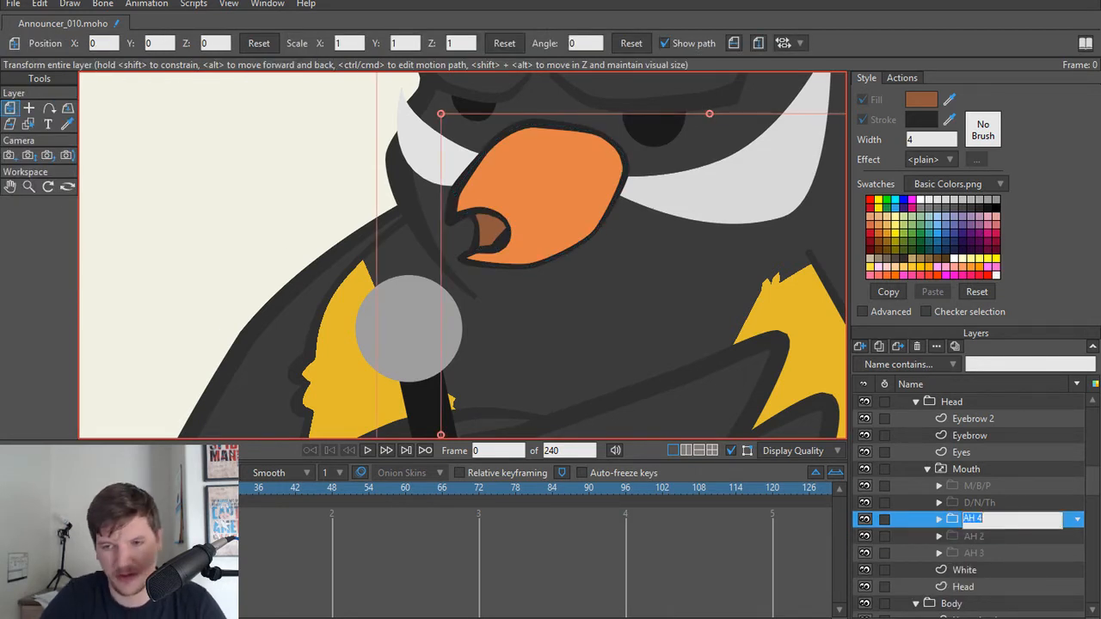
{"action": "type", "text": "Oh 1"}
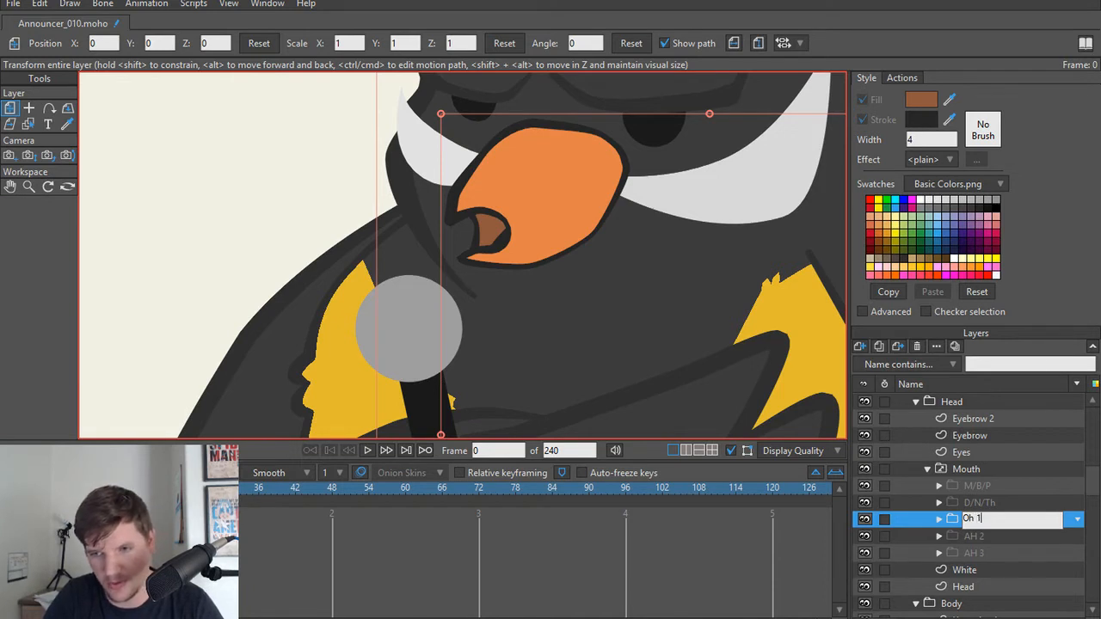
{"action": "key", "text": "Return"}
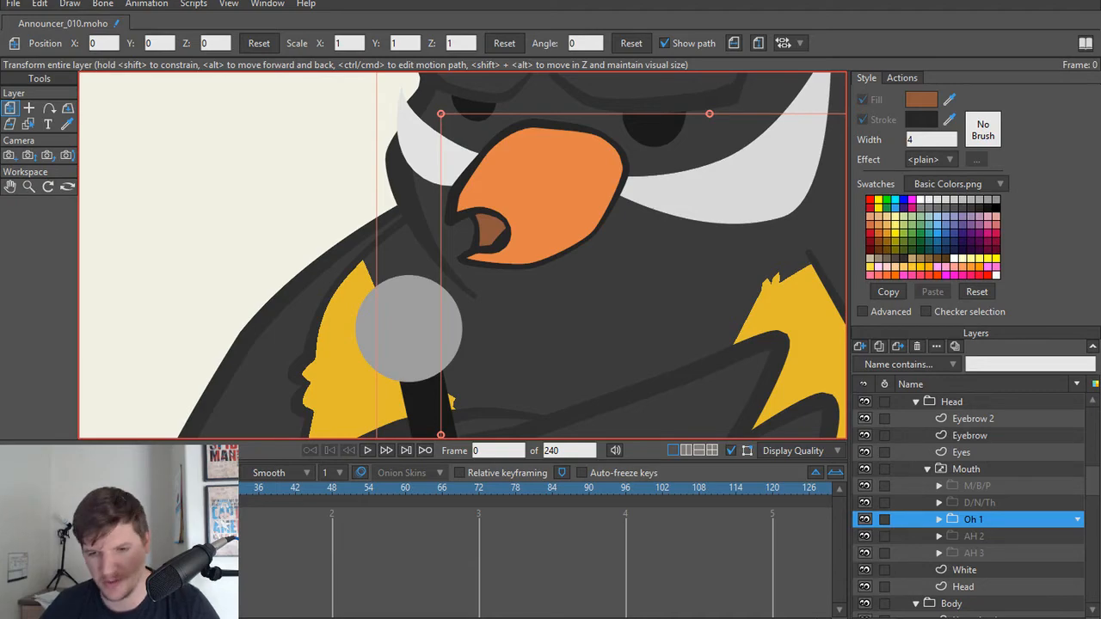
Step: Switch to the Silly Bird Script in Google Docs to check the TV host's dialogue, and return to Moho
{"action": "mouse_move", "coordinate": [472, 618]}
{"action": "left_click", "coordinate": [498, 558]}
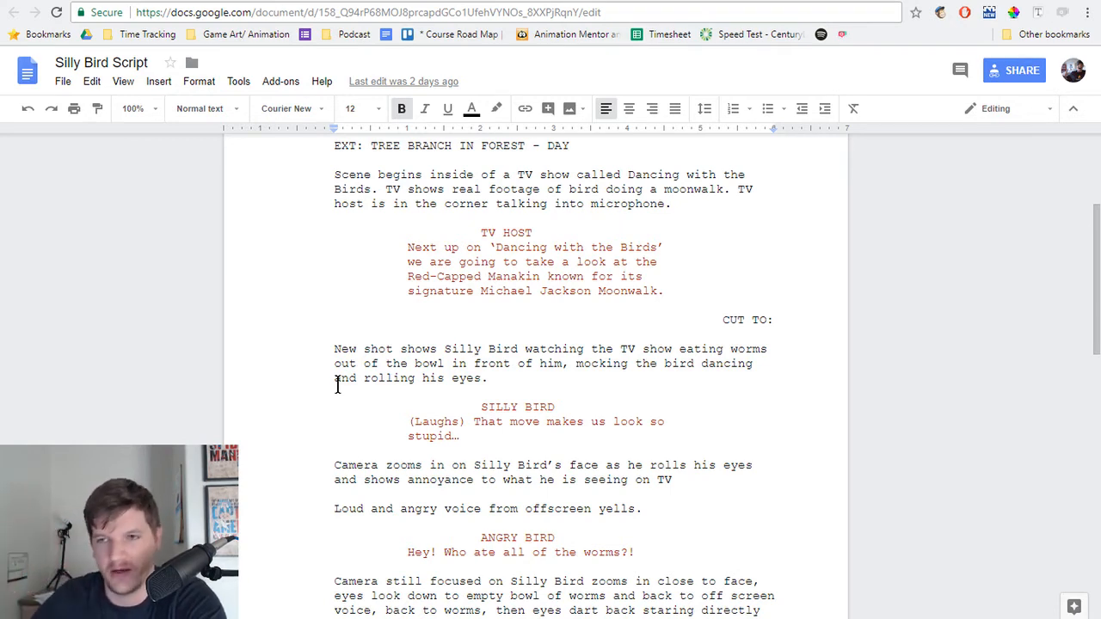
{"action": "left_click", "coordinate": [1026, 1]}
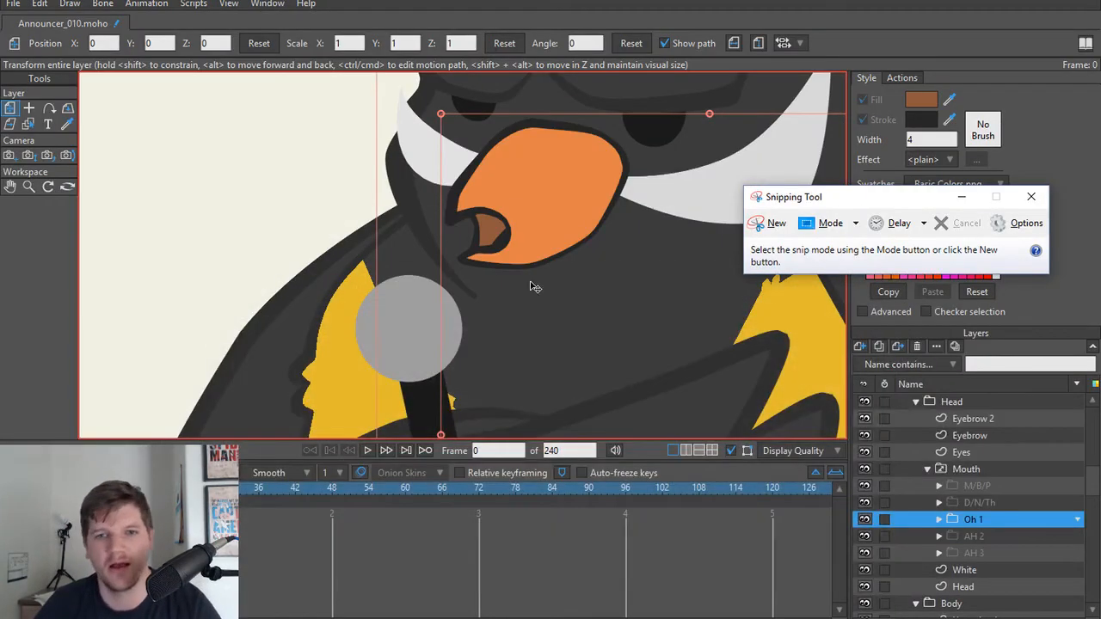
{"action": "left_click", "coordinate": [962, 196]}
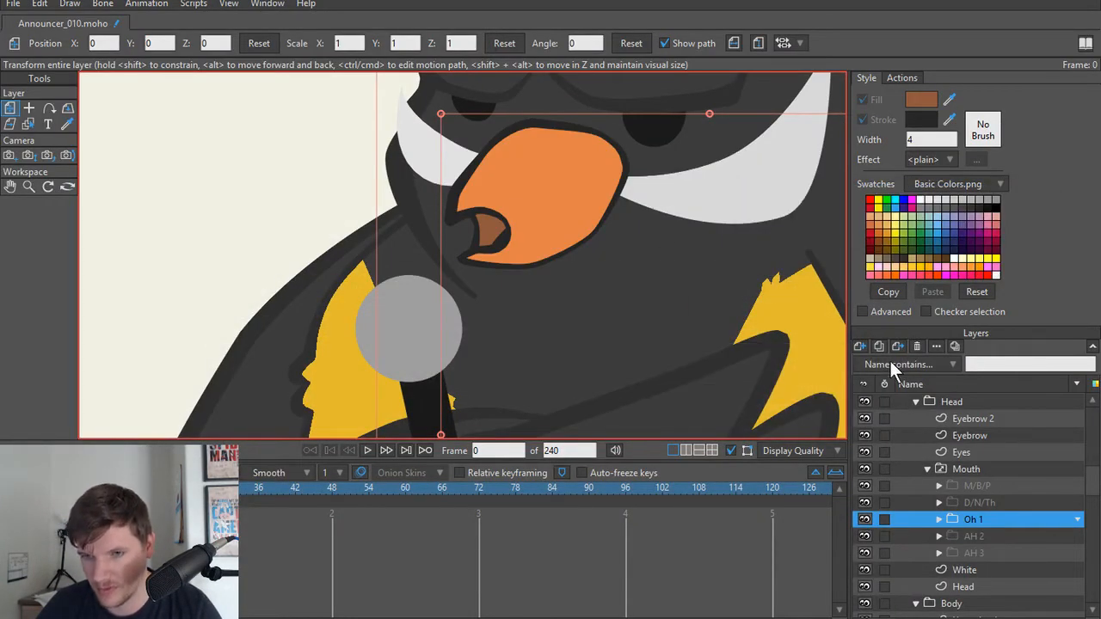
Step: Duplicate the Oh 1 mouth group, naming the copy Oh 1 and the original Oh 2
{"action": "key", "text": "ctrl+d"}
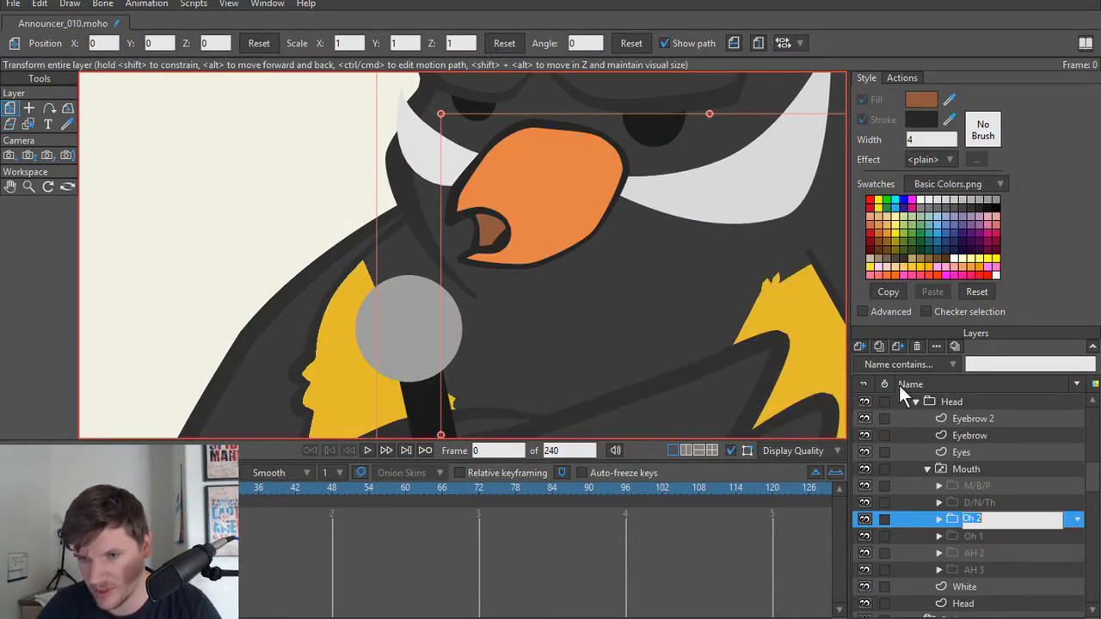
{"action": "key", "text": "Return"}
{"action": "double_click", "coordinate": [976, 518]}
{"action": "type", "text": "Oh 1"}
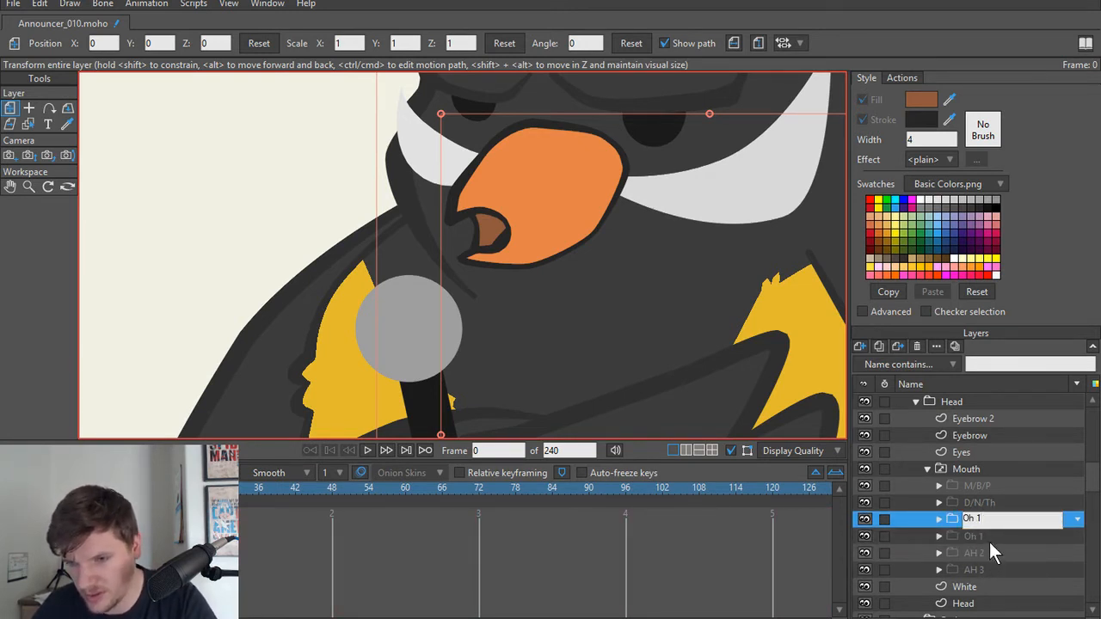
{"action": "left_click", "coordinate": [982, 535]}
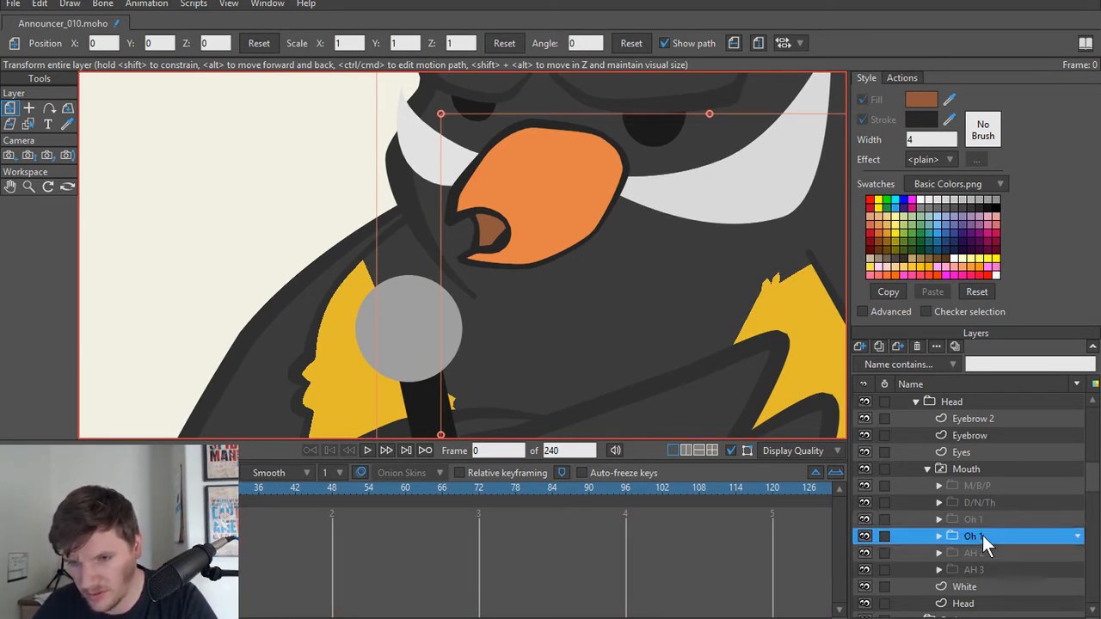
{"action": "double_click", "coordinate": [982, 534]}
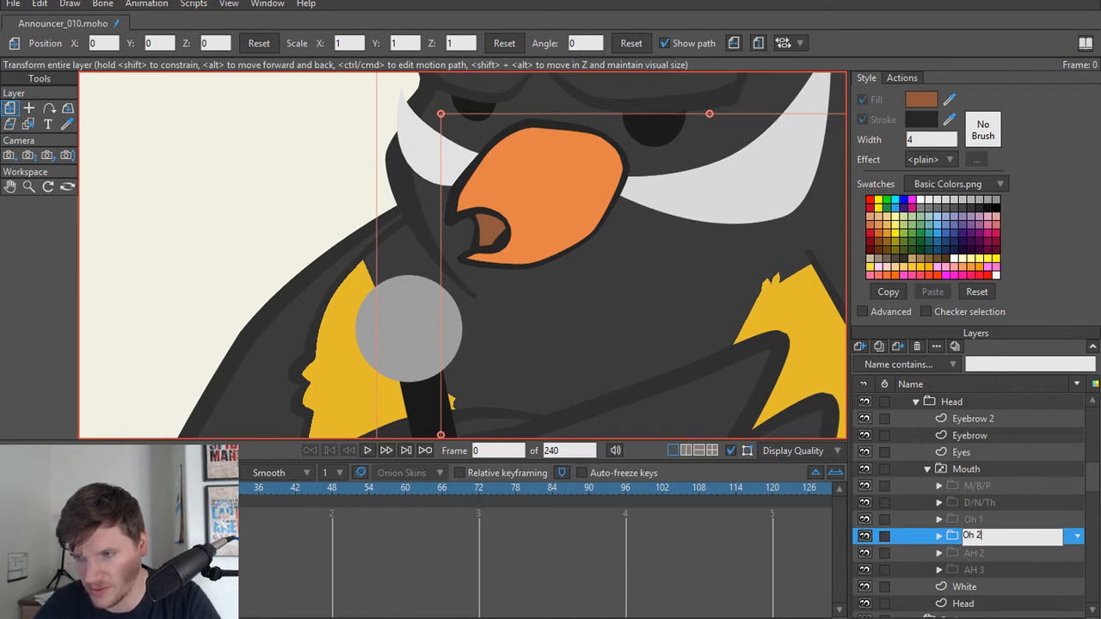
{"action": "type", "text": "Oh 2"}
Step: Shrink the mouth opening of the new Oh 1 Beak by moving its upper corner and both back points toward the beak tip
{"action": "left_click", "coordinate": [989, 519]}
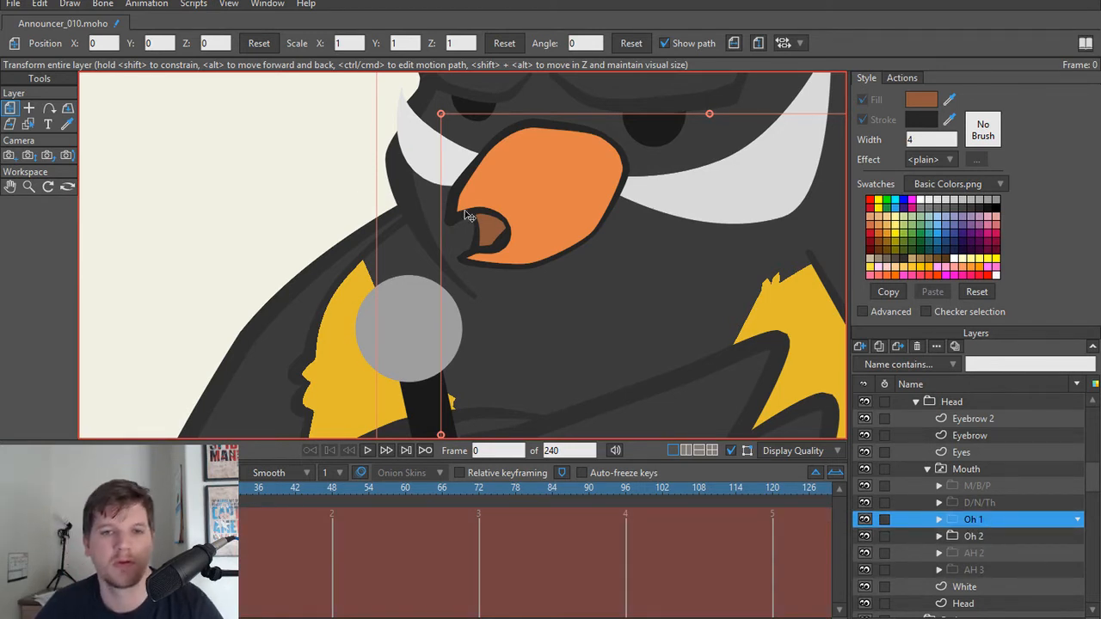
{"action": "scroll", "coordinate": [469, 217], "scroll_direction": "up", "scroll_amount": 3}
{"action": "right_click", "coordinate": [572, 247], "text": "alt"}
{"action": "scroll", "coordinate": [504, 253], "scroll_direction": "up", "scroll_amount": 4}
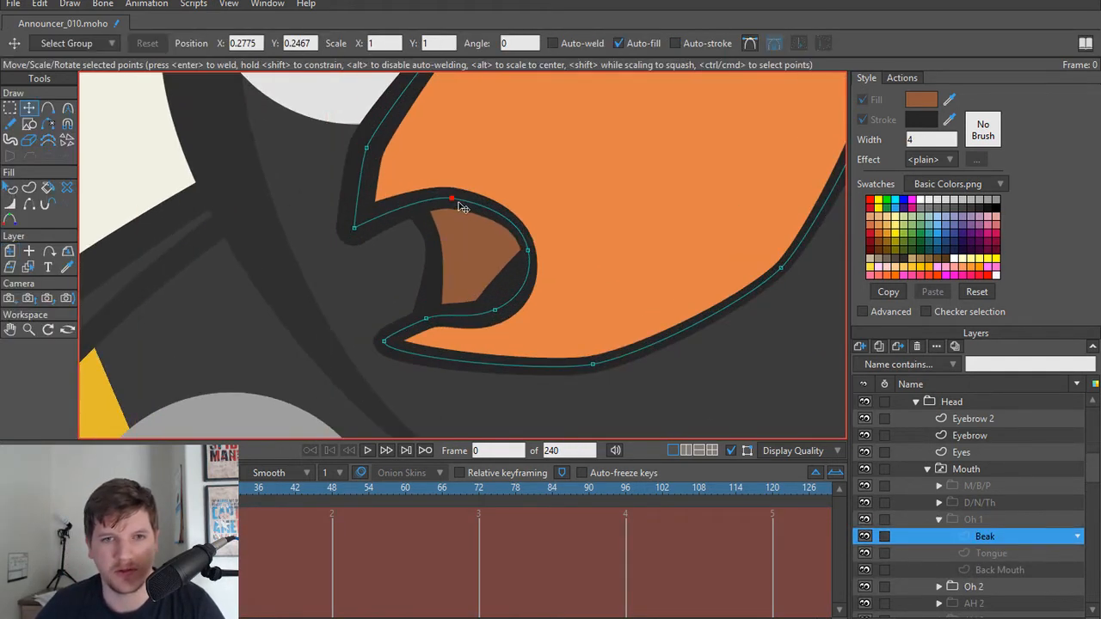
{"action": "left_click_drag", "start_coordinate": [453, 200], "coordinate": [419, 209]}
{"action": "left_click_drag", "start_coordinate": [527, 250], "coordinate": [469, 248]}
{"action": "left_click_drag", "start_coordinate": [495, 302], "coordinate": [417, 293]}
Step: Raise the lower tip and the underside points of the Oh 1 Beak to close the lower beak upward
{"action": "left_click_drag", "start_coordinate": [384, 341], "coordinate": [412, 297]}
{"action": "left_click_drag", "start_coordinate": [564, 359], "coordinate": [516, 330]}
{"action": "left_click_drag", "start_coordinate": [778, 273], "coordinate": [727, 255]}
Step: Move the whole Oh 1 Tongue shape up so it stays hidden behind the beak
{"action": "right_click", "coordinate": [538, 354], "text": "alt"}
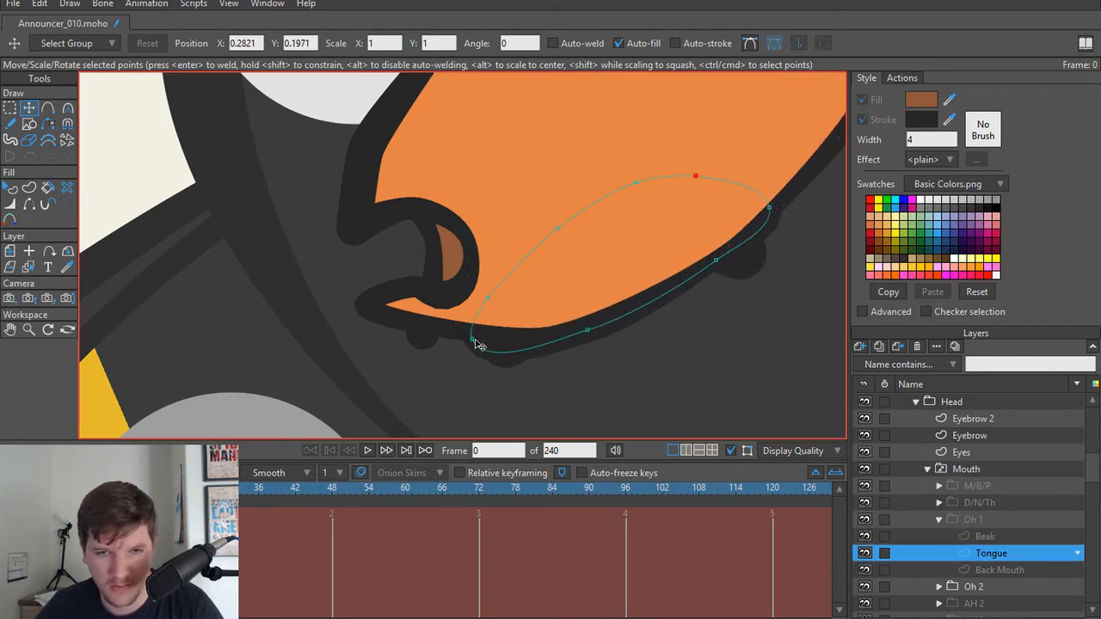
{"action": "key", "text": "ctrl+a"}
{"action": "left_click_drag", "start_coordinate": [634, 283], "coordinate": [640, 243]}
Step: Raise the two lower points of the Oh 1 Back Mouth so they sit inside the lower beak
{"action": "right_click", "coordinate": [500, 352], "text": "alt"}
{"action": "mouse_move", "coordinate": [505, 343]}
{"action": "left_mouse_down"}
{"action": "mouse_move", "coordinate": [504, 313]}
{"action": "mouse_move", "coordinate": [504, 346]}
{"action": "left_mouse_up"}
{"action": "key", "text": "h"}
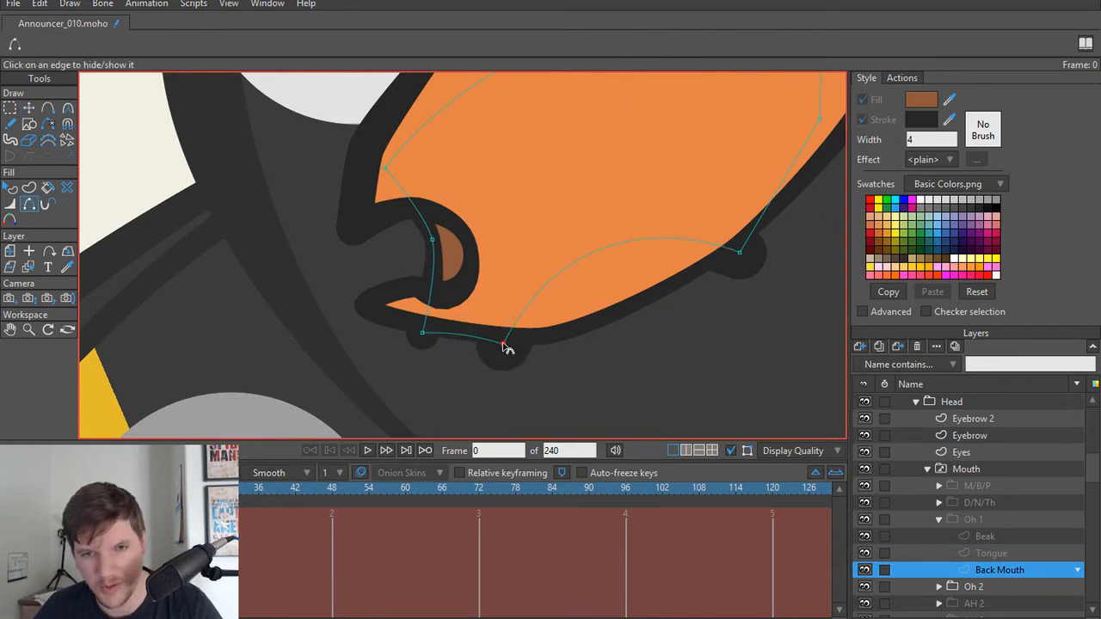
{"action": "left_click", "coordinate": [427, 335]}
{"action": "left_click", "coordinate": [454, 336]}
{"action": "key", "text": "t"}
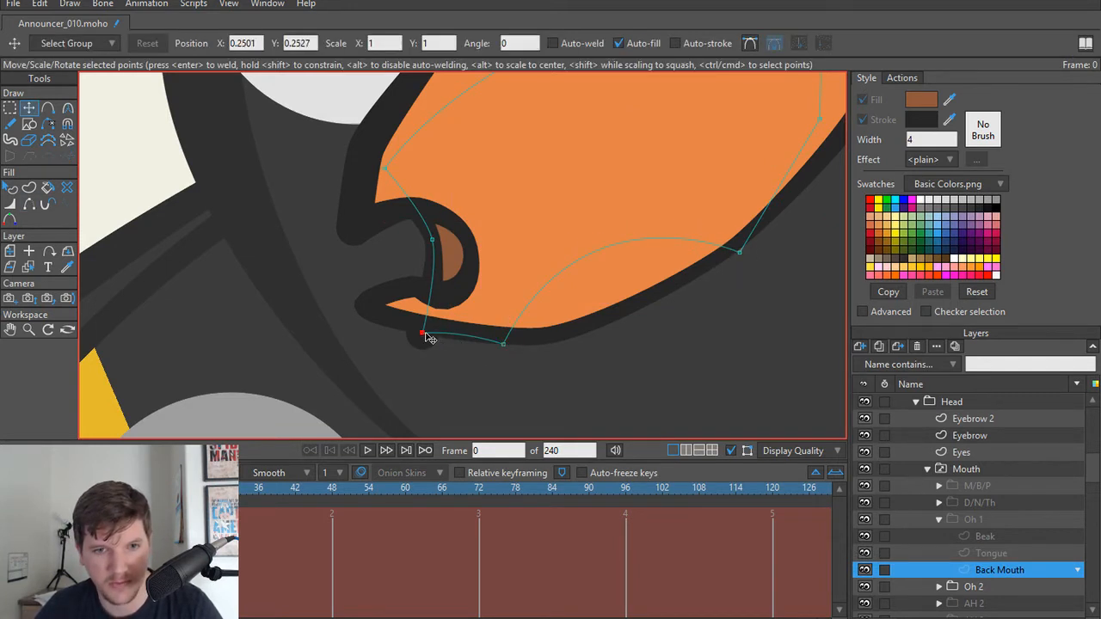
{"action": "left_click_drag", "start_coordinate": [423, 333], "coordinate": [430, 301]}
{"action": "left_click_drag", "start_coordinate": [506, 346], "coordinate": [505, 311]}
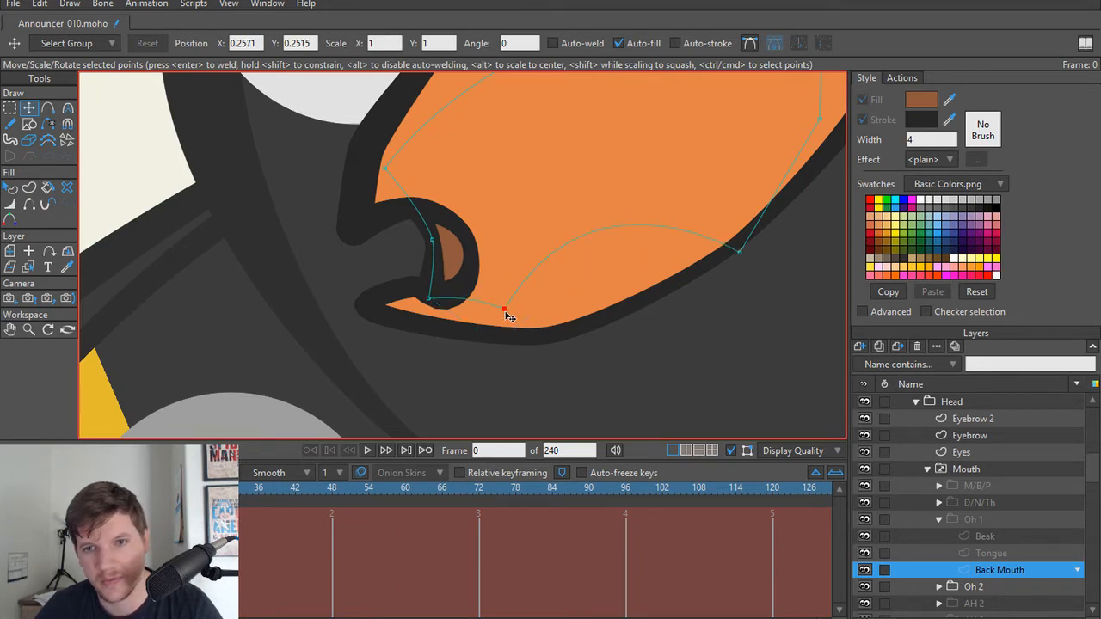
Step: Move the lower back point of the Oh 1 Back Mouth up and inward so it sits inside the beak
{"action": "left_click_drag", "start_coordinate": [738, 251], "coordinate": [728, 229]}
{"action": "scroll", "coordinate": [661, 391], "scroll_direction": "down", "scroll_amount": 4}
{"action": "scroll", "coordinate": [608, 354], "scroll_direction": "up", "scroll_amount": 3}
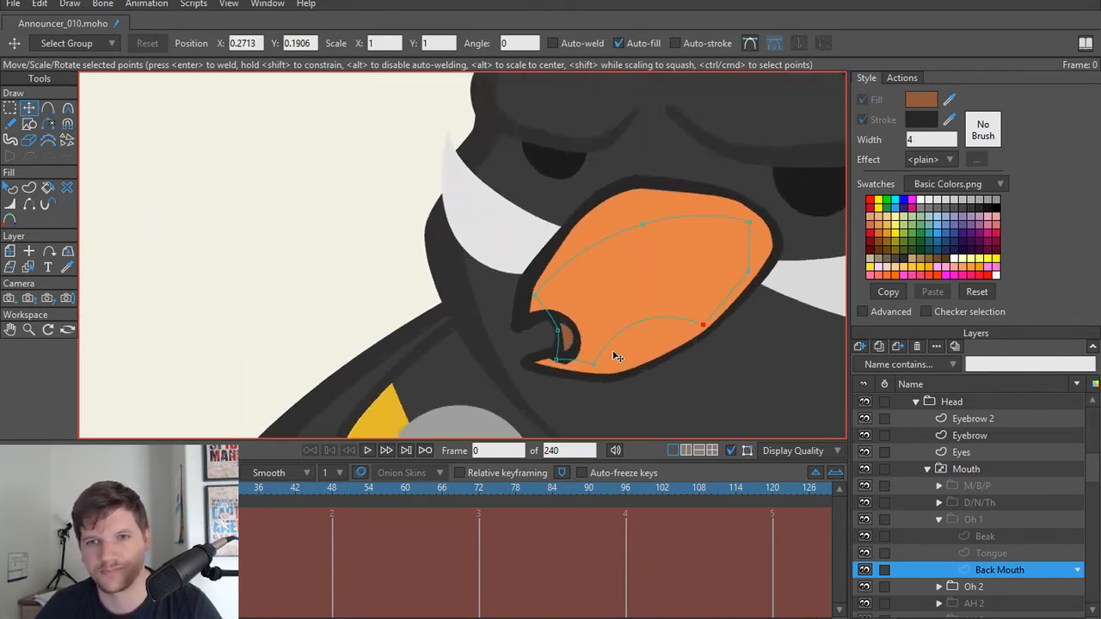
{"action": "scroll", "coordinate": [519, 298], "scroll_direction": "down", "scroll_amount": 1}
{"action": "scroll", "coordinate": [522, 293], "scroll_direction": "up", "scroll_amount": 1}
Step: Move the two back points of the Oh 1 Beak's mouth opening up and toward the beak tip
{"action": "right_click", "coordinate": [557, 301], "text": "alt"}
{"action": "scroll", "coordinate": [553, 304], "scroll_direction": "up", "scroll_amount": 3}
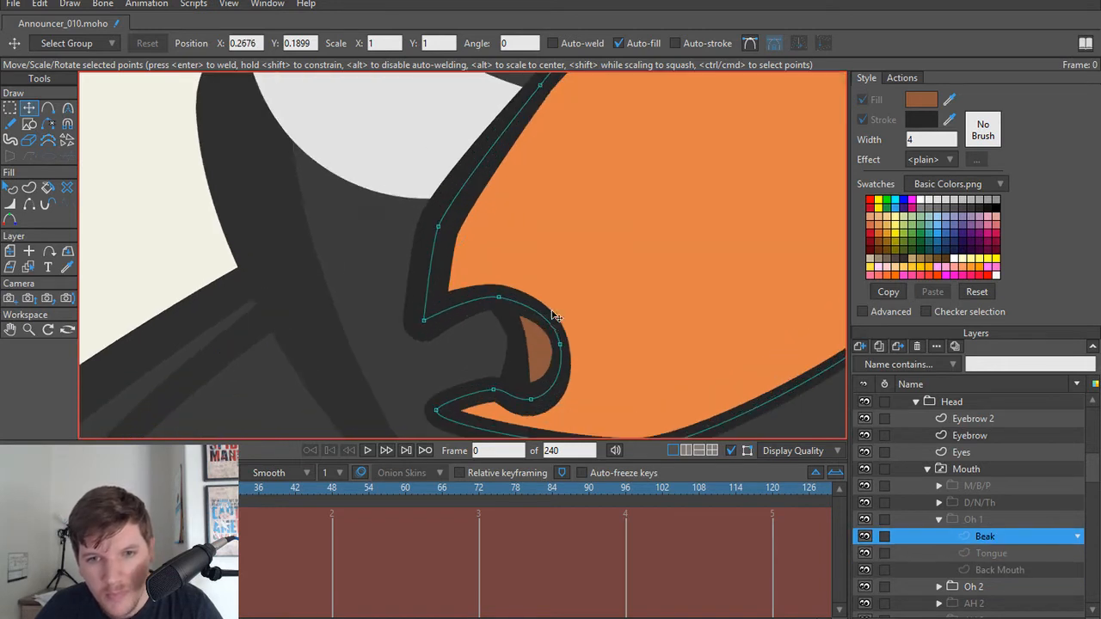
{"action": "left_click_drag", "start_coordinate": [556, 342], "coordinate": [541, 314]}
{"action": "left_click_drag", "start_coordinate": [542, 396], "coordinate": [522, 384]}
Step: Pull the three front points of the Oh 1 Back Mouth toward the beak tip to refit it to the smaller opening
{"action": "right_click", "coordinate": [527, 332], "text": "alt"}
{"action": "left_click_drag", "start_coordinate": [516, 337], "coordinate": [500, 336]}
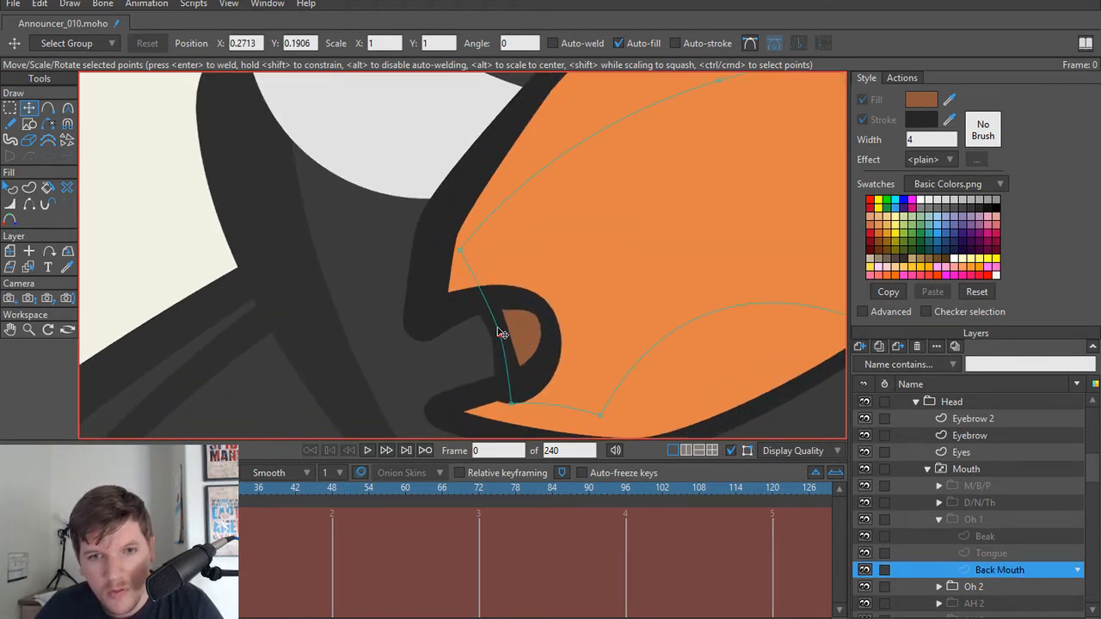
{"action": "left_click_drag", "start_coordinate": [474, 265], "coordinate": [455, 291]}
{"action": "left_click_drag", "start_coordinate": [511, 403], "coordinate": [474, 421]}
{"action": "left_click_drag", "start_coordinate": [501, 336], "coordinate": [483, 344]}
{"action": "scroll", "coordinate": [440, 269], "scroll_direction": "down", "scroll_amount": 3}
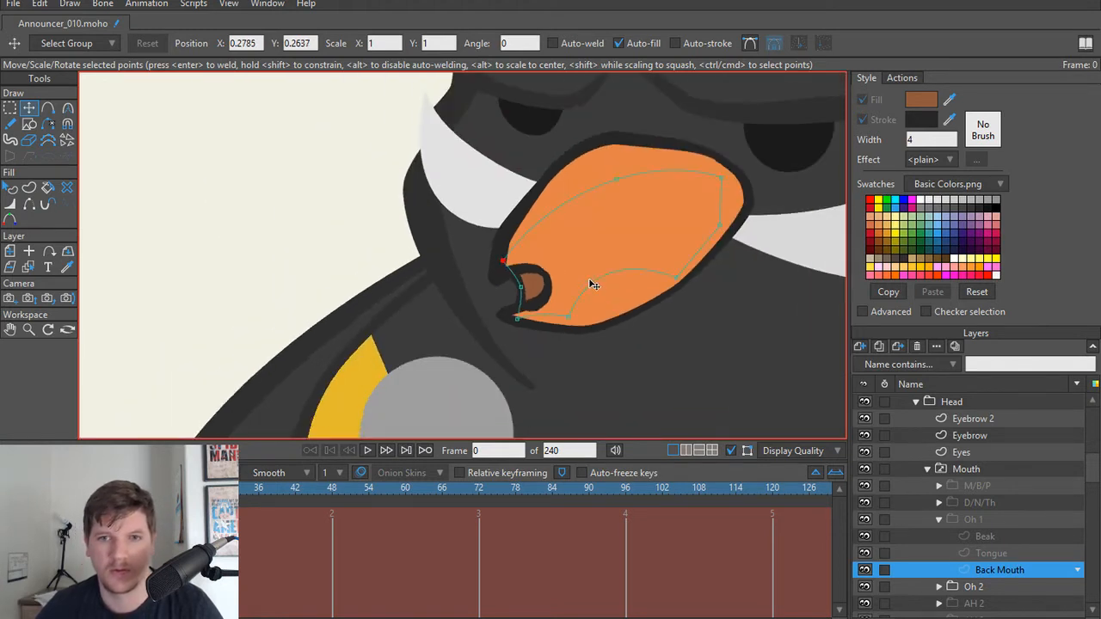
{"action": "scroll", "coordinate": [491, 369], "scroll_direction": "up", "scroll_amount": 2}
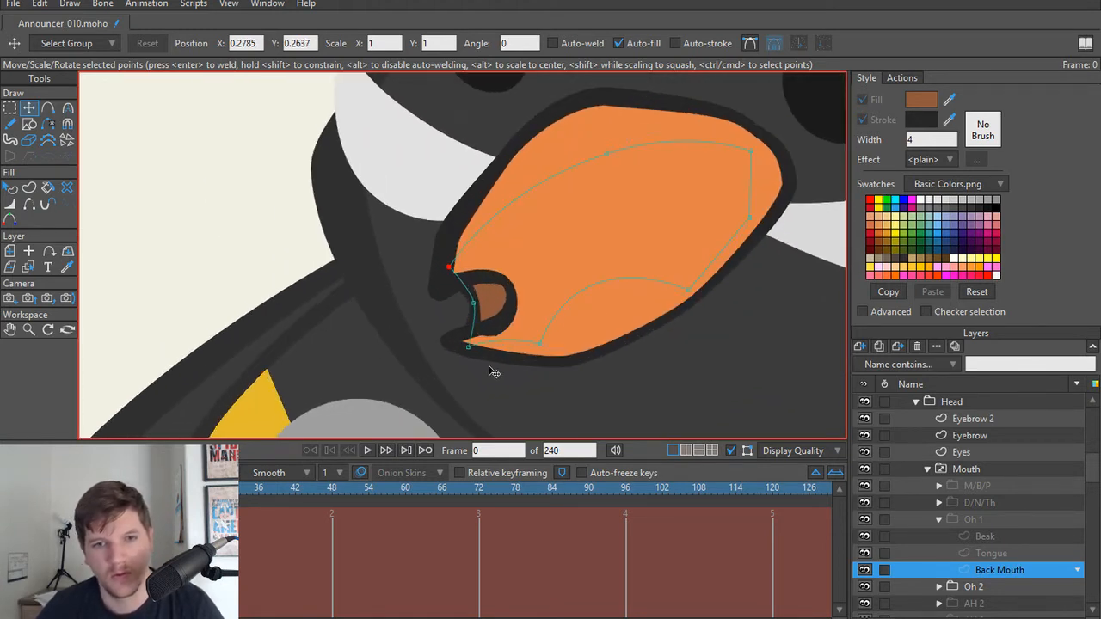
Step: Raise the lower front point of the Oh 1 Back Mouth onto the lower beak tip and thin its line width to 36 percent
{"action": "scroll", "coordinate": [478, 370], "scroll_direction": "up", "scroll_amount": 2}
{"action": "left_click_drag", "start_coordinate": [471, 348], "coordinate": [471, 335]}
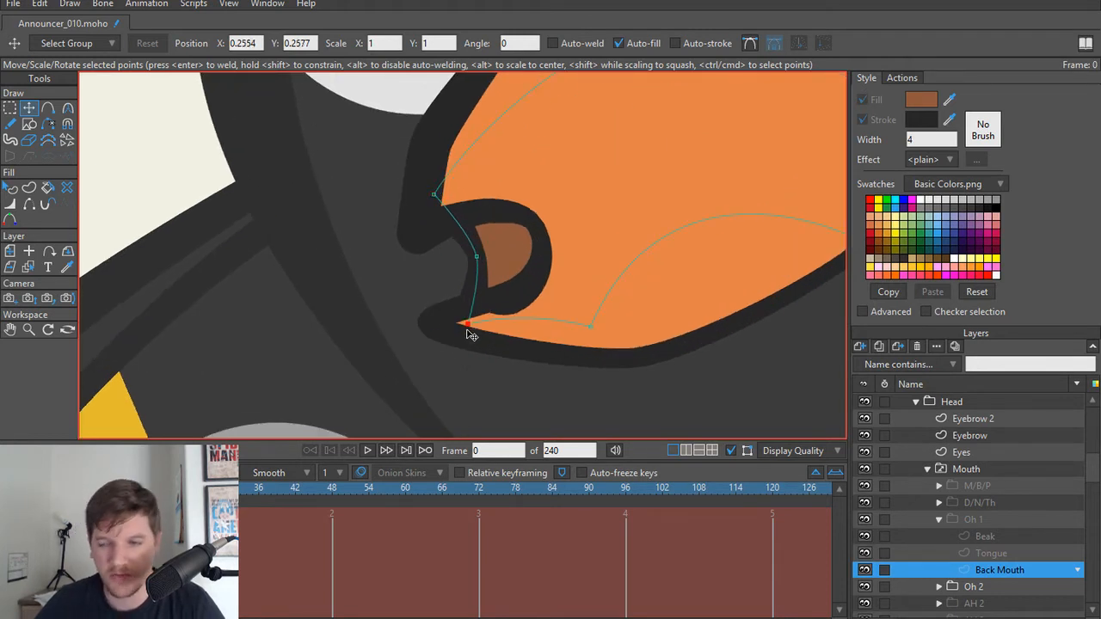
{"action": "key", "text": "w"}
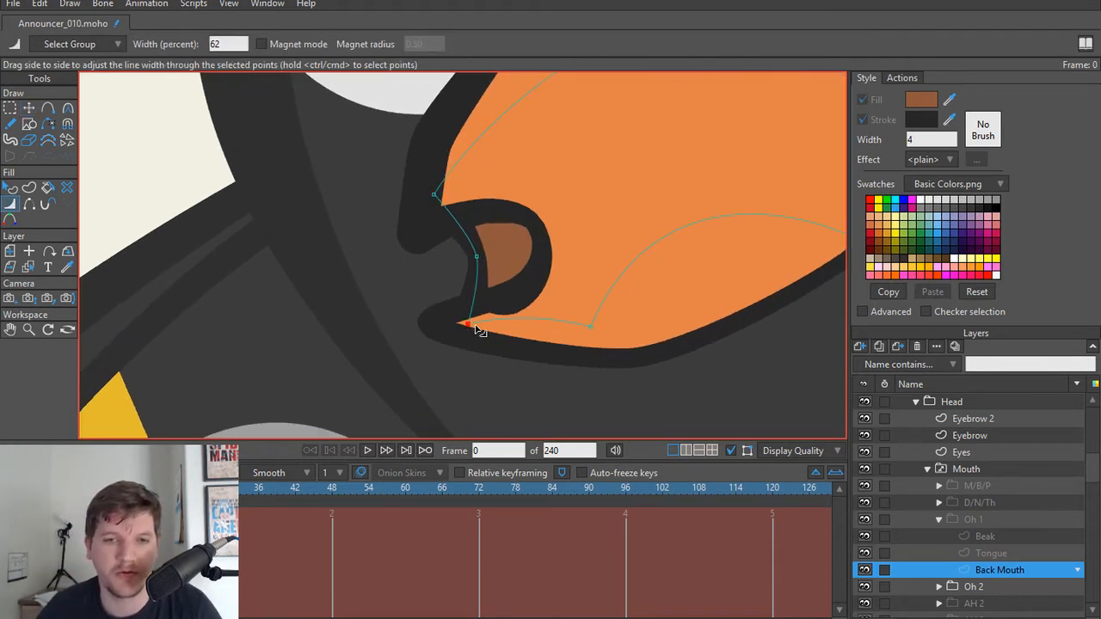
{"action": "left_click_drag", "start_coordinate": [479, 330], "coordinate": [460, 330]}
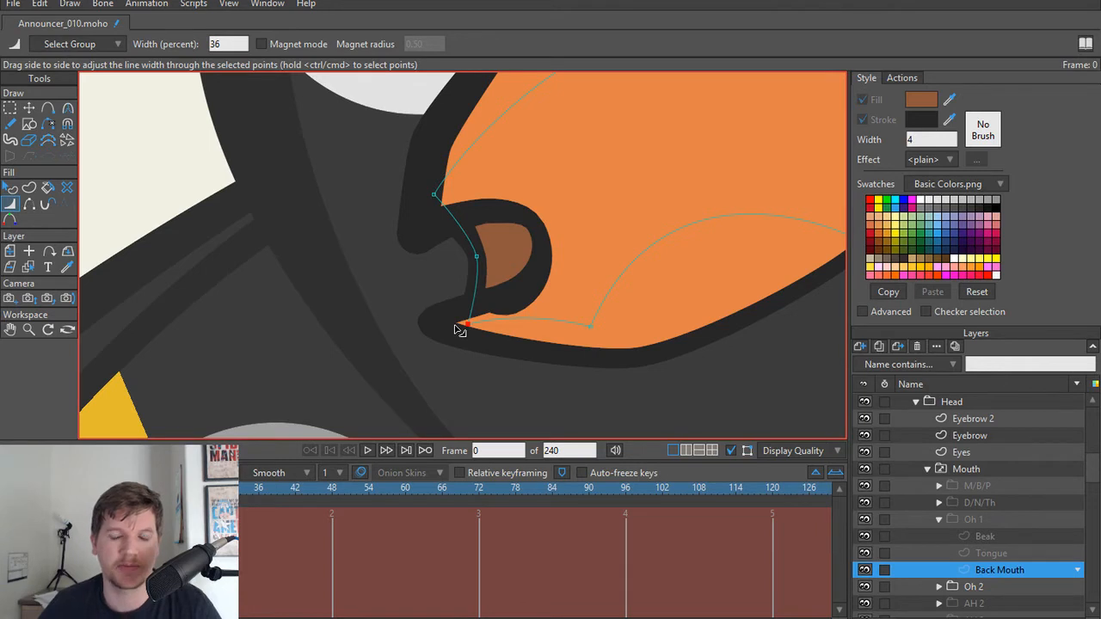
{"action": "scroll", "coordinate": [459, 272], "scroll_direction": "down", "scroll_amount": 2}
{"action": "scroll", "coordinate": [460, 261], "scroll_direction": "up", "scroll_amount": 2}
{"action": "scroll", "coordinate": [528, 323], "scroll_direction": "up", "scroll_amount": 2}
Step: Delete the extra point on the lower edge of the Oh 1 Beak's mouth opening to smooth the curve
{"action": "right_click", "coordinate": [532, 280], "text": "alt"}
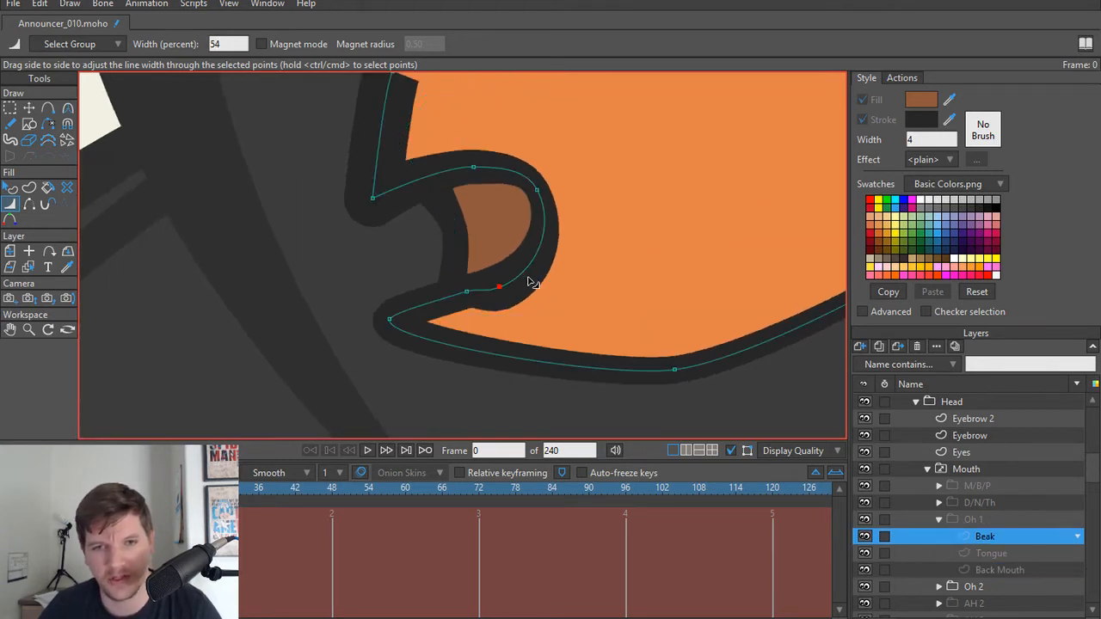
{"action": "scroll", "coordinate": [492, 303], "scroll_direction": "up", "scroll_amount": 2}
{"action": "key", "text": "t"}
{"action": "key", "text": "w"}
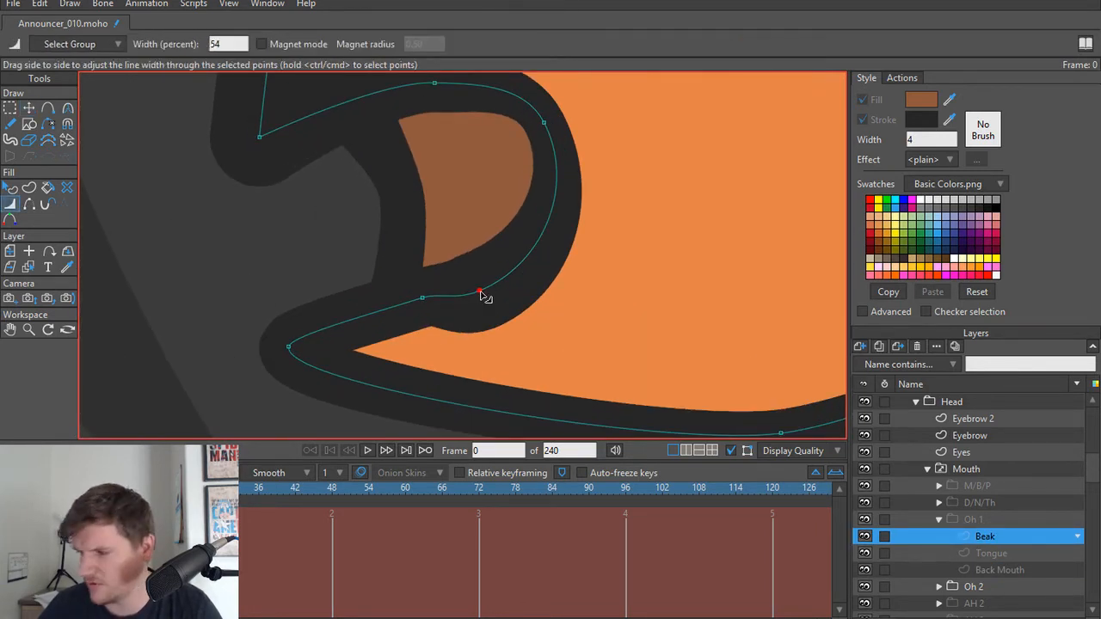
{"action": "mouse_move", "coordinate": [481, 294]}
{"action": "left_mouse_down"}
{"action": "mouse_move", "coordinate": [459, 300]}
{"action": "mouse_move", "coordinate": [486, 302]}
{"action": "left_mouse_up"}
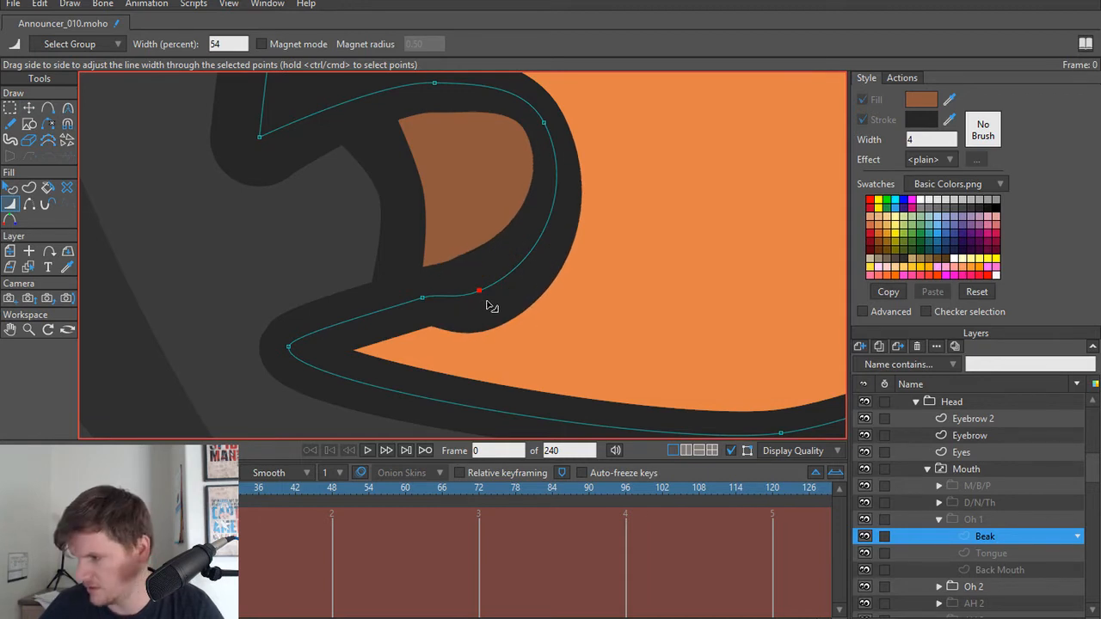
{"action": "key", "text": "t"}
{"action": "key", "text": "ctrl+a"}
{"action": "left_click", "coordinate": [422, 298]}
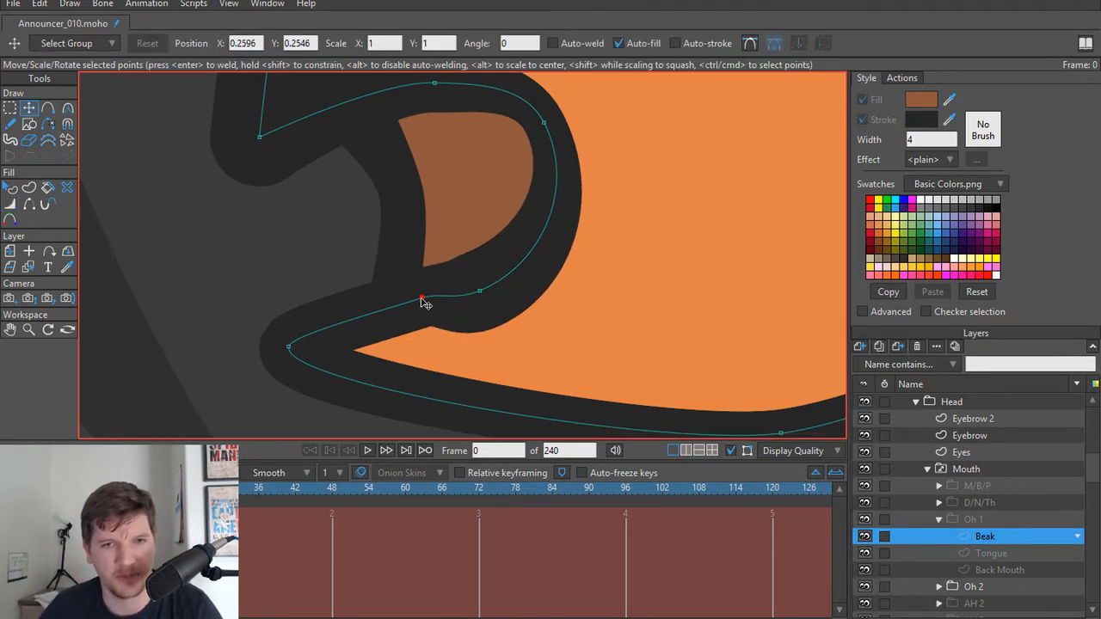
{"action": "scroll", "coordinate": [425, 302], "scroll_direction": "down", "scroll_amount": 5}
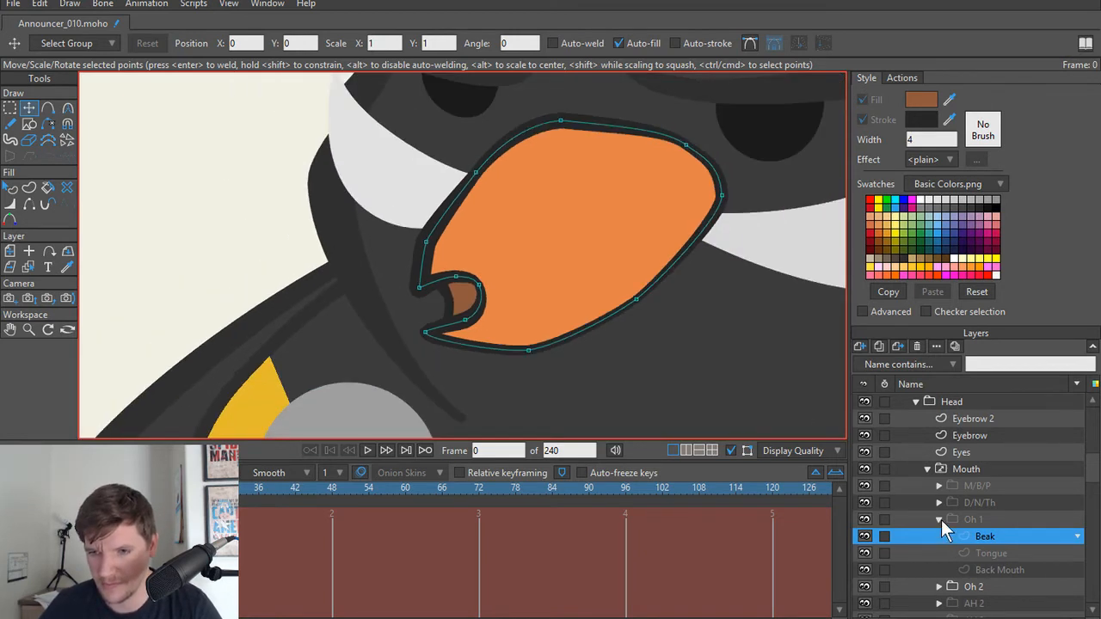
Step: Collapse the Oh 1 group and switch back and forth between Oh 1 and Oh 2 to compare the mouth shapes
{"action": "left_click", "coordinate": [940, 519]}
{"action": "left_click", "coordinate": [994, 533]}
{"action": "left_click", "coordinate": [993, 520]}
{"action": "left_click", "coordinate": [991, 530]}
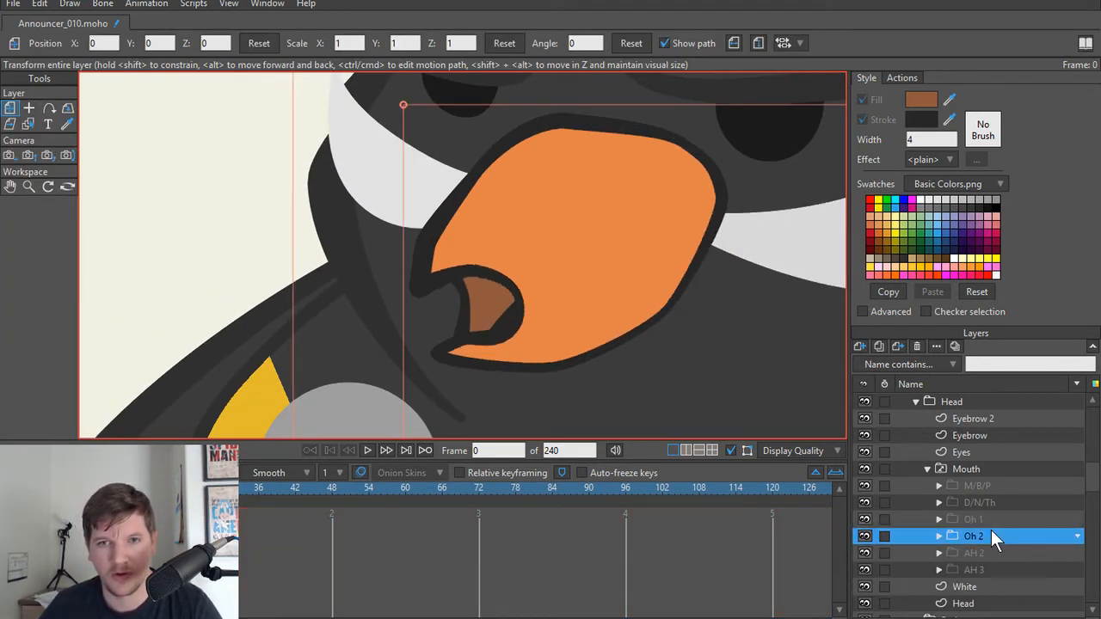
{"action": "left_click", "coordinate": [990, 518]}
{"action": "left_click", "coordinate": [992, 531]}
{"action": "left_click", "coordinate": [991, 518]}
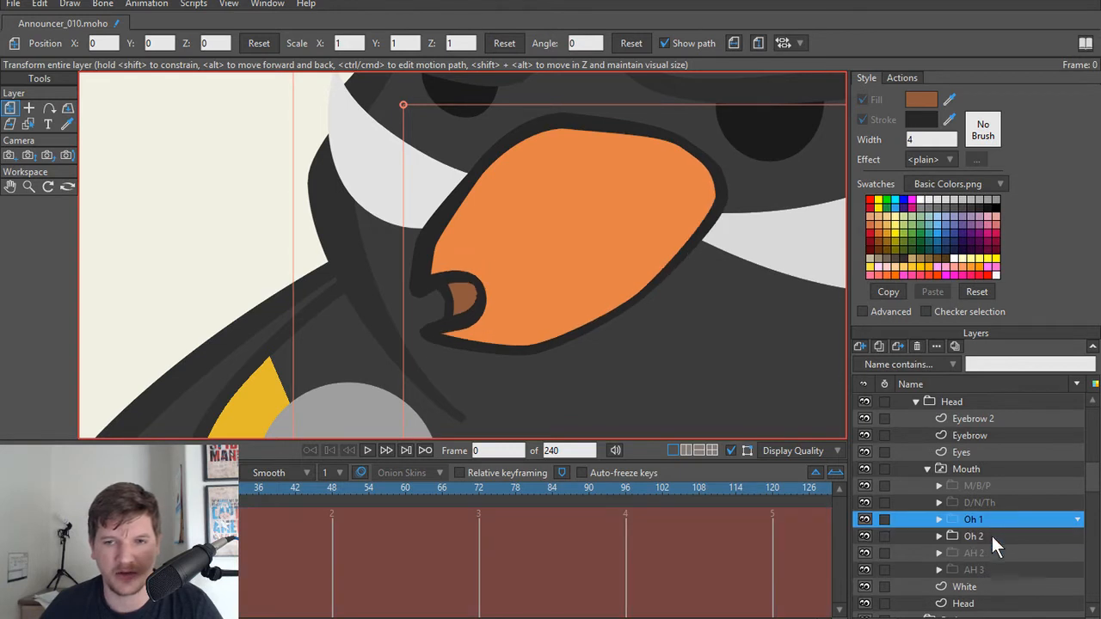
{"action": "left_click", "coordinate": [992, 534]}
{"action": "left_click", "coordinate": [993, 521]}
{"action": "left_click", "coordinate": [994, 532]}
{"action": "left_click", "coordinate": [993, 522]}
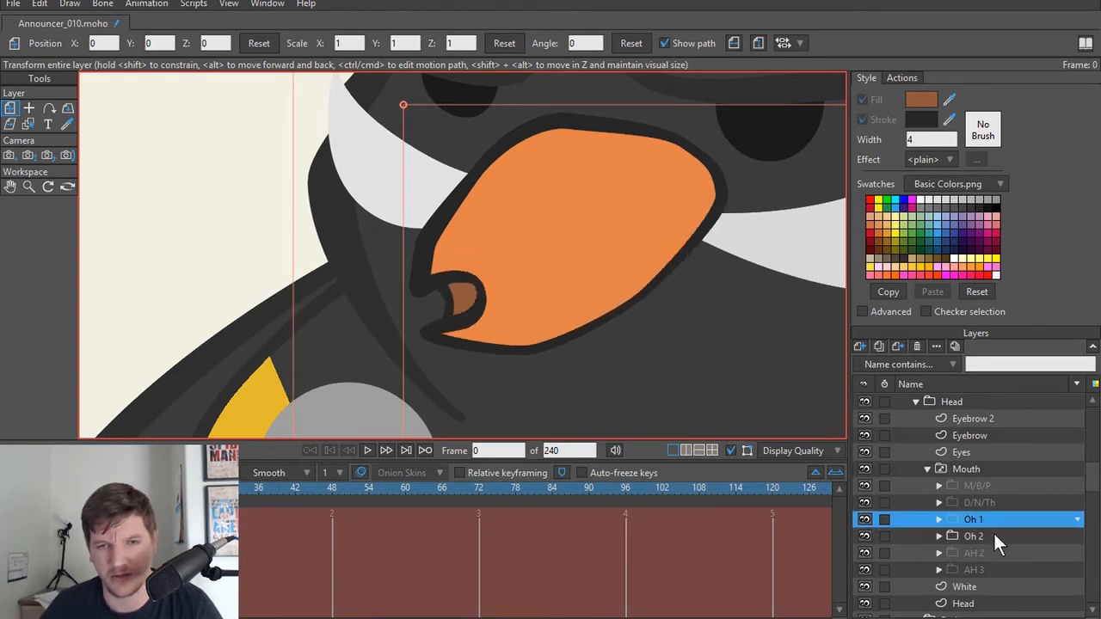
{"action": "left_click", "coordinate": [993, 531]}
{"action": "left_click", "coordinate": [993, 523]}
{"action": "left_click", "coordinate": [992, 532]}
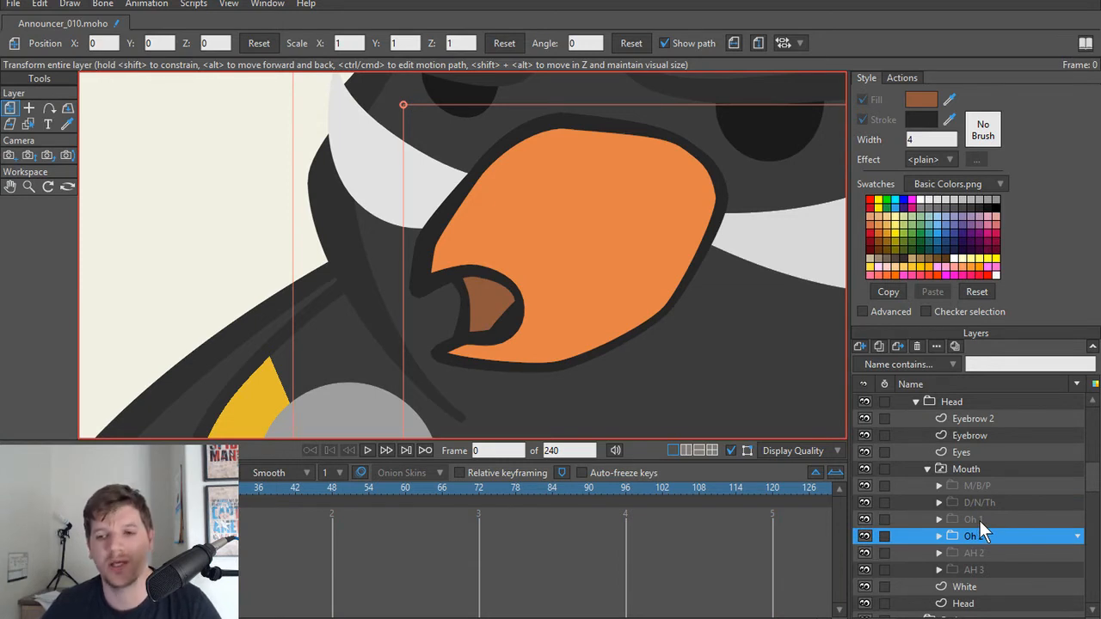
Step: Compare the AH 2 mouth with the Oh 2 and Oh 1 mouths by showing them in turn
{"action": "left_click", "coordinate": [984, 551]}
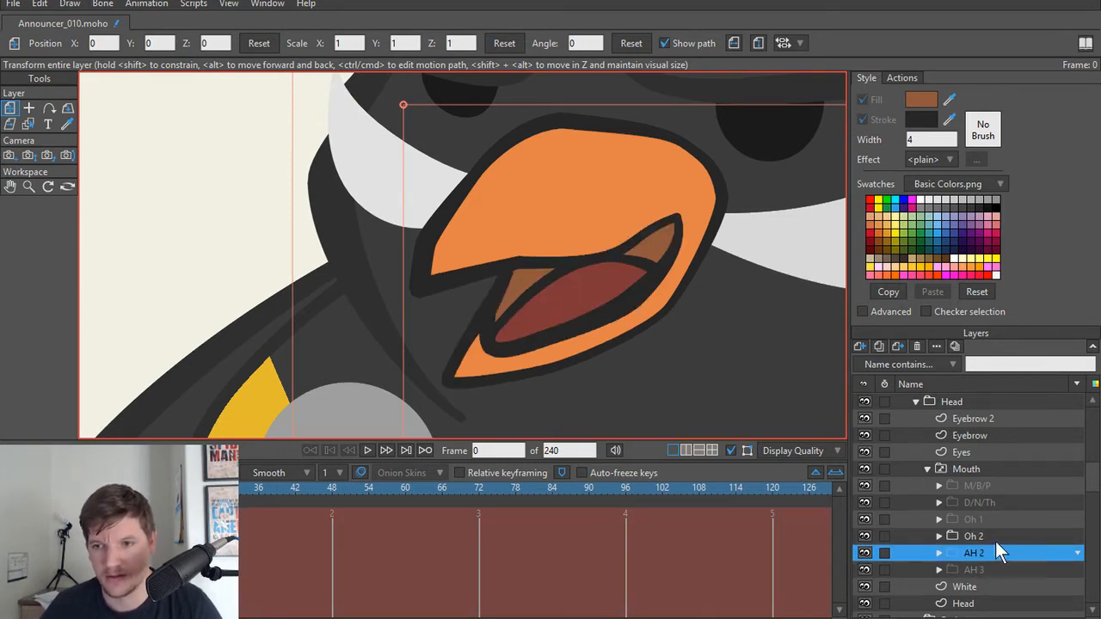
{"action": "left_click", "coordinate": [992, 535]}
{"action": "left_click", "coordinate": [989, 520]}
{"action": "left_click", "coordinate": [987, 536]}
Step: Duplicate the AH 2 mouth group and rename the copy AH 1
{"action": "left_click", "coordinate": [987, 550]}
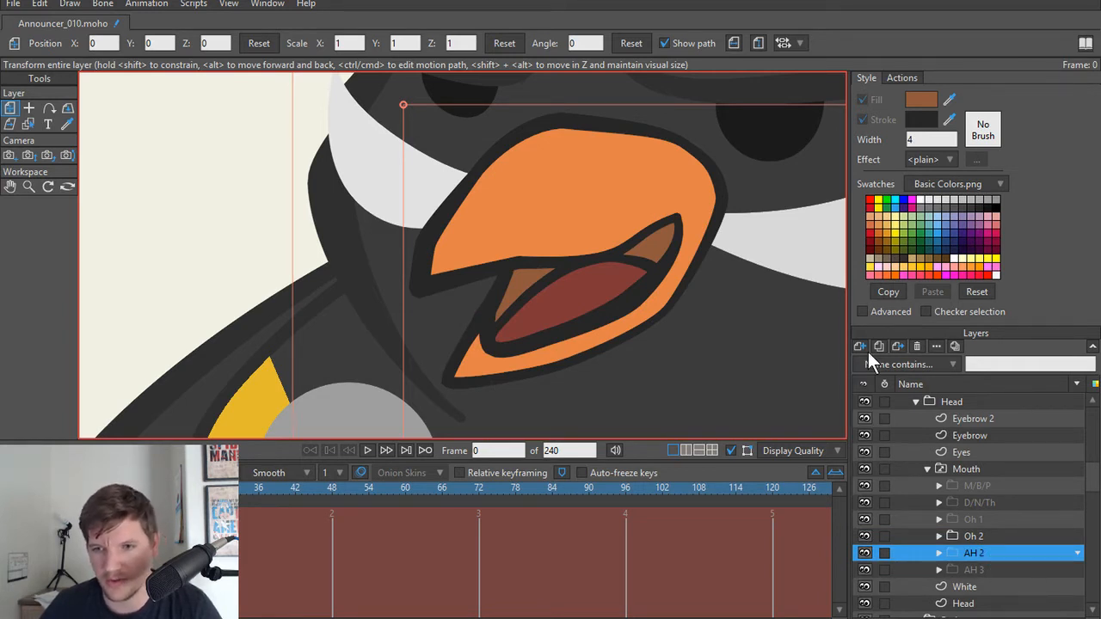
{"action": "left_click", "coordinate": [880, 347]}
{"action": "left_click", "coordinate": [993, 556]}
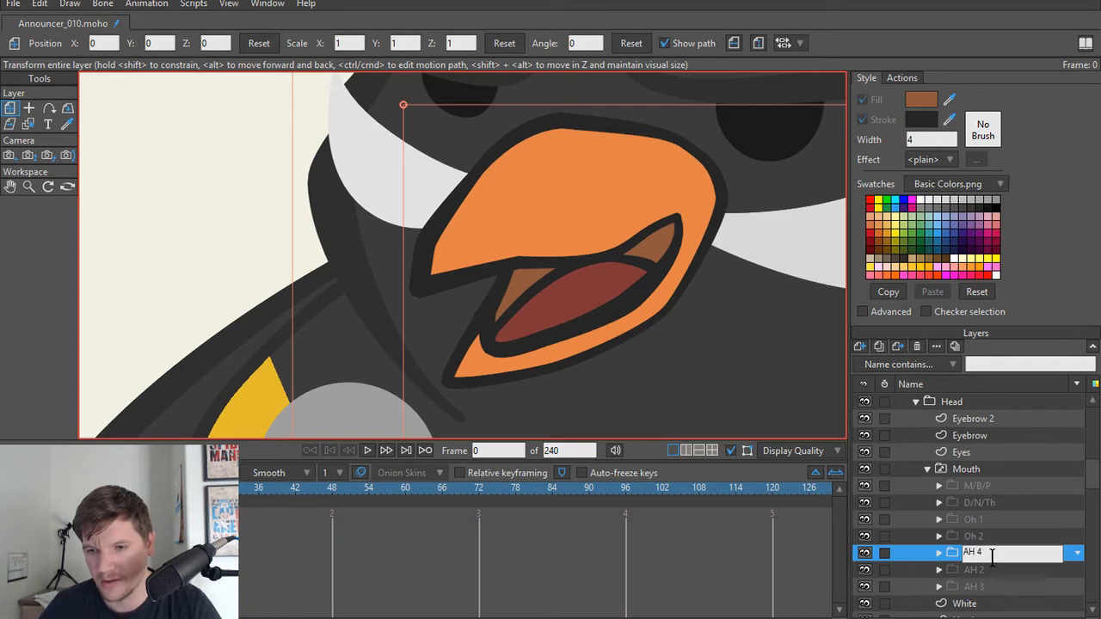
{"action": "key", "text": "BackSpace"}
{"action": "type", "text": "1"}
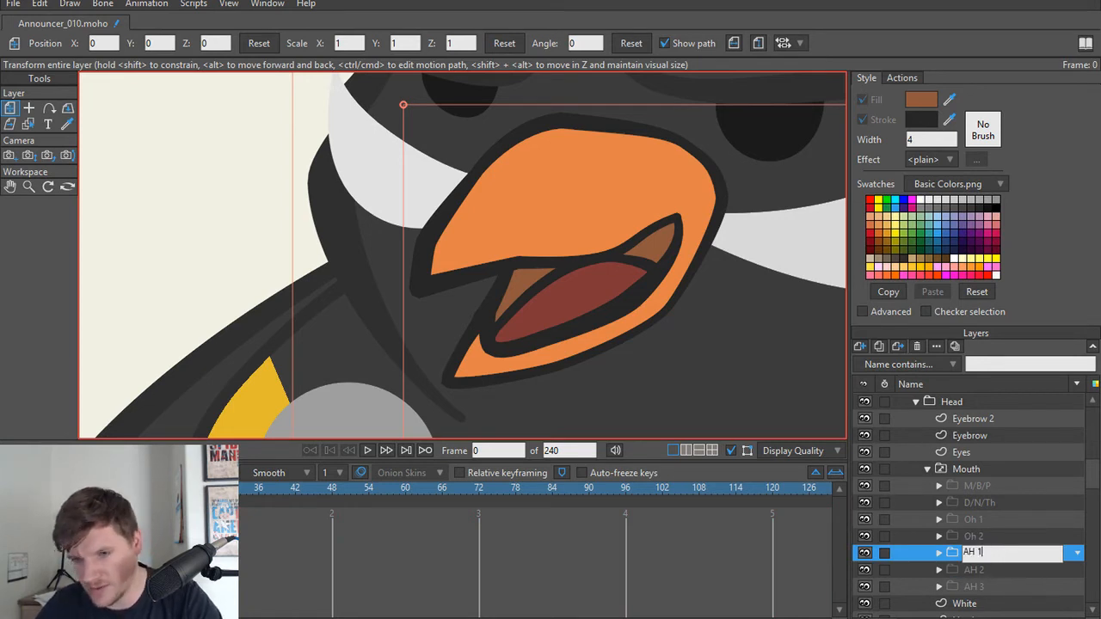
Step: Select all lower beak points of the AH 1 Beak with a lasso and move them up to narrow the opening
{"action": "right_click", "coordinate": [547, 355], "text": "alt"}
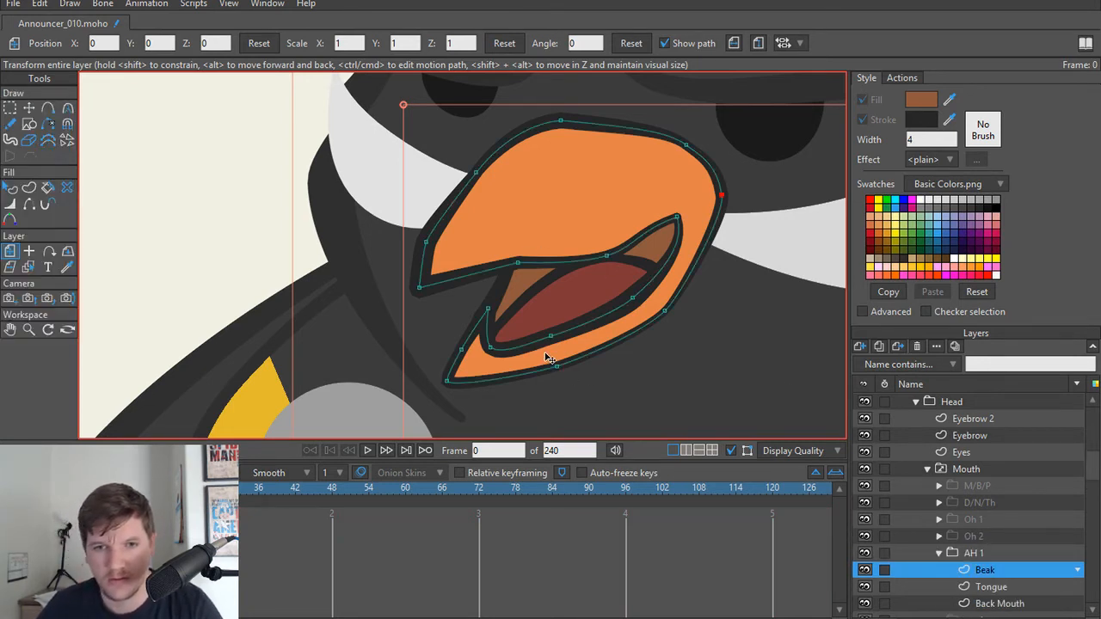
{"action": "scroll", "coordinate": [546, 354], "scroll_direction": "up", "scroll_amount": 2}
{"action": "key", "text": "g"}
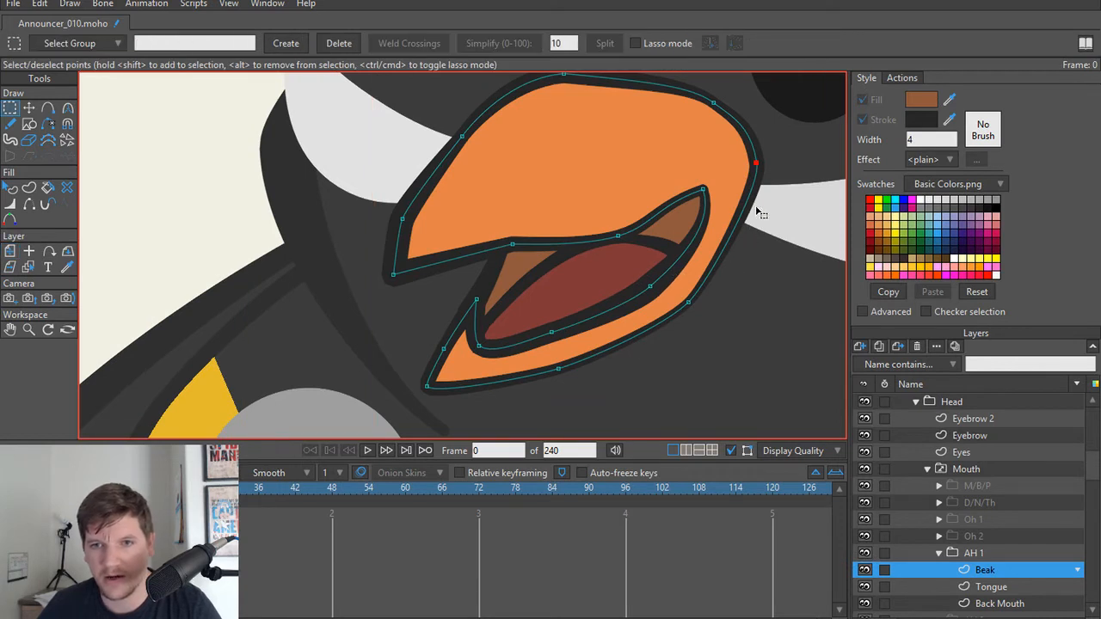
{"action": "left_click_drag", "start_coordinate": [757, 210], "coordinate": [728, 287]}
{"action": "left_click_drag", "start_coordinate": [753, 250], "coordinate": [437, 320]}
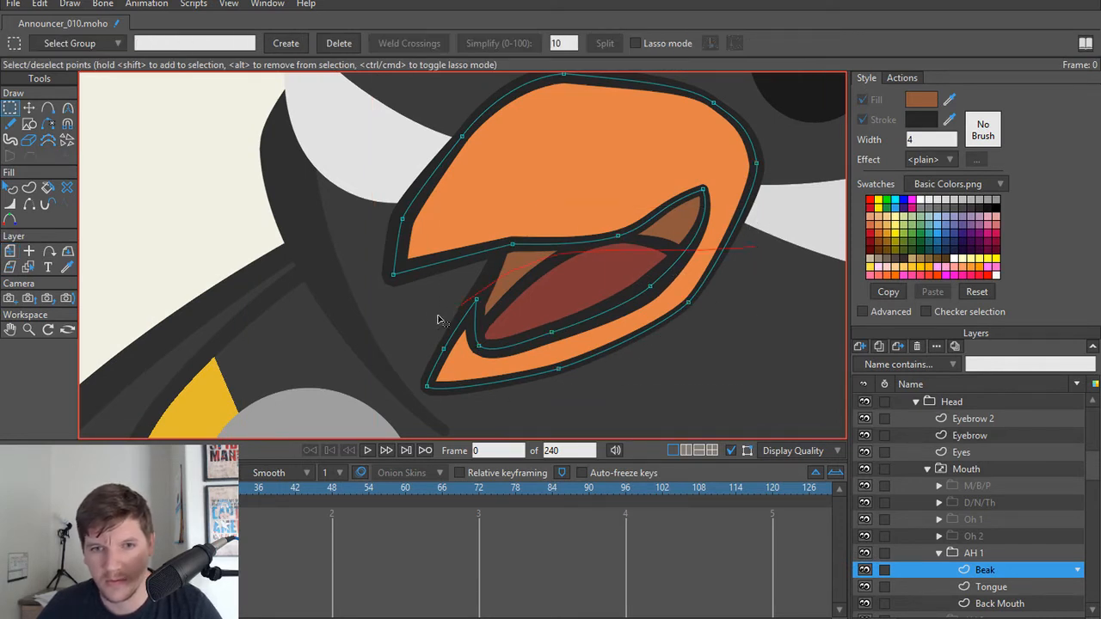
{"action": "left_click_drag", "start_coordinate": [891, 372], "coordinate": [892, 371]}
{"action": "key", "text": "t"}
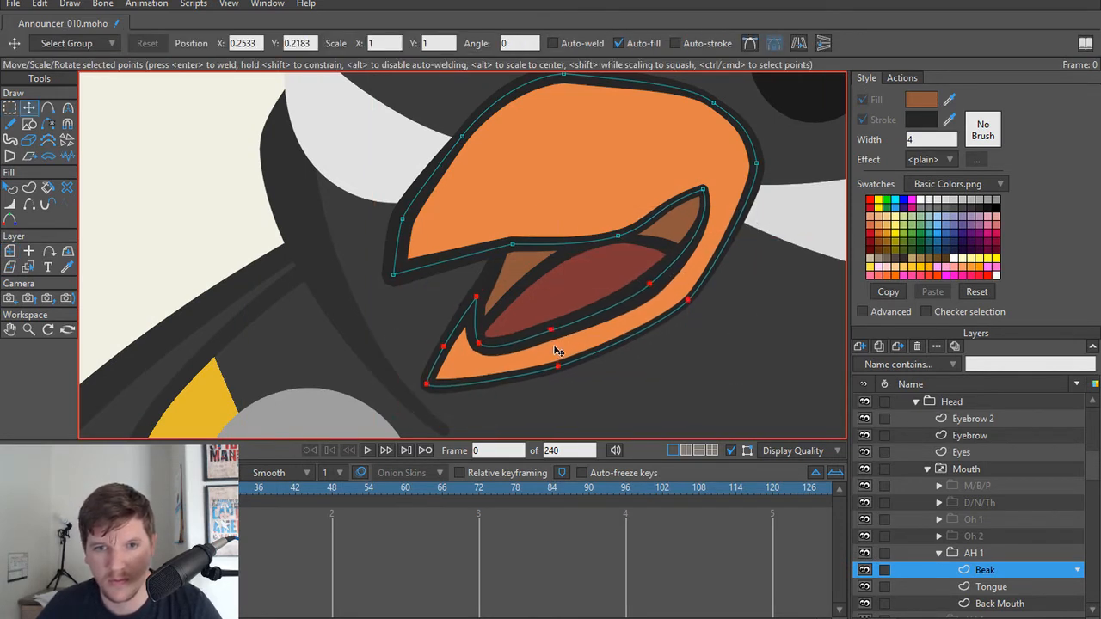
{"action": "left_click_drag", "start_coordinate": [555, 353], "coordinate": [552, 333]}
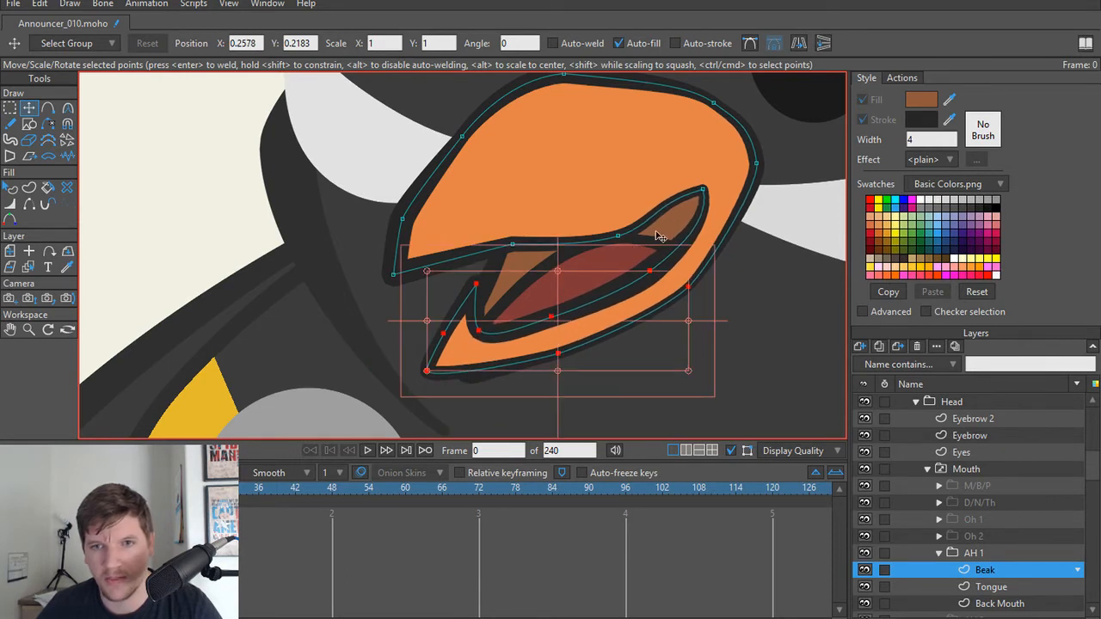
Step: Move the inner mouth corner of the AH 1 Beak down toward the beak tip to shorten the opening
{"action": "left_click", "coordinate": [701, 193]}
{"action": "key", "text": "ctrl+a"}
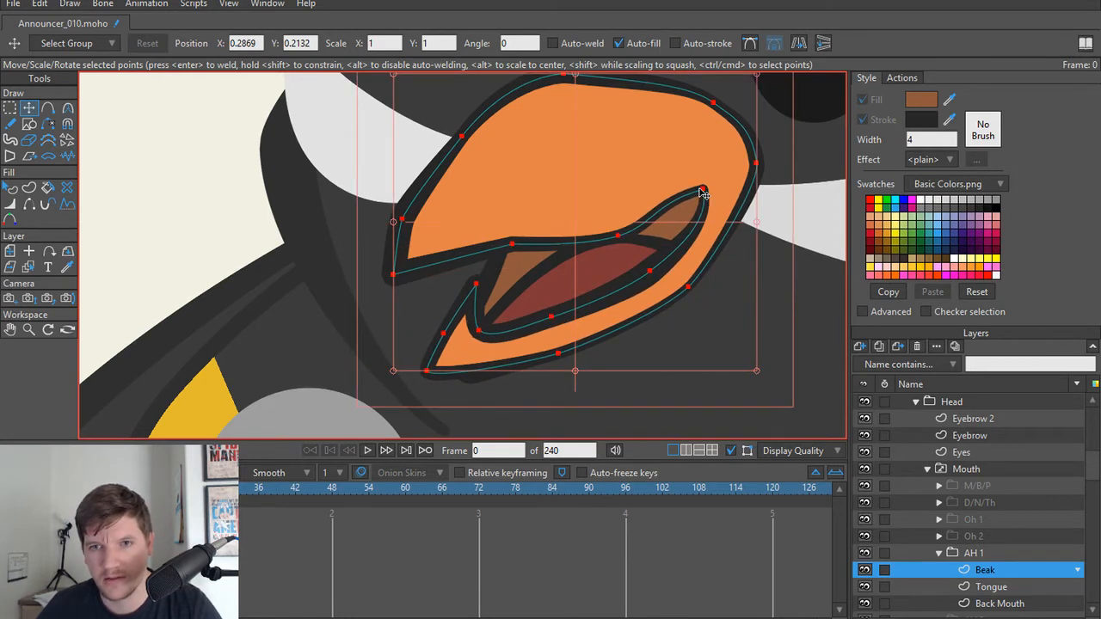
{"action": "left_click", "coordinate": [701, 193]}
{"action": "left_click_drag", "start_coordinate": [701, 192], "coordinate": [651, 237]}
{"action": "scroll", "coordinate": [496, 307], "scroll_direction": "up", "scroll_amount": 1}
Step: Raise the lower and front points of the AH 1 Back Mouth so the shape fits behind the narrowed beak opening
{"action": "right_click", "coordinate": [494, 275], "text": "alt"}
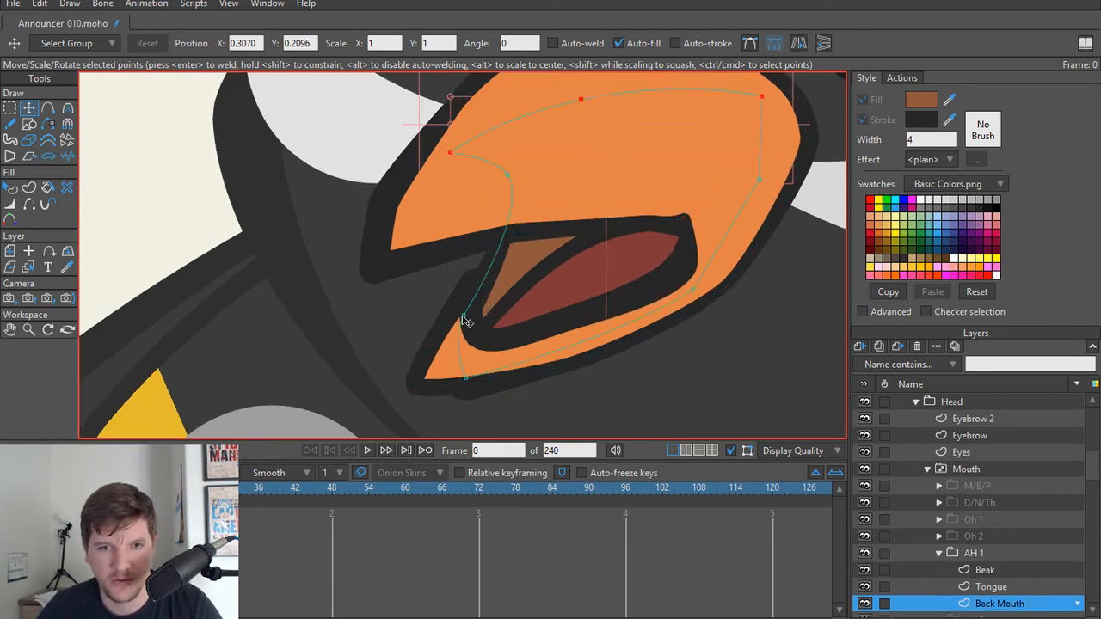
{"action": "left_click", "coordinate": [466, 313]}
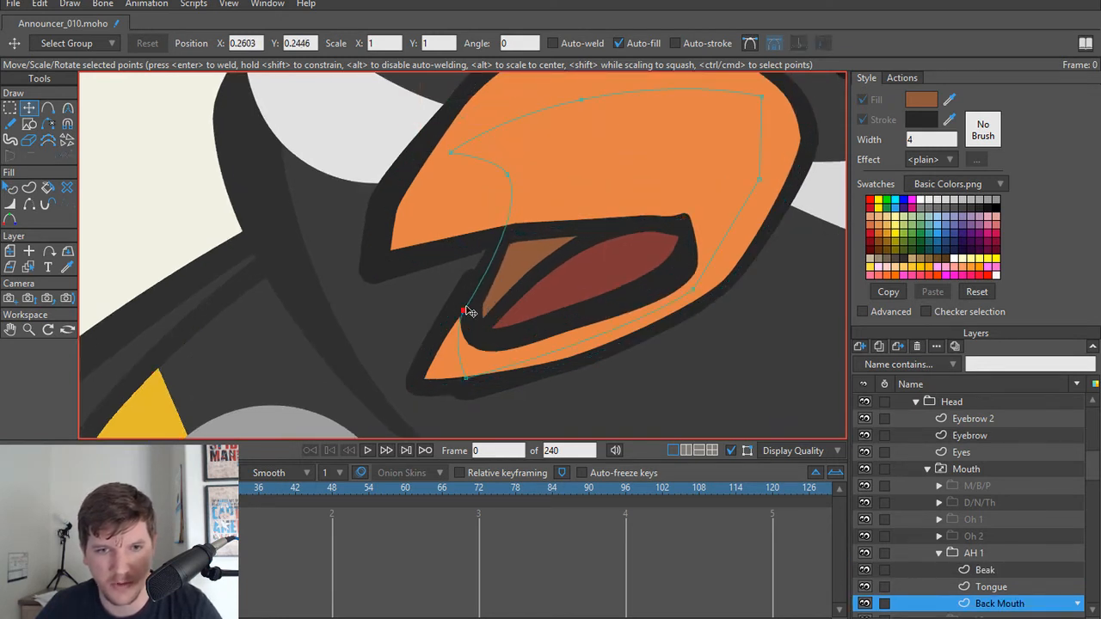
{"action": "left_click_drag", "start_coordinate": [469, 312], "coordinate": [467, 346]}
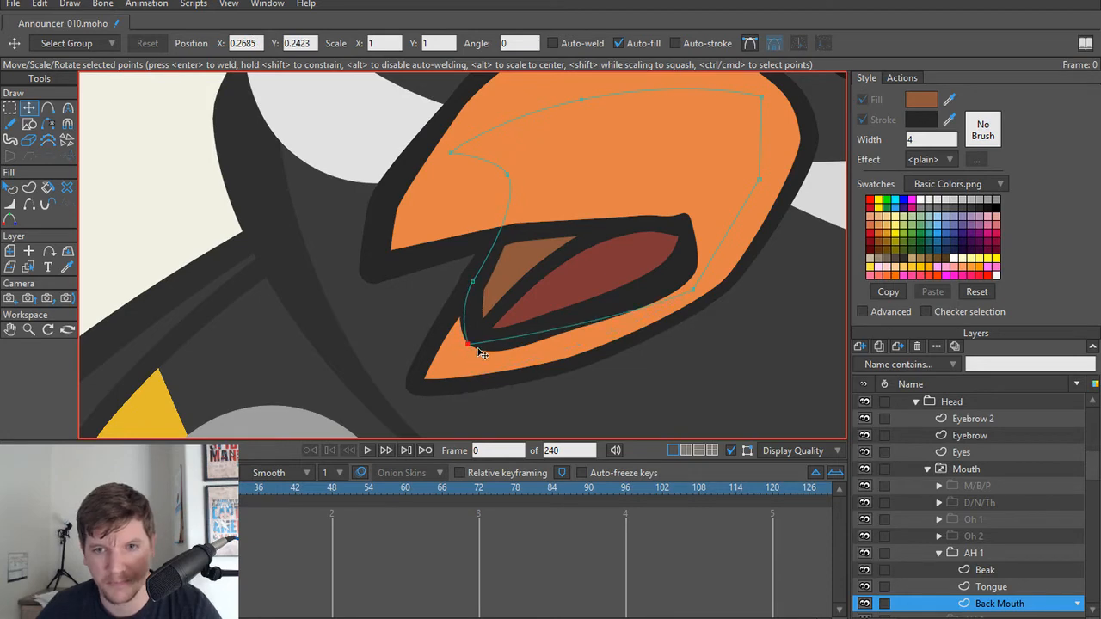
{"action": "left_click", "coordinate": [691, 292]}
{"action": "scroll", "coordinate": [645, 288], "scroll_direction": "down", "scroll_amount": 4}
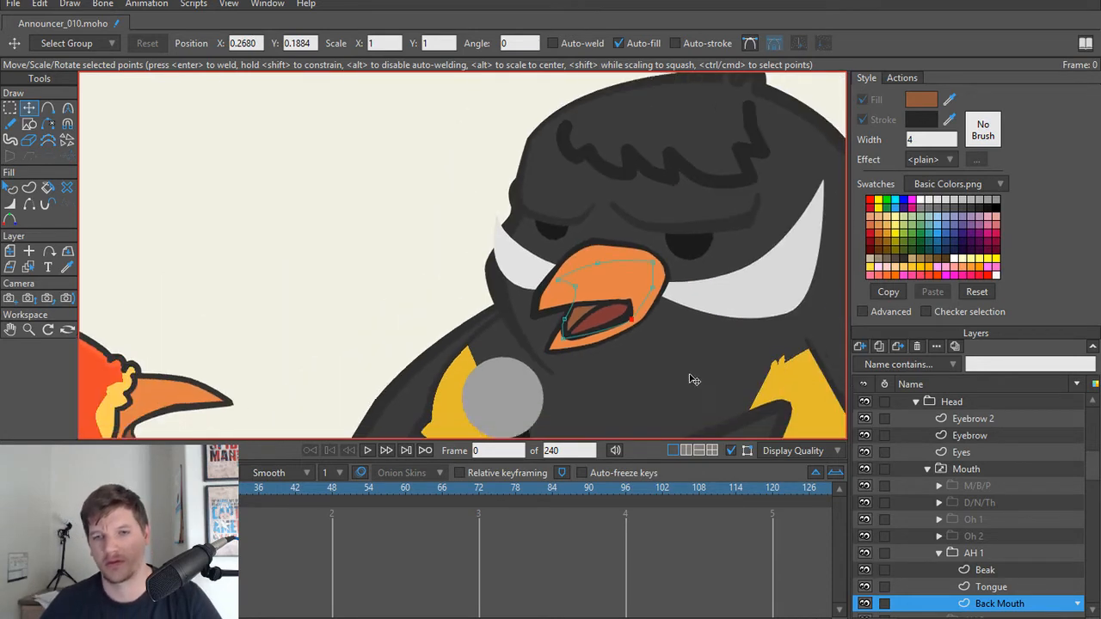
Step: Move the AH 1 Beak's inner mouth corner slightly up and nudge the point below it toward the beak tip
{"action": "scroll", "coordinate": [671, 344], "scroll_direction": "up", "scroll_amount": 3}
{"action": "scroll", "coordinate": [567, 258], "scroll_direction": "up", "scroll_amount": 2}
{"action": "left_click", "coordinate": [550, 212]}
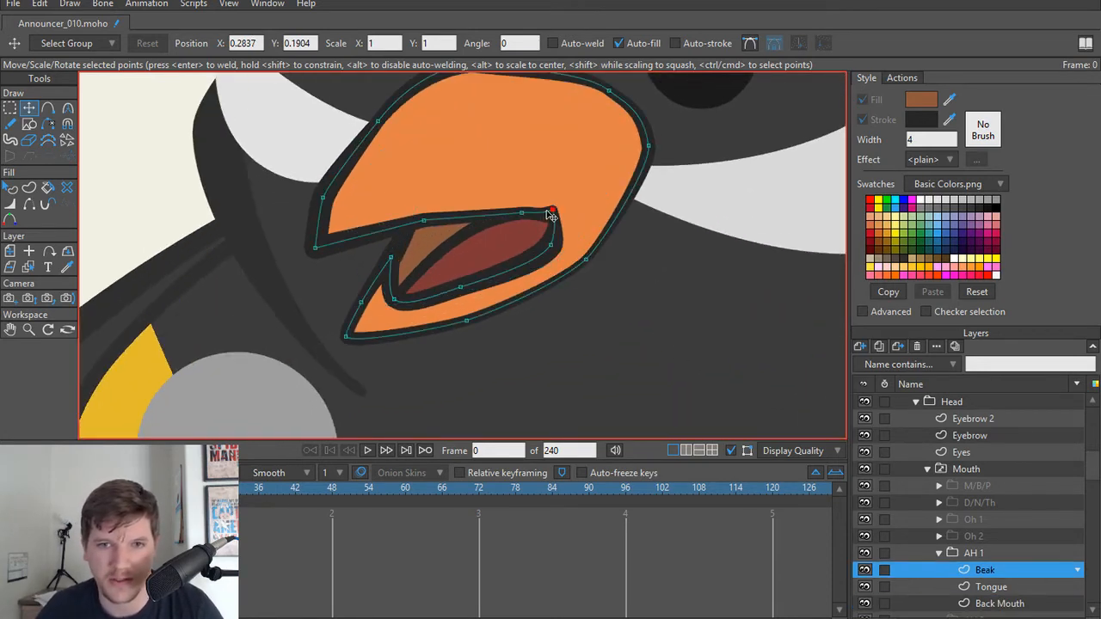
{"action": "mouse_move", "coordinate": [550, 213]}
{"action": "left_mouse_down"}
{"action": "mouse_move", "coordinate": [561, 206]}
{"action": "mouse_move", "coordinate": [536, 215]}
{"action": "mouse_move", "coordinate": [558, 200]}
{"action": "left_mouse_up"}
{"action": "left_click_drag", "start_coordinate": [560, 247], "coordinate": [555, 248]}
{"action": "scroll", "coordinate": [604, 253], "scroll_direction": "down", "scroll_amount": 3}
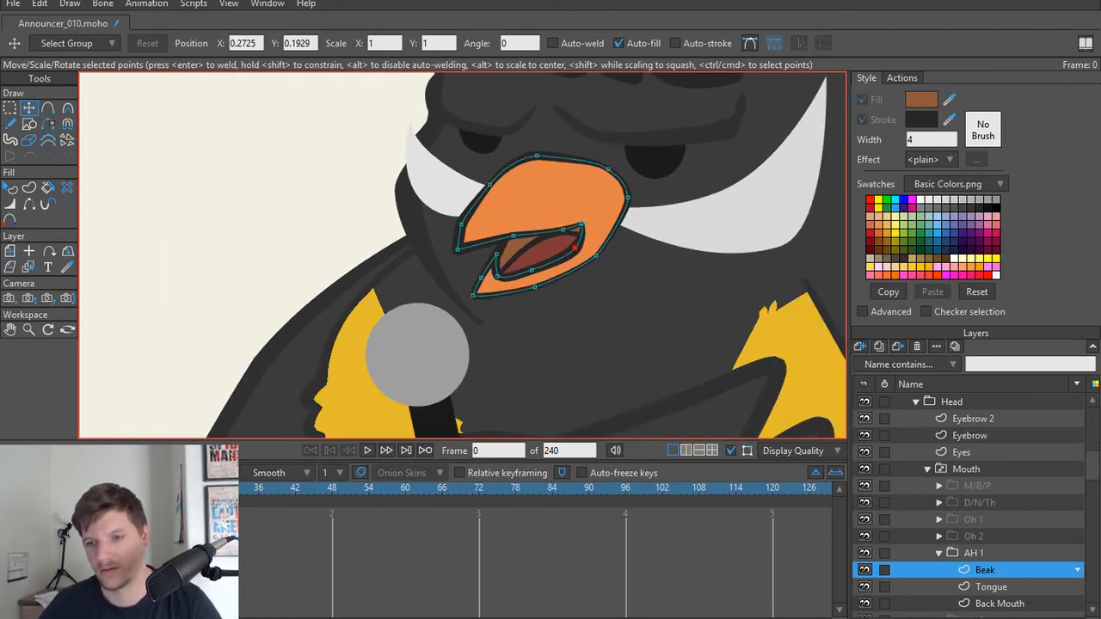
Step: Collapse the AH 1 group and show AH 2 and AH 3 in turn to compare the AH mouths
{"action": "left_click", "coordinate": [939, 552]}
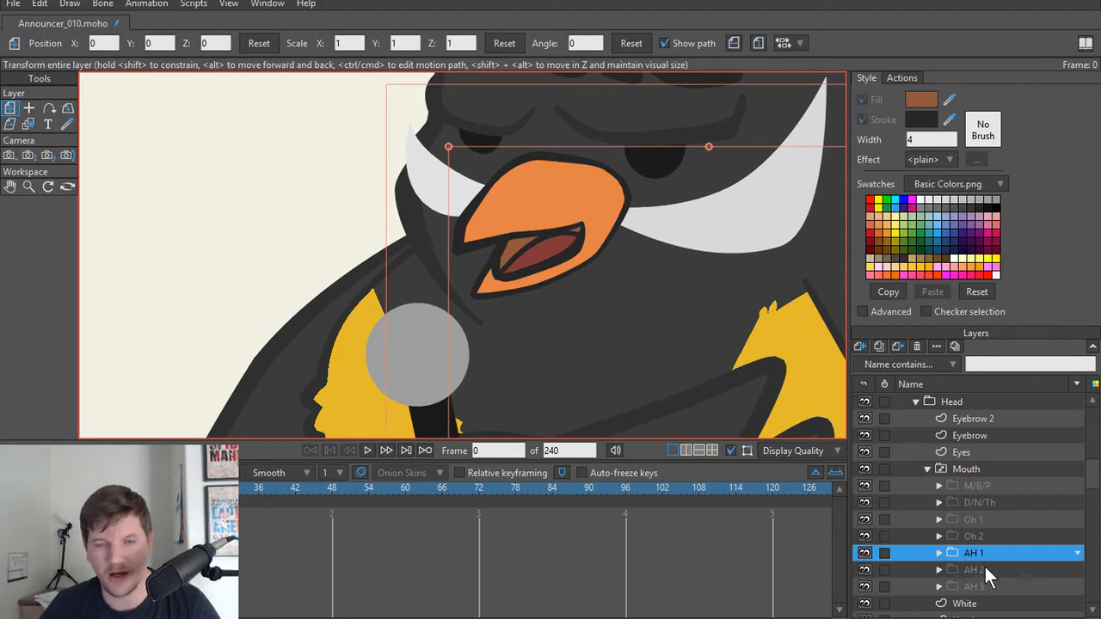
{"action": "left_click", "coordinate": [986, 568]}
{"action": "left_click", "coordinate": [989, 585]}
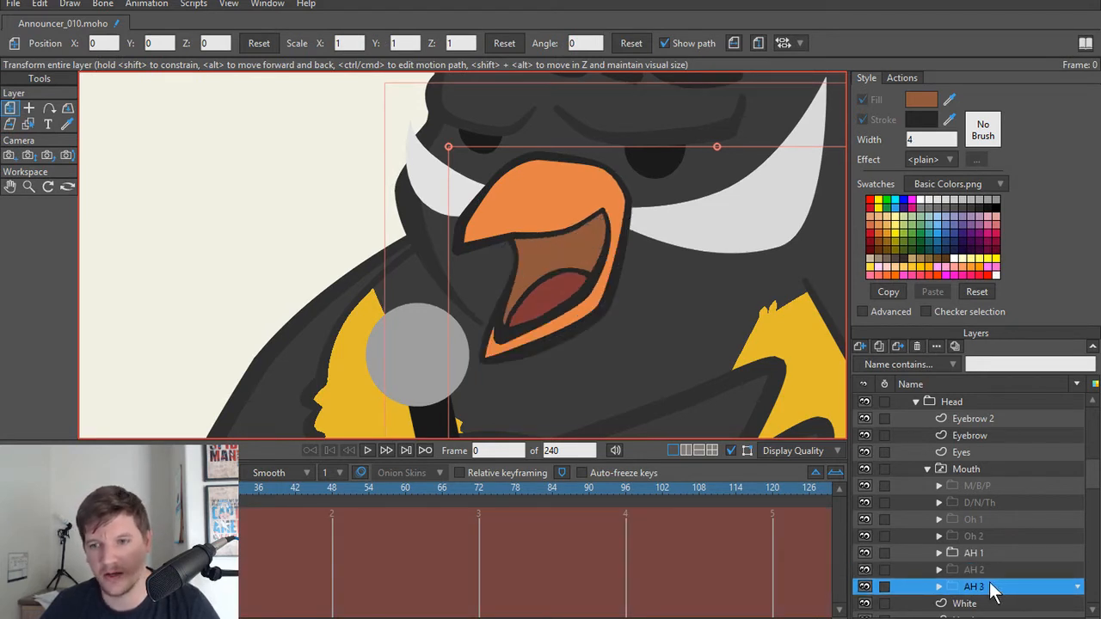
Step: Show the Oh 2 and Oh 1 mouths, and pull the Oh 1 Beak's lower tip point slightly inward to shorten the lower beak
{"action": "left_click", "coordinate": [987, 535]}
{"action": "left_click", "coordinate": [988, 518]}
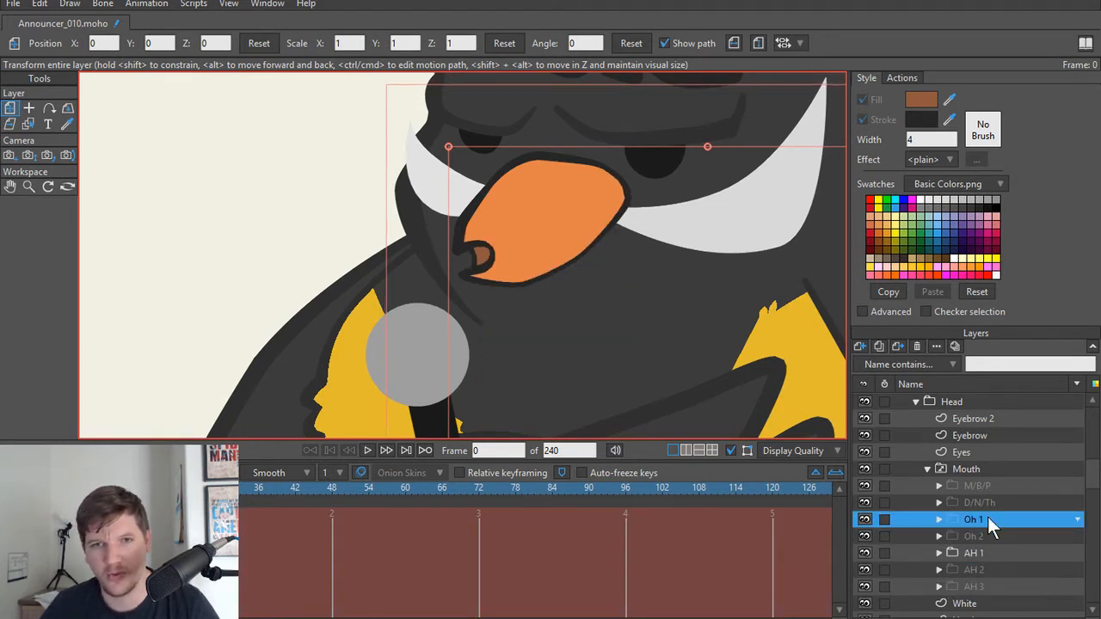
{"action": "scroll", "coordinate": [512, 317], "scroll_direction": "up", "scroll_amount": 2}
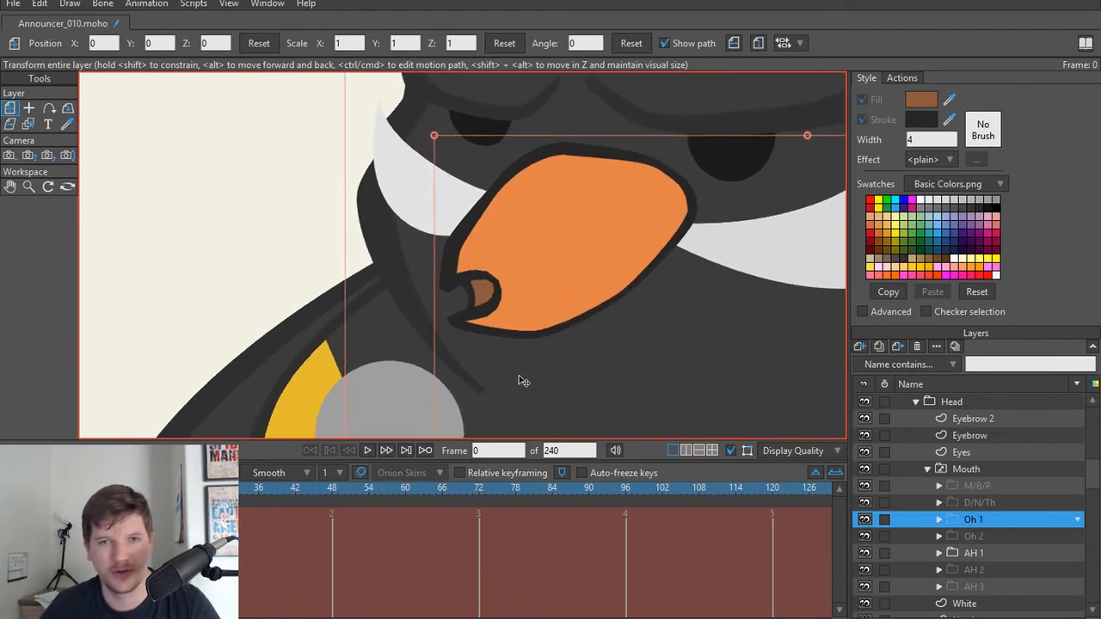
{"action": "scroll", "coordinate": [460, 337], "scroll_direction": "up", "scroll_amount": 2}
{"action": "right_click", "coordinate": [454, 306], "text": "alt"}
{"action": "left_click_drag", "start_coordinate": [449, 318], "coordinate": [465, 314]}
{"action": "left_click_drag", "start_coordinate": [570, 336], "coordinate": [577, 322]}
{"action": "key", "text": "ctrl+z"}
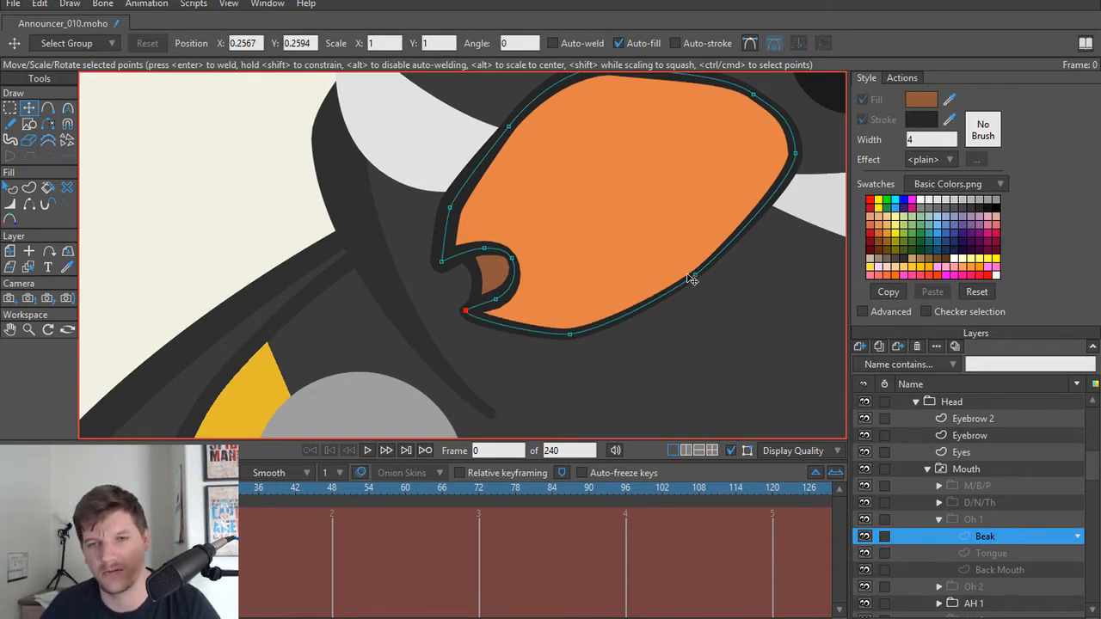
Step: Collapse the Oh 1 group and show the D/N/Th and M/B/P mouths in turn
{"action": "left_click", "coordinate": [939, 517]}
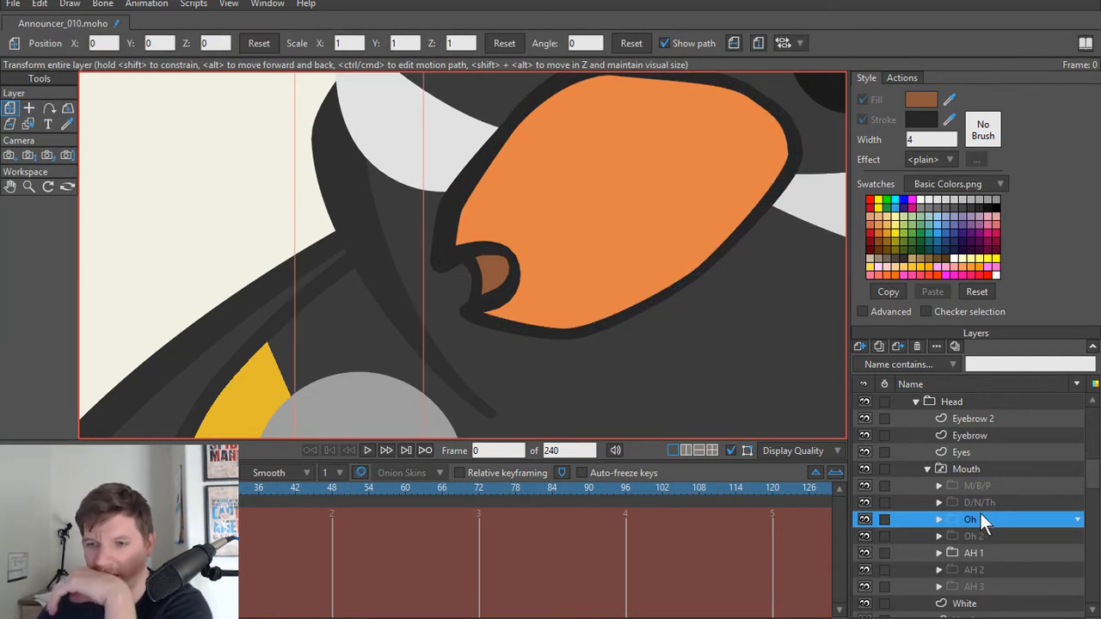
{"action": "left_click", "coordinate": [992, 504]}
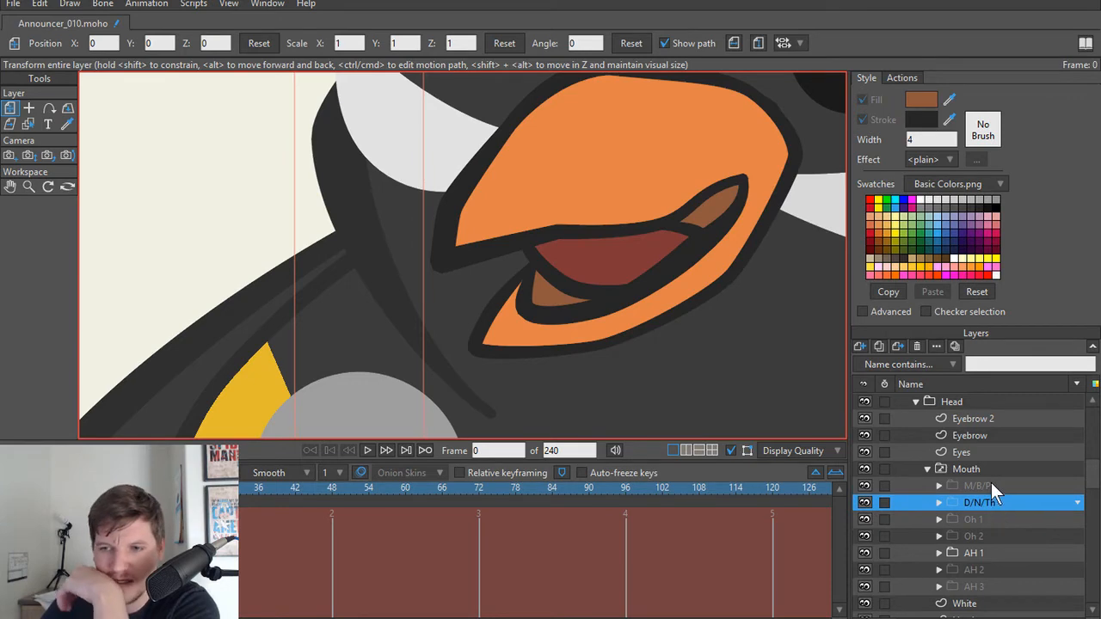
{"action": "left_click", "coordinate": [992, 485]}
{"action": "scroll", "coordinate": [597, 263], "scroll_direction": "down", "scroll_amount": 5}
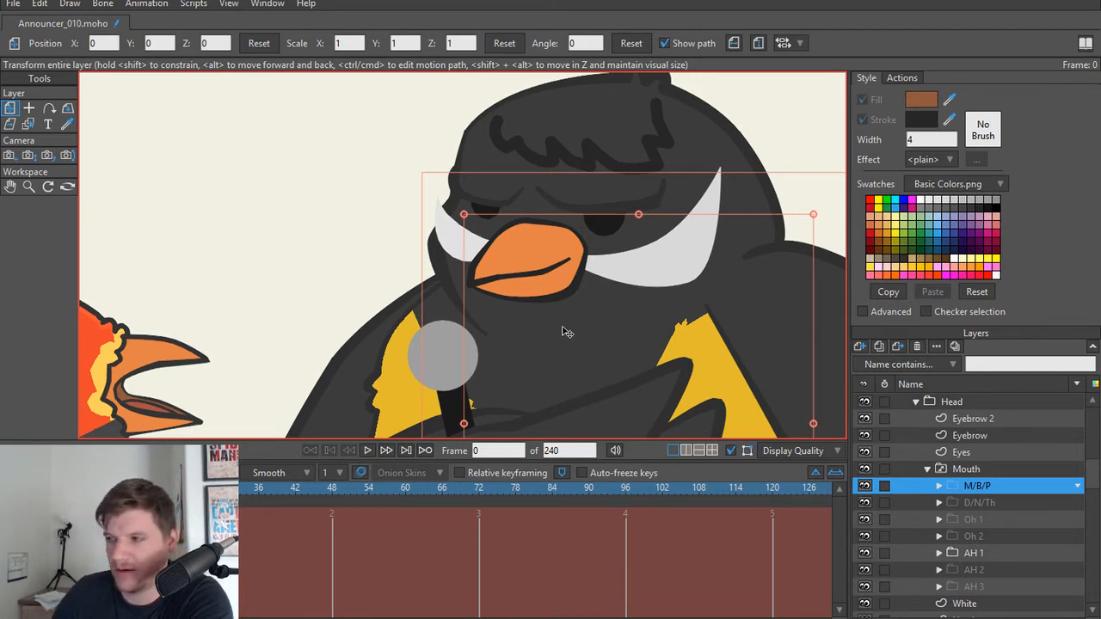
{"action": "scroll", "coordinate": [607, 303], "scroll_direction": "down", "scroll_amount": 3}
{"action": "scroll", "coordinate": [502, 282], "scroll_direction": "down", "scroll_amount": 2}
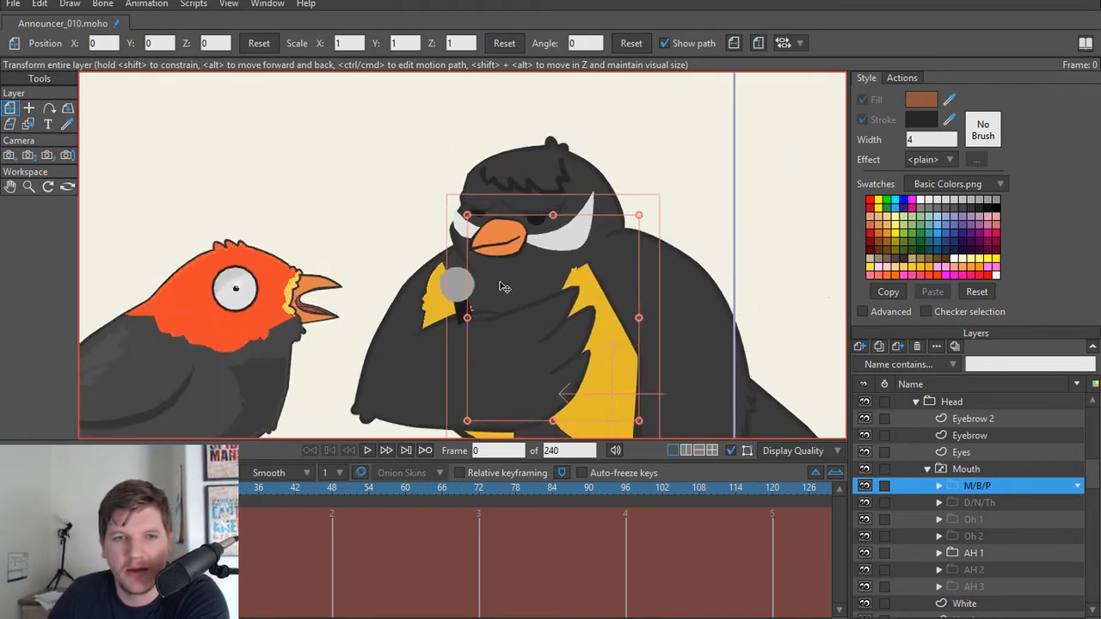
{"action": "scroll", "coordinate": [508, 285], "scroll_direction": "up", "scroll_amount": 3}
{"action": "scroll", "coordinate": [514, 284], "scroll_direction": "down", "scroll_amount": 2}
{"action": "scroll", "coordinate": [514, 284], "scroll_direction": "up", "scroll_amount": 1}
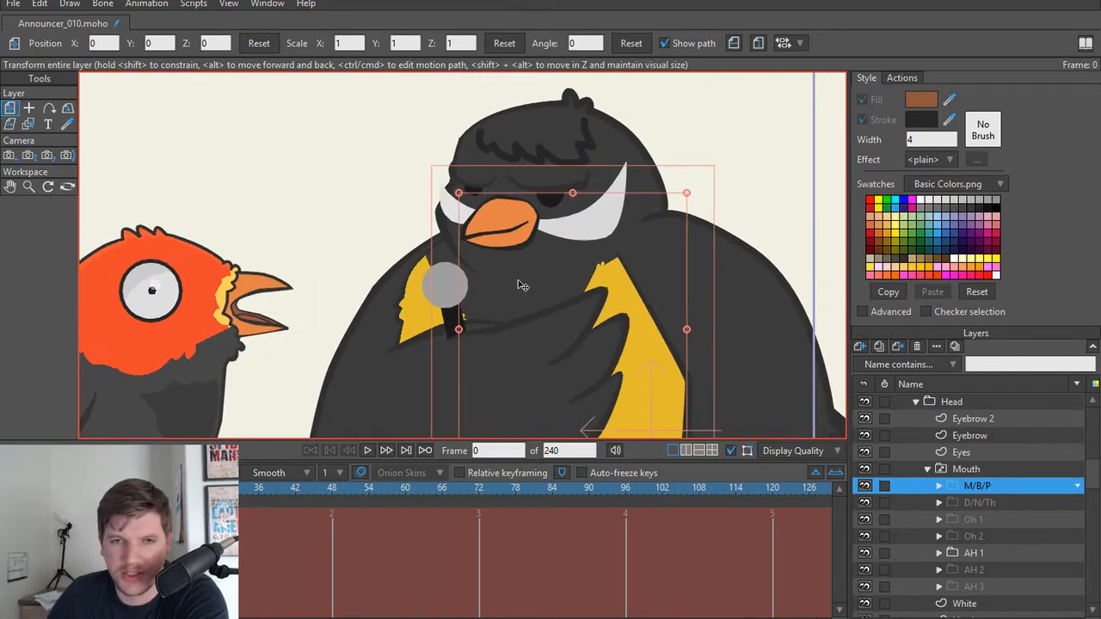
{"action": "scroll", "coordinate": [519, 285], "scroll_direction": "up", "scroll_amount": 4}
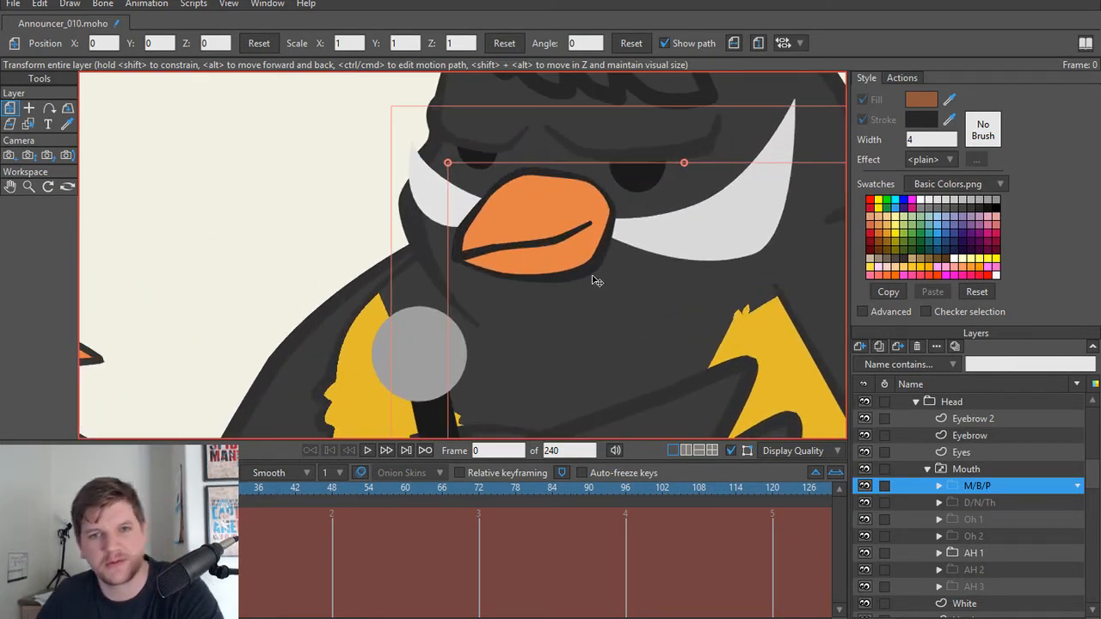
{"action": "scroll", "coordinate": [594, 284], "scroll_direction": "down", "scroll_amount": 4}
{"action": "scroll", "coordinate": [605, 329], "scroll_direction": "down", "scroll_amount": 4}
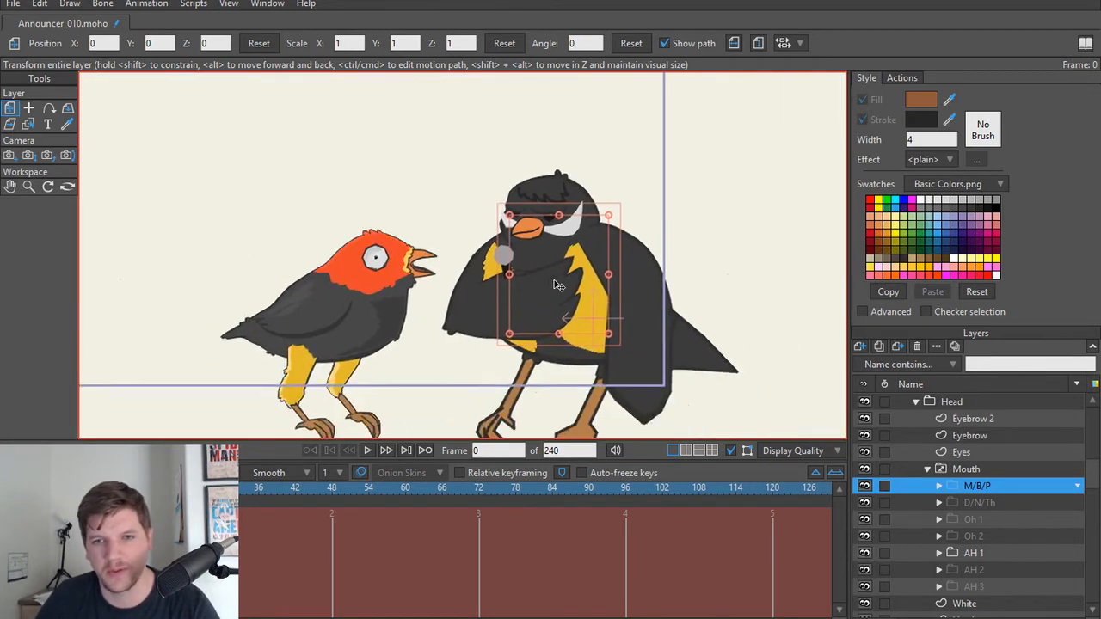
{"action": "scroll", "coordinate": [582, 306], "scroll_direction": "up", "scroll_amount": 2}
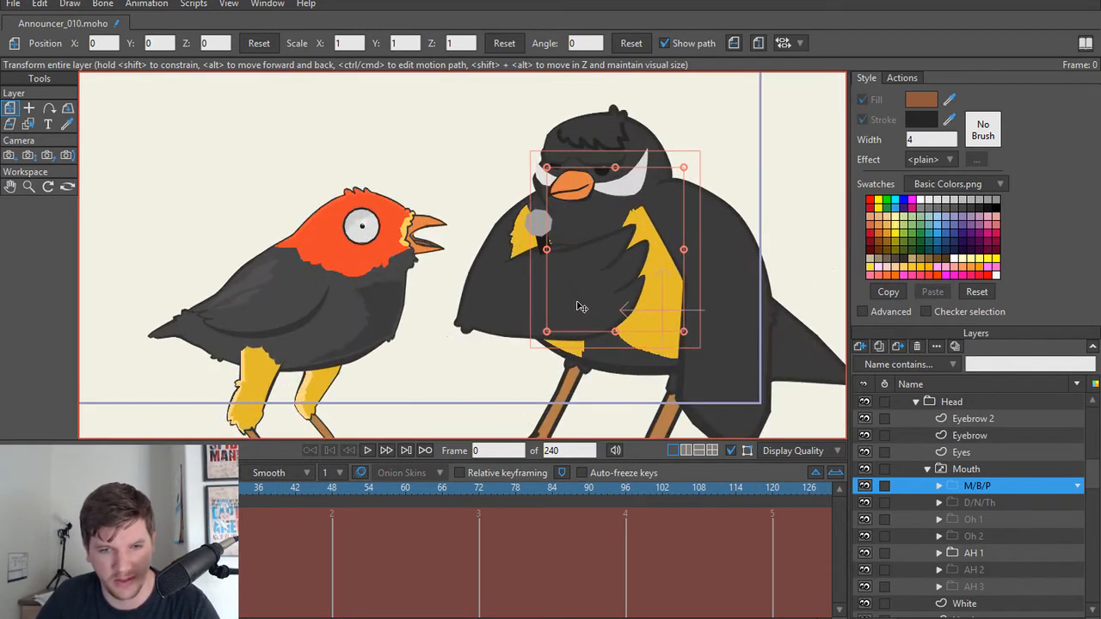
{"action": "scroll", "coordinate": [607, 304], "scroll_direction": "down", "scroll_amount": 3}
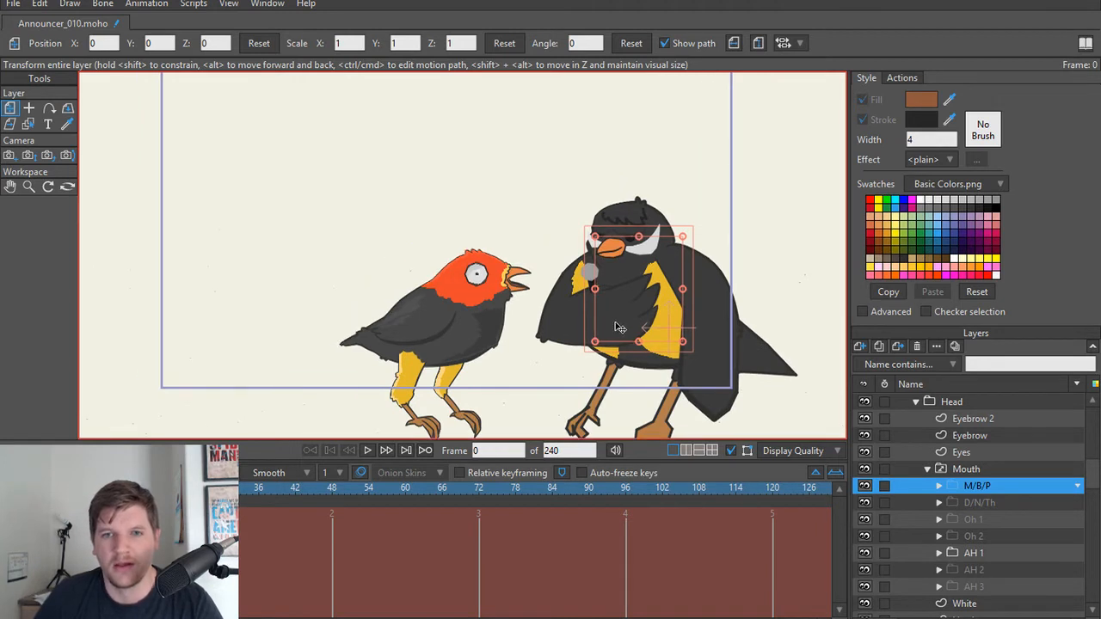
{"action": "scroll", "coordinate": [616, 328], "scroll_direction": "up", "scroll_amount": 1}
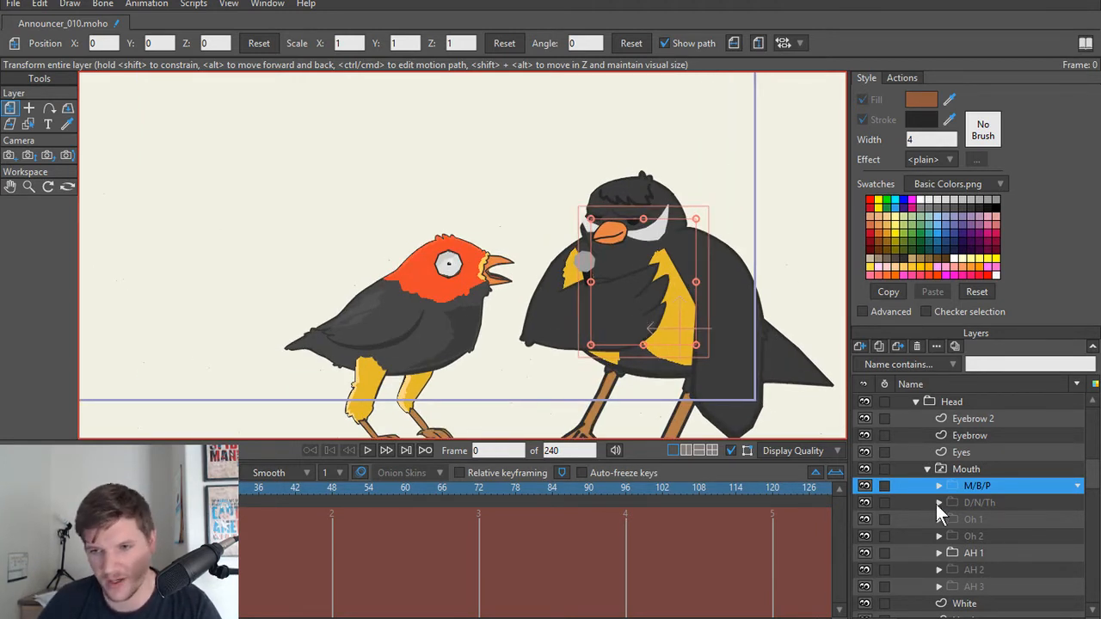
Step: Collapse the Announcer's Head, Torso Mask and Body groups to tidy the layer list
{"action": "scroll", "coordinate": [927, 486], "scroll_direction": "up", "scroll_amount": 5}
{"action": "left_click", "coordinate": [915, 486]}
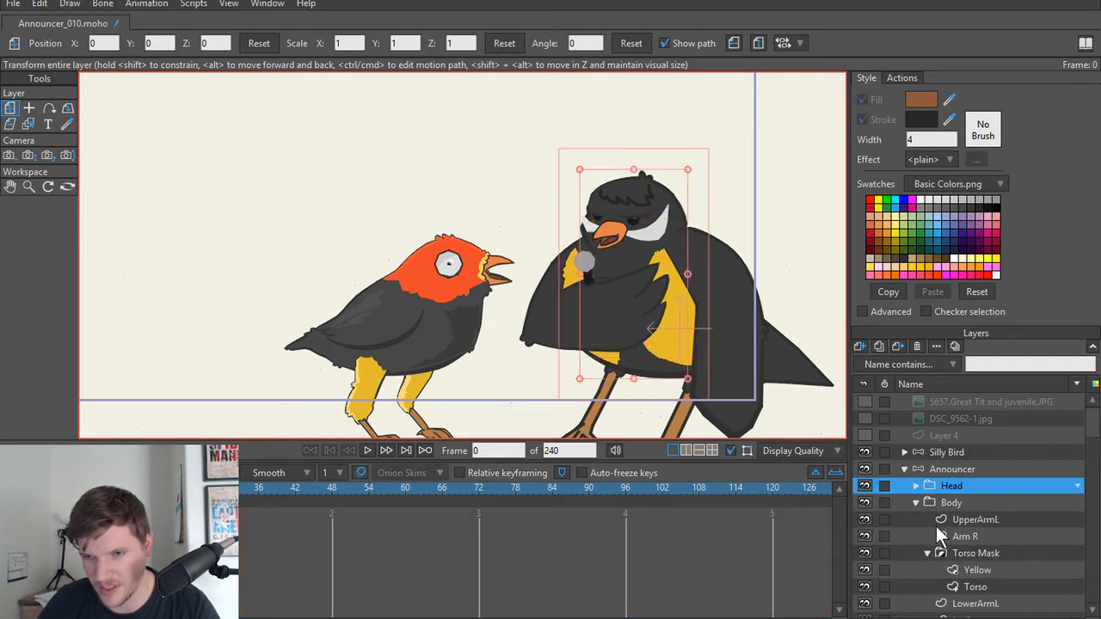
{"action": "left_click", "coordinate": [917, 502]}
{"action": "left_click", "coordinate": [917, 500]}
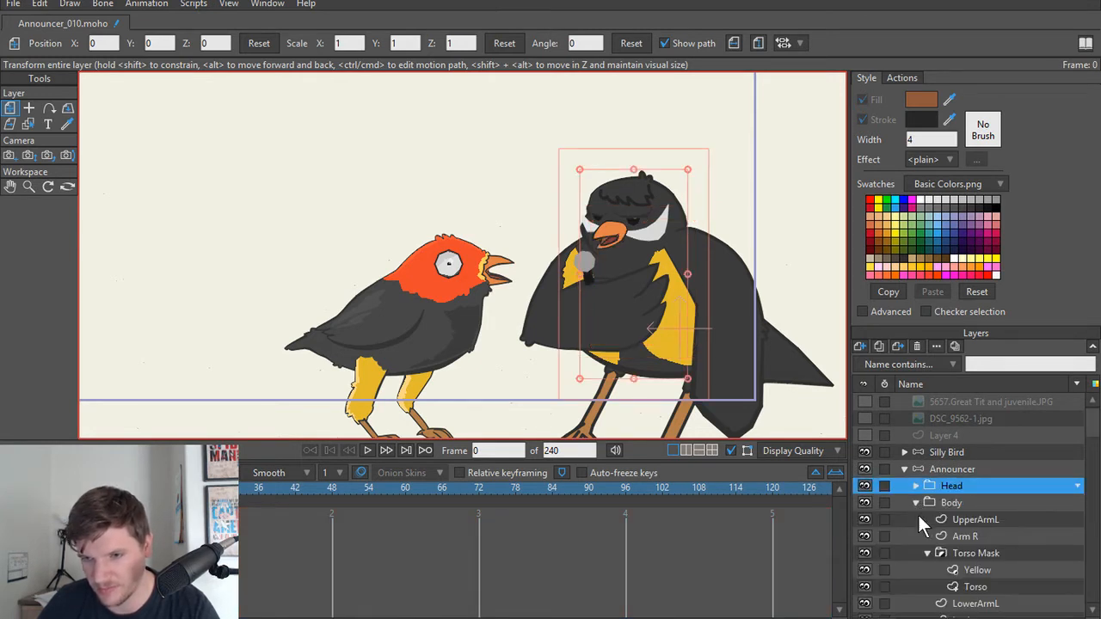
{"action": "left_click", "coordinate": [927, 554]}
{"action": "scroll", "coordinate": [958, 539], "scroll_direction": "down", "scroll_amount": 1}
{"action": "scroll", "coordinate": [956, 540], "scroll_direction": "up", "scroll_amount": 1}
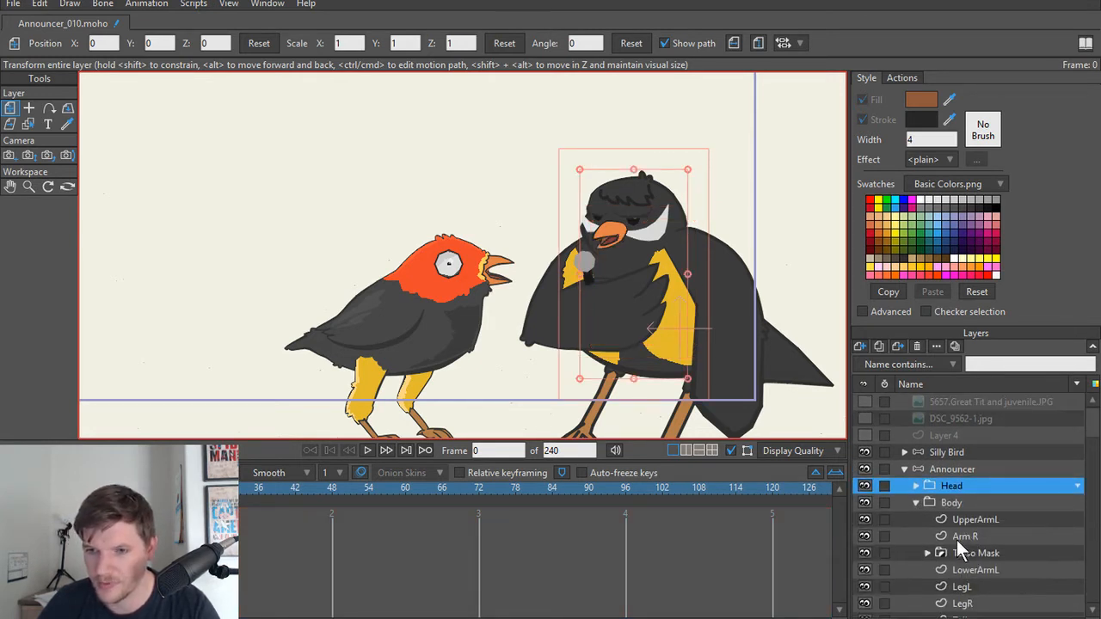
{"action": "left_click", "coordinate": [915, 502]}
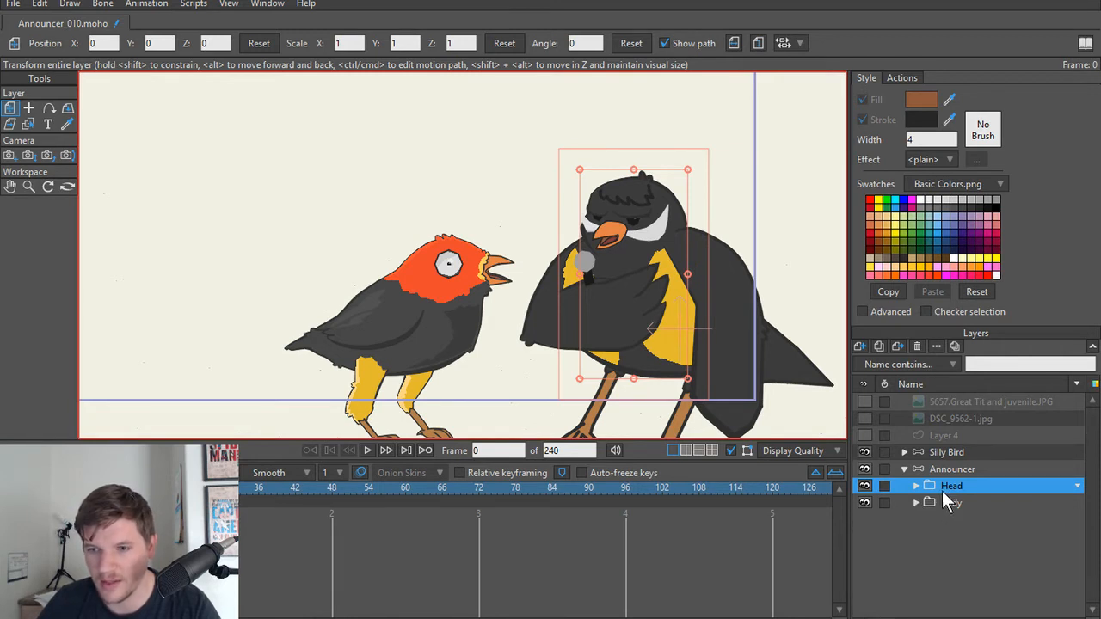
Step: Set the group mask of the Announcer's Head group to Hide all
{"action": "scroll", "coordinate": [639, 193], "scroll_direction": "up", "scroll_amount": 3}
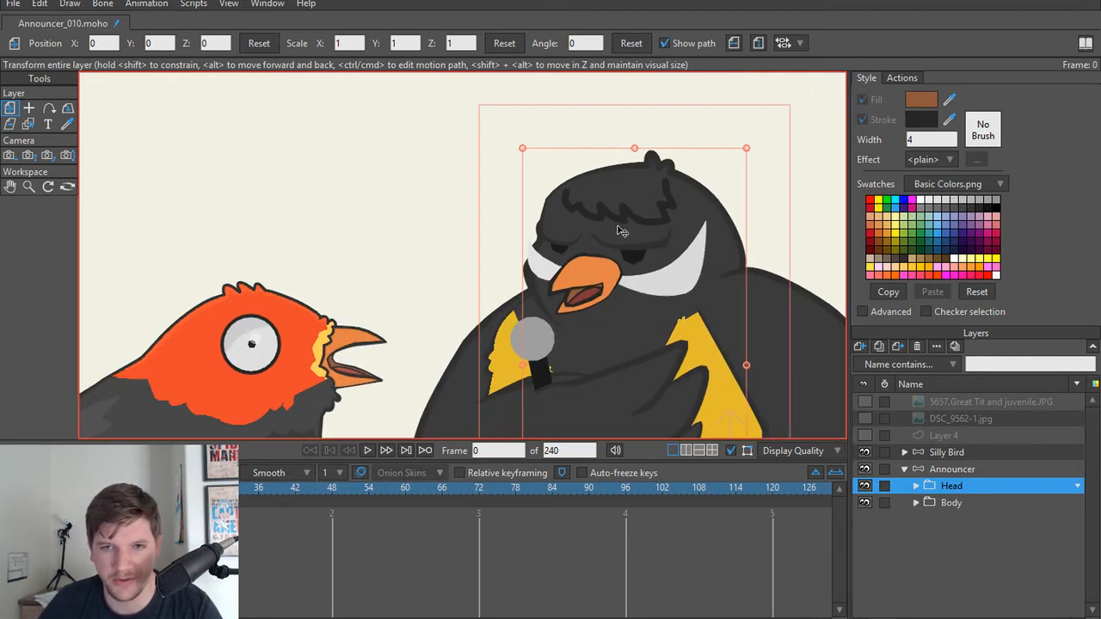
{"action": "double_click", "coordinate": [946, 486]}
{"action": "left_click", "coordinate": [566, 65]}
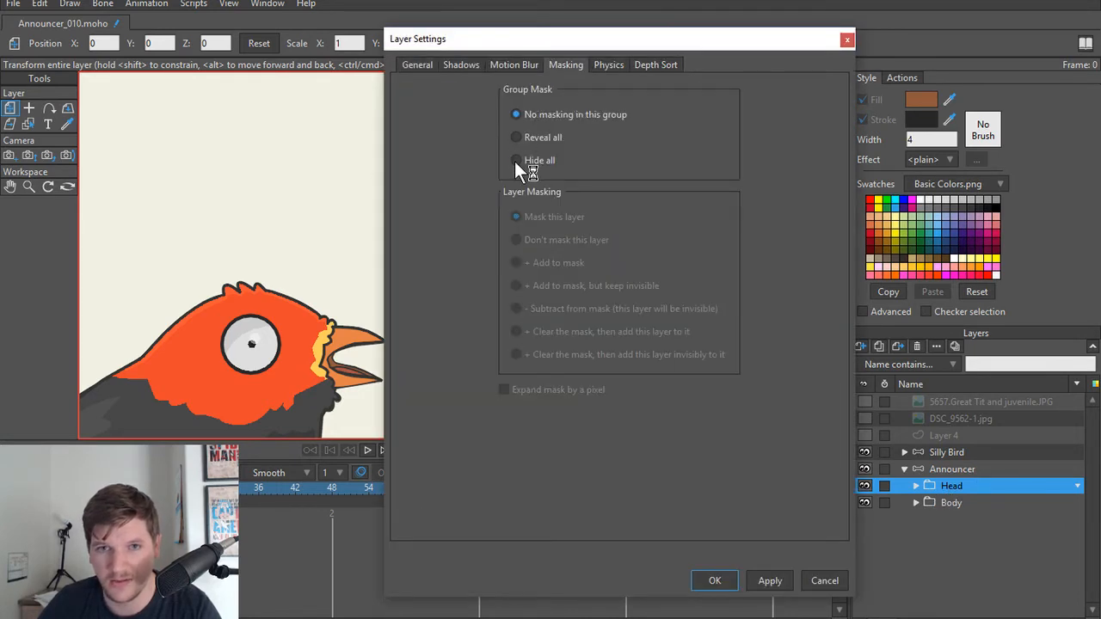
{"action": "left_click", "coordinate": [721, 582]}
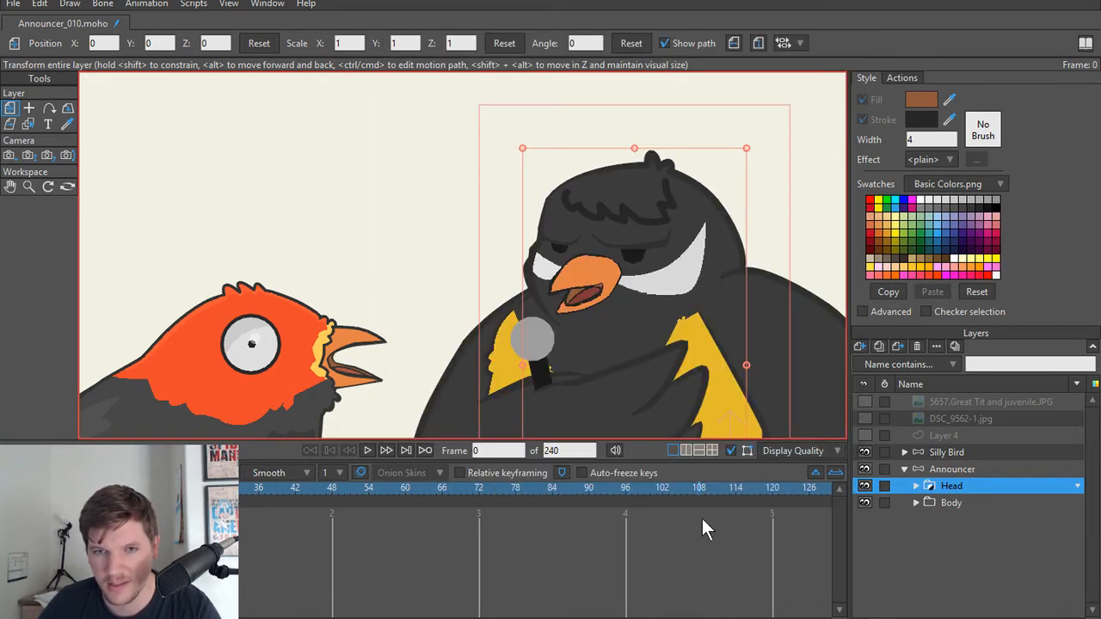
Step: Delete the outline point of the Head layer at the outer top corner of the white patch in front of the beak
{"action": "scroll", "coordinate": [621, 341], "scroll_direction": "up", "scroll_amount": 2}
{"action": "scroll", "coordinate": [619, 342], "scroll_direction": "up", "scroll_amount": 1}
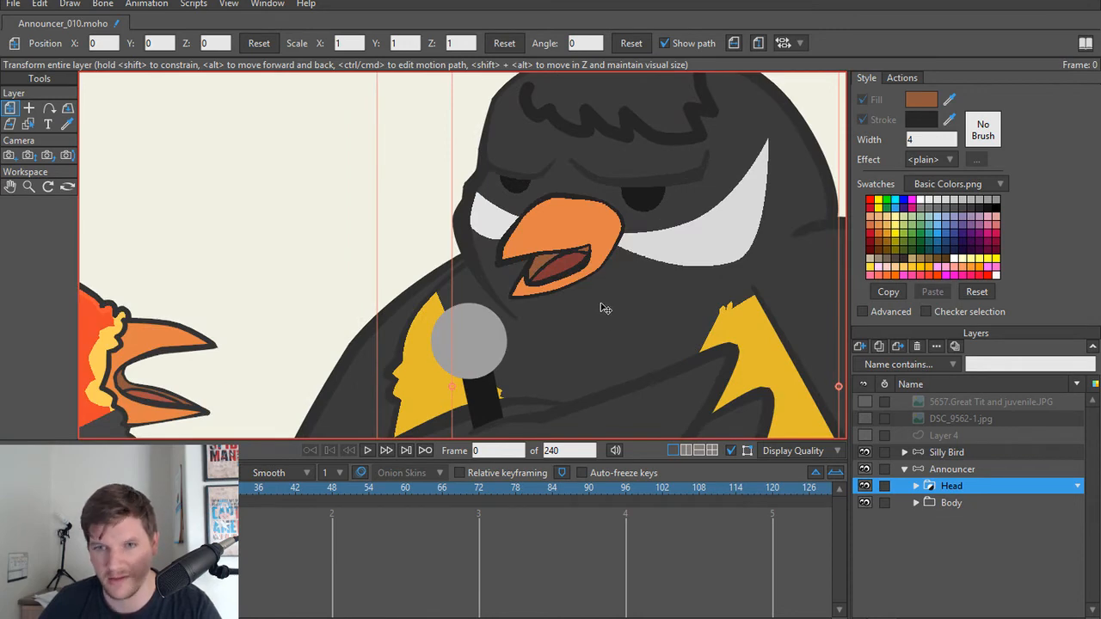
{"action": "scroll", "coordinate": [629, 335], "scroll_direction": "up", "scroll_amount": 1}
{"action": "scroll", "coordinate": [602, 322], "scroll_direction": "up", "scroll_amount": 2}
{"action": "left_click", "coordinate": [521, 230], "text": "ctrl+alt"}
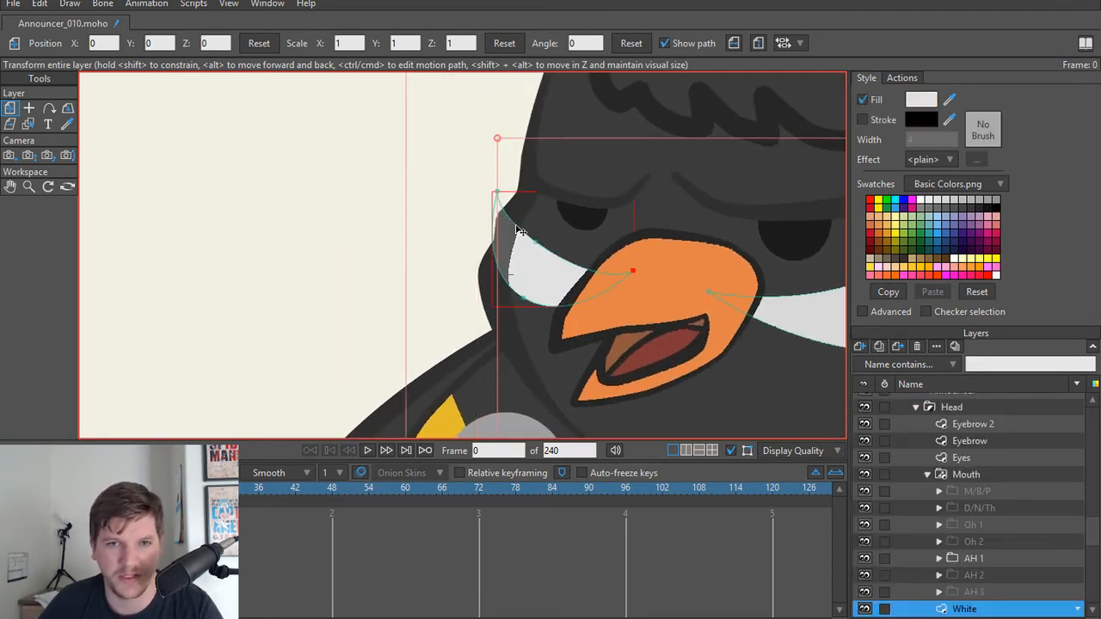
{"action": "scroll", "coordinate": [520, 219], "scroll_direction": "up", "scroll_amount": 1}
{"action": "left_click", "coordinate": [521, 218], "text": "ctrl+alt"}
{"action": "key", "text": "t"}
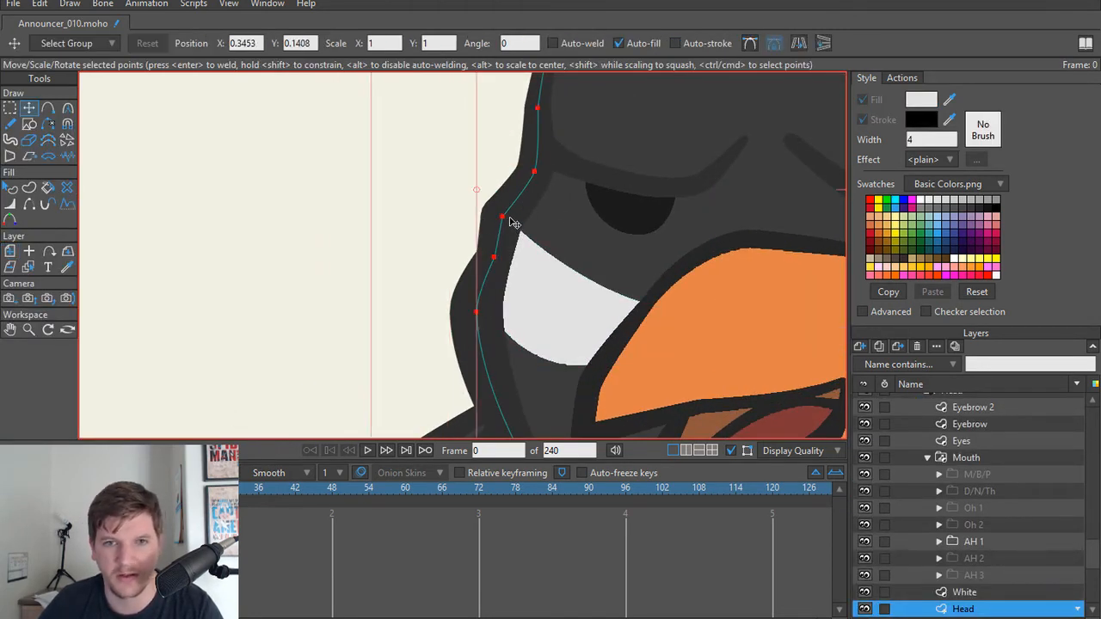
{"action": "left_click", "coordinate": [504, 218]}
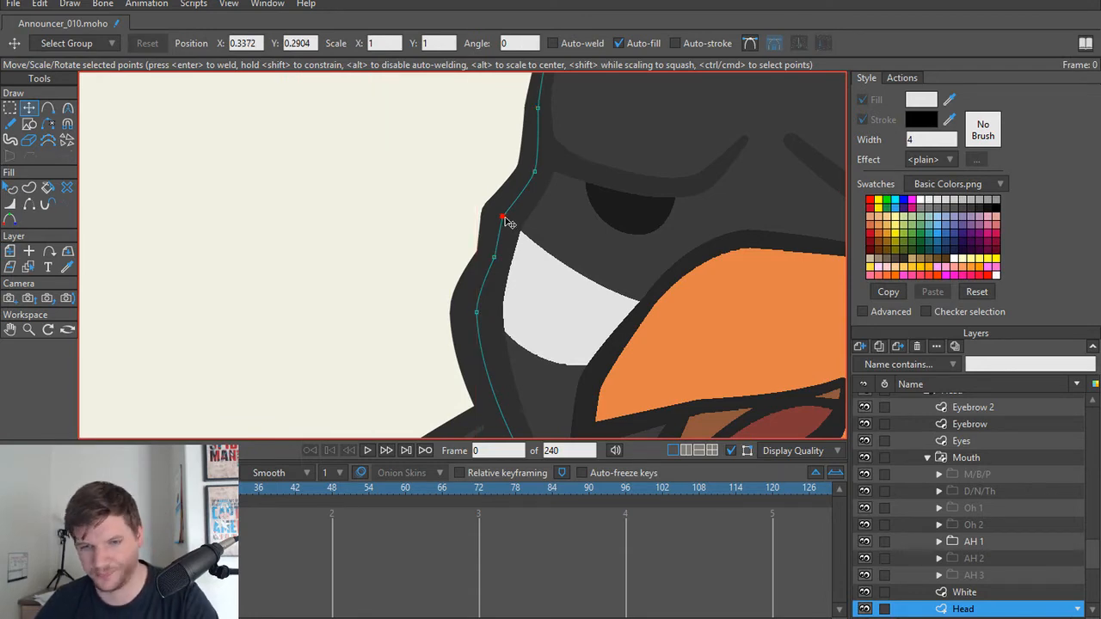
{"action": "key", "text": "Delete"}
Step: Render a preview of frame 0 to check the masked head, and close the preview
{"action": "scroll", "coordinate": [575, 234], "scroll_direction": "down", "scroll_amount": 5}
{"action": "left_click_drag", "start_coordinate": [662, 327], "coordinate": [570, 243]}
{"action": "scroll", "coordinate": [569, 244], "scroll_direction": "down", "scroll_amount": 3}
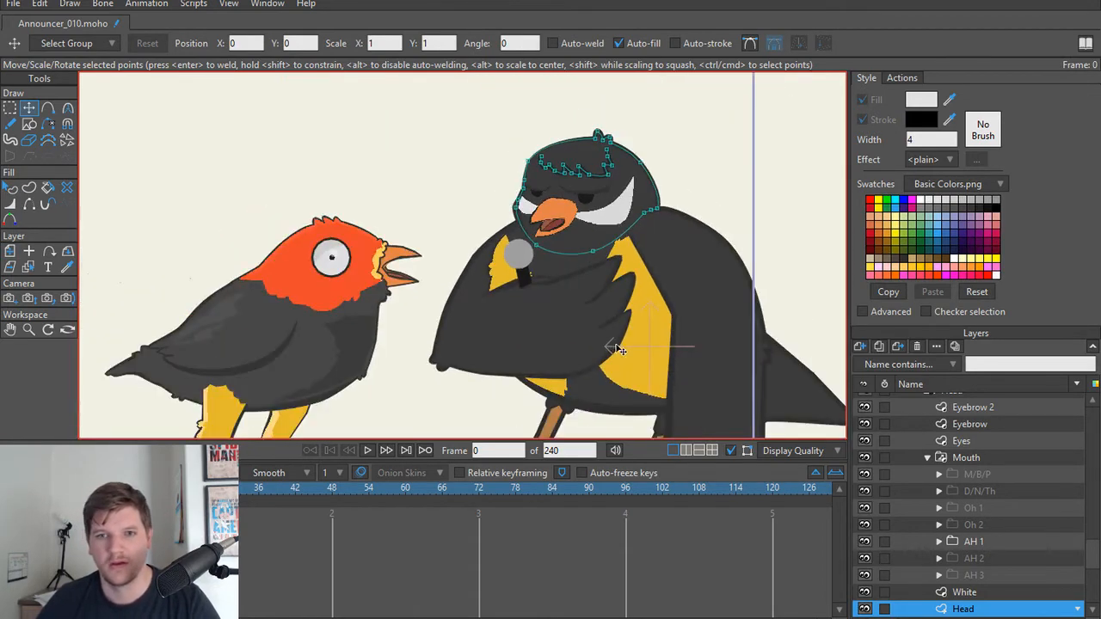
{"action": "key", "text": "ctrl+r"}
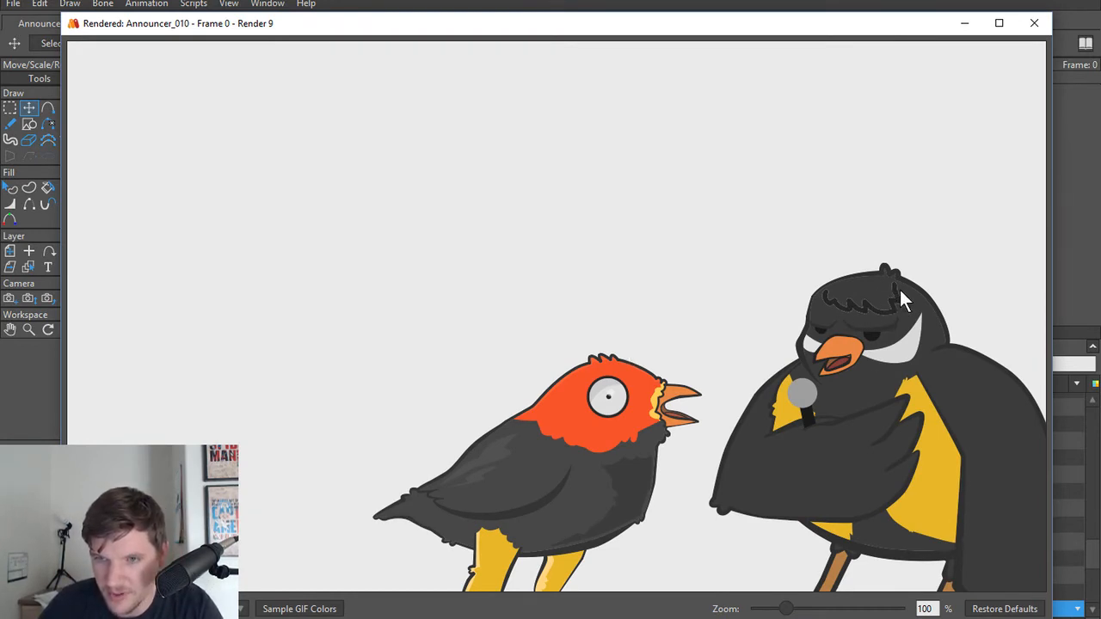
{"action": "left_click", "coordinate": [1034, 23]}
Step: Select the whole jagged hair line on the forehead and cut it out of the Head layer
{"action": "left_click_drag", "start_coordinate": [609, 112], "coordinate": [622, 352]}
{"action": "scroll", "coordinate": [622, 352], "scroll_direction": "up", "scroll_amount": 4}
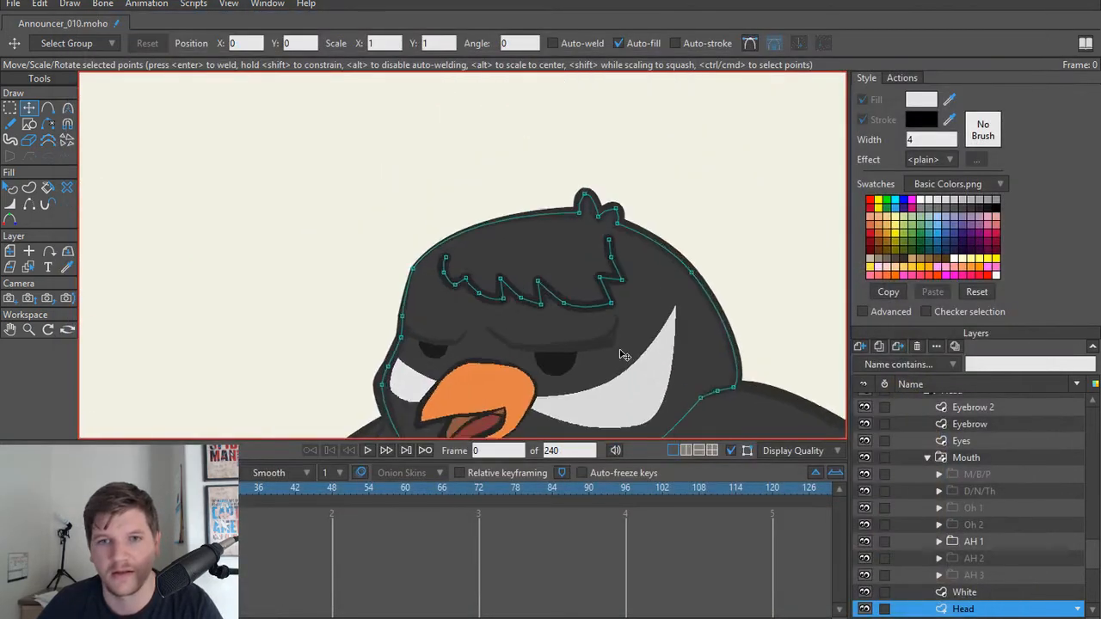
{"action": "key", "text": "q"}
{"action": "left_click", "coordinate": [561, 280]}
{"action": "scroll", "coordinate": [1009, 478], "scroll_direction": "down", "scroll_amount": 1}
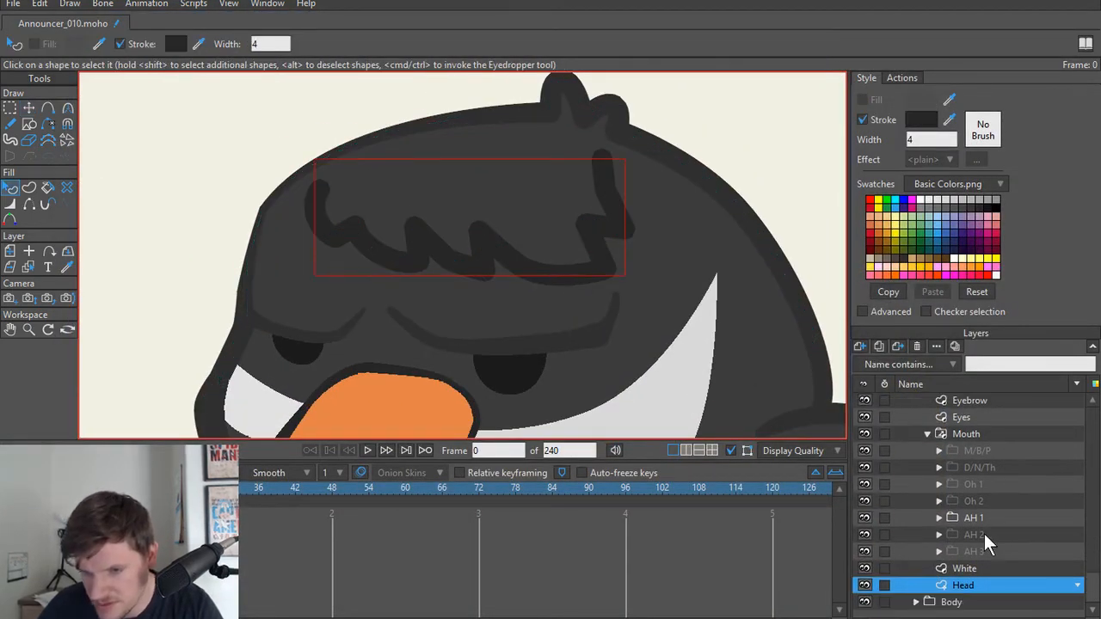
{"action": "key", "text": "t"}
{"action": "double_click", "coordinate": [557, 281]}
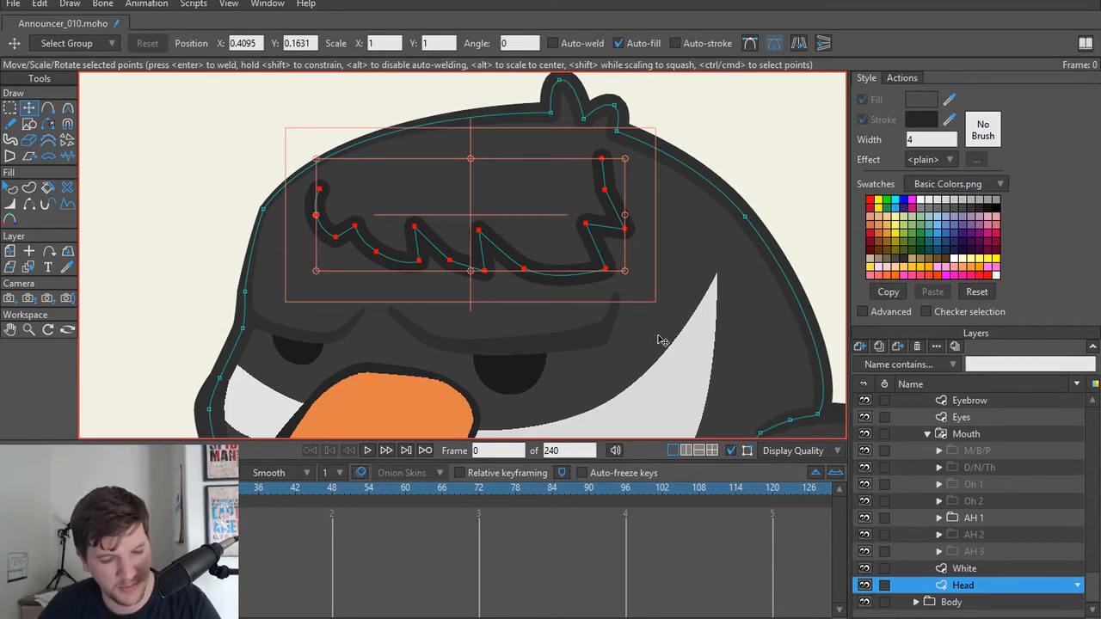
{"action": "key", "text": "Delete"}
Step: Add a vector layer named Hair directly above Head and paste the cut hair line into it
{"action": "left_click", "coordinate": [865, 343]}
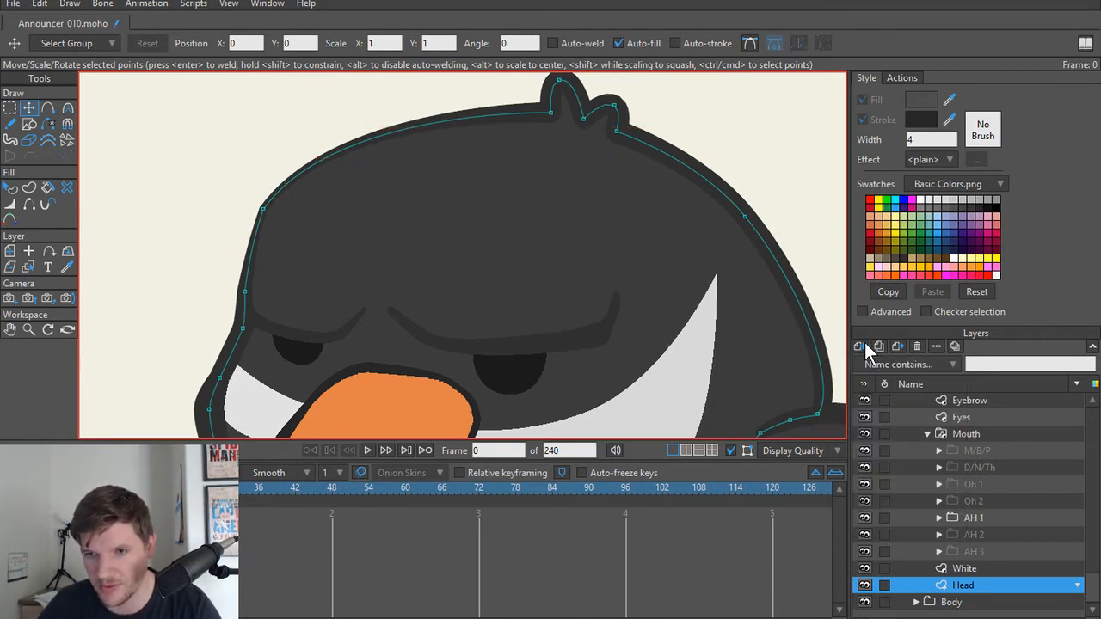
{"action": "left_click", "coordinate": [877, 366]}
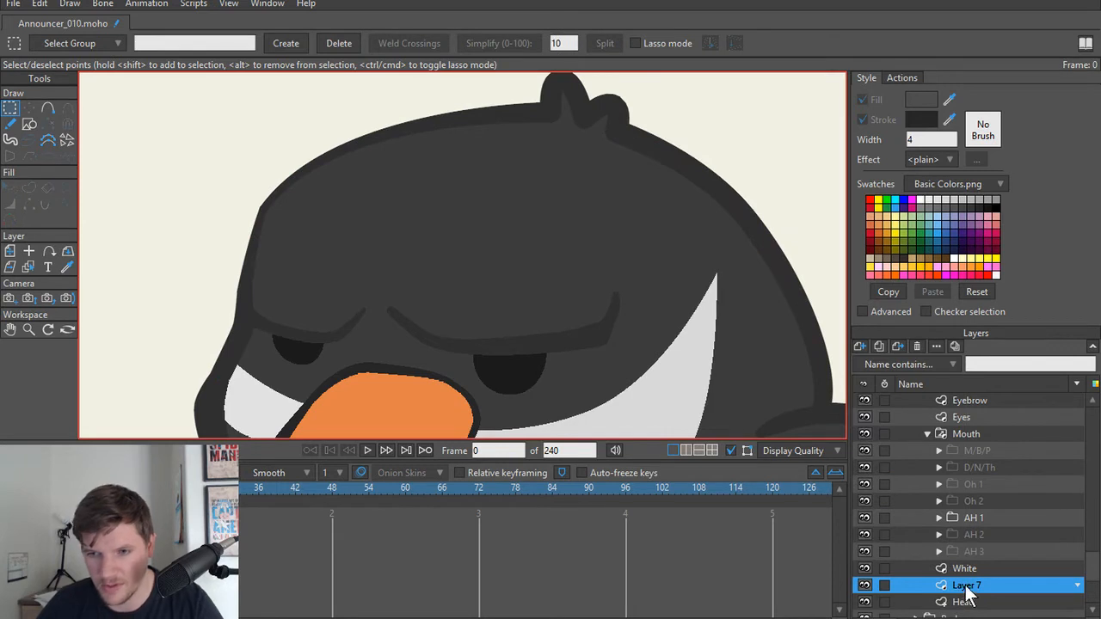
{"action": "double_click", "coordinate": [965, 588]}
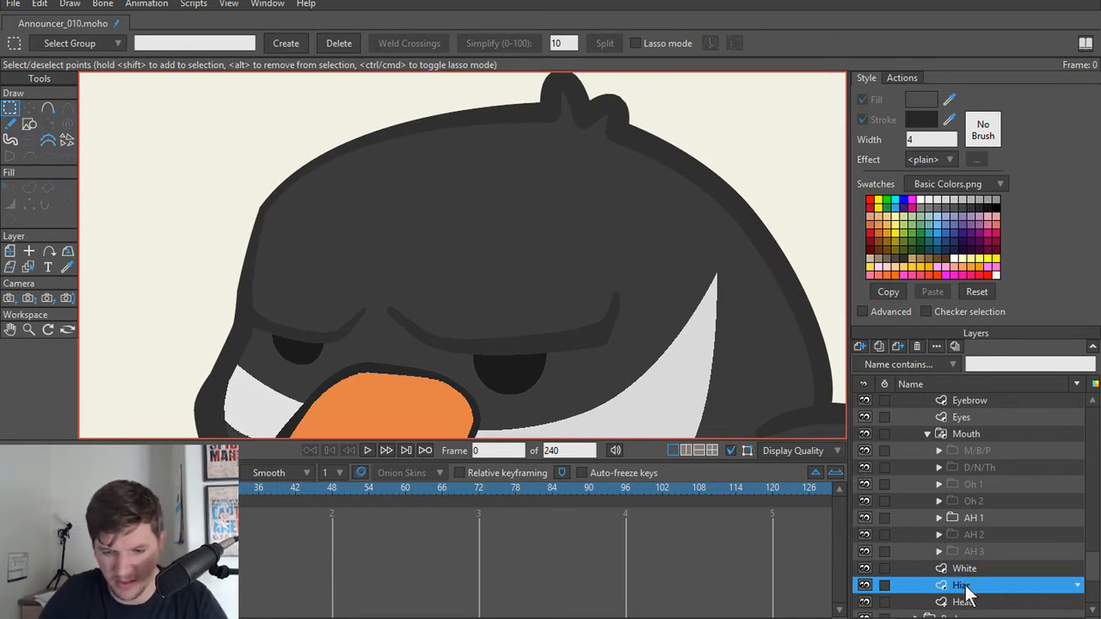
{"action": "double_click", "coordinate": [963, 585]}
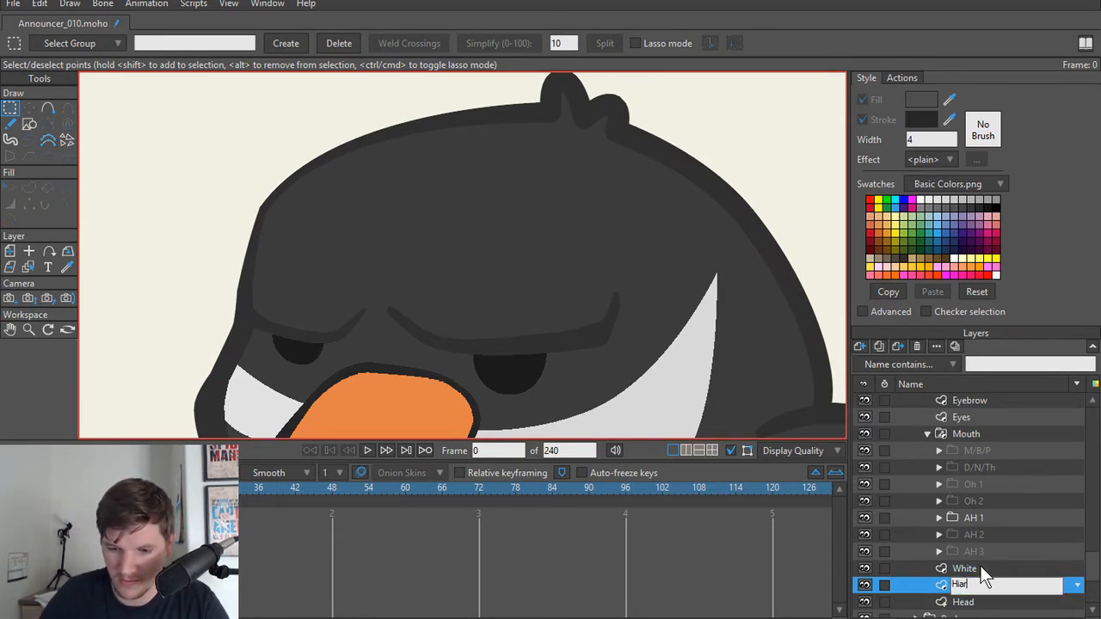
{"action": "type", "text": "Hair"}
{"action": "key", "text": "Return"}
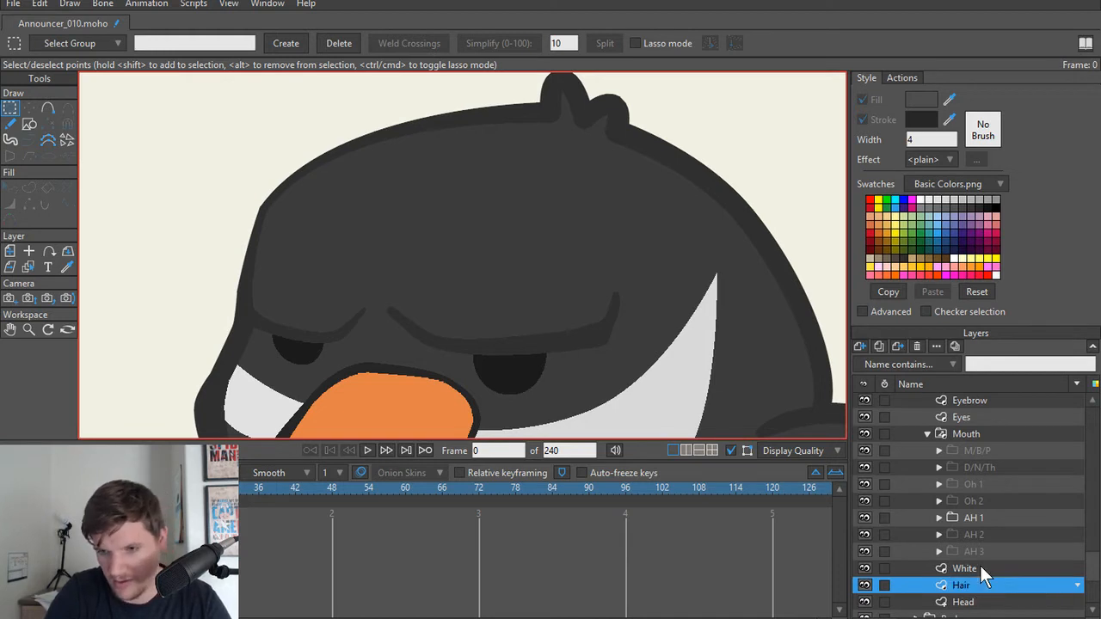
{"action": "key", "text": "t"}
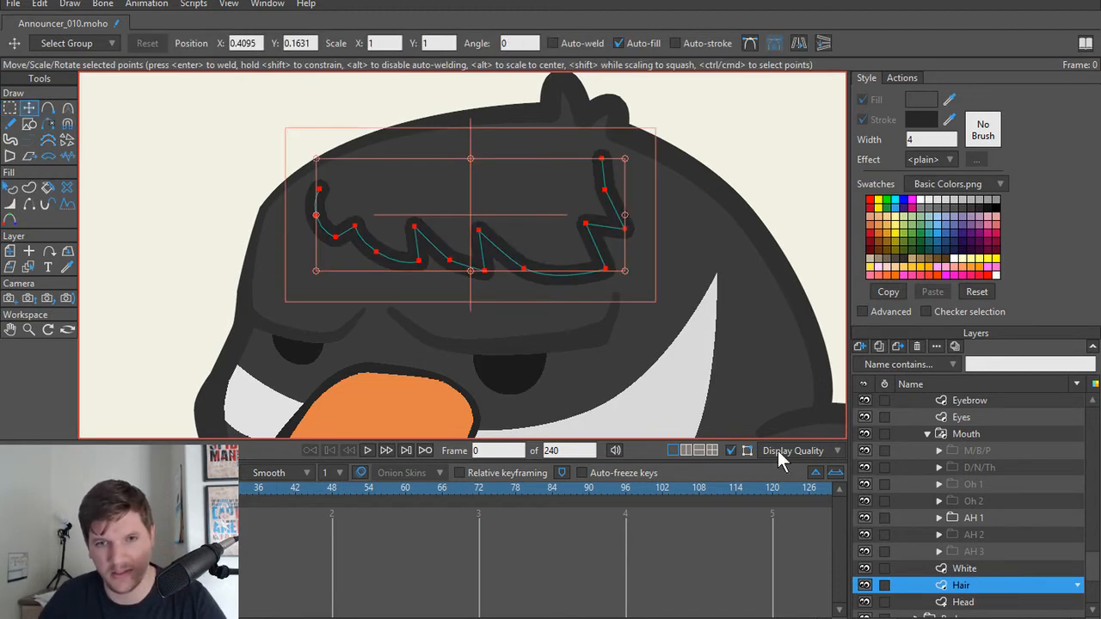
Step: Exclude the Hair layer from the group masking, then render frame 0 to check it and close the preview
{"action": "right_click", "coordinate": [970, 592]}
{"action": "left_click", "coordinate": [963, 465]}
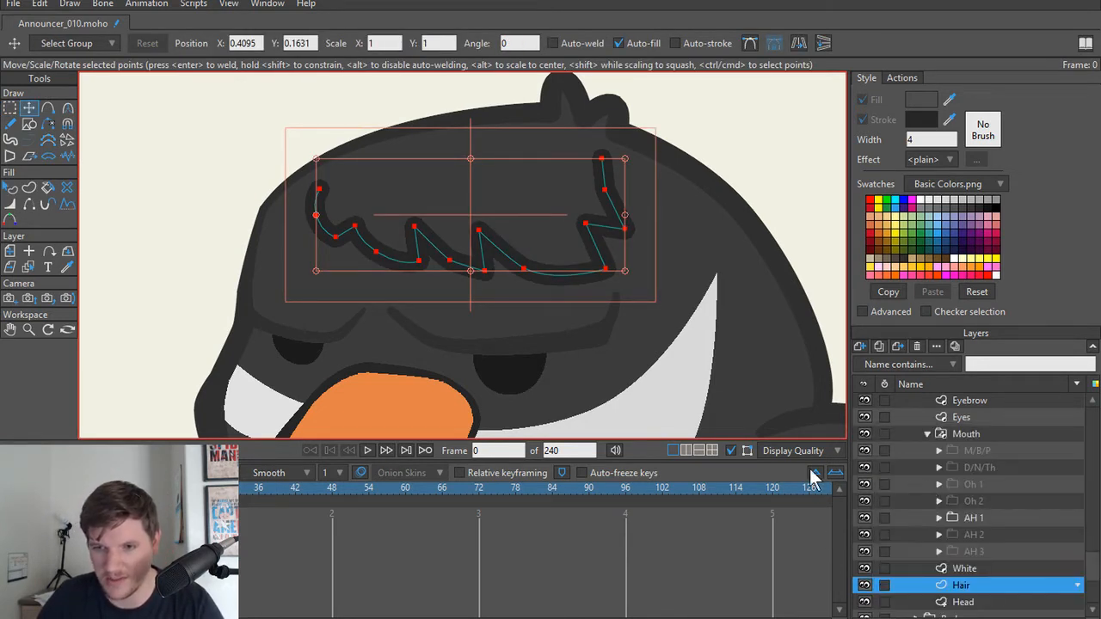
{"action": "key", "text": "ctrl+r"}
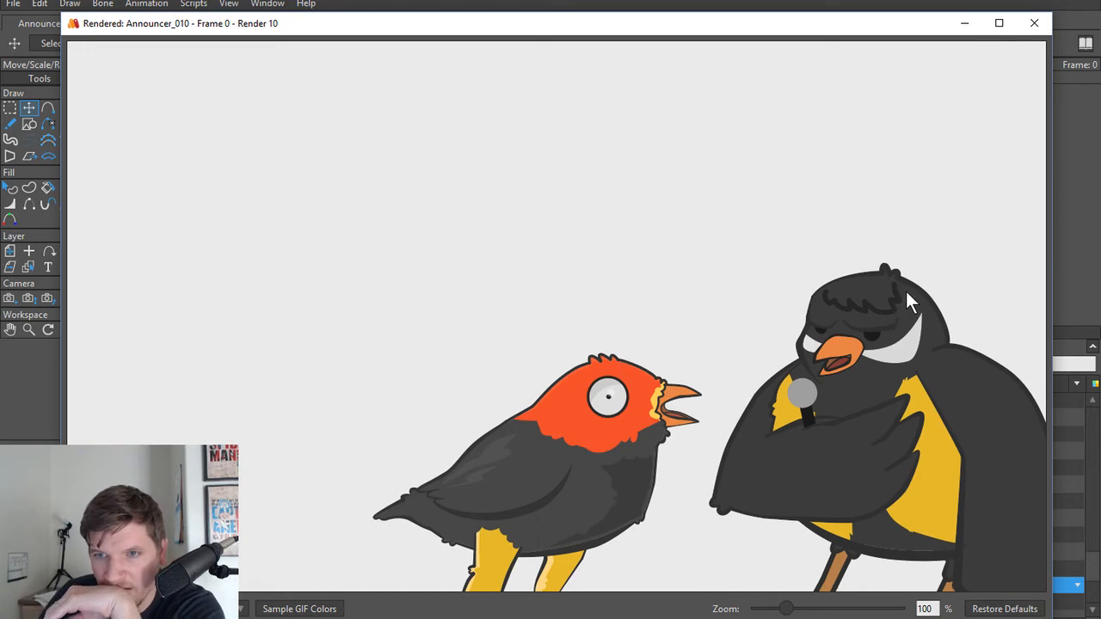
{"action": "left_click", "coordinate": [1034, 23]}
Step: Thin the hair line through the points at its left end, up to the first notch, with the Line Width tool
{"action": "scroll", "coordinate": [293, 276], "scroll_direction": "up", "scroll_amount": 2}
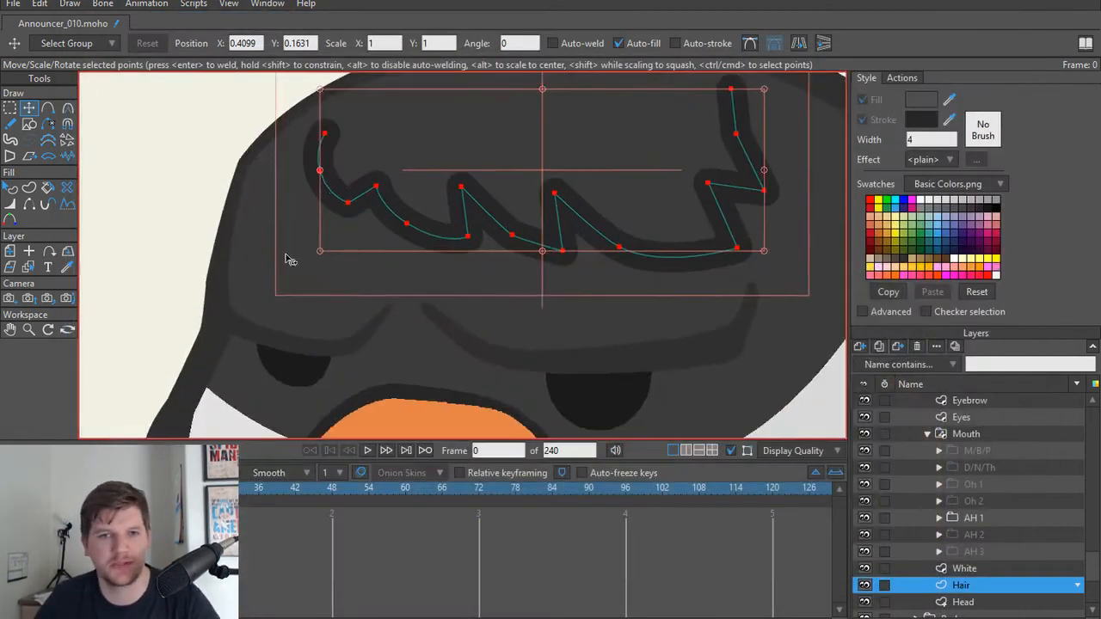
{"action": "left_click_drag", "start_coordinate": [287, 258], "coordinate": [339, 324]}
{"action": "left_click", "coordinate": [375, 200]}
{"action": "key", "text": "w"}
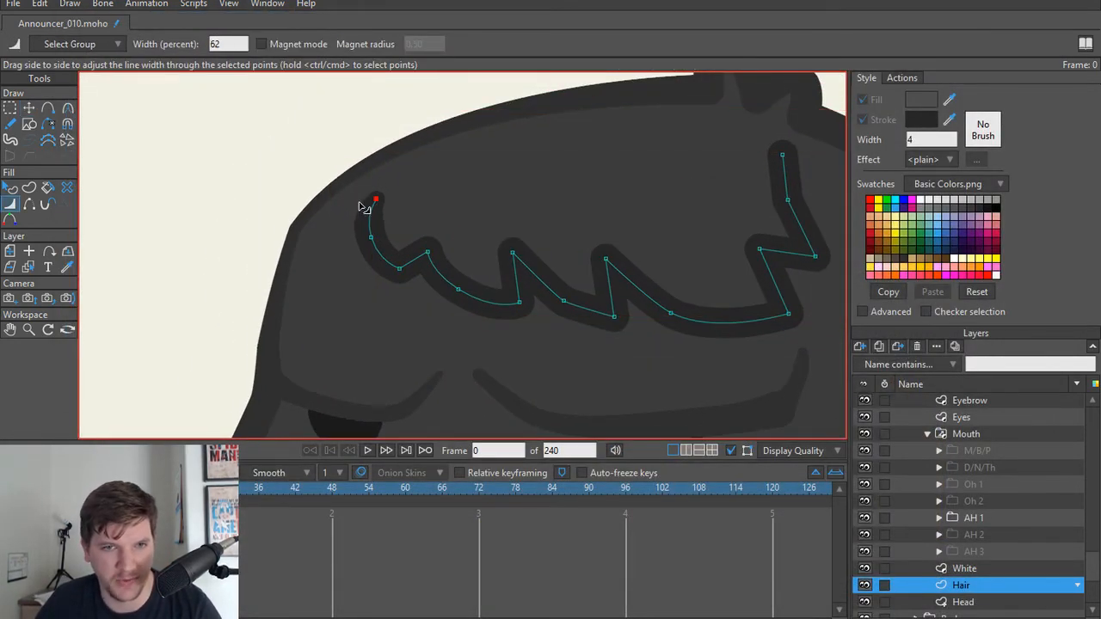
{"action": "left_click", "coordinate": [371, 238]}
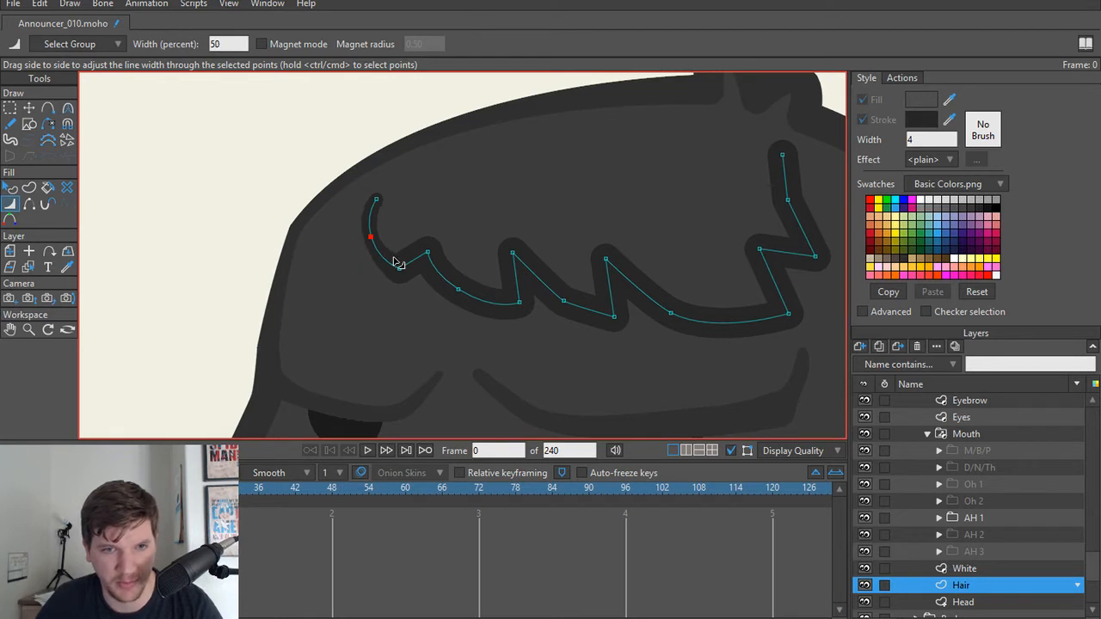
{"action": "left_click", "coordinate": [427, 252]}
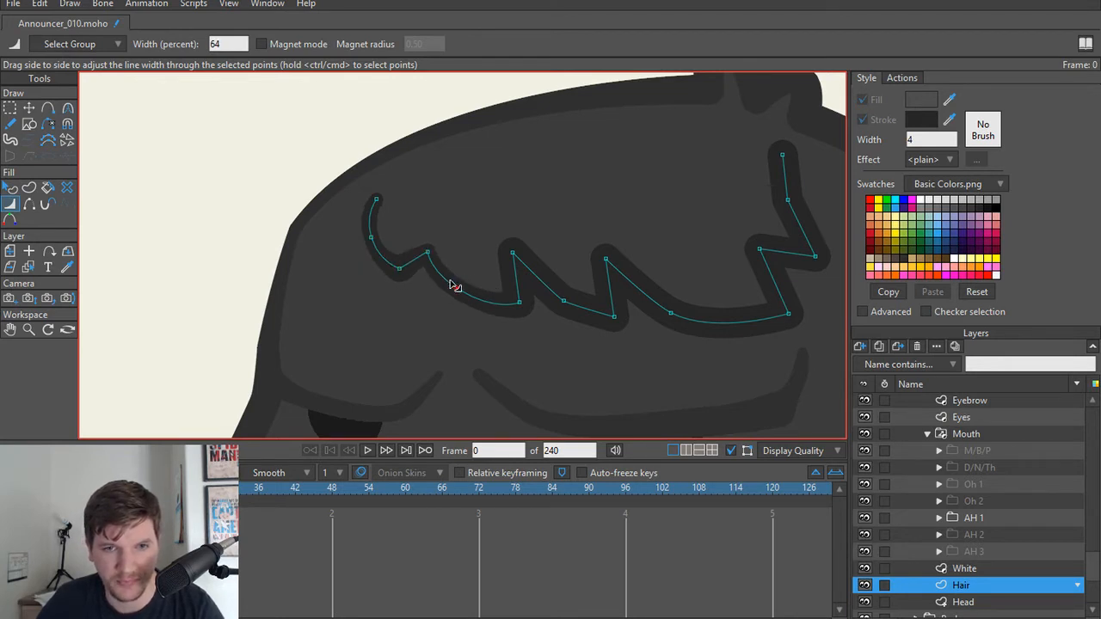
Step: Round the hair line at the point midway between its second and third notches by adjusting the curvature
{"action": "left_click", "coordinate": [512, 253]}
{"action": "key", "text": "t"}
{"action": "left_click", "coordinate": [564, 299]}
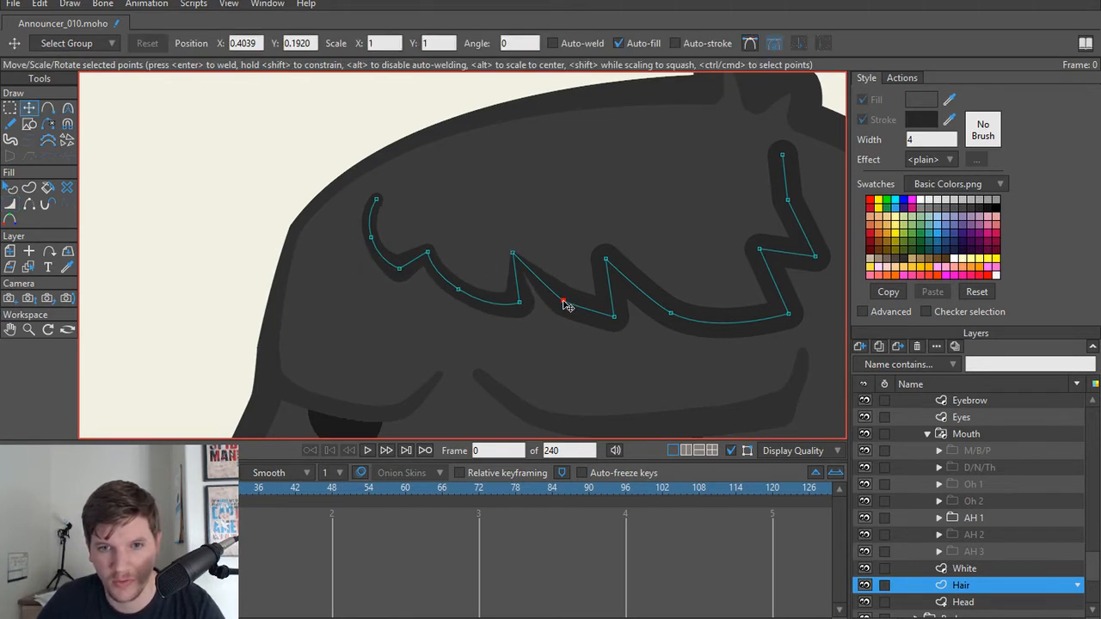
{"action": "key", "text": "c"}
{"action": "left_click_drag", "start_coordinate": [564, 300], "coordinate": [695, 292]}
Step: Reduce the hair's line width at the second and third notches and their neighbouring tips, using 40 percent at the second notch
{"action": "key", "text": "w"}
{"action": "left_click_drag", "start_coordinate": [507, 253], "coordinate": [517, 251]}
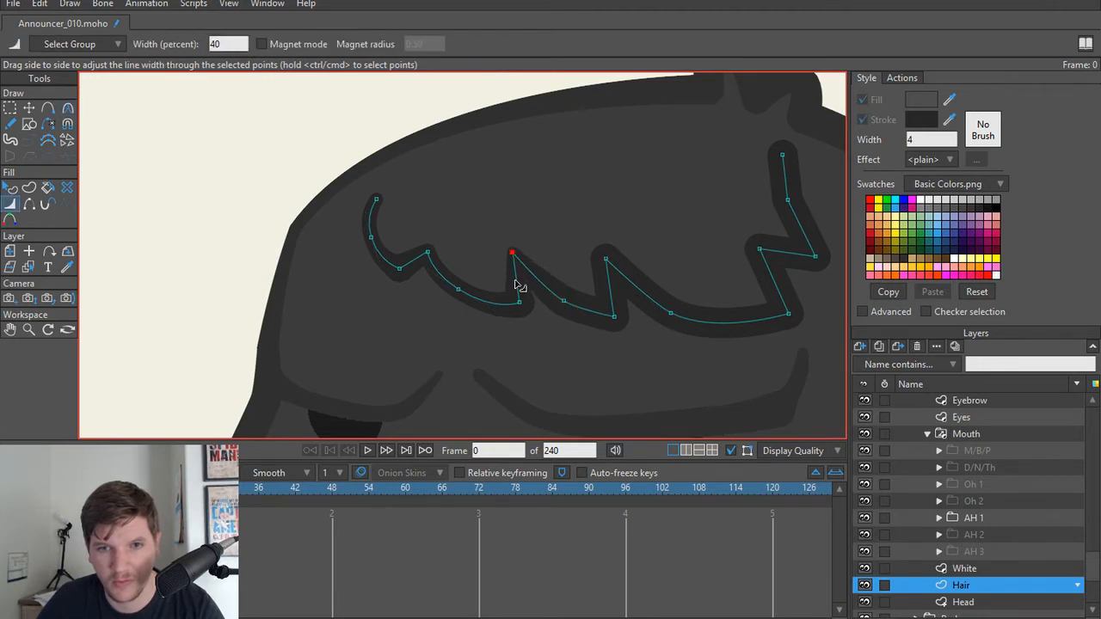
{"action": "left_click_drag", "start_coordinate": [516, 308], "coordinate": [512, 310]}
{"action": "left_click", "coordinate": [598, 311]}
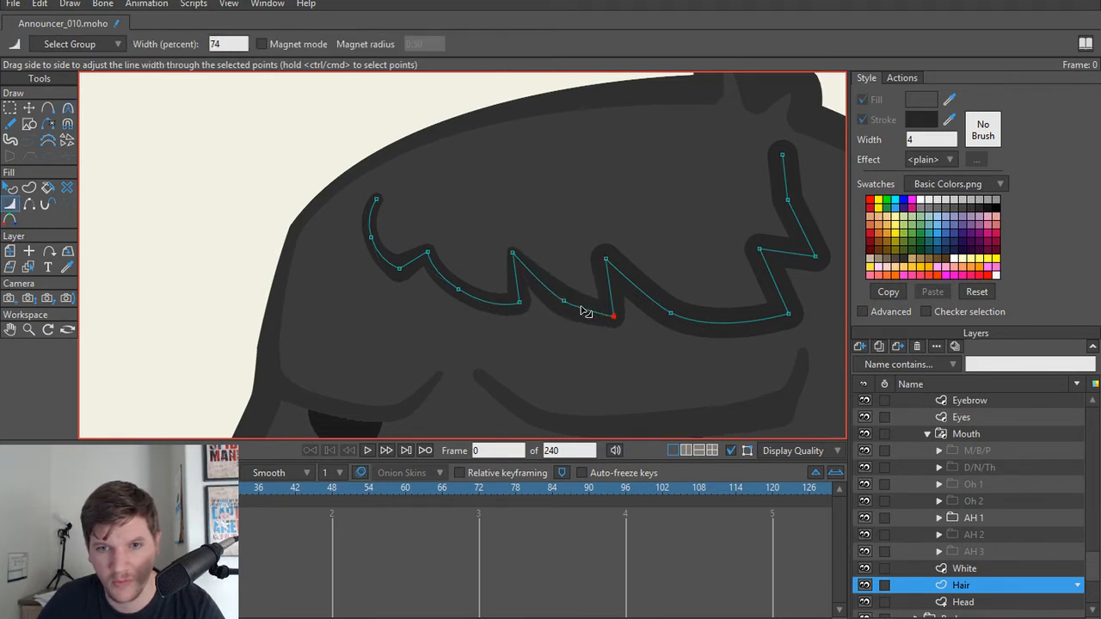
{"action": "left_click", "coordinate": [599, 256]}
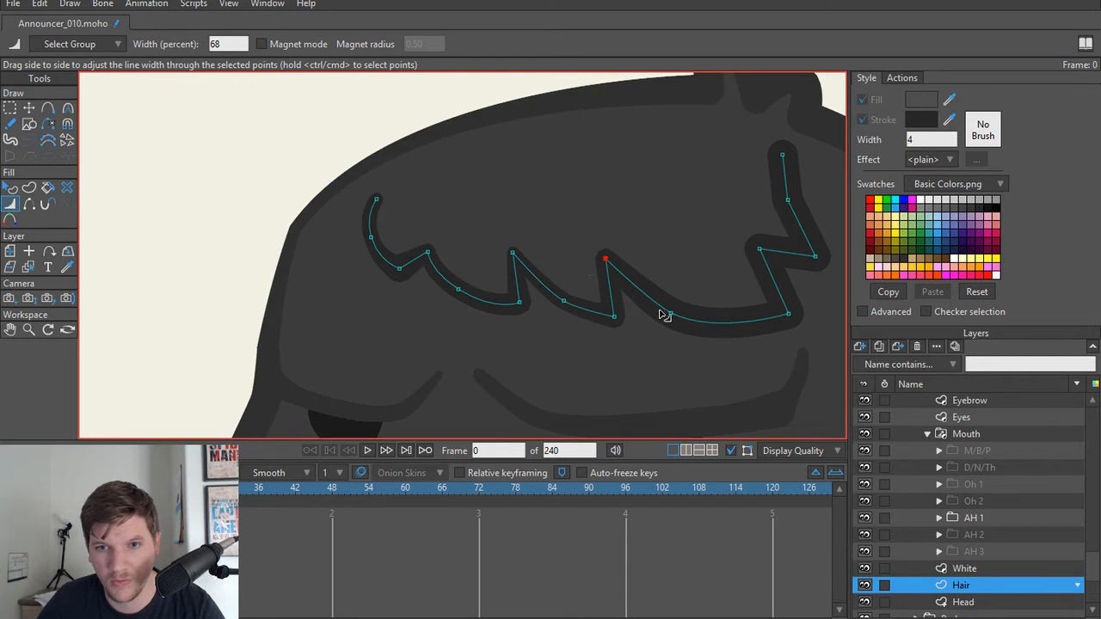
Step: Thin the hair line's remaining points toward its right end, reaching 34 percent at the tip, and check it in a frame 0 render
{"action": "left_click", "coordinate": [785, 314]}
{"action": "left_click_drag", "start_coordinate": [759, 244], "coordinate": [812, 256]}
{"action": "left_click_drag", "start_coordinate": [786, 202], "coordinate": [774, 212]}
{"action": "left_click_drag", "start_coordinate": [781, 155], "coordinate": [757, 164]}
{"action": "key", "text": "ctrl+r"}
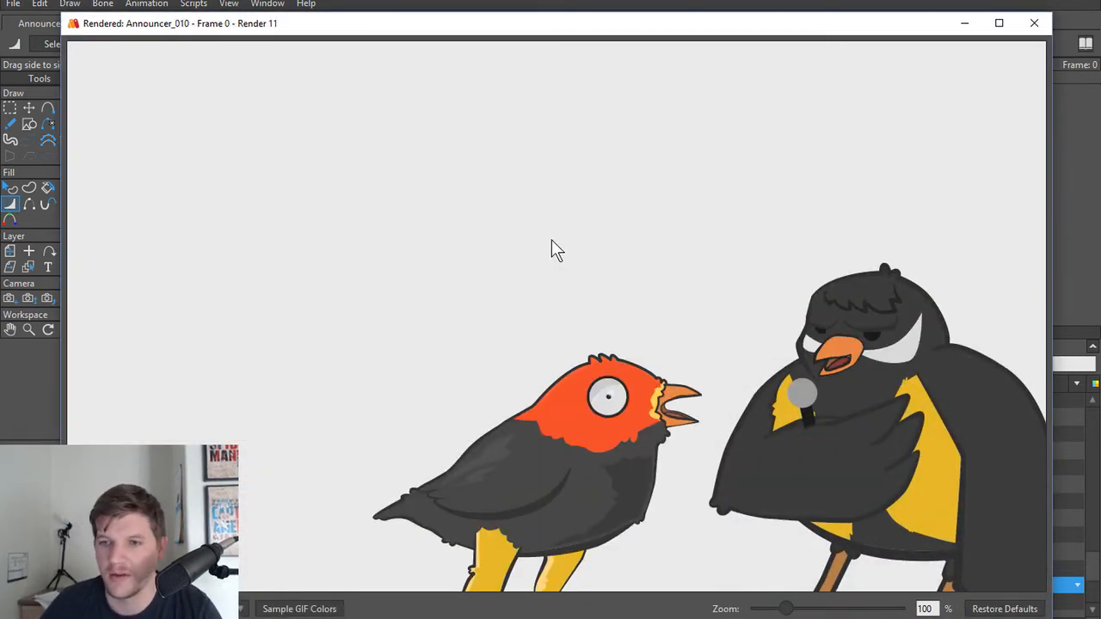
{"action": "left_click", "coordinate": [1033, 23]}
Step: On the White layer, add three points along the lower edge of the large white cheek patch behind the beak
{"action": "left_click_drag", "start_coordinate": [686, 297], "coordinate": [362, 221]}
{"action": "scroll", "coordinate": [361, 221], "scroll_direction": "down", "scroll_amount": 3}
{"action": "left_click_drag", "start_coordinate": [387, 334], "coordinate": [563, 221]}
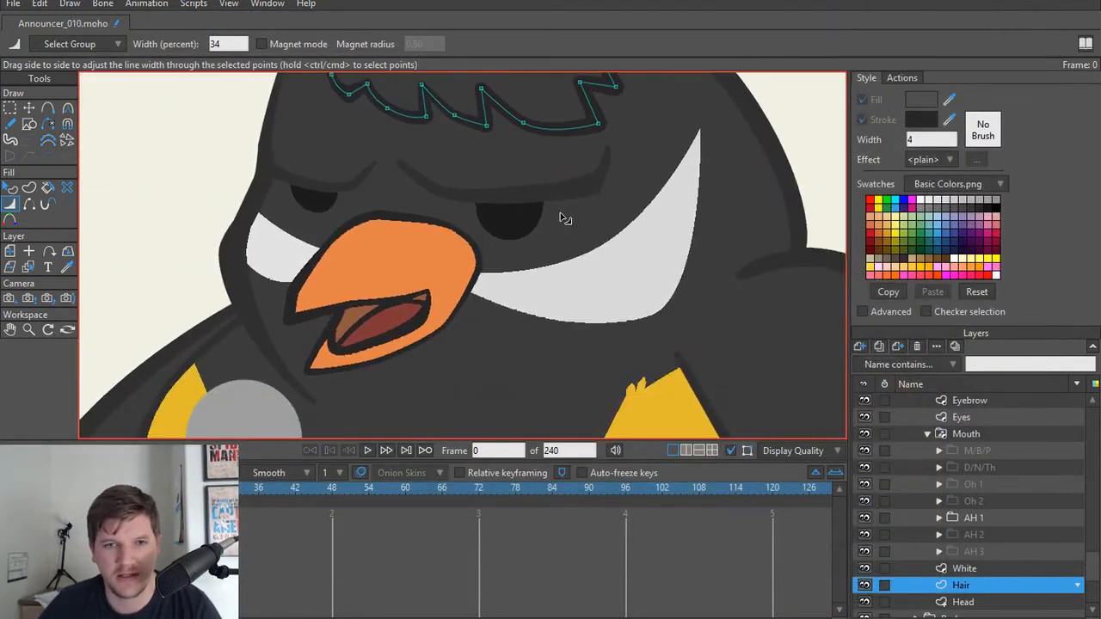
{"action": "scroll", "coordinate": [563, 221], "scroll_direction": "up", "scroll_amount": 3}
{"action": "left_click_drag", "start_coordinate": [344, 289], "coordinate": [456, 275]}
{"action": "scroll", "coordinate": [651, 284], "scroll_direction": "up", "scroll_amount": 2}
{"action": "left_click_drag", "start_coordinate": [614, 332], "coordinate": [478, 306]}
{"action": "right_click", "coordinate": [477, 306], "text": "alt"}
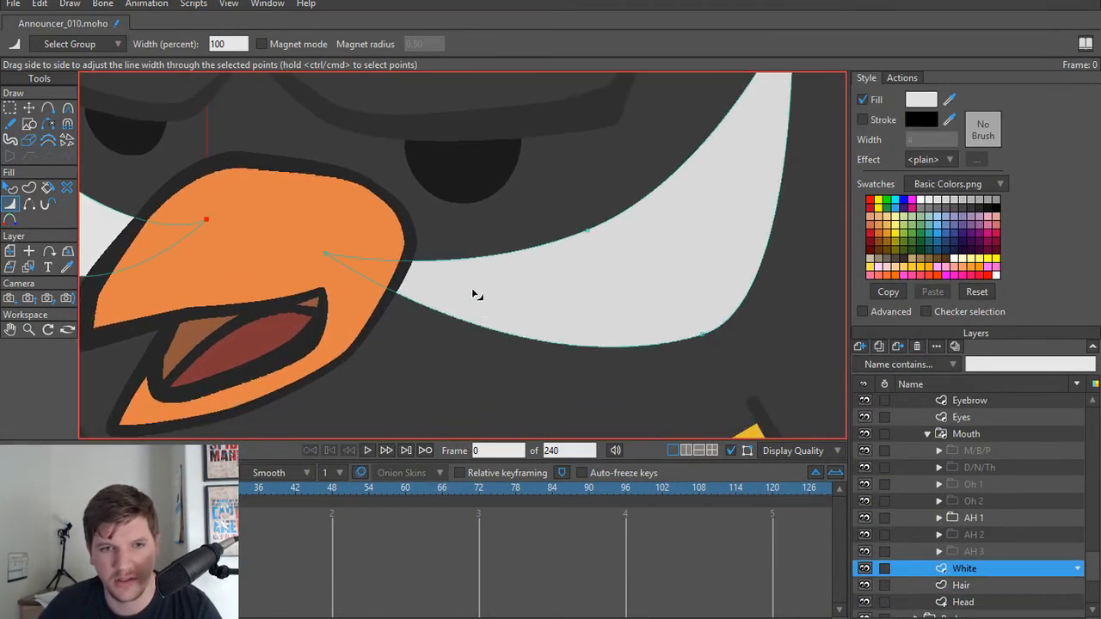
{"action": "key", "text": "t"}
{"action": "key", "text": "a"}
{"action": "left_click", "coordinate": [474, 322]}
{"action": "left_click", "coordinate": [516, 335]}
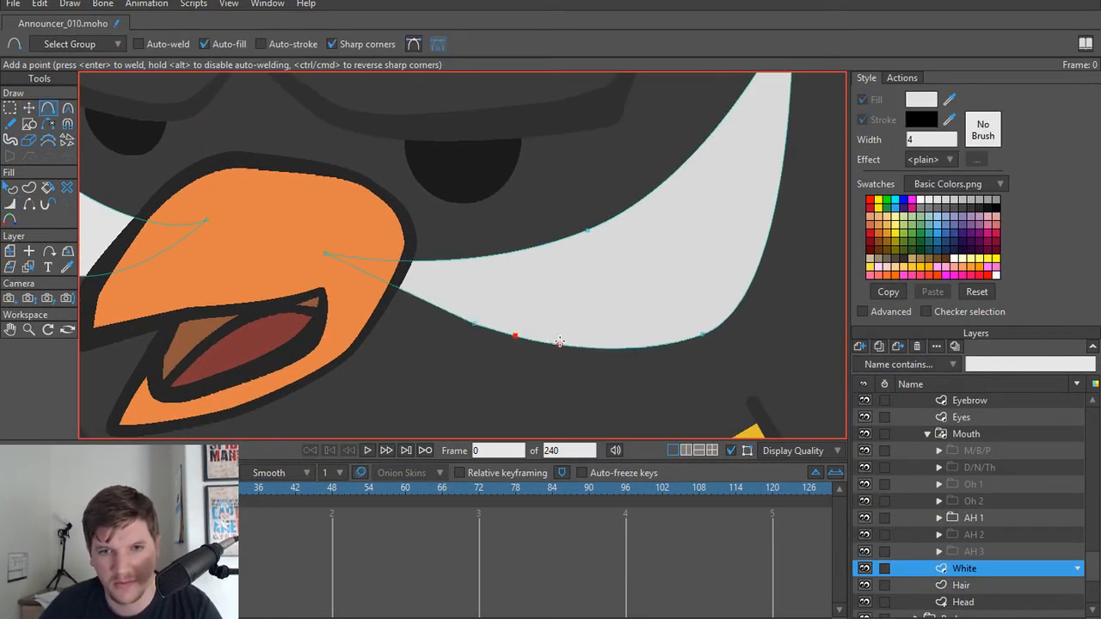
{"action": "left_click", "coordinate": [559, 345]}
Step: Shape the large white patch's lower edge into two rounded feather tufts by moving the added points and adjusting their curvature
{"action": "key", "text": "t"}
{"action": "left_click_drag", "start_coordinate": [514, 335], "coordinate": [669, 343]}
{"action": "key", "text": "c"}
{"action": "key", "text": "a"}
{"action": "key", "text": "t"}
{"action": "key", "text": "c"}
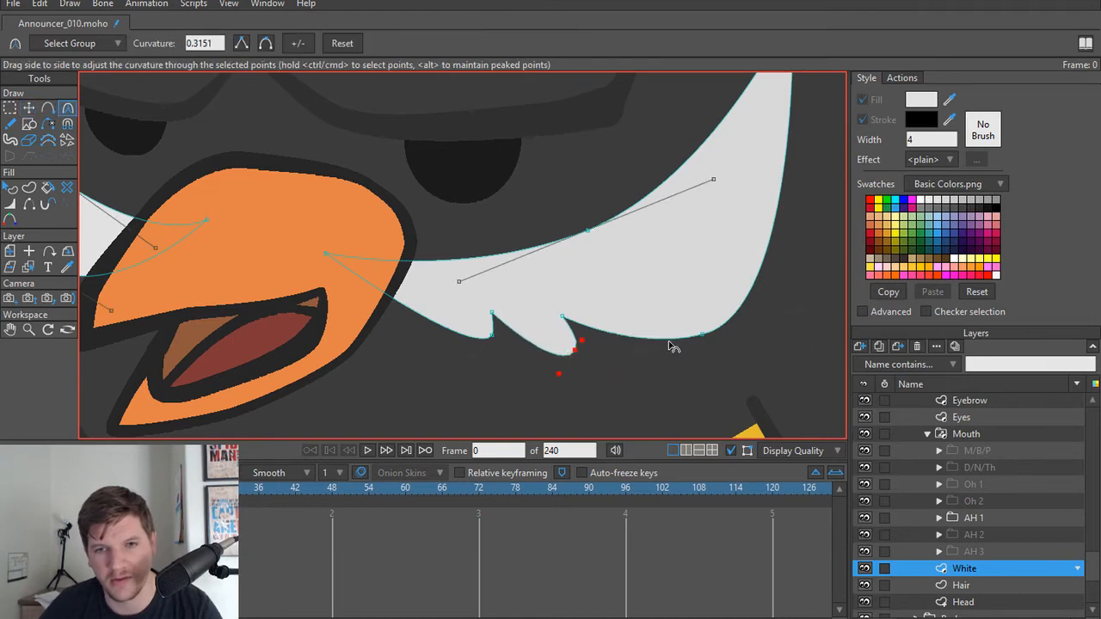
Step: Make the notches beside the two tufts shallower by moving their inner points down and toward the back of the head
{"action": "key", "text": "t"}
{"action": "left_click_drag", "start_coordinate": [561, 317], "coordinate": [595, 328]}
{"action": "left_click_drag", "start_coordinate": [492, 313], "coordinate": [504, 319]}
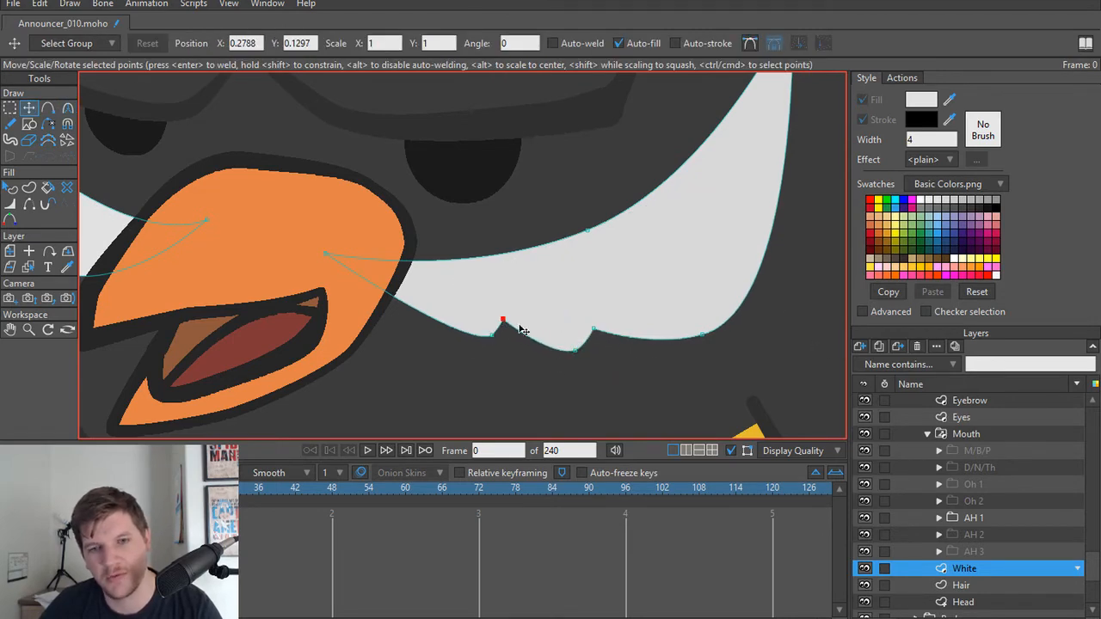
Step: Add points along the lower edge of the small white patch in front of the beak
{"action": "left_click_drag", "start_coordinate": [677, 328], "coordinate": [607, 301]}
{"action": "scroll", "coordinate": [612, 307], "scroll_direction": "down", "scroll_amount": 3}
{"action": "left_click_drag", "start_coordinate": [370, 295], "coordinate": [619, 330]}
{"action": "scroll", "coordinate": [417, 317], "scroll_direction": "up", "scroll_amount": 3}
{"action": "key", "text": "a"}
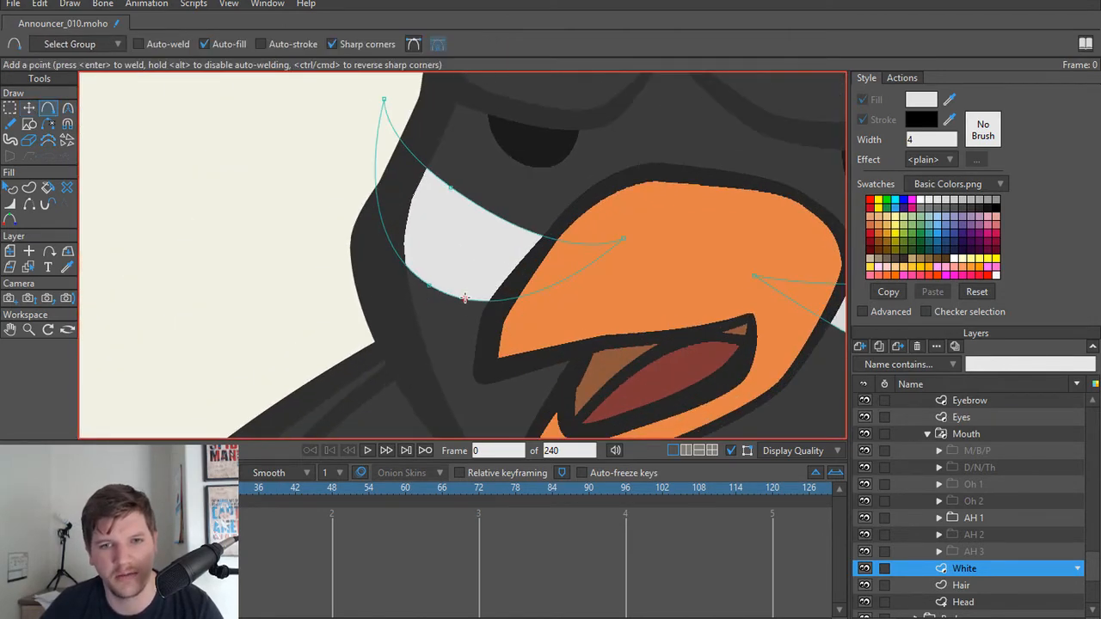
{"action": "left_click", "coordinate": [469, 299]}
{"action": "left_click", "coordinate": [442, 294]}
{"action": "left_click", "coordinate": [426, 284]}
Step: Shape the small white patch's lower edge into little feather tufts, adding further points and adjusting their positions and curvature
{"action": "key", "text": "t"}
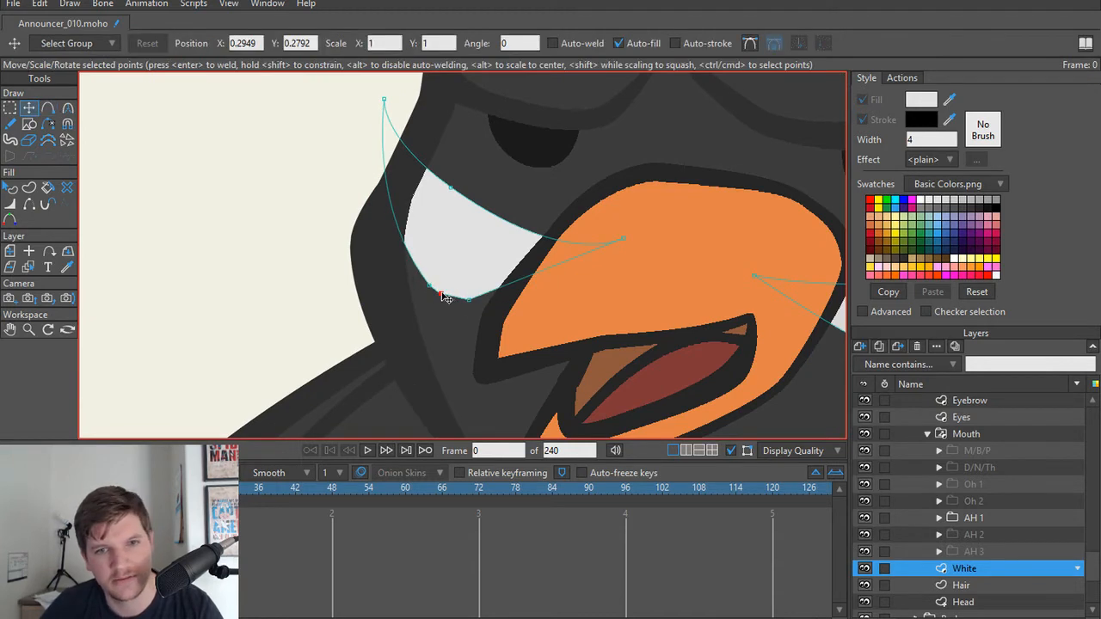
{"action": "left_click_drag", "start_coordinate": [445, 297], "coordinate": [557, 309]}
{"action": "key", "text": "c"}
{"action": "key", "text": "a"}
{"action": "left_click_drag", "start_coordinate": [406, 273], "coordinate": [457, 287]}
{"action": "key", "text": "t"}
{"action": "left_click", "coordinate": [453, 283]}
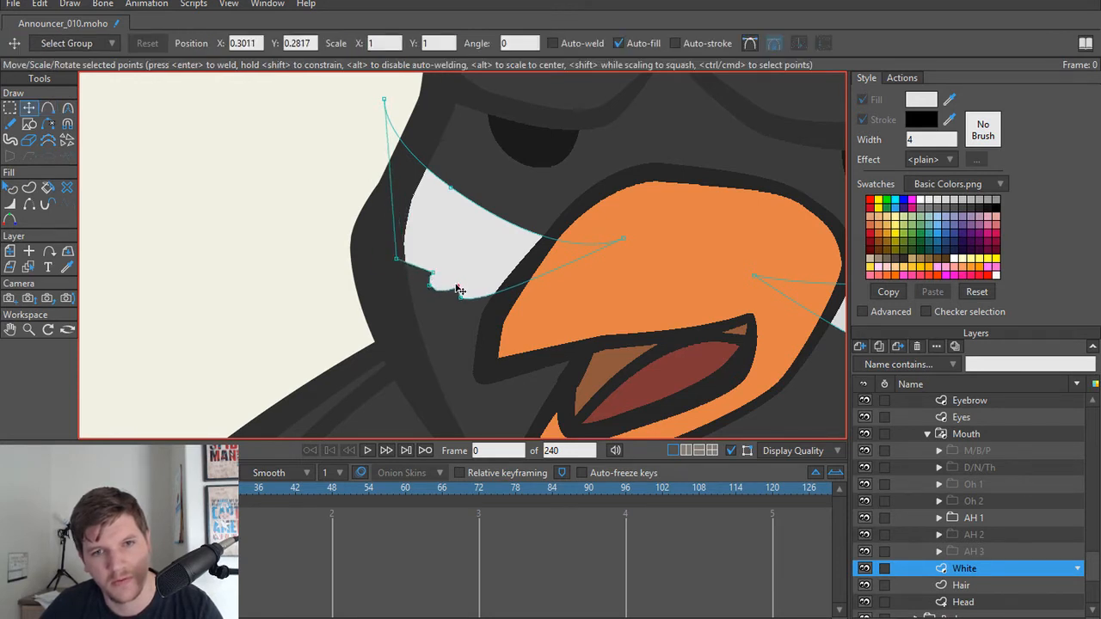
{"action": "left_click", "coordinate": [430, 285]}
{"action": "key", "text": "c"}
{"action": "left_click_drag", "start_coordinate": [397, 259], "coordinate": [514, 337]}
Step: Deselect the points, render frame 0 to check the tufted white patches, and close the preview
{"action": "key", "text": "t"}
{"action": "key", "text": "Return"}
{"action": "scroll", "coordinate": [288, 253], "scroll_direction": "down", "scroll_amount": 5}
{"action": "key", "text": "ctrl+r"}
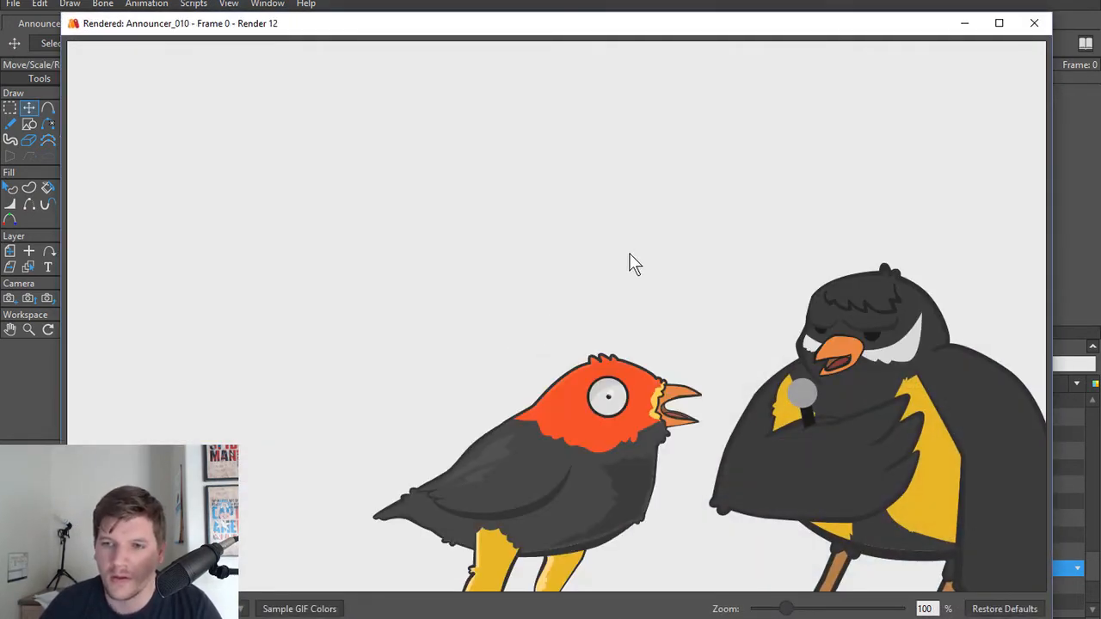
{"action": "left_click", "coordinate": [1033, 23]}
Step: Select the Arm R layer and smooth the sharp corner on its inner edge beside the yellow belly with the Curvature tool
{"action": "left_click_drag", "start_coordinate": [723, 398], "coordinate": [621, 254]}
{"action": "scroll", "coordinate": [624, 270], "scroll_direction": "down", "scroll_amount": 5}
{"action": "left_click_drag", "start_coordinate": [600, 314], "coordinate": [512, 291]}
{"action": "scroll", "coordinate": [512, 290], "scroll_direction": "up", "scroll_amount": 4}
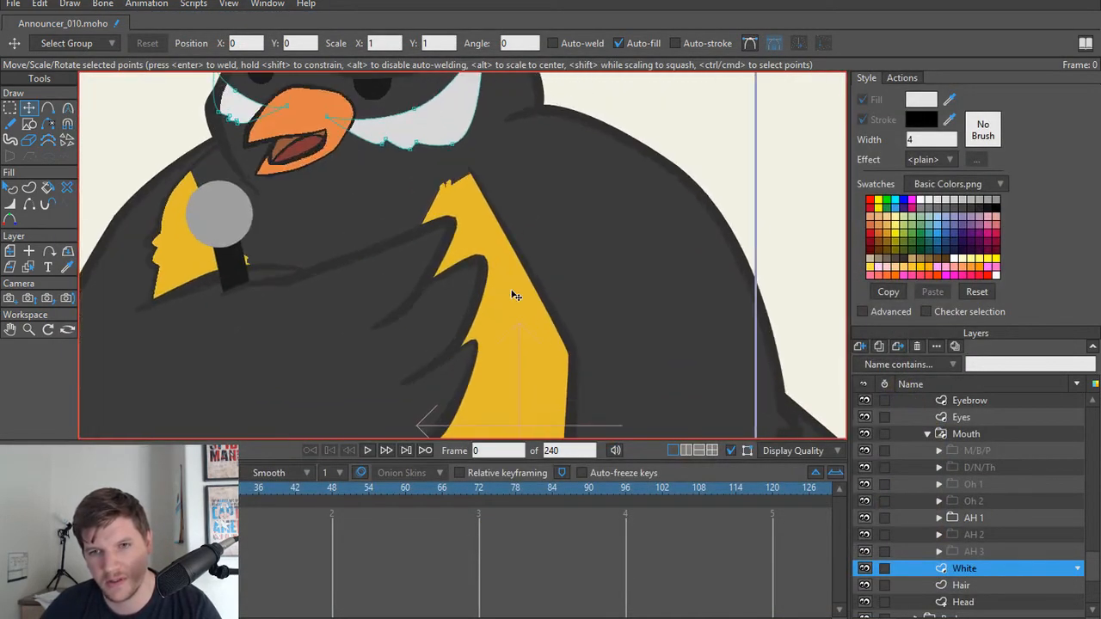
{"action": "right_click", "coordinate": [546, 292], "text": "alt"}
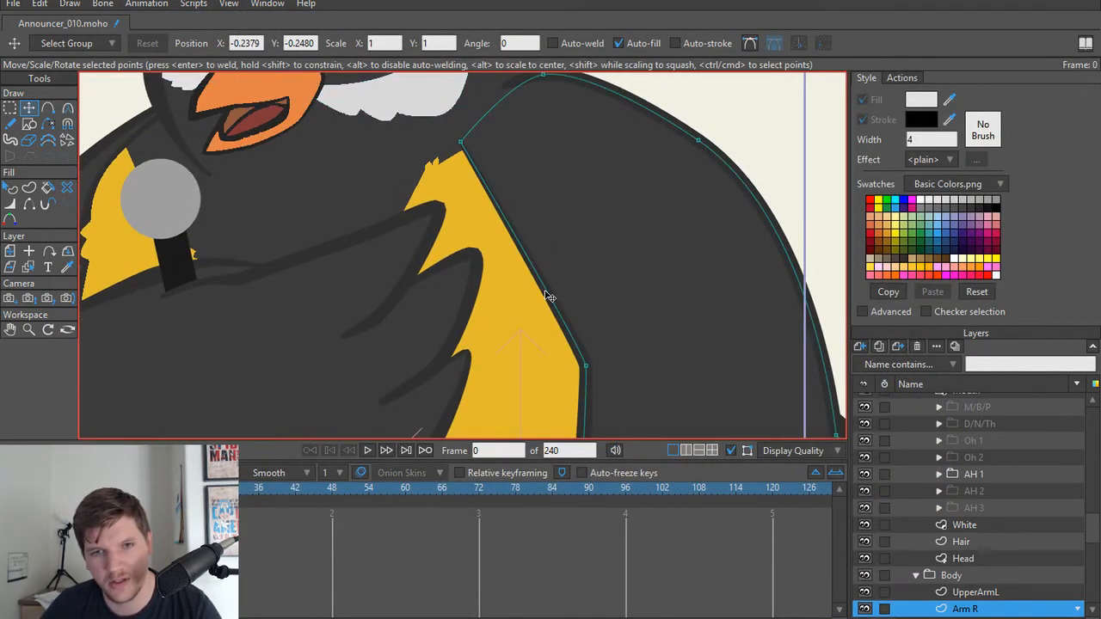
{"action": "left_click", "coordinate": [588, 367]}
{"action": "key", "text": "c"}
{"action": "left_click_drag", "start_coordinate": [590, 370], "coordinate": [725, 501]}
Step: Refine the bend at the arm's inner corner point by repositioning both of its curve handles
{"action": "scroll", "coordinate": [593, 294], "scroll_direction": "down", "scroll_amount": 6}
{"action": "left_click_drag", "start_coordinate": [593, 295], "coordinate": [574, 255]}
{"action": "scroll", "coordinate": [575, 255], "scroll_direction": "up", "scroll_amount": 2}
{"action": "scroll", "coordinate": [577, 258], "scroll_direction": "up", "scroll_amount": 1}
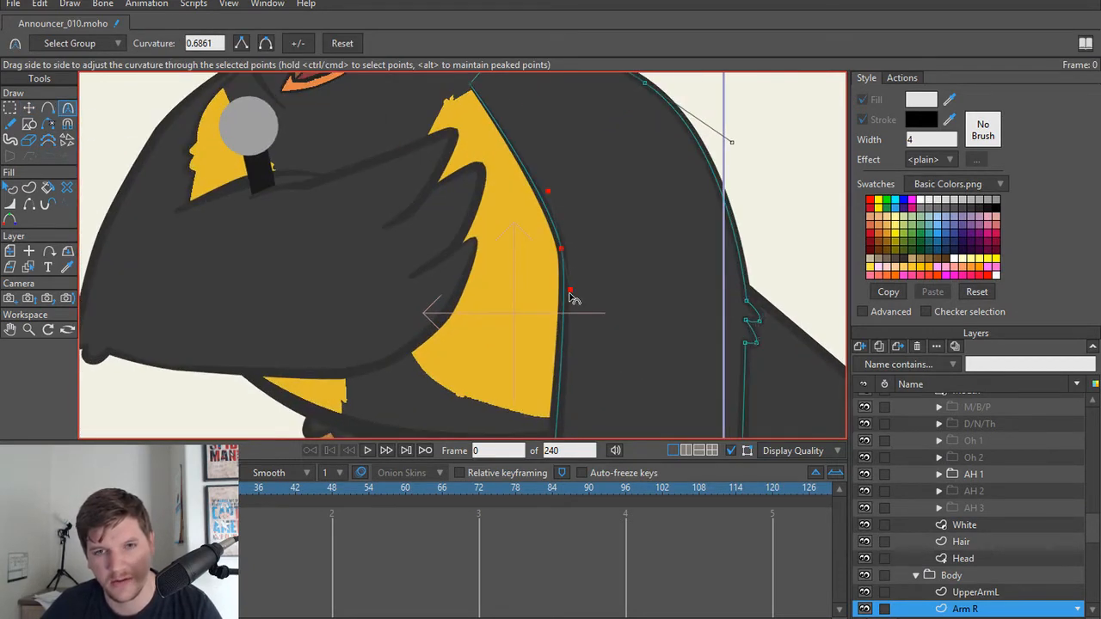
{"action": "left_click_drag", "start_coordinate": [572, 297], "coordinate": [554, 334]}
{"action": "left_click_drag", "start_coordinate": [549, 192], "coordinate": [535, 176]}
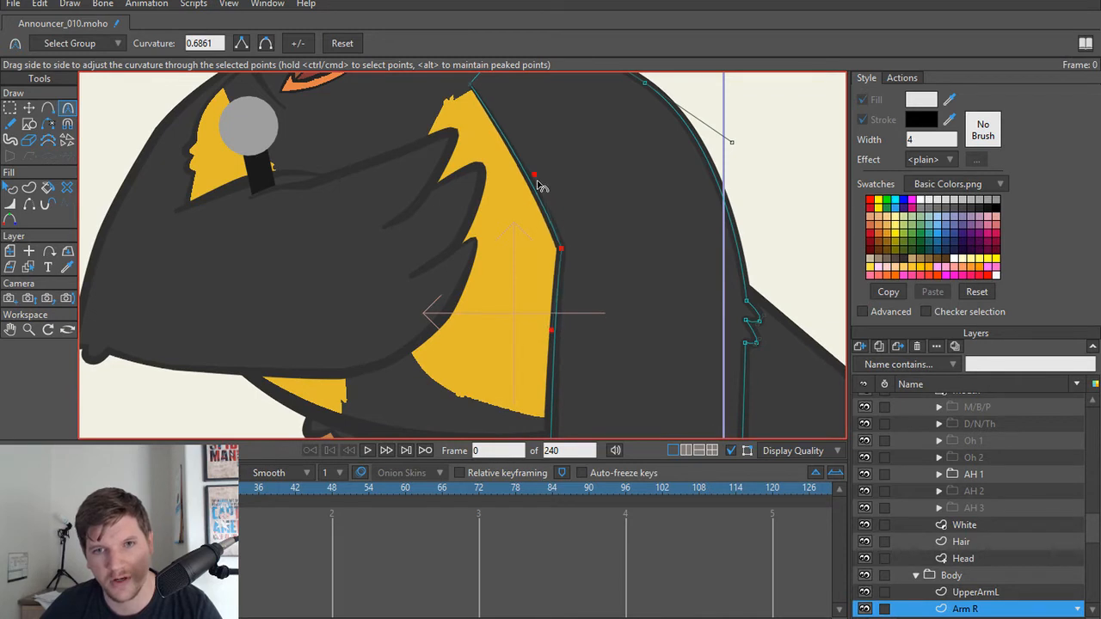
Step: Add five closely spaced points along the upper inner edge of Arm R, next to the yellow chest
{"action": "left_click_drag", "start_coordinate": [487, 214], "coordinate": [516, 326]}
{"action": "scroll", "coordinate": [514, 287], "scroll_direction": "up", "scroll_amount": 2}
{"action": "left_click", "coordinate": [548, 251]}
{"action": "left_click", "coordinate": [568, 293]}
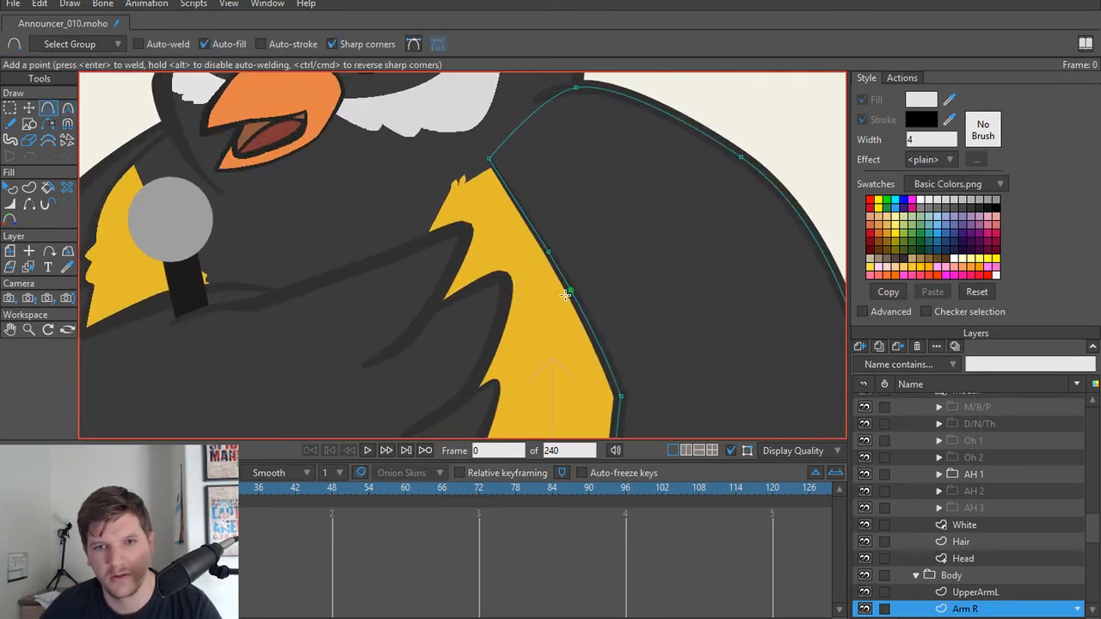
{"action": "left_click", "coordinate": [586, 318]}
{"action": "key", "text": "t"}
{"action": "key", "text": "a"}
{"action": "left_click", "coordinate": [561, 269]}
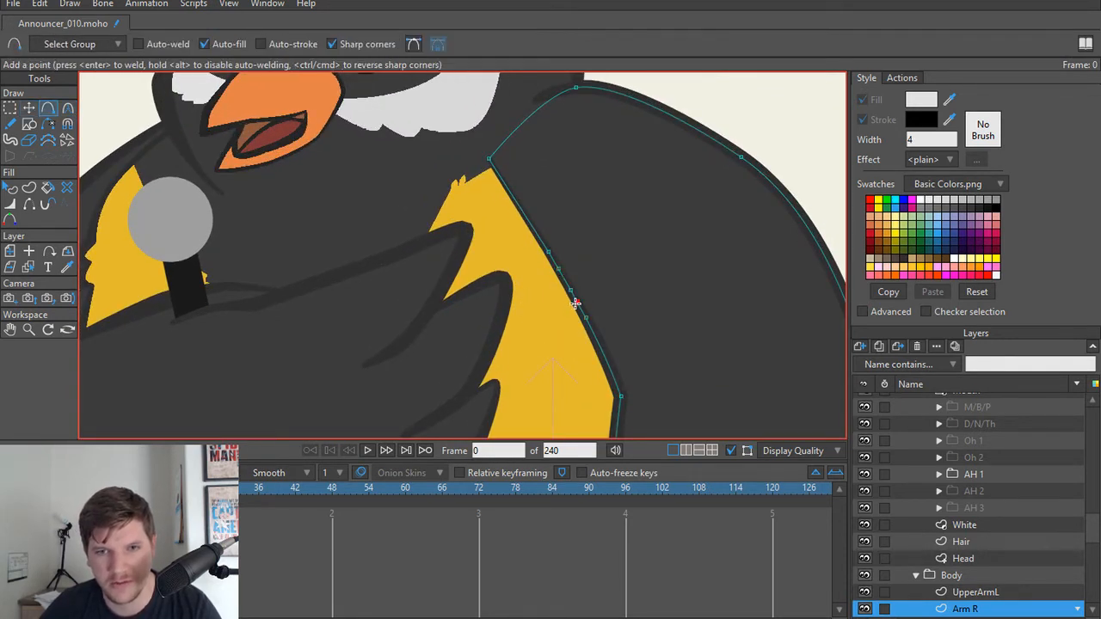
Step: Pull two of the added arm points out over the yellow chest and round them into small feather tufts
{"action": "key", "text": "t"}
{"action": "left_click_drag", "start_coordinate": [559, 270], "coordinate": [555, 289]}
{"action": "left_click_drag", "start_coordinate": [577, 304], "coordinate": [649, 354]}
{"action": "key", "text": "c"}
{"action": "left_click_drag", "start_coordinate": [553, 289], "coordinate": [603, 288]}
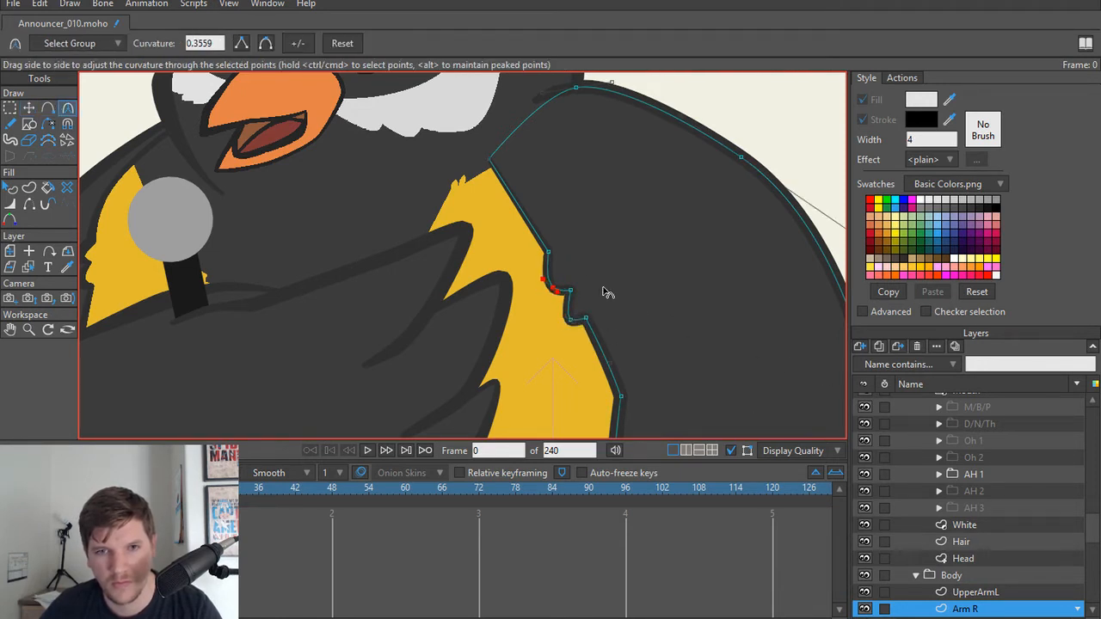
Step: Adjust the two points bordering the upper arm tuft to soften its shape, and render a preview of frame 0
{"action": "key", "text": "t"}
{"action": "left_click_drag", "start_coordinate": [551, 255], "coordinate": [571, 294]}
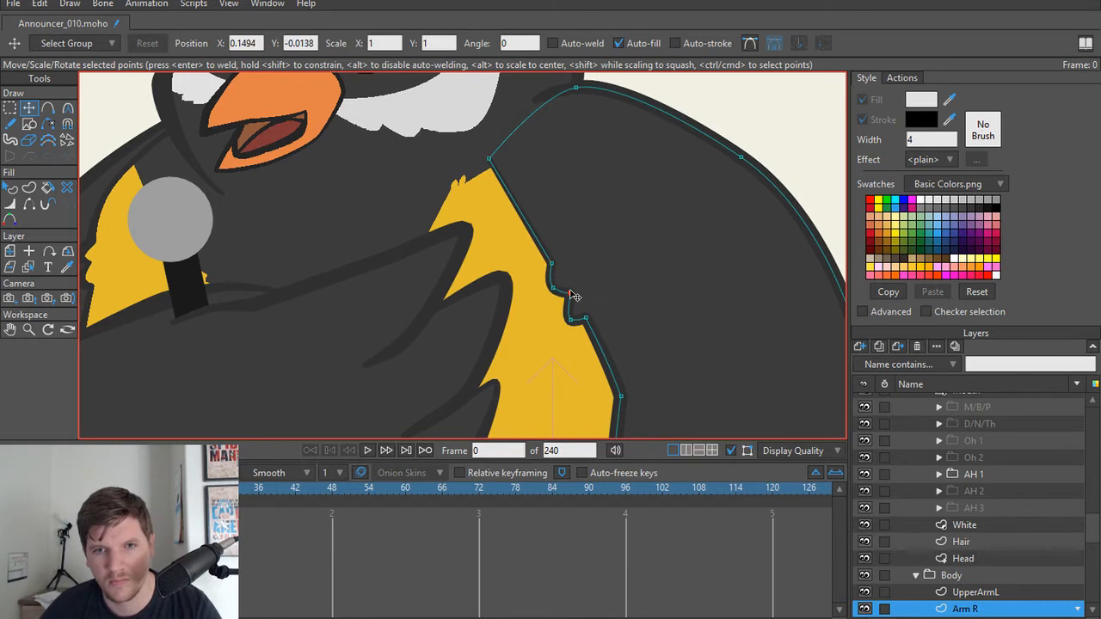
{"action": "key", "text": "ctrl+r"}
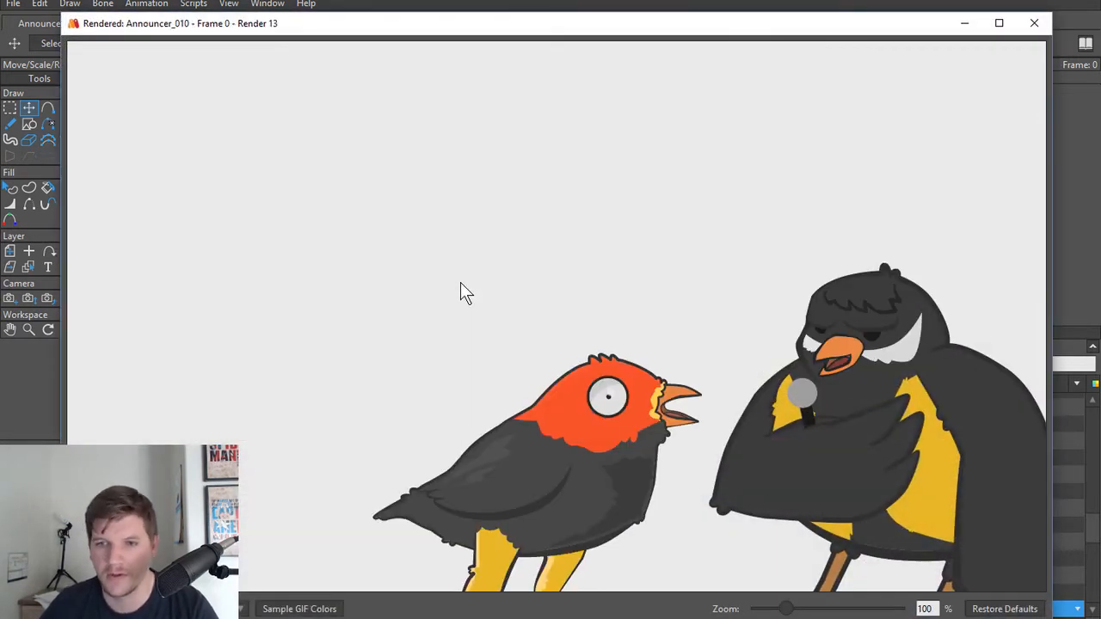
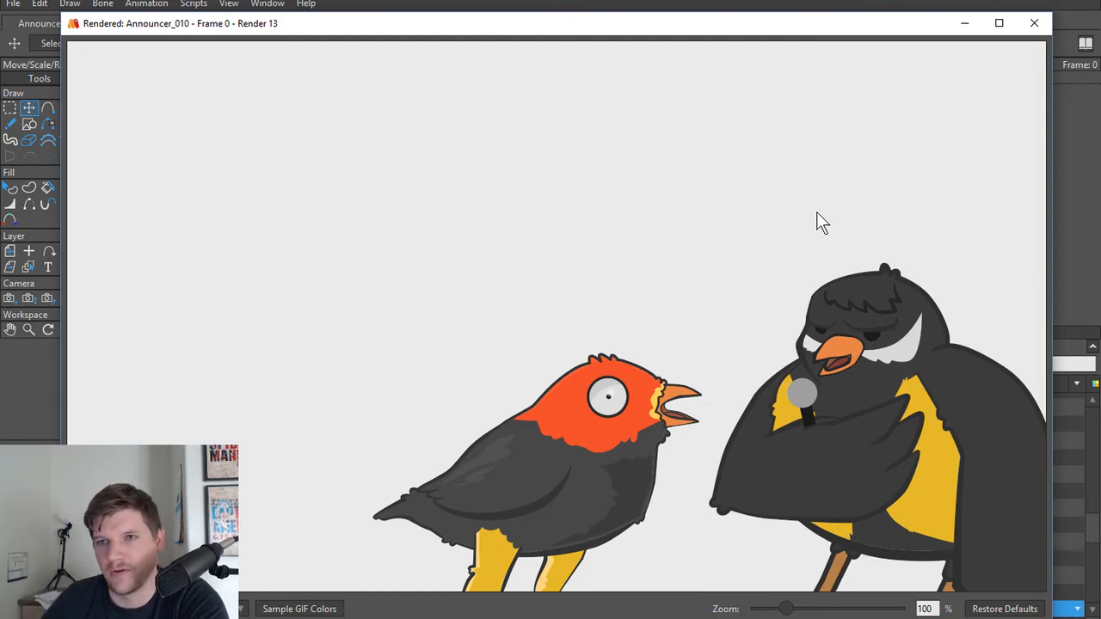
Step: Close the render preview and make the UpperArmL layer, which holds the microphone, the active layer
{"action": "left_click", "coordinate": [1027, 30]}
{"action": "scroll", "coordinate": [406, 274], "scroll_direction": "up", "scroll_amount": 4}
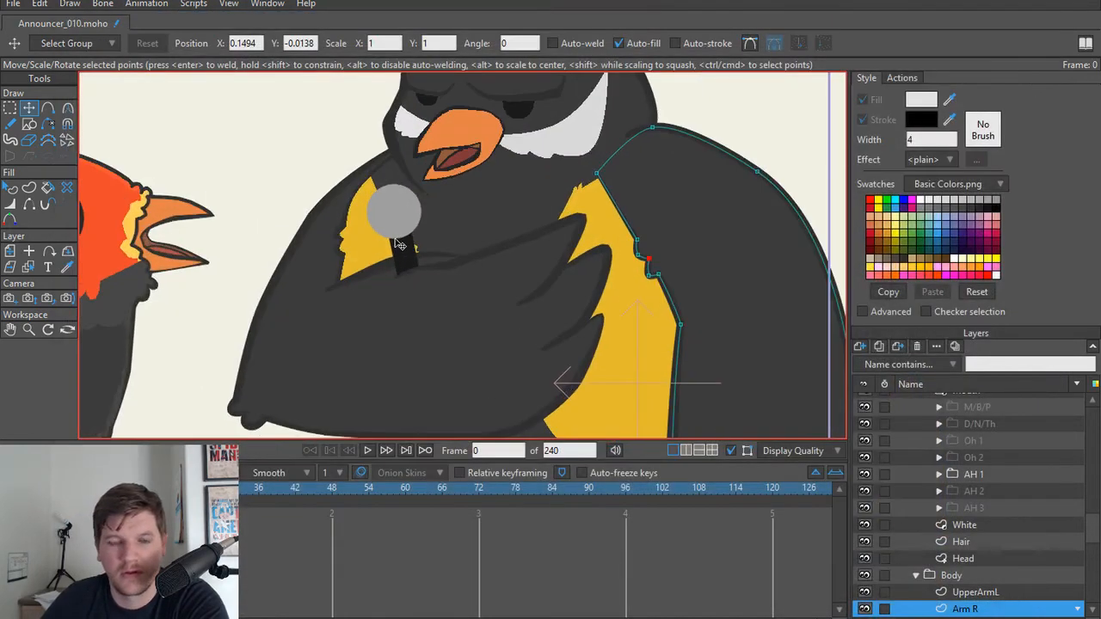
{"action": "scroll", "coordinate": [369, 243], "scroll_direction": "down", "scroll_amount": 2}
{"action": "scroll", "coordinate": [381, 226], "scroll_direction": "up", "scroll_amount": 4}
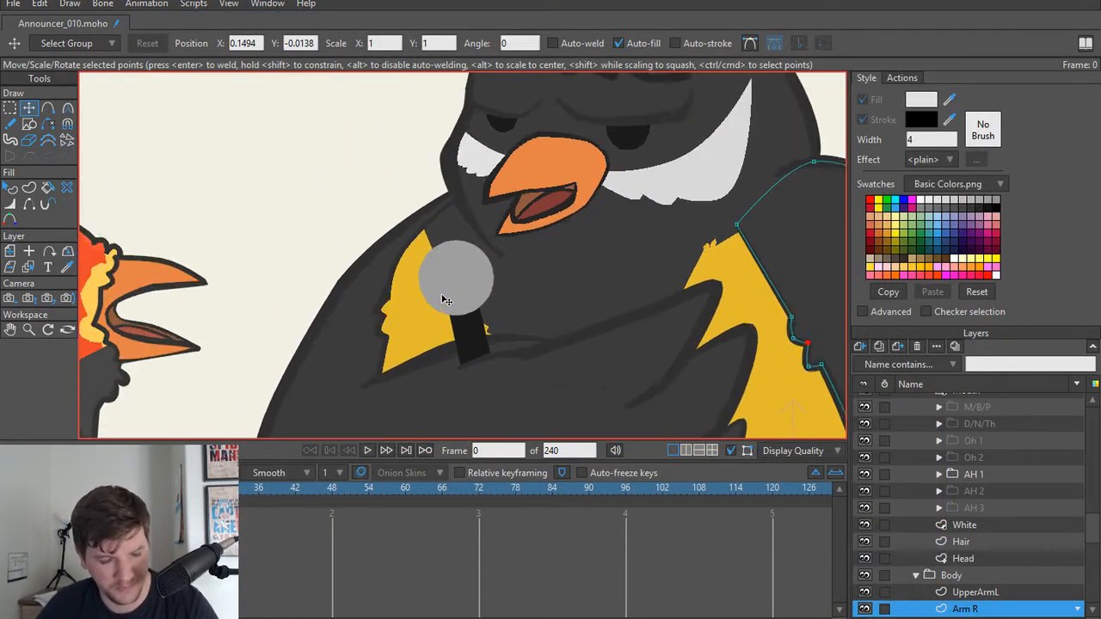
{"action": "scroll", "coordinate": [992, 528], "scroll_direction": "up", "scroll_amount": 4}
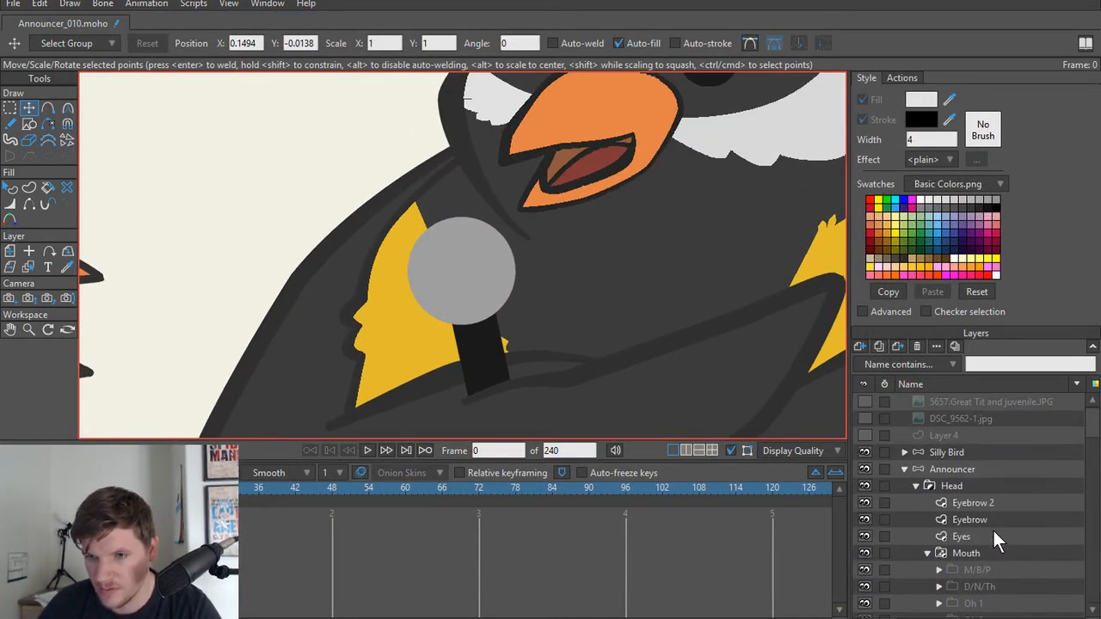
{"action": "scroll", "coordinate": [992, 528], "scroll_direction": "down", "scroll_amount": 3}
{"action": "scroll", "coordinate": [990, 524], "scroll_direction": "down", "scroll_amount": 3}
{"action": "left_click", "coordinate": [988, 522]}
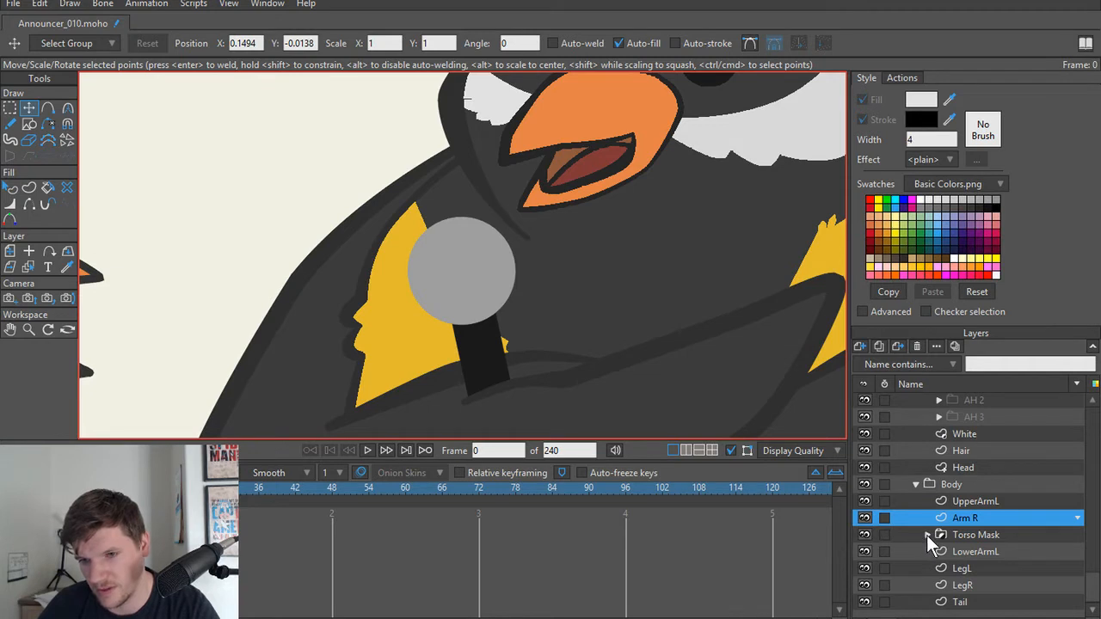
{"action": "right_click", "coordinate": [457, 289], "text": "alt"}
{"action": "scroll", "coordinate": [454, 286], "scroll_direction": "up", "scroll_amount": 3}
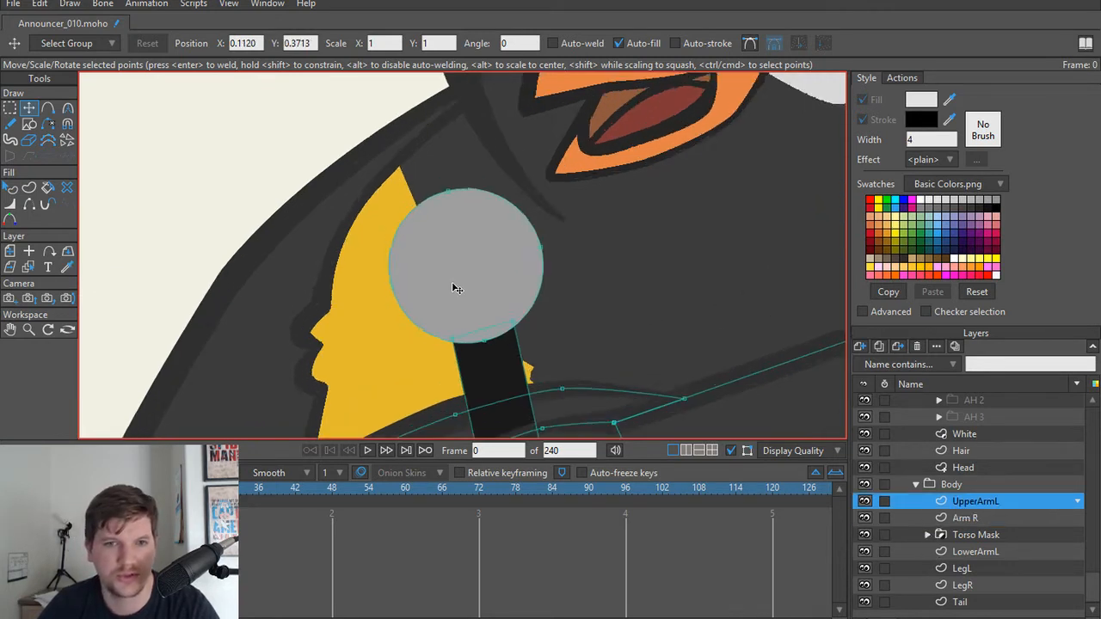
Step: Set up the Draw Shape tool for ellipses with auto-stroke on and auto-fill off, using a dark grey stroke colour
{"action": "left_click_drag", "start_coordinate": [452, 286], "coordinate": [474, 311]}
{"action": "key", "text": "s"}
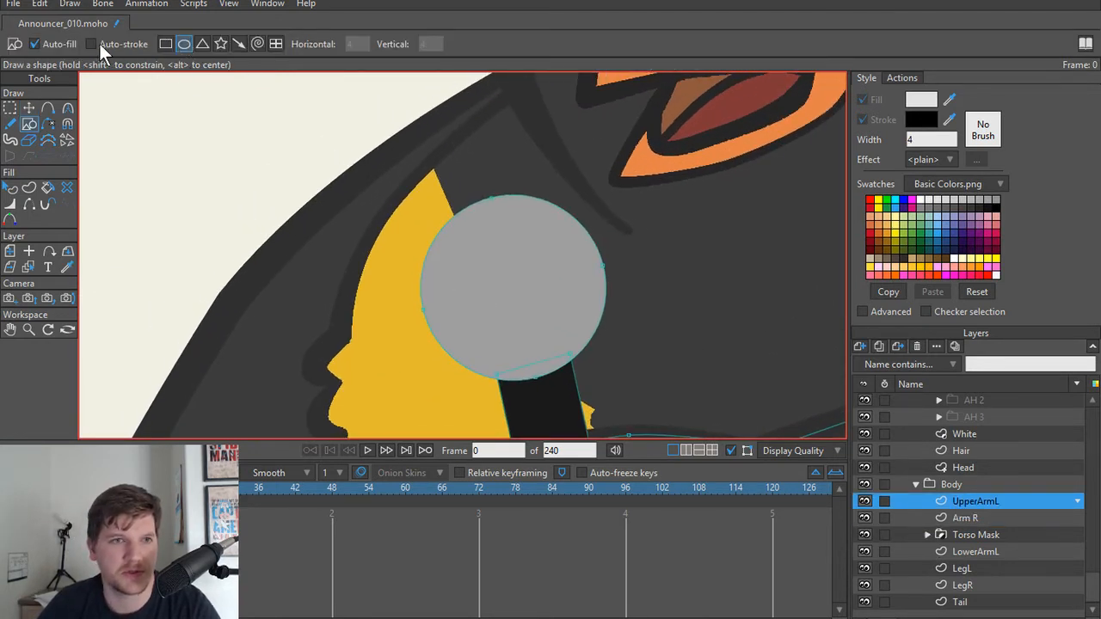
{"action": "left_click", "coordinate": [99, 44]}
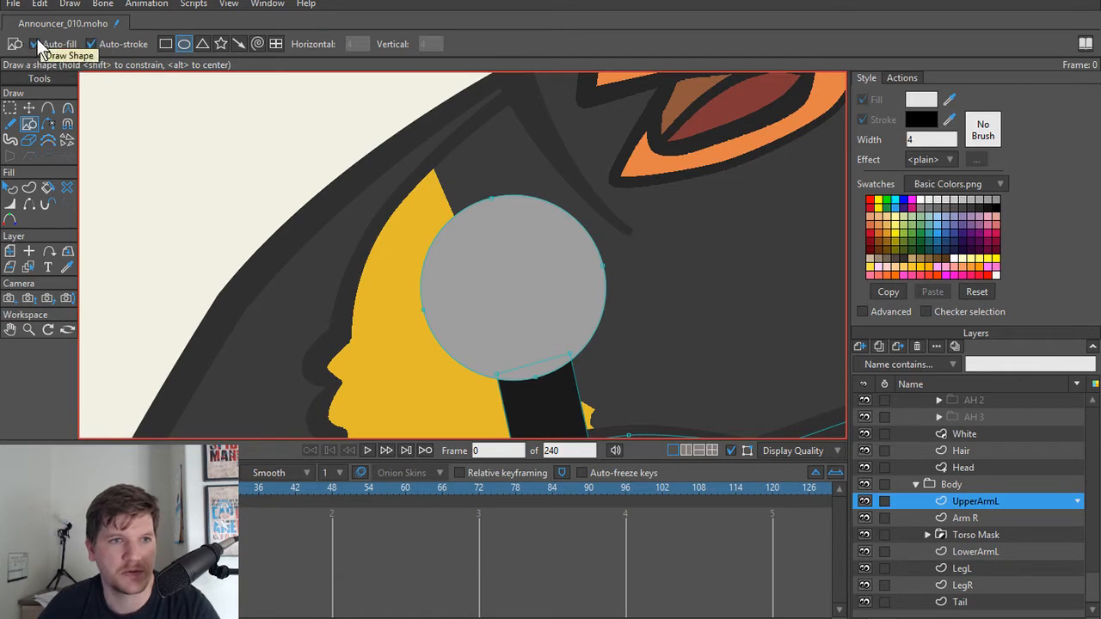
{"action": "left_click", "coordinate": [35, 44]}
{"action": "left_click", "coordinate": [918, 119]}
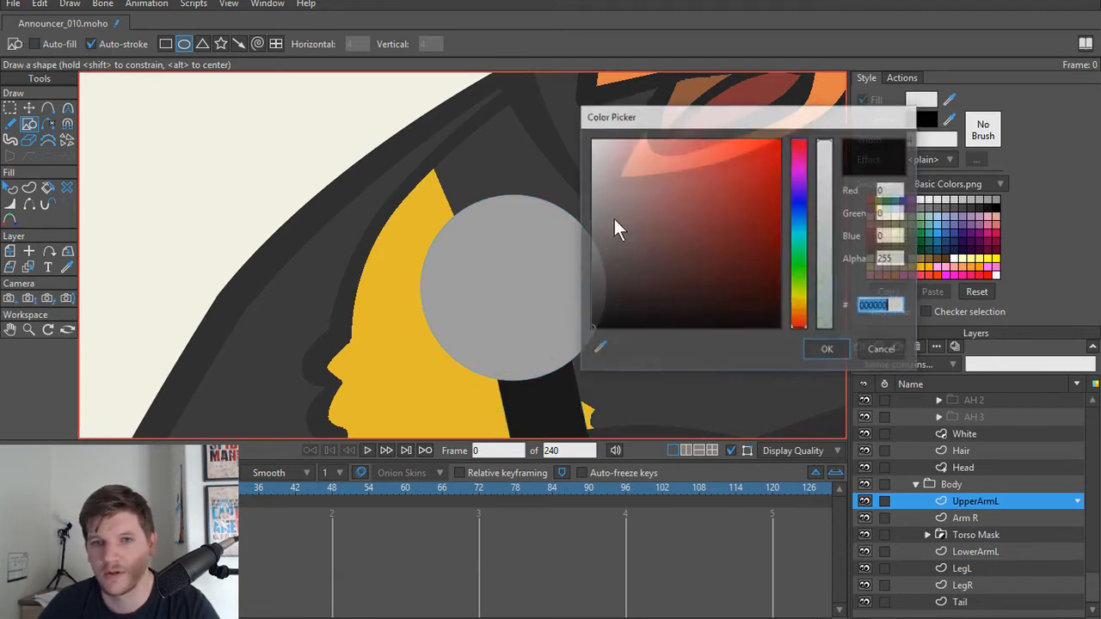
{"action": "mouse_move", "coordinate": [614, 220]}
{"action": "left_mouse_down"}
{"action": "mouse_move", "coordinate": [592, 311]}
{"action": "mouse_move", "coordinate": [545, 301]}
{"action": "left_mouse_up"}
{"action": "left_click", "coordinate": [826, 352]}
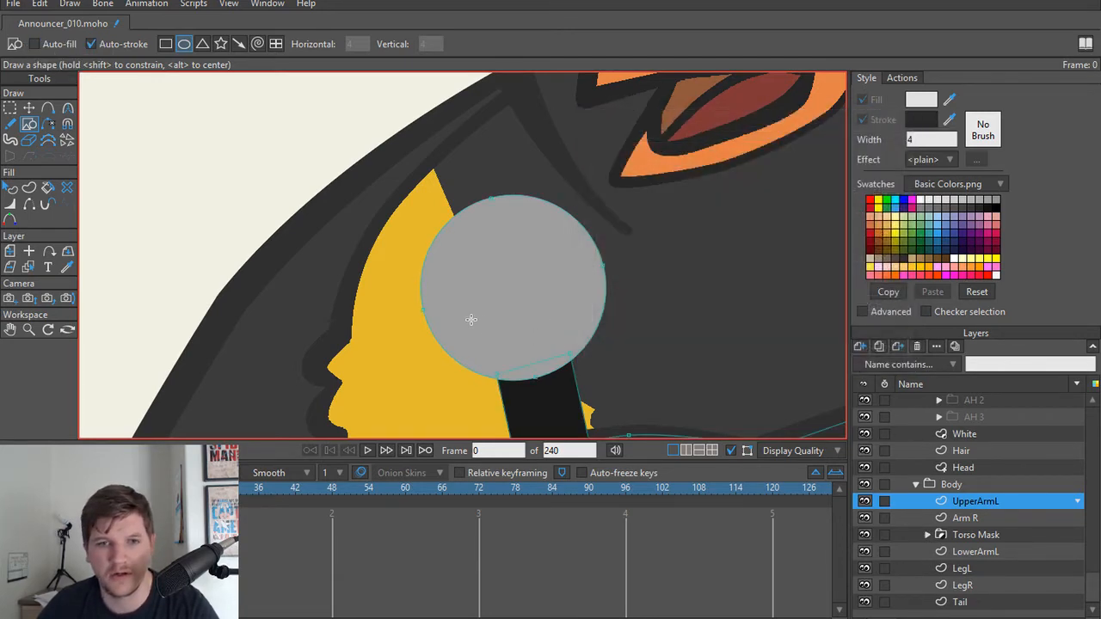
Step: Draw a narrow tilted ellipse outline against the lower left edge of the grey microphone head
{"action": "left_click_drag", "start_coordinate": [425, 289], "coordinate": [459, 370]}
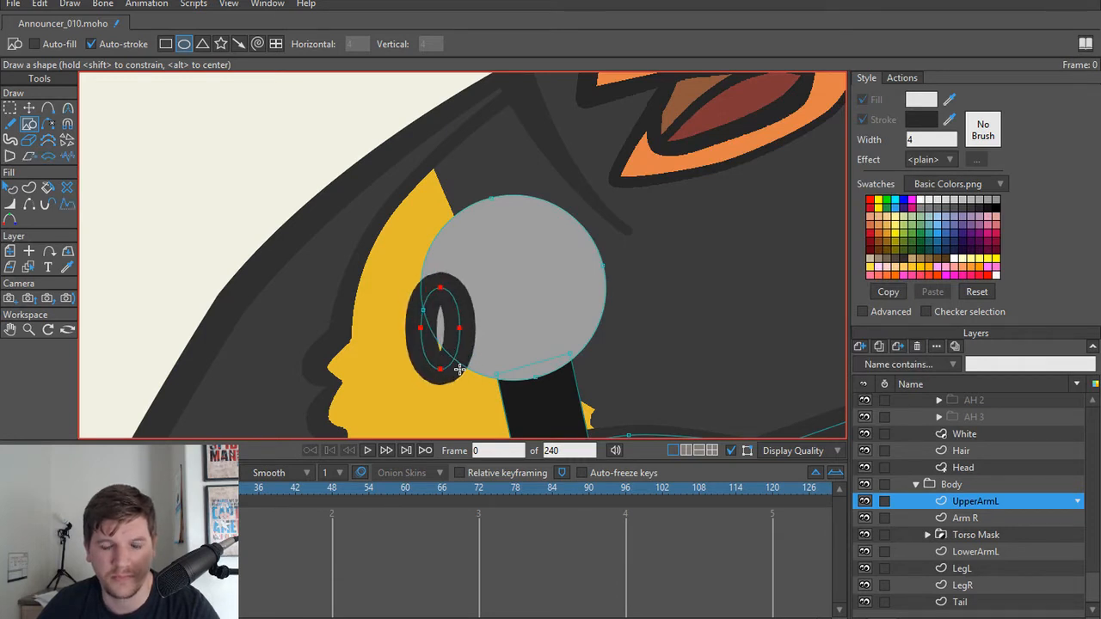
{"action": "key", "text": "ctrl+z"}
{"action": "mouse_move", "coordinate": [428, 264]}
{"action": "left_mouse_down"}
{"action": "mouse_move", "coordinate": [477, 368]}
{"action": "mouse_move", "coordinate": [504, 361]}
{"action": "left_mouse_up"}
{"action": "key", "text": "t"}
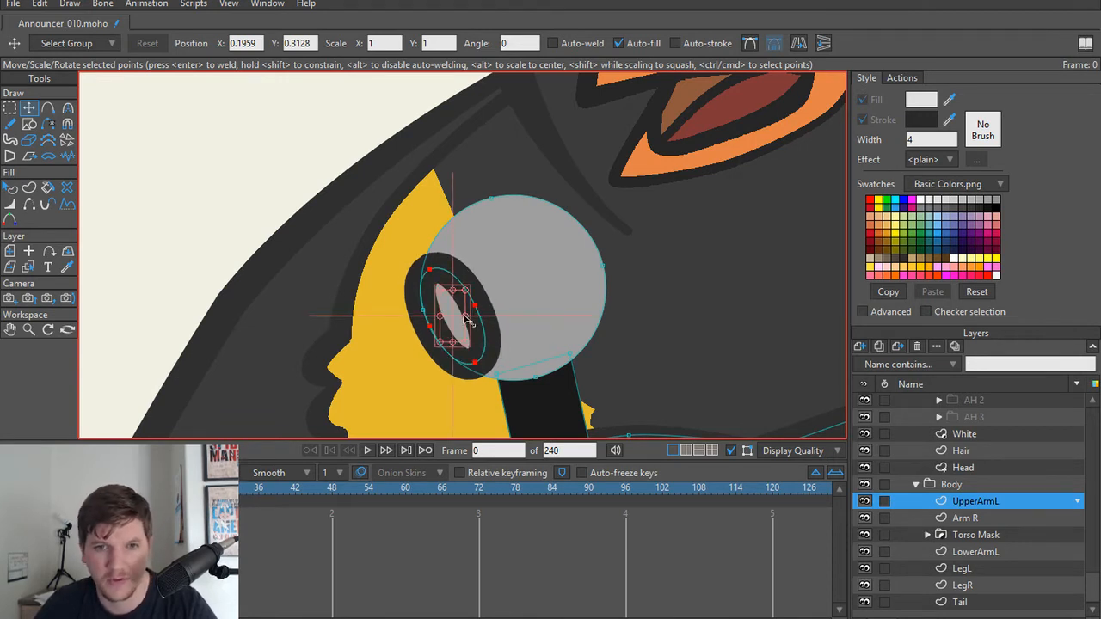
Step: Try to duplicate the ellipse outline and enlarge the copy across the microphone head
{"action": "left_click_drag", "start_coordinate": [465, 315], "coordinate": [499, 316]}
{"action": "key", "text": "ctrl+z"}
{"action": "key", "text": "ctrl+c"}
{"action": "key", "text": "ctrl+v"}
{"action": "key", "text": "ctrl+z"}
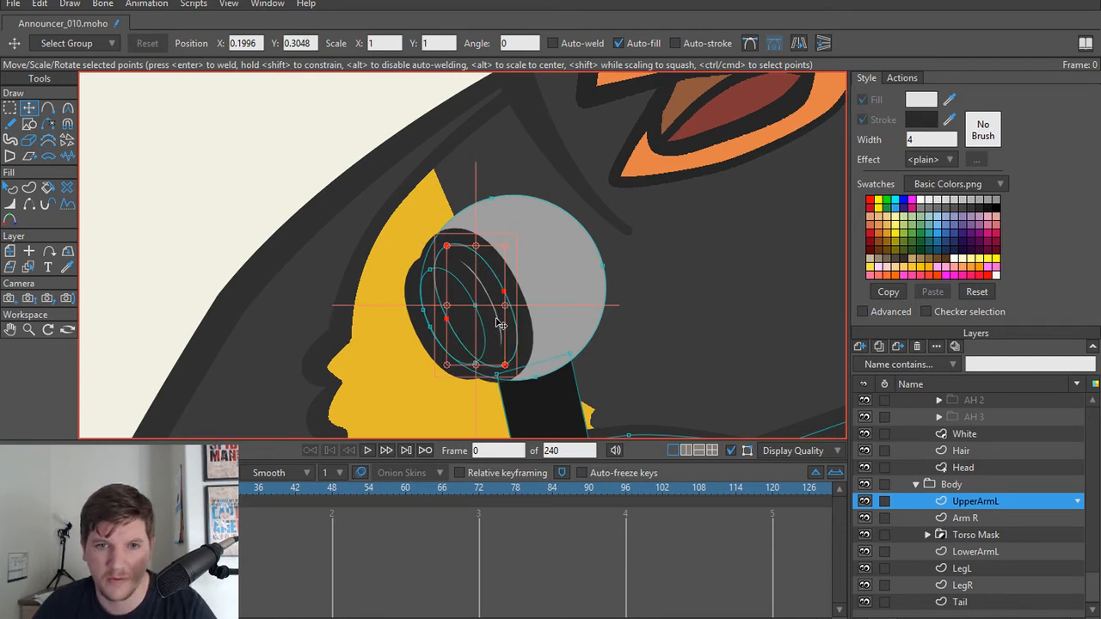
{"action": "key", "text": "ctrl+z"}
{"action": "key", "text": "ctrl+z"}
{"action": "key", "text": "ctrl+z"}
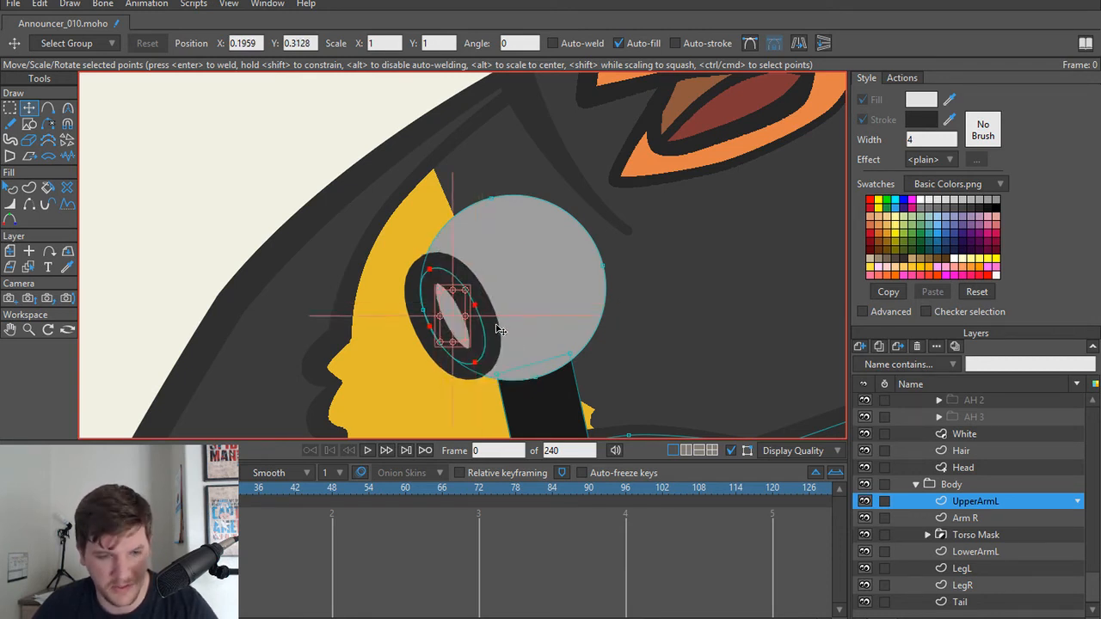
Step: Set the stroke width of the ellipse outline on the microphone head to 1
{"action": "key", "text": "w"}
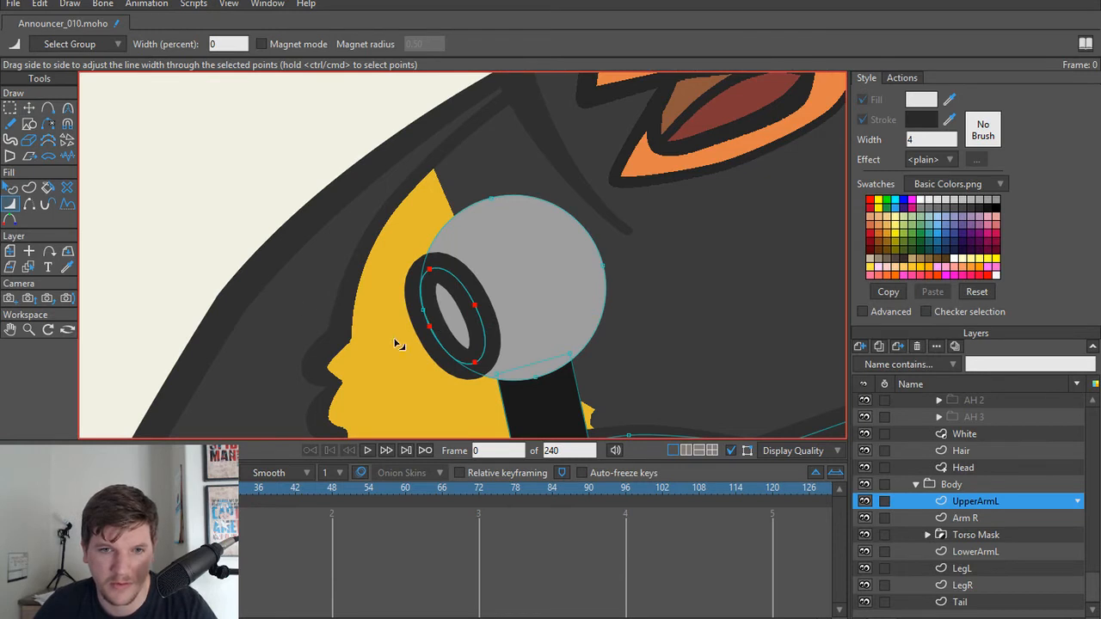
{"action": "key", "text": "q"}
{"action": "left_click", "coordinate": [481, 335]}
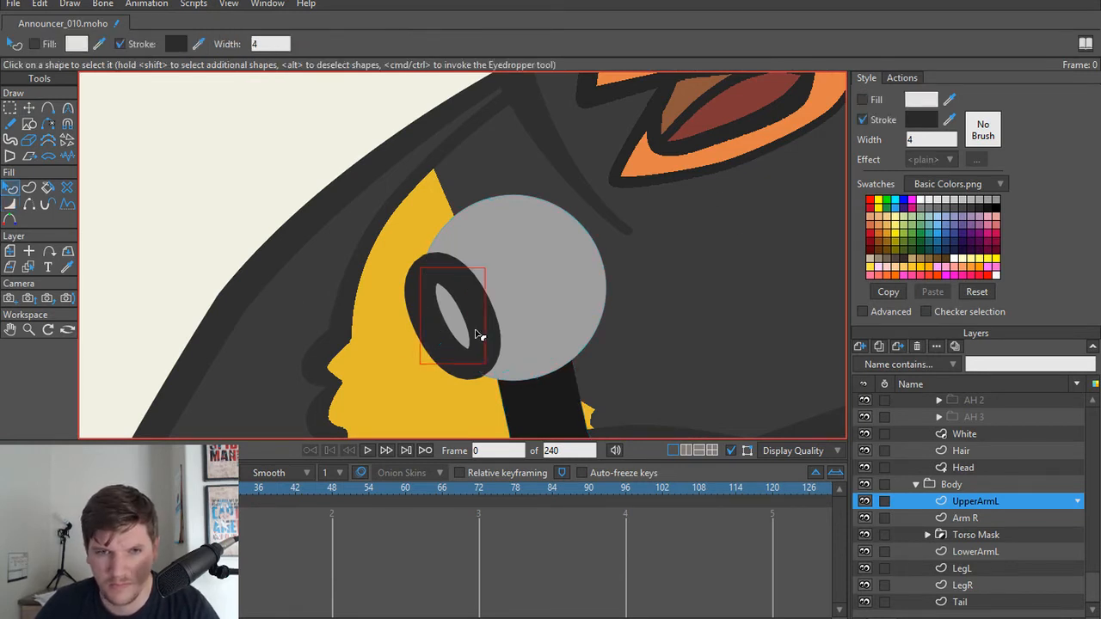
{"action": "left_click", "coordinate": [939, 139]}
{"action": "type", "text": "1"}
{"action": "key", "text": "Return"}
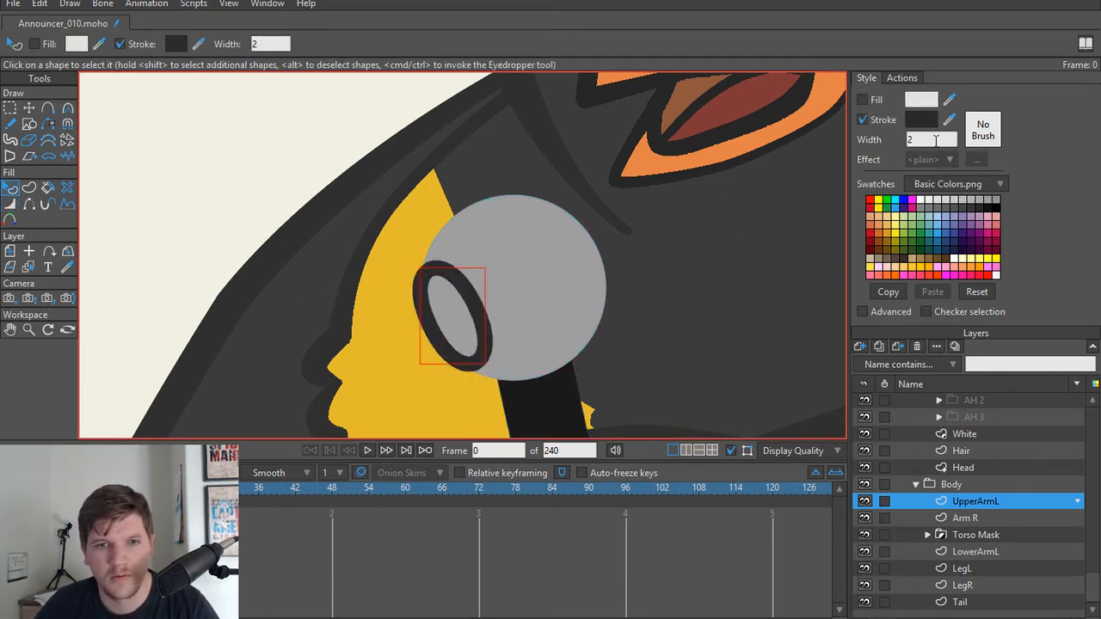
Step: Try stretching the ellipse's lower end point, and delete the ellipse from the microphone head
{"action": "key", "text": "t"}
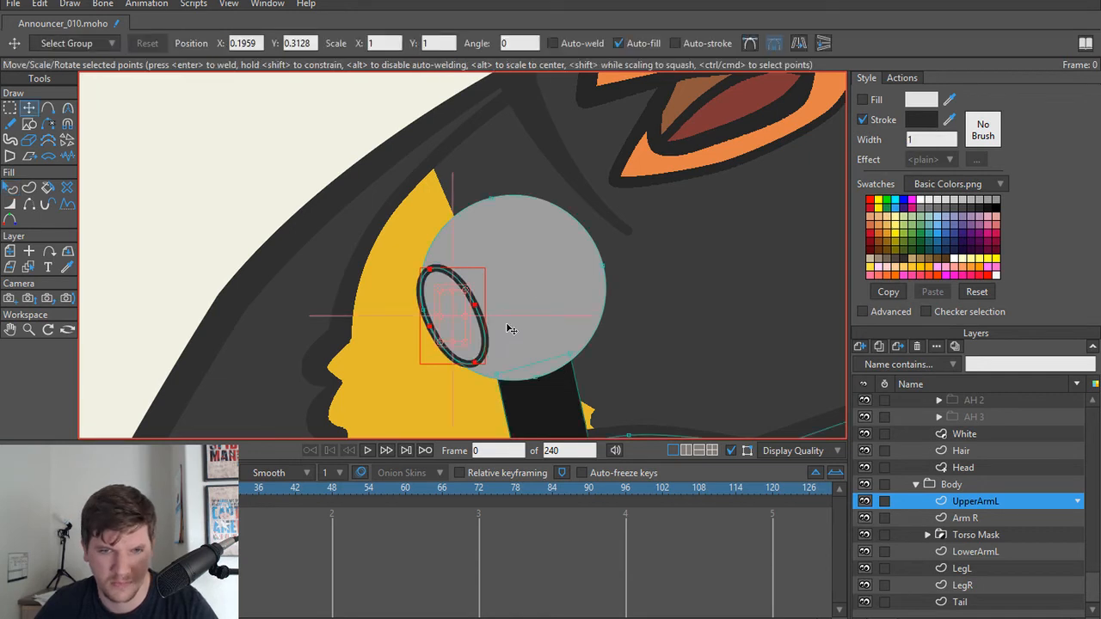
{"action": "left_click", "coordinate": [477, 364]}
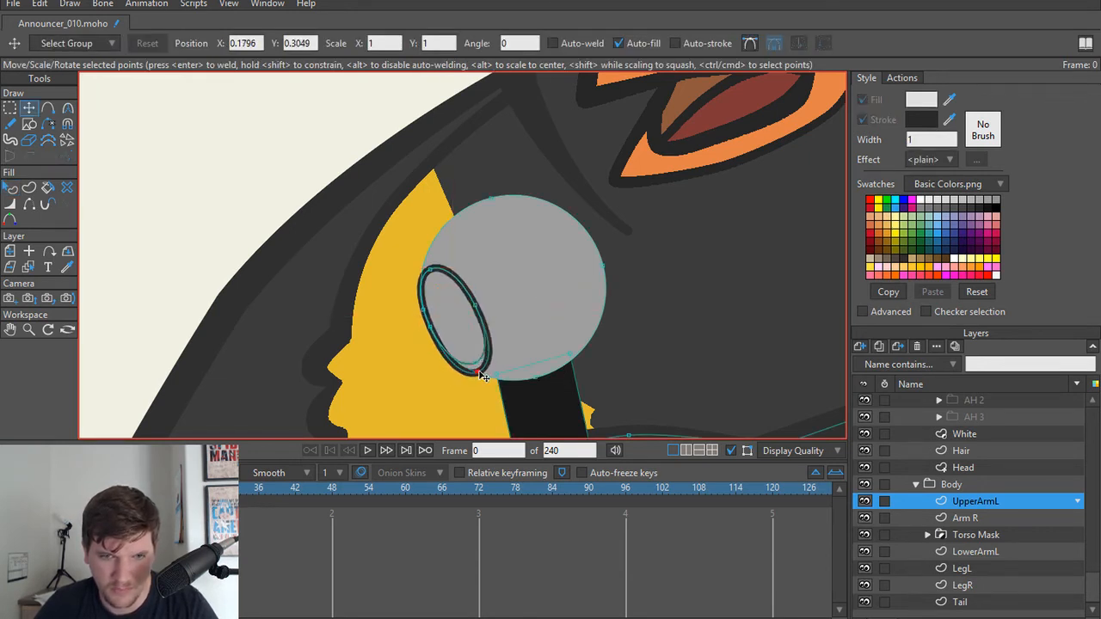
{"action": "double_click", "coordinate": [470, 325]}
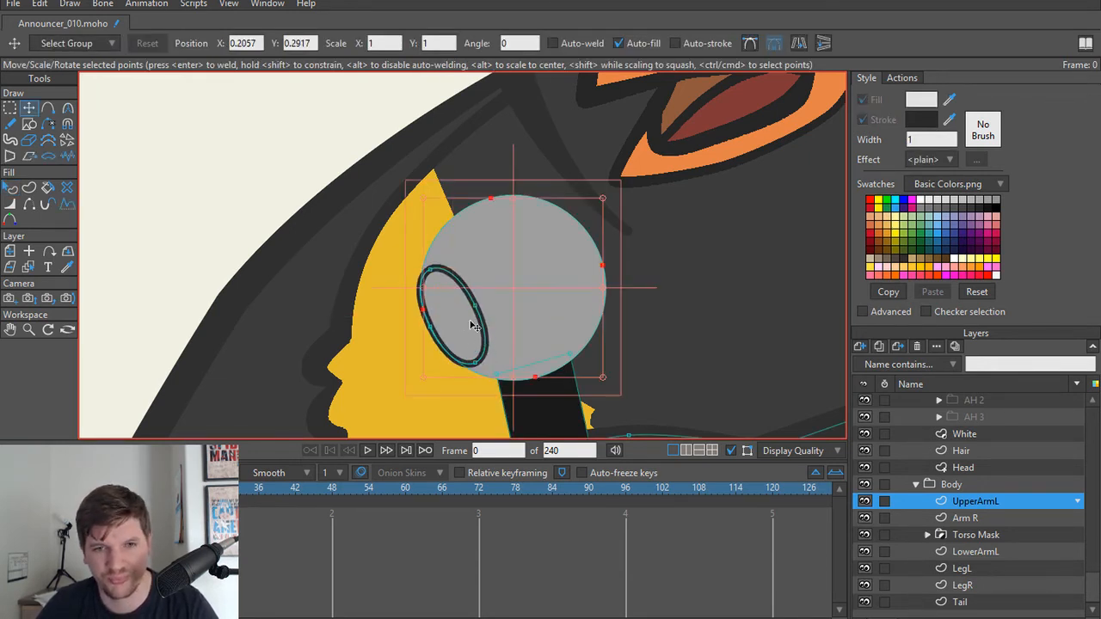
{"action": "double_click", "coordinate": [484, 332]}
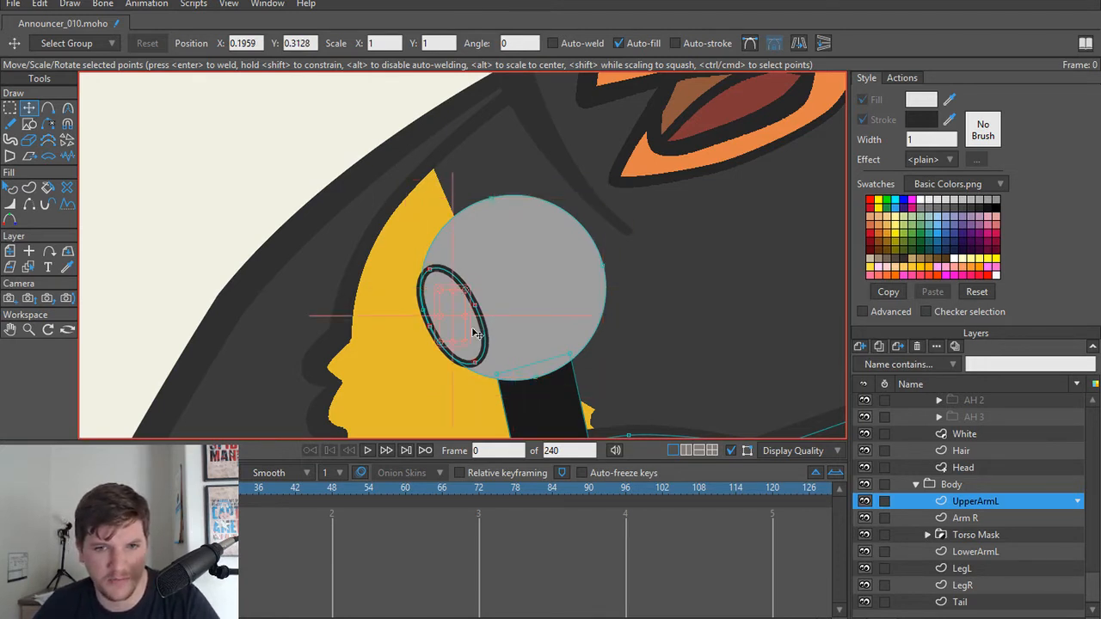
{"action": "left_click", "coordinate": [449, 339]}
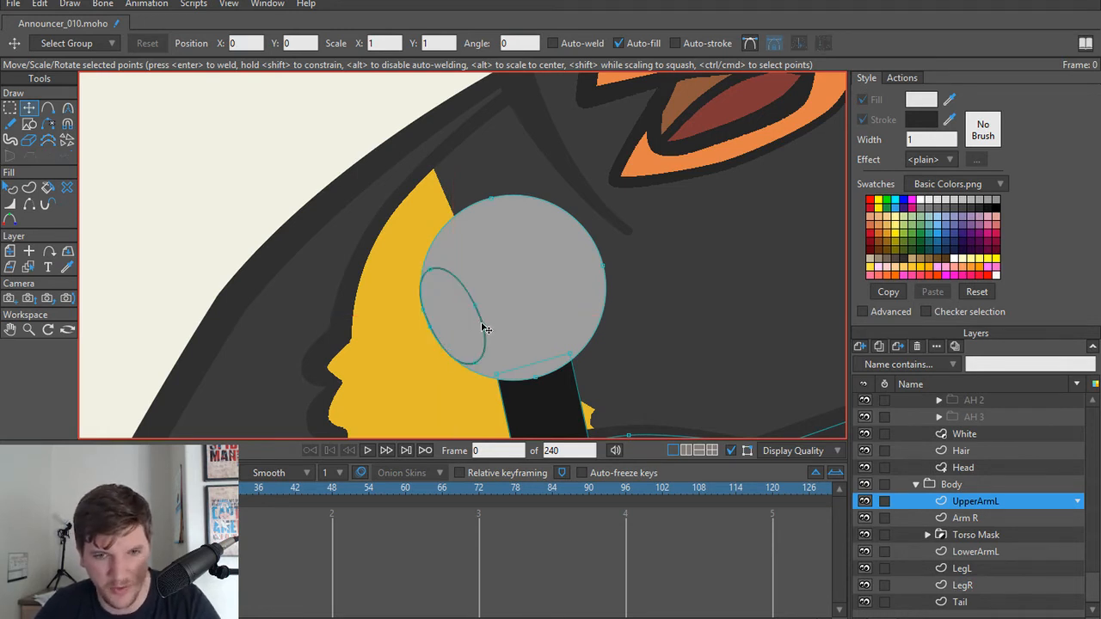
{"action": "double_click", "coordinate": [484, 329]}
{"action": "key", "text": "Delete"}
Step: Try out nearly horizontal curved lines across the microphone head with the Freehand tool, and undo them
{"action": "scroll", "coordinate": [533, 254], "scroll_direction": "down", "scroll_amount": 1}
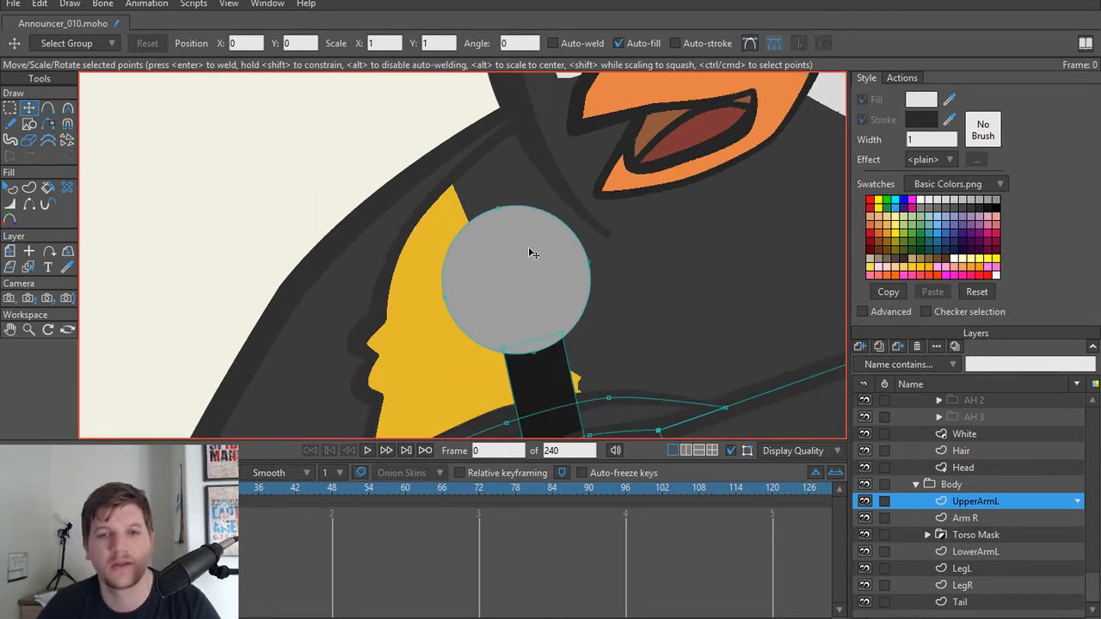
{"action": "scroll", "coordinate": [491, 276], "scroll_direction": "up", "scroll_amount": 2}
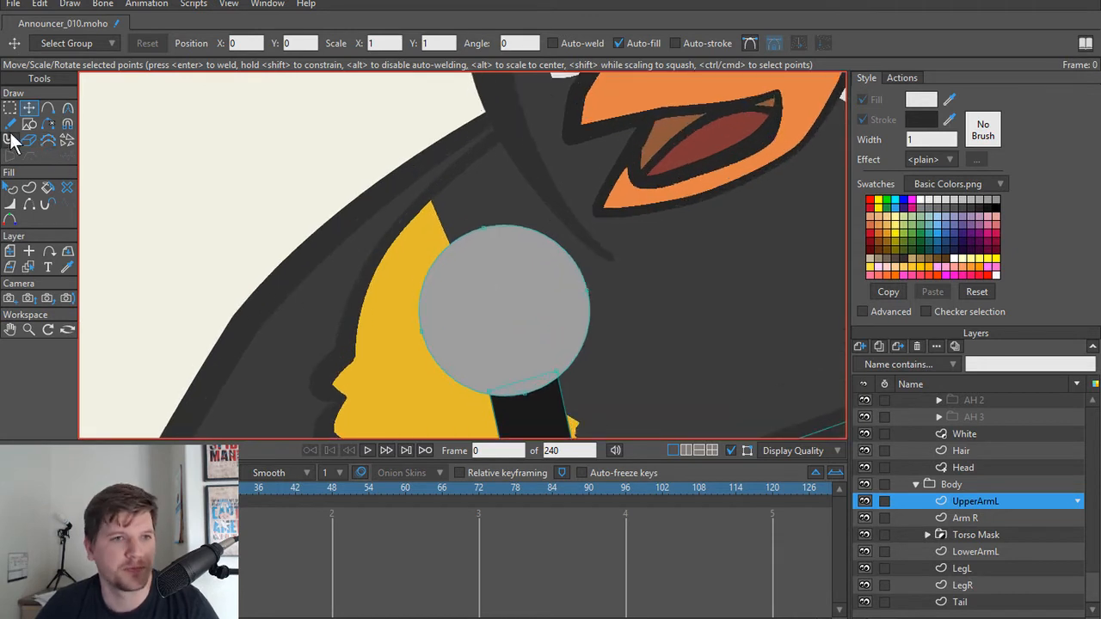
{"action": "left_click", "coordinate": [9, 125]}
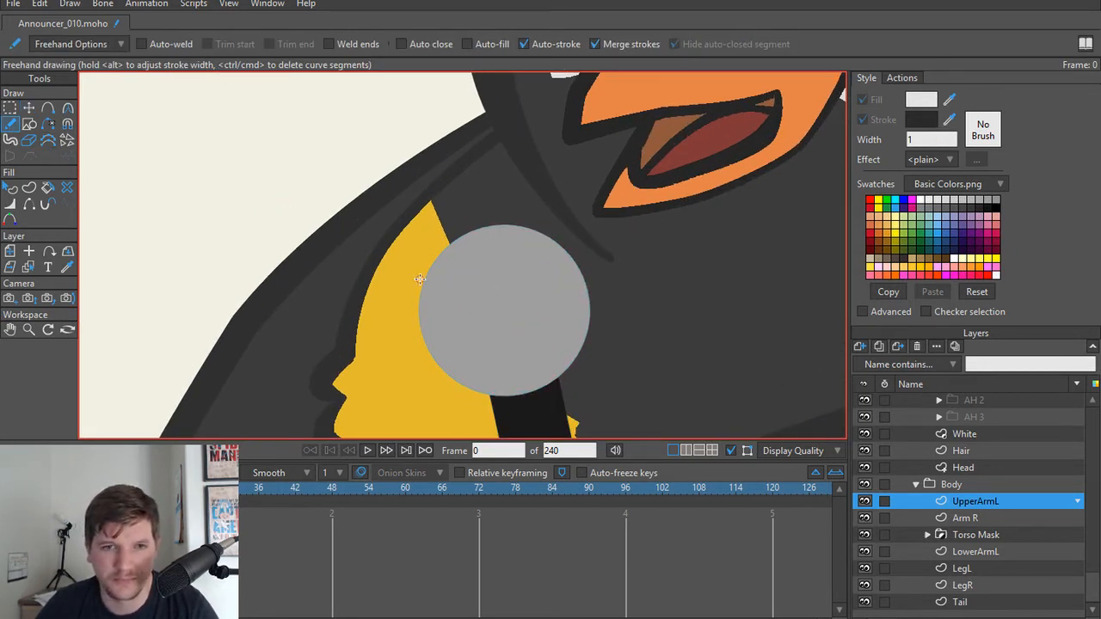
{"action": "left_click_drag", "start_coordinate": [420, 278], "coordinate": [530, 255]}
{"action": "key", "text": "ctrl+z"}
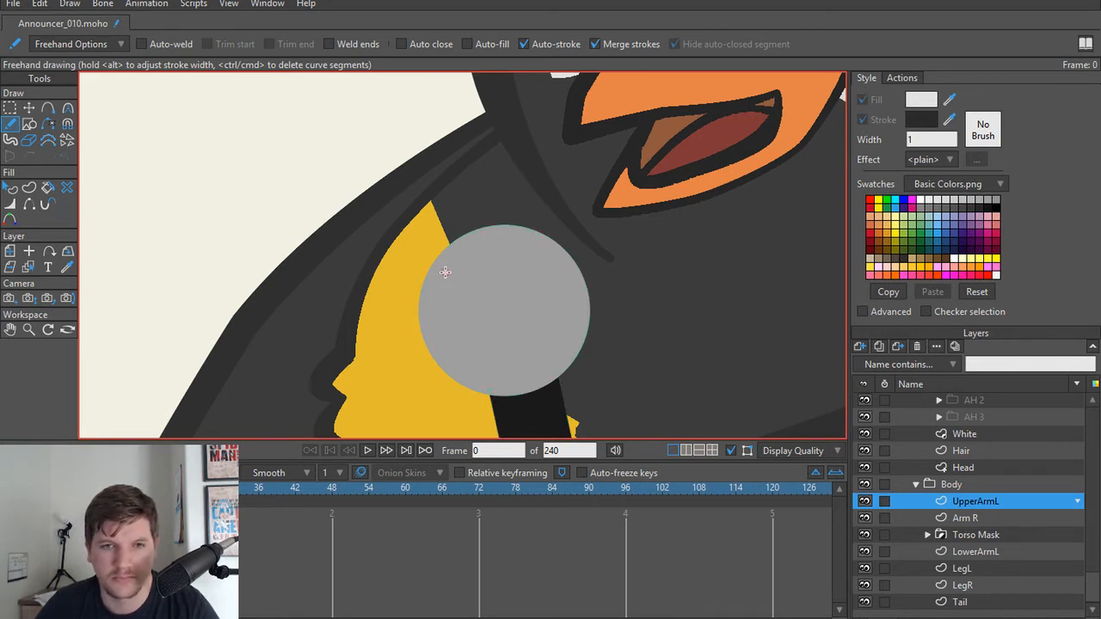
{"action": "mouse_move", "coordinate": [428, 278]}
{"action": "left_mouse_down"}
{"action": "mouse_move", "coordinate": [525, 262]}
{"action": "mouse_move", "coordinate": [549, 241]}
{"action": "left_mouse_up"}
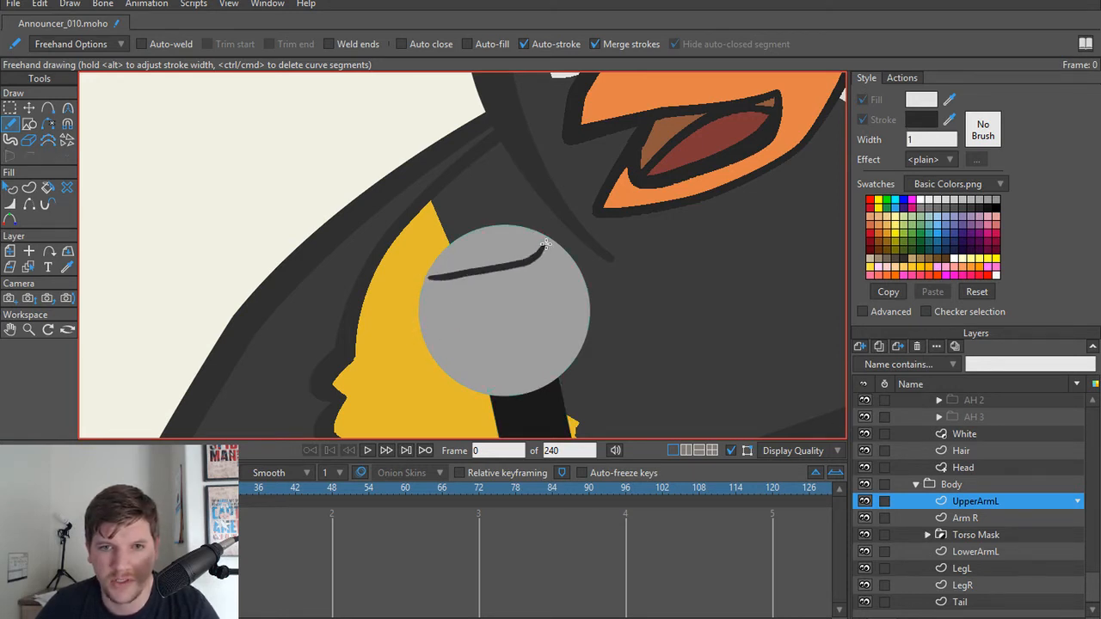
{"action": "mouse_move", "coordinate": [423, 311]}
{"action": "left_mouse_down"}
{"action": "mouse_move", "coordinate": [549, 299]}
{"action": "mouse_move", "coordinate": [585, 275]}
{"action": "left_mouse_up"}
{"action": "left_click_drag", "start_coordinate": [426, 348], "coordinate": [596, 329]}
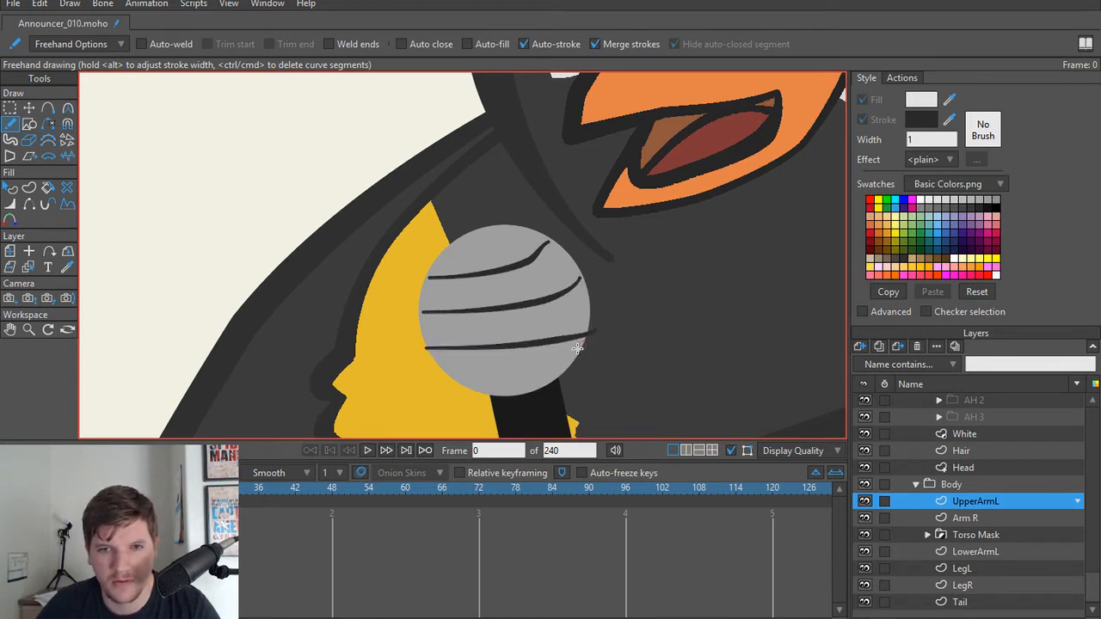
{"action": "key", "text": "ctrl+z"}
{"action": "key", "text": "ctrl+z"}
{"action": "key", "text": "ctrl+z"}
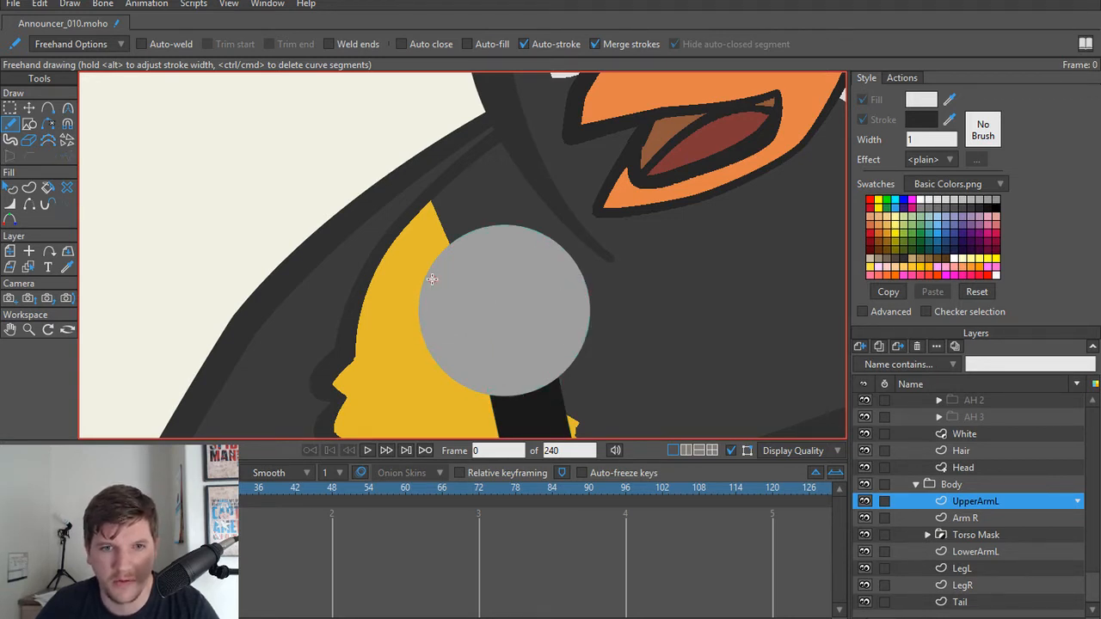
Step: Draw five evenly spaced curved freehand lines across the microphone head, rising toward its right edge
{"action": "left_click_drag", "start_coordinate": [432, 273], "coordinate": [524, 237]}
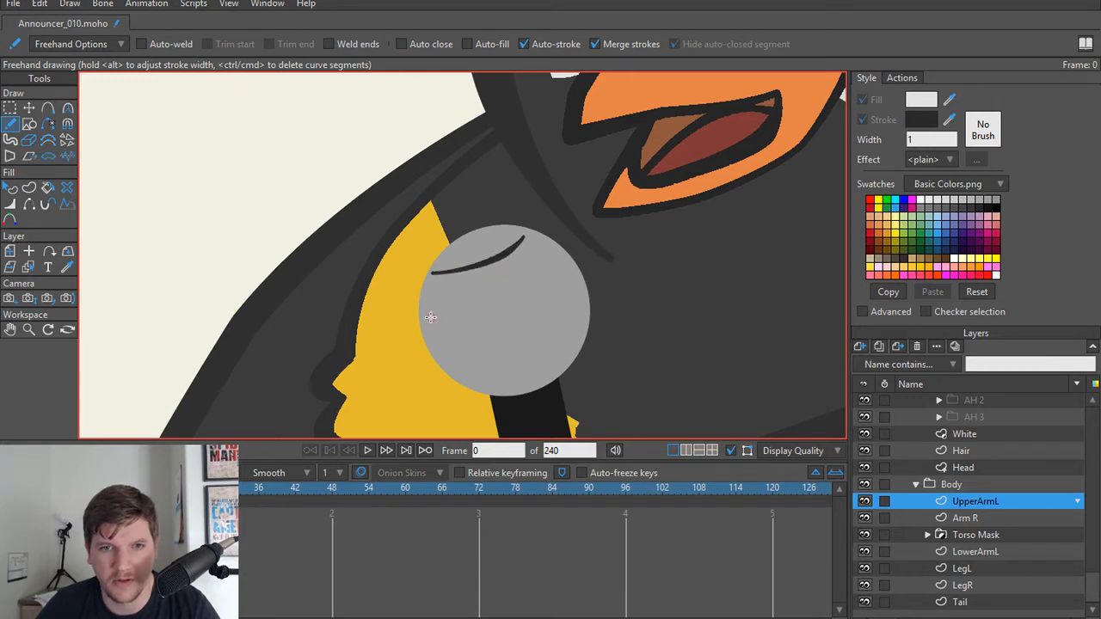
{"action": "mouse_move", "coordinate": [424, 301]}
{"action": "left_mouse_down"}
{"action": "mouse_move", "coordinate": [508, 283]}
{"action": "mouse_move", "coordinate": [548, 246]}
{"action": "left_mouse_up"}
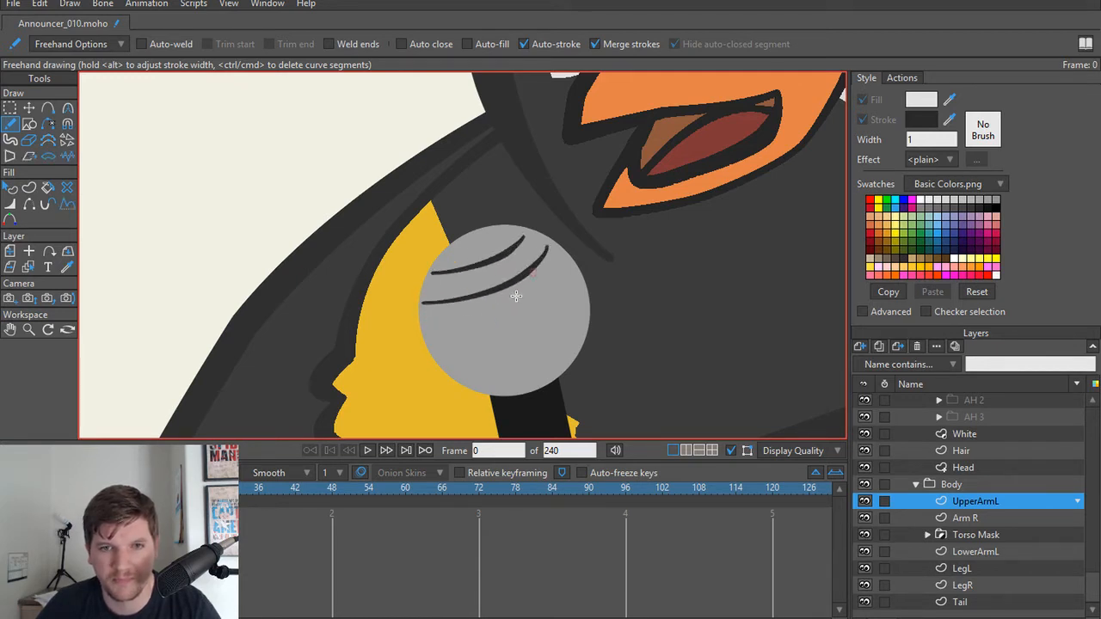
{"action": "mouse_move", "coordinate": [424, 338]}
{"action": "left_mouse_down"}
{"action": "mouse_move", "coordinate": [513, 317]}
{"action": "mouse_move", "coordinate": [564, 267]}
{"action": "left_mouse_up"}
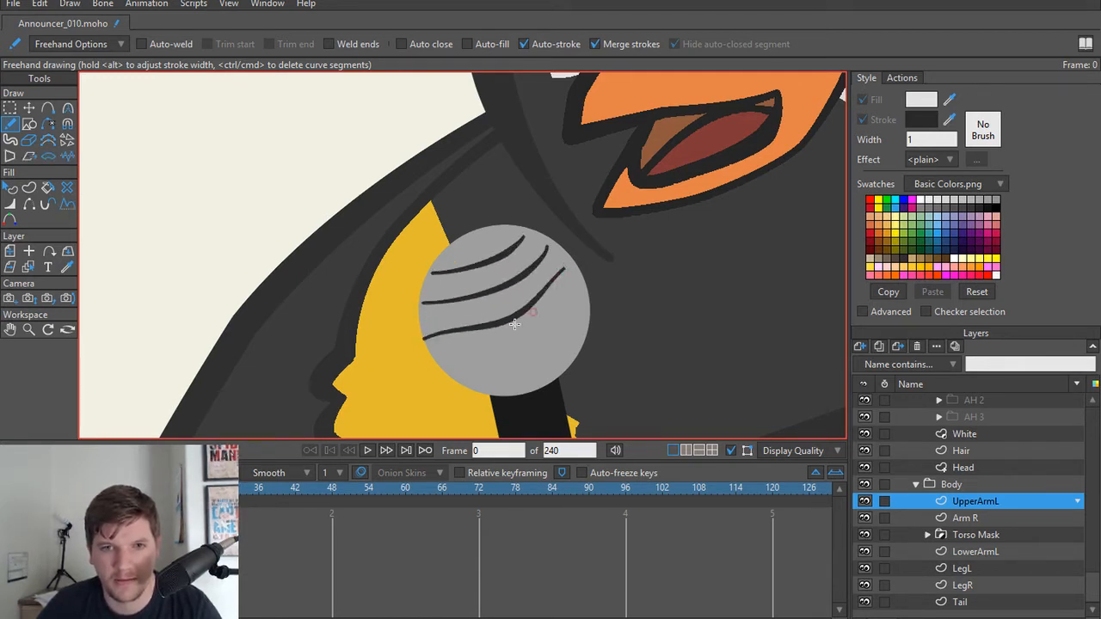
{"action": "mouse_move", "coordinate": [447, 365]}
{"action": "left_mouse_down"}
{"action": "mouse_move", "coordinate": [534, 339]}
{"action": "mouse_move", "coordinate": [582, 292]}
{"action": "left_mouse_up"}
{"action": "mouse_move", "coordinate": [474, 391]}
{"action": "left_mouse_down"}
{"action": "mouse_move", "coordinate": [554, 370]}
{"action": "mouse_move", "coordinate": [577, 343]}
{"action": "left_mouse_up"}
{"action": "key", "text": "ctrl+z"}
{"action": "mouse_move", "coordinate": [479, 389]}
{"action": "left_mouse_down"}
{"action": "mouse_move", "coordinate": [546, 370]}
{"action": "mouse_move", "coordinate": [586, 326]}
{"action": "left_mouse_up"}
{"action": "key", "text": "ctrl+z"}
{"action": "left_click_drag", "start_coordinate": [491, 393], "coordinate": [577, 354]}
Step: Draw curved freehand lines down the microphone head, crossing the others to form a grille mesh, and render a preview of frame 0
{"action": "mouse_move", "coordinate": [463, 241]}
{"action": "left_mouse_down"}
{"action": "mouse_move", "coordinate": [447, 297]}
{"action": "mouse_move", "coordinate": [453, 375]}
{"action": "mouse_move", "coordinate": [464, 383]}
{"action": "left_mouse_up"}
{"action": "mouse_move", "coordinate": [476, 230]}
{"action": "left_mouse_down"}
{"action": "mouse_move", "coordinate": [473, 312]}
{"action": "mouse_move", "coordinate": [509, 389]}
{"action": "left_mouse_up"}
{"action": "mouse_move", "coordinate": [499, 232]}
{"action": "left_mouse_down"}
{"action": "mouse_move", "coordinate": [496, 289]}
{"action": "mouse_move", "coordinate": [527, 378]}
{"action": "mouse_move", "coordinate": [541, 387]}
{"action": "left_mouse_up"}
{"action": "mouse_move", "coordinate": [516, 235]}
{"action": "left_mouse_down"}
{"action": "mouse_move", "coordinate": [554, 276]}
{"action": "mouse_move", "coordinate": [570, 360]}
{"action": "left_mouse_up"}
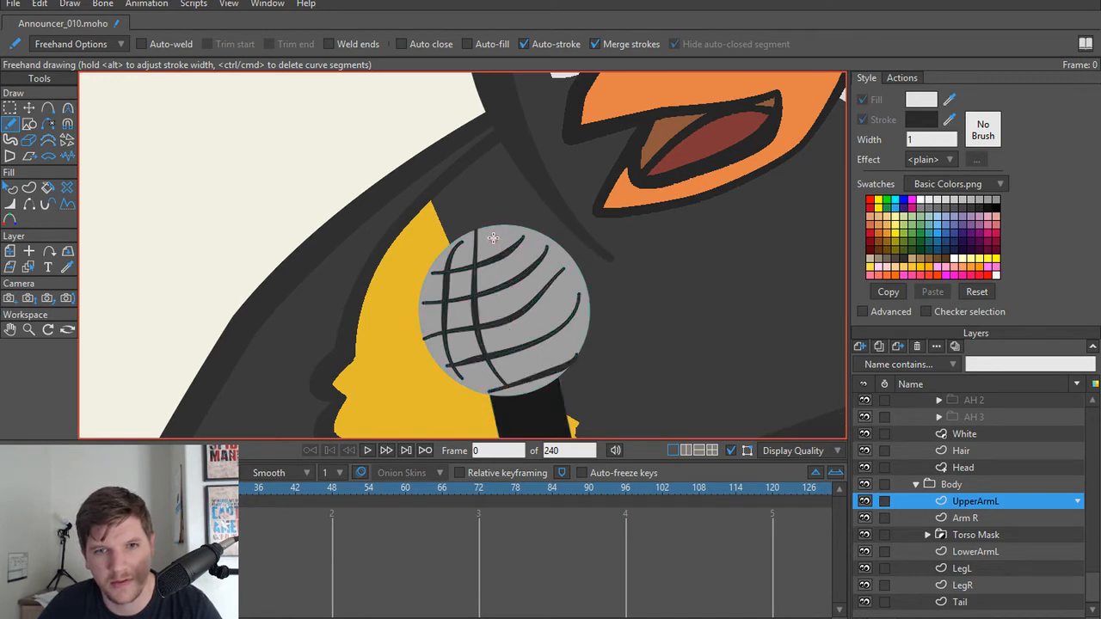
{"action": "mouse_move", "coordinate": [503, 244]}
{"action": "left_mouse_down"}
{"action": "mouse_move", "coordinate": [566, 319]}
{"action": "mouse_move", "coordinate": [574, 358]}
{"action": "left_mouse_up"}
{"action": "mouse_move", "coordinate": [508, 234]}
{"action": "left_mouse_down"}
{"action": "mouse_move", "coordinate": [577, 274]}
{"action": "mouse_move", "coordinate": [592, 303]}
{"action": "left_mouse_up"}
{"action": "left_click_drag", "start_coordinate": [484, 256], "coordinate": [543, 380]}
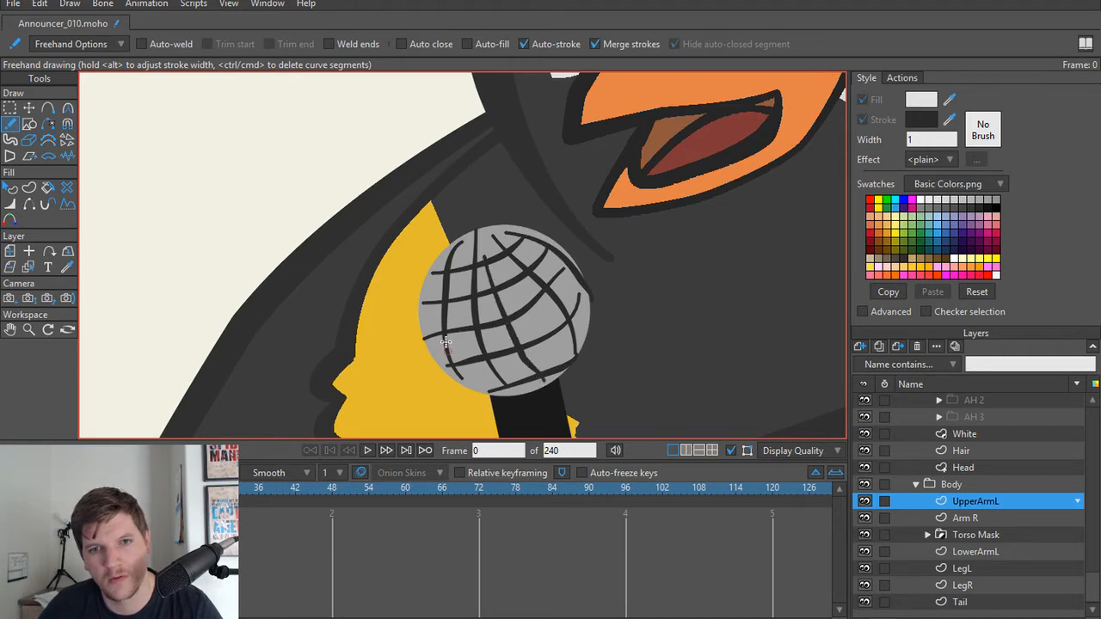
{"action": "left_click_drag", "start_coordinate": [434, 274], "coordinate": [429, 335]}
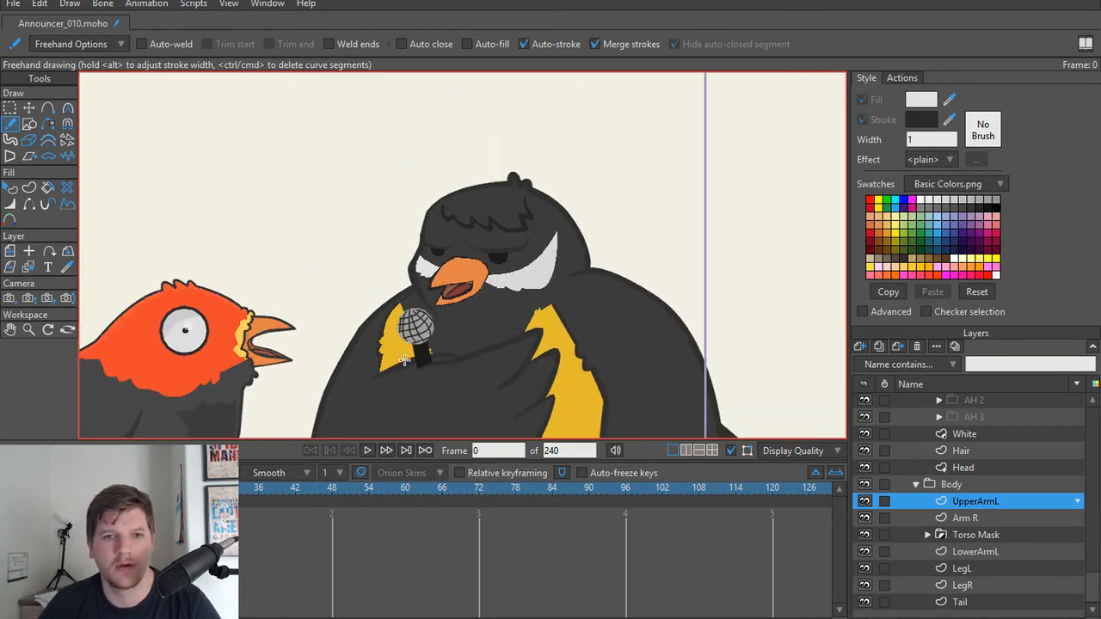
{"action": "key", "text": "ctrl+r"}
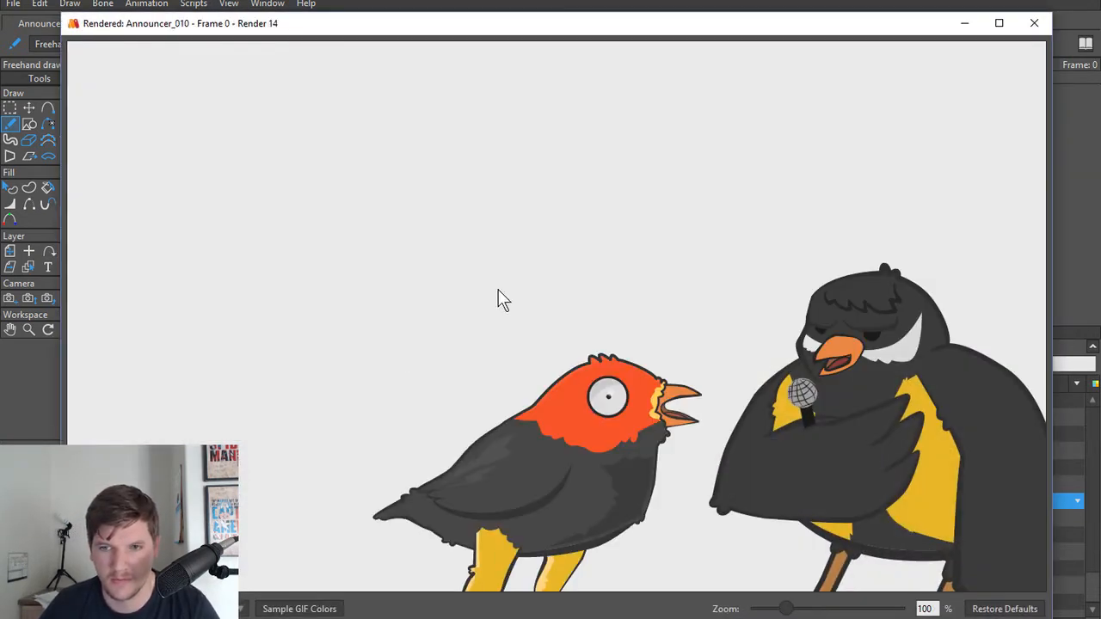
Step: Close the render preview and select individual grille lines on the microphone head to check how each one can be picked
{"action": "left_click", "coordinate": [1033, 23]}
{"action": "scroll", "coordinate": [602, 265], "scroll_direction": "up", "scroll_amount": 5}
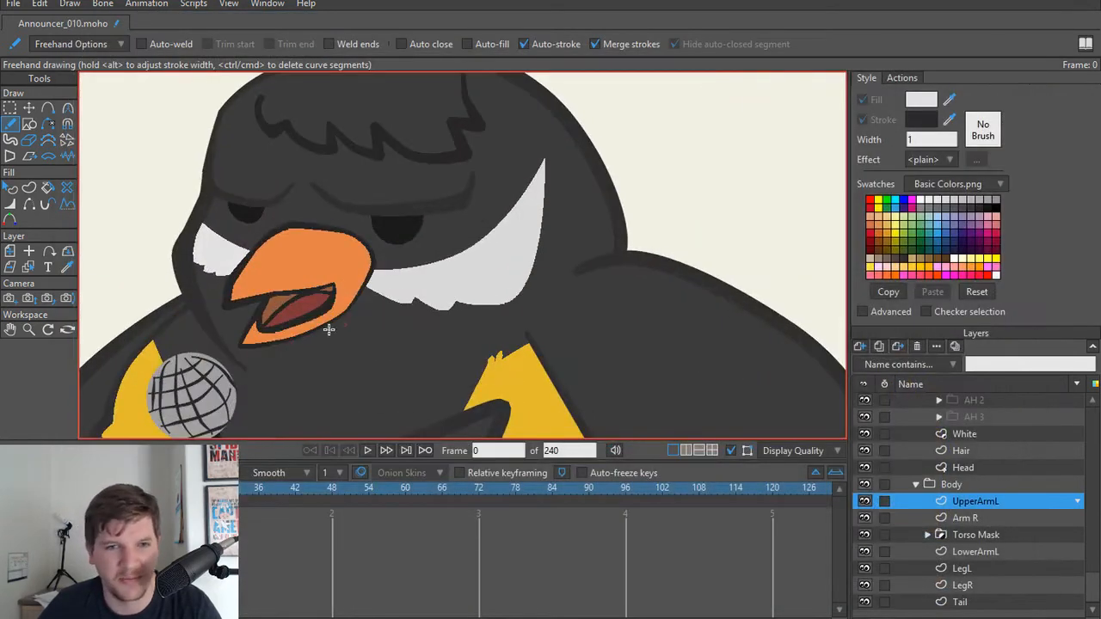
{"action": "left_click_drag", "start_coordinate": [259, 353], "coordinate": [410, 248]}
{"action": "scroll", "coordinate": [409, 251], "scroll_direction": "up", "scroll_amount": 5}
{"action": "left_click_drag", "start_coordinate": [338, 305], "coordinate": [440, 272]}
{"action": "scroll", "coordinate": [436, 274], "scroll_direction": "down", "scroll_amount": 2}
{"action": "key", "text": "t"}
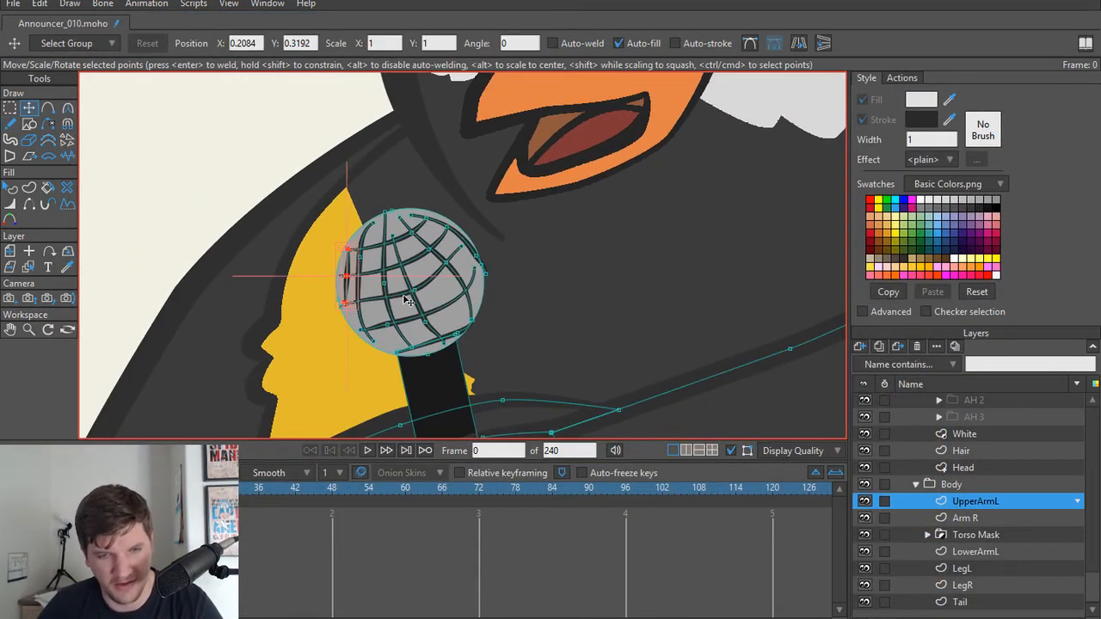
{"action": "scroll", "coordinate": [410, 294], "scroll_direction": "up", "scroll_amount": 2}
{"action": "left_click", "coordinate": [405, 276]}
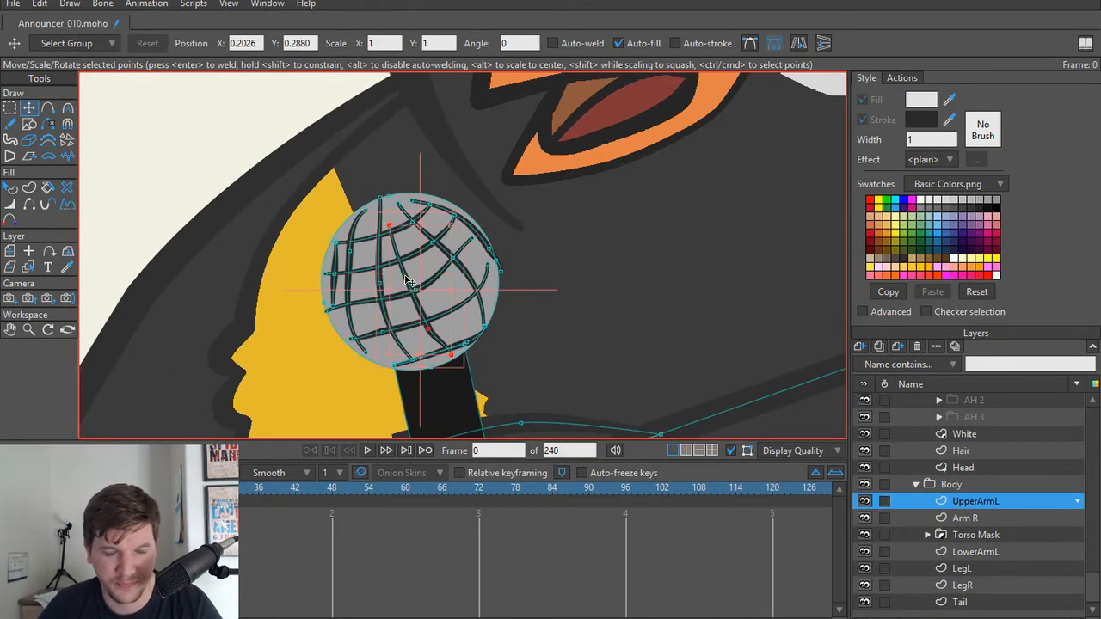
{"action": "key", "text": "g"}
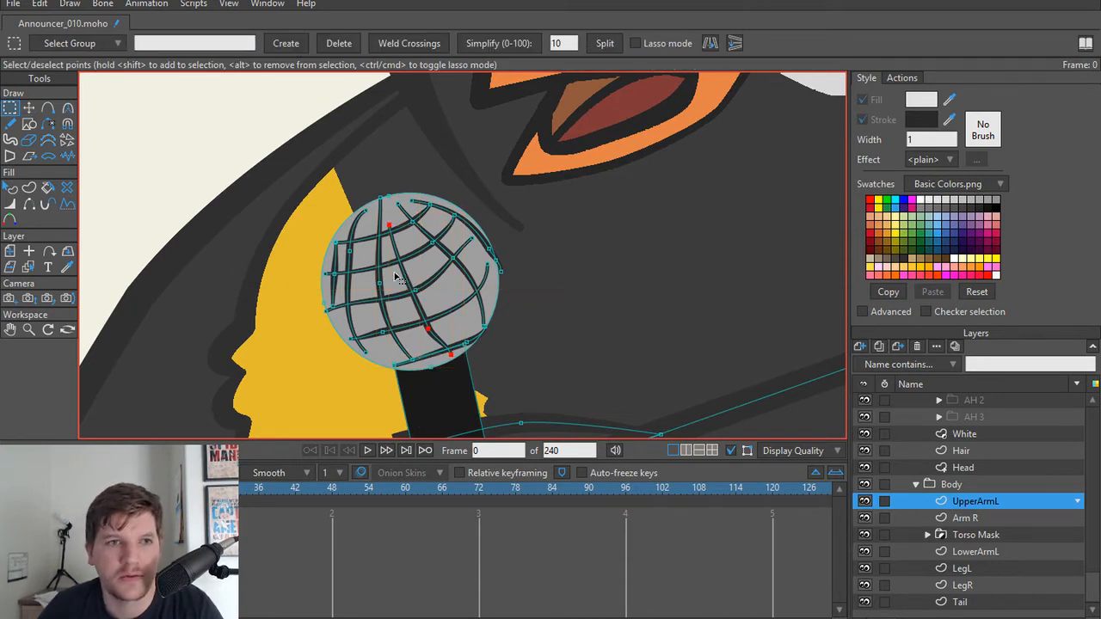
{"action": "key", "text": "t"}
{"action": "key", "text": "g"}
{"action": "left_click", "coordinate": [382, 292]}
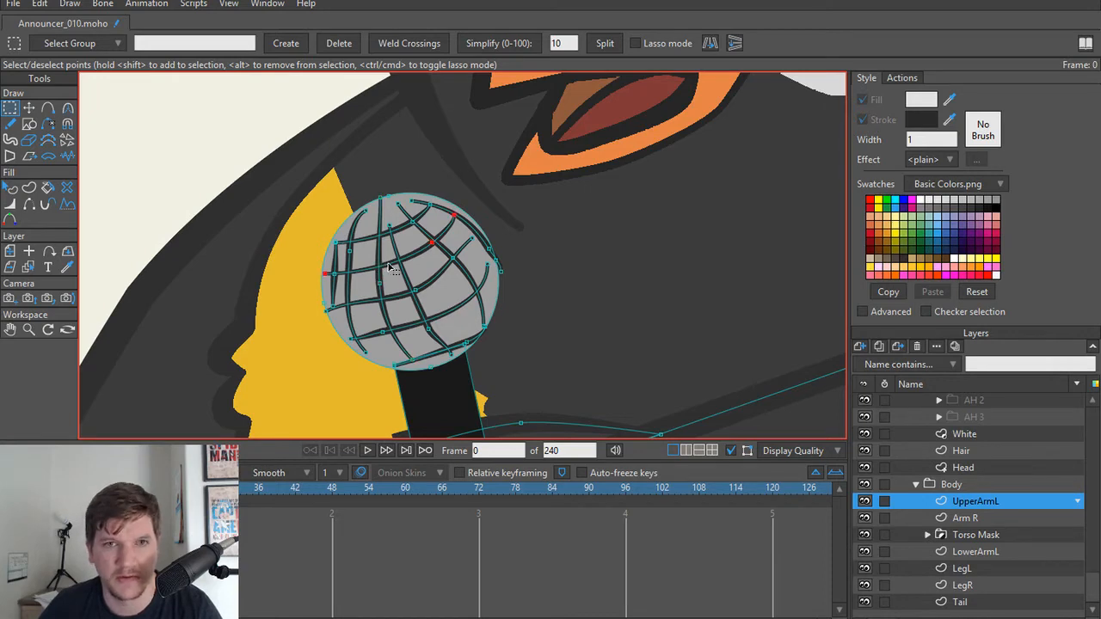
{"action": "key", "text": "t"}
{"action": "key", "text": "ctrl+a"}
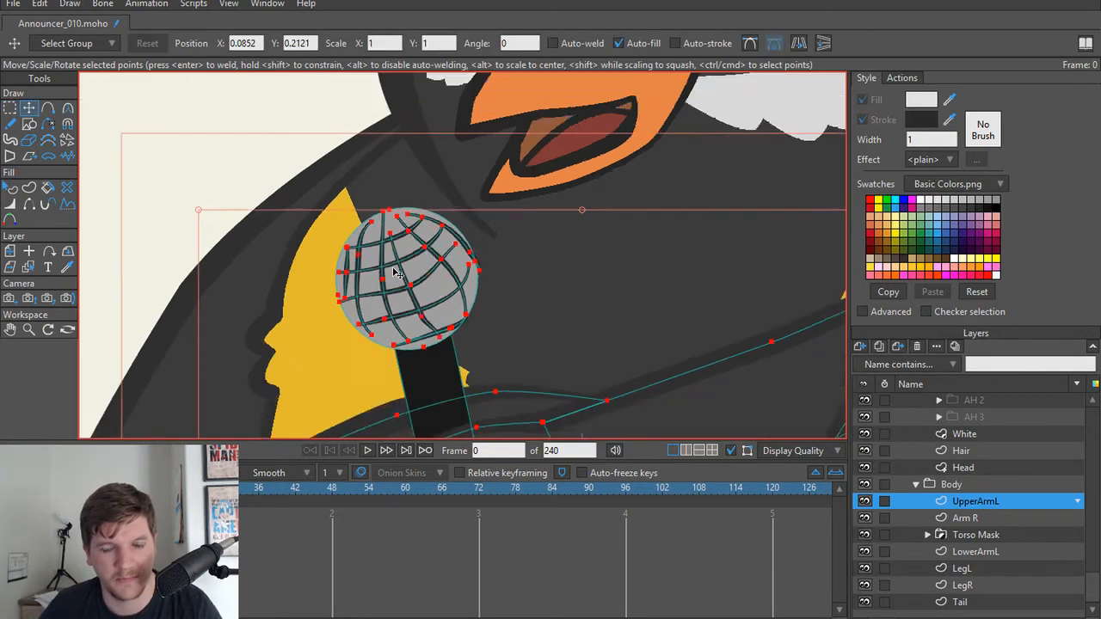
{"action": "key", "text": "g"}
{"action": "left_click", "coordinate": [357, 241]}
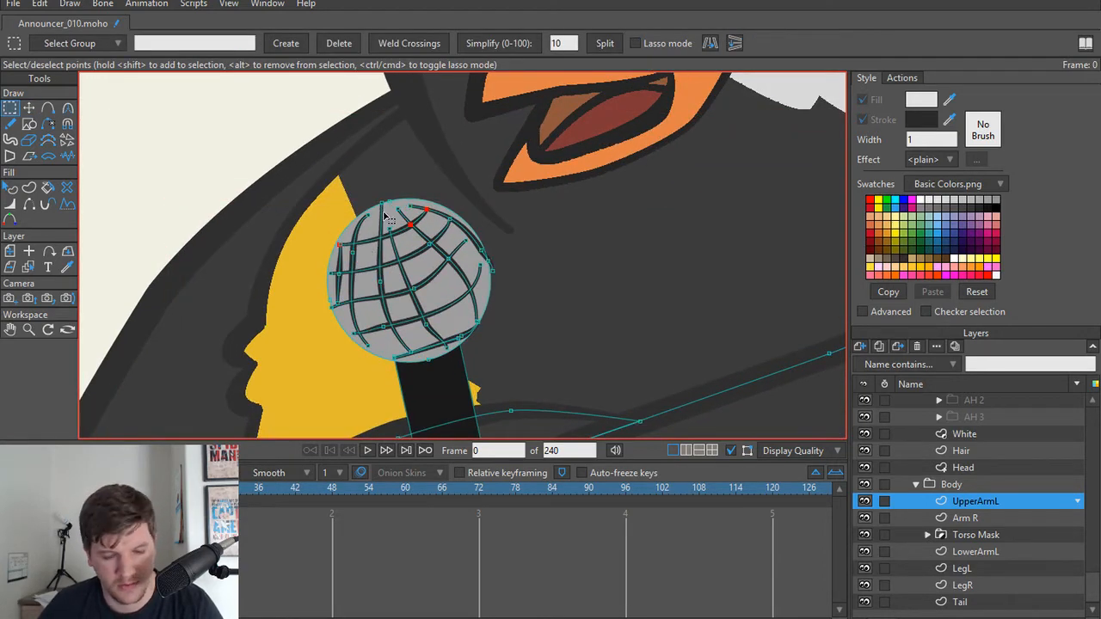
Step: Try deleting the microphone head and adding new points for the handle's outline, and undo the changes
{"action": "mouse_move", "coordinate": [404, 166]}
{"action": "left_mouse_down"}
{"action": "mouse_move", "coordinate": [313, 333]}
{"action": "mouse_move", "coordinate": [404, 392]}
{"action": "mouse_move", "coordinate": [510, 343]}
{"action": "left_mouse_up"}
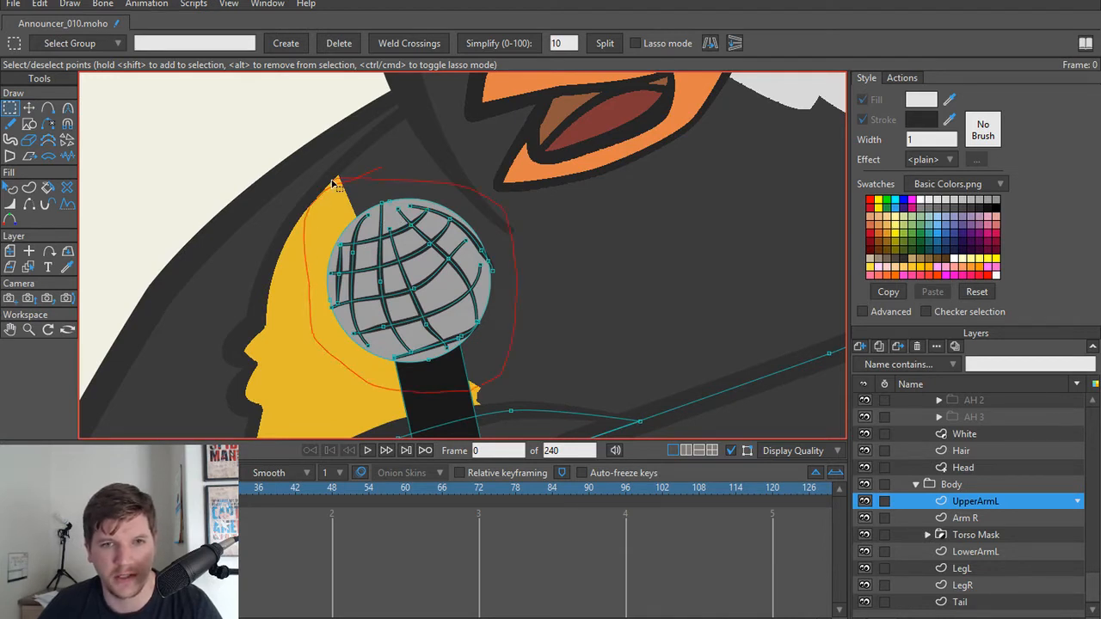
{"action": "left_click_drag", "start_coordinate": [332, 182], "coordinate": [336, 184]}
{"action": "key", "text": "Delete"}
{"action": "scroll", "coordinate": [455, 270], "scroll_direction": "down", "scroll_amount": 3}
{"action": "left_click_drag", "start_coordinate": [455, 270], "coordinate": [460, 134]}
{"action": "scroll", "coordinate": [462, 221], "scroll_direction": "up", "scroll_amount": 2}
{"action": "key", "text": "a"}
{"action": "left_click_drag", "start_coordinate": [430, 303], "coordinate": [392, 184]}
{"action": "left_click_drag", "start_coordinate": [456, 167], "coordinate": [480, 294]}
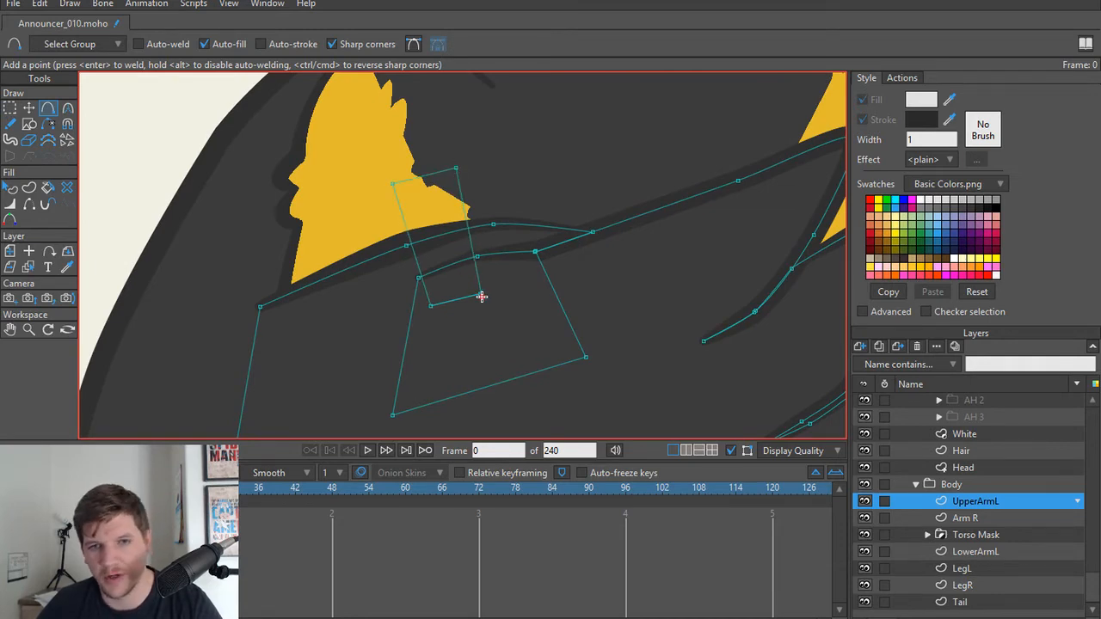
{"action": "scroll", "coordinate": [457, 210], "scroll_direction": "down", "scroll_amount": 1}
{"action": "scroll", "coordinate": [457, 210], "scroll_direction": "down", "scroll_amount": 4}
{"action": "scroll", "coordinate": [459, 233], "scroll_direction": "up", "scroll_amount": 4}
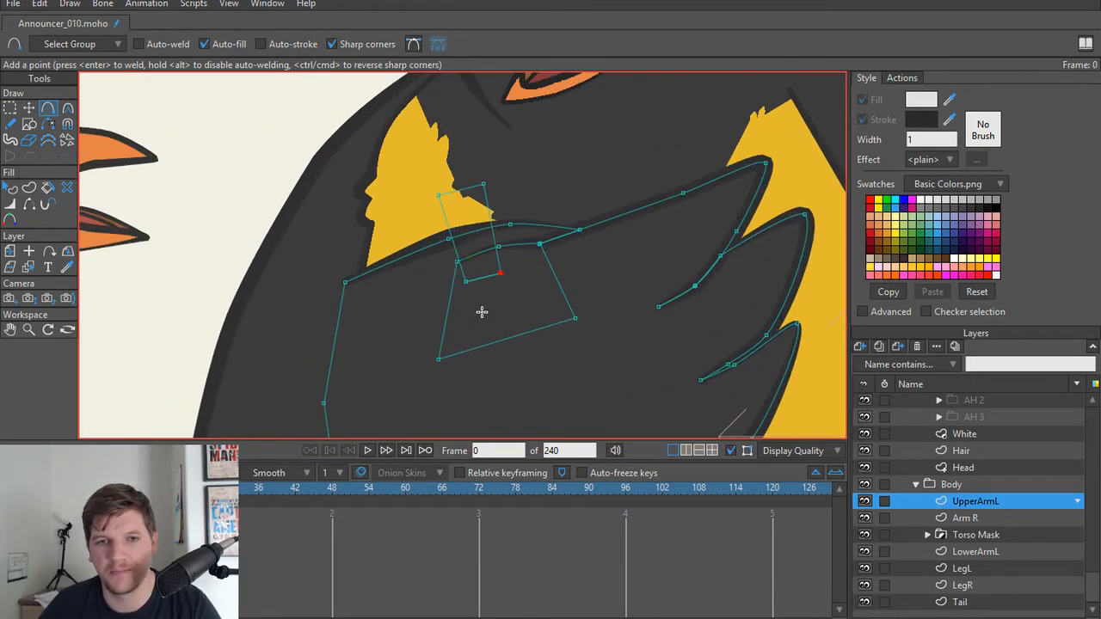
{"action": "key", "text": "t"}
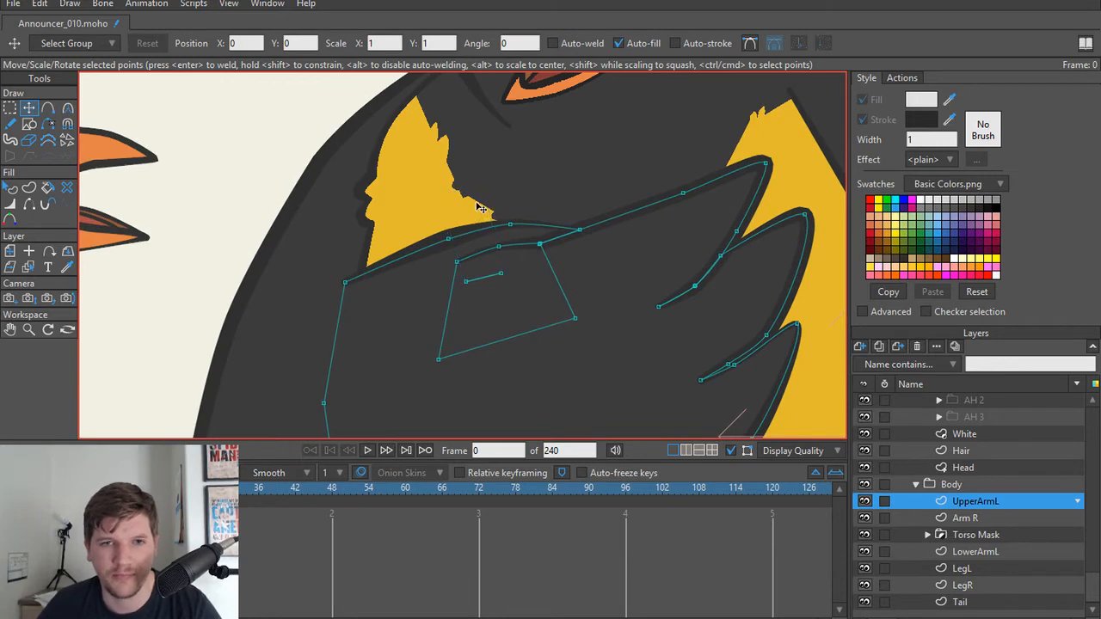
{"action": "key", "text": "ctrl+v"}
{"action": "left_click", "coordinate": [257, 209]}
{"action": "scroll", "coordinate": [255, 207], "scroll_direction": "down", "scroll_amount": 1}
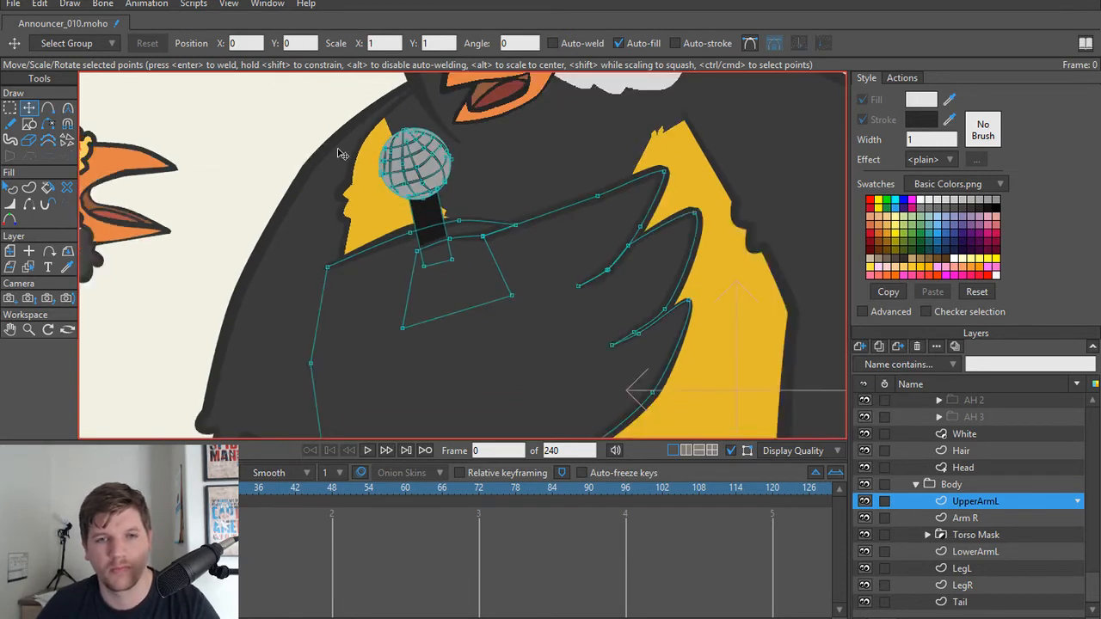
Step: Give the microphone head's grey circle a stroke of width 1 and render a preview of frame 0
{"action": "left_click_drag", "start_coordinate": [340, 153], "coordinate": [369, 291]}
{"action": "scroll", "coordinate": [371, 291], "scroll_direction": "up", "scroll_amount": 3}
{"action": "scroll", "coordinate": [495, 298], "scroll_direction": "up", "scroll_amount": 1}
{"action": "key", "text": "q"}
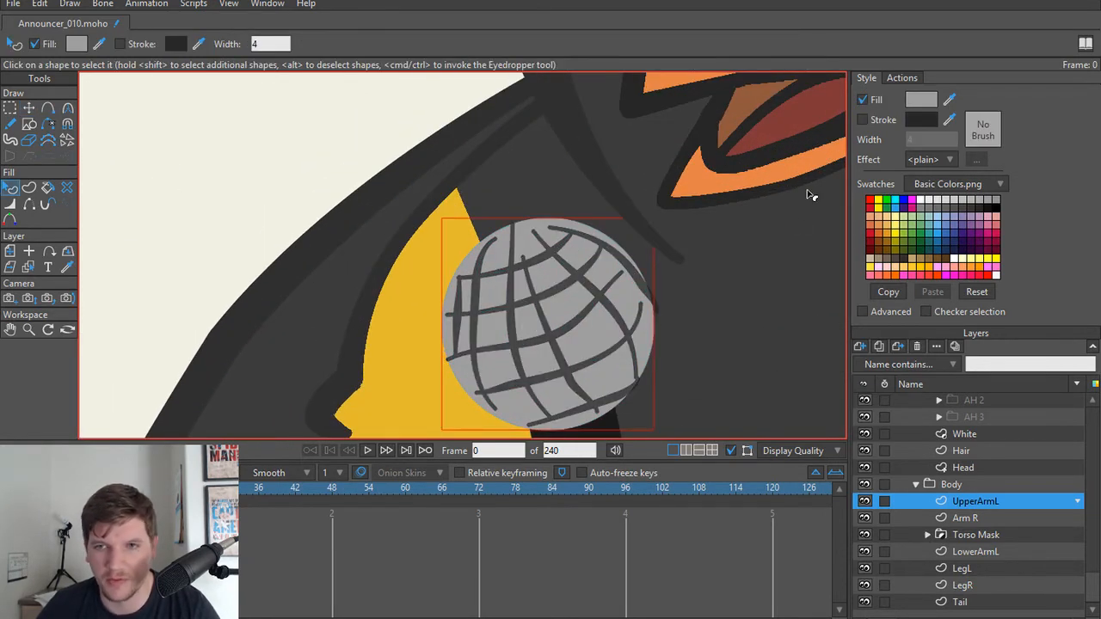
{"action": "left_click", "coordinate": [525, 320]}
{"action": "left_click", "coordinate": [862, 122]}
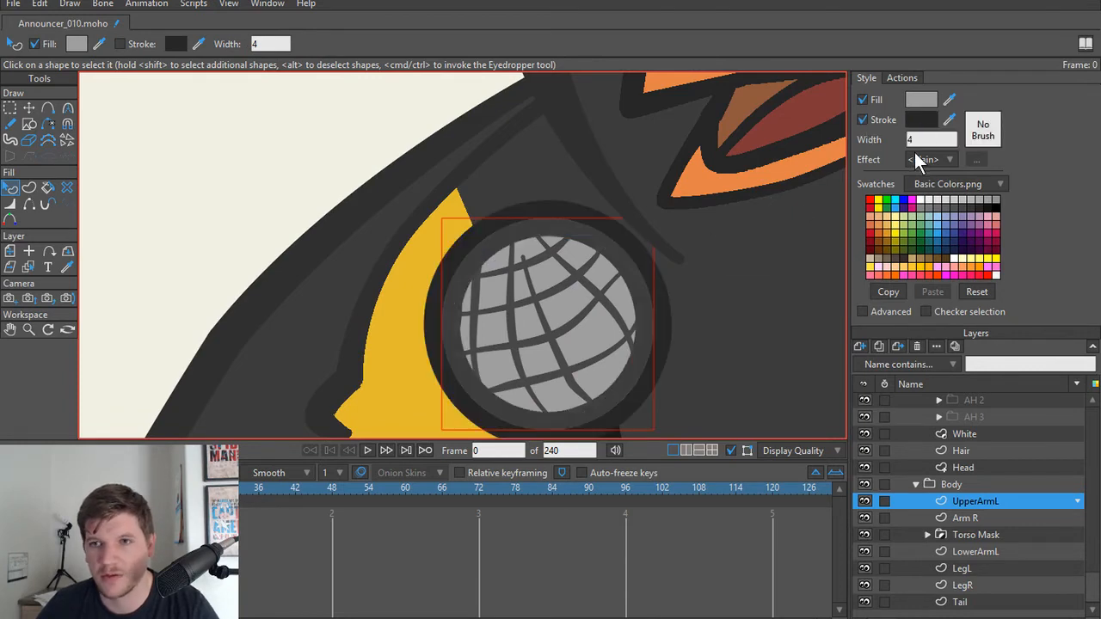
{"action": "left_click", "coordinate": [932, 140]}
{"action": "type", "text": "1"}
{"action": "key", "text": "Return"}
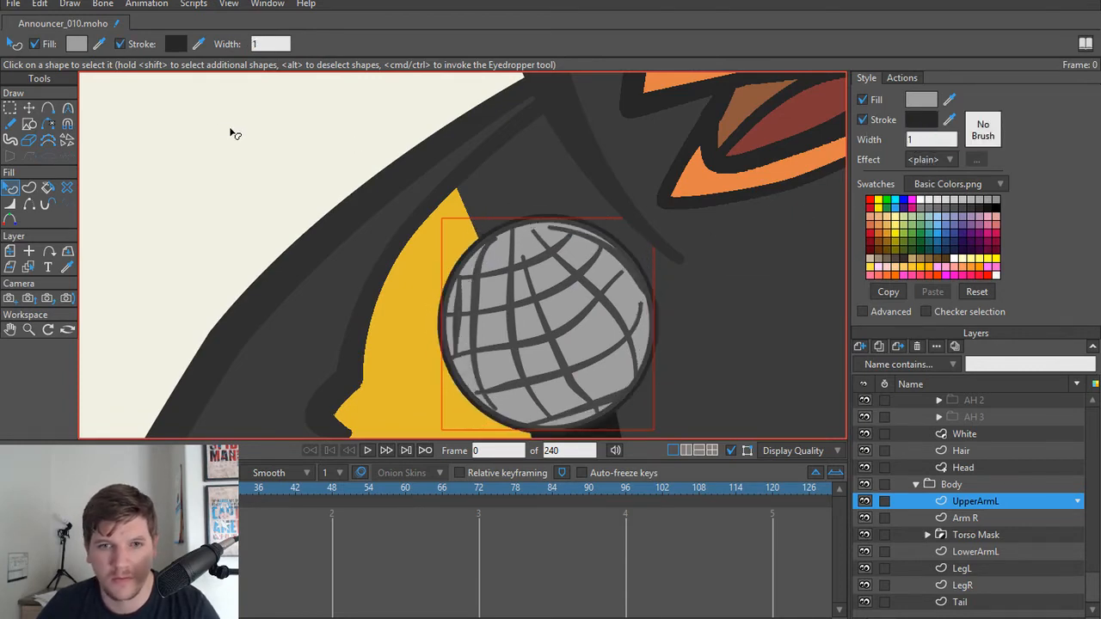
{"action": "key", "text": "ctrl+r"}
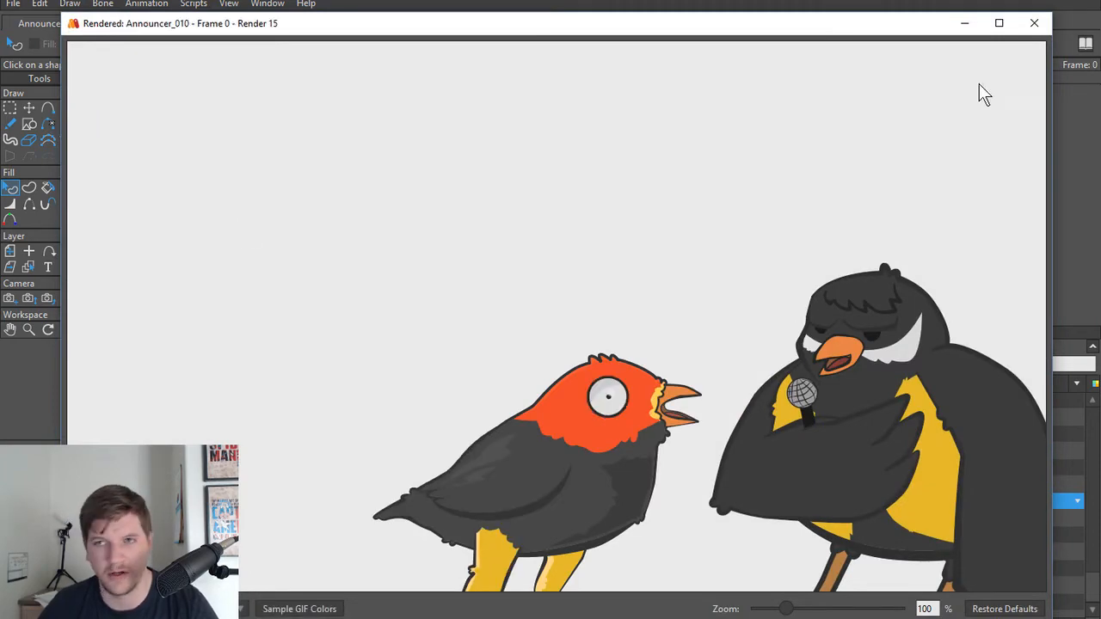
Step: Close the render preview and examine the Announcer's body, microphone and face beside the orange-headed bird
{"action": "left_click", "coordinate": [1035, 25]}
{"action": "scroll", "coordinate": [518, 255], "scroll_direction": "down", "scroll_amount": 7}
{"action": "left_click_drag", "start_coordinate": [519, 315], "coordinate": [470, 239]}
{"action": "scroll", "coordinate": [486, 282], "scroll_direction": "down", "scroll_amount": 3}
{"action": "left_click_drag", "start_coordinate": [485, 282], "coordinate": [491, 251]}
{"action": "scroll", "coordinate": [479, 221], "scroll_direction": "down", "scroll_amount": 1}
{"action": "scroll", "coordinate": [493, 254], "scroll_direction": "up", "scroll_amount": 3}
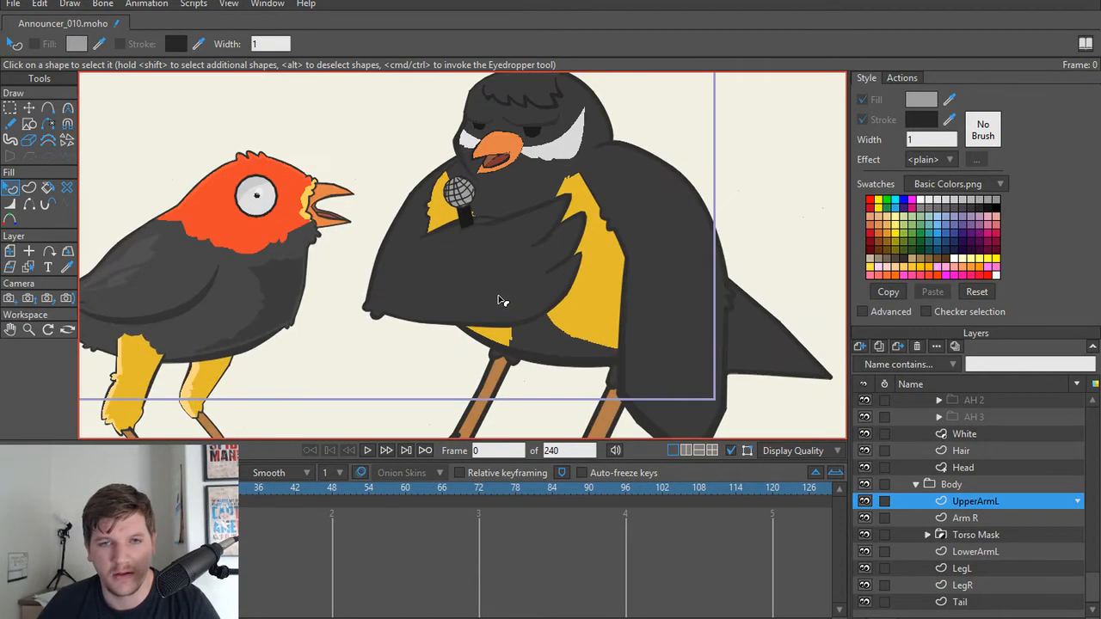
{"action": "scroll", "coordinate": [487, 286], "scroll_direction": "down", "scroll_amount": 1}
{"action": "scroll", "coordinate": [487, 289], "scroll_direction": "up", "scroll_amount": 3}
{"action": "scroll", "coordinate": [516, 277], "scroll_direction": "down", "scroll_amount": 2}
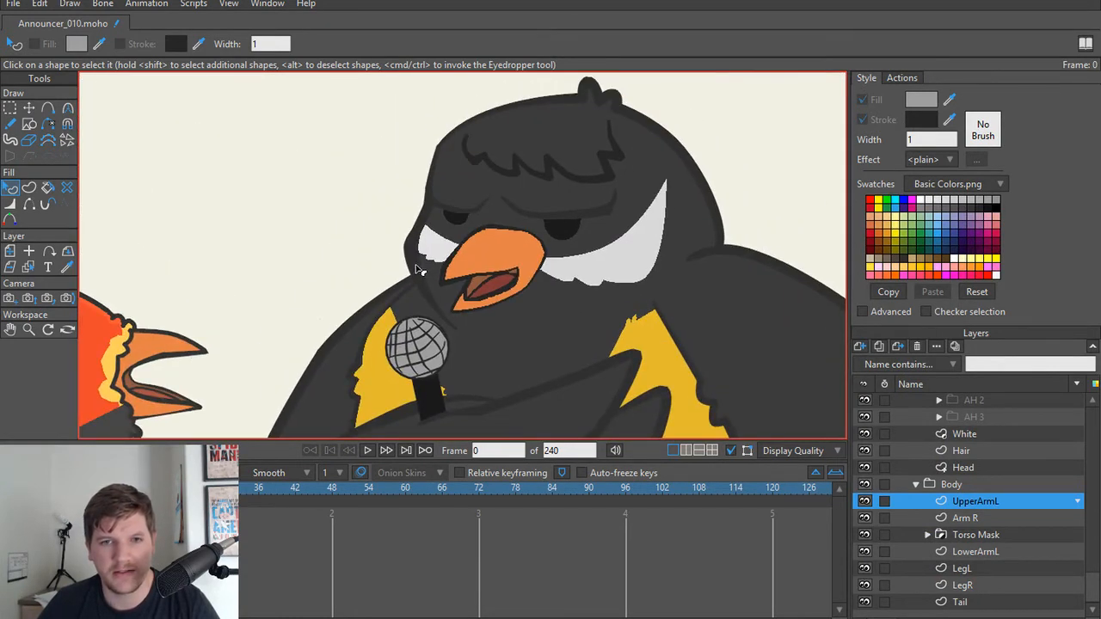
{"action": "scroll", "coordinate": [400, 274], "scroll_direction": "down", "scroll_amount": 2}
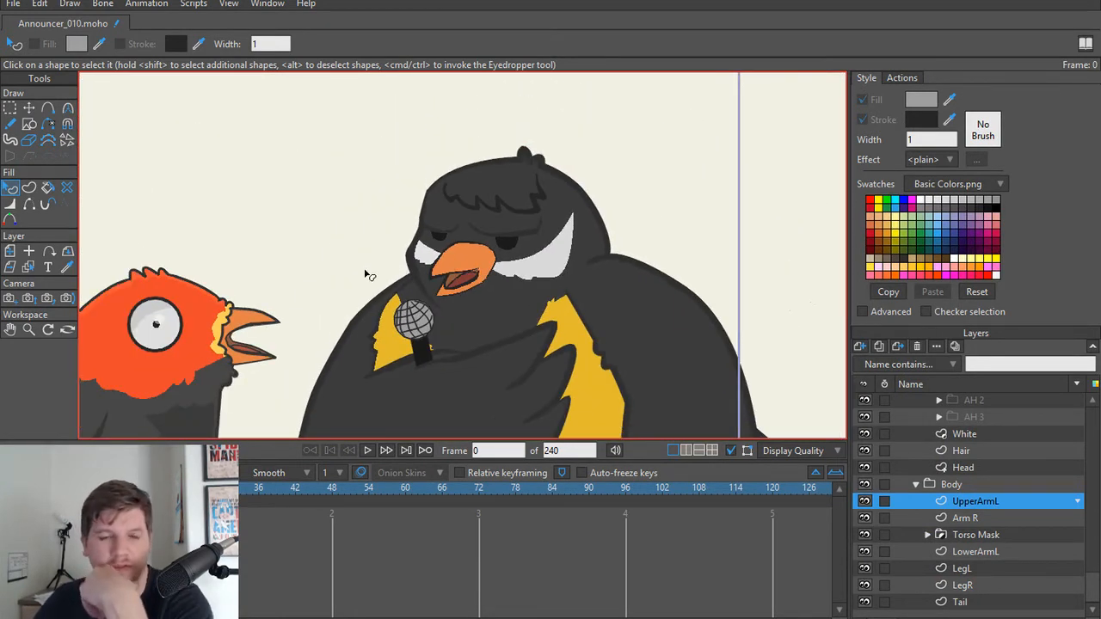
{"action": "left_click_drag", "start_coordinate": [396, 274], "coordinate": [443, 279]}
{"action": "scroll", "coordinate": [425, 262], "scroll_direction": "up", "scroll_amount": 2}
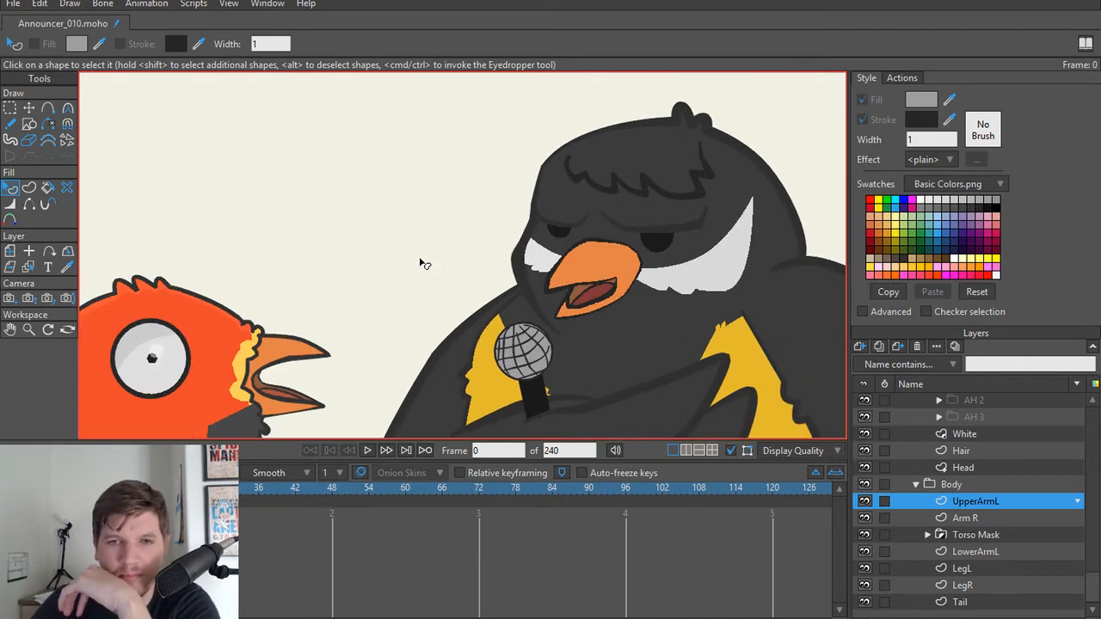
{"action": "scroll", "coordinate": [677, 252], "scroll_direction": "up", "scroll_amount": 2}
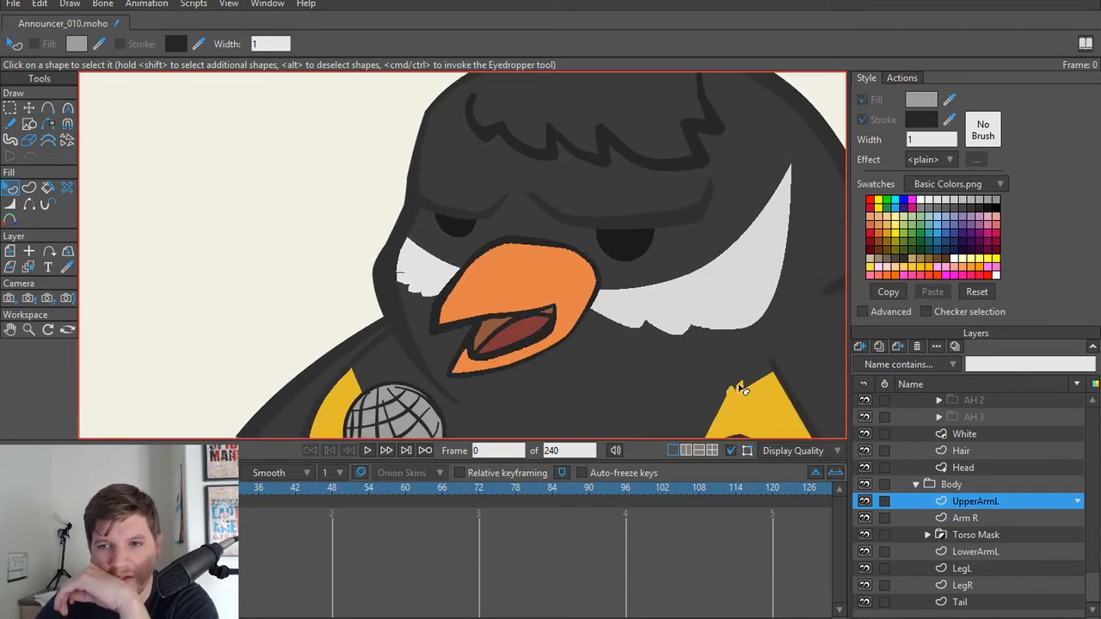
{"action": "scroll", "coordinate": [503, 261], "scroll_direction": "up", "scroll_amount": 3}
Step: Find the Eyes layer in the Announcer's Head group and set it to Don't mask this layer
{"action": "left_click_drag", "start_coordinate": [422, 232], "coordinate": [480, 259]}
{"action": "scroll", "coordinate": [480, 260], "scroll_direction": "up", "scroll_amount": 3}
{"action": "right_click", "coordinate": [483, 237], "text": "alt"}
{"action": "scroll", "coordinate": [482, 261], "scroll_direction": "up", "scroll_amount": 2}
{"action": "scroll", "coordinate": [483, 261], "scroll_direction": "down", "scroll_amount": 2}
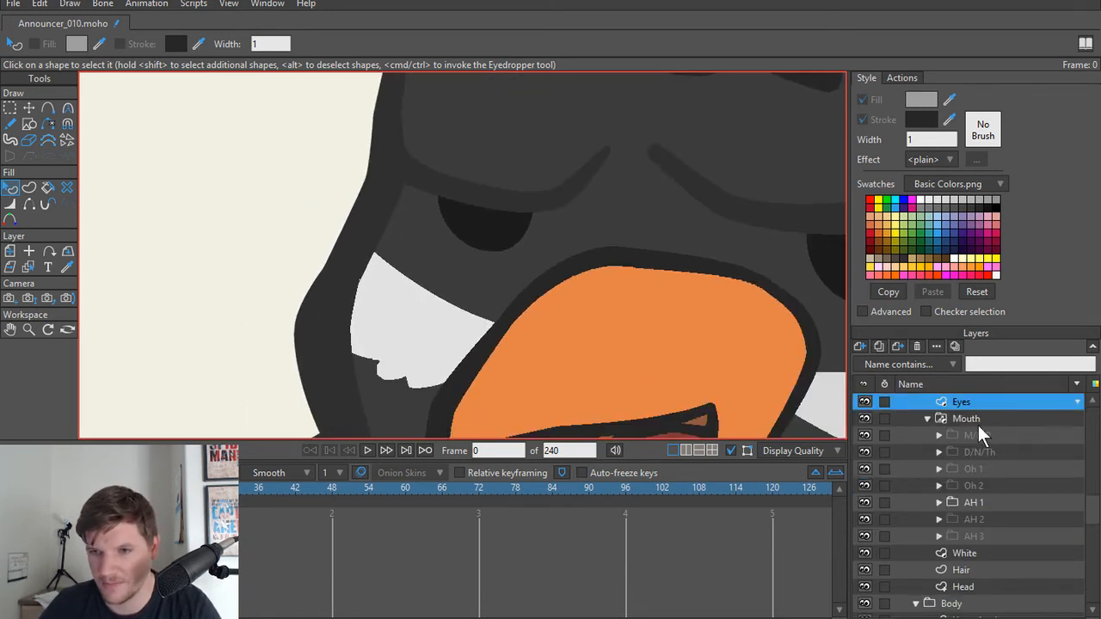
{"action": "scroll", "coordinate": [978, 456], "scroll_direction": "up", "scroll_amount": 2}
{"action": "left_click", "coordinate": [968, 454]}
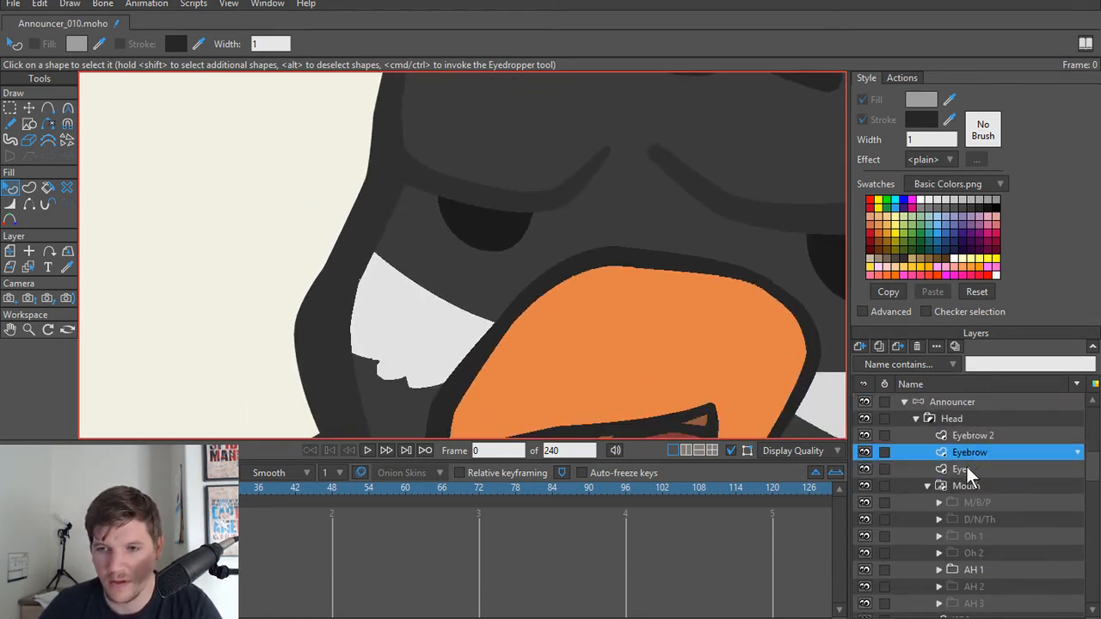
{"action": "left_click", "coordinate": [963, 469]}
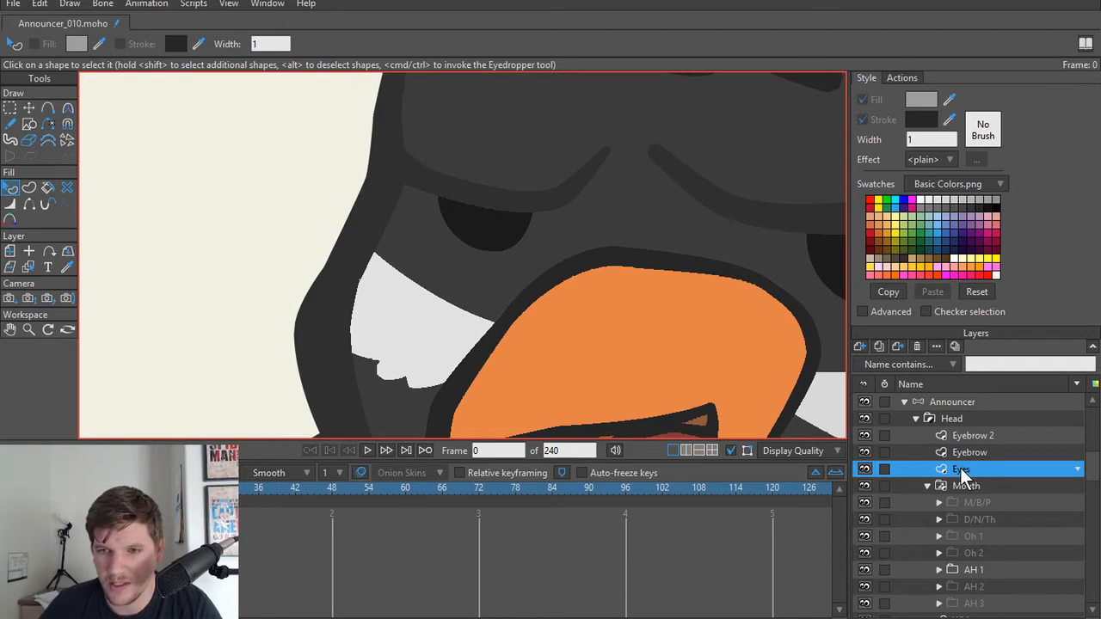
{"action": "double_click", "coordinate": [960, 467]}
{"action": "right_click", "coordinate": [960, 468]}
{"action": "left_click", "coordinate": [970, 475]}
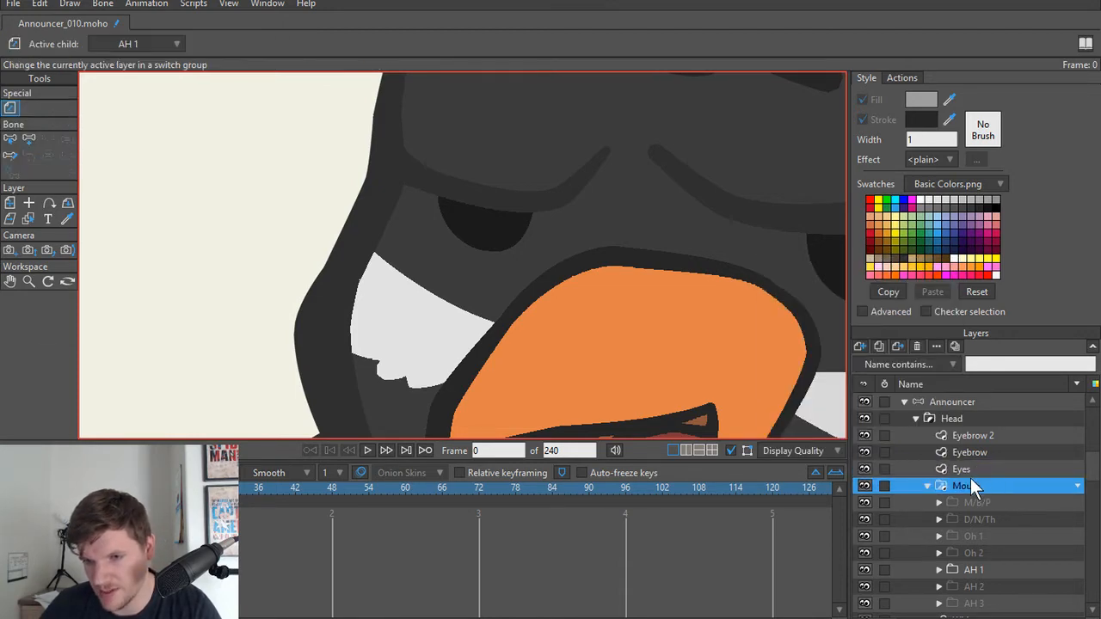
{"action": "right_click", "coordinate": [968, 473]}
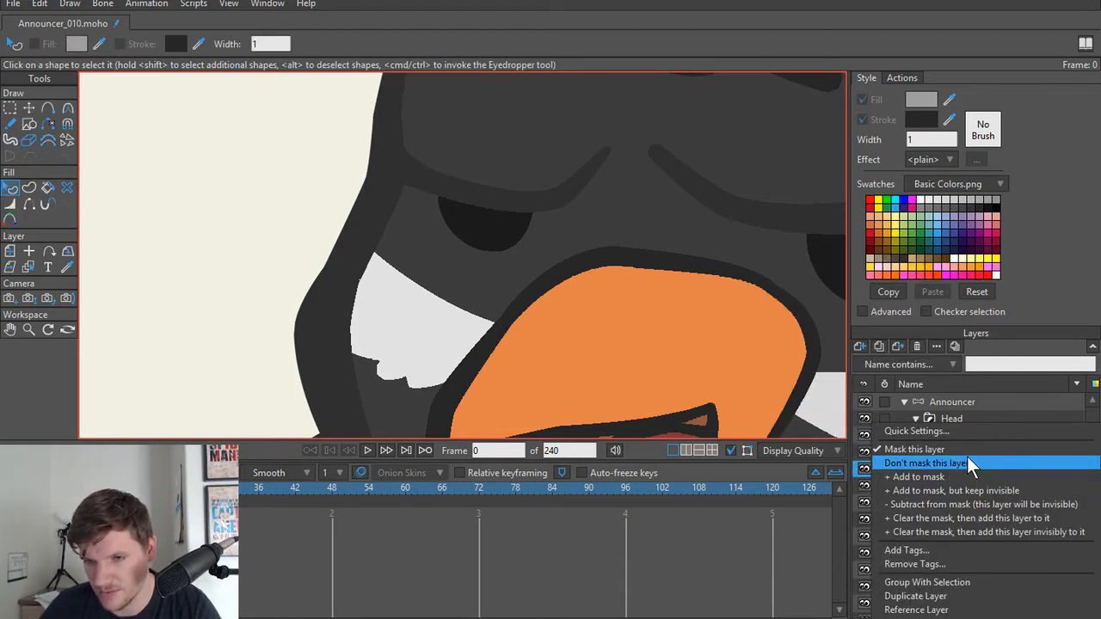
{"action": "left_click", "coordinate": [967, 459]}
Step: Put the Eyes layer into a new group named Eyes, and set that group to Don't mask this layer
{"action": "left_click", "coordinate": [972, 454]}
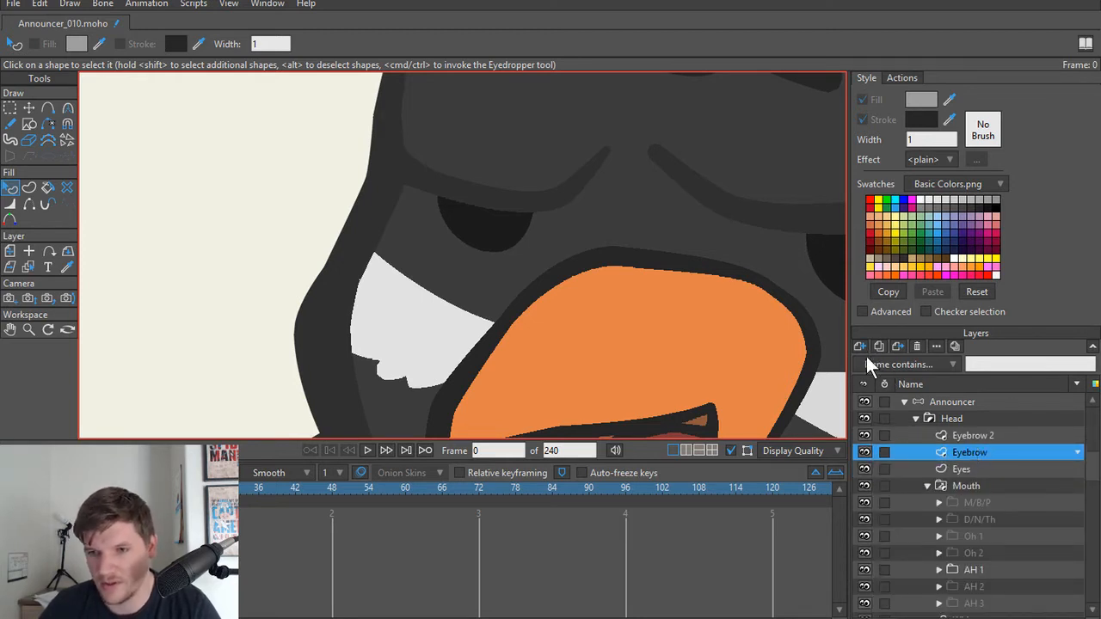
{"action": "left_click", "coordinate": [962, 469]}
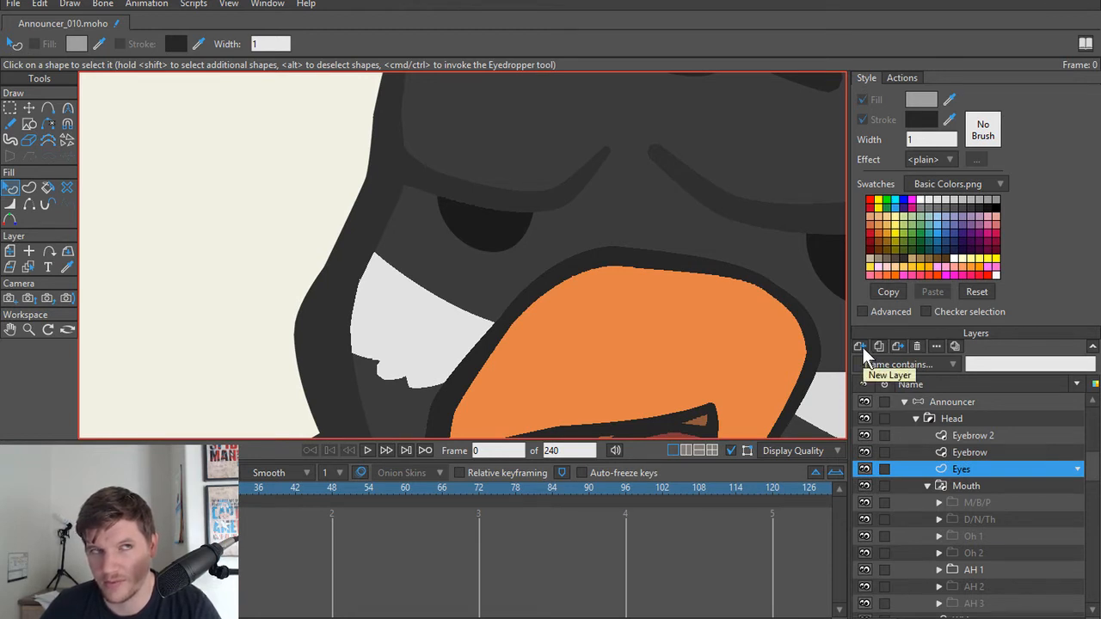
{"action": "left_click", "coordinate": [862, 345]}
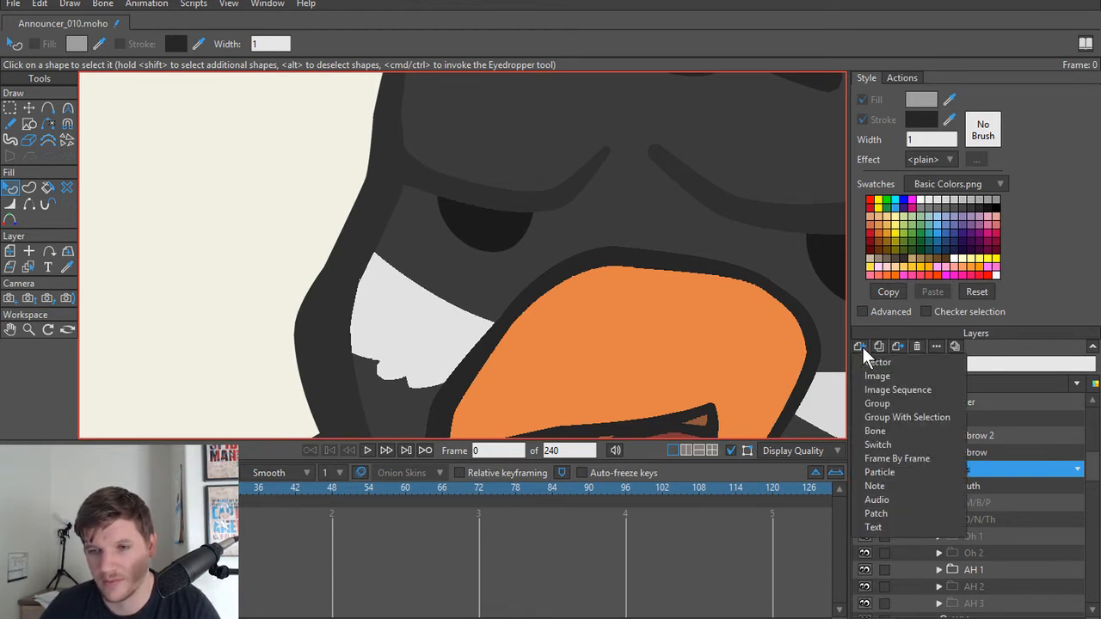
{"action": "left_click", "coordinate": [904, 418]}
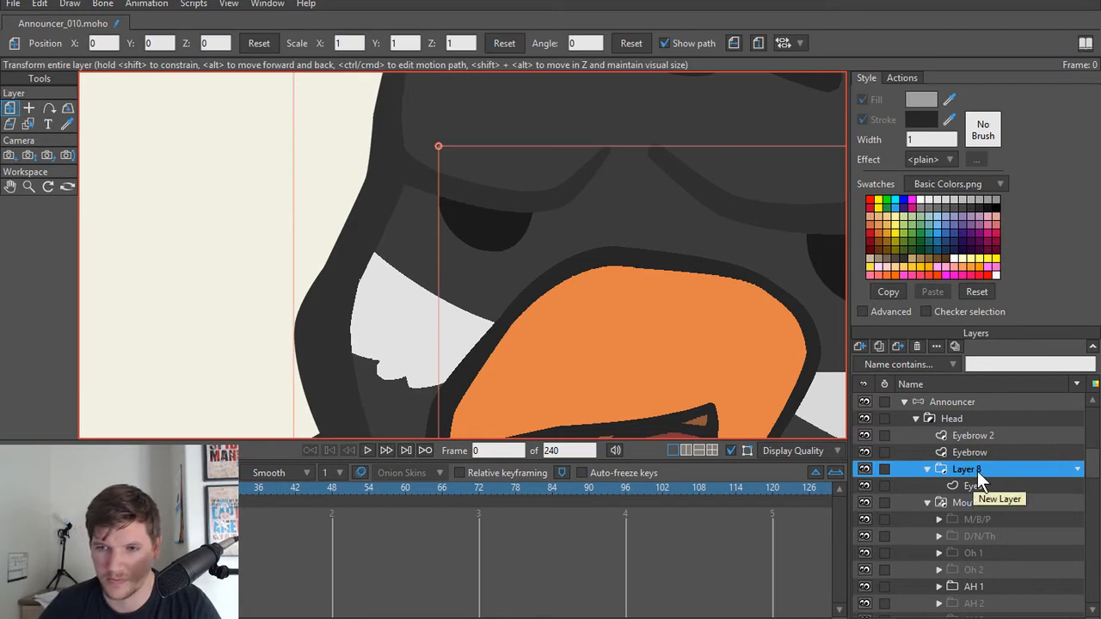
{"action": "double_click", "coordinate": [977, 471]}
{"action": "type", "text": "Eyes"}
{"action": "key", "text": "Return"}
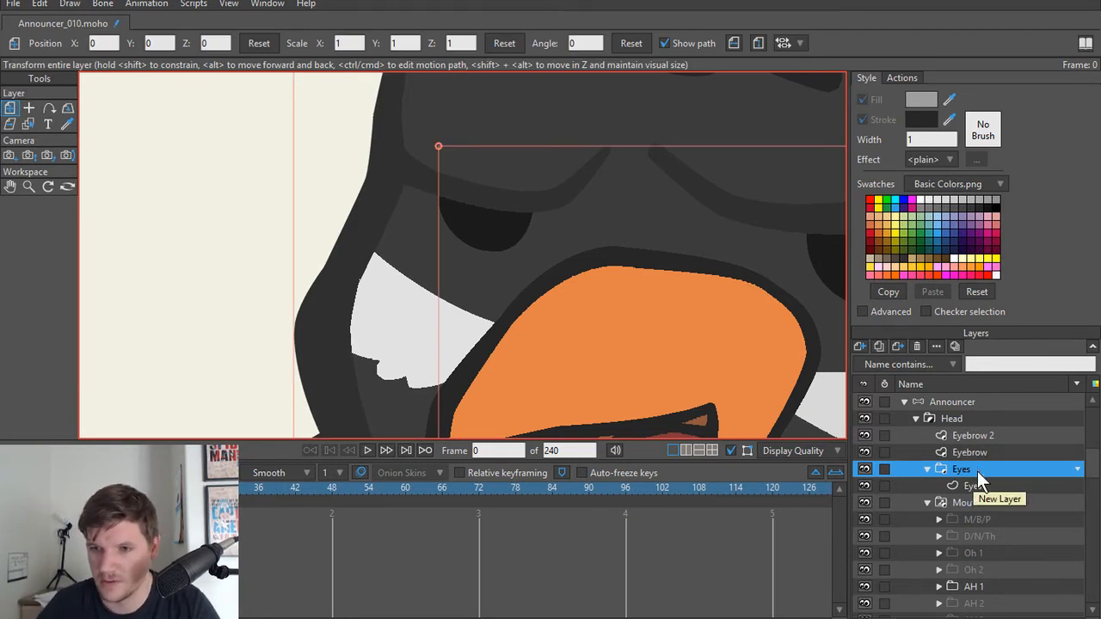
{"action": "right_click", "coordinate": [977, 471]}
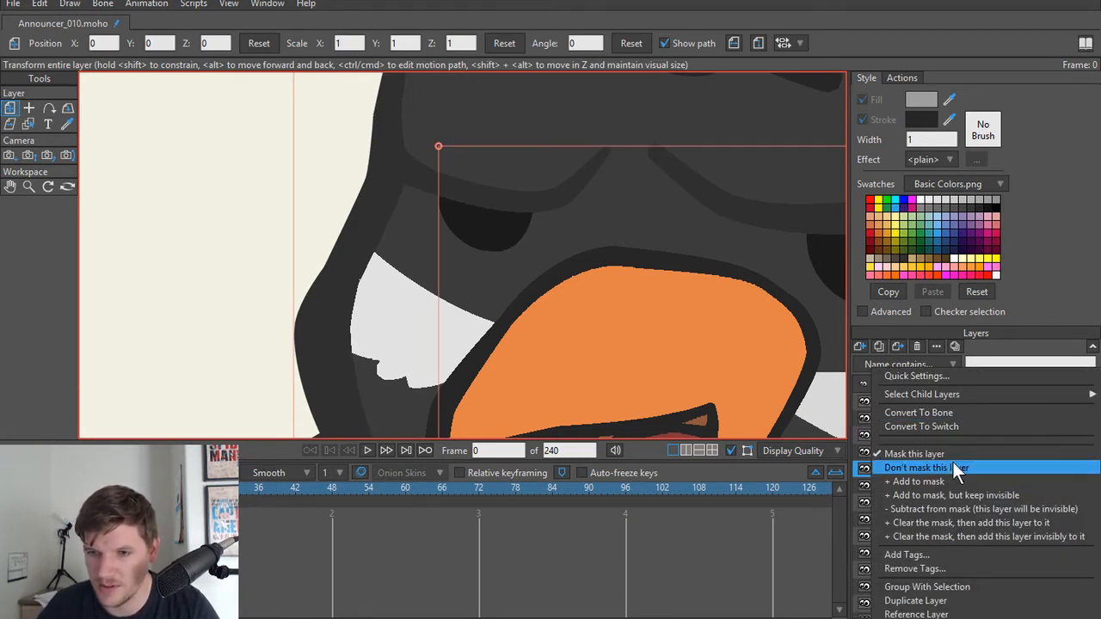
{"action": "left_click", "coordinate": [952, 467]}
Step: Add a vector layer named Eye Lid above the Eyes layer inside the Announcer's Eyes group
{"action": "left_click", "coordinate": [980, 483]}
{"action": "scroll", "coordinate": [557, 250], "scroll_direction": "down", "scroll_amount": 1}
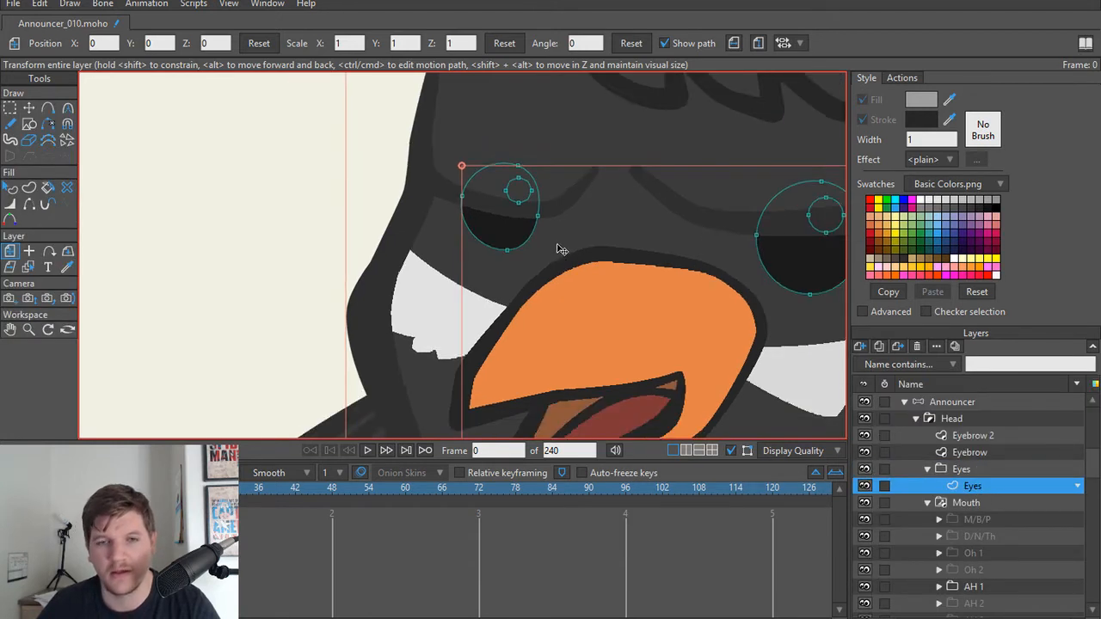
{"action": "left_click_drag", "start_coordinate": [557, 248], "coordinate": [531, 287]}
{"action": "left_click", "coordinate": [978, 471]}
{"action": "left_click", "coordinate": [981, 484]}
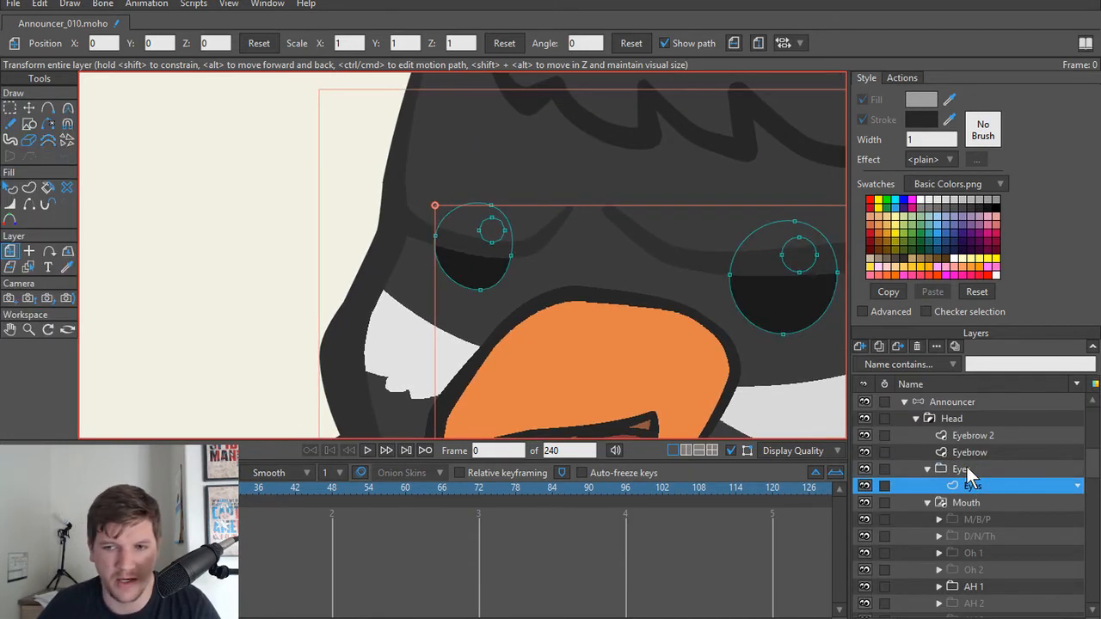
{"action": "left_click", "coordinate": [966, 468]}
{"action": "left_click", "coordinate": [968, 485]}
{"action": "left_click", "coordinate": [857, 345]}
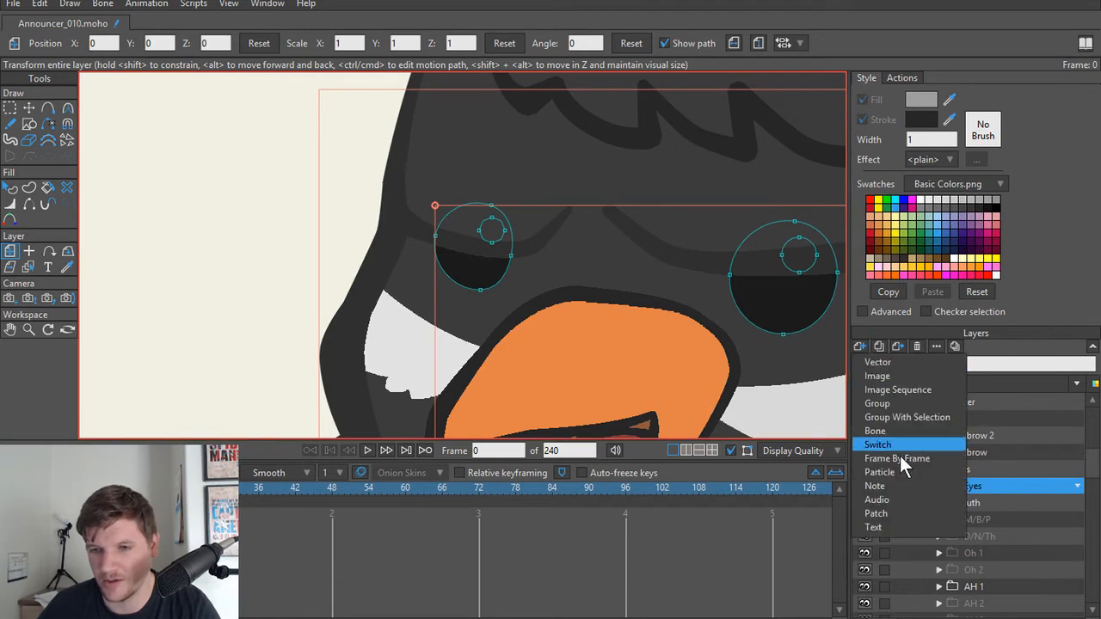
{"action": "left_click", "coordinate": [889, 361]}
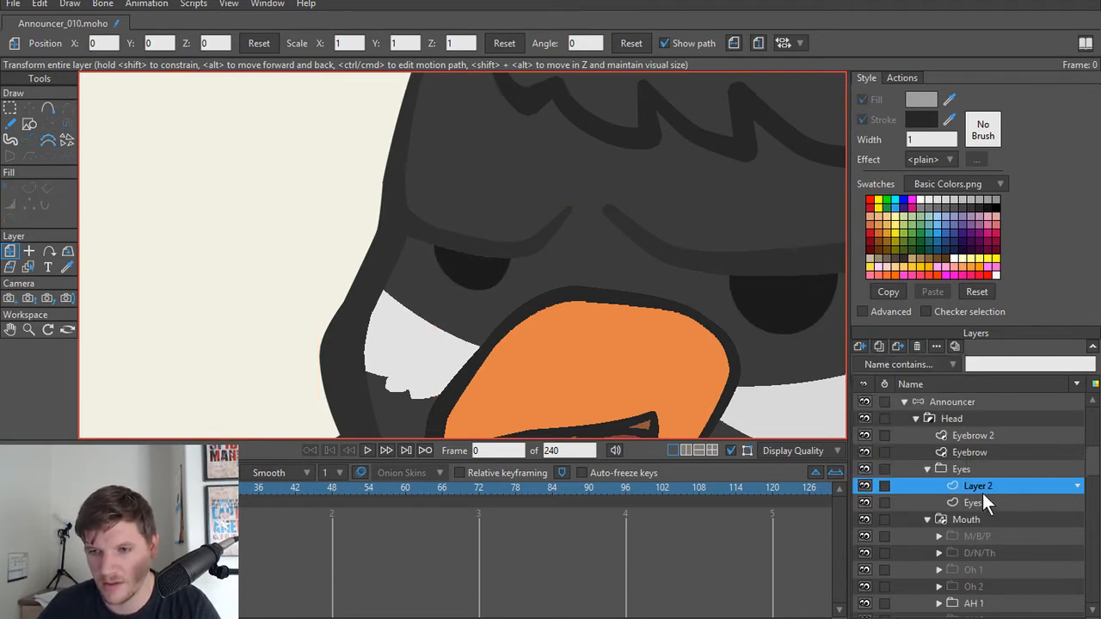
{"action": "double_click", "coordinate": [978, 486]}
{"action": "type", "text": "Ey"}
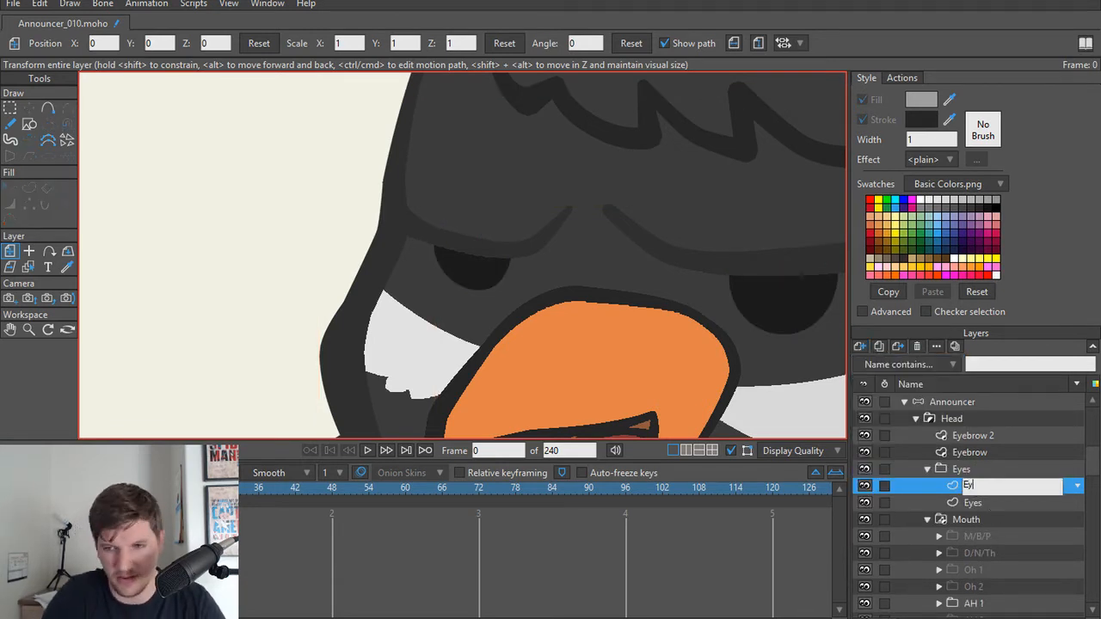
{"action": "type", "text": "e L"}
{"action": "key", "text": "Return"}
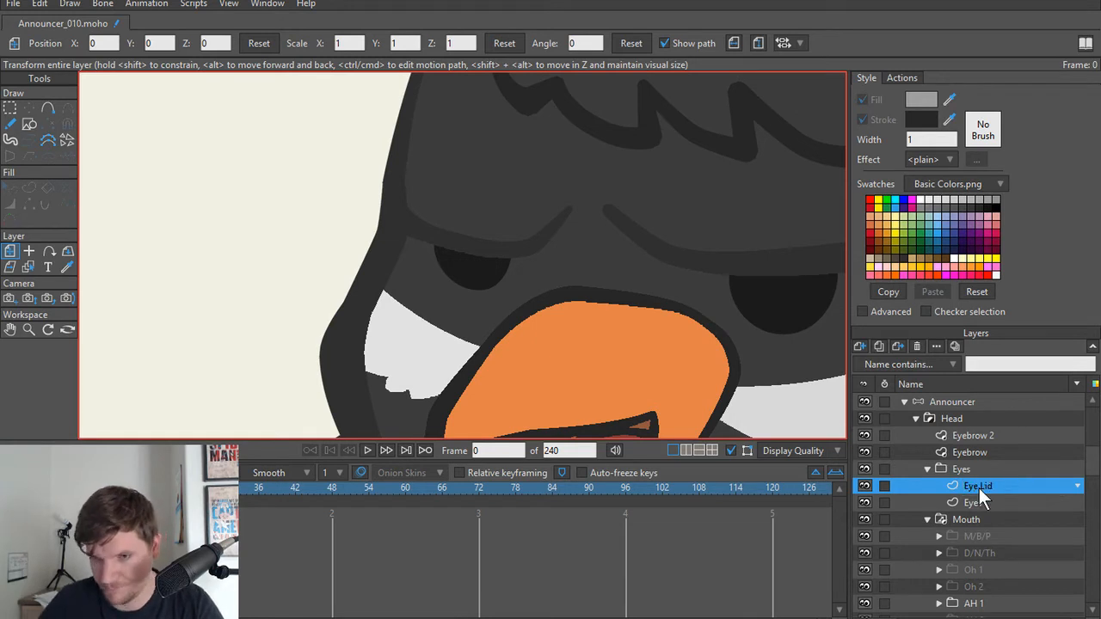
Step: Move the inner end points of the Eyebrow and Eyebrow 2 shapes apart to widen the gap between the brows
{"action": "scroll", "coordinate": [602, 288], "scroll_direction": "up", "scroll_amount": 3}
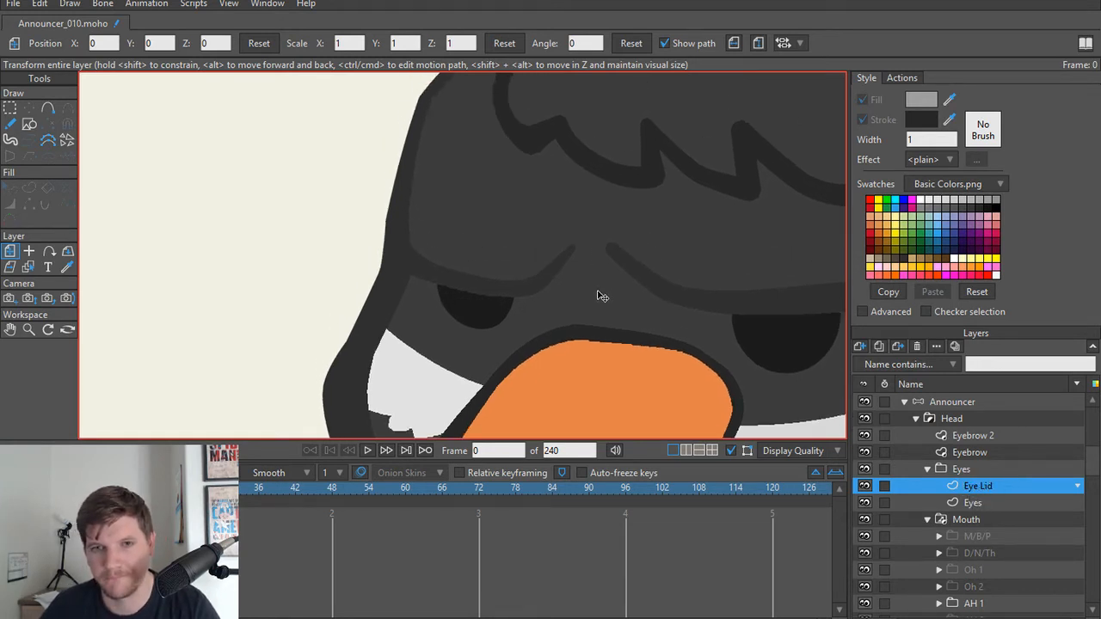
{"action": "scroll", "coordinate": [606, 288], "scroll_direction": "down", "scroll_amount": 1}
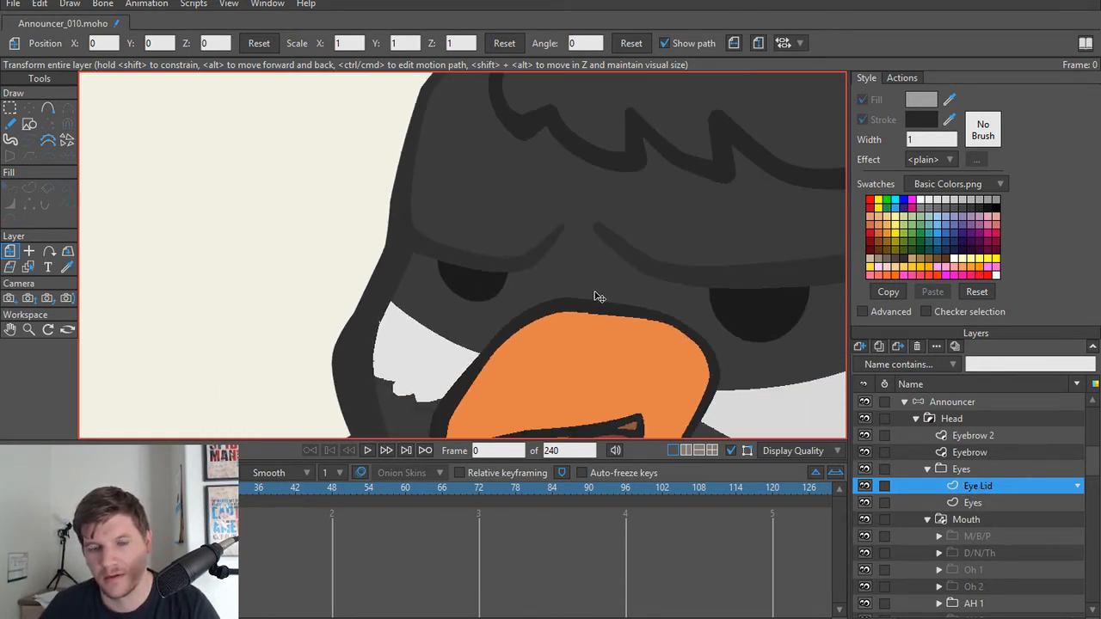
{"action": "scroll", "coordinate": [599, 297], "scroll_direction": "up", "scroll_amount": 1}
{"action": "scroll", "coordinate": [599, 297], "scroll_direction": "down", "scroll_amount": 2}
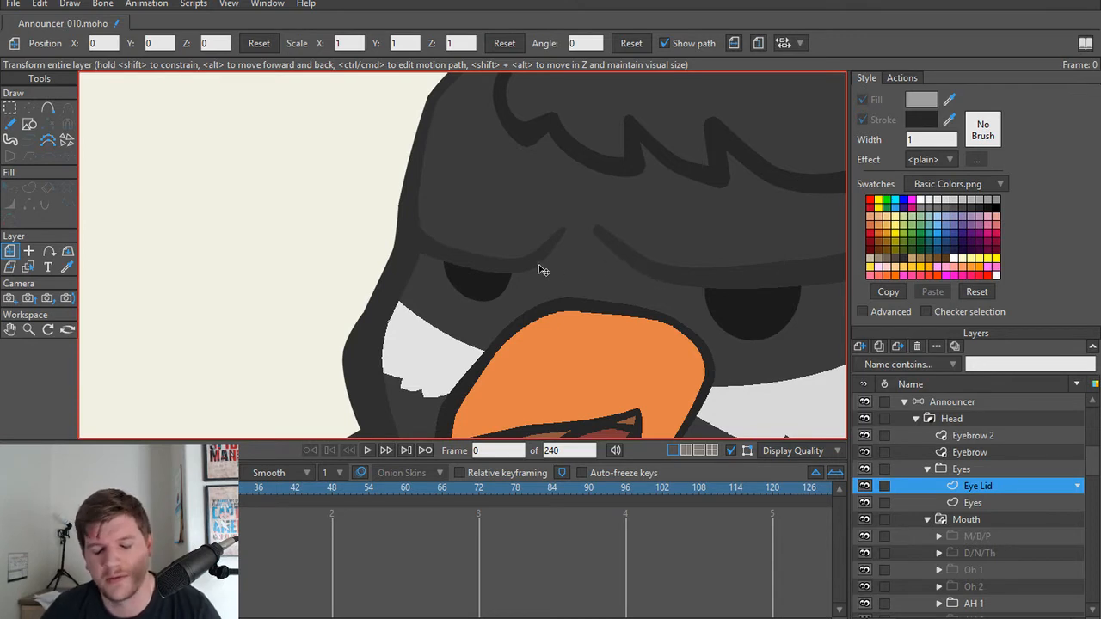
{"action": "right_click", "coordinate": [559, 239], "text": "alt"}
{"action": "key", "text": "t"}
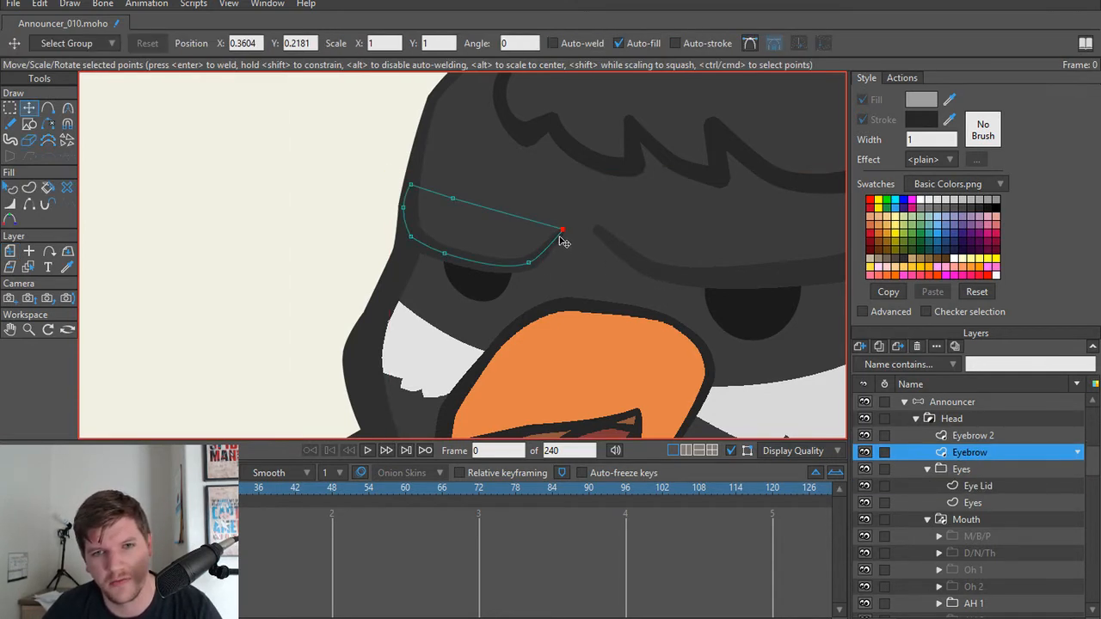
{"action": "left_click_drag", "start_coordinate": [561, 234], "coordinate": [621, 256]}
{"action": "right_click", "coordinate": [599, 231], "text": "alt"}
Step: Render a preview of frame 0 to check the brows, and close it
{"action": "key", "text": "ctrl+r"}
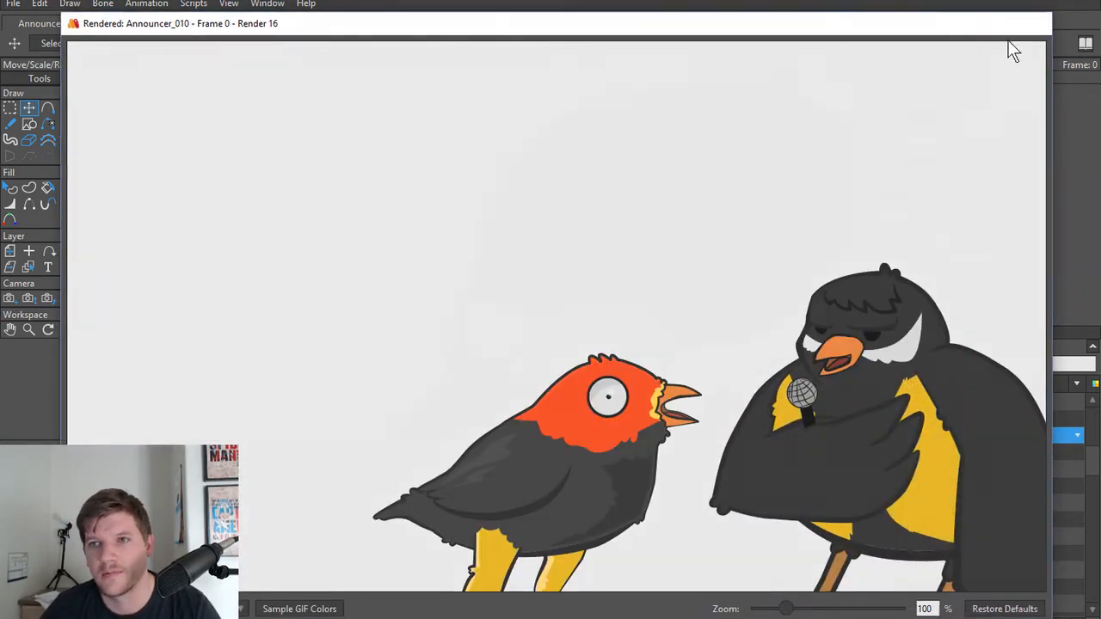
{"action": "left_click", "coordinate": [1034, 23]}
{"action": "scroll", "coordinate": [643, 295], "scroll_direction": "down", "scroll_amount": 3}
{"action": "left_click_drag", "start_coordinate": [653, 297], "coordinate": [605, 269]}
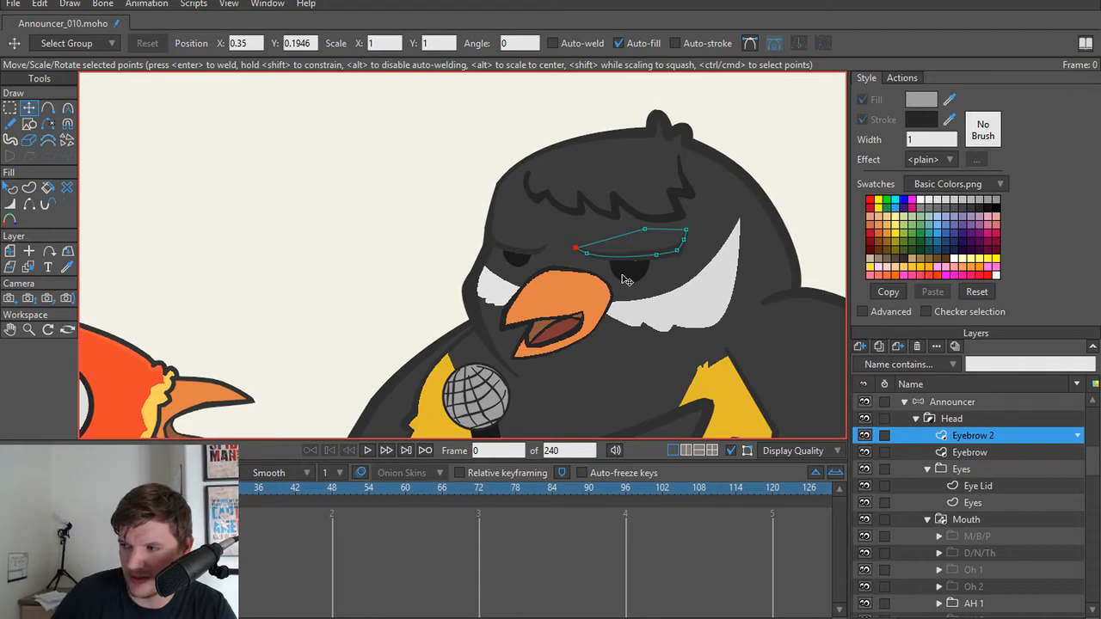
Step: Examine the Announcer's eyebrows, half-covered eyes and beak up close and beside the orange-headed bird
{"action": "scroll", "coordinate": [417, 287], "scroll_direction": "down", "scroll_amount": 2}
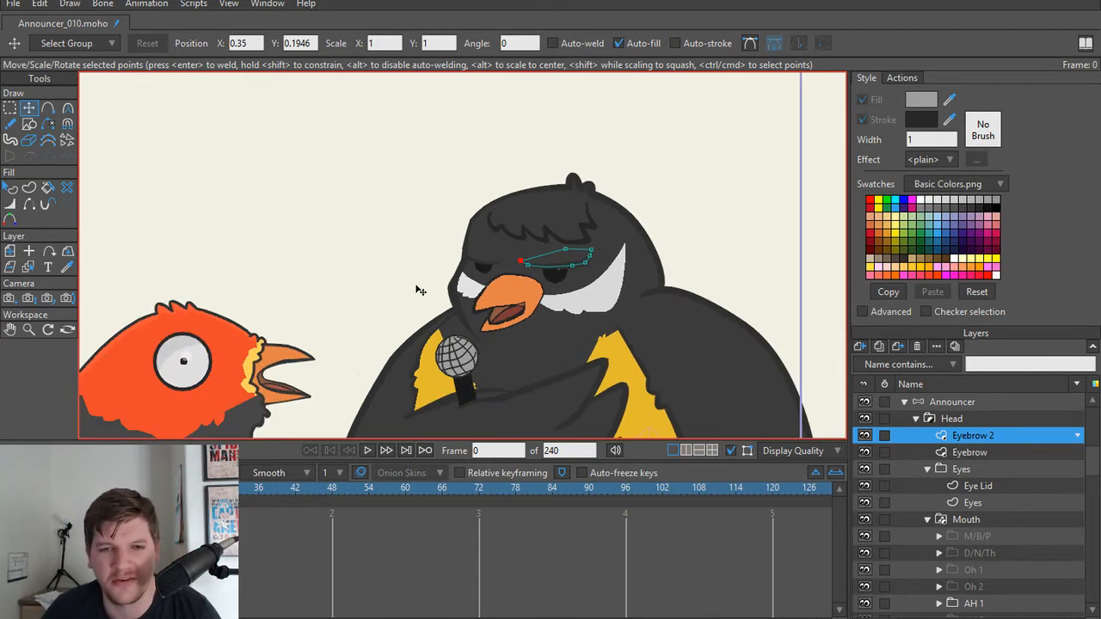
{"action": "scroll", "coordinate": [349, 300], "scroll_direction": "up", "scroll_amount": 4}
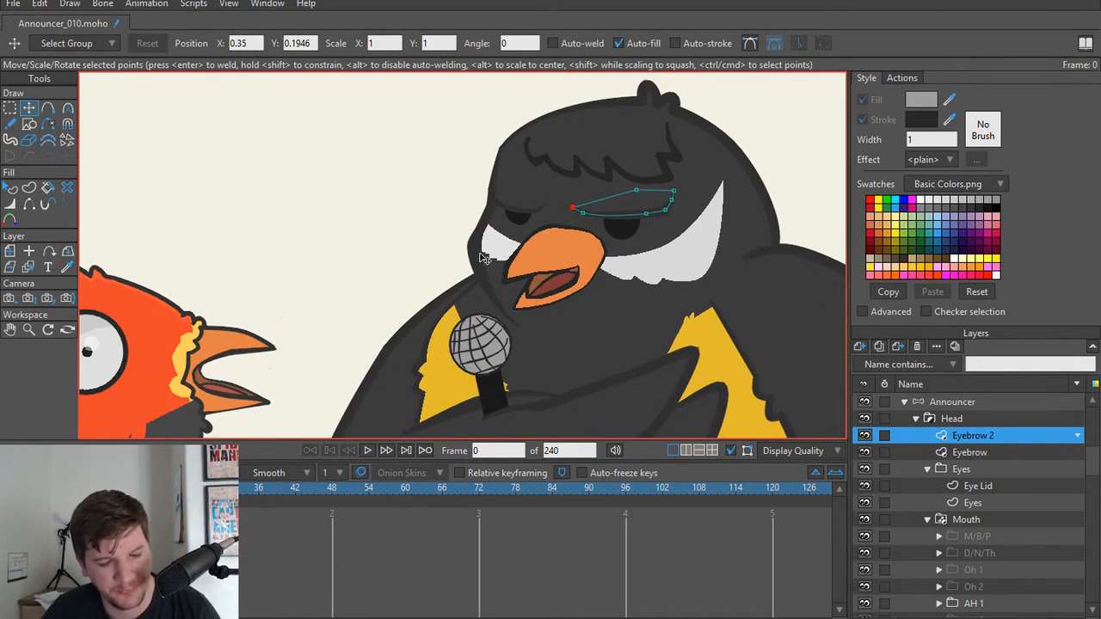
{"action": "scroll", "coordinate": [410, 316], "scroll_direction": "up", "scroll_amount": 3}
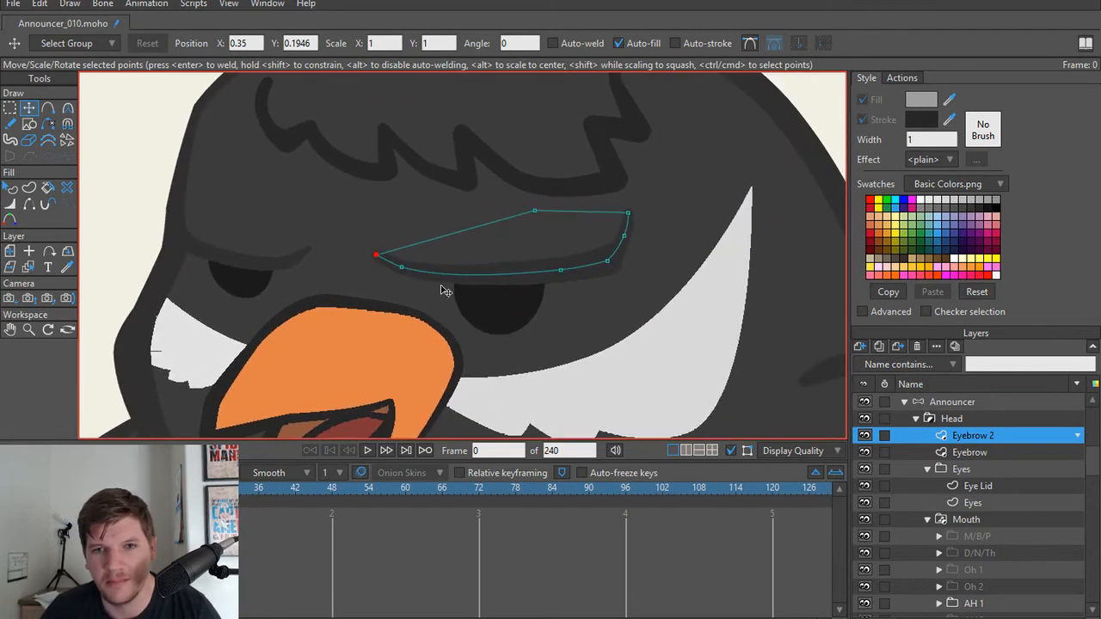
{"action": "scroll", "coordinate": [559, 301], "scroll_direction": "down", "scroll_amount": 3}
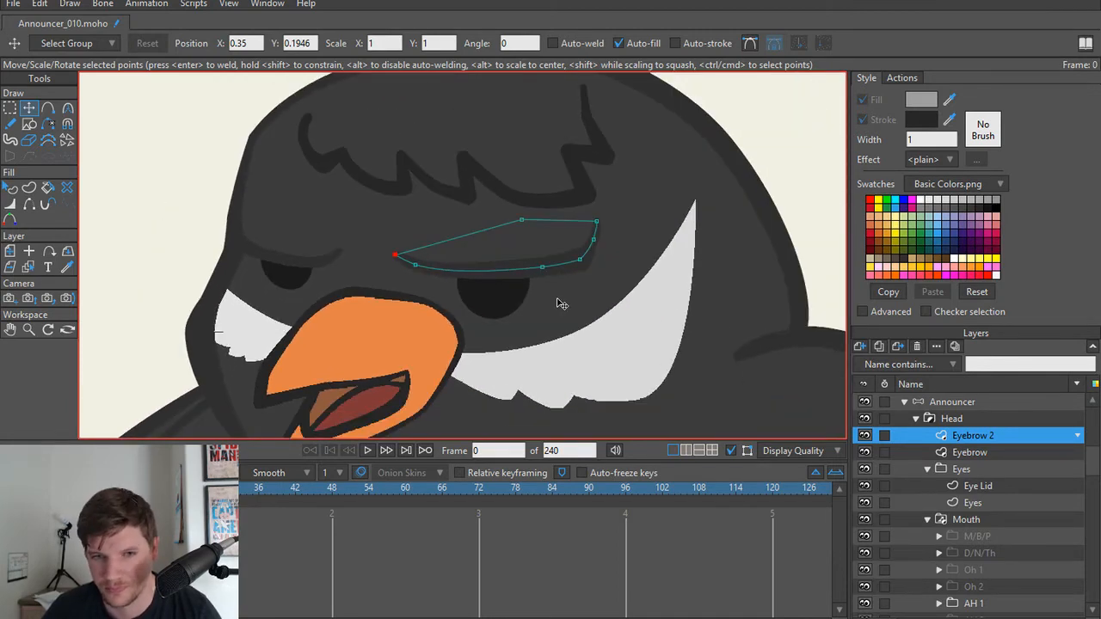
{"action": "scroll", "coordinate": [539, 248], "scroll_direction": "down", "scroll_amount": 2}
{"action": "scroll", "coordinate": [523, 238], "scroll_direction": "up", "scroll_amount": 3}
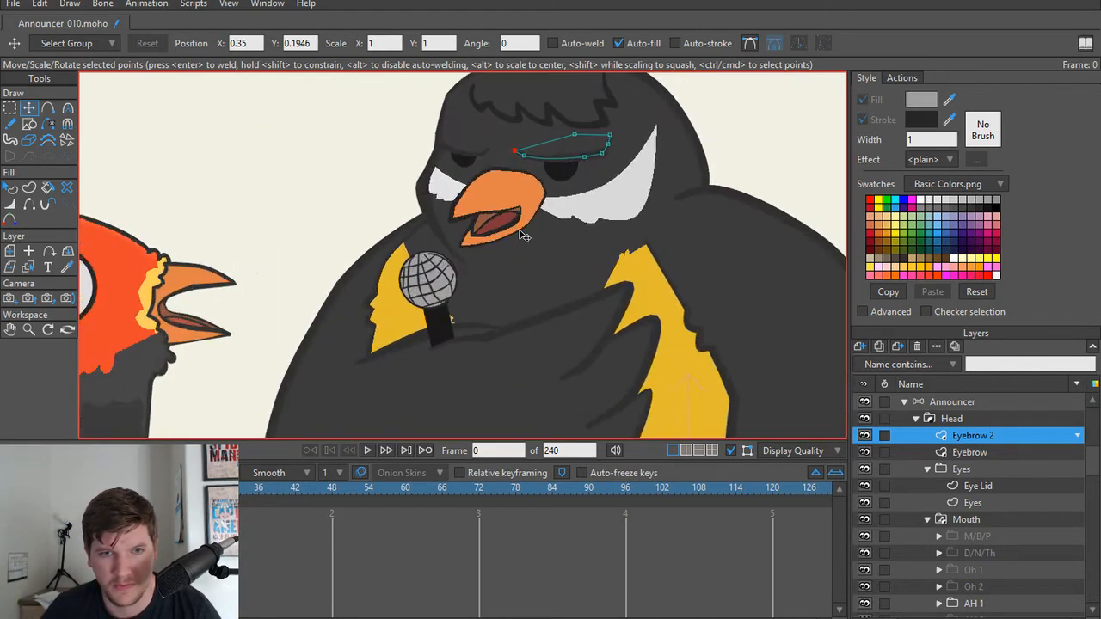
{"action": "scroll", "coordinate": [542, 328], "scroll_direction": "down", "scroll_amount": 1}
{"action": "scroll", "coordinate": [523, 263], "scroll_direction": "up", "scroll_amount": 2}
{"action": "scroll", "coordinate": [545, 344], "scroll_direction": "down", "scroll_amount": 2}
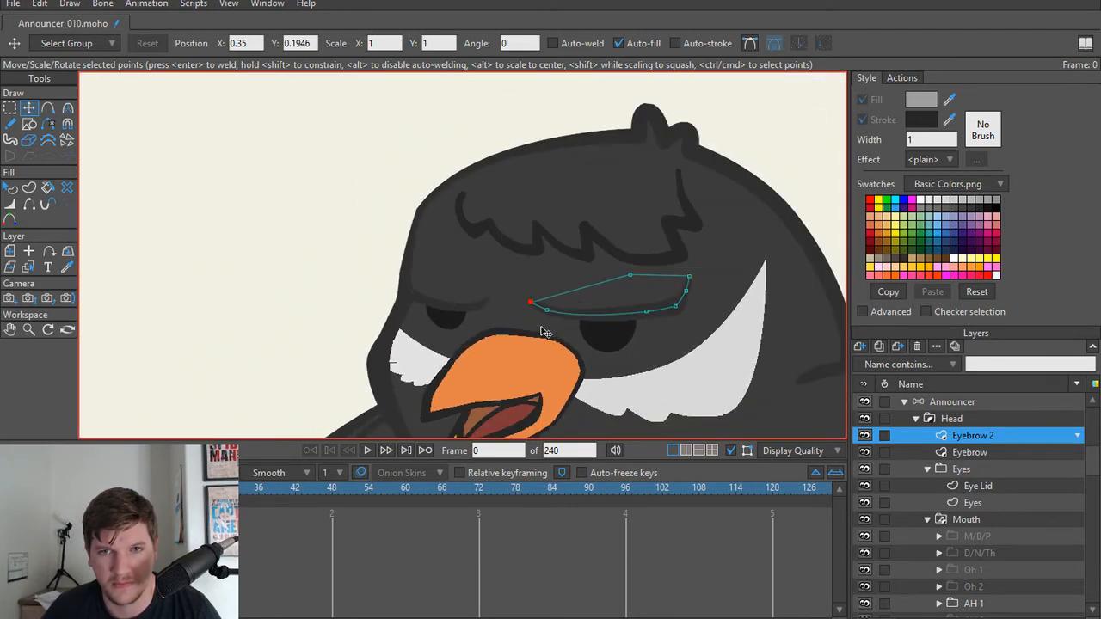
{"action": "scroll", "coordinate": [536, 280], "scroll_direction": "up", "scroll_amount": 2}
{"action": "scroll", "coordinate": [536, 279], "scroll_direction": "down", "scroll_amount": 1}
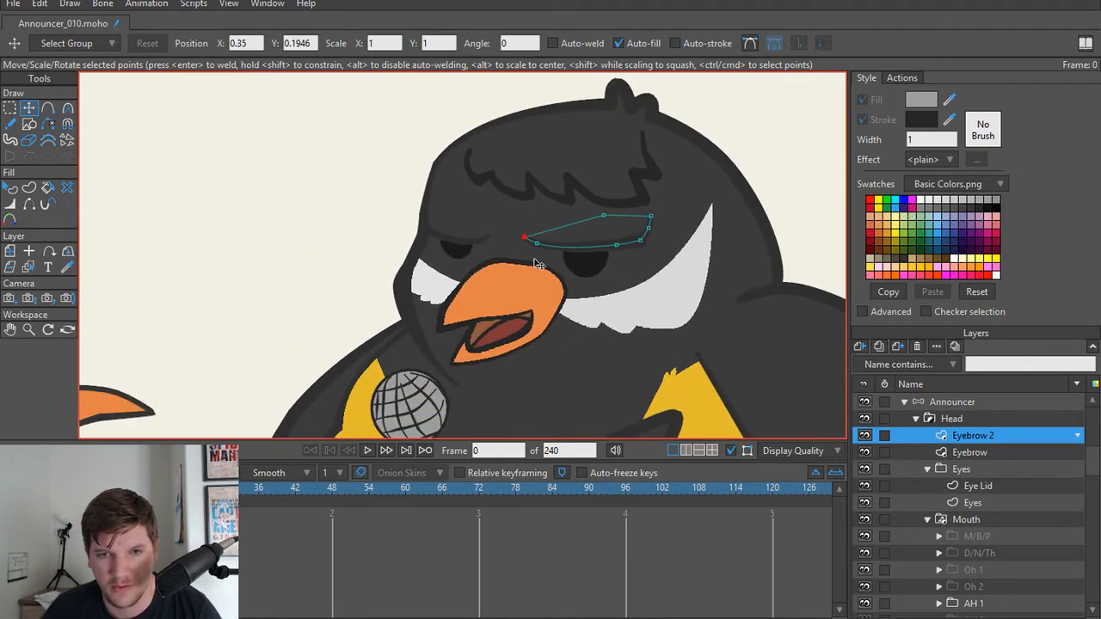
{"action": "scroll", "coordinate": [534, 263], "scroll_direction": "down", "scroll_amount": 2}
Step: Save the project as a new version named Announcer_011
{"action": "left_click", "coordinate": [772, 455]}
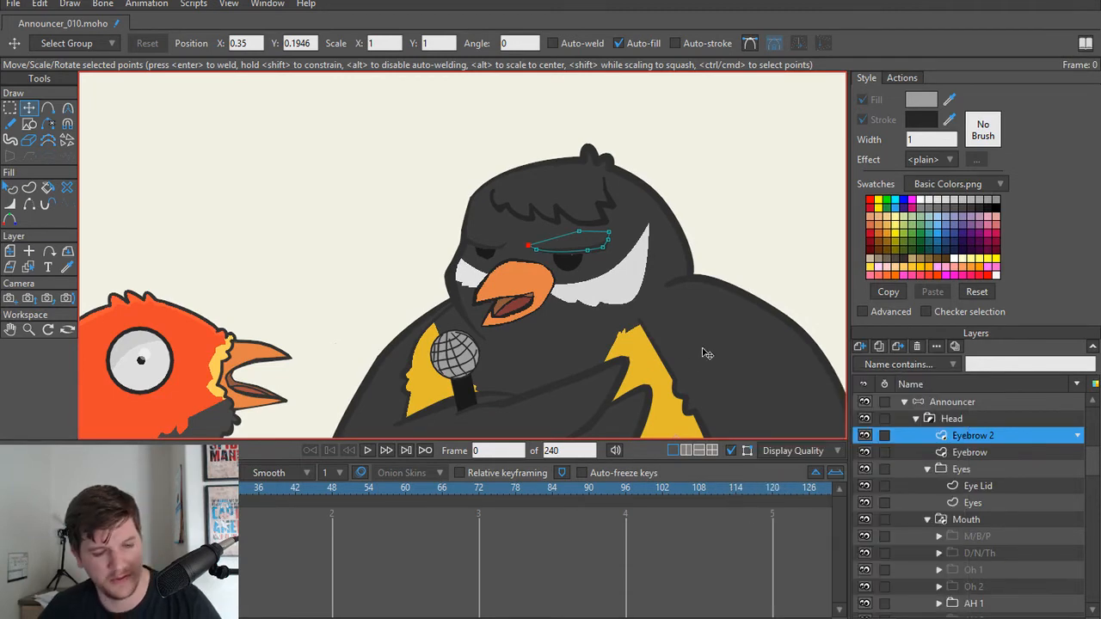
{"action": "key", "text": "ctrl+shift+s"}
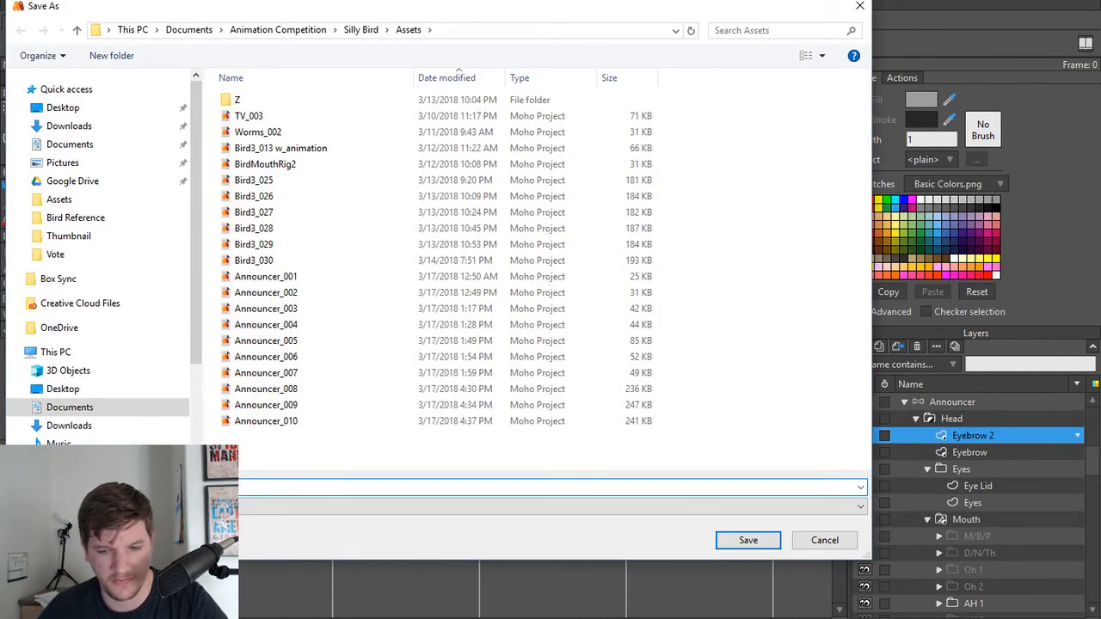
{"action": "key", "text": "Return"}
Step: Compare the outlines of the Eyebrow and Eyebrow 2 layers over the eyes
{"action": "scroll", "coordinate": [645, 211], "scroll_direction": "up", "scroll_amount": 3}
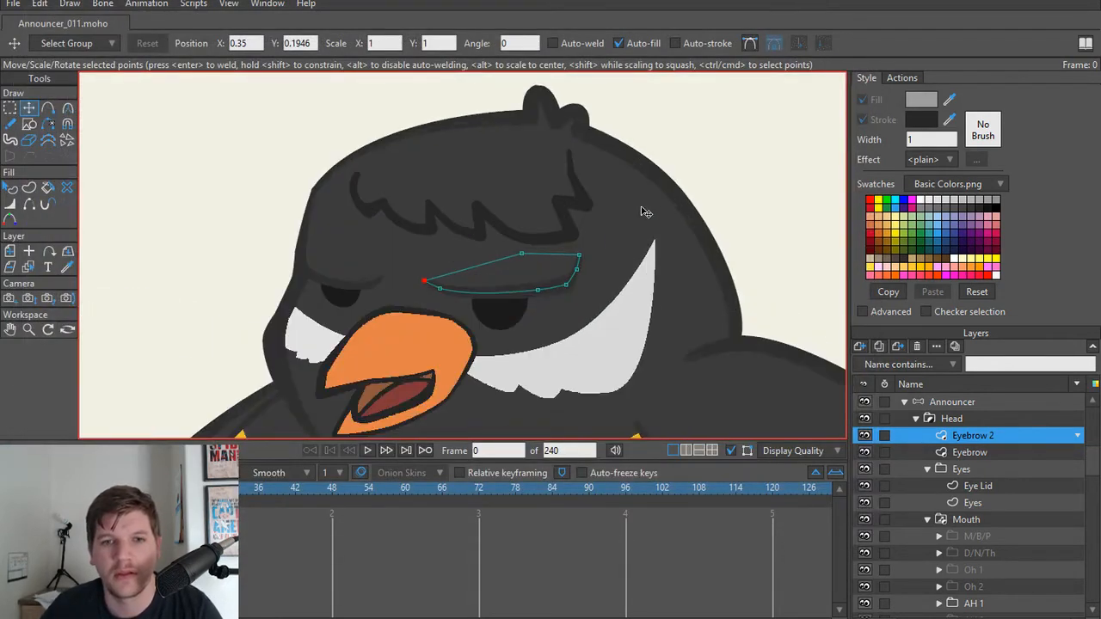
{"action": "scroll", "coordinate": [516, 258], "scroll_direction": "up", "scroll_amount": 1}
{"action": "left_click_drag", "start_coordinate": [483, 265], "coordinate": [497, 192]}
{"action": "left_click_drag", "start_coordinate": [377, 325], "coordinate": [414, 386]}
{"action": "scroll", "coordinate": [414, 387], "scroll_direction": "up", "scroll_amount": 3}
{"action": "left_click", "coordinate": [995, 446]}
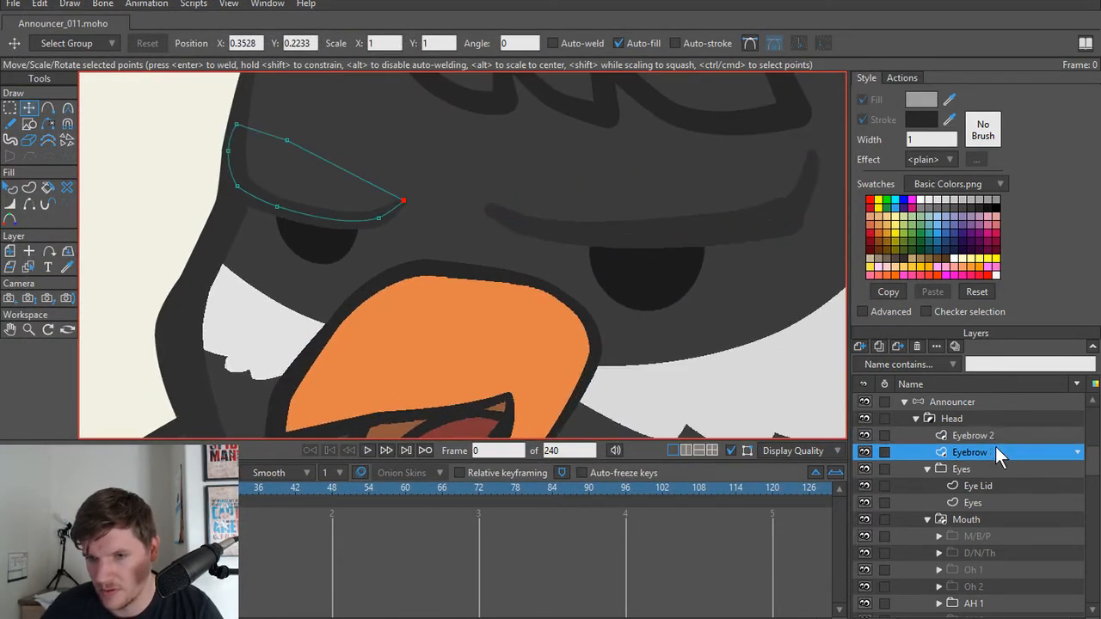
{"action": "left_click", "coordinate": [994, 436]}
{"action": "left_click", "coordinate": [978, 449]}
{"action": "left_click", "coordinate": [980, 434]}
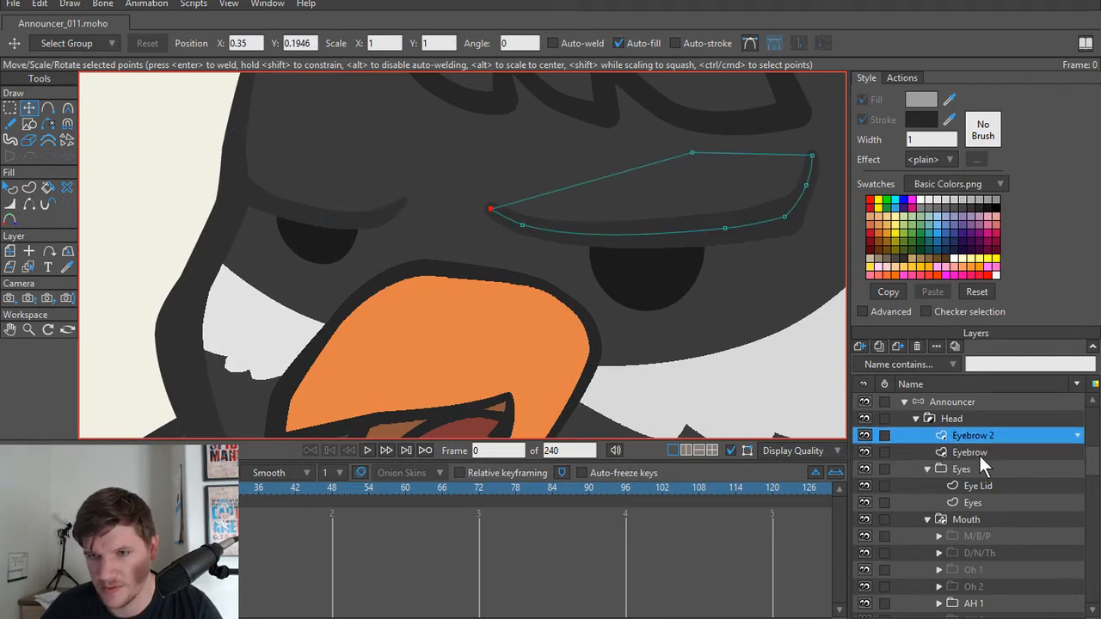
{"action": "left_click", "coordinate": [979, 452]}
{"action": "left_click", "coordinate": [980, 438]}
Step: Make Eye Lid the active layer and hide the Eyebrow and Eyebrow 2 layers
{"action": "left_click", "coordinate": [981, 485]}
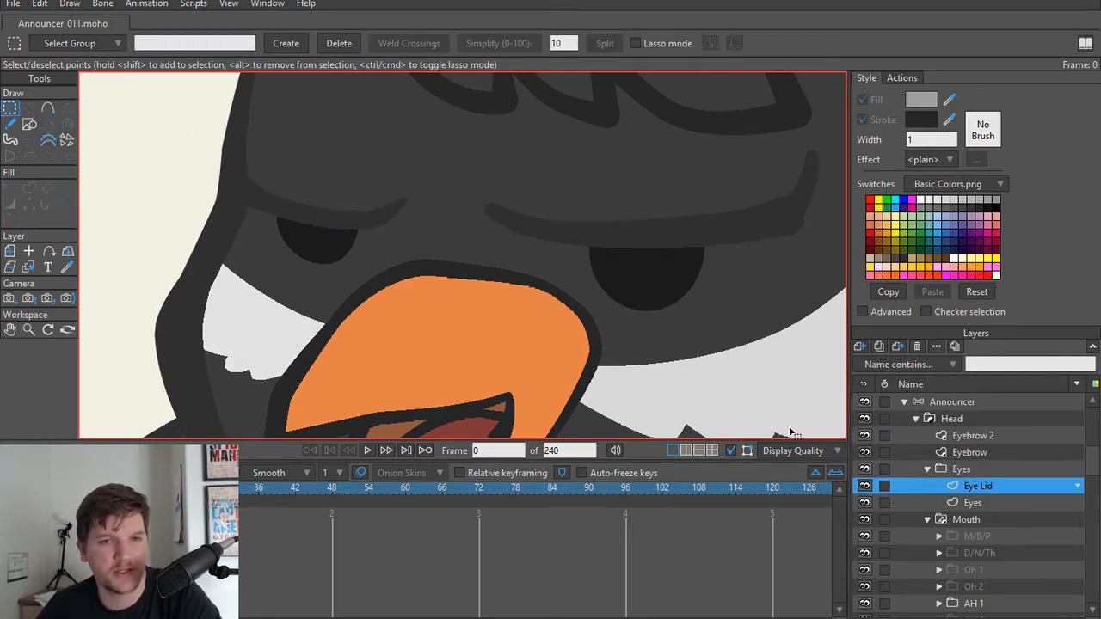
{"action": "left_click", "coordinate": [866, 451]}
{"action": "left_click", "coordinate": [865, 436]}
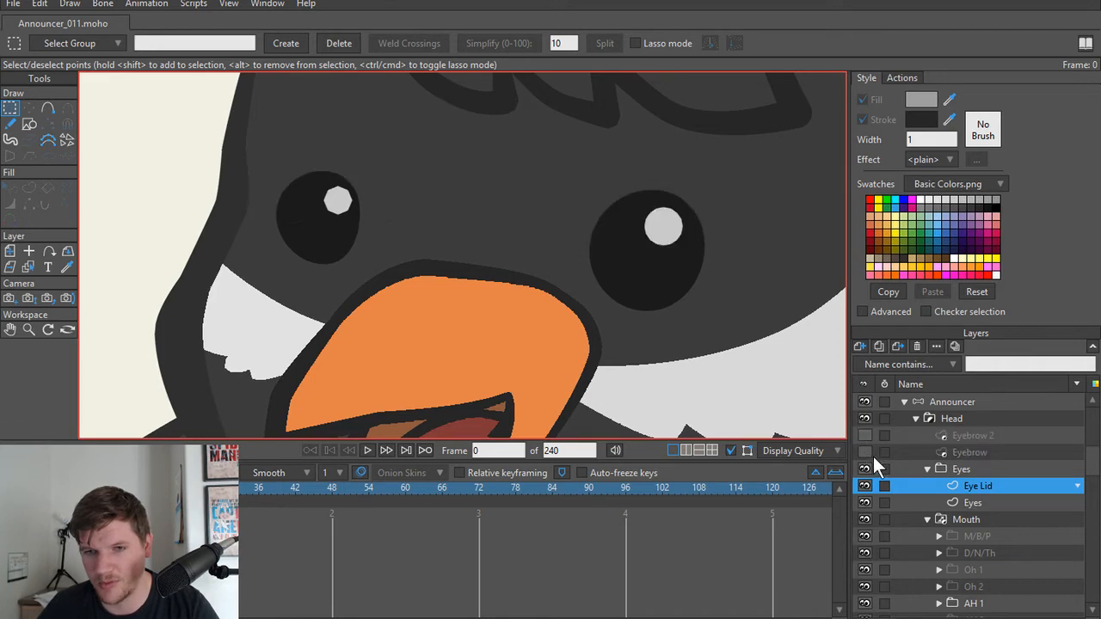
Step: Examine the face with uncovered eyes and render a preview of frame 0, closing it when done
{"action": "scroll", "coordinate": [462, 344], "scroll_direction": "down", "scroll_amount": 4}
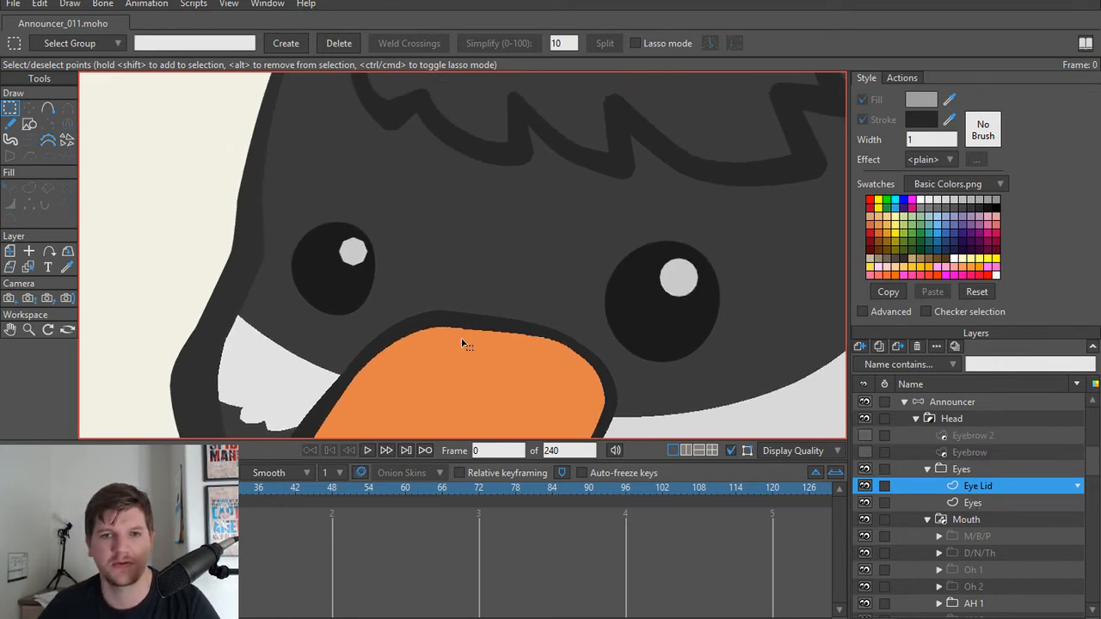
{"action": "scroll", "coordinate": [422, 296], "scroll_direction": "down", "scroll_amount": 3}
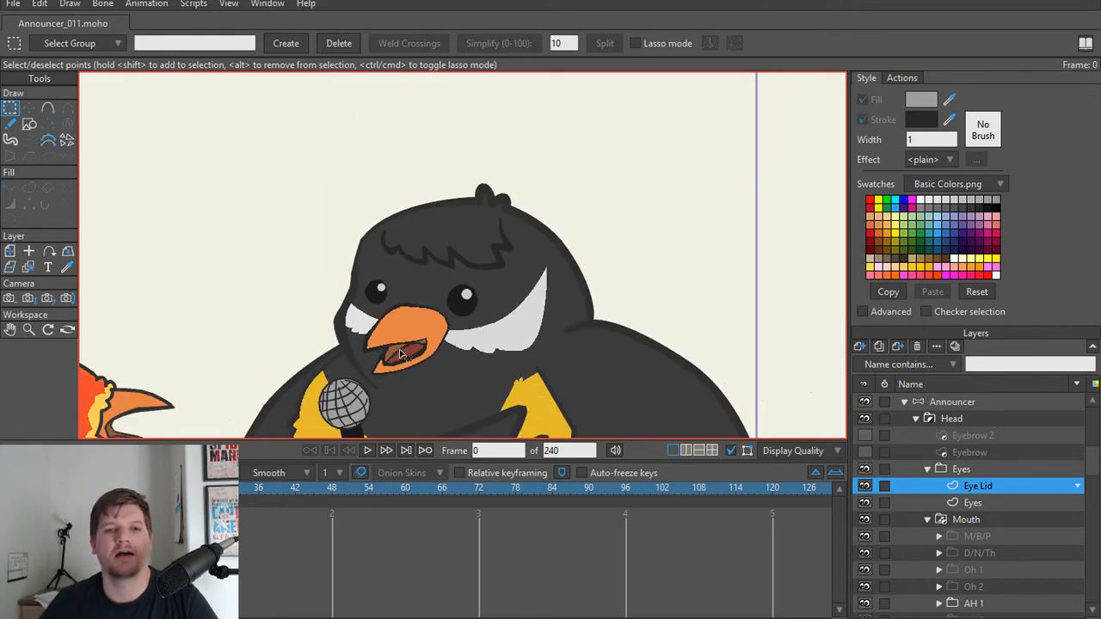
{"action": "scroll", "coordinate": [391, 323], "scroll_direction": "up", "scroll_amount": 5}
{"action": "scroll", "coordinate": [378, 327], "scroll_direction": "up", "scroll_amount": 2}
{"action": "scroll", "coordinate": [496, 330], "scroll_direction": "down", "scroll_amount": 6}
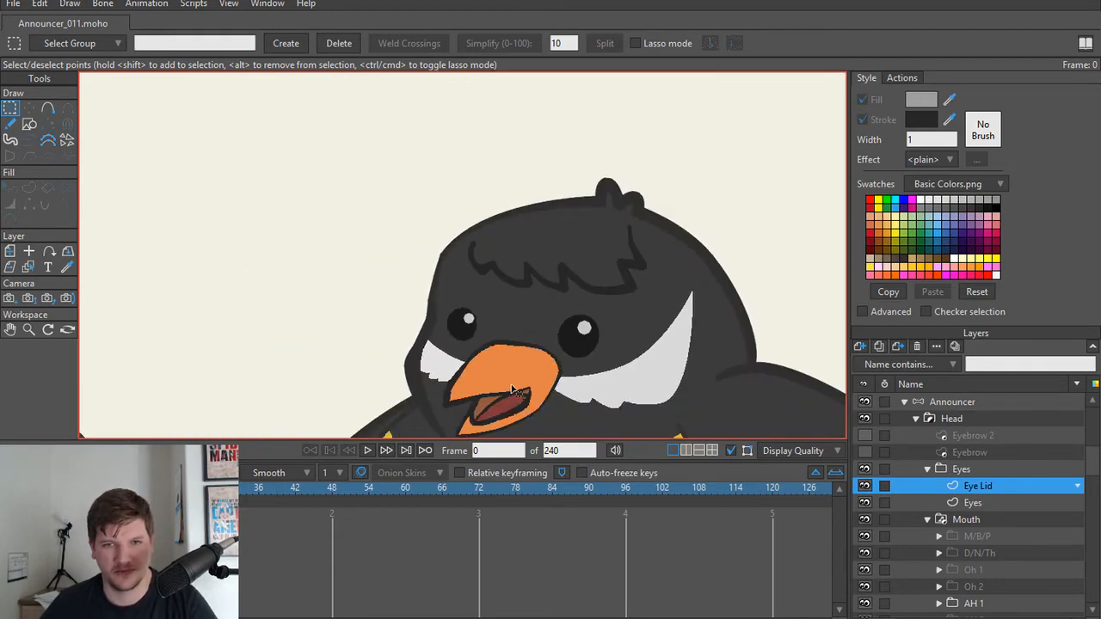
{"action": "key", "text": "ctrl+r"}
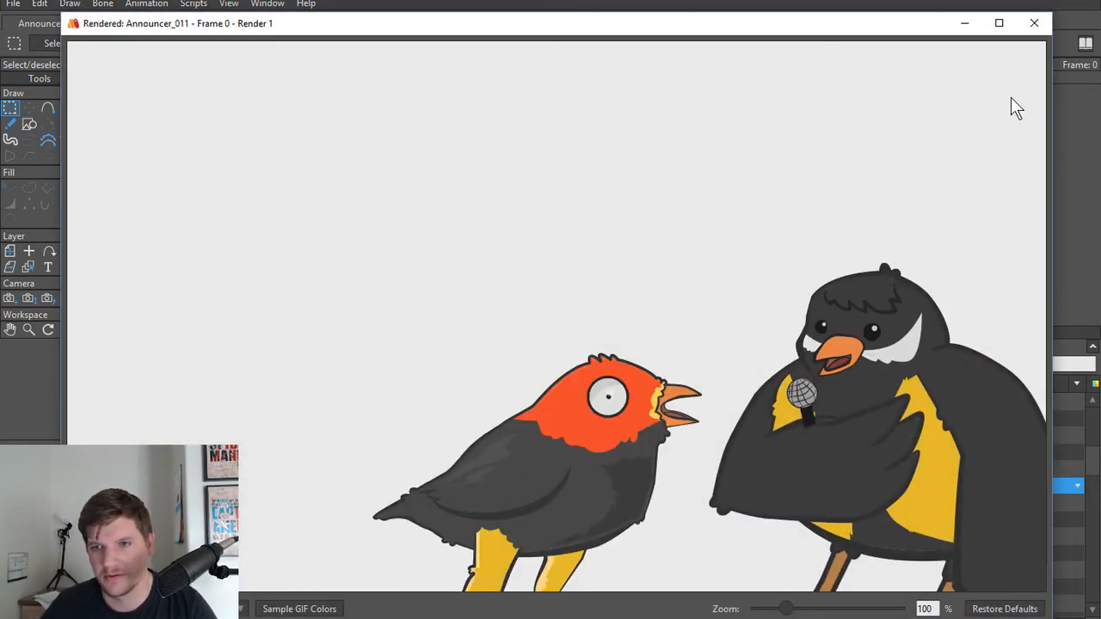
{"action": "left_click", "coordinate": [1034, 25]}
Step: On the Eyes layer, set the fill of the smaller eye's highlight circle to a darker mid-grey
{"action": "scroll", "coordinate": [448, 367], "scroll_direction": "up", "scroll_amount": 6}
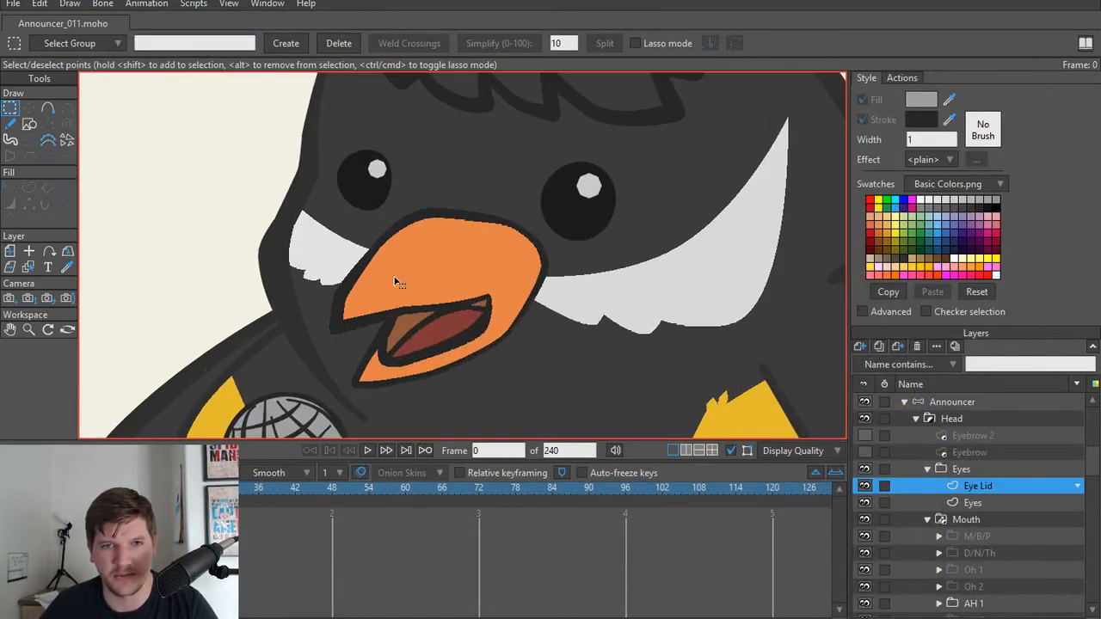
{"action": "left_click_drag", "start_coordinate": [425, 295], "coordinate": [429, 351]}
{"action": "scroll", "coordinate": [429, 351], "scroll_direction": "up", "scroll_amount": 3}
{"action": "right_click", "coordinate": [433, 166], "text": "alt"}
{"action": "key", "text": "q"}
{"action": "left_click", "coordinate": [462, 174]}
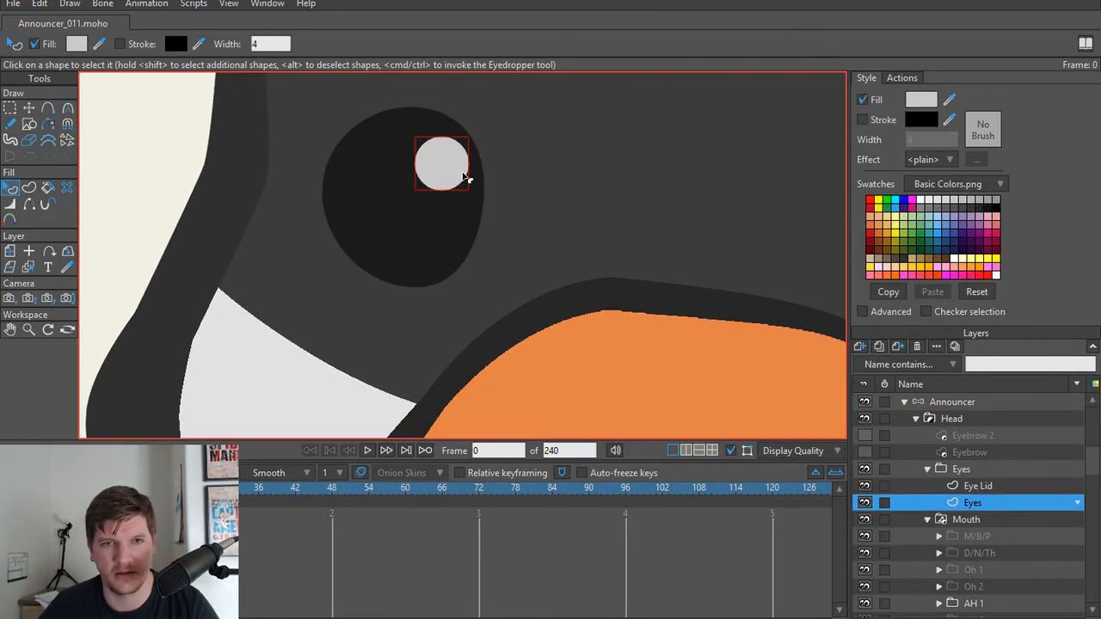
{"action": "left_click", "coordinate": [921, 101]}
{"action": "left_click_drag", "start_coordinate": [631, 238], "coordinate": [499, 260]}
{"action": "left_click", "coordinate": [828, 350]}
Step: Match the fill of the larger eye's highlight circle to the grey of the smaller eye's highlight
{"action": "scroll", "coordinate": [602, 253], "scroll_direction": "down", "scroll_amount": 3}
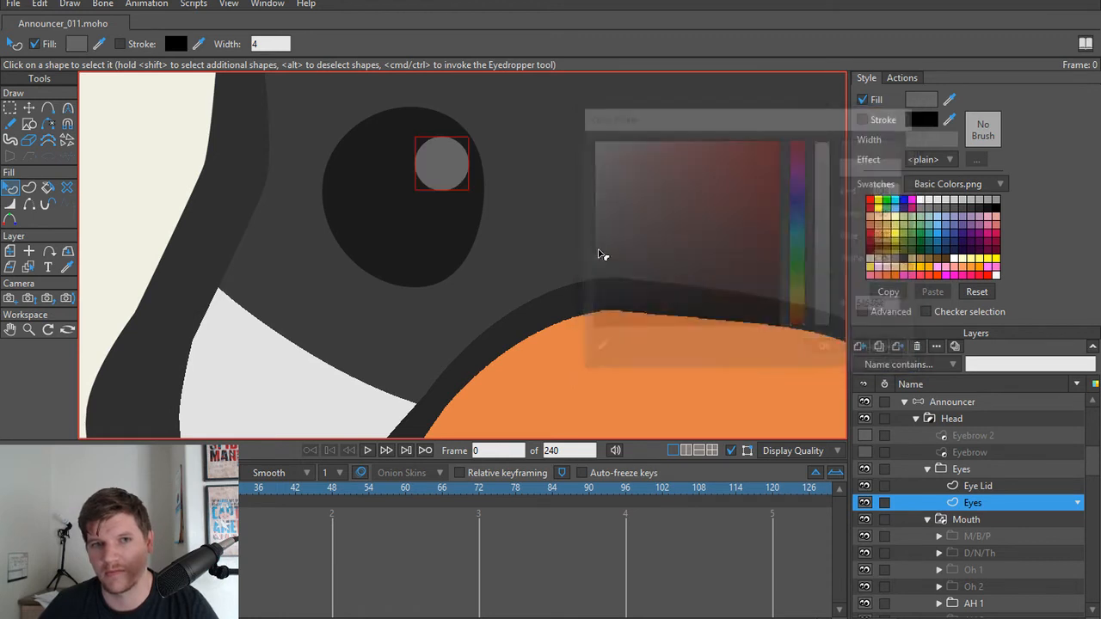
{"action": "scroll", "coordinate": [566, 305], "scroll_direction": "down", "scroll_amount": 1}
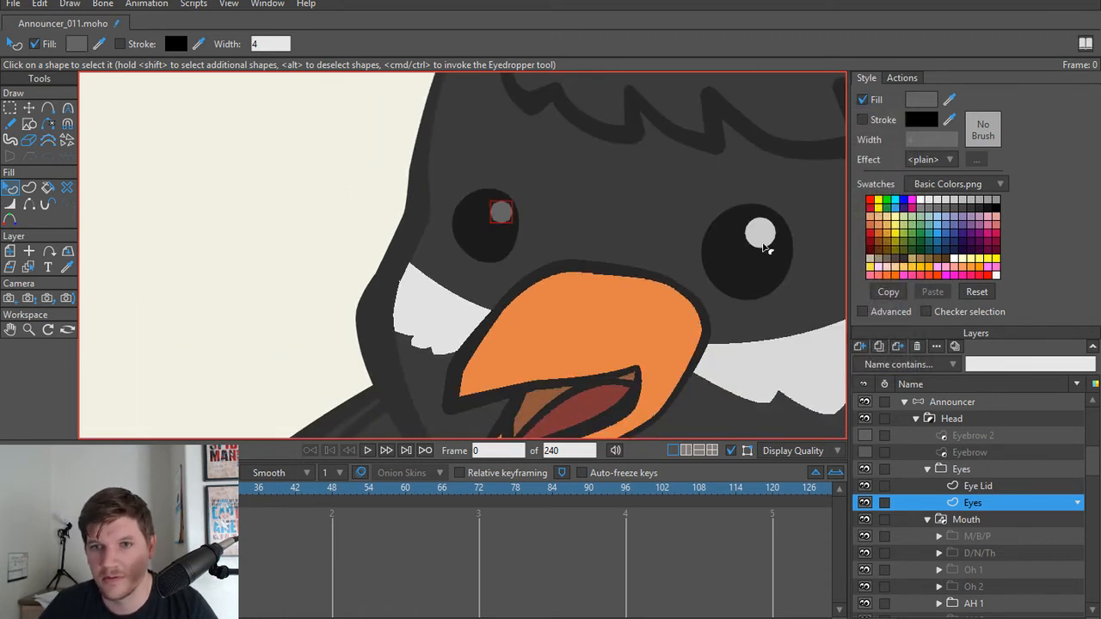
{"action": "left_click", "coordinate": [768, 243]}
{"action": "left_click", "coordinate": [950, 100]}
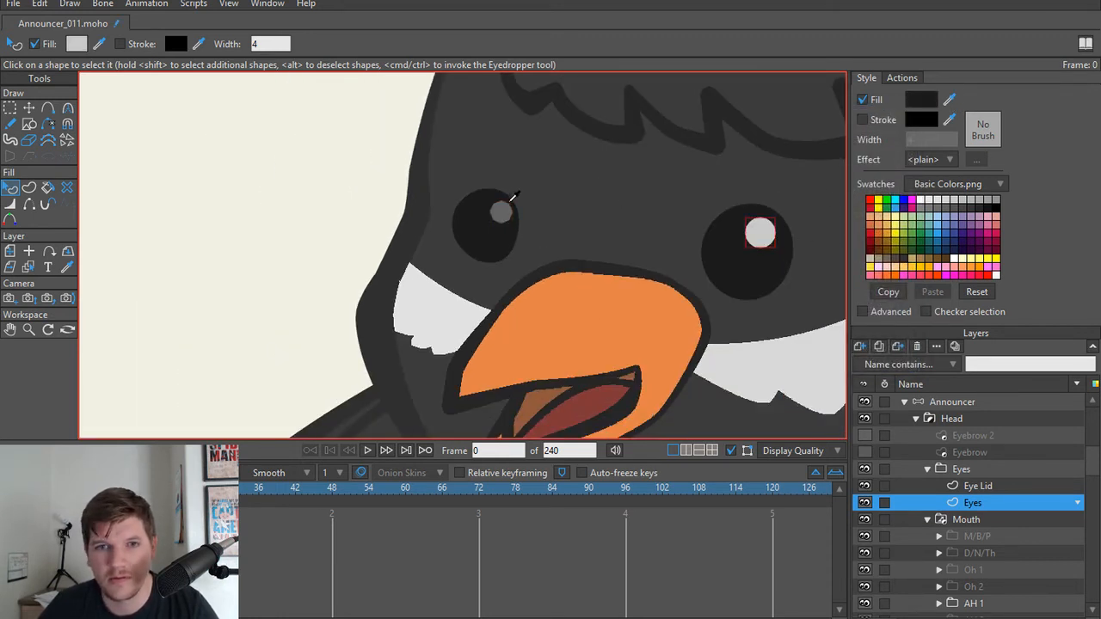
{"action": "left_click", "coordinate": [503, 212]}
Step: Render a preview of frame 0 to check both darkened eye highlights, closing it when done
{"action": "key", "text": "t"}
{"action": "scroll", "coordinate": [585, 240], "scroll_direction": "down", "scroll_amount": 9}
{"action": "key", "text": "ctrl+r"}
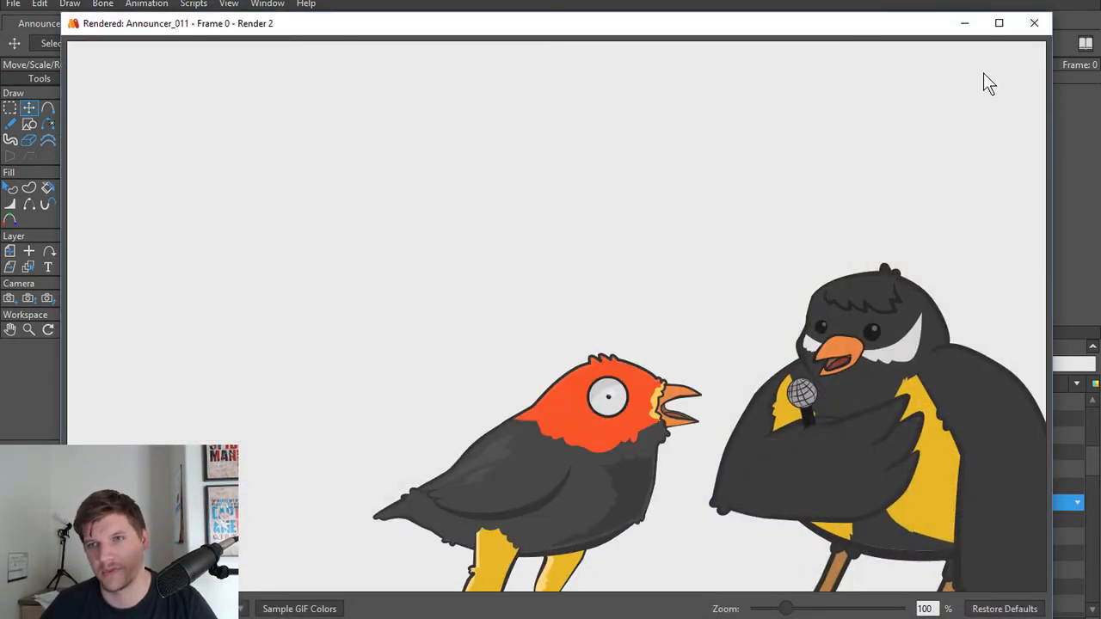
{"action": "left_click", "coordinate": [1035, 30]}
Step: On the Eye Lid layer, draw a closed four-point upper-lid shape with straight edges across the upper part of the smaller eye
{"action": "scroll", "coordinate": [430, 282], "scroll_direction": "up", "scroll_amount": 5}
{"action": "scroll", "coordinate": [461, 288], "scroll_direction": "up", "scroll_amount": 3}
{"action": "left_click_drag", "start_coordinate": [791, 219], "coordinate": [383, 391]}
{"action": "left_click_drag", "start_coordinate": [608, 347], "coordinate": [611, 401]}
{"action": "left_click", "coordinate": [966, 488]}
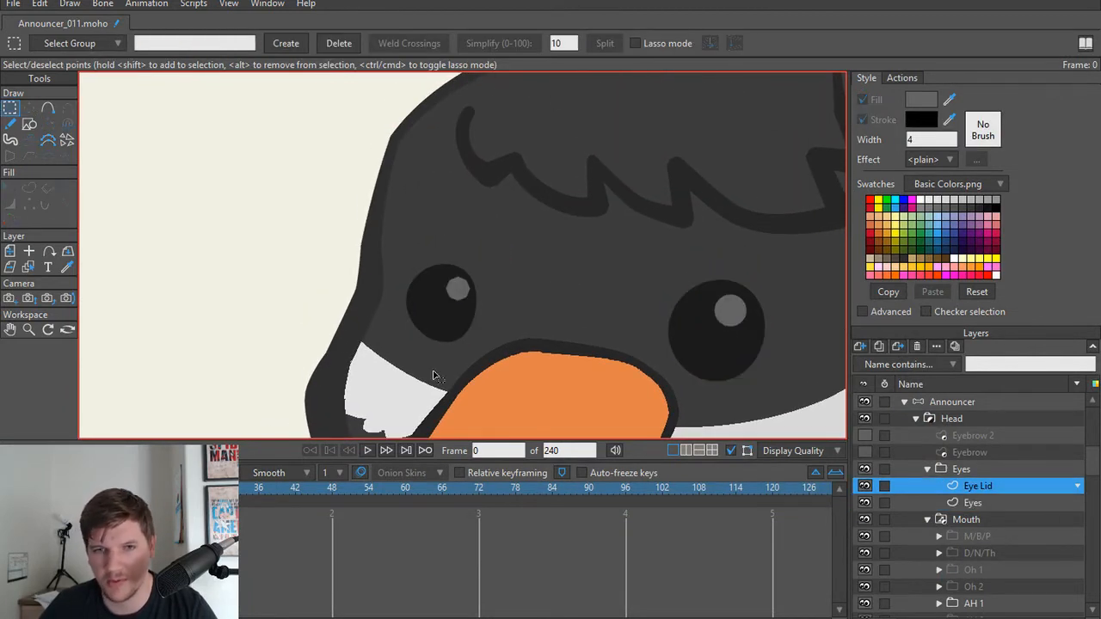
{"action": "scroll", "coordinate": [511, 315], "scroll_direction": "up", "scroll_amount": 3}
{"action": "key", "text": "a"}
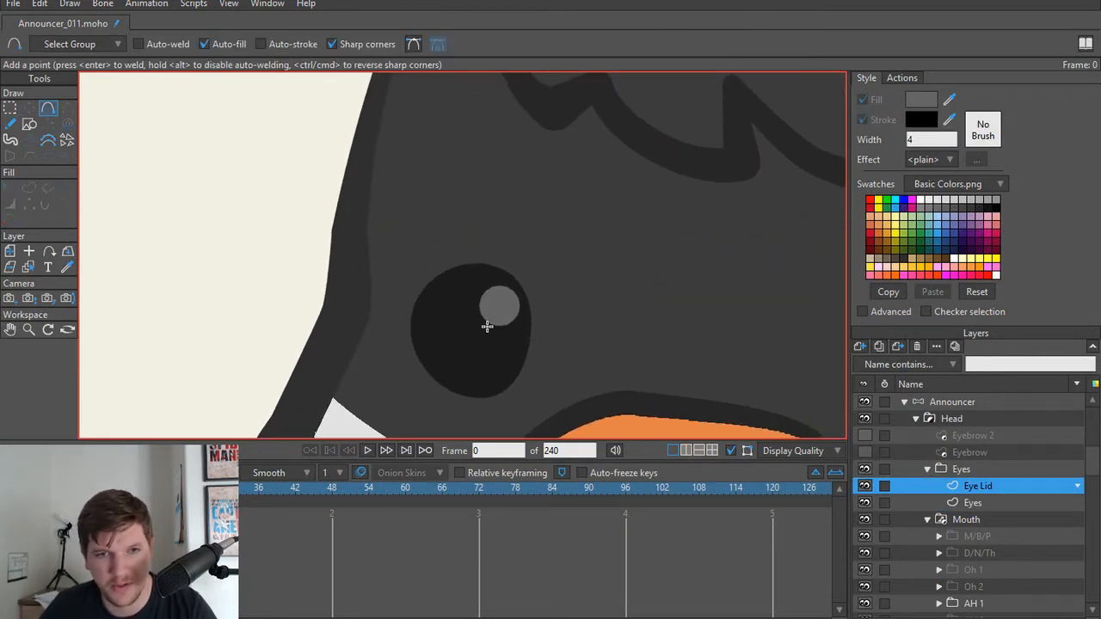
{"action": "mouse_move", "coordinate": [407, 331]}
{"action": "left_mouse_down"}
{"action": "mouse_move", "coordinate": [474, 305]}
{"action": "mouse_move", "coordinate": [459, 295]}
{"action": "mouse_move", "coordinate": [469, 295]}
{"action": "mouse_move", "coordinate": [560, 336]}
{"action": "mouse_move", "coordinate": [534, 336]}
{"action": "mouse_move", "coordinate": [514, 249]}
{"action": "mouse_move", "coordinate": [478, 232]}
{"action": "mouse_move", "coordinate": [407, 331]}
{"action": "left_mouse_up"}
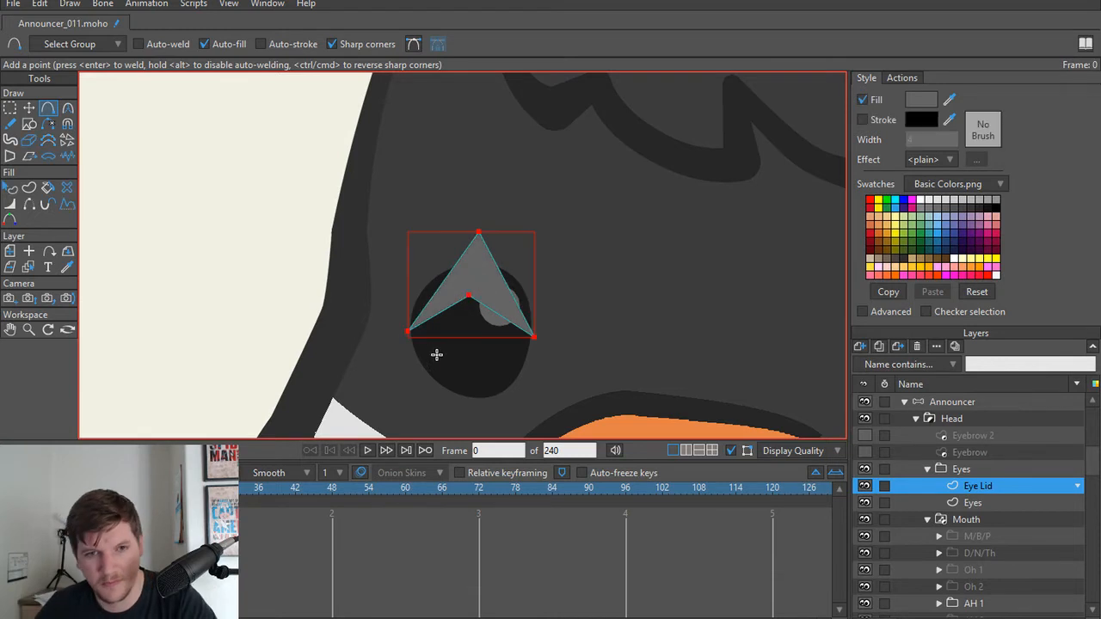
Step: Reposition the peak point of the upper-lid shape slightly and make it smooth with a curvature of 0.30
{"action": "key", "text": "t"}
{"action": "left_click", "coordinate": [479, 233]}
{"action": "mouse_move", "coordinate": [480, 233]}
{"action": "left_mouse_down"}
{"action": "mouse_move", "coordinate": [467, 237]}
{"action": "mouse_move", "coordinate": [676, 285]}
{"action": "mouse_move", "coordinate": [533, 274]}
{"action": "mouse_move", "coordinate": [472, 241]}
{"action": "left_mouse_up"}
{"action": "key", "text": "c"}
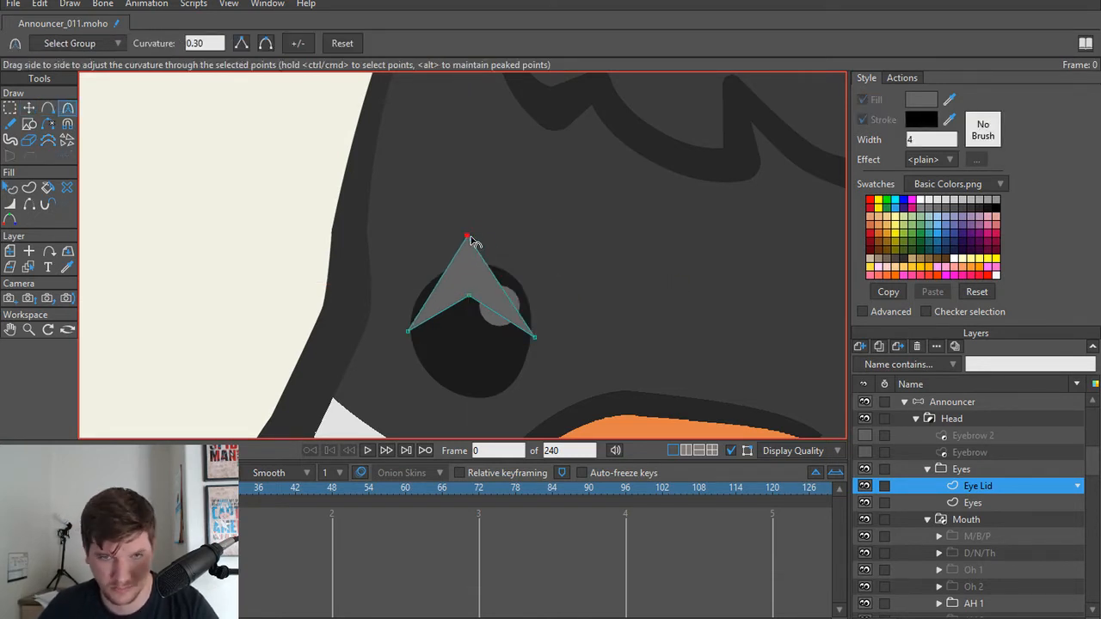
{"action": "left_click", "coordinate": [265, 43]}
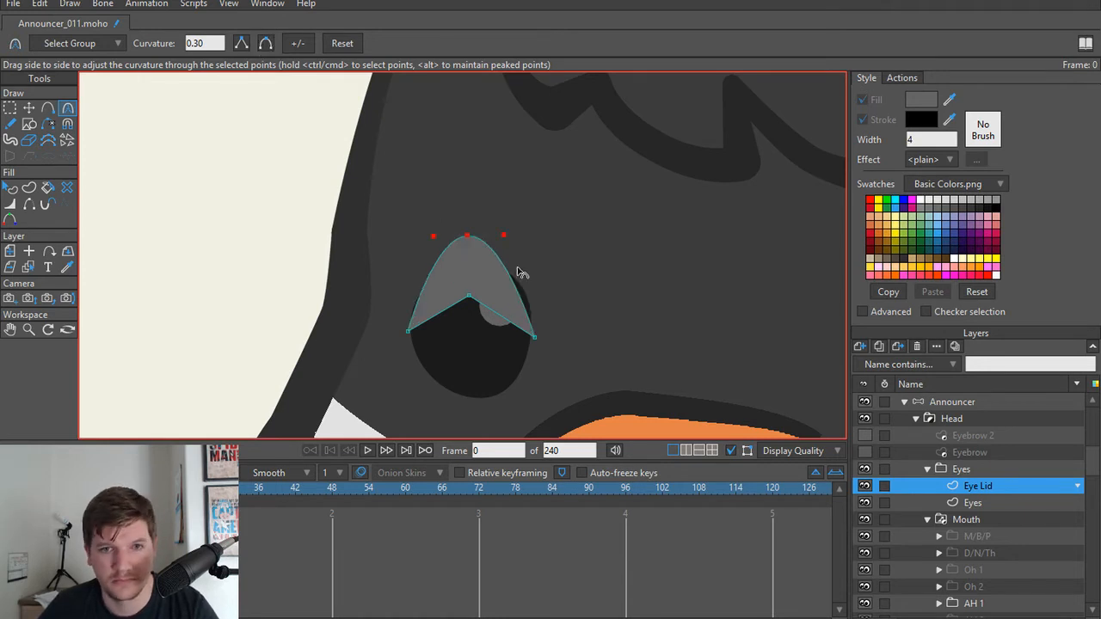
Step: Curve the lid's lower edge over the eye, level its corners and broaden the peak point to a curvature of 0.6111
{"action": "key", "text": "t"}
{"action": "left_click", "coordinate": [467, 299]}
{"action": "key", "text": "c"}
{"action": "left_click_drag", "start_coordinate": [467, 300], "coordinate": [634, 356]}
{"action": "key", "text": "t"}
{"action": "left_click_drag", "start_coordinate": [535, 338], "coordinate": [565, 327]}
{"action": "key", "text": "c"}
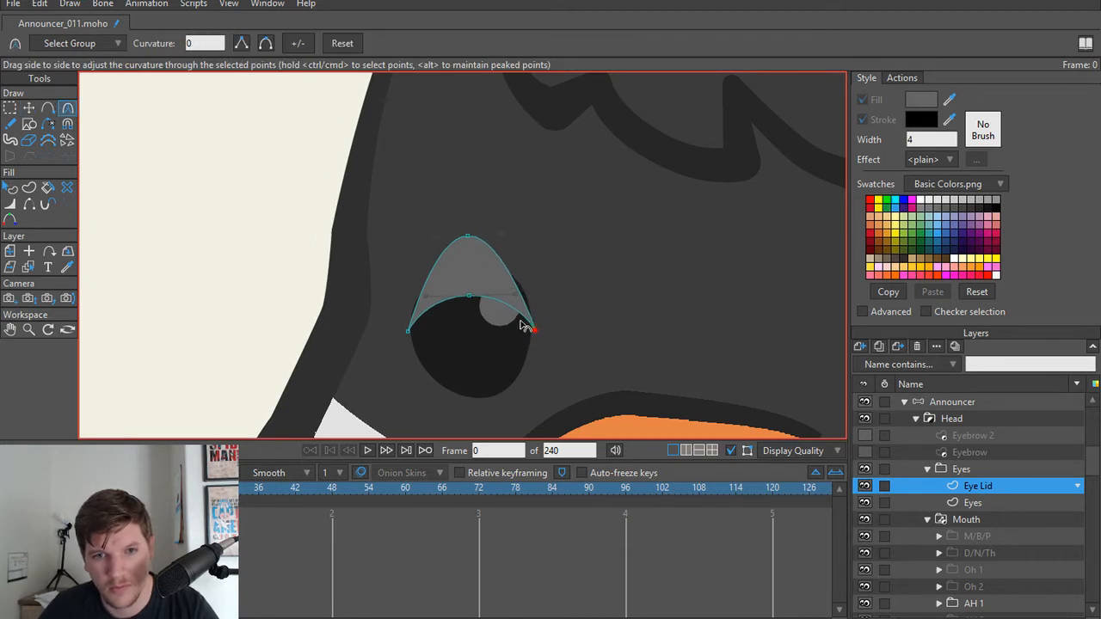
{"action": "left_click", "coordinate": [467, 235]}
{"action": "left_click_drag", "start_coordinate": [543, 245], "coordinate": [627, 292]}
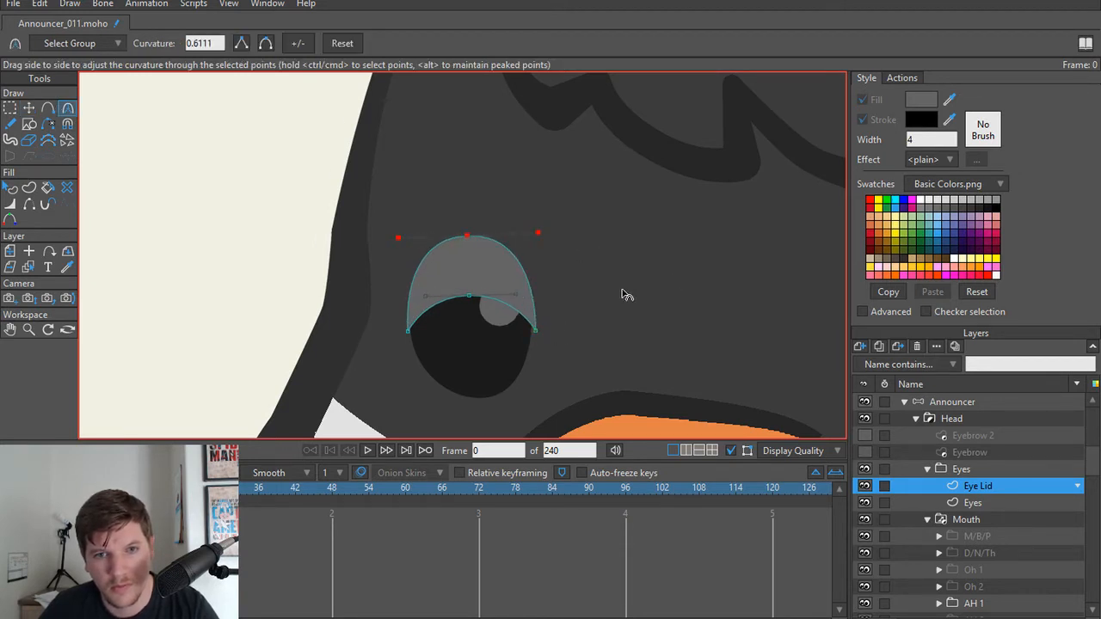
Step: Duplicate the upper lid as a vertically flipped lower lid beneath it and bring the corners of both lids together
{"action": "key", "text": "t"}
{"action": "key", "text": "ctrl+a"}
{"action": "key", "text": "ctrl+c"}
{"action": "key", "text": "ctrl+v"}
{"action": "left_click_drag", "start_coordinate": [490, 269], "coordinate": [477, 363]}
{"action": "left_click", "coordinate": [798, 43]}
{"action": "left_click", "coordinate": [537, 313]}
{"action": "left_click_drag", "start_coordinate": [538, 314], "coordinate": [535, 332]}
{"action": "left_click_drag", "start_coordinate": [410, 323], "coordinate": [408, 337]}
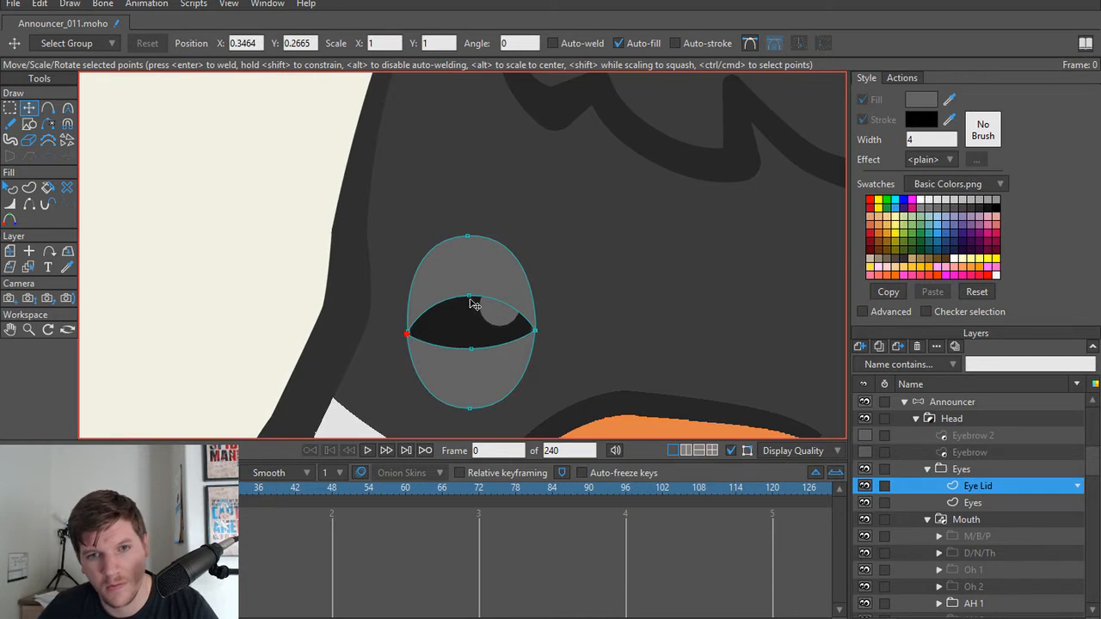
Step: Open the smaller eye's lids by moving their inner edge points out to the eye's upper and lower outline
{"action": "left_click_drag", "start_coordinate": [472, 304], "coordinate": [482, 272]}
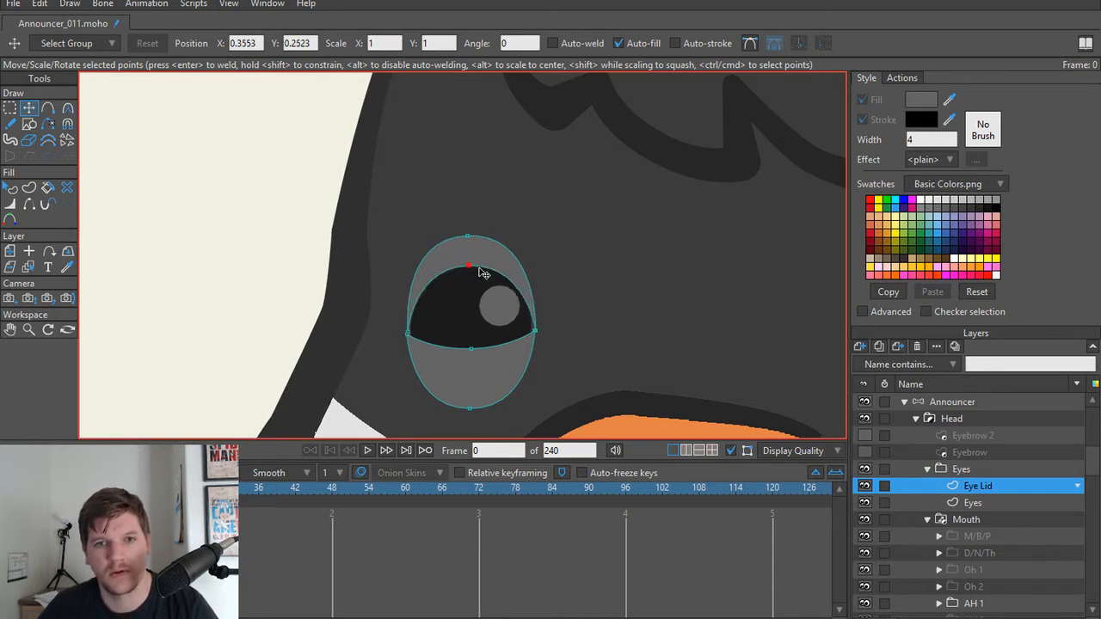
{"action": "left_click_drag", "start_coordinate": [471, 349], "coordinate": [478, 404]}
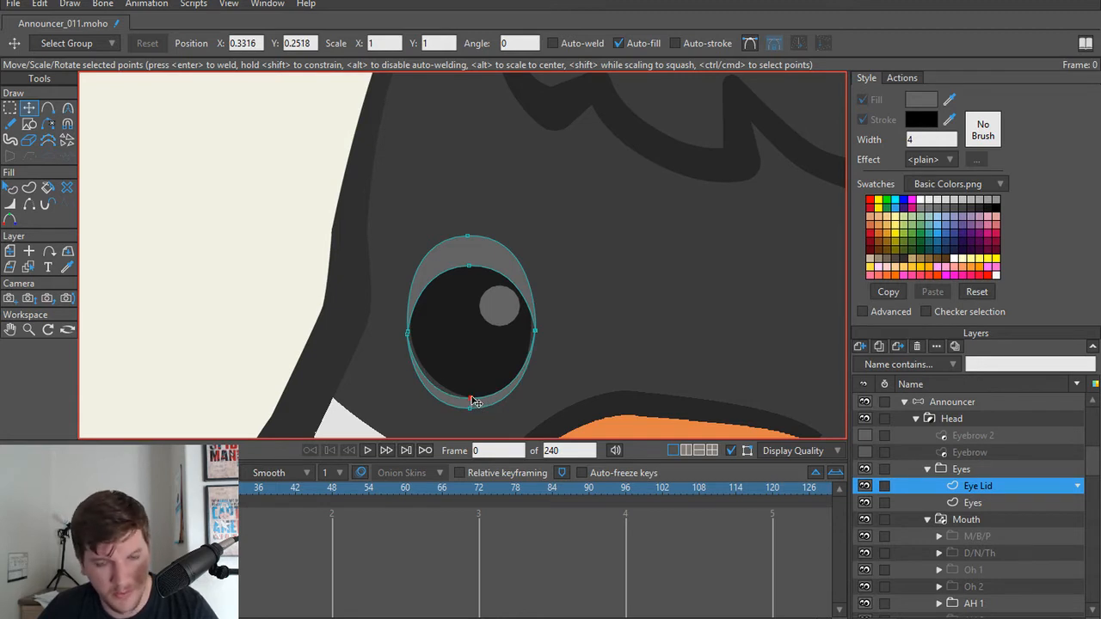
{"action": "scroll", "coordinate": [474, 401], "scroll_direction": "up", "scroll_amount": 2}
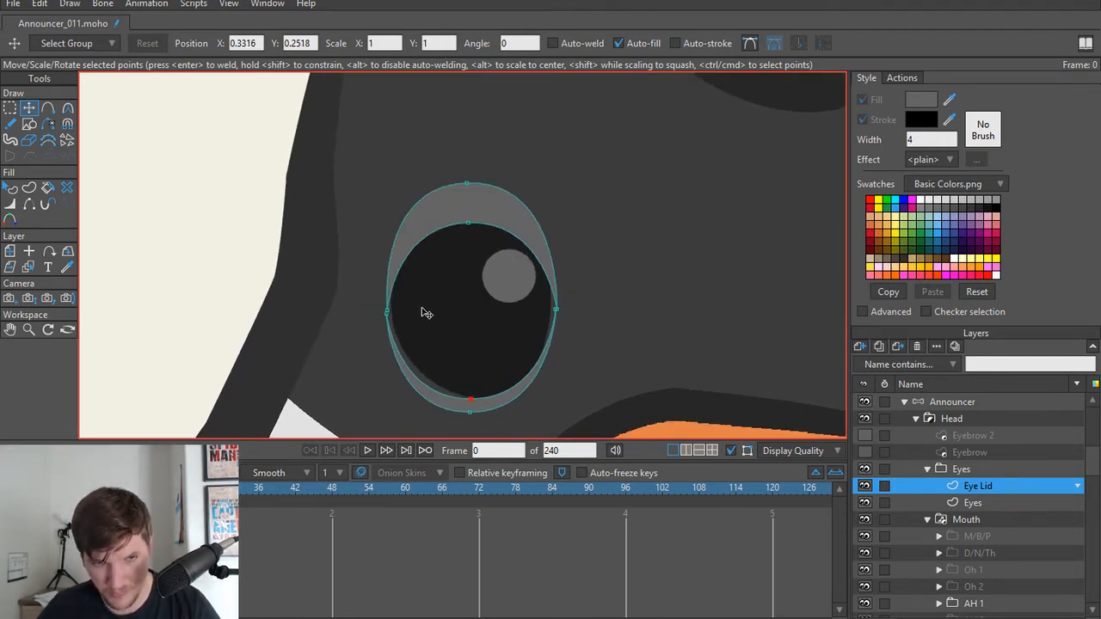
{"action": "scroll", "coordinate": [515, 345], "scroll_direction": "up", "scroll_amount": 2}
{"action": "scroll", "coordinate": [508, 344], "scroll_direction": "down", "scroll_amount": 3}
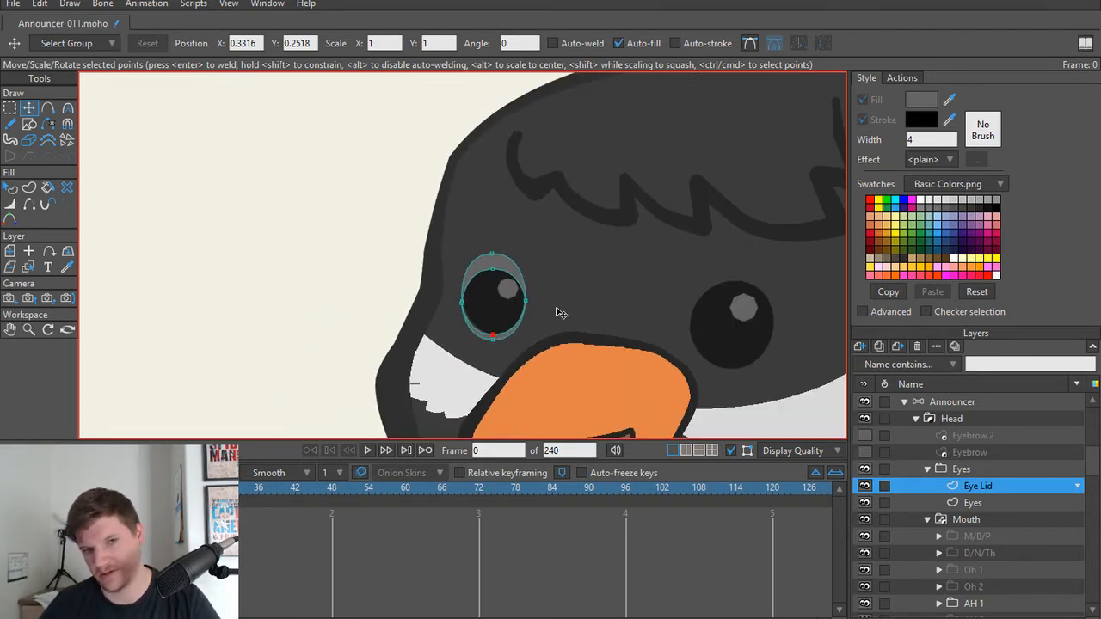
{"action": "left_click", "coordinate": [493, 268]}
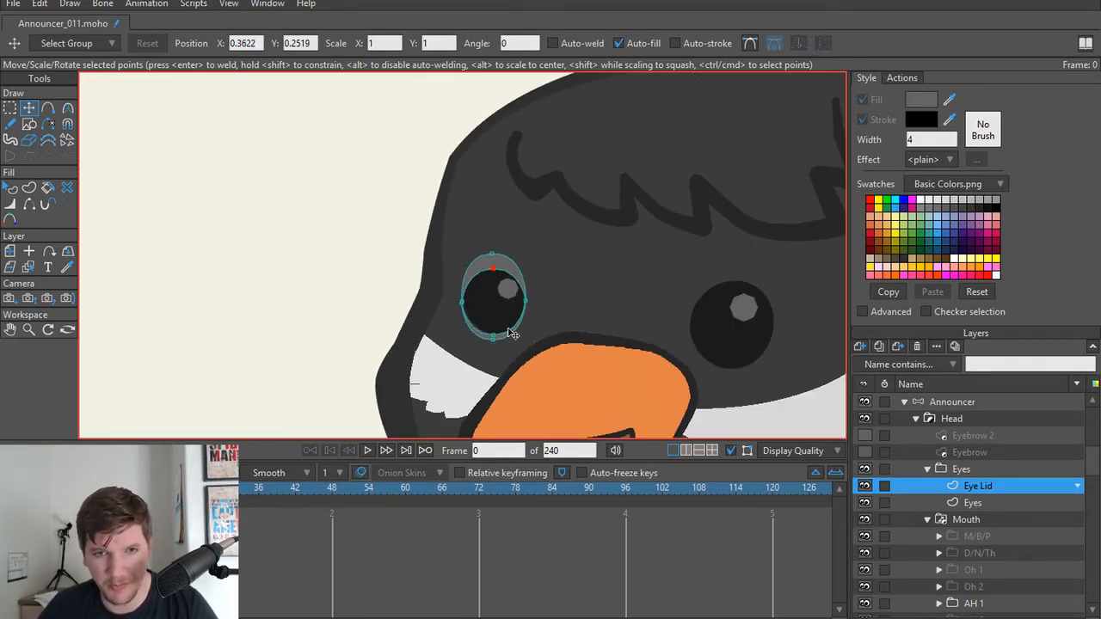
Step: Duplicate both lid shapes onto the larger eye and scale them up to fit around it
{"action": "key", "text": "ctrl+a"}
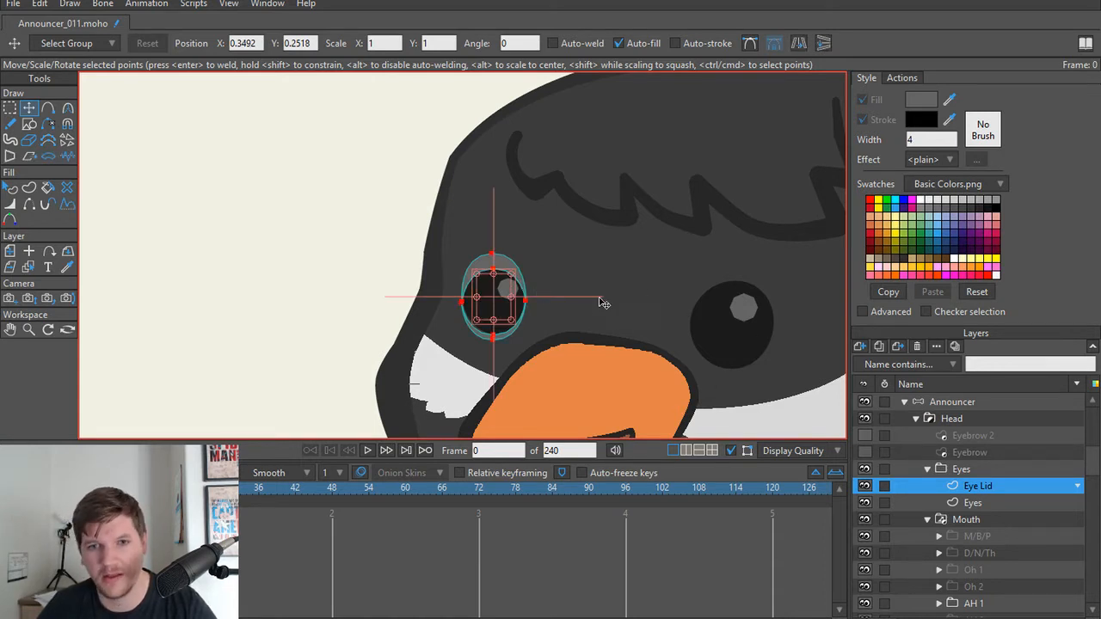
{"action": "left_click_drag", "start_coordinate": [491, 294], "coordinate": [726, 319]}
{"action": "scroll", "coordinate": [745, 326], "scroll_direction": "up", "scroll_amount": 3}
{"action": "left_click_drag", "start_coordinate": [741, 339], "coordinate": [580, 308]}
{"action": "left_click_drag", "start_coordinate": [608, 362], "coordinate": [635, 381]}
{"action": "left_click_drag", "start_coordinate": [579, 342], "coordinate": [575, 330]}
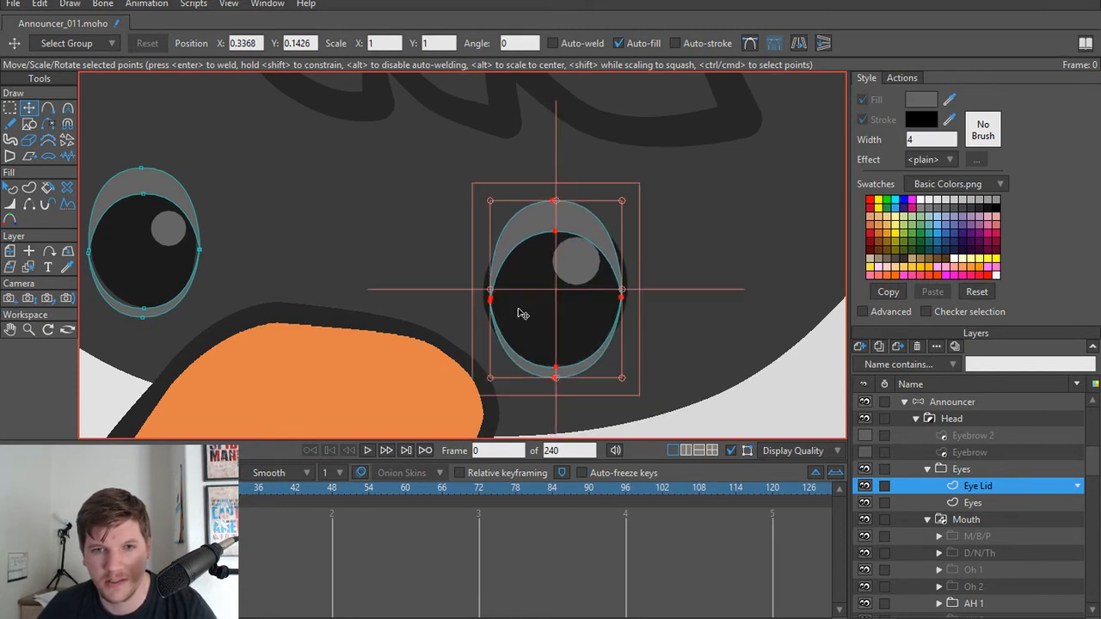
Step: Move the larger eye's two pairs of lid corner points outward to the sides of the eye
{"action": "key", "text": "g"}
{"action": "mouse_move", "coordinate": [466, 288]}
{"action": "left_mouse_down"}
{"action": "mouse_move", "coordinate": [515, 310]}
{"action": "mouse_move", "coordinate": [483, 297]}
{"action": "left_mouse_up"}
{"action": "key", "text": "t"}
{"action": "key", "text": "g"}
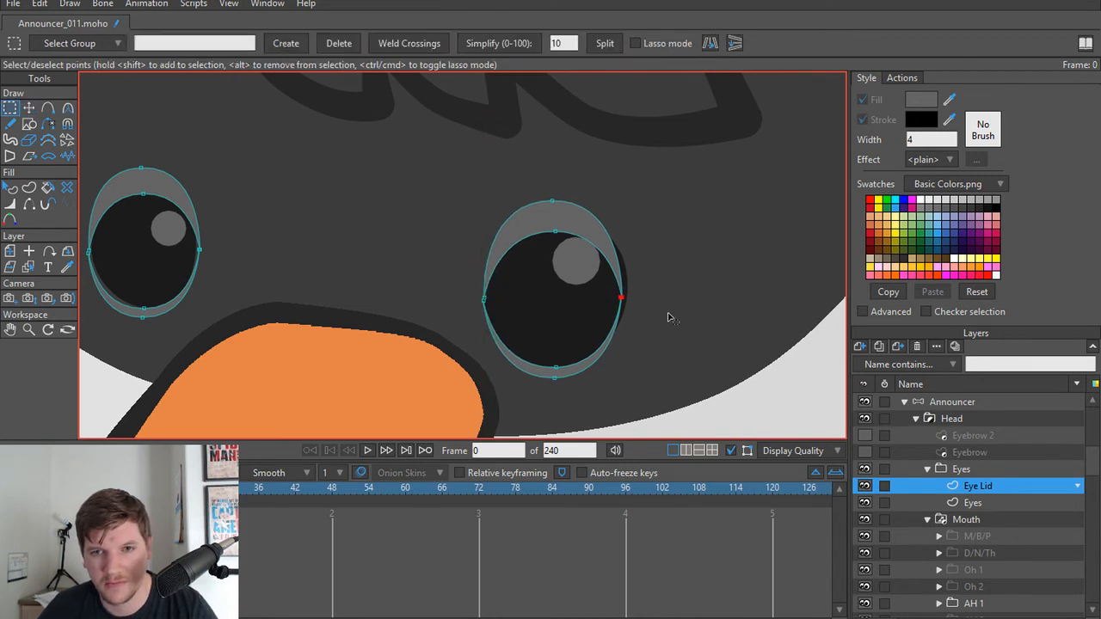
{"action": "key", "text": "t"}
{"action": "left_click_drag", "start_coordinate": [621, 297], "coordinate": [633, 294]}
Step: Fit the larger eye's inner lid edges to the eye's upper and lower outline
{"action": "scroll", "coordinate": [561, 296], "scroll_direction": "down", "scroll_amount": 5}
{"action": "scroll", "coordinate": [564, 296], "scroll_direction": "up", "scroll_amount": 4}
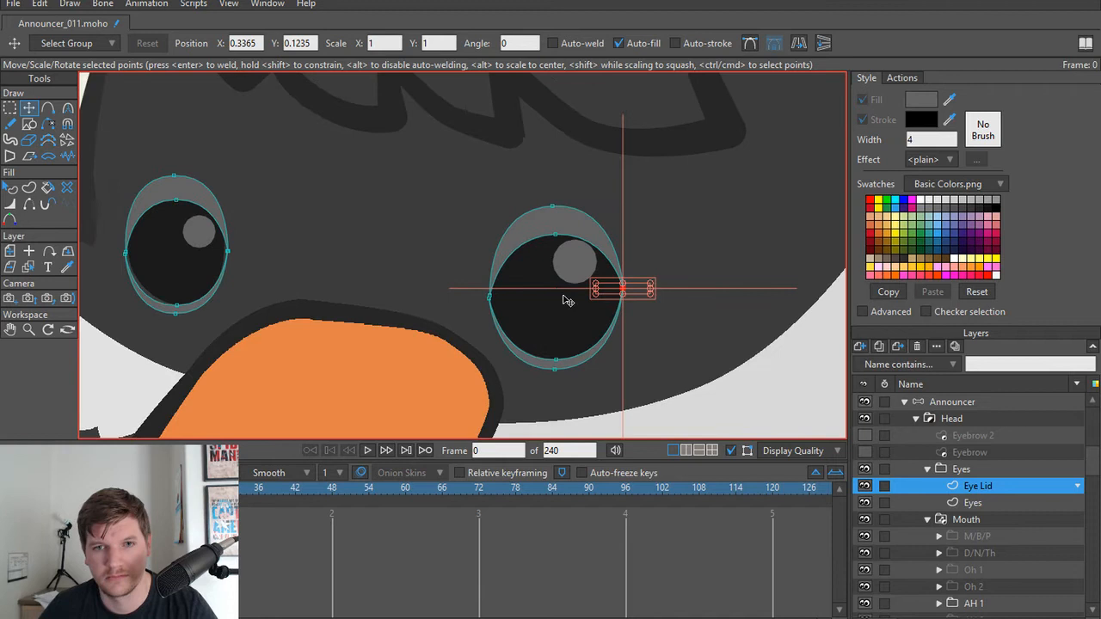
{"action": "left_click", "coordinate": [556, 236]}
{"action": "mouse_move", "coordinate": [557, 236]}
{"action": "left_mouse_down"}
{"action": "mouse_move", "coordinate": [558, 300]}
{"action": "mouse_move", "coordinate": [560, 224]}
{"action": "left_mouse_up"}
{"action": "left_click_drag", "start_coordinate": [560, 359], "coordinate": [563, 368]}
{"action": "scroll", "coordinate": [357, 220], "scroll_direction": "down", "scroll_amount": 2}
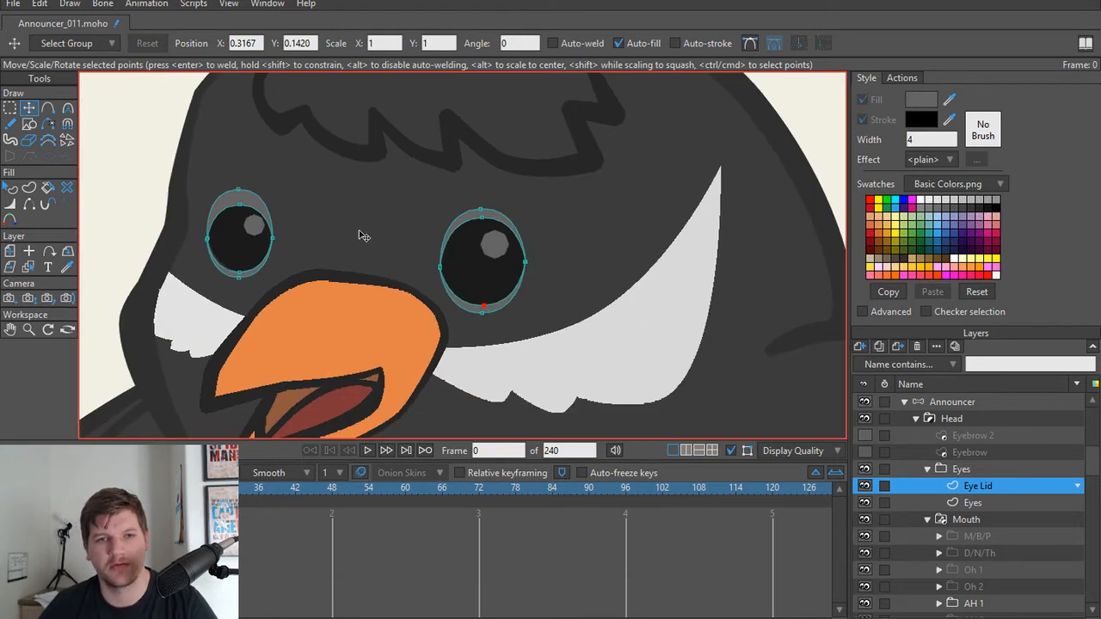
Step: Select all four lid shapes around both eyes and set their fill colour to #242424
{"action": "left_click_drag", "start_coordinate": [359, 232], "coordinate": [484, 265]}
{"action": "left_click_drag", "start_coordinate": [401, 252], "coordinate": [414, 264]}
{"action": "scroll", "coordinate": [420, 268], "scroll_direction": "up", "scroll_amount": 2}
{"action": "key", "text": "q"}
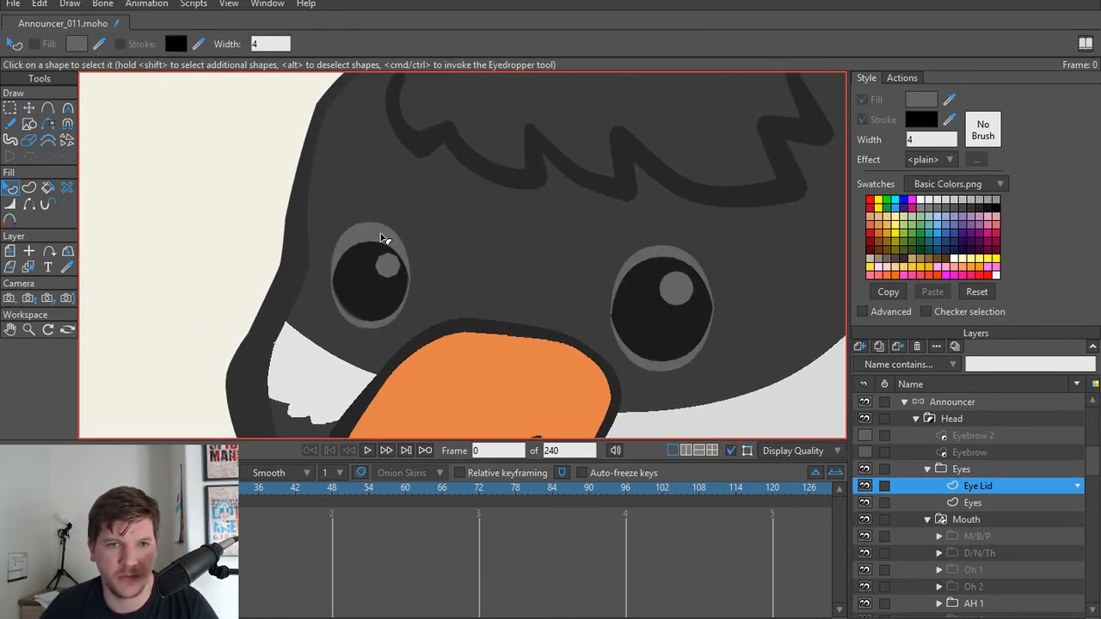
{"action": "left_click", "coordinate": [383, 238]}
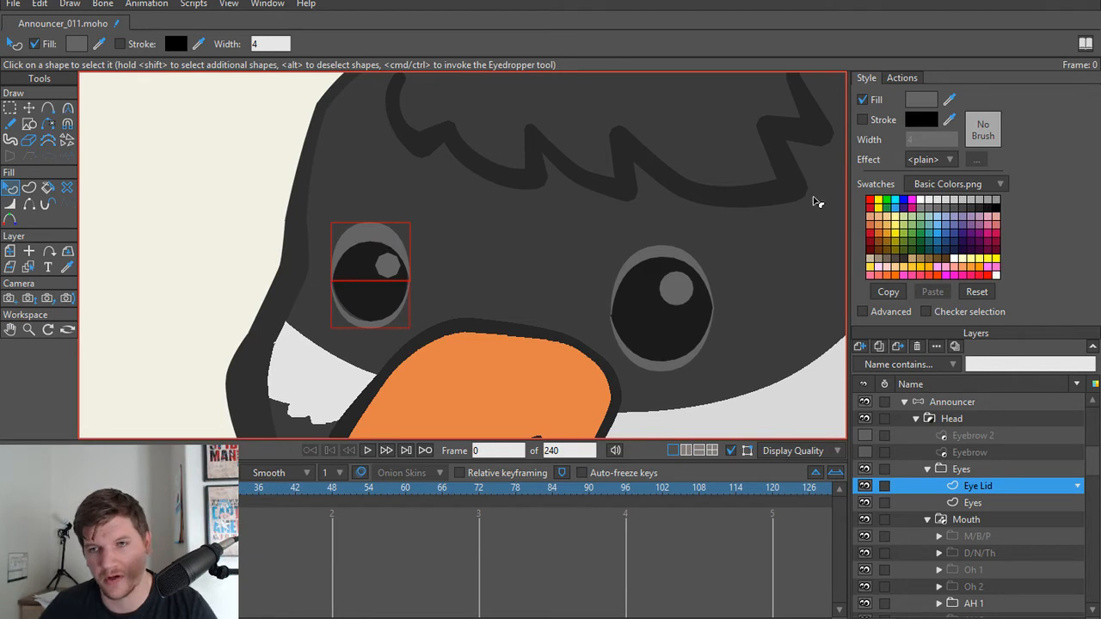
{"action": "left_click", "coordinate": [663, 254], "text": "shift"}
{"action": "left_click", "coordinate": [660, 373], "text": "shift"}
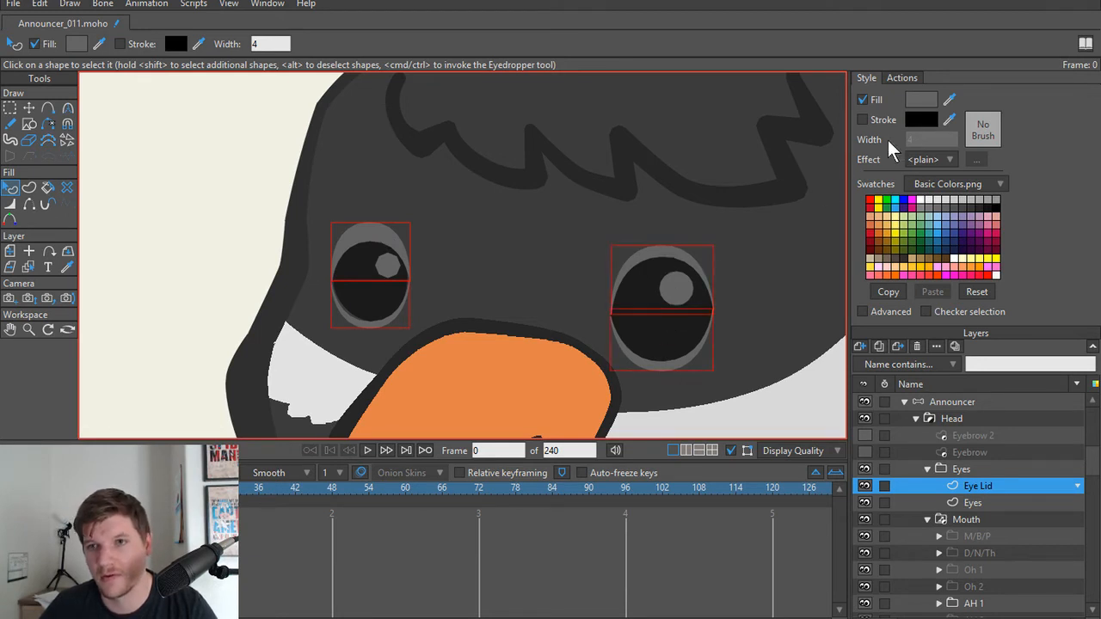
{"action": "mouse_move", "coordinate": [632, 244]}
{"action": "left_mouse_down"}
{"action": "mouse_move", "coordinate": [569, 272]}
{"action": "mouse_move", "coordinate": [533, 308]}
{"action": "mouse_move", "coordinate": [531, 283]}
{"action": "mouse_move", "coordinate": [533, 302]}
{"action": "left_mouse_up"}
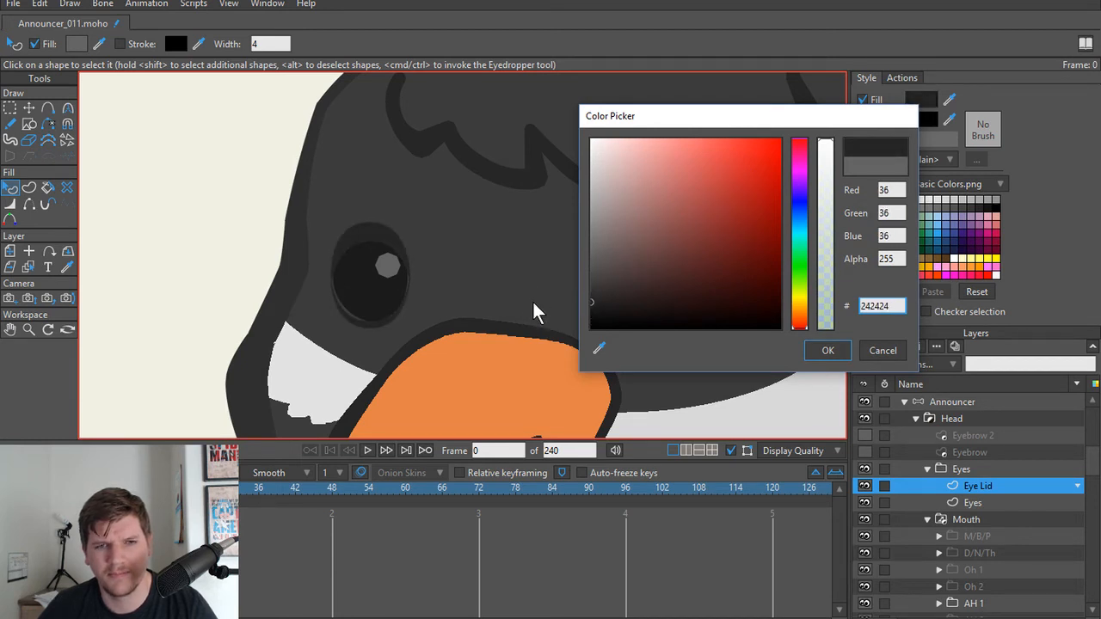
{"action": "scroll", "coordinate": [536, 307], "scroll_direction": "down", "scroll_amount": 5}
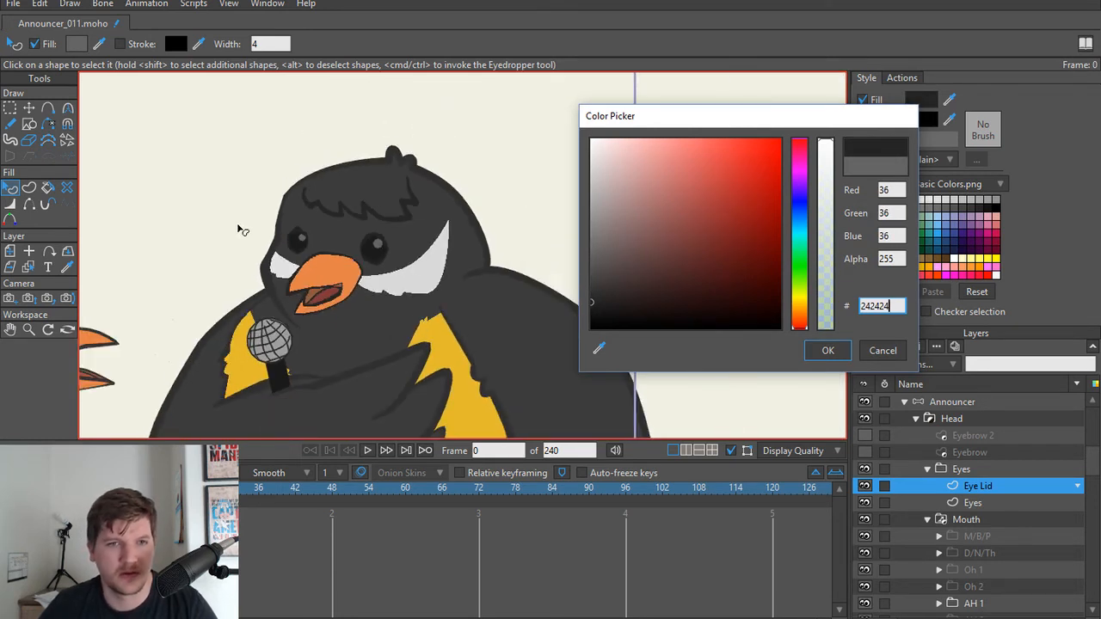
{"action": "left_click", "coordinate": [818, 351]}
Step: Change the fill of the four selected lid shapes to a lighter mid-grey that stands out from the eyes
{"action": "scroll", "coordinate": [555, 242], "scroll_direction": "down", "scroll_amount": 3}
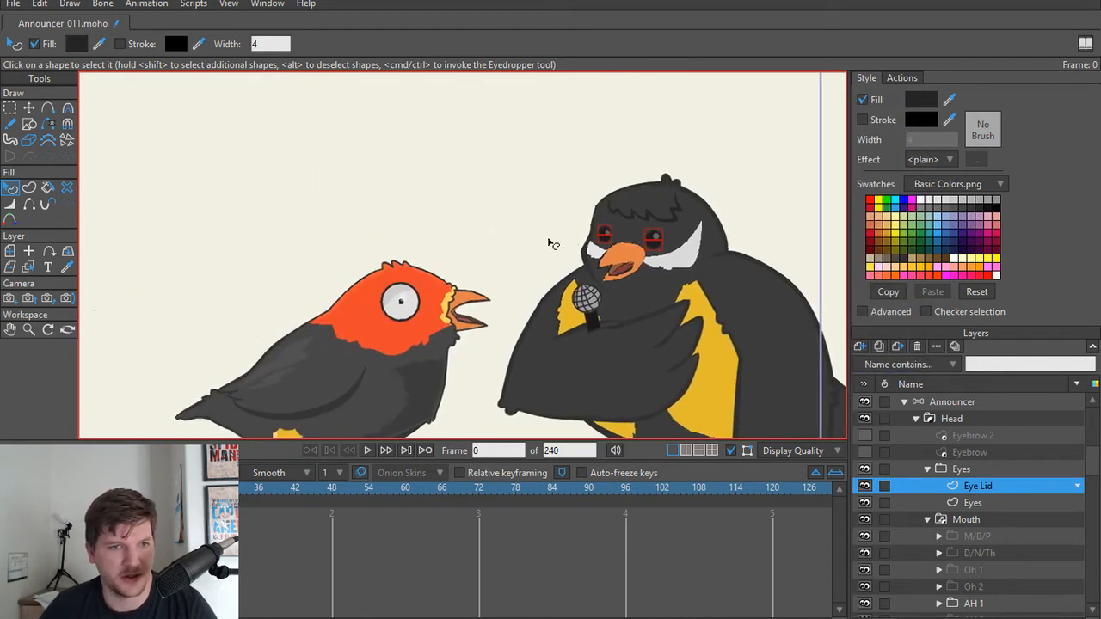
{"action": "scroll", "coordinate": [417, 267], "scroll_direction": "up", "scroll_amount": 3}
{"action": "scroll", "coordinate": [576, 135], "scroll_direction": "down", "scroll_amount": 2}
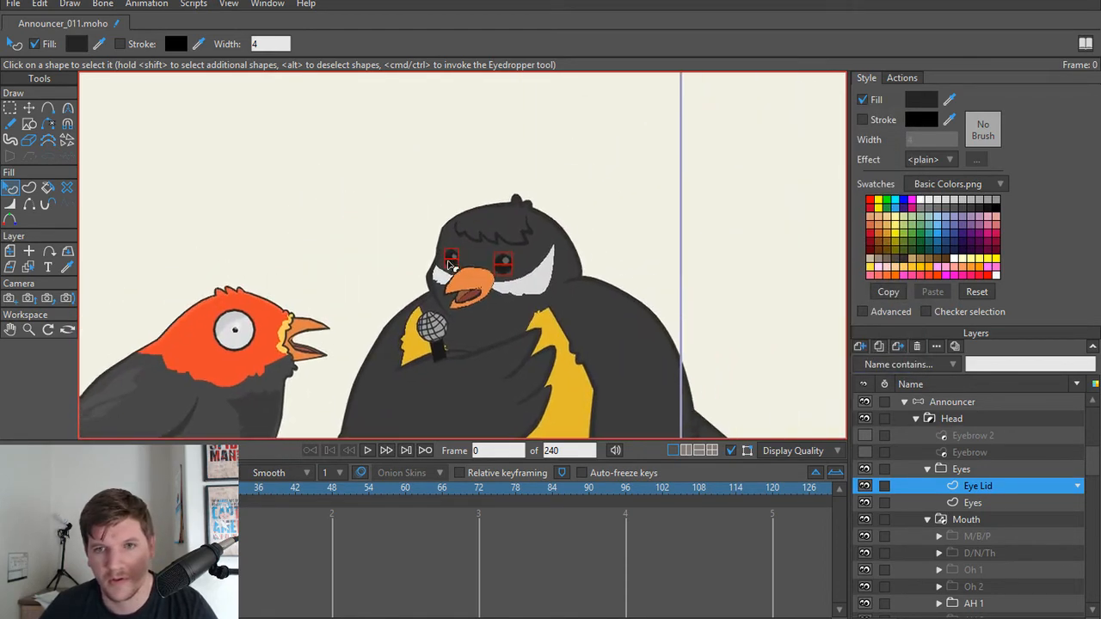
{"action": "scroll", "coordinate": [474, 221], "scroll_direction": "up", "scroll_amount": 6}
{"action": "scroll", "coordinate": [495, 202], "scroll_direction": "down", "scroll_amount": 1}
{"action": "scroll", "coordinate": [495, 211], "scroll_direction": "down", "scroll_amount": 1}
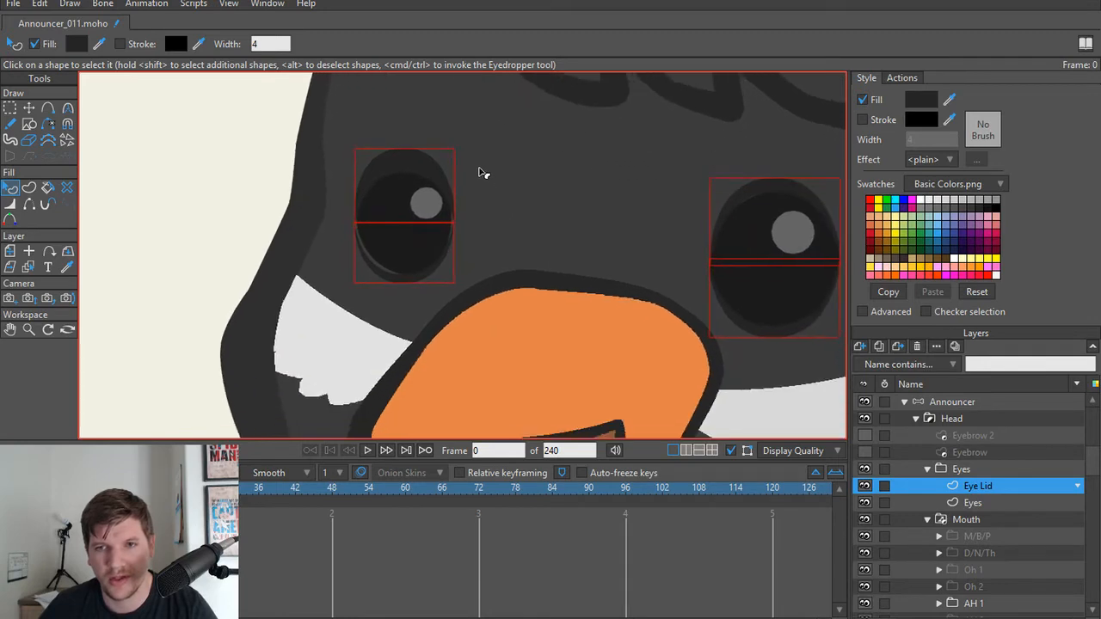
{"action": "left_click", "coordinate": [919, 102]}
{"action": "mouse_move", "coordinate": [633, 257]}
{"action": "left_mouse_down"}
{"action": "mouse_move", "coordinate": [580, 265]}
{"action": "mouse_move", "coordinate": [544, 246]}
{"action": "mouse_move", "coordinate": [532, 272]}
{"action": "mouse_move", "coordinate": [519, 258]}
{"action": "left_mouse_up"}
{"action": "left_click", "coordinate": [831, 352]}
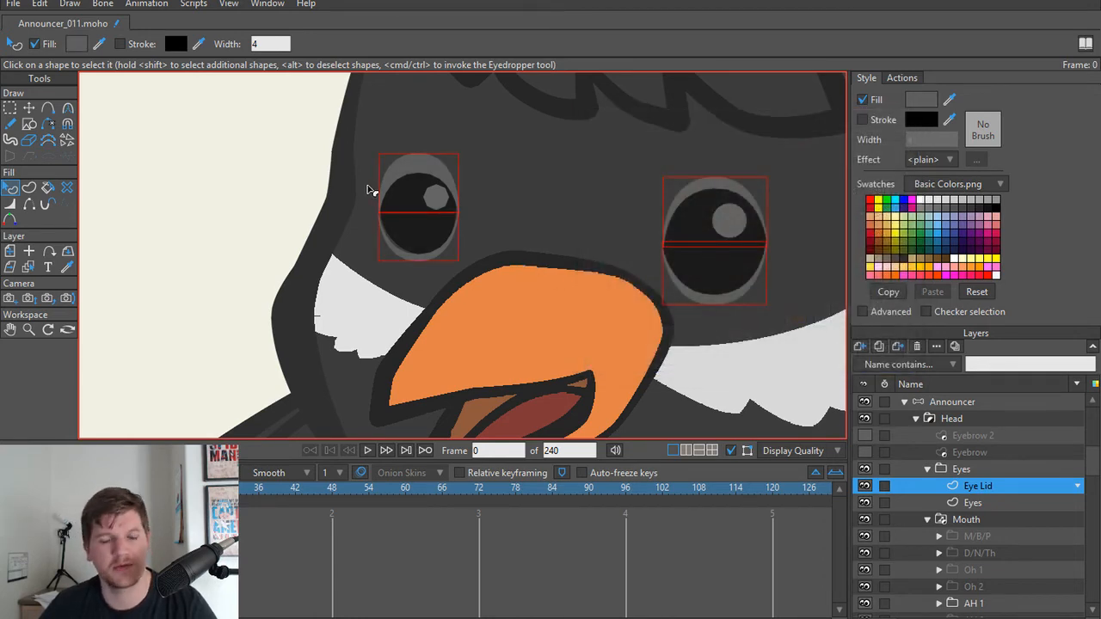
Step: Set the group mask of the Eyes group to Hide all in its layer settings
{"action": "scroll", "coordinate": [370, 189], "scroll_direction": "down", "scroll_amount": 2}
{"action": "left_click_drag", "start_coordinate": [308, 214], "coordinate": [249, 217]}
{"action": "double_click", "coordinate": [989, 469]}
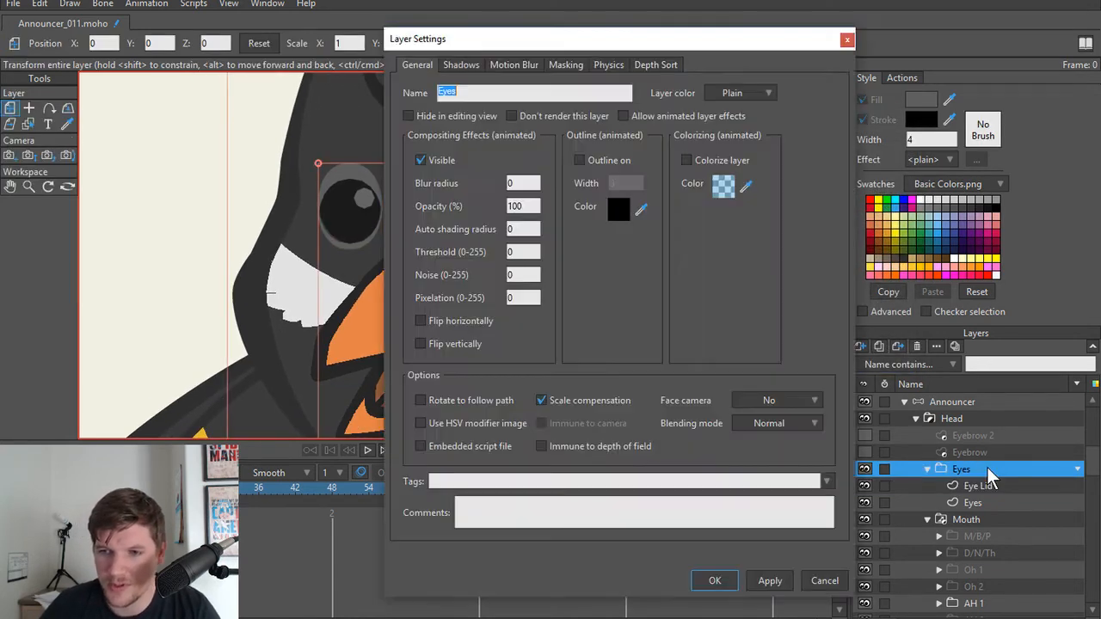
{"action": "left_click", "coordinate": [566, 65]}
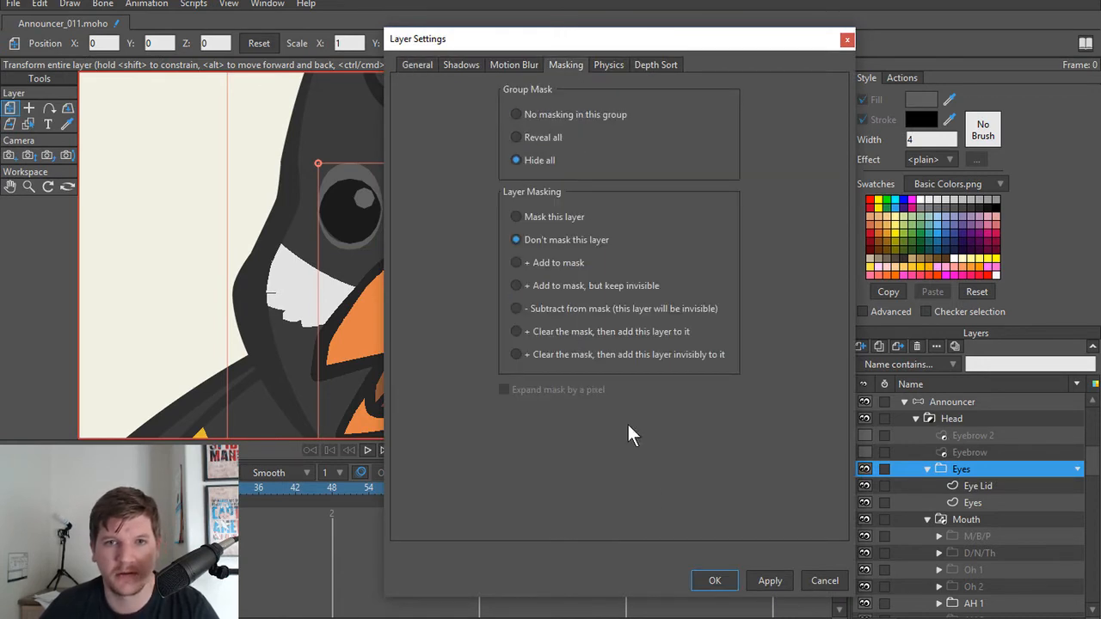
{"action": "left_click", "coordinate": [715, 580]}
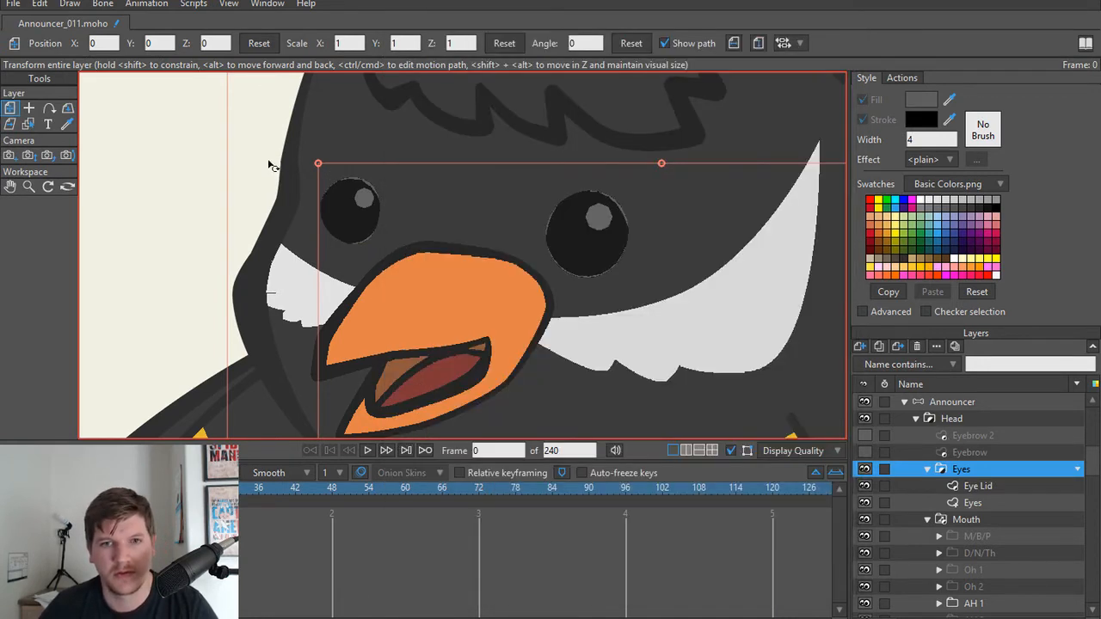
{"action": "scroll", "coordinate": [320, 206], "scroll_direction": "up", "scroll_amount": 4}
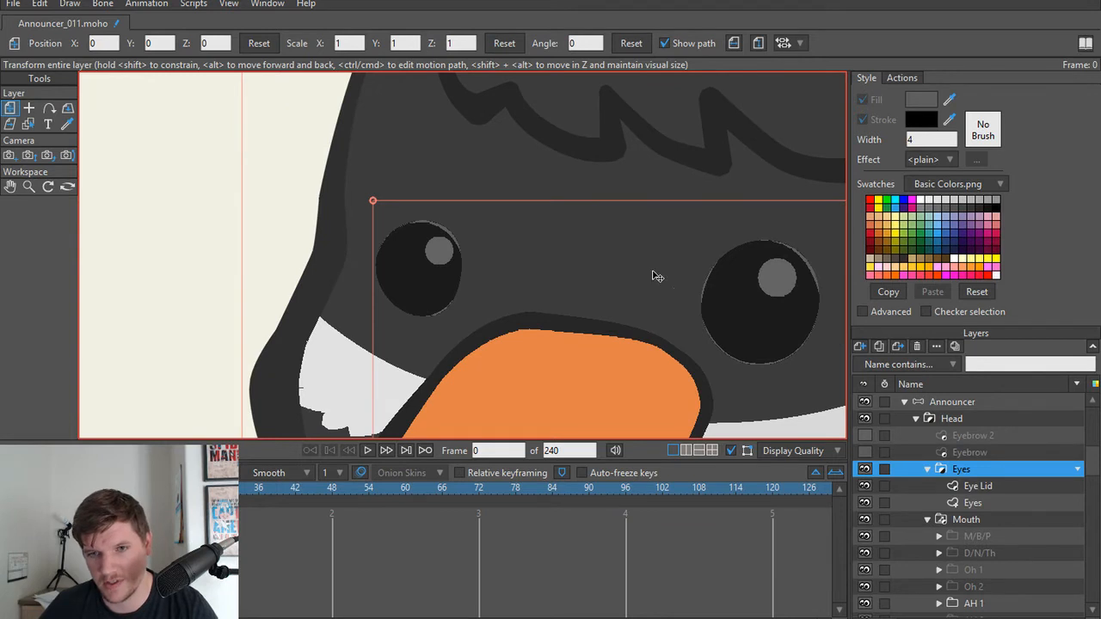
Step: On the Eye Lid layer, move the smaller eye's inner lid points outward so the lid edges clear the eye's upper and lower outline
{"action": "scroll", "coordinate": [507, 265], "scroll_direction": "up", "scroll_amount": 2}
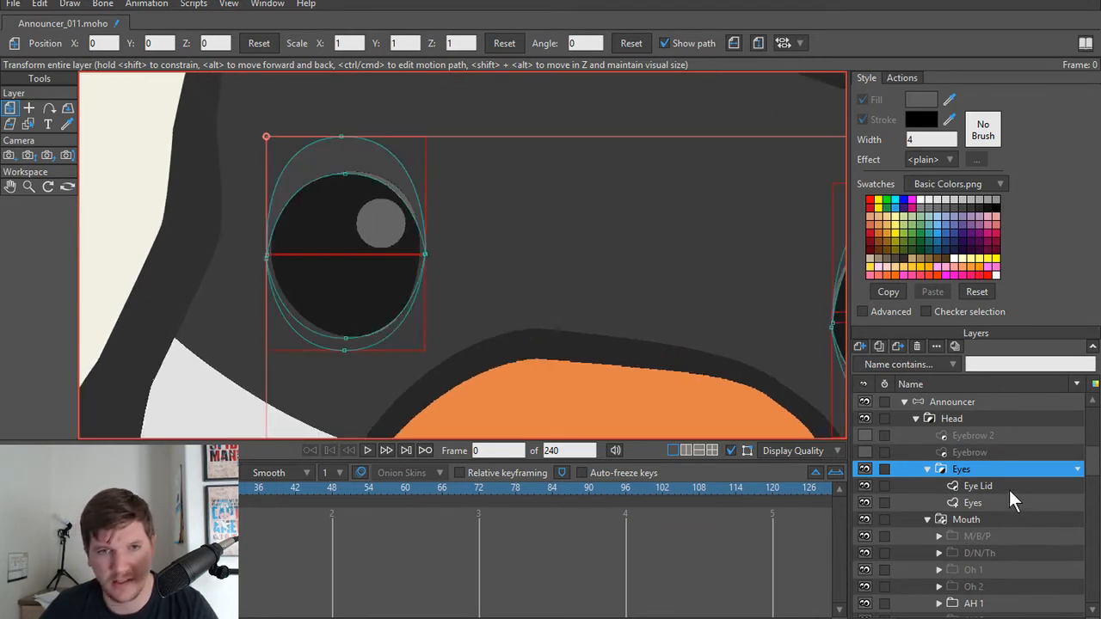
{"action": "left_click", "coordinate": [1009, 488]}
{"action": "scroll", "coordinate": [356, 255], "scroll_direction": "up", "scroll_amount": 3}
{"action": "key", "text": "t"}
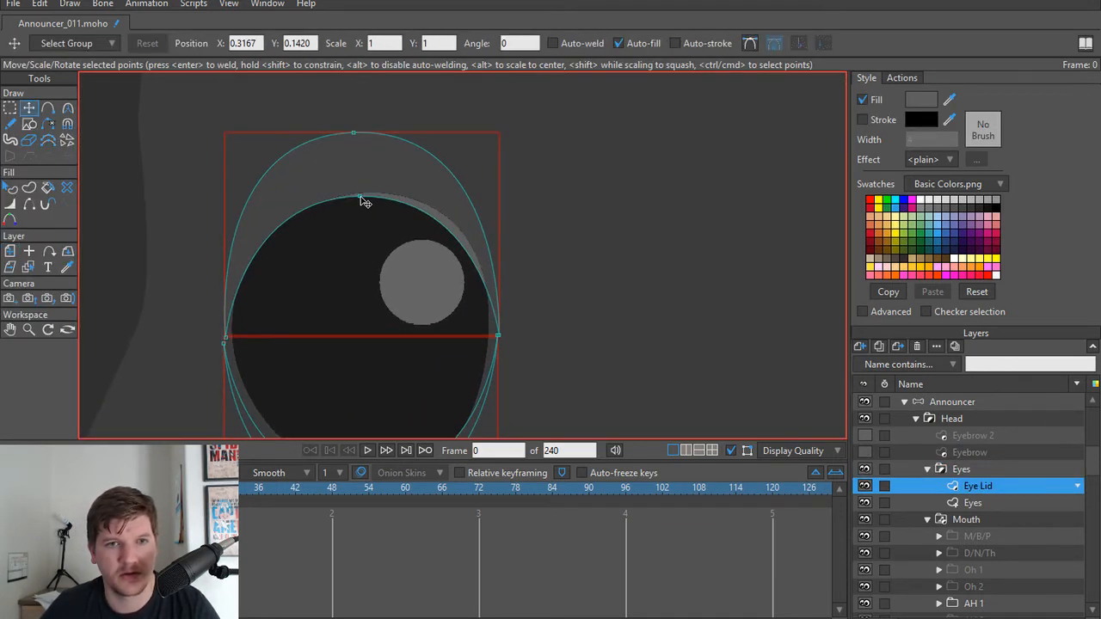
{"action": "left_click_drag", "start_coordinate": [366, 200], "coordinate": [374, 184]}
{"action": "scroll", "coordinate": [378, 336], "scroll_direction": "down", "scroll_amount": 3}
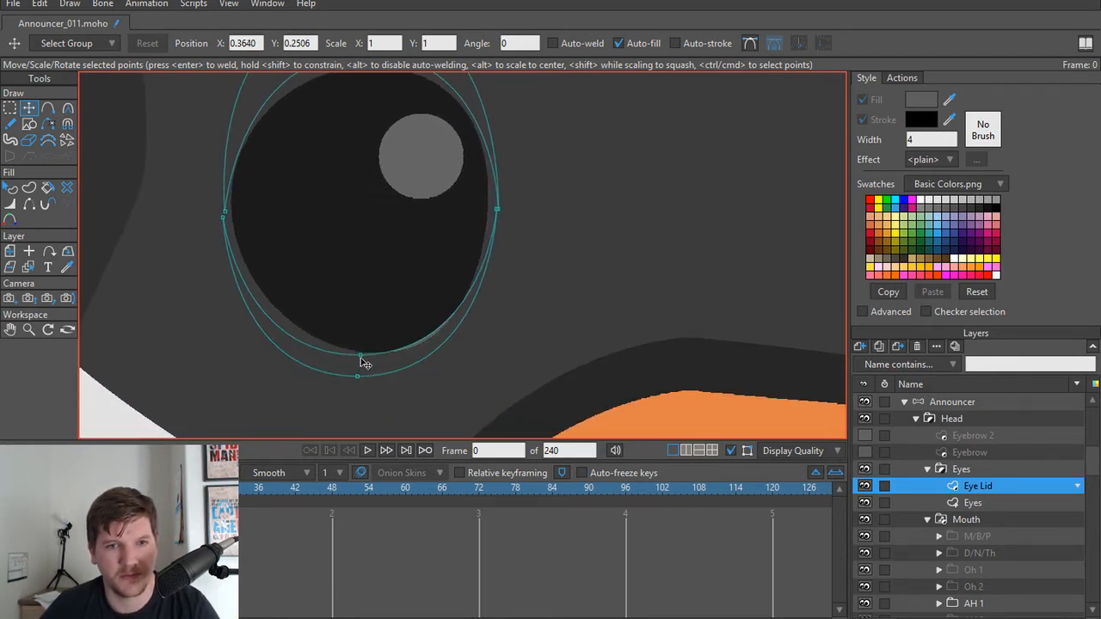
{"action": "left_click_drag", "start_coordinate": [360, 357], "coordinate": [365, 364]}
{"action": "scroll", "coordinate": [368, 364], "scroll_direction": "down", "scroll_amount": 4}
Step: Move the larger eye's inner lid points outward so both lid edges sit beyond the eye's upper and lower outline
{"action": "left_click_drag", "start_coordinate": [647, 278], "coordinate": [469, 315]}
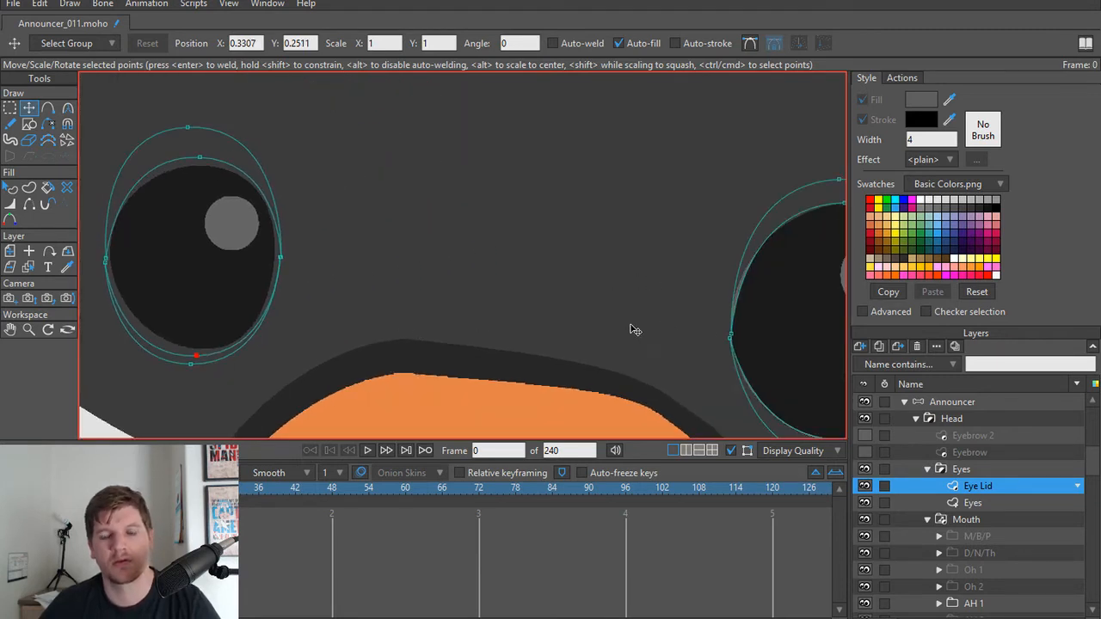
{"action": "left_click_drag", "start_coordinate": [811, 305], "coordinate": [468, 289]}
{"action": "scroll", "coordinate": [482, 278], "scroll_direction": "up", "scroll_amount": 2}
{"action": "left_click_drag", "start_coordinate": [475, 192], "coordinate": [482, 181]}
{"action": "scroll", "coordinate": [473, 258], "scroll_direction": "down", "scroll_amount": 2}
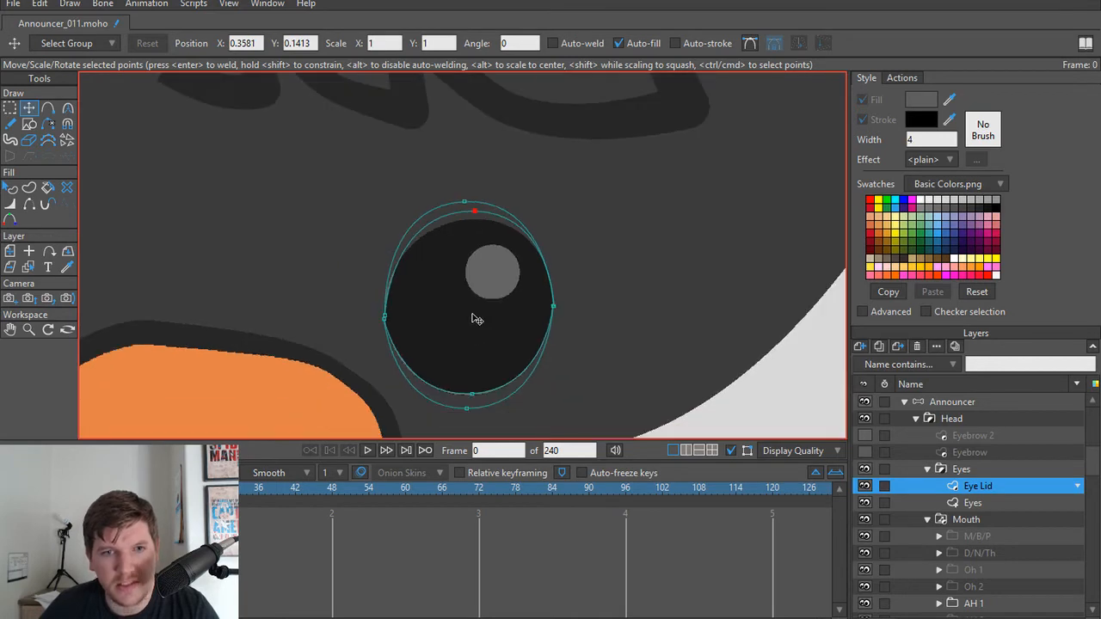
{"action": "left_click_drag", "start_coordinate": [474, 322], "coordinate": [468, 284]}
{"action": "scroll", "coordinate": [418, 314], "scroll_direction": "down", "scroll_amount": 2}
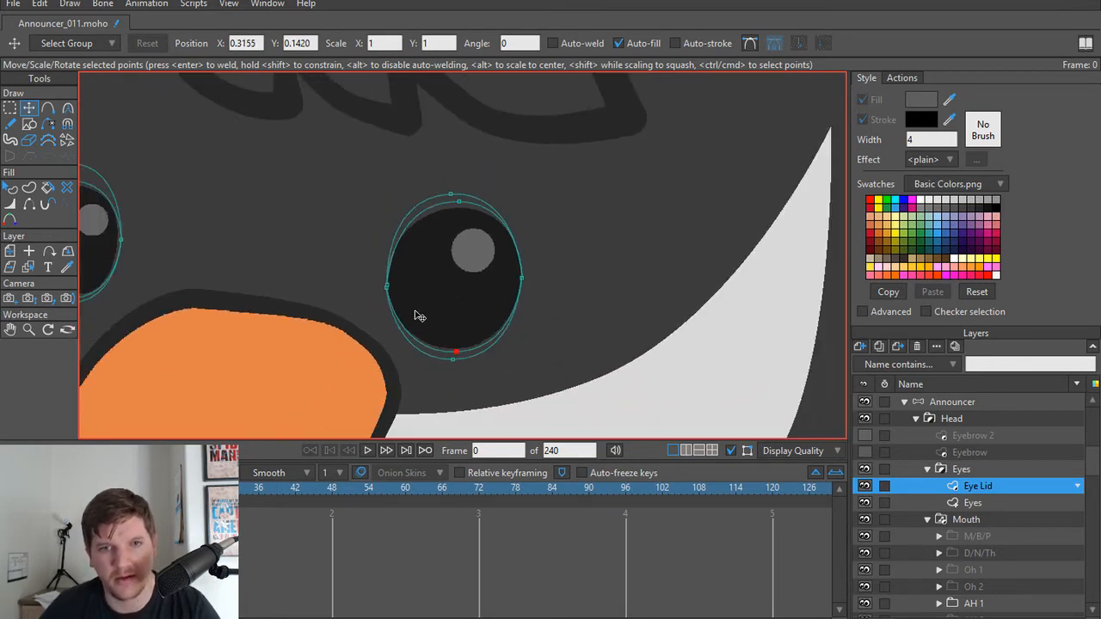
Step: Render frame 0 to check the Announcer's eyes, and close the preview
{"action": "key", "text": "ctrl+r"}
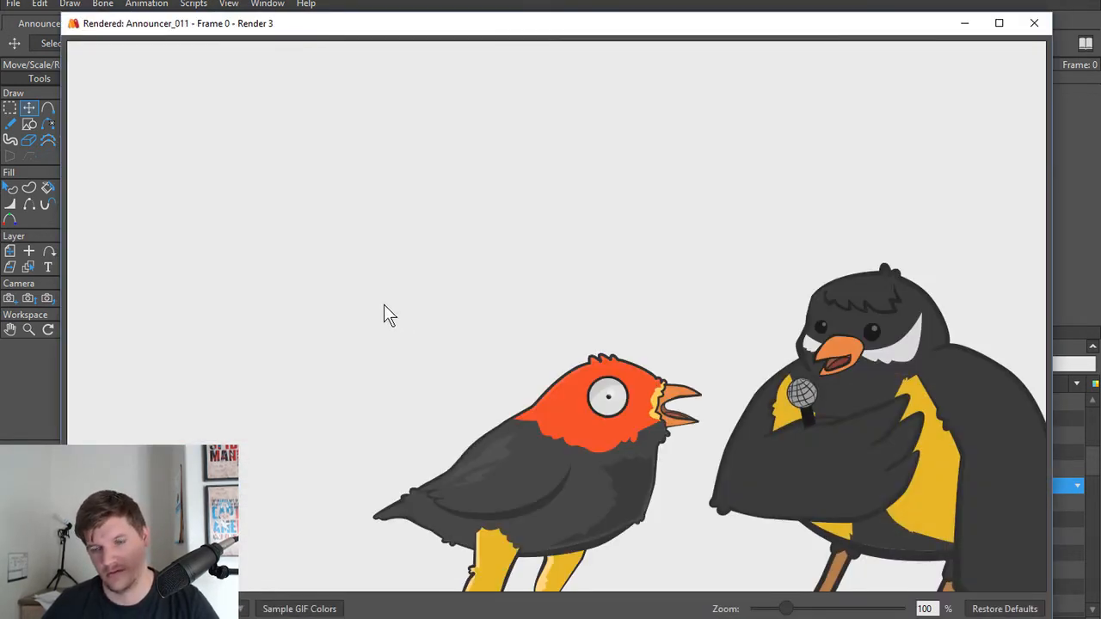
{"action": "left_click", "coordinate": [1033, 23]}
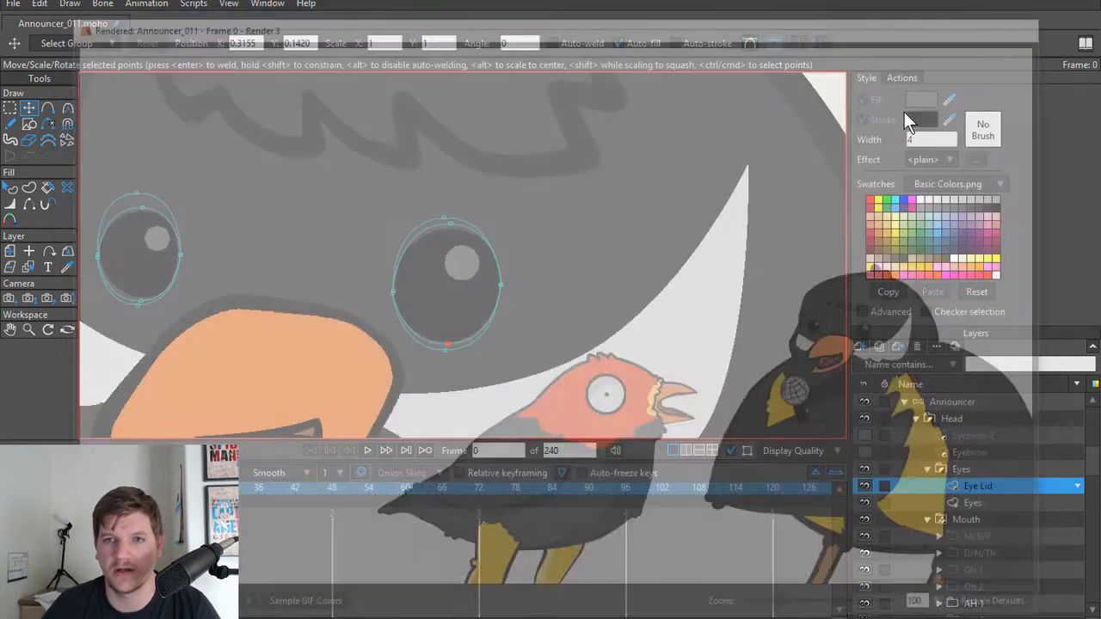
{"action": "key", "text": "Home"}
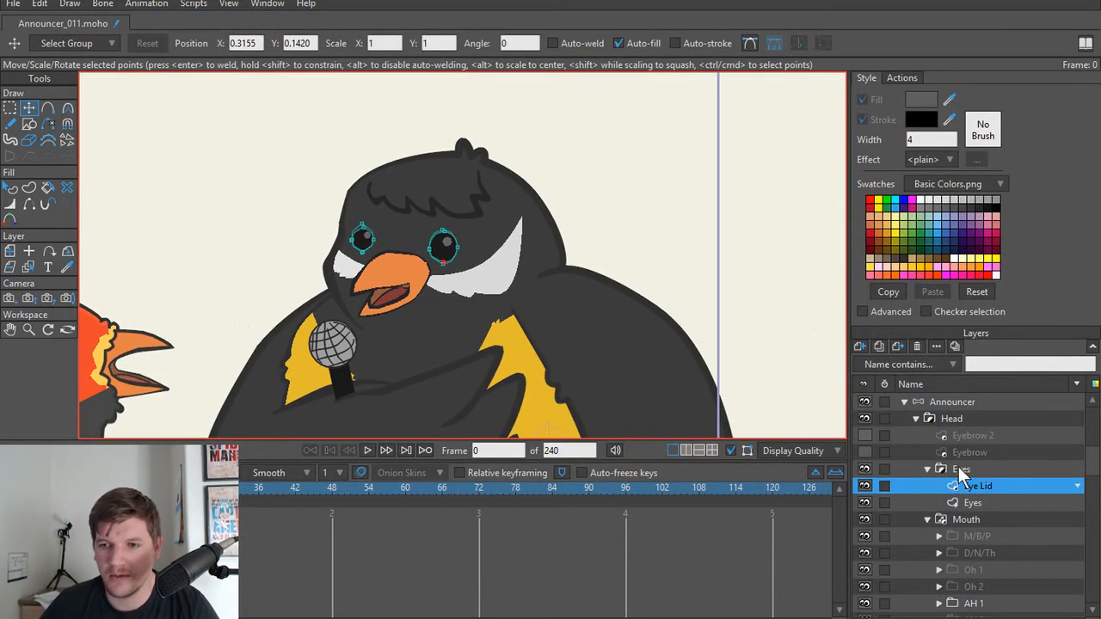
Step: Collapse the Eyes group inside the Announcer's Head group
{"action": "left_click", "coordinate": [960, 470]}
{"action": "left_click", "coordinate": [927, 468]}
{"action": "left_click", "coordinate": [912, 417]}
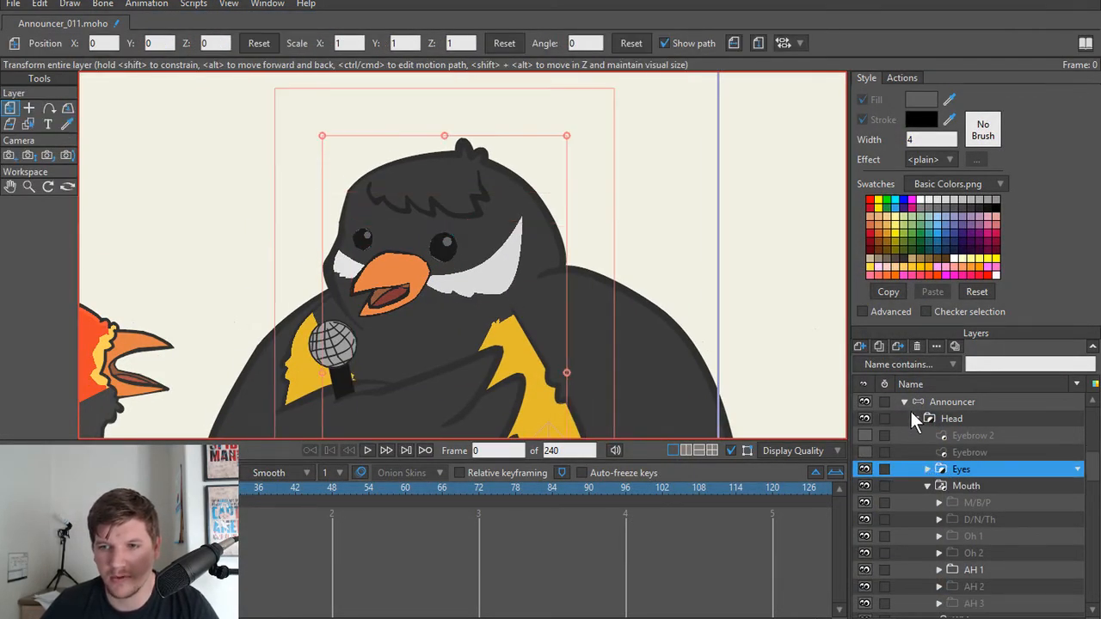
{"action": "scroll", "coordinate": [920, 437], "scroll_direction": "up", "scroll_amount": 1}
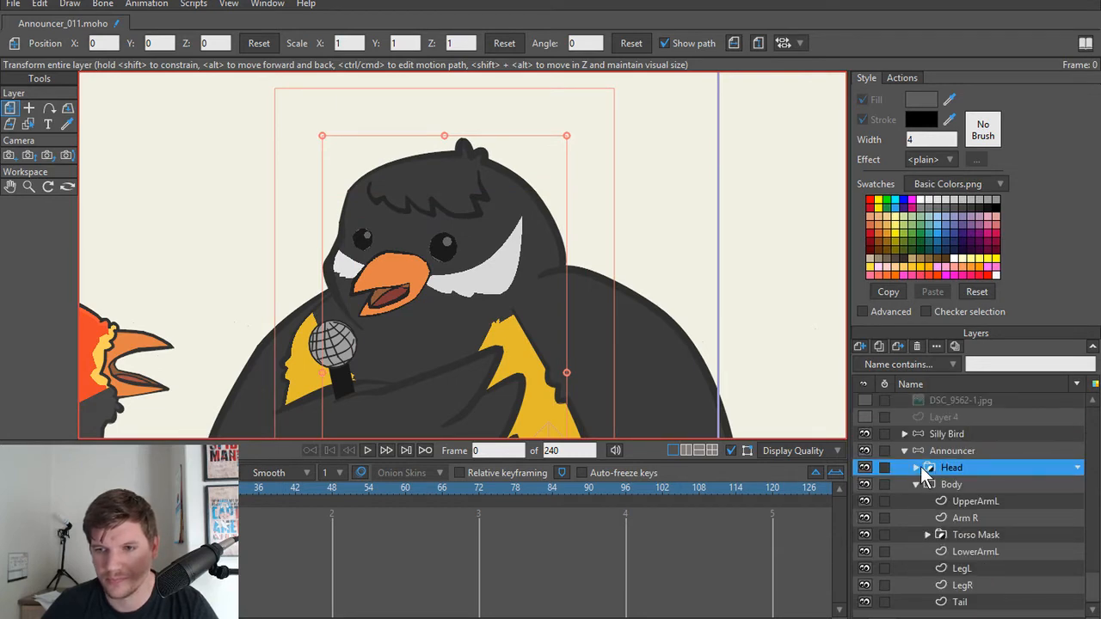
{"action": "scroll", "coordinate": [414, 307], "scroll_direction": "down", "scroll_amount": 5}
Step: Select the Silly Bird layer and collapse both the Silly Bird and Announcer layers in the layer list
{"action": "left_click_drag", "start_coordinate": [373, 289], "coordinate": [539, 223]}
{"action": "right_click", "coordinate": [469, 261], "text": "alt"}
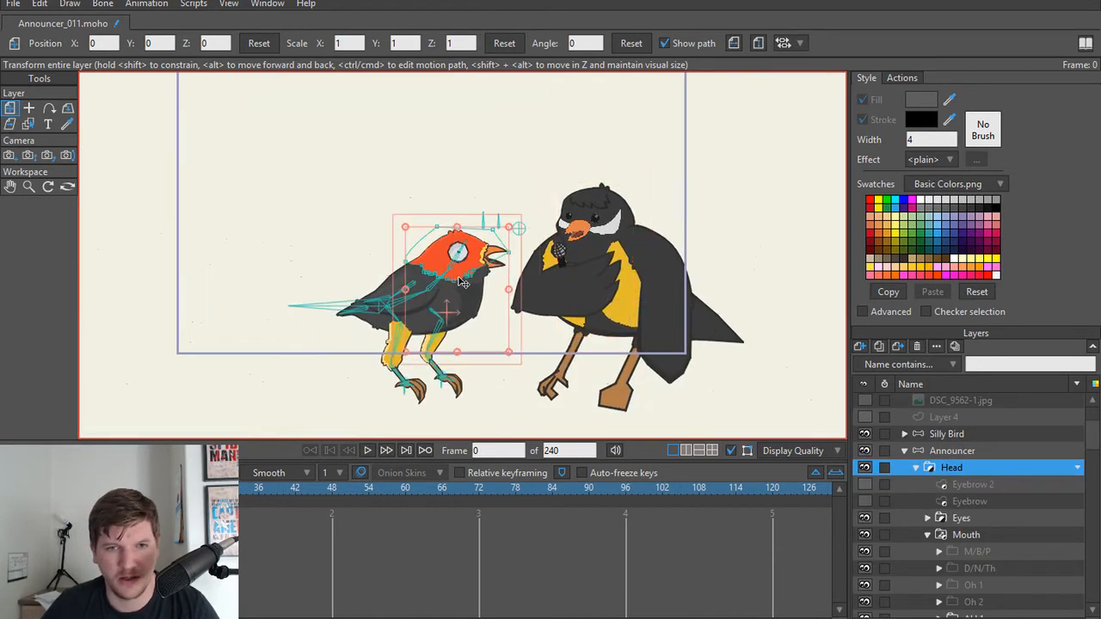
{"action": "scroll", "coordinate": [474, 314], "scroll_direction": "up", "scroll_amount": 4}
{"action": "left_click", "coordinate": [917, 542]}
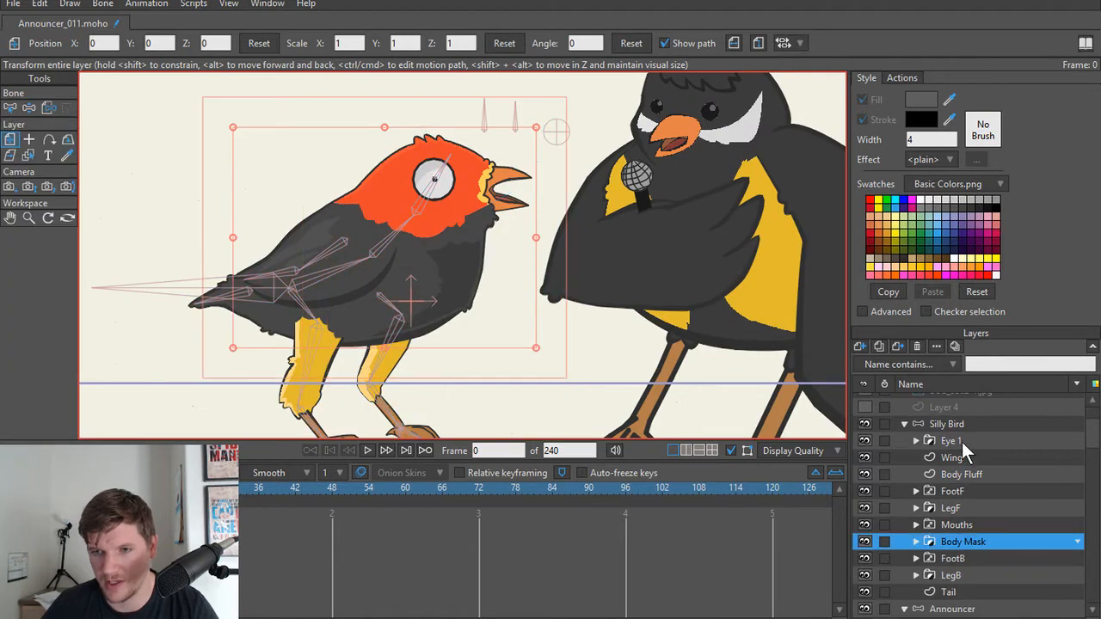
{"action": "left_click", "coordinate": [962, 441]}
{"action": "left_click", "coordinate": [963, 425]}
{"action": "left_click_drag", "start_coordinate": [646, 233], "coordinate": [503, 294]}
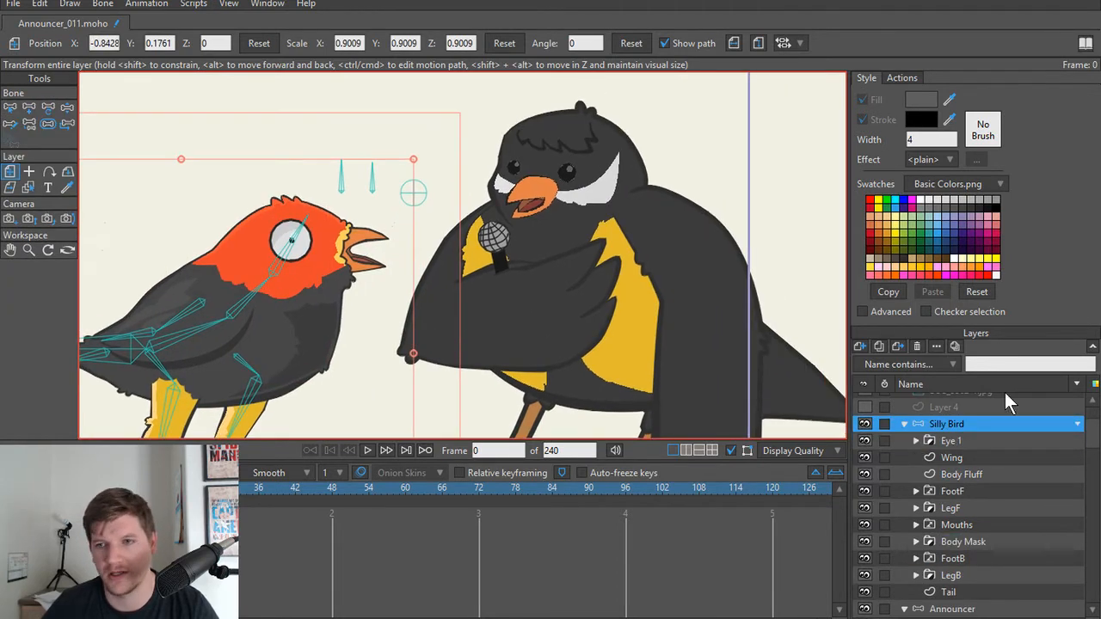
{"action": "scroll", "coordinate": [987, 443], "scroll_direction": "up", "scroll_amount": 1}
{"action": "left_click", "coordinate": [905, 451]}
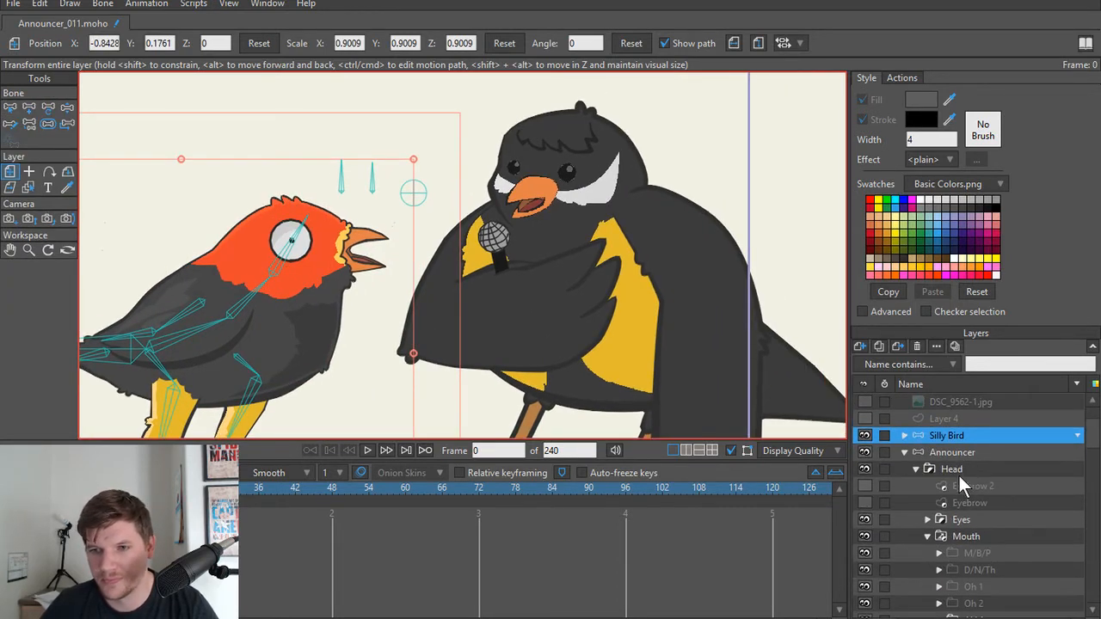
{"action": "left_click", "coordinate": [905, 469]}
{"action": "scroll", "coordinate": [560, 418], "scroll_direction": "down", "scroll_amount": 4}
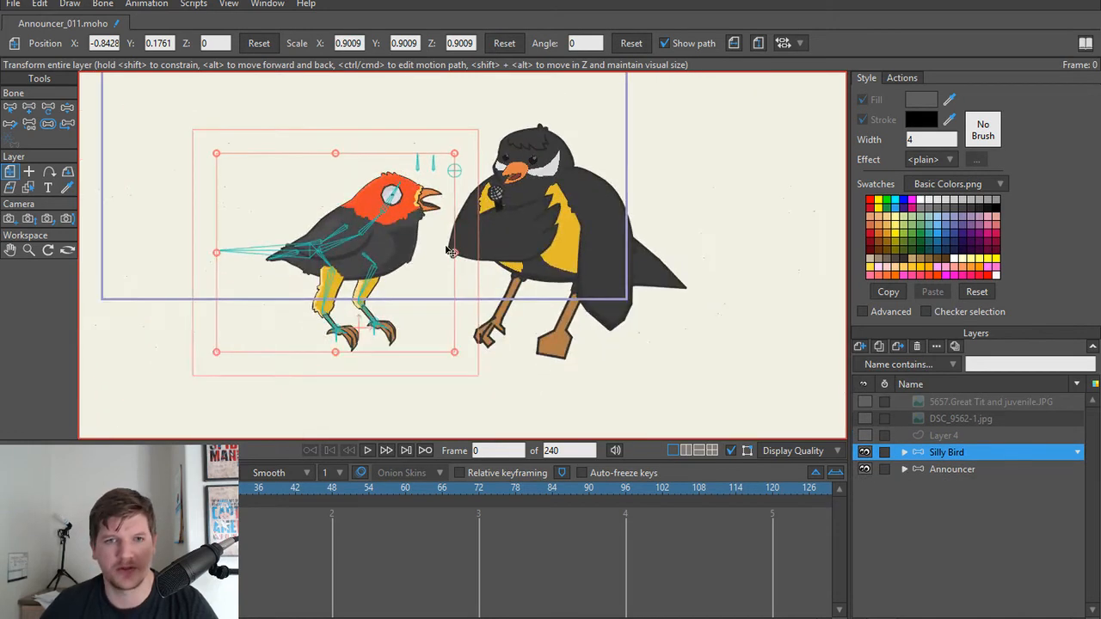
Step: Render frame 0 again to compare the two birds side by side, and close the preview
{"action": "key", "text": "ctrl+r"}
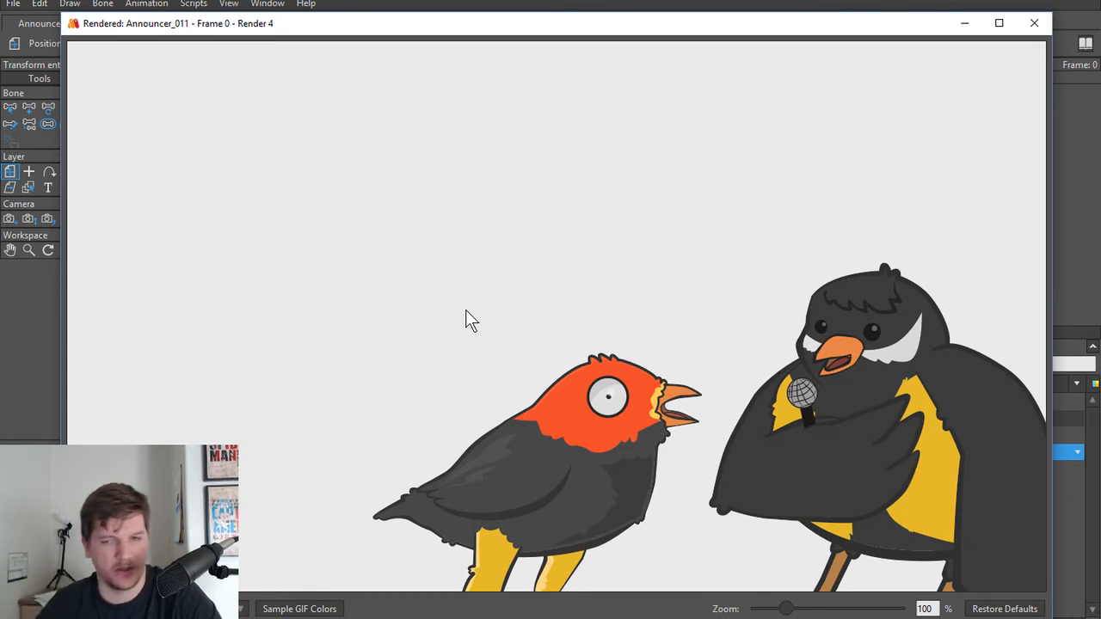
{"action": "left_click", "coordinate": [1035, 26]}
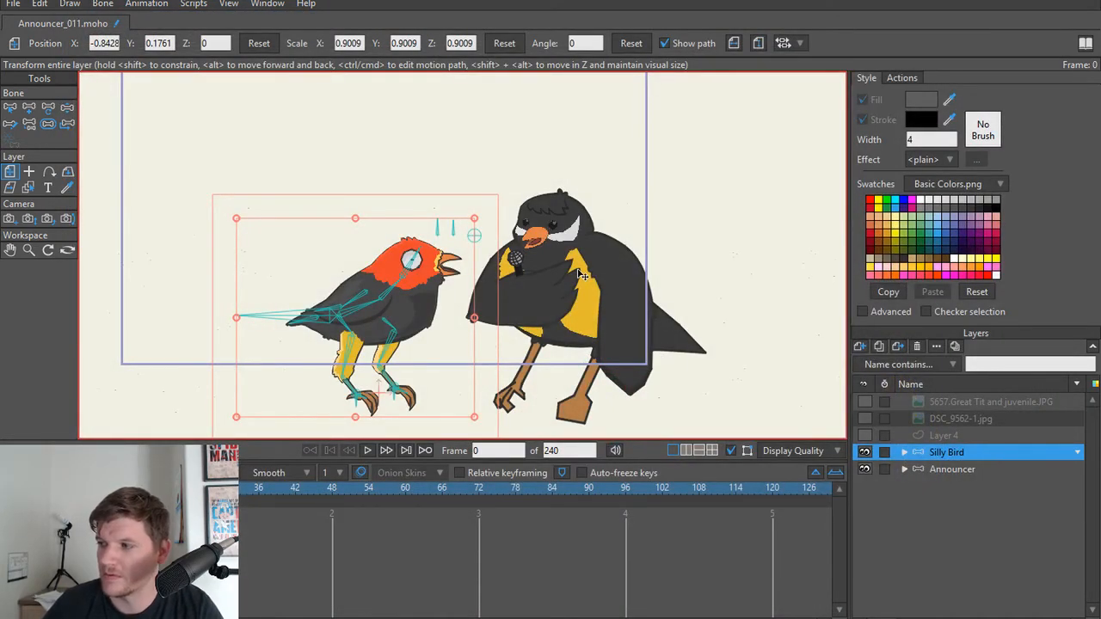
{"action": "left_click_drag", "start_coordinate": [581, 274], "coordinate": [569, 303]}
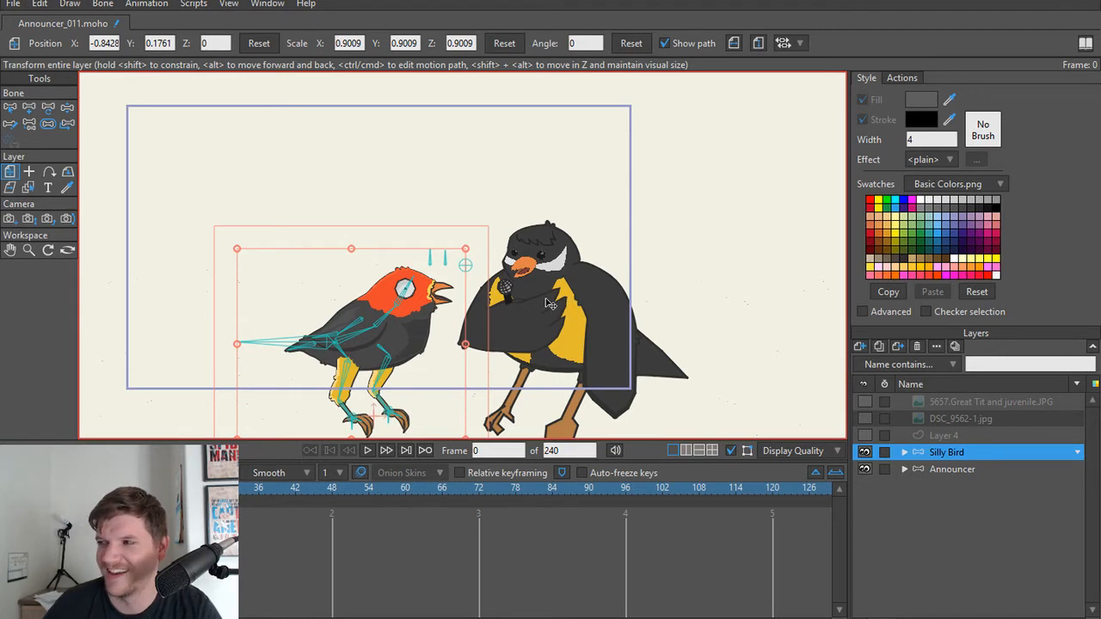
{"action": "scroll", "coordinate": [587, 333], "scroll_direction": "up", "scroll_amount": 1}
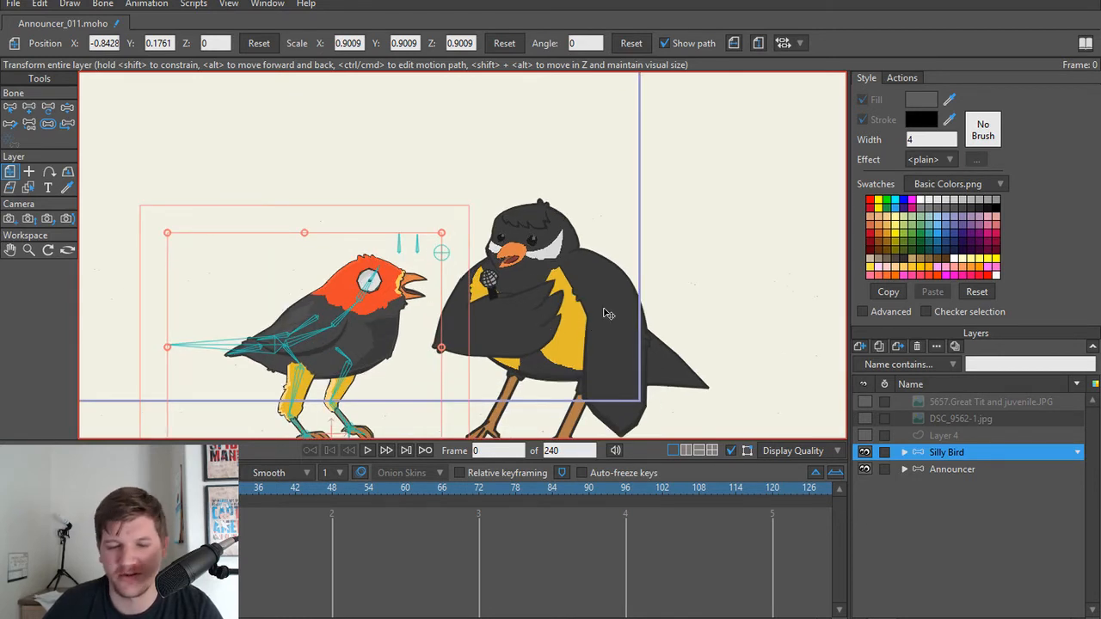
Step: Expand the Announcer layer to reveal its Head sublayers and make Announcer the active layer
{"action": "left_click", "coordinate": [904, 469]}
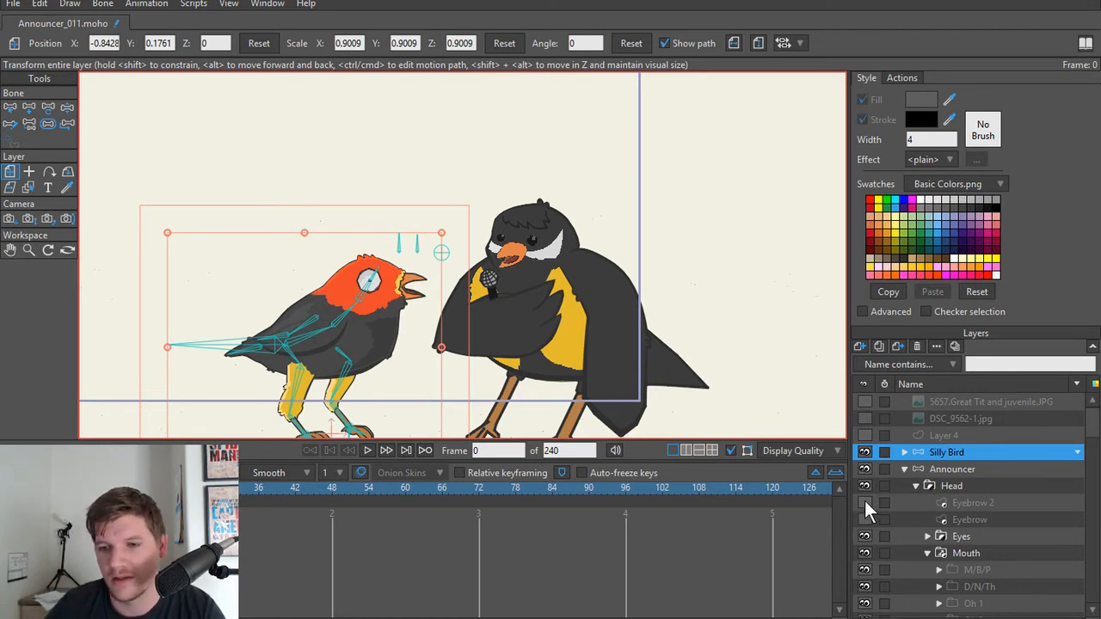
{"action": "scroll", "coordinate": [605, 323], "scroll_direction": "down", "scroll_amount": 2}
{"action": "scroll", "coordinate": [569, 344], "scroll_direction": "up", "scroll_amount": 5}
{"action": "left_click_drag", "start_coordinate": [569, 344], "coordinate": [567, 383]}
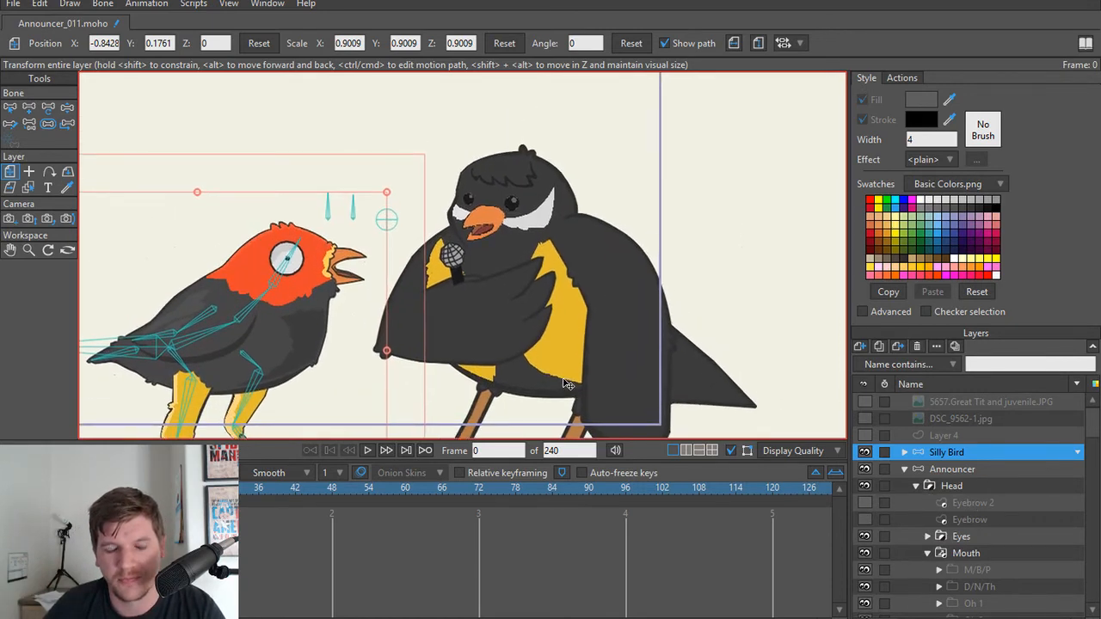
{"action": "mouse_move", "coordinate": [456, 370]}
{"action": "left_mouse_down"}
{"action": "mouse_move", "coordinate": [573, 362]}
{"action": "mouse_move", "coordinate": [451, 356]}
{"action": "left_mouse_up"}
{"action": "scroll", "coordinate": [451, 356], "scroll_direction": "up", "scroll_amount": 2}
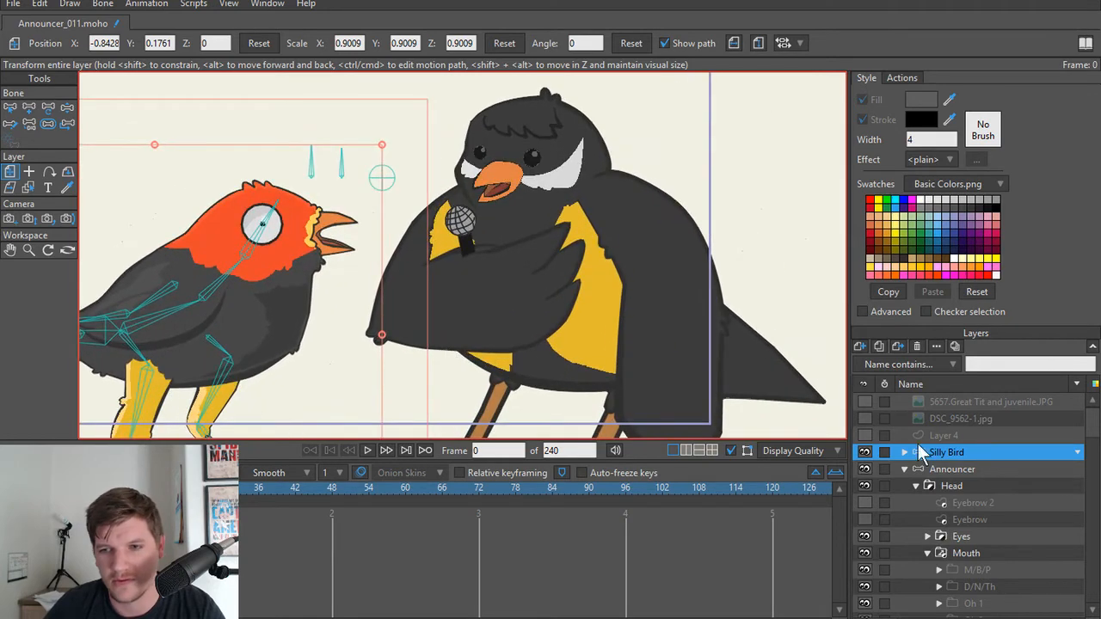
{"action": "left_click", "coordinate": [1001, 470]}
{"action": "left_click", "coordinate": [987, 486]}
{"action": "left_click", "coordinate": [984, 473]}
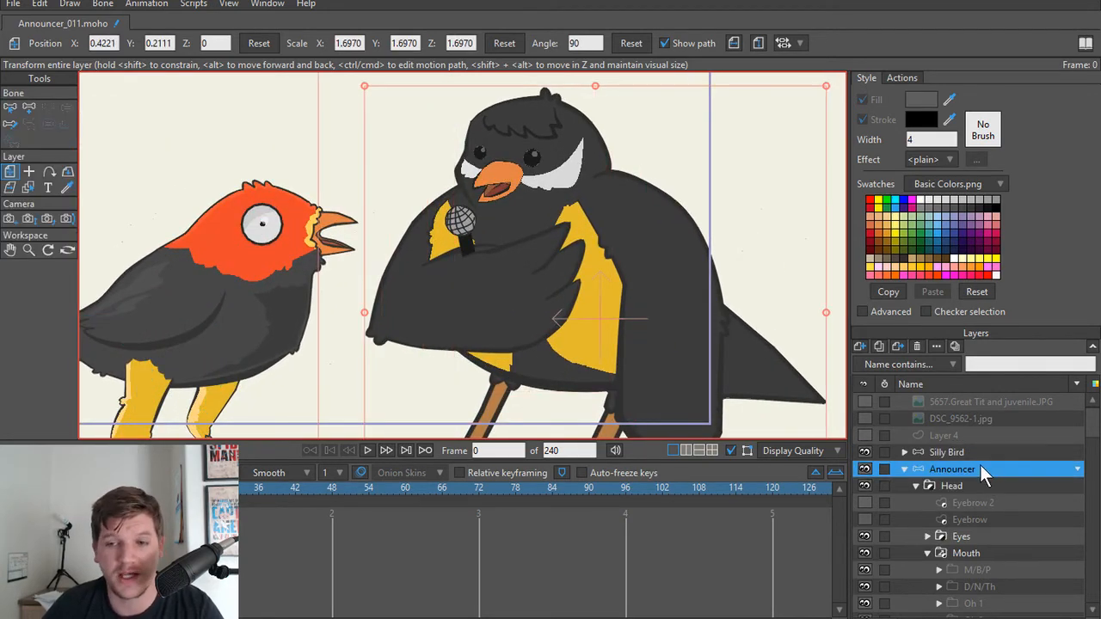
{"action": "scroll", "coordinate": [592, 364], "scroll_direction": "up", "scroll_amount": 3}
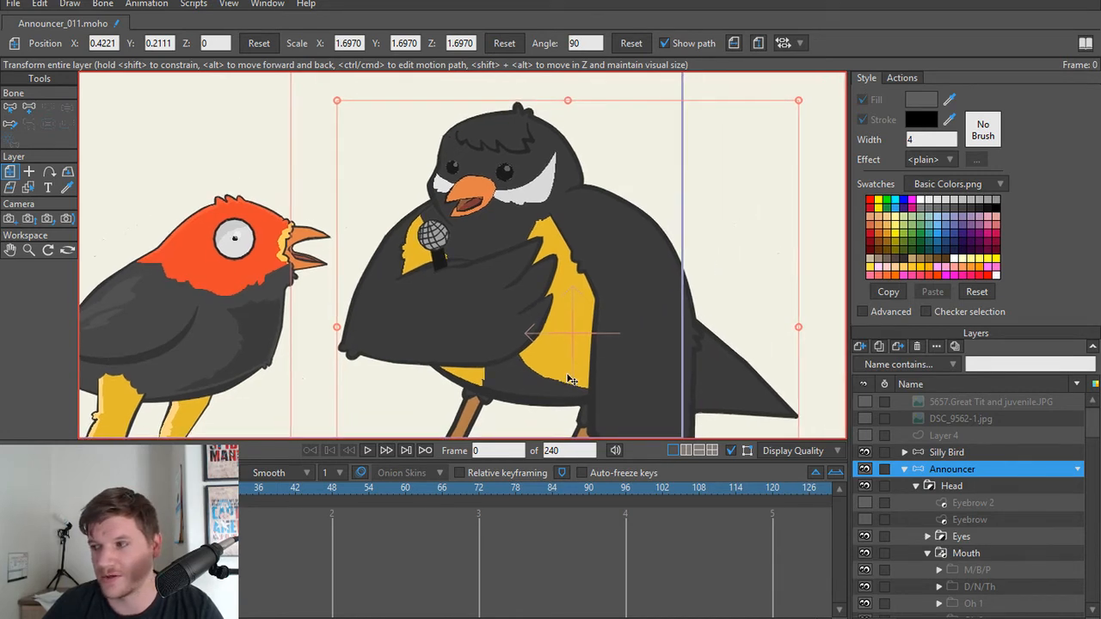
{"action": "scroll", "coordinate": [427, 329], "scroll_direction": "up", "scroll_amount": 5}
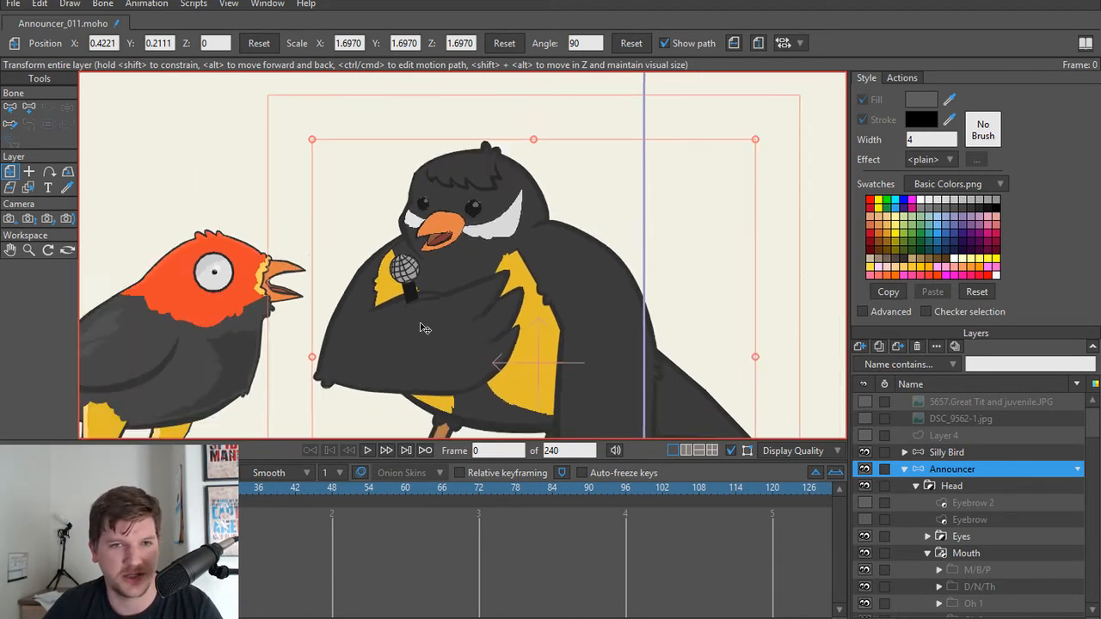
{"action": "scroll", "coordinate": [485, 324], "scroll_direction": "up", "scroll_amount": 3}
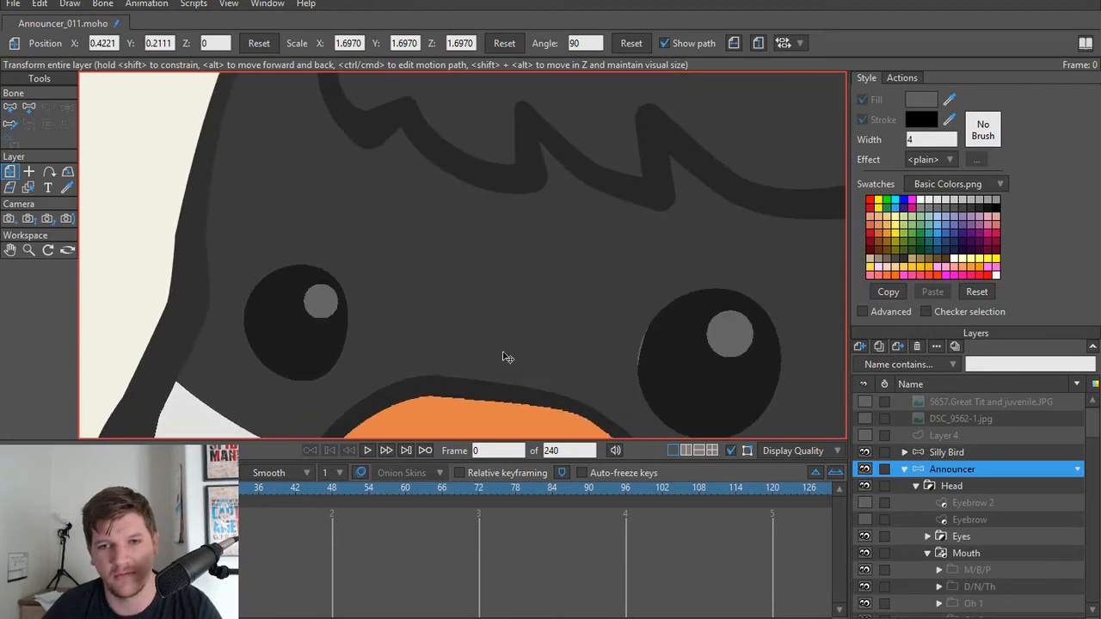
Step: On the Eye Lid layer, move the larger eye's lid corner nearest the beak slightly outward to clear the eye's edge
{"action": "left_click", "coordinate": [684, 375], "text": "ctrl+alt"}
{"action": "scroll", "coordinate": [679, 373], "scroll_direction": "up", "scroll_amount": 2}
{"action": "scroll", "coordinate": [659, 327], "scroll_direction": "down", "scroll_amount": 1}
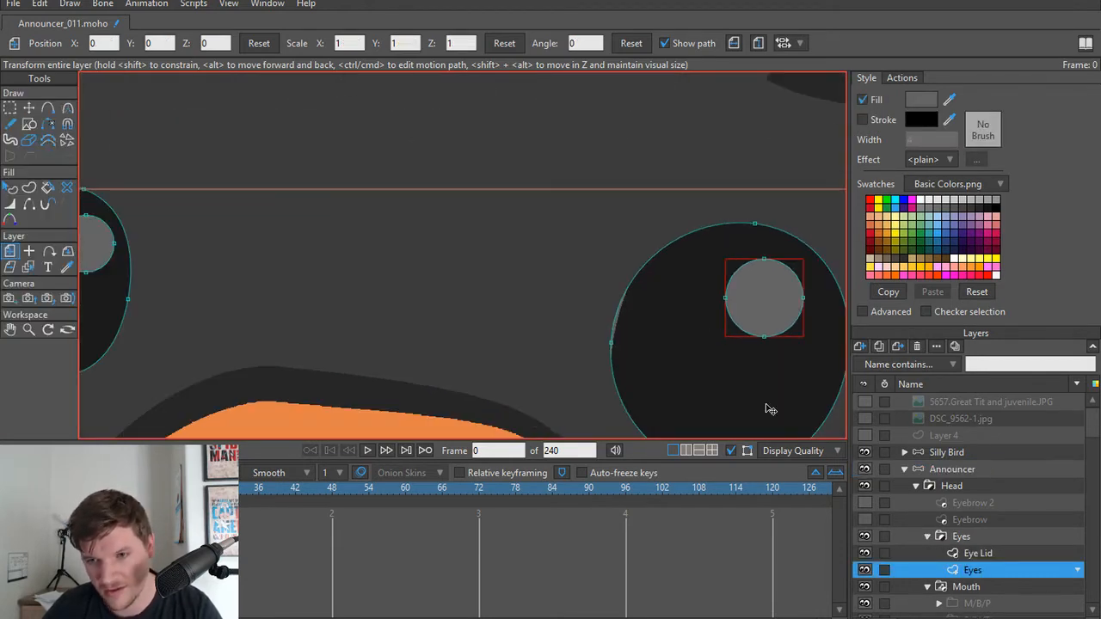
{"action": "left_click", "coordinate": [994, 555]}
{"action": "key", "text": "t"}
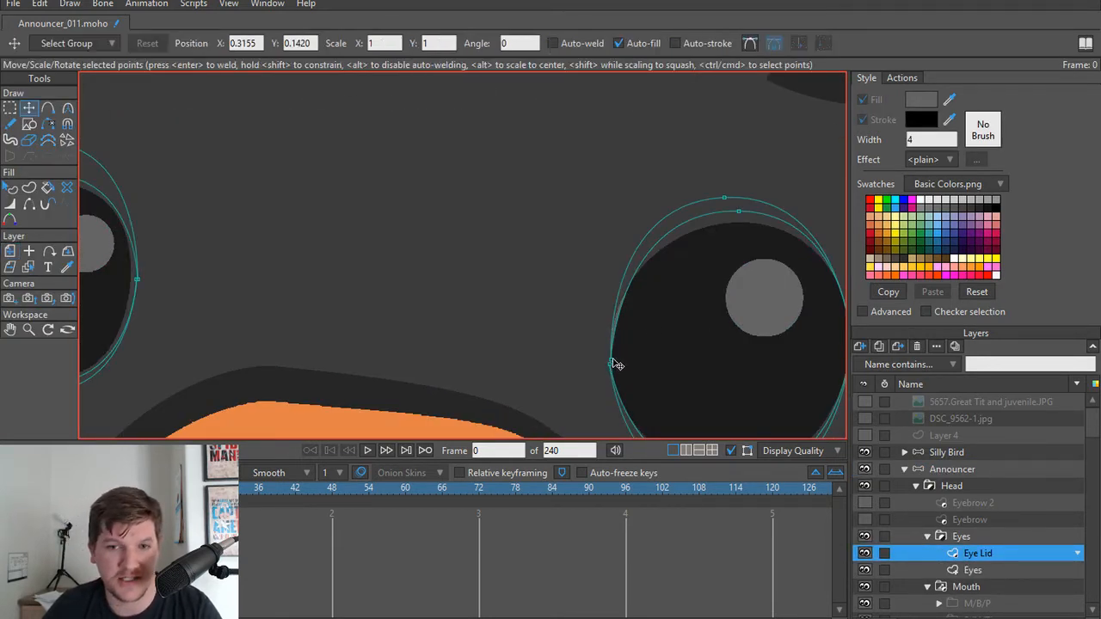
{"action": "left_click_drag", "start_coordinate": [608, 359], "coordinate": [613, 362]}
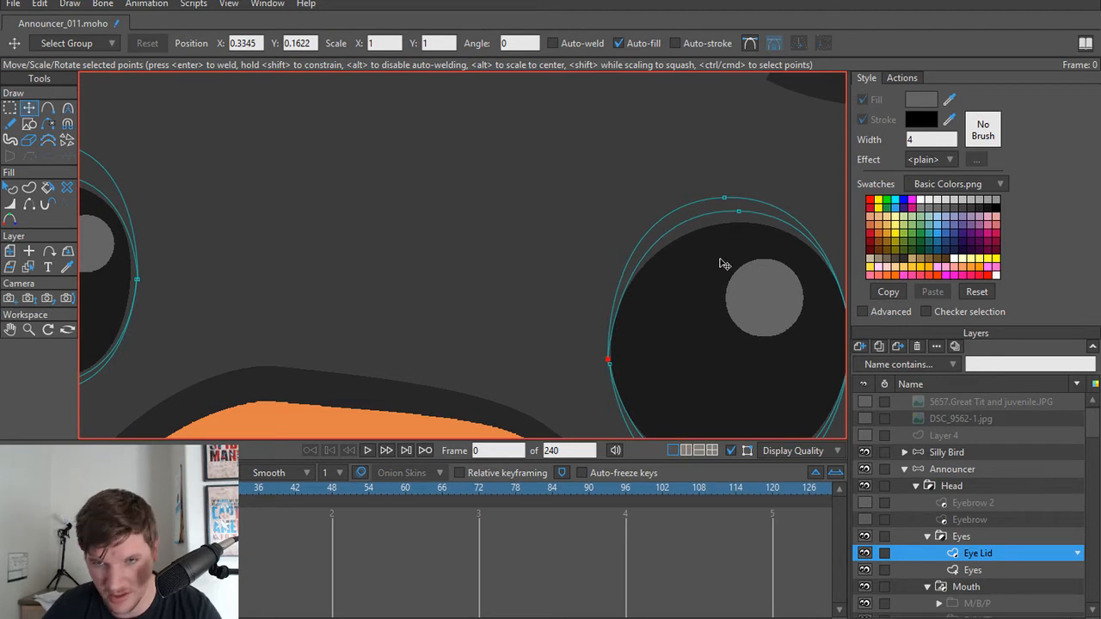
{"action": "key", "text": "c"}
{"action": "left_click", "coordinate": [738, 212]}
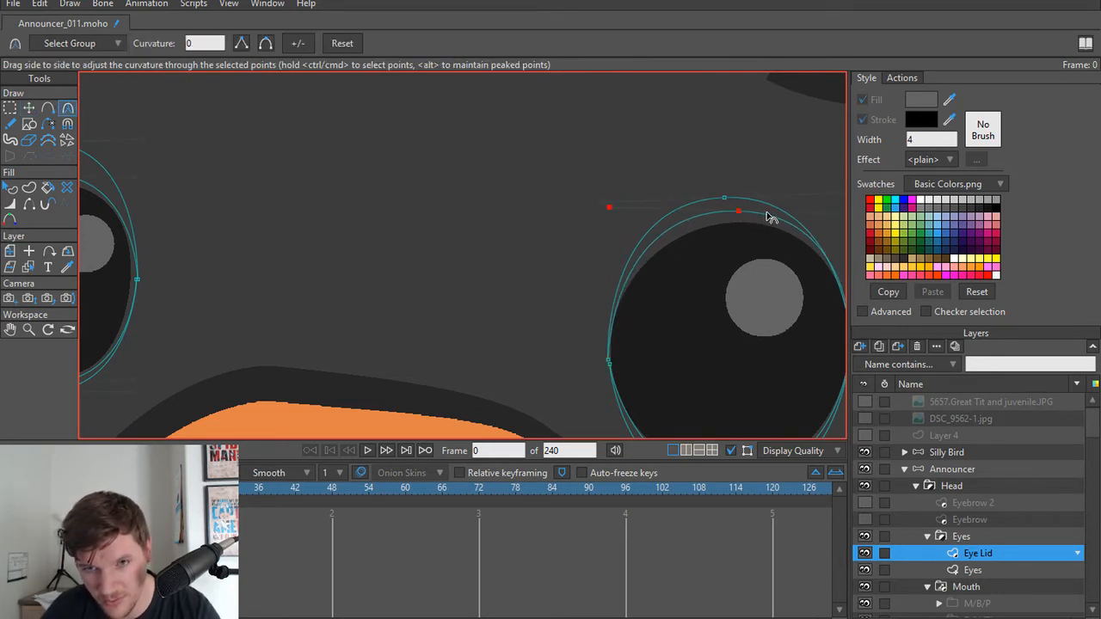
{"action": "scroll", "coordinate": [516, 228], "scroll_direction": "down", "scroll_amount": 4}
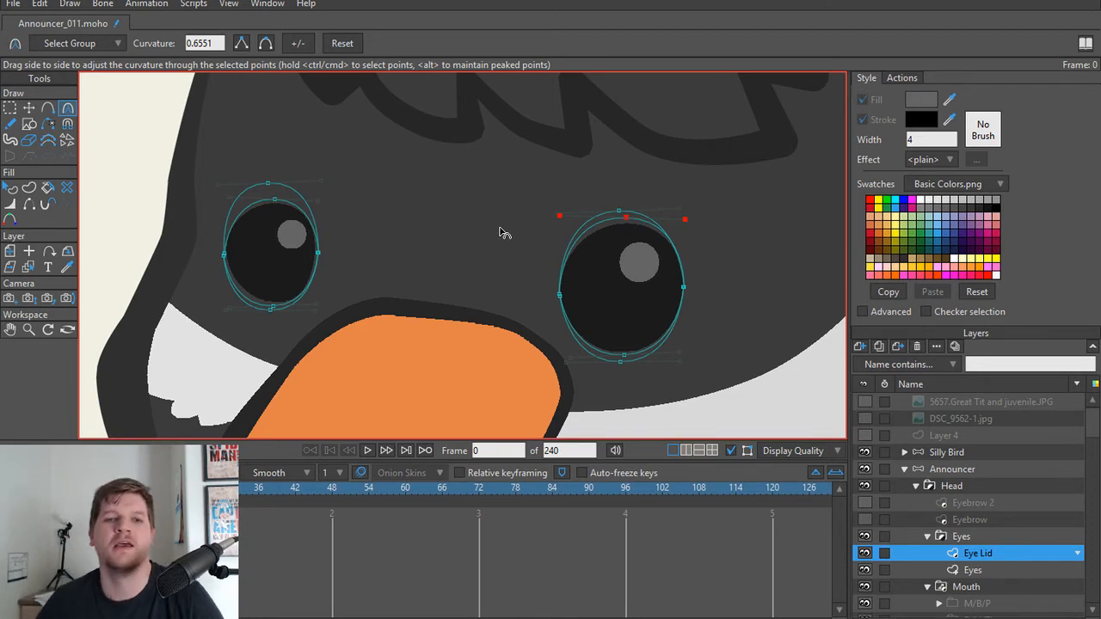
{"action": "scroll", "coordinate": [491, 258], "scroll_direction": "down", "scroll_amount": 2}
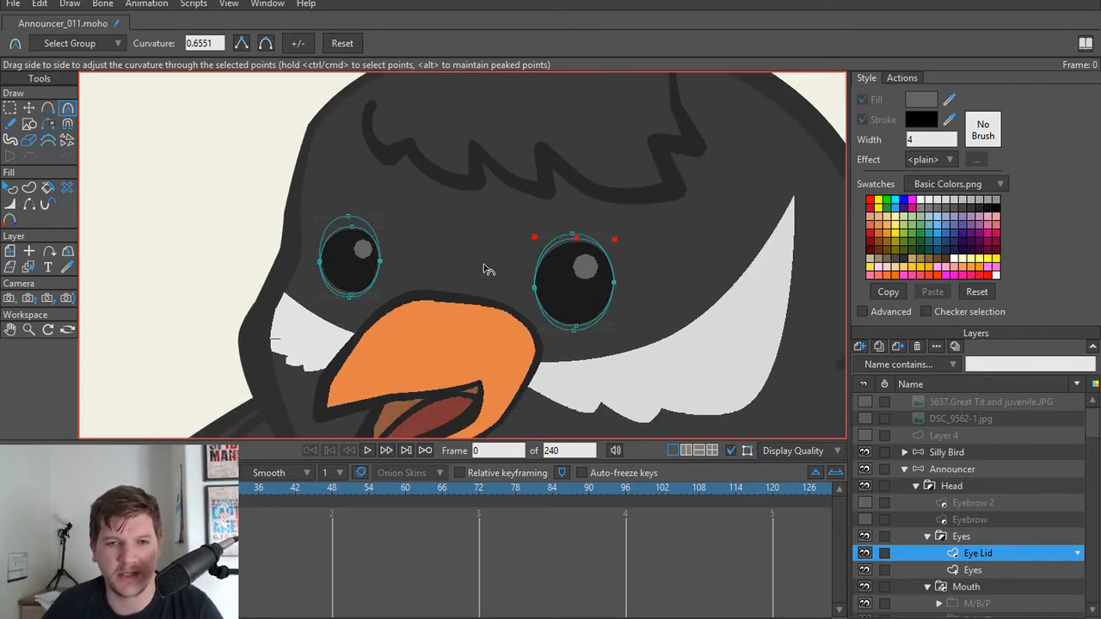
Step: Try adding a point along the upper edge of the AH 1 beak, shift it slightly, and delete it
{"action": "scroll", "coordinate": [403, 277], "scroll_direction": "up", "scroll_amount": 4}
{"action": "right_click", "coordinate": [472, 365], "text": "alt"}
{"action": "scroll", "coordinate": [475, 365], "scroll_direction": "up", "scroll_amount": 1}
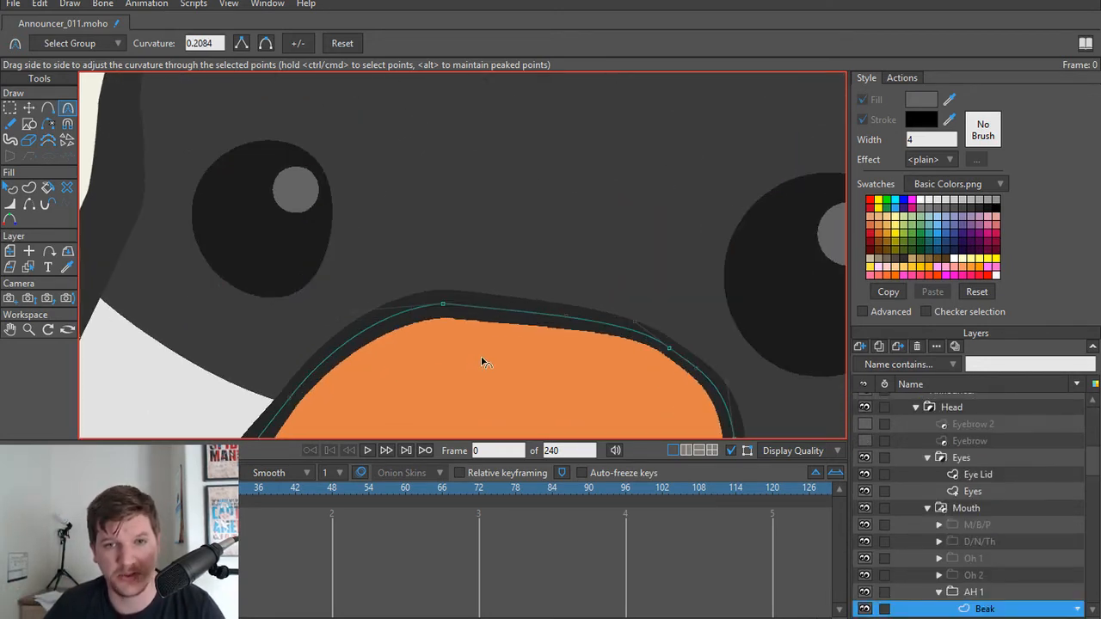
{"action": "scroll", "coordinate": [482, 361], "scroll_direction": "down", "scroll_amount": 1}
{"action": "key", "text": "a"}
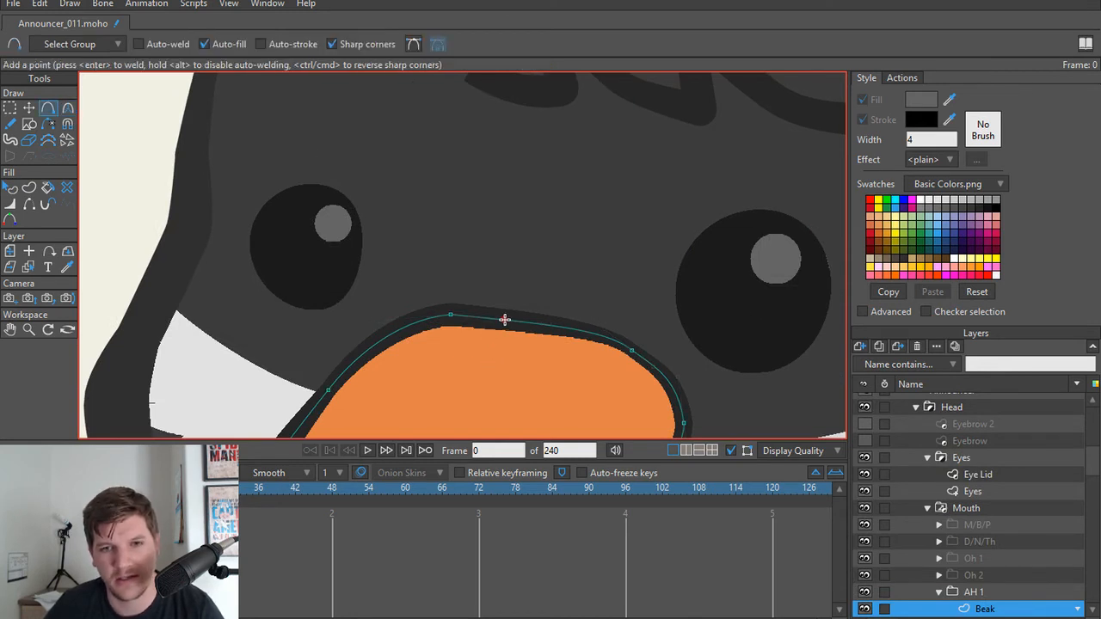
{"action": "left_click", "coordinate": [511, 321]}
{"action": "key", "text": "t"}
{"action": "mouse_move", "coordinate": [511, 322]}
{"action": "left_mouse_down"}
{"action": "mouse_move", "coordinate": [510, 308]}
{"action": "mouse_move", "coordinate": [515, 327]}
{"action": "left_mouse_up"}
{"action": "scroll", "coordinate": [533, 327], "scroll_direction": "down", "scroll_amount": 2}
{"action": "scroll", "coordinate": [540, 326], "scroll_direction": "up", "scroll_amount": 1}
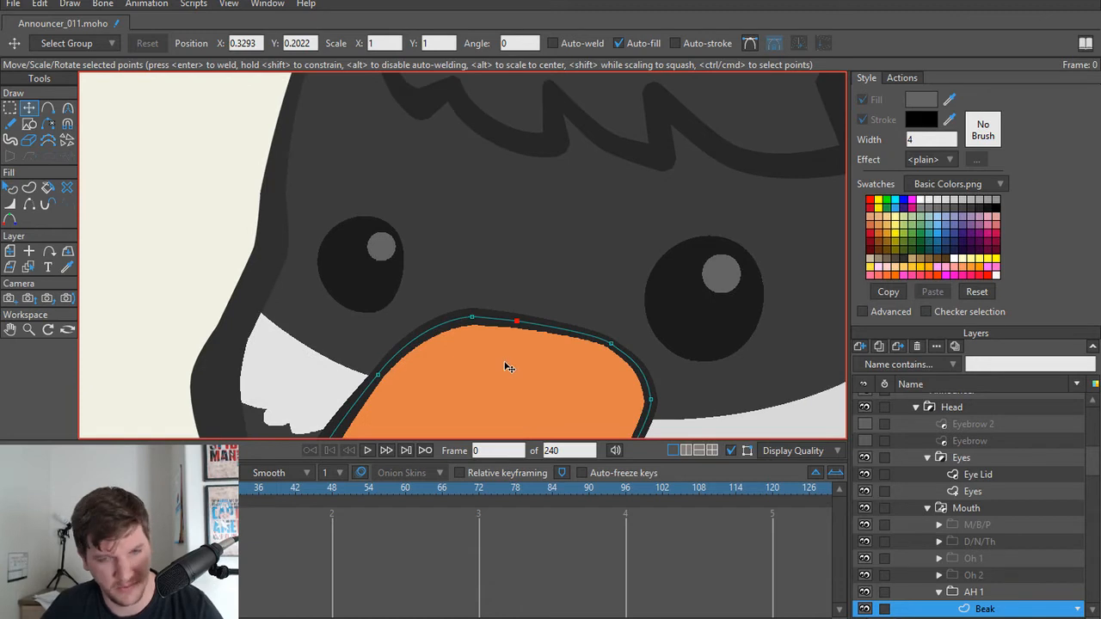
{"action": "key", "text": "Delete"}
Step: Collapse the AH 1 mouth group in the layer list
{"action": "scroll", "coordinate": [533, 350], "scroll_direction": "down", "scroll_amount": 2}
{"action": "left_click_drag", "start_coordinate": [568, 359], "coordinate": [516, 301]}
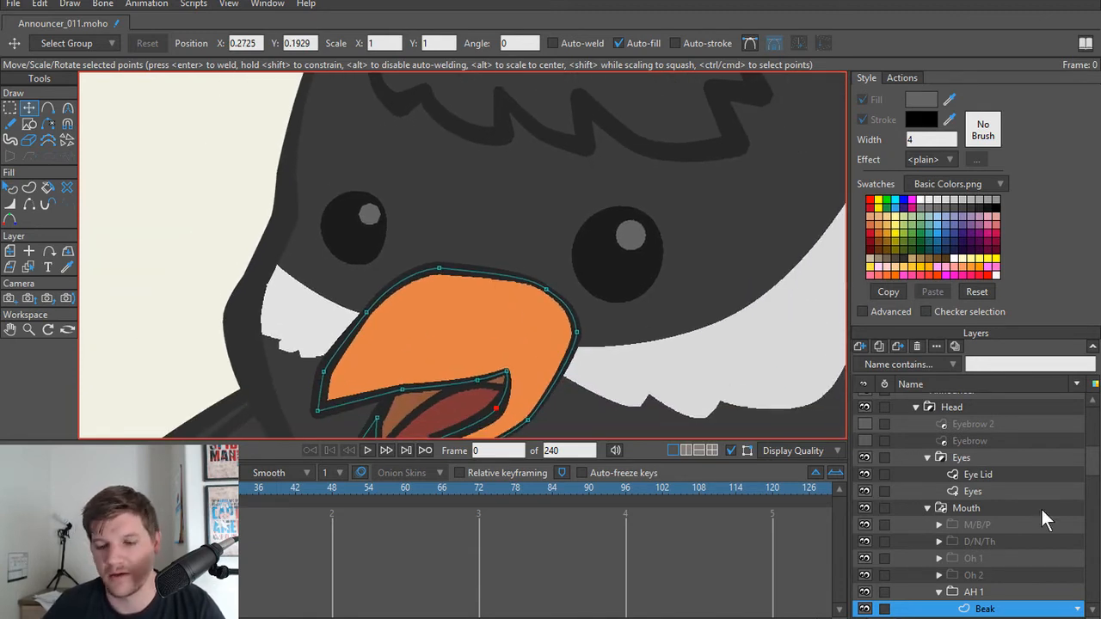
{"action": "scroll", "coordinate": [962, 531], "scroll_direction": "down", "scroll_amount": 2}
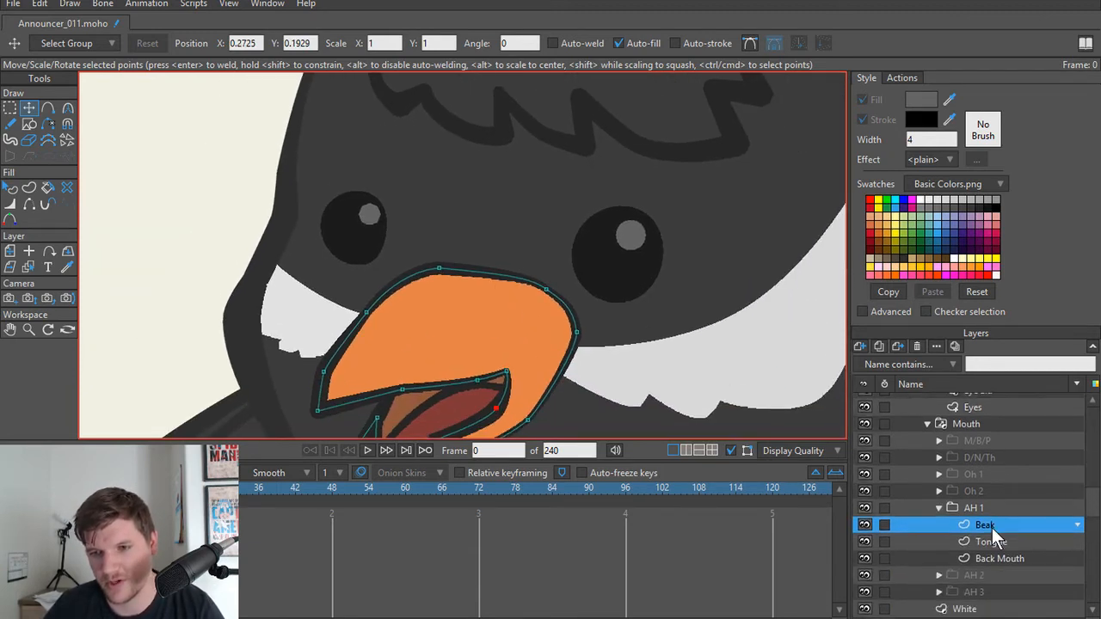
{"action": "left_click", "coordinate": [937, 509]}
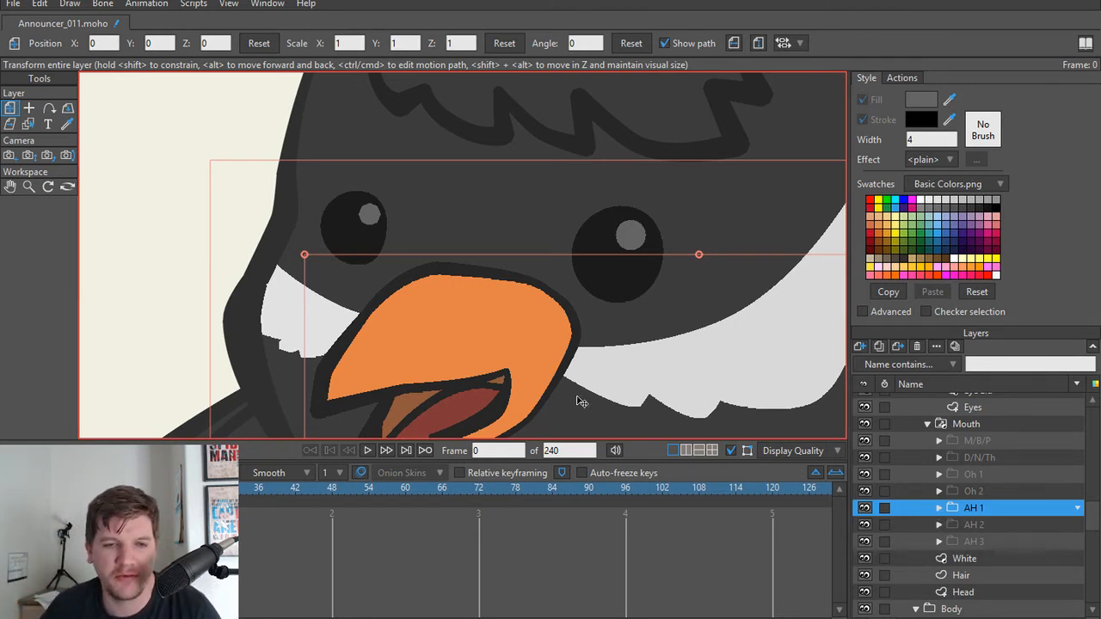
{"action": "scroll", "coordinate": [602, 402], "scroll_direction": "down", "scroll_amount": 5}
{"action": "scroll", "coordinate": [653, 404], "scroll_direction": "up", "scroll_amount": 4}
{"action": "left_click_drag", "start_coordinate": [661, 395], "coordinate": [604, 351]}
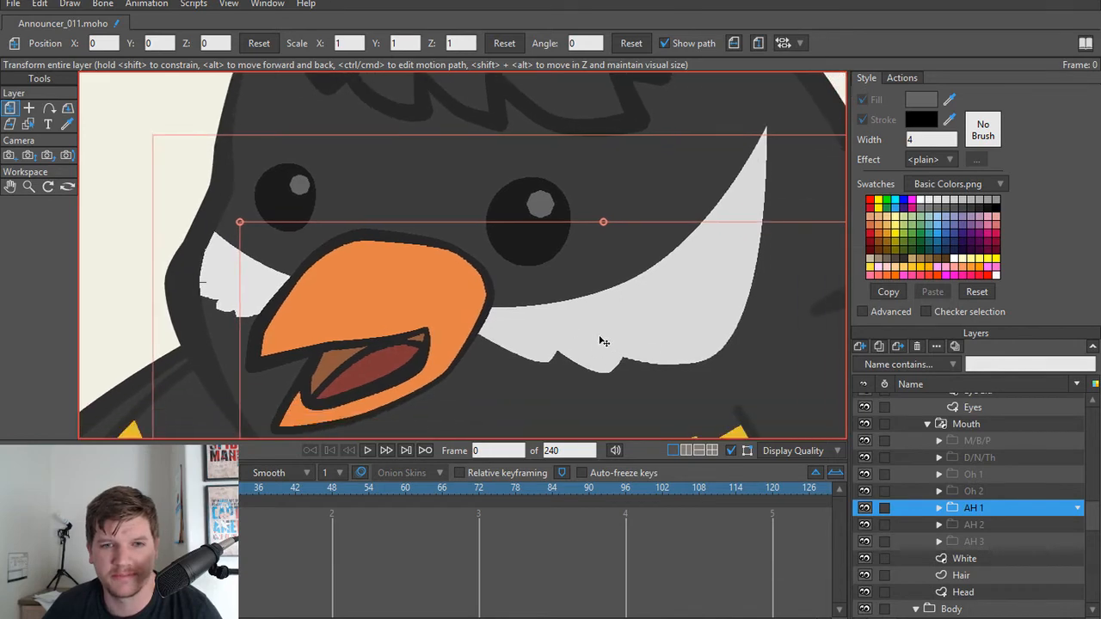
Step: On the White layer, lower the pointed upper tip of the larger white cheek patch
{"action": "scroll", "coordinate": [601, 337], "scroll_direction": "down", "scroll_amount": 2}
{"action": "left_click_drag", "start_coordinate": [667, 312], "coordinate": [619, 323]}
{"action": "right_click", "coordinate": [655, 297], "text": "alt"}
{"action": "key", "text": "t"}
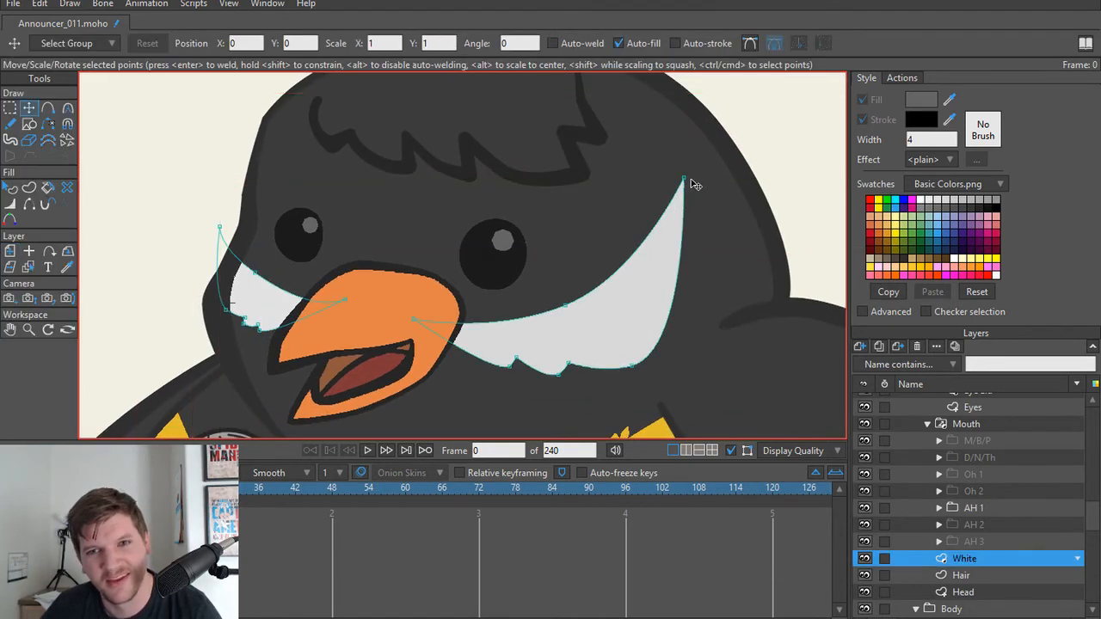
{"action": "left_click_drag", "start_coordinate": [684, 179], "coordinate": [674, 240]}
{"action": "scroll", "coordinate": [629, 357], "scroll_direction": "down", "scroll_amount": 3}
{"action": "left_click_drag", "start_coordinate": [560, 351], "coordinate": [649, 349]}
{"action": "scroll", "coordinate": [626, 366], "scroll_direction": "up", "scroll_amount": 4}
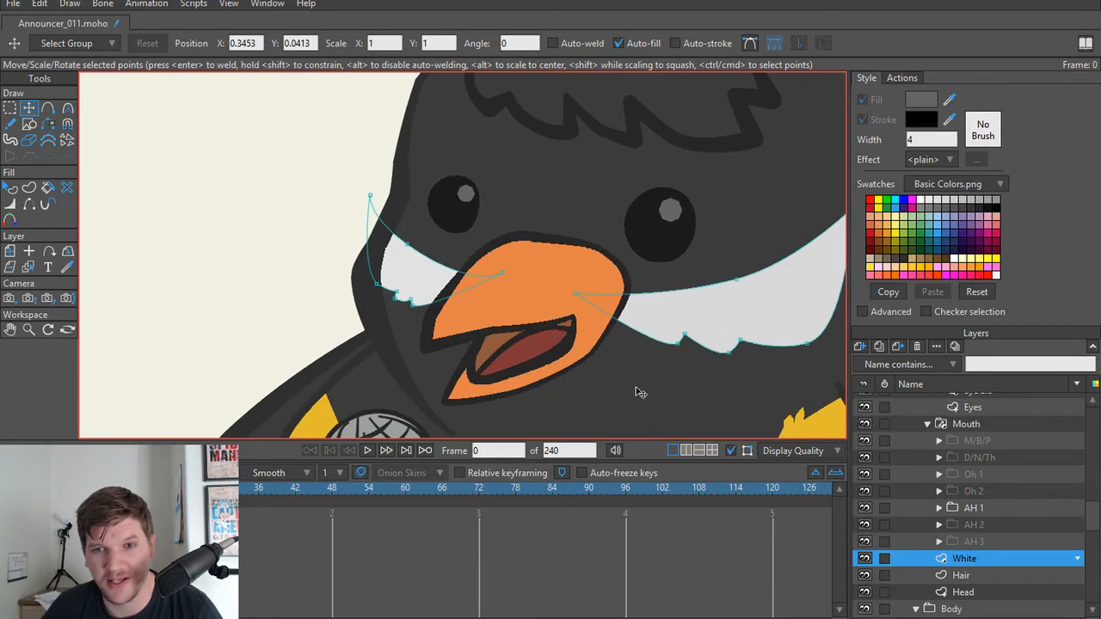
Step: Look through the Hair, Head and White layers and preview the M/B/P, D/N/Th and Oh 1 mouth shapes
{"action": "left_click", "coordinate": [949, 573]}
{"action": "left_click", "coordinate": [978, 591]}
{"action": "left_click", "coordinate": [983, 576]}
{"action": "left_click", "coordinate": [980, 559]}
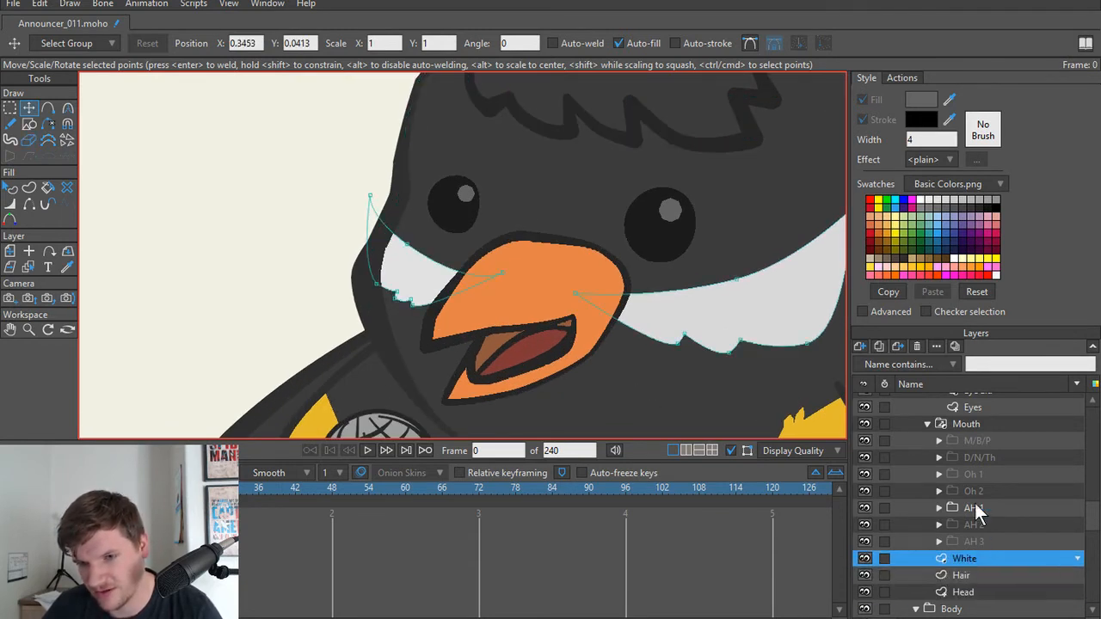
{"action": "left_click", "coordinate": [940, 425]}
{"action": "left_click", "coordinate": [927, 423]}
{"action": "left_click", "coordinate": [926, 423]}
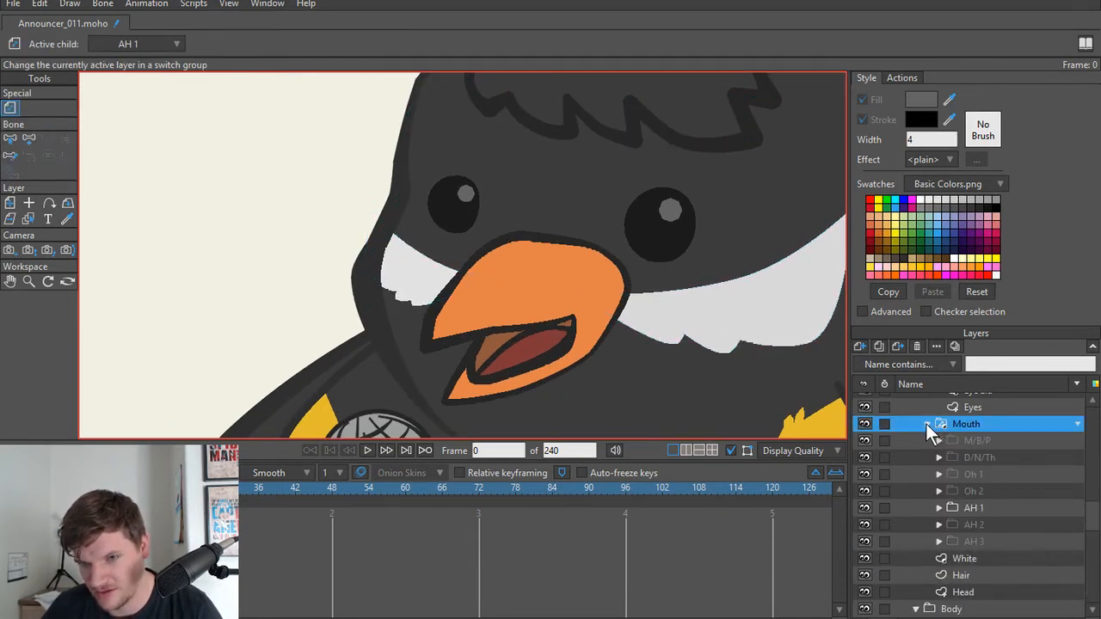
{"action": "left_click", "coordinate": [994, 442]}
{"action": "left_click", "coordinate": [983, 458]}
{"action": "left_click", "coordinate": [982, 470]}
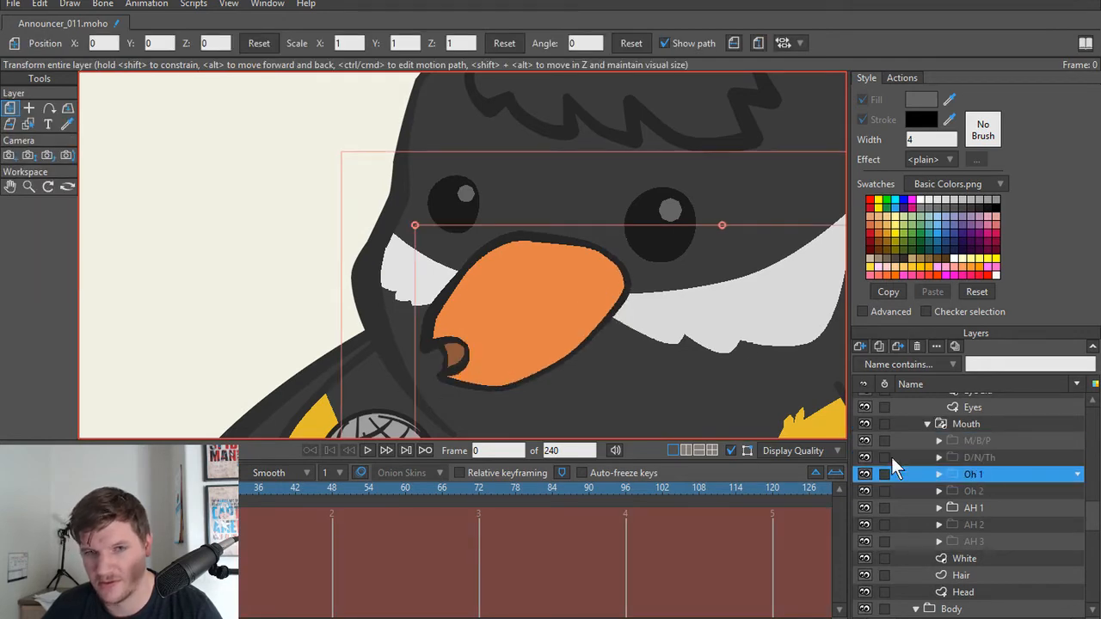
Step: Check the Eye Lid layer and the Eyes group, and review both birds at full figure
{"action": "scroll", "coordinate": [553, 362], "scroll_direction": "up", "scroll_amount": 4}
{"action": "scroll", "coordinate": [1032, 456], "scroll_direction": "up", "scroll_amount": 2}
{"action": "left_click", "coordinate": [976, 457]}
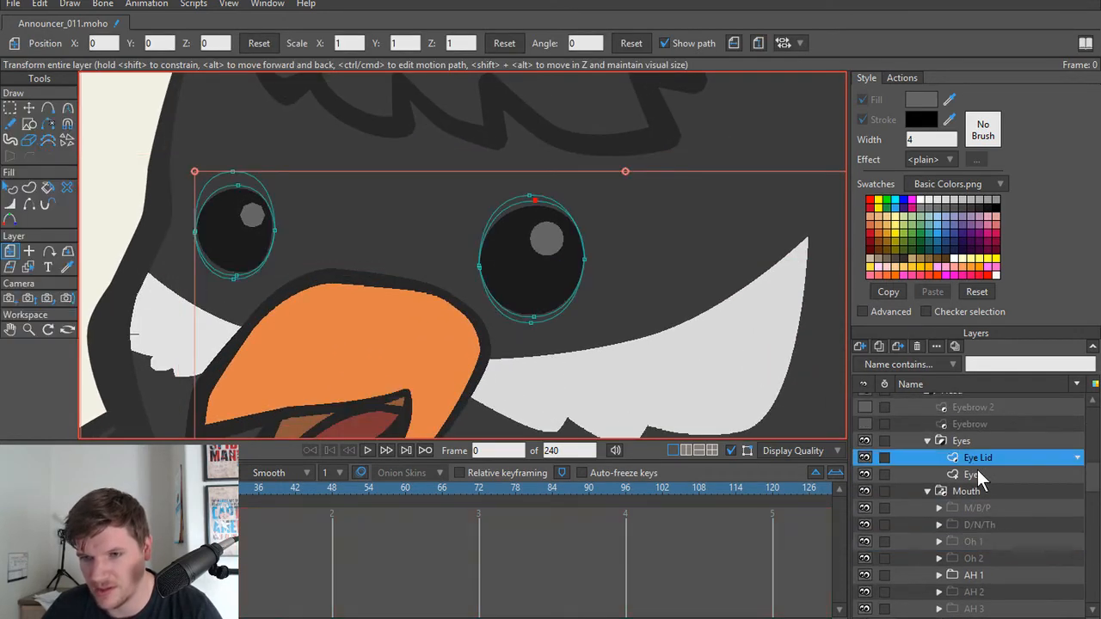
{"action": "left_click", "coordinate": [972, 440]}
{"action": "scroll", "coordinate": [566, 299], "scroll_direction": "down", "scroll_amount": 3}
{"action": "scroll", "coordinate": [566, 299], "scroll_direction": "down", "scroll_amount": 5}
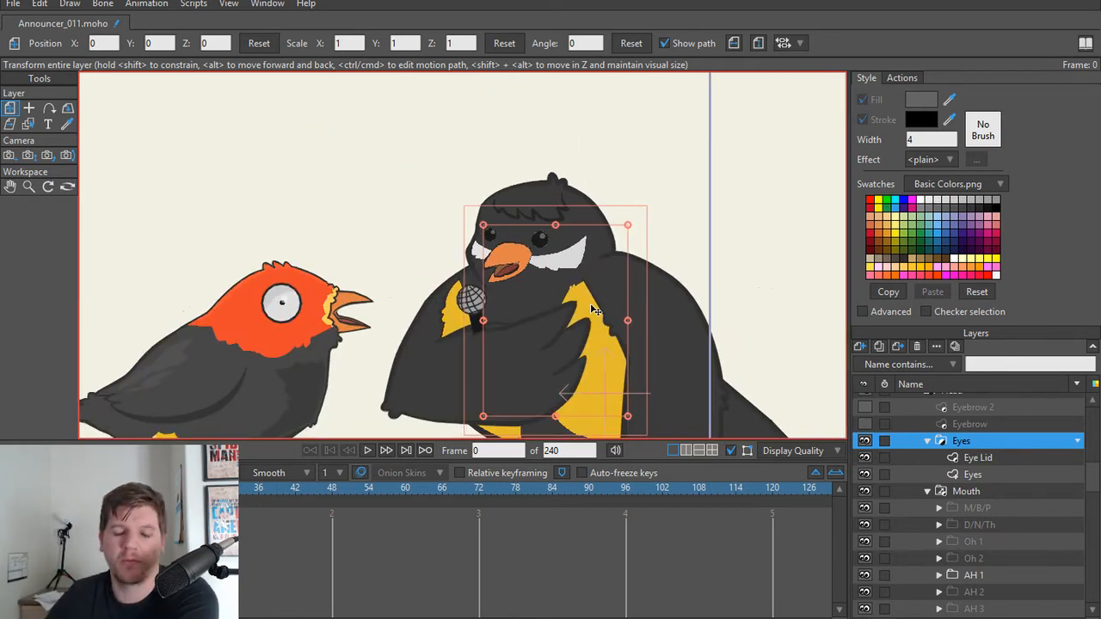
{"action": "scroll", "coordinate": [528, 273], "scroll_direction": "down", "scroll_amount": 3}
{"action": "scroll", "coordinate": [528, 273], "scroll_direction": "up", "scroll_amount": 1}
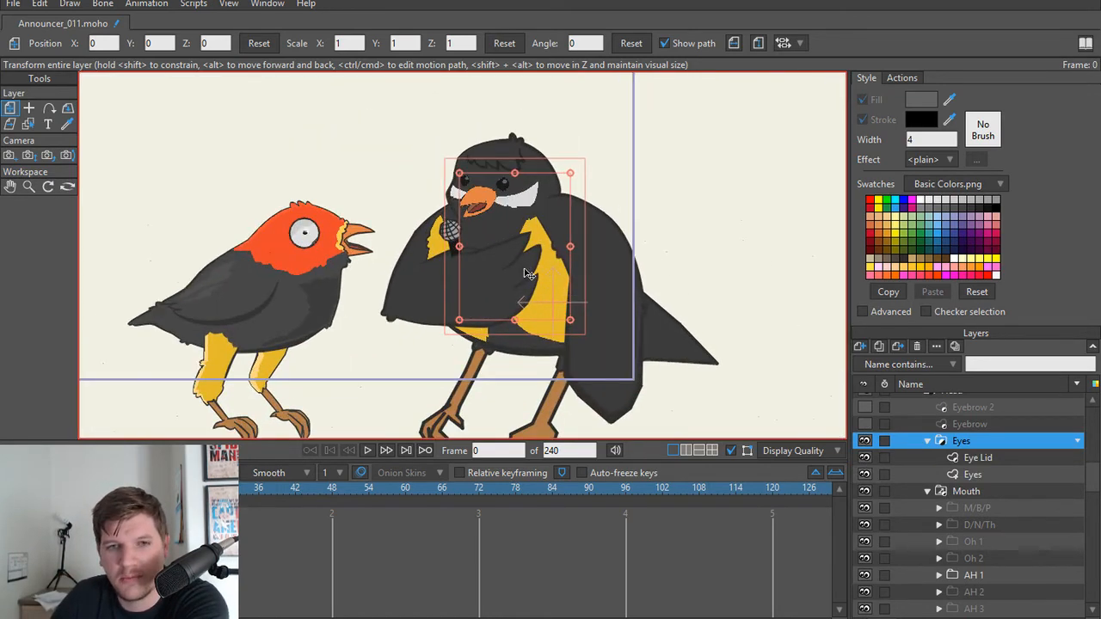
Step: On the UpperArmL layer, delete the curved grid lines covering the microphone's head
{"action": "scroll", "coordinate": [606, 292], "scroll_direction": "up", "scroll_amount": 4}
{"action": "scroll", "coordinate": [606, 292], "scroll_direction": "up", "scroll_amount": 3}
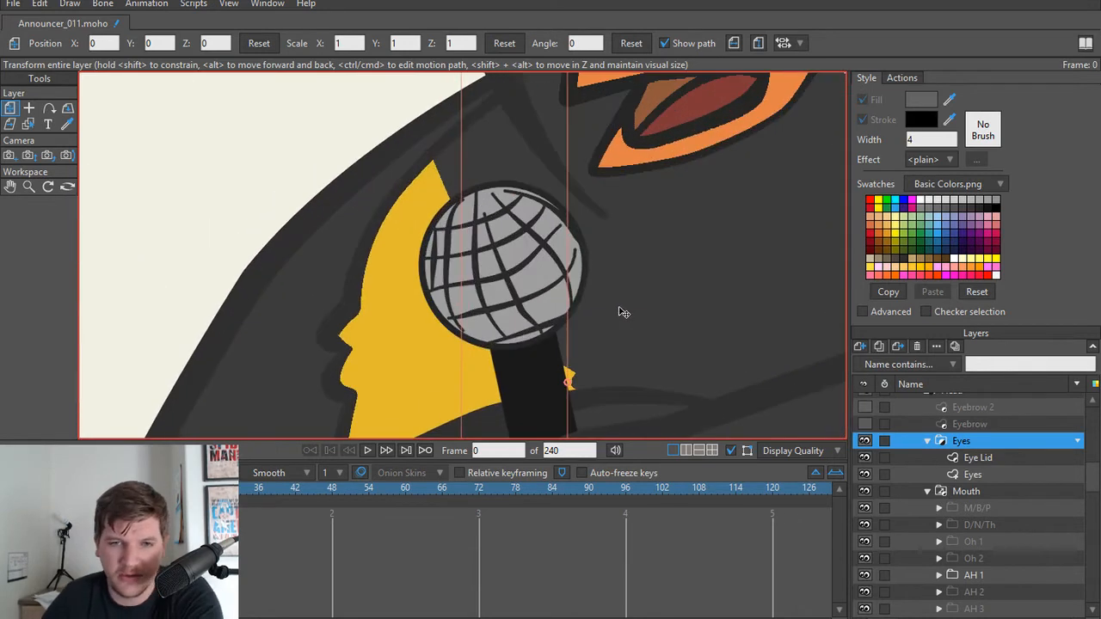
{"action": "right_click", "coordinate": [448, 282], "text": "alt"}
{"action": "key", "text": "t"}
{"action": "left_click", "coordinate": [446, 279]}
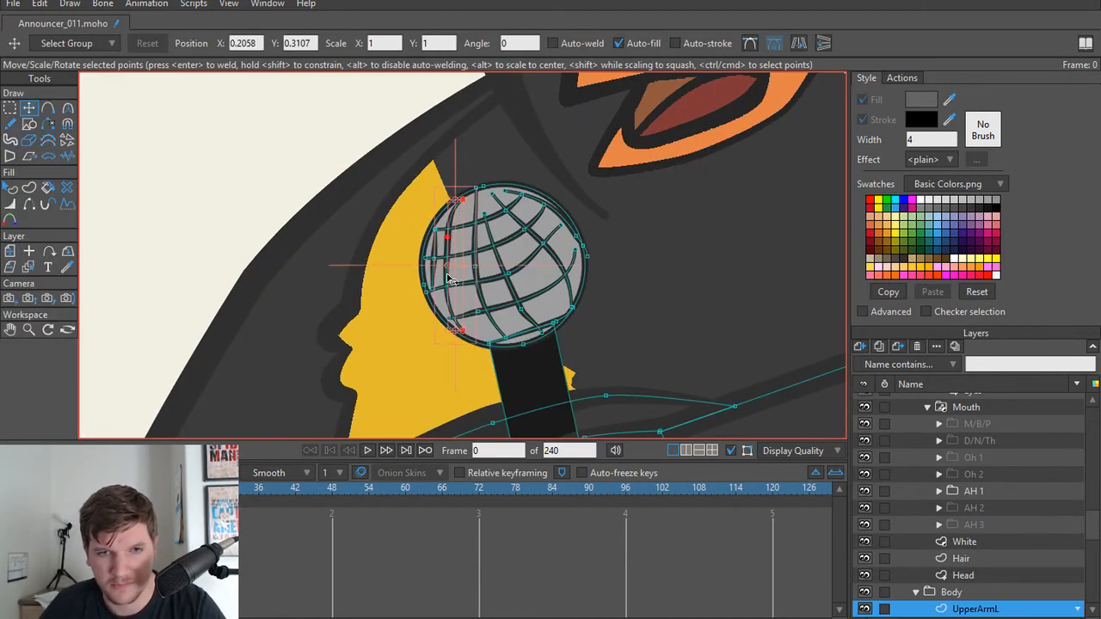
{"action": "key", "text": "Delete"}
{"action": "left_click", "coordinate": [433, 276]}
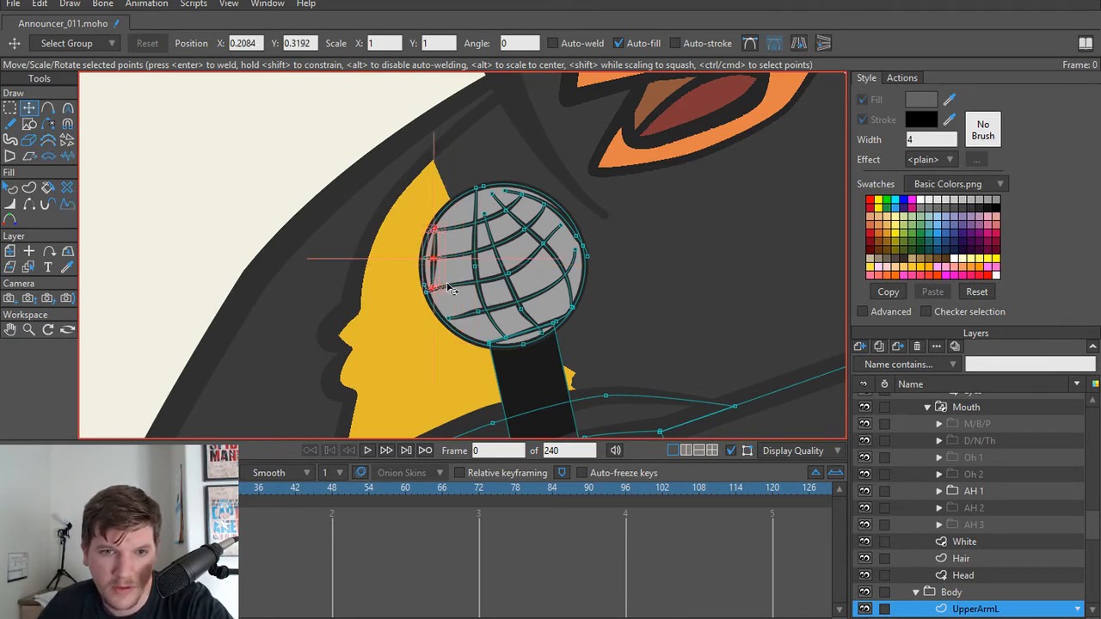
{"action": "key", "text": "Delete"}
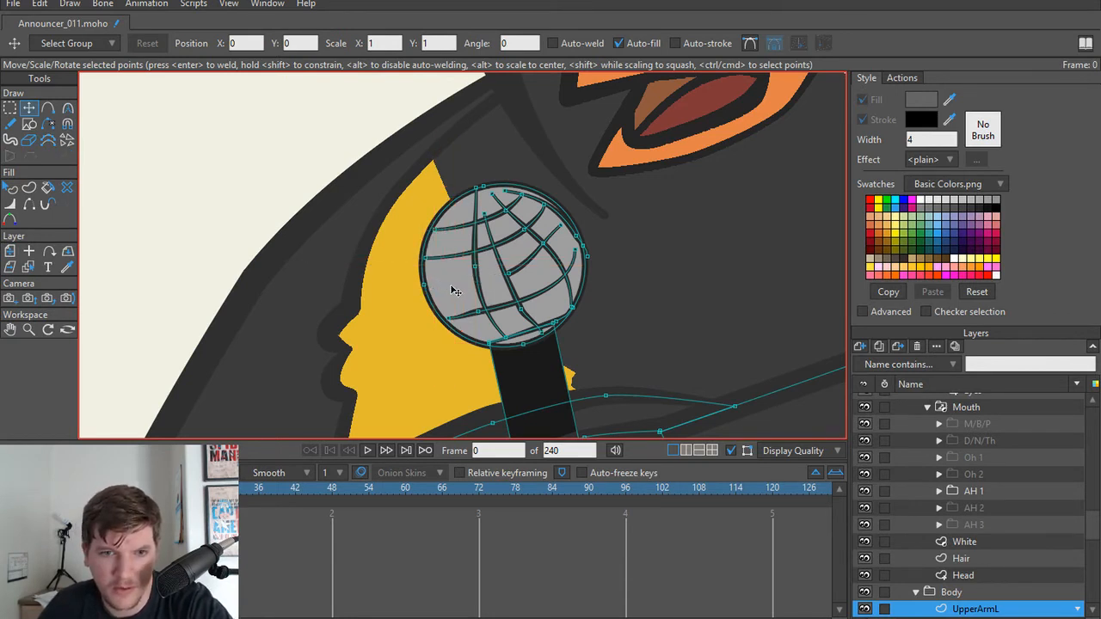
{"action": "left_click", "coordinate": [458, 261]}
{"action": "key", "text": "Delete"}
{"action": "left_click", "coordinate": [478, 216]}
{"action": "key", "text": "Delete"}
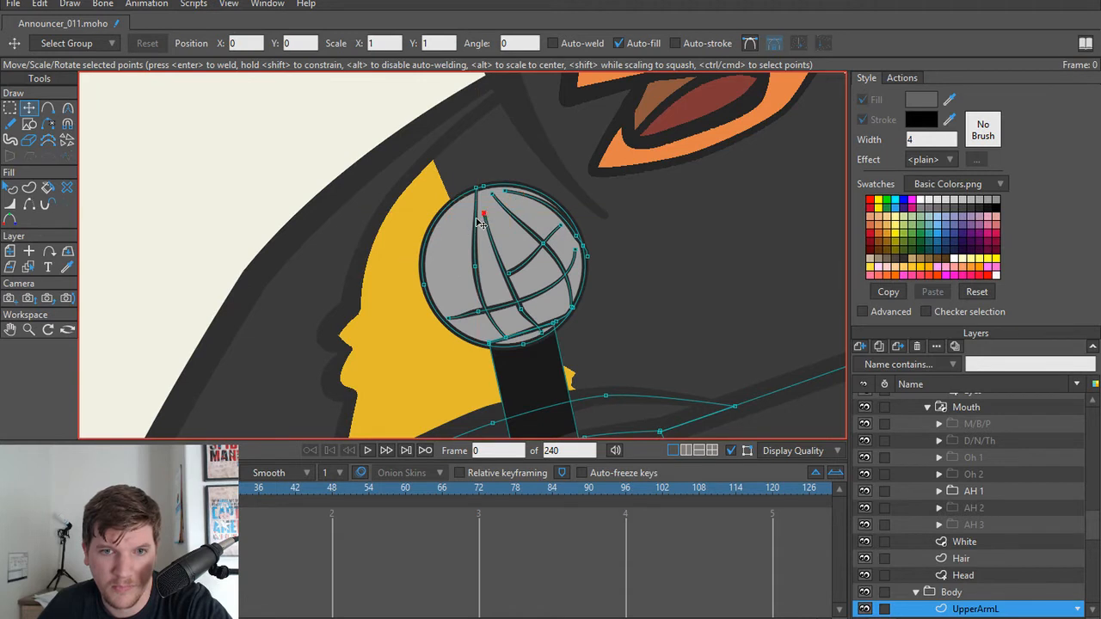
{"action": "left_click", "coordinate": [489, 325]}
{"action": "key", "text": "Delete"}
{"action": "left_click", "coordinate": [492, 315]}
{"action": "key", "text": "Delete"}
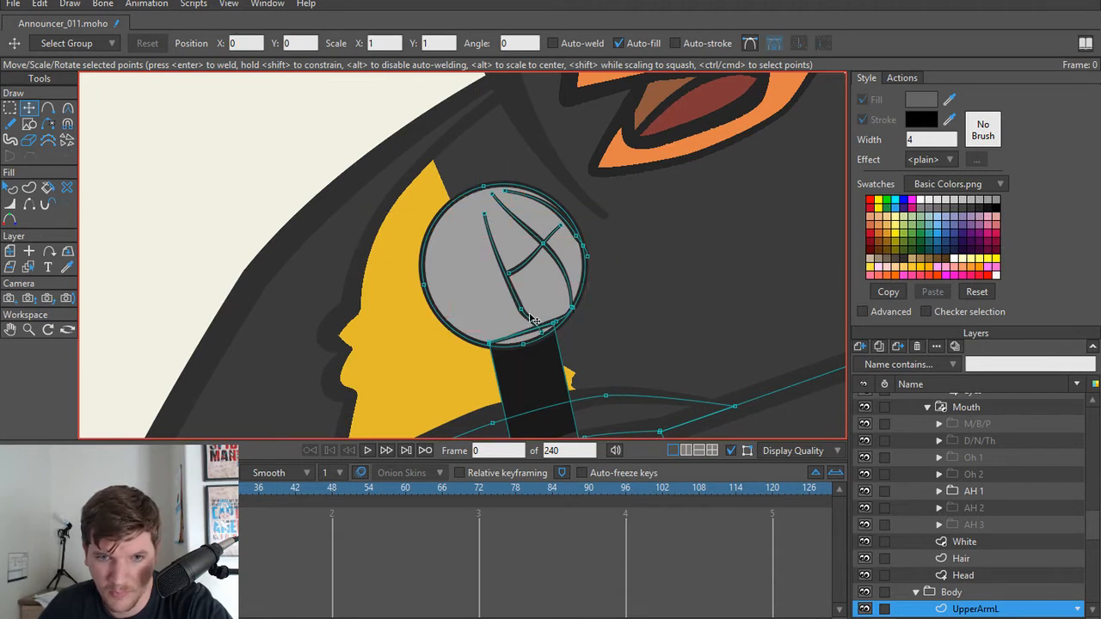
{"action": "key", "text": "Delete"}
{"action": "left_click", "coordinate": [524, 265]}
{"action": "key", "text": "Delete"}
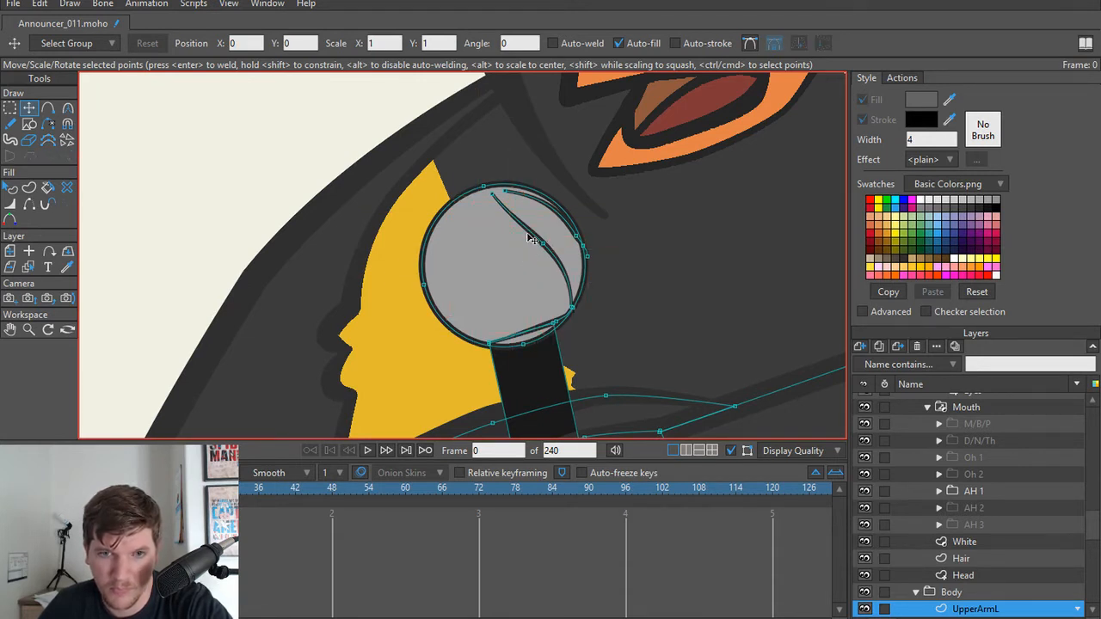
{"action": "key", "text": "Delete"}
{"action": "key", "text": "Delete"}
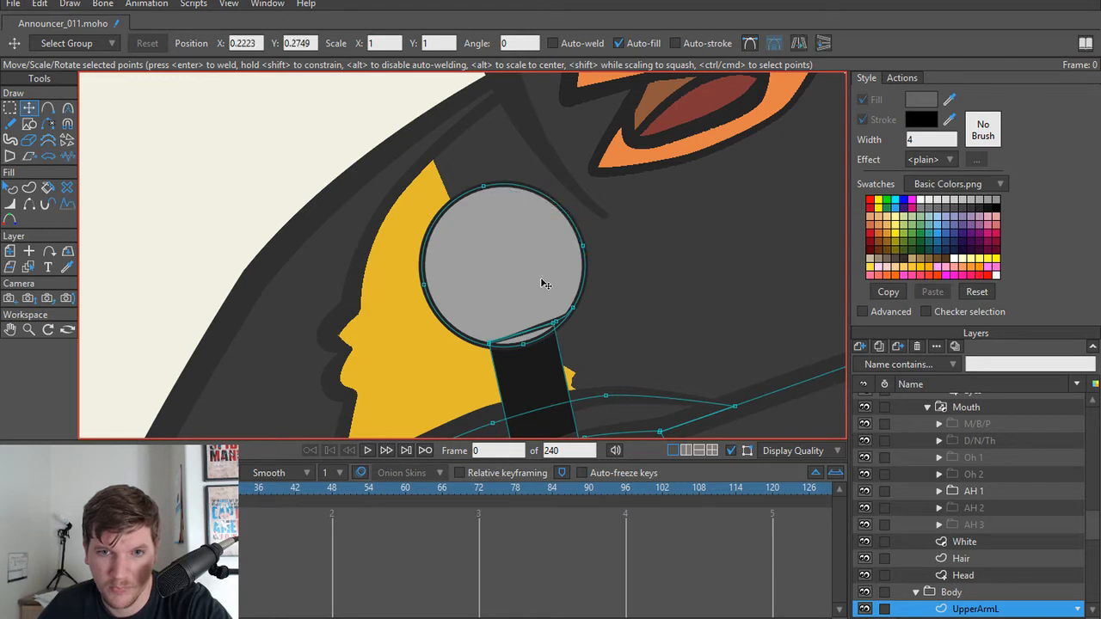
{"action": "left_click", "coordinate": [537, 334]}
{"action": "key", "text": "Delete"}
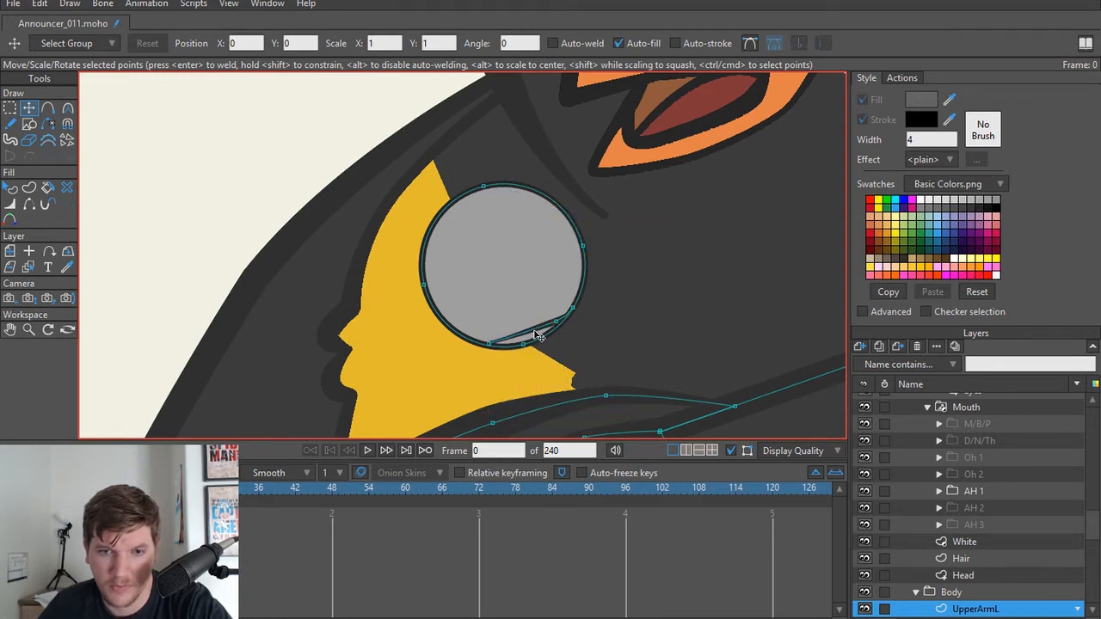
{"action": "key", "text": "ctrl+z"}
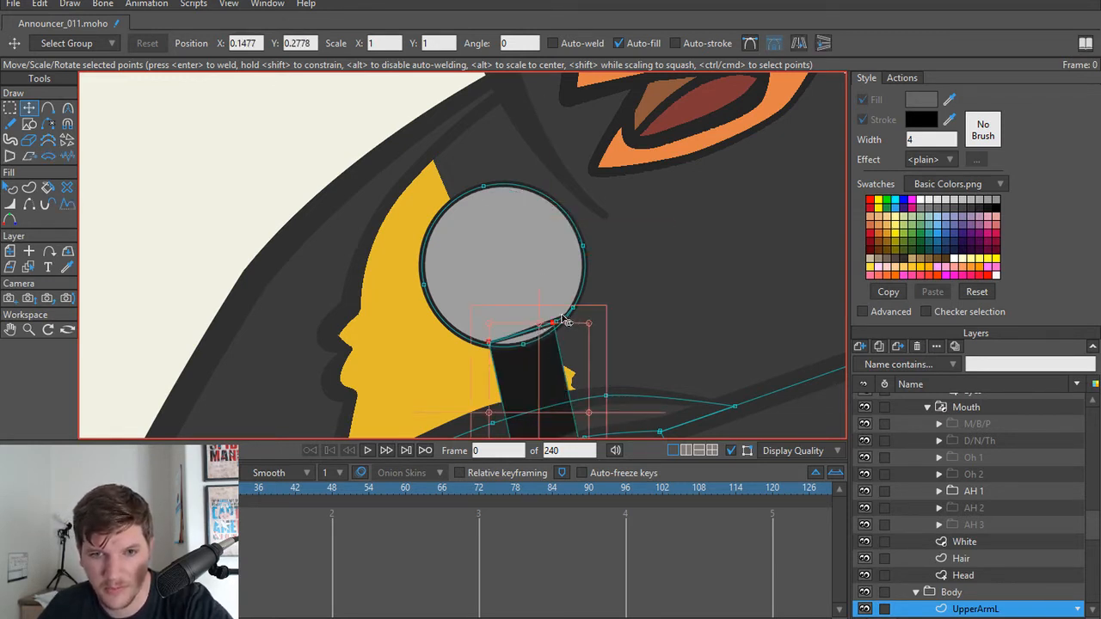
Step: Delete the leftover grid line across the base of the microphone's head, keeping the handle
{"action": "left_click", "coordinate": [565, 323]}
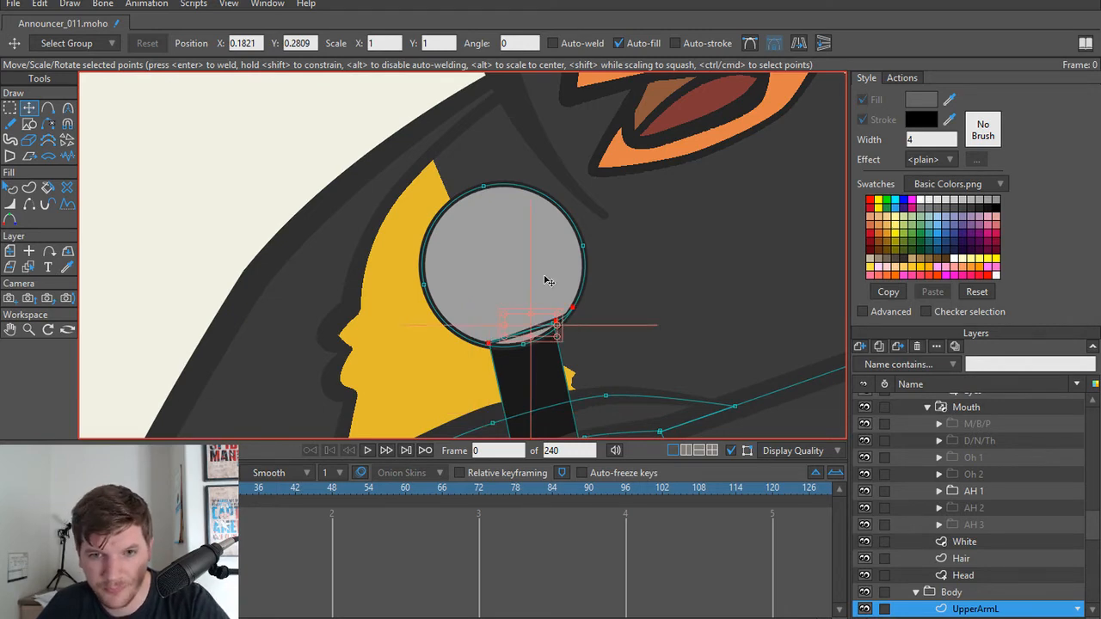
{"action": "scroll", "coordinate": [552, 303], "scroll_direction": "up", "scroll_amount": 5}
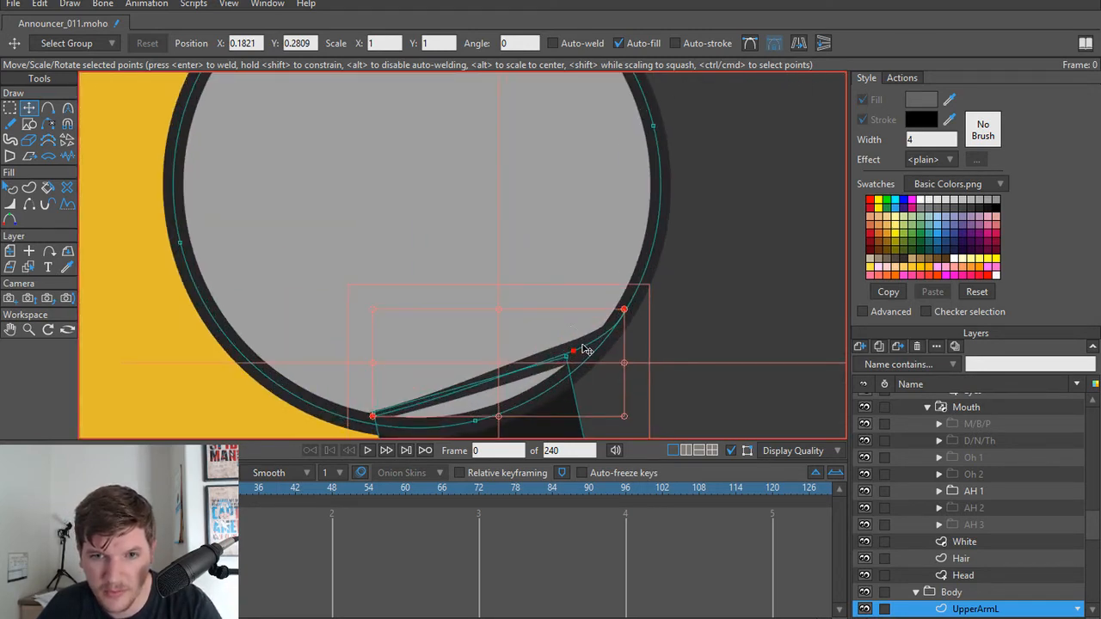
{"action": "left_click", "coordinate": [585, 349]}
{"action": "scroll", "coordinate": [498, 275], "scroll_direction": "down", "scroll_amount": 8}
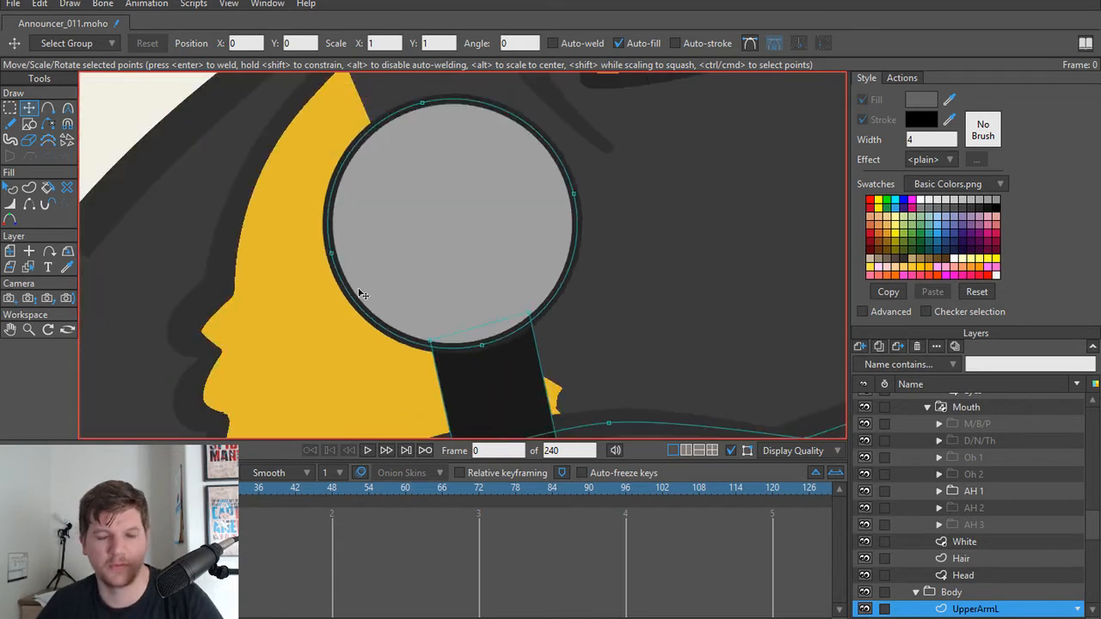
Step: Select the microphone's round head and examine where its UpperArmL layer sits among the Body layers
{"action": "key", "text": "a"}
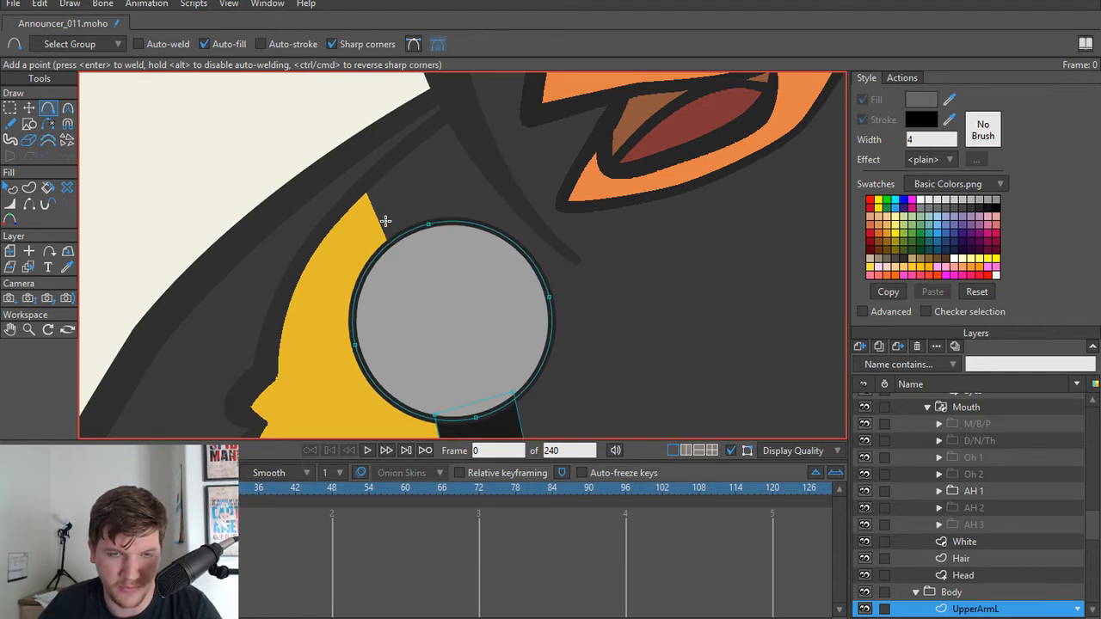
{"action": "scroll", "coordinate": [985, 571], "scroll_direction": "up", "scroll_amount": 2}
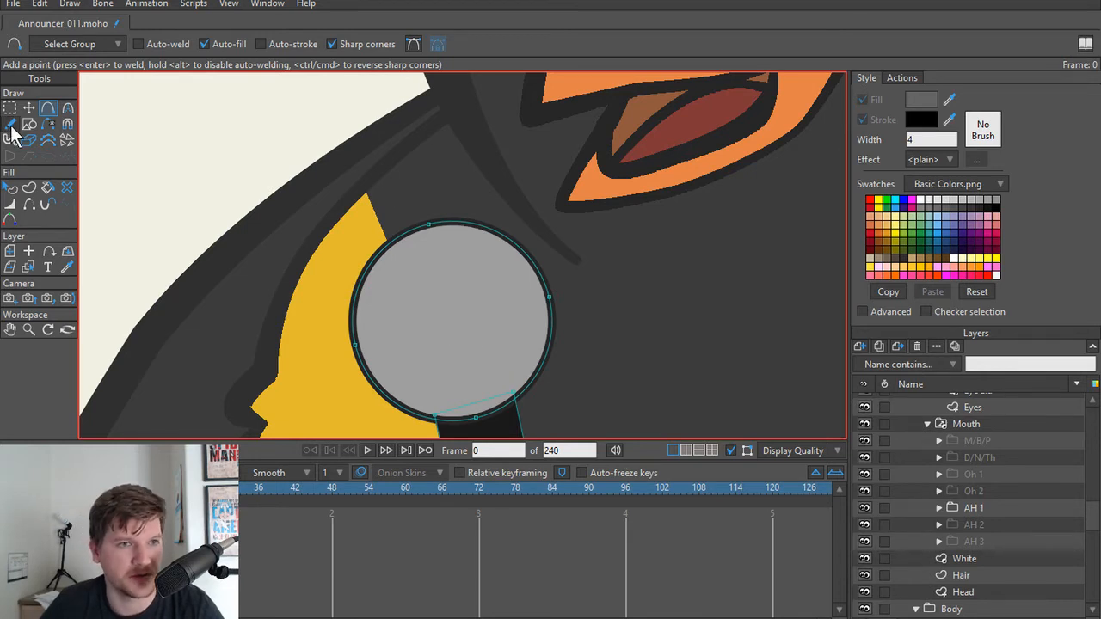
{"action": "left_click", "coordinate": [28, 108]}
{"action": "left_click", "coordinate": [437, 360]}
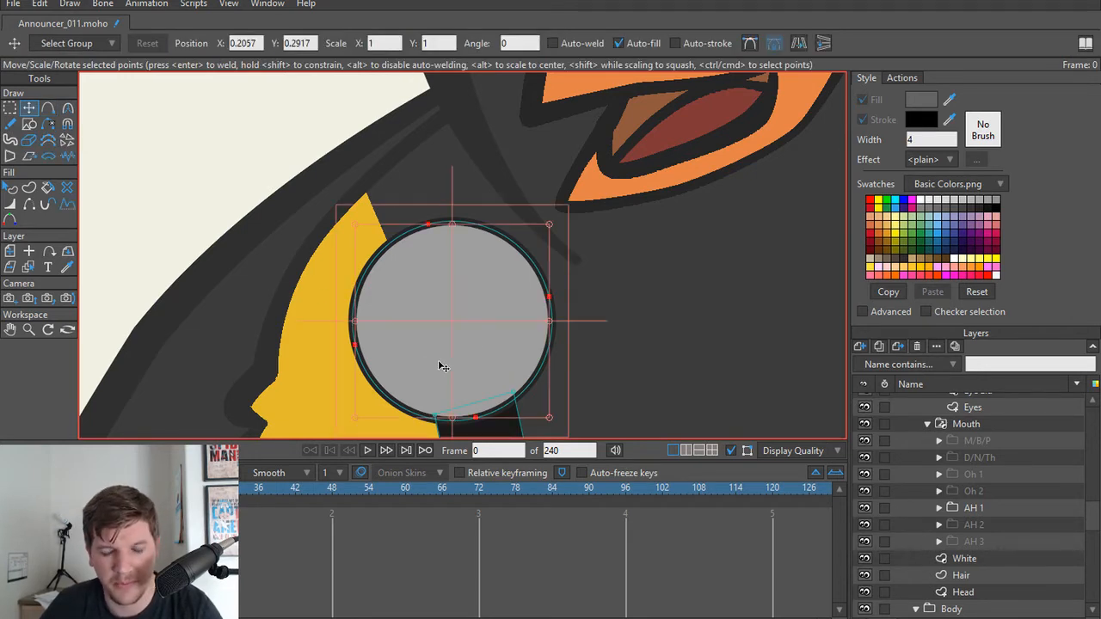
{"action": "scroll", "coordinate": [437, 360], "scroll_direction": "down", "scroll_amount": 1}
{"action": "scroll", "coordinate": [934, 496], "scroll_direction": "up", "scroll_amount": 4}
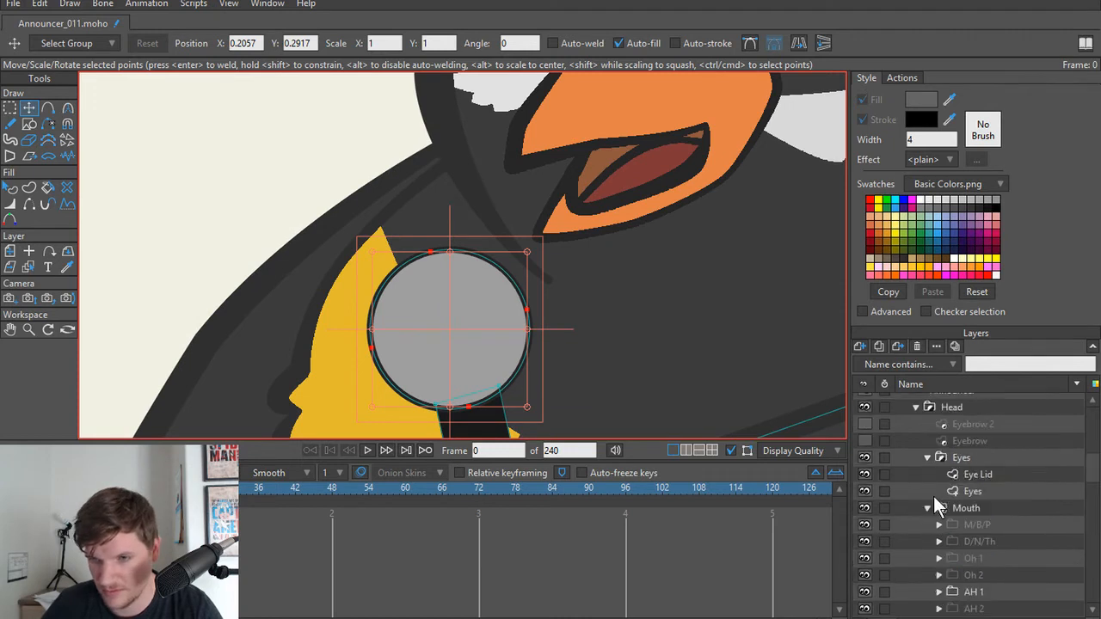
{"action": "scroll", "coordinate": [970, 503], "scroll_direction": "down", "scroll_amount": 5}
{"action": "scroll", "coordinate": [964, 507], "scroll_direction": "down", "scroll_amount": 2}
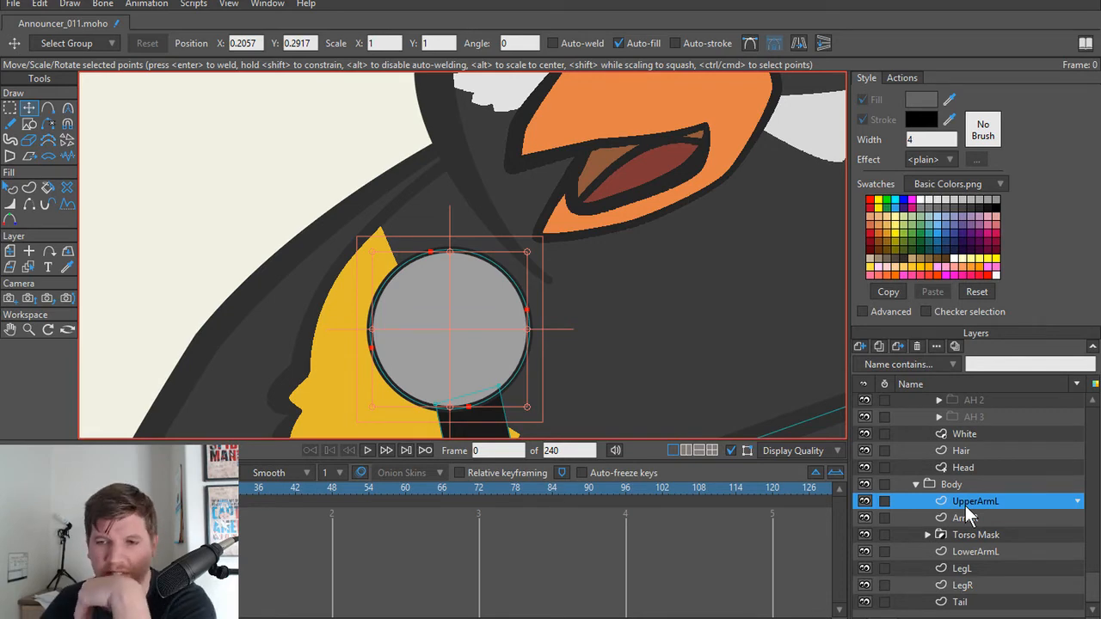
{"action": "scroll", "coordinate": [516, 335], "scroll_direction": "down", "scroll_amount": 2}
{"action": "scroll", "coordinate": [536, 294], "scroll_direction": "up", "scroll_amount": 2}
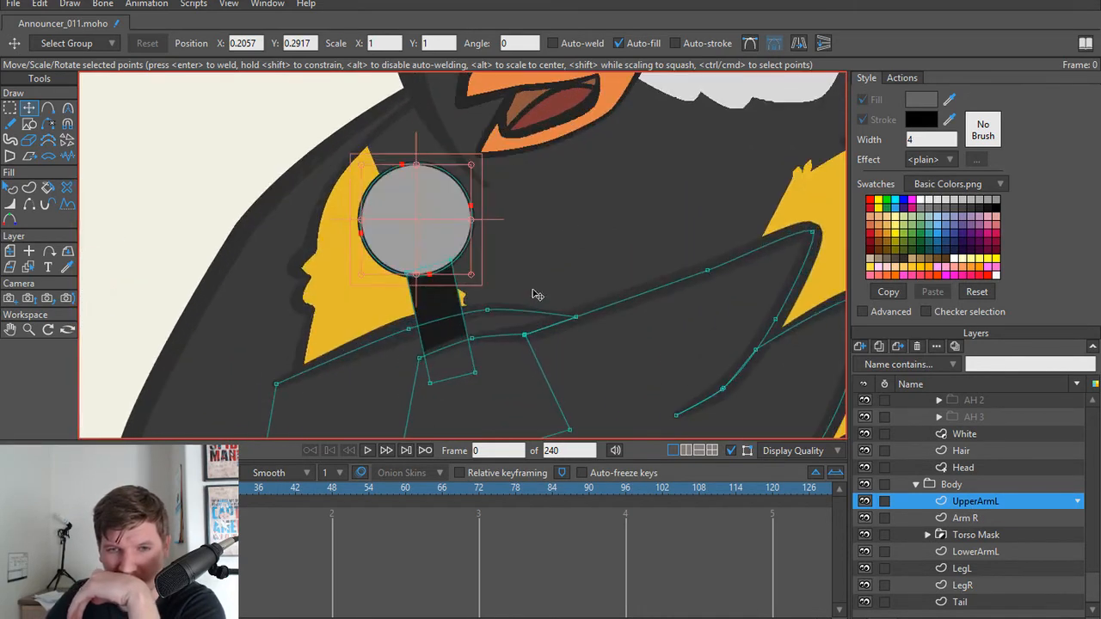
{"action": "left_click_drag", "start_coordinate": [537, 292], "coordinate": [553, 295]}
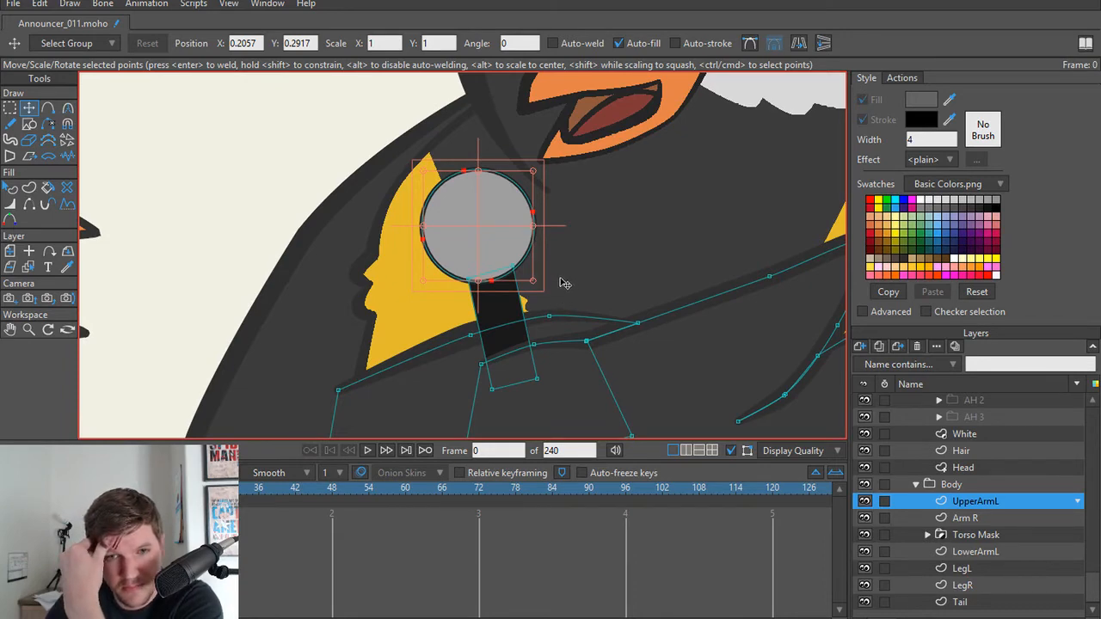
Step: On the UpperArmL layer, draw a three-point curve just inside the left edge of the microphone's head and smooth its middle point
{"action": "scroll", "coordinate": [386, 336], "scroll_direction": "down", "scroll_amount": 1}
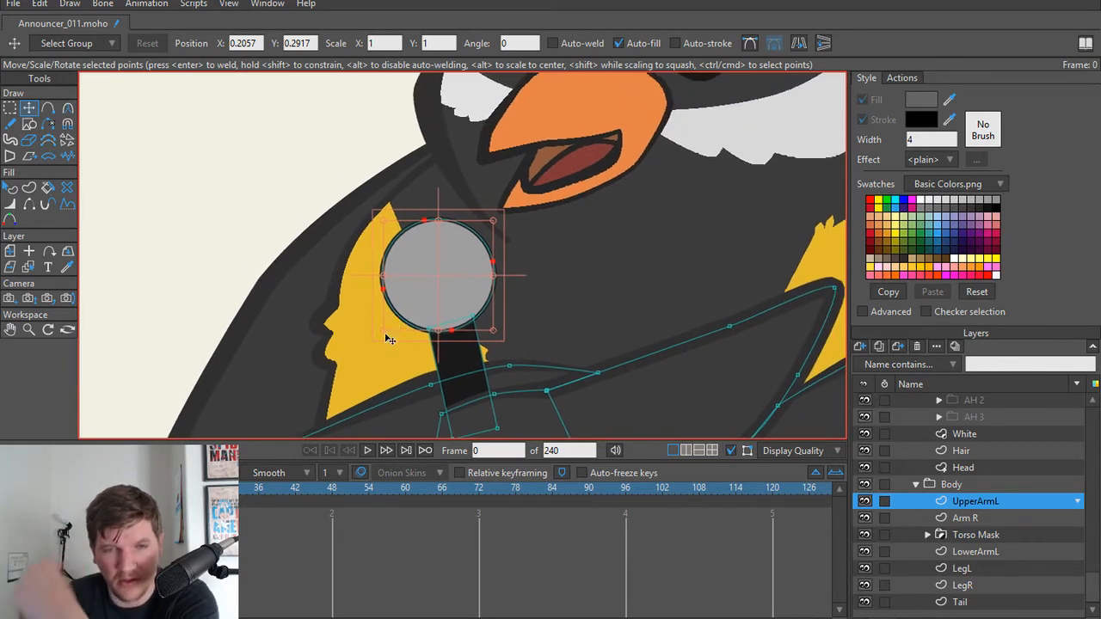
{"action": "scroll", "coordinate": [405, 319], "scroll_direction": "up", "scroll_amount": 3}
{"action": "key", "text": "a"}
{"action": "left_click_drag", "start_coordinate": [480, 204], "coordinate": [449, 307]}
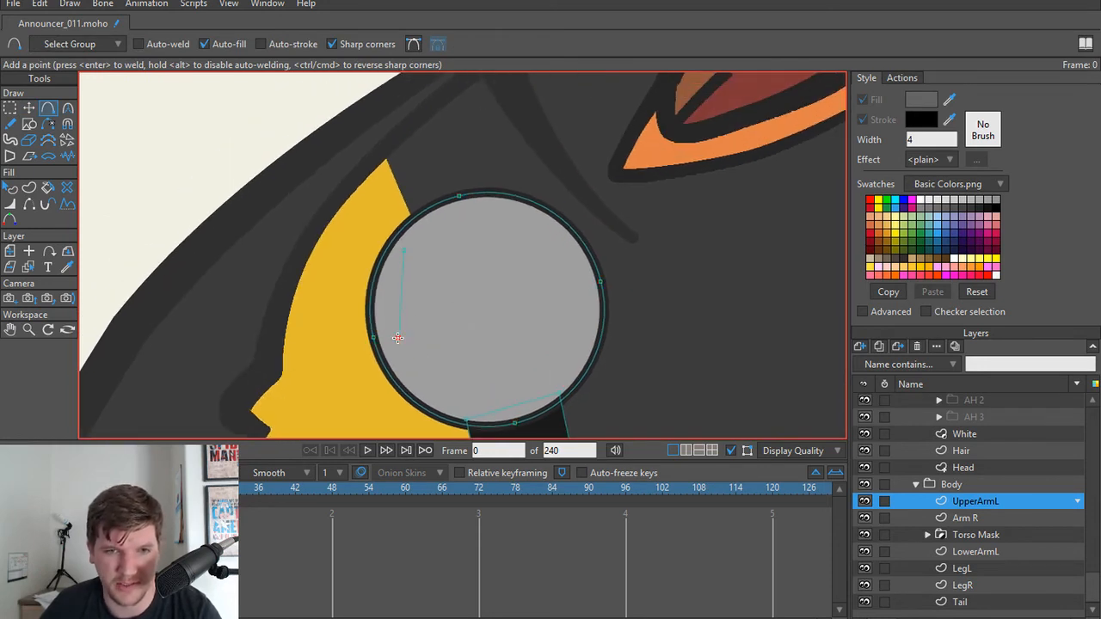
{"action": "left_click_drag", "start_coordinate": [392, 344], "coordinate": [441, 403]}
{"action": "key", "text": "t"}
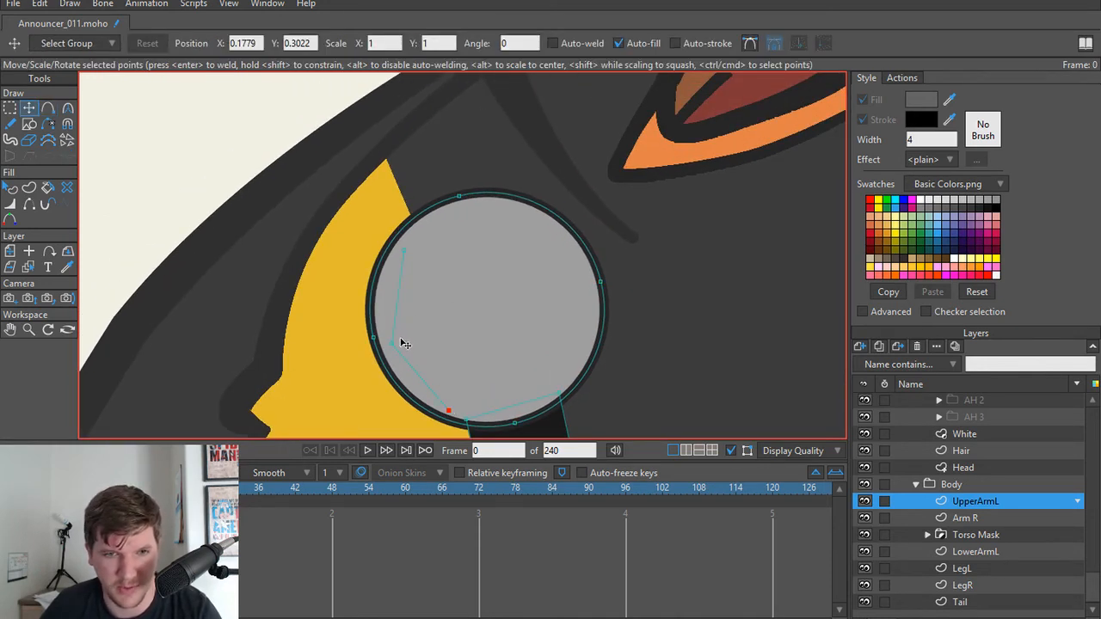
{"action": "key", "text": "c"}
{"action": "left_click_drag", "start_coordinate": [394, 343], "coordinate": [847, 338]}
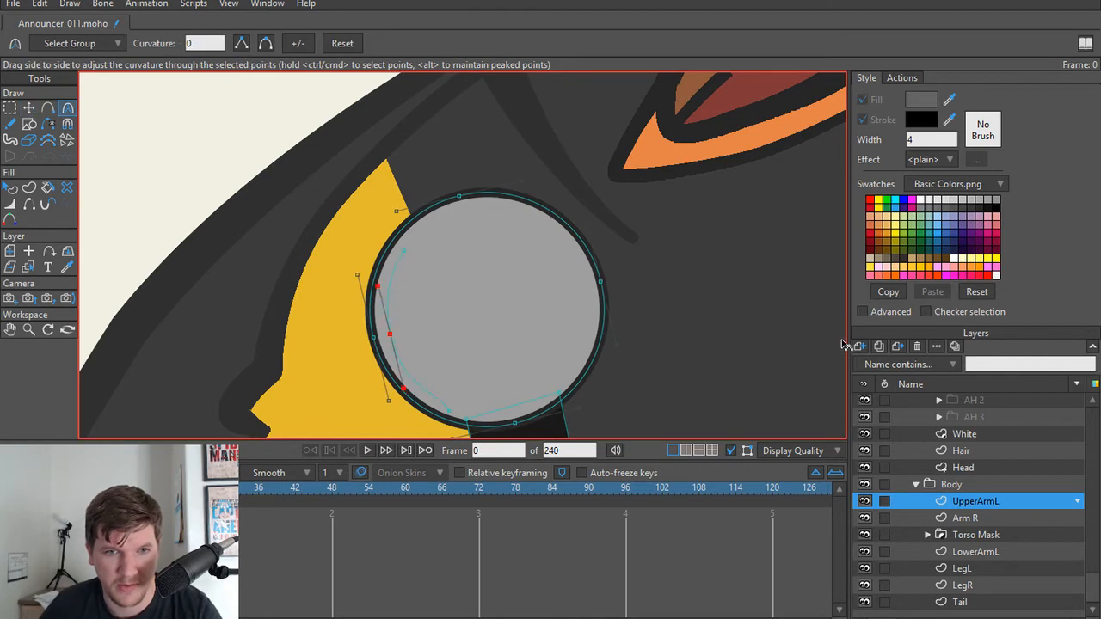
Step: Nudge the new curve's upper end toward the head's rim and adjust the curvature at its lower end
{"action": "key", "text": "t"}
{"action": "left_click", "coordinate": [409, 246]}
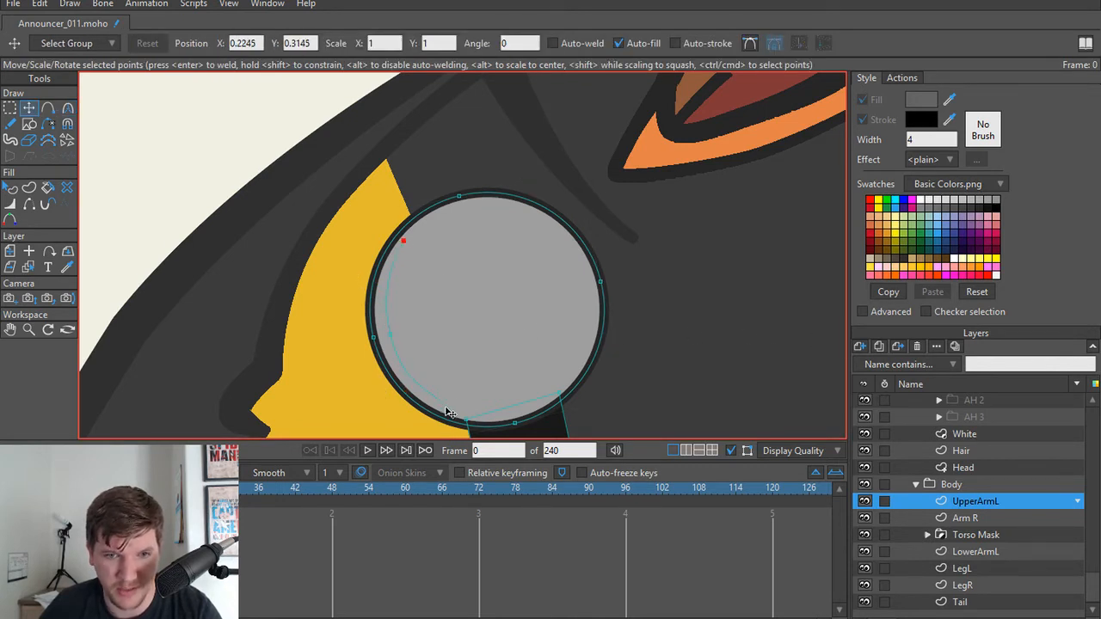
{"action": "left_click", "coordinate": [450, 414]}
{"action": "key", "text": "c"}
{"action": "left_click_drag", "start_coordinate": [449, 413], "coordinate": [625, 409]}
{"action": "key", "text": "t"}
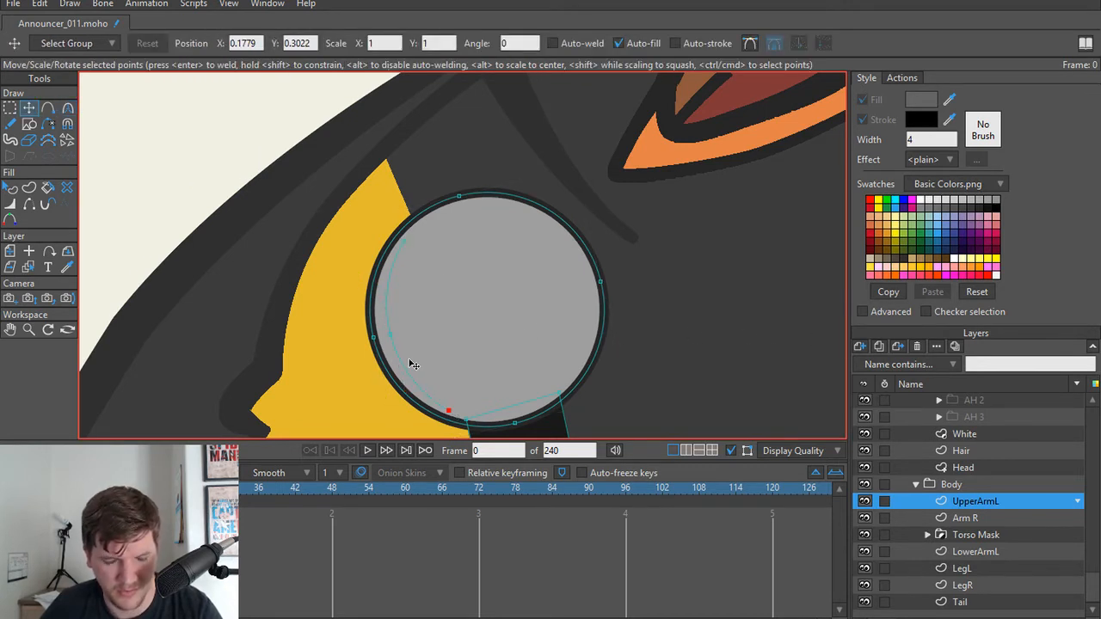
Step: Create a stroke shape from the curve, try thinning the line at its lower end, and undo the thinning
{"action": "key", "text": "u"}
{"action": "left_click", "coordinate": [406, 373]}
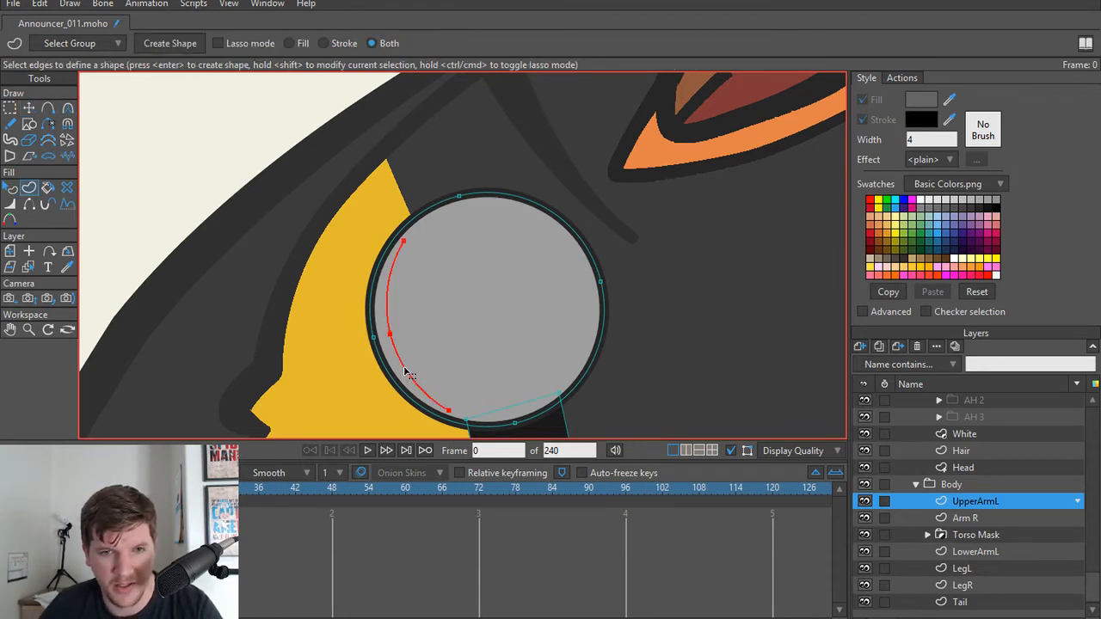
{"action": "key", "text": "Return"}
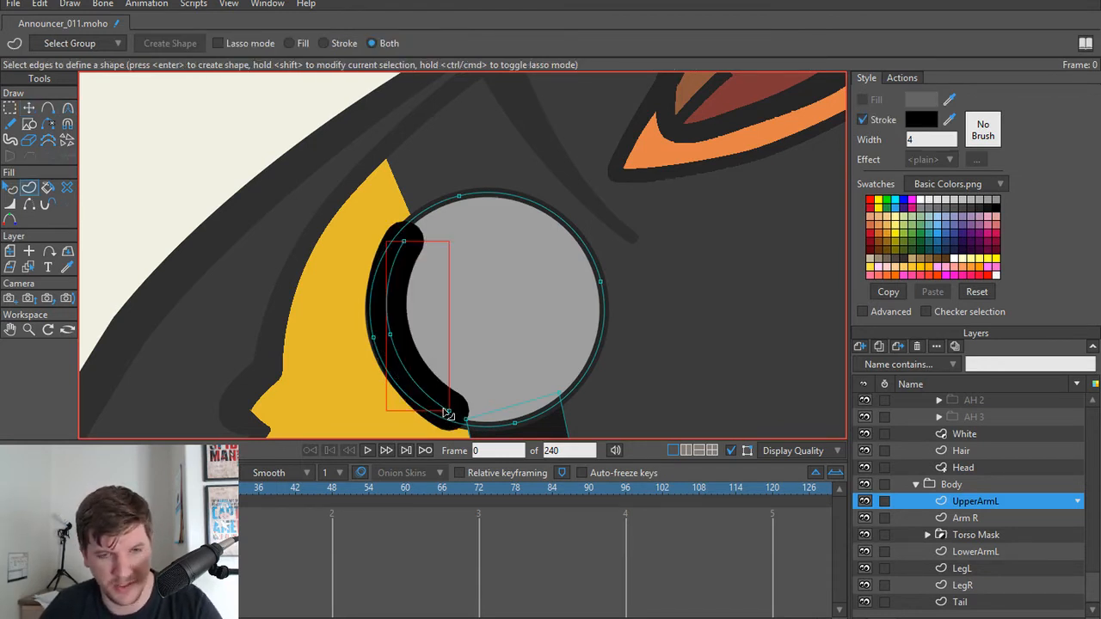
{"action": "key", "text": "w"}
{"action": "left_click_drag", "start_coordinate": [445, 411], "coordinate": [428, 413]}
{"action": "key", "text": "ctrl+z"}
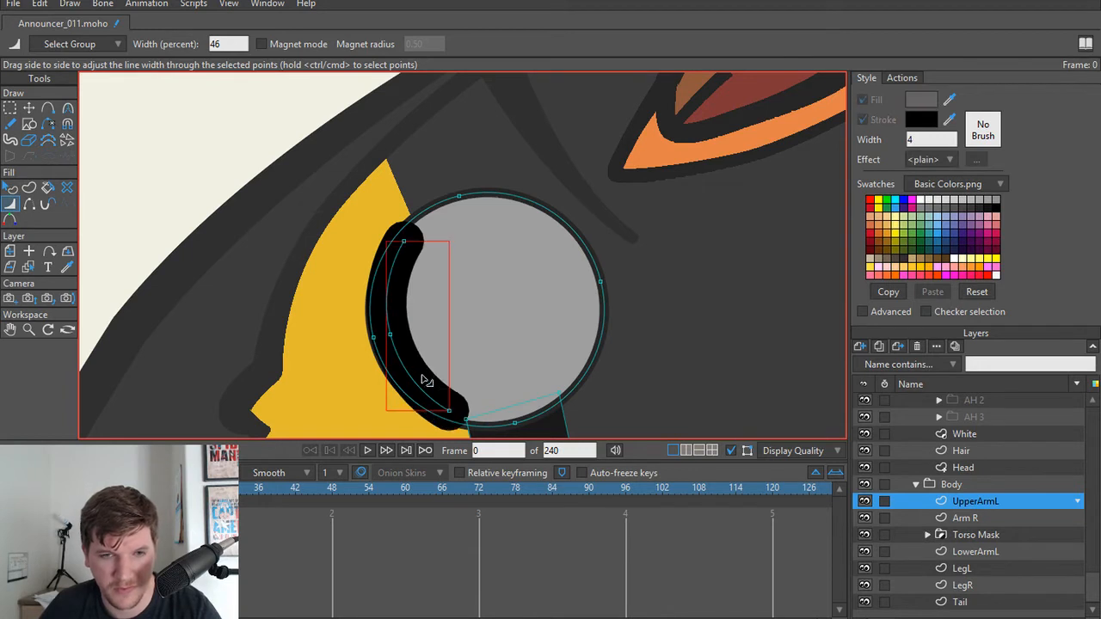
Step: Set the curve's stroke width to 1 and match its stroke colour to the dark outline of the microphone's head
{"action": "key", "text": "q"}
{"action": "double_click", "coordinate": [928, 140]}
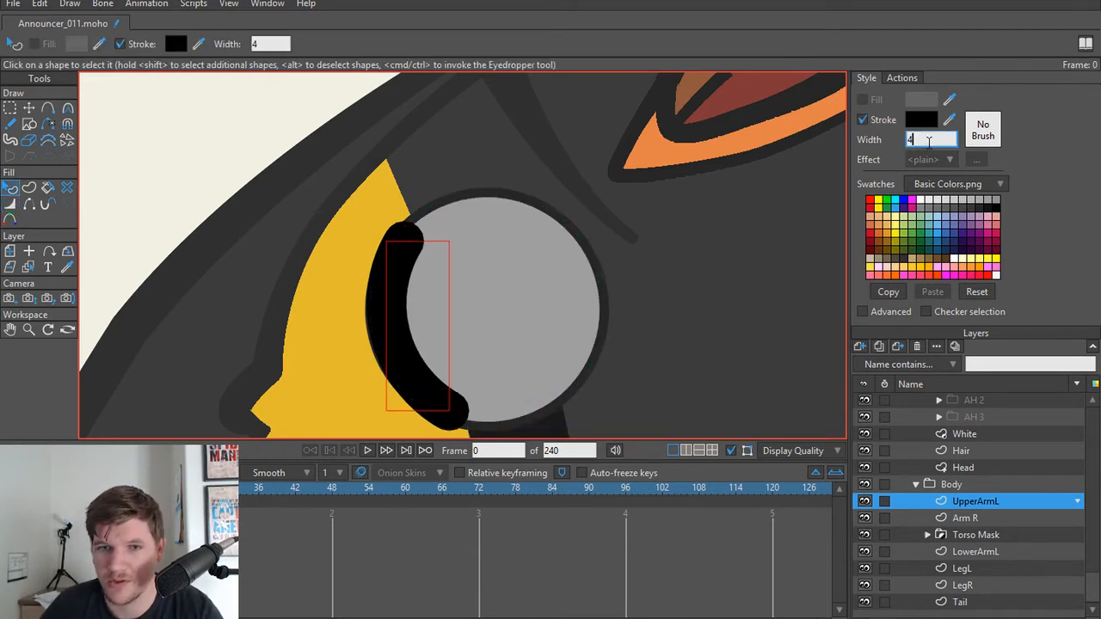
{"action": "type", "text": "2"}
{"action": "key", "text": "Return"}
{"action": "double_click", "coordinate": [929, 140]}
{"action": "type", "text": "1"}
{"action": "key", "text": "Return"}
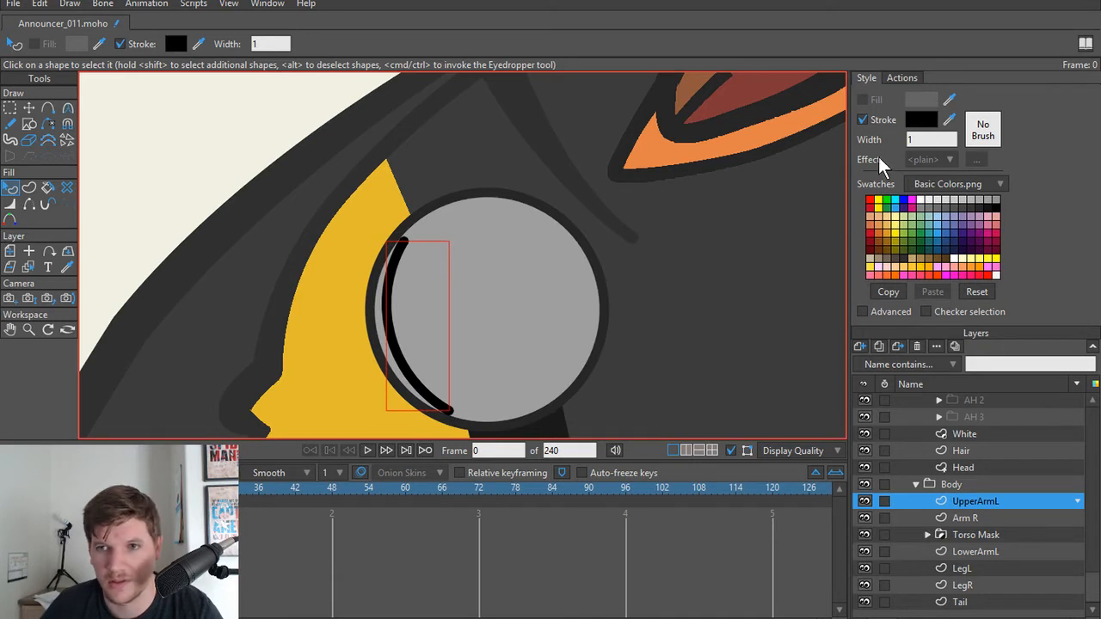
{"action": "left_click", "coordinate": [599, 275]}
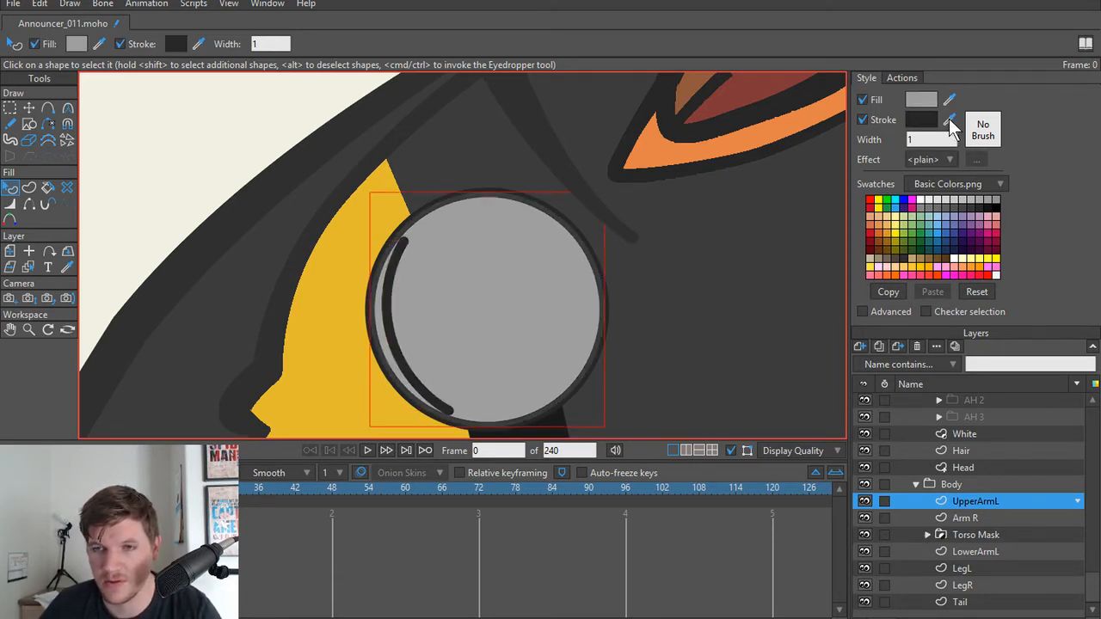
{"action": "left_click", "coordinate": [391, 340]}
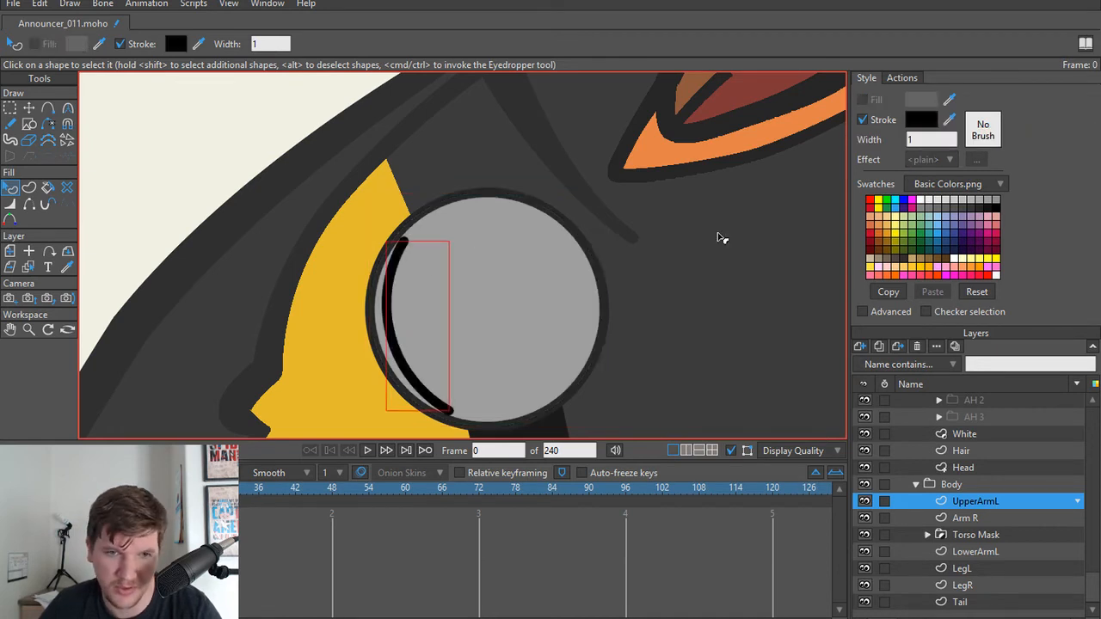
{"action": "left_click_drag", "start_coordinate": [949, 120], "coordinate": [606, 322]}
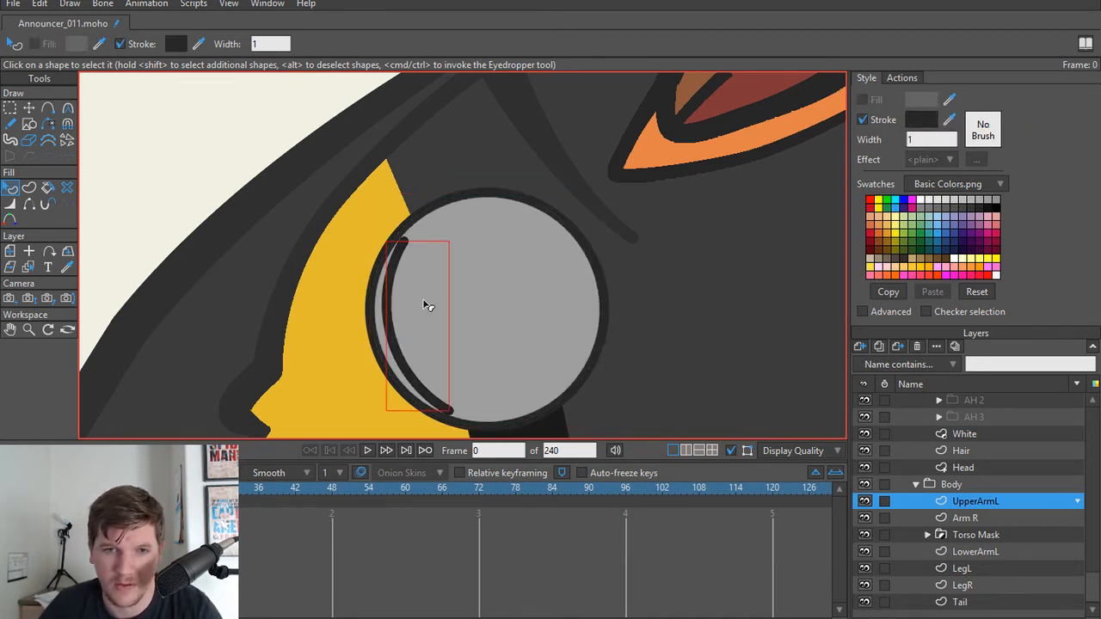
Step: Place a copy of the curve just to its right and fit the copy's ends to the rim of the microphone's head
{"action": "scroll", "coordinate": [403, 298], "scroll_direction": "down", "scroll_amount": 2}
{"action": "key", "text": "t"}
{"action": "scroll", "coordinate": [414, 316], "scroll_direction": "up", "scroll_amount": 2}
{"action": "left_click", "coordinate": [391, 335]}
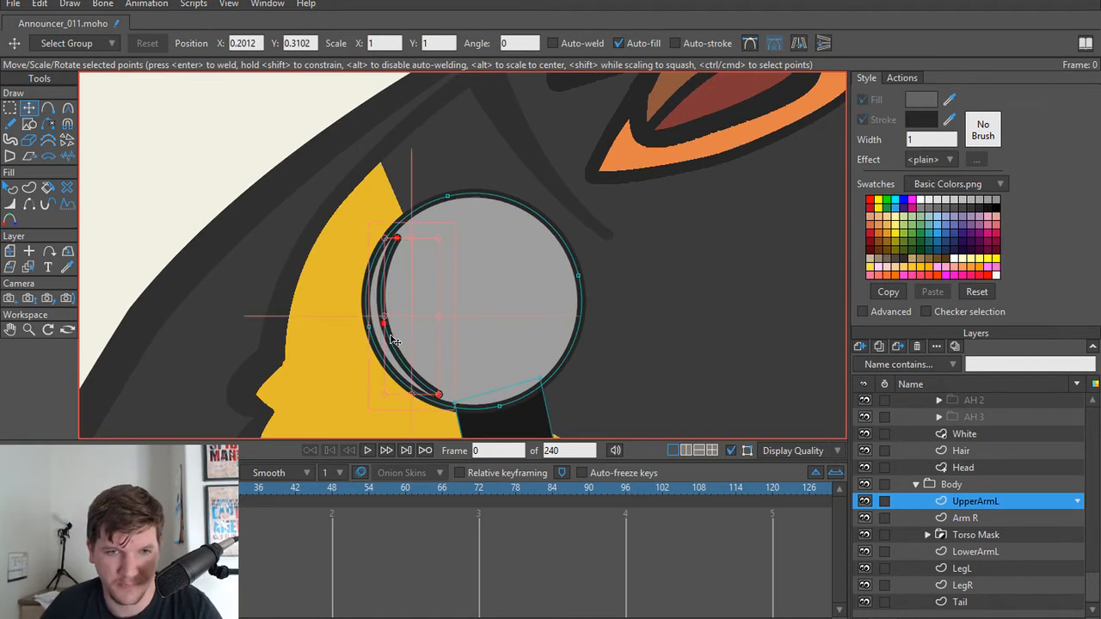
{"action": "left_click_drag", "start_coordinate": [426, 338], "coordinate": [448, 335]}
{"action": "left_click_drag", "start_coordinate": [466, 397], "coordinate": [469, 391]}
{"action": "left_click_drag", "start_coordinate": [421, 239], "coordinate": [421, 227]}
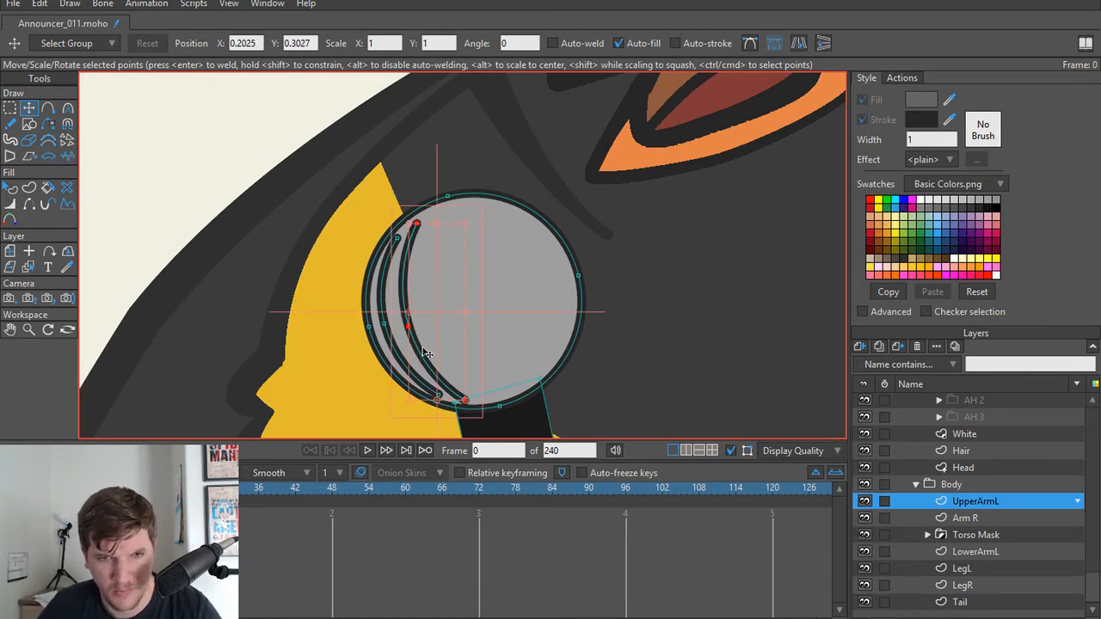
Step: Try placing a third copy of the curve on the microphone's head and adjusting its lower end, and undo it
{"action": "left_click_drag", "start_coordinate": [425, 354], "coordinate": [445, 354]}
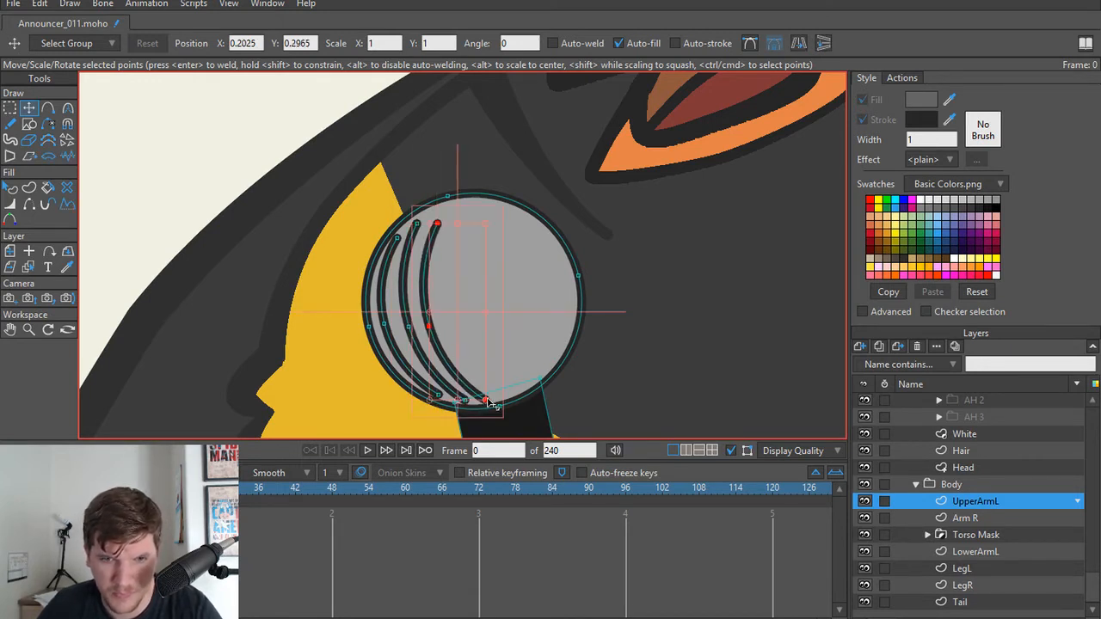
{"action": "left_click_drag", "start_coordinate": [489, 403], "coordinate": [488, 401]}
{"action": "key", "text": "super+x"}
{"action": "left_click", "coordinate": [485, 274]}
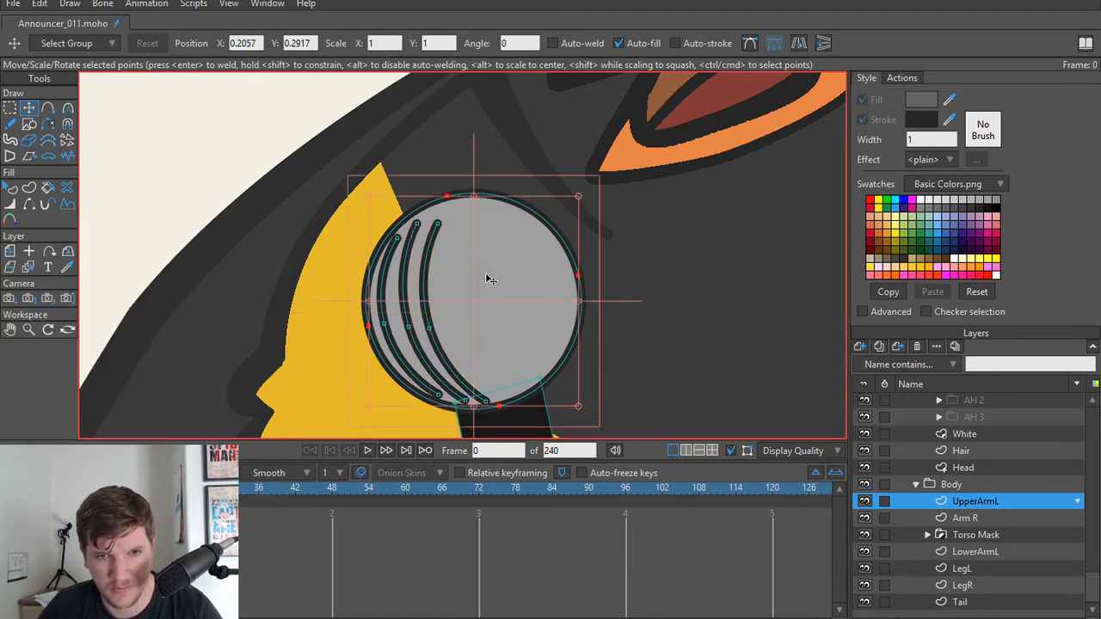
{"action": "key", "text": "ctrl+z"}
{"action": "key", "text": "ctrl+z"}
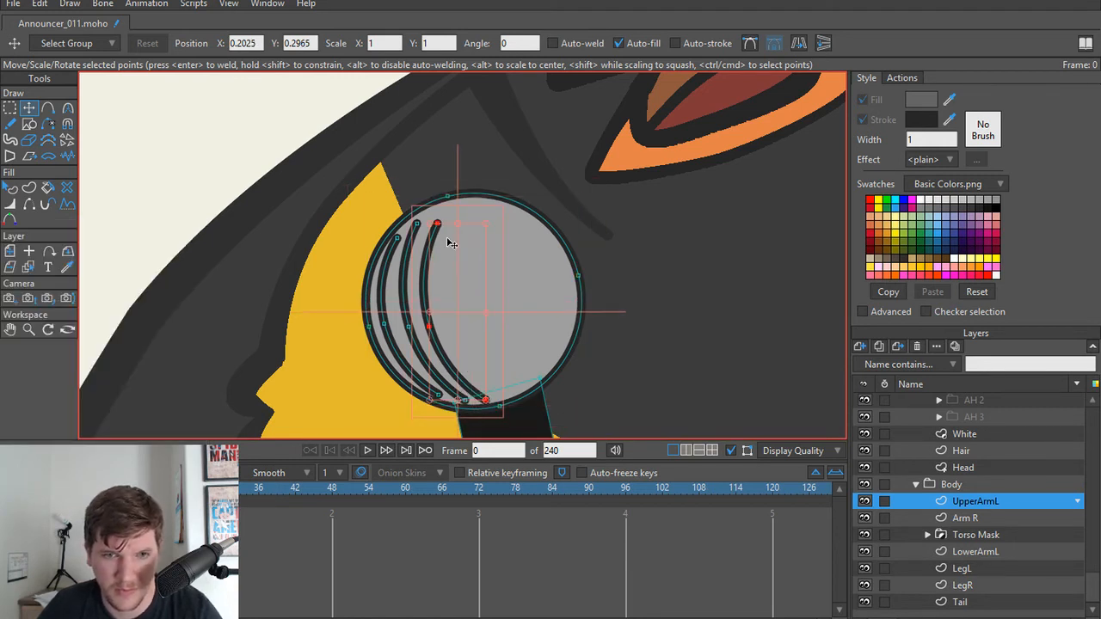
{"action": "key", "text": "ctrl+z"}
Step: Place the third curved grid line again and fit the second and third lines' points to the head's round shape
{"action": "left_click_drag", "start_coordinate": [425, 346], "coordinate": [452, 340]}
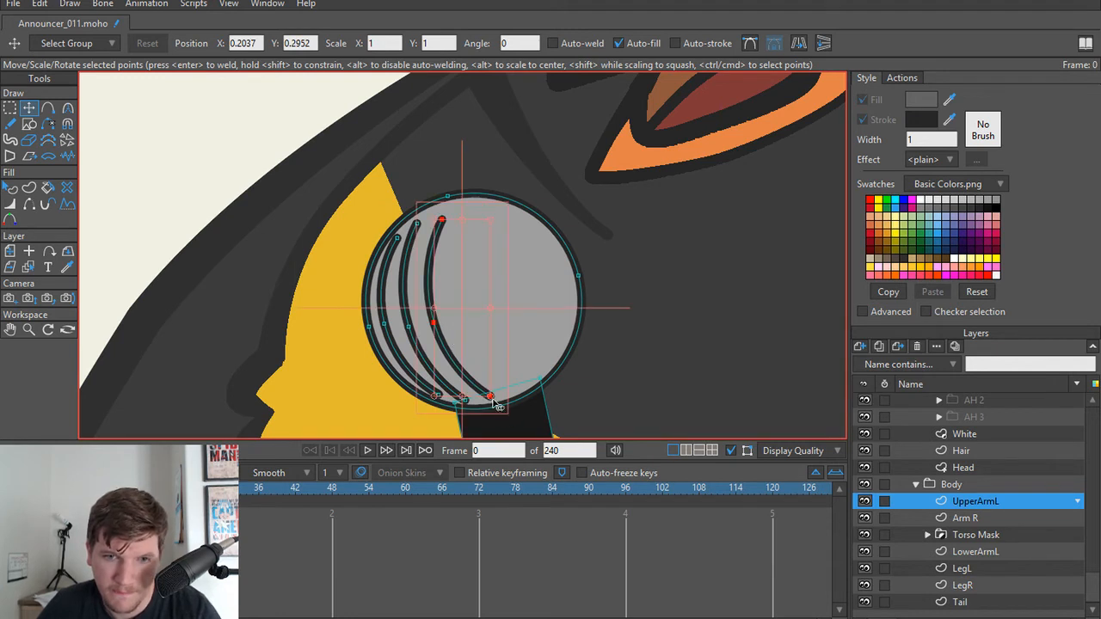
{"action": "left_click_drag", "start_coordinate": [489, 396], "coordinate": [502, 406]}
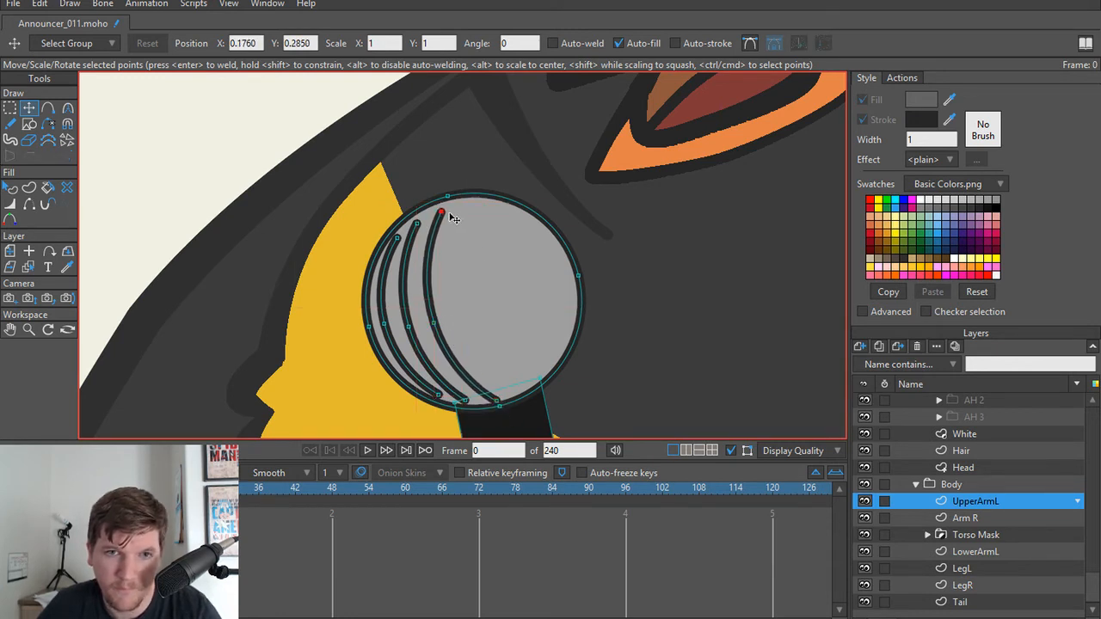
{"action": "left_click", "coordinate": [416, 224]}
{"action": "left_click_drag", "start_coordinate": [414, 227], "coordinate": [415, 223]}
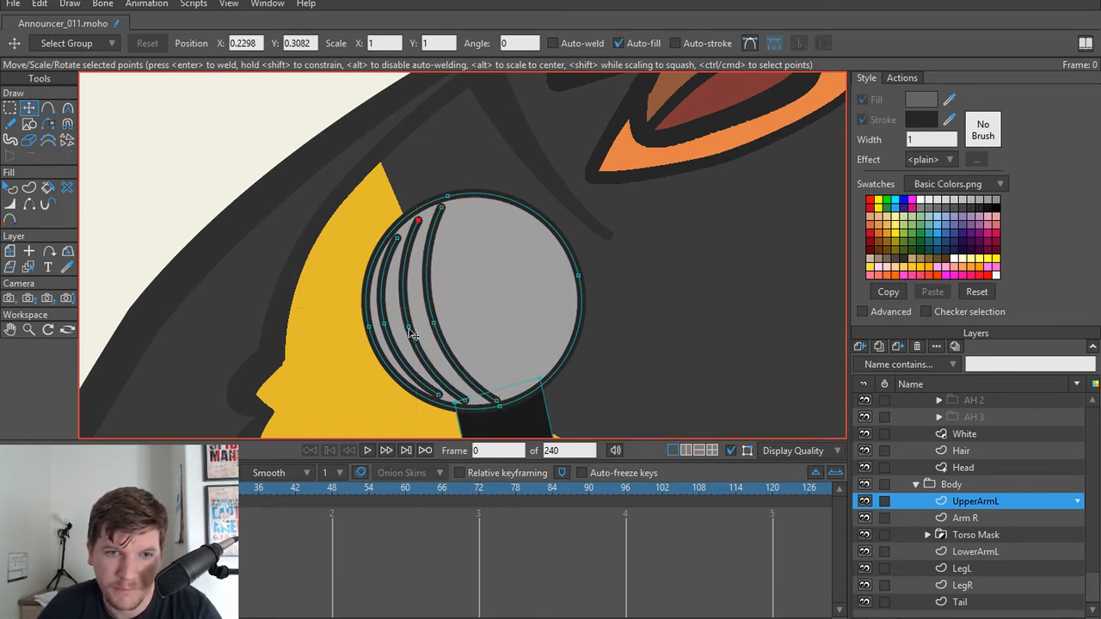
{"action": "mouse_move", "coordinate": [413, 335]}
{"action": "left_mouse_down"}
{"action": "mouse_move", "coordinate": [391, 336]}
{"action": "mouse_move", "coordinate": [430, 335]}
{"action": "mouse_move", "coordinate": [415, 335]}
{"action": "left_mouse_up"}
{"action": "left_click_drag", "start_coordinate": [497, 402], "coordinate": [492, 399]}
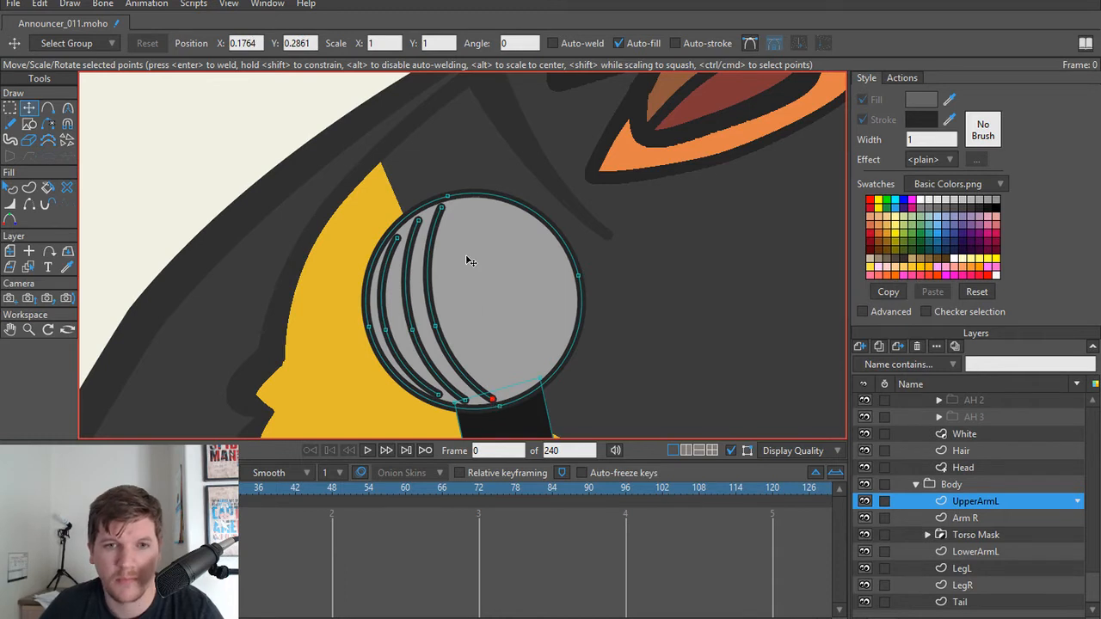
Step: Paste a copy of the third curve near the middle of the microphone's head and shift its middle point to the right
{"action": "left_click", "coordinate": [428, 260]}
{"action": "key", "text": "ctrl+c"}
{"action": "key", "text": "ctrl+v"}
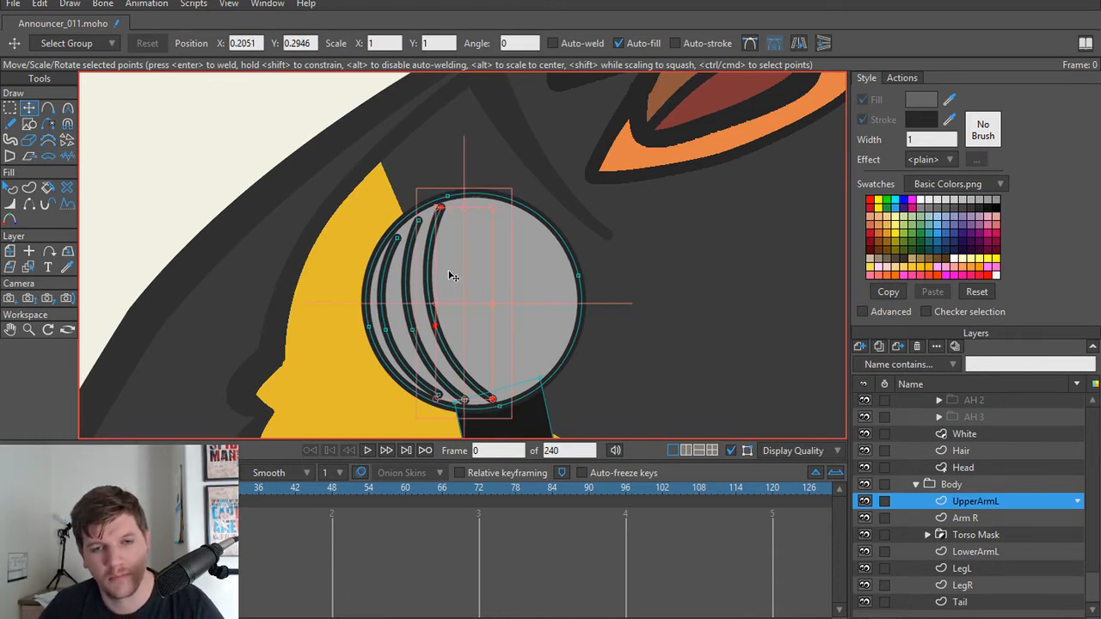
{"action": "left_click_drag", "start_coordinate": [447, 283], "coordinate": [475, 281]}
{"action": "left_click", "coordinate": [465, 322]}
{"action": "left_click_drag", "start_coordinate": [465, 322], "coordinate": [495, 316]}
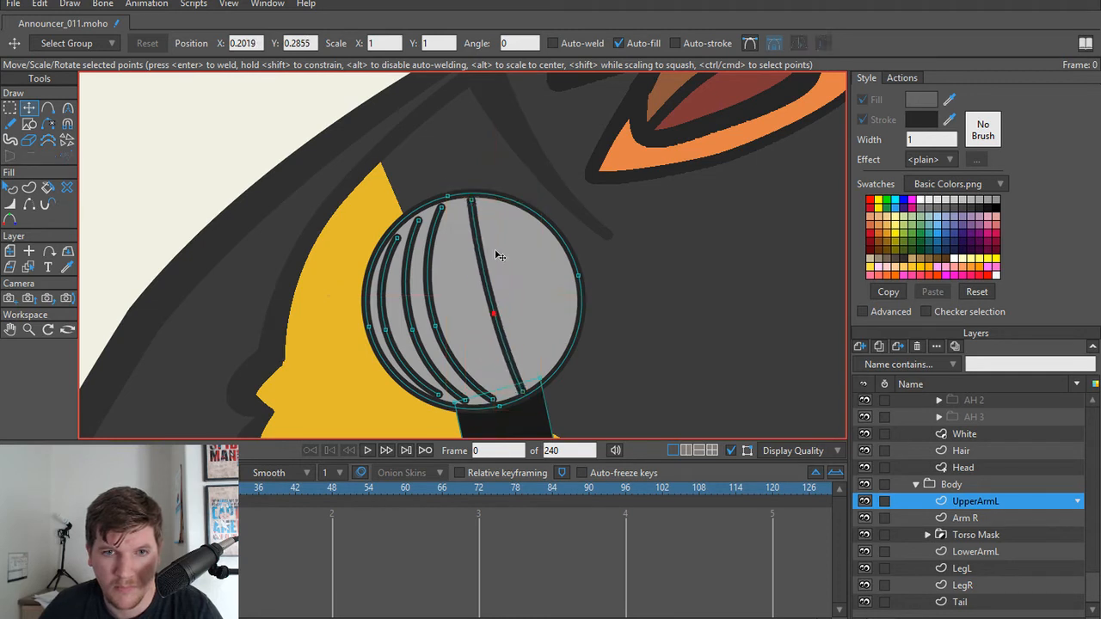
Step: Reshape the fourth grid line by moving its end points and middle point so it bends gently beside the third
{"action": "left_click_drag", "start_coordinate": [476, 205], "coordinate": [460, 211]}
{"action": "left_click_drag", "start_coordinate": [496, 317], "coordinate": [486, 313]}
{"action": "left_click_drag", "start_coordinate": [520, 392], "coordinate": [502, 396]}
{"action": "left_click_drag", "start_coordinate": [484, 311], "coordinate": [488, 312]}
{"action": "left_click_drag", "start_coordinate": [457, 212], "coordinate": [462, 211]}
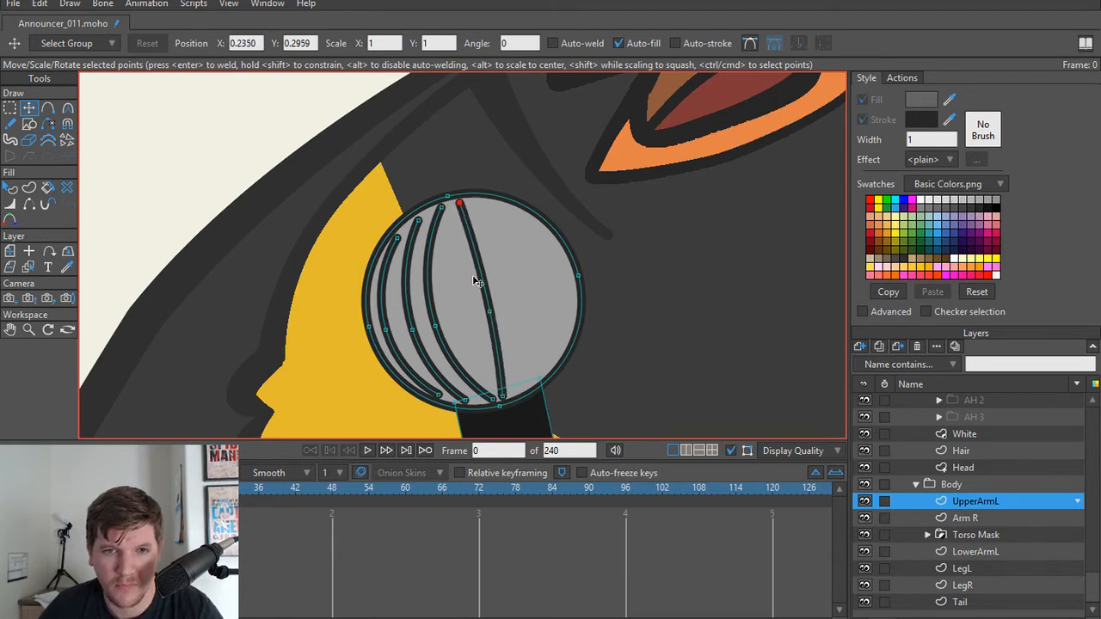
{"action": "left_click_drag", "start_coordinate": [489, 312], "coordinate": [471, 321]}
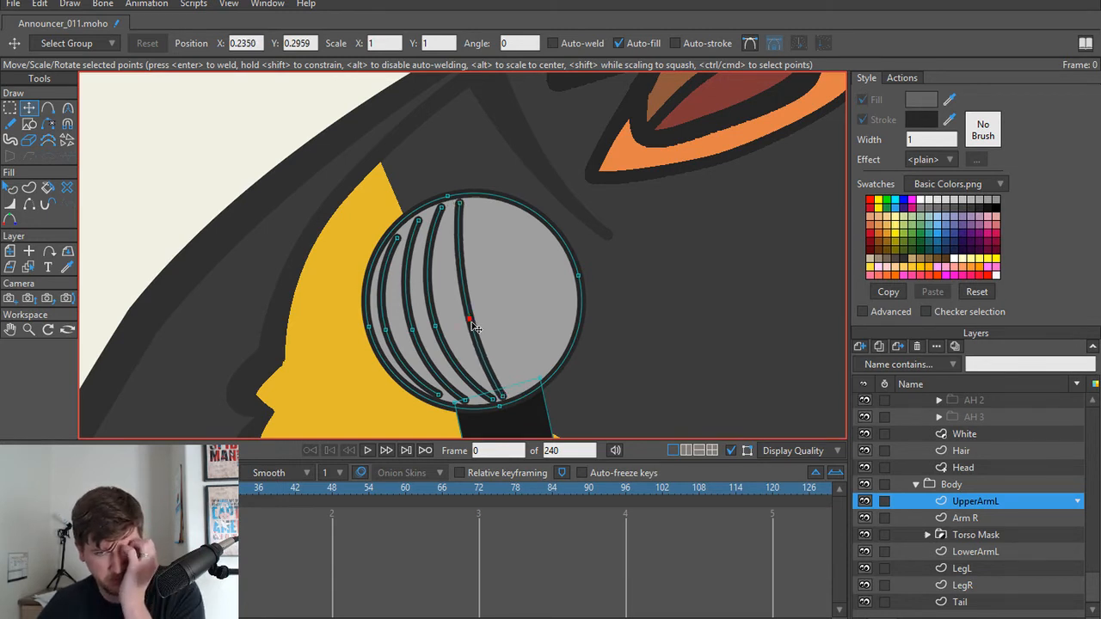
{"action": "left_click_drag", "start_coordinate": [506, 400], "coordinate": [509, 397]}
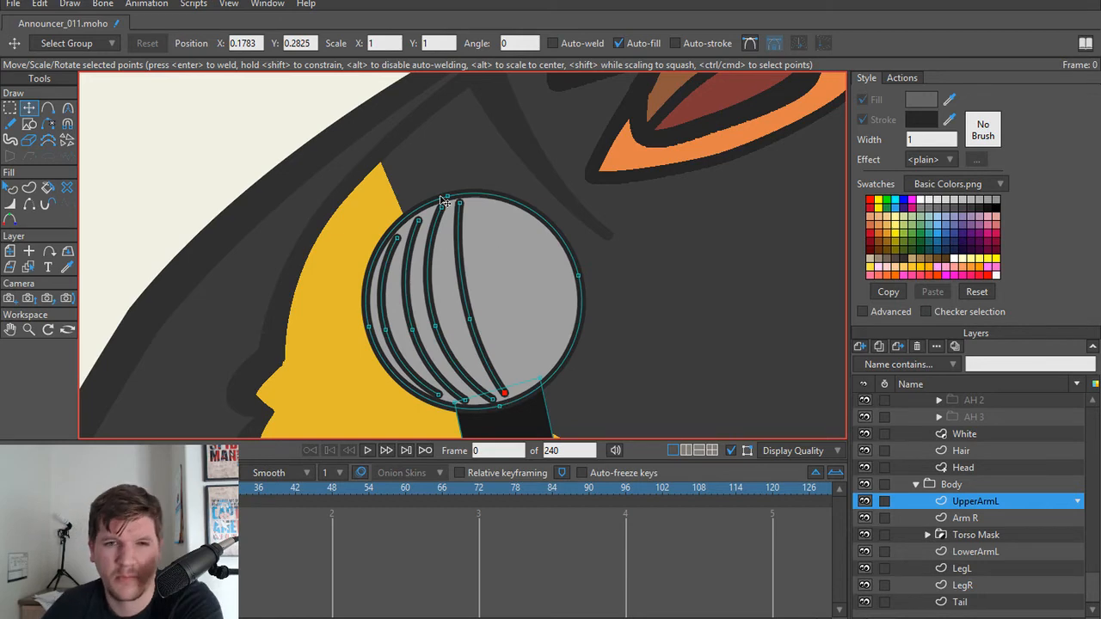
{"action": "left_click_drag", "start_coordinate": [467, 207], "coordinate": [469, 206]}
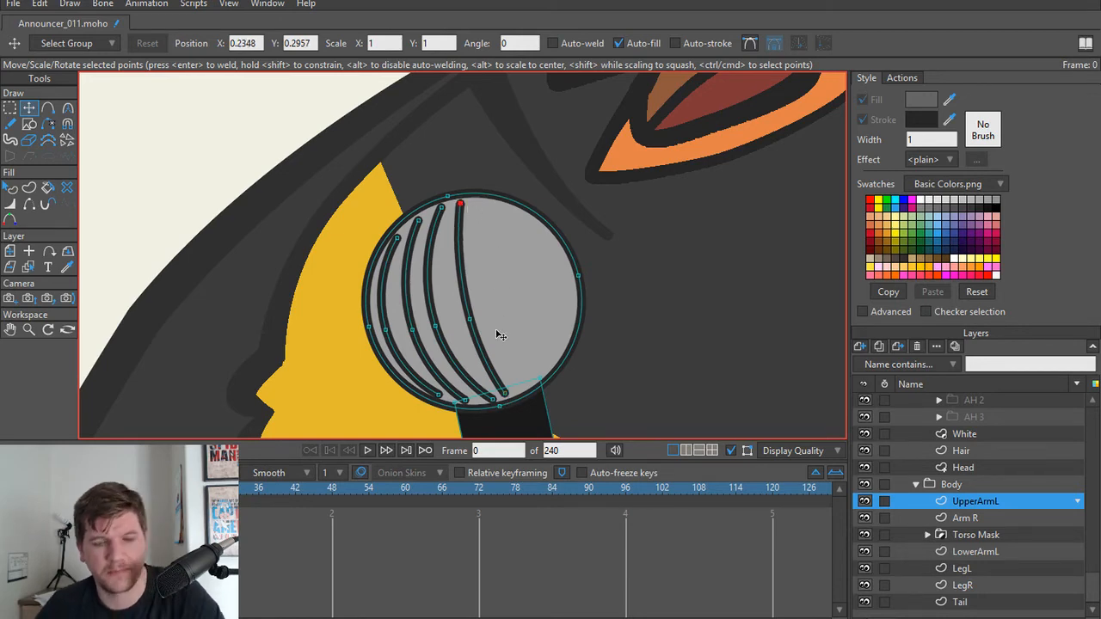
Step: Render a preview of the frame, close it, and undo all the curved grid lines drawn on the microphone's head
{"action": "key", "text": "ctrl+r"}
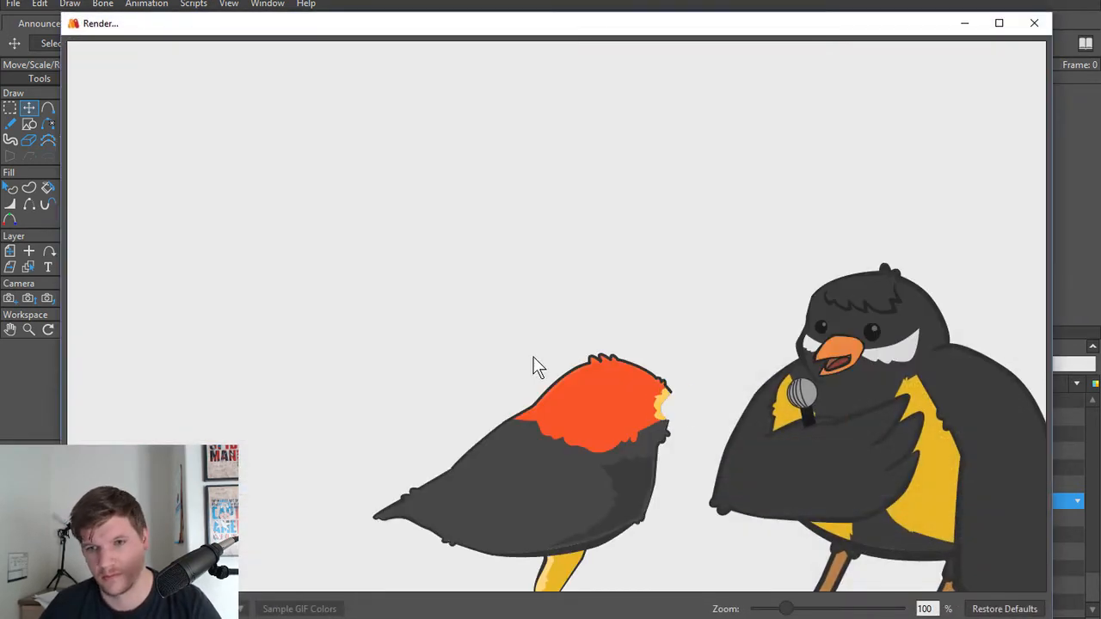
{"action": "left_click", "coordinate": [1034, 24]}
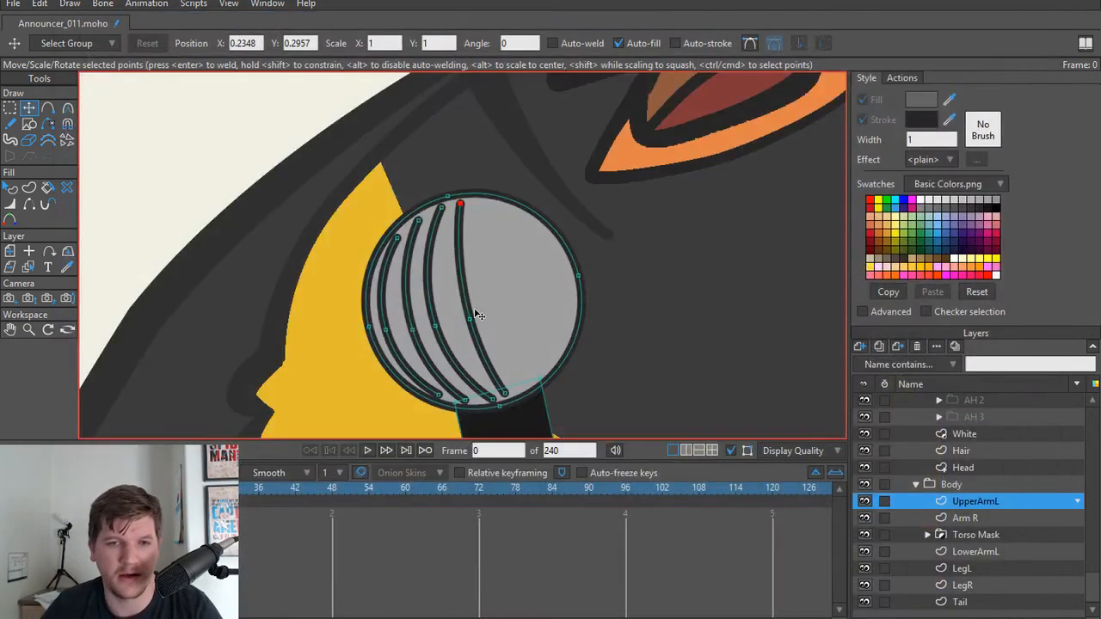
{"action": "key", "text": "ctrl+z"}
{"action": "key", "text": "ctrl+z"}
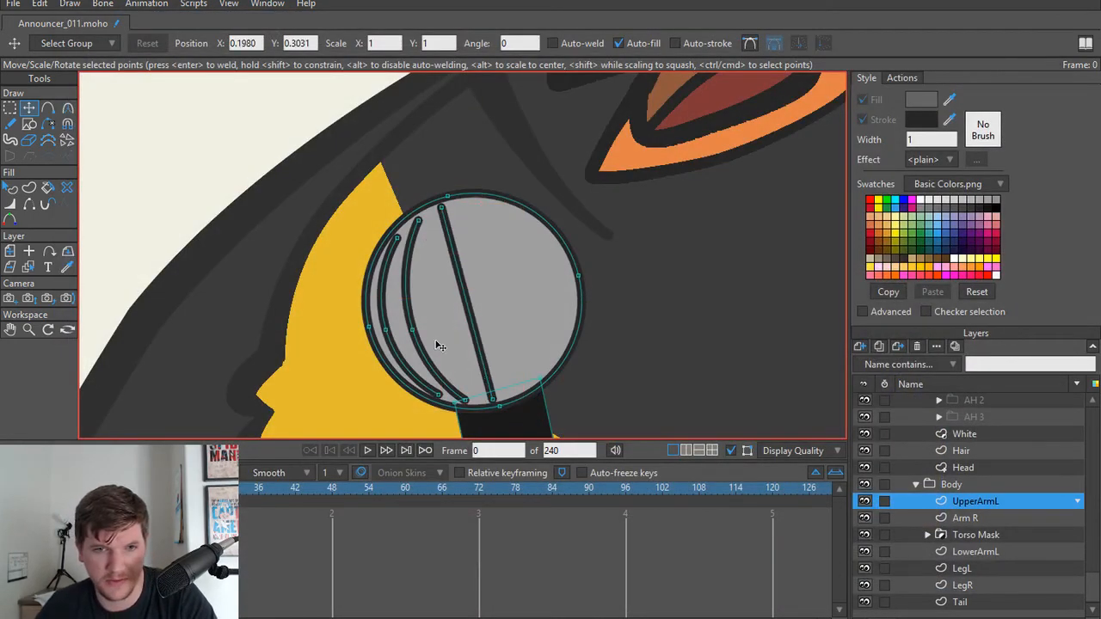
{"action": "key", "text": "ctrl+z"}
{"action": "key", "text": "ctrl+z"}
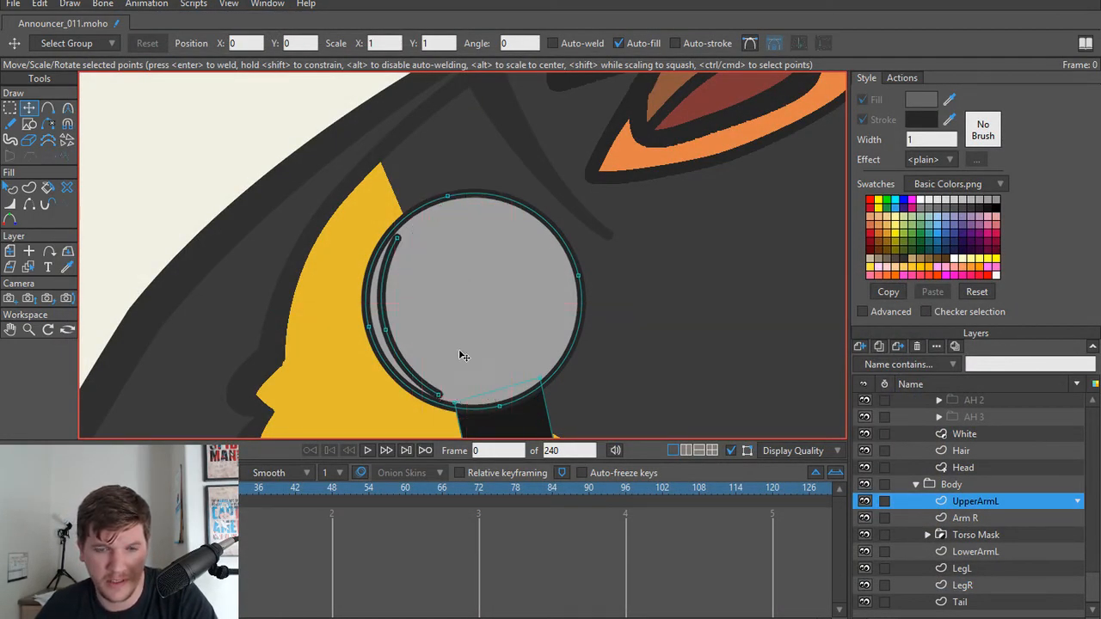
{"action": "key", "text": "ctrl+z"}
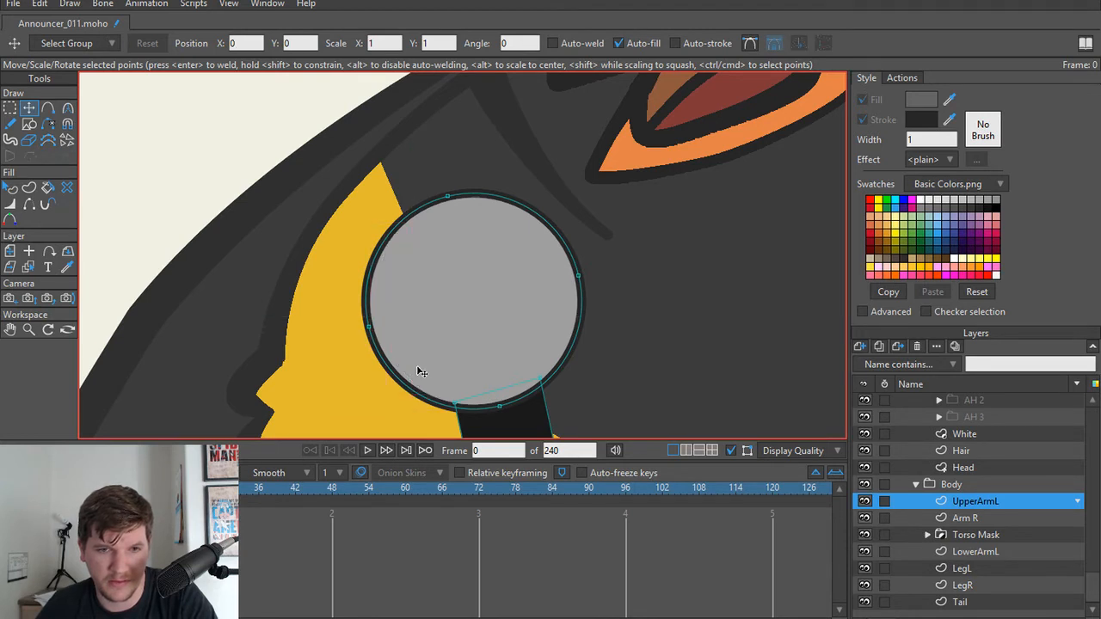
Step: Delete the microphone's round grey head from the UpperArmL layer, keeping the handle and arm
{"action": "key", "text": "ctrl+a"}
{"action": "key", "text": "Delete"}
{"action": "scroll", "coordinate": [413, 287], "scroll_direction": "down", "scroll_amount": 2}
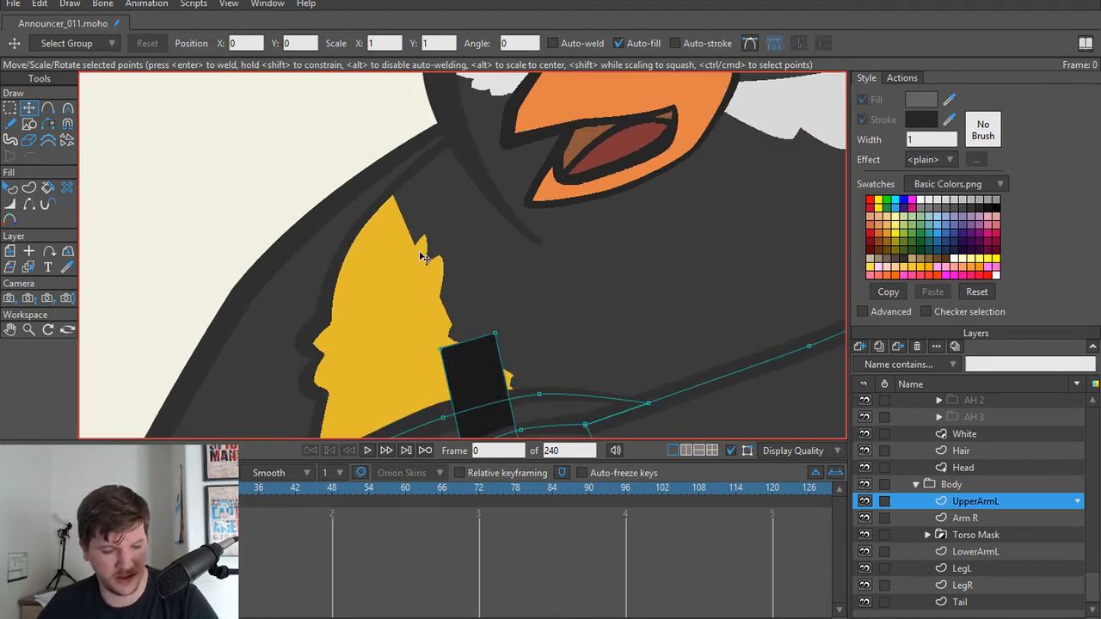
Step: Draw a rectangle over the top of the microphone handle as the base for a new microphone head
{"action": "key", "text": "a"}
{"action": "key", "text": "r"}
{"action": "key", "text": "a"}
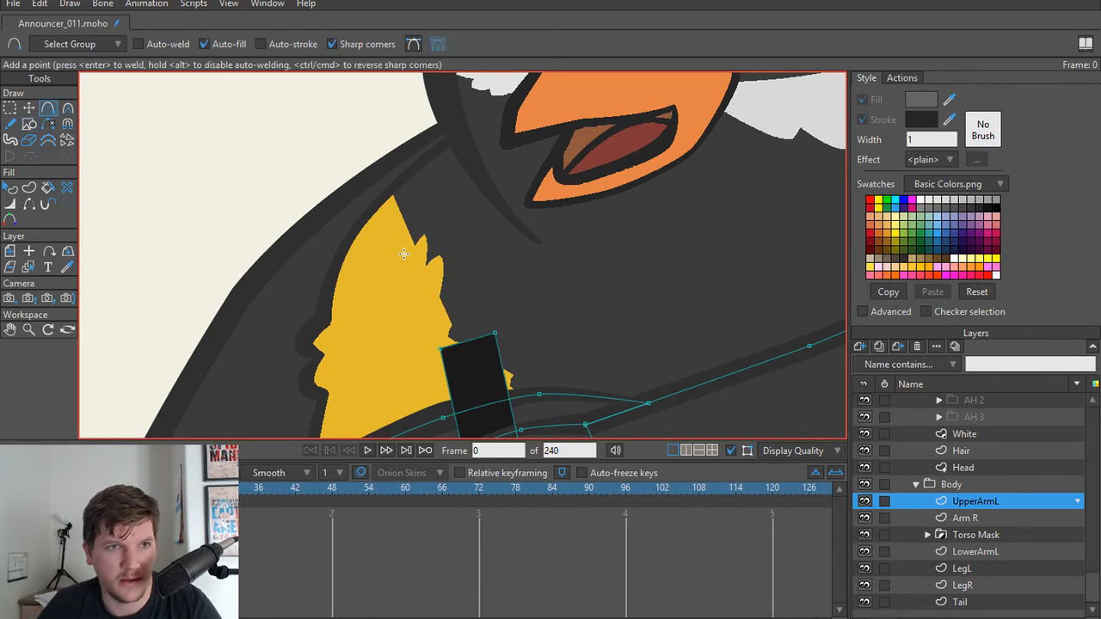
{"action": "key", "text": "r"}
{"action": "left_click", "coordinate": [165, 44]}
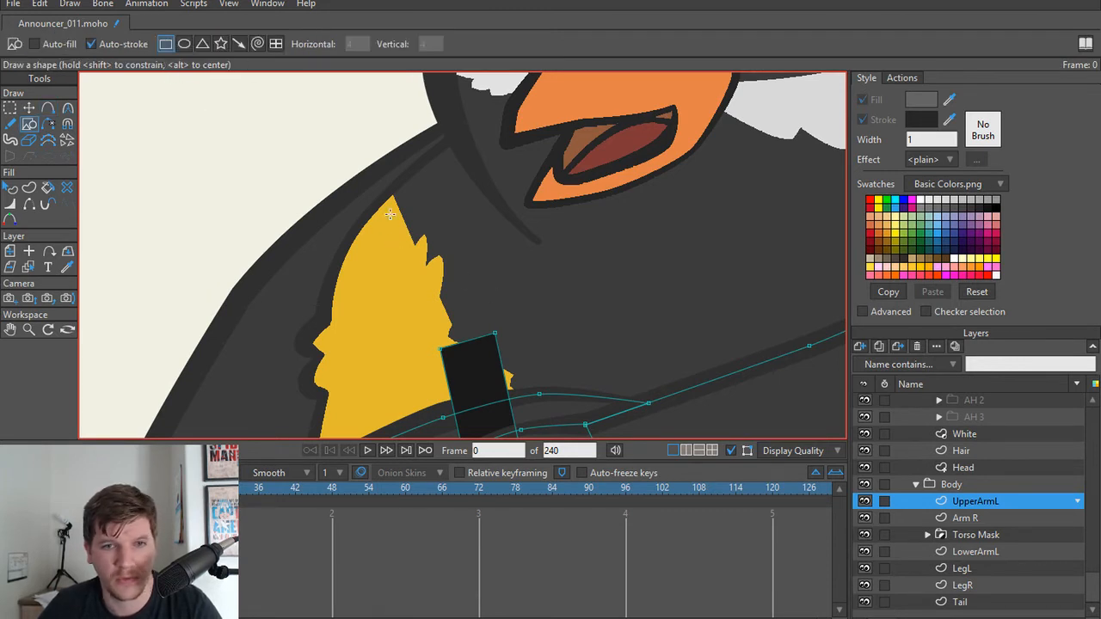
{"action": "left_click_drag", "start_coordinate": [389, 214], "coordinate": [508, 383]}
Step: Turn on the rectangle's fill and set the fill colour to grey 575757
{"action": "key", "text": "q"}
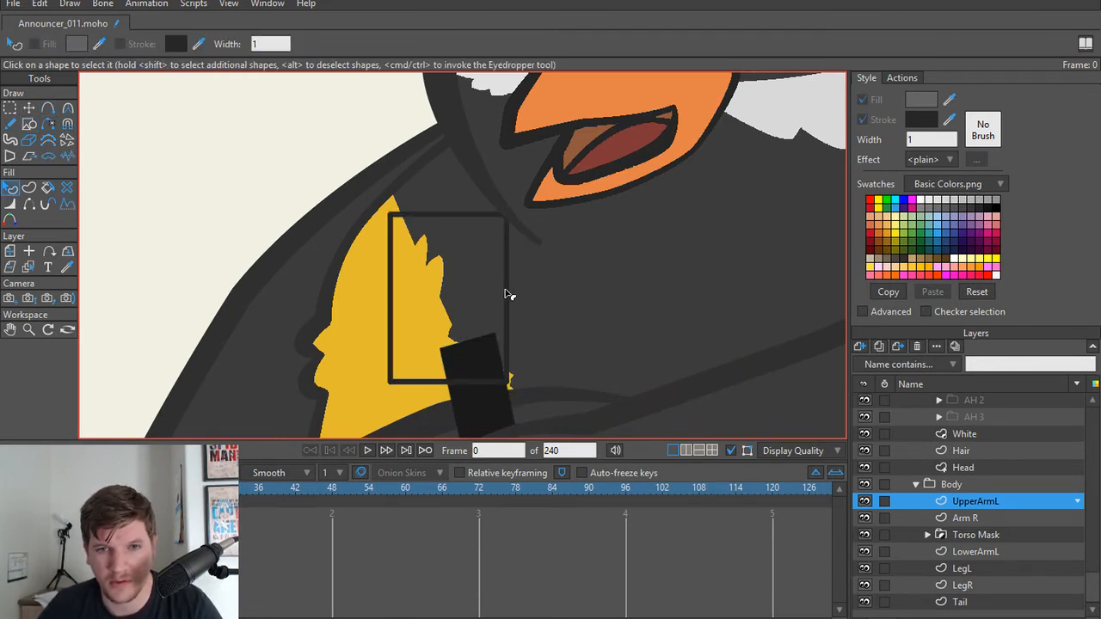
{"action": "left_click", "coordinate": [505, 292]}
{"action": "left_click", "coordinate": [868, 101]}
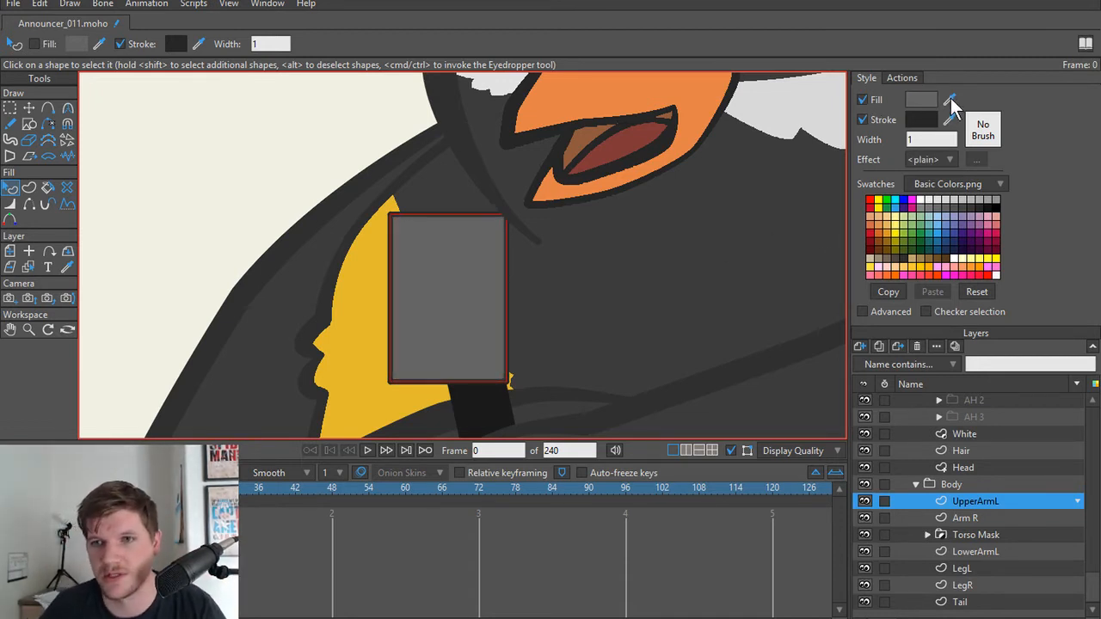
{"action": "left_click_drag", "start_coordinate": [946, 101], "coordinate": [503, 397]}
{"action": "left_click", "coordinate": [916, 101]}
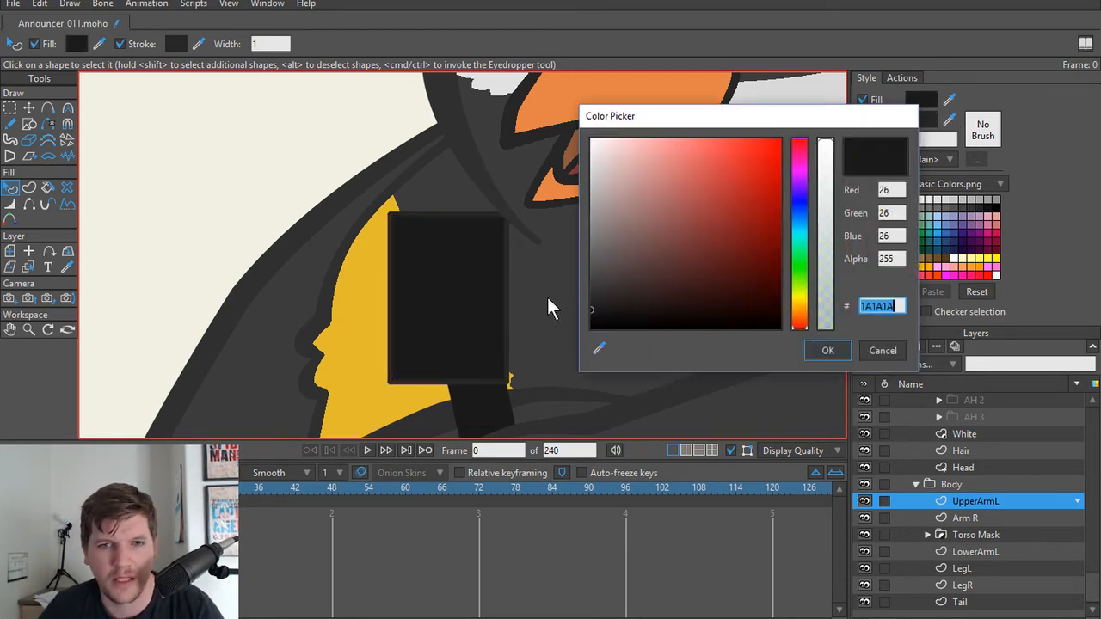
{"action": "mouse_move", "coordinate": [638, 301]}
{"action": "left_mouse_down"}
{"action": "mouse_move", "coordinate": [571, 262]}
{"action": "mouse_move", "coordinate": [564, 244]}
{"action": "mouse_move", "coordinate": [561, 263]}
{"action": "left_mouse_up"}
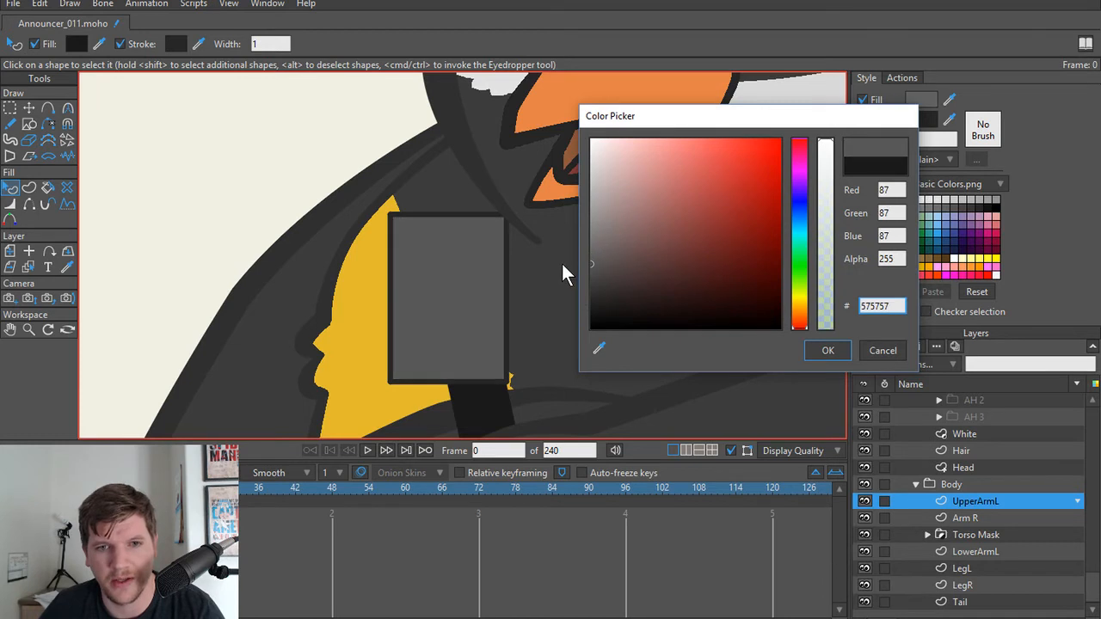
{"action": "left_click", "coordinate": [830, 352]}
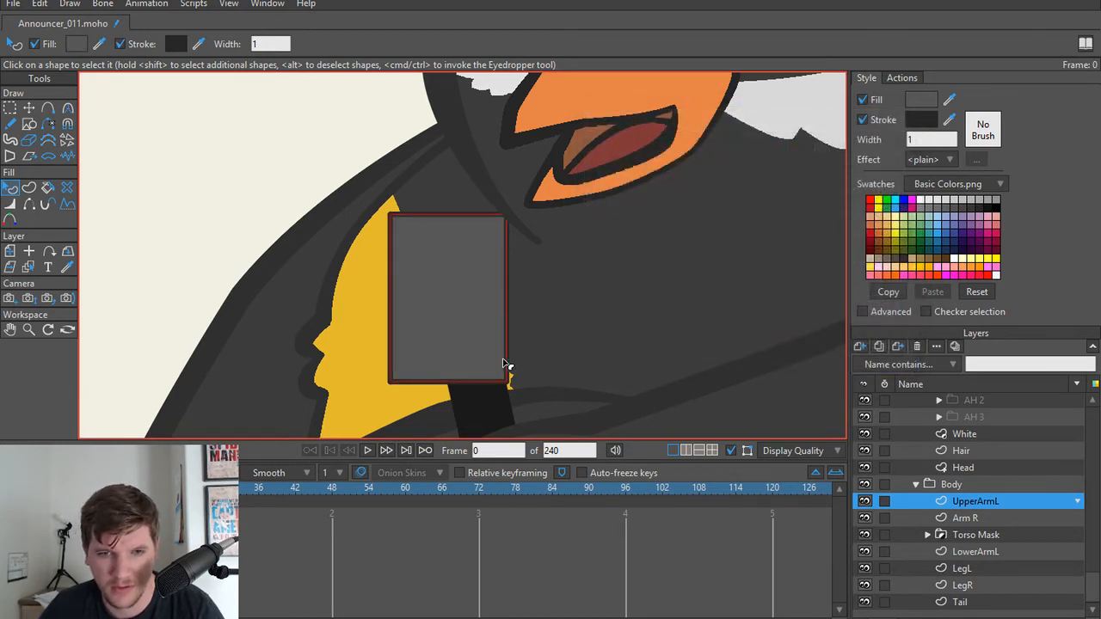
Step: Tilt the grey rectangle to match the angle of the microphone handle and center it over the handle's upper end
{"action": "key", "text": "t"}
{"action": "left_click_drag", "start_coordinate": [511, 391], "coordinate": [536, 369]}
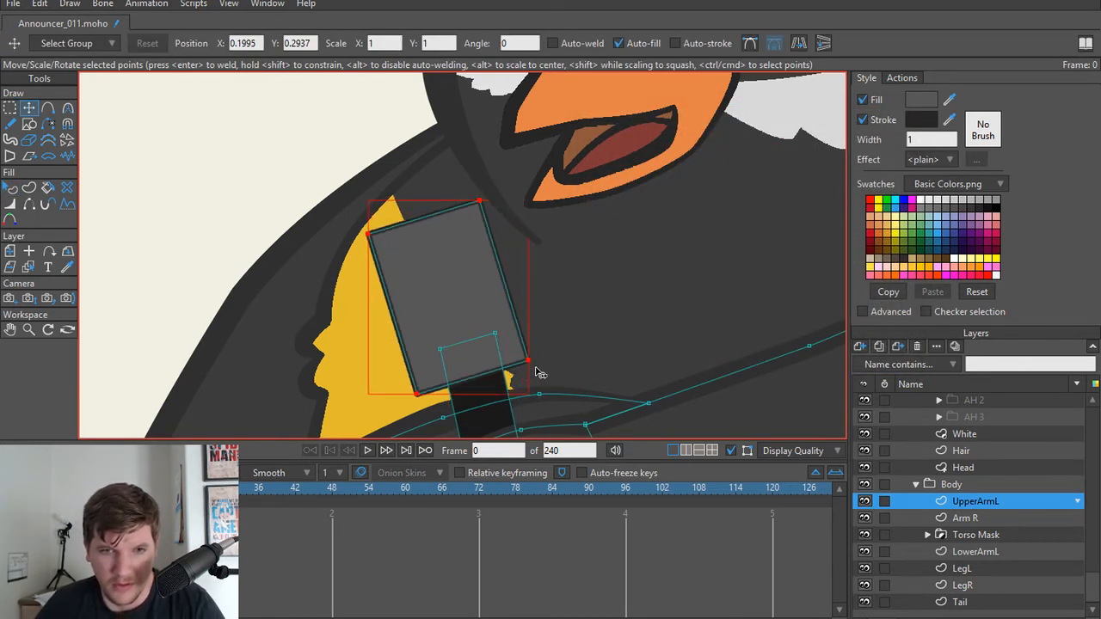
{"action": "left_click_drag", "start_coordinate": [488, 334], "coordinate": [472, 335]}
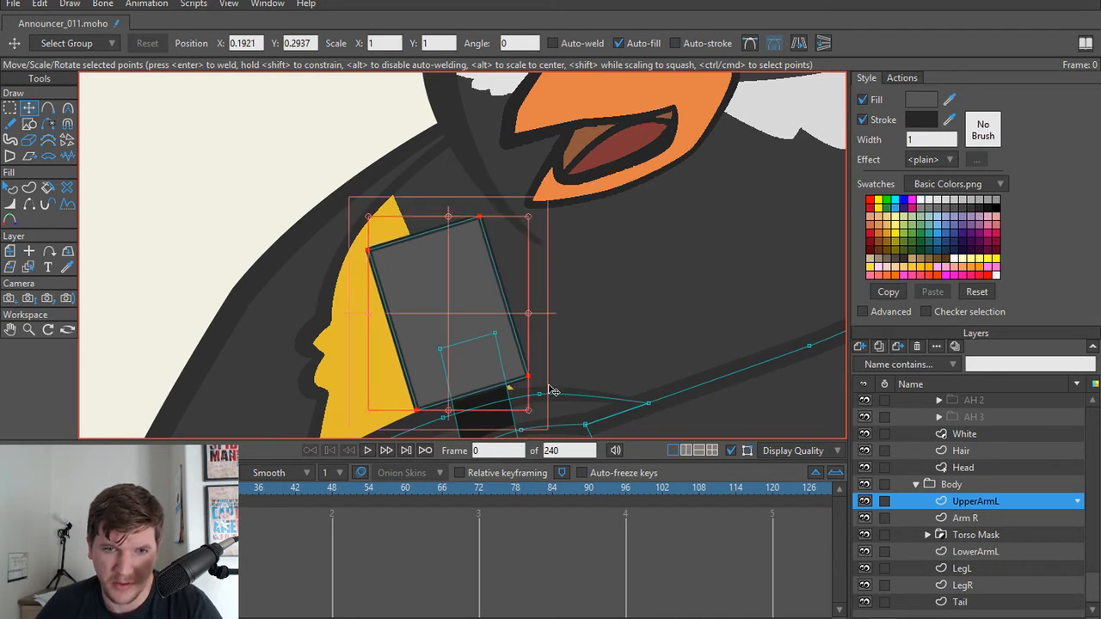
{"action": "left_click_drag", "start_coordinate": [533, 383], "coordinate": [536, 393]}
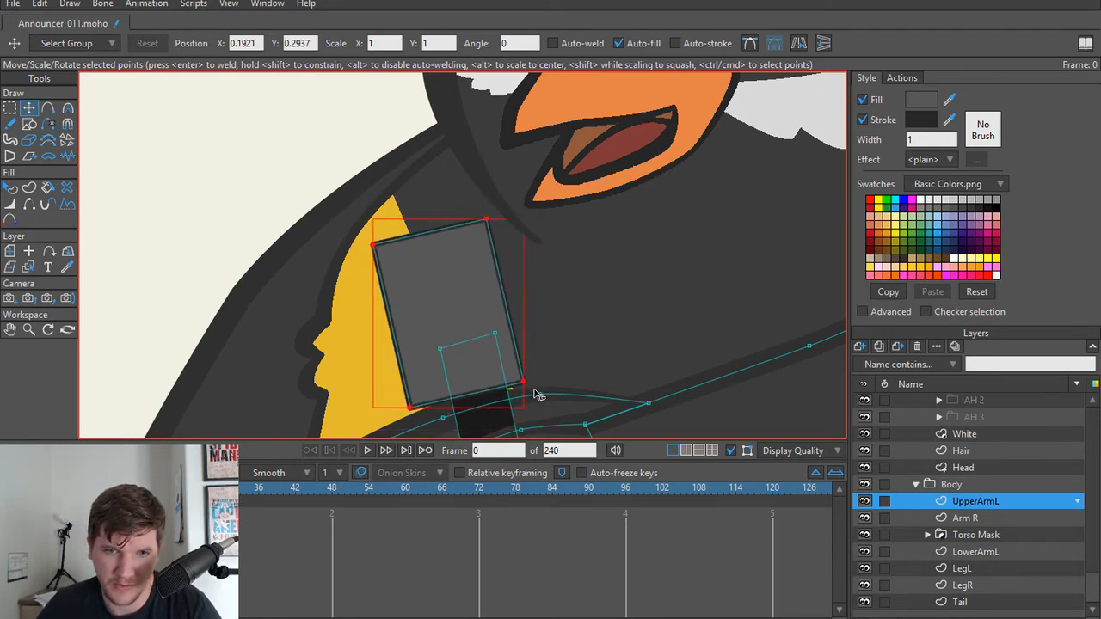
{"action": "left_click_drag", "start_coordinate": [478, 340], "coordinate": [491, 345]}
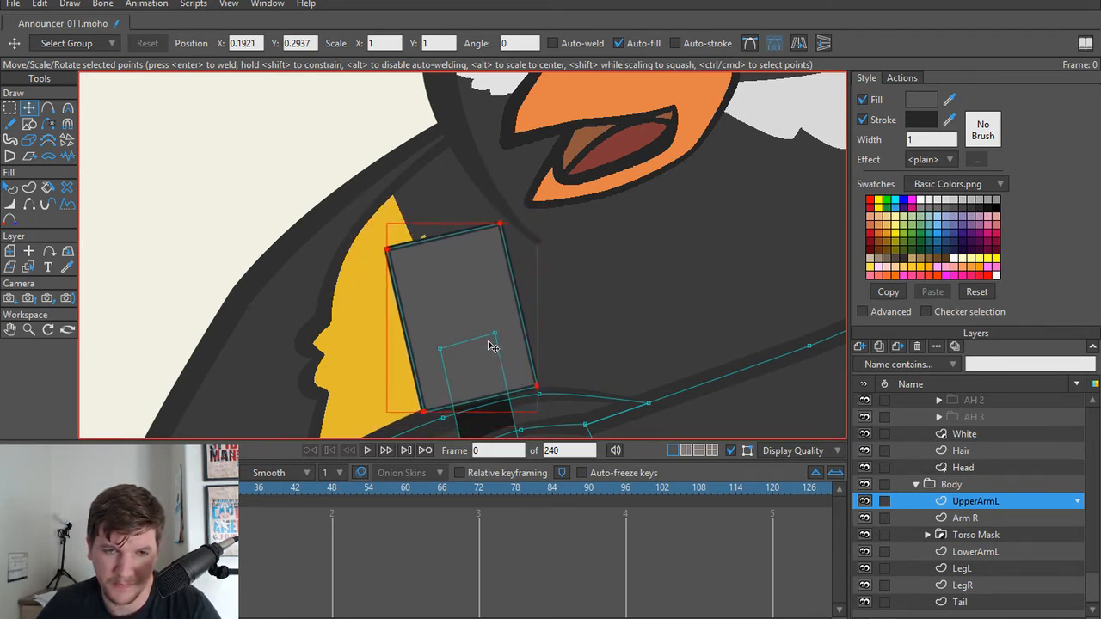
Step: Narrow the rectangle by moving its four corner points inward so it tapers toward the handle
{"action": "left_click", "coordinate": [426, 419]}
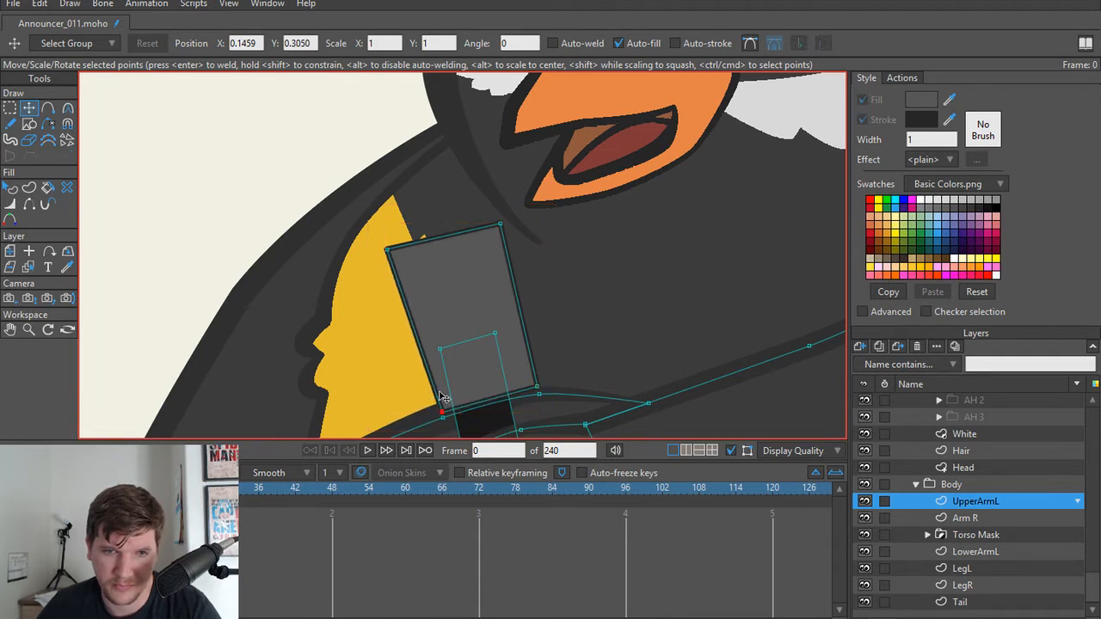
{"action": "left_click_drag", "start_coordinate": [394, 260], "coordinate": [408, 260]}
{"action": "left_click_drag", "start_coordinate": [523, 229], "coordinate": [510, 230]}
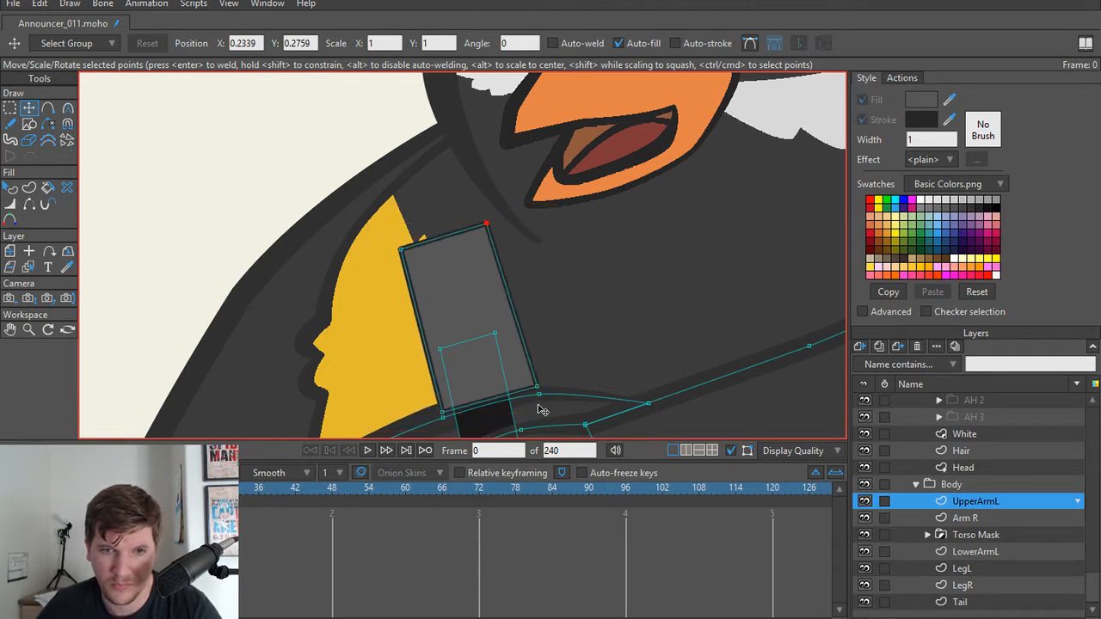
{"action": "left_click_drag", "start_coordinate": [536, 388], "coordinate": [518, 391]}
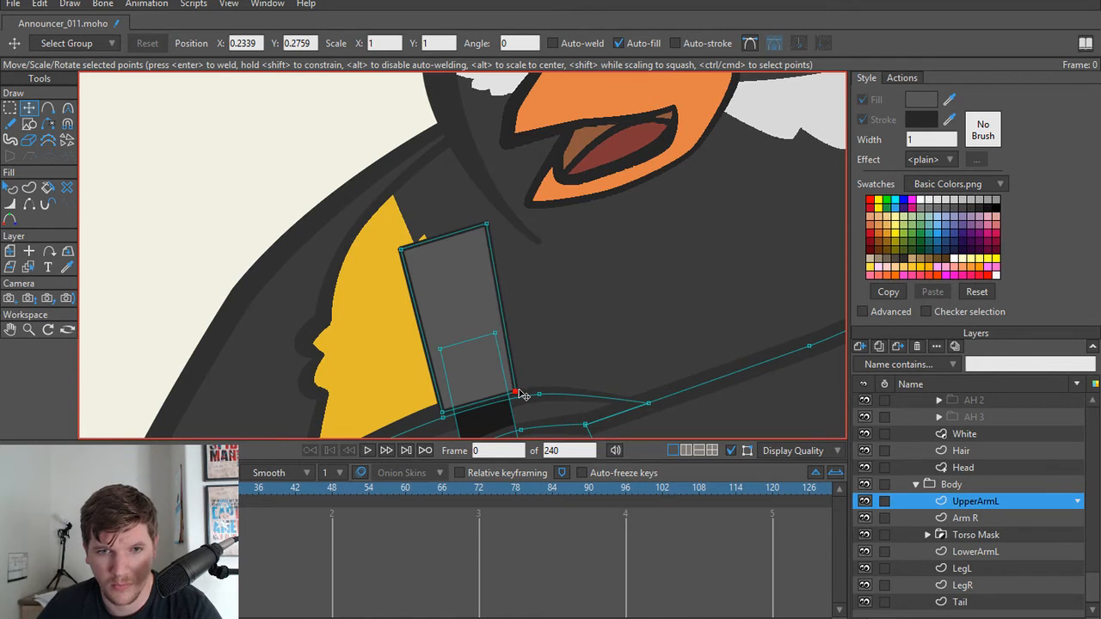
Step: Add a point in the middle of the head's top edge, raise it, and round the edge into a curve
{"action": "scroll", "coordinate": [518, 346], "scroll_direction": "down", "scroll_amount": 1}
{"action": "scroll", "coordinate": [470, 271], "scroll_direction": "up", "scroll_amount": 3}
{"action": "key", "text": "a"}
{"action": "left_click", "coordinate": [448, 253]}
{"action": "key", "text": "t"}
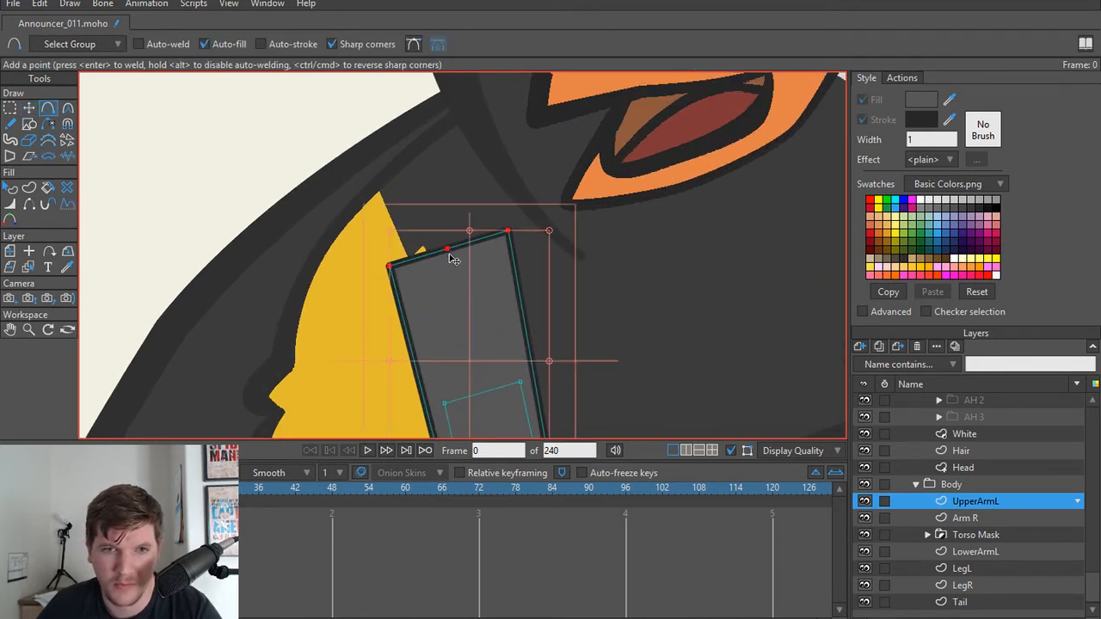
{"action": "left_click_drag", "start_coordinate": [448, 251], "coordinate": [755, 225]}
{"action": "key", "text": "c"}
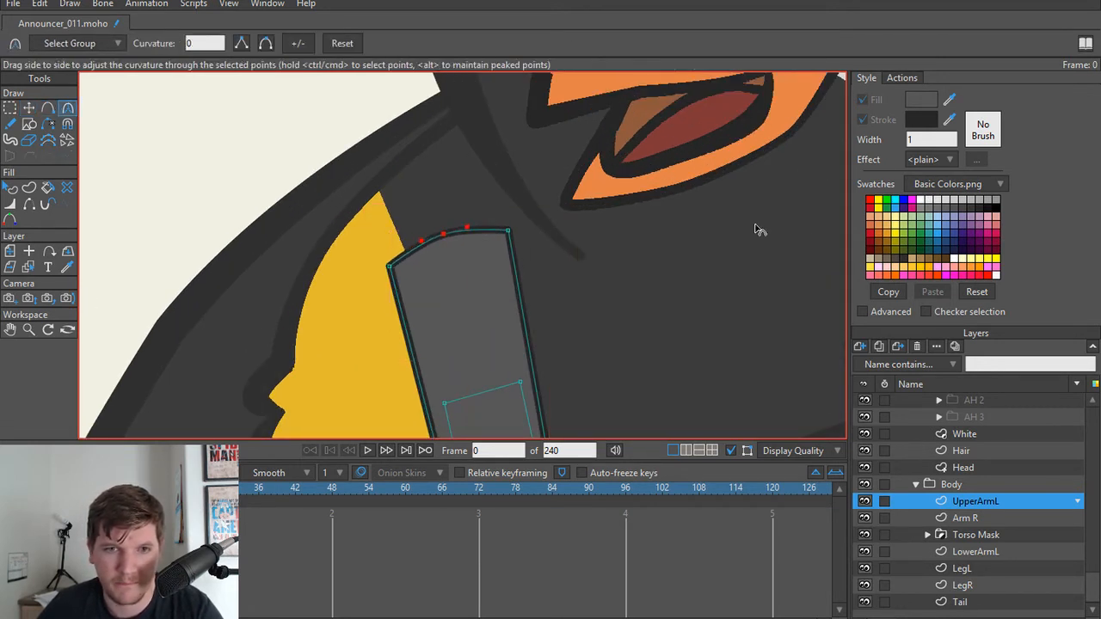
Step: Lower the three points along the head's top edge to shorten the head, and preview a render of the frame
{"action": "scroll", "coordinate": [358, 245], "scroll_direction": "down", "scroll_amount": 1}
{"action": "key", "text": "g"}
{"action": "left_click_drag", "start_coordinate": [339, 221], "coordinate": [592, 310]}
{"action": "key", "text": "t"}
{"action": "left_click_drag", "start_coordinate": [440, 255], "coordinate": [450, 307]}
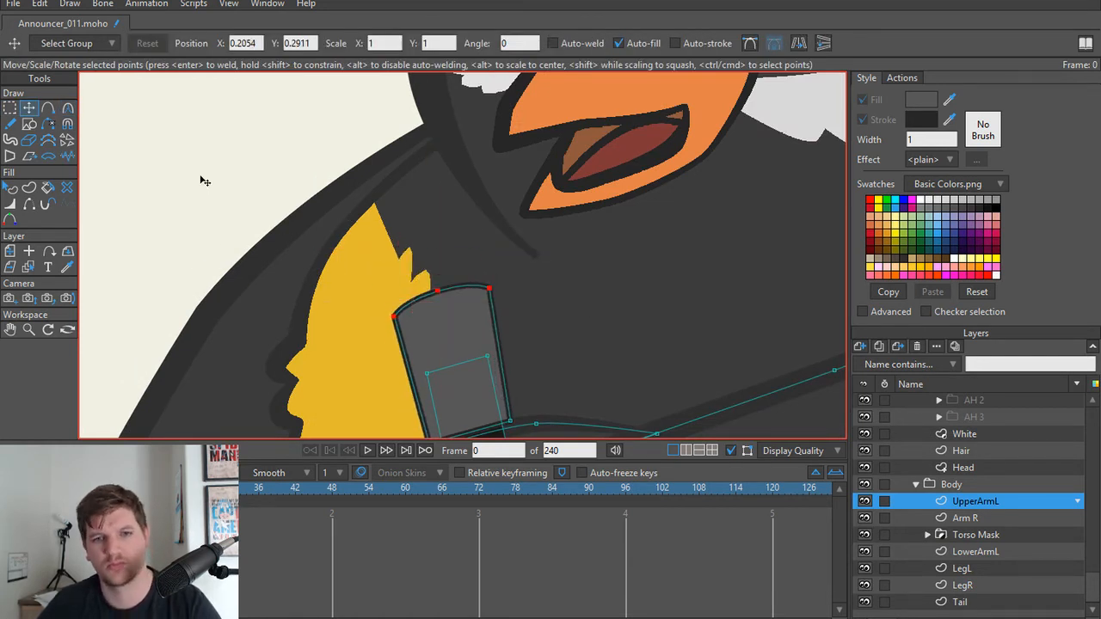
{"action": "key", "text": "ctrl+r"}
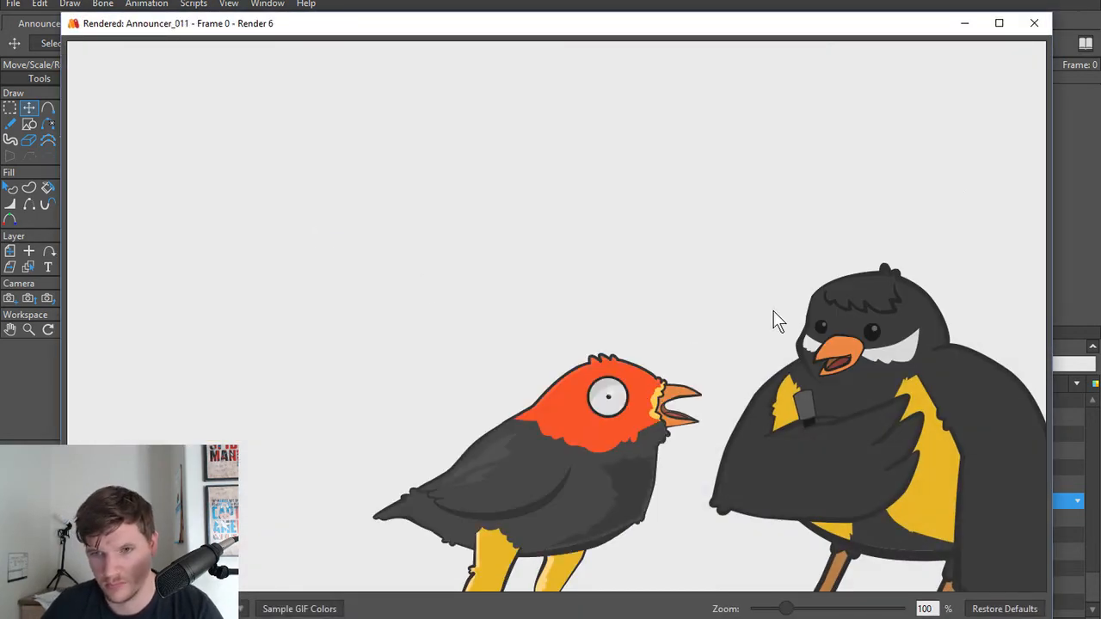
{"action": "left_click", "coordinate": [1034, 24]}
Step: Set the microphone head's stroke colour to dark grey 252525
{"action": "key", "text": "q"}
{"action": "left_click", "coordinate": [473, 332]}
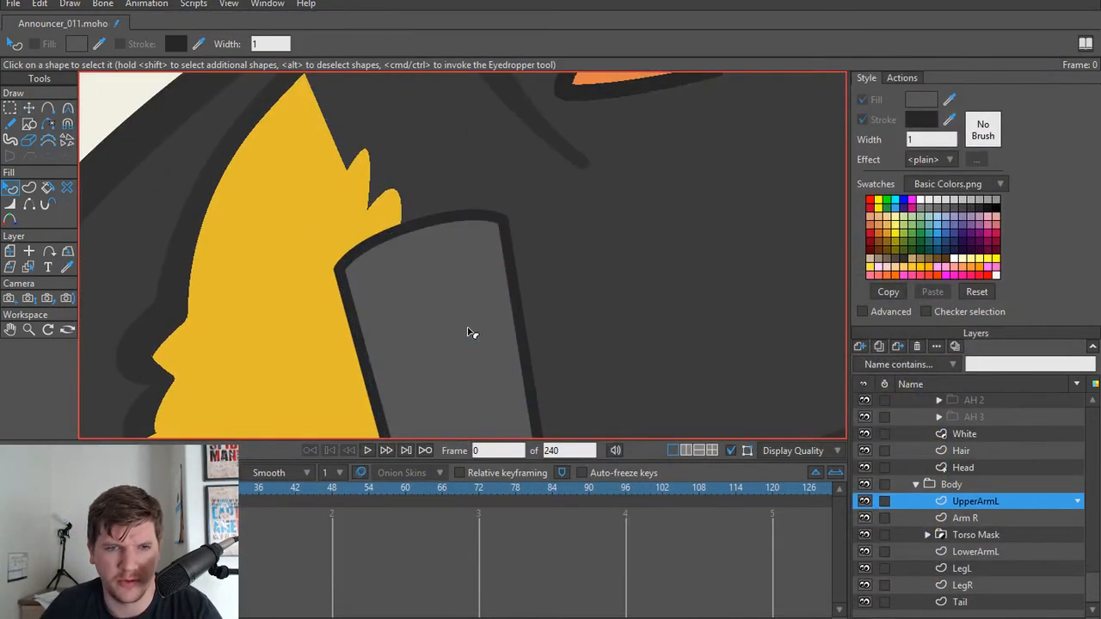
{"action": "left_click", "coordinate": [919, 119]}
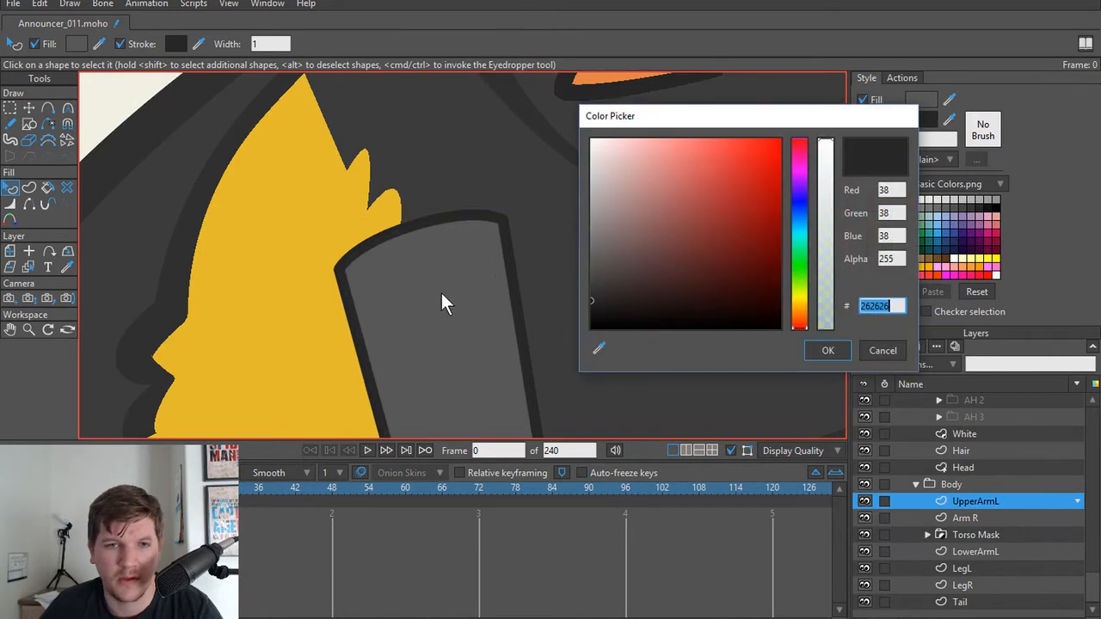
{"action": "left_click", "coordinate": [593, 258]}
{"action": "mouse_move", "coordinate": [593, 266]}
{"action": "left_mouse_down"}
{"action": "mouse_move", "coordinate": [573, 245]}
{"action": "mouse_move", "coordinate": [572, 313]}
{"action": "mouse_move", "coordinate": [572, 301]}
{"action": "left_mouse_up"}
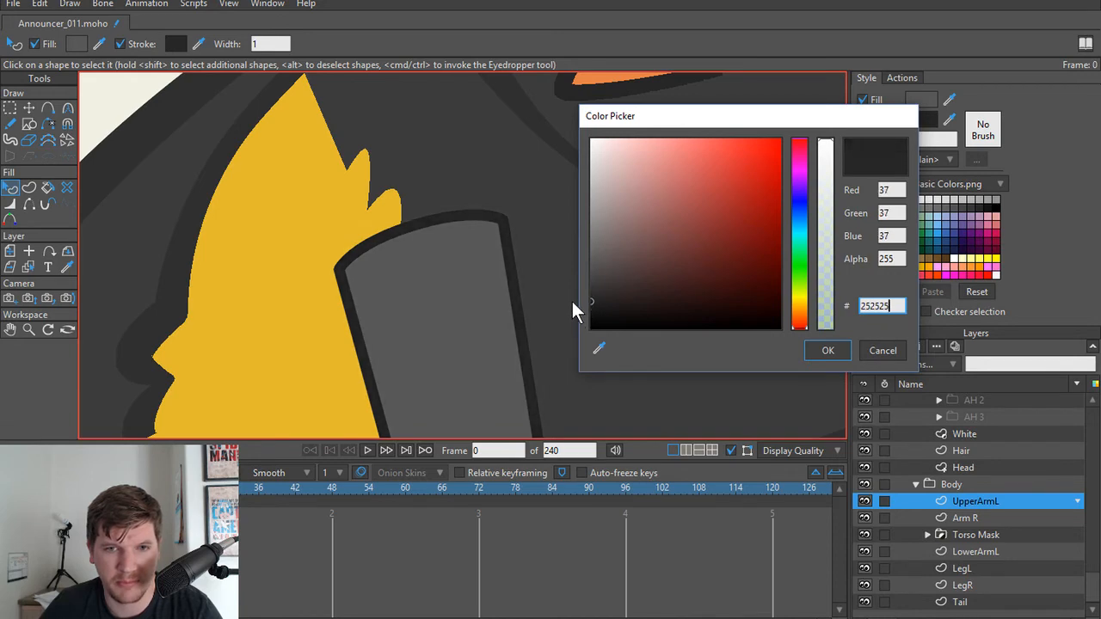
{"action": "left_click", "coordinate": [834, 356]}
Step: Move the whole microphone head up, away from the arm, to expose more of the handle
{"action": "scroll", "coordinate": [401, 306], "scroll_direction": "down", "scroll_amount": 3}
{"action": "left_click_drag", "start_coordinate": [413, 332], "coordinate": [414, 222]}
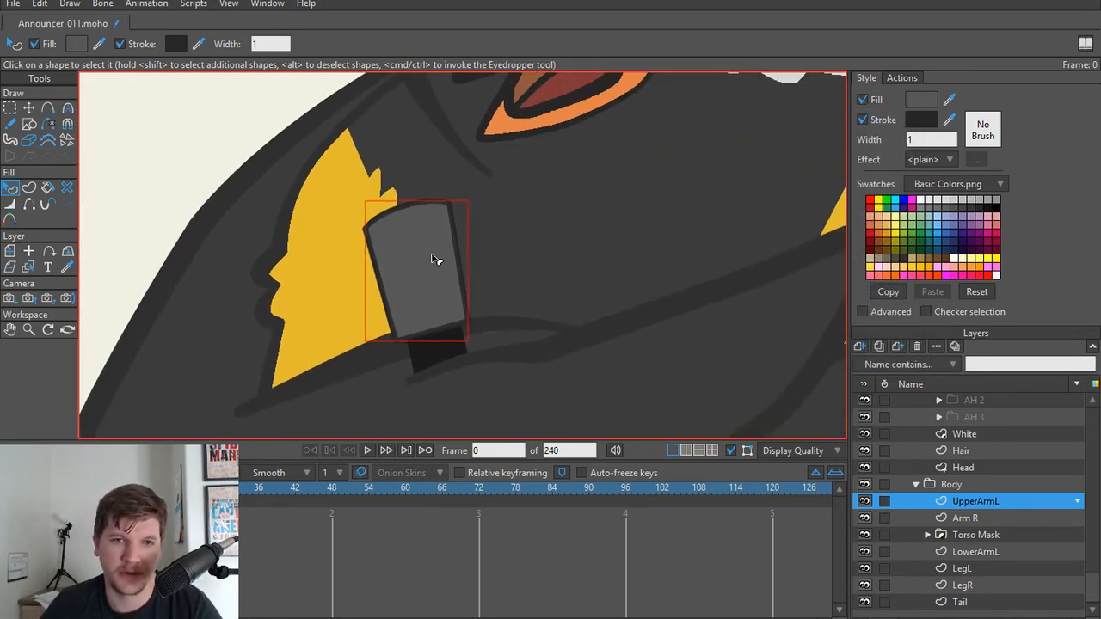
{"action": "scroll", "coordinate": [430, 273], "scroll_direction": "down", "scroll_amount": 3}
{"action": "scroll", "coordinate": [439, 275], "scroll_direction": "up", "scroll_amount": 3}
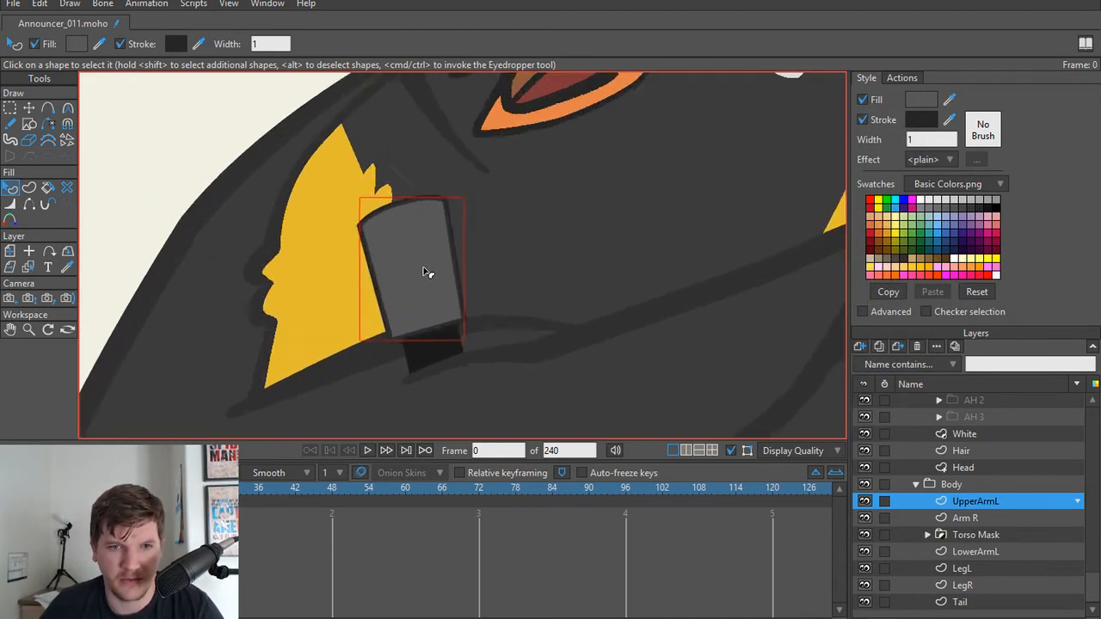
{"action": "scroll", "coordinate": [425, 266], "scroll_direction": "up", "scroll_amount": 2}
{"action": "key", "text": "t"}
{"action": "key", "text": "a"}
{"action": "scroll", "coordinate": [391, 285], "scroll_direction": "down", "scroll_amount": 3}
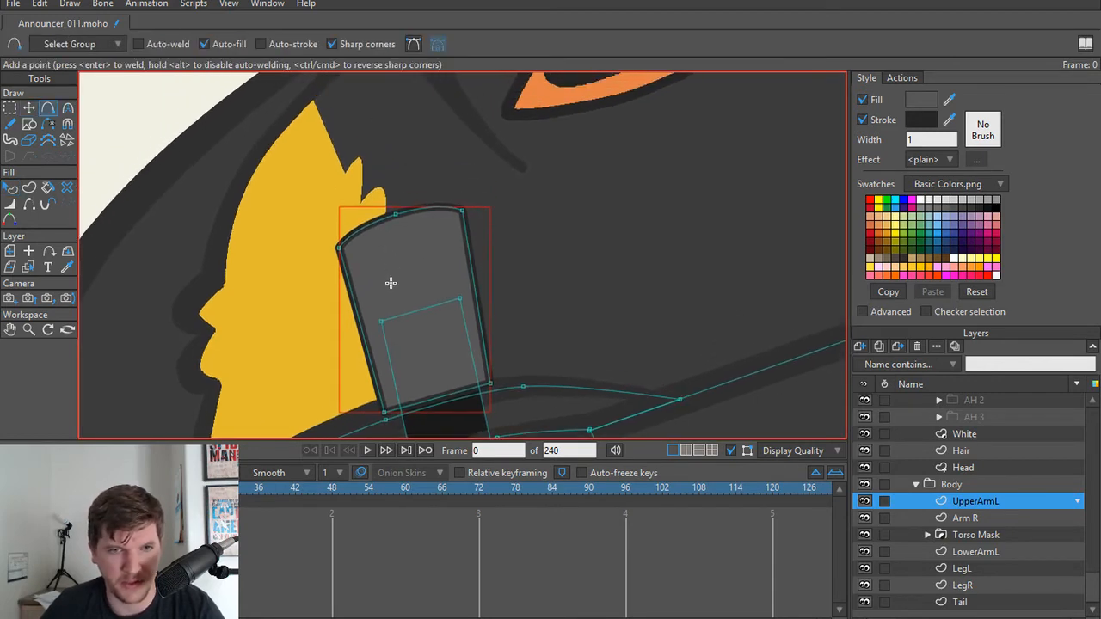
{"action": "key", "text": "t"}
{"action": "scroll", "coordinate": [413, 324], "scroll_direction": "up", "scroll_amount": 2}
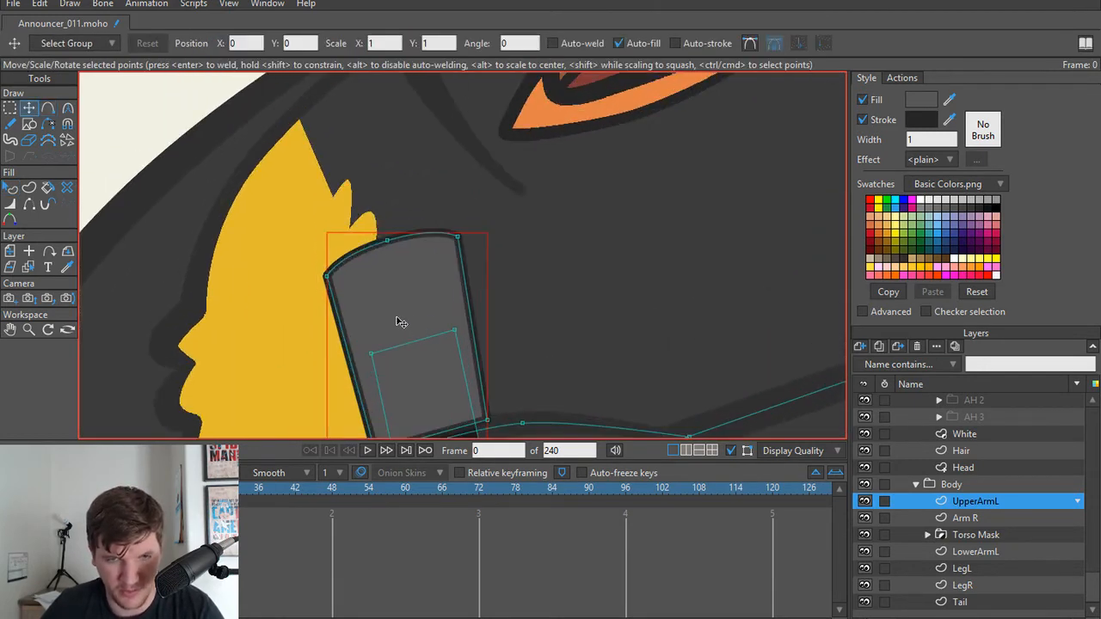
{"action": "scroll", "coordinate": [397, 318], "scroll_direction": "down", "scroll_amount": 3}
{"action": "left_click", "coordinate": [396, 315]}
{"action": "left_click_drag", "start_coordinate": [396, 315], "coordinate": [389, 267]}
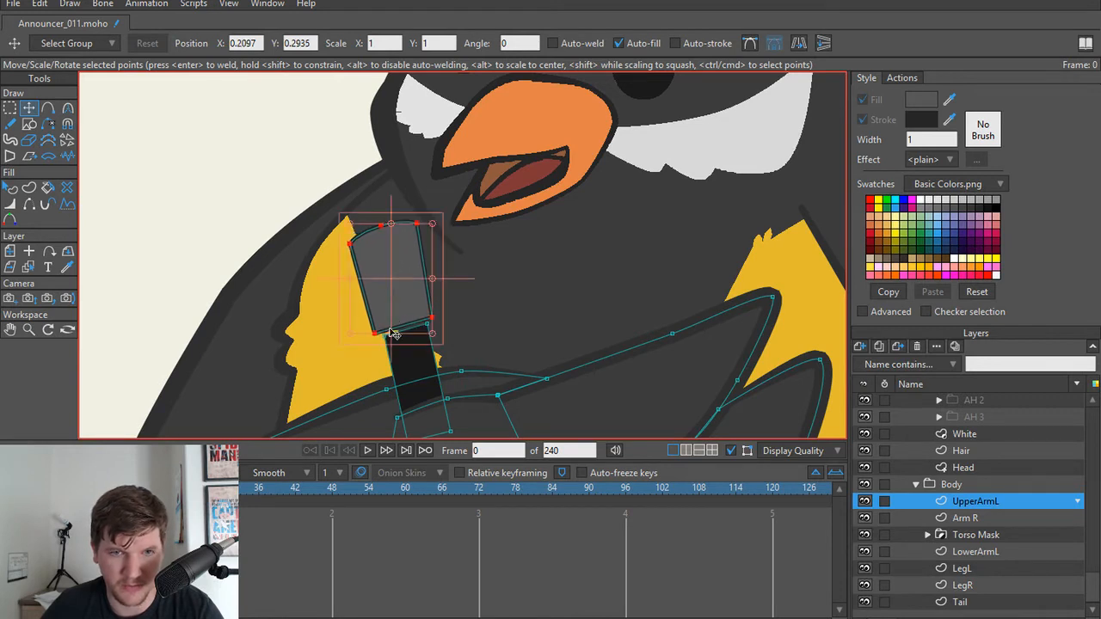
Step: Raise the handle's two upper points into the head, adjust the handle's corner points to fit, and preview a render
{"action": "key", "text": "g"}
{"action": "scroll", "coordinate": [391, 342], "scroll_direction": "up", "scroll_amount": 3}
{"action": "left_click_drag", "start_coordinate": [358, 311], "coordinate": [421, 274]}
{"action": "key", "text": "t"}
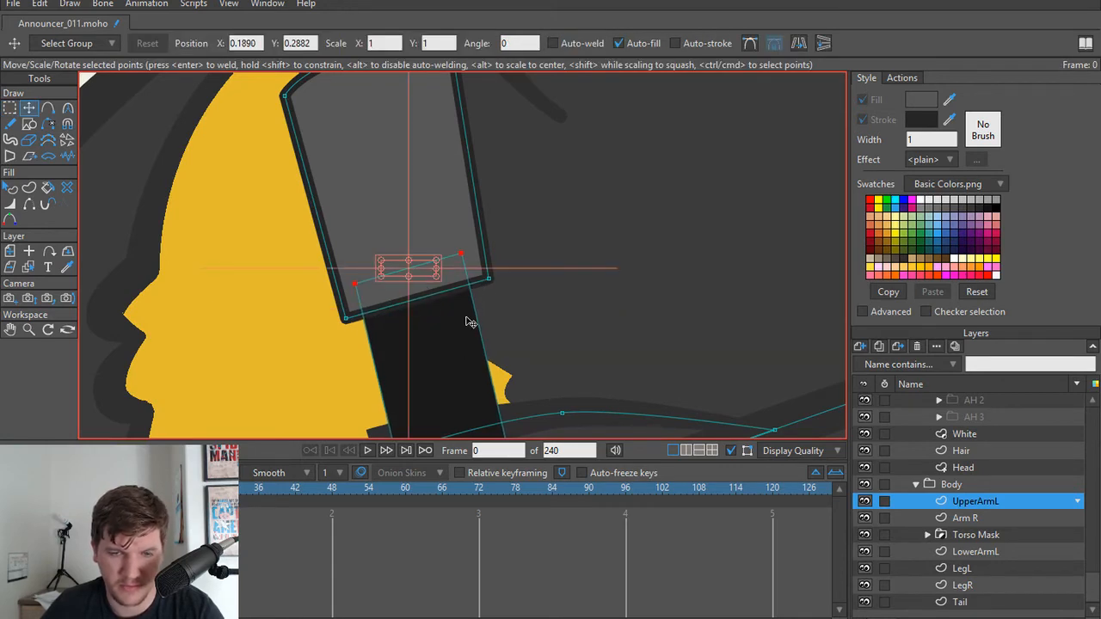
{"action": "scroll", "coordinate": [484, 315], "scroll_direction": "down", "scroll_amount": 3}
{"action": "left_click_drag", "start_coordinate": [533, 404], "coordinate": [540, 406]}
{"action": "left_click_drag", "start_coordinate": [474, 421], "coordinate": [487, 421]}
{"action": "left_click_drag", "start_coordinate": [435, 240], "coordinate": [441, 244]}
{"action": "scroll", "coordinate": [493, 248], "scroll_direction": "down", "scroll_amount": 6}
{"action": "key", "text": "ctrl+r"}
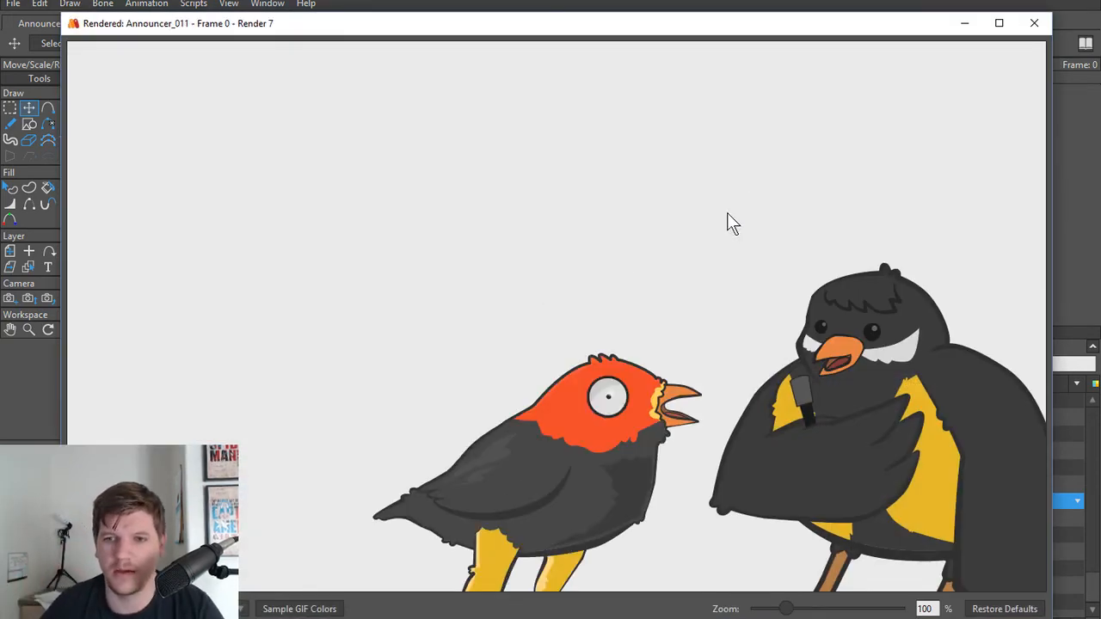
{"action": "left_click", "coordinate": [1034, 23]}
Step: Add a point in the middle of the head's bottom edge and bow the edge downward into a curve around the handle
{"action": "scroll", "coordinate": [487, 276], "scroll_direction": "up", "scroll_amount": 6}
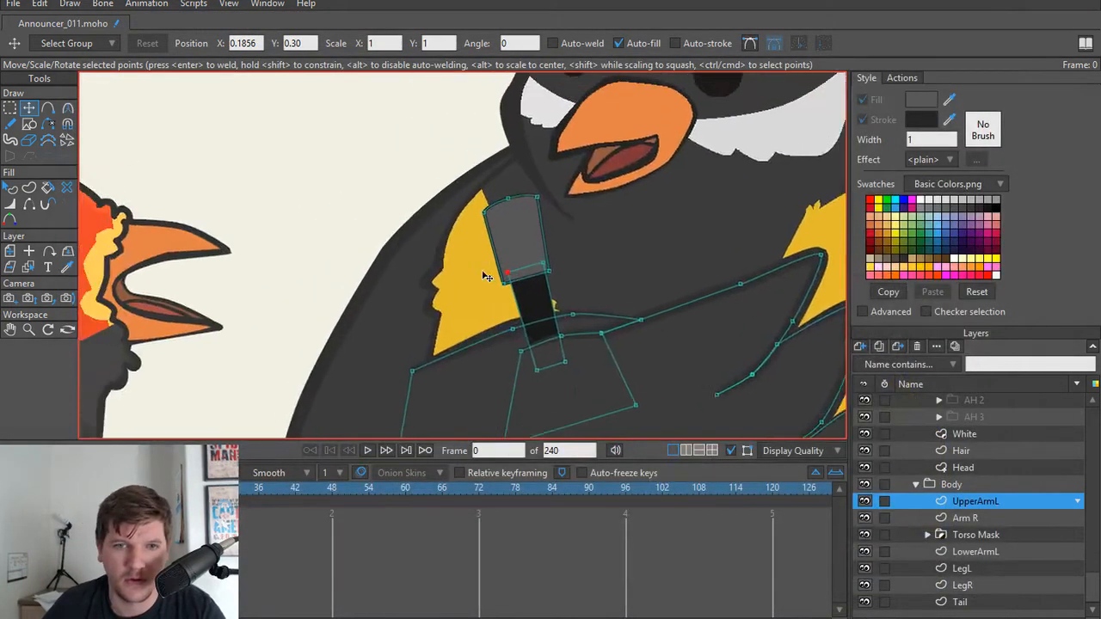
{"action": "scroll", "coordinate": [487, 276], "scroll_direction": "up", "scroll_amount": 4}
{"action": "key", "text": "a"}
{"action": "left_click", "coordinate": [574, 285]}
{"action": "key", "text": "t"}
{"action": "left_click_drag", "start_coordinate": [575, 286], "coordinate": [538, 299]}
{"action": "key", "text": "c"}
{"action": "key", "text": "t"}
{"action": "left_click_drag", "start_coordinate": [636, 270], "coordinate": [633, 271]}
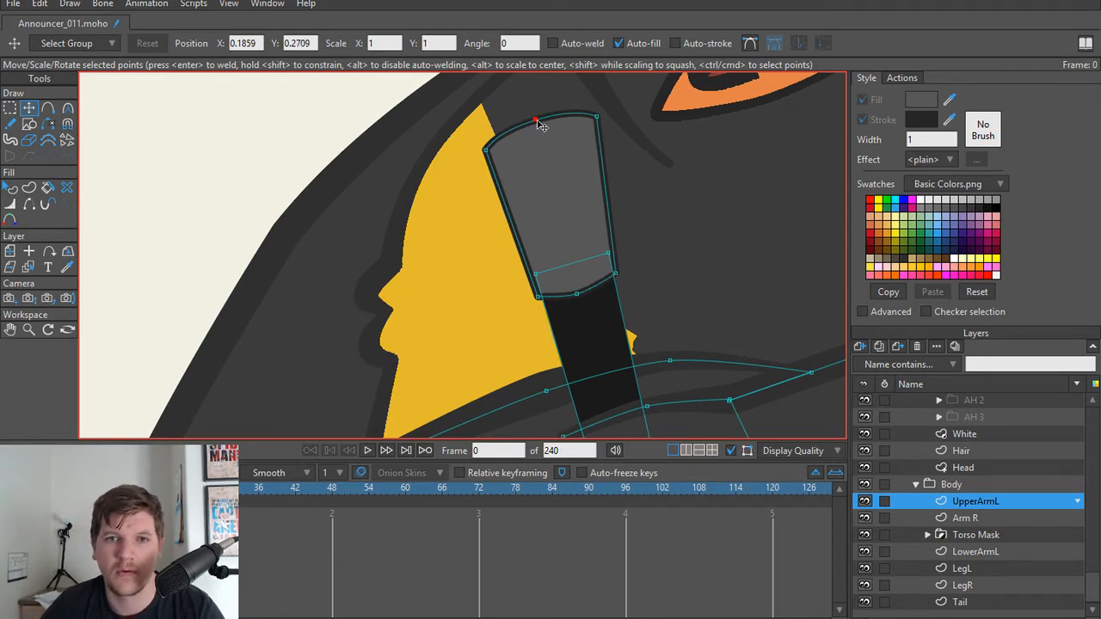
Step: Adjust the position and curvature of the head's top middle point, and preview a render of the frame
{"action": "left_click_drag", "start_coordinate": [536, 121], "coordinate": [581, 120]}
{"action": "key", "text": "c"}
{"action": "scroll", "coordinate": [618, 253], "scroll_direction": "down", "scroll_amount": 5}
{"action": "key", "text": "ctrl+r"}
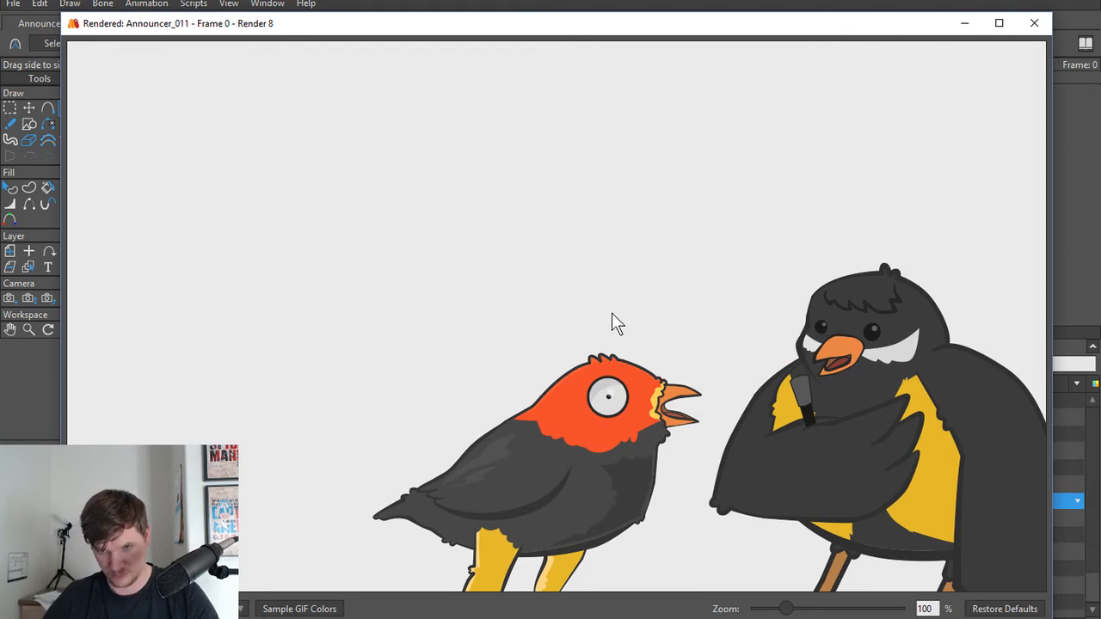
{"action": "left_click", "coordinate": [1034, 23]}
Step: Bring the head's upper corners inward to straighten its sides, fine-tune the bottom edge points, and preview a render
{"action": "scroll", "coordinate": [583, 319], "scroll_direction": "up", "scroll_amount": 4}
{"action": "key", "text": "t"}
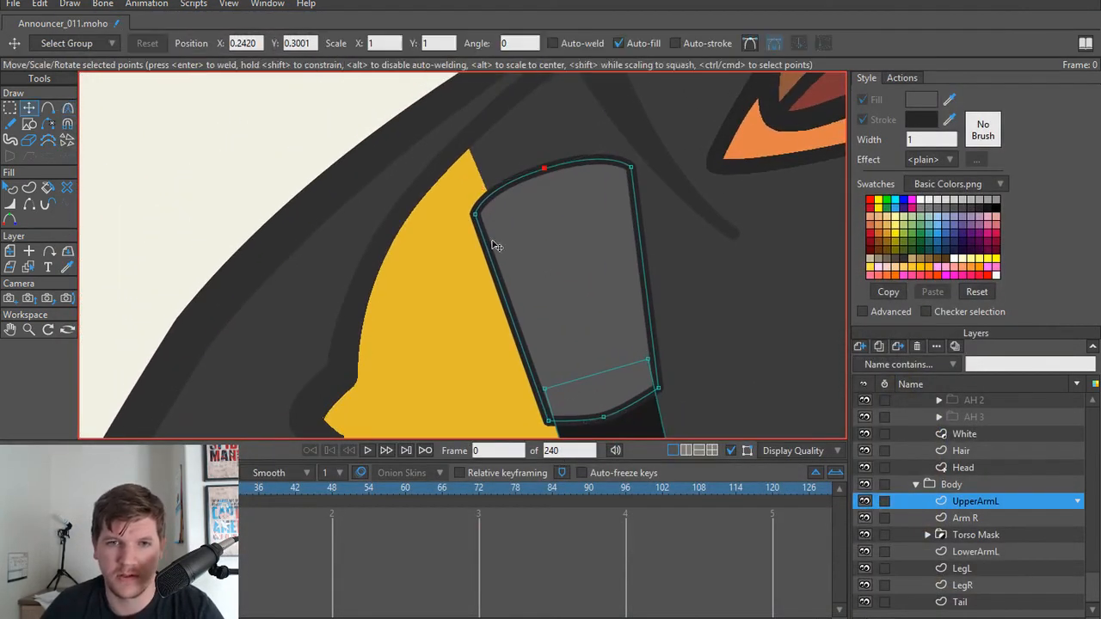
{"action": "left_click_drag", "start_coordinate": [487, 218], "coordinate": [493, 210]}
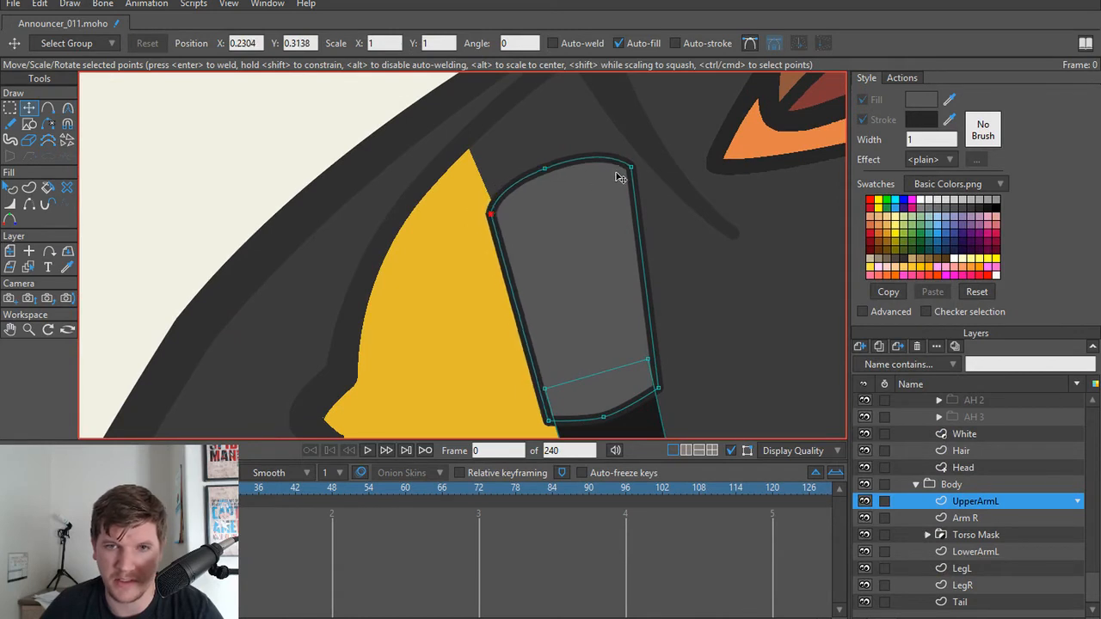
{"action": "left_click_drag", "start_coordinate": [623, 177], "coordinate": [534, 172]}
{"action": "left_click_drag", "start_coordinate": [656, 385], "coordinate": [659, 386]}
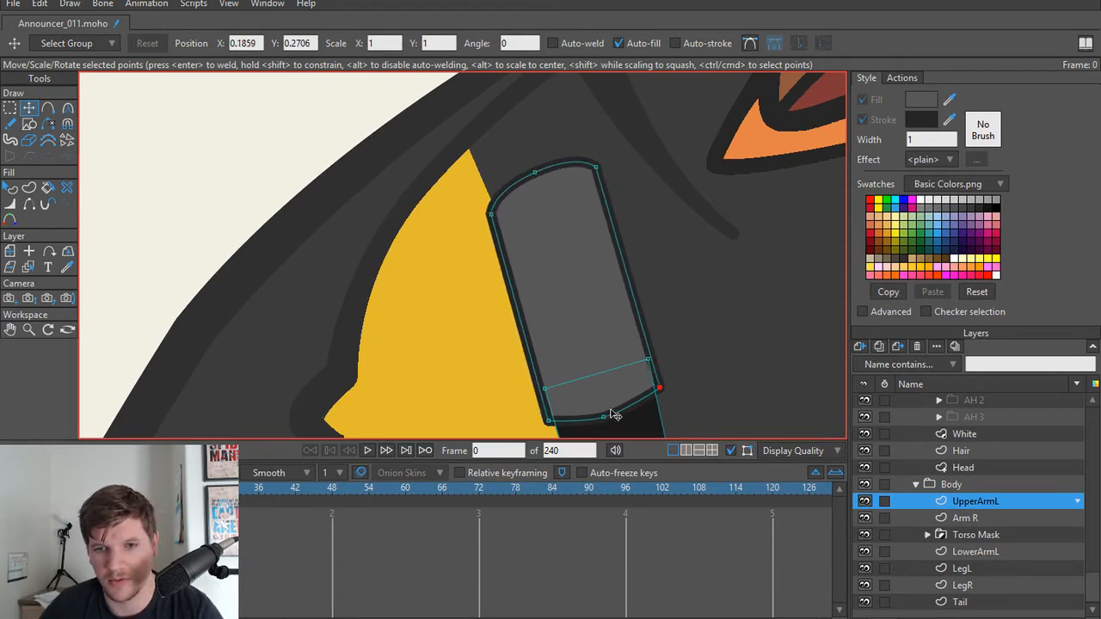
{"action": "left_click_drag", "start_coordinate": [601, 415], "coordinate": [601, 417]}
{"action": "key", "text": "ctrl+r"}
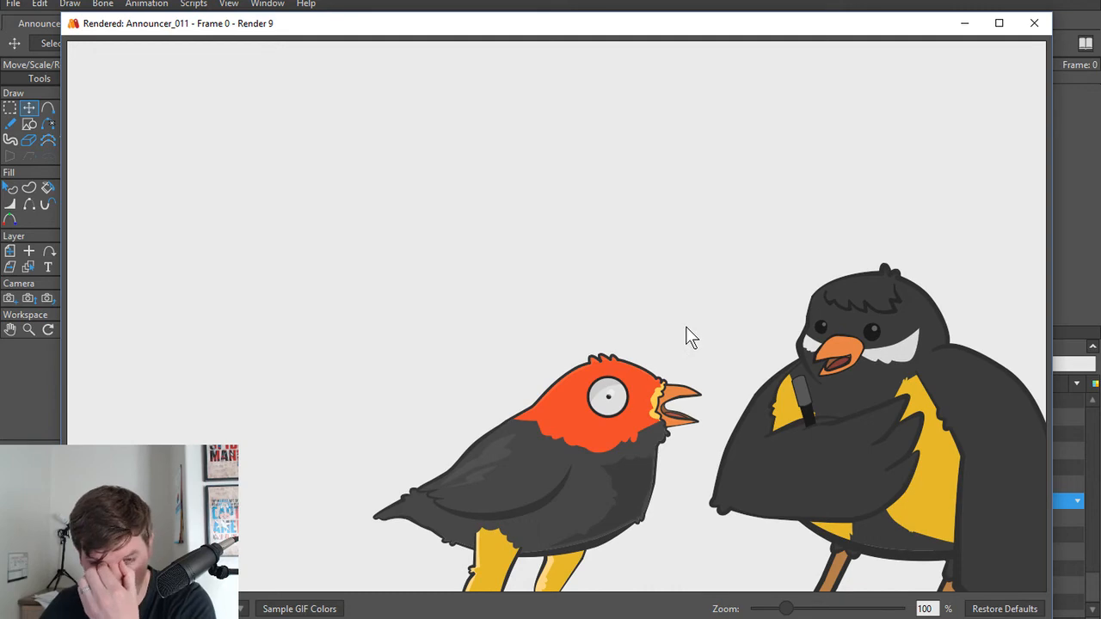
Step: Delete the tapered microphone head and draw a circle over the handle's upper end in its place
{"action": "left_click", "coordinate": [1034, 23]}
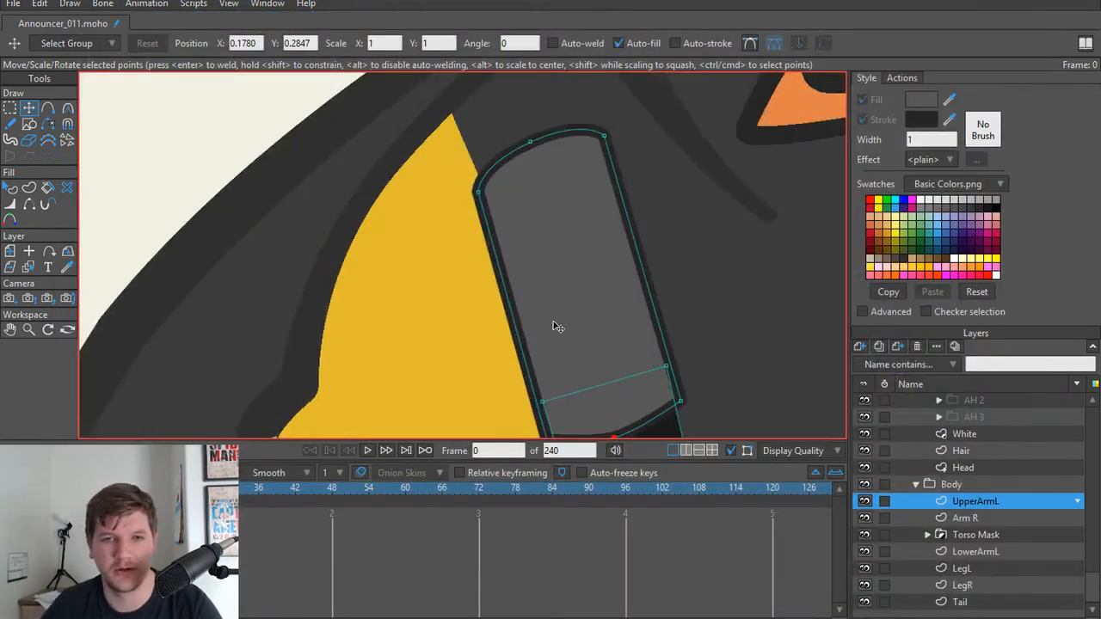
{"action": "key", "text": "Delete"}
{"action": "scroll", "coordinate": [241, 98], "scroll_direction": "down", "scroll_amount": 1}
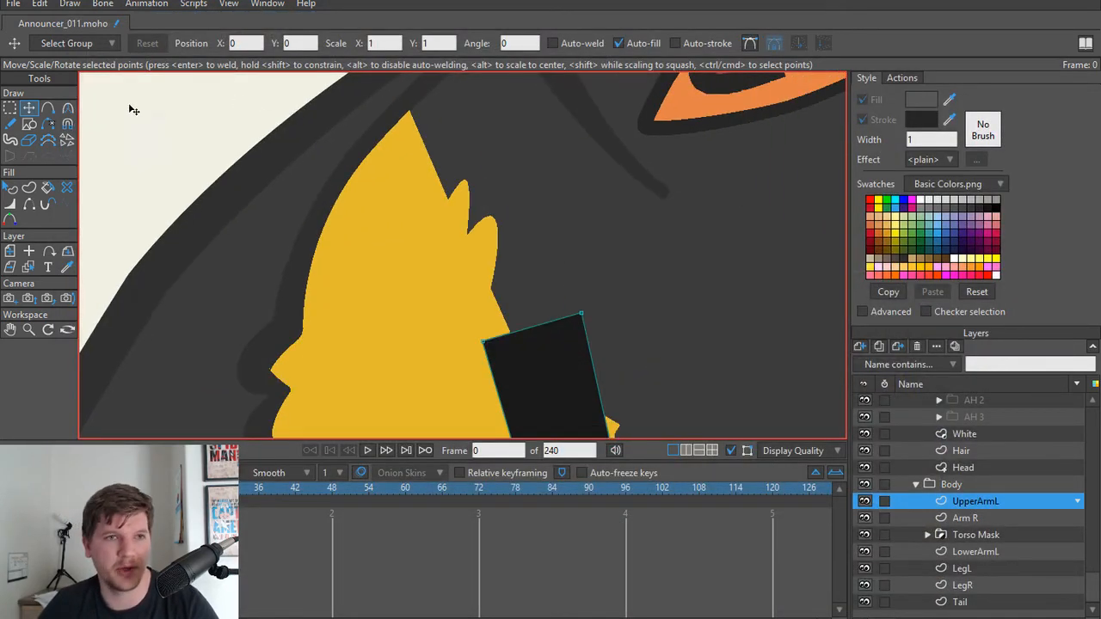
{"action": "key", "text": "s"}
{"action": "left_click", "coordinate": [183, 44]}
{"action": "scroll", "coordinate": [486, 255], "scroll_direction": "down", "scroll_amount": 1}
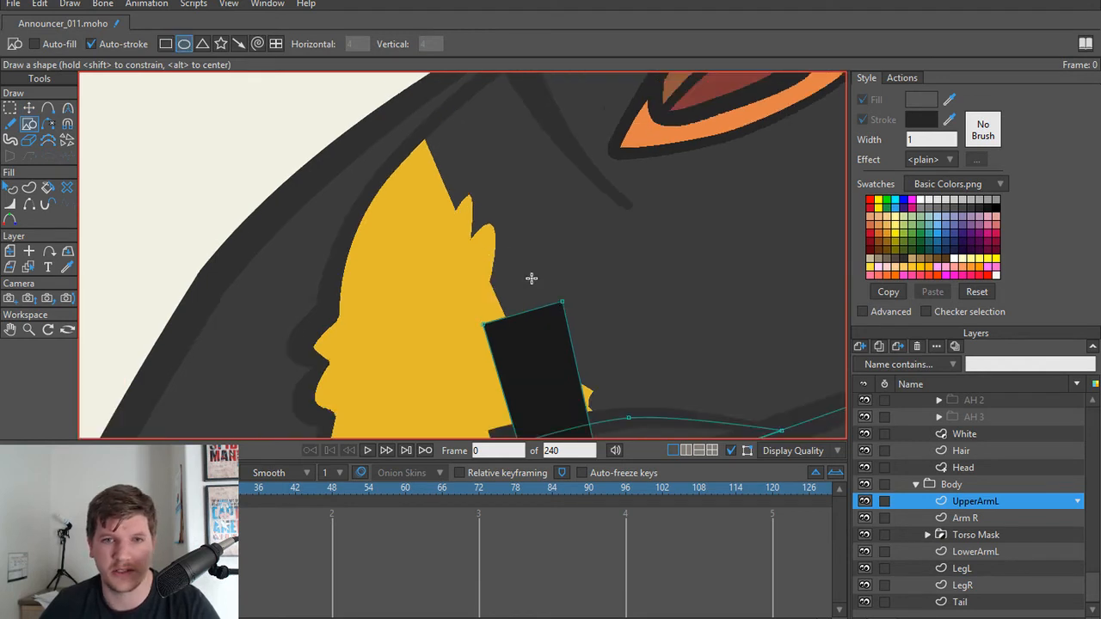
{"action": "left_click_drag", "start_coordinate": [507, 266], "coordinate": [585, 349]}
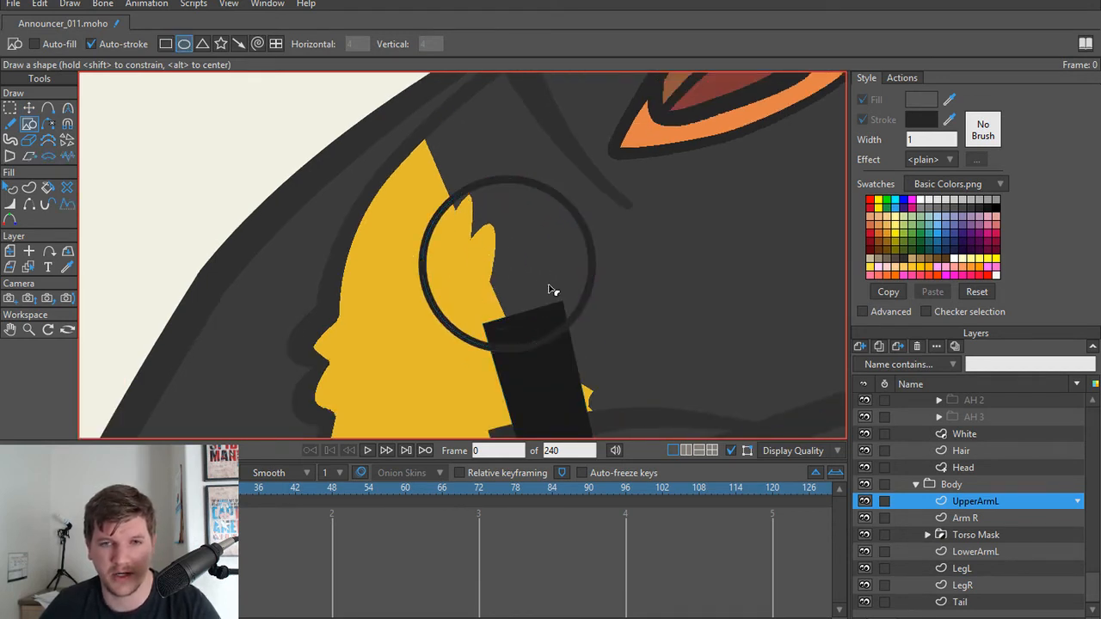
Step: Turn on the grey fill for the new circular microphone head and preview a render of the frame
{"action": "key", "text": "q"}
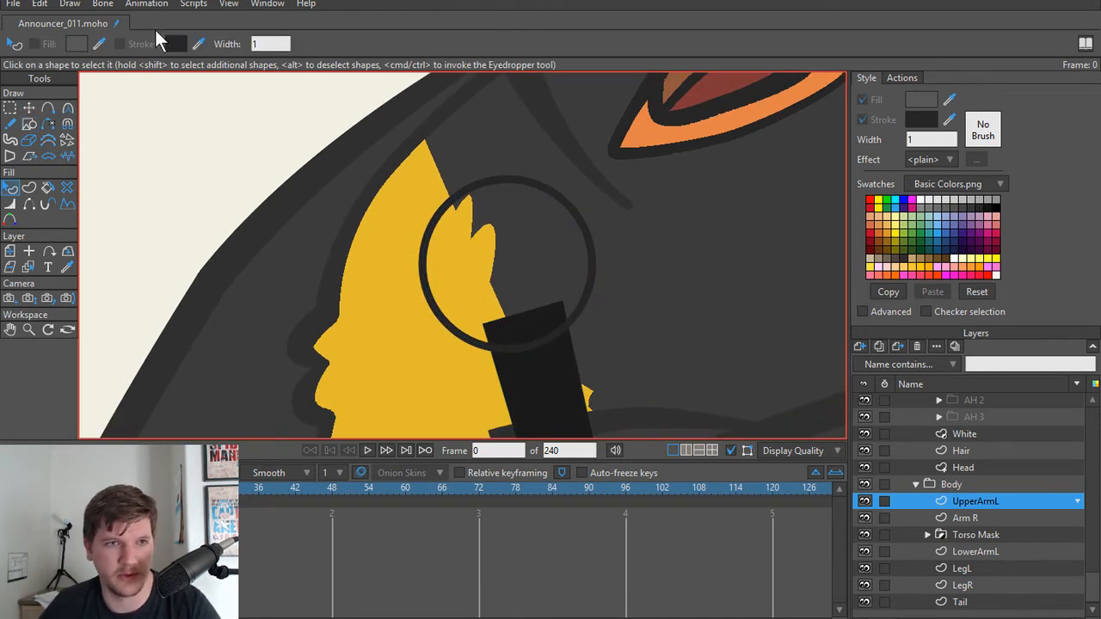
{"action": "left_click", "coordinate": [434, 232]}
{"action": "left_click", "coordinate": [862, 99]}
{"action": "scroll", "coordinate": [576, 261], "scroll_direction": "down", "scroll_amount": 1}
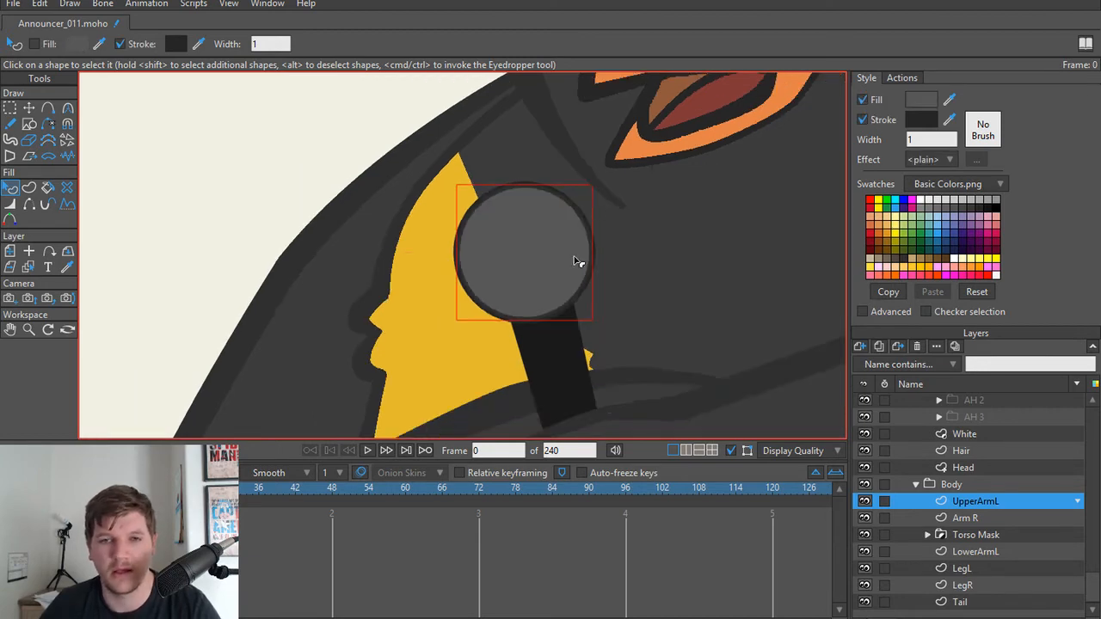
{"action": "key", "text": "t"}
{"action": "key", "text": "ctrl+r"}
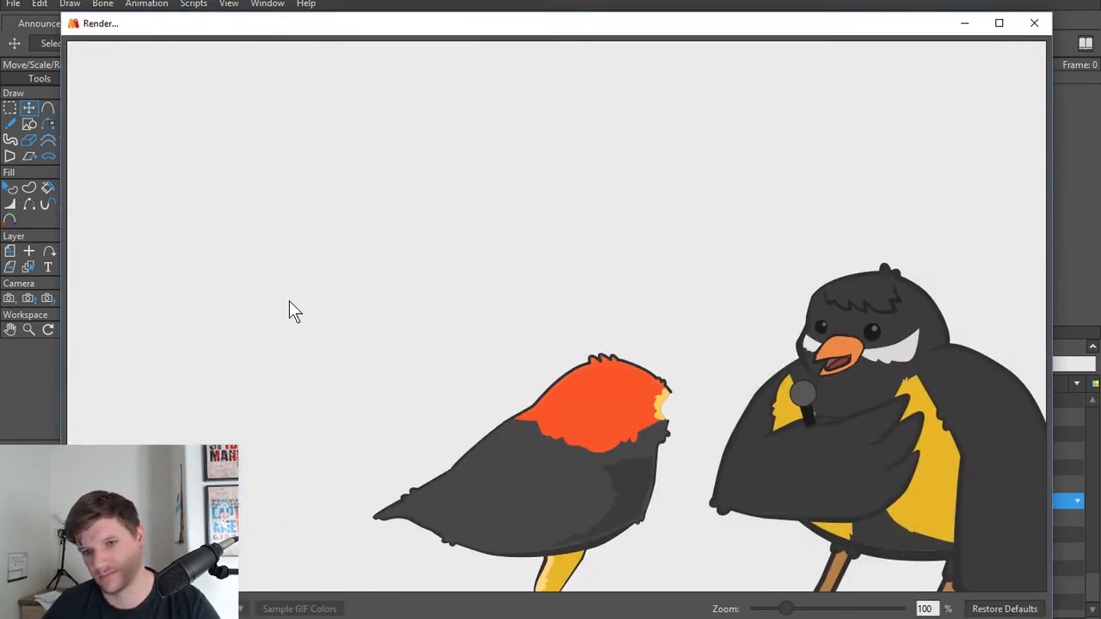
{"action": "left_click", "coordinate": [1033, 23]}
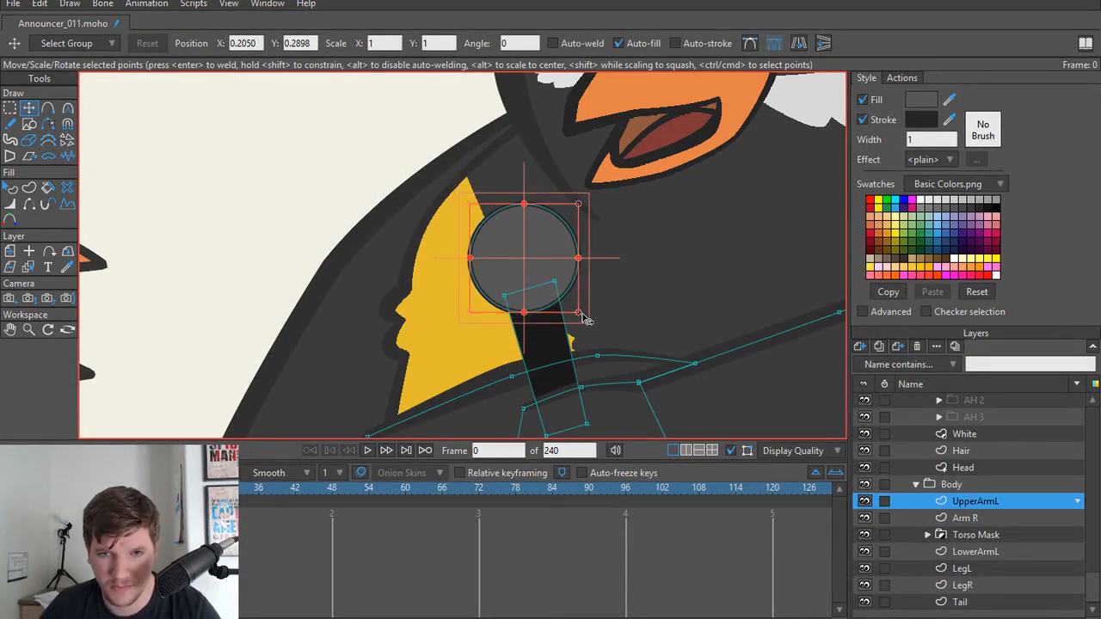
Step: Enlarge the round microphone head slightly, reposition it on top of the handle, and preview a render
{"action": "left_click_drag", "start_coordinate": [581, 318], "coordinate": [597, 337]}
{"action": "left_click_drag", "start_coordinate": [551, 280], "coordinate": [551, 260]}
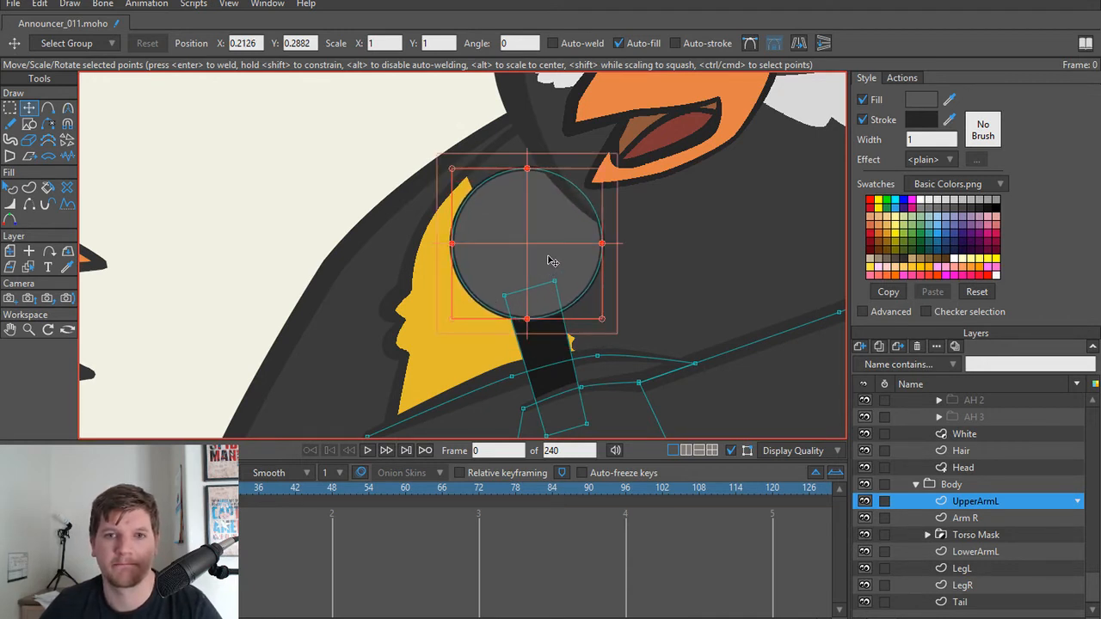
{"action": "left_click_drag", "start_coordinate": [605, 322], "coordinate": [590, 311]}
{"action": "left_click_drag", "start_coordinate": [563, 268], "coordinate": [553, 270]}
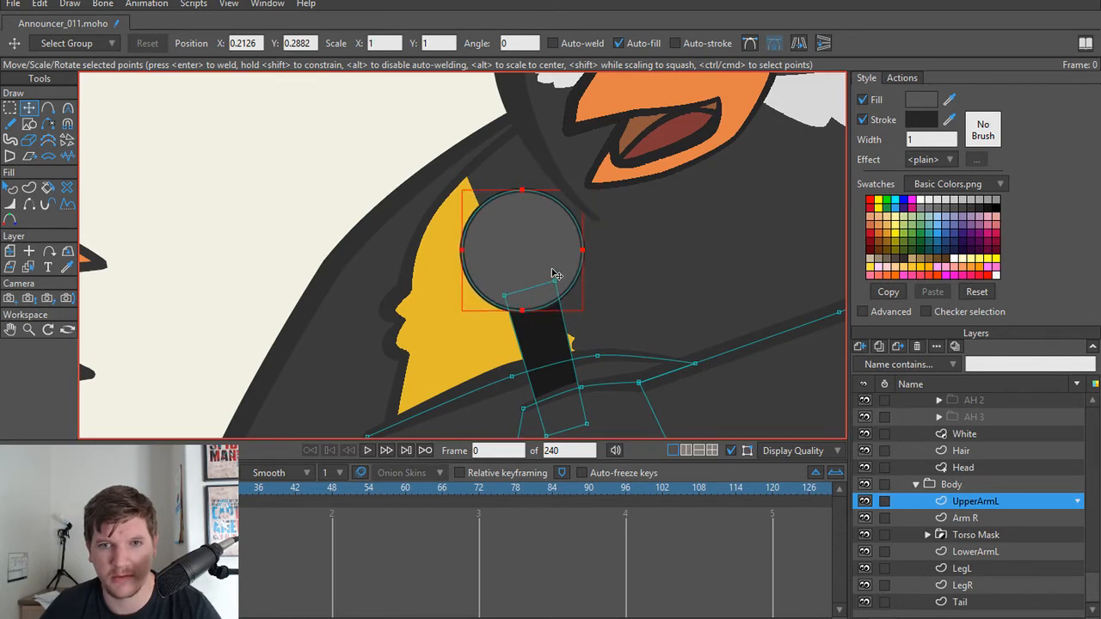
{"action": "key", "text": "ctrl+r"}
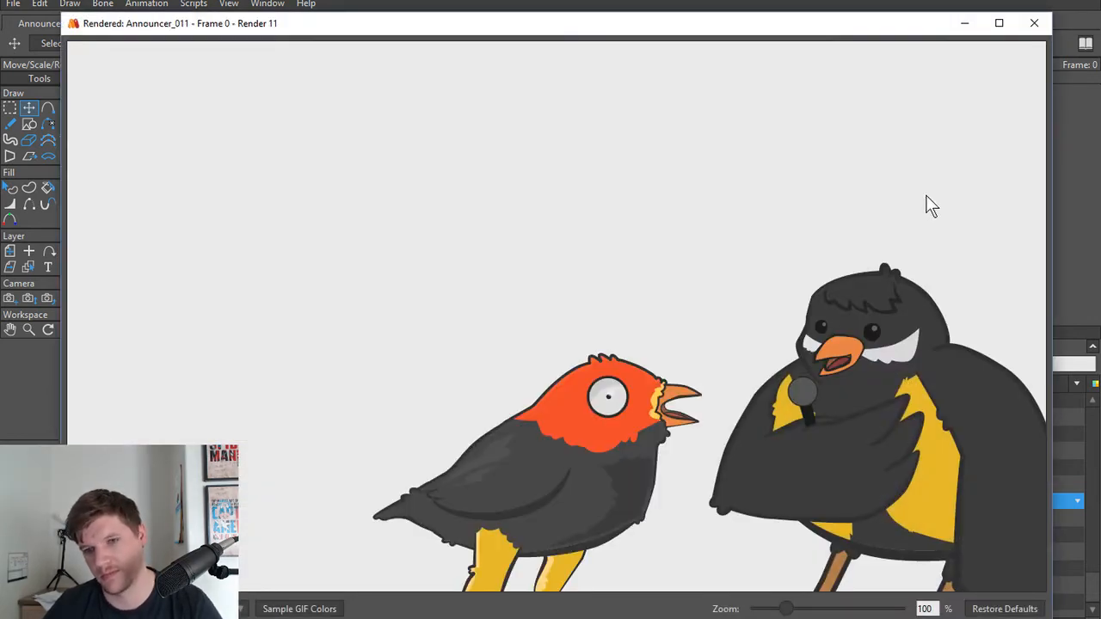
{"action": "left_click", "coordinate": [1034, 24]}
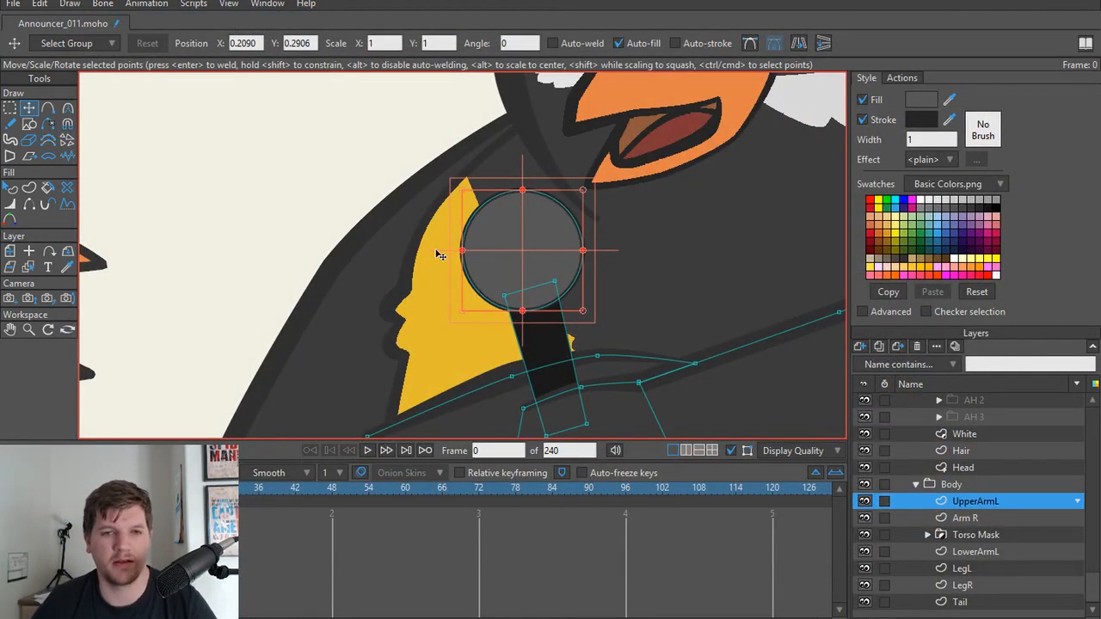
{"action": "scroll", "coordinate": [435, 254], "scroll_direction": "down", "scroll_amount": 5}
{"action": "scroll", "coordinate": [331, 363], "scroll_direction": "down", "scroll_amount": 4}
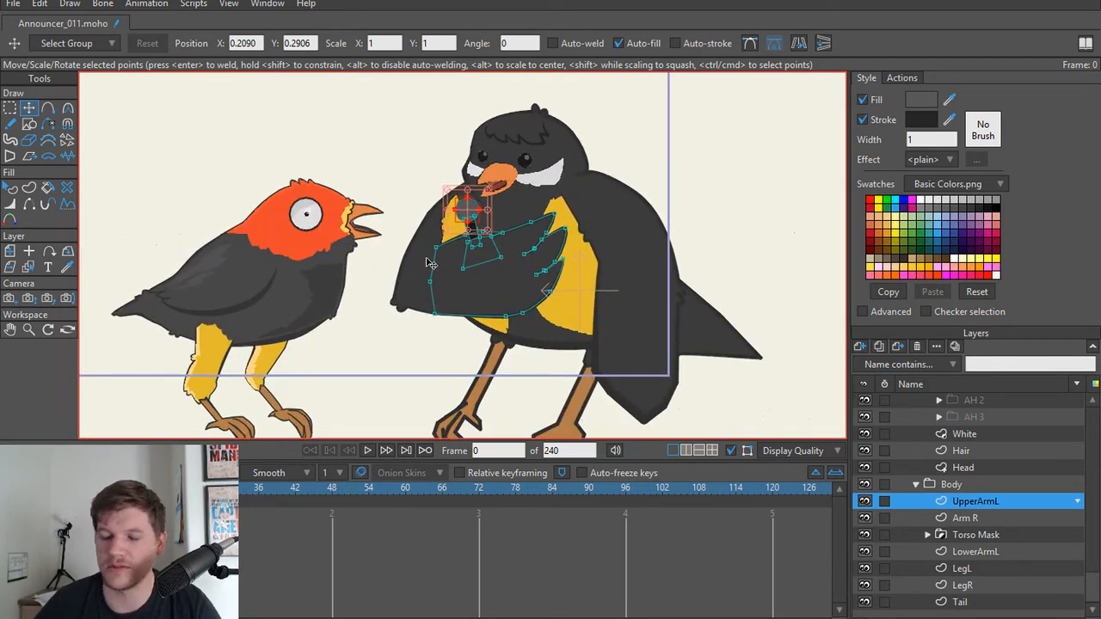
{"action": "scroll", "coordinate": [430, 263], "scroll_direction": "up", "scroll_amount": 3}
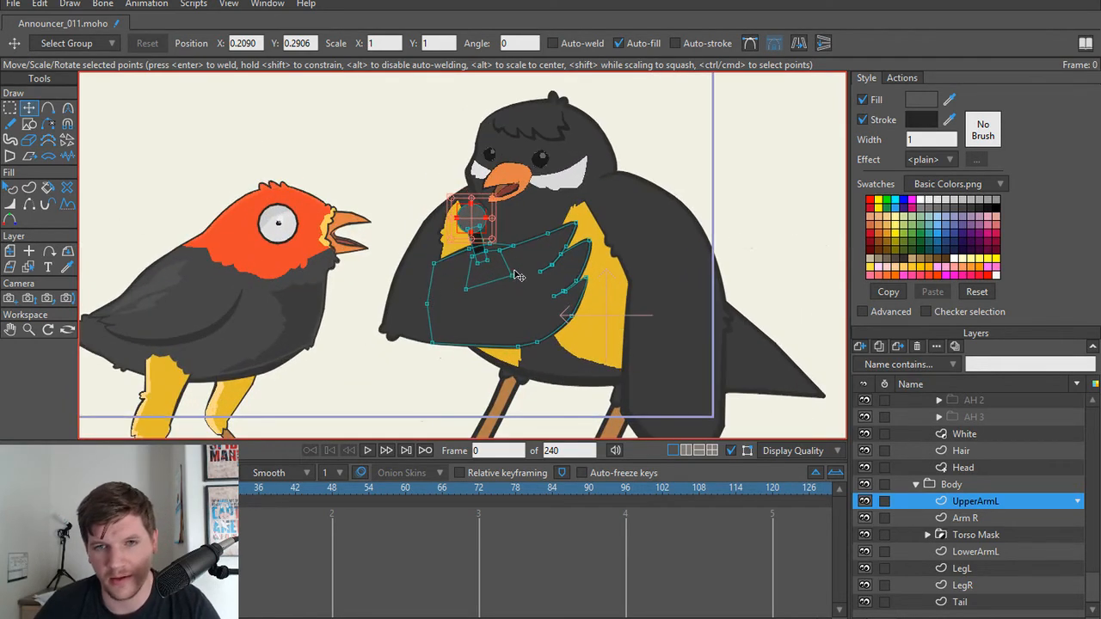
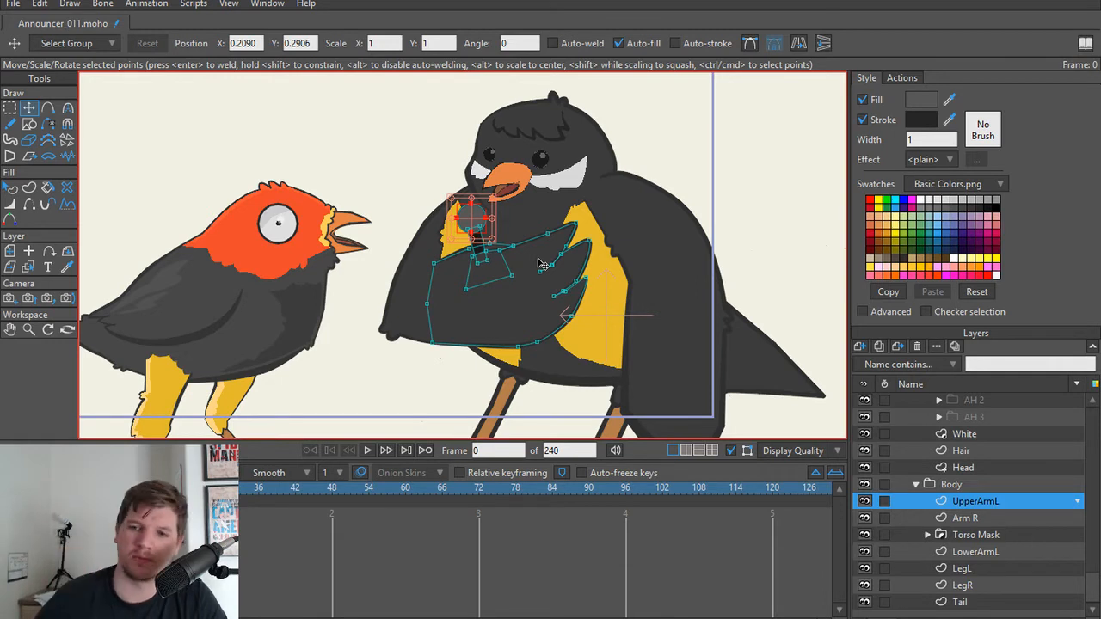
Step: Collapse the Body, Mouth, Eyes and Head groups and select the Announcer bone layer, keeping its Head and Body groups listed
{"action": "left_click", "coordinate": [914, 485]}
{"action": "scroll", "coordinate": [920, 517], "scroll_direction": "up", "scroll_amount": 5}
{"action": "scroll", "coordinate": [916, 508], "scroll_direction": "down", "scroll_amount": 4}
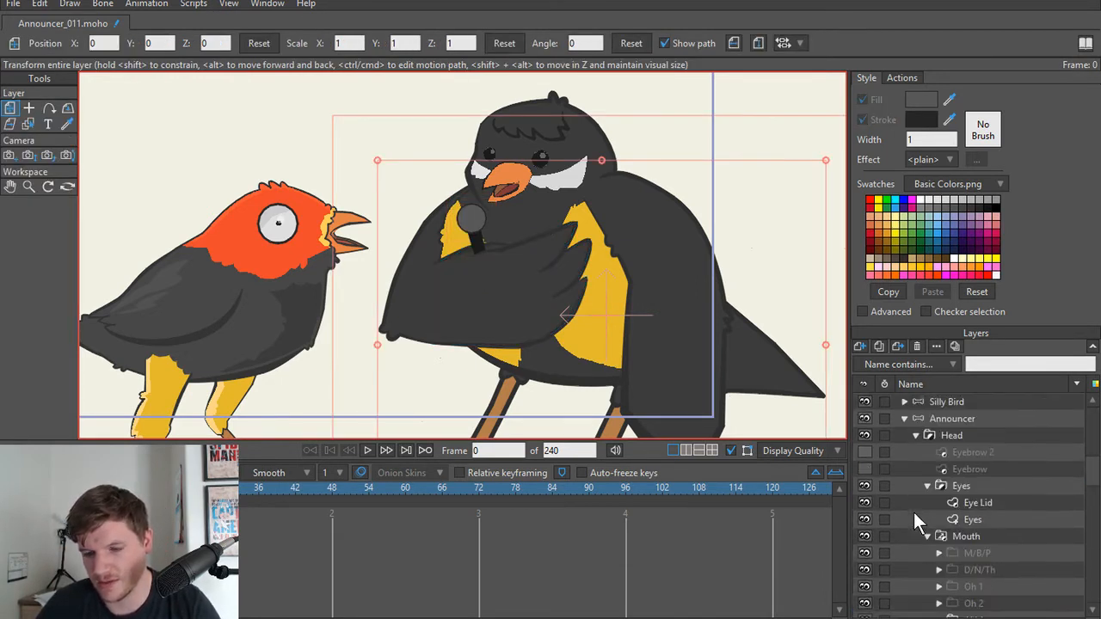
{"action": "left_click", "coordinate": [926, 516]}
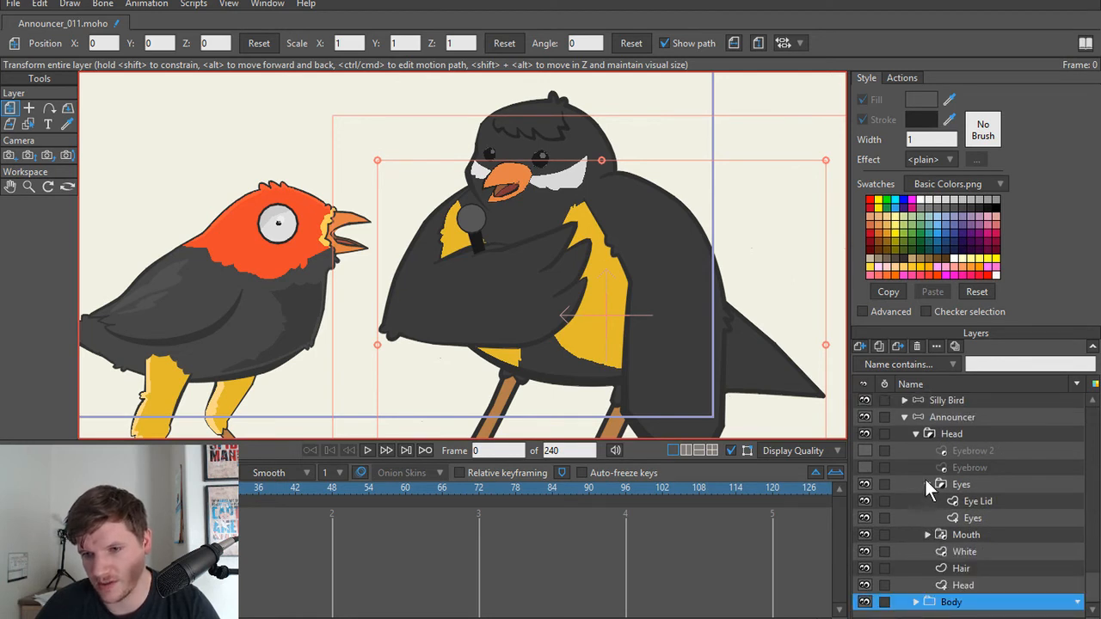
{"action": "left_click", "coordinate": [926, 483]}
{"action": "left_click", "coordinate": [913, 468]}
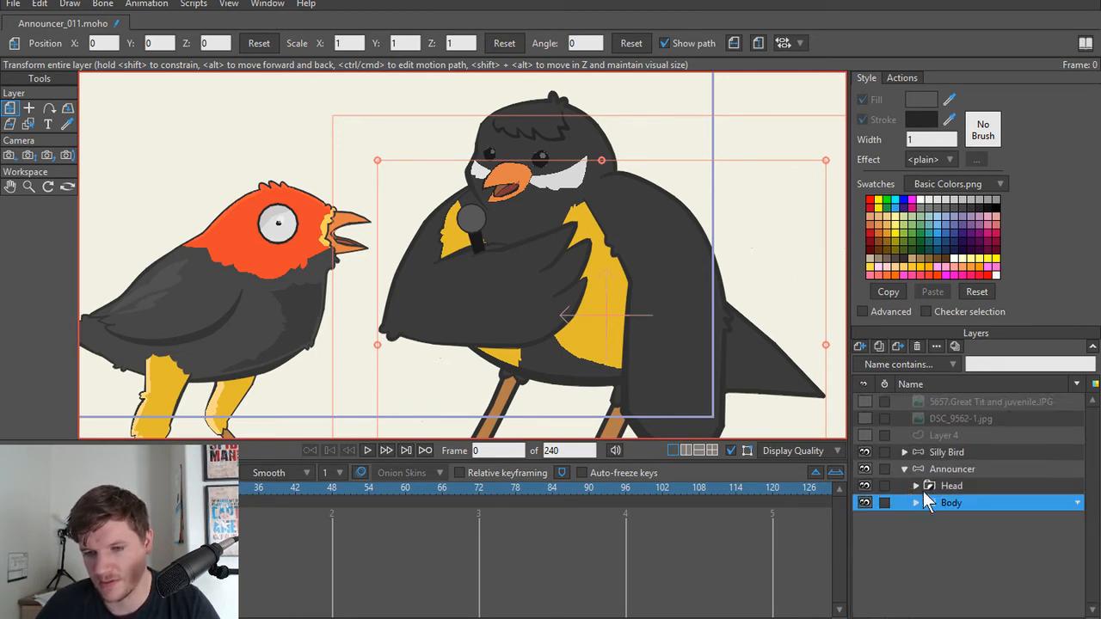
{"action": "left_click", "coordinate": [903, 469]}
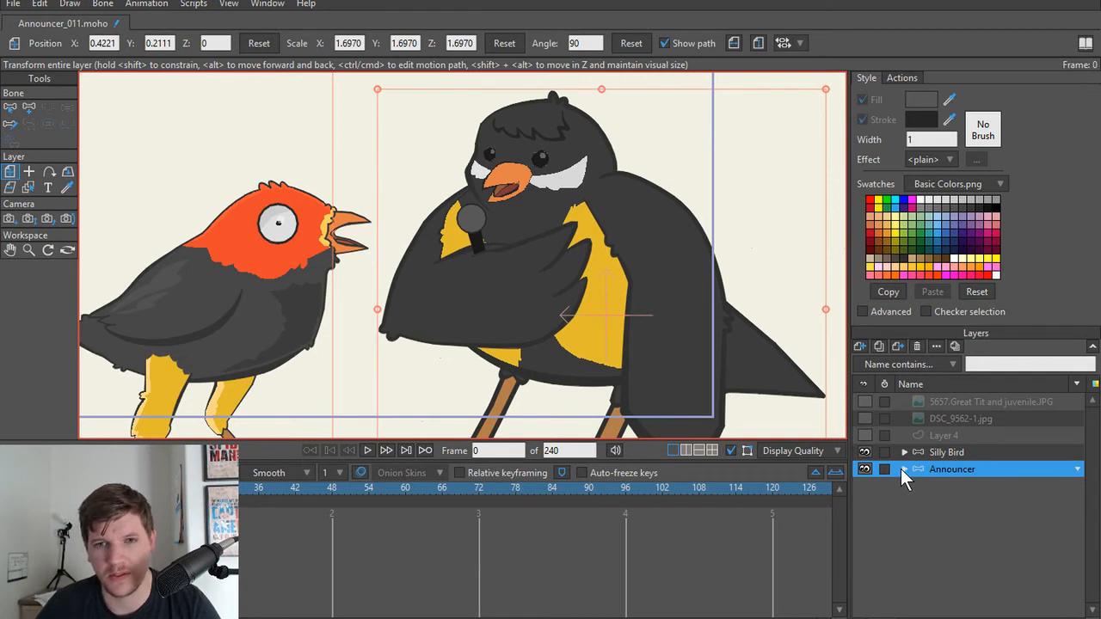
{"action": "left_click", "coordinate": [902, 469]}
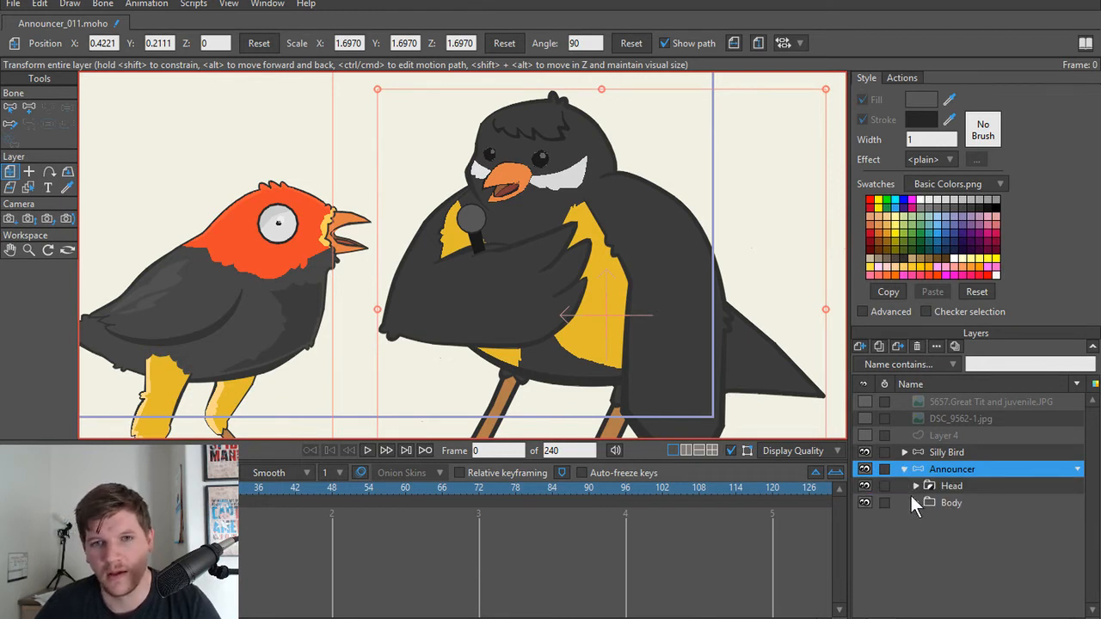
Step: Render a preview of frame 0 to check both birds, and close the render window
{"action": "scroll", "coordinate": [531, 289], "scroll_direction": "up", "scroll_amount": 4}
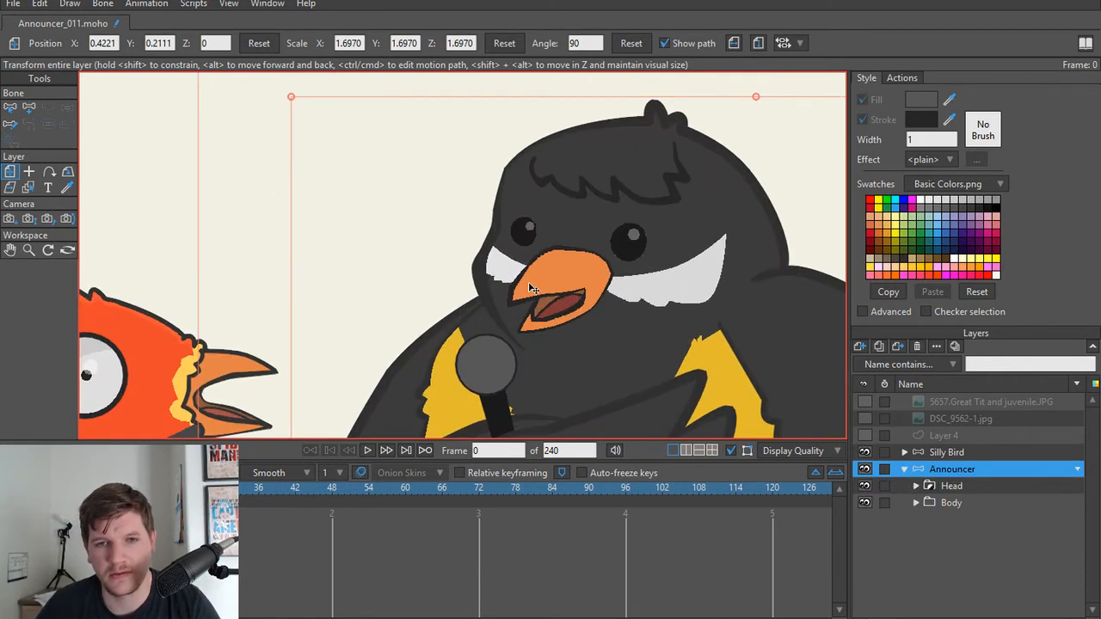
{"action": "scroll", "coordinate": [535, 295], "scroll_direction": "down", "scroll_amount": 4}
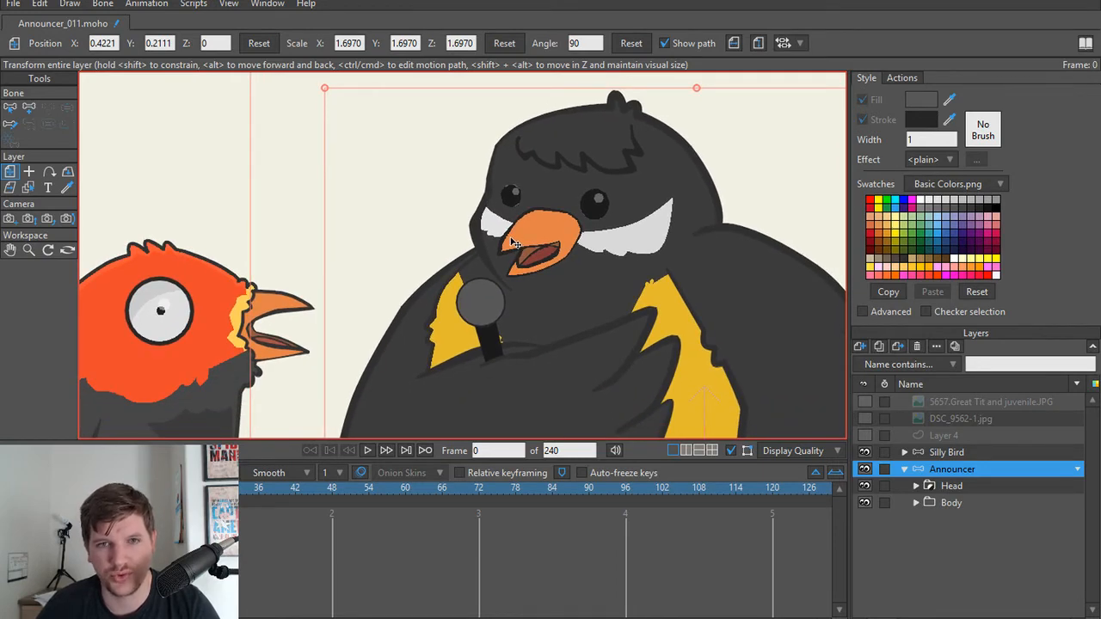
{"action": "scroll", "coordinate": [509, 225], "scroll_direction": "down", "scroll_amount": 3}
{"action": "scroll", "coordinate": [508, 222], "scroll_direction": "up", "scroll_amount": 3}
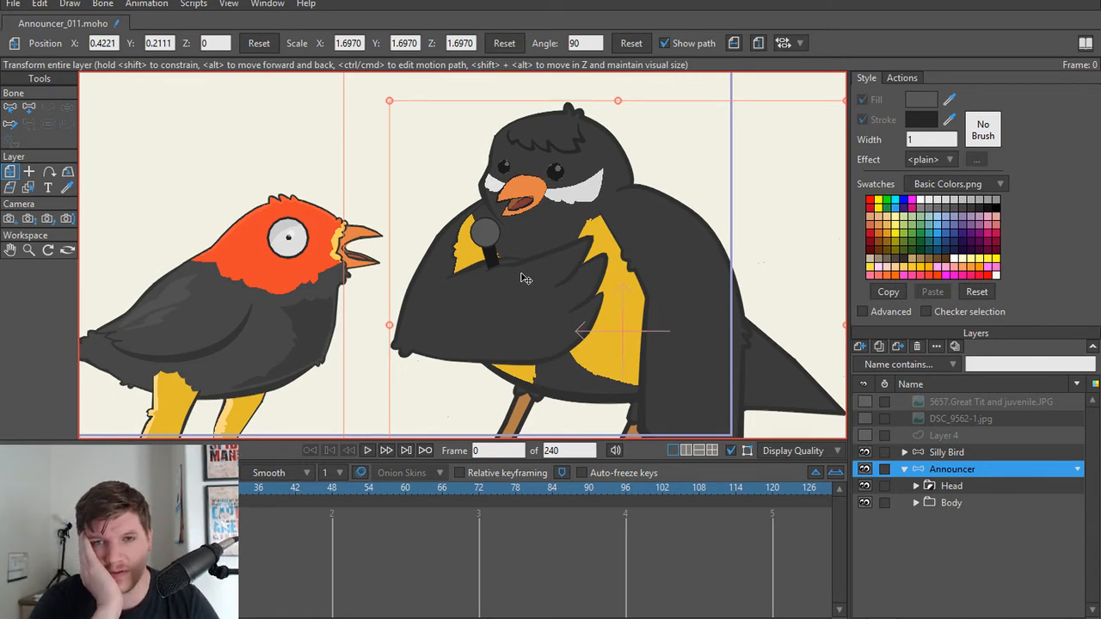
{"action": "scroll", "coordinate": [530, 284], "scroll_direction": "down", "scroll_amount": 3}
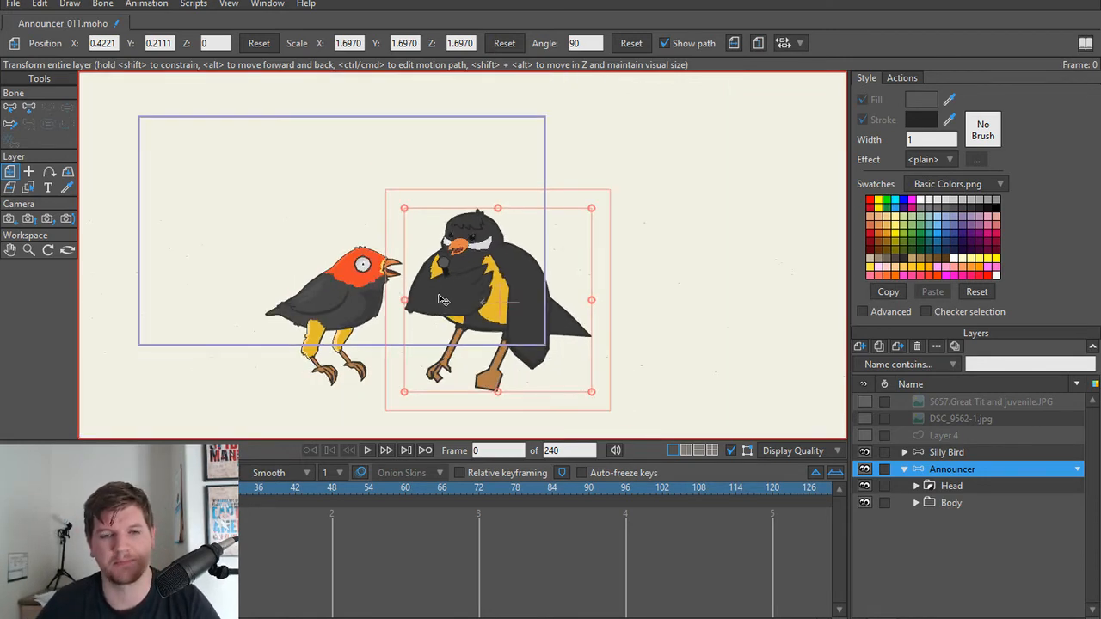
{"action": "key", "text": "ctrl+r"}
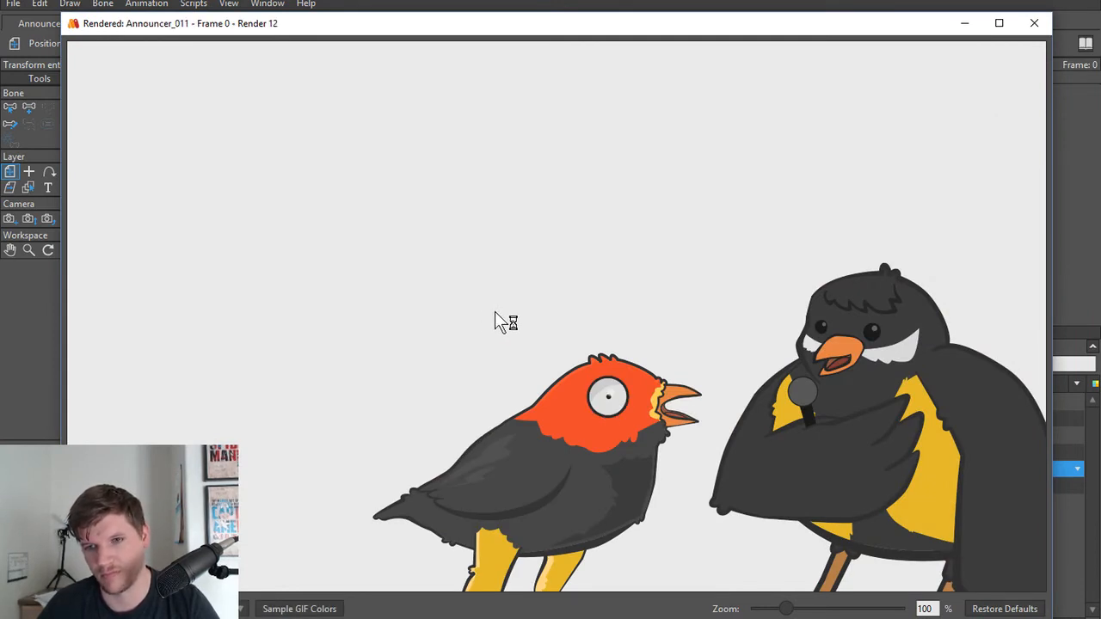
{"action": "left_click", "coordinate": [1033, 23]}
Step: Examine the announcer bird's eyes, beak and overall figure
{"action": "scroll", "coordinate": [513, 272], "scroll_direction": "up", "scroll_amount": 4}
{"action": "scroll", "coordinate": [513, 273], "scroll_direction": "up", "scroll_amount": 4}
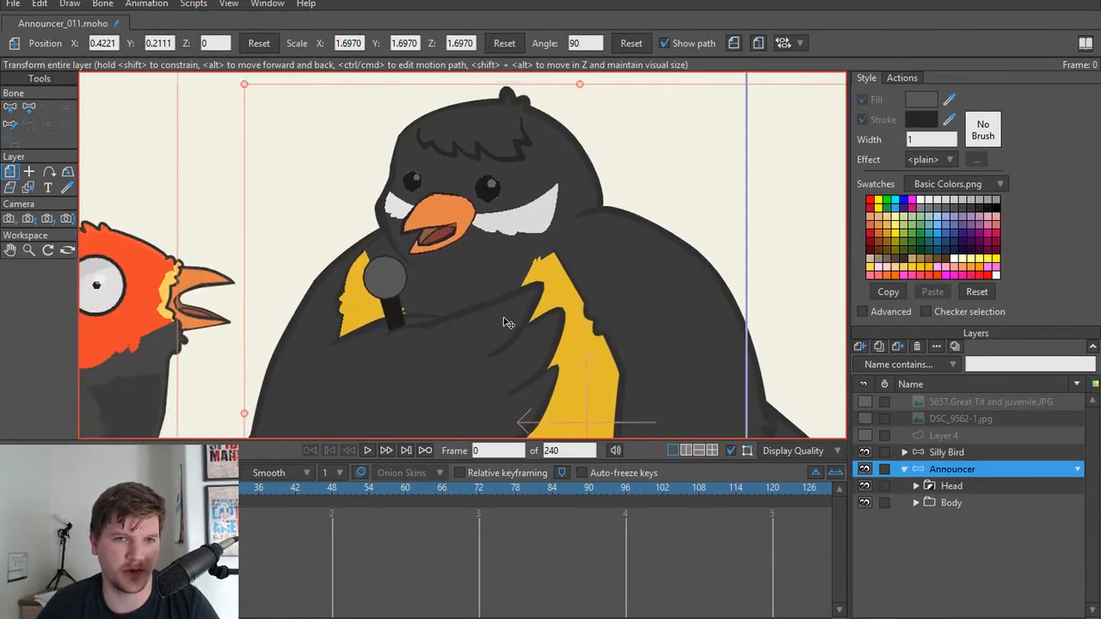
{"action": "scroll", "coordinate": [507, 319], "scroll_direction": "down", "scroll_amount": 2}
{"action": "scroll", "coordinate": [499, 292], "scroll_direction": "up", "scroll_amount": 3}
{"action": "scroll", "coordinate": [495, 280], "scroll_direction": "down", "scroll_amount": 2}
{"action": "scroll", "coordinate": [551, 270], "scroll_direction": "up", "scroll_amount": 4}
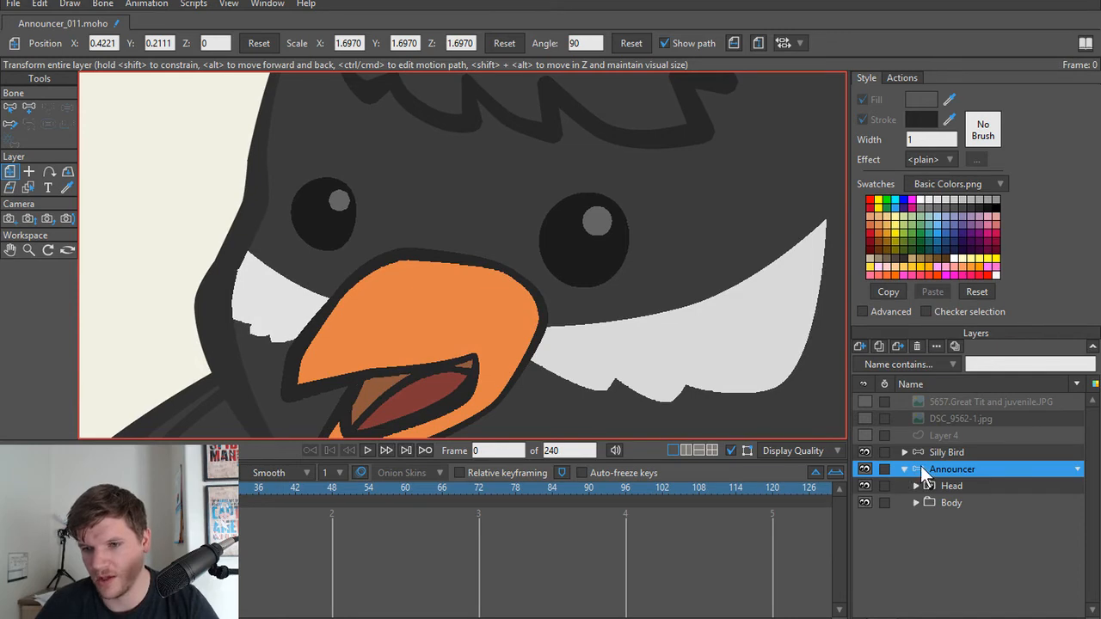
{"action": "scroll", "coordinate": [585, 313], "scroll_direction": "down", "scroll_amount": 5}
{"action": "scroll", "coordinate": [585, 307], "scroll_direction": "up", "scroll_amount": 1}
{"action": "scroll", "coordinate": [576, 319], "scroll_direction": "down", "scroll_amount": 2}
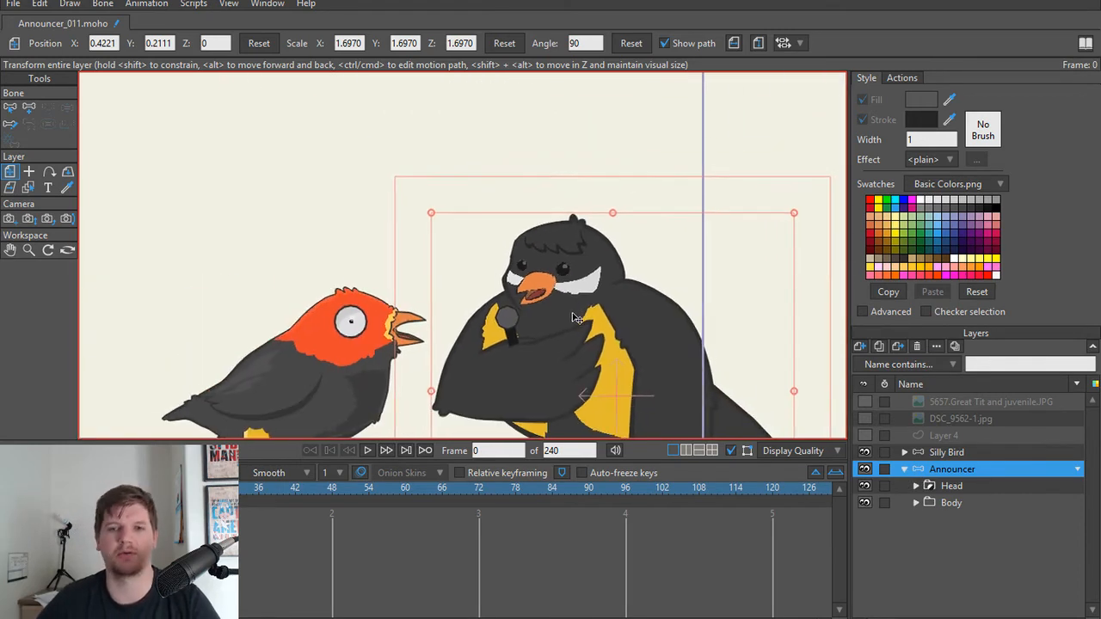
Step: Add a vertical bone in the empty space beside the announcer's head and give it a bone strength of 0
{"action": "scroll", "coordinate": [576, 319], "scroll_direction": "up", "scroll_amount": 1}
{"action": "scroll", "coordinate": [634, 256], "scroll_direction": "up", "scroll_amount": 2}
{"action": "key", "text": "a"}
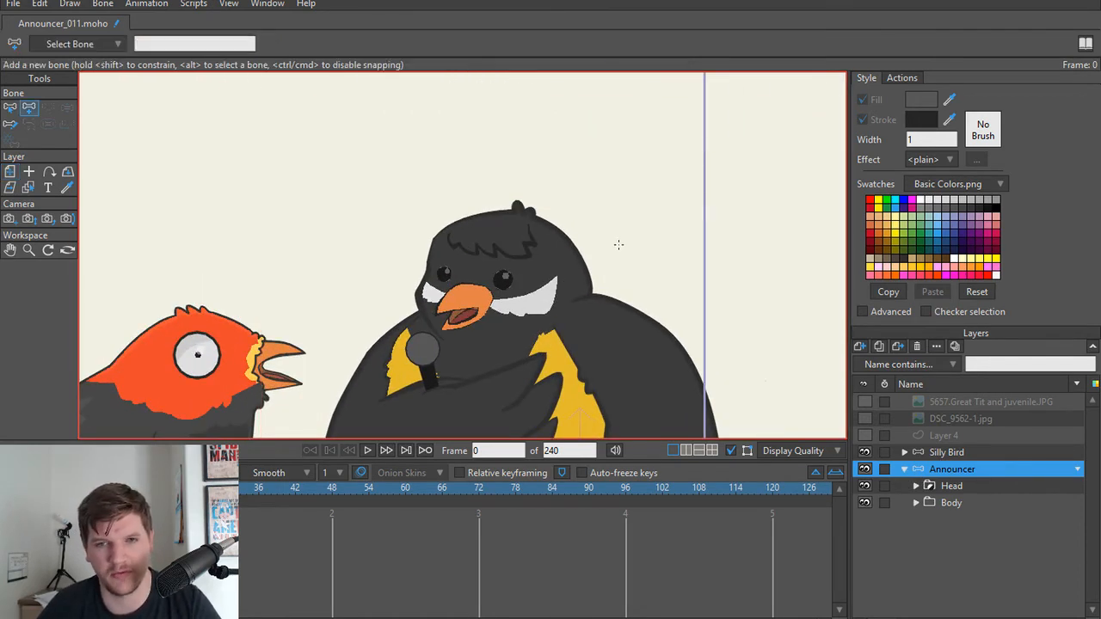
{"action": "left_click_drag", "start_coordinate": [578, 260], "coordinate": [598, 256]}
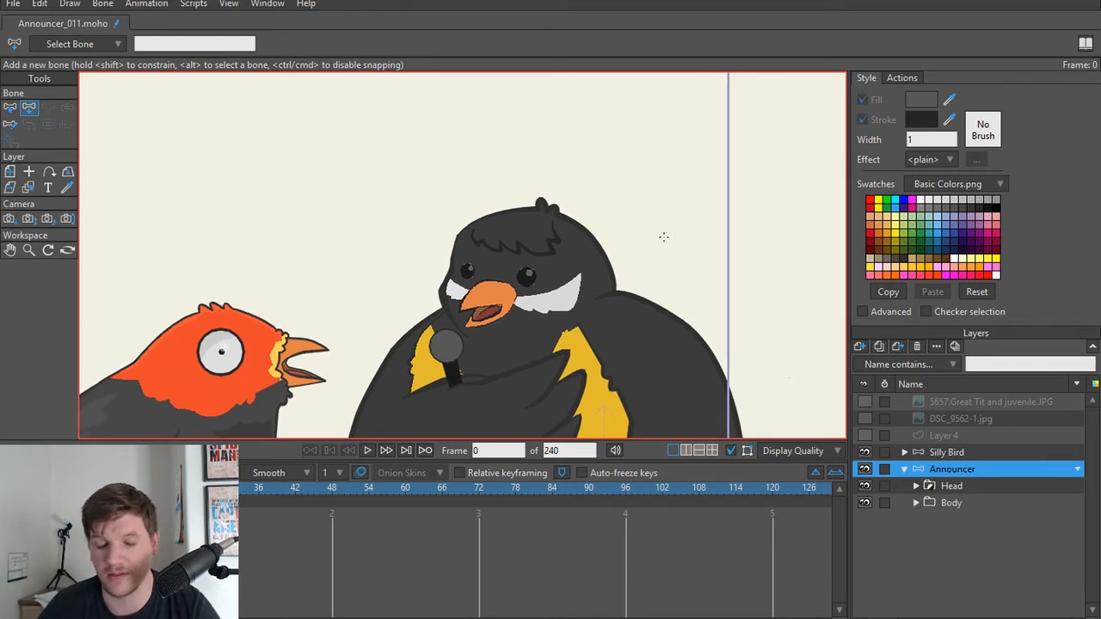
{"action": "left_click_drag", "start_coordinate": [650, 223], "coordinate": [649, 141]}
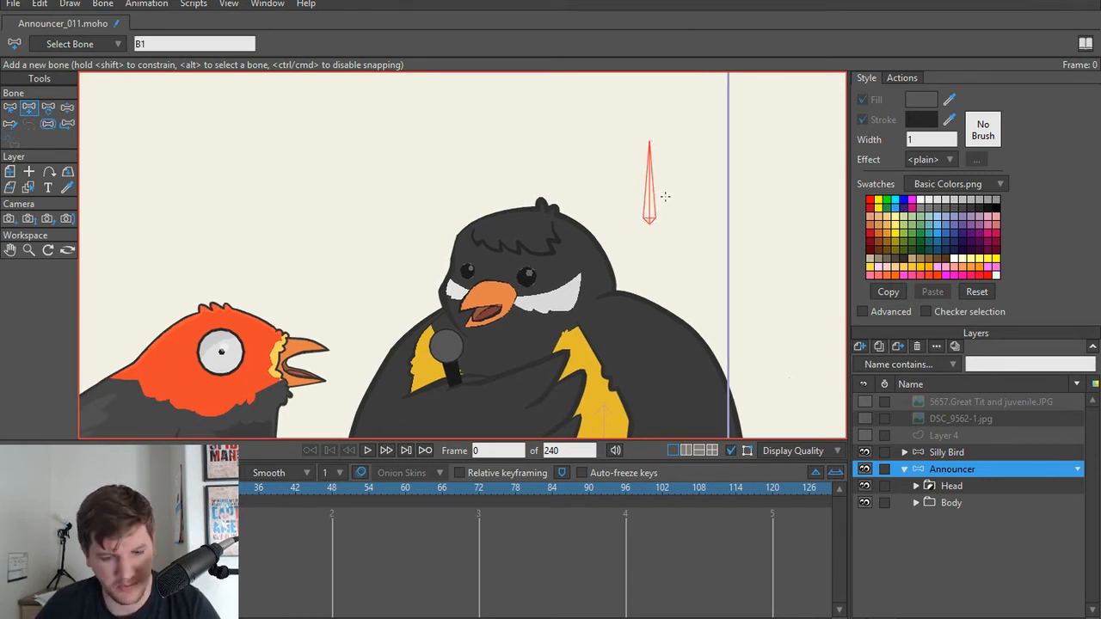
{"action": "key", "text": "z"}
{"action": "key", "text": "s"}
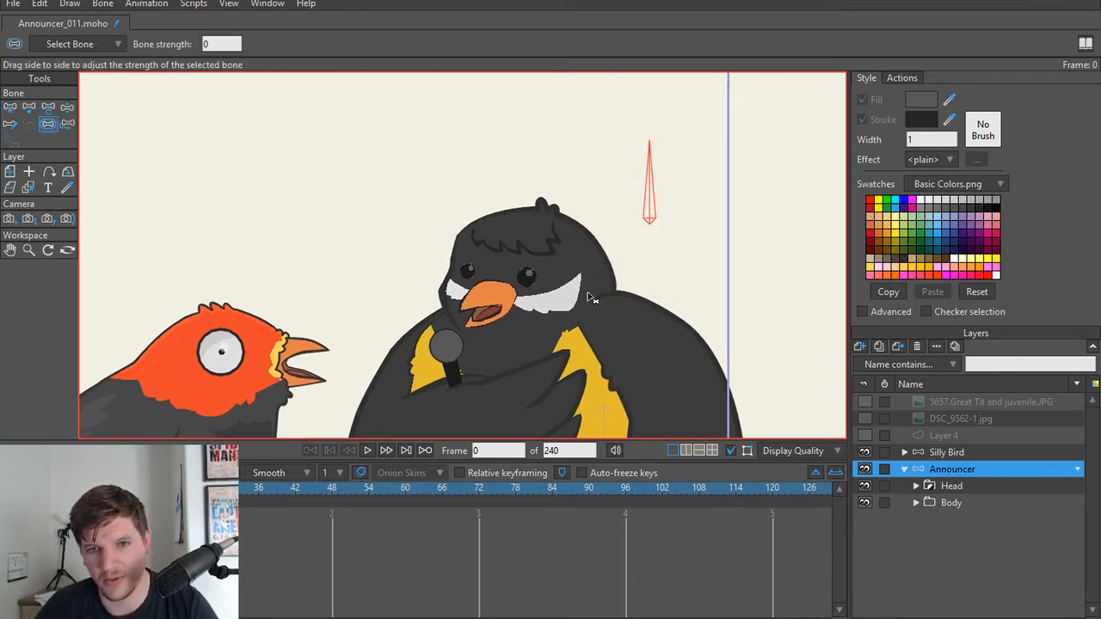
Step: Rename the new bone beside the announcer's head as Eye
{"action": "scroll", "coordinate": [591, 297], "scroll_direction": "up", "scroll_amount": 3}
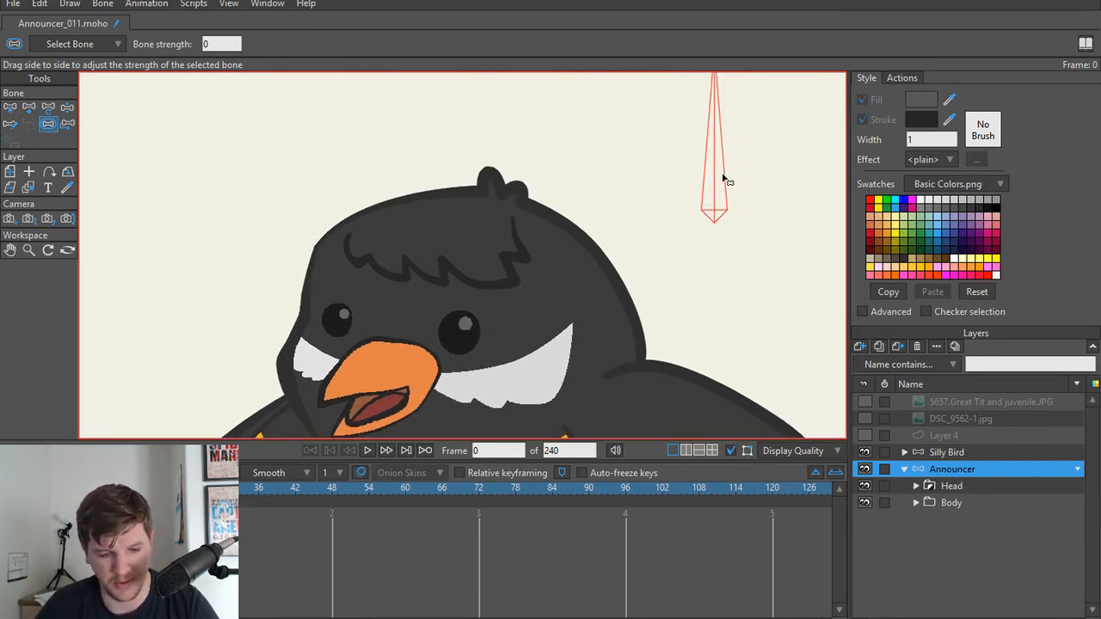
{"action": "key", "text": "b"}
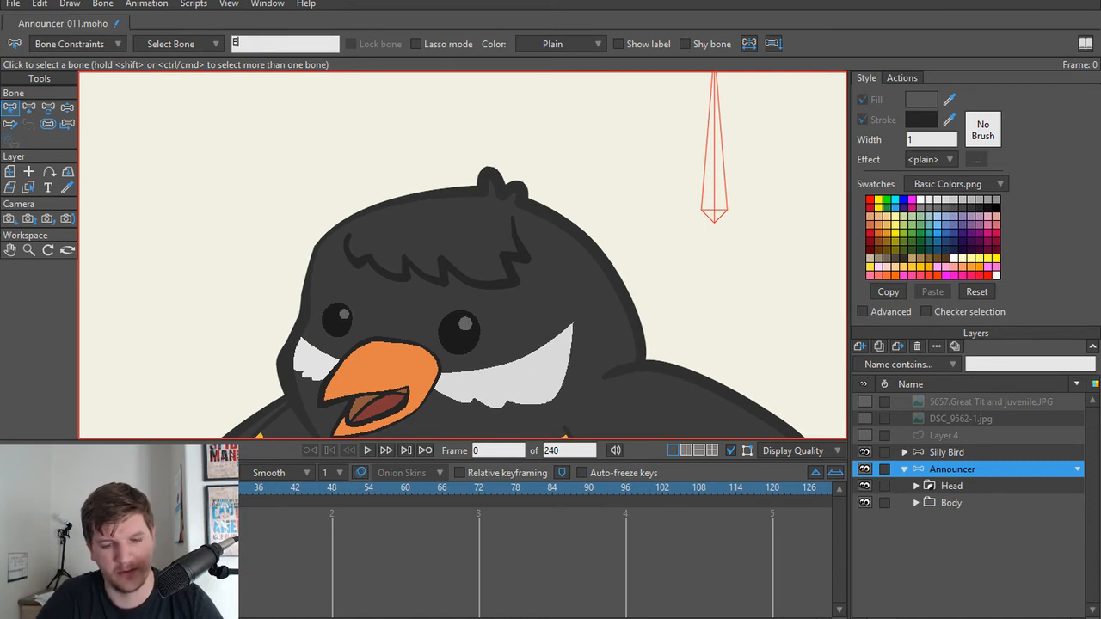
{"action": "type", "text": "ye"}
{"action": "key", "text": "Return"}
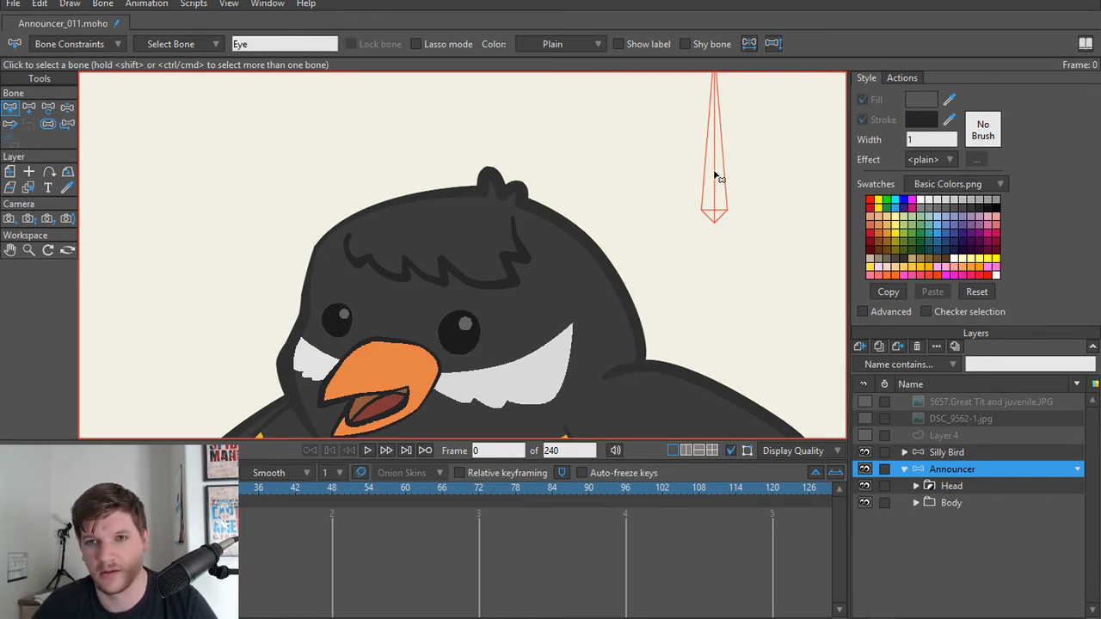
Step: Create a smart bone action named Eye for the Eye bone
{"action": "left_click", "coordinate": [901, 77]}
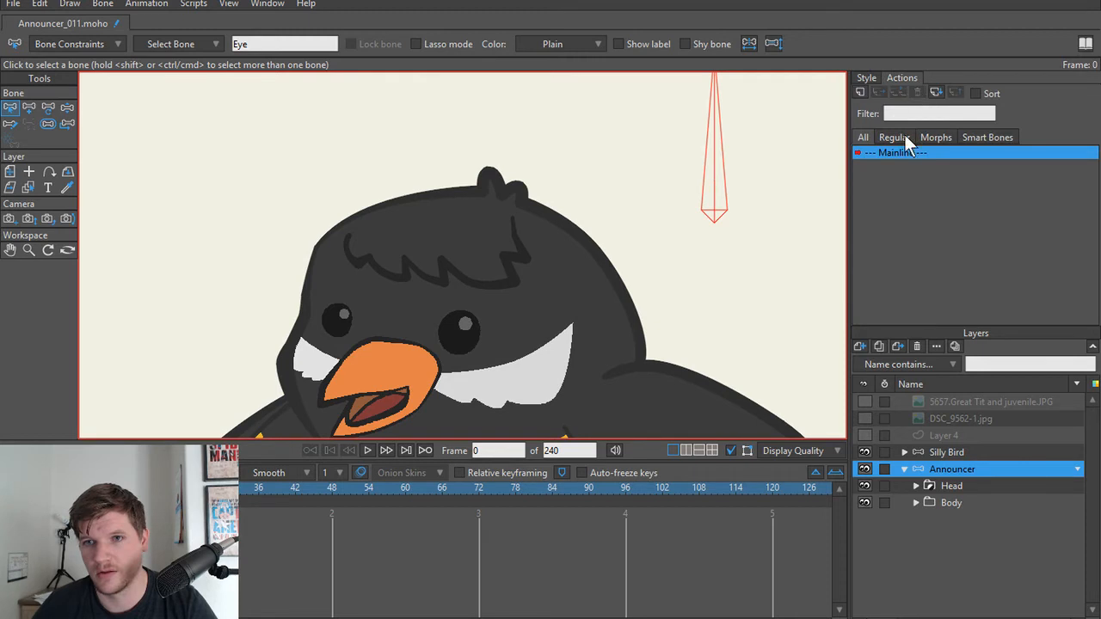
{"action": "left_click", "coordinate": [863, 95]}
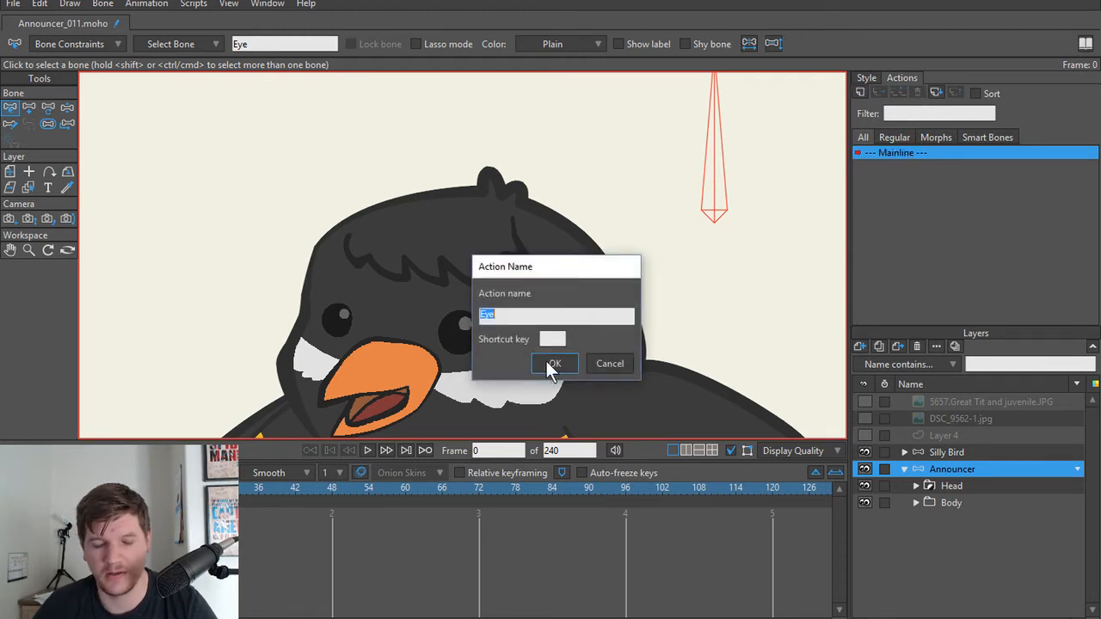
{"action": "left_click", "coordinate": [550, 362]}
Step: In the Eye action, rotate the Eye bone to an angle of 315 at frame 24
{"action": "left_click", "coordinate": [197, 488]}
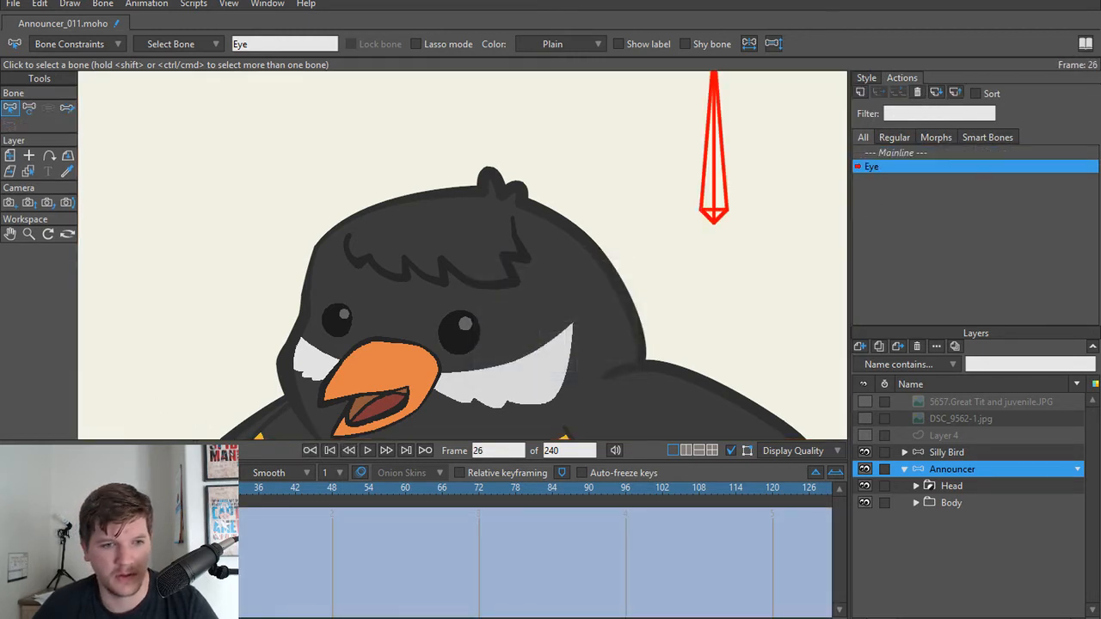
{"action": "key", "text": "t"}
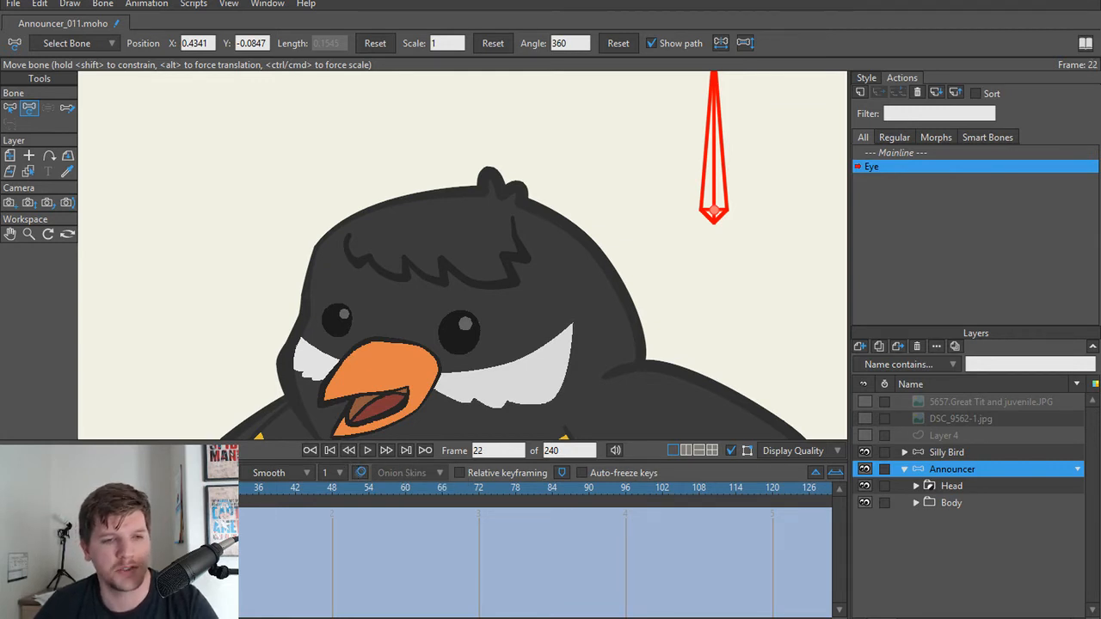
{"action": "left_click_drag", "start_coordinate": [172, 487], "coordinate": [37, 487]}
{"action": "key", "text": "Right"}
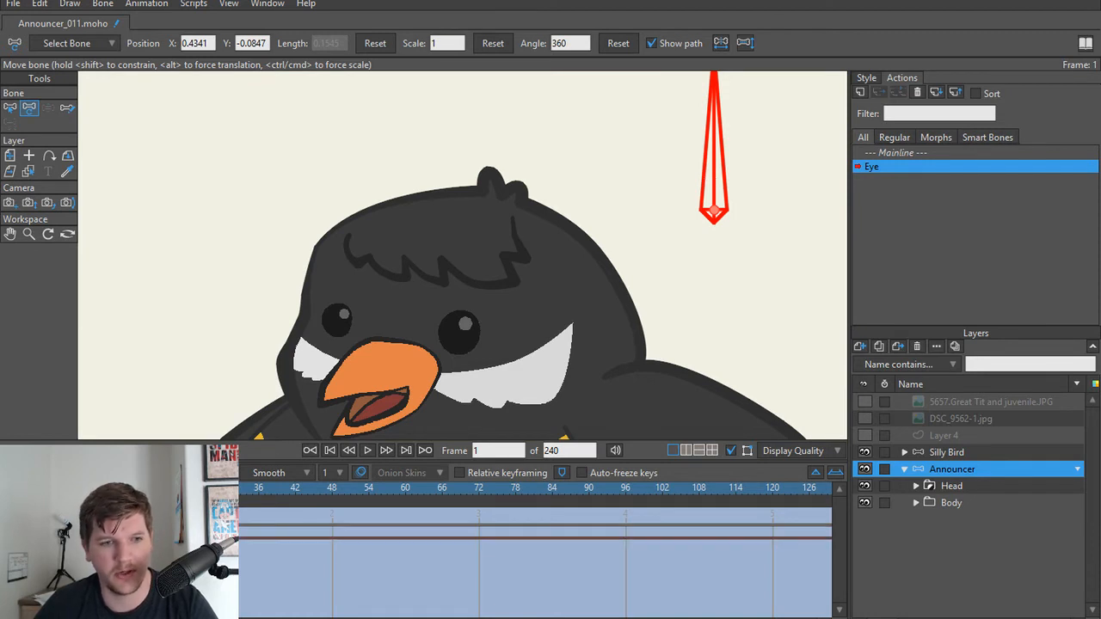
{"action": "left_click", "coordinate": [148, 488]}
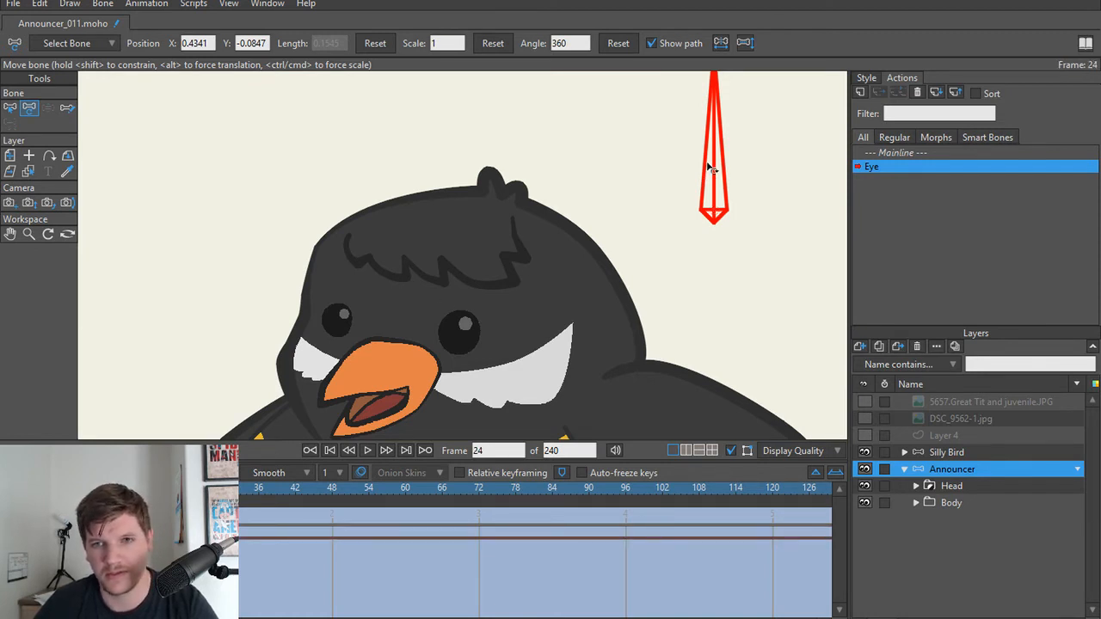
{"action": "left_click_drag", "start_coordinate": [712, 167], "coordinate": [763, 200]}
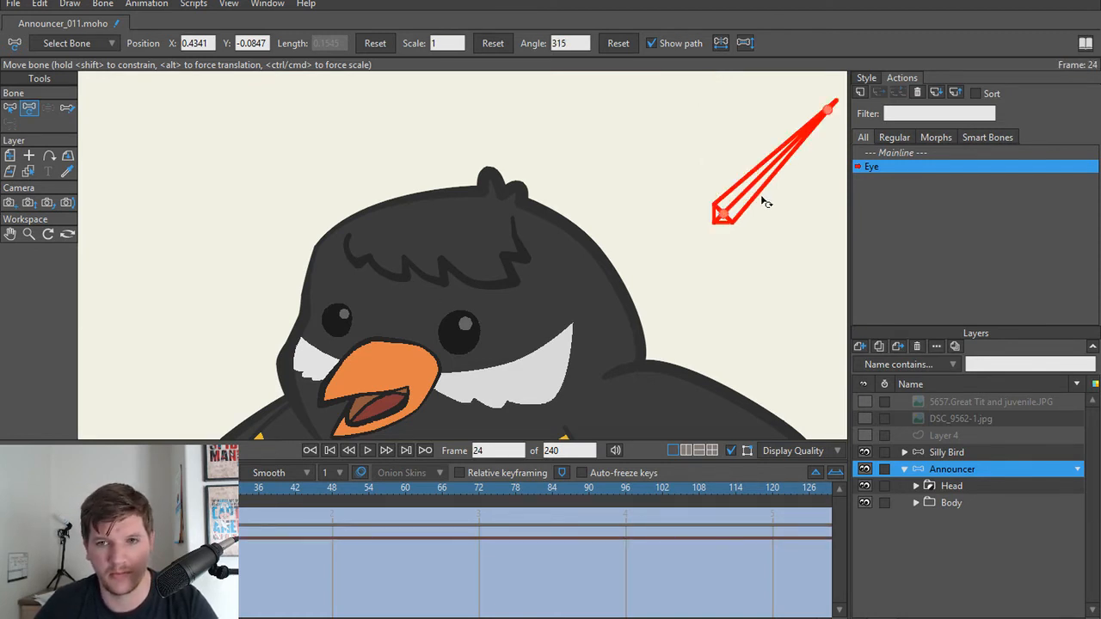
{"action": "mouse_move", "coordinate": [185, 488]}
{"action": "left_mouse_down"}
{"action": "mouse_move", "coordinate": [38, 487]}
{"action": "mouse_move", "coordinate": [185, 488]}
{"action": "left_mouse_up"}
Step: On the Eye Lid layer at frame 24, close the smaller eye by bringing the middle points of its upper and lower lids together
{"action": "scroll", "coordinate": [337, 335], "scroll_direction": "up", "scroll_amount": 3}
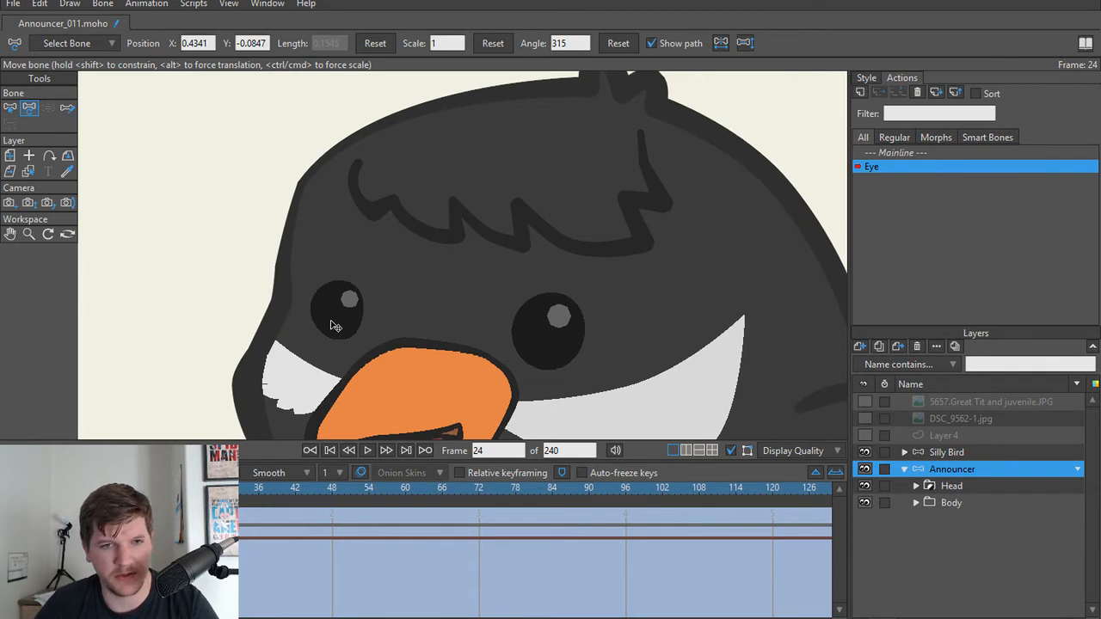
{"action": "right_click", "coordinate": [329, 328], "text": "alt"}
{"action": "scroll", "coordinate": [329, 329], "scroll_direction": "up", "scroll_amount": 5}
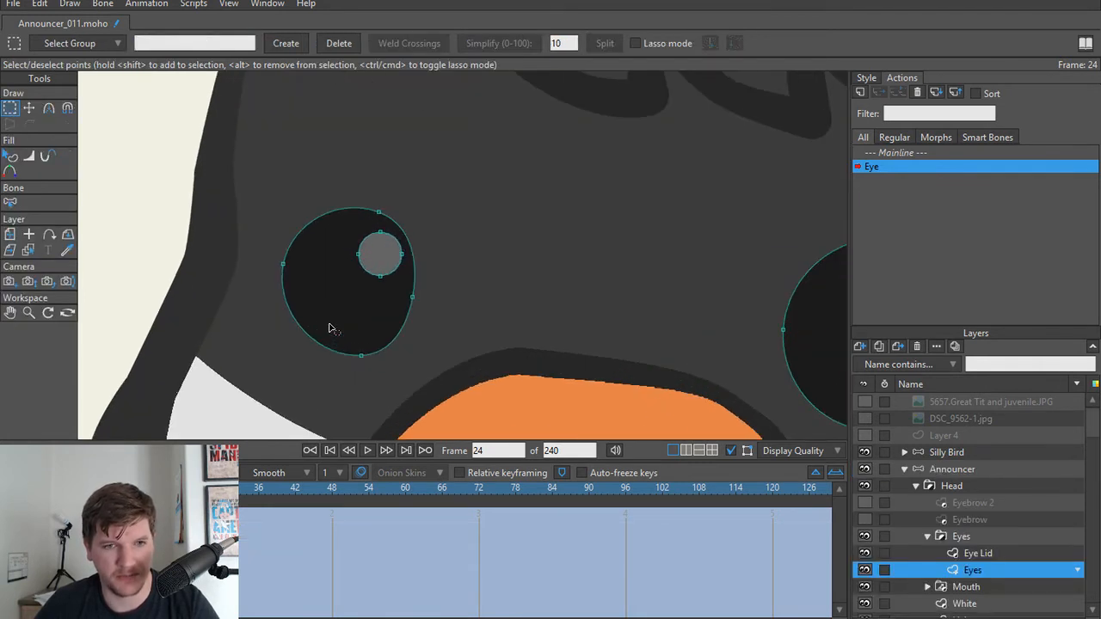
{"action": "left_click", "coordinate": [984, 554]}
{"action": "key", "text": "t"}
{"action": "left_click_drag", "start_coordinate": [360, 207], "coordinate": [361, 304]}
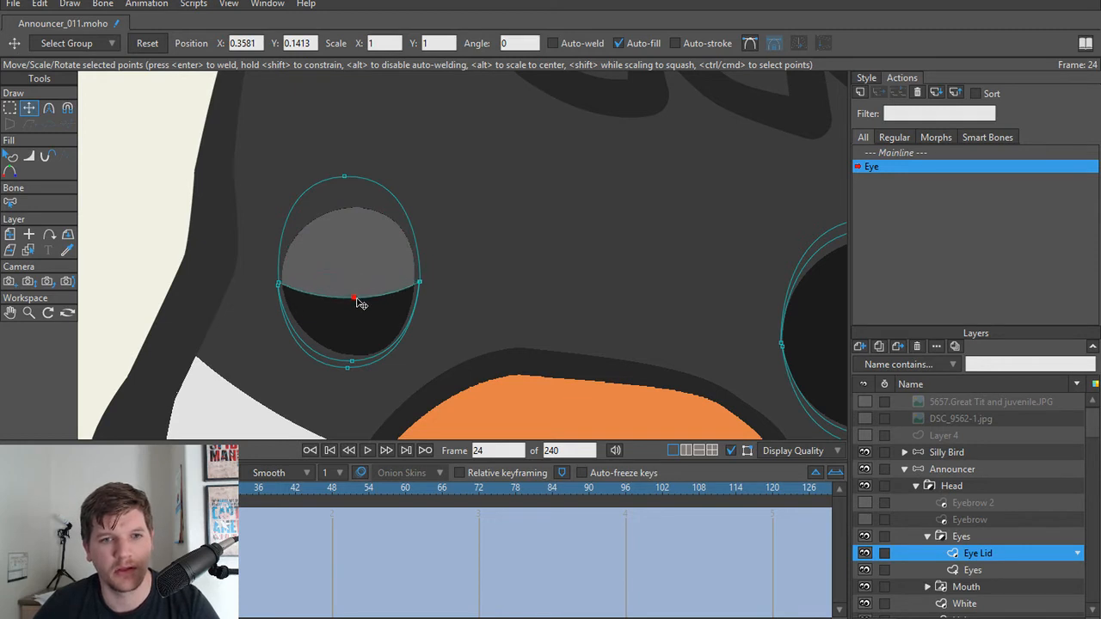
{"action": "left_click_drag", "start_coordinate": [352, 368], "coordinate": [357, 304]}
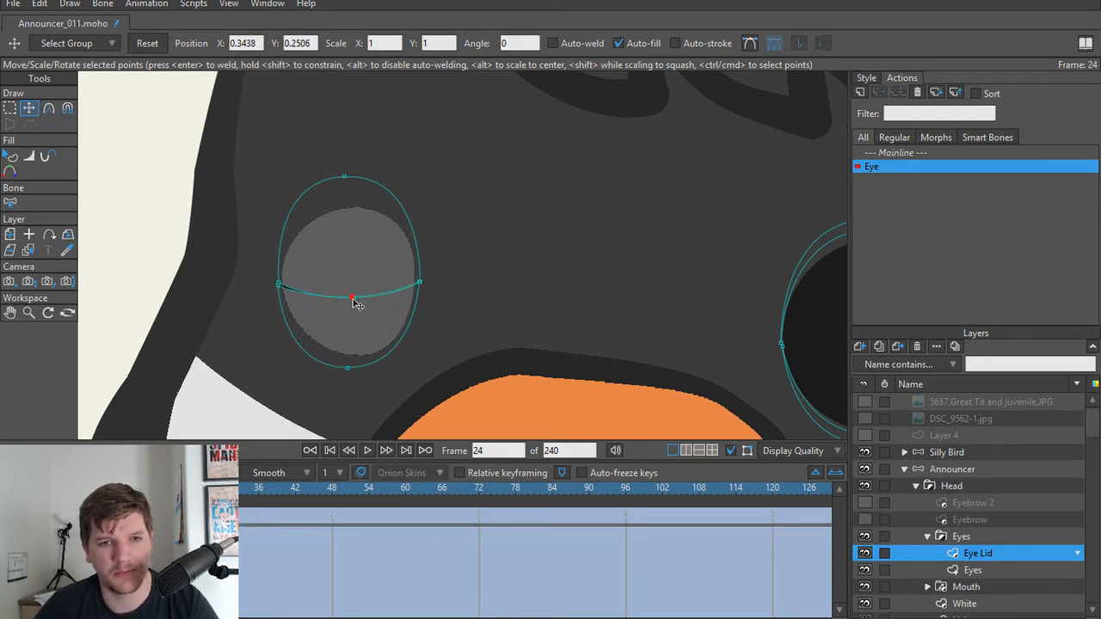
{"action": "scroll", "coordinate": [359, 305], "scroll_direction": "up", "scroll_amount": 3}
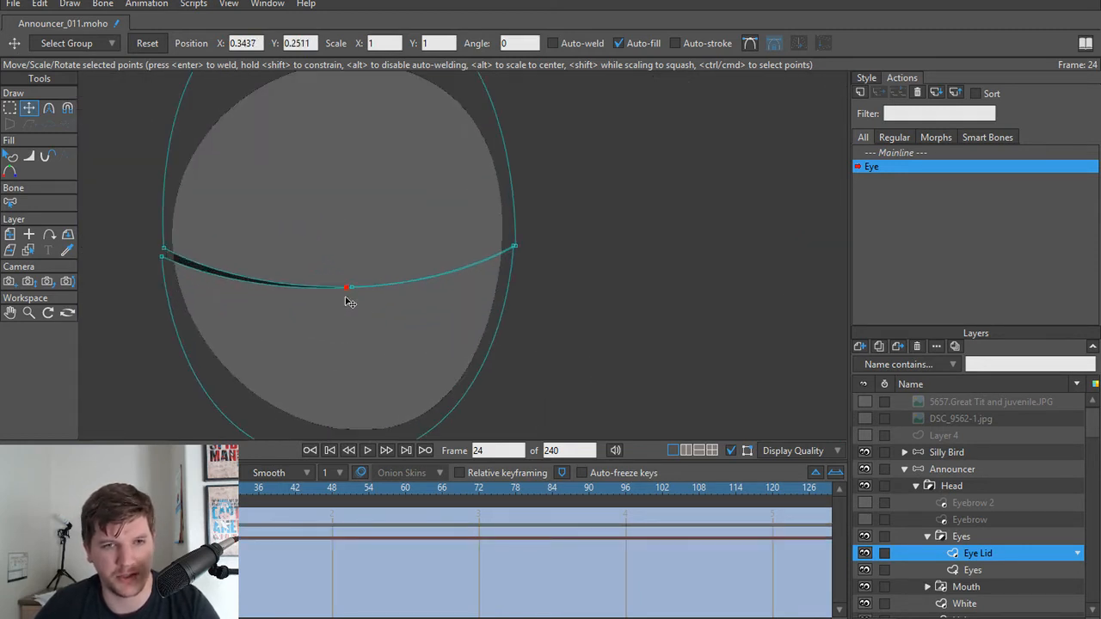
{"action": "left_click_drag", "start_coordinate": [352, 295], "coordinate": [355, 293]}
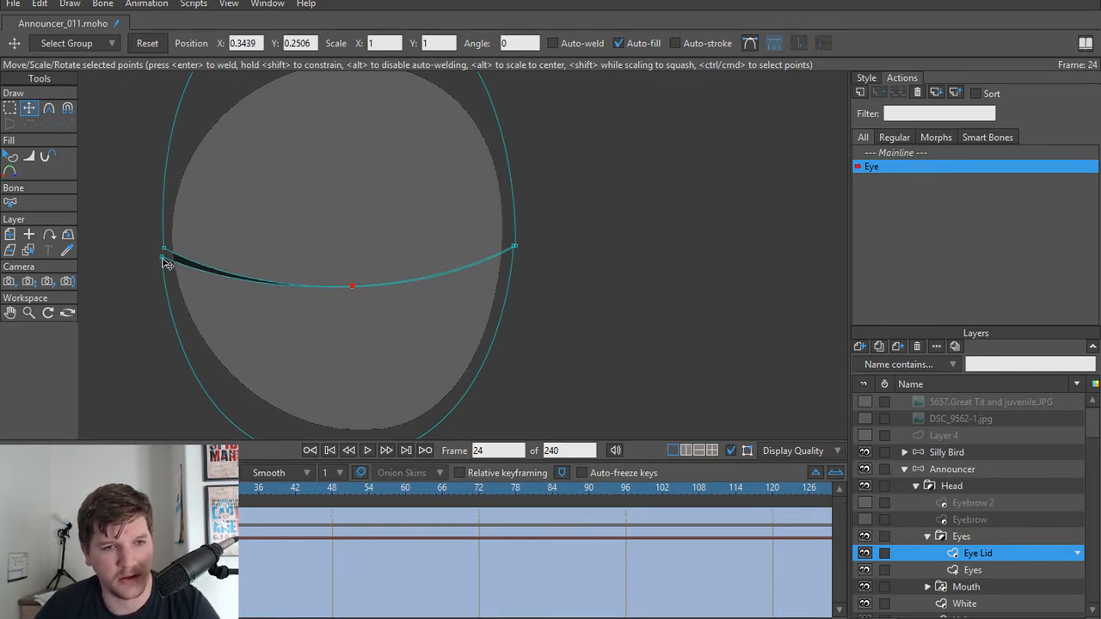
Step: At frame 1 of the Eye action, bring the smaller eye's upper and lower lid points together at its left corner
{"action": "left_click_drag", "start_coordinate": [185, 488], "coordinate": [44, 489]}
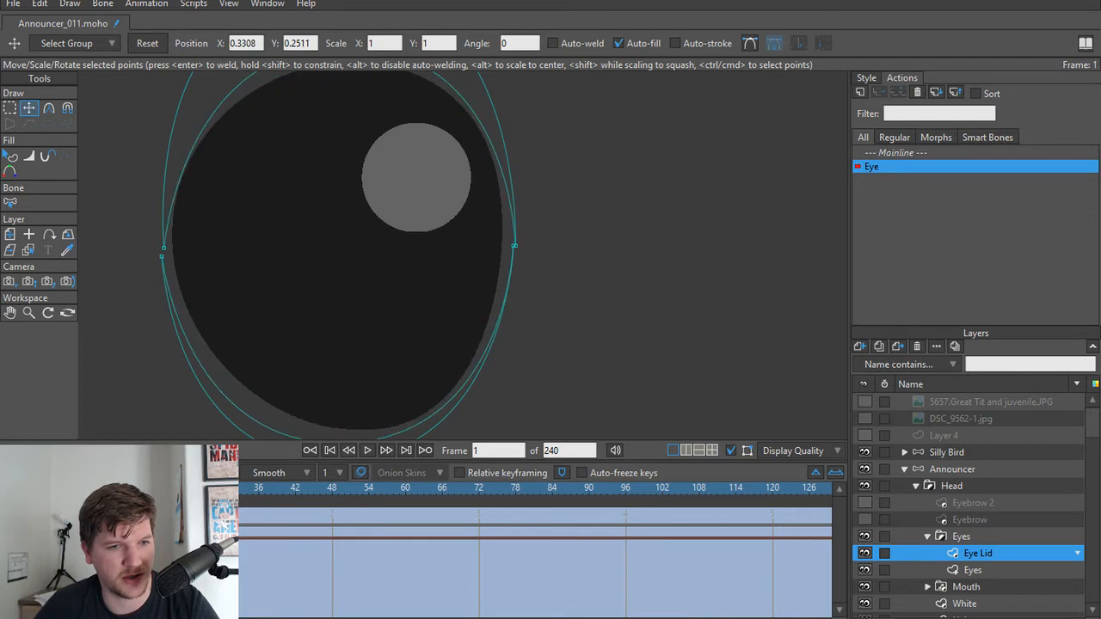
{"action": "left_click", "coordinate": [166, 251]}
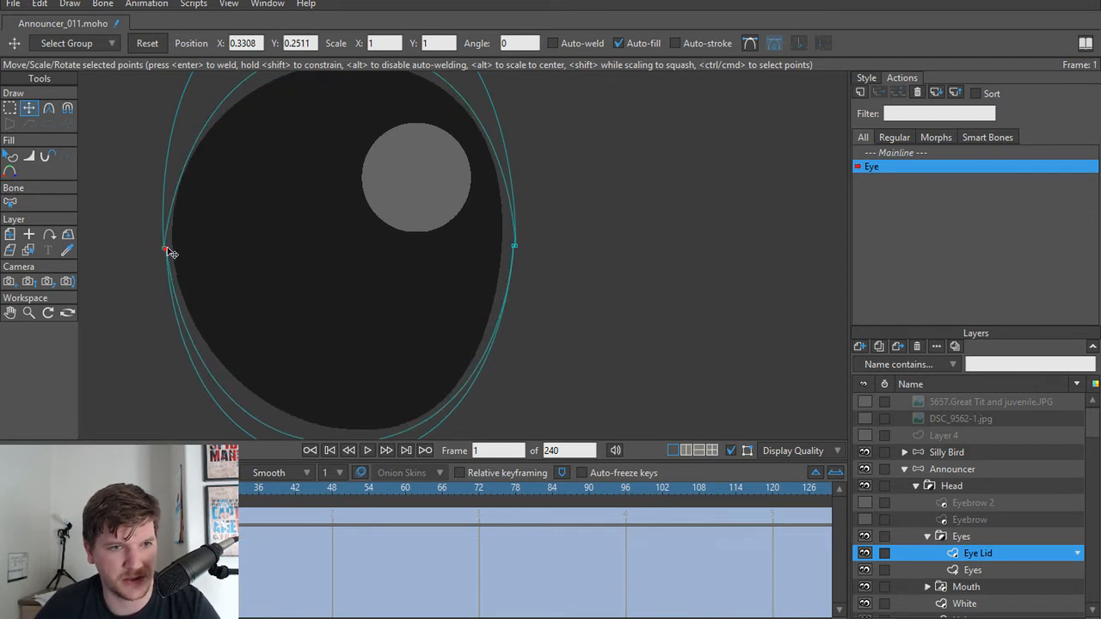
{"action": "left_click_drag", "start_coordinate": [169, 253], "coordinate": [171, 251]}
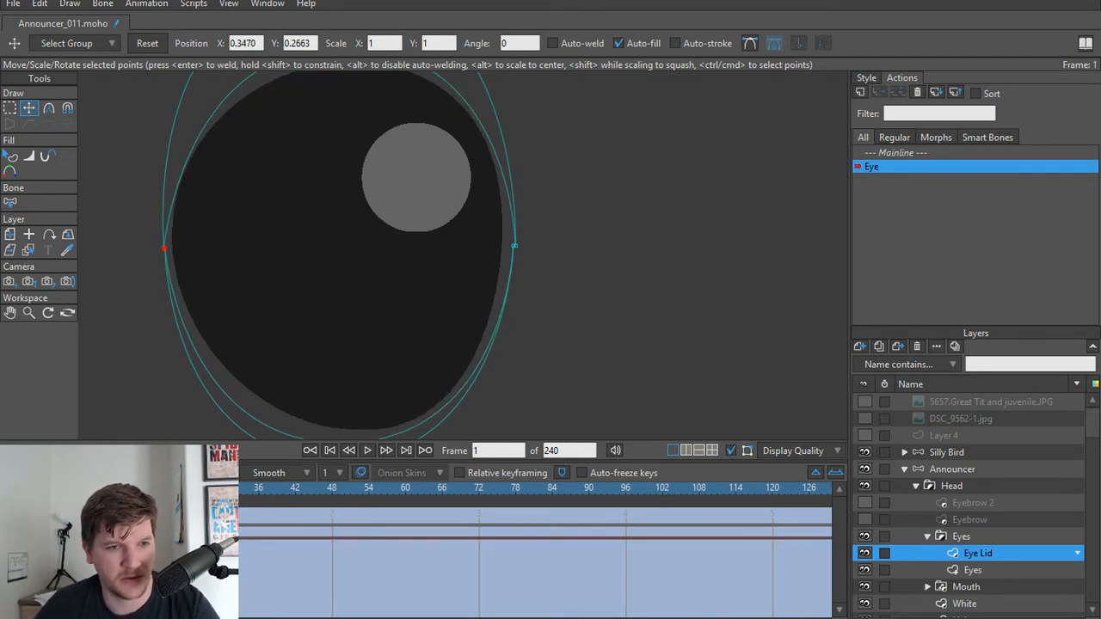
Step: At frame 24, bring the larger eye's upper and lower lid points together at its left corner
{"action": "left_click_drag", "start_coordinate": [44, 488], "coordinate": [185, 488]}
{"action": "scroll", "coordinate": [344, 271], "scroll_direction": "down", "scroll_amount": 5}
{"action": "left_click_drag", "start_coordinate": [604, 287], "coordinate": [468, 272]}
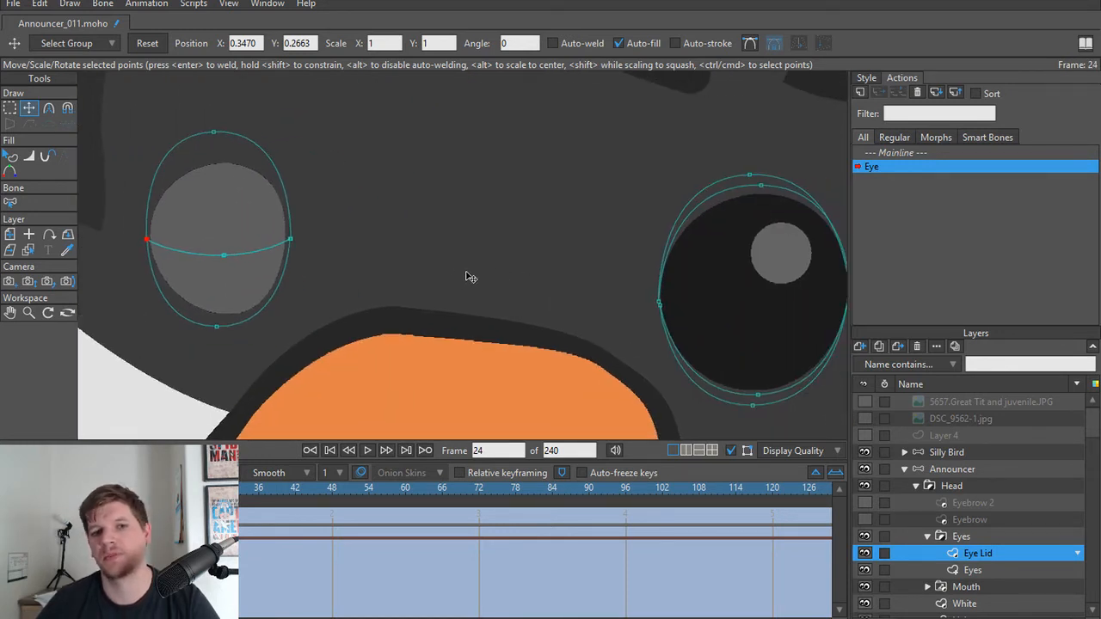
{"action": "left_click_drag", "start_coordinate": [695, 297], "coordinate": [487, 301]}
{"action": "scroll", "coordinate": [487, 301], "scroll_direction": "up", "scroll_amount": 3}
{"action": "scroll", "coordinate": [485, 304], "scroll_direction": "up", "scroll_amount": 4}
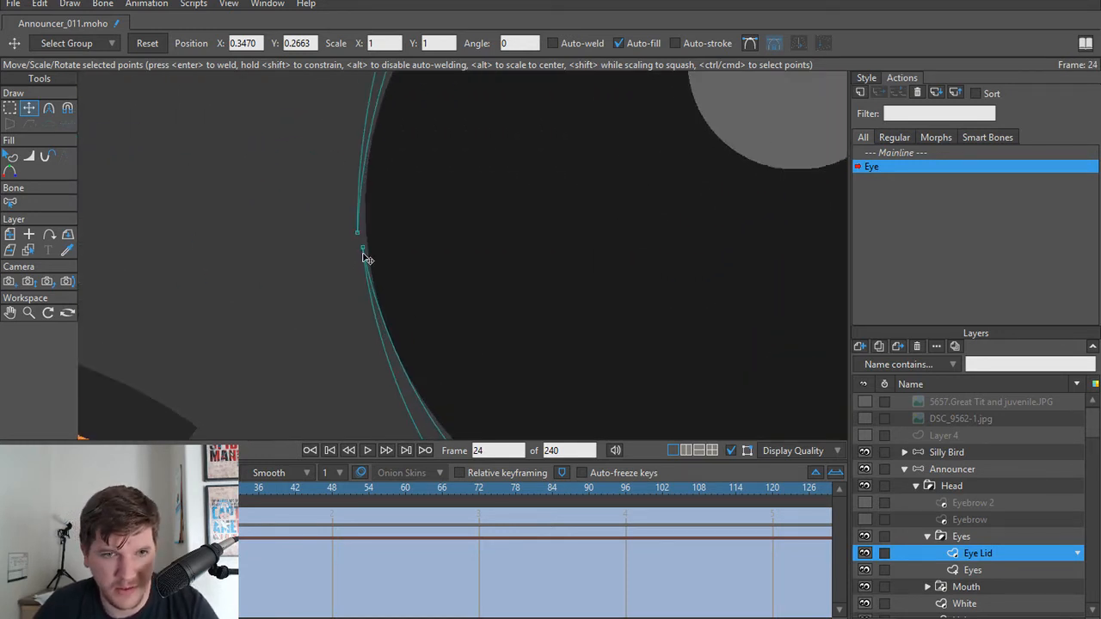
{"action": "left_click_drag", "start_coordinate": [364, 248], "coordinate": [362, 237]}
{"action": "scroll", "coordinate": [567, 237], "scroll_direction": "down", "scroll_amount": 5}
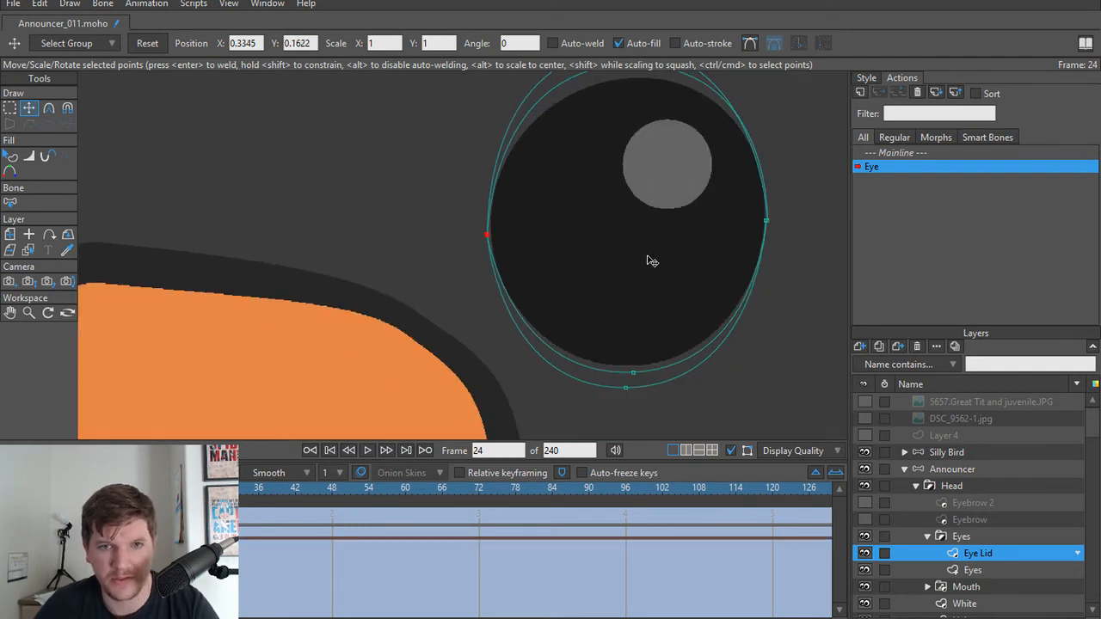
Step: At frame 24, bring the larger eye's upper and lower lid points together at its right corner
{"action": "left_click_drag", "start_coordinate": [683, 260], "coordinate": [507, 272]}
{"action": "scroll", "coordinate": [544, 277], "scroll_direction": "up", "scroll_amount": 4}
{"action": "left_click_drag", "start_coordinate": [654, 234], "coordinate": [602, 239]}
{"action": "scroll", "coordinate": [593, 215], "scroll_direction": "up", "scroll_amount": 3}
{"action": "scroll", "coordinate": [411, 265], "scroll_direction": "down", "scroll_amount": 4}
{"action": "scroll", "coordinate": [409, 261], "scroll_direction": "down", "scroll_amount": 3}
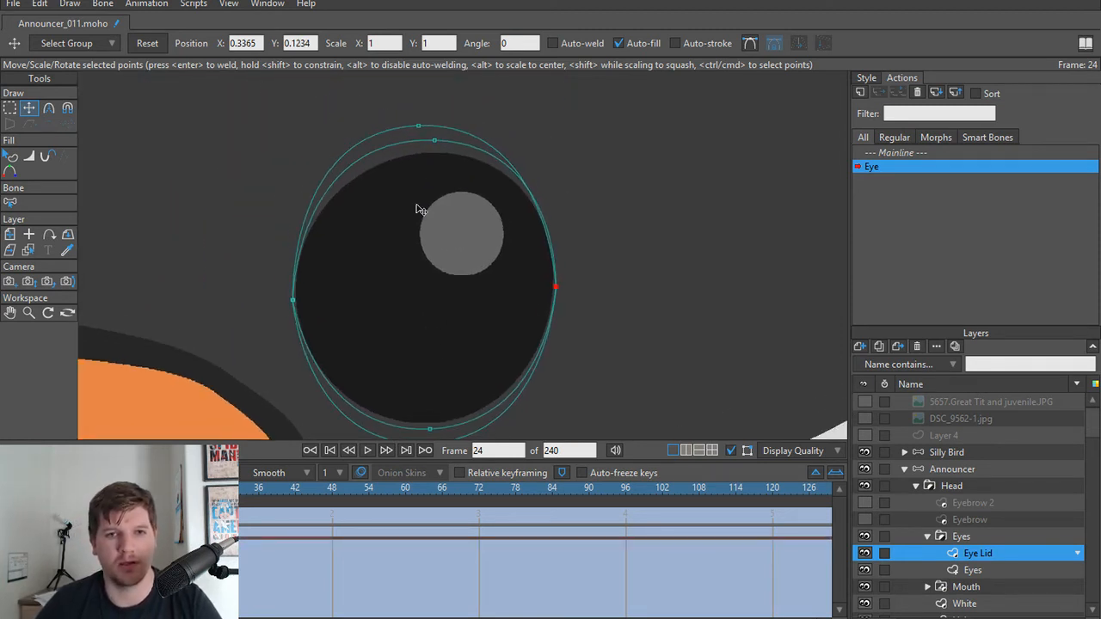
Step: Close the larger eye at frame 24 by bringing the middle points of its upper and lower lids together on a slight downward curve
{"action": "left_click_drag", "start_coordinate": [437, 147], "coordinate": [435, 290]}
{"action": "scroll", "coordinate": [172, 305], "scroll_direction": "down", "scroll_amount": 5}
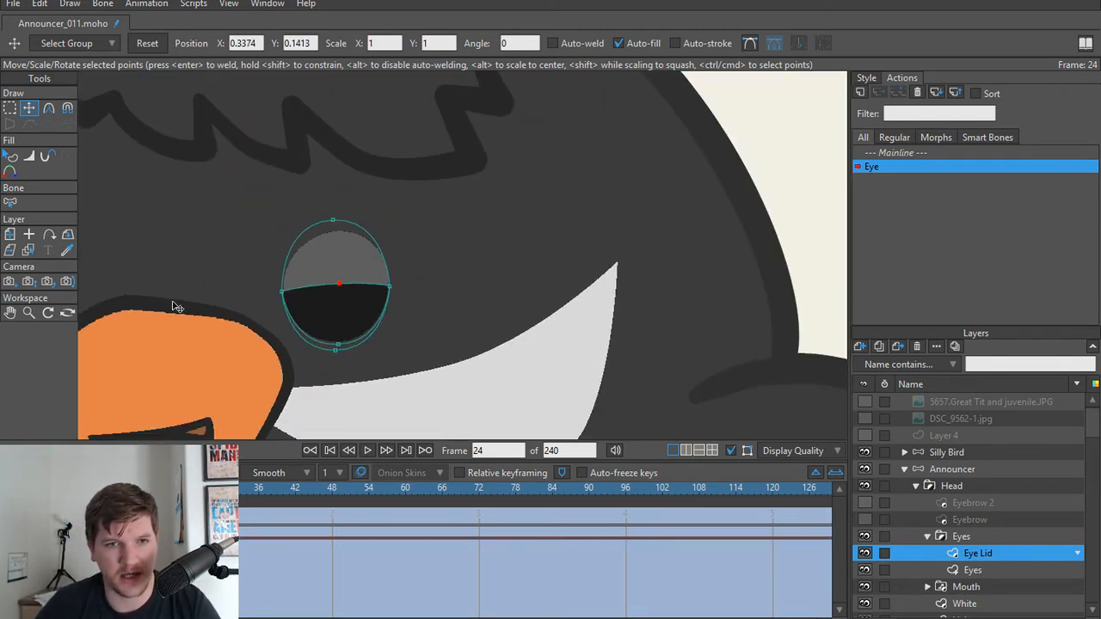
{"action": "scroll", "coordinate": [358, 294], "scroll_direction": "up", "scroll_amount": 3}
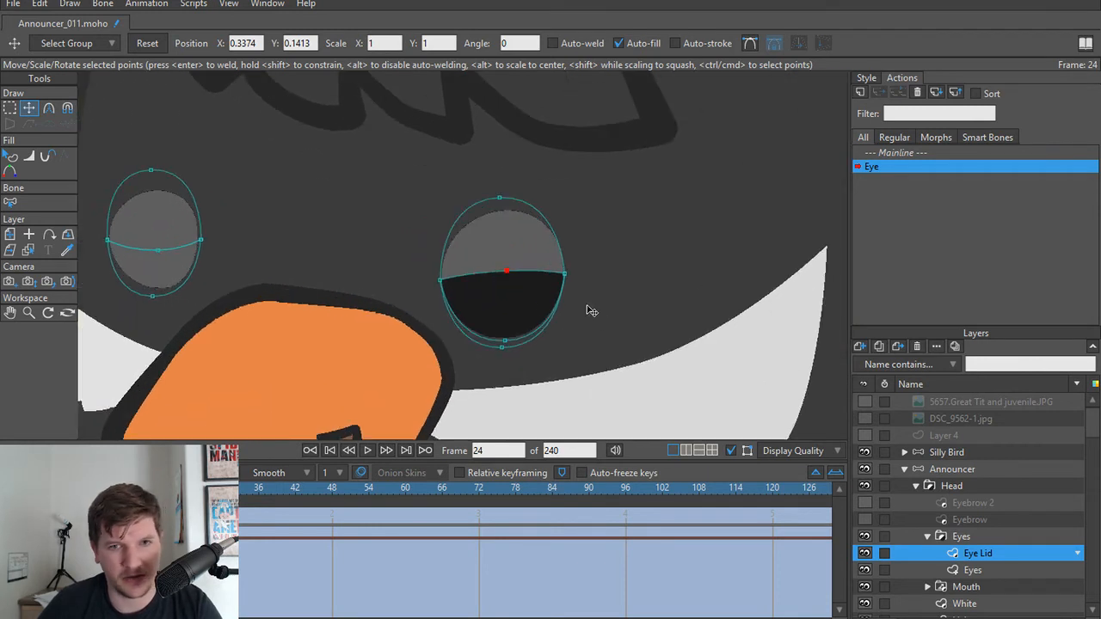
{"action": "left_click_drag", "start_coordinate": [509, 285], "coordinate": [510, 296]}
{"action": "left_click_drag", "start_coordinate": [504, 343], "coordinate": [511, 293]}
{"action": "scroll", "coordinate": [344, 246], "scroll_direction": "down", "scroll_amount": 4}
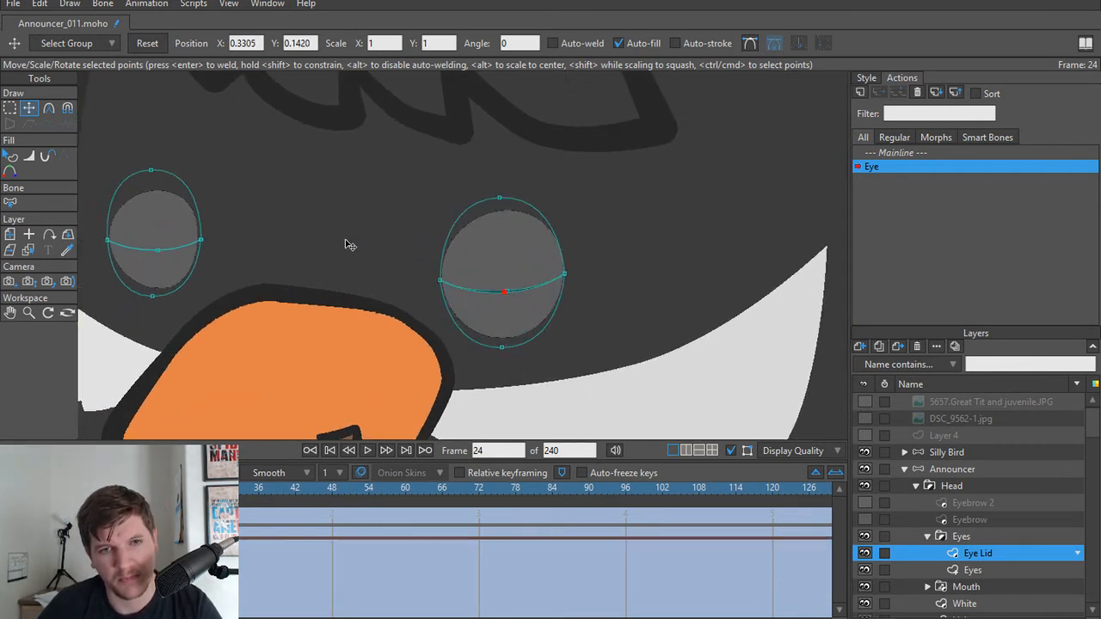
Step: On the smaller eye at frame 24, try shifting the overlapping middle lid points sideways toward the left corner
{"action": "scroll", "coordinate": [287, 272], "scroll_direction": "up", "scroll_amount": 6}
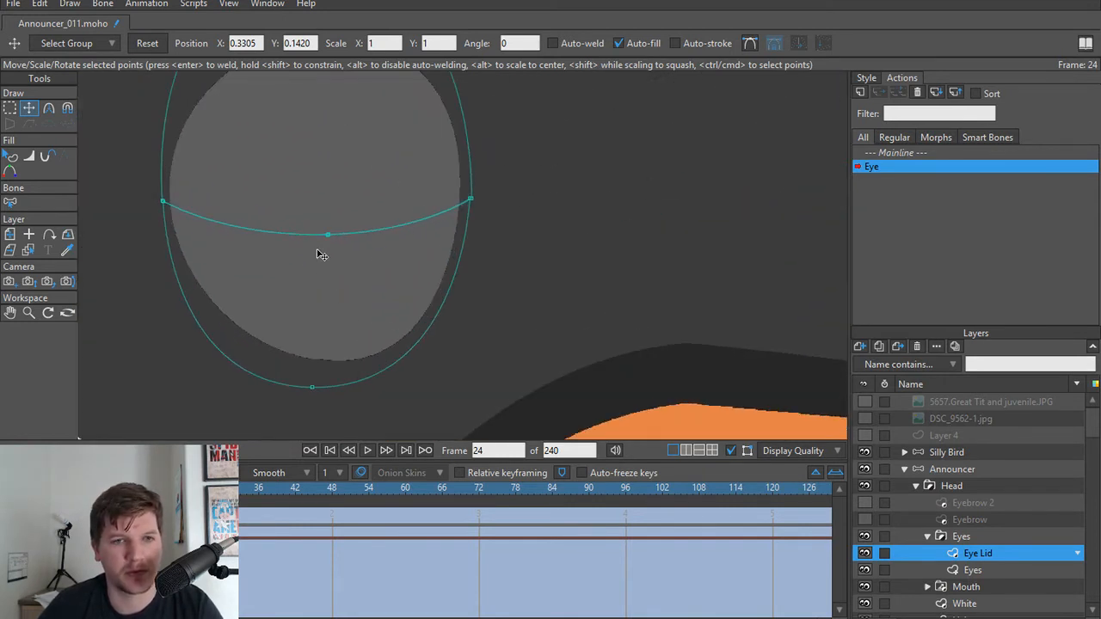
{"action": "left_click_drag", "start_coordinate": [316, 250], "coordinate": [351, 269]}
{"action": "mouse_move", "coordinate": [185, 489]}
{"action": "left_mouse_down"}
{"action": "mouse_move", "coordinate": [37, 488]}
{"action": "mouse_move", "coordinate": [186, 488]}
{"action": "left_mouse_up"}
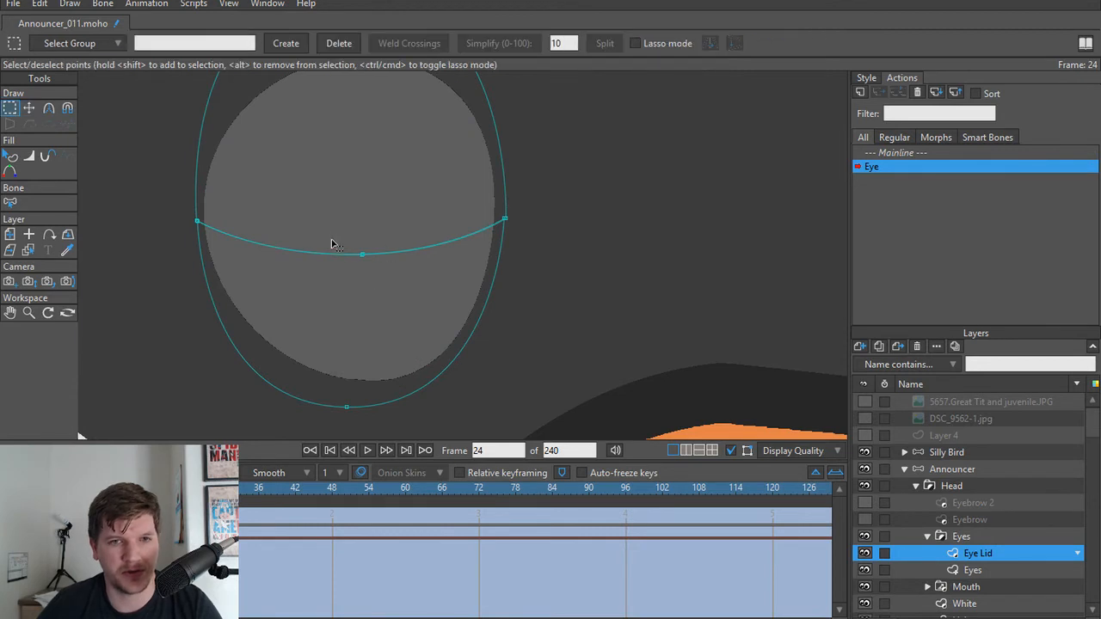
{"action": "left_click", "coordinate": [362, 253], "text": "ctrl"}
{"action": "left_click_drag", "start_coordinate": [369, 261], "coordinate": [320, 257]}
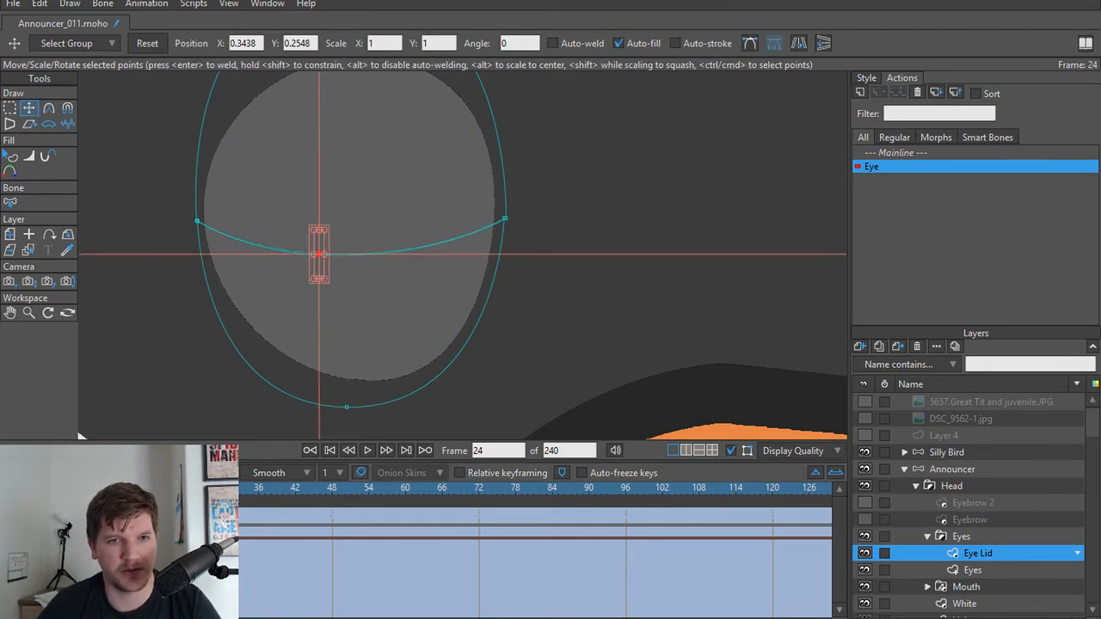
Step: At frame 1, try pasting the closed lid pose and moving the smaller eye's lower middle point, and undo the trial changes
{"action": "left_click_drag", "start_coordinate": [186, 489], "coordinate": [44, 488]}
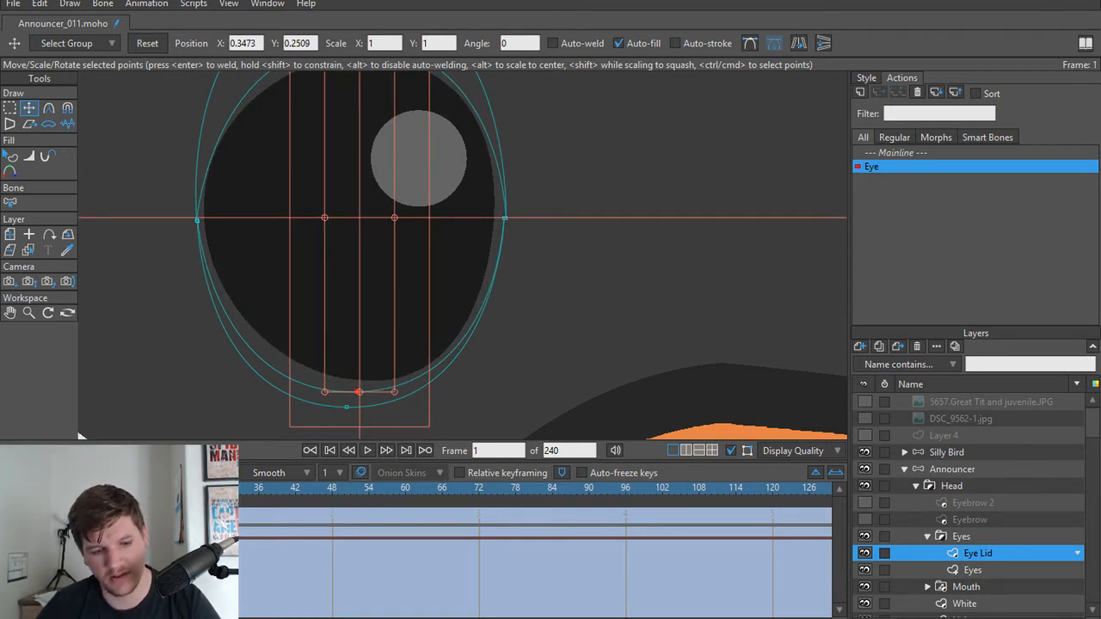
{"action": "key", "text": "ctrl+v"}
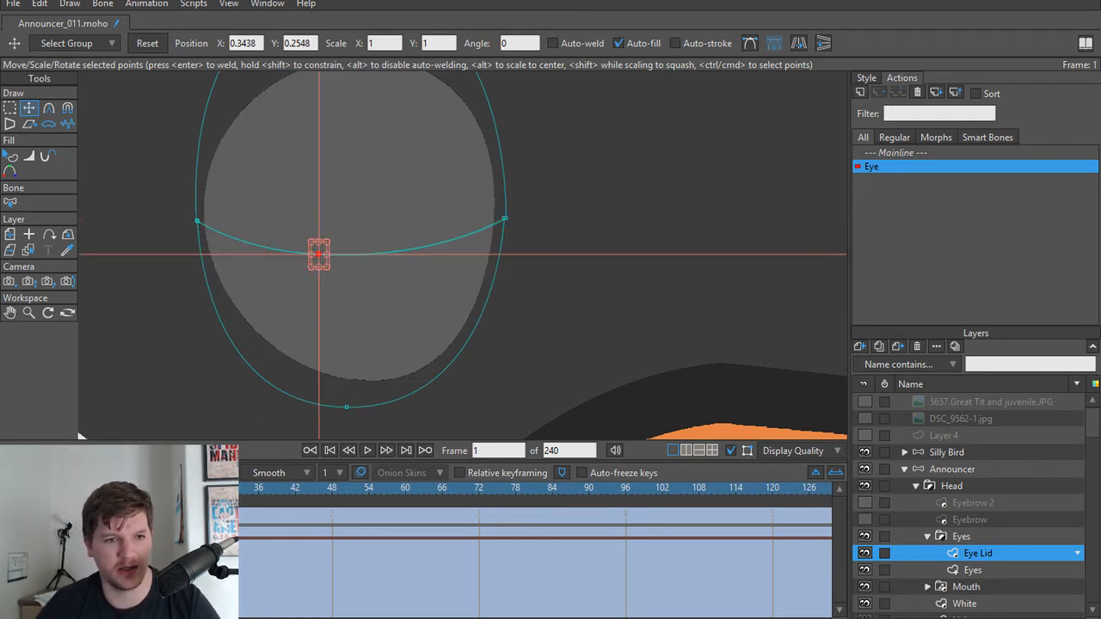
{"action": "key", "text": "ctrl+z"}
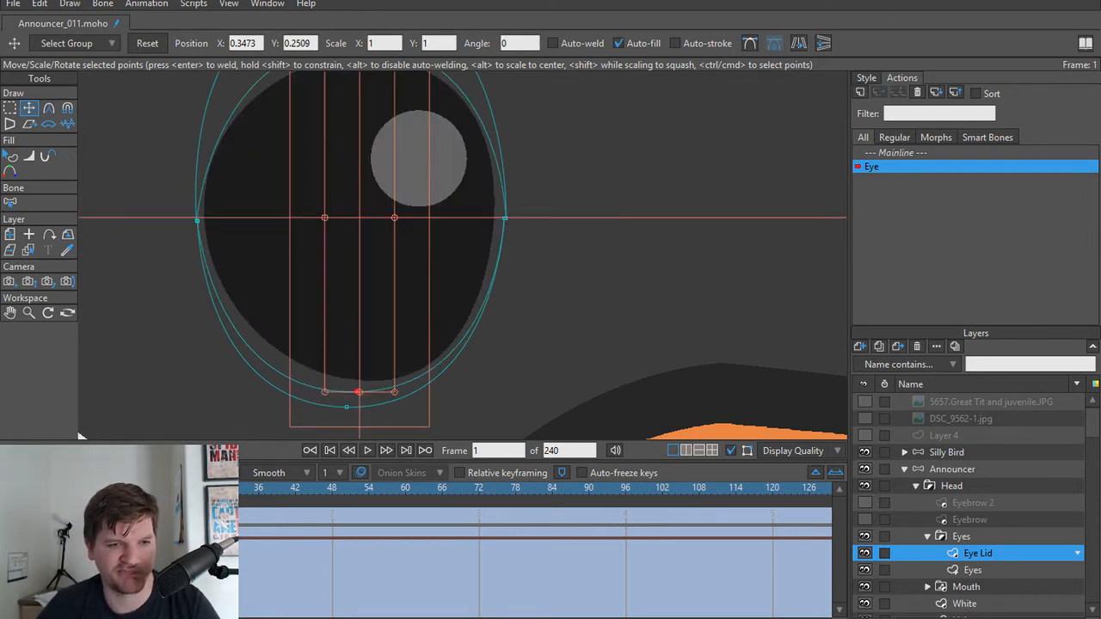
{"action": "mouse_move", "coordinate": [44, 487]}
{"action": "left_mouse_down"}
{"action": "mouse_move", "coordinate": [185, 487]}
{"action": "mouse_move", "coordinate": [44, 487]}
{"action": "left_mouse_up"}
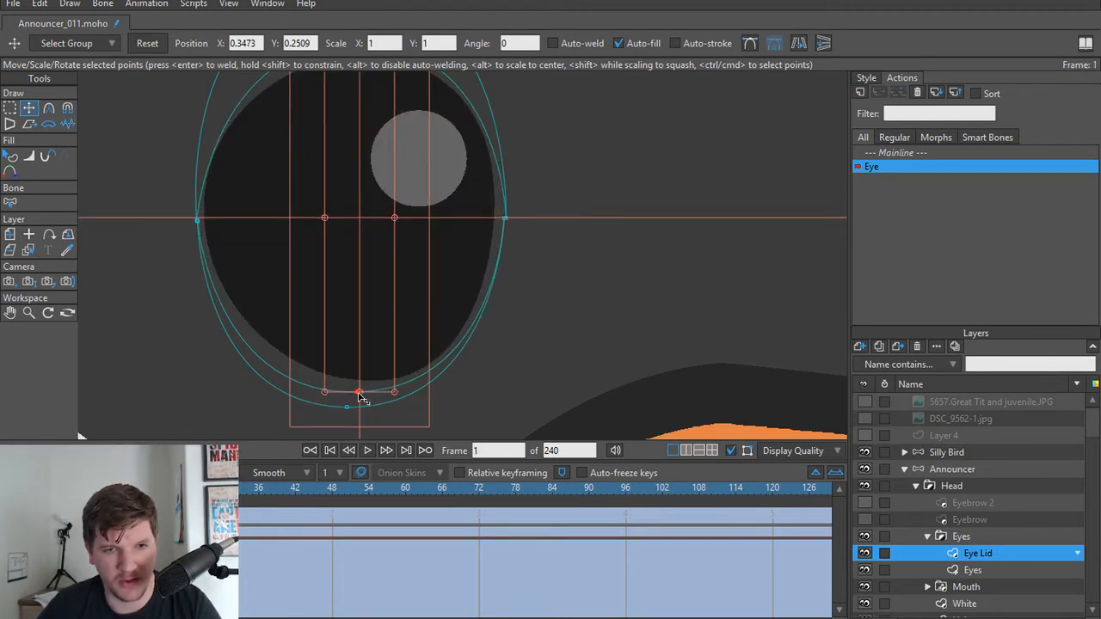
{"action": "mouse_move", "coordinate": [362, 398]}
{"action": "left_mouse_down"}
{"action": "mouse_move", "coordinate": [328, 397]}
{"action": "mouse_move", "coordinate": [362, 395]}
{"action": "mouse_move", "coordinate": [348, 395]}
{"action": "left_mouse_up"}
{"action": "key", "text": "ctrl+z"}
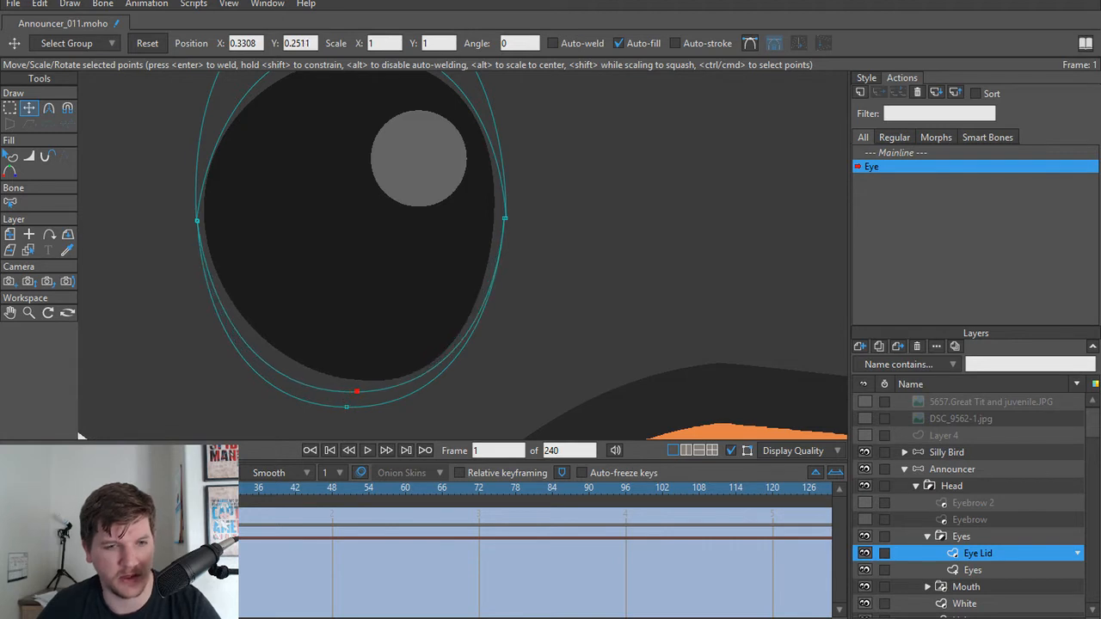
{"action": "key", "text": "ctrl+z"}
Step: Step through the frames of the Eye action to examine how the lids of both eyes close
{"action": "left_click", "coordinate": [191, 488]}
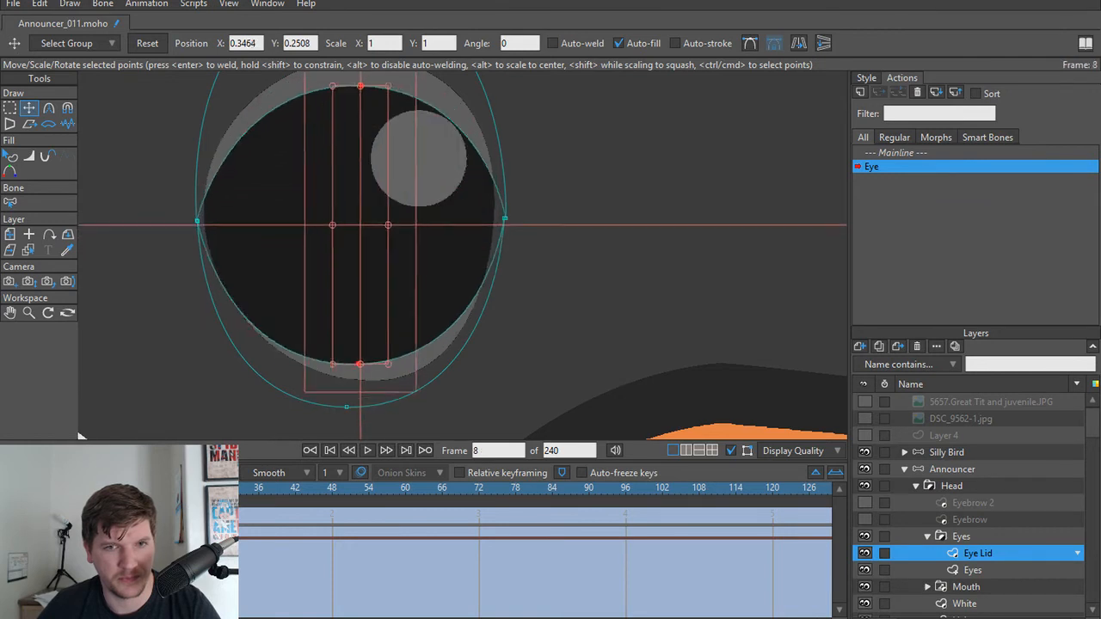
{"action": "scroll", "coordinate": [606, 297], "scroll_direction": "down", "scroll_amount": 2}
{"action": "left_click_drag", "start_coordinate": [576, 307], "coordinate": [485, 304]}
{"action": "scroll", "coordinate": [554, 297], "scroll_direction": "down", "scroll_amount": 1}
{"action": "left_click_drag", "start_coordinate": [597, 310], "coordinate": [478, 306]}
{"action": "scroll", "coordinate": [515, 303], "scroll_direction": "down", "scroll_amount": 1}
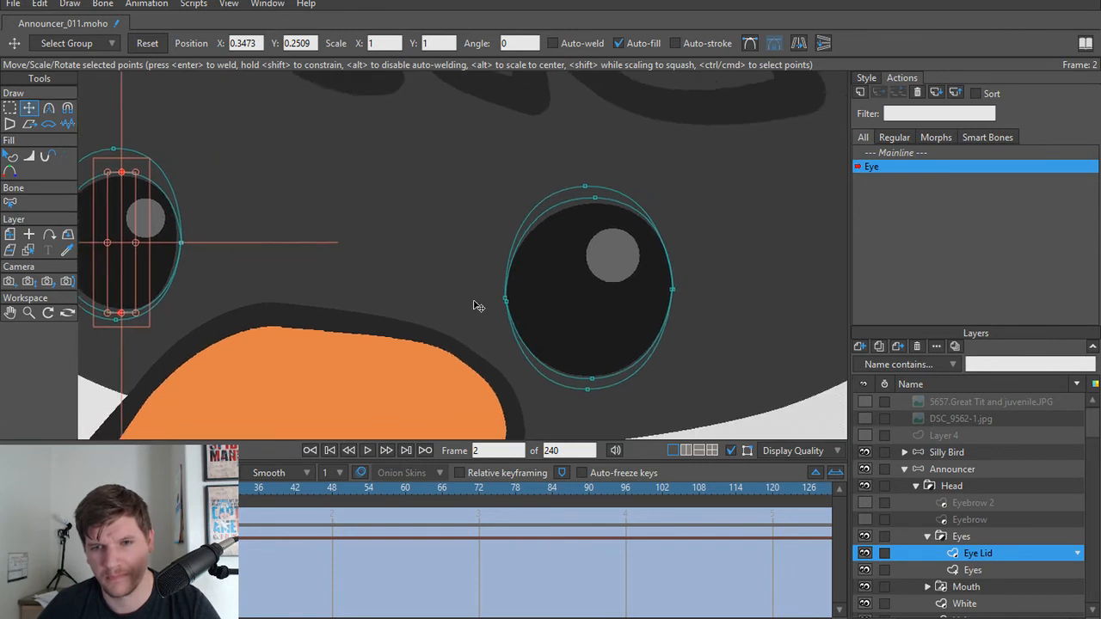
{"action": "scroll", "coordinate": [482, 306], "scroll_direction": "up", "scroll_amount": 2}
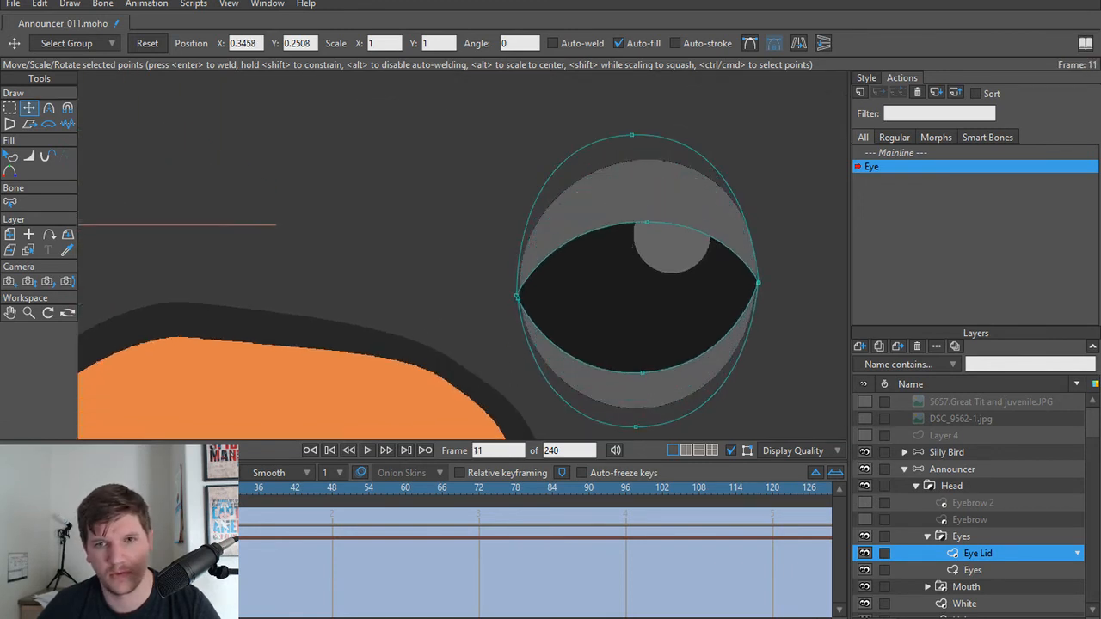
{"action": "key", "text": "Left"}
{"action": "key", "text": "Left"}
{"action": "key", "text": "Left"}
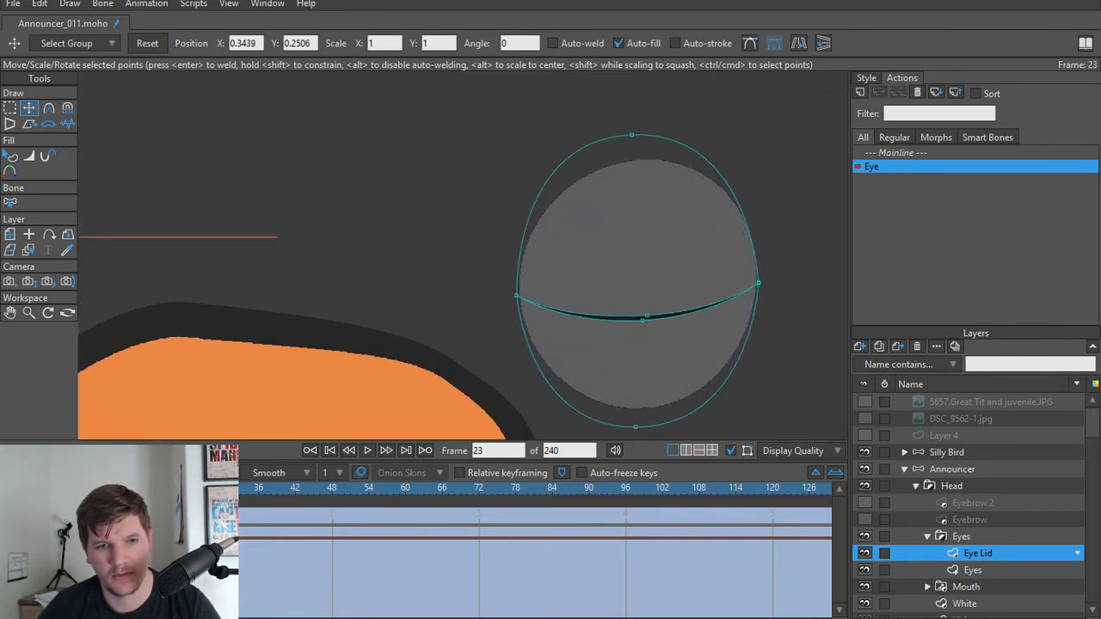
Step: At frame 24, fine-tune the larger eye's middle lid point so the upper and lower lids meet without a gap
{"action": "key", "text": "Right"}
{"action": "scroll", "coordinate": [657, 307], "scroll_direction": "up", "scroll_amount": 4}
{"action": "left_click_drag", "start_coordinate": [674, 316], "coordinate": [555, 313]}
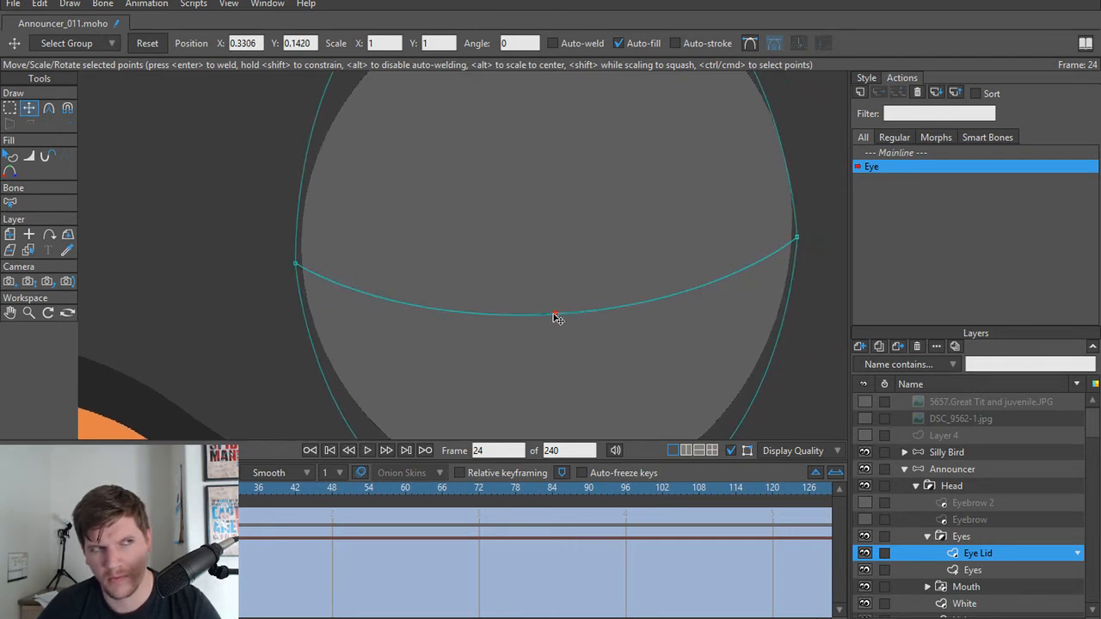
{"action": "scroll", "coordinate": [194, 211], "scroll_direction": "down", "scroll_amount": 6}
{"action": "left_click_drag", "start_coordinate": [172, 228], "coordinate": [487, 250]}
{"action": "scroll", "coordinate": [548, 235], "scroll_direction": "down", "scroll_amount": 3}
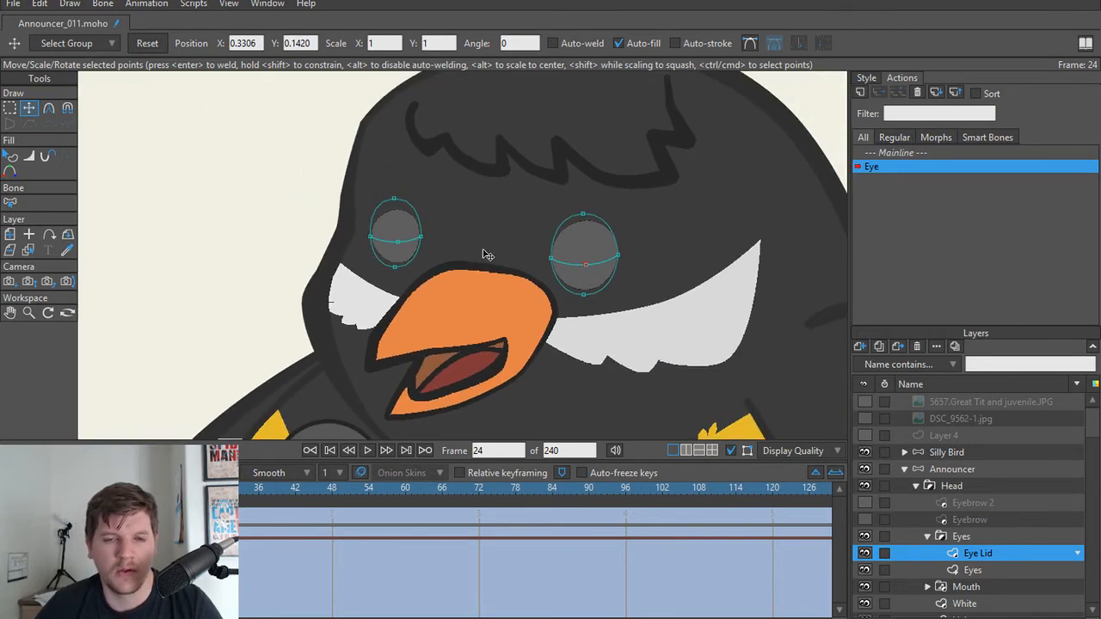
{"action": "scroll", "coordinate": [482, 256], "scroll_direction": "up", "scroll_amount": 2}
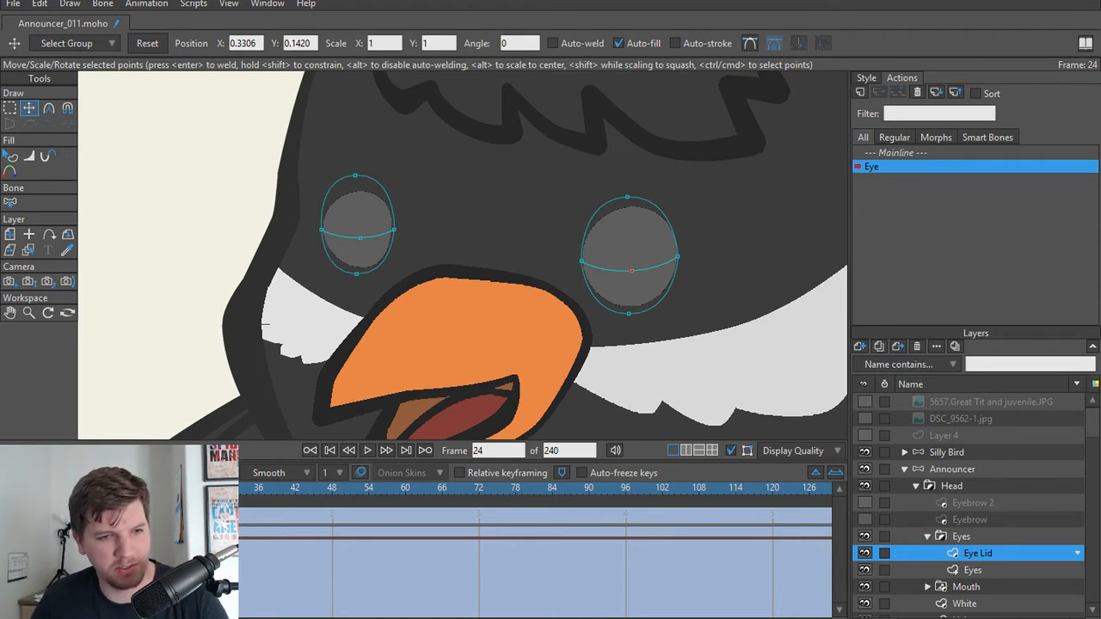
Step: Select all Eye Lid points at frame 1 and switch from the Eye action back to Mainline
{"action": "key", "text": "ctrl+shift+Left"}
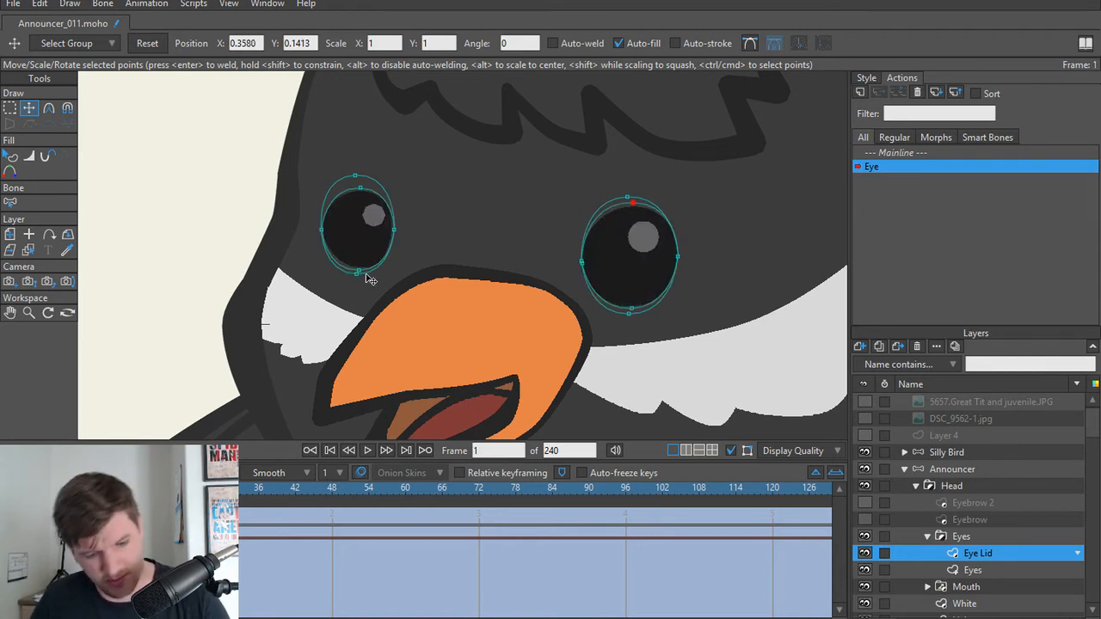
{"action": "key", "text": "ctrl+a"}
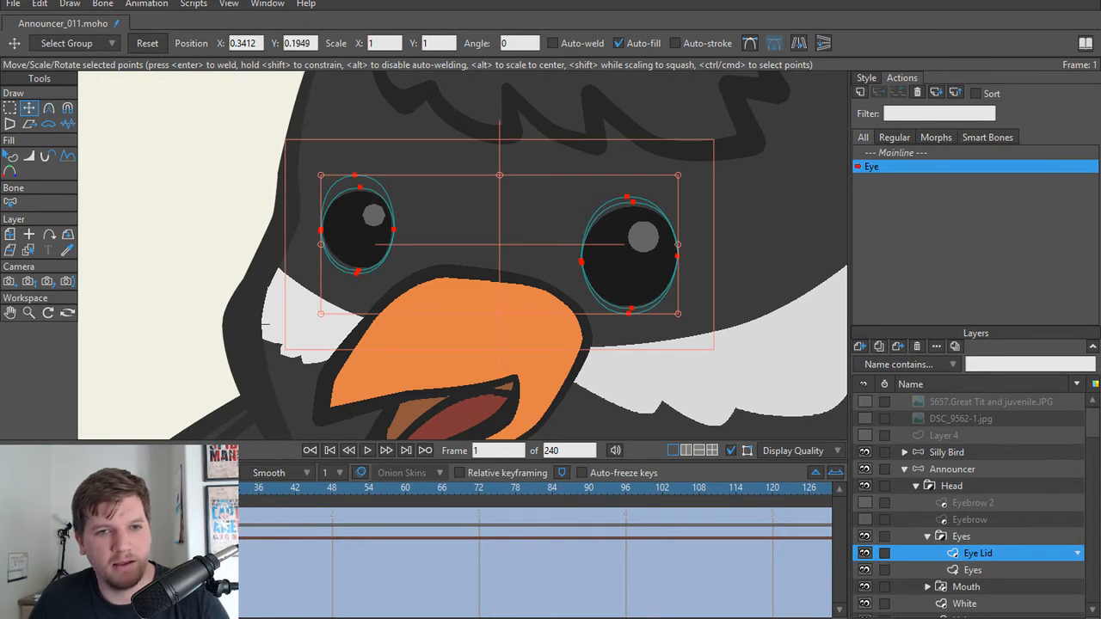
{"action": "scroll", "coordinate": [198, 373], "scroll_direction": "down", "scroll_amount": 2}
{"action": "left_click_drag", "start_coordinate": [235, 362], "coordinate": [229, 319]}
{"action": "scroll", "coordinate": [229, 316], "scroll_direction": "up", "scroll_amount": 1}
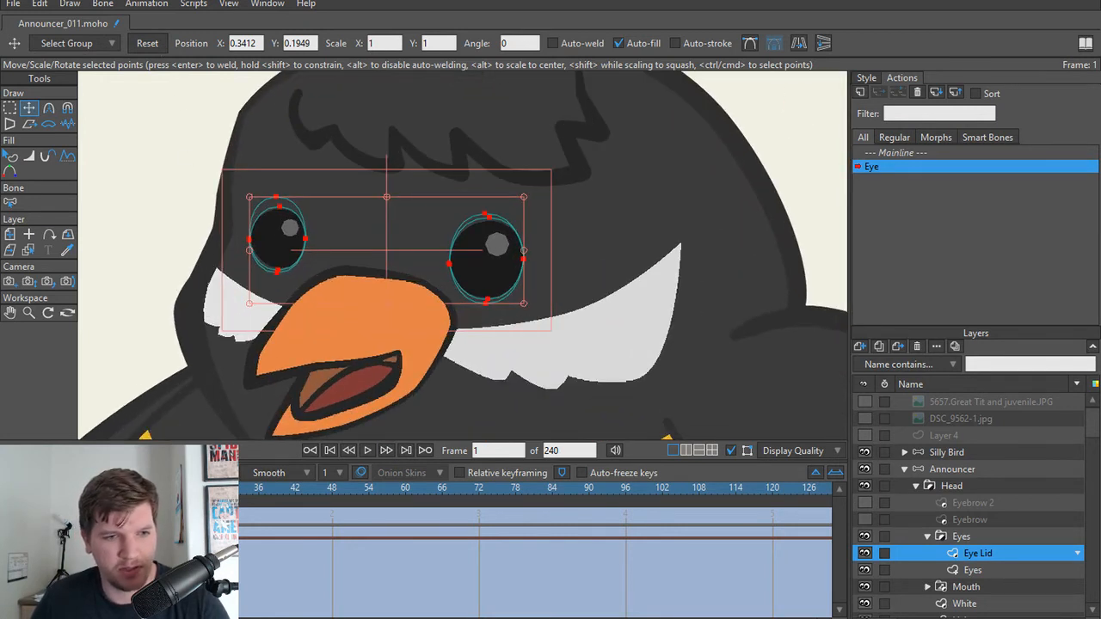
{"action": "left_click_drag", "start_coordinate": [43, 488], "coordinate": [111, 488]}
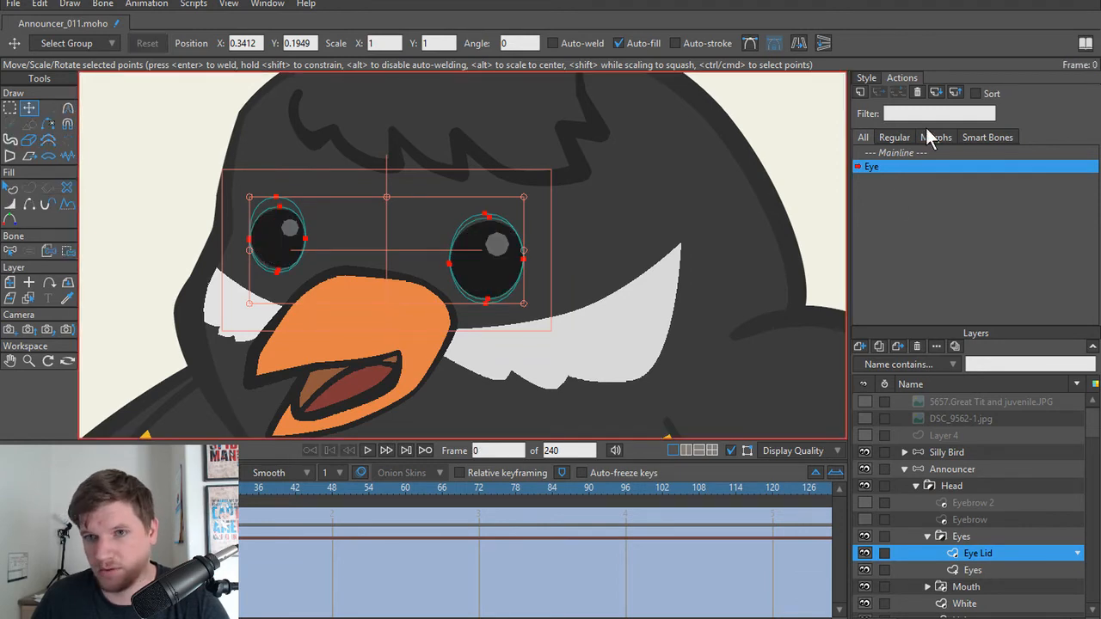
{"action": "left_click", "coordinate": [909, 153]}
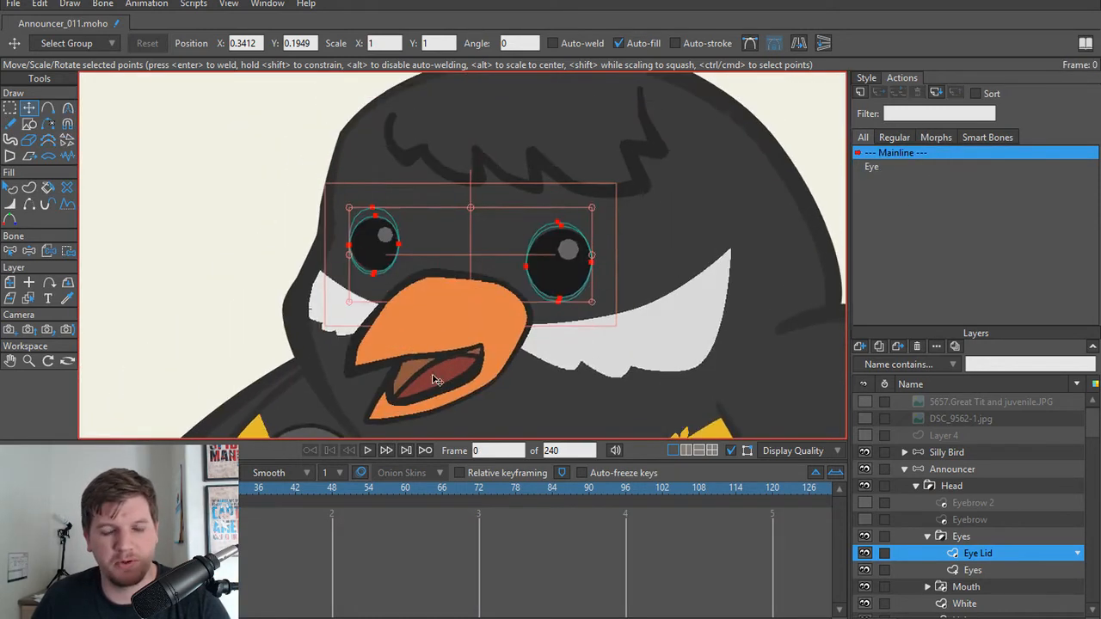
Step: Make the Eyebrow and Eyebrow 2 layers in the announcer's Head group visible
{"action": "scroll", "coordinate": [413, 285], "scroll_direction": "up", "scroll_amount": 3}
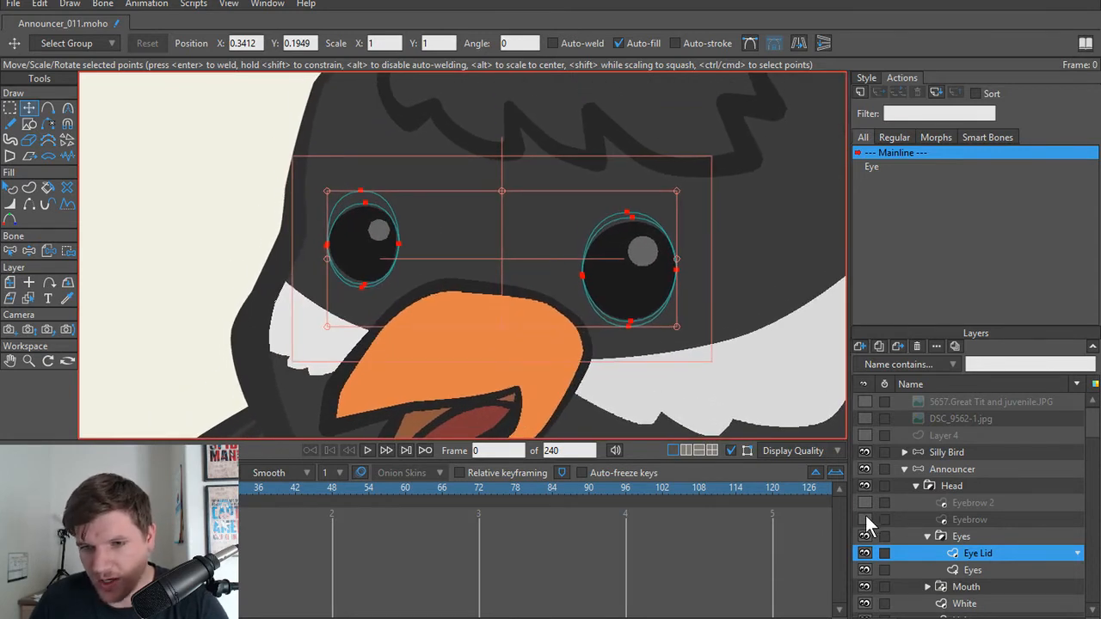
{"action": "left_click_drag", "start_coordinate": [866, 521], "coordinate": [865, 503]}
{"action": "scroll", "coordinate": [559, 284], "scroll_direction": "down", "scroll_amount": 2}
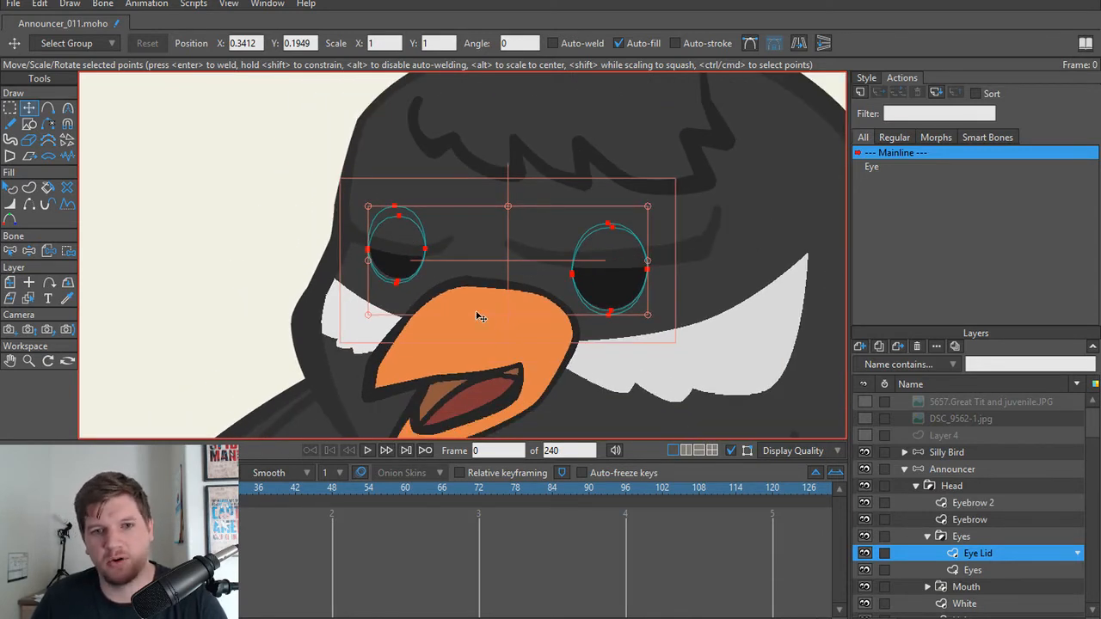
{"action": "scroll", "coordinate": [481, 317], "scroll_direction": "up", "scroll_amount": 1}
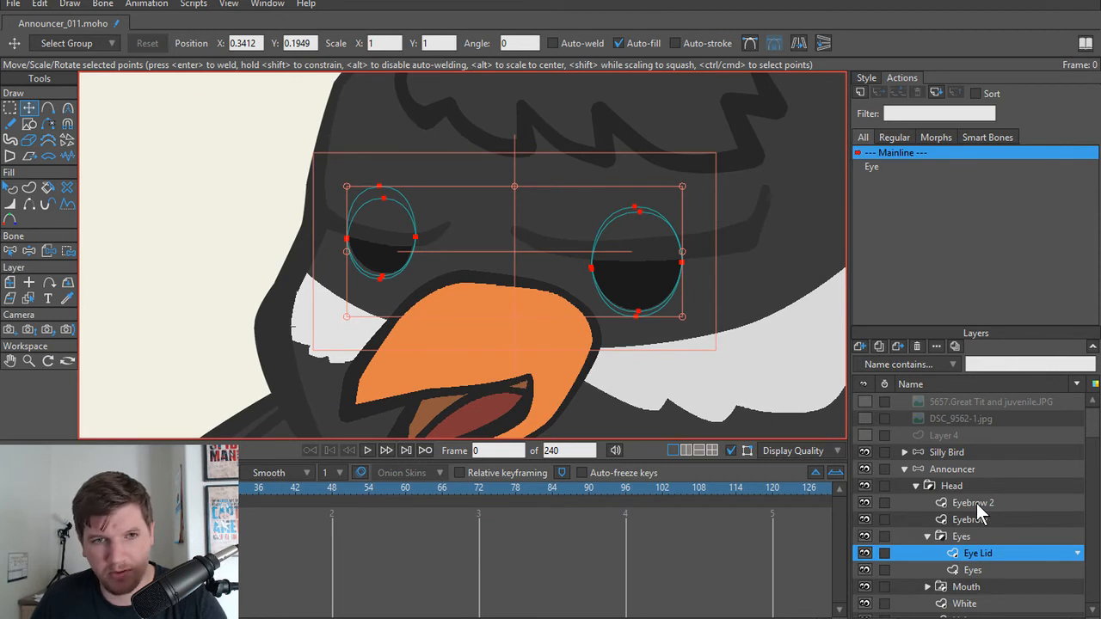
{"action": "scroll", "coordinate": [464, 159], "scroll_direction": "down", "scroll_amount": 2}
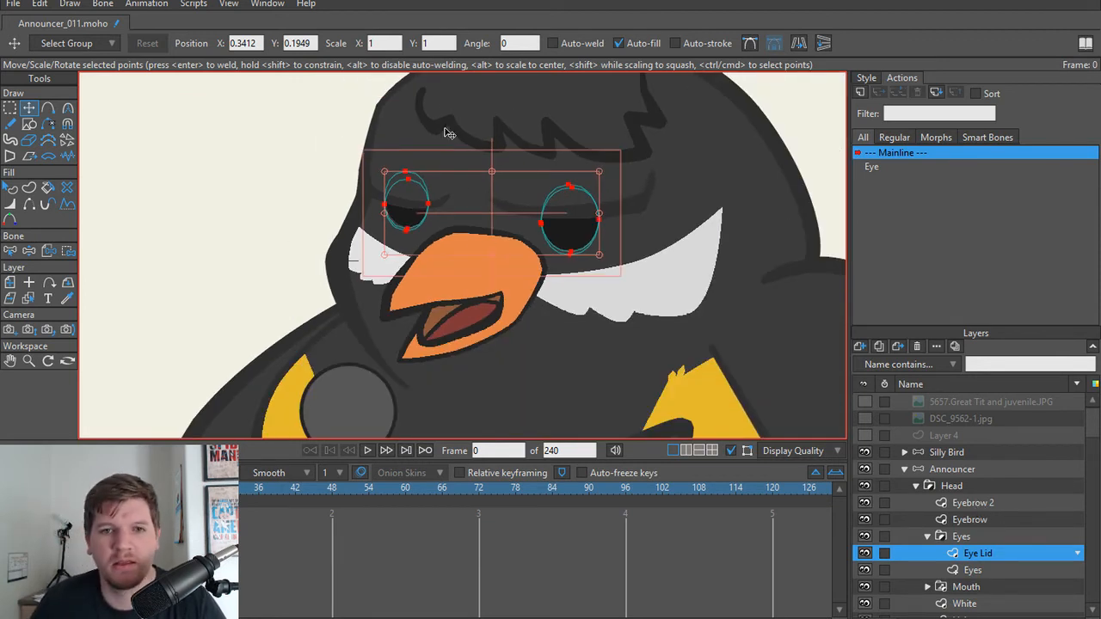
{"action": "scroll", "coordinate": [505, 198], "scroll_direction": "up", "scroll_amount": 2}
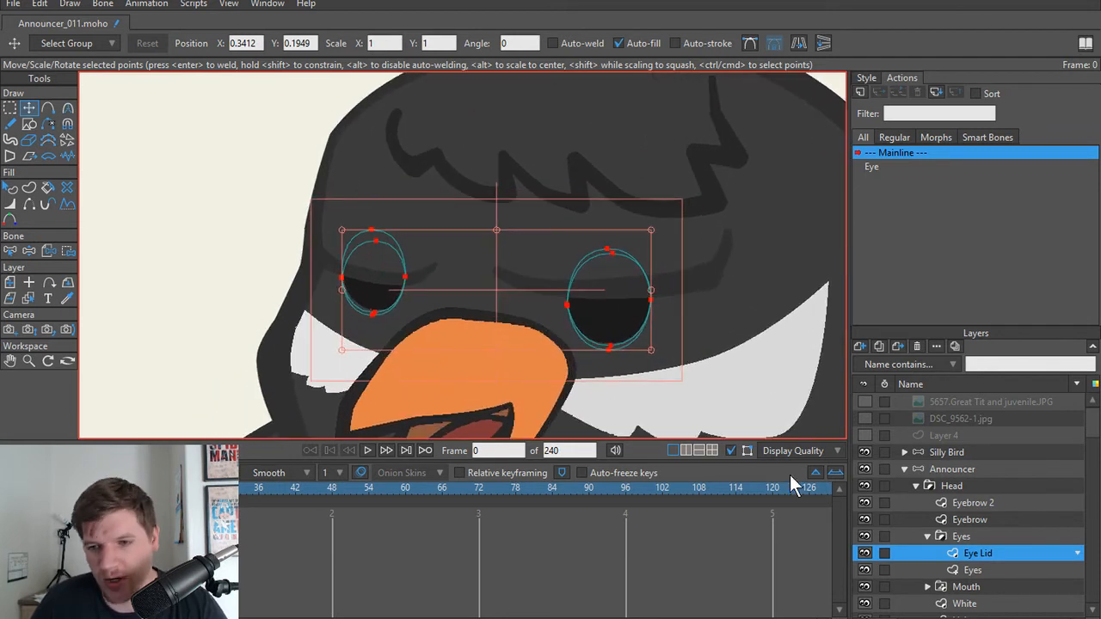
Step: Examine the Eyebrow and Eyebrow 2 shapes inside the announcer's Head group
{"action": "left_click", "coordinate": [974, 504]}
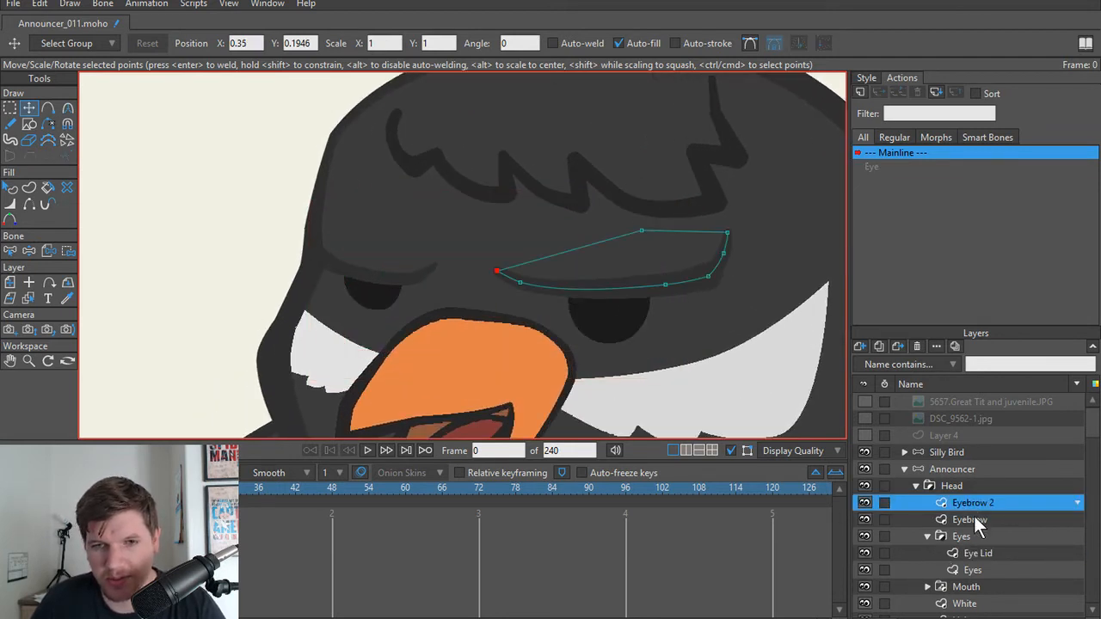
{"action": "left_click", "coordinate": [969, 519]}
{"action": "left_click", "coordinate": [957, 488]}
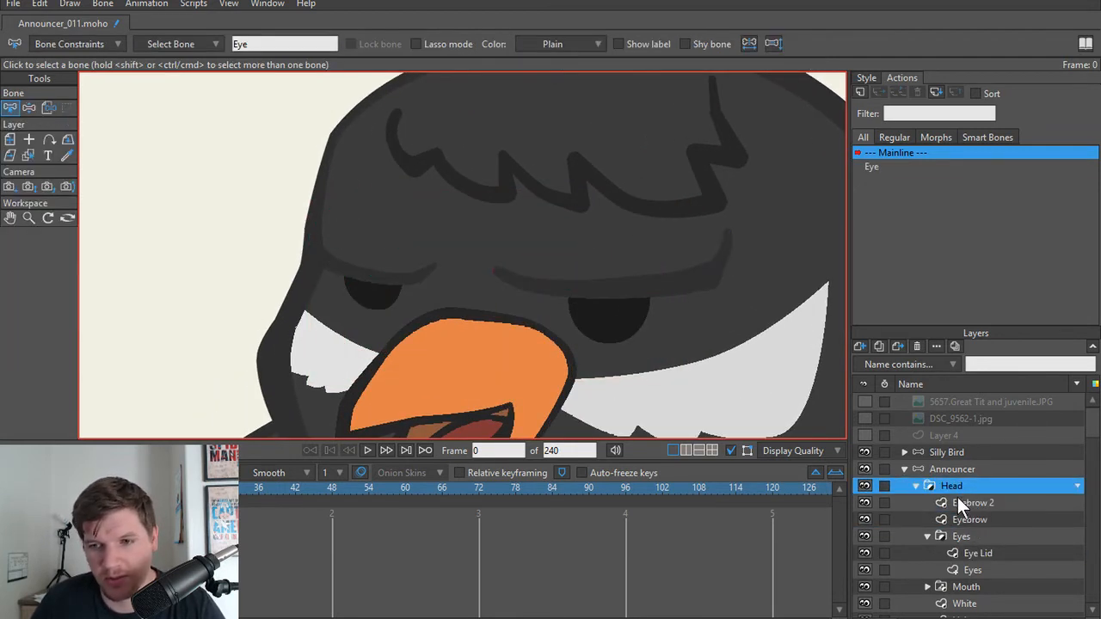
{"action": "left_click", "coordinate": [970, 503]}
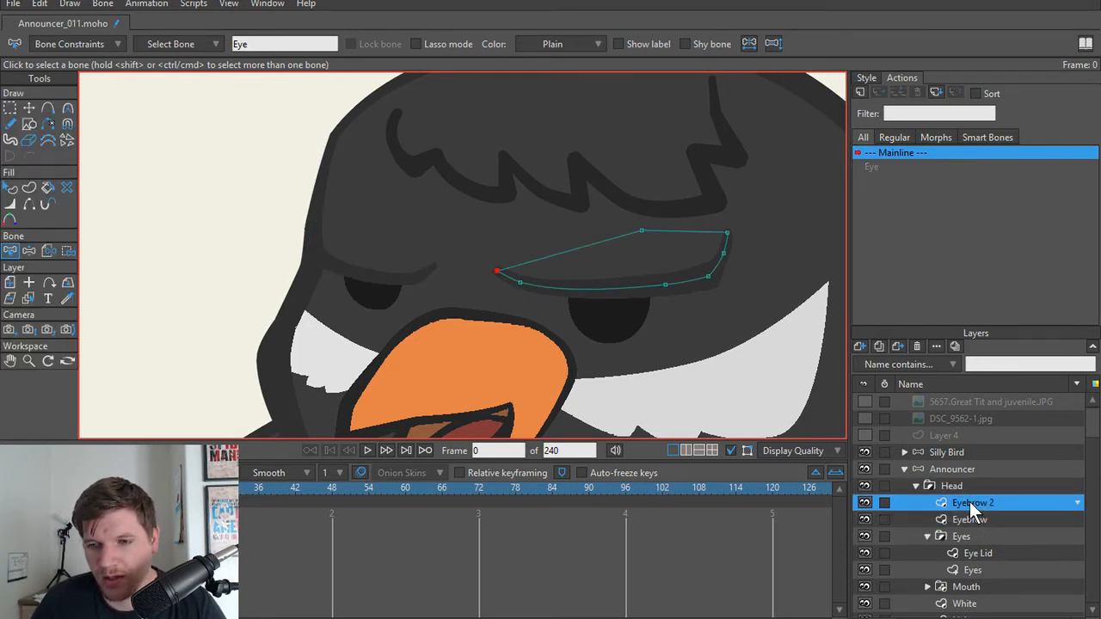
{"action": "left_click_drag", "start_coordinate": [389, 259], "coordinate": [395, 290]}
{"action": "scroll", "coordinate": [645, 337], "scroll_direction": "up", "scroll_amount": 2}
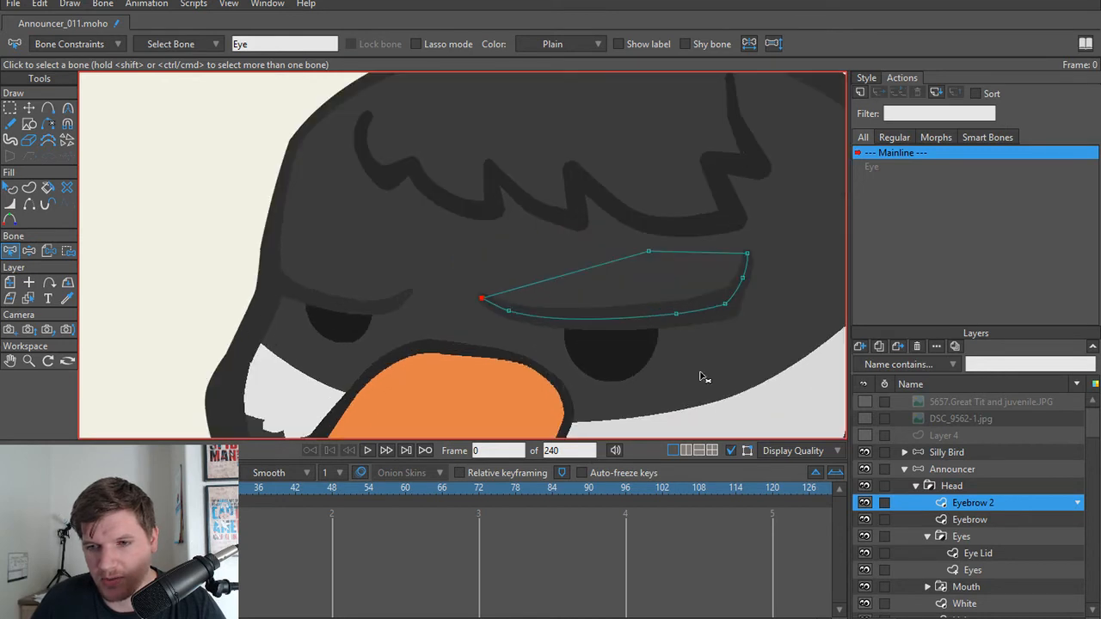
Step: In the Announcer bone layer, deselect the Eye bone and add a vertical bone from beside the beak up to the forehead
{"action": "left_click", "coordinate": [952, 469]}
{"action": "scroll", "coordinate": [691, 376], "scroll_direction": "up", "scroll_amount": 3}
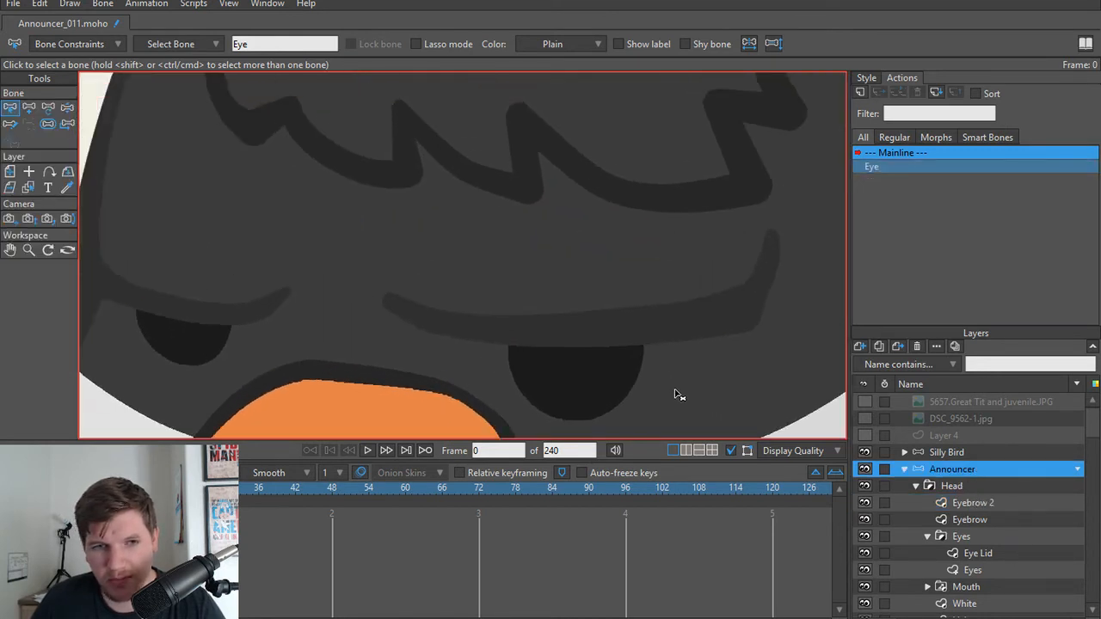
{"action": "scroll", "coordinate": [675, 394], "scroll_direction": "down", "scroll_amount": 4}
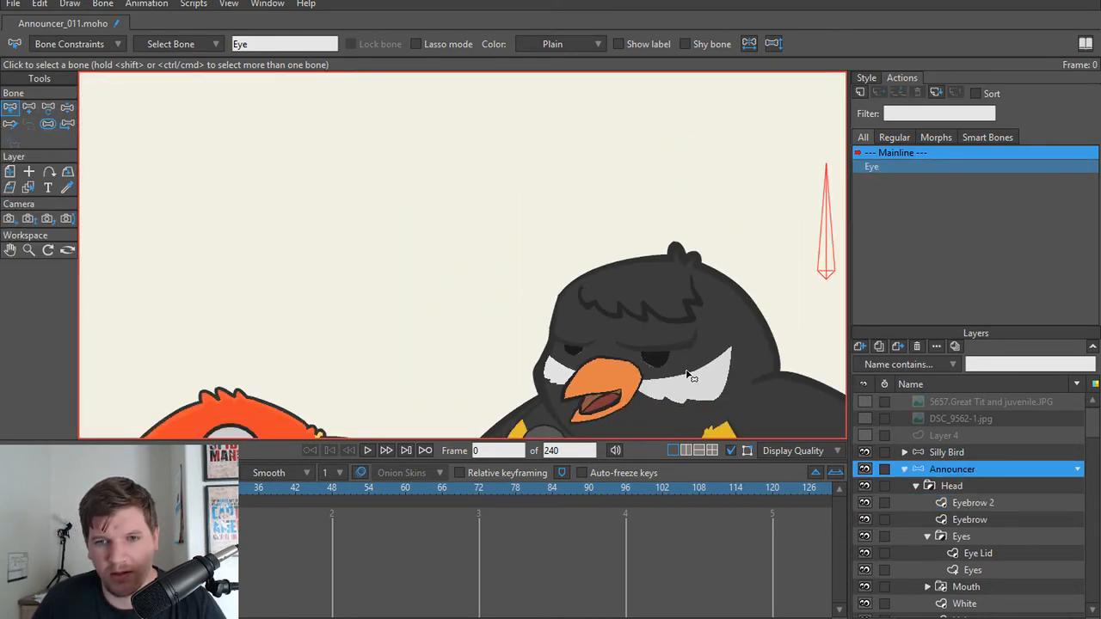
{"action": "left_click_drag", "start_coordinate": [688, 376], "coordinate": [671, 289]}
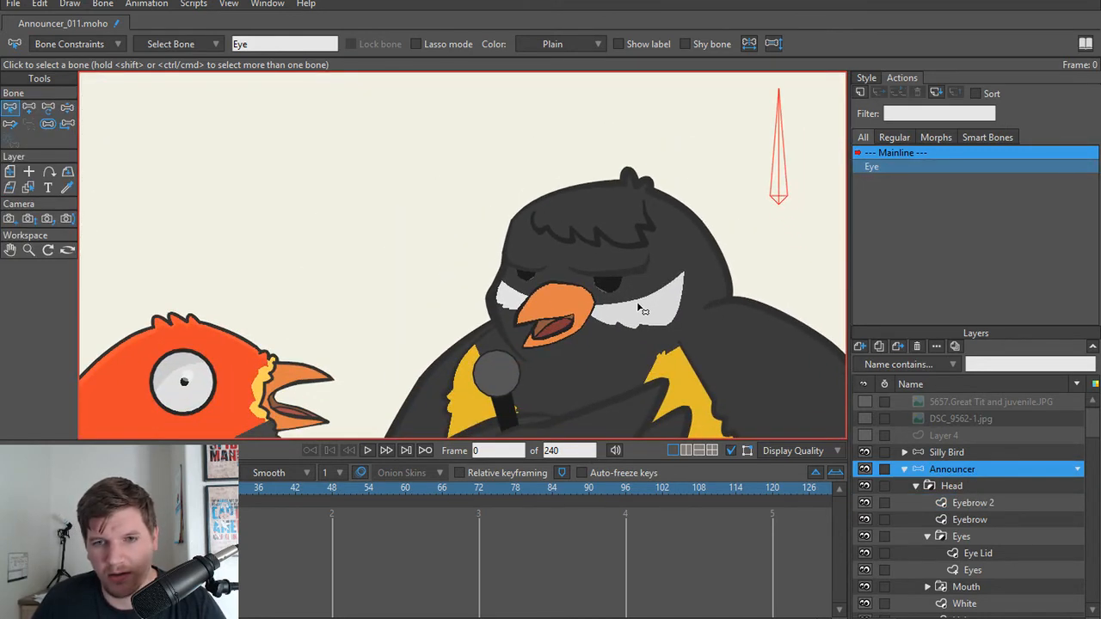
{"action": "left_click", "coordinate": [792, 269]}
{"action": "scroll", "coordinate": [658, 284], "scroll_direction": "up", "scroll_amount": 5}
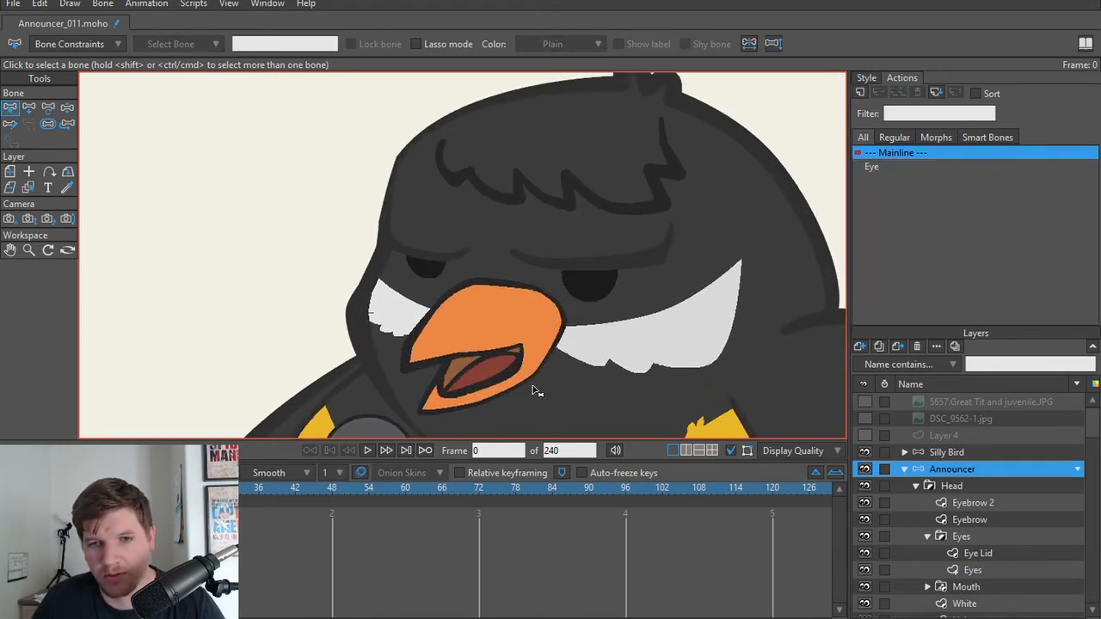
{"action": "key", "text": "a"}
{"action": "left_click_drag", "start_coordinate": [558, 379], "coordinate": [557, 172]}
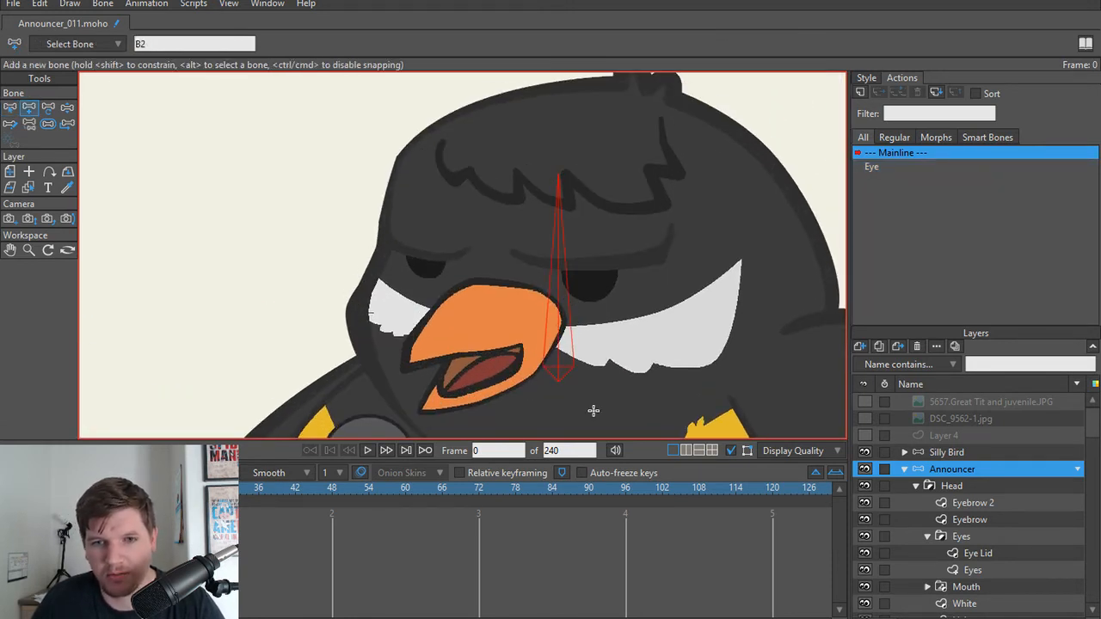
Step: Add a horizontal bone starting at the vertical head bone's base and make the vertical bone a child of it
{"action": "left_click_drag", "start_coordinate": [559, 382], "coordinate": [678, 386]}
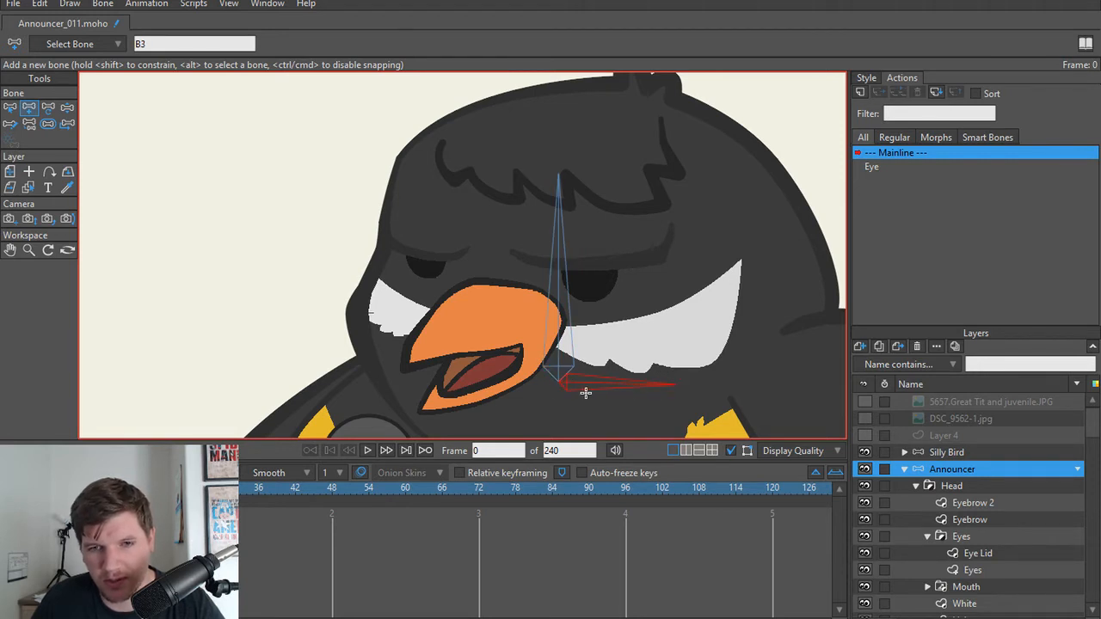
{"action": "key", "text": "ctrl+z"}
{"action": "left_click_drag", "start_coordinate": [559, 384], "coordinate": [691, 383]}
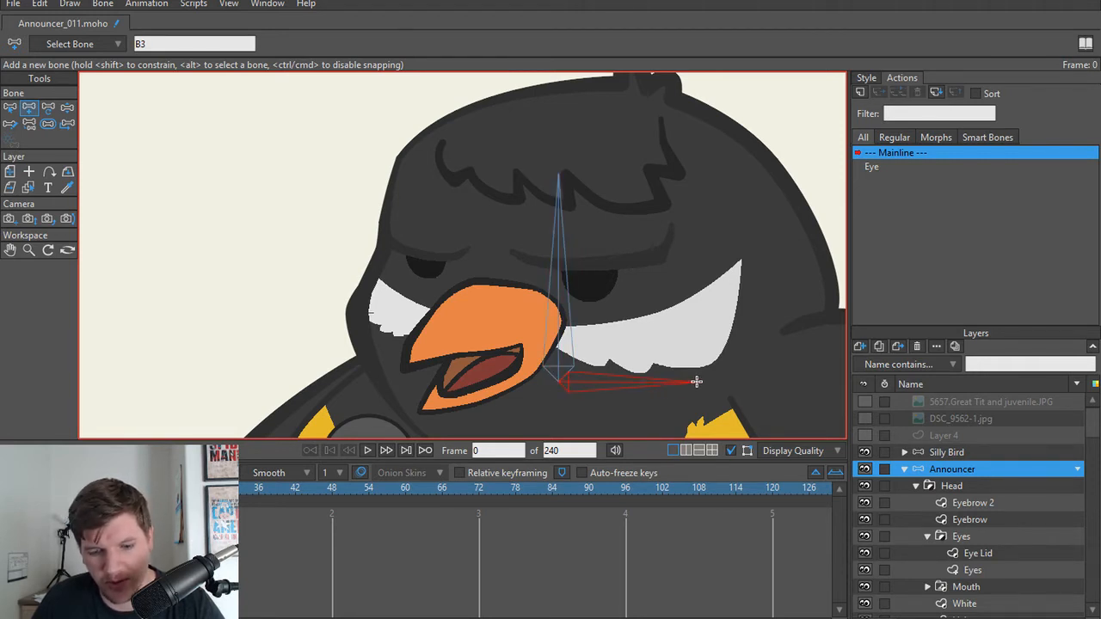
{"action": "key", "text": "p"}
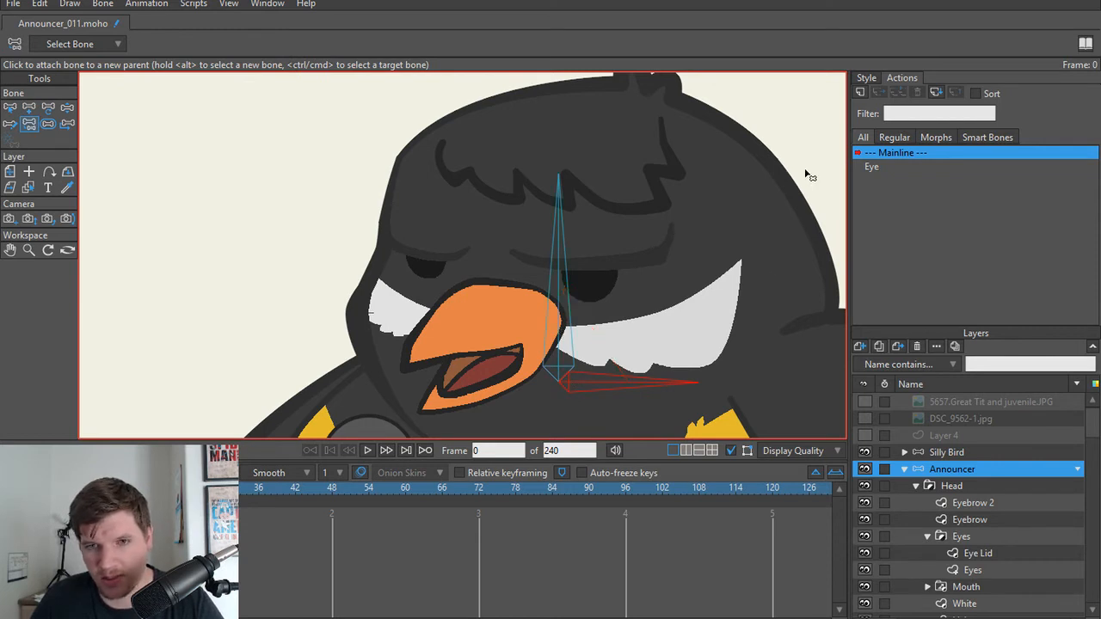
{"action": "left_click", "coordinate": [560, 344]}
{"action": "left_click", "coordinate": [578, 381]}
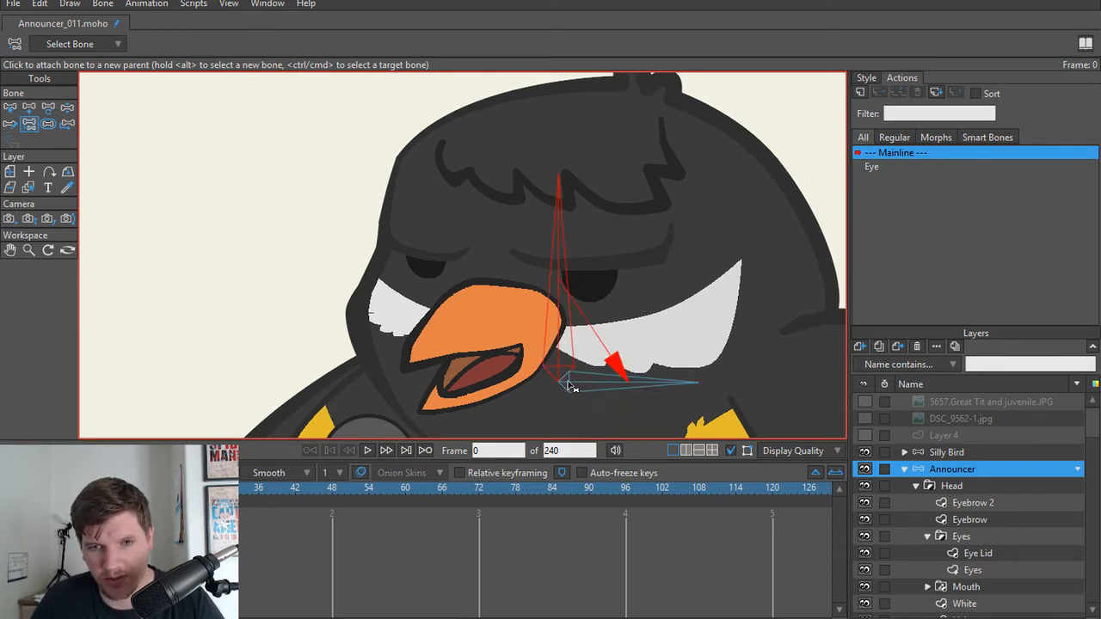
Step: Reduce the bone strength of both the horizontal and the vertical head bone to 0
{"action": "key", "text": "s"}
{"action": "left_click", "coordinate": [585, 387]}
{"action": "left_click_drag", "start_coordinate": [550, 393], "coordinate": [418, 381]}
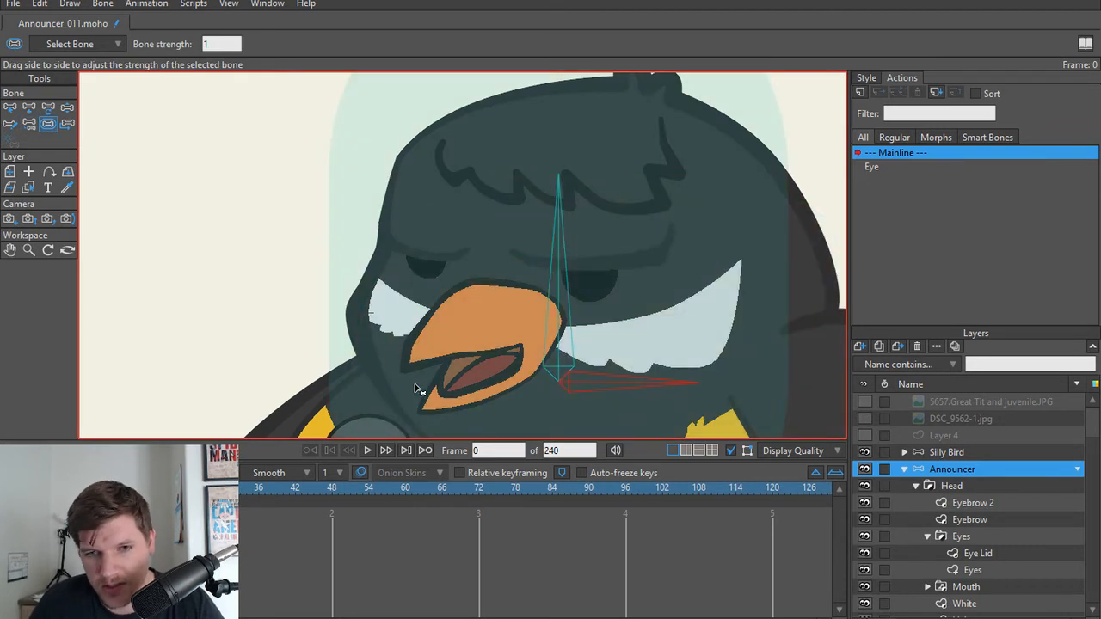
{"action": "left_click_drag", "start_coordinate": [568, 374], "coordinate": [513, 349]}
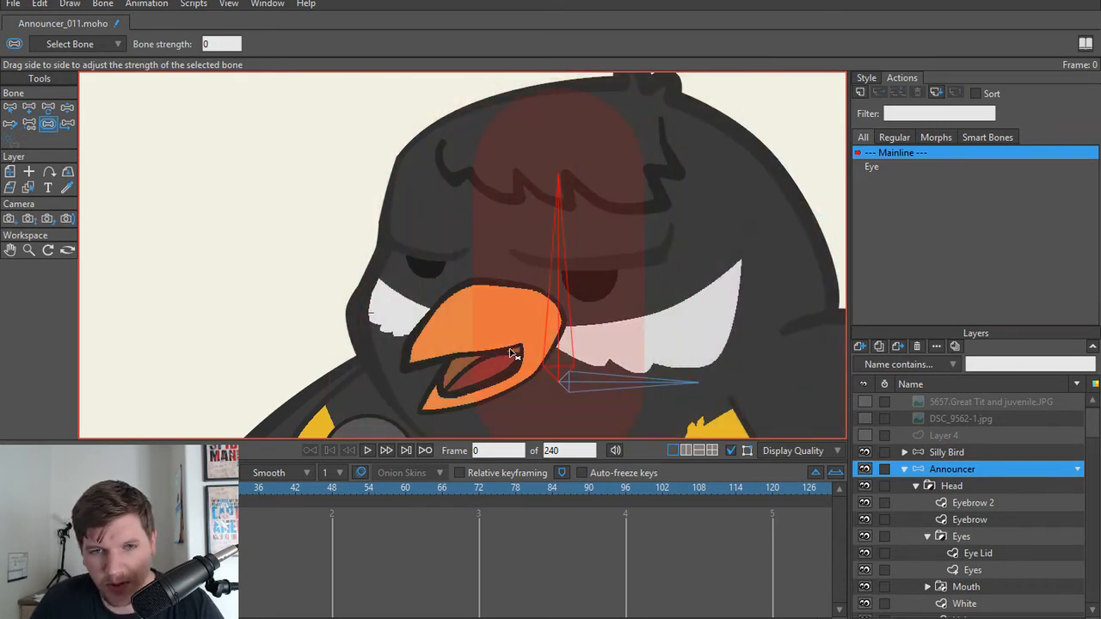
{"action": "scroll", "coordinate": [524, 328], "scroll_direction": "down", "scroll_amount": 2}
{"action": "left_click_drag", "start_coordinate": [566, 309], "coordinate": [577, 276]}
{"action": "key", "text": "z"}
{"action": "left_click_drag", "start_coordinate": [381, 288], "coordinate": [381, 287]}
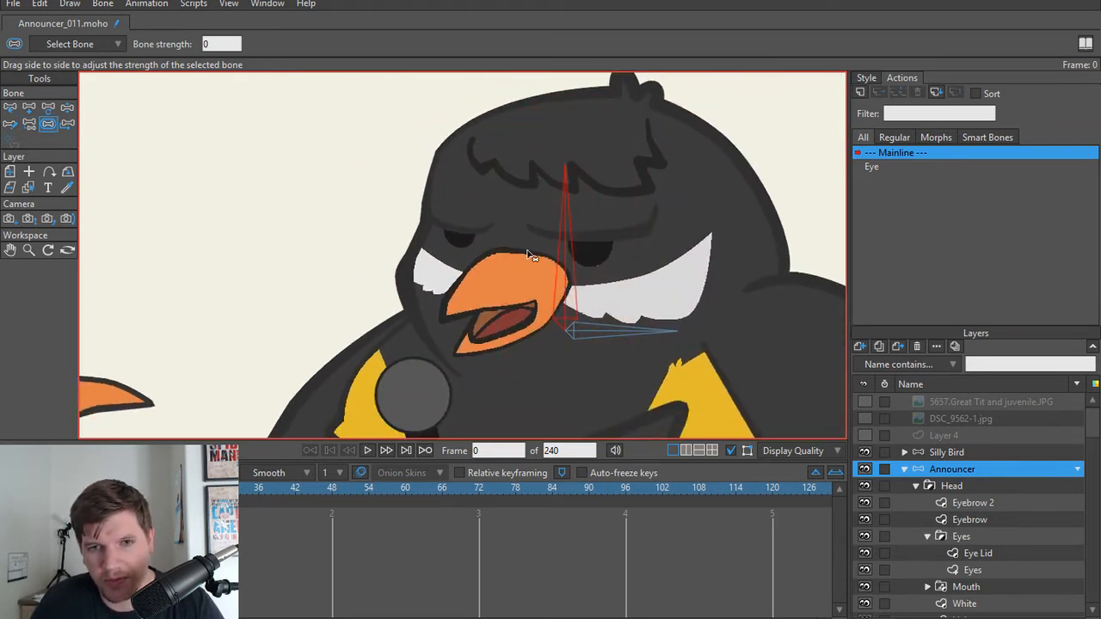
{"action": "key", "text": "z"}
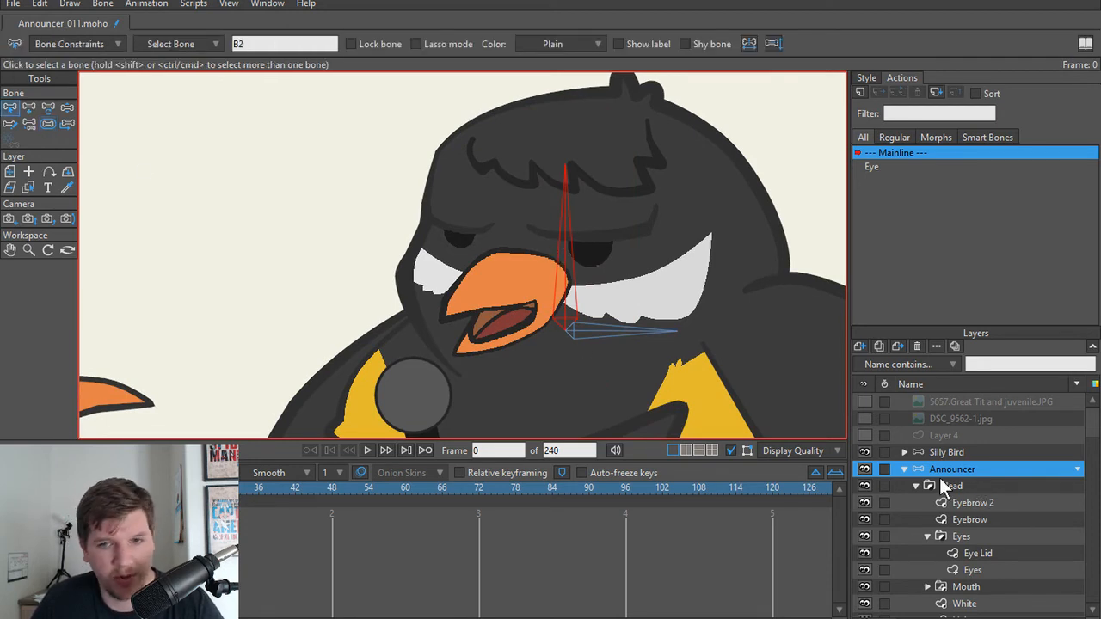
Step: In the Announcer layer, add a bone above the larger eyebrow, running from its outer end inward, as a child of the vertical head bone
{"action": "left_click", "coordinate": [969, 488]}
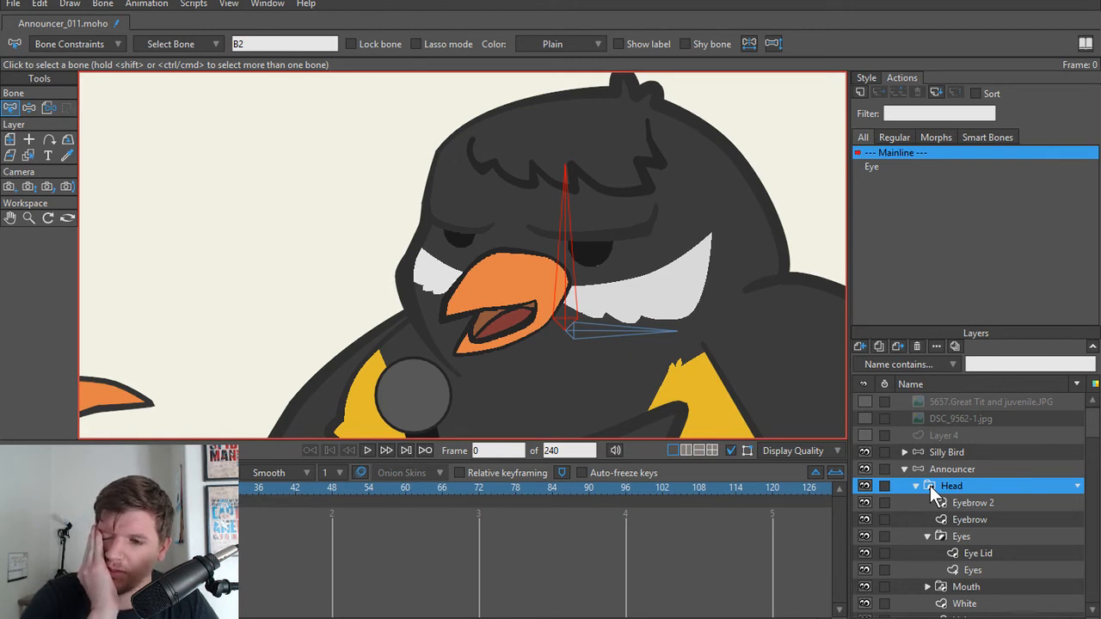
{"action": "scroll", "coordinate": [538, 273], "scroll_direction": "up", "scroll_amount": 4}
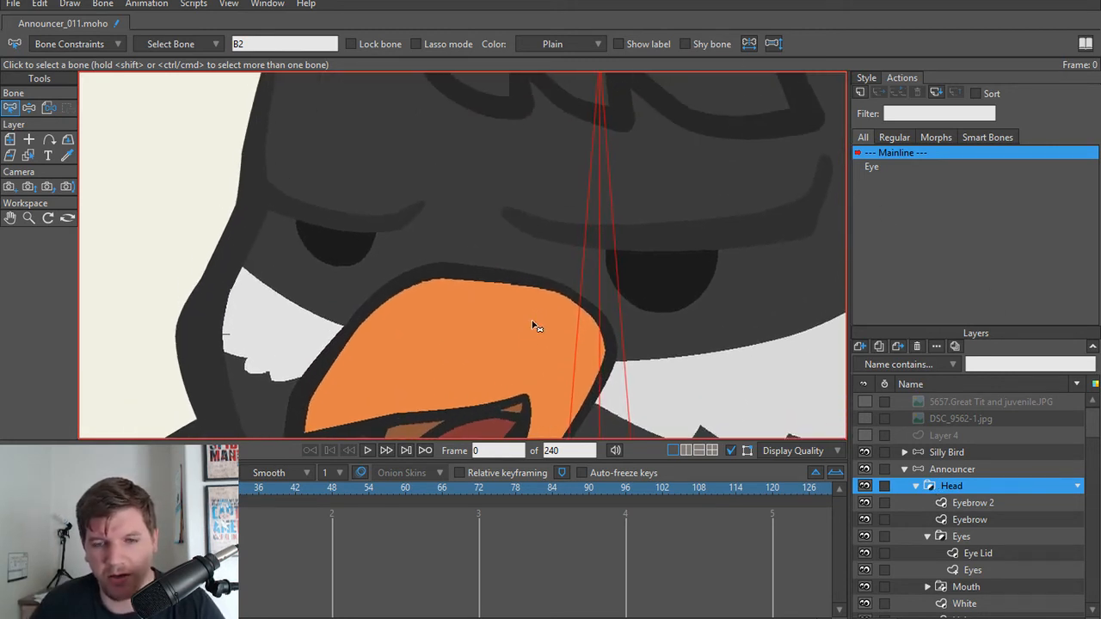
{"action": "scroll", "coordinate": [533, 326], "scroll_direction": "down", "scroll_amount": 2}
{"action": "scroll", "coordinate": [662, 258], "scroll_direction": "down", "scroll_amount": 1}
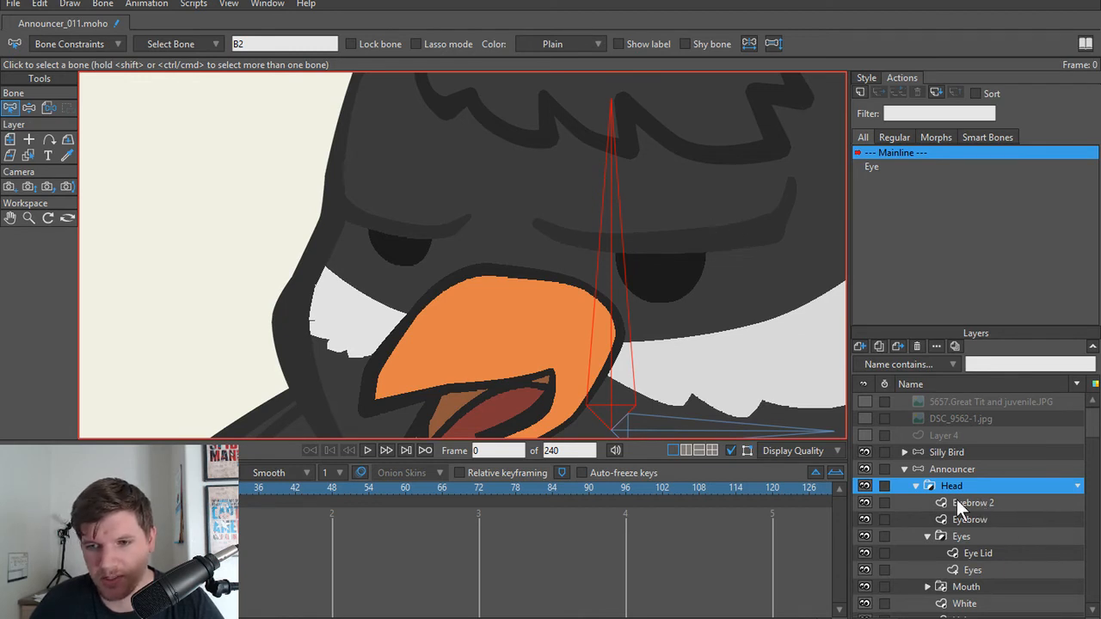
{"action": "left_click", "coordinate": [955, 469]}
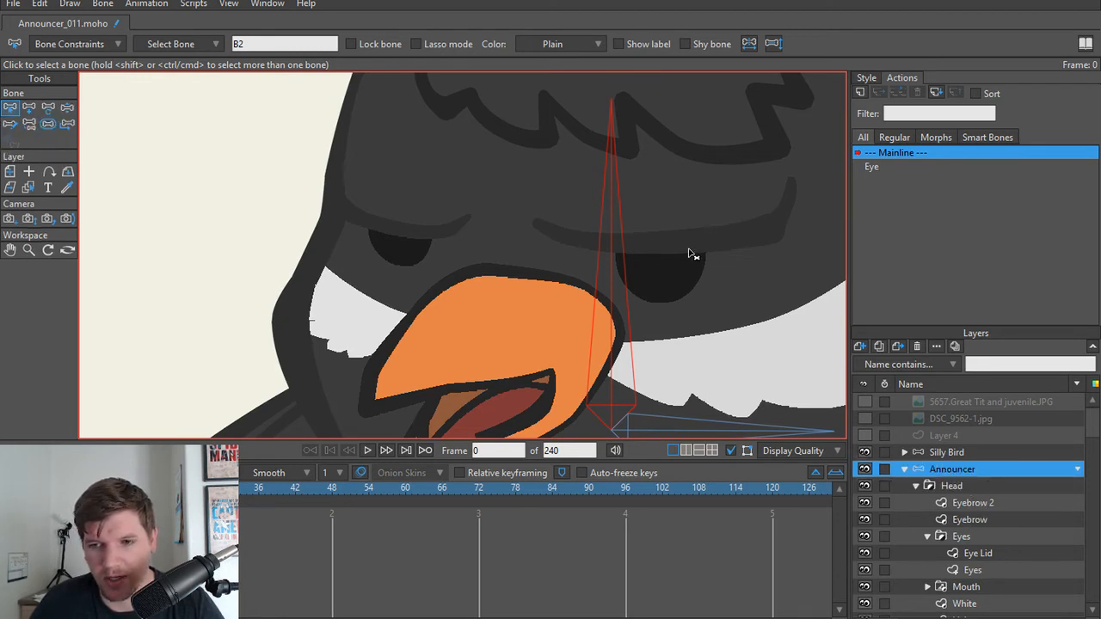
{"action": "left_click_drag", "start_coordinate": [694, 253], "coordinate": [700, 319]}
{"action": "scroll", "coordinate": [683, 318], "scroll_direction": "down", "scroll_amount": 5}
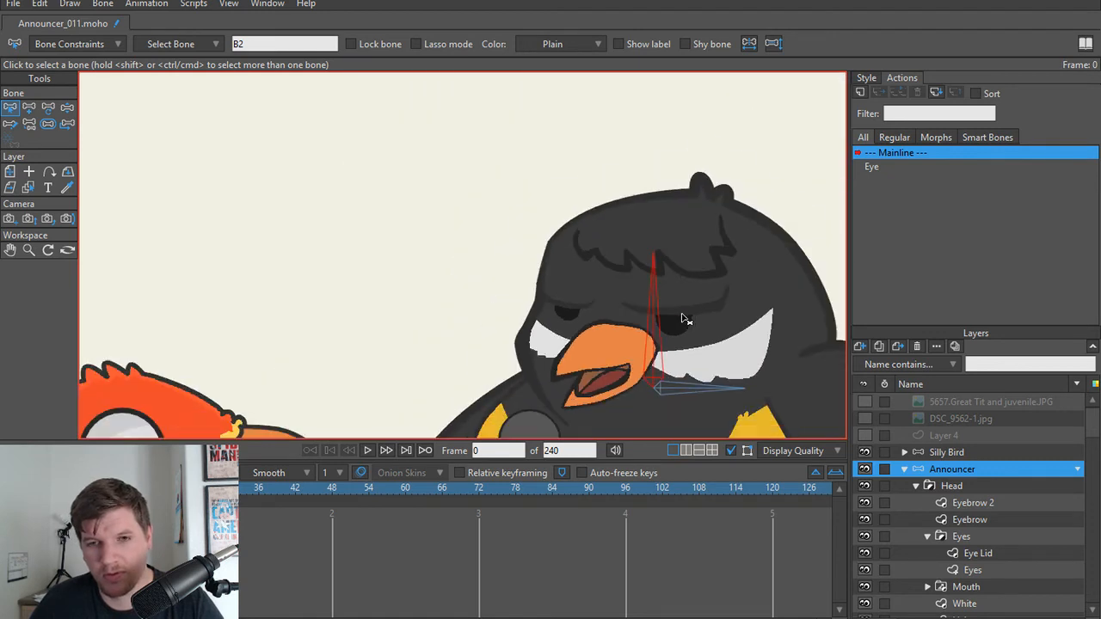
{"action": "scroll", "coordinate": [685, 320], "scroll_direction": "up", "scroll_amount": 5}
{"action": "key", "text": "a"}
{"action": "left_click_drag", "start_coordinate": [761, 258], "coordinate": [549, 266]}
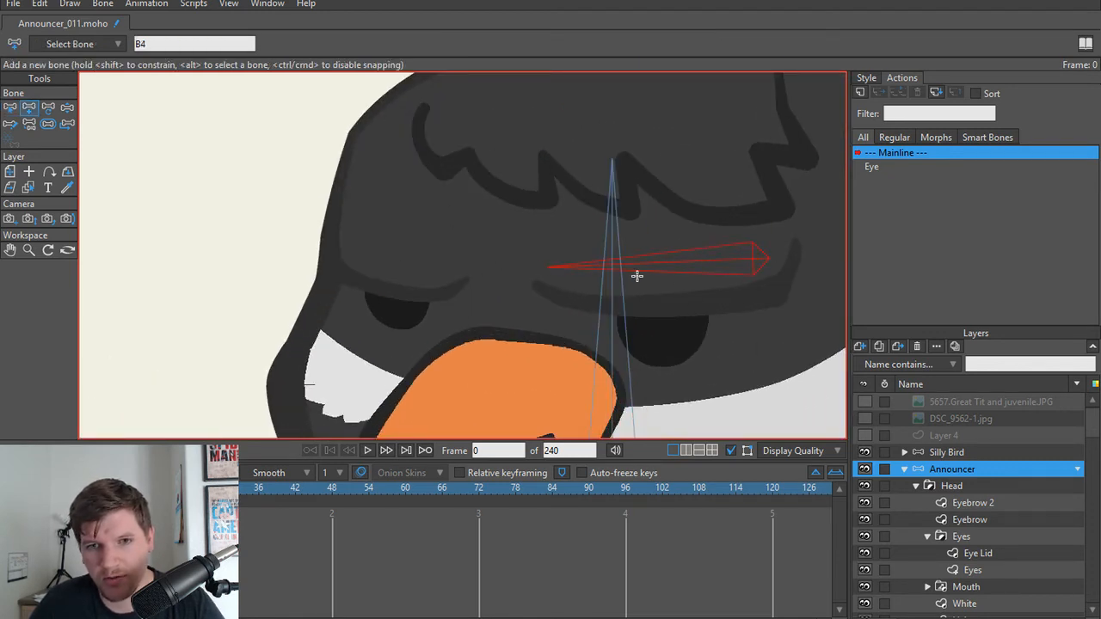
Step: With the vertical head bone as parent, add a bone above the smaller eyebrow, running from its outer end inward
{"action": "left_click", "coordinate": [613, 338]}
{"action": "left_click_drag", "start_coordinate": [338, 248], "coordinate": [470, 266]}
{"action": "scroll", "coordinate": [551, 273], "scroll_direction": "down", "scroll_amount": 3}
{"action": "scroll", "coordinate": [543, 295], "scroll_direction": "up", "scroll_amount": 3}
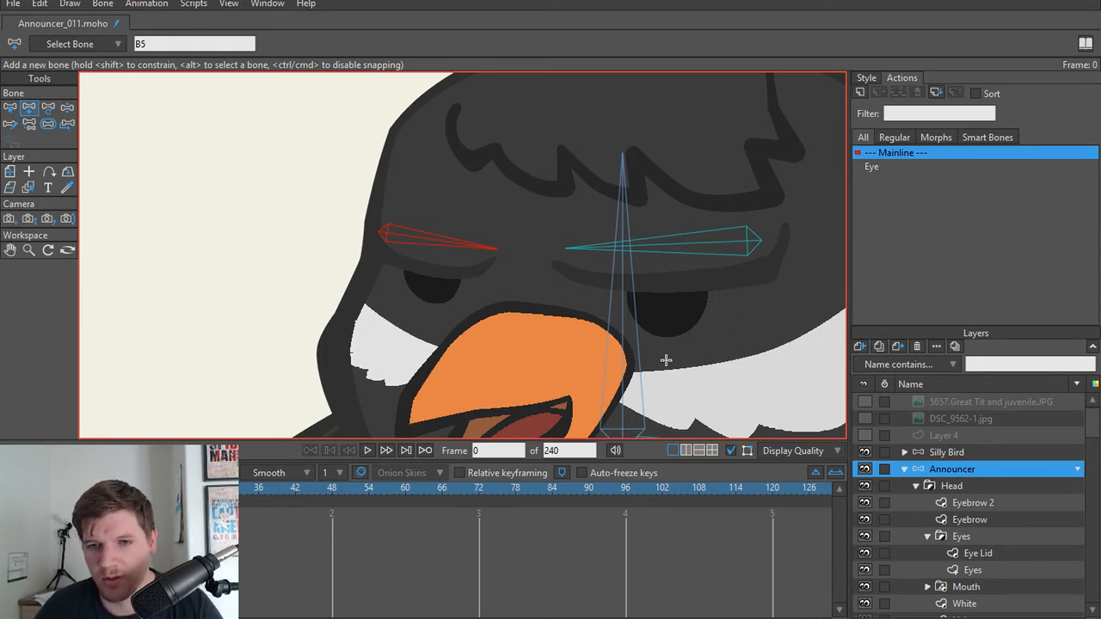
{"action": "scroll", "coordinate": [666, 360], "scroll_direction": "down", "scroll_amount": 3}
{"action": "scroll", "coordinate": [567, 317], "scroll_direction": "up", "scroll_amount": 2}
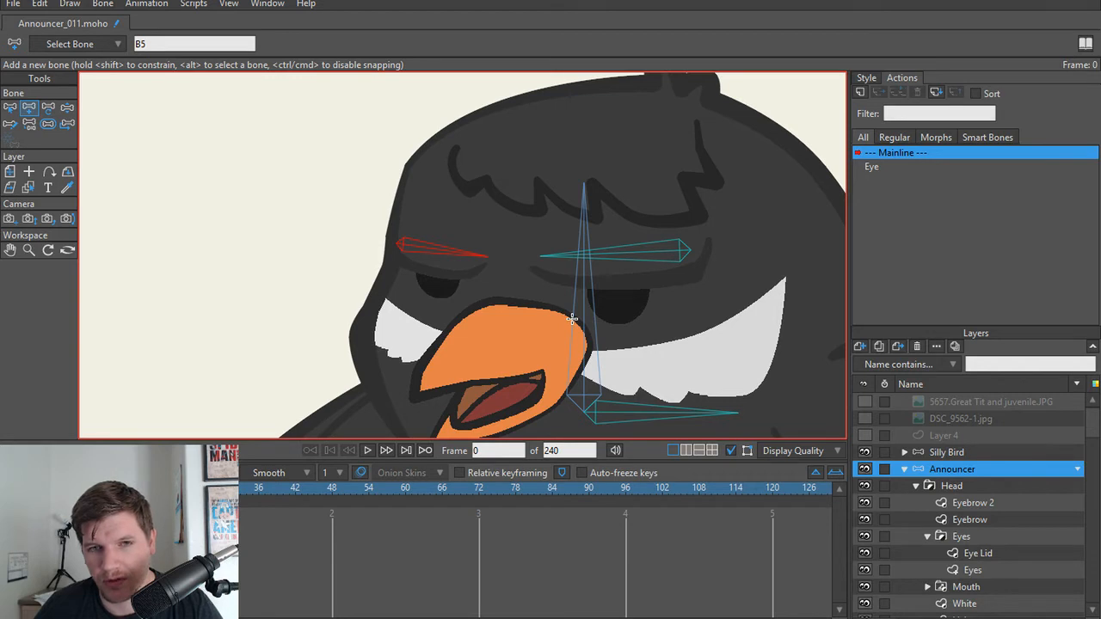
{"action": "scroll", "coordinate": [572, 319], "scroll_direction": "up", "scroll_amount": 3}
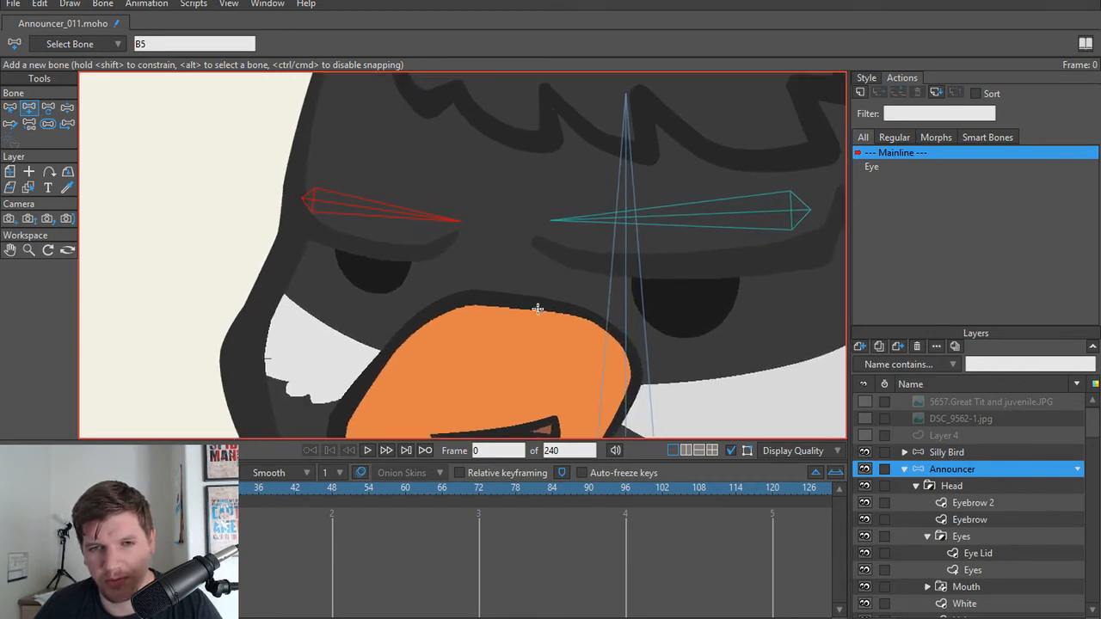
{"action": "scroll", "coordinate": [680, 350], "scroll_direction": "down", "scroll_amount": 5}
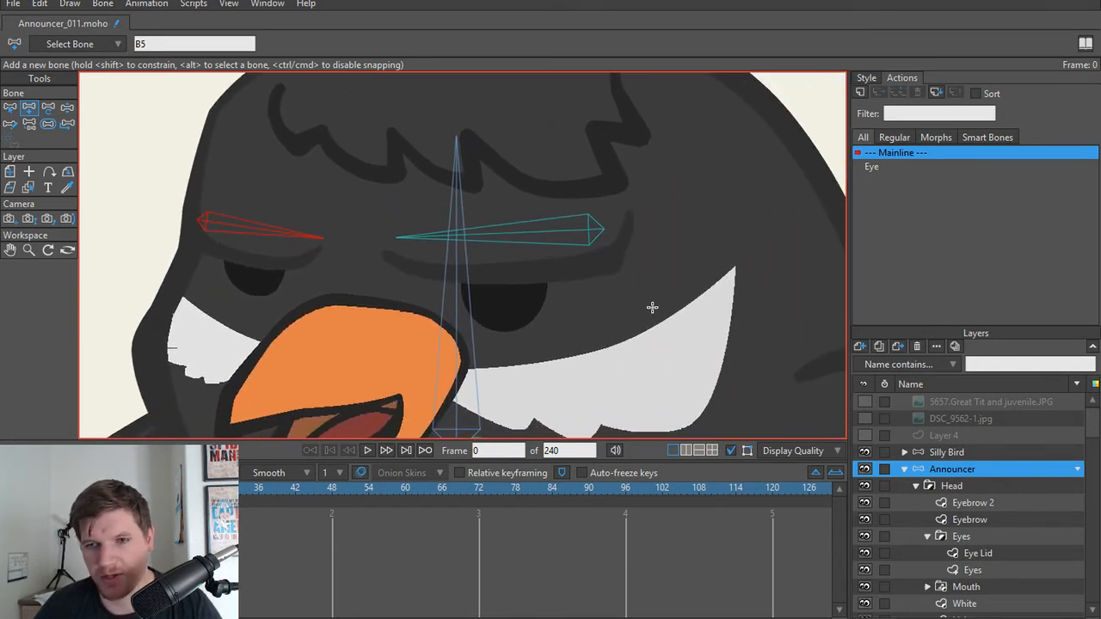
Step: Turn on the label of the Eye bone beside the announcer's head
{"action": "left_click_drag", "start_coordinate": [710, 301], "coordinate": [703, 374]}
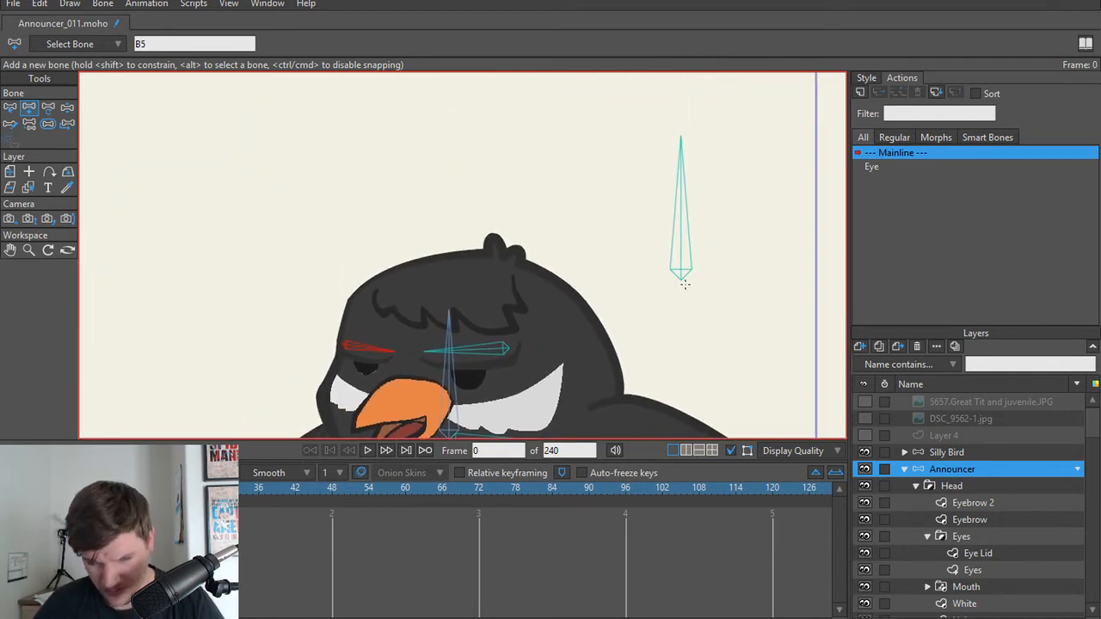
{"action": "key", "text": "z"}
{"action": "left_click", "coordinate": [680, 250]}
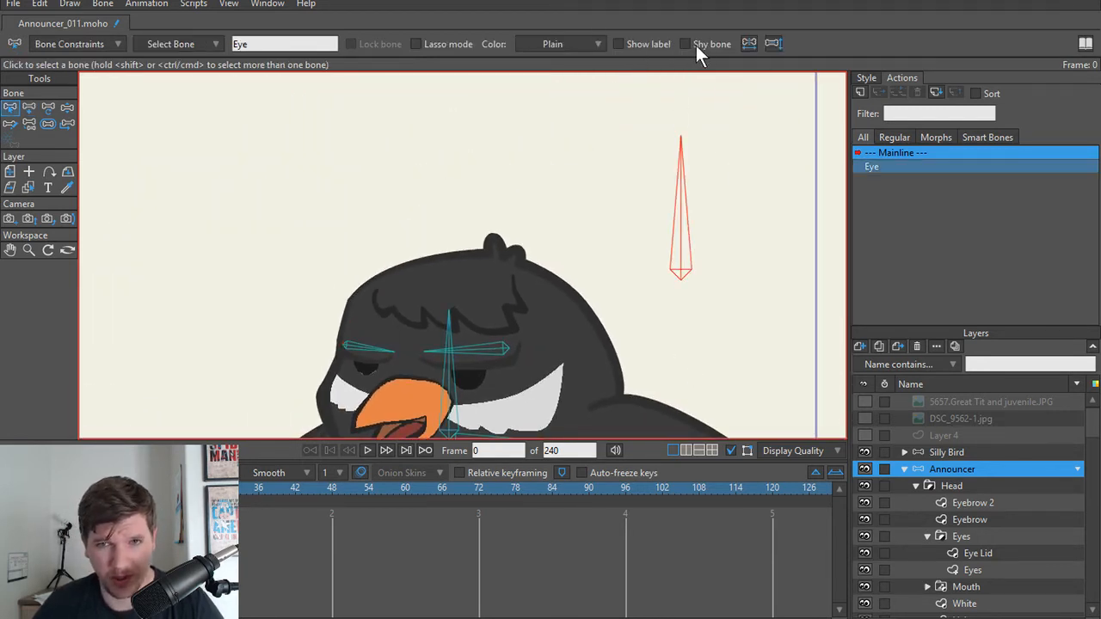
{"action": "left_click", "coordinate": [623, 44]}
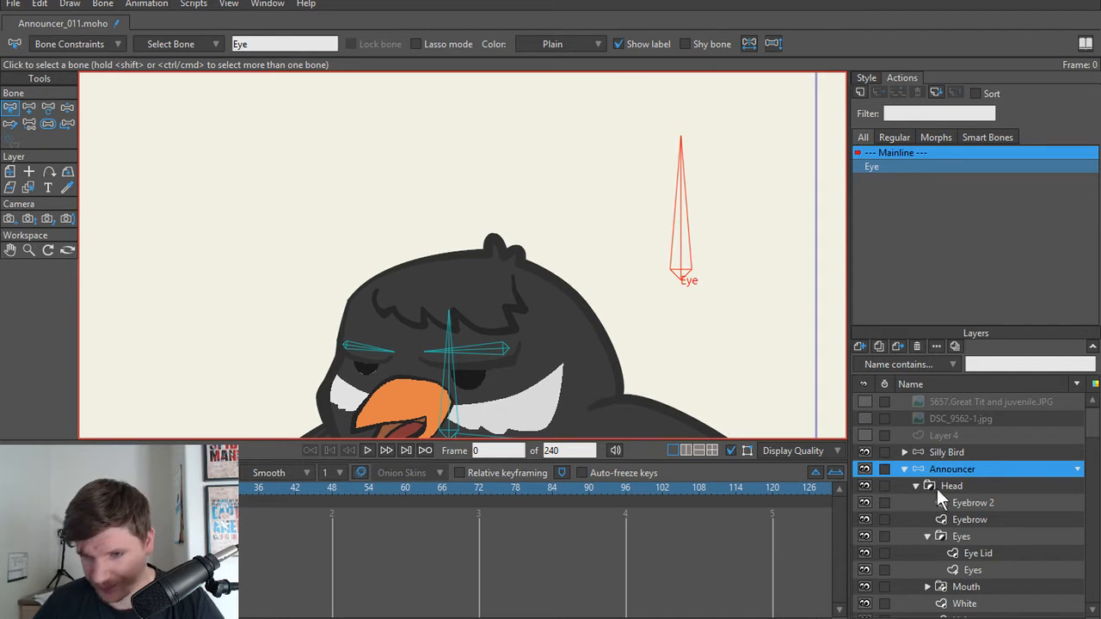
Step: Add a free-standing vertical bone between the announcer's head and the Eye bone, and name it EyeBrows
{"action": "left_click", "coordinate": [627, 299]}
{"action": "key", "text": "a"}
{"action": "left_click_drag", "start_coordinate": [614, 273], "coordinate": [619, 160]}
{"action": "type", "text": "z"}
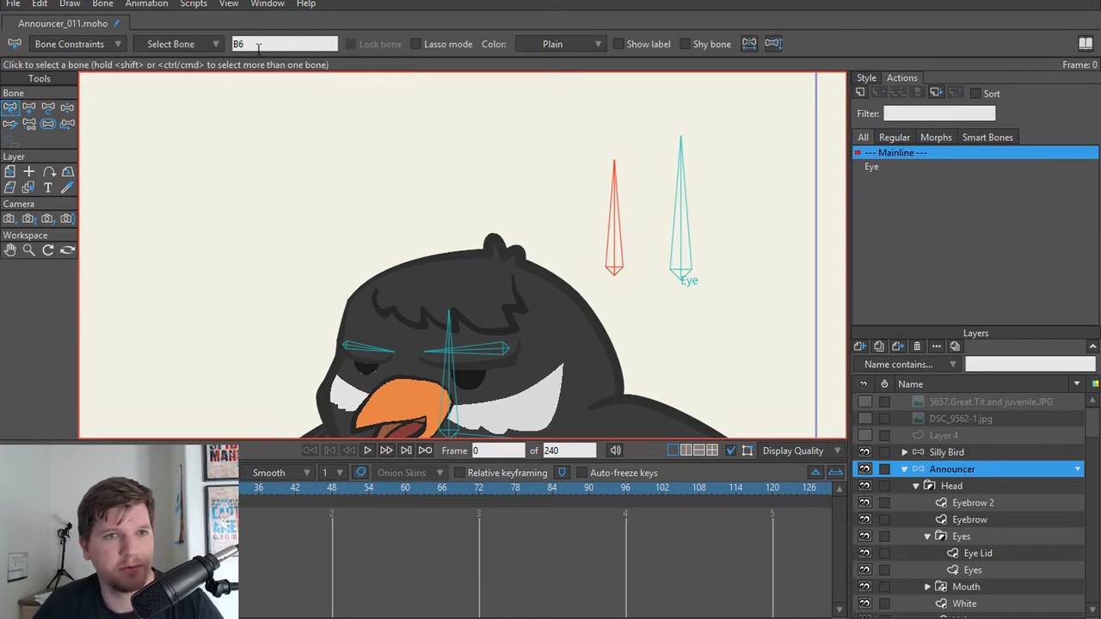
{"action": "type", "text": "EyeBrows"}
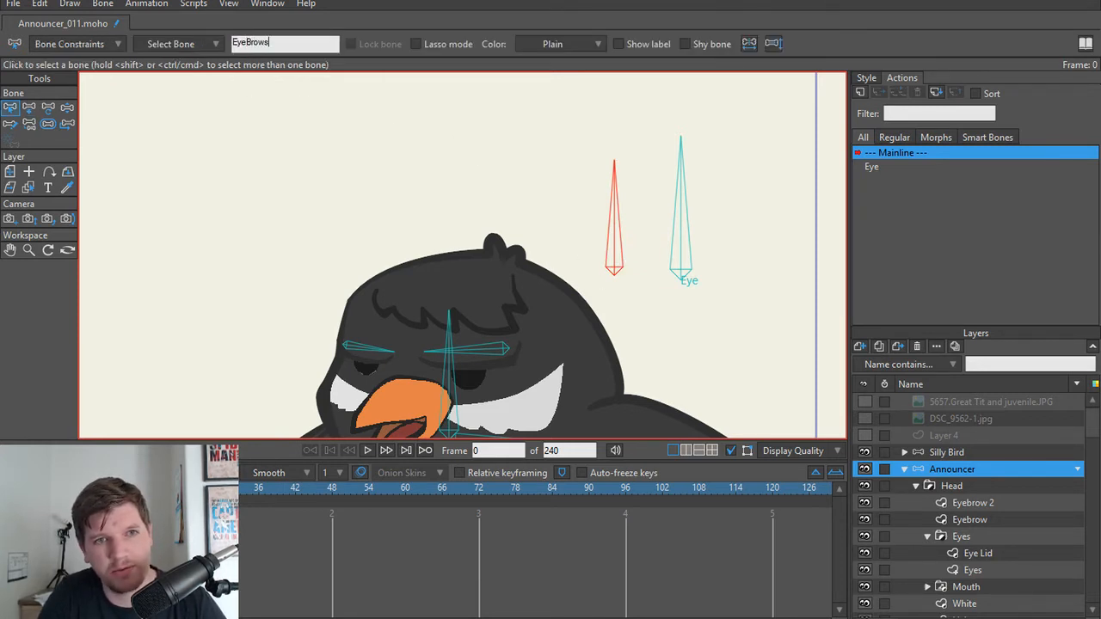
{"action": "key", "text": "Return"}
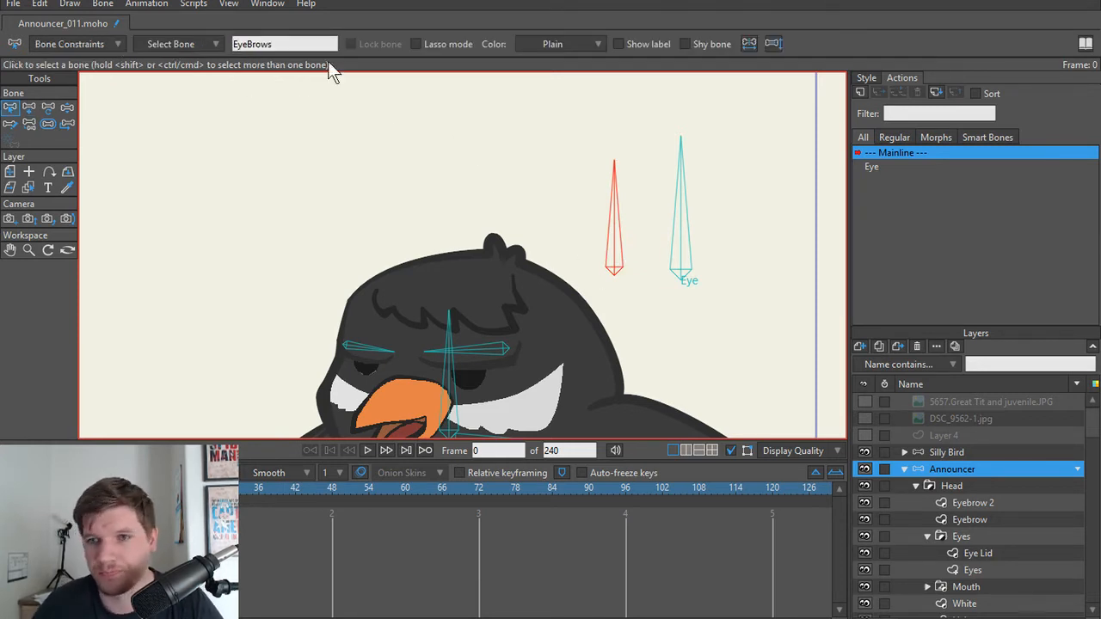
Step: Create a smart bone action named EyeBrows for the EyeBrows bone
{"action": "left_click", "coordinate": [860, 93]}
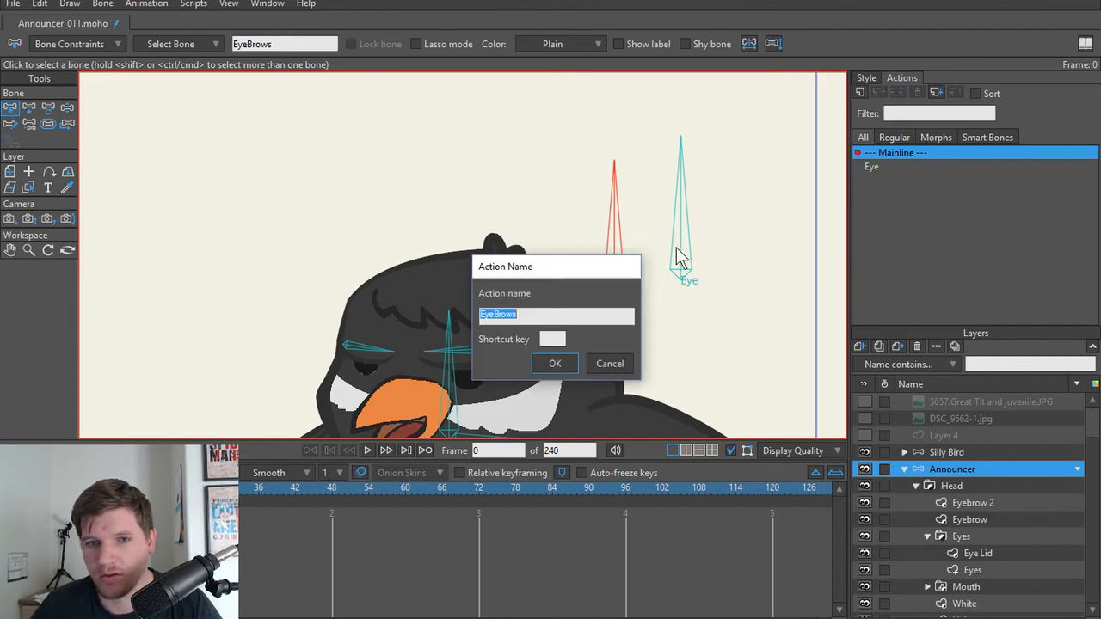
{"action": "left_click", "coordinate": [555, 364]}
{"action": "scroll", "coordinate": [184, 317], "scroll_direction": "down", "scroll_amount": 1}
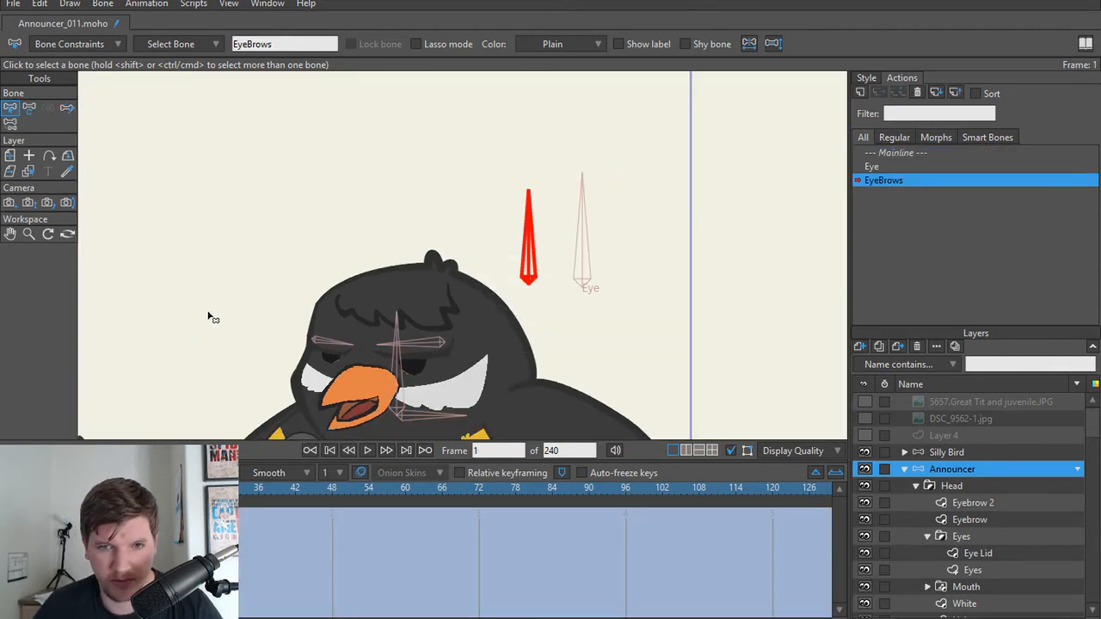
Step: Key the EyeBrows bone's unrotated angle at frames 24, 1 and 48 of the EyeBrows action
{"action": "left_click_drag", "start_coordinate": [208, 312], "coordinate": [259, 282]}
{"action": "scroll", "coordinate": [260, 283], "scroll_direction": "up", "scroll_amount": 1}
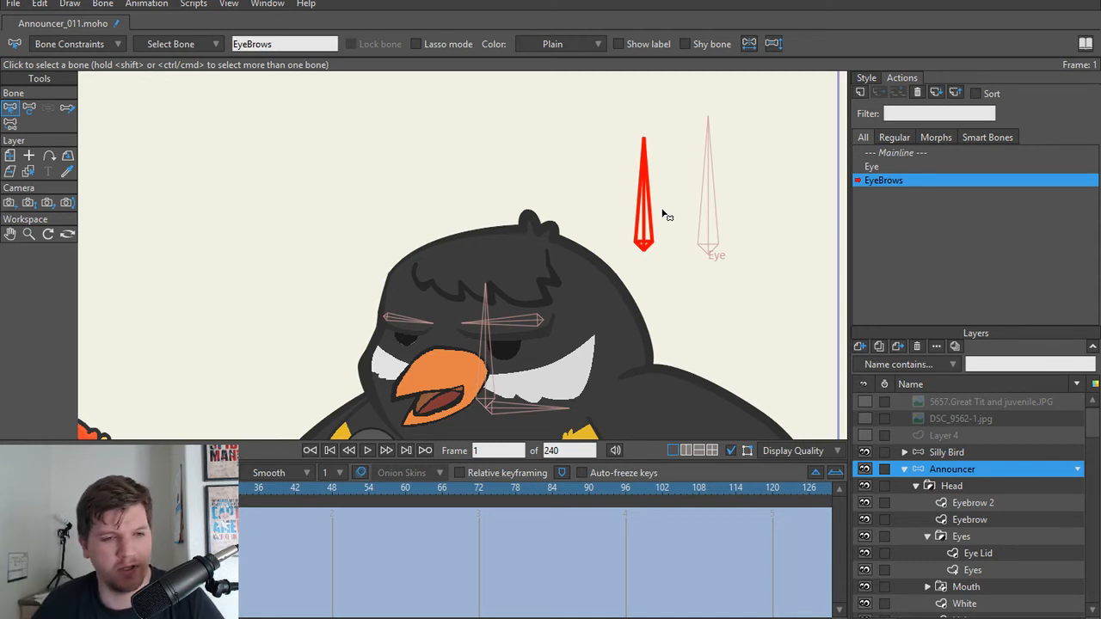
{"action": "left_click", "coordinate": [185, 489]}
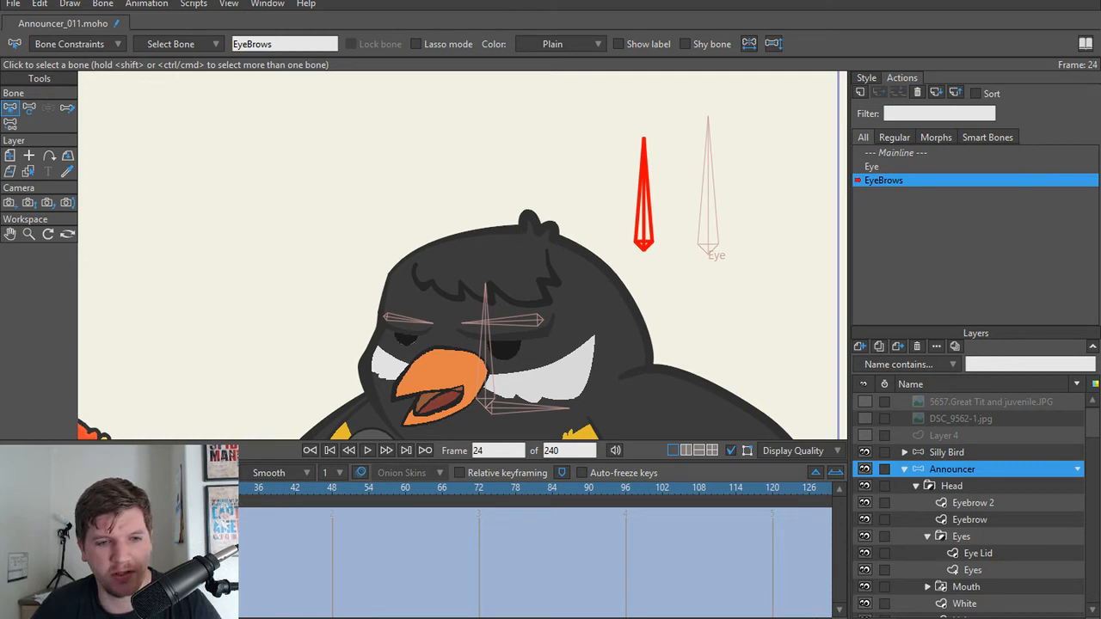
{"action": "key", "text": "t"}
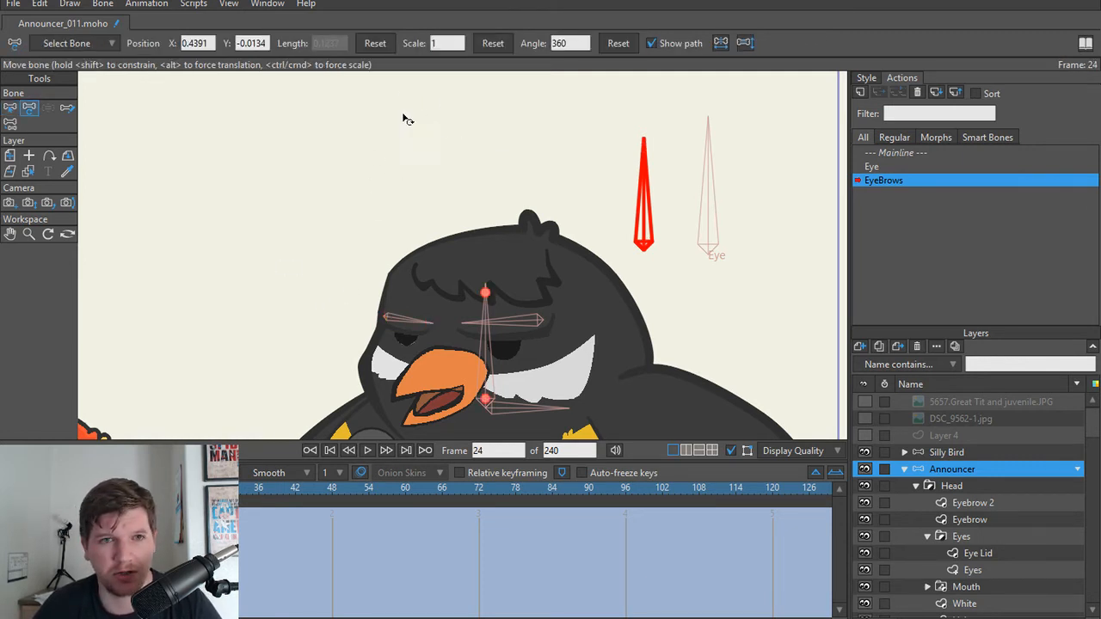
{"action": "left_click", "coordinate": [610, 49]}
{"action": "left_click_drag", "start_coordinate": [184, 488], "coordinate": [92, 487]}
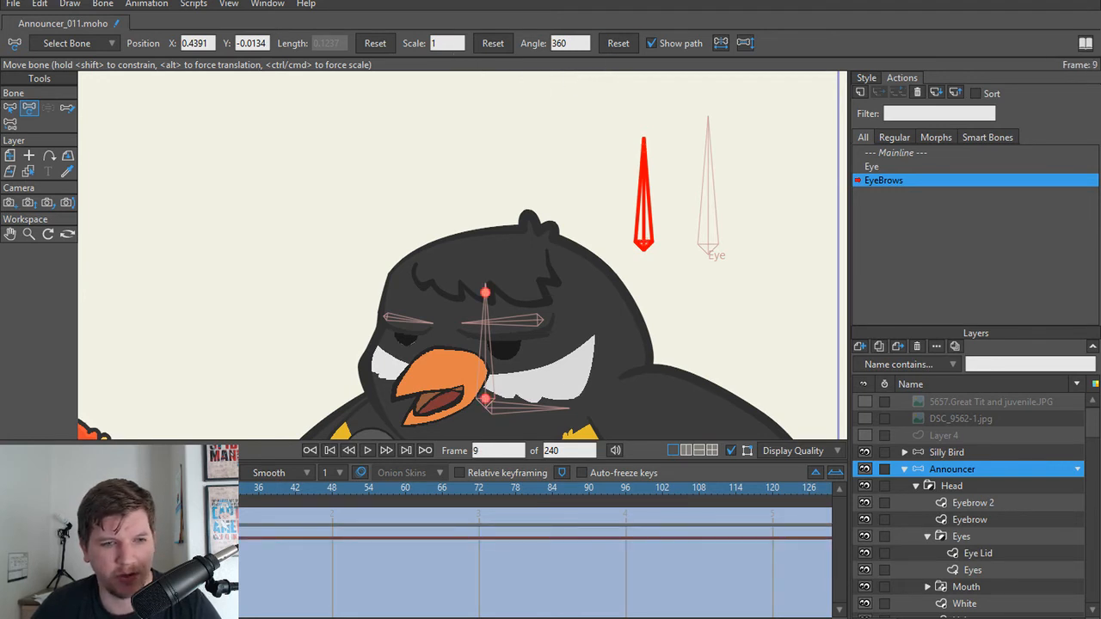
{"action": "left_click", "coordinate": [510, 40]}
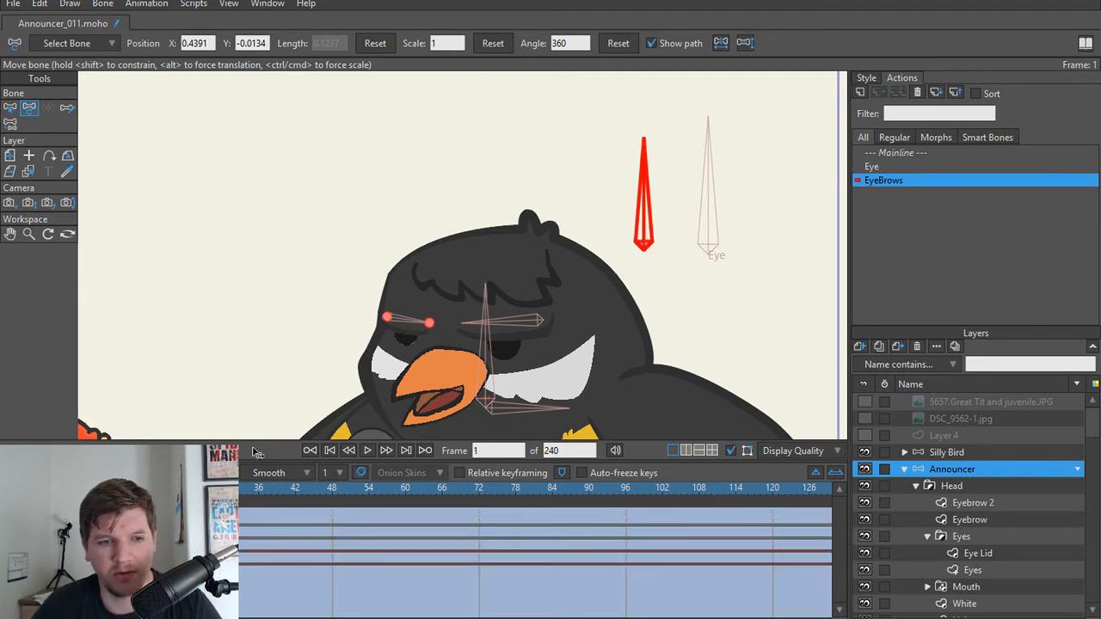
{"action": "left_click", "coordinate": [333, 488]}
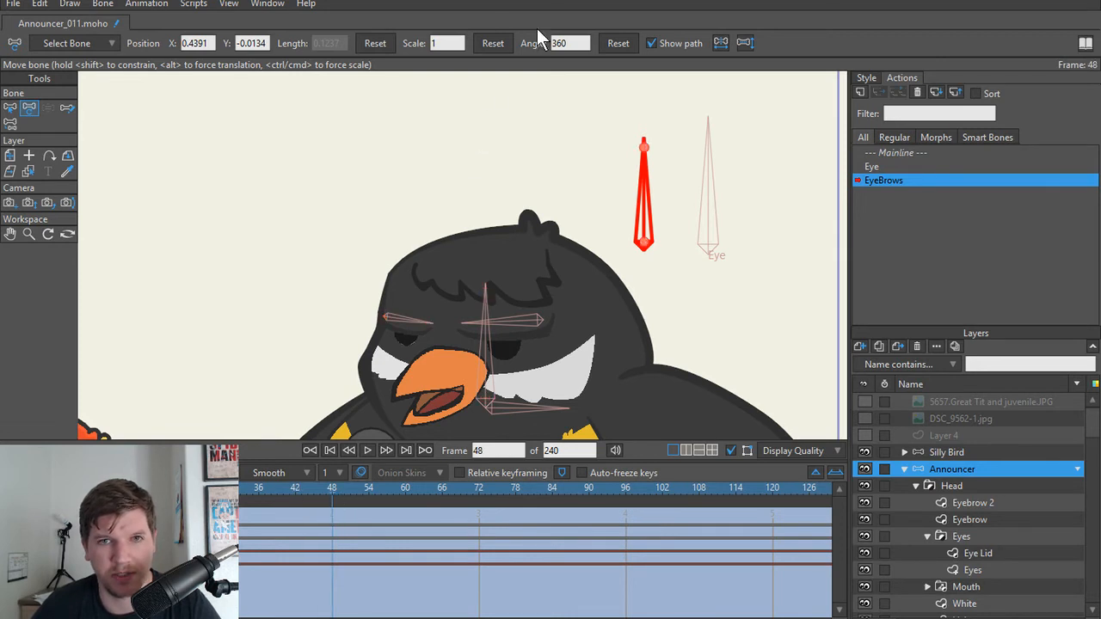
{"action": "left_click", "coordinate": [606, 42]}
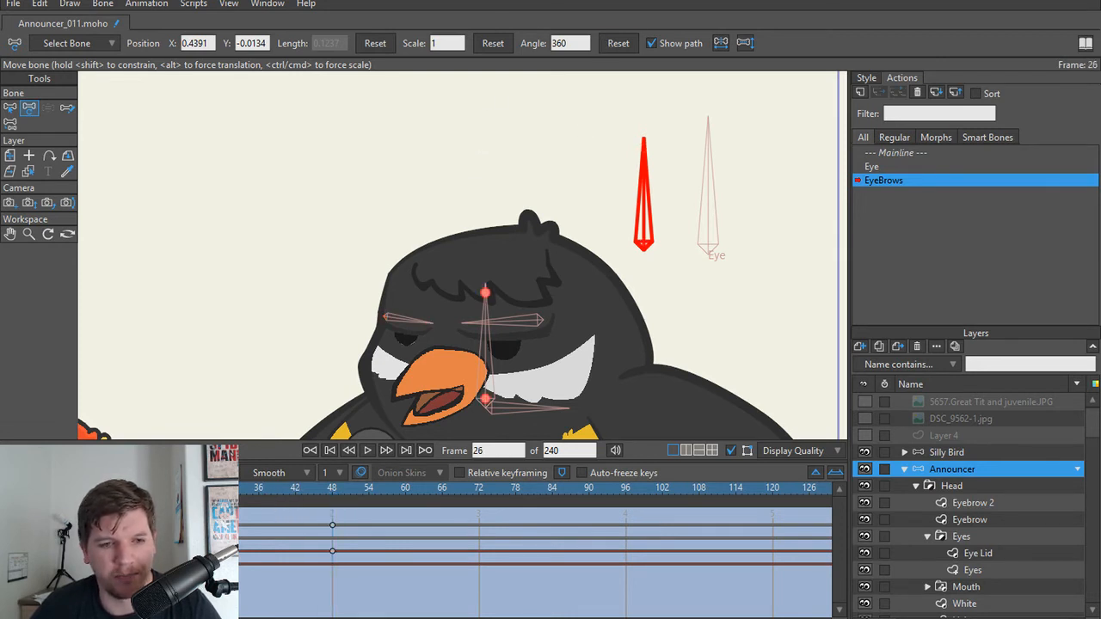
{"action": "left_click", "coordinate": [284, 495]}
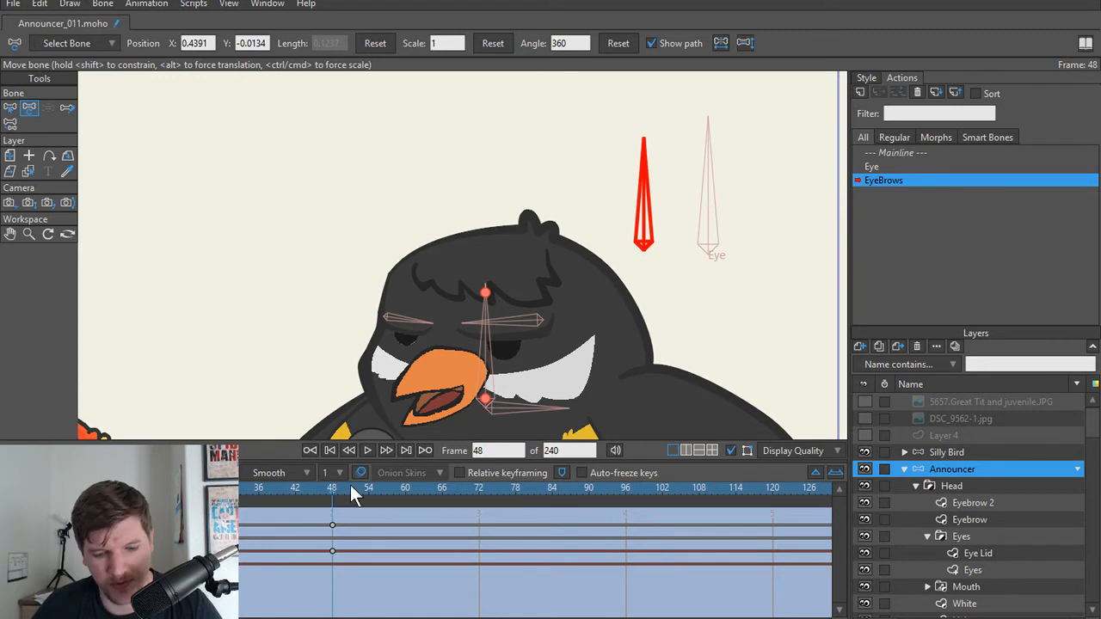
{"action": "left_click_drag", "start_coordinate": [651, 183], "coordinate": [630, 208]}
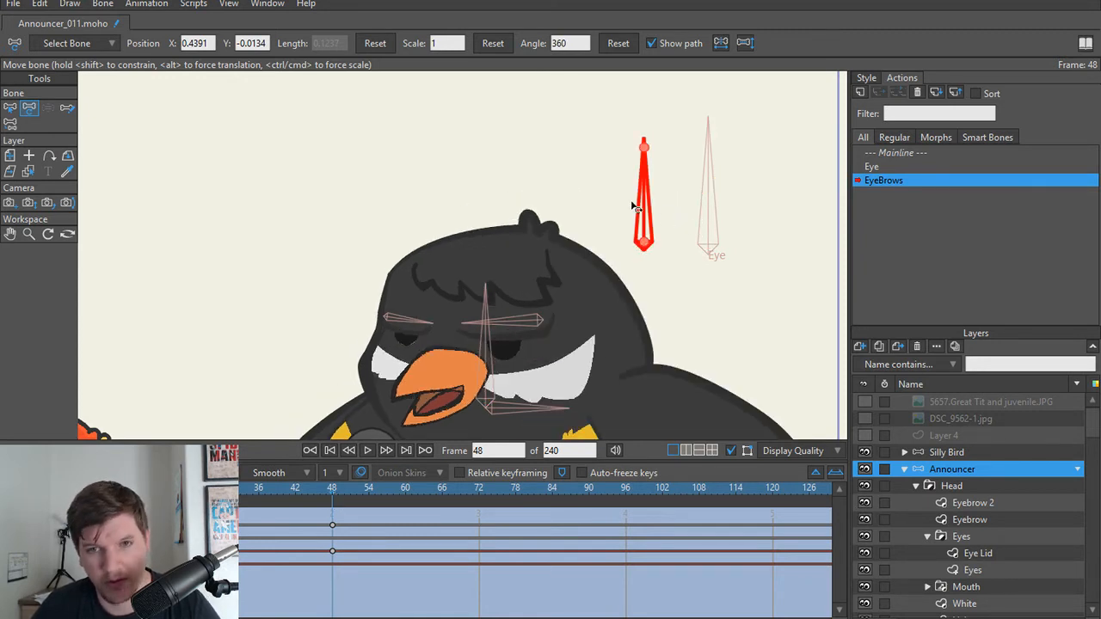
Step: In the Mainline, set the EyeBrows bone's strength to 0
{"action": "double_click", "coordinate": [926, 153]}
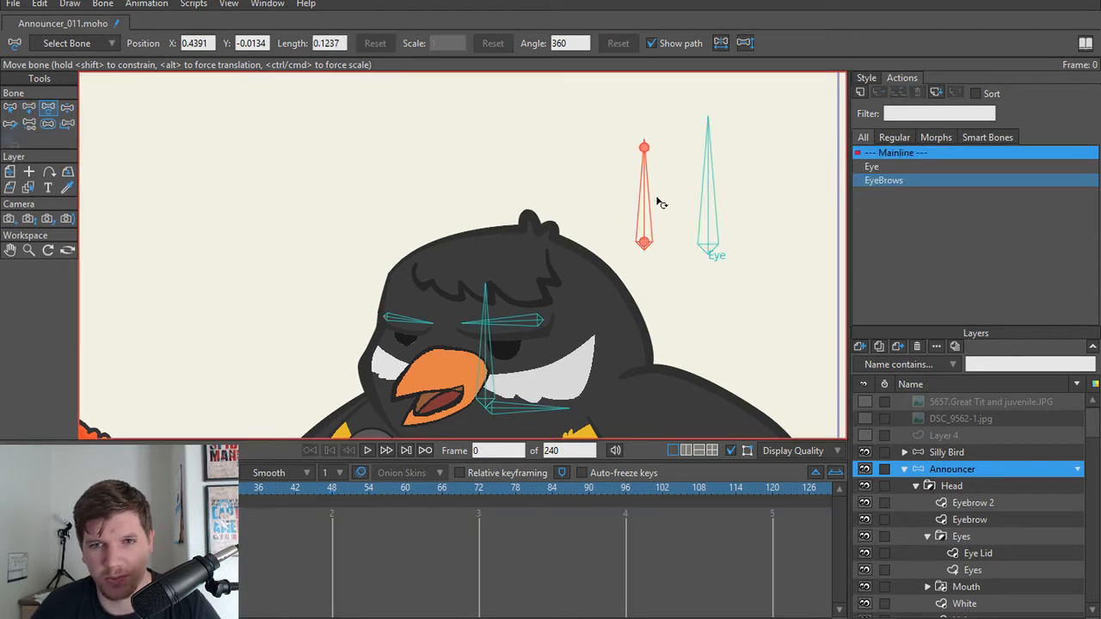
{"action": "key", "text": "z"}
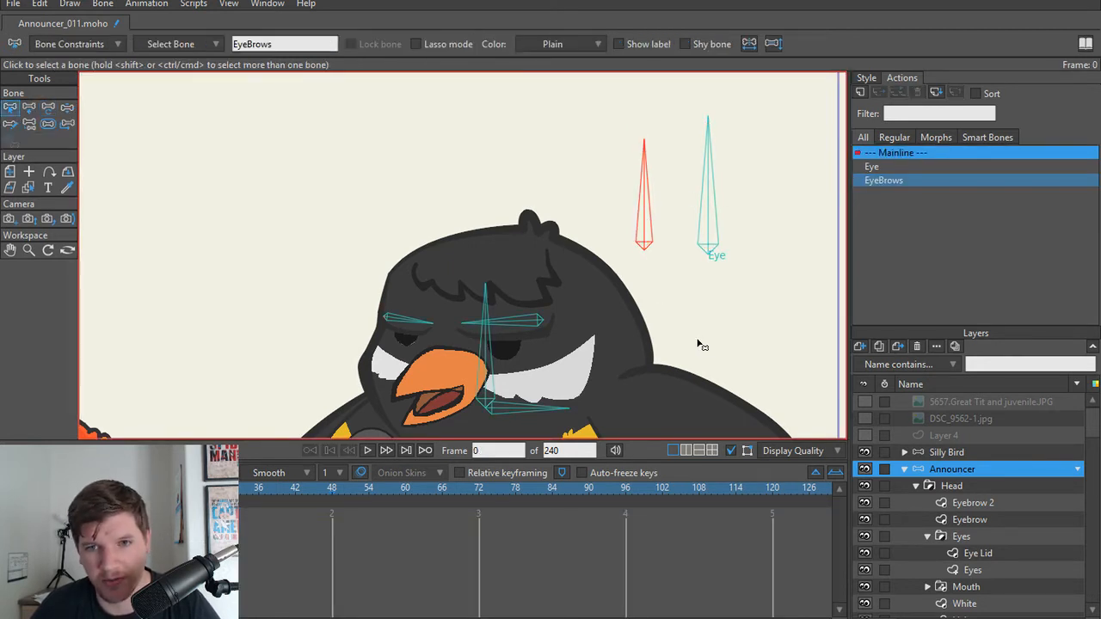
{"action": "key", "text": "s"}
{"action": "left_click_drag", "start_coordinate": [645, 216], "coordinate": [628, 220]}
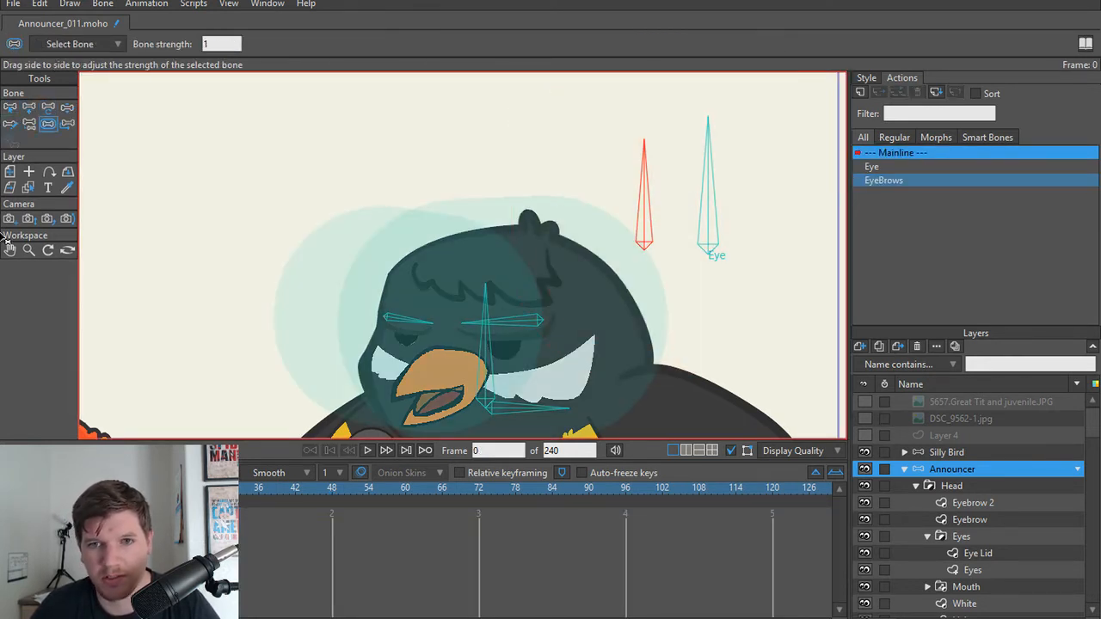
Step: In the EyeBrows action, rotate the EyeBrows bone clockwise to 315 degrees at frame 48 and counter-clockwise at frame 1, then return to frame 24
{"action": "double_click", "coordinate": [901, 177]}
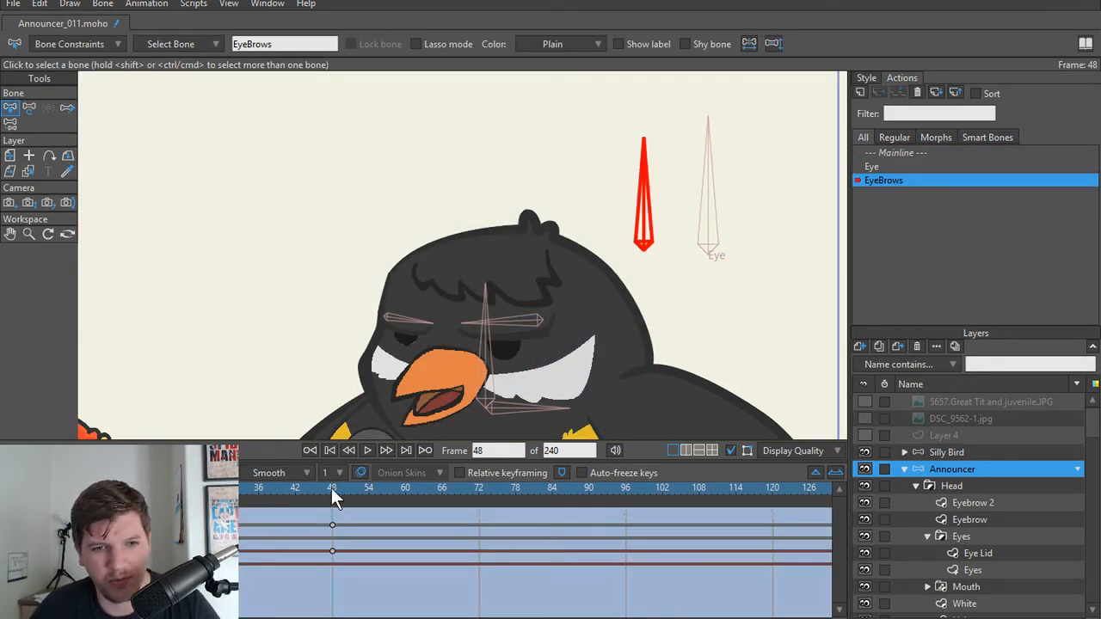
{"action": "key", "text": "t"}
{"action": "left_click_drag", "start_coordinate": [646, 211], "coordinate": [686, 217]}
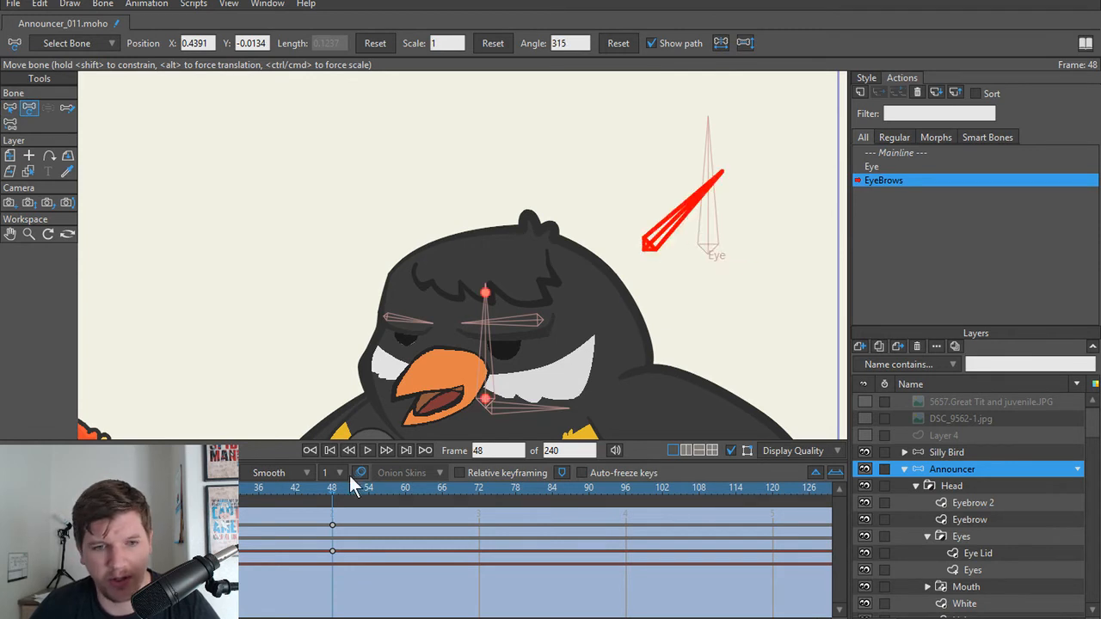
{"action": "left_click_drag", "start_coordinate": [284, 493], "coordinate": [75, 493]}
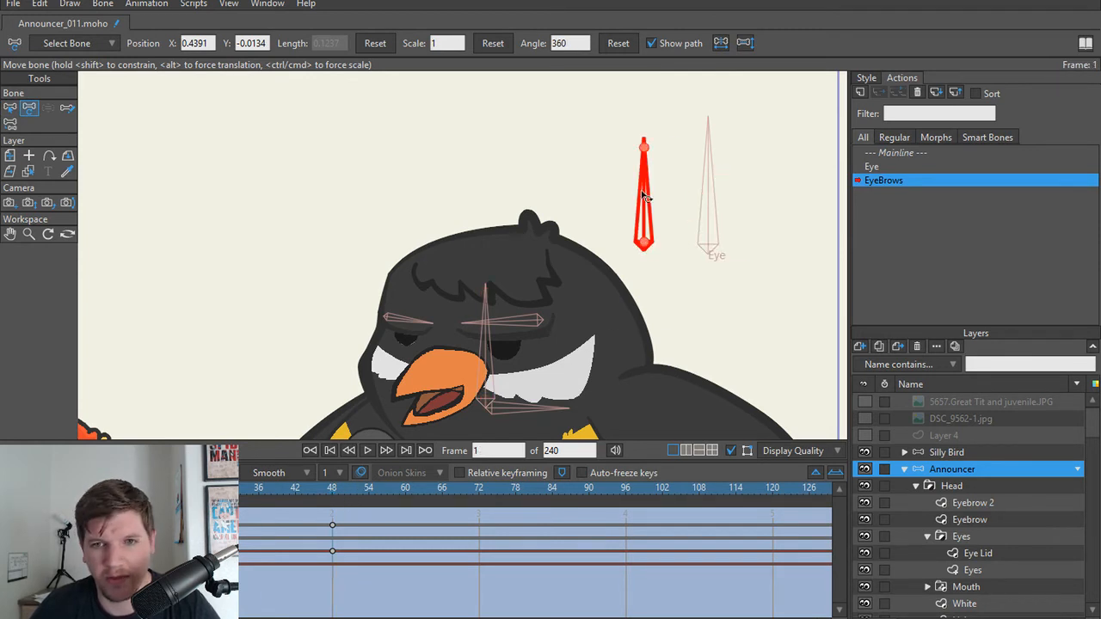
{"action": "left_click_drag", "start_coordinate": [646, 197], "coordinate": [585, 214]}
{"action": "left_click_drag", "start_coordinate": [44, 507], "coordinate": [185, 516]}
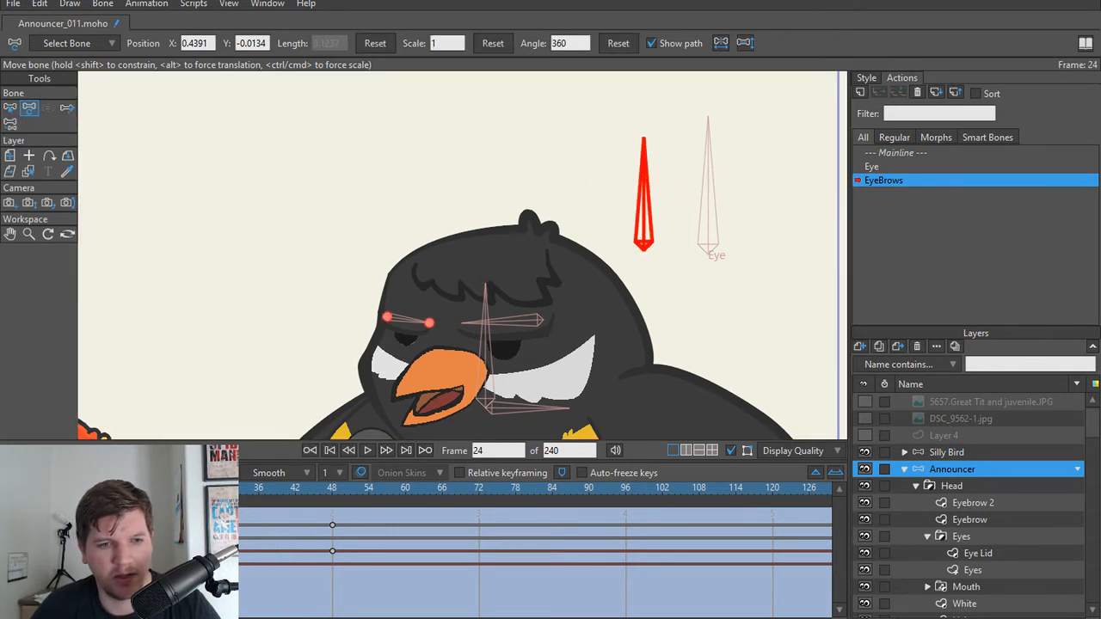
Step: In the Mainline, bind all points of the Eyebrow 2 layer to the bone above the larger eyebrow
{"action": "scroll", "coordinate": [541, 297], "scroll_direction": "up", "scroll_amount": 3}
{"action": "scroll", "coordinate": [559, 262], "scroll_direction": "down", "scroll_amount": 1}
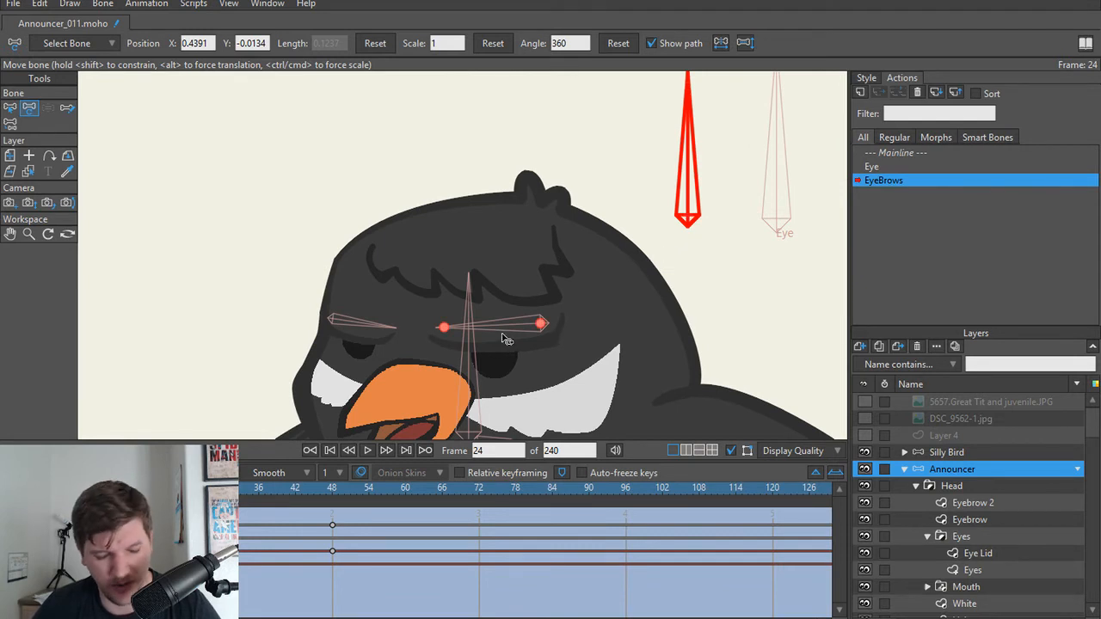
{"action": "key", "text": "b"}
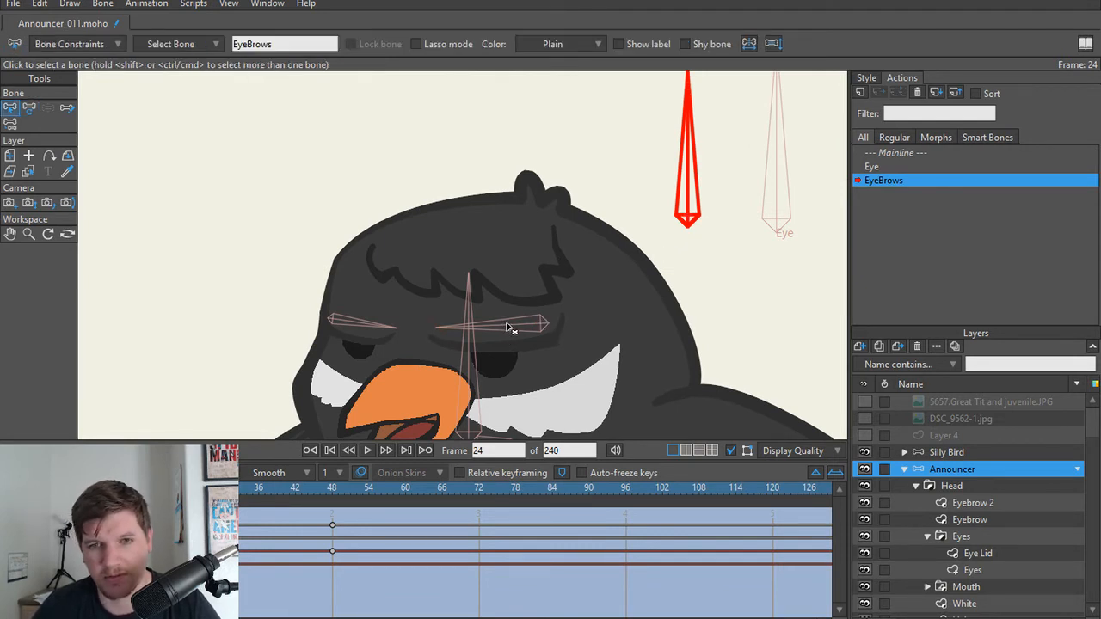
{"action": "left_click", "coordinate": [890, 152]}
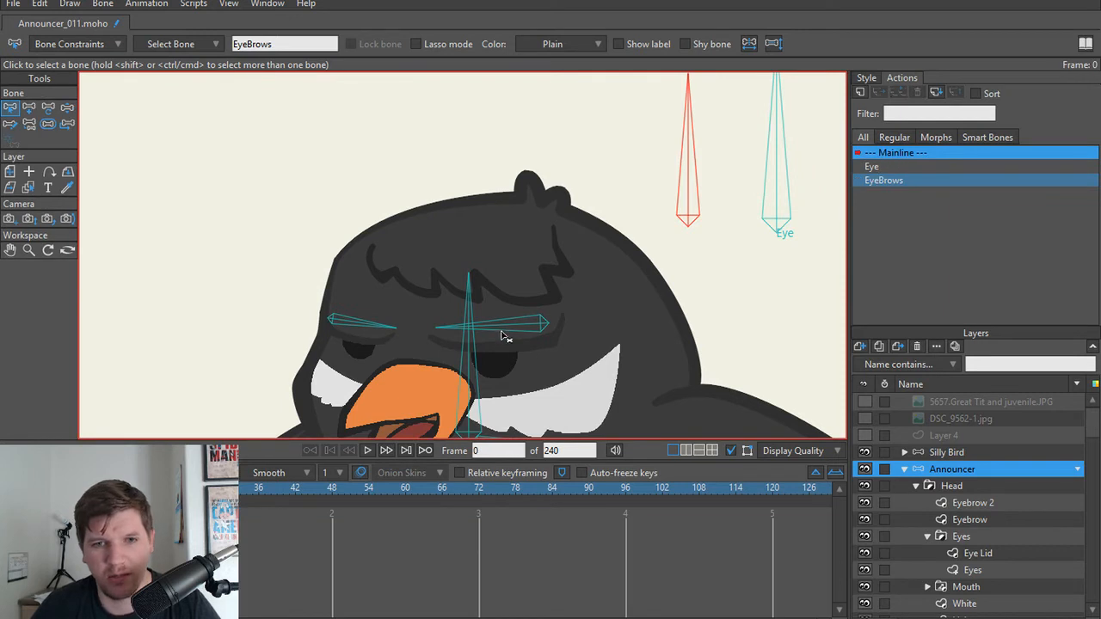
{"action": "left_click", "coordinate": [504, 327]}
{"action": "scroll", "coordinate": [551, 358], "scroll_direction": "up", "scroll_amount": 3}
{"action": "left_click_drag", "start_coordinate": [543, 358], "coordinate": [564, 359]}
{"action": "right_click", "coordinate": [510, 338], "text": "alt"}
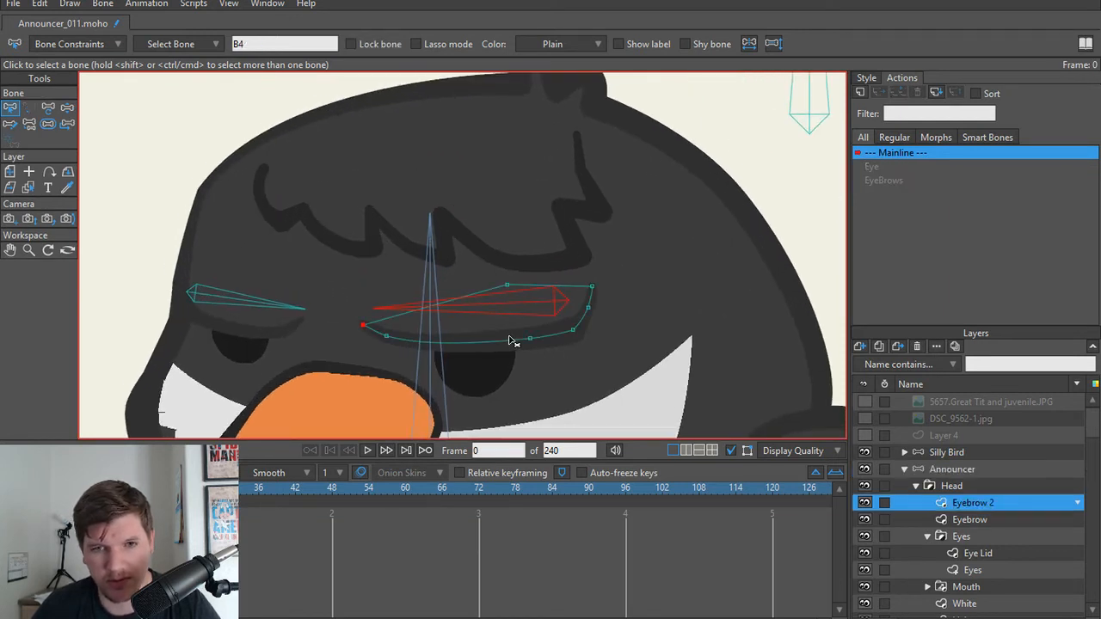
{"action": "left_click", "coordinate": [67, 250]}
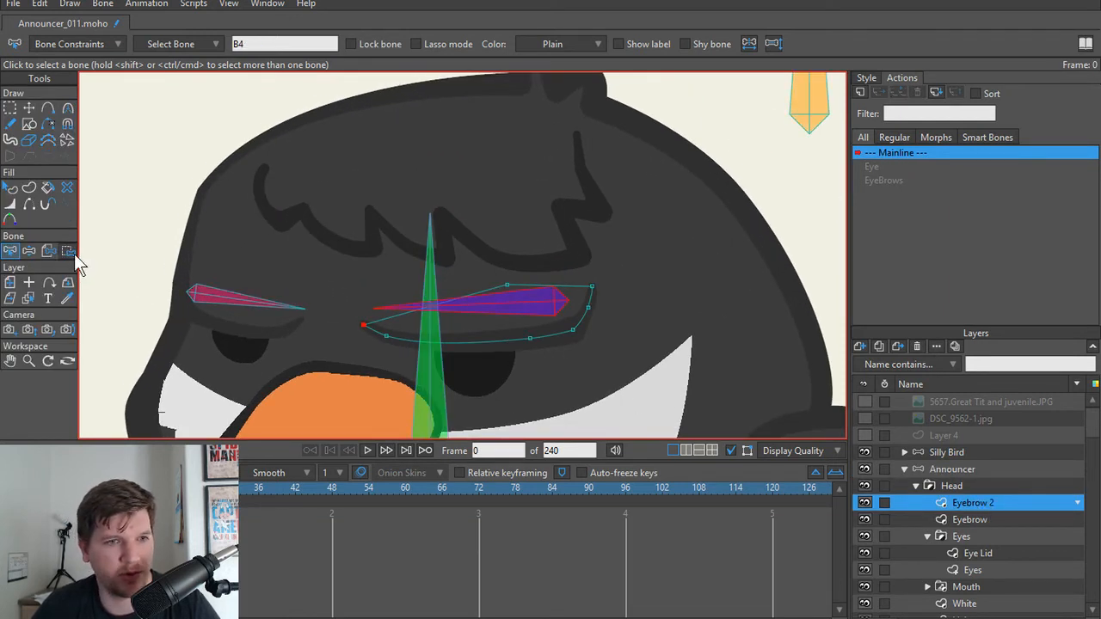
{"action": "left_click_drag", "start_coordinate": [669, 263], "coordinate": [357, 374]}
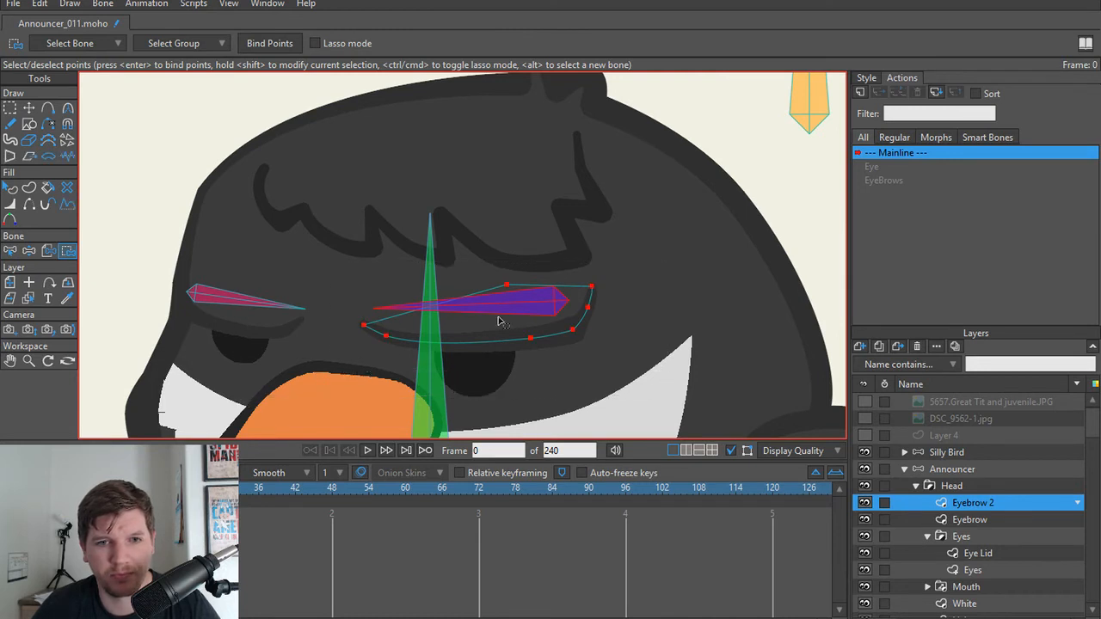
{"action": "left_click", "coordinate": [278, 48]}
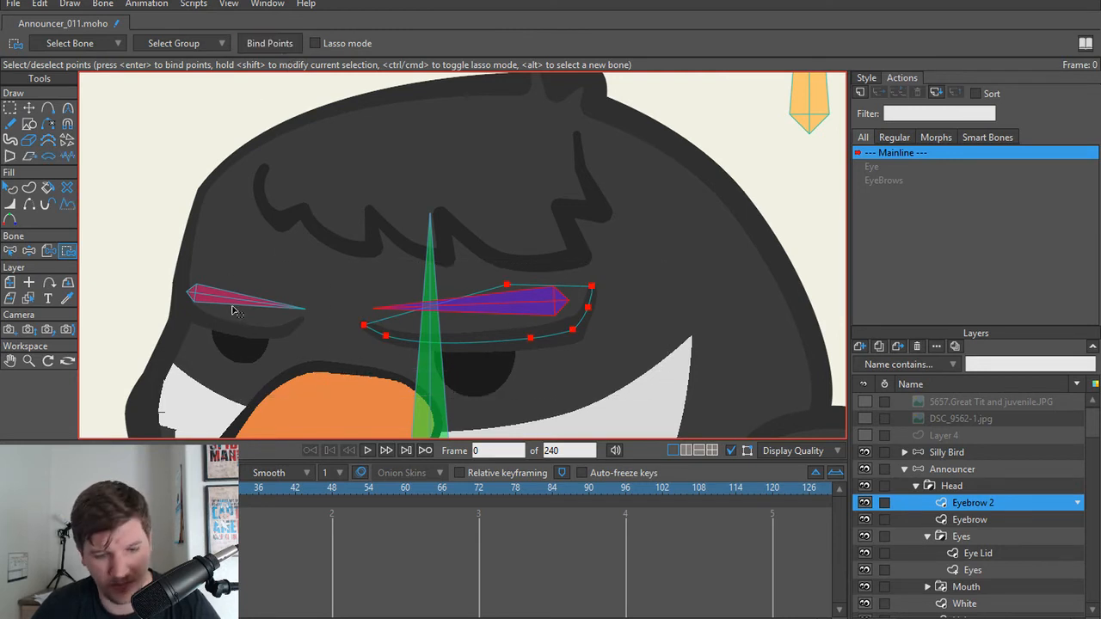
Step: Bind all points of the Eyebrow layer to the bone above the smaller eyebrow
{"action": "left_click", "coordinate": [233, 301], "text": "alt"}
{"action": "right_click", "coordinate": [262, 323], "text": "alt"}
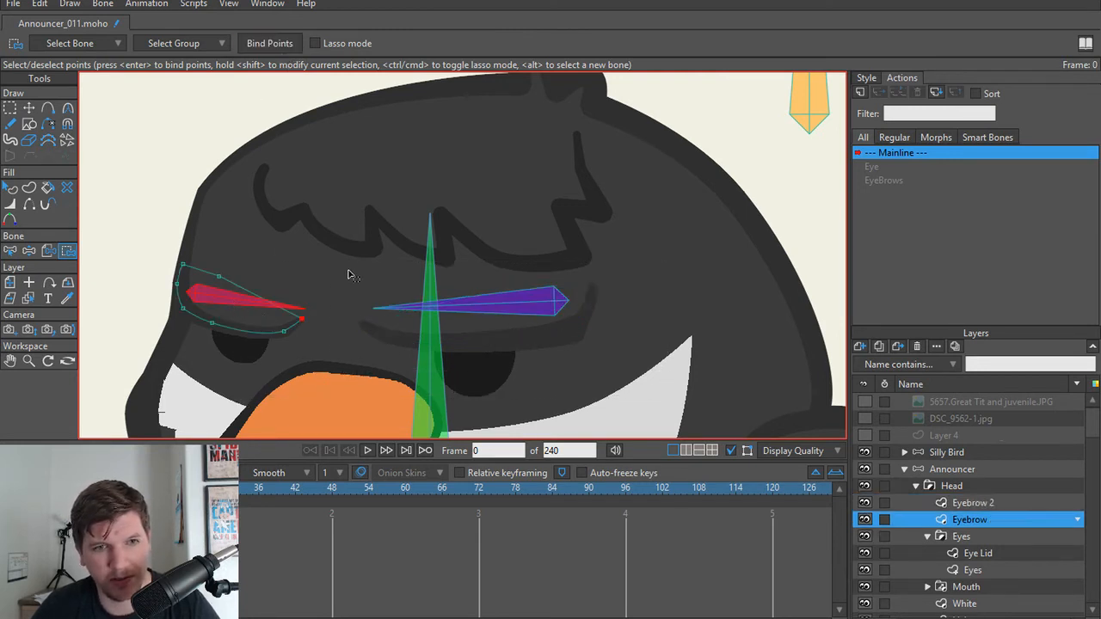
{"action": "left_click_drag", "start_coordinate": [351, 254], "coordinate": [88, 364]}
{"action": "left_click", "coordinate": [274, 43]}
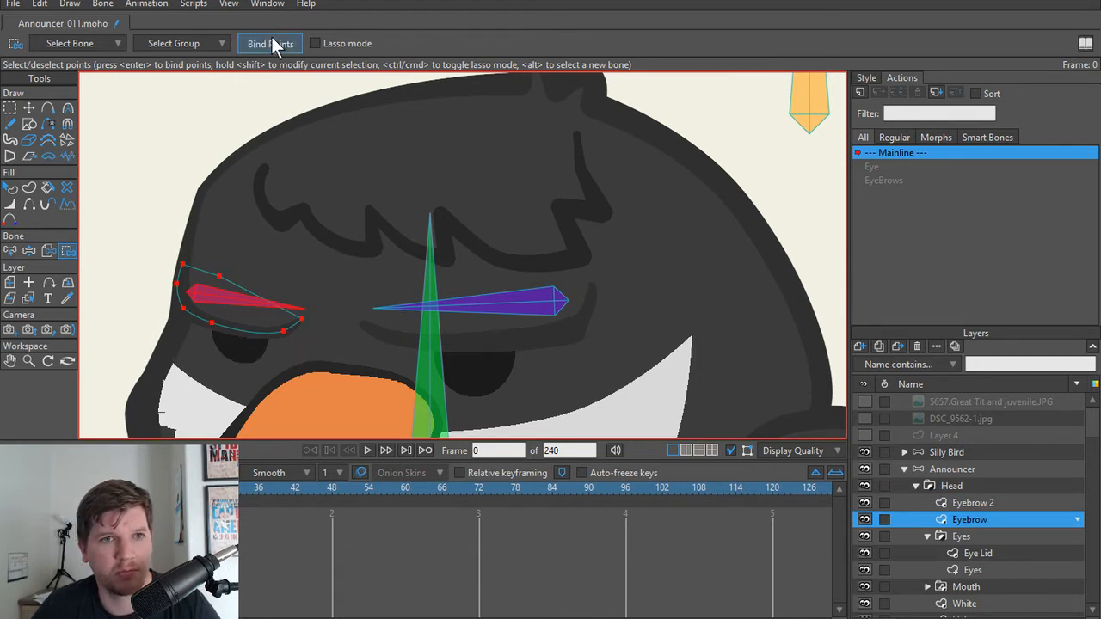
Step: Test the smaller eyebrow's point binding by manipulating its bone
{"action": "key", "text": "t"}
{"action": "left_click", "coordinate": [374, 314]}
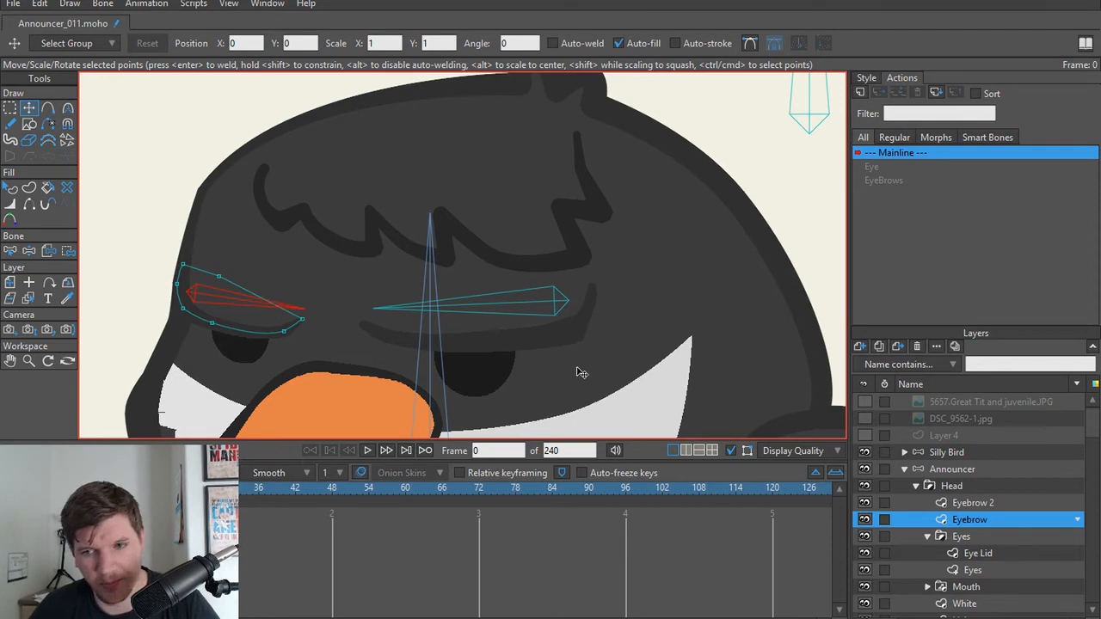
{"action": "key", "text": "z"}
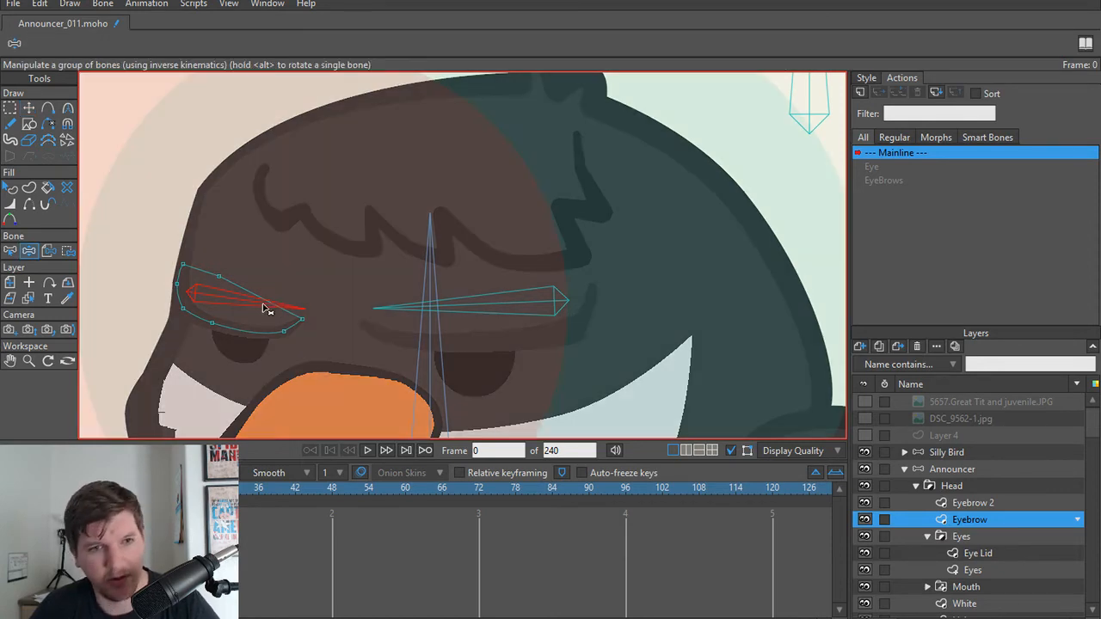
{"action": "left_click_drag", "start_coordinate": [265, 303], "coordinate": [283, 234]}
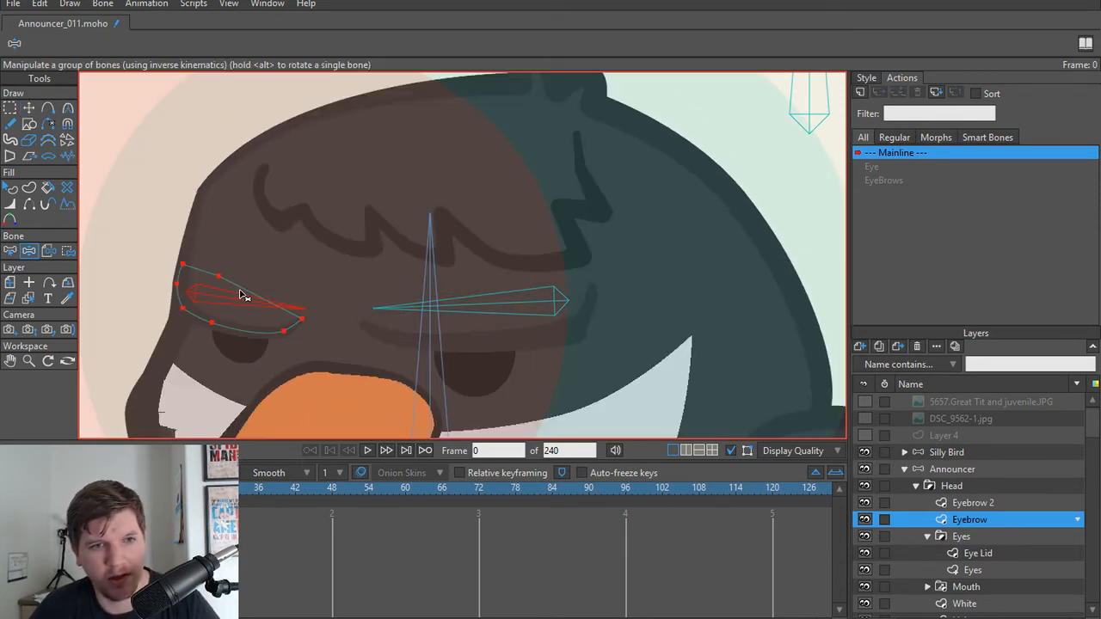
{"action": "key", "text": "e"}
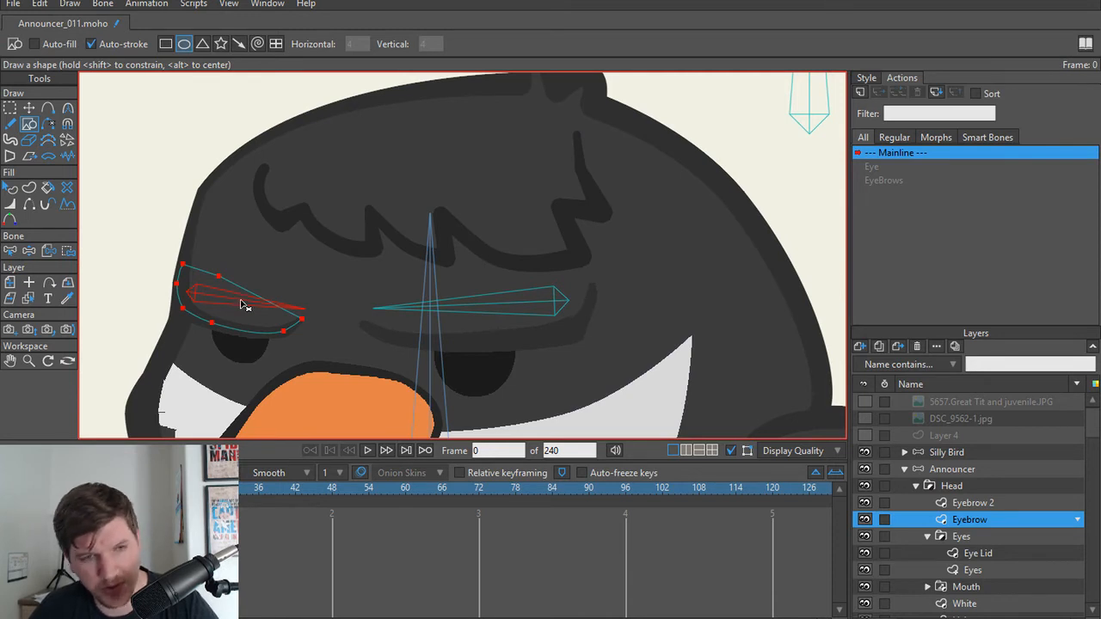
Step: On the Announcer layer, set the bone strength to 0 for both eyebrow bones, the vertical head bone and the horizontal bone at its base
{"action": "key", "text": "b"}
{"action": "left_click", "coordinate": [980, 483]}
{"action": "left_click", "coordinate": [998, 469]}
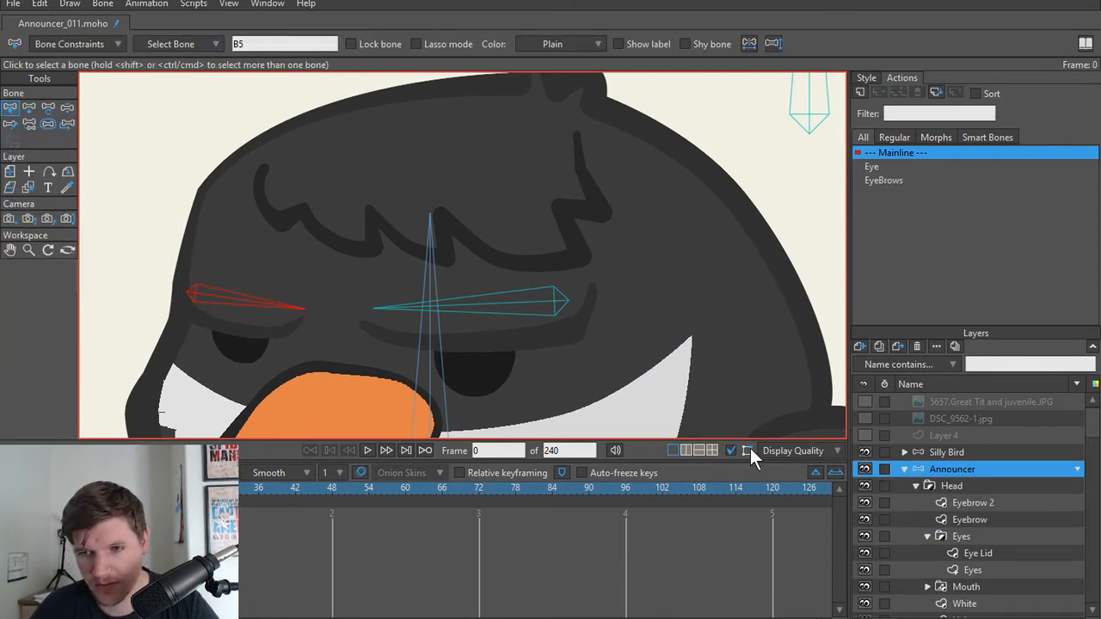
{"action": "key", "text": "s"}
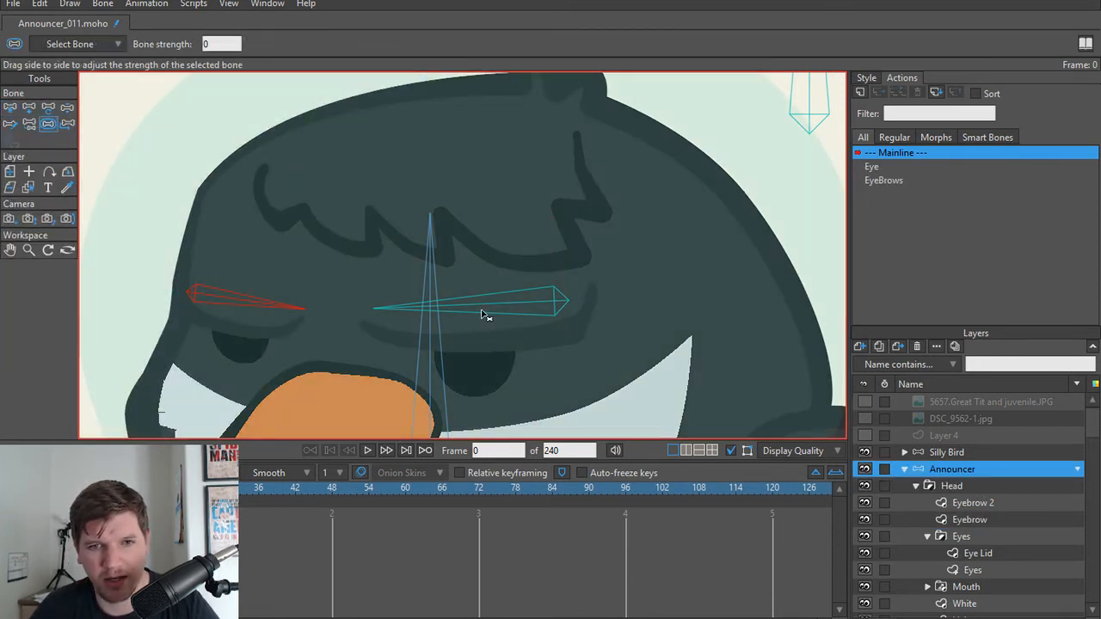
{"action": "left_click", "coordinate": [484, 315]}
{"action": "scroll", "coordinate": [441, 357], "scroll_direction": "down", "scroll_amount": 5}
{"action": "left_click", "coordinate": [442, 242]}
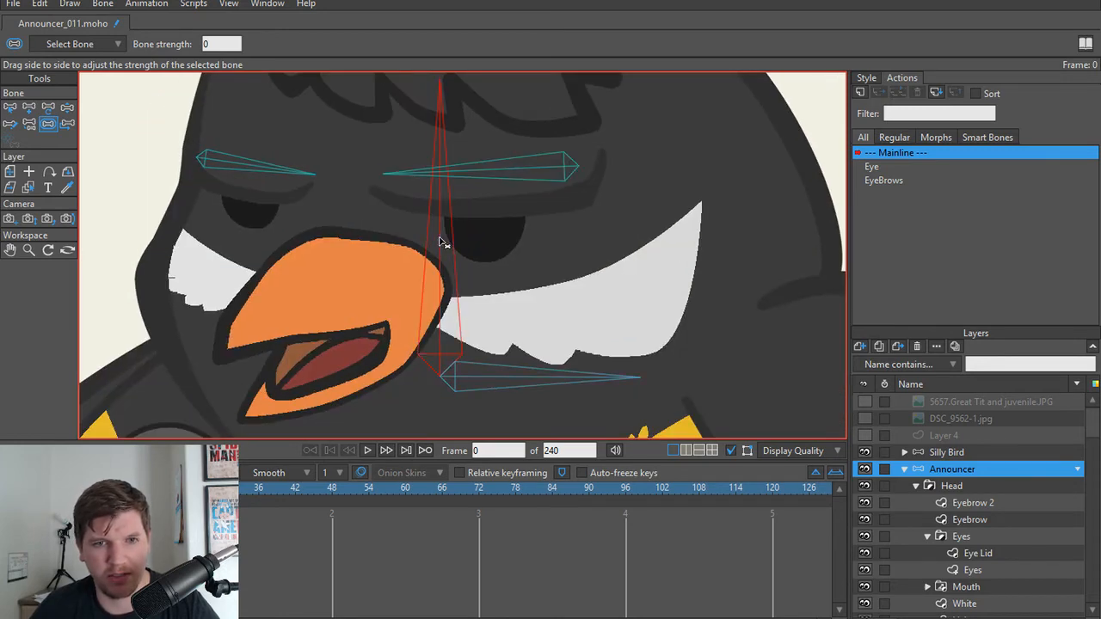
{"action": "left_click", "coordinate": [493, 379]}
{"action": "scroll", "coordinate": [375, 366], "scroll_direction": "down", "scroll_amount": 3}
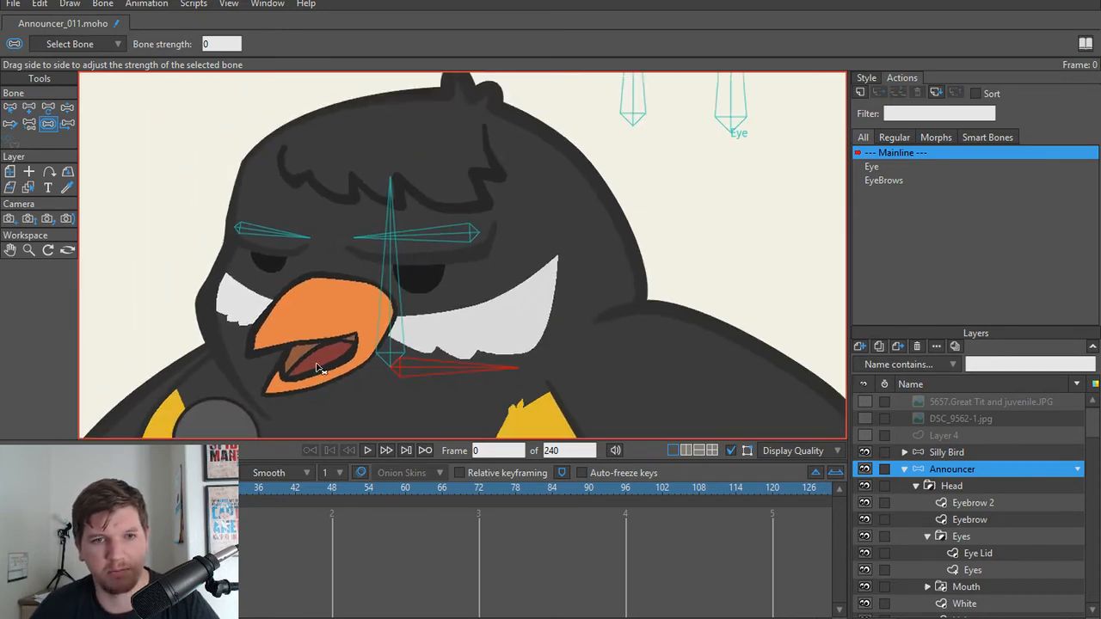
Step: In the Announcer layer's EyeBrows action, raise both eyebrow bones at frame 24 until the eyebrows clear the pupils
{"action": "left_click", "coordinate": [933, 453]}
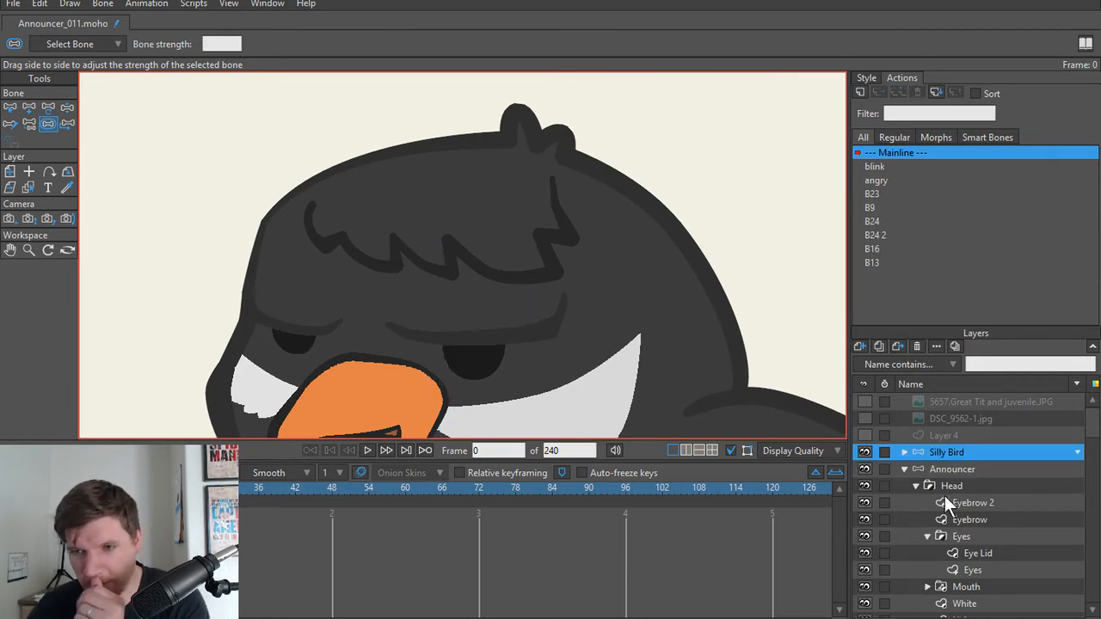
{"action": "left_click", "coordinate": [946, 469]}
{"action": "left_click", "coordinate": [887, 178]}
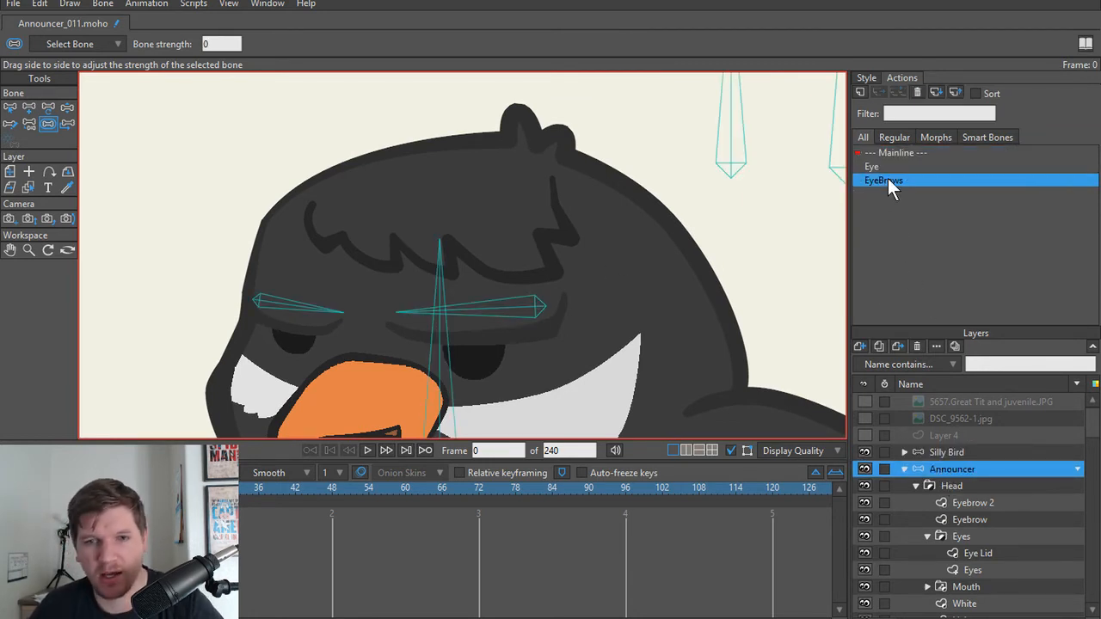
{"action": "mouse_move", "coordinate": [44, 505]}
{"action": "left_mouse_down"}
{"action": "mouse_move", "coordinate": [337, 506]}
{"action": "mouse_move", "coordinate": [44, 506]}
{"action": "left_mouse_up"}
{"action": "left_click_drag", "start_coordinate": [285, 362], "coordinate": [297, 317]}
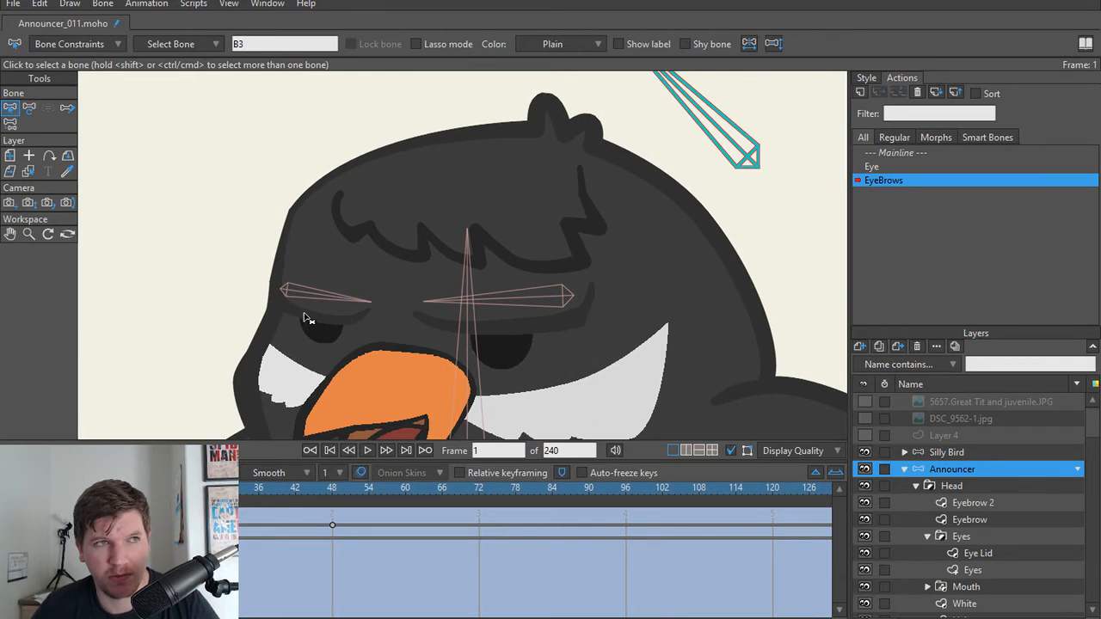
{"action": "scroll", "coordinate": [322, 414], "scroll_direction": "up", "scroll_amount": 4}
{"action": "left_click_drag", "start_coordinate": [331, 325], "coordinate": [326, 399]}
{"action": "scroll", "coordinate": [307, 363], "scroll_direction": "down", "scroll_amount": 4}
{"action": "left_click", "coordinate": [185, 488]}
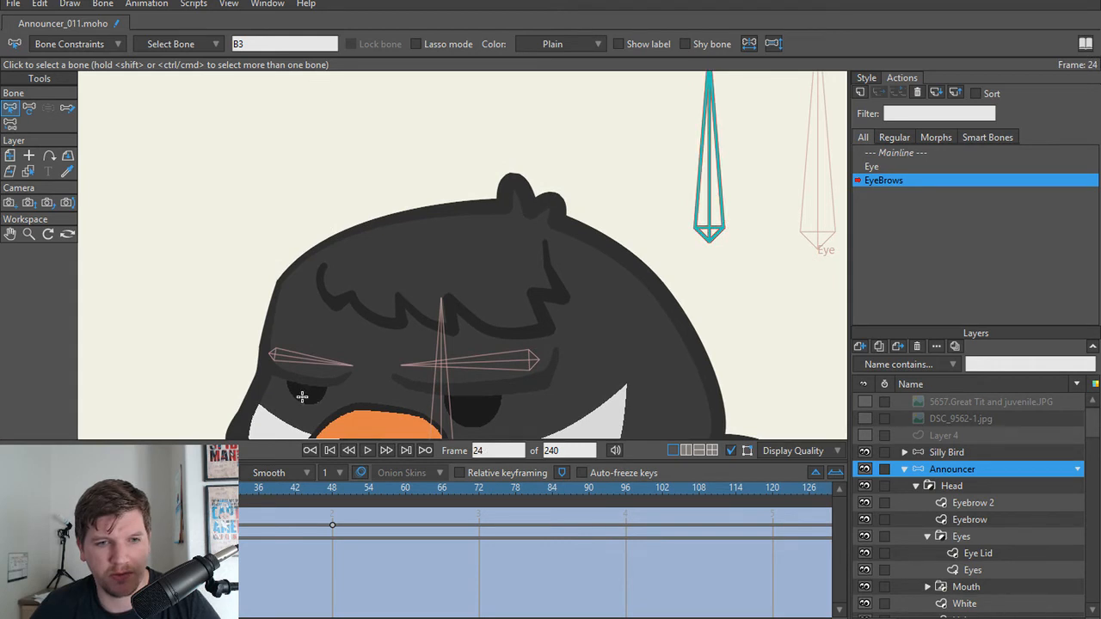
{"action": "key", "text": "t"}
{"action": "left_click_drag", "start_coordinate": [273, 359], "coordinate": [281, 334]}
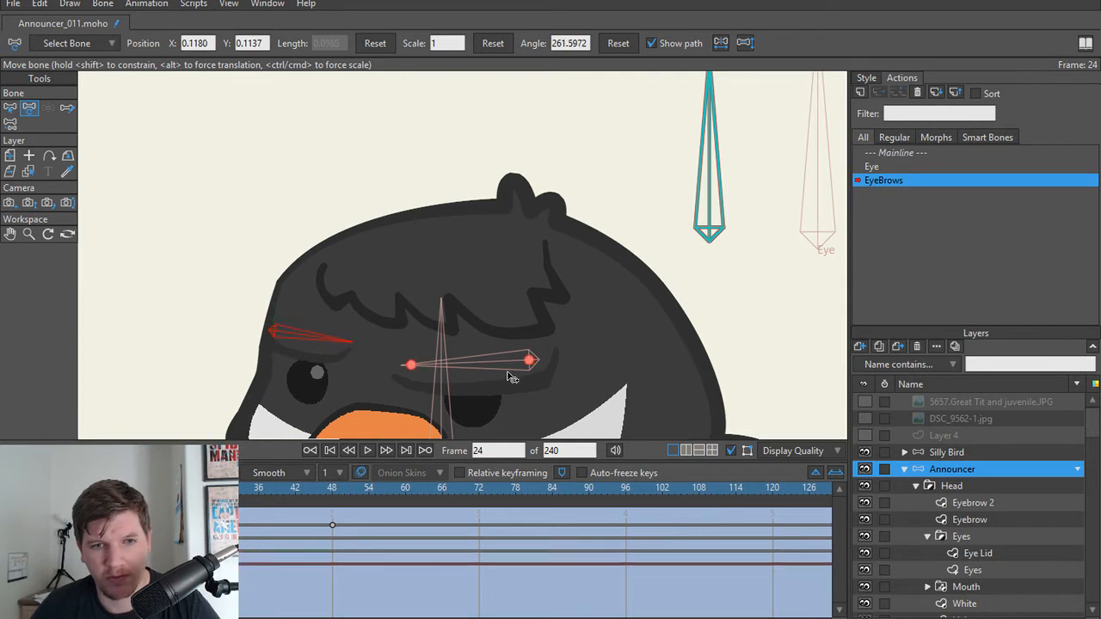
{"action": "left_click_drag", "start_coordinate": [528, 364], "coordinate": [532, 341]}
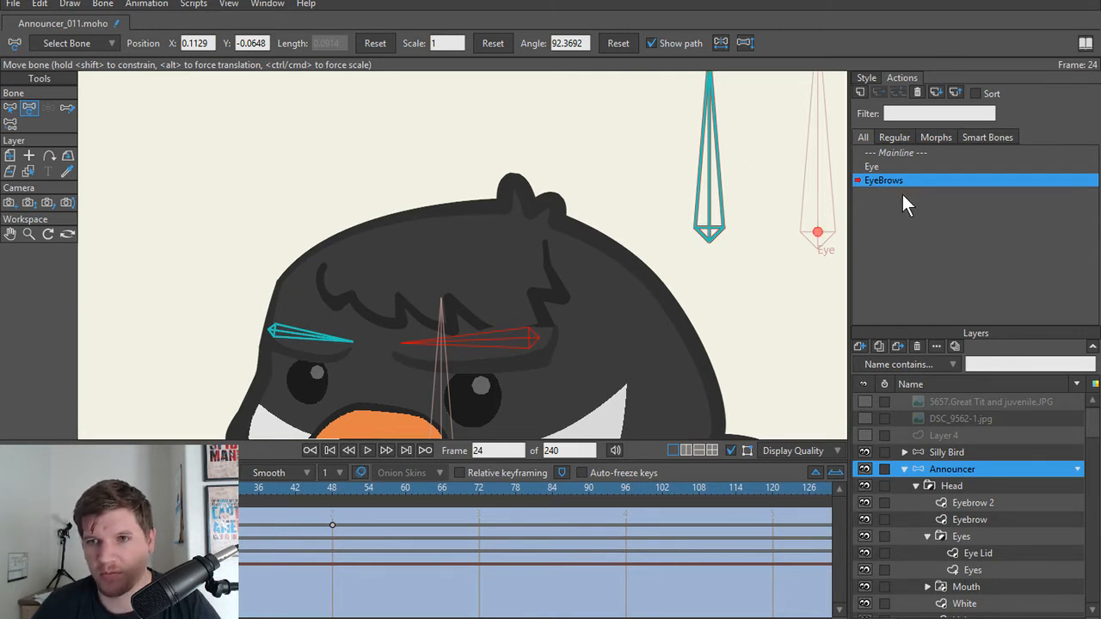
Step: In the Mainline, add a straight edge between the two open ends of the hair line on the Hair layer
{"action": "left_click", "coordinate": [896, 152]}
{"action": "left_click", "coordinate": [526, 314], "text": "ctrl+alt"}
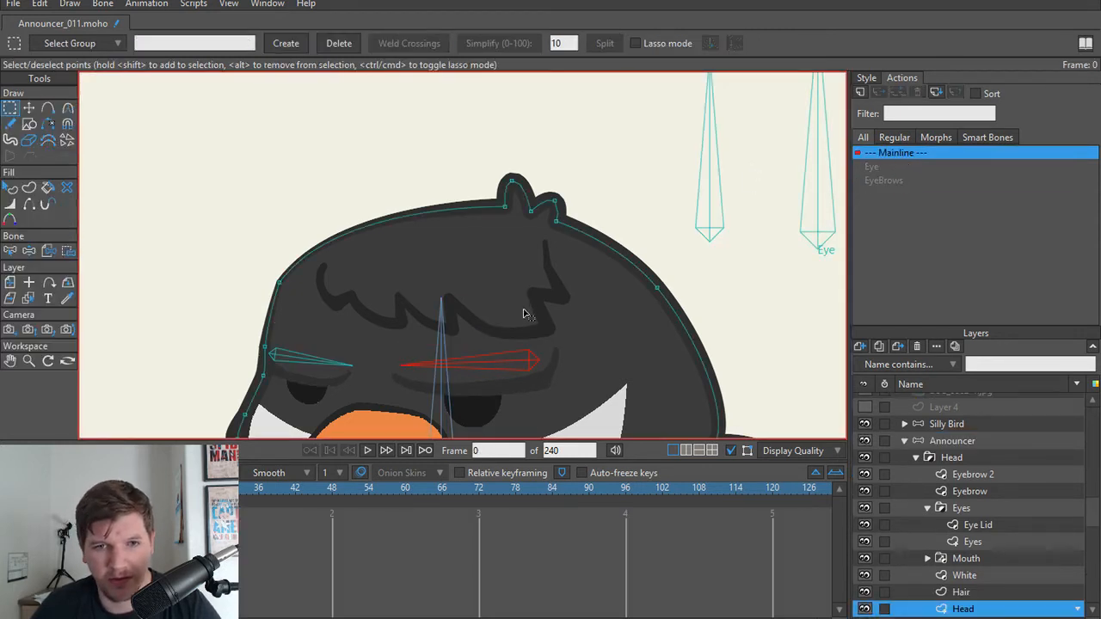
{"action": "left_click", "coordinate": [545, 318], "text": "ctrl+alt"}
{"action": "scroll", "coordinate": [545, 318], "scroll_direction": "up", "scroll_amount": 2}
{"action": "key", "text": "a"}
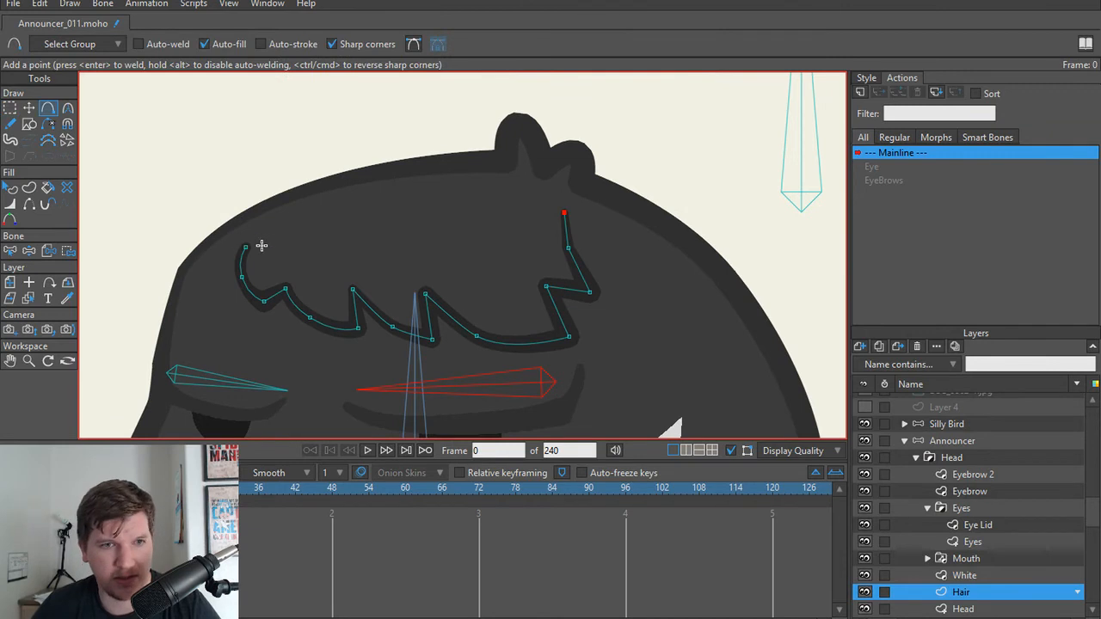
{"action": "left_click_drag", "start_coordinate": [247, 247], "coordinate": [564, 211]}
{"action": "key", "text": "Return"}
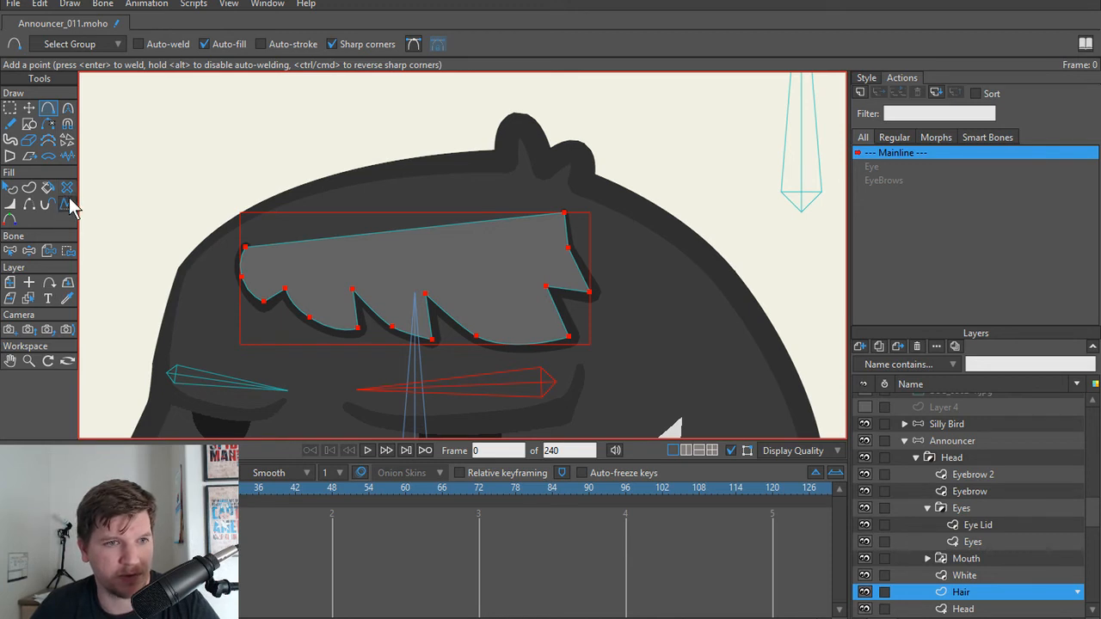
{"action": "key", "text": "ctrl+z"}
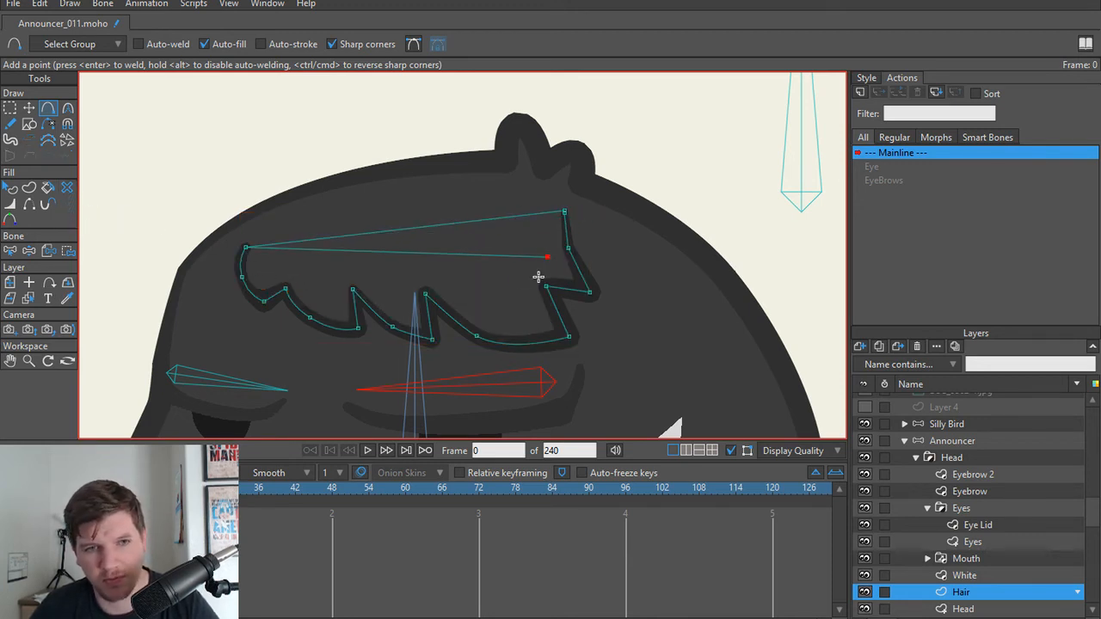
Step: Delete the existing stroke shape from the hair outline while keeping its points
{"action": "left_click", "coordinate": [71, 190]}
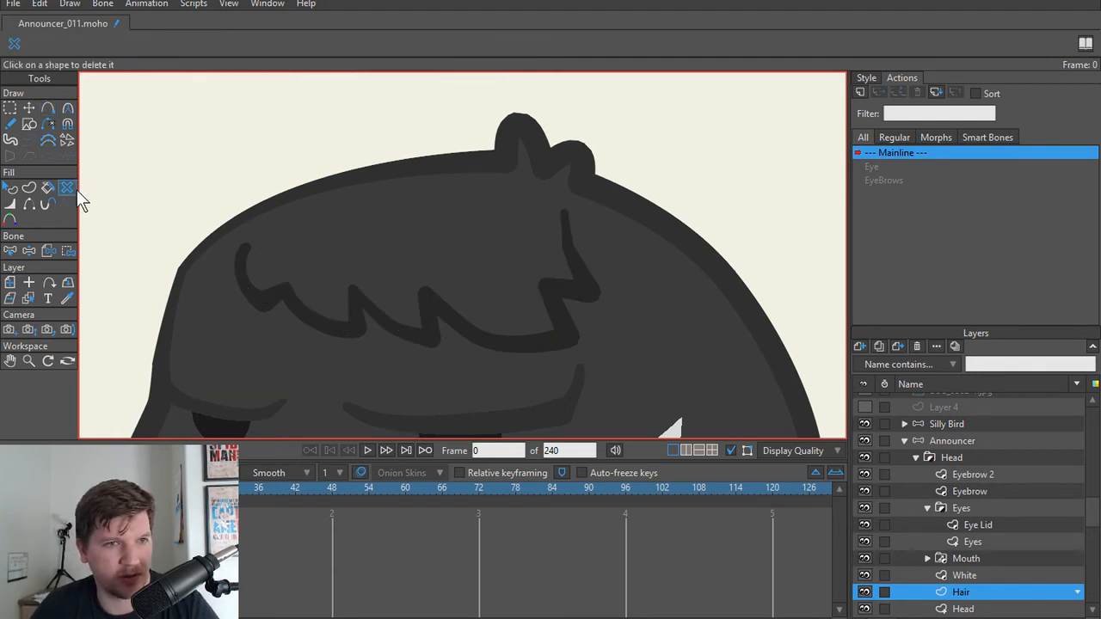
{"action": "left_click", "coordinate": [248, 273]}
{"action": "key", "text": "g"}
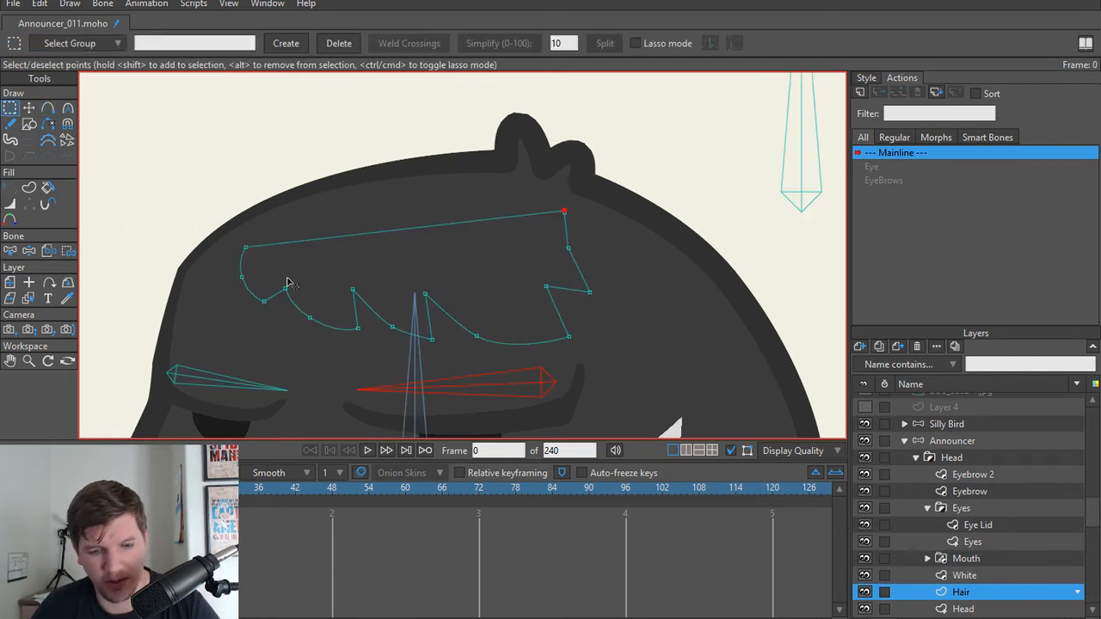
Step: Try to create a shape with both fill and stroke from the hair outline, and undo it
{"action": "key", "text": "u"}
{"action": "left_click", "coordinate": [318, 243]}
{"action": "key", "text": "Return"}
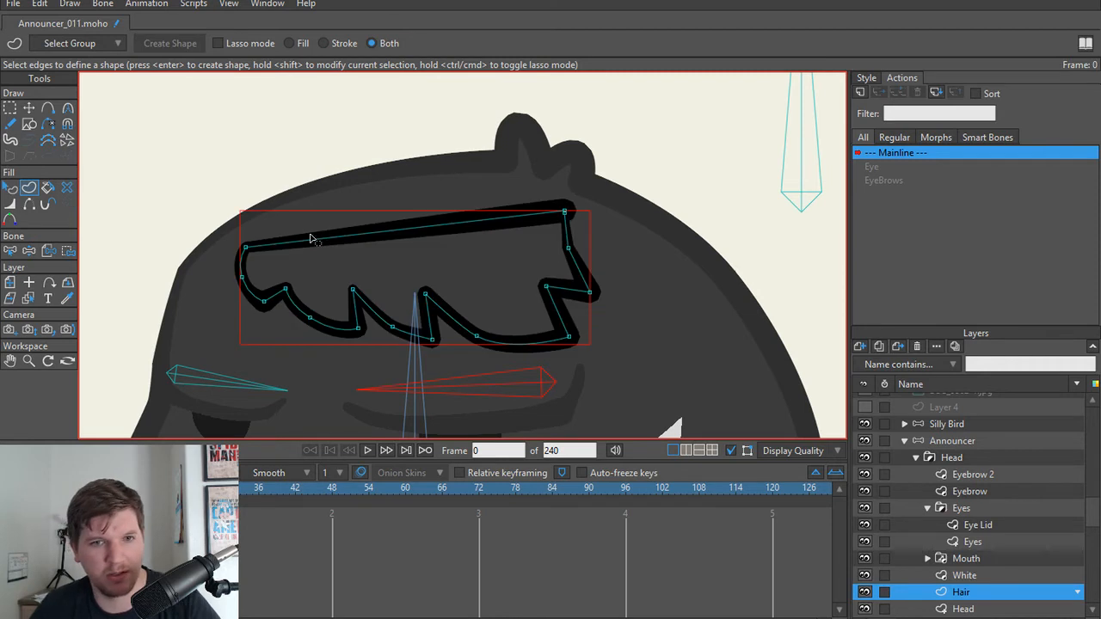
{"action": "key", "text": "ctrl+z"}
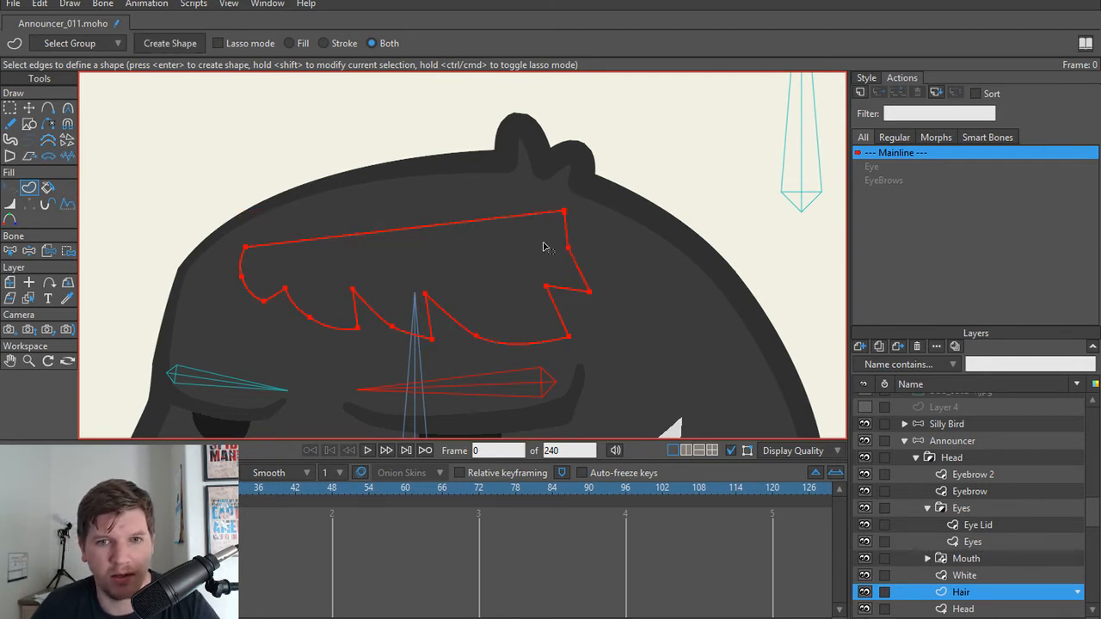
Step: Weld the loose end point of the hair outline to the neighbouring corner point to form a closed, filled shape
{"action": "scroll", "coordinate": [594, 227], "scroll_direction": "up", "scroll_amount": 5}
{"action": "key", "text": "t"}
{"action": "left_click", "coordinate": [526, 196]}
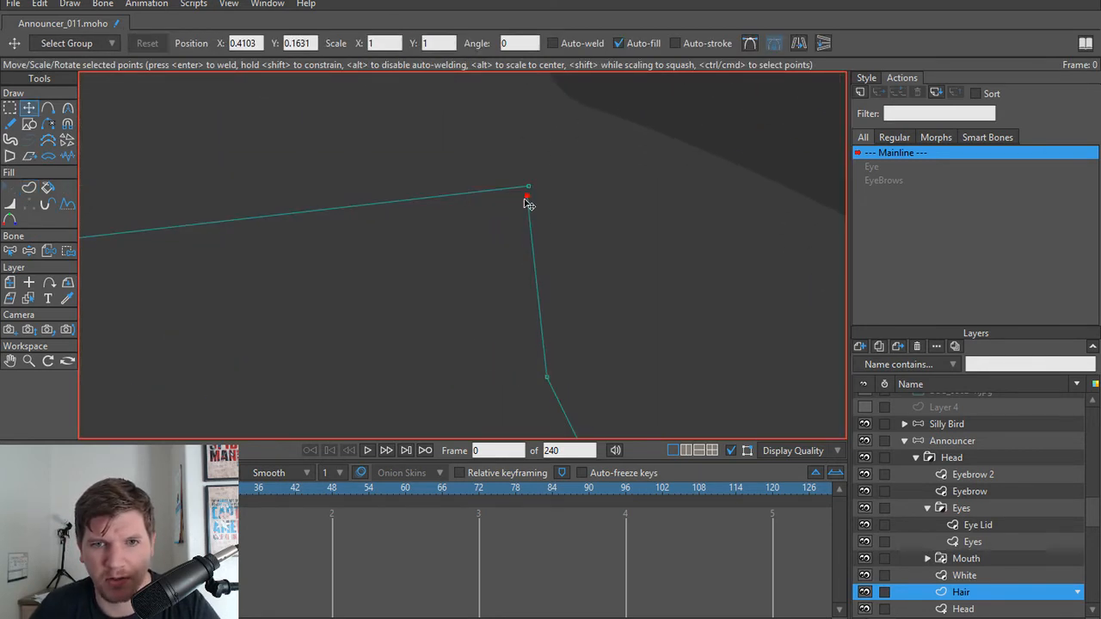
{"action": "mouse_move", "coordinate": [528, 197]}
{"action": "left_mouse_down"}
{"action": "mouse_move", "coordinate": [539, 236]}
{"action": "mouse_move", "coordinate": [520, 195]}
{"action": "left_mouse_up"}
{"action": "key", "text": "ctrl+a"}
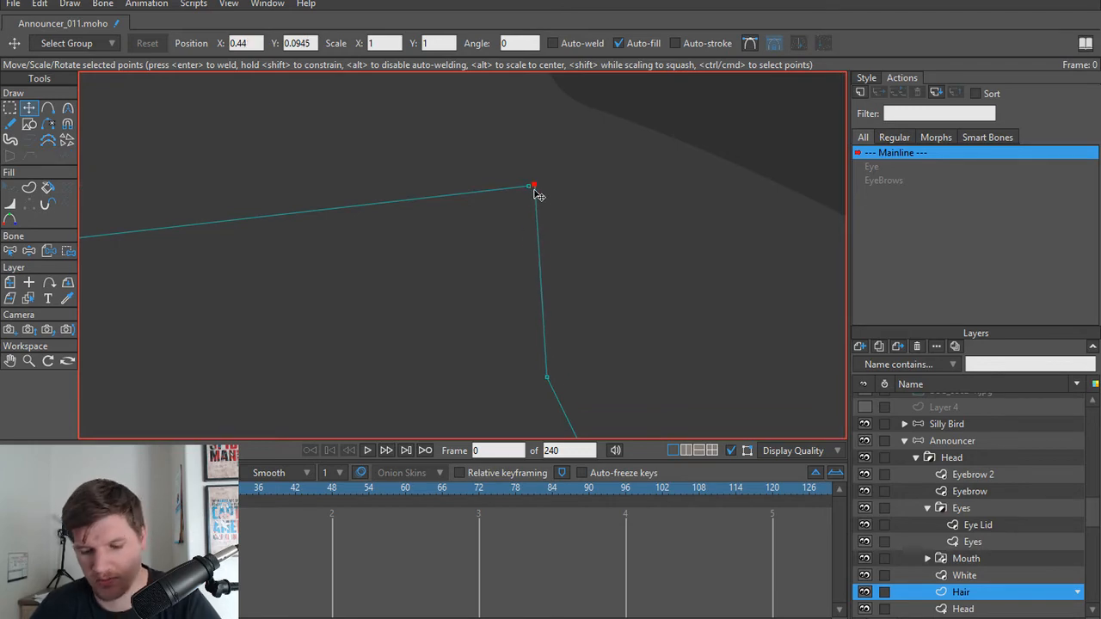
{"action": "scroll", "coordinate": [520, 195], "scroll_direction": "down", "scroll_amount": 5}
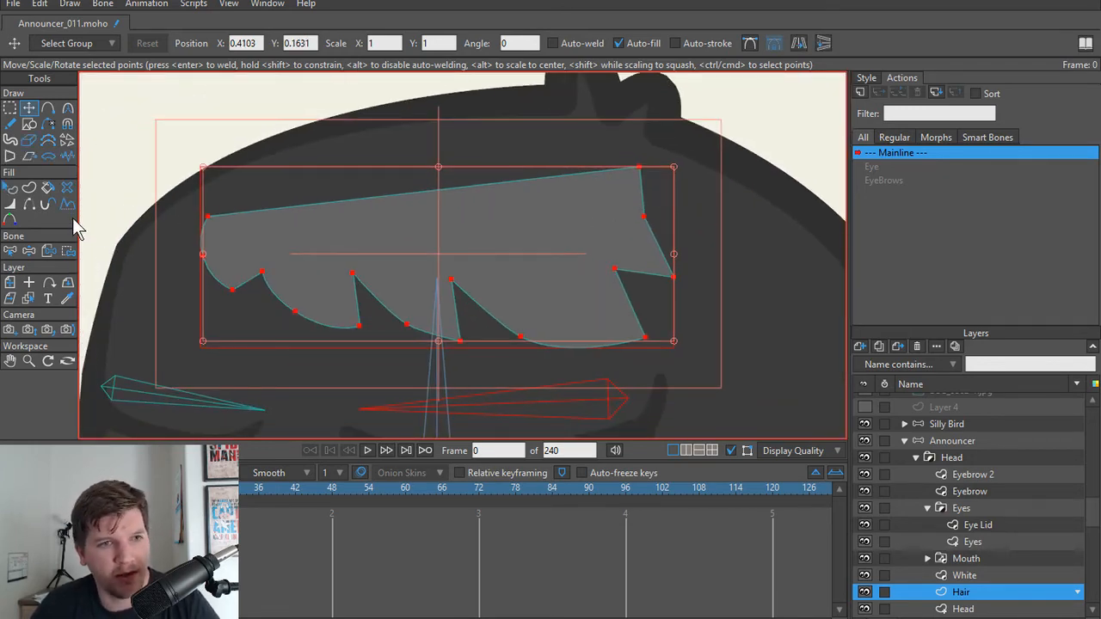
Step: Enable the stroke on the hair shape and sample its colour from the head's dark outline
{"action": "key", "text": "q"}
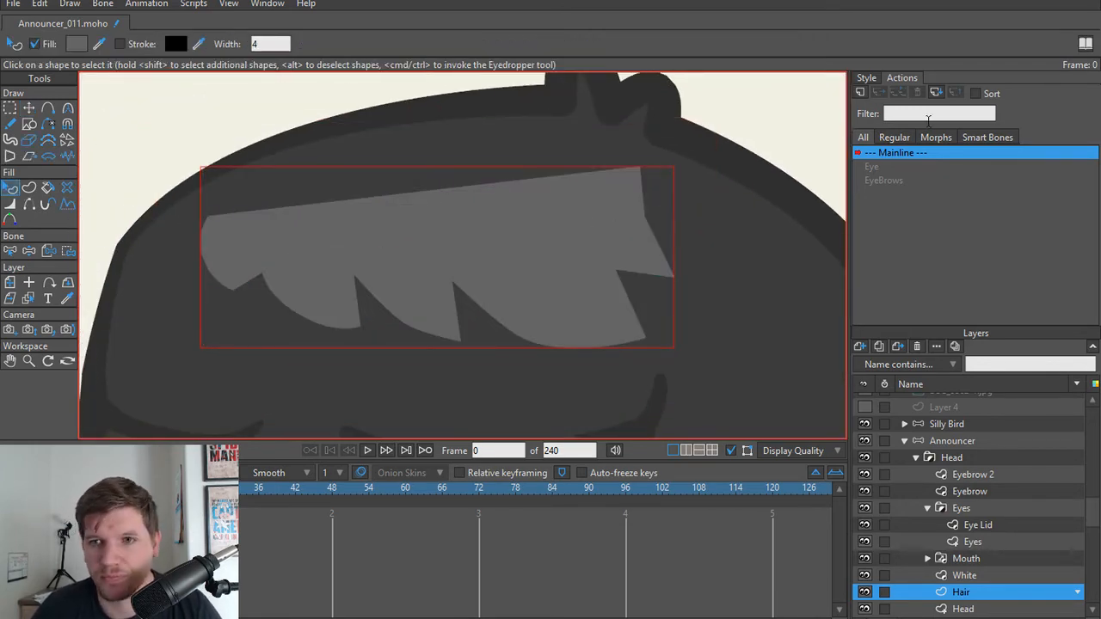
{"action": "left_click", "coordinate": [866, 78]}
{"action": "left_click", "coordinate": [862, 119]}
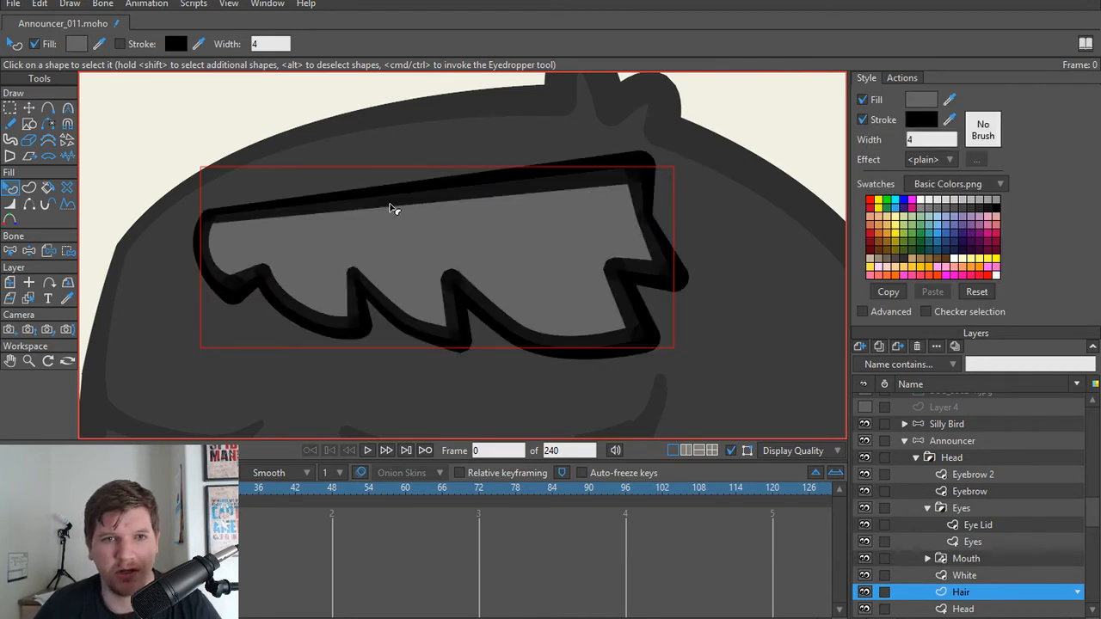
{"action": "left_click", "coordinate": [948, 120]}
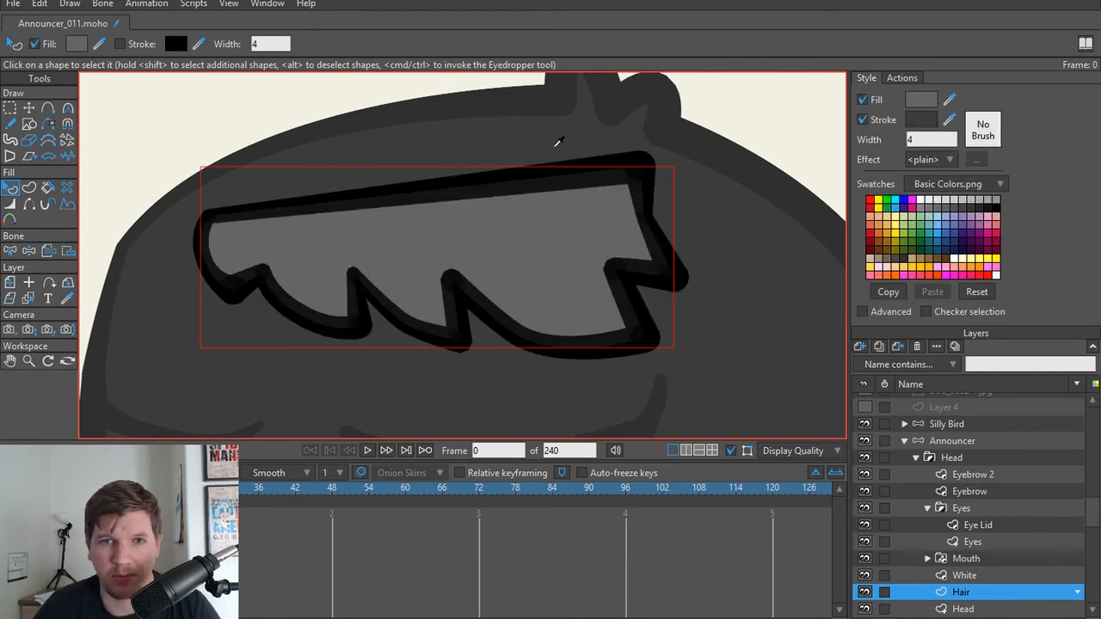
{"action": "left_click", "coordinate": [519, 109]}
{"action": "left_click_drag", "start_coordinate": [368, 240], "coordinate": [377, 233]}
{"action": "left_click", "coordinate": [173, 170]}
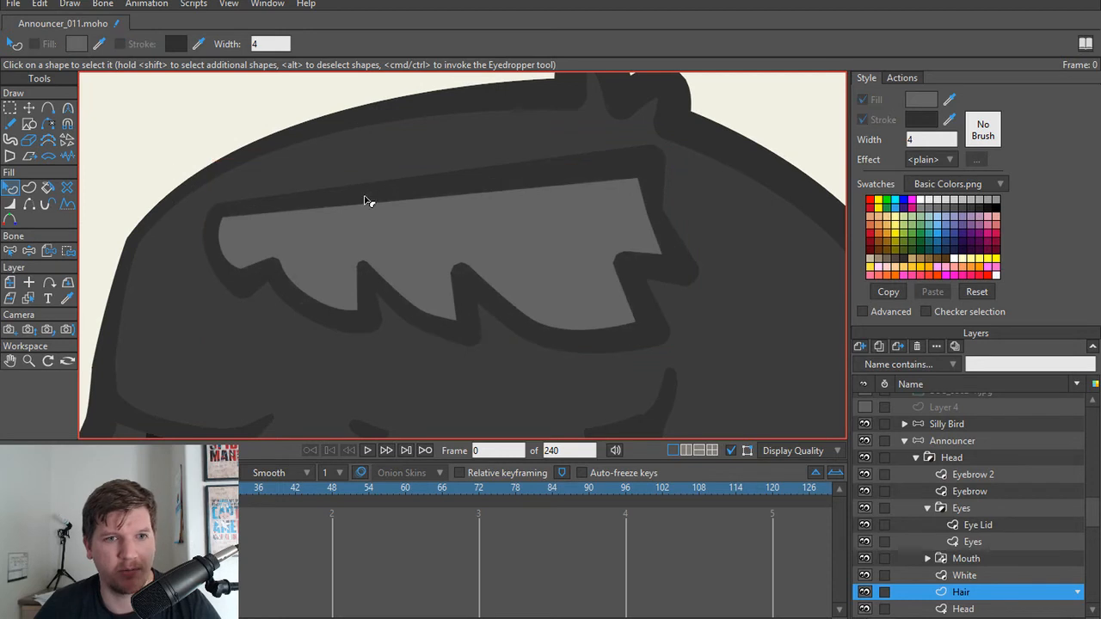
Step: Hide the hair shape's straight upper edge and set its fill to the colour sampled from the head
{"action": "key", "text": "h"}
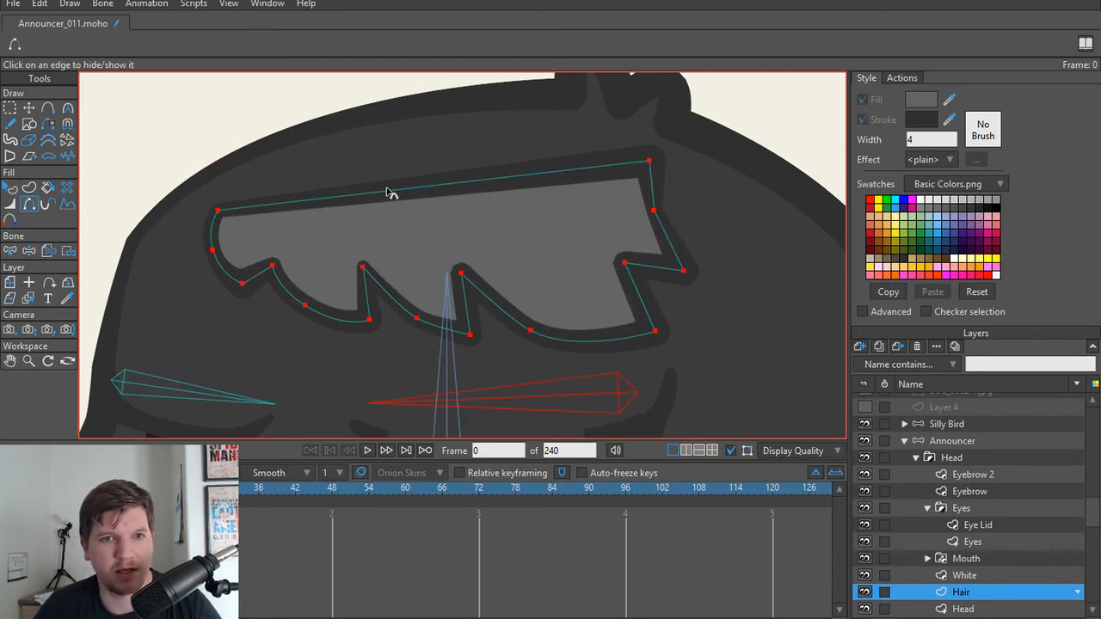
{"action": "left_click", "coordinate": [387, 191]}
{"action": "key", "text": "q"}
{"action": "left_click", "coordinate": [290, 242]}
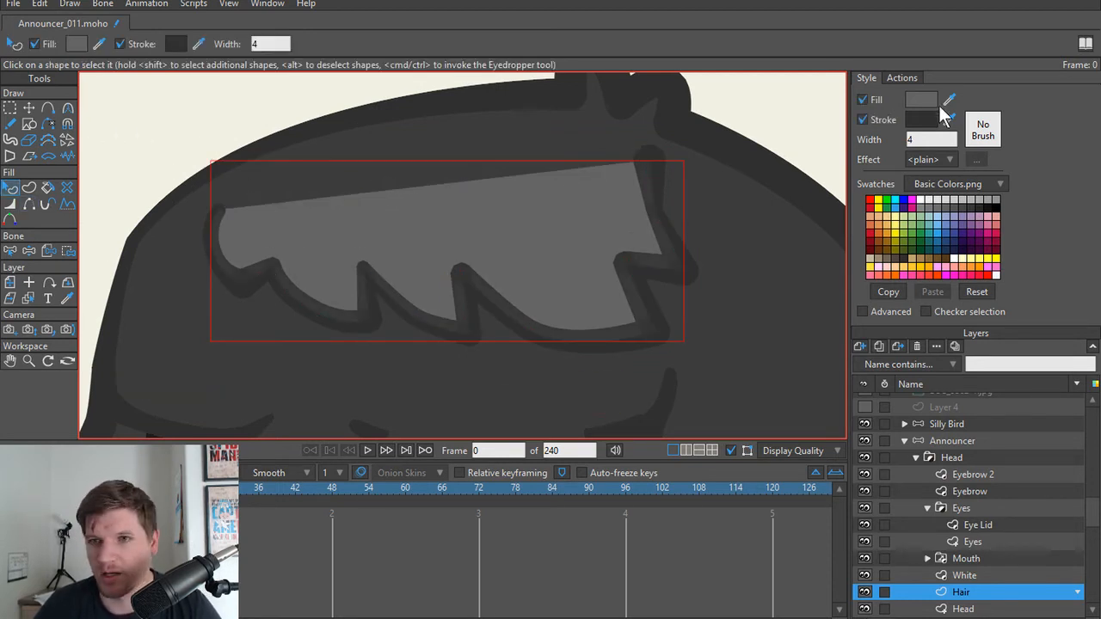
{"action": "left_click", "coordinate": [948, 100]}
{"action": "left_click", "coordinate": [542, 141]}
{"action": "scroll", "coordinate": [266, 129], "scroll_direction": "down", "scroll_amount": 5}
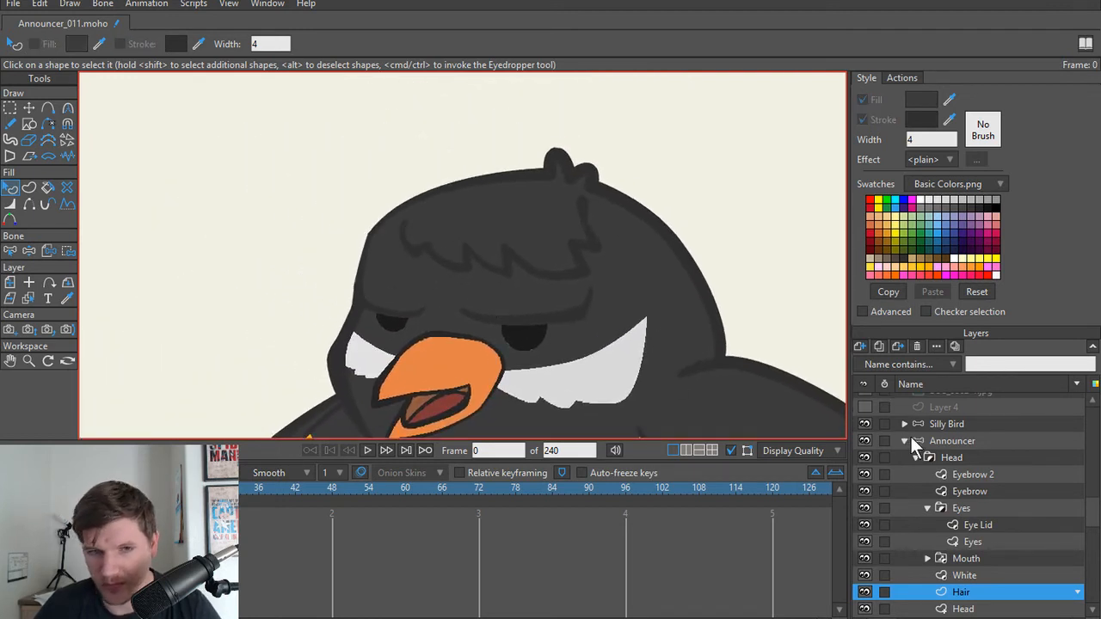
Step: Move the Hair layer above Eyebrow 2, to the top of the Head group
{"action": "scroll", "coordinate": [909, 435], "scroll_direction": "up", "scroll_amount": 1}
{"action": "scroll", "coordinate": [981, 472], "scroll_direction": "down", "scroll_amount": 2}
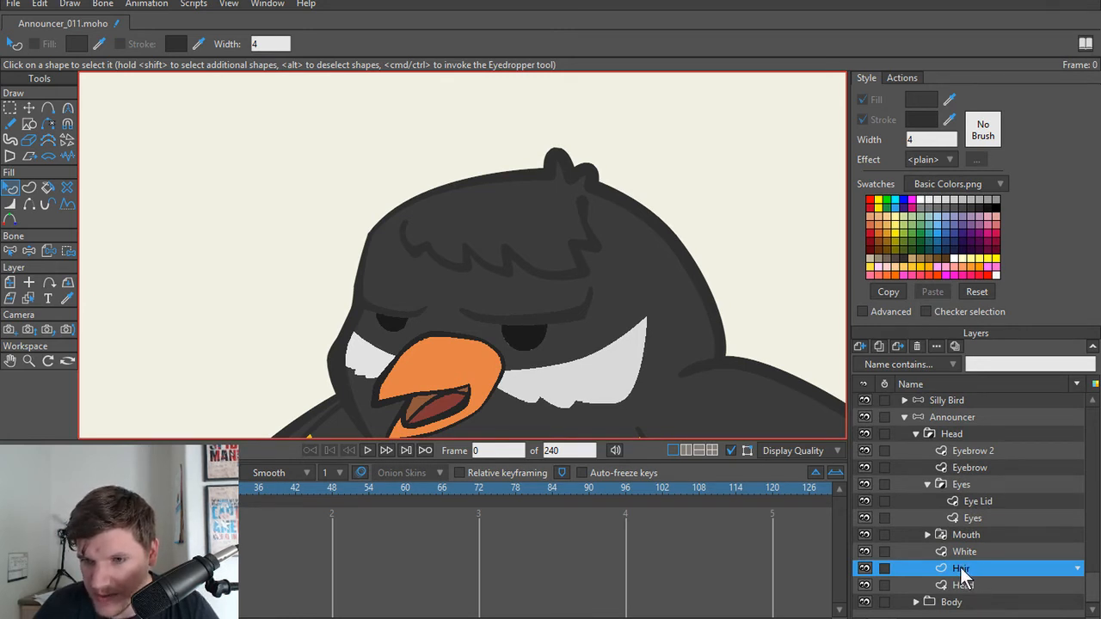
{"action": "left_click_drag", "start_coordinate": [960, 574], "coordinate": [996, 442]}
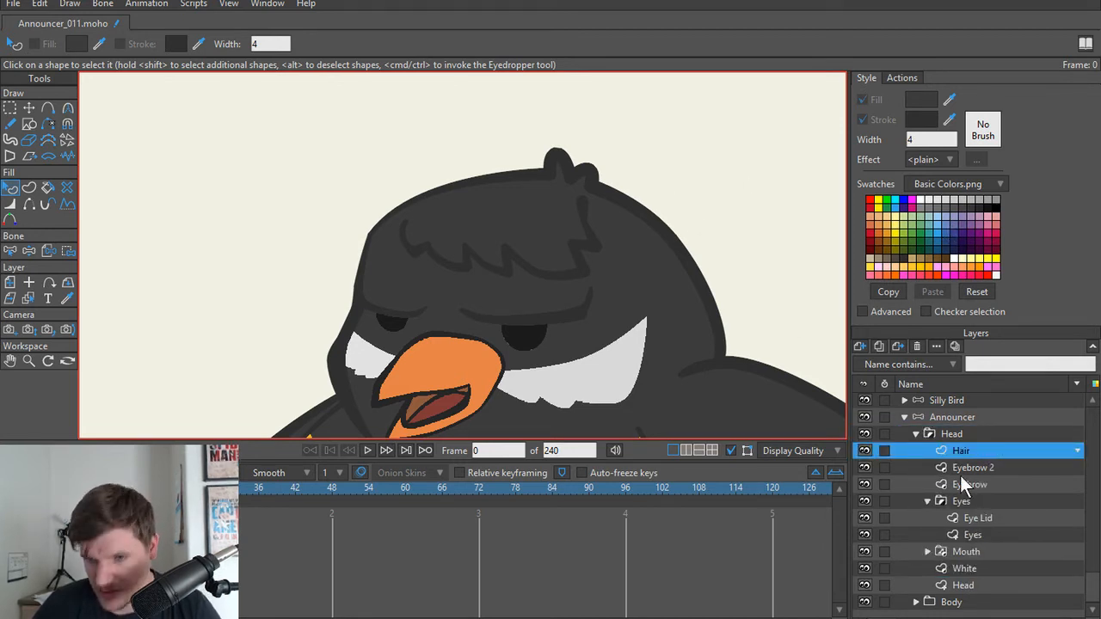
Step: In the Announcer layer's EyeBrows action, give both eyebrow bones at frame 1 the same raised pose as at frame 24
{"action": "left_click", "coordinate": [902, 78]}
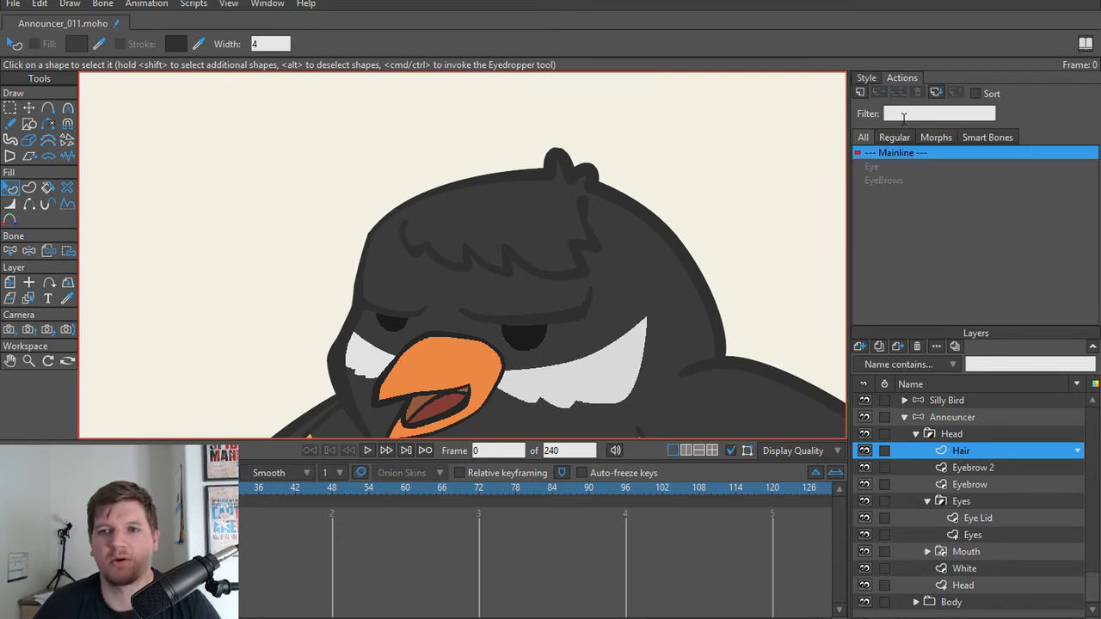
{"action": "double_click", "coordinate": [879, 181]}
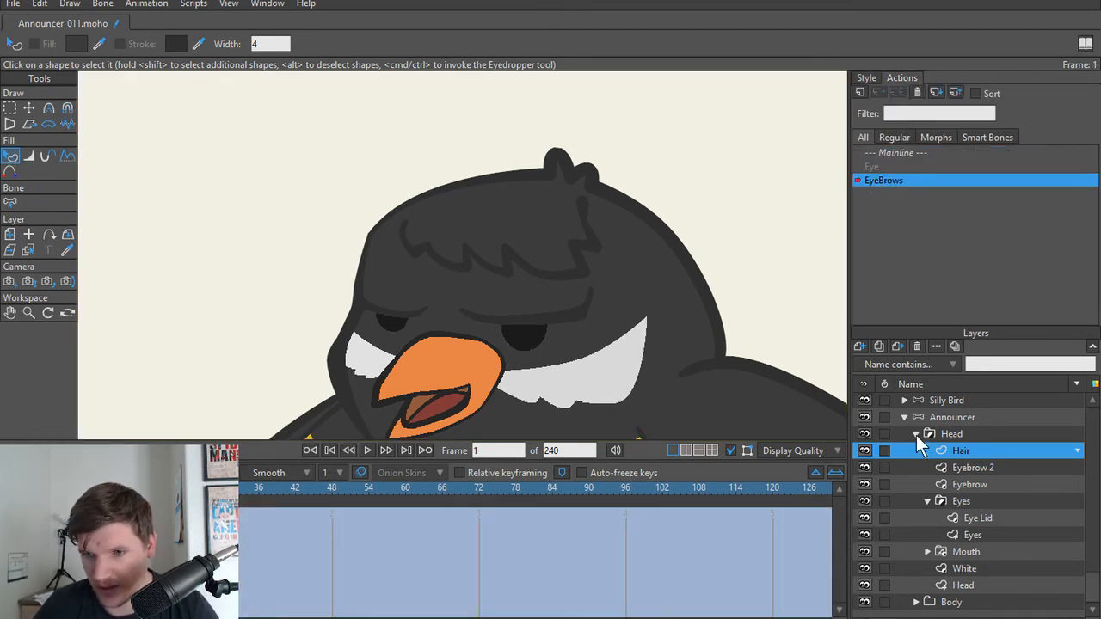
{"action": "left_click", "coordinate": [951, 421]}
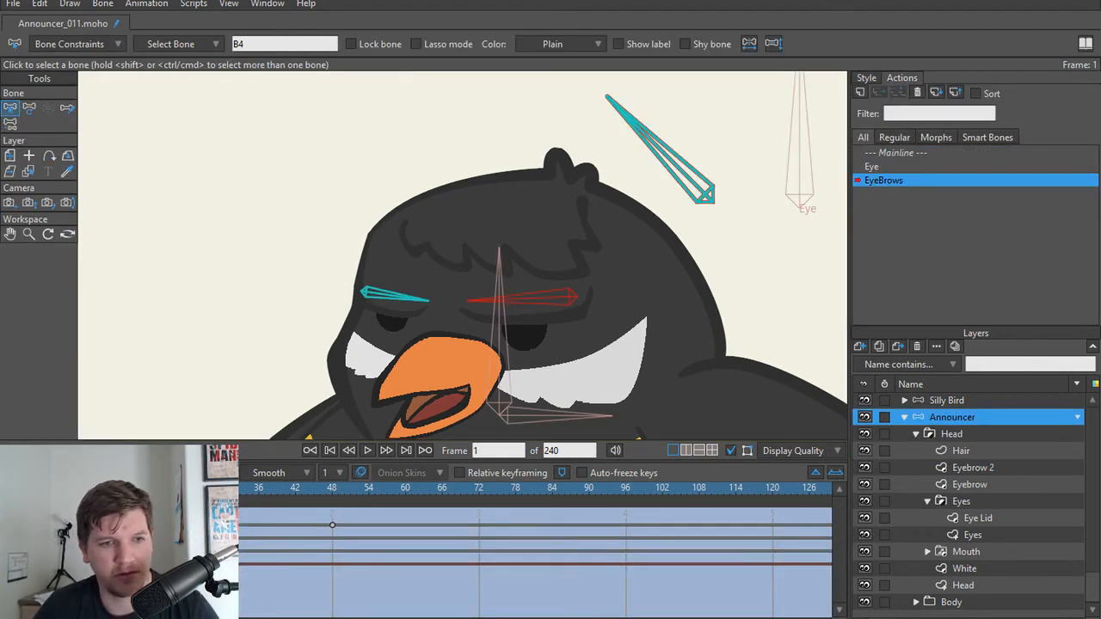
{"action": "key", "text": "space"}
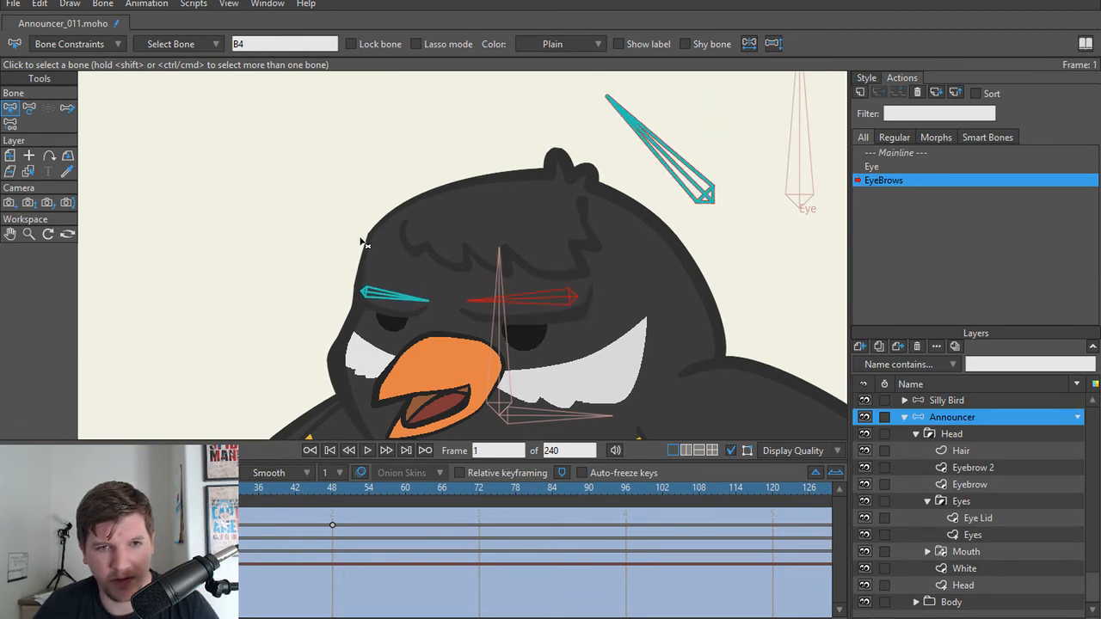
{"action": "scroll", "coordinate": [378, 258], "scroll_direction": "up", "scroll_amount": 2}
{"action": "key", "text": "t"}
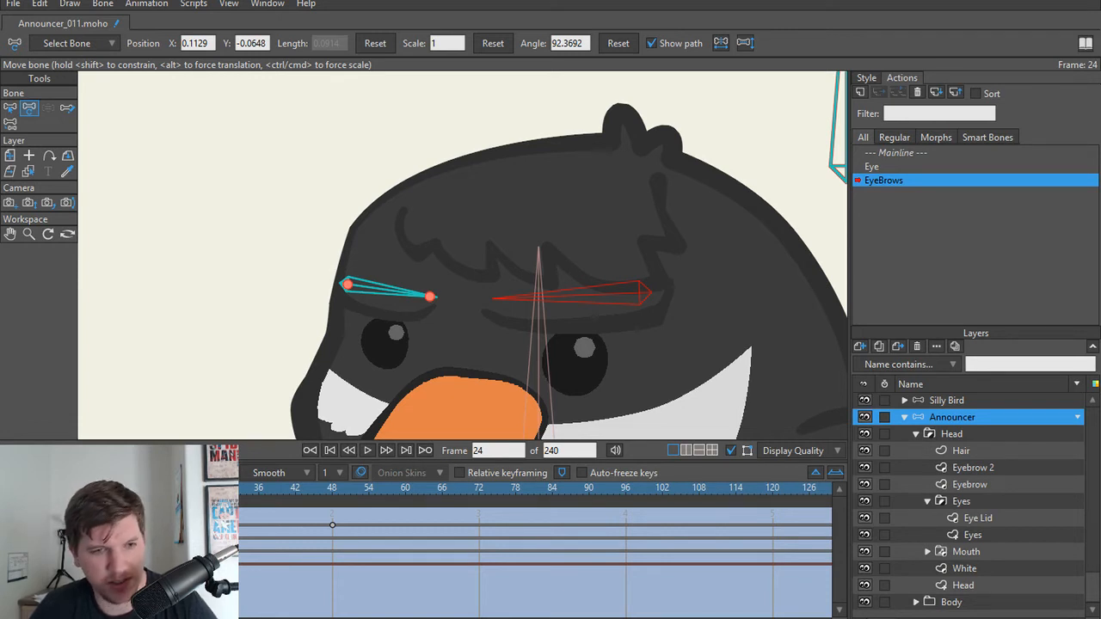
{"action": "left_click_drag", "start_coordinate": [185, 487], "coordinate": [44, 487]}
{"action": "key", "text": "ctrl+z"}
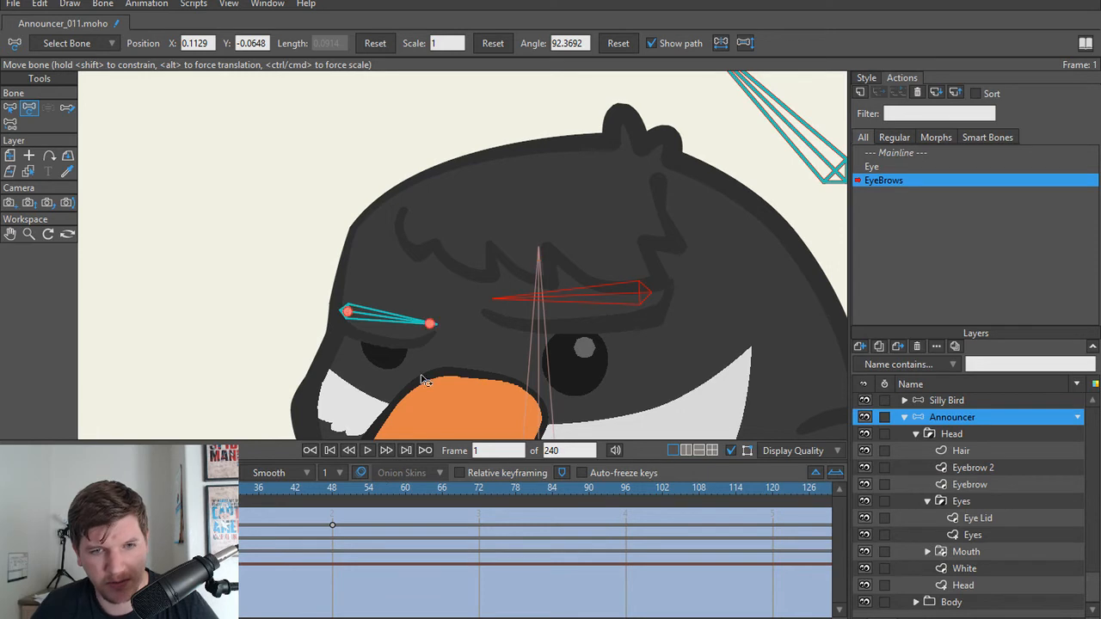
{"action": "key", "text": "s"}
{"action": "left_click", "coordinate": [385, 323]}
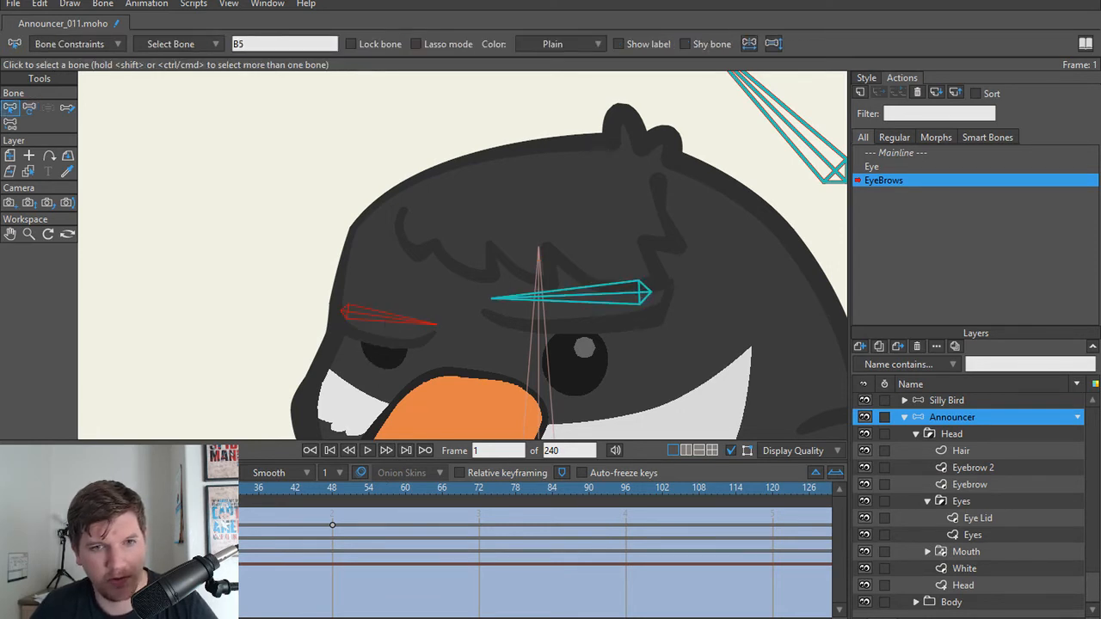
{"action": "key", "text": "ctrl+z"}
{"action": "key", "text": "t"}
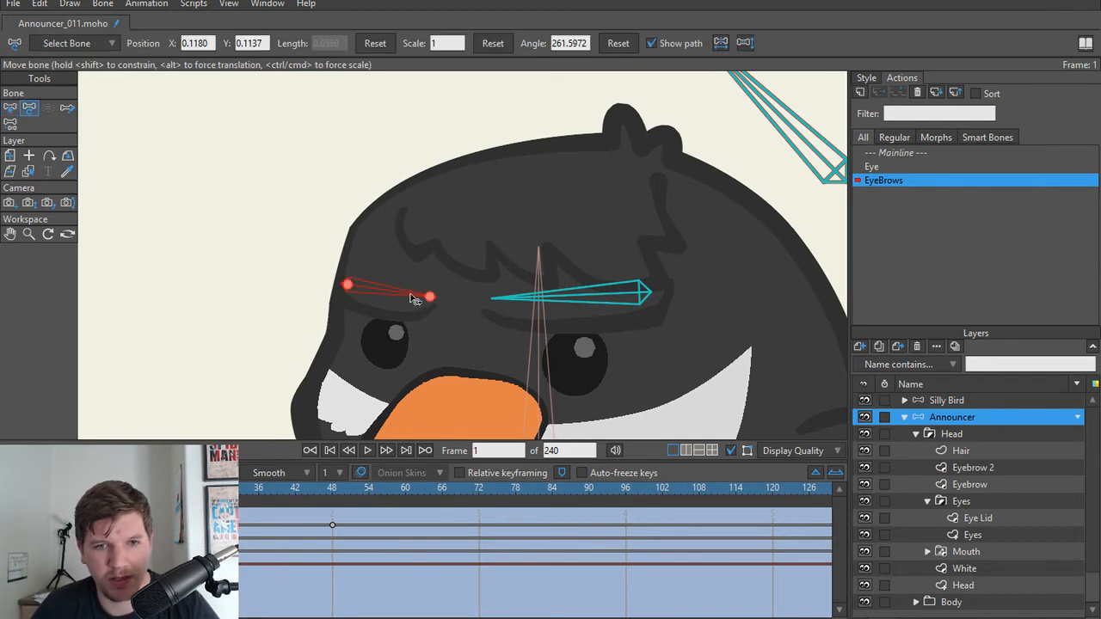
Step: Tilt the inner ends of both eyebrow bones upward at frame 1, rotating the larger eyebrow's bone to about 77.8 degrees
{"action": "mouse_move", "coordinate": [418, 300]}
{"action": "left_mouse_down"}
{"action": "mouse_move", "coordinate": [416, 281]}
{"action": "mouse_move", "coordinate": [401, 278]}
{"action": "mouse_move", "coordinate": [418, 312]}
{"action": "mouse_move", "coordinate": [415, 280]}
{"action": "left_mouse_up"}
{"action": "left_click_drag", "start_coordinate": [514, 305], "coordinate": [514, 272]}
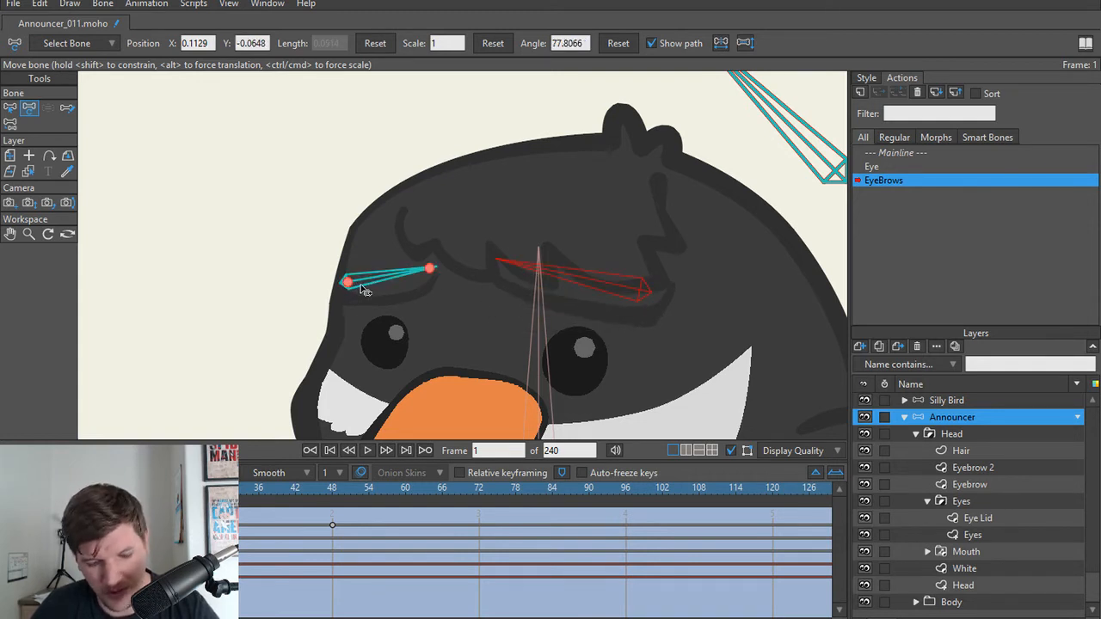
Step: At frame 24 of the EyeBrows action, reset both eyebrow bones' angles and lower both bones slightly toward the eyes
{"action": "left_click", "coordinate": [354, 289], "text": "shift"}
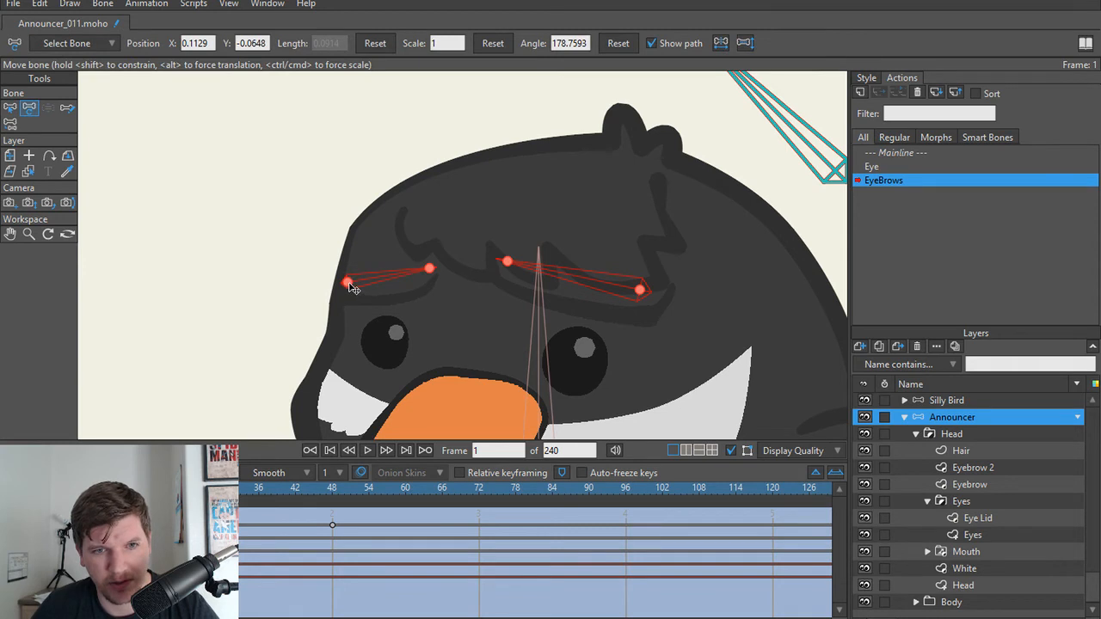
{"action": "left_click_drag", "start_coordinate": [353, 288], "coordinate": [356, 308]}
{"action": "left_click_drag", "start_coordinate": [44, 489], "coordinate": [179, 489]}
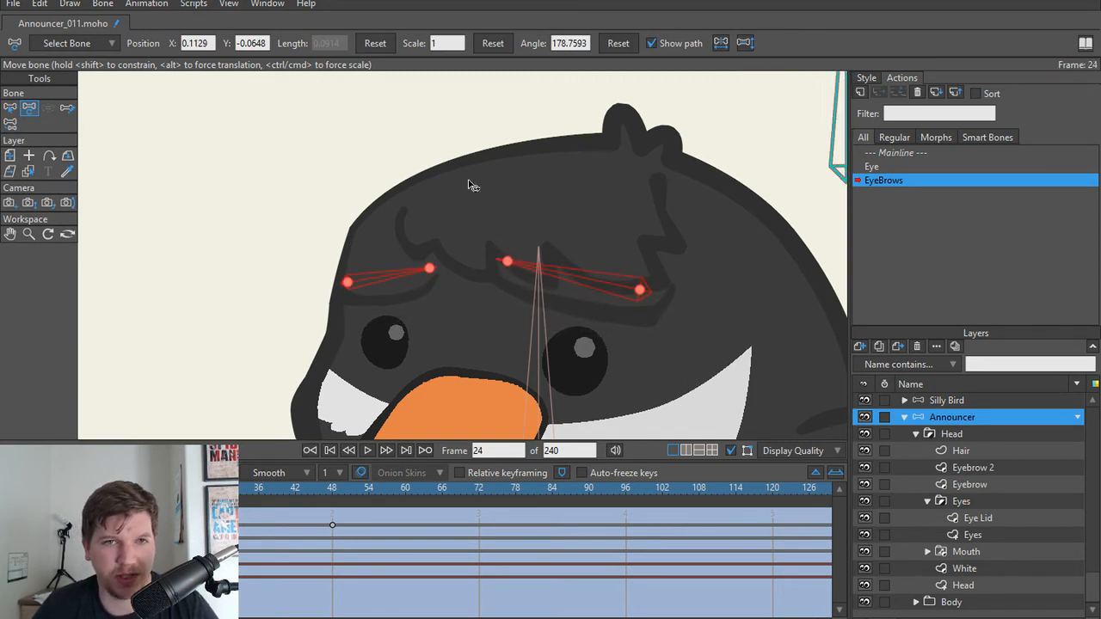
{"action": "left_click", "coordinate": [618, 43]}
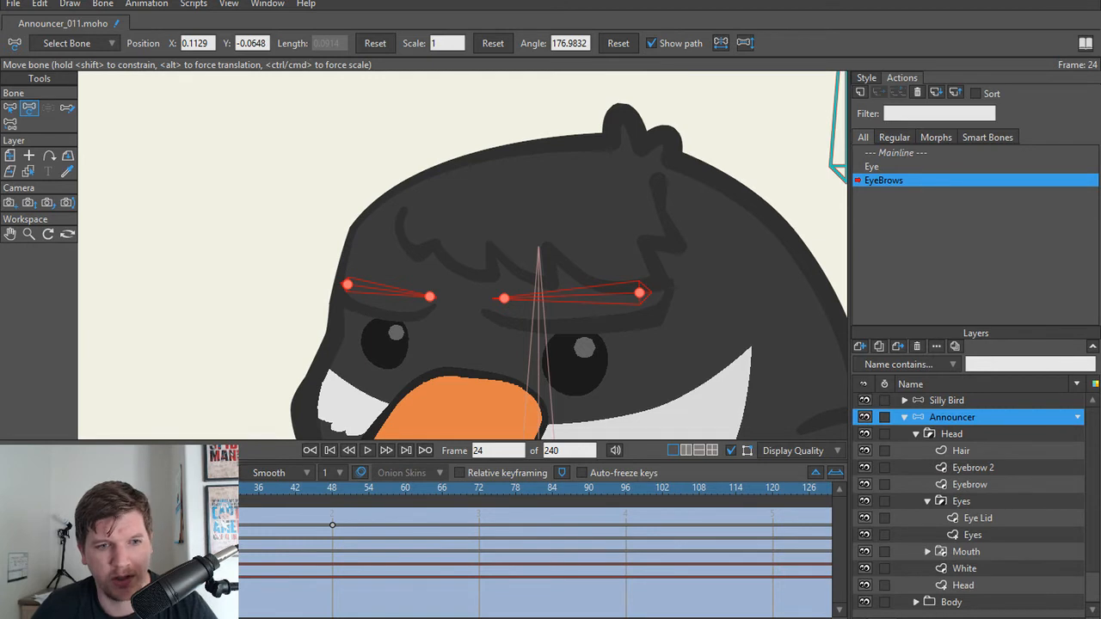
{"action": "mouse_move", "coordinate": [185, 488]}
{"action": "left_mouse_down"}
{"action": "mouse_move", "coordinate": [38, 488]}
{"action": "mouse_move", "coordinate": [185, 489]}
{"action": "left_mouse_up"}
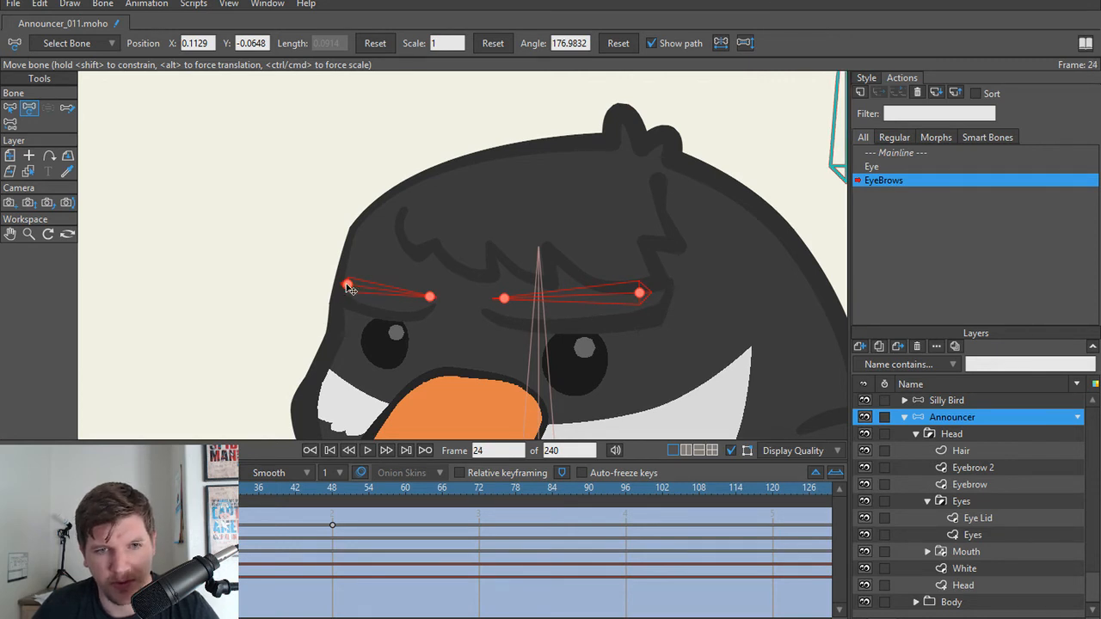
{"action": "left_click_drag", "start_coordinate": [347, 285], "coordinate": [349, 298]}
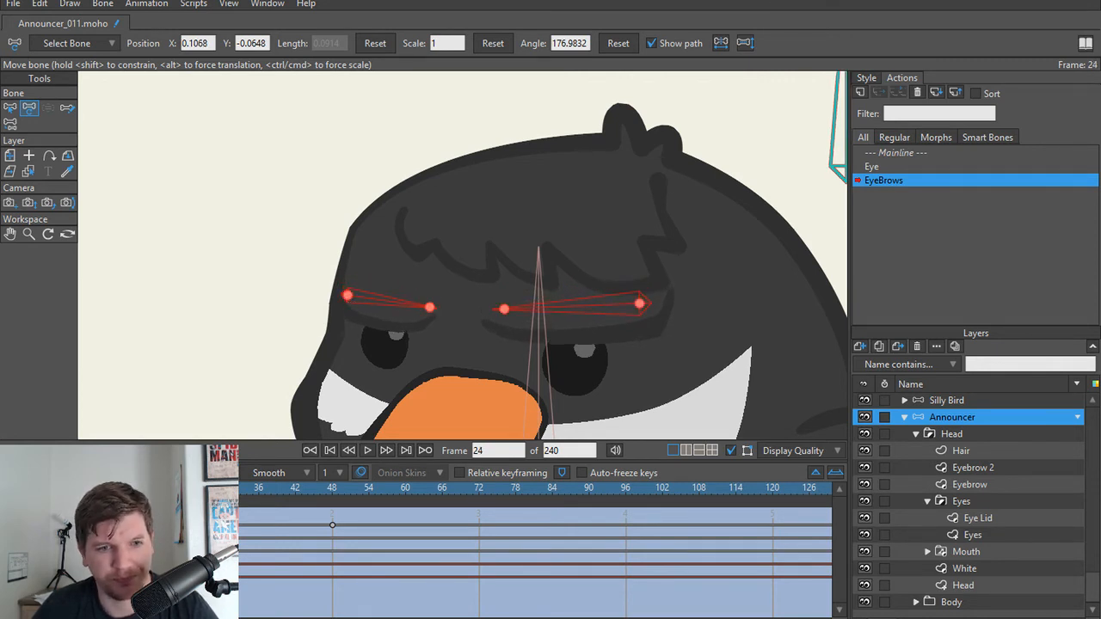
Step: At frame 48 of the EyeBrows action, lower both eyebrow bones further so they cover more of the eyes
{"action": "left_click_drag", "start_coordinate": [185, 488], "coordinate": [229, 495]}
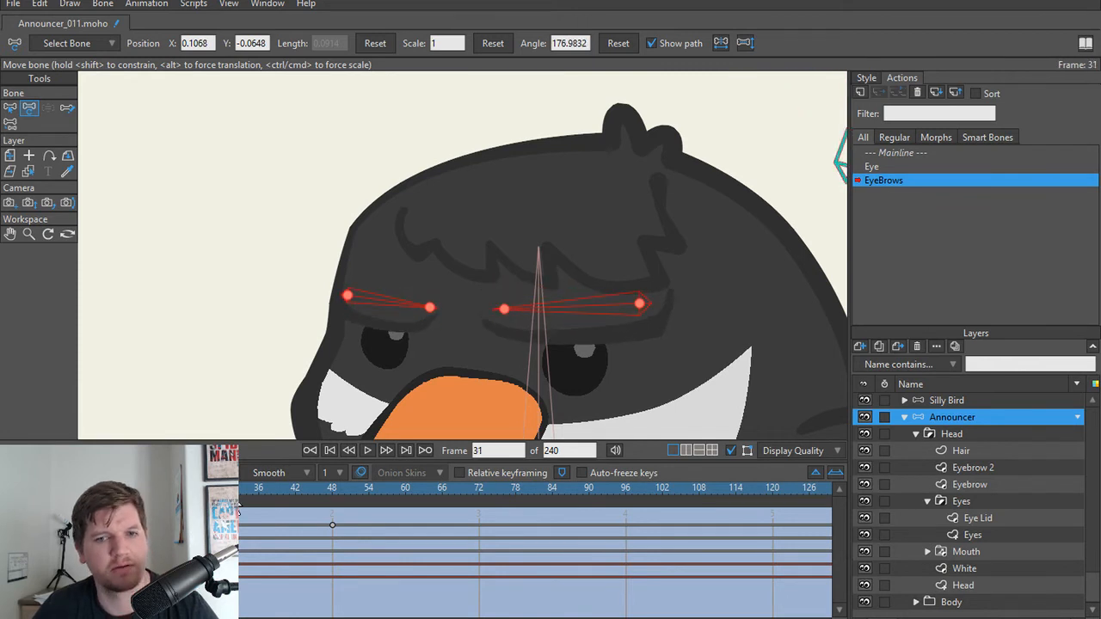
{"action": "left_click_drag", "start_coordinate": [325, 489], "coordinate": [332, 490]}
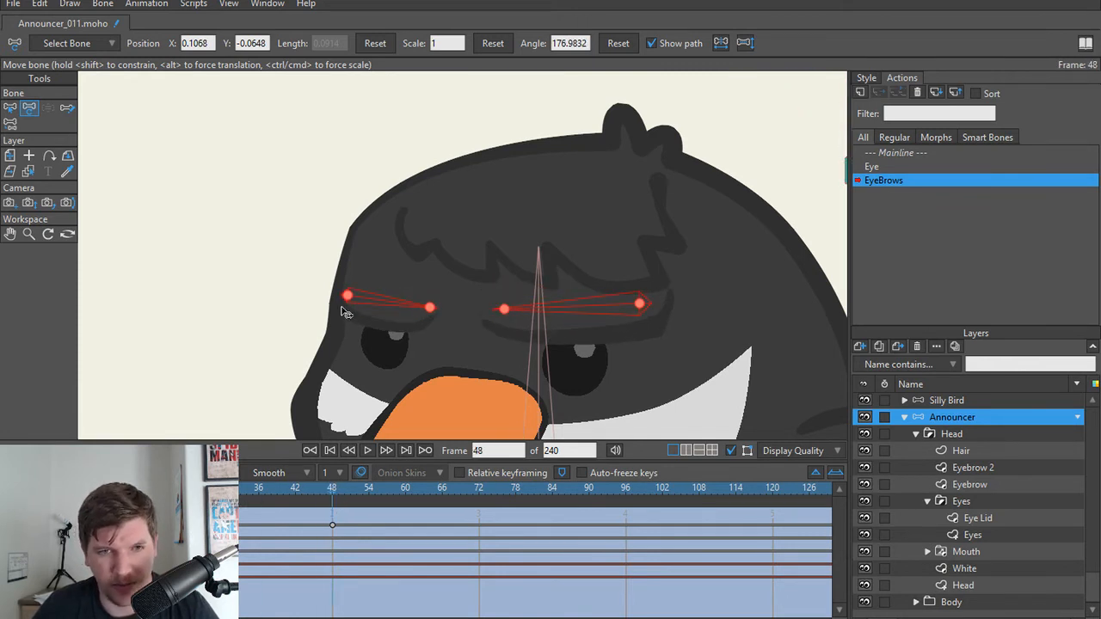
{"action": "mouse_move", "coordinate": [350, 299]}
{"action": "left_mouse_down"}
{"action": "mouse_move", "coordinate": [351, 319]}
{"action": "mouse_move", "coordinate": [353, 297]}
{"action": "mouse_move", "coordinate": [357, 310]}
{"action": "left_mouse_up"}
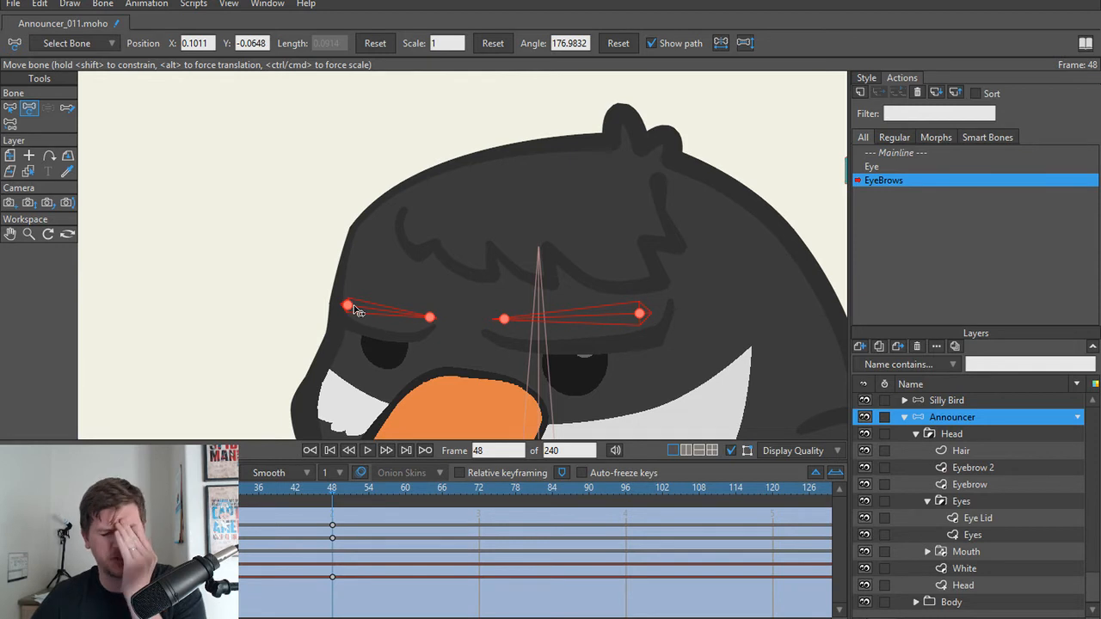
{"action": "scroll", "coordinate": [430, 311], "scroll_direction": "down", "scroll_amount": 5}
{"action": "scroll", "coordinate": [481, 317], "scroll_direction": "up", "scroll_amount": 3}
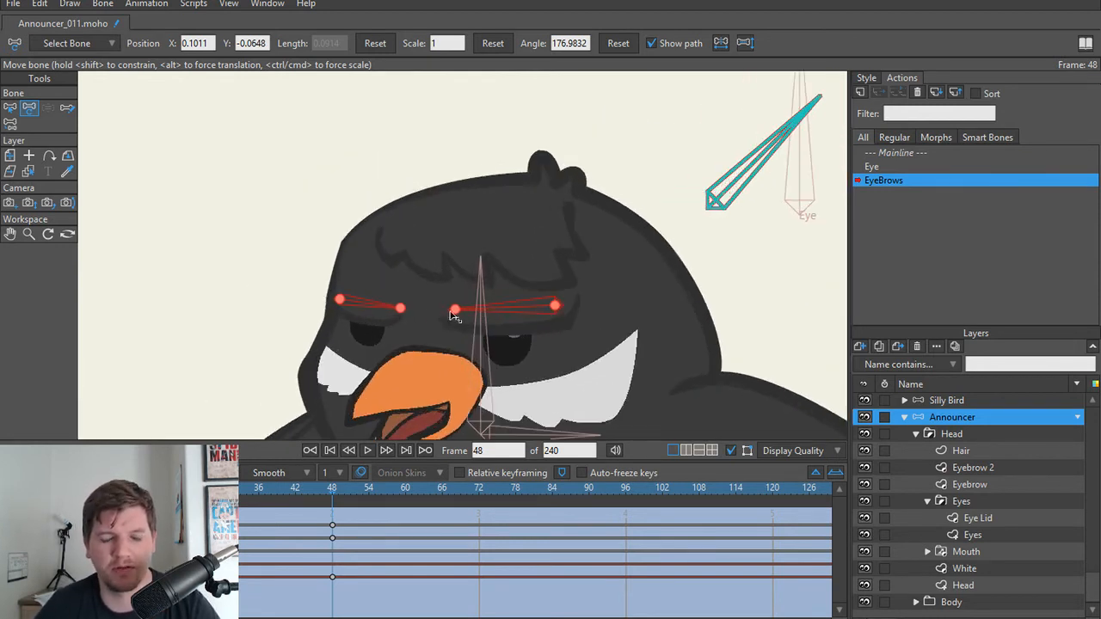
Step: Try to tilt the larger eyebrow's bone upward at frame 48, rotating it to about 80.5 degrees
{"action": "scroll", "coordinate": [454, 317], "scroll_direction": "down", "scroll_amount": 2}
{"action": "scroll", "coordinate": [570, 277], "scroll_direction": "down", "scroll_amount": 1}
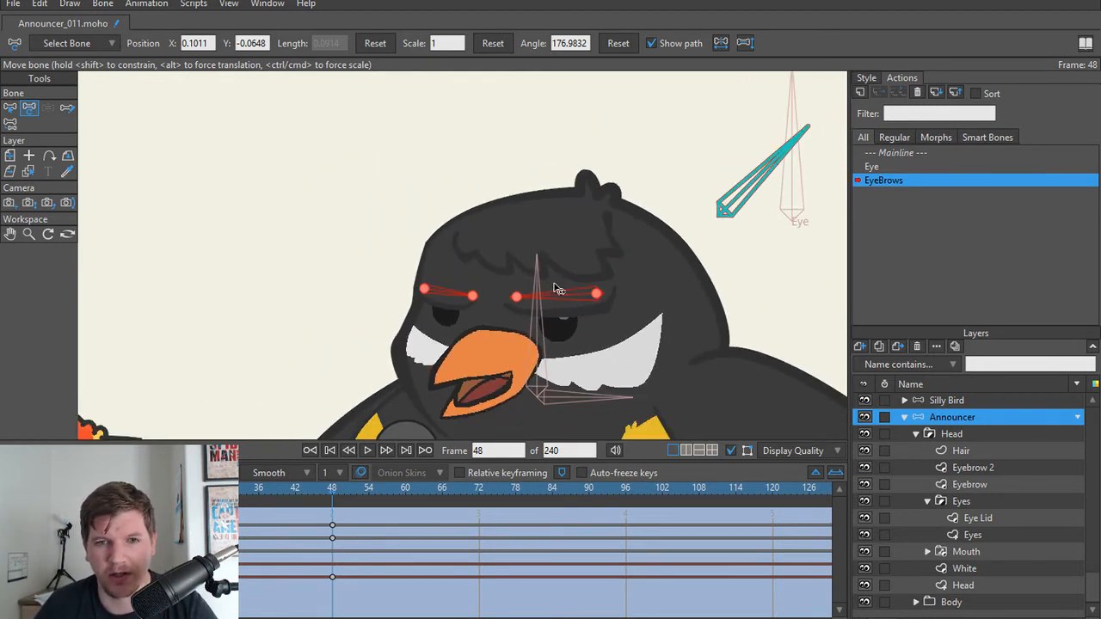
{"action": "scroll", "coordinate": [556, 289], "scroll_direction": "up", "scroll_amount": 3}
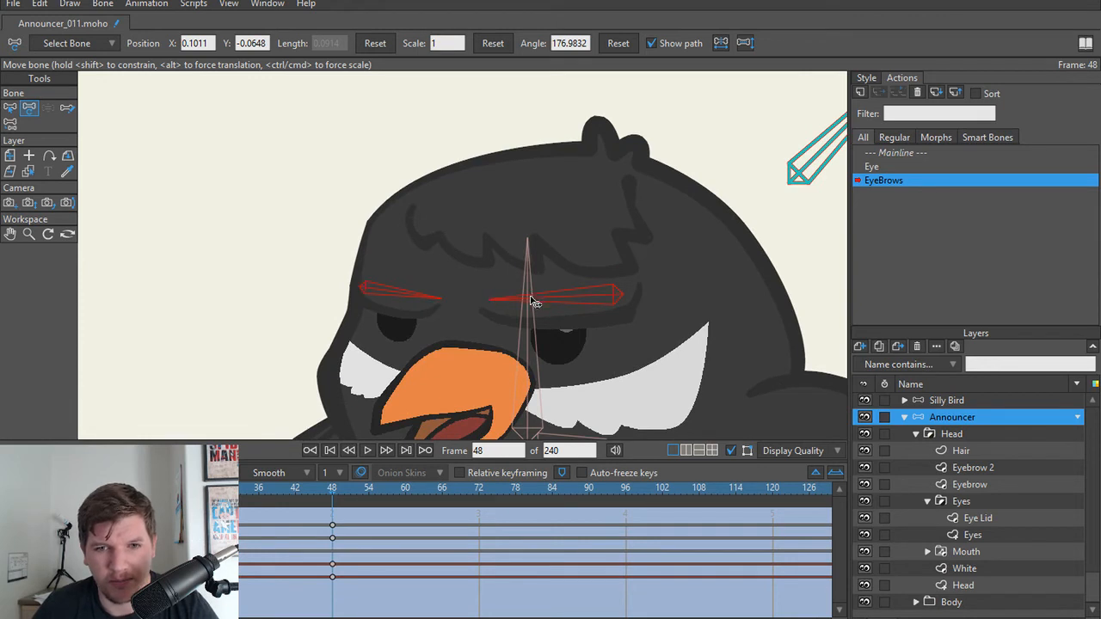
{"action": "key", "text": "t"}
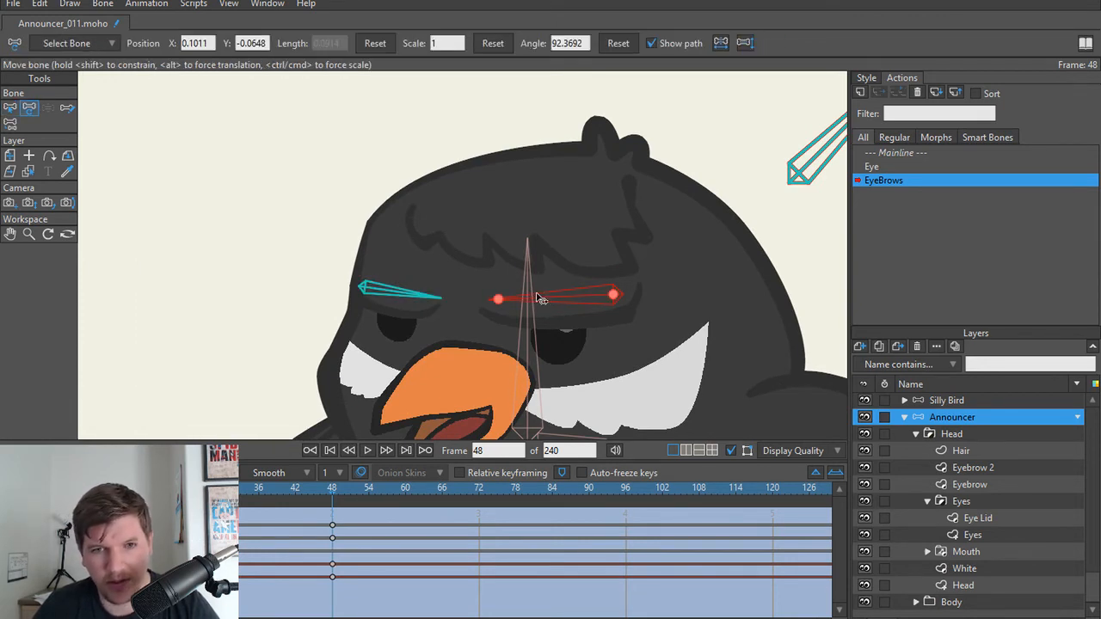
{"action": "mouse_move", "coordinate": [542, 298]}
{"action": "left_mouse_down"}
{"action": "mouse_move", "coordinate": [551, 258]}
{"action": "mouse_move", "coordinate": [535, 284]}
{"action": "left_mouse_up"}
{"action": "scroll", "coordinate": [495, 307], "scroll_direction": "down", "scroll_amount": 4}
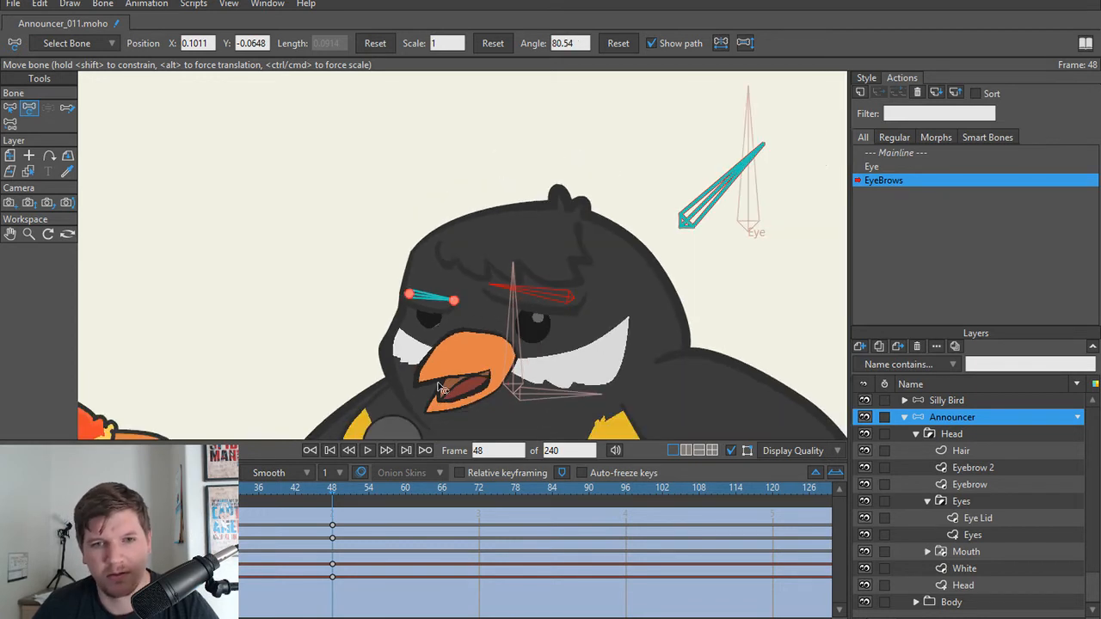
Step: Freeze the pose at frame 48 of the EyeBrows action, keying all of the Announcer's bones
{"action": "left_click_drag", "start_coordinate": [333, 493], "coordinate": [372, 525]}
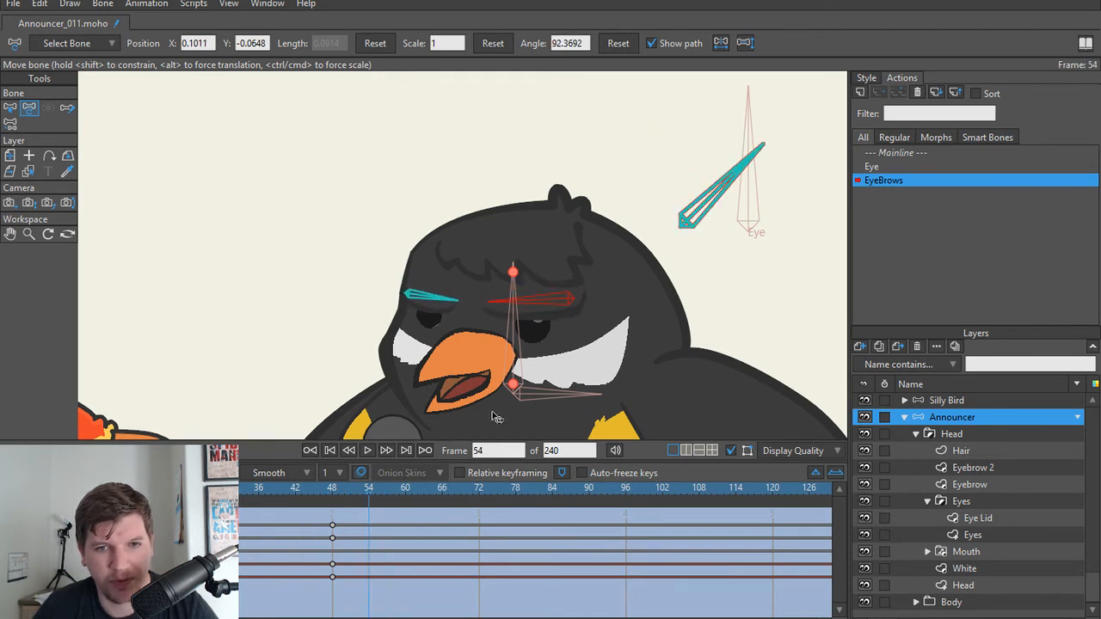
{"action": "scroll", "coordinate": [503, 346], "scroll_direction": "up", "scroll_amount": 2}
{"action": "left_click_drag", "start_coordinate": [307, 498], "coordinate": [333, 504]}
{"action": "key", "text": "ctrl+f"}
{"action": "key", "text": "ctrl+f"}
{"action": "scroll", "coordinate": [324, 277], "scroll_direction": "down", "scroll_amount": 5}
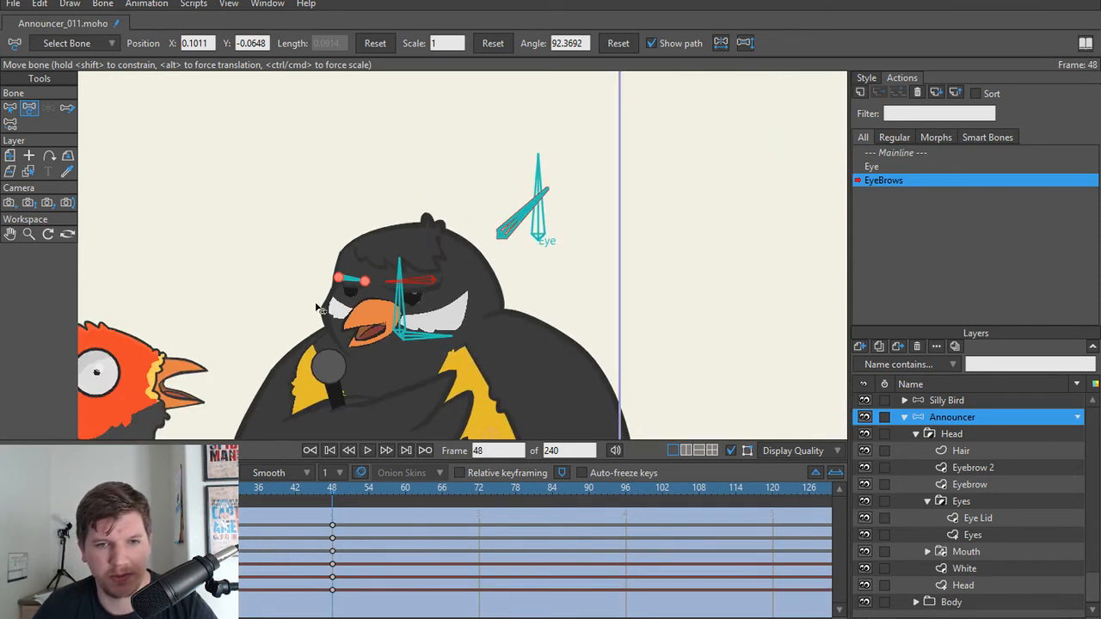
Step: Leave the EyeBrows action and return to the Mainline animation
{"action": "left_click_drag", "start_coordinate": [343, 280], "coordinate": [471, 278]}
{"action": "scroll", "coordinate": [471, 278], "scroll_direction": "up", "scroll_amount": 2}
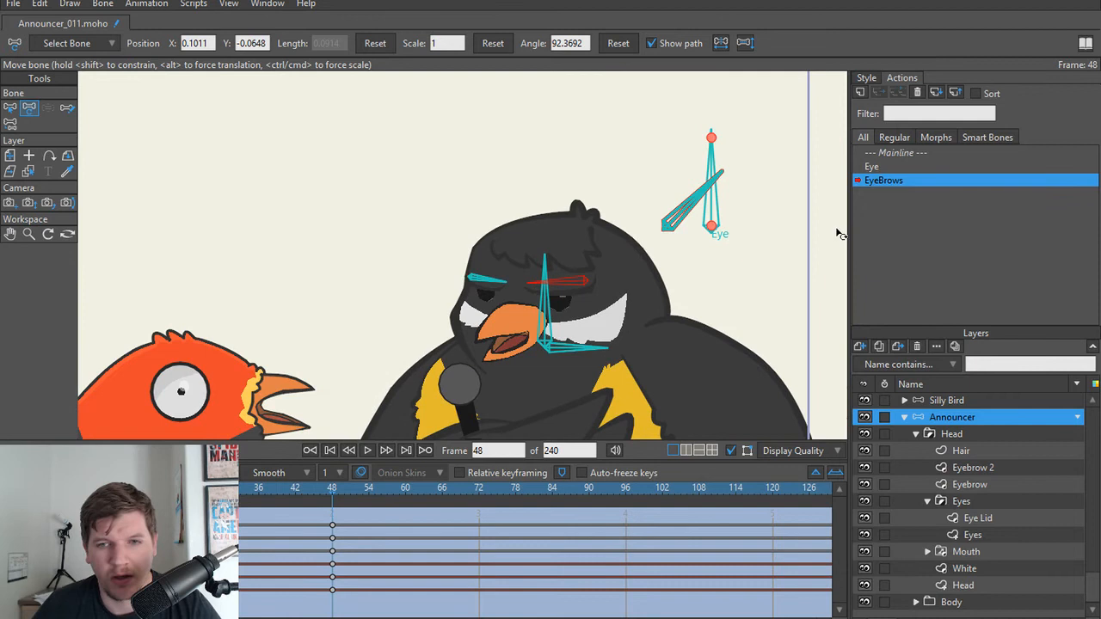
{"action": "double_click", "coordinate": [895, 155]}
{"action": "scroll", "coordinate": [676, 255], "scroll_direction": "up", "scroll_amount": 3}
{"action": "left_click_drag", "start_coordinate": [660, 255], "coordinate": [681, 252]}
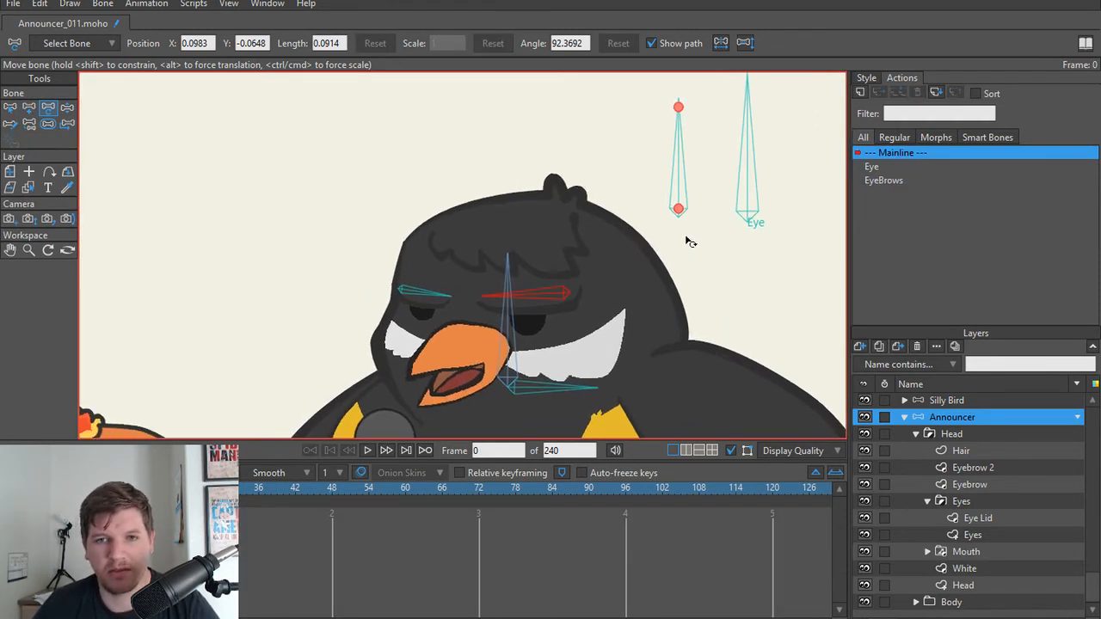
Step: Test the eyebrow poses by rotating the EyeBrows control bone with Manipulate Bones
{"action": "scroll", "coordinate": [685, 240], "scroll_direction": "down", "scroll_amount": 2}
{"action": "left_click", "coordinate": [687, 244]}
{"action": "key", "text": "s"}
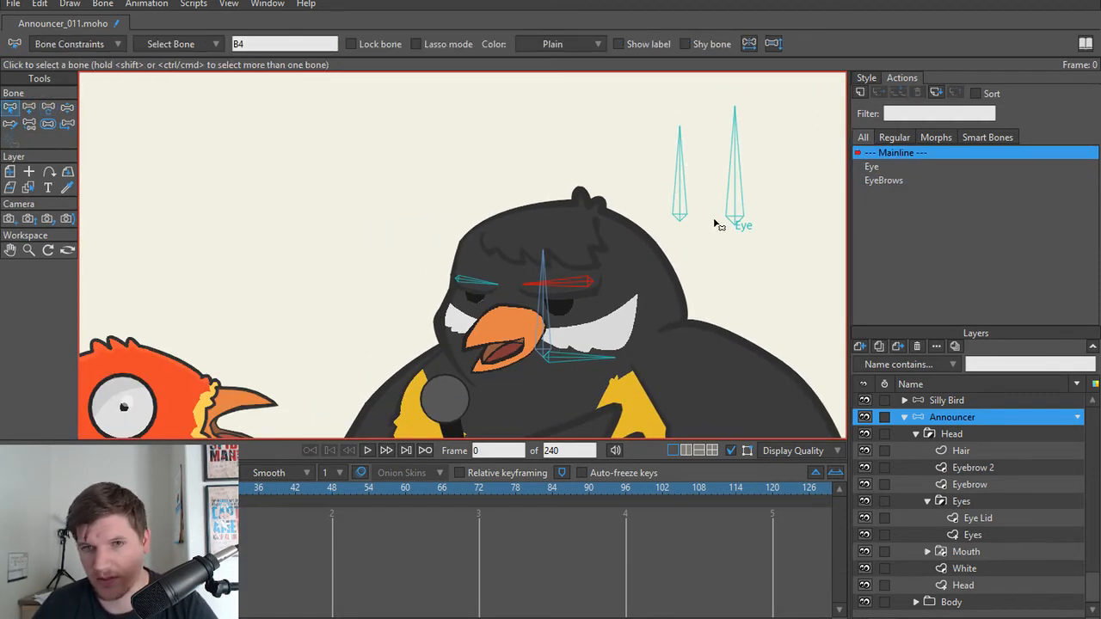
{"action": "left_click", "coordinate": [681, 194]}
{"action": "key", "text": "z"}
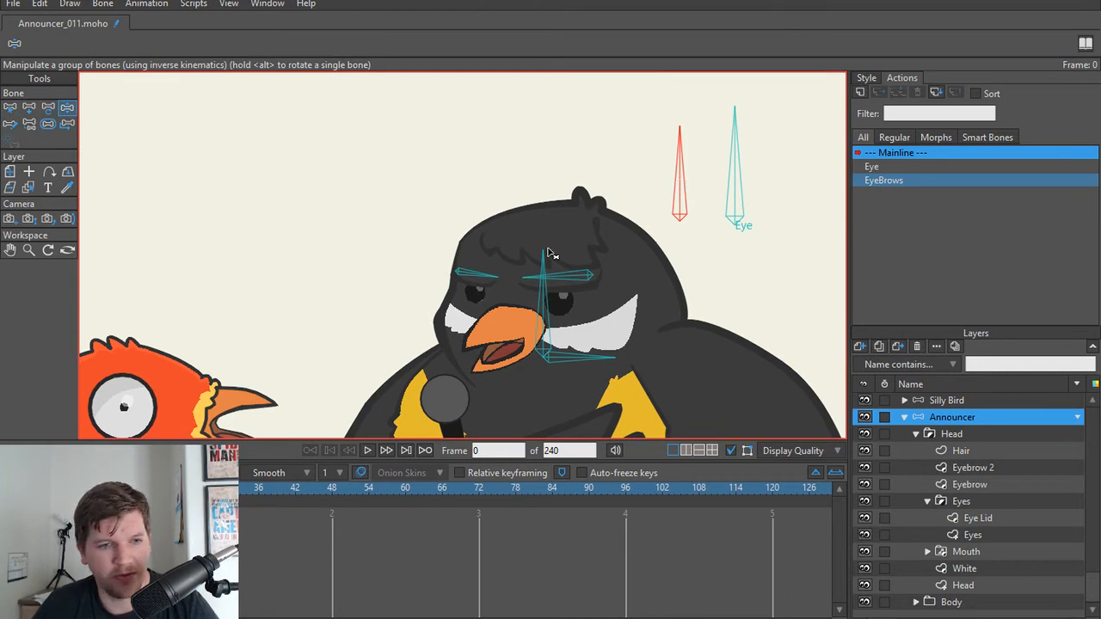
{"action": "scroll", "coordinate": [685, 185], "scroll_direction": "up", "scroll_amount": 3}
{"action": "scroll", "coordinate": [690, 211], "scroll_direction": "down", "scroll_amount": 1}
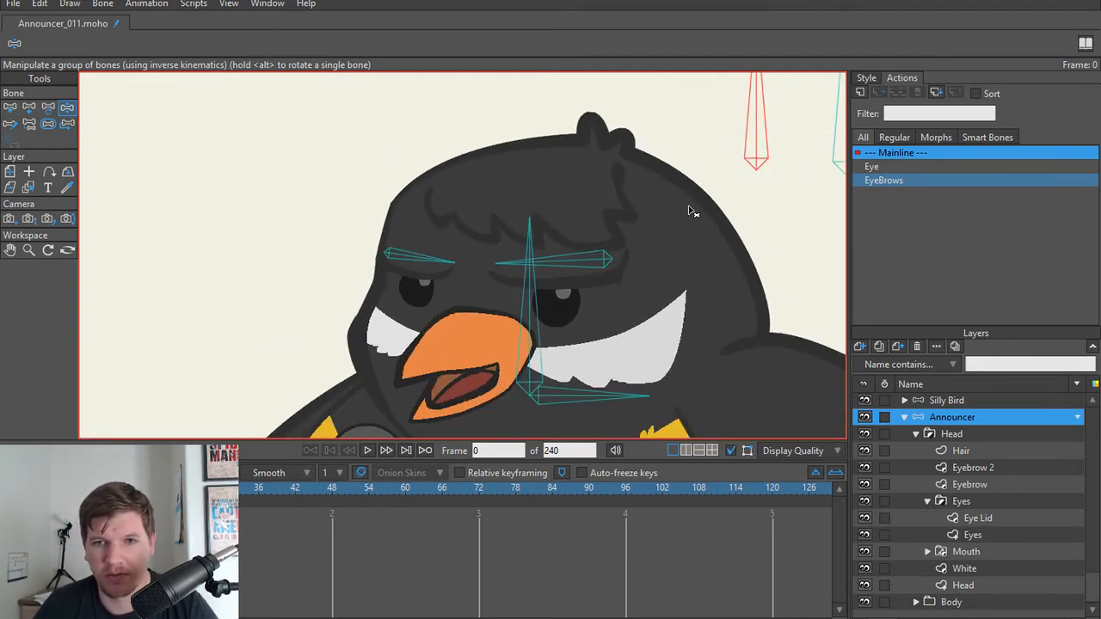
{"action": "left_click_drag", "start_coordinate": [749, 125], "coordinate": [635, 104]}
Step: Move the EyeBrows control bone to the beak side of the head, above the body, and lengthen it to about 0.156
{"action": "key", "text": "t"}
{"action": "scroll", "coordinate": [801, 240], "scroll_direction": "down", "scroll_amount": 3}
{"action": "left_click_drag", "start_coordinate": [702, 242], "coordinate": [538, 278]}
{"action": "scroll", "coordinate": [603, 262], "scroll_direction": "up", "scroll_amount": 4}
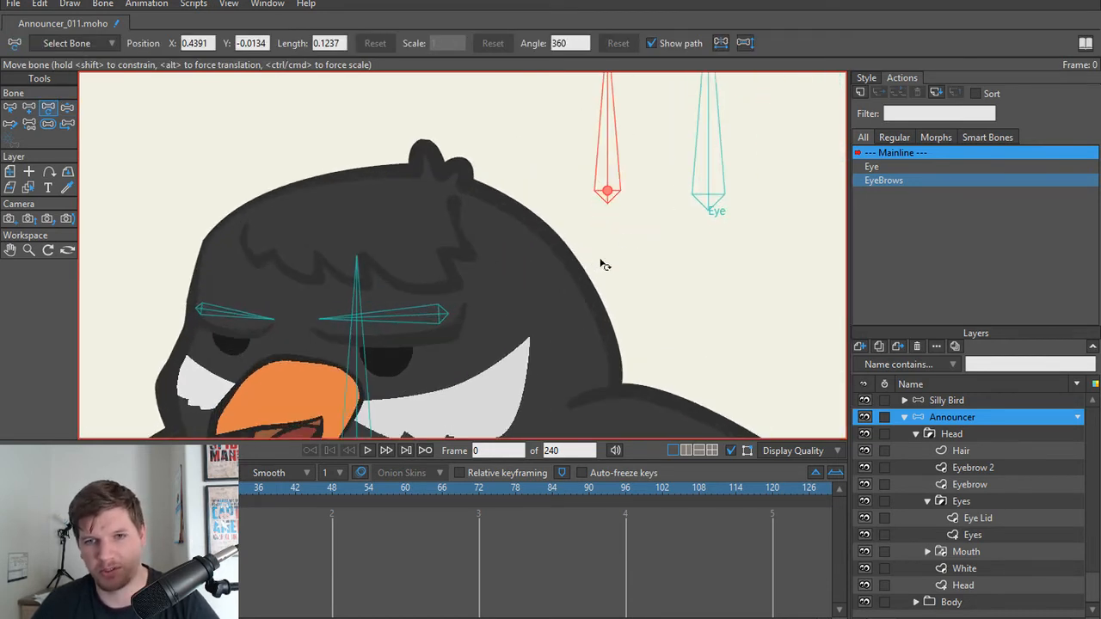
{"action": "left_click_drag", "start_coordinate": [604, 262], "coordinate": [573, 295]}
{"action": "left_click_drag", "start_coordinate": [604, 242], "coordinate": [553, 279]}
{"action": "scroll", "coordinate": [561, 270], "scroll_direction": "down", "scroll_amount": 2}
{"action": "left_click_drag", "start_coordinate": [568, 319], "coordinate": [623, 289]}
{"action": "scroll", "coordinate": [665, 289], "scroll_direction": "down", "scroll_amount": 2}
{"action": "scroll", "coordinate": [557, 289], "scroll_direction": "down", "scroll_amount": 2}
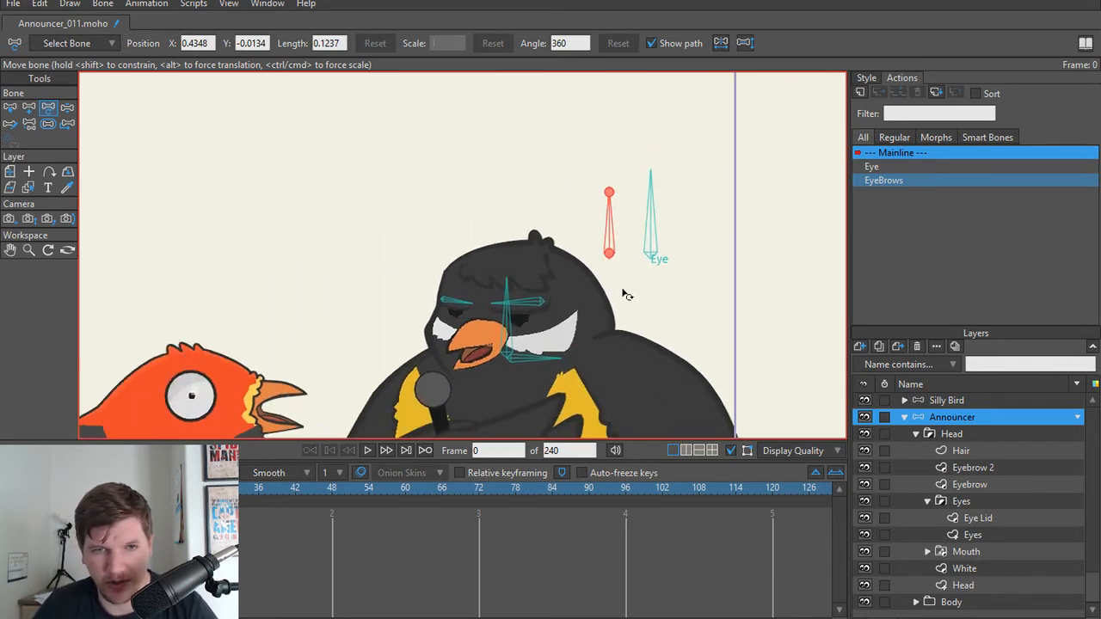
{"action": "left_click_drag", "start_coordinate": [652, 254], "coordinate": [398, 254]}
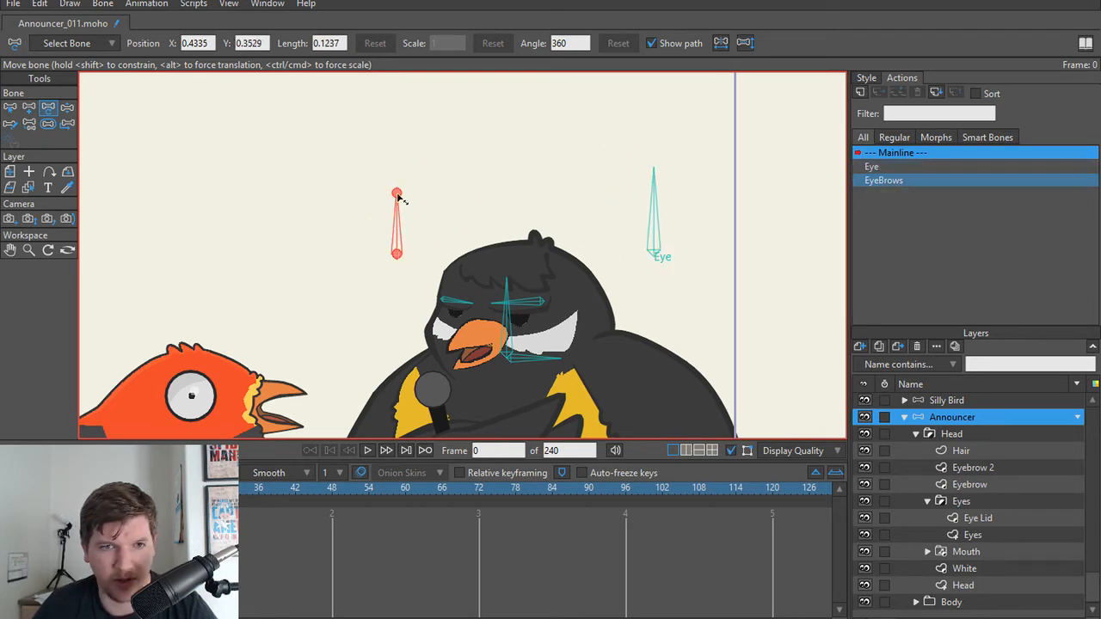
{"action": "left_click_drag", "start_coordinate": [398, 197], "coordinate": [398, 175]}
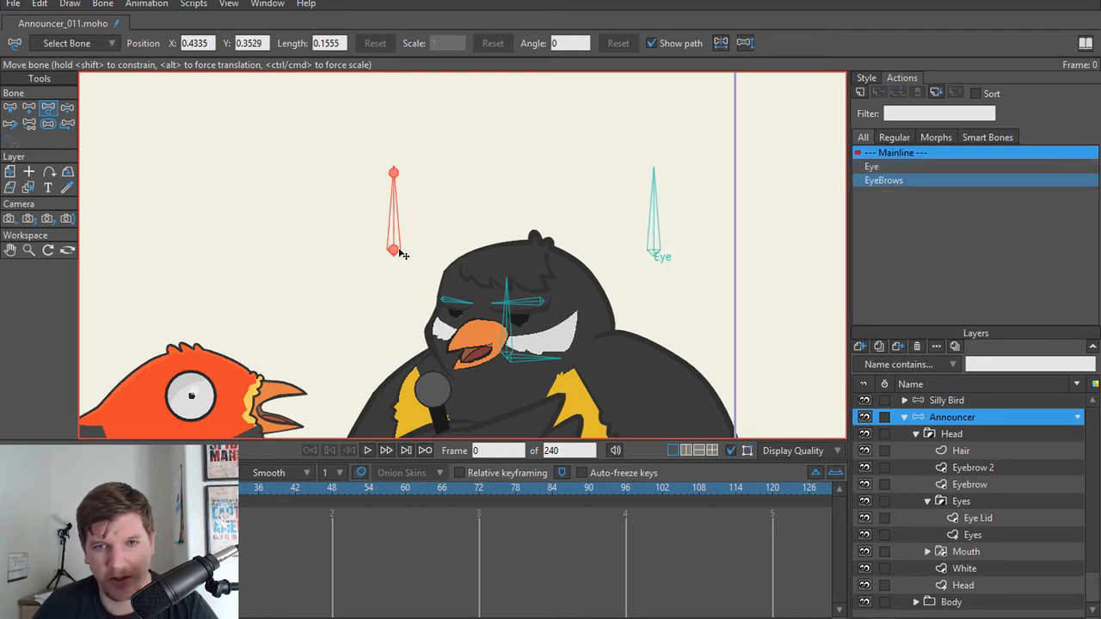
Step: Shift the Eye control bone slightly closer to the head
{"action": "left_click", "coordinate": [664, 259]}
{"action": "left_click_drag", "start_coordinate": [665, 258], "coordinate": [651, 248]}
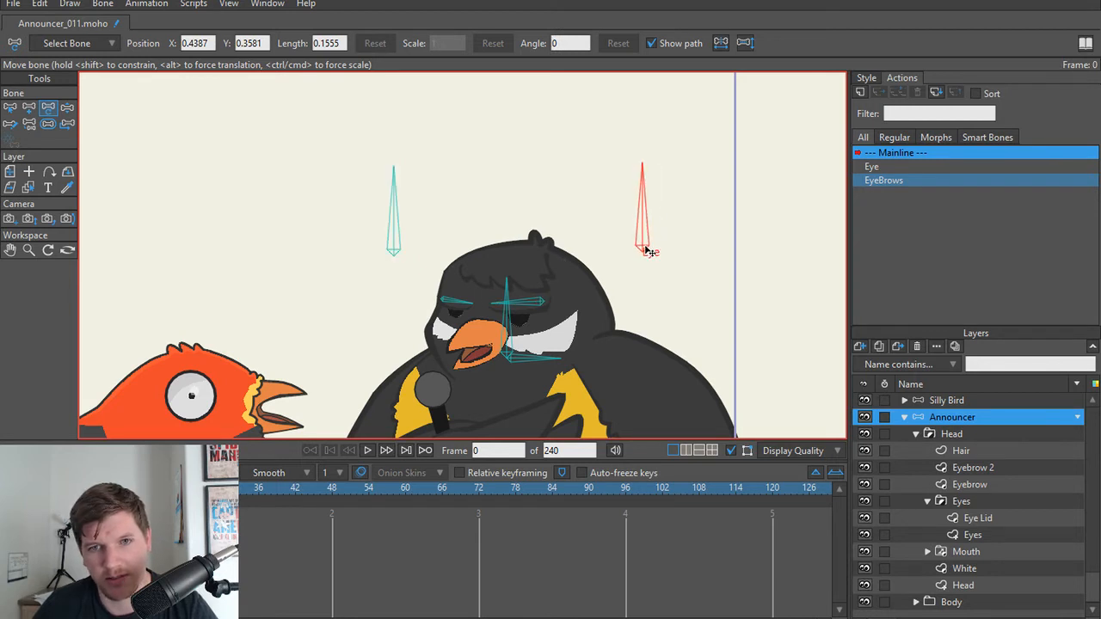
{"action": "left_click", "coordinate": [417, 249]}
Step: Limit the EyeBrows control bone's angle constraints to a minimum of -45 and a maximum of 45 degrees
{"action": "key", "text": "b"}
{"action": "left_click", "coordinate": [392, 236]}
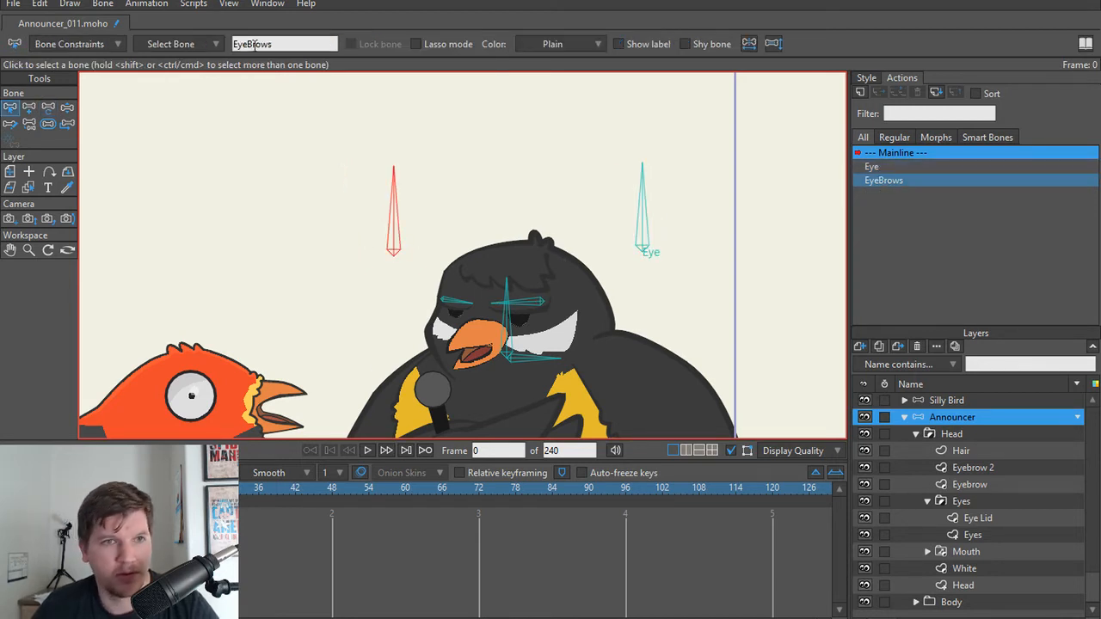
{"action": "left_click", "coordinate": [77, 44]}
{"action": "left_click", "coordinate": [54, 69]}
{"action": "left_click", "coordinate": [148, 85]}
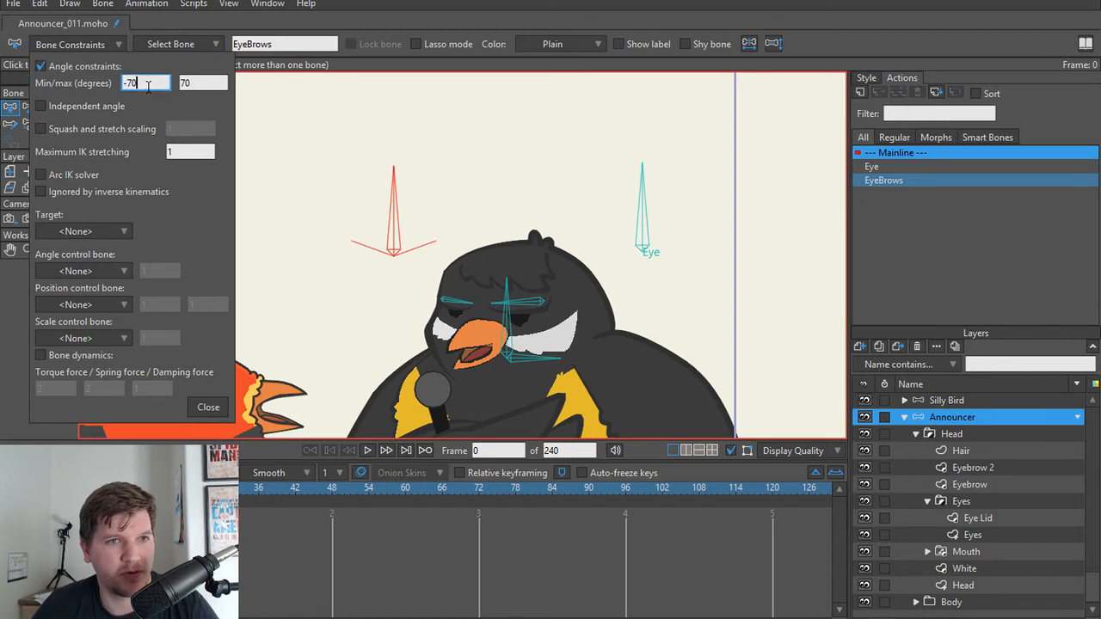
{"action": "scroll", "coordinate": [147, 85], "scroll_direction": "up", "scroll_amount": 3}
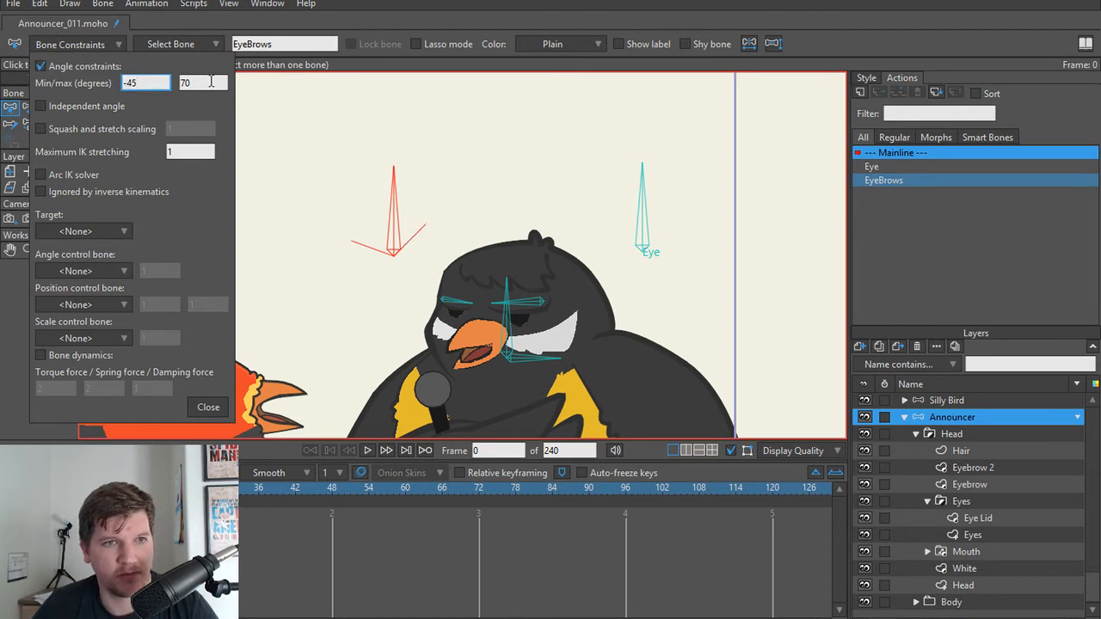
{"action": "left_click_drag", "start_coordinate": [211, 82], "coordinate": [135, 81]}
{"action": "type", "text": "45"}
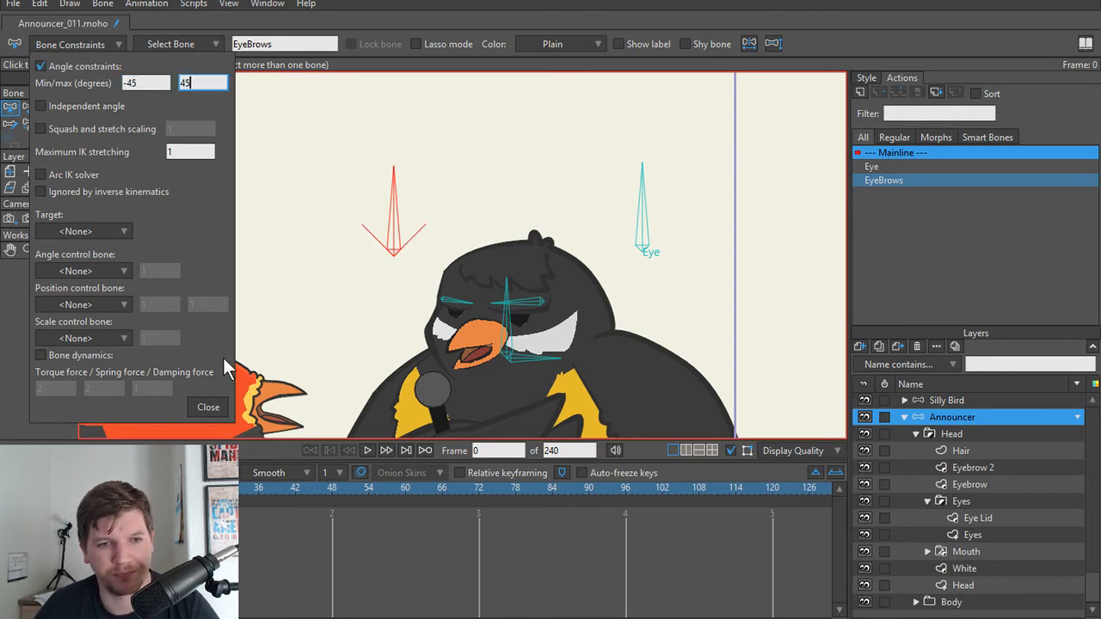
{"action": "left_click", "coordinate": [211, 407]}
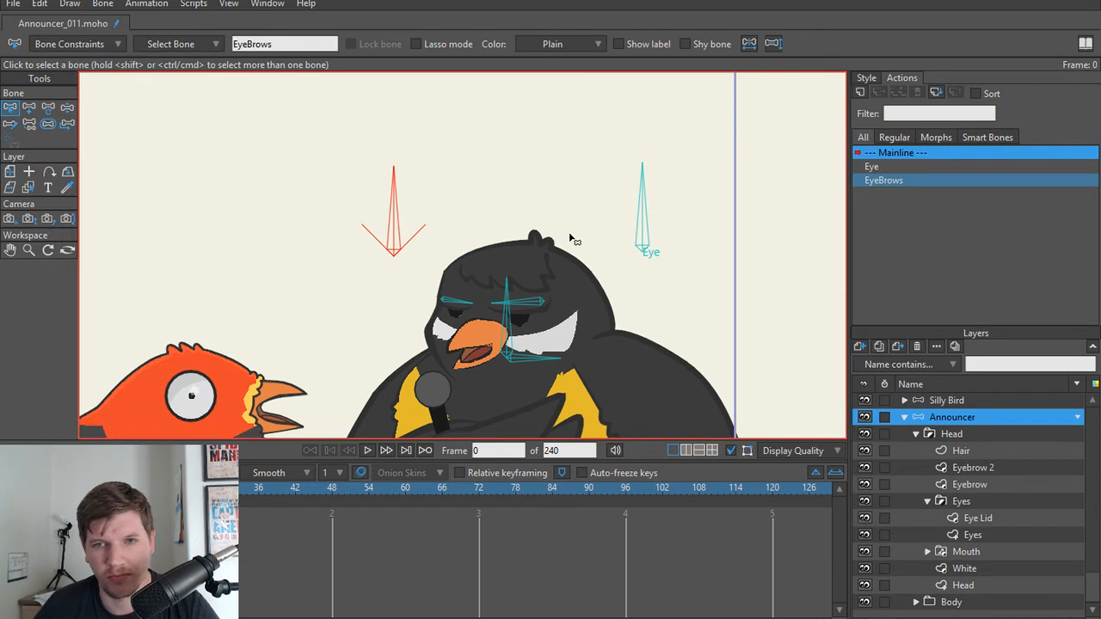
Step: Limit the Eye control bone's angle constraints to a minimum of -45 and a maximum of 45 degrees
{"action": "left_click", "coordinate": [651, 227]}
{"action": "left_click", "coordinate": [102, 44]}
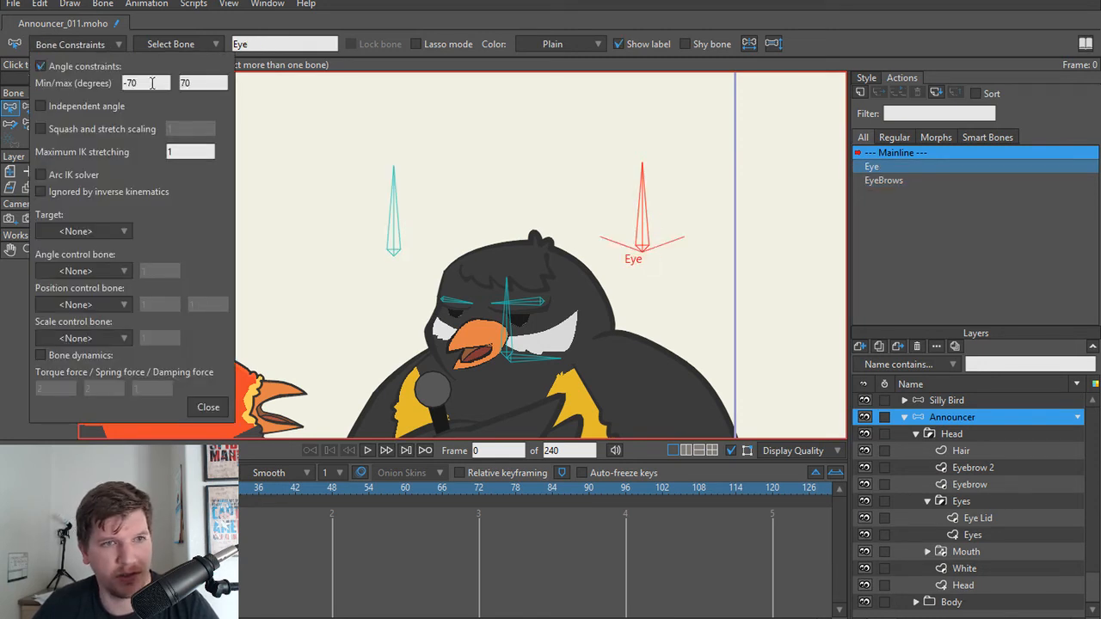
{"action": "left_click_drag", "start_coordinate": [164, 82], "coordinate": [104, 82]}
{"action": "type", "text": "-45"}
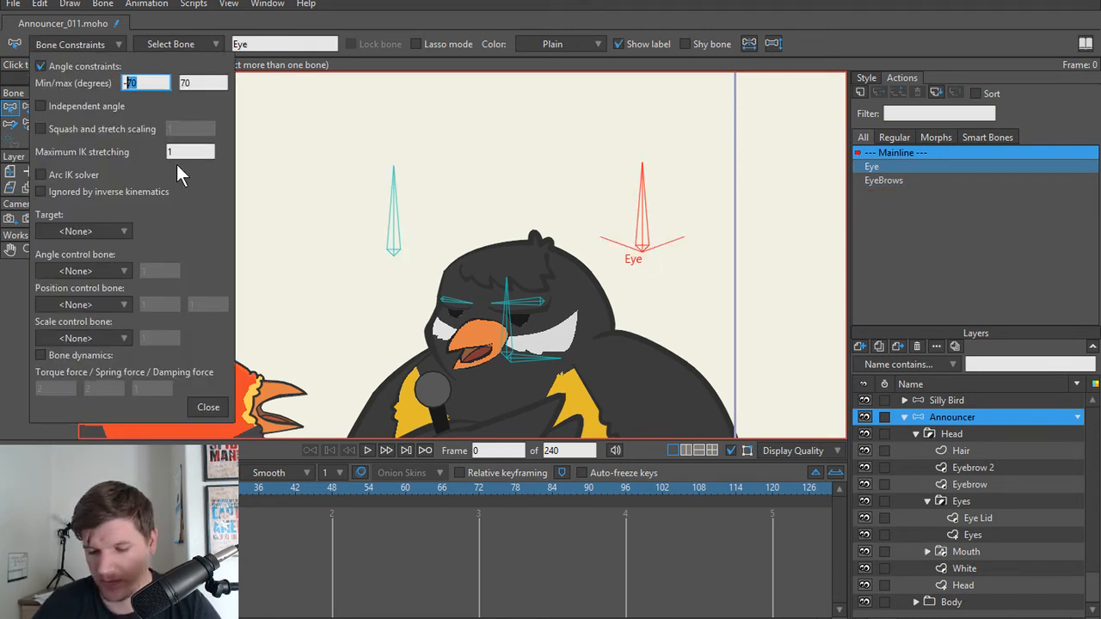
{"action": "key", "text": "Tab"}
{"action": "type", "text": "45"}
{"action": "left_click", "coordinate": [210, 407]}
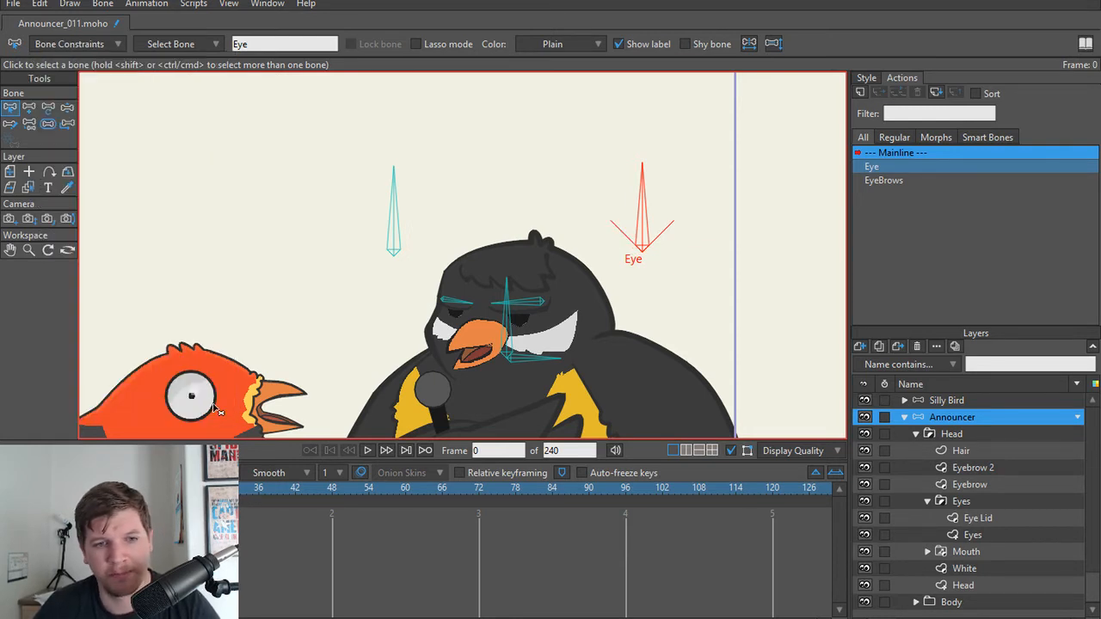
Step: Rotate the EyeBrows control bone with Manipulate Bones to check its range within the new angle limits
{"action": "key", "text": "z"}
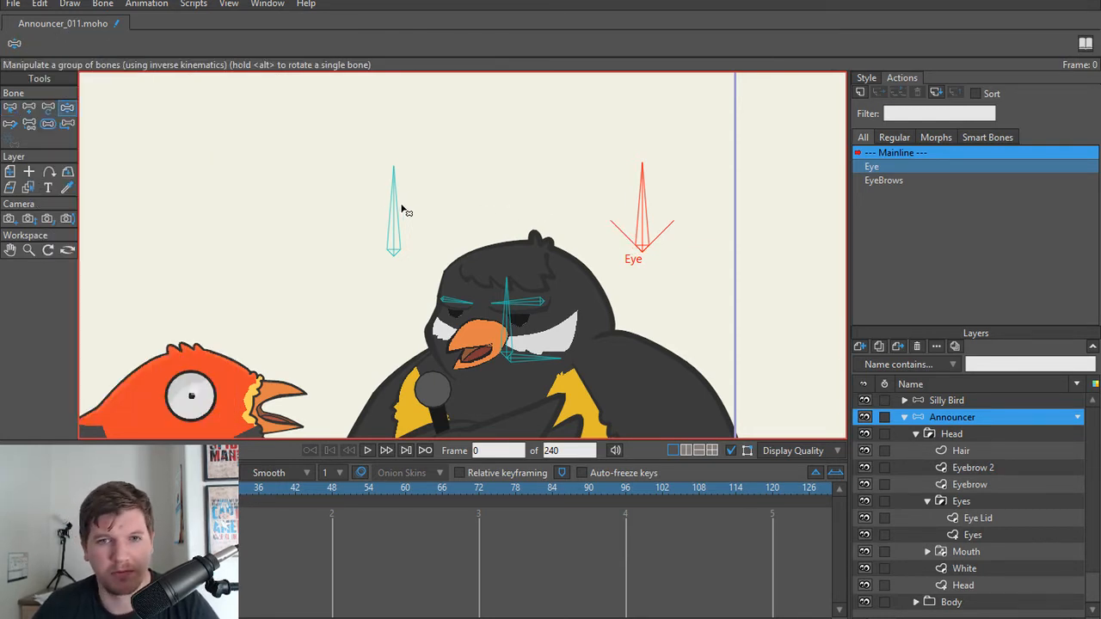
{"action": "left_click", "coordinate": [398, 210]}
{"action": "left_click_drag", "start_coordinate": [396, 205], "coordinate": [472, 235]}
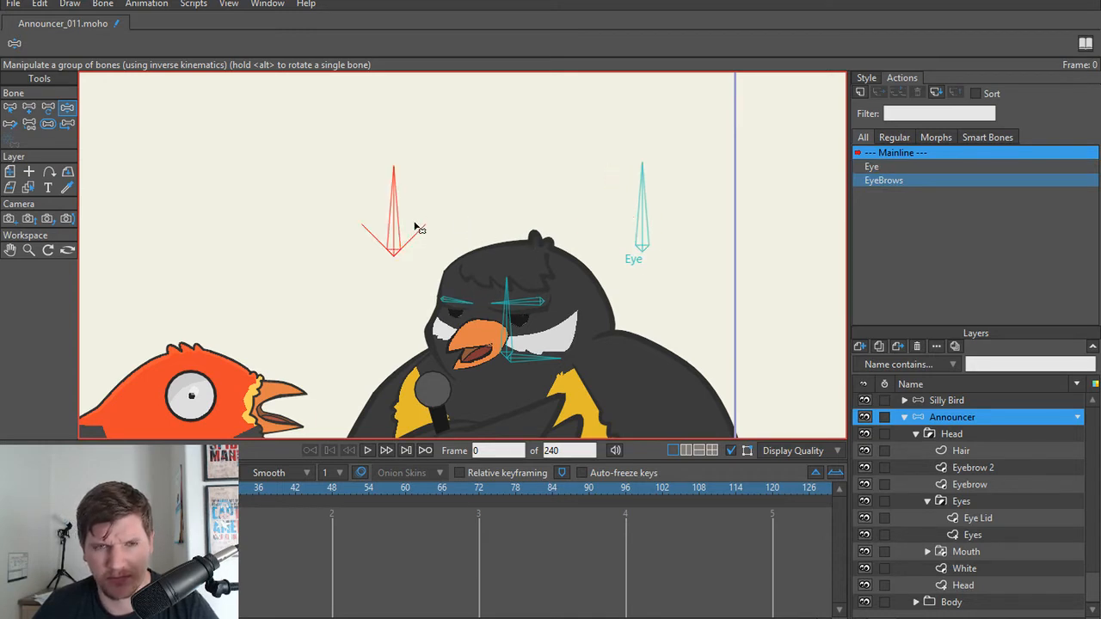
Step: Rotate the EyeBrows control bone slightly to test it, and examine the bone parenting around the announcer's head with Reparent Bone
{"action": "mouse_move", "coordinate": [399, 225]}
{"action": "left_mouse_down"}
{"action": "mouse_move", "coordinate": [416, 226]}
{"action": "mouse_move", "coordinate": [238, 258]}
{"action": "mouse_move", "coordinate": [413, 228]}
{"action": "left_mouse_up"}
{"action": "key", "text": "t"}
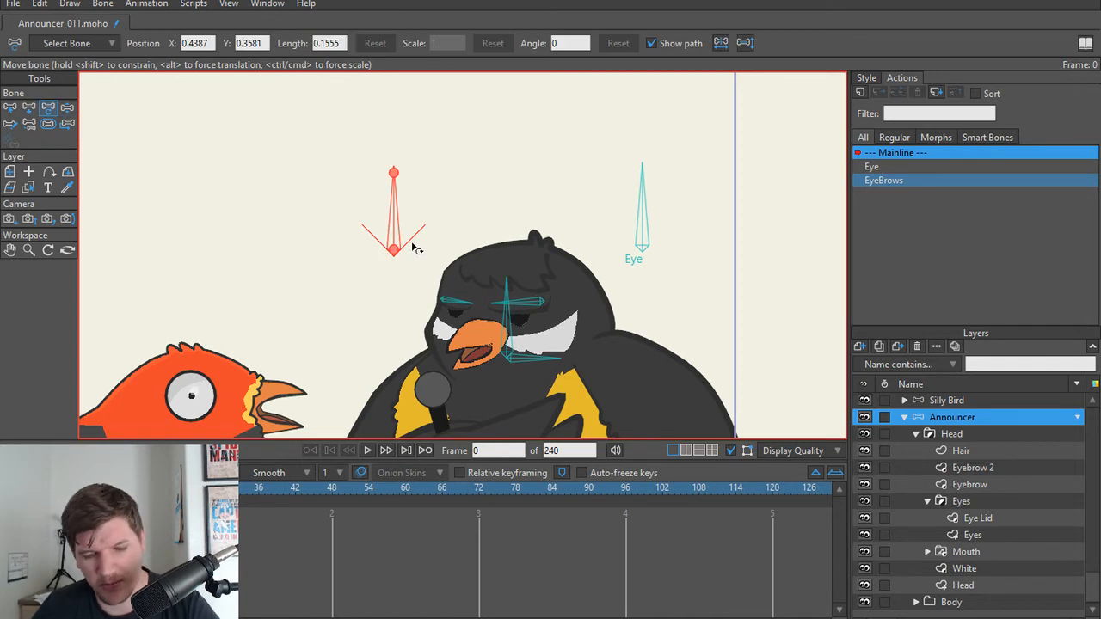
{"action": "key", "text": "s"}
{"action": "left_click", "coordinate": [366, 271]}
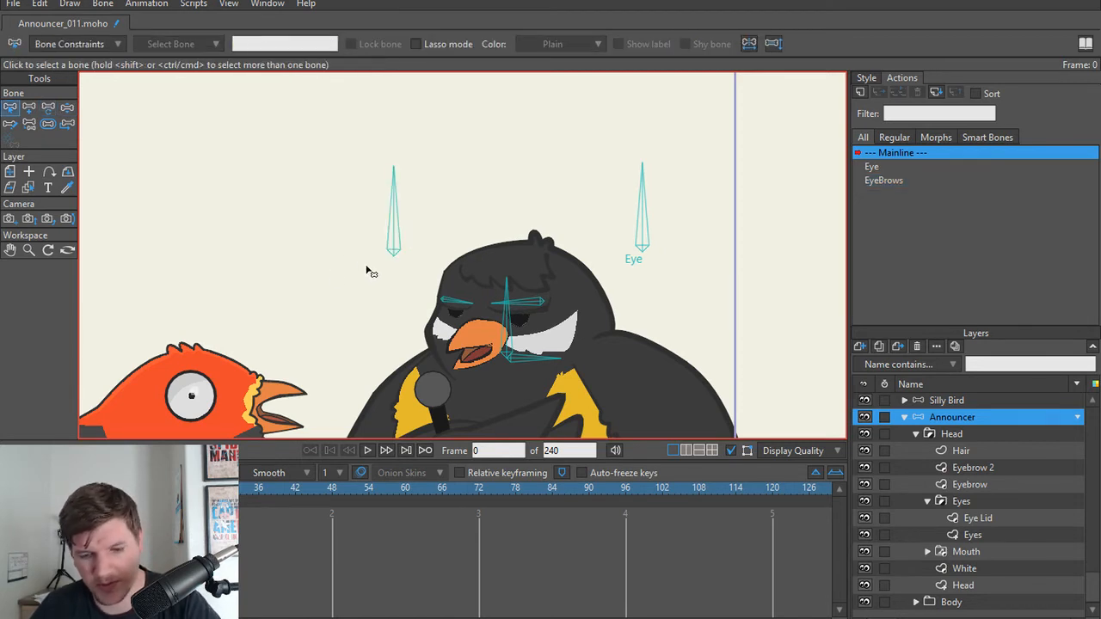
{"action": "key", "text": "p"}
{"action": "scroll", "coordinate": [376, 242], "scroll_direction": "up", "scroll_amount": 2}
{"action": "scroll", "coordinate": [423, 234], "scroll_direction": "down", "scroll_amount": 2}
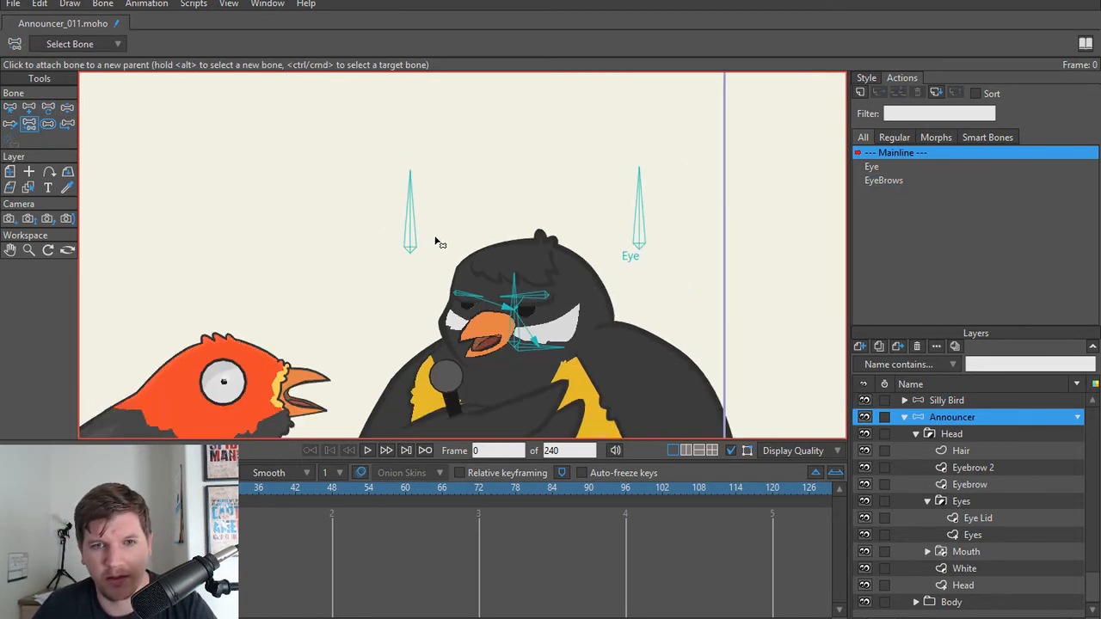
{"action": "scroll", "coordinate": [433, 235], "scroll_direction": "up", "scroll_amount": 2}
{"action": "left_click_drag", "start_coordinate": [439, 240], "coordinate": [374, 244]}
{"action": "scroll", "coordinate": [374, 244], "scroll_direction": "down", "scroll_amount": 1}
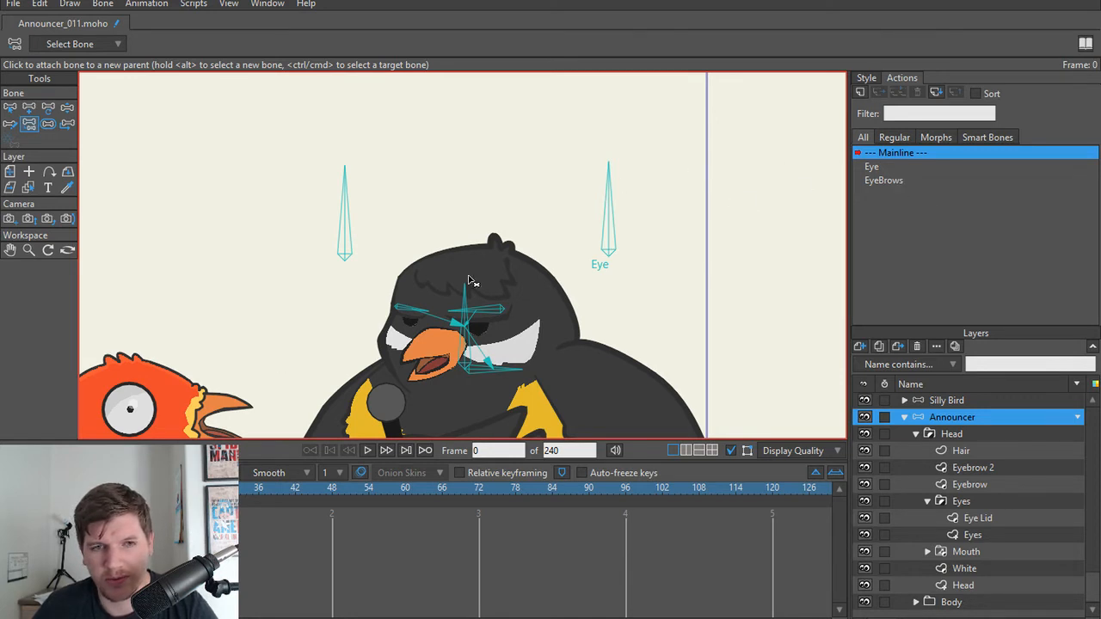
Step: In the EyeBrows action, delete the control bone's unwanted position keys at frames 24 and 48
{"action": "left_click", "coordinate": [877, 180]}
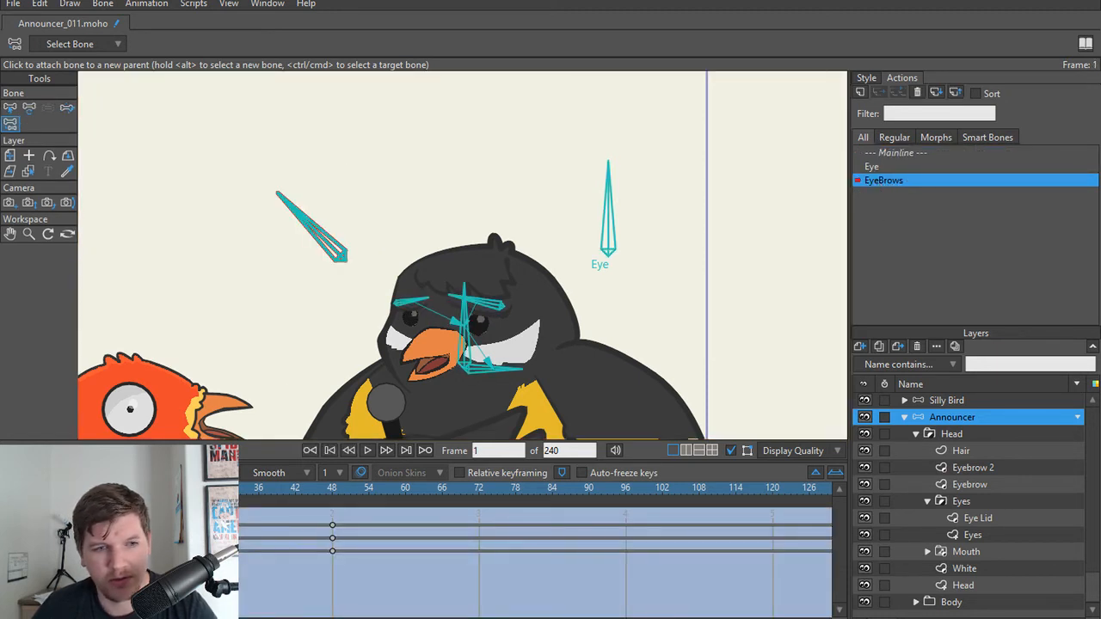
{"action": "left_click_drag", "start_coordinate": [44, 488], "coordinate": [185, 487]}
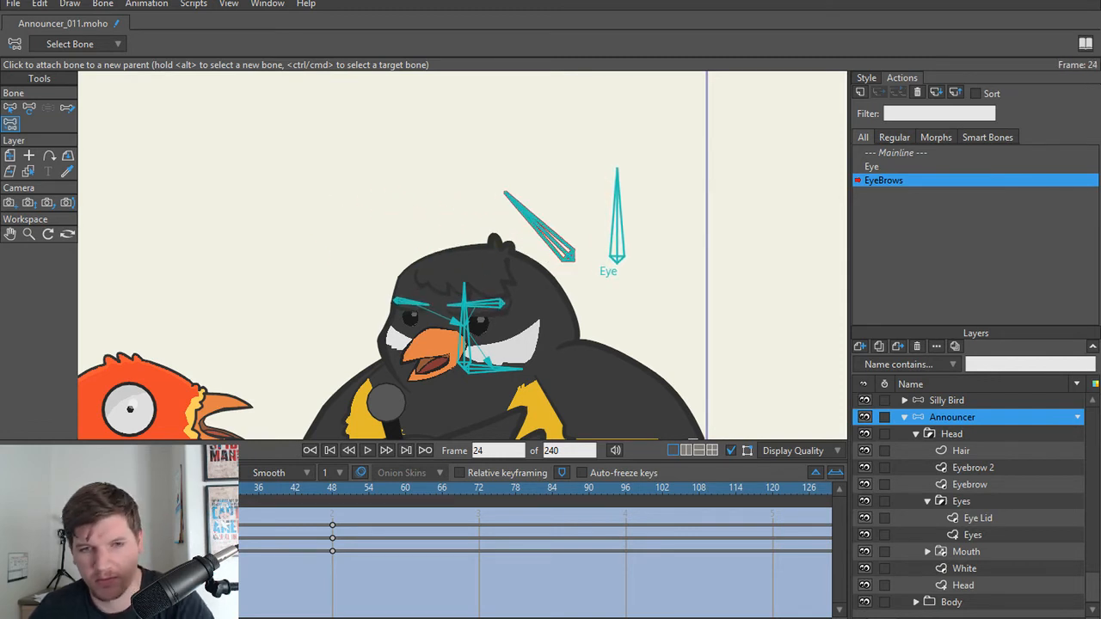
{"action": "key", "text": "Delete"}
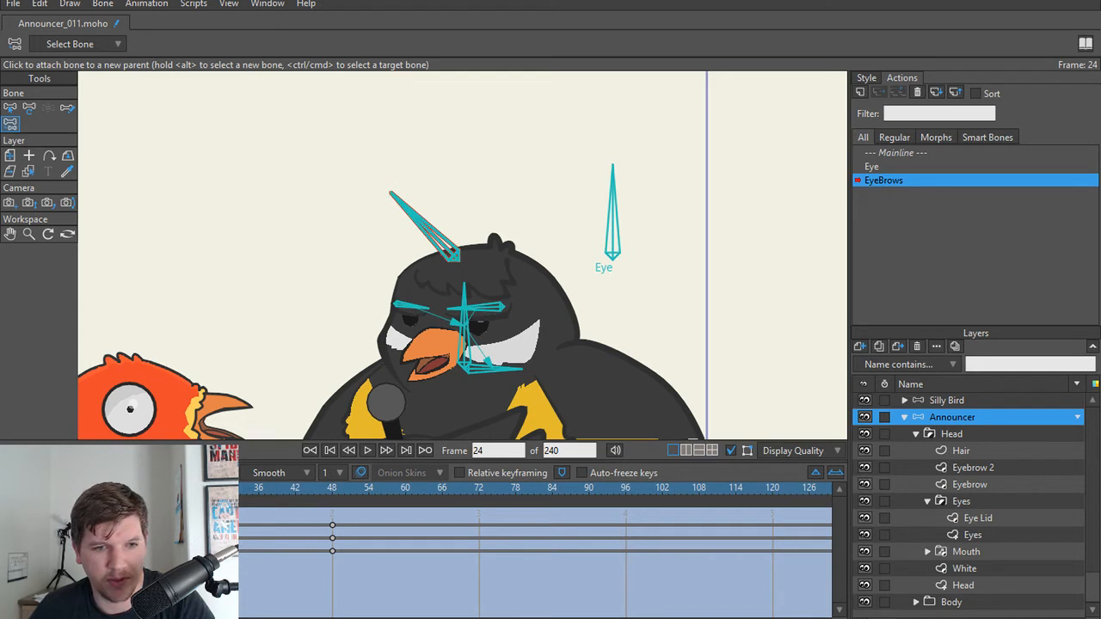
{"action": "left_click", "coordinate": [333, 506]}
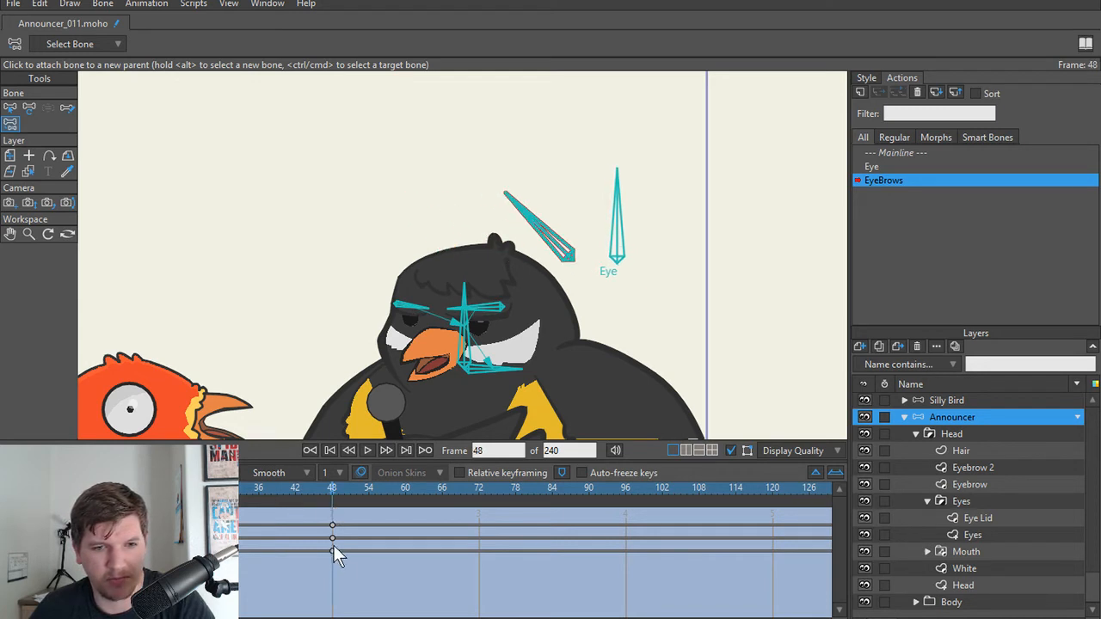
{"action": "left_click", "coordinate": [333, 536]}
{"action": "key", "text": "Delete"}
{"action": "left_click_drag", "start_coordinate": [262, 489], "coordinate": [50, 499]}
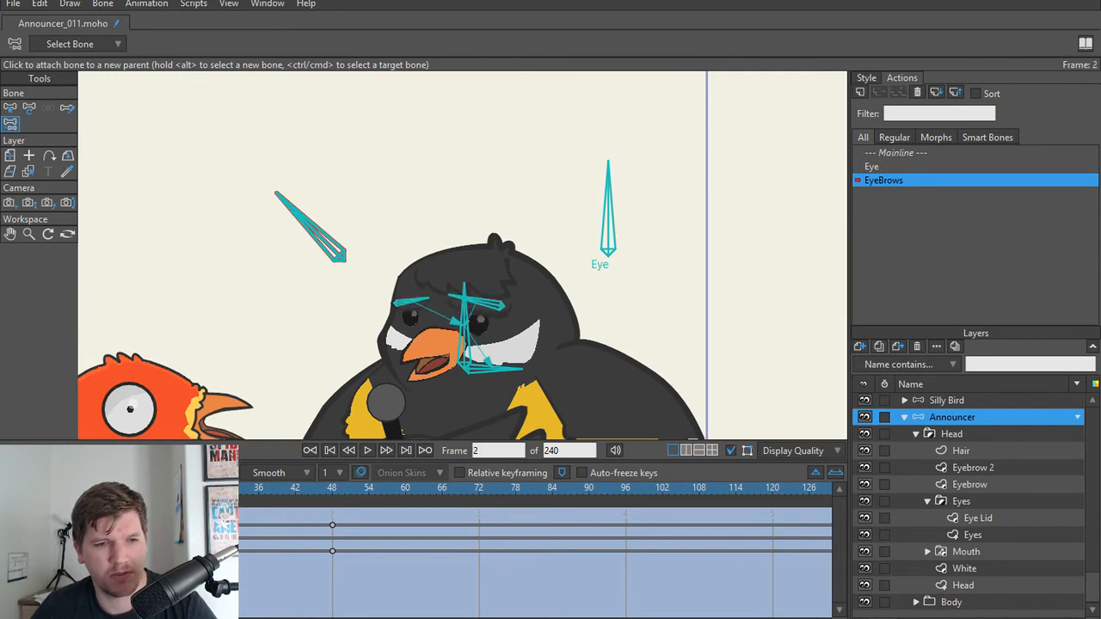
Step: In the EyeBrows action, rotate the EyeBrows control bone to -45 degrees at frame 48 and reset its angle at frame 24
{"action": "key", "text": "t"}
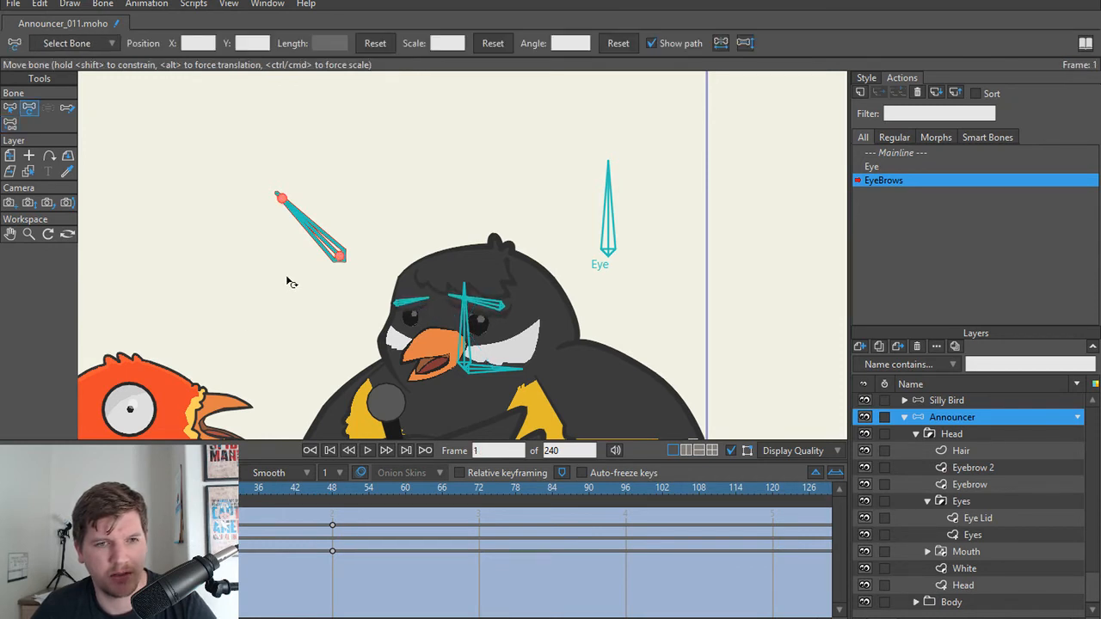
{"action": "left_click", "coordinate": [317, 227]}
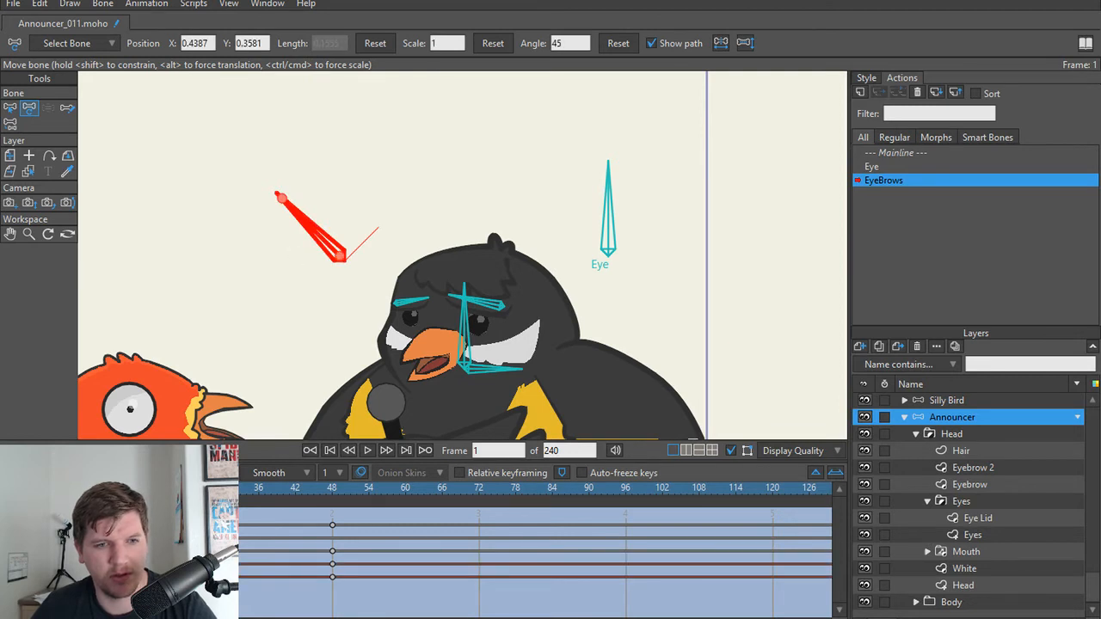
{"action": "left_click", "coordinate": [292, 488]}
{"action": "left_click", "coordinate": [332, 488]}
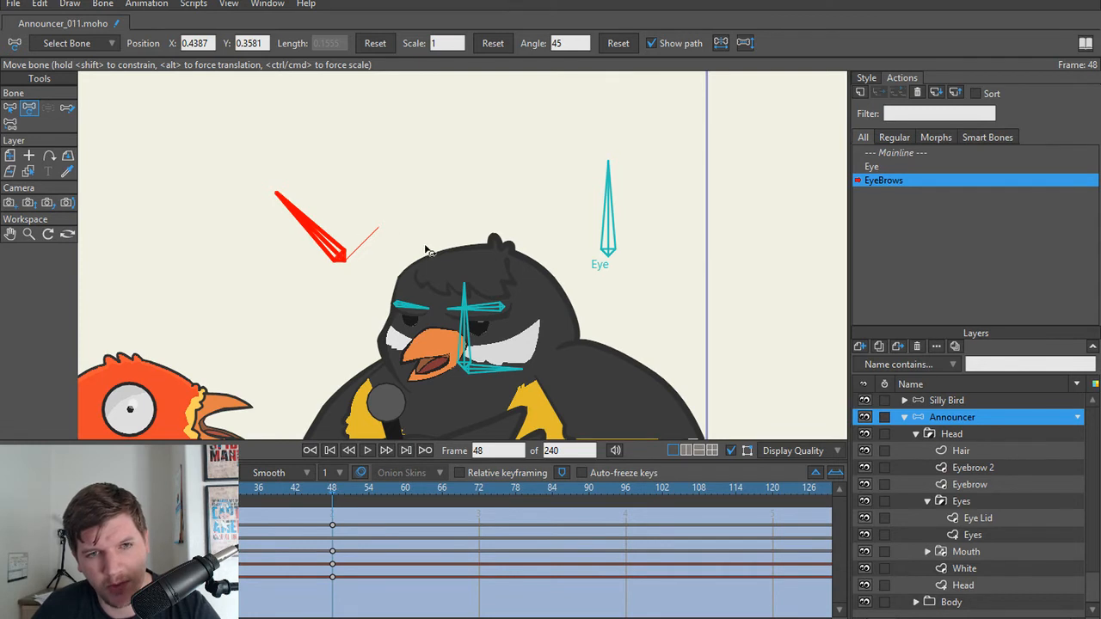
{"action": "left_click_drag", "start_coordinate": [316, 230], "coordinate": [378, 224]}
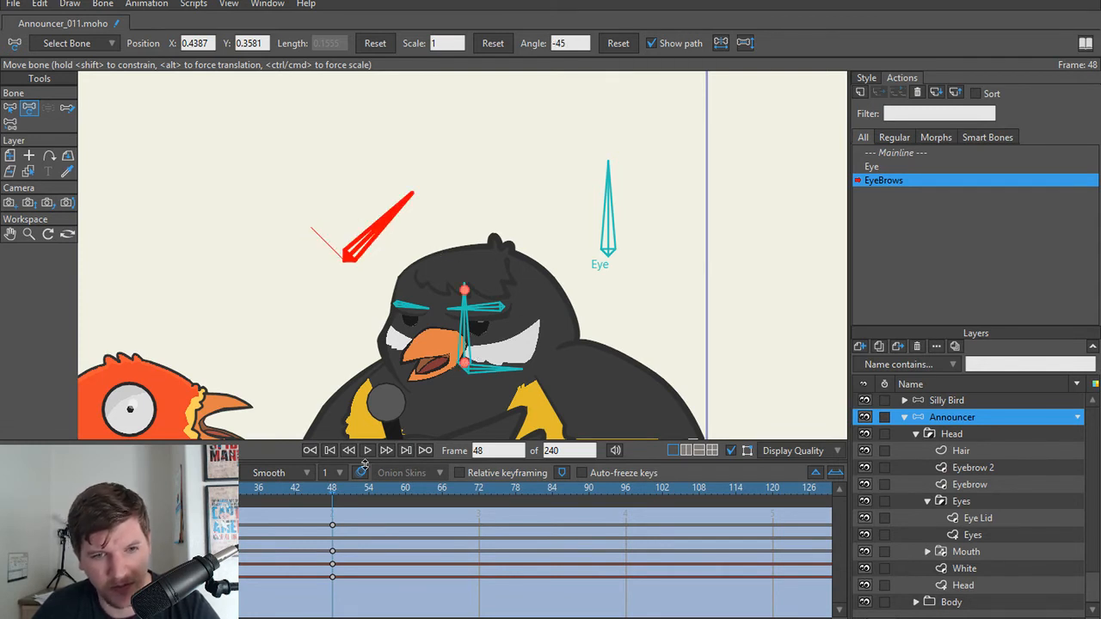
{"action": "left_click_drag", "start_coordinate": [336, 487], "coordinate": [209, 487]}
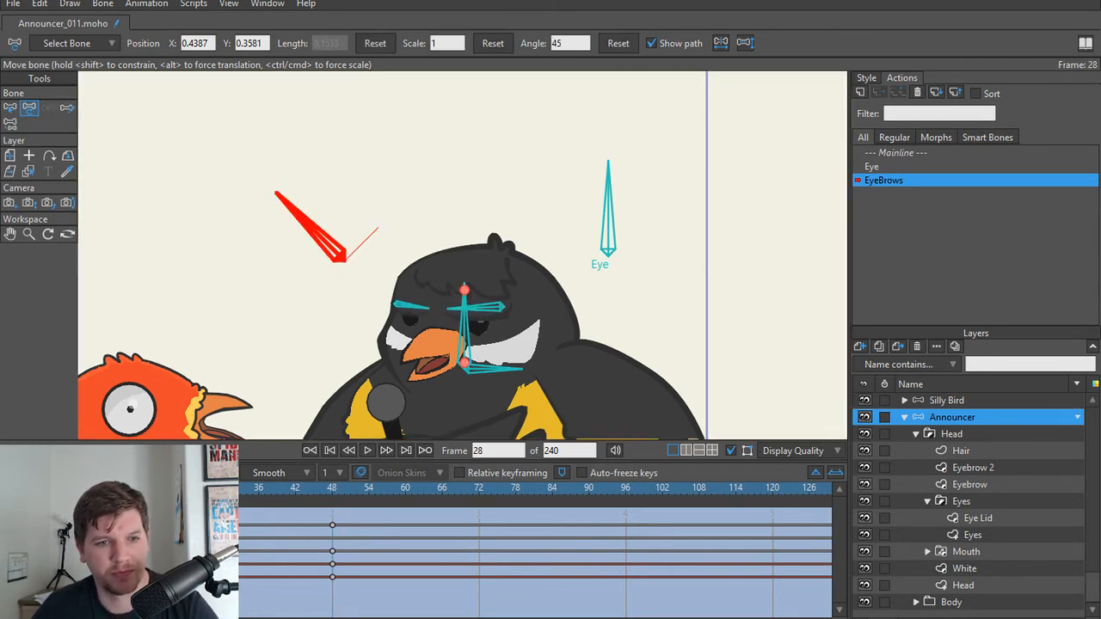
{"action": "left_click", "coordinate": [616, 43]}
{"action": "mouse_move", "coordinate": [185, 490]}
{"action": "left_mouse_down"}
{"action": "mouse_move", "coordinate": [63, 492]}
{"action": "mouse_move", "coordinate": [278, 499]}
{"action": "mouse_move", "coordinate": [203, 492]}
{"action": "left_mouse_up"}
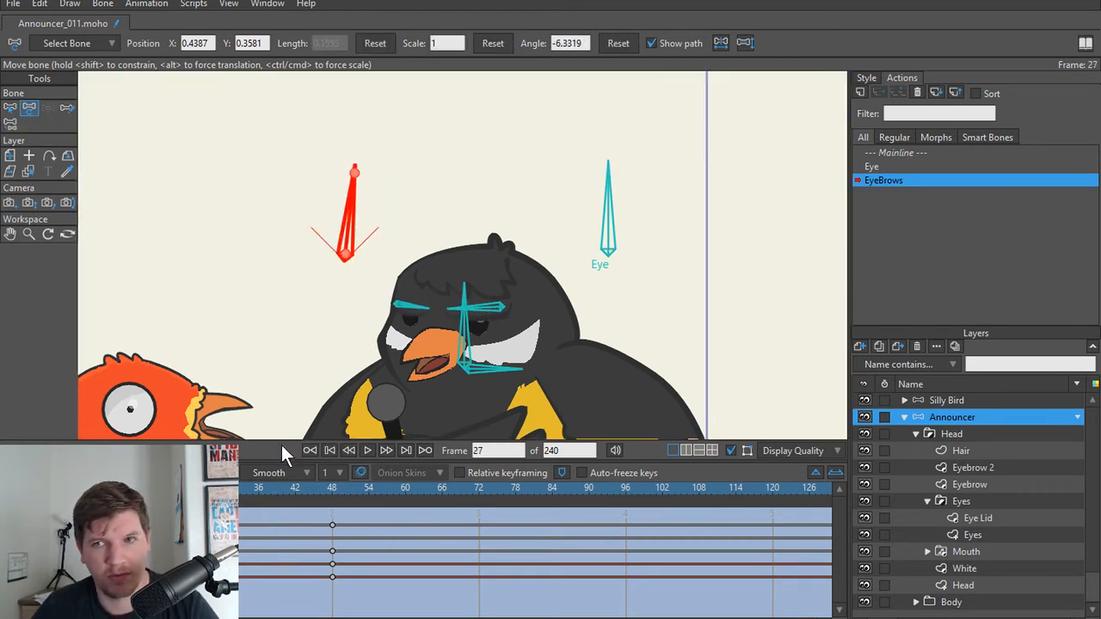
Step: Return to the Mainline action and collapse the Announcer bone layer
{"action": "double_click", "coordinate": [901, 153]}
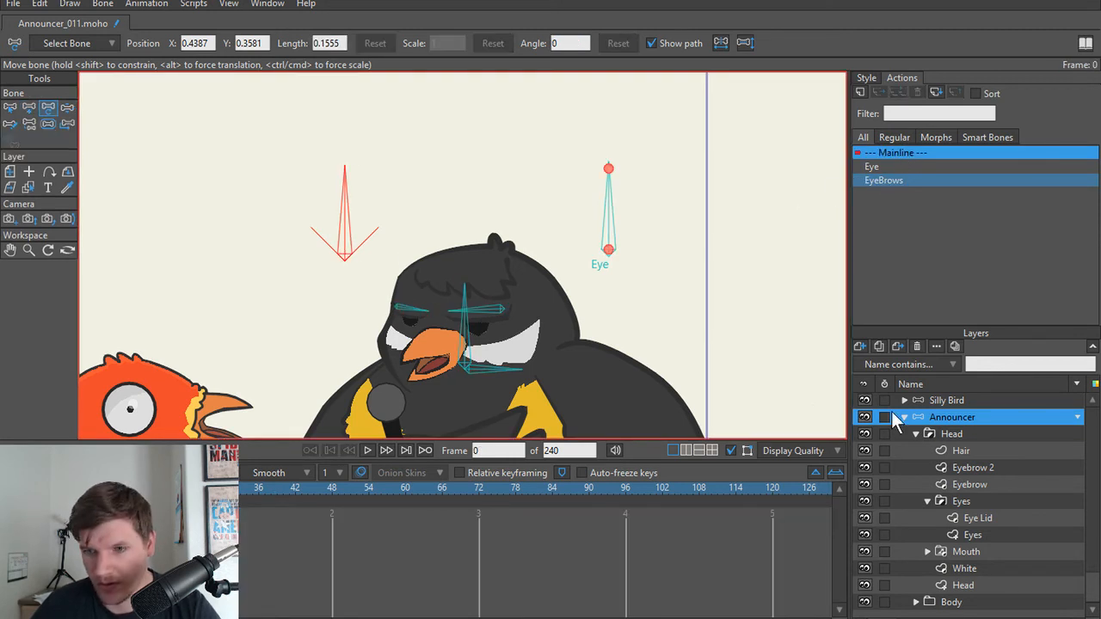
{"action": "left_click", "coordinate": [944, 434]}
{"action": "left_click", "coordinate": [952, 418]}
{"action": "left_click", "coordinate": [905, 417]}
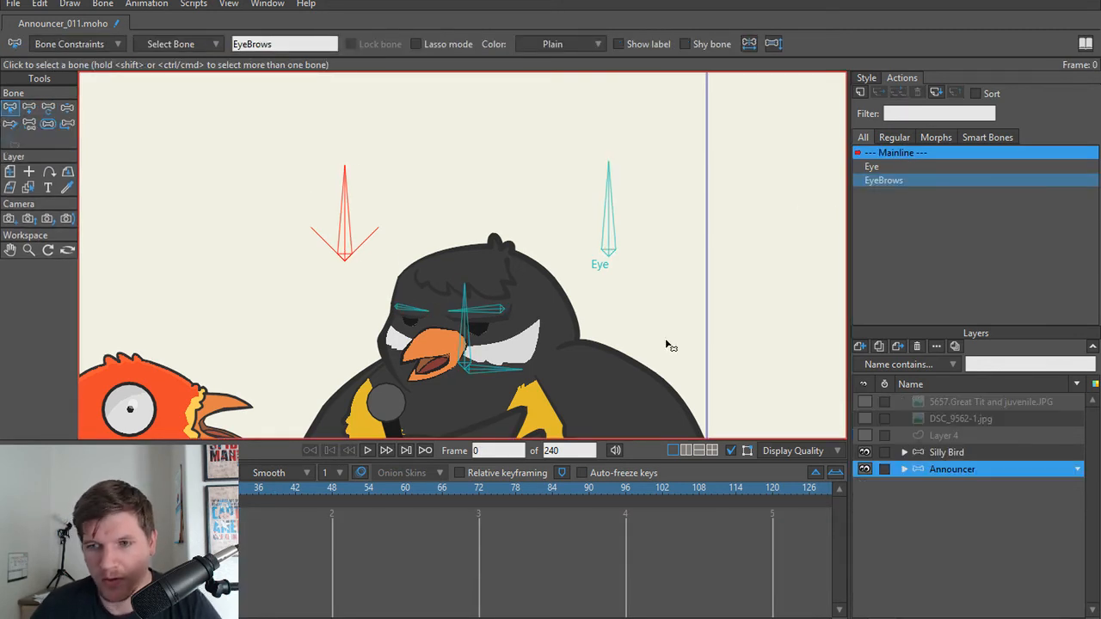
Step: Rotate the EyeBrows control bone with Manipulate Bones to test the corrected smart bone action
{"action": "key", "text": "z"}
{"action": "left_click_drag", "start_coordinate": [352, 215], "coordinate": [267, 233]}
{"action": "key", "text": "t"}
{"action": "left_click", "coordinate": [608, 219]}
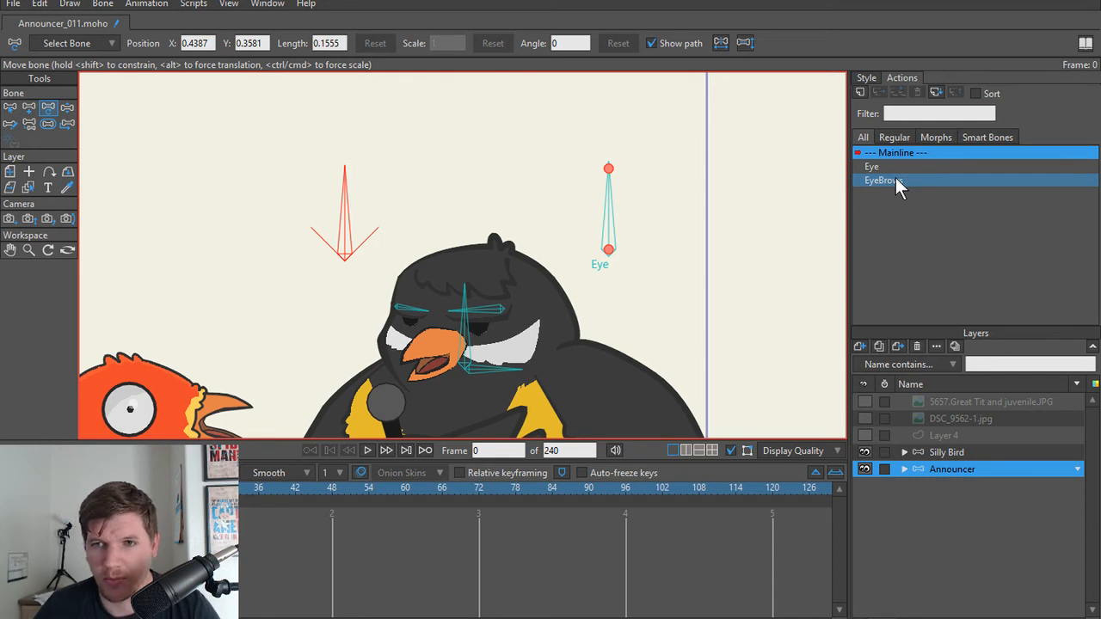
Step: In the EyeBrows action at frame 48, select both eyebrow bones and move them up together
{"action": "double_click", "coordinate": [886, 180]}
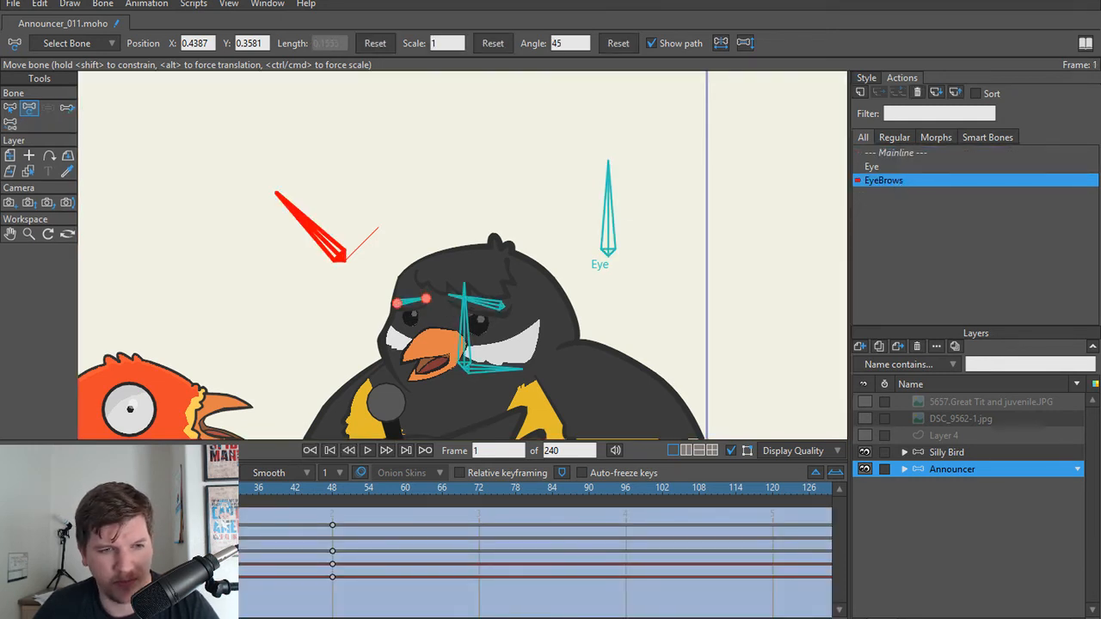
{"action": "left_click_drag", "start_coordinate": [45, 492], "coordinate": [334, 498]}
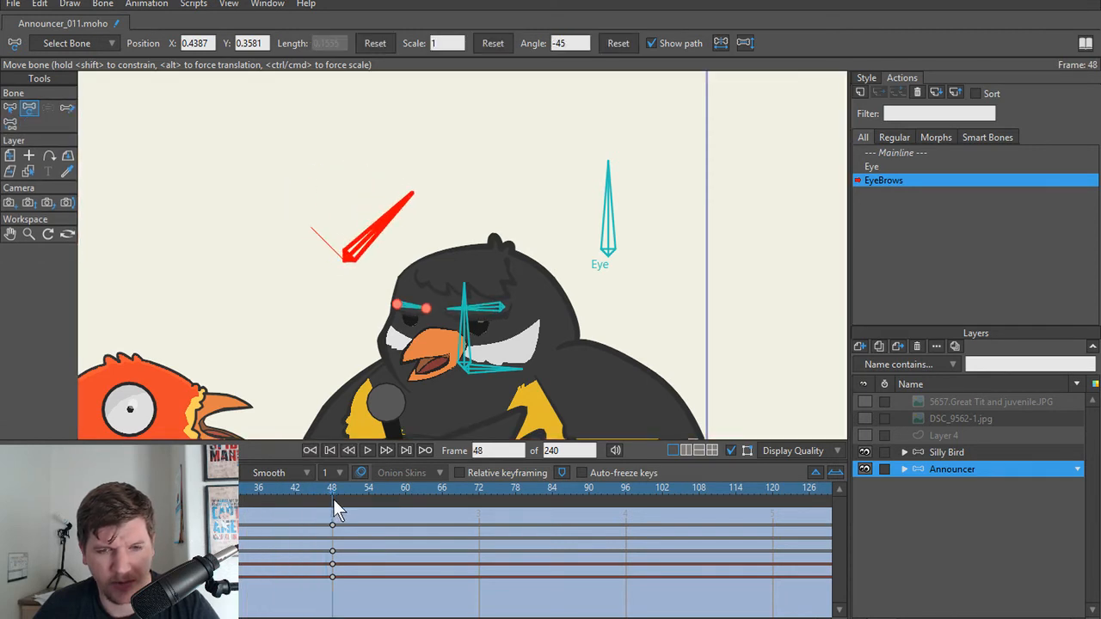
{"action": "scroll", "coordinate": [385, 361], "scroll_direction": "up", "scroll_amount": 2}
{"action": "key", "text": "b"}
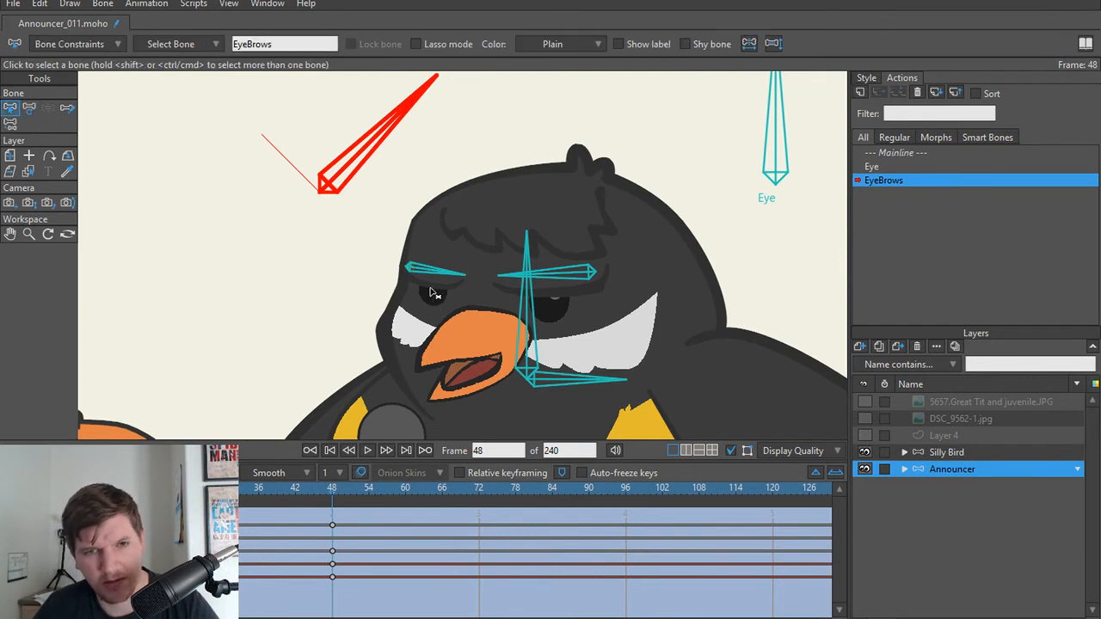
{"action": "left_click", "coordinate": [433, 273]}
{"action": "left_click", "coordinate": [571, 276], "text": "shift"}
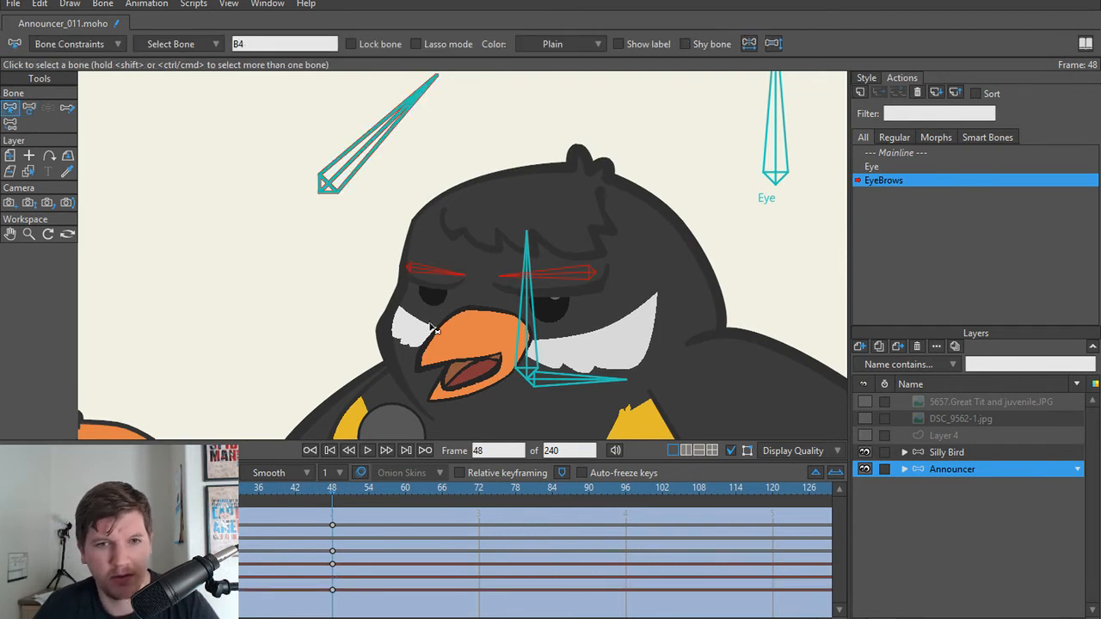
{"action": "scroll", "coordinate": [441, 288], "scroll_direction": "up", "scroll_amount": 1}
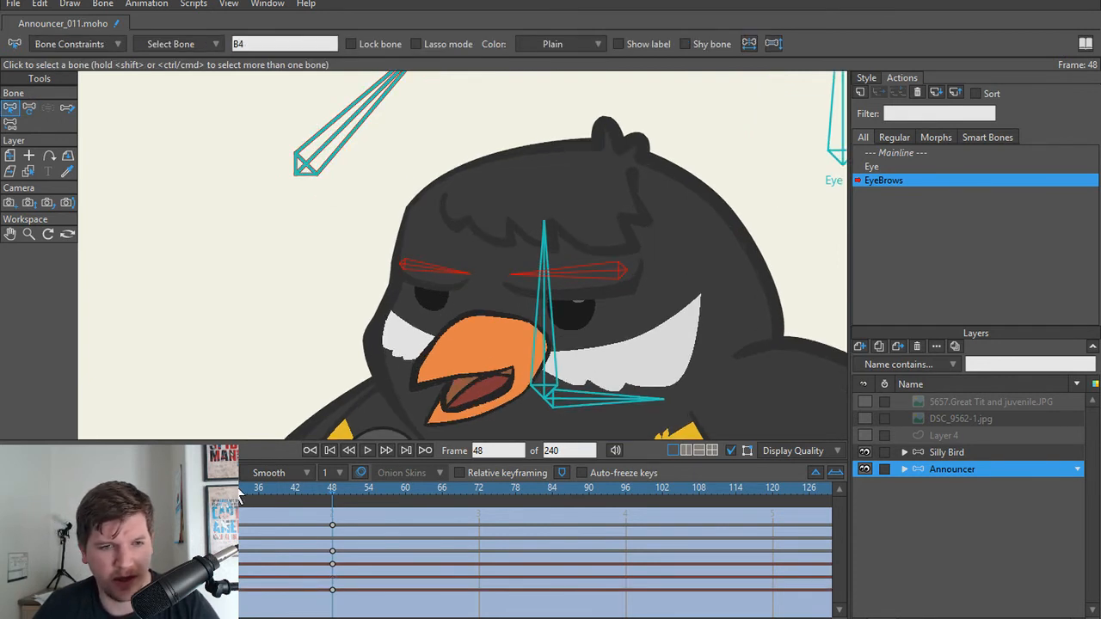
{"action": "left_click_drag", "start_coordinate": [182, 495], "coordinate": [334, 525]}
{"action": "key", "text": "t"}
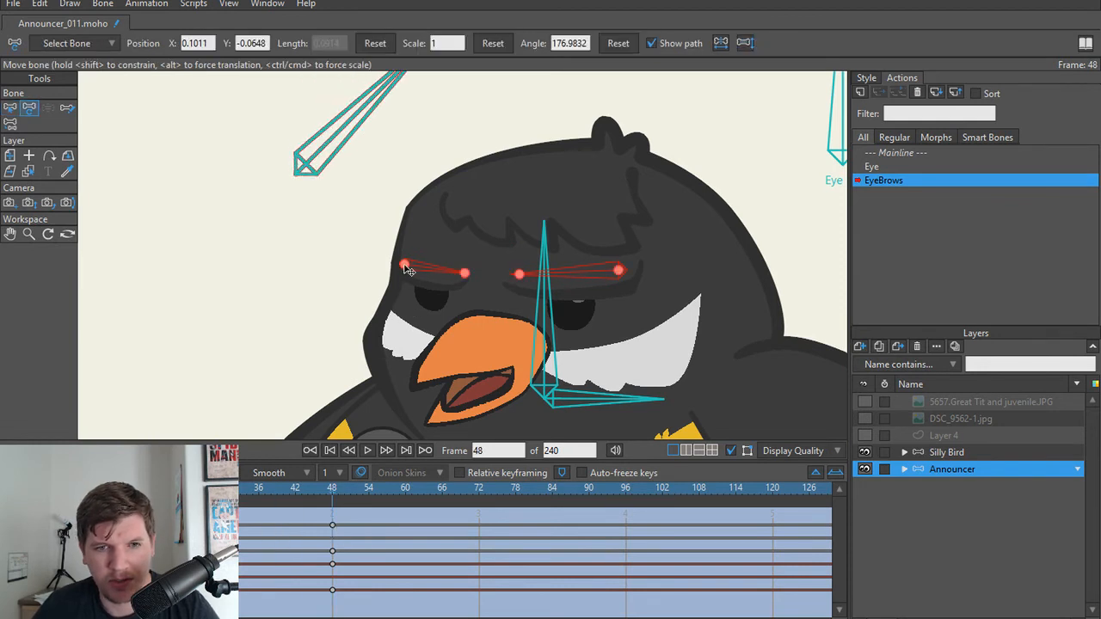
{"action": "left_click_drag", "start_coordinate": [409, 270], "coordinate": [409, 254]}
Step: Try to reset the eyebrow bones' position at frame 24
{"action": "left_click_drag", "start_coordinate": [337, 489], "coordinate": [185, 498]}
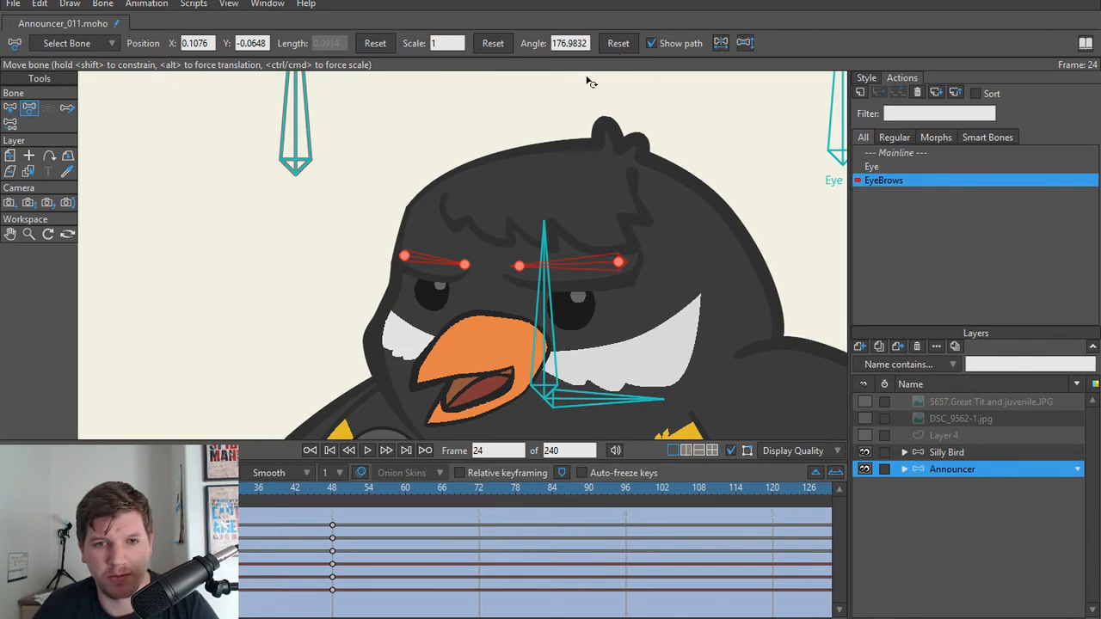
{"action": "left_click", "coordinate": [375, 43]}
{"action": "key", "text": "ctrl+z"}
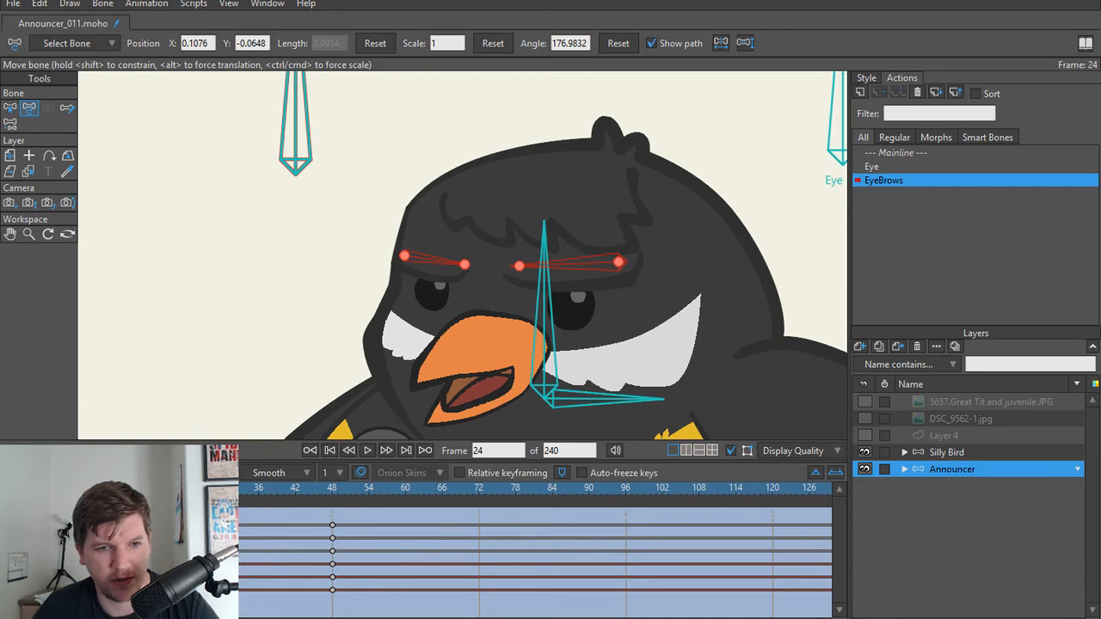
Step: Raise both eyebrow bones slightly further at frame 48 of the EyeBrows action and scrub back to check the motion
{"action": "left_click_drag", "start_coordinate": [185, 489], "coordinate": [344, 506]}
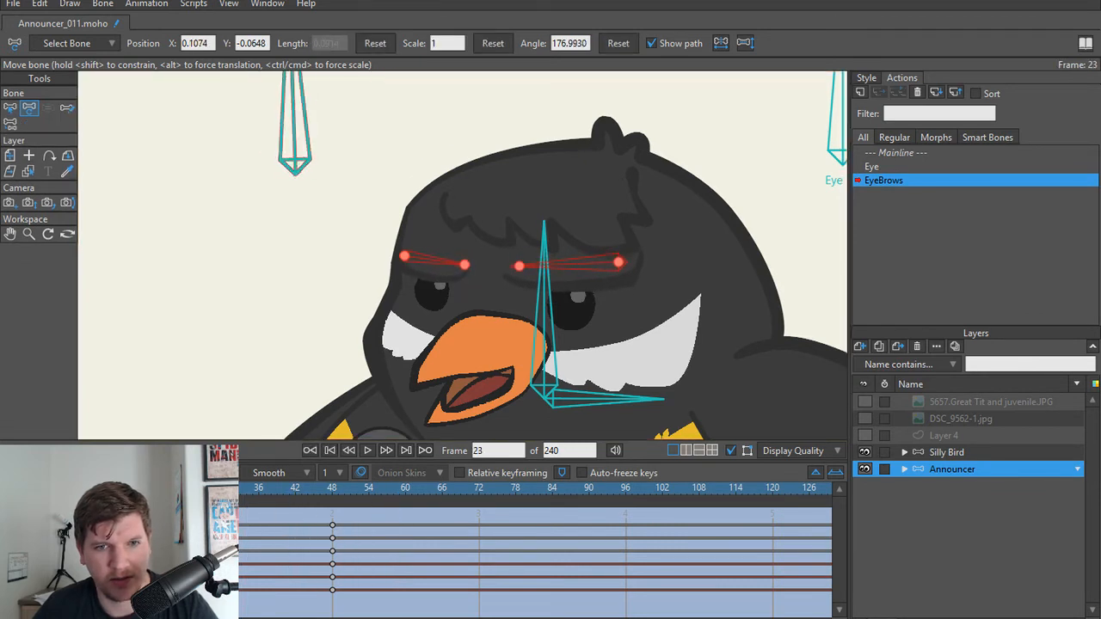
{"action": "left_click", "coordinate": [332, 524]}
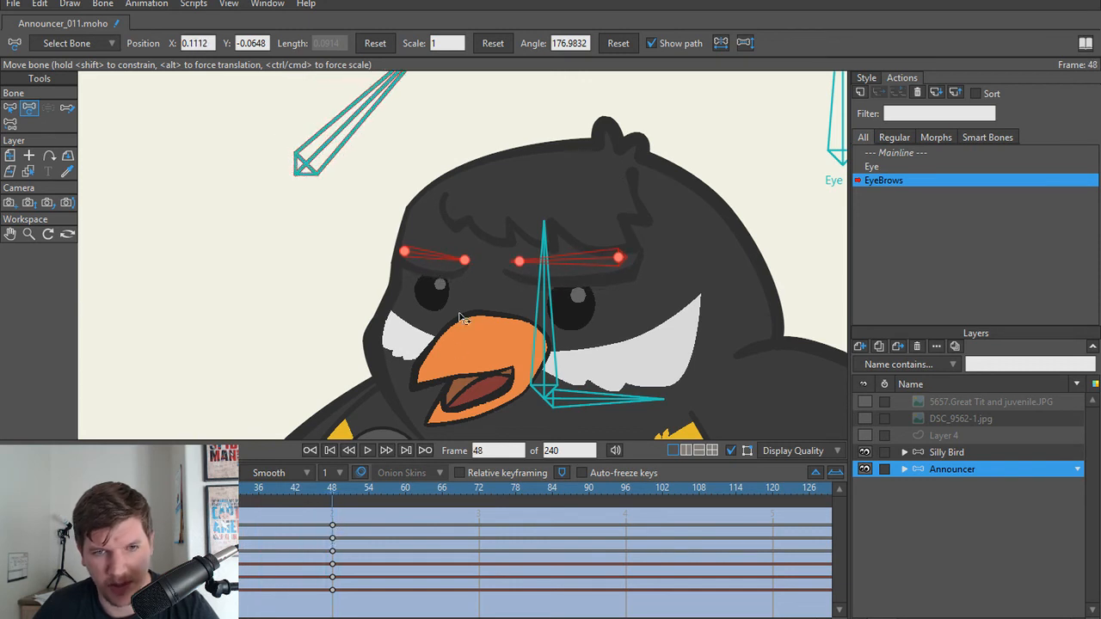
{"action": "left_click_drag", "start_coordinate": [404, 253], "coordinate": [405, 247]}
{"action": "left_click_drag", "start_coordinate": [337, 494], "coordinate": [203, 492]}
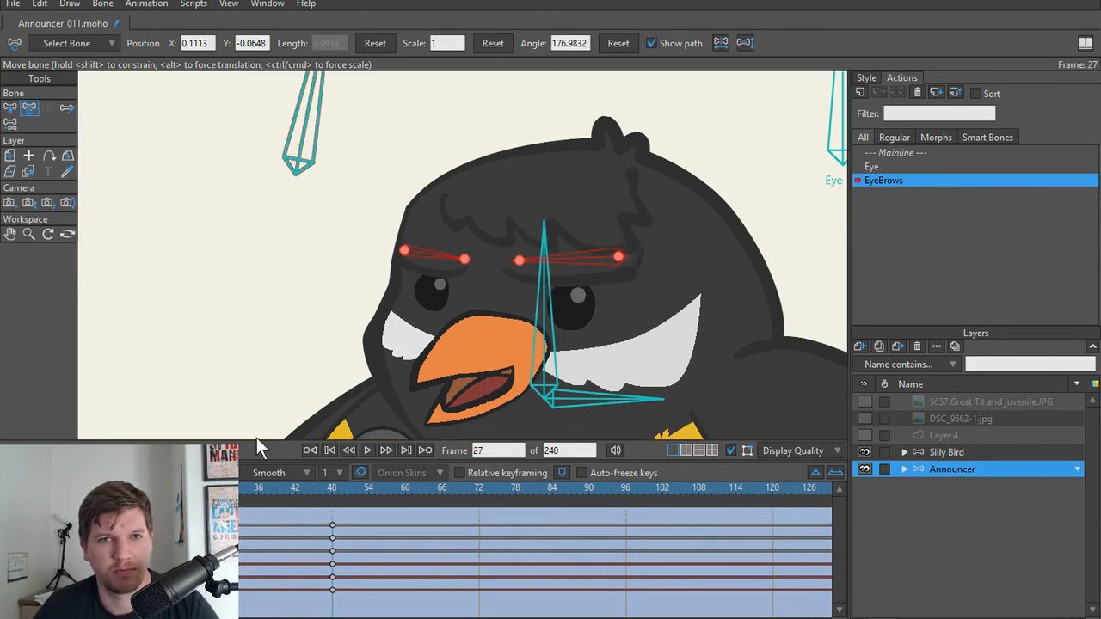
Step: Return to the Mainline action and swing the EyeBrows control bone both ways to test the eyebrow poses
{"action": "double_click", "coordinate": [910, 153]}
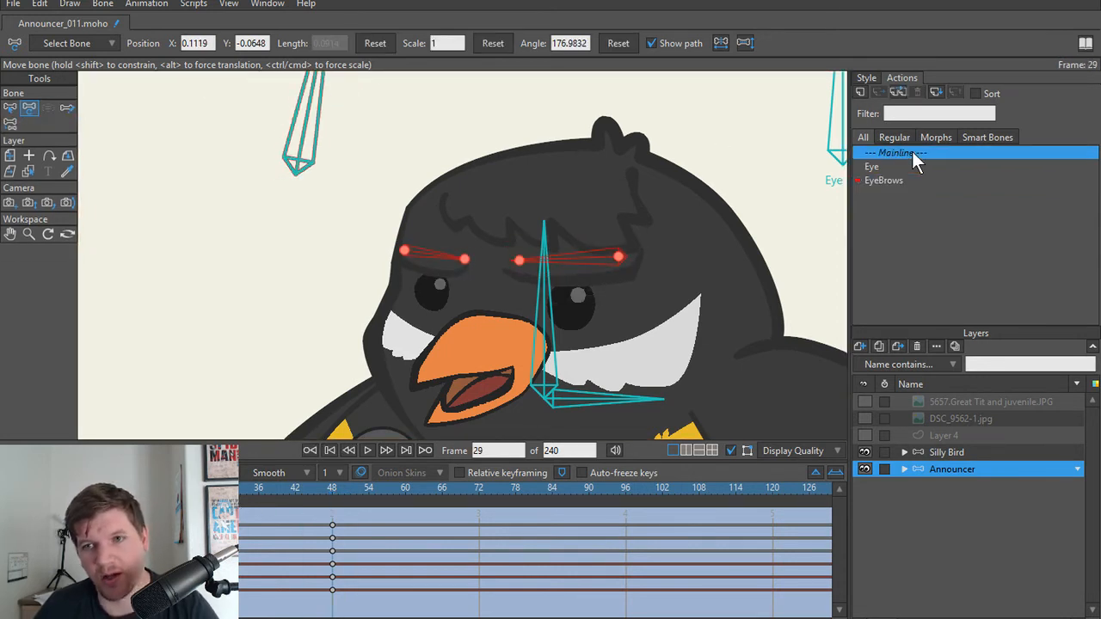
{"action": "scroll", "coordinate": [447, 326], "scroll_direction": "down", "scroll_amount": 4}
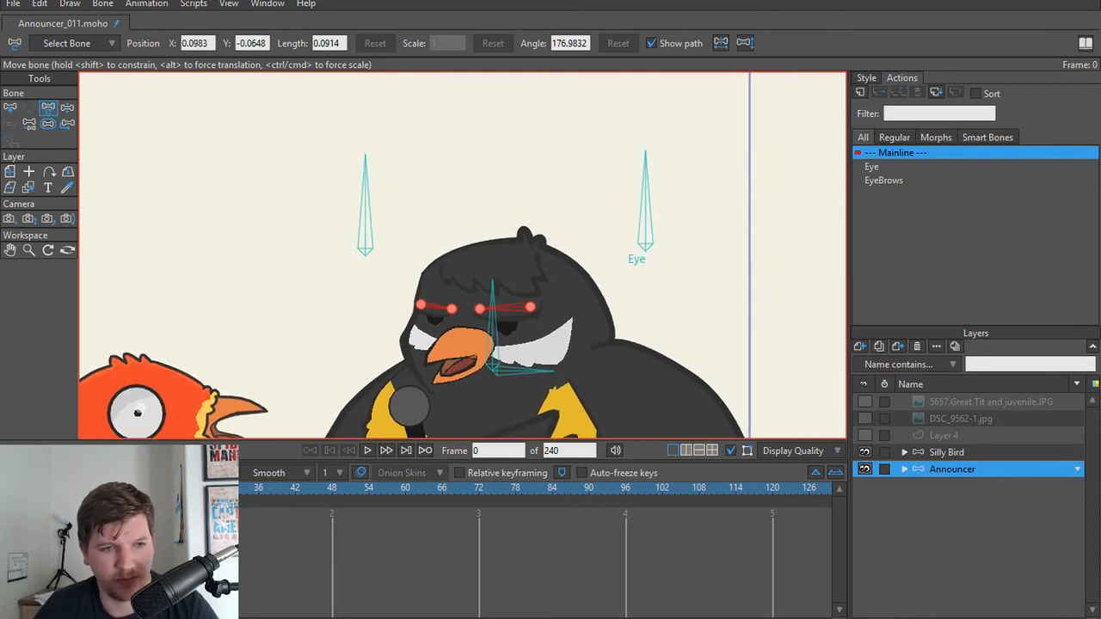
{"action": "scroll", "coordinate": [254, 247], "scroll_direction": "up", "scroll_amount": 2}
{"action": "key", "text": "z"}
{"action": "left_click", "coordinate": [416, 195]}
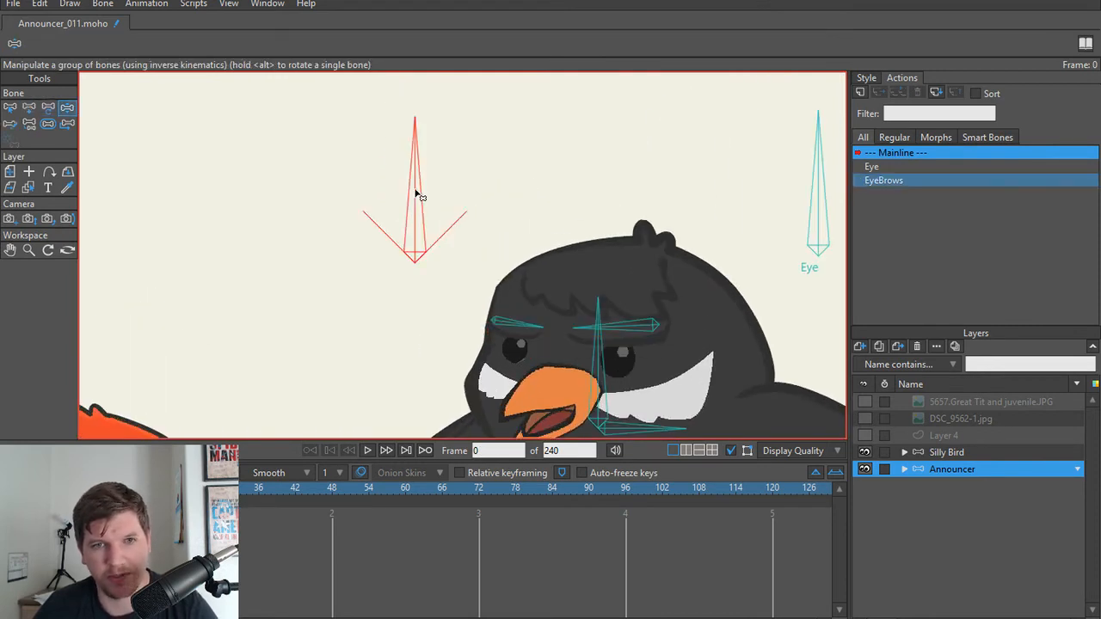
{"action": "left_click_drag", "start_coordinate": [417, 195], "coordinate": [371, 207]}
{"action": "left_click_drag", "start_coordinate": [303, 246], "coordinate": [514, 245]}
Step: Examine the eyebrows and eyes up close, and rotate the EyeBrows control bone clockwise again to recheck that extreme
{"action": "scroll", "coordinate": [543, 361], "scroll_direction": "up", "scroll_amount": 2}
{"action": "key", "text": "t"}
{"action": "scroll", "coordinate": [514, 381], "scroll_direction": "up", "scroll_amount": 4}
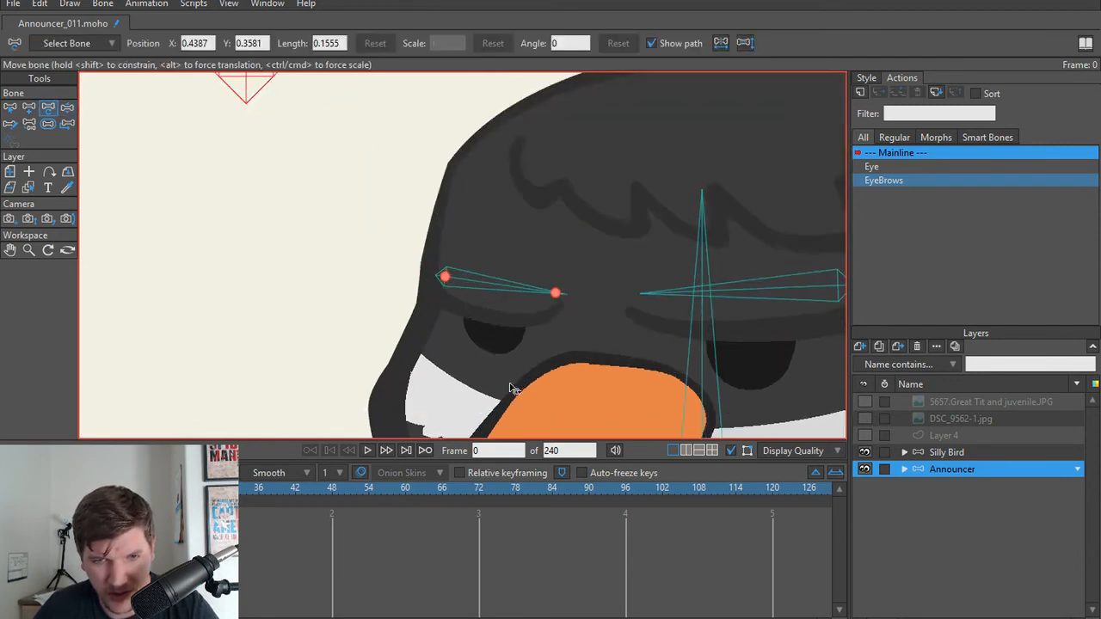
{"action": "scroll", "coordinate": [529, 351], "scroll_direction": "down", "scroll_amount": 5}
{"action": "key", "text": "z"}
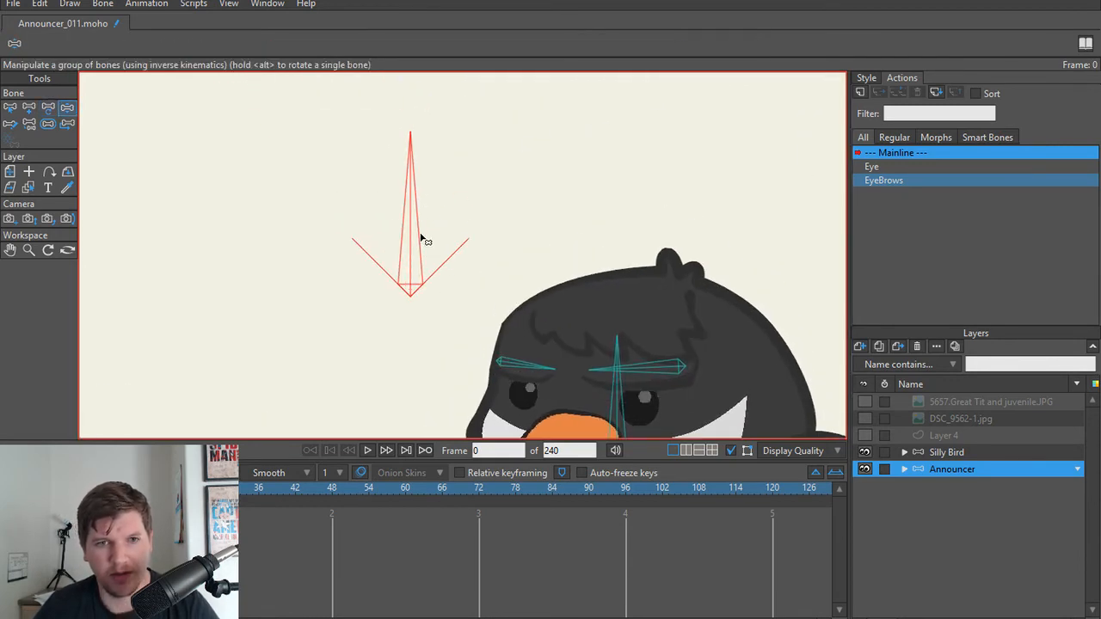
{"action": "left_click_drag", "start_coordinate": [413, 232], "coordinate": [520, 245]}
{"action": "key", "text": "t"}
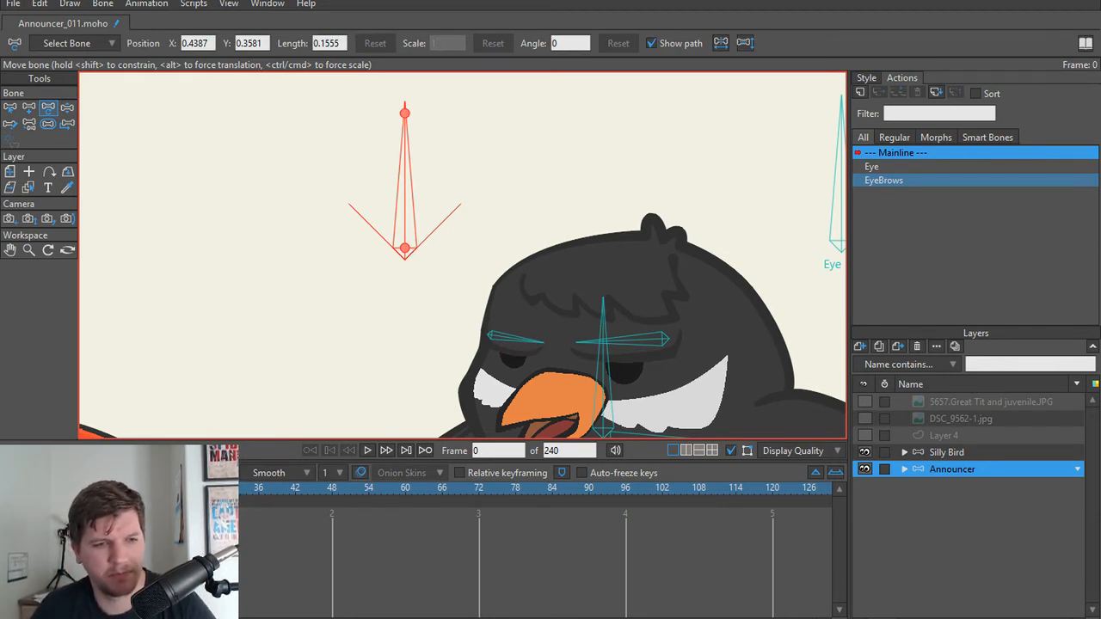
Step: Compare the eyebrow poses by rotating the EyeBrows control bone at frame 1 and again with Manipulate Bones at frame 0
{"action": "key", "text": "Right"}
{"action": "left_click_drag", "start_coordinate": [384, 209], "coordinate": [531, 241]}
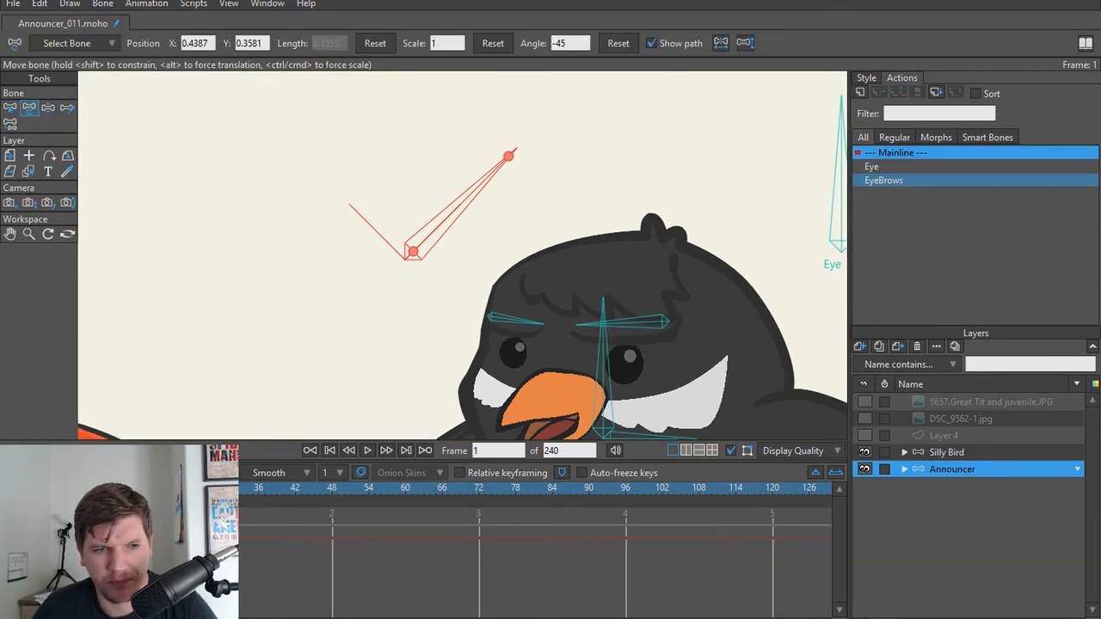
{"action": "key", "text": "Left"}
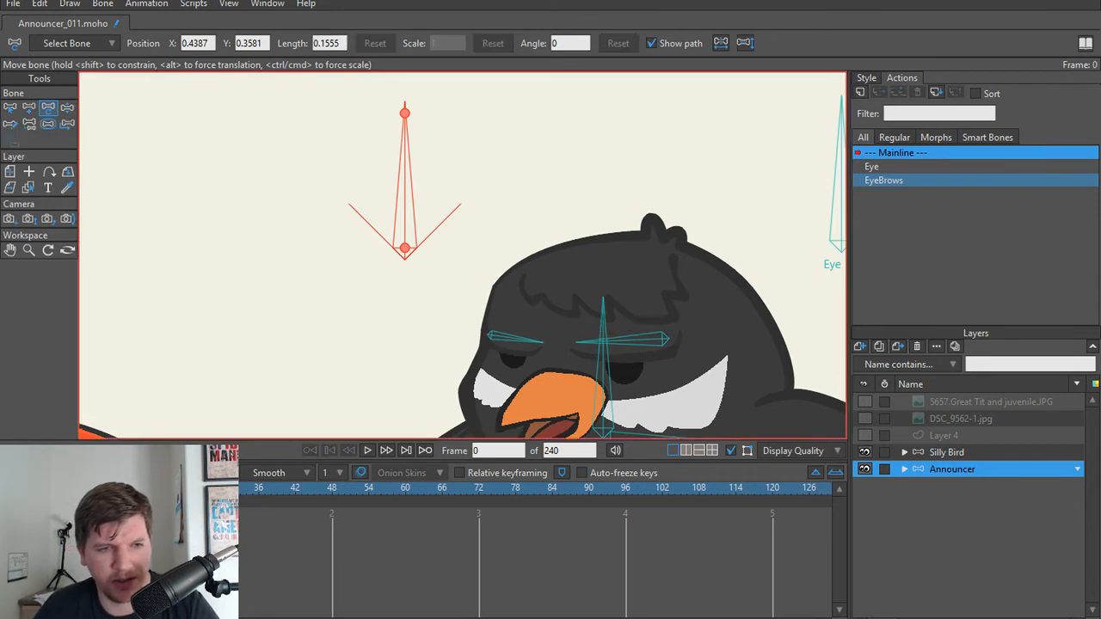
{"action": "left_click", "coordinate": [504, 348]}
{"action": "left_click", "coordinate": [359, 336]}
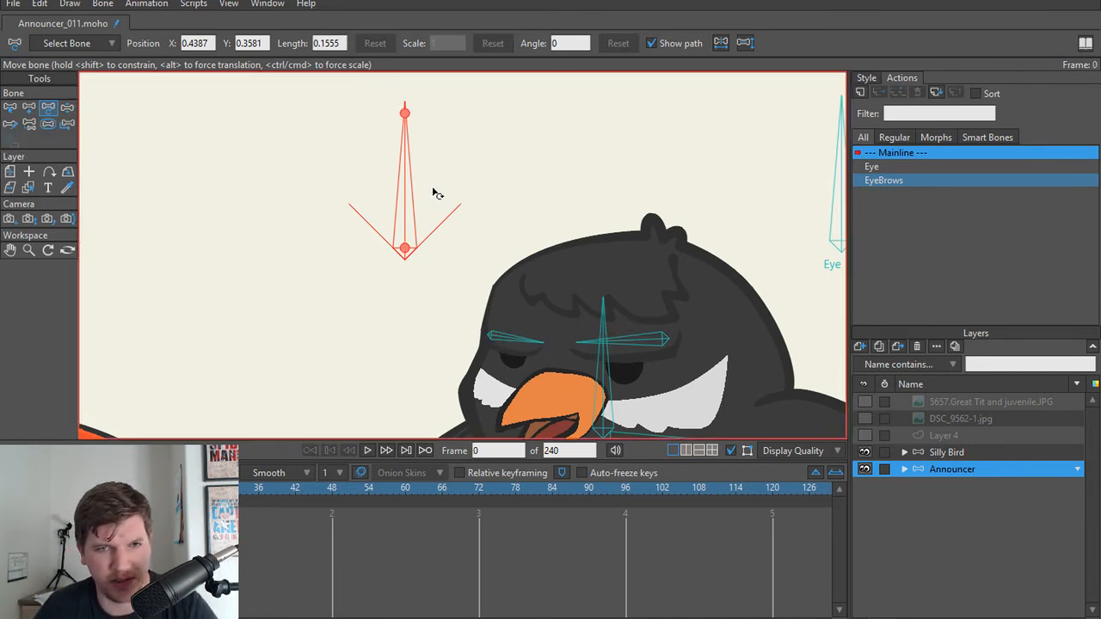
{"action": "key", "text": "z"}
{"action": "left_click_drag", "start_coordinate": [408, 190], "coordinate": [516, 150]}
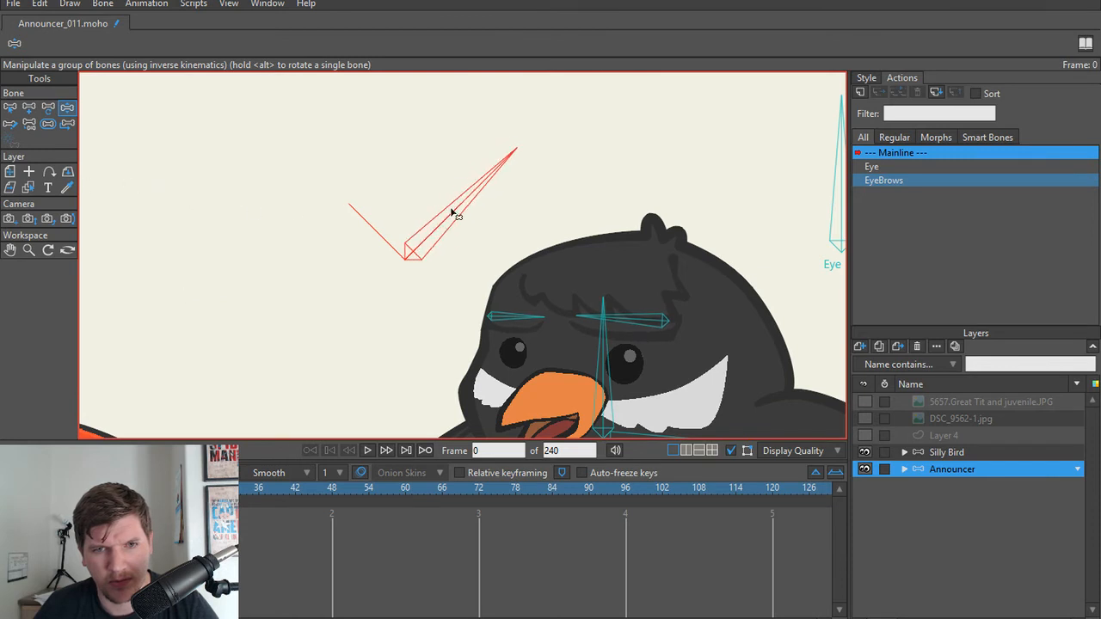
{"action": "left_click_drag", "start_coordinate": [451, 213], "coordinate": [521, 275]}
{"action": "key", "text": "t"}
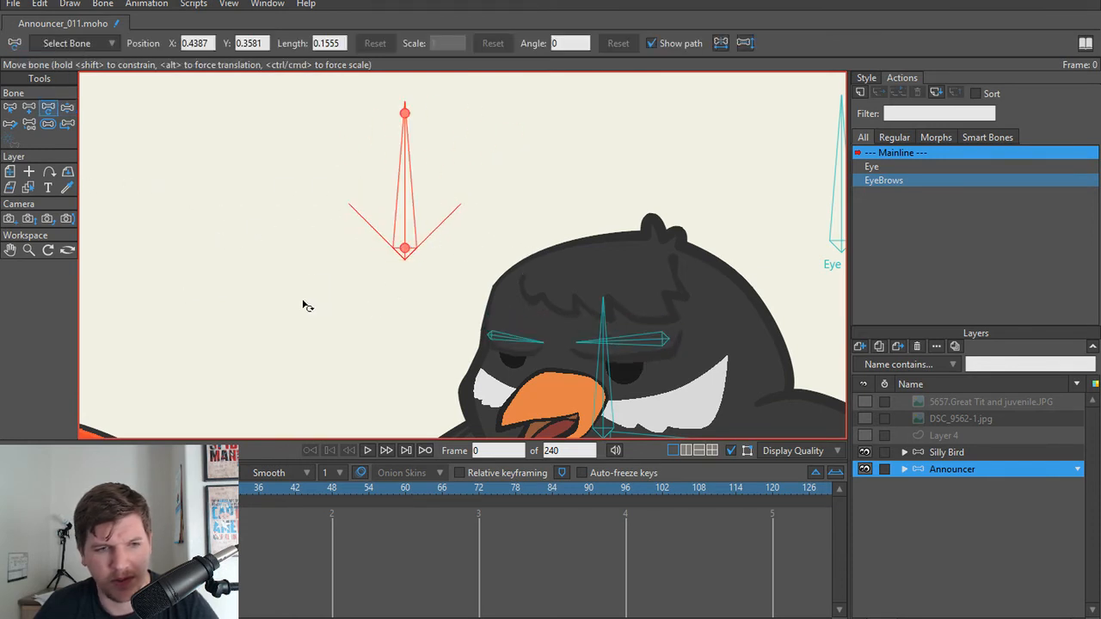
{"action": "key", "text": "z"}
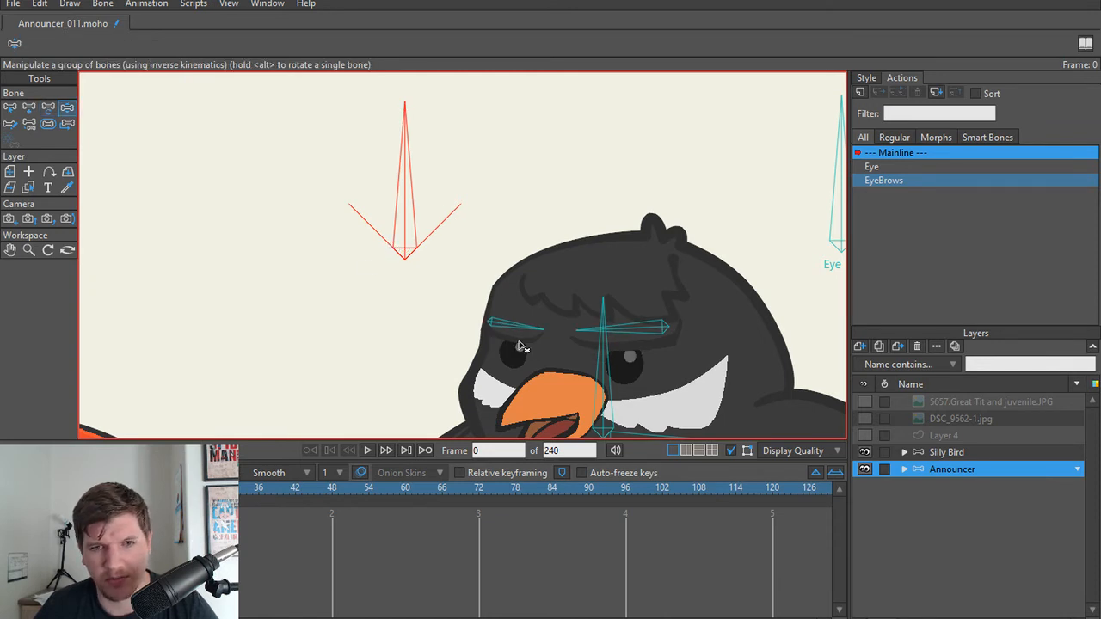
Step: In the EyeBrows action, lower both eyebrow bones slightly at frame 24 and scrub to frame 48 to check the motion
{"action": "left_click", "coordinate": [892, 179]}
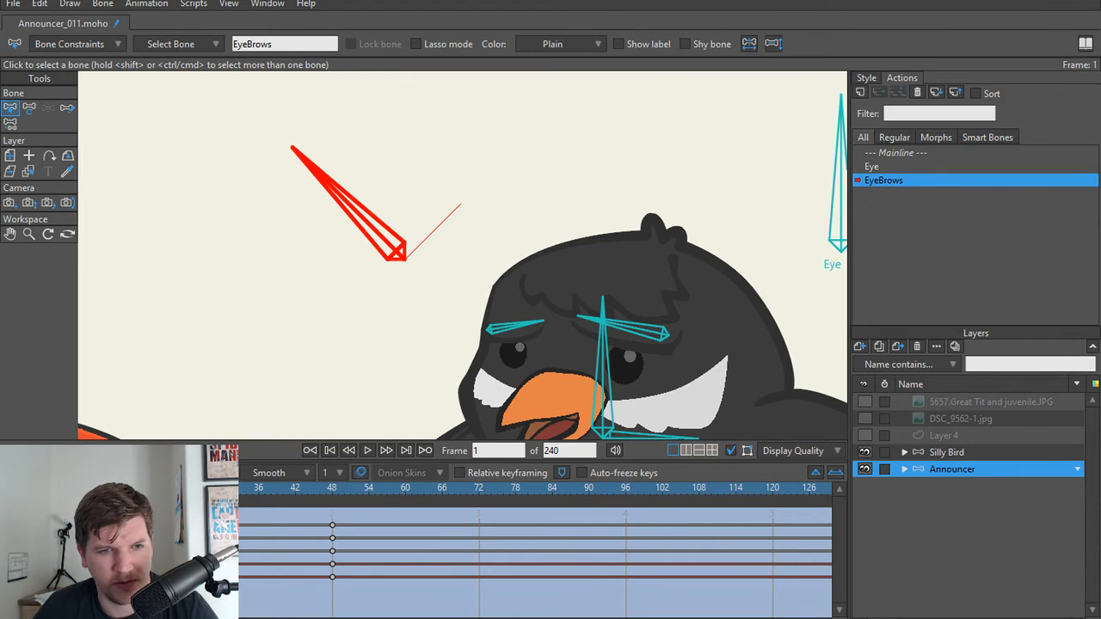
{"action": "key", "text": "space"}
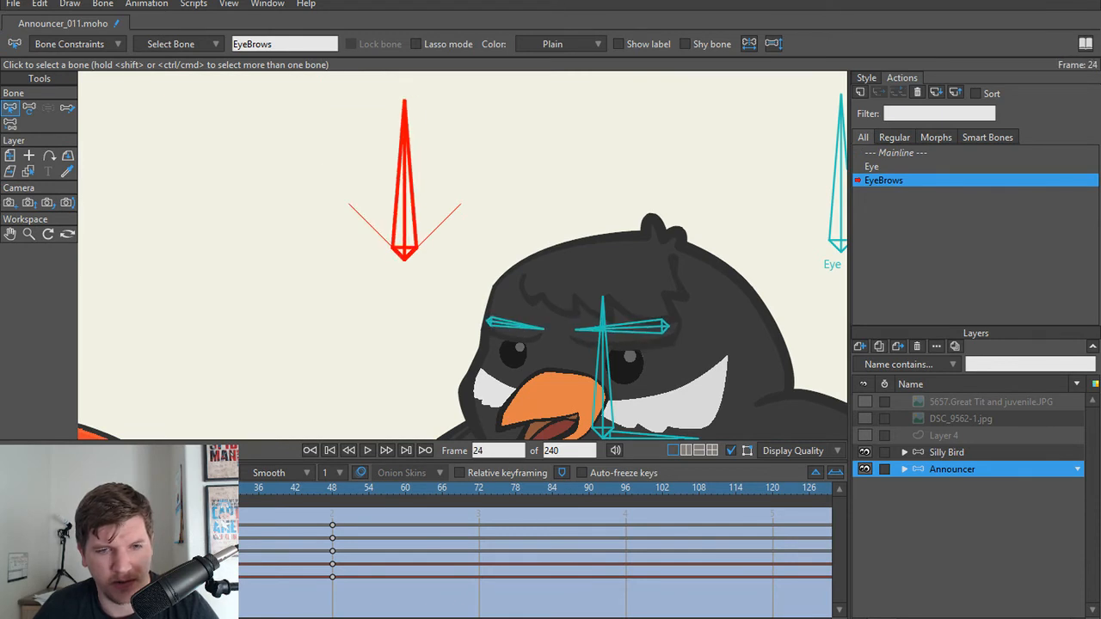
{"action": "scroll", "coordinate": [379, 307], "scroll_direction": "up", "scroll_amount": 2}
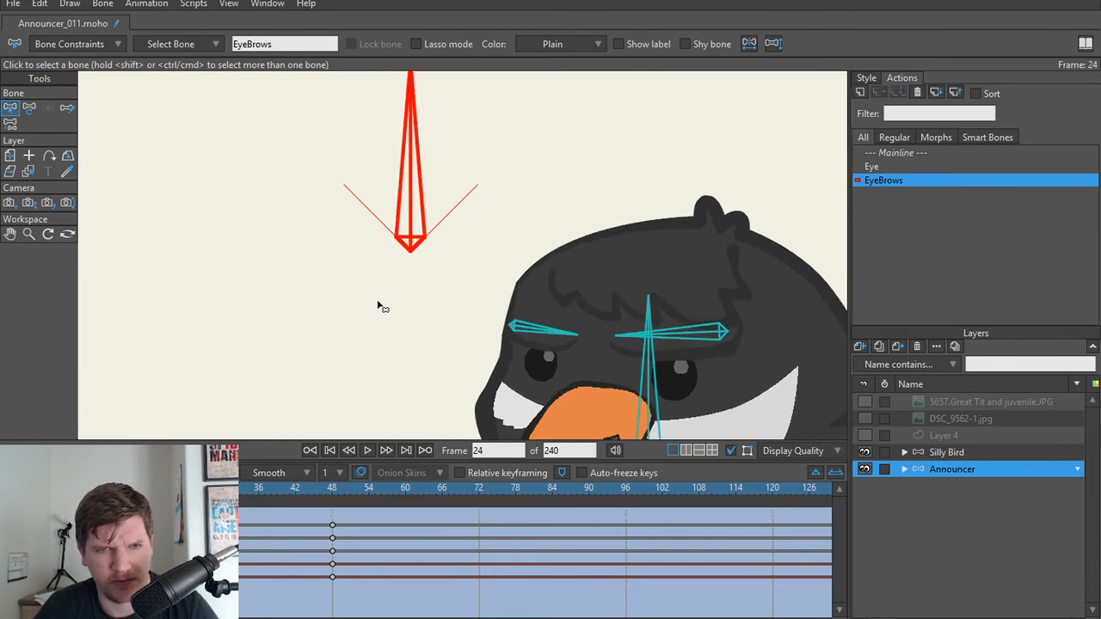
{"action": "left_click", "coordinate": [535, 334]}
{"action": "left_click", "coordinate": [698, 342], "text": "shift"}
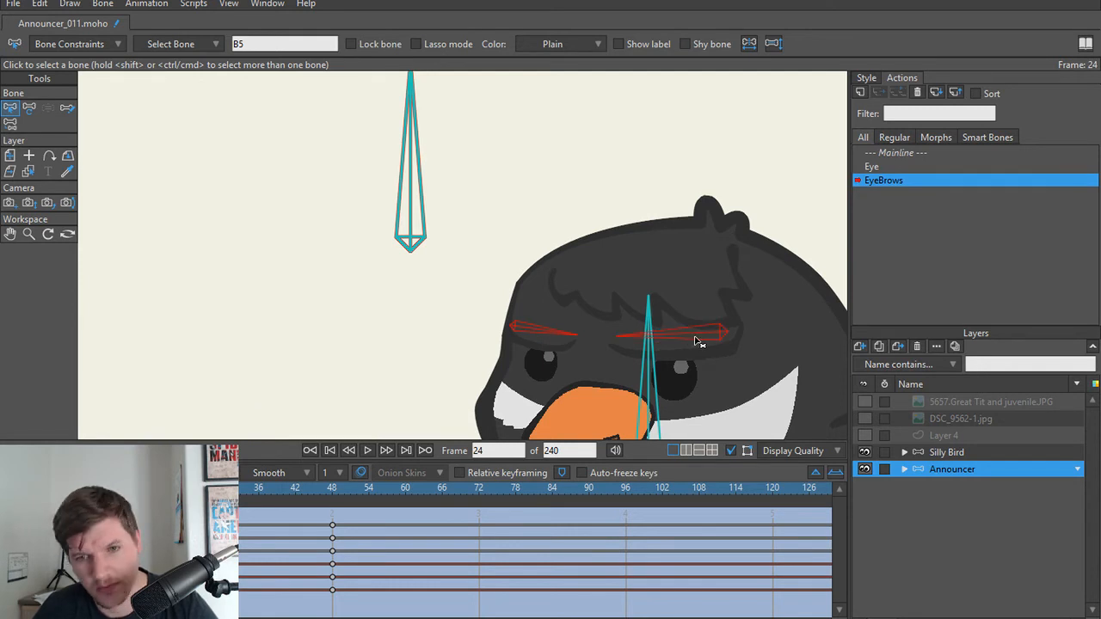
{"action": "key", "text": "t"}
{"action": "left_click_drag", "start_coordinate": [519, 328], "coordinate": [520, 345]}
{"action": "key", "text": "ctrl+z"}
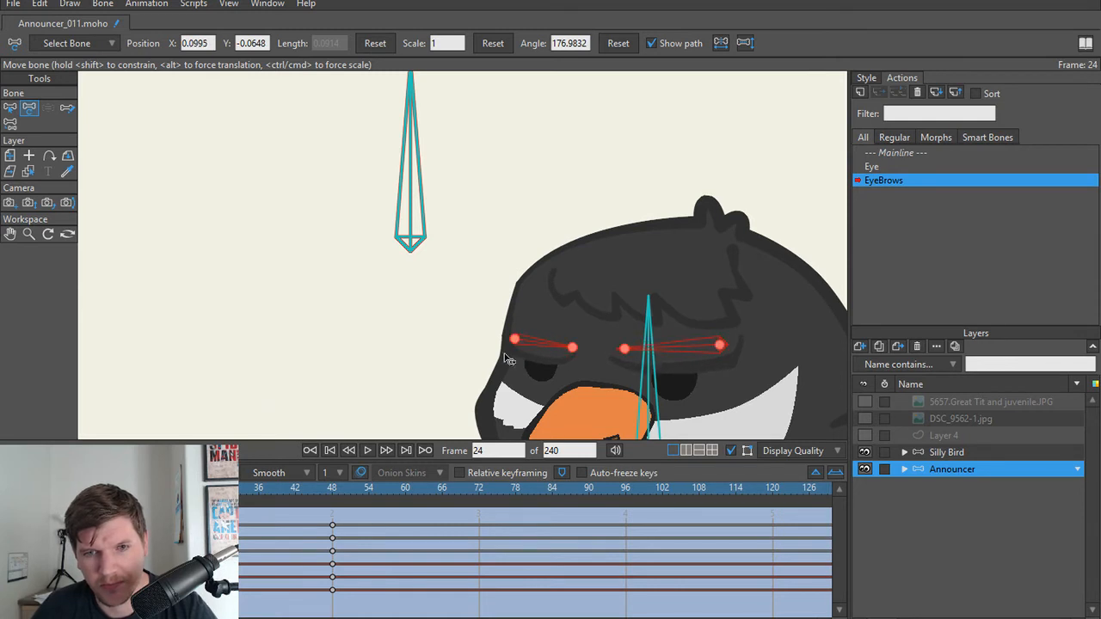
{"action": "left_click_drag", "start_coordinate": [186, 488], "coordinate": [334, 512]}
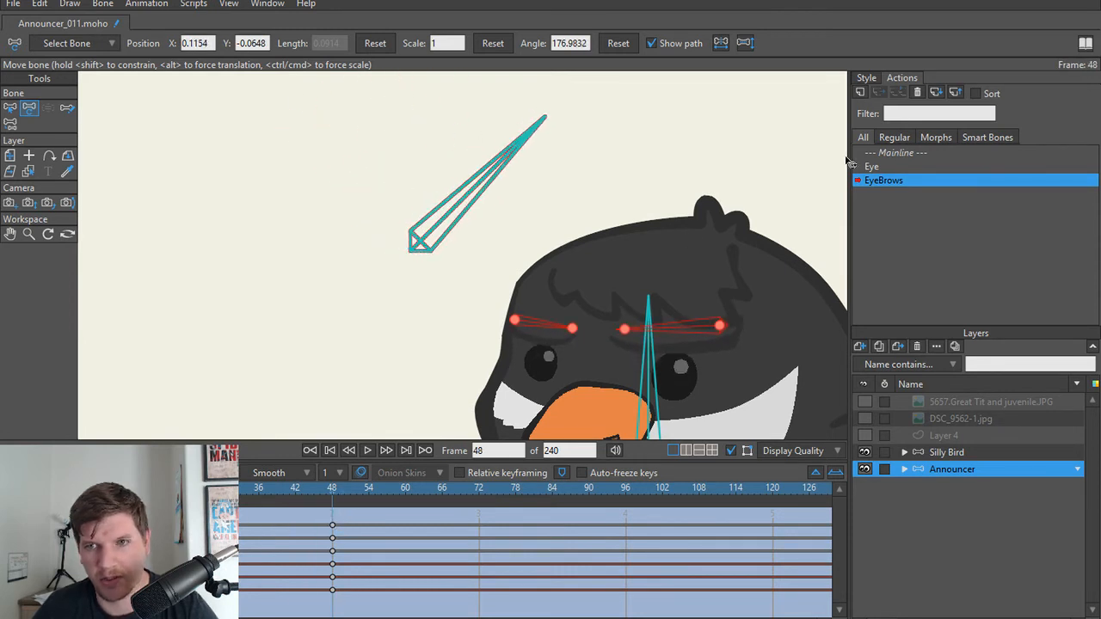
Step: Return to the Mainline action and swing the EyeBrows control bone to test the adjusted eyebrow poses
{"action": "double_click", "coordinate": [906, 154]}
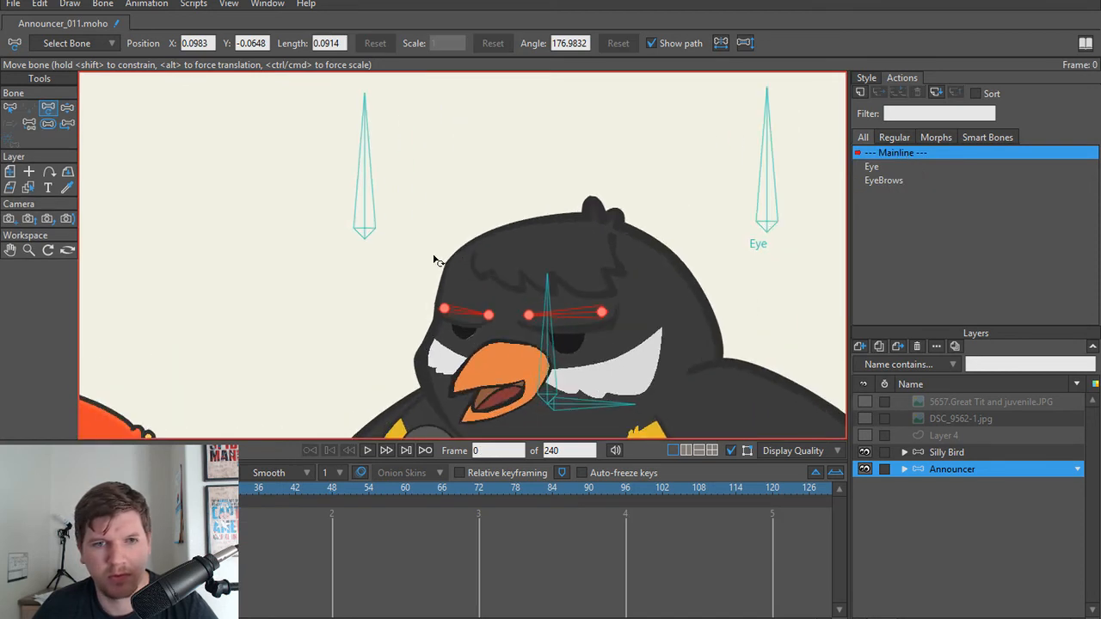
{"action": "left_click_drag", "start_coordinate": [364, 194], "coordinate": [297, 228]}
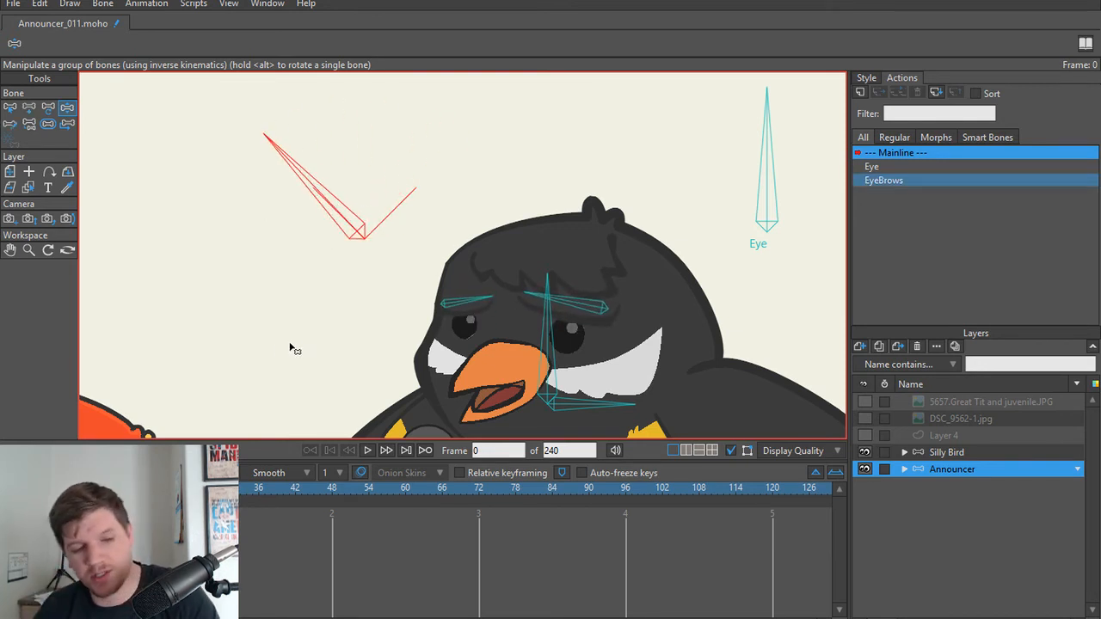
{"action": "key", "text": "t"}
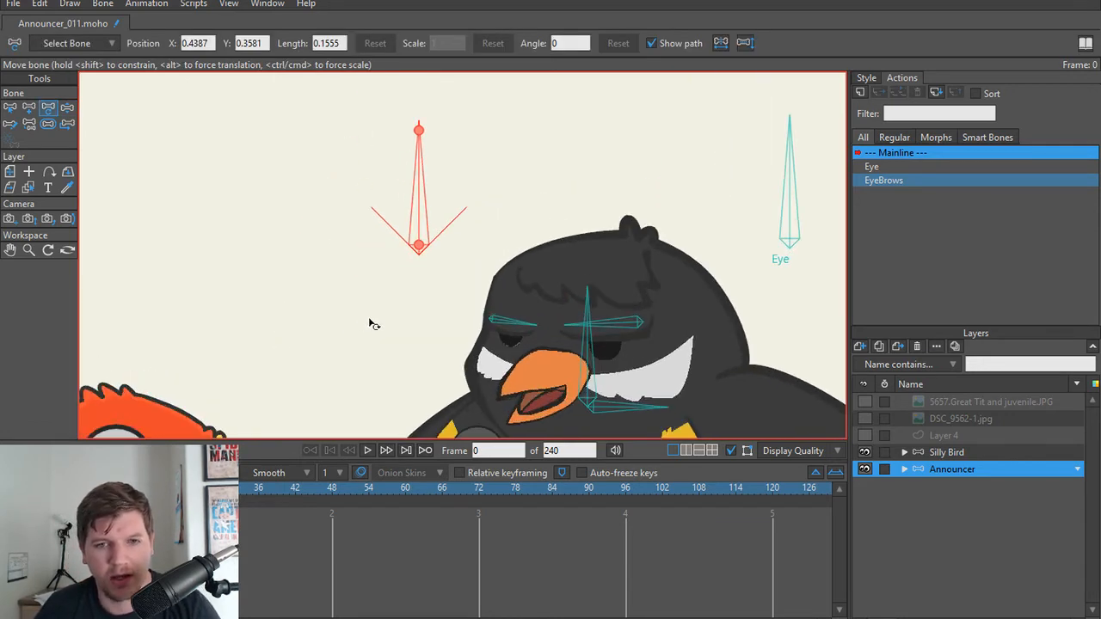
Step: Examine the announcer bird's face and body up close and alongside the Silly Bird
{"action": "scroll", "coordinate": [376, 326], "scroll_direction": "up", "scroll_amount": 2}
{"action": "left_click_drag", "start_coordinate": [376, 327], "coordinate": [314, 264]}
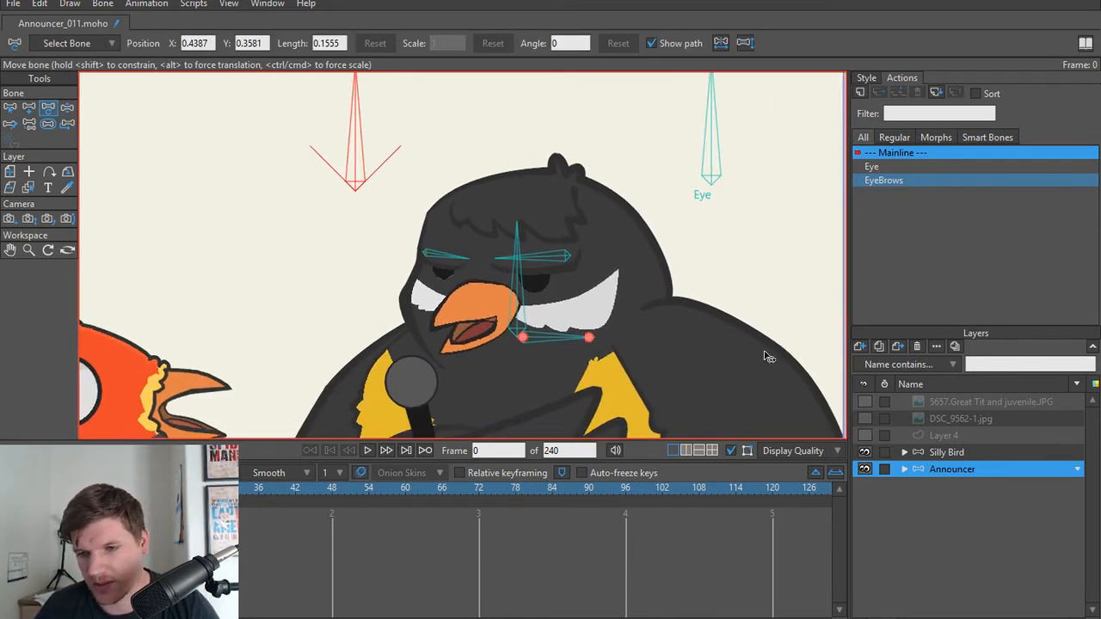
{"action": "scroll", "coordinate": [612, 265], "scroll_direction": "down", "scroll_amount": 3}
{"action": "left_click_drag", "start_coordinate": [612, 313], "coordinate": [562, 230]}
{"action": "scroll", "coordinate": [572, 256], "scroll_direction": "down", "scroll_amount": 1}
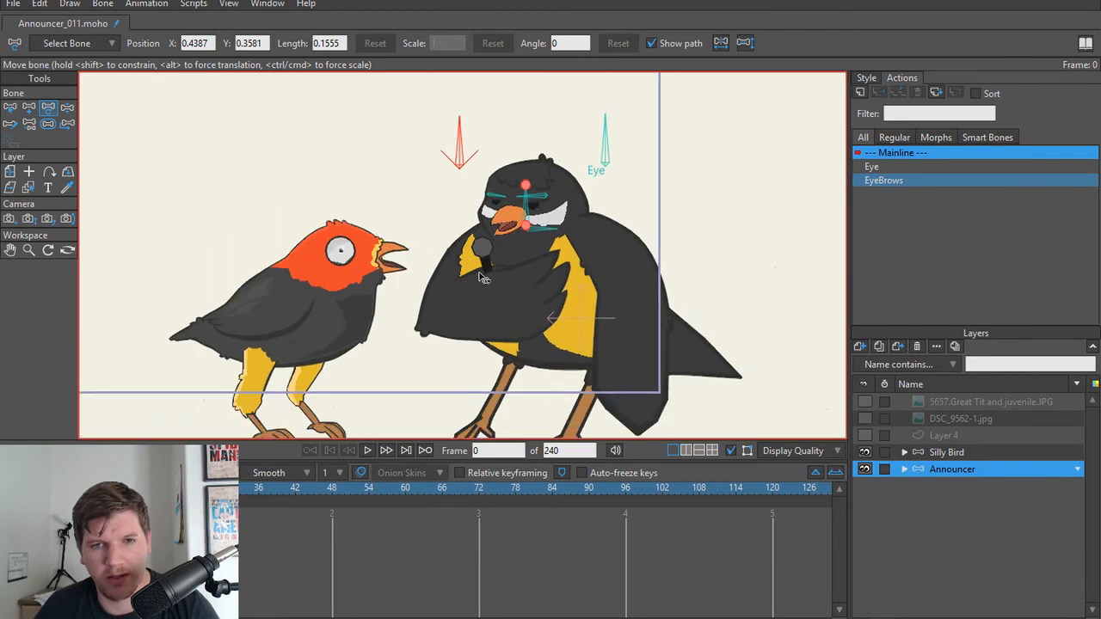
{"action": "scroll", "coordinate": [484, 278], "scroll_direction": "up", "scroll_amount": 5}
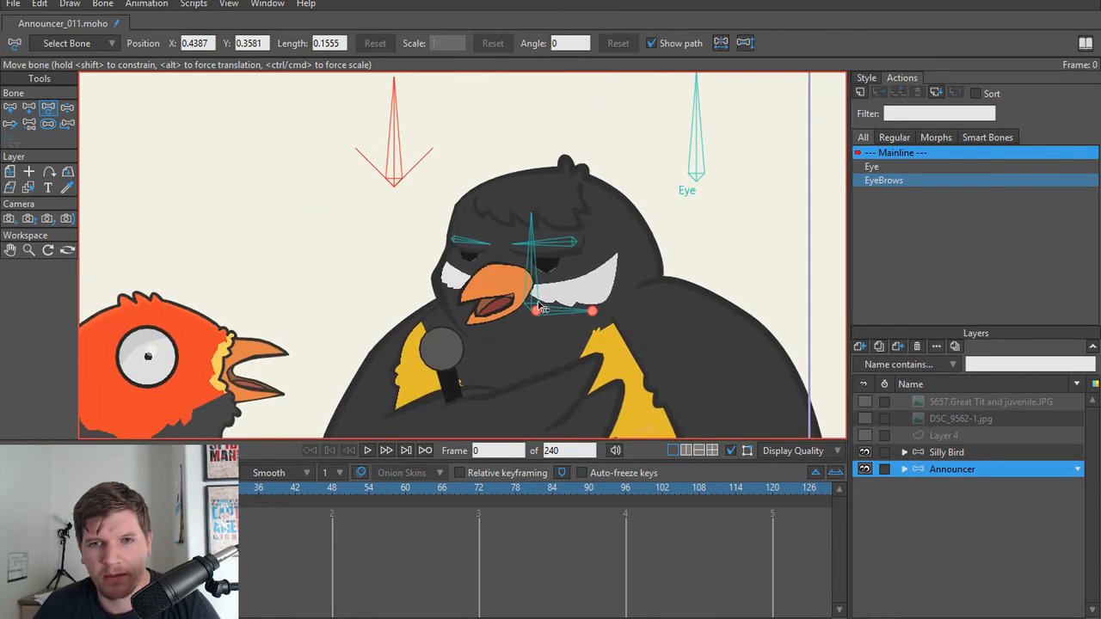
{"action": "scroll", "coordinate": [540, 308], "scroll_direction": "down", "scroll_amount": 1}
{"action": "key", "text": "z"}
{"action": "scroll", "coordinate": [527, 314], "scroll_direction": "up", "scroll_amount": 2}
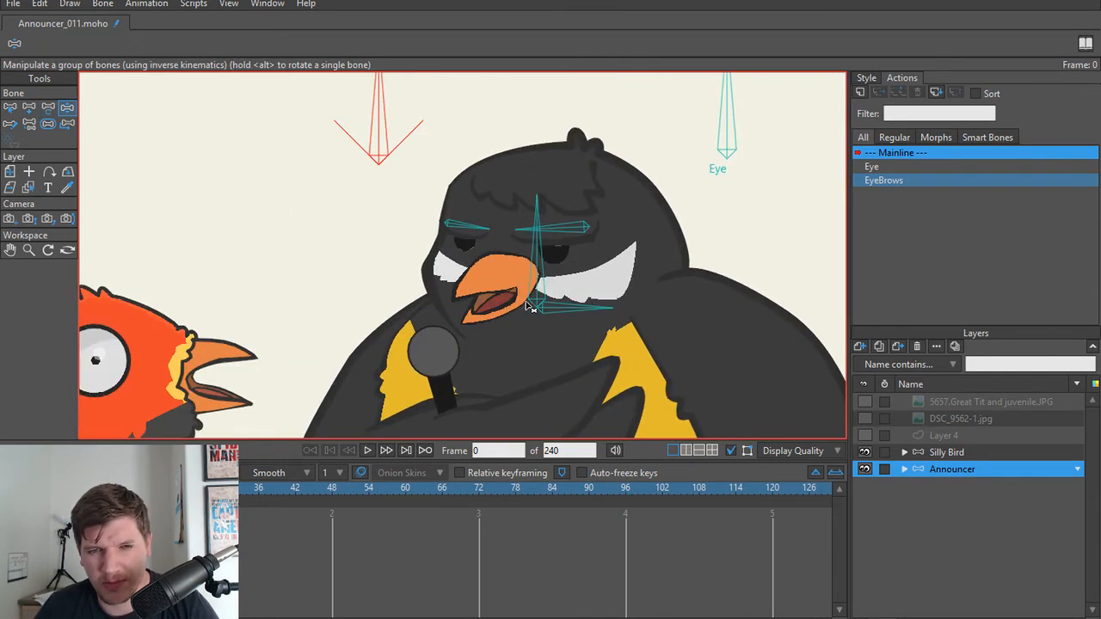
{"action": "scroll", "coordinate": [544, 298], "scroll_direction": "down", "scroll_amount": 2}
{"action": "scroll", "coordinate": [520, 254], "scroll_direction": "up", "scroll_amount": 1}
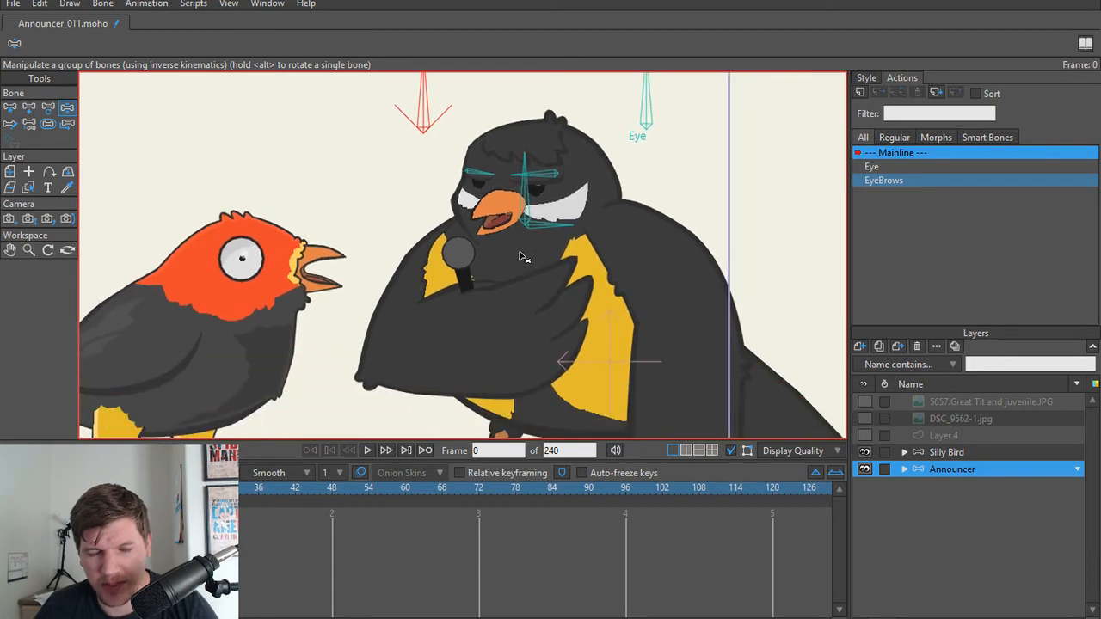
{"action": "scroll", "coordinate": [505, 253], "scroll_direction": "down", "scroll_amount": 1}
{"action": "scroll", "coordinate": [509, 251], "scroll_direction": "down", "scroll_amount": 2}
{"action": "scroll", "coordinate": [527, 277], "scroll_direction": "up", "scroll_amount": 1}
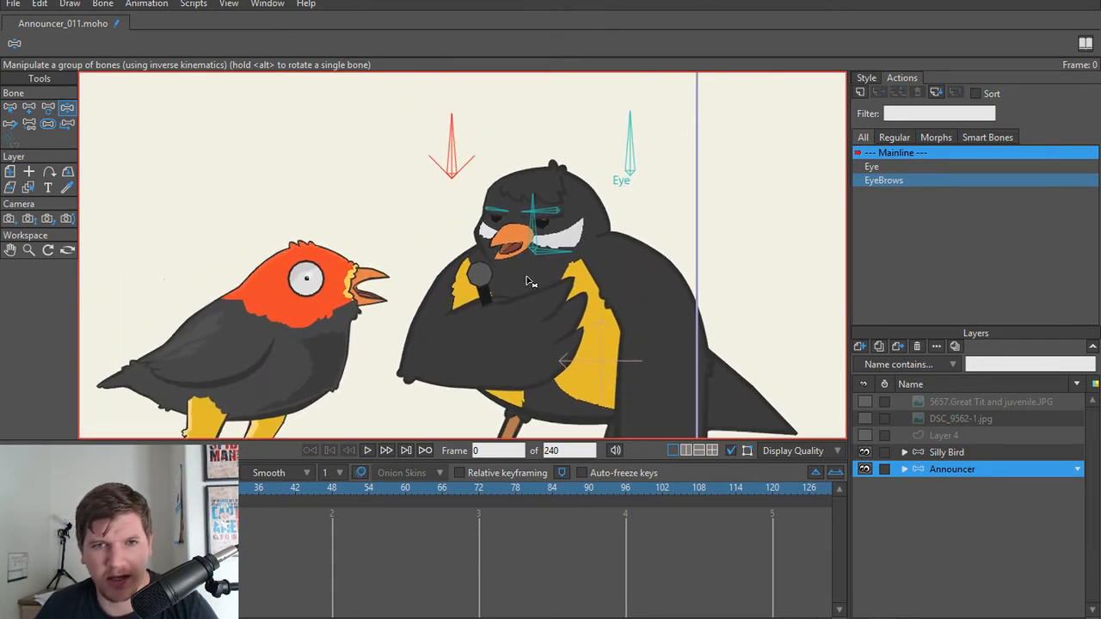
{"action": "scroll", "coordinate": [529, 277], "scroll_direction": "up", "scroll_amount": 2}
{"action": "scroll", "coordinate": [534, 256], "scroll_direction": "down", "scroll_amount": 1}
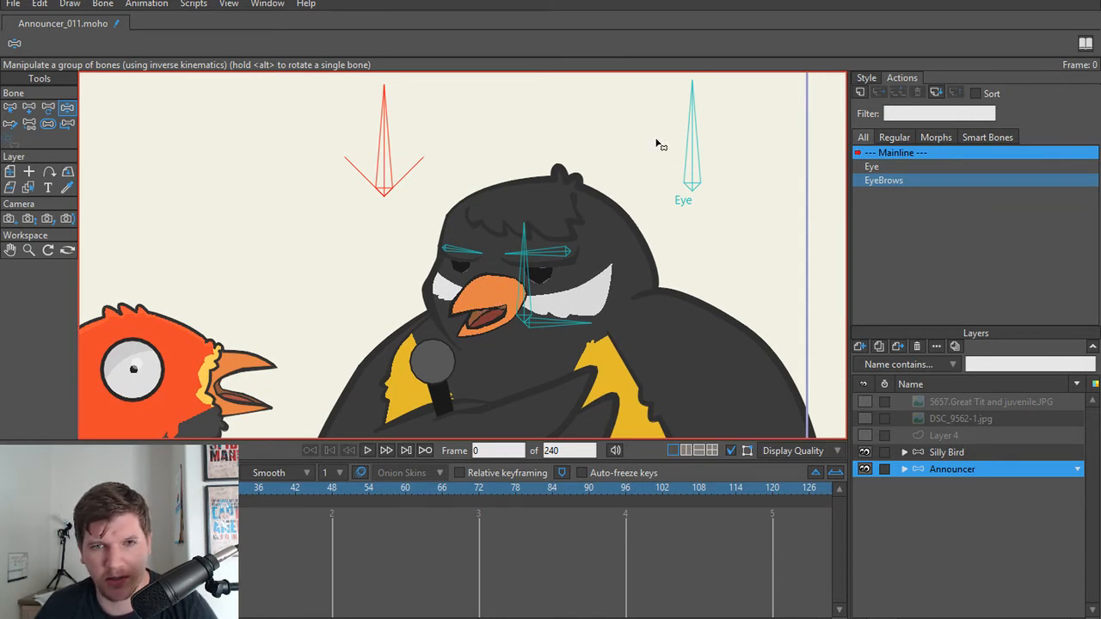
Step: Swing the Eye control bone both ways with Manipulate Bones and inspect the bird's eyes up close
{"action": "left_click_drag", "start_coordinate": [704, 140], "coordinate": [642, 152]}
{"action": "key", "text": "t"}
{"action": "scroll", "coordinate": [565, 294], "scroll_direction": "up", "scroll_amount": 2}
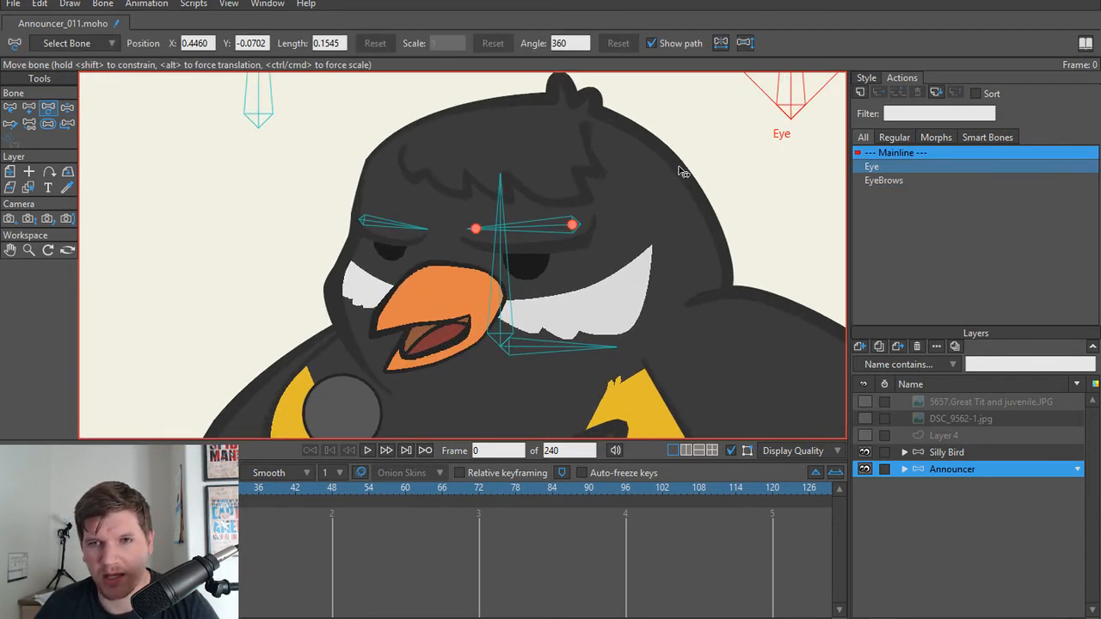
{"action": "scroll", "coordinate": [664, 187], "scroll_direction": "down", "scroll_amount": 1}
{"action": "scroll", "coordinate": [526, 265], "scroll_direction": "up", "scroll_amount": 3}
{"action": "scroll", "coordinate": [768, 168], "scroll_direction": "down", "scroll_amount": 5}
{"action": "scroll", "coordinate": [646, 254], "scroll_direction": "up", "scroll_amount": 3}
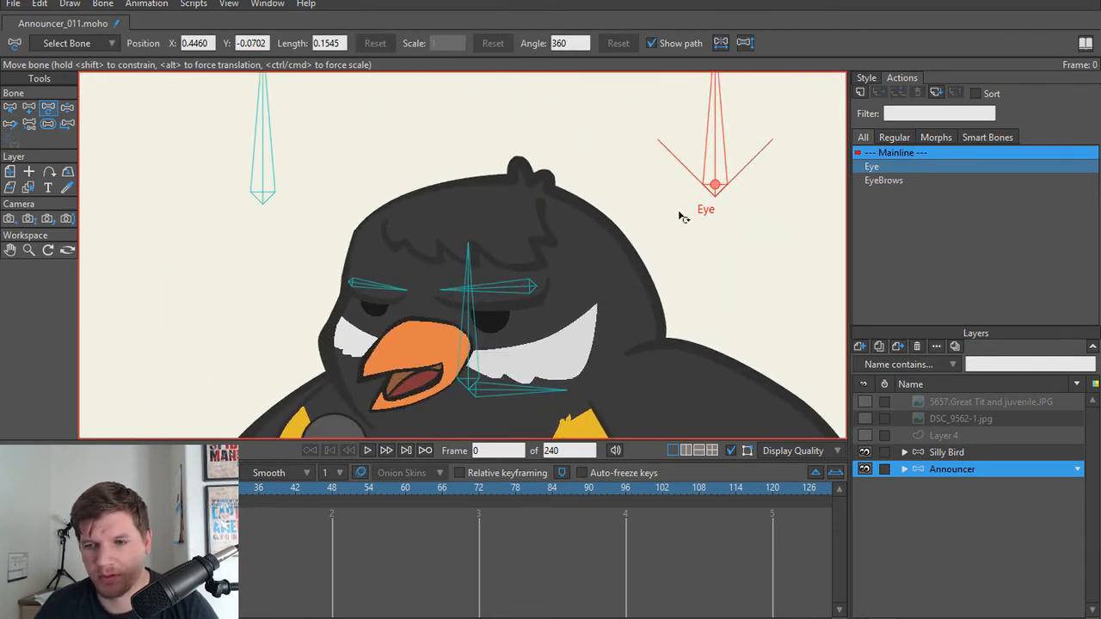
{"action": "key", "text": "z"}
{"action": "left_click_drag", "start_coordinate": [731, 143], "coordinate": [764, 151]}
{"action": "scroll", "coordinate": [545, 310], "scroll_direction": "up", "scroll_amount": 4}
{"action": "key", "text": "t"}
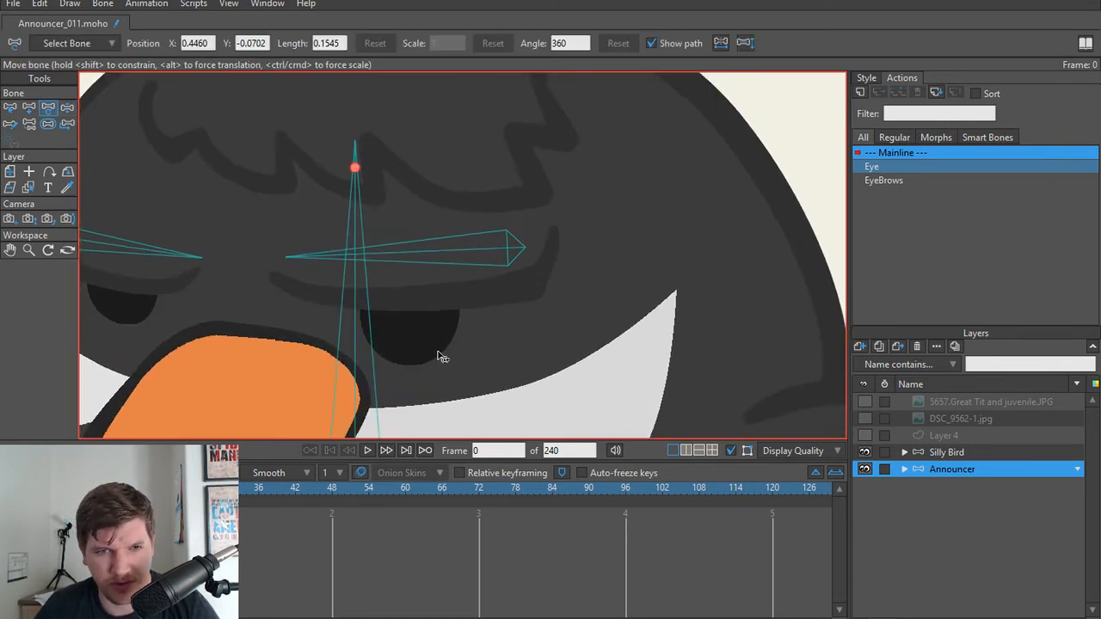
{"action": "scroll", "coordinate": [574, 308], "scroll_direction": "down", "scroll_amount": 1}
{"action": "left_click", "coordinate": [903, 468]}
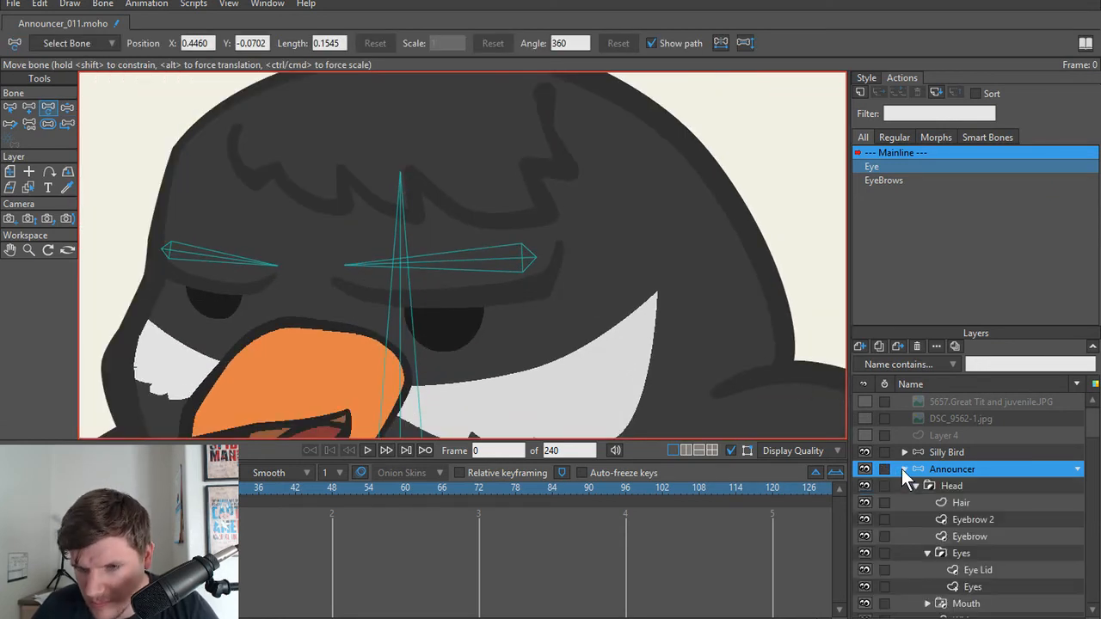
{"action": "left_click", "coordinate": [902, 469]}
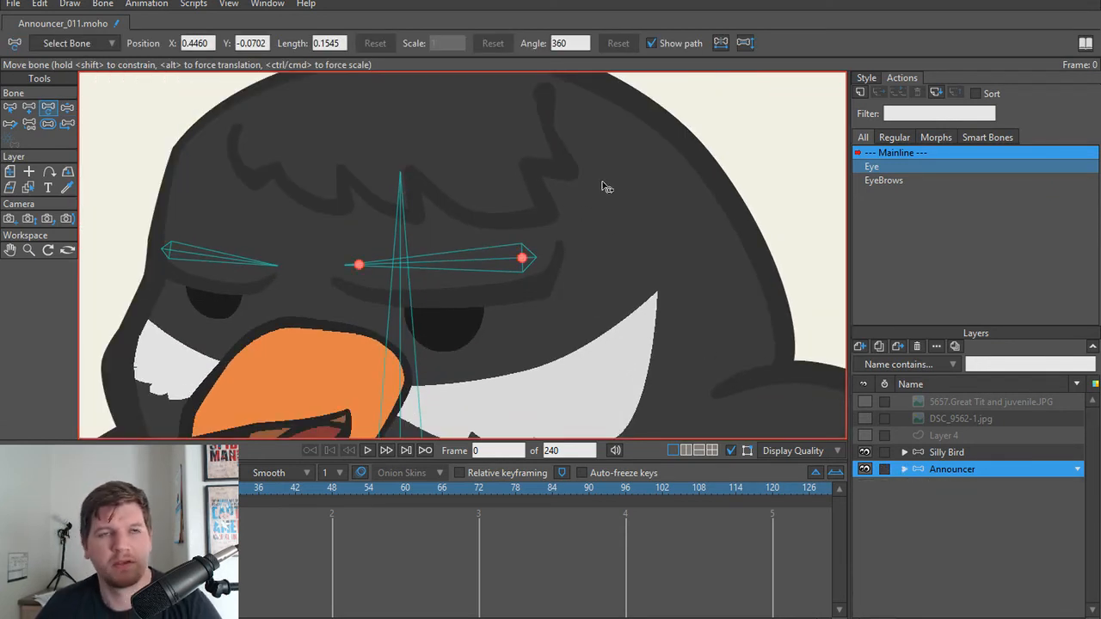
Step: Undo the accidental edit to the Eye control bone and rotate it clockwise with Manipulate Bones to recheck the eyelids
{"action": "scroll", "coordinate": [606, 186], "scroll_direction": "down", "scroll_amount": 4}
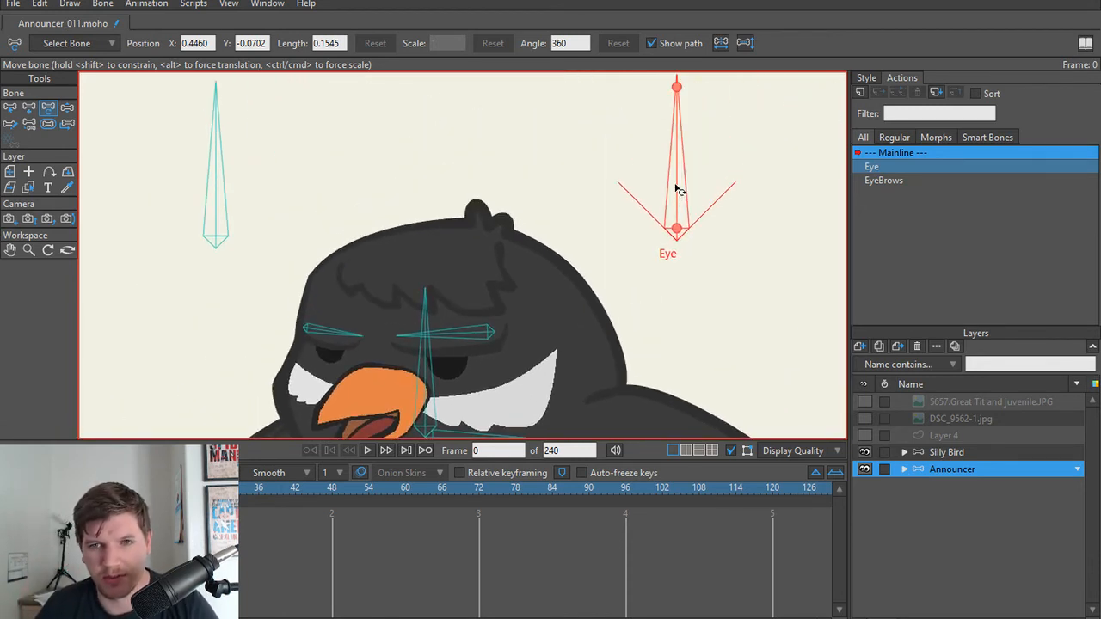
{"action": "left_click_drag", "start_coordinate": [676, 188], "coordinate": [713, 203]}
{"action": "key", "text": "ctrl+z"}
{"action": "key", "text": "z"}
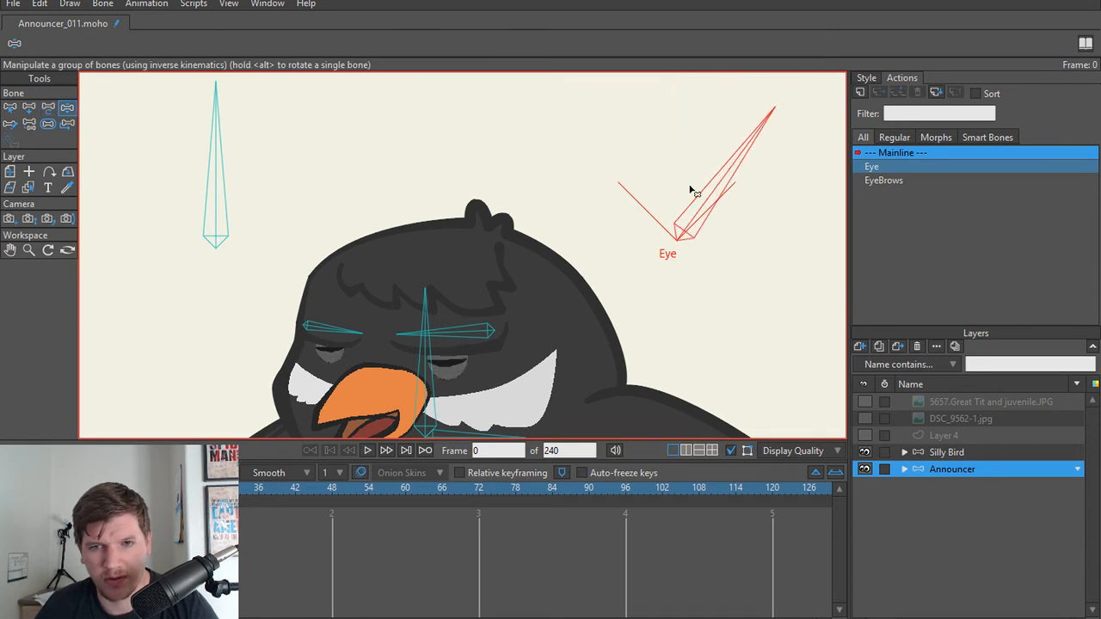
{"action": "left_click", "coordinate": [40, 5]}
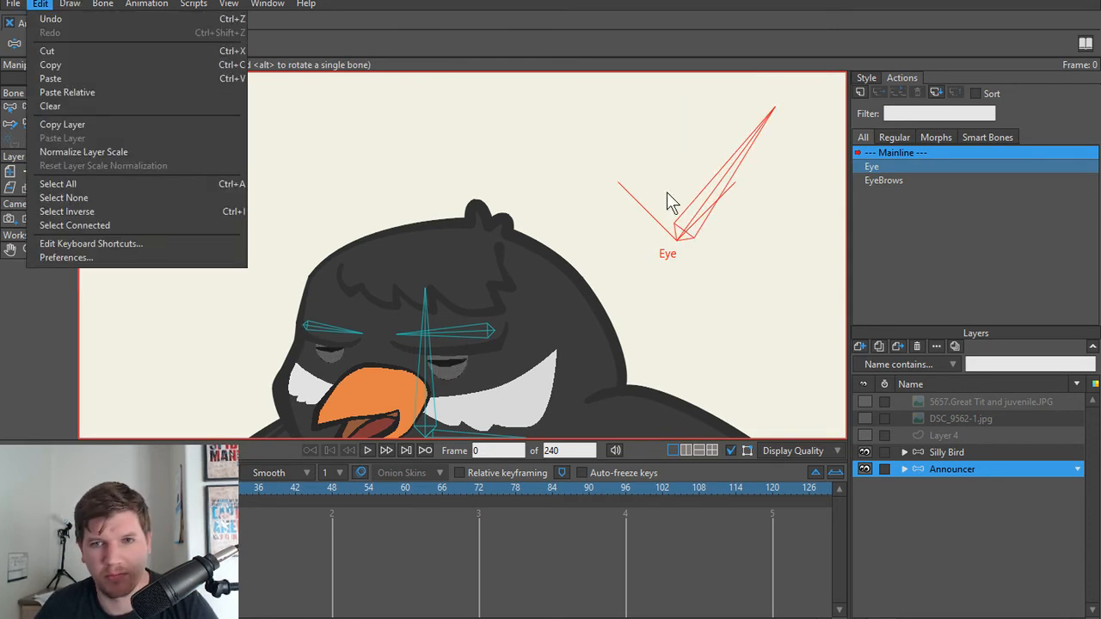
{"action": "left_click", "coordinate": [698, 212]}
{"action": "key", "text": "b"}
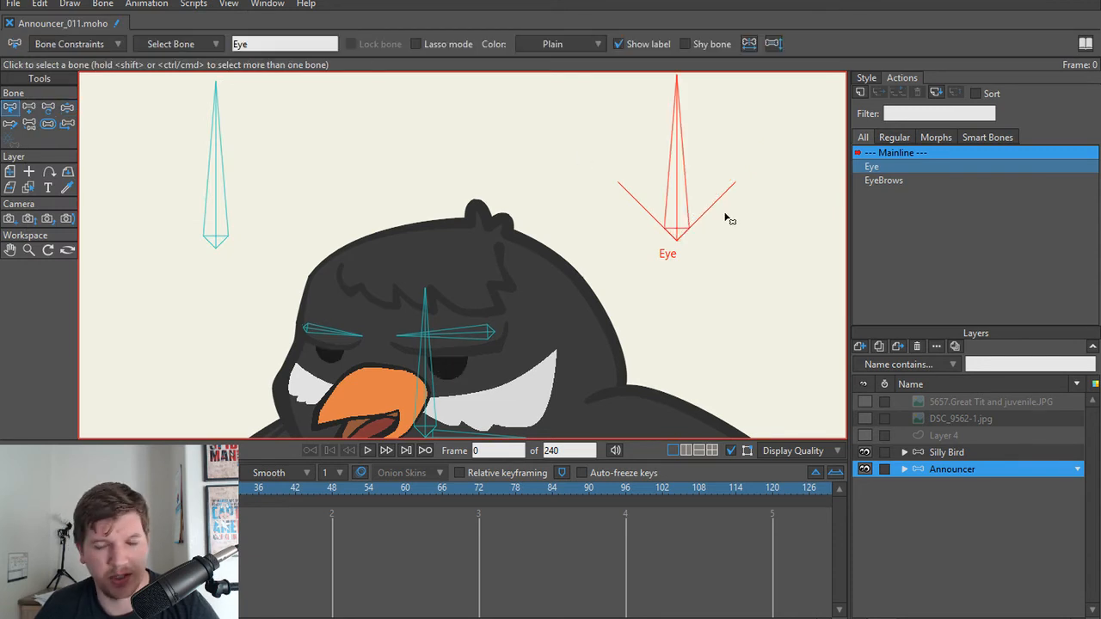
{"action": "key", "text": "z"}
{"action": "left_click_drag", "start_coordinate": [676, 197], "coordinate": [705, 202]}
{"action": "key", "text": "b"}
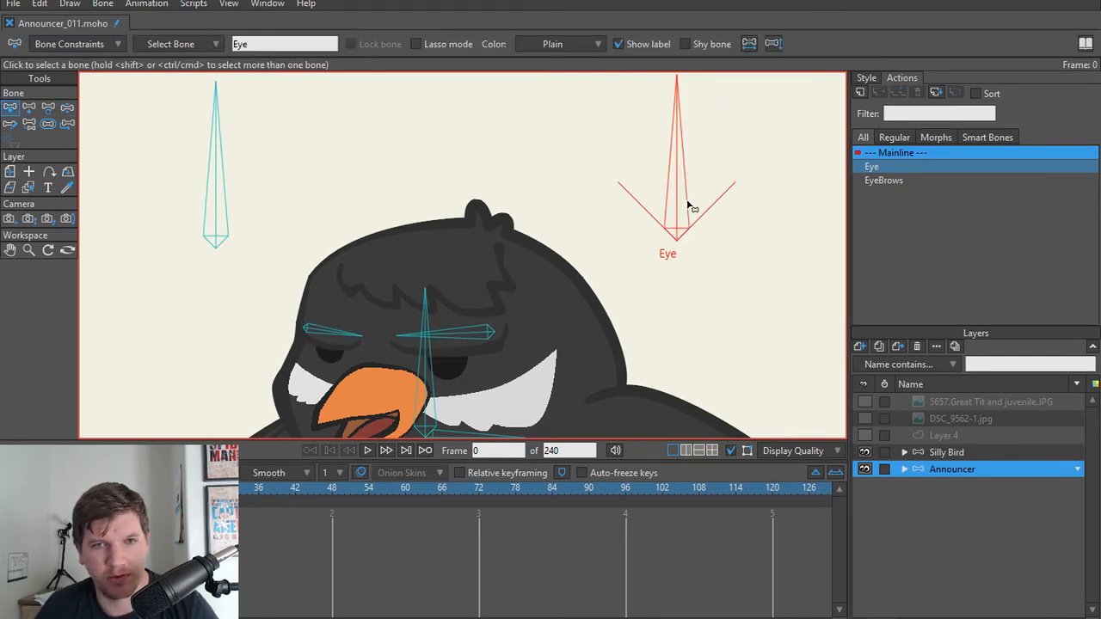
Step: Expand the Announcer layer group, select the Eye Lid layer inside Head > Eyes, and bring the eyes into close view
{"action": "scroll", "coordinate": [560, 311], "scroll_direction": "down", "scroll_amount": 1}
{"action": "scroll", "coordinate": [625, 236], "scroll_direction": "up", "scroll_amount": 4}
{"action": "left_click_drag", "start_coordinate": [560, 310], "coordinate": [554, 275]}
{"action": "scroll", "coordinate": [719, 186], "scroll_direction": "down", "scroll_amount": 1}
{"action": "scroll", "coordinate": [718, 187], "scroll_direction": "down", "scroll_amount": 1}
{"action": "left_click", "coordinate": [904, 469]}
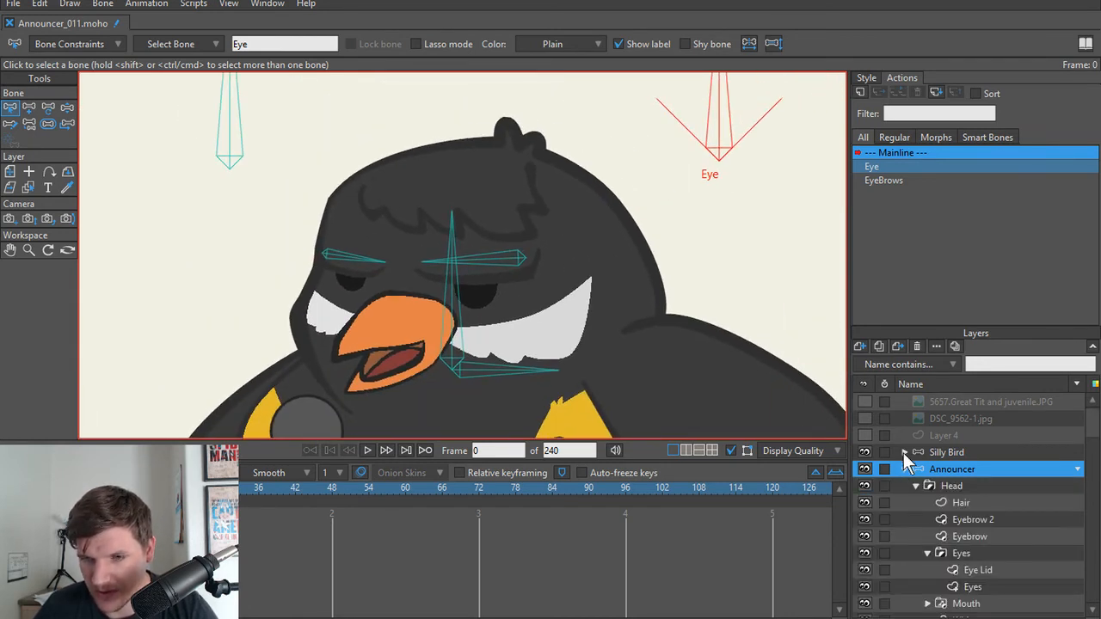
{"action": "scroll", "coordinate": [998, 492], "scroll_direction": "down", "scroll_amount": 1}
{"action": "left_click", "coordinate": [976, 484]}
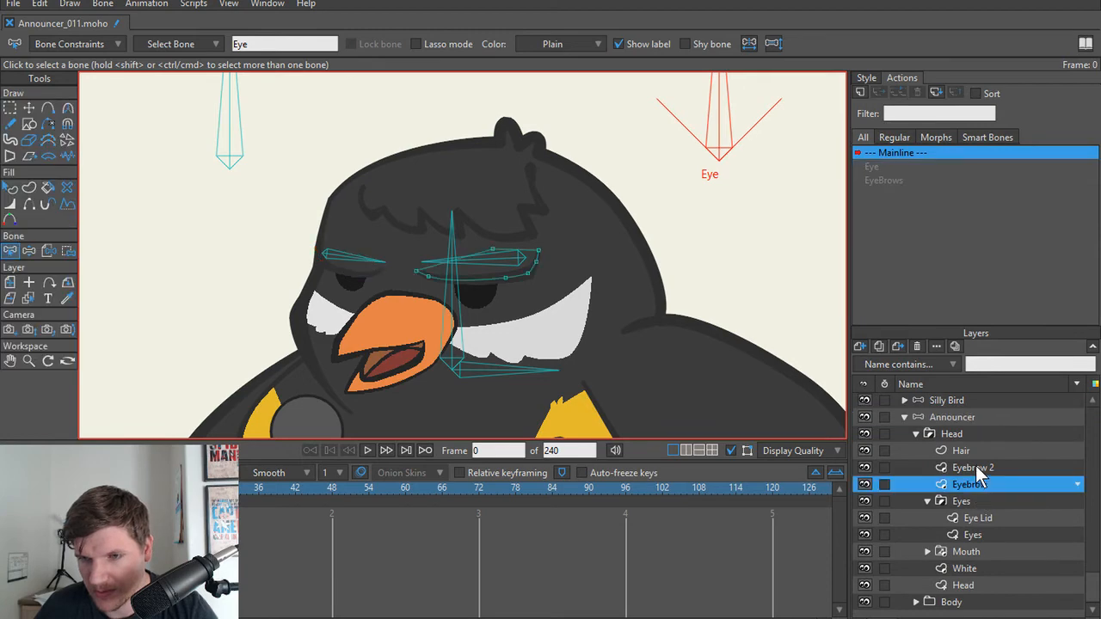
{"action": "left_click", "coordinate": [974, 518]}
{"action": "scroll", "coordinate": [449, 321], "scroll_direction": "up", "scroll_amount": 3}
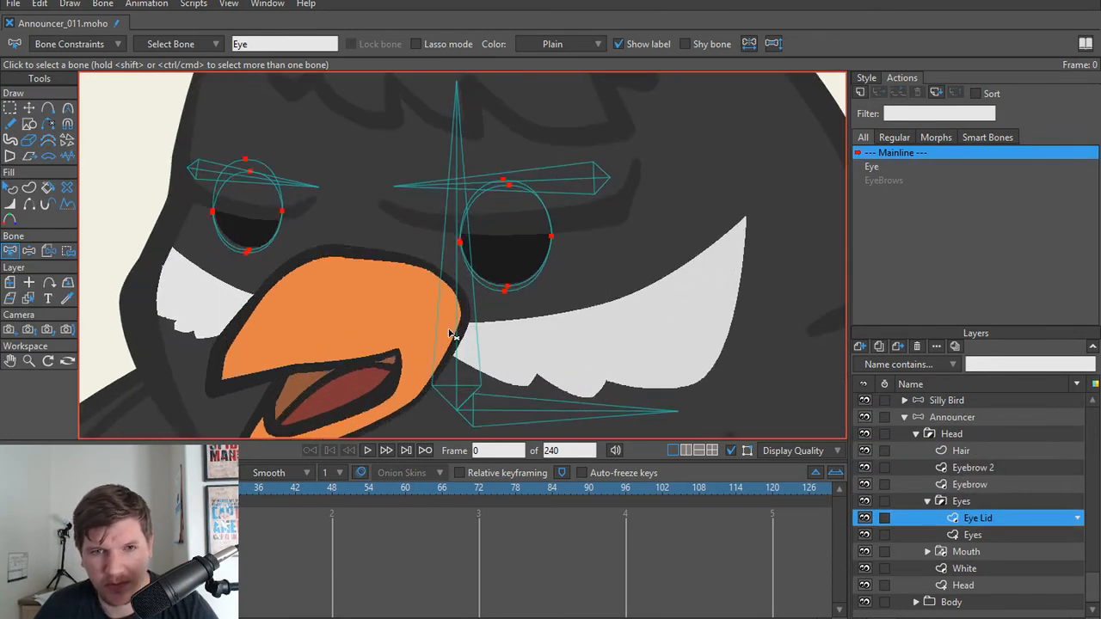
Step: Select the lower eyelid shape of the bird's larger eye and enable its stroke, sampling the colour from the dark brow line above it
{"action": "left_click", "coordinate": [866, 78]}
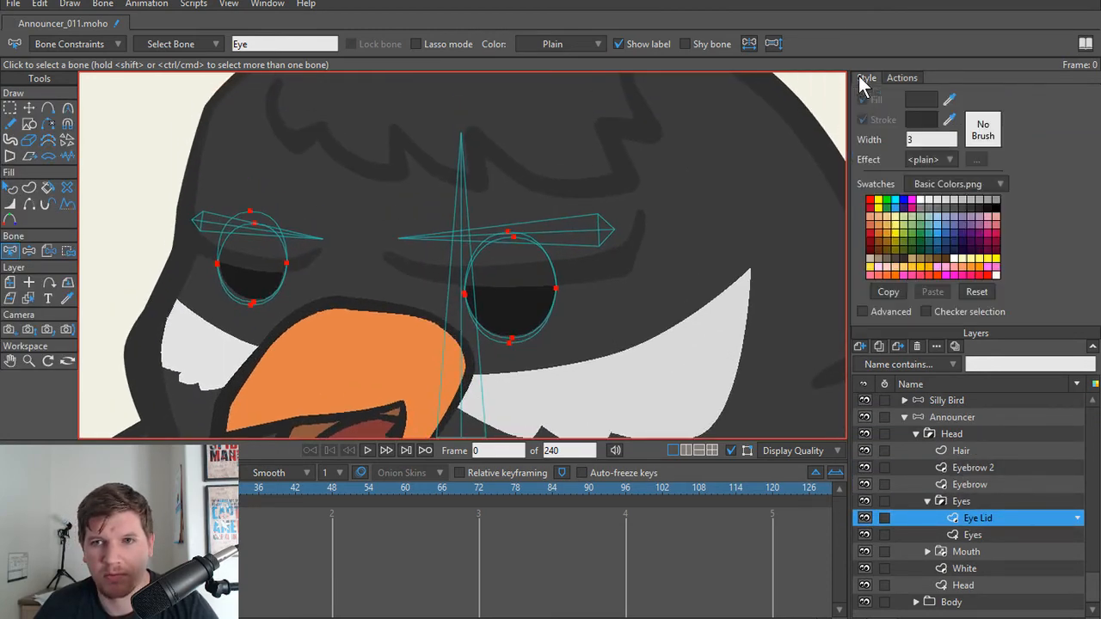
{"action": "key", "text": "q"}
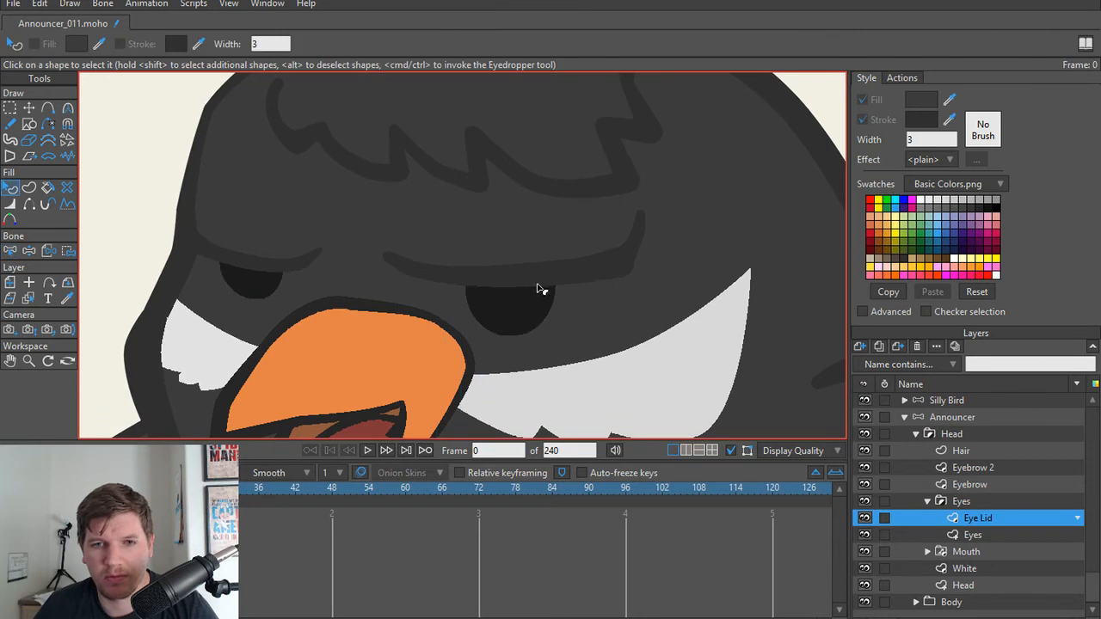
{"action": "left_click", "coordinate": [529, 340]}
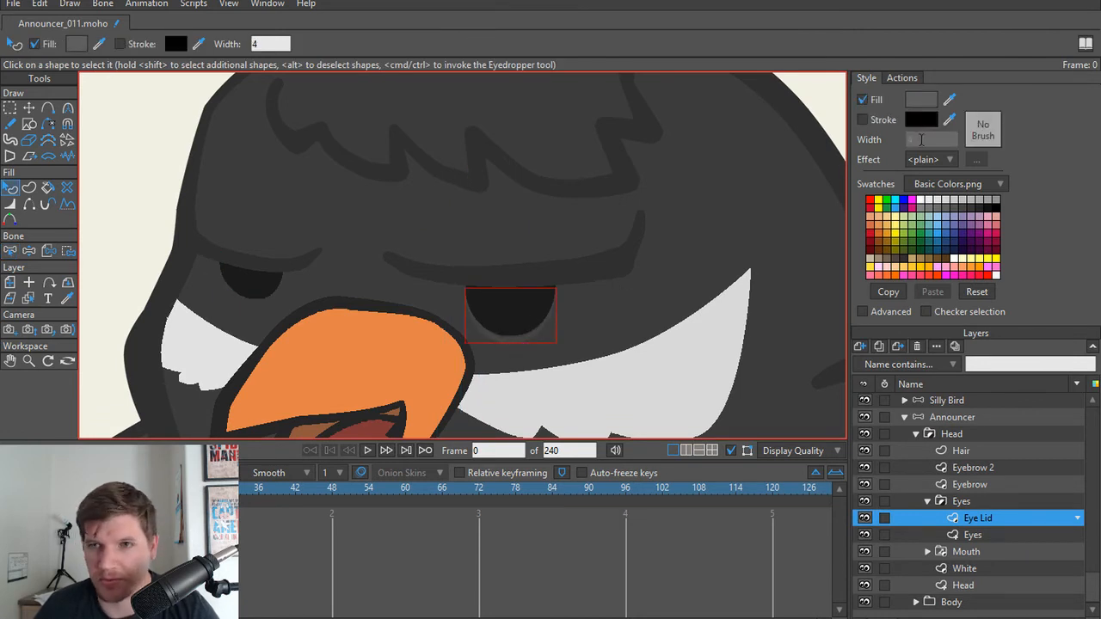
{"action": "left_click", "coordinate": [861, 119]}
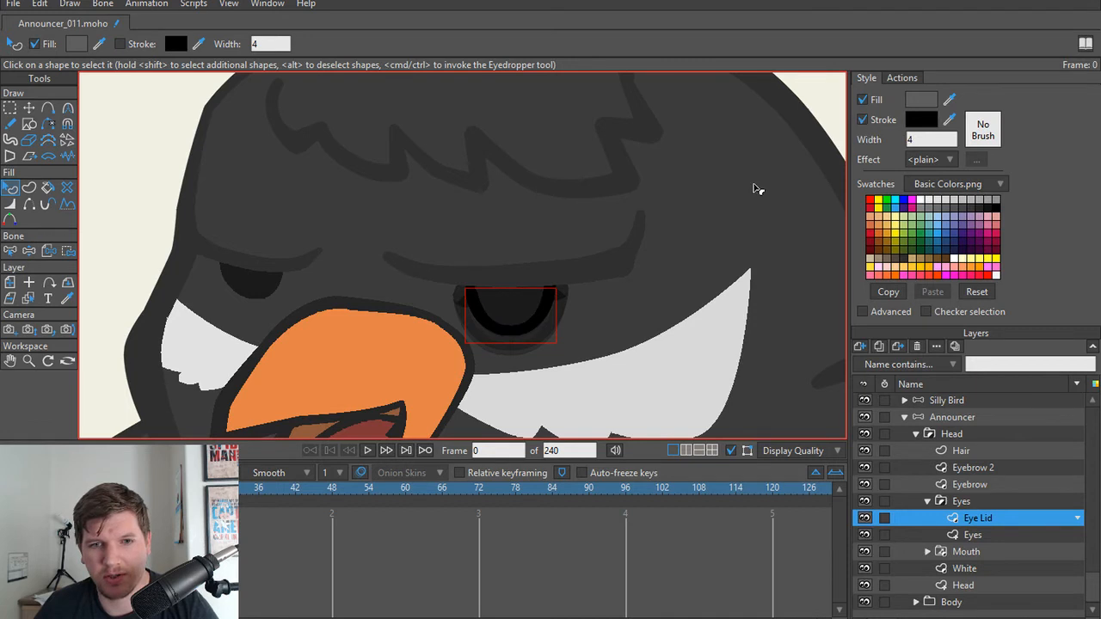
{"action": "left_click", "coordinate": [949, 120]}
{"action": "left_click", "coordinate": [600, 257]}
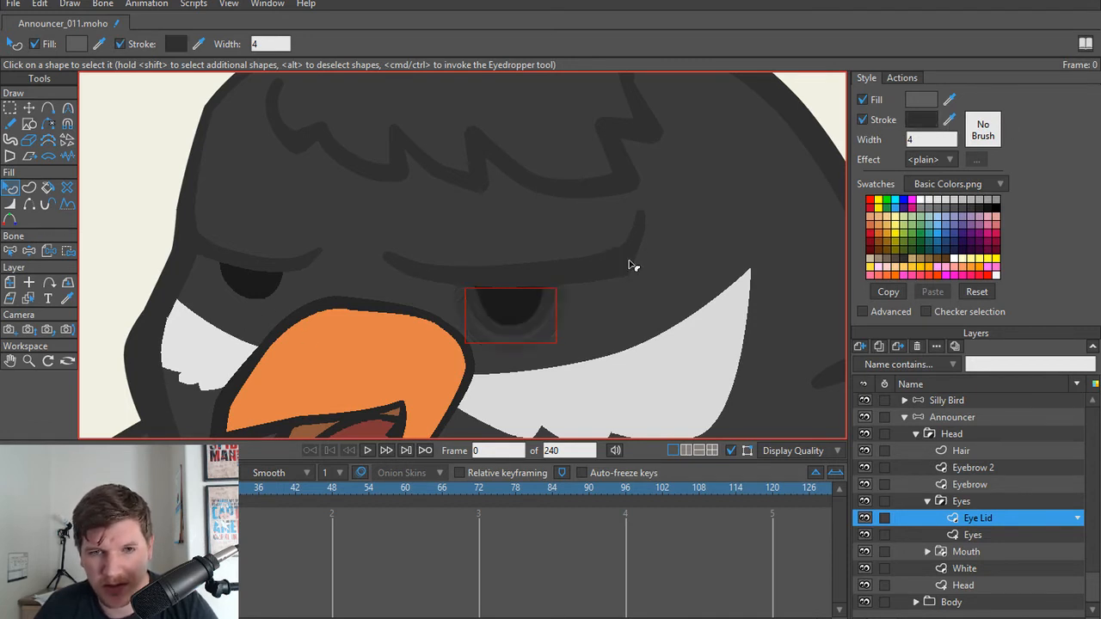
Step: Darken the selected lower eyelid's stroke colour slightly to a deeper neutral grey
{"action": "left_click", "coordinate": [908, 122]}
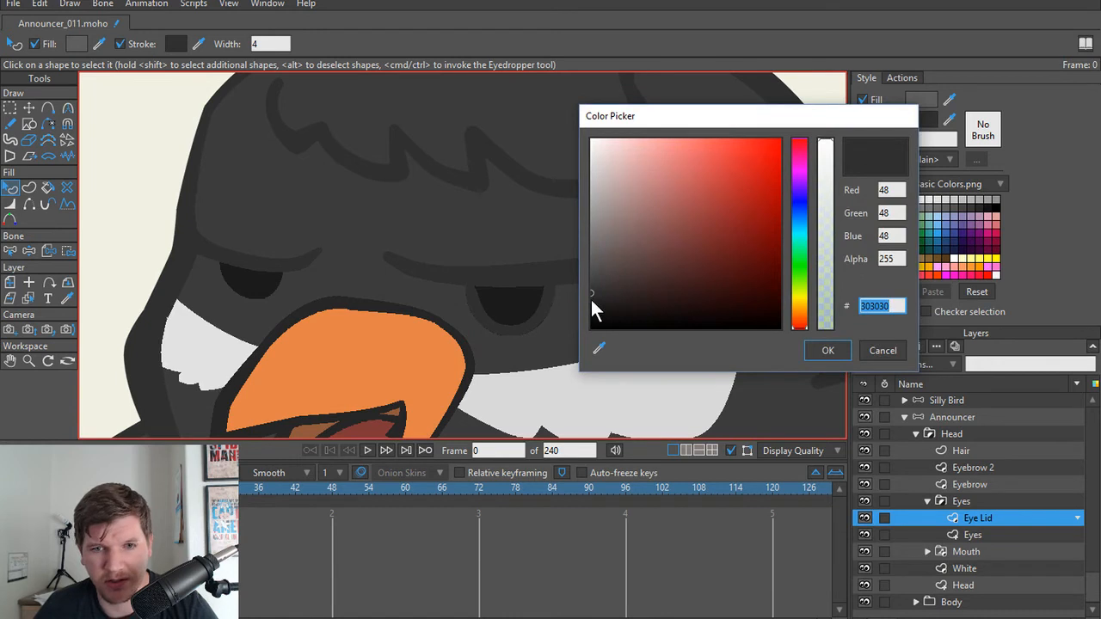
{"action": "left_click_drag", "start_coordinate": [591, 299], "coordinate": [584, 302]}
{"action": "left_click", "coordinate": [826, 350]}
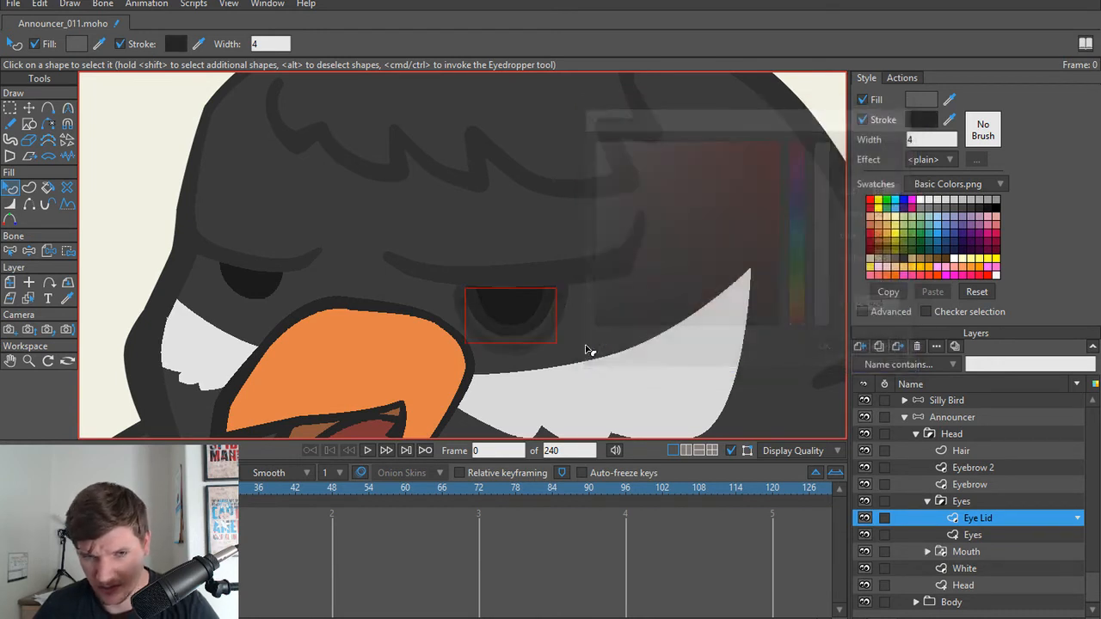
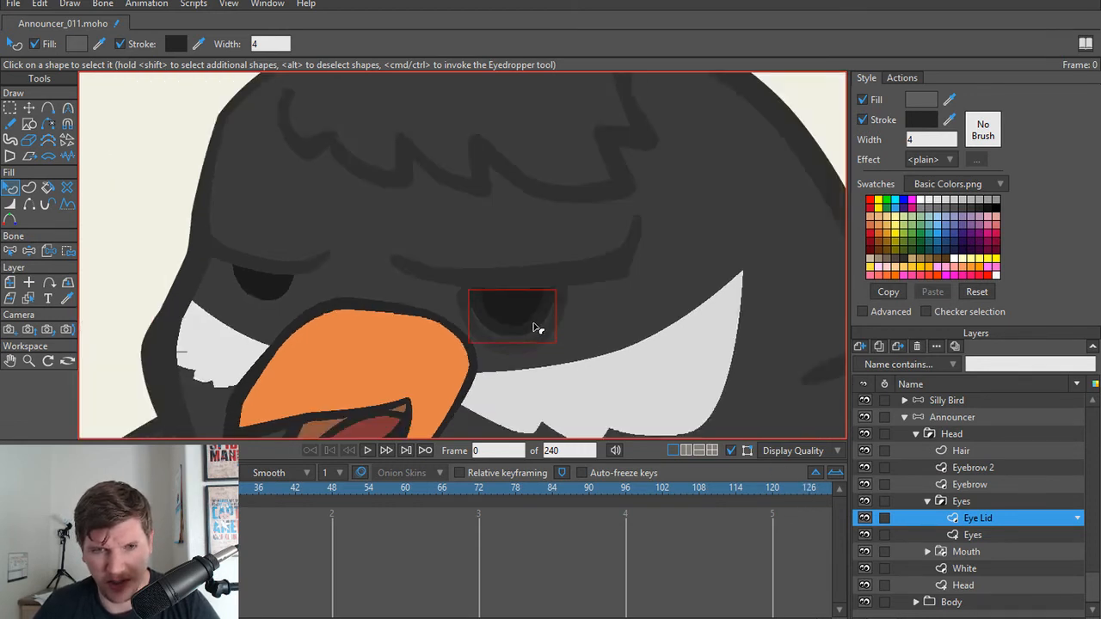
Step: Set the stroke width of the larger eye's lower eyelid shape to 1.25
{"action": "scroll", "coordinate": [537, 327], "scroll_direction": "up", "scroll_amount": 1}
{"action": "double_click", "coordinate": [934, 142]}
{"action": "type", "text": "3"}
{"action": "key", "text": "Return"}
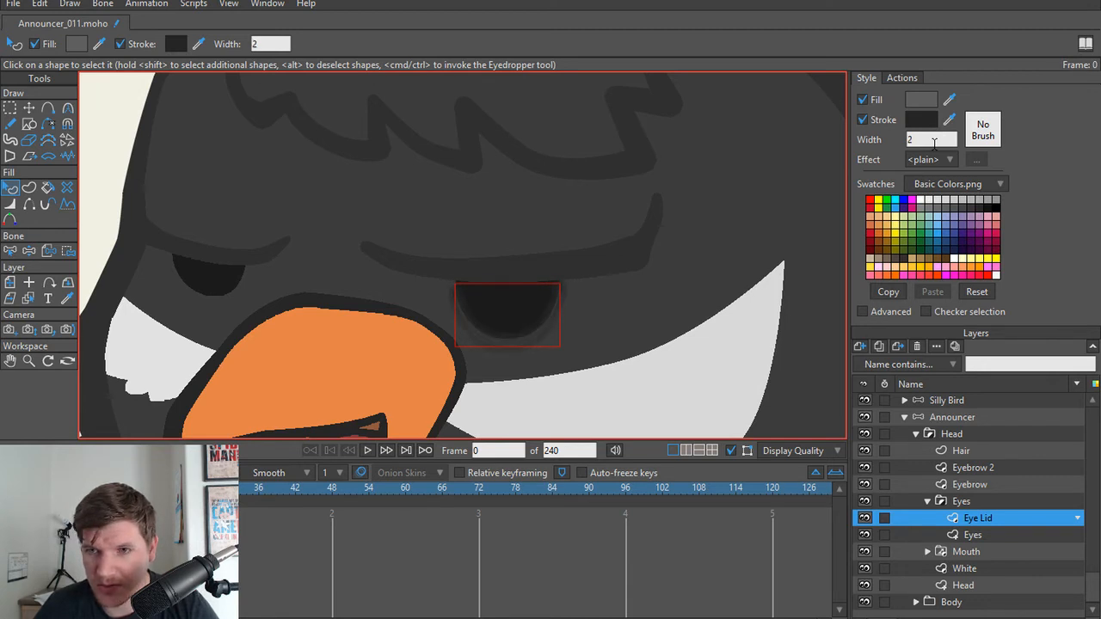
{"action": "left_click_drag", "start_coordinate": [932, 143], "coordinate": [889, 142]}
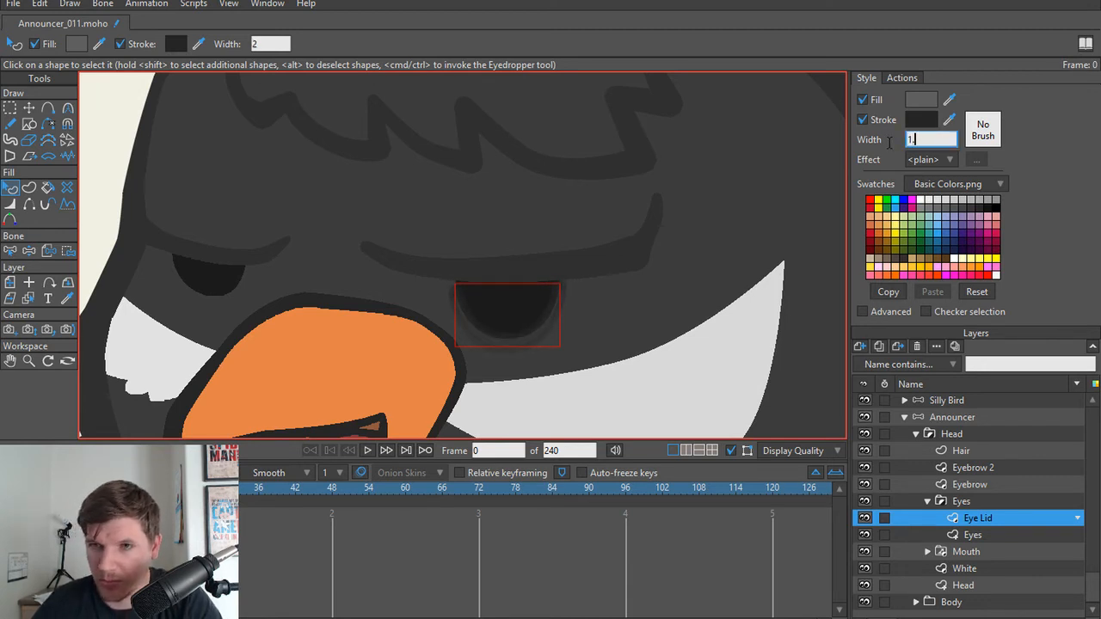
{"action": "key", "text": "Return"}
{"action": "scroll", "coordinate": [500, 301], "scroll_direction": "down", "scroll_amount": 1}
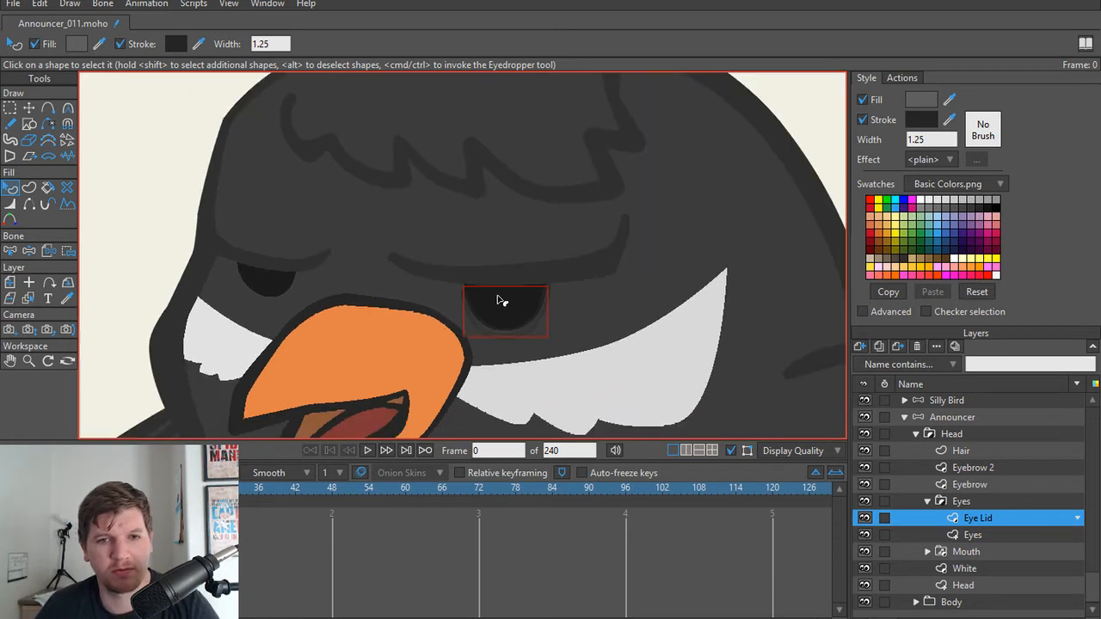
Step: Select the Announcer layer, rotate the Eye bone clockwise to close the eyelids, and render the frame to check the lid stroke
{"action": "left_click", "coordinate": [950, 418]}
{"action": "scroll", "coordinate": [551, 312], "scroll_direction": "down", "scroll_amount": 3}
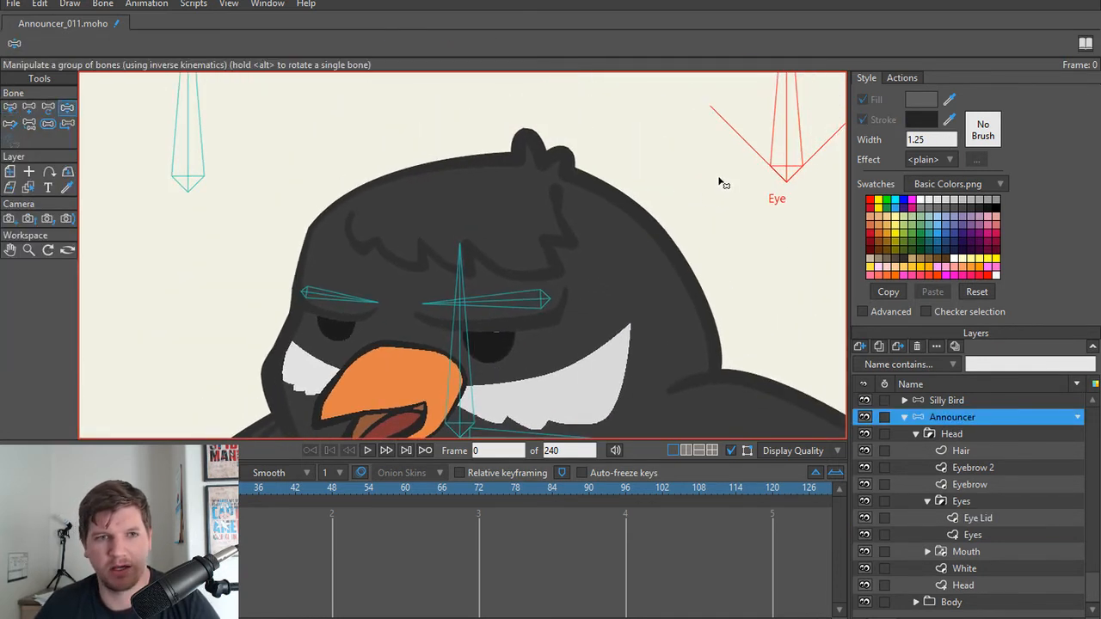
{"action": "left_click_drag", "start_coordinate": [804, 129], "coordinate": [847, 163]}
{"action": "scroll", "coordinate": [505, 316], "scroll_direction": "up", "scroll_amount": 3}
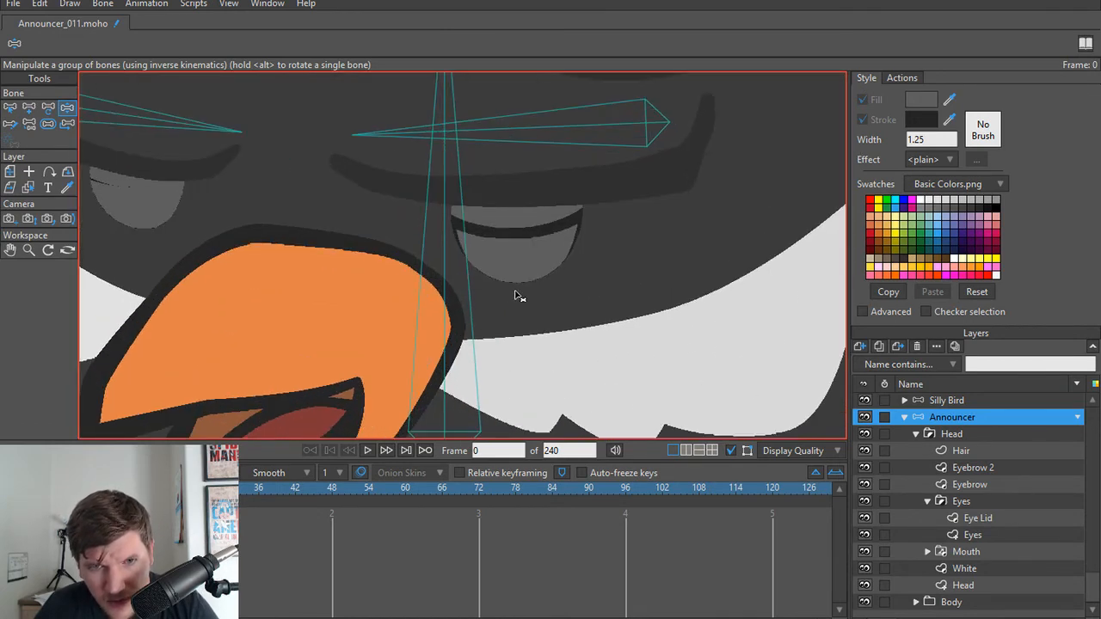
{"action": "scroll", "coordinate": [507, 357], "scroll_direction": "down", "scroll_amount": 4}
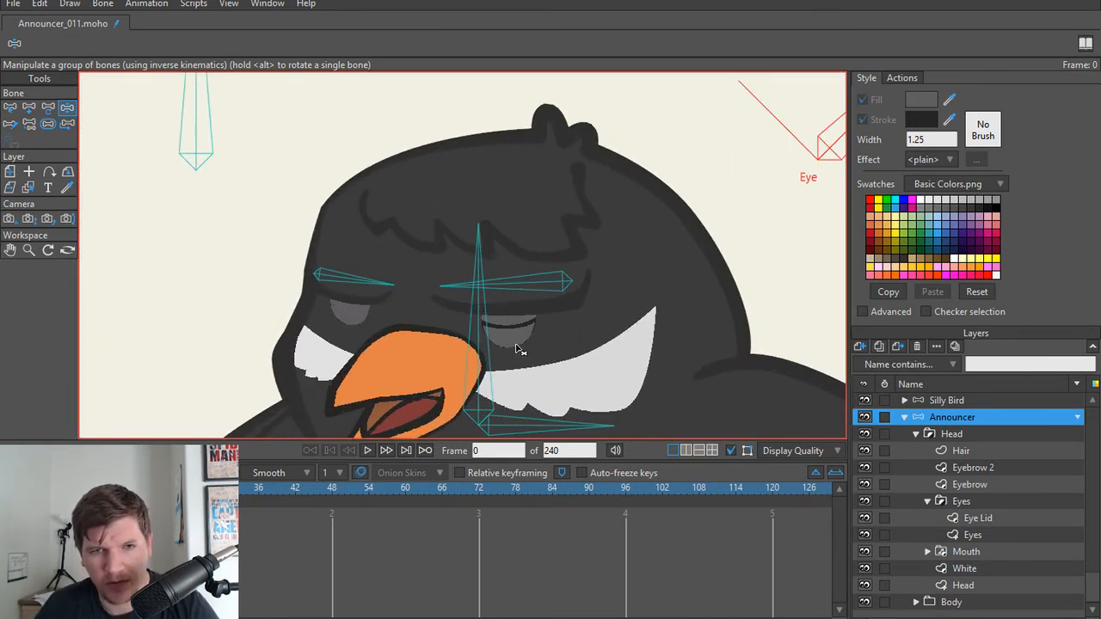
{"action": "key", "text": "ctrl+r"}
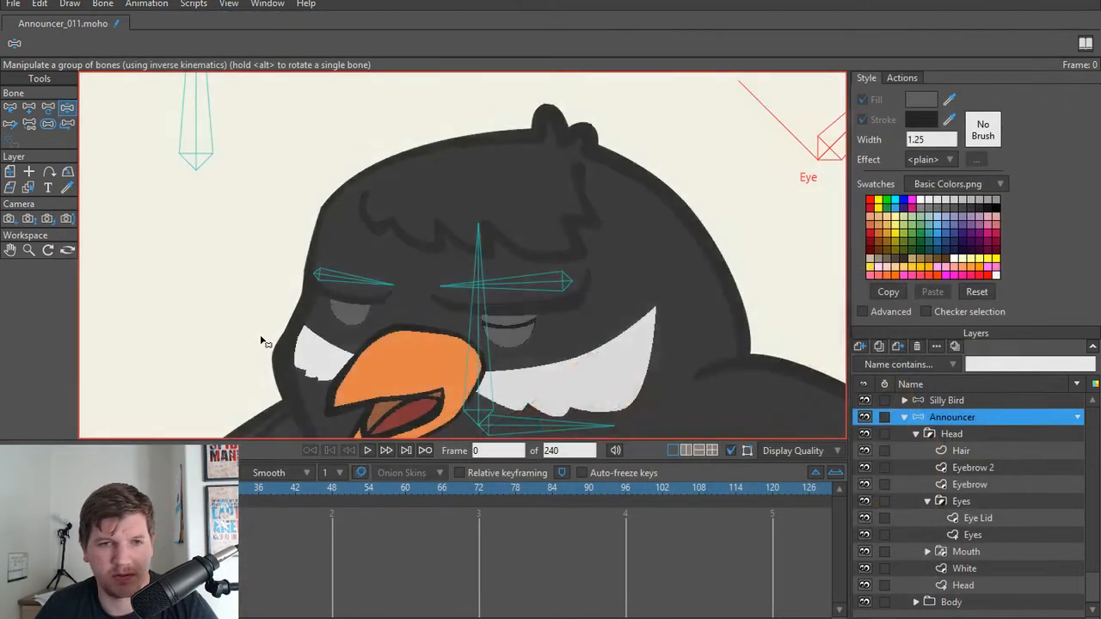
Step: Select the smaller eye's shape on the Eyes layer and enable its stroke, sampling the colour from the dark brow line above it
{"action": "scroll", "coordinate": [264, 334], "scroll_direction": "up", "scroll_amount": 3}
{"action": "right_click", "coordinate": [402, 323], "text": "alt"}
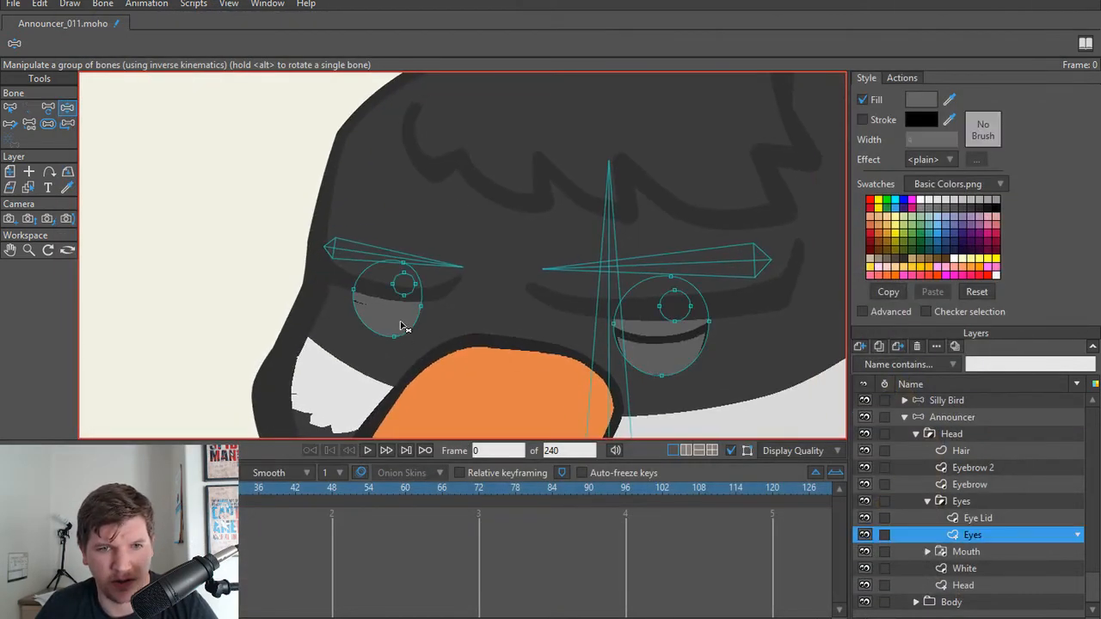
{"action": "left_click", "coordinate": [399, 323]}
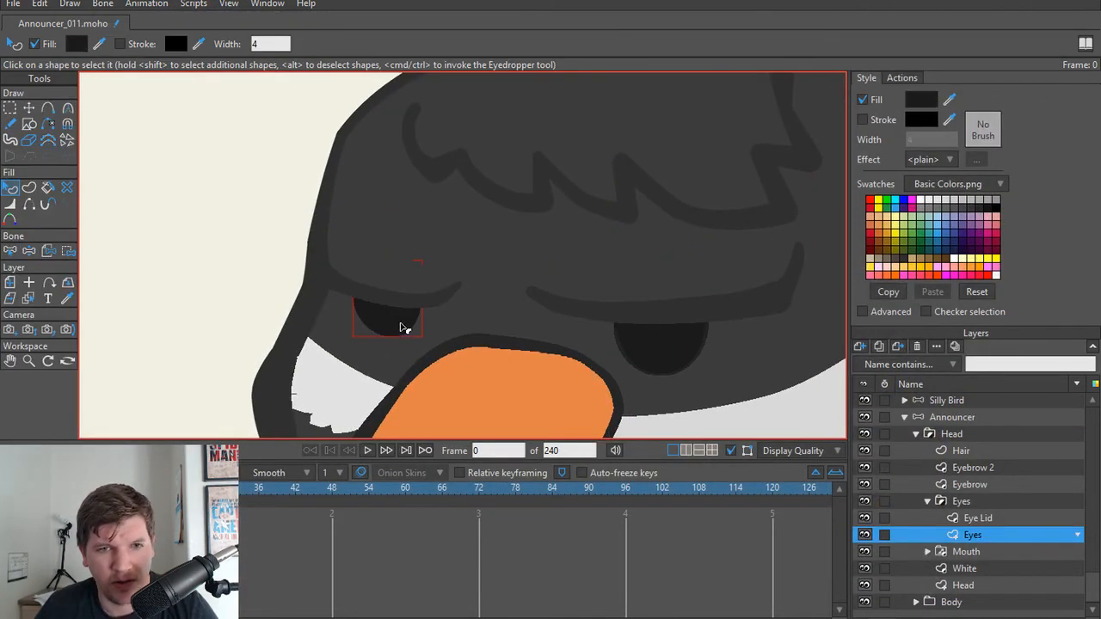
{"action": "left_click", "coordinate": [862, 121]}
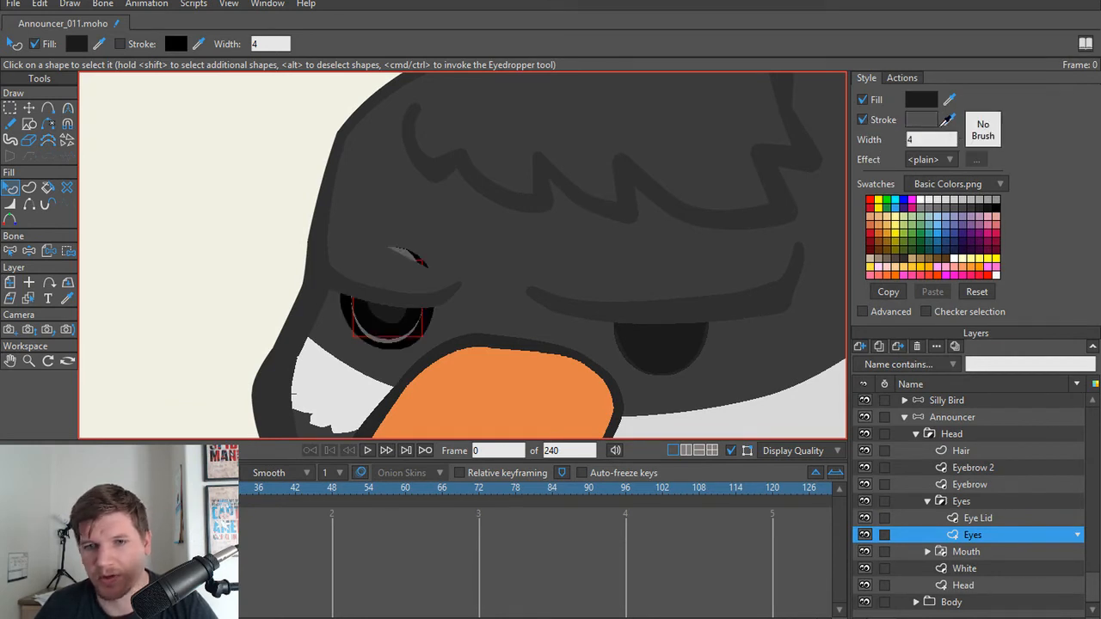
{"action": "left_click", "coordinate": [949, 120]}
{"action": "left_click", "coordinate": [359, 291]}
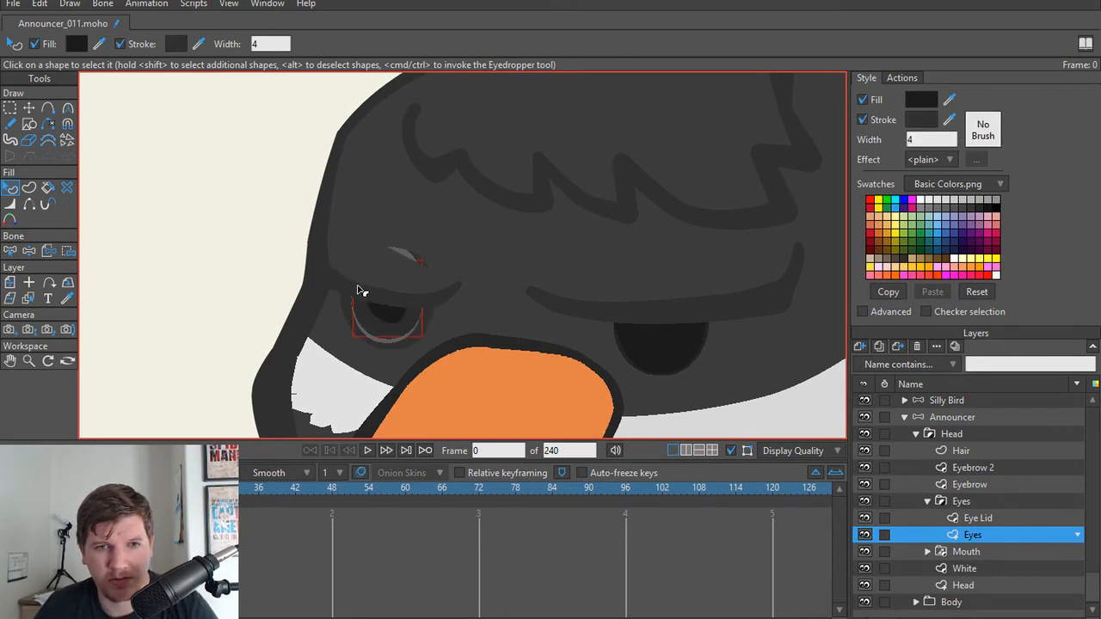
Step: Reselect the smaller eye's shape on the Eyes layer and set its stroke width to 1.25
{"action": "left_click", "coordinate": [385, 263]}
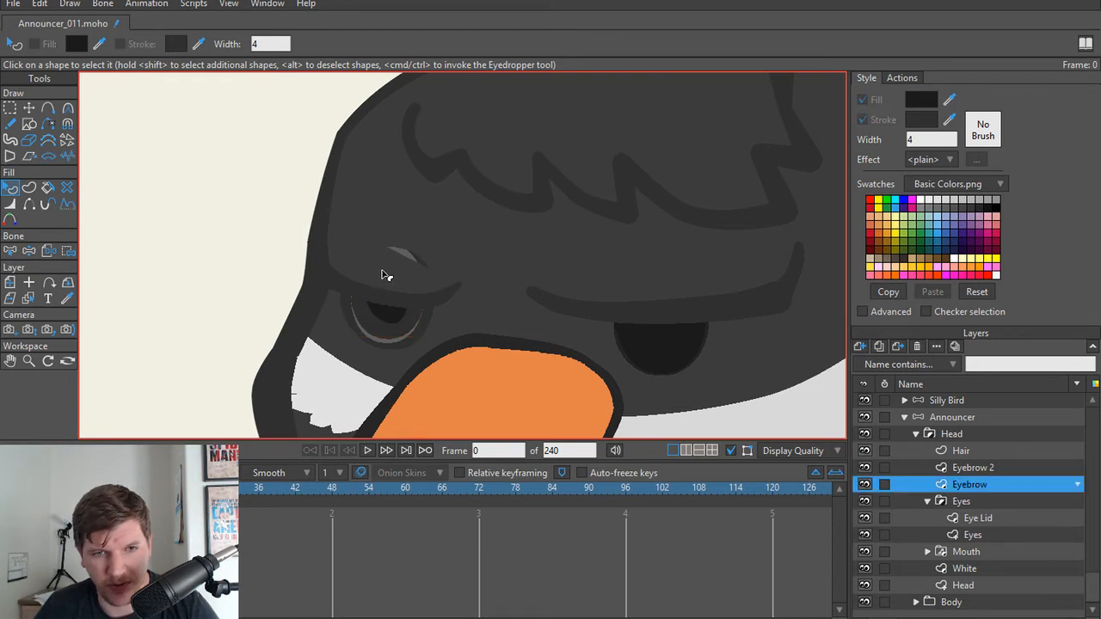
{"action": "right_click", "coordinate": [385, 343], "text": "alt"}
{"action": "left_click", "coordinate": [387, 334]}
{"action": "right_click", "coordinate": [391, 333], "text": "alt"}
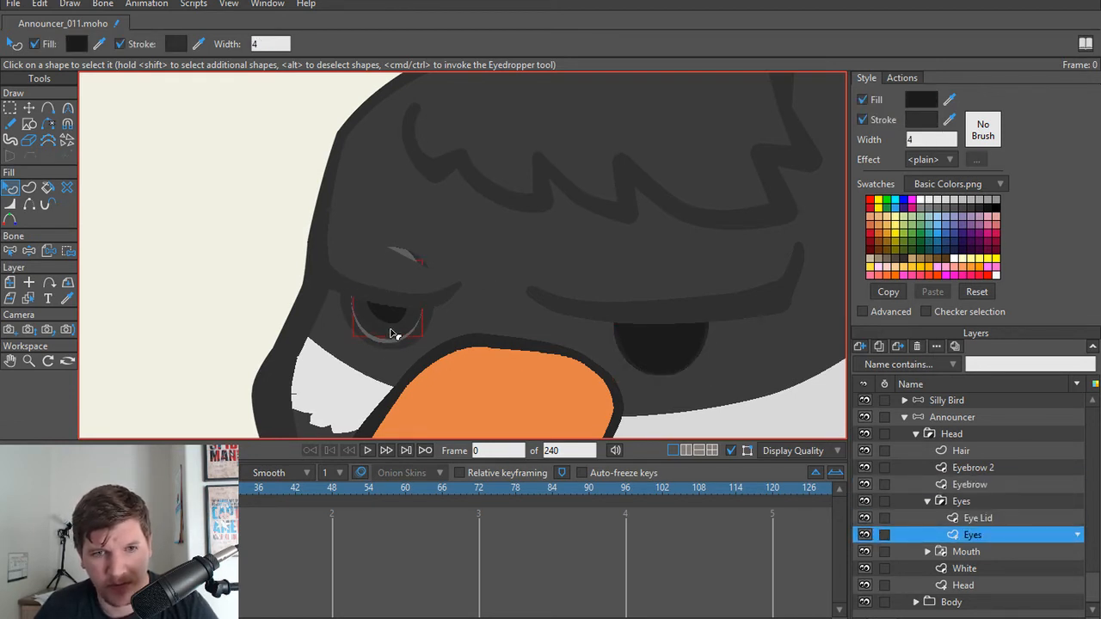
{"action": "left_click_drag", "start_coordinate": [923, 141], "coordinate": [908, 140]}
{"action": "type", "text": "1.2"}
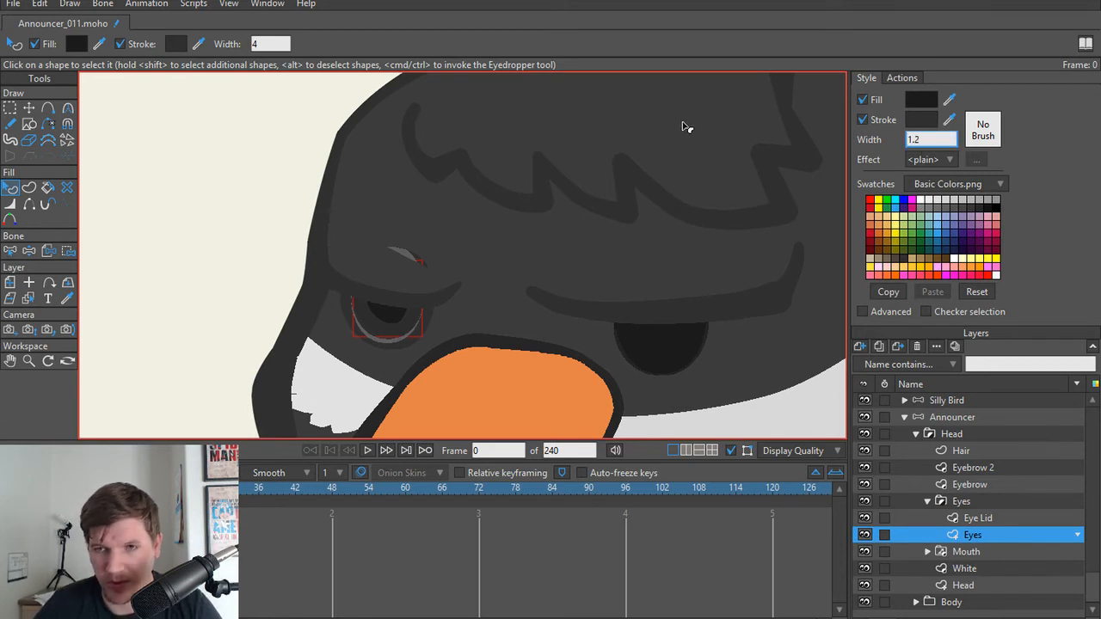
{"action": "type", "text": "5"}
{"action": "key", "text": "Return"}
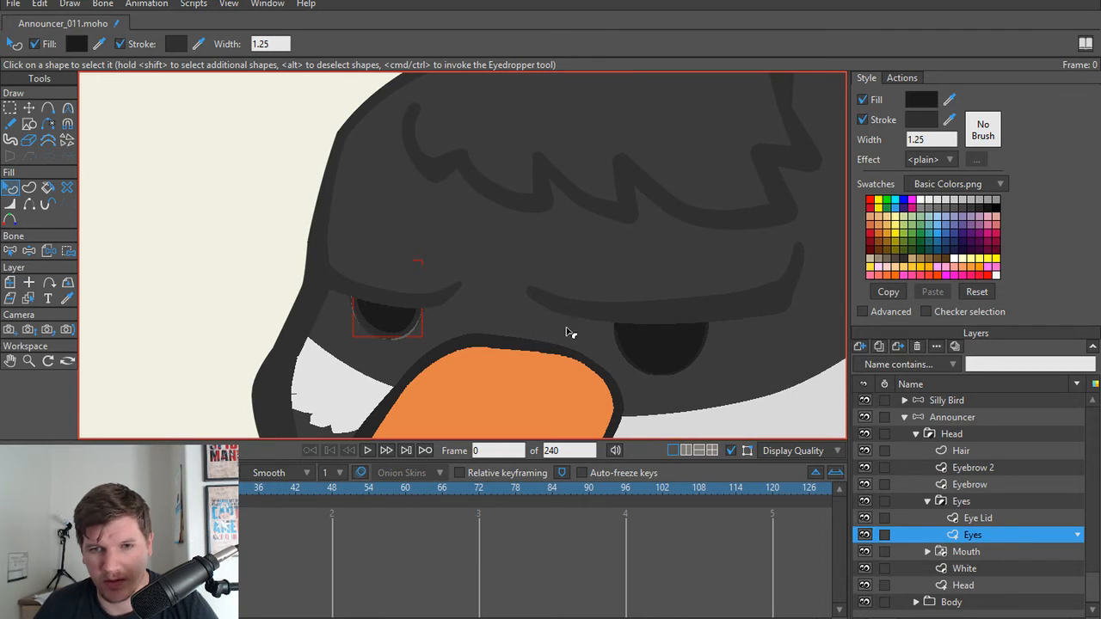
Step: On the Eyebrow layer, move the smaller brow's upper middle point upward and smooth its curvature
{"action": "key", "text": "t"}
{"action": "right_click", "coordinate": [444, 288], "text": "alt"}
{"action": "key", "text": "q"}
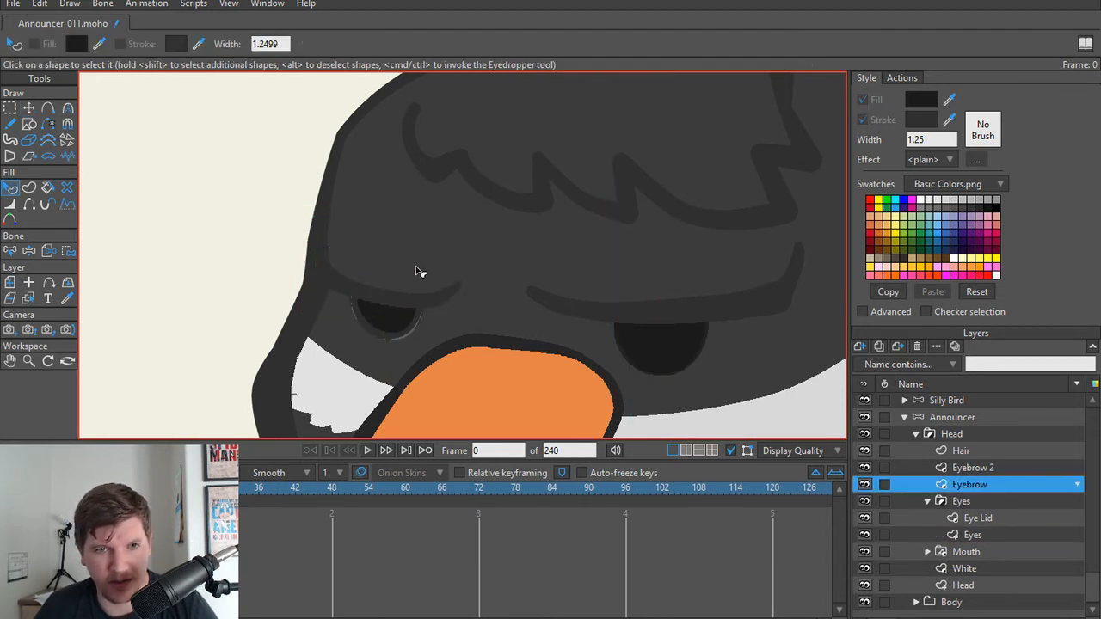
{"action": "key", "text": "t"}
{"action": "left_click_drag", "start_coordinate": [364, 234], "coordinate": [423, 214]}
{"action": "key", "text": "c"}
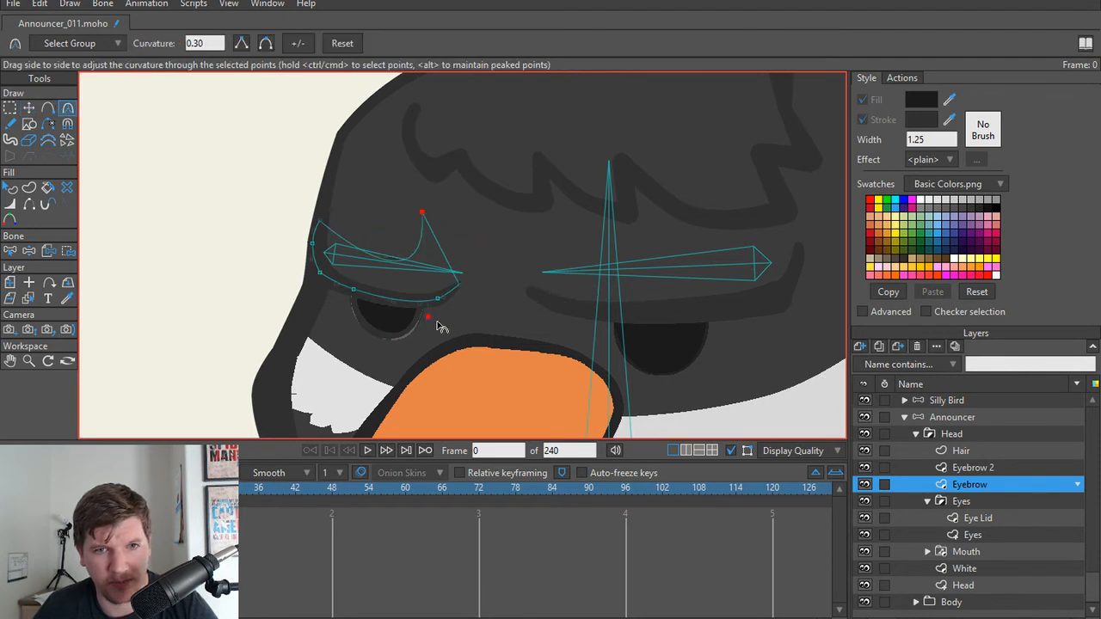
{"action": "left_click", "coordinate": [264, 43]}
Step: On the Eyebrow 2 layer, raise the larger brow's upper point to about X 0.38, Y 0.14 and smooth its curvature
{"action": "right_click", "coordinate": [694, 286], "text": "alt"}
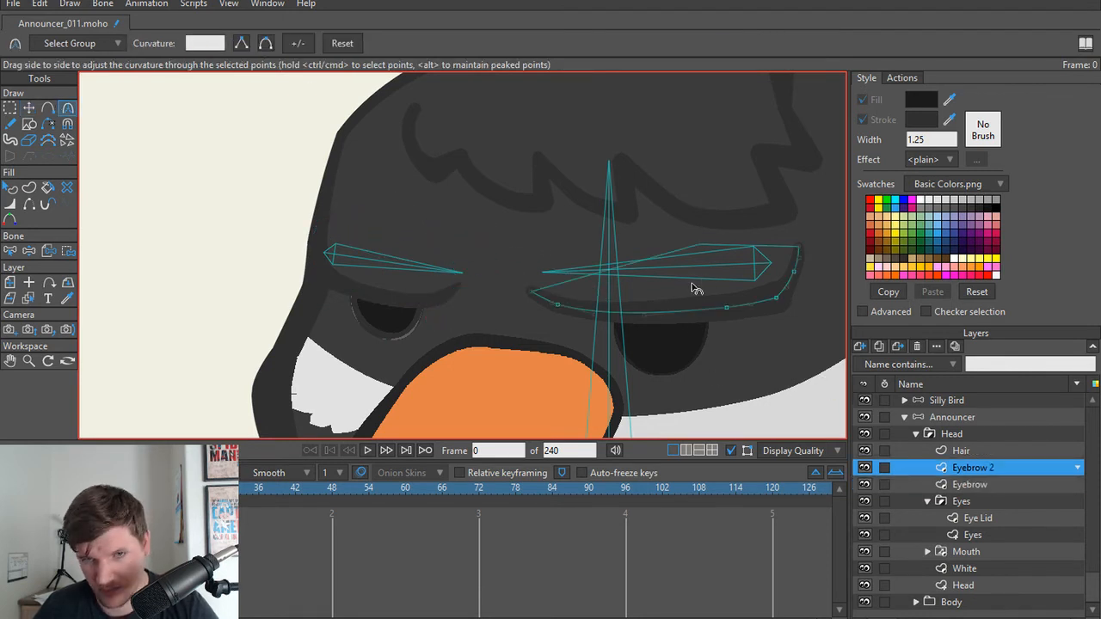
{"action": "key", "text": "t"}
{"action": "left_click_drag", "start_coordinate": [710, 243], "coordinate": [679, 208]}
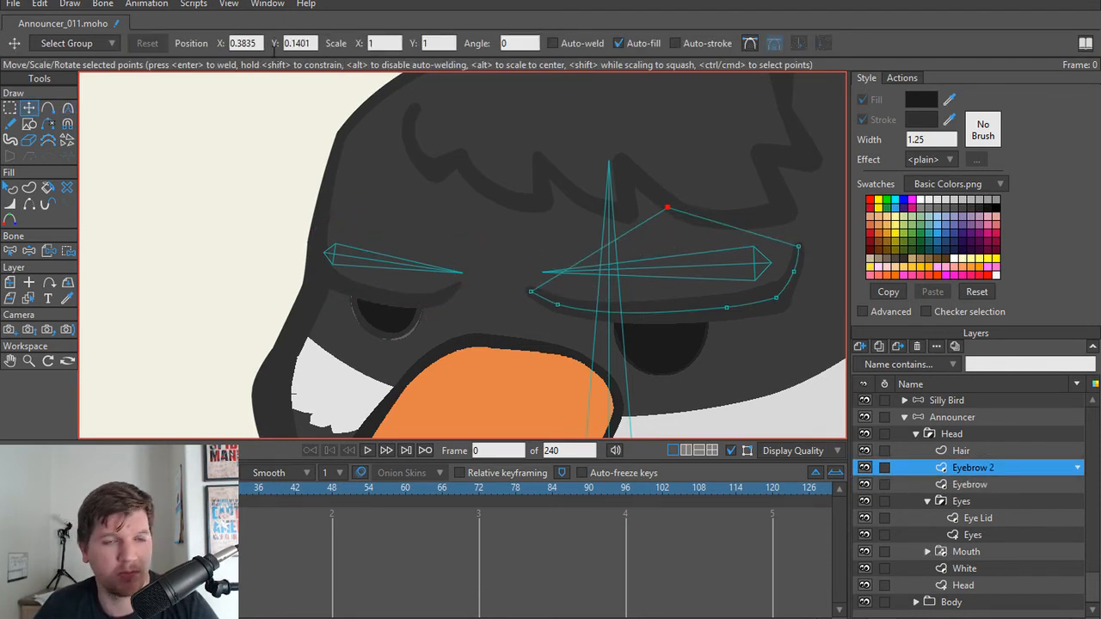
{"action": "key", "text": "c"}
{"action": "left_click", "coordinate": [271, 44]}
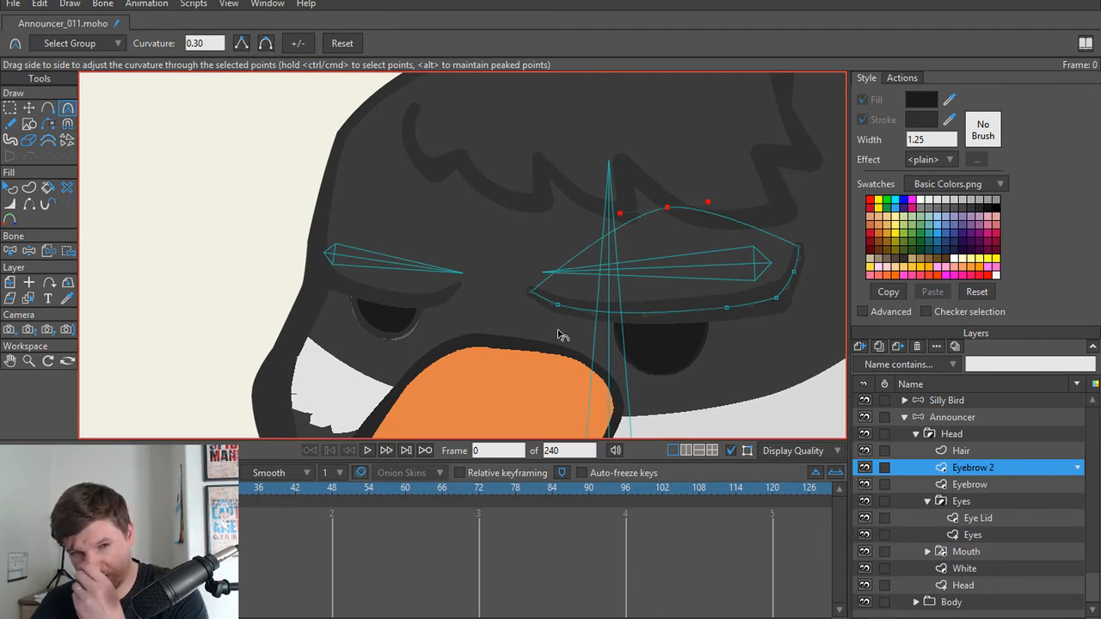
Step: Render the current frame to preview the bird with its reshaped brows, and close the render
{"action": "scroll", "coordinate": [559, 335], "scroll_direction": "down", "scroll_amount": 1}
{"action": "scroll", "coordinate": [508, 314], "scroll_direction": "up", "scroll_amount": 2}
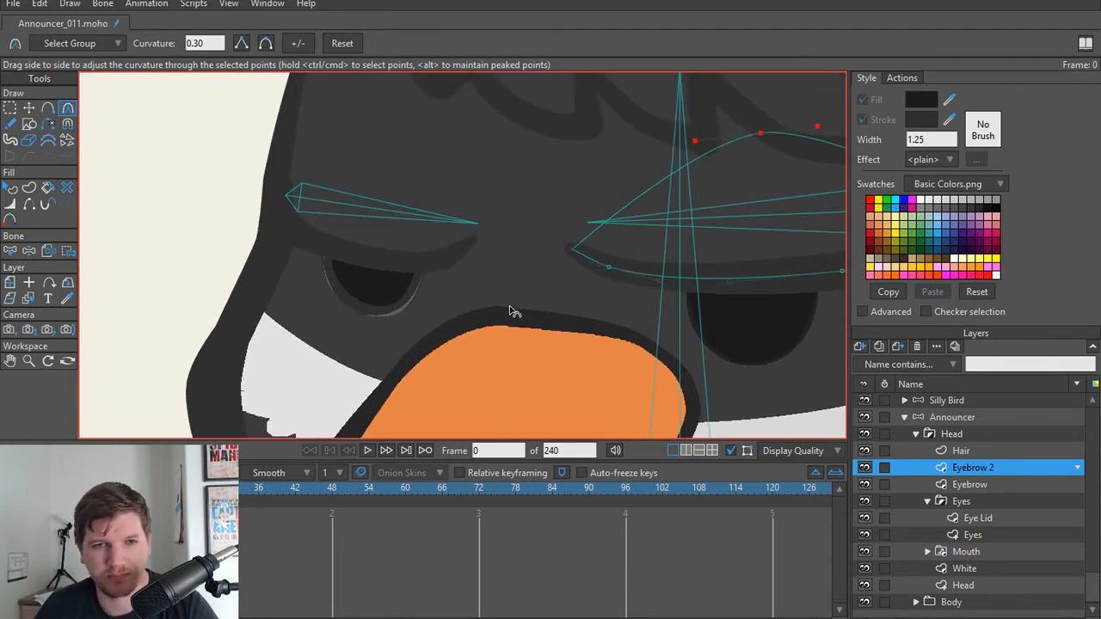
{"action": "key", "text": "ctrl+r"}
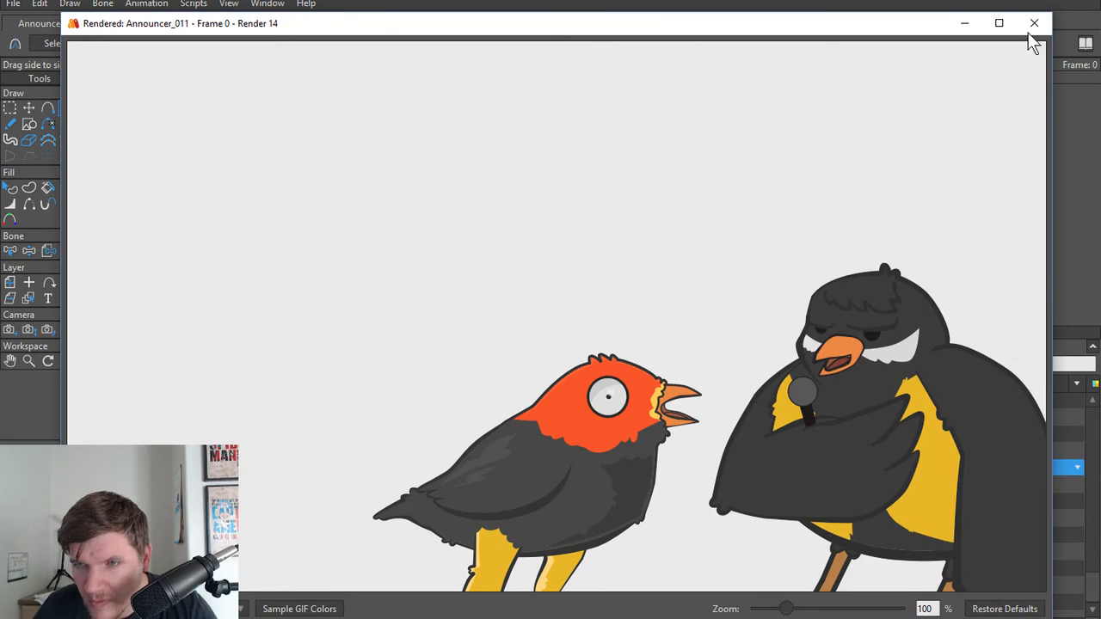
{"action": "left_click", "coordinate": [1033, 23]}
Step: Examine the stroked outline of the smaller eye up close, select the Eyes layer, and compare it with the larger eye
{"action": "scroll", "coordinate": [392, 325], "scroll_direction": "up", "scroll_amount": 1}
{"action": "left_click_drag", "start_coordinate": [393, 321], "coordinate": [566, 280]}
{"action": "scroll", "coordinate": [566, 280], "scroll_direction": "down", "scroll_amount": 1}
{"action": "scroll", "coordinate": [444, 336], "scroll_direction": "up", "scroll_amount": 2}
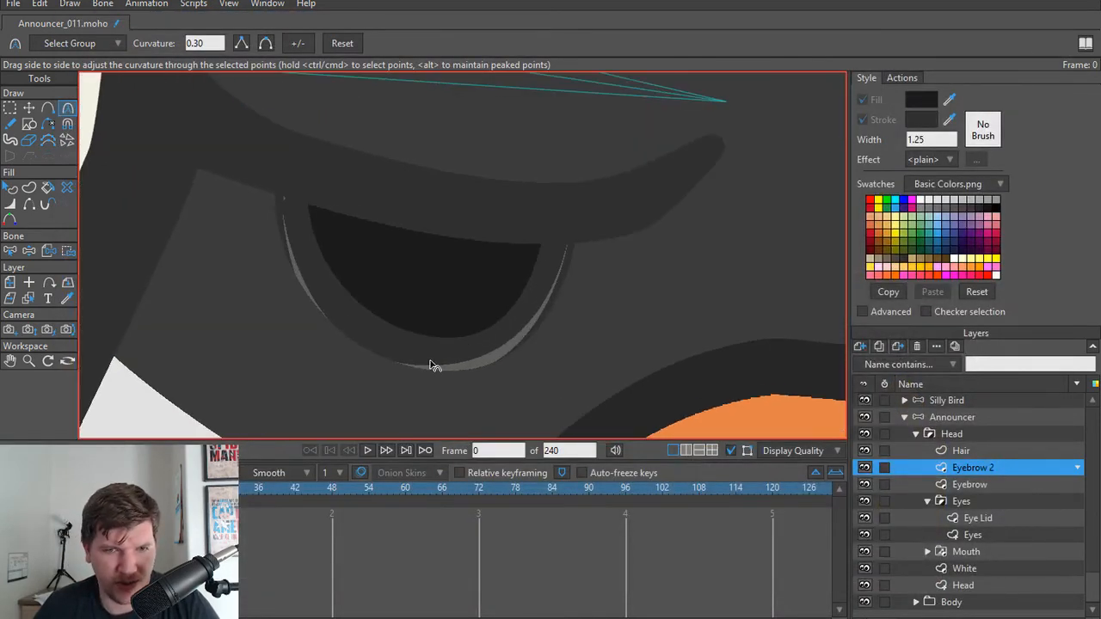
{"action": "right_click", "coordinate": [430, 359], "text": "alt"}
{"action": "scroll", "coordinate": [434, 356], "scroll_direction": "down", "scroll_amount": 3}
{"action": "scroll", "coordinate": [675, 326], "scroll_direction": "down", "scroll_amount": 2}
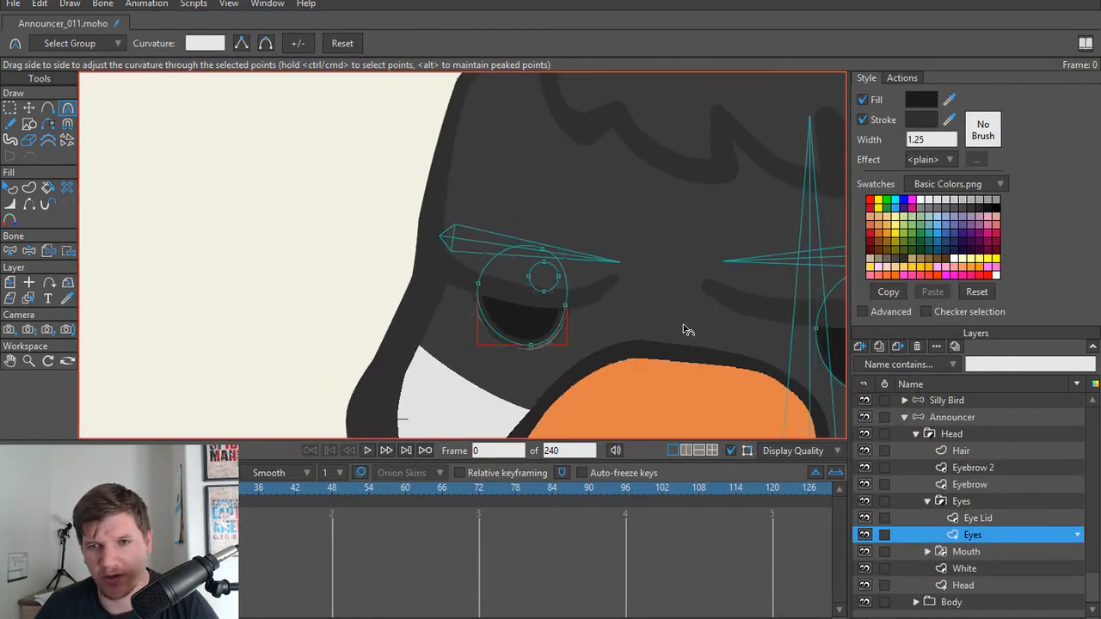
{"action": "left_click_drag", "start_coordinate": [736, 339], "coordinate": [536, 293]}
{"action": "scroll", "coordinate": [454, 287], "scroll_direction": "down", "scroll_amount": 1}
{"action": "scroll", "coordinate": [478, 299], "scroll_direction": "down", "scroll_amount": 4}
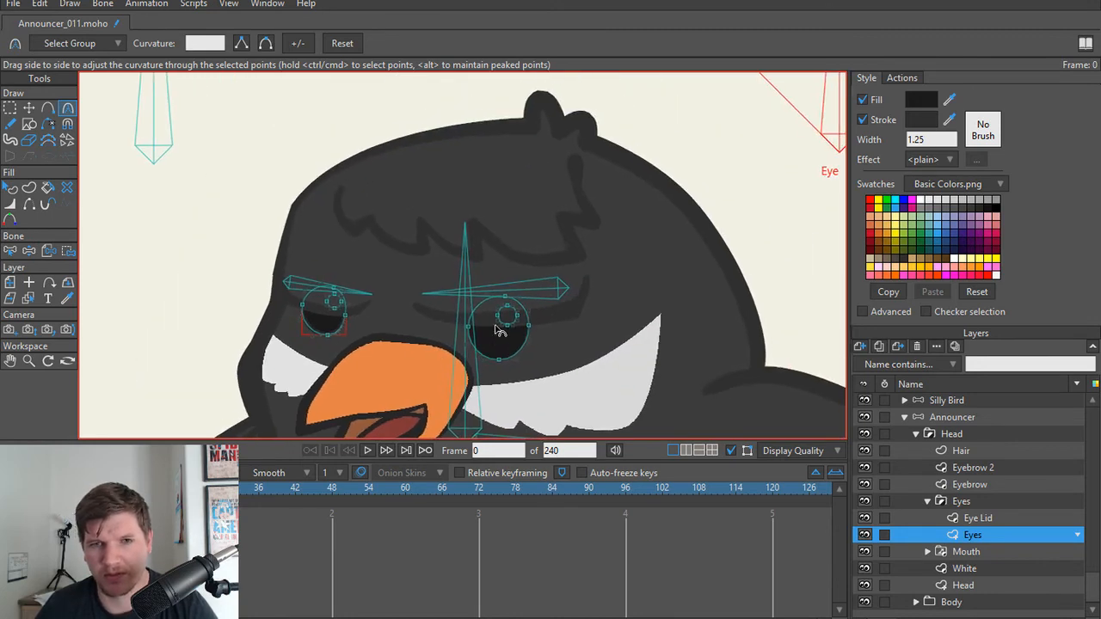
Step: Set the maximum angle constraint of the Eye bone to 0 degrees
{"action": "key", "text": "e"}
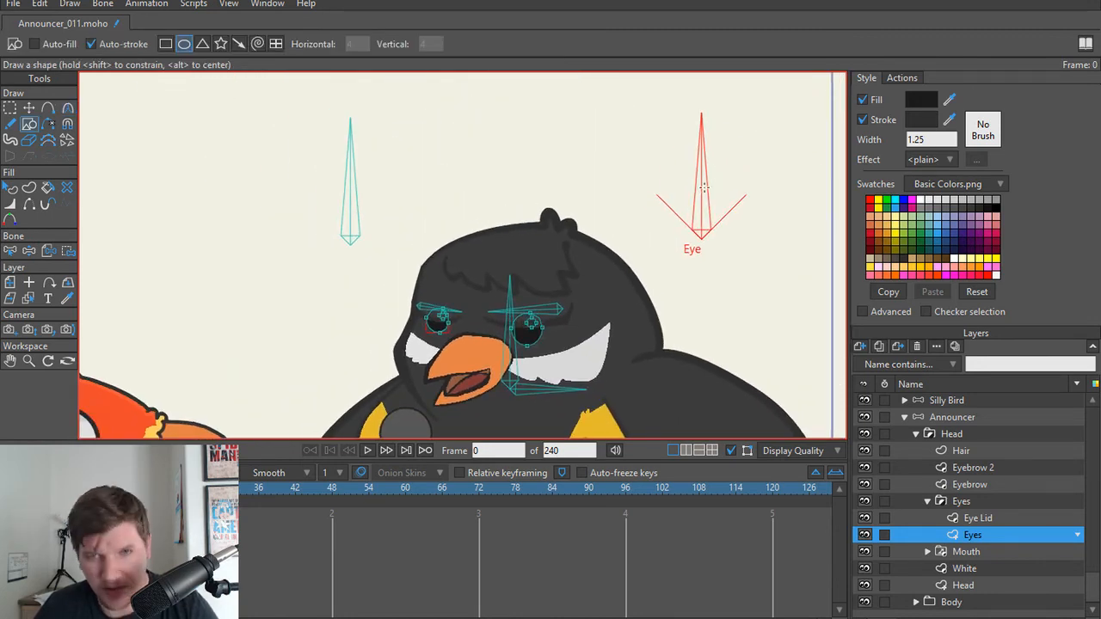
{"action": "key", "text": "z"}
{"action": "mouse_move", "coordinate": [705, 184]}
{"action": "left_mouse_down"}
{"action": "mouse_move", "coordinate": [619, 203]}
{"action": "mouse_move", "coordinate": [786, 236]}
{"action": "mouse_move", "coordinate": [661, 202]}
{"action": "mouse_move", "coordinate": [714, 182]}
{"action": "mouse_move", "coordinate": [747, 214]}
{"action": "mouse_move", "coordinate": [690, 216]}
{"action": "mouse_move", "coordinate": [752, 226]}
{"action": "mouse_move", "coordinate": [705, 233]}
{"action": "left_mouse_up"}
{"action": "key", "text": "b"}
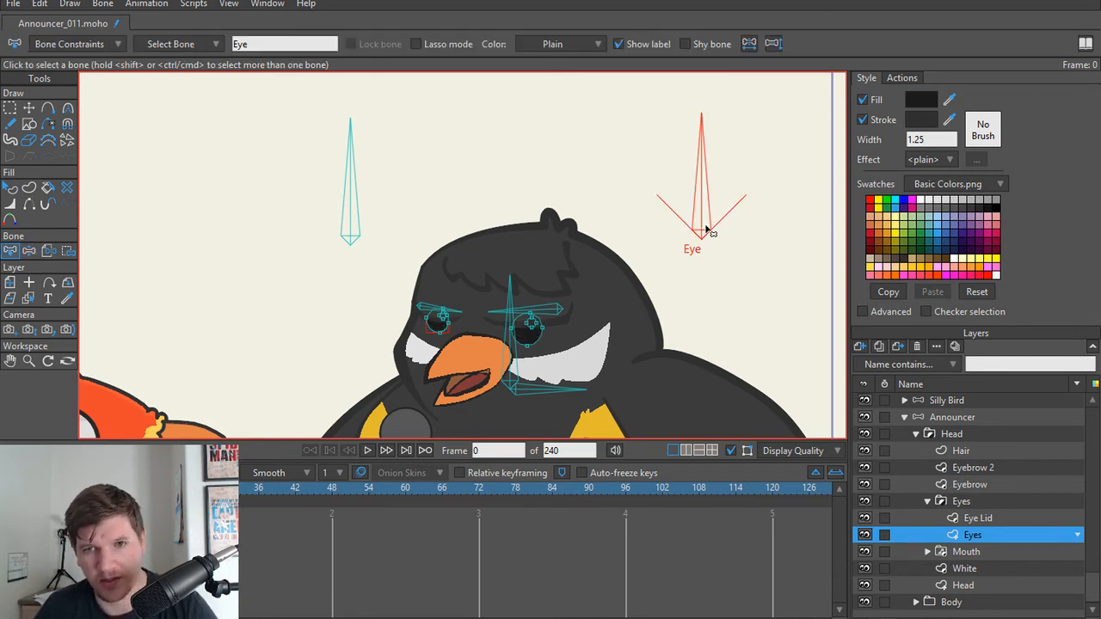
{"action": "left_click", "coordinate": [90, 47]}
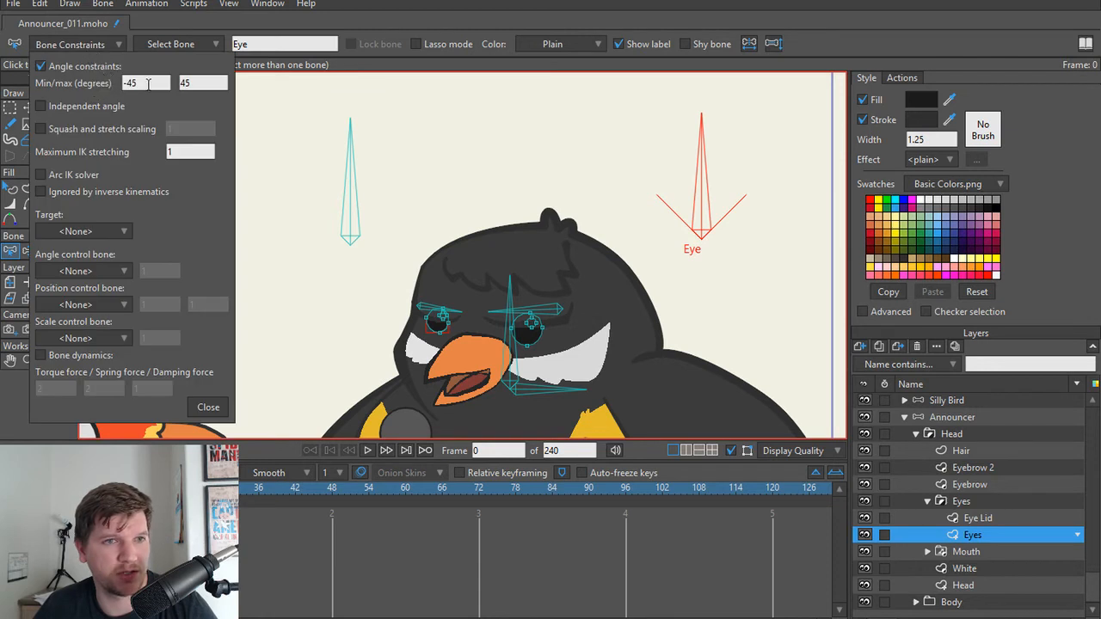
{"action": "left_click", "coordinate": [148, 83]}
{"action": "scroll", "coordinate": [148, 84], "scroll_direction": "down", "scroll_amount": 2}
{"action": "scroll", "coordinate": [148, 84], "scroll_direction": "up", "scroll_amount": 1}
{"action": "scroll", "coordinate": [148, 83], "scroll_direction": "up", "scroll_amount": 1}
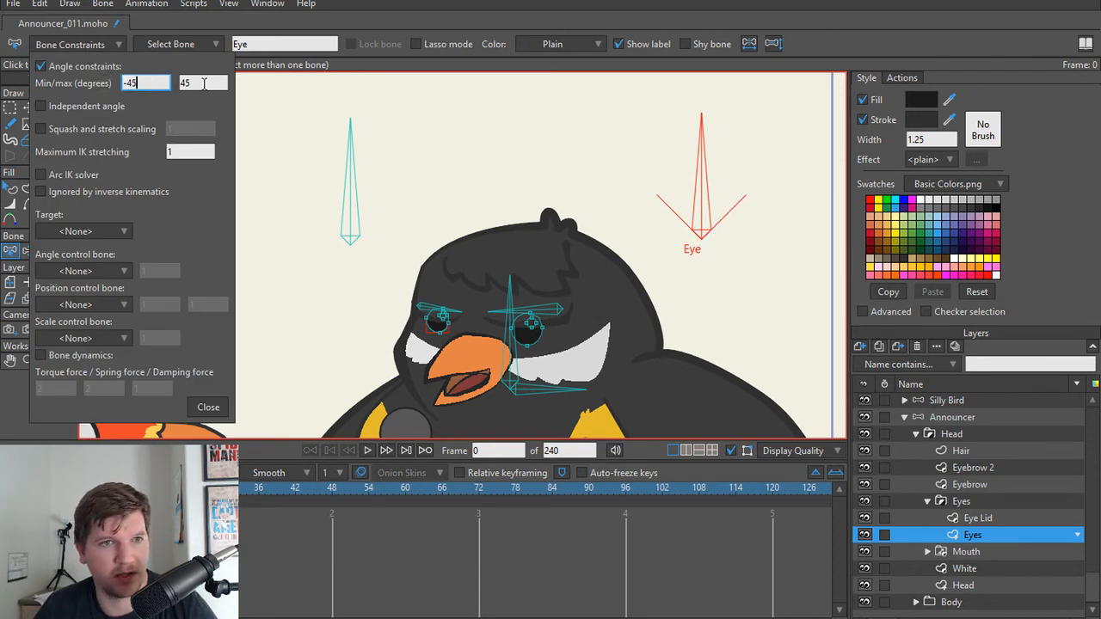
{"action": "left_click", "coordinate": [204, 82]}
{"action": "type", "text": "0"}
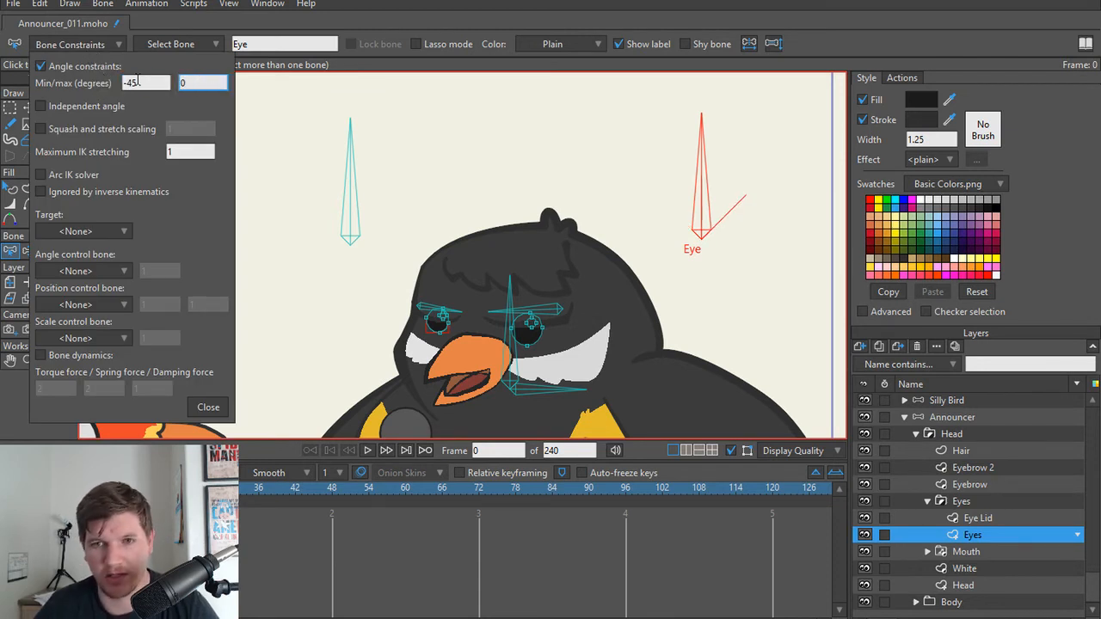
{"action": "left_click", "coordinate": [209, 408]}
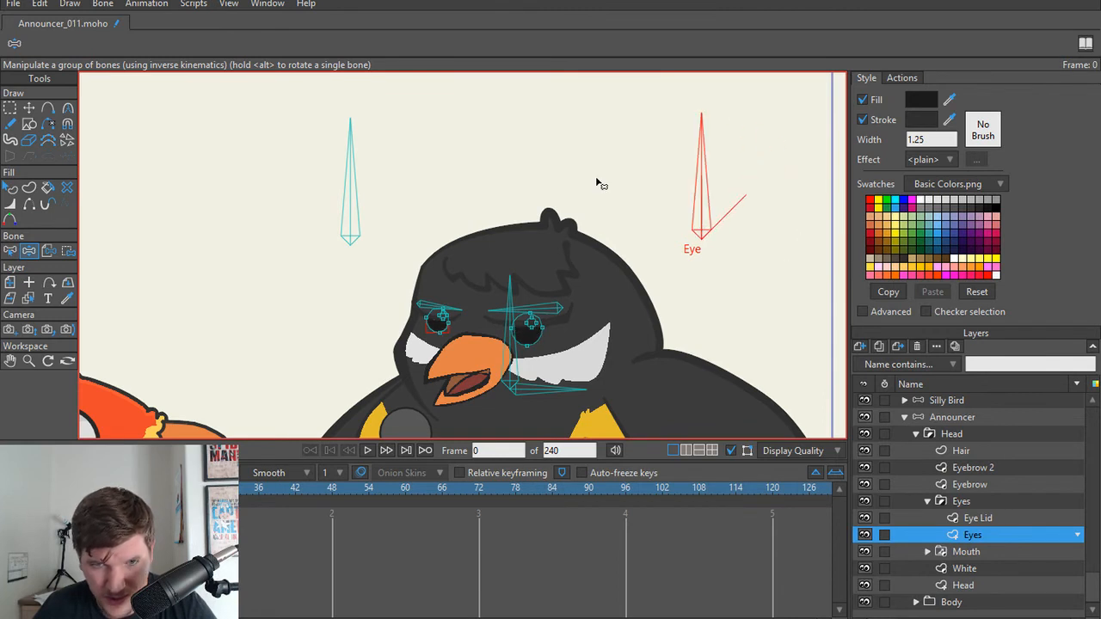
Step: Rotate the Eye bone clockwise with Manipulate Bones and render the frame to check the closed eyelids
{"action": "left_click_drag", "start_coordinate": [596, 183], "coordinate": [635, 199]}
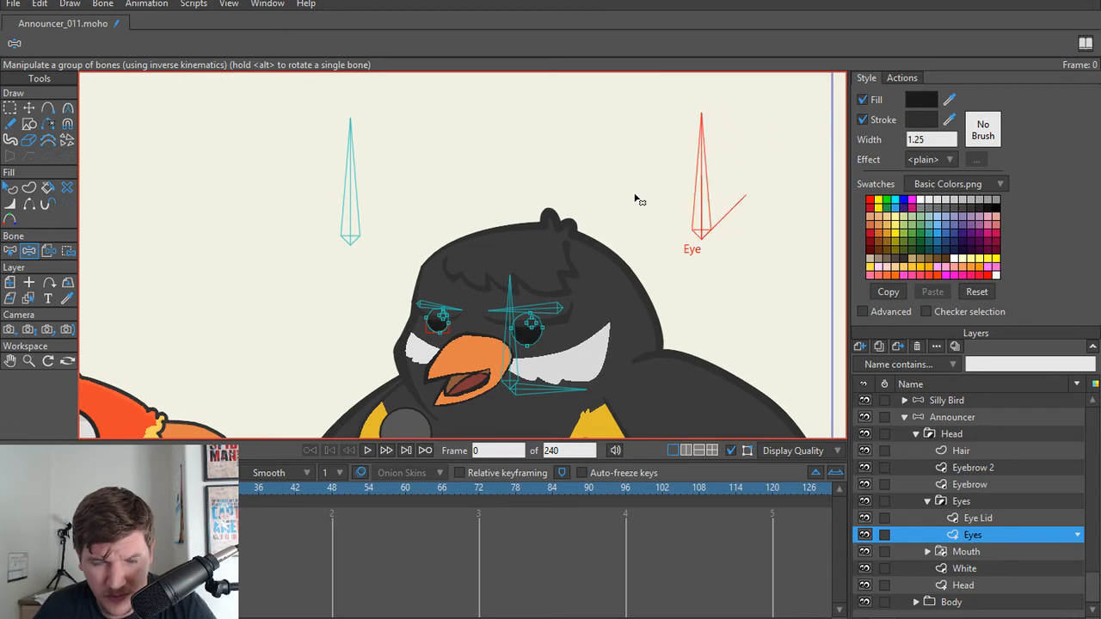
{"action": "scroll", "coordinate": [646, 249], "scroll_direction": "up", "scroll_amount": 5}
{"action": "scroll", "coordinate": [550, 250], "scroll_direction": "down", "scroll_amount": 5}
{"action": "left_click_drag", "start_coordinate": [612, 152], "coordinate": [718, 251]}
{"action": "key", "text": "ctrl+r"}
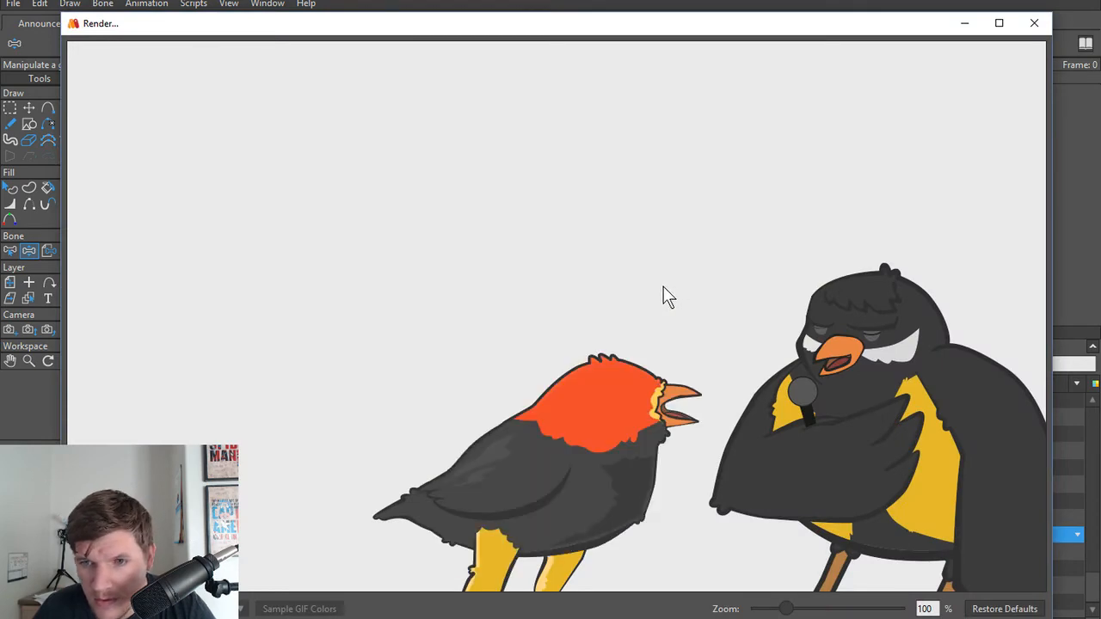
{"action": "left_click", "coordinate": [1034, 23]}
Step: Enable a 1.25-wide stroke on the smaller eye's lid shape and sample the larger eye's dark outline colour for it
{"action": "scroll", "coordinate": [423, 291], "scroll_direction": "up", "scroll_amount": 6}
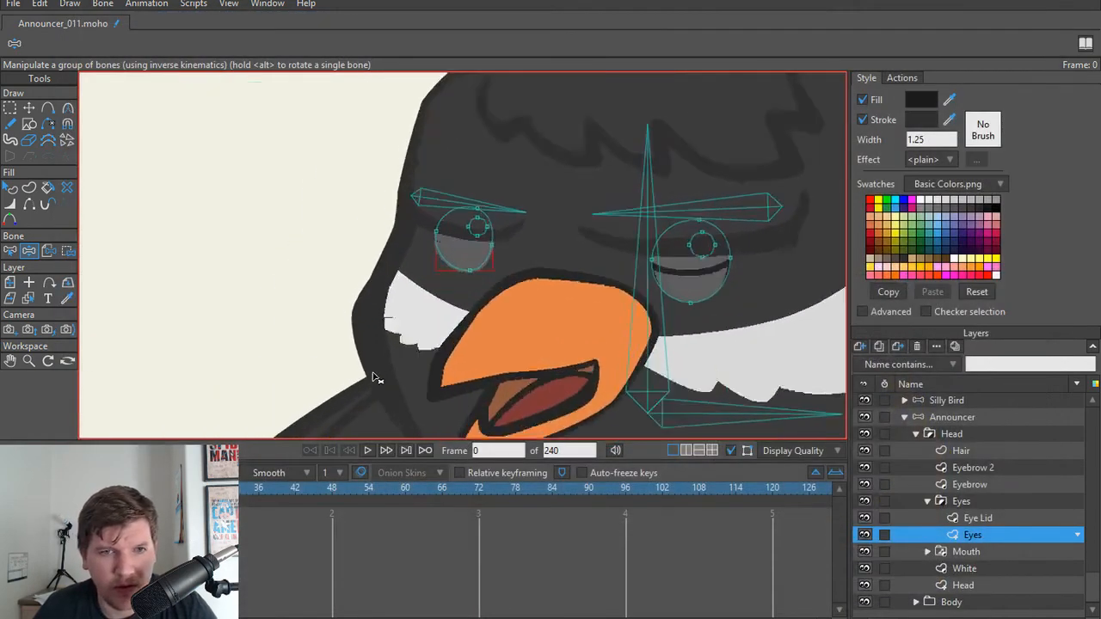
{"action": "key", "text": "q"}
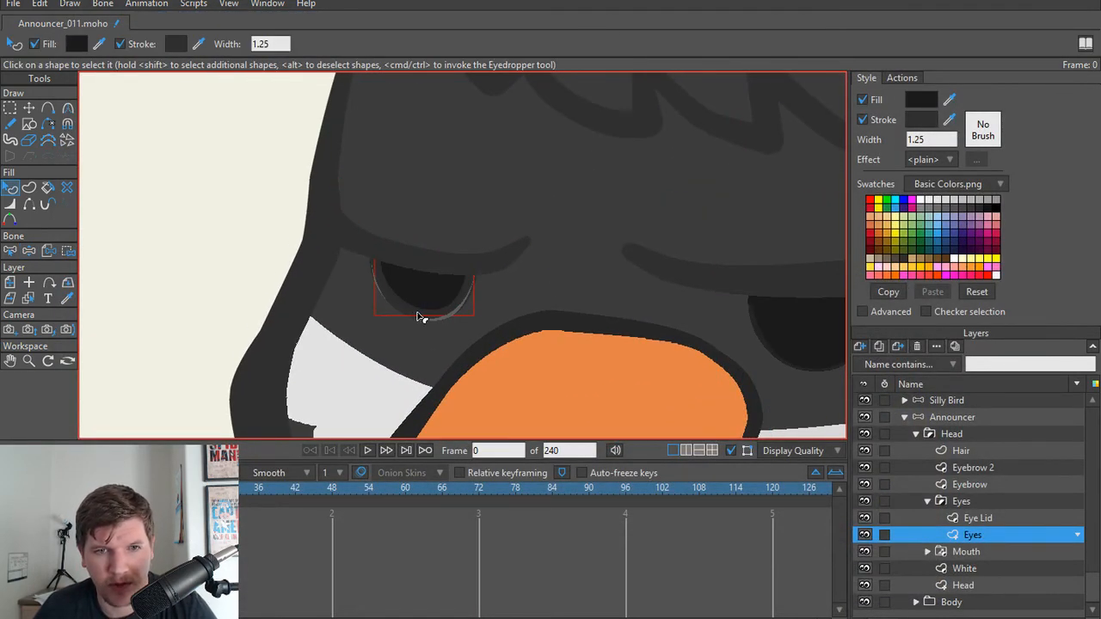
{"action": "right_click", "coordinate": [441, 323], "text": "alt"}
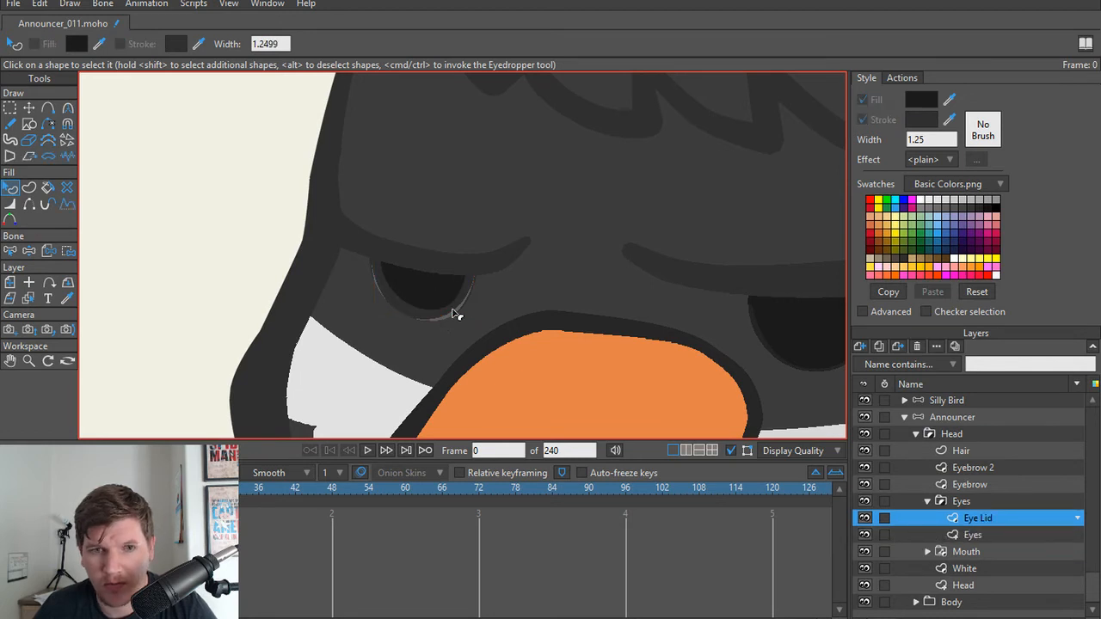
{"action": "left_click", "coordinate": [451, 322]}
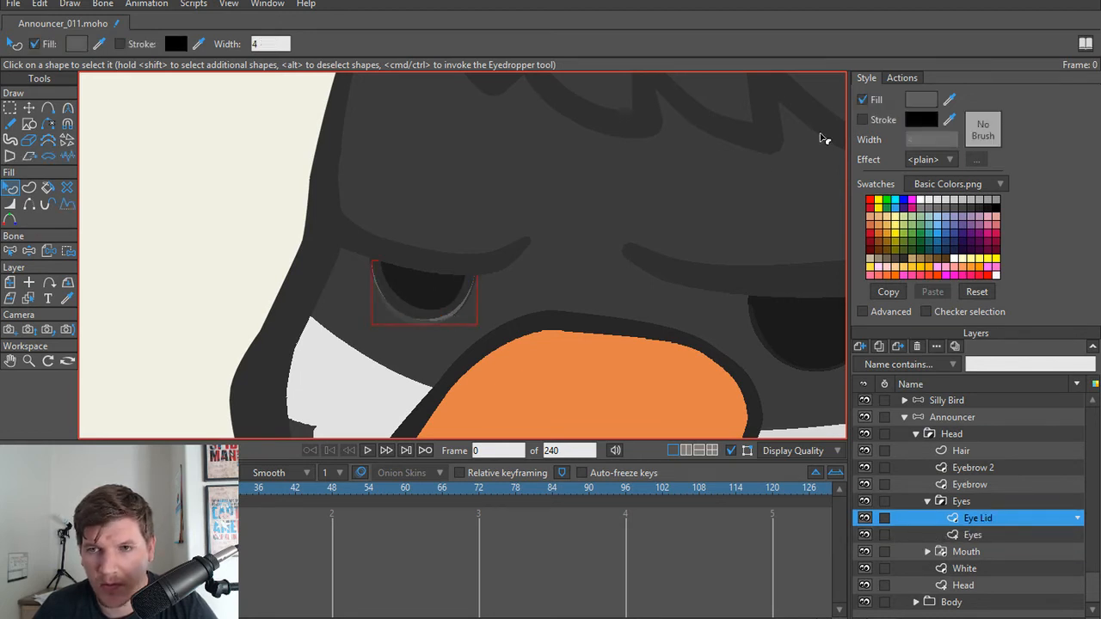
{"action": "left_click", "coordinate": [862, 120]}
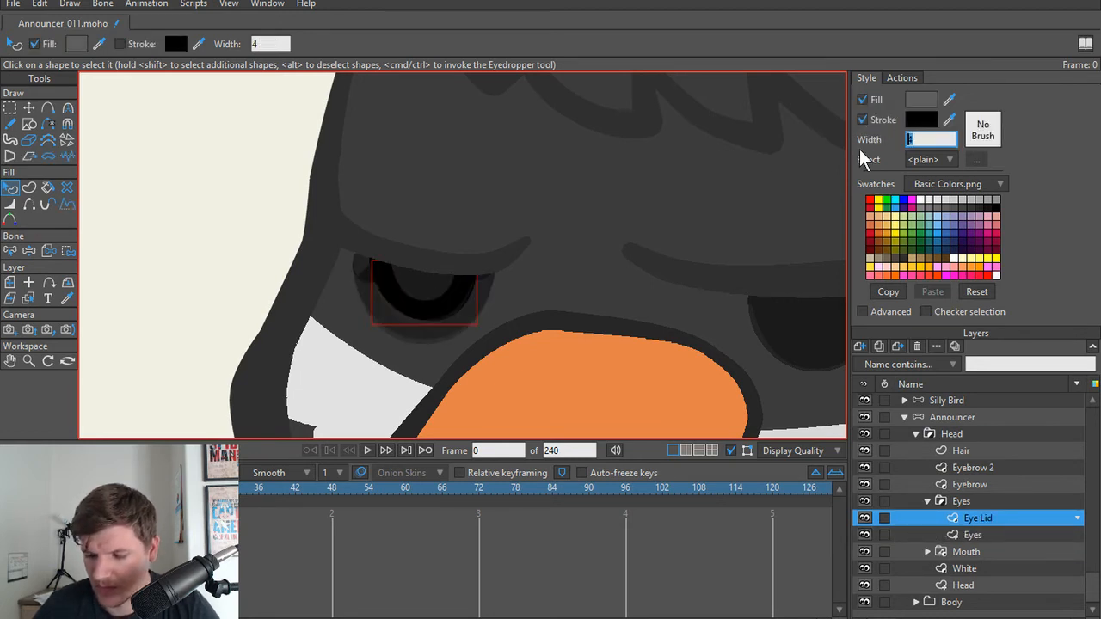
{"action": "type", "text": "1.25"}
{"action": "key", "text": "Return"}
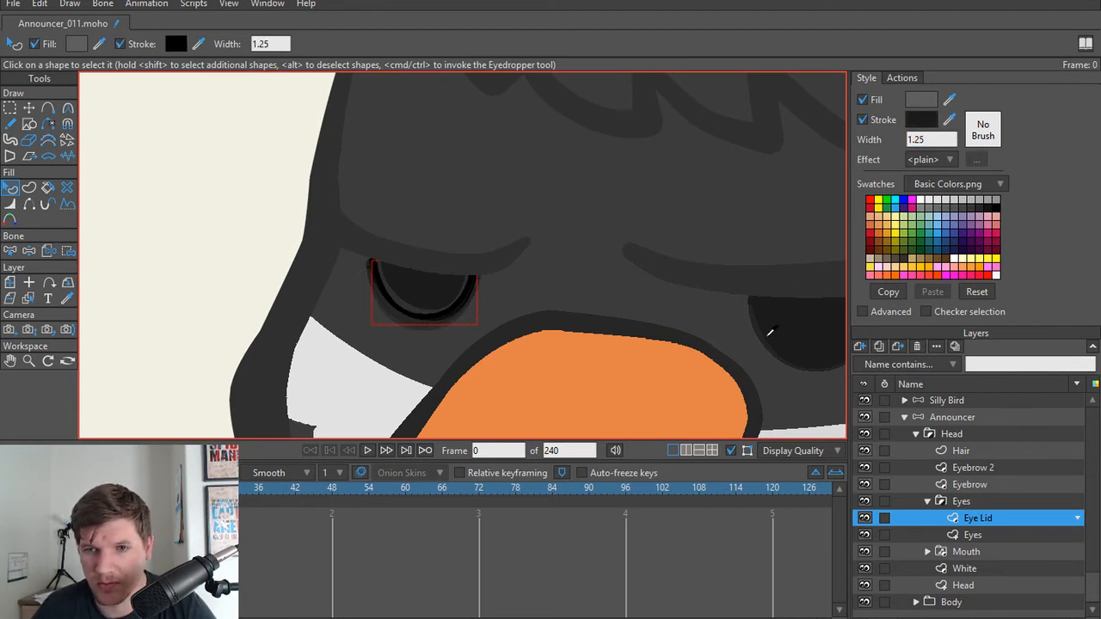
{"action": "left_click_drag", "start_coordinate": [763, 336], "coordinate": [762, 339]}
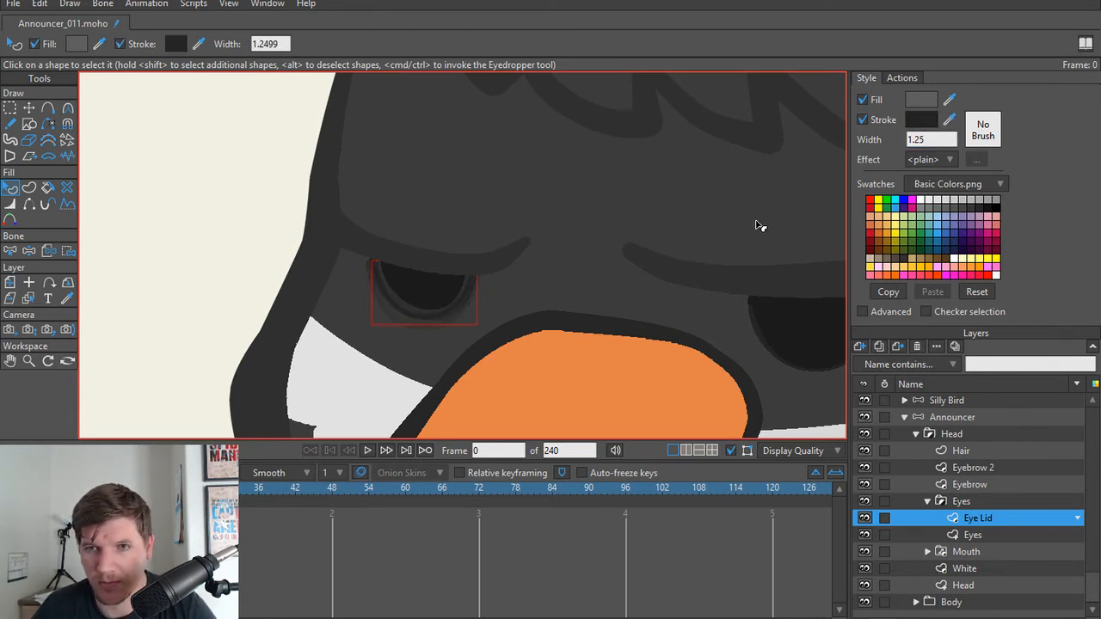
Step: Turn off the stroke on the smaller eye's shape in the Eyes layer
{"action": "left_click", "coordinate": [414, 306], "text": "ctrl+alt"}
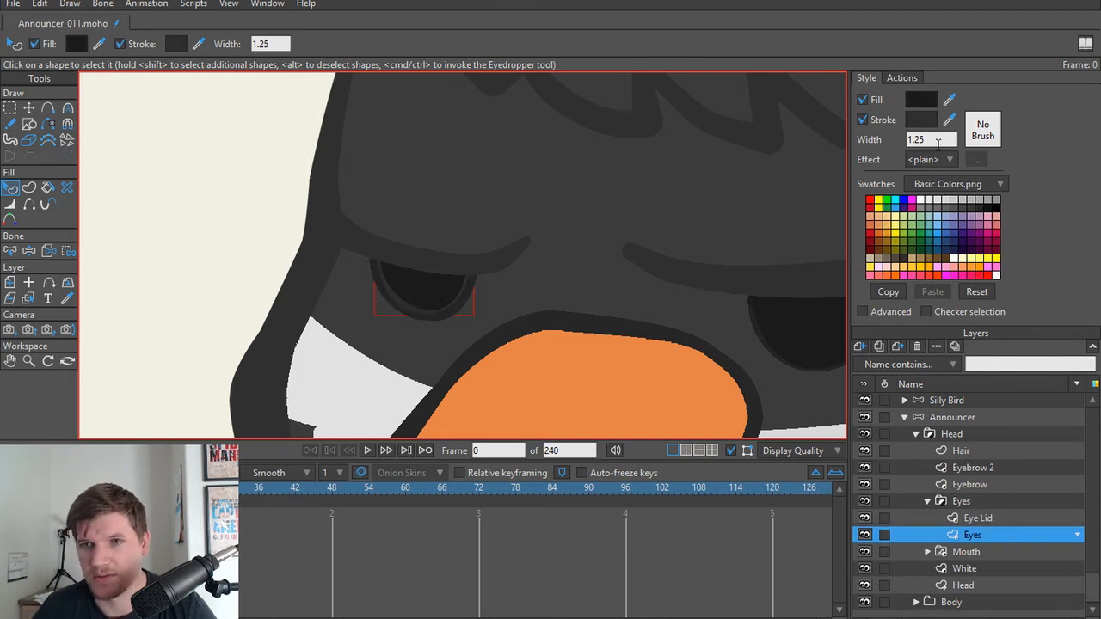
{"action": "left_click", "coordinate": [863, 120]}
{"action": "scroll", "coordinate": [240, 216], "scroll_direction": "down", "scroll_amount": 3}
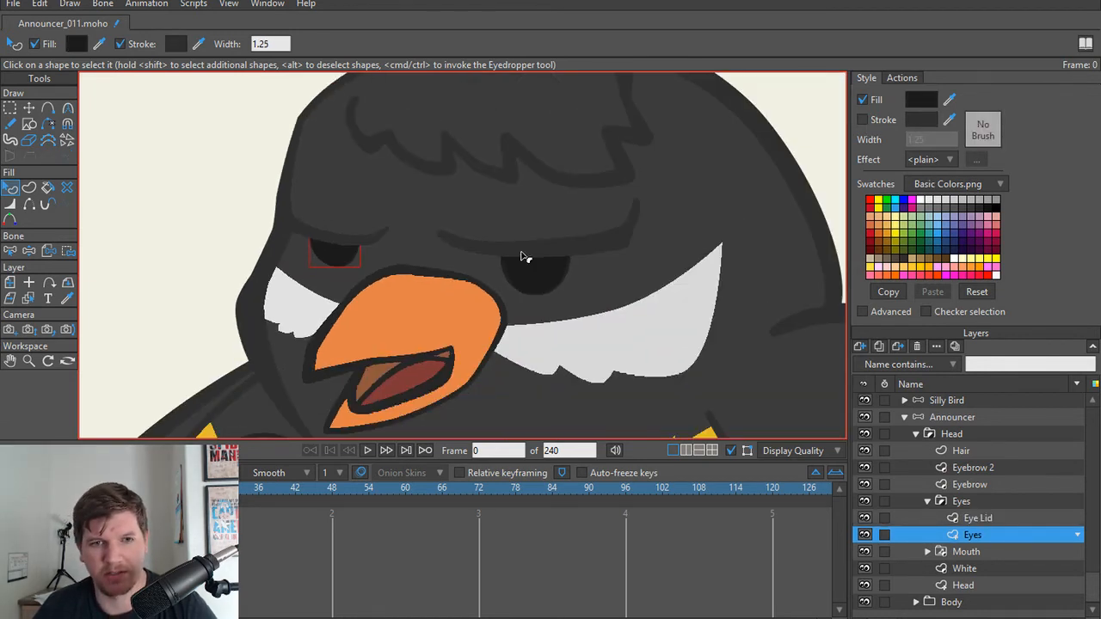
Step: Rotate the Announcer's Eye bone clockwise to close the lids, render the frame to check them, and close the render
{"action": "left_click", "coordinate": [952, 418]}
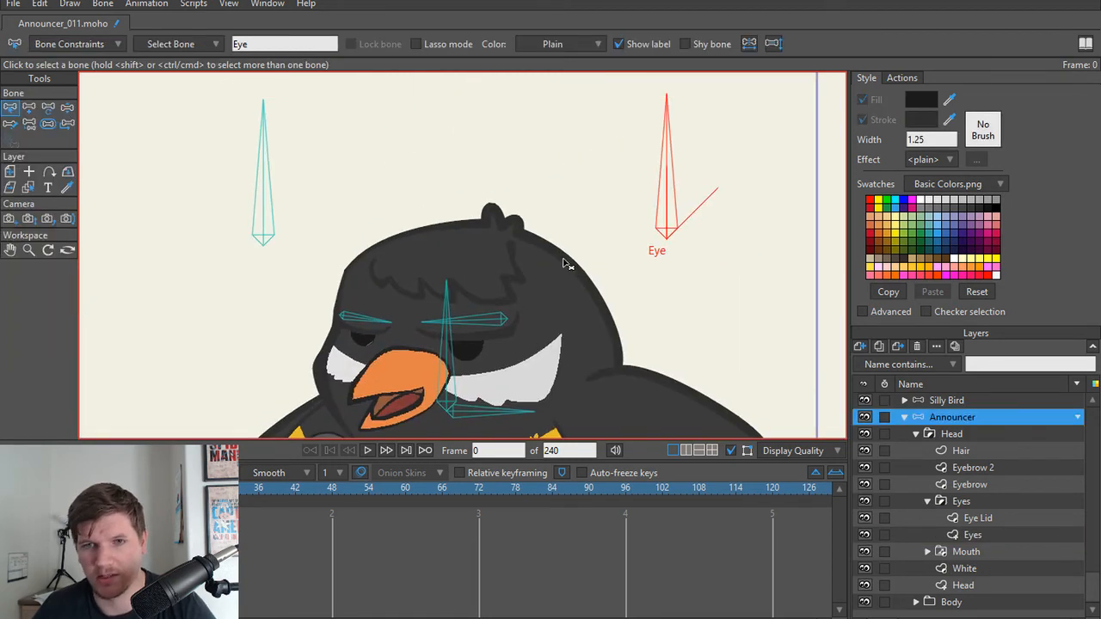
{"action": "left_click_drag", "start_coordinate": [669, 196], "coordinate": [784, 248]}
{"action": "key", "text": "ctrl+r"}
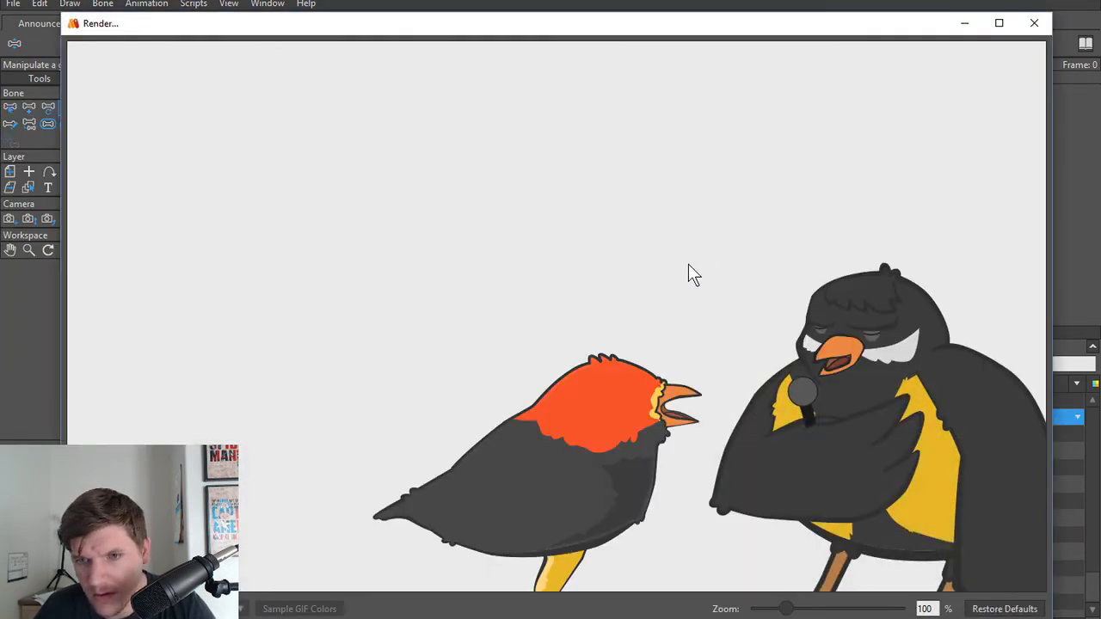
{"action": "left_click", "coordinate": [1034, 24]}
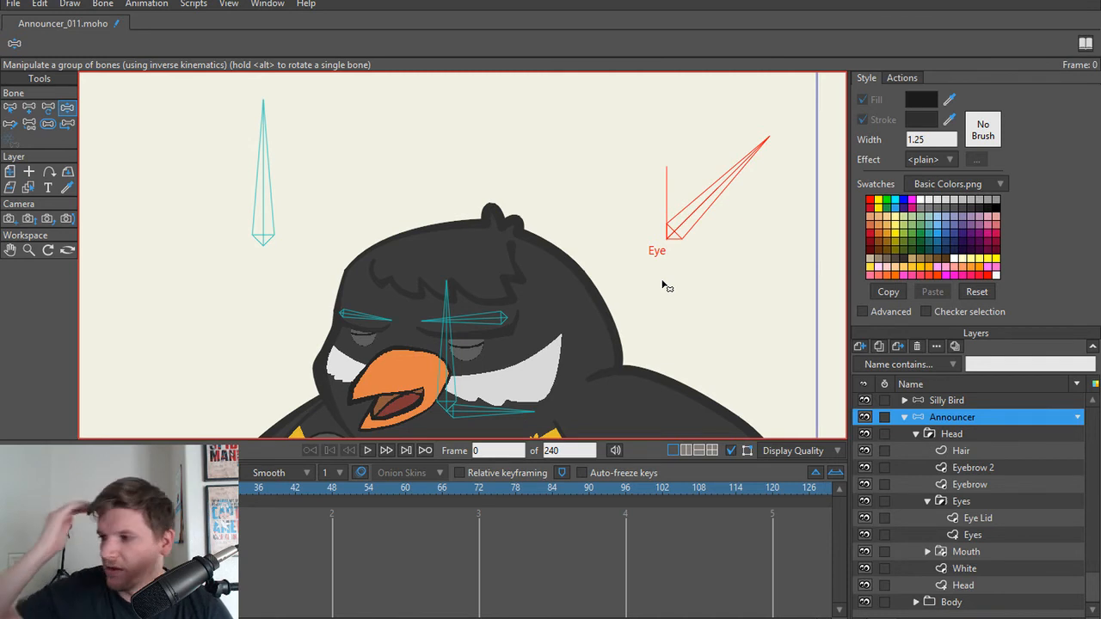
Step: Examine the announcer's closed eyelids from afar and up close
{"action": "scroll", "coordinate": [578, 258], "scroll_direction": "down", "scroll_amount": 4}
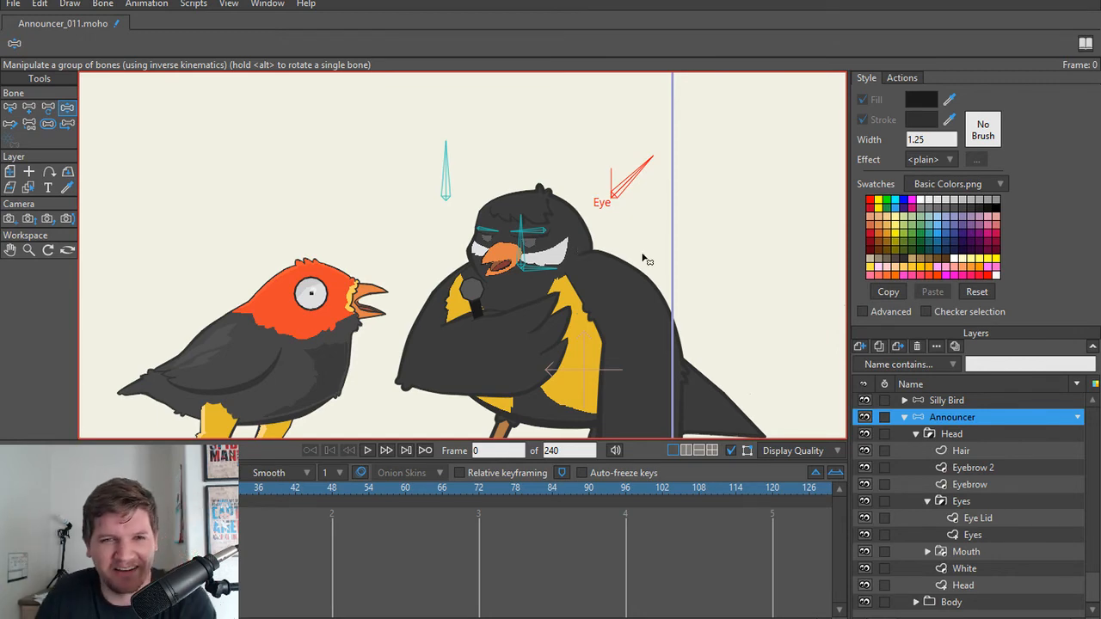
{"action": "scroll", "coordinate": [582, 184], "scroll_direction": "down", "scroll_amount": 3}
{"action": "scroll", "coordinate": [560, 246], "scroll_direction": "up", "scroll_amount": 5}
{"action": "scroll", "coordinate": [591, 215], "scroll_direction": "down", "scroll_amount": 1}
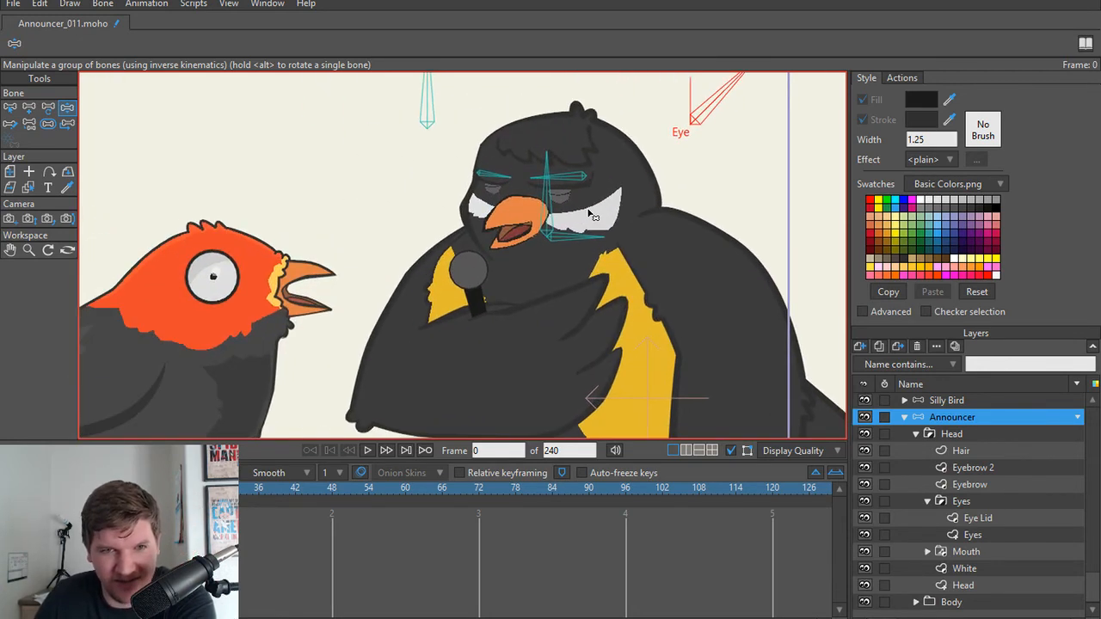
{"action": "scroll", "coordinate": [591, 215], "scroll_direction": "down", "scroll_amount": 2}
{"action": "scroll", "coordinate": [576, 220], "scroll_direction": "up", "scroll_amount": 4}
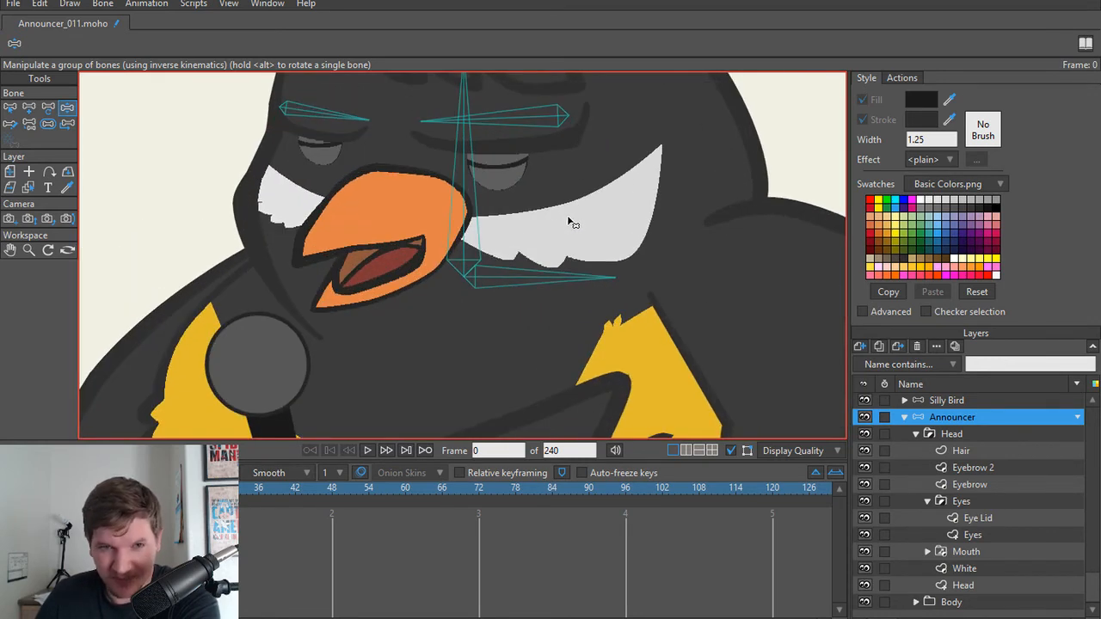
{"action": "scroll", "coordinate": [568, 222], "scroll_direction": "down", "scroll_amount": 1}
{"action": "scroll", "coordinate": [587, 253], "scroll_direction": "up", "scroll_amount": 2}
{"action": "scroll", "coordinate": [550, 207], "scroll_direction": "up", "scroll_amount": 3}
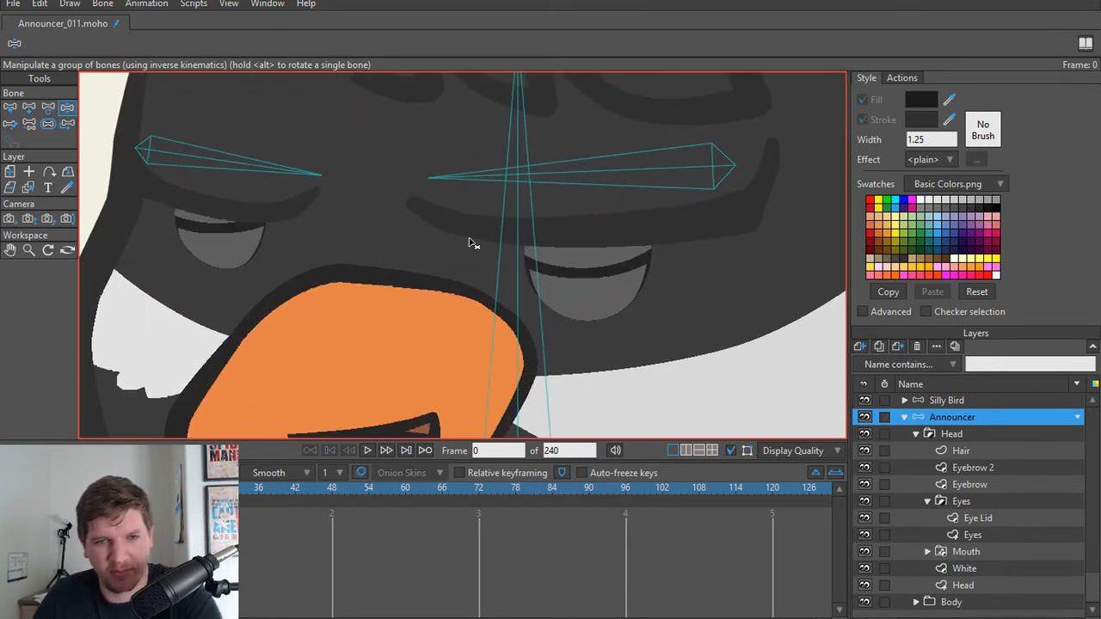
Step: Inspect the points of the Eyes and Eye Lid layers with Transform Points and reselect the Announcer layer
{"action": "left_click", "coordinate": [247, 244], "text": "ctrl+alt"}
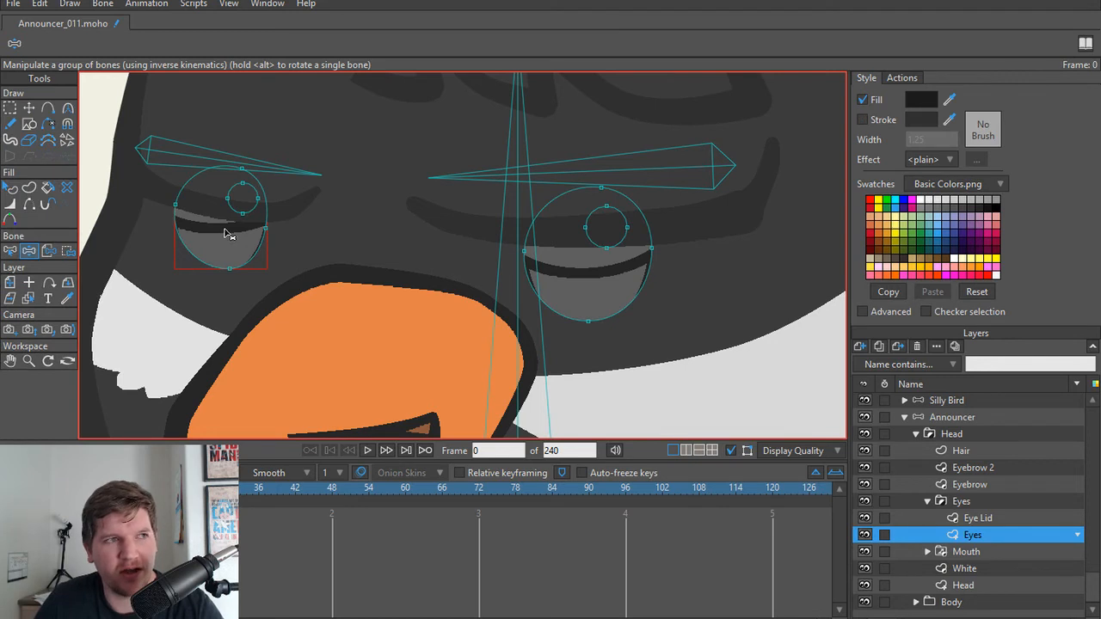
{"action": "left_click", "coordinate": [225, 234], "text": "ctrl+alt"}
{"action": "left_click", "coordinate": [228, 244], "text": "ctrl+alt"}
{"action": "key", "text": "t"}
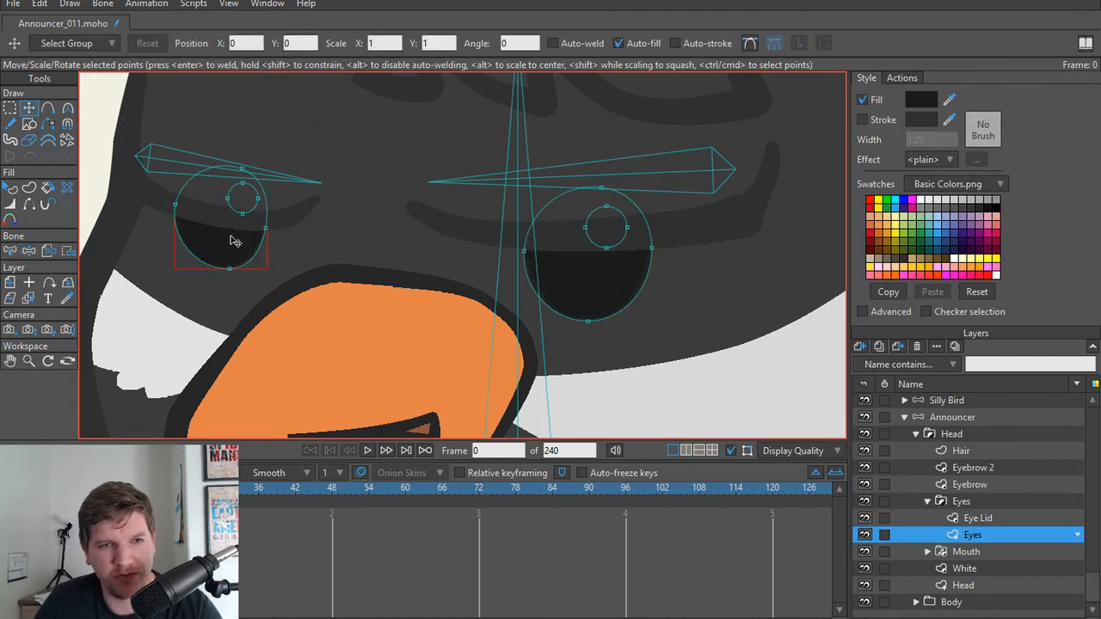
{"action": "left_click", "coordinate": [985, 520]}
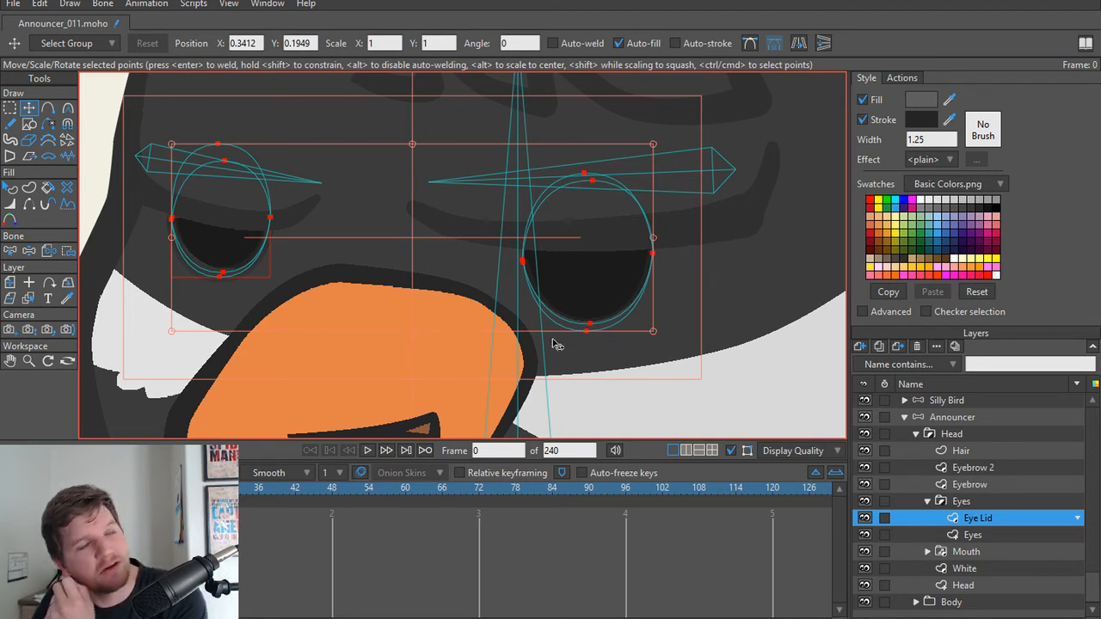
{"action": "left_click", "coordinate": [971, 418]}
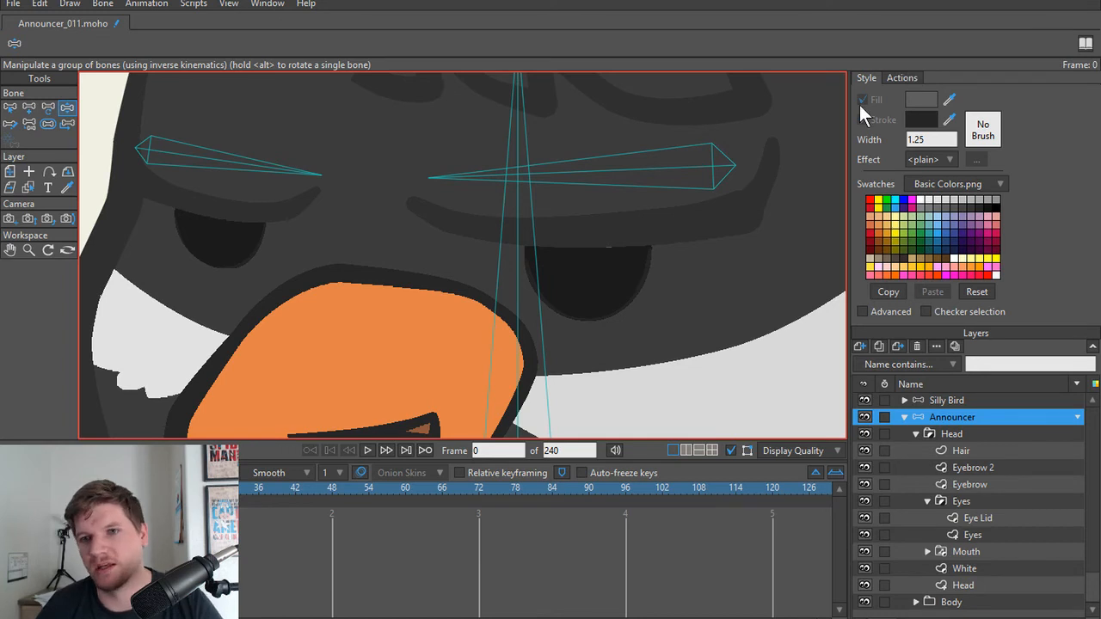
Step: Open the Eye smart bone action for editing and go to frame 24, where the lids are closed
{"action": "left_click", "coordinate": [899, 79]}
{"action": "left_click", "coordinate": [904, 180]}
{"action": "left_click", "coordinate": [894, 171]}
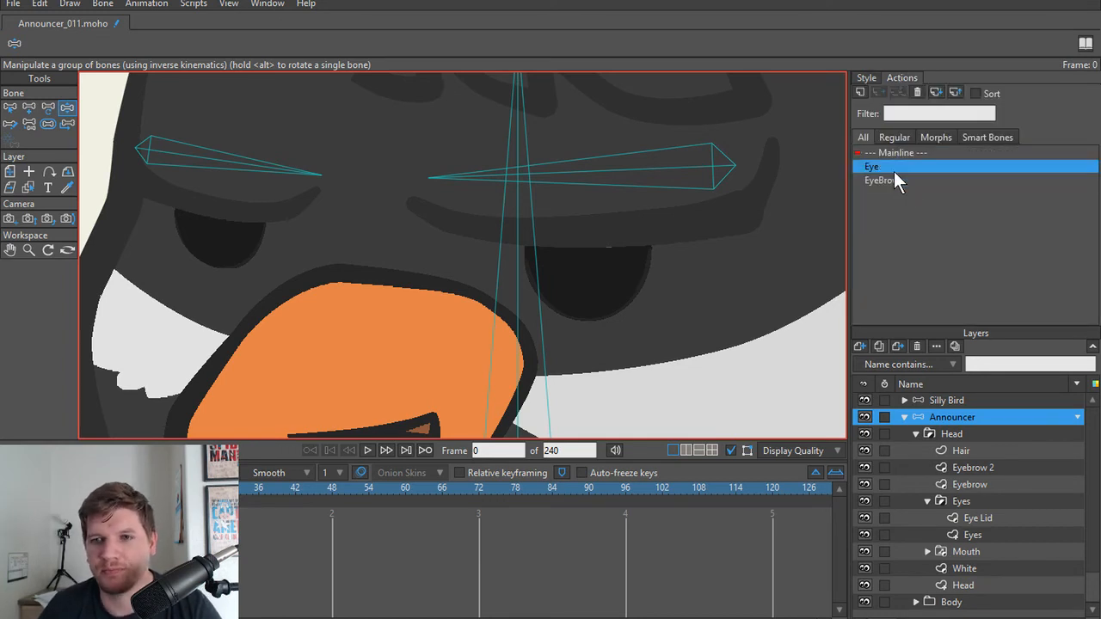
{"action": "scroll", "coordinate": [442, 233], "scroll_direction": "down", "scroll_amount": 3}
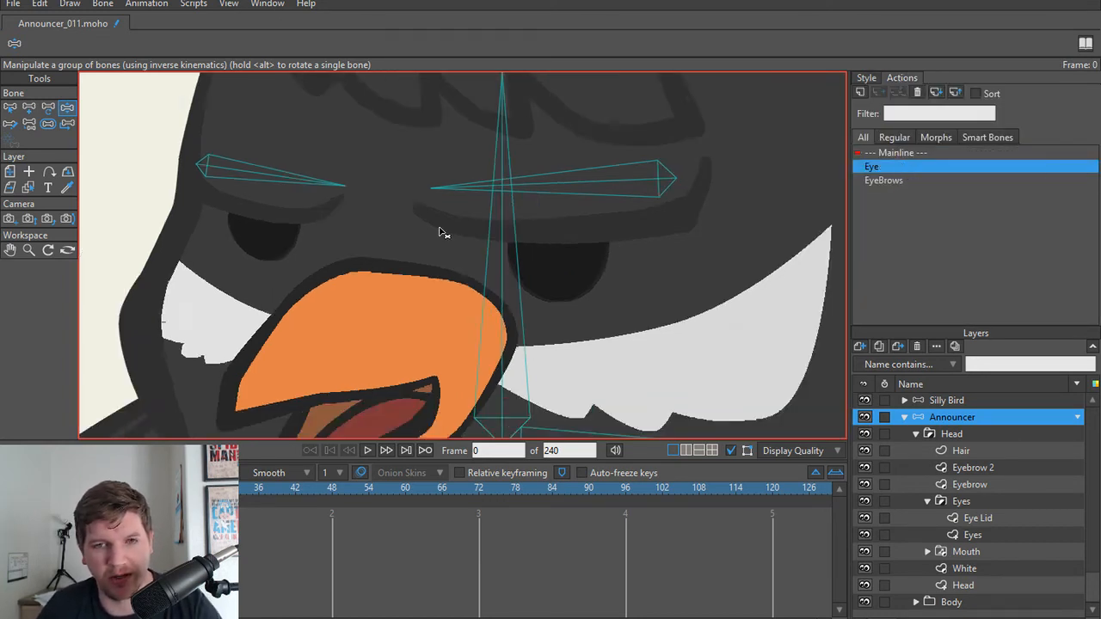
{"action": "left_click", "coordinate": [894, 178]}
{"action": "double_click", "coordinate": [883, 167]}
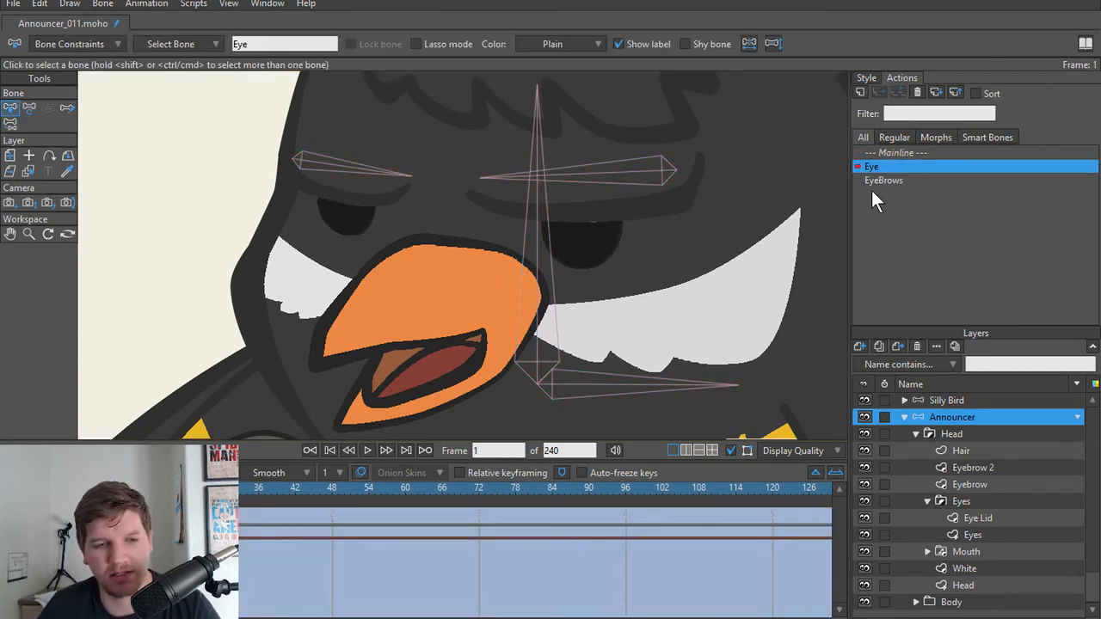
{"action": "left_click_drag", "start_coordinate": [44, 488], "coordinate": [178, 487]}
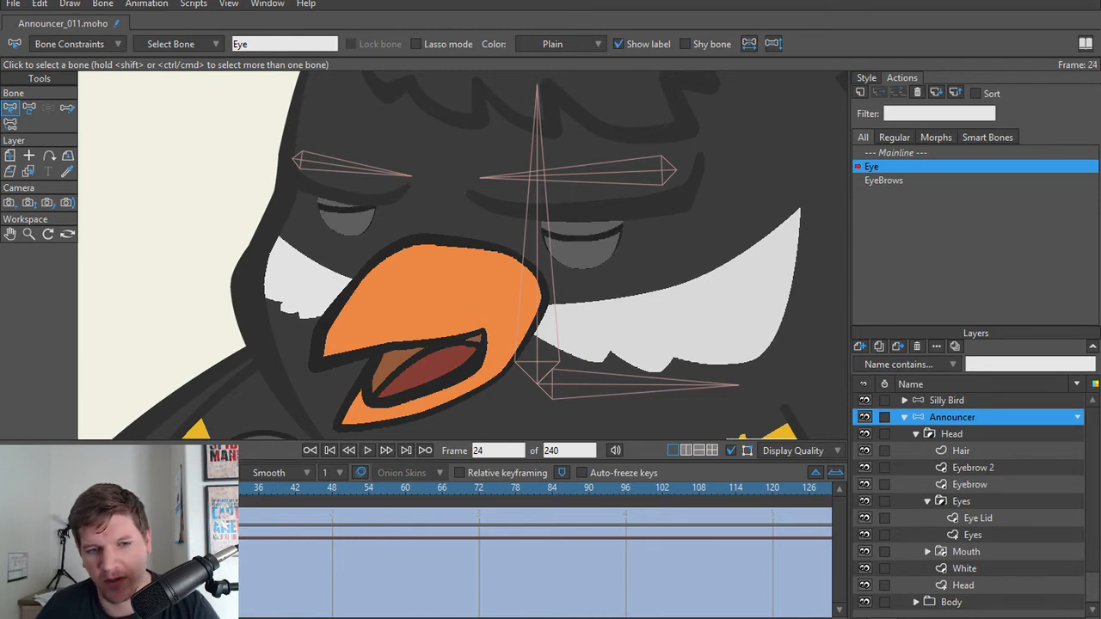
Step: Try to shift the middle lid points of the smaller eye slightly down and outward at frame 24 of the Eye action
{"action": "scroll", "coordinate": [313, 238], "scroll_direction": "up", "scroll_amount": 3}
{"action": "left_click_drag", "start_coordinate": [362, 217], "coordinate": [359, 266]}
{"action": "right_click", "coordinate": [353, 234], "text": "alt"}
{"action": "scroll", "coordinate": [344, 241], "scroll_direction": "up", "scroll_amount": 1}
{"action": "key", "text": "g"}
{"action": "key", "text": "t"}
{"action": "left_click_drag", "start_coordinate": [347, 228], "coordinate": [334, 238]}
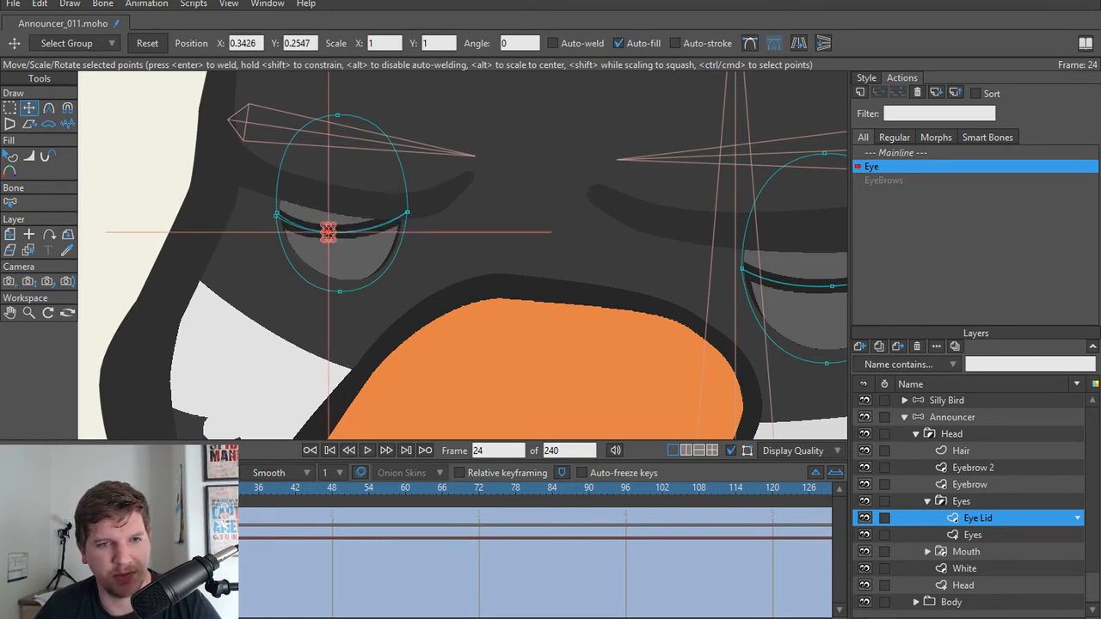
Step: Try shifting the same lid points outward at frame 8, and undo the recent lid point changes
{"action": "left_click_drag", "start_coordinate": [185, 488], "coordinate": [87, 489]}
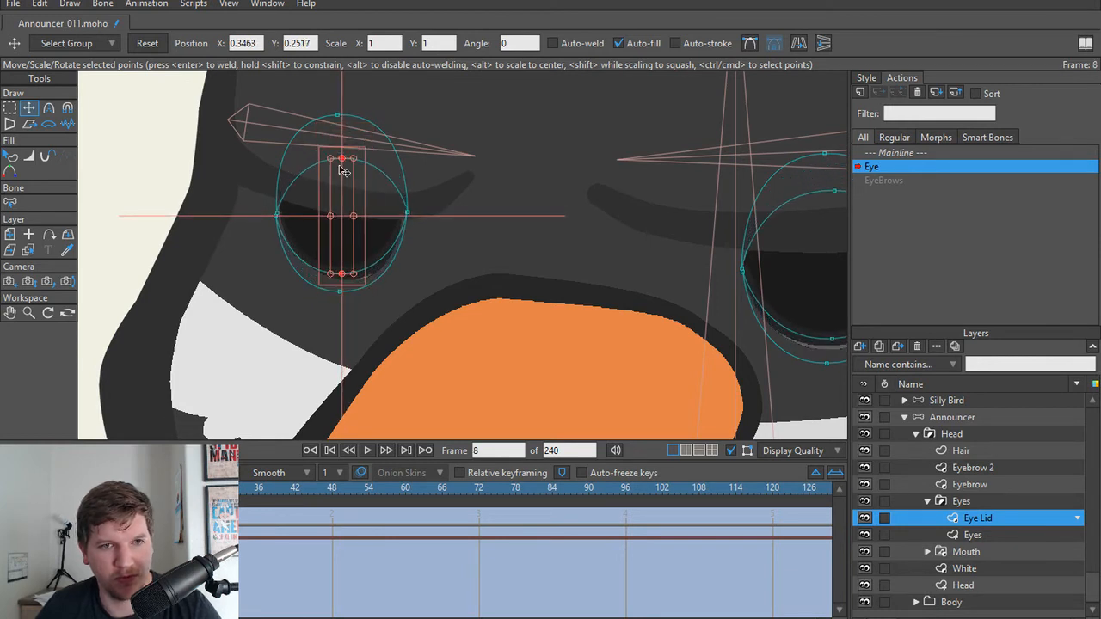
{"action": "left_click_drag", "start_coordinate": [346, 182], "coordinate": [322, 181]}
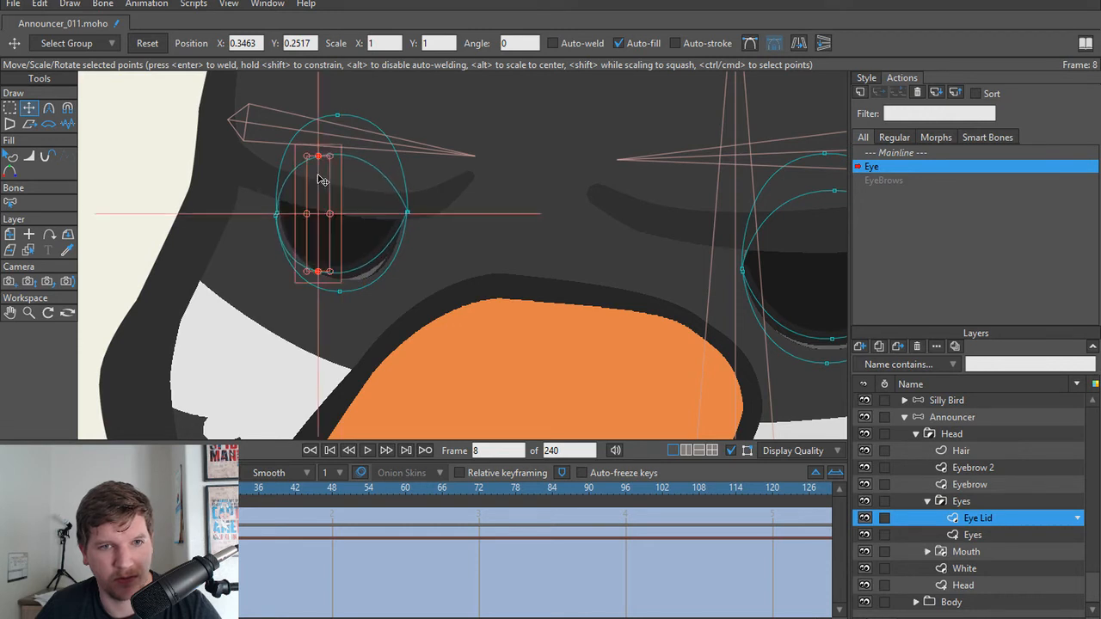
{"action": "left_click_drag", "start_coordinate": [87, 489], "coordinate": [185, 489]}
{"action": "key", "text": "ctrl+z"}
{"action": "key", "text": "ctrl+z"}
{"action": "key", "text": "ctrl+z"}
{"action": "key", "text": "ctrl+z"}
Step: Reselect the smaller eye's middle lid points, adjust their closed position at frame 23 of the Eye action, and return to the Mainline
{"action": "left_click_drag", "start_coordinate": [329, 283], "coordinate": [304, 282]}
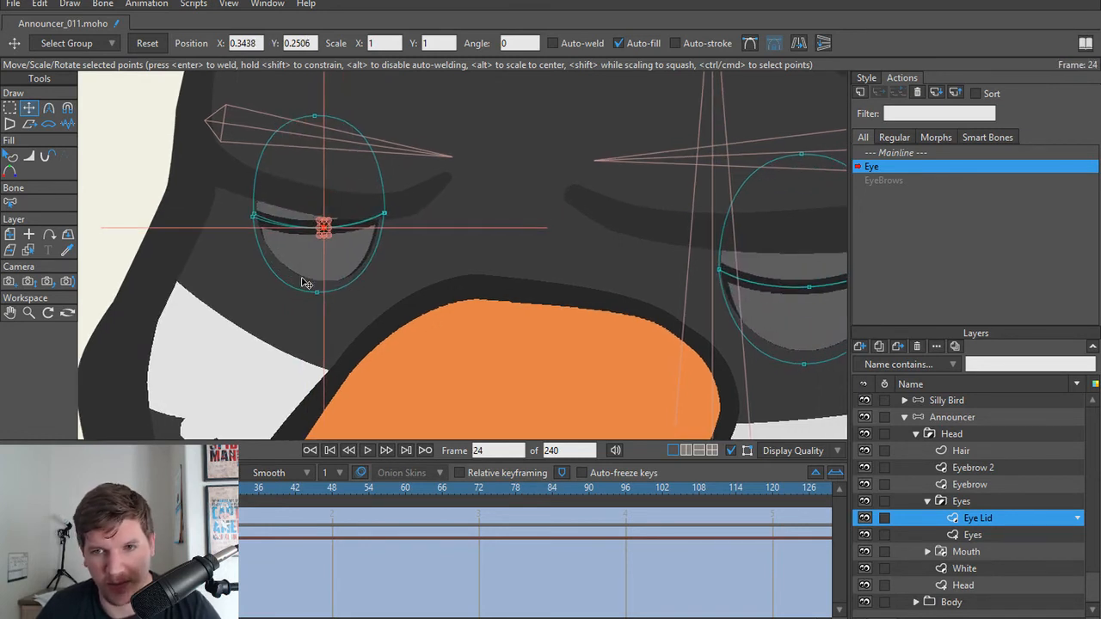
{"action": "scroll", "coordinate": [306, 282], "scroll_direction": "up", "scroll_amount": 1}
{"action": "key", "text": "g"}
{"action": "left_click_drag", "start_coordinate": [322, 197], "coordinate": [305, 219]}
{"action": "key", "text": "t"}
{"action": "mouse_move", "coordinate": [185, 488]}
{"action": "left_mouse_down"}
{"action": "mouse_move", "coordinate": [77, 489]}
{"action": "mouse_move", "coordinate": [179, 488]}
{"action": "left_mouse_up"}
{"action": "left_click_drag", "start_coordinate": [590, 290], "coordinate": [300, 304]}
{"action": "scroll", "coordinate": [416, 310], "scroll_direction": "down", "scroll_amount": 5}
{"action": "left_click_drag", "start_coordinate": [400, 321], "coordinate": [430, 312]}
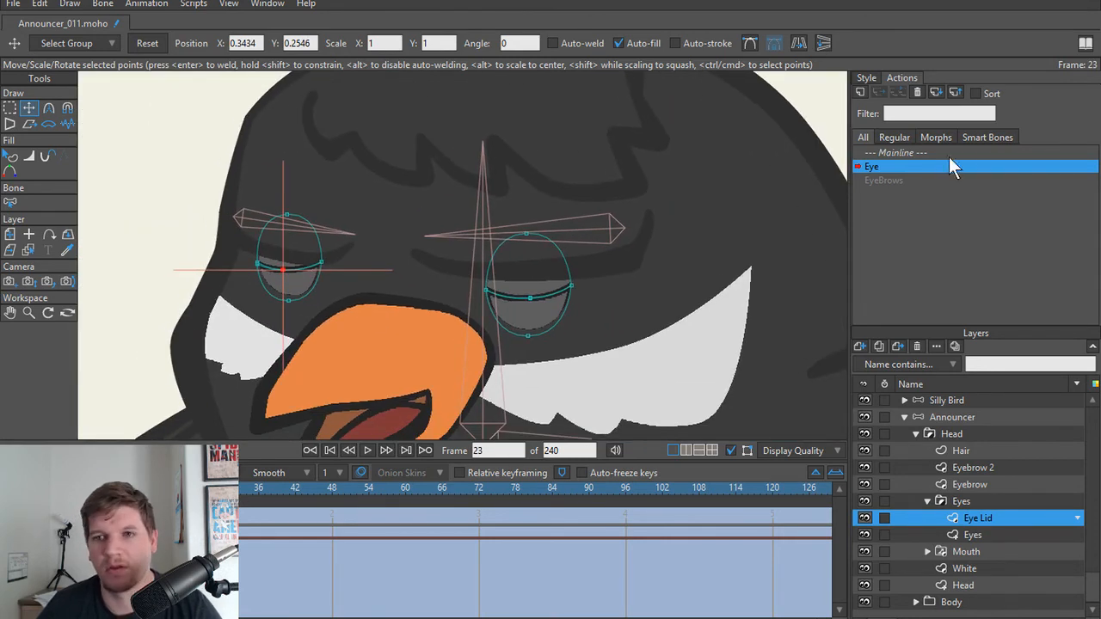
{"action": "left_click", "coordinate": [925, 152]}
Step: Test the eyebrow control bone with Manipulate Bones and check how the announcer's brows follow
{"action": "scroll", "coordinate": [516, 240], "scroll_direction": "down", "scroll_amount": 8}
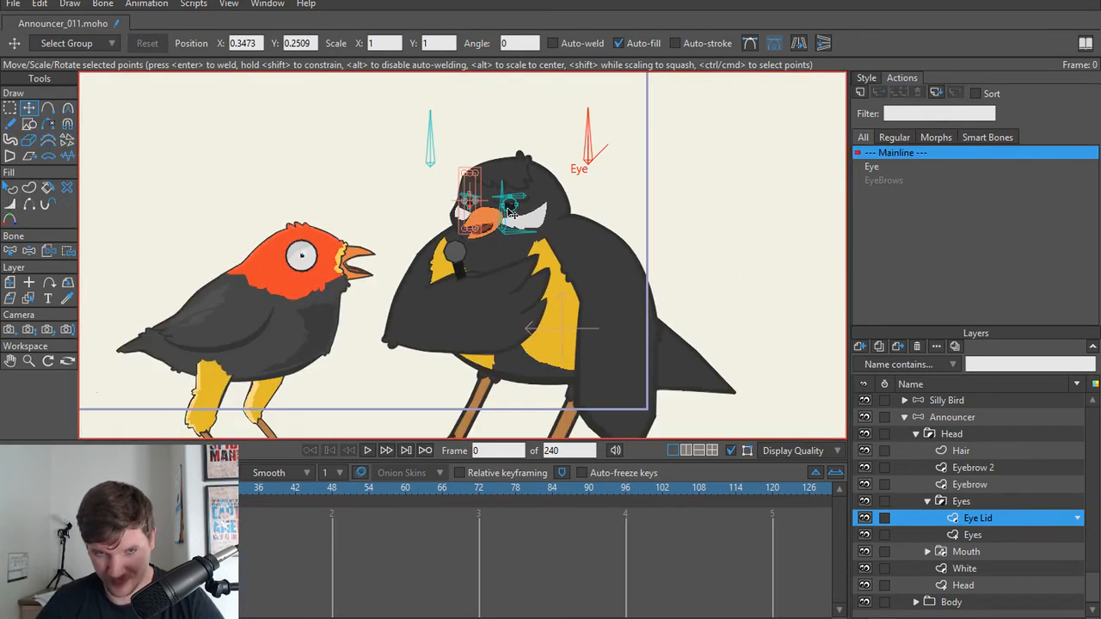
{"action": "scroll", "coordinate": [505, 237], "scroll_direction": "up", "scroll_amount": 4}
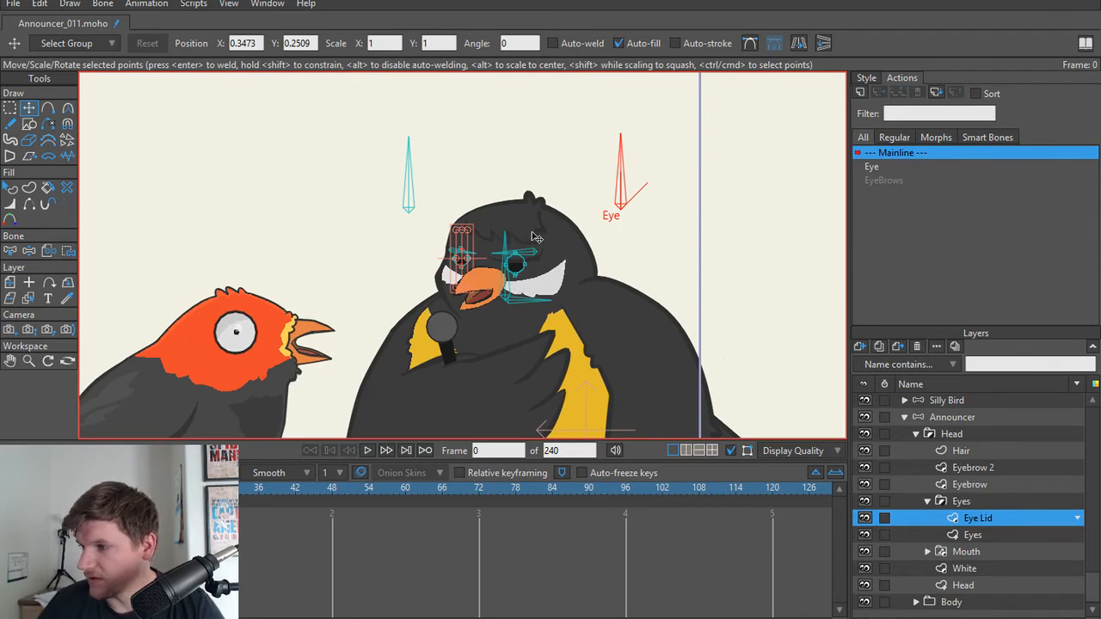
{"action": "scroll", "coordinate": [544, 245], "scroll_direction": "up", "scroll_amount": 3}
{"action": "key", "text": "z"}
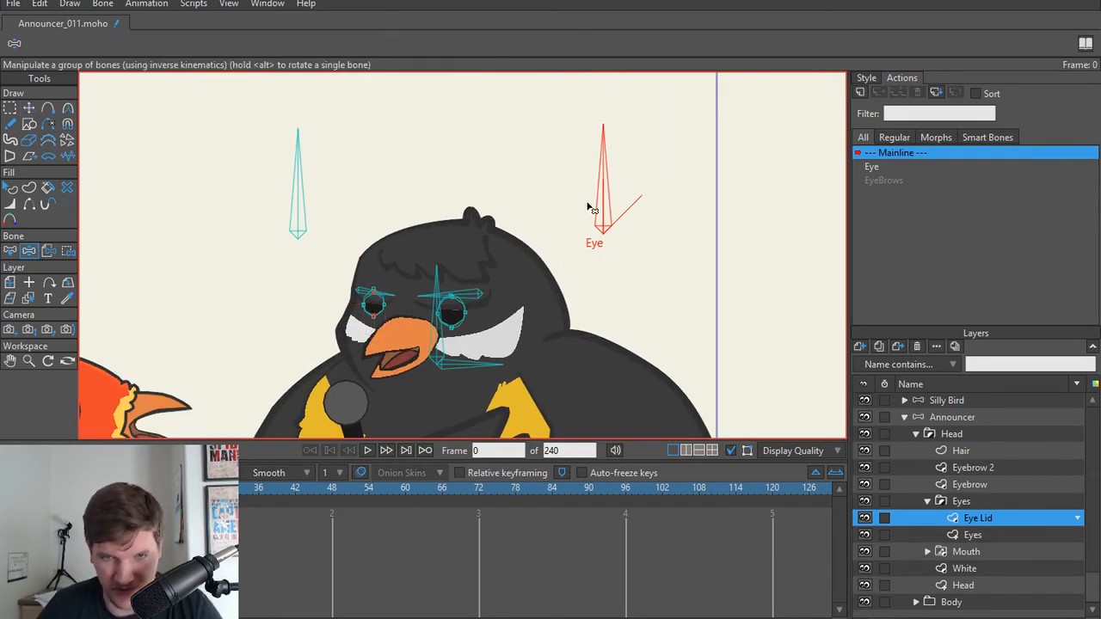
{"action": "scroll", "coordinate": [520, 236], "scroll_direction": "up", "scroll_amount": 1}
{"action": "scroll", "coordinate": [521, 236], "scroll_direction": "up", "scroll_amount": 1}
{"action": "scroll", "coordinate": [388, 181], "scroll_direction": "down", "scroll_amount": 1}
{"action": "scroll", "coordinate": [442, 221], "scroll_direction": "up", "scroll_amount": 2}
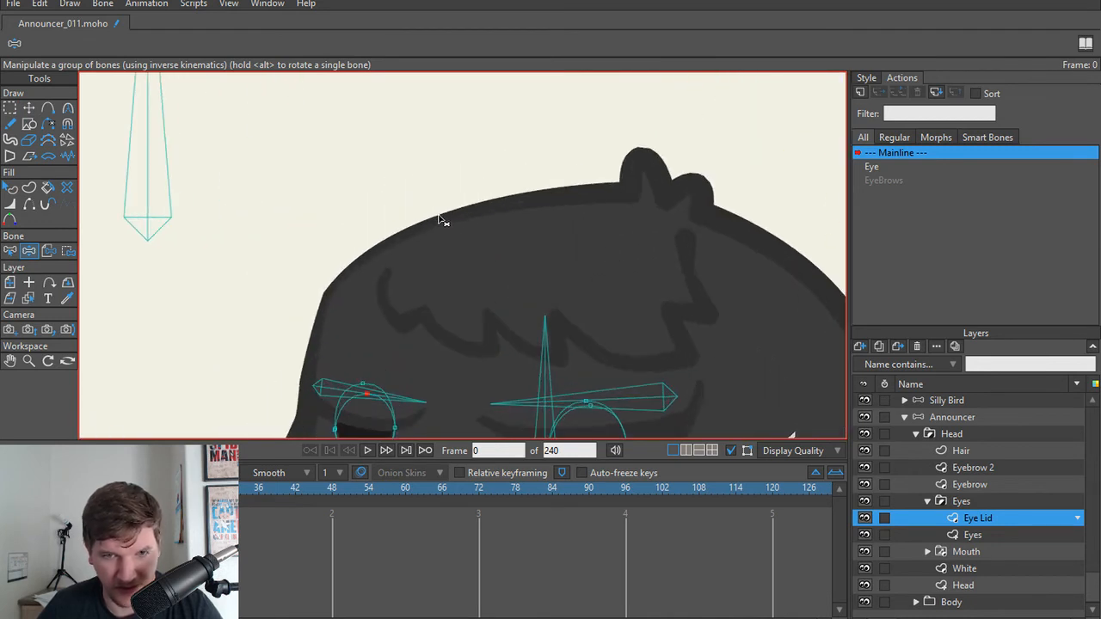
{"action": "scroll", "coordinate": [336, 164], "scroll_direction": "down", "scroll_amount": 2}
{"action": "left_click_drag", "start_coordinate": [329, 166], "coordinate": [332, 210]}
{"action": "left_click_drag", "start_coordinate": [275, 187], "coordinate": [320, 234]}
Step: Select the smaller eyebrow's layer, try pulling its outer points outward past the head's edge, and undo the moves
{"action": "scroll", "coordinate": [379, 333], "scroll_direction": "up", "scroll_amount": 5}
{"action": "key", "text": "t"}
{"action": "left_click_drag", "start_coordinate": [322, 346], "coordinate": [402, 322]}
{"action": "scroll", "coordinate": [402, 322], "scroll_direction": "up", "scroll_amount": 2}
{"action": "right_click", "coordinate": [405, 322], "text": "alt"}
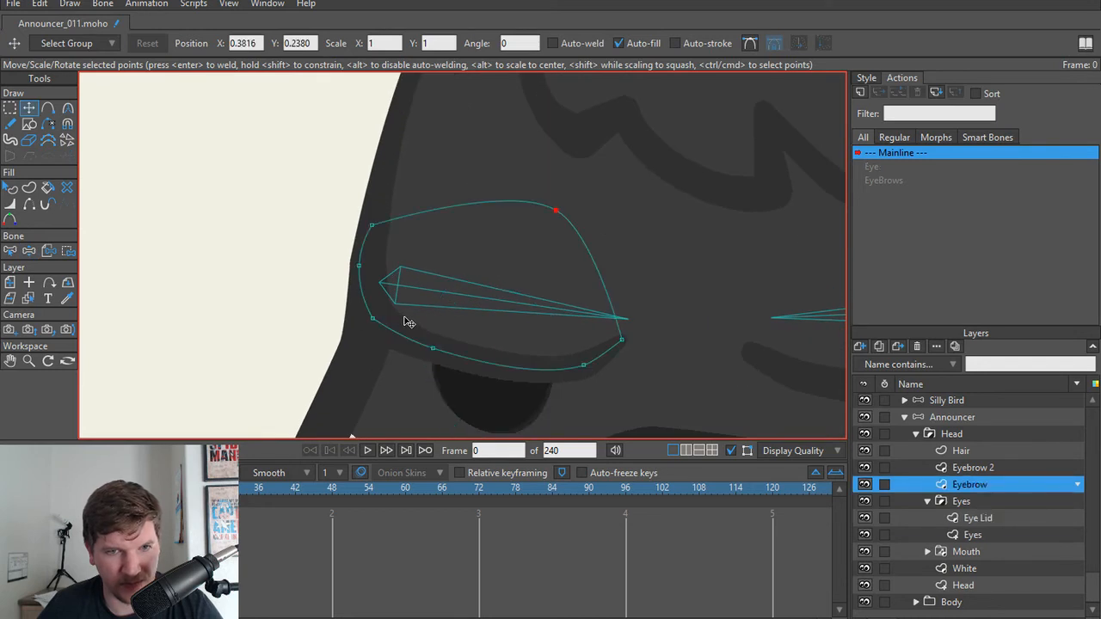
{"action": "left_click_drag", "start_coordinate": [363, 275], "coordinate": [340, 273]}
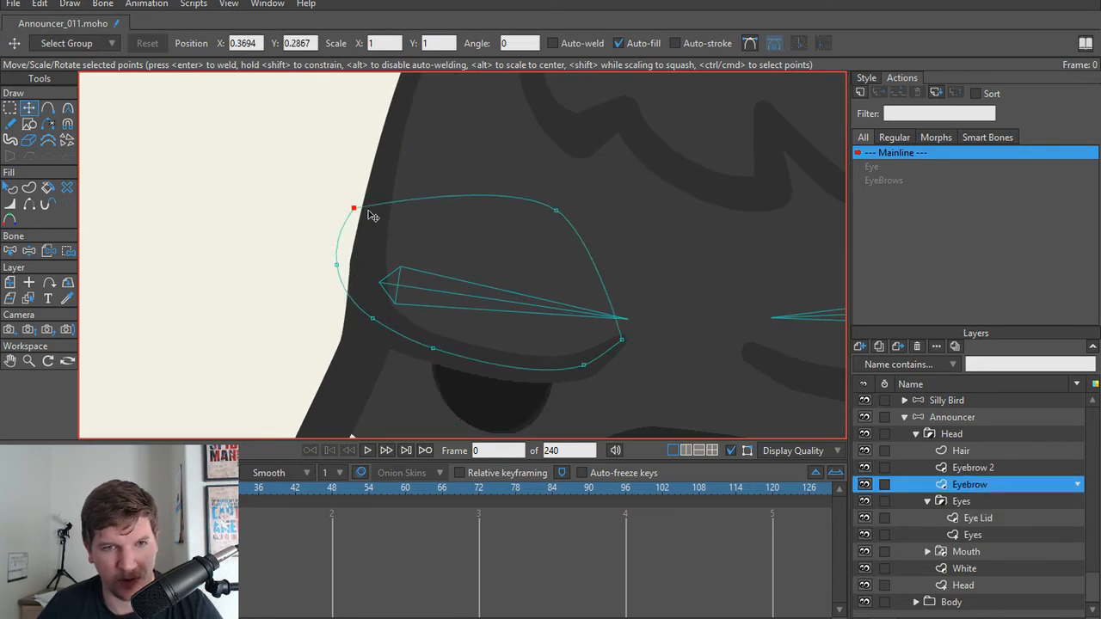
{"action": "key", "text": "ctrl+z"}
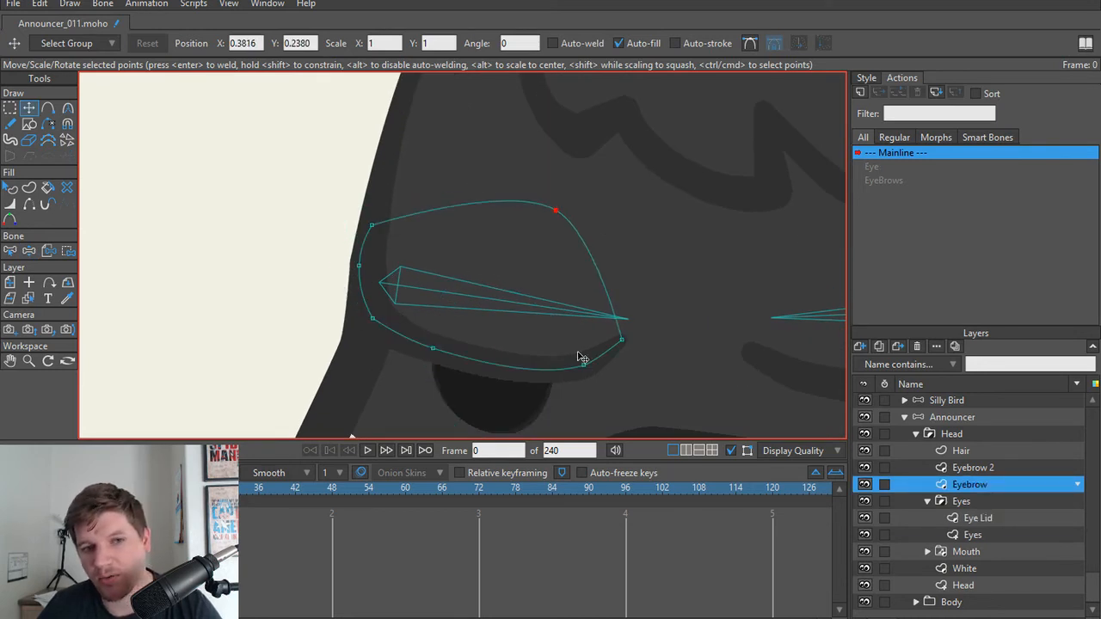
Step: Exclude the Eyebrow 2 layer from masking with the "Don't mask this layer" option
{"action": "left_click", "coordinate": [974, 470], "text": "ctrl"}
{"action": "right_click", "coordinate": [974, 470]}
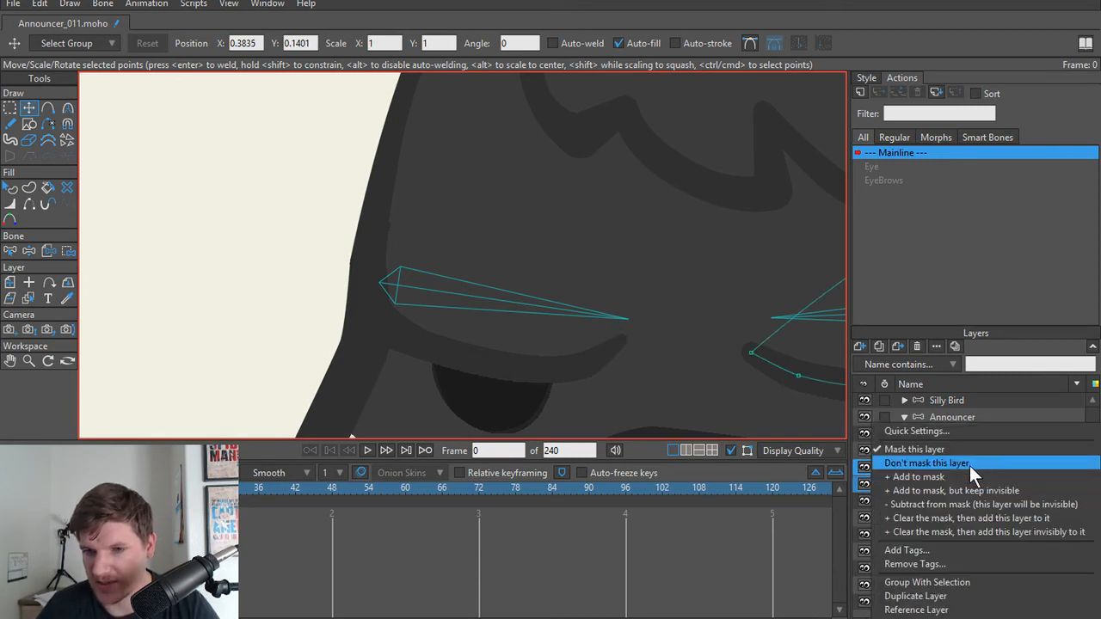
{"action": "left_click", "coordinate": [967, 465]}
{"action": "scroll", "coordinate": [252, 262], "scroll_direction": "down", "scroll_amount": 2}
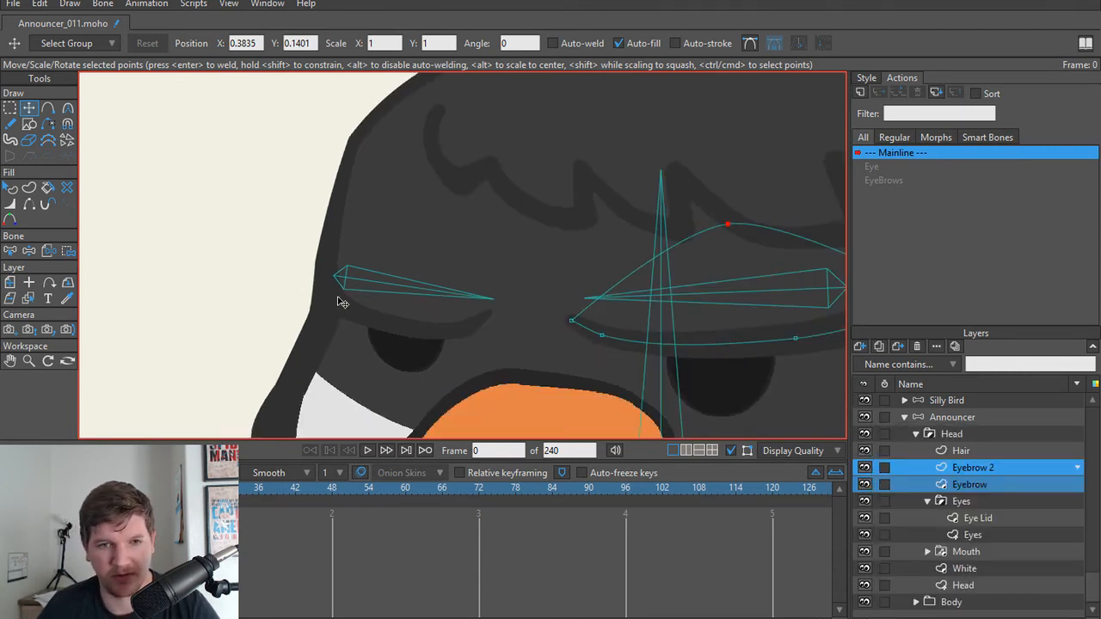
Step: Try moving the smaller eyebrow's outermost point outward beyond the head outline, and undo the move
{"action": "right_click", "coordinate": [383, 304], "text": "alt"}
{"action": "scroll", "coordinate": [369, 299], "scroll_direction": "up", "scroll_amount": 3}
{"action": "left_click_drag", "start_coordinate": [288, 246], "coordinate": [251, 247]}
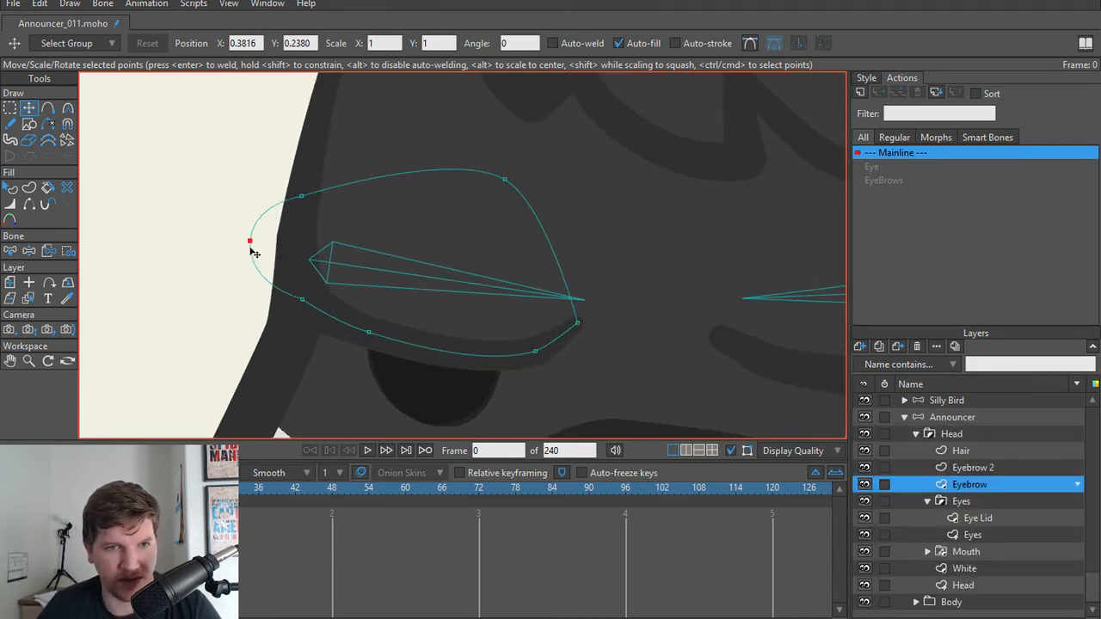
{"action": "key", "text": "ctrl+z"}
Step: Set the Eyebrow layer to "Don't mask this layer" and pull its outermost point outward past the head outline
{"action": "left_click", "coordinate": [985, 471]}
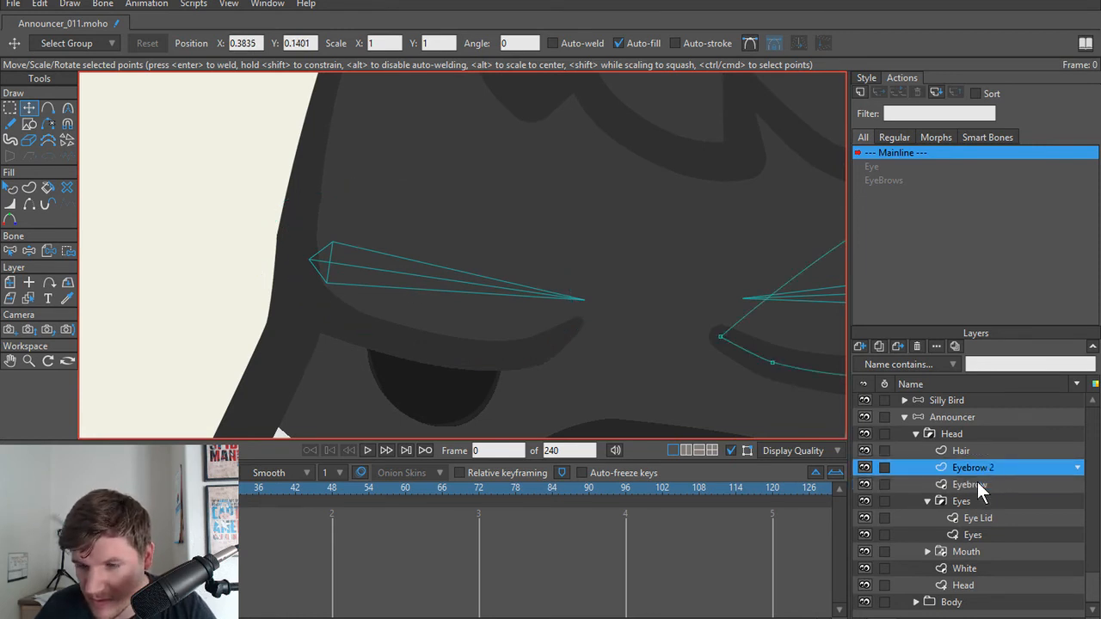
{"action": "left_click", "coordinate": [978, 483]}
{"action": "right_click", "coordinate": [976, 484]}
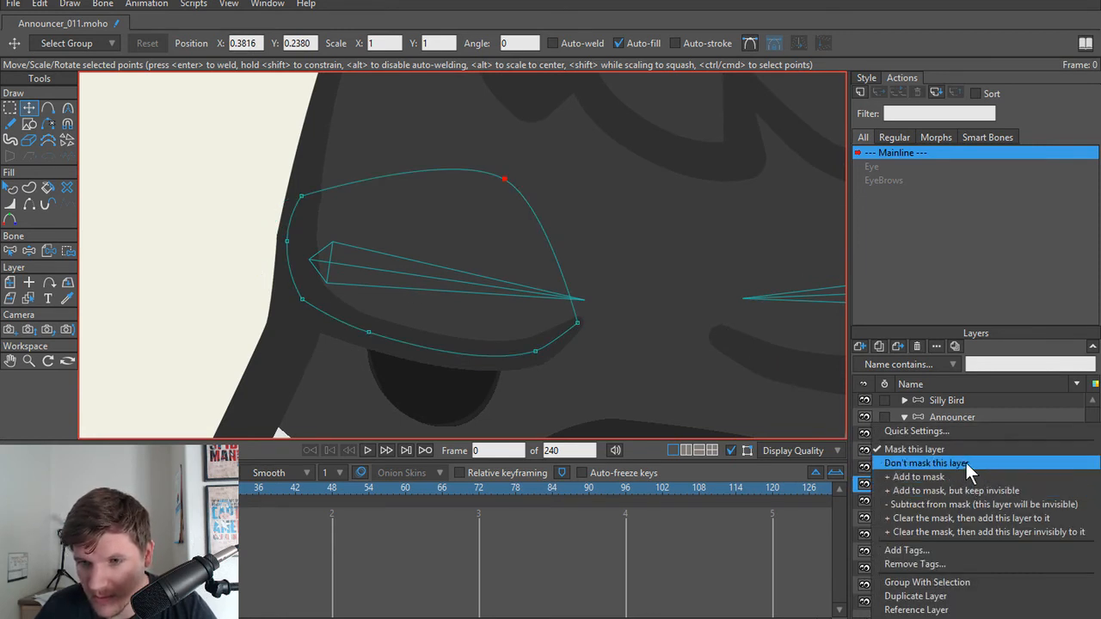
{"action": "left_click", "coordinate": [965, 462]}
{"action": "scroll", "coordinate": [352, 302], "scroll_direction": "down", "scroll_amount": 5}
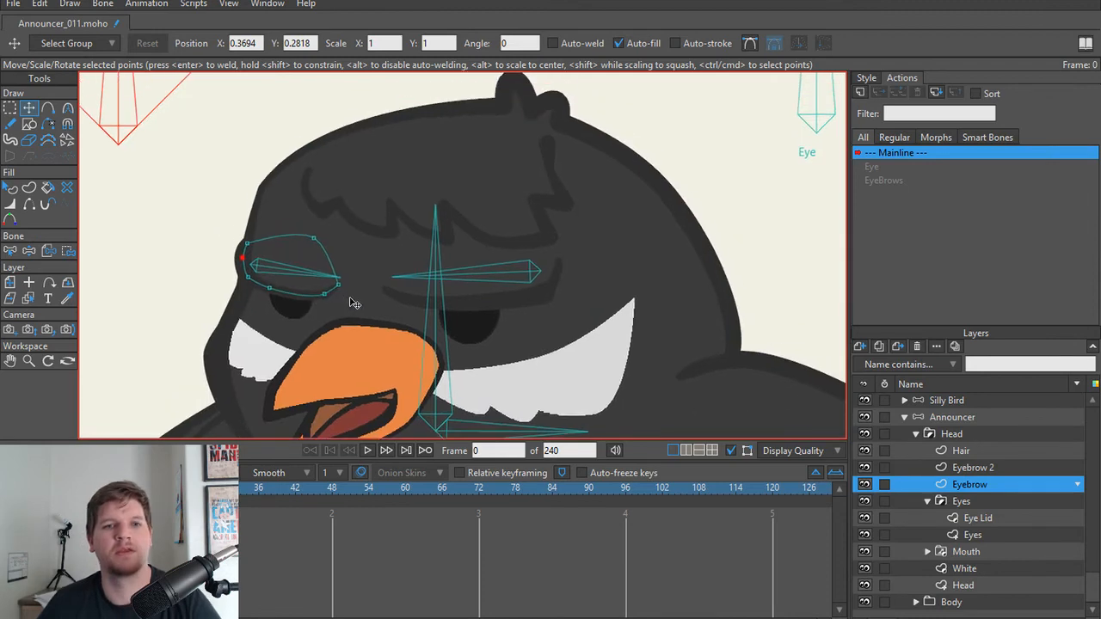
Step: Test the eyebrow control bone with Manipulate Bones and check the smaller eyebrow's outer edge against the head
{"action": "key", "text": "z"}
{"action": "left_click_drag", "start_coordinate": [260, 188], "coordinate": [132, 233]}
{"action": "scroll", "coordinate": [278, 336], "scroll_direction": "up", "scroll_amount": 5}
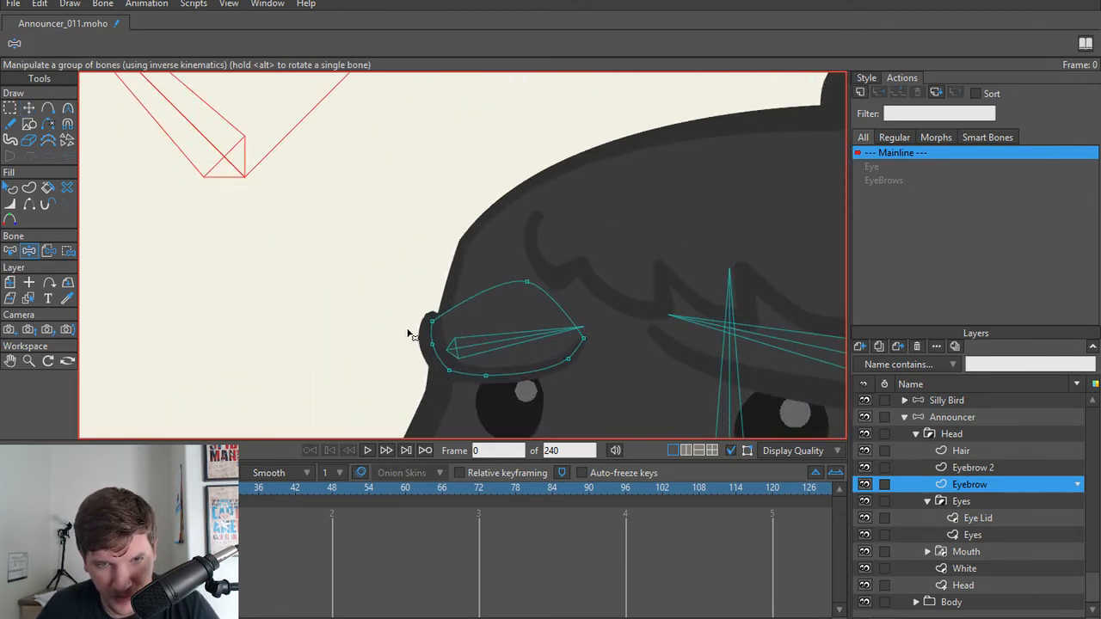
{"action": "scroll", "coordinate": [410, 334], "scroll_direction": "down", "scroll_amount": 5}
Step: Try nudging the smaller eyebrow's upper outer point slightly upward at frame 1 of the EyeBrows action
{"action": "key", "text": "t"}
{"action": "left_click", "coordinate": [891, 179]}
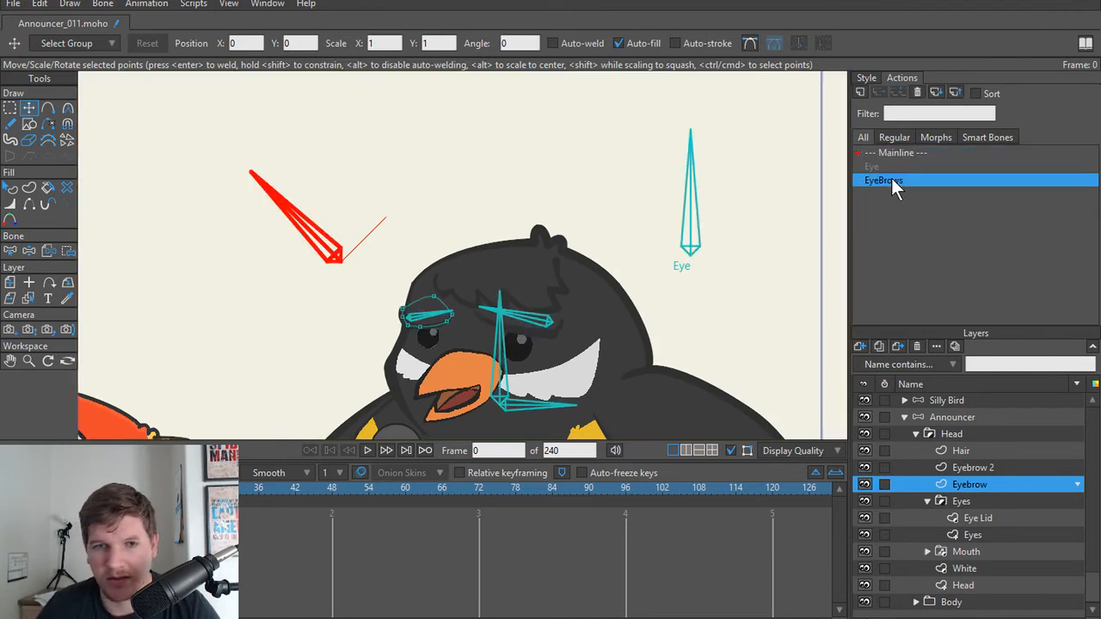
{"action": "scroll", "coordinate": [474, 275], "scroll_direction": "up", "scroll_amount": 5}
{"action": "scroll", "coordinate": [336, 288], "scroll_direction": "up", "scroll_amount": 3}
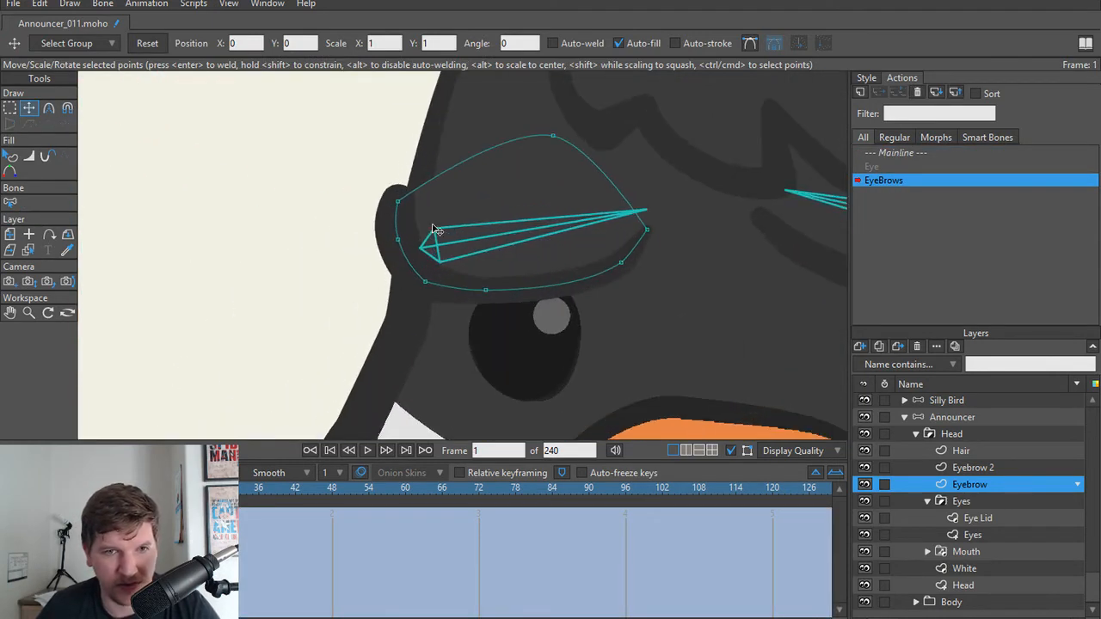
{"action": "left_click_drag", "start_coordinate": [405, 208], "coordinate": [405, 202]}
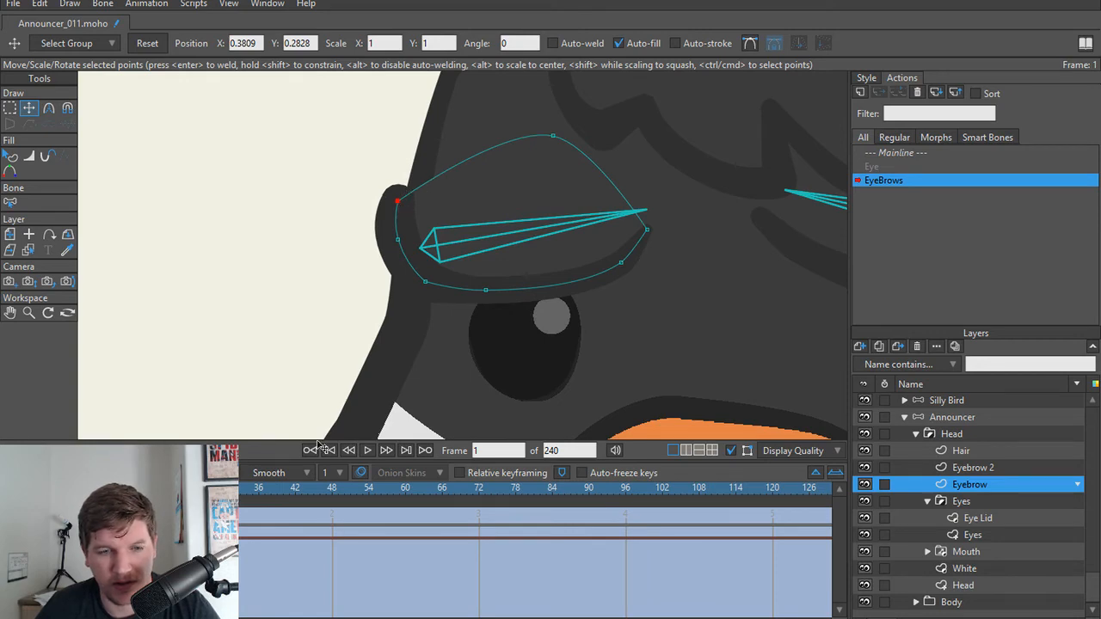
{"action": "left_click", "coordinate": [409, 393]}
Step: Select all points of the smaller eyebrow at frame 24 of the EyeBrows action and reset them
{"action": "scroll", "coordinate": [632, 214], "scroll_direction": "down", "scroll_amount": 6}
{"action": "left_click_drag", "start_coordinate": [487, 315], "coordinate": [485, 370]}
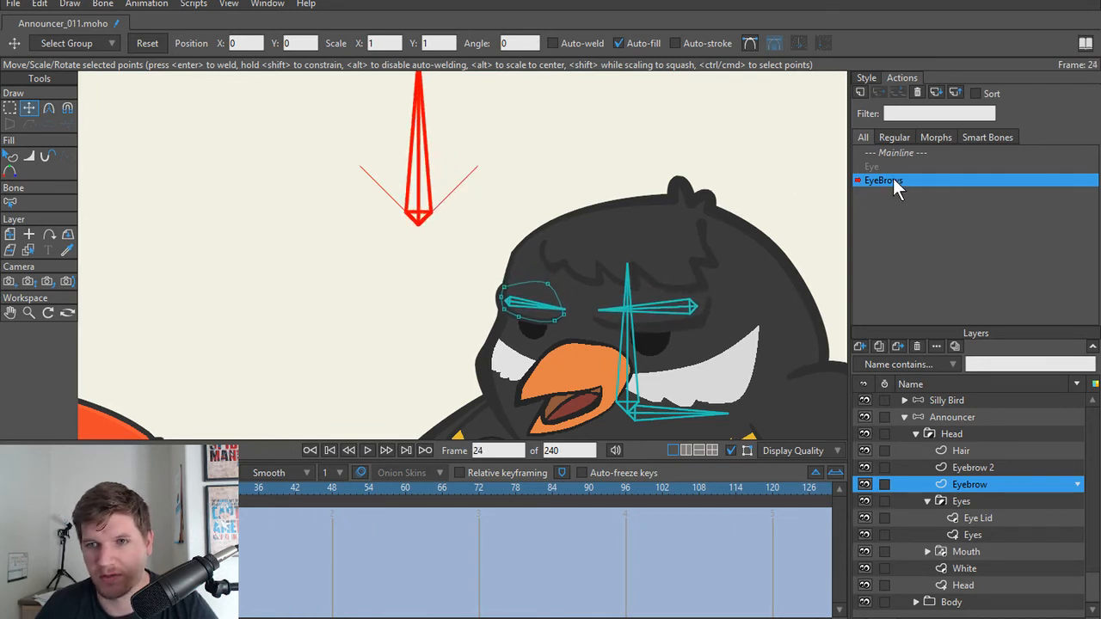
{"action": "scroll", "coordinate": [533, 241], "scroll_direction": "up", "scroll_amount": 5}
{"action": "left_click_drag", "start_coordinate": [342, 425], "coordinate": [334, 371]}
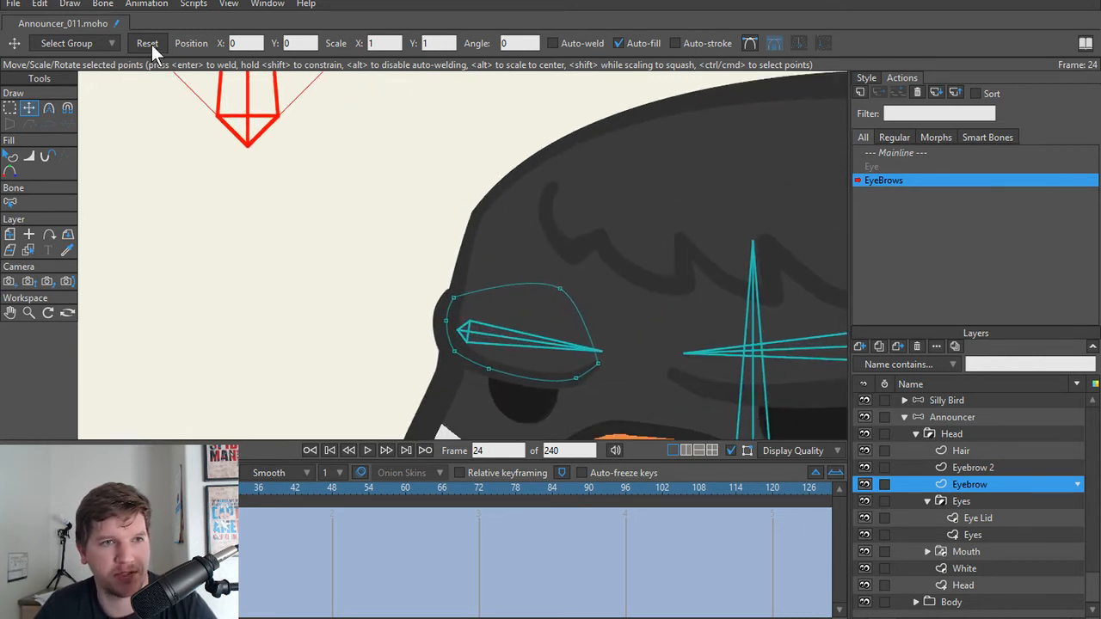
{"action": "left_click", "coordinate": [491, 318]}
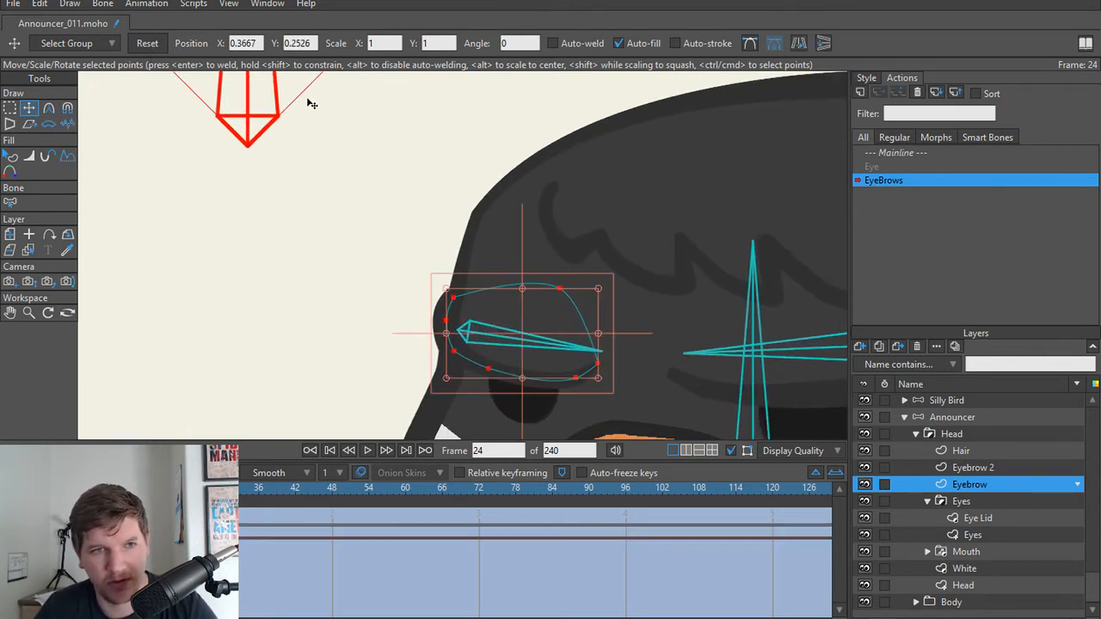
{"action": "left_click", "coordinate": [144, 45]}
Step: At frame 1 of the EyeBrows action, move the smaller eyebrow's upper outer point inward and up
{"action": "left_click_drag", "start_coordinate": [184, 488], "coordinate": [44, 487]}
{"action": "key", "text": "space"}
{"action": "key", "text": "space"}
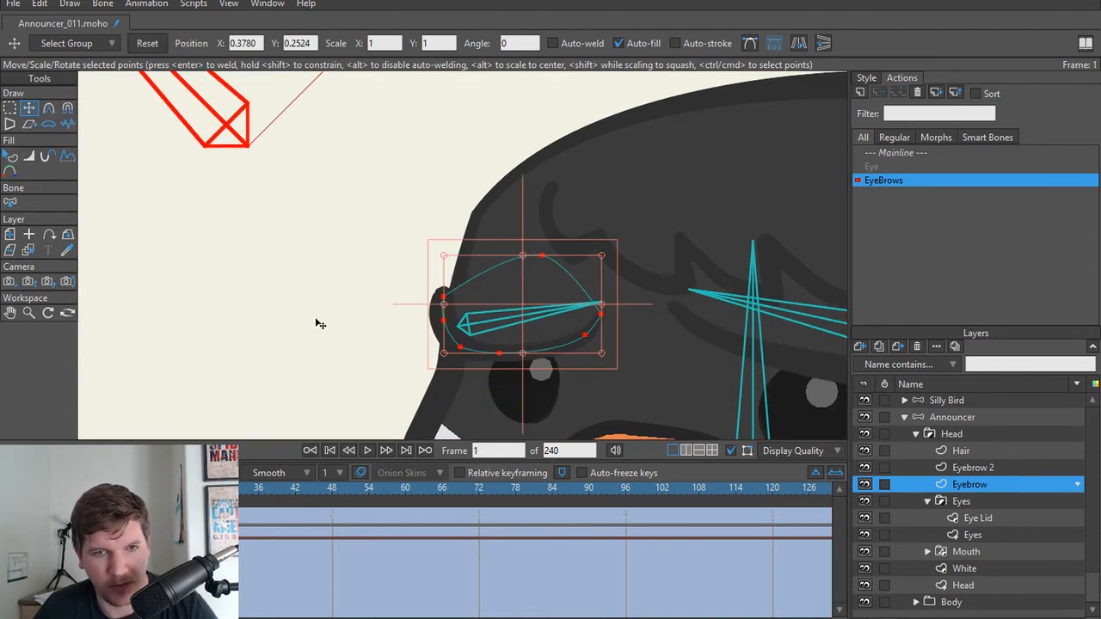
{"action": "key", "text": "Return"}
{"action": "scroll", "coordinate": [458, 297], "scroll_direction": "up", "scroll_amount": 5}
{"action": "left_click", "coordinate": [424, 298]}
{"action": "left_click_drag", "start_coordinate": [428, 303], "coordinate": [454, 287]}
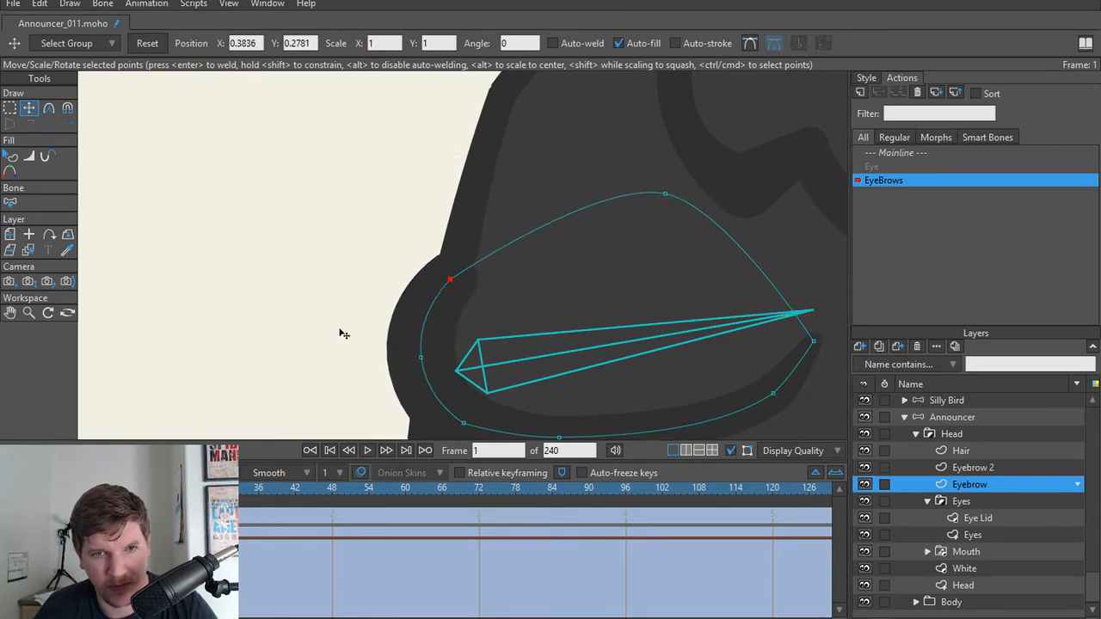
Step: Shift the smaller eyebrow's upper outer point slightly inward at frame 48 of the EyeBrows action, and return to the Mainline
{"action": "scroll", "coordinate": [247, 417], "scroll_direction": "down", "scroll_amount": 3}
{"action": "left_click_drag", "start_coordinate": [45, 493], "coordinate": [327, 491]}
{"action": "scroll", "coordinate": [364, 422], "scroll_direction": "up", "scroll_amount": 3}
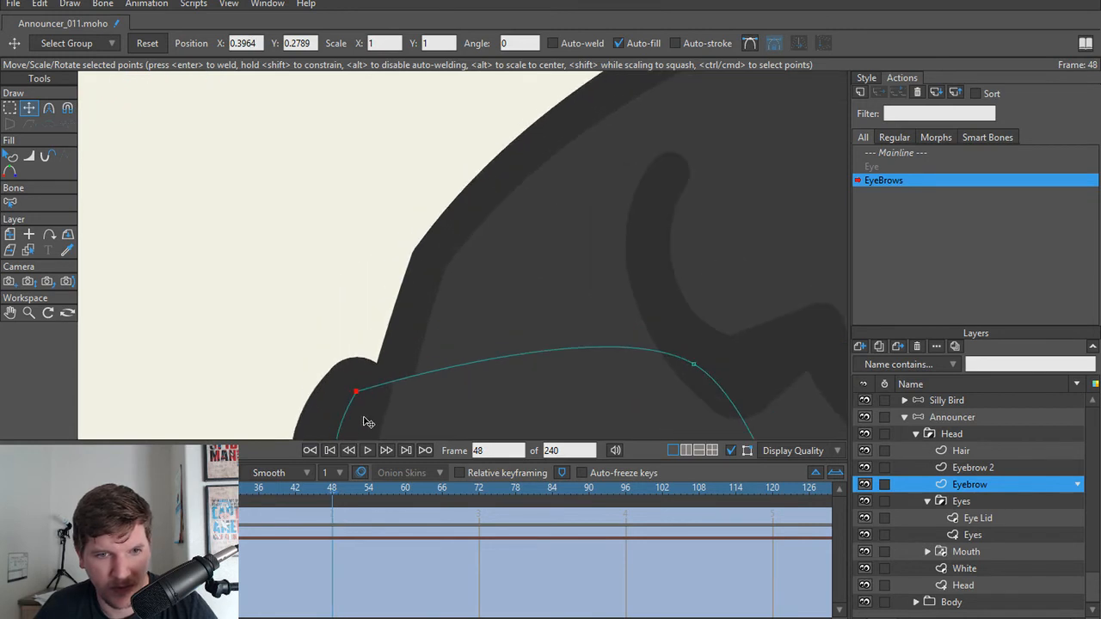
{"action": "scroll", "coordinate": [358, 254], "scroll_direction": "up", "scroll_amount": 3}
{"action": "left_click_drag", "start_coordinate": [351, 262], "coordinate": [378, 263]}
{"action": "scroll", "coordinate": [390, 218], "scroll_direction": "down", "scroll_amount": 4}
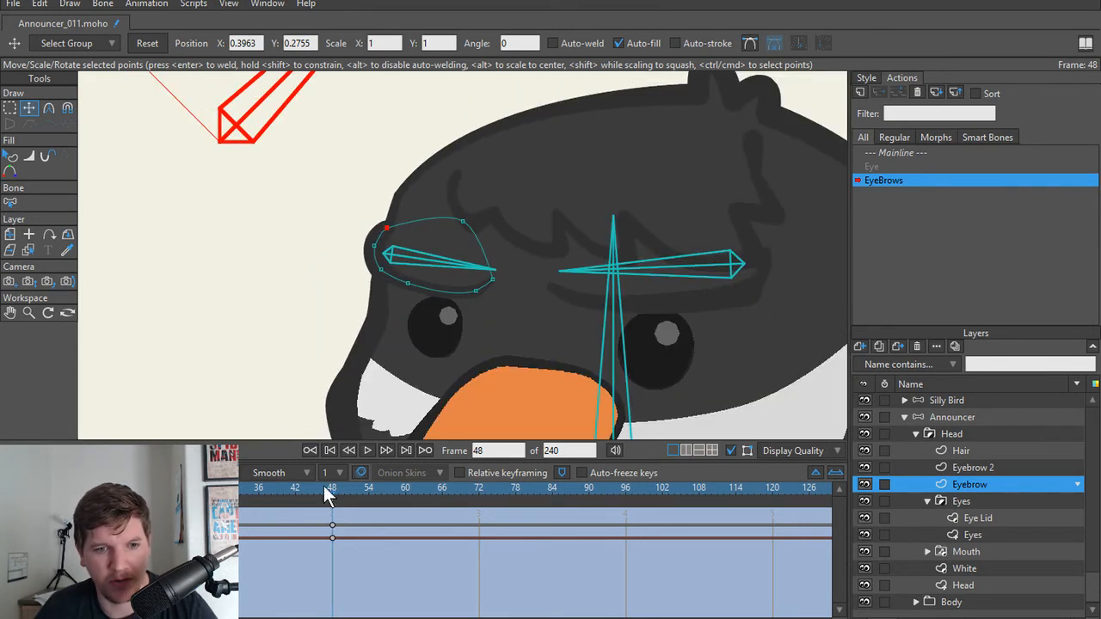
{"action": "left_click_drag", "start_coordinate": [325, 488], "coordinate": [38, 489]}
{"action": "left_click", "coordinate": [906, 157]}
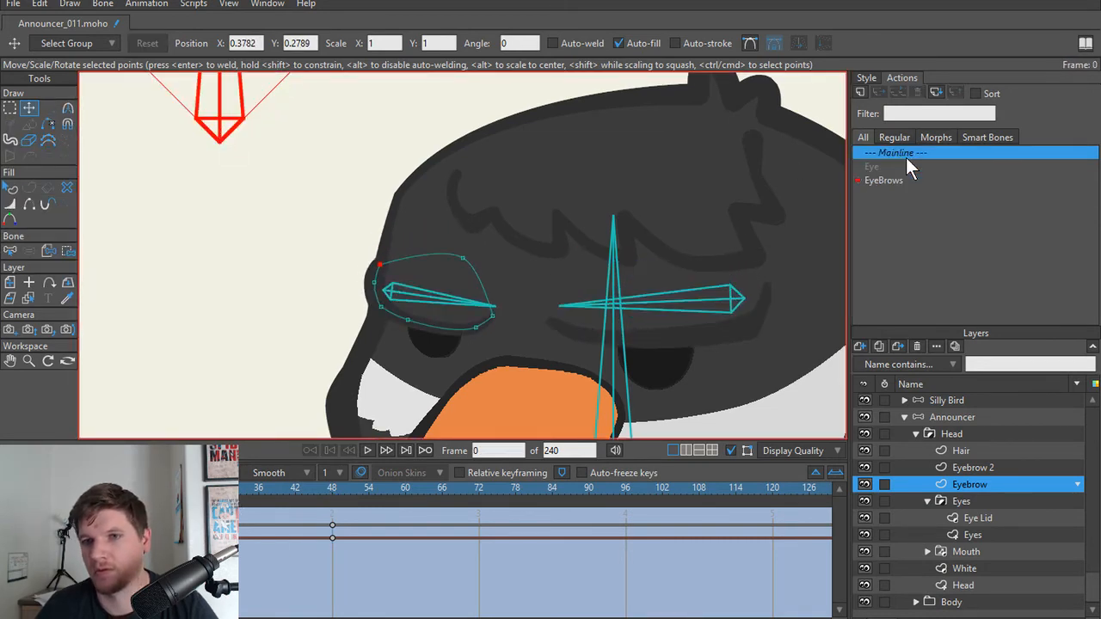
Step: Rotate the eyebrow and Eye control bones to test them together, and preview the pose with a render of the frame
{"action": "scroll", "coordinate": [482, 275], "scroll_direction": "down", "scroll_amount": 5}
{"action": "scroll", "coordinate": [479, 279], "scroll_direction": "up", "scroll_amount": 5}
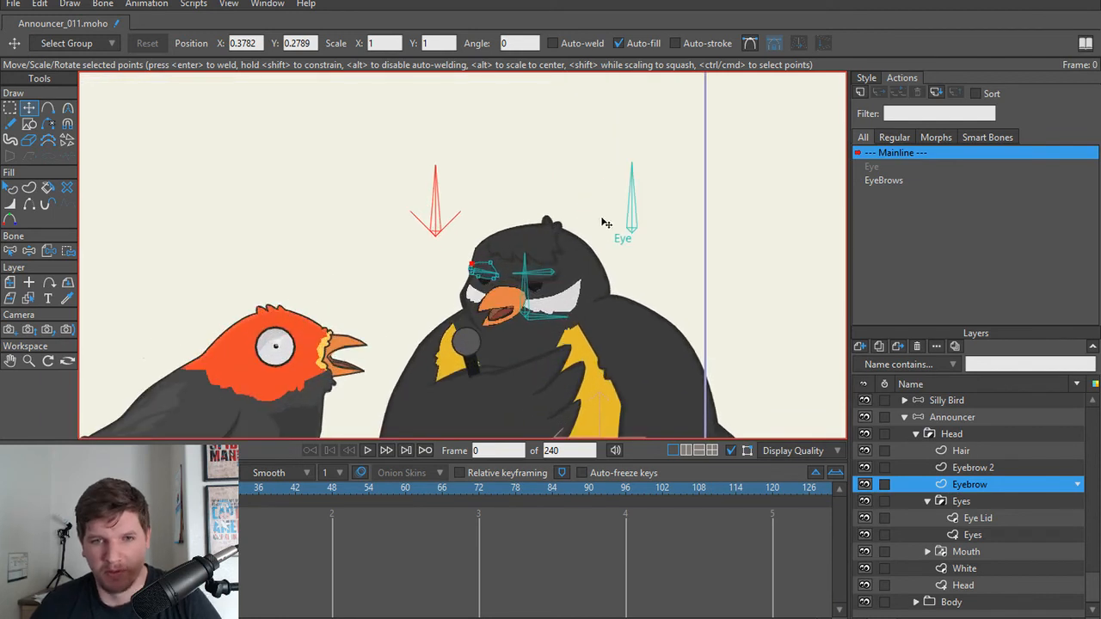
{"action": "key", "text": "z"}
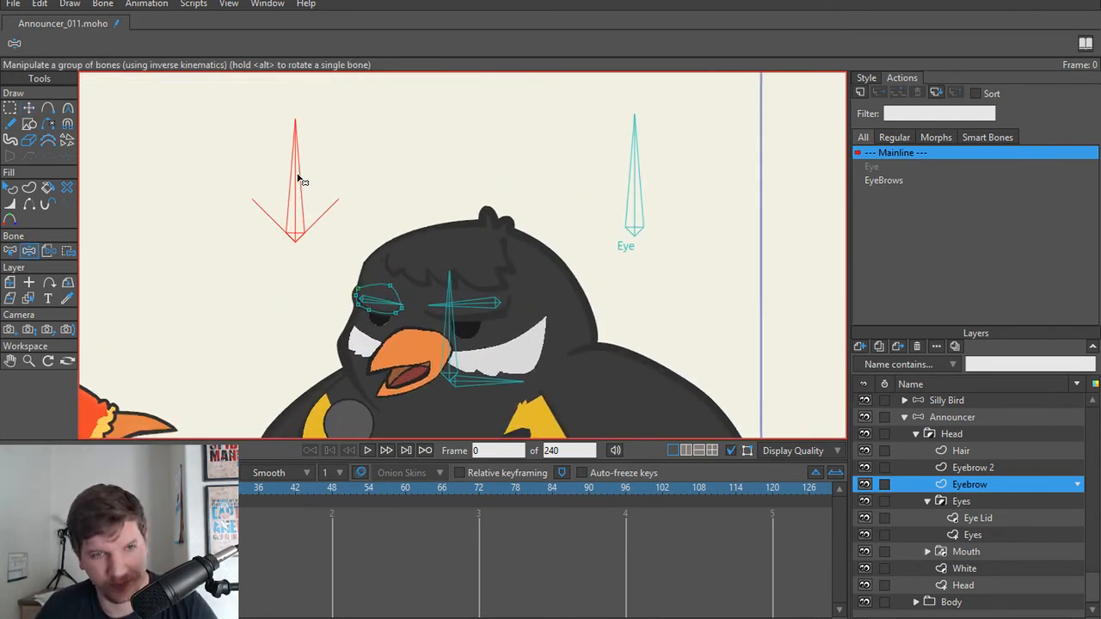
{"action": "left_click_drag", "start_coordinate": [297, 178], "coordinate": [388, 208]}
{"action": "mouse_move", "coordinate": [637, 179]}
{"action": "left_mouse_down"}
{"action": "mouse_move", "coordinate": [671, 181]}
{"action": "mouse_move", "coordinate": [699, 220]}
{"action": "mouse_move", "coordinate": [658, 192]}
{"action": "mouse_move", "coordinate": [605, 191]}
{"action": "mouse_move", "coordinate": [652, 216]}
{"action": "left_mouse_up"}
{"action": "key", "text": "ctrl+r"}
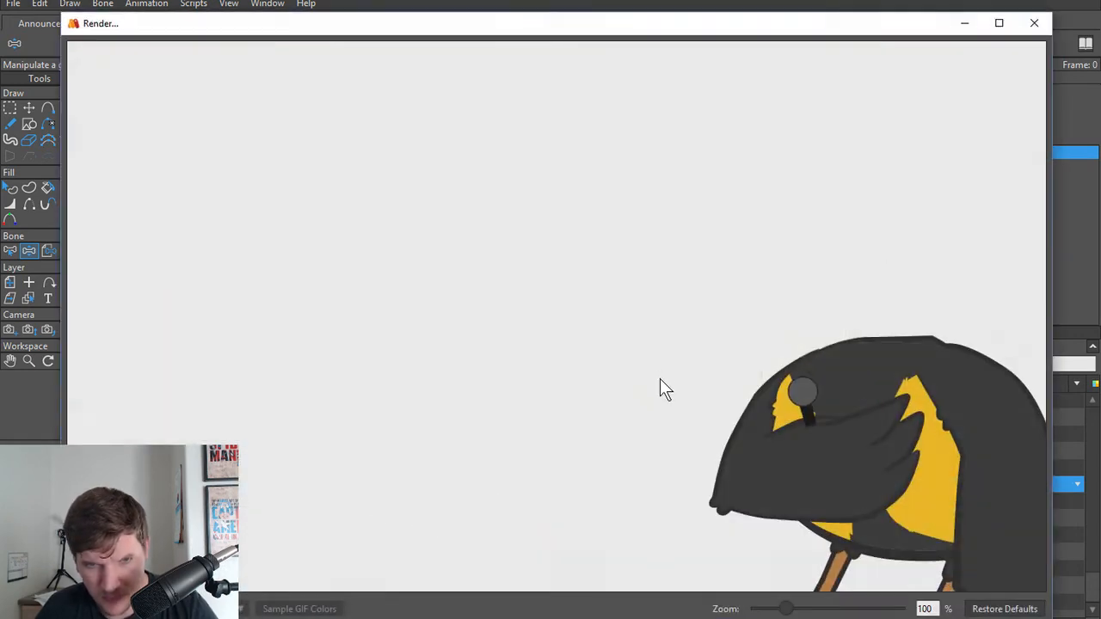
{"action": "left_click", "coordinate": [1033, 23]}
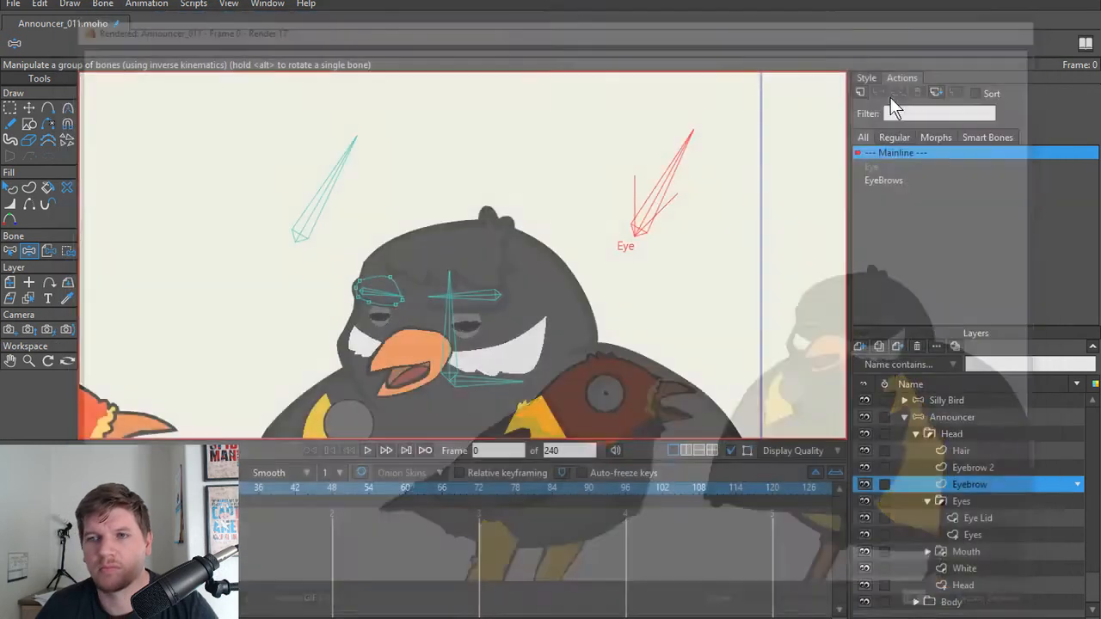
Step: Examine the partly closed lids of the larger eye and select the Eye Lid layer
{"action": "scroll", "coordinate": [421, 368], "scroll_direction": "up", "scroll_amount": 4}
{"action": "scroll", "coordinate": [497, 332], "scroll_direction": "up", "scroll_amount": 3}
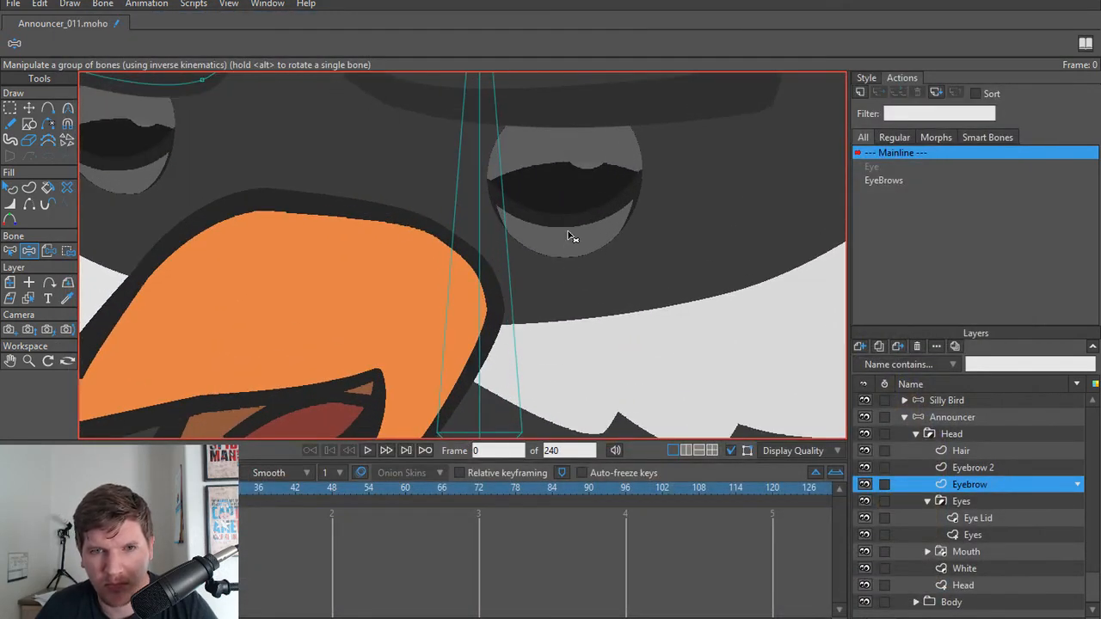
{"action": "left_click_drag", "start_coordinate": [559, 262], "coordinate": [538, 343]}
{"action": "right_click", "coordinate": [516, 228], "text": "alt"}
{"action": "scroll", "coordinate": [527, 249], "scroll_direction": "up", "scroll_amount": 4}
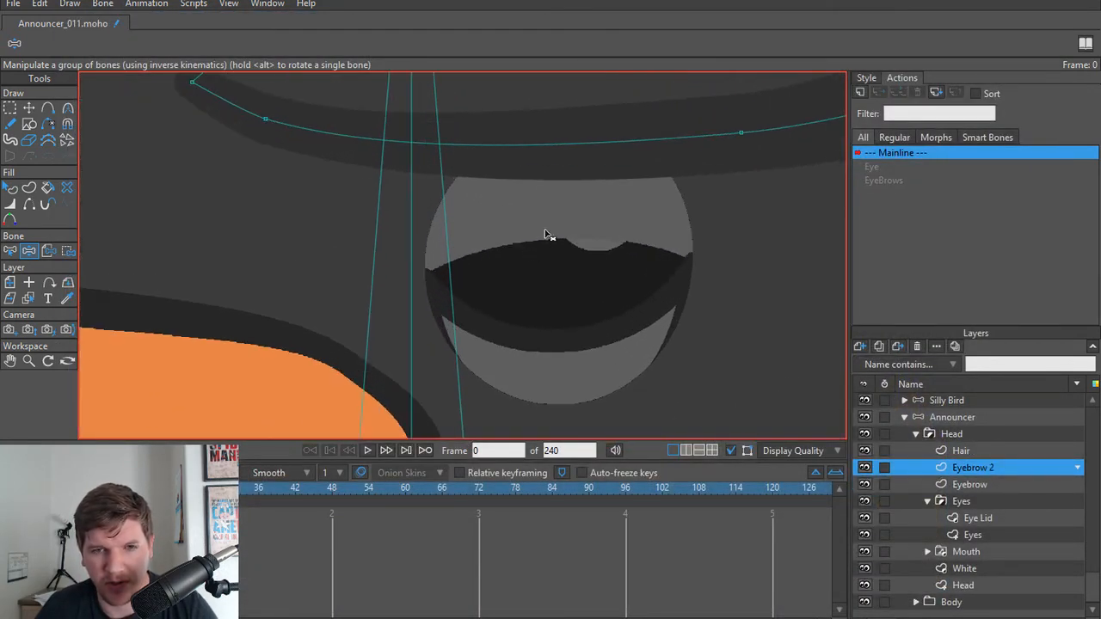
{"action": "key", "text": "t"}
{"action": "right_click", "coordinate": [499, 381], "text": "alt"}
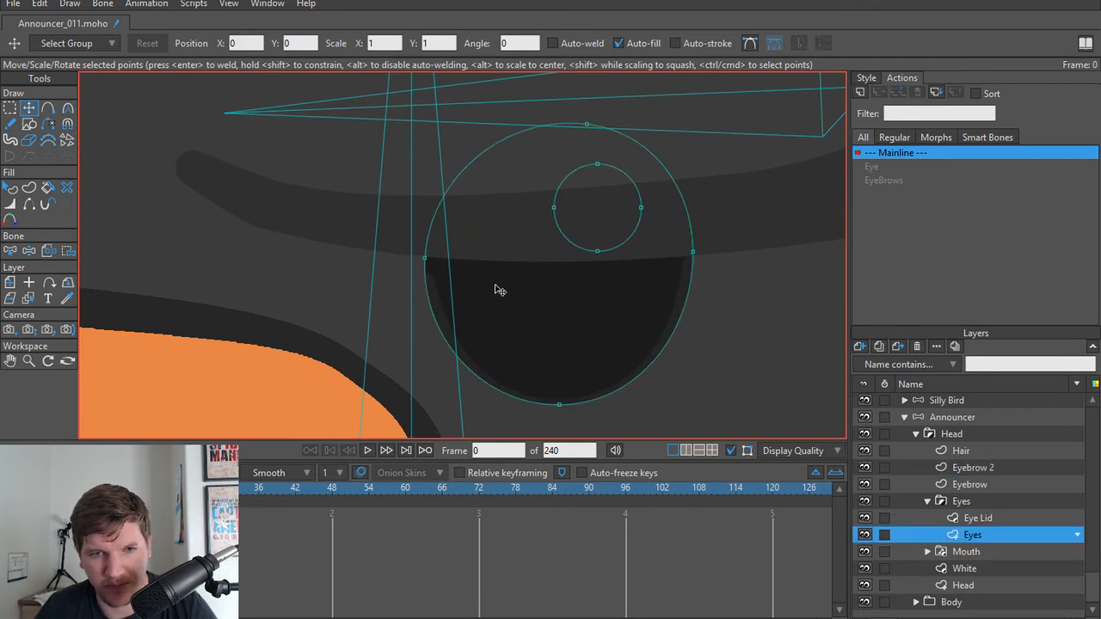
{"action": "left_click", "coordinate": [978, 518]}
Step: Give the larger eye's upper lid shape a dark grey stroke matching the lower lid's, with a width of 1.25
{"action": "left_click", "coordinate": [874, 80]}
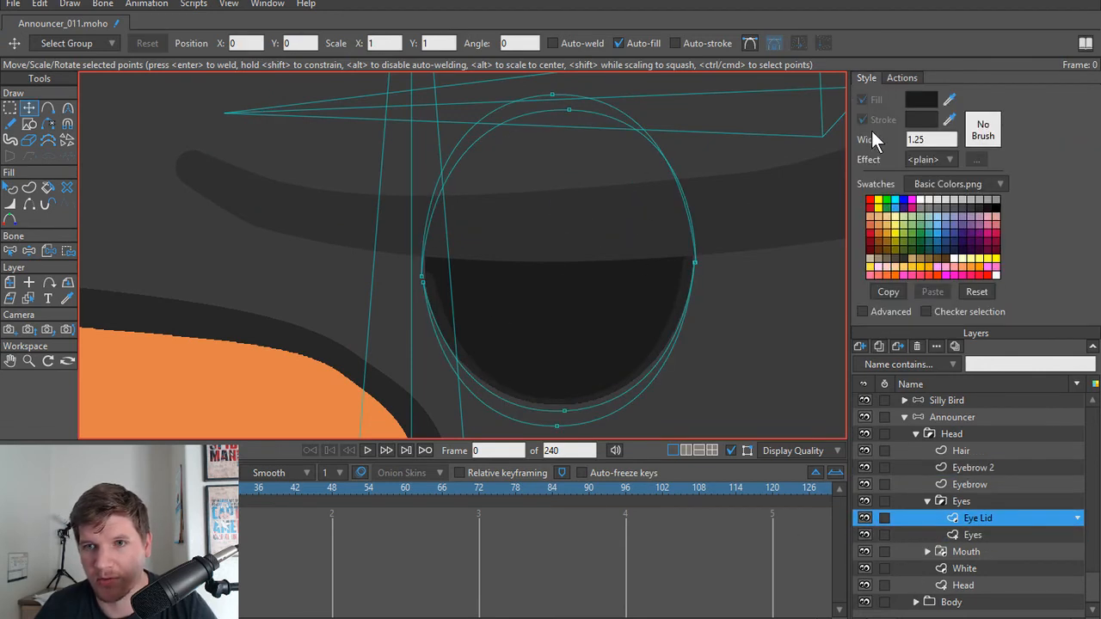
{"action": "key", "text": "q"}
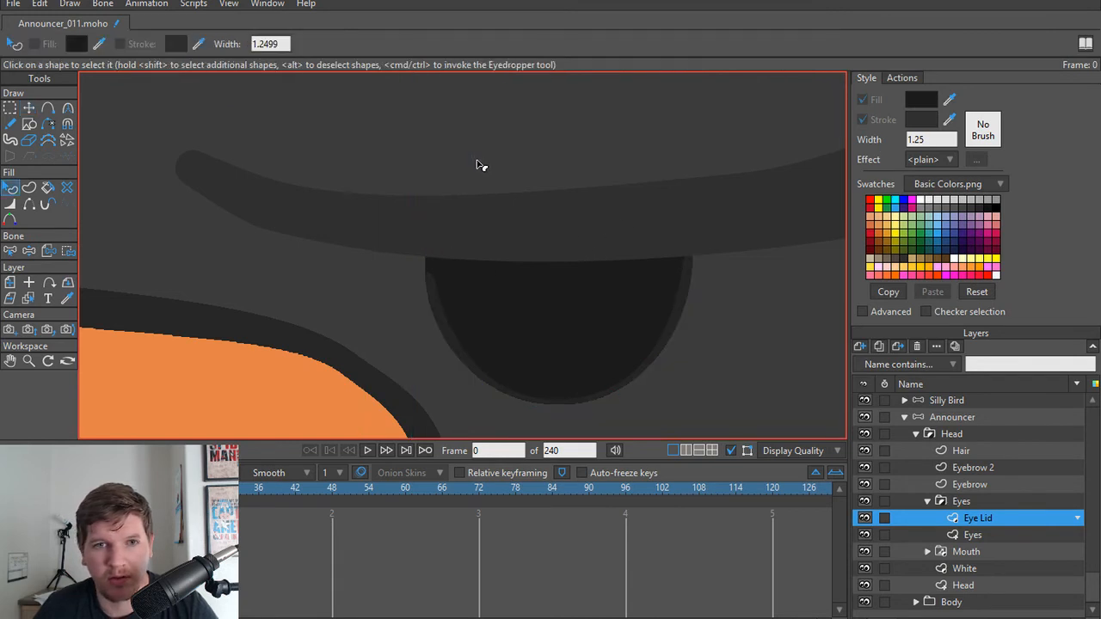
{"action": "left_click", "coordinate": [462, 352]}
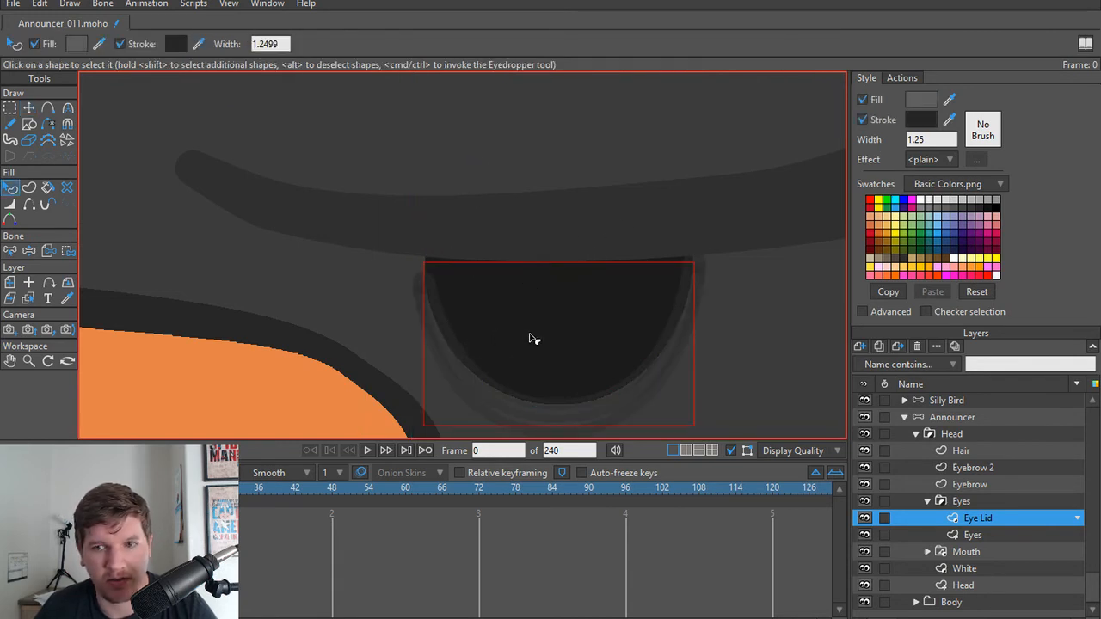
{"action": "left_click", "coordinate": [424, 267]}
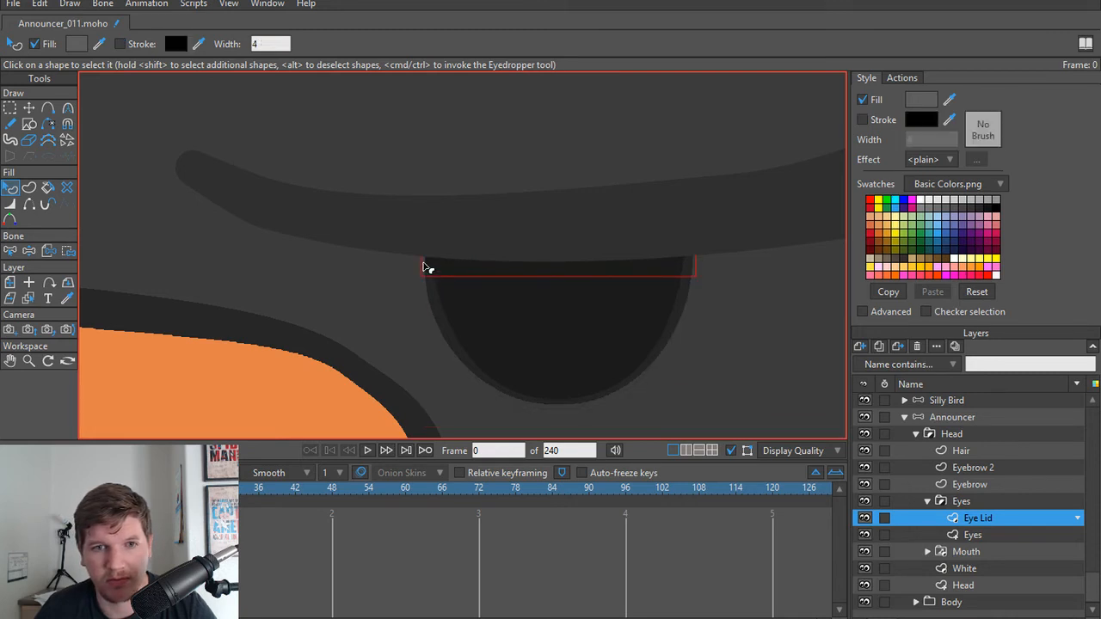
{"action": "left_click", "coordinate": [863, 121]}
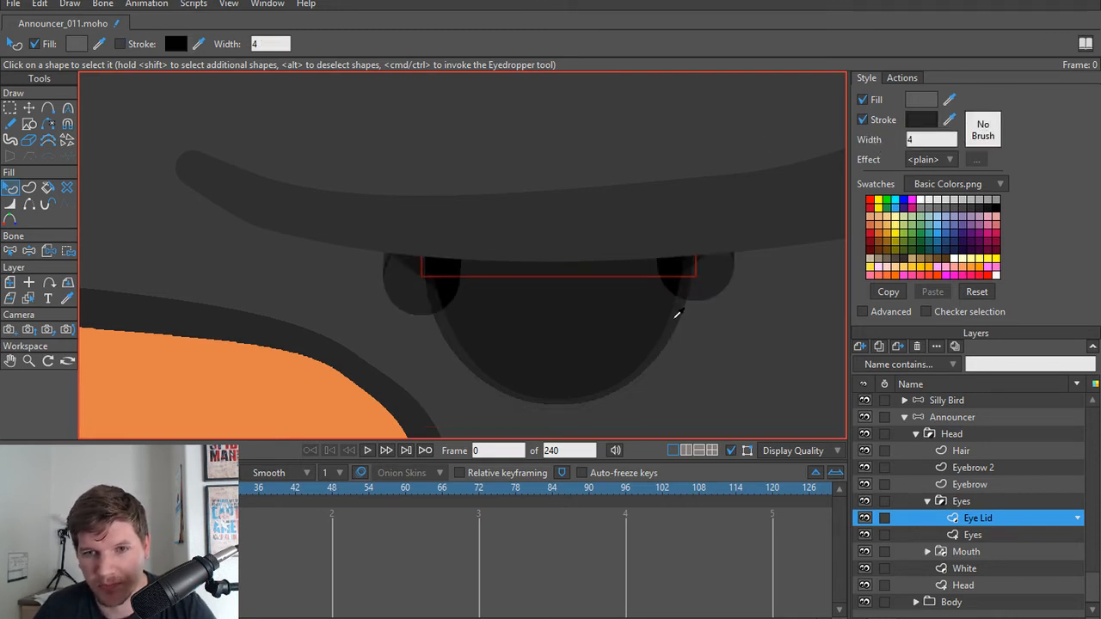
{"action": "left_click", "coordinate": [931, 139]}
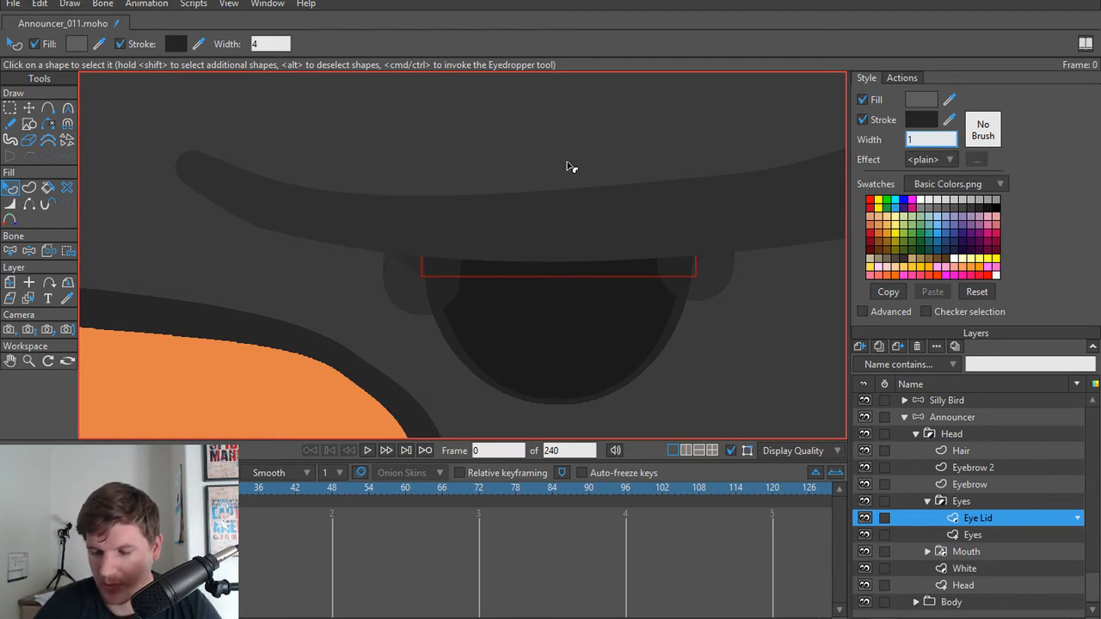
{"action": "type", "text": "1.25"}
{"action": "key", "text": "Return"}
{"action": "scroll", "coordinate": [571, 170], "scroll_direction": "down", "scroll_amount": 3}
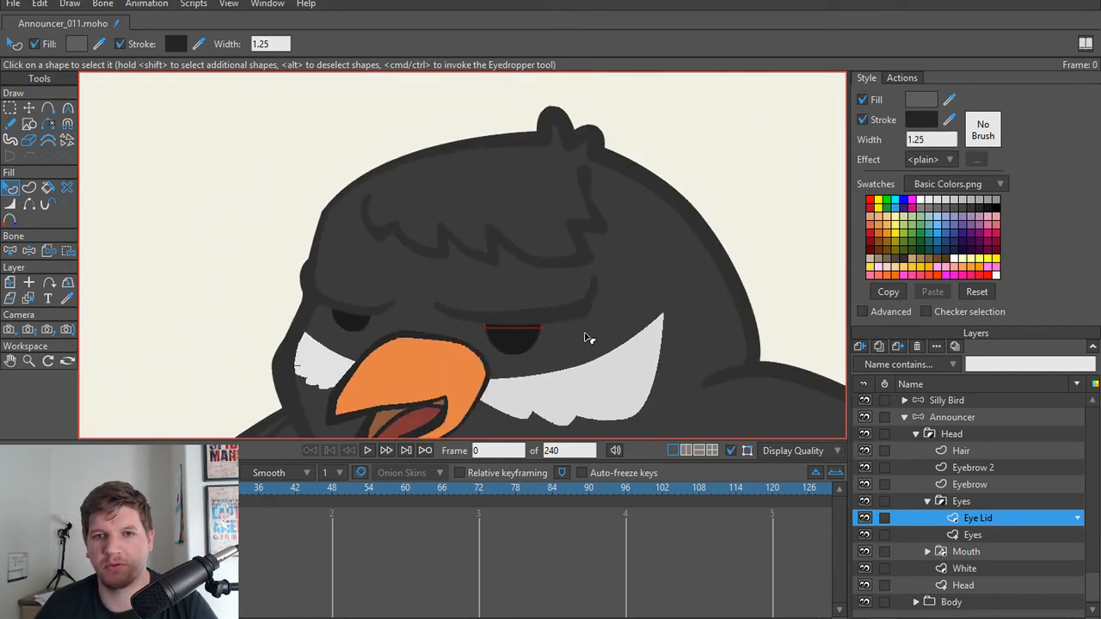
Step: Rotate the announcer's Eye control bone to lower the eyelids, and preview the frame with a render
{"action": "left_click", "coordinate": [983, 417]}
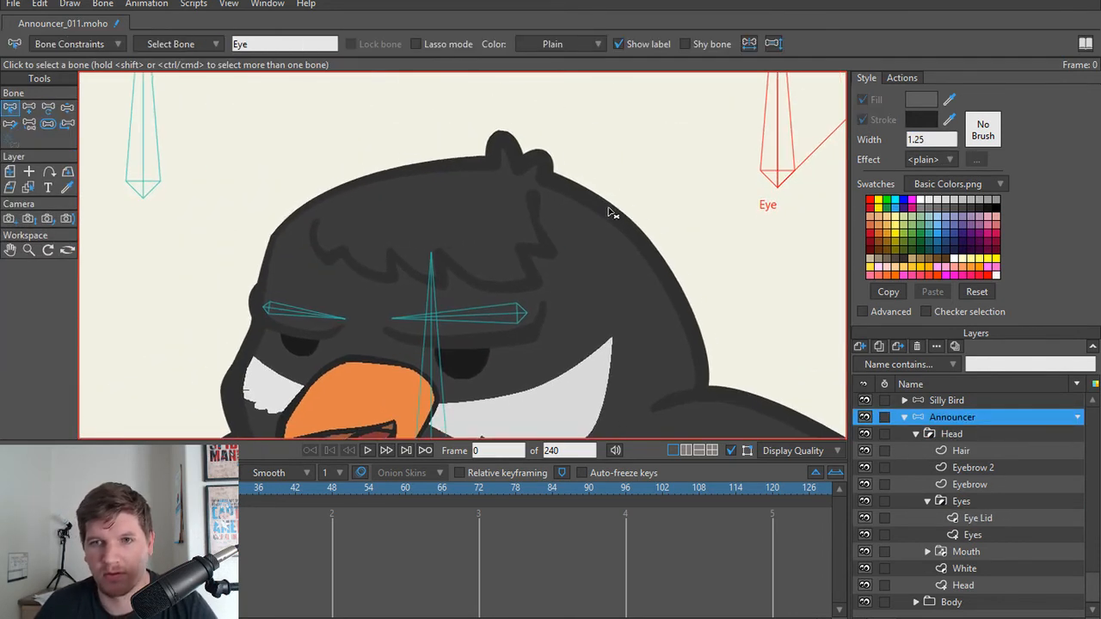
{"action": "left_click_drag", "start_coordinate": [777, 129], "coordinate": [862, 176]}
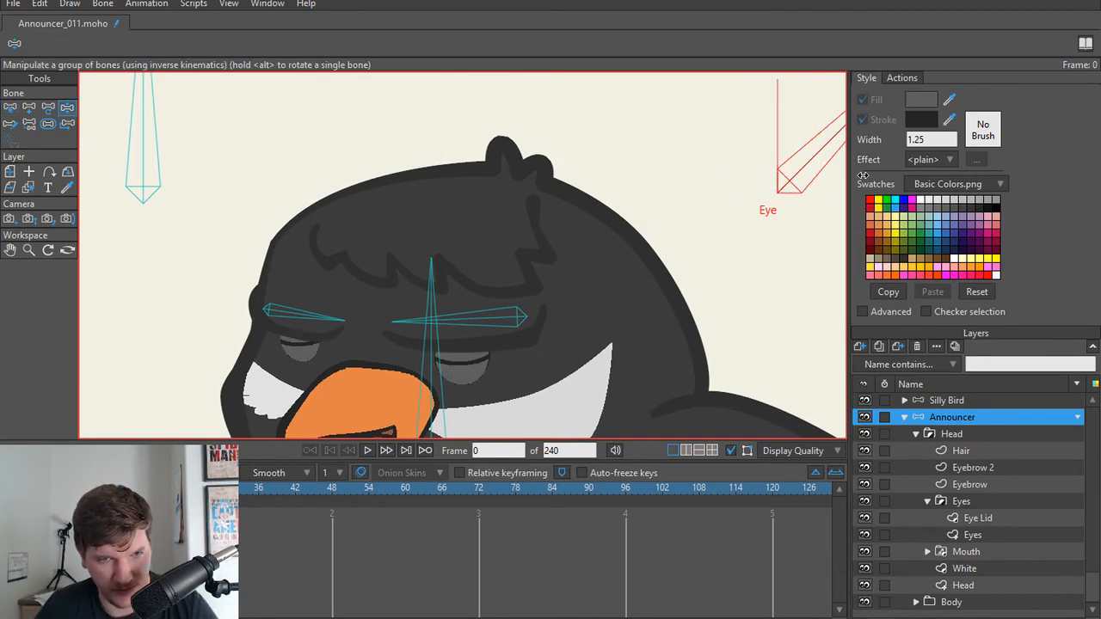
{"action": "key", "text": "ctrl+r"}
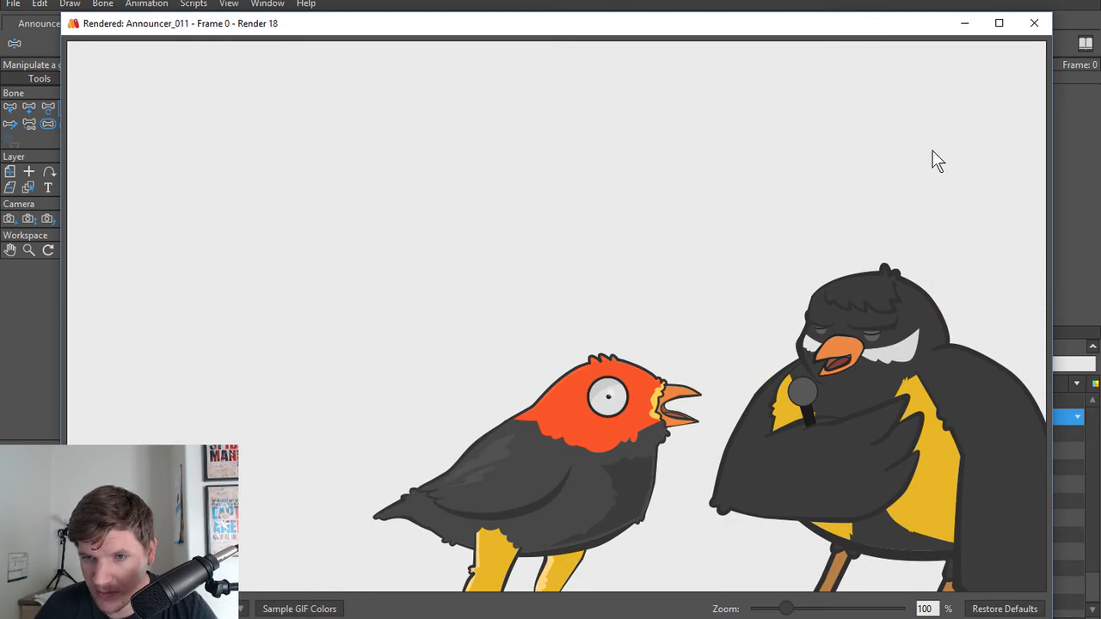
{"action": "left_click", "coordinate": [1033, 23]}
Step: Examine the announcer's whole body beside the red bird within the camera frame
{"action": "scroll", "coordinate": [577, 265], "scroll_direction": "down", "scroll_amount": 1}
{"action": "left_click_drag", "start_coordinate": [577, 264], "coordinate": [663, 177]}
{"action": "scroll", "coordinate": [663, 177], "scroll_direction": "down", "scroll_amount": 3}
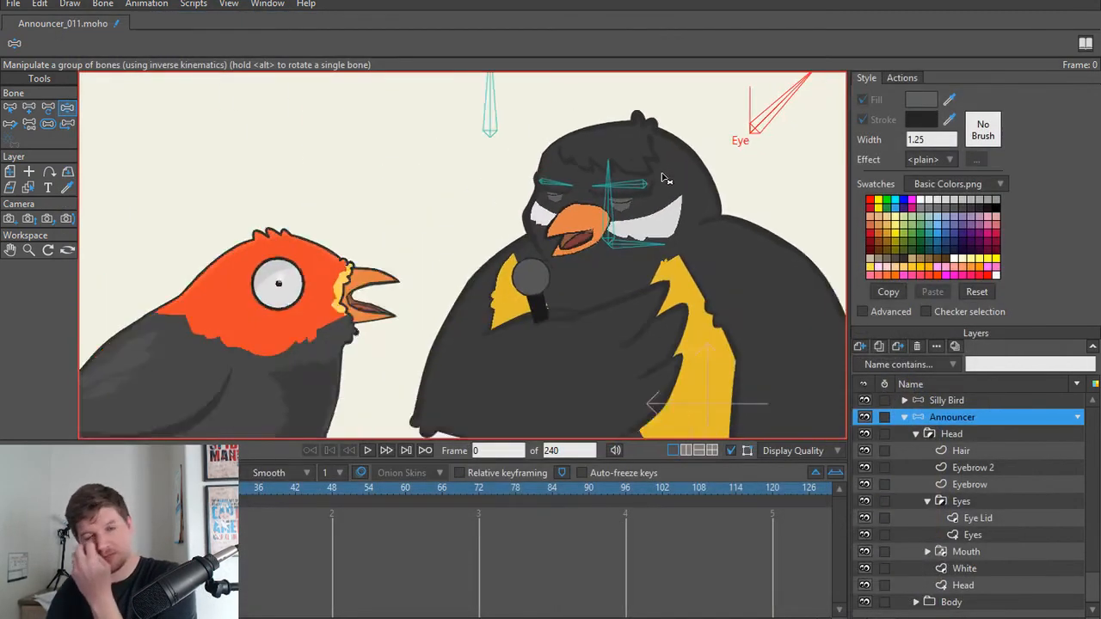
{"action": "left_click_drag", "start_coordinate": [590, 191], "coordinate": [563, 161]}
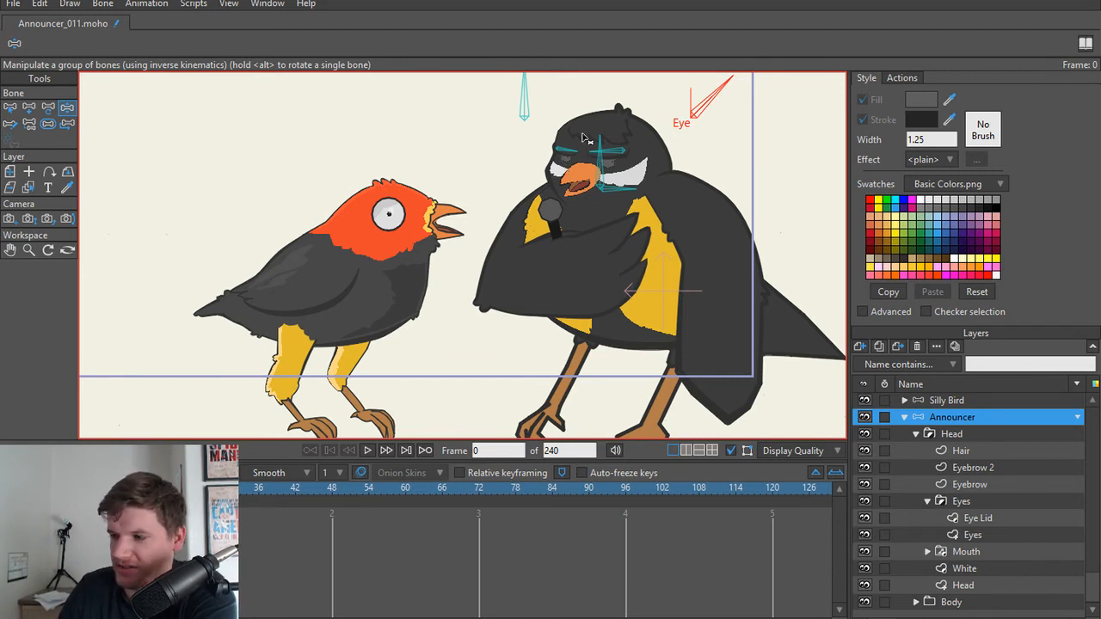
{"action": "scroll", "coordinate": [511, 128], "scroll_direction": "down", "scroll_amount": 3}
{"action": "scroll", "coordinate": [528, 238], "scroll_direction": "up", "scroll_amount": 3}
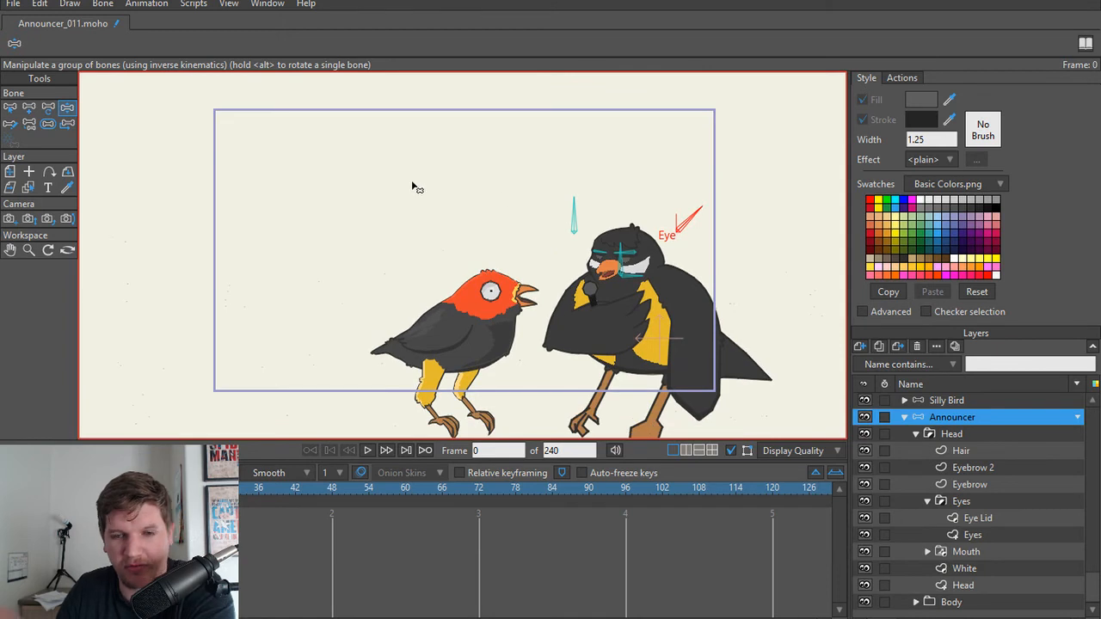
{"action": "scroll", "coordinate": [430, 197], "scroll_direction": "up", "scroll_amount": 1}
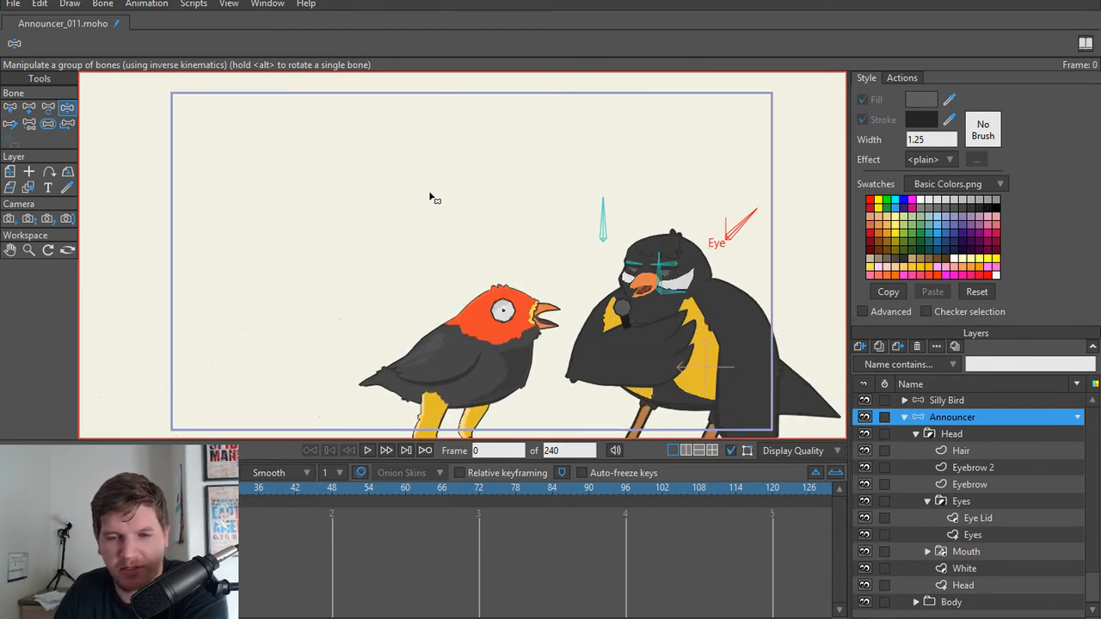
{"action": "scroll", "coordinate": [431, 197], "scroll_direction": "down", "scroll_amount": 1}
{"action": "scroll", "coordinate": [401, 237], "scroll_direction": "up", "scroll_amount": 1}
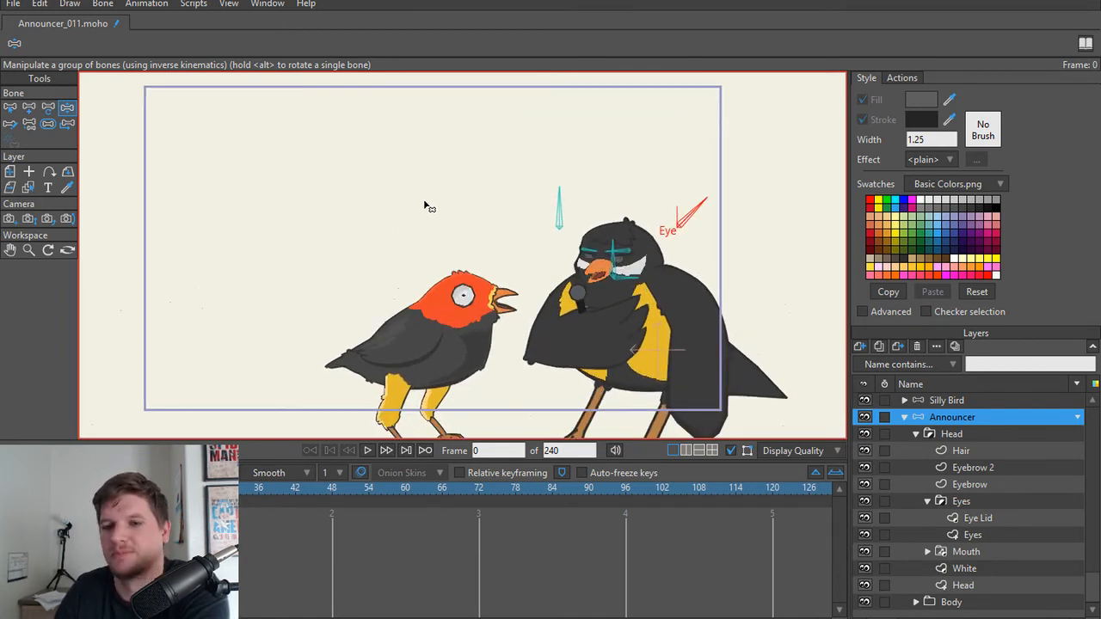
{"action": "left_click_drag", "start_coordinate": [425, 203], "coordinate": [468, 204]}
Step: Collapse the announcer's Head group in the layer list, leaving the Head and Body groups compact
{"action": "left_click", "coordinate": [916, 435]}
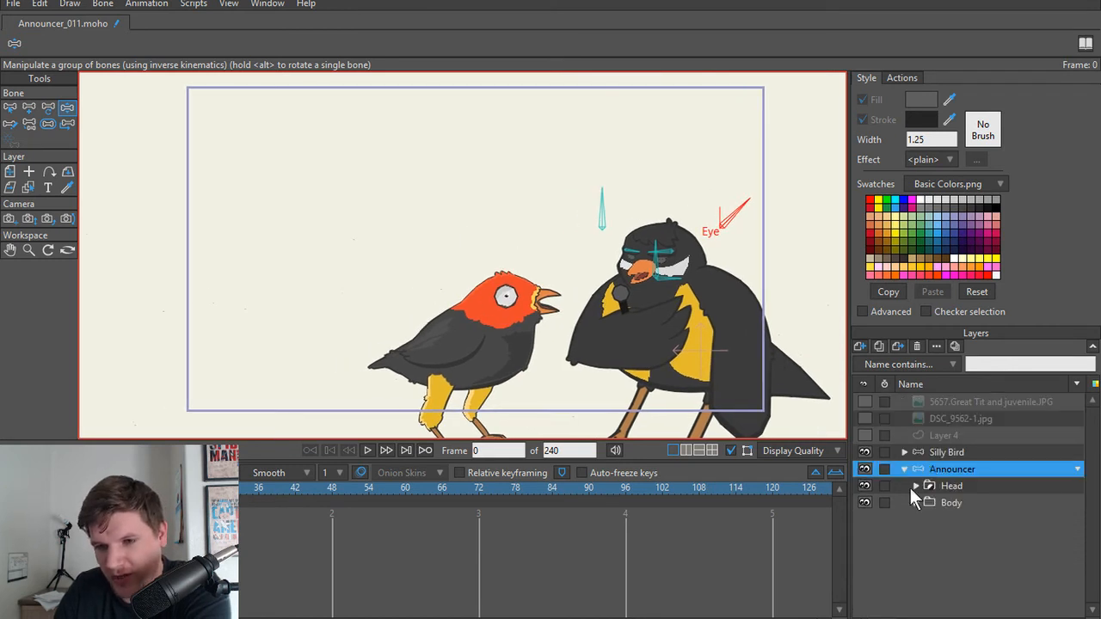
{"action": "left_click", "coordinate": [905, 469]}
{"action": "left_click", "coordinate": [904, 470]}
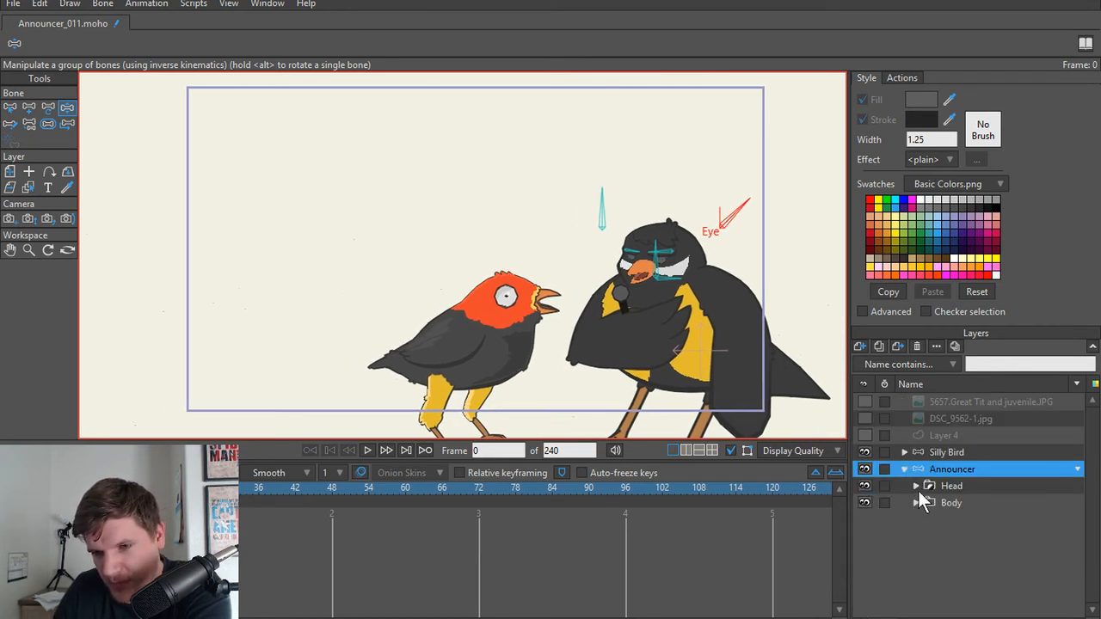
{"action": "left_click", "coordinate": [916, 488]}
{"action": "scroll", "coordinate": [1003, 508], "scroll_direction": "down", "scroll_amount": 1}
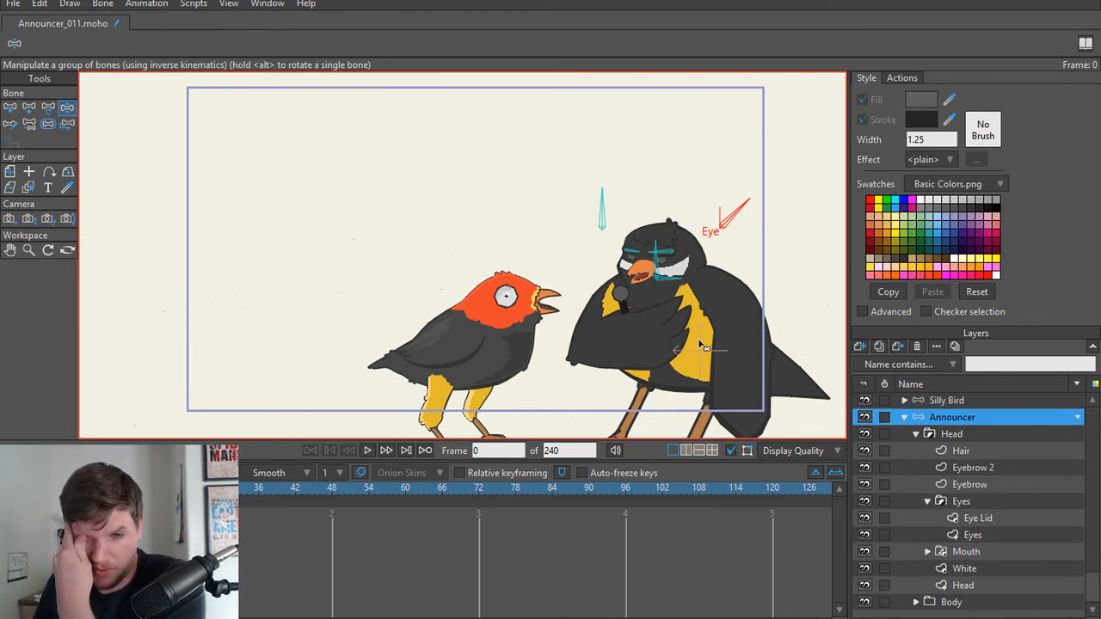
{"action": "left_click", "coordinate": [916, 433]}
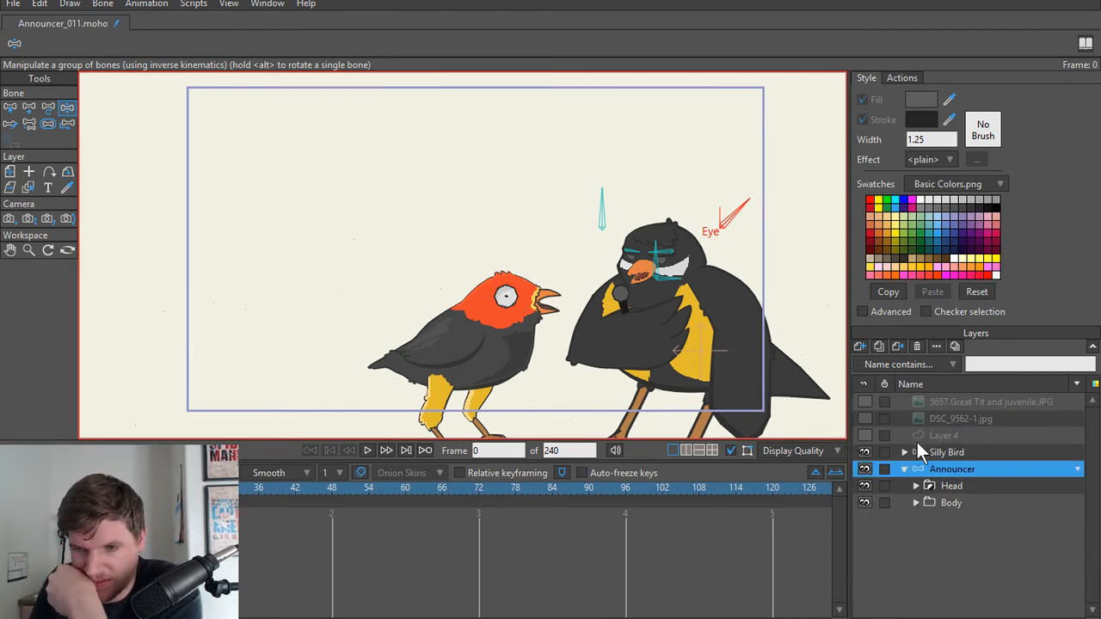
Step: Rotate the Eye and eyebrow control bones once more to test the expression
{"action": "scroll", "coordinate": [665, 351], "scroll_direction": "up", "scroll_amount": 5}
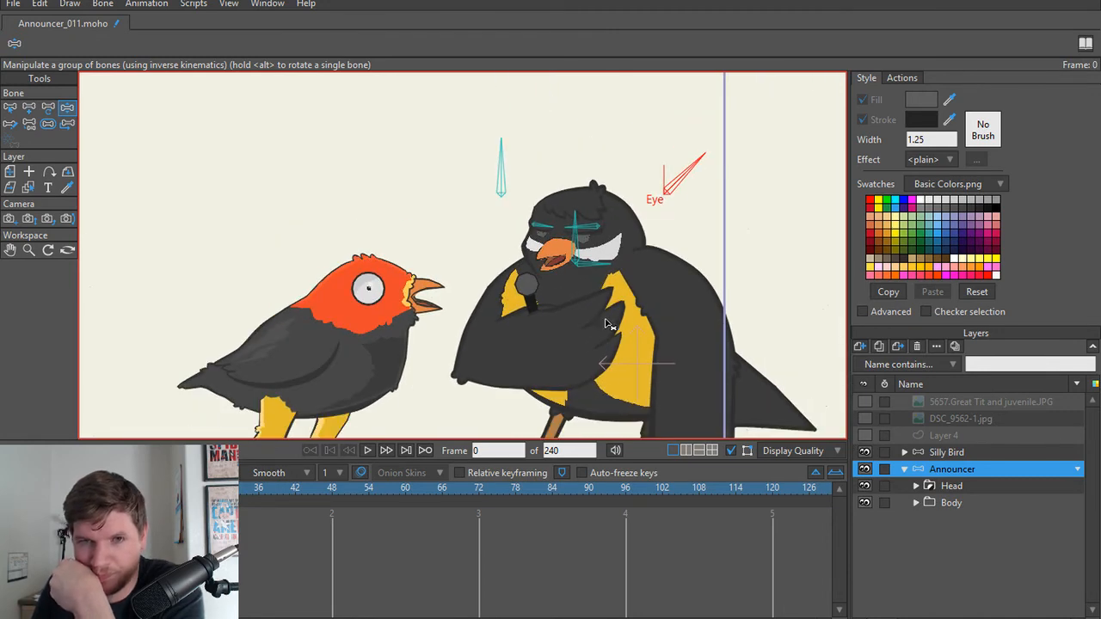
{"action": "scroll", "coordinate": [636, 245], "scroll_direction": "up", "scroll_amount": 2}
{"action": "left_click_drag", "start_coordinate": [729, 178], "coordinate": [804, 213]}
{"action": "left_click_drag", "start_coordinate": [445, 152], "coordinate": [398, 174]}
{"action": "key", "text": "t"}
Step: With no parent bone selected, add a horizontal bone about 0.49 long from the announcer's lower torso towards the tail
{"action": "scroll", "coordinate": [675, 297], "scroll_direction": "down", "scroll_amount": 4}
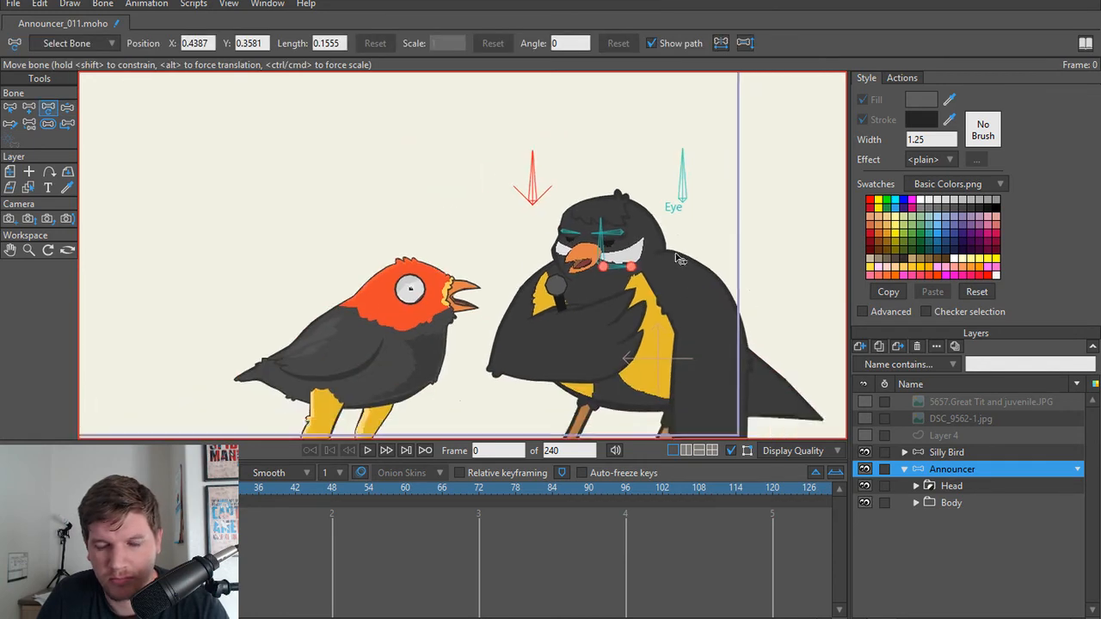
{"action": "scroll", "coordinate": [680, 266], "scroll_direction": "up", "scroll_amount": 3}
{"action": "left_click_drag", "start_coordinate": [684, 319], "coordinate": [642, 241]}
{"action": "scroll", "coordinate": [605, 337], "scroll_direction": "down", "scroll_amount": 4}
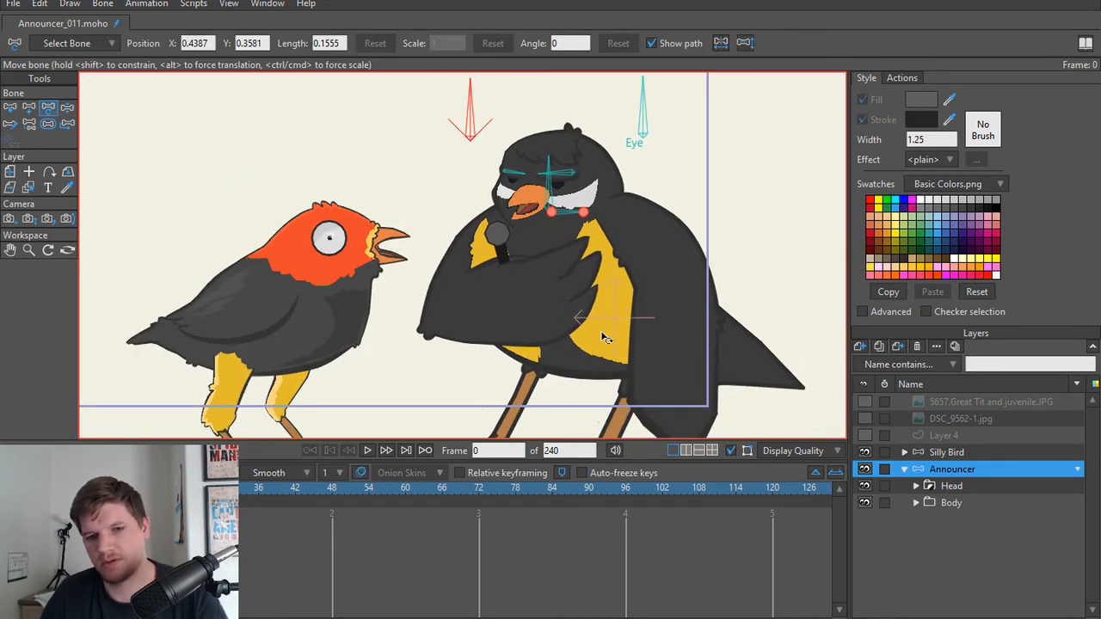
{"action": "left_click_drag", "start_coordinate": [551, 342], "coordinate": [555, 350]}
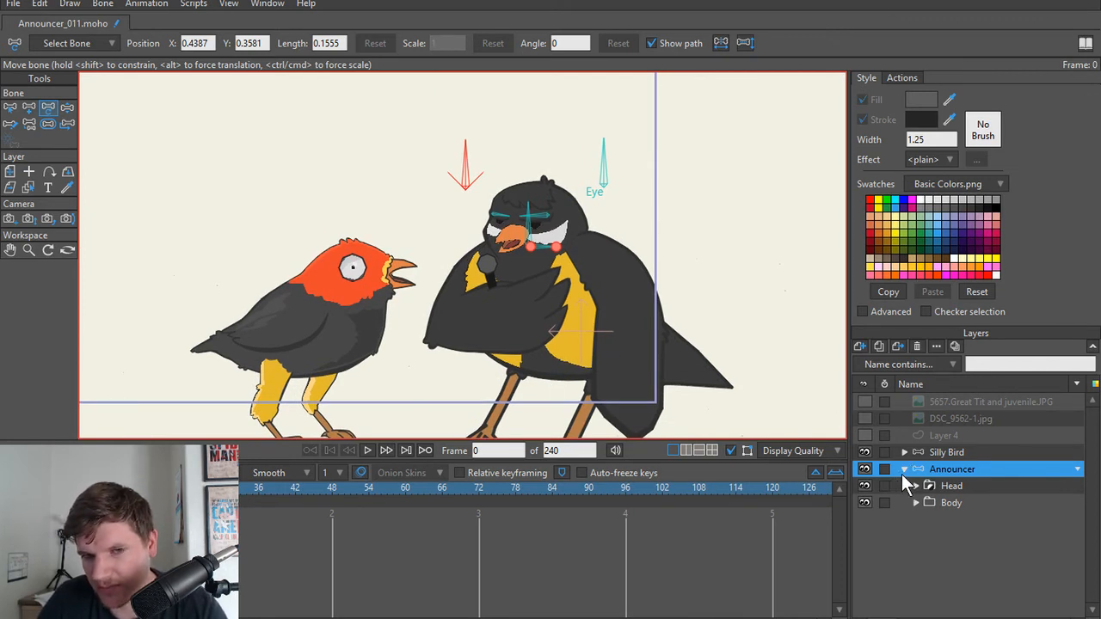
{"action": "scroll", "coordinate": [588, 391], "scroll_direction": "up", "scroll_amount": 4}
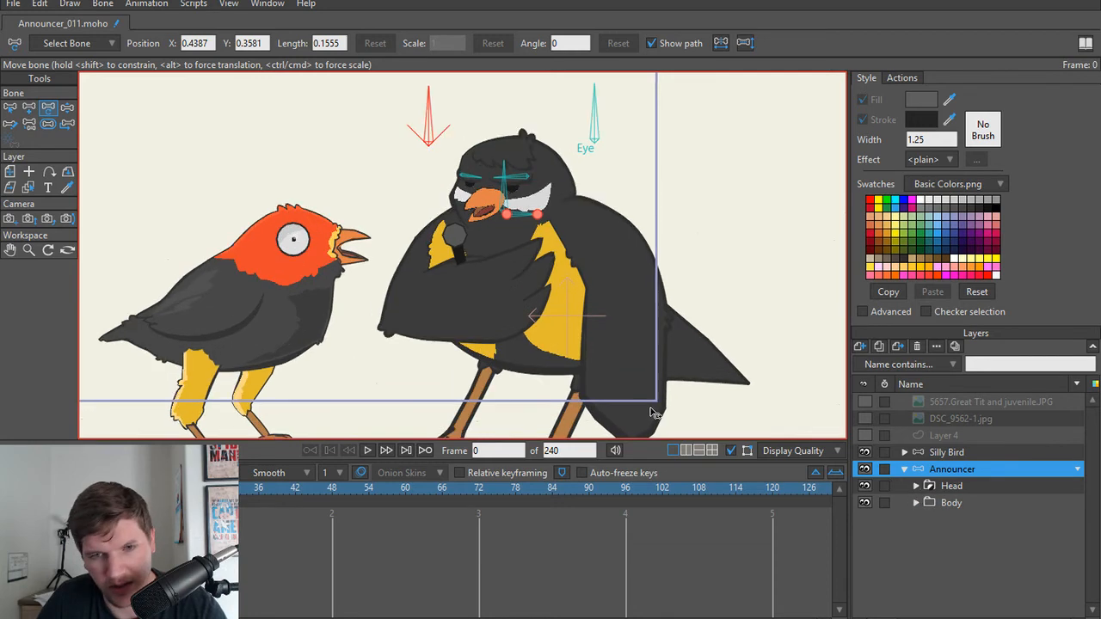
{"action": "key", "text": "b"}
{"action": "left_click", "coordinate": [706, 263]}
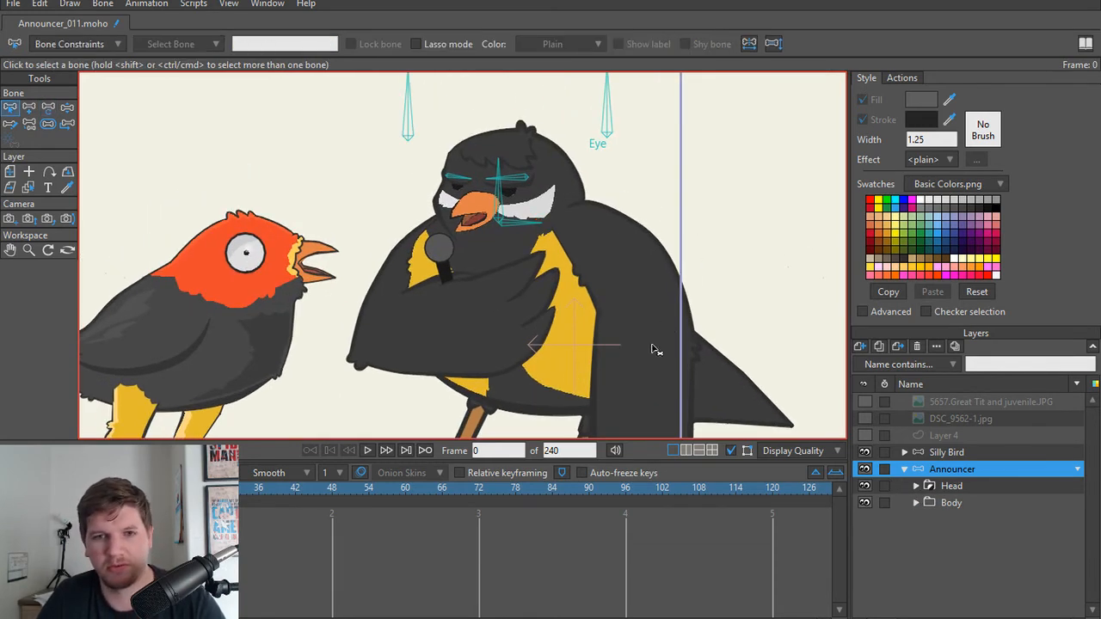
{"action": "scroll", "coordinate": [577, 368], "scroll_direction": "up", "scroll_amount": 1}
{"action": "scroll", "coordinate": [564, 367], "scroll_direction": "down", "scroll_amount": 1}
{"action": "left_click_drag", "start_coordinate": [554, 355], "coordinate": [722, 351]}
{"action": "scroll", "coordinate": [533, 367], "scroll_direction": "up", "scroll_amount": 1}
{"action": "scroll", "coordinate": [526, 357], "scroll_direction": "down", "scroll_amount": 1}
{"action": "key", "text": "a"}
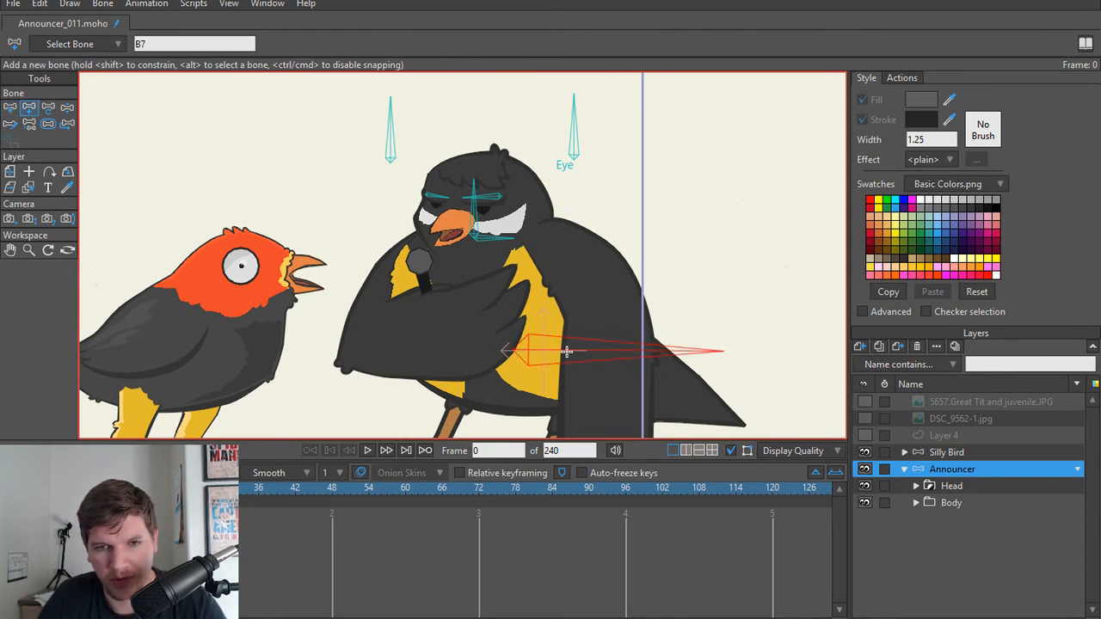
Step: Move the horizontal body bone slightly lower and towards the tail, to the base of the belly
{"action": "scroll", "coordinate": [504, 326], "scroll_direction": "up", "scroll_amount": 2}
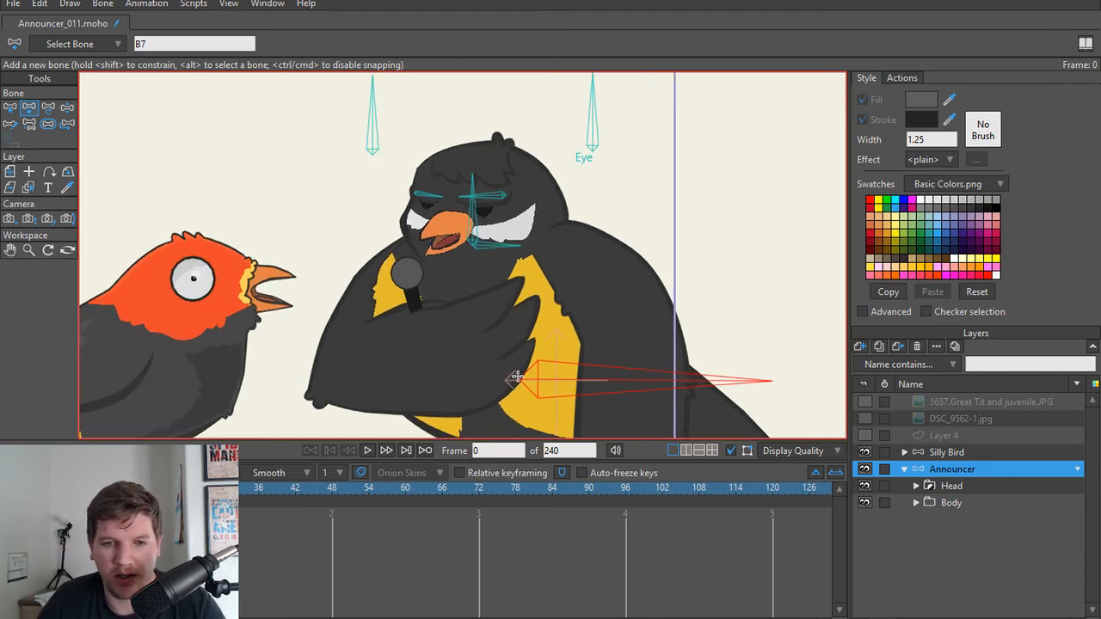
{"action": "scroll", "coordinate": [545, 349], "scroll_direction": "down", "scroll_amount": 2}
{"action": "key", "text": "t"}
{"action": "mouse_move", "coordinate": [545, 379]}
{"action": "left_mouse_down"}
{"action": "mouse_move", "coordinate": [533, 358]}
{"action": "mouse_move", "coordinate": [561, 388]}
{"action": "left_mouse_up"}
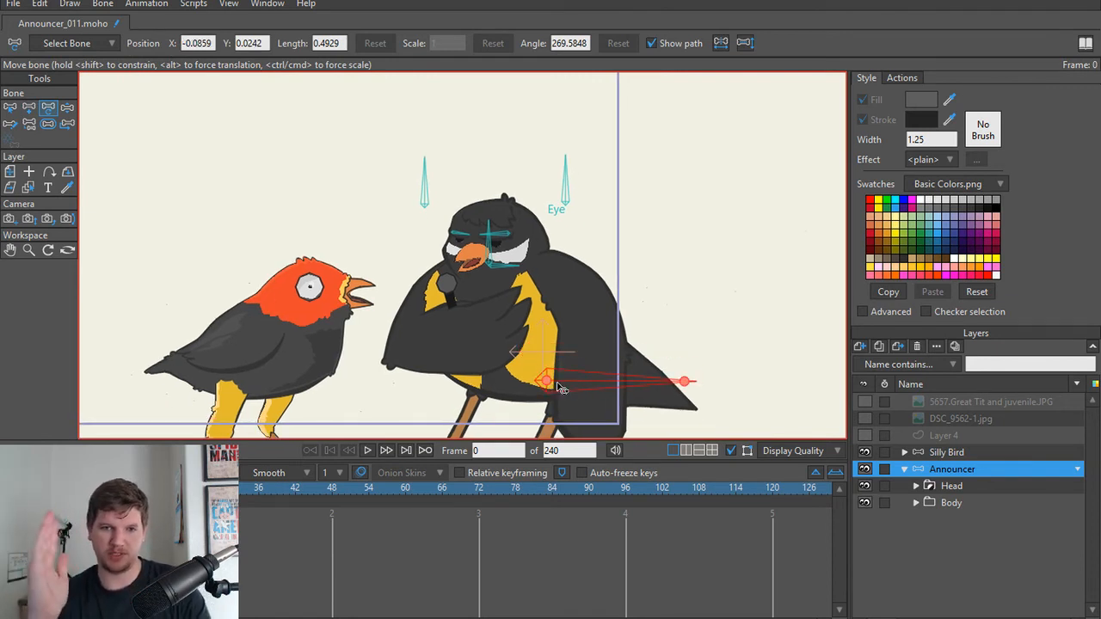
Step: Add a chain of two spine bones from the base of the body bone up through the torso to the neck
{"action": "left_click_drag", "start_coordinate": [556, 387], "coordinate": [472, 221]}
{"action": "scroll", "coordinate": [526, 380], "scroll_direction": "up", "scroll_amount": 2}
{"action": "key", "text": "a"}
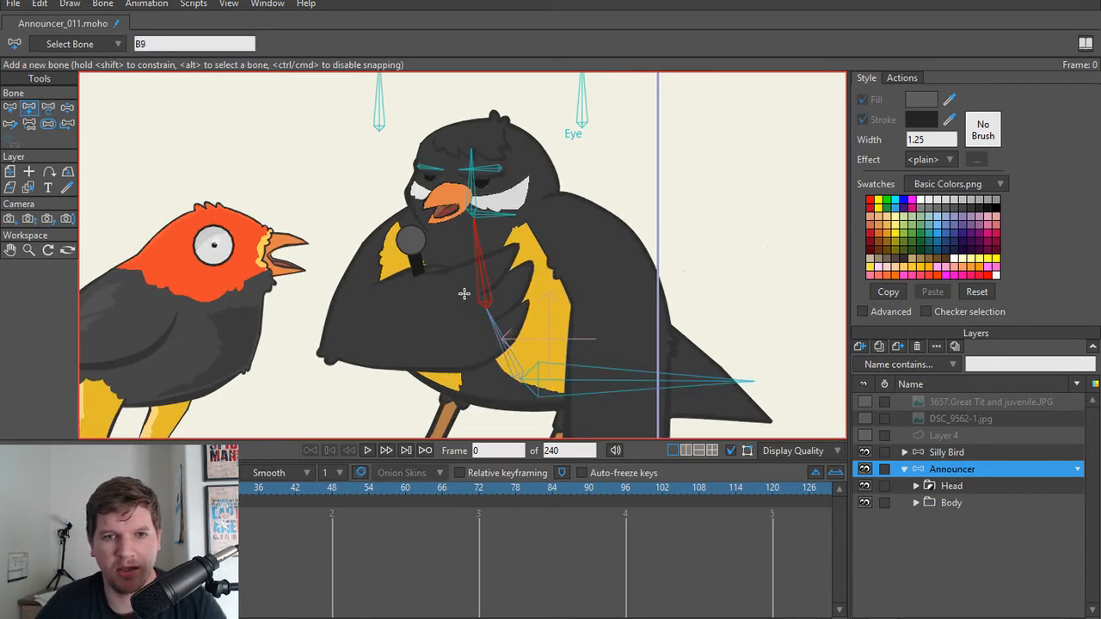
Step: Delete the short horizontal bone at the base of the announcer's head
{"action": "scroll", "coordinate": [464, 294], "scroll_direction": "up", "scroll_amount": 3}
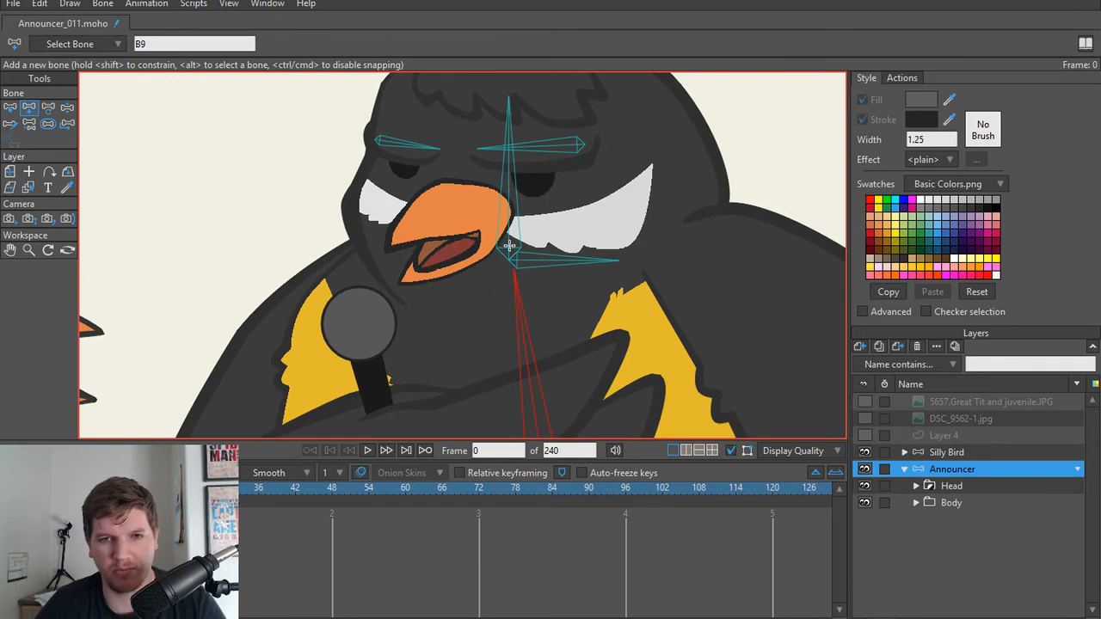
{"action": "key", "text": "z"}
{"action": "left_click", "coordinate": [555, 263]}
{"action": "key", "text": "Delete"}
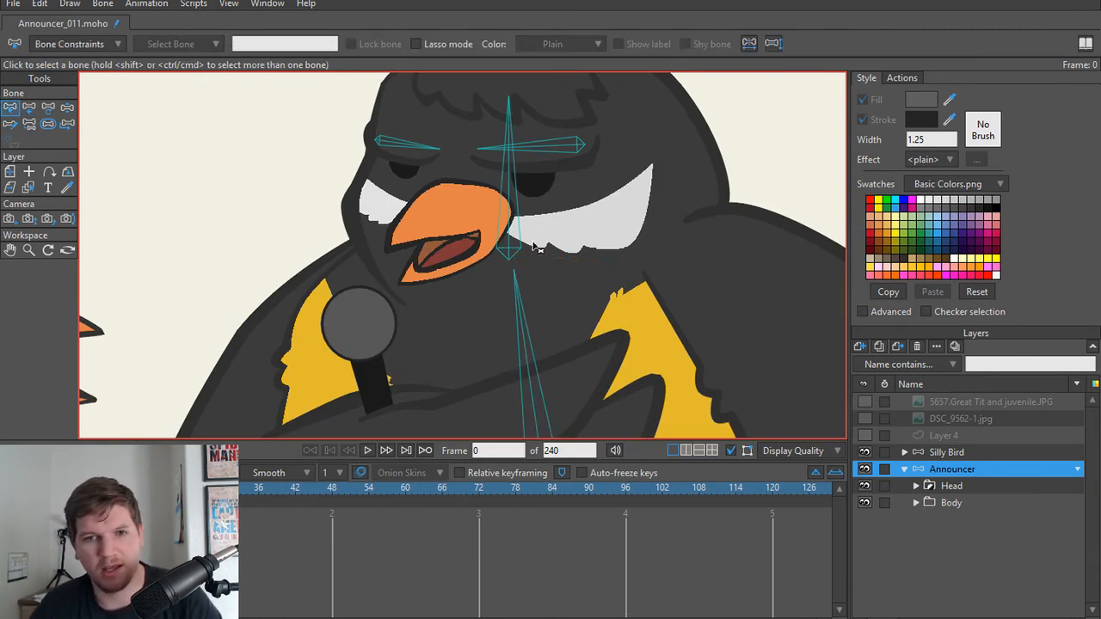
Step: Extend the upper spine bone's tip to the base of the head bone, with a length of about 0.2
{"action": "scroll", "coordinate": [526, 332], "scroll_direction": "down", "scroll_amount": 5}
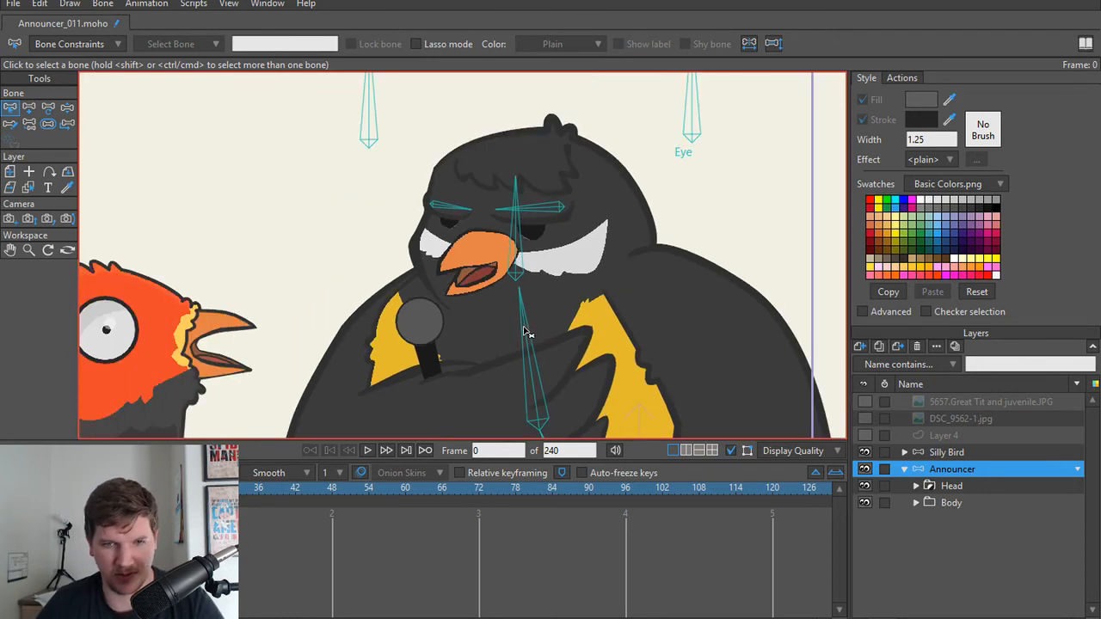
{"action": "scroll", "coordinate": [529, 337], "scroll_direction": "up", "scroll_amount": 8}
{"action": "key", "text": "t"}
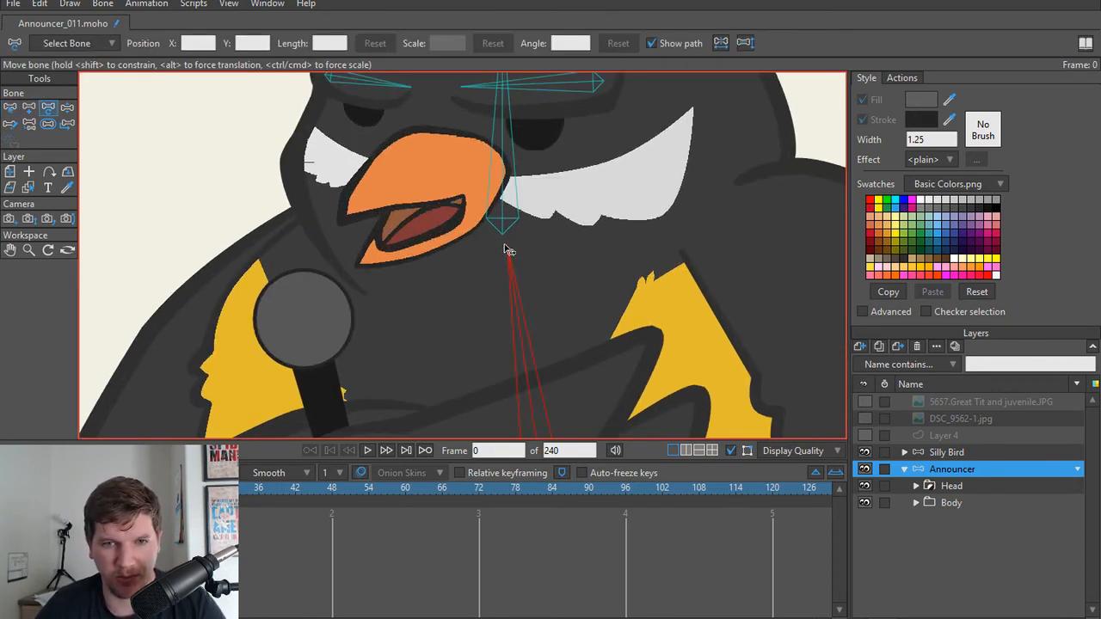
{"action": "left_click", "coordinate": [507, 266]}
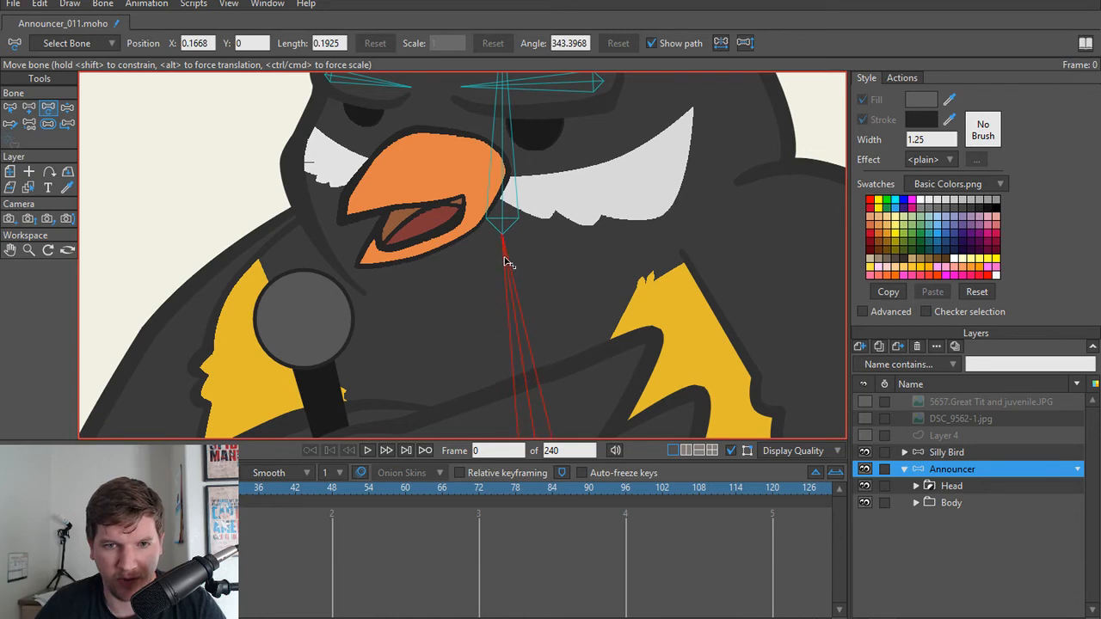
{"action": "left_click_drag", "start_coordinate": [505, 260], "coordinate": [505, 260]}
{"action": "scroll", "coordinate": [472, 261], "scroll_direction": "down", "scroll_amount": 5}
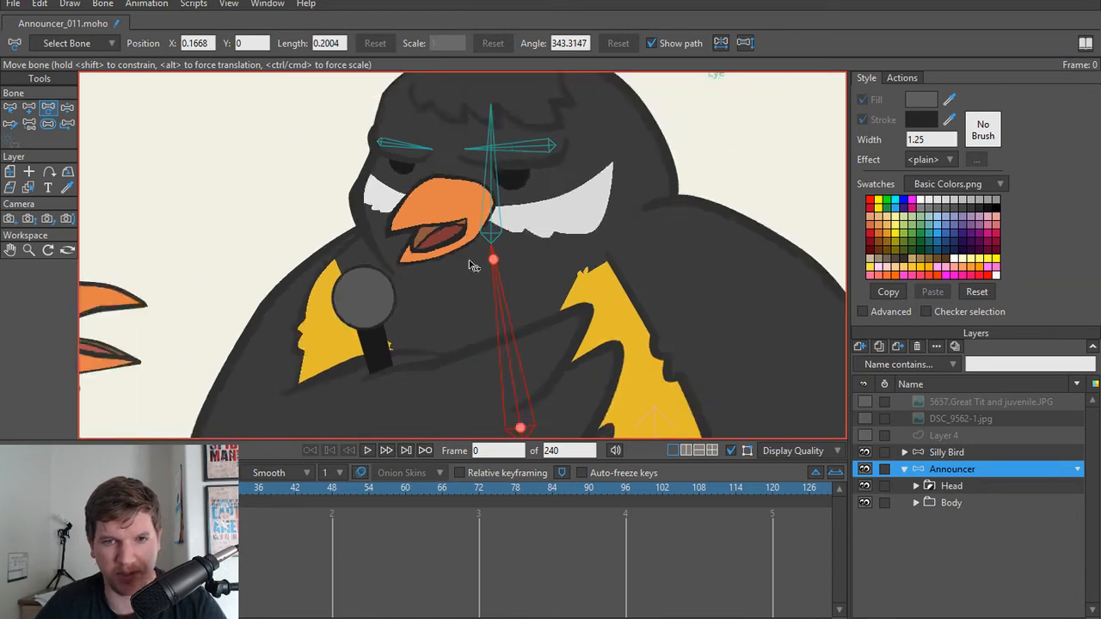
{"action": "scroll", "coordinate": [476, 265], "scroll_direction": "up", "scroll_amount": 4}
{"action": "left_click_drag", "start_coordinate": [504, 213], "coordinate": [502, 204]}
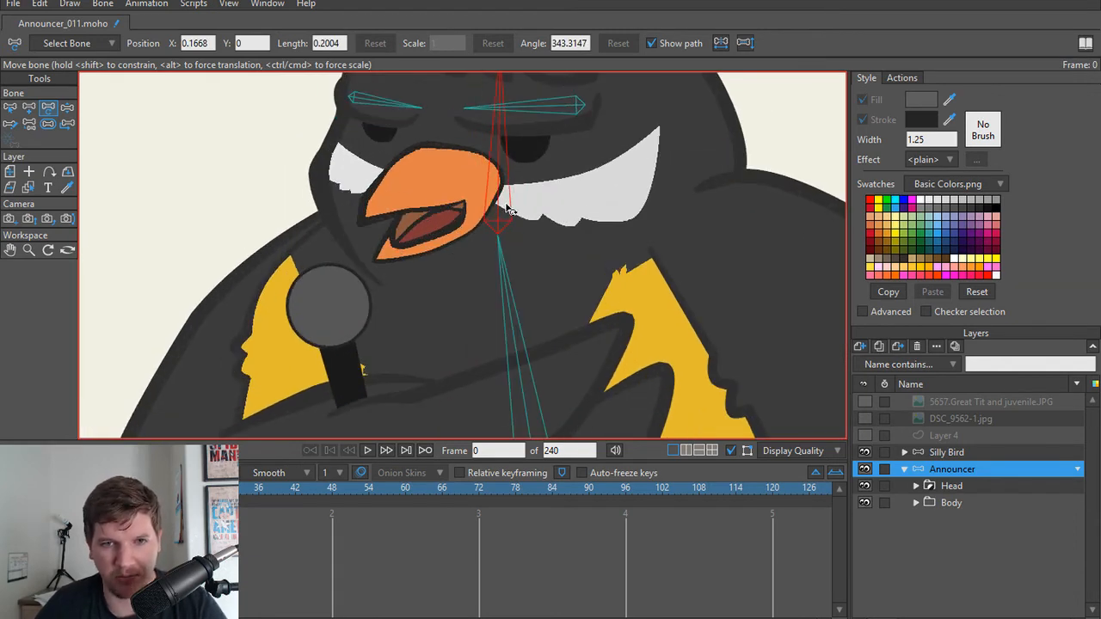
{"action": "scroll", "coordinate": [506, 228], "scroll_direction": "down", "scroll_amount": 5}
{"action": "scroll", "coordinate": [510, 307], "scroll_direction": "up", "scroll_amount": 3}
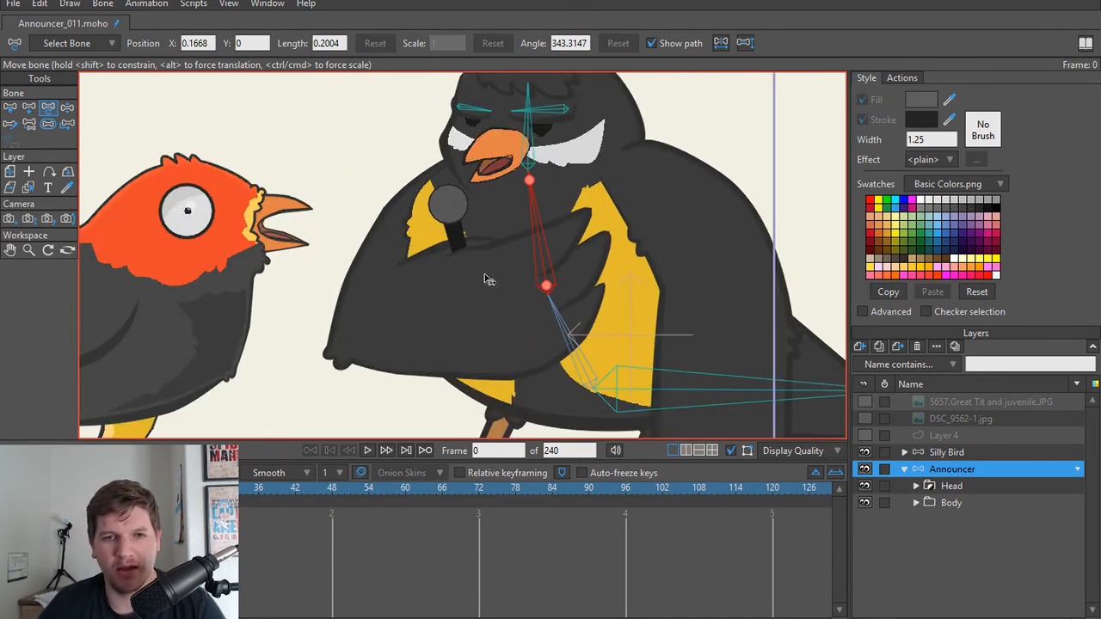
Step: Try to add a bone along the announcer's folded arm from the shoulder to the elbow
{"action": "key", "text": "a"}
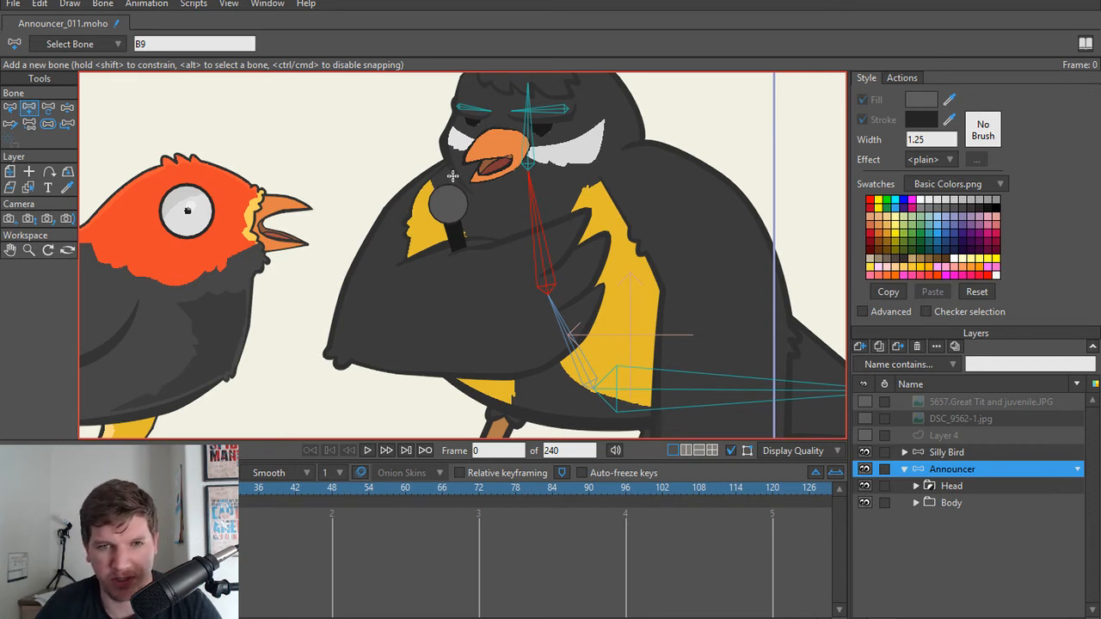
{"action": "mouse_move", "coordinate": [453, 176]}
{"action": "left_mouse_down"}
{"action": "mouse_move", "coordinate": [359, 295]}
{"action": "mouse_move", "coordinate": [357, 325]}
{"action": "left_mouse_up"}
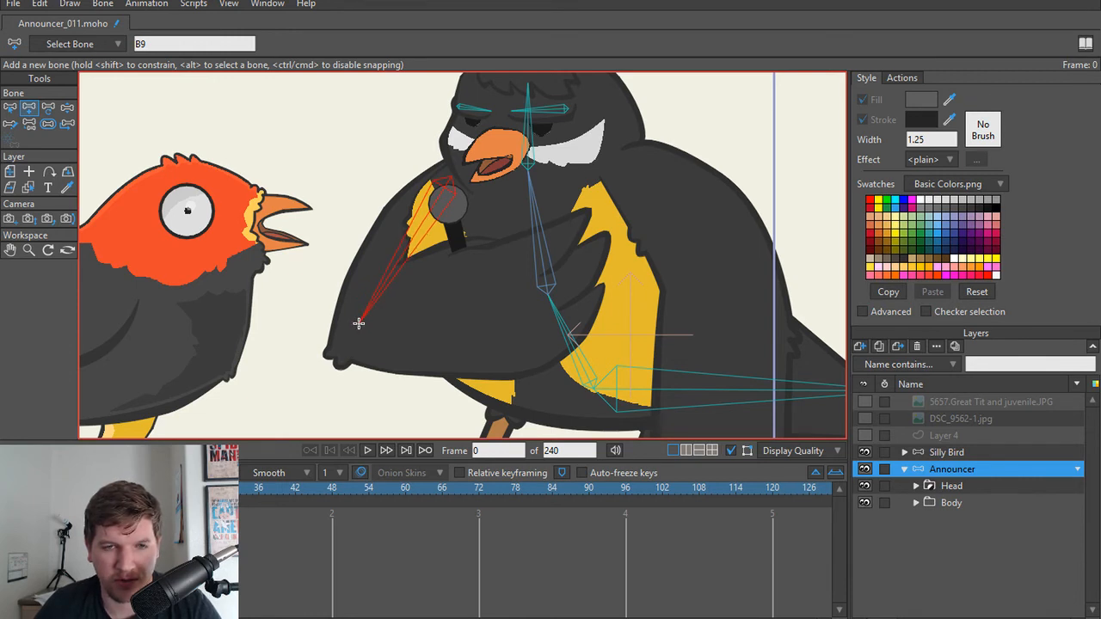
{"action": "key", "text": "ctrl+z"}
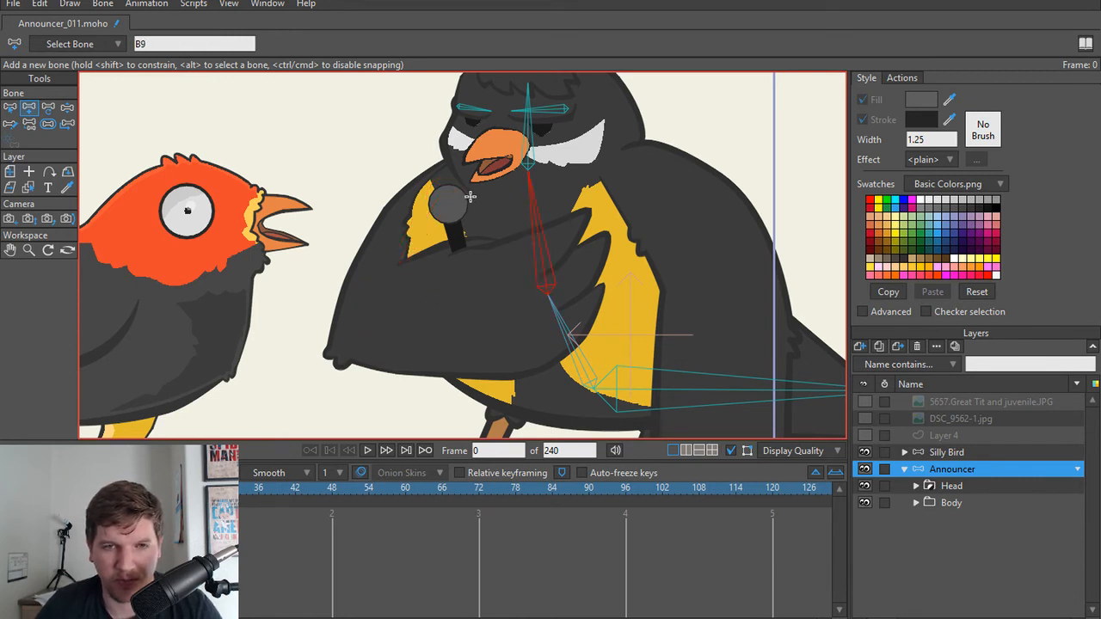
Step: Round the sharp top corner of the LowerArmL shape beside the beak into a smooth curve
{"action": "left_click", "coordinate": [415, 222], "text": "ctrl+alt"}
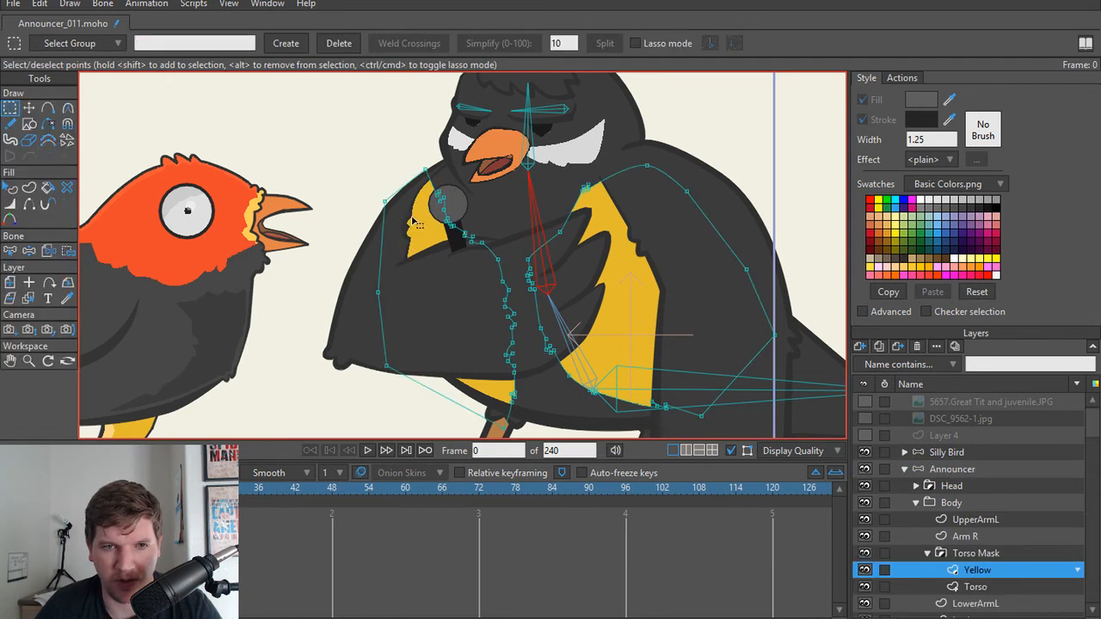
{"action": "left_click", "coordinate": [362, 265], "text": "ctrl+alt"}
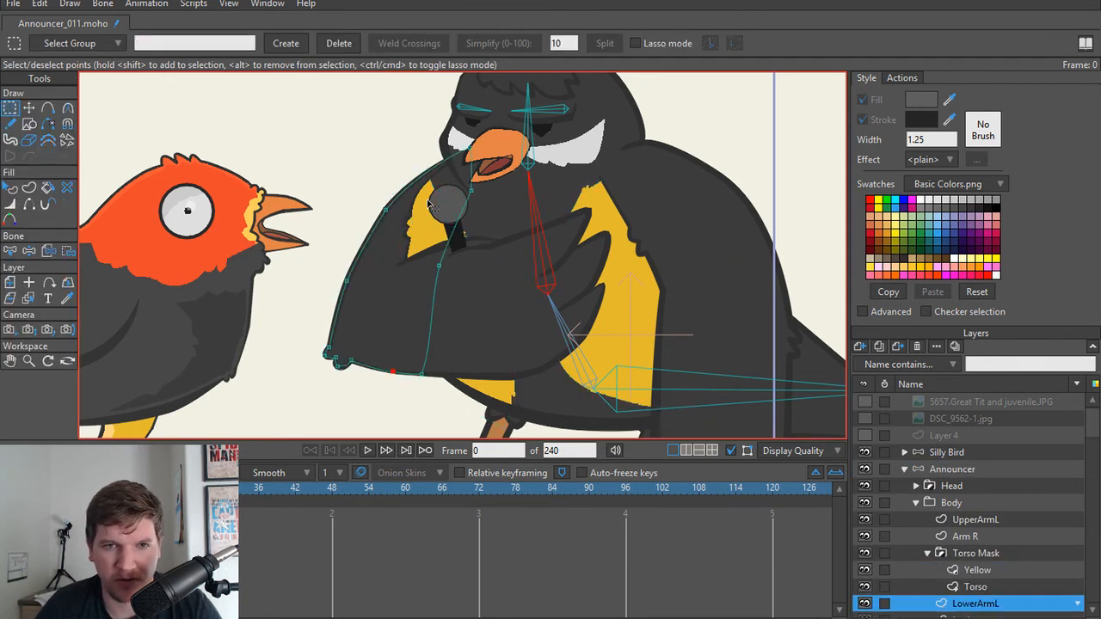
{"action": "scroll", "coordinate": [472, 171], "scroll_direction": "up", "scroll_amount": 3}
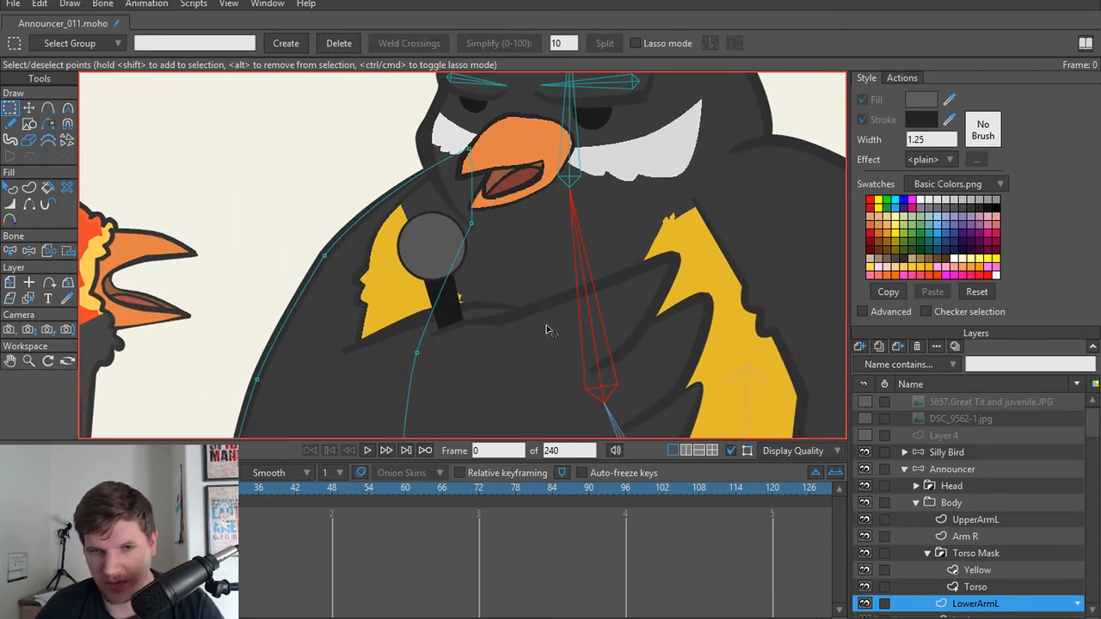
{"action": "key", "text": "t"}
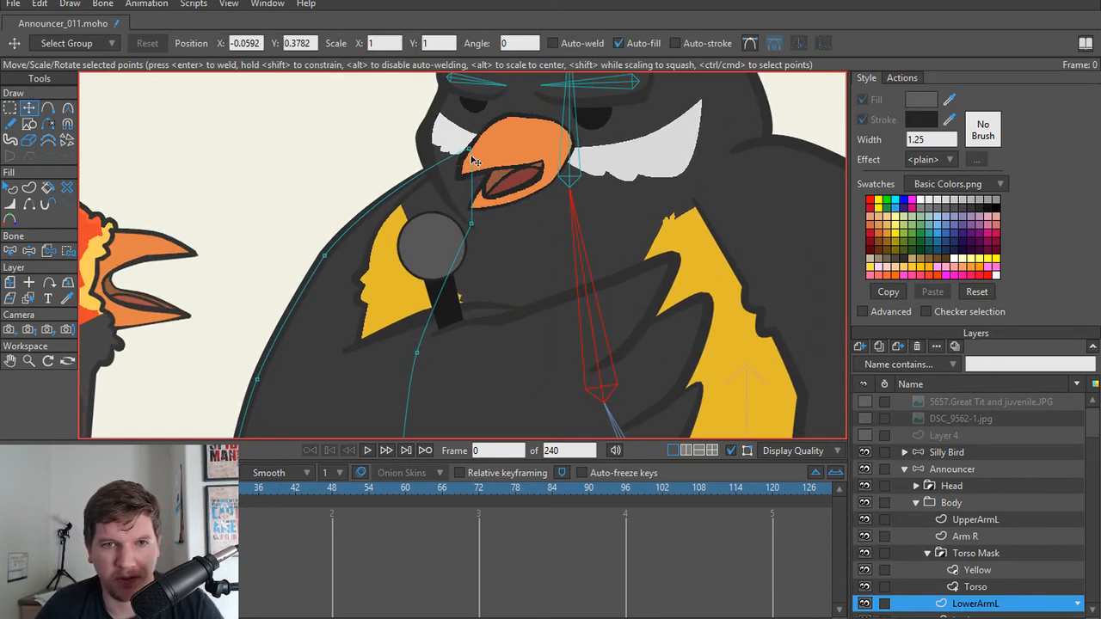
{"action": "left_click", "coordinate": [467, 149]}
{"action": "key", "text": "c"}
{"action": "left_click_drag", "start_coordinate": [469, 150], "coordinate": [860, 391]}
{"action": "key", "text": "t"}
Step: Reshape the shoulder end of LowerArmL by repositioning its inner-edge points and shifting the rounded top point inward
{"action": "left_click_drag", "start_coordinate": [471, 226], "coordinate": [481, 266]}
{"action": "left_click", "coordinate": [437, 354]}
{"action": "left_click_drag", "start_coordinate": [438, 355], "coordinate": [448, 363]}
{"action": "left_click_drag", "start_coordinate": [490, 245], "coordinate": [485, 258]}
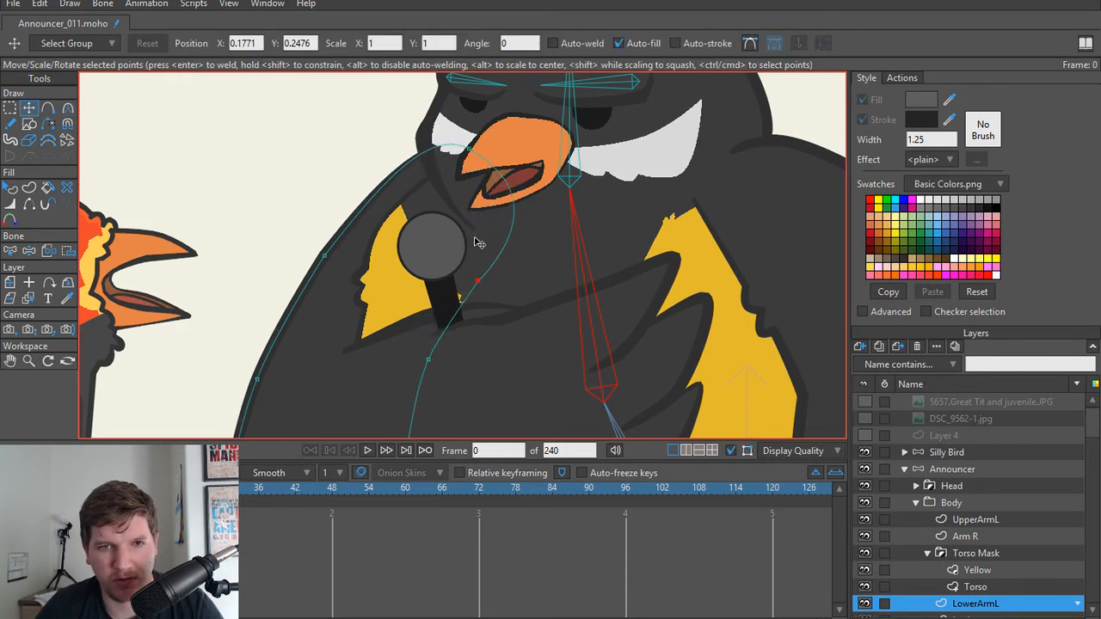
{"action": "left_click_drag", "start_coordinate": [465, 156], "coordinate": [486, 183]}
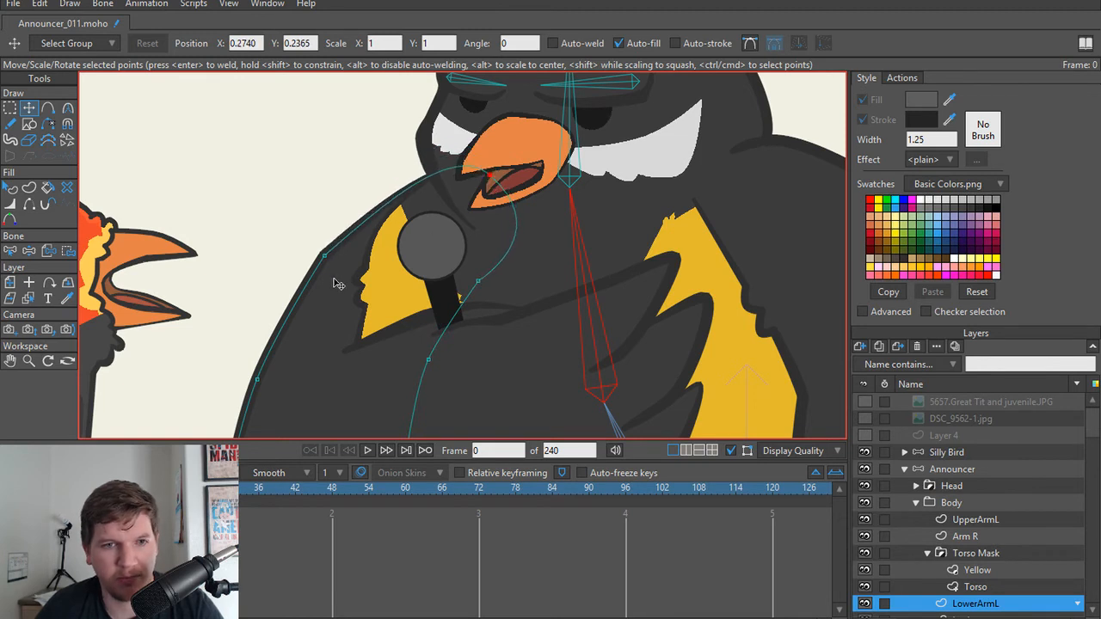
{"action": "left_click_drag", "start_coordinate": [319, 246], "coordinate": [305, 228]}
{"action": "scroll", "coordinate": [338, 279], "scroll_direction": "up", "scroll_amount": 4}
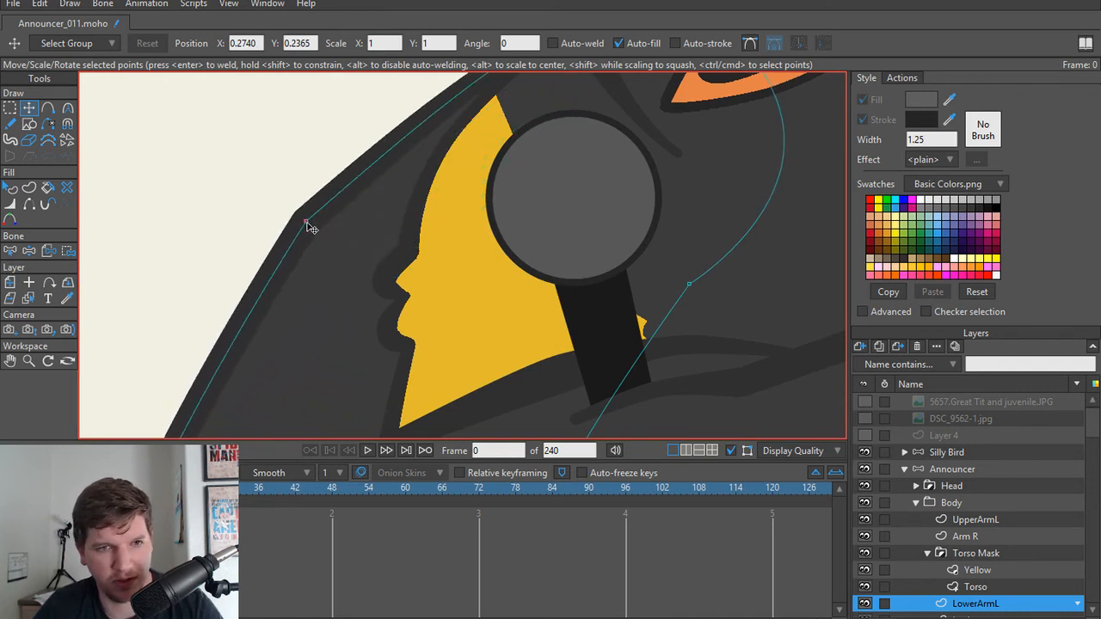
{"action": "left_click", "coordinate": [307, 222]}
{"action": "key", "text": "Delete"}
{"action": "key", "text": "ctrl+z"}
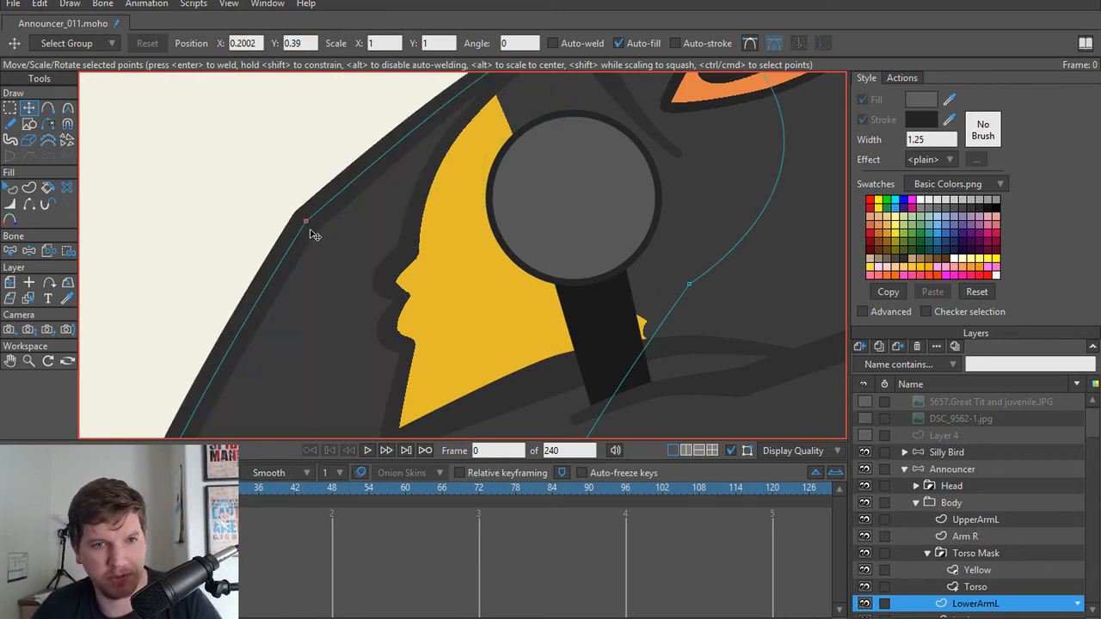
{"action": "key", "text": "ctrl+a"}
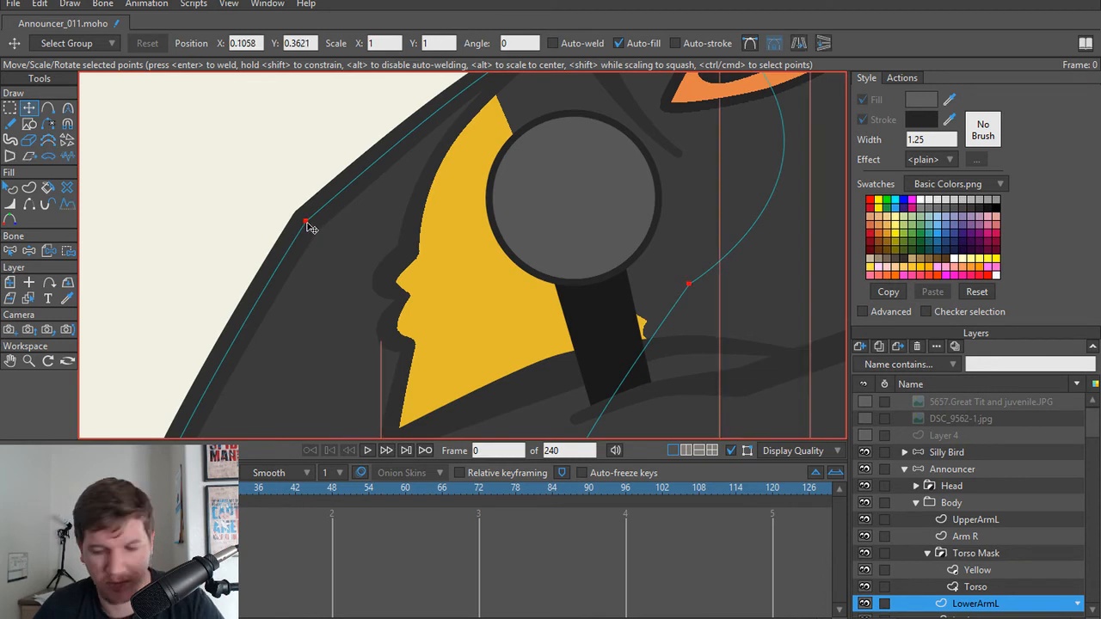
{"action": "key", "text": "Return"}
Step: Delete the extra point at the bend on the outer edge of LowerArmL
{"action": "scroll", "coordinate": [308, 222], "scroll_direction": "up", "scroll_amount": 10}
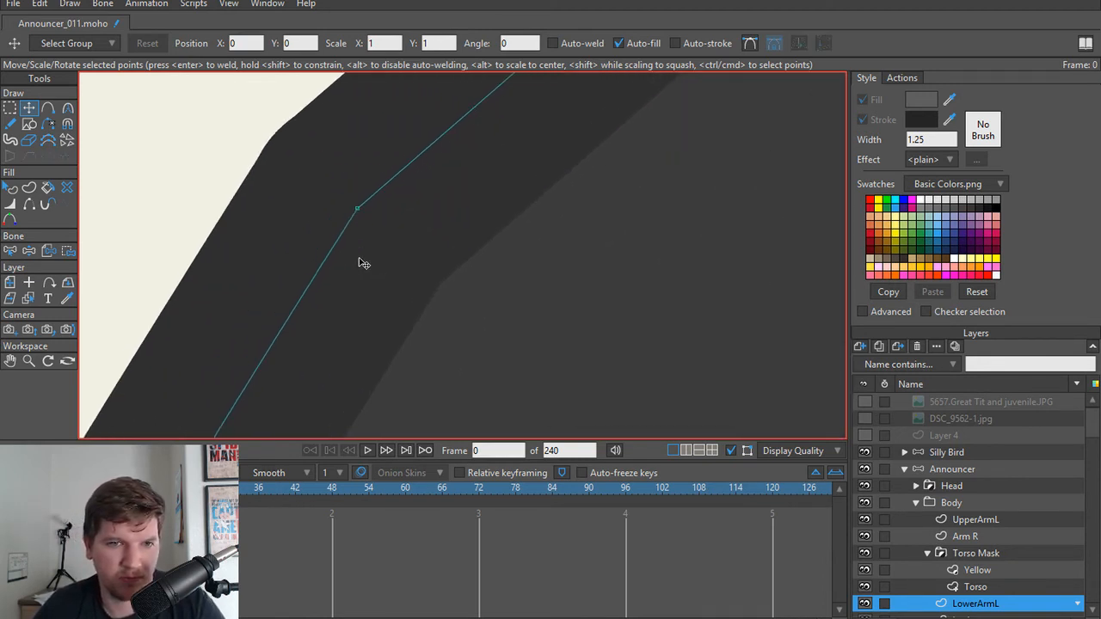
{"action": "scroll", "coordinate": [359, 260], "scroll_direction": "up", "scroll_amount": 5}
{"action": "left_click_drag", "start_coordinate": [352, 129], "coordinate": [405, 261]}
{"action": "left_click", "coordinate": [392, 247]}
{"action": "key", "text": "Delete"}
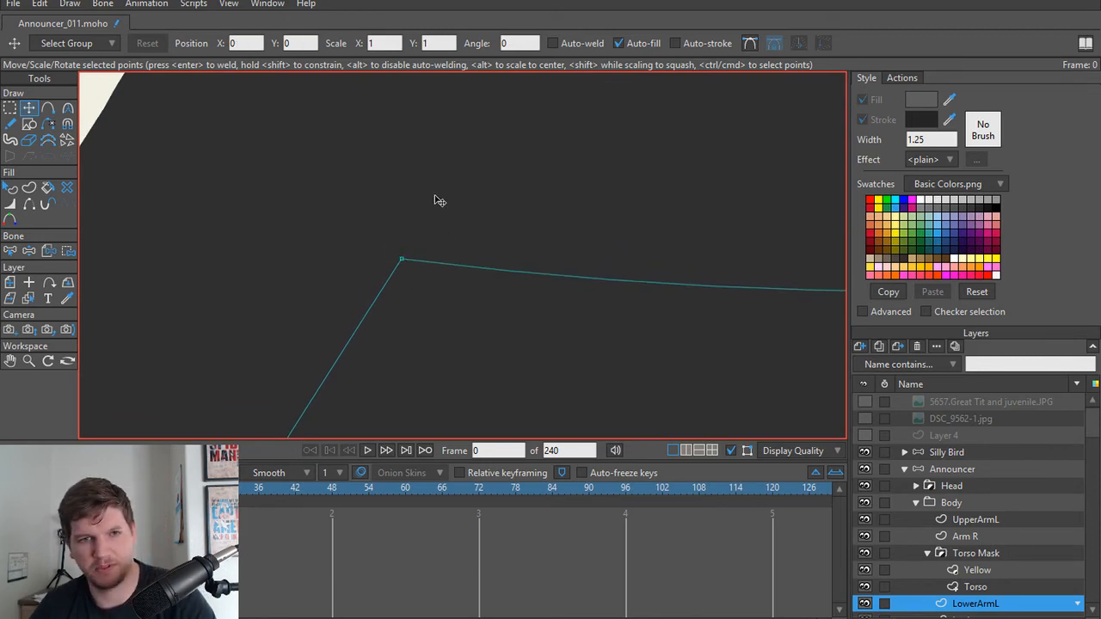
{"action": "scroll", "coordinate": [434, 201], "scroll_direction": "down", "scroll_amount": 10}
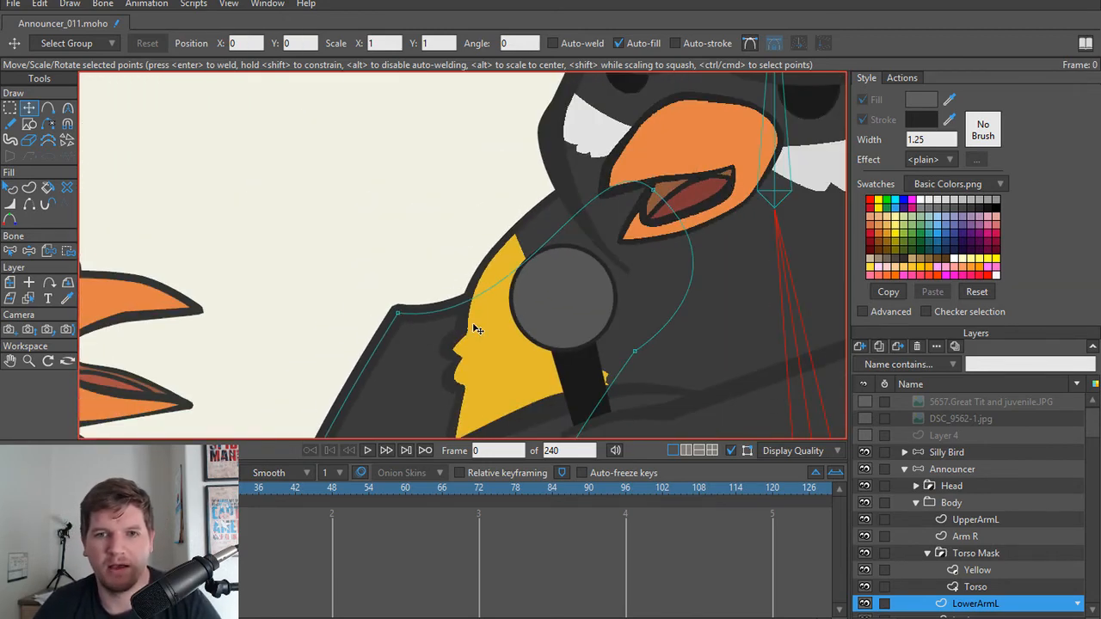
Step: Swing the bend point's curve handle on LowerArmL upward so the outer edge arcs smoothly over the shoulder
{"action": "key", "text": "ctrl+a"}
{"action": "key", "text": "c"}
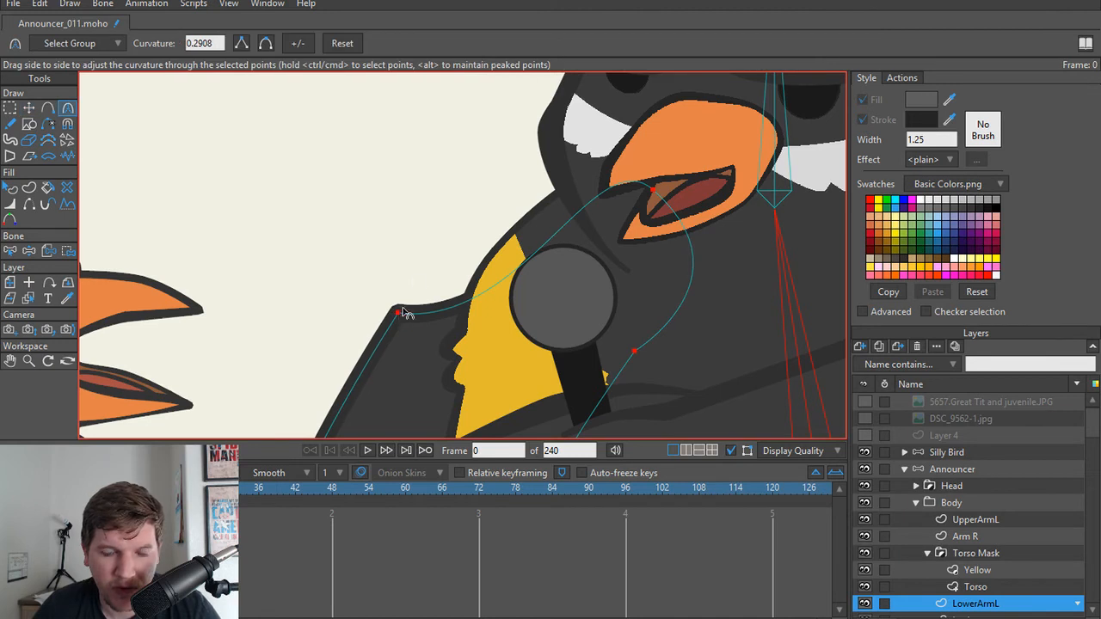
{"action": "mouse_move", "coordinate": [404, 313]}
{"action": "left_mouse_down"}
{"action": "mouse_move", "coordinate": [427, 271]}
{"action": "mouse_move", "coordinate": [413, 302]}
{"action": "left_mouse_up"}
{"action": "key", "text": "g"}
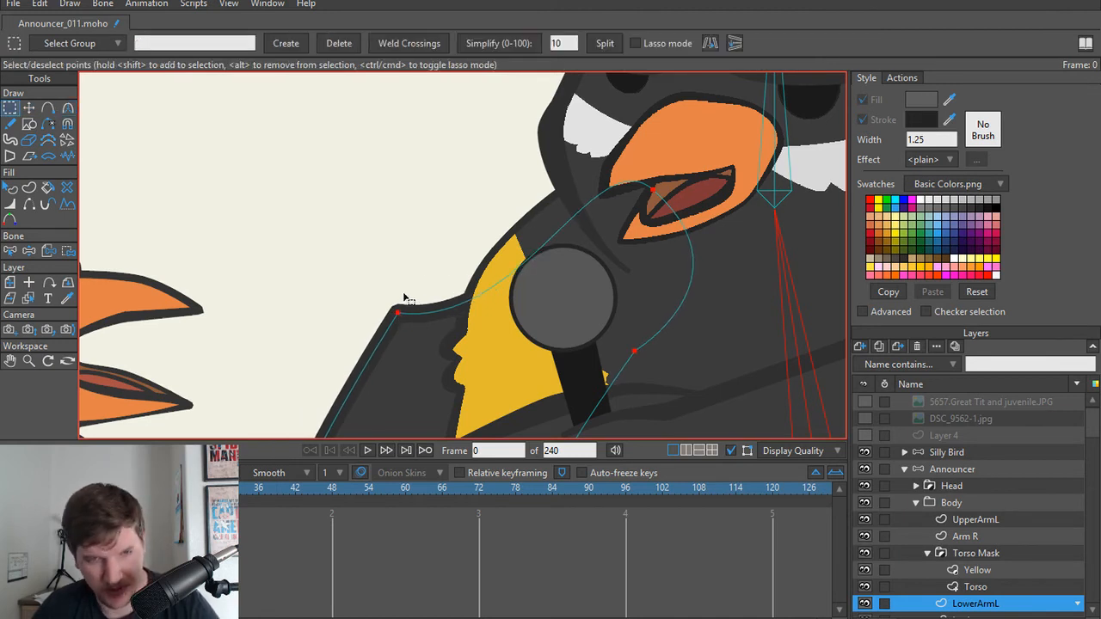
{"action": "key", "text": "t"}
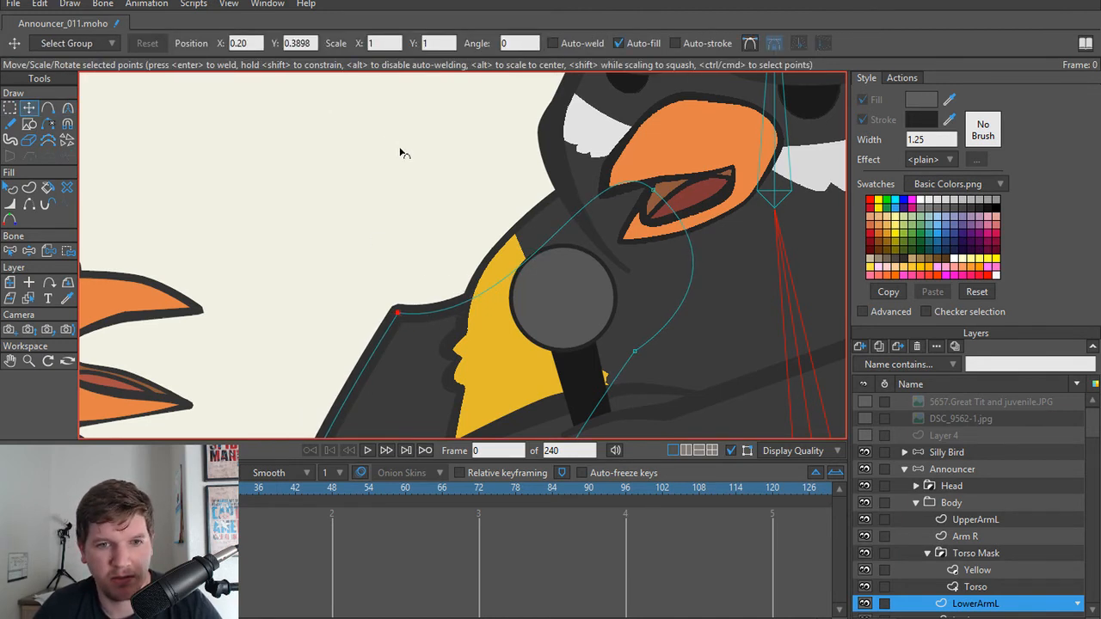
{"action": "key", "text": "c"}
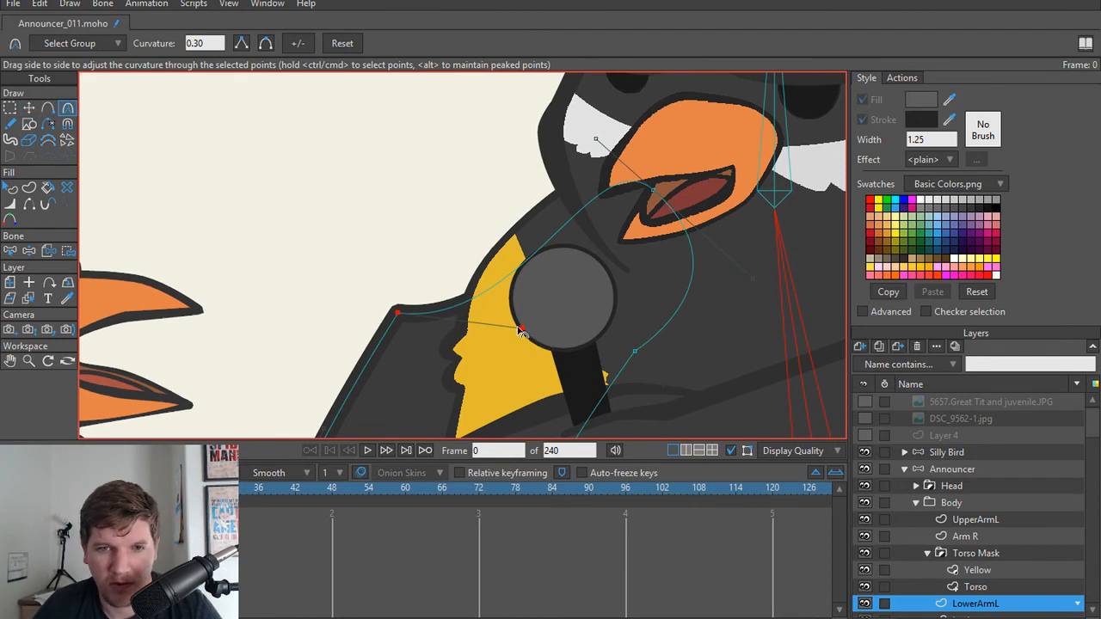
{"action": "left_click_drag", "start_coordinate": [520, 328], "coordinate": [491, 220]}
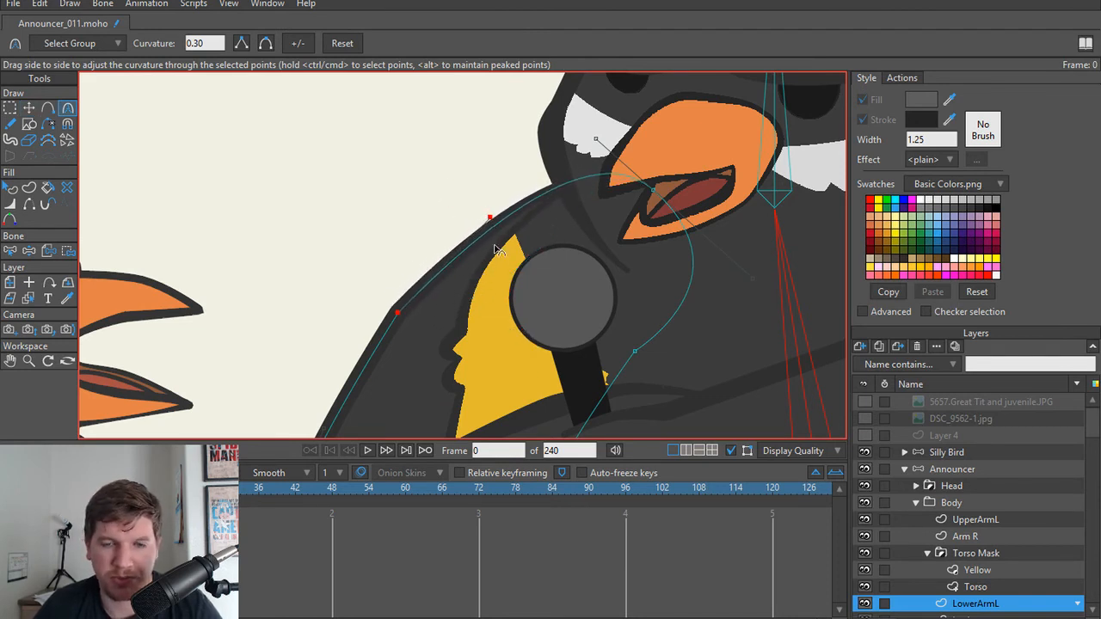
{"action": "scroll", "coordinate": [519, 250], "scroll_direction": "down", "scroll_amount": 2}
{"action": "left_click_drag", "start_coordinate": [478, 285], "coordinate": [478, 265]}
{"action": "scroll", "coordinate": [477, 265], "scroll_direction": "up", "scroll_amount": 3}
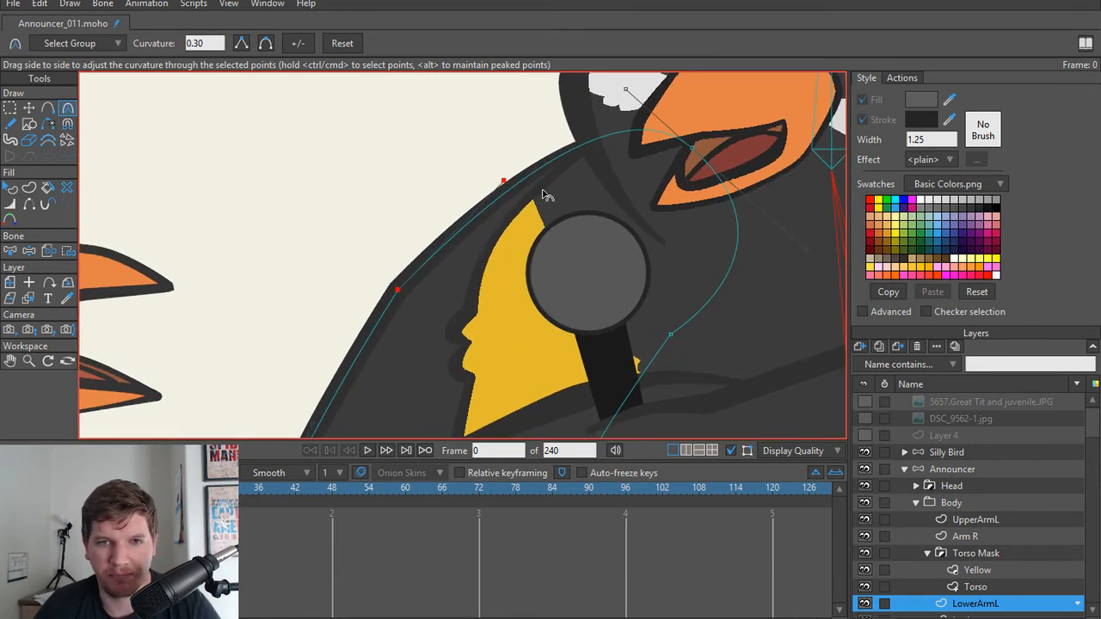
Step: Add a point to the Torso outline above the yellow chest patch and hide the edge running from it toward the head
{"action": "left_click_drag", "start_coordinate": [543, 190], "coordinate": [522, 228]}
{"action": "right_click", "coordinate": [527, 221], "text": "alt"}
{"action": "scroll", "coordinate": [528, 222], "scroll_direction": "up", "scroll_amount": 4}
{"action": "key", "text": "a"}
{"action": "left_click", "coordinate": [502, 231]}
{"action": "key", "text": "t"}
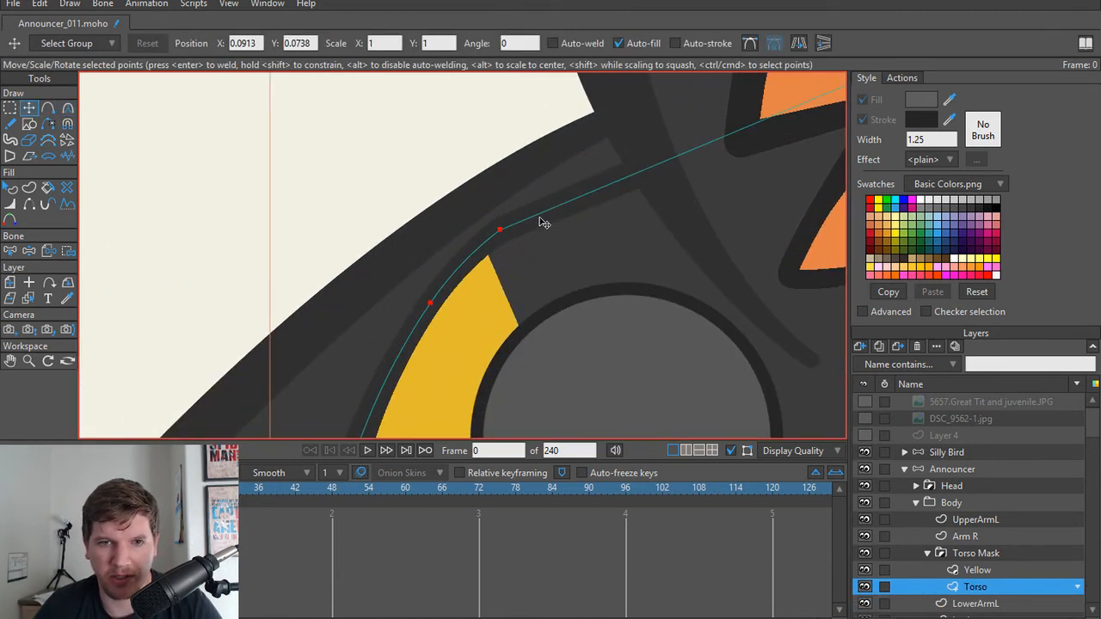
{"action": "key", "text": "h"}
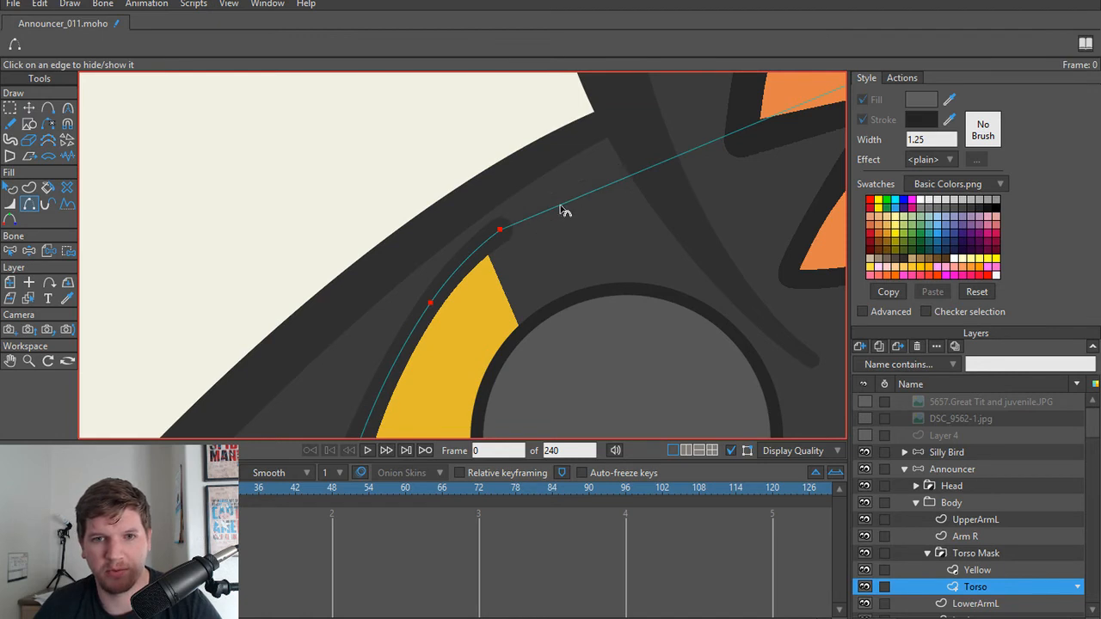
{"action": "scroll", "coordinate": [535, 224], "scroll_direction": "down", "scroll_amount": 2}
{"action": "left_click", "coordinate": [515, 233]}
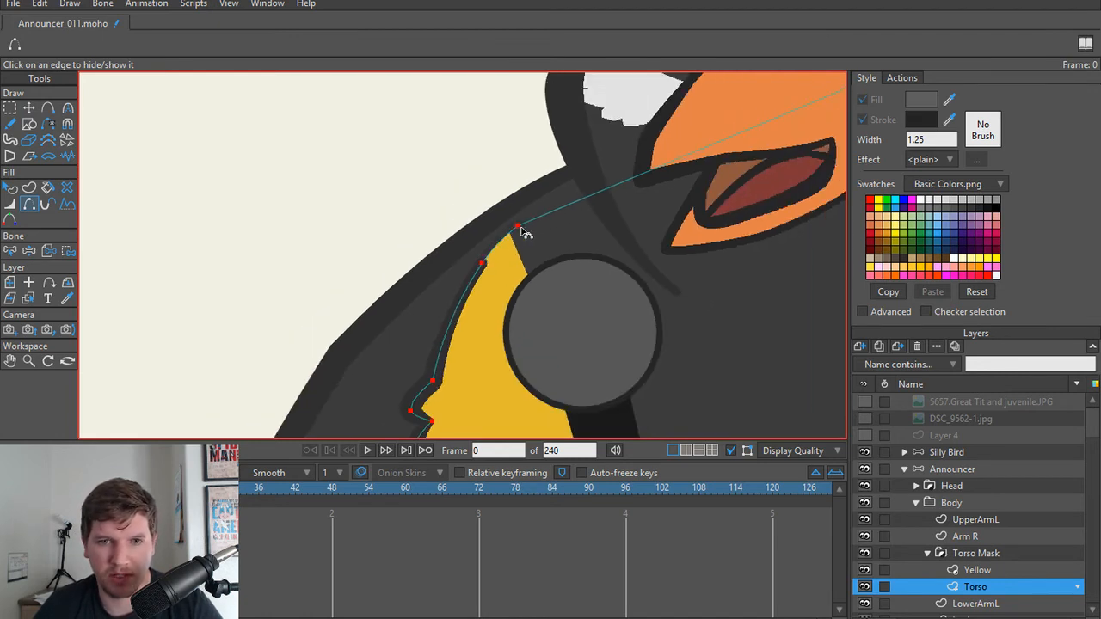
Step: Nudge the new Torso point above the yellow patch and taper the line width there to about 16 percent
{"action": "scroll", "coordinate": [523, 232], "scroll_direction": "up", "scroll_amount": 2}
{"action": "key", "text": "t"}
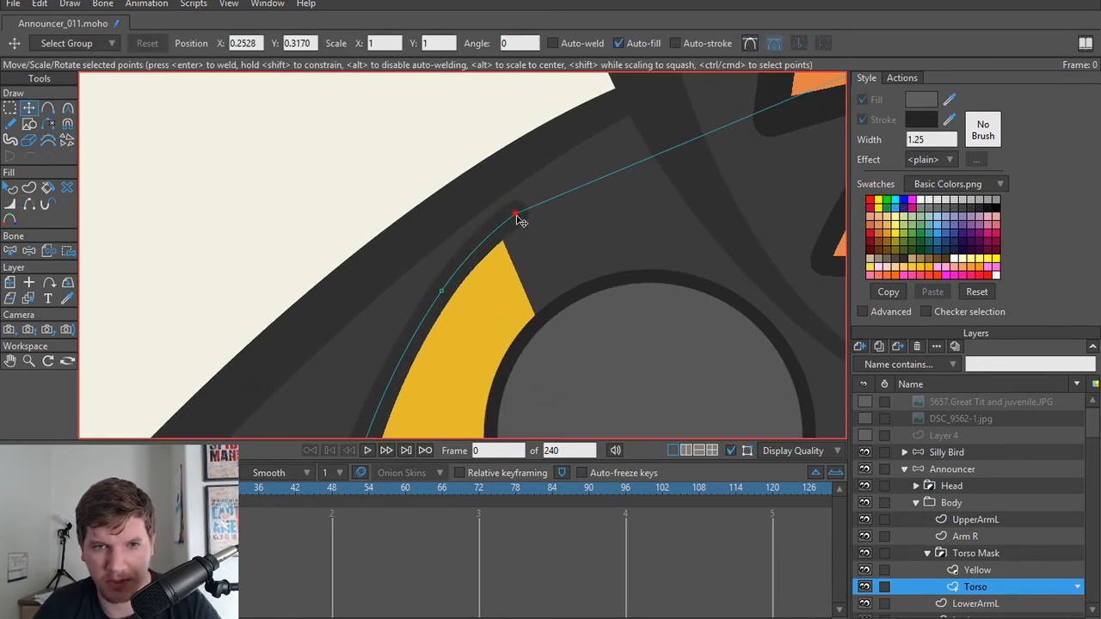
{"action": "left_click_drag", "start_coordinate": [516, 221], "coordinate": [495, 228]}
{"action": "key", "text": "w"}
{"action": "scroll", "coordinate": [573, 217], "scroll_direction": "down", "scroll_amount": 5}
{"action": "left_click_drag", "start_coordinate": [591, 232], "coordinate": [576, 248]}
{"action": "scroll", "coordinate": [574, 250], "scroll_direction": "up", "scroll_amount": 1}
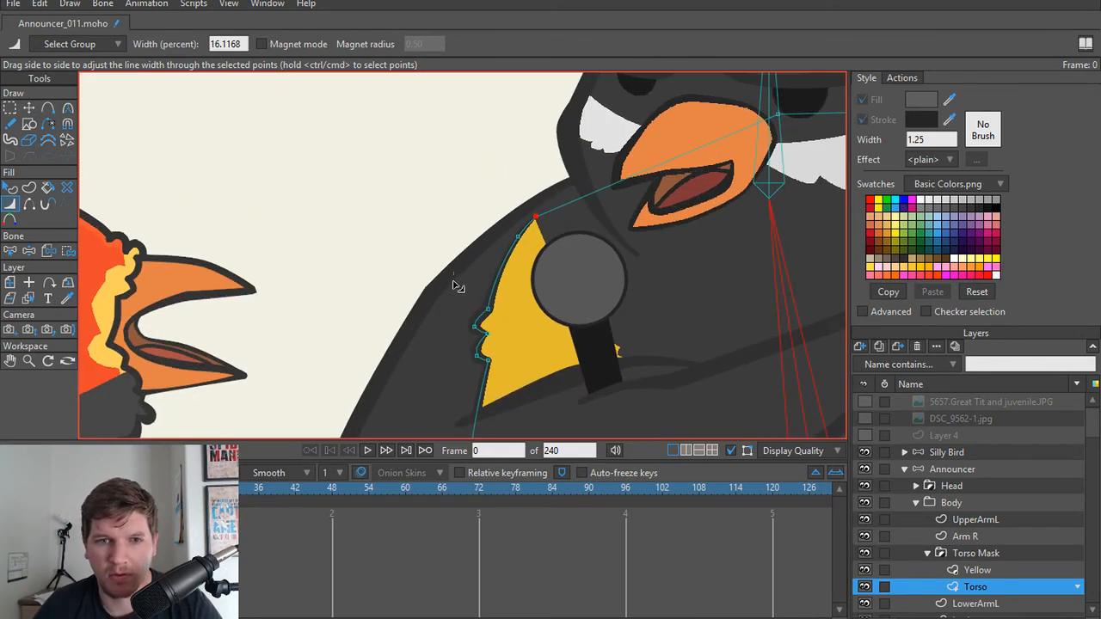
Step: Try to smooth the bend on the outer edge of LowerArmL by increasing the point's curvature
{"action": "left_click_drag", "start_coordinate": [458, 286], "coordinate": [464, 254]}
{"action": "right_click", "coordinate": [439, 254], "text": "alt"}
{"action": "scroll", "coordinate": [438, 256], "scroll_direction": "up", "scroll_amount": 4}
{"action": "key", "text": "t"}
{"action": "right_click", "coordinate": [427, 294], "text": "alt"}
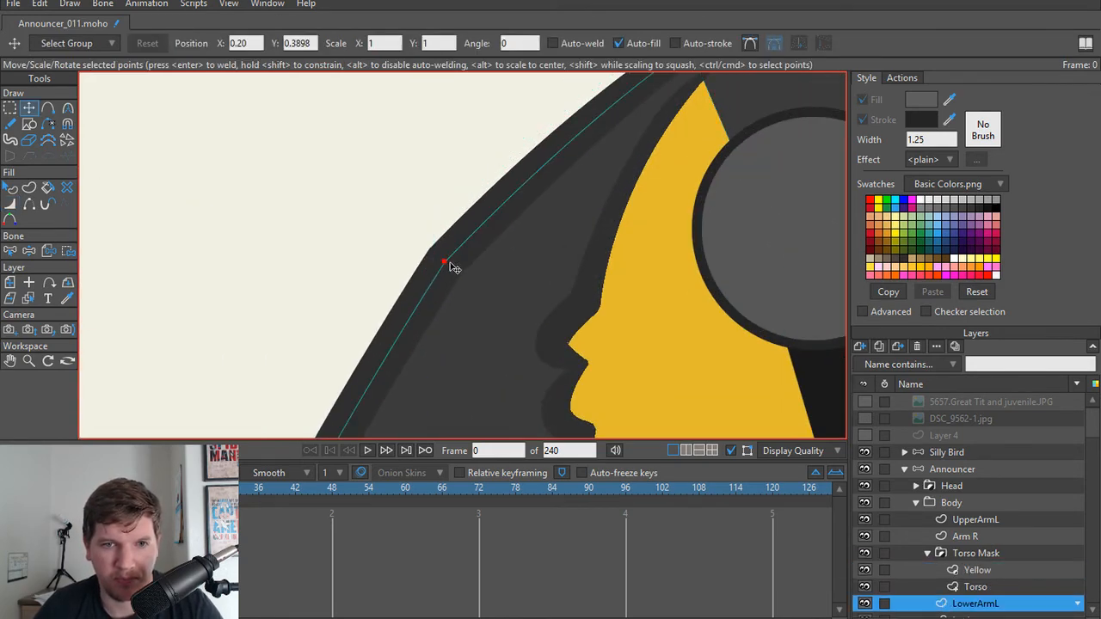
{"action": "key", "text": "c"}
{"action": "left_click_drag", "start_coordinate": [447, 263], "coordinate": [546, 276]}
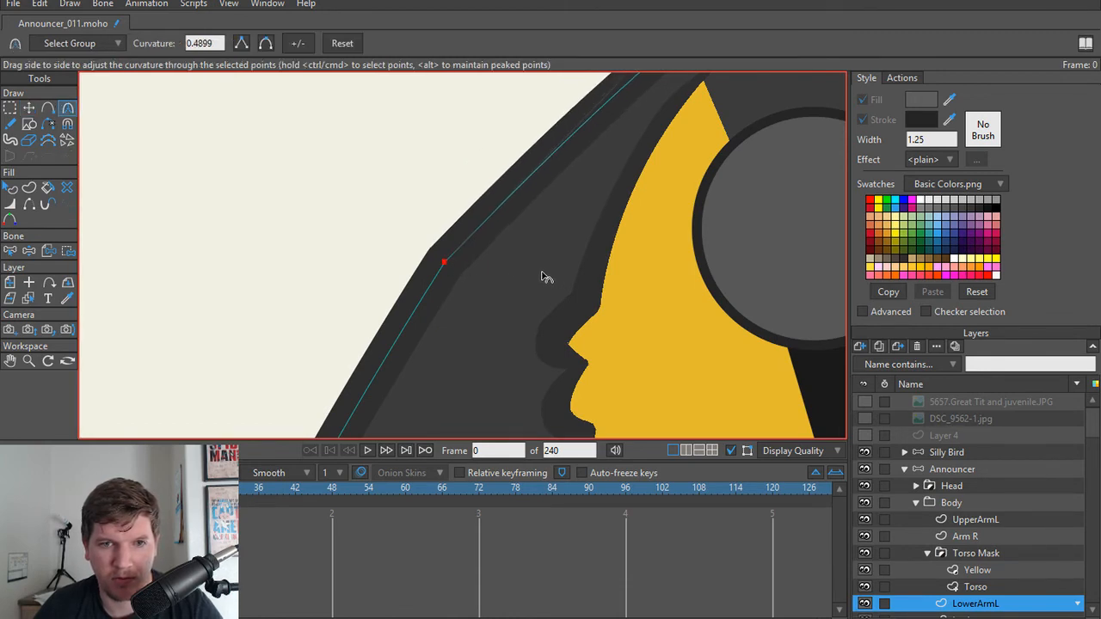
{"action": "scroll", "coordinate": [529, 262], "scroll_direction": "down", "scroll_amount": 3}
{"action": "scroll", "coordinate": [465, 232], "scroll_direction": "up", "scroll_amount": 2}
{"action": "key", "text": "t"}
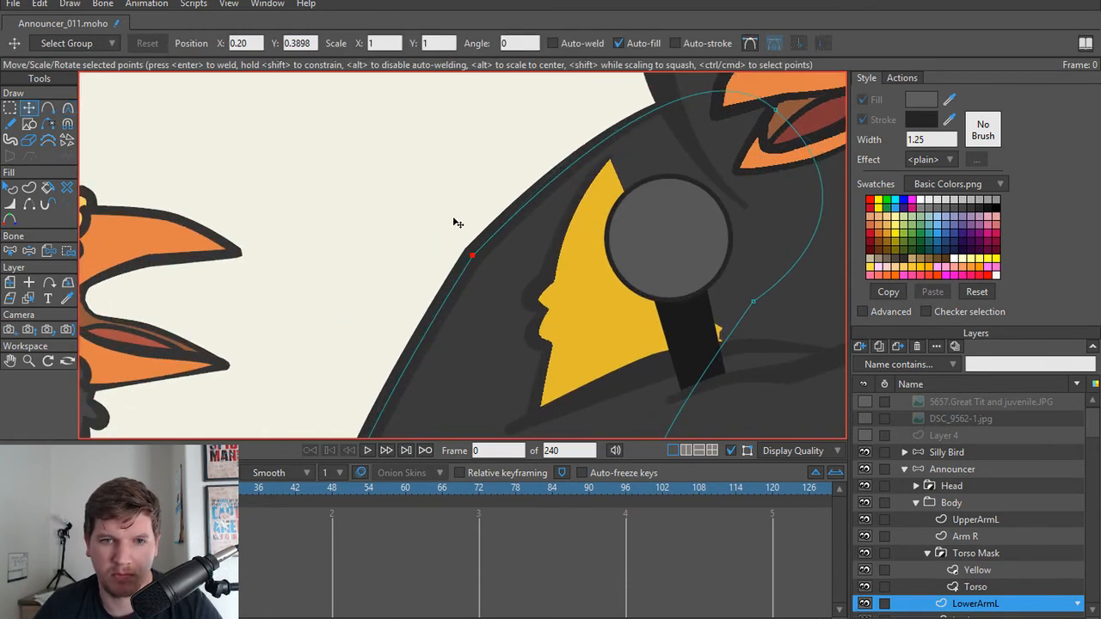
{"action": "key", "text": "c"}
{"action": "mouse_move", "coordinate": [479, 260]}
{"action": "left_mouse_down"}
{"action": "mouse_move", "coordinate": [494, 260]}
{"action": "mouse_move", "coordinate": [460, 275]}
{"action": "mouse_move", "coordinate": [487, 258]}
{"action": "left_mouse_up"}
{"action": "key", "text": "ctrl+z"}
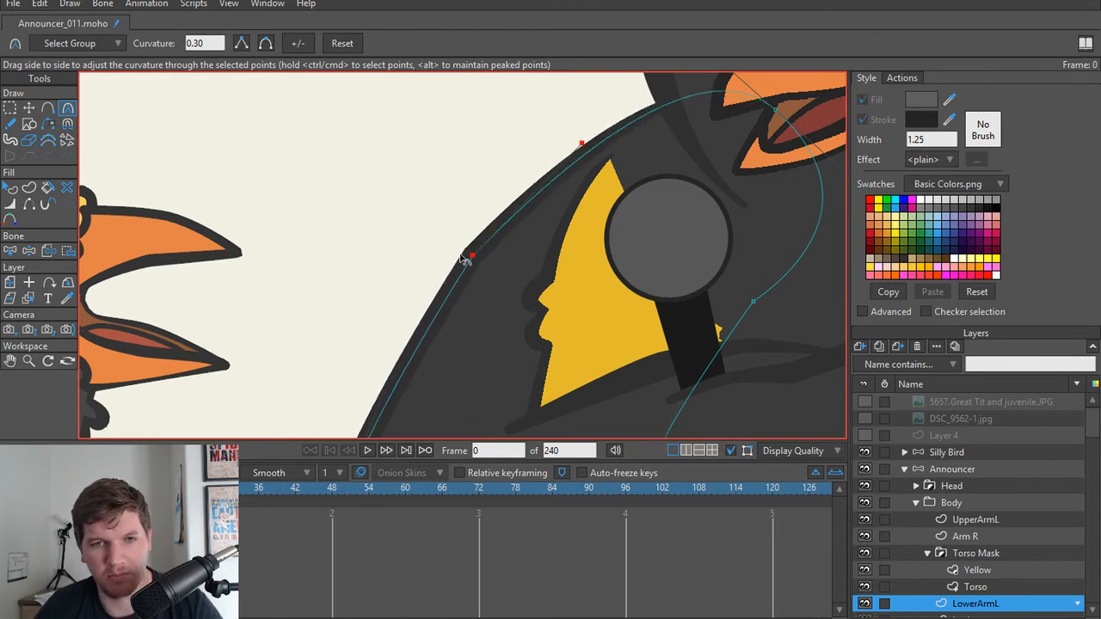
Step: Fine-tune the curve handle of the outer bend point on LowerArmL to fill out the shoulder slightly
{"action": "mouse_move", "coordinate": [581, 144]}
{"action": "left_mouse_down"}
{"action": "mouse_move", "coordinate": [595, 124]}
{"action": "mouse_move", "coordinate": [582, 140]}
{"action": "left_mouse_up"}
{"action": "scroll", "coordinate": [537, 184], "scroll_direction": "down", "scroll_amount": 3}
{"action": "mouse_move", "coordinate": [540, 316]}
{"action": "left_mouse_down"}
{"action": "mouse_move", "coordinate": [526, 253]}
{"action": "mouse_move", "coordinate": [537, 307]}
{"action": "left_mouse_up"}
{"action": "scroll", "coordinate": [519, 258], "scroll_direction": "down", "scroll_amount": 2}
Step: Add a two-bone chain to the Announcer layer along the folded arm, from the shoulder to the elbow and across the forearm
{"action": "left_click", "coordinate": [954, 470]}
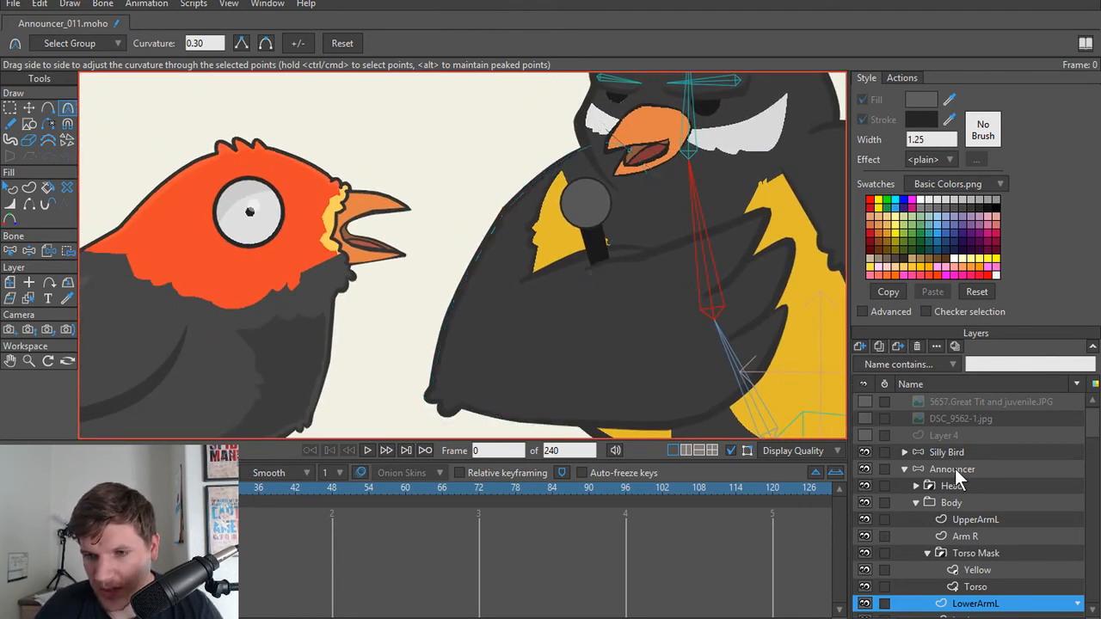
{"action": "left_click_drag", "start_coordinate": [610, 210], "coordinate": [593, 221]}
{"action": "scroll", "coordinate": [593, 221], "scroll_direction": "up", "scroll_amount": 2}
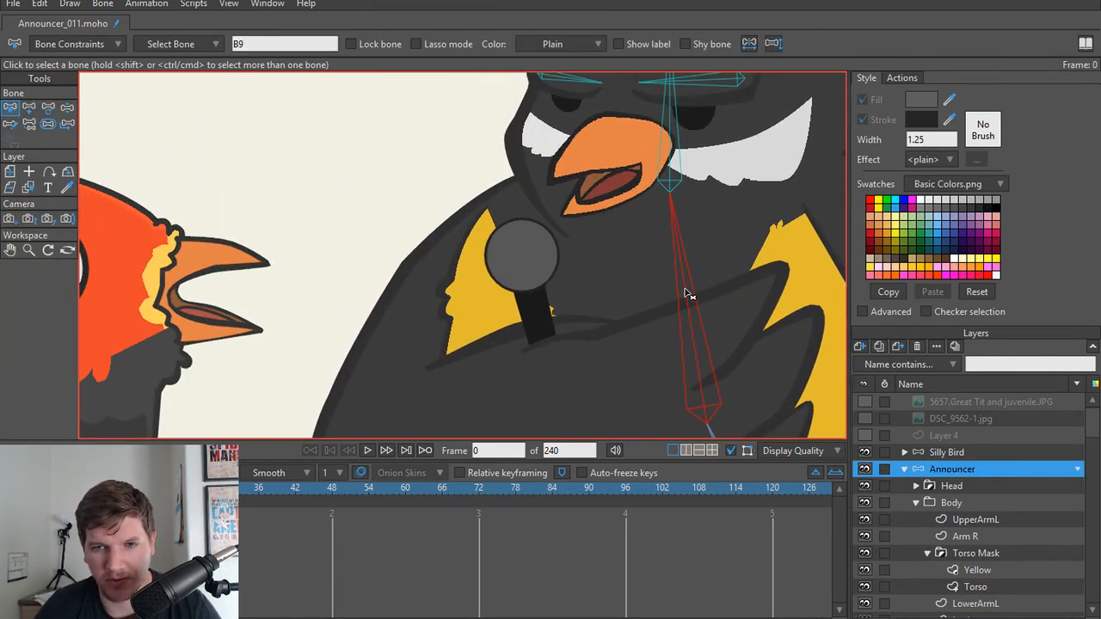
{"action": "key", "text": "a"}
{"action": "mouse_move", "coordinate": [500, 230]}
{"action": "left_mouse_down"}
{"action": "mouse_move", "coordinate": [422, 376]}
{"action": "mouse_move", "coordinate": [447, 317]}
{"action": "mouse_move", "coordinate": [425, 356]}
{"action": "mouse_move", "coordinate": [538, 356]}
{"action": "mouse_move", "coordinate": [637, 332]}
{"action": "left_mouse_up"}
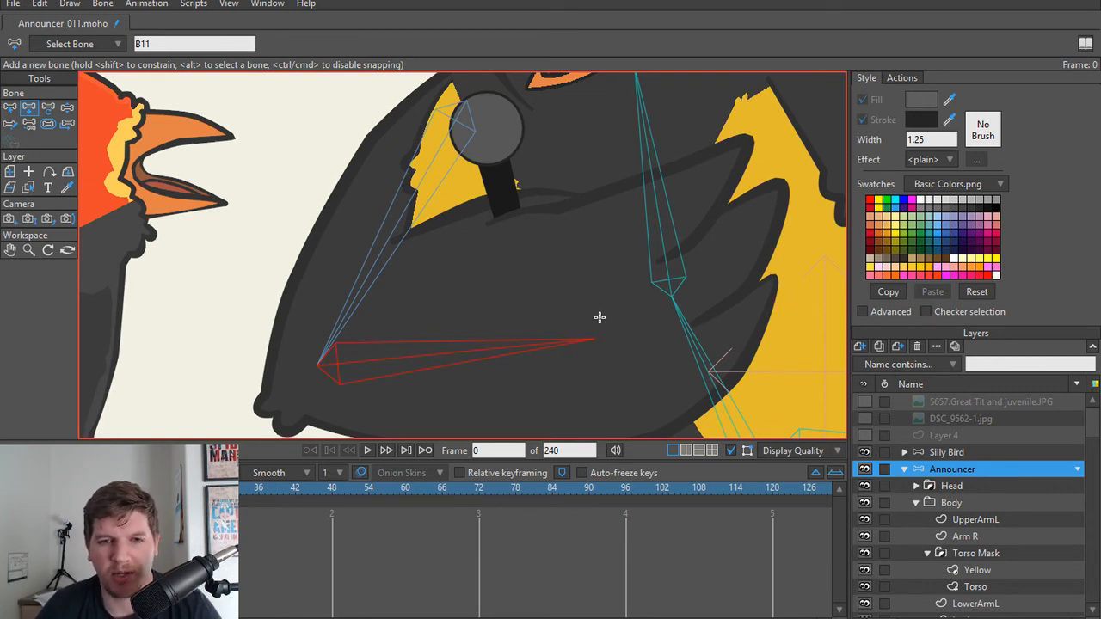
{"action": "scroll", "coordinate": [599, 318], "scroll_direction": "down", "scroll_amount": 4}
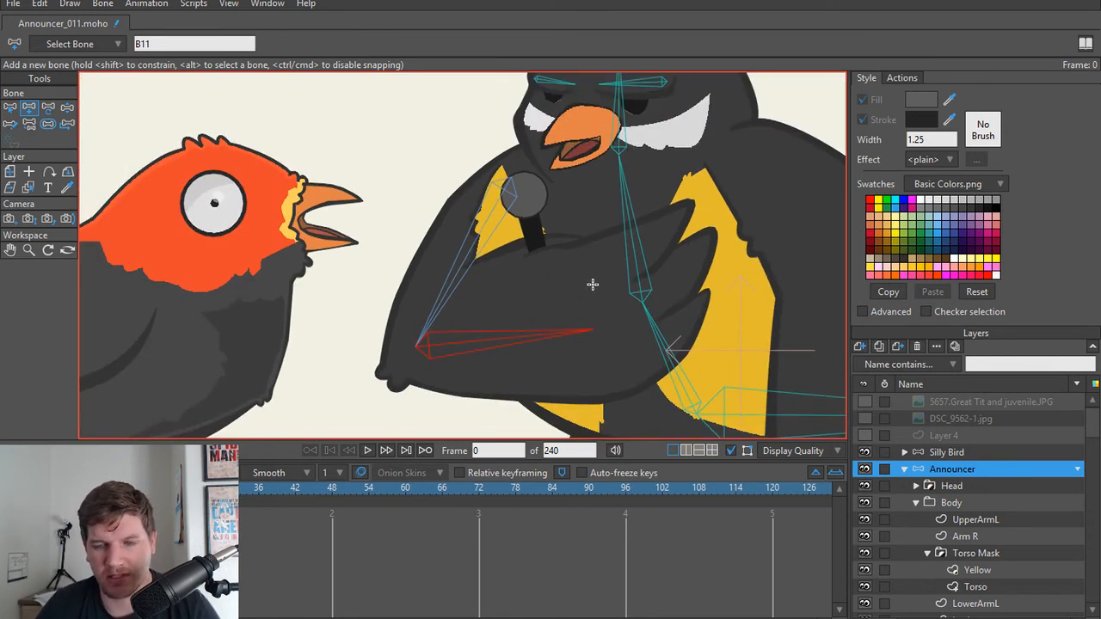
Step: Add a two-bone chain down the announcer's hanging wing, from the shoulder to the elbow and toward the wingtip
{"action": "left_click_drag", "start_coordinate": [591, 282], "coordinate": [551, 287]}
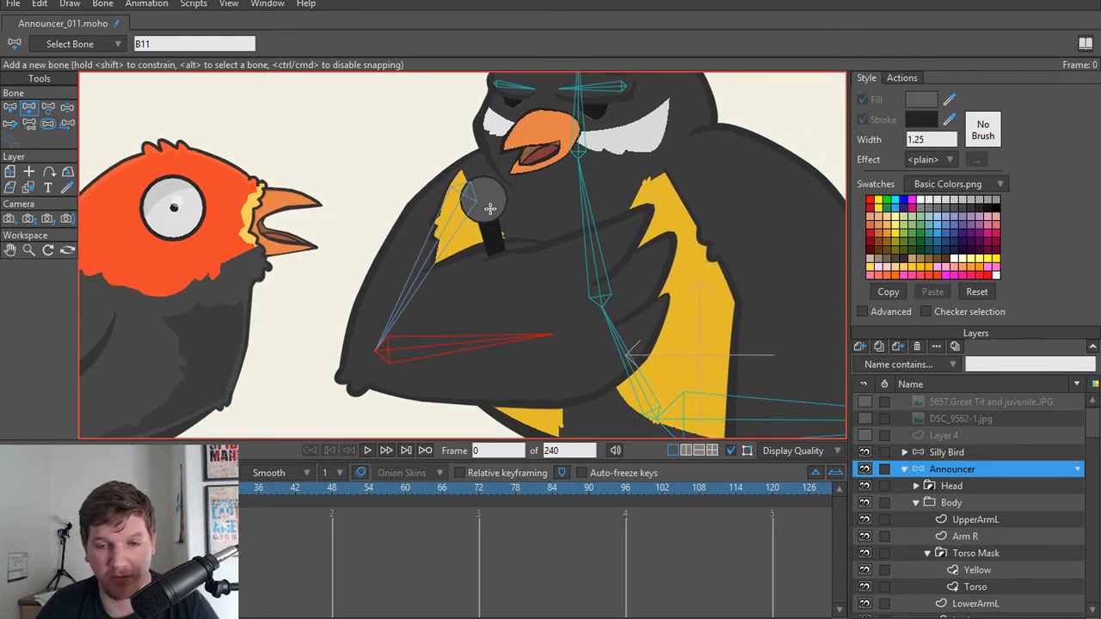
{"action": "left_click_drag", "start_coordinate": [574, 323], "coordinate": [547, 323]}
{"action": "left_click", "coordinate": [572, 276], "text": "alt"}
{"action": "left_click_drag", "start_coordinate": [690, 246], "coordinate": [599, 250]}
{"action": "left_click_drag", "start_coordinate": [582, 157], "coordinate": [715, 329]}
{"action": "mouse_move", "coordinate": [717, 329]}
{"action": "left_mouse_down"}
{"action": "mouse_move", "coordinate": [673, 228]}
{"action": "mouse_move", "coordinate": [641, 251]}
{"action": "mouse_move", "coordinate": [644, 369]}
{"action": "left_mouse_up"}
{"action": "left_click", "coordinate": [641, 209]}
{"action": "key", "text": "ctrl+z"}
{"action": "key", "text": "ctrl+z"}
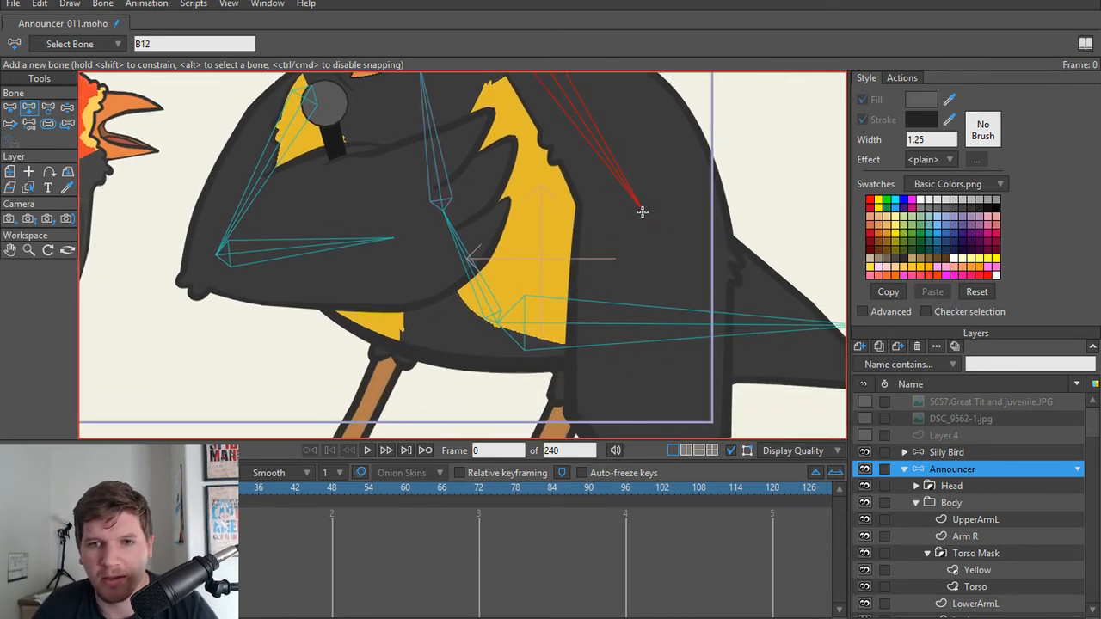
{"action": "left_click_drag", "start_coordinate": [641, 210], "coordinate": [639, 414]}
{"action": "left_click_drag", "start_coordinate": [641, 420], "coordinate": [649, 324]}
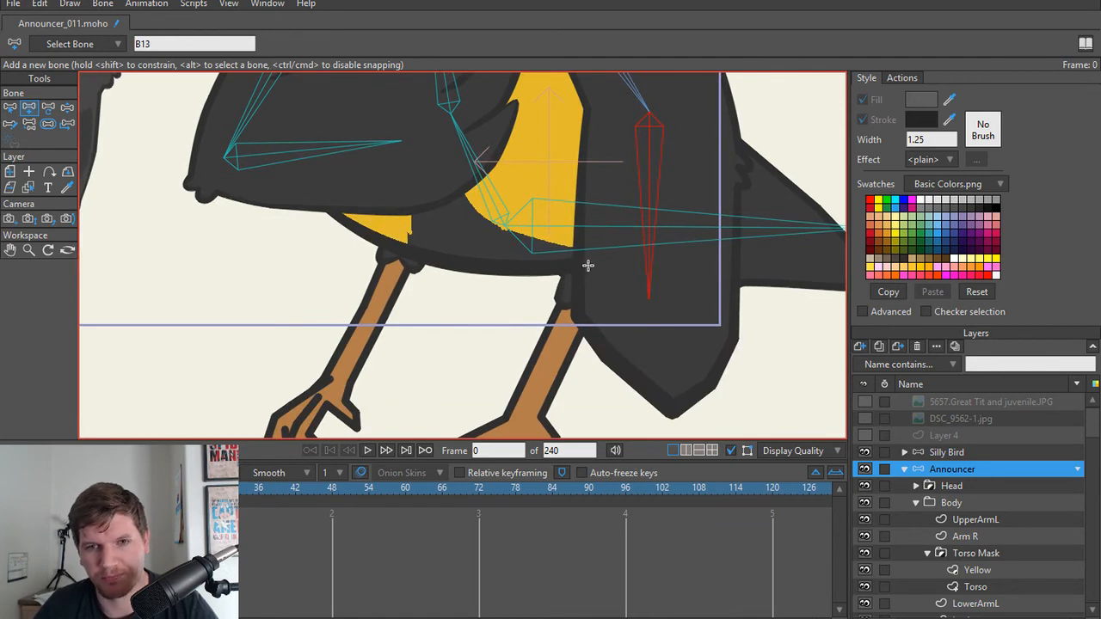
{"action": "scroll", "coordinate": [588, 265], "scroll_direction": "down", "scroll_amount": 3}
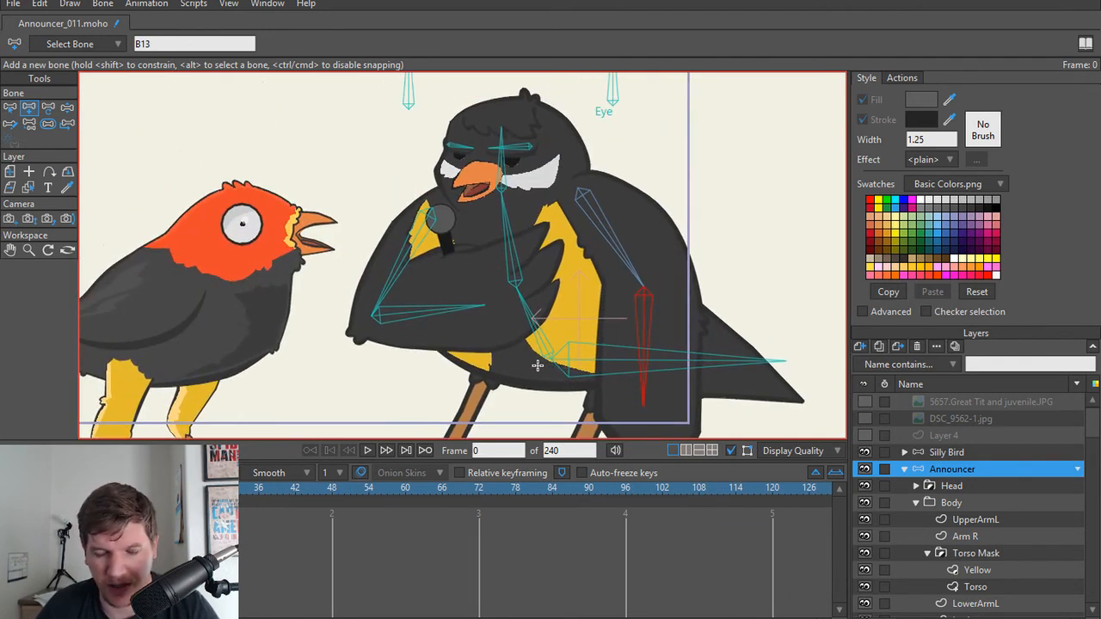
Step: Add a two-bone chain parented to the large horizontal body bone, running from the hip to the ankle of the announcer's clawed leg
{"action": "left_click_drag", "start_coordinate": [537, 365], "coordinate": [560, 215]}
{"action": "scroll", "coordinate": [571, 240], "scroll_direction": "up", "scroll_amount": 3}
{"action": "scroll", "coordinate": [592, 205], "scroll_direction": "up", "scroll_amount": 2}
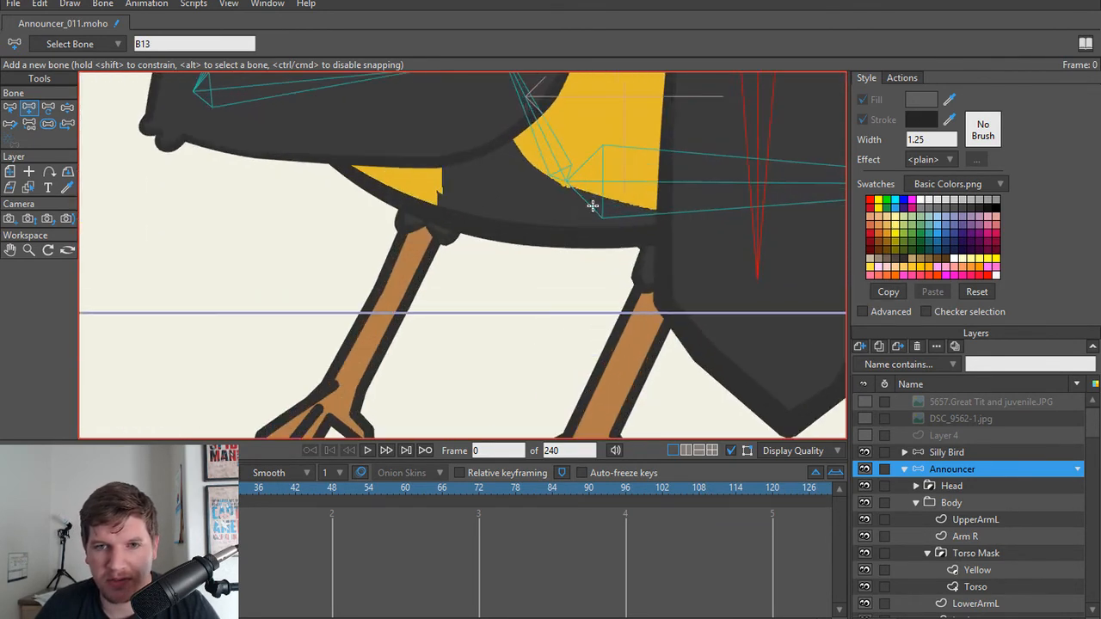
{"action": "scroll", "coordinate": [593, 195], "scroll_direction": "down", "scroll_amount": 1}
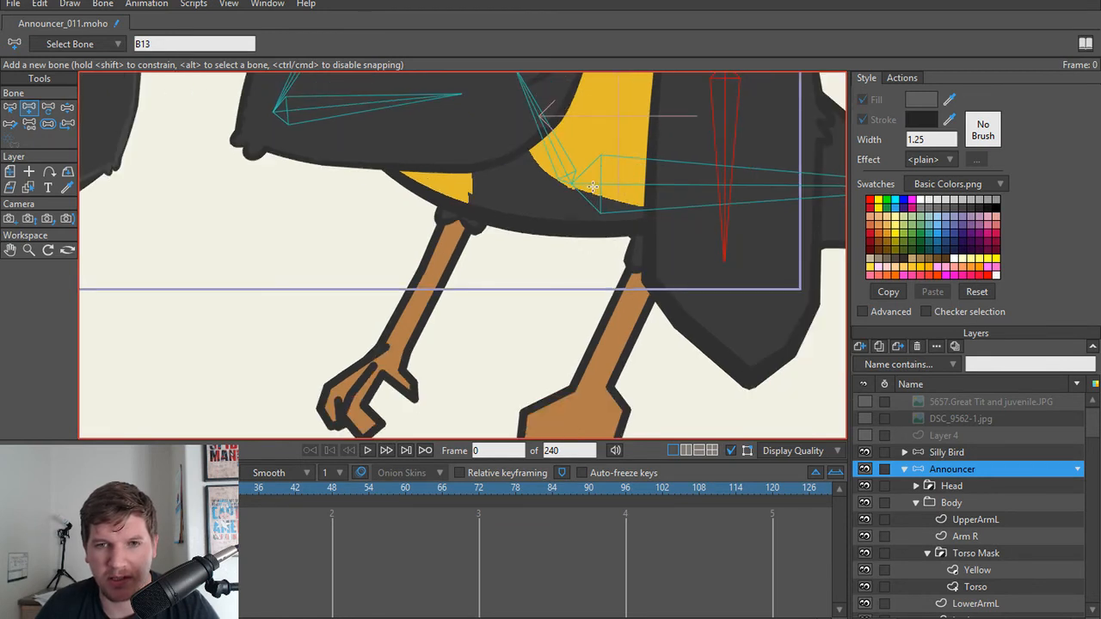
{"action": "left_click", "coordinate": [592, 186], "text": "alt"}
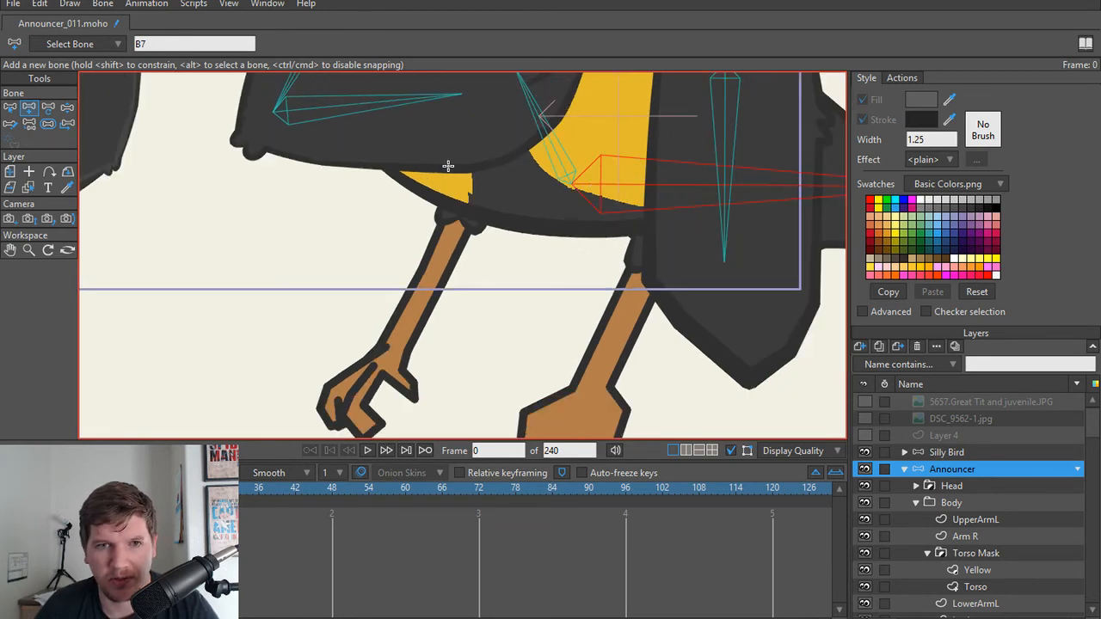
{"action": "left_click_drag", "start_coordinate": [447, 165], "coordinate": [393, 349]}
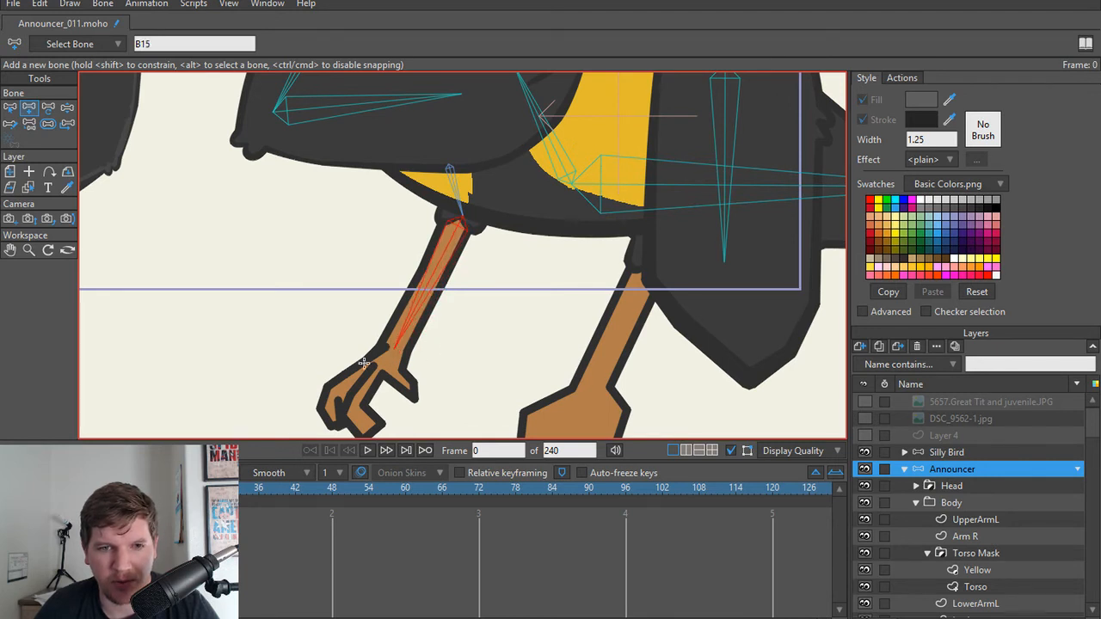
Step: Add a matching two-bone chain parented to the body bone, down the announcer's other leg to the top of the blocky foot
{"action": "left_click", "coordinate": [631, 194], "text": "alt"}
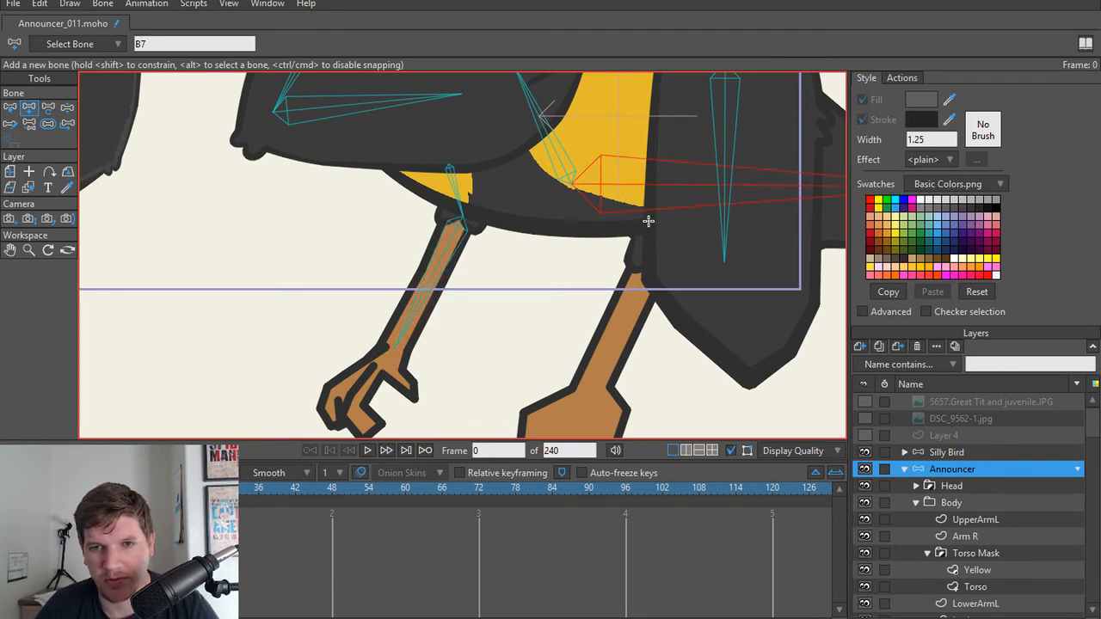
{"action": "left_click_drag", "start_coordinate": [647, 221], "coordinate": [589, 396]}
{"action": "scroll", "coordinate": [497, 219], "scroll_direction": "down", "scroll_amount": 3}
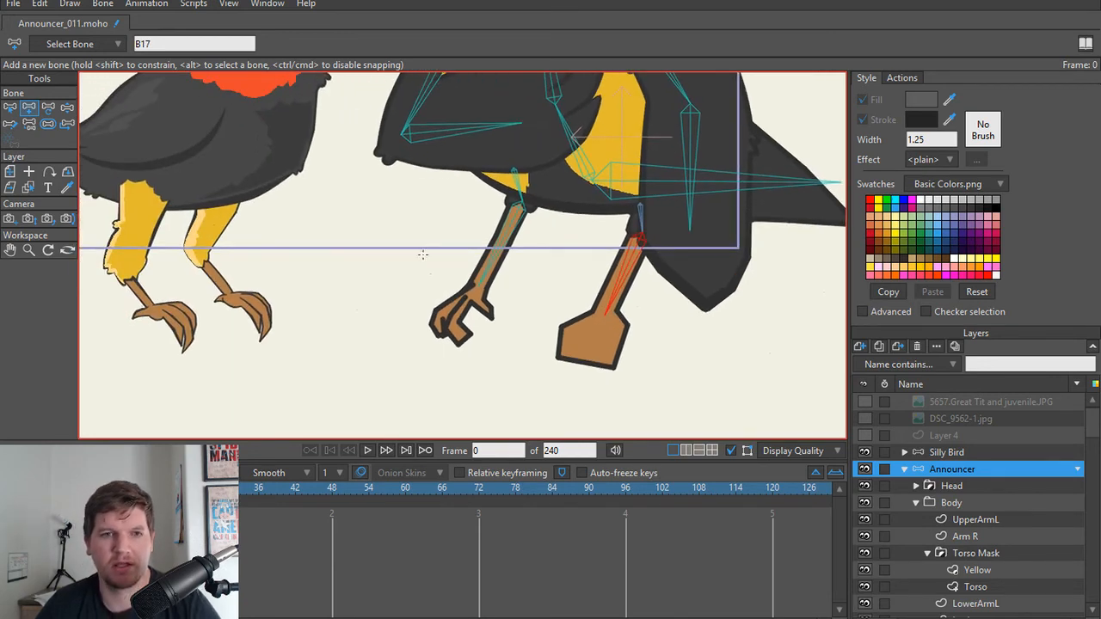
Step: Add an unparented vertical foot bone starting at the ankle of the clawed foot and set its bone strength to 0
{"action": "scroll", "coordinate": [474, 324], "scroll_direction": "up", "scroll_amount": 5}
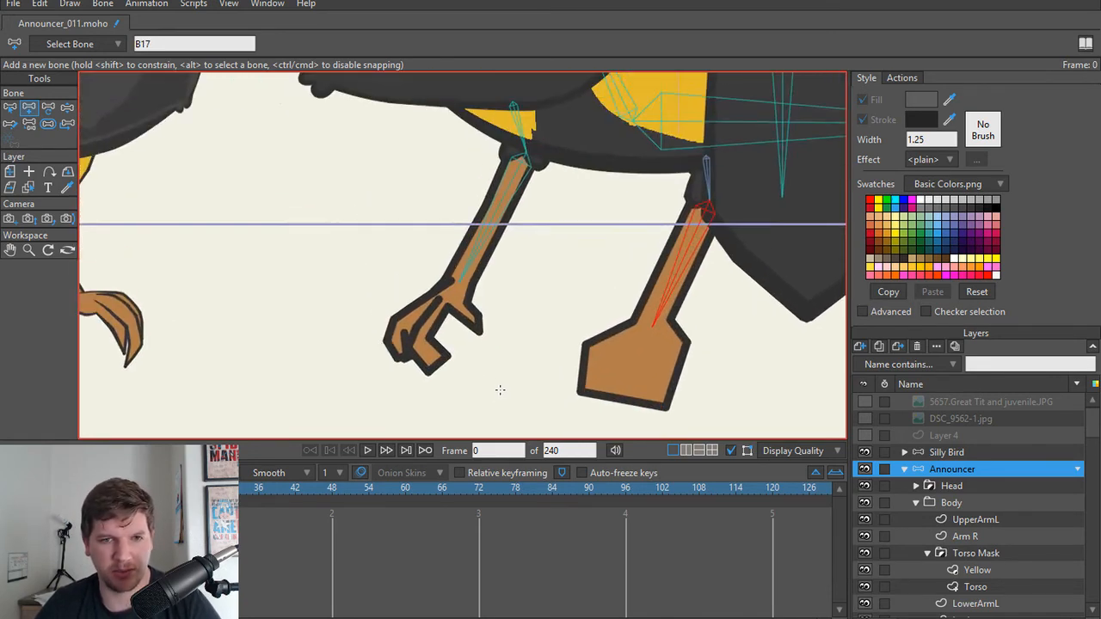
{"action": "scroll", "coordinate": [491, 233], "scroll_direction": "down", "scroll_amount": 3}
{"action": "scroll", "coordinate": [494, 322], "scroll_direction": "up", "scroll_amount": 3}
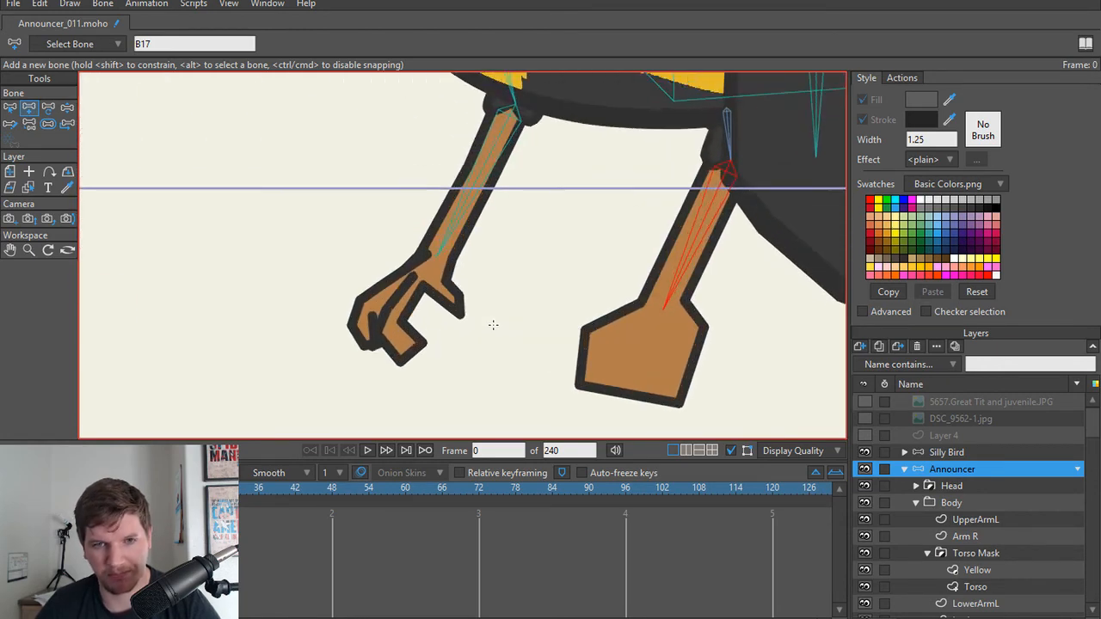
{"action": "key", "text": "Return"}
{"action": "left_click_drag", "start_coordinate": [492, 251], "coordinate": [569, 264]}
{"action": "key", "text": "b"}
{"action": "key", "text": "a"}
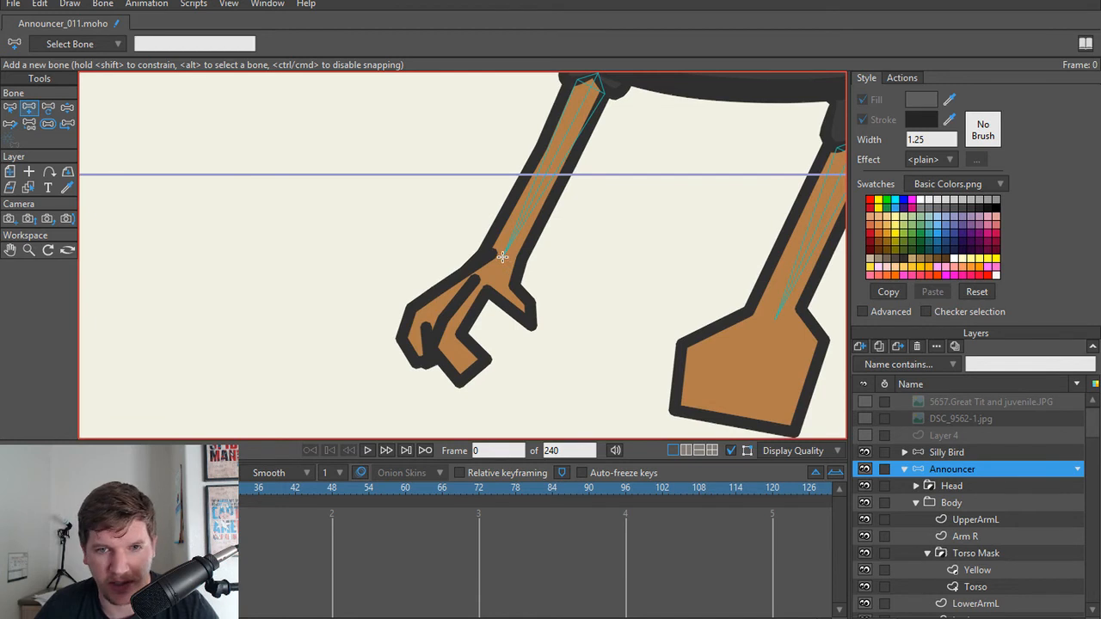
{"action": "left_click_drag", "start_coordinate": [502, 256], "coordinate": [503, 375]}
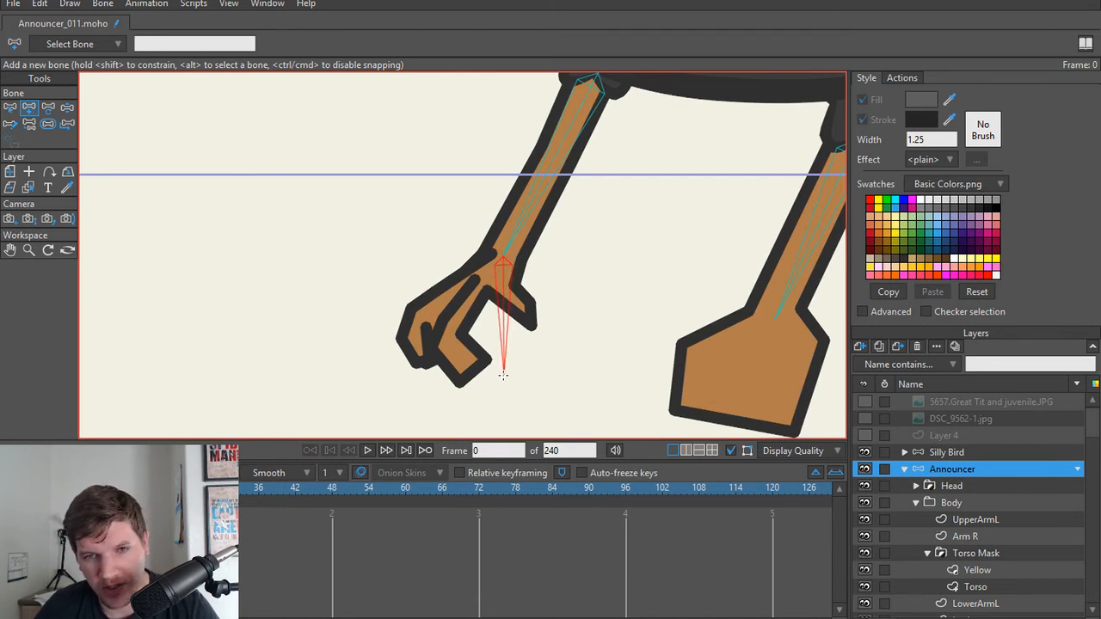
{"action": "key", "text": "s"}
{"action": "left_click_drag", "start_coordinate": [501, 310], "coordinate": [83, 313]}
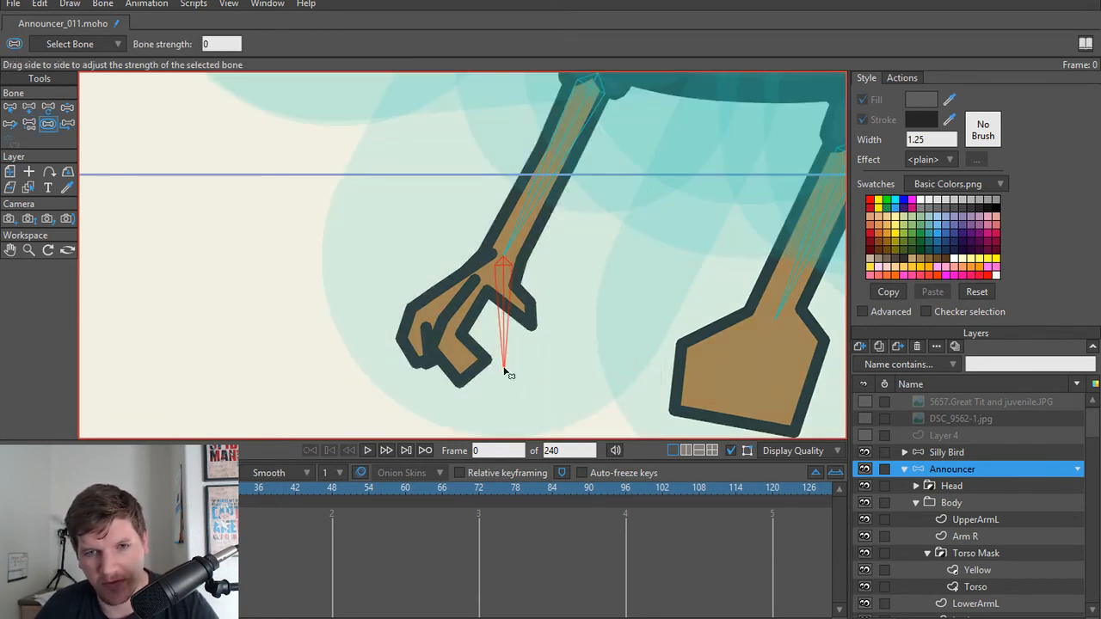
Step: Add an unparented vertical bone through the announcer's blocky foot and set its bone strength to 0
{"action": "key", "text": "b"}
{"action": "left_click", "coordinate": [577, 404]}
{"action": "left_click_drag", "start_coordinate": [577, 404], "coordinate": [352, 363]}
{"action": "key", "text": "a"}
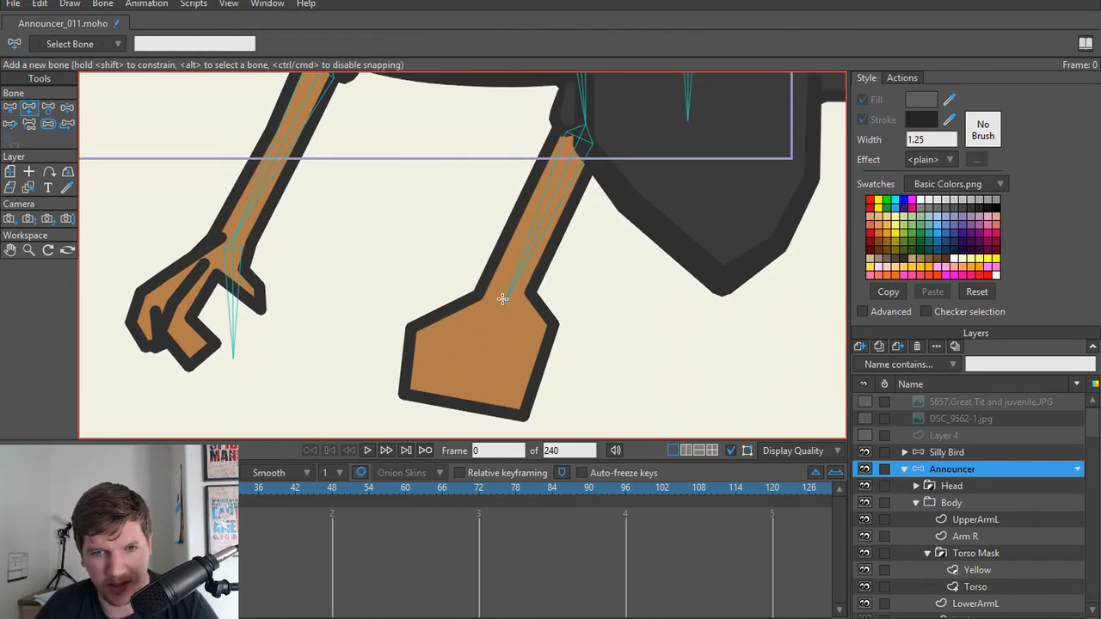
{"action": "left_click_drag", "start_coordinate": [504, 326], "coordinate": [504, 418]}
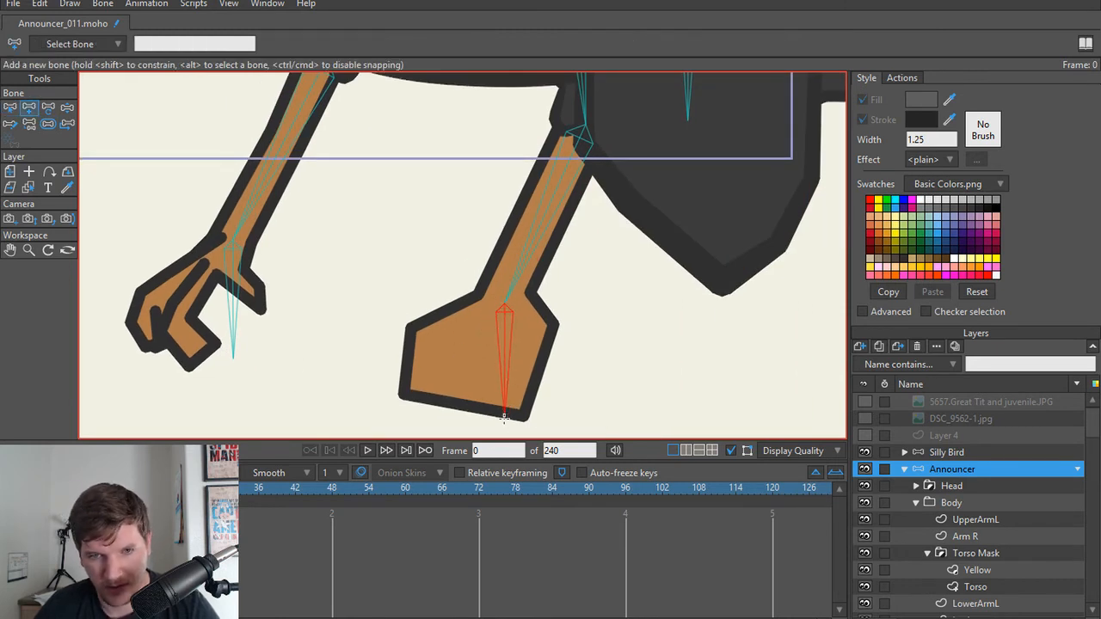
{"action": "key", "text": "s"}
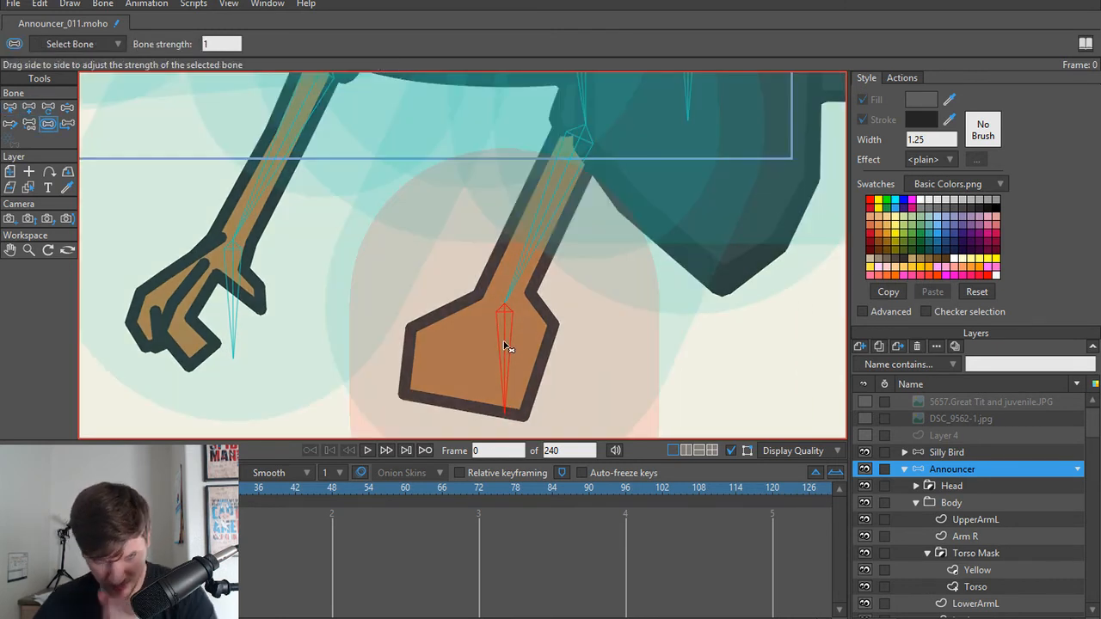
{"action": "left_click_drag", "start_coordinate": [508, 347], "coordinate": [111, 339]}
Step: Try reducing the bone strength of all the announcer's bones at once
{"action": "scroll", "coordinate": [386, 255], "scroll_direction": "down", "scroll_amount": 5}
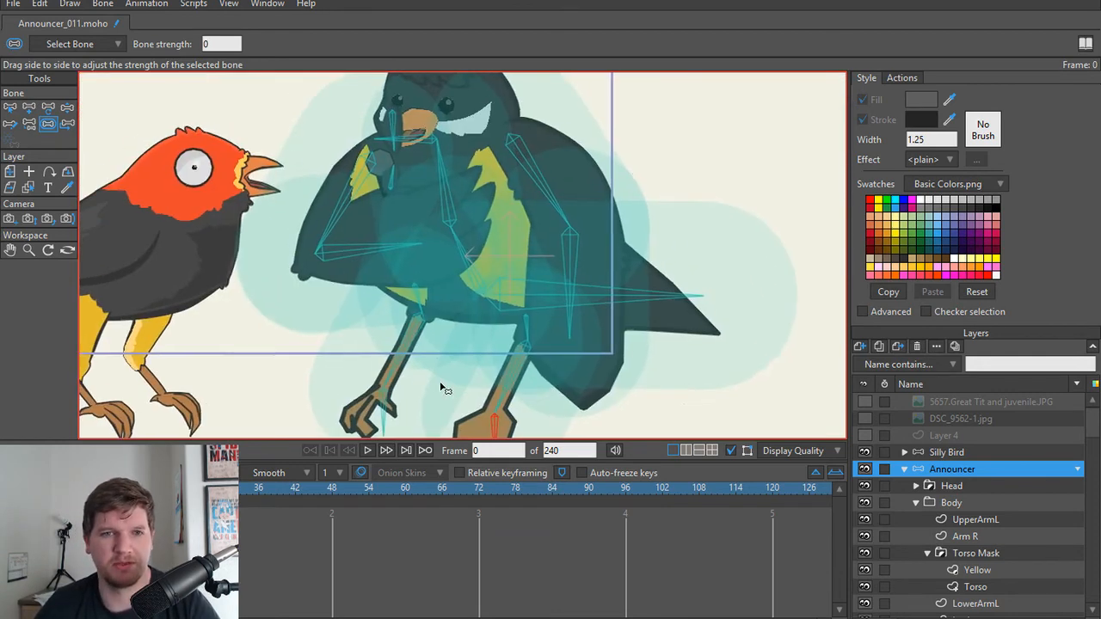
{"action": "left_click_drag", "start_coordinate": [389, 257], "coordinate": [432, 338]}
{"action": "scroll", "coordinate": [433, 333], "scroll_direction": "up", "scroll_amount": 3}
{"action": "left_click_drag", "start_coordinate": [434, 265], "coordinate": [492, 326]}
{"action": "scroll", "coordinate": [477, 335], "scroll_direction": "down", "scroll_amount": 4}
{"action": "key", "text": "ctrl+a"}
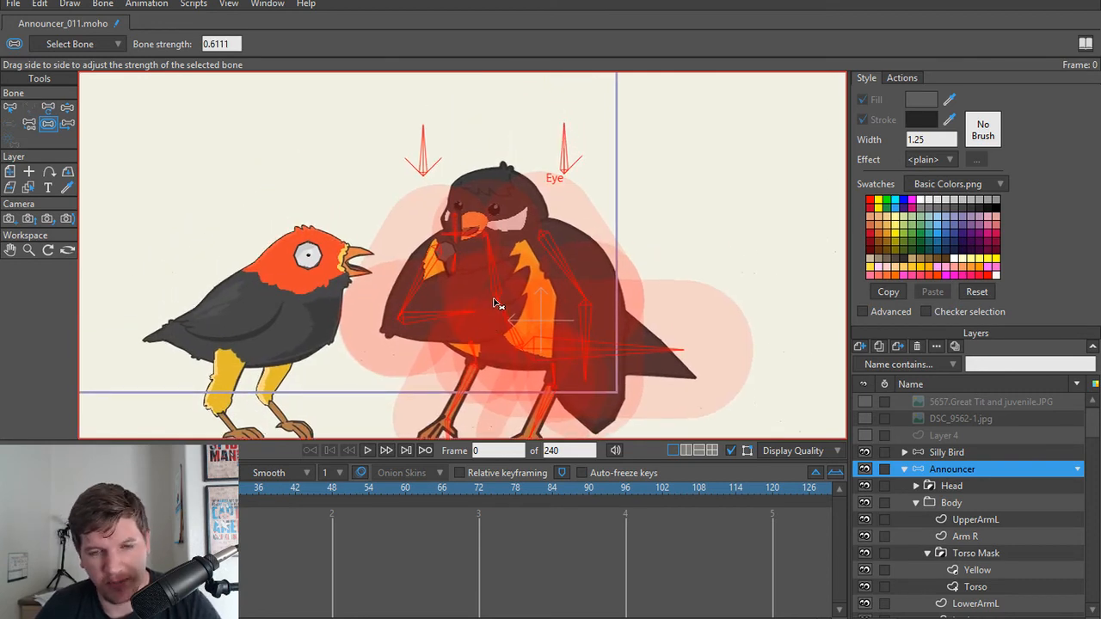
{"action": "scroll", "coordinate": [496, 303], "scroll_direction": "up", "scroll_amount": 3}
{"action": "scroll", "coordinate": [467, 255], "scroll_direction": "down", "scroll_amount": 1}
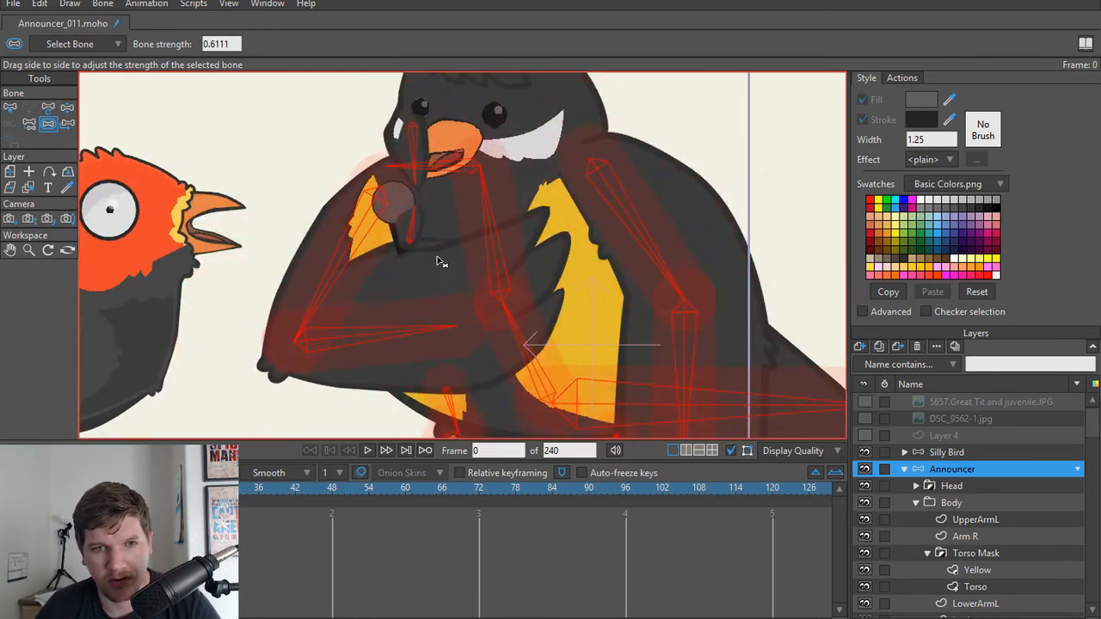
{"action": "left_click_drag", "start_coordinate": [438, 257], "coordinate": [341, 267]}
{"action": "left_click_drag", "start_coordinate": [575, 269], "coordinate": [589, 229]}
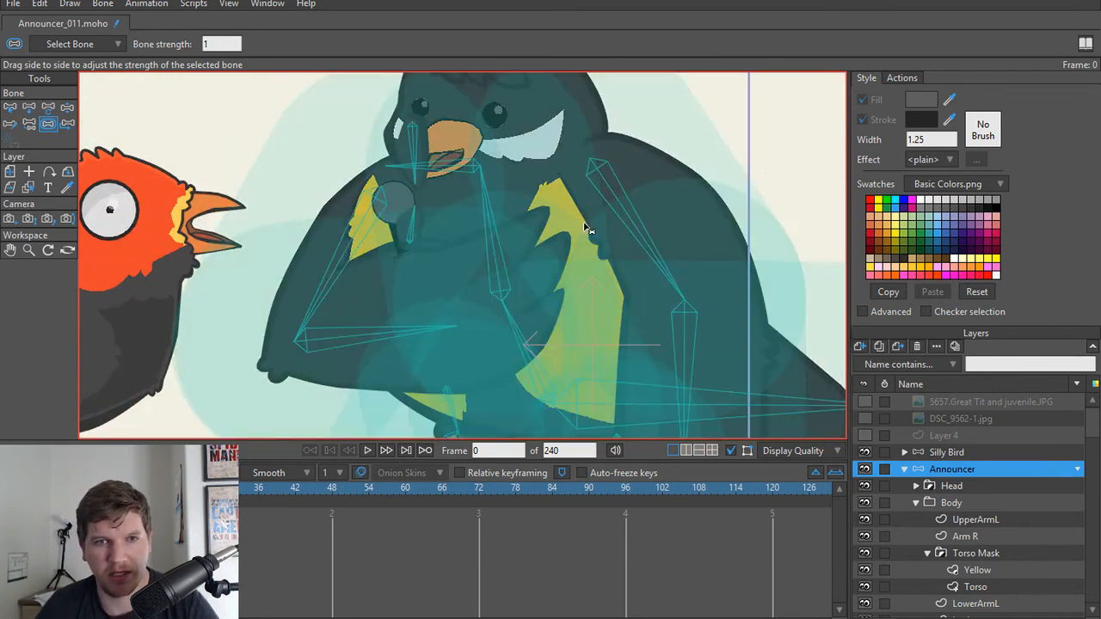
Step: Inspect the announcer's eyebrow bones and their parent links to the head bone
{"action": "scroll", "coordinate": [554, 231], "scroll_direction": "down", "scroll_amount": 5}
{"action": "key", "text": "t"}
{"action": "scroll", "coordinate": [516, 216], "scroll_direction": "up", "scroll_amount": 2}
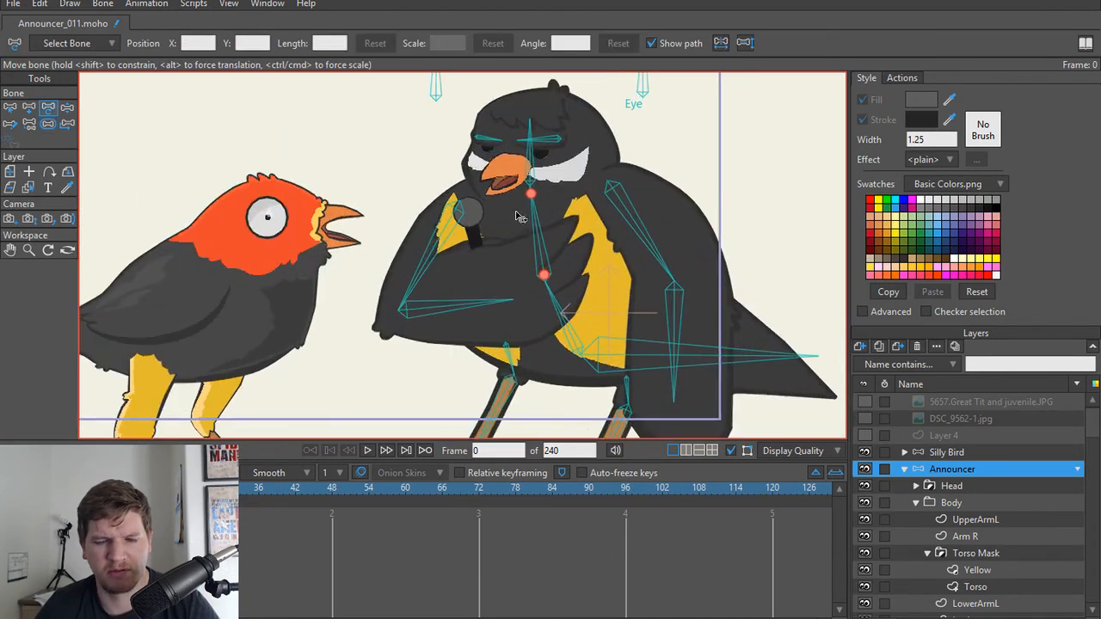
{"action": "key", "text": "z"}
{"action": "key", "text": "t"}
{"action": "scroll", "coordinate": [535, 184], "scroll_direction": "up", "scroll_amount": 7}
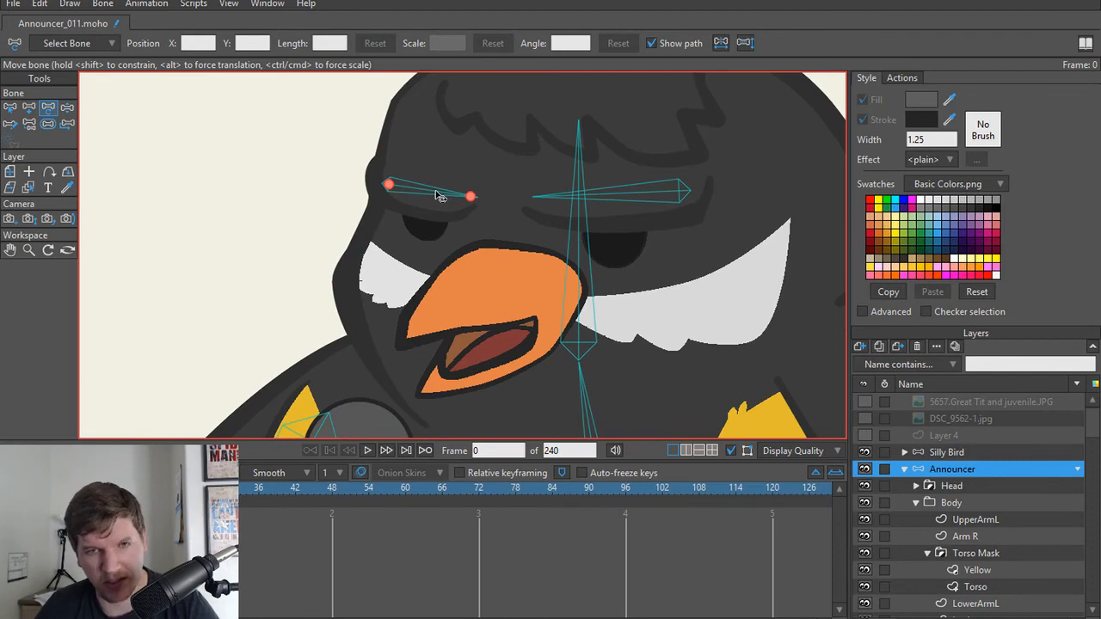
{"action": "key", "text": "b"}
{"action": "key", "text": "p"}
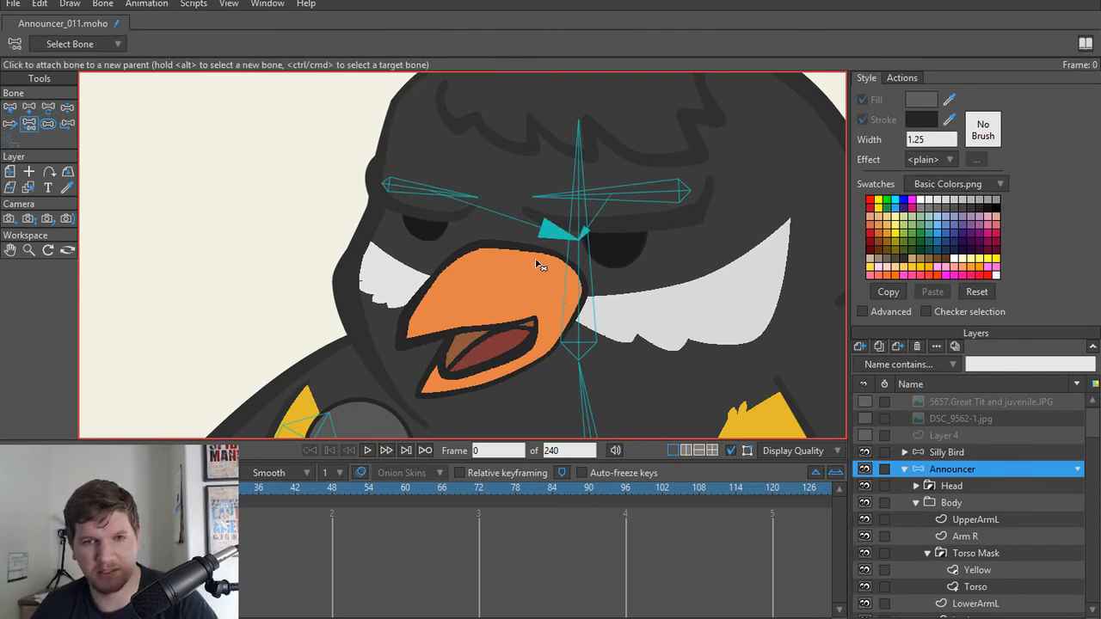
{"action": "scroll", "coordinate": [516, 234], "scroll_direction": "down", "scroll_amount": 3}
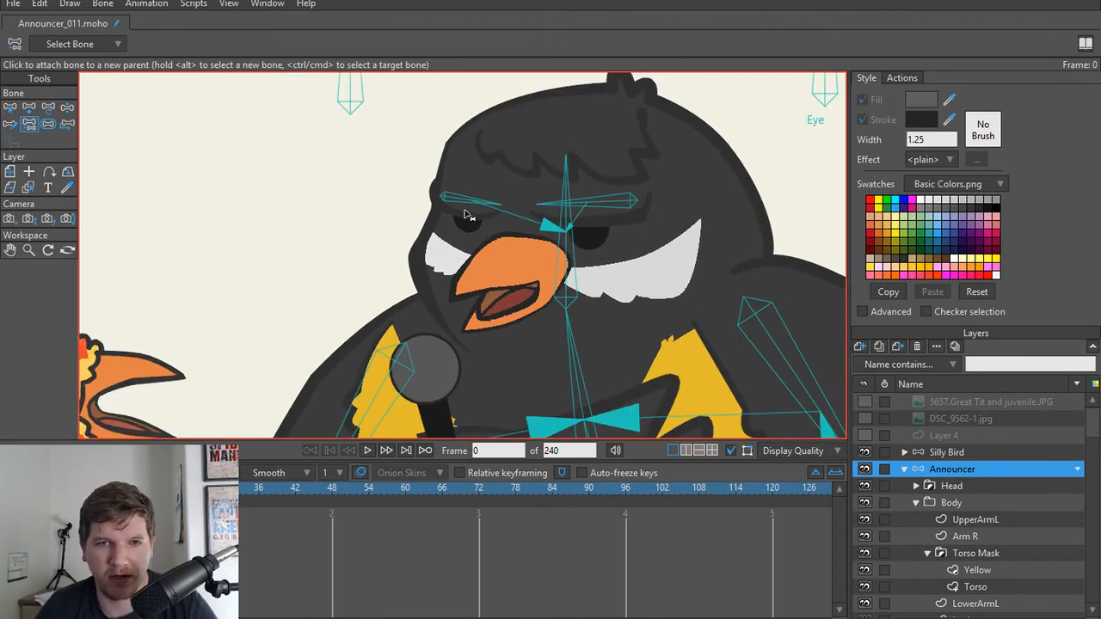
Step: Compare the placement of the eyebrow and head bones in the Bone Strength, Transform Bone and Reparent Bone views
{"action": "key", "text": "s"}
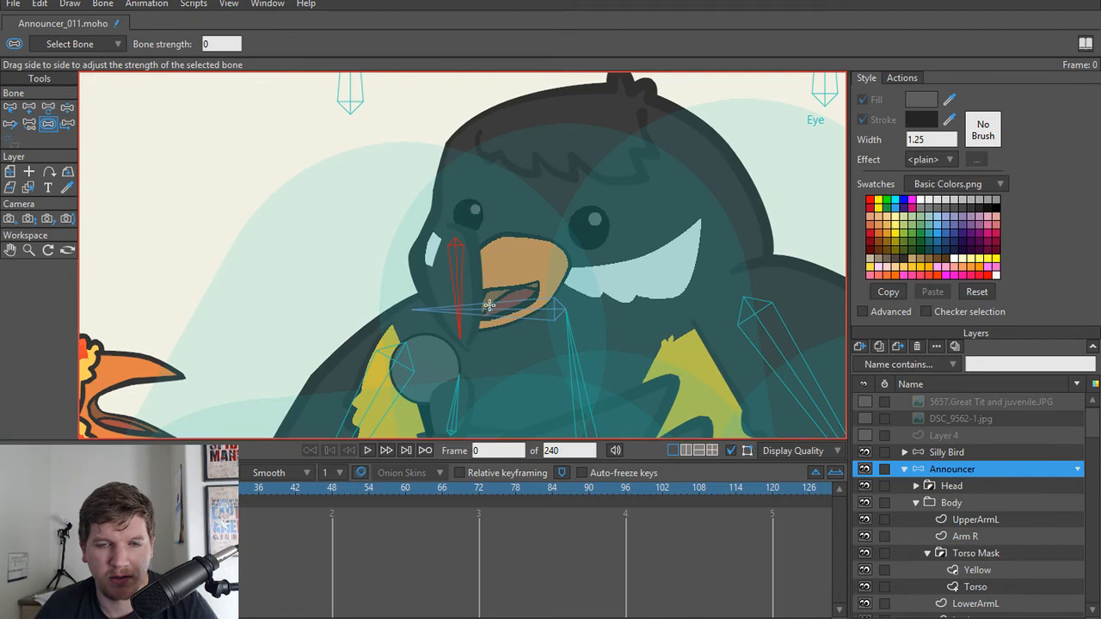
{"action": "key", "text": "t"}
{"action": "scroll", "coordinate": [494, 248], "scroll_direction": "up", "scroll_amount": 3}
{"action": "scroll", "coordinate": [487, 222], "scroll_direction": "down", "scroll_amount": 4}
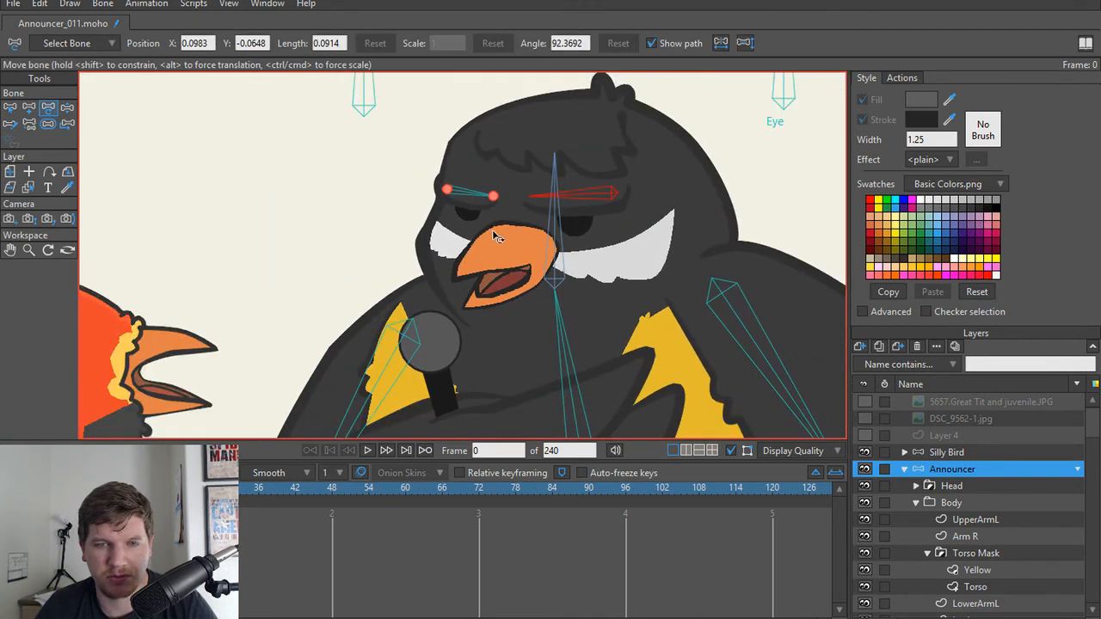
{"action": "scroll", "coordinate": [495, 237], "scroll_direction": "up", "scroll_amount": 1}
{"action": "key", "text": "p"}
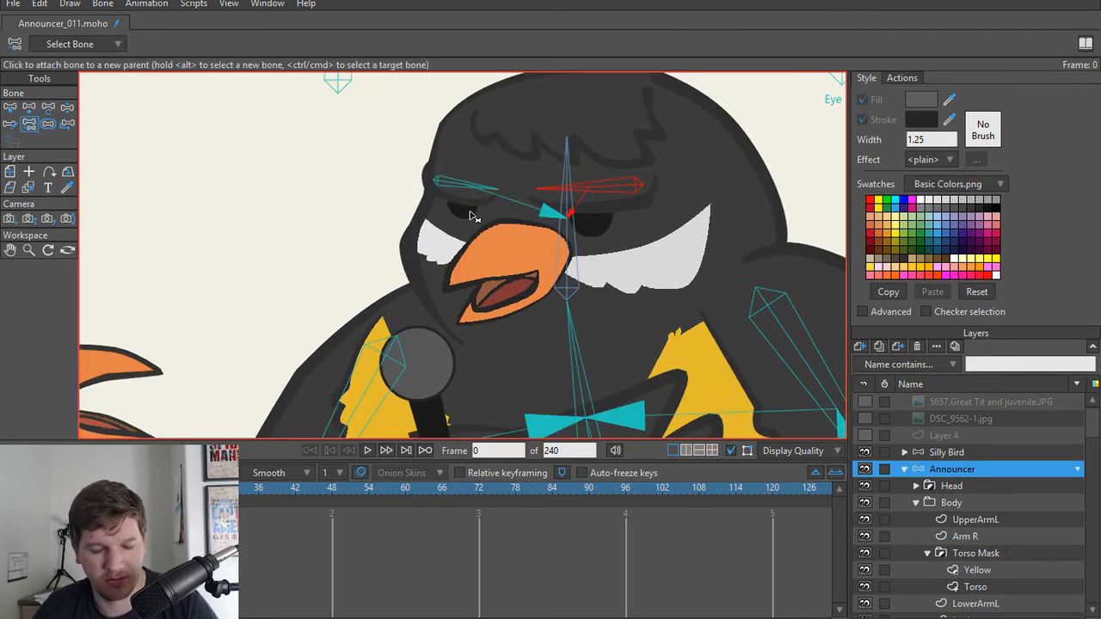
{"action": "key", "text": "s"}
{"action": "left_click", "coordinate": [451, 250]}
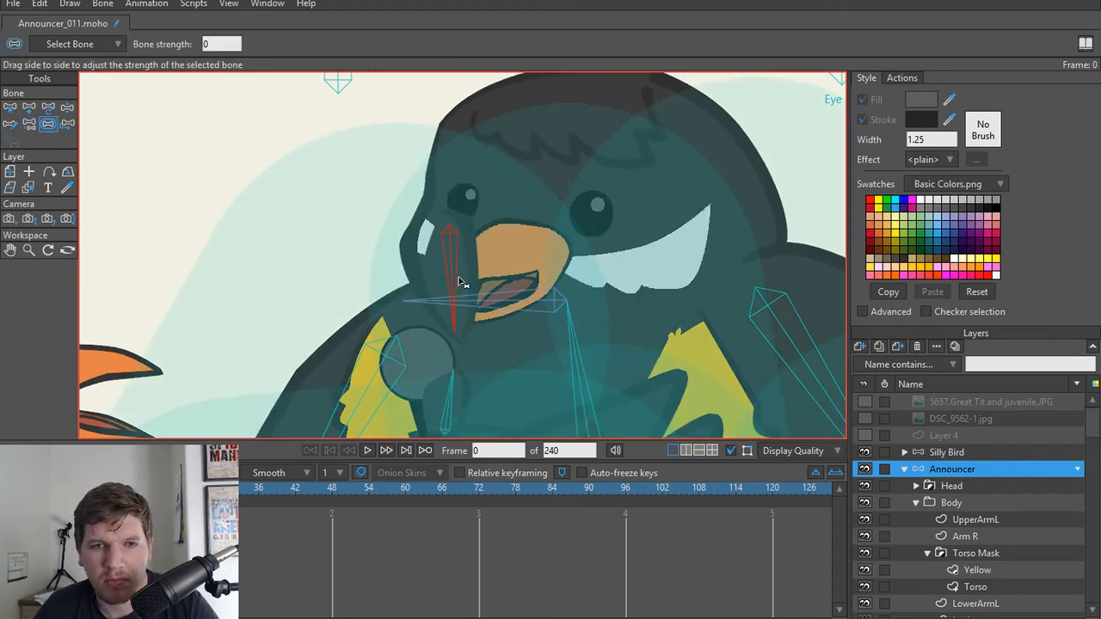
{"action": "scroll", "coordinate": [566, 275], "scroll_direction": "down", "scroll_amount": 2}
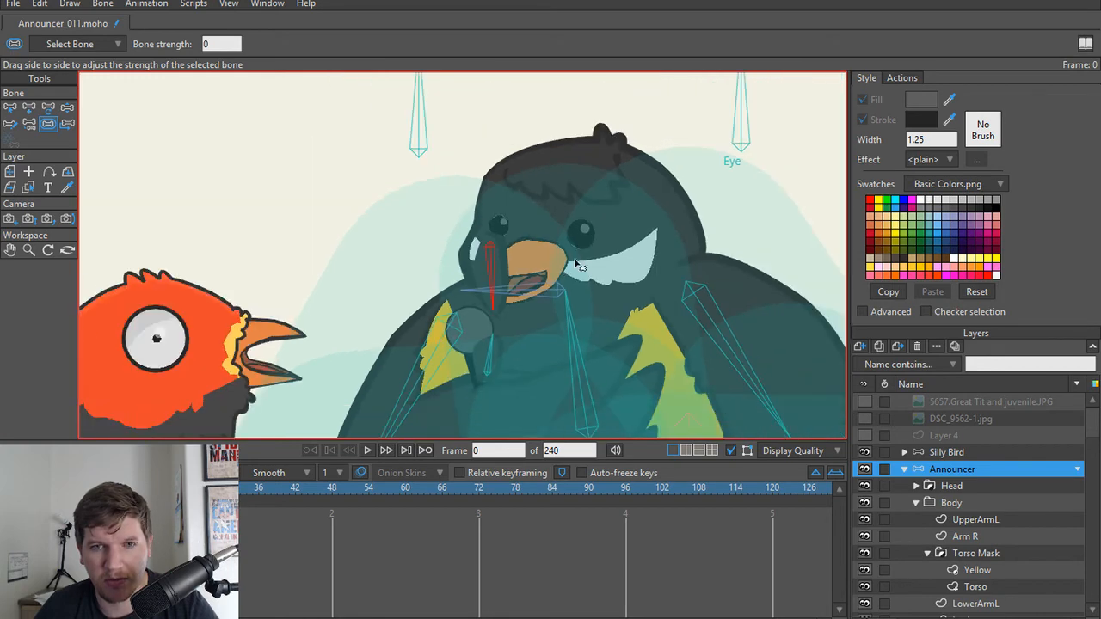
{"action": "scroll", "coordinate": [601, 263], "scroll_direction": "down", "scroll_amount": 2}
{"action": "scroll", "coordinate": [592, 282], "scroll_direction": "up", "scroll_amount": 2}
{"action": "scroll", "coordinate": [592, 282], "scroll_direction": "up", "scroll_amount": 1}
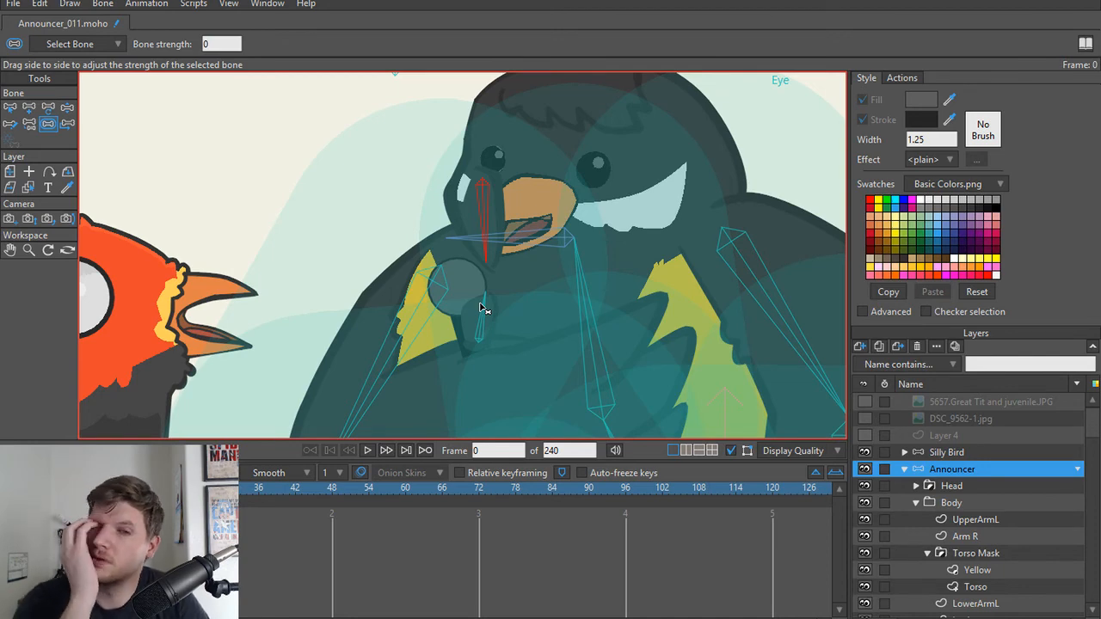
Step: Reparent the announcer's head bone to the upper spine bone
{"action": "key", "text": "t"}
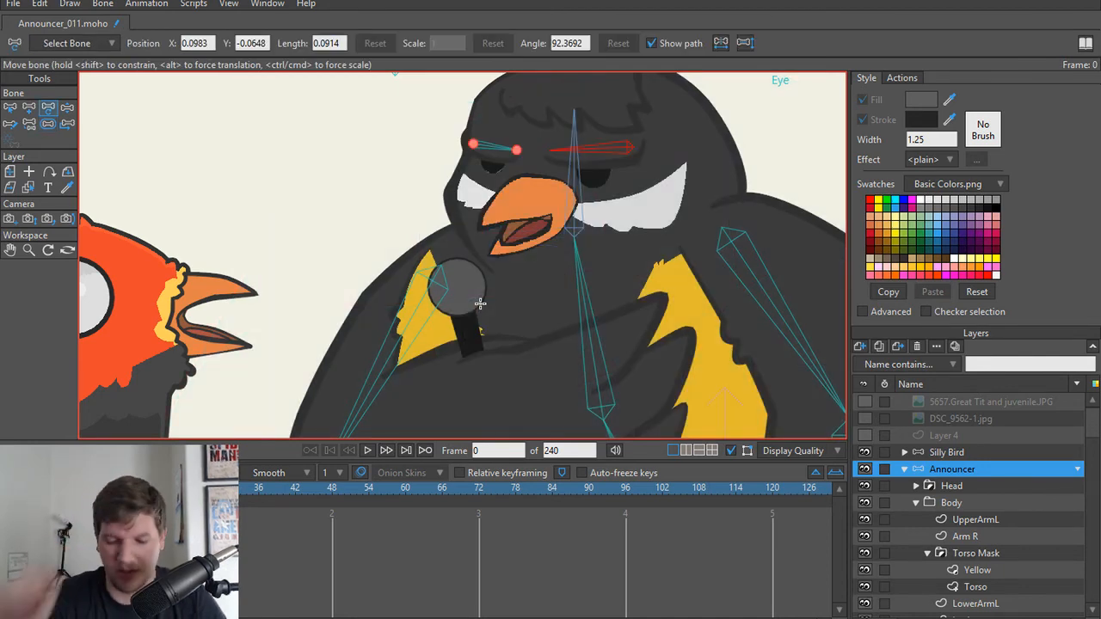
{"action": "key", "text": "p"}
{"action": "scroll", "coordinate": [643, 136], "scroll_direction": "up", "scroll_amount": 3}
{"action": "left_click_drag", "start_coordinate": [519, 202], "coordinate": [563, 200]}
{"action": "scroll", "coordinate": [564, 201], "scroll_direction": "down", "scroll_amount": 1}
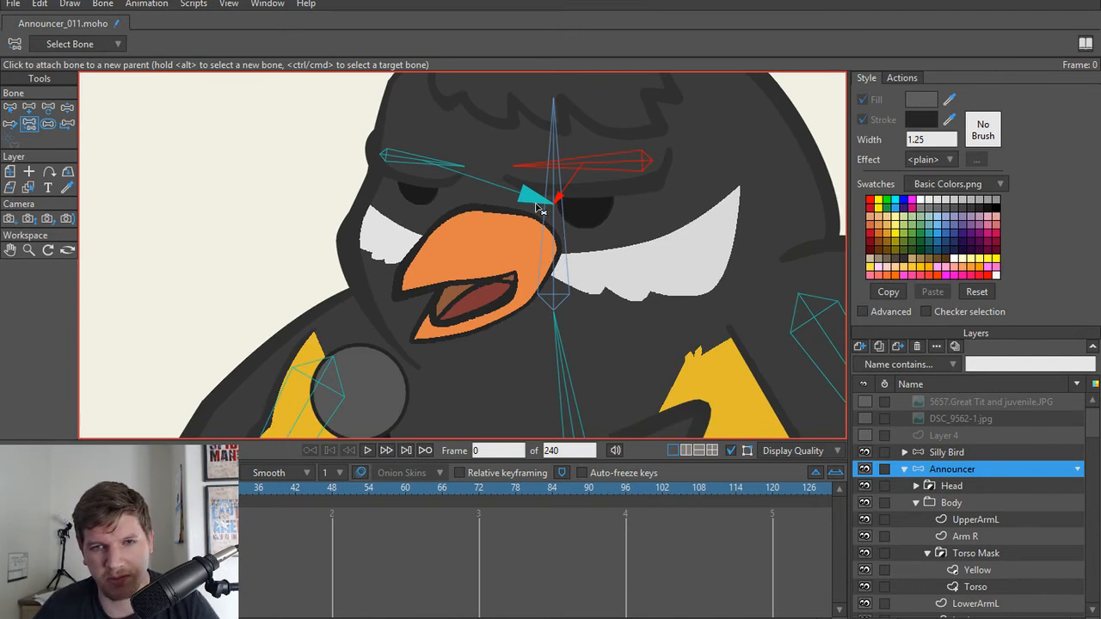
{"action": "left_click", "coordinate": [553, 271], "text": "alt"}
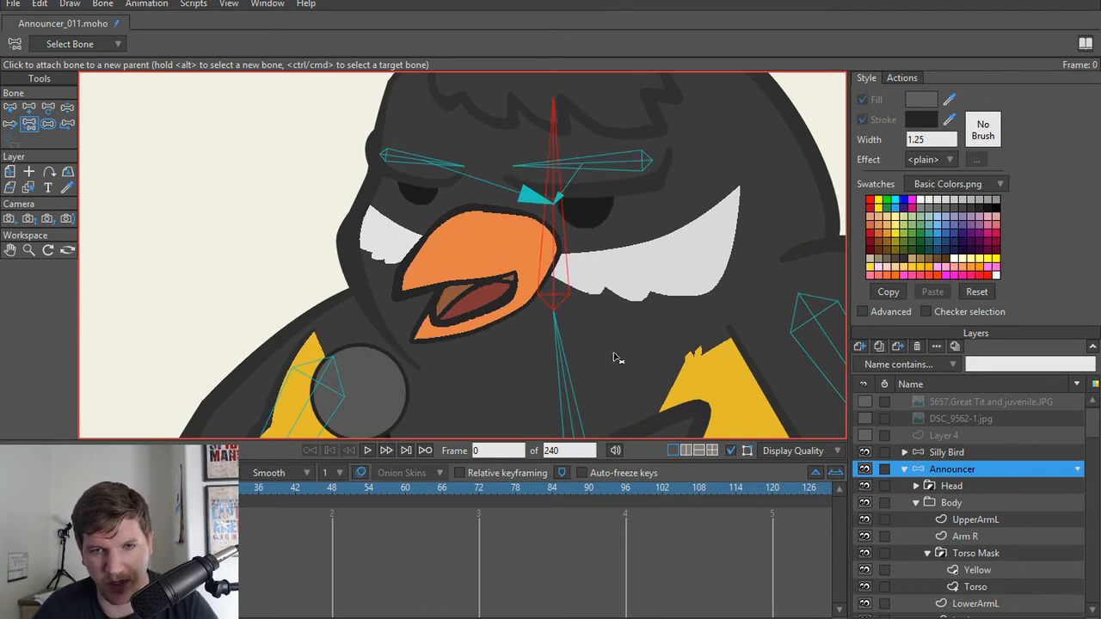
{"action": "left_click_drag", "start_coordinate": [616, 354], "coordinate": [585, 213]}
{"action": "left_click", "coordinate": [541, 294]}
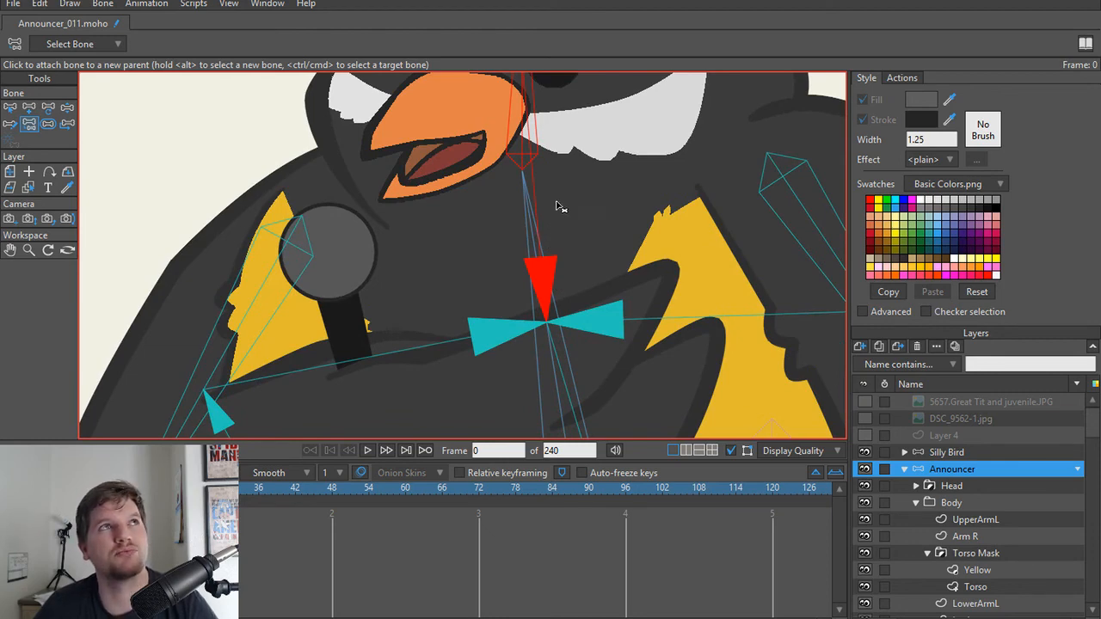
Step: Check the head bone's attachment to the spine using the Manipulate Bones and Transform Bone tools
{"action": "scroll", "coordinate": [513, 182], "scroll_direction": "down", "scroll_amount": 5}
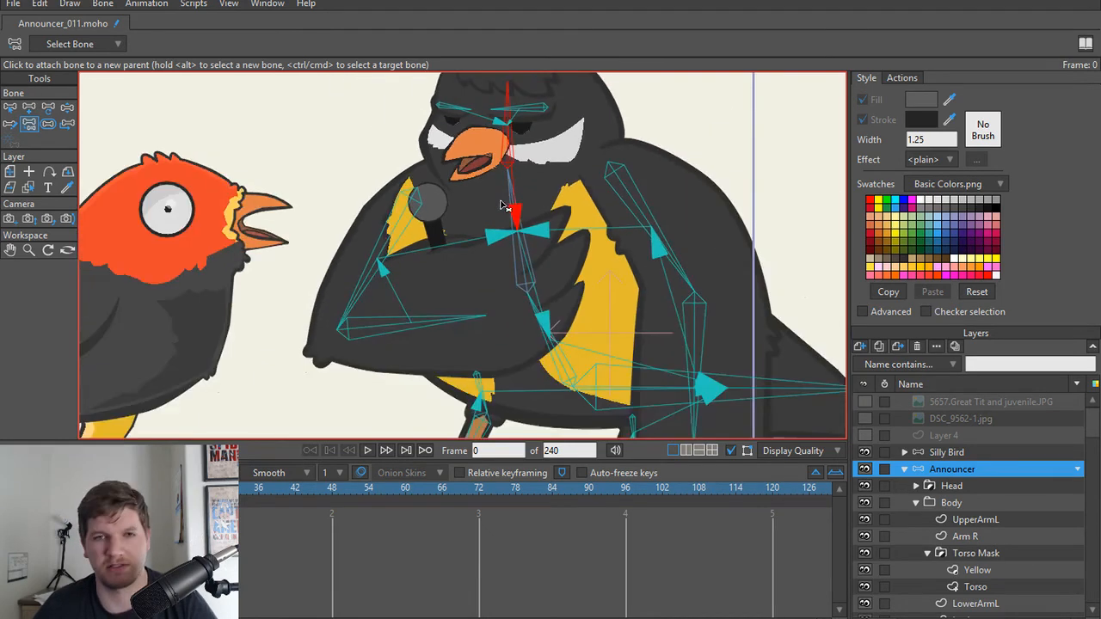
{"action": "left_click_drag", "start_coordinate": [505, 204], "coordinate": [522, 288]}
{"action": "scroll", "coordinate": [521, 284], "scroll_direction": "up", "scroll_amount": 2}
{"action": "key", "text": "z"}
{"action": "scroll", "coordinate": [462, 282], "scroll_direction": "down", "scroll_amount": 5}
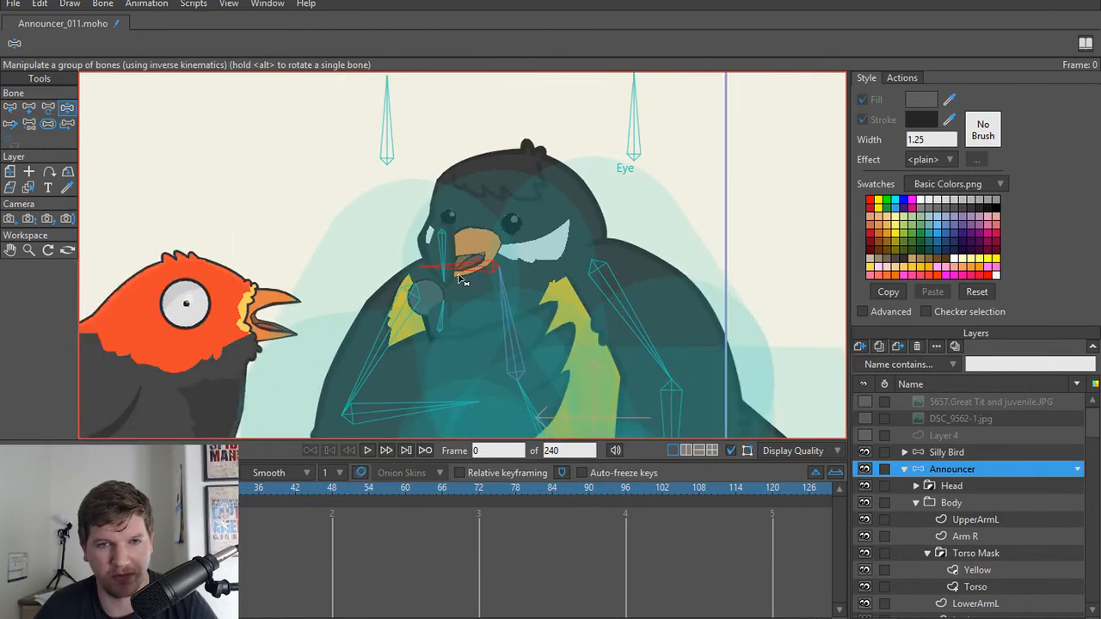
{"action": "scroll", "coordinate": [461, 281], "scroll_direction": "up", "scroll_amount": 6}
{"action": "key", "text": "t"}
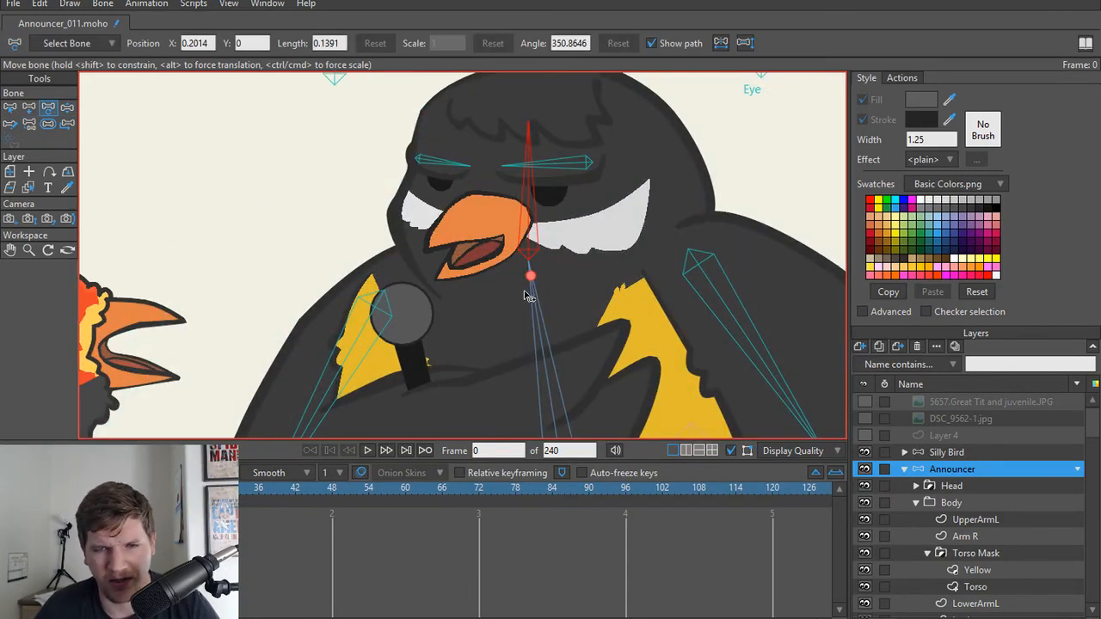
Step: Compare the head and upper spine bones' placement in the Bone Strength and Transform Bone views
{"action": "key", "text": "s"}
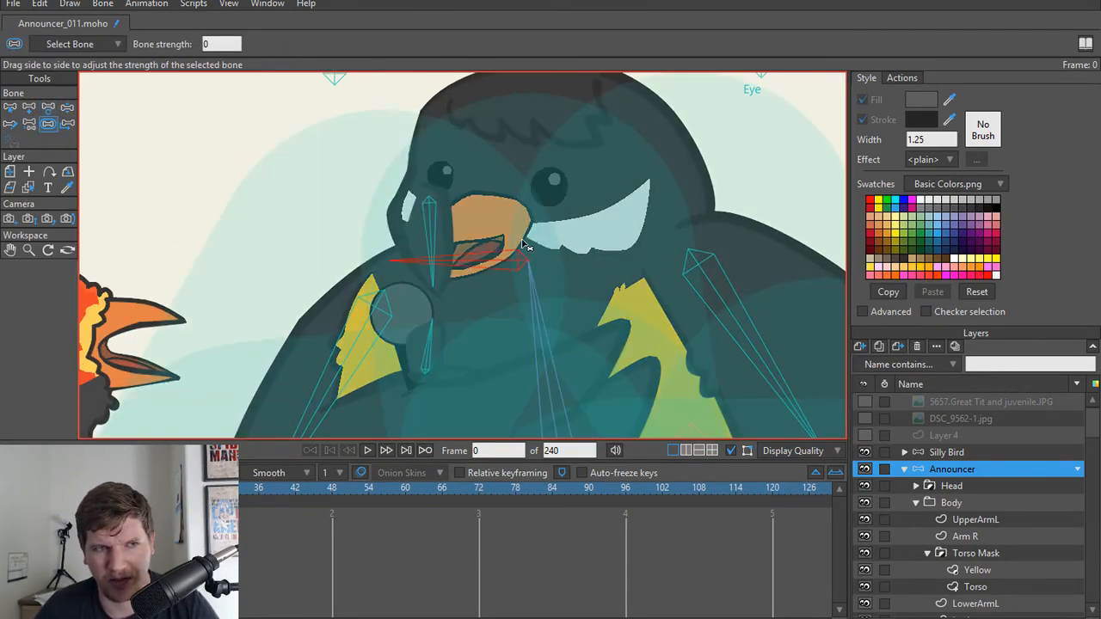
{"action": "key", "text": "t"}
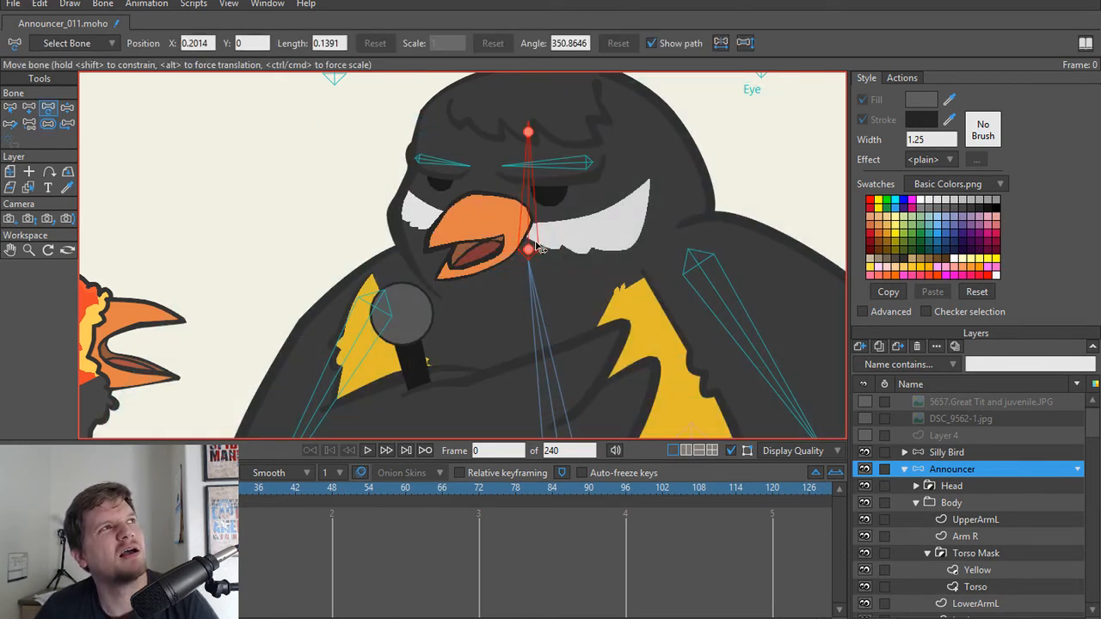
{"action": "scroll", "coordinate": [567, 335], "scroll_direction": "up", "scroll_amount": 4}
{"action": "scroll", "coordinate": [551, 318], "scroll_direction": "down", "scroll_amount": 2}
{"action": "left_click", "coordinate": [511, 319]}
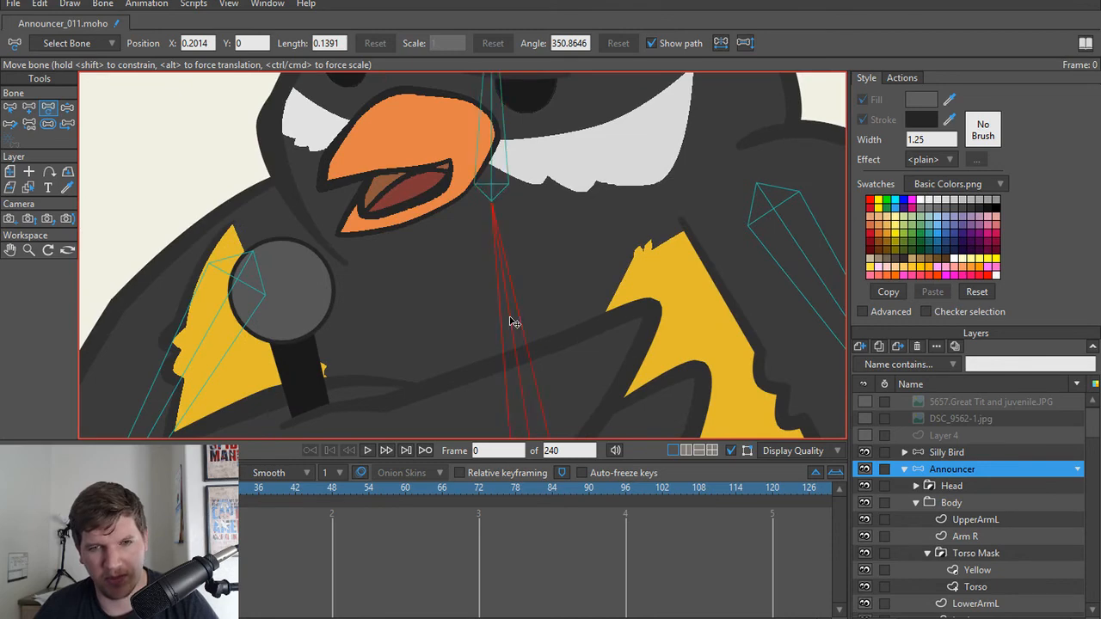
{"action": "scroll", "coordinate": [511, 319], "scroll_direction": "down", "scroll_amount": 2}
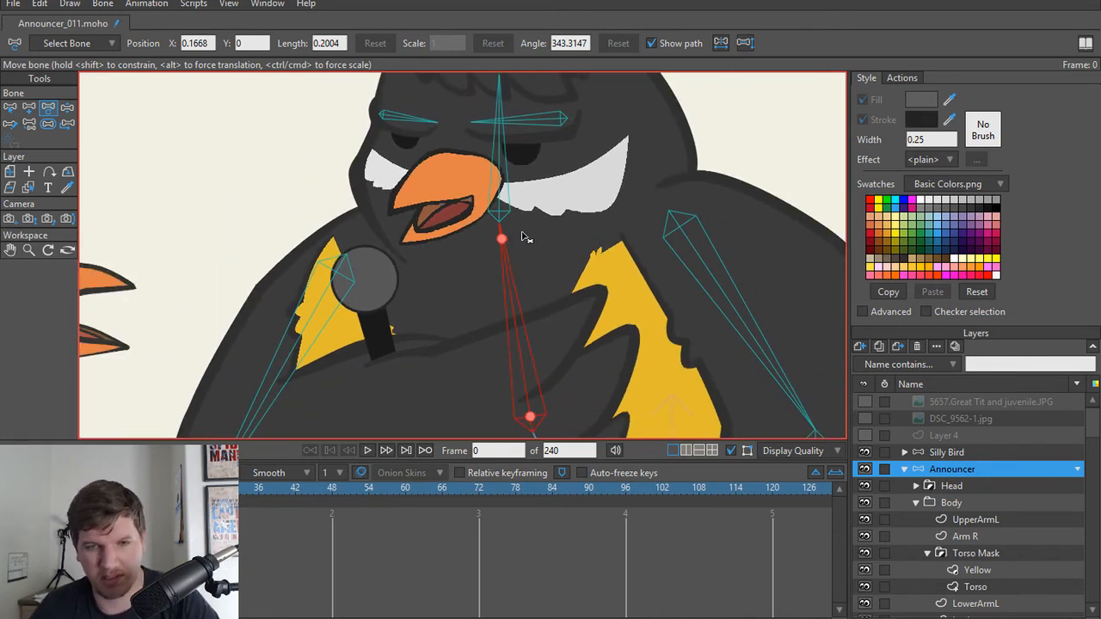
Step: Detach the announcer's head bone from its parent and reparent it to the upper spine bone
{"action": "key", "text": "p"}
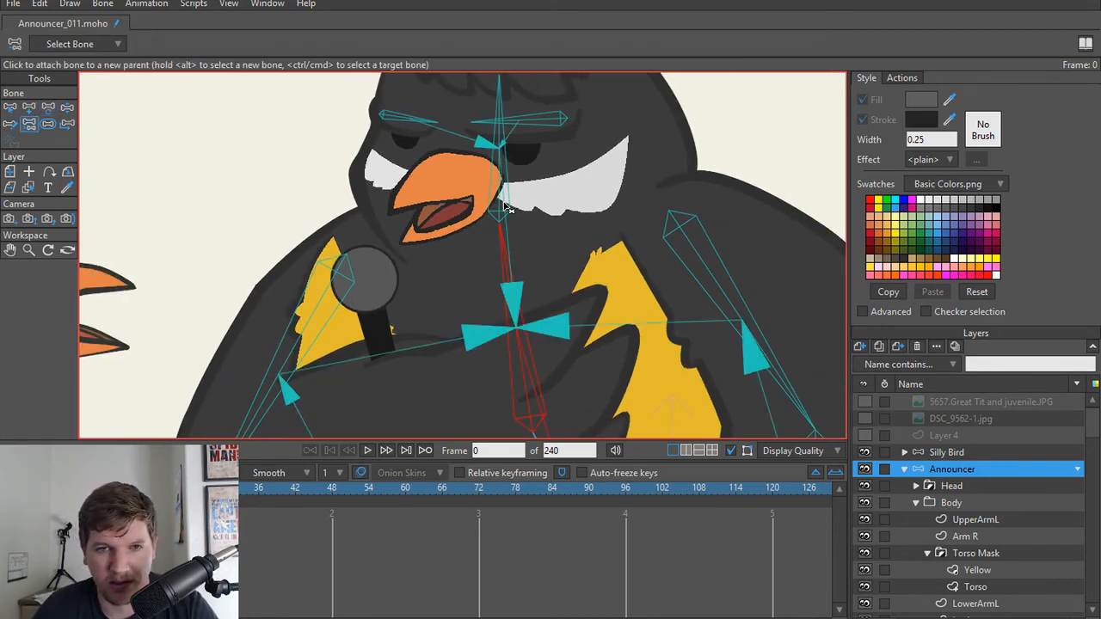
{"action": "scroll", "coordinate": [505, 208], "scroll_direction": "down", "scroll_amount": 2}
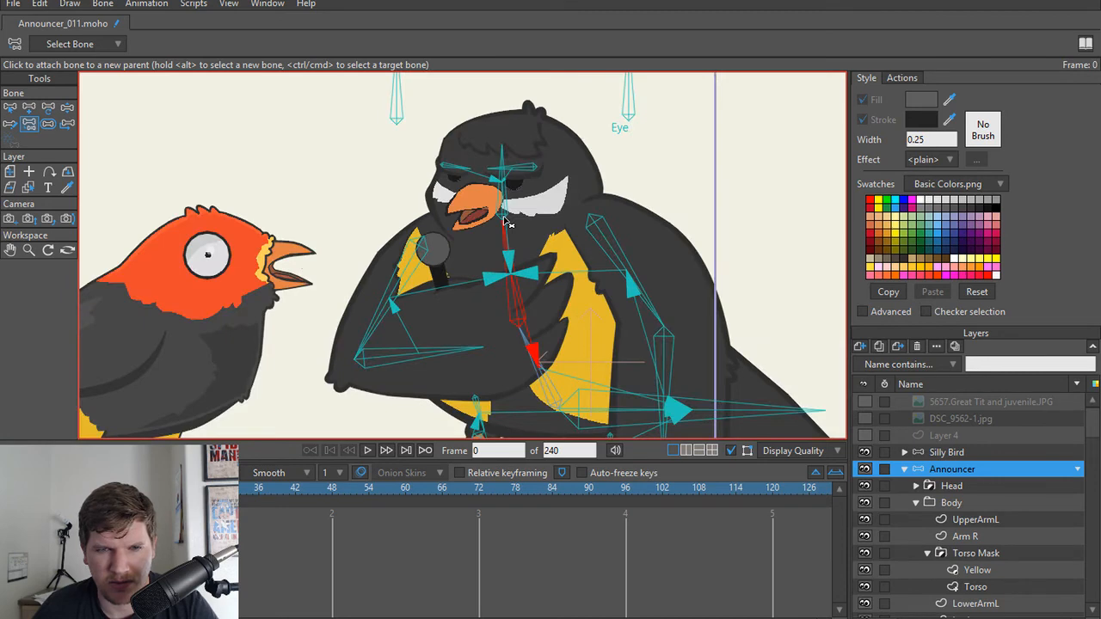
{"action": "scroll", "coordinate": [507, 222], "scroll_direction": "up", "scroll_amount": 3}
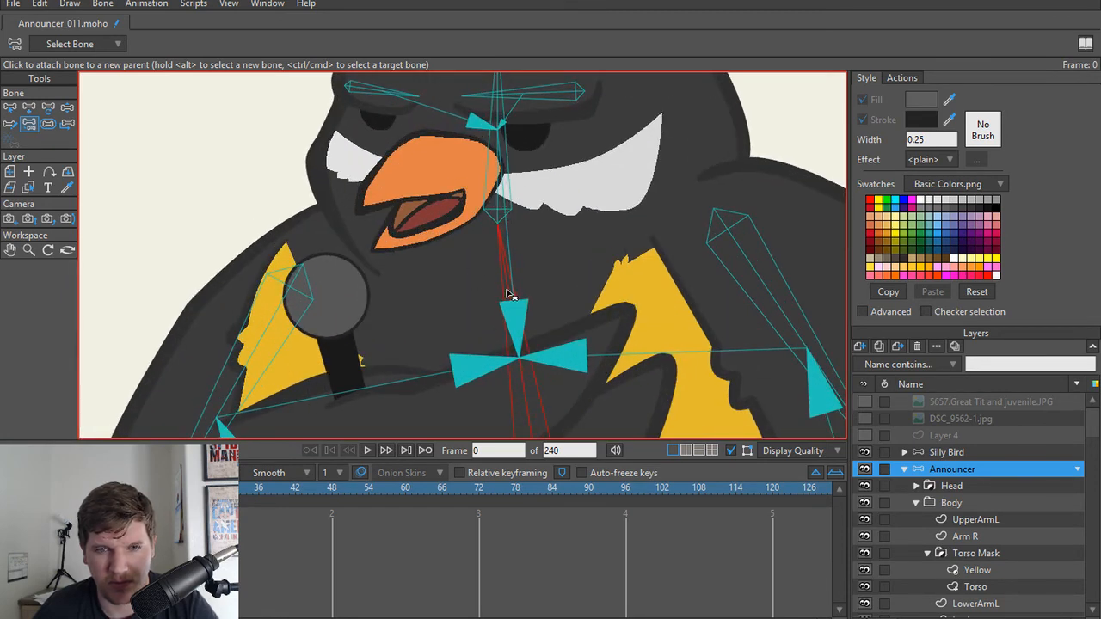
{"action": "left_click", "coordinate": [496, 207], "text": "alt"}
{"action": "left_click", "coordinate": [237, 208]}
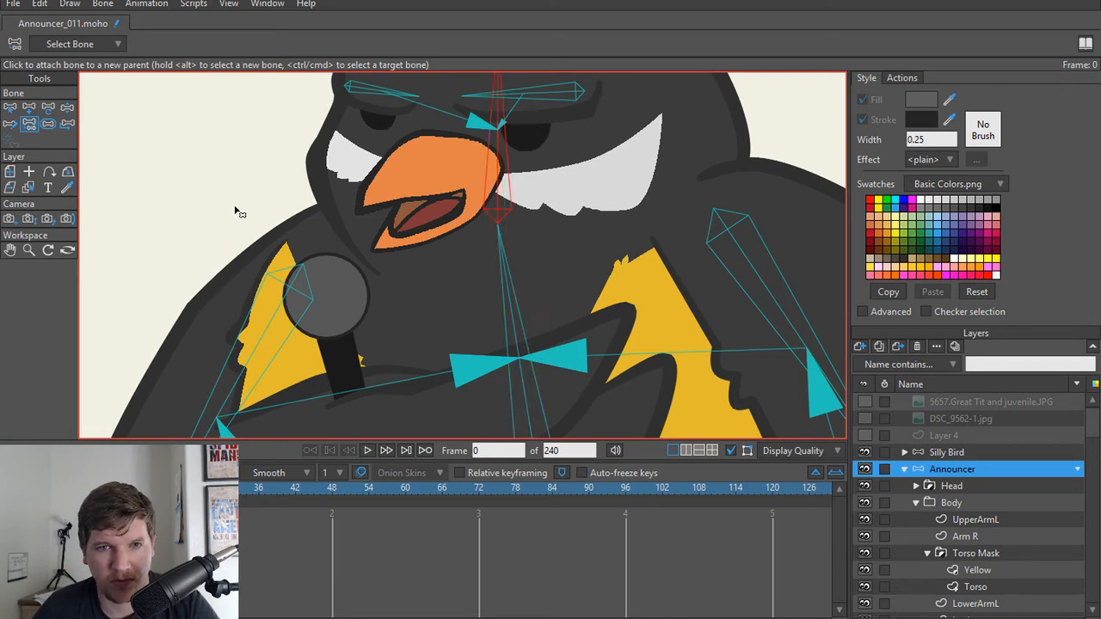
{"action": "left_click", "coordinate": [509, 298], "text": "alt"}
{"action": "left_click", "coordinate": [501, 205]}
Step: Try bending the announcer's upper spine with Manipulate Bones, and undo the pose
{"action": "scroll", "coordinate": [498, 204], "scroll_direction": "down", "scroll_amount": 3}
{"action": "key", "text": "z"}
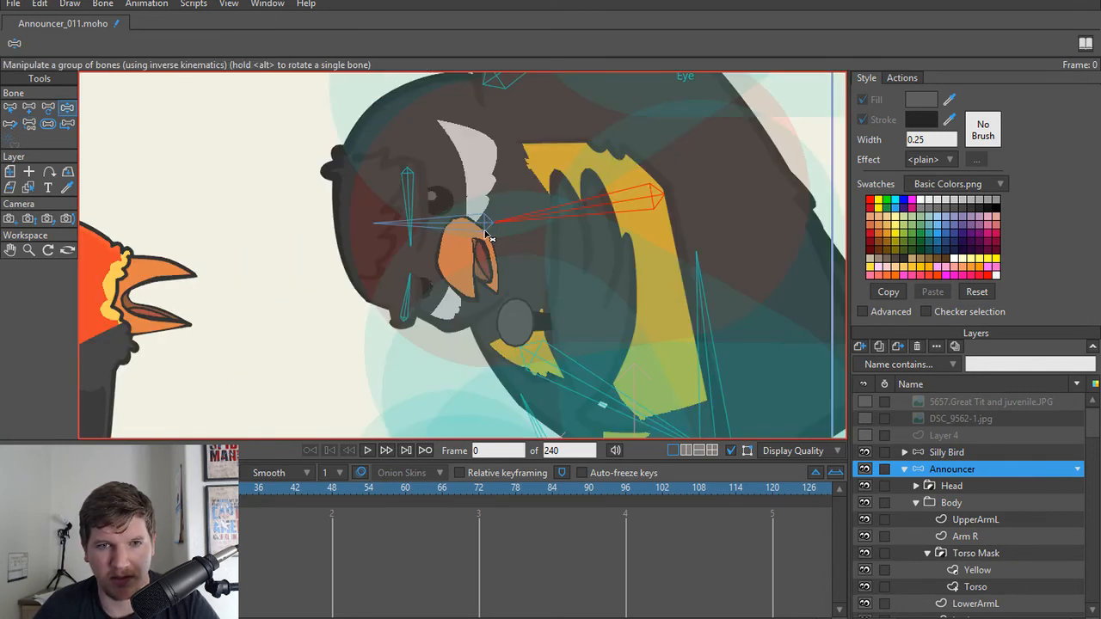
{"action": "scroll", "coordinate": [486, 235], "scroll_direction": "down", "scroll_amount": 5}
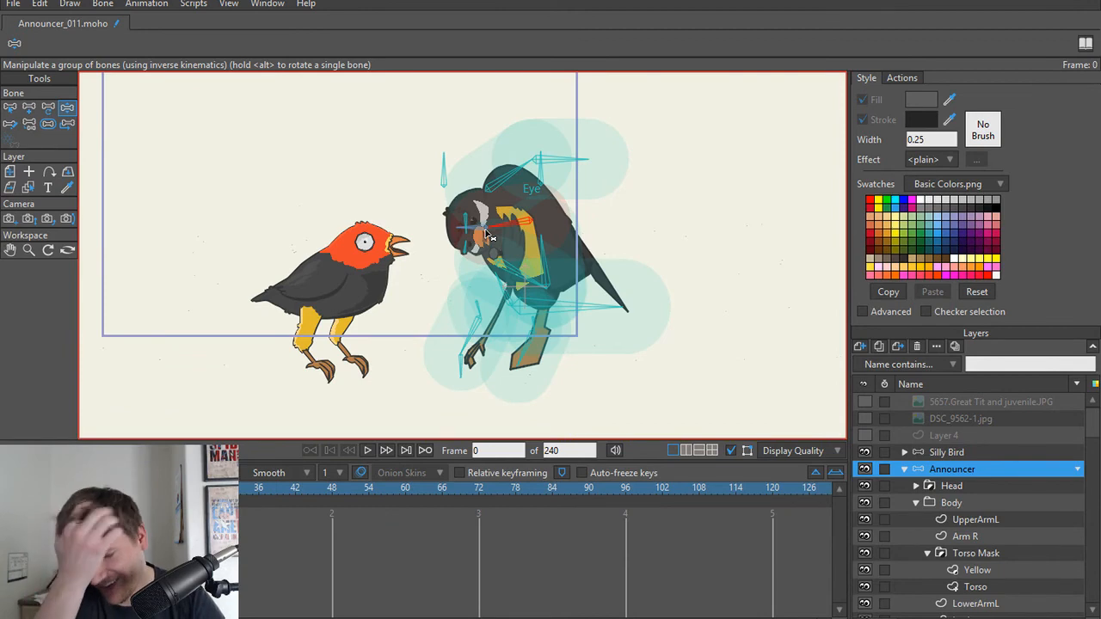
{"action": "key", "text": "ctrl+z"}
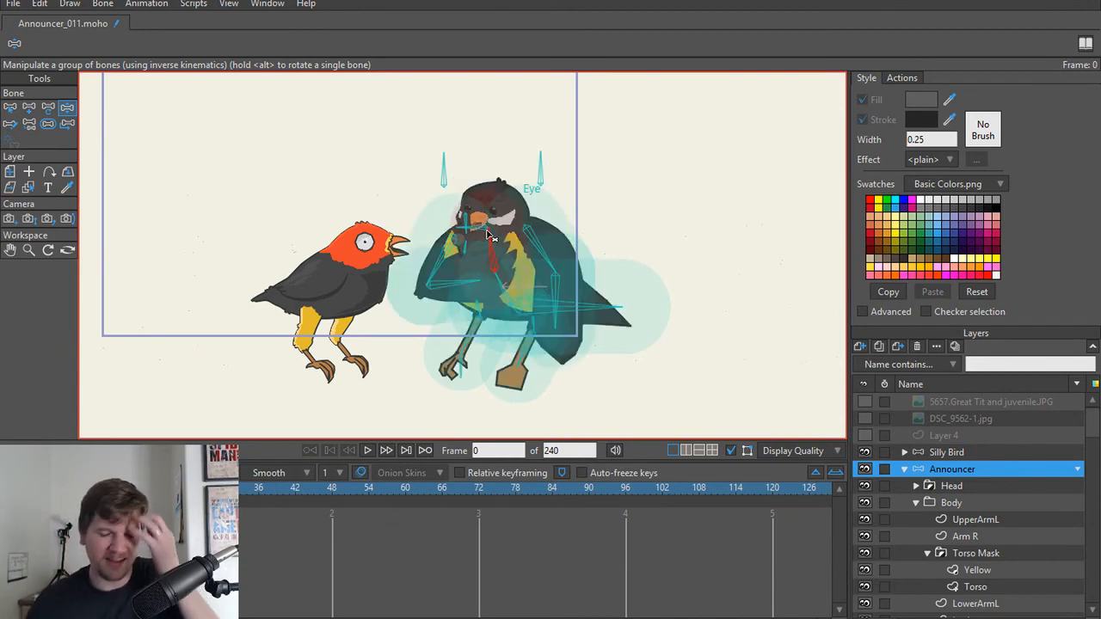
Step: Examine the joint between the head and upper spine bones with Manipulate Bones and Transform Bone
{"action": "scroll", "coordinate": [488, 235], "scroll_direction": "up", "scroll_amount": 8}
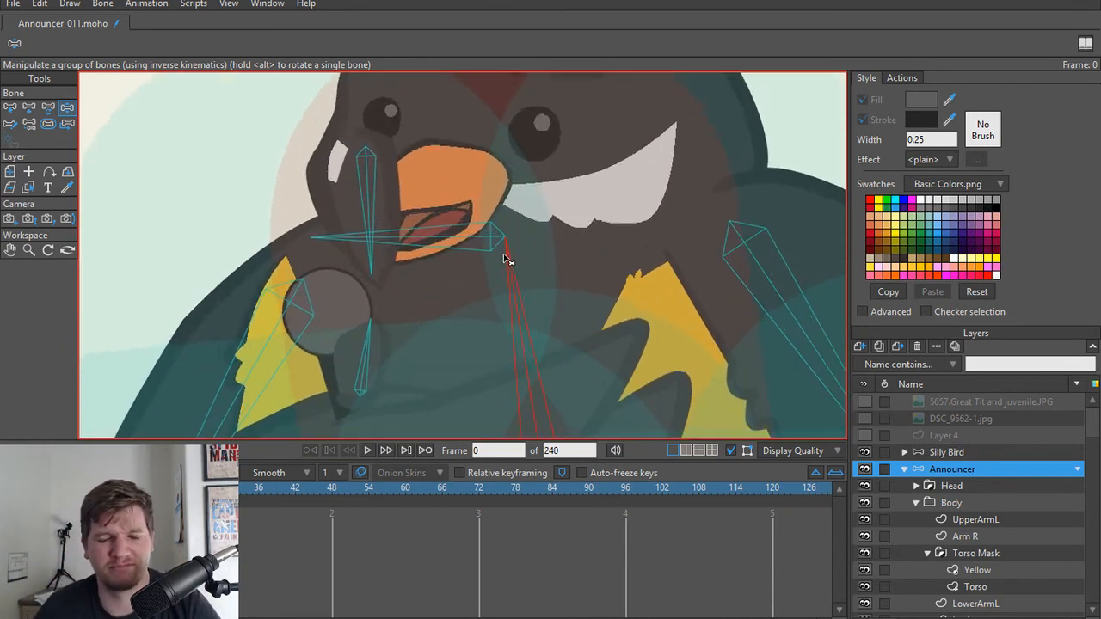
{"action": "scroll", "coordinate": [504, 259], "scroll_direction": "down", "scroll_amount": 3}
{"action": "left_click", "coordinate": [496, 260]}
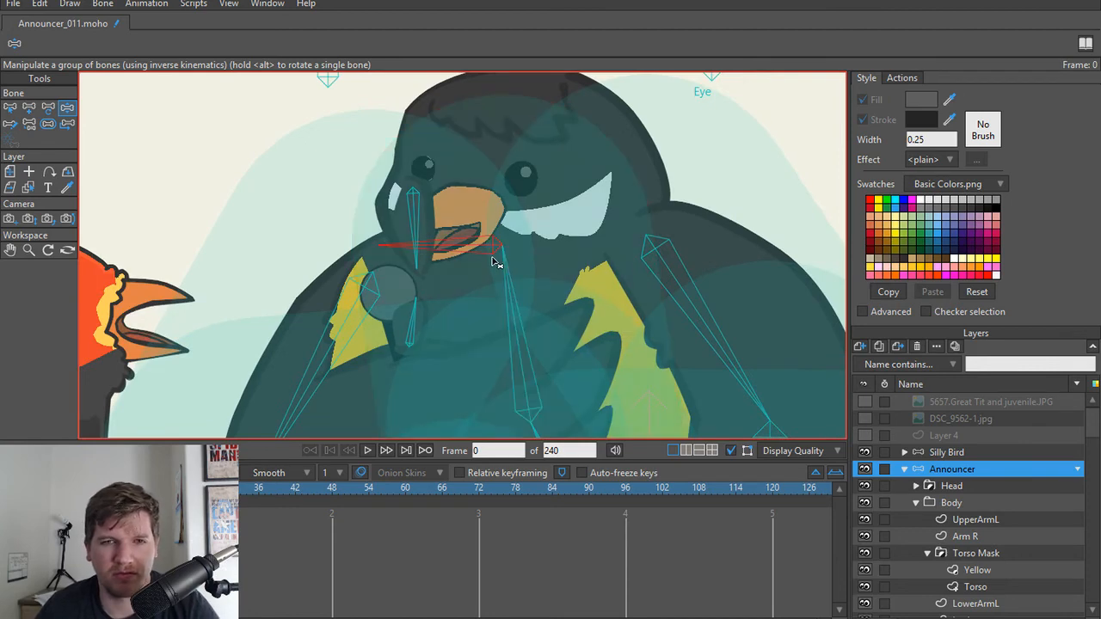
{"action": "left_click", "coordinate": [496, 260]}
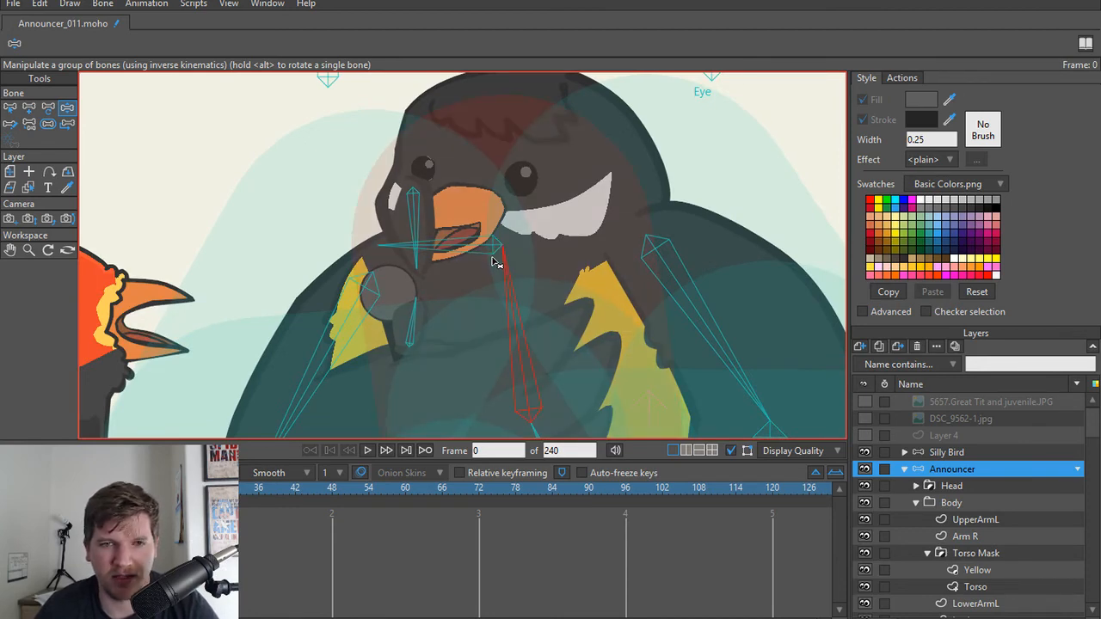
{"action": "key", "text": "t"}
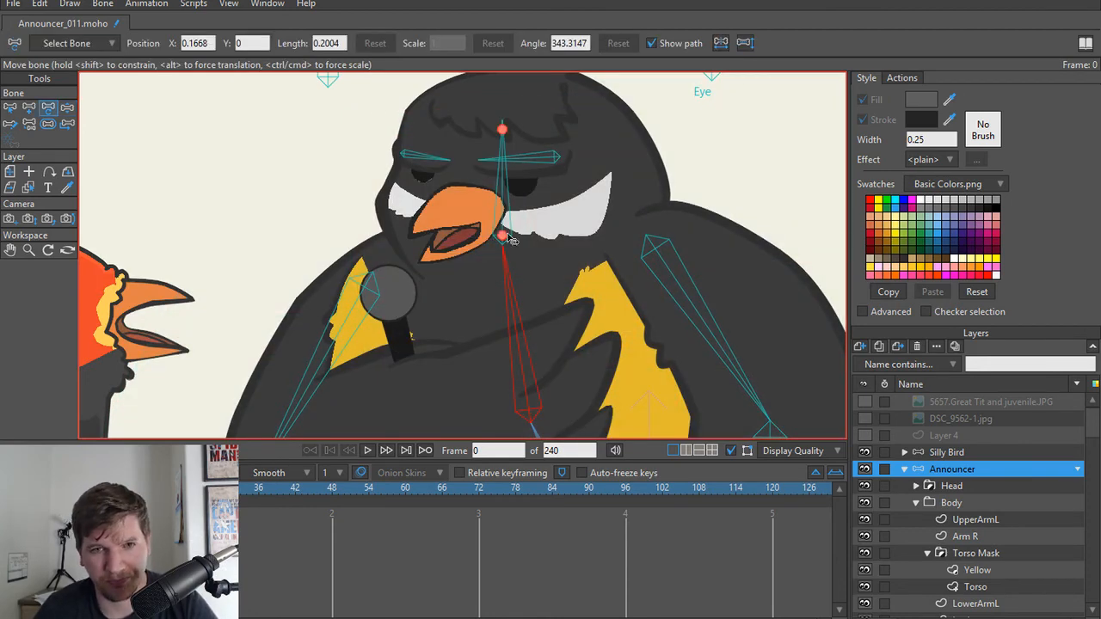
{"action": "scroll", "coordinate": [488, 221], "scroll_direction": "up", "scroll_amount": 2}
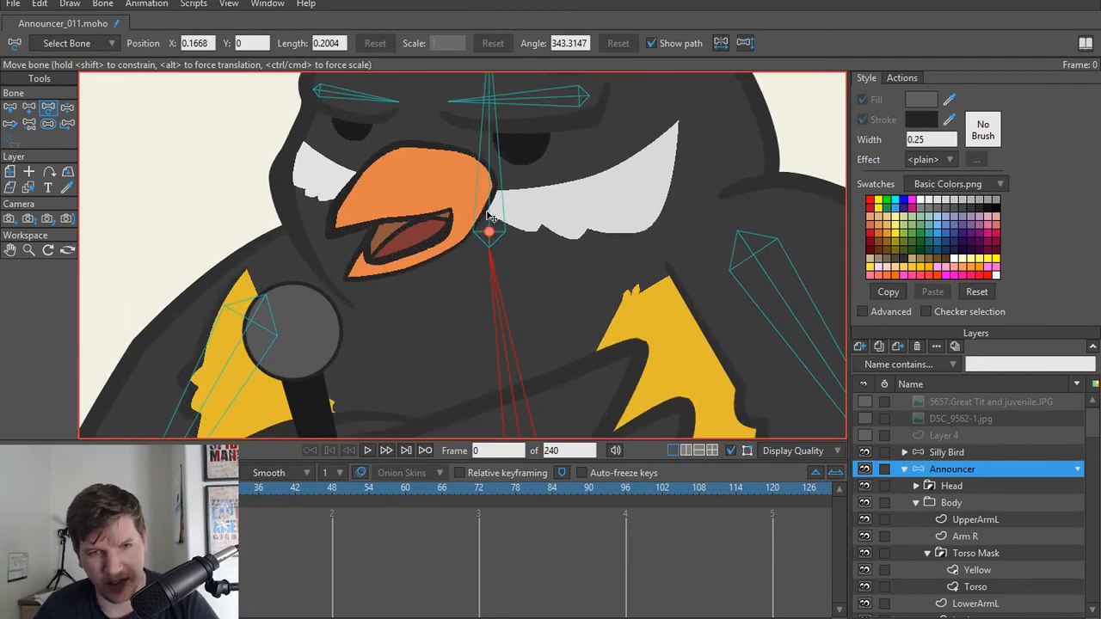
{"action": "scroll", "coordinate": [563, 292], "scroll_direction": "down", "scroll_amount": 4}
{"action": "scroll", "coordinate": [547, 319], "scroll_direction": "up", "scroll_amount": 2}
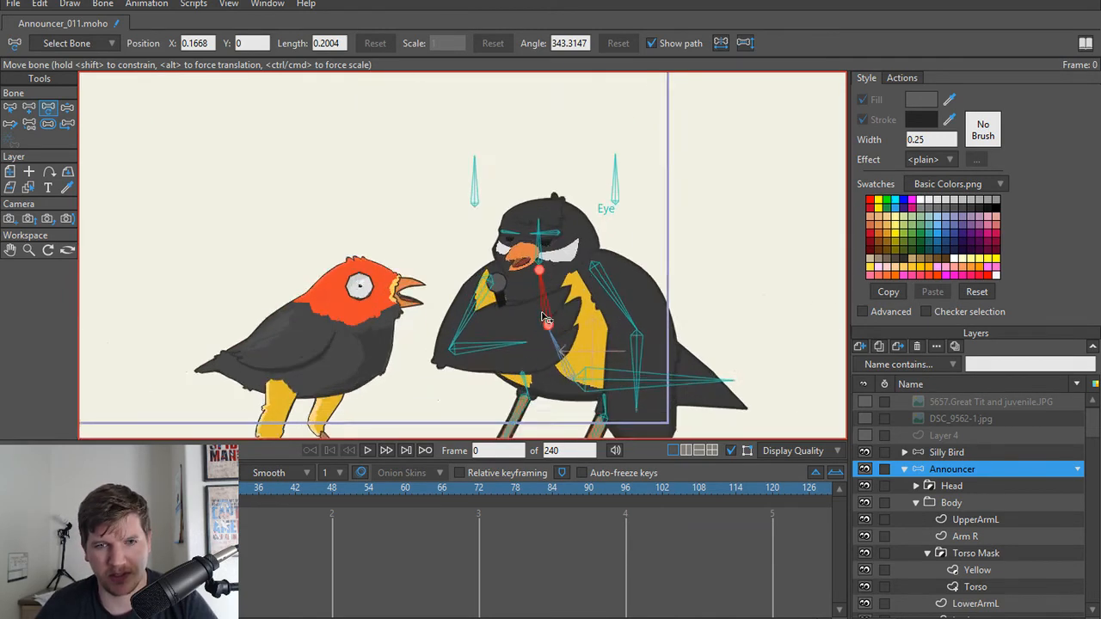
{"action": "scroll", "coordinate": [547, 318], "scroll_direction": "up", "scroll_amount": 4}
Step: Add a trial child bone from the head bone's base across the white cheek patch and show its Bone Strength
{"action": "key", "text": "b"}
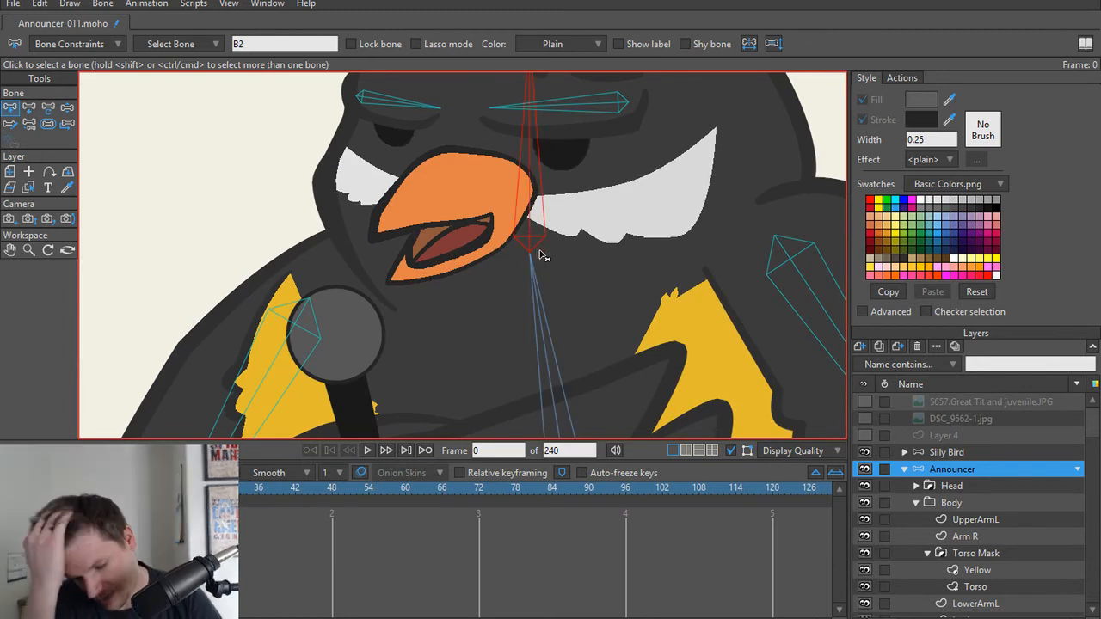
{"action": "scroll", "coordinate": [549, 253], "scroll_direction": "up", "scroll_amount": 2}
{"action": "key", "text": "a"}
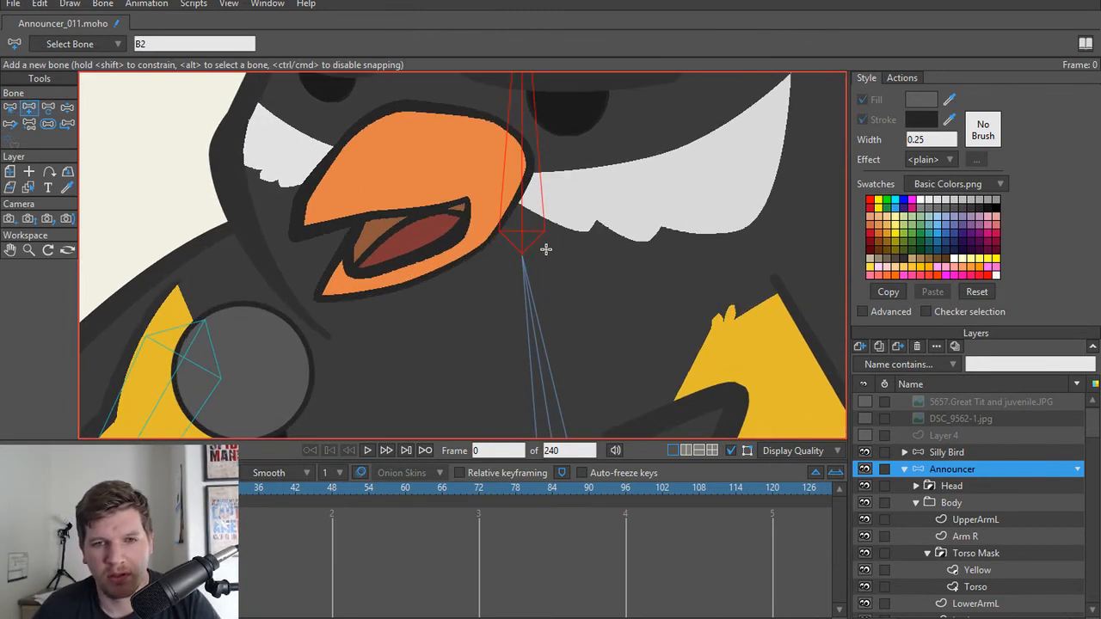
{"action": "left_click_drag", "start_coordinate": [524, 252], "coordinate": [788, 237]}
{"action": "scroll", "coordinate": [688, 245], "scroll_direction": "down", "scroll_amount": 2}
{"action": "key", "text": "s"}
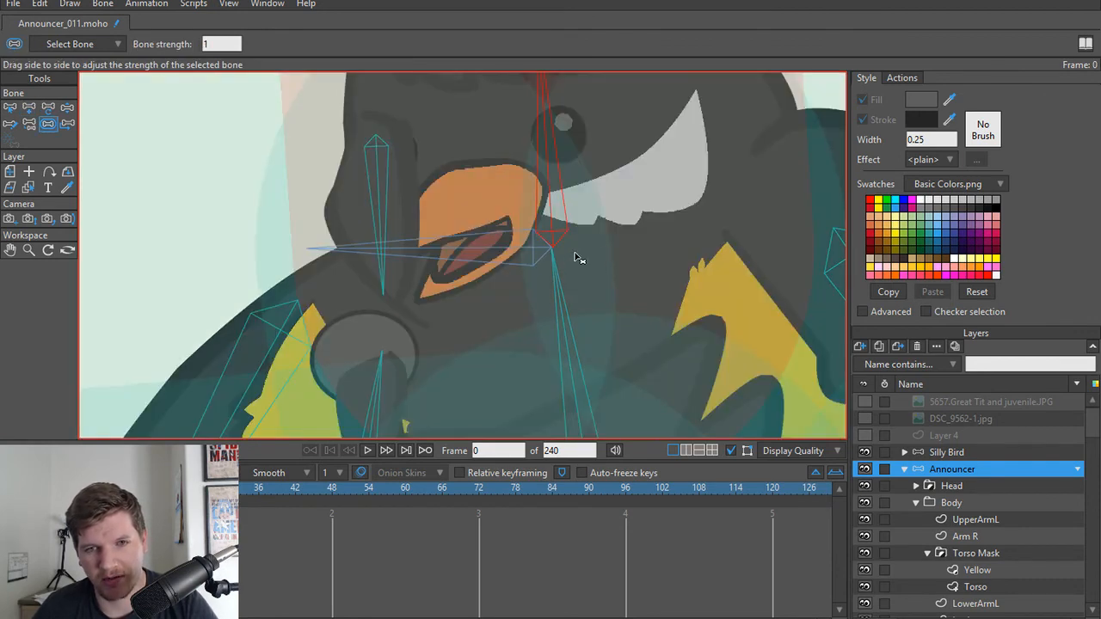
Step: Compare the head bone's orientation against the trial bone in the Bone Strength and Transform Bone views
{"action": "left_click", "coordinate": [498, 254]}
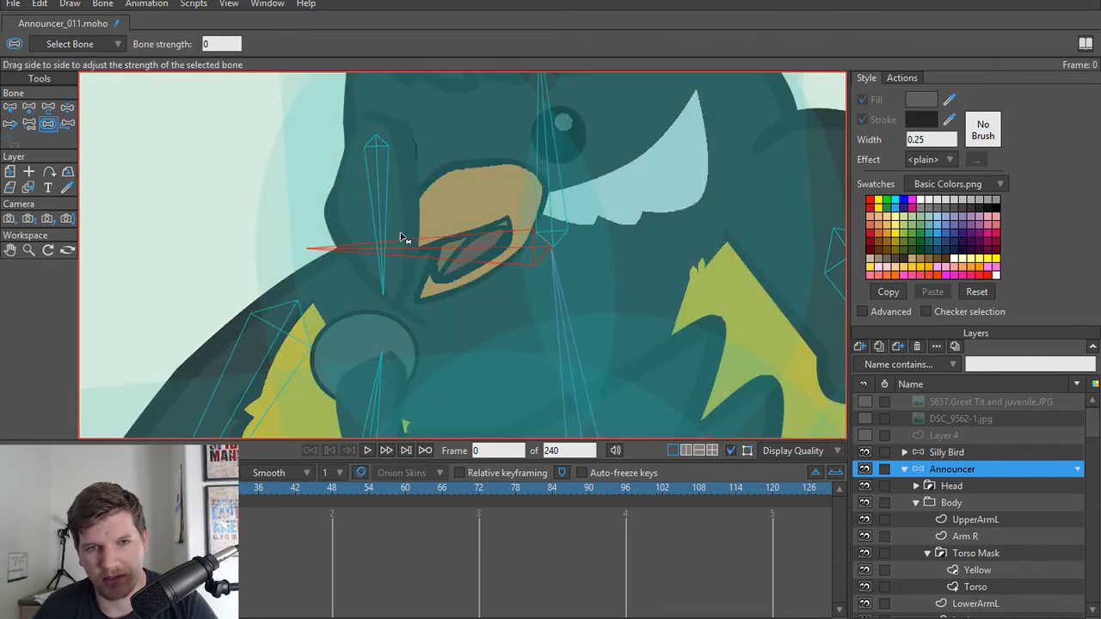
{"action": "key", "text": "t"}
{"action": "left_click", "coordinate": [607, 262]}
{"action": "key", "text": "s"}
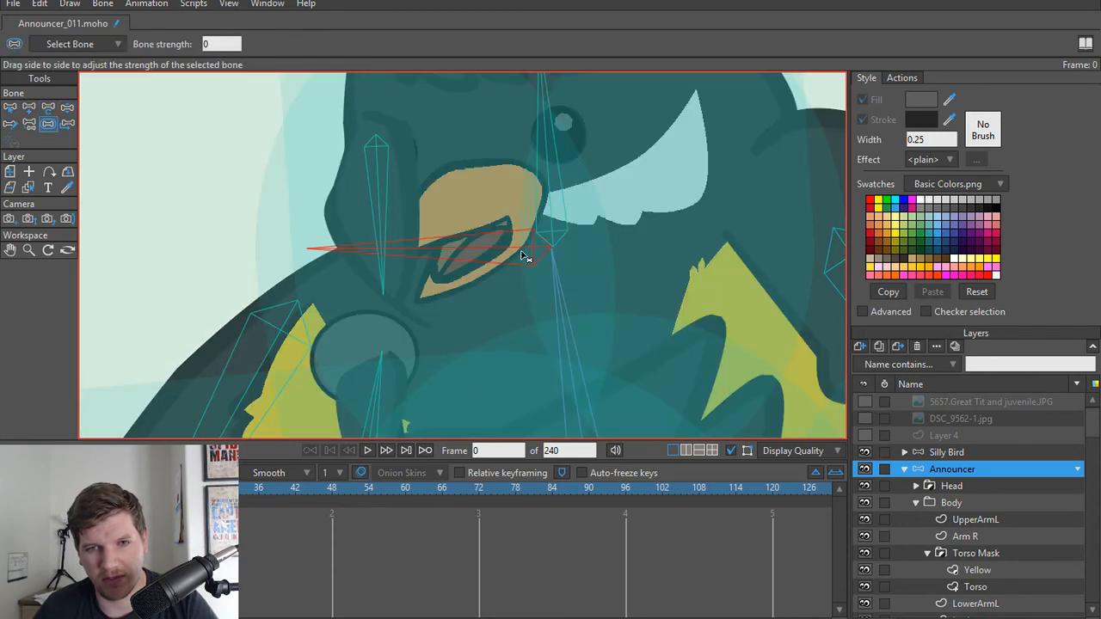
{"action": "key", "text": "t"}
{"action": "scroll", "coordinate": [532, 251], "scroll_direction": "down", "scroll_amount": 3}
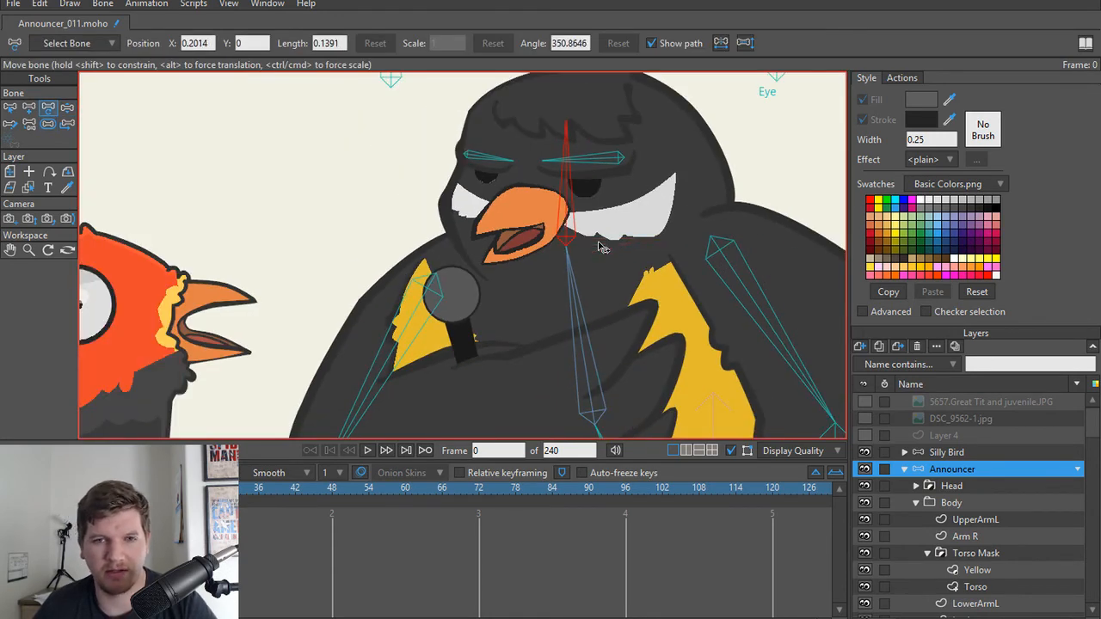
{"action": "left_click", "coordinate": [600, 247]}
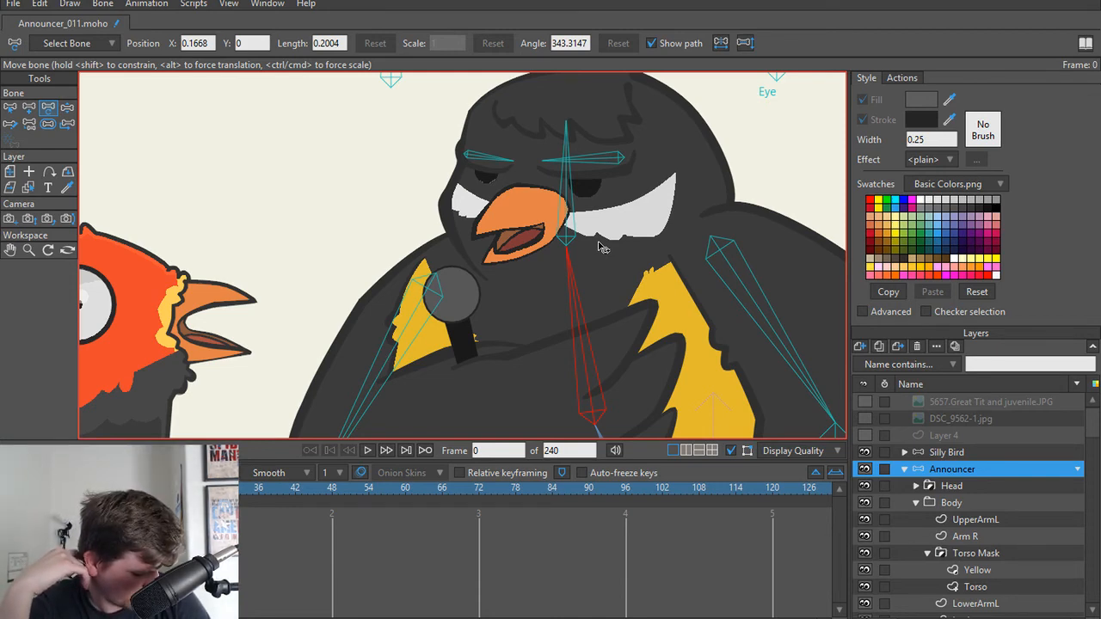
Step: Compare how the head, eyebrow and upper spine bones are displayed between the Bone Strength and Transform Bone views
{"action": "scroll", "coordinate": [600, 247], "scroll_direction": "up", "scroll_amount": 3}
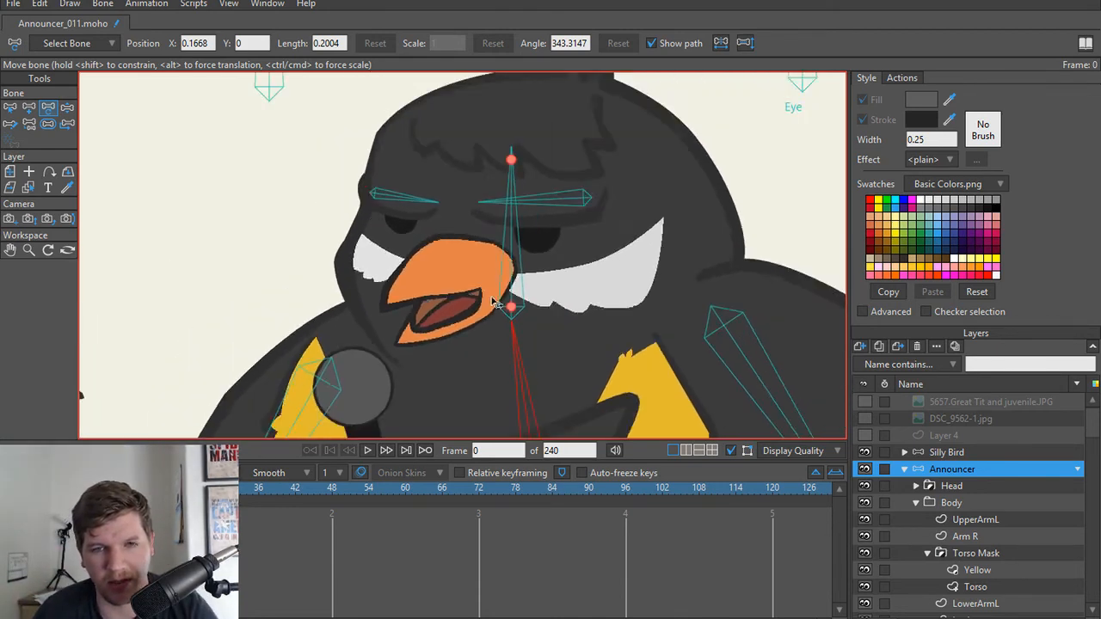
{"action": "scroll", "coordinate": [497, 303], "scroll_direction": "down", "scroll_amount": 1}
{"action": "key", "text": "s"}
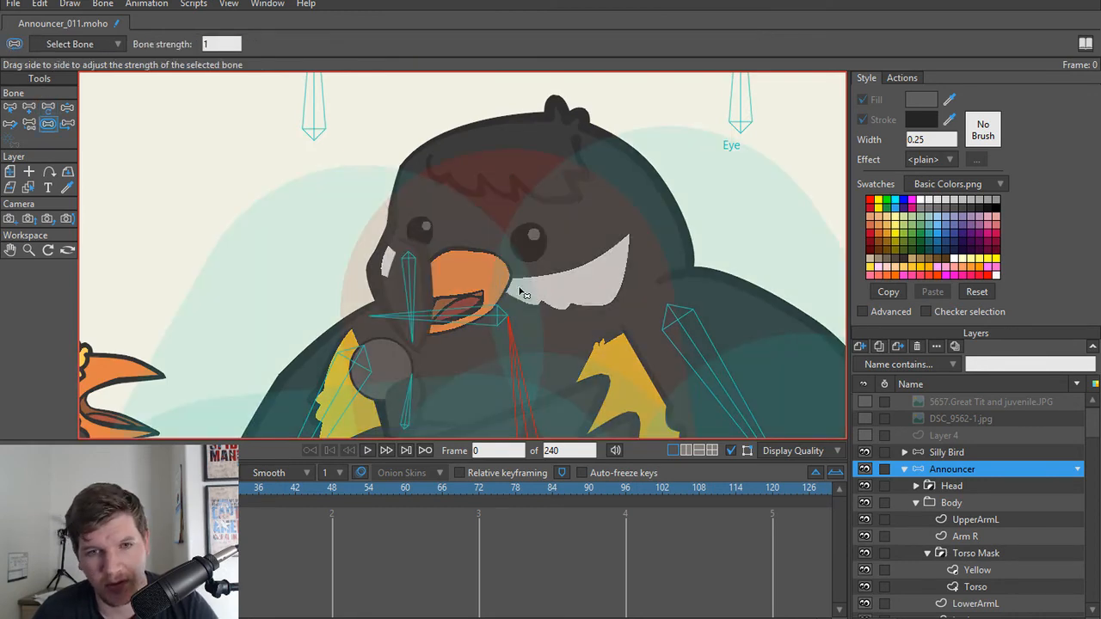
{"action": "key", "text": "t"}
{"action": "key", "text": "s"}
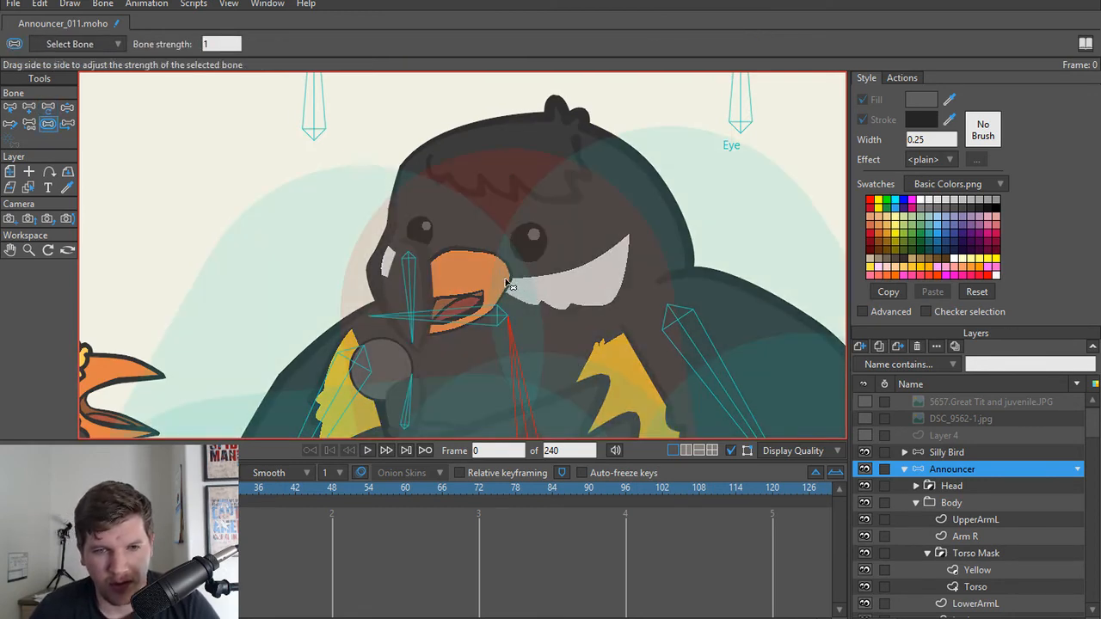
{"action": "key", "text": "t"}
{"action": "key", "text": "s"}
{"action": "key", "text": "t"}
{"action": "key", "text": "s"}
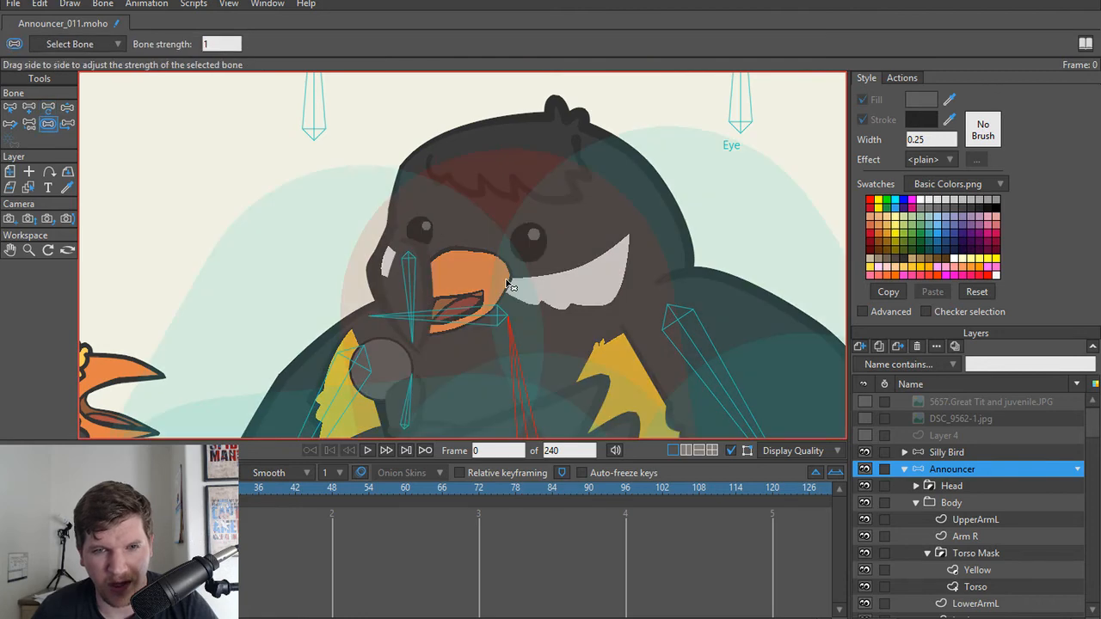
{"action": "key", "text": "t"}
{"action": "key", "text": "s"}
{"action": "key", "text": "t"}
{"action": "key", "text": "s"}
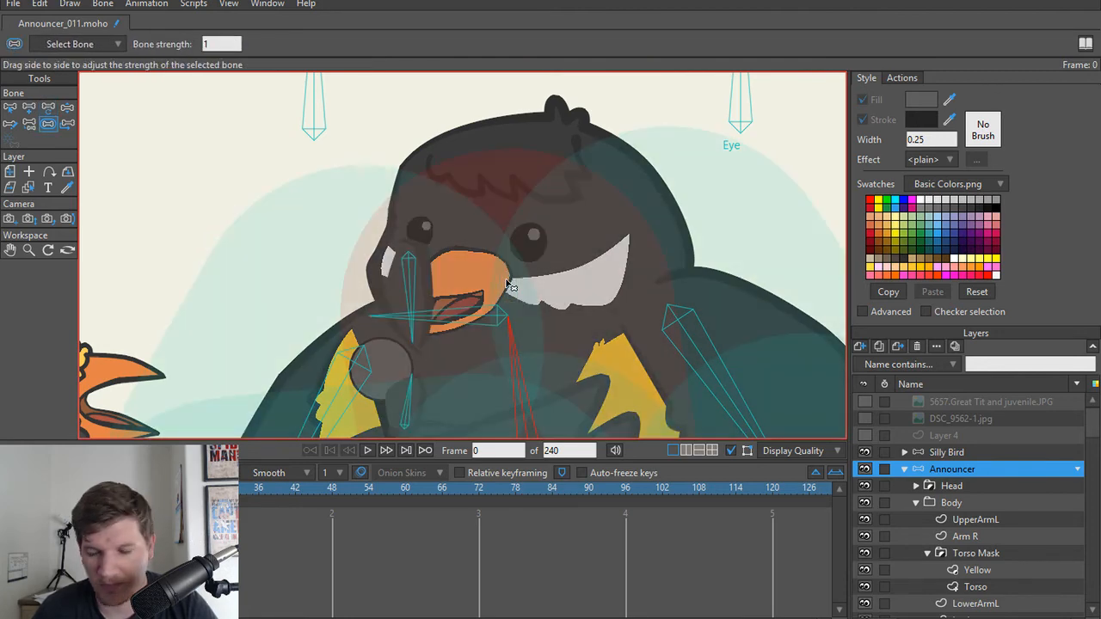
{"action": "key", "text": "t"}
{"action": "key", "text": "s"}
{"action": "key", "text": "t"}
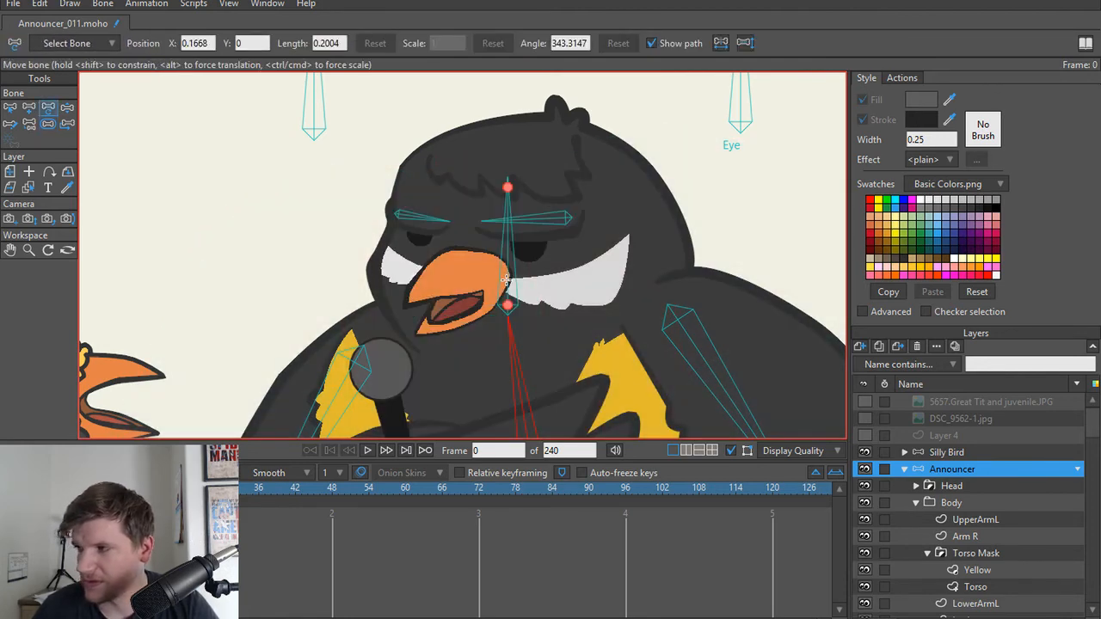
{"action": "key", "text": "s"}
{"action": "key", "text": "t"}
{"action": "key", "text": "s"}
{"action": "key", "text": "t"}
{"action": "key", "text": "s"}
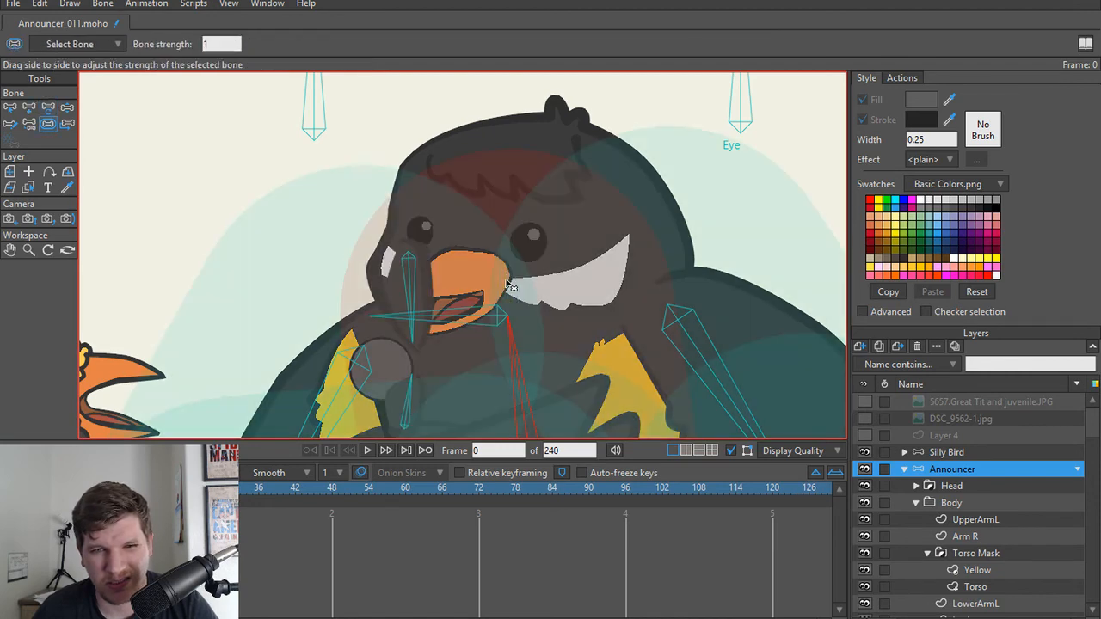
{"action": "key", "text": "t"}
{"action": "key", "text": "s"}
{"action": "key", "text": "t"}
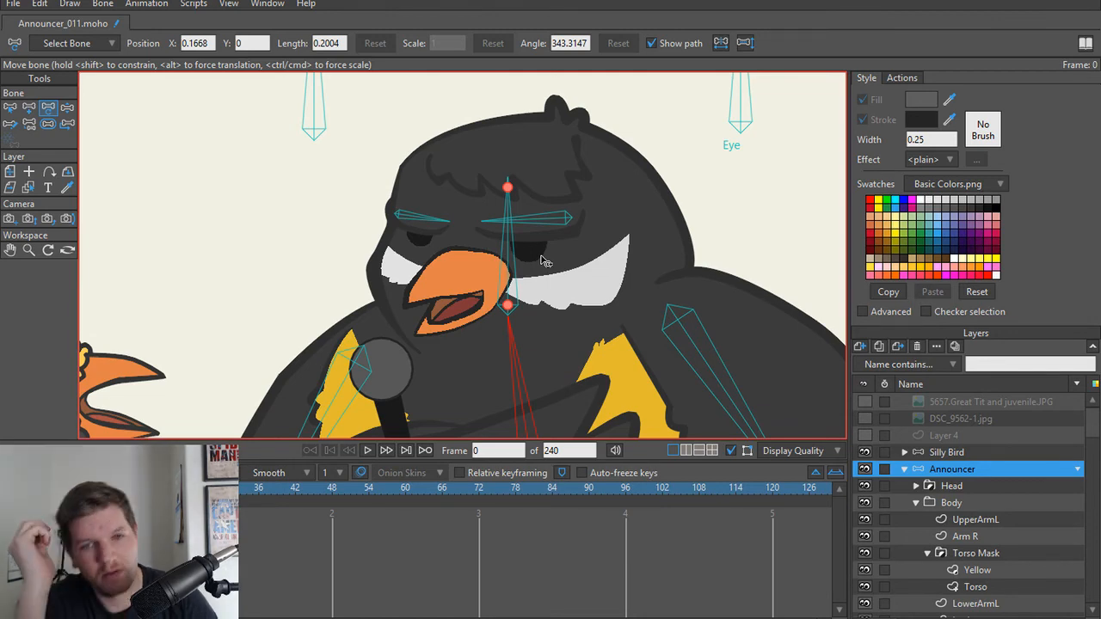
Step: Select the announcer's head bone and check the eyebrow bones near the microphone with Manipulate Bones
{"action": "key", "text": "s"}
{"action": "left_click", "coordinate": [508, 257]}
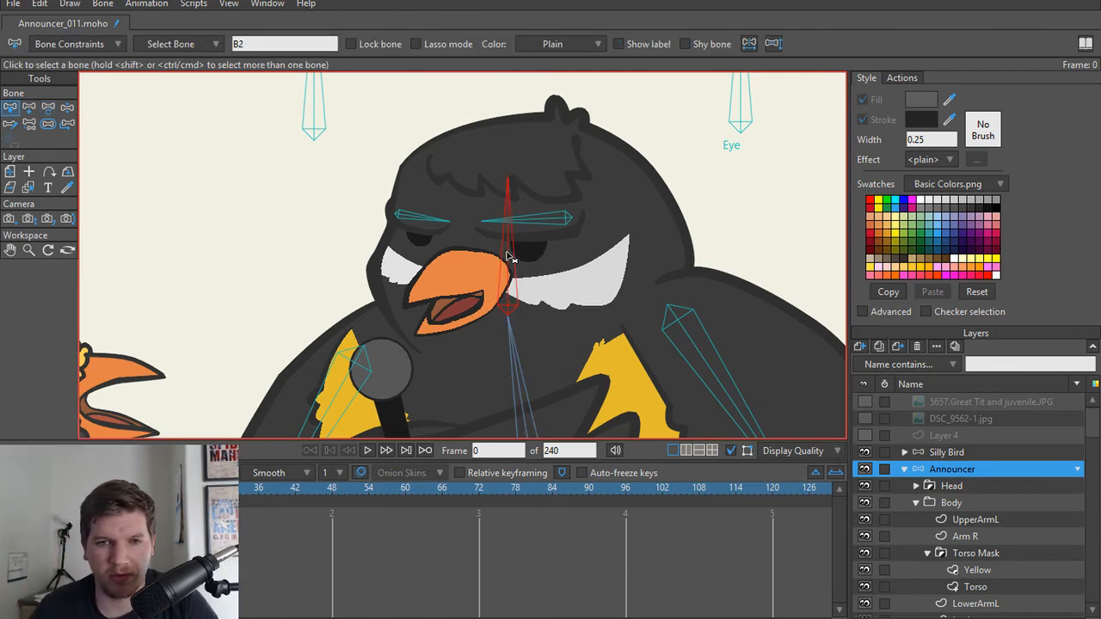
{"action": "scroll", "coordinate": [481, 233], "scroll_direction": "down", "scroll_amount": 3}
{"action": "key", "text": "z"}
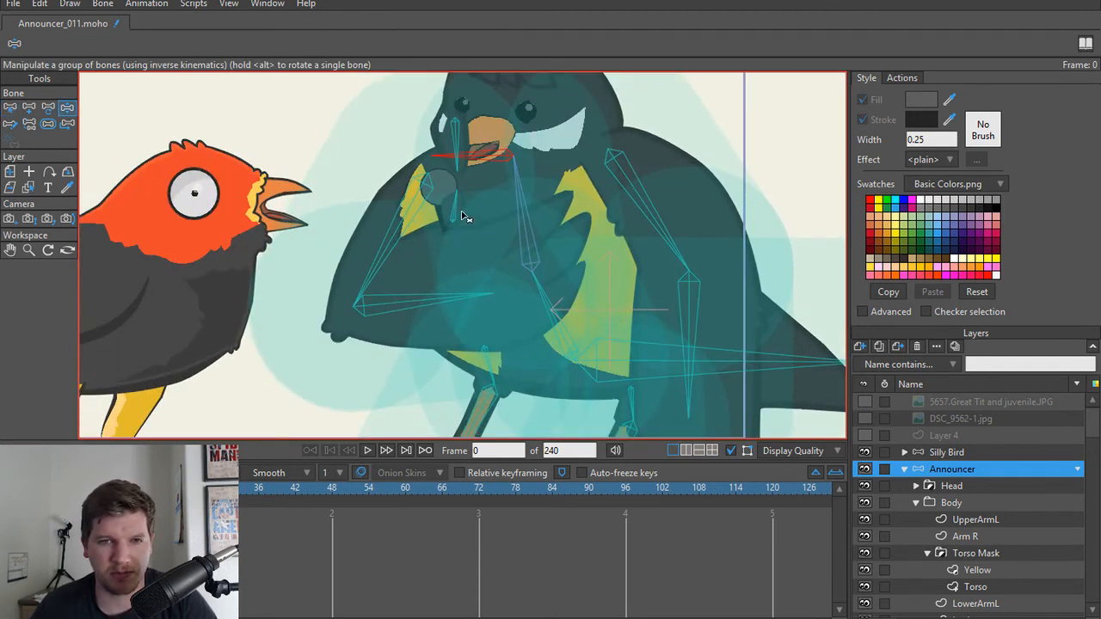
{"action": "left_click", "coordinate": [441, 213]}
{"action": "mouse_move", "coordinate": [439, 209]}
{"action": "left_mouse_down"}
{"action": "mouse_move", "coordinate": [424, 213]}
{"action": "mouse_move", "coordinate": [445, 223]}
{"action": "left_mouse_up"}
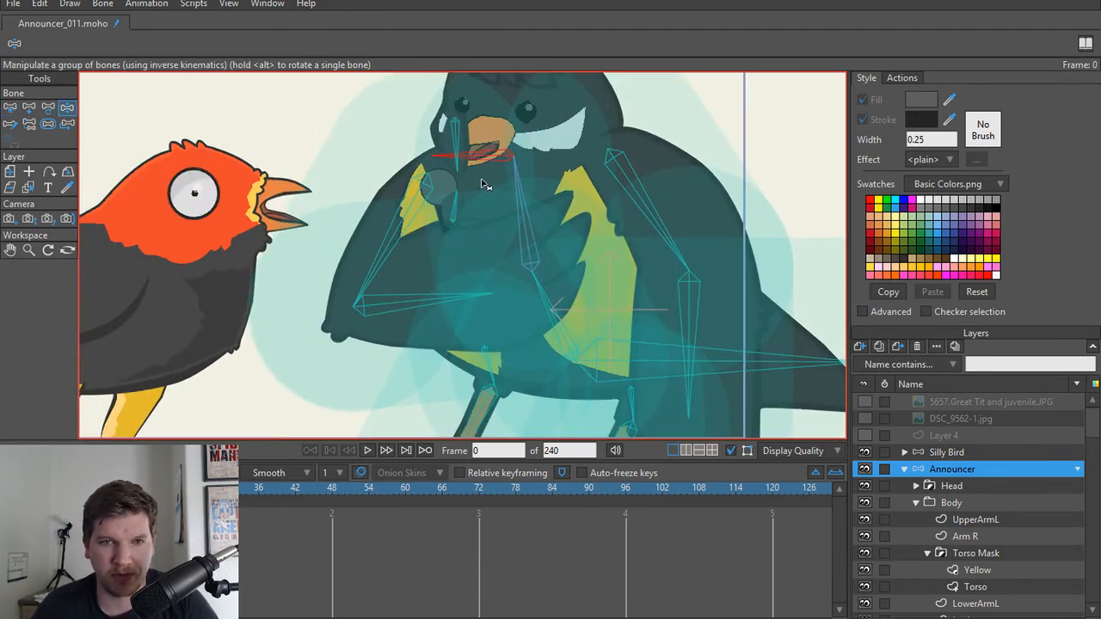
Step: Check the announcer's Eye and EyeBrows actions for unwanted changes to the head bone
{"action": "key", "text": "s"}
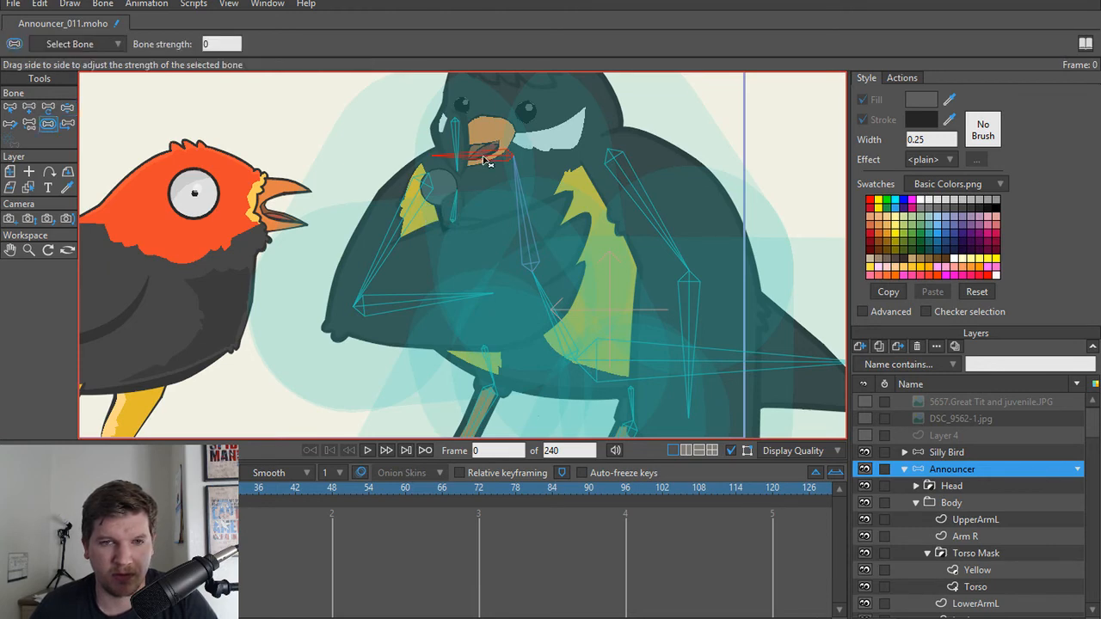
{"action": "scroll", "coordinate": [486, 161], "scroll_direction": "down", "scroll_amount": 3}
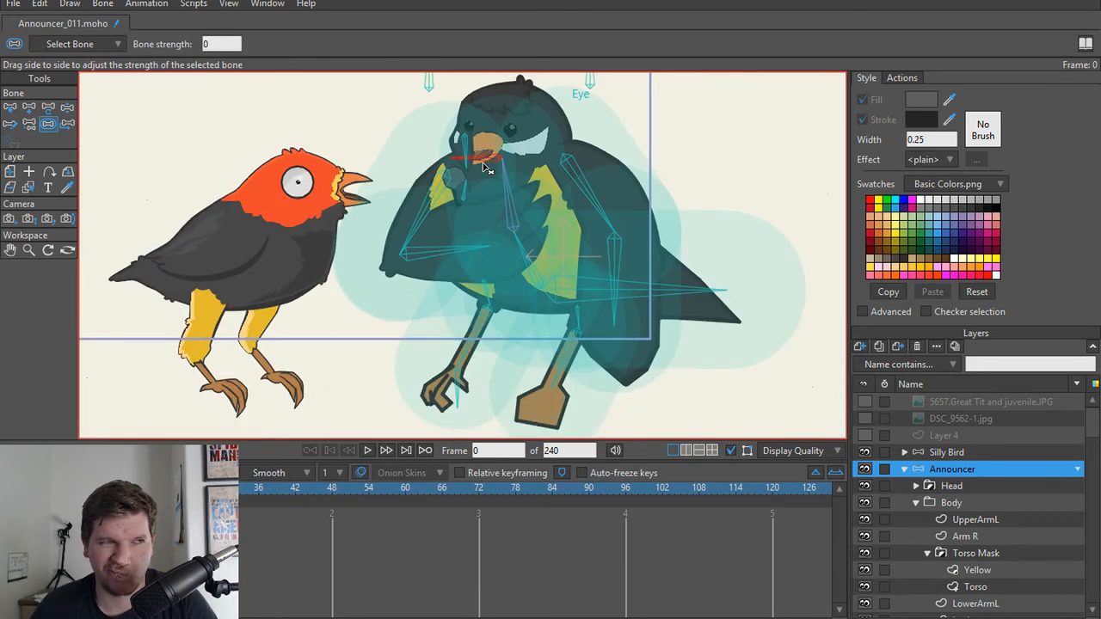
{"action": "scroll", "coordinate": [486, 167], "scroll_direction": "up", "scroll_amount": 3}
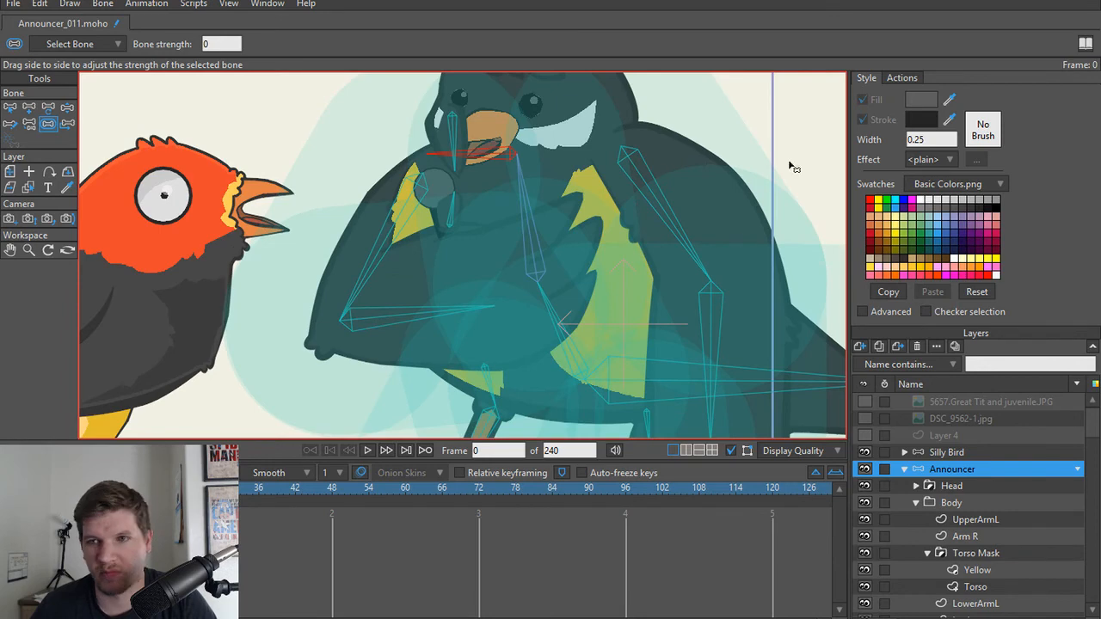
{"action": "left_click", "coordinate": [905, 79]}
{"action": "left_click", "coordinate": [883, 168]}
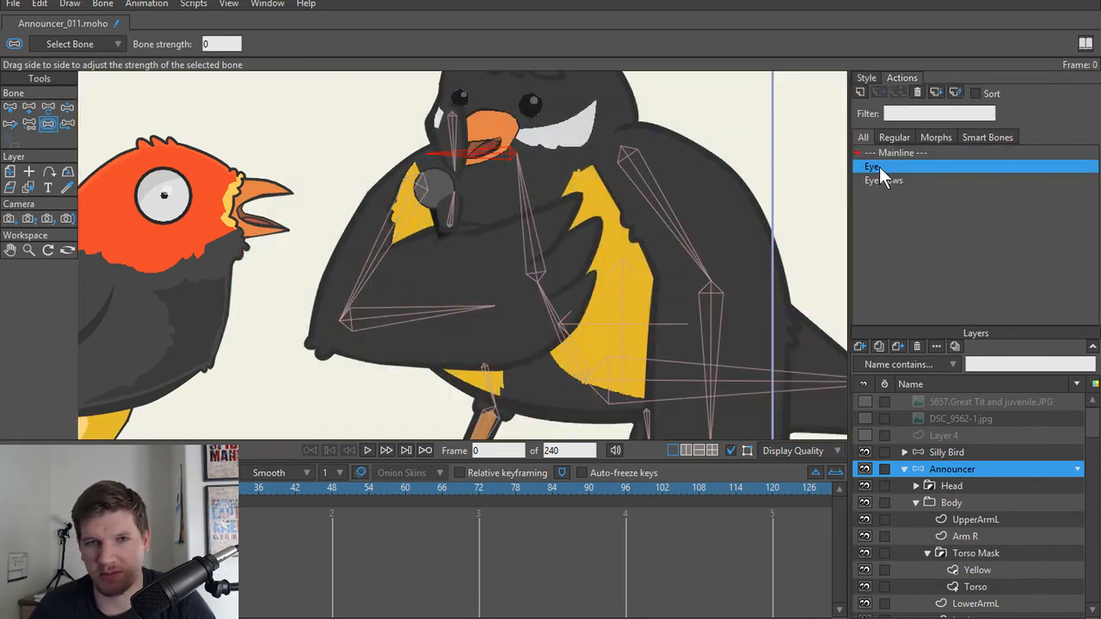
{"action": "double_click", "coordinate": [881, 169]}
{"action": "mouse_move", "coordinate": [45, 489]}
{"action": "left_mouse_down"}
{"action": "mouse_move", "coordinate": [237, 503]}
{"action": "mouse_move", "coordinate": [39, 499]}
{"action": "mouse_move", "coordinate": [262, 509]}
{"action": "mouse_move", "coordinate": [51, 503]}
{"action": "mouse_move", "coordinate": [295, 509]}
{"action": "mouse_move", "coordinate": [44, 503]}
{"action": "left_mouse_up"}
{"action": "double_click", "coordinate": [865, 182]}
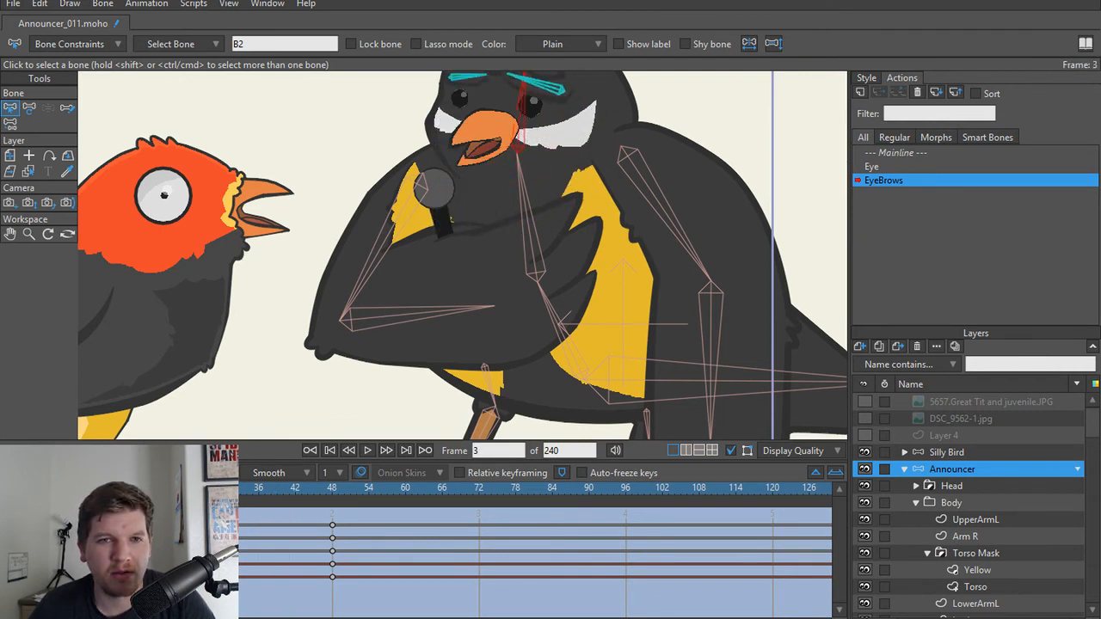
Step: Delete the head bone's keyframes from the EyeBrows action and return to the Mainline
{"action": "scroll", "coordinate": [511, 363], "scroll_direction": "up", "scroll_amount": 5}
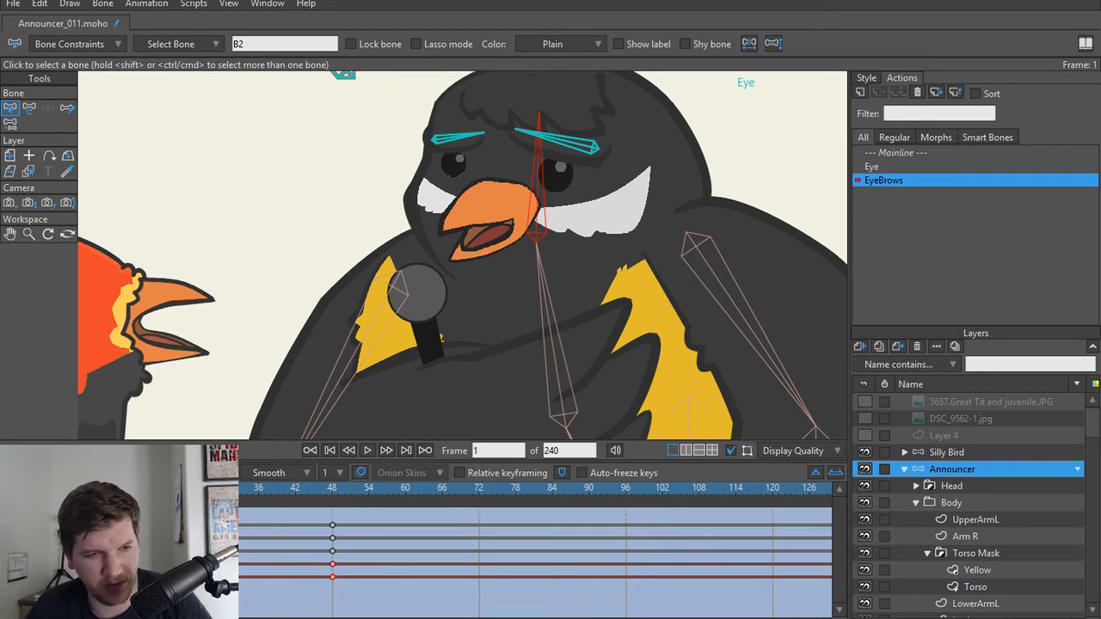
{"action": "key", "text": "Delete"}
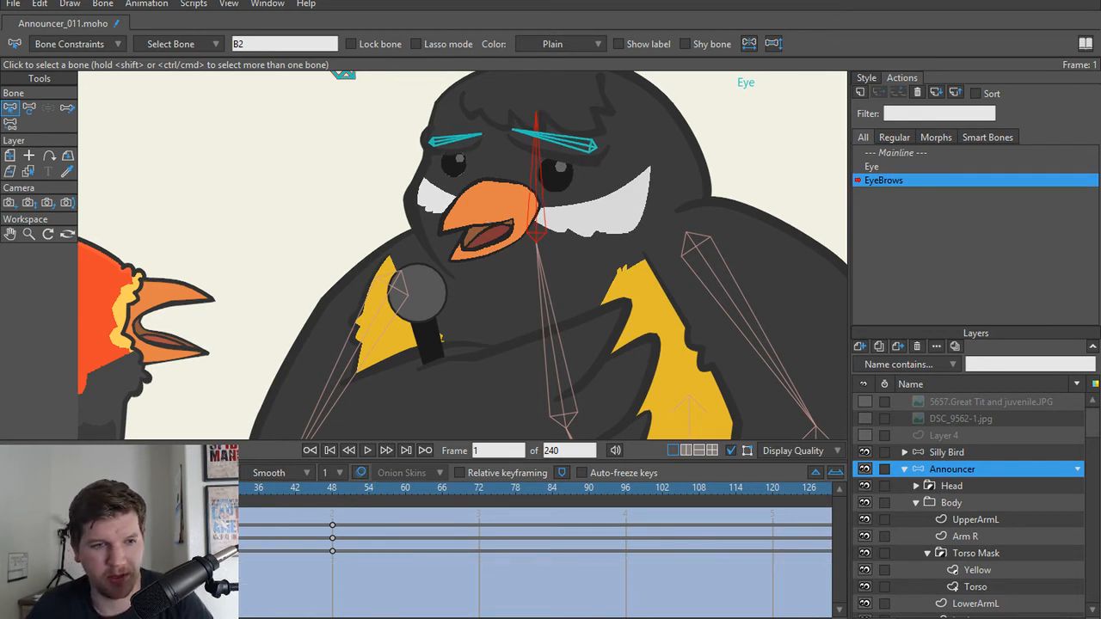
{"action": "mouse_move", "coordinate": [44, 492]}
{"action": "left_mouse_down"}
{"action": "mouse_move", "coordinate": [339, 490]}
{"action": "mouse_move", "coordinate": [37, 493]}
{"action": "left_mouse_up"}
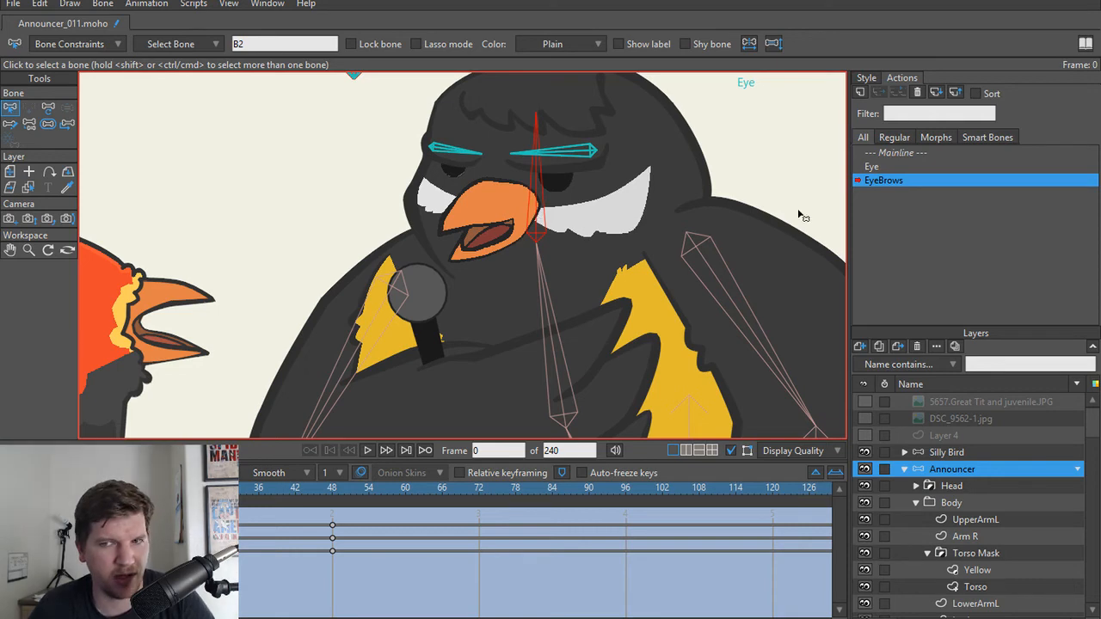
{"action": "left_click", "coordinate": [877, 167]}
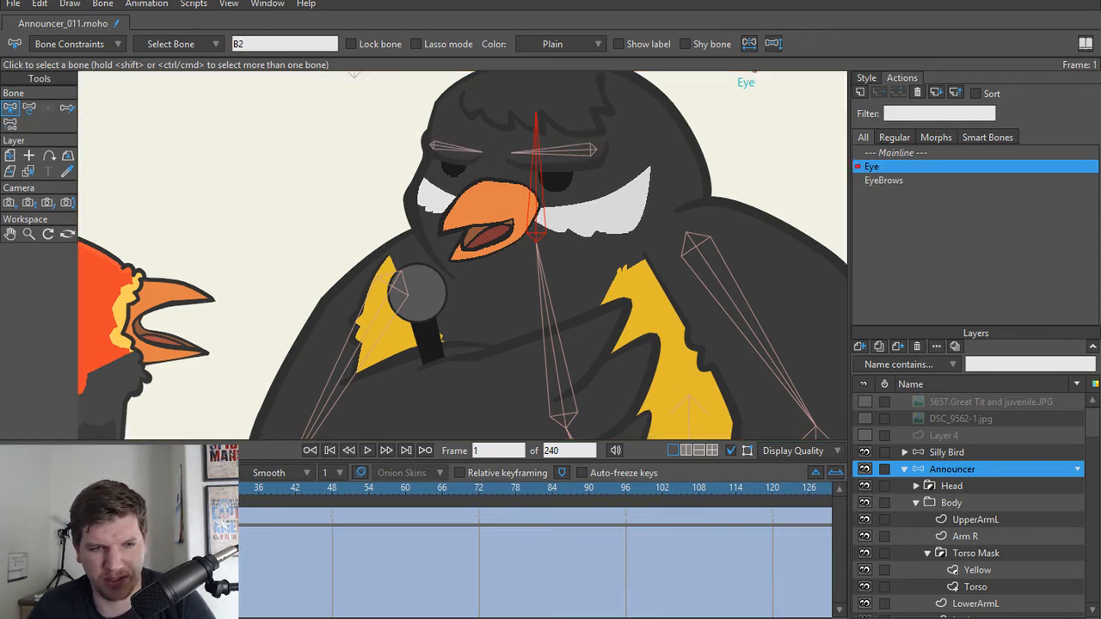
{"action": "left_click", "coordinate": [934, 153]}
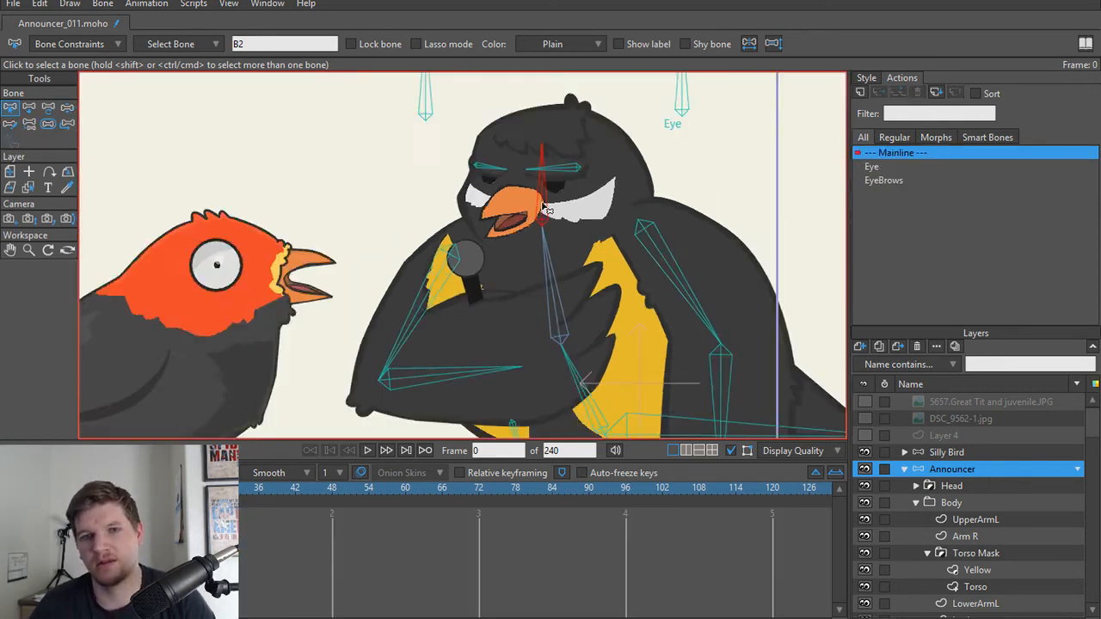
Step: Test the two control bones above the announcer's head with Manipulate Bones, ending on the Eye control
{"action": "left_click", "coordinate": [959, 452]}
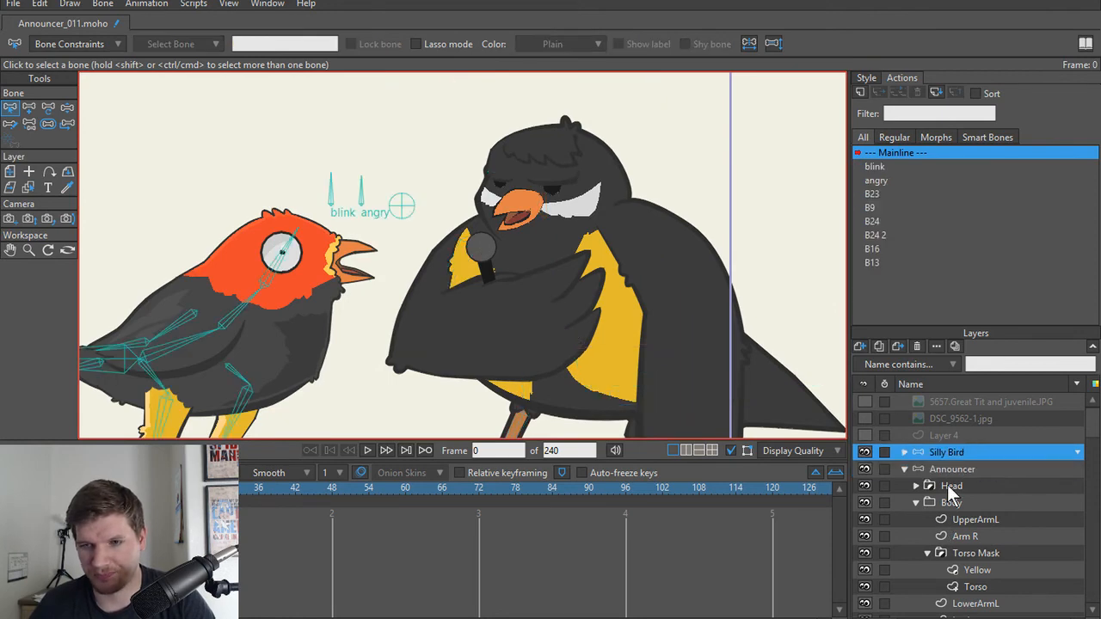
{"action": "left_click", "coordinate": [956, 469]}
{"action": "key", "text": "z"}
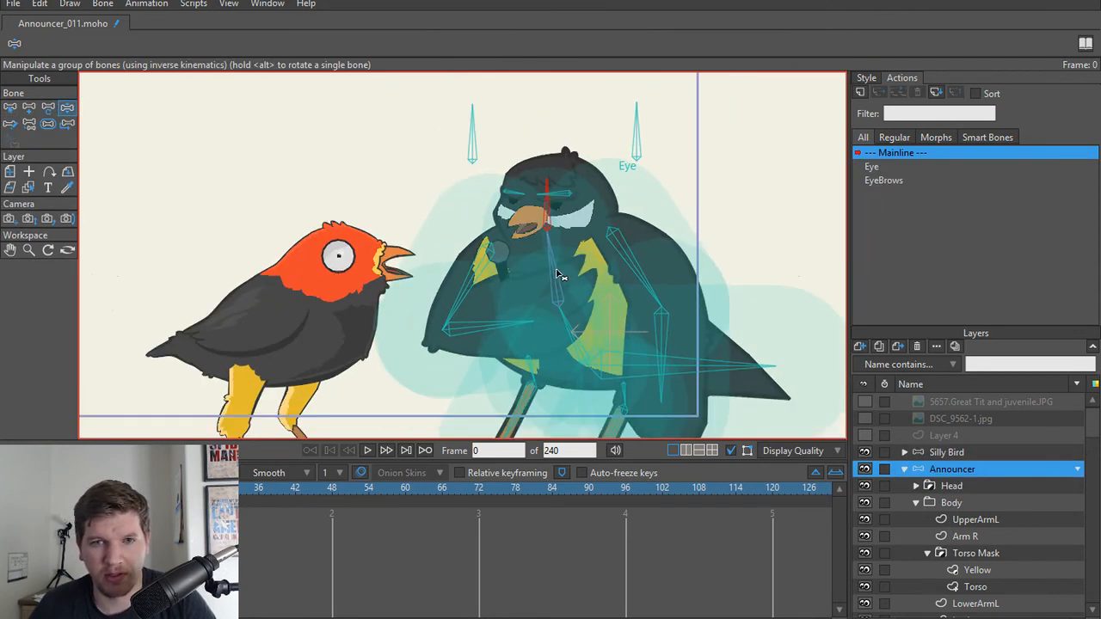
{"action": "scroll", "coordinate": [559, 276], "scroll_direction": "up", "scroll_amount": 3}
{"action": "scroll", "coordinate": [479, 143], "scroll_direction": "down", "scroll_amount": 4}
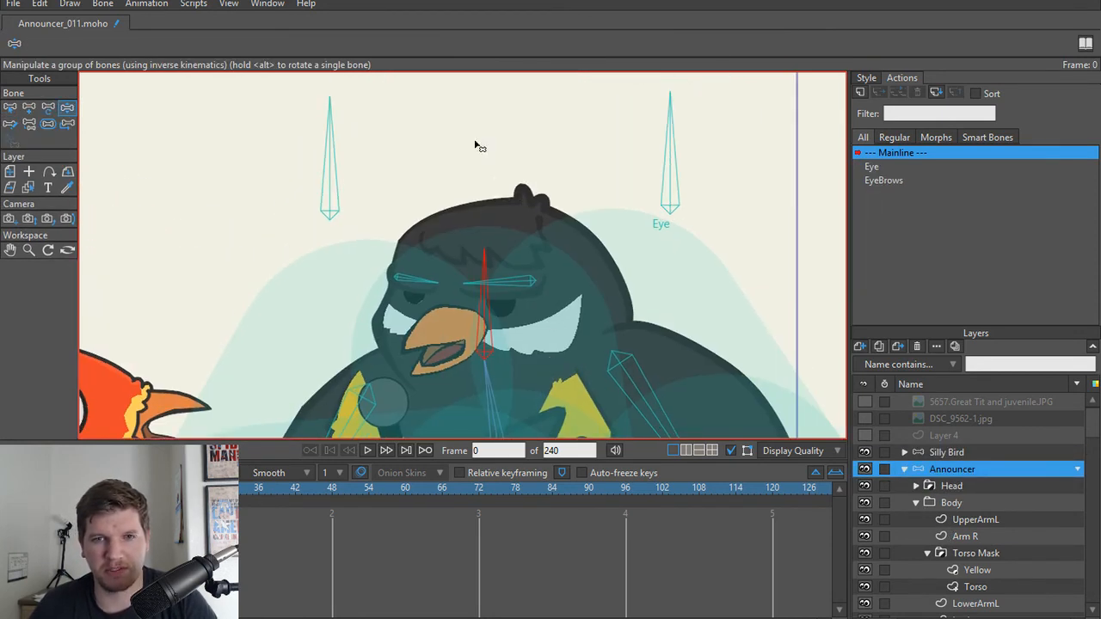
{"action": "left_click_drag", "start_coordinate": [376, 162], "coordinate": [277, 169]}
{"action": "key", "text": "t"}
{"action": "key", "text": "z"}
{"action": "left_click_drag", "start_coordinate": [618, 148], "coordinate": [491, 140]}
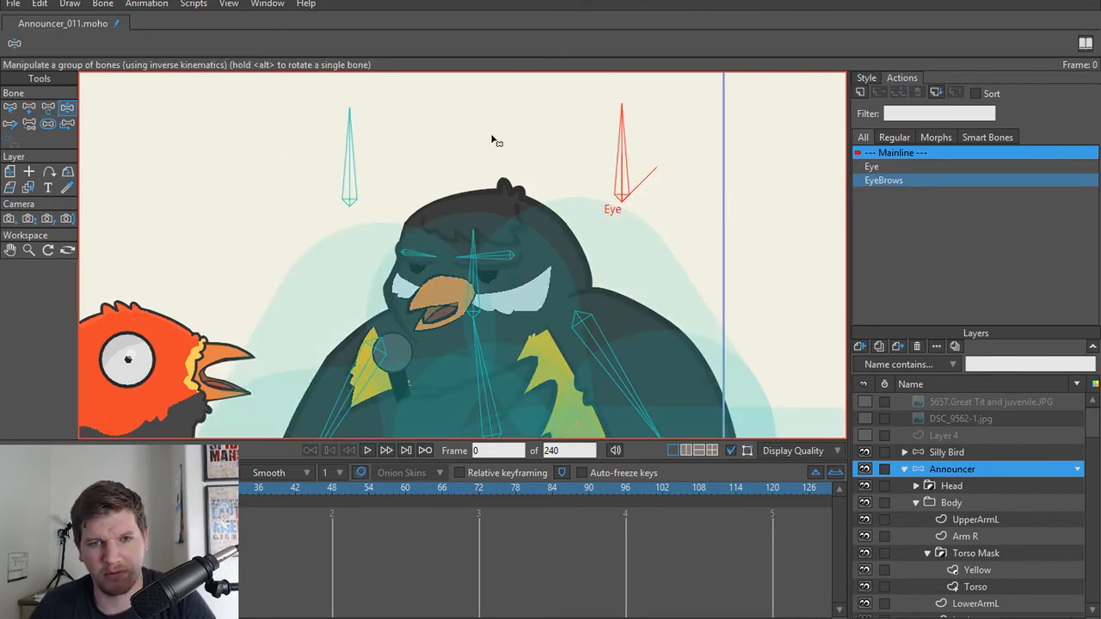
{"action": "key", "text": "t"}
Step: Add a foot bone pointing straight down from the ankle of the leg with the blocky foot
{"action": "scroll", "coordinate": [495, 185], "scroll_direction": "down", "scroll_amount": 4}
{"action": "scroll", "coordinate": [474, 207], "scroll_direction": "up", "scroll_amount": 2}
{"action": "scroll", "coordinate": [486, 250], "scroll_direction": "down", "scroll_amount": 3}
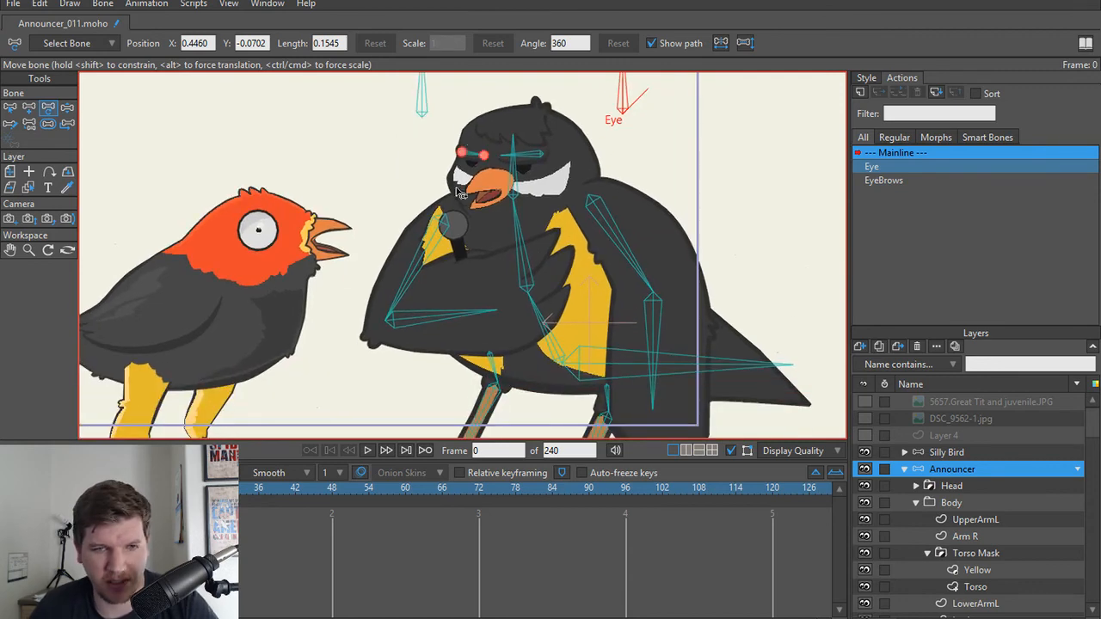
{"action": "scroll", "coordinate": [464, 289], "scroll_direction": "up", "scroll_amount": 4}
{"action": "scroll", "coordinate": [446, 291], "scroll_direction": "down", "scroll_amount": 2}
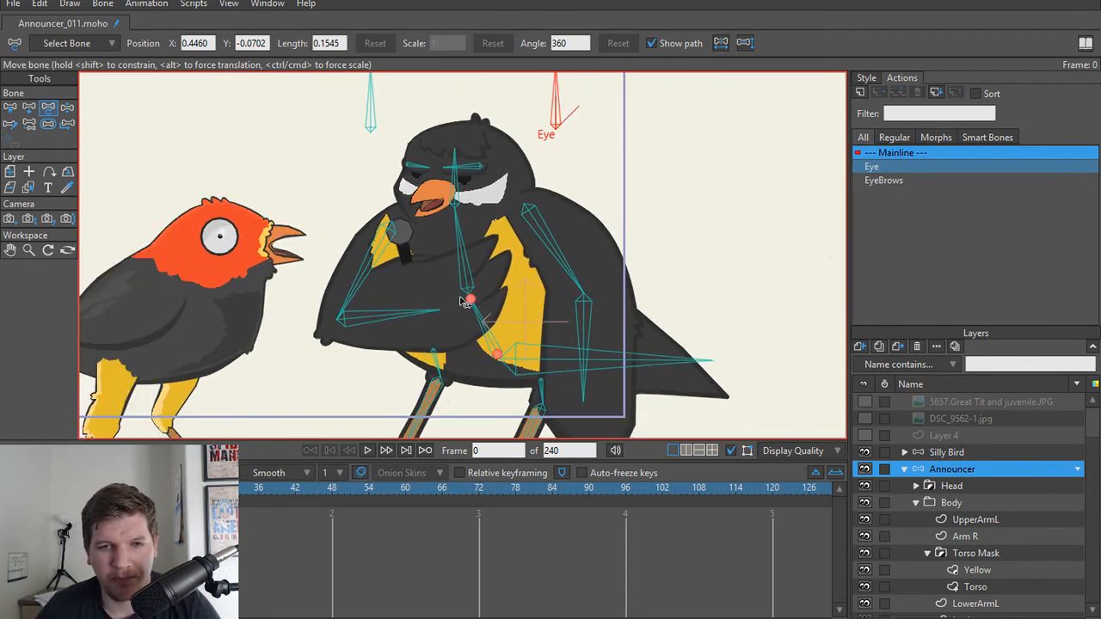
{"action": "left_click_drag", "start_coordinate": [457, 299], "coordinate": [489, 153]}
{"action": "scroll", "coordinate": [521, 359], "scroll_direction": "up", "scroll_amount": 5}
{"action": "key", "text": "a"}
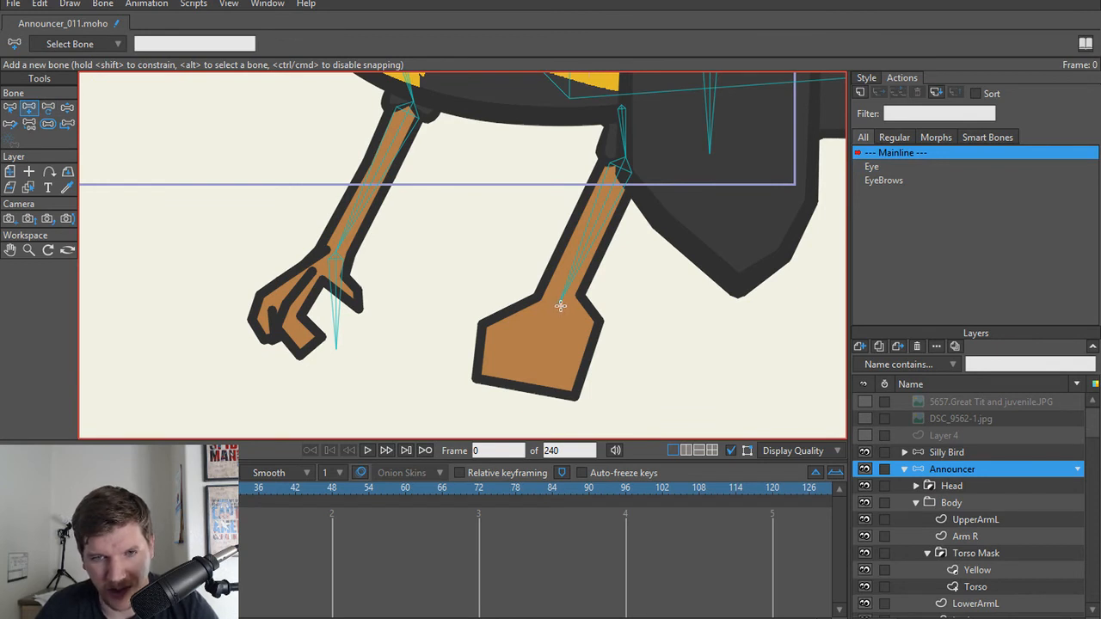
{"action": "left_click_drag", "start_coordinate": [560, 306], "coordinate": [557, 430]}
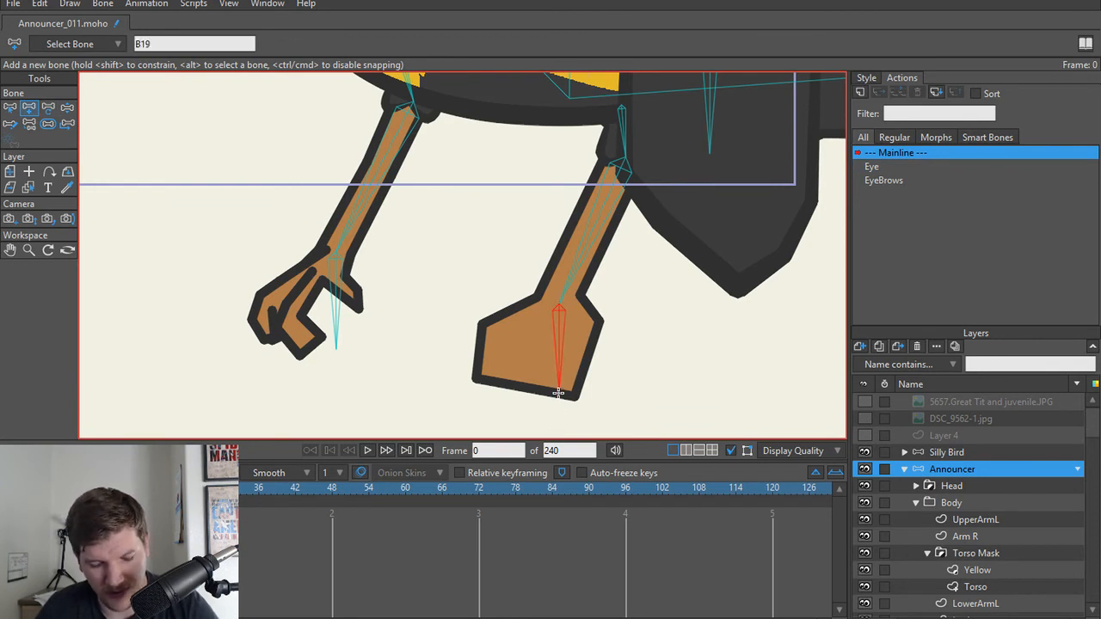
Step: Check the parenting of the lower leg bones on both of the announcer's legs
{"action": "key", "text": "z"}
{"action": "key", "text": "p"}
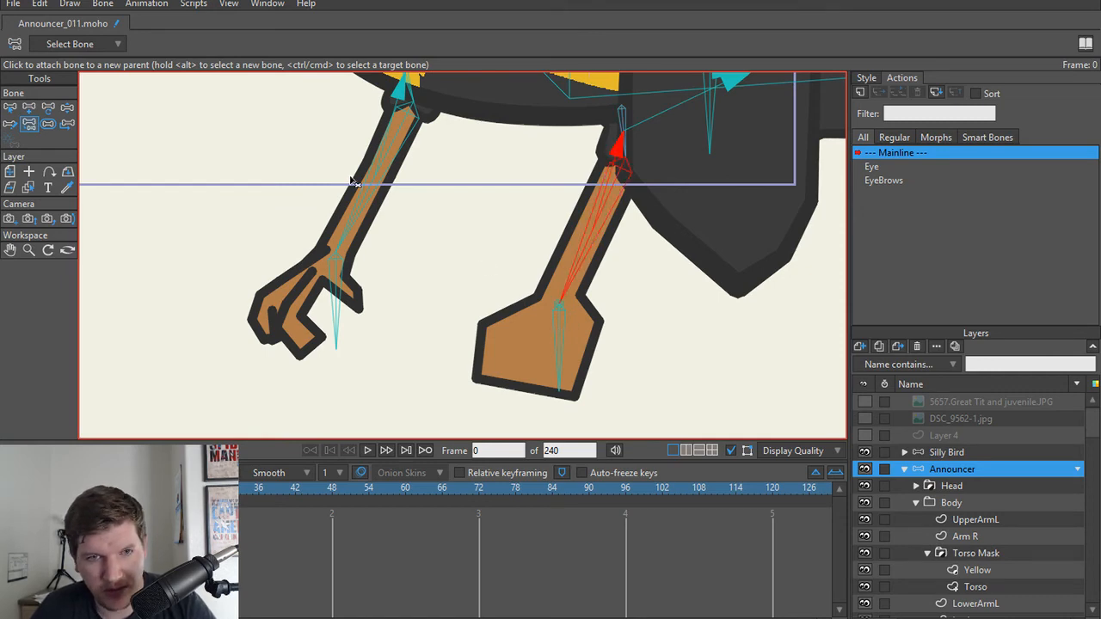
{"action": "left_click", "coordinate": [364, 206]}
{"action": "scroll", "coordinate": [430, 248], "scroll_direction": "down", "scroll_amount": 2}
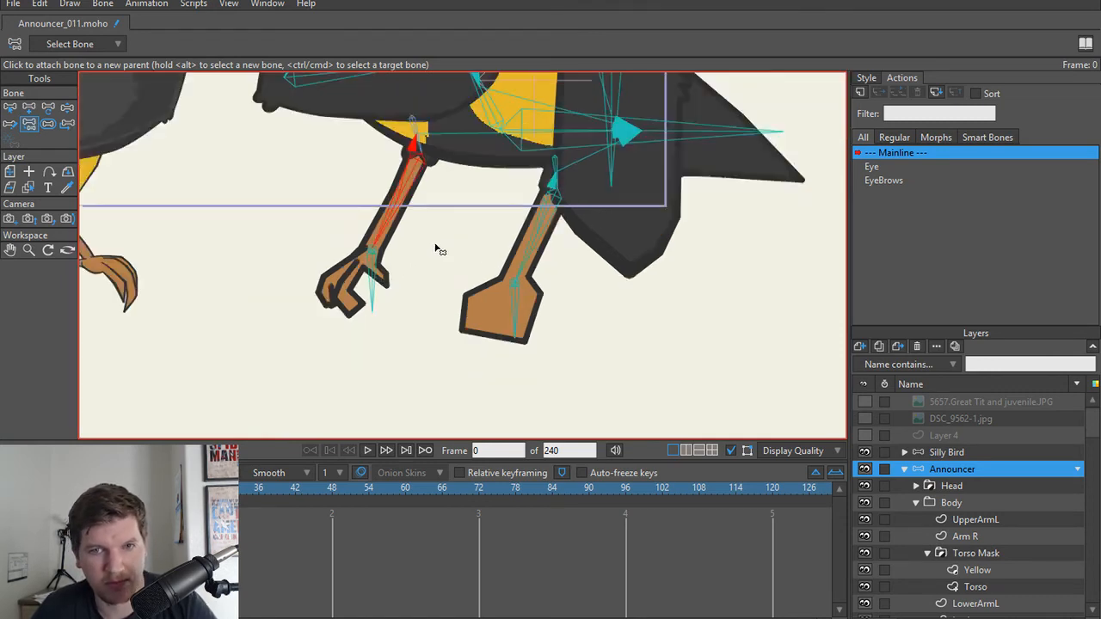
{"action": "left_click_drag", "start_coordinate": [440, 210], "coordinate": [464, 401]}
{"action": "scroll", "coordinate": [451, 318], "scroll_direction": "down", "scroll_amount": 1}
{"action": "left_click_drag", "start_coordinate": [450, 307], "coordinate": [456, 349]}
Step: Test the horizontal tail bone with Manipulate Bones and view its Transform Bone state
{"action": "key", "text": "z"}
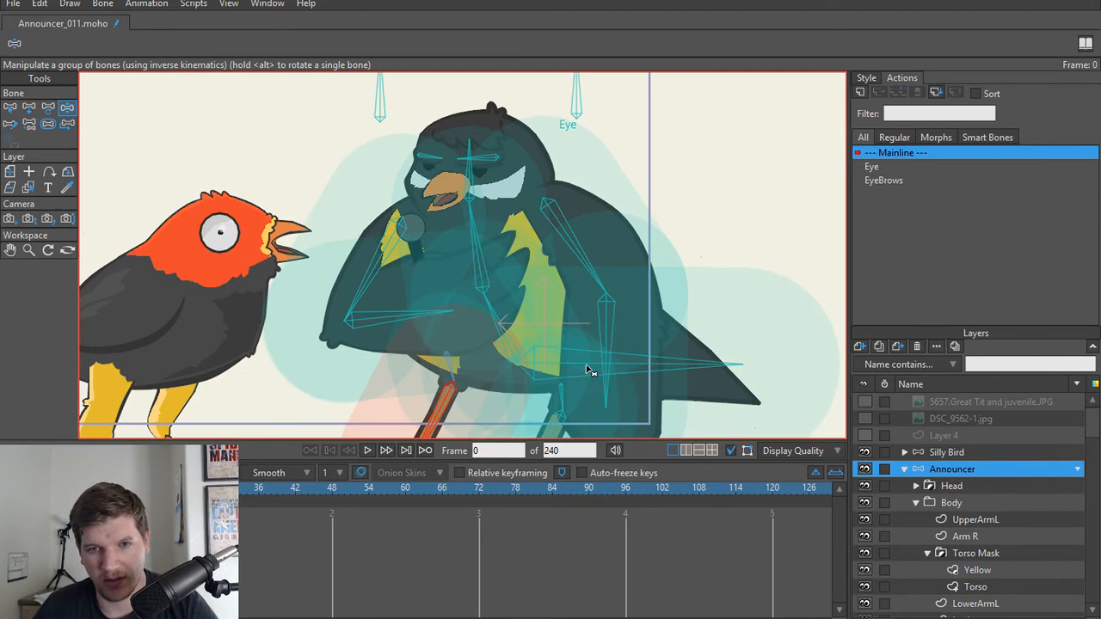
{"action": "scroll", "coordinate": [586, 370], "scroll_direction": "down", "scroll_amount": 2}
{"action": "left_click", "coordinate": [572, 301]}
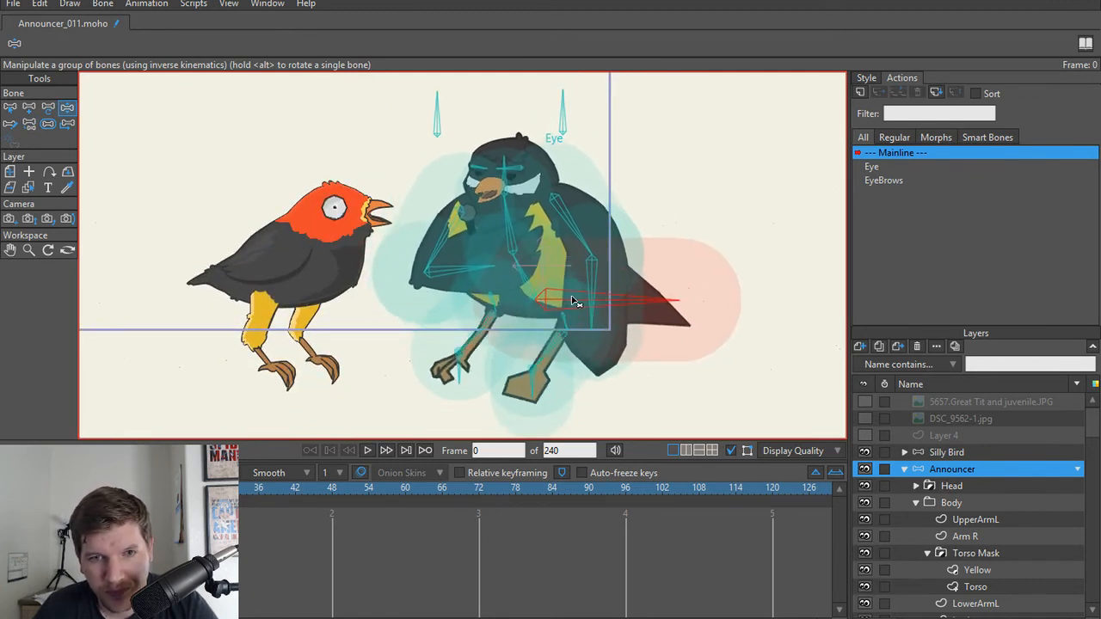
{"action": "mouse_move", "coordinate": [572, 301]}
{"action": "left_mouse_down"}
{"action": "mouse_move", "coordinate": [551, 305]}
{"action": "mouse_move", "coordinate": [574, 298]}
{"action": "mouse_move", "coordinate": [557, 303]}
{"action": "mouse_move", "coordinate": [578, 309]}
{"action": "mouse_move", "coordinate": [562, 311]}
{"action": "mouse_move", "coordinate": [562, 279]}
{"action": "mouse_move", "coordinate": [563, 312]}
{"action": "mouse_move", "coordinate": [562, 284]}
{"action": "mouse_move", "coordinate": [572, 310]}
{"action": "mouse_move", "coordinate": [565, 306]}
{"action": "left_mouse_up"}
{"action": "key", "text": "t"}
{"action": "scroll", "coordinate": [550, 353], "scroll_direction": "up", "scroll_amount": 3}
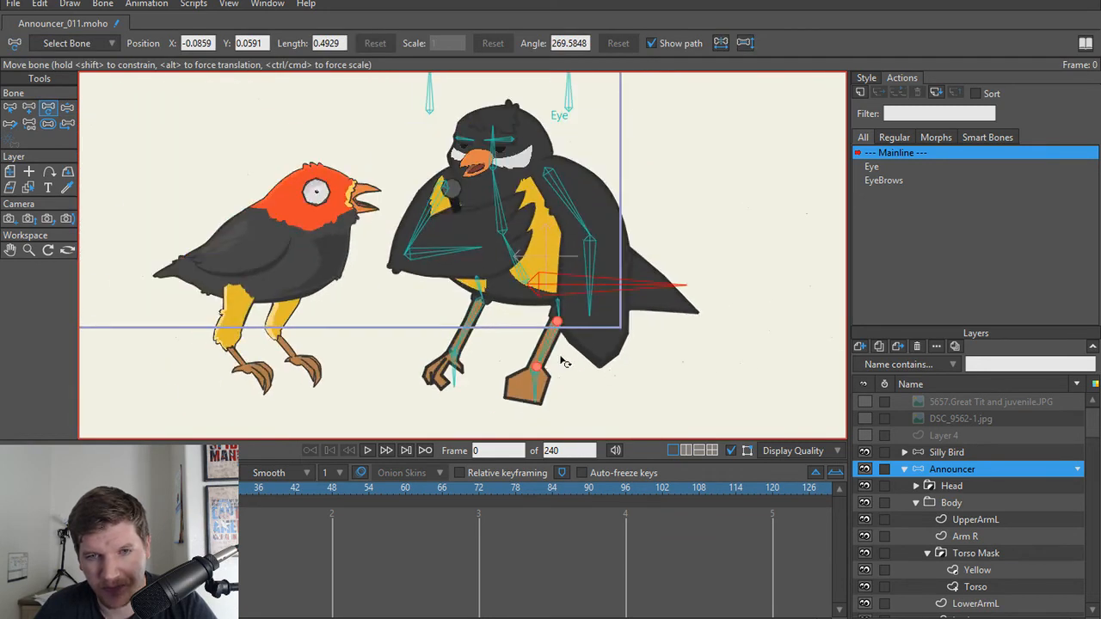
Step: Collapse the Announcer layer and test-bend the wing holding the microphone with Manipulate Bones
{"action": "left_click", "coordinate": [895, 468]}
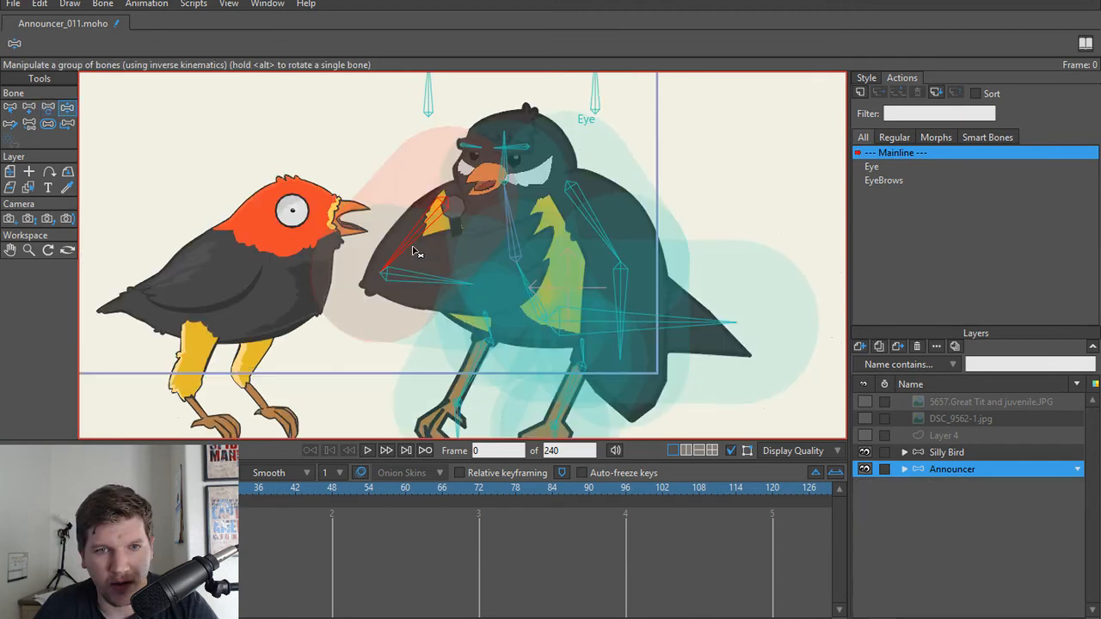
{"action": "left_click_drag", "start_coordinate": [413, 252], "coordinate": [428, 303]}
{"action": "key", "text": "t"}
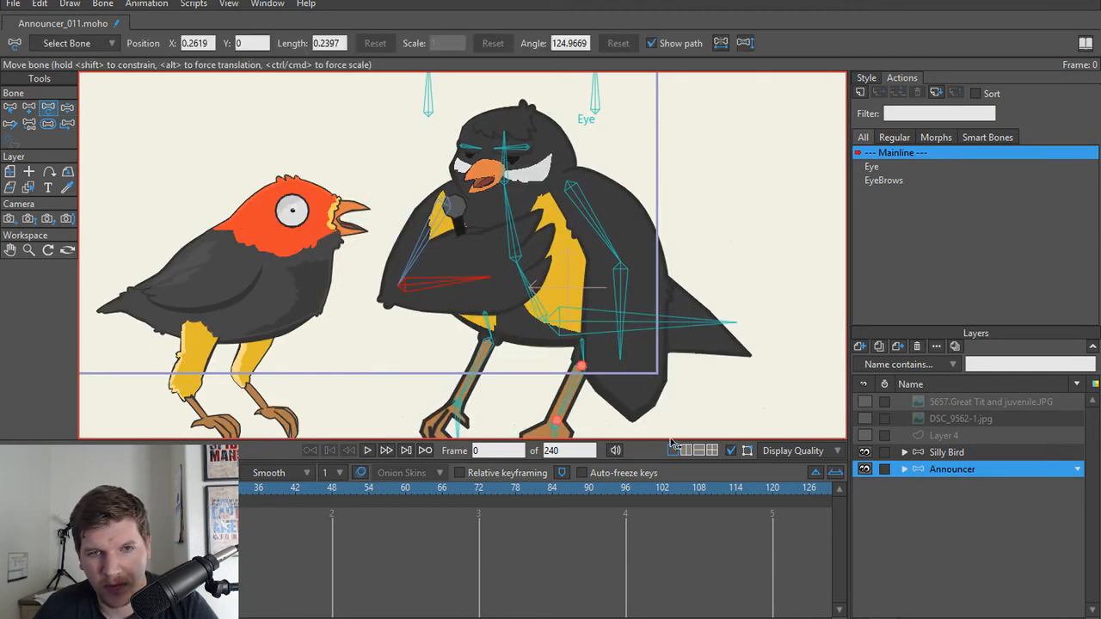
Step: Test the tail bone with the Announcer artwork temporarily hidden, comparing the Manipulate Bones and Transform Bone displays
{"action": "left_click", "coordinate": [864, 468]}
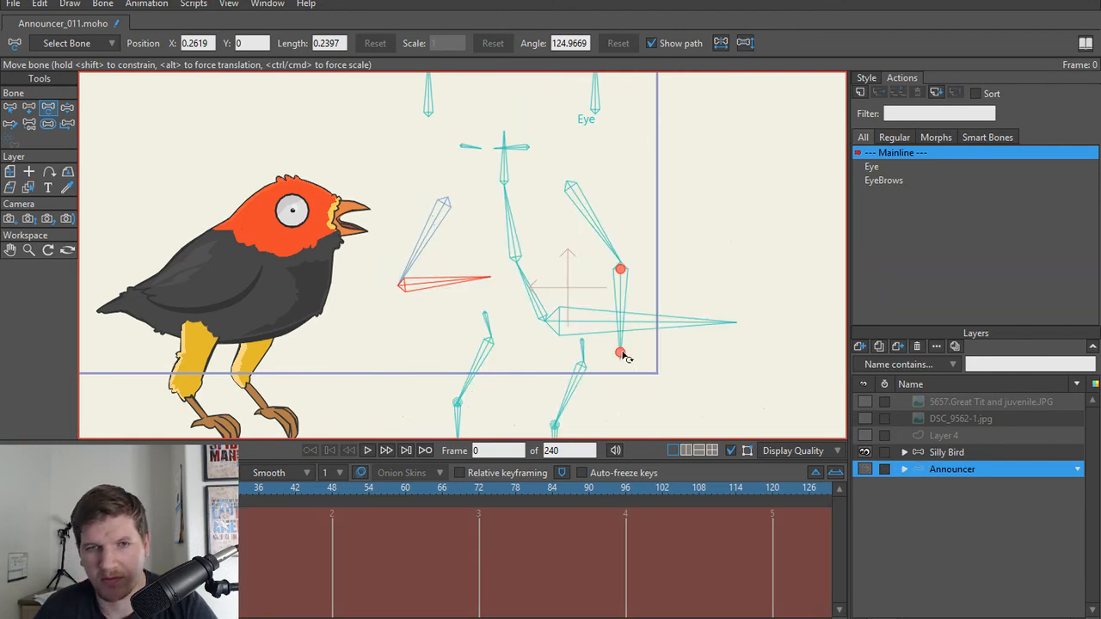
{"action": "scroll", "coordinate": [612, 327], "scroll_direction": "down", "scroll_amount": 4}
{"action": "scroll", "coordinate": [596, 298], "scroll_direction": "up", "scroll_amount": 7}
{"action": "scroll", "coordinate": [575, 295], "scroll_direction": "down", "scroll_amount": 2}
{"action": "key", "text": "z"}
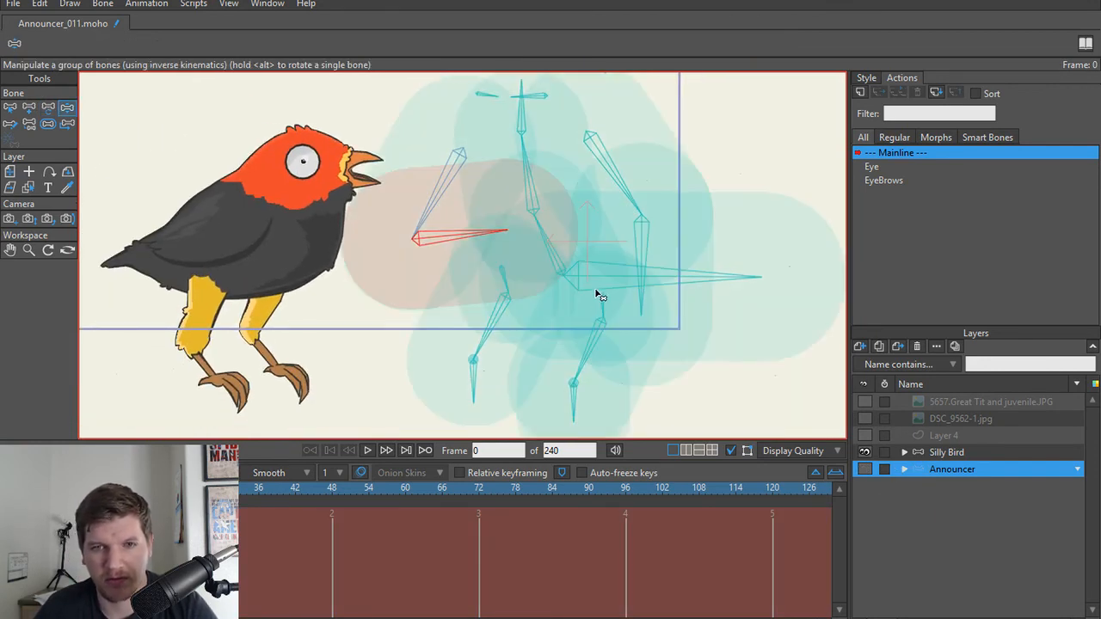
{"action": "left_click_drag", "start_coordinate": [599, 297], "coordinate": [576, 297]}
{"action": "key", "text": "t"}
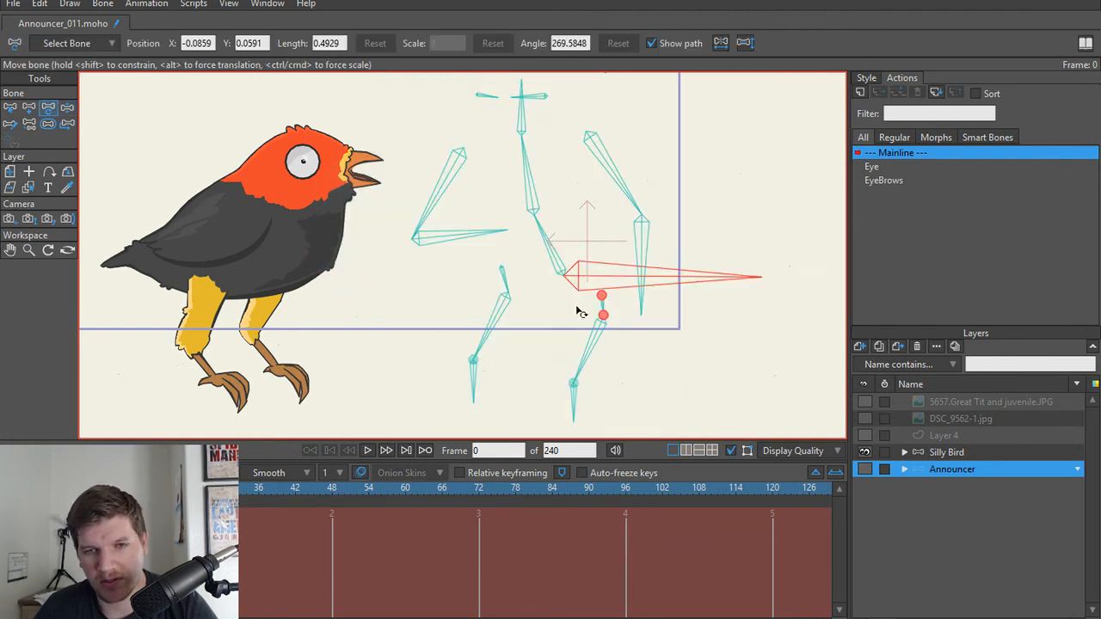
{"action": "left_click", "coordinate": [864, 469]}
Step: Repeat the tail bone test over the visible Announcer artwork and compare it in Transform Bone
{"action": "scroll", "coordinate": [593, 272], "scroll_direction": "up", "scroll_amount": 2}
{"action": "key", "text": "z"}
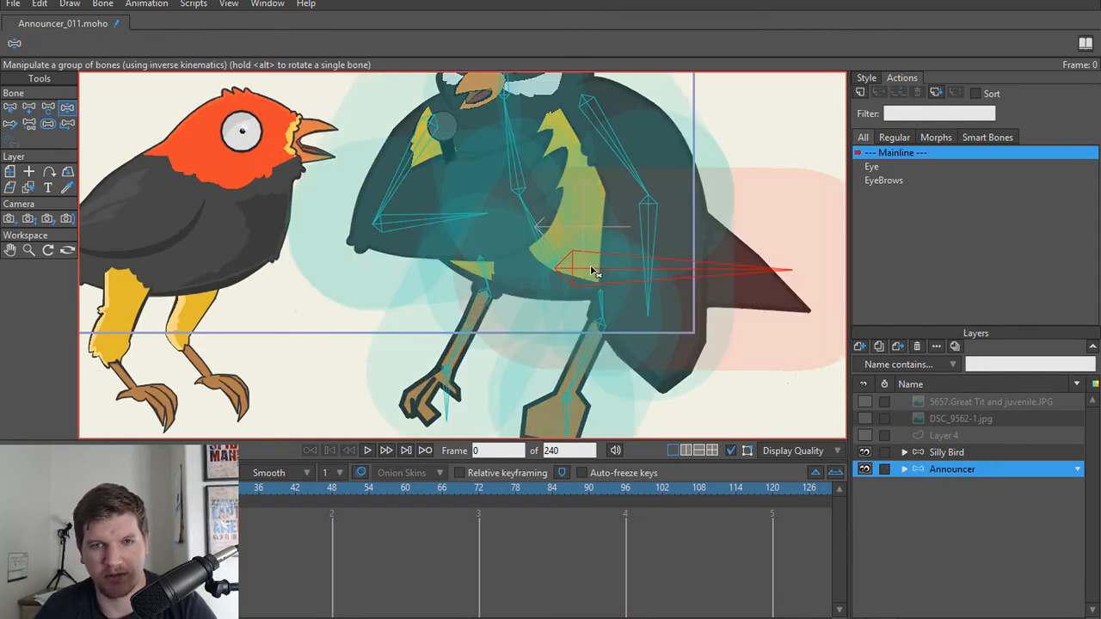
{"action": "left_click_drag", "start_coordinate": [593, 272], "coordinate": [596, 342]}
{"action": "key", "text": "t"}
{"action": "left_click_drag", "start_coordinate": [566, 227], "coordinate": [574, 286]}
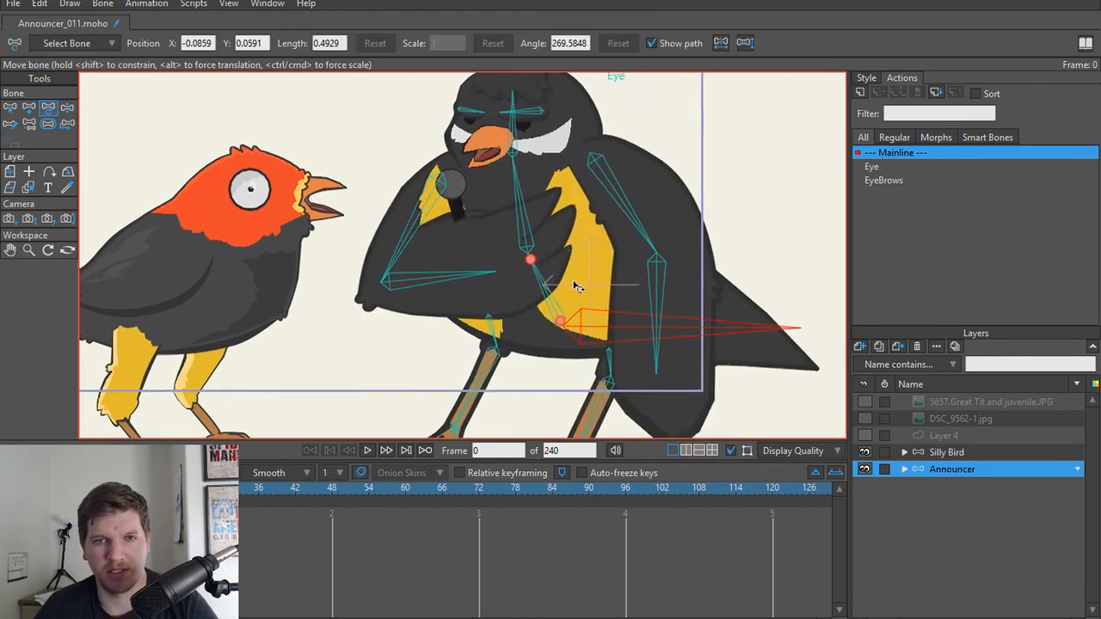
Step: Test the hanging wing, spine and tail bones with Manipulate Bones, temporarily hiding the Announcer artwork
{"action": "key", "text": "z"}
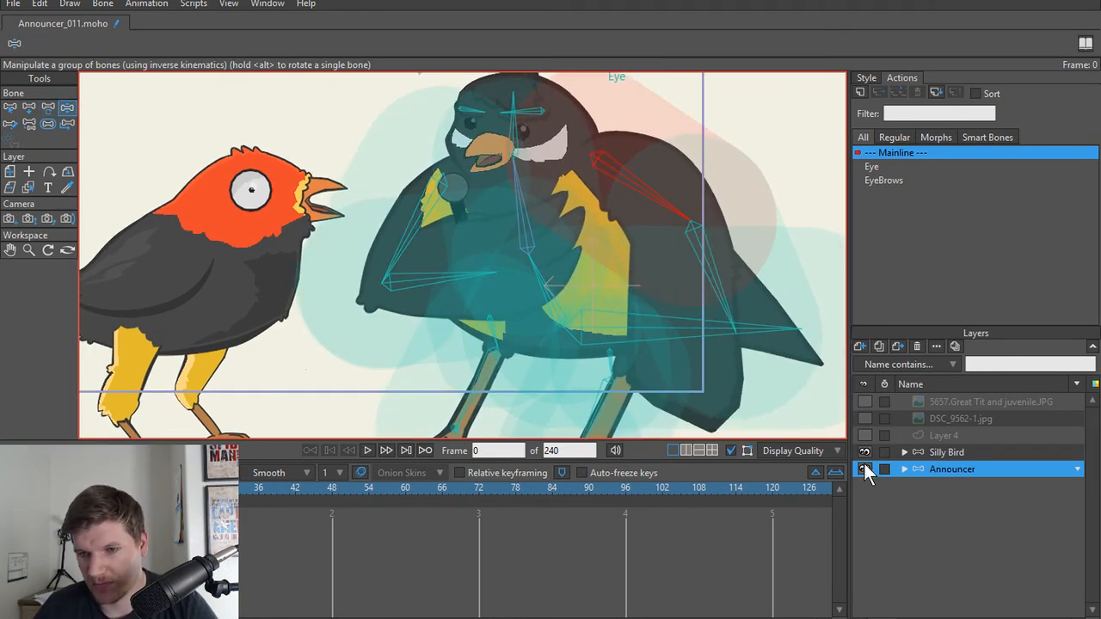
{"action": "left_click", "coordinate": [864, 470]}
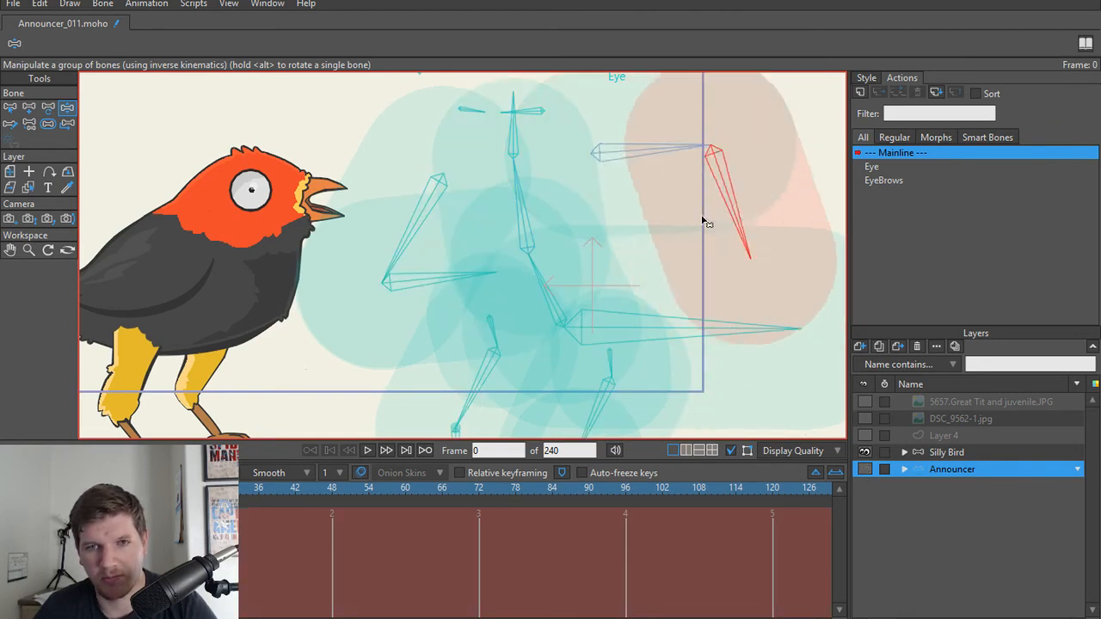
{"action": "left_click_drag", "start_coordinate": [703, 222], "coordinate": [534, 273]}
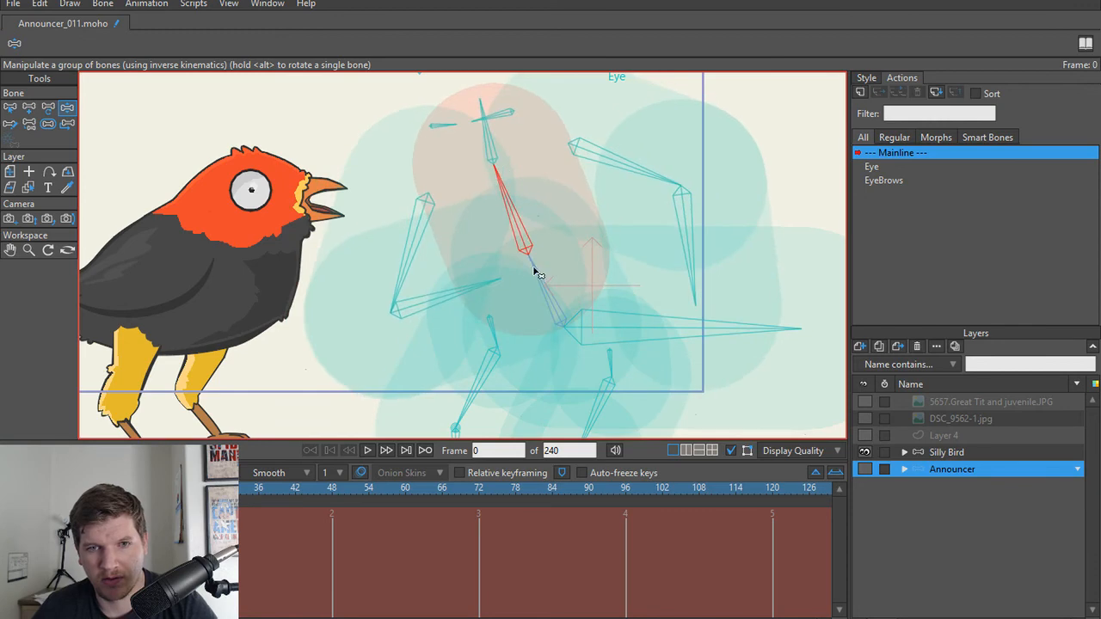
{"action": "left_click", "coordinate": [535, 268]}
{"action": "left_click", "coordinate": [524, 209]}
{"action": "left_click_drag", "start_coordinate": [620, 329], "coordinate": [586, 325]}
{"action": "key", "text": "t"}
{"action": "scroll", "coordinate": [777, 357], "scroll_direction": "down", "scroll_amount": 1}
{"action": "left_click", "coordinate": [867, 470]}
{"action": "scroll", "coordinate": [652, 305], "scroll_direction": "up", "scroll_amount": 2}
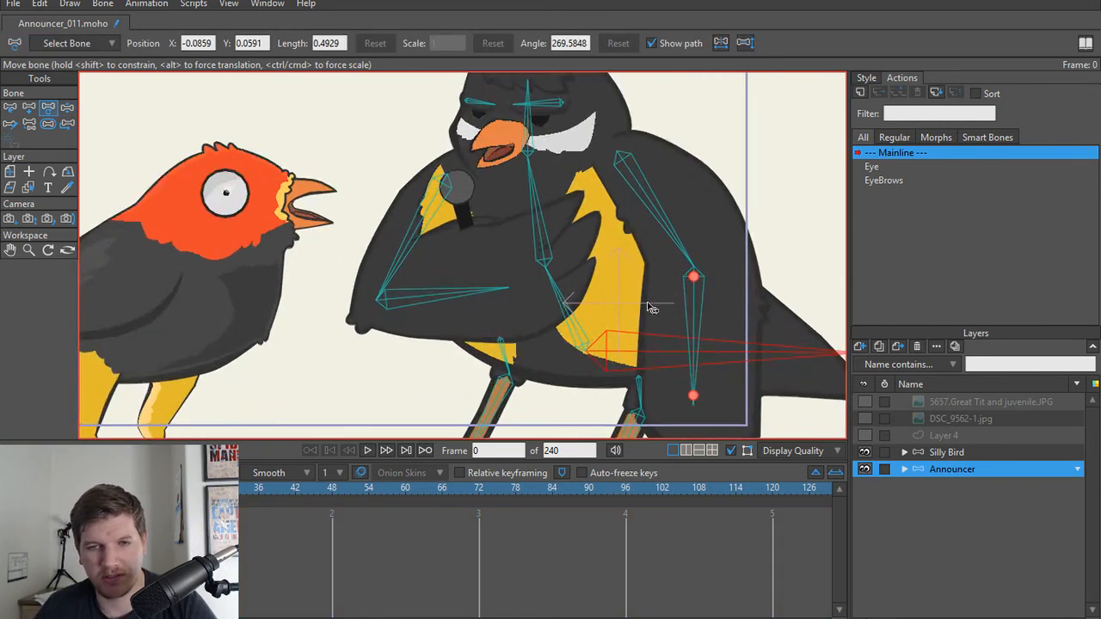
{"action": "scroll", "coordinate": [648, 306], "scroll_direction": "down", "scroll_amount": 3}
{"action": "left_click_drag", "start_coordinate": [559, 249], "coordinate": [487, 260]}
{"action": "scroll", "coordinate": [457, 272], "scroll_direction": "up", "scroll_amount": 1}
{"action": "left_click_drag", "start_coordinate": [428, 295], "coordinate": [464, 257]}
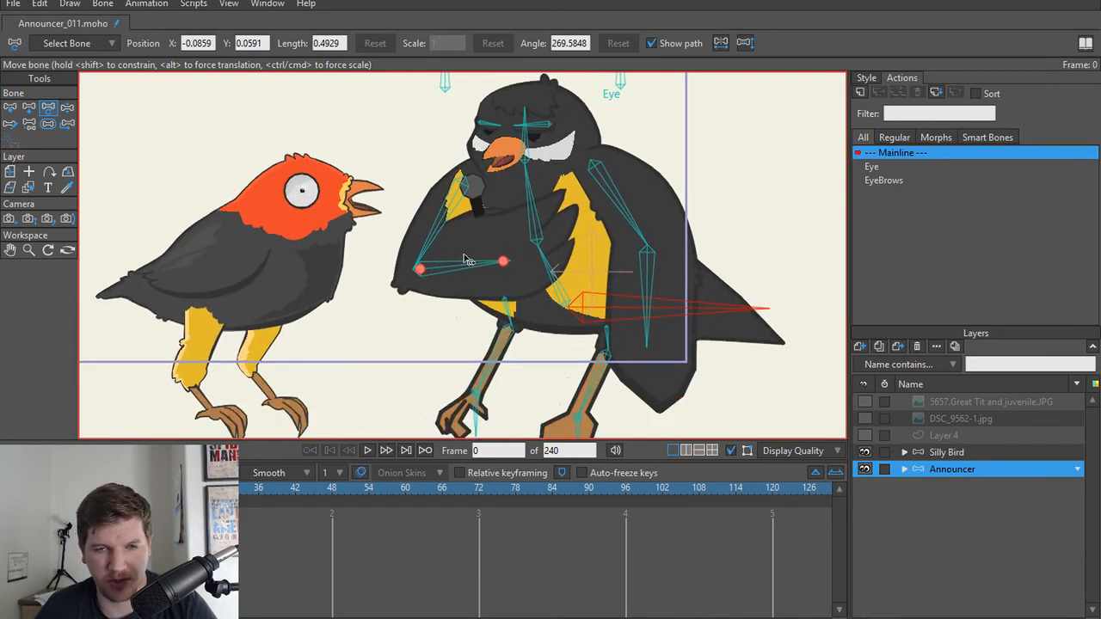
{"action": "scroll", "coordinate": [468, 262], "scroll_direction": "up", "scroll_amount": 3}
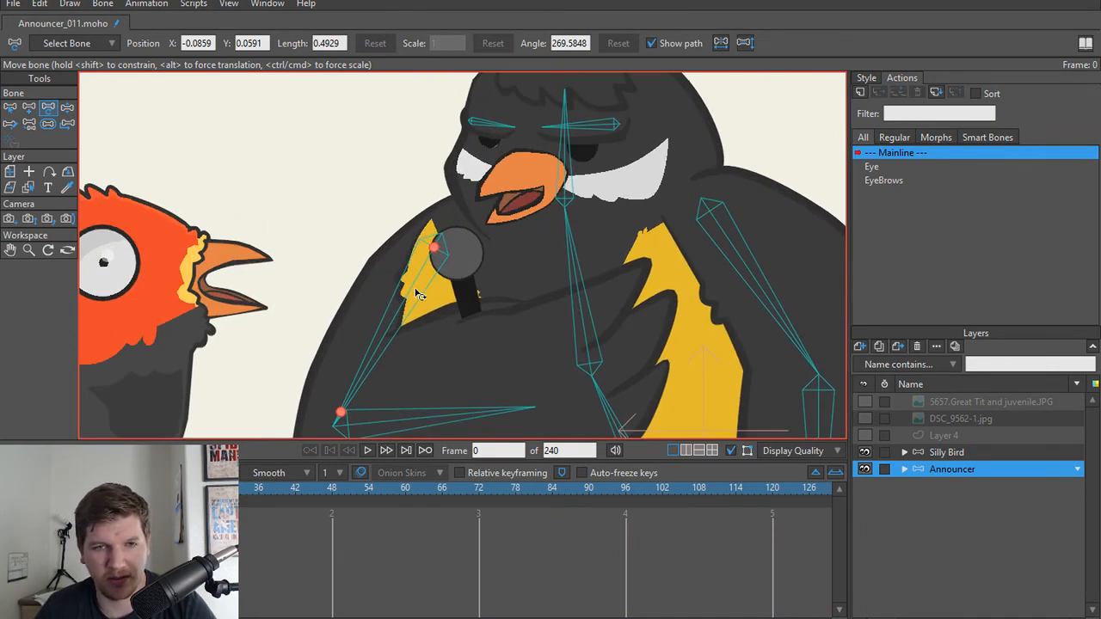
{"action": "left_click_drag", "start_coordinate": [370, 298], "coordinate": [437, 268]}
{"action": "scroll", "coordinate": [631, 224], "scroll_direction": "down", "scroll_amount": 2}
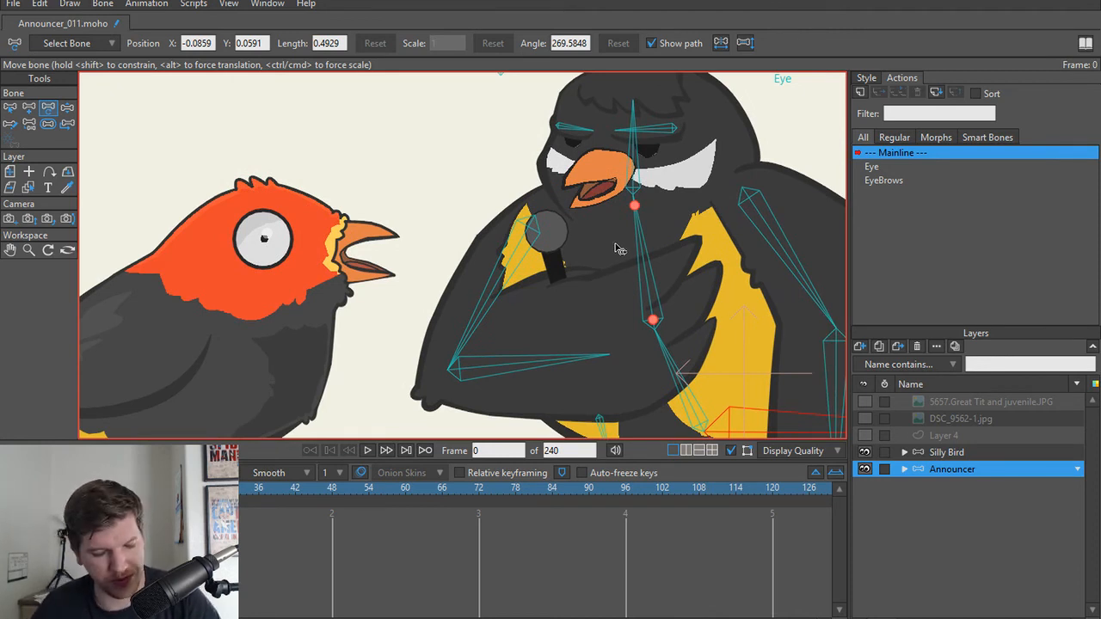
{"action": "left_click", "coordinate": [472, 302]}
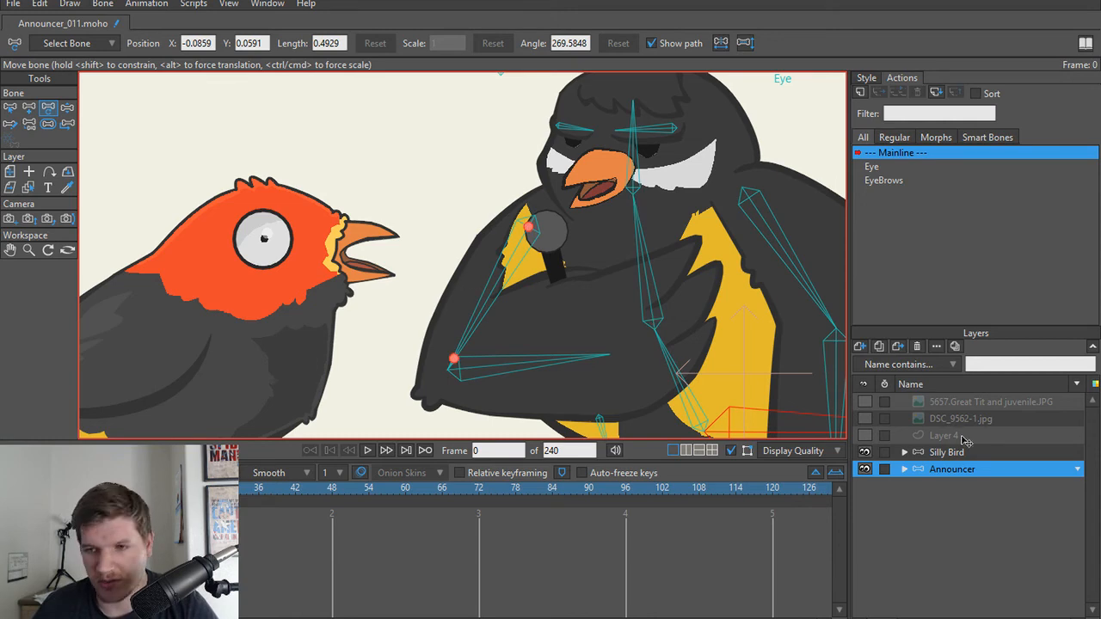
Step: Expand the Announcer layer and select its Head group
{"action": "left_click", "coordinate": [903, 469]}
{"action": "scroll", "coordinate": [985, 473], "scroll_direction": "down", "scroll_amount": 2}
{"action": "left_click", "coordinate": [965, 454]}
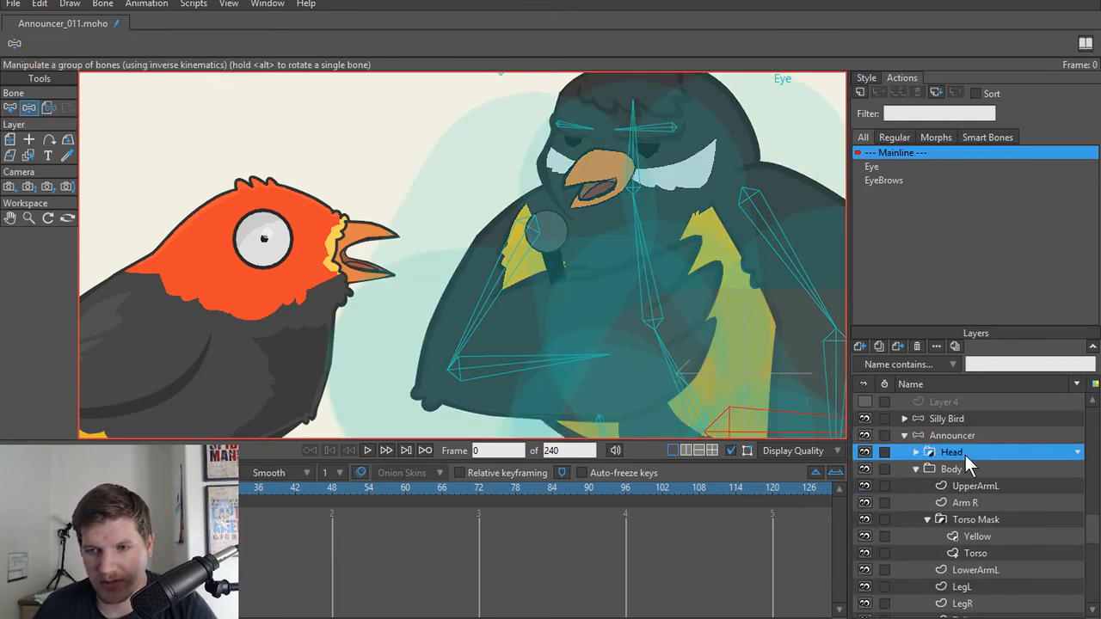
Step: Expand the Head group to list its sublayers and collapse the nested Eyes group
{"action": "left_click_drag", "start_coordinate": [607, 228], "coordinate": [525, 294]}
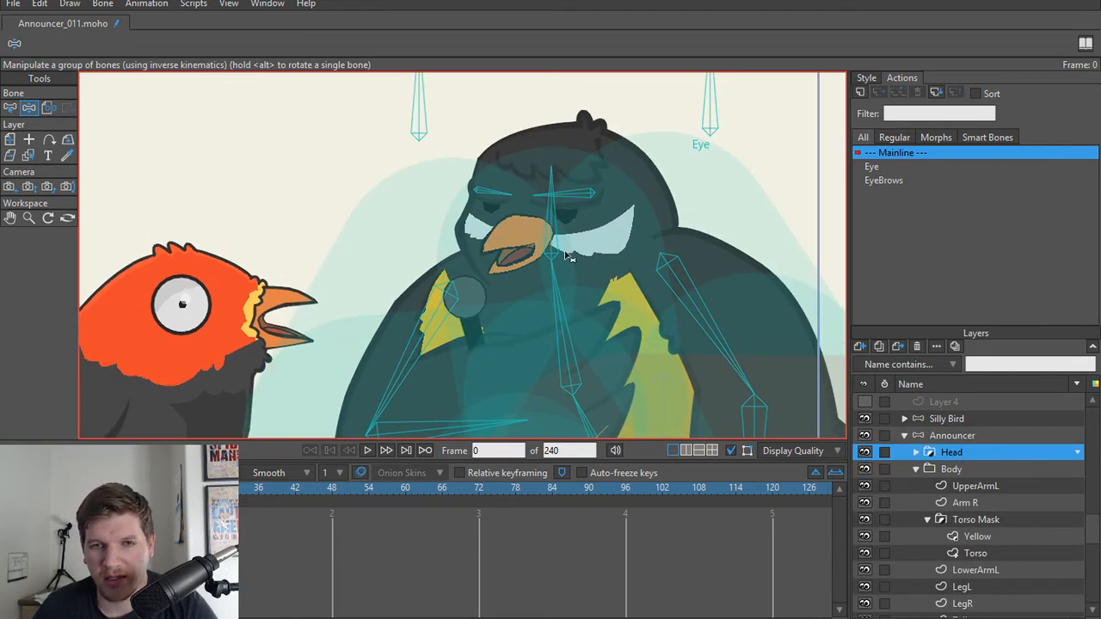
{"action": "scroll", "coordinate": [568, 258], "scroll_direction": "up", "scroll_amount": 3}
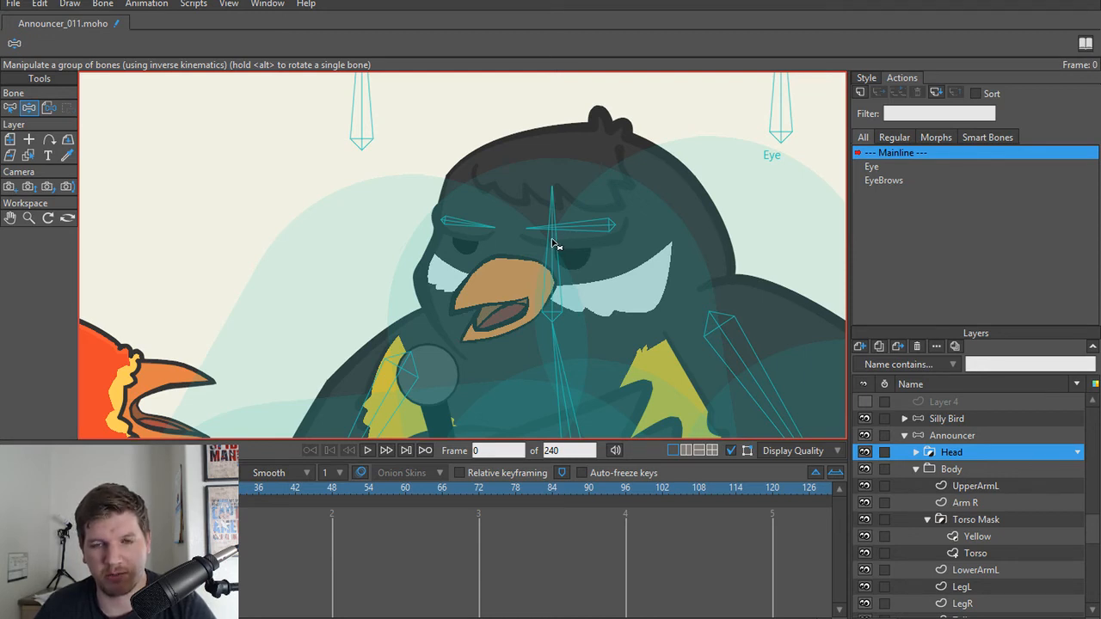
{"action": "scroll", "coordinate": [554, 245], "scroll_direction": "up", "scroll_amount": 1}
{"action": "left_click", "coordinate": [916, 453]}
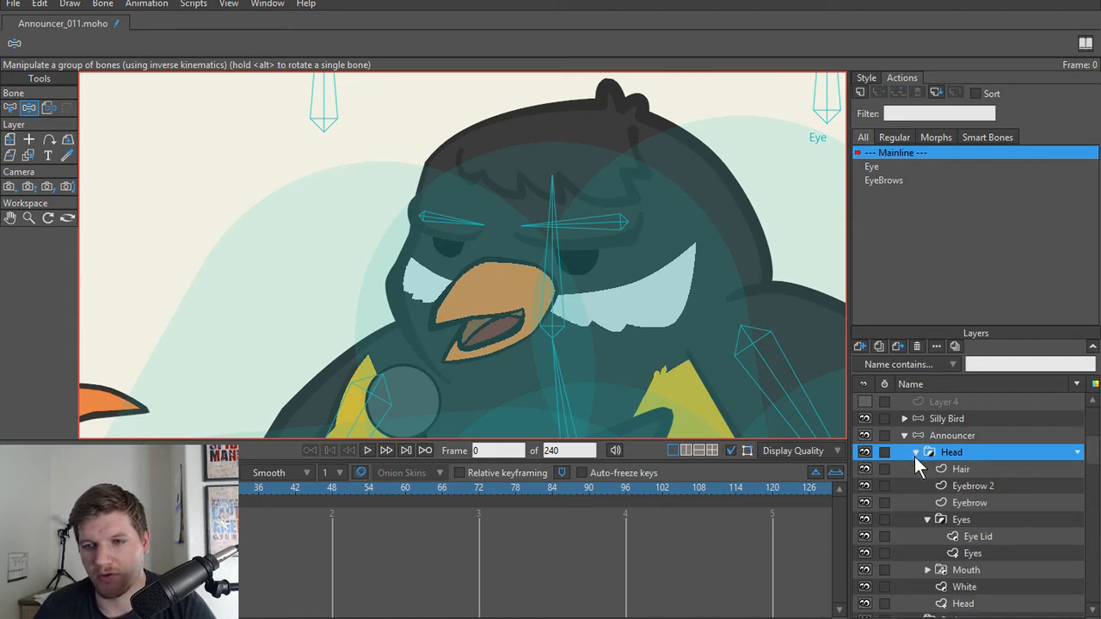
{"action": "left_click", "coordinate": [927, 520]}
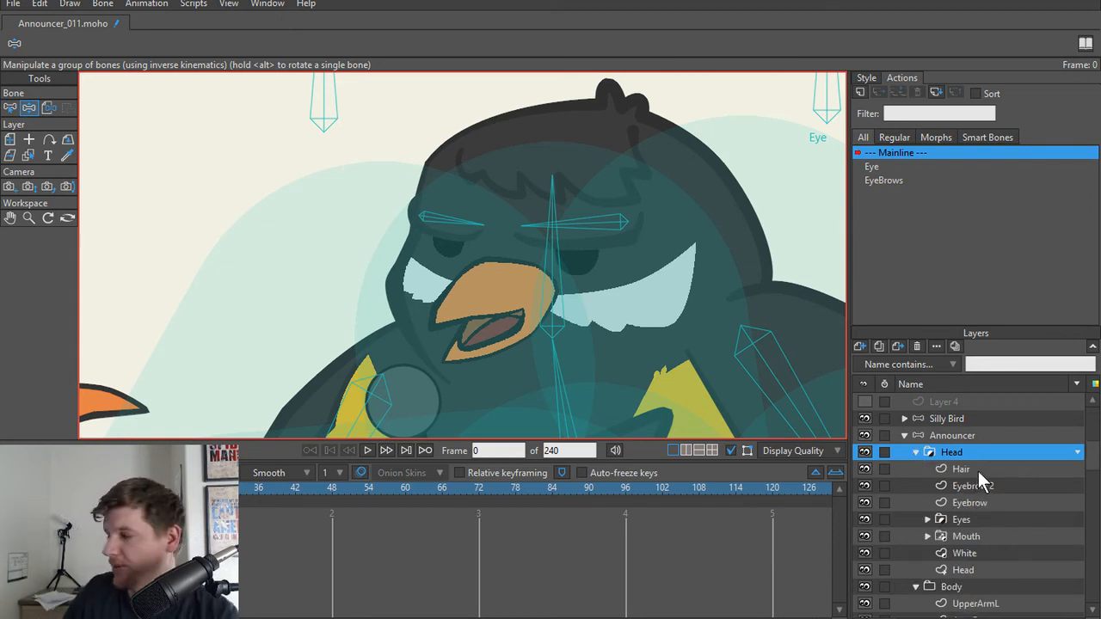
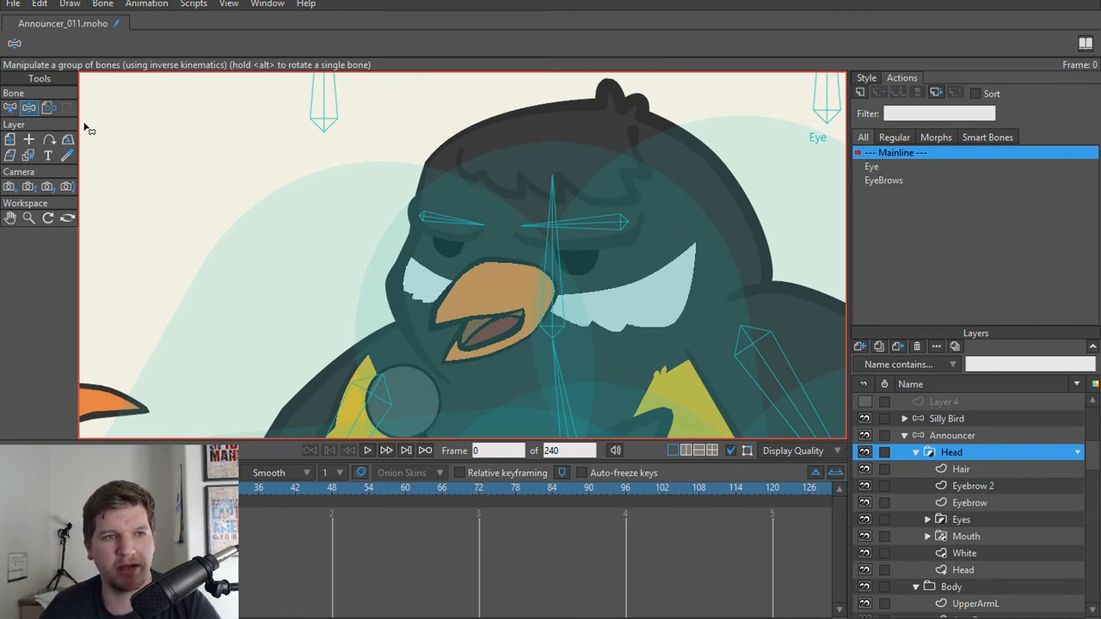
Step: Bind the Head group to the head bone with Bind Layer
{"action": "left_click", "coordinate": [48, 108]}
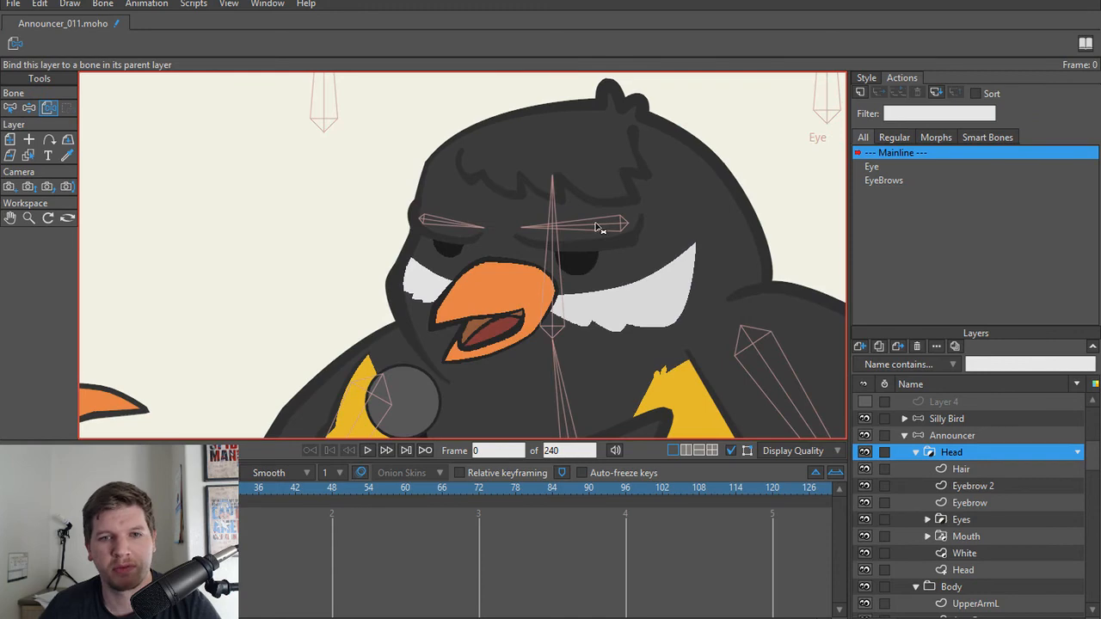
{"action": "left_click", "coordinate": [555, 265]}
Step: Test the Eye and eyebrow control bones on the Announcer layer with Manipulate Bones and undo the moves
{"action": "left_click", "coordinate": [955, 436]}
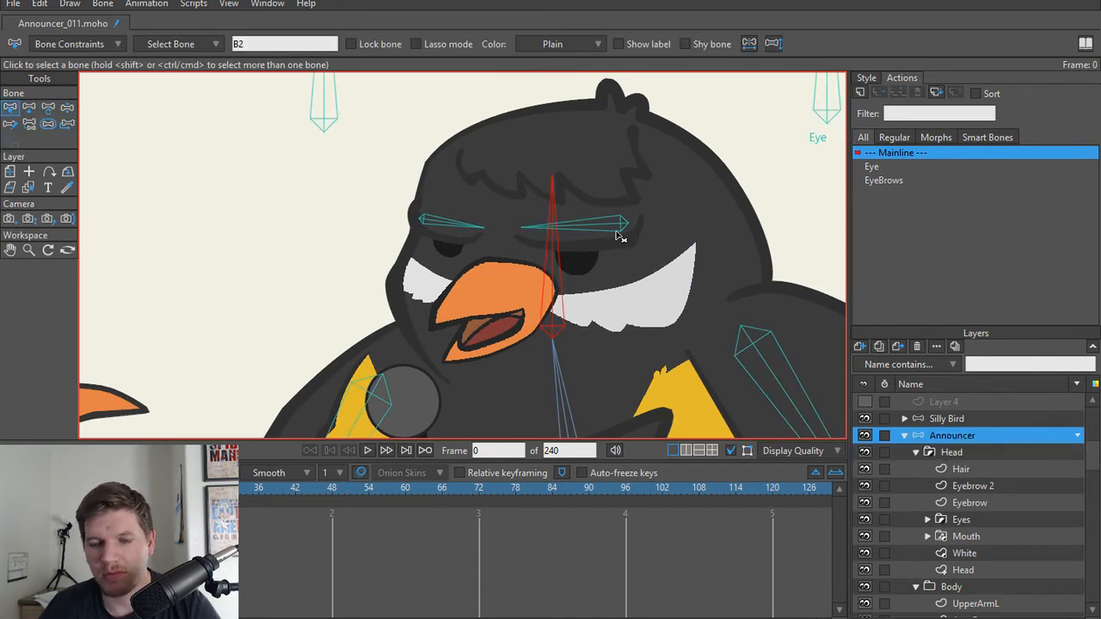
{"action": "key", "text": "z"}
{"action": "scroll", "coordinate": [556, 207], "scroll_direction": "down", "scroll_amount": 1}
{"action": "mouse_move", "coordinate": [554, 200]}
{"action": "left_mouse_down"}
{"action": "mouse_move", "coordinate": [515, 201]}
{"action": "mouse_move", "coordinate": [633, 214]}
{"action": "mouse_move", "coordinate": [484, 207]}
{"action": "mouse_move", "coordinate": [648, 210]}
{"action": "mouse_move", "coordinate": [560, 221]}
{"action": "left_mouse_up"}
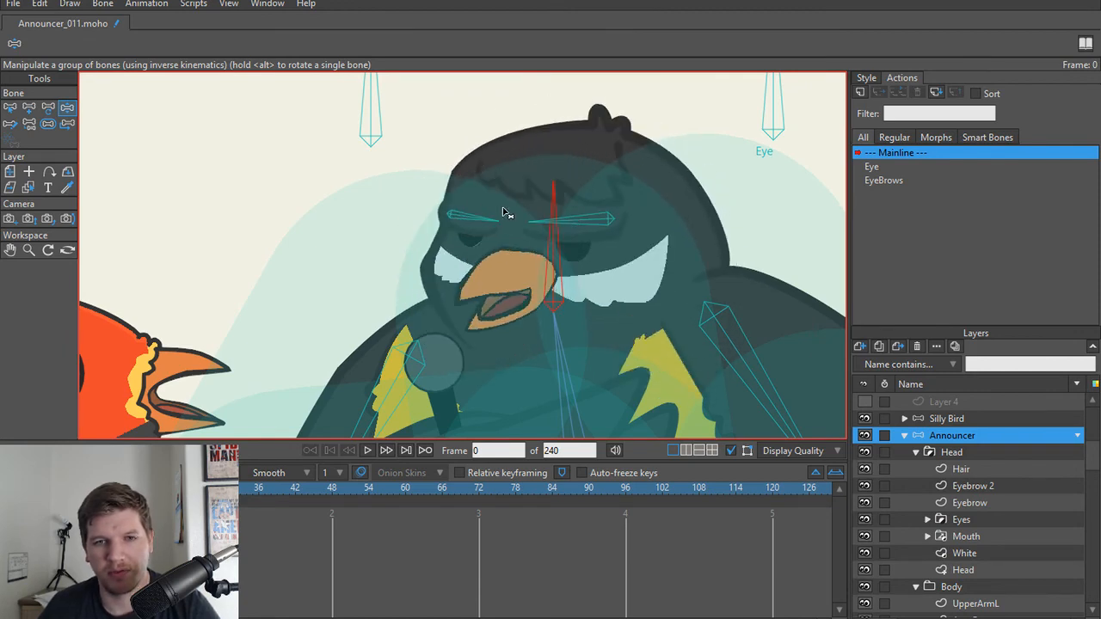
{"action": "scroll", "coordinate": [523, 215], "scroll_direction": "down", "scroll_amount": 1}
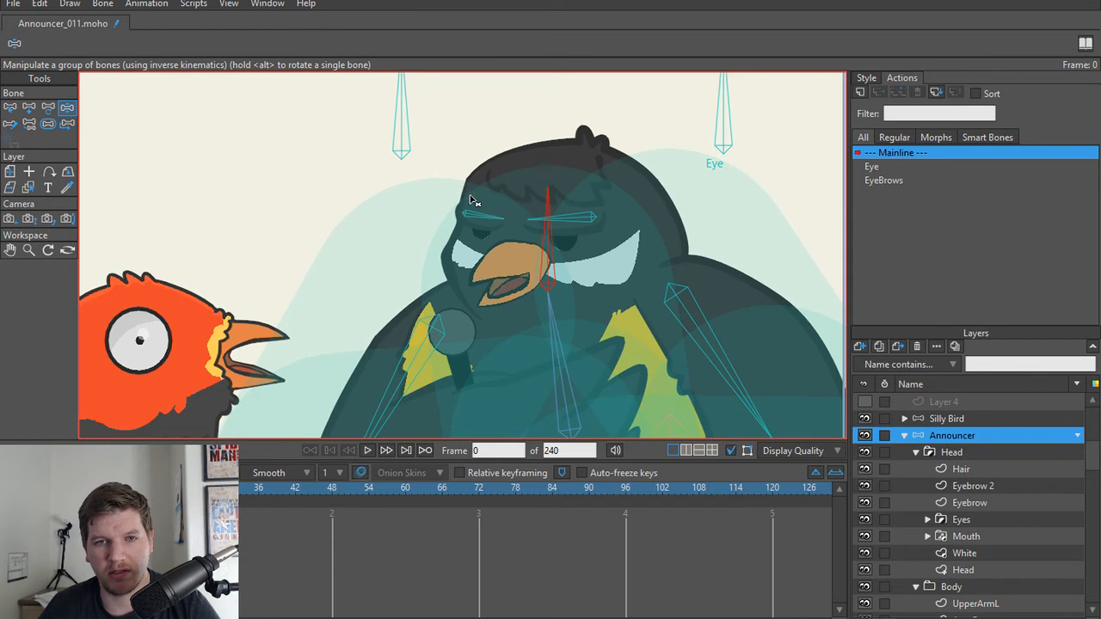
{"action": "left_click_drag", "start_coordinate": [483, 263], "coordinate": [469, 321]}
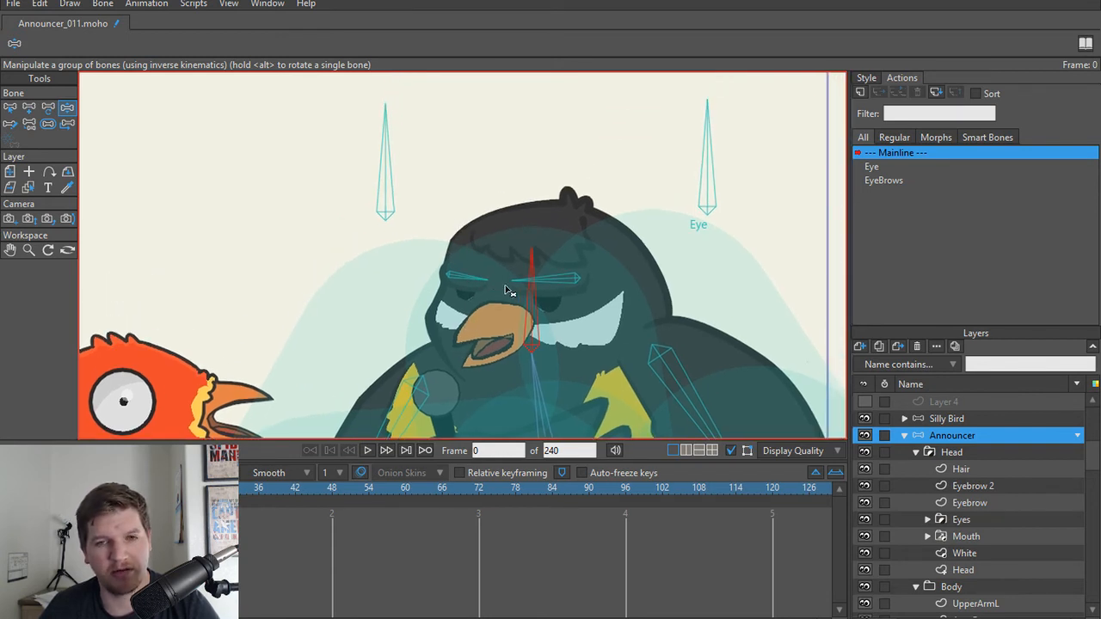
{"action": "left_click_drag", "start_coordinate": [713, 169], "coordinate": [676, 170]}
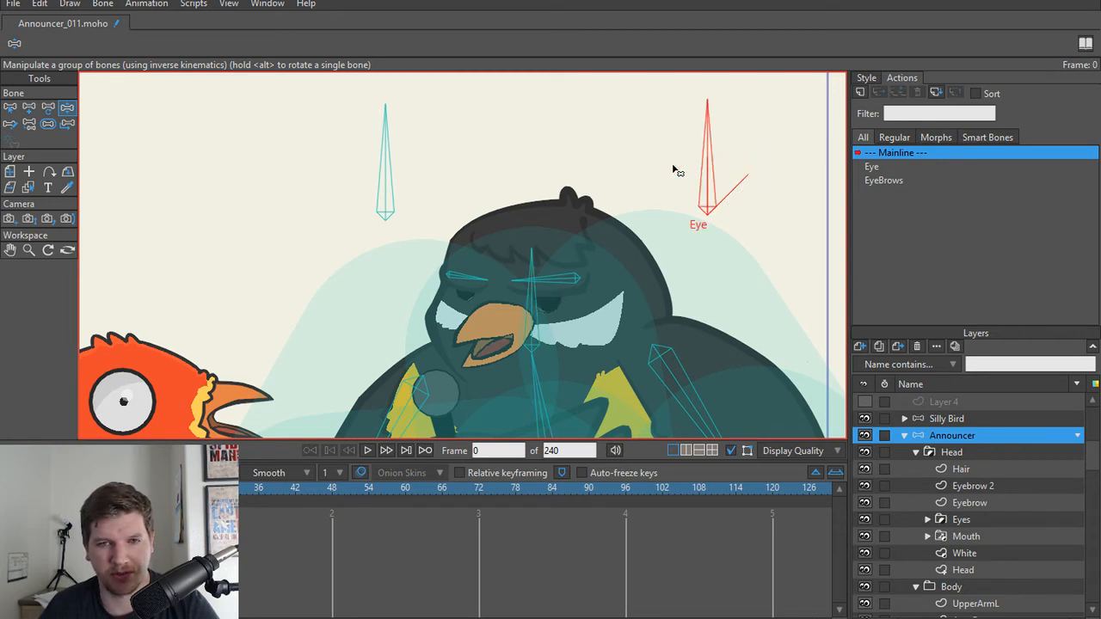
{"action": "left_click", "coordinate": [389, 163]}
{"action": "left_click_drag", "start_coordinate": [392, 160], "coordinate": [478, 175]}
{"action": "key", "text": "ctrl+z"}
{"action": "key", "text": "ctrl+z"}
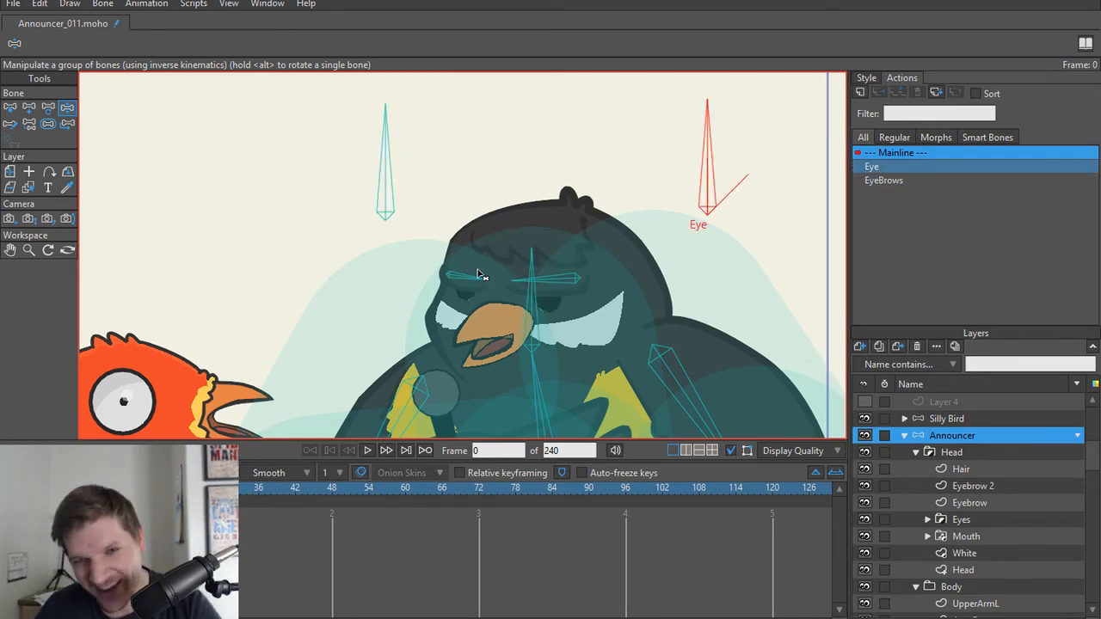
Step: Select the smaller eyebrow's bone and inspect the Eyebrow layer beneath it
{"action": "scroll", "coordinate": [455, 284], "scroll_direction": "up", "scroll_amount": 3}
{"action": "key", "text": "z"}
{"action": "left_click", "coordinate": [505, 289]}
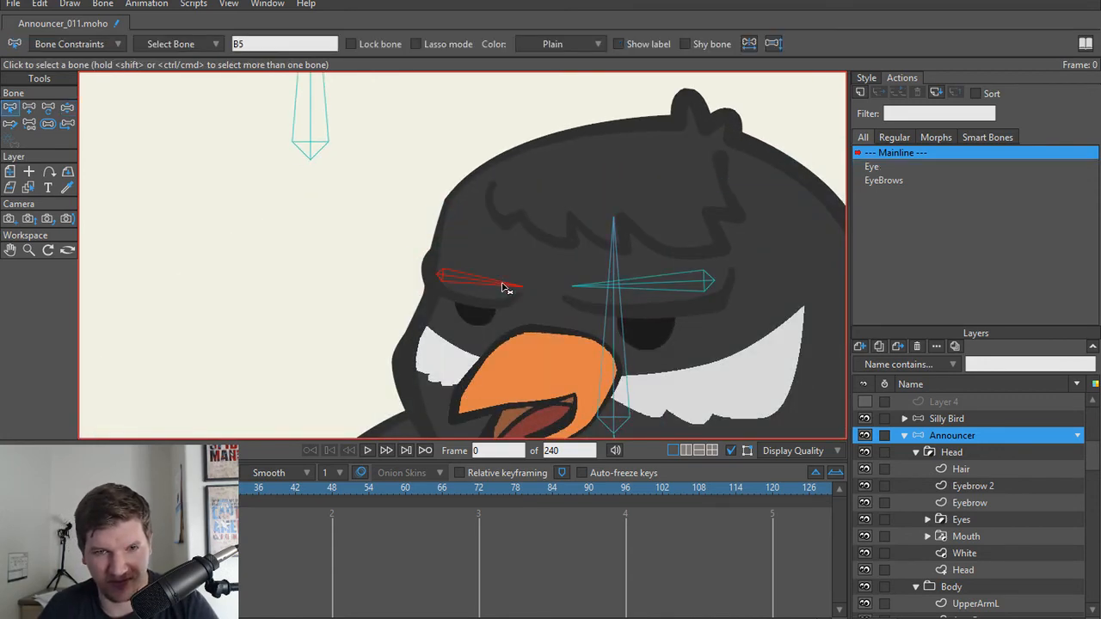
{"action": "left_click", "coordinate": [509, 311], "text": "ctrl+alt"}
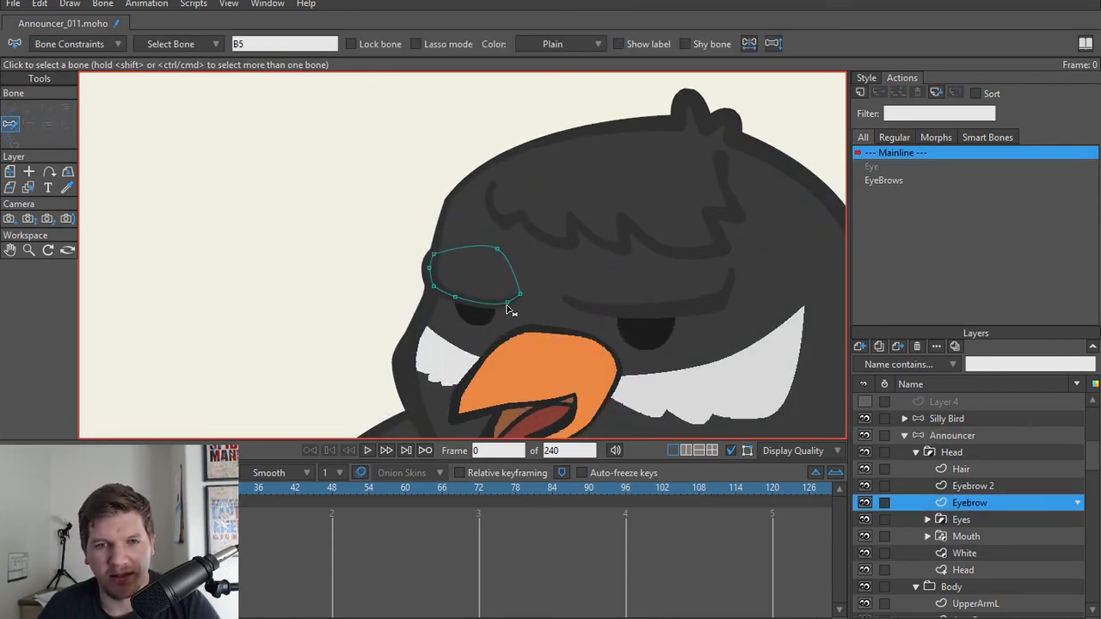
{"action": "scroll", "coordinate": [508, 309], "scroll_direction": "up", "scroll_amount": 2}
Step: Reselect the Head group and release it from the head bone with Bind Layer
{"action": "left_click", "coordinate": [951, 452]}
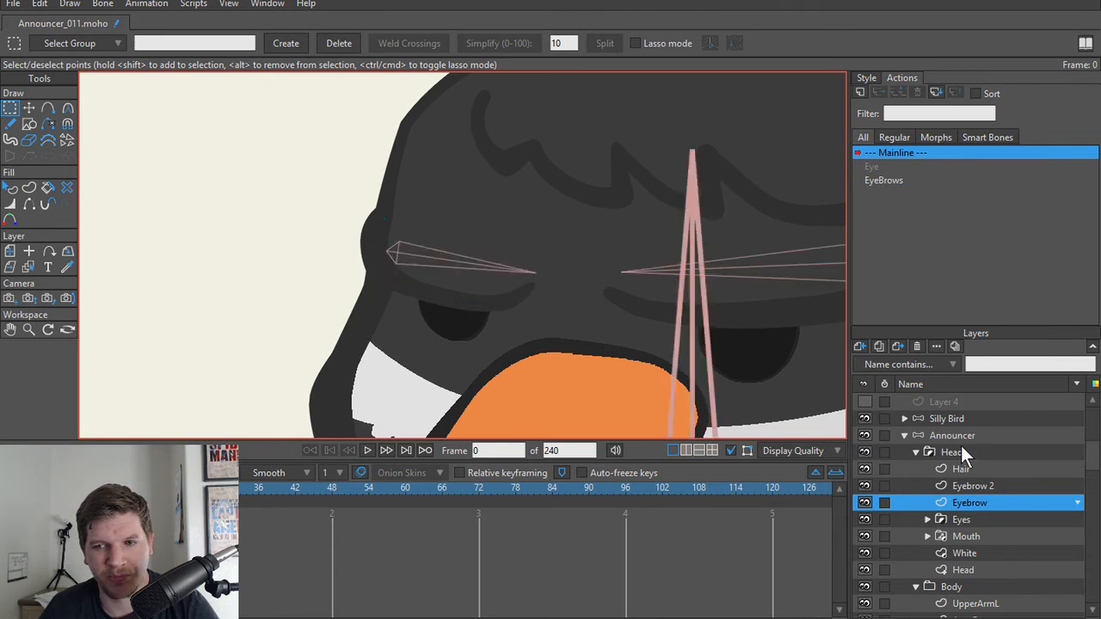
{"action": "scroll", "coordinate": [668, 319], "scroll_direction": "down", "scroll_amount": 4}
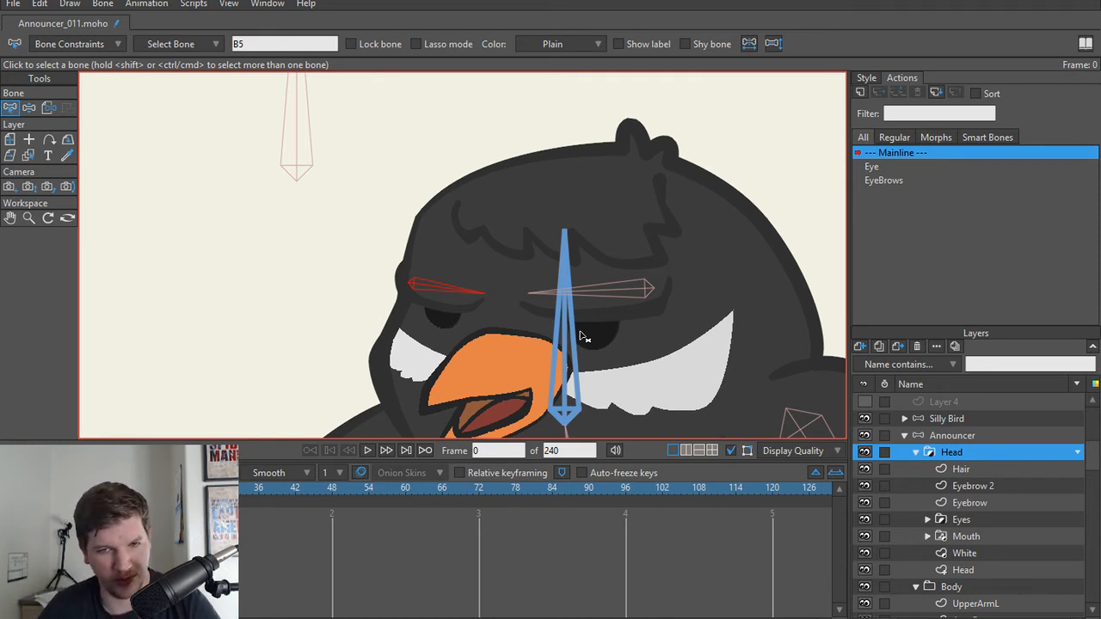
{"action": "left_click", "coordinate": [324, 339]}
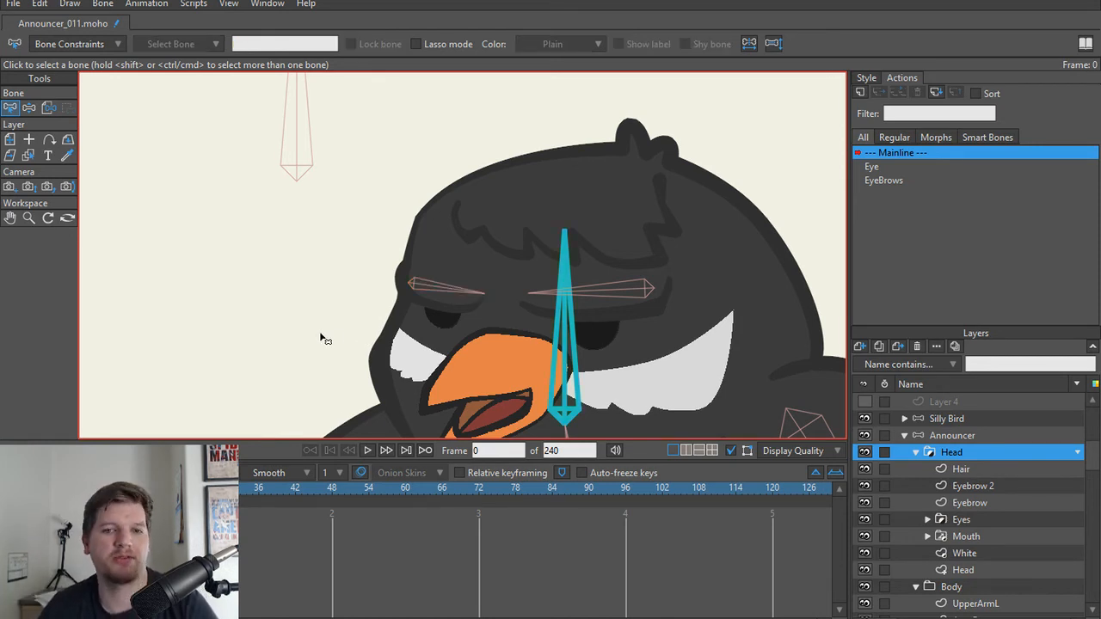
{"action": "left_click", "coordinate": [559, 379]}
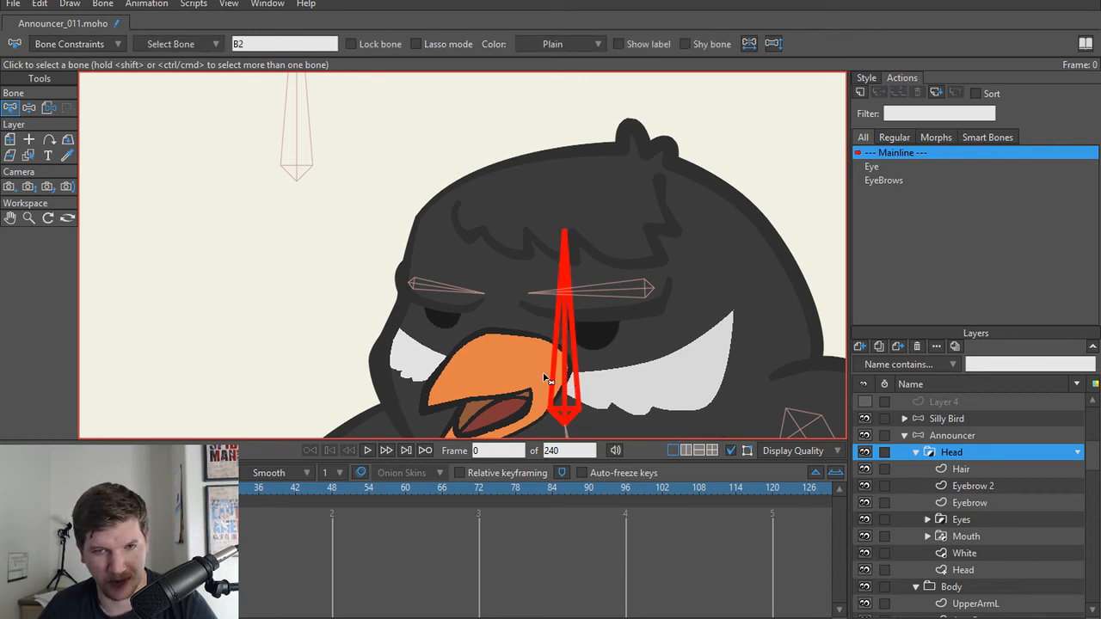
{"action": "left_click", "coordinate": [47, 107]}
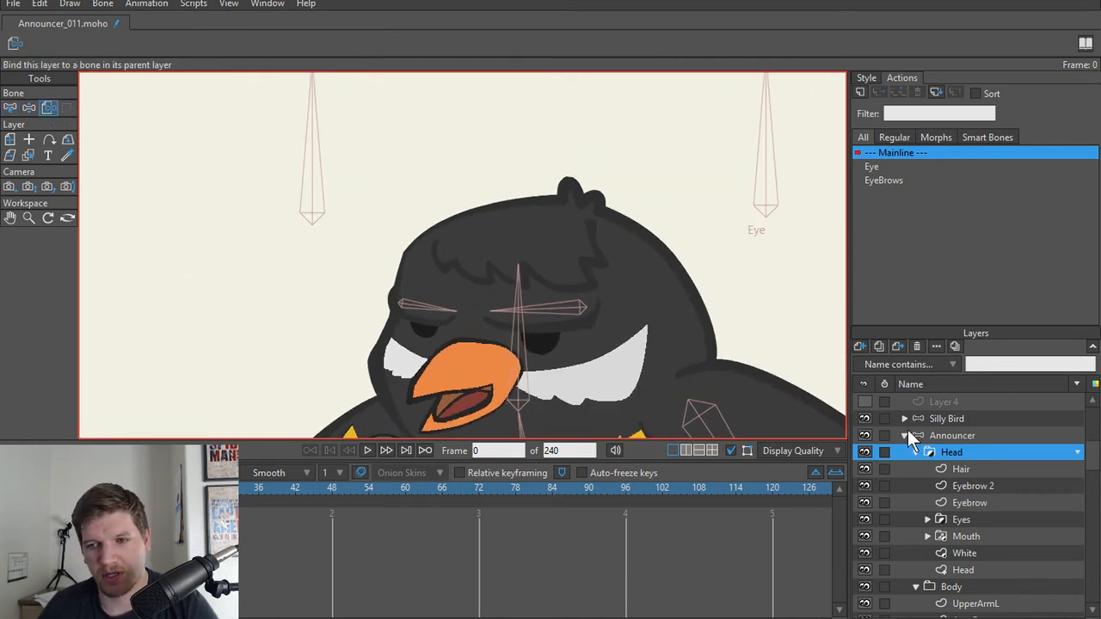
Step: Bind the Hair layer to the head bone with Bind Layer
{"action": "left_click", "coordinate": [965, 449]}
{"action": "left_click", "coordinate": [970, 471]}
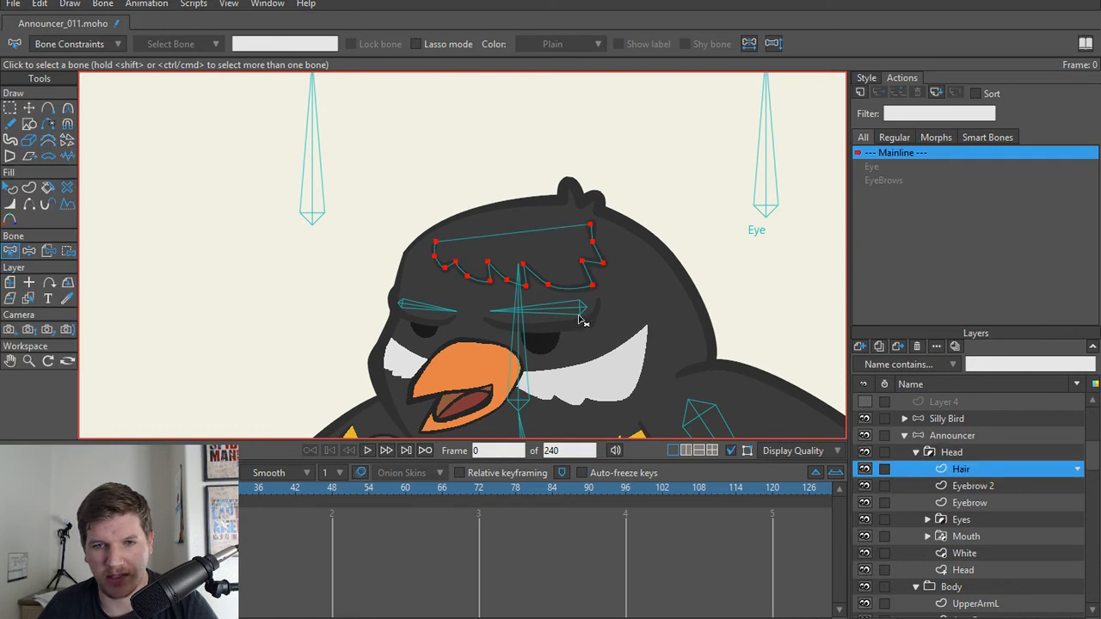
{"action": "scroll", "coordinate": [582, 320], "scroll_direction": "up", "scroll_amount": 1}
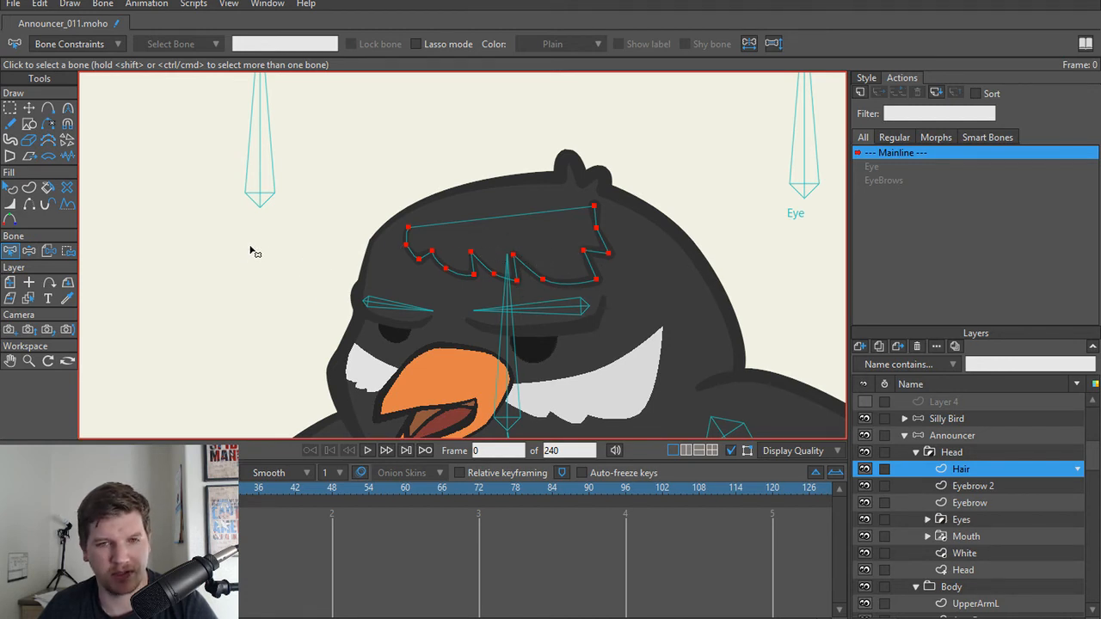
{"action": "left_click", "coordinate": [49, 251]}
{"action": "left_click", "coordinate": [532, 352]}
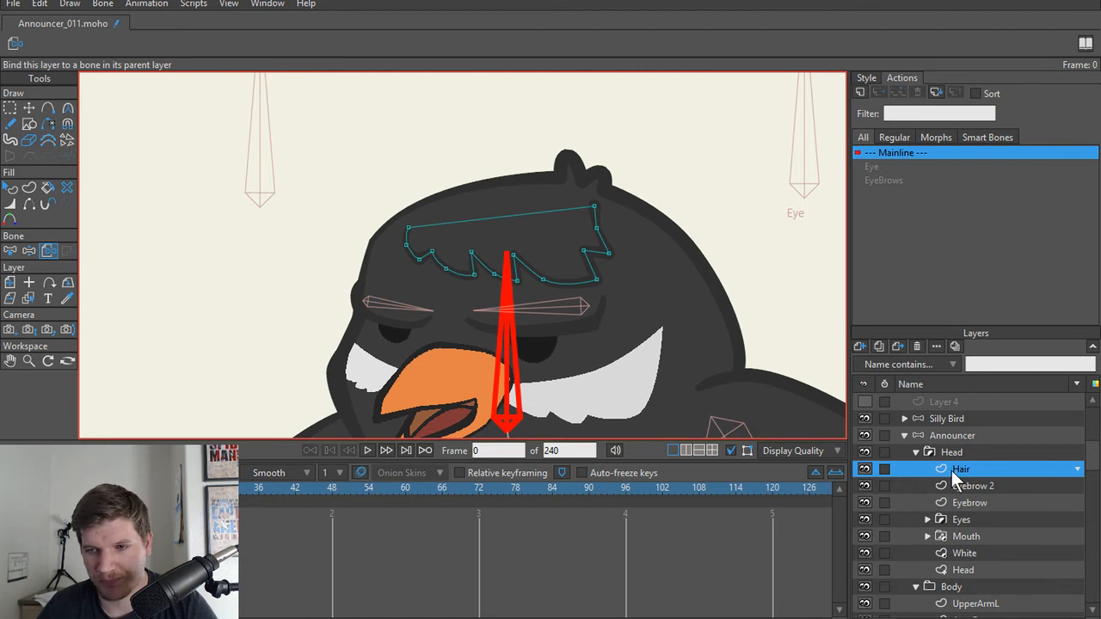
Step: Select the Eyebrow 2 layer and check its points against the larger eyebrow's bone in Bind Points
{"action": "scroll", "coordinate": [952, 473], "scroll_direction": "down", "scroll_amount": 1}
{"action": "left_click", "coordinate": [976, 470]}
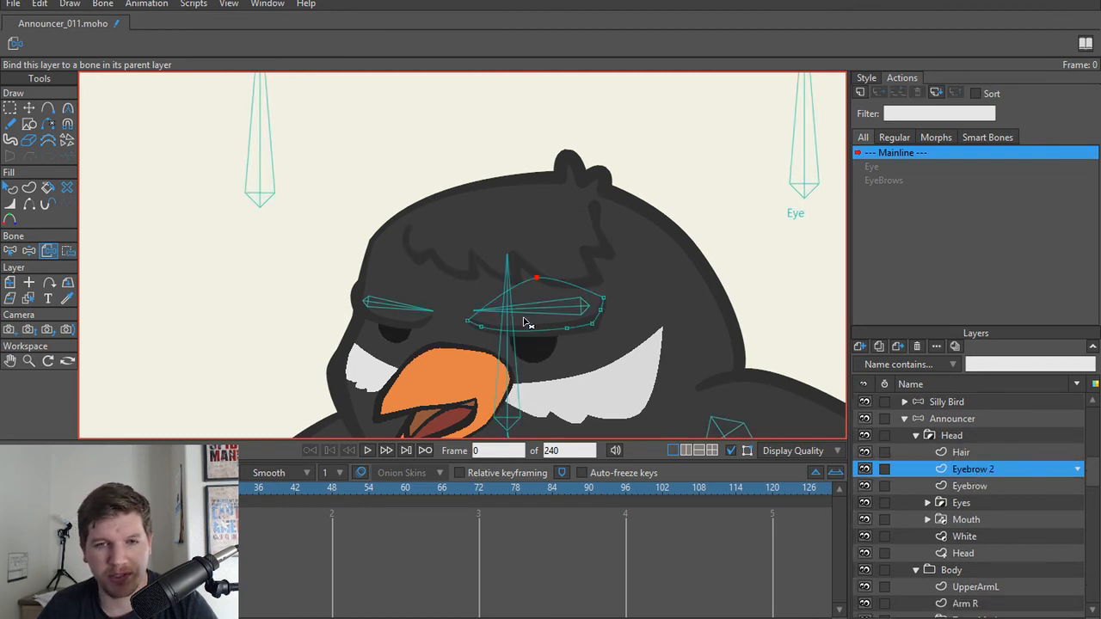
{"action": "key", "text": "b"}
{"action": "scroll", "coordinate": [646, 332], "scroll_direction": "up", "scroll_amount": 1}
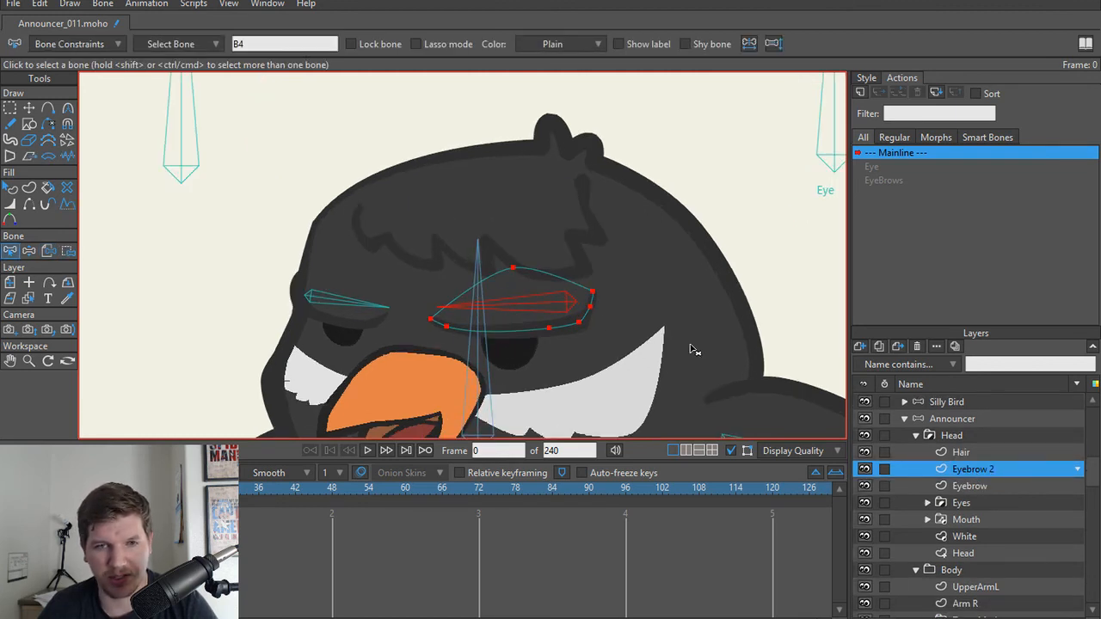
{"action": "left_click", "coordinate": [72, 255]}
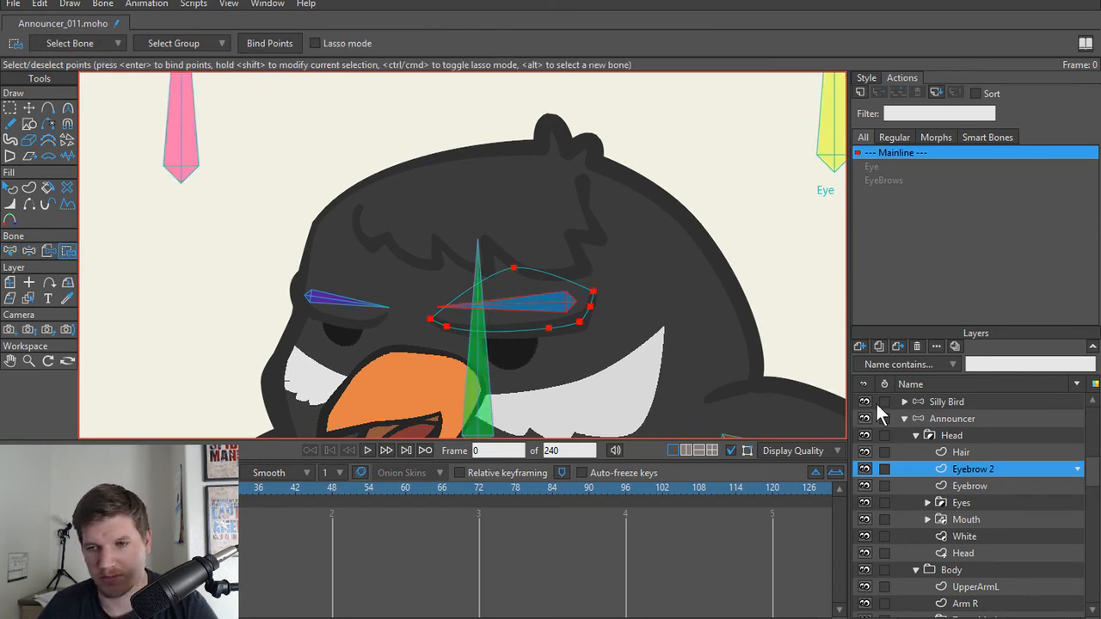
Step: Try the unlabelled eyebrow control bone on the Announcer layer and examine the eyebrow bones in Transform Bone
{"action": "scroll", "coordinate": [457, 170], "scroll_direction": "down", "scroll_amount": 3}
{"action": "left_click", "coordinate": [975, 436]}
{"action": "left_click", "coordinate": [952, 419]}
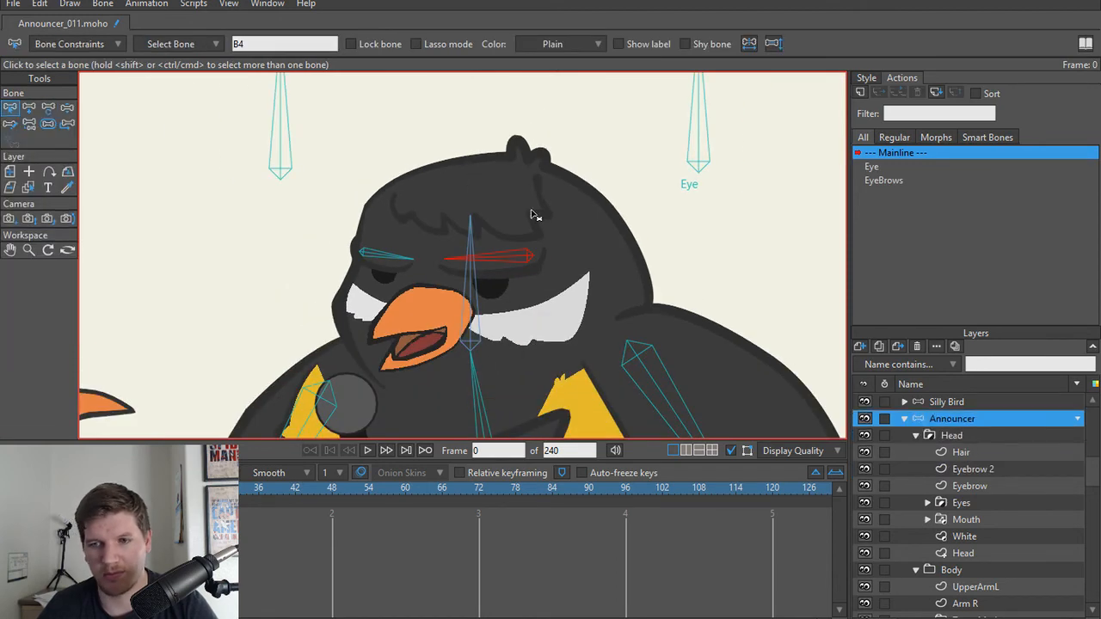
{"action": "left_click_drag", "start_coordinate": [321, 187], "coordinate": [370, 186]}
{"action": "key", "text": "t"}
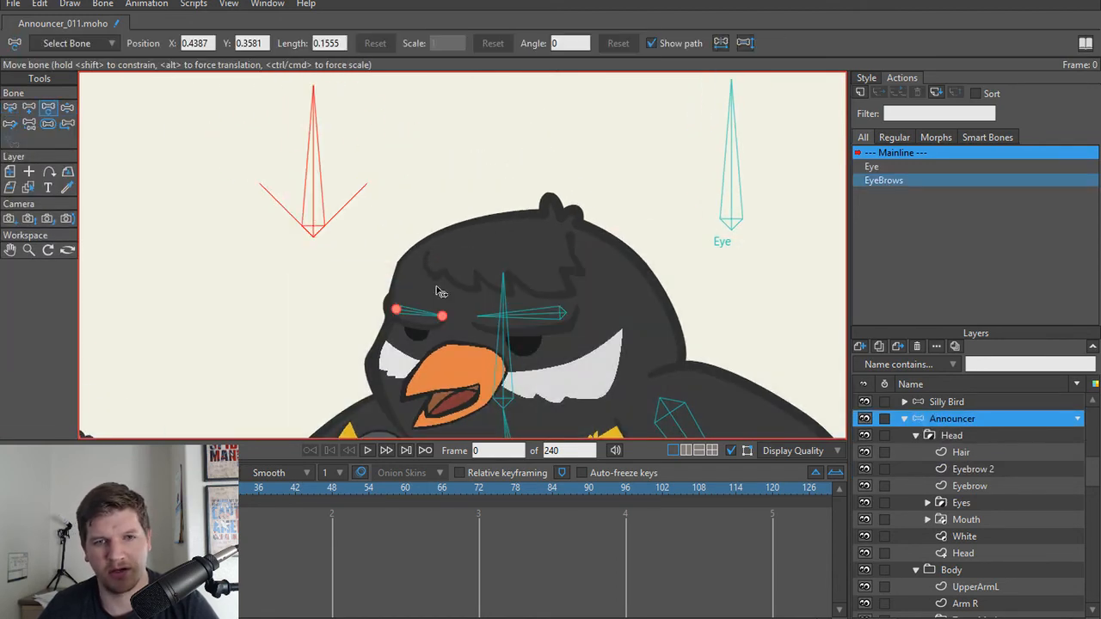
{"action": "scroll", "coordinate": [593, 352], "scroll_direction": "down", "scroll_amount": 2}
{"action": "scroll", "coordinate": [918, 430], "scroll_direction": "up", "scroll_amount": 1}
{"action": "scroll", "coordinate": [459, 323], "scroll_direction": "down", "scroll_amount": 1}
{"action": "scroll", "coordinate": [459, 323], "scroll_direction": "up", "scroll_amount": 3}
{"action": "scroll", "coordinate": [459, 324], "scroll_direction": "up", "scroll_amount": 3}
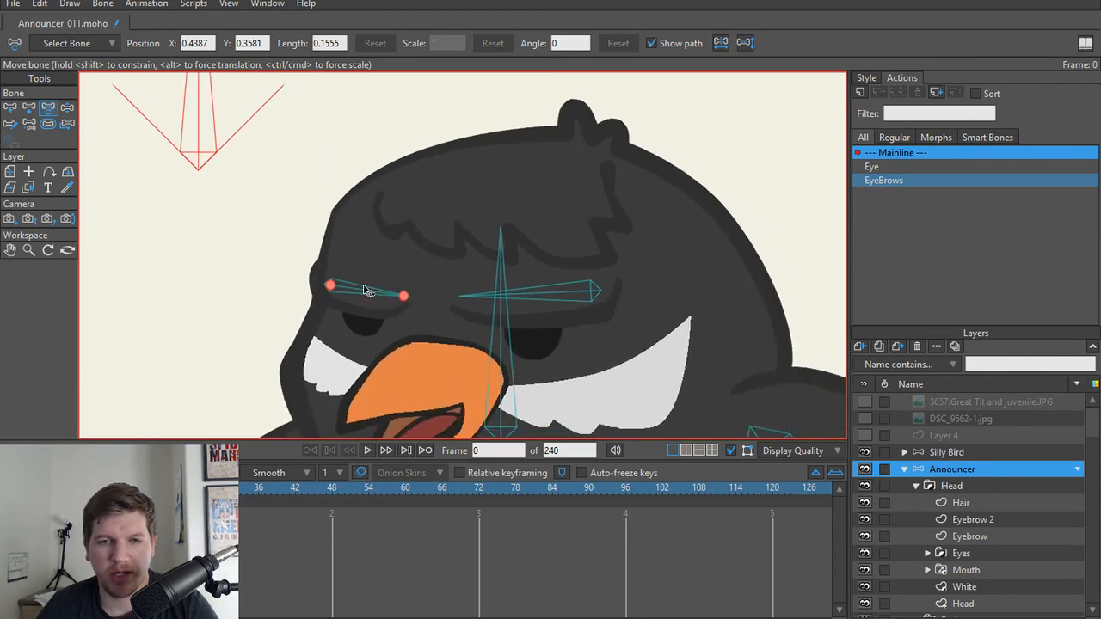
{"action": "scroll", "coordinate": [925, 451], "scroll_direction": "down", "scroll_amount": 2}
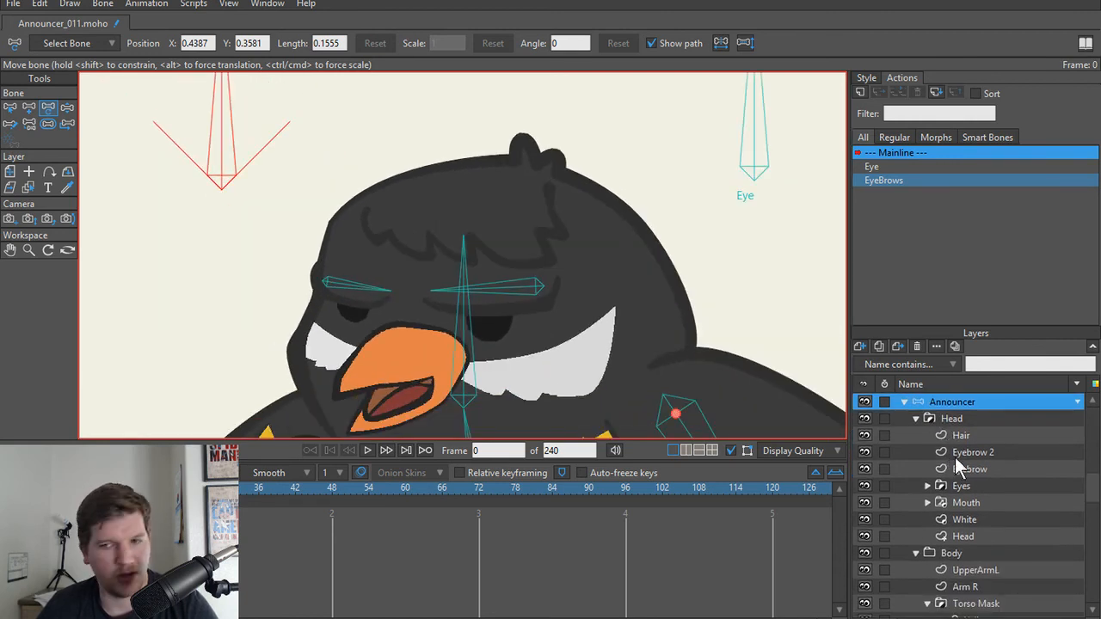
Step: Select the Eyes group, check its sublayers and bind the group to the head bone
{"action": "left_click", "coordinate": [955, 456]}
{"action": "left_click", "coordinate": [964, 471]}
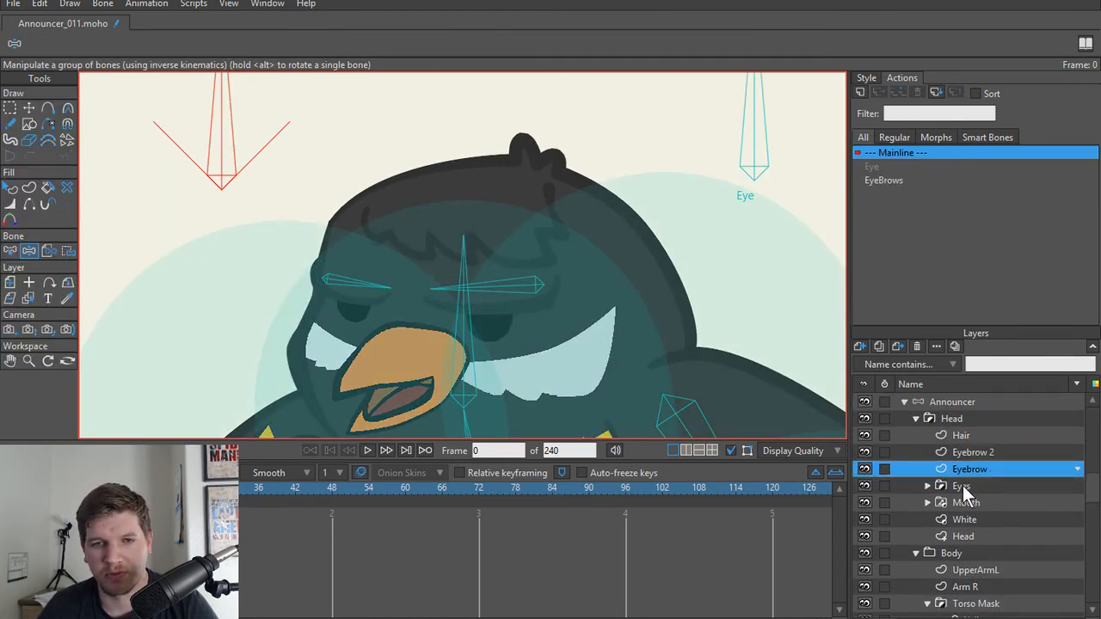
{"action": "left_click", "coordinate": [962, 487]}
{"action": "left_click", "coordinate": [927, 487]}
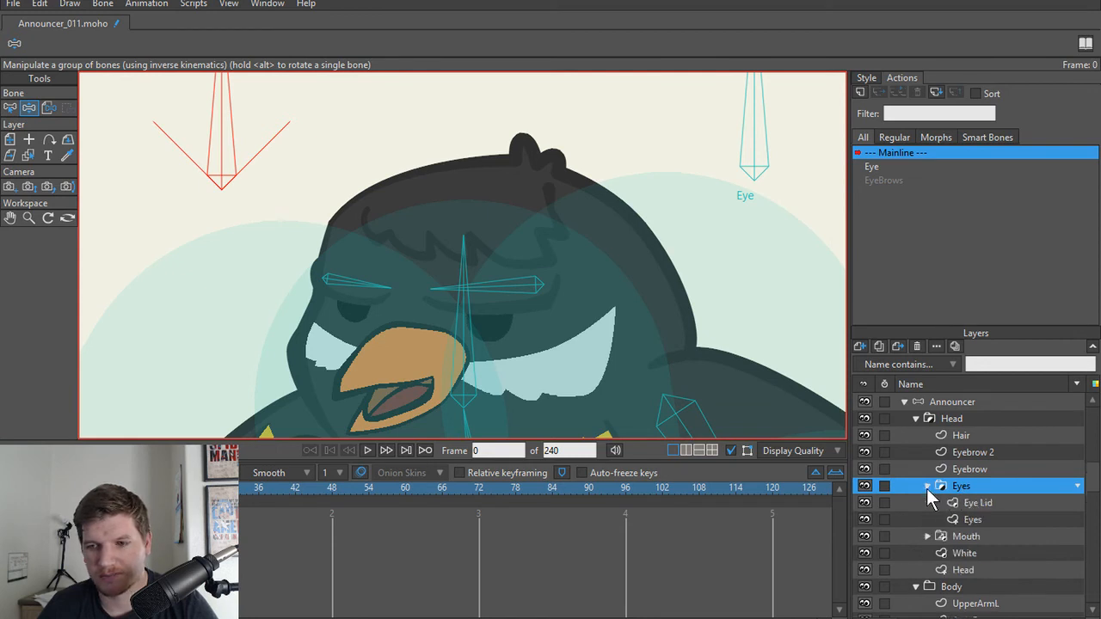
{"action": "left_click", "coordinate": [927, 488]}
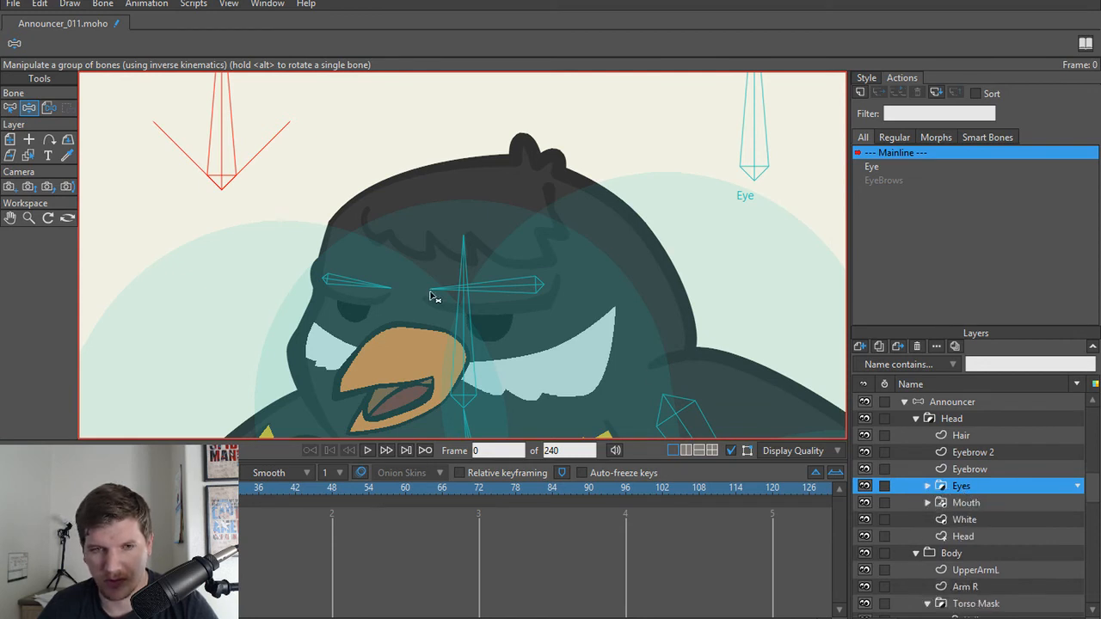
{"action": "scroll", "coordinate": [432, 292], "scroll_direction": "down", "scroll_amount": 2}
{"action": "scroll", "coordinate": [476, 335], "scroll_direction": "up", "scroll_amount": 3}
{"action": "left_click_drag", "start_coordinate": [490, 333], "coordinate": [530, 324]}
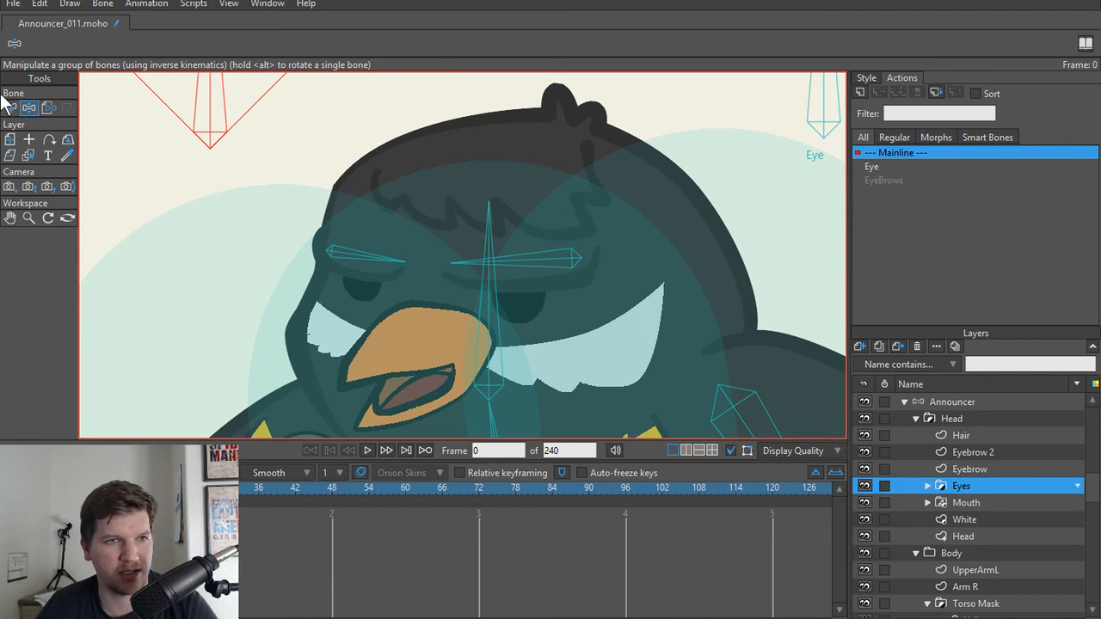
{"action": "left_click", "coordinate": [48, 106]}
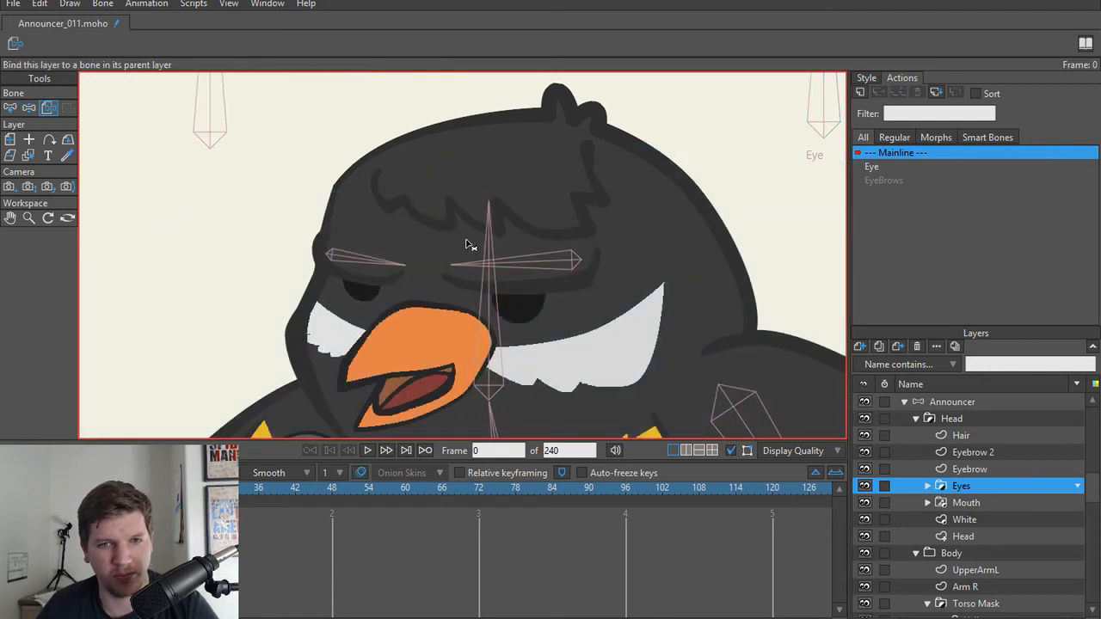
{"action": "left_click", "coordinate": [491, 301]}
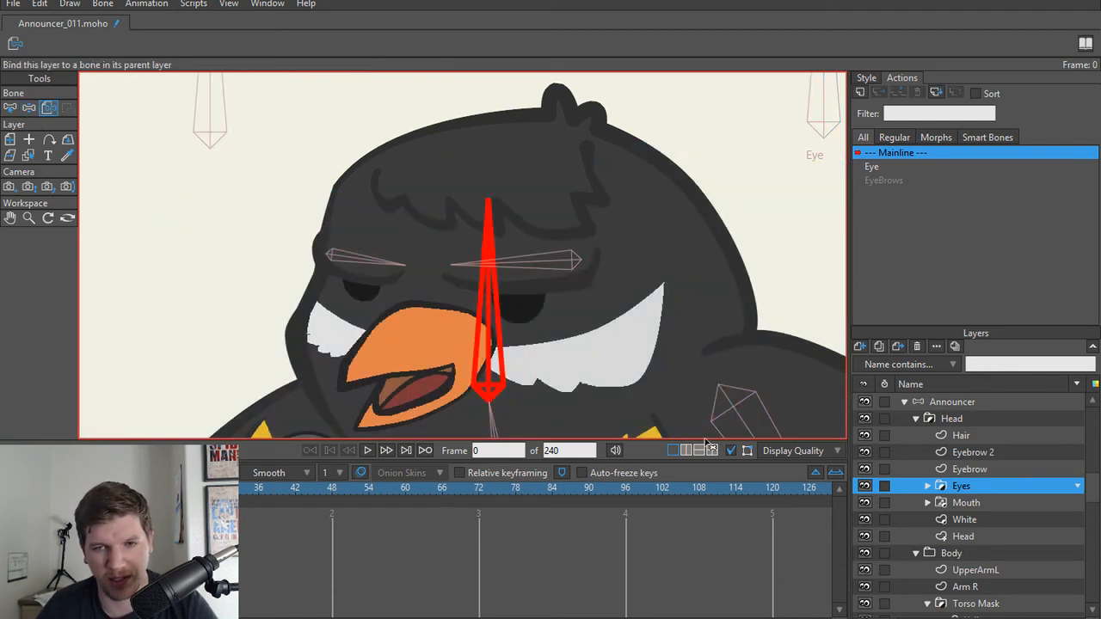
Step: Bind the Mouth group to the head bone
{"action": "left_click", "coordinate": [979, 503]}
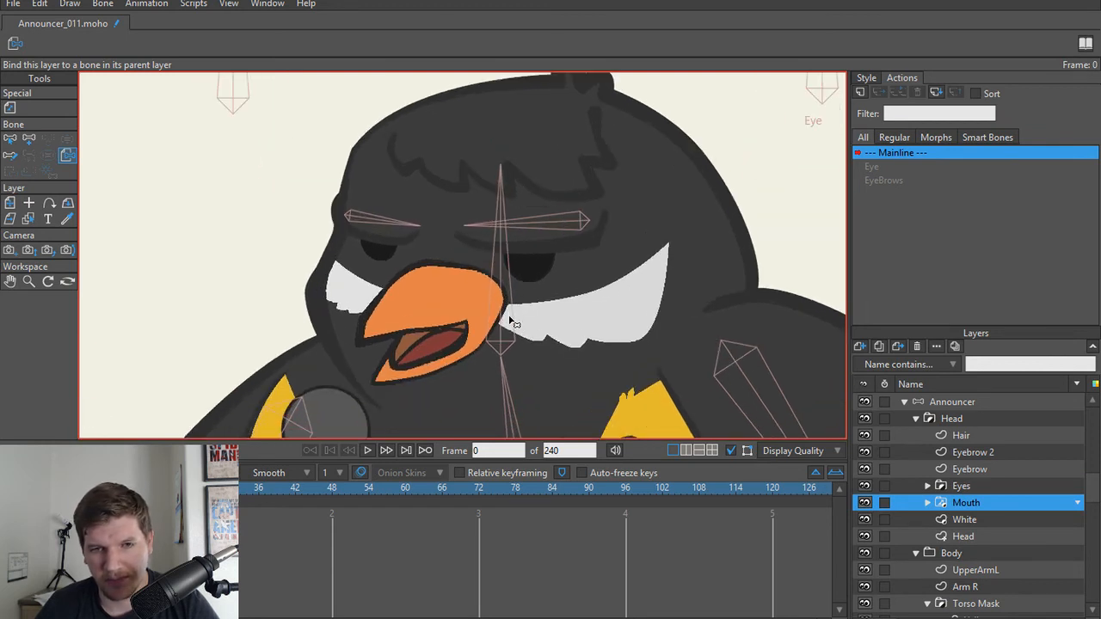
{"action": "left_click_drag", "start_coordinate": [460, 326], "coordinate": [484, 337]}
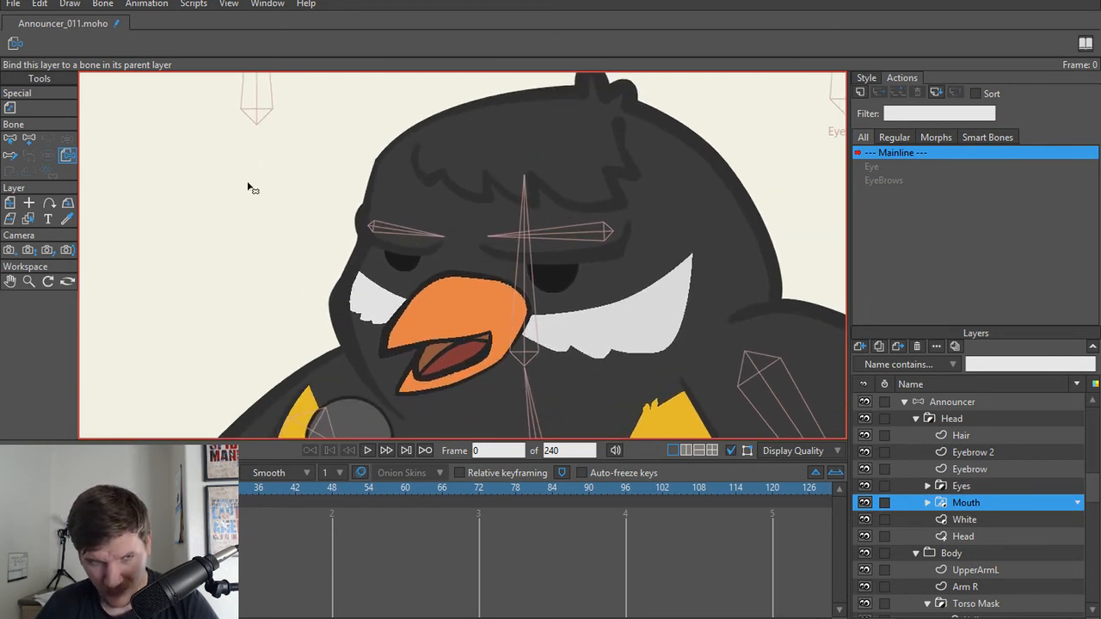
{"action": "left_click", "coordinate": [528, 341]}
Step: Bind the White cheek layer to the head bone
{"action": "scroll", "coordinate": [1022, 487], "scroll_direction": "down", "scroll_amount": 2}
{"action": "left_click", "coordinate": [981, 468]}
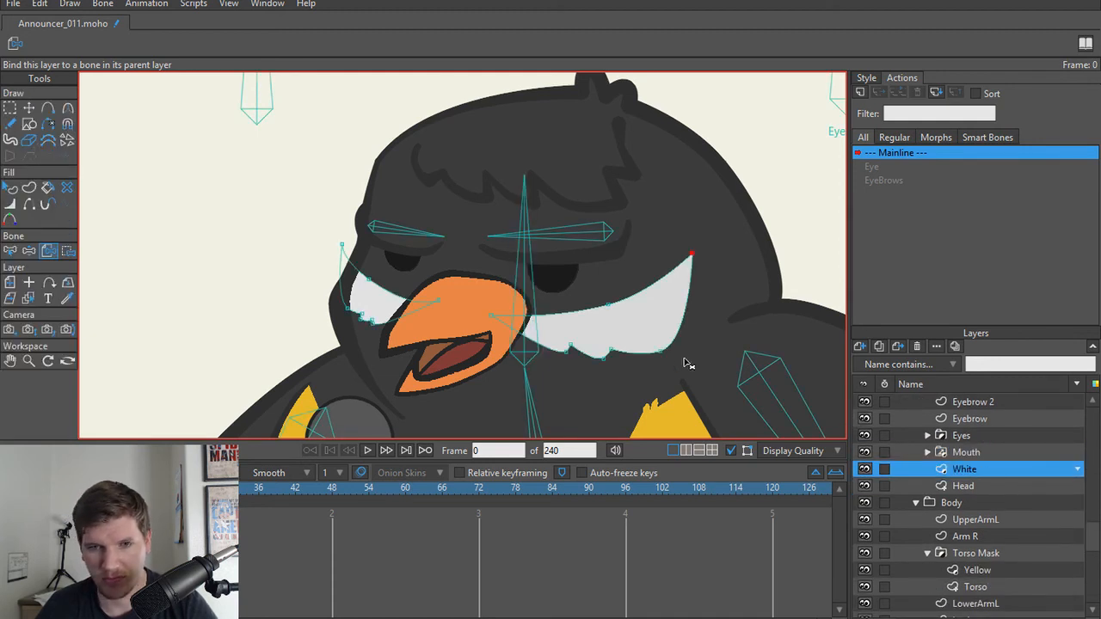
{"action": "left_click", "coordinate": [524, 316]}
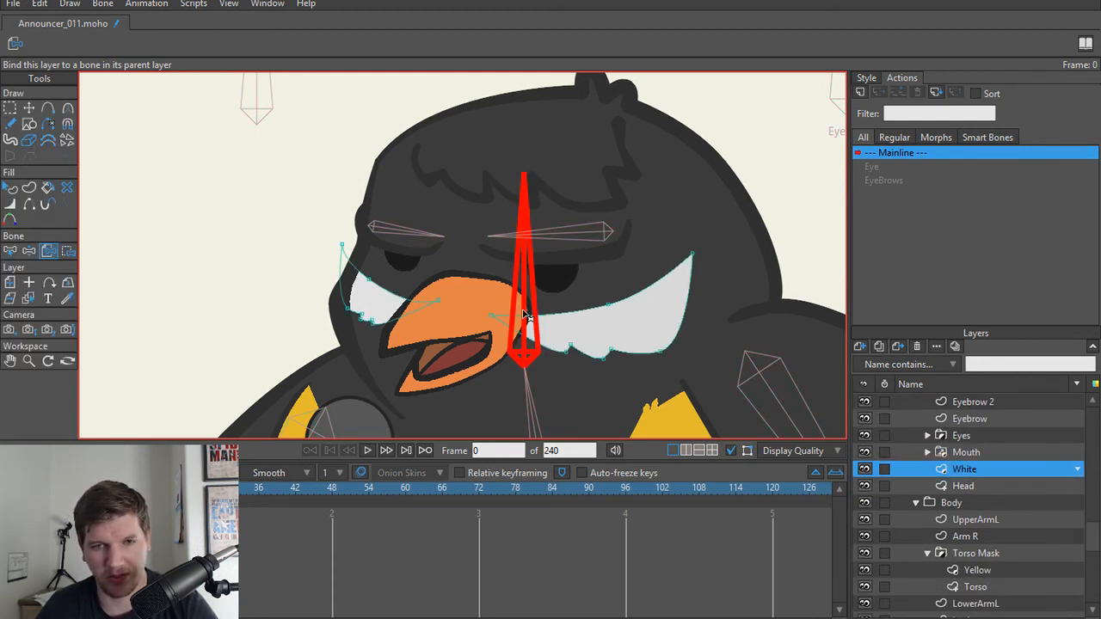
Step: Bind the Head outline layer inside the Head group to the head bone
{"action": "left_click", "coordinate": [963, 487]}
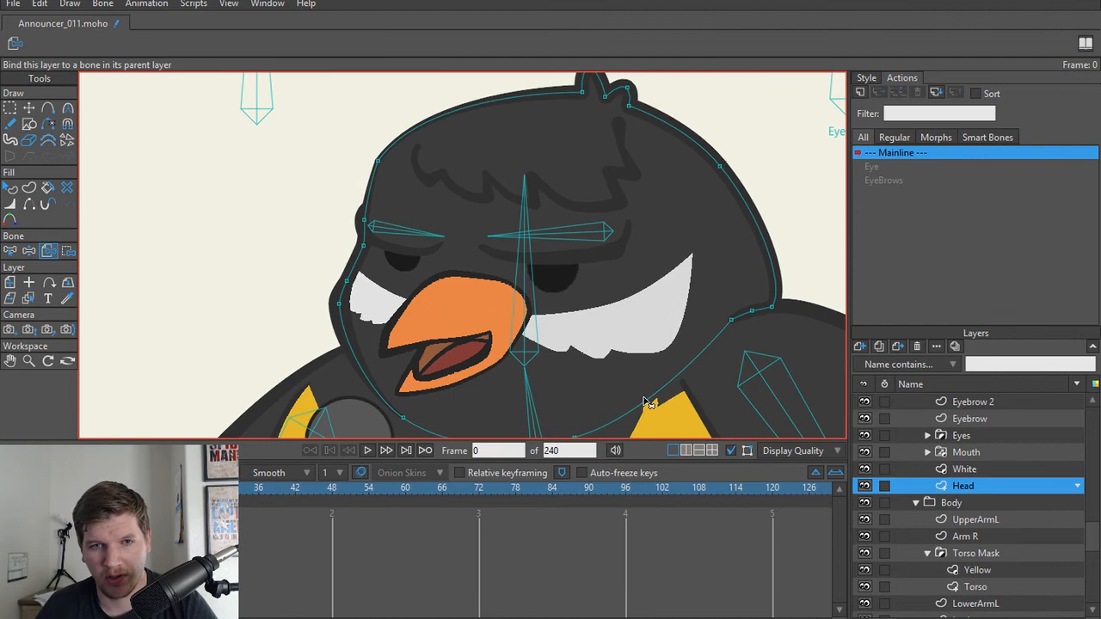
{"action": "left_click", "coordinate": [527, 303]}
{"action": "scroll", "coordinate": [954, 469], "scroll_direction": "up", "scroll_amount": 3}
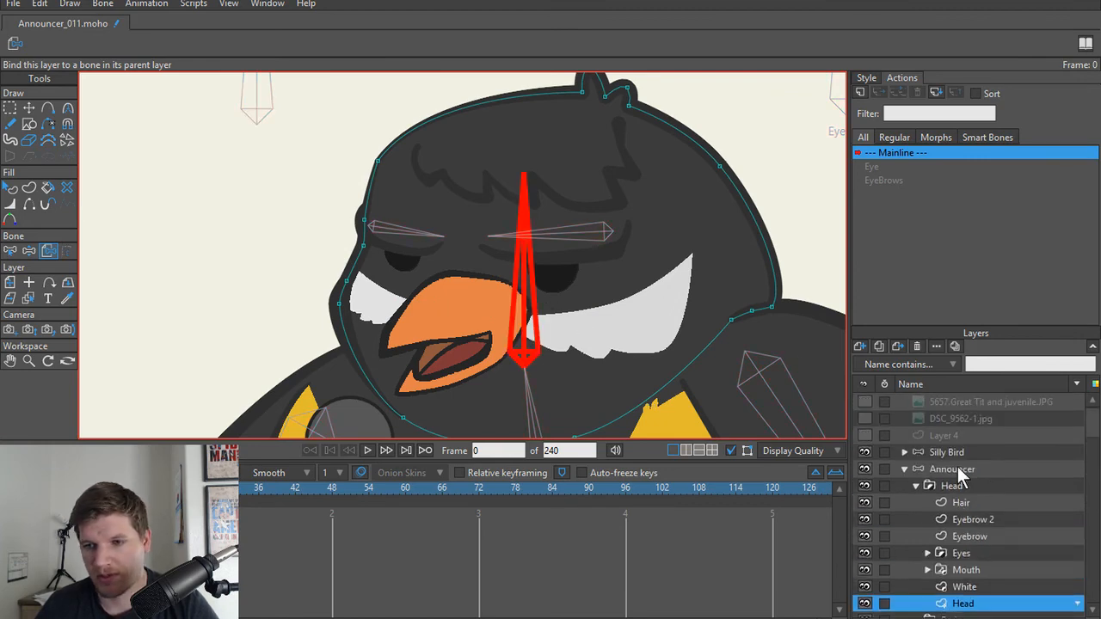
Step: Test the head bone's movement on the Announcer layer with Manipulate Bones, and undo the movement
{"action": "left_click", "coordinate": [969, 470]}
{"action": "mouse_move", "coordinate": [541, 266]}
{"action": "left_mouse_down"}
{"action": "mouse_move", "coordinate": [590, 287]}
{"action": "mouse_move", "coordinate": [499, 264]}
{"action": "mouse_move", "coordinate": [565, 267]}
{"action": "mouse_move", "coordinate": [507, 267]}
{"action": "mouse_move", "coordinate": [560, 276]}
{"action": "mouse_move", "coordinate": [544, 270]}
{"action": "left_mouse_up"}
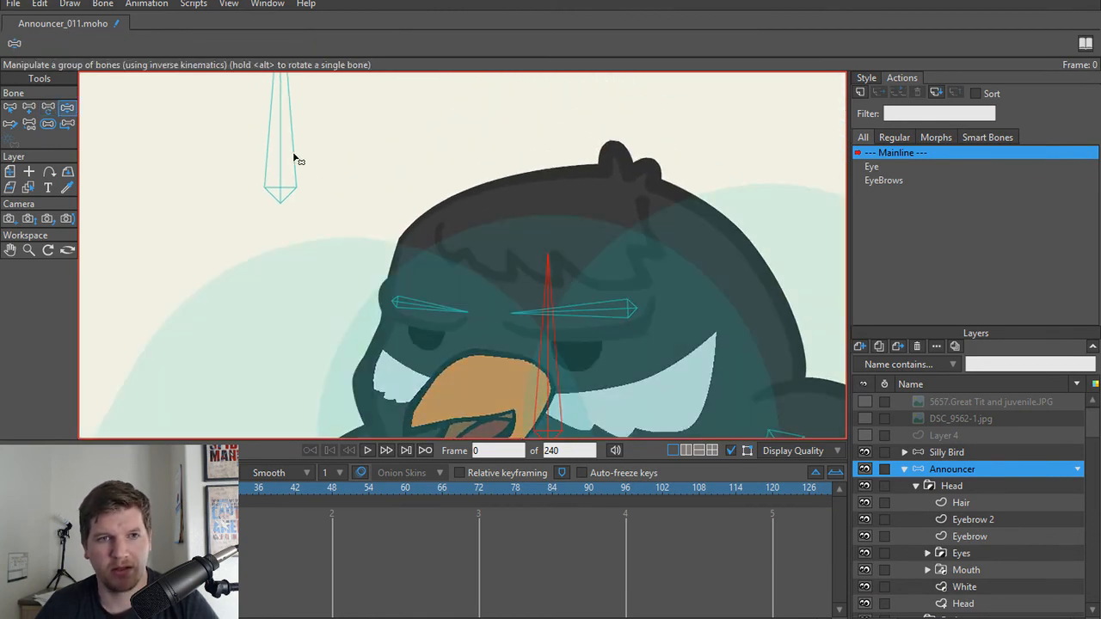
{"action": "left_click_drag", "start_coordinate": [295, 160], "coordinate": [422, 227]}
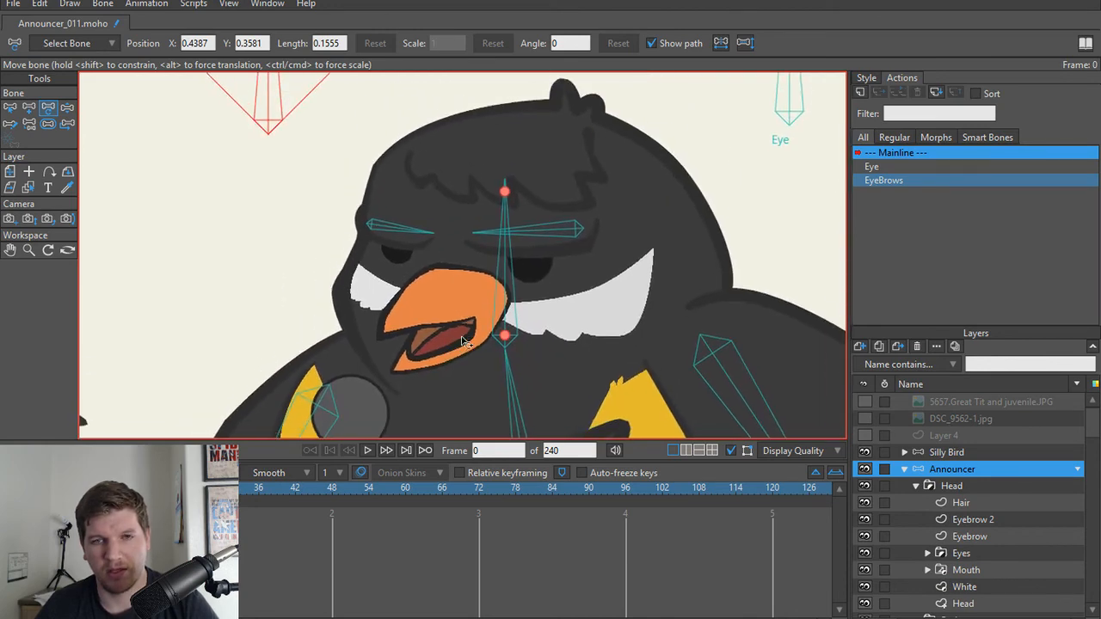
{"action": "key", "text": "z"}
{"action": "left_click_drag", "start_coordinate": [516, 284], "coordinate": [536, 295]}
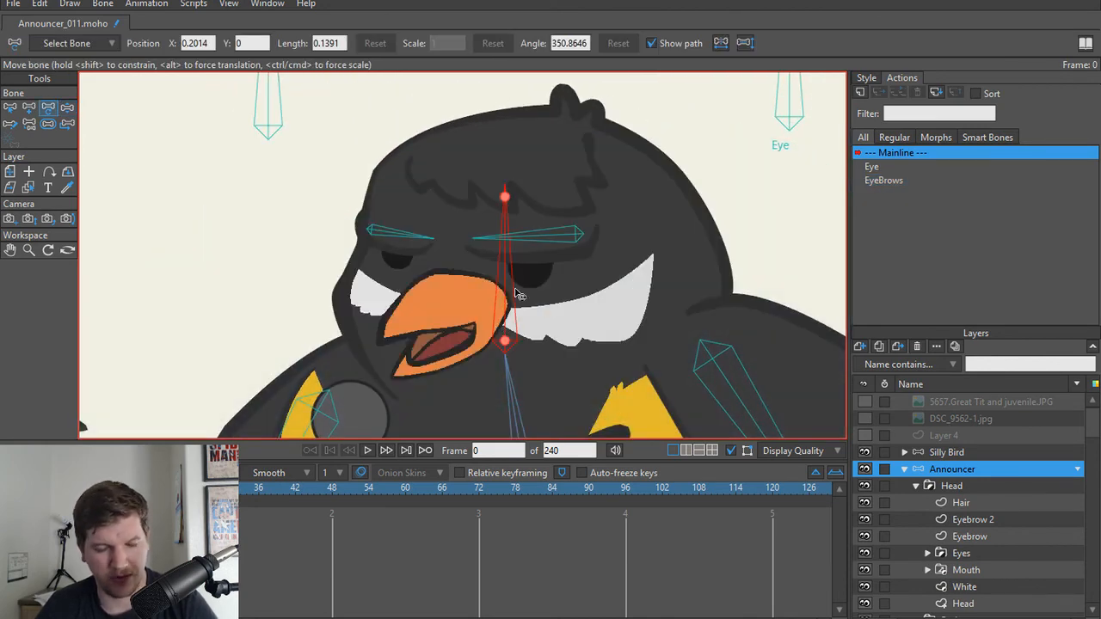
{"action": "key", "text": "z"}
{"action": "mouse_move", "coordinate": [516, 293]}
{"action": "left_mouse_down"}
{"action": "mouse_move", "coordinate": [509, 275]}
{"action": "mouse_move", "coordinate": [550, 278]}
{"action": "mouse_move", "coordinate": [514, 281]}
{"action": "mouse_move", "coordinate": [526, 280]}
{"action": "left_mouse_up"}
{"action": "key", "text": "ctrl+z"}
Step: Reshape the Head outline beside the shoulder by moving its lower neck point down into the body with Transform Points
{"action": "scroll", "coordinate": [757, 274], "scroll_direction": "down", "scroll_amount": 3}
{"action": "mouse_move", "coordinate": [783, 275]}
{"action": "left_mouse_down"}
{"action": "mouse_move", "coordinate": [582, 261]}
{"action": "mouse_move", "coordinate": [646, 283]}
{"action": "left_mouse_up"}
{"action": "scroll", "coordinate": [585, 265], "scroll_direction": "up", "scroll_amount": 6}
{"action": "right_click", "coordinate": [603, 261], "text": "alt"}
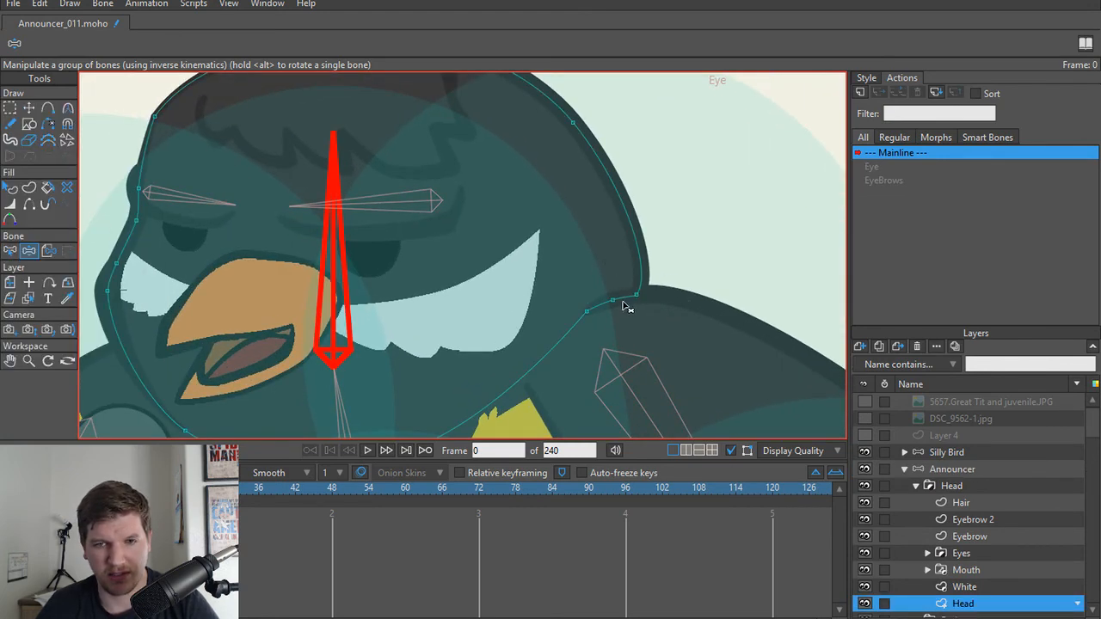
{"action": "key", "text": "t"}
{"action": "left_click_drag", "start_coordinate": [612, 301], "coordinate": [600, 346]}
Step: Move the Arm R layer out of the Body group and place it above the Head group within Announcer
{"action": "right_click", "coordinate": [676, 325], "text": "alt"}
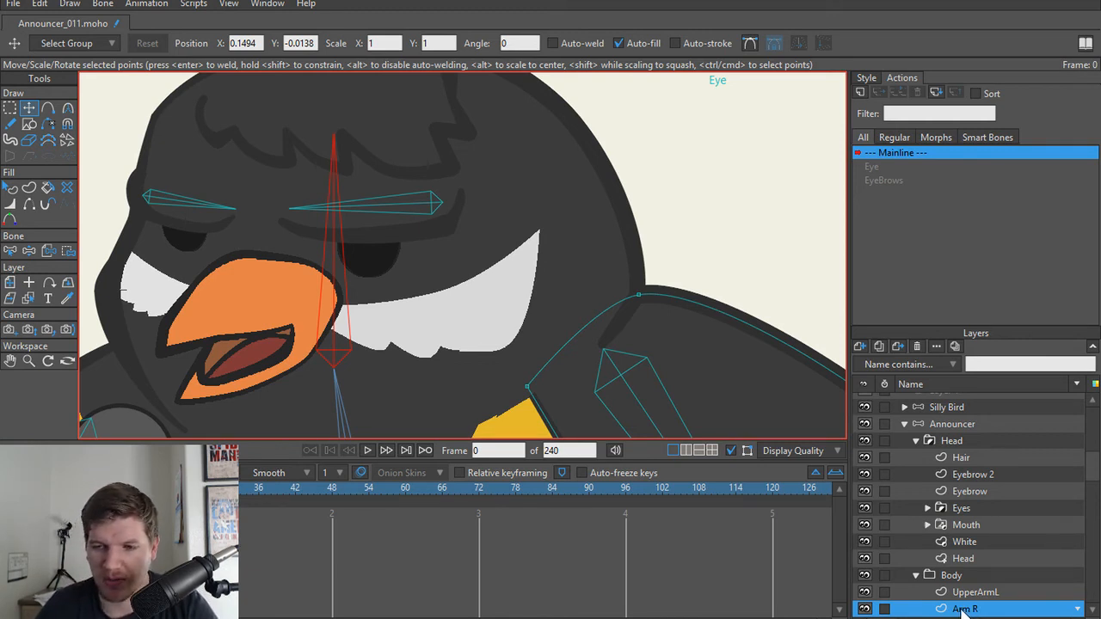
{"action": "left_click_drag", "start_coordinate": [961, 609], "coordinate": [988, 432]}
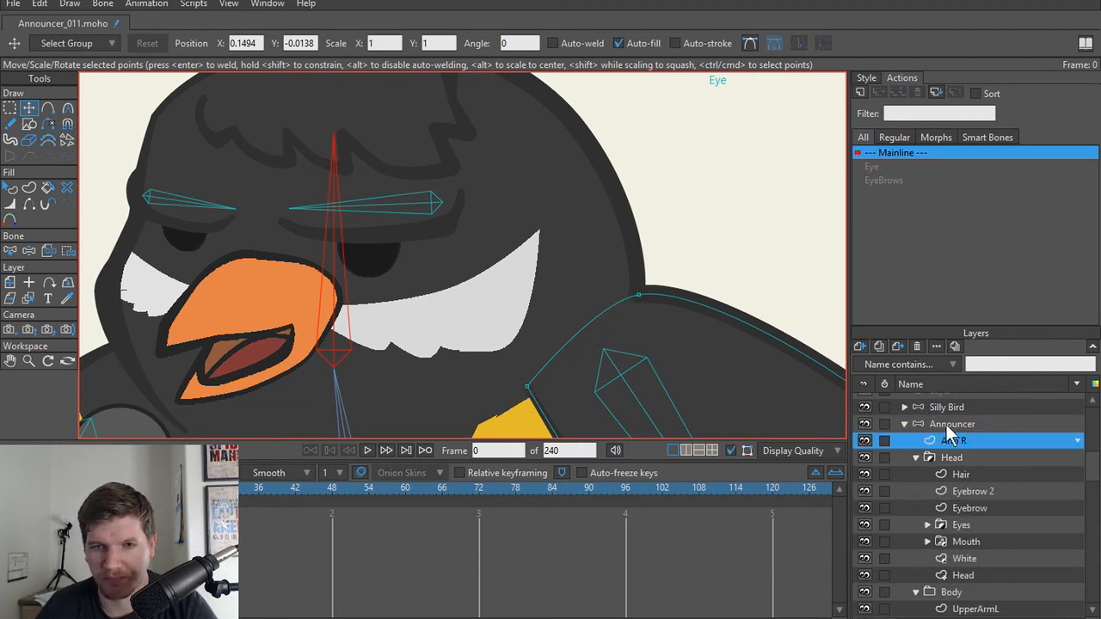
Step: Add a point on Arm R's inner shoulder edge and show the stroke between it and the top of the shoulder
{"action": "key", "text": "a"}
{"action": "left_click", "coordinate": [577, 331]}
{"action": "key", "text": "h"}
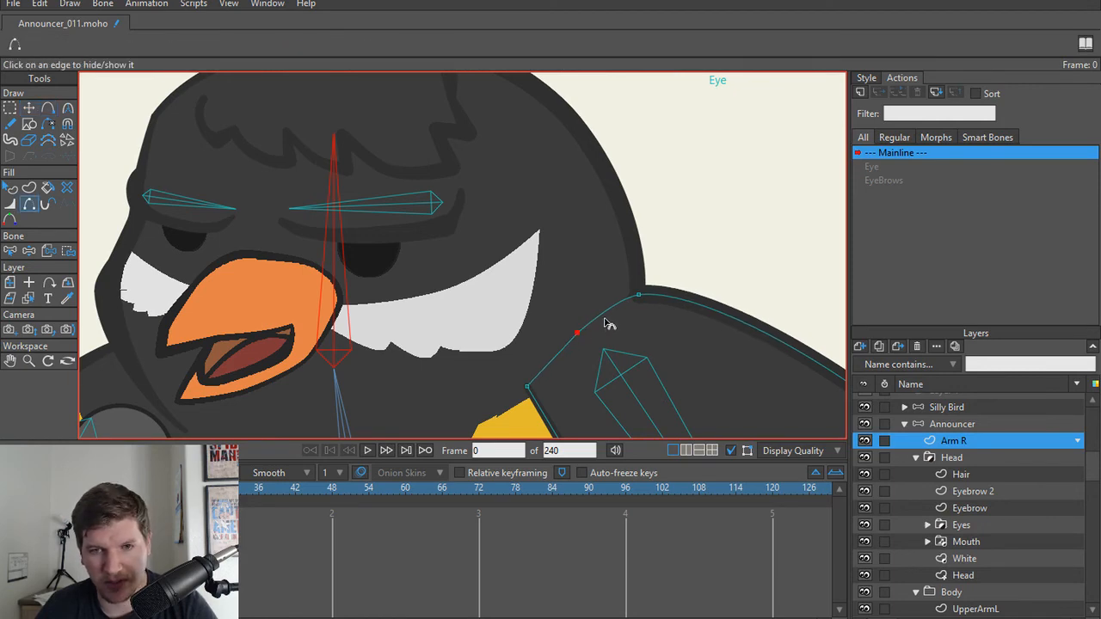
{"action": "left_click", "coordinate": [608, 318]}
{"action": "scroll", "coordinate": [629, 321], "scroll_direction": "up", "scroll_amount": 4}
{"action": "scroll", "coordinate": [615, 323], "scroll_direction": "down", "scroll_amount": 1}
{"action": "key", "text": "t"}
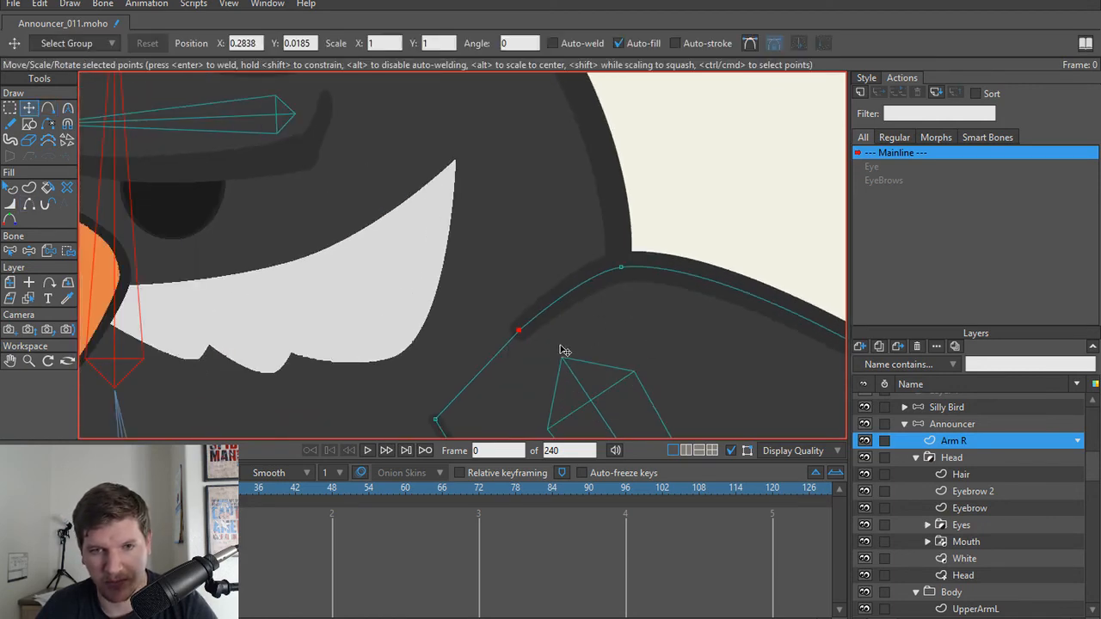
{"action": "scroll", "coordinate": [534, 330], "scroll_direction": "down", "scroll_amount": 5}
{"action": "left_click_drag", "start_coordinate": [261, 293], "coordinate": [441, 301]}
{"action": "scroll", "coordinate": [491, 323], "scroll_direction": "down", "scroll_amount": 2}
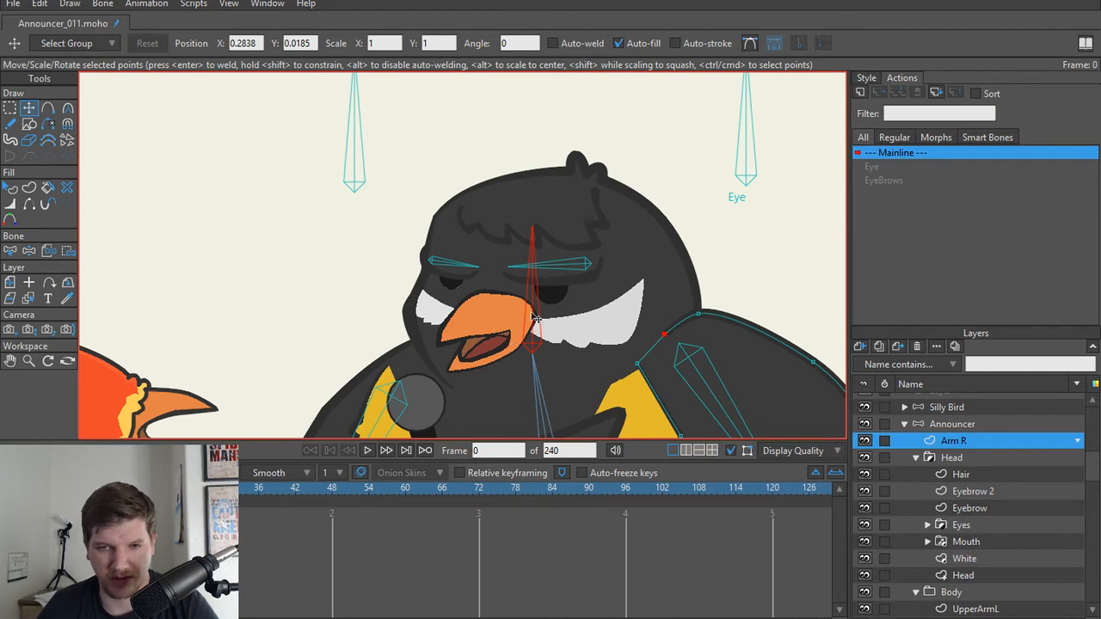
{"action": "left_click_drag", "start_coordinate": [532, 314], "coordinate": [479, 305]}
{"action": "scroll", "coordinate": [486, 317], "scroll_direction": "down", "scroll_amount": 1}
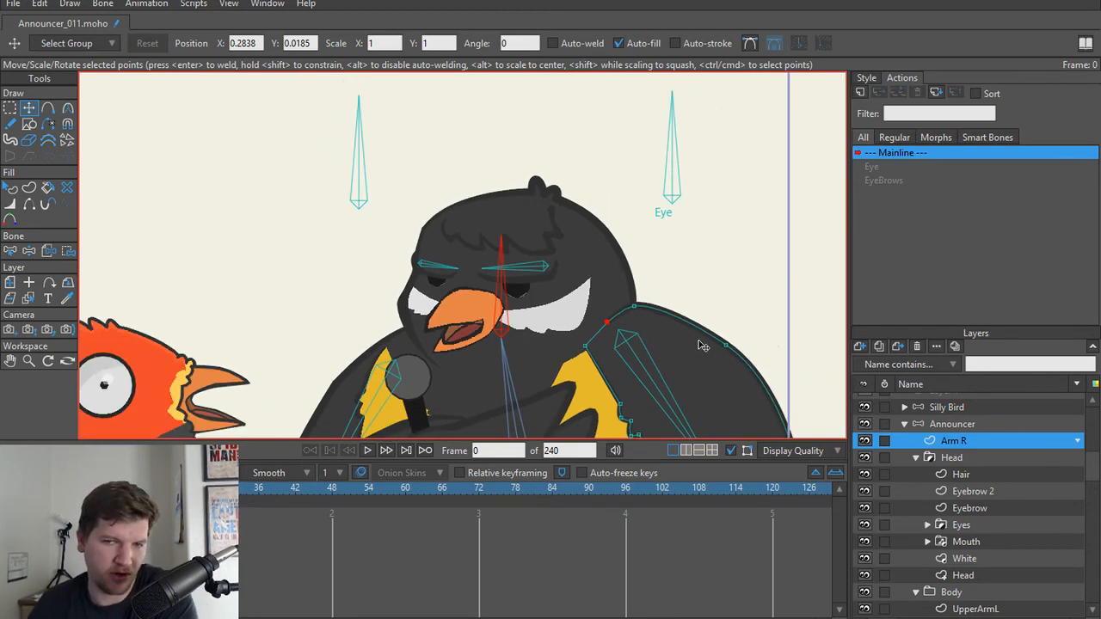
Step: Adjust the curvature of the Head outline's forehead point above the beak-side eyebrow to about 0.48
{"action": "scroll", "coordinate": [447, 289], "scroll_direction": "up", "scroll_amount": 4}
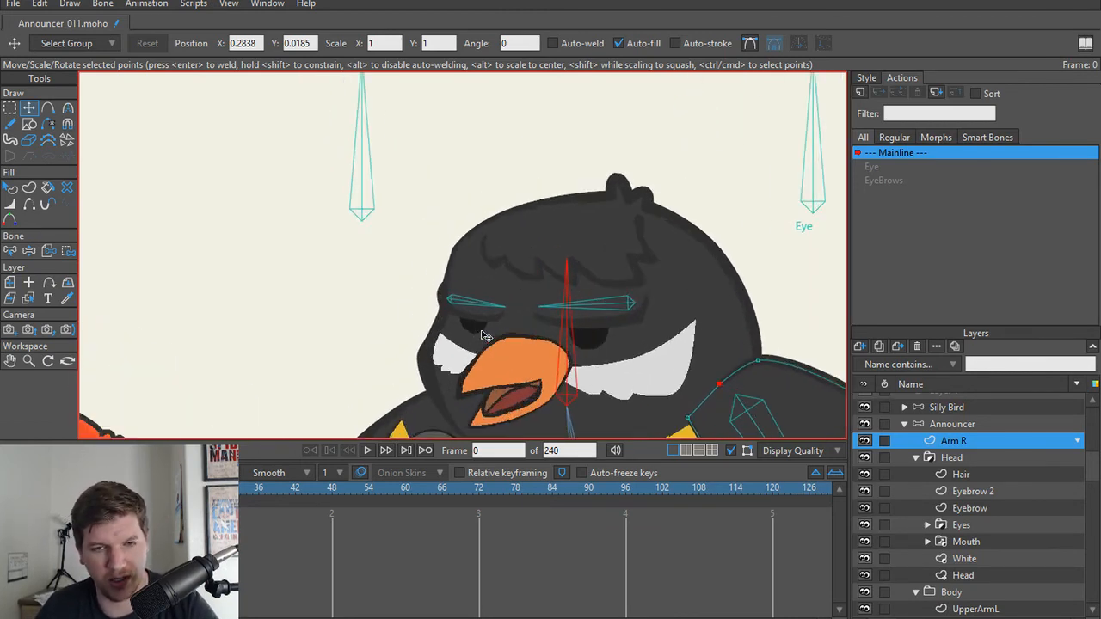
{"action": "scroll", "coordinate": [461, 293], "scroll_direction": "up", "scroll_amount": 1}
{"action": "scroll", "coordinate": [409, 186], "scroll_direction": "up", "scroll_amount": 3}
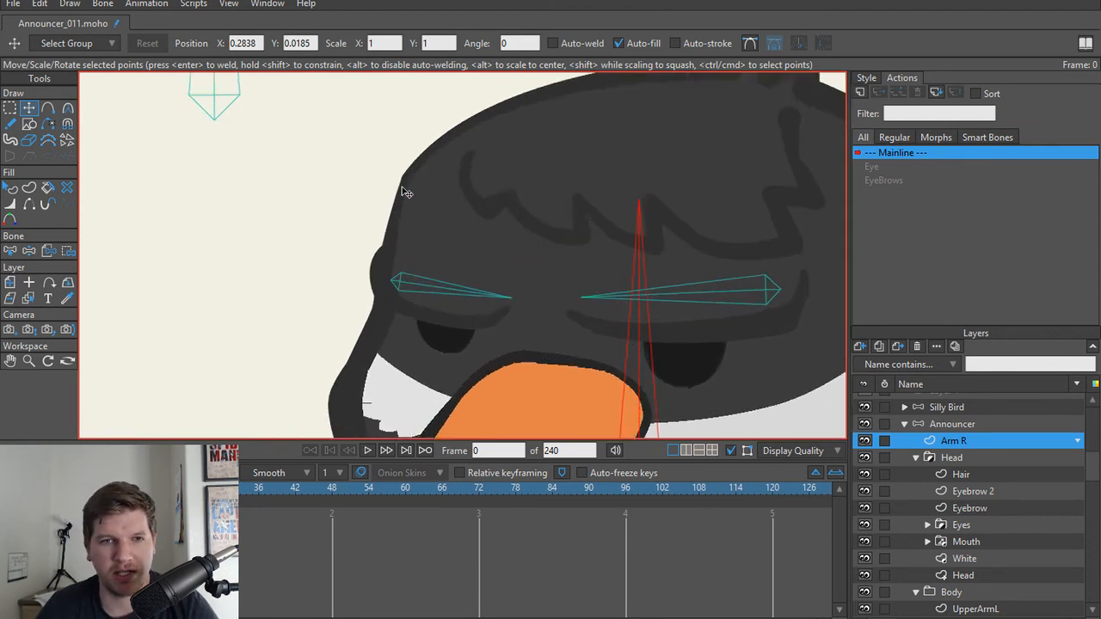
{"action": "left_click", "coordinate": [411, 180], "text": "ctrl+alt"}
{"action": "left_click", "coordinate": [410, 172]}
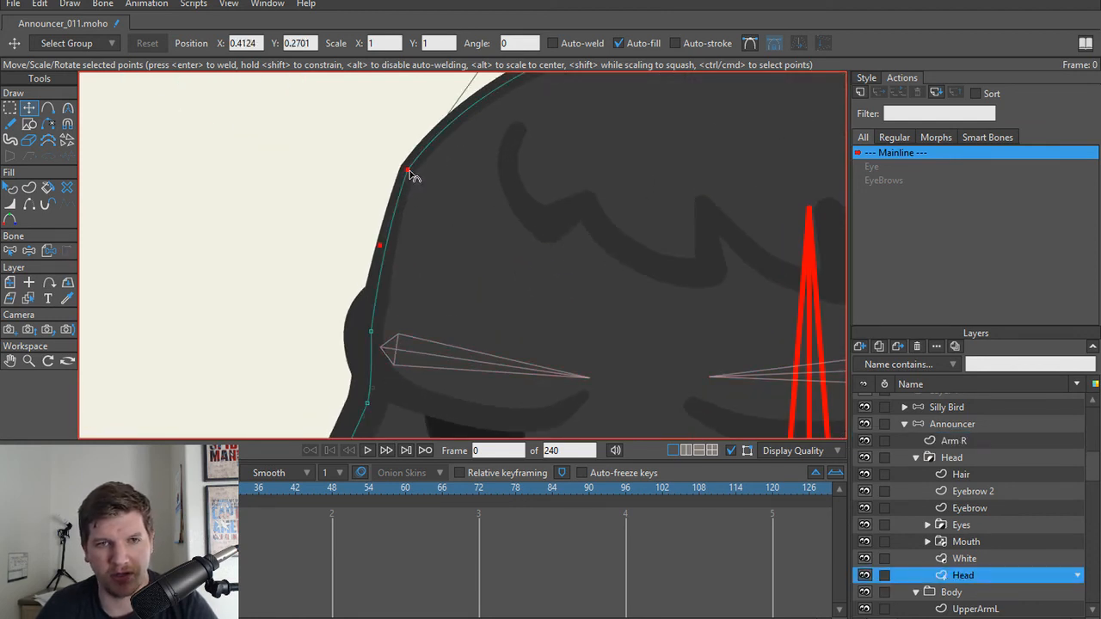
{"action": "key", "text": "c"}
{"action": "mouse_move", "coordinate": [411, 172]}
{"action": "left_mouse_down"}
{"action": "mouse_move", "coordinate": [435, 153]}
{"action": "mouse_move", "coordinate": [404, 159]}
{"action": "left_mouse_up"}
{"action": "scroll", "coordinate": [477, 266], "scroll_direction": "down", "scroll_amount": 3}
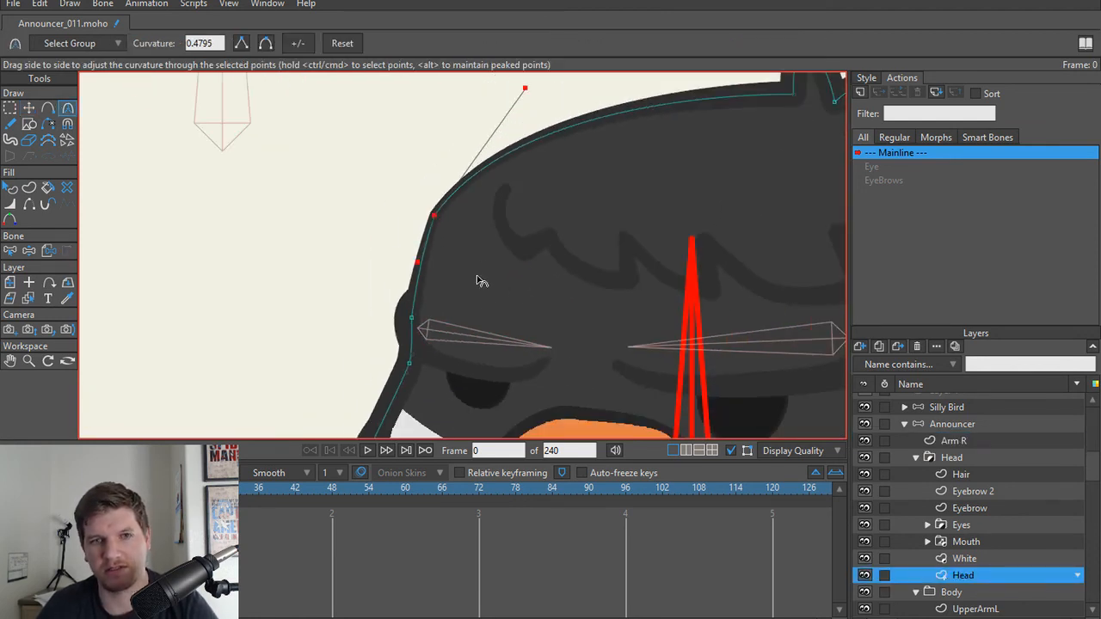
{"action": "scroll", "coordinate": [507, 258], "scroll_direction": "down", "scroll_amount": 1}
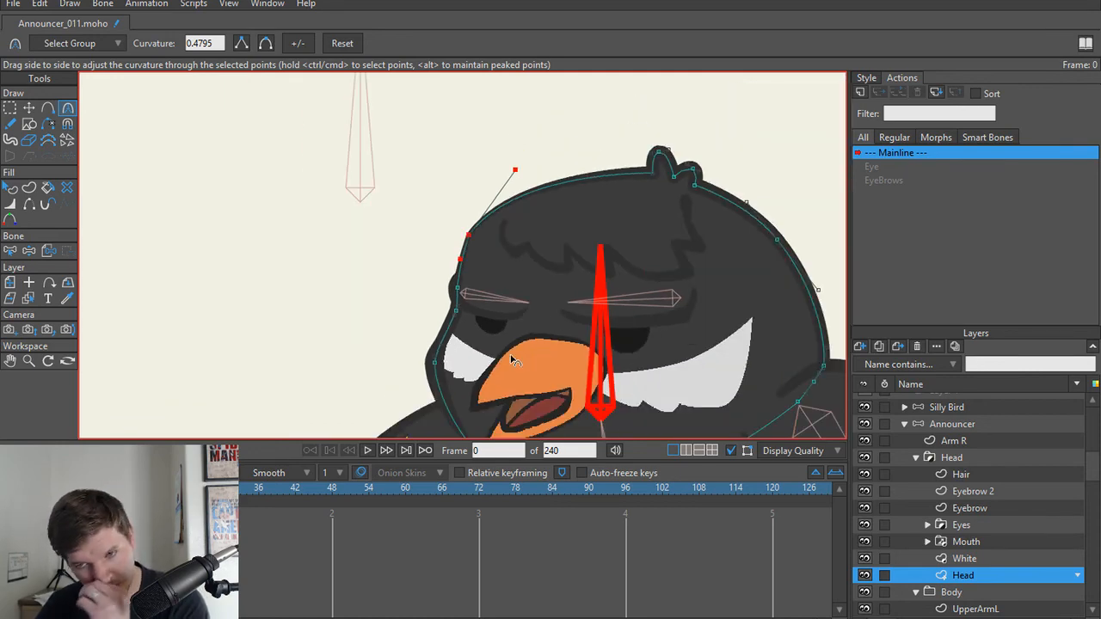
{"action": "scroll", "coordinate": [519, 353], "scroll_direction": "down", "scroll_amount": 2}
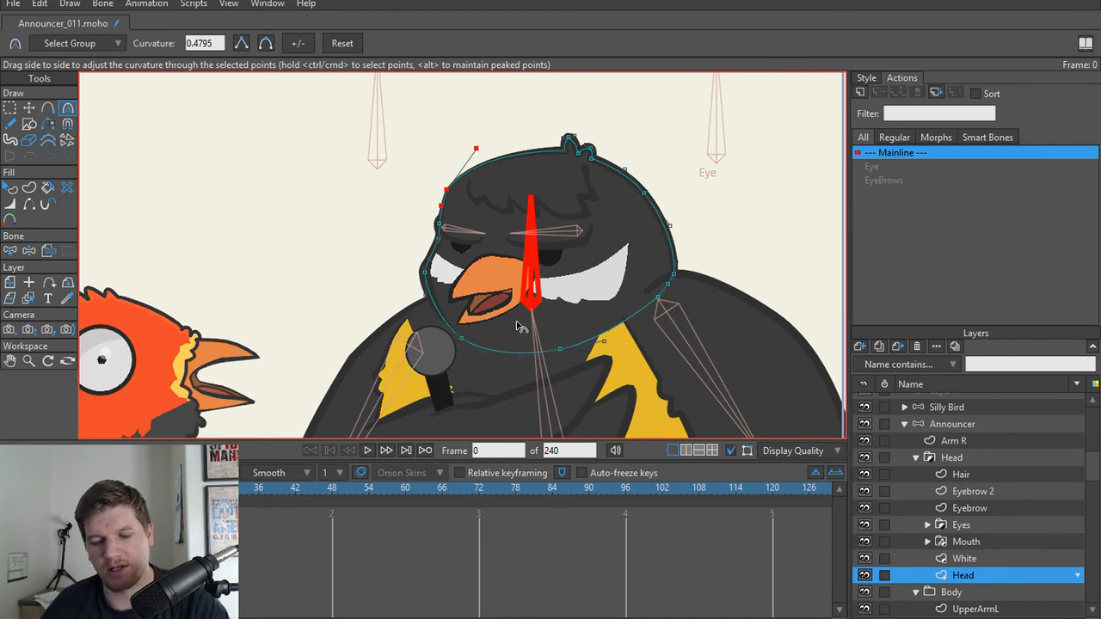
Step: Collapse the Head group and select the Body group to inspect its sublayers
{"action": "left_click", "coordinate": [914, 457]}
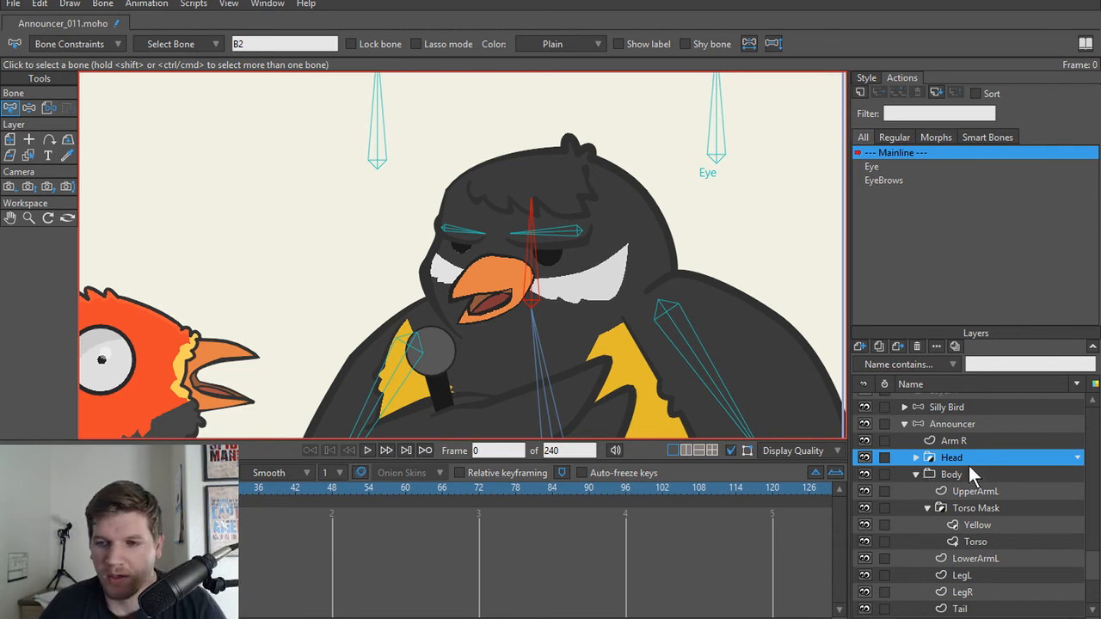
{"action": "scroll", "coordinate": [987, 468], "scroll_direction": "up", "scroll_amount": 2}
{"action": "scroll", "coordinate": [602, 280], "scroll_direction": "down", "scroll_amount": 1}
{"action": "left_click_drag", "start_coordinate": [611, 310], "coordinate": [588, 268]}
{"action": "scroll", "coordinate": [621, 293], "scroll_direction": "down", "scroll_amount": 1}
{"action": "left_click", "coordinate": [953, 519]}
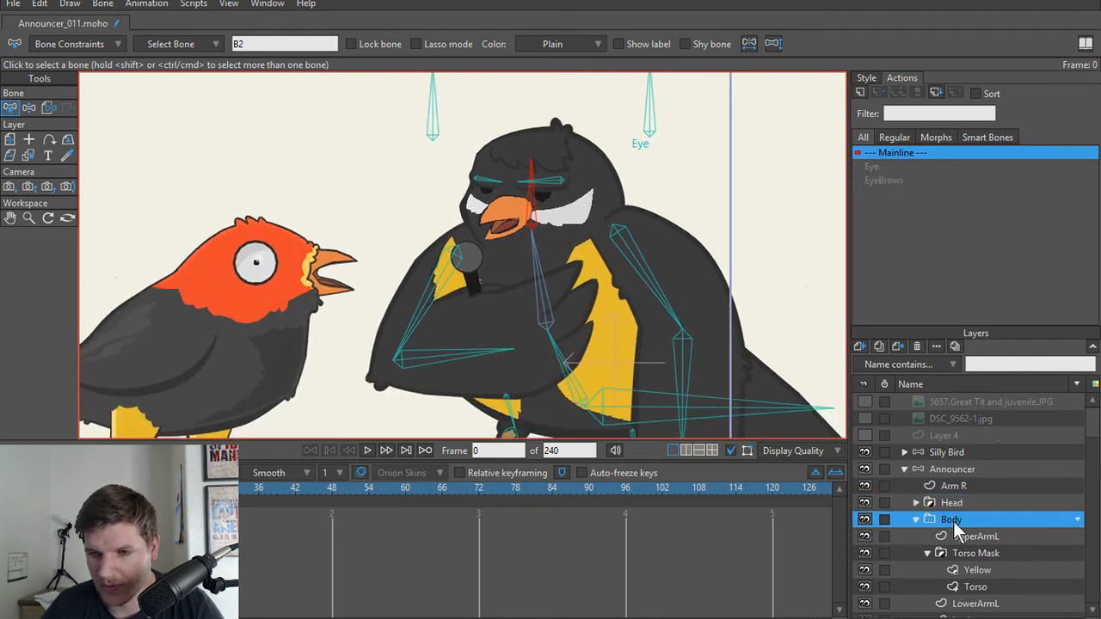
{"action": "left_click", "coordinate": [946, 503]}
{"action": "left_click", "coordinate": [927, 519]}
{"action": "scroll", "coordinate": [946, 507], "scroll_direction": "down", "scroll_amount": 3}
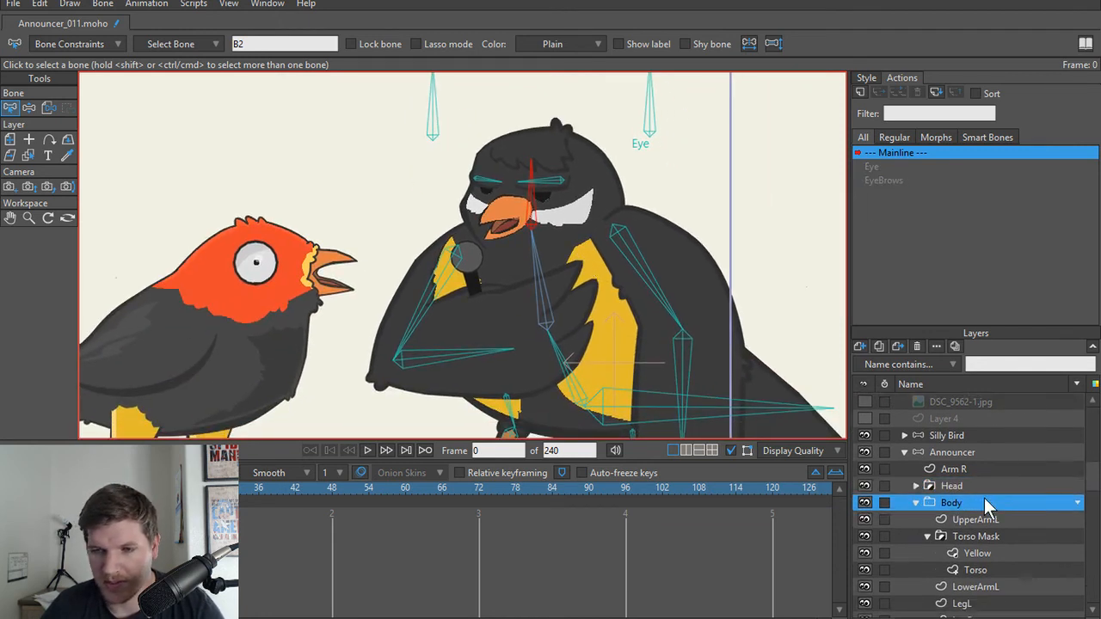
Step: Examine the UpperArmL layer and select the forearm bone of the folded arm
{"action": "left_click", "coordinate": [970, 486]}
{"action": "scroll", "coordinate": [387, 317], "scroll_direction": "up", "scroll_amount": 1}
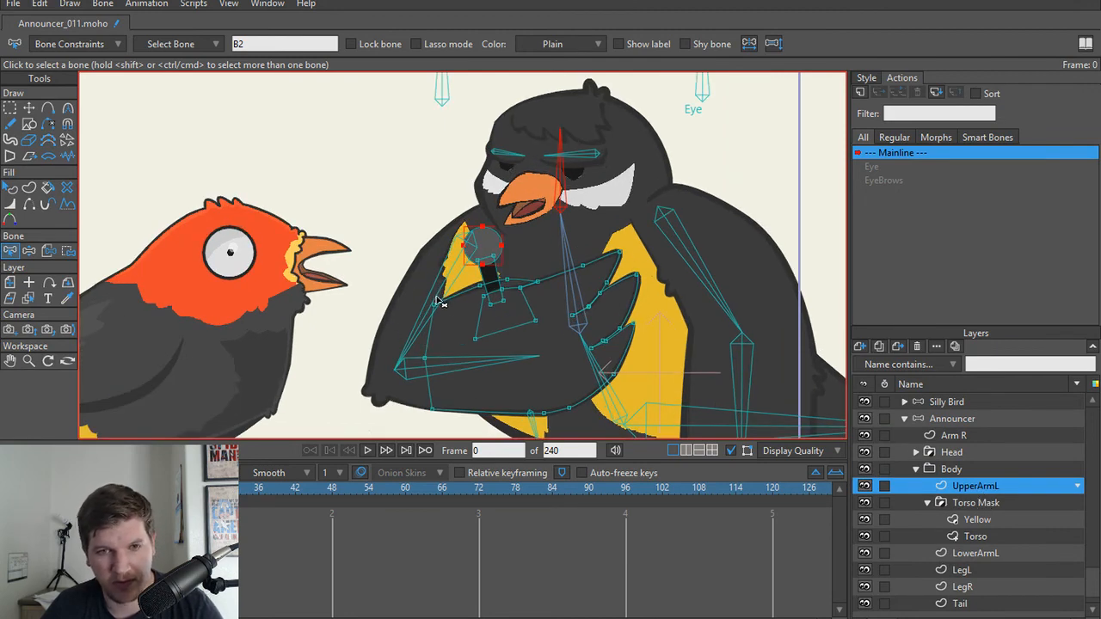
{"action": "scroll", "coordinate": [439, 301], "scroll_direction": "up", "scroll_amount": 1}
{"action": "left_click", "coordinate": [497, 393]}
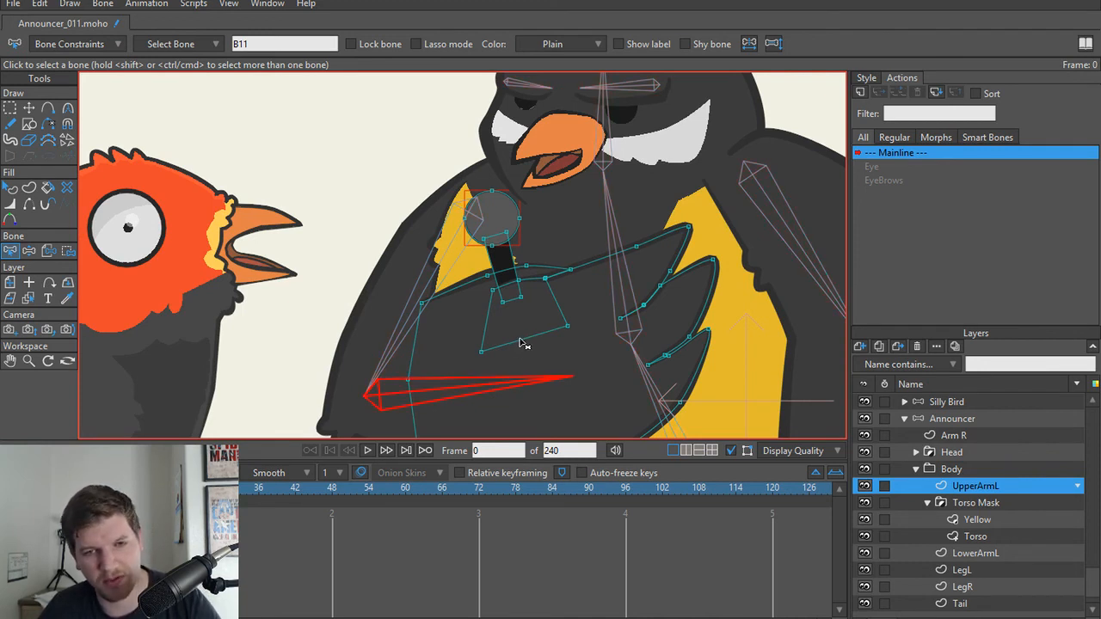
Step: Examine the Torso Mask group and compare the shapes of its Yellow and Torso sublayers
{"action": "left_click", "coordinate": [976, 504]}
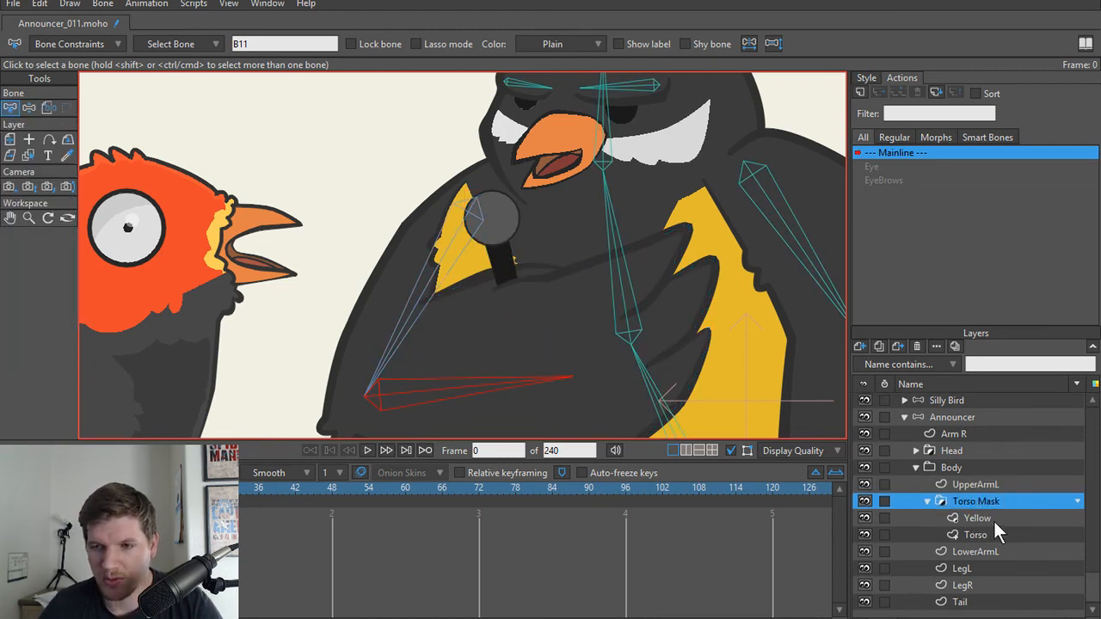
{"action": "scroll", "coordinate": [591, 333], "scroll_direction": "down", "scroll_amount": 5}
{"action": "scroll", "coordinate": [591, 333], "scroll_direction": "up", "scroll_amount": 2}
{"action": "left_click_drag", "start_coordinate": [591, 337], "coordinate": [553, 300]}
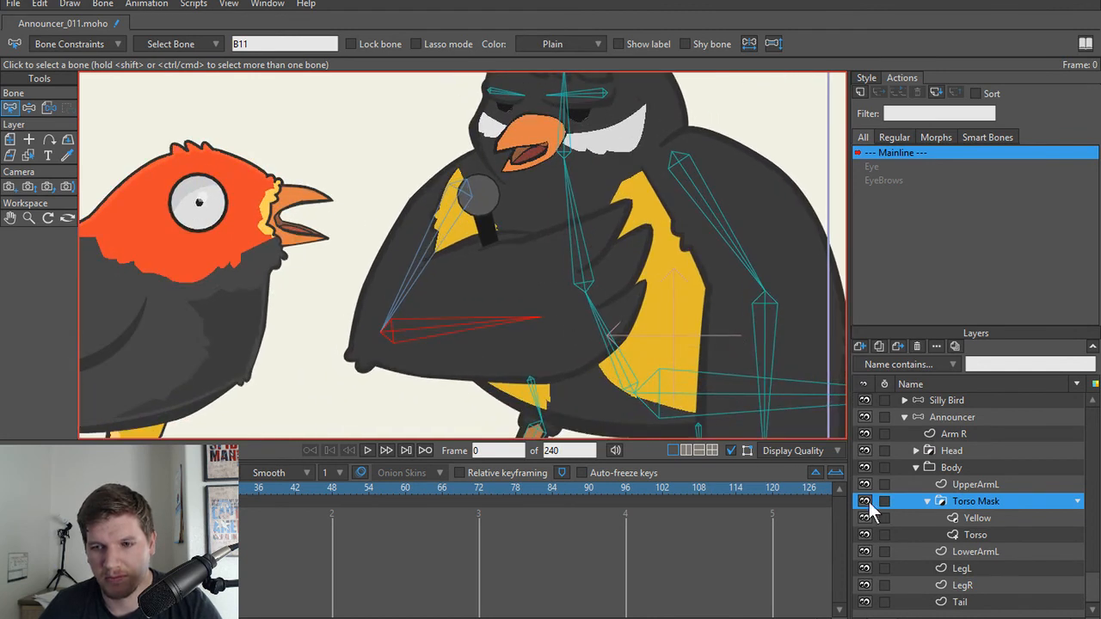
{"action": "left_click", "coordinate": [979, 533]}
{"action": "left_click", "coordinate": [977, 519]}
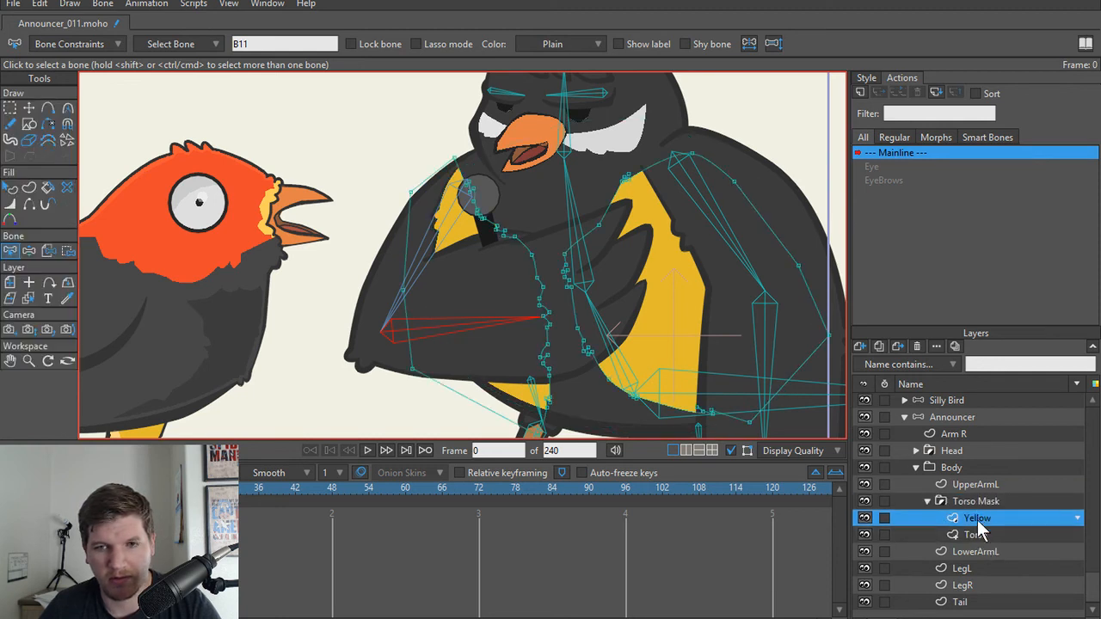
{"action": "left_click", "coordinate": [977, 533]}
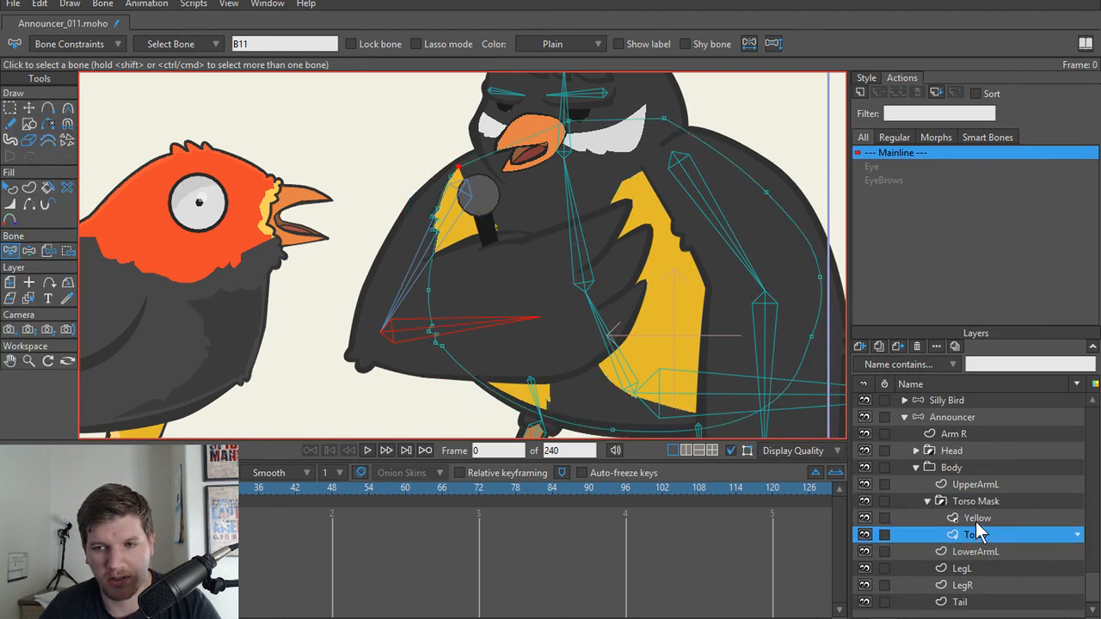
{"action": "left_click", "coordinate": [977, 520]}
{"action": "left_click", "coordinate": [981, 536]}
{"action": "left_click", "coordinate": [970, 499]}
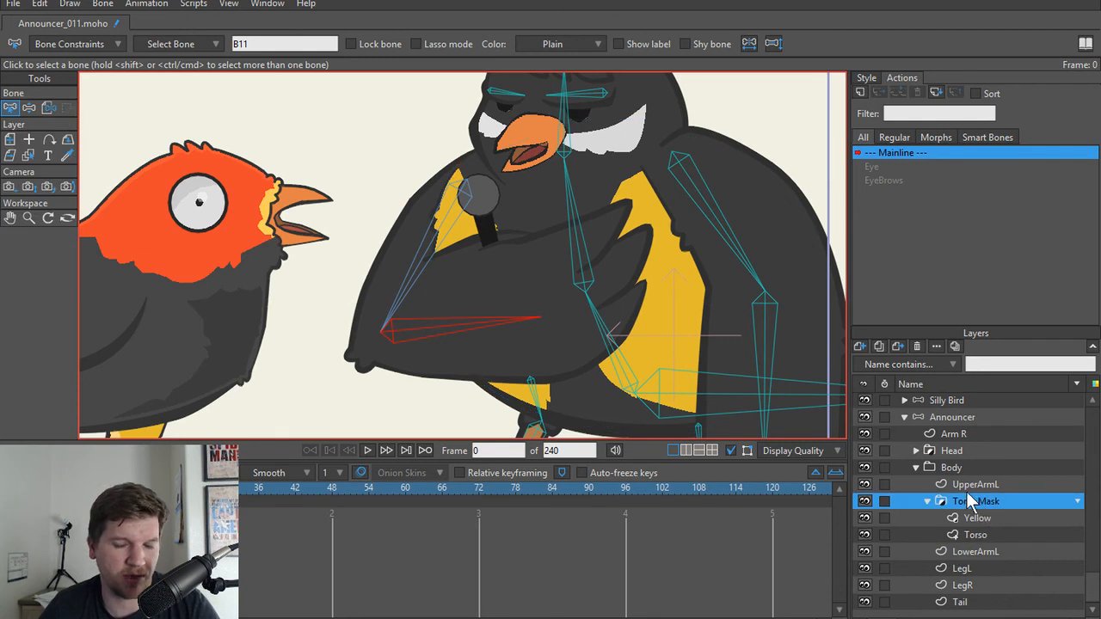
Step: Flexi-bind the Yellow layer to only the two spine bones, leaving the forearm bone out of the selection
{"action": "left_click", "coordinate": [976, 520]}
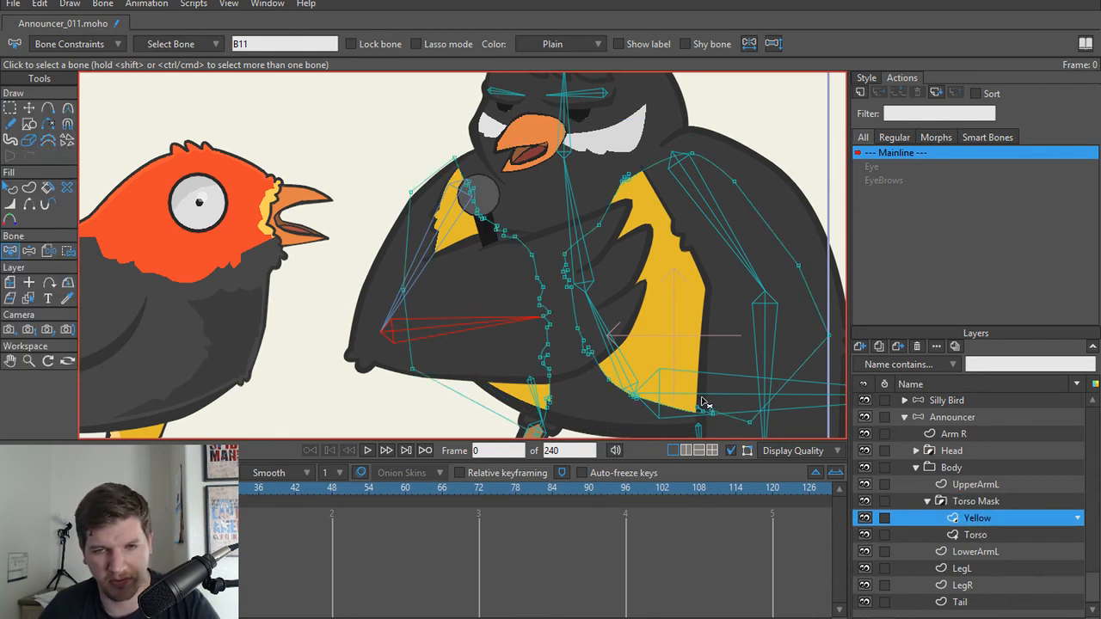
{"action": "left_click", "coordinate": [626, 371]}
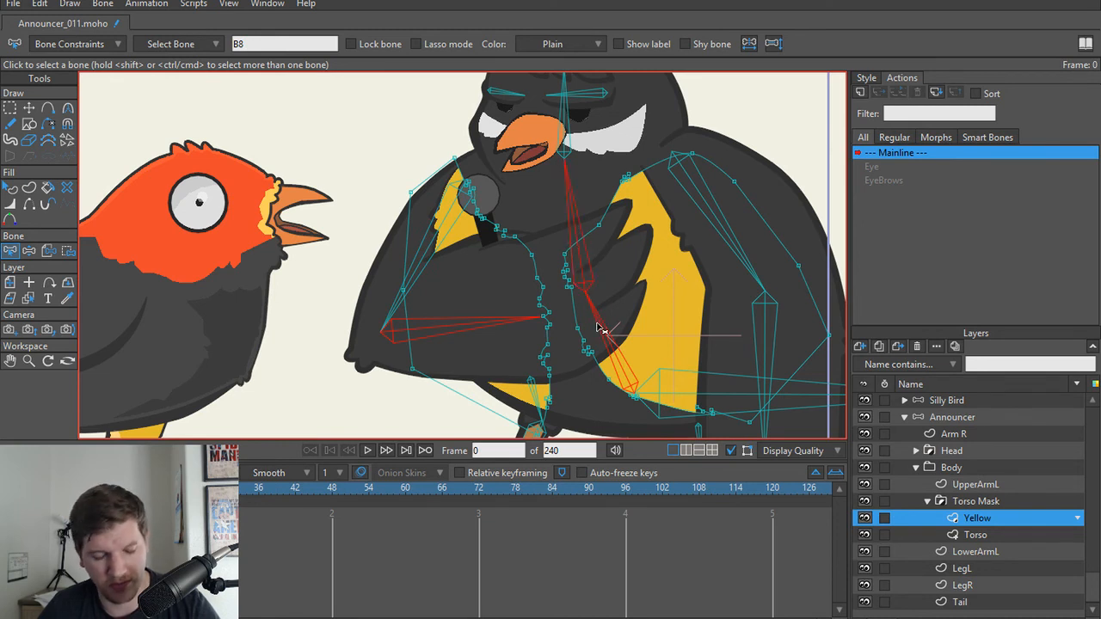
{"action": "key", "text": "ctrl+shift+f"}
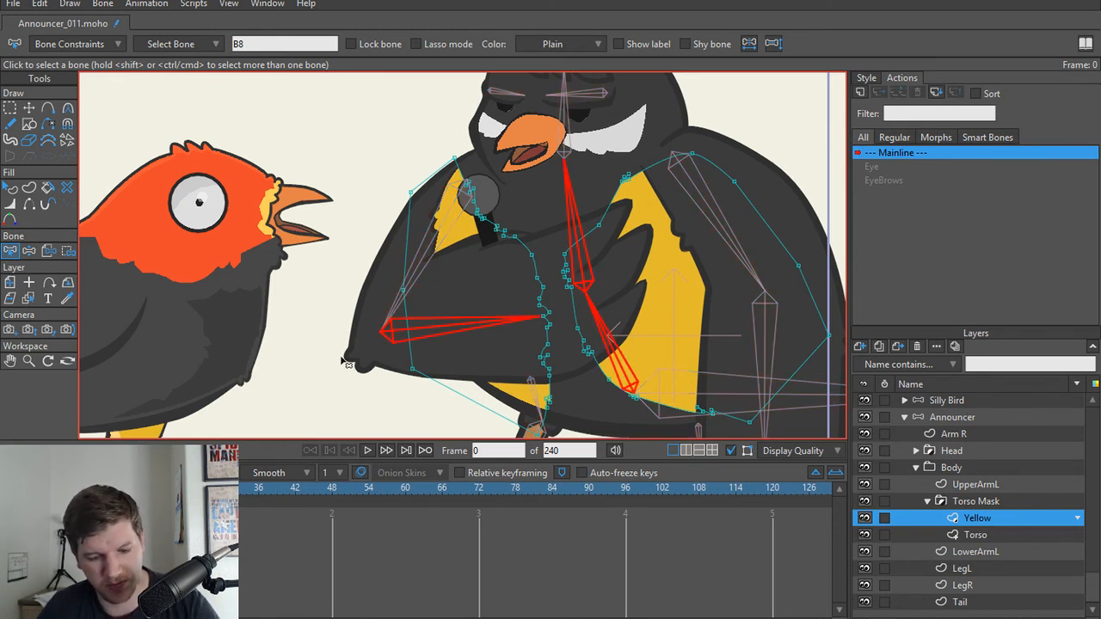
{"action": "left_click", "coordinate": [351, 412]}
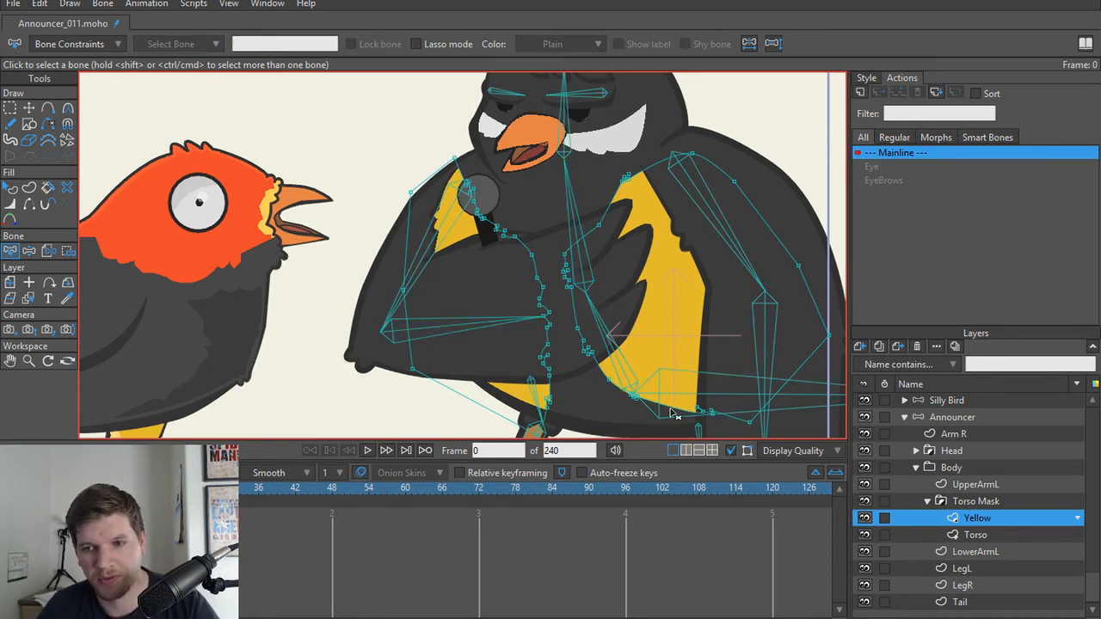
{"action": "left_click", "coordinate": [623, 372]}
{"action": "left_click", "coordinate": [585, 268], "text": "shift"}
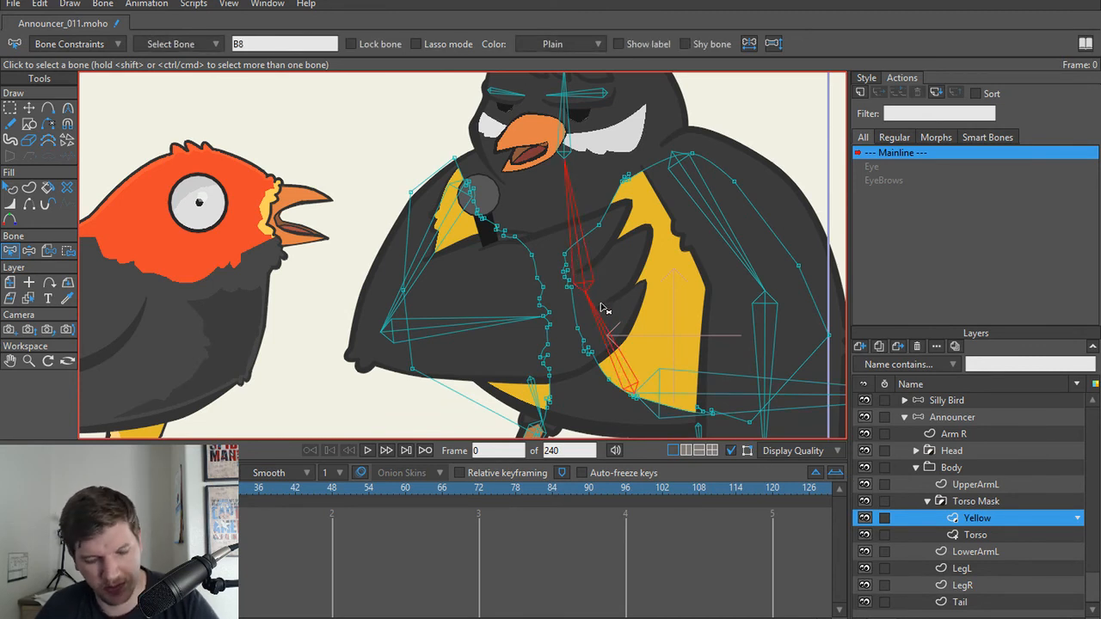
Step: Flexi-bind the Torso layer to the lower and upper spine bones
{"action": "left_click", "coordinate": [972, 535]}
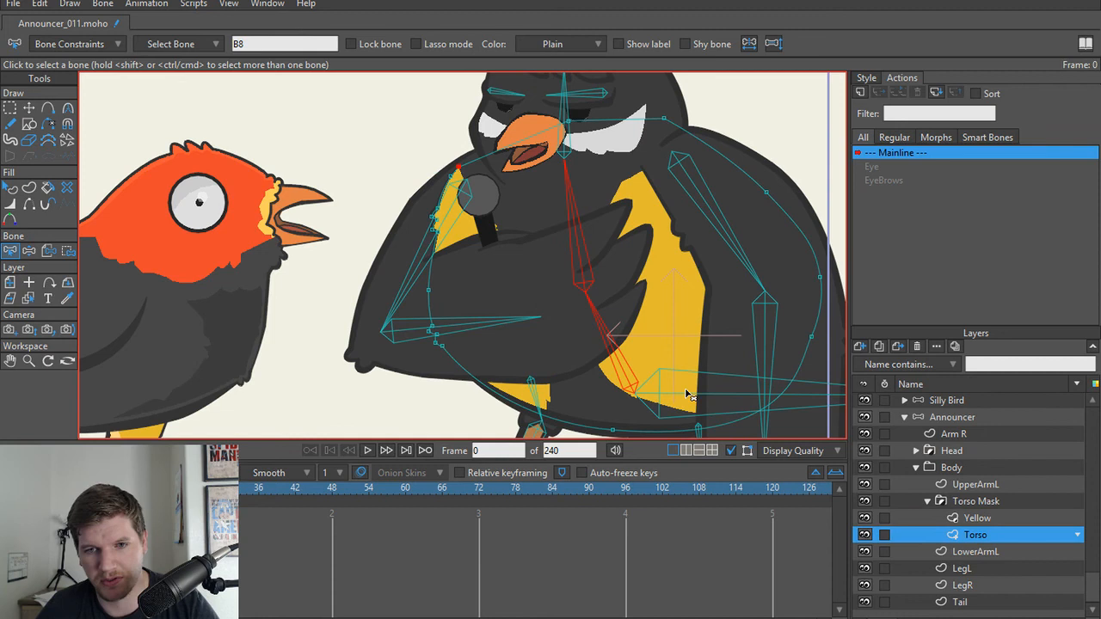
{"action": "left_click", "coordinate": [623, 371]}
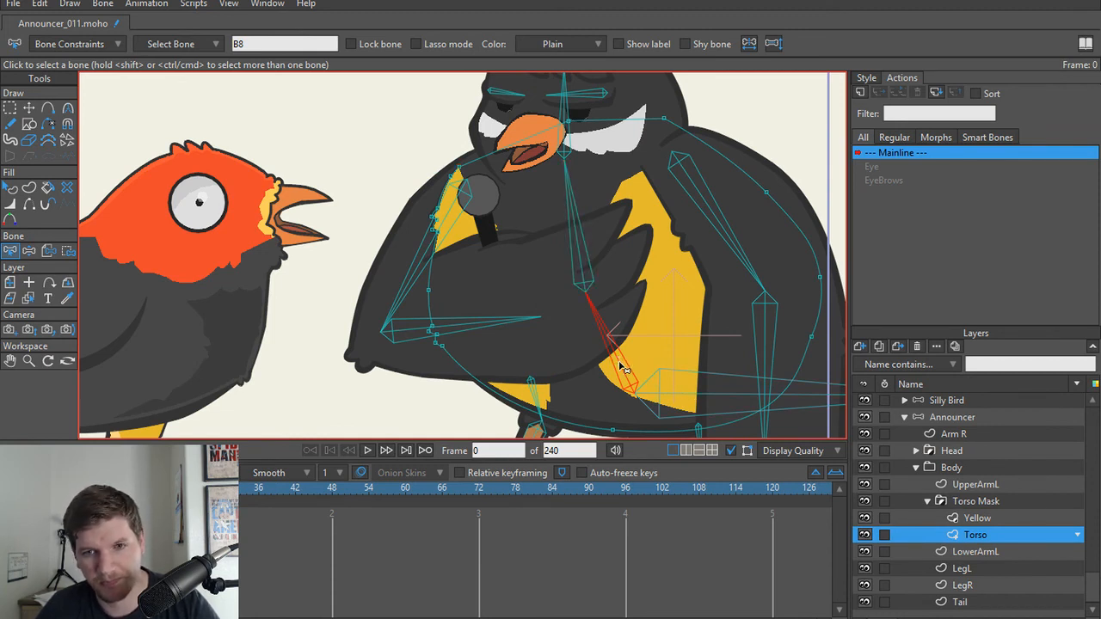
{"action": "left_click", "coordinate": [585, 276], "text": "shift"}
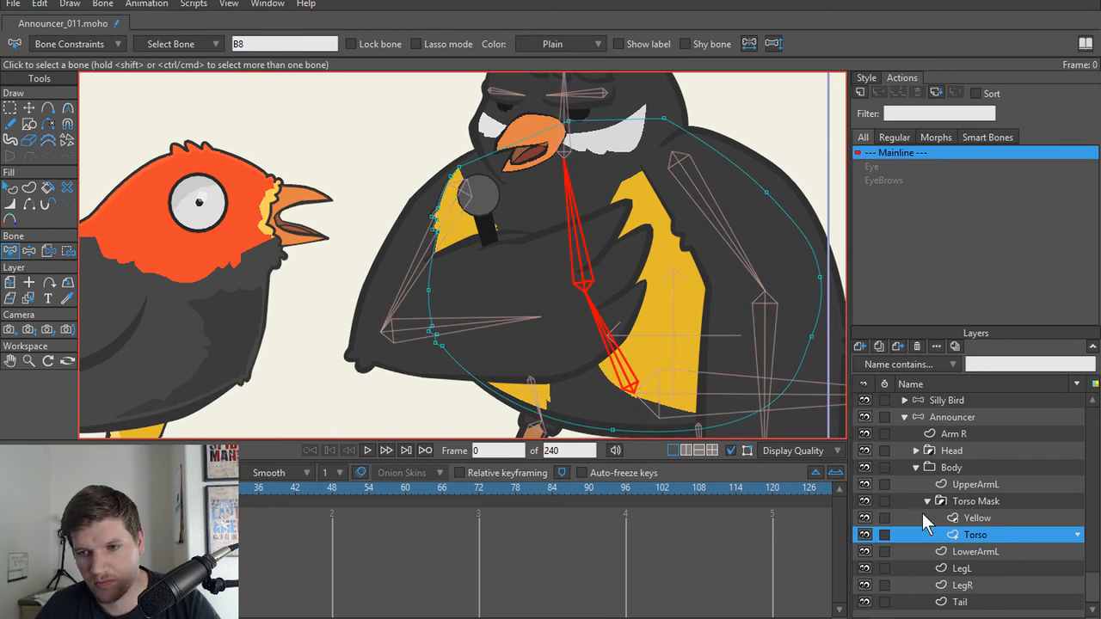
Step: Check the bone bindings of the Yellow and Torso layers, and collapse the Torso Mask group
{"action": "left_click", "coordinate": [976, 519]}
{"action": "left_click", "coordinate": [976, 533]}
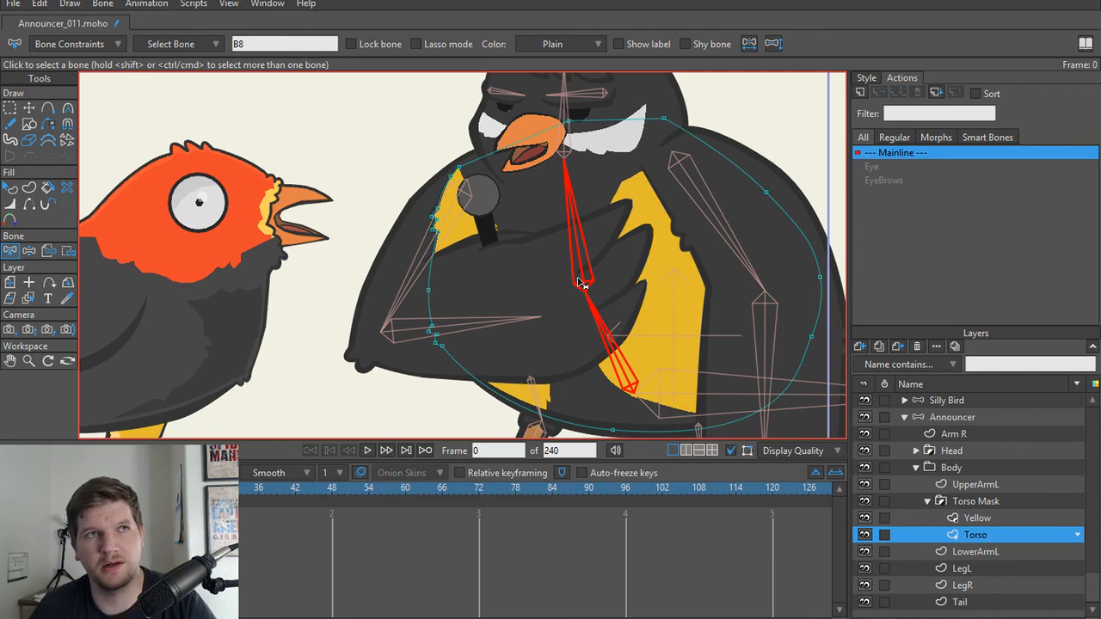
{"action": "scroll", "coordinate": [579, 282], "scroll_direction": "down", "scroll_amount": 5}
{"action": "scroll", "coordinate": [569, 299], "scroll_direction": "up", "scroll_amount": 5}
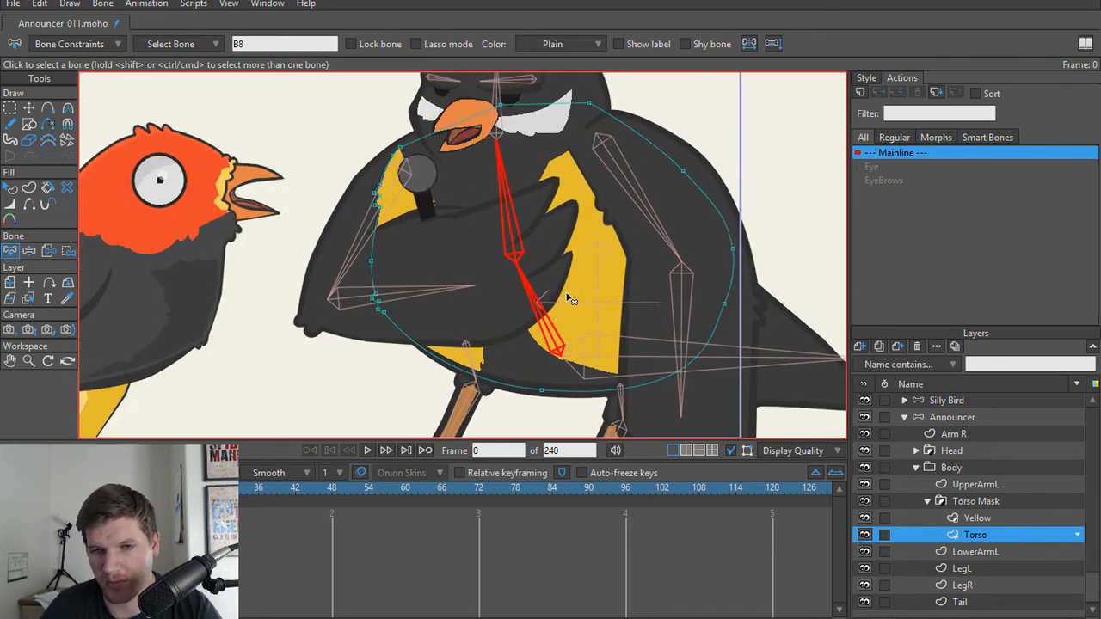
{"action": "left_click", "coordinate": [930, 501]}
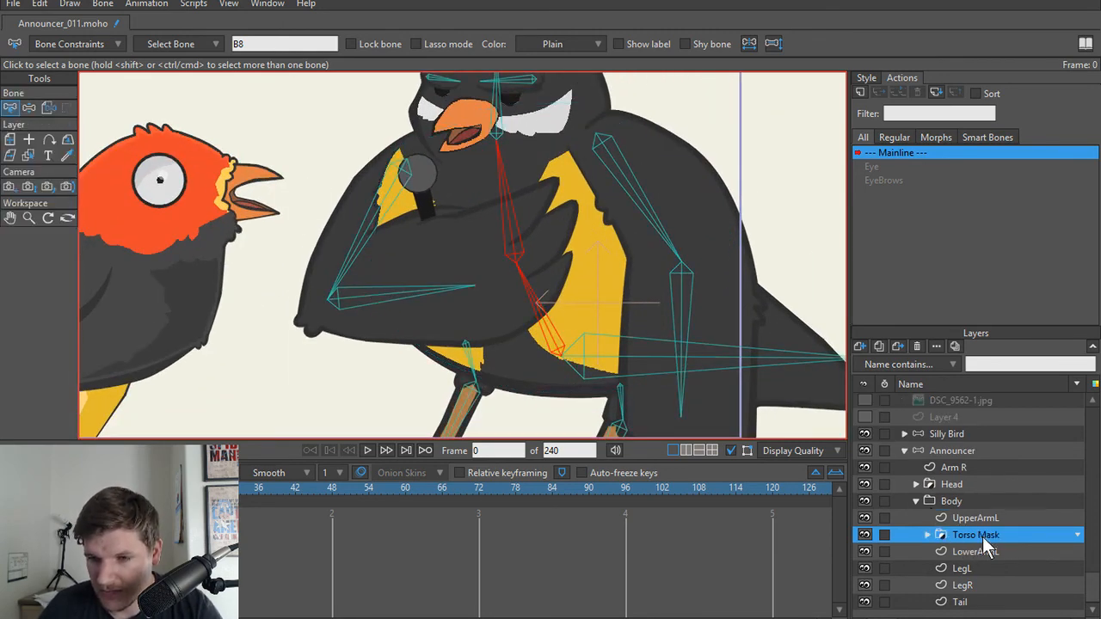
Step: Flexi-bind the LowerArmL layer to the upper arm bone of the folded arm
{"action": "left_click", "coordinate": [917, 504]}
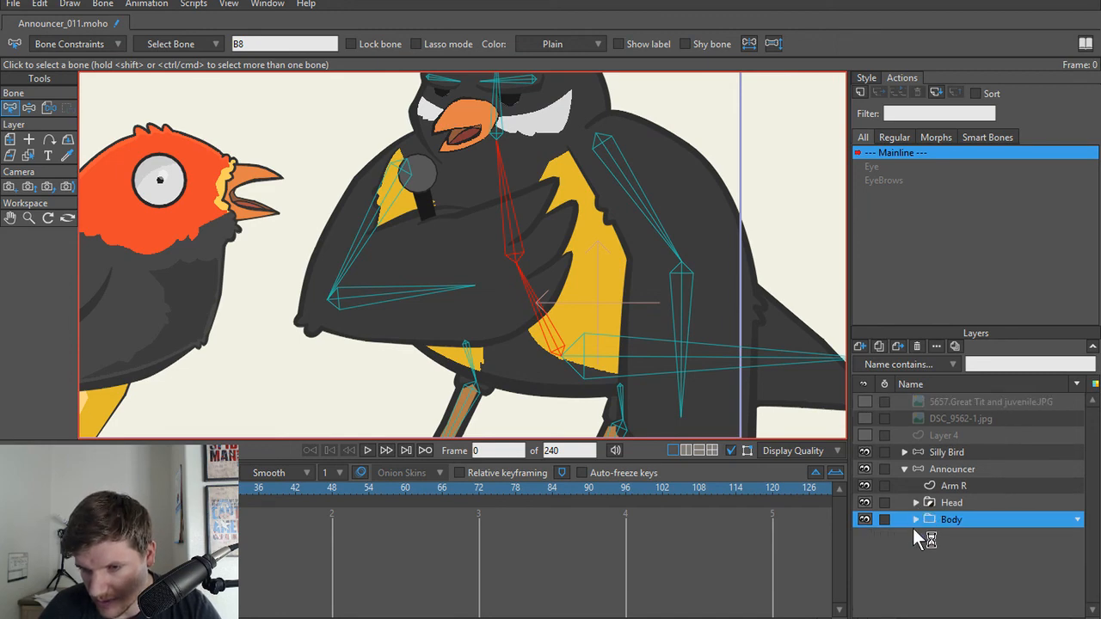
{"action": "left_click", "coordinate": [915, 526]}
{"action": "scroll", "coordinate": [938, 545], "scroll_direction": "down", "scroll_amount": 1}
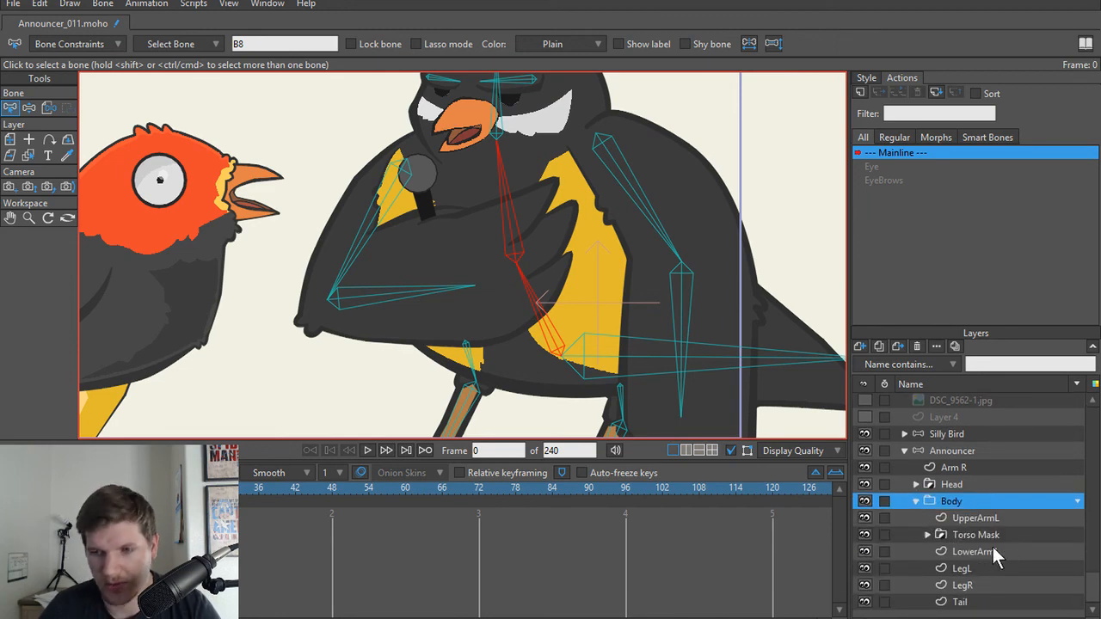
{"action": "left_click", "coordinate": [991, 547]}
{"action": "left_click_drag", "start_coordinate": [523, 262], "coordinate": [600, 318]}
{"action": "scroll", "coordinate": [445, 297], "scroll_direction": "up", "scroll_amount": 1}
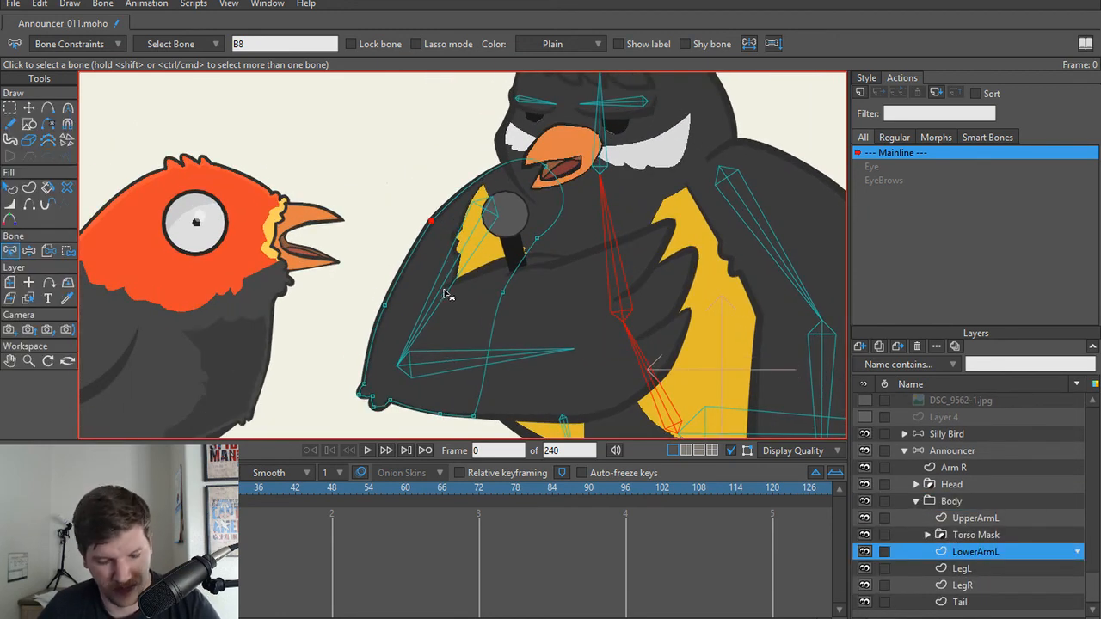
{"action": "left_click", "coordinate": [444, 288]}
{"action": "key", "text": "ctrl+shift+f"}
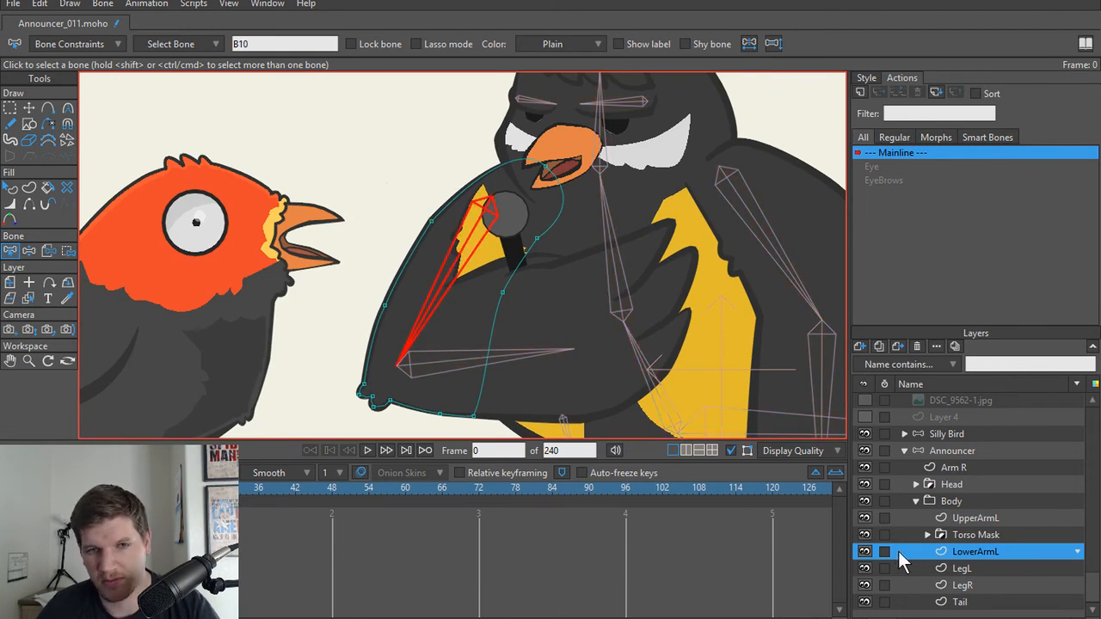
Step: Flexi-bind the LegL layer to the short upper bone and the shin bone of its leg
{"action": "left_click", "coordinate": [982, 572]}
{"action": "left_click_drag", "start_coordinate": [653, 373], "coordinate": [562, 182]}
{"action": "scroll", "coordinate": [564, 190], "scroll_direction": "down", "scroll_amount": 1}
{"action": "left_click_drag", "start_coordinate": [541, 308], "coordinate": [574, 337]}
{"action": "scroll", "coordinate": [574, 341], "scroll_direction": "up", "scroll_amount": 1}
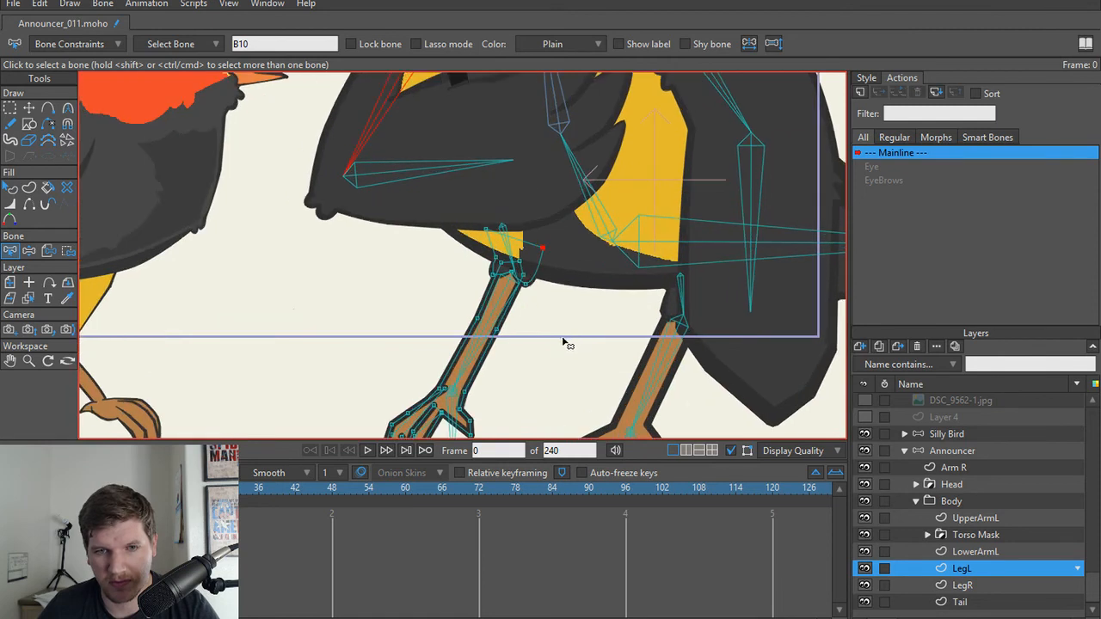
{"action": "left_click", "coordinate": [516, 256]}
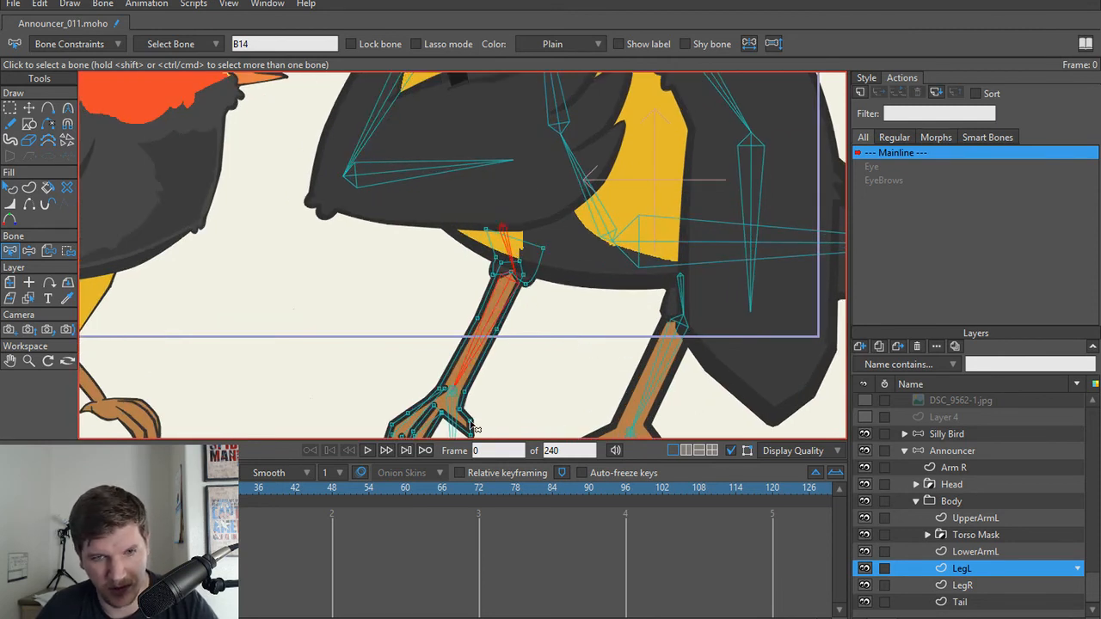
{"action": "key", "text": "ctrl+shift+f"}
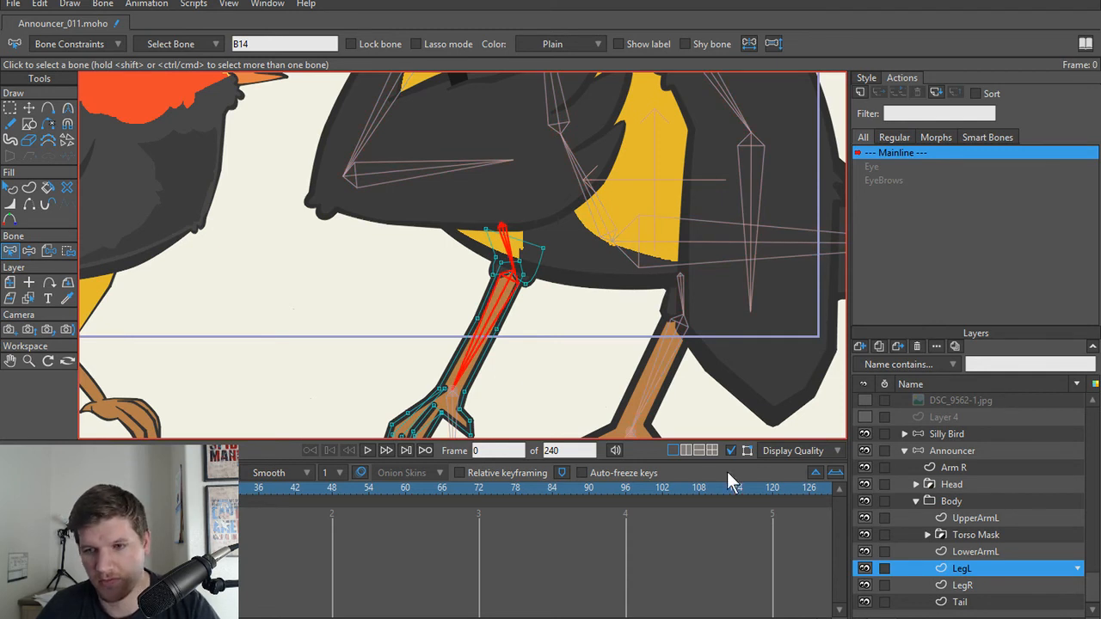
Step: Flexi-bind the LegR layer to the short upper bone and the shin bone of its leg
{"action": "left_click", "coordinate": [967, 585]}
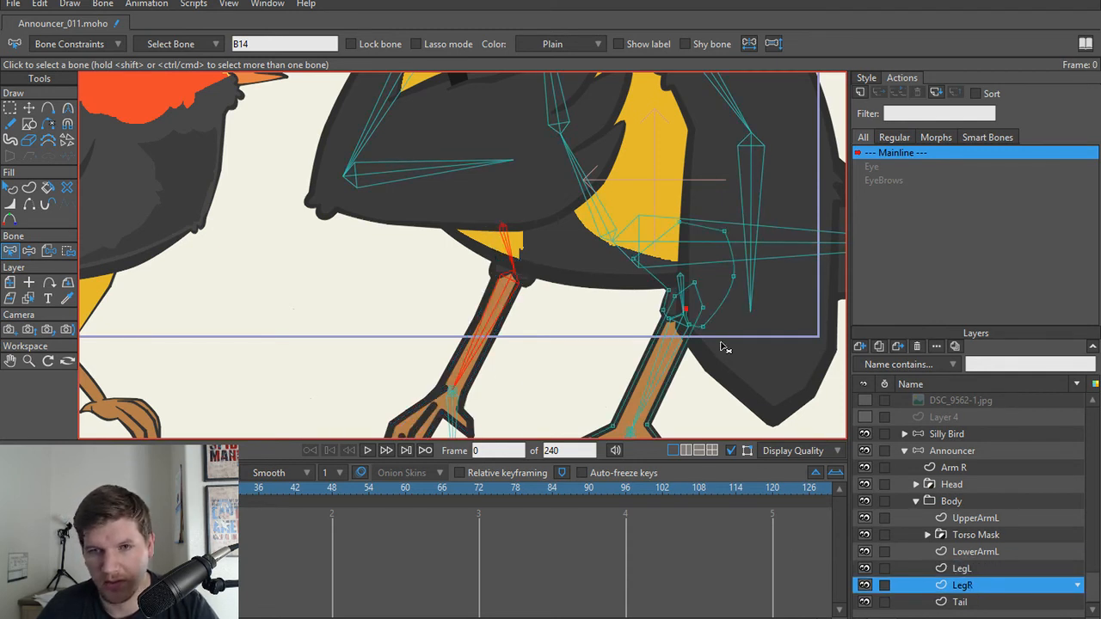
{"action": "left_click", "coordinate": [687, 304]}
{"action": "left_click", "coordinate": [669, 354], "text": "shift"}
{"action": "key", "text": "ctrl+shift+f"}
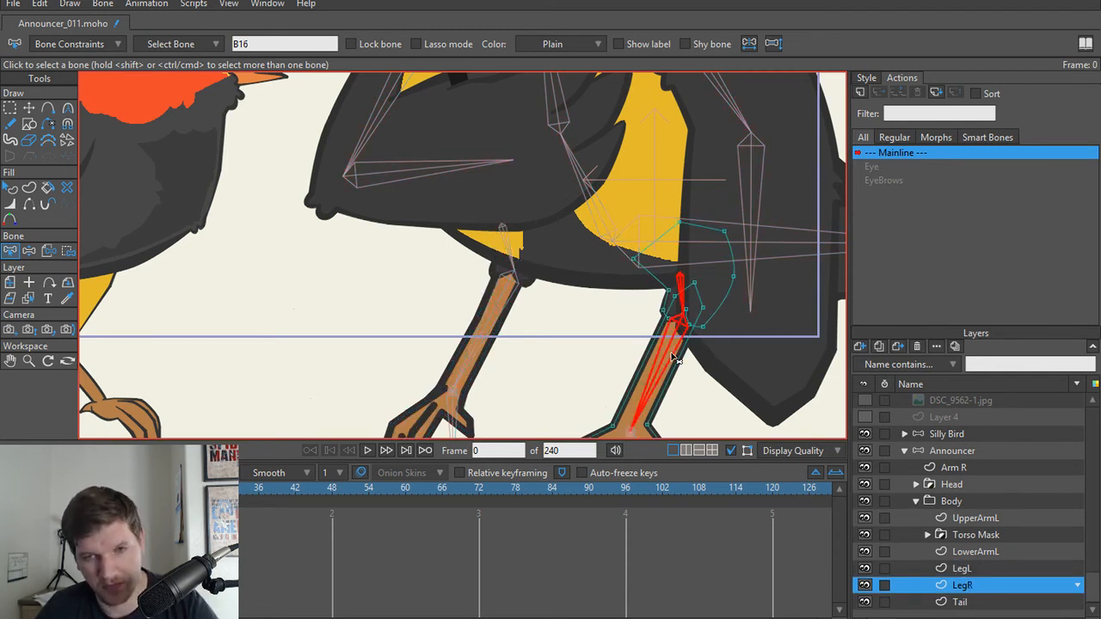
Step: Flexi-bind the Tail layer to the tail bone only
{"action": "left_click", "coordinate": [973, 605]}
{"action": "left_click_drag", "start_coordinate": [664, 235], "coordinate": [497, 268]}
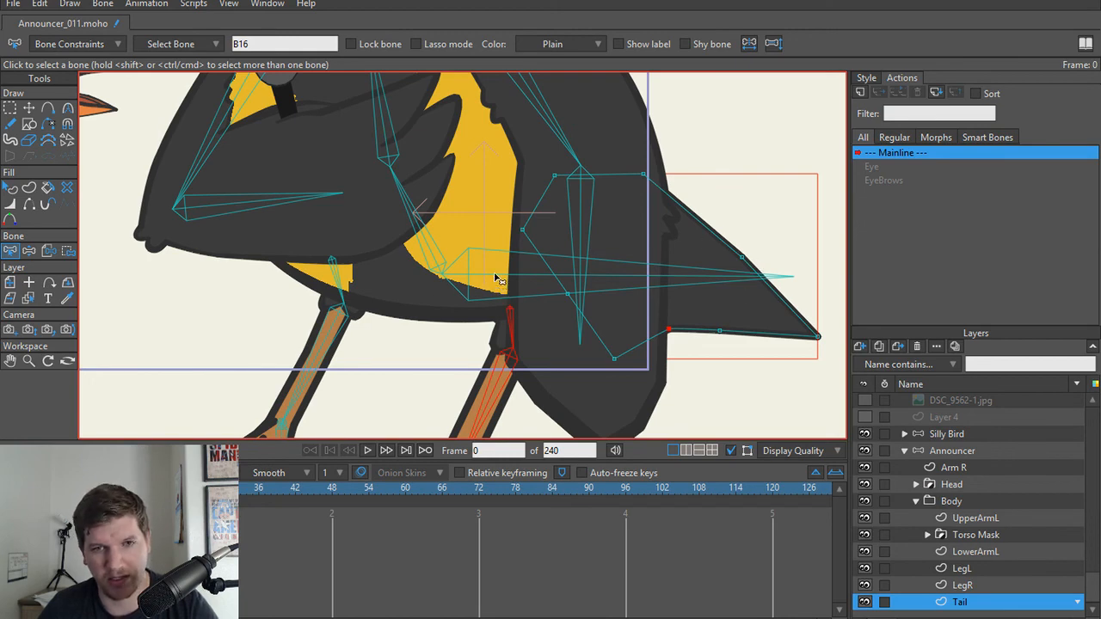
{"action": "left_click", "coordinate": [497, 279]}
{"action": "scroll", "coordinate": [500, 250], "scroll_direction": "down", "scroll_amount": 3}
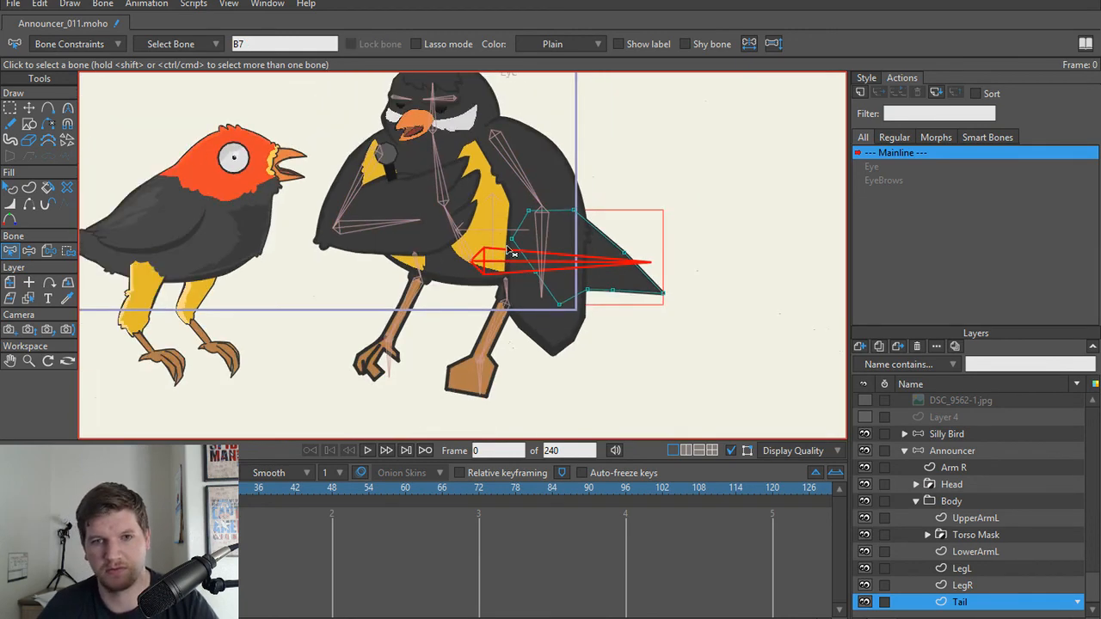
{"action": "left_click_drag", "start_coordinate": [520, 278], "coordinate": [558, 332]}
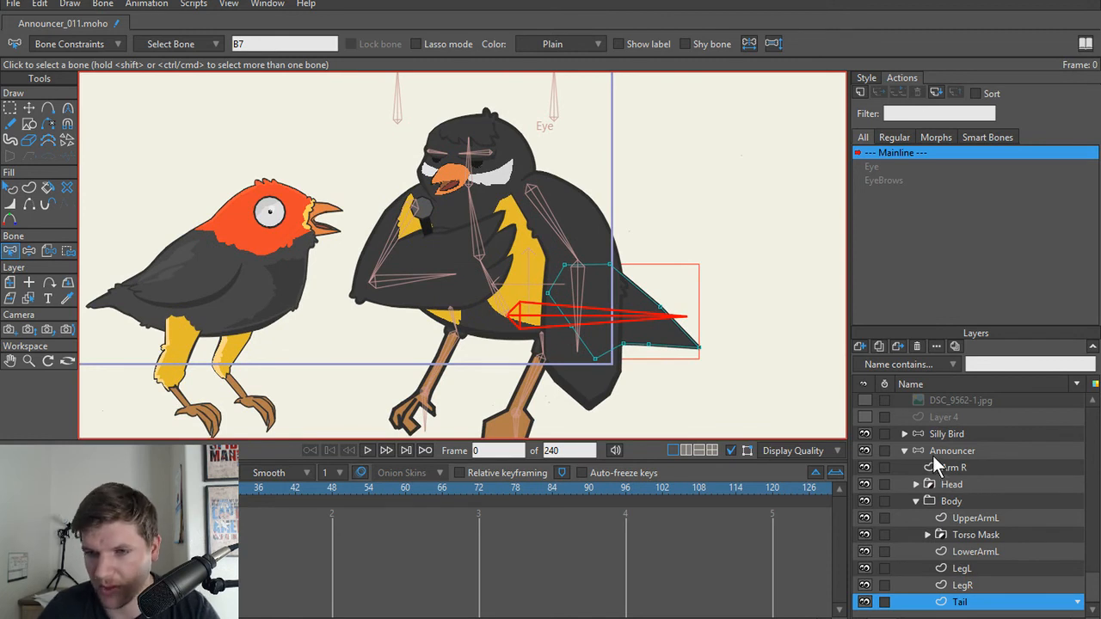
Step: Collapse the Announcer bone layer and reduce the tail bone's strength to 0
{"action": "left_click", "coordinate": [896, 453]}
{"action": "left_click", "coordinate": [905, 450]}
{"action": "left_click_drag", "start_coordinate": [493, 290], "coordinate": [529, 327]}
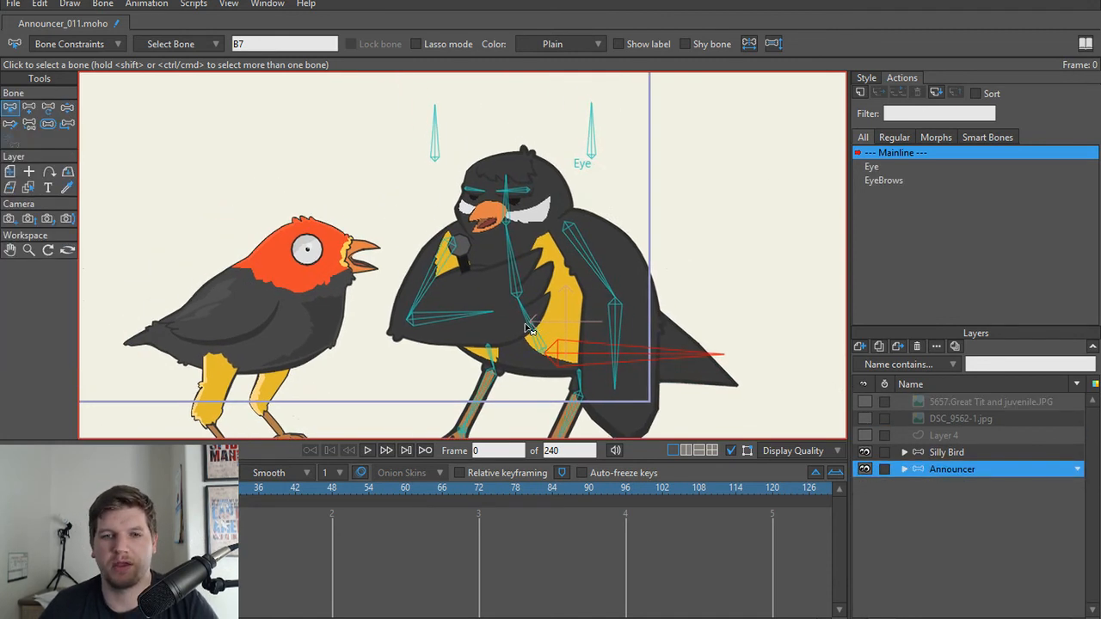
{"action": "key", "text": "z"}
{"action": "key", "text": "n"}
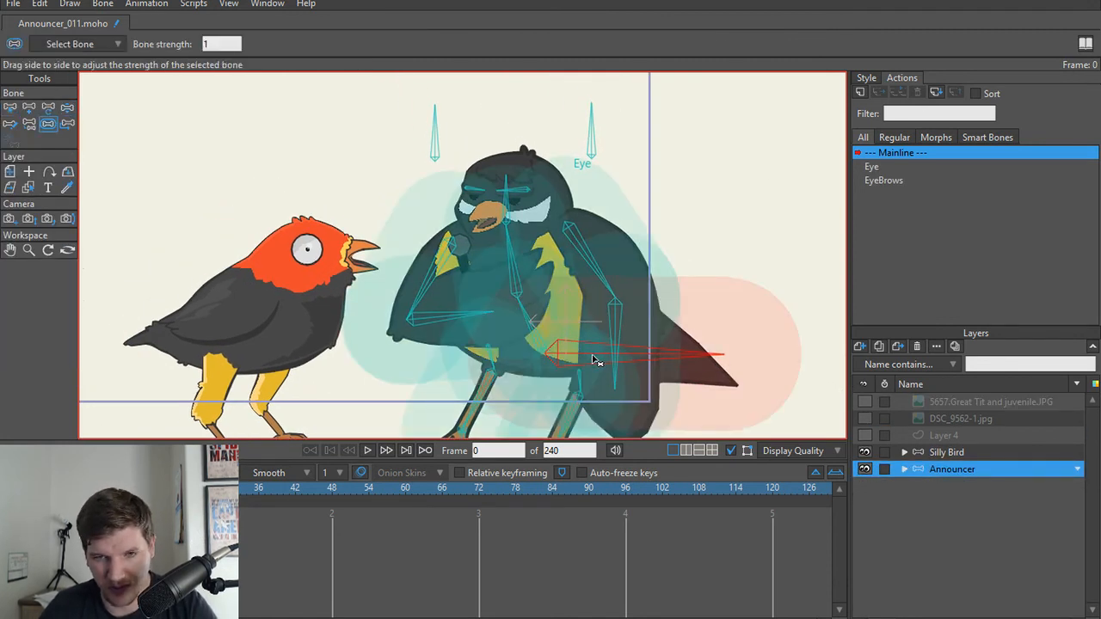
{"action": "left_click_drag", "start_coordinate": [595, 360], "coordinate": [341, 327]}
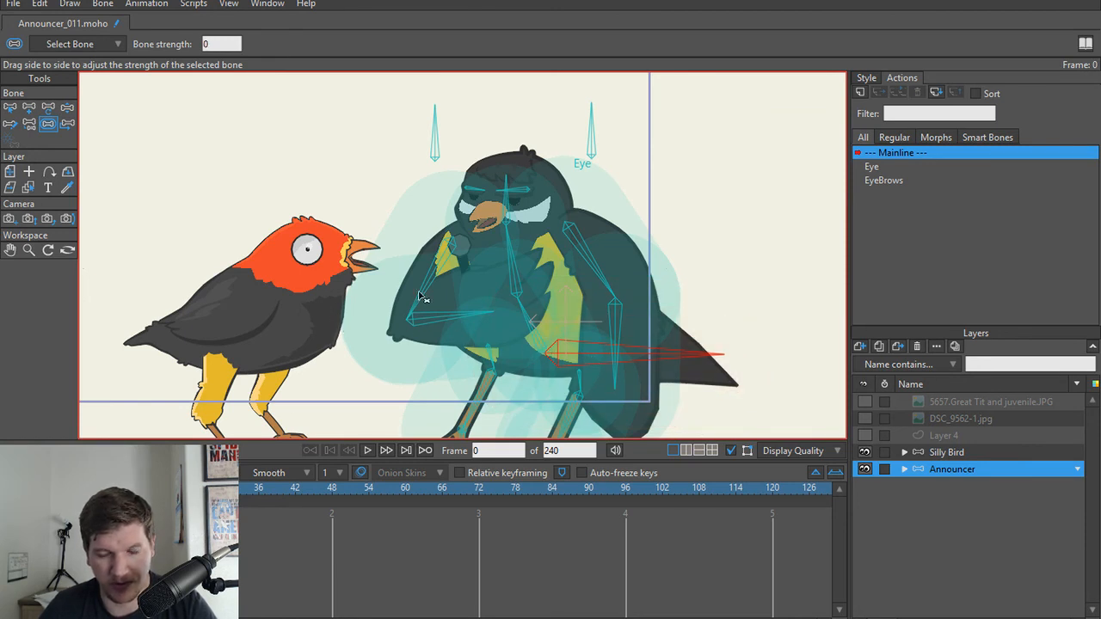
Step: Test how the tail follows its bone using Manipulate Bones
{"action": "key", "text": "z"}
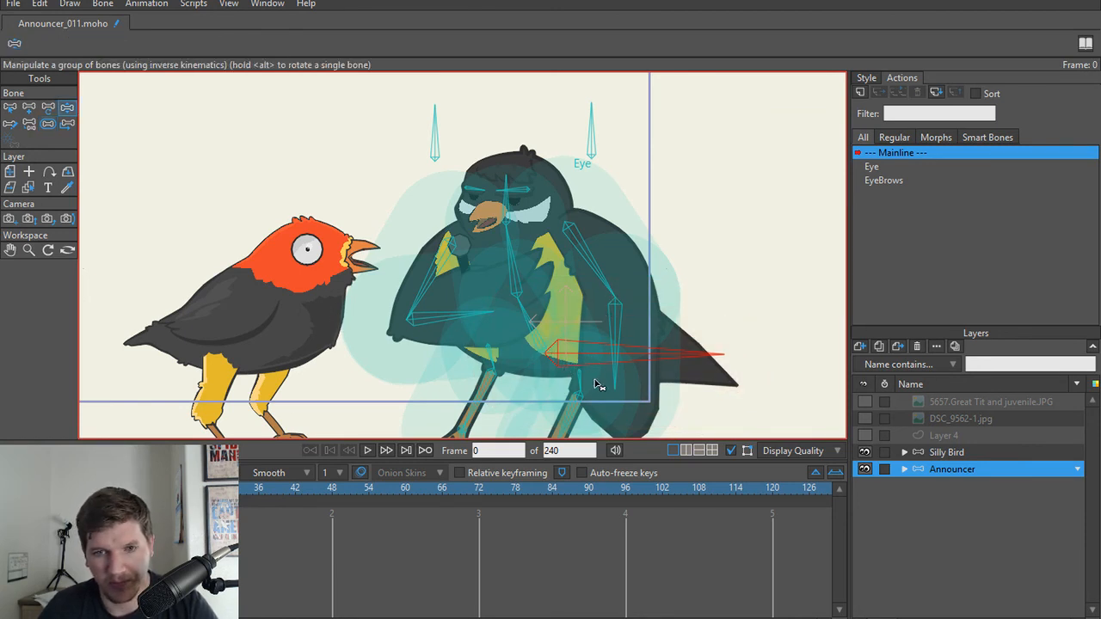
{"action": "left_click_drag", "start_coordinate": [588, 354], "coordinate": [655, 370]}
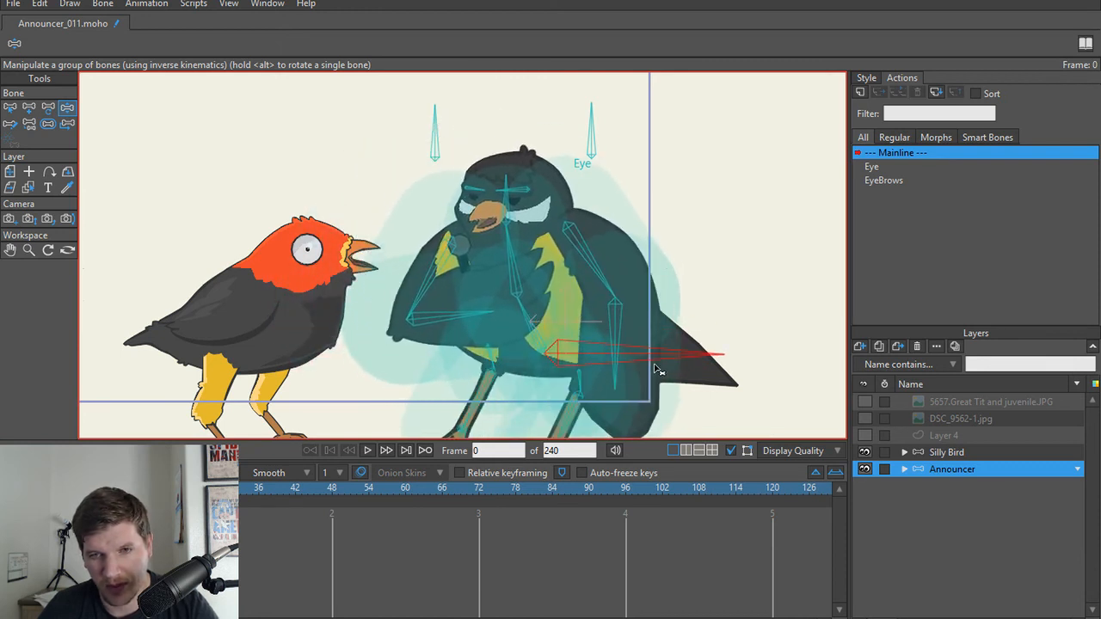
{"action": "scroll", "coordinate": [696, 367], "scroll_direction": "up", "scroll_amount": 2}
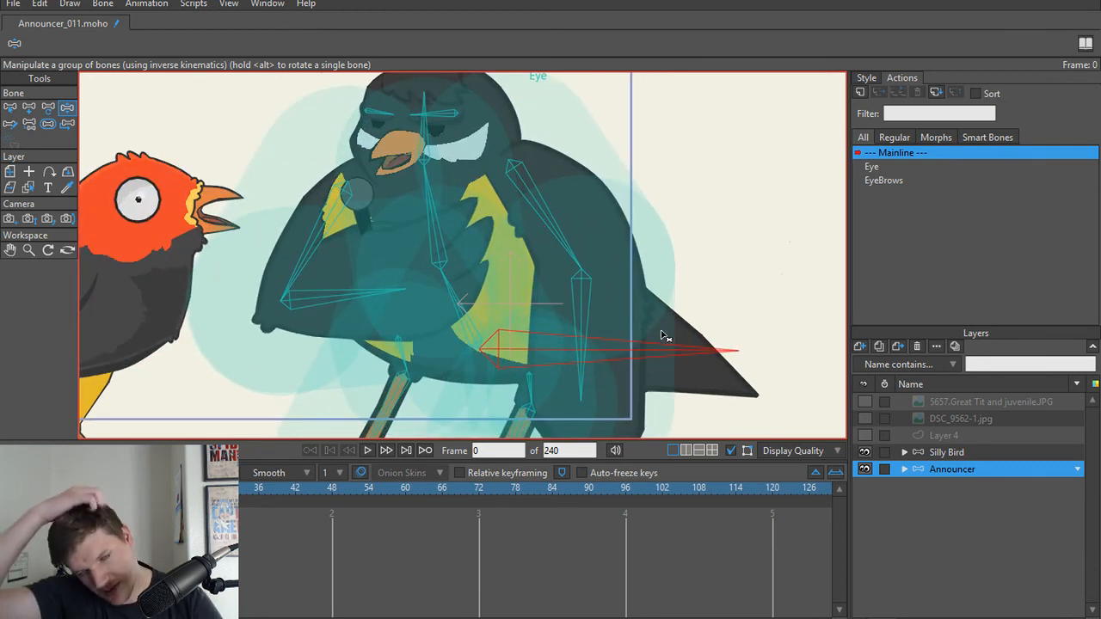
Step: Release the Tail layer's flexible binding and bind the whole layer to the tail bone with Bind Layer, and collapse the Announcer layer
{"action": "left_click", "coordinate": [903, 470]}
{"action": "scroll", "coordinate": [961, 520], "scroll_direction": "down", "scroll_amount": 1}
{"action": "left_click", "coordinate": [953, 602]}
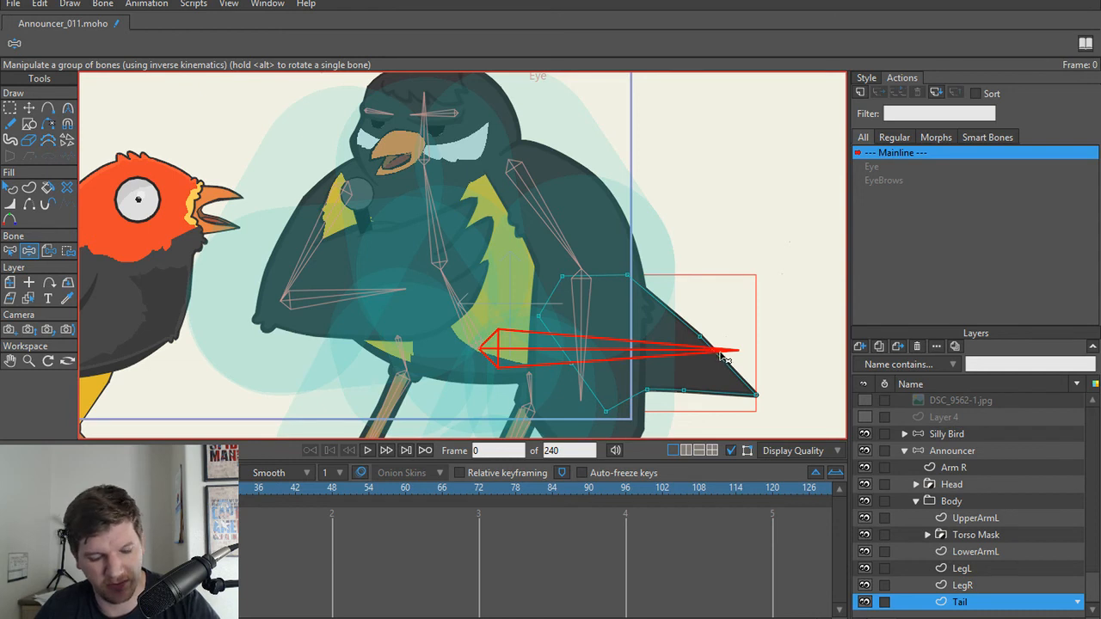
{"action": "key", "text": "b"}
{"action": "left_click", "coordinate": [736, 230]}
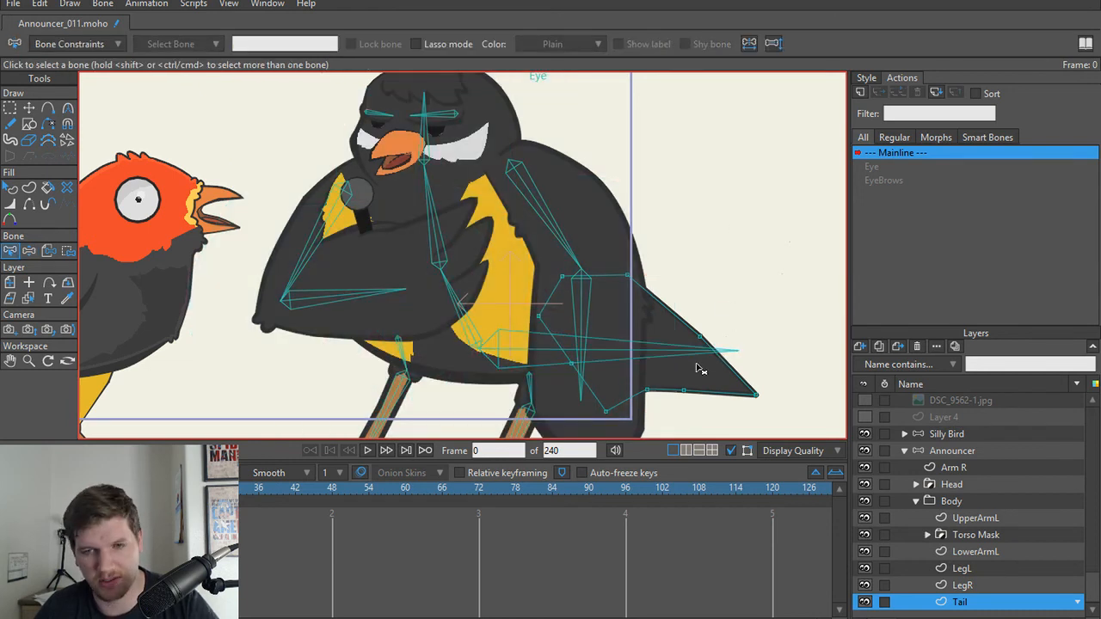
{"action": "left_click", "coordinate": [49, 255]}
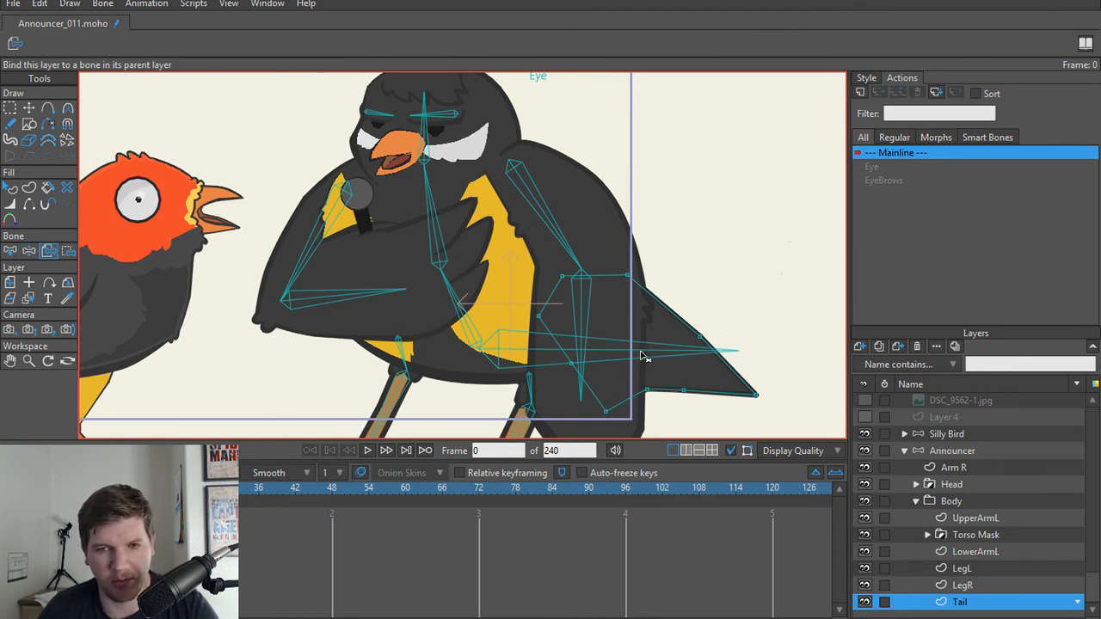
{"action": "left_click", "coordinate": [644, 356]}
{"action": "left_click_drag", "start_coordinate": [1094, 587], "coordinate": [1093, 412]}
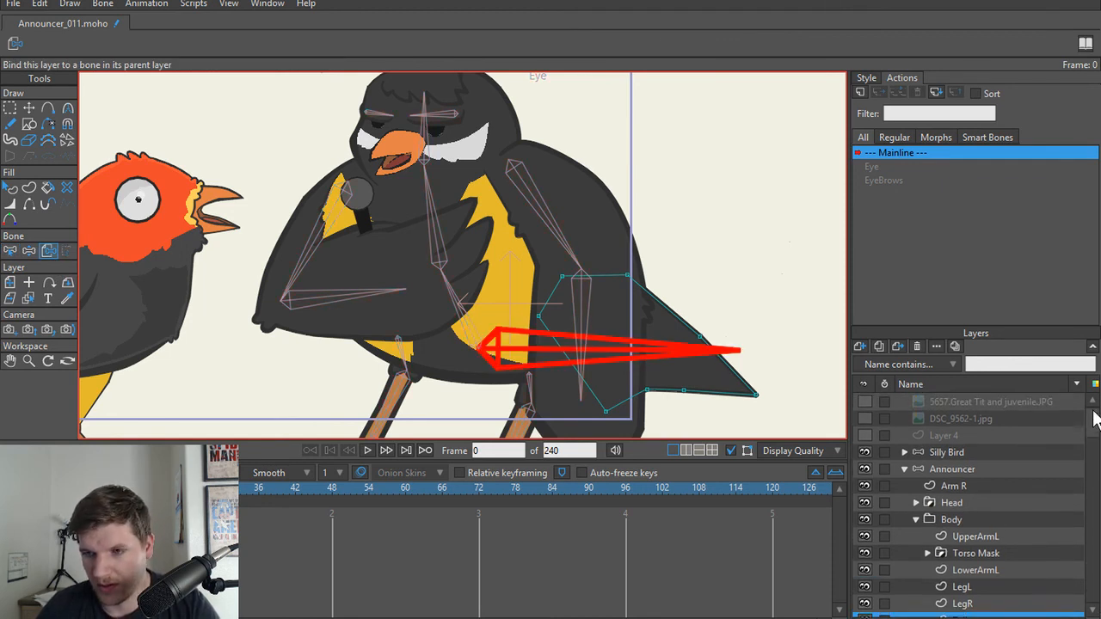
{"action": "left_click", "coordinate": [904, 469]}
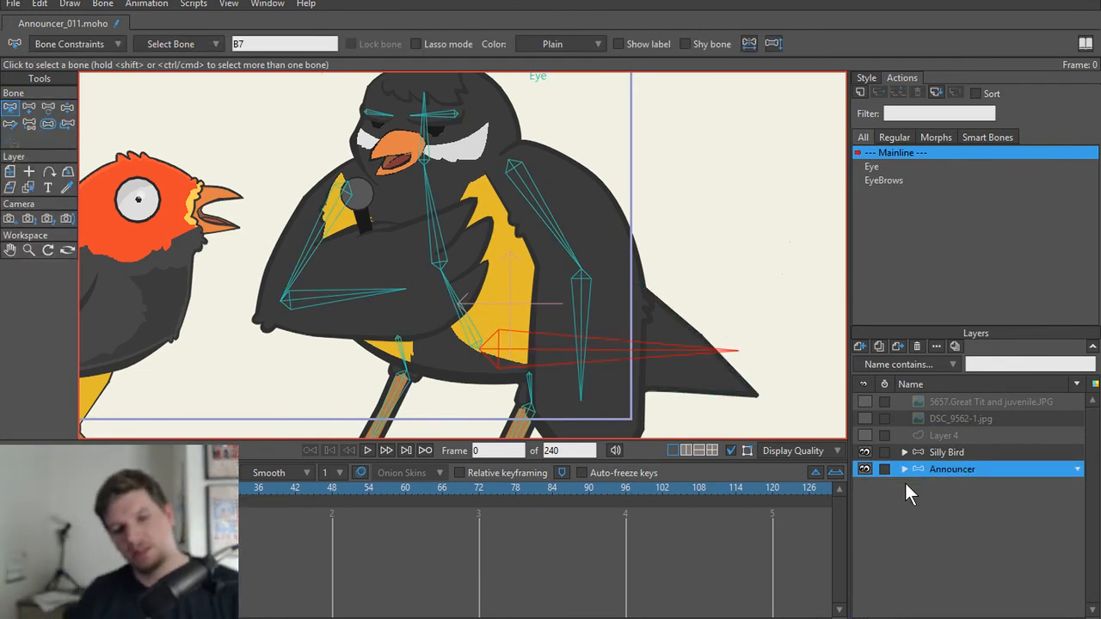
Step: Enlarge the canvas by shrinking the timeline, and test the folded arm's deformation by swinging its upper arm bone outward with Manipulate Bones
{"action": "scroll", "coordinate": [671, 308], "scroll_direction": "down", "scroll_amount": 5}
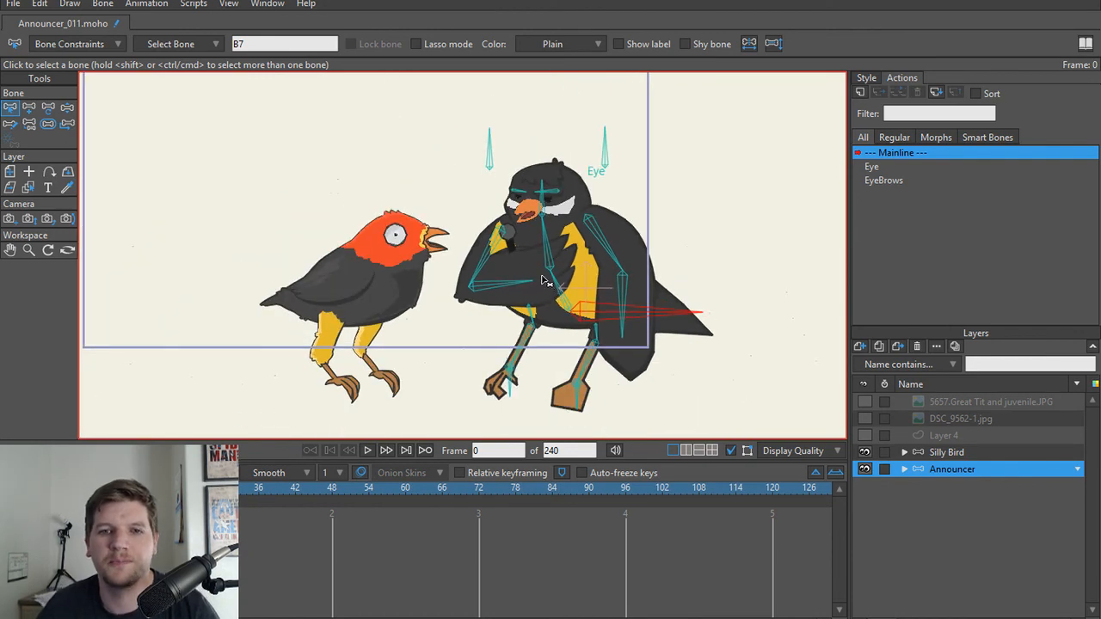
{"action": "scroll", "coordinate": [530, 272], "scroll_direction": "up", "scroll_amount": 1}
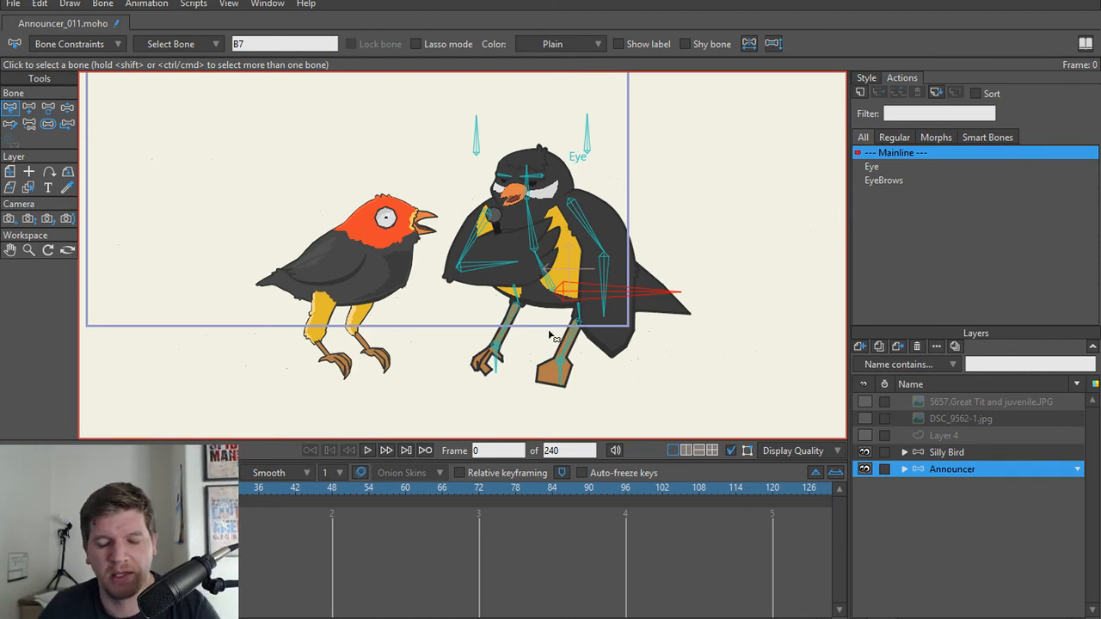
{"action": "scroll", "coordinate": [536, 344], "scroll_direction": "up", "scroll_amount": 2}
{"action": "scroll", "coordinate": [495, 361], "scroll_direction": "down", "scroll_amount": 3}
{"action": "scroll", "coordinate": [492, 363], "scroll_direction": "up", "scroll_amount": 2}
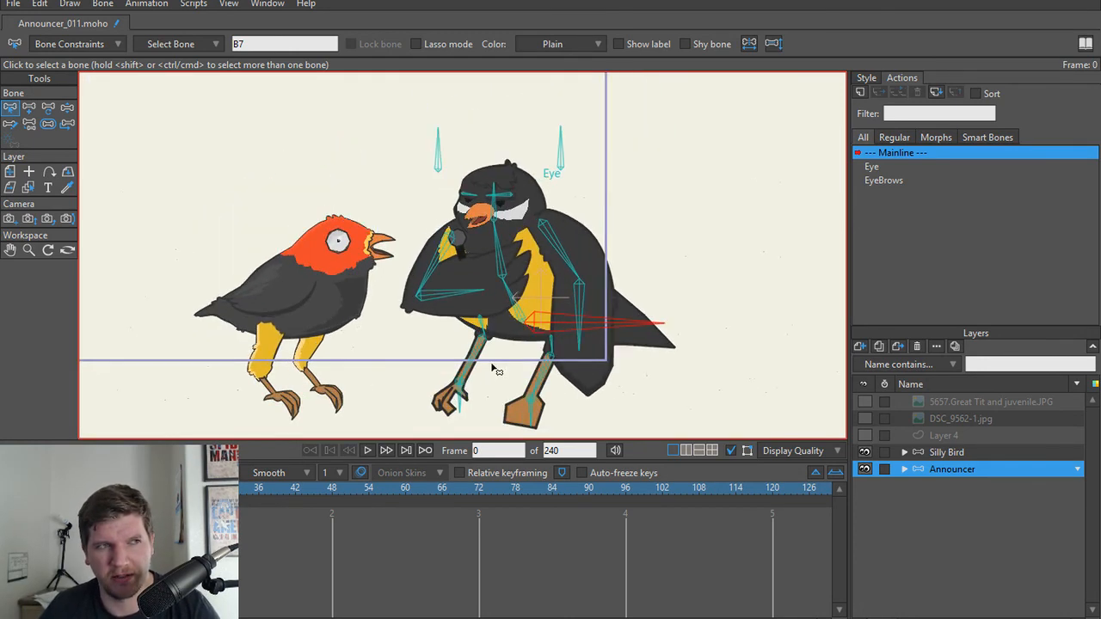
{"action": "left_click_drag", "start_coordinate": [501, 462], "coordinate": [504, 524]}
{"action": "key", "text": "z"}
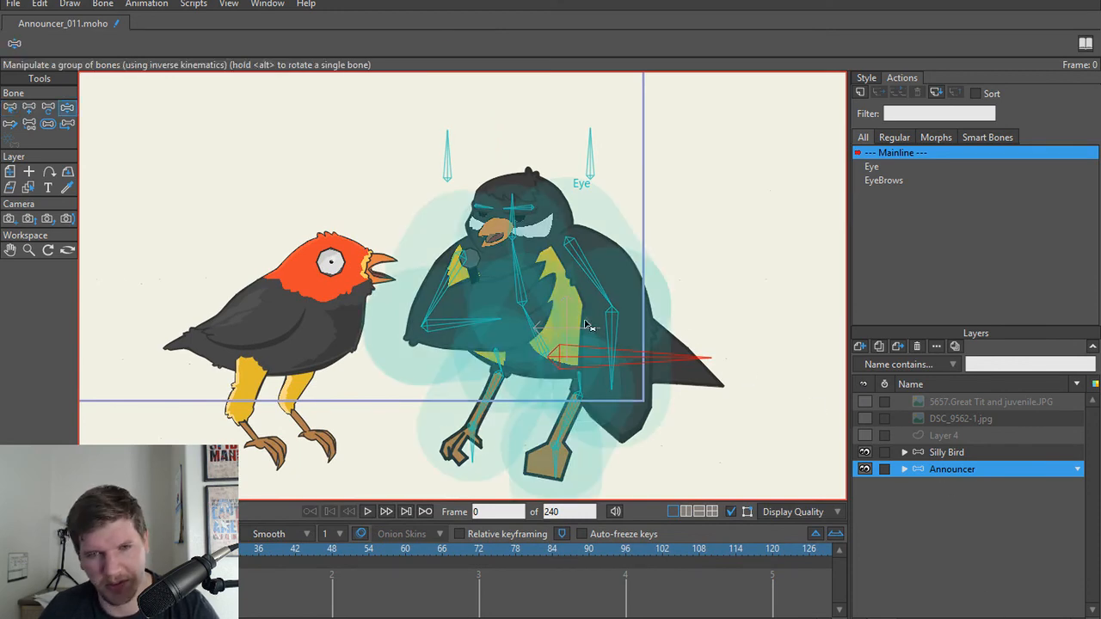
{"action": "scroll", "coordinate": [423, 302], "scroll_direction": "up", "scroll_amount": 3}
{"action": "left_click_drag", "start_coordinate": [454, 297], "coordinate": [377, 303]}
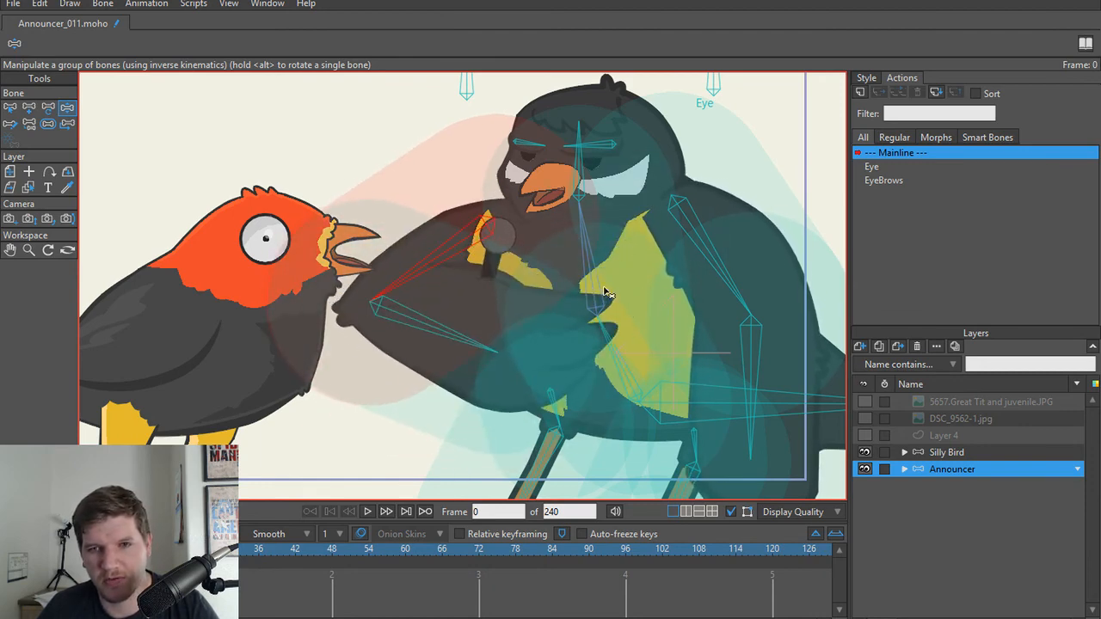
Step: Flexi-bind the Arm R layer to the upper and lower bones of the hanging arm
{"action": "left_click", "coordinate": [671, 262], "text": "ctrl+alt"}
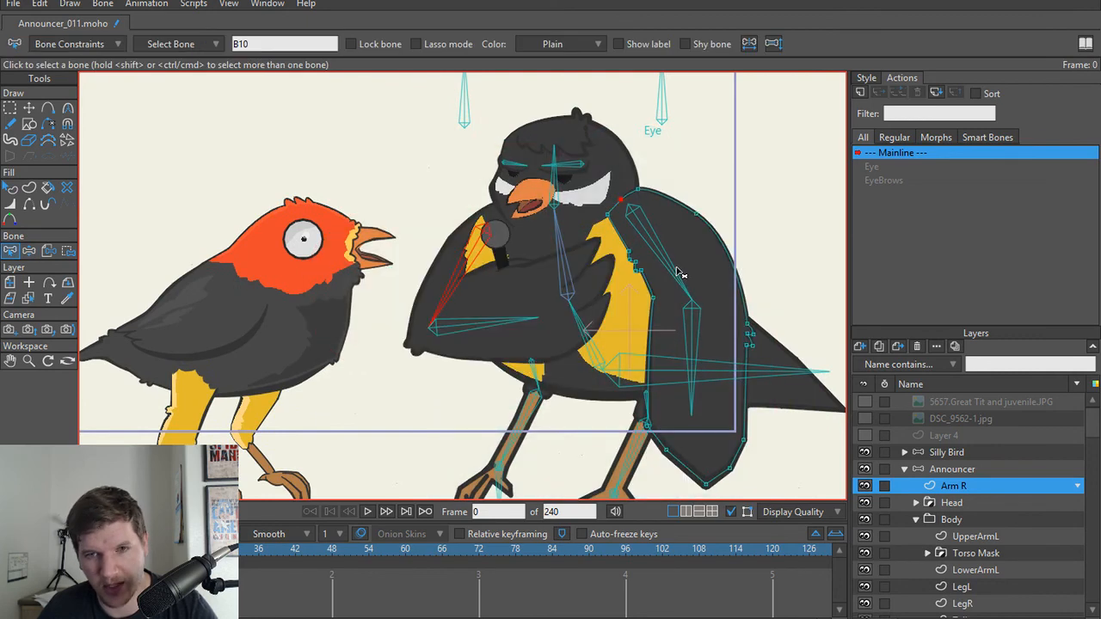
{"action": "left_click", "coordinate": [677, 274]}
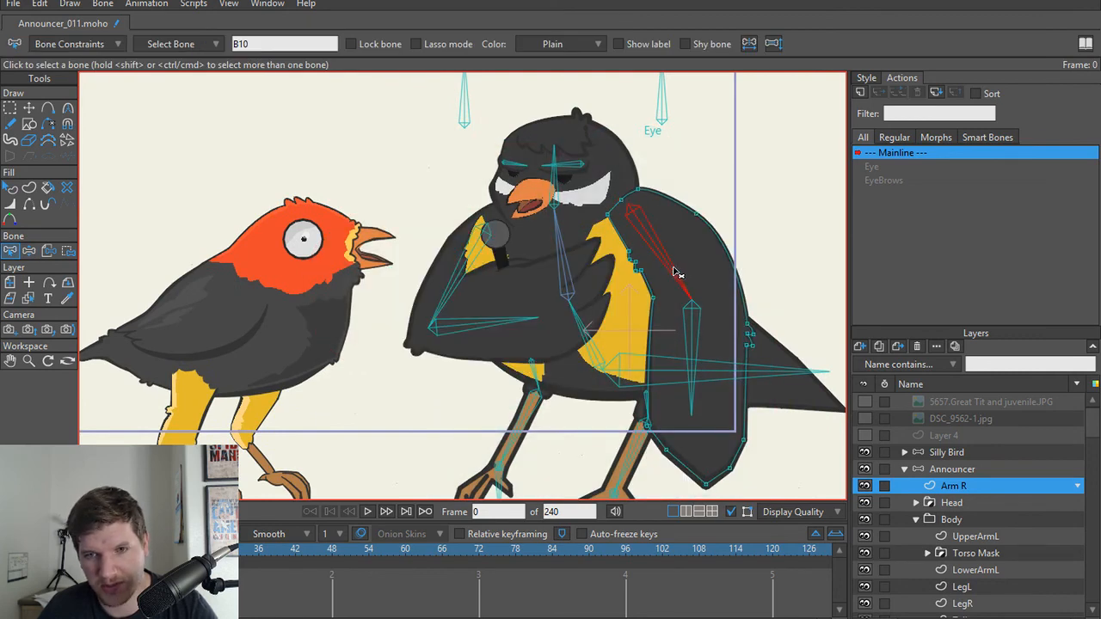
{"action": "left_click", "coordinate": [692, 336], "text": "shift"}
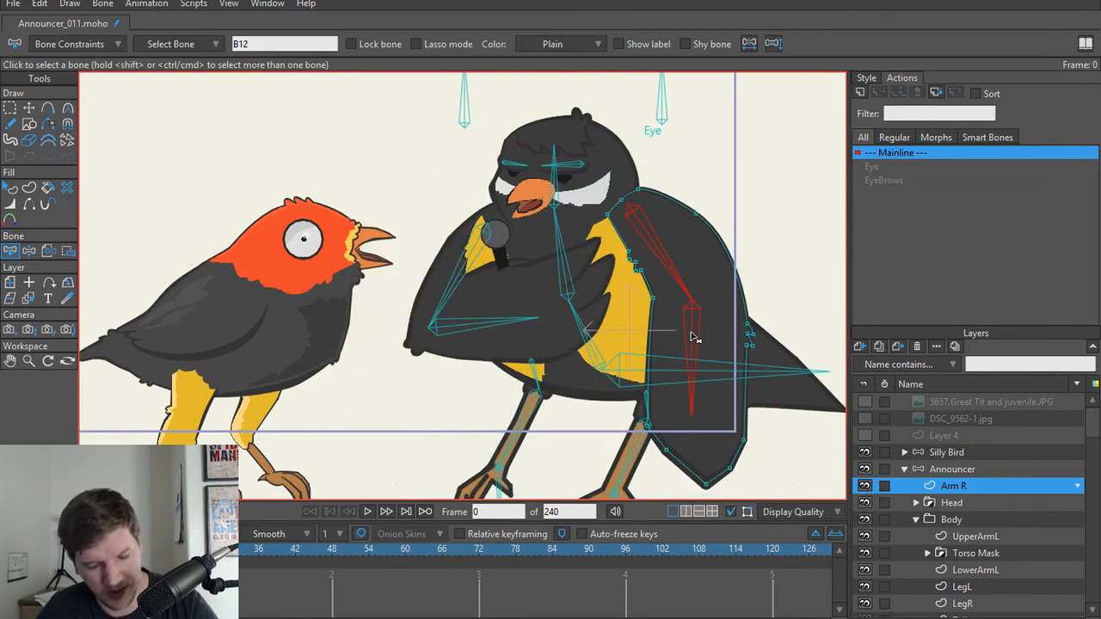
{"action": "key", "text": "z"}
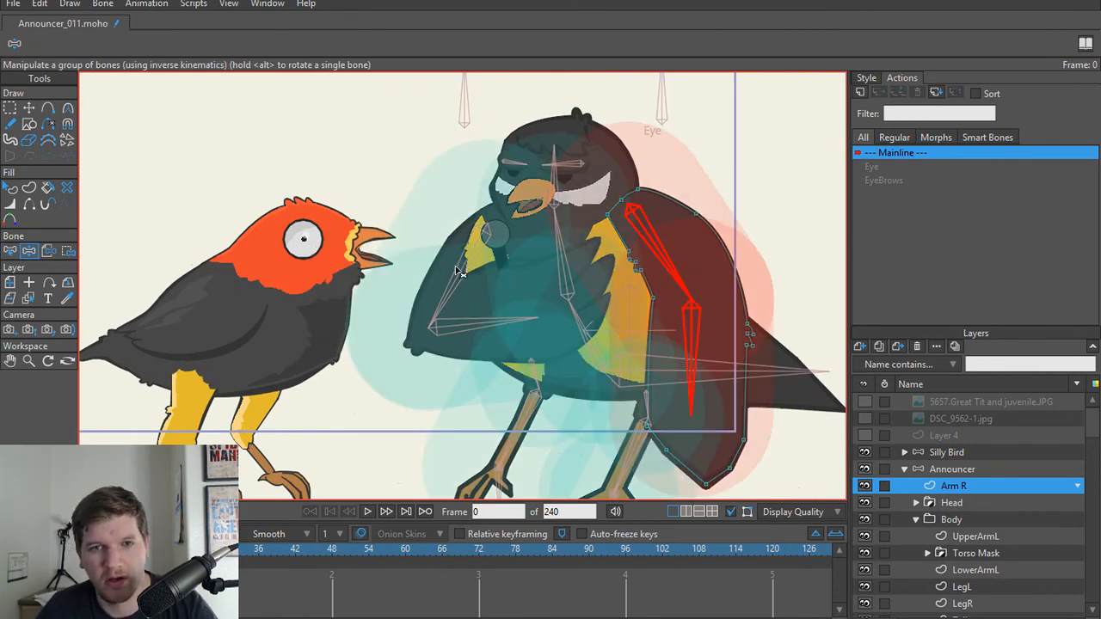
Step: Test the folded arm's deformation by moving its forearm bone with Manipulate Bones
{"action": "left_click_drag", "start_coordinate": [458, 271], "coordinate": [494, 298]}
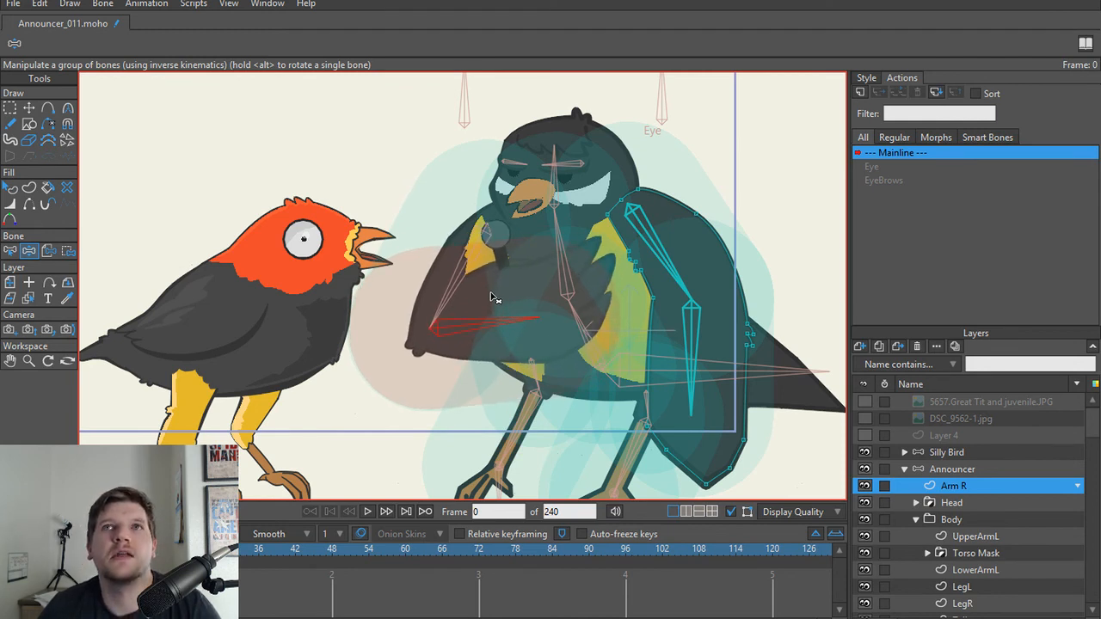
{"action": "left_click_drag", "start_coordinate": [492, 295], "coordinate": [907, 445]}
{"action": "scroll", "coordinate": [579, 343], "scroll_direction": "up", "scroll_amount": 1}
Step: On the UpperArmL layer, tilt the curvature handle of the outer elbow point inward with the Curvature tool
{"action": "left_click", "coordinate": [514, 290], "text": "ctrl+alt"}
{"action": "scroll", "coordinate": [505, 301], "scroll_direction": "up", "scroll_amount": 3}
{"action": "key", "text": "t"}
{"action": "key", "text": "c"}
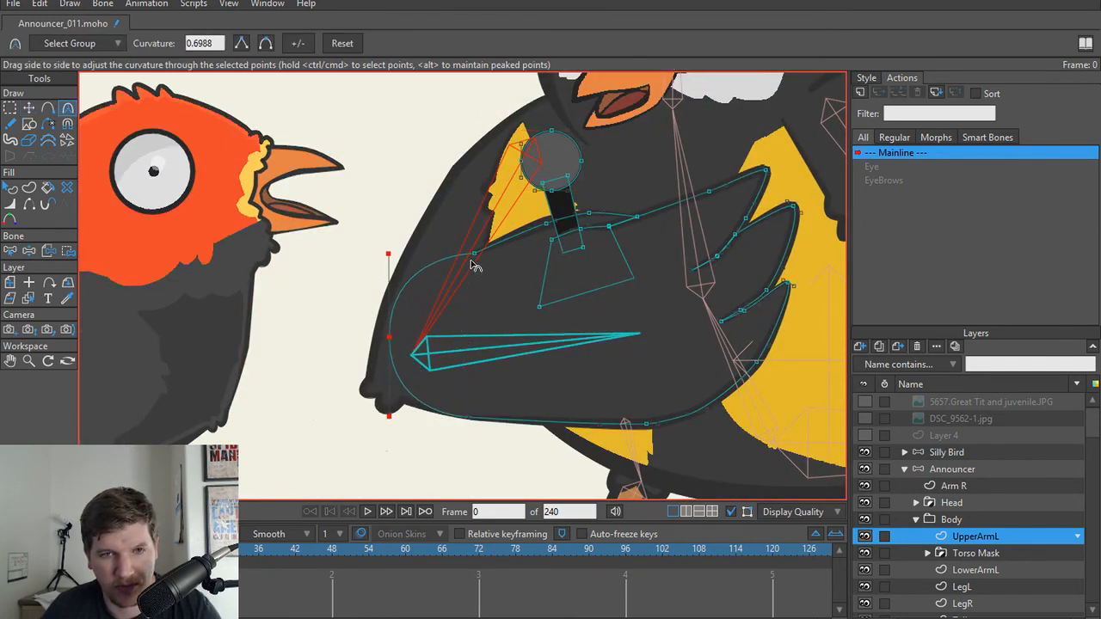
{"action": "key", "text": "t"}
{"action": "key", "text": "c"}
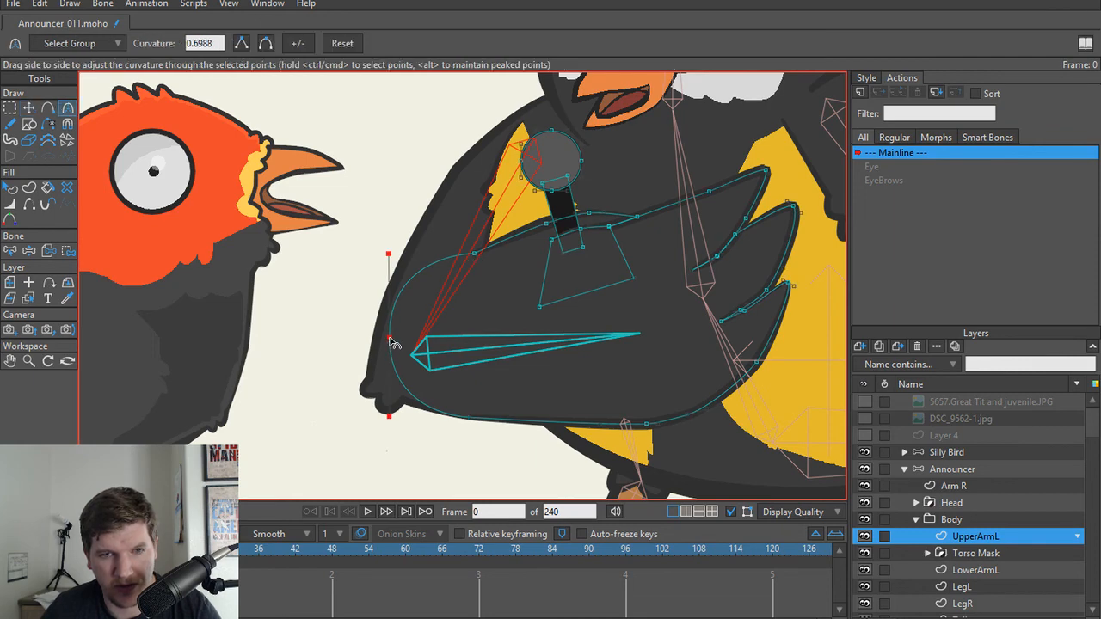
{"action": "left_click_drag", "start_coordinate": [388, 261], "coordinate": [408, 278]}
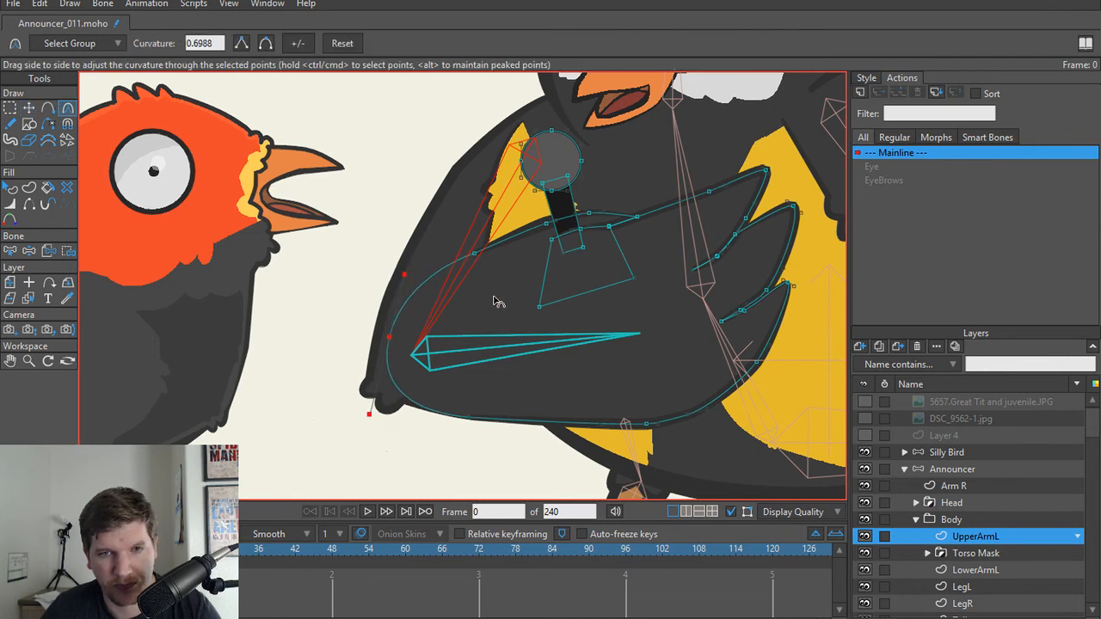
Step: On the Announcer layer, test the reshaped elbow by swinging the forearm bone down and outward with Manipulate Bones
{"action": "scroll", "coordinate": [496, 301], "scroll_direction": "down", "scroll_amount": 1}
{"action": "left_click", "coordinate": [974, 471]}
{"action": "key", "text": "z"}
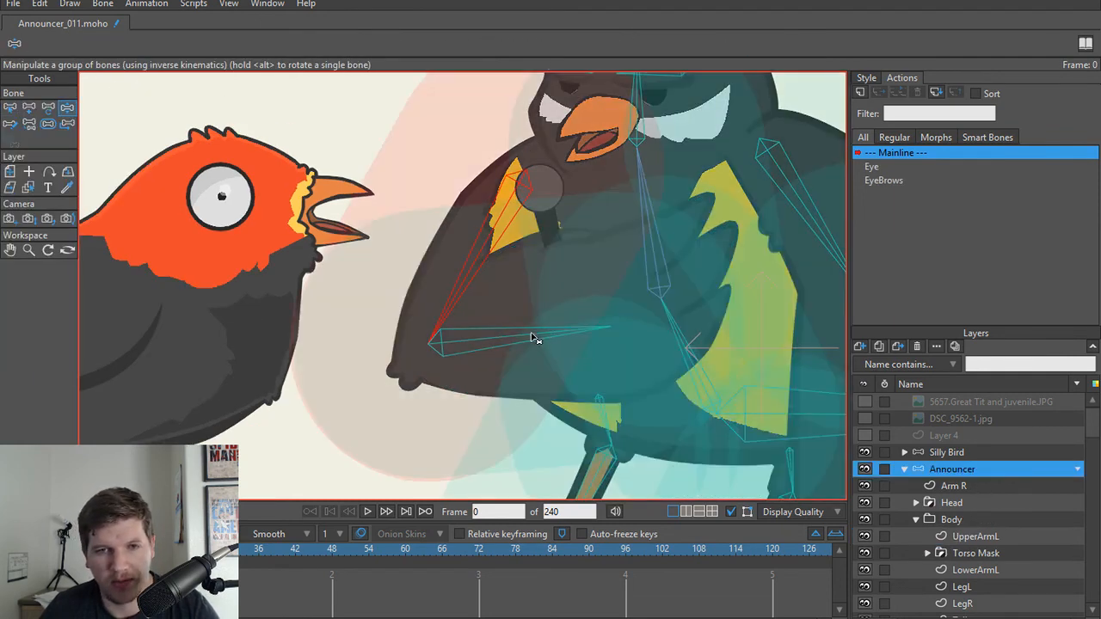
{"action": "left_click_drag", "start_coordinate": [534, 335], "coordinate": [516, 361]}
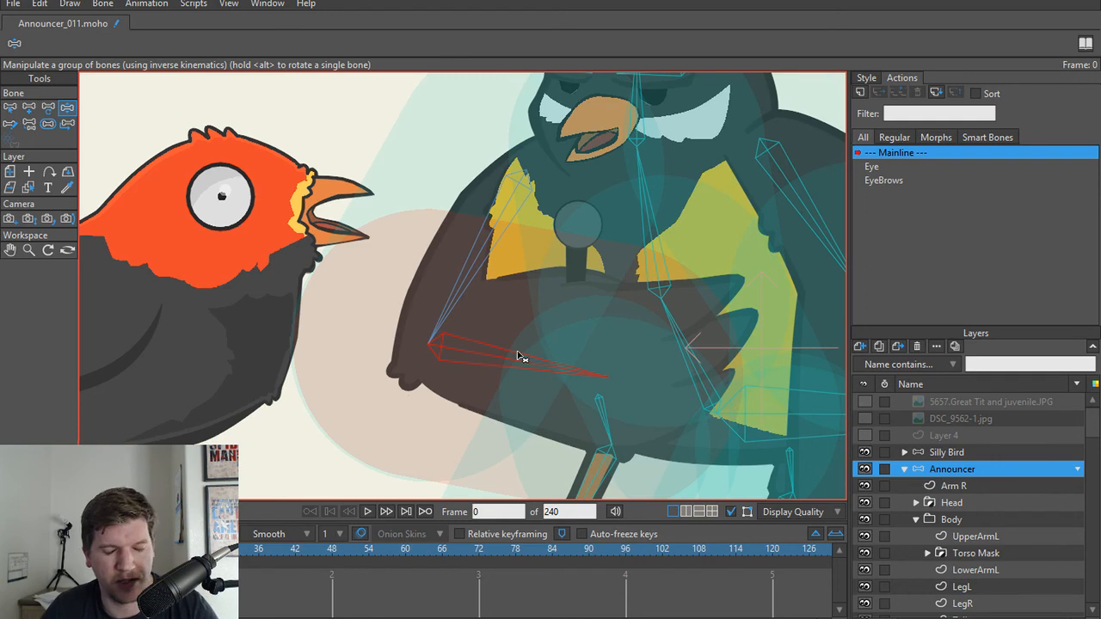
{"action": "key", "text": "ctrl+z"}
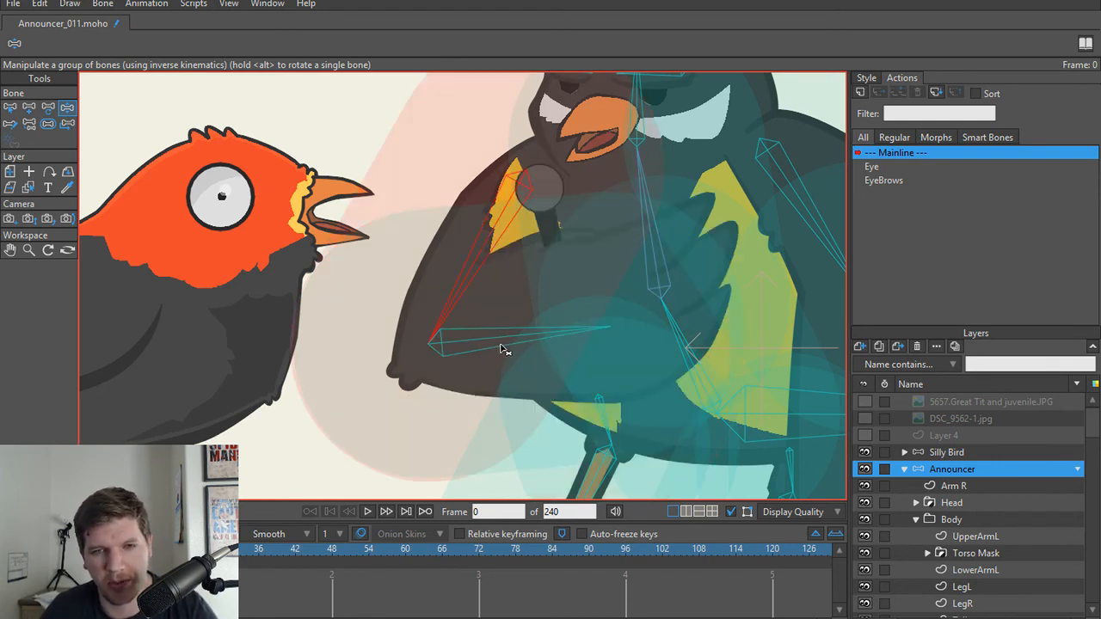
{"action": "left_click_drag", "start_coordinate": [548, 323], "coordinate": [282, 392]}
{"action": "scroll", "coordinate": [486, 325], "scroll_direction": "down", "scroll_amount": 2}
Step: With the LowerArmL layer temporarily isolated, toggle the stroke of its inner edge near the elbow using Hide Edge
{"action": "right_click", "coordinate": [403, 287], "text": "alt"}
{"action": "scroll", "coordinate": [417, 274], "scroll_direction": "up", "scroll_amount": 5}
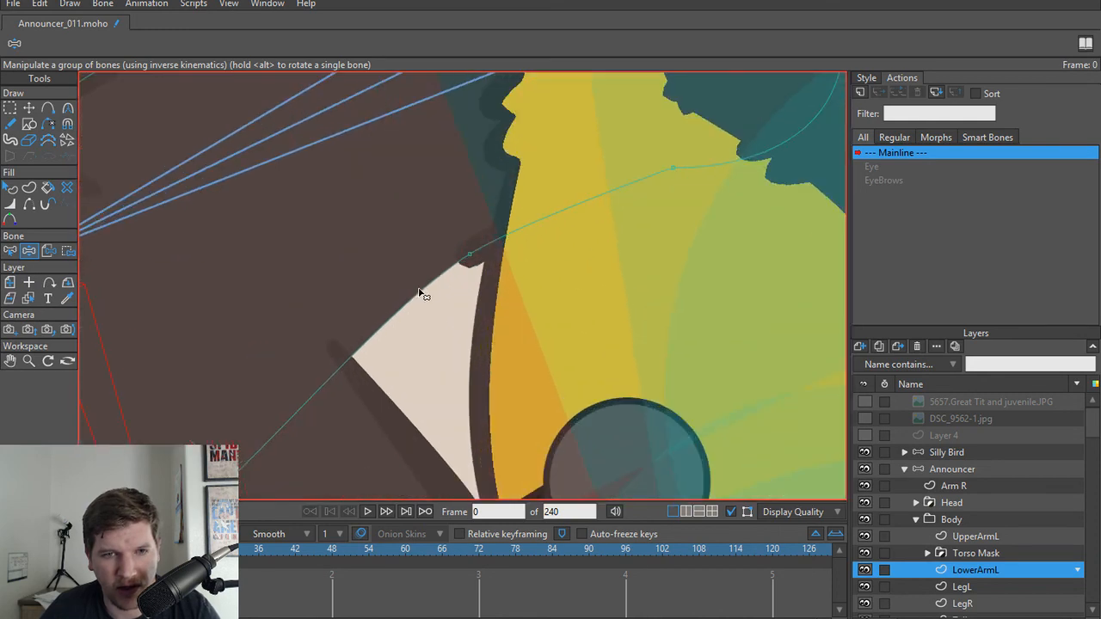
{"action": "key", "text": "h"}
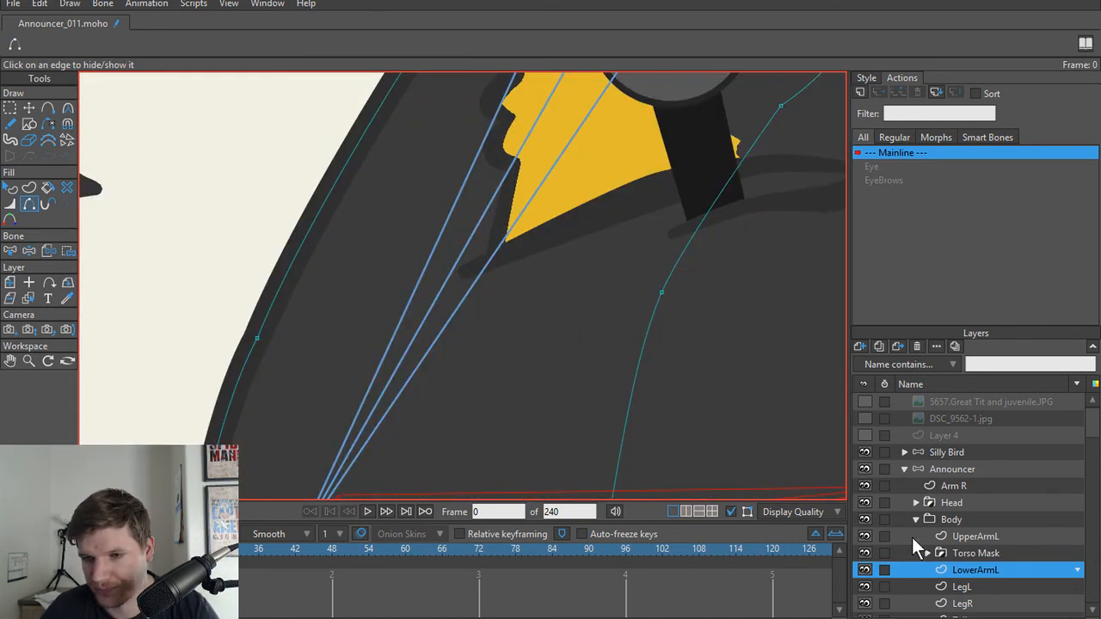
{"action": "left_click", "coordinate": [865, 570], "text": "alt"}
{"action": "scroll", "coordinate": [630, 327], "scroll_direction": "down", "scroll_amount": 5}
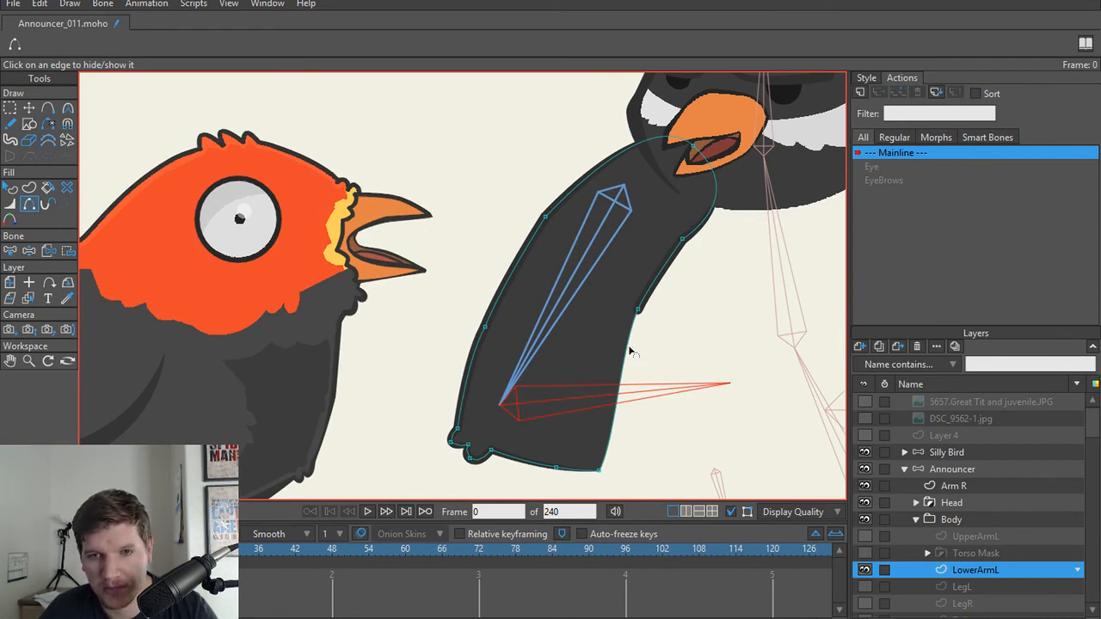
{"action": "left_click", "coordinate": [626, 350]}
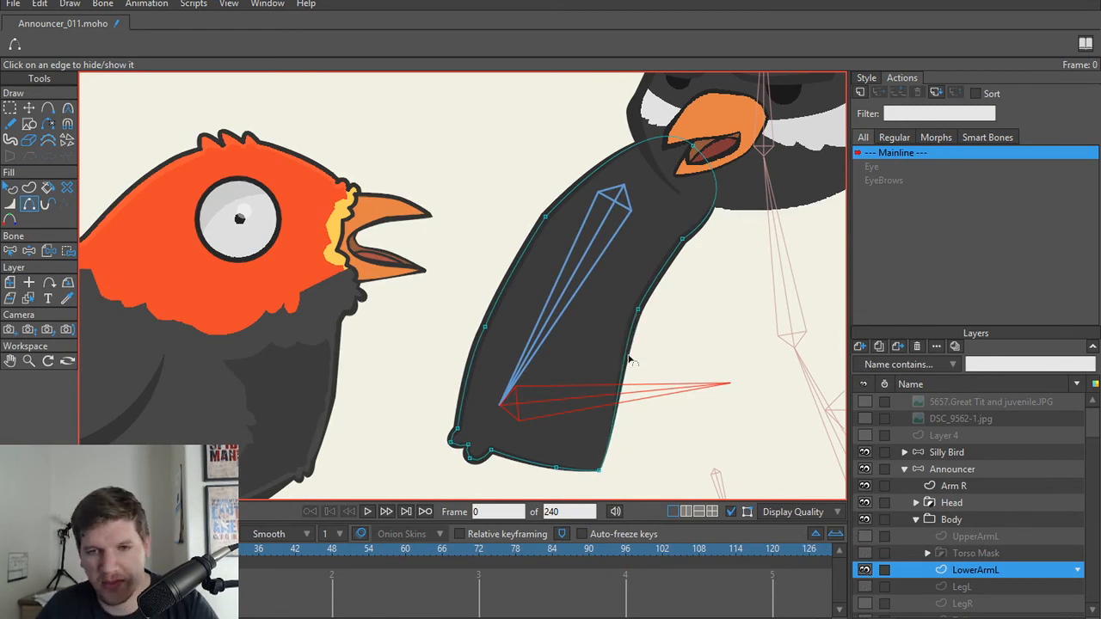
{"action": "scroll", "coordinate": [640, 343], "scroll_direction": "down", "scroll_amount": 2}
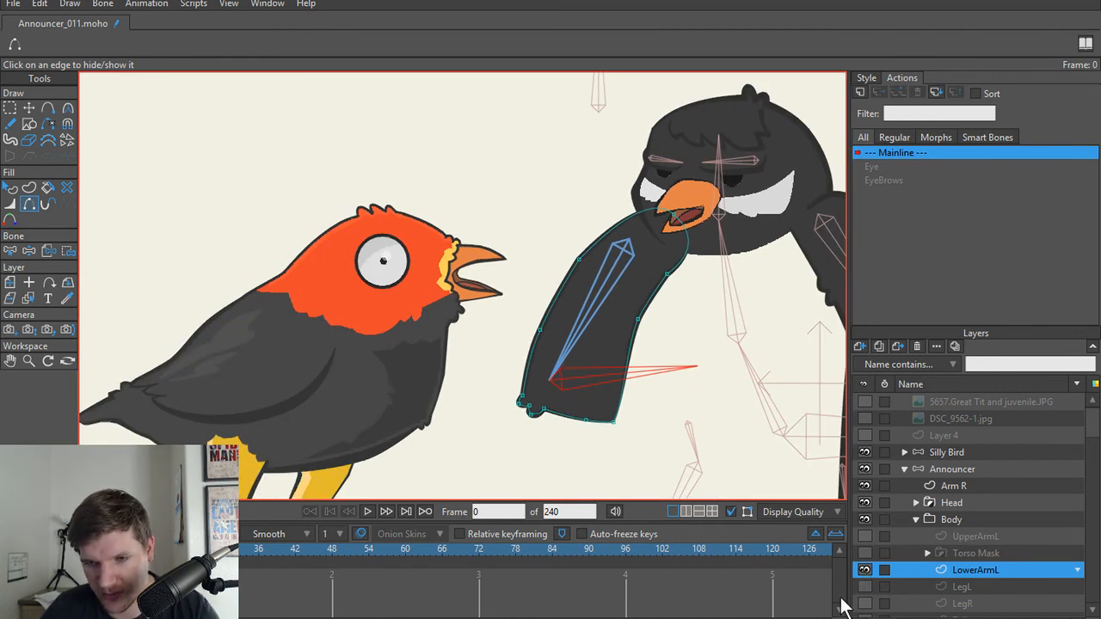
{"action": "left_click", "coordinate": [865, 571], "text": "alt"}
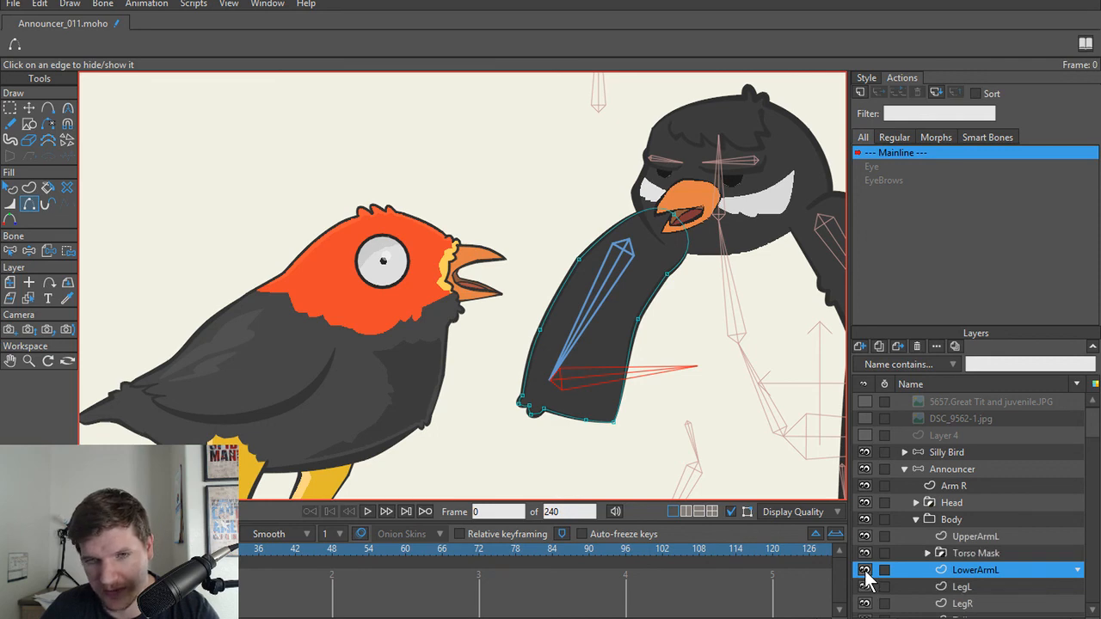
Step: Recheck the folded arm with all layers shown by moving its forearm bone with Manipulate Bones
{"action": "scroll", "coordinate": [549, 356], "scroll_direction": "down", "scroll_amount": 2}
{"action": "scroll", "coordinate": [540, 365], "scroll_direction": "down", "scroll_amount": 1}
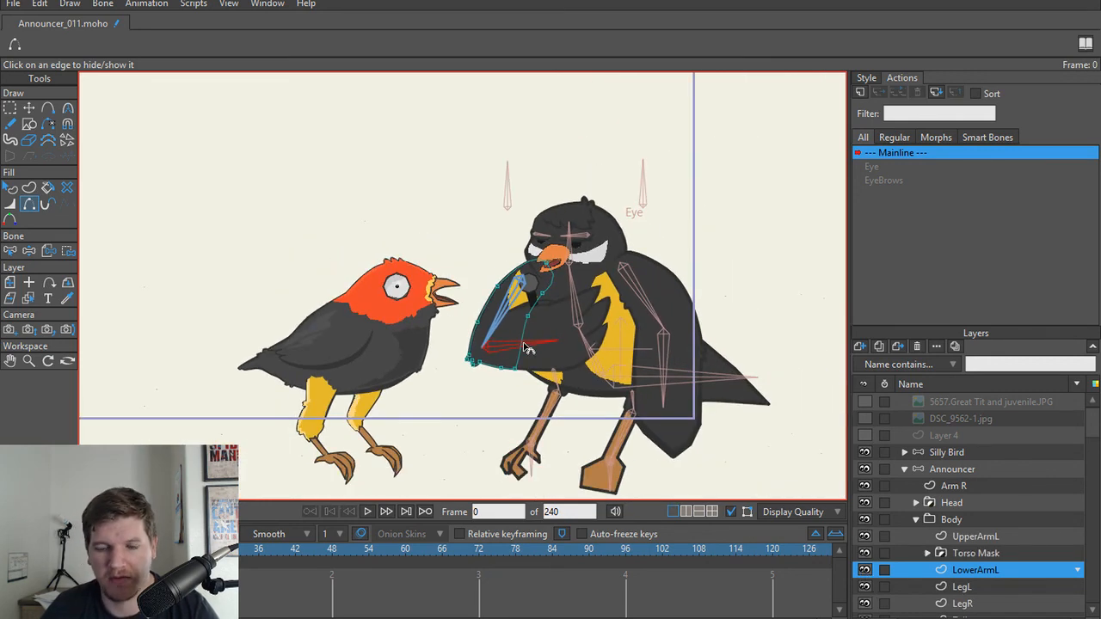
{"action": "scroll", "coordinate": [527, 348], "scroll_direction": "up", "scroll_amount": 3}
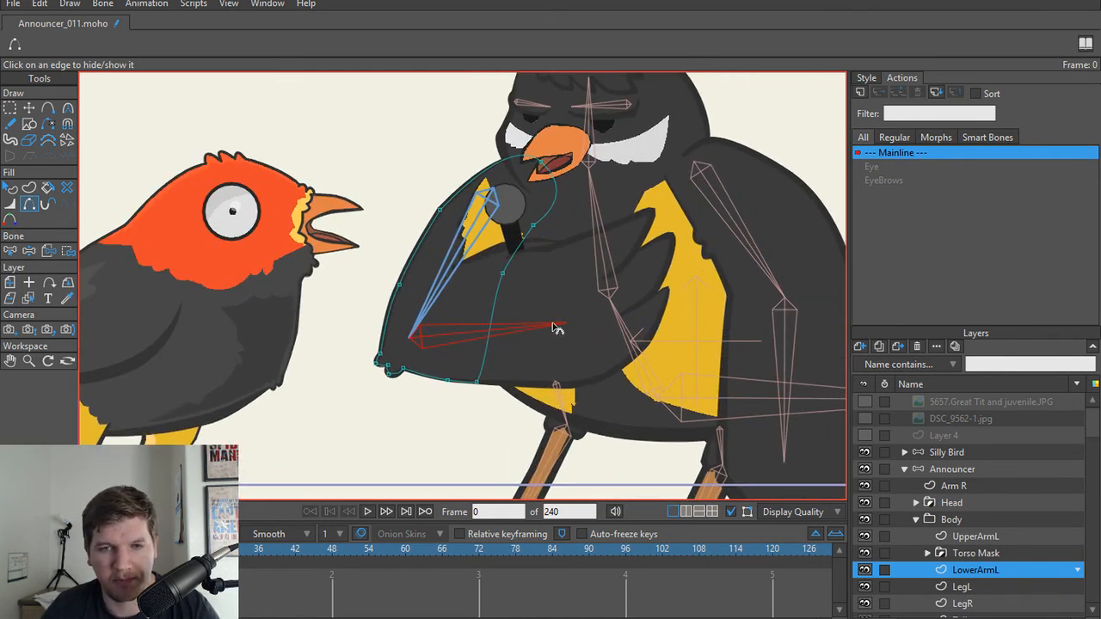
{"action": "key", "text": "z"}
{"action": "mouse_move", "coordinate": [528, 338]}
{"action": "left_mouse_down"}
{"action": "mouse_move", "coordinate": [535, 356]}
{"action": "mouse_move", "coordinate": [407, 319]}
{"action": "mouse_move", "coordinate": [545, 344]}
{"action": "mouse_move", "coordinate": [491, 336]}
{"action": "mouse_move", "coordinate": [524, 338]}
{"action": "mouse_move", "coordinate": [525, 328]}
{"action": "left_mouse_up"}
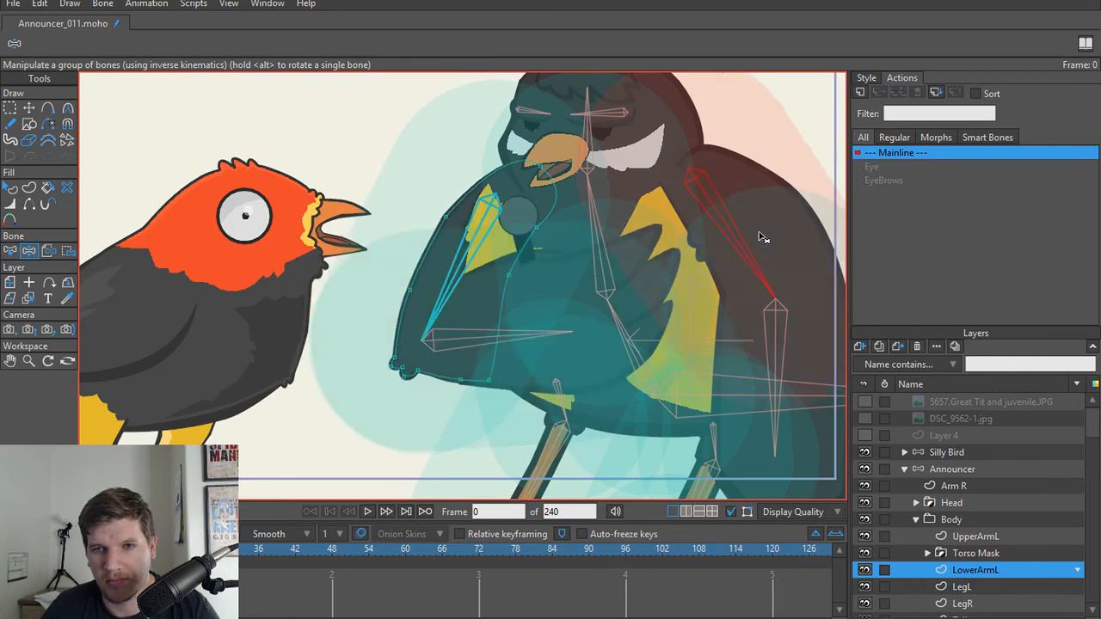
Step: Test the hanging arm's deformation by moving its upper and lower bones with Manipulate Bones
{"action": "mouse_move", "coordinate": [759, 233]}
{"action": "left_mouse_down"}
{"action": "mouse_move", "coordinate": [708, 199]}
{"action": "mouse_move", "coordinate": [746, 248]}
{"action": "left_mouse_up"}
{"action": "left_click_drag", "start_coordinate": [823, 358], "coordinate": [505, 344]}
{"action": "left_click_drag", "start_coordinate": [363, 349], "coordinate": [400, 335]}
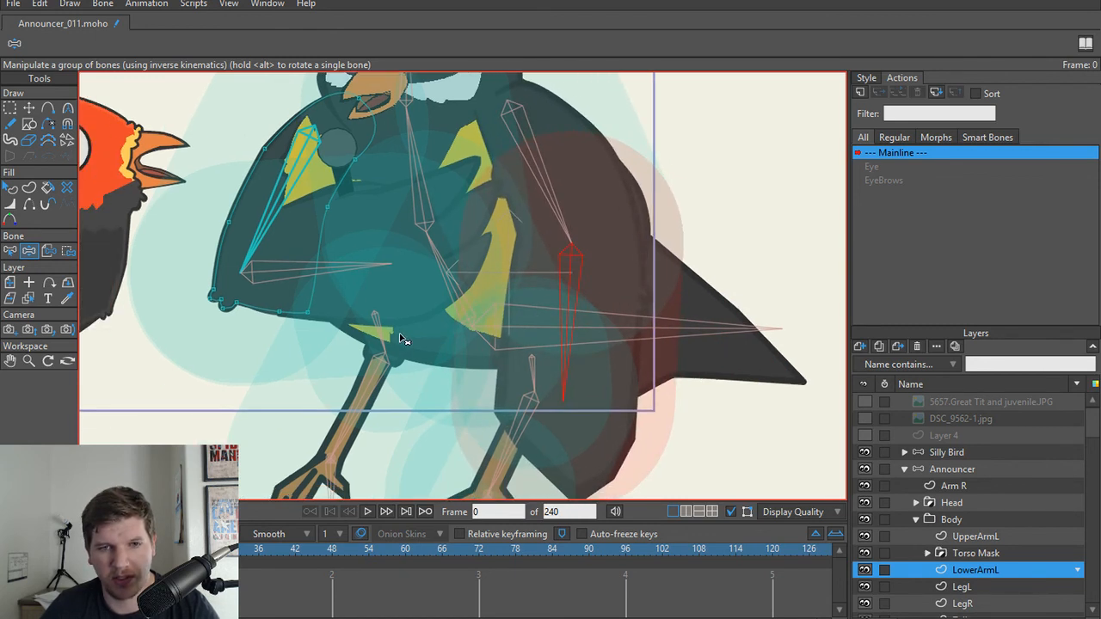
{"action": "scroll", "coordinate": [400, 339], "scroll_direction": "down", "scroll_amount": 2}
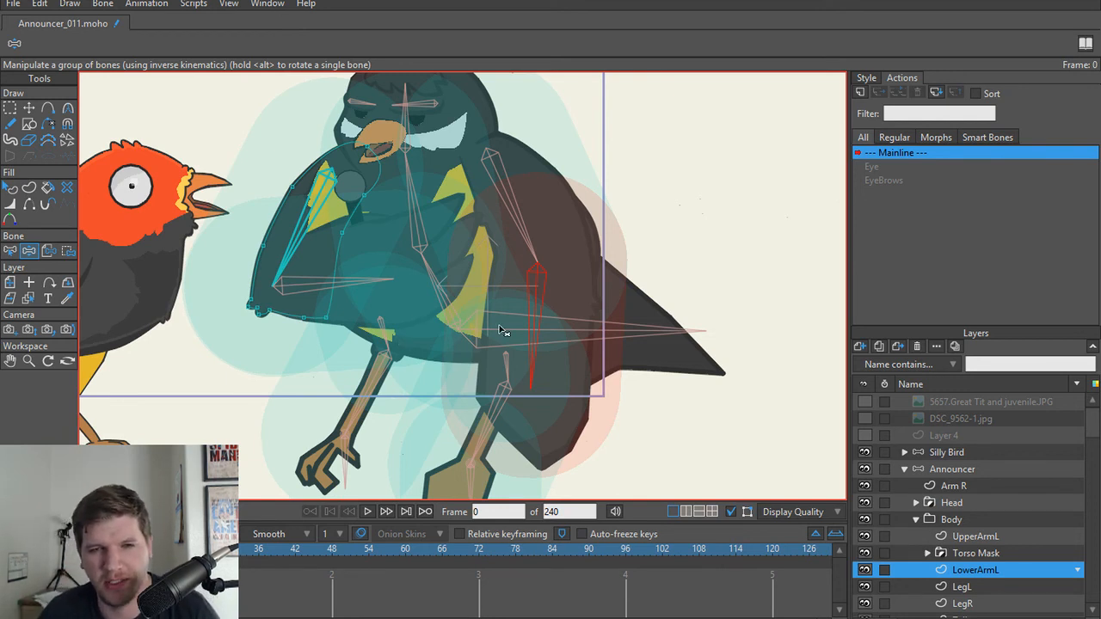
Step: Test how the whole bird follows its root bone at the tail by moving it around with Manipulate Bones
{"action": "left_click_drag", "start_coordinate": [446, 320], "coordinate": [471, 368]}
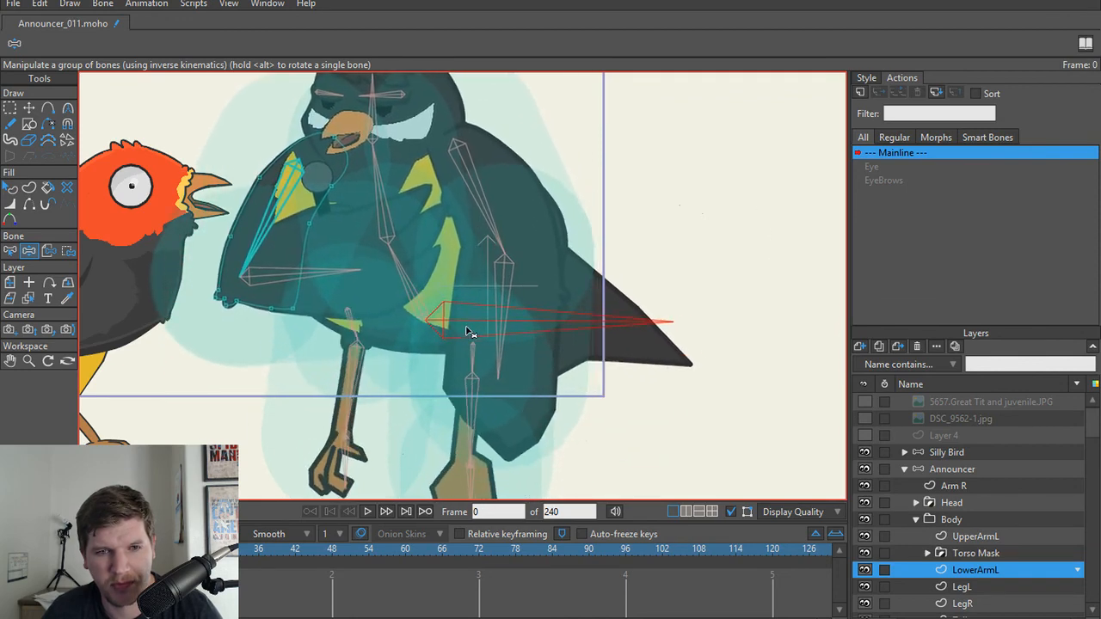
{"action": "left_click_drag", "start_coordinate": [478, 310], "coordinate": [477, 369]}
{"action": "mouse_move", "coordinate": [472, 340]}
{"action": "left_mouse_down"}
{"action": "mouse_move", "coordinate": [478, 354]}
{"action": "mouse_move", "coordinate": [471, 318]}
{"action": "mouse_move", "coordinate": [478, 336]}
{"action": "left_mouse_up"}
Step: Go to frame 1 and try moving the Announcer's root bone there with Manipulate Bones
{"action": "key", "text": "t"}
{"action": "scroll", "coordinate": [460, 256], "scroll_direction": "down", "scroll_amount": 2}
{"action": "left_click_drag", "start_coordinate": [454, 255], "coordinate": [458, 265]}
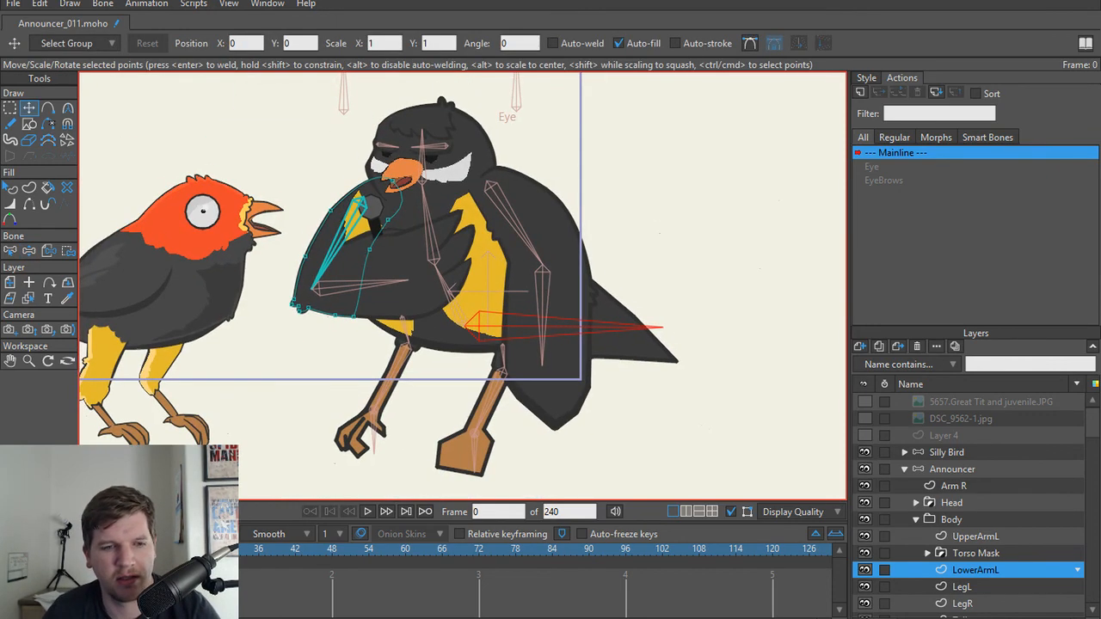
{"action": "key", "text": "ctrl+Right"}
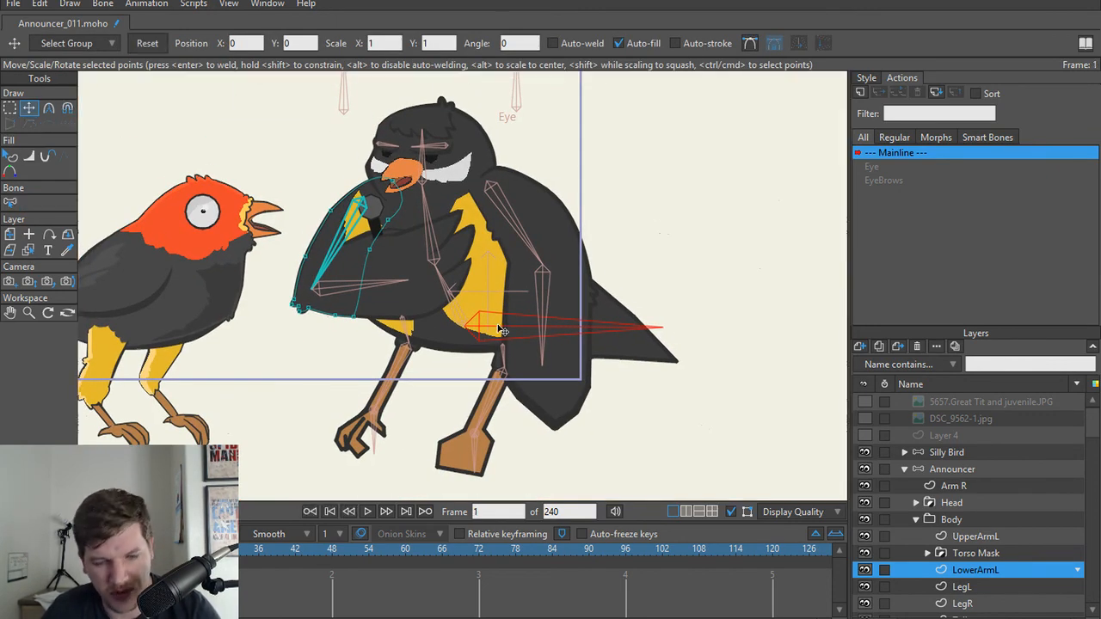
{"action": "left_click", "coordinate": [950, 468]}
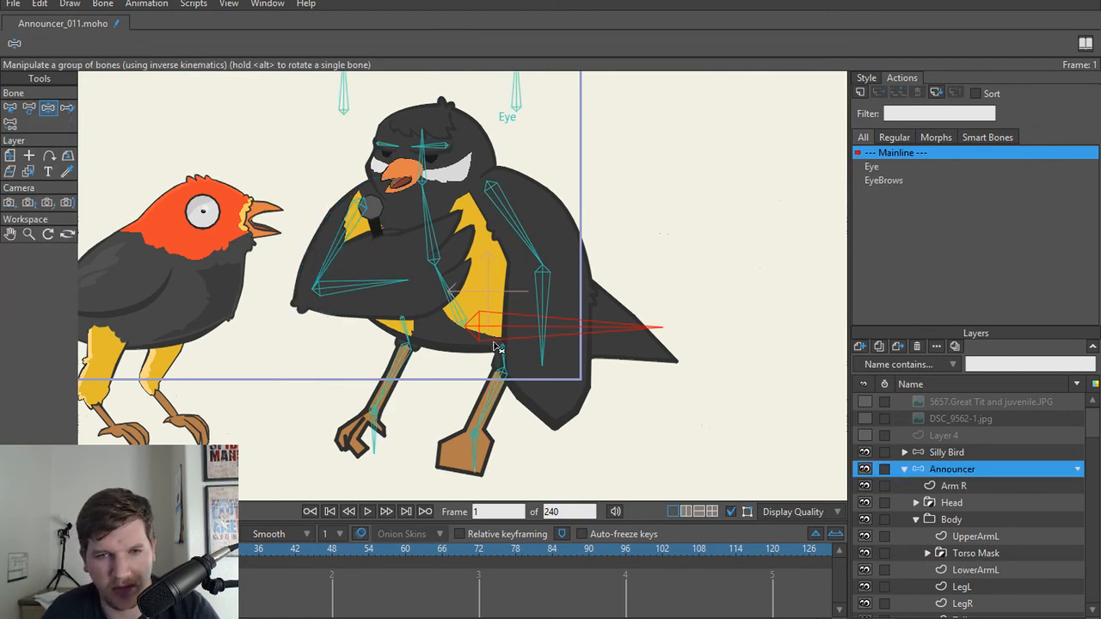
{"action": "mouse_move", "coordinate": [488, 344]}
{"action": "left_mouse_down"}
{"action": "mouse_move", "coordinate": [472, 335]}
{"action": "mouse_move", "coordinate": [473, 310]}
{"action": "mouse_move", "coordinate": [473, 329]}
{"action": "left_mouse_up"}
{"action": "key", "text": "t"}
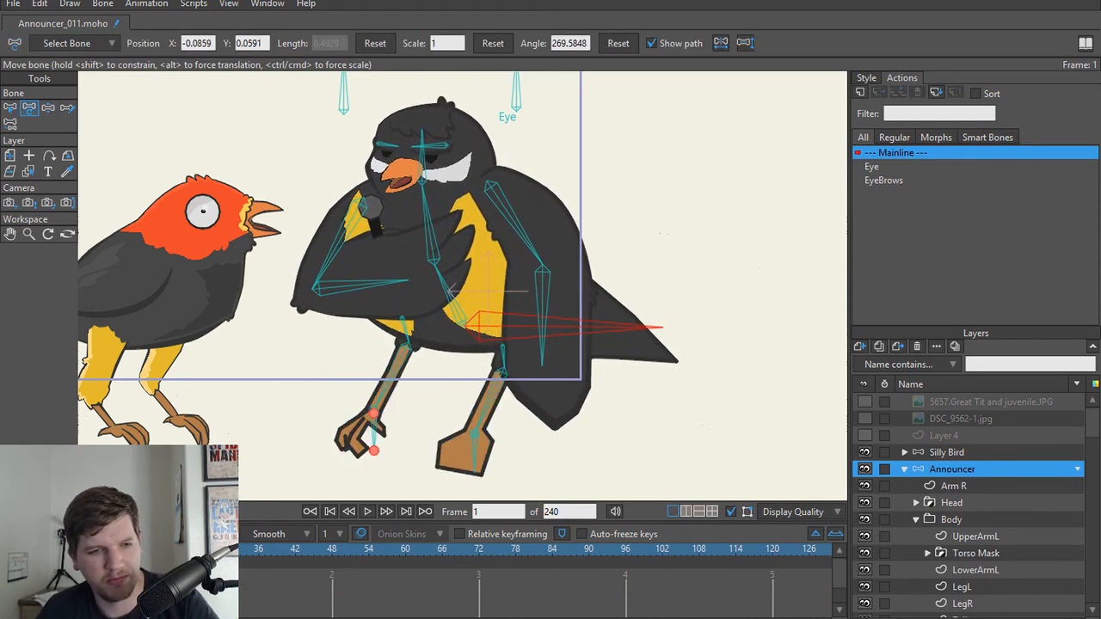
Step: Enlarge the timeline area slightly and return to frame 0
{"action": "left_click_drag", "start_coordinate": [361, 502], "coordinate": [361, 470]}
{"action": "scroll", "coordinate": [370, 302], "scroll_direction": "down", "scroll_amount": 2}
{"action": "left_click_drag", "start_coordinate": [378, 305], "coordinate": [388, 380]}
{"action": "scroll", "coordinate": [388, 379], "scroll_direction": "up", "scroll_amount": 3}
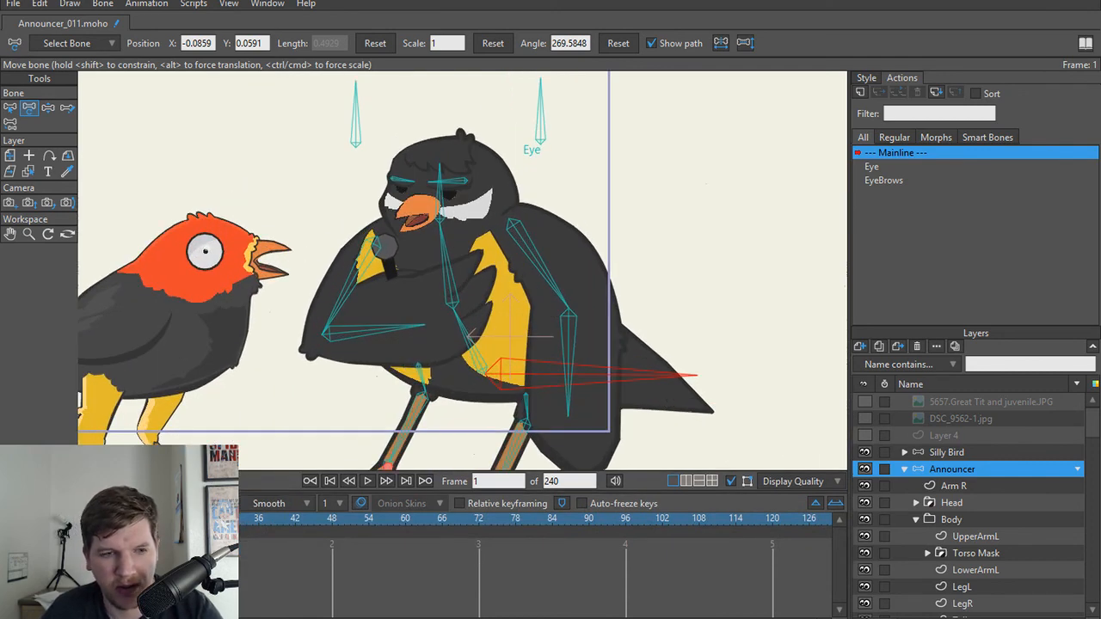
{"action": "left_click", "coordinate": [38, 519]}
Step: Test how the torso bends by moving its upper and lower spine bones with Manipulate Bones
{"action": "key", "text": "z"}
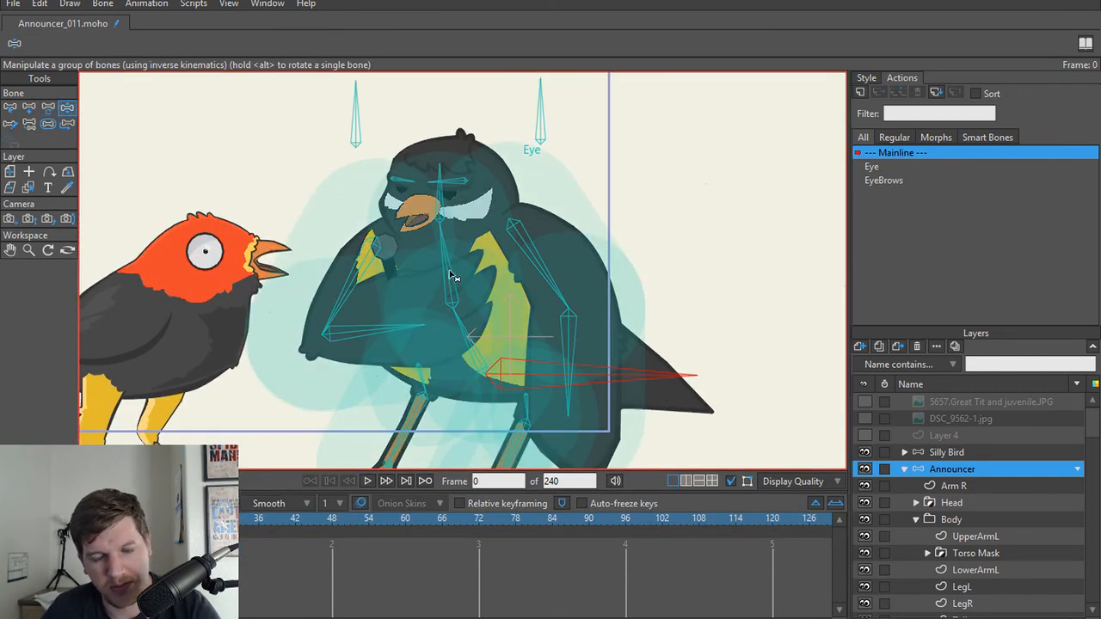
{"action": "left_click_drag", "start_coordinate": [449, 274], "coordinate": [468, 318]}
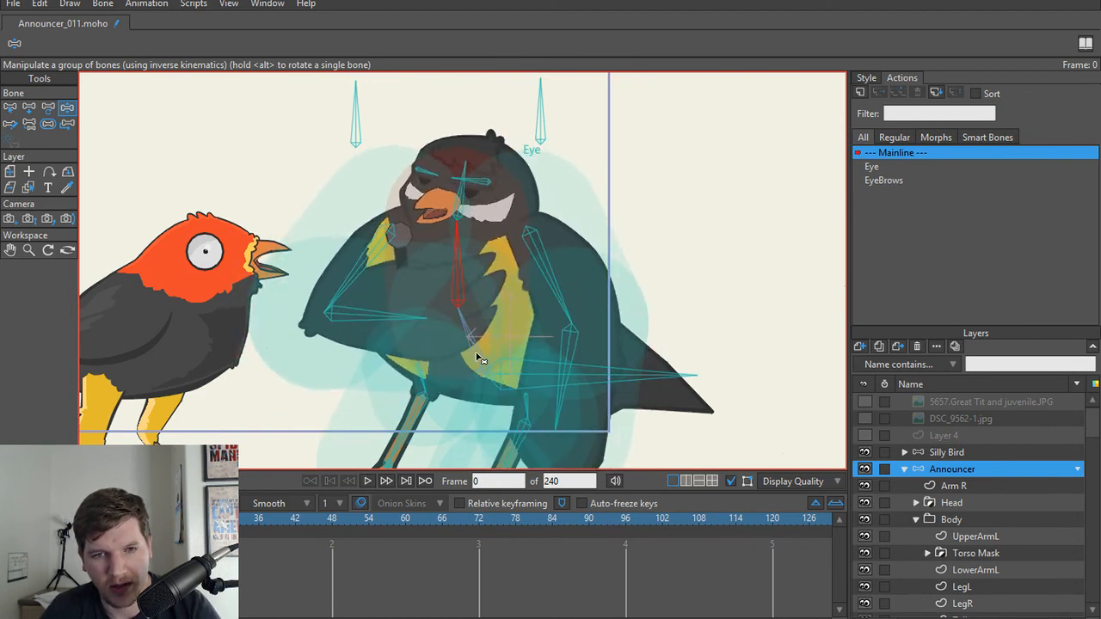
{"action": "left_click_drag", "start_coordinate": [480, 359], "coordinate": [444, 284]}
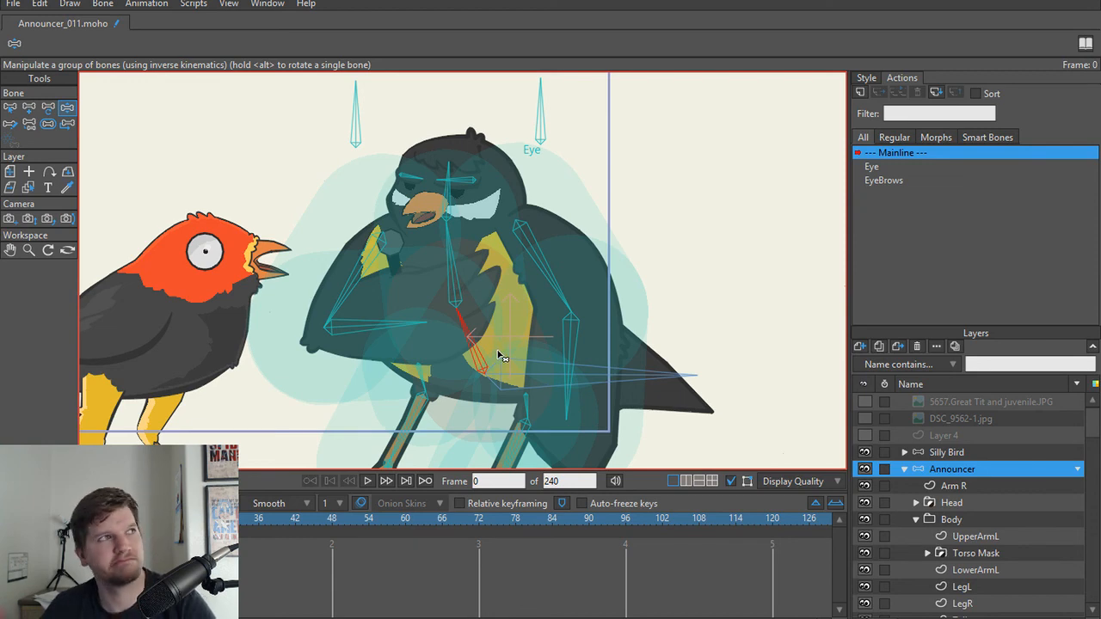
{"action": "left_click_drag", "start_coordinate": [502, 356], "coordinate": [457, 323]}
{"action": "key", "text": "t"}
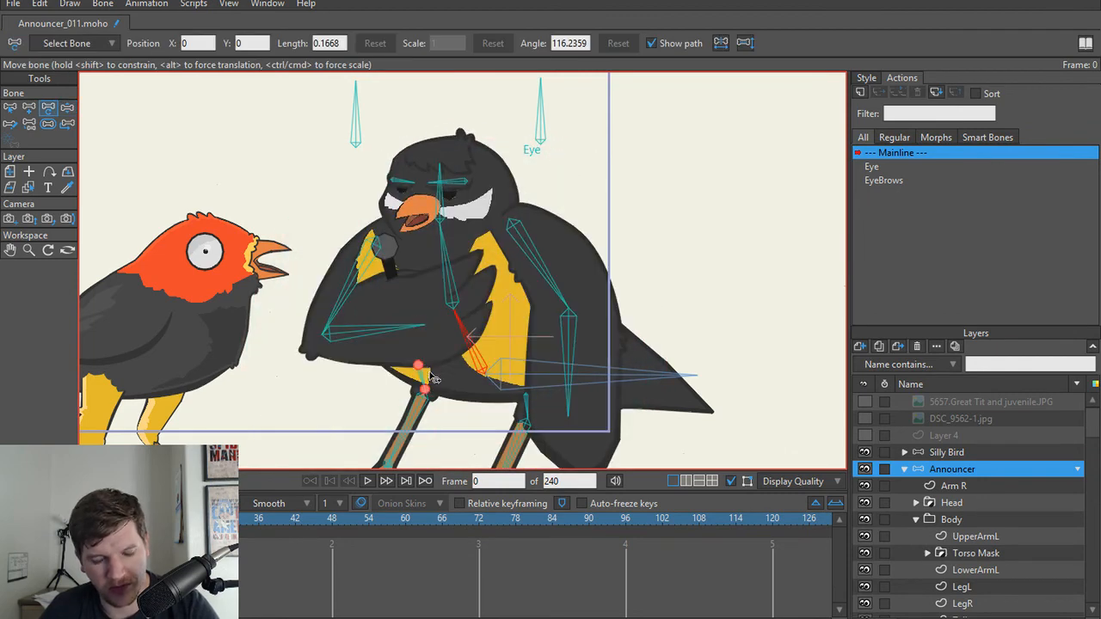
Step: Enable angle constraints on the lower spine bone B8 with a minimum of -10 and a maximum of 10 degrees
{"action": "key", "text": "s"}
{"action": "left_click", "coordinate": [91, 44]}
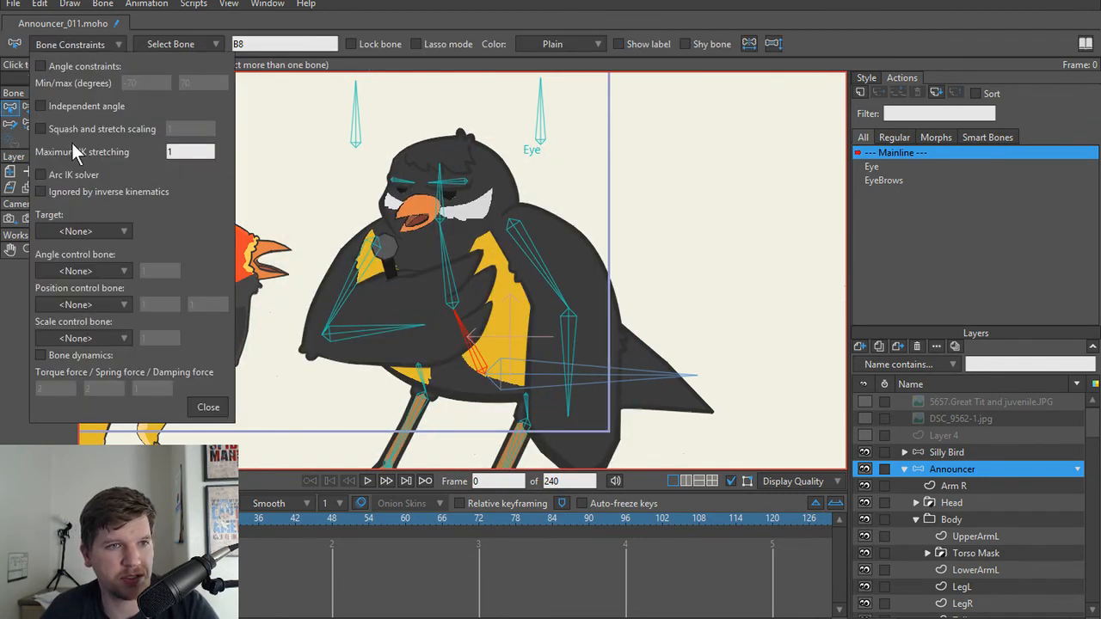
{"action": "left_click", "coordinate": [41, 67]}
{"action": "left_click", "coordinate": [157, 82]}
{"action": "type", "text": "-65"}
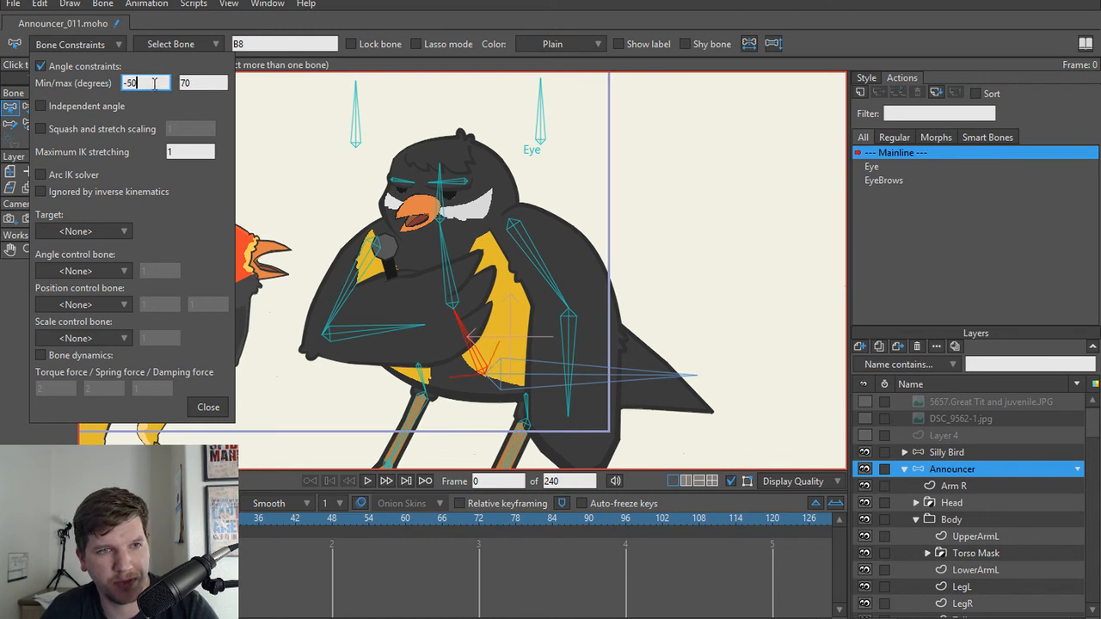
{"action": "scroll", "coordinate": [155, 84], "scroll_direction": "down", "scroll_amount": 8}
{"action": "left_click_drag", "start_coordinate": [152, 84], "coordinate": [133, 83]}
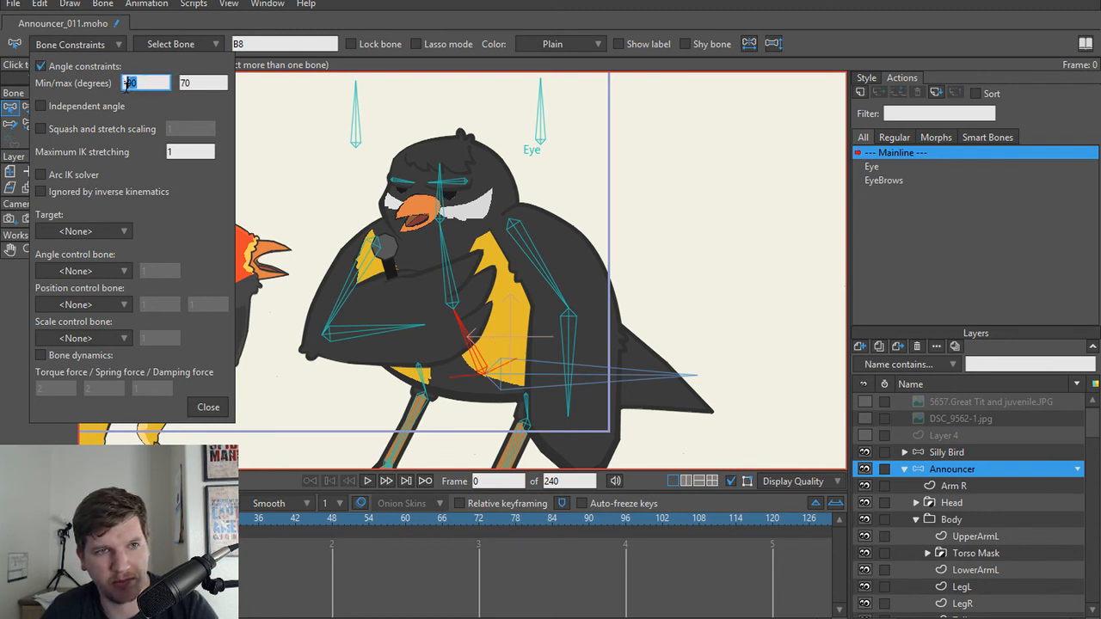
{"action": "type", "text": "10"}
{"action": "key", "text": "Tab"}
{"action": "type", "text": "10"}
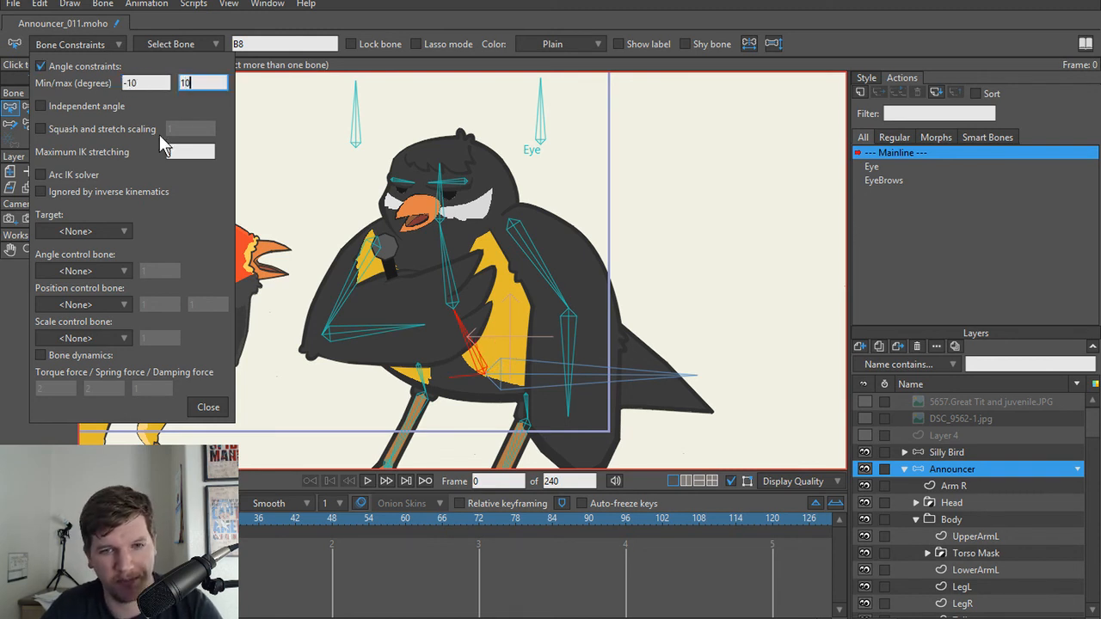
{"action": "left_click", "coordinate": [208, 407]}
Step: Test the constrained torso by moving the lower and upper spine bones with Manipulate Bones
{"action": "key", "text": "z"}
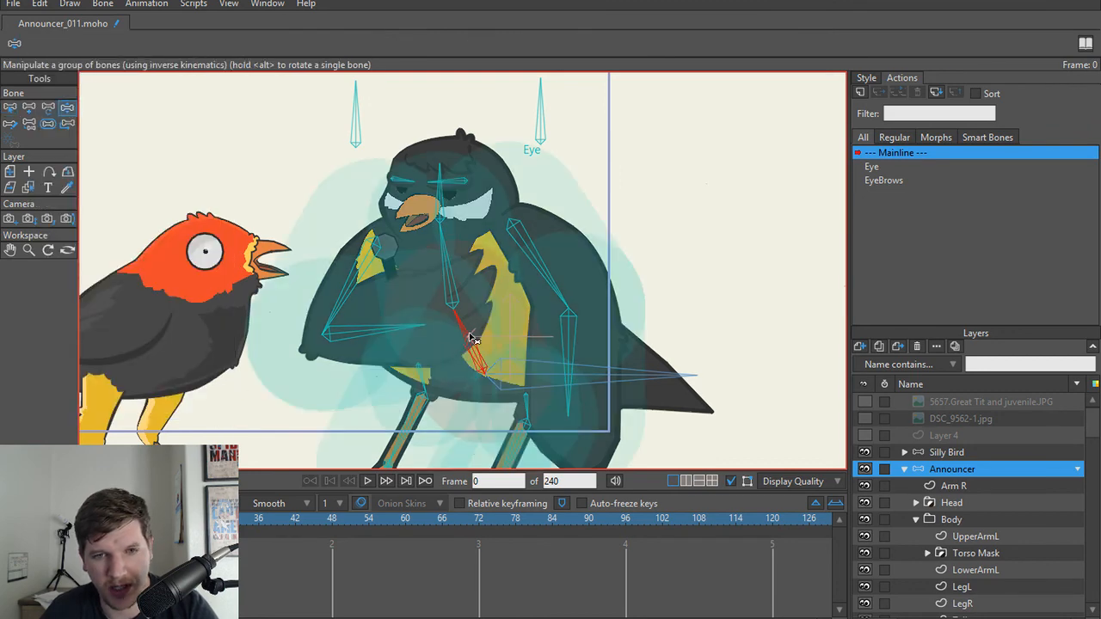
{"action": "mouse_move", "coordinate": [463, 341]}
{"action": "left_mouse_down"}
{"action": "mouse_move", "coordinate": [504, 323]}
{"action": "mouse_move", "coordinate": [449, 336]}
{"action": "mouse_move", "coordinate": [479, 332]}
{"action": "left_mouse_up"}
{"action": "key", "text": "t"}
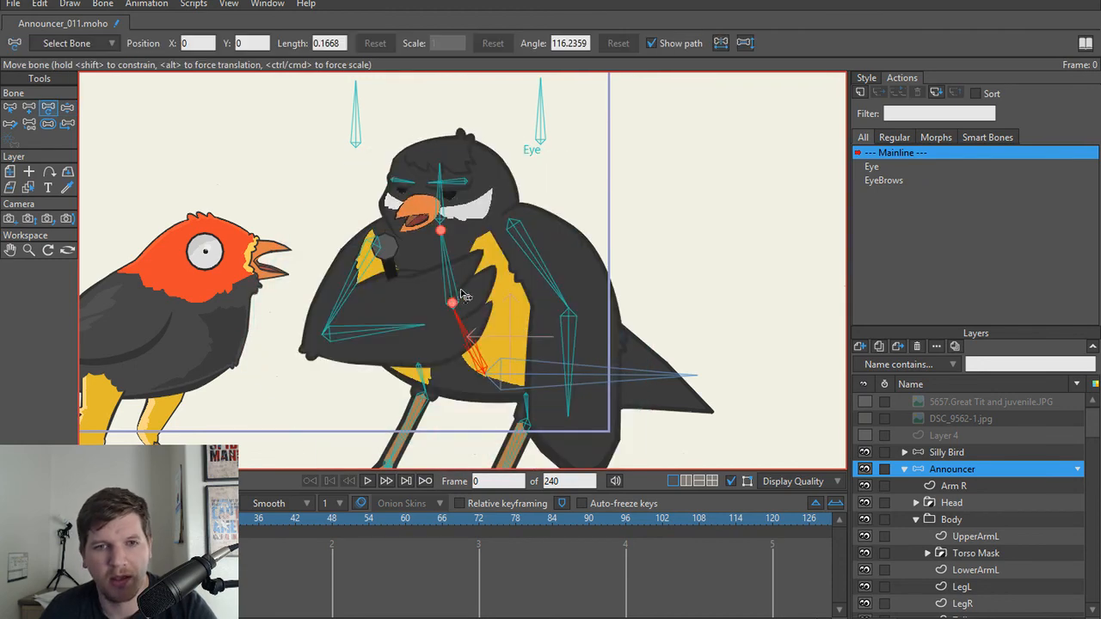
{"action": "key", "text": "z"}
{"action": "left_click", "coordinate": [469, 274]}
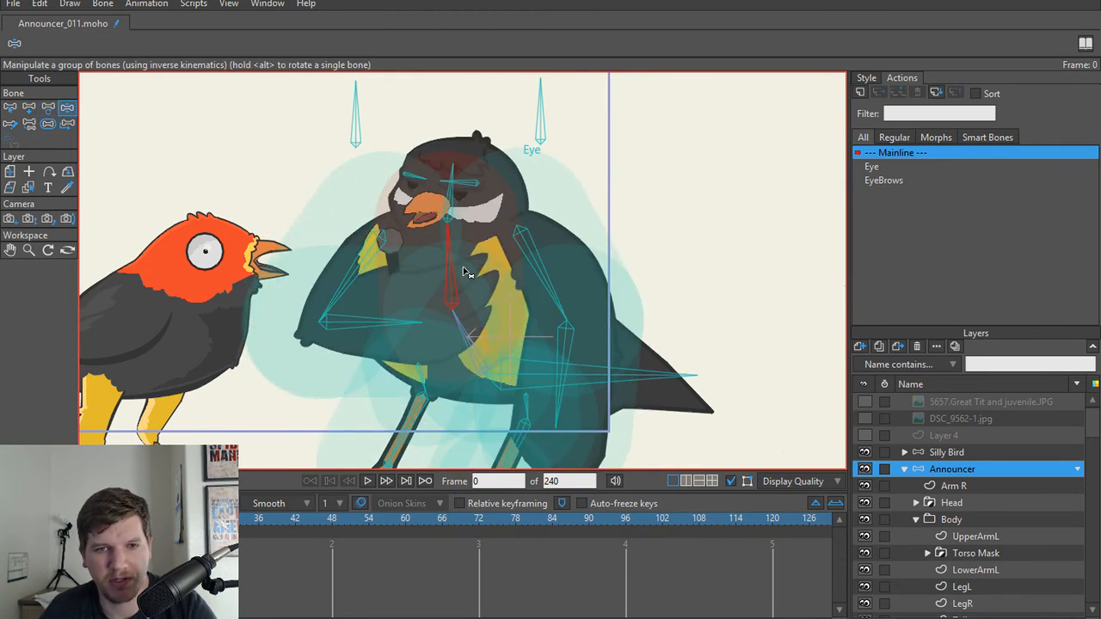
Step: Limit the upper spine bone B9's angle constraints to a minimum of -15 and a maximum of 15 degrees
{"action": "key", "text": "t"}
{"action": "key", "text": "b"}
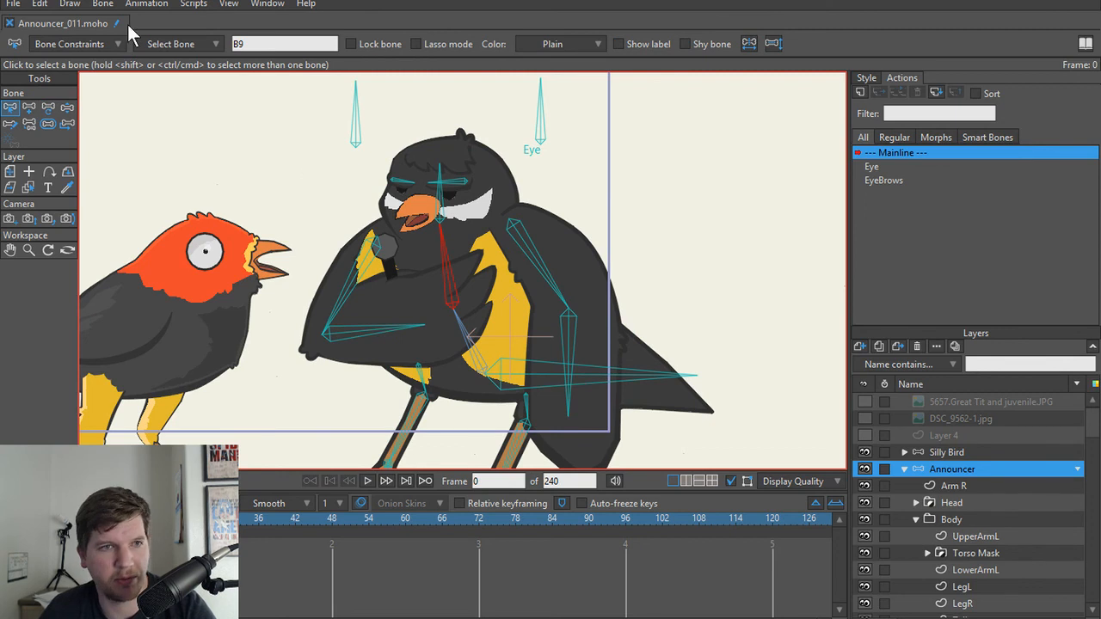
{"action": "left_click", "coordinate": [102, 43]}
{"action": "left_click", "coordinate": [49, 69]}
{"action": "left_click", "coordinate": [136, 84]}
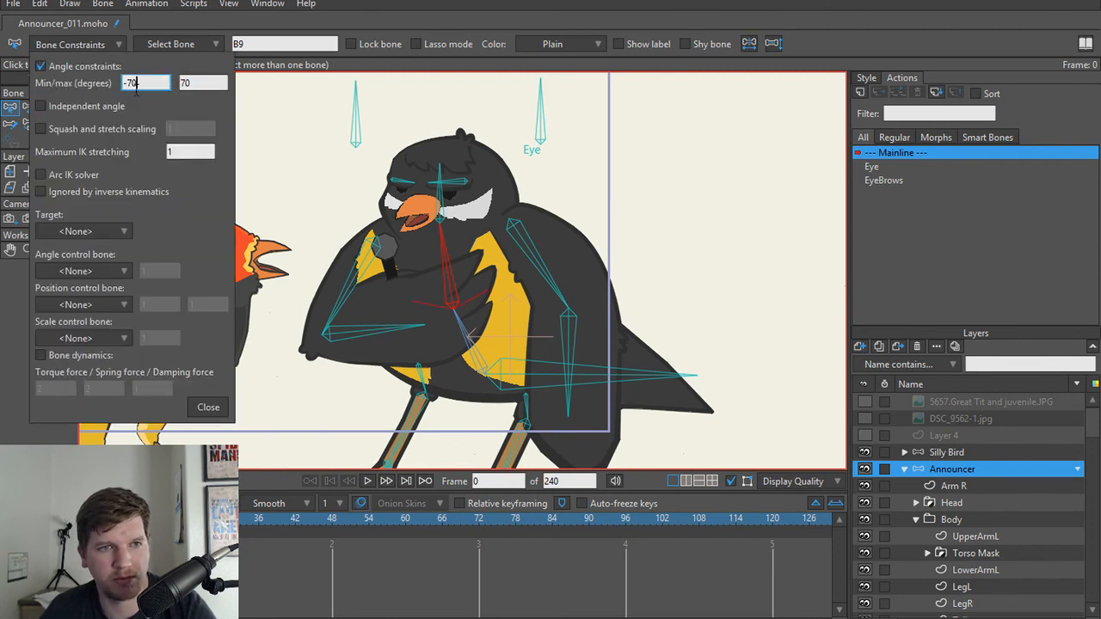
{"action": "type", "text": "-15"}
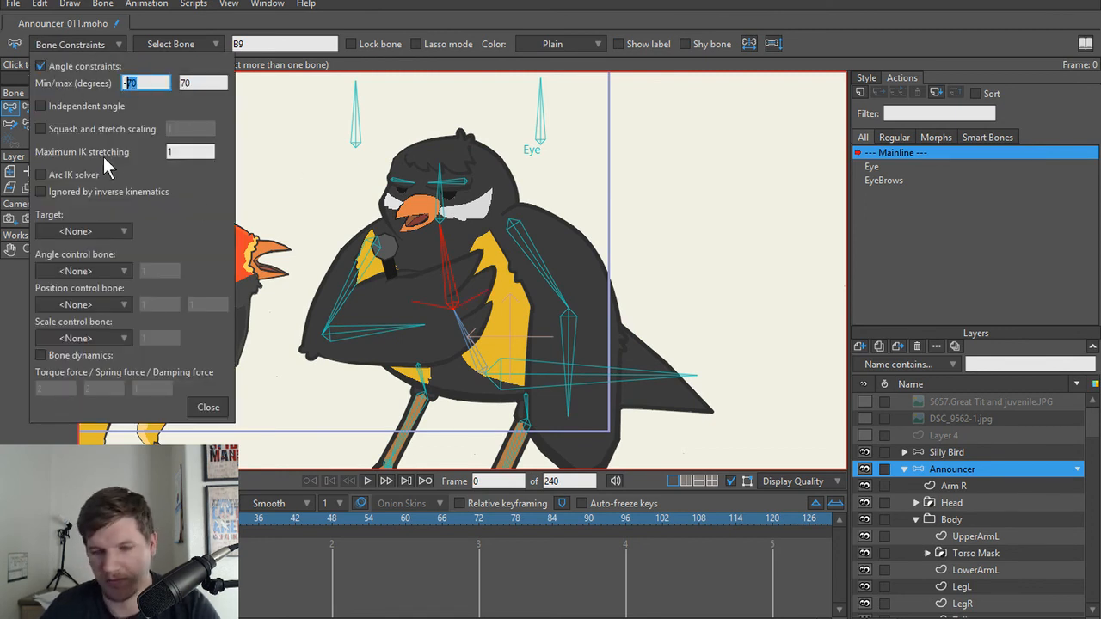
{"action": "key", "text": "Tab"}
{"action": "type", "text": "15"}
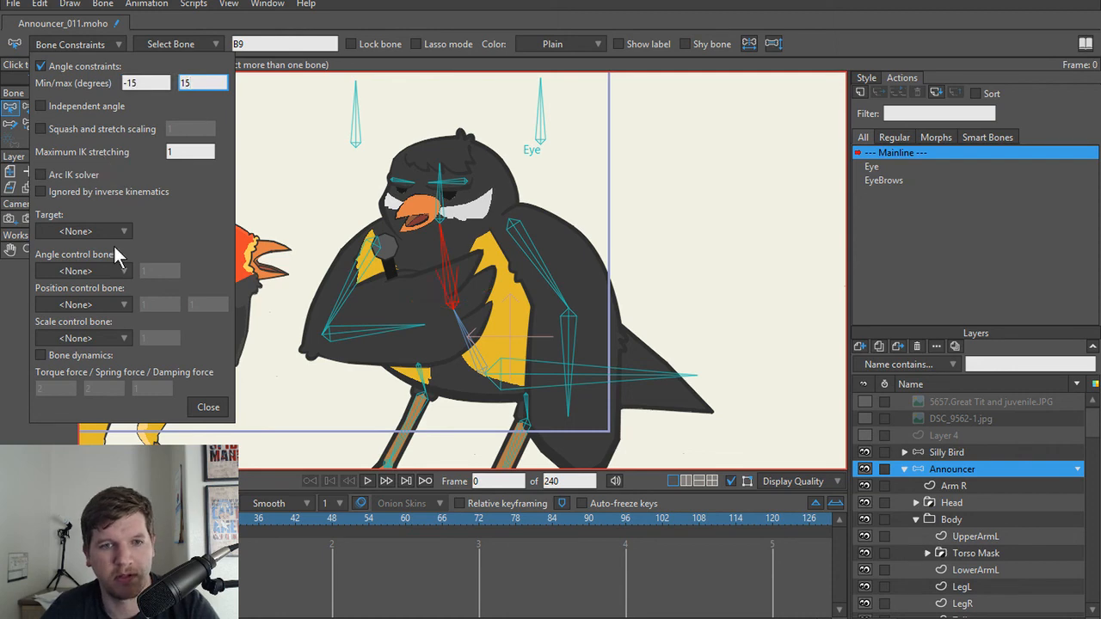
{"action": "left_click", "coordinate": [208, 407]}
Step: Test how the torso bends with the new upper spine limits by moving bone B9 with Manipulate Bones
{"action": "key", "text": "z"}
{"action": "left_click_drag", "start_coordinate": [439, 251], "coordinate": [418, 270]}
{"action": "key", "text": "t"}
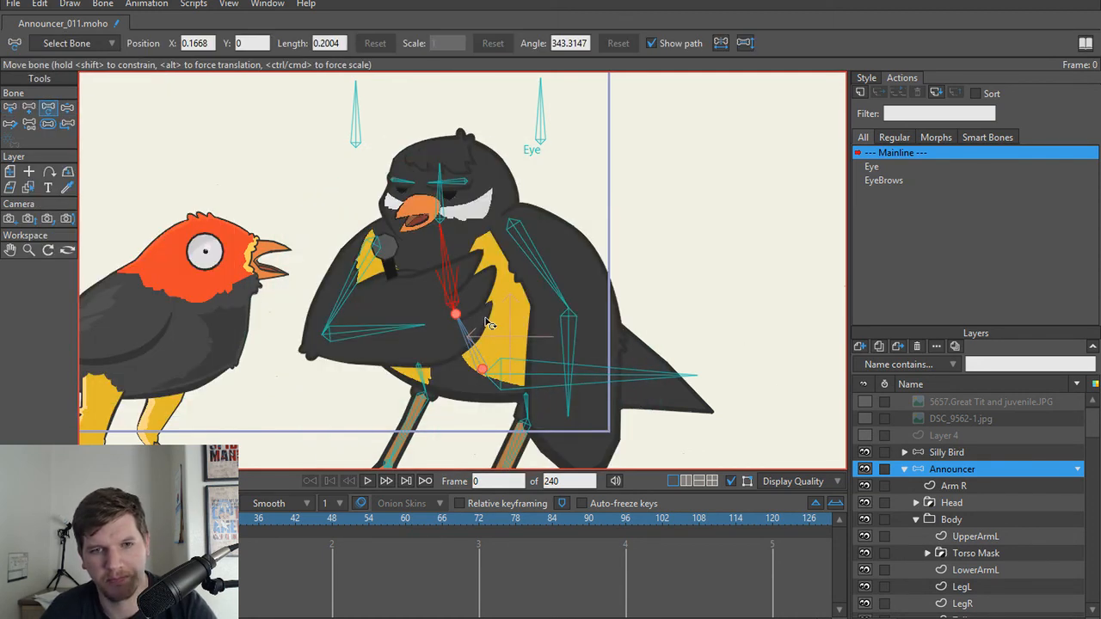
{"action": "scroll", "coordinate": [490, 323], "scroll_direction": "down", "scroll_amount": 2}
Step: Test raising the Arm R wing with Manipulate Bones and examine the exposed yellow torso, undoing any change to the bone setup
{"action": "key", "text": "z"}
{"action": "mouse_move", "coordinate": [527, 348]}
{"action": "left_mouse_down"}
{"action": "mouse_move", "coordinate": [508, 354]}
{"action": "mouse_move", "coordinate": [552, 376]}
{"action": "mouse_move", "coordinate": [495, 353]}
{"action": "mouse_move", "coordinate": [559, 348]}
{"action": "mouse_move", "coordinate": [555, 249]}
{"action": "mouse_move", "coordinate": [616, 279]}
{"action": "mouse_move", "coordinate": [634, 192]}
{"action": "mouse_move", "coordinate": [602, 246]}
{"action": "left_mouse_up"}
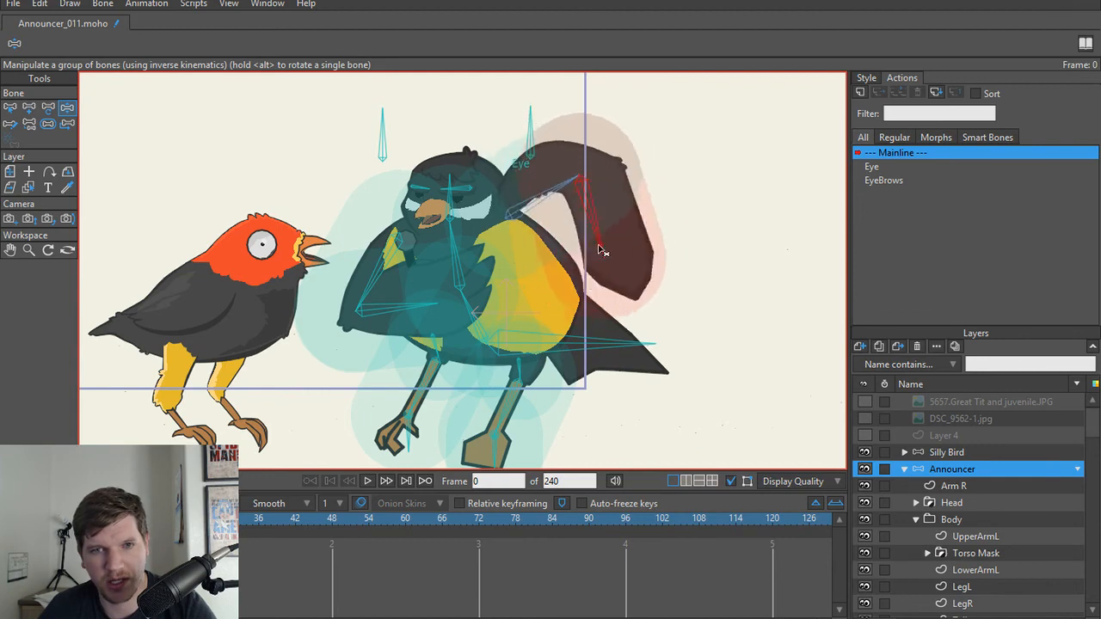
{"action": "key", "text": "t"}
{"action": "scroll", "coordinate": [533, 289], "scroll_direction": "up", "scroll_amount": 3}
{"action": "scroll", "coordinate": [531, 284], "scroll_direction": "up", "scroll_amount": 2}
{"action": "left_click_drag", "start_coordinate": [533, 235], "coordinate": [575, 113]}
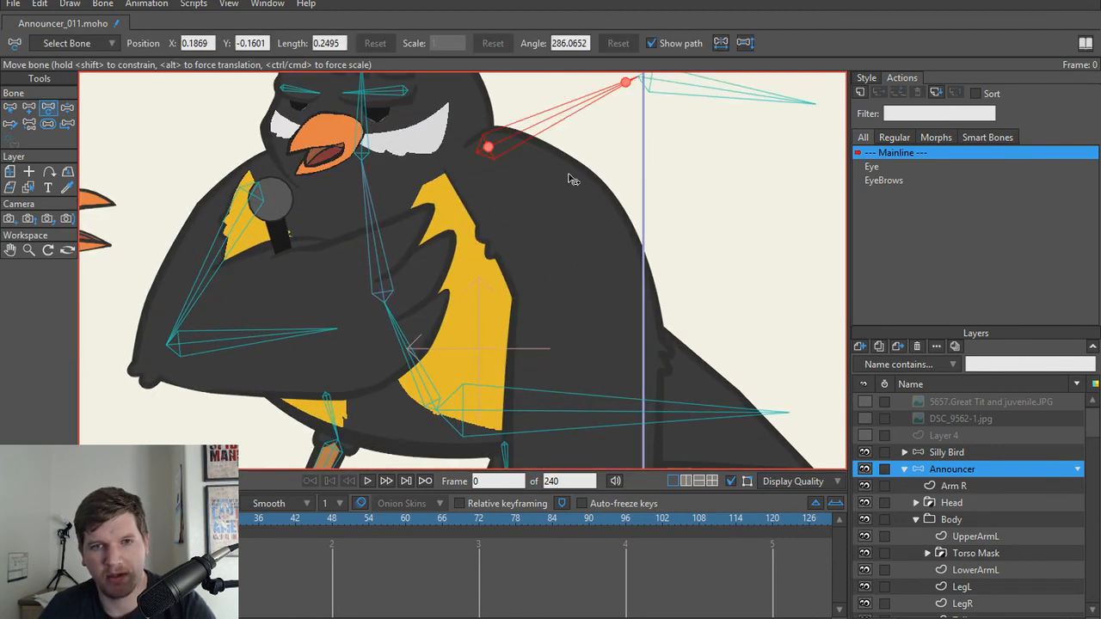
{"action": "key", "text": "ctrl+z"}
{"action": "key", "text": "z"}
{"action": "scroll", "coordinate": [544, 261], "scroll_direction": "down", "scroll_amount": 5}
{"action": "left_click_drag", "start_coordinate": [543, 258], "coordinate": [563, 170]}
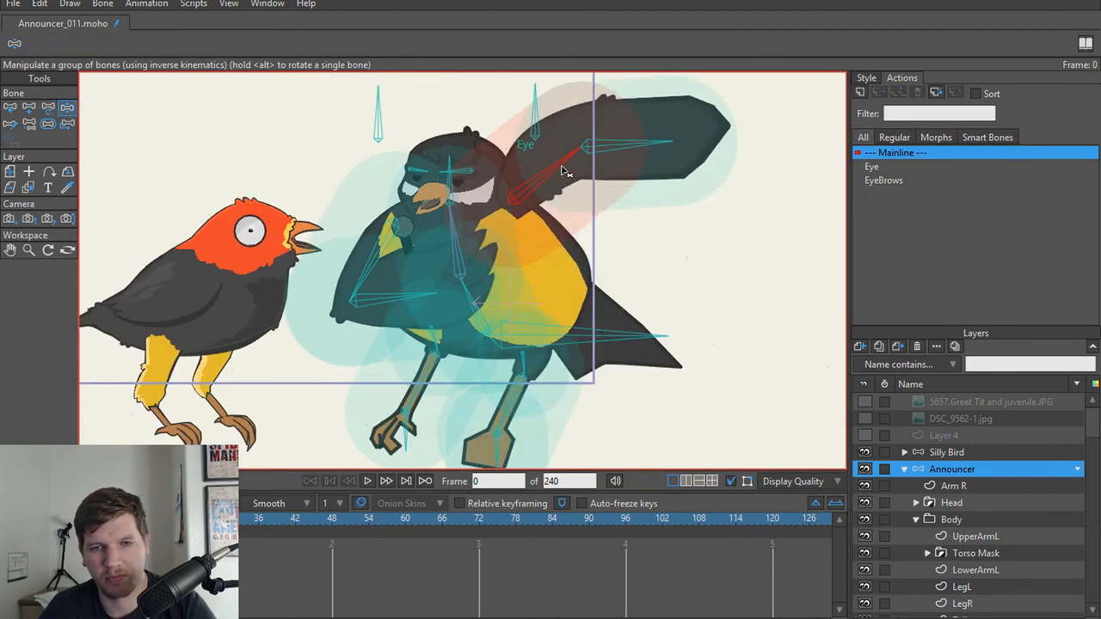
Step: Move the Yellow torso layer's outer points beneath the Arm R wing outward, past the bird's body outline
{"action": "scroll", "coordinate": [569, 287], "scroll_direction": "up", "scroll_amount": 5}
{"action": "key", "text": "alt+Down"}
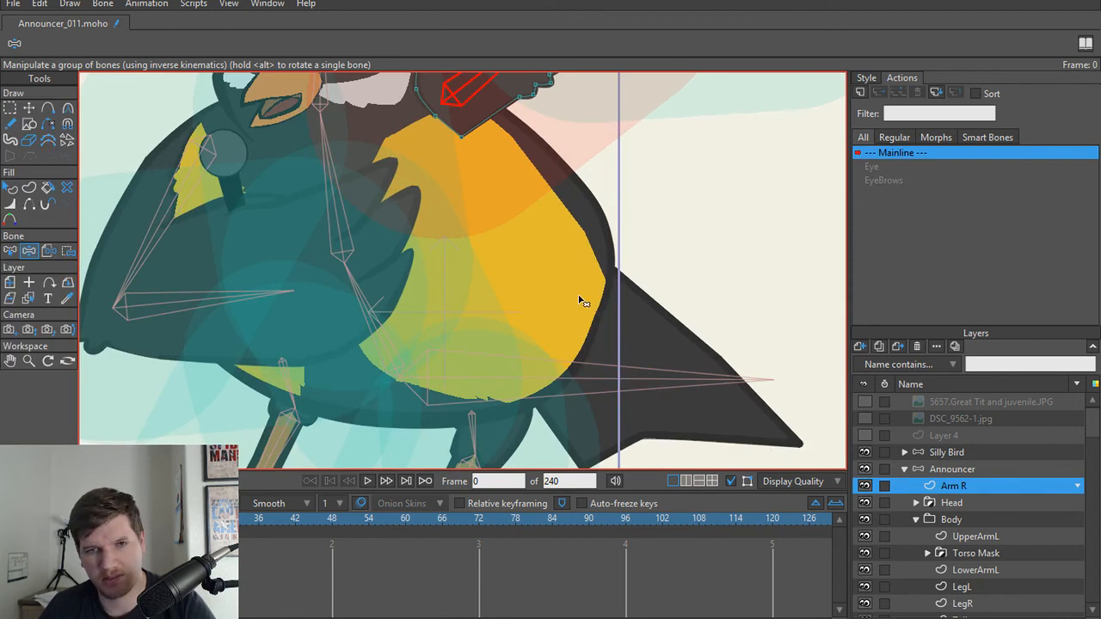
{"action": "key", "text": "t"}
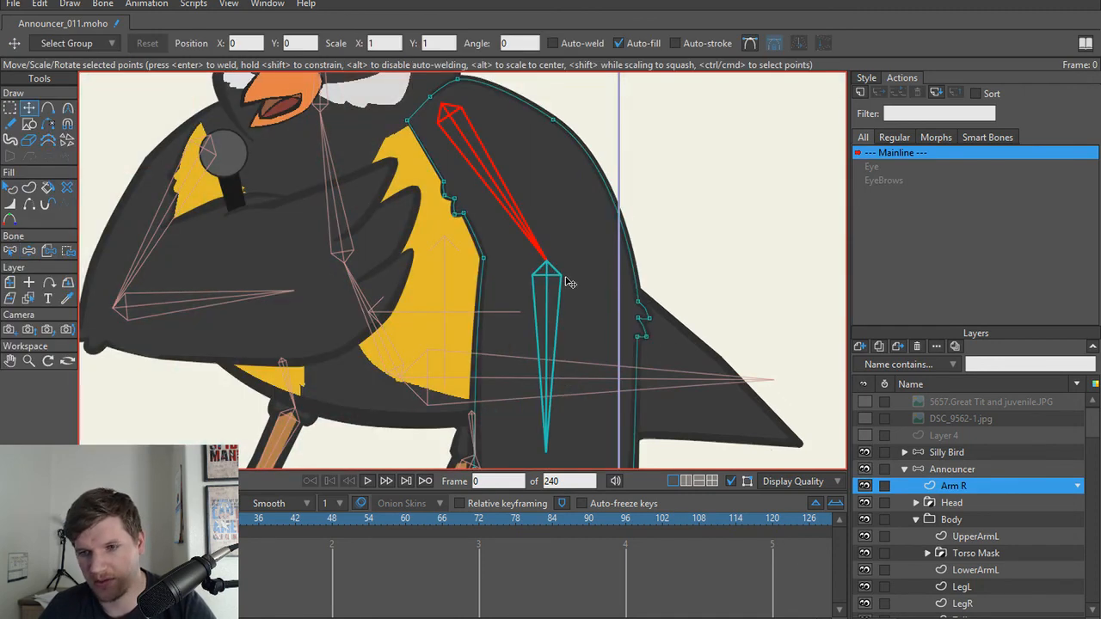
{"action": "left_click", "coordinate": [438, 244], "text": "ctrl+alt"}
{"action": "key", "text": "g"}
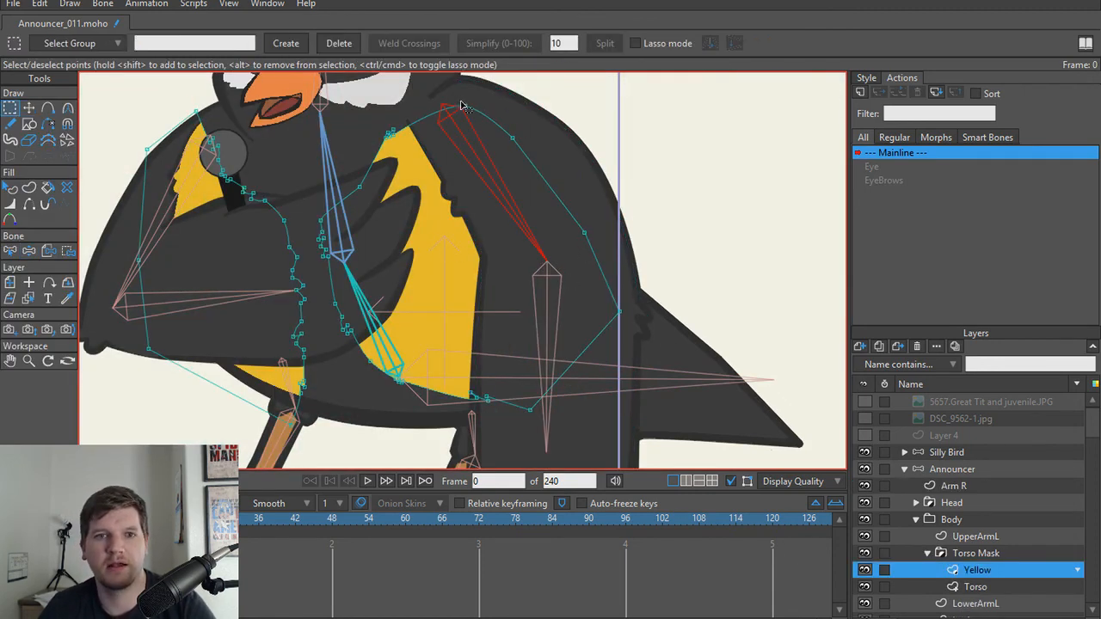
{"action": "key", "text": "t"}
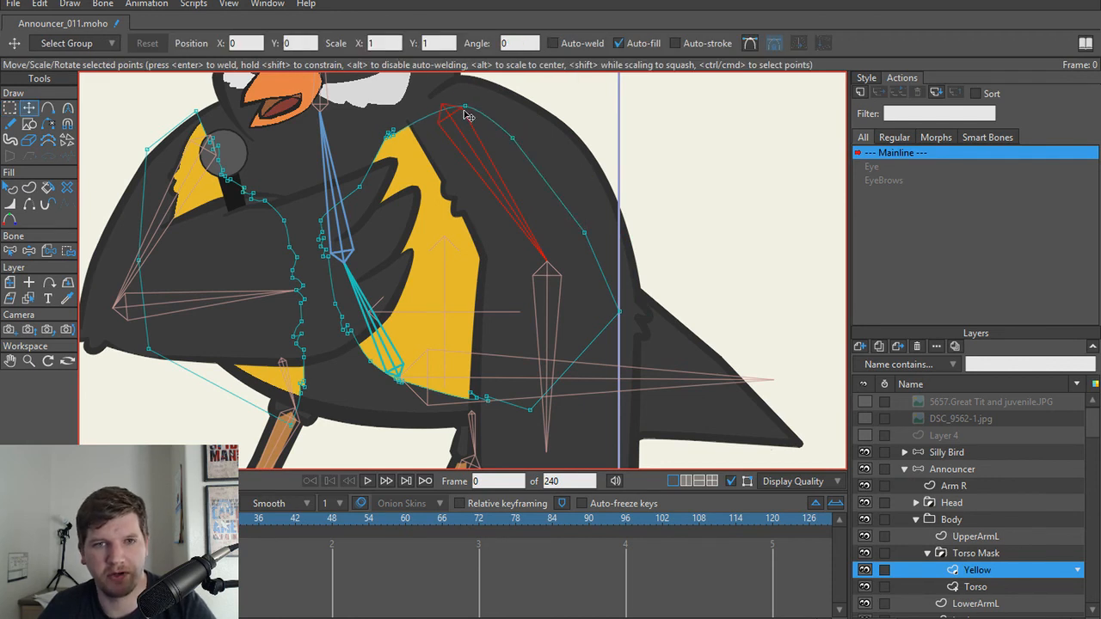
{"action": "left_click_drag", "start_coordinate": [464, 114], "coordinate": [692, 352]}
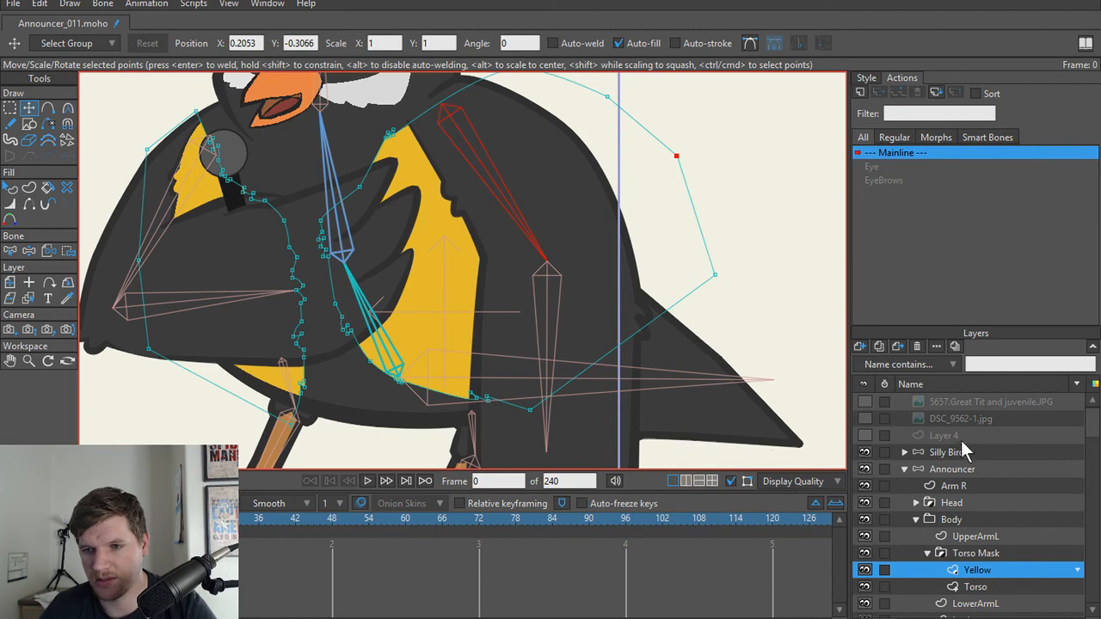
Step: Select the Announcer bone layer and test the Arm R wing over the extended yellow shape with Manipulate Bones
{"action": "left_click", "coordinate": [943, 453]}
{"action": "left_click", "coordinate": [950, 470]}
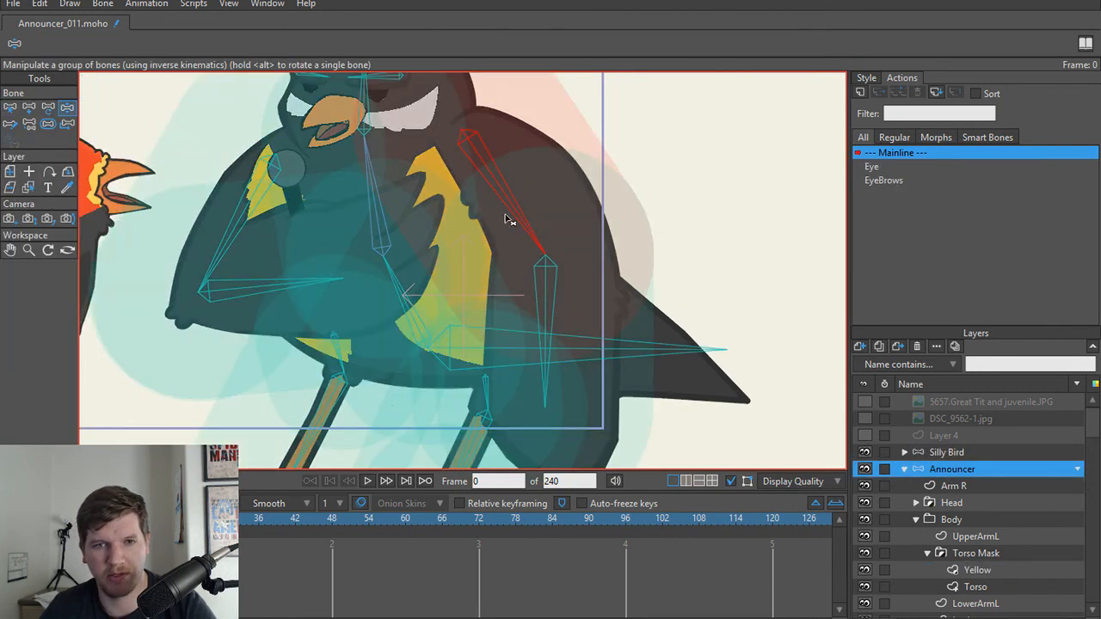
{"action": "left_click_drag", "start_coordinate": [509, 220], "coordinate": [477, 327]}
{"action": "key", "text": "t"}
{"action": "scroll", "coordinate": [442, 244], "scroll_direction": "down", "scroll_amount": 4}
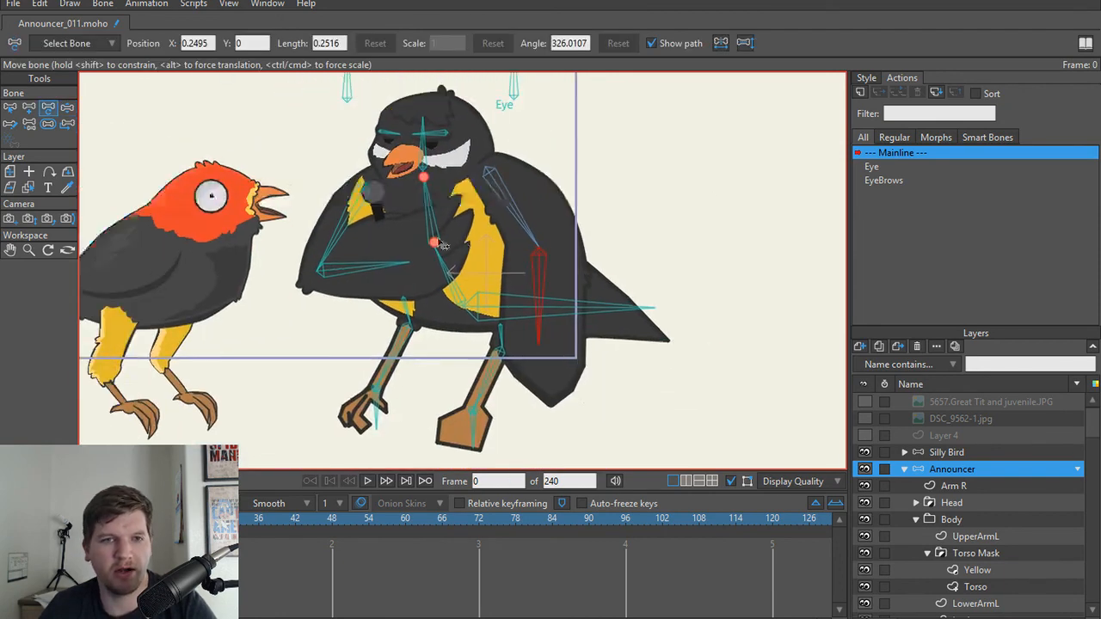
{"action": "scroll", "coordinate": [441, 244], "scroll_direction": "up", "scroll_amount": 2}
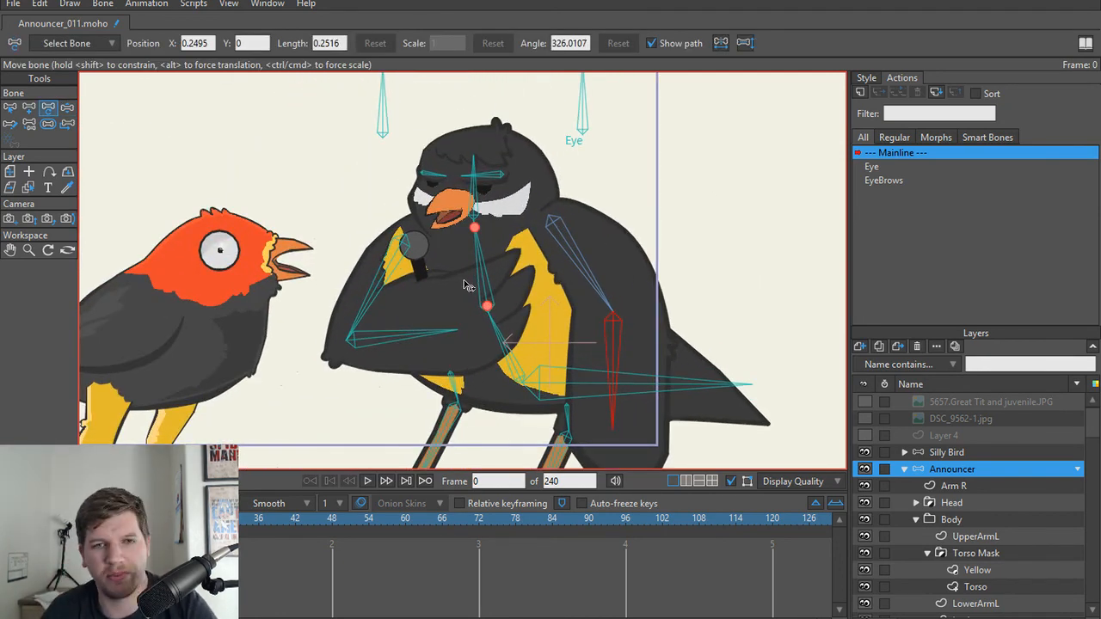
{"action": "scroll", "coordinate": [516, 292], "scroll_direction": "down", "scroll_amount": 3}
{"action": "scroll", "coordinate": [509, 292], "scroll_direction": "up", "scroll_amount": 3}
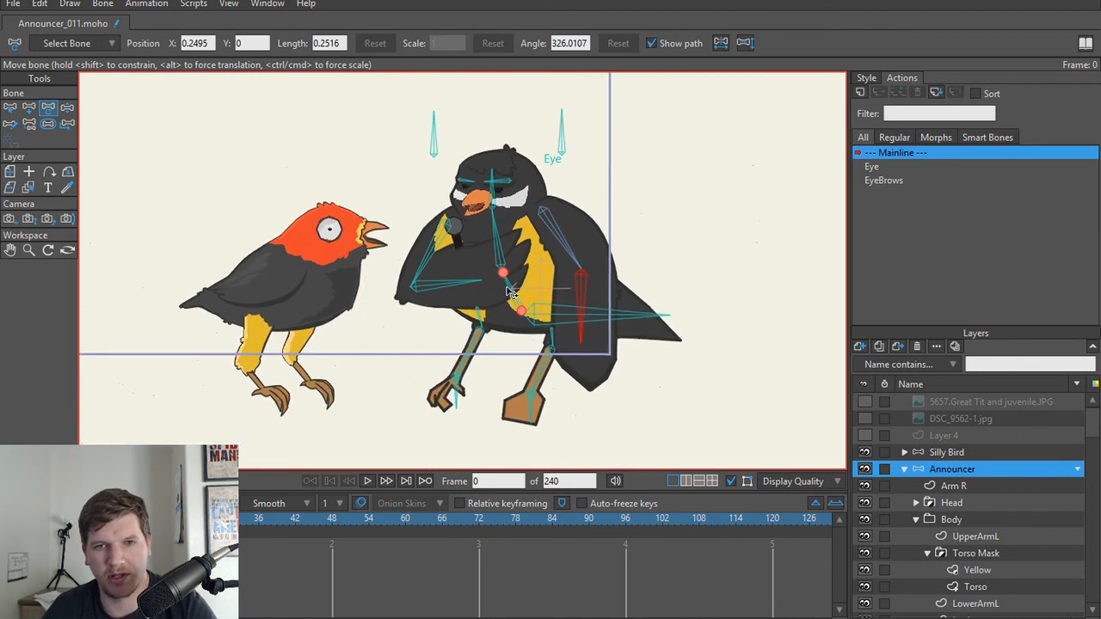
Step: Set the line width to 90 percent at the middle point of Eyebrow 2's outer end
{"action": "scroll", "coordinate": [507, 290], "scroll_direction": "up", "scroll_amount": 4}
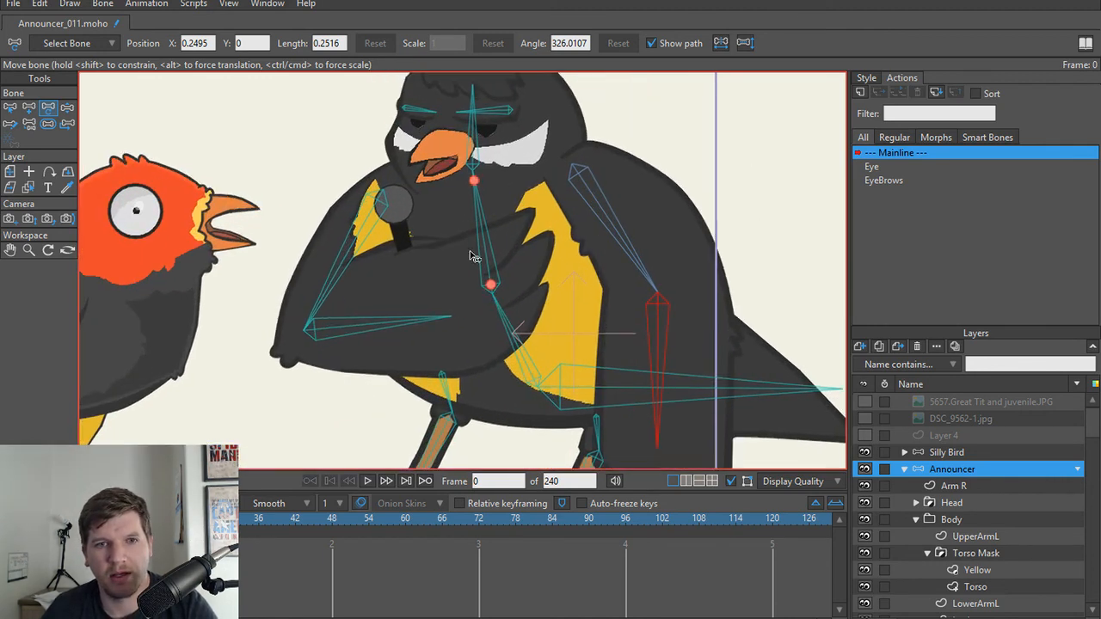
{"action": "scroll", "coordinate": [488, 284], "scroll_direction": "up", "scroll_amount": 1}
{"action": "scroll", "coordinate": [496, 226], "scroll_direction": "up", "scroll_amount": 4}
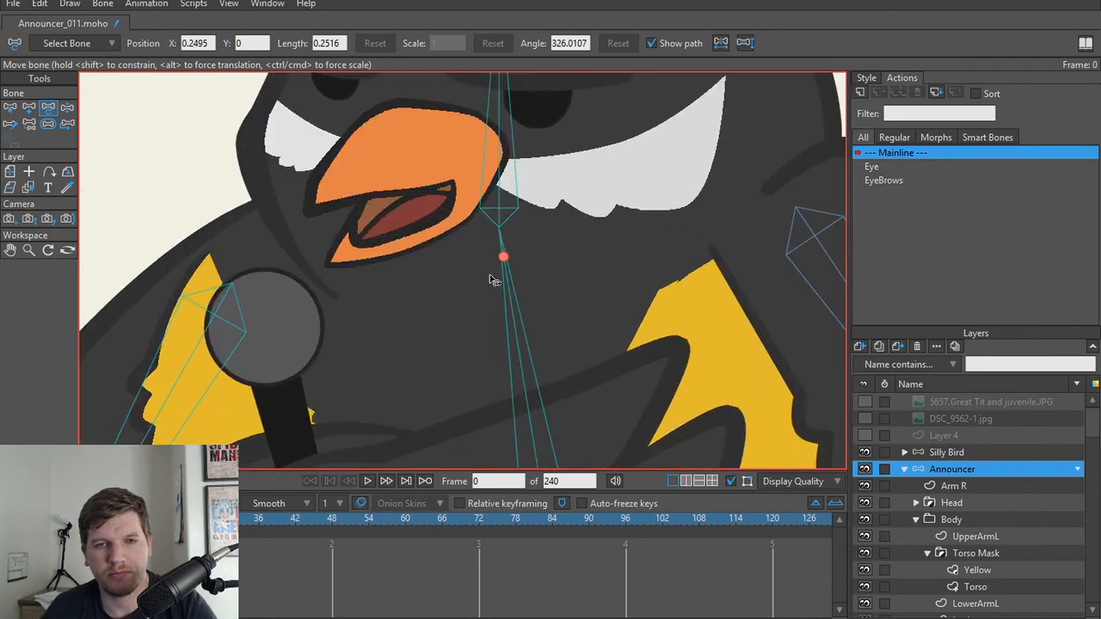
{"action": "left_click_drag", "start_coordinate": [491, 277], "coordinate": [477, 401]}
{"action": "scroll", "coordinate": [477, 401], "scroll_direction": "up", "scroll_amount": 1}
{"action": "right_click", "coordinate": [680, 291], "text": "alt"}
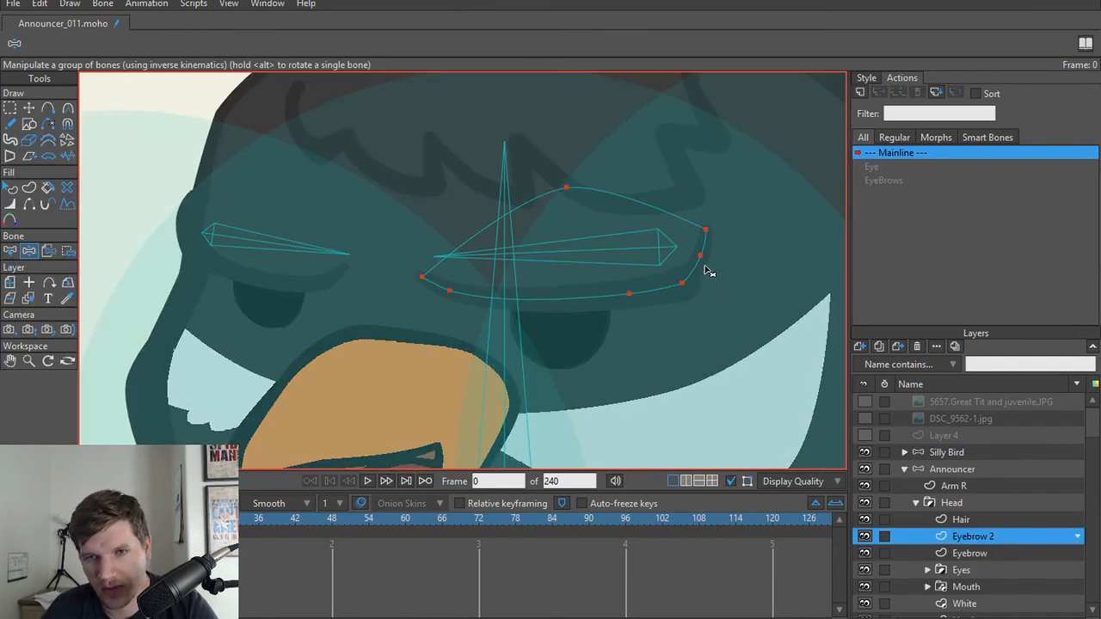
{"action": "key", "text": "w"}
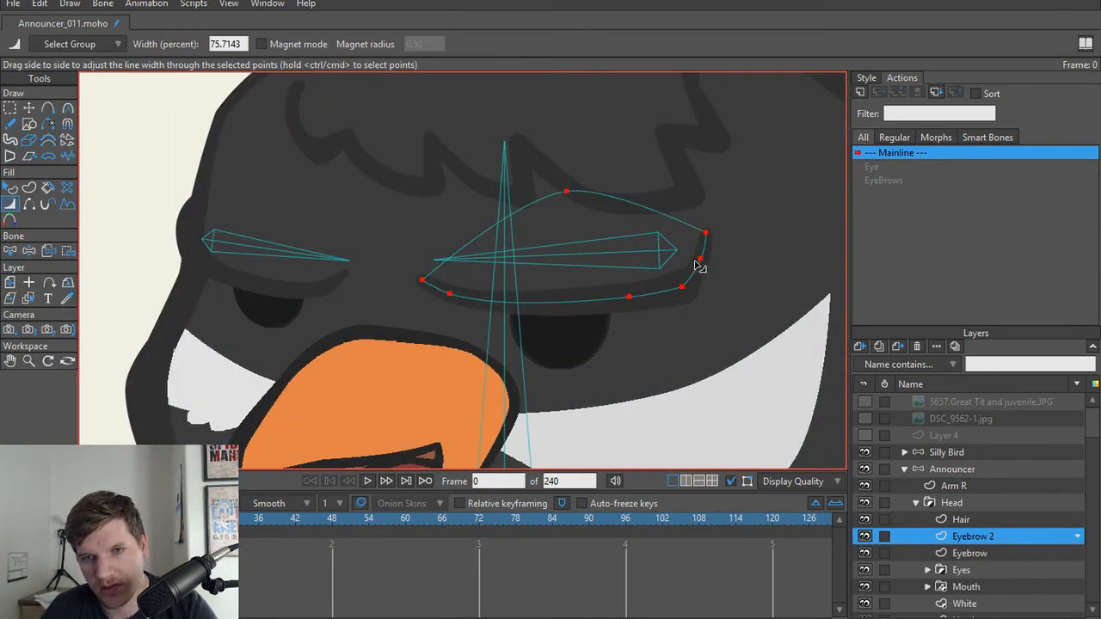
{"action": "key", "text": "t"}
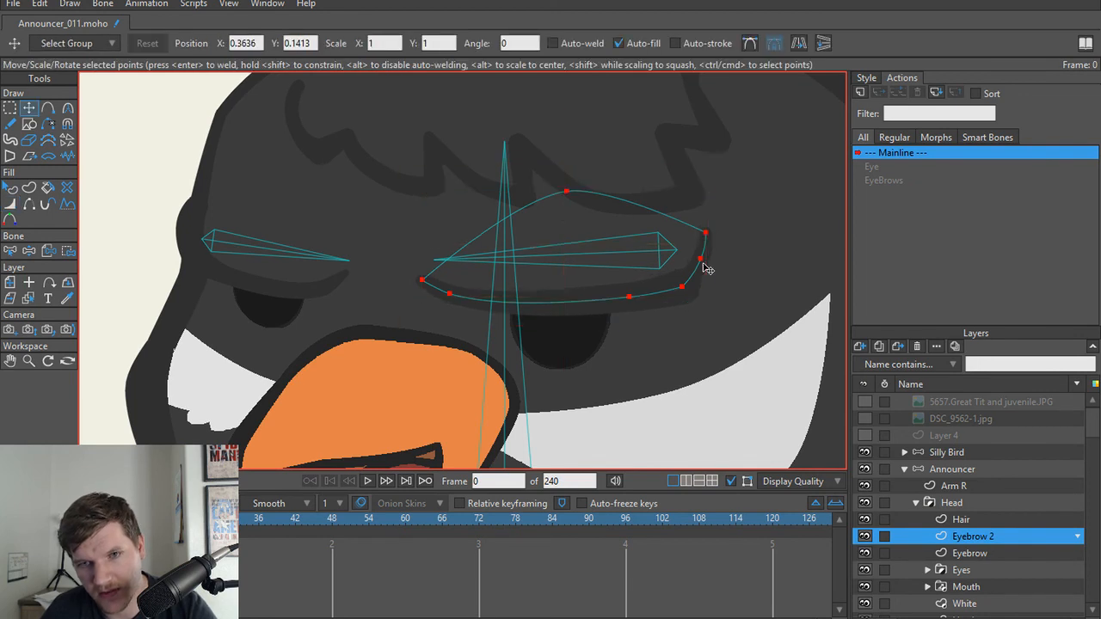
{"action": "key", "text": "g"}
{"action": "left_click", "coordinate": [720, 269]}
{"action": "key", "text": "t"}
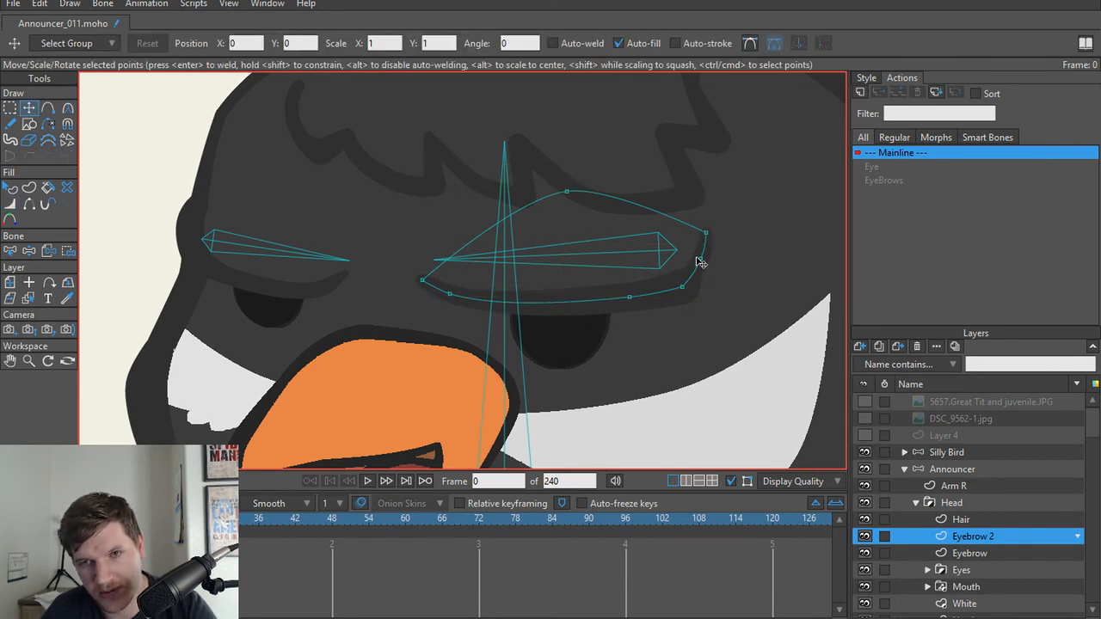
{"action": "key", "text": "w"}
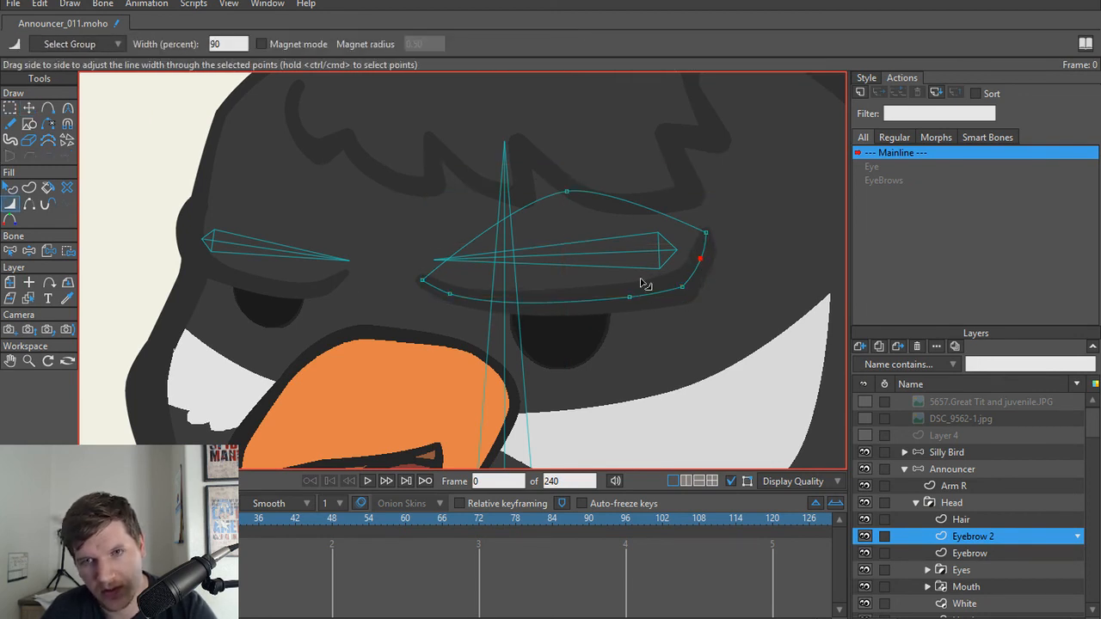
Step: Move the inner end points of Eyebrow and Eyebrow 2 inward to shorten both eyebrow tips
{"action": "left_click", "coordinate": [339, 287], "text": "ctrl+alt"}
{"action": "key", "text": "t"}
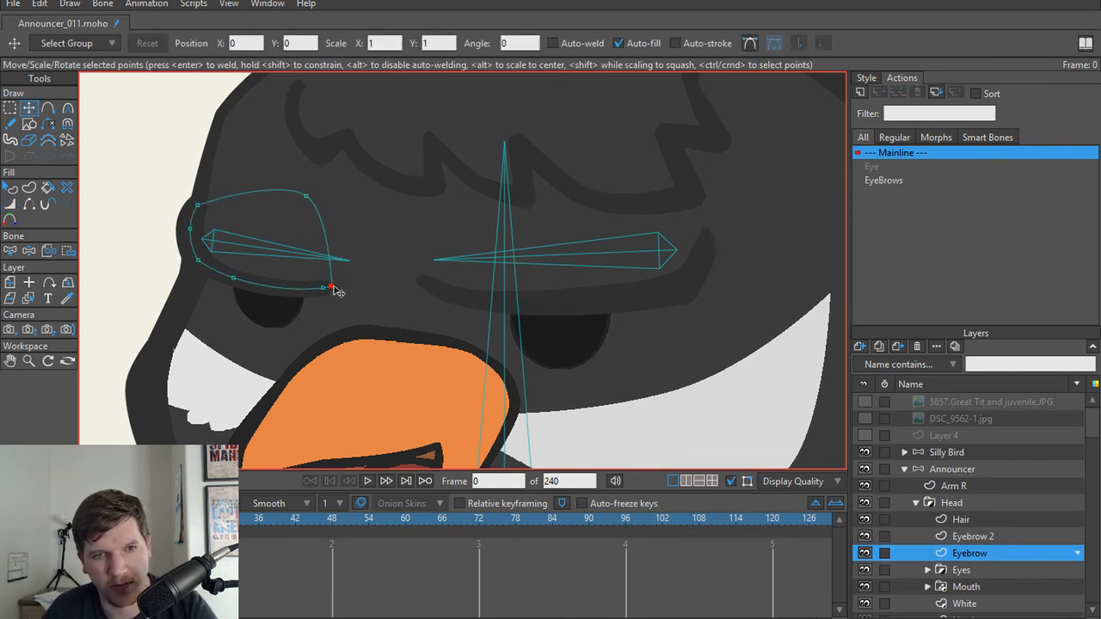
{"action": "left_click", "coordinate": [424, 290], "text": "ctrl+alt"}
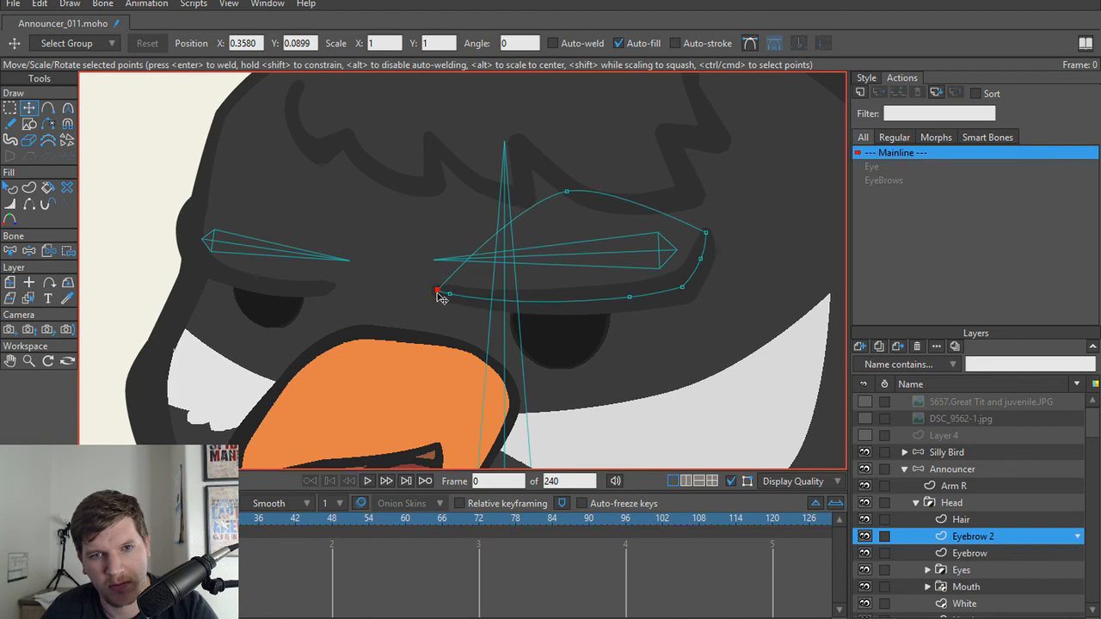
Step: Render frame 0 to check both birds' appearance and close the render window
{"action": "scroll", "coordinate": [421, 302], "scroll_direction": "down", "scroll_amount": 2}
{"action": "key", "text": "ctrl+r"}
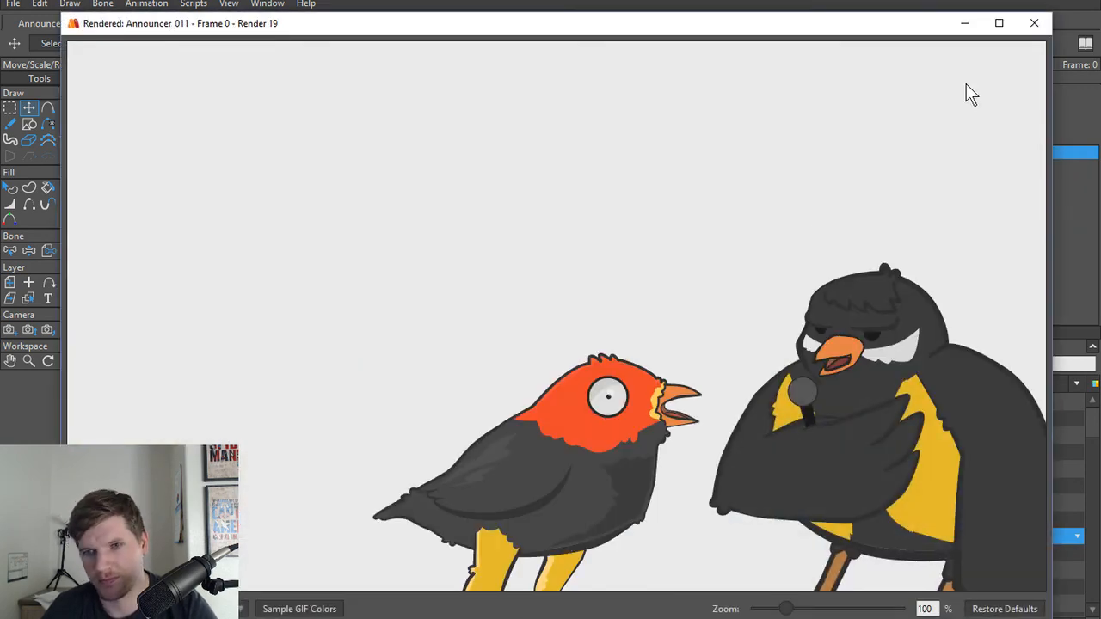
{"action": "left_click", "coordinate": [1028, 25]}
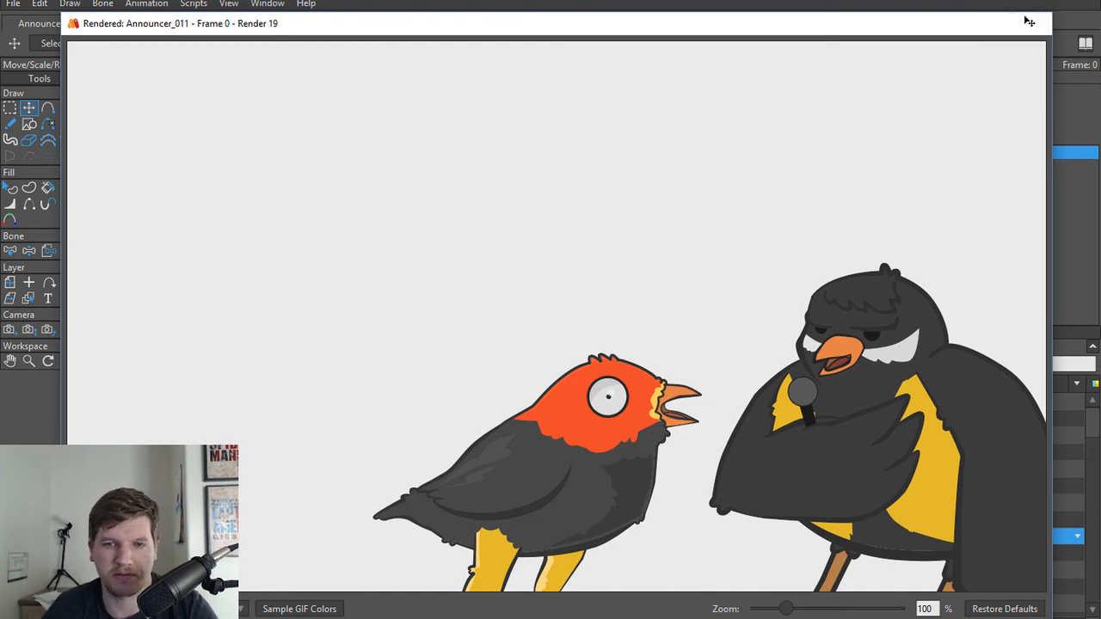
Step: Test the deformation of the announcer's folded arm by moving its lower arm bone with Manipulate Bones
{"action": "scroll", "coordinate": [502, 261], "scroll_direction": "down", "scroll_amount": 5}
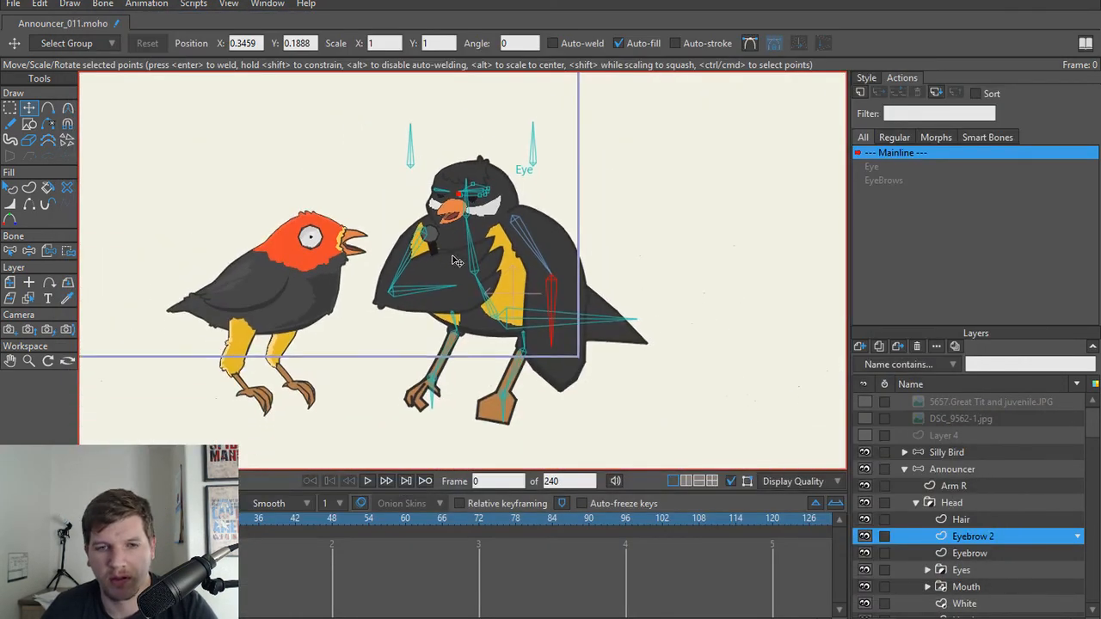
{"action": "scroll", "coordinate": [480, 318], "scroll_direction": "down", "scroll_amount": 1}
{"action": "mouse_move", "coordinate": [489, 316]}
{"action": "left_mouse_down"}
{"action": "mouse_move", "coordinate": [500, 329]}
{"action": "mouse_move", "coordinate": [478, 313]}
{"action": "left_mouse_up"}
{"action": "scroll", "coordinate": [448, 314], "scroll_direction": "up", "scroll_amount": 1}
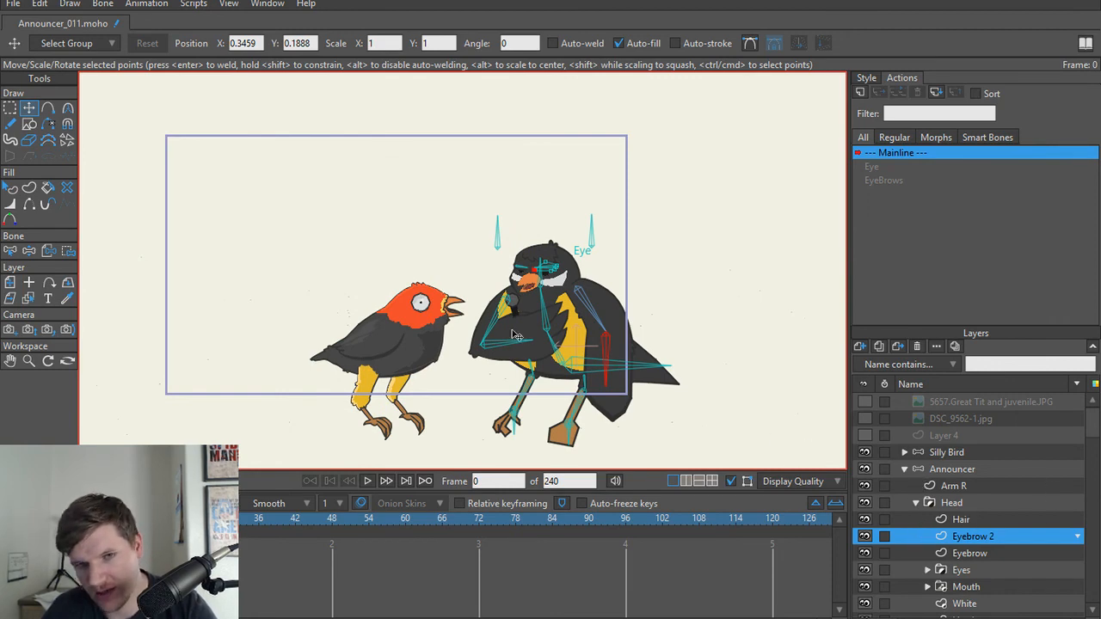
{"action": "scroll", "coordinate": [513, 335], "scroll_direction": "up", "scroll_amount": 3}
{"action": "key", "text": "z"}
{"action": "left_click_drag", "start_coordinate": [533, 375], "coordinate": [498, 412]}
{"action": "key", "text": "t"}
{"action": "scroll", "coordinate": [628, 390], "scroll_direction": "up", "scroll_amount": 4}
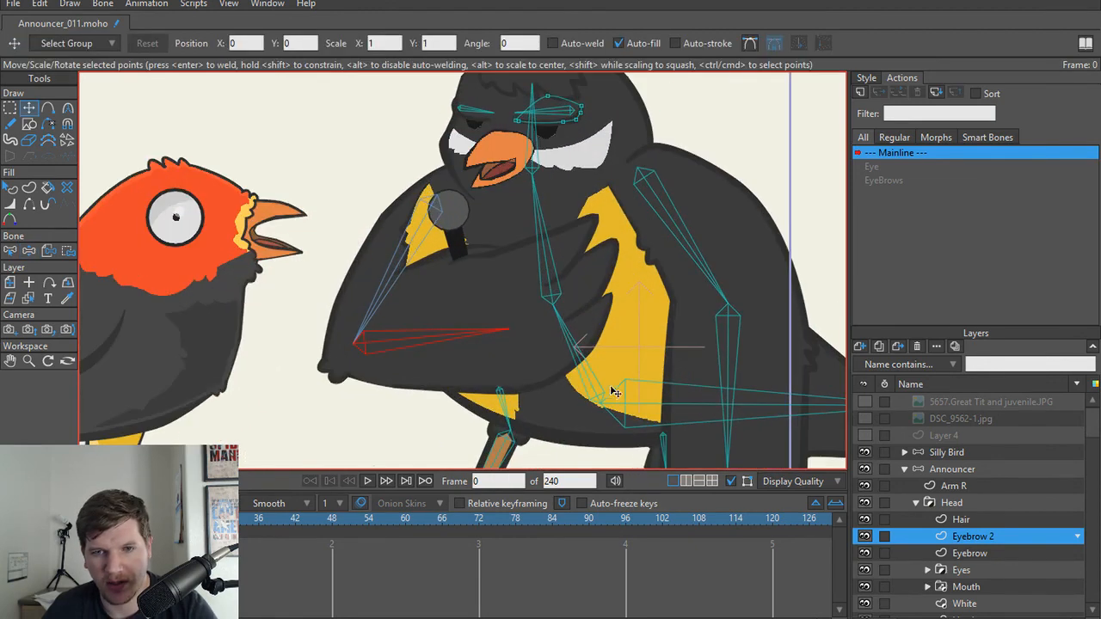
Step: Enable squash and stretch scaling with a factor of 1 for the announcer's two spine bones
{"action": "key", "text": "b"}
{"action": "left_click", "coordinate": [585, 370]}
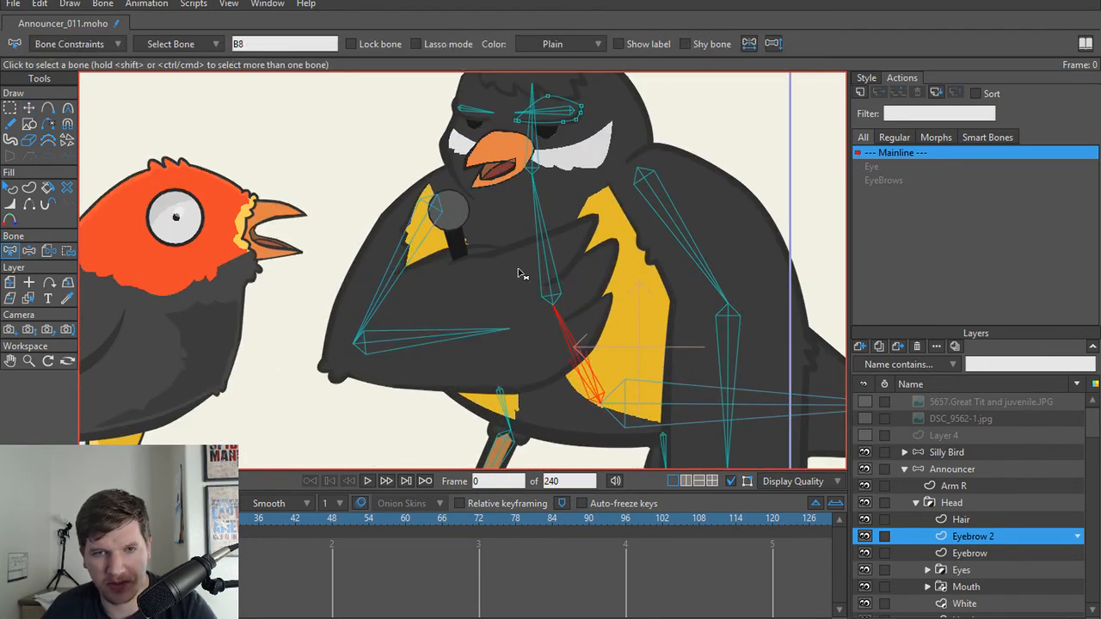
{"action": "left_click", "coordinate": [549, 267], "text": "shift"}
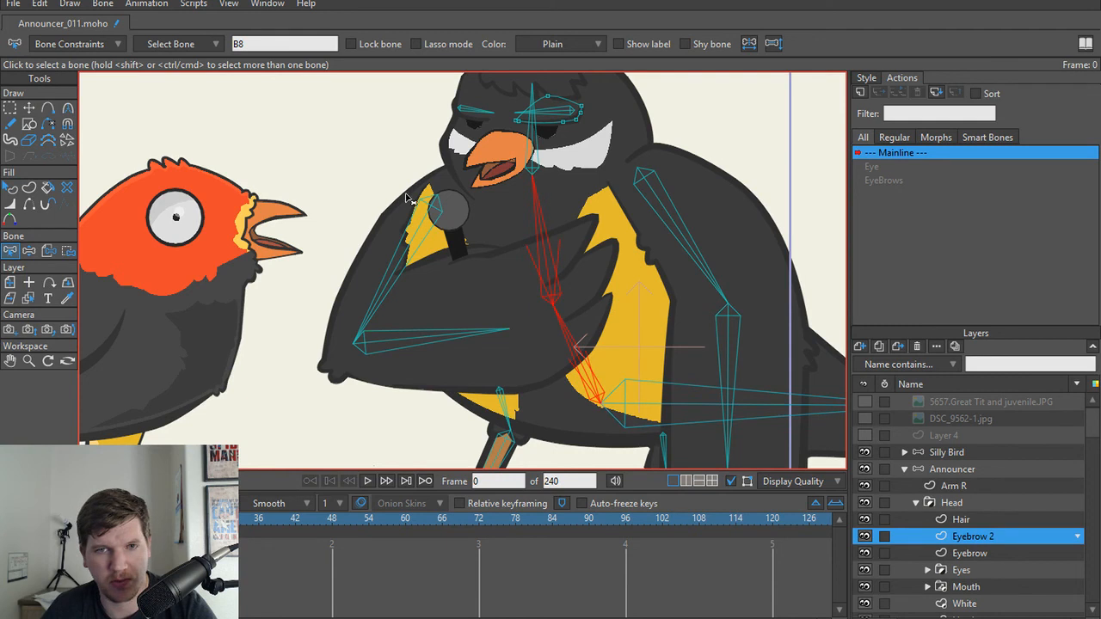
{"action": "left_click", "coordinate": [95, 44]}
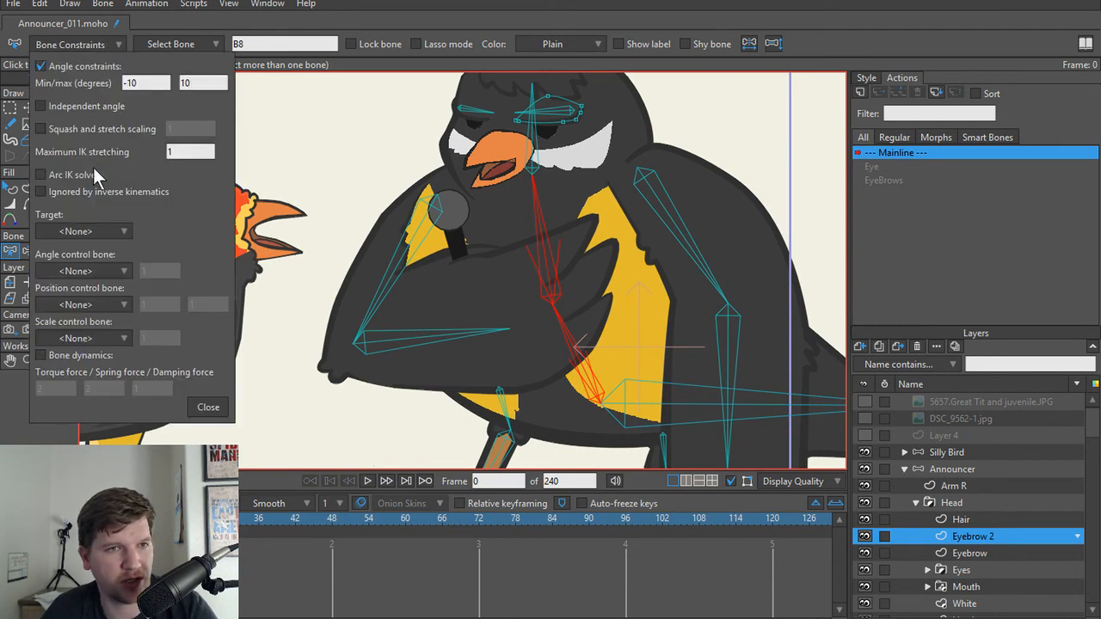
{"action": "left_click", "coordinate": [41, 129]}
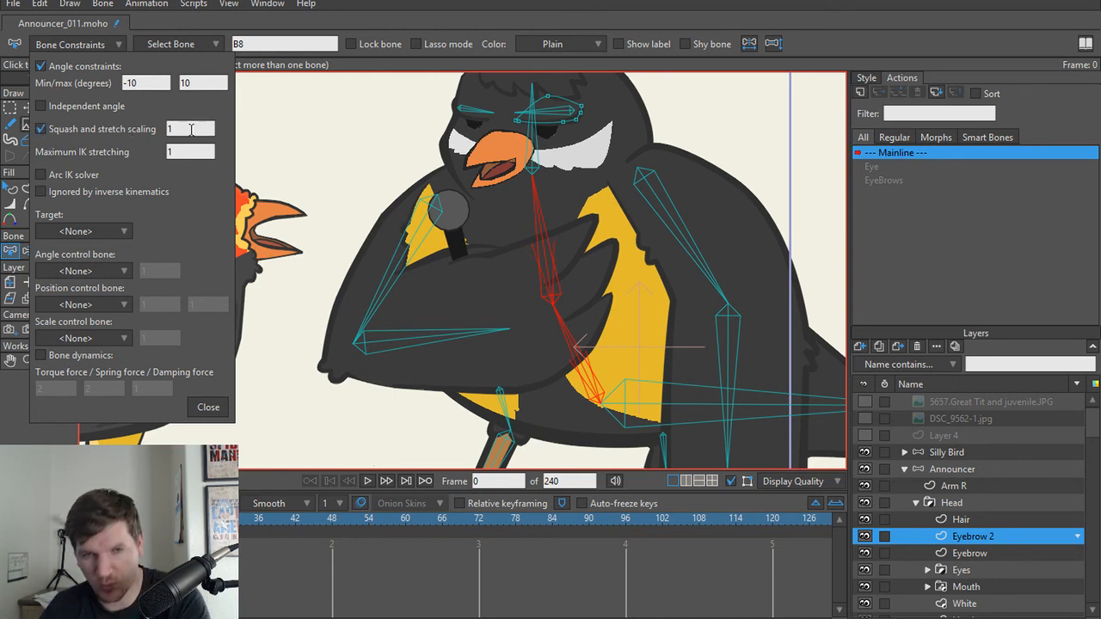
{"action": "left_click", "coordinate": [208, 406]}
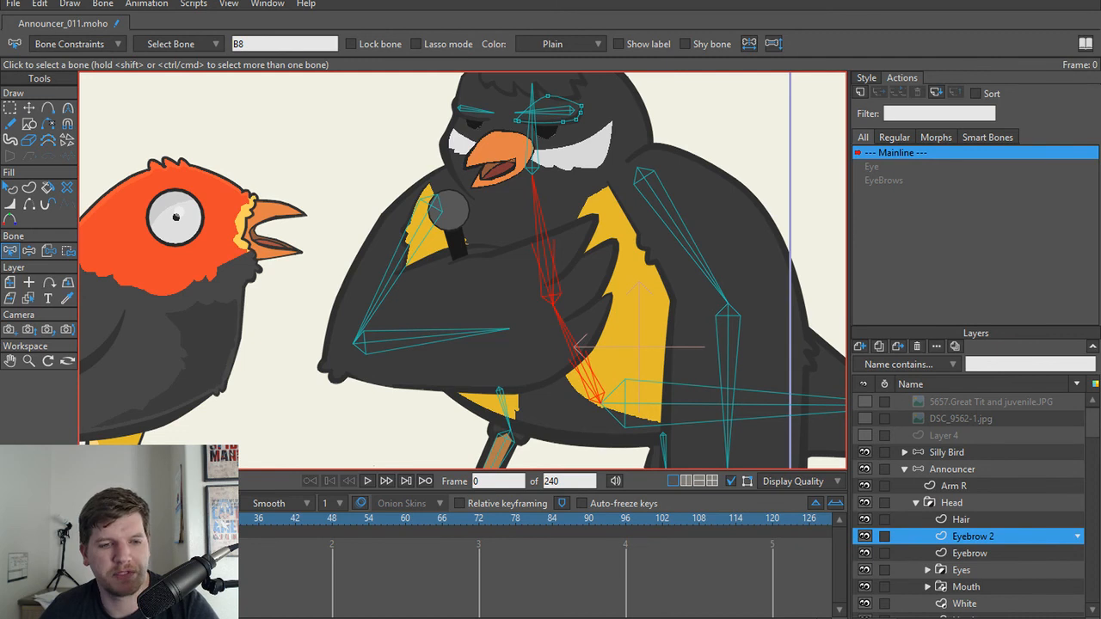
Step: Test the announcer's squash and stretch on frame 1 by transforming the upper spine bone
{"action": "key", "text": "Right"}
{"action": "key", "text": "t"}
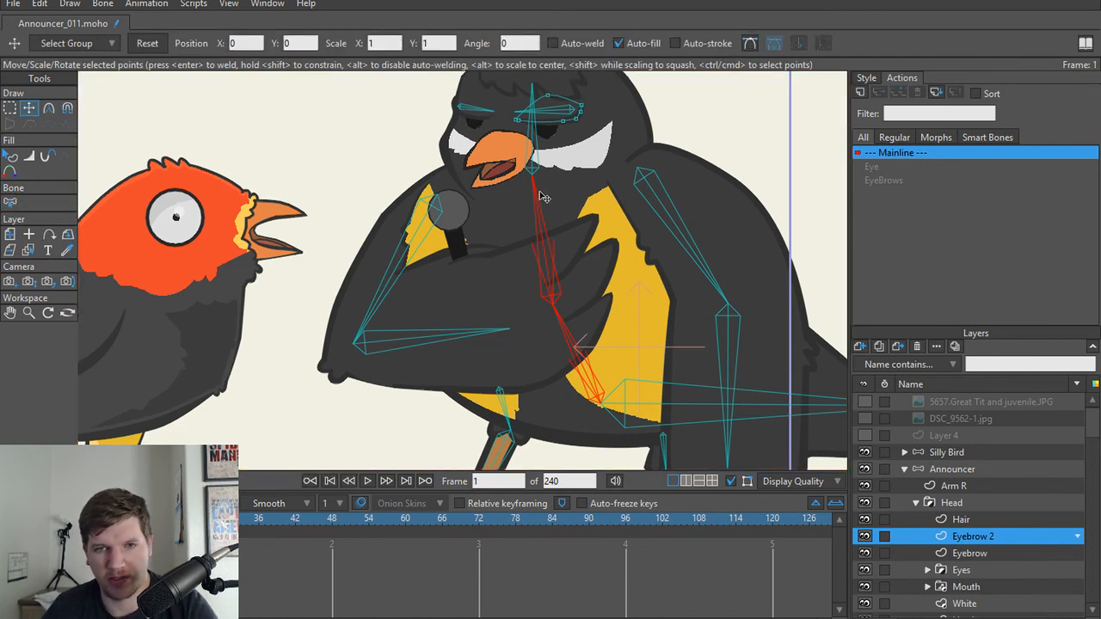
{"action": "left_click", "coordinate": [984, 471]}
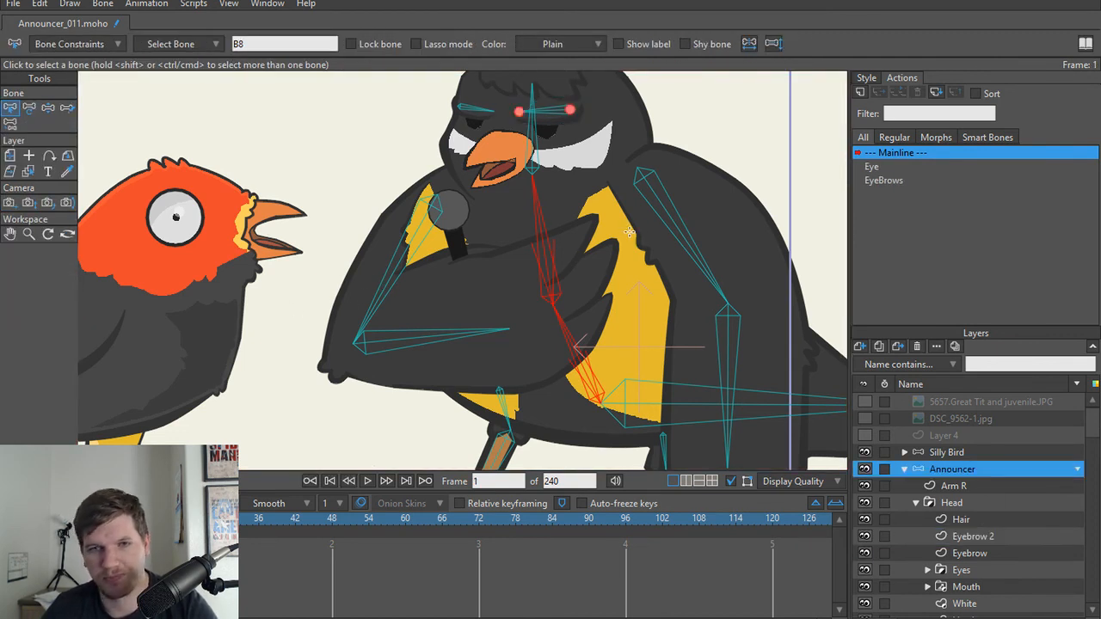
{"action": "key", "text": "t"}
{"action": "left_click_drag", "start_coordinate": [532, 189], "coordinate": [553, 172]}
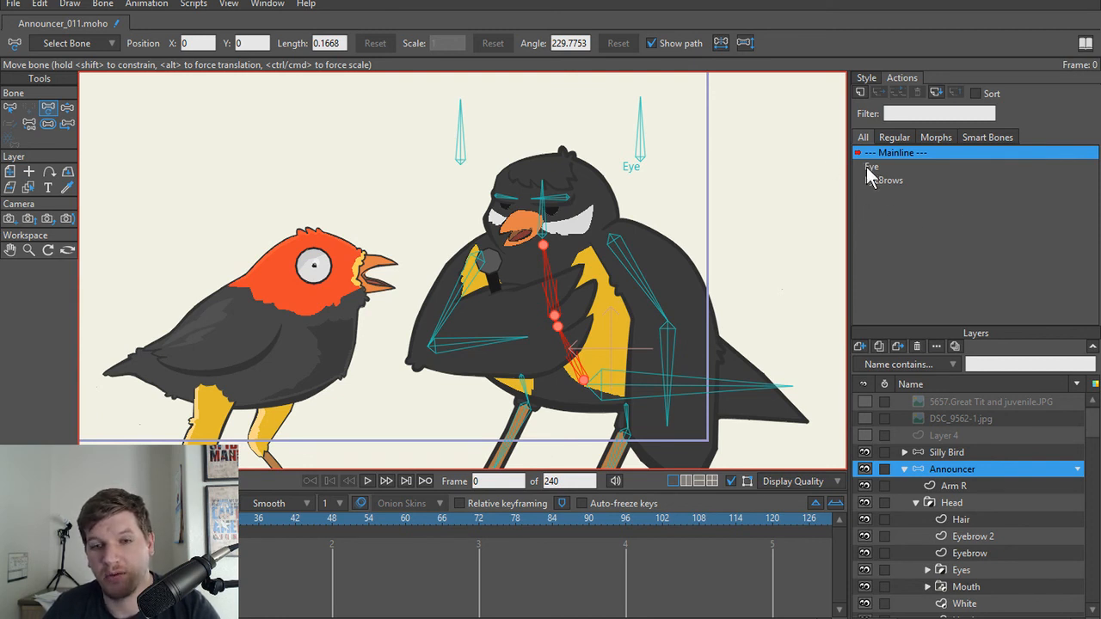
Step: Draw an unparented vertical control bone beside the announcer's back on frame 0 and adjust its bone strength
{"action": "left_click", "coordinate": [861, 93]}
{"action": "left_click", "coordinate": [609, 365]}
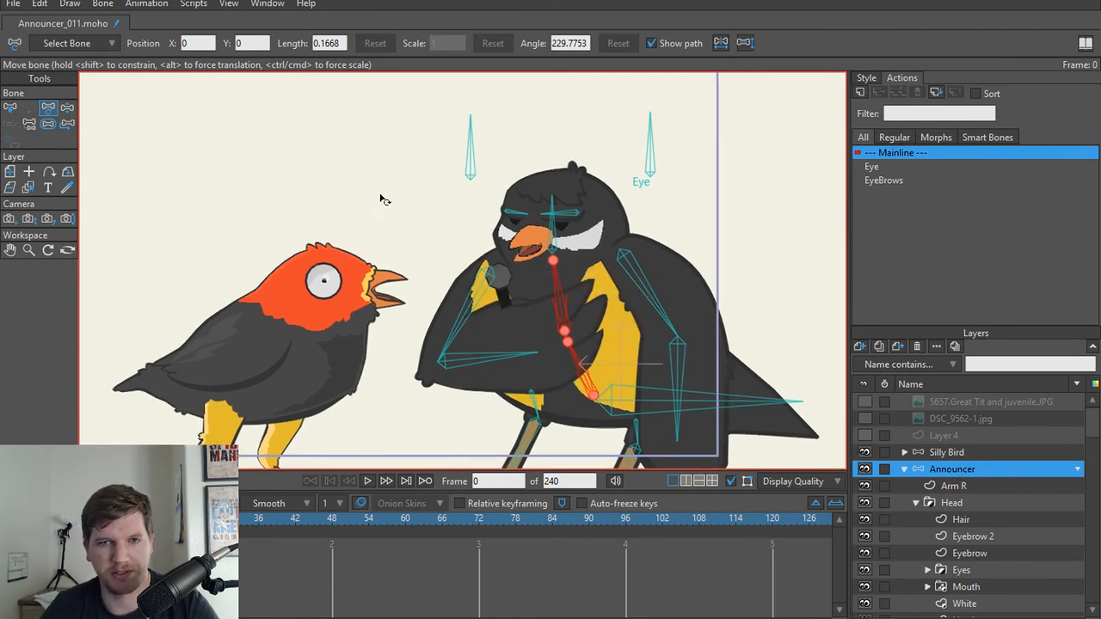
{"action": "left_click_drag", "start_coordinate": [469, 205], "coordinate": [501, 235]}
{"action": "key", "text": "b"}
{"action": "left_click", "coordinate": [432, 222]}
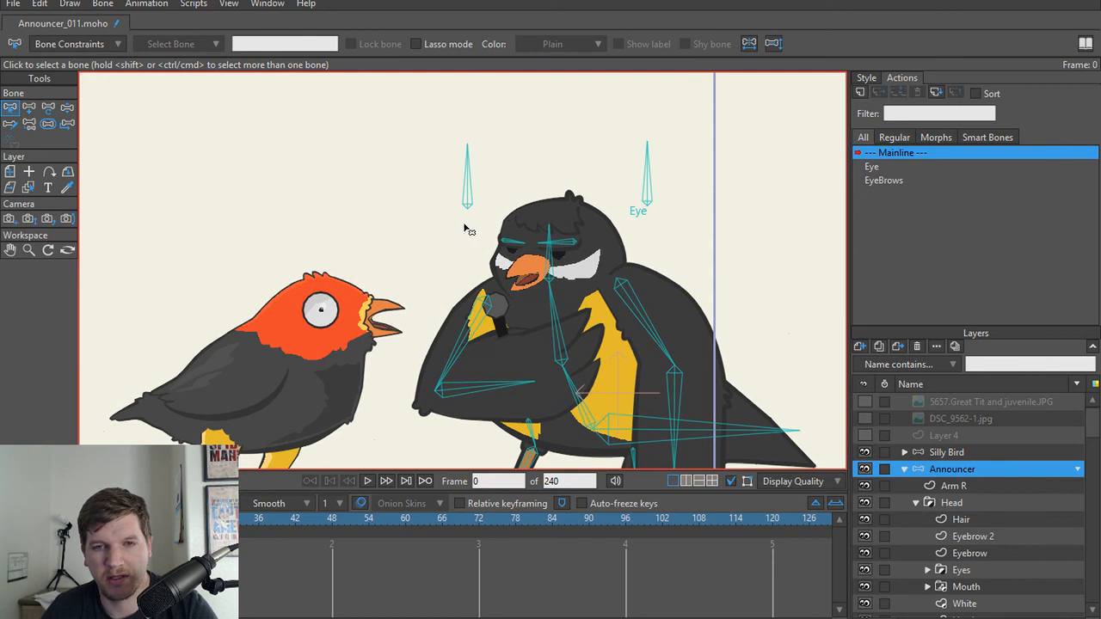
{"action": "mouse_move", "coordinate": [779, 290]}
{"action": "left_mouse_down"}
{"action": "mouse_move", "coordinate": [730, 257]}
{"action": "mouse_move", "coordinate": [704, 163]}
{"action": "left_mouse_up"}
{"action": "key", "text": "a"}
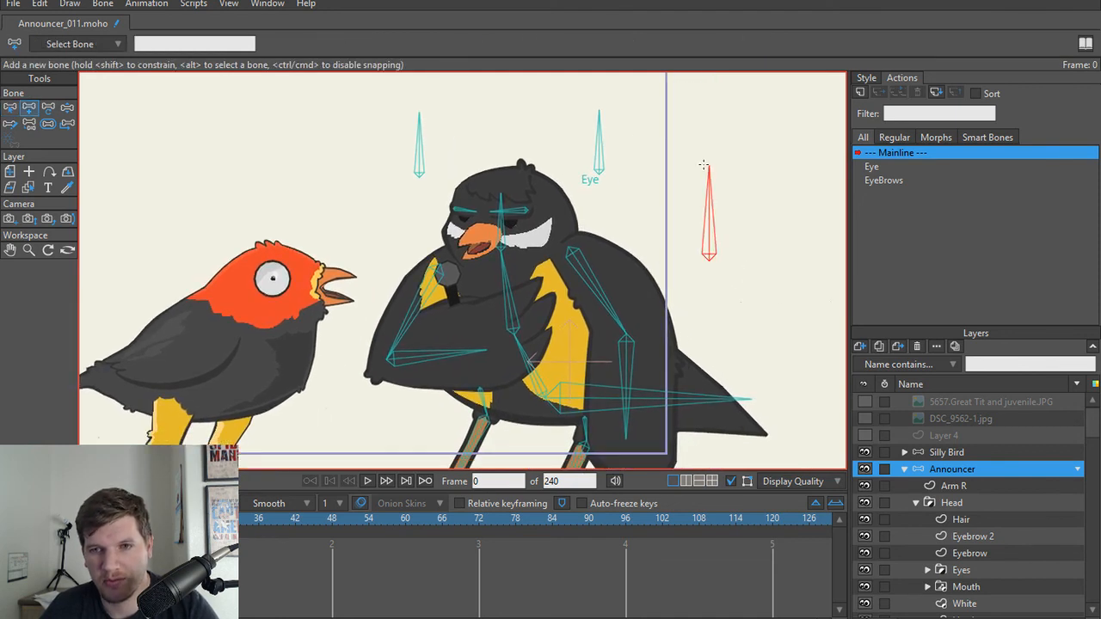
{"action": "key", "text": "s"}
{"action": "left_click_drag", "start_coordinate": [710, 246], "coordinate": [503, 301]}
Step: Name the new control bone SquashStretch
{"action": "key", "text": "b"}
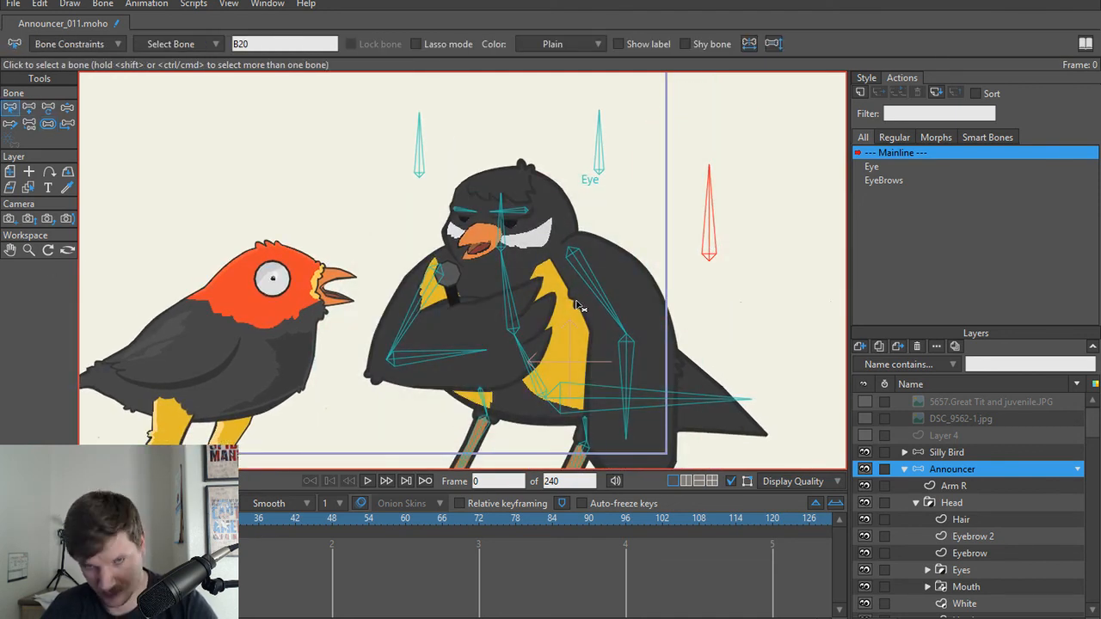
{"action": "left_click", "coordinate": [743, 316]}
{"action": "left_click", "coordinate": [710, 242]}
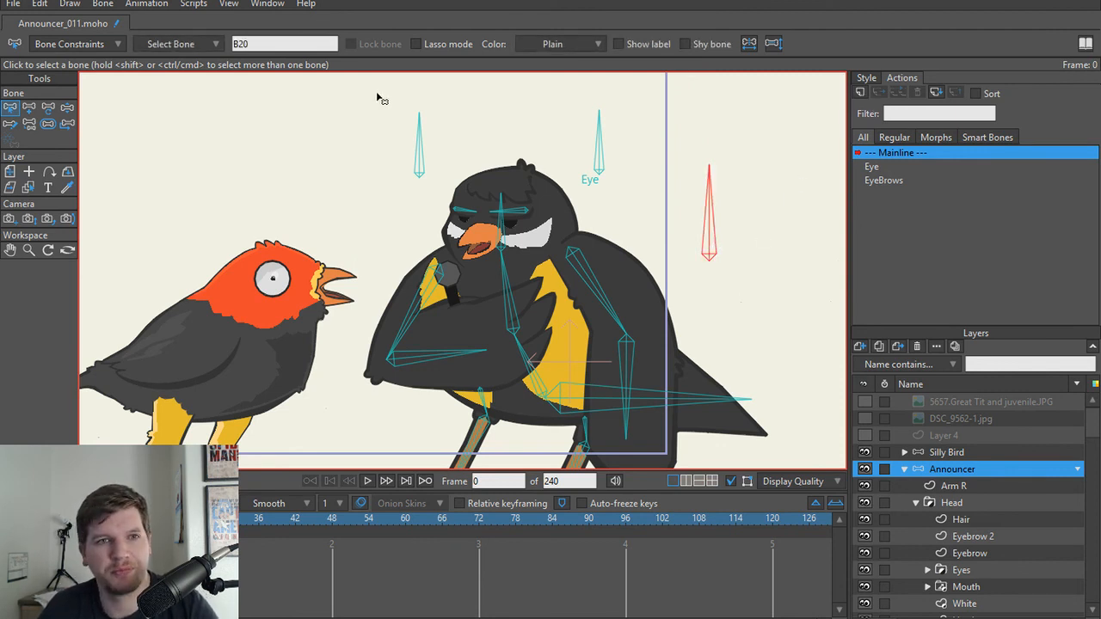
{"action": "left_click", "coordinate": [307, 46]}
{"action": "type", "text": "SquashS"}
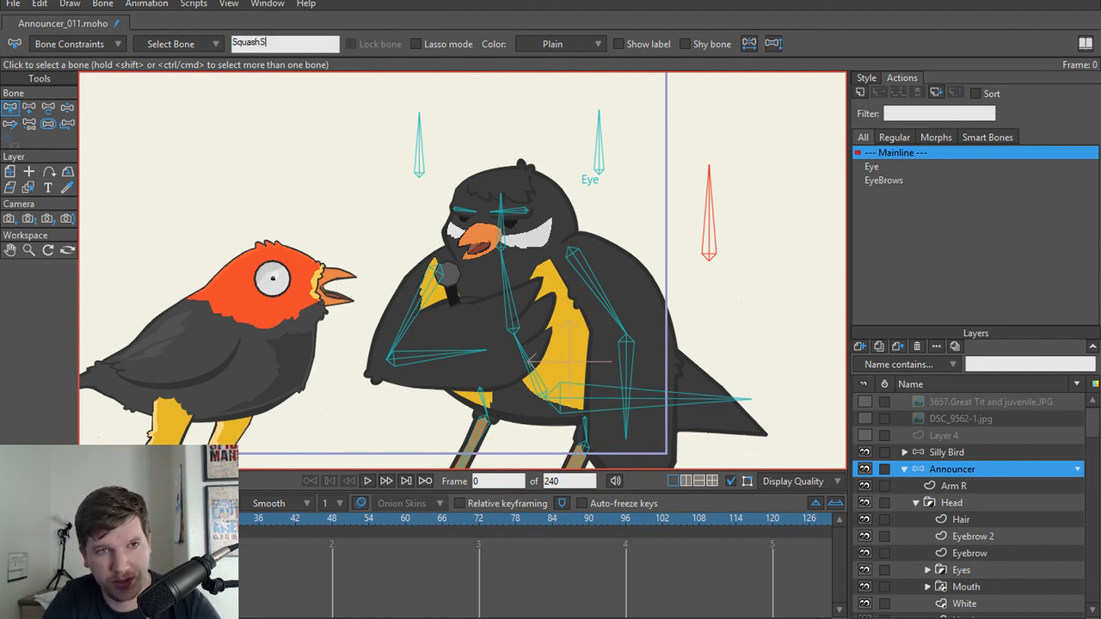
{"action": "type", "text": "trech"}
{"action": "key", "text": "Return"}
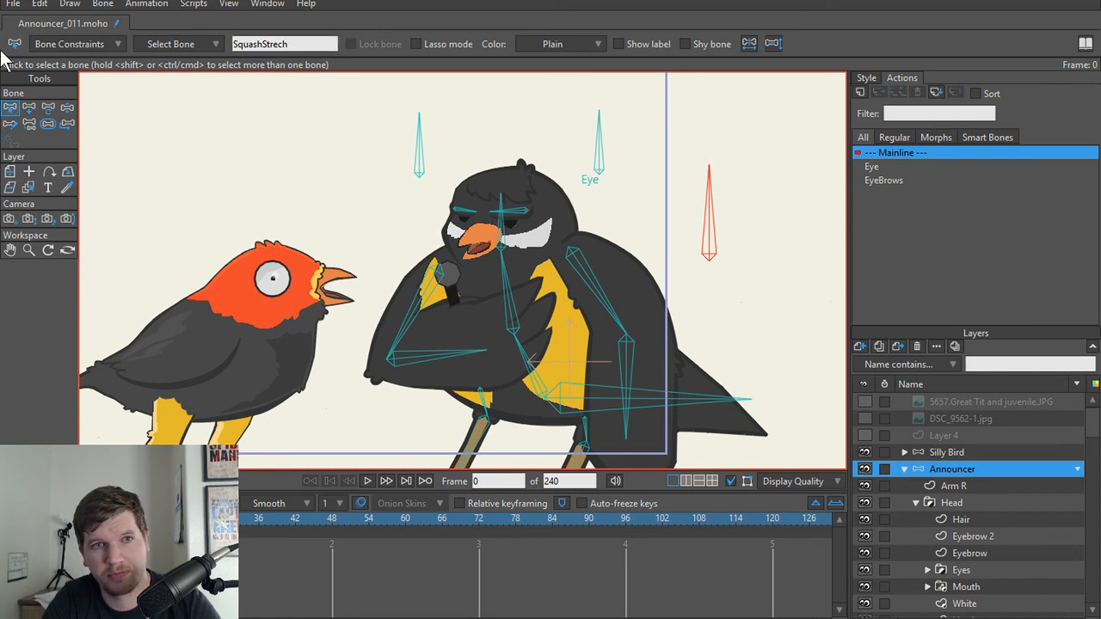
{"action": "left_click", "coordinate": [279, 43]}
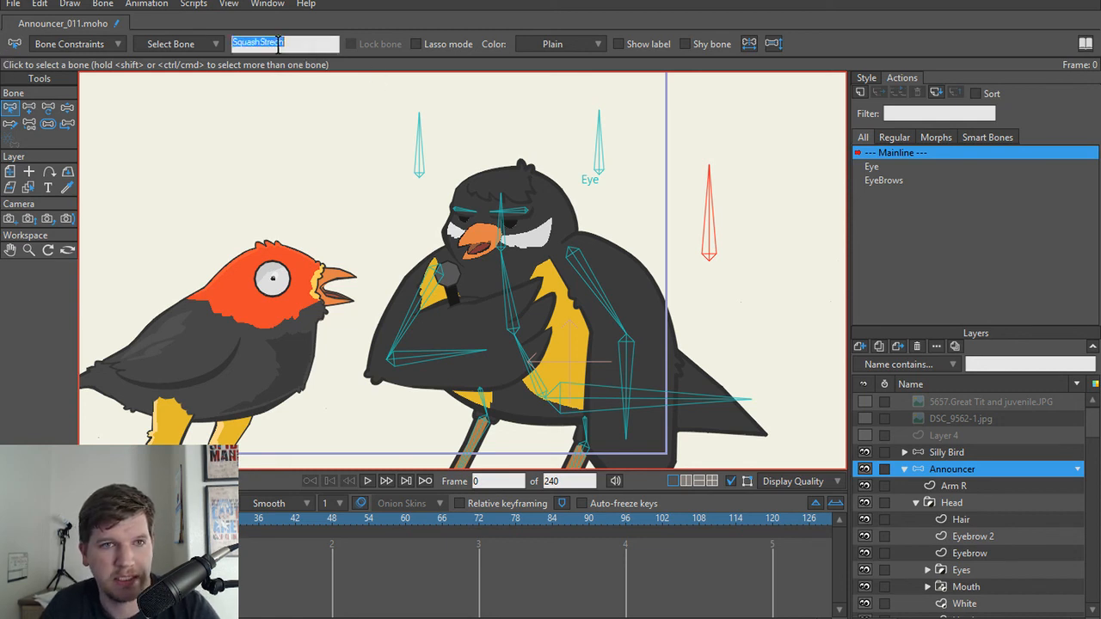
{"action": "left_click", "coordinate": [325, 135]}
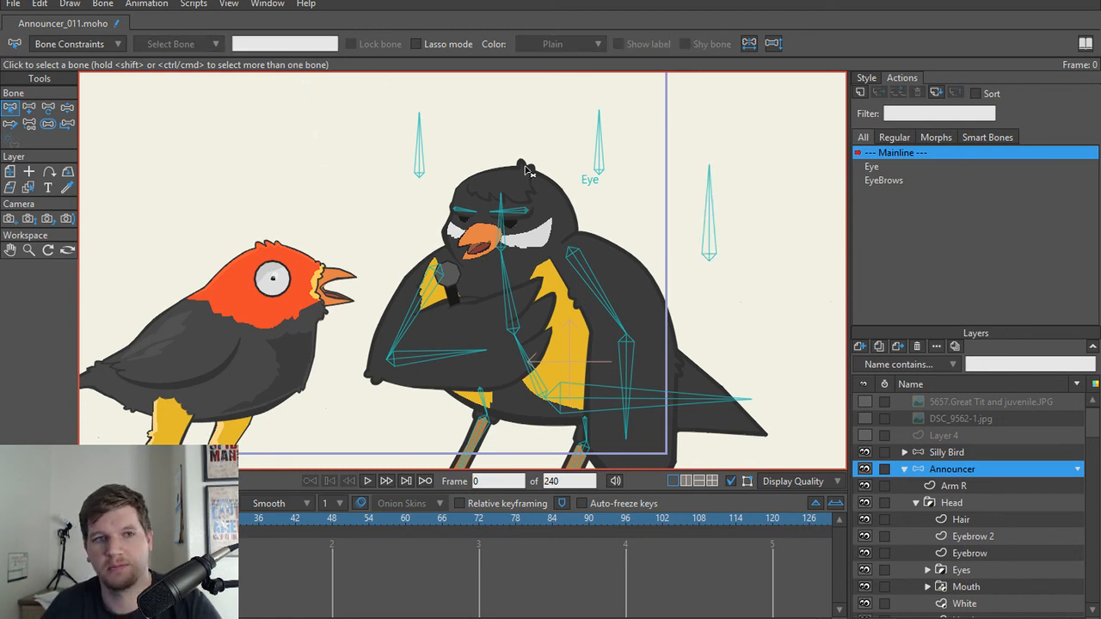
{"action": "left_click", "coordinate": [703, 234]}
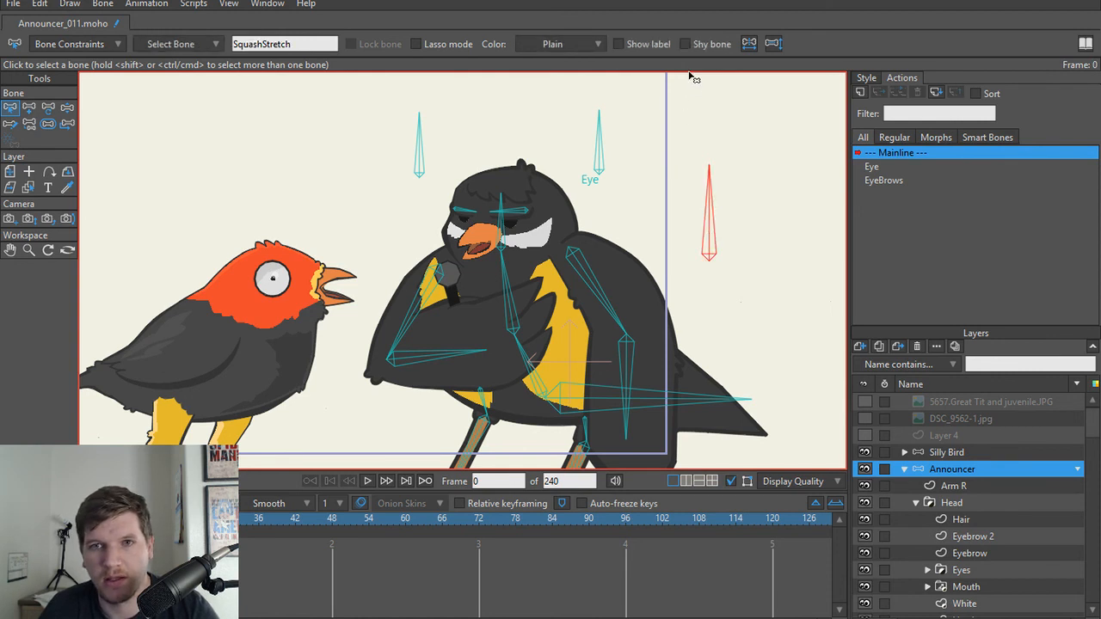
Step: Show the labels of the SquashStretch and EyeBrows control bones
{"action": "left_click", "coordinate": [619, 43]}
{"action": "left_click", "coordinate": [418, 161]}
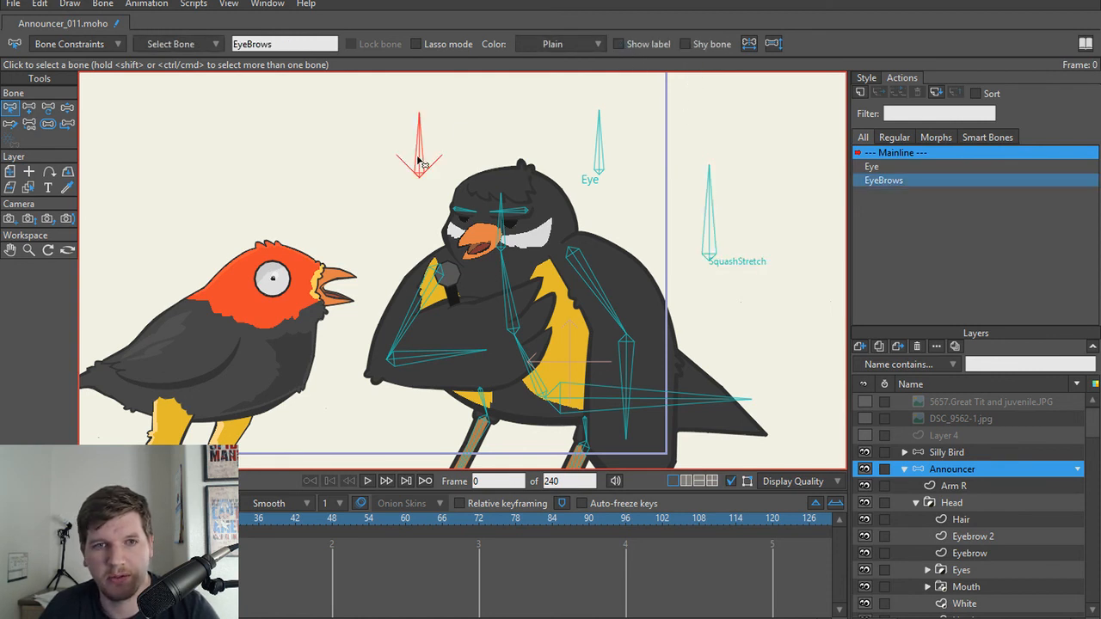
{"action": "left_click", "coordinate": [622, 43]}
Step: Create a smart bone action named SquashStretch for the SquashStretch bone
{"action": "left_click", "coordinate": [710, 215]}
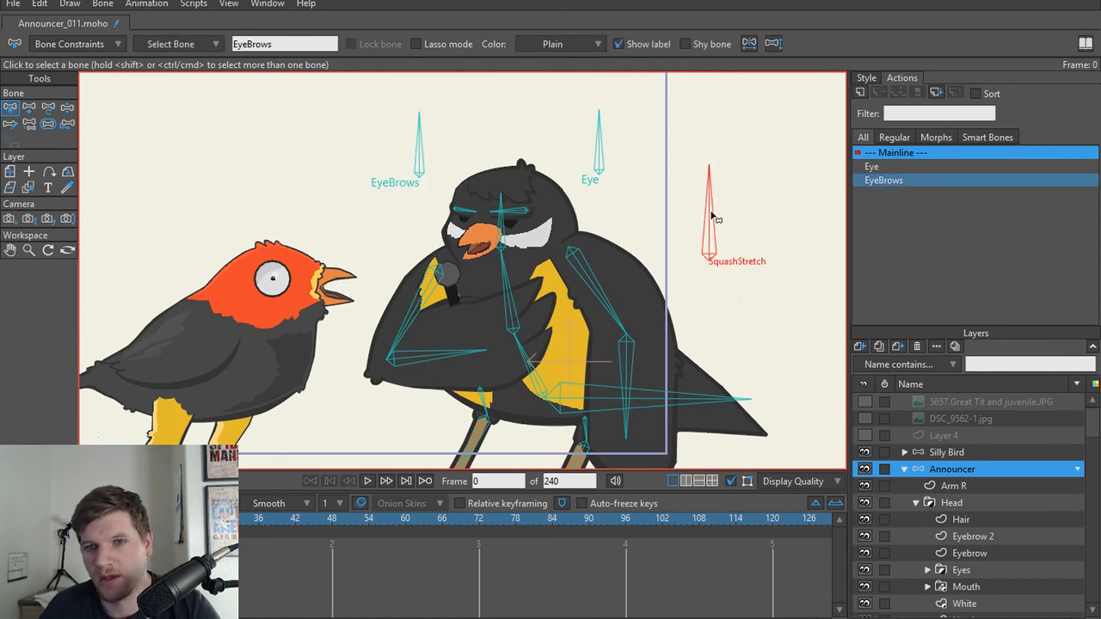
{"action": "left_click", "coordinate": [860, 92]}
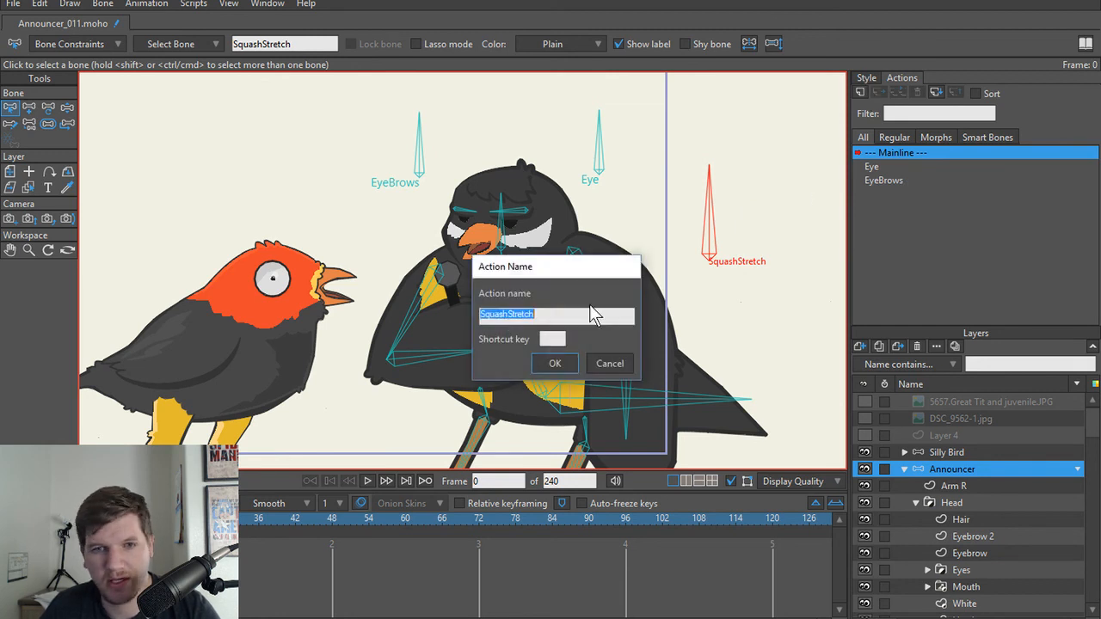
{"action": "left_click", "coordinate": [554, 364]}
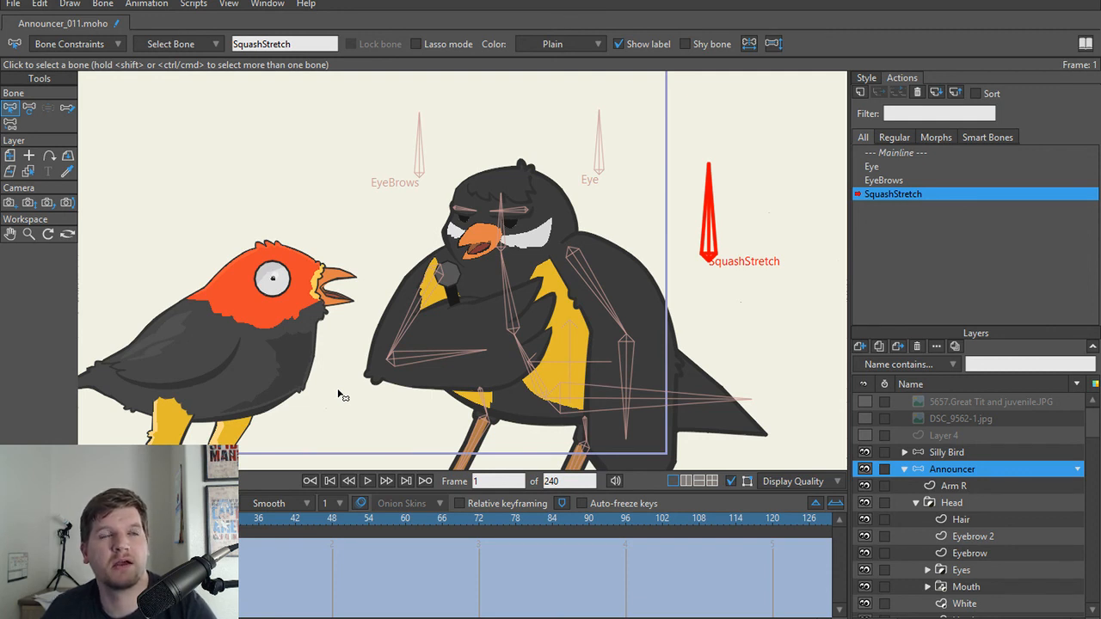
Step: Key the SquashStretch bone's neutral angle of 0 degrees at frame 24 of its action
{"action": "left_click", "coordinate": [190, 520]}
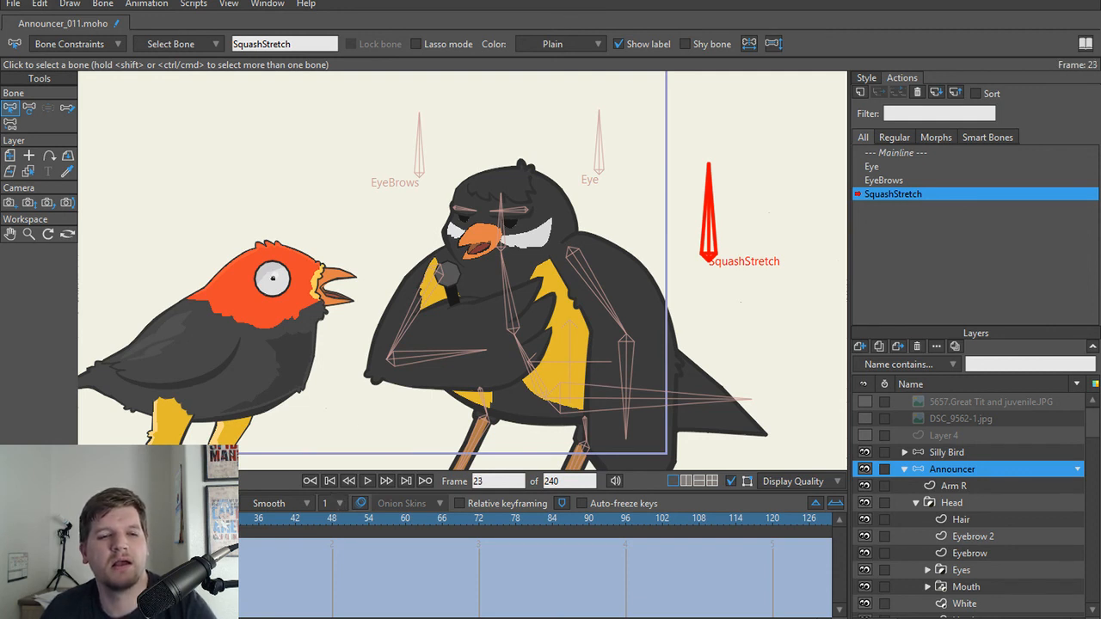
{"action": "key", "text": "t"}
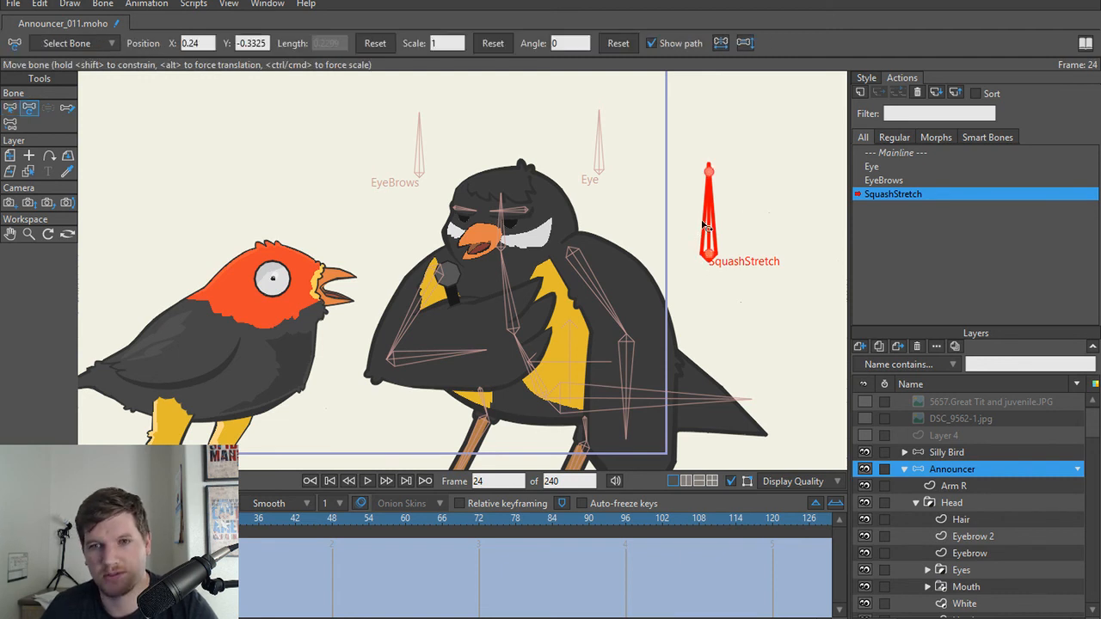
{"action": "left_click_drag", "start_coordinate": [710, 222], "coordinate": [755, 241]}
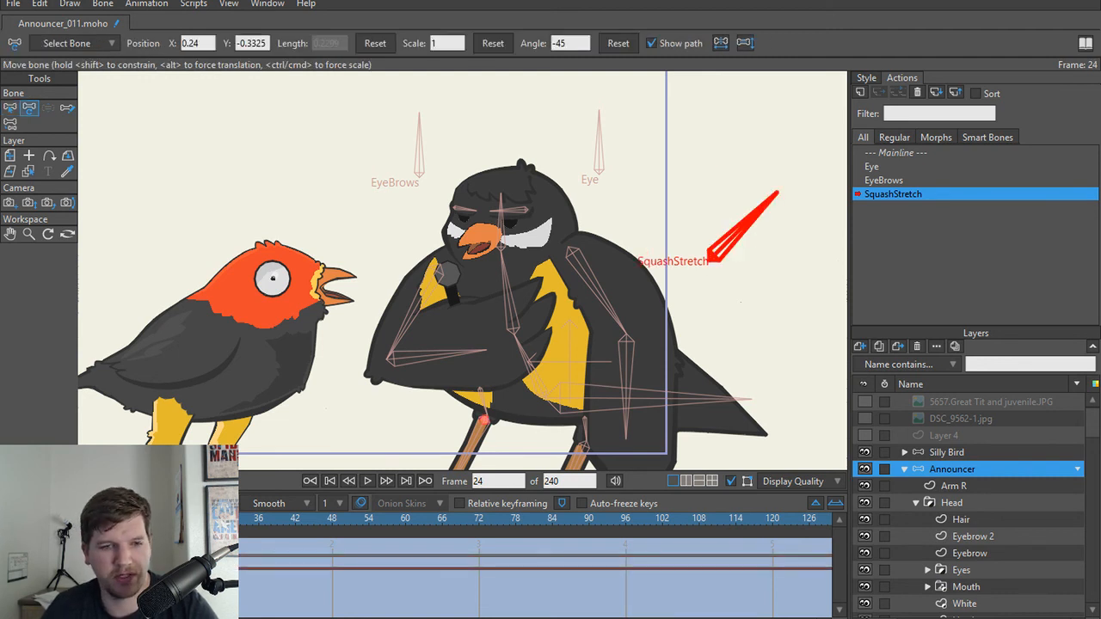
{"action": "key", "text": "ctrl+z"}
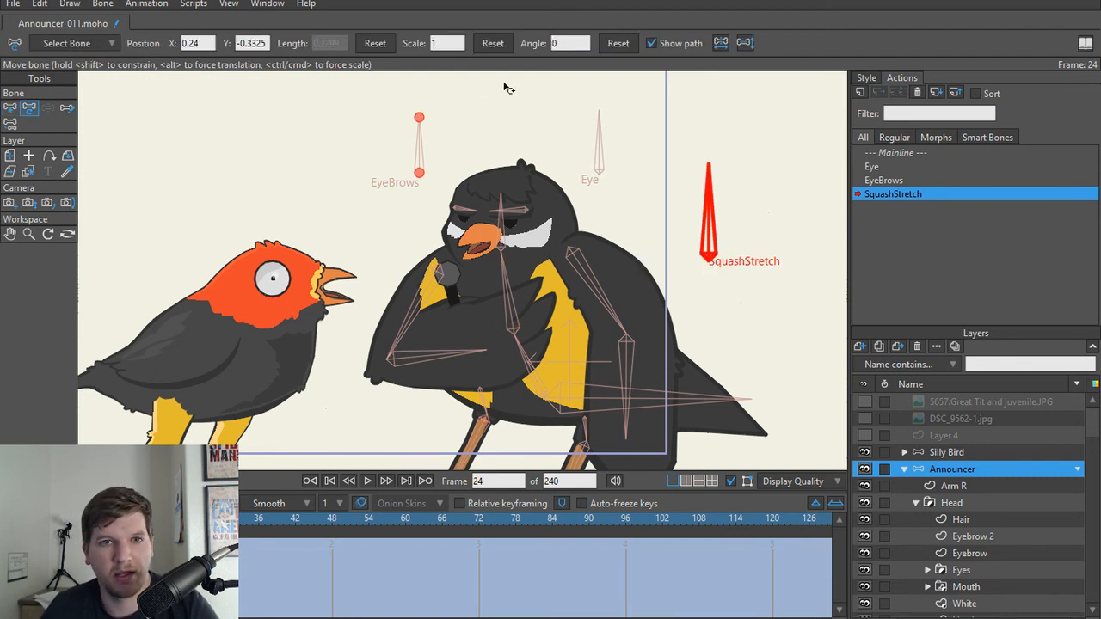
{"action": "left_click", "coordinate": [622, 43]}
Step: Rotate the SquashStretch bone to -45 degrees at frame 48 and to 45 degrees at frame 1
{"action": "left_click", "coordinate": [235, 523]}
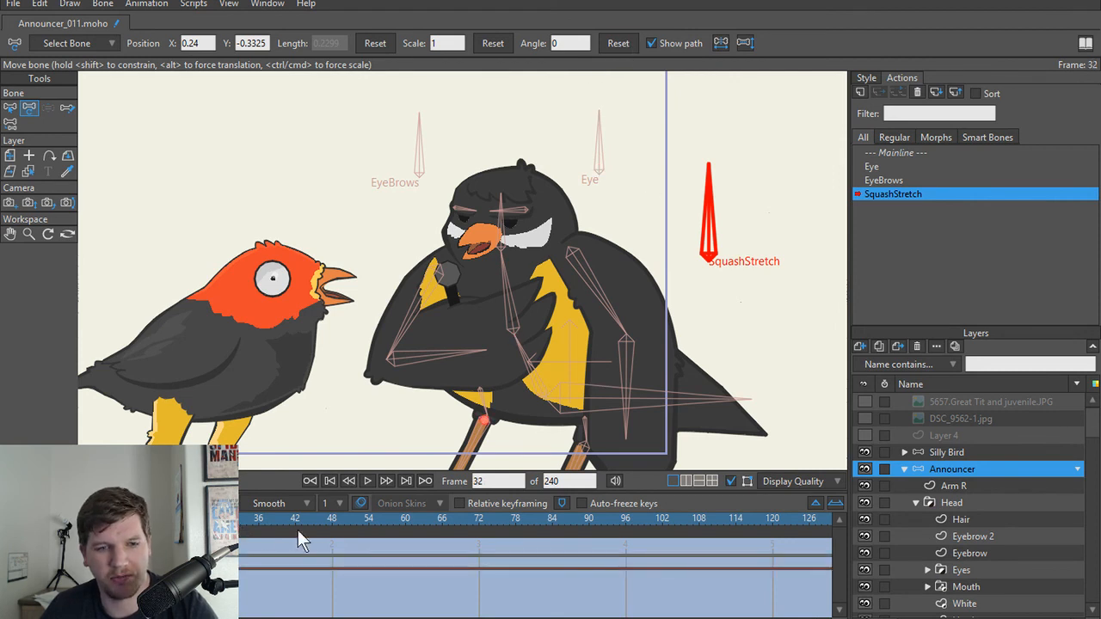
{"action": "left_click", "coordinate": [332, 528]}
{"action": "left_click_drag", "start_coordinate": [707, 230], "coordinate": [750, 232]}
{"action": "left_click_drag", "start_coordinate": [332, 521], "coordinate": [75, 520]}
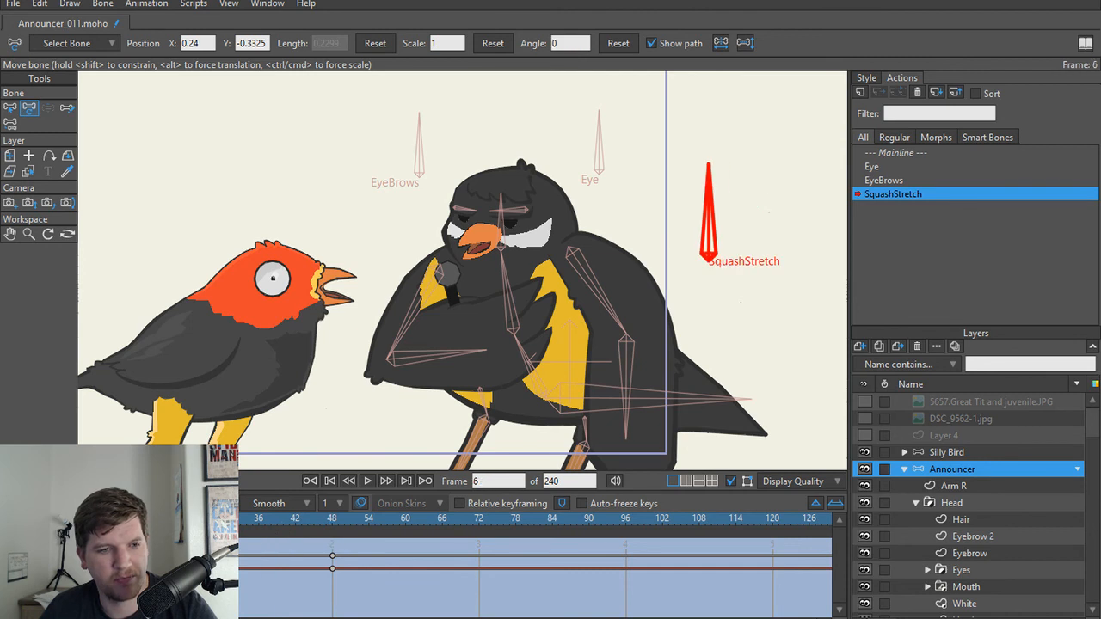
{"action": "left_click_drag", "start_coordinate": [708, 205], "coordinate": [644, 223]}
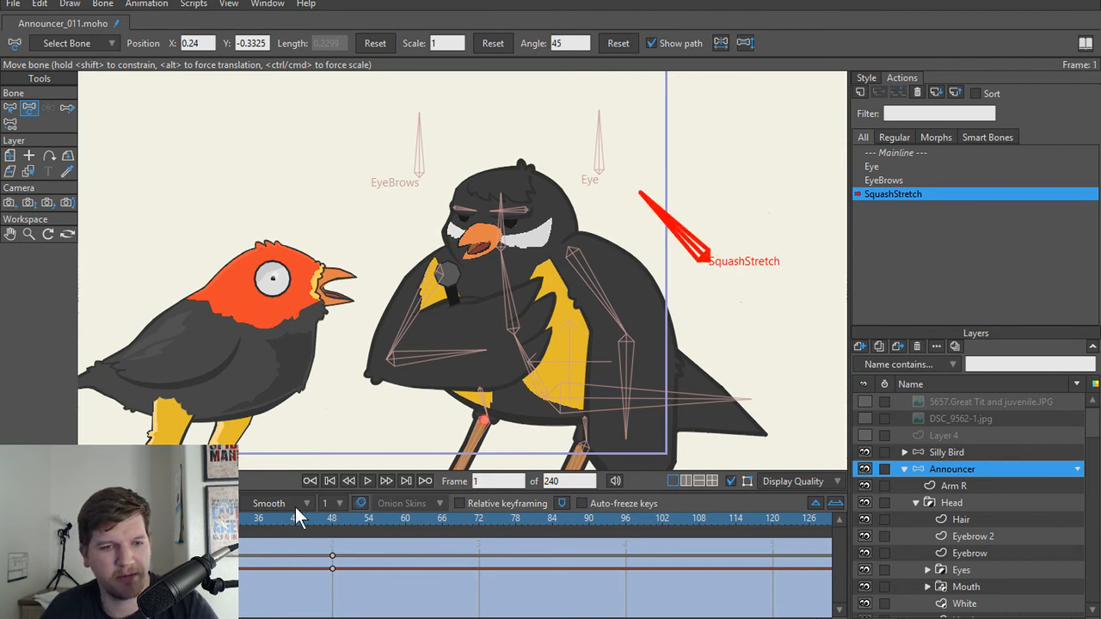
Step: Key the two spine bones at their default scale of 1 at frame 24 of the SquashStretch action
{"action": "left_click_drag", "start_coordinate": [45, 519], "coordinate": [179, 518]}
{"action": "key", "text": "Right"}
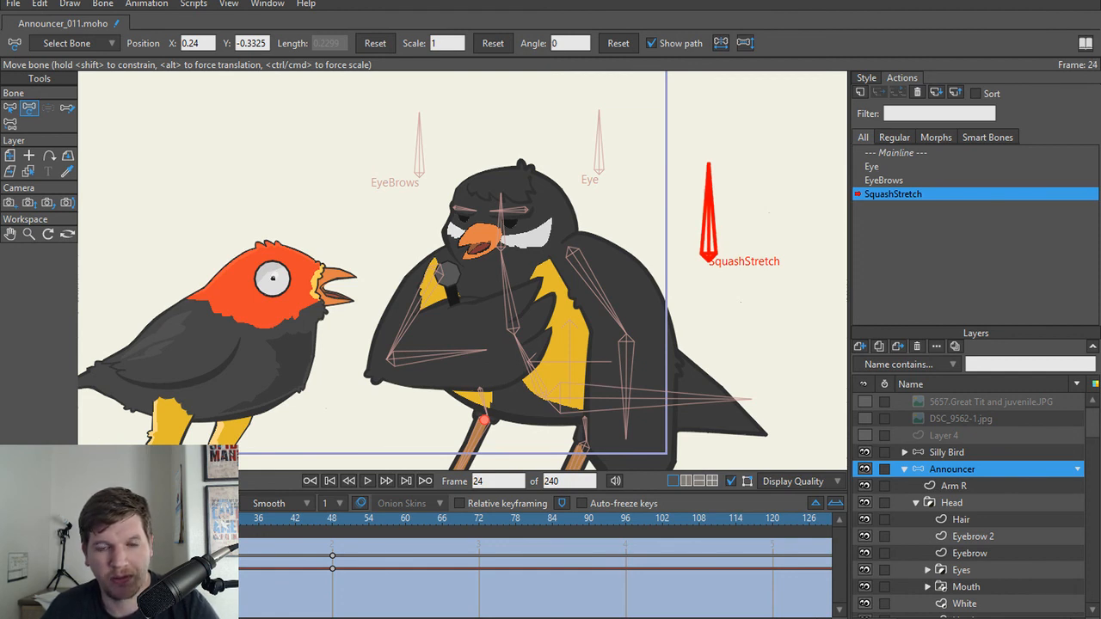
{"action": "mouse_move", "coordinate": [185, 519]}
{"action": "left_mouse_down"}
{"action": "mouse_move", "coordinate": [337, 520]}
{"action": "mouse_move", "coordinate": [185, 519]}
{"action": "left_mouse_up"}
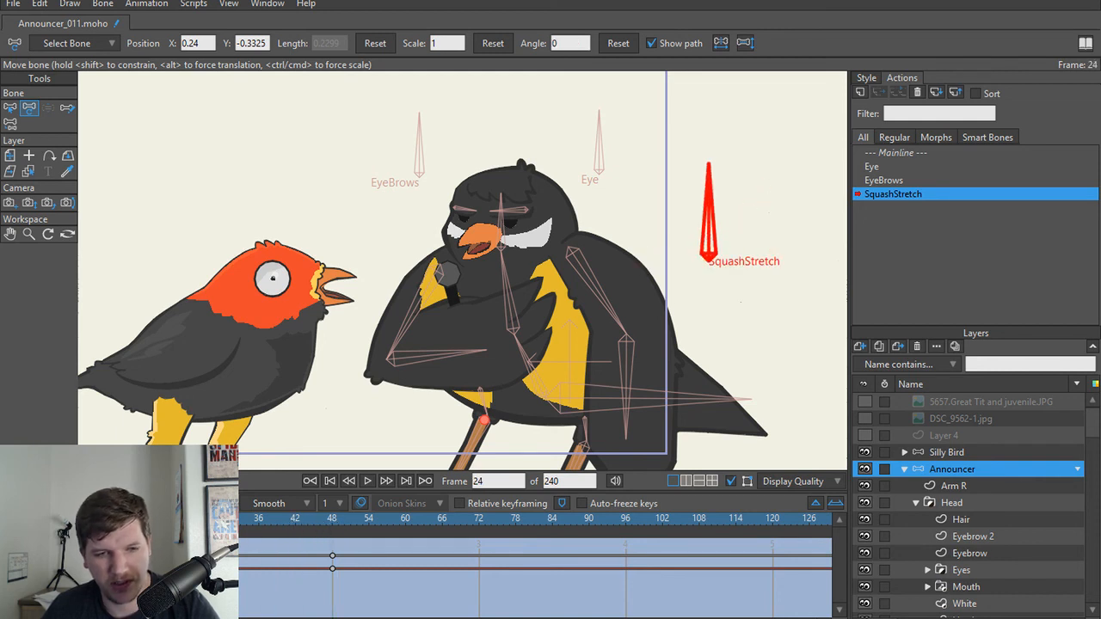
{"action": "key", "text": "b"}
{"action": "left_click", "coordinate": [531, 363]}
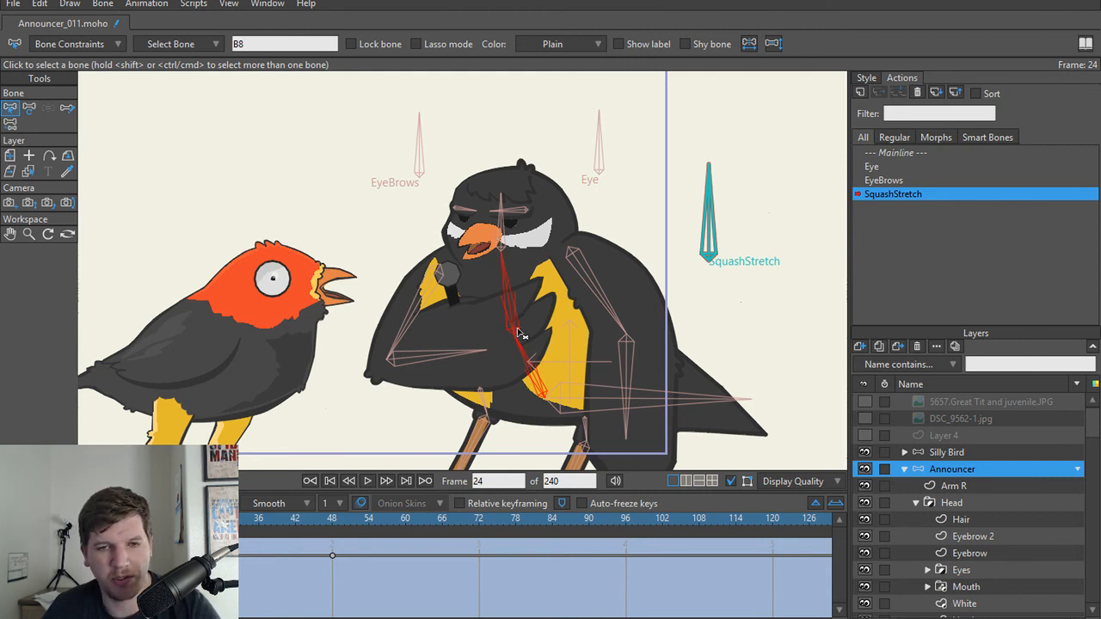
{"action": "key", "text": "t"}
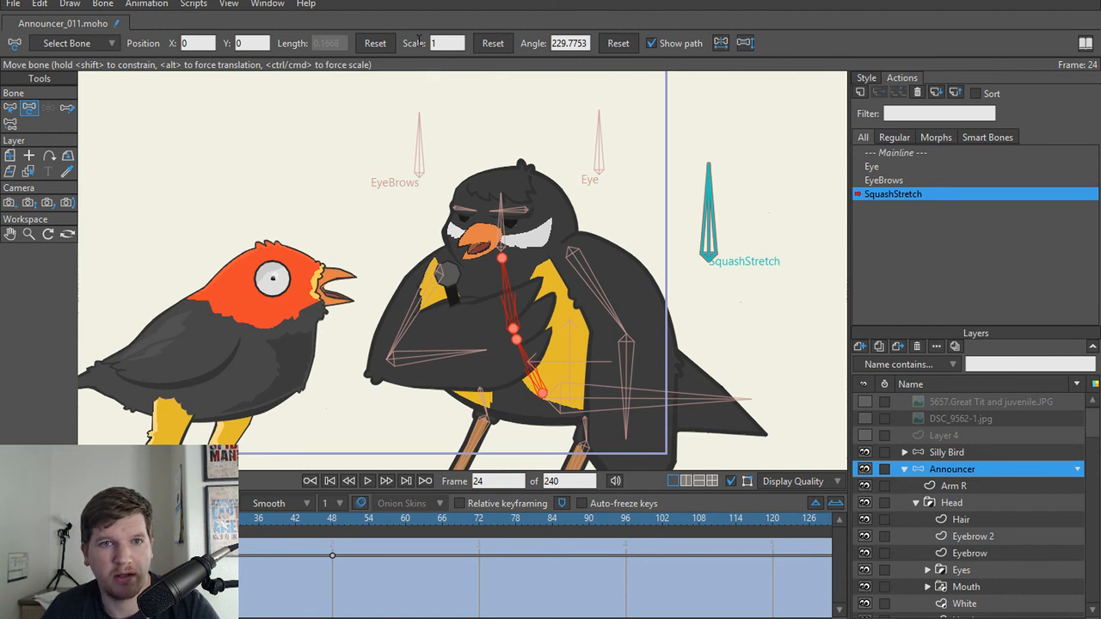
{"action": "left_click", "coordinate": [494, 45]}
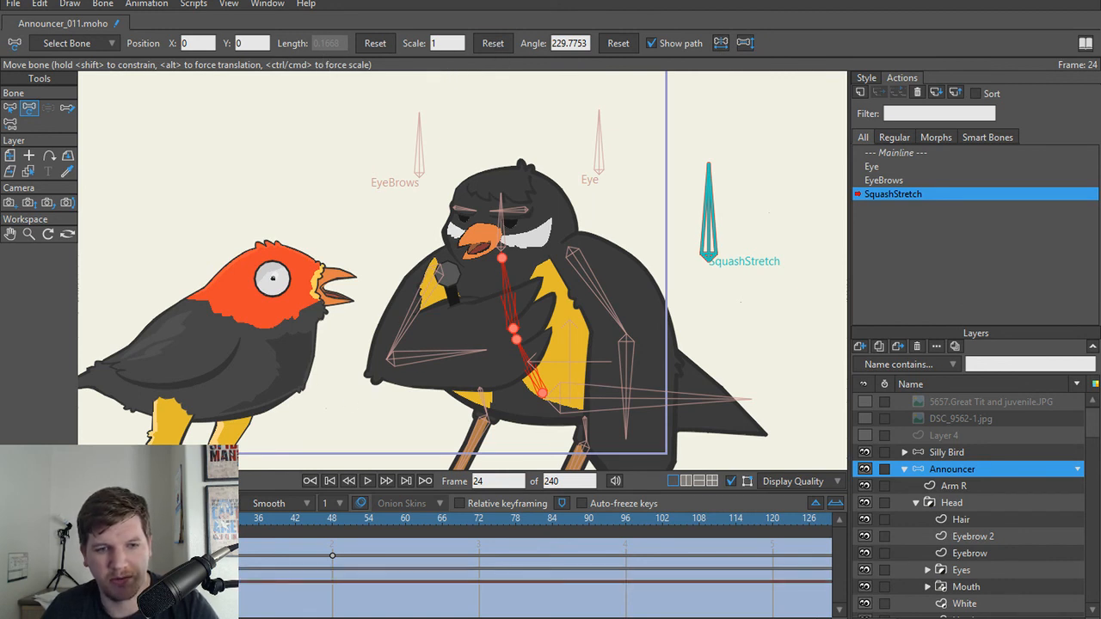
Step: At frame 48 of the SquashStretch action, stretch the upper spine bone to a scale of 1.25 and the lower one to 1.2978
{"action": "left_click_drag", "start_coordinate": [189, 522], "coordinate": [332, 522]}
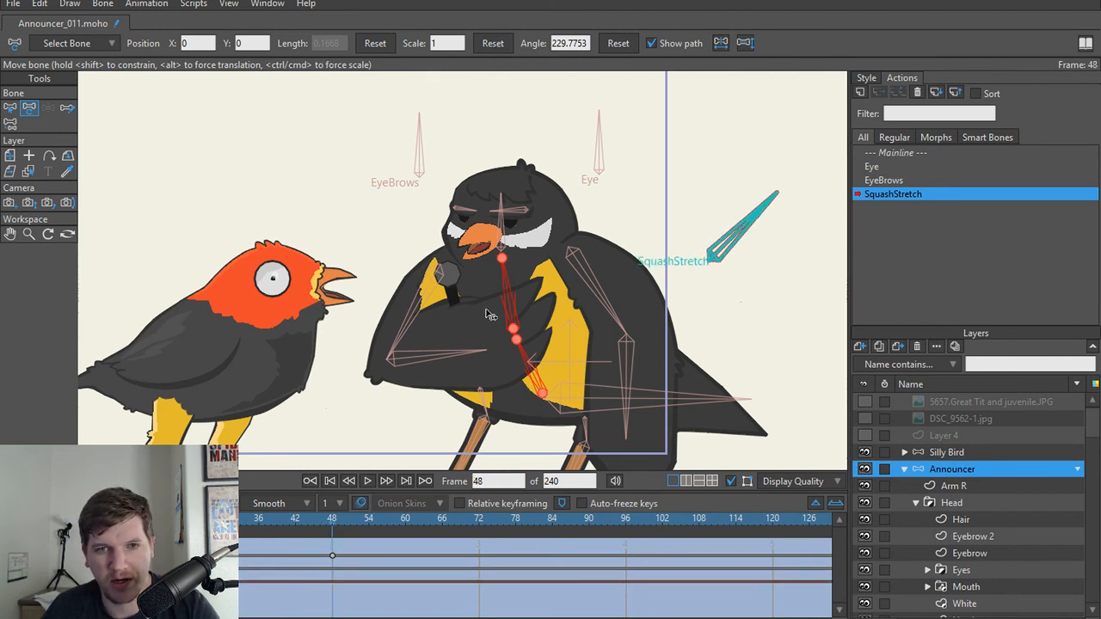
{"action": "key", "text": "b"}
{"action": "left_click", "coordinate": [530, 361]}
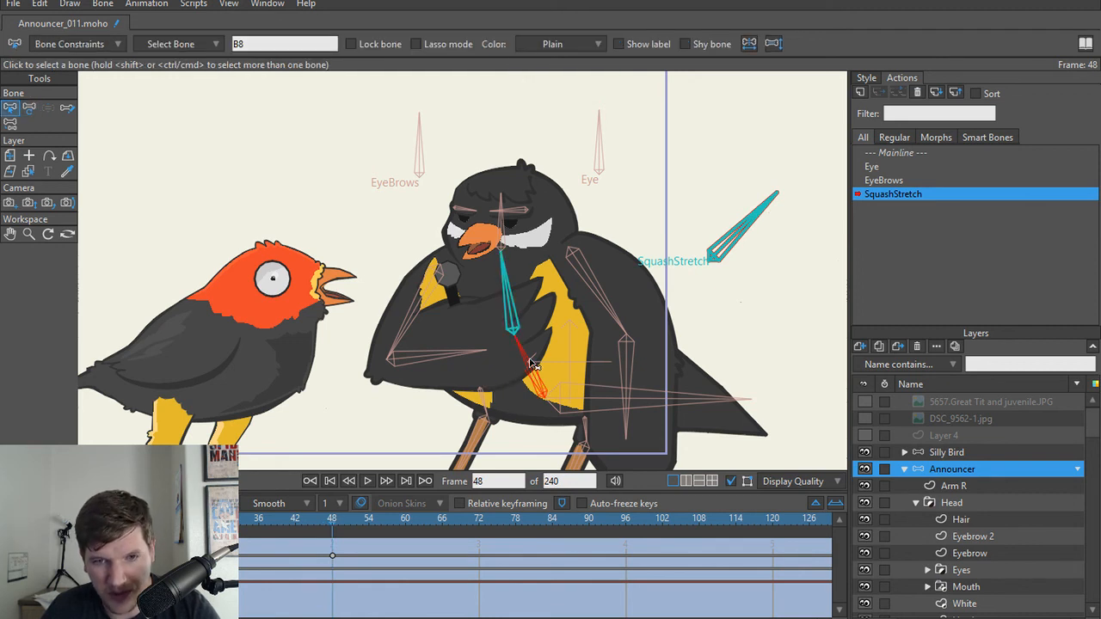
{"action": "scroll", "coordinate": [531, 364], "scroll_direction": "up", "scroll_amount": 2}
{"action": "key", "text": "t"}
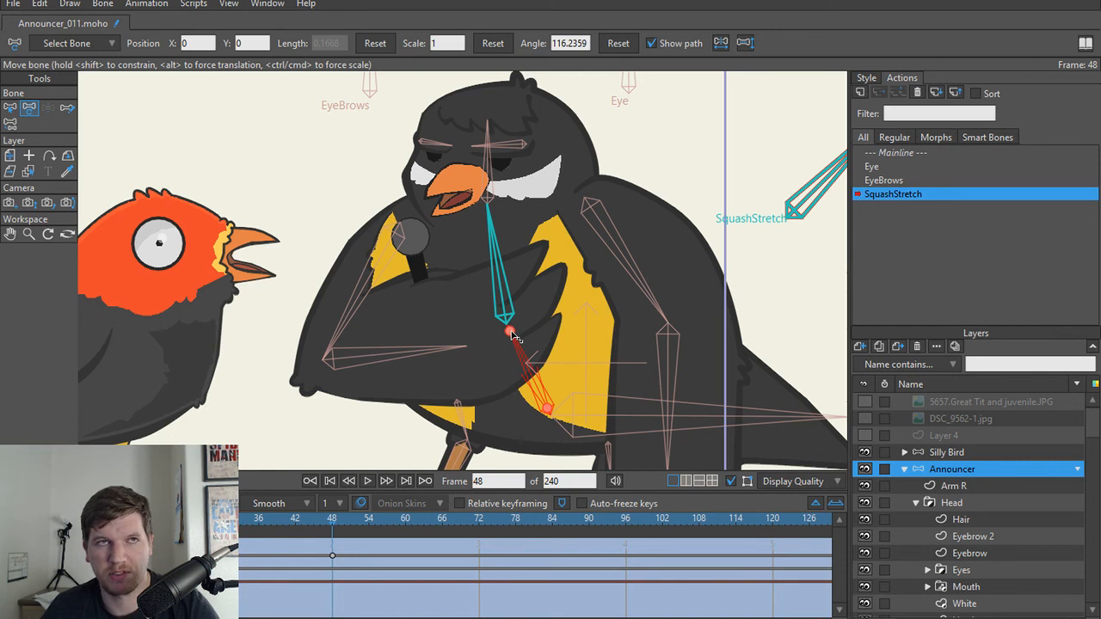
{"action": "left_click_drag", "start_coordinate": [513, 335], "coordinate": [490, 251]}
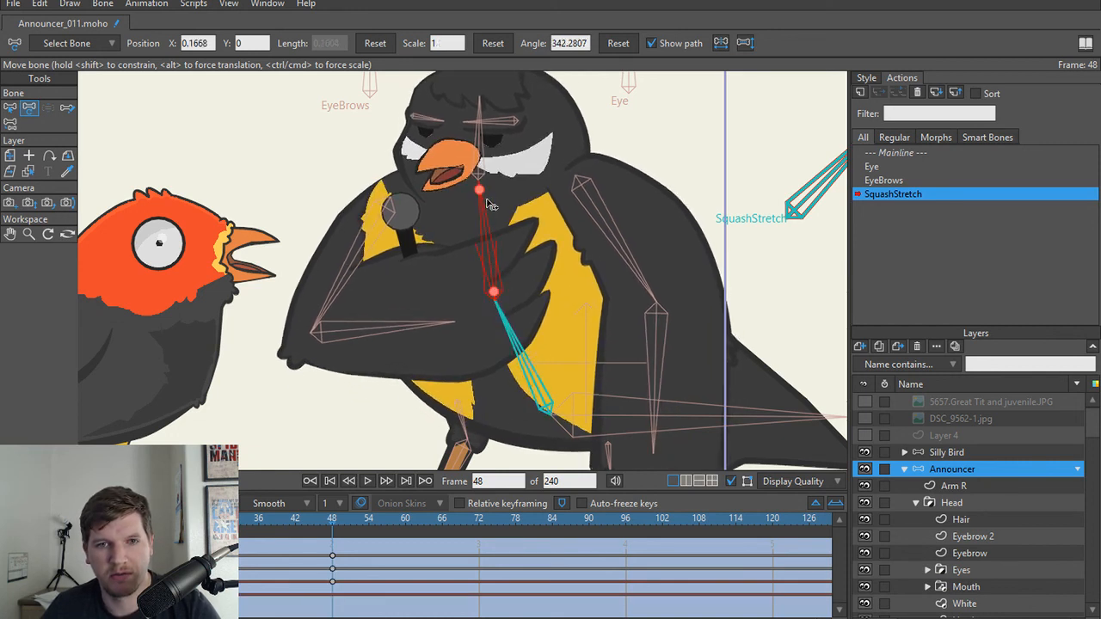
{"action": "key", "text": "ctrl+z"}
{"action": "left_click_drag", "start_coordinate": [478, 191], "coordinate": [497, 224]}
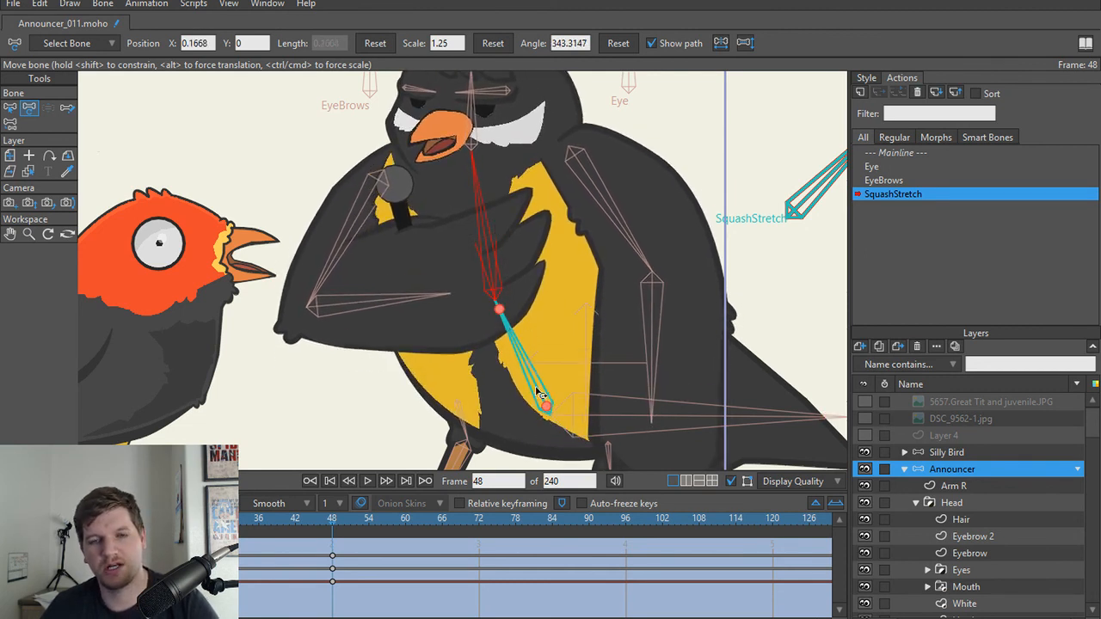
{"action": "left_click_drag", "start_coordinate": [536, 391], "coordinate": [505, 359]}
{"action": "mouse_move", "coordinate": [331, 520]}
{"action": "left_mouse_down"}
{"action": "mouse_move", "coordinate": [263, 520]}
{"action": "mouse_move", "coordinate": [349, 527]}
{"action": "mouse_move", "coordinate": [312, 509]}
{"action": "mouse_move", "coordinate": [164, 518]}
{"action": "mouse_move", "coordinate": [332, 509]}
{"action": "left_mouse_up"}
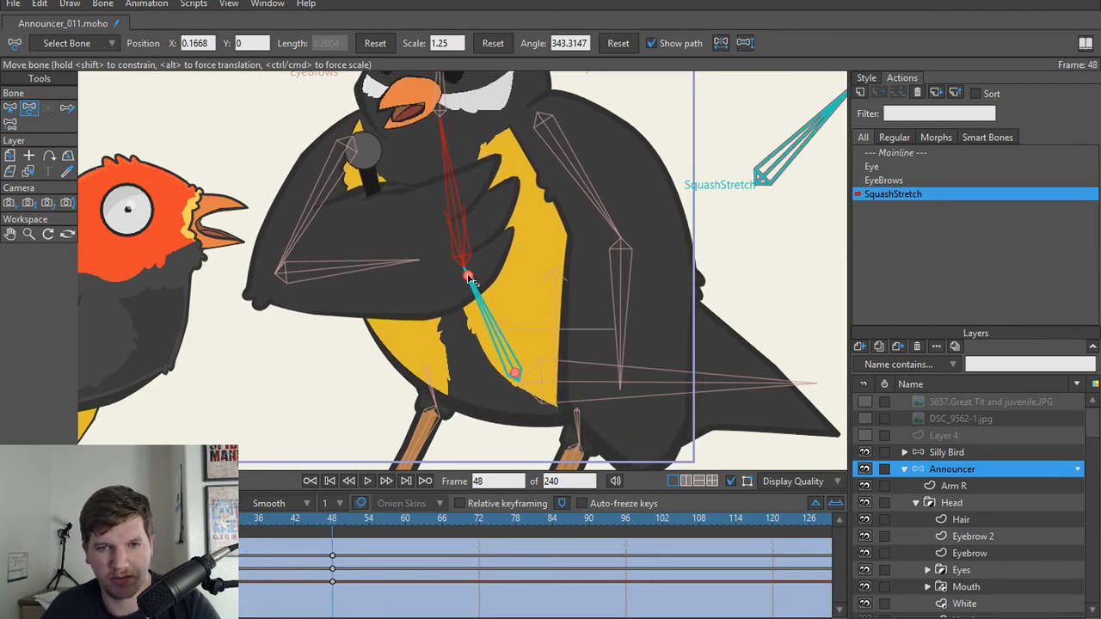
{"action": "left_click", "coordinate": [456, 145]}
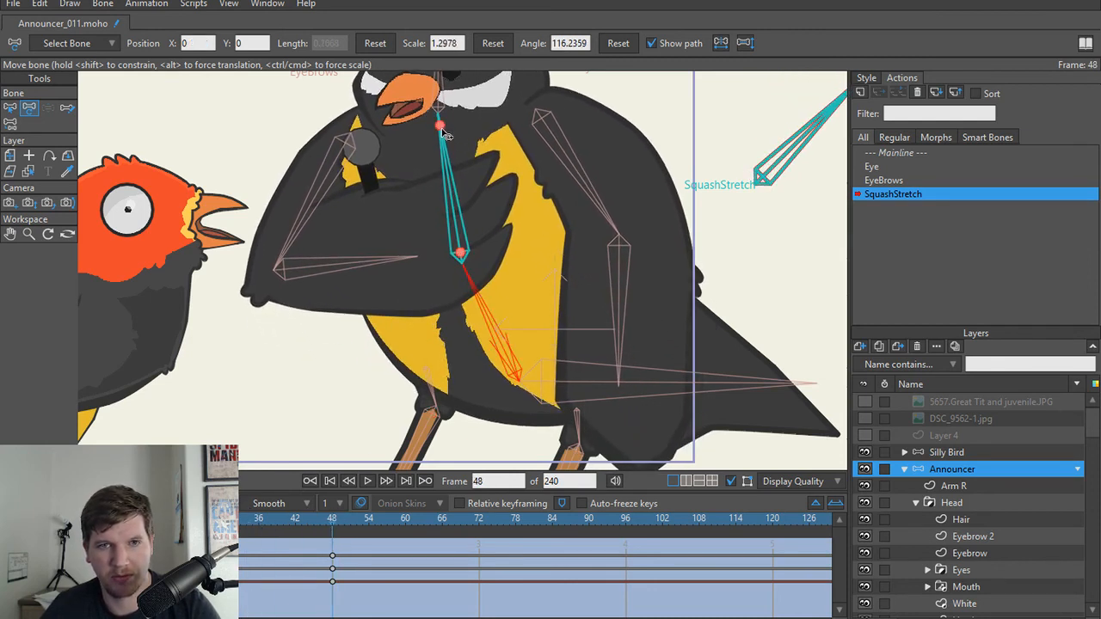
{"action": "left_click_drag", "start_coordinate": [444, 137], "coordinate": [454, 194]}
{"action": "key", "text": "ctrl+z"}
Step: At frame 1, select both spine bones and squash them to a scale of 0.8475
{"action": "left_click_drag", "start_coordinate": [329, 521], "coordinate": [44, 519]}
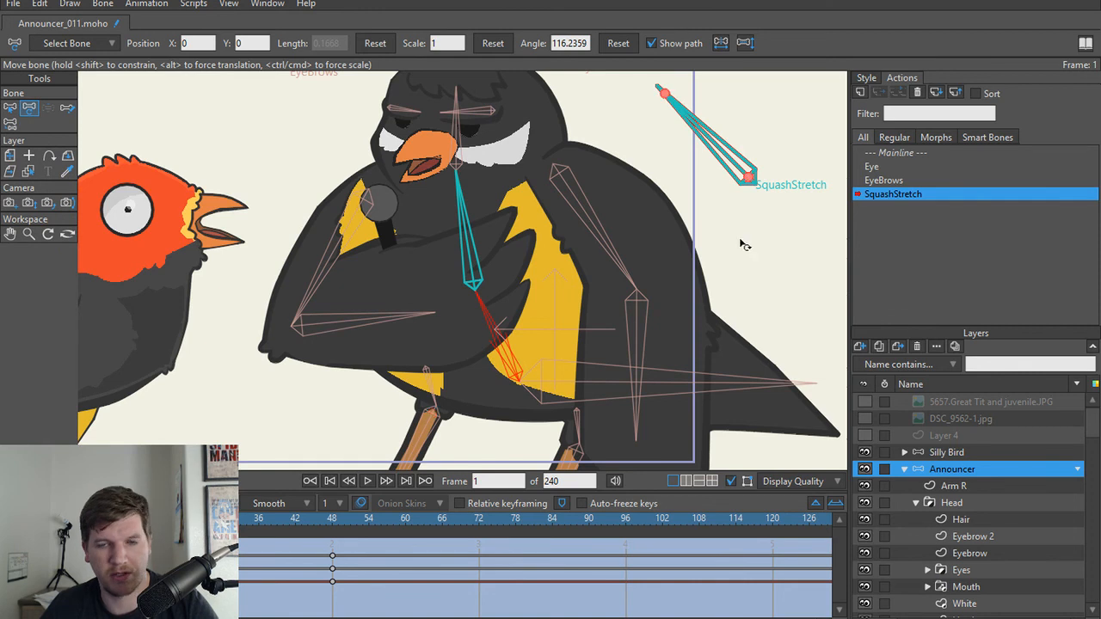
{"action": "left_click_drag", "start_coordinate": [729, 242], "coordinate": [718, 267]}
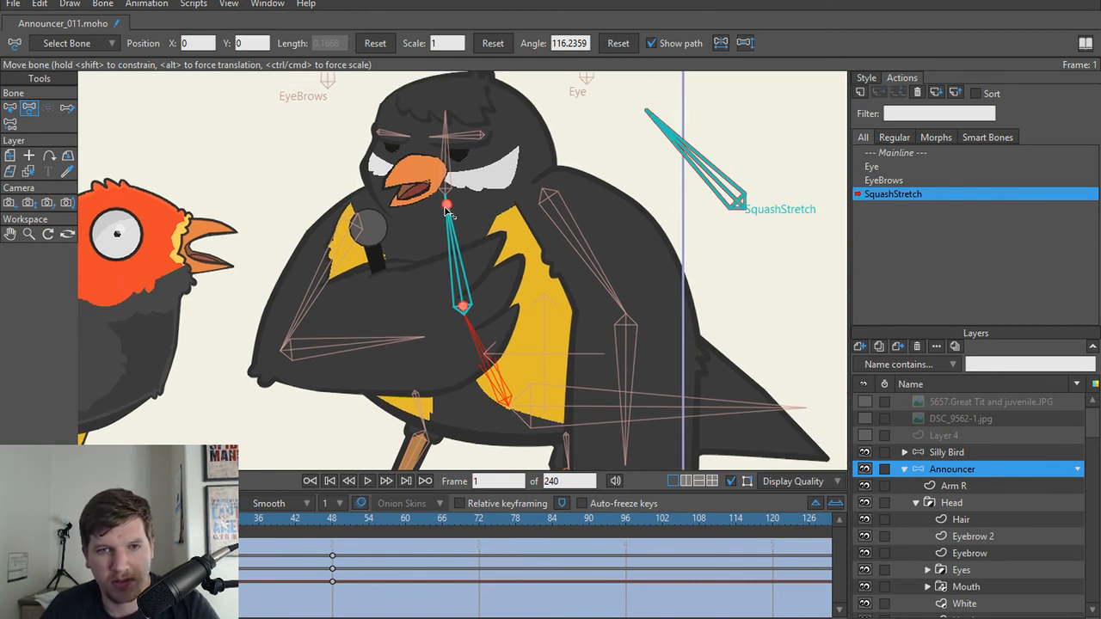
{"action": "key", "text": "b"}
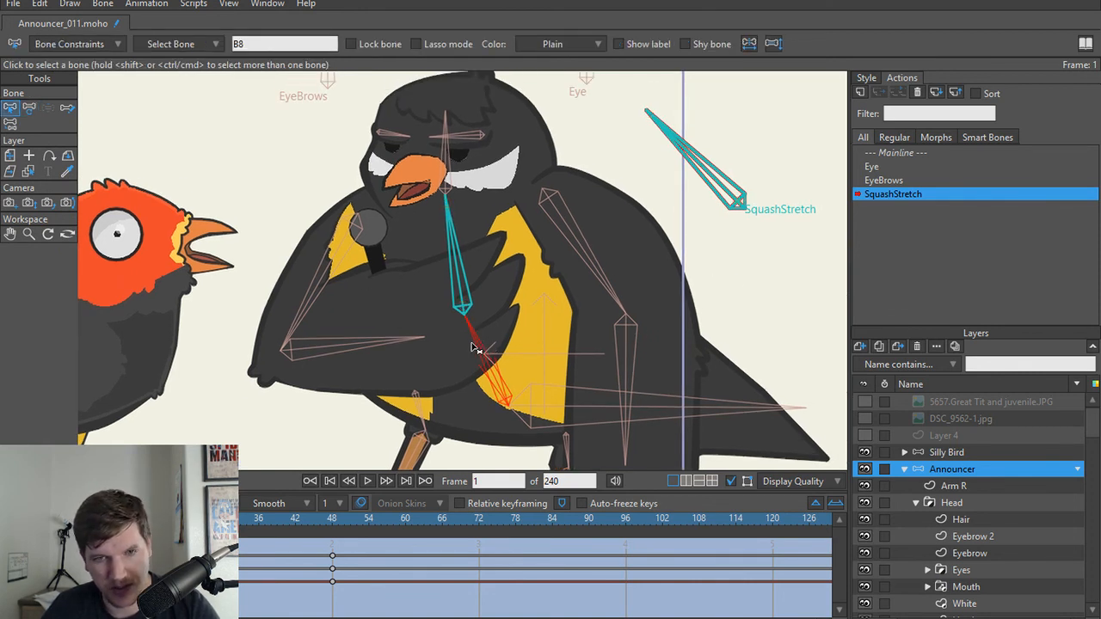
{"action": "left_click", "coordinate": [465, 299], "text": "shift"}
{"action": "key", "text": "t"}
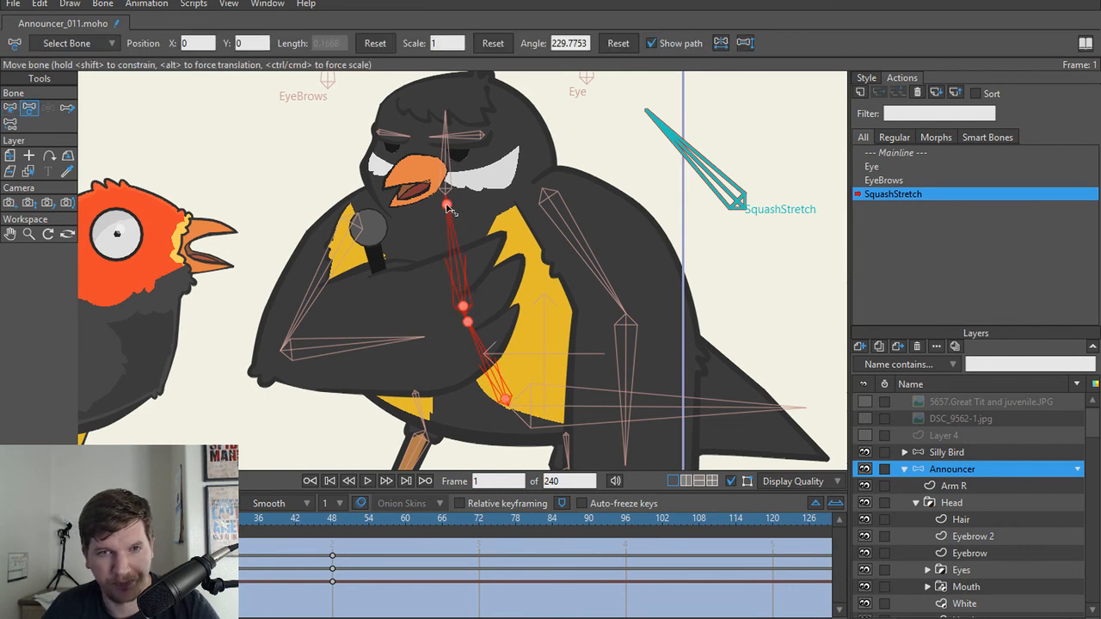
{"action": "mouse_move", "coordinate": [442, 192]}
{"action": "left_mouse_down"}
{"action": "mouse_move", "coordinate": [443, 214]}
{"action": "mouse_move", "coordinate": [435, 186]}
{"action": "left_mouse_up"}
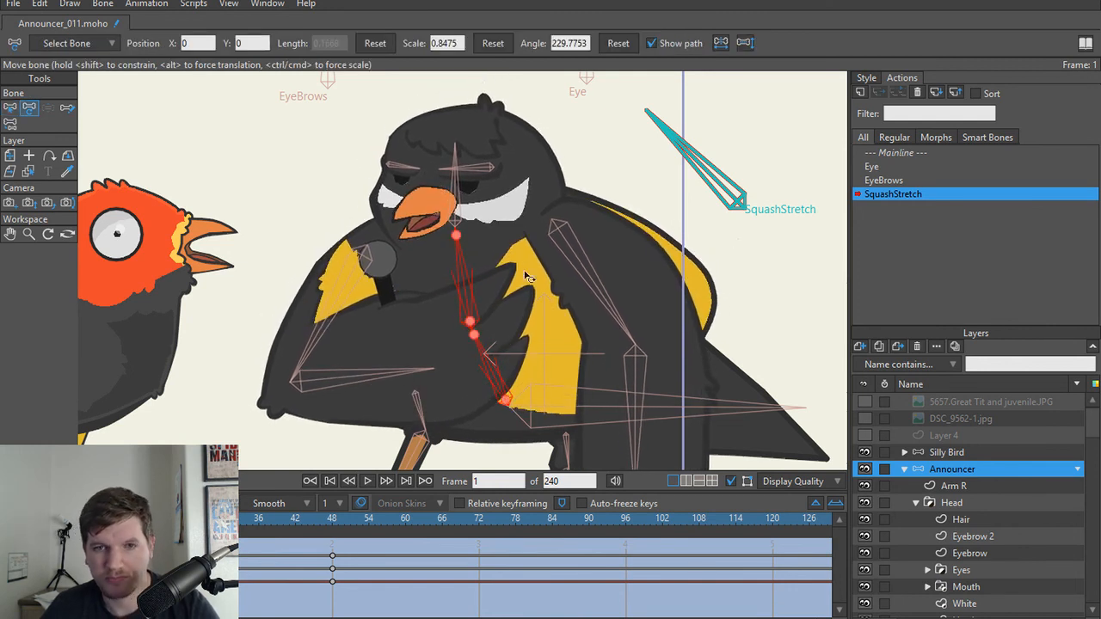
Step: At frame 1, pull the Torso layer's back points inward behind the wing, and reset its upper back point at frame 24
{"action": "right_click", "coordinate": [706, 301], "text": "alt"}
{"action": "key", "text": "t"}
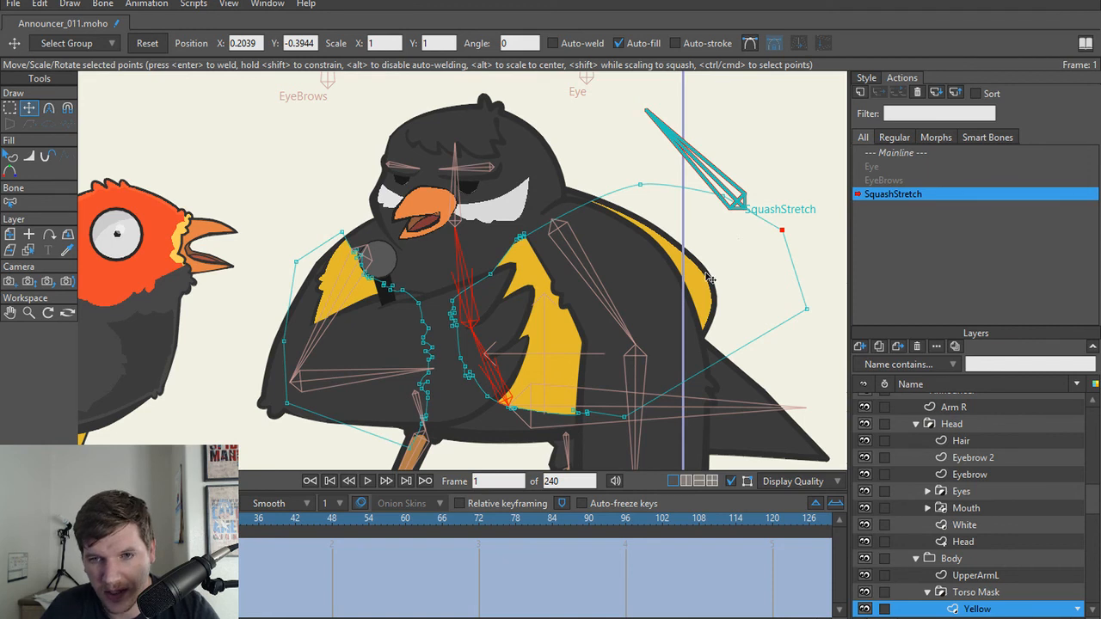
{"action": "right_click", "coordinate": [501, 436], "text": "alt"}
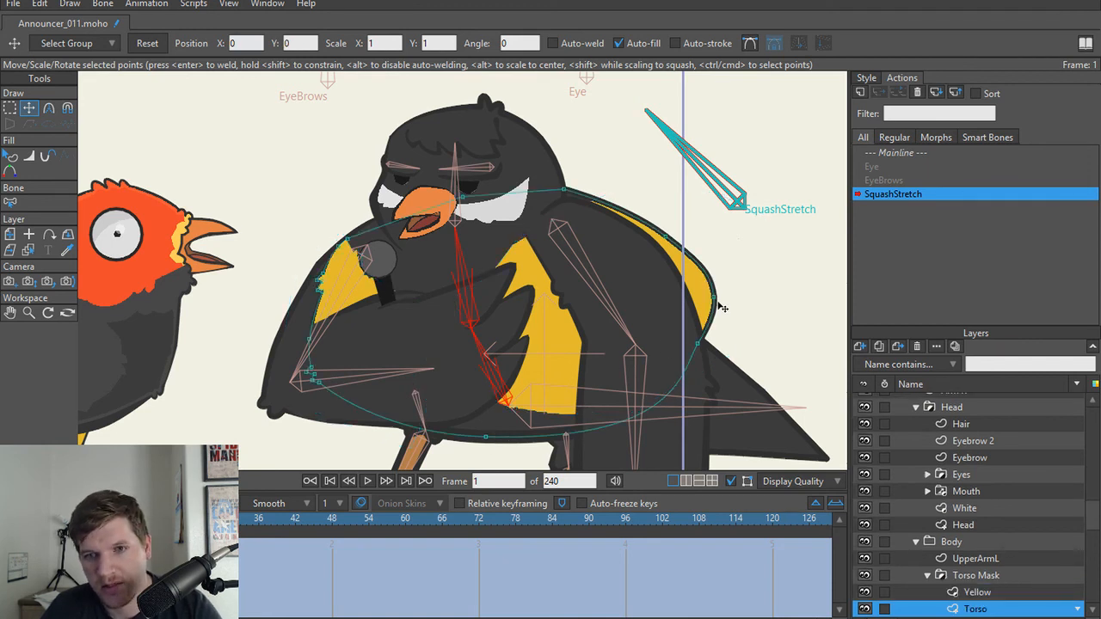
{"action": "left_click_drag", "start_coordinate": [720, 306], "coordinate": [681, 309]}
{"action": "left_click_drag", "start_coordinate": [676, 353], "coordinate": [686, 351]}
{"action": "left_click_drag", "start_coordinate": [681, 308], "coordinate": [685, 308]}
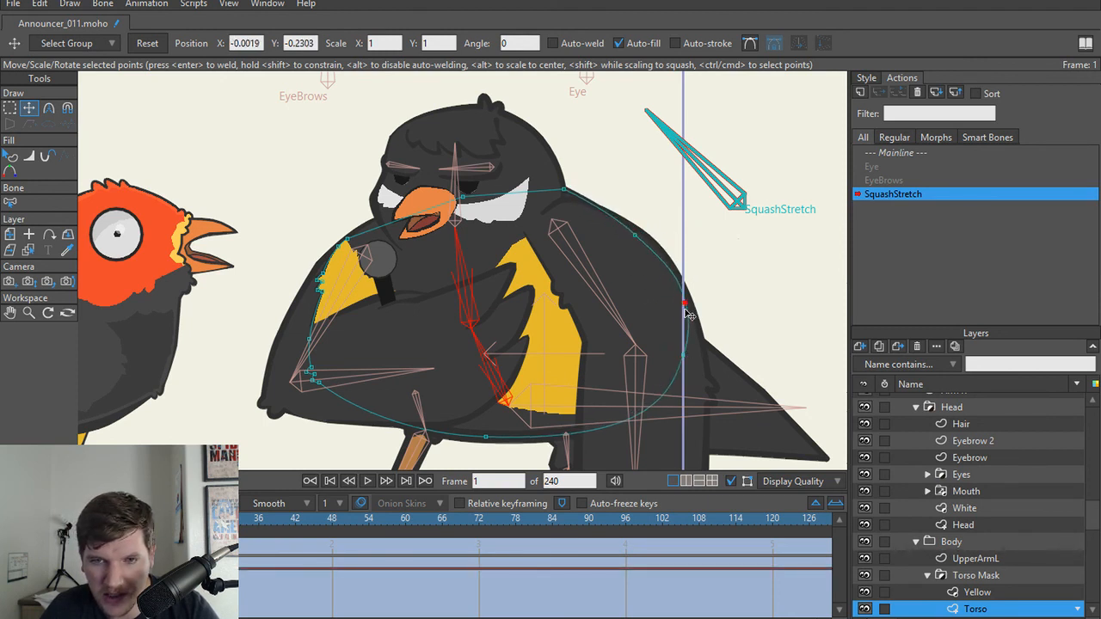
{"action": "left_click_drag", "start_coordinate": [635, 235], "coordinate": [638, 232]}
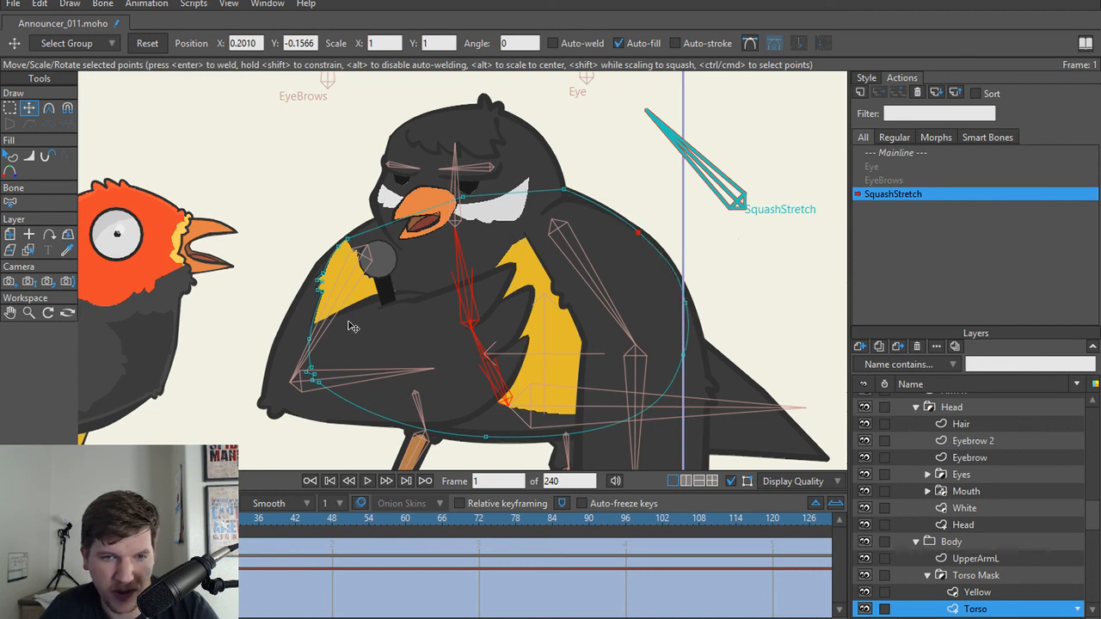
{"action": "left_click_drag", "start_coordinate": [485, 437], "coordinate": [661, 428]}
{"action": "key", "text": "ctrl+z"}
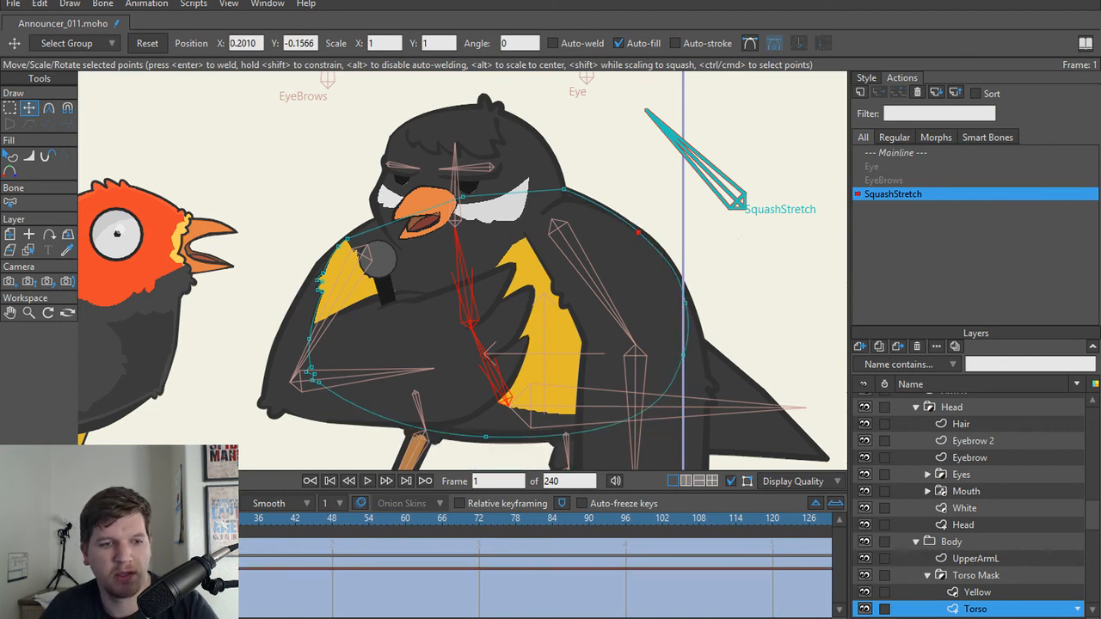
{"action": "left_click", "coordinate": [179, 520]}
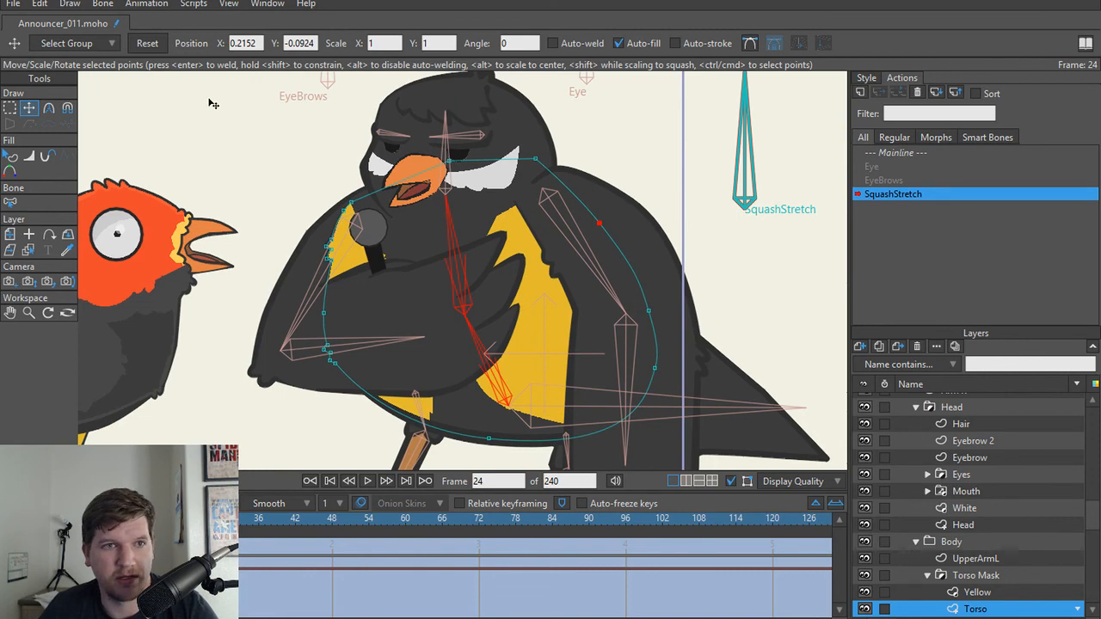
{"action": "left_click", "coordinate": [154, 45]}
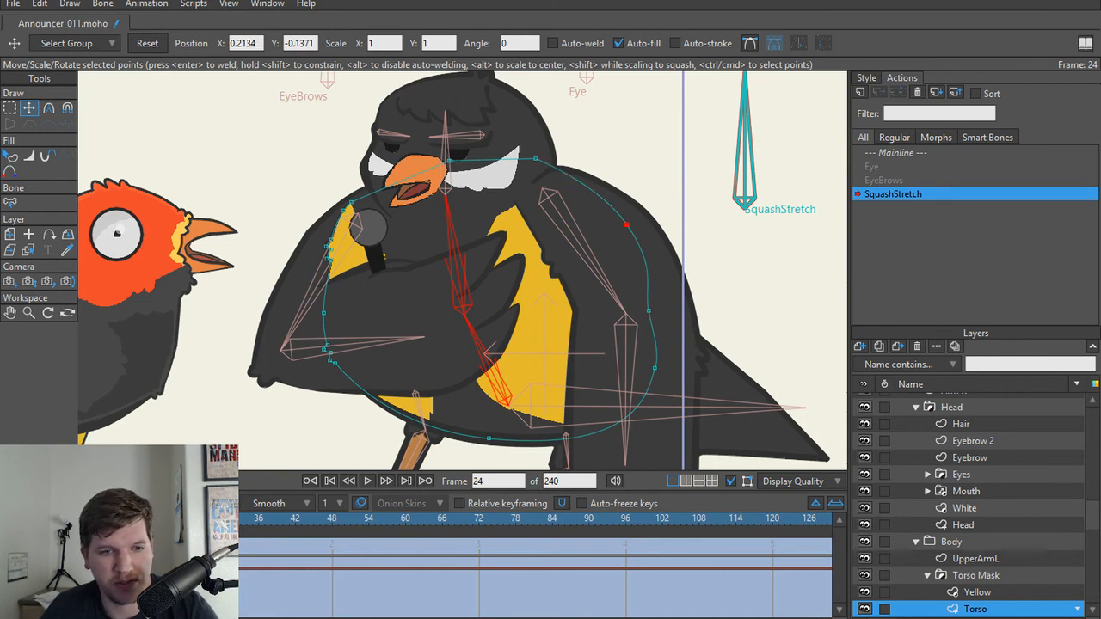
Step: Go to frame 48 and hide the Arm R layer to expose the torso's back edge
{"action": "left_click_drag", "start_coordinate": [183, 520], "coordinate": [330, 534]}
{"action": "scroll", "coordinate": [1012, 523], "scroll_direction": "down", "scroll_amount": 2}
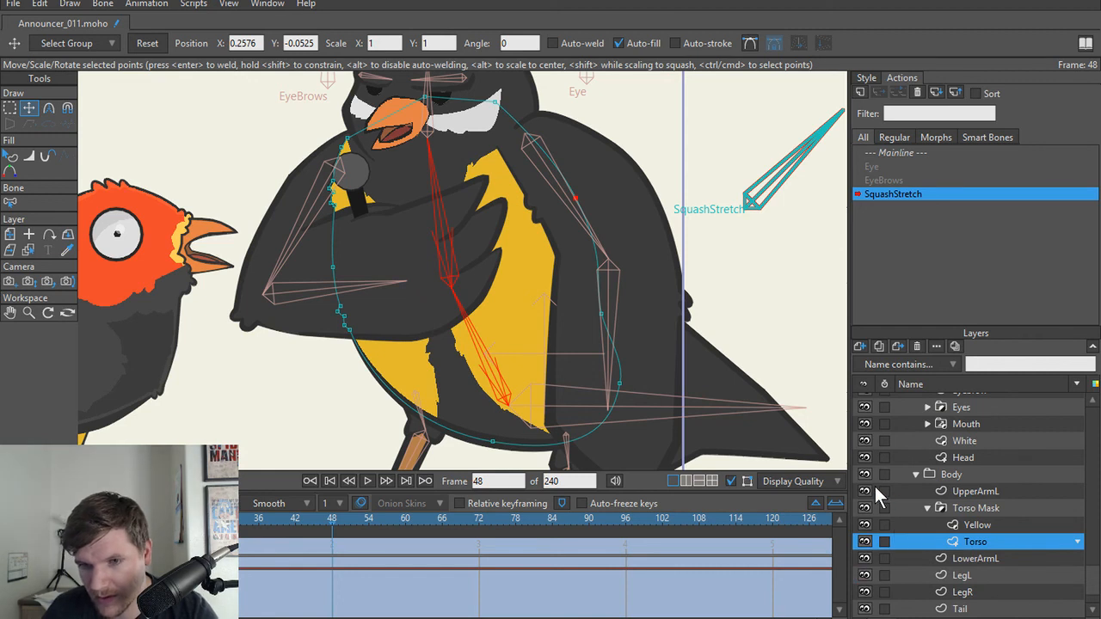
{"action": "left_click", "coordinate": [862, 488]}
{"action": "left_click", "coordinate": [862, 489]}
{"action": "scroll", "coordinate": [900, 506], "scroll_direction": "down", "scroll_amount": 1}
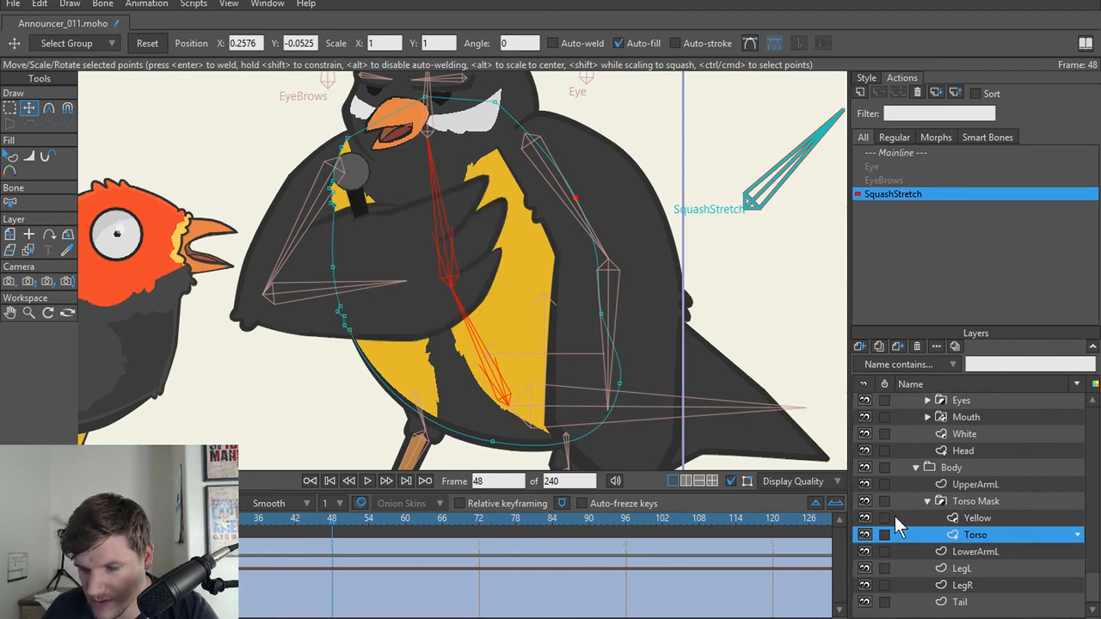
{"action": "scroll", "coordinate": [881, 511], "scroll_direction": "up", "scroll_amount": 5}
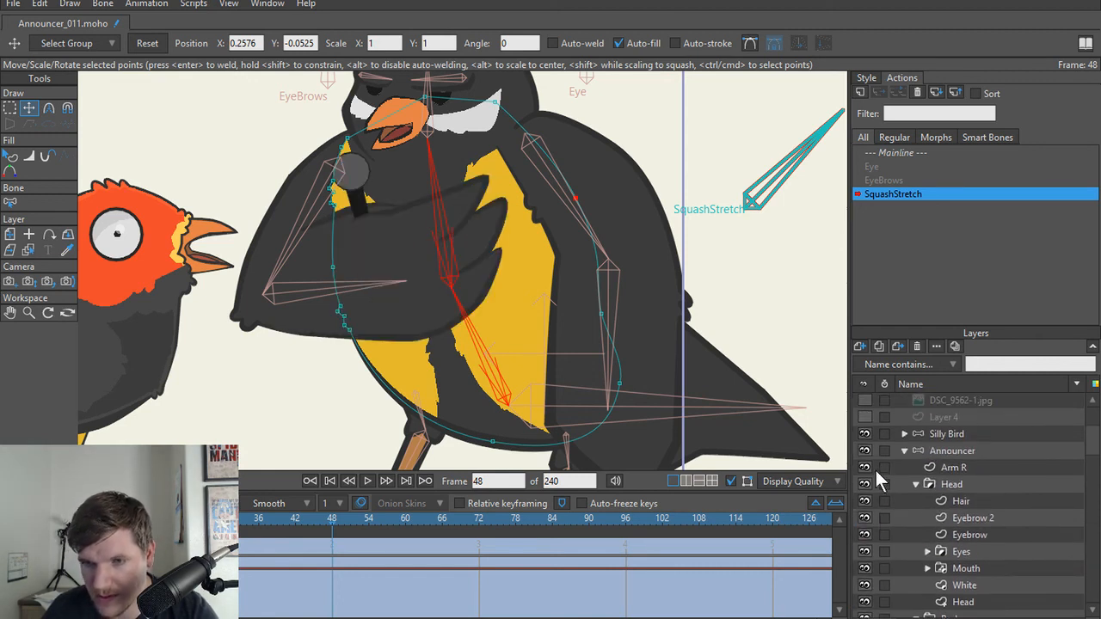
{"action": "left_click", "coordinate": [864, 467]}
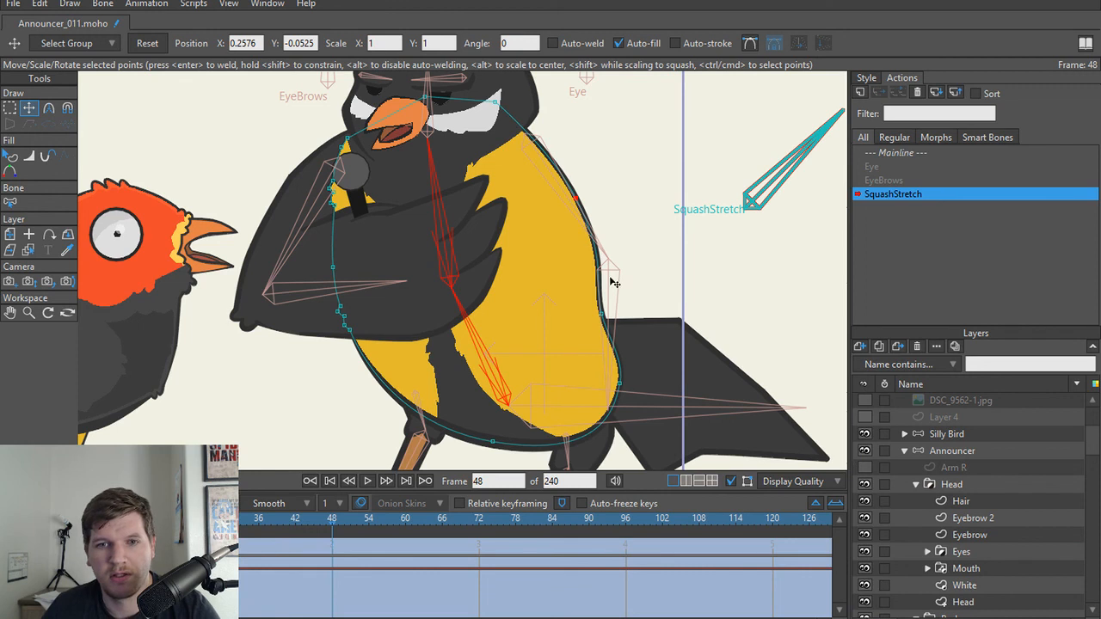
Step: At frame 48, reshape the Torso layer's back edge into a smooth curve by moving its two lower back points outward
{"action": "left_click", "coordinate": [563, 348], "text": "ctrl+alt"}
{"action": "left_click", "coordinate": [478, 406], "text": "ctrl+alt"}
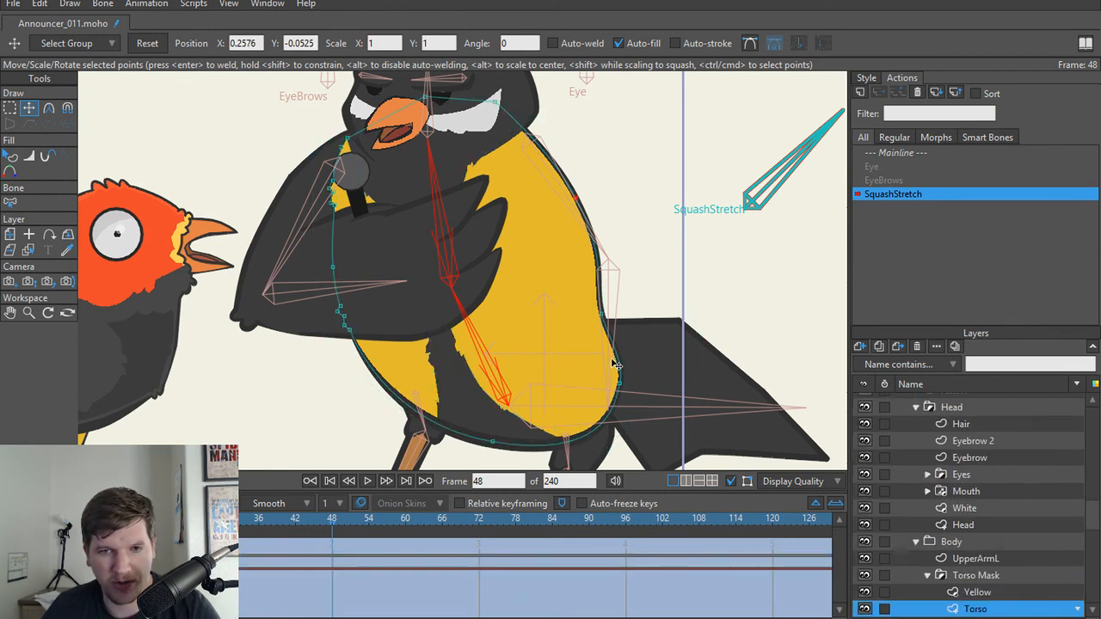
{"action": "left_click", "coordinate": [613, 313]}
{"action": "left_click_drag", "start_coordinate": [618, 315], "coordinate": [624, 307]}
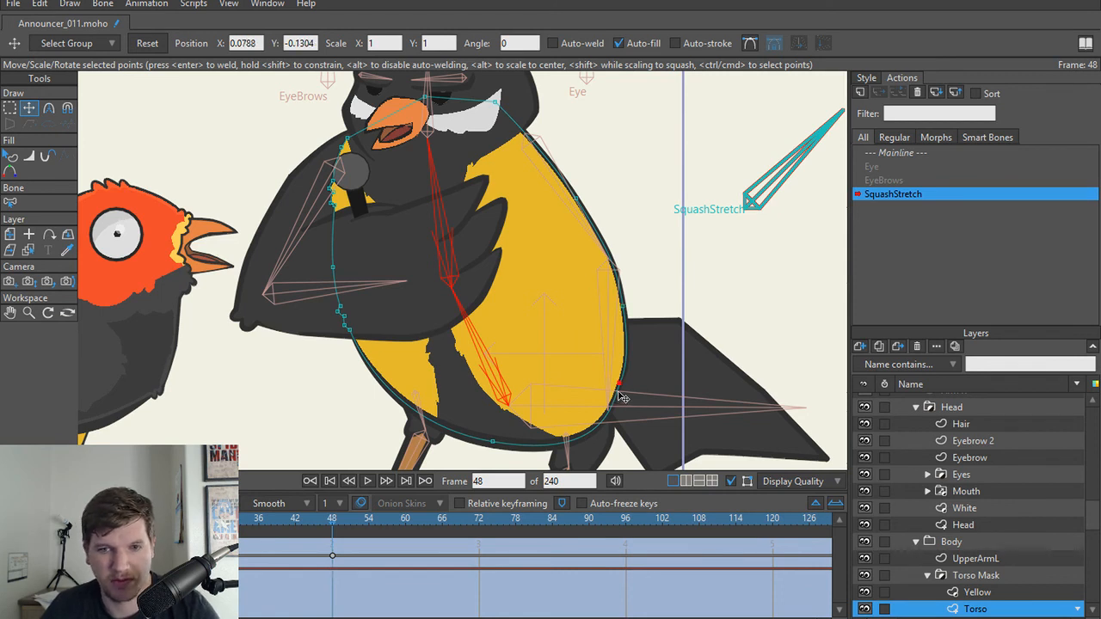
{"action": "left_click_drag", "start_coordinate": [618, 392], "coordinate": [622, 393]}
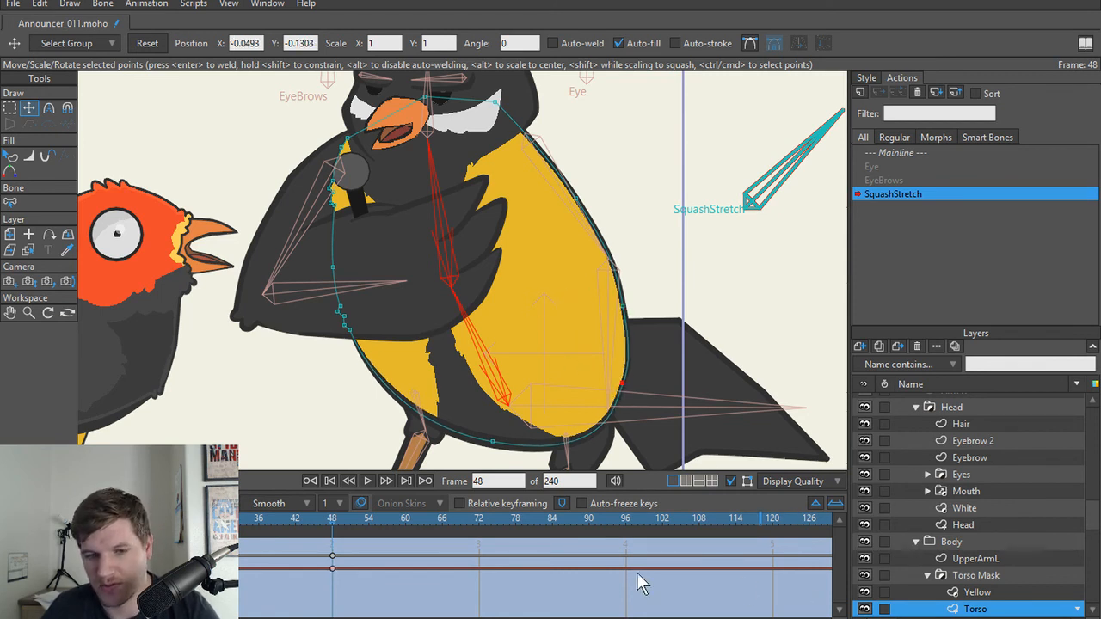
Step: Reset the Torso layer's lower back points to their default positions at frame 24, and return to frame 0
{"action": "left_click", "coordinate": [203, 519]}
{"action": "left_click_drag", "start_coordinate": [203, 519], "coordinate": [184, 519]}
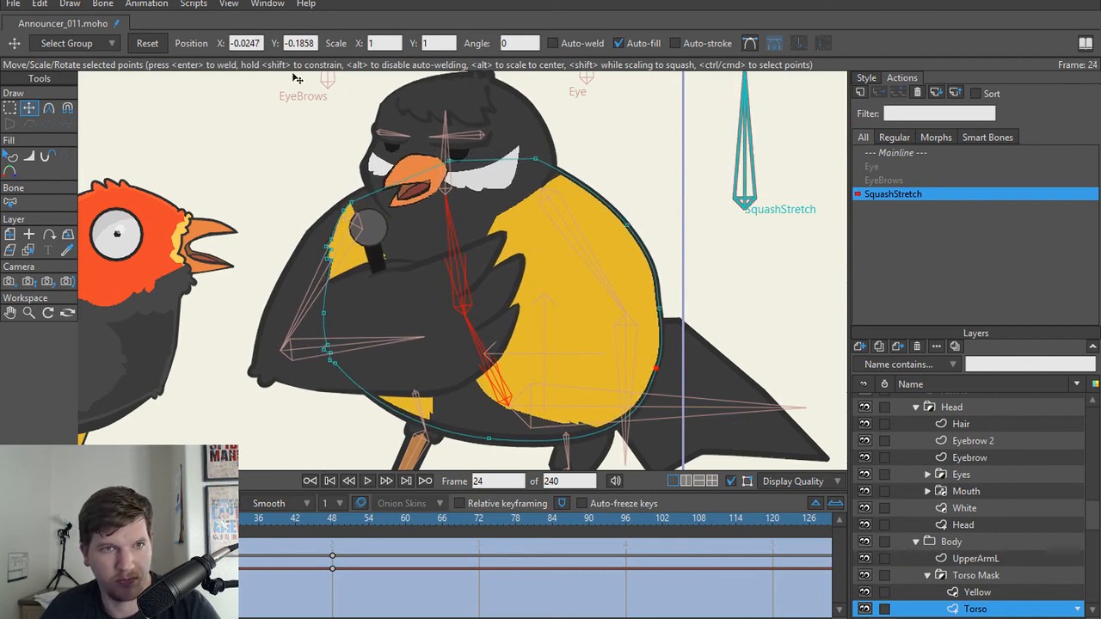
{"action": "left_click", "coordinate": [166, 41]}
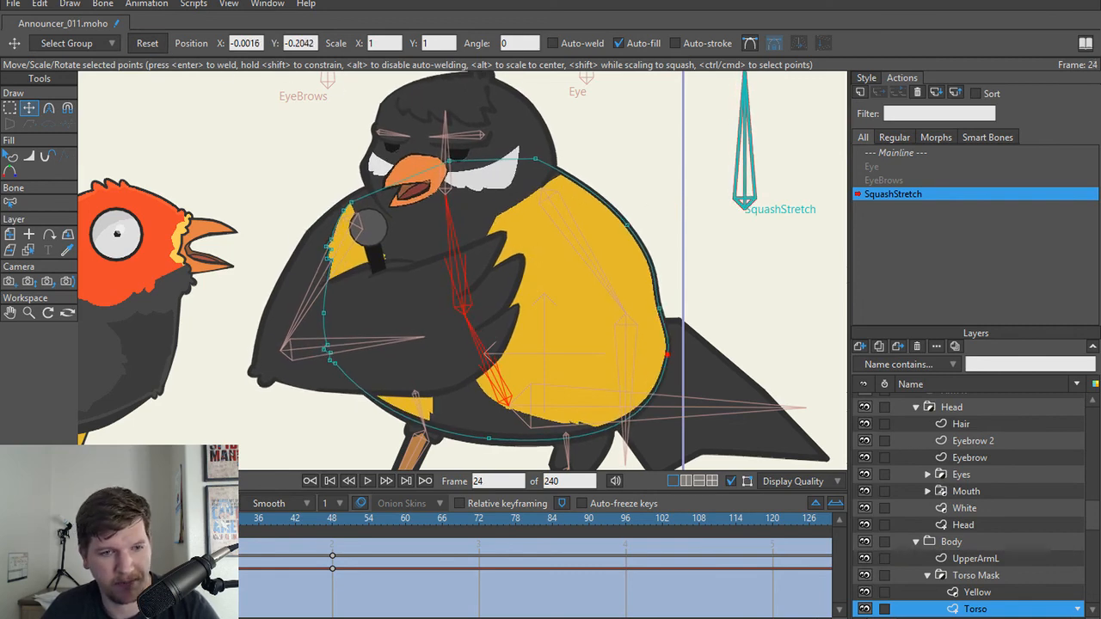
{"action": "left_click_drag", "start_coordinate": [184, 519], "coordinate": [38, 519]}
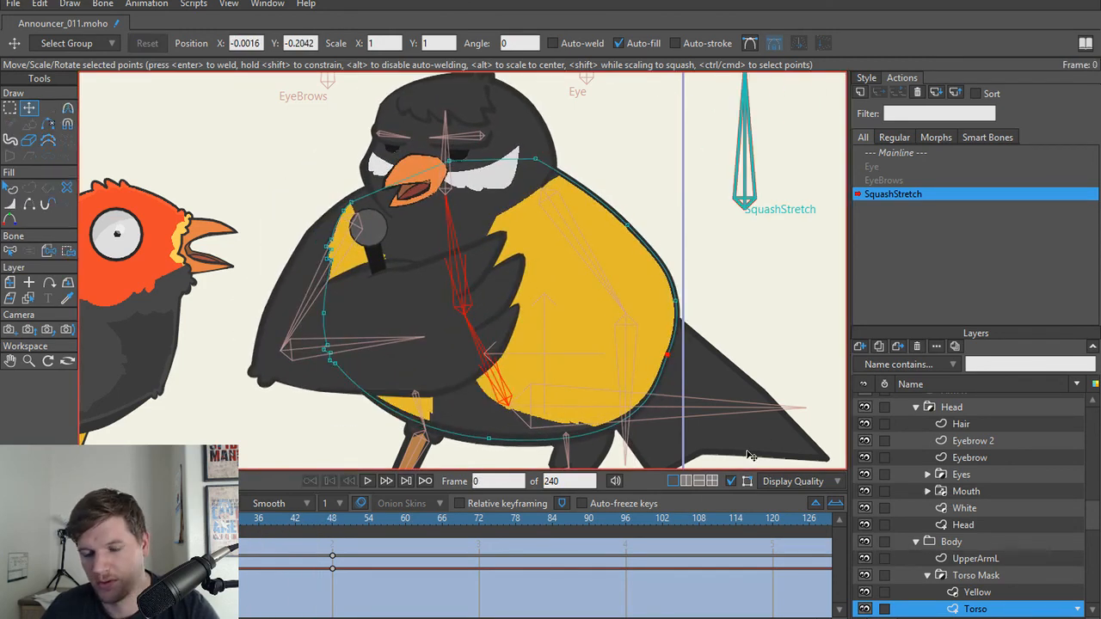
Step: Return to the Mainline timeline and make the Arm R layer visible again
{"action": "scroll", "coordinate": [941, 442], "scroll_direction": "up", "scroll_amount": 3}
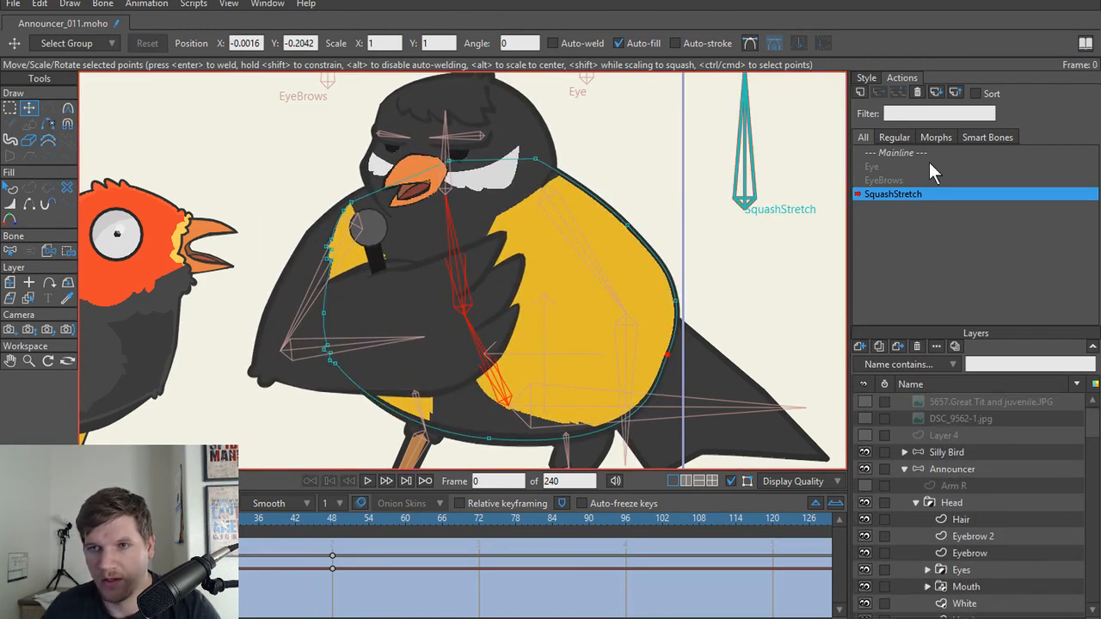
{"action": "left_click", "coordinate": [899, 152]}
{"action": "scroll", "coordinate": [535, 316], "scroll_direction": "down", "scroll_amount": 4}
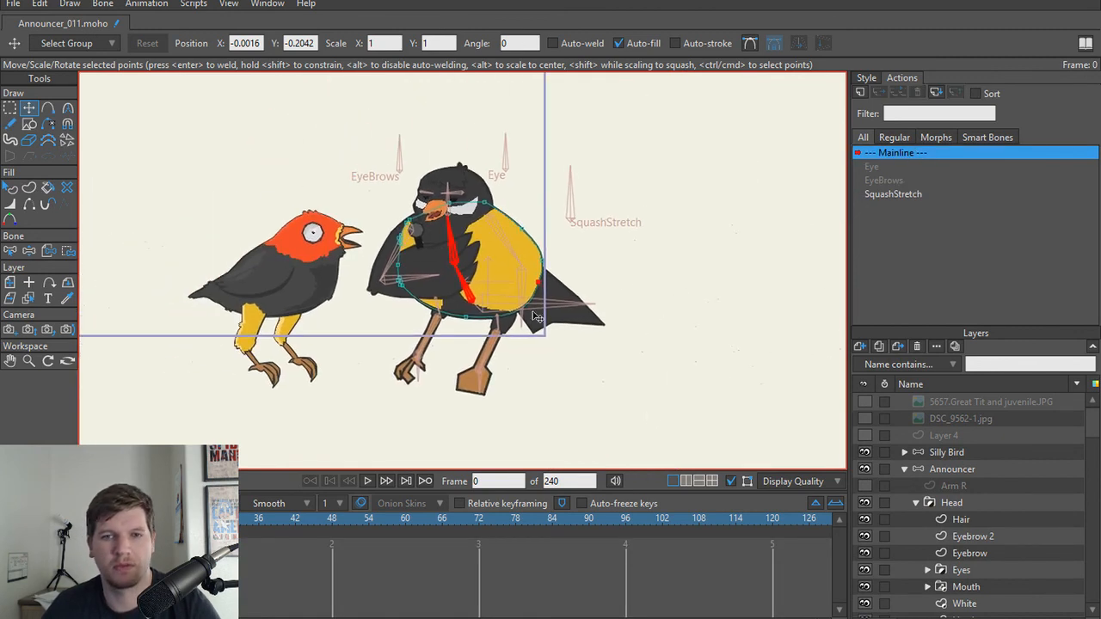
{"action": "scroll", "coordinate": [963, 516], "scroll_direction": "down", "scroll_amount": 5}
{"action": "left_click", "coordinate": [962, 535]}
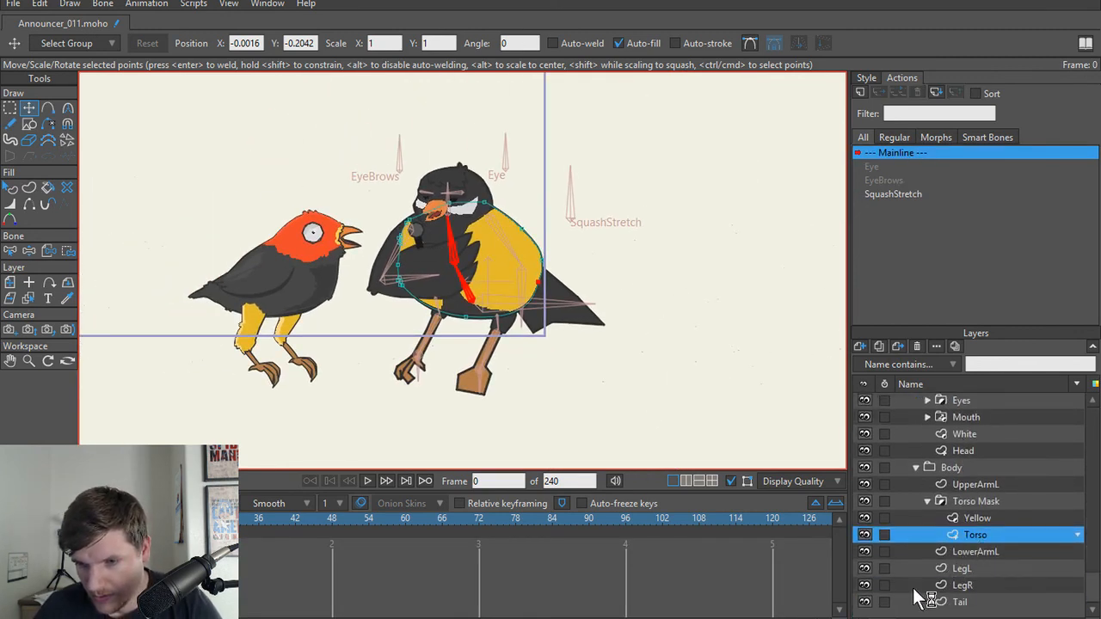
{"action": "scroll", "coordinate": [924, 534], "scroll_direction": "up", "scroll_amount": 5}
{"action": "left_click", "coordinate": [866, 487]}
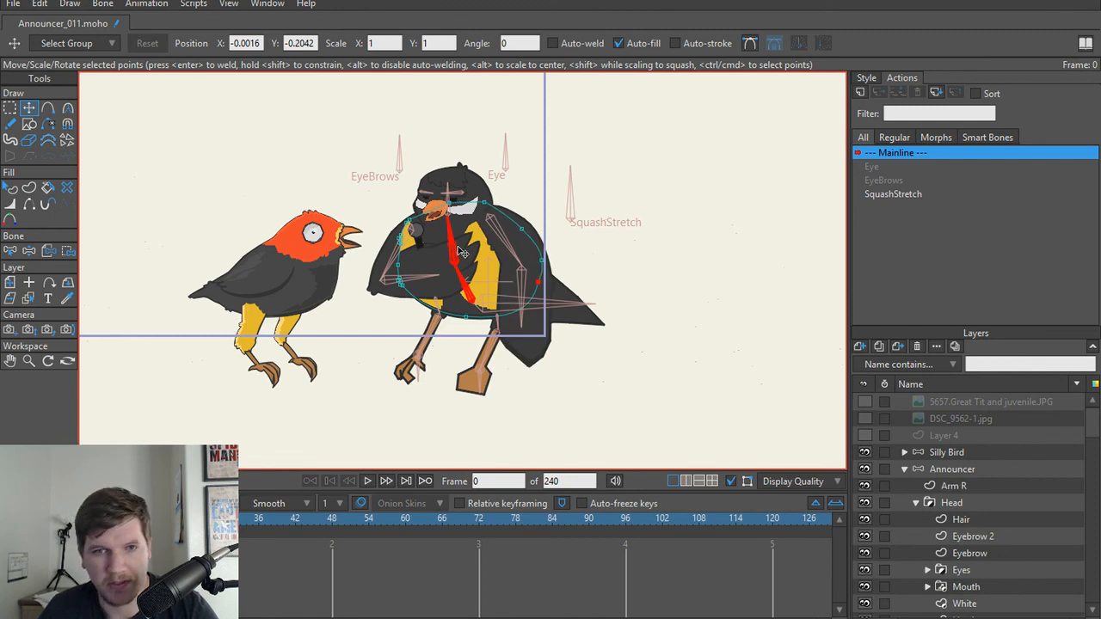
{"action": "scroll", "coordinate": [468, 258], "scroll_direction": "up", "scroll_amount": 6}
{"action": "key", "text": "z"}
{"action": "scroll", "coordinate": [639, 289], "scroll_direction": "down", "scroll_amount": 5}
{"action": "scroll", "coordinate": [640, 289], "scroll_direction": "up", "scroll_amount": 3}
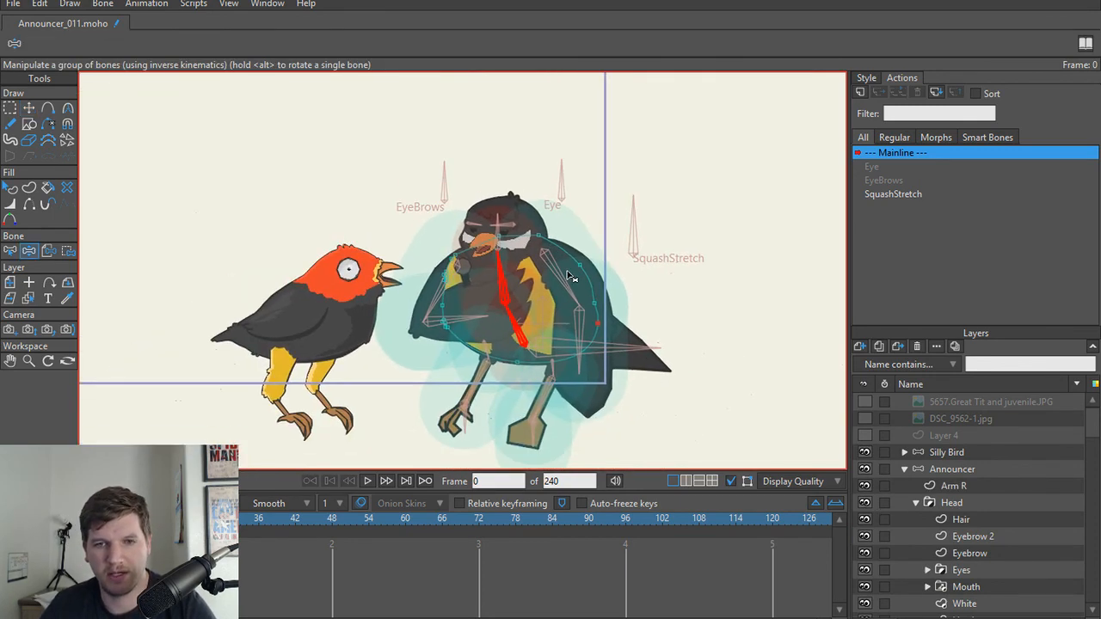
{"action": "key", "text": "e"}
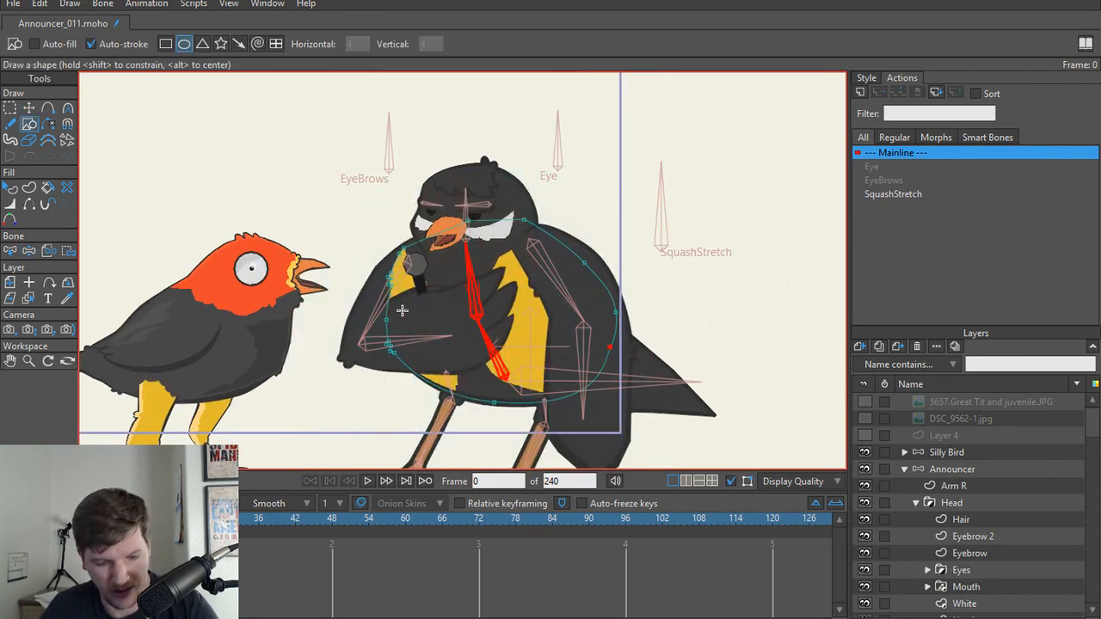
Step: Test the announcer bird's rig at frame 0 by manipulating its arm bone and the SquashStretch bone
{"action": "key", "text": "z"}
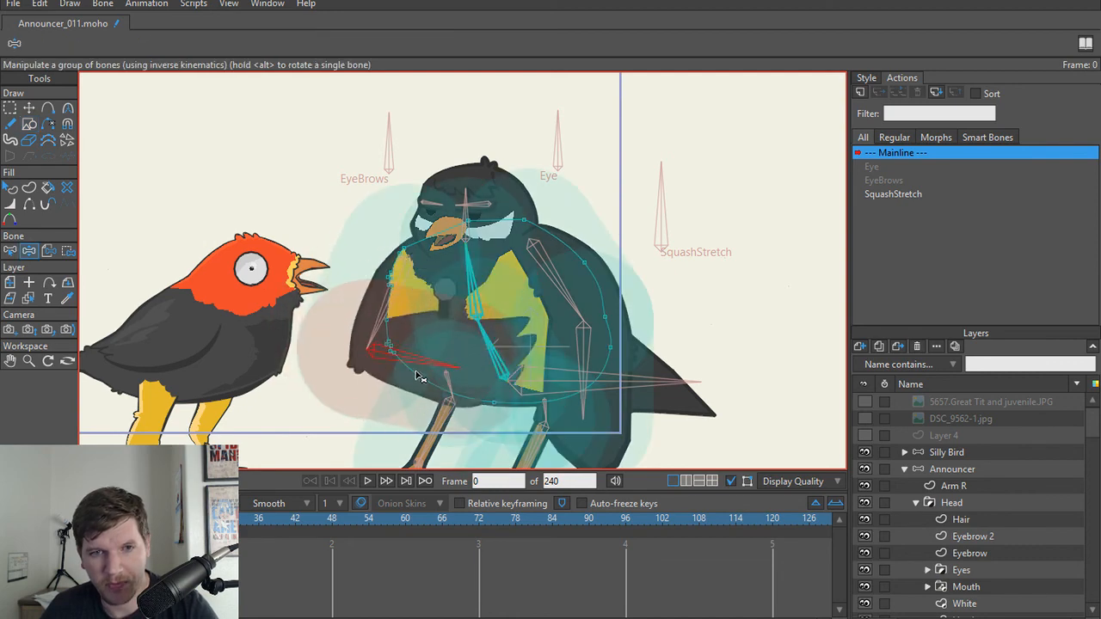
{"action": "left_click", "coordinate": [584, 312]}
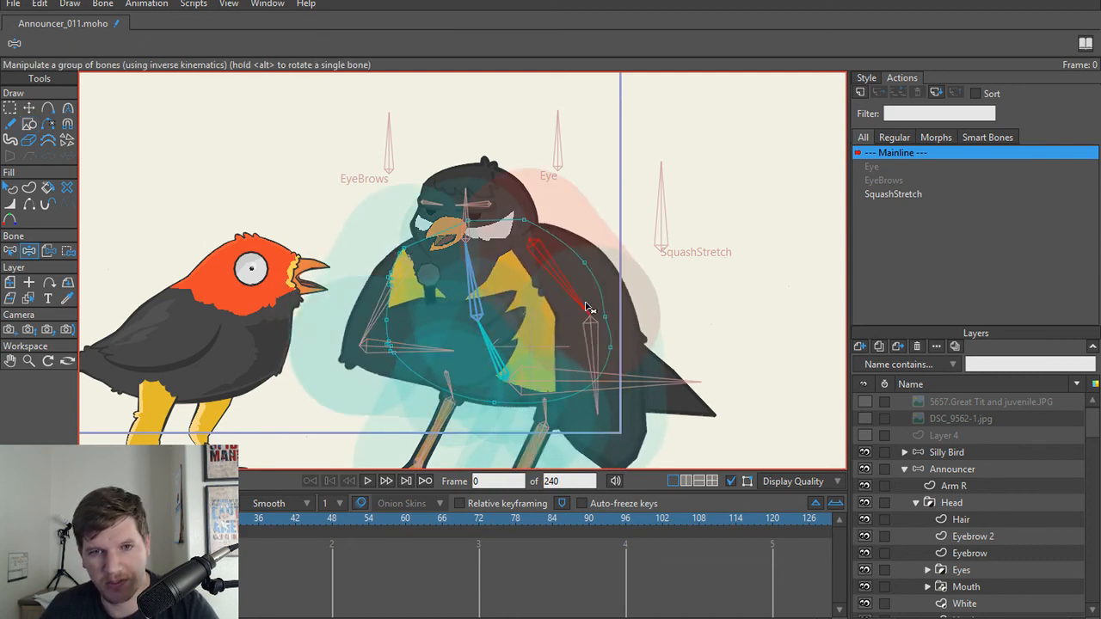
{"action": "key", "text": "t"}
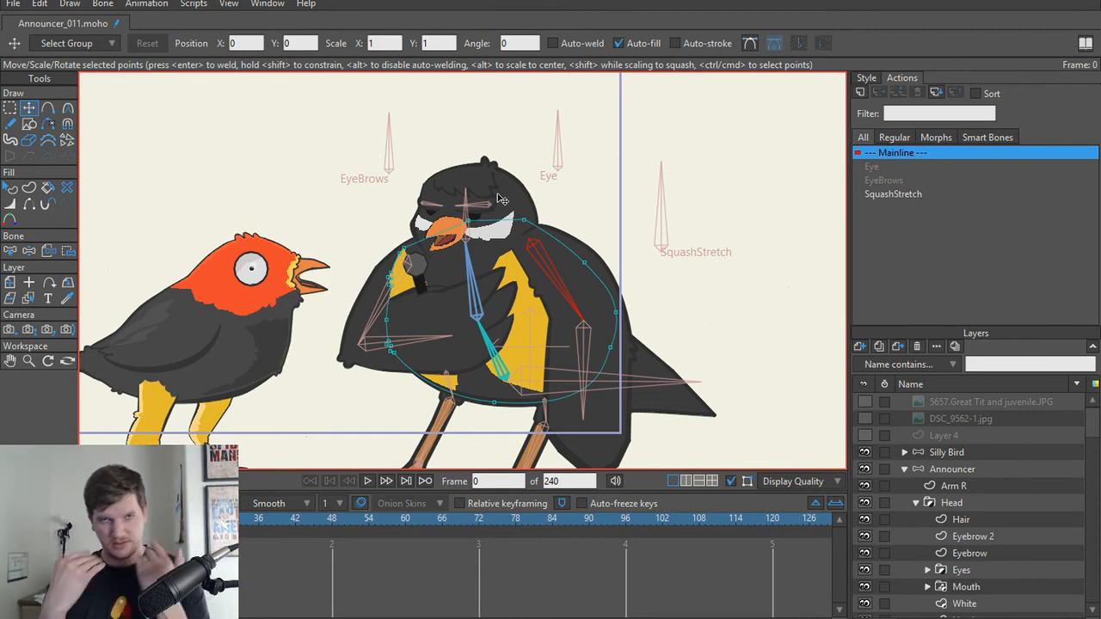
{"action": "scroll", "coordinate": [500, 201], "scroll_direction": "up", "scroll_amount": 3}
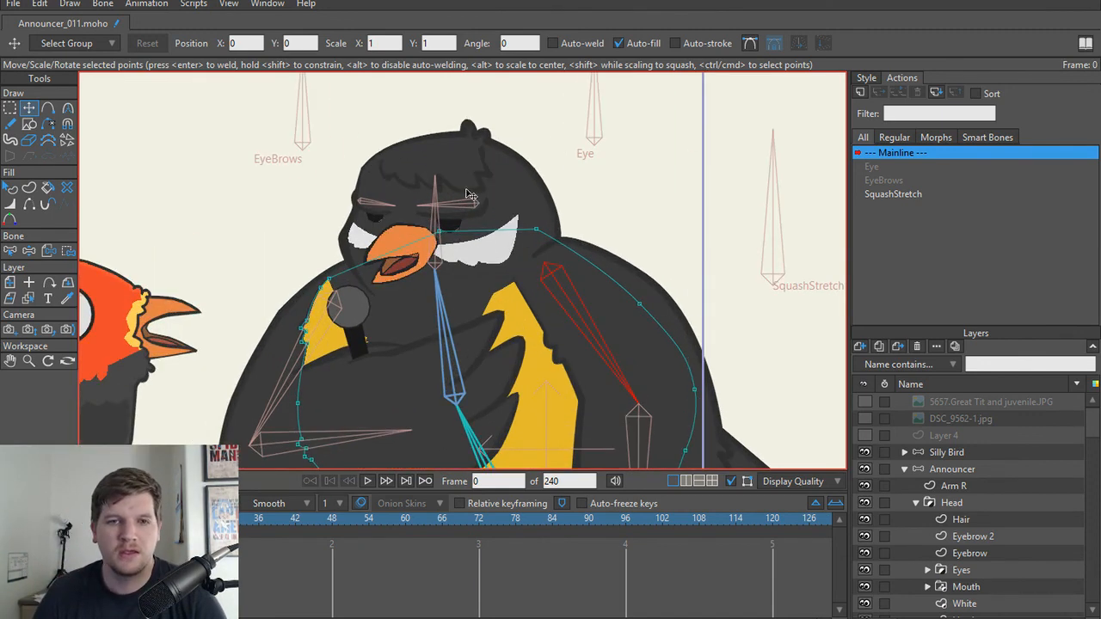
{"action": "scroll", "coordinate": [490, 205], "scroll_direction": "down", "scroll_amount": 2}
{"action": "key", "text": "z"}
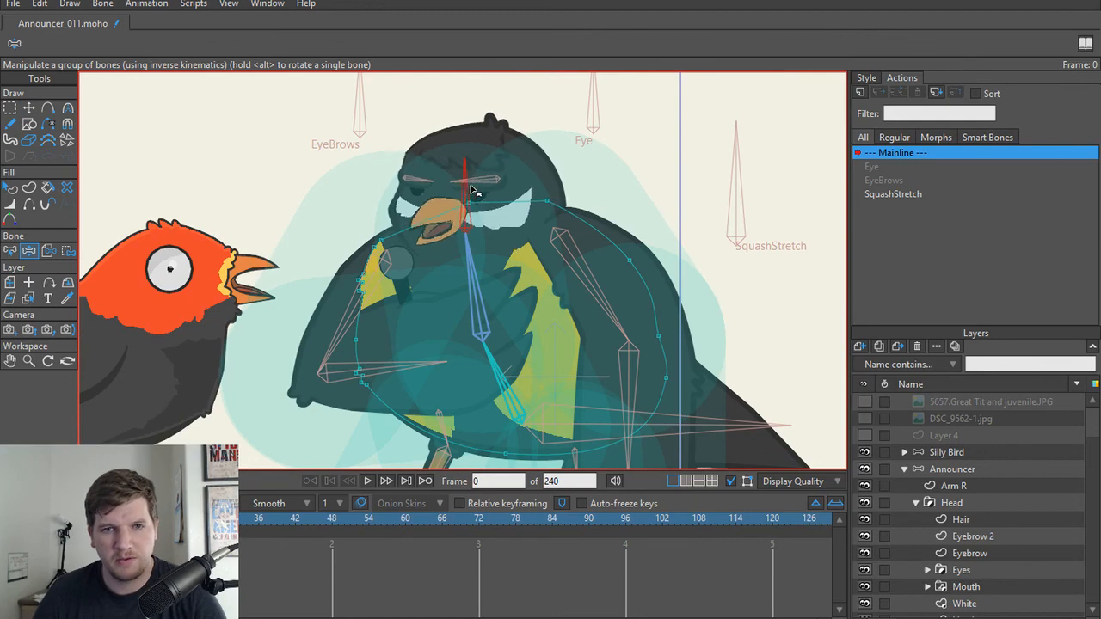
{"action": "scroll", "coordinate": [721, 191], "scroll_direction": "down", "scroll_amount": 3}
{"action": "left_click_drag", "start_coordinate": [721, 190], "coordinate": [768, 258]}
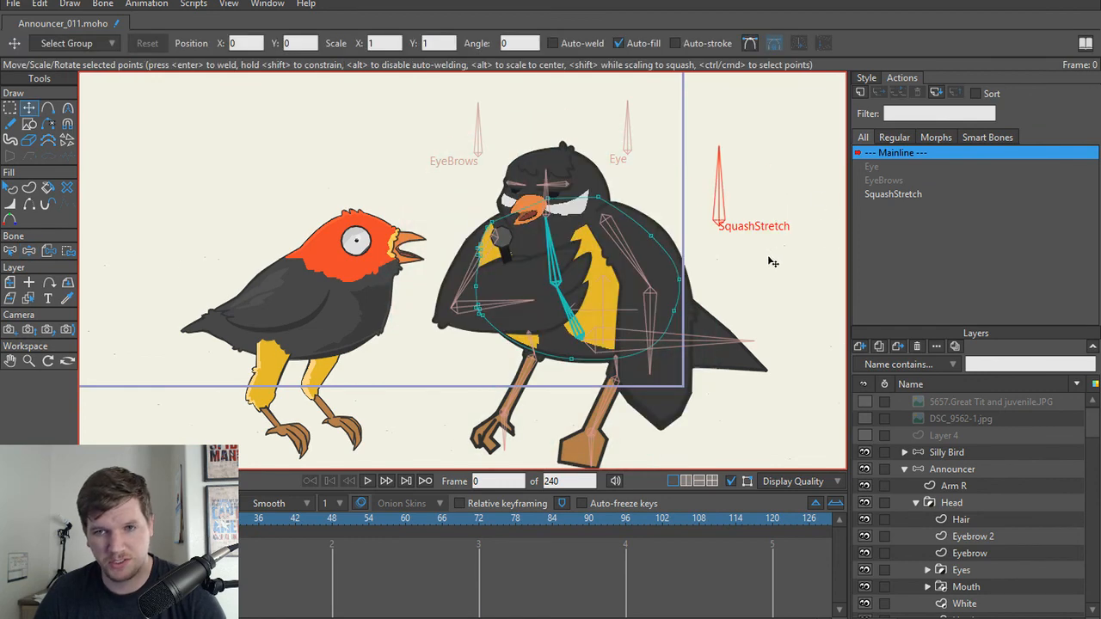
Step: Open the bone constraints of the SquashStretch bone and leave squash and stretch scaling turned off
{"action": "key", "text": "b"}
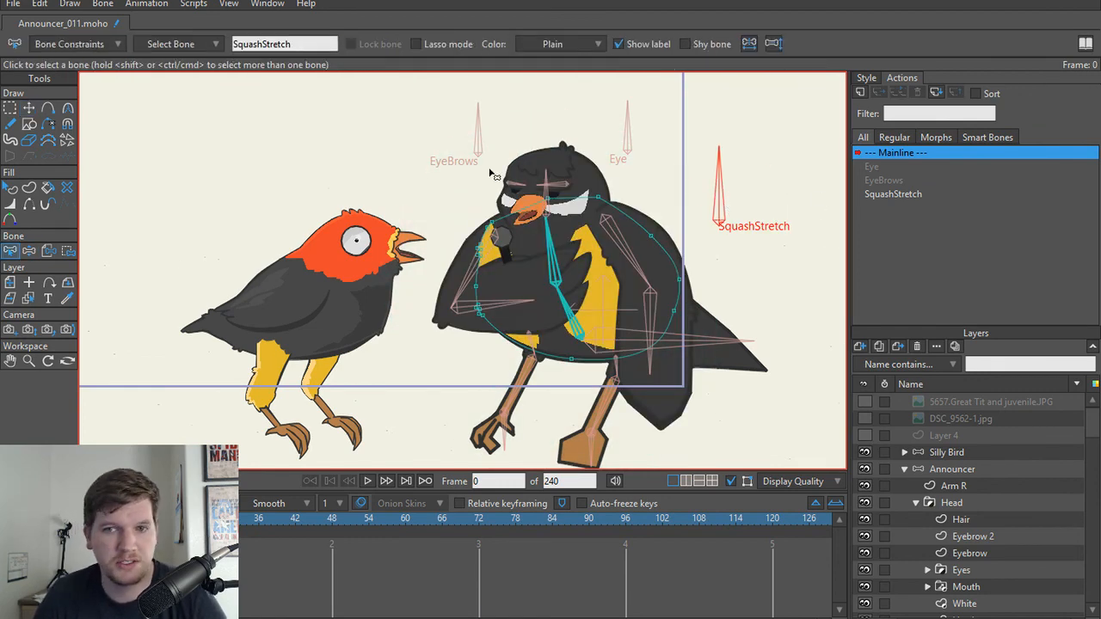
{"action": "left_click", "coordinate": [92, 48]}
{"action": "left_click", "coordinate": [42, 128]}
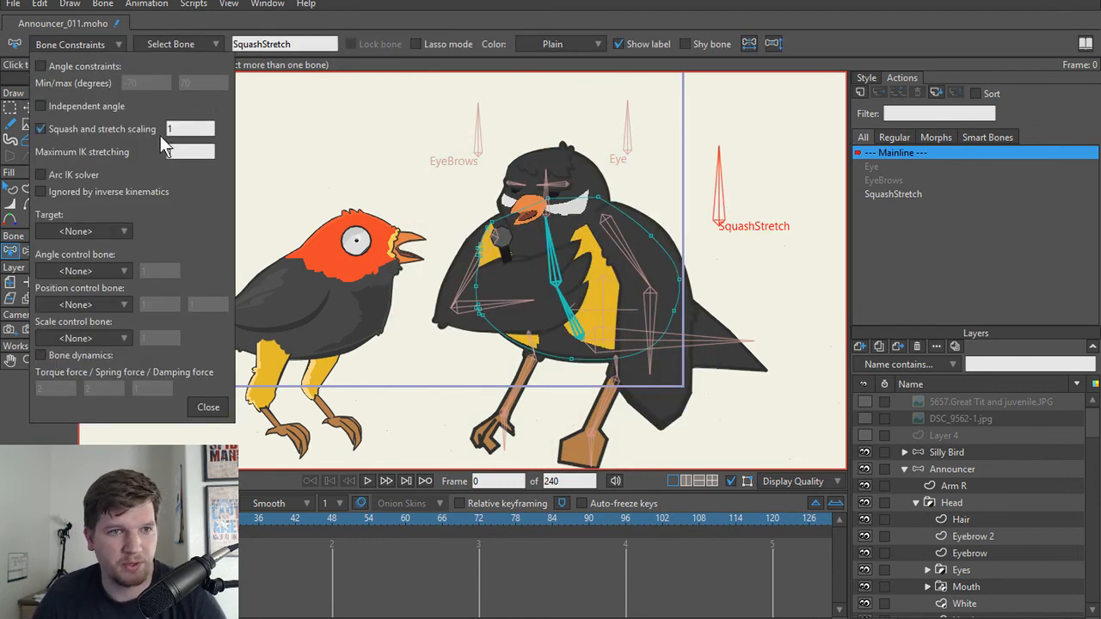
{"action": "double_click", "coordinate": [182, 130]}
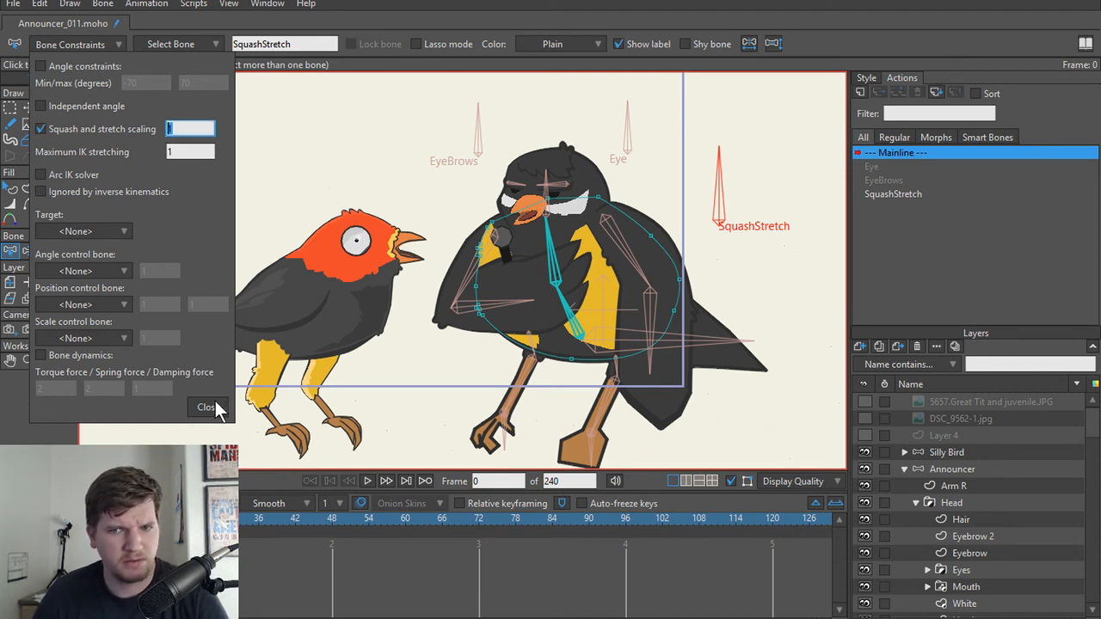
{"action": "left_click", "coordinate": [42, 129]}
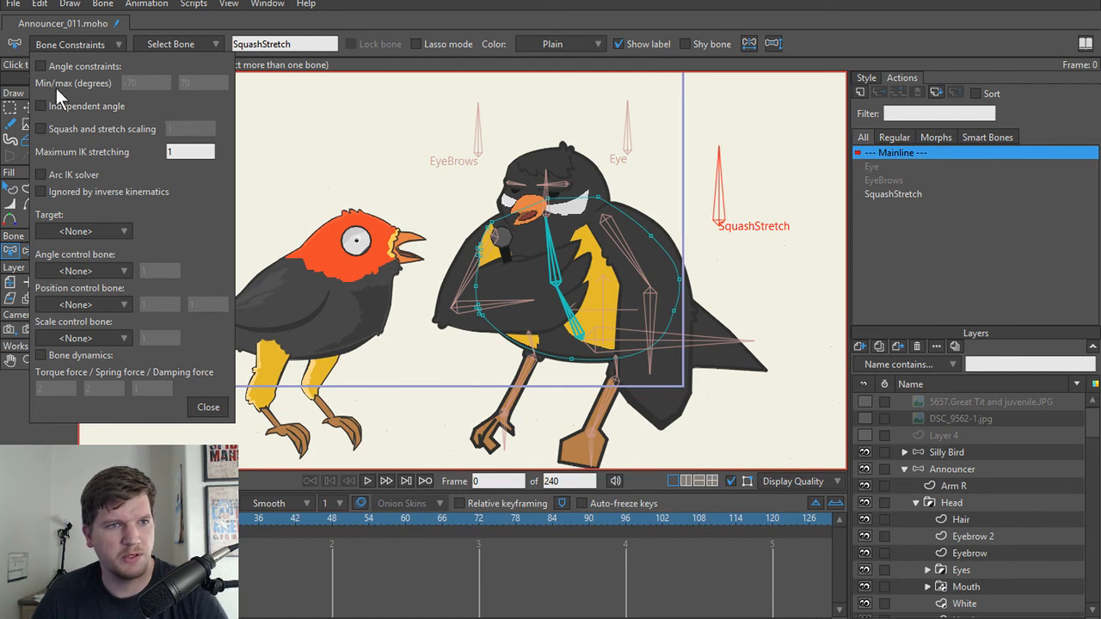
Step: Enable angle constraints on the SquashStretch bone with a range of -45 to 45 degrees, and close its constraints
{"action": "left_click", "coordinate": [40, 66]}
{"action": "left_click", "coordinate": [136, 83]}
{"action": "left_click_drag", "start_coordinate": [136, 83], "coordinate": [121, 82]}
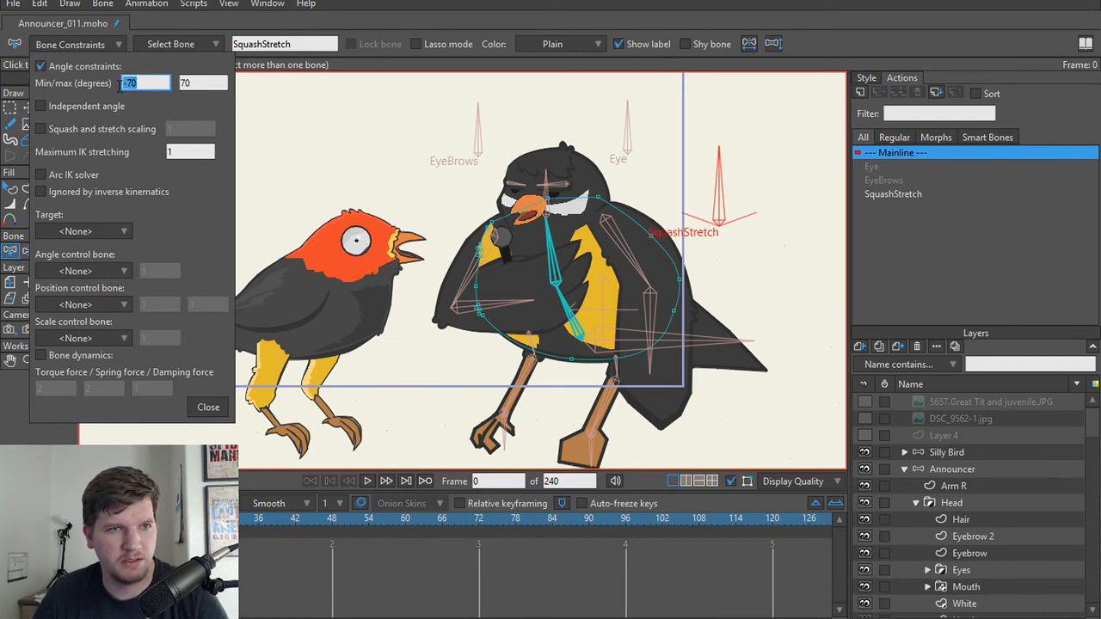
{"action": "type", "text": "-45"}
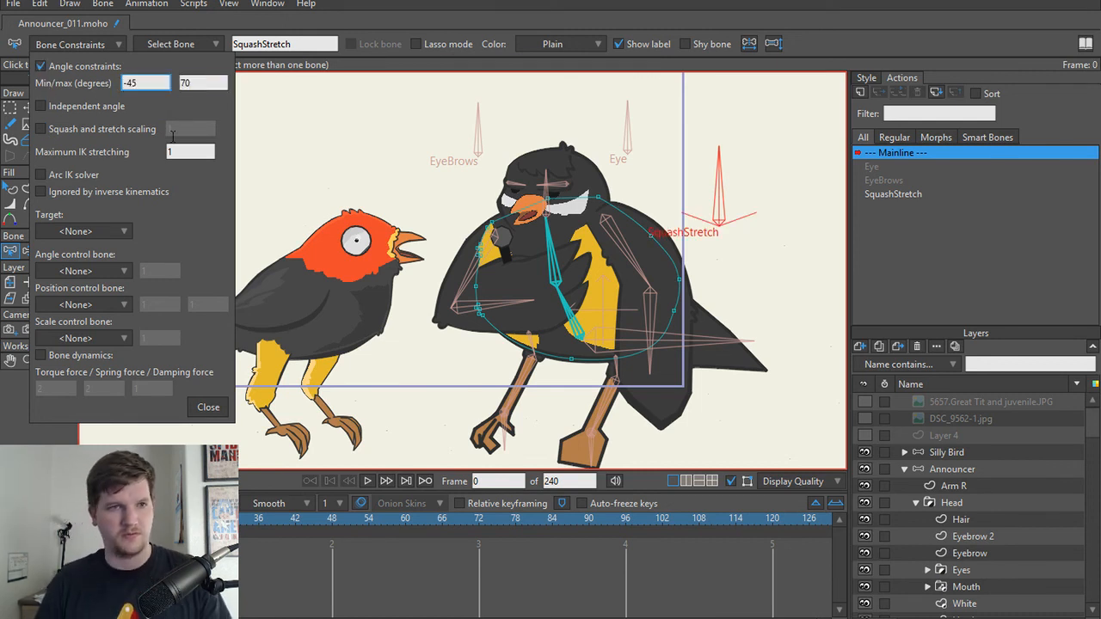
{"action": "key", "text": "Tab"}
{"action": "type", "text": "45"}
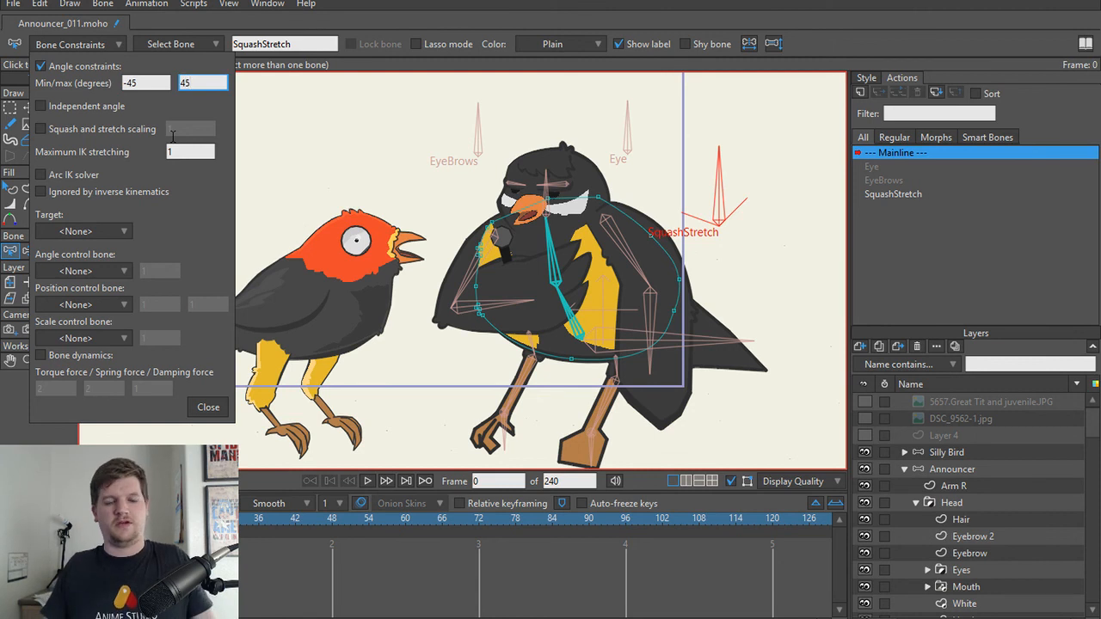
{"action": "left_click", "coordinate": [210, 408]}
{"action": "left_click", "coordinate": [221, 443]}
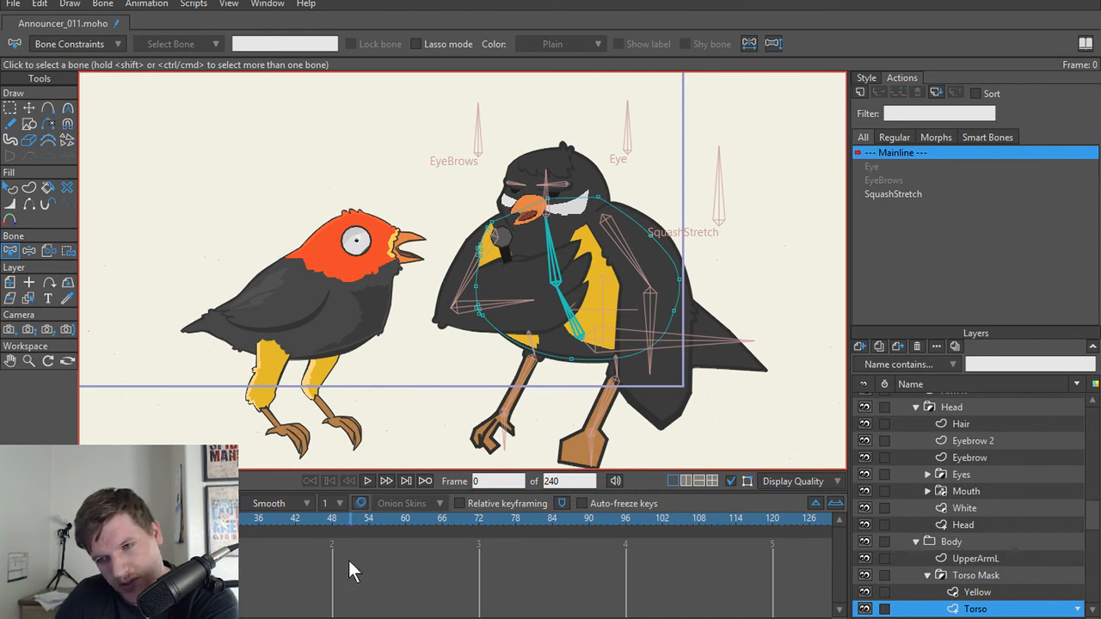
Step: Collapse the Head and Body groups and the Announcer bone layer in the layer list
{"action": "scroll", "coordinate": [933, 447], "scroll_direction": "up", "scroll_amount": 1}
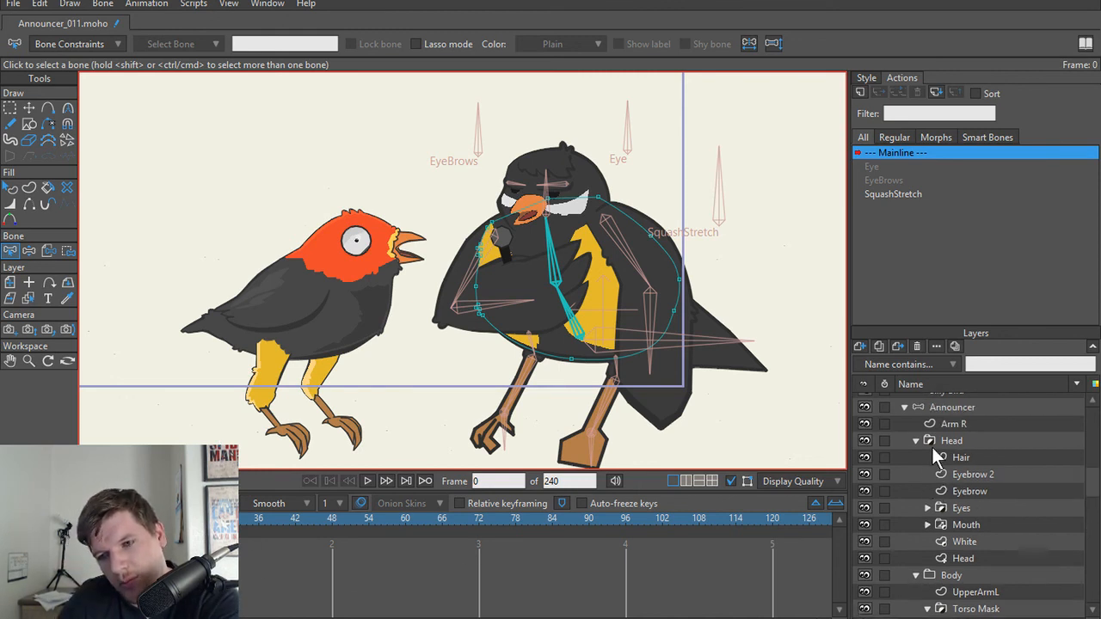
{"action": "left_click", "coordinate": [916, 440]}
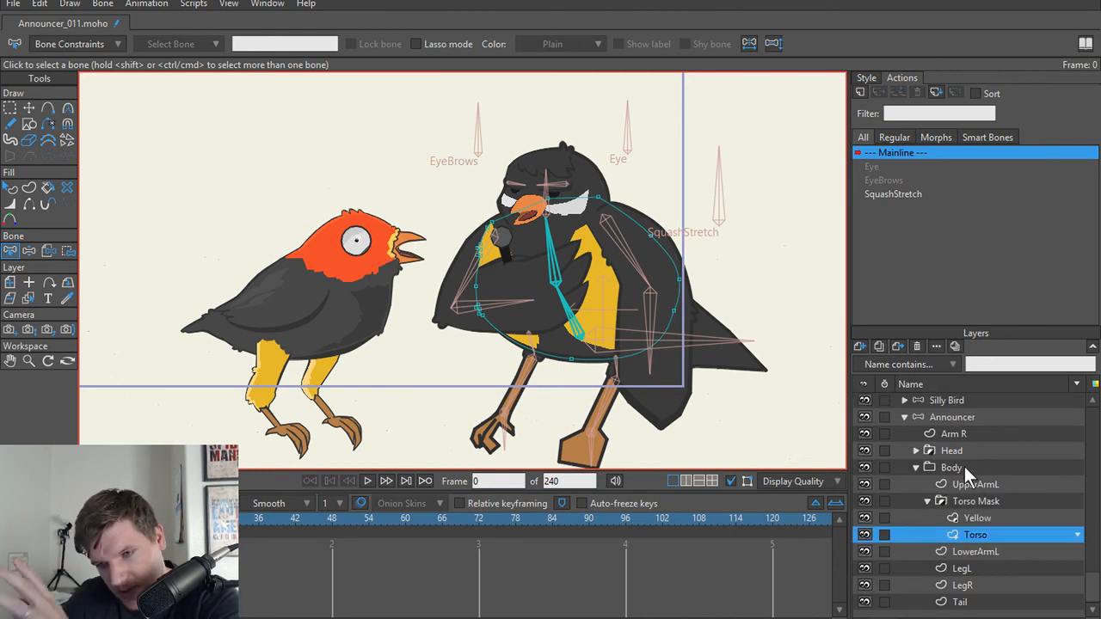
{"action": "left_click", "coordinate": [916, 468]}
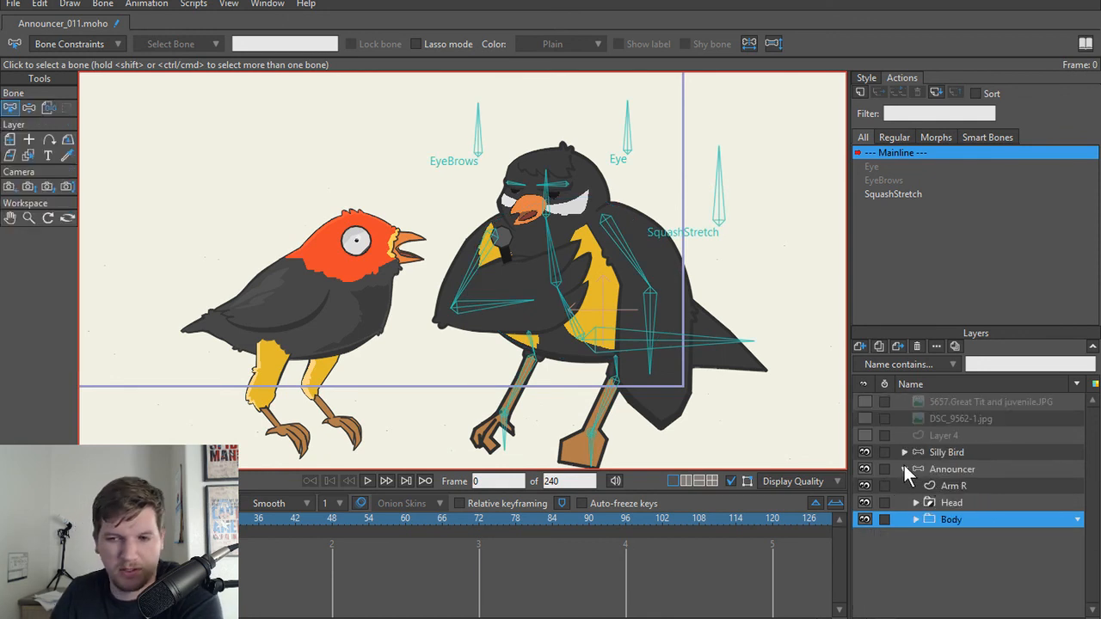
{"action": "left_click", "coordinate": [904, 470]}
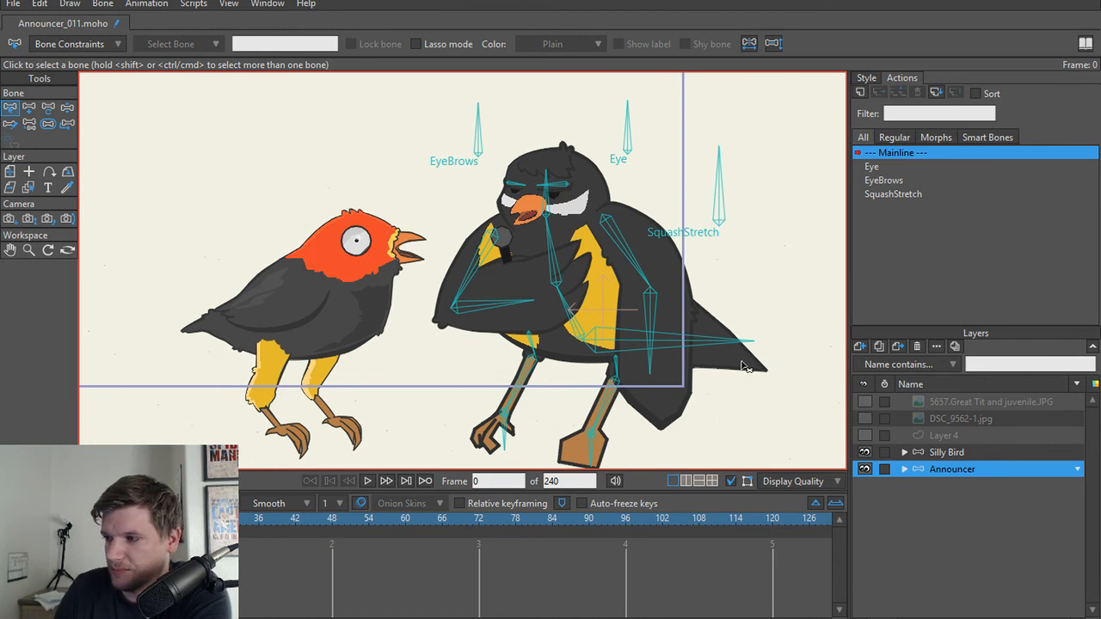
{"action": "scroll", "coordinate": [729, 347], "scroll_direction": "down", "scroll_amount": 5}
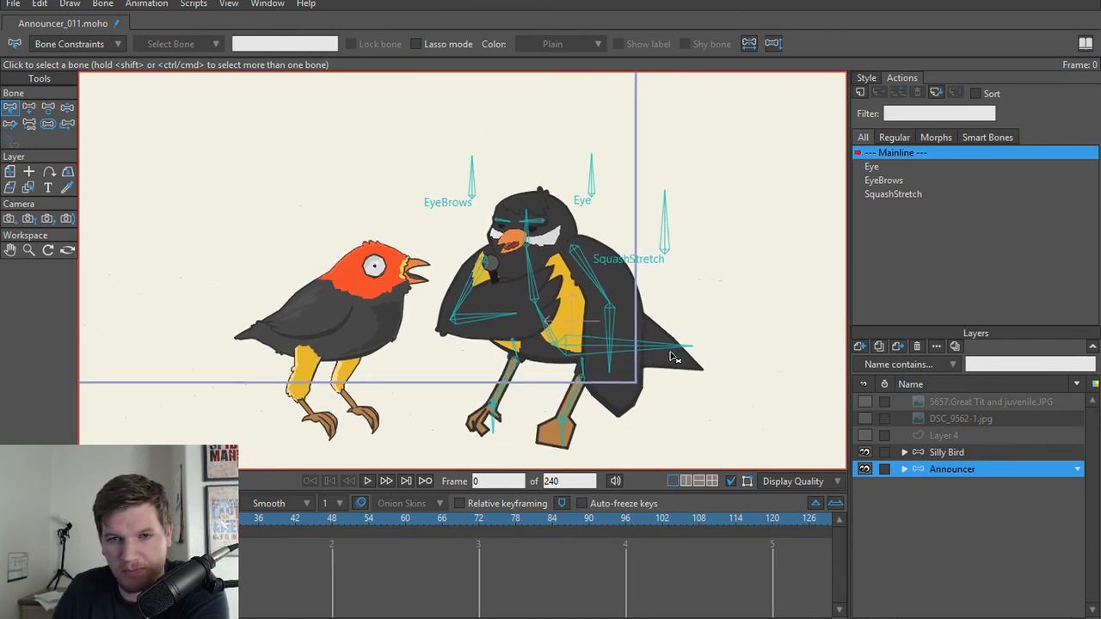
{"action": "scroll", "coordinate": [704, 376], "scroll_direction": "up", "scroll_amount": 2}
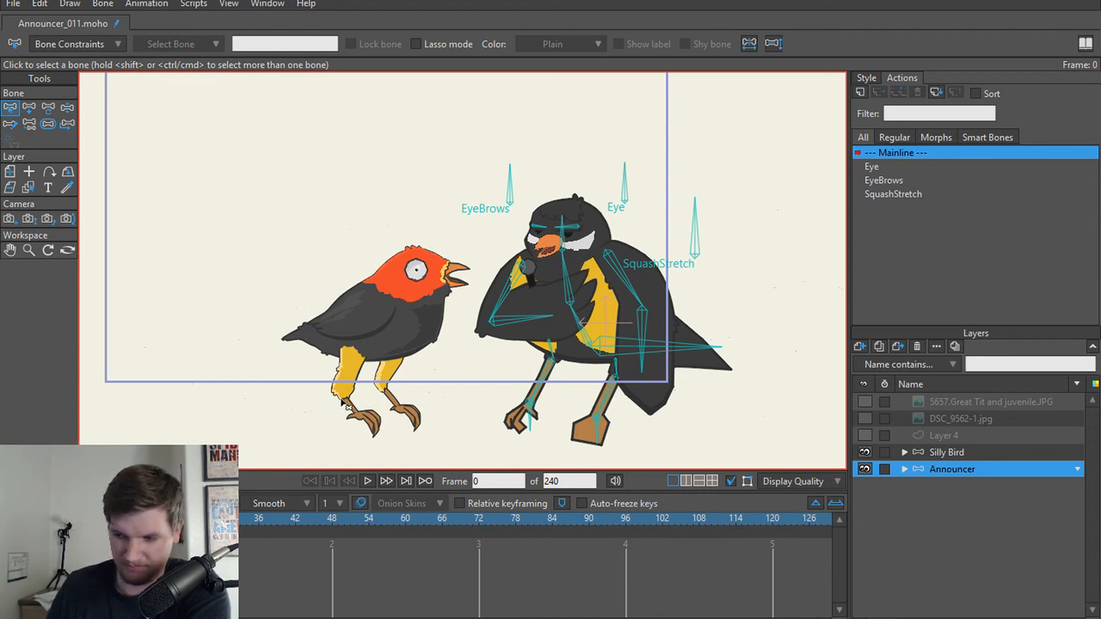
{"action": "scroll", "coordinate": [356, 373], "scroll_direction": "down", "scroll_amount": 1}
{"action": "left_click_drag", "start_coordinate": [321, 358], "coordinate": [422, 376]}
{"action": "scroll", "coordinate": [396, 354], "scroll_direction": "up", "scroll_amount": 1}
{"action": "scroll", "coordinate": [431, 381], "scroll_direction": "down", "scroll_amount": 1}
{"action": "scroll", "coordinate": [409, 364], "scroll_direction": "up", "scroll_amount": 1}
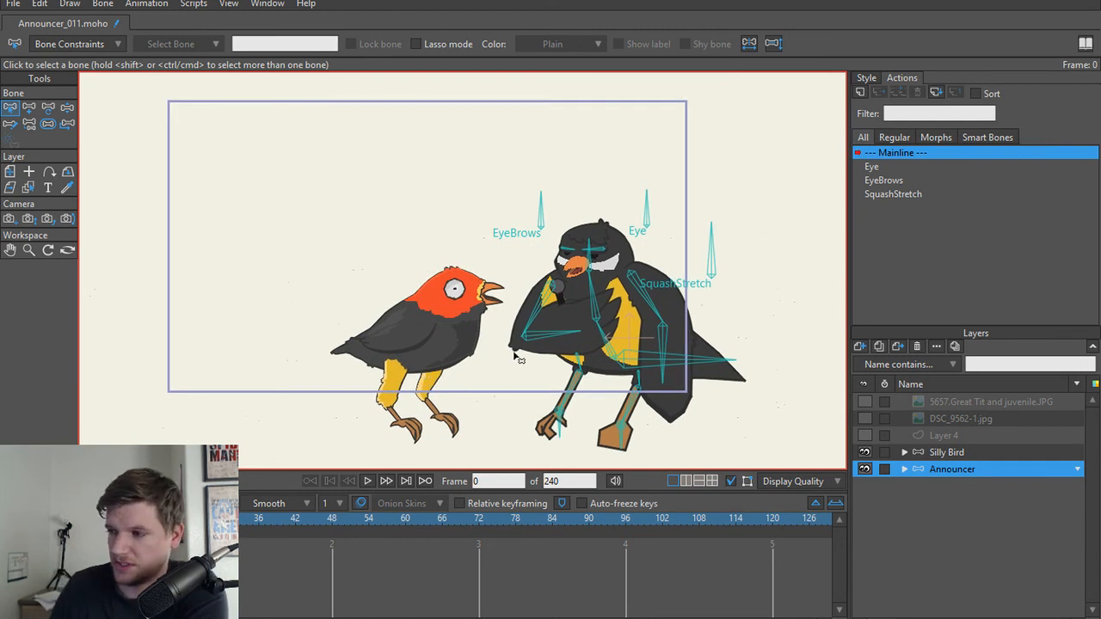
{"action": "left_click", "coordinate": [953, 453]}
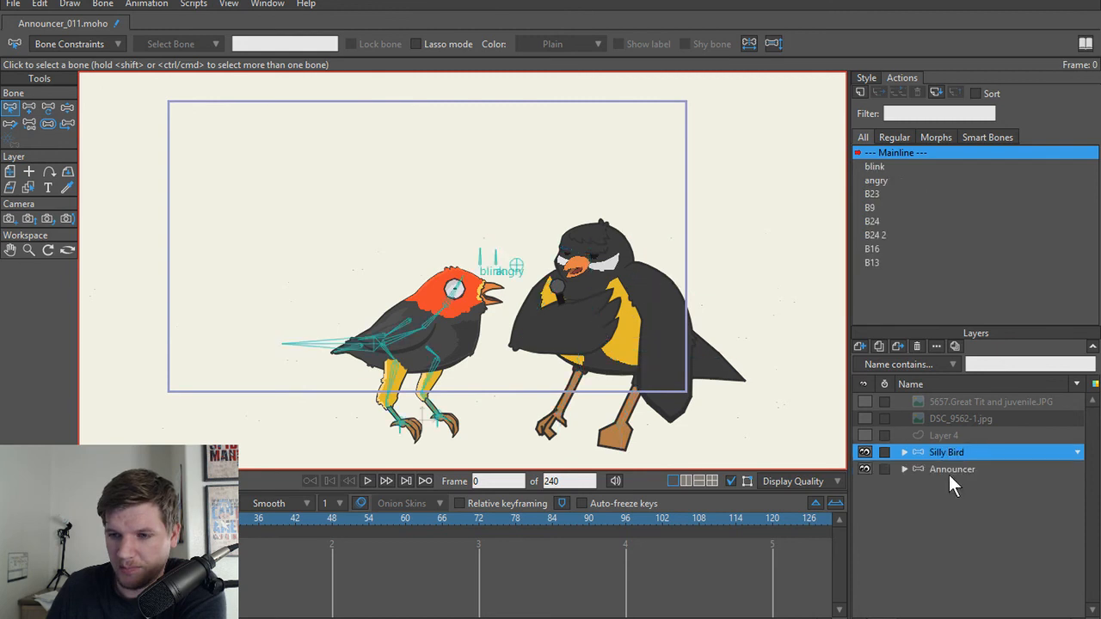
{"action": "left_click", "coordinate": [948, 472]}
{"action": "left_click", "coordinate": [952, 436]}
{"action": "left_click", "coordinate": [954, 469]}
{"action": "left_click", "coordinate": [954, 467]}
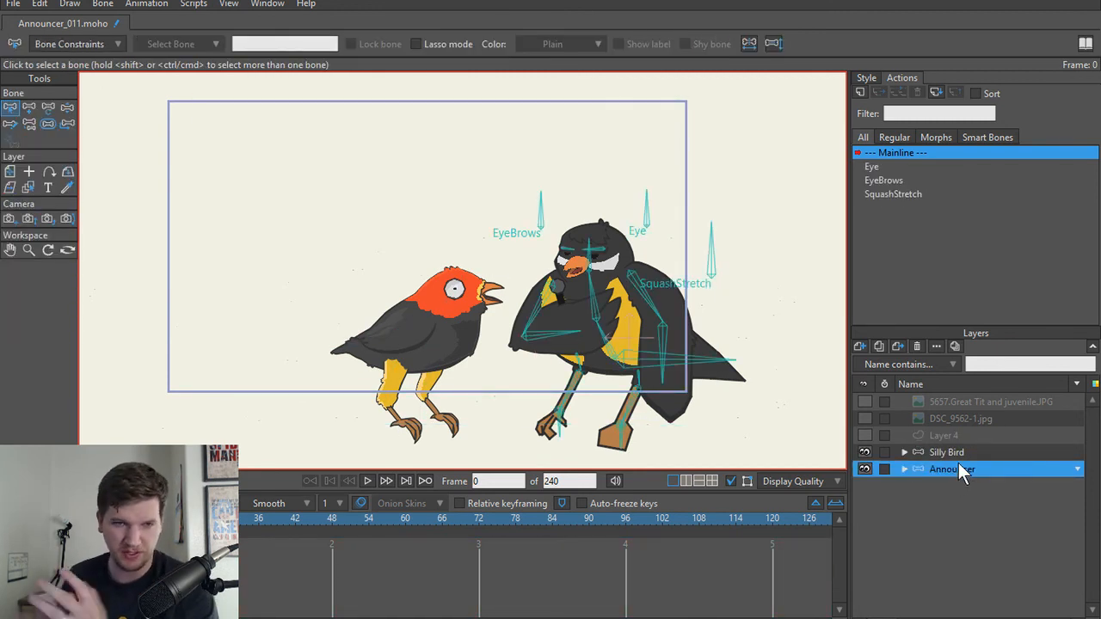
Step: Render frame 0 to check both birds in the scene, and close the render preview and the Snipping Tool
{"action": "key", "text": "ctrl+r"}
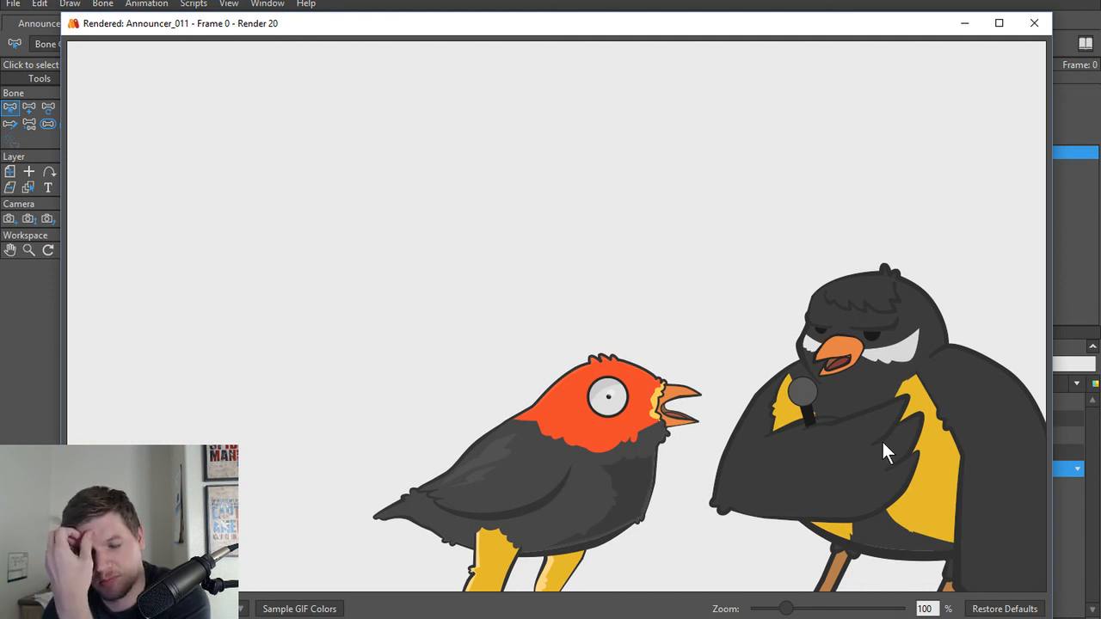
{"action": "left_click", "coordinate": [1032, 25]}
{"action": "scroll", "coordinate": [520, 373], "scroll_direction": "up", "scroll_amount": 2}
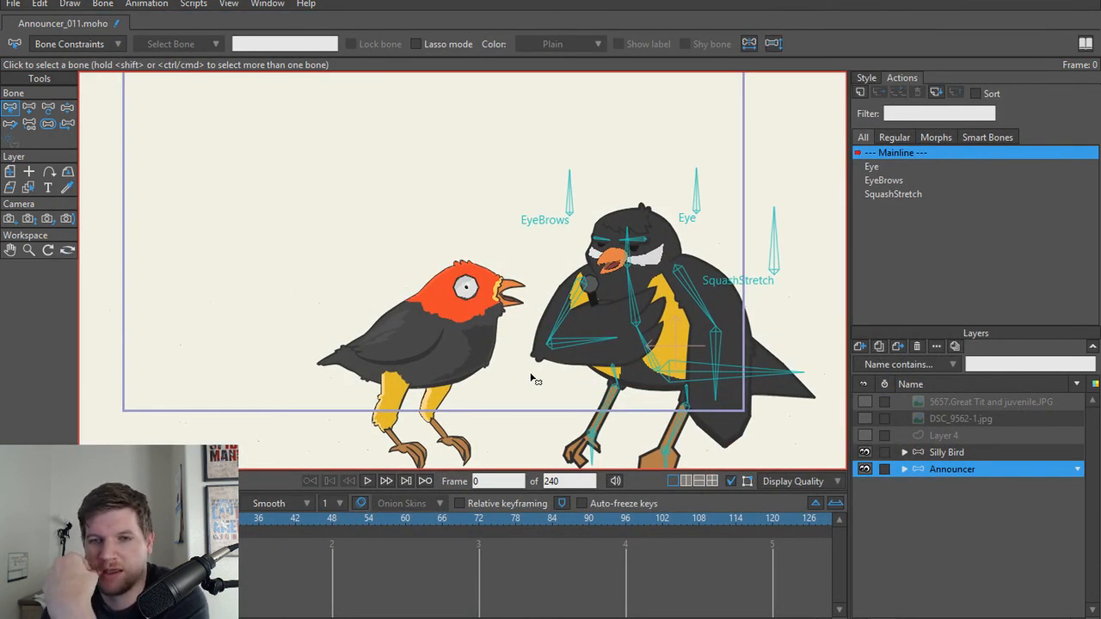
{"action": "scroll", "coordinate": [534, 378], "scroll_direction": "down", "scroll_amount": 2}
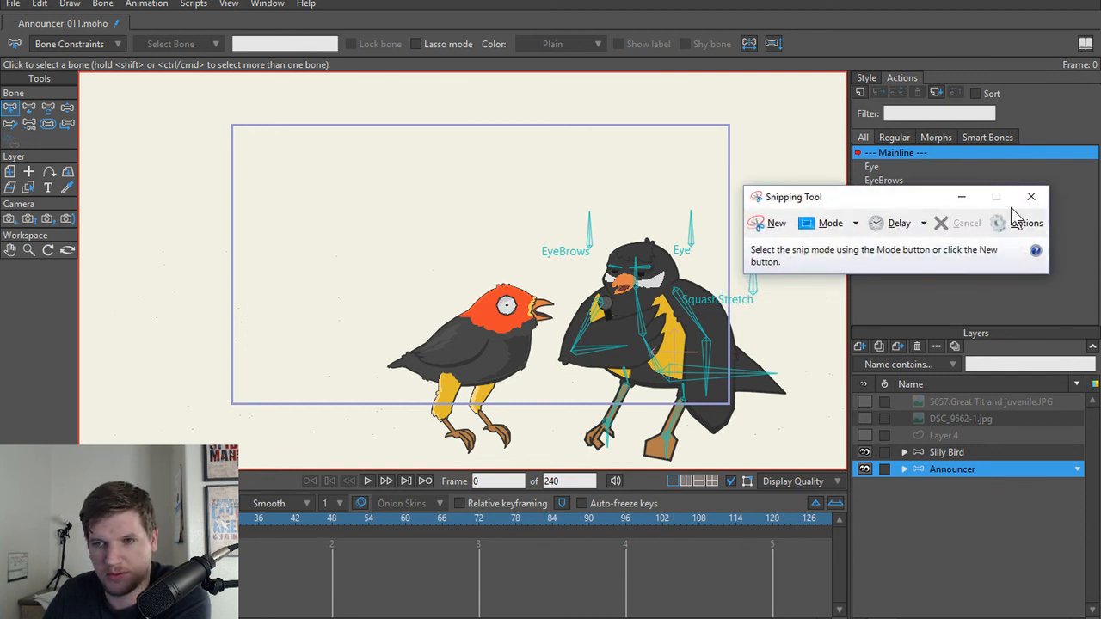
{"action": "left_click", "coordinate": [1030, 197]}
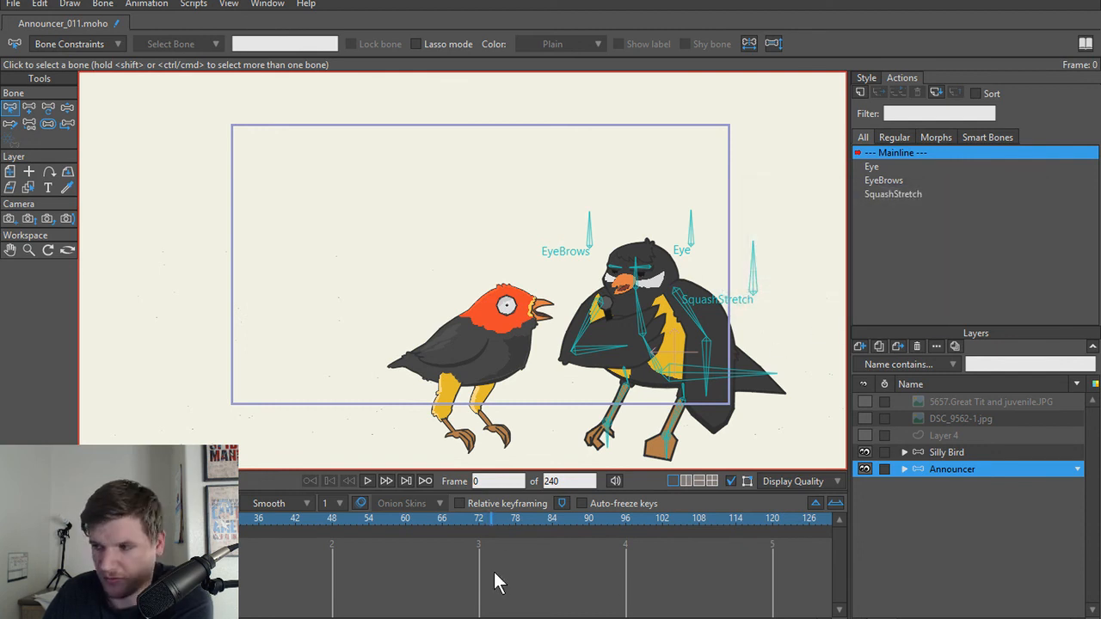